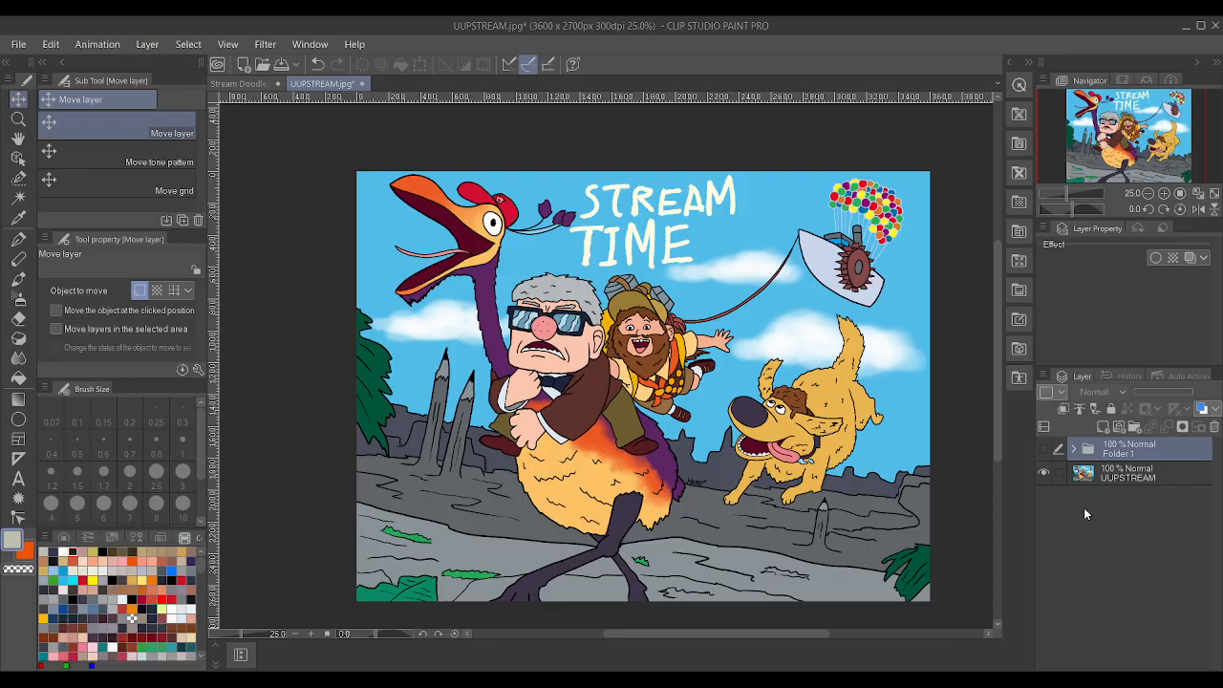
# - Show Folder 1 in the UUPSTREAM.jpg artwork and switch to the Stream Doodles 12-9 document
pyautogui.click(1044, 451)
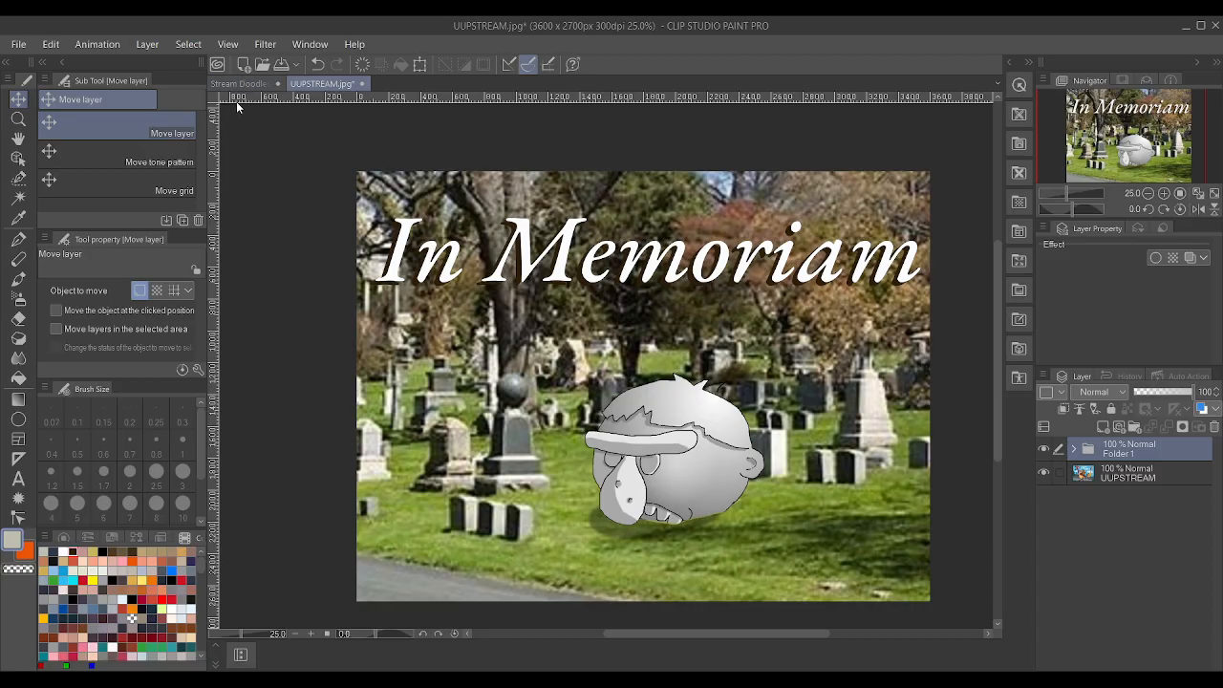
pyautogui.click(999, 498)
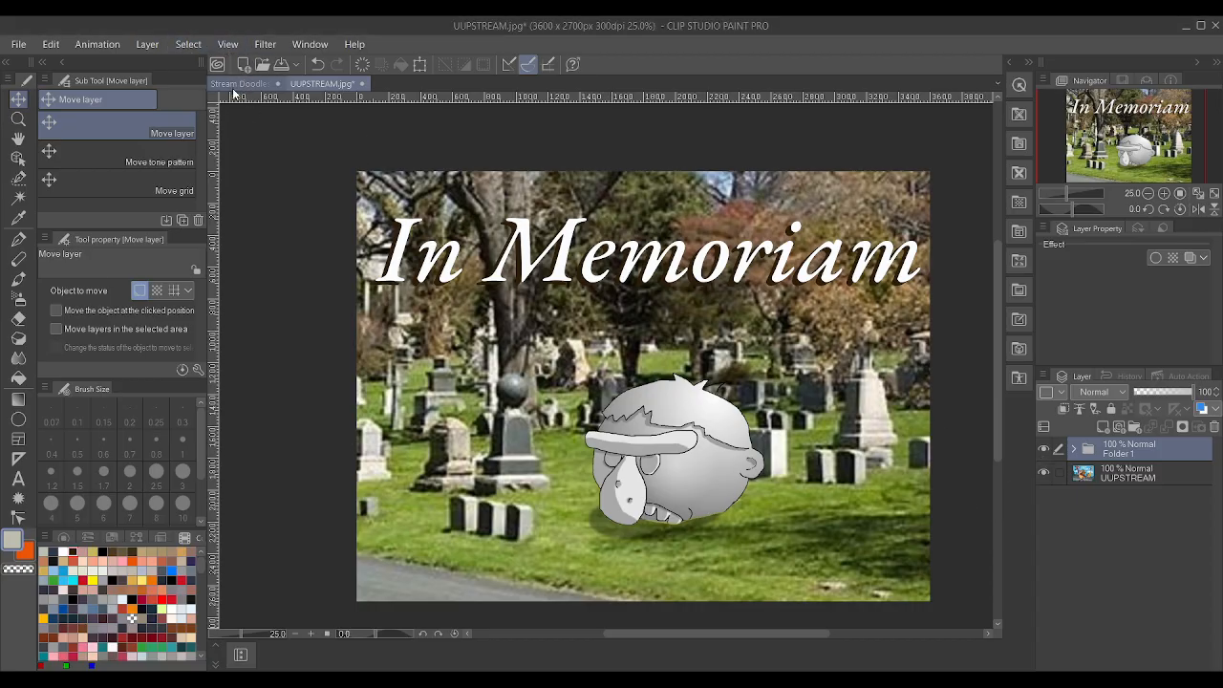
pyautogui.click(233, 86)
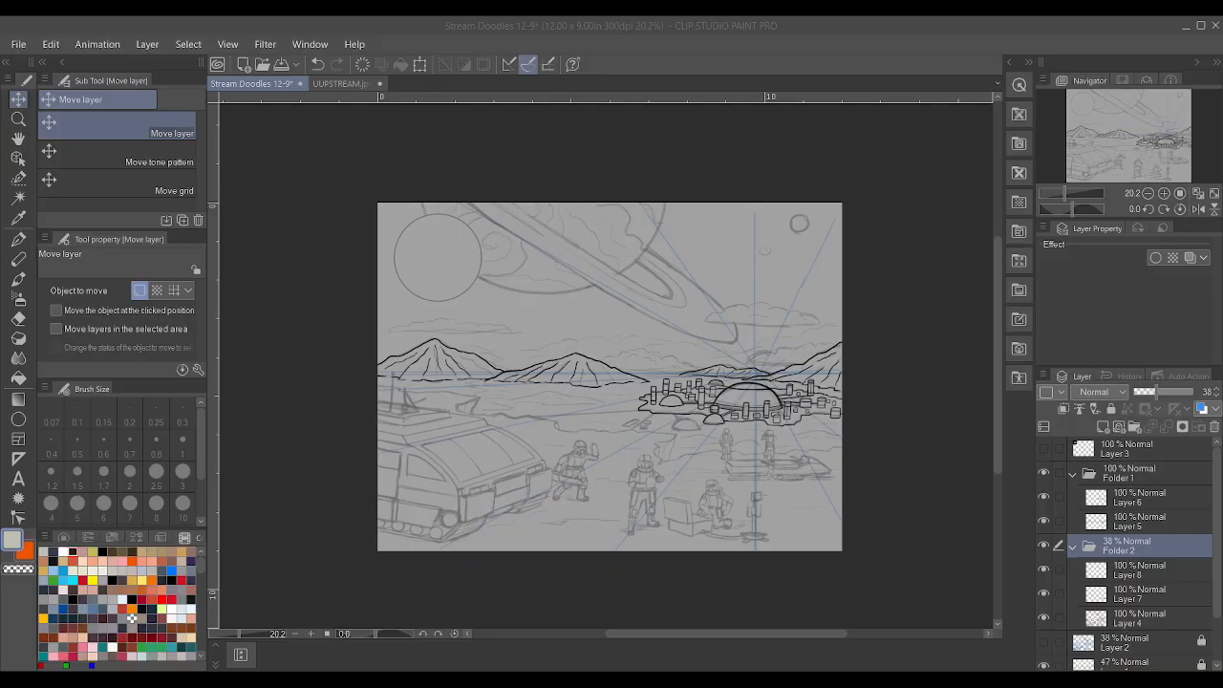
# - Examine the whole sci-fi landscape drawing and its foreground and background areas
pyautogui.scroll(1, 847, 519)
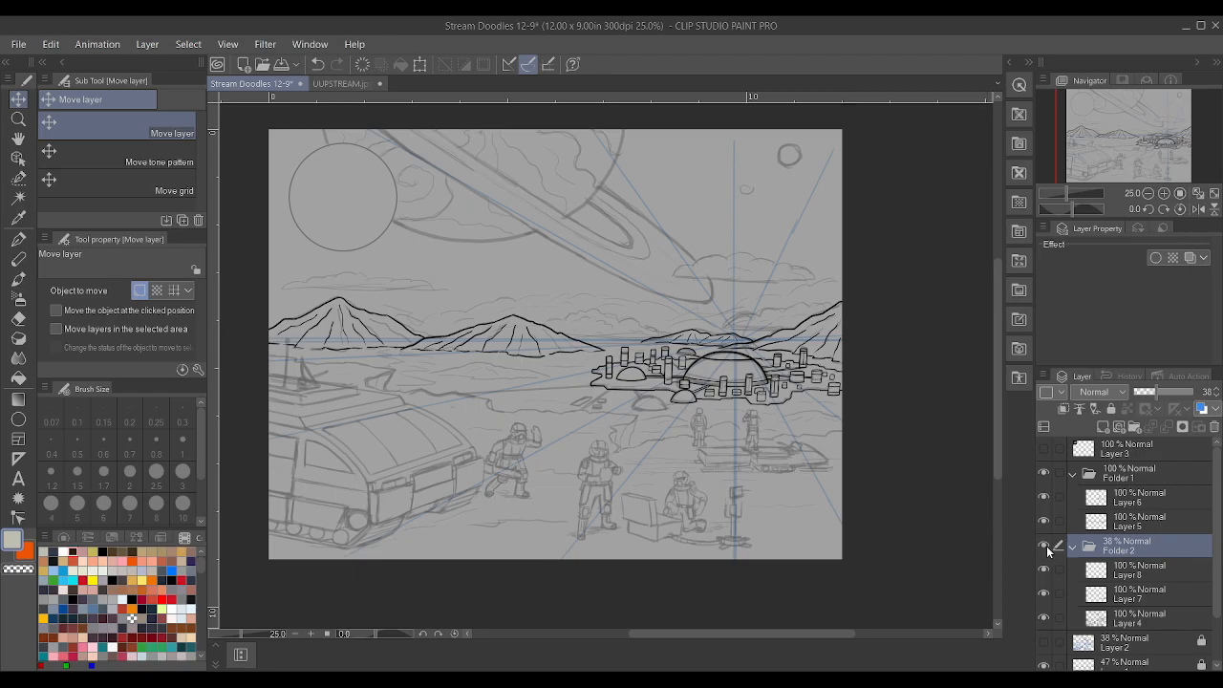
pyautogui.scroll(2, 655, 365)
pyautogui.scroll(-2, 655, 365)
pyautogui.scroll(-1, 447, 338)
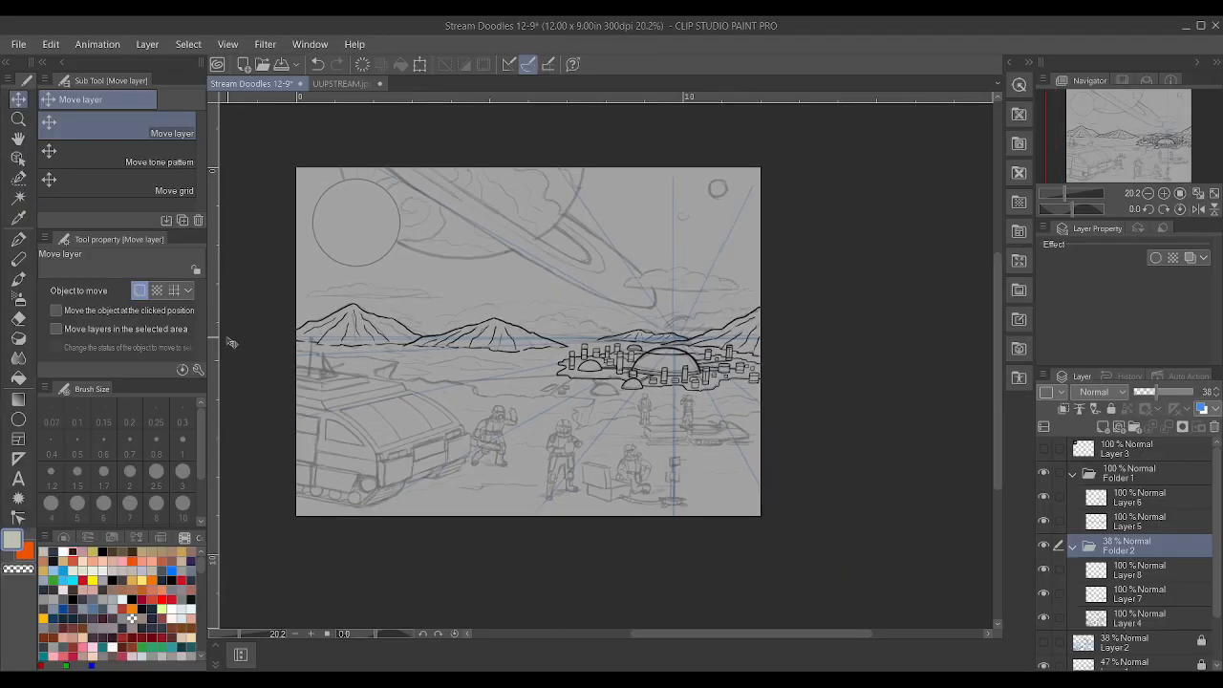
pyautogui.scroll(2, 497, 401)
pyautogui.scroll(-4, 517, 433)
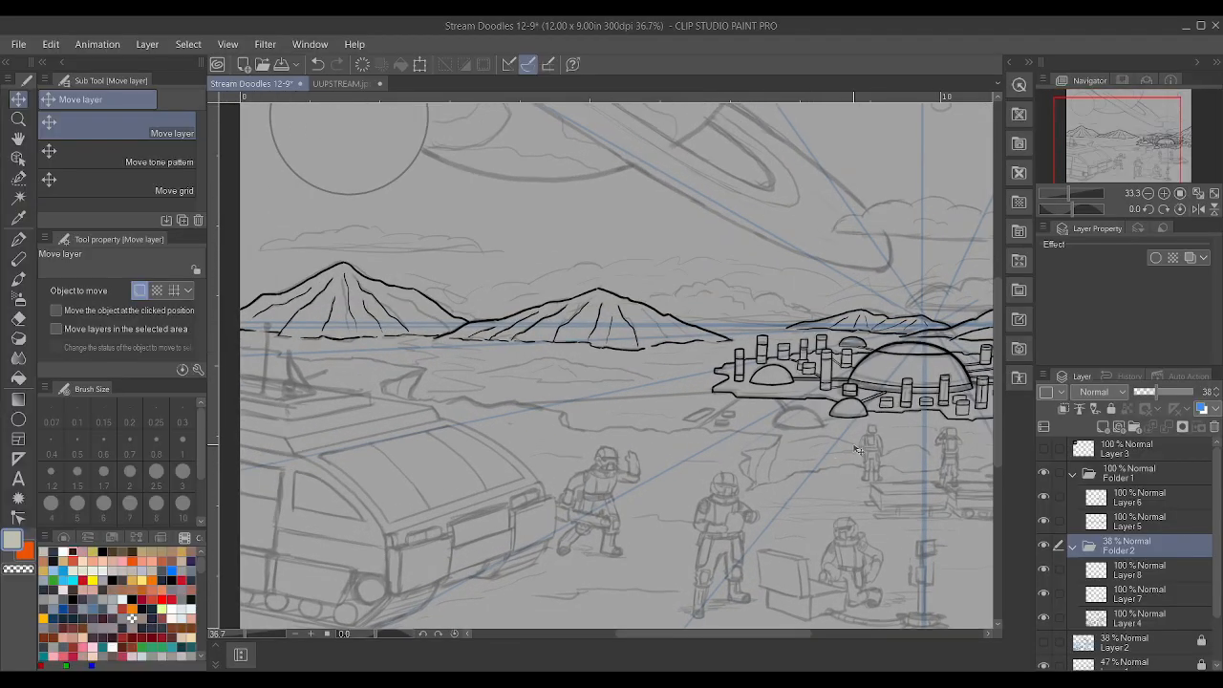
pyautogui.scroll(-1, 819, 354)
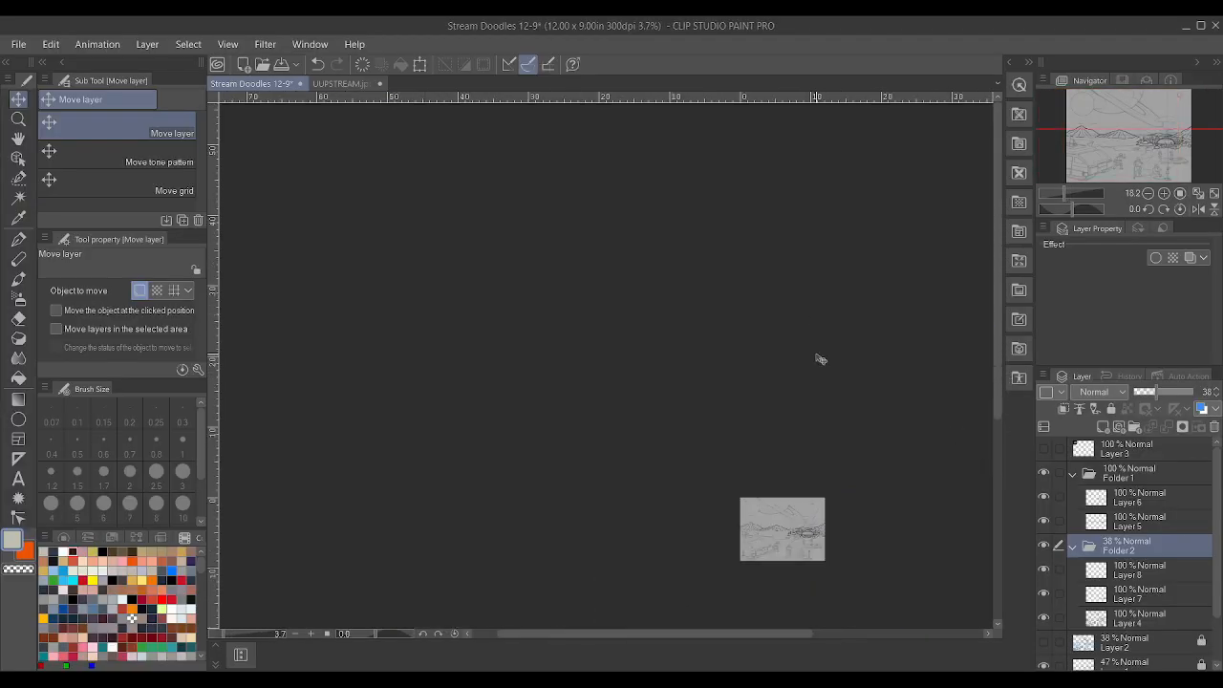
pyautogui.scroll(3, 832, 571)
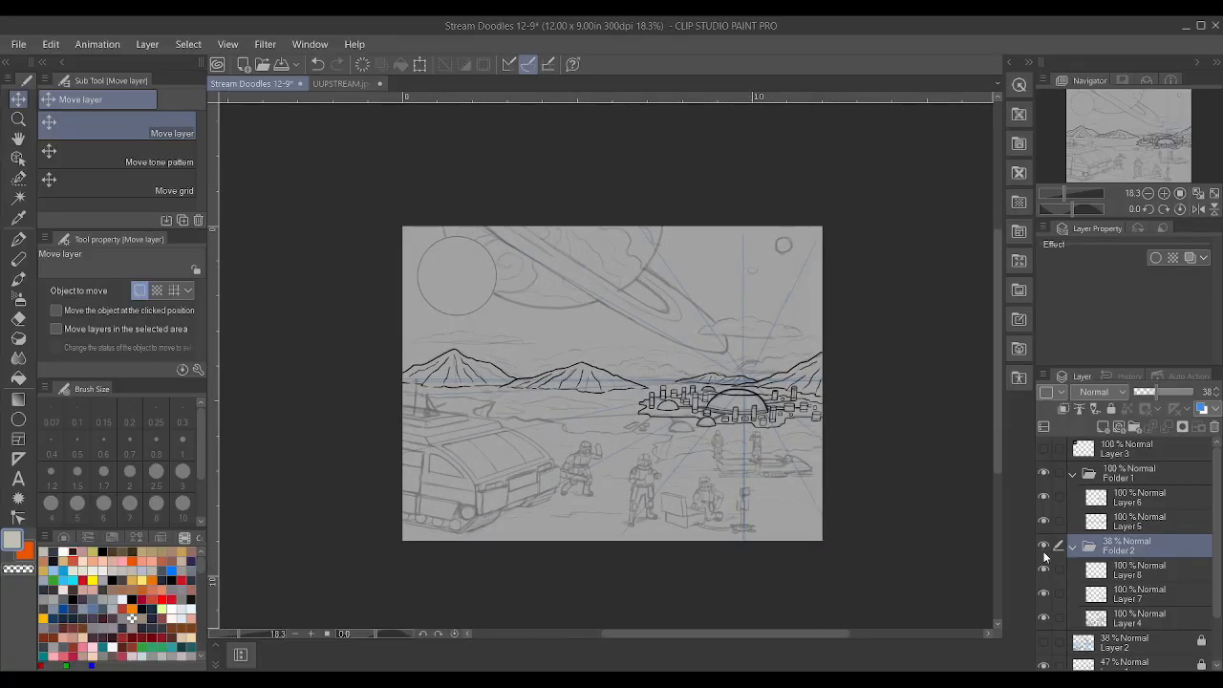
# - Compare the pencil sketch with the inked lines by toggling the visibility of Folder 2, Folder 1 and Layer 6
pyautogui.click(1045, 548)
pyautogui.click(1045, 548)
pyautogui.click(1043, 474)
pyautogui.click(1042, 474)
pyautogui.scroll(5, 524, 391)
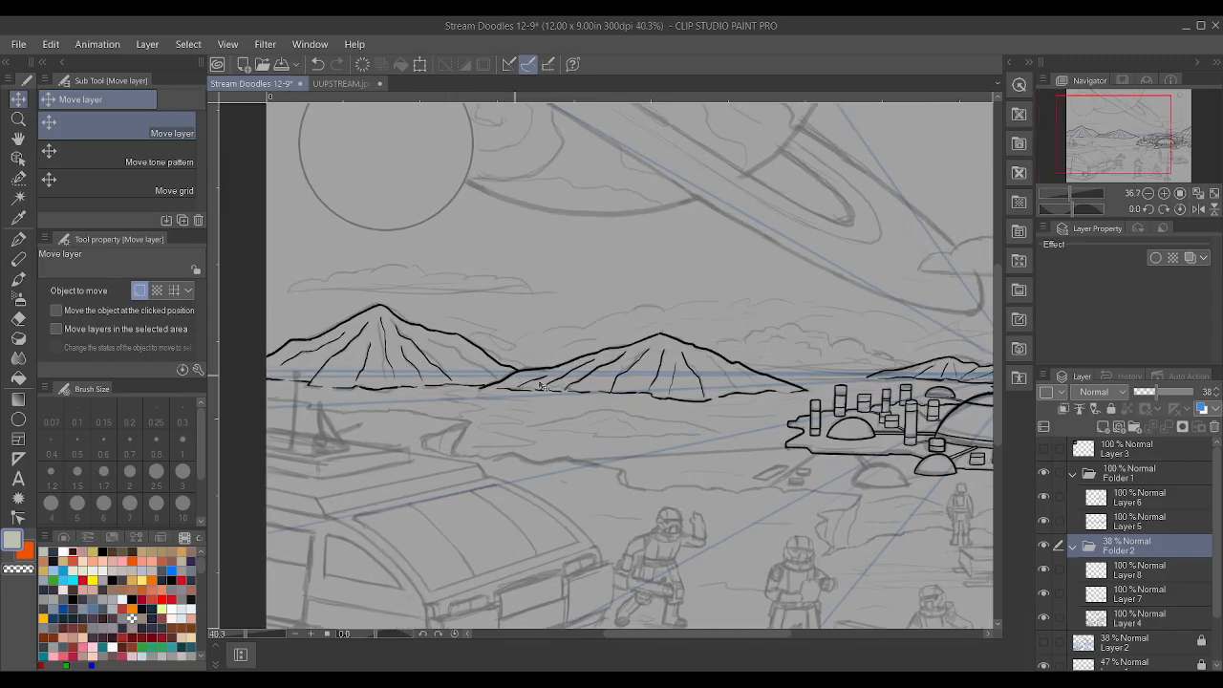
pyautogui.click(1043, 473)
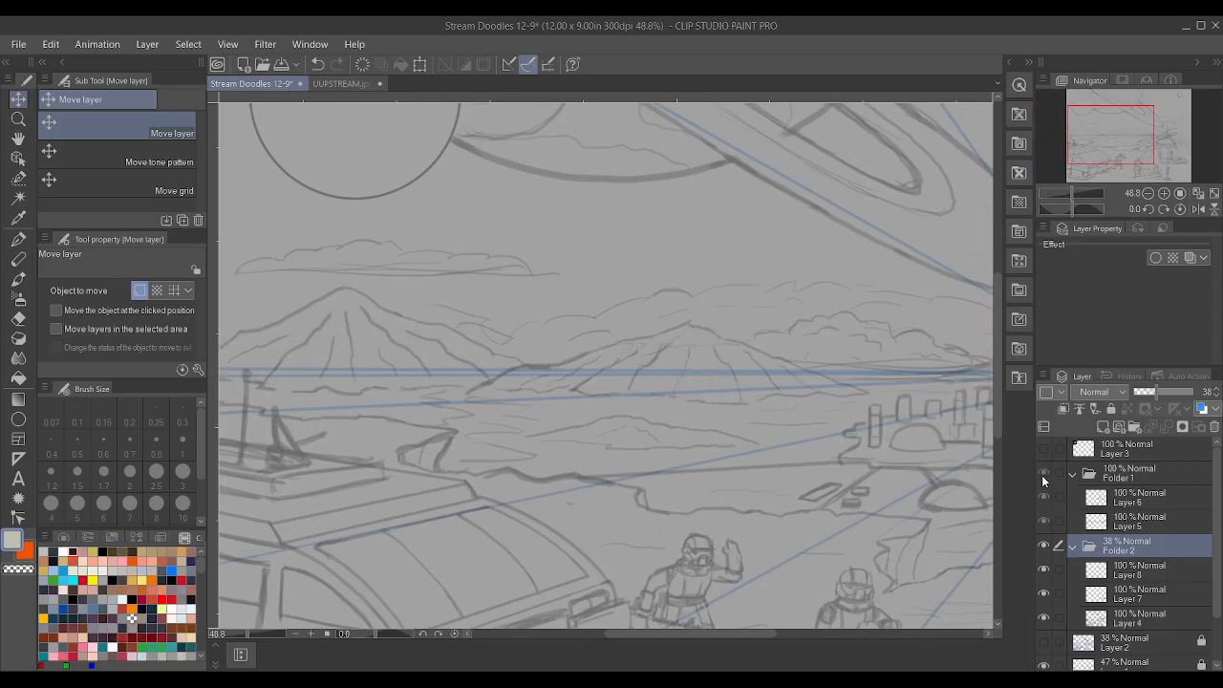
pyautogui.click(1043, 473)
pyautogui.scroll(-3, 645, 382)
pyautogui.scroll(-2, 645, 382)
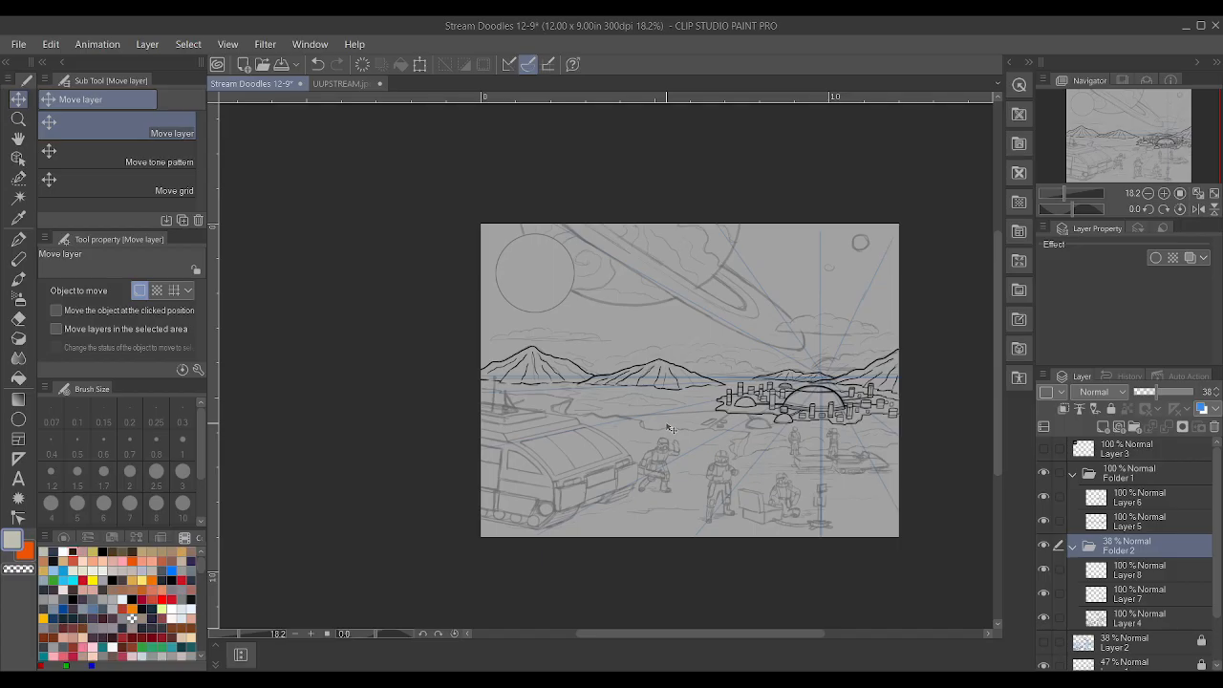
pyautogui.scroll(3, 669, 428)
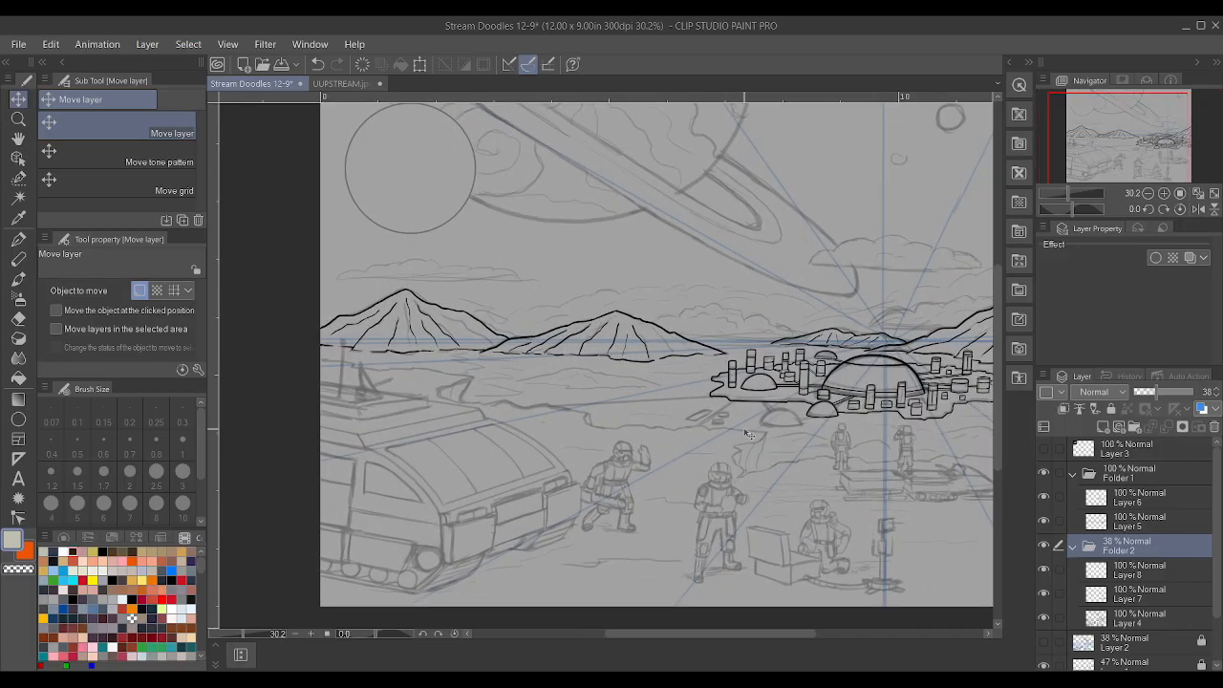
pyautogui.scroll(1, 748, 434)
pyautogui.click(1044, 497)
pyautogui.click(1044, 497)
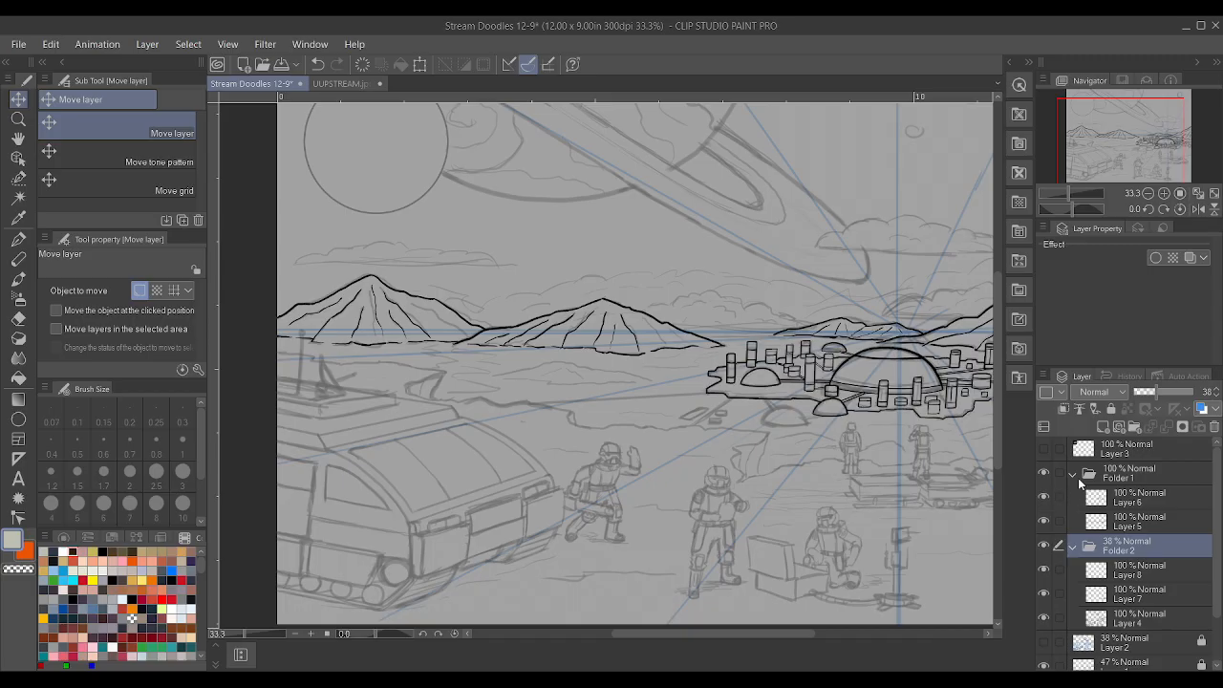
pyautogui.click(1044, 473)
pyautogui.click(1044, 473)
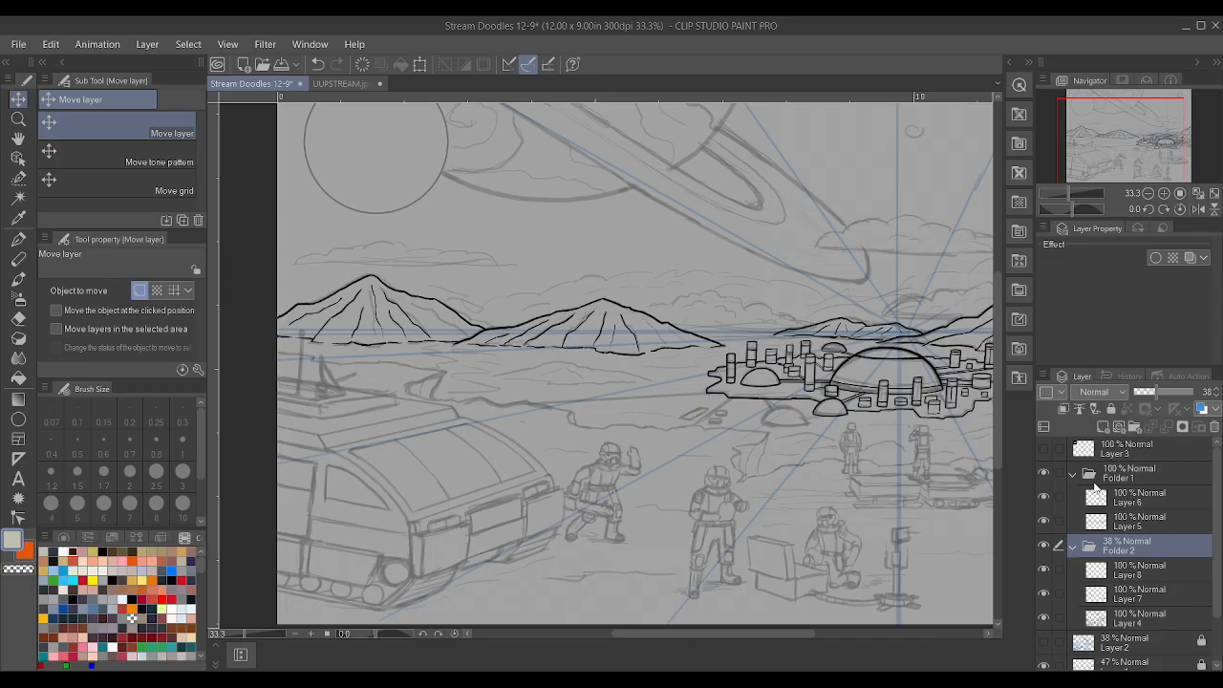
# - Add a new layer above Layer 6 in Folder 1 and merge it down into Layer 6
pyautogui.click(1159, 497)
pyautogui.click(1104, 426)
pyautogui.scroll(-1, 686, 400)
pyautogui.scroll(3, 478, 392)
pyautogui.scroll(-2, 420, 366)
pyautogui.scroll(-2, 846, 541)
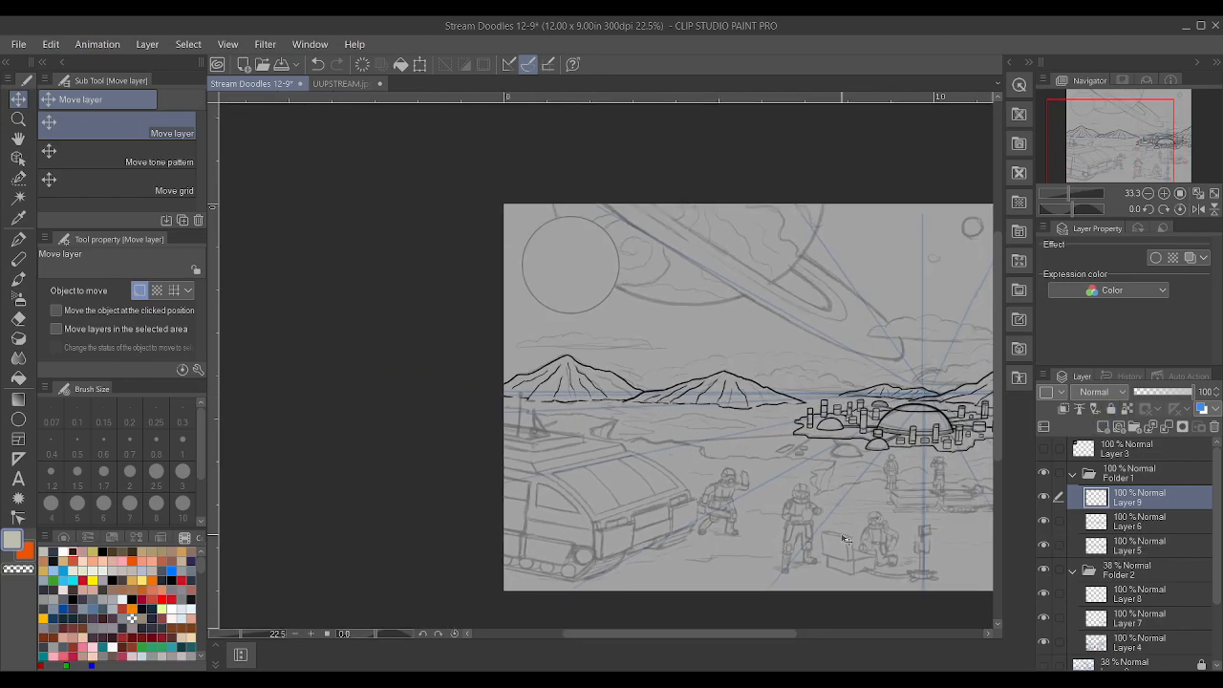
pyautogui.scroll(2, 846, 541)
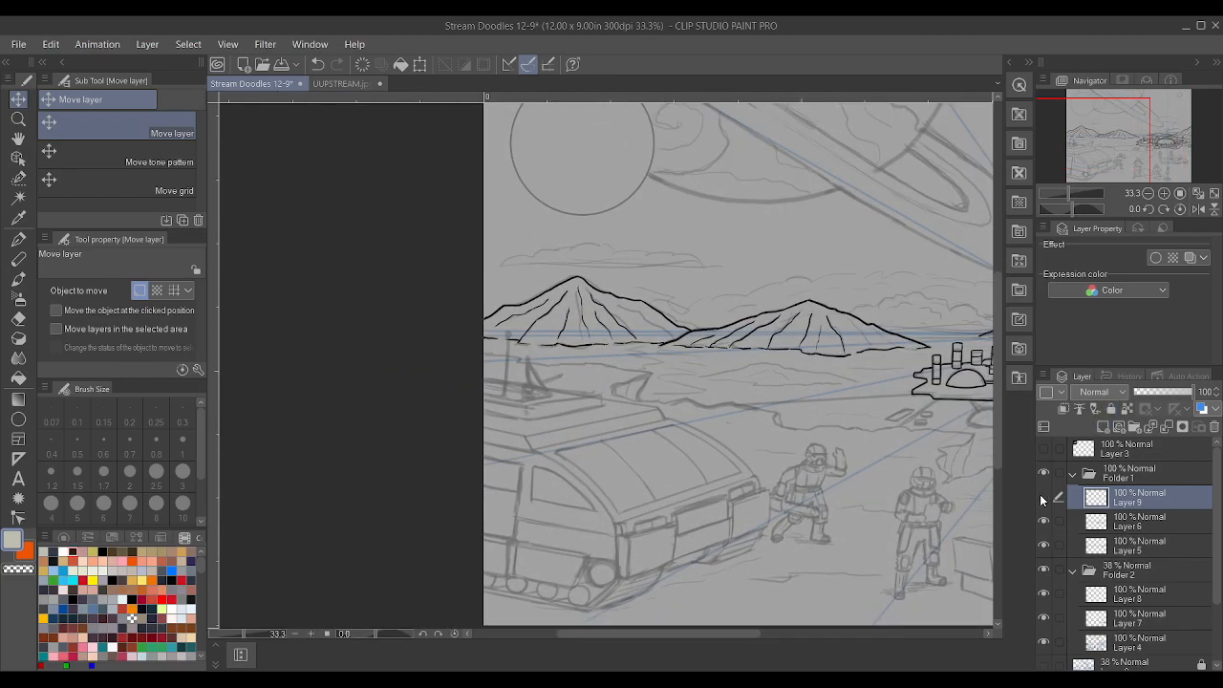
pyautogui.scroll(1, 653, 368)
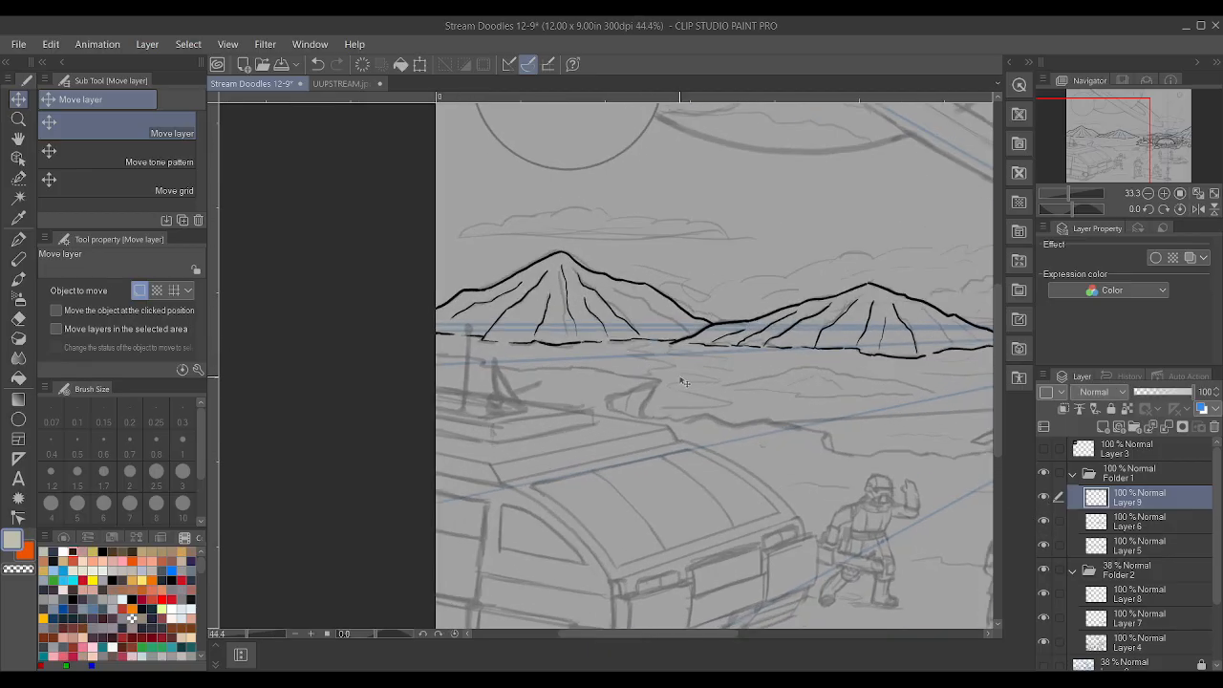
pyautogui.hotkey('ctrl', 'e')
# - Ink the terrain edge behind the vehicle on Layer 6 with the Textured pen at size 1.5 in black, following the sketch
pyautogui.click(1046, 524)
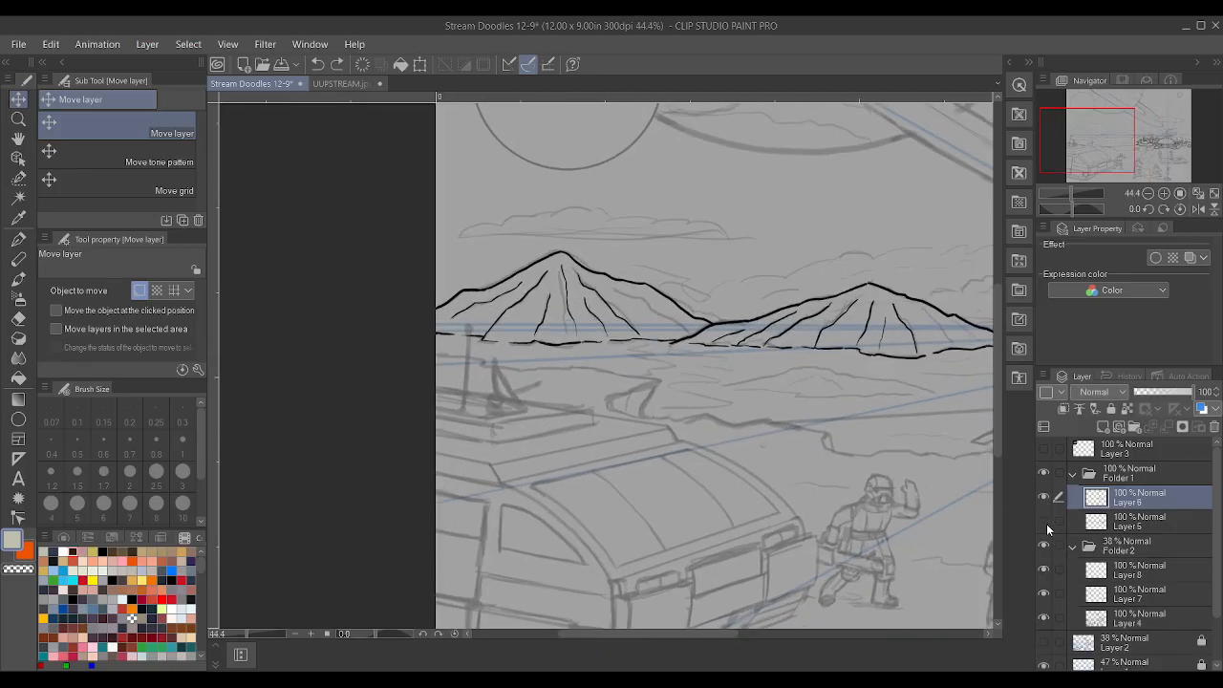
pyautogui.press('p')
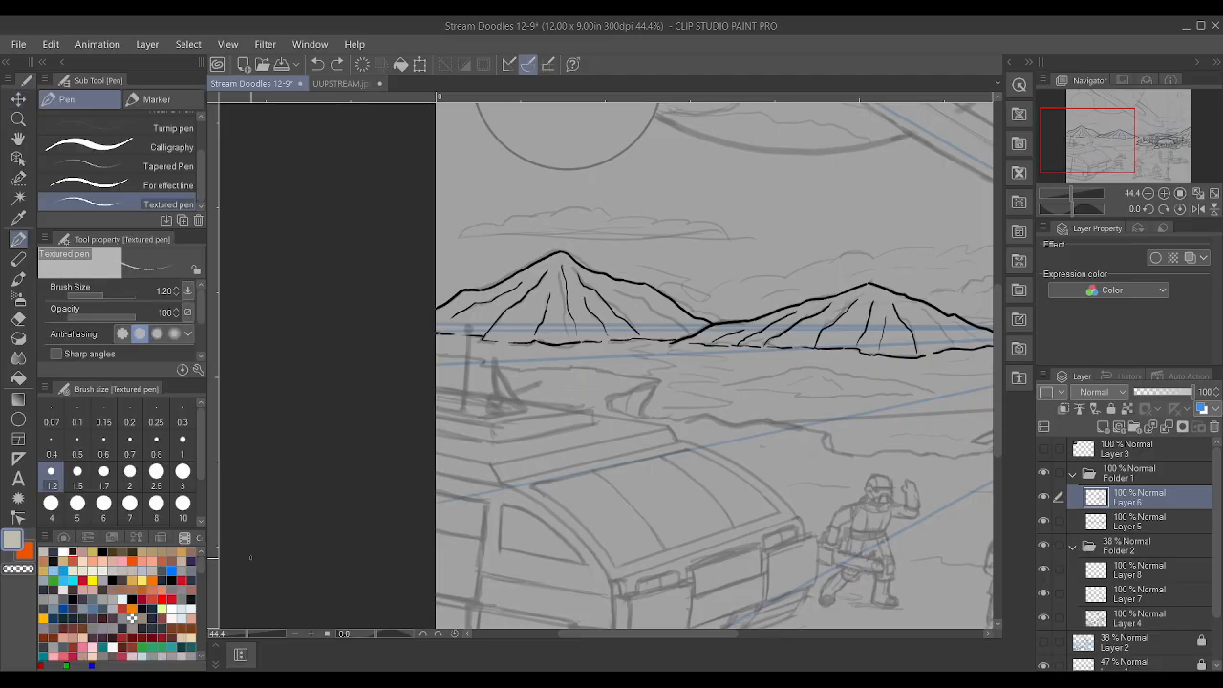
pyautogui.click(77, 472)
pyautogui.scroll(-1, 766, 276)
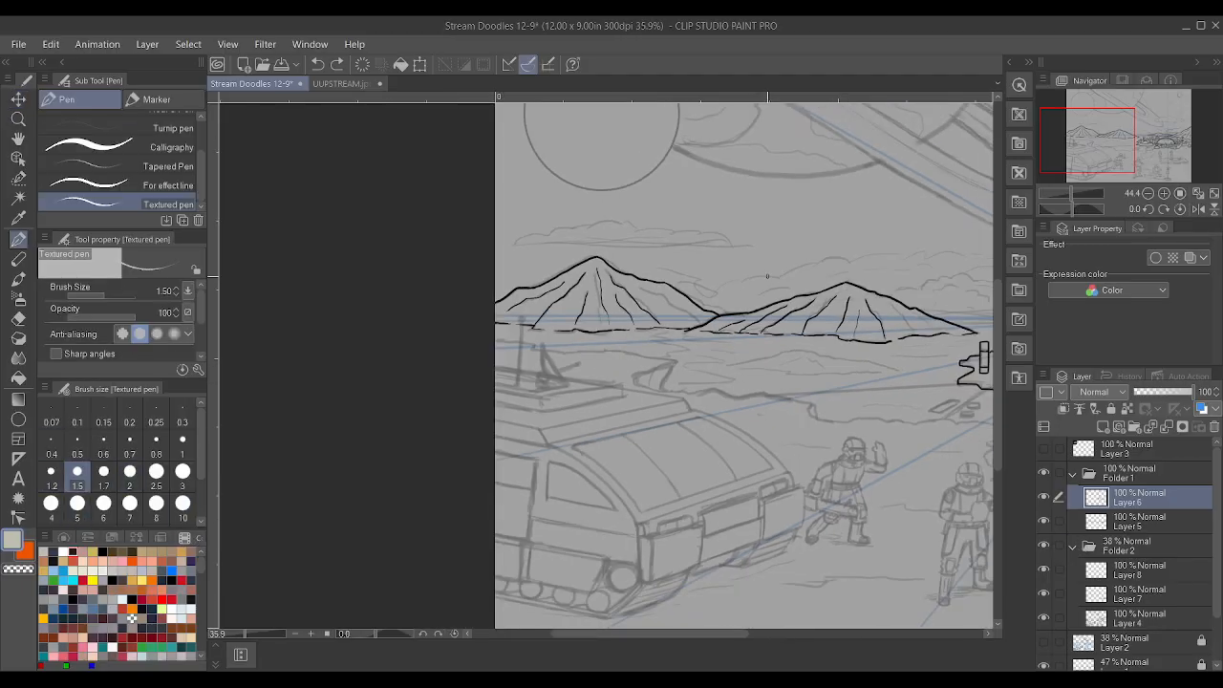
pyautogui.scroll(2, 766, 276)
pyautogui.scroll(-4, 306, 364)
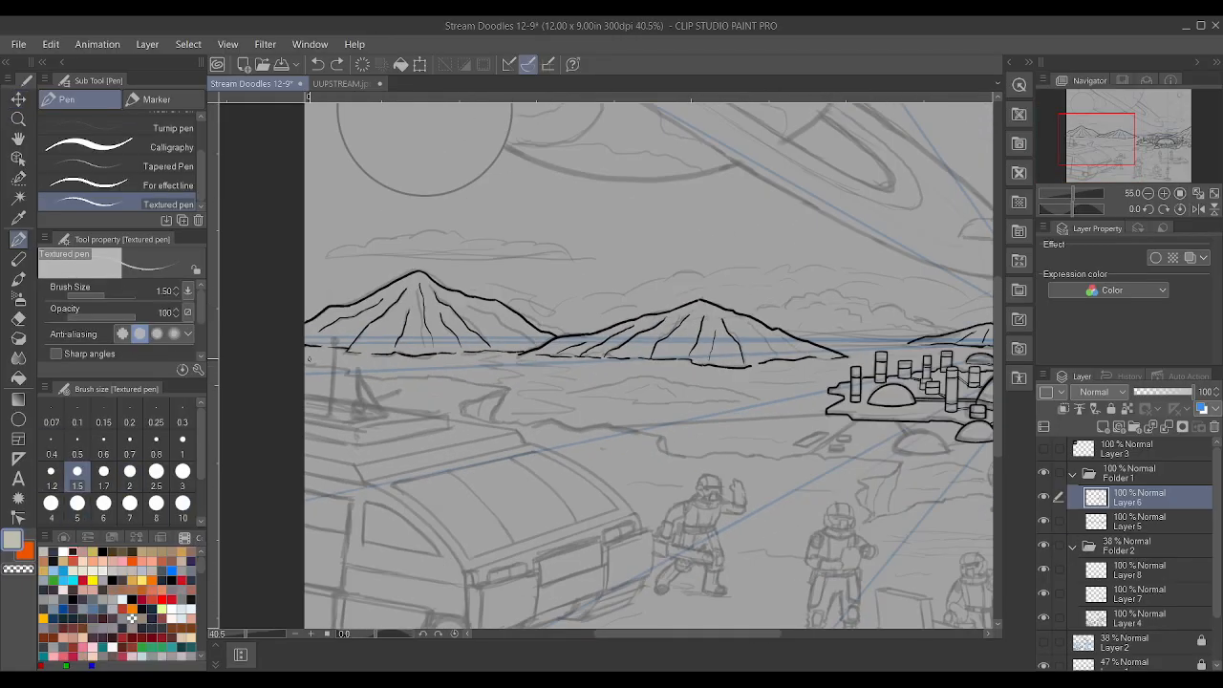
pyautogui.scroll(3, 366, 375)
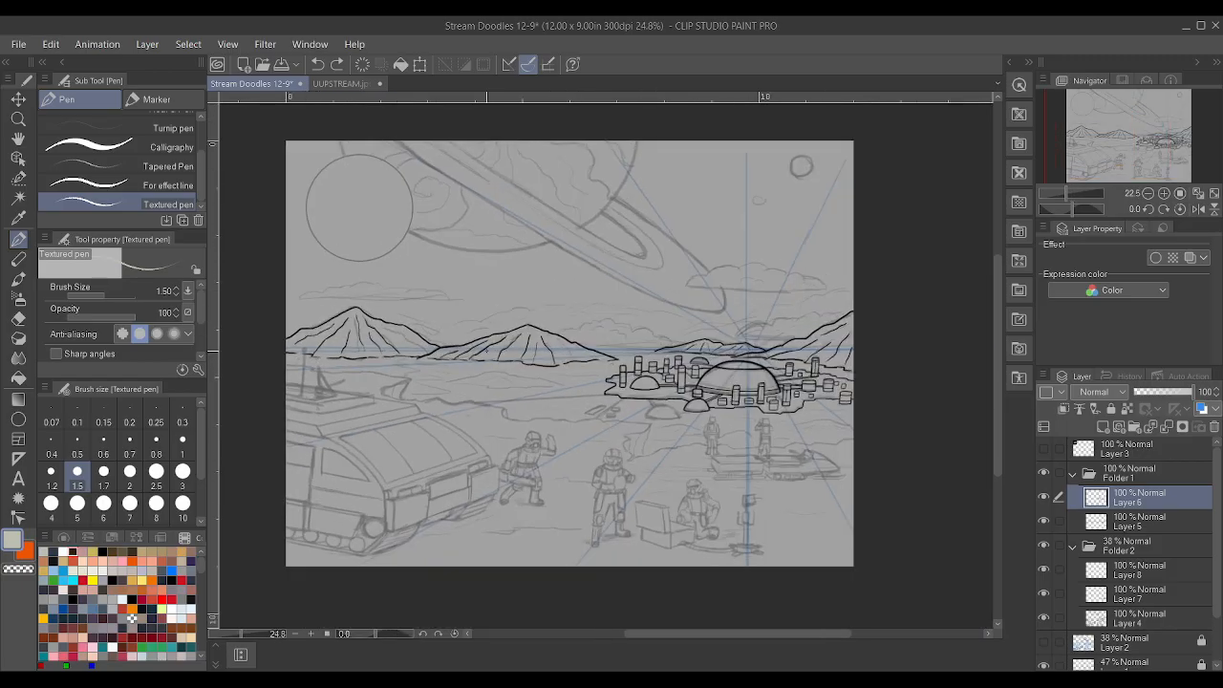
pyautogui.scroll(1, 283, 388)
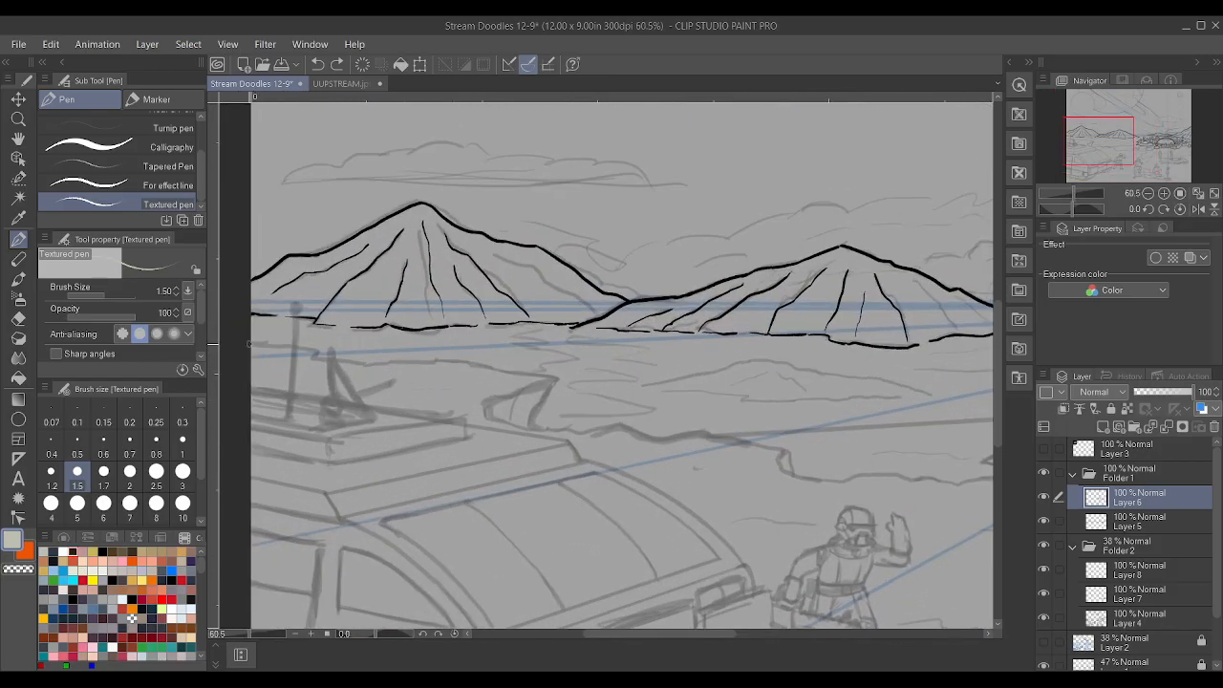
pyautogui.click(54, 554)
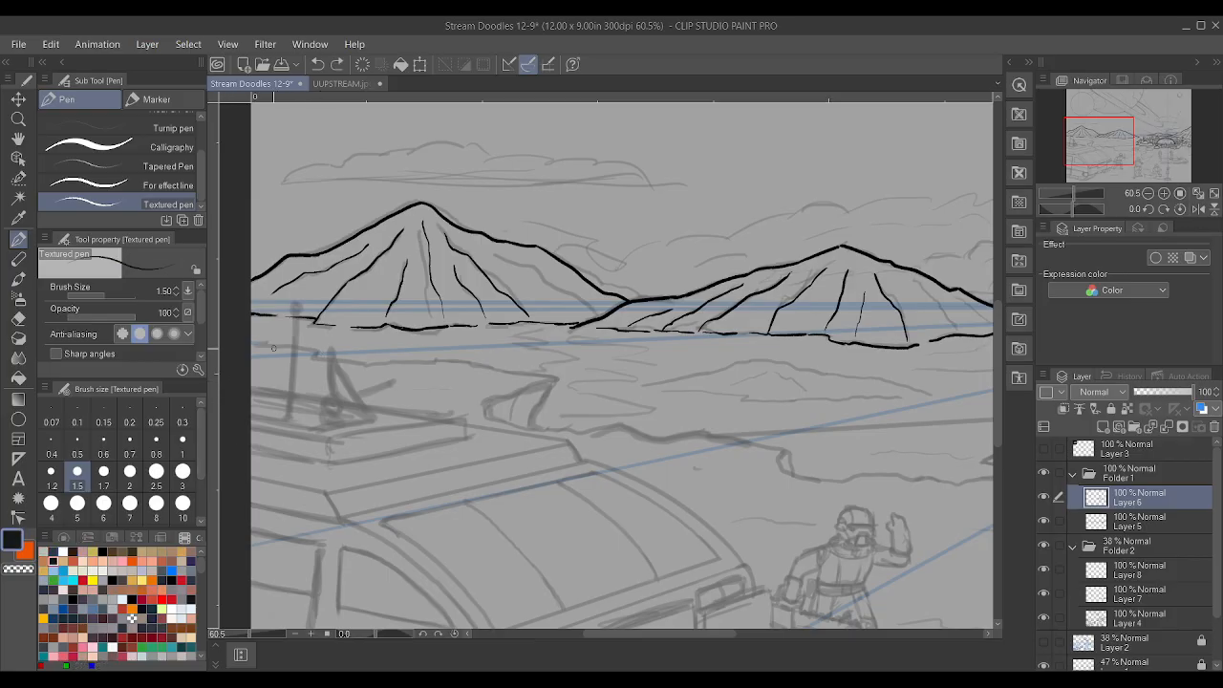
pyautogui.moveTo(248, 345); pyautogui.dragTo(554, 379)
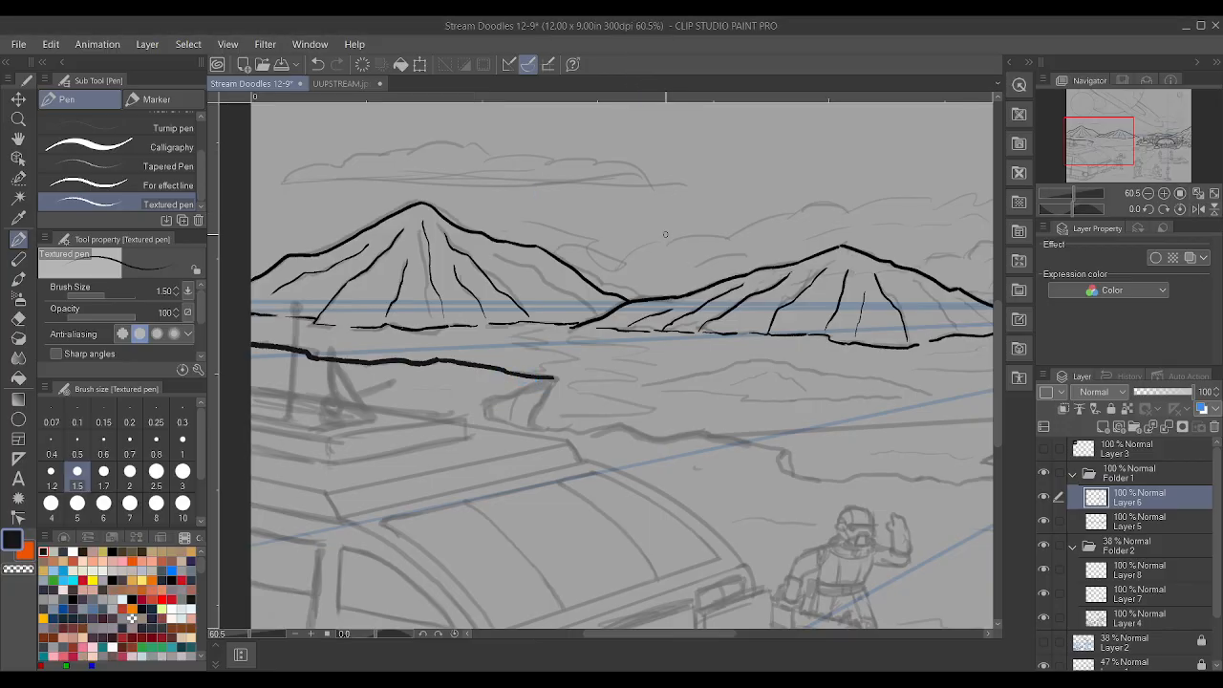
pyautogui.moveTo(484, 412); pyautogui.dragTo(552, 379)
pyautogui.scroll(1, 579, 412)
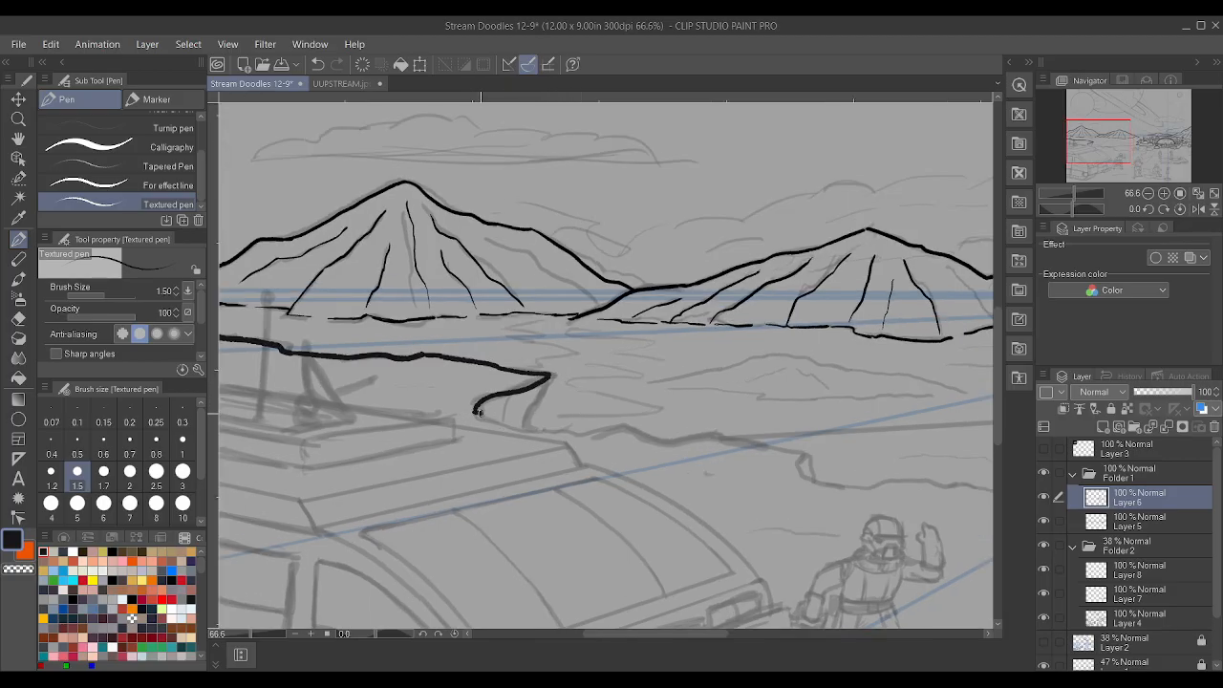
pyautogui.moveTo(479, 417)
pyautogui.mouseDown()
pyautogui.moveTo(545, 431)
pyautogui.moveTo(628, 426)
pyautogui.moveTo(657, 442)
pyautogui.mouseUp()
pyautogui.scroll(-2, 684, 427)
pyautogui.scroll(1, 900, 444)
pyautogui.scroll(-4, 758, 406)
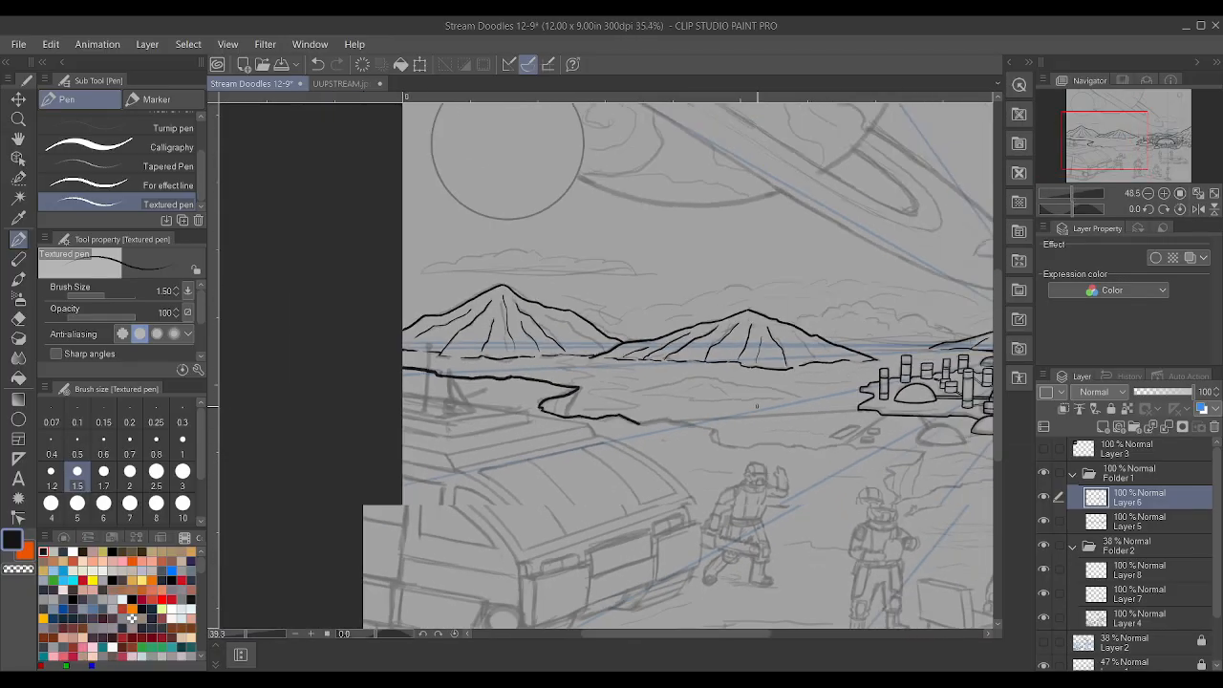
pyautogui.scroll(3, 893, 427)
pyautogui.scroll(1, 893, 426)
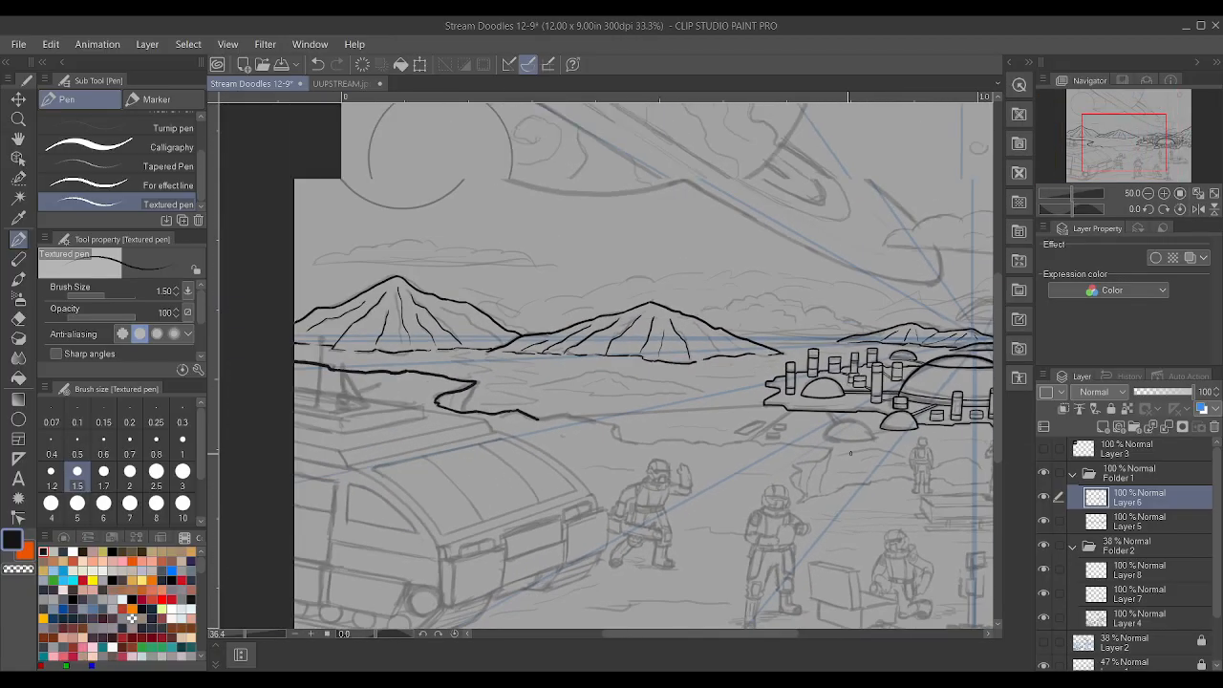
pyautogui.hotkey('ctrl', 'z')
pyautogui.hotkey('ctrl', 'z')
pyautogui.hotkey('ctrl', 'z')
pyautogui.hotkey('ctrl', 'z')
pyautogui.hotkey('ctrl', 'z')
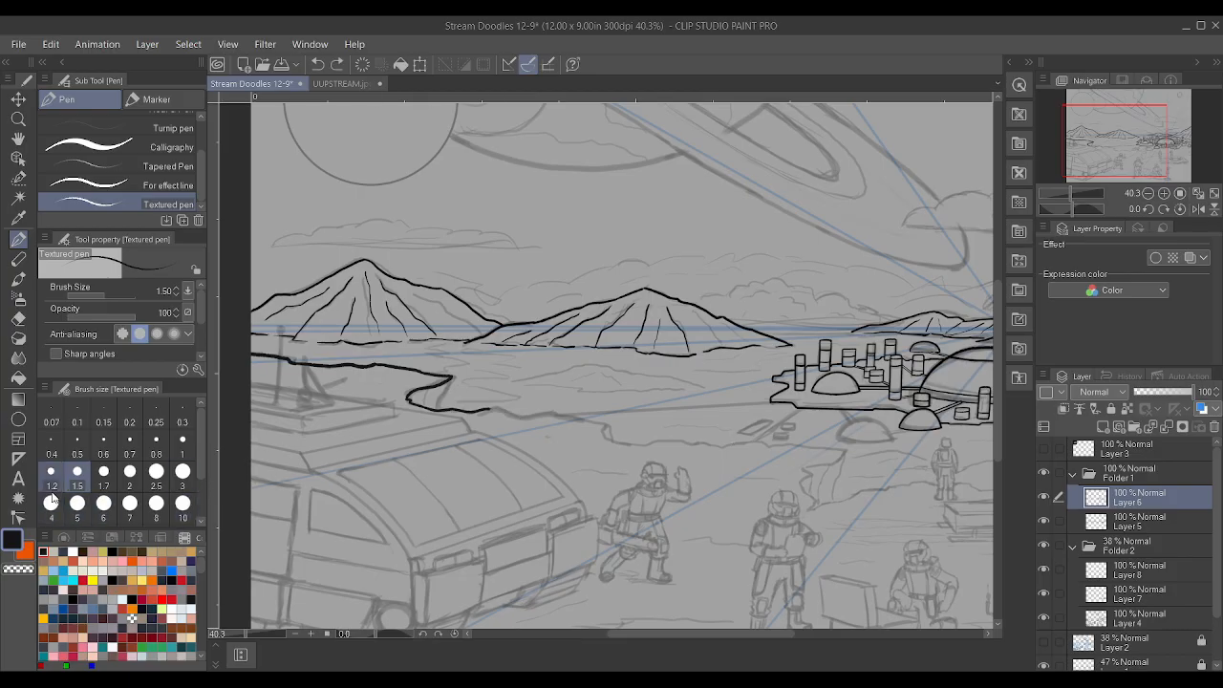
pyautogui.hotkey('ctrl', 'z')
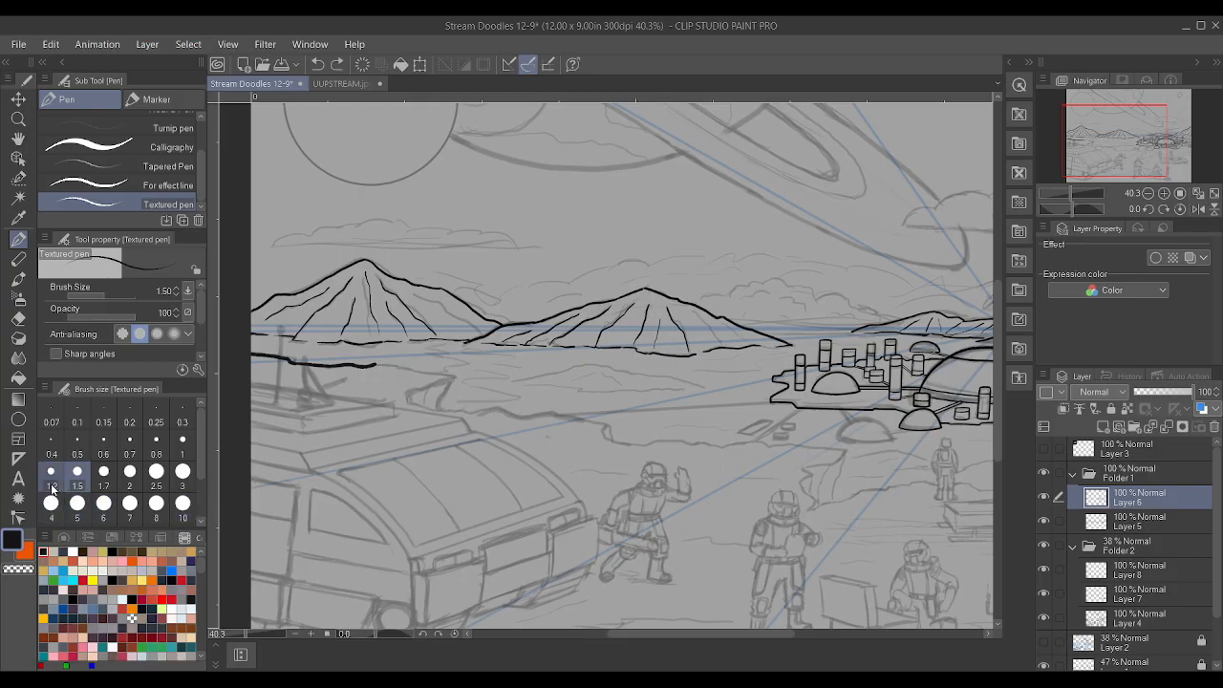
pyautogui.hotkey('ctrl', 'z')
pyautogui.hotkey('ctrl', 'y')
pyautogui.hotkey('ctrl', 'y')
pyautogui.hotkey('ctrl', 'y')
pyautogui.hotkey('ctrl', 'y')
pyautogui.hotkey('ctrl', 'y')
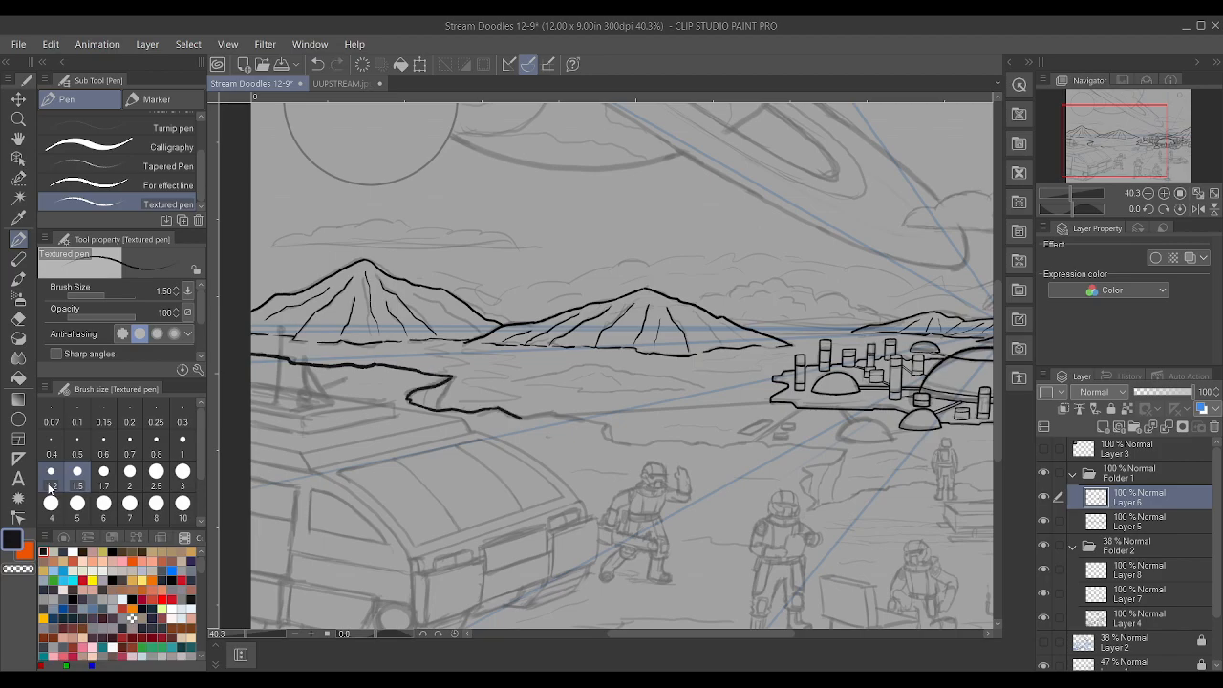
# - Continue inking the terrain edge behind the waving soldier, past its notch and along to the jagged rock below the dome settlement
pyautogui.scroll(-2, 345, 363)
pyautogui.scroll(3, 440, 368)
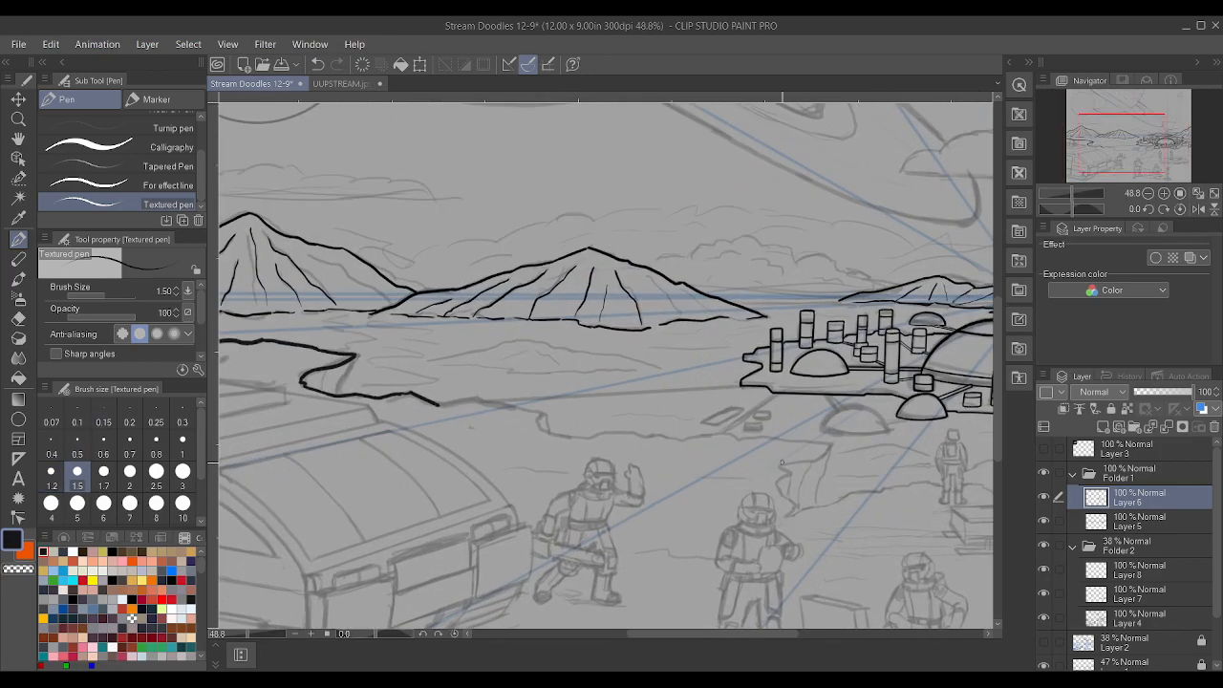
pyautogui.scroll(2, 548, 391)
pyautogui.scroll(2, 549, 391)
pyautogui.moveTo(302, 389)
pyautogui.mouseDown()
pyautogui.moveTo(441, 390)
pyautogui.moveTo(497, 411)
pyautogui.moveTo(484, 424)
pyautogui.moveTo(493, 430)
pyautogui.mouseUp()
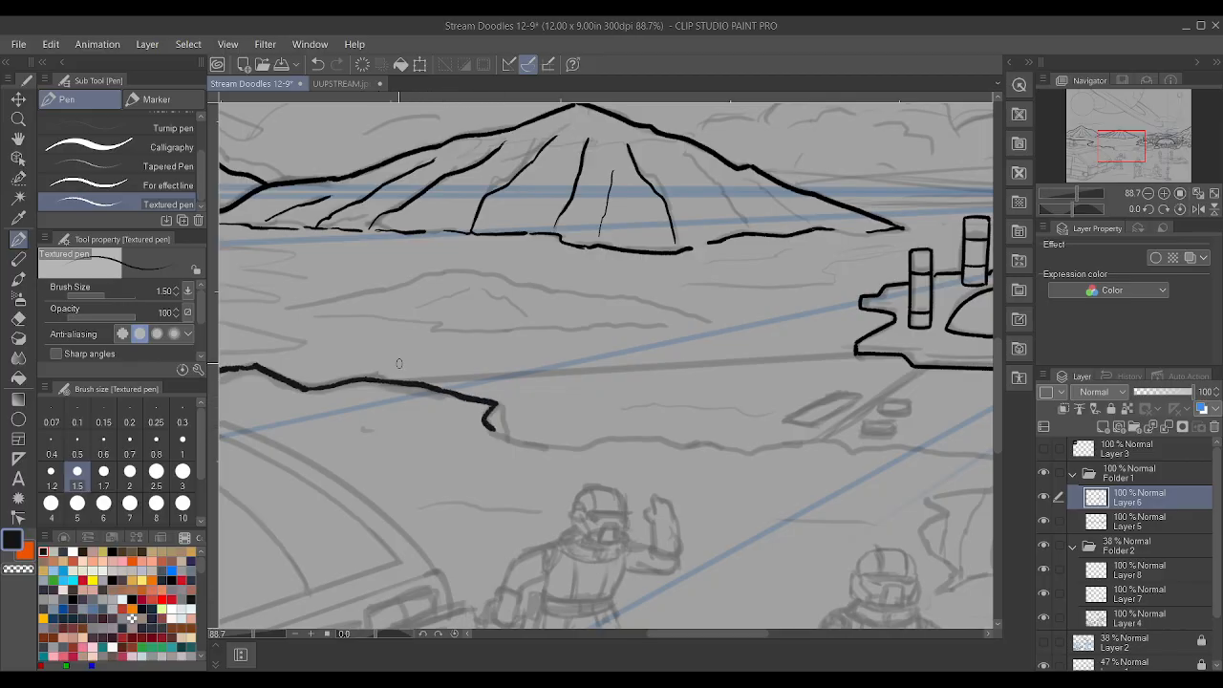
pyautogui.scroll(-4, 325, 387)
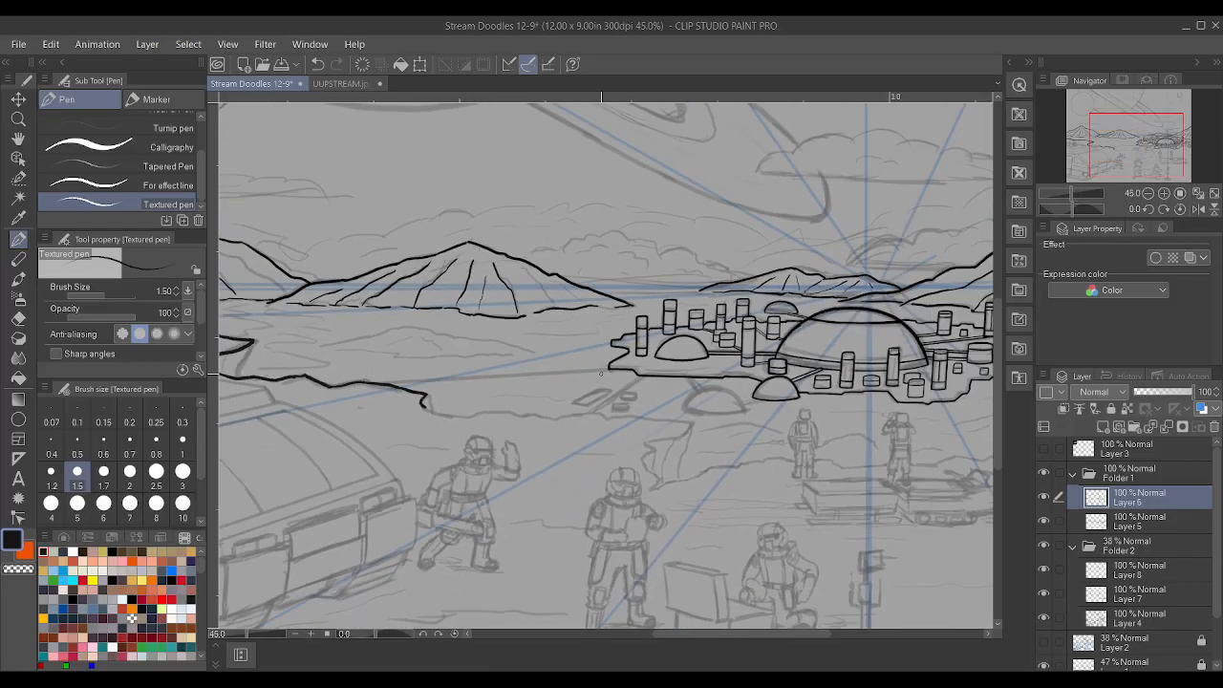
pyautogui.scroll(2, 600, 374)
pyautogui.moveTo(383, 434); pyautogui.dragTo(674, 433)
pyautogui.moveTo(665, 434); pyautogui.dragTo(753, 442)
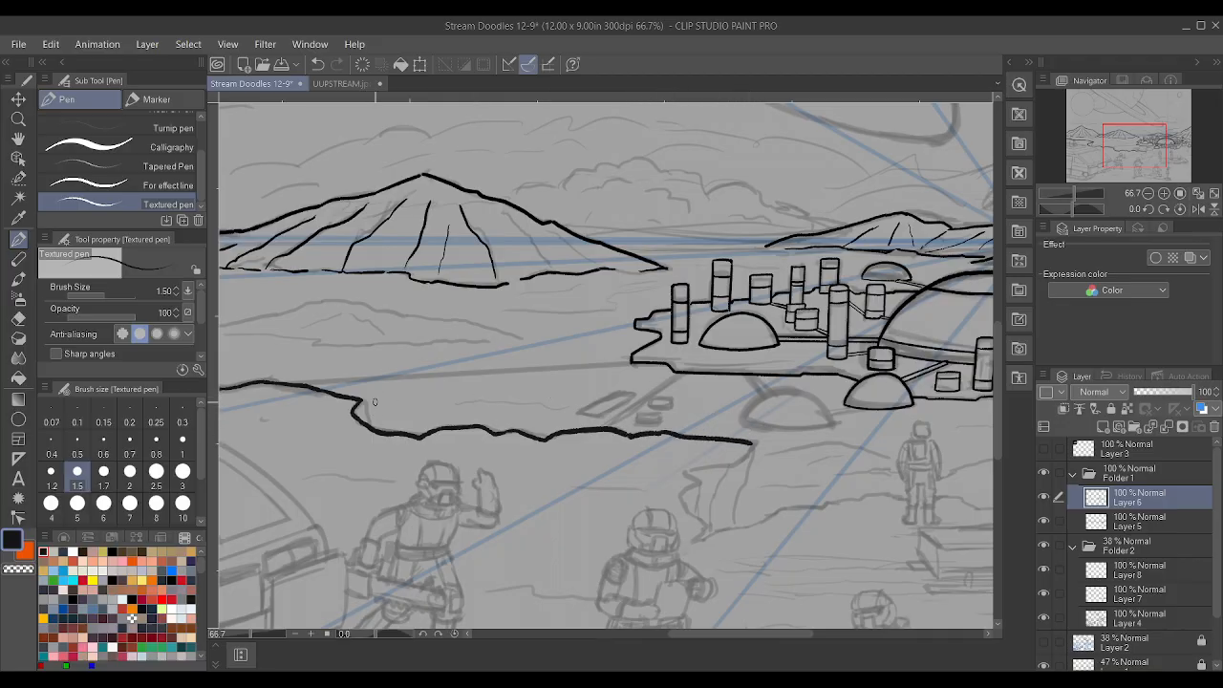
# - Ink the inner face lines of the terrain notches behind the waving soldier and behind the vehicle with the Textured pen
pyautogui.scroll(1, 374, 401)
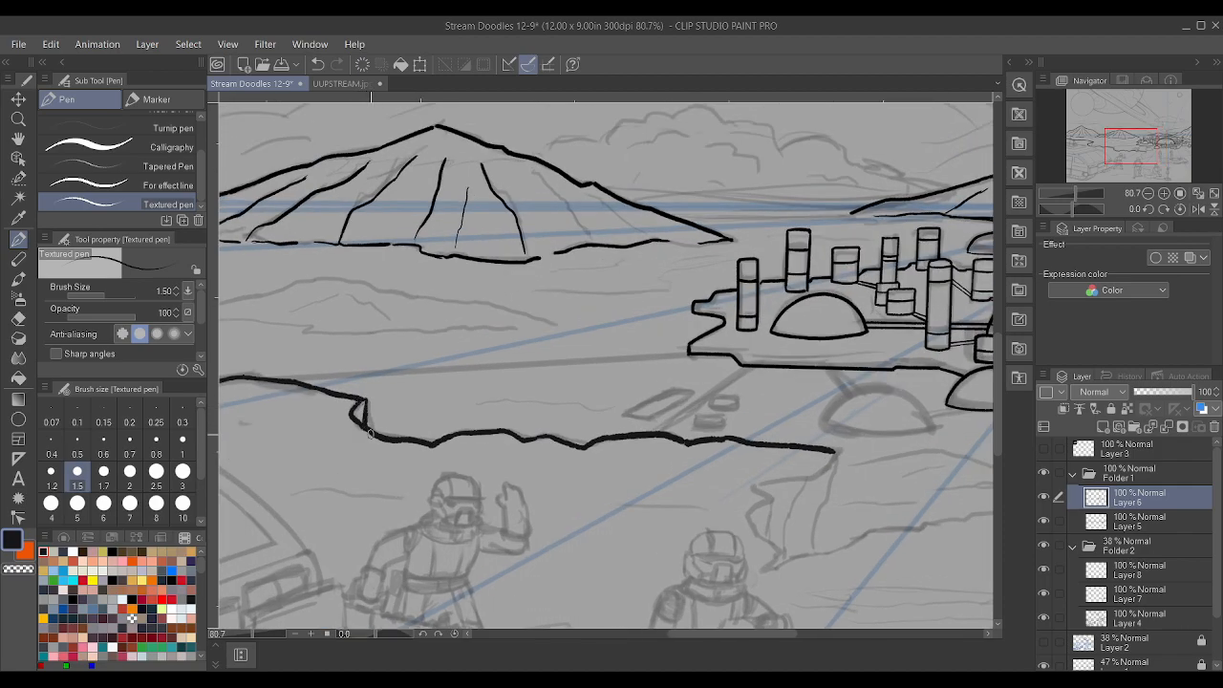
pyautogui.scroll(-10, 370, 434)
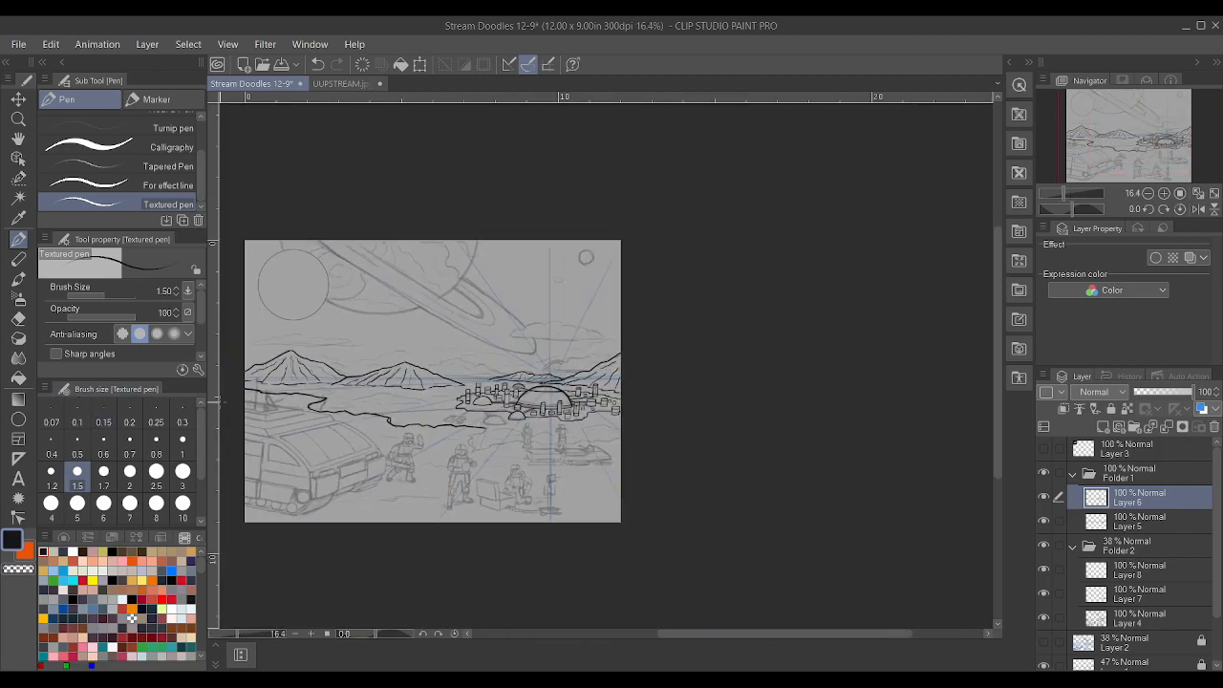
pyautogui.scroll(9, 453, 419)
pyautogui.moveTo(453, 419); pyautogui.dragTo(489, 340)
pyautogui.moveTo(419, 411); pyautogui.dragTo(433, 371)
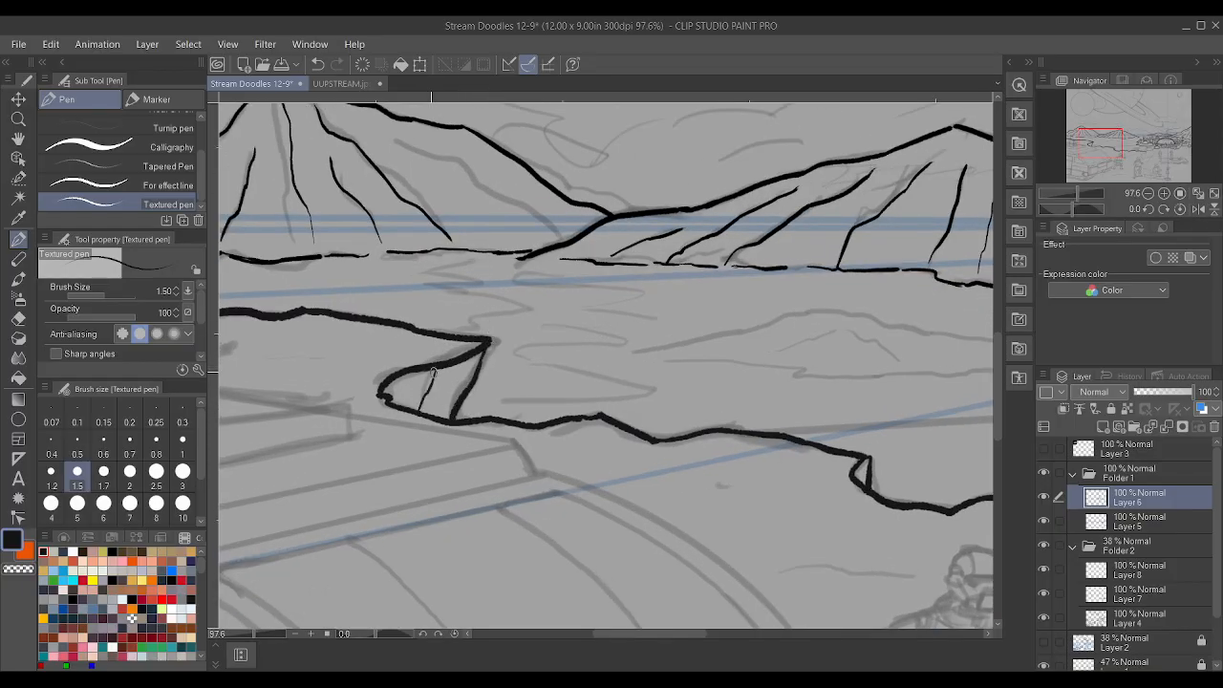
# - Ink the jagged rock's outline and the ground line running from it toward the distant standing soldier, with the pen at size 1.2
pyautogui.scroll(-6, 421, 401)
pyautogui.scroll(1, 609, 394)
pyautogui.scroll(-2, 846, 435)
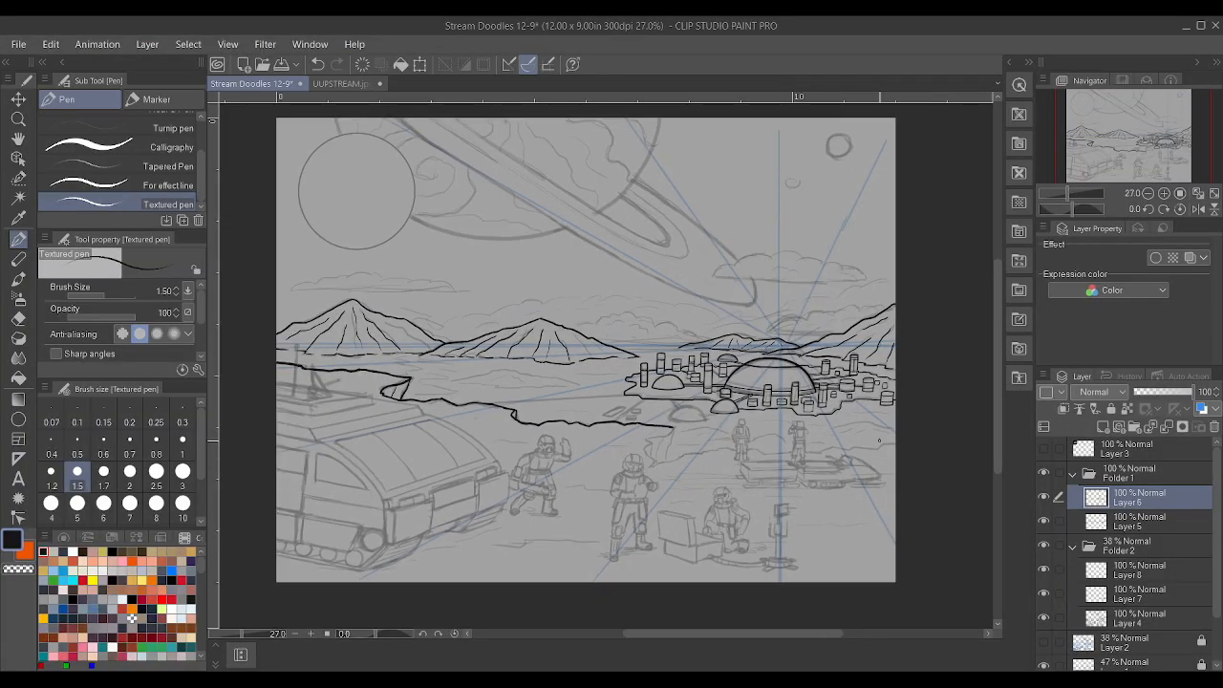
pyautogui.scroll(1, 879, 441)
pyautogui.scroll(3, 878, 432)
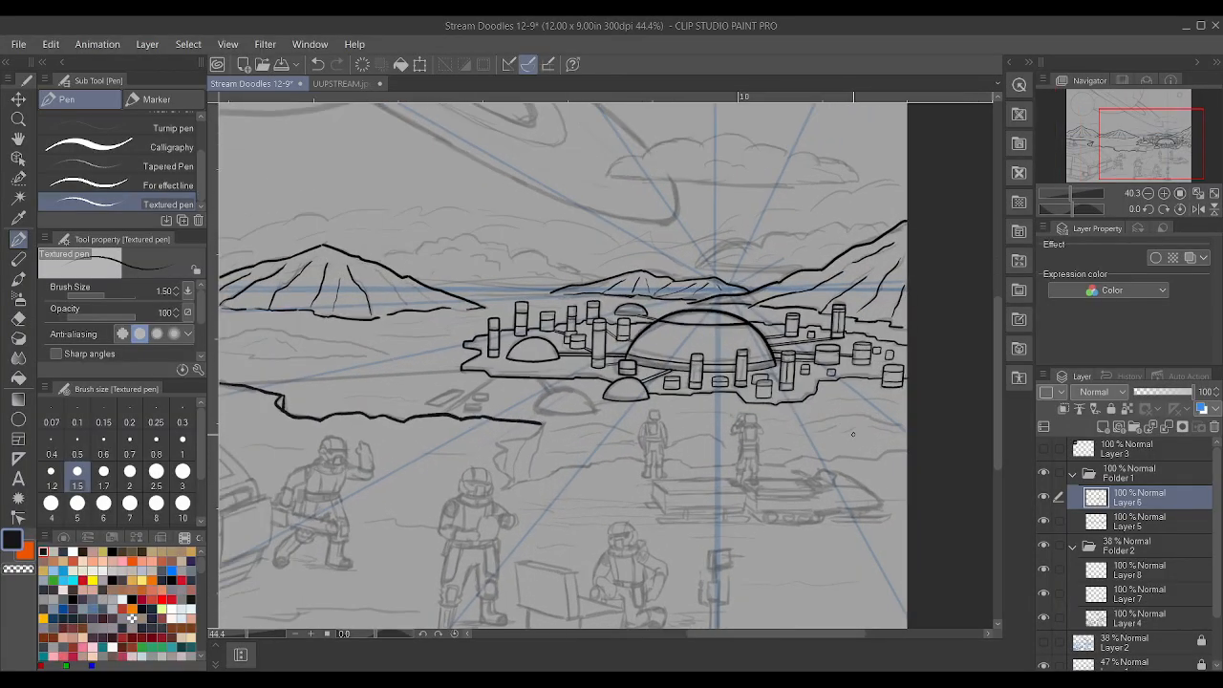
pyautogui.scroll(1, 637, 505)
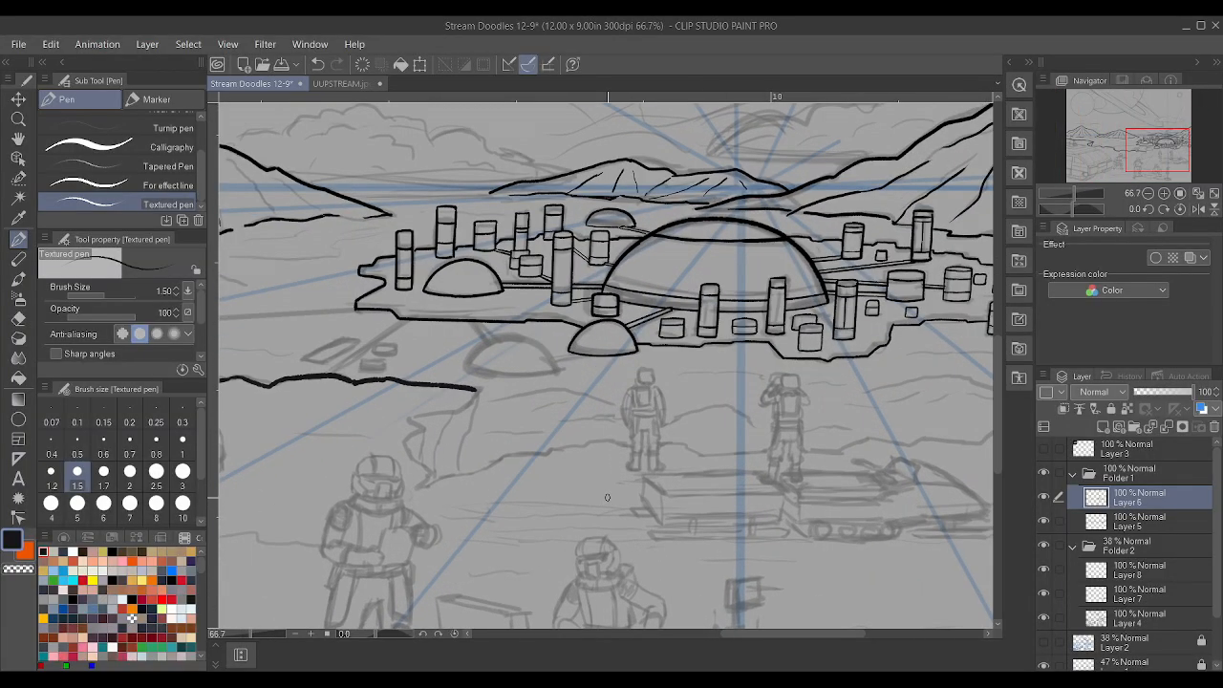
pyautogui.click(51, 471)
pyautogui.moveTo(416, 485)
pyautogui.mouseDown()
pyautogui.moveTo(507, 455)
pyautogui.moveTo(625, 442)
pyautogui.mouseUp()
pyautogui.moveTo(411, 438)
pyautogui.mouseDown()
pyautogui.moveTo(424, 429)
pyautogui.moveTo(405, 418)
pyautogui.moveTo(475, 392)
pyautogui.mouseUp()
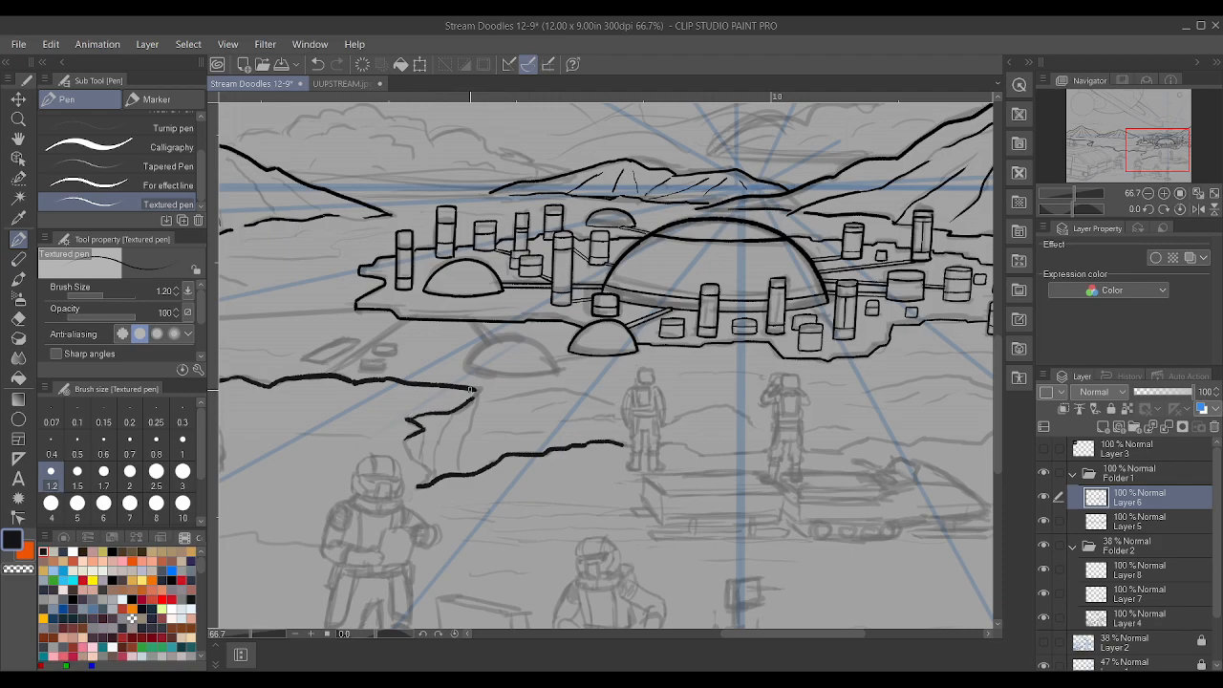
pyautogui.moveTo(455, 472); pyautogui.dragTo(478, 388)
pyautogui.moveTo(402, 440); pyautogui.dragTo(419, 484)
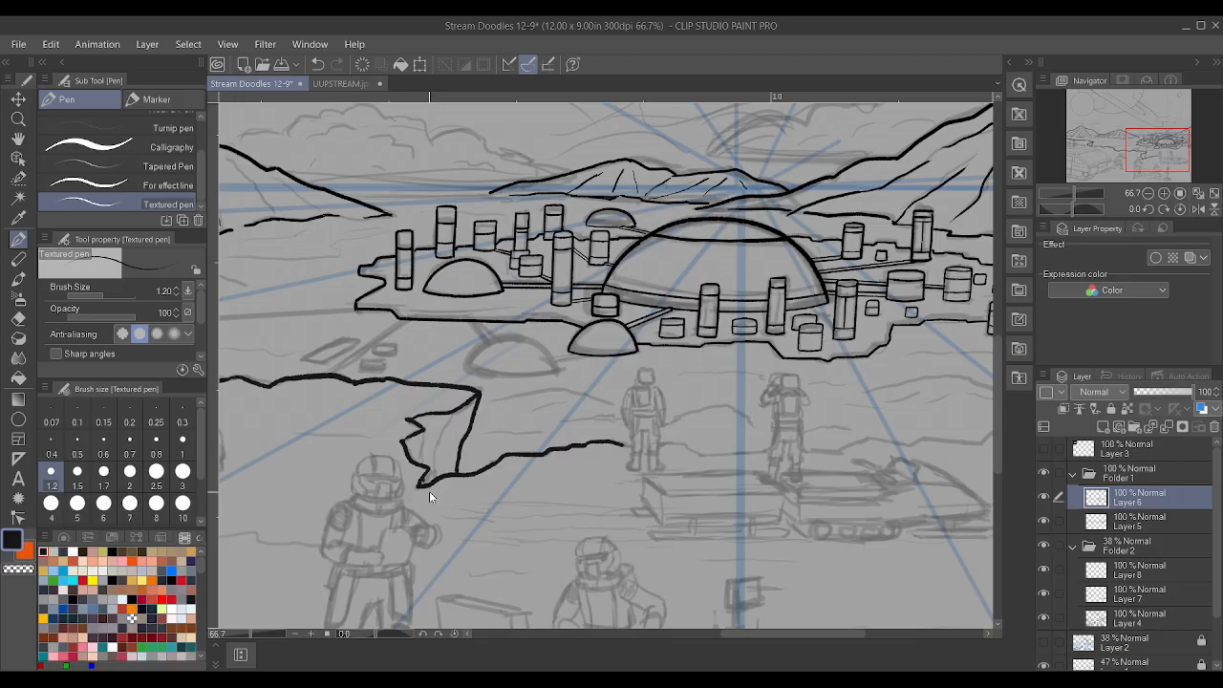
# - Save the drawing and ink the vertical crack lines on the face of the jagged rock
pyautogui.click(667, 273)
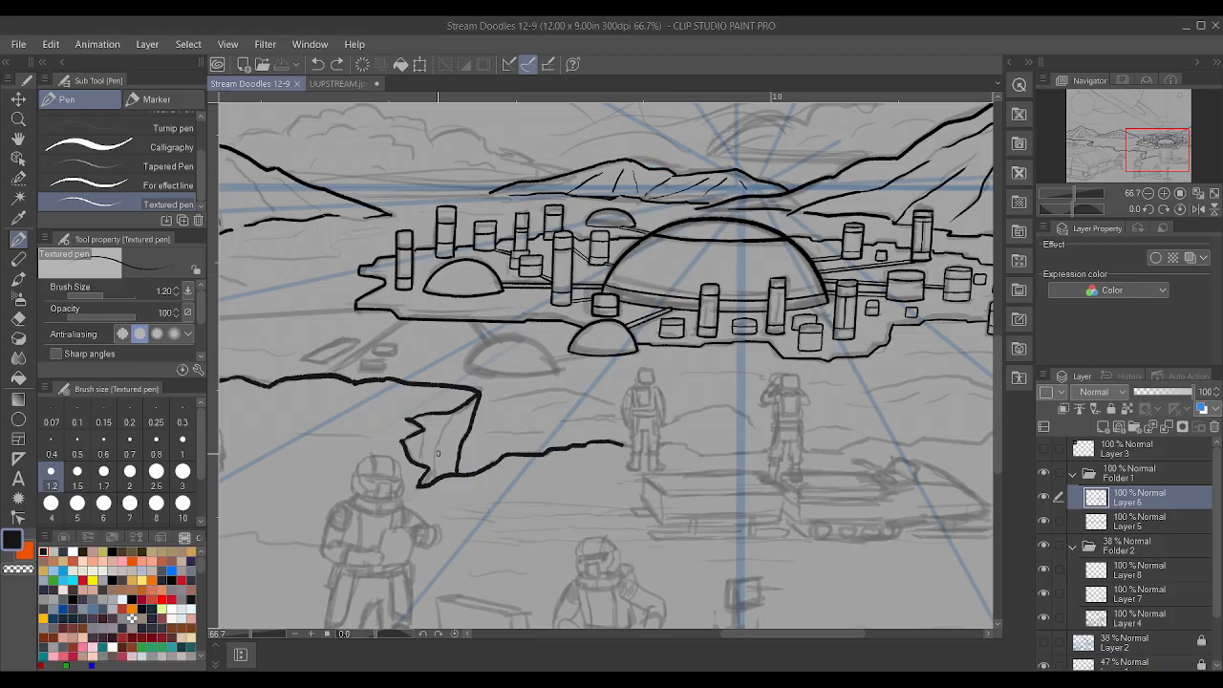
pyautogui.moveTo(437, 481); pyautogui.dragTo(452, 414)
pyautogui.moveTo(420, 460); pyautogui.dragTo(422, 432)
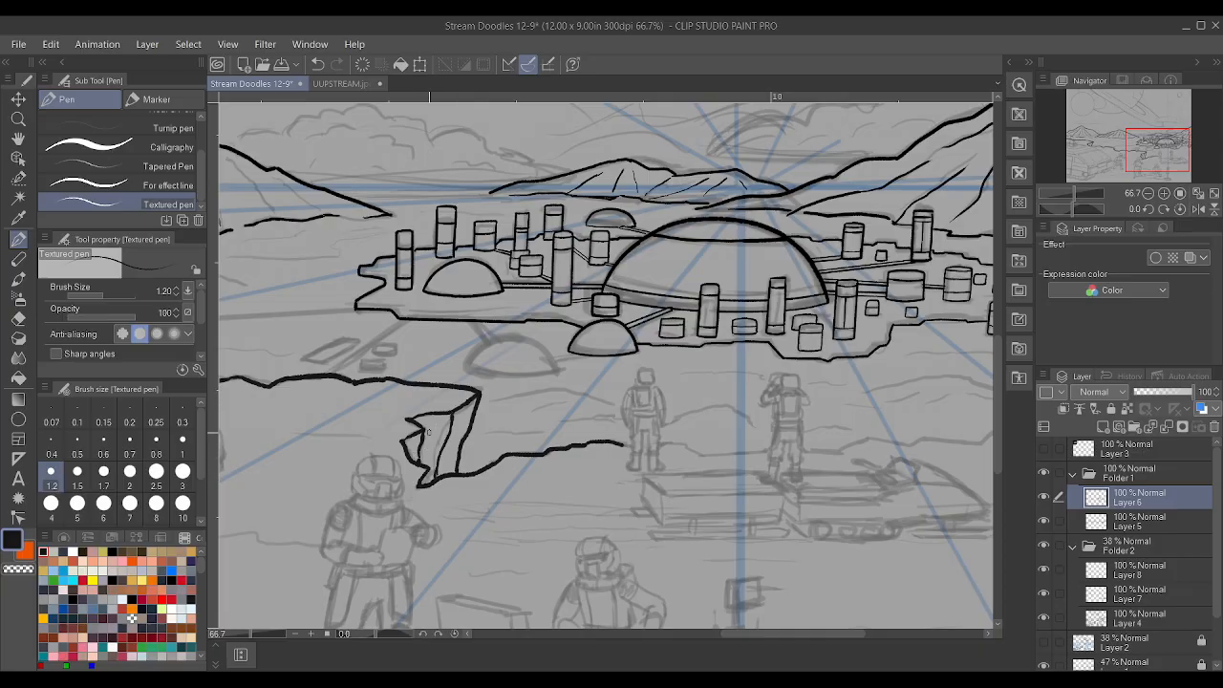
# - Extend the ground line up to the leg of the distant standing soldier with the pen at size 1
pyautogui.scroll(-3, 478, 436)
pyautogui.scroll(5, 633, 432)
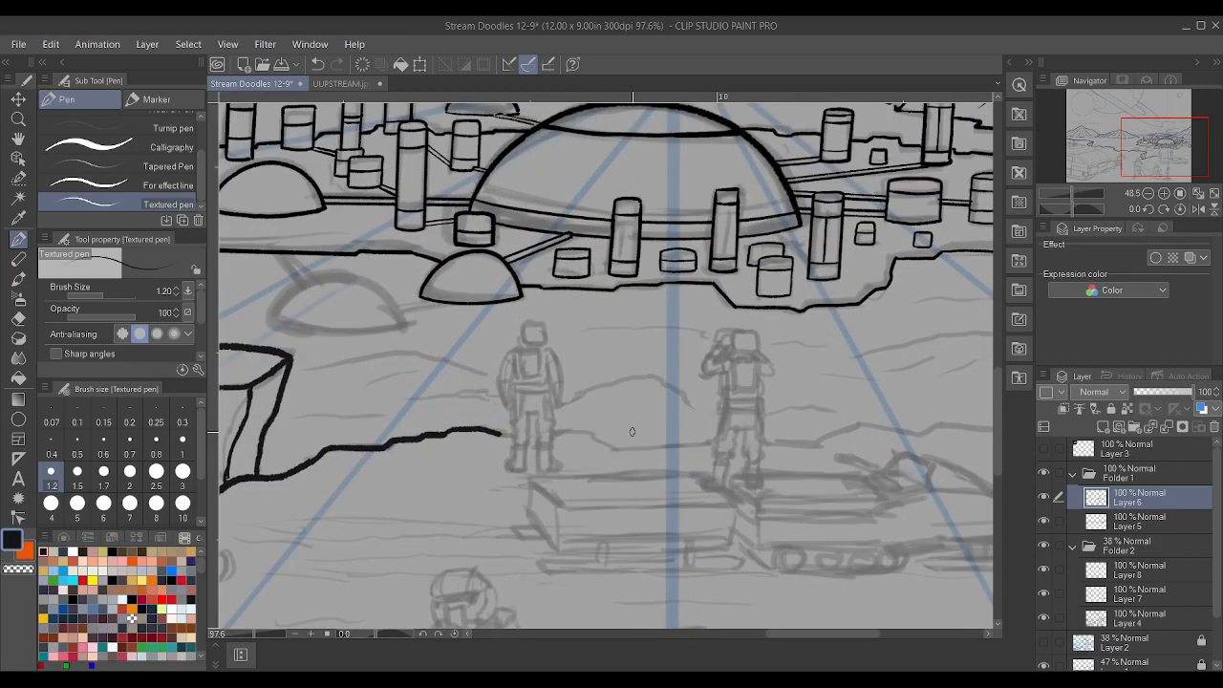
pyautogui.scroll(2, 632, 432)
pyautogui.click(182, 442)
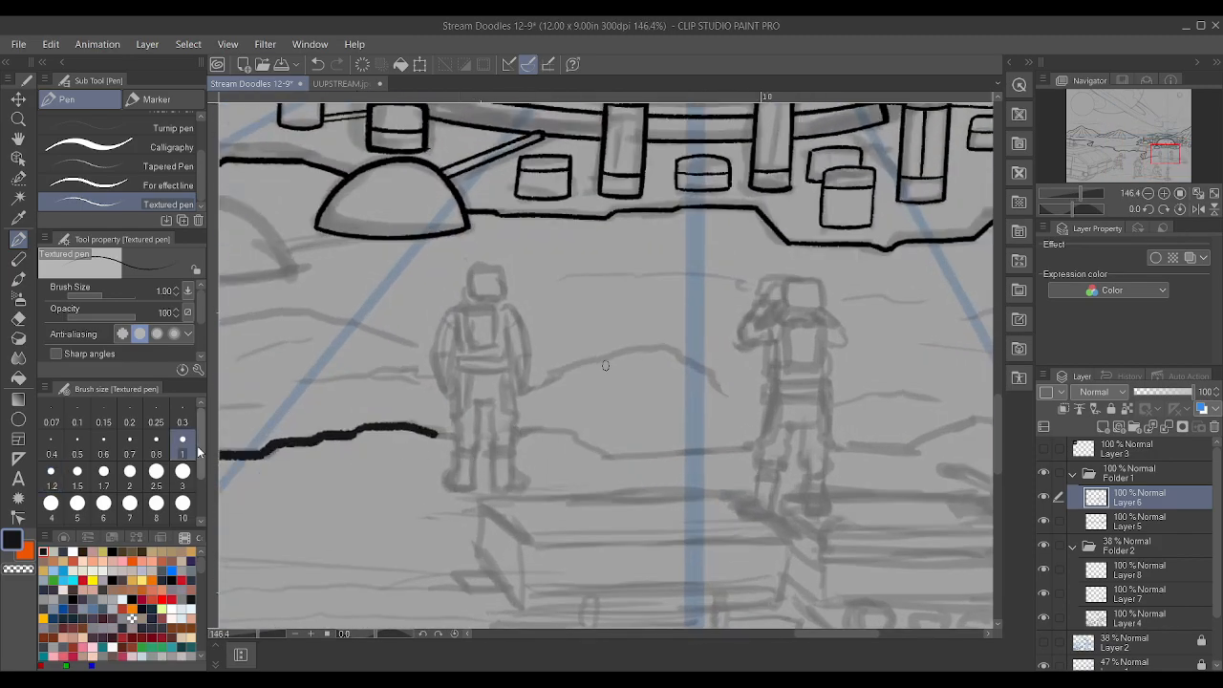
pyautogui.scroll(-20, 257, 405)
pyautogui.scroll(-2, 506, 447)
pyautogui.scroll(8, 497, 218)
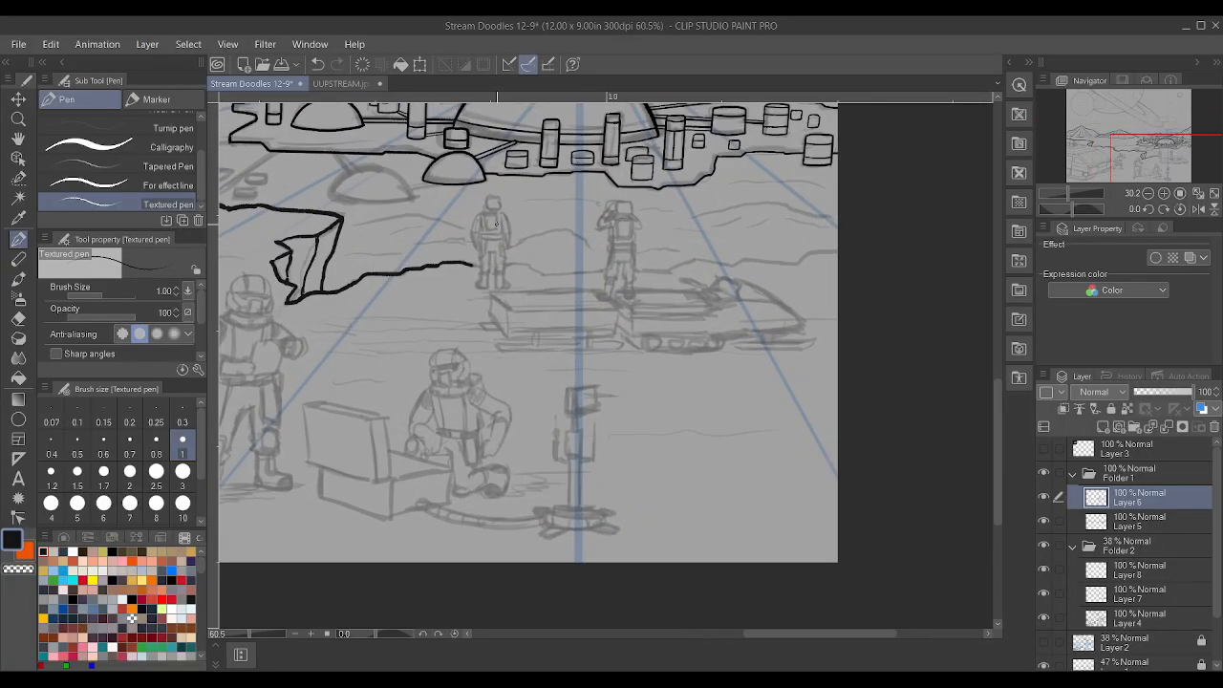
pyautogui.scroll(5, 488, 238)
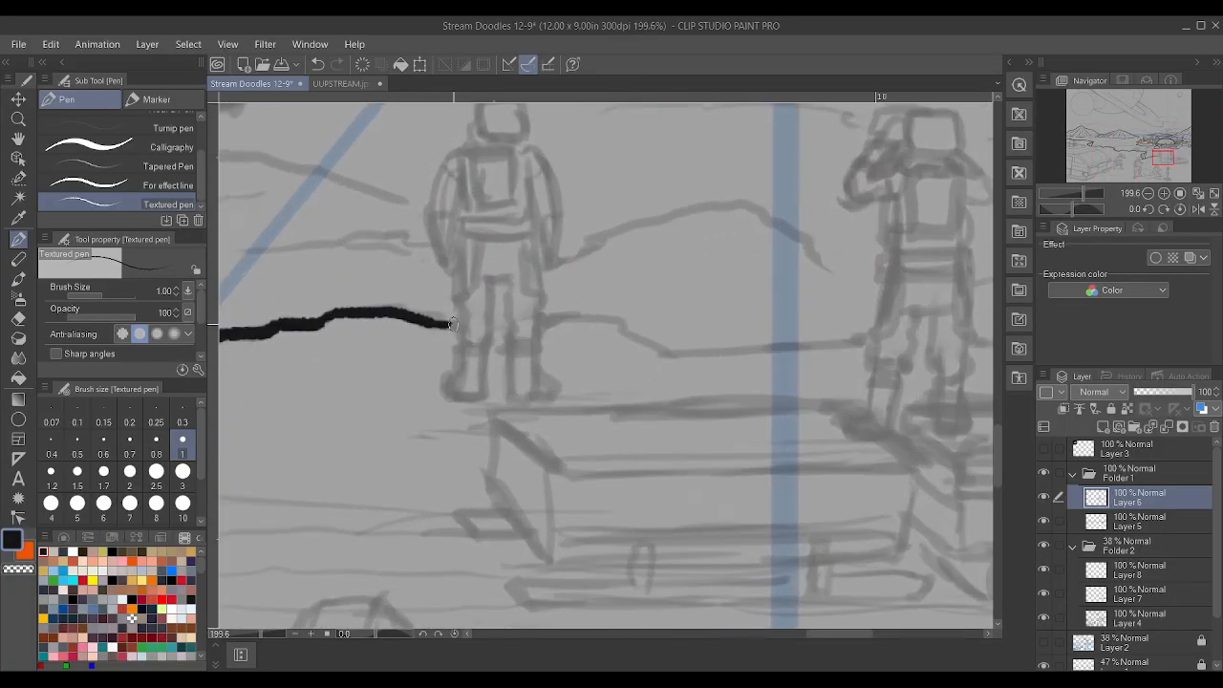
# - Ink the trouser legs of the distant standing soldier nearest the jagged rock with the pen at size 0.8
pyautogui.scroll(-5, 452, 324)
pyautogui.scroll(2, 452, 324)
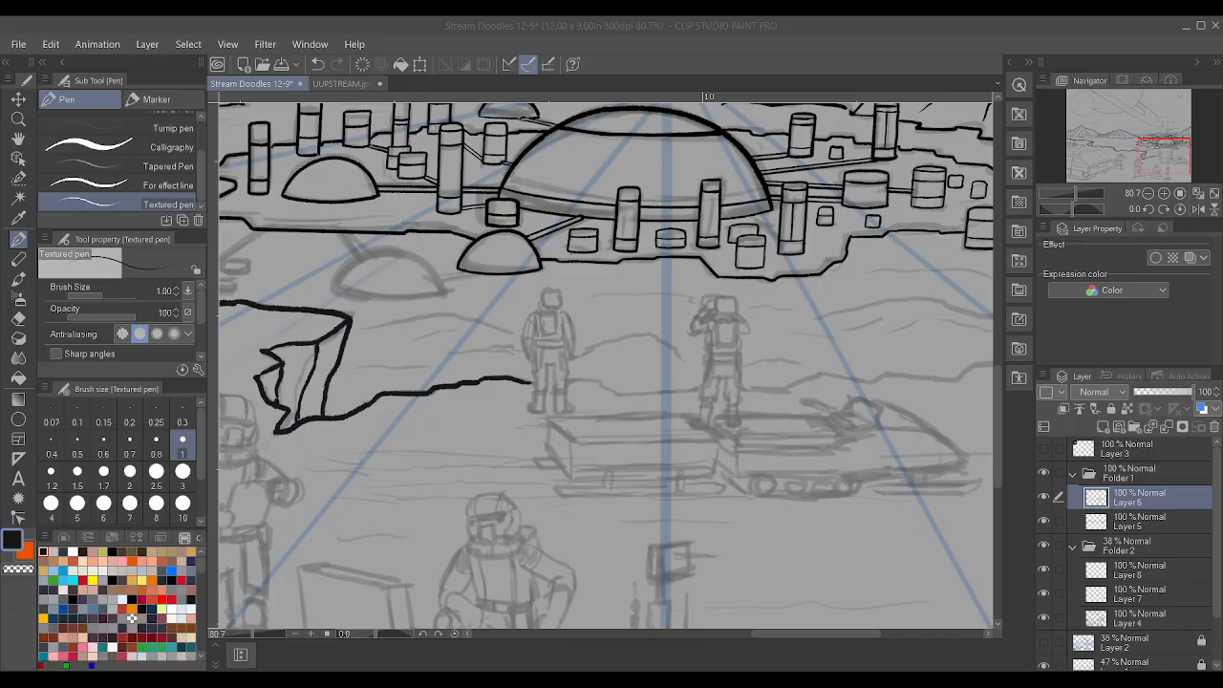
pyautogui.scroll(4, 626, 366)
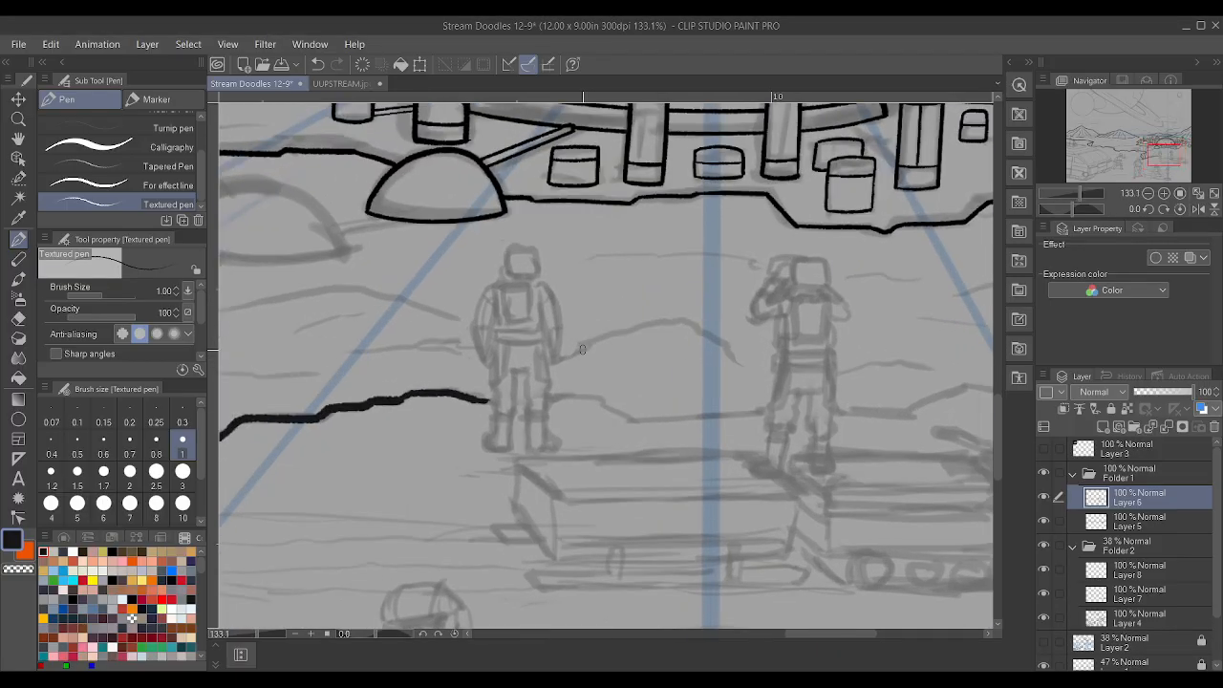
pyautogui.click(157, 454)
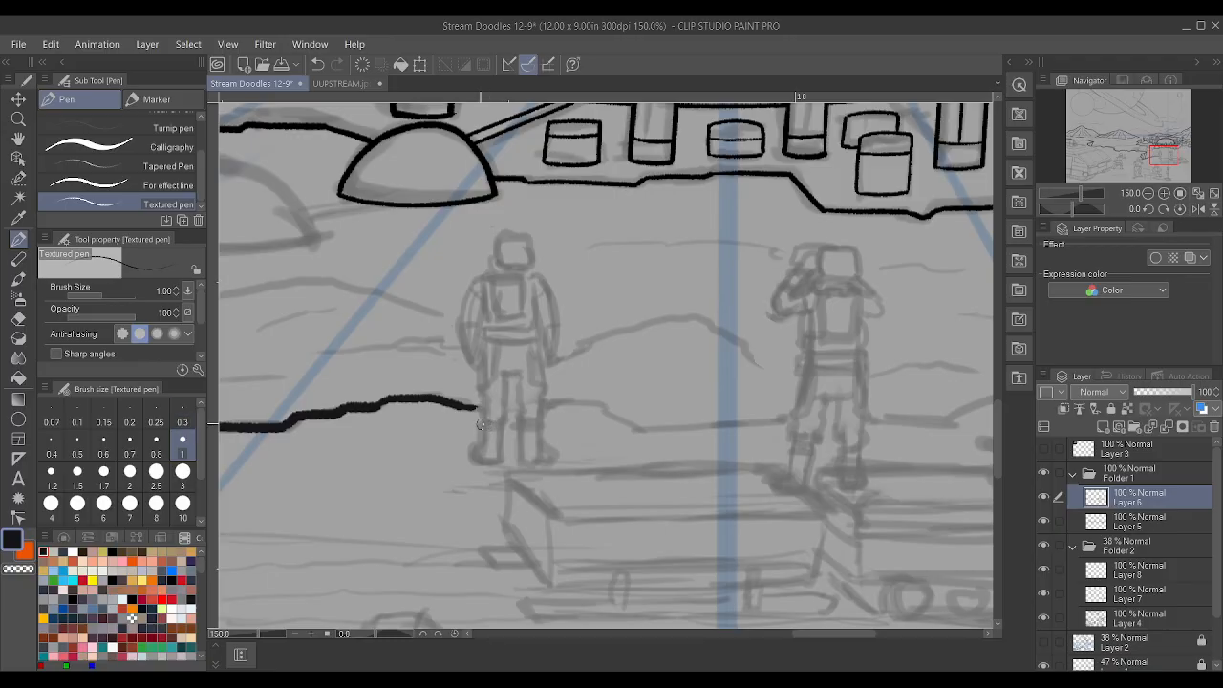
pyautogui.moveTo(484, 409)
pyautogui.mouseDown()
pyautogui.moveTo(484, 425)
pyautogui.moveTo(481, 342)
pyautogui.mouseUp()
pyautogui.moveTo(497, 424); pyautogui.dragTo(506, 373)
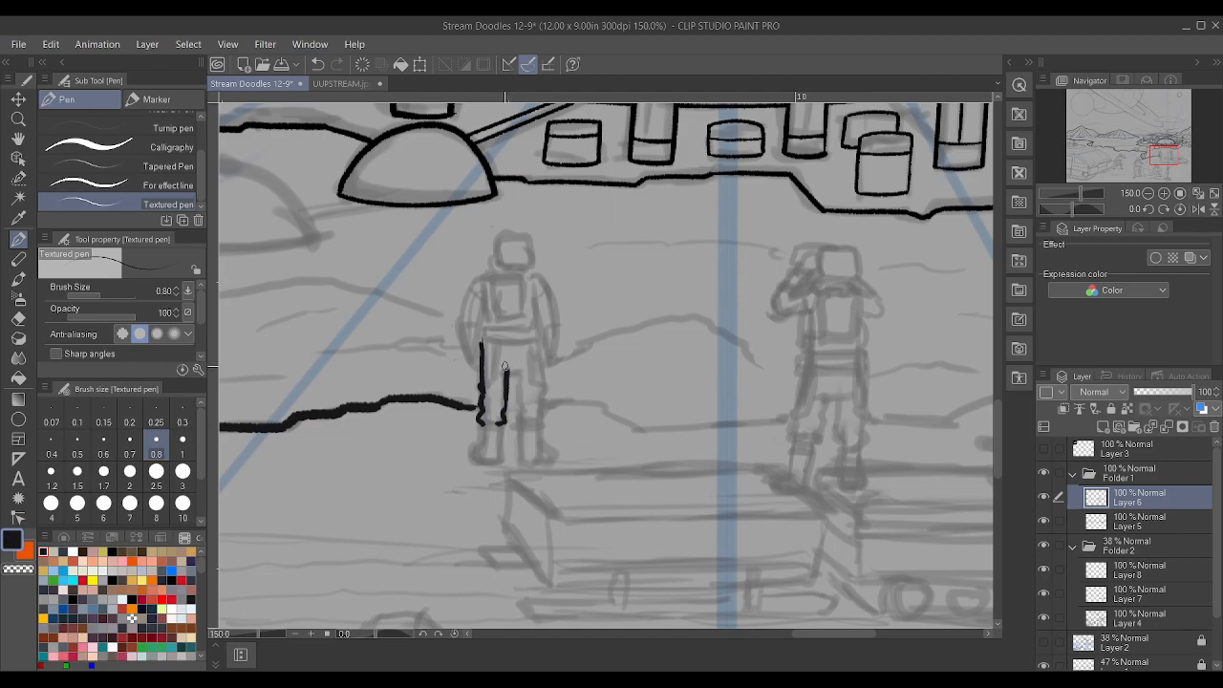
pyautogui.moveTo(498, 367); pyautogui.dragTo(525, 363)
pyautogui.moveTo(516, 424); pyautogui.dragTo(517, 367)
pyautogui.moveTo(481, 421)
pyautogui.mouseDown()
pyautogui.moveTo(538, 423)
pyautogui.moveTo(535, 340)
pyautogui.mouseUp()
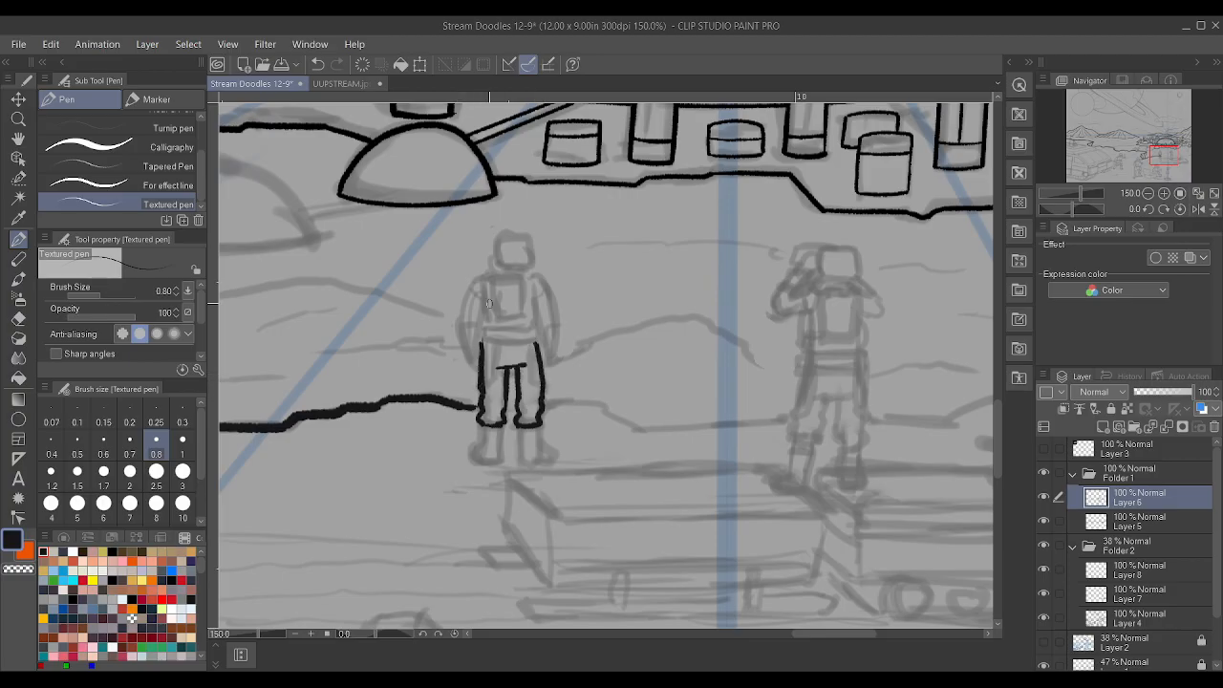
# - Switch to the Hard eraser and save the drawing
pyautogui.hotkey('ctrl', 'z')
pyautogui.hotkey('ctrl', 'y')
pyautogui.click(19, 318)
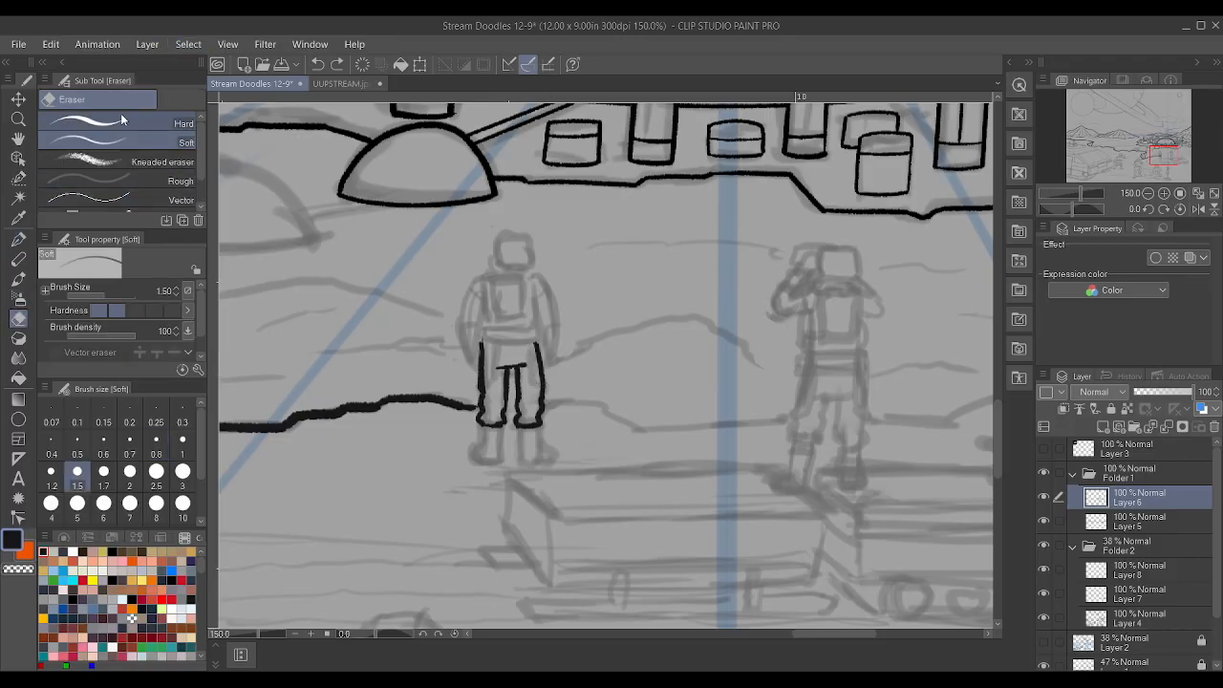
pyautogui.hotkey('ctrl', 's')
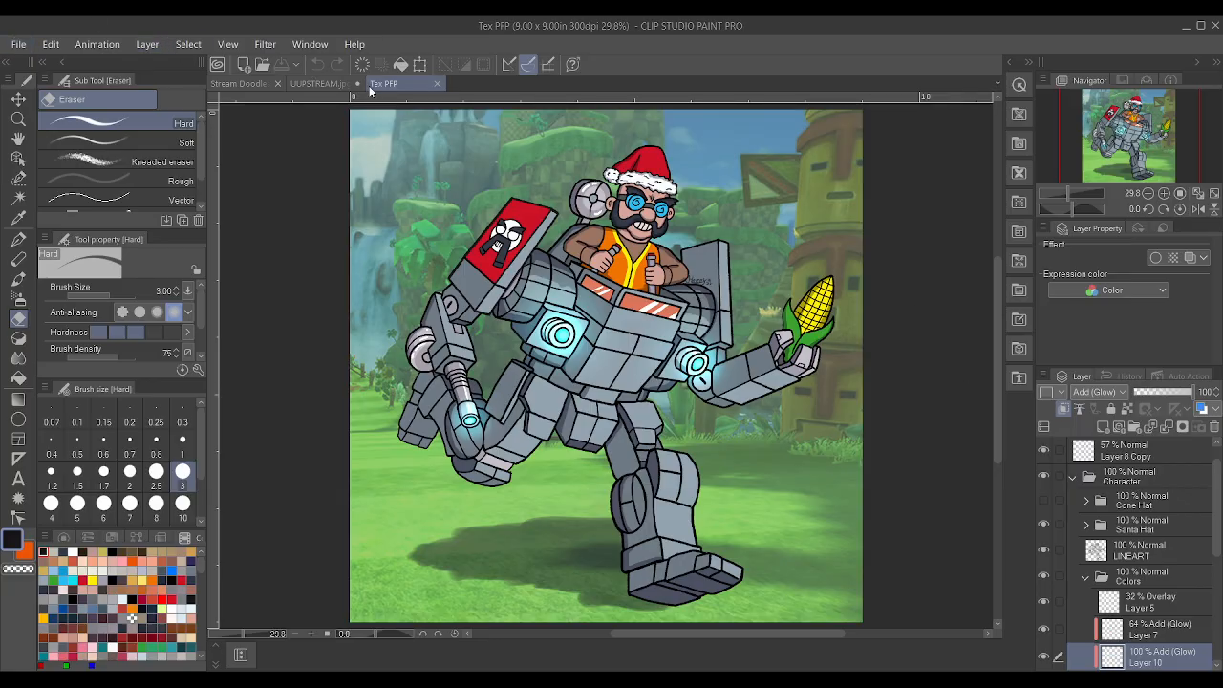
# - Close the Tex PFP drawing and return to the standing soldier in the Stream Doodles 12-9 drawing
pyautogui.click(439, 84)
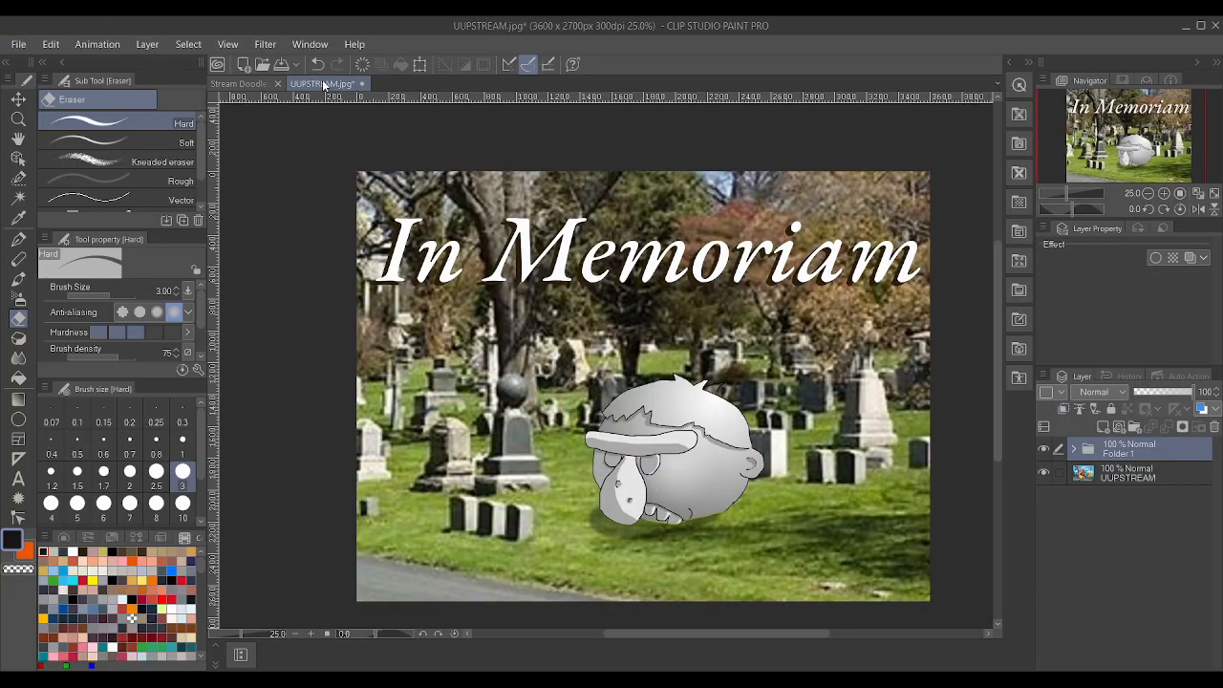
pyautogui.click(268, 84)
pyautogui.scroll(3, 481, 260)
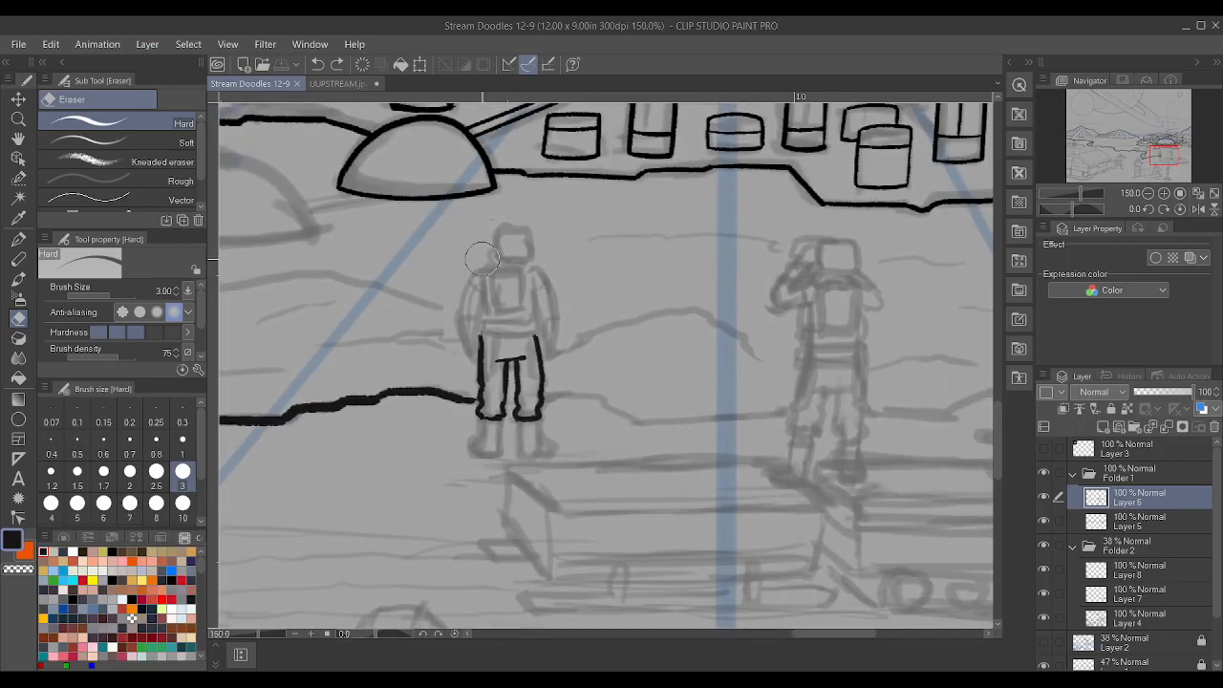
# - Erase the upper outer line of the standing soldier's right leg and redraw it with the Textured pen at size 0.8
pyautogui.moveTo(549, 372); pyautogui.dragTo(540, 337)
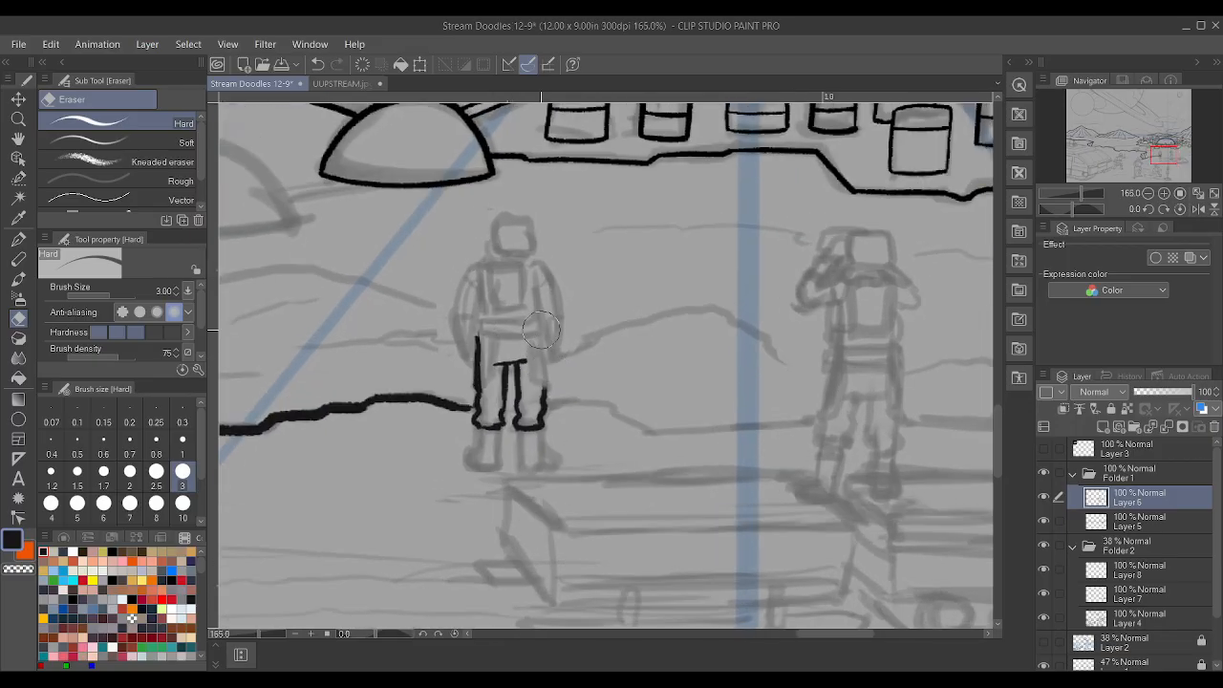
pyautogui.scroll(1, 538, 325)
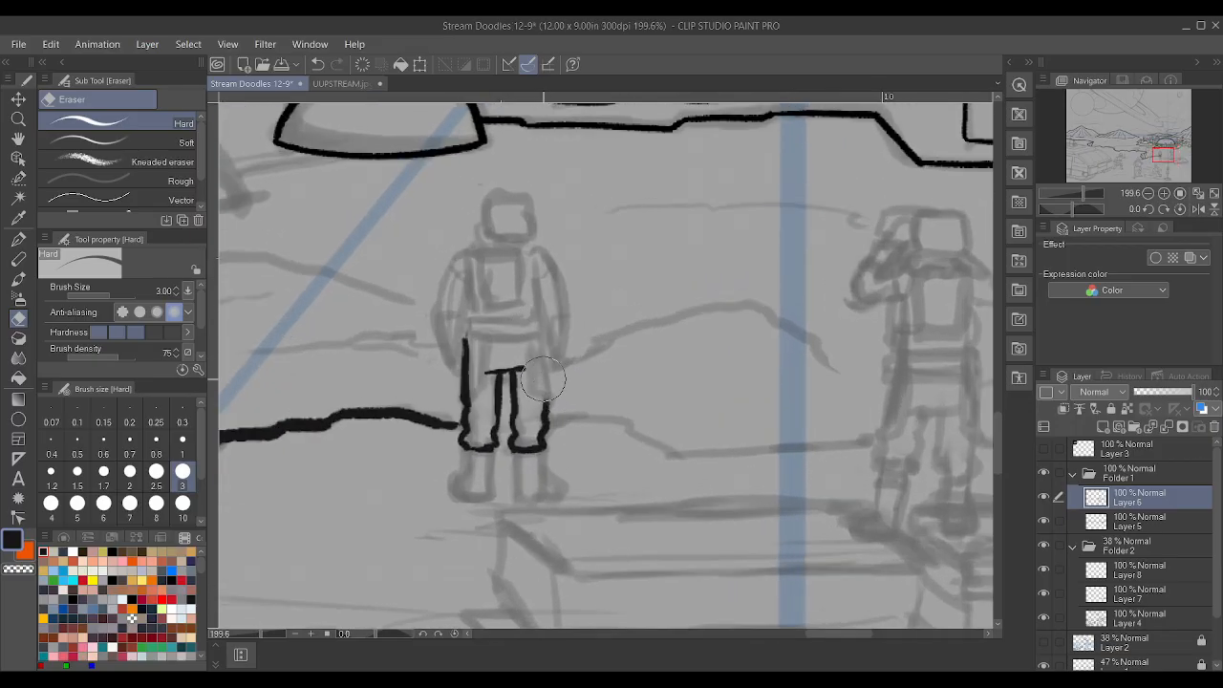
pyautogui.scroll(-1, 182, 411)
pyautogui.press('p')
pyautogui.click(157, 411)
pyautogui.scroll(1, 164, 413)
pyautogui.scroll(2, 545, 387)
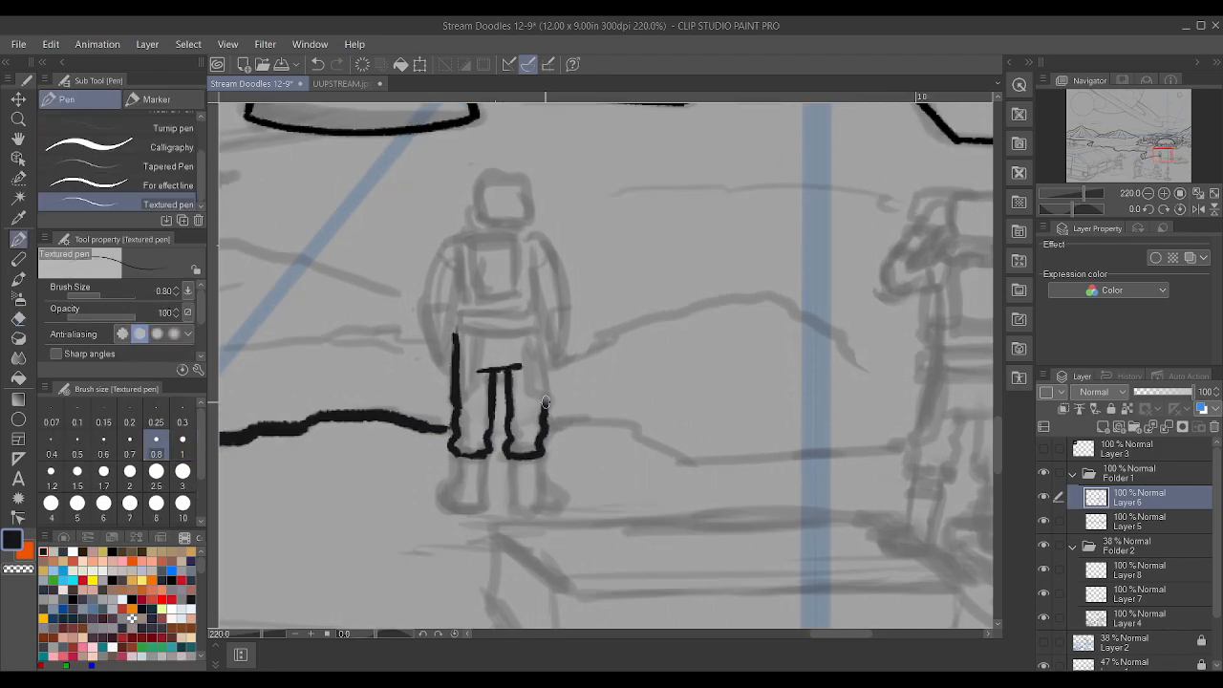
pyautogui.moveTo(545, 387); pyautogui.dragTo(538, 324)
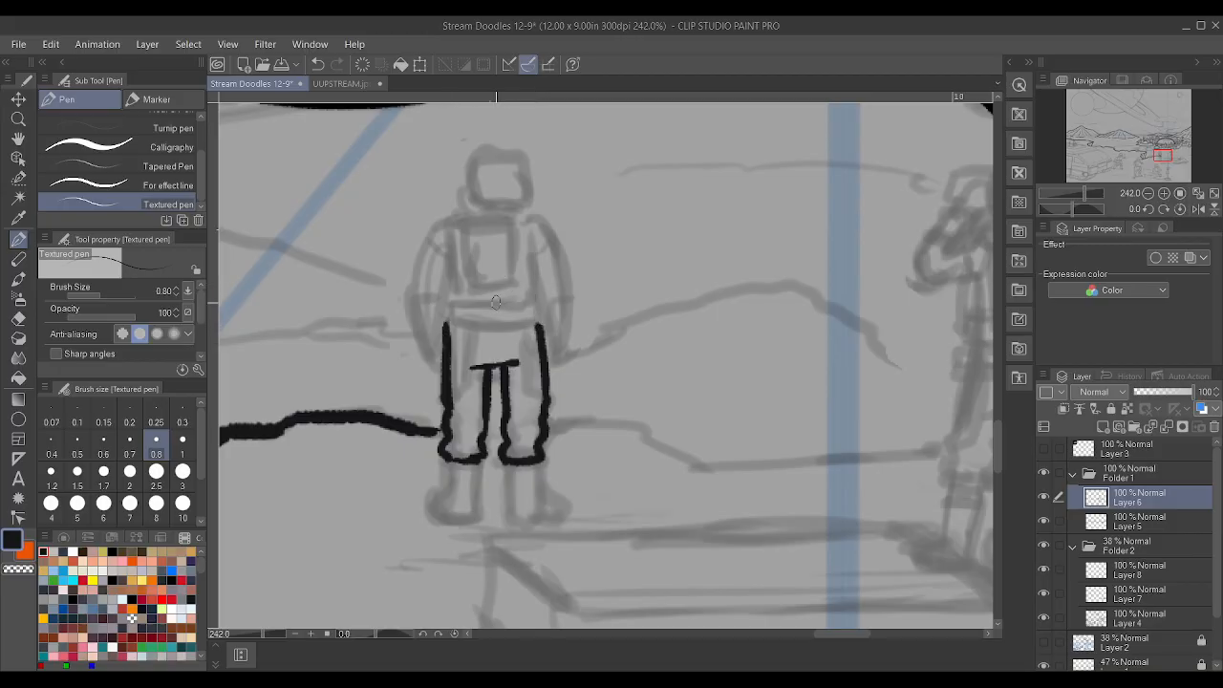
pyautogui.moveTo(450, 323); pyautogui.dragTo(531, 324)
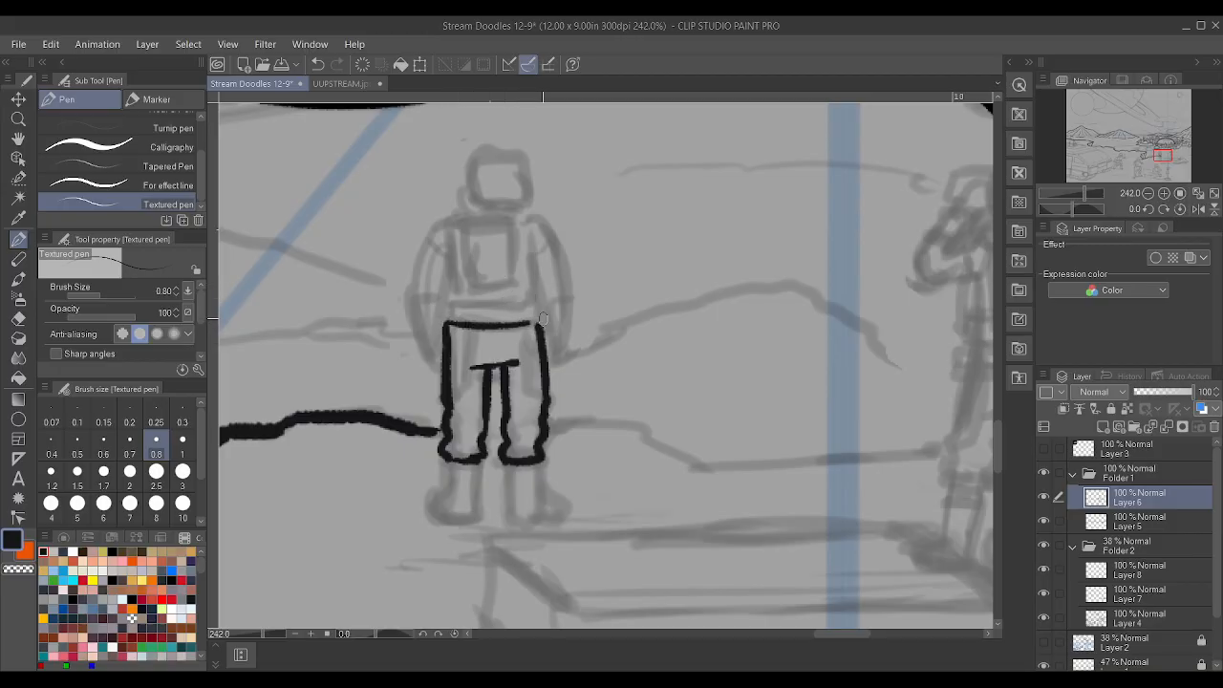
pyautogui.moveTo(448, 323)
pyautogui.mouseDown()
pyautogui.moveTo(455, 302)
pyautogui.moveTo(501, 300)
pyautogui.moveTo(535, 301)
pyautogui.moveTo(538, 323)
pyautogui.mouseUp()
pyautogui.scroll(-5, 522, 323)
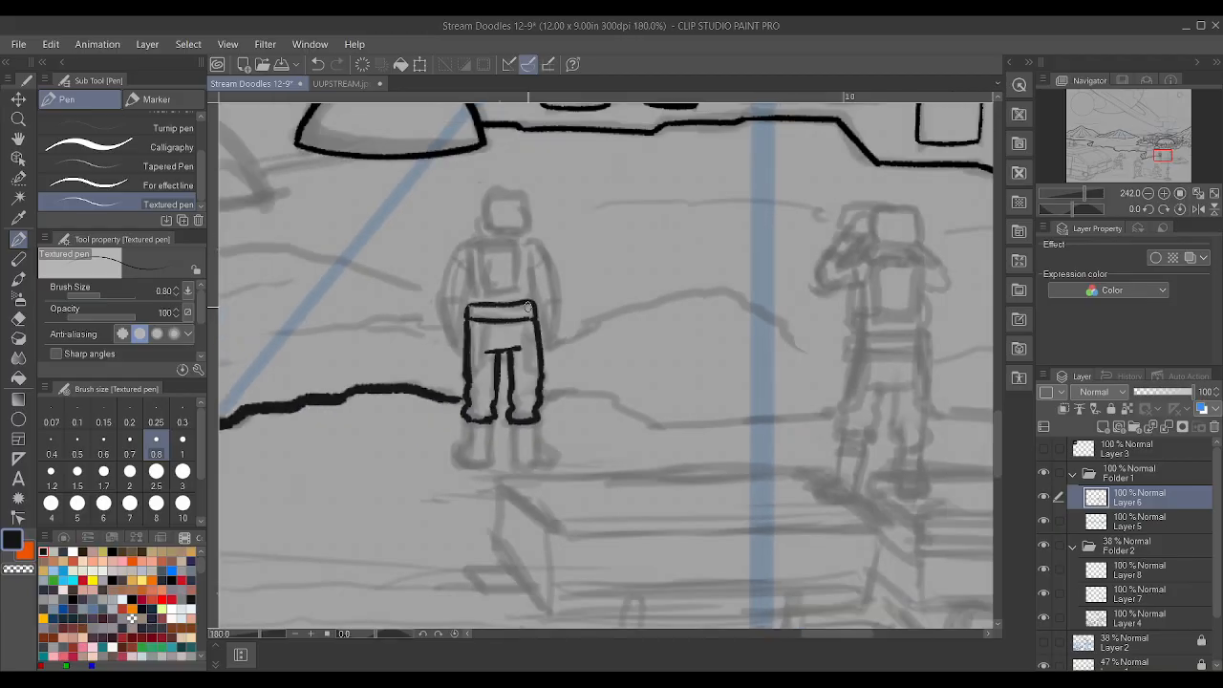
pyautogui.scroll(3, 527, 266)
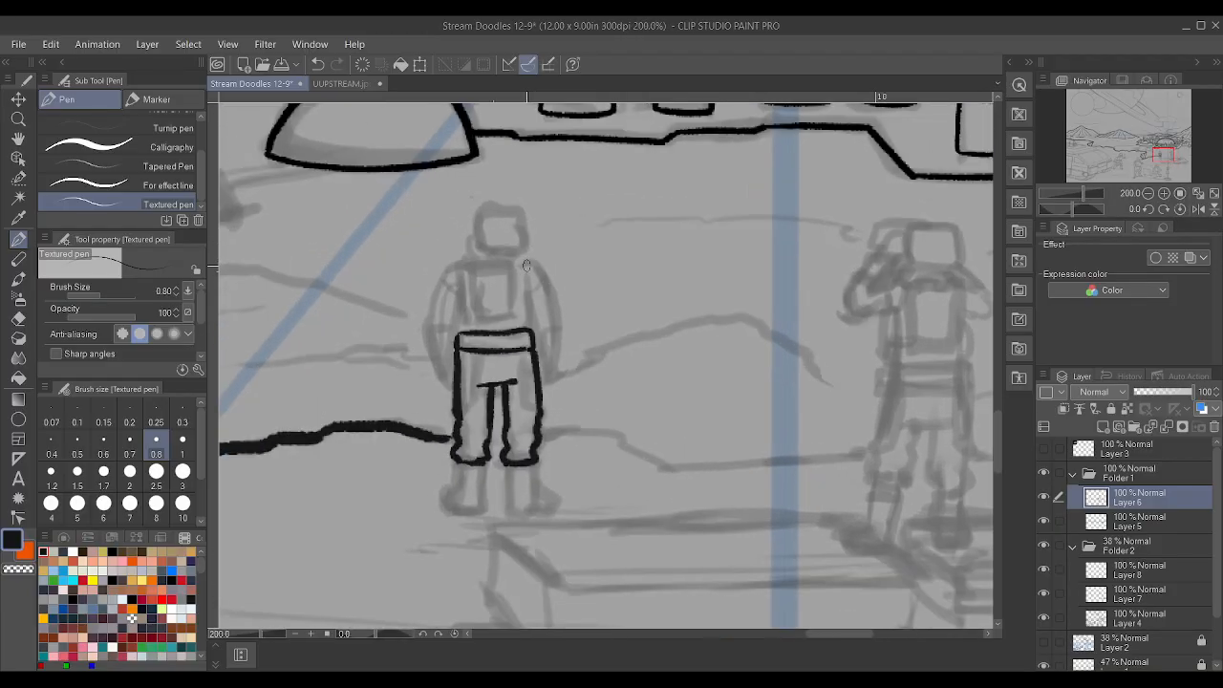
pyautogui.hotkey('ctrl', 'z')
pyautogui.hotkey('ctrl', 'z')
pyautogui.hotkey('ctrl', 'z')
pyautogui.hotkey('ctrl', 'z')
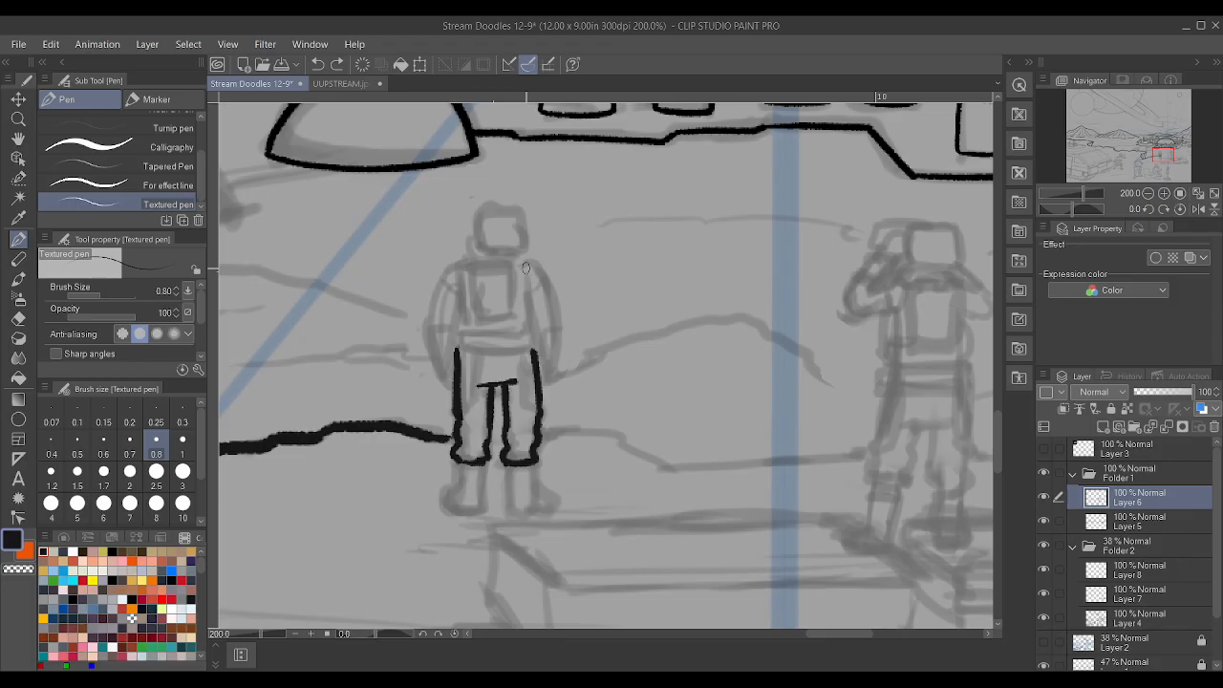
# - Ink the standing soldier's torso sides, belt and shoulder line above the trousers, following the sketch
pyautogui.moveTo(460, 337); pyautogui.dragTo(460, 279)
pyautogui.moveTo(532, 335); pyautogui.dragTo(531, 299)
pyautogui.moveTo(467, 349); pyautogui.dragTo(535, 348)
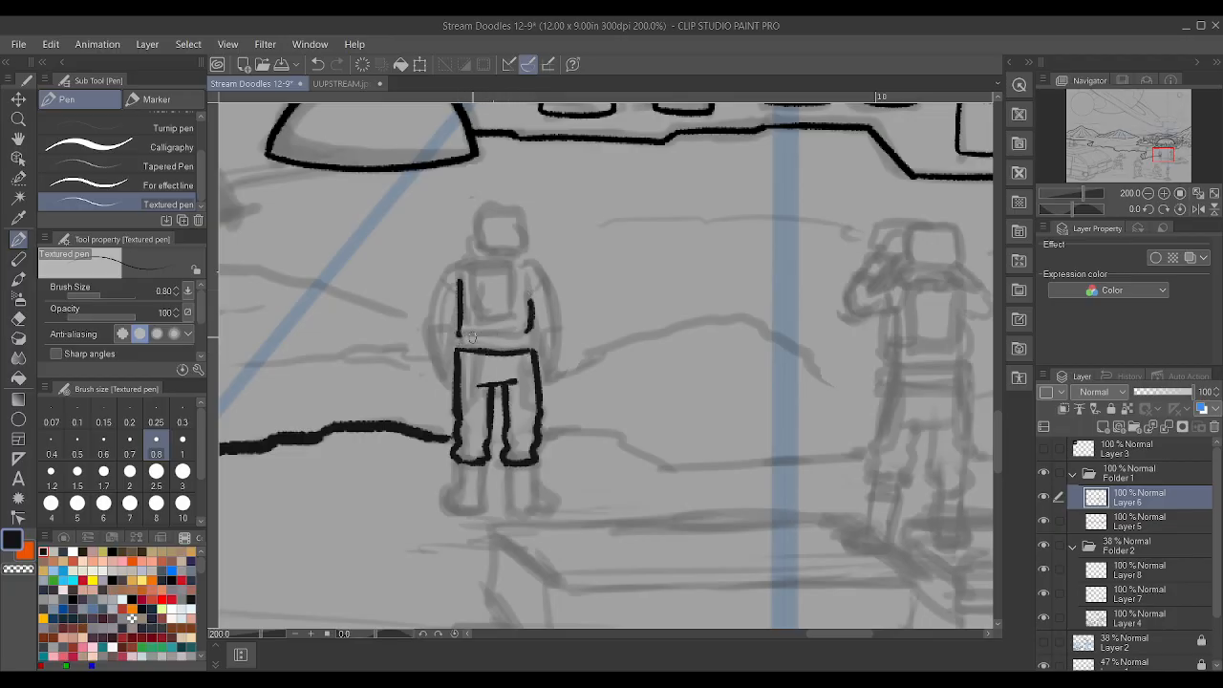
pyautogui.moveTo(458, 340)
pyautogui.mouseDown()
pyautogui.moveTo(530, 347)
pyautogui.moveTo(497, 338)
pyautogui.mouseUp()
pyautogui.moveTo(474, 250); pyautogui.dragTo(535, 265)
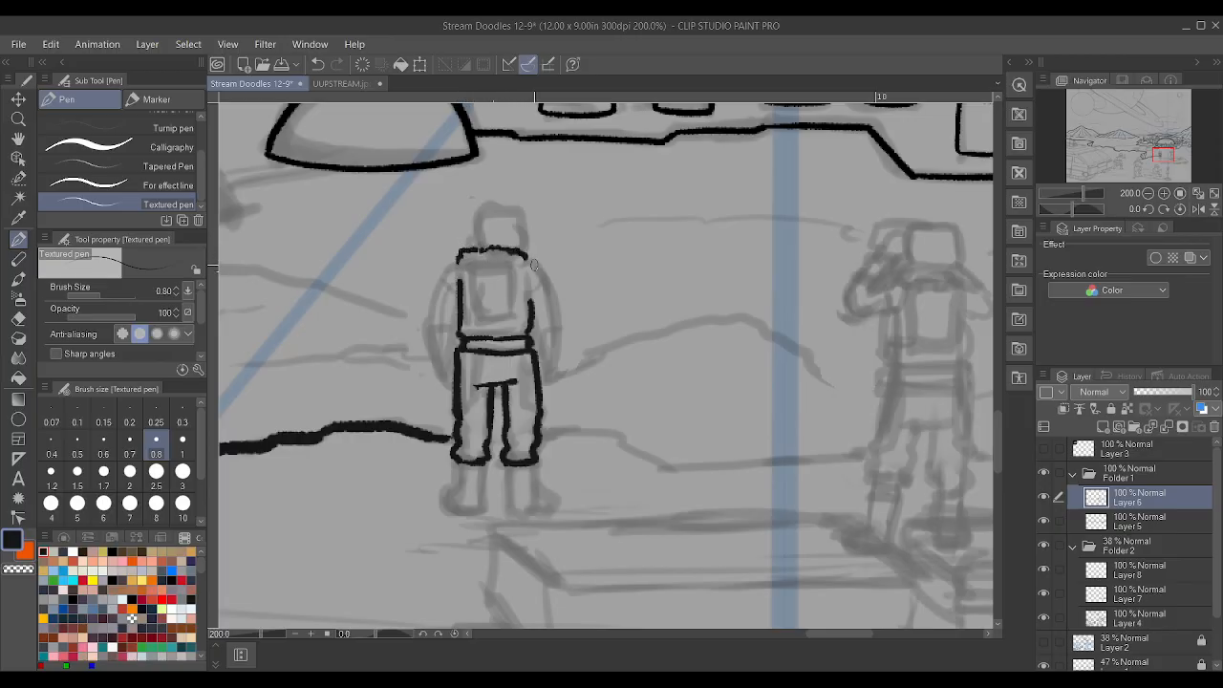
pyautogui.scroll(-4, 536, 265)
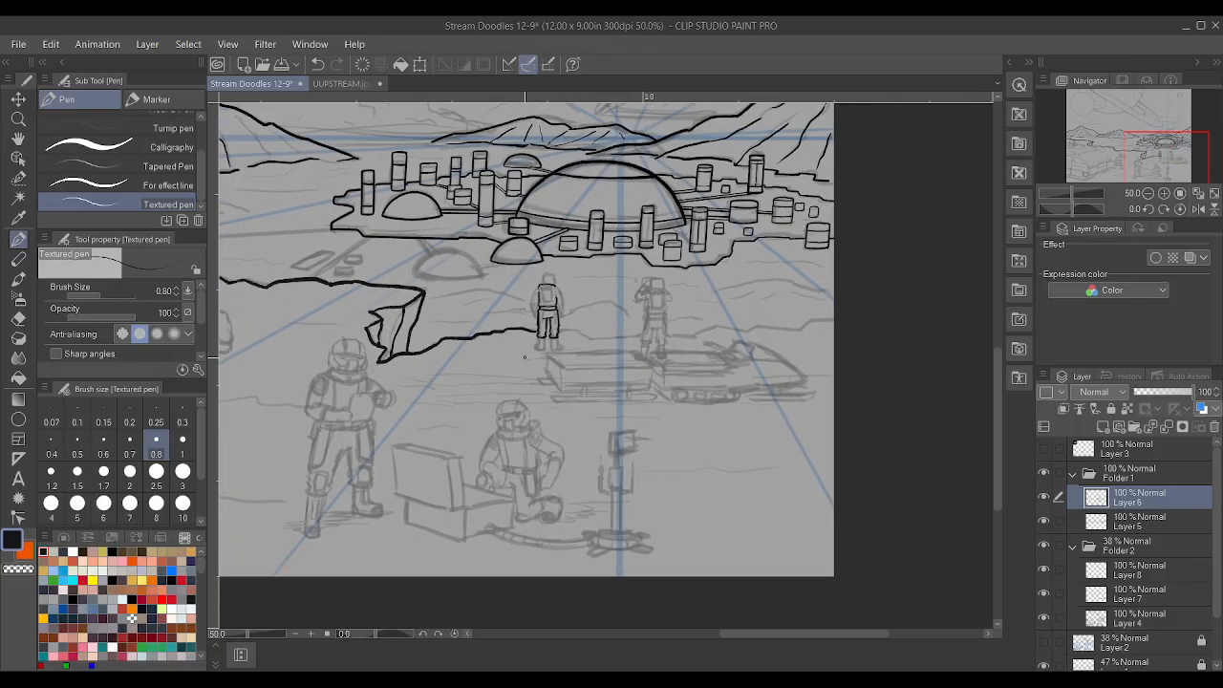
pyautogui.scroll(-2, 525, 359)
pyautogui.scroll(2, 277, 381)
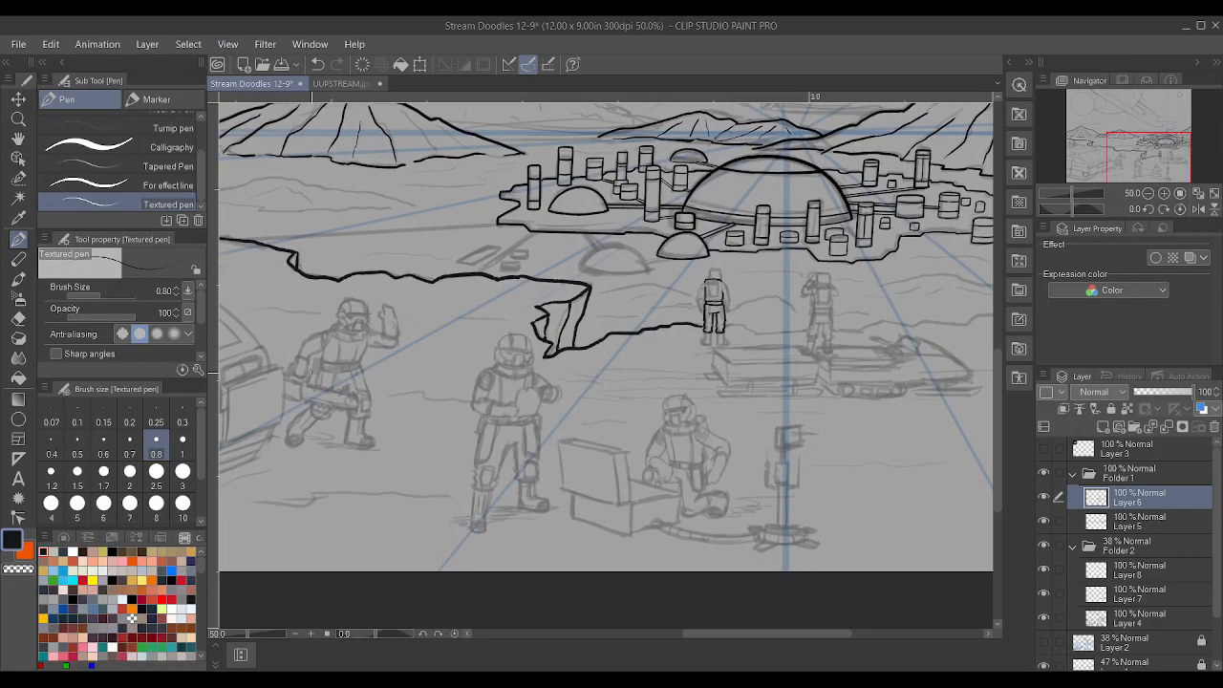
# - Ink the standing soldier's left arm from shoulder to hand with the Textured pen, adding the crease near the shoulder
pyautogui.scroll(-2, 492, 384)
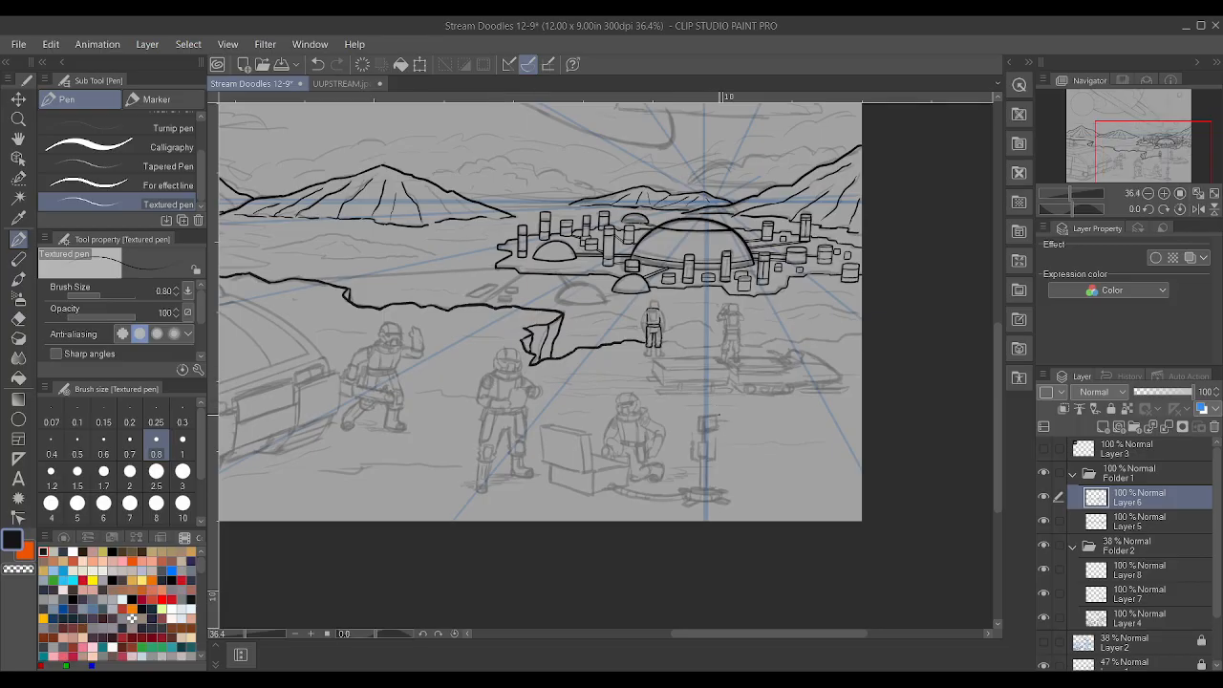
pyautogui.scroll(3, 737, 424)
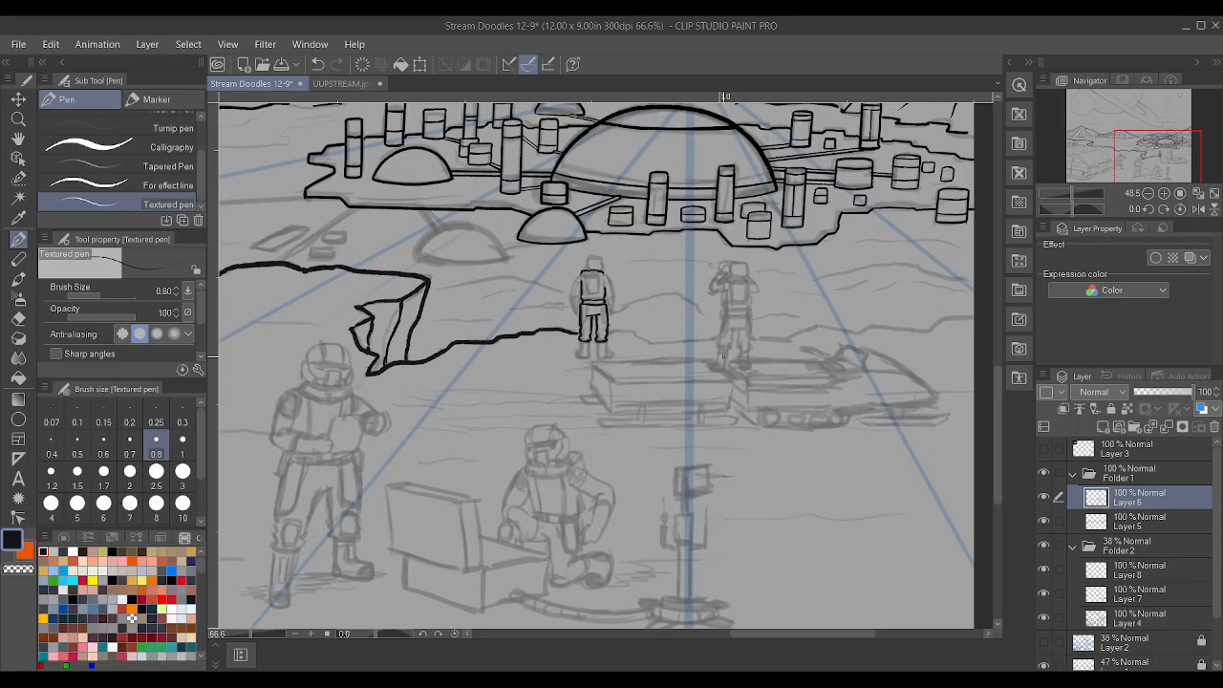
pyautogui.scroll(-3, 724, 352)
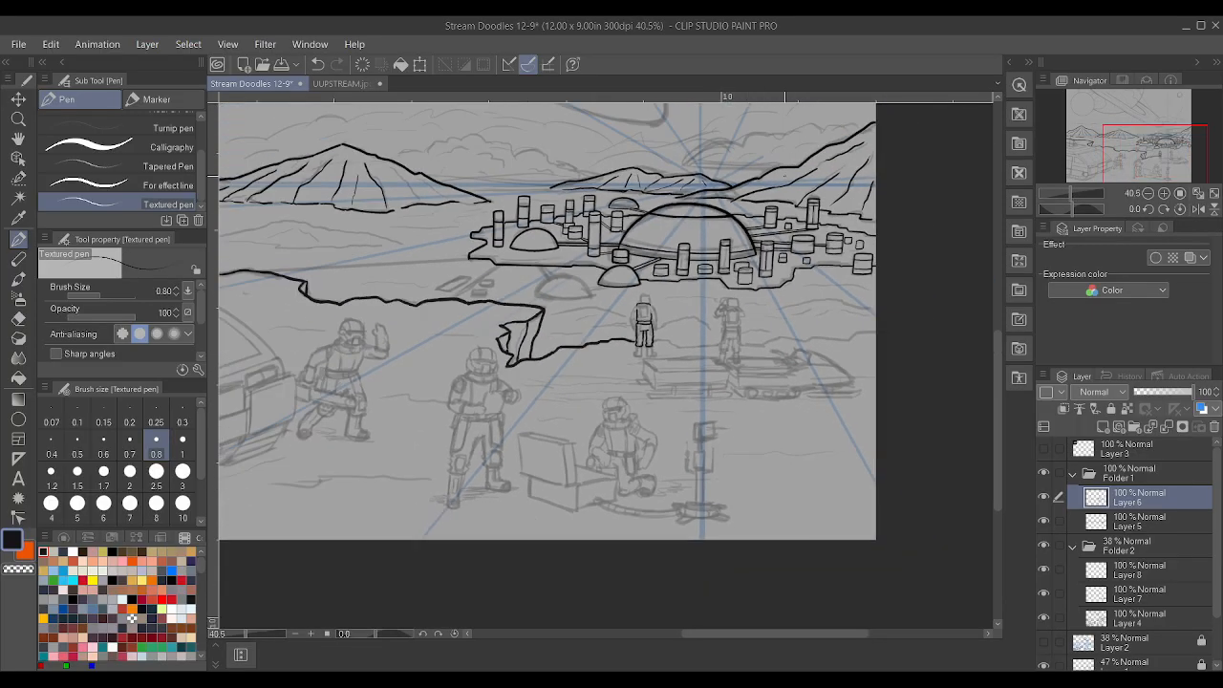
pyautogui.scroll(4, 596, 444)
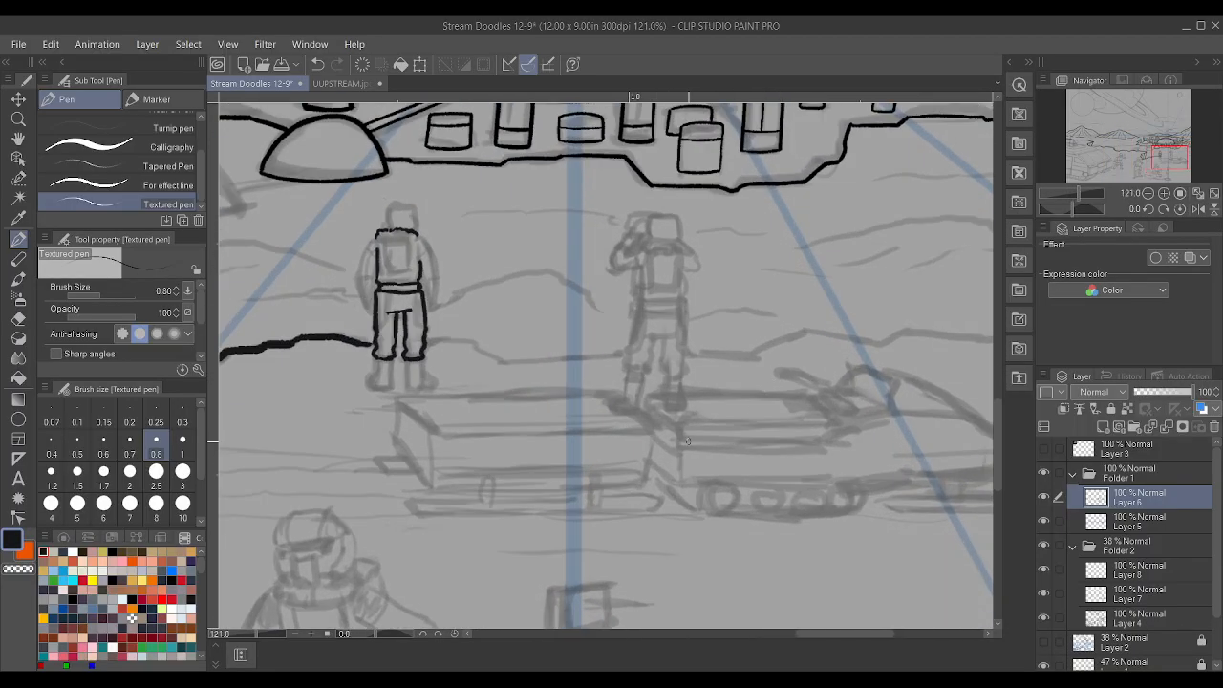
pyautogui.scroll(2, 596, 444)
pyautogui.scroll(2, 420, 225)
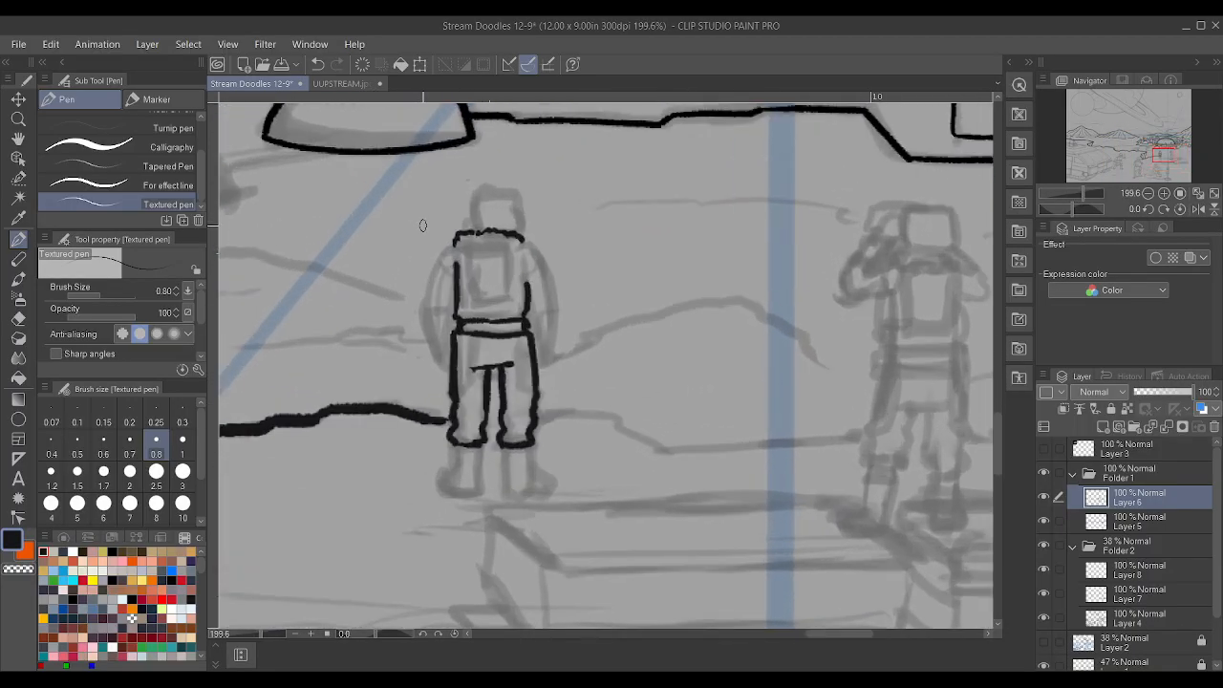
pyautogui.moveTo(430, 325)
pyautogui.mouseDown()
pyautogui.moveTo(436, 269)
pyautogui.moveTo(459, 236)
pyautogui.mouseUp()
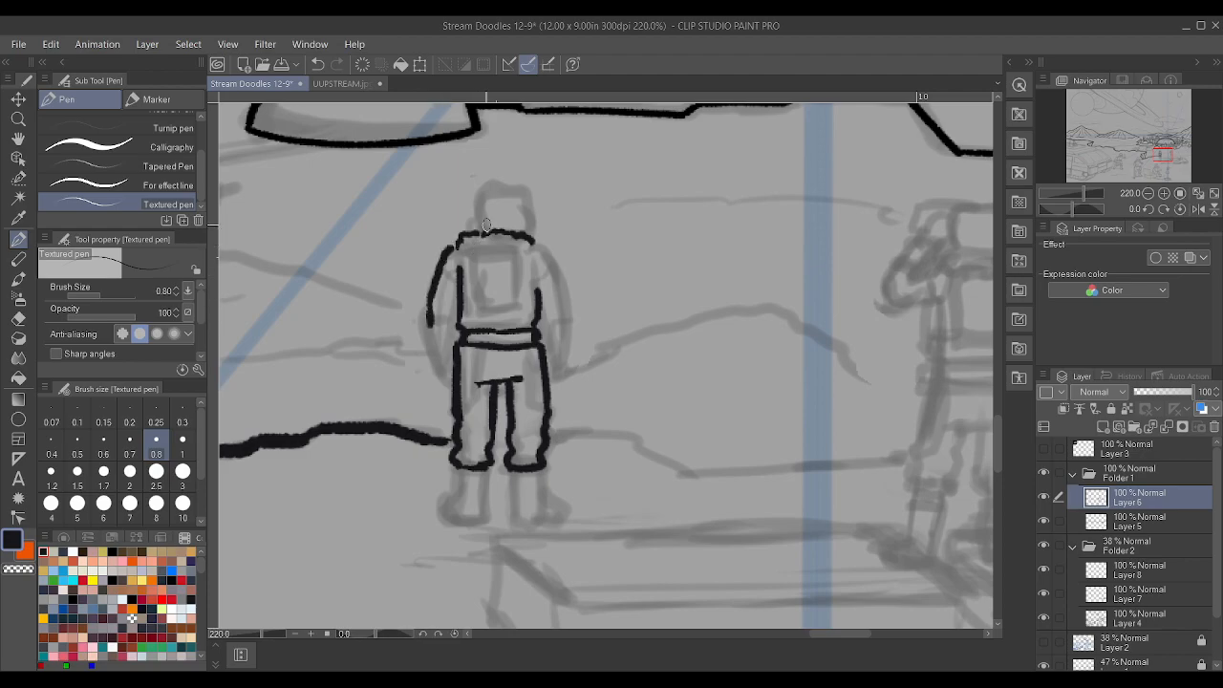
pyautogui.moveTo(436, 362); pyautogui.dragTo(430, 325)
pyautogui.moveTo(437, 370)
pyautogui.mouseDown()
pyautogui.moveTo(445, 379)
pyautogui.moveTo(455, 365)
pyautogui.mouseUp()
pyautogui.moveTo(456, 275)
pyautogui.mouseDown()
pyautogui.moveTo(445, 265)
pyautogui.moveTo(459, 243)
pyautogui.mouseUp()
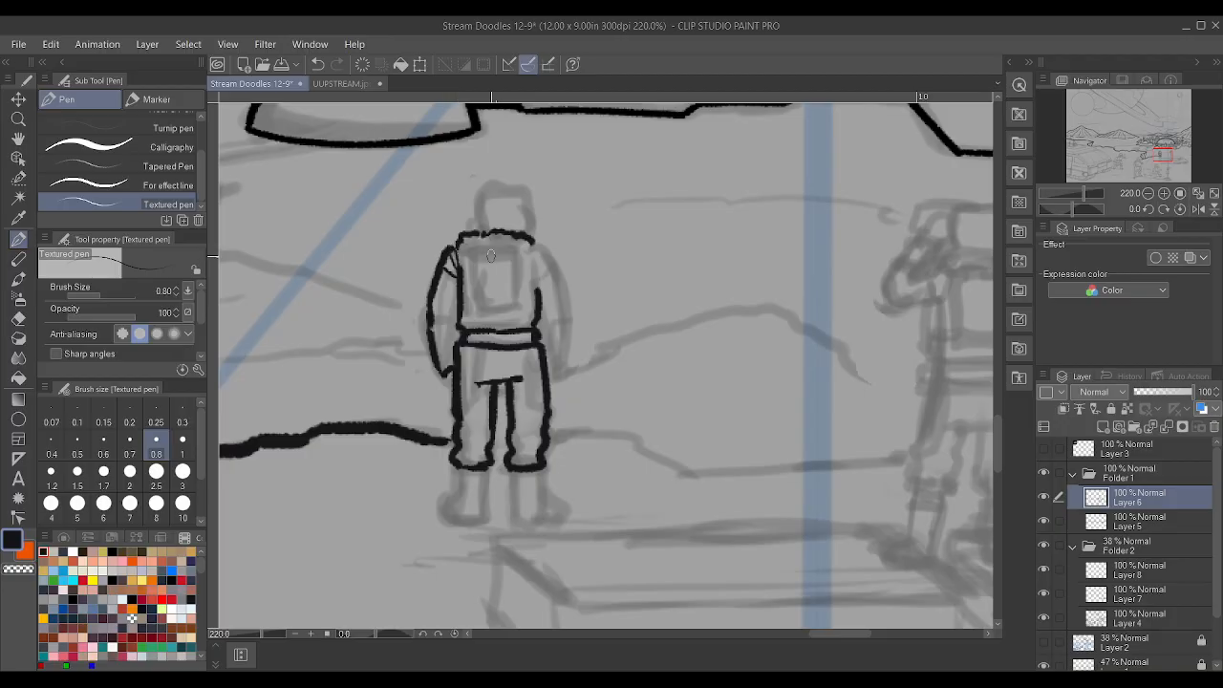
# - Close the right side of the standing soldier's torso and ink the right arm with its shoulder and cuff line
pyautogui.moveTo(537, 291)
pyautogui.mouseDown()
pyautogui.moveTo(537, 247)
pyautogui.moveTo(537, 279)
pyautogui.mouseUp()
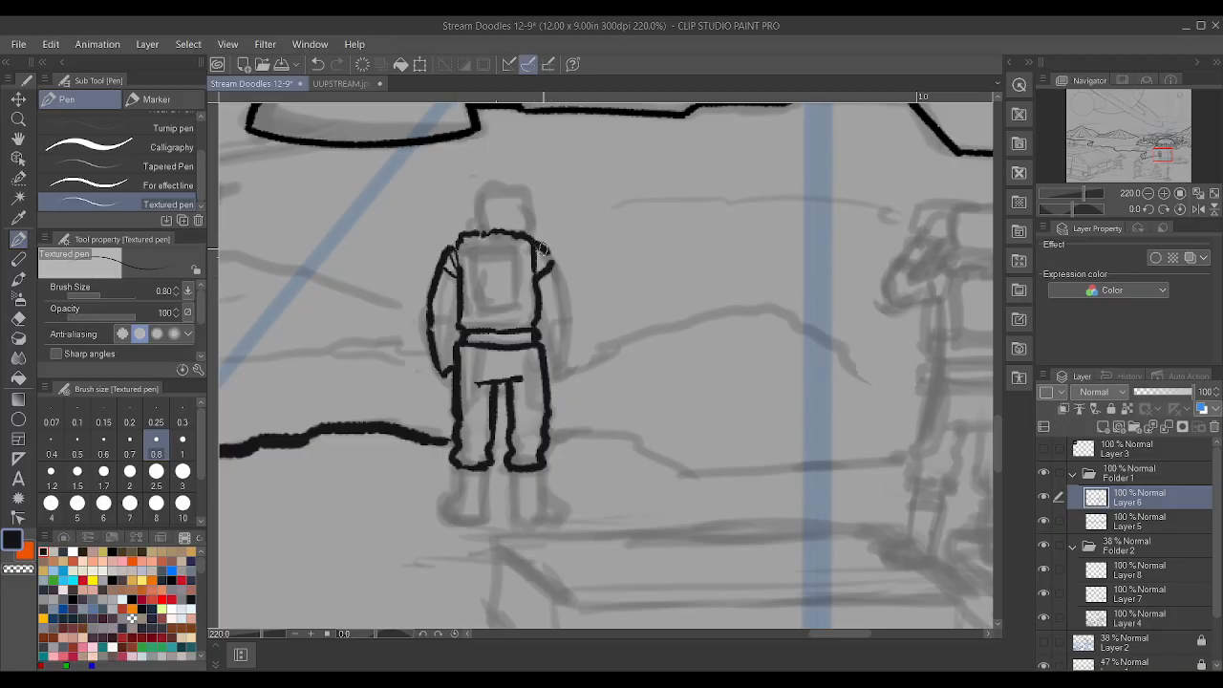
pyautogui.hotkey('ctrl', 'z')
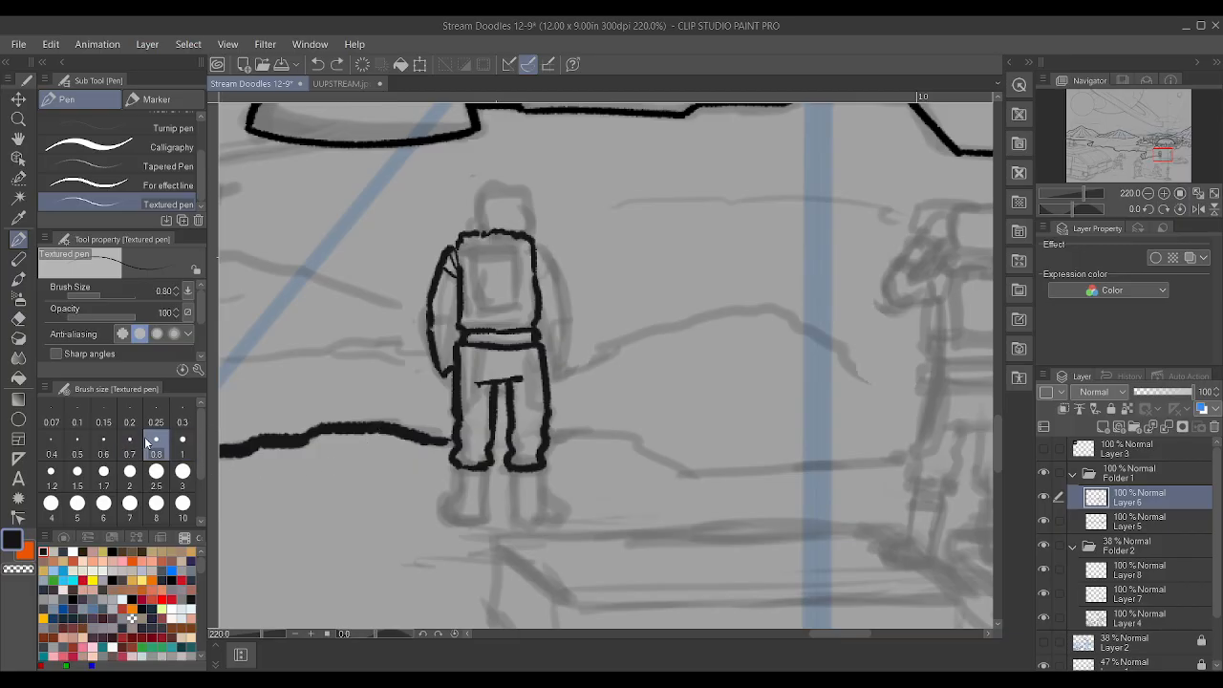
pyautogui.moveTo(537, 280)
pyautogui.mouseDown()
pyautogui.moveTo(530, 241)
pyautogui.moveTo(549, 271)
pyautogui.mouseUp()
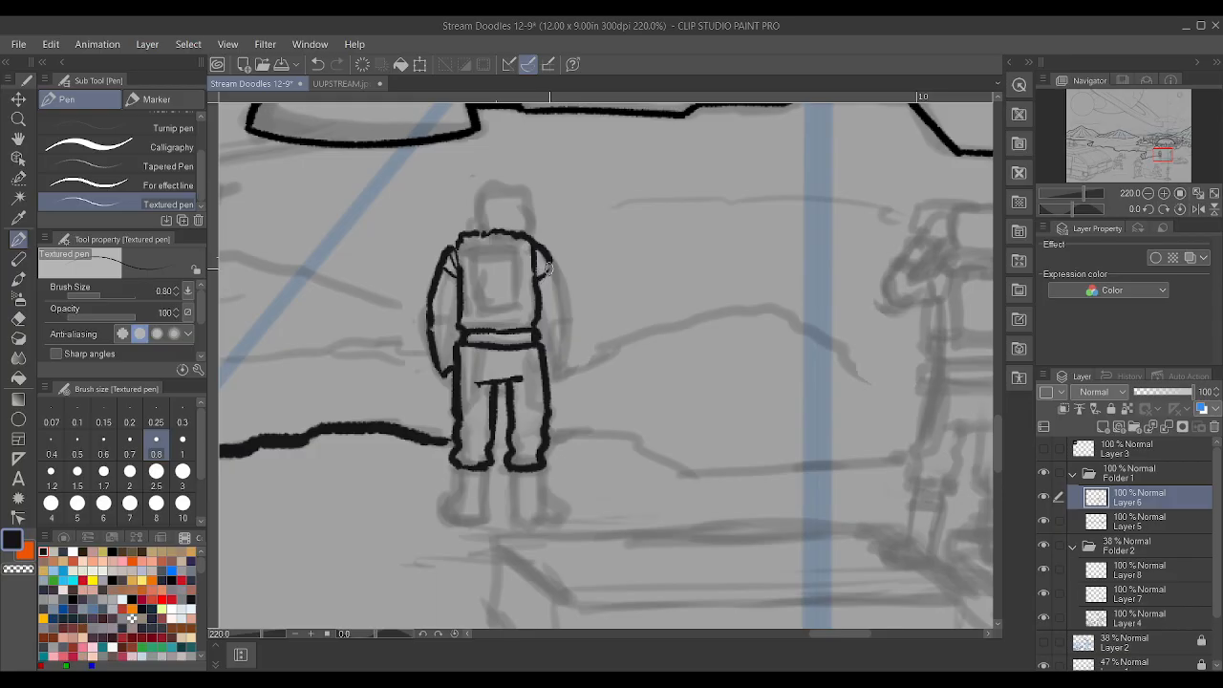
pyautogui.moveTo(537, 328)
pyautogui.mouseDown()
pyautogui.moveTo(559, 292)
pyautogui.moveTo(549, 371)
pyautogui.mouseUp()
pyautogui.moveTo(564, 327); pyautogui.dragTo(556, 280)
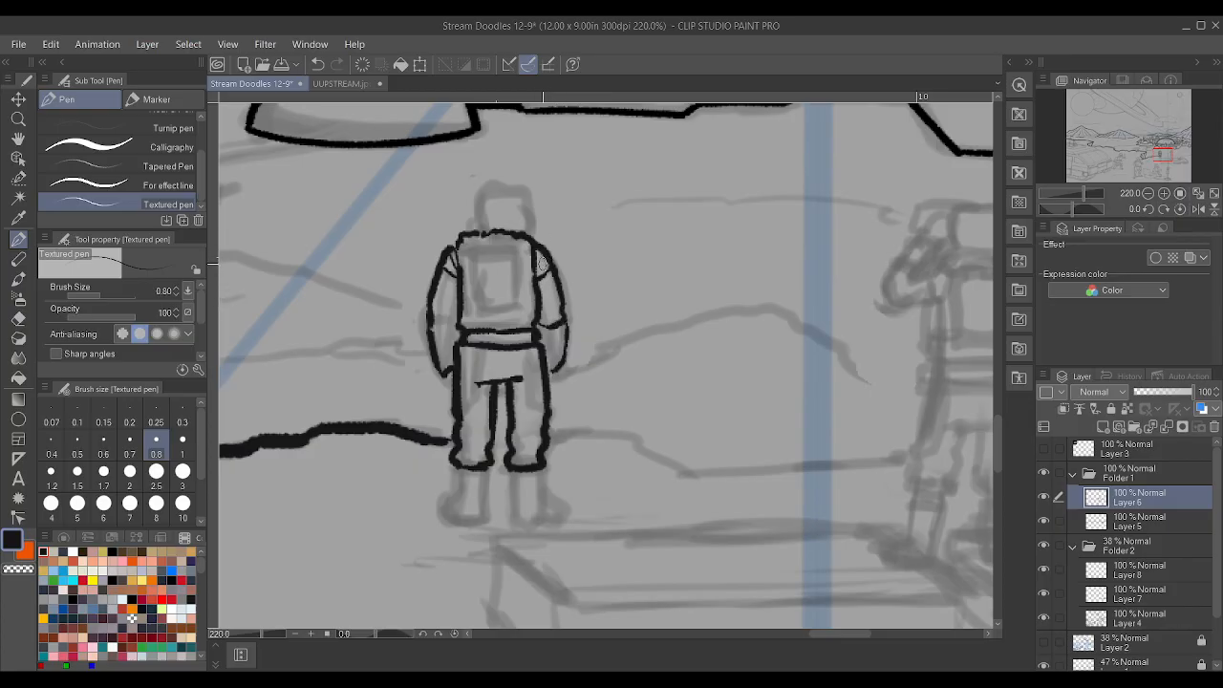
# - Ink the shoulder creases, then redraw the lower edge of the soldier's collar with the pen size reduced to 0.7
pyautogui.moveTo(446, 260); pyautogui.dragTo(453, 269)
pyautogui.moveTo(459, 250); pyautogui.dragTo(533, 251)
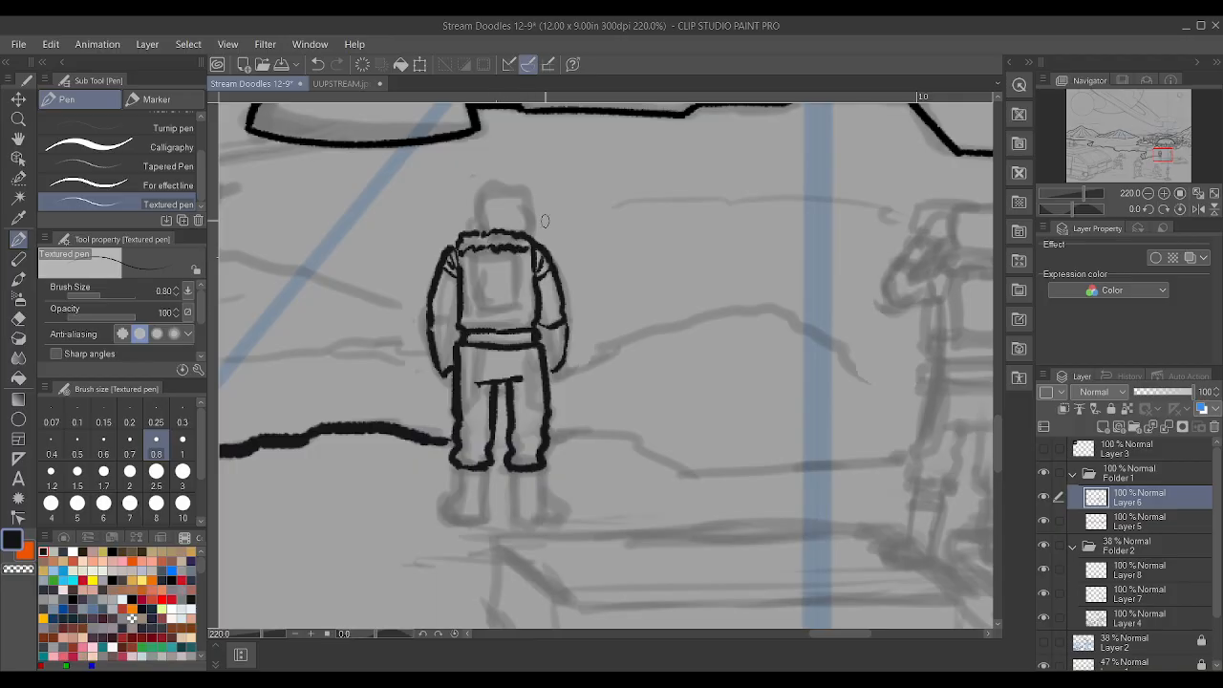
pyautogui.press('[')
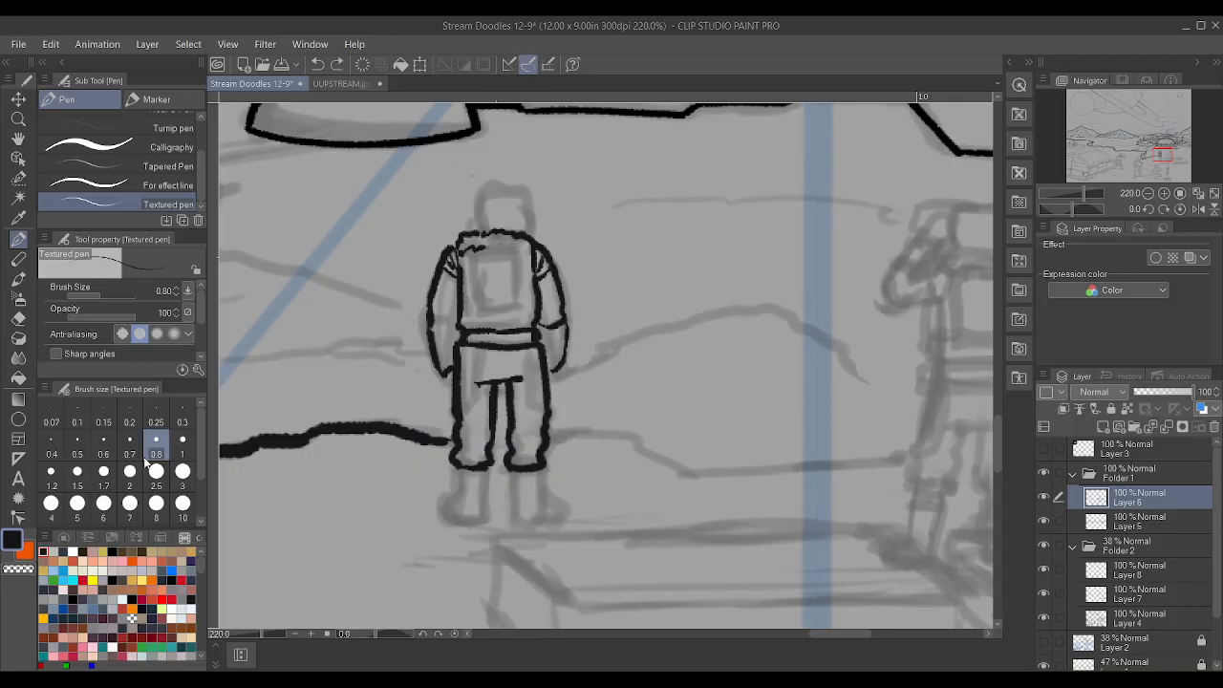
pyautogui.moveTo(483, 246); pyautogui.dragTo(534, 244)
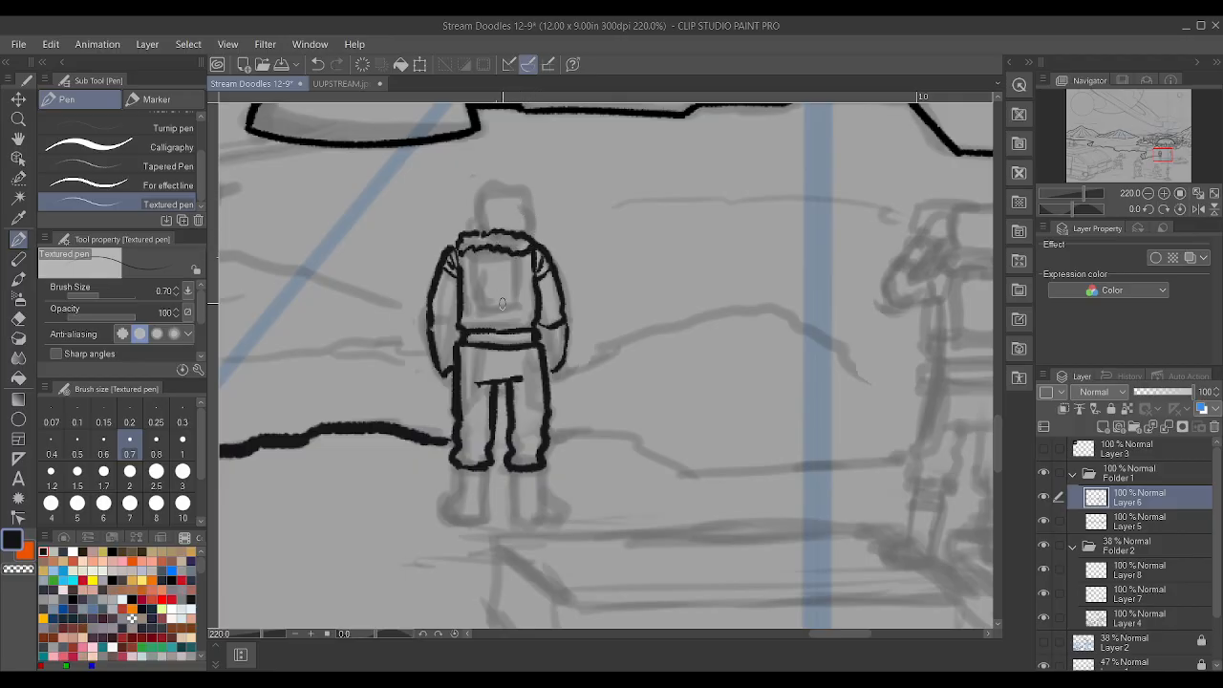
pyautogui.moveTo(474, 308)
pyautogui.mouseDown()
pyautogui.moveTo(522, 316)
pyautogui.moveTo(475, 298)
pyautogui.moveTo(471, 246)
pyautogui.mouseUp()
pyautogui.hotkey('ctrl', 'z')
pyautogui.hotkey('ctrl', 'z')
# - Set the pen size to 0.6 and ink the rectangular backpack panel and the left cuff line of the soldier
pyautogui.click(101, 445)
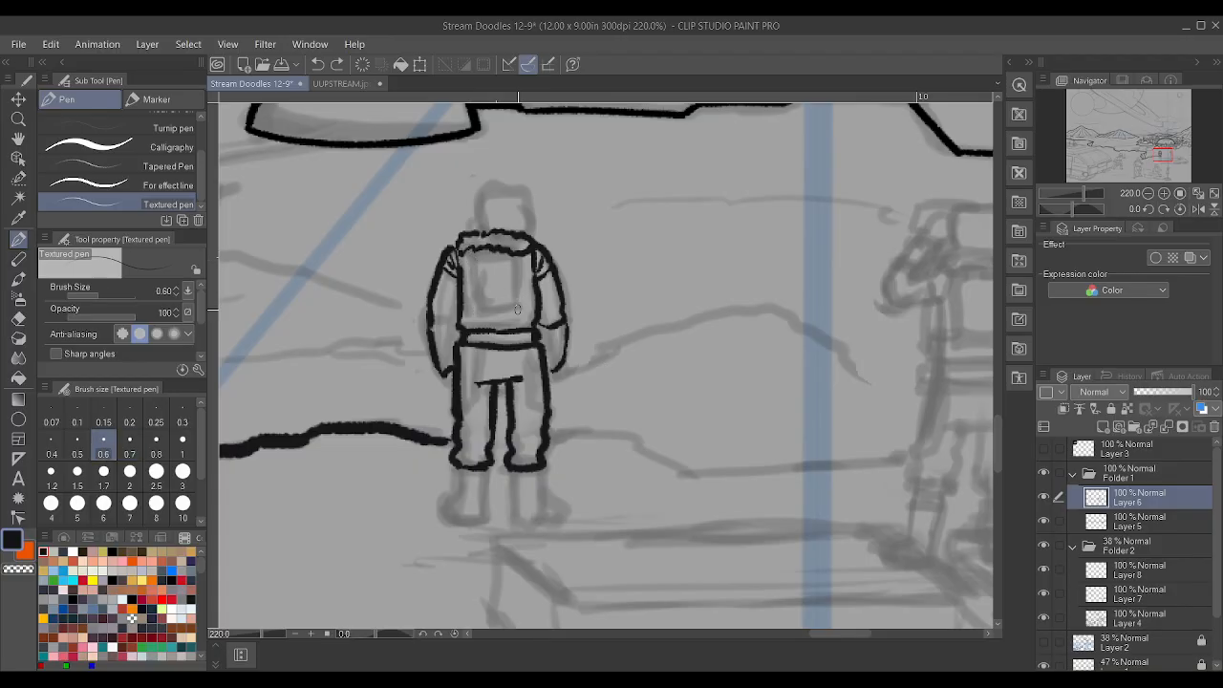
pyautogui.moveTo(516, 306); pyautogui.dragTo(517, 247)
pyautogui.moveTo(472, 312); pyautogui.dragTo(479, 252)
pyautogui.hotkey('ctrl', 'z')
pyautogui.moveTo(477, 313); pyautogui.dragTo(479, 247)
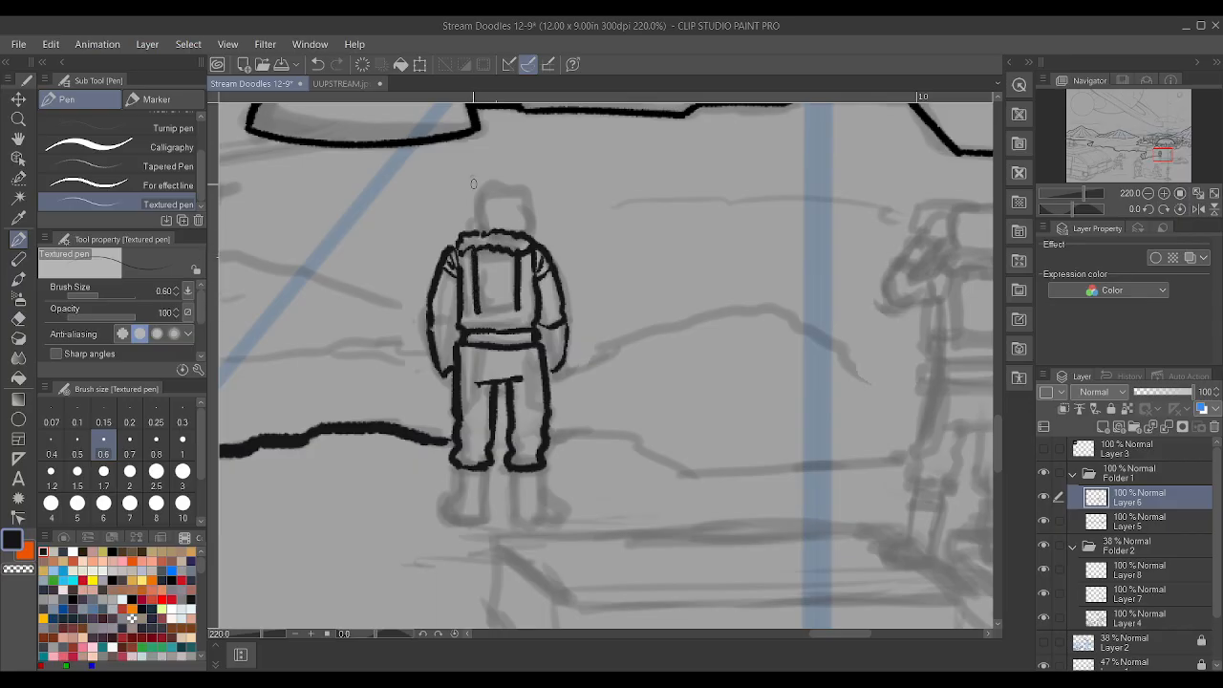
pyautogui.moveTo(485, 310); pyautogui.dragTo(512, 312)
pyautogui.moveTo(431, 327); pyautogui.dragTo(462, 331)
# - Ink both boots of the standing soldier and the pocket lines along the outer thighs
pyautogui.moveTo(456, 497); pyautogui.dragTo(457, 469)
pyautogui.moveTo(488, 523); pyautogui.dragTo(488, 464)
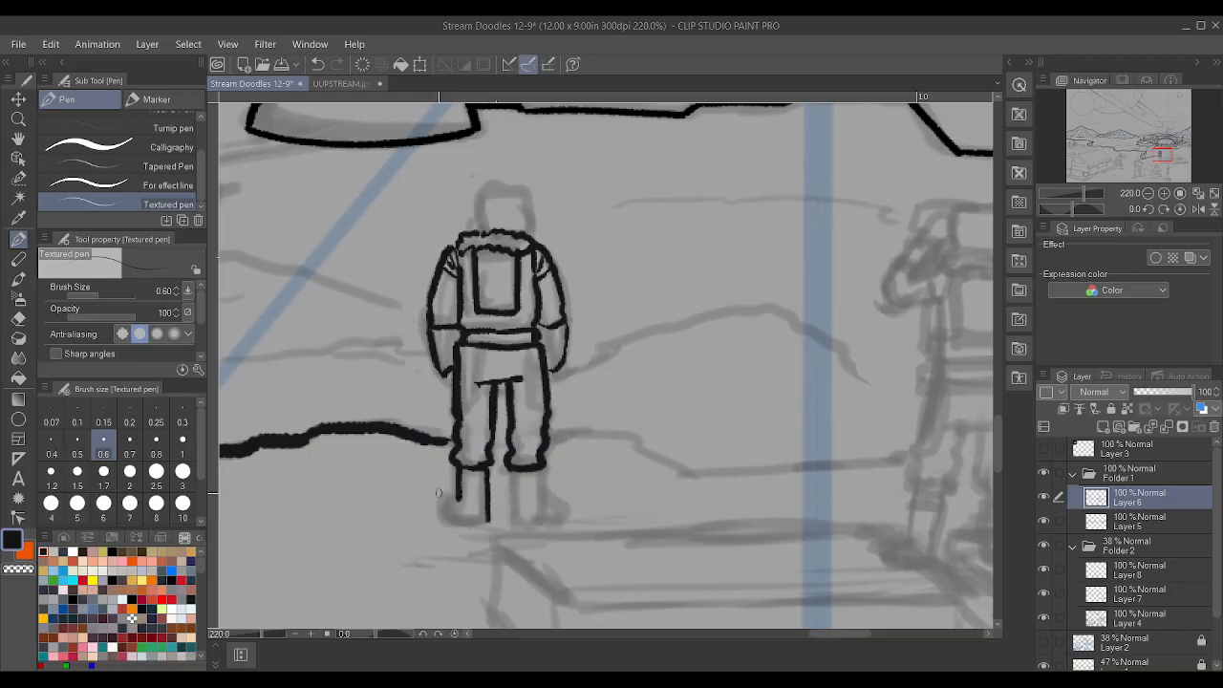
pyautogui.moveTo(436, 511)
pyautogui.mouseDown()
pyautogui.moveTo(441, 497)
pyautogui.moveTo(455, 523)
pyautogui.moveTo(489, 522)
pyautogui.mouseUp()
pyautogui.moveTo(512, 489); pyautogui.dragTo(516, 469)
pyautogui.moveTo(515, 518)
pyautogui.mouseDown()
pyautogui.moveTo(557, 509)
pyautogui.moveTo(541, 488)
pyautogui.moveTo(553, 495)
pyautogui.mouseUp()
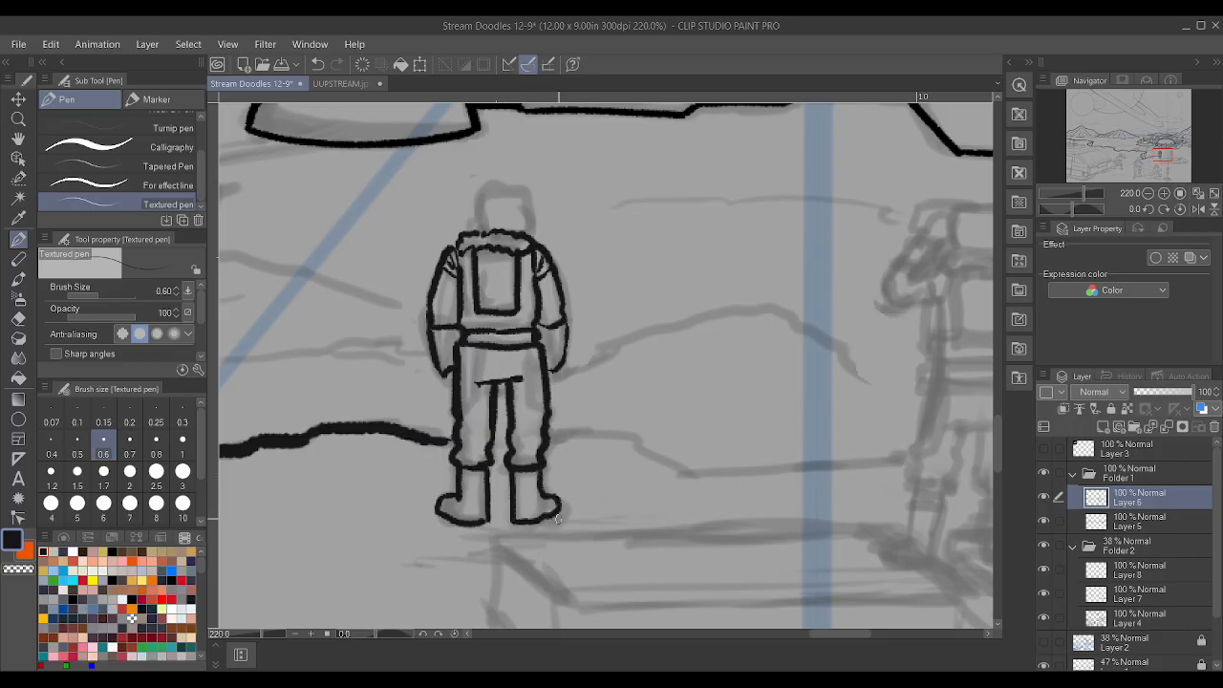
pyautogui.moveTo(463, 417); pyautogui.dragTo(475, 352)
pyautogui.moveTo(544, 421); pyautogui.dragTo(526, 348)
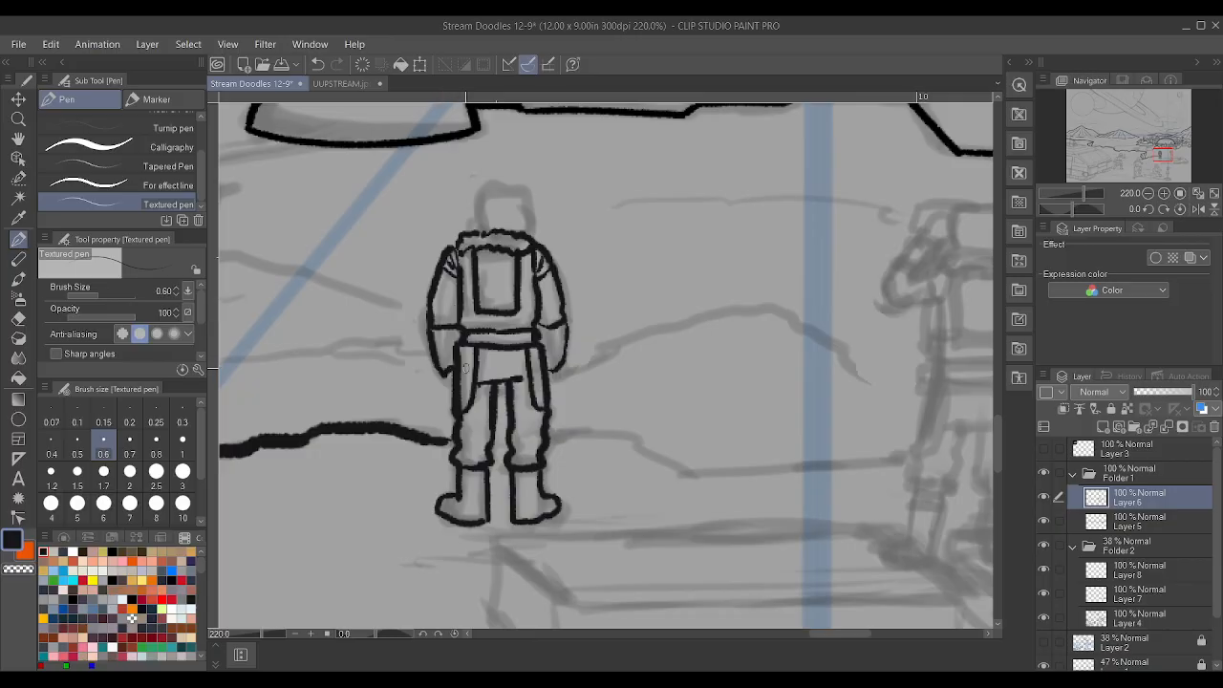
# - Ink the standing soldier's helmet outline above the collar and the horizontal band across it
pyautogui.scroll(-8, 498, 430)
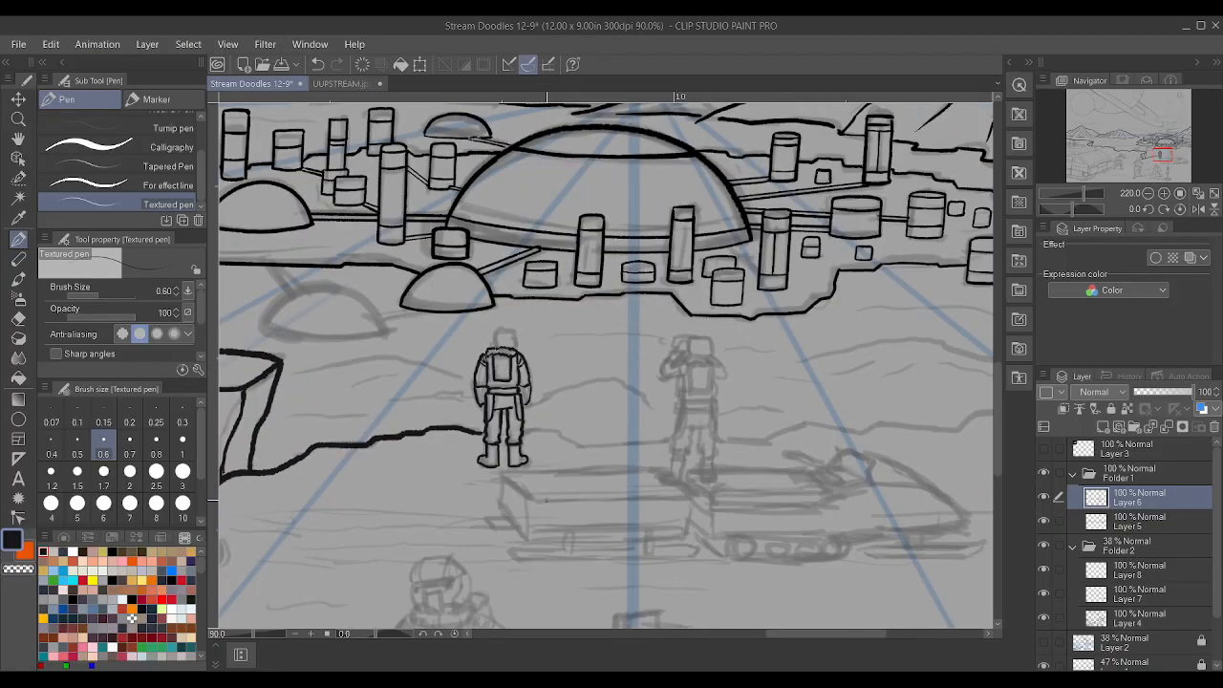
pyautogui.scroll(1, 560, 588)
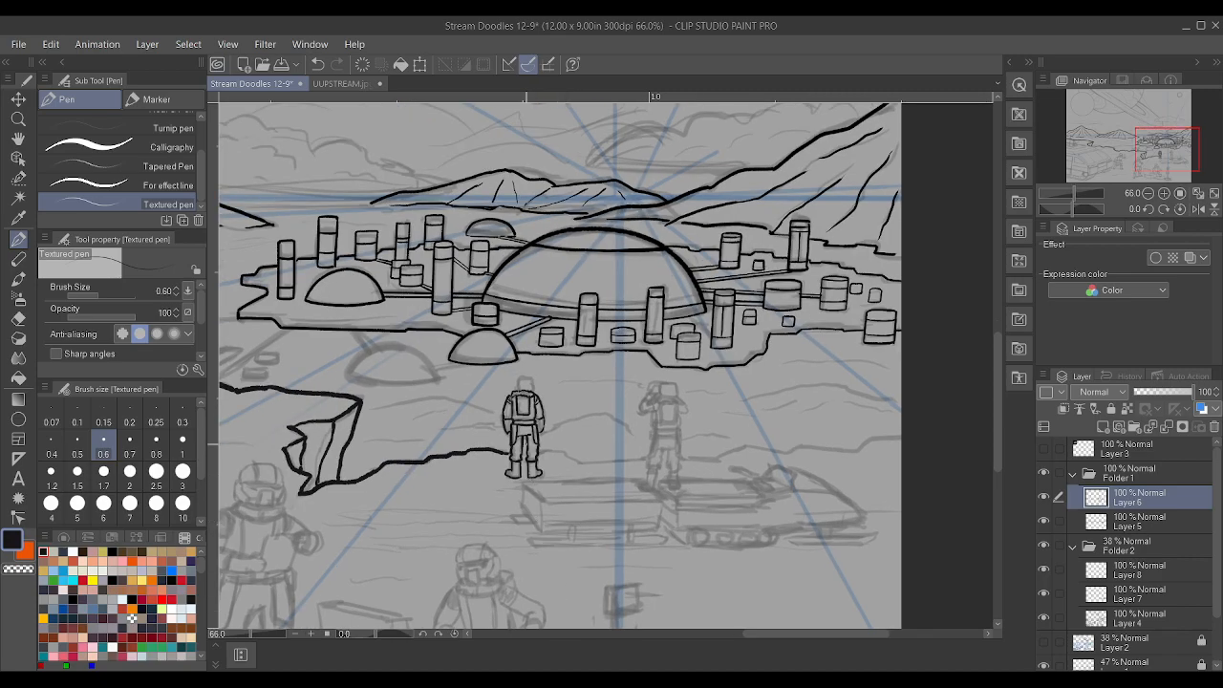
pyautogui.scroll(12, 535, 406)
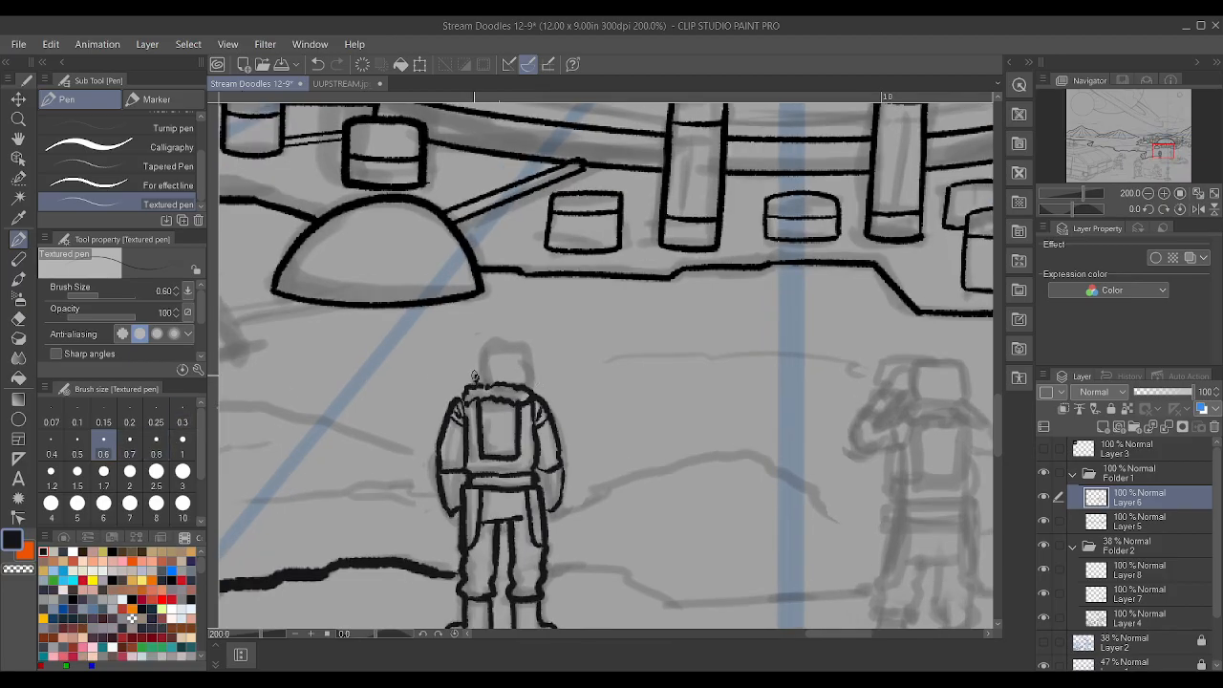
pyautogui.moveTo(527, 392); pyautogui.dragTo(526, 370)
pyautogui.scroll(-5, 550, 353)
pyautogui.scroll(3, 542, 391)
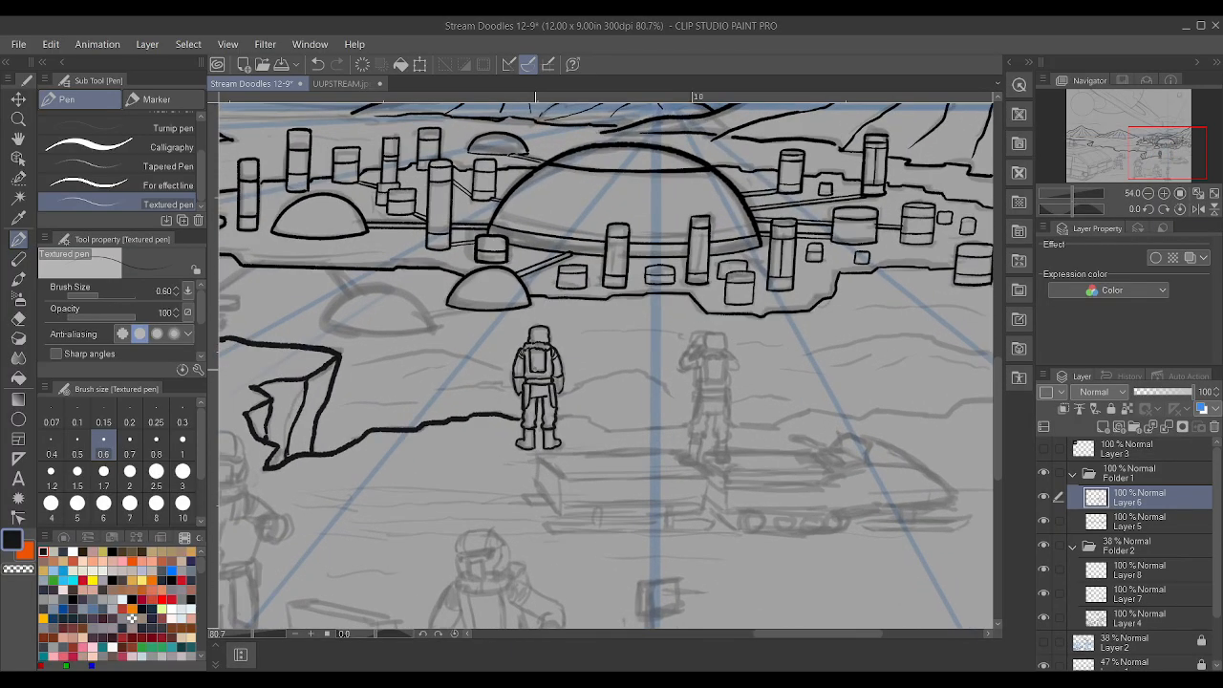
pyautogui.scroll(5, 532, 369)
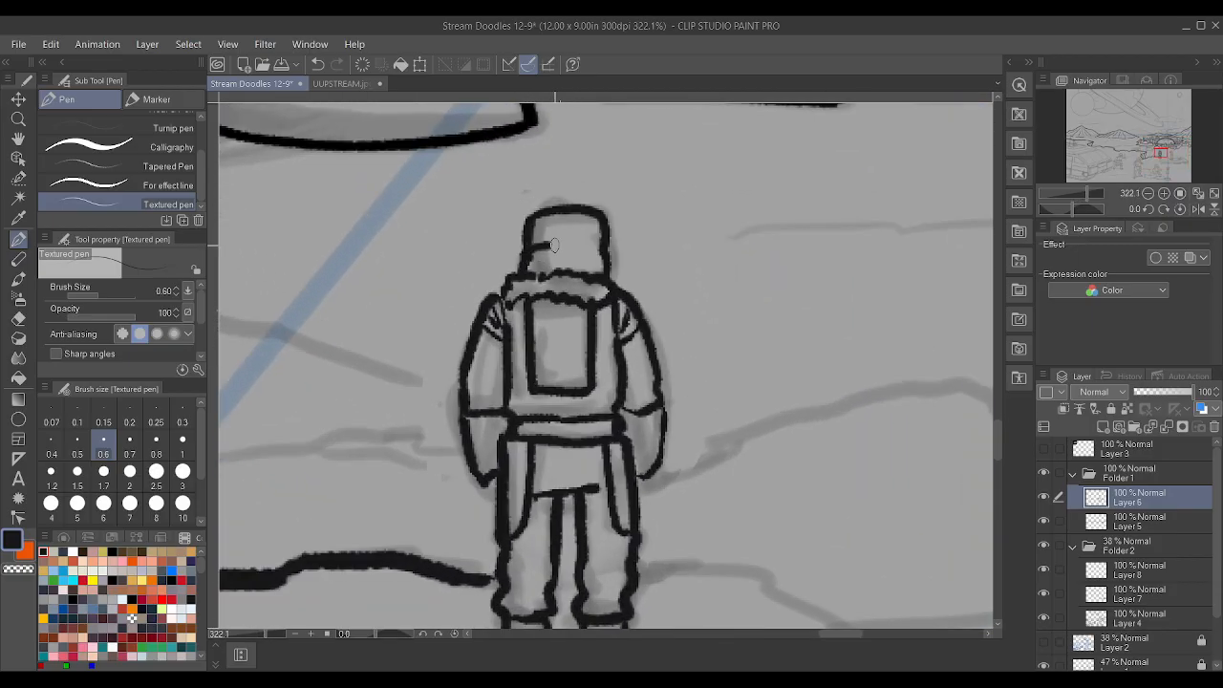
pyautogui.scroll(-3, 616, 224)
pyautogui.scroll(-3, 617, 225)
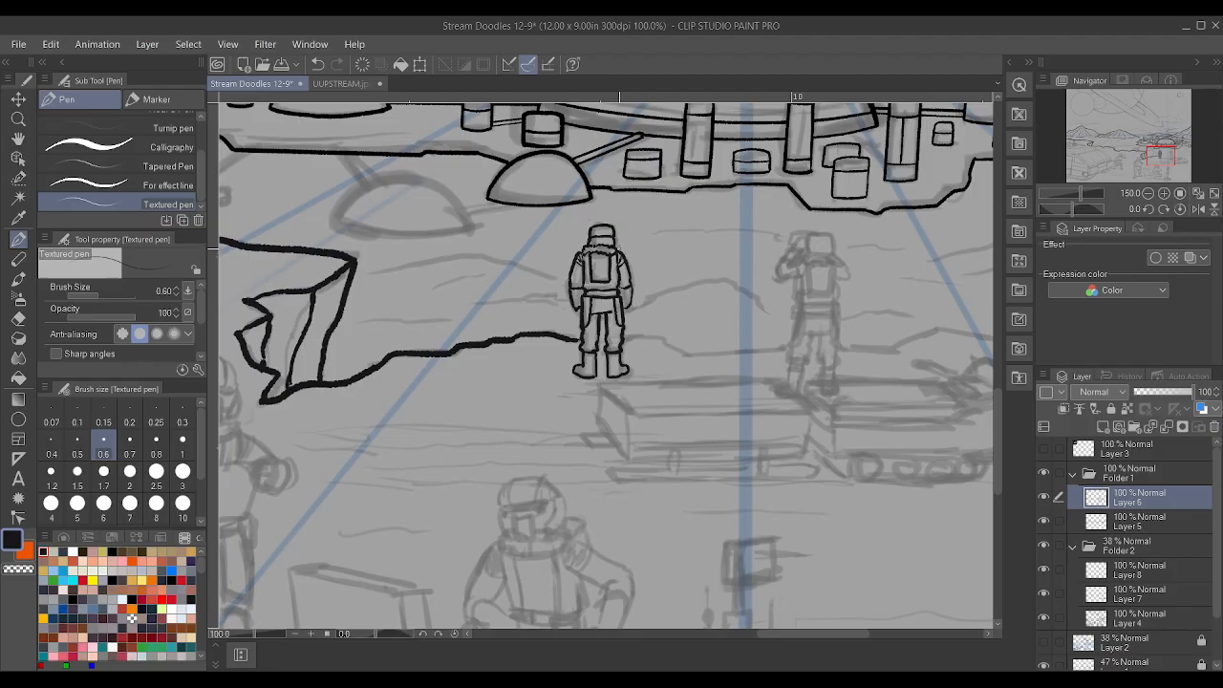
# - Draw a smaller inner panel with a round detail inside the soldier's backpack
pyautogui.scroll(3, 637, 220)
pyautogui.scroll(4, 637, 220)
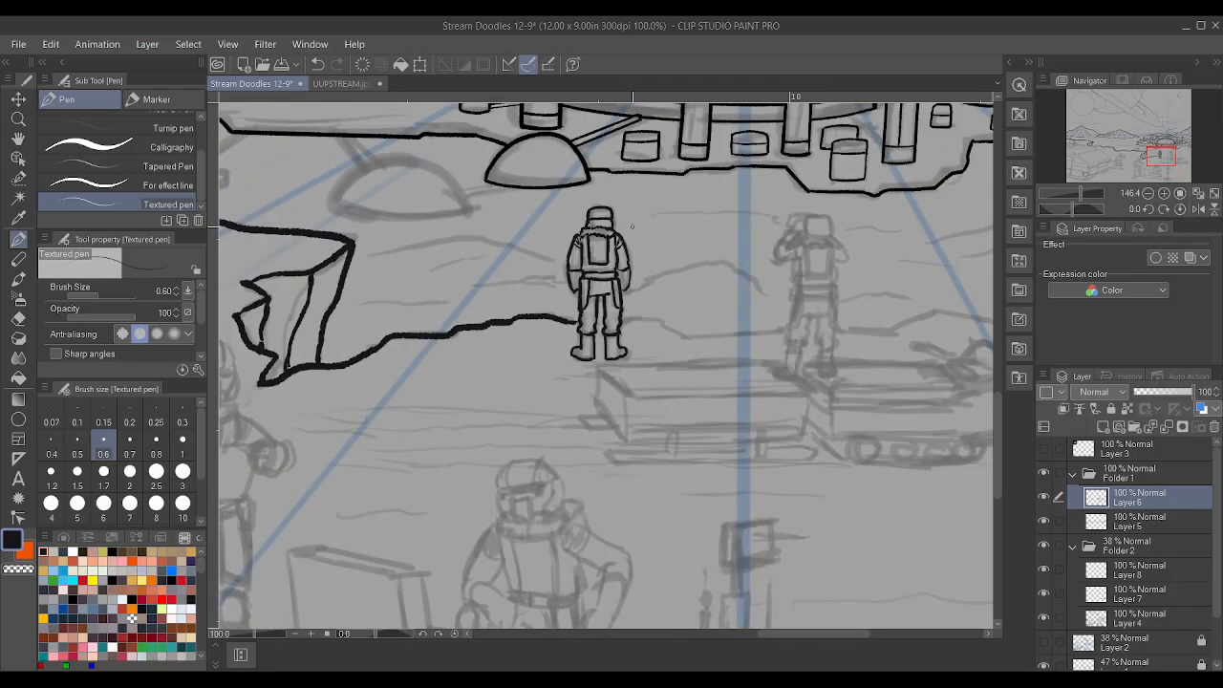
pyautogui.moveTo(507, 306)
pyautogui.mouseDown()
pyautogui.moveTo(537, 241)
pyautogui.moveTo(503, 297)
pyautogui.moveTo(504, 236)
pyautogui.moveTo(507, 302)
pyautogui.moveTo(522, 269)
pyautogui.mouseUp()
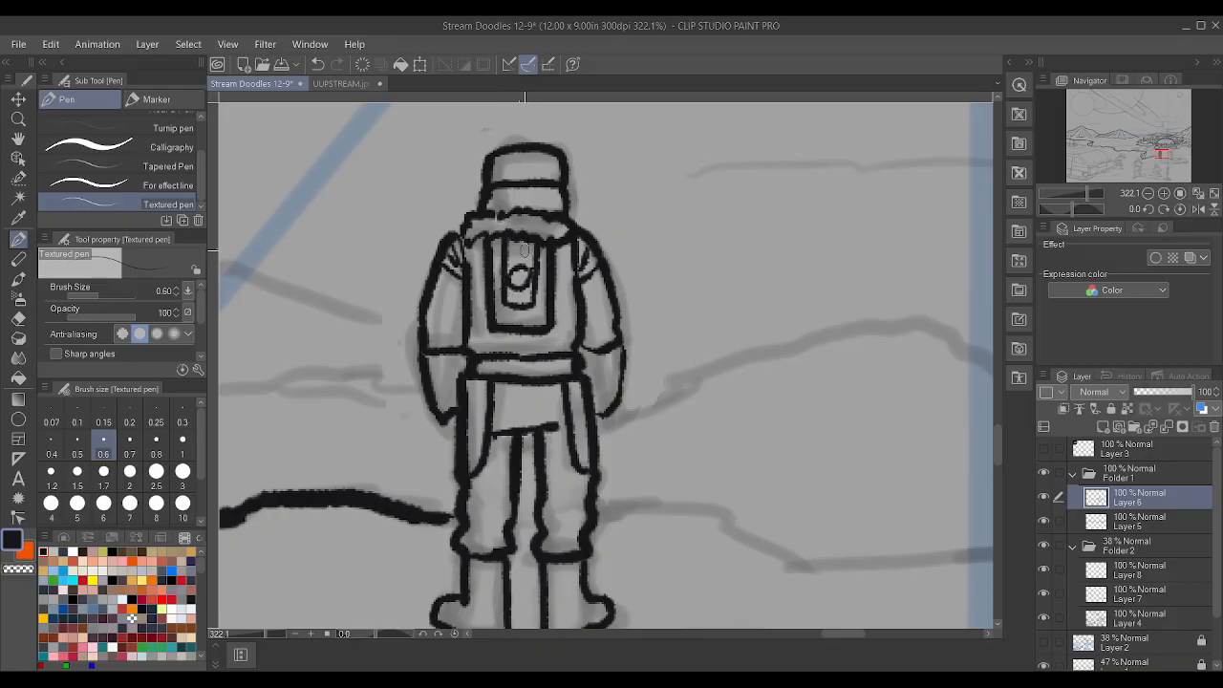
pyautogui.scroll(-4, 524, 250)
pyautogui.scroll(-2, 528, 257)
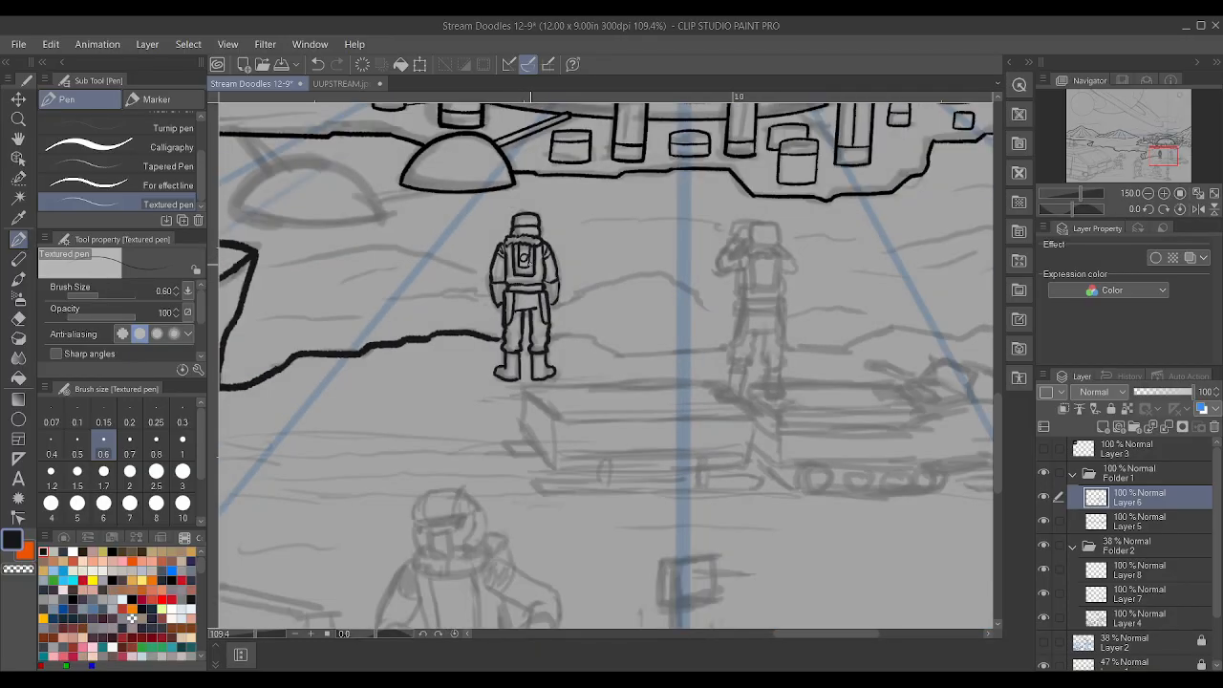
# - Continue the ground line between the standing soldier's legs and along the sketched ridge to the right of the figure
pyautogui.scroll(5, 444, 341)
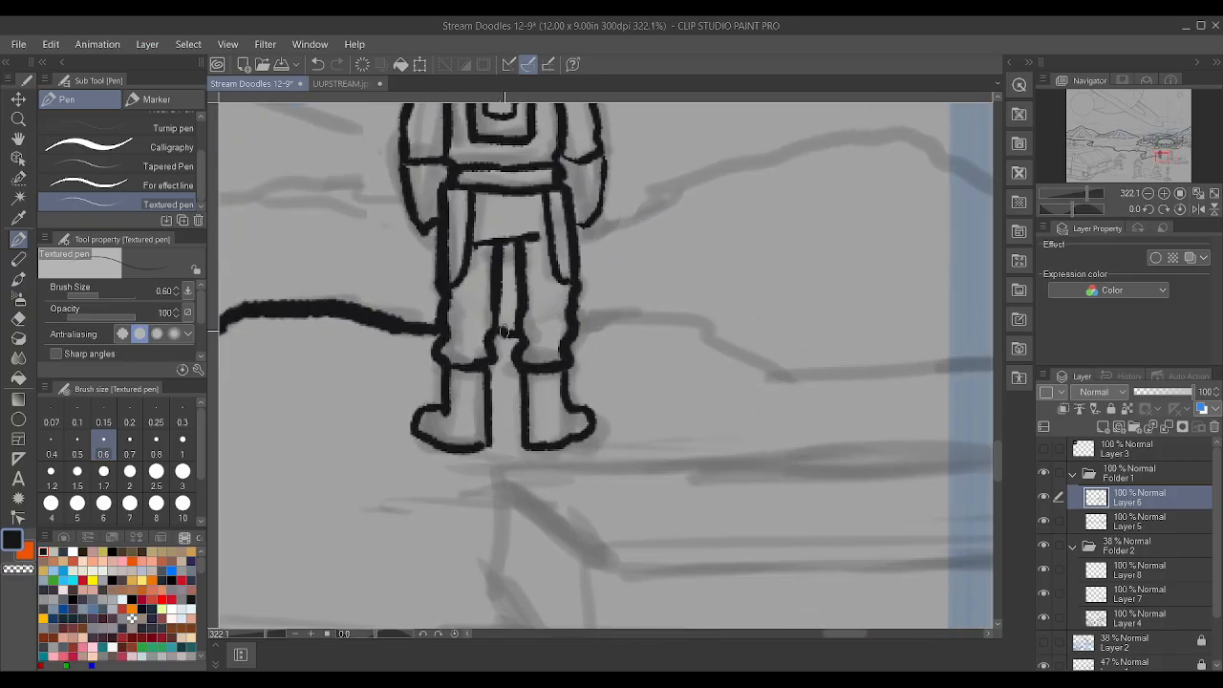
pyautogui.scroll(-1, 524, 331)
pyautogui.scroll(-2, 524, 331)
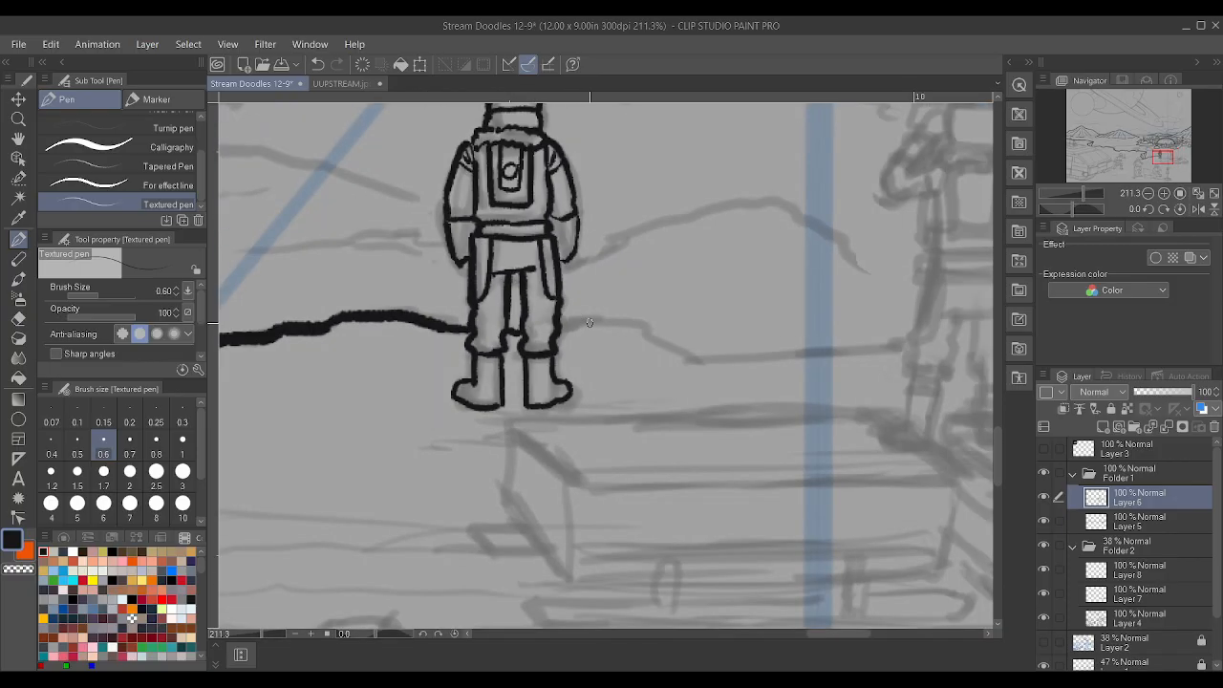
pyautogui.scroll(2, 546, 333)
pyautogui.moveTo(548, 333)
pyautogui.mouseDown()
pyautogui.moveTo(601, 326)
pyautogui.moveTo(543, 335)
pyautogui.moveTo(598, 311)
pyautogui.moveTo(590, 325)
pyautogui.moveTo(659, 326)
pyautogui.moveTo(667, 348)
pyautogui.moveTo(749, 374)
pyautogui.mouseUp()
pyautogui.scroll(-3, 766, 355)
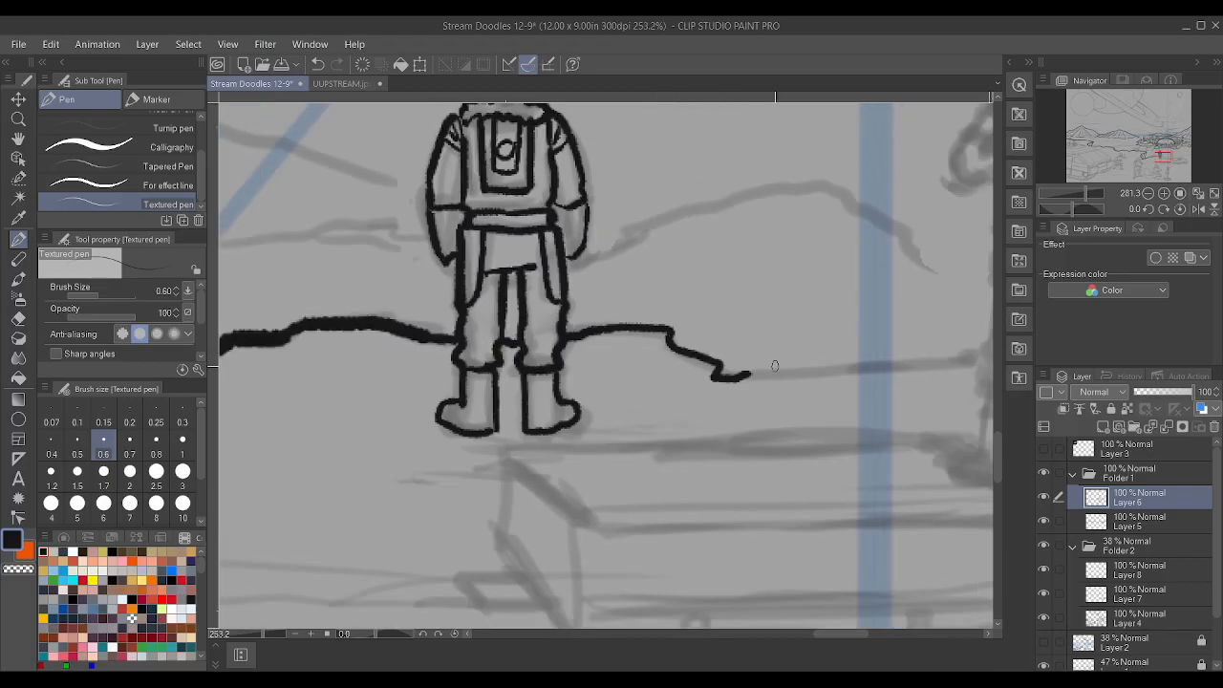
pyautogui.scroll(2, 767, 356)
pyautogui.scroll(2, 766, 356)
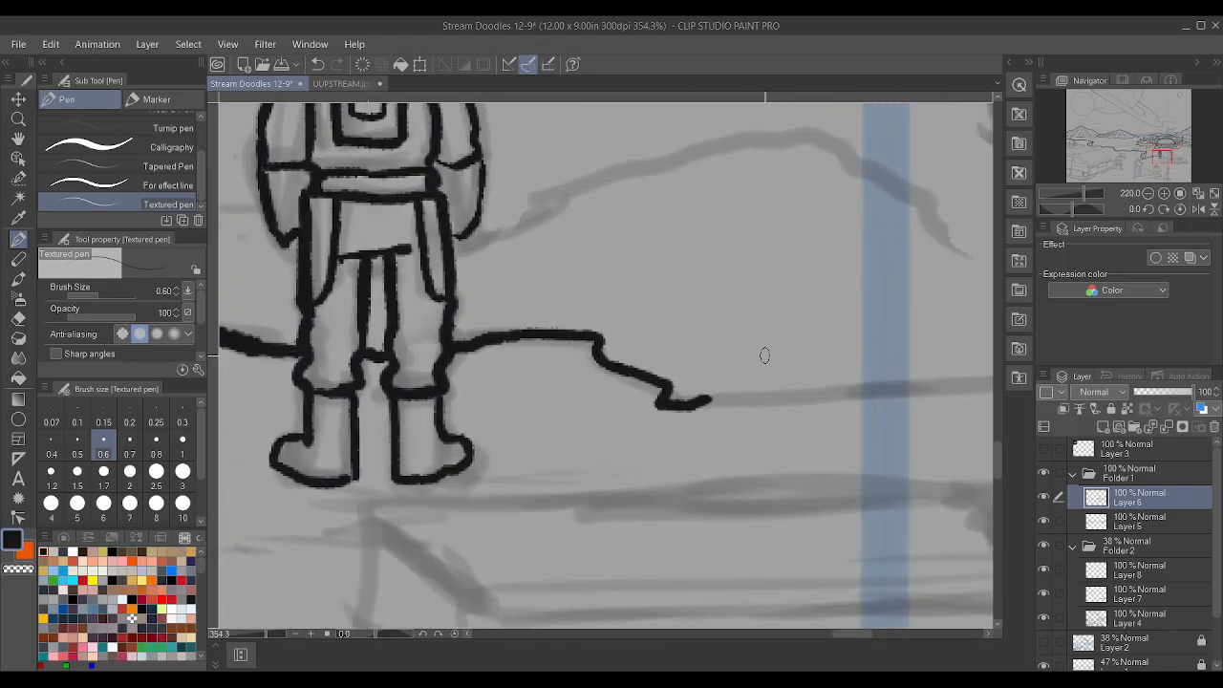
pyautogui.moveTo(495, 335); pyautogui.dragTo(589, 332)
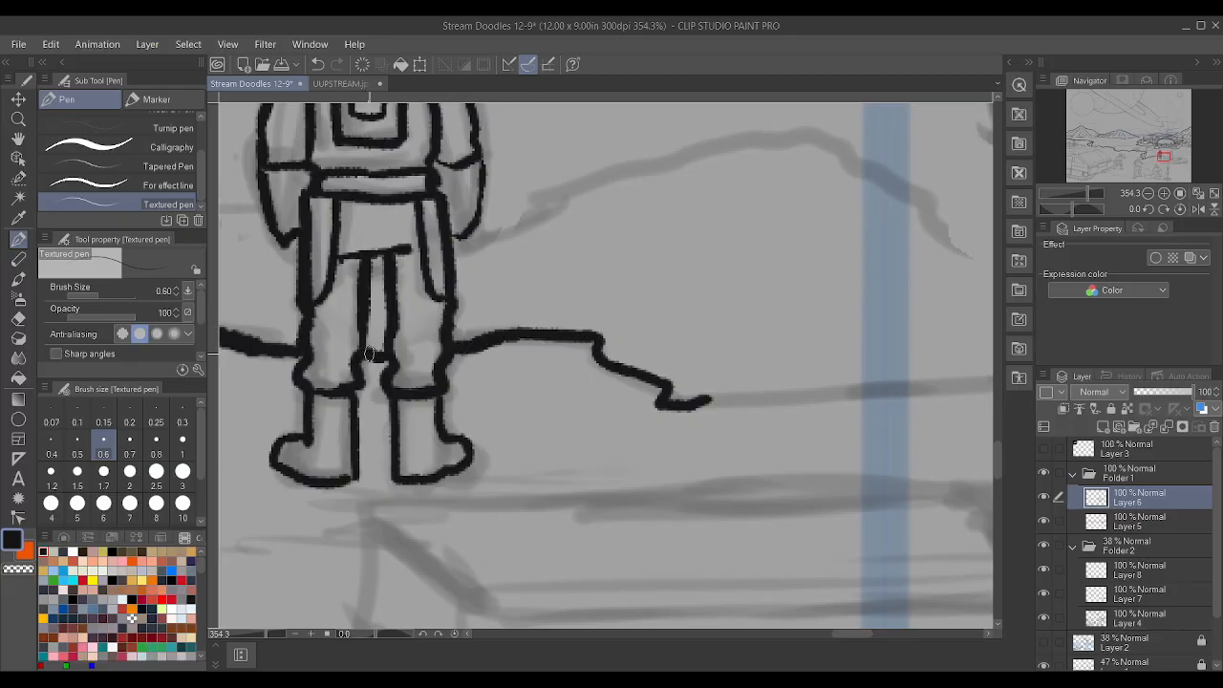
pyautogui.scroll(-6, 369, 355)
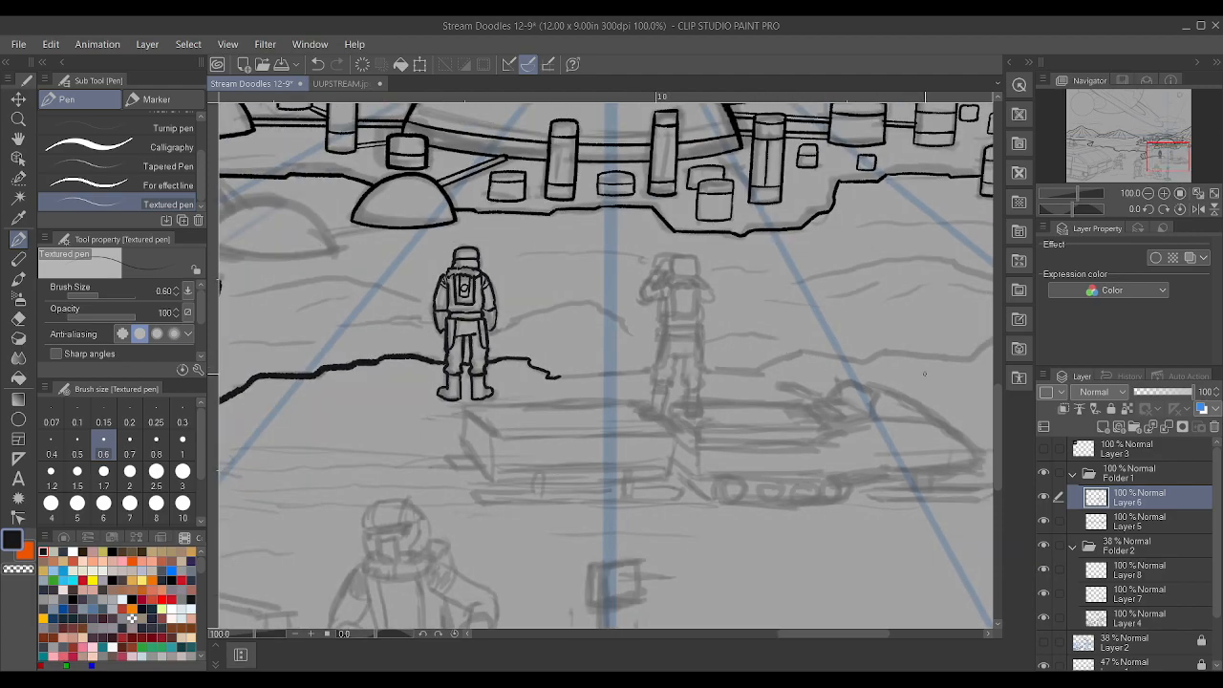
pyautogui.scroll(2, 925, 374)
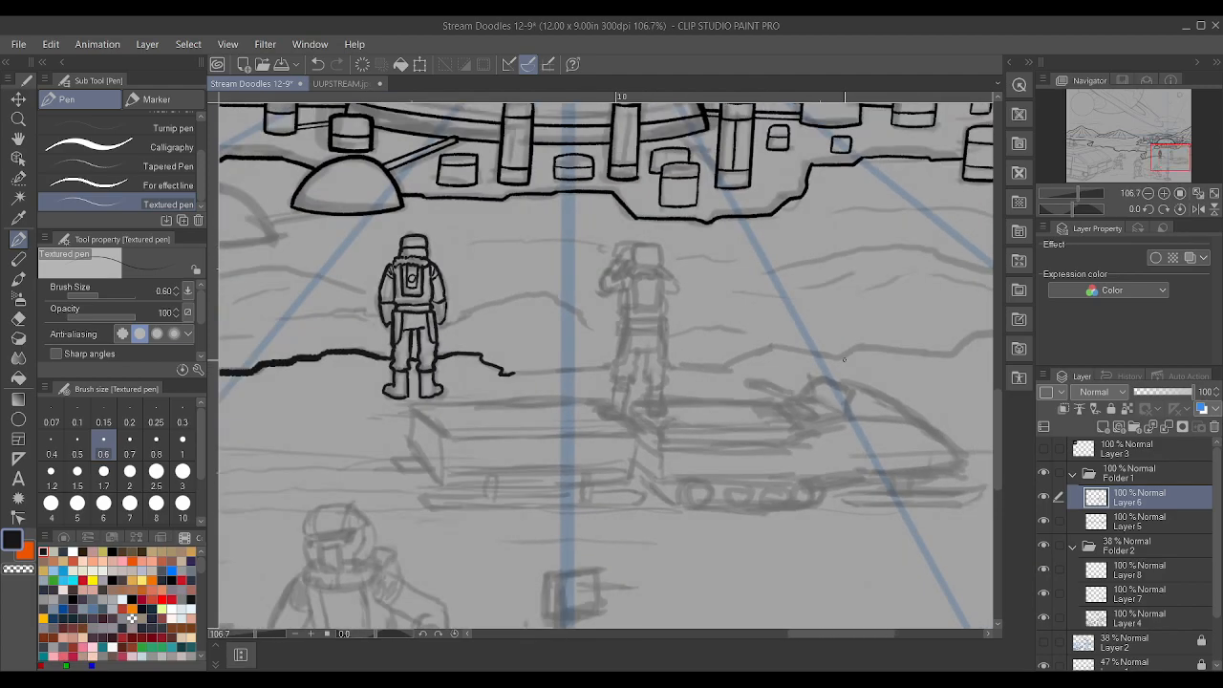
# - Extend the inked ground line along the sketch up to the second standing soldier's leg, using a brush size of 0.80
pyautogui.scroll(4, 845, 359)
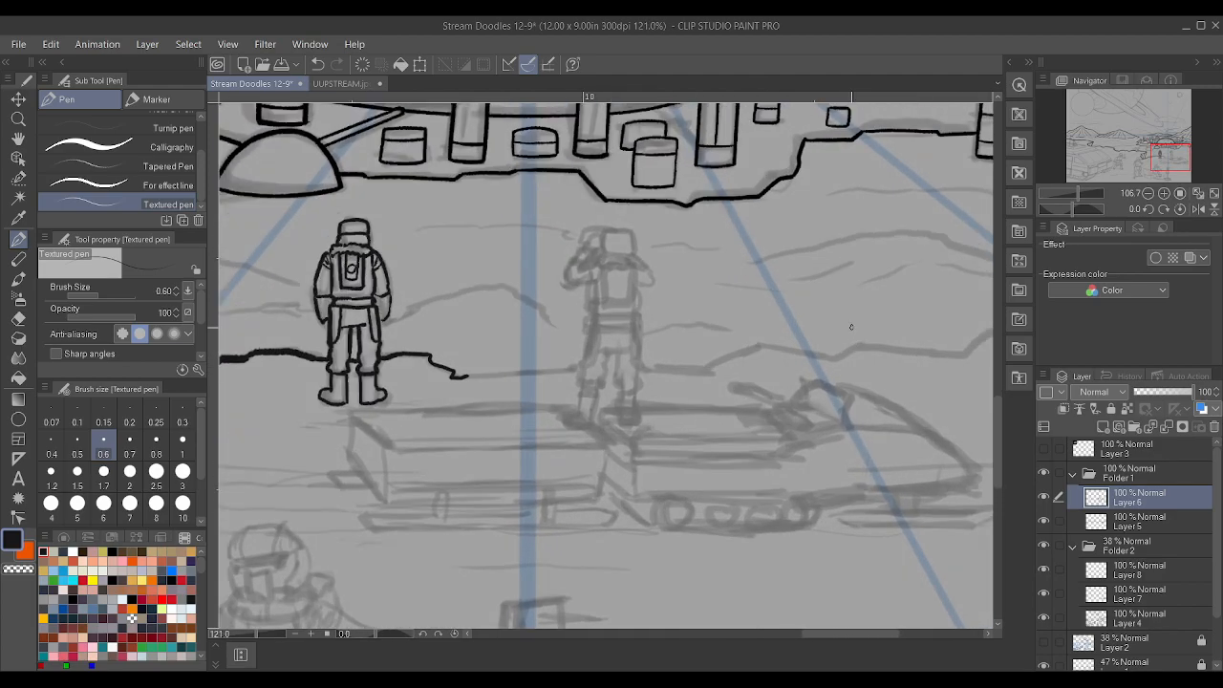
pyautogui.scroll(4, 390, 352)
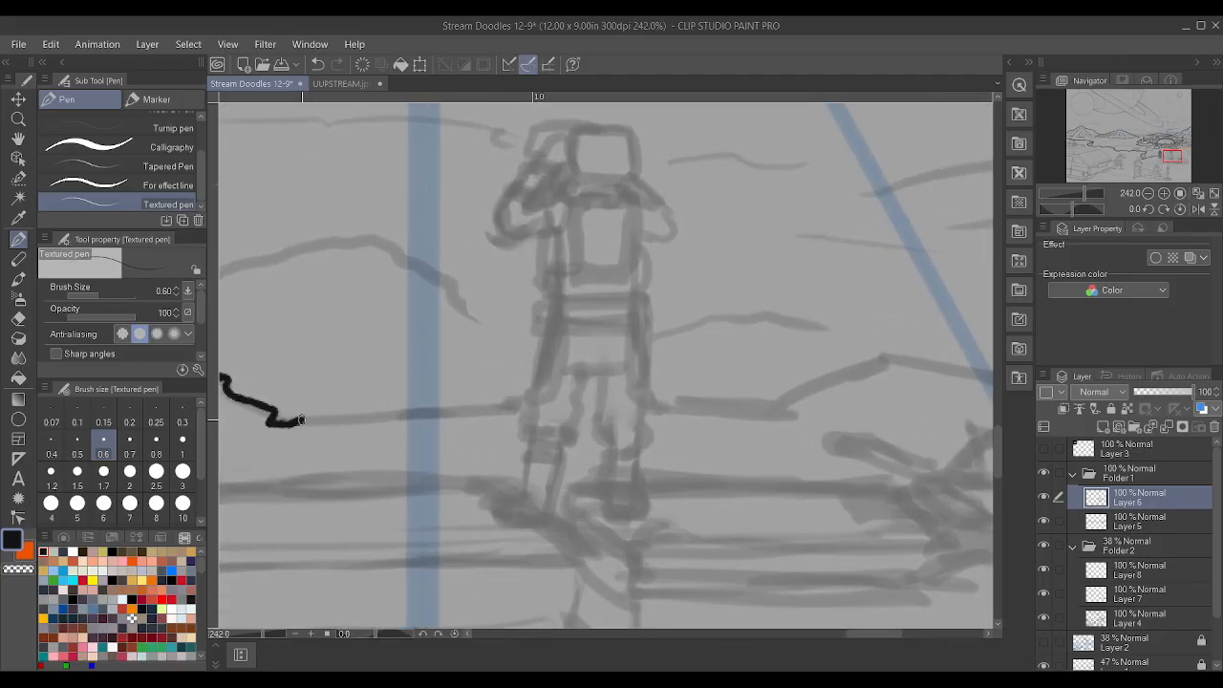
pyautogui.click(156, 444)
pyautogui.scroll(-3, 295, 448)
pyautogui.scroll(3, 295, 447)
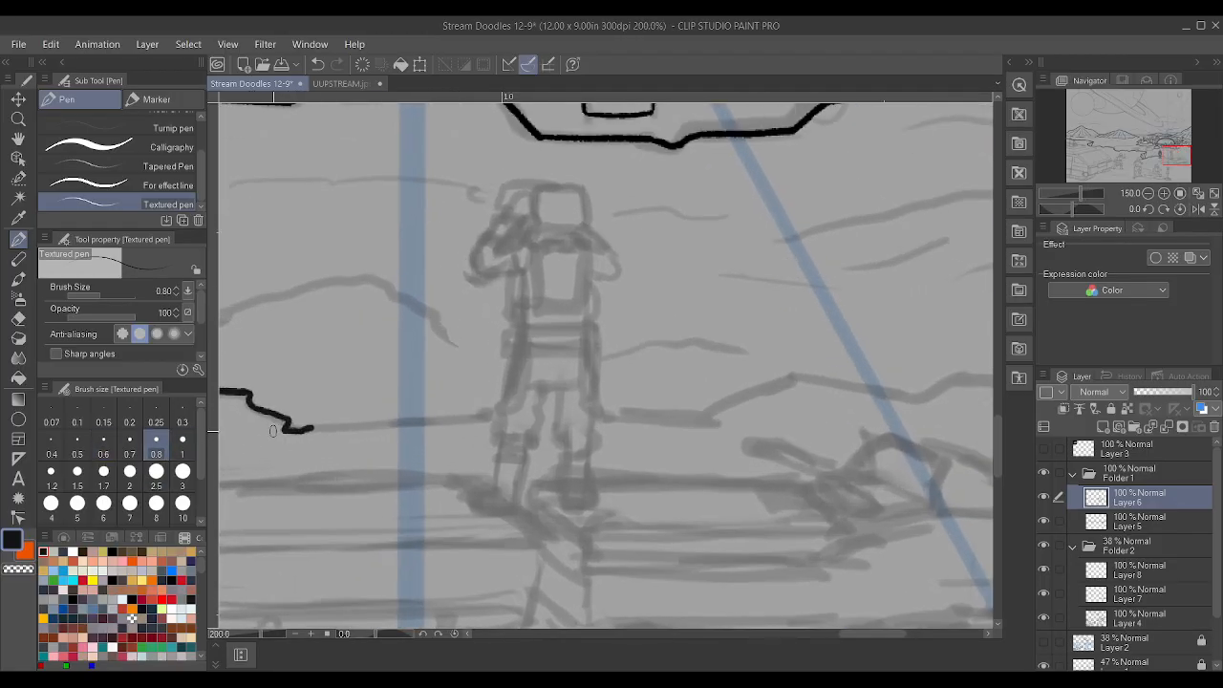
pyautogui.moveTo(308, 425); pyautogui.dragTo(506, 411)
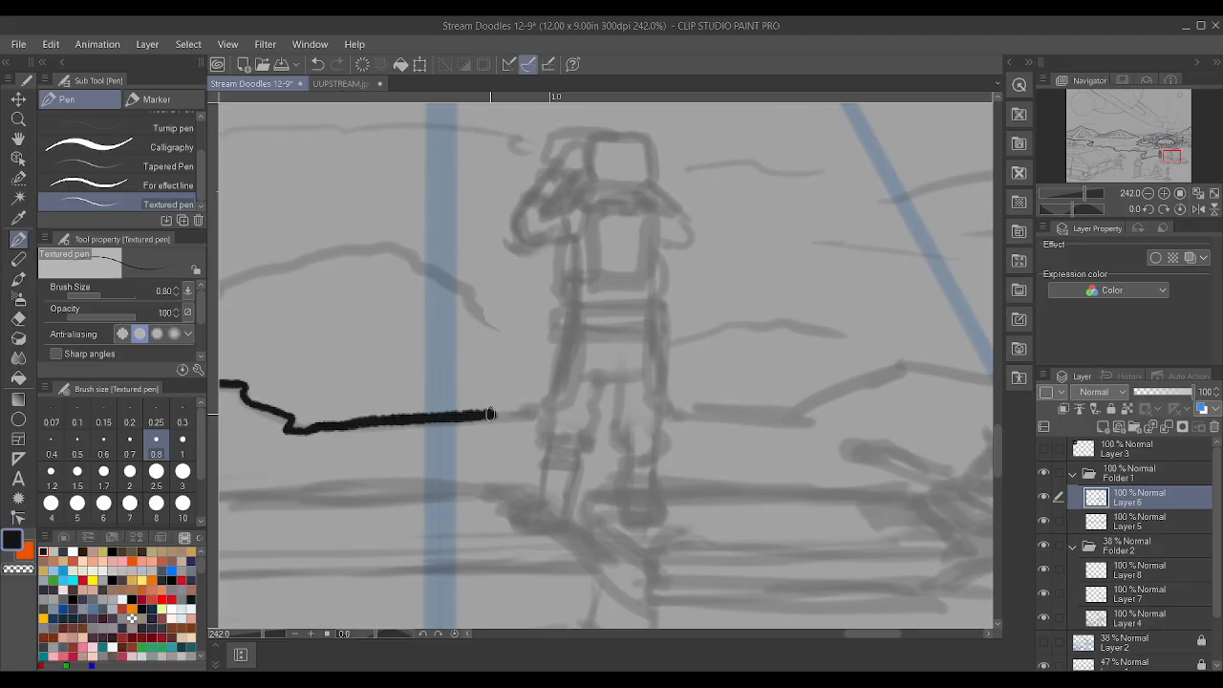
pyautogui.scroll(-4, 506, 411)
pyautogui.scroll(2, 366, 380)
pyautogui.scroll(3, 373, 380)
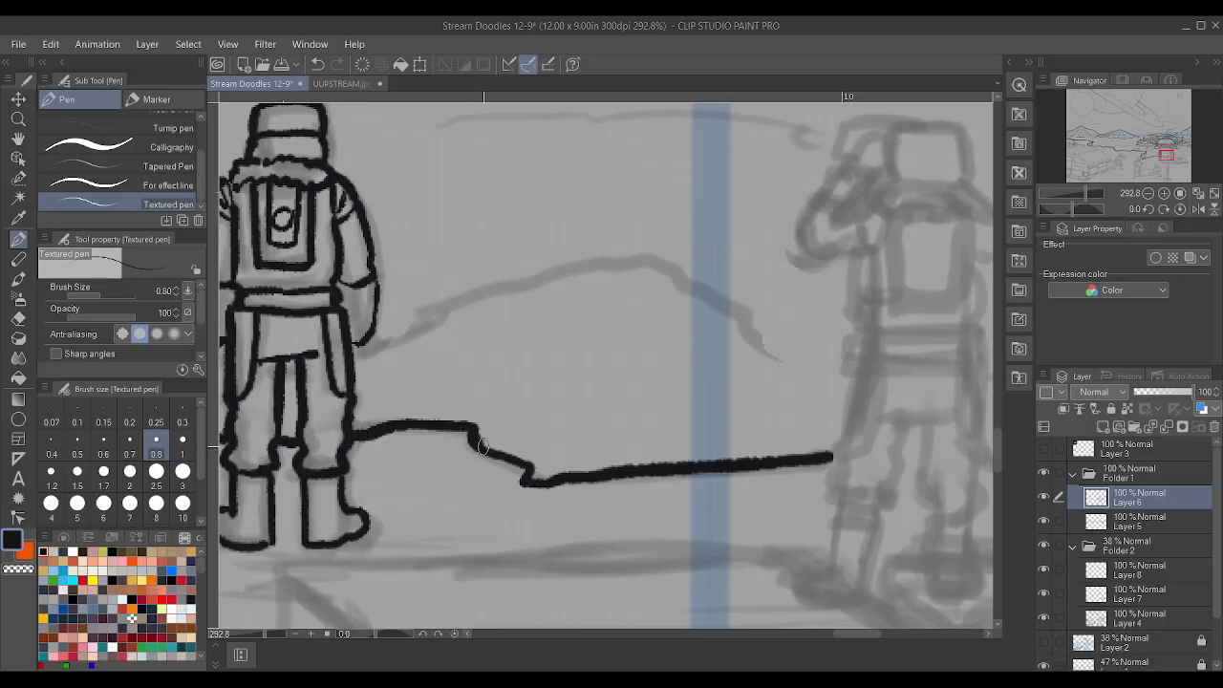
pyautogui.scroll(-4, 550, 482)
pyautogui.scroll(1, 839, 505)
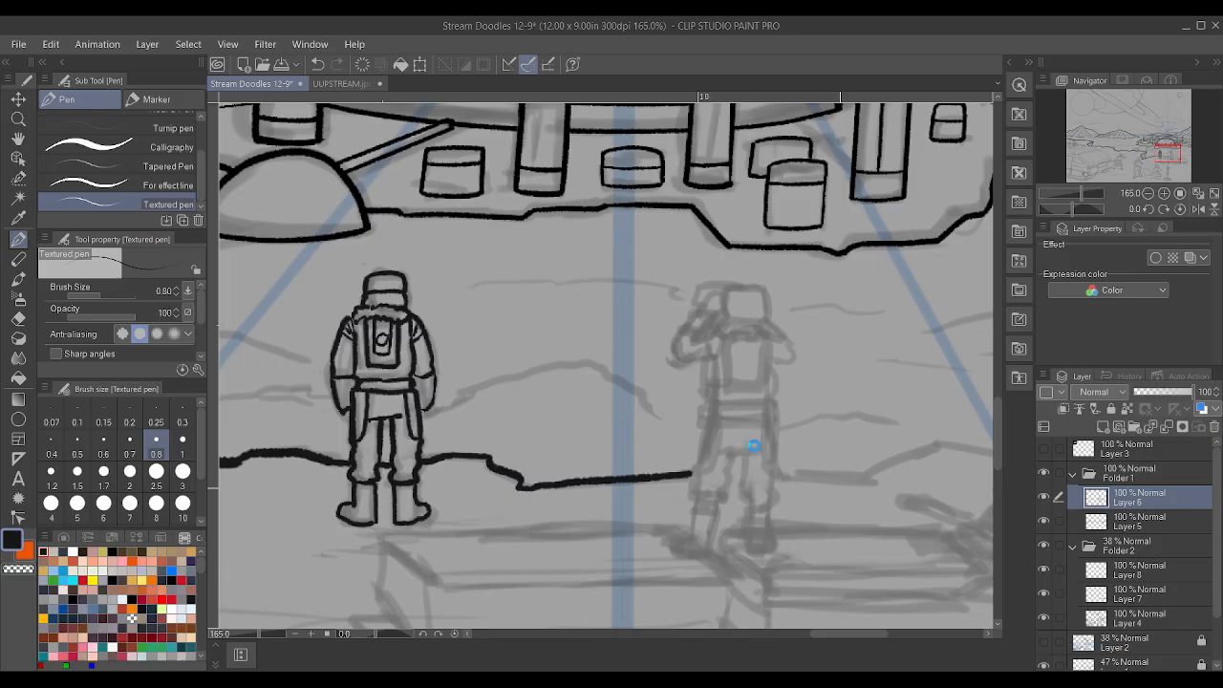
# - Ink the second soldier's torso sides and the belt around the waist with a brush size of 0.60
pyautogui.scroll(2, 877, 449)
pyautogui.scroll(1, 608, 372)
pyautogui.press('[')
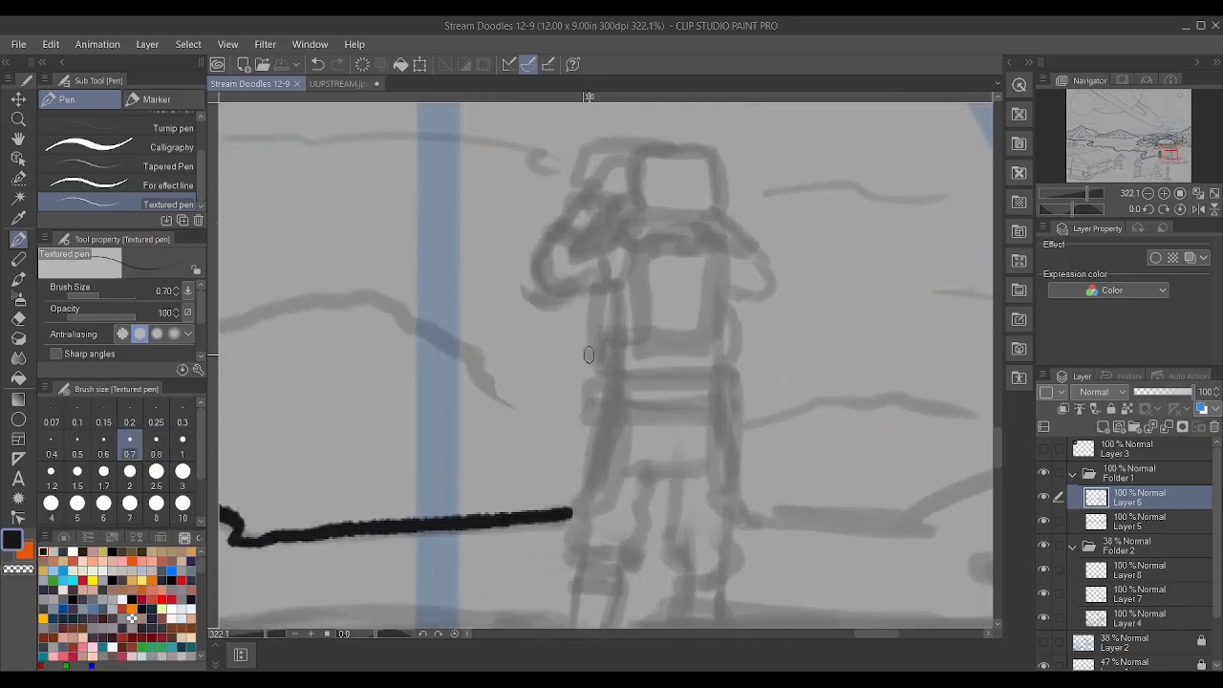
pyautogui.press('[')
pyautogui.moveTo(610, 383)
pyautogui.mouseDown()
pyautogui.moveTo(592, 363)
pyautogui.moveTo(603, 286)
pyautogui.mouseUp()
pyautogui.moveTo(721, 377); pyautogui.dragTo(730, 276)
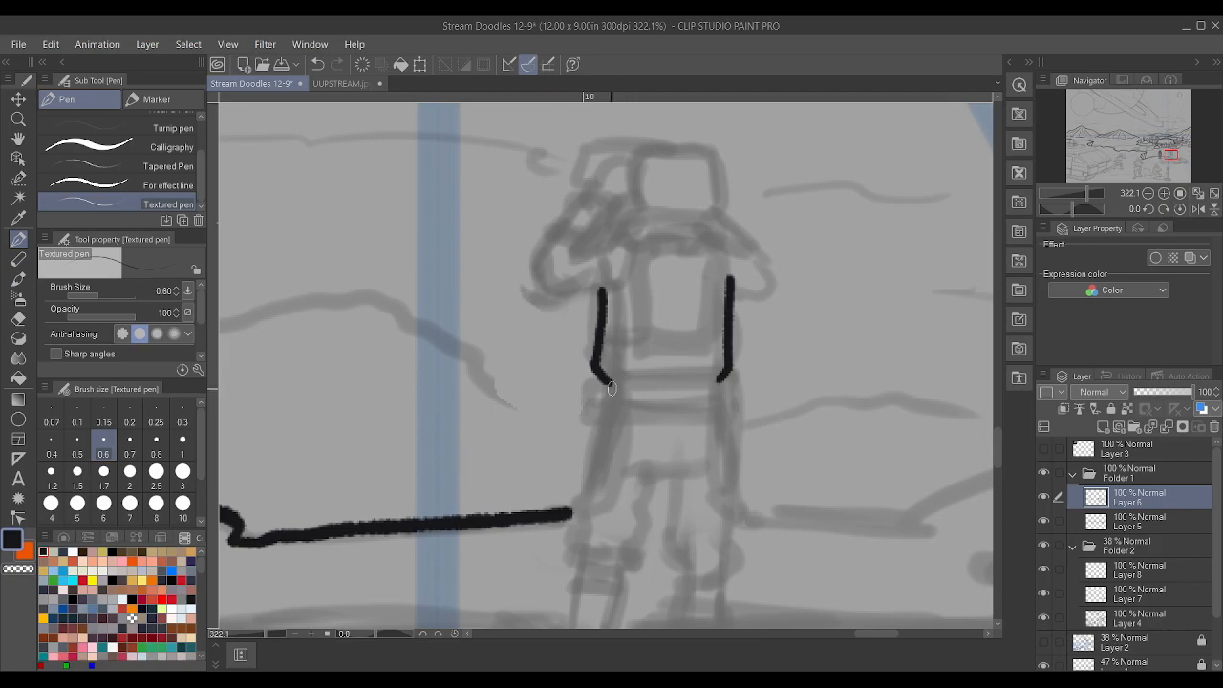
pyautogui.moveTo(611, 386); pyautogui.dragTo(723, 375)
pyautogui.moveTo(597, 413)
pyautogui.mouseDown()
pyautogui.moveTo(726, 417)
pyautogui.moveTo(595, 400)
pyautogui.moveTo(603, 382)
pyautogui.mouseUp()
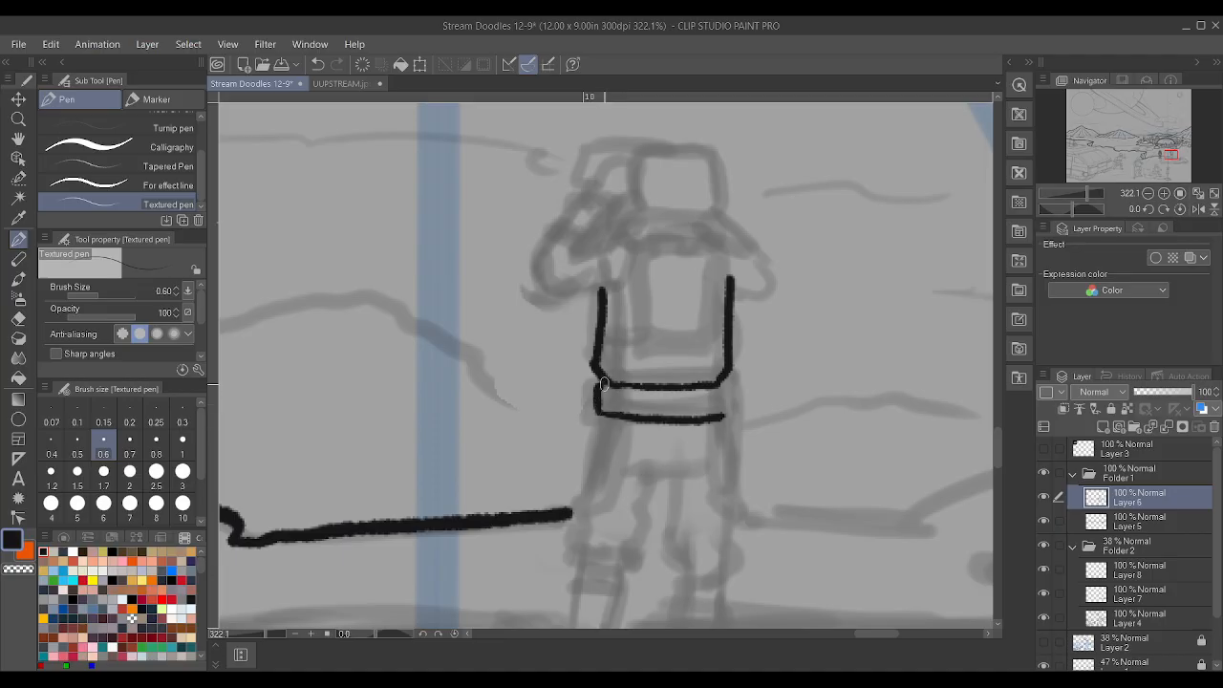
pyautogui.moveTo(709, 388)
pyautogui.mouseDown()
pyautogui.moveTo(726, 387)
pyautogui.moveTo(728, 419)
pyautogui.mouseUp()
# - Ink both boots of the second standing soldier over the pencil sketch
pyautogui.scroll(-4, 704, 406)
pyautogui.scroll(2, 704, 413)
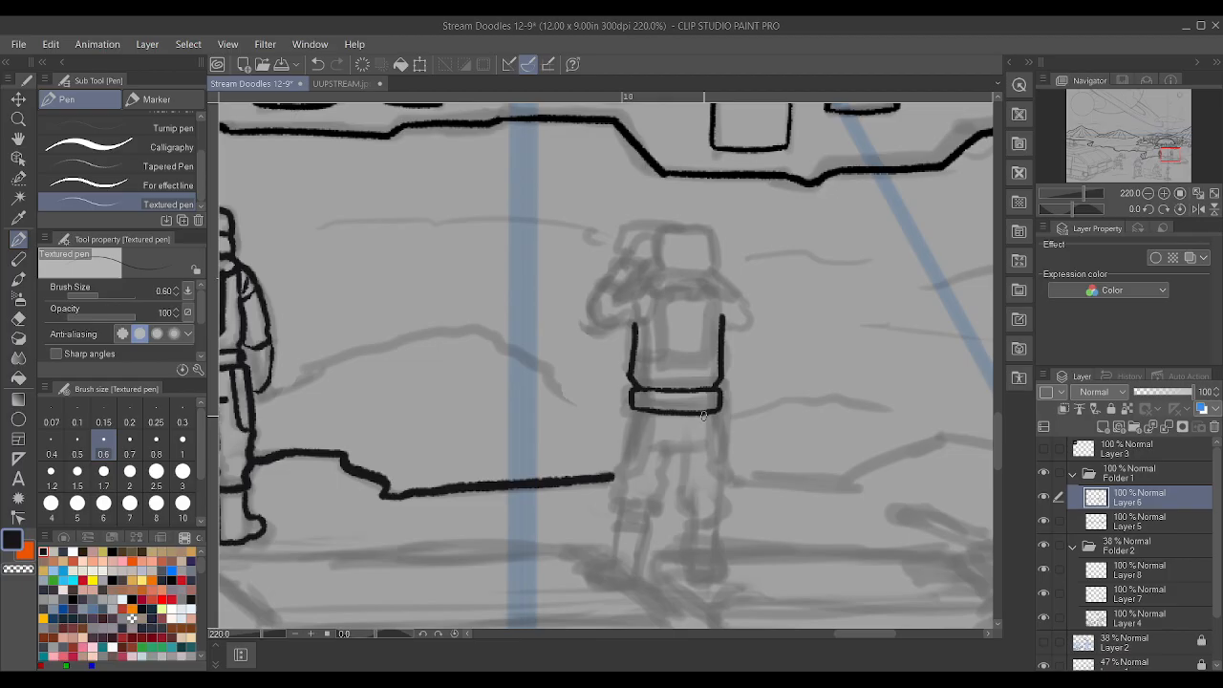
pyautogui.scroll(2, 704, 417)
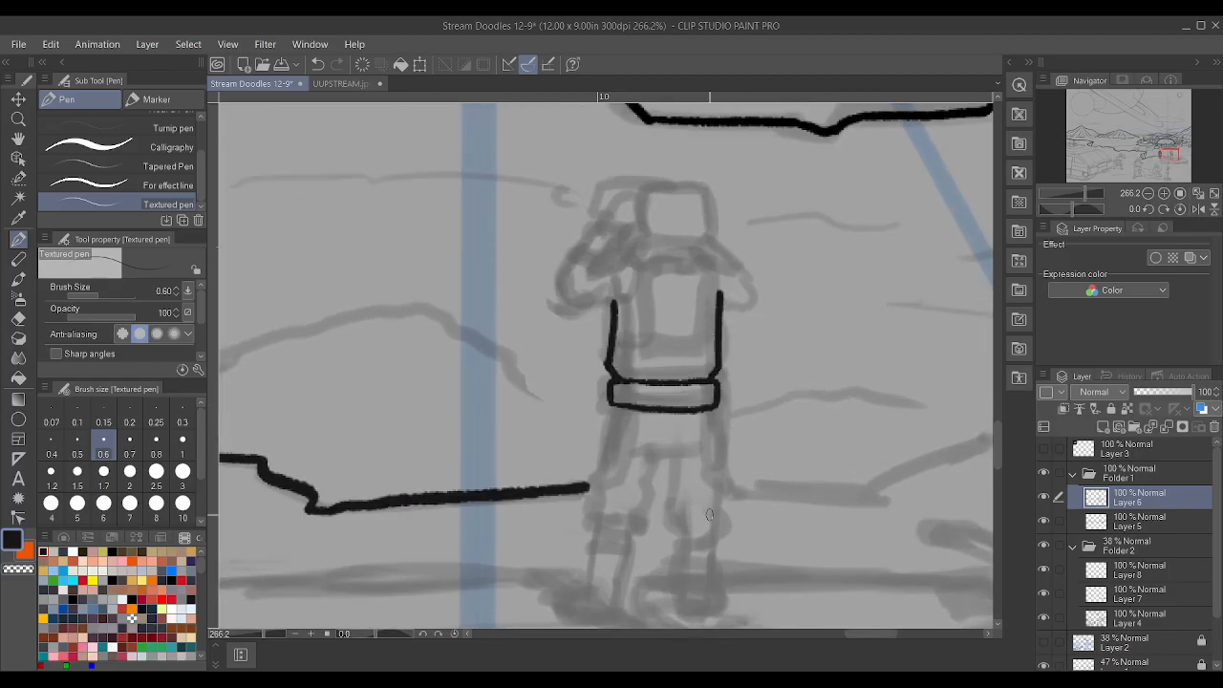
pyautogui.scroll(-3, 707, 520)
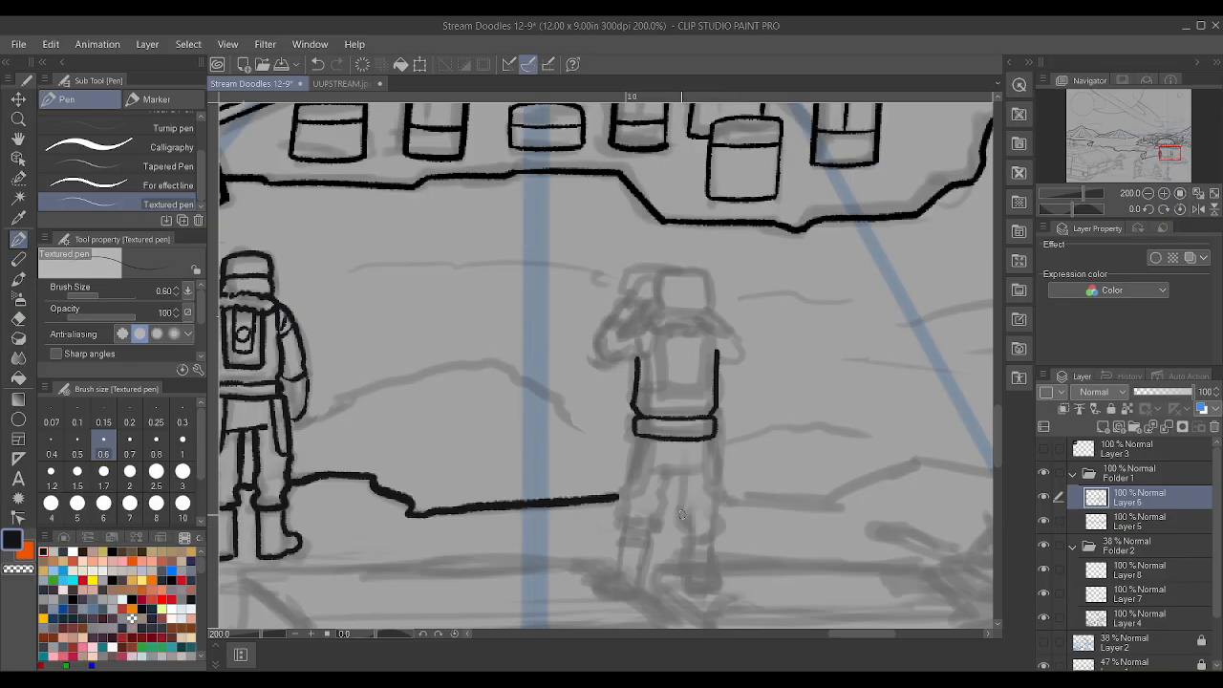
pyautogui.moveTo(594, 588); pyautogui.dragTo(621, 535)
pyautogui.moveTo(597, 590)
pyautogui.mouseDown()
pyautogui.moveTo(640, 594)
pyautogui.moveTo(651, 543)
pyautogui.moveTo(625, 536)
pyautogui.moveTo(686, 560)
pyautogui.moveTo(687, 539)
pyautogui.moveTo(699, 592)
pyautogui.moveTo(709, 557)
pyautogui.mouseUp()
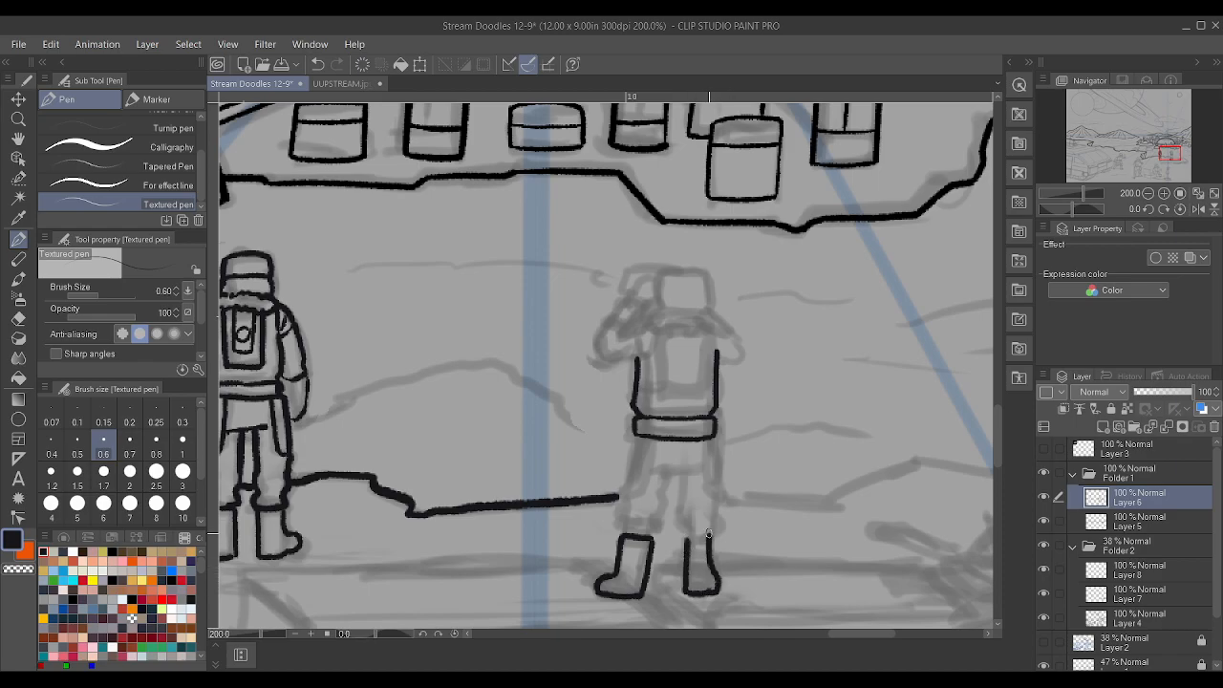
pyautogui.hotkey('ctrl', 'z')
pyautogui.moveTo(712, 559); pyautogui.dragTo(716, 537)
# - Ink the second soldier's trouser legs from the belt to the boots and the pocket lines along the outer thighs
pyautogui.moveTo(619, 528)
pyautogui.mouseDown()
pyautogui.moveTo(622, 514)
pyautogui.moveTo(659, 517)
pyautogui.moveTo(665, 473)
pyautogui.mouseUp()
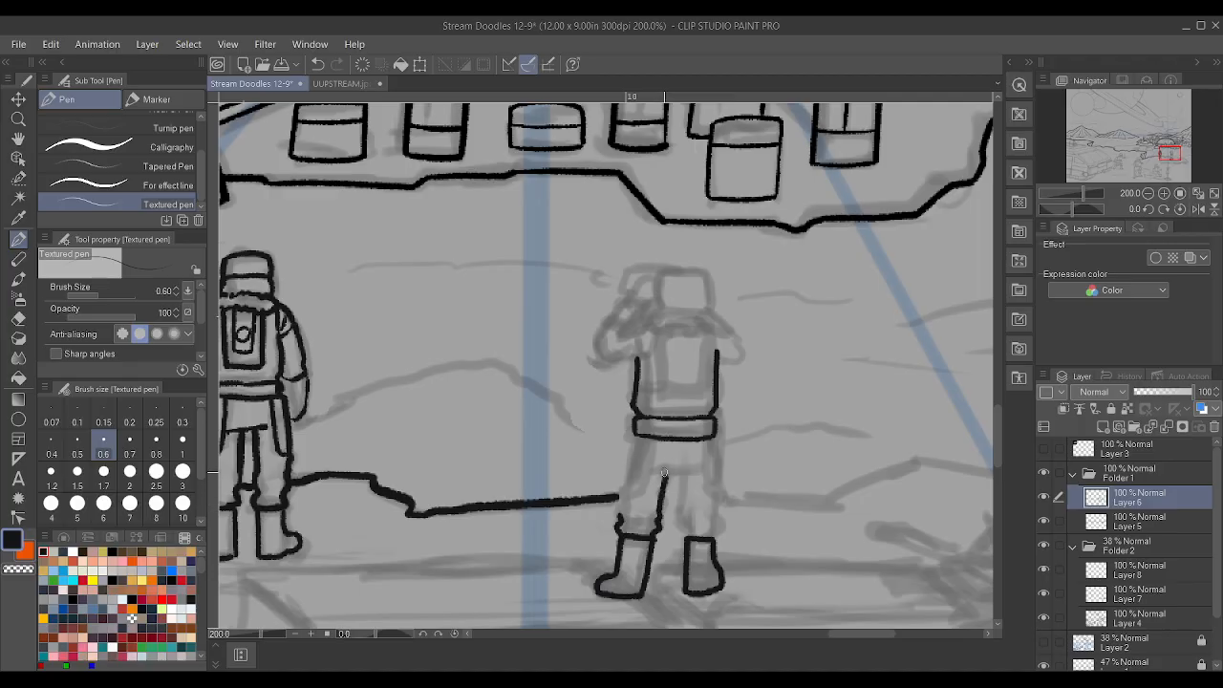
pyautogui.moveTo(619, 521); pyautogui.dragTo(634, 432)
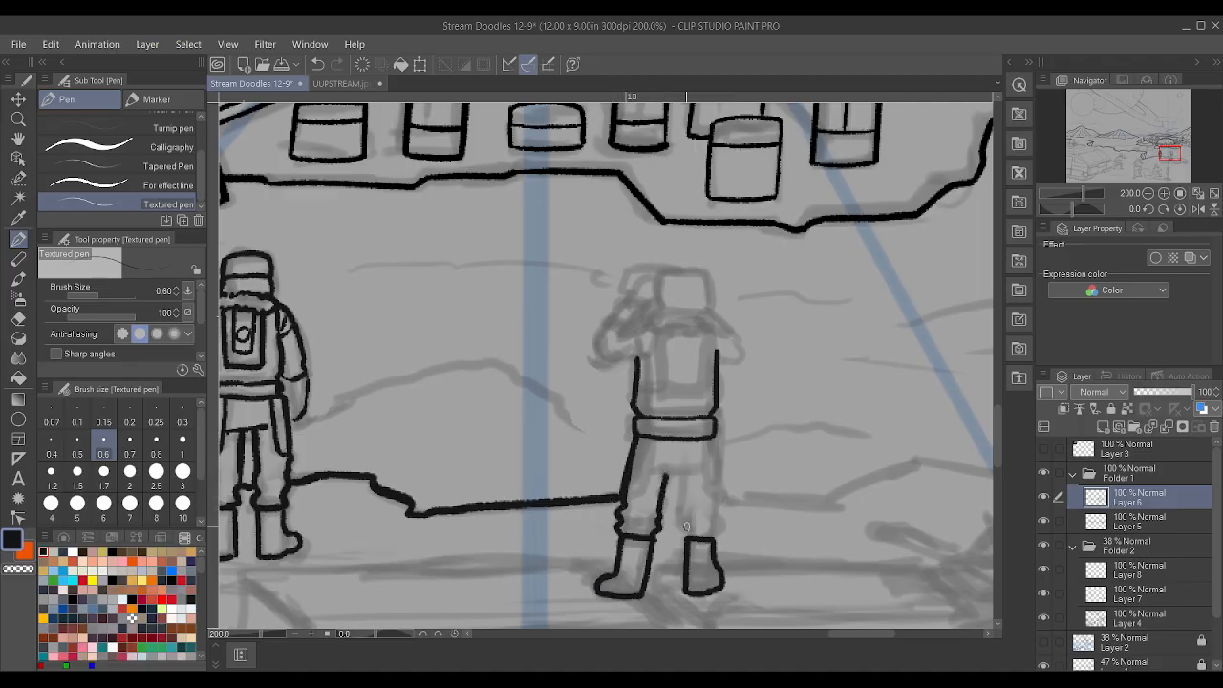
pyautogui.moveTo(684, 536)
pyautogui.mouseDown()
pyautogui.moveTo(684, 474)
pyautogui.moveTo(656, 472)
pyautogui.moveTo(695, 469)
pyautogui.mouseUp()
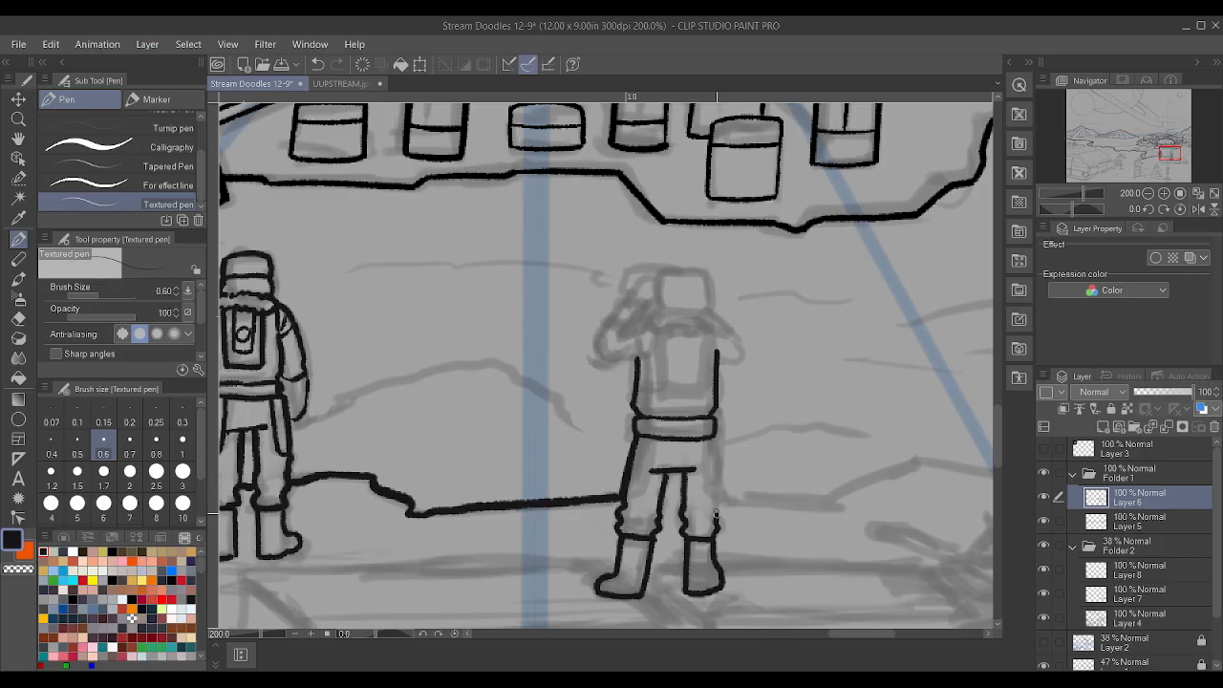
pyautogui.moveTo(714, 501); pyautogui.dragTo(713, 438)
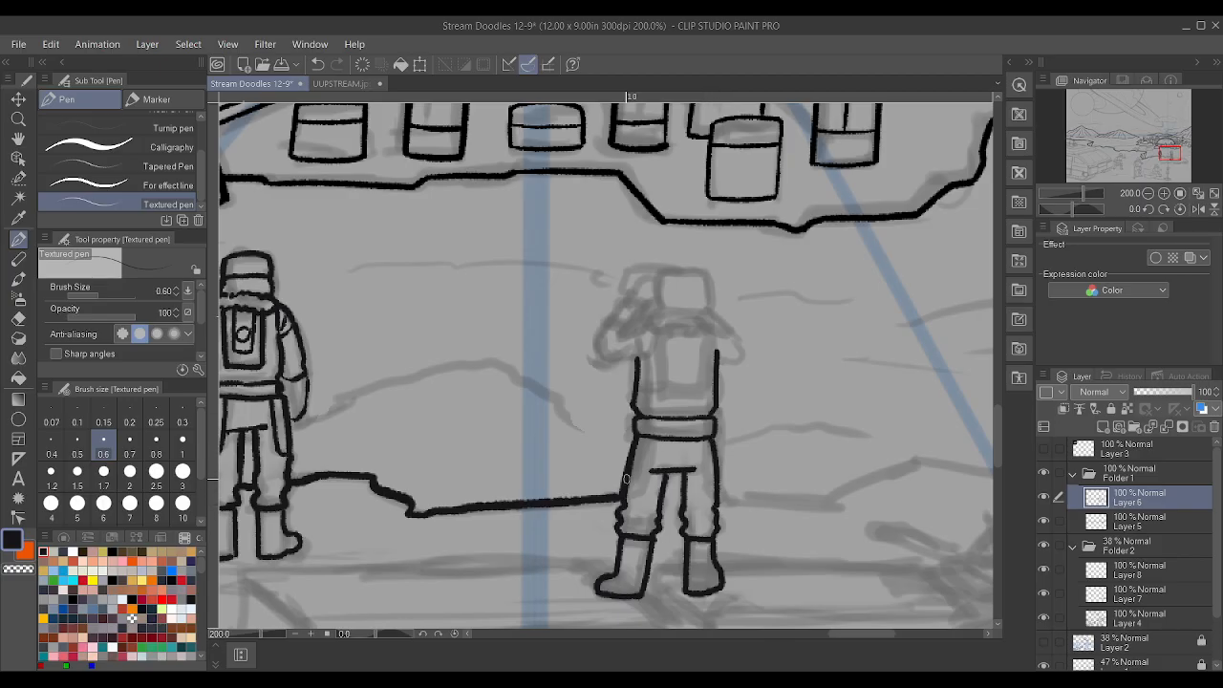
pyautogui.moveTo(624, 498); pyautogui.dragTo(654, 433)
pyautogui.moveTo(714, 504); pyautogui.dragTo(703, 430)
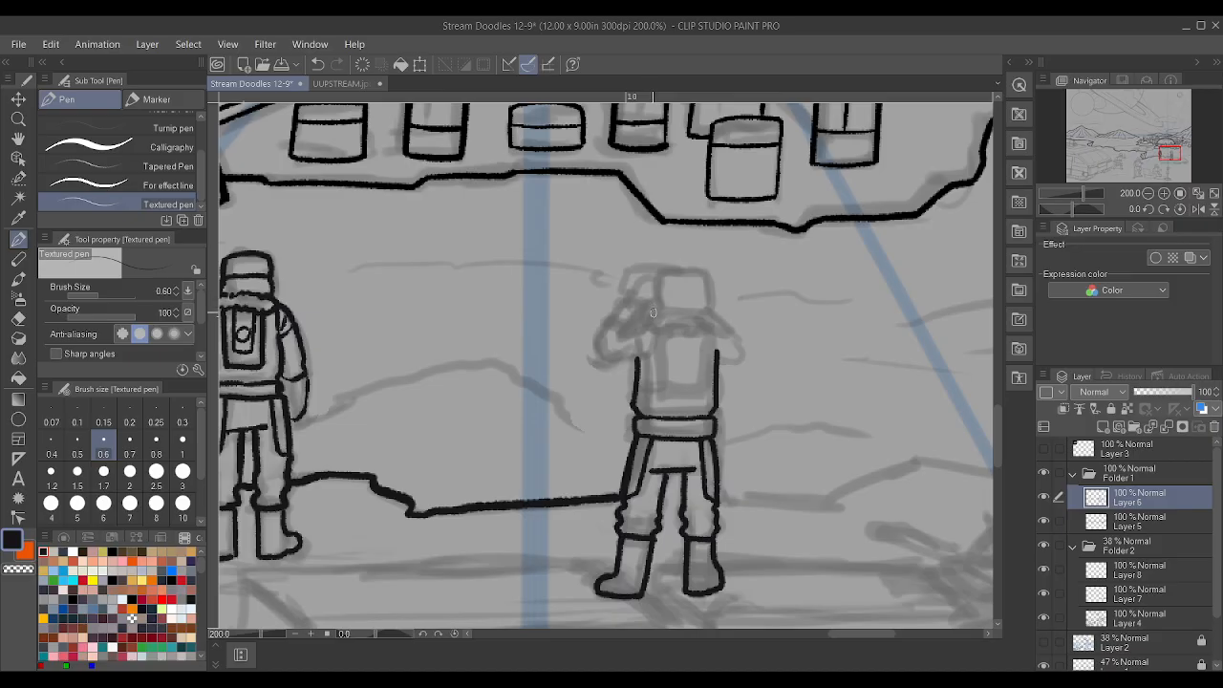
# - Ink the second soldier's fluffy collar and the raised left arm and hand with a brush size of 0.50
pyautogui.click(77, 446)
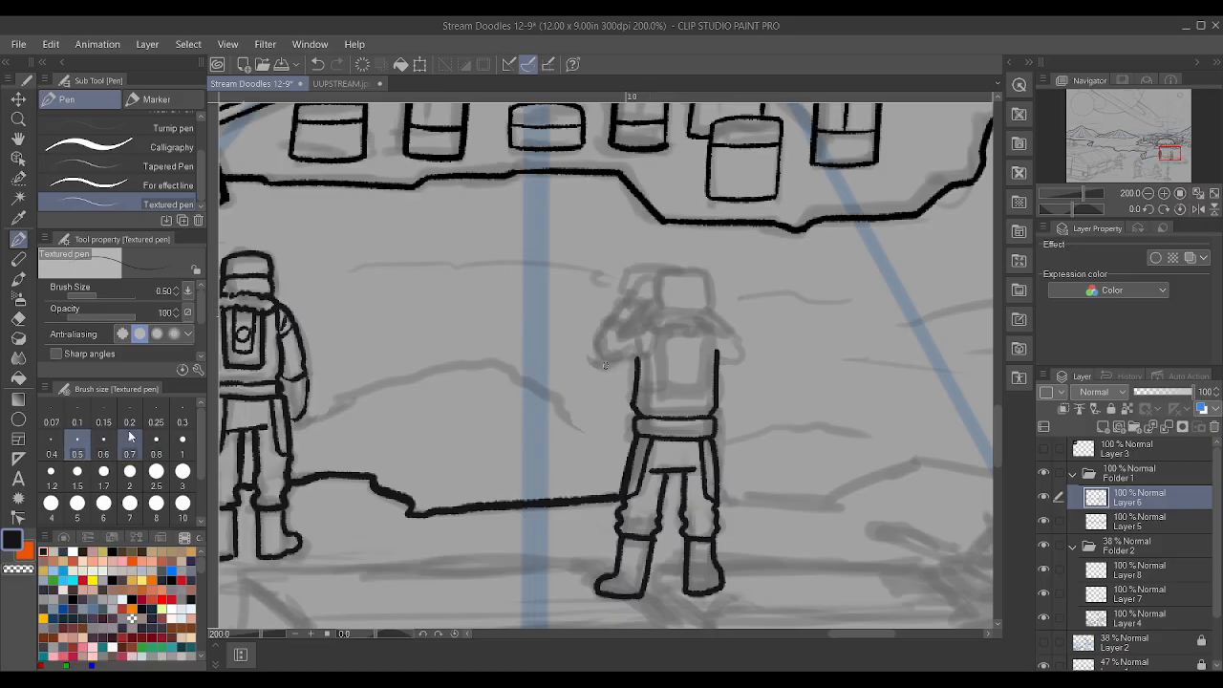
pyautogui.moveTo(642, 318)
pyautogui.mouseDown()
pyautogui.moveTo(643, 332)
pyautogui.moveTo(717, 332)
pyautogui.moveTo(682, 309)
pyautogui.moveTo(709, 307)
pyautogui.moveTo(712, 334)
pyautogui.mouseUp()
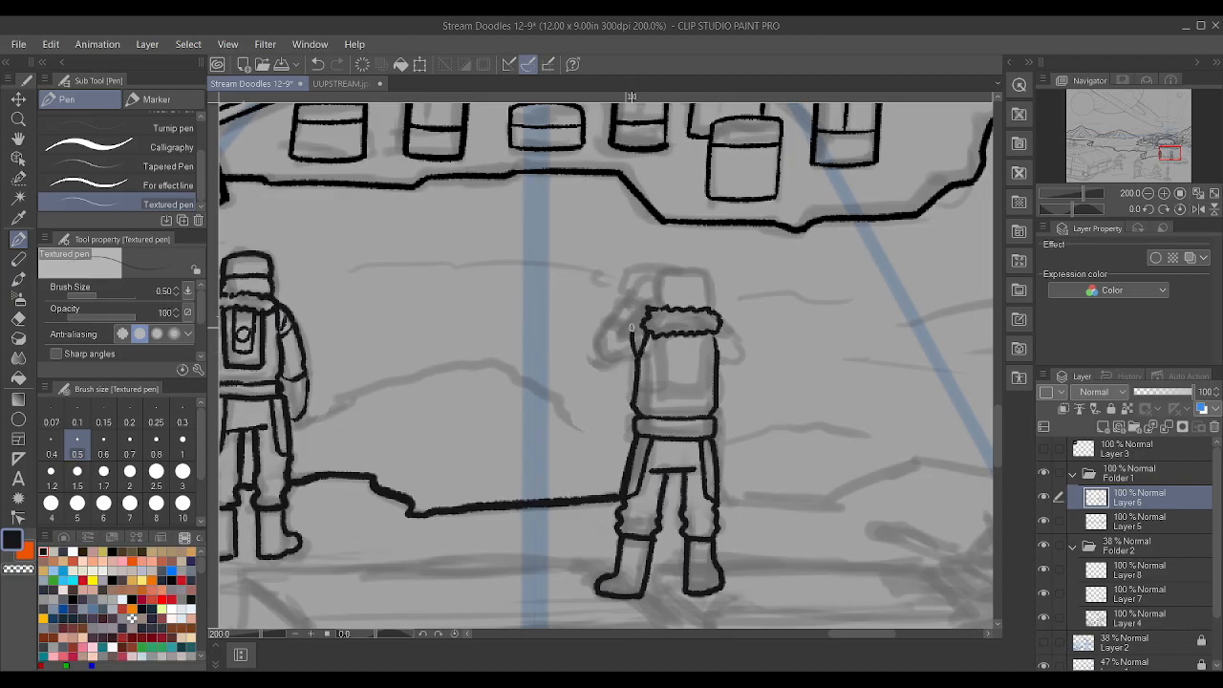
pyautogui.moveTo(605, 358)
pyautogui.mouseDown()
pyautogui.moveTo(633, 352)
pyautogui.moveTo(600, 353)
pyautogui.moveTo(612, 318)
pyautogui.moveTo(620, 329)
pyautogui.moveTo(628, 320)
pyautogui.moveTo(621, 301)
pyautogui.mouseUp()
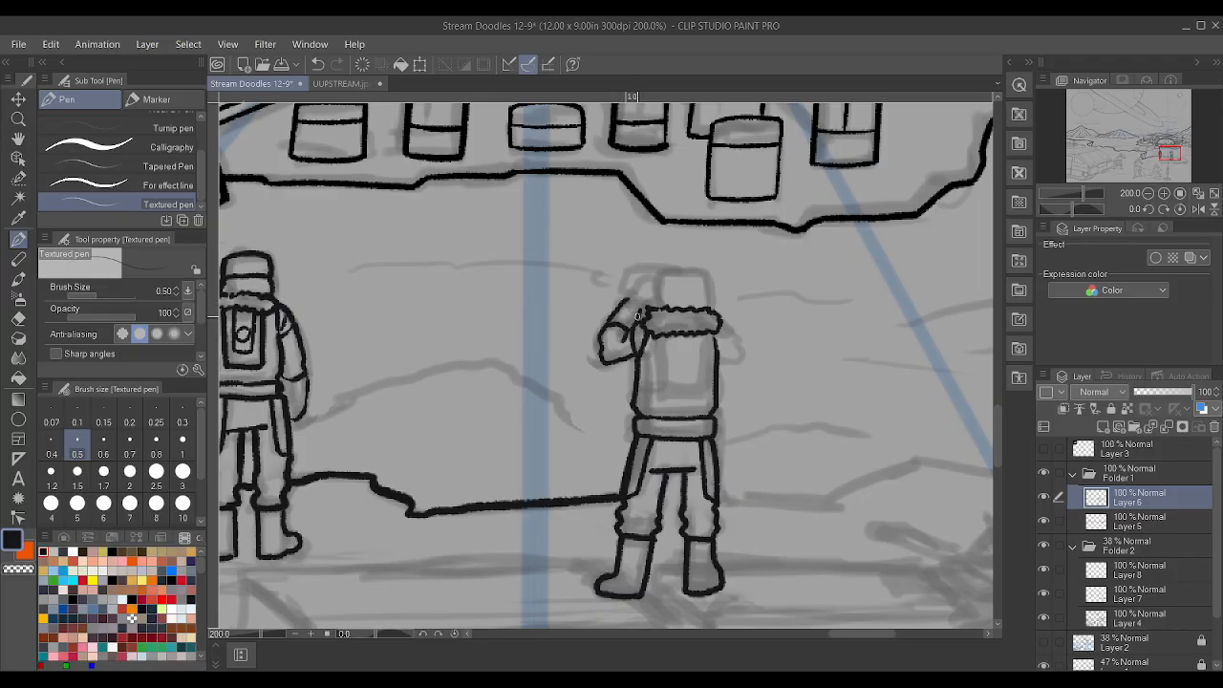
pyautogui.moveTo(625, 301); pyautogui.dragTo(633, 288)
# - Ink the second soldier's helmet outline above the collar and the band across it, with the brush size set to 0.60
pyautogui.moveTo(662, 291)
pyautogui.mouseDown()
pyautogui.moveTo(709, 295)
pyautogui.moveTo(659, 272)
pyautogui.moveTo(707, 281)
pyautogui.mouseUp()
pyautogui.hotkey('ctrl', 'z')
pyautogui.click(103, 445)
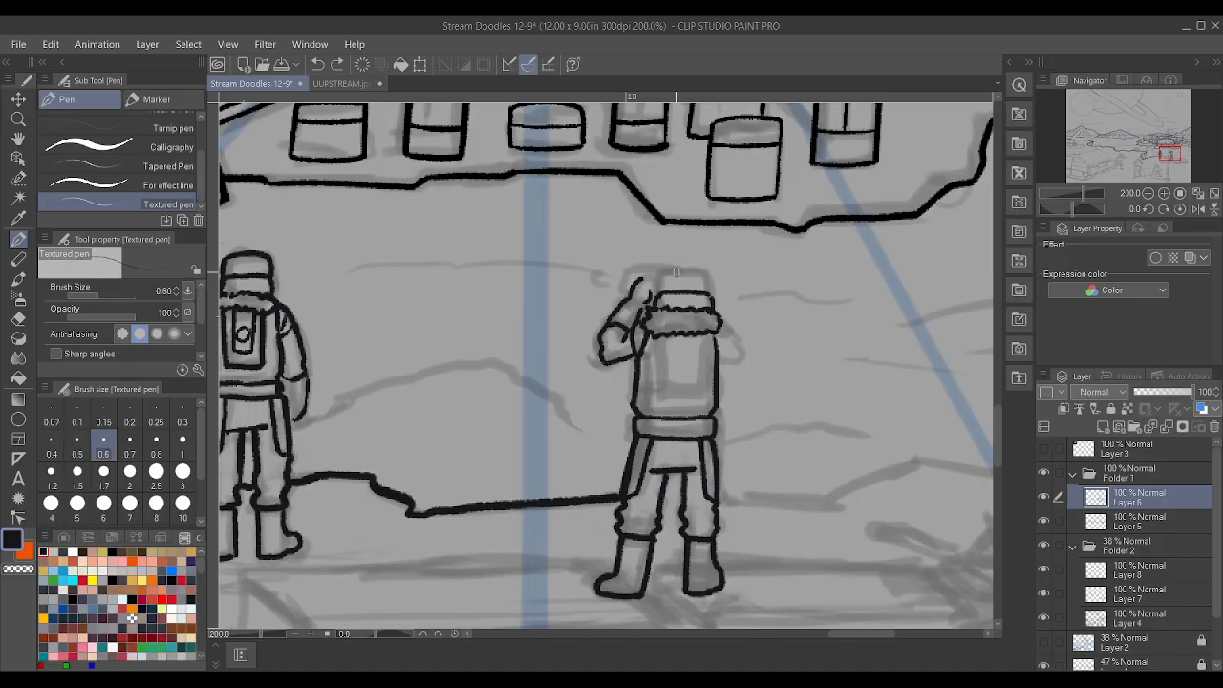
pyautogui.moveTo(661, 295)
pyautogui.mouseDown()
pyautogui.moveTo(663, 270)
pyautogui.moveTo(696, 265)
pyautogui.moveTo(711, 306)
pyautogui.mouseUp()
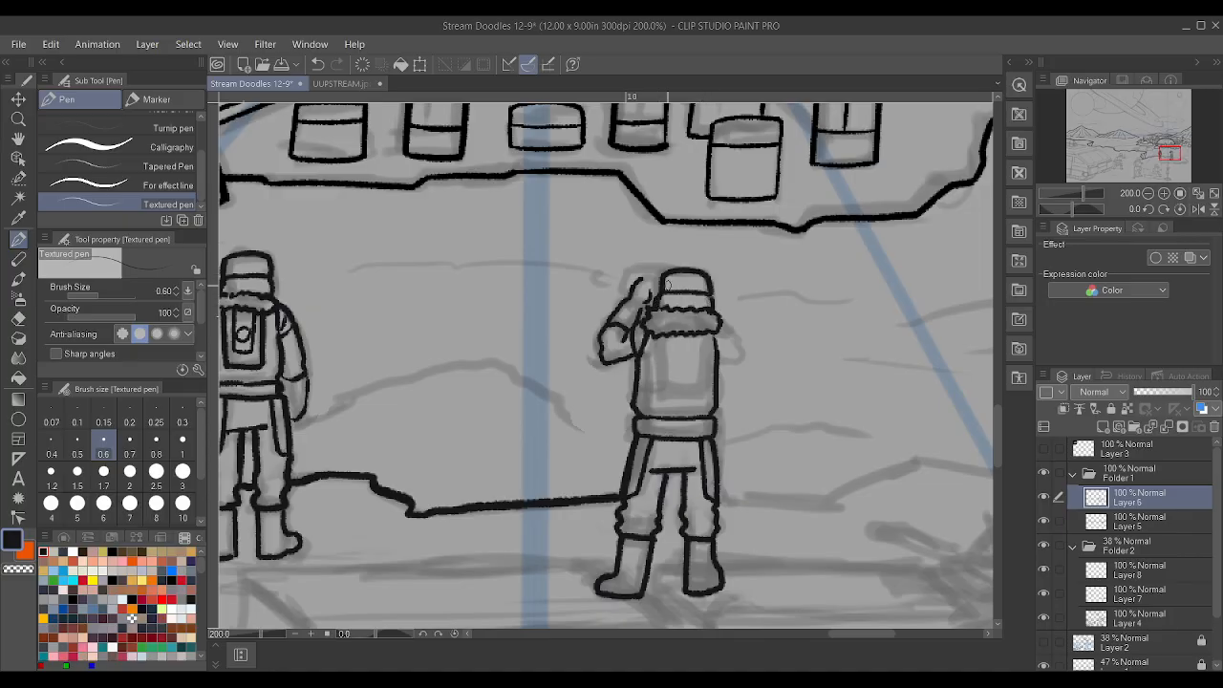
# - Ink the second soldier's bent right arm and the viewing device held up beside the helmet
pyautogui.scroll(-3, 592, 443)
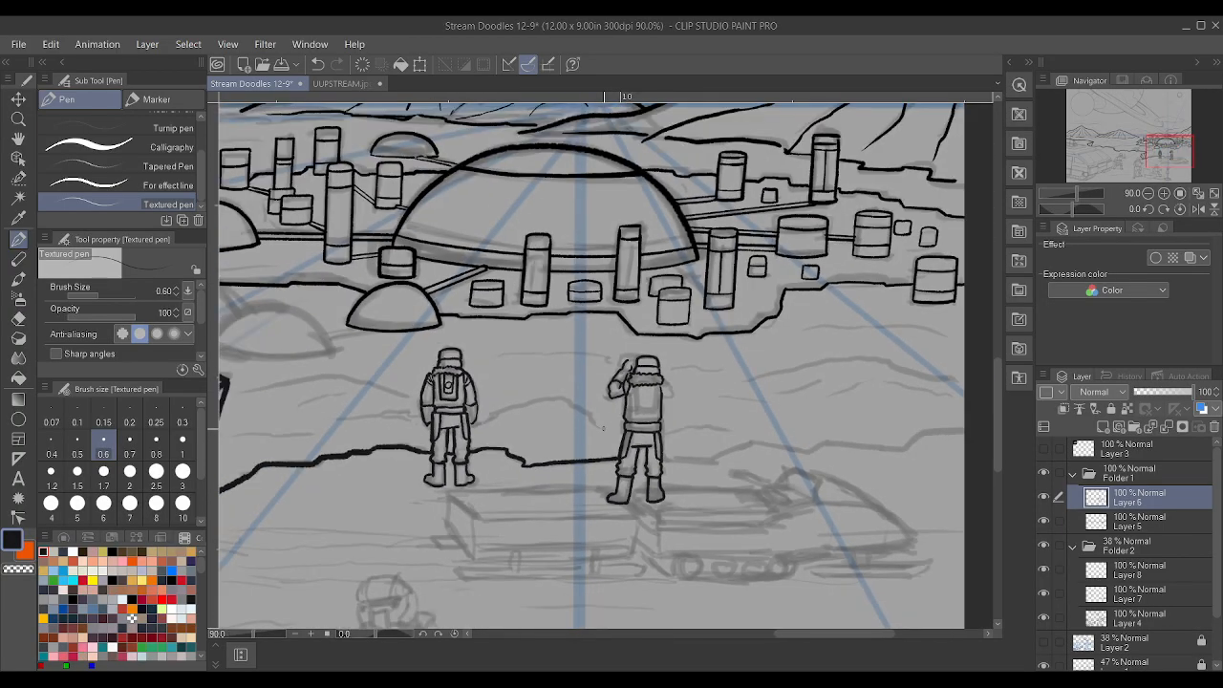
pyautogui.scroll(4, 603, 429)
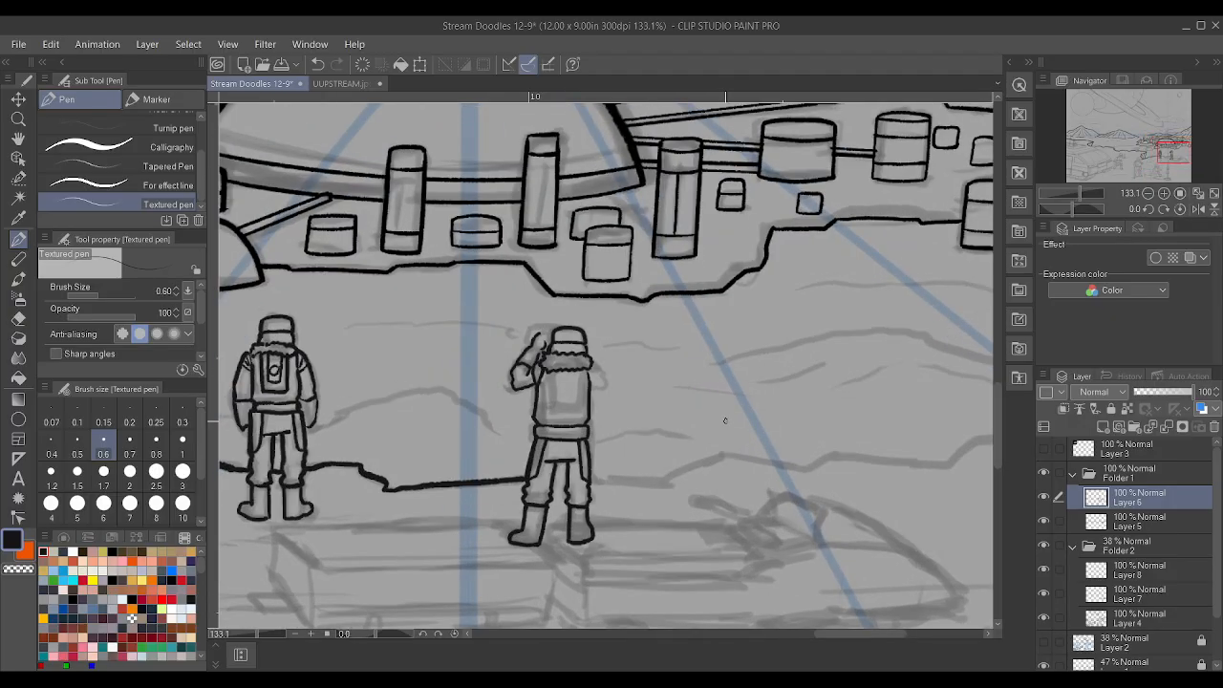
pyautogui.scroll(-2, 726, 420)
pyautogui.scroll(3, 725, 420)
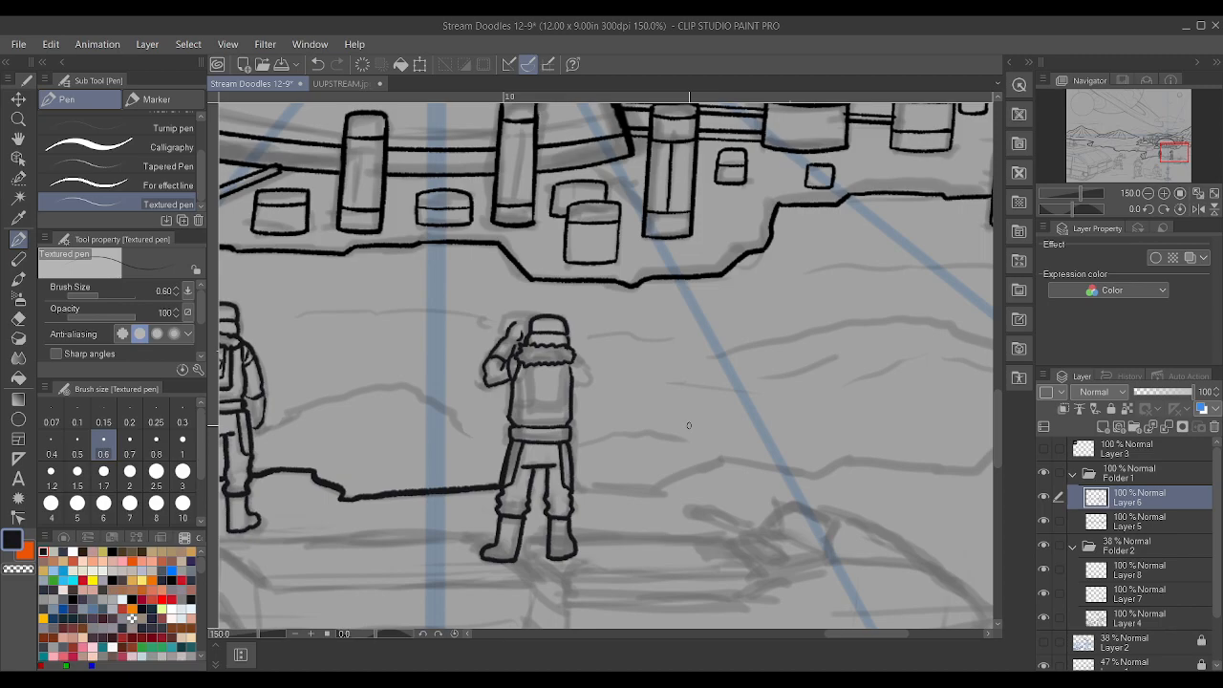
pyautogui.scroll(3, 688, 425)
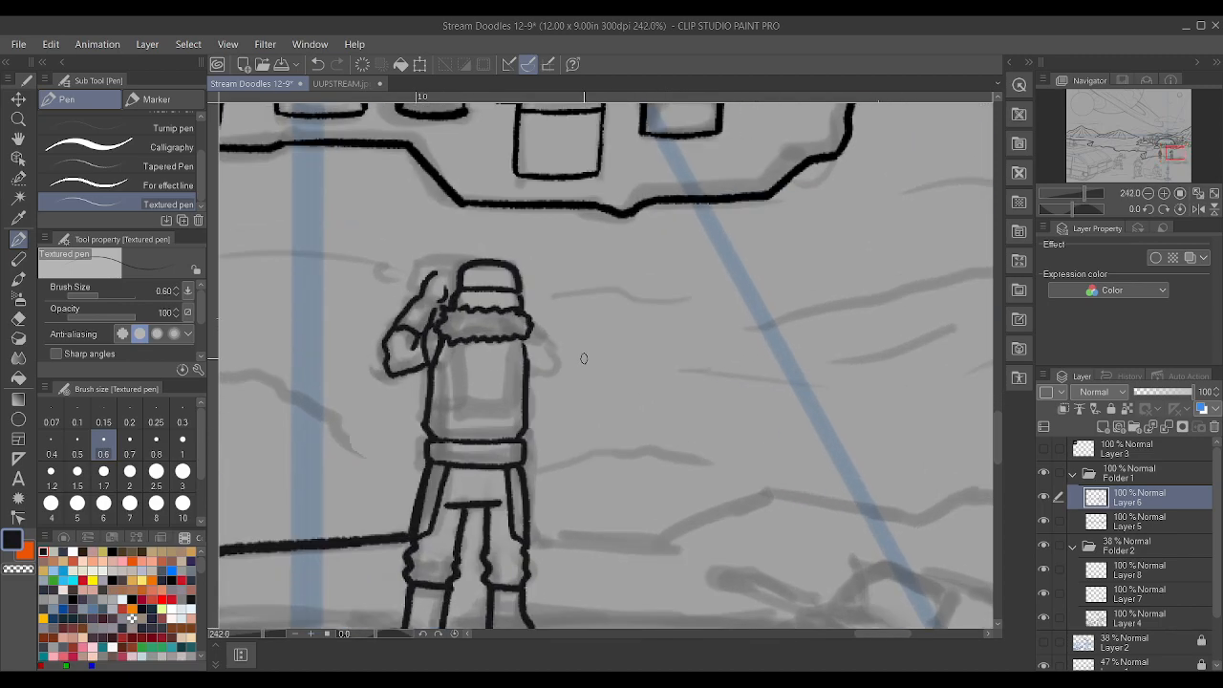
pyautogui.moveTo(531, 329)
pyautogui.mouseDown()
pyautogui.moveTo(537, 367)
pyautogui.moveTo(557, 378)
pyautogui.moveTo(571, 363)
pyautogui.moveTo(526, 306)
pyautogui.mouseUp()
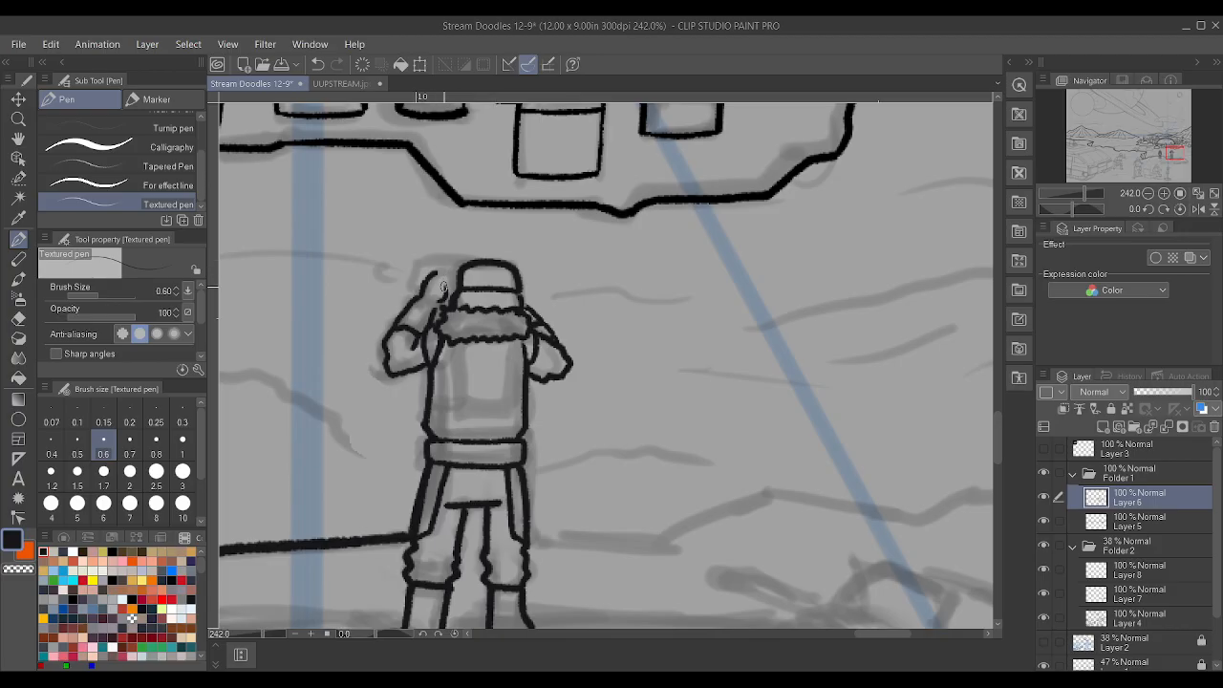
pyautogui.moveTo(445, 280)
pyautogui.mouseDown()
pyautogui.moveTo(403, 279)
pyautogui.moveTo(411, 259)
pyautogui.moveTo(454, 246)
pyautogui.moveTo(412, 265)
pyautogui.moveTo(454, 266)
pyautogui.moveTo(447, 274)
pyautogui.moveTo(442, 260)
pyautogui.moveTo(418, 261)
pyautogui.moveTo(478, 258)
pyautogui.mouseUp()
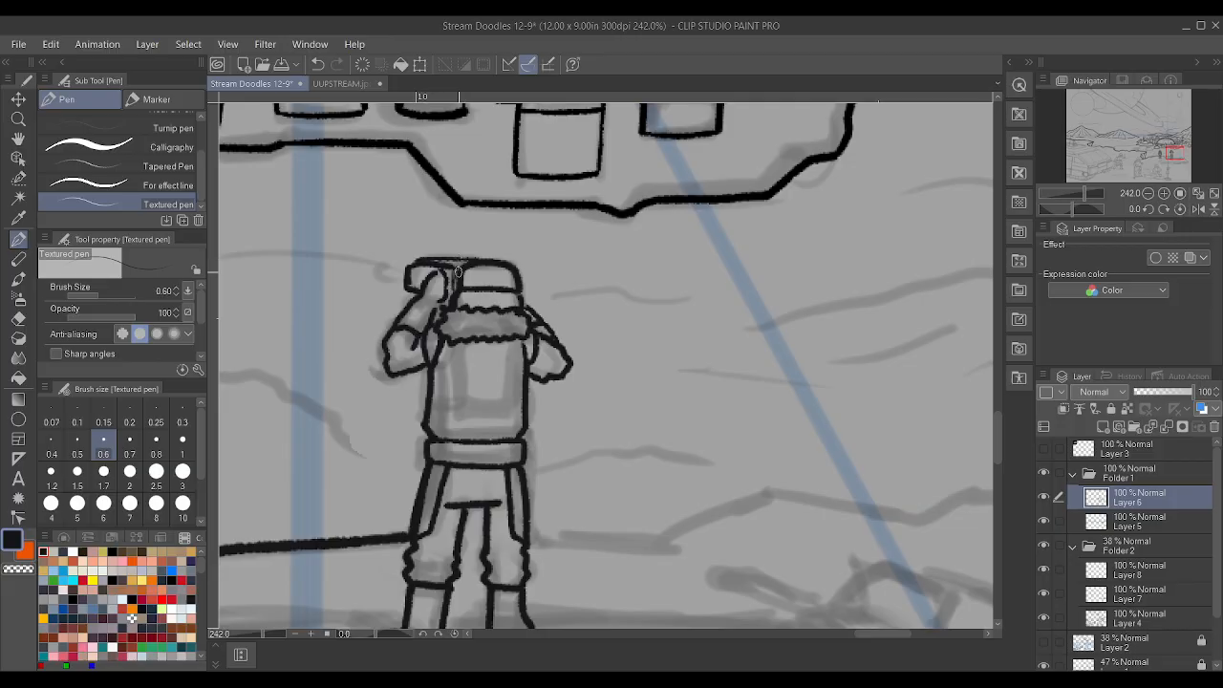
# - Ink the rectangular outline of the backpack on the second soldier's back, below the collar
pyautogui.scroll(-6, 458, 273)
pyautogui.scroll(5, 482, 323)
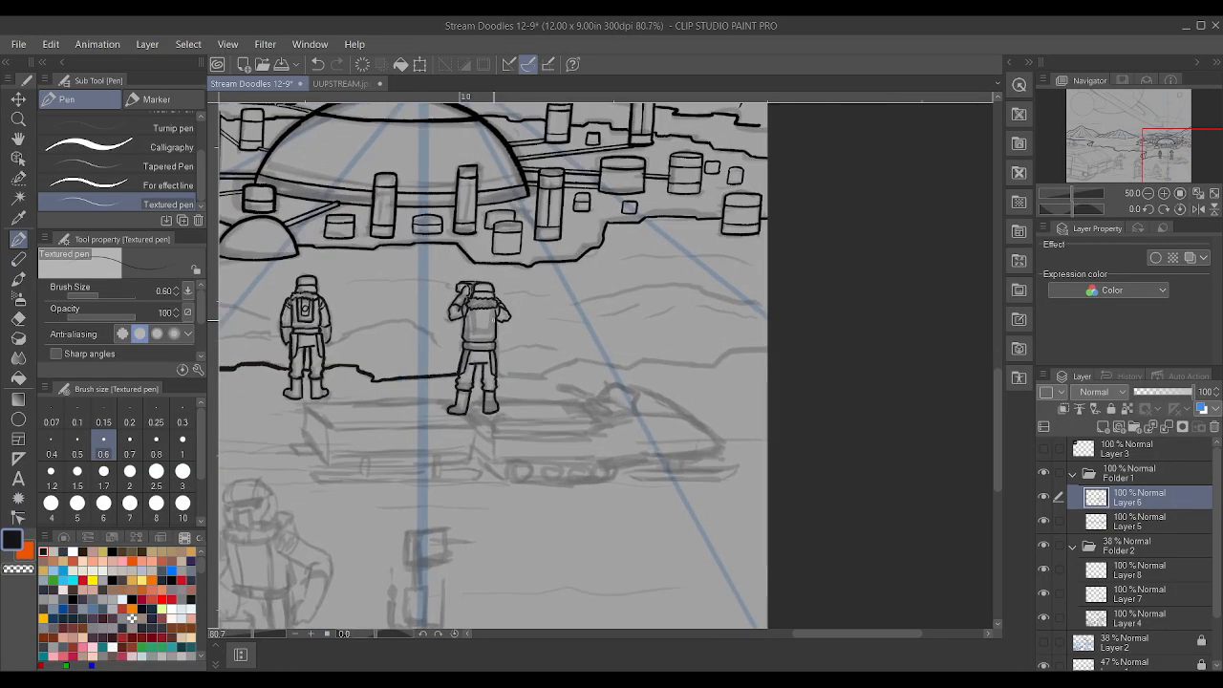
pyautogui.scroll(2, 482, 324)
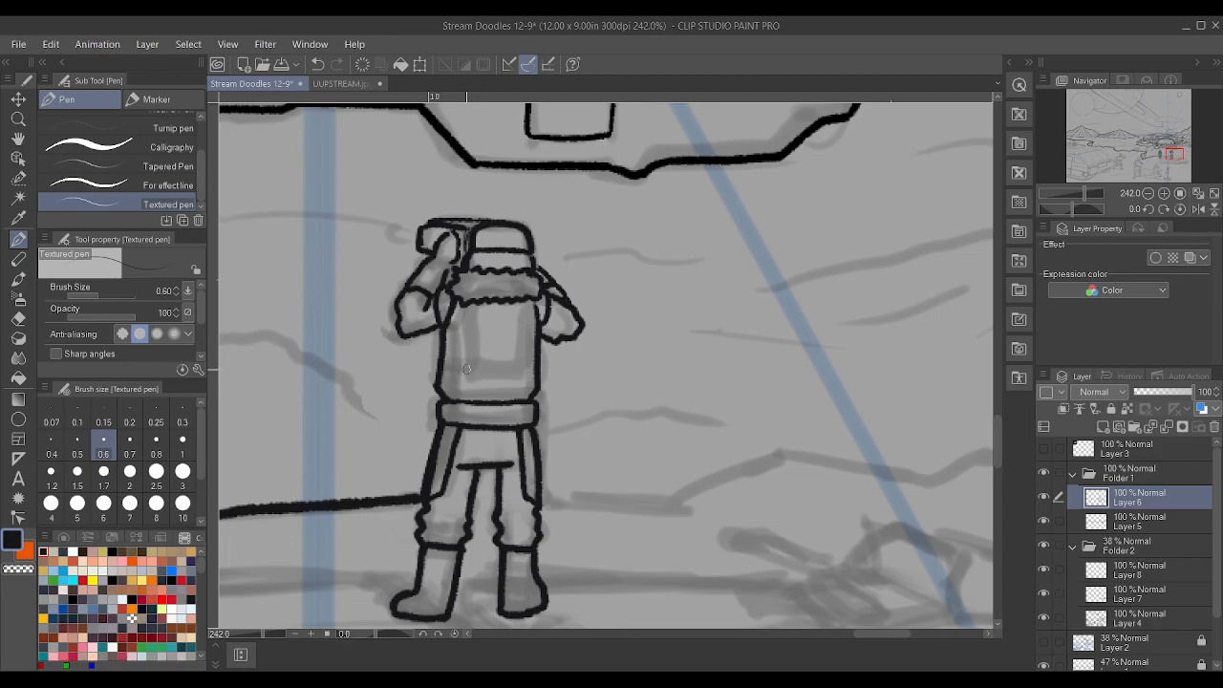
pyautogui.moveTo(464, 371)
pyautogui.mouseDown()
pyautogui.moveTo(515, 370)
pyautogui.moveTo(537, 353)
pyautogui.moveTo(513, 368)
pyautogui.moveTo(525, 302)
pyautogui.moveTo(466, 350)
pyautogui.mouseUp()
pyautogui.scroll(-3, 588, 302)
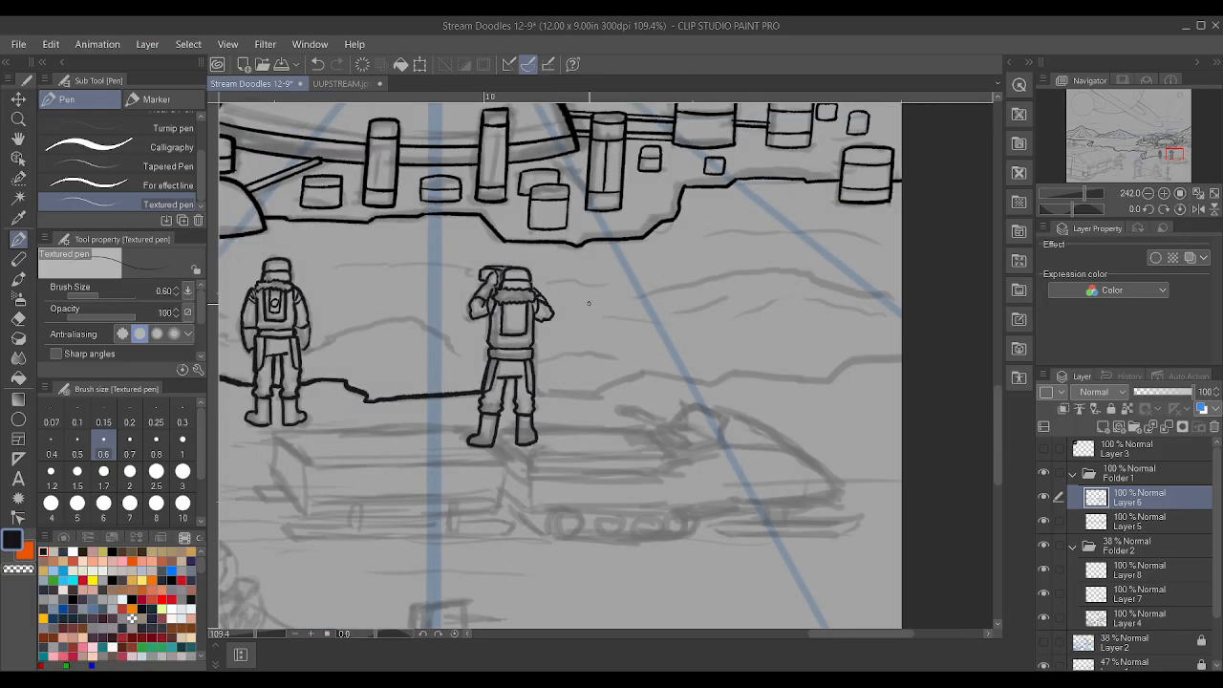
# - Draw a smaller inner panel with a round detail inside the second soldier's backpack, using a brush size of 0.50
pyautogui.scroll(5, 507, 334)
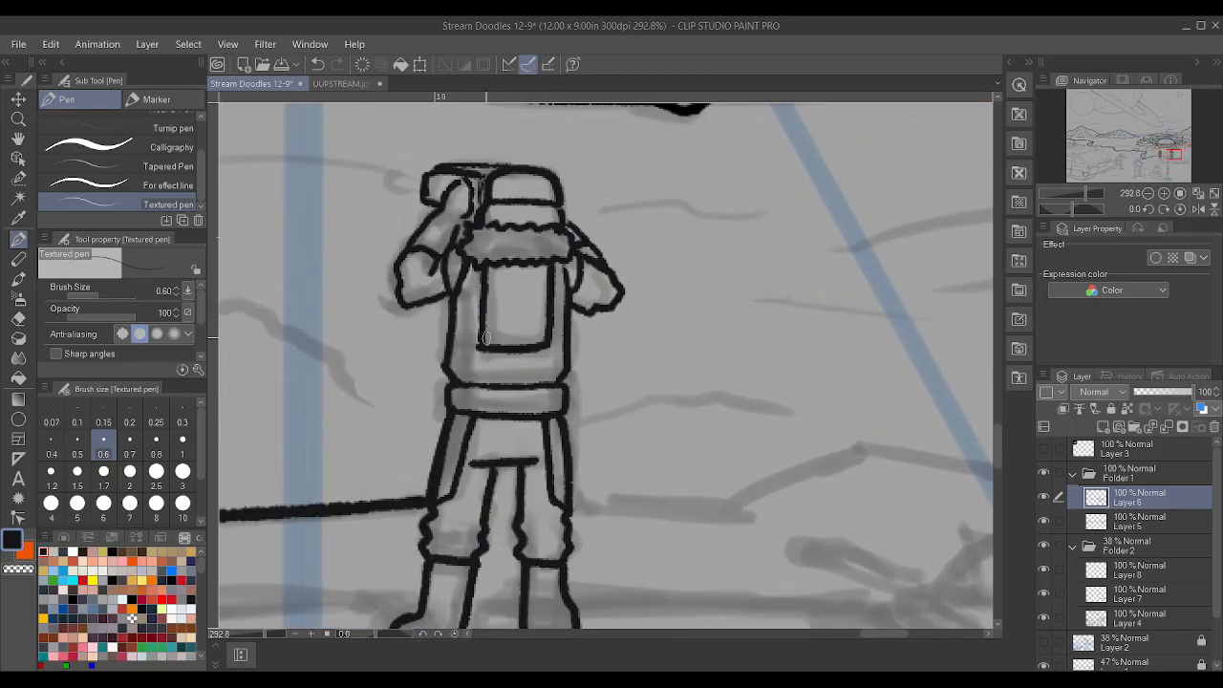
pyautogui.click(78, 449)
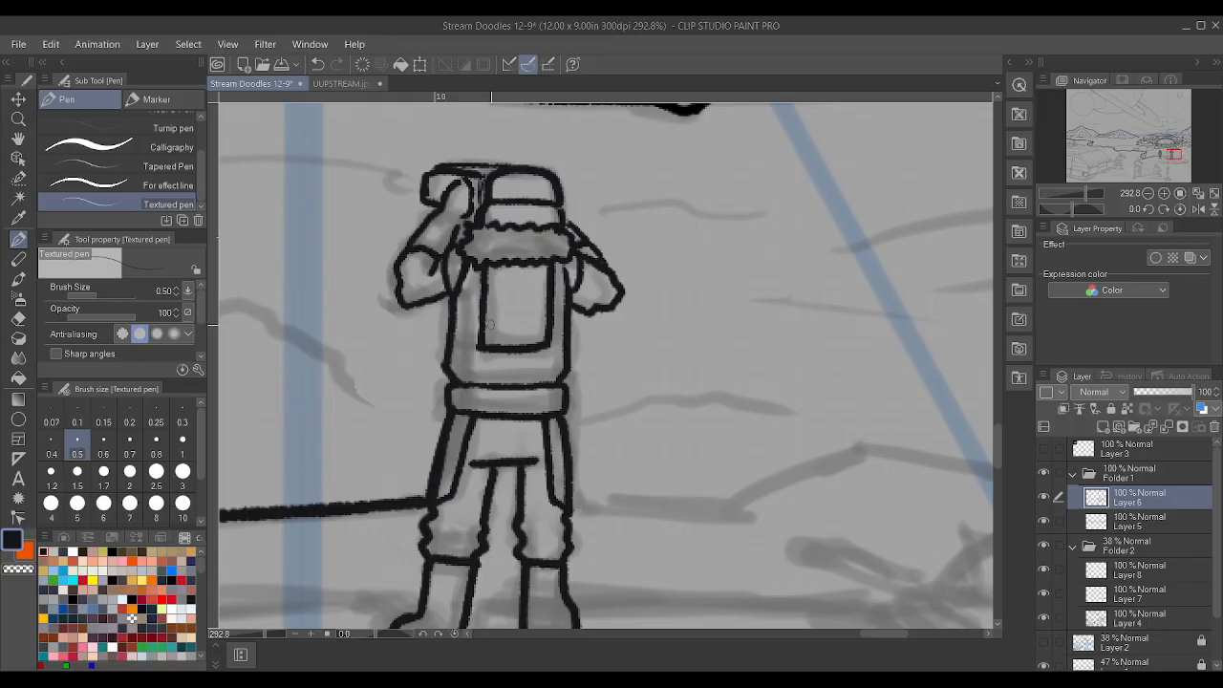
pyautogui.moveTo(523, 332); pyautogui.dragTo(539, 258)
pyautogui.moveTo(499, 327)
pyautogui.mouseDown()
pyautogui.moveTo(504, 261)
pyautogui.moveTo(509, 306)
pyautogui.moveTo(531, 286)
pyautogui.mouseUp()
pyautogui.scroll(-2, 525, 270)
pyautogui.scroll(-2, 526, 275)
pyautogui.scroll(5, 524, 272)
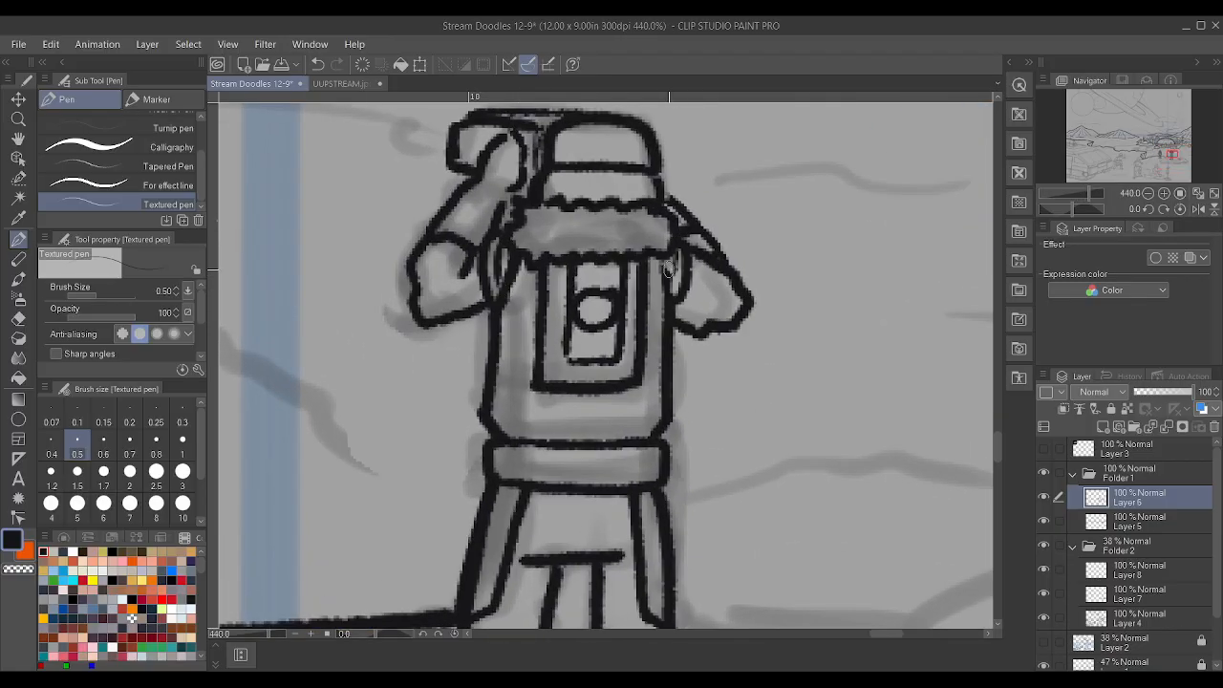
# - Ink the fold line inside the elbow of the second soldier's bent left-hand arm, below the raised viewing device
pyautogui.scroll(-4, 671, 275)
pyautogui.scroll(2, 658, 222)
pyautogui.scroll(1, 657, 222)
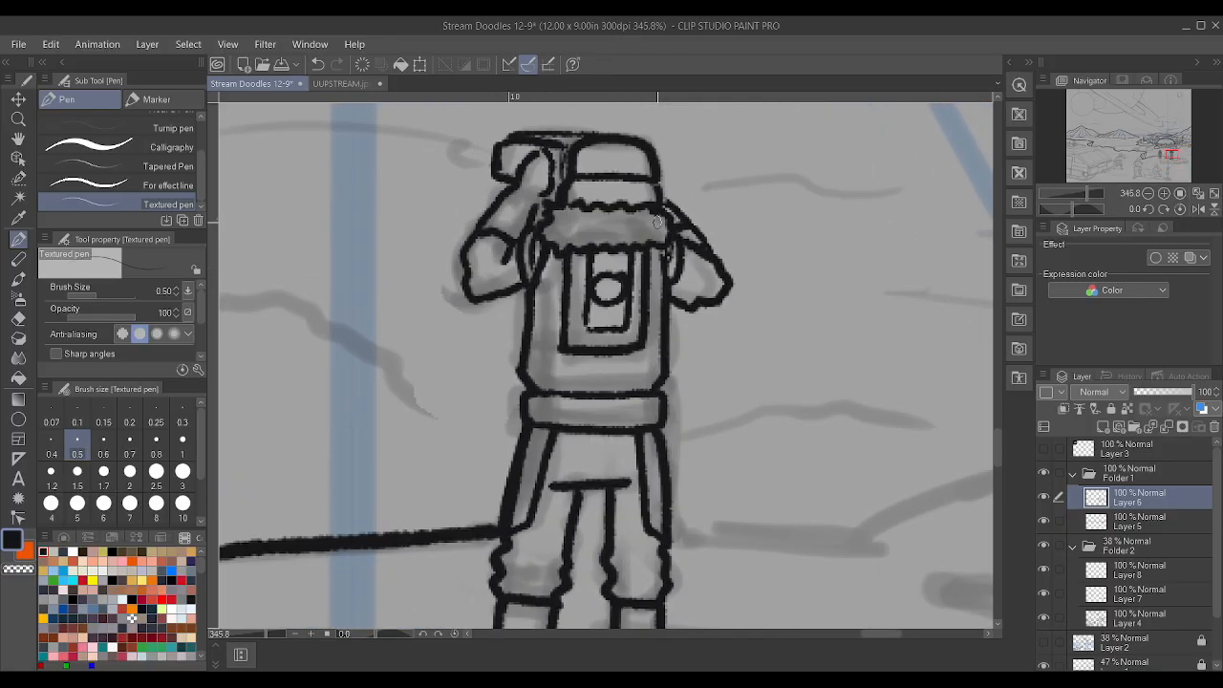
pyautogui.scroll(1, 483, 265)
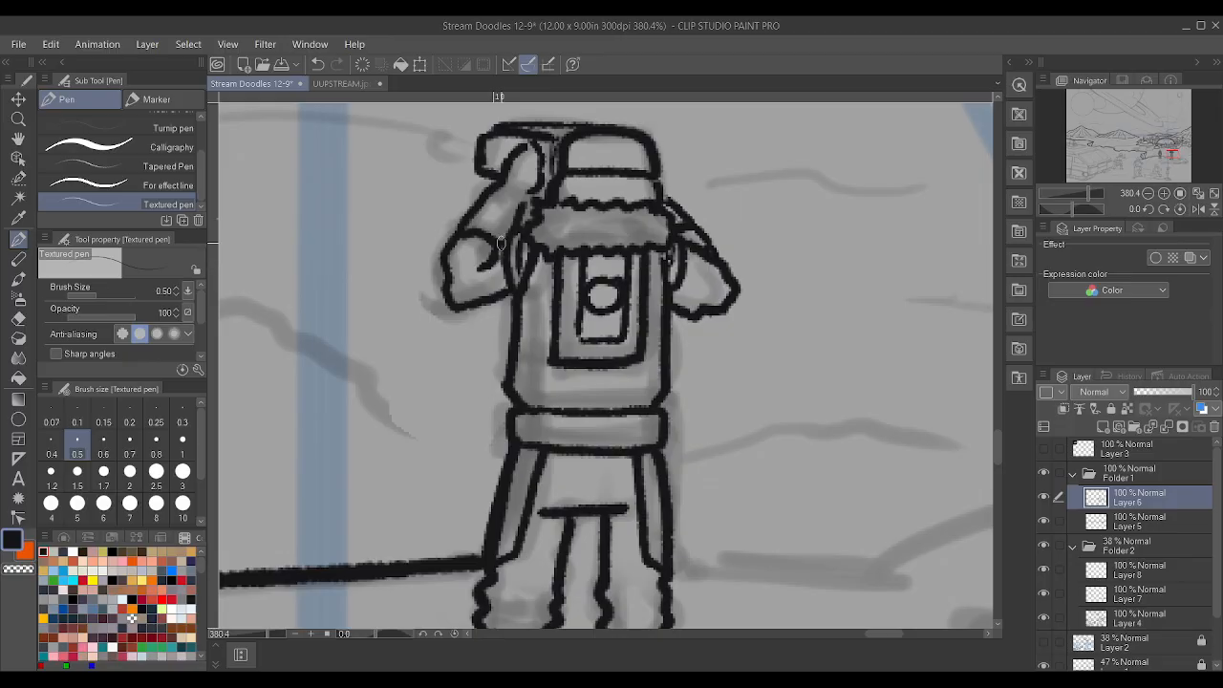
pyautogui.moveTo(478, 237); pyautogui.dragTo(469, 250)
pyautogui.moveTo(486, 253); pyautogui.dragTo(506, 240)
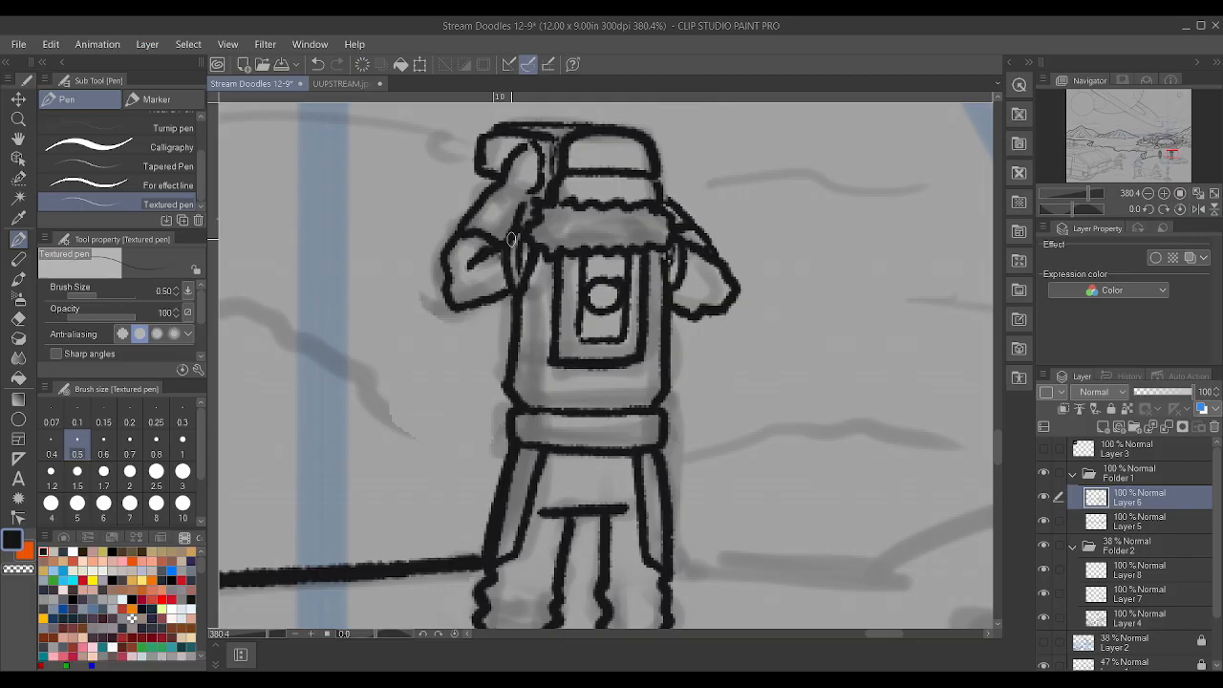
pyautogui.scroll(-4, 535, 172)
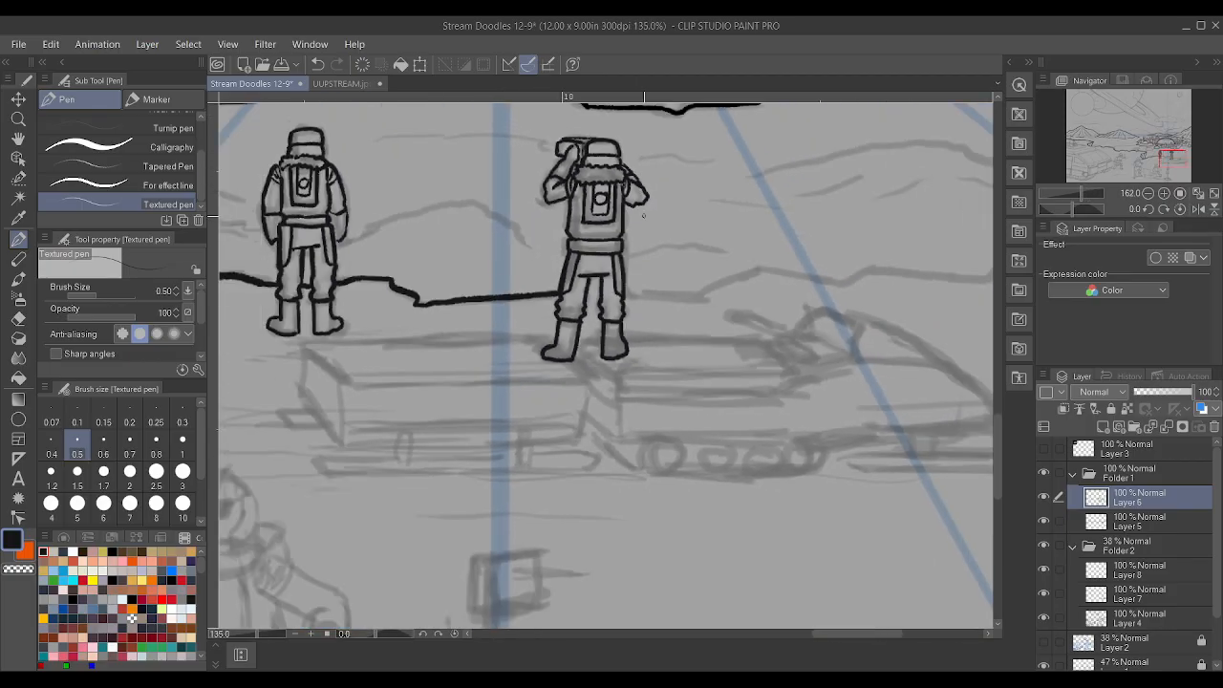
# - Ink the cliff edge between the second soldier's legs and a short stretch to the soldier's right, using brush size 0.80
pyautogui.scroll(-2, 643, 215)
pyautogui.scroll(1, 577, 492)
pyautogui.scroll(-2, 564, 420)
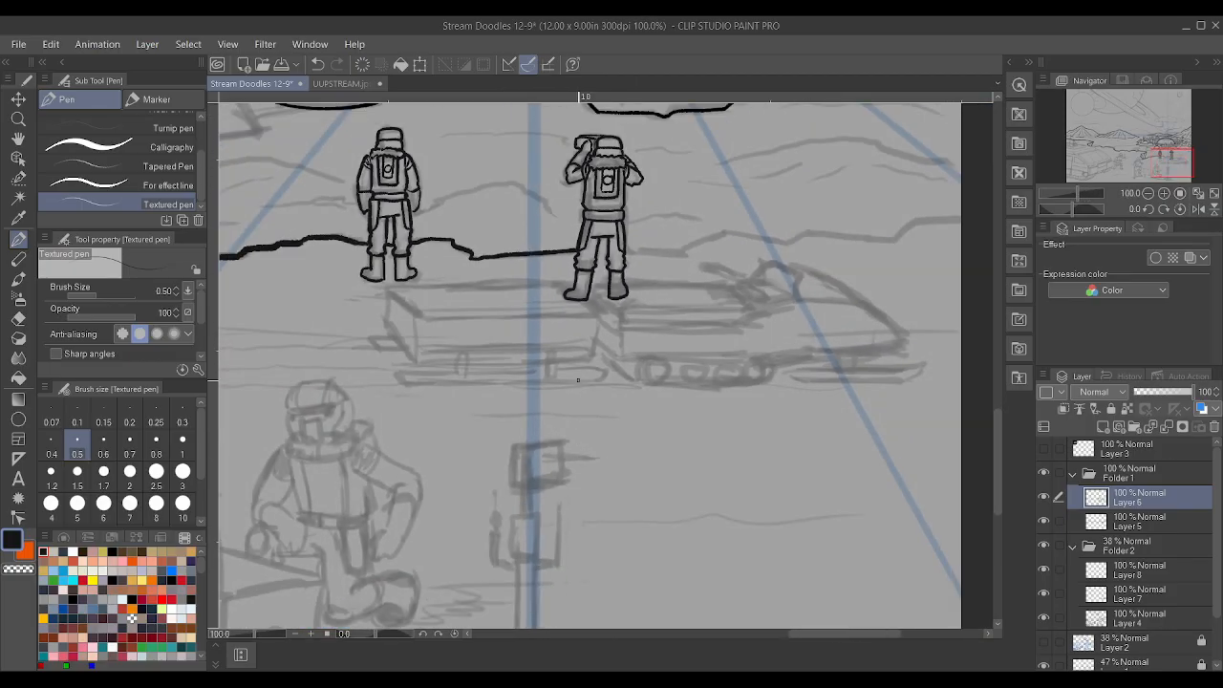
pyautogui.scroll(1, 576, 260)
pyautogui.scroll(-1, 577, 259)
pyautogui.scroll(-1, 621, 306)
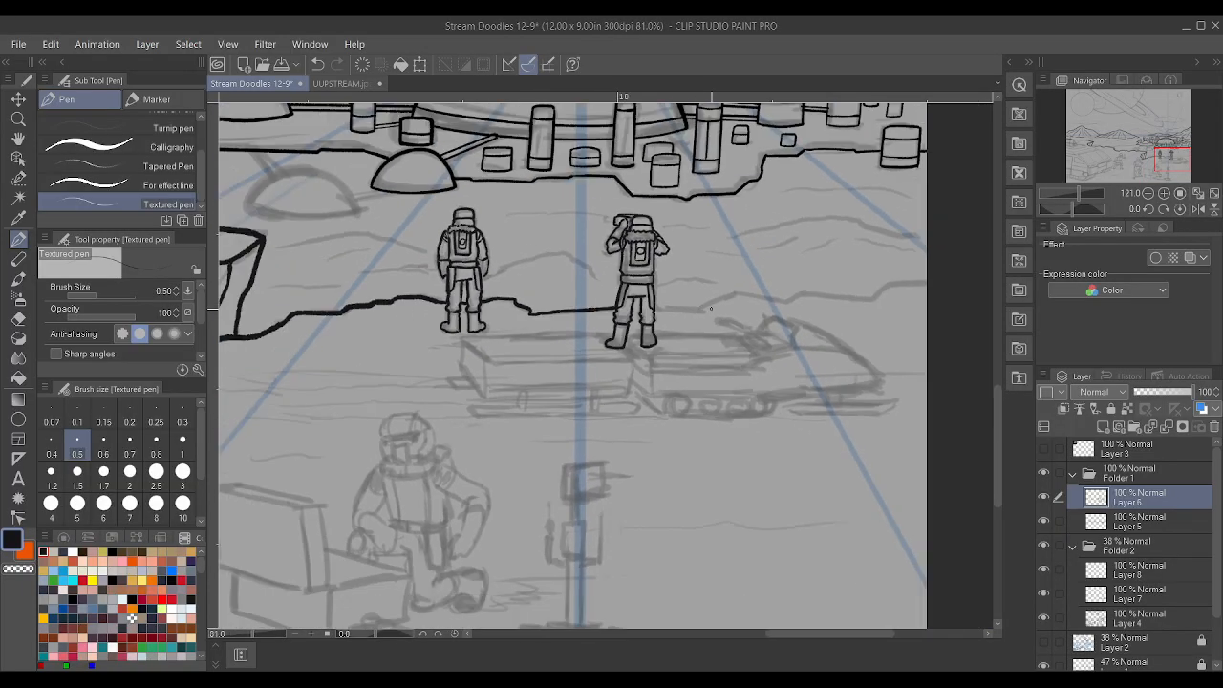
pyautogui.scroll(-2, 661, 354)
pyautogui.scroll(6, 662, 354)
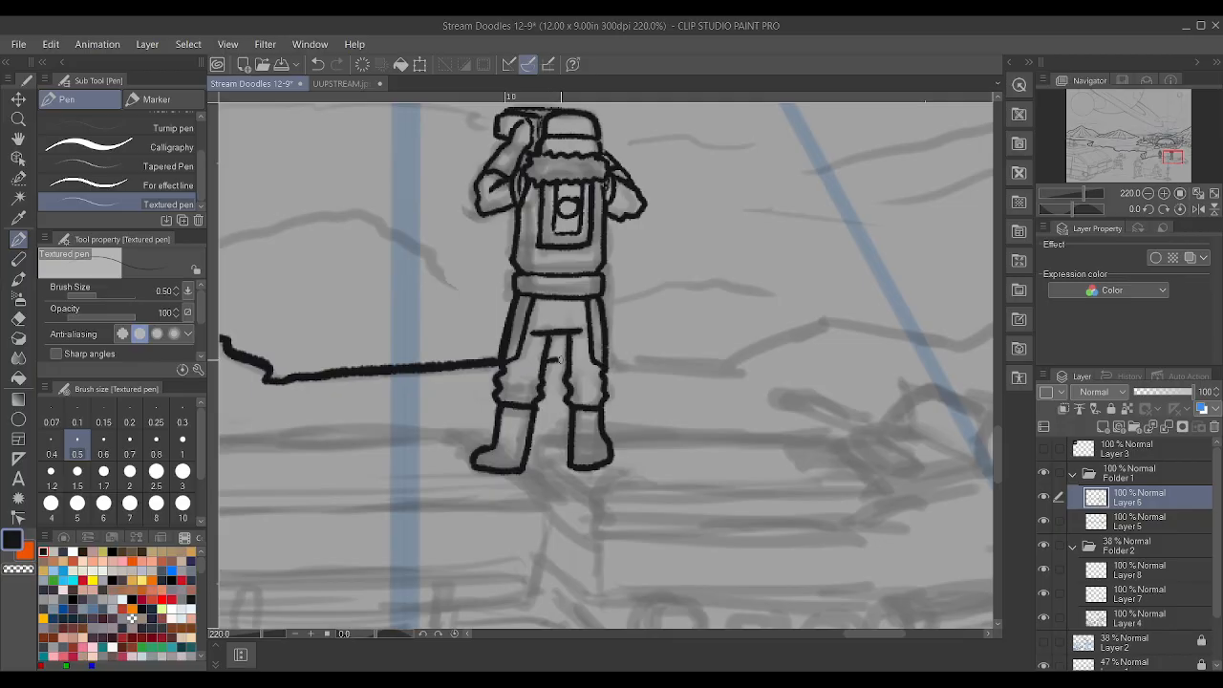
pyautogui.press(']')
pyautogui.press(']')
pyautogui.press(']')
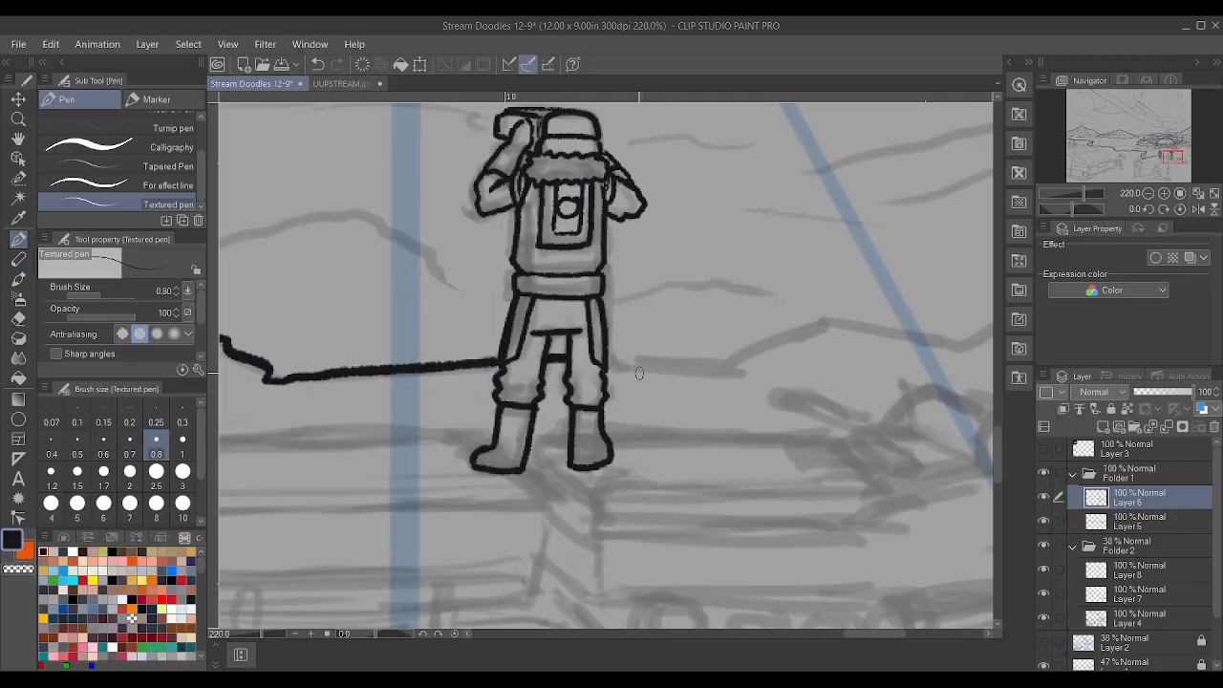
pyautogui.moveTo(608, 363)
pyautogui.mouseDown()
pyautogui.moveTo(720, 369)
pyautogui.moveTo(833, 323)
pyautogui.mouseUp()
# - Continue the inked cliff edge over the sketch line to the right border of the canvas
pyautogui.scroll(-6, 822, 321)
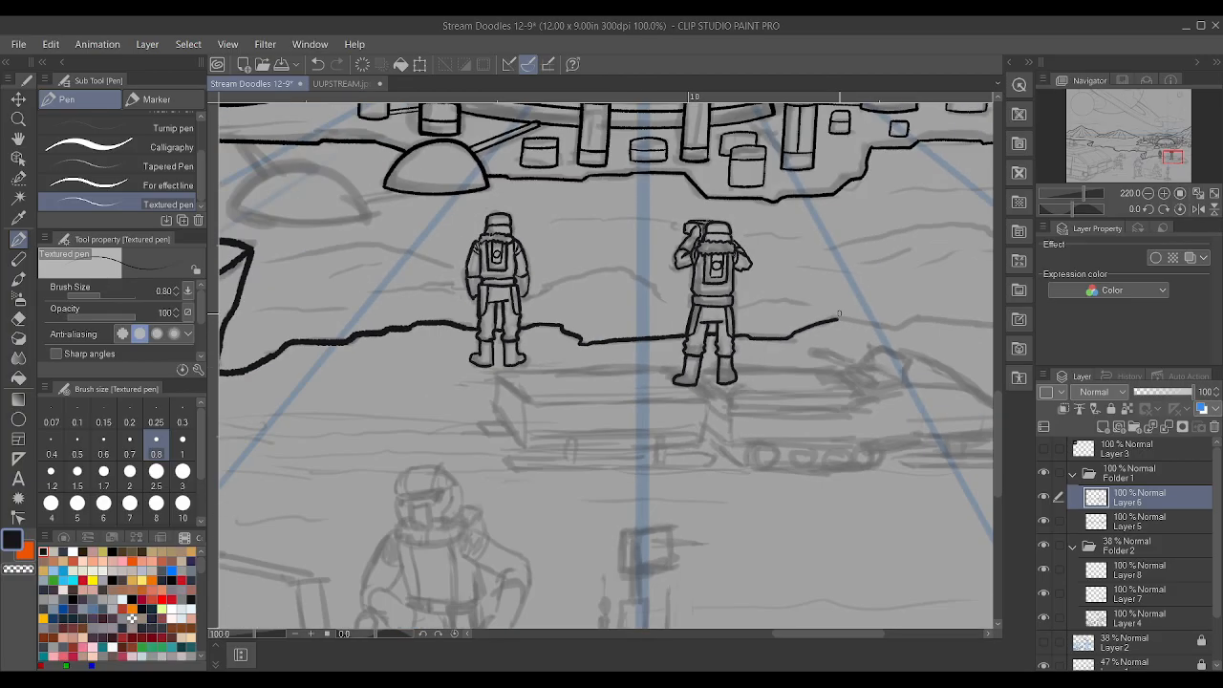
pyautogui.scroll(7, 962, 293)
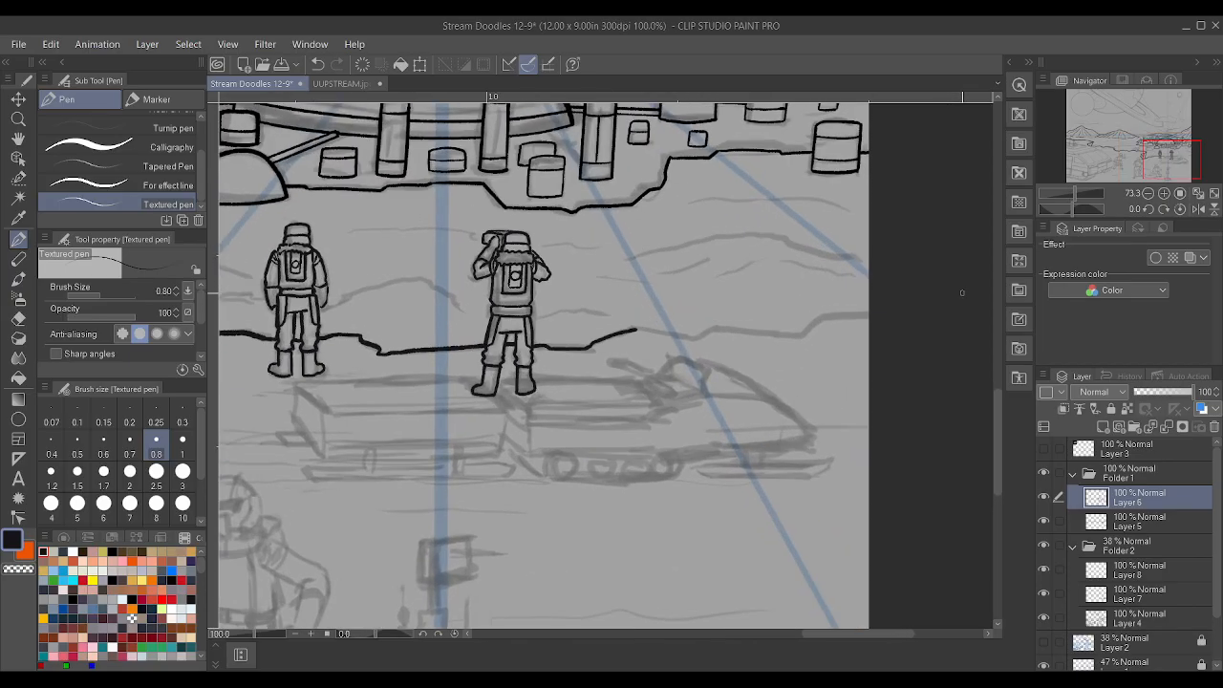
pyautogui.moveTo(485, 353)
pyautogui.mouseDown()
pyautogui.moveTo(705, 359)
pyautogui.moveTo(791, 331)
pyautogui.moveTo(869, 340)
pyautogui.mouseUp()
pyautogui.scroll(-5, 865, 342)
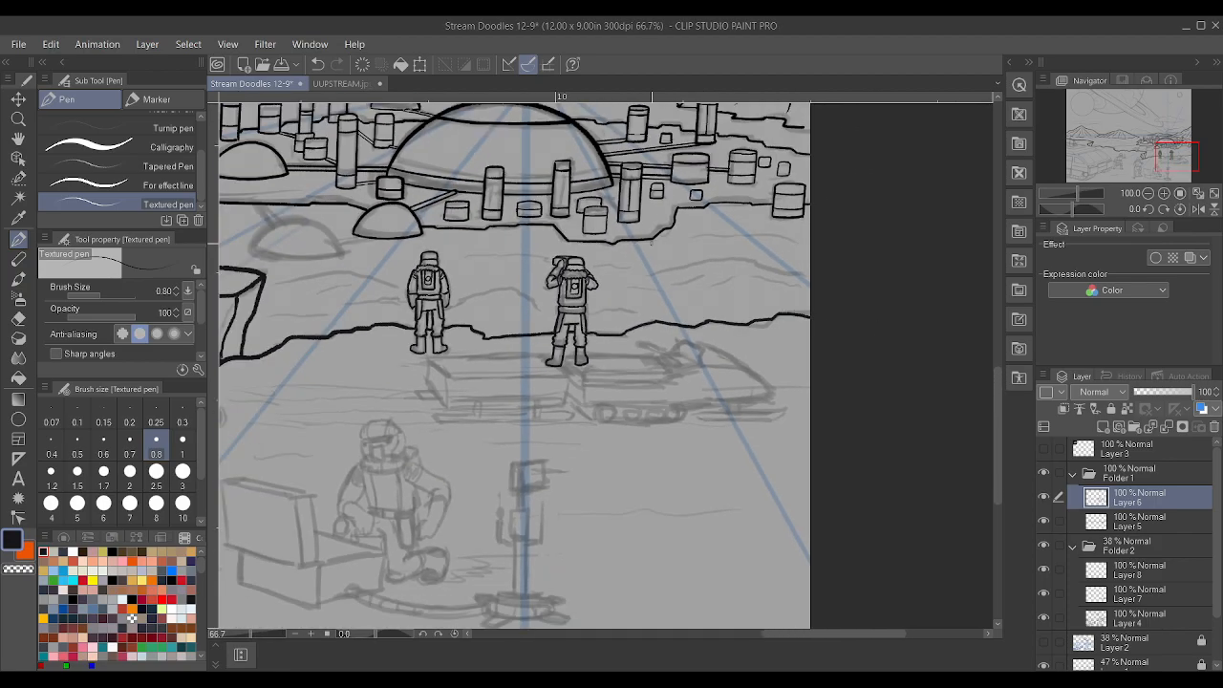
pyautogui.scroll(-1, 760, 258)
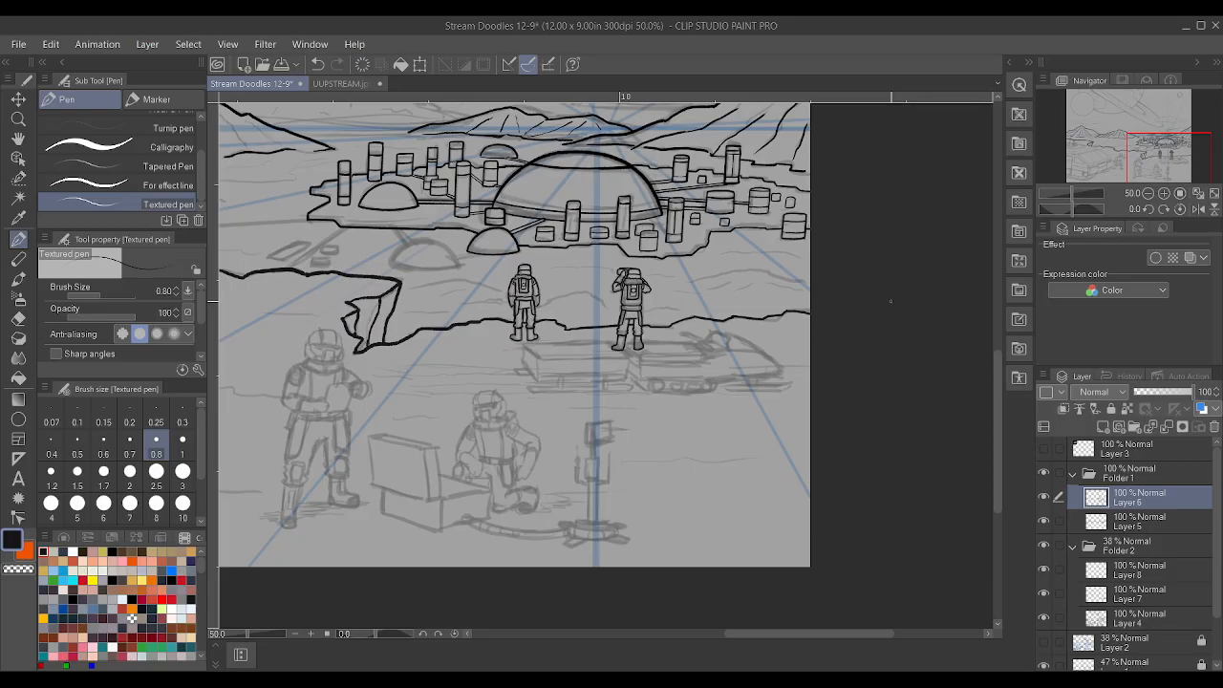
# - Ink the arc and curved base of the sketched dome in front of the colony plateau, using brush size 1.00
pyautogui.scroll(-2, 865, 286)
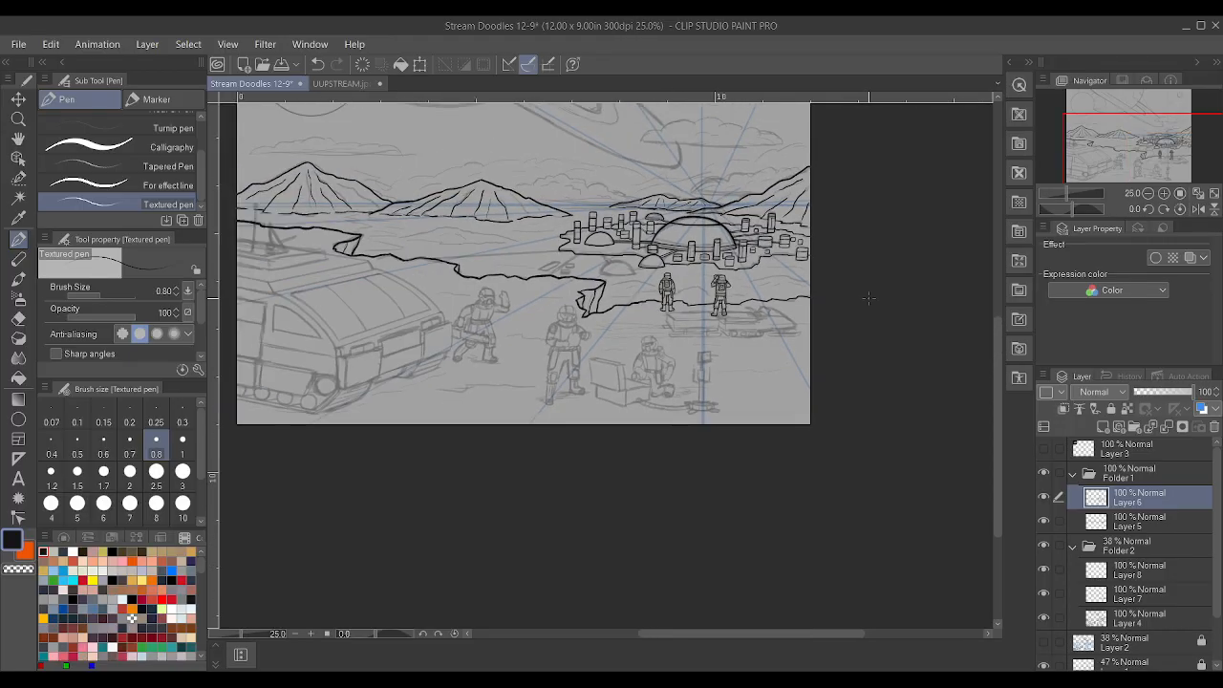
pyautogui.scroll(5, 621, 239)
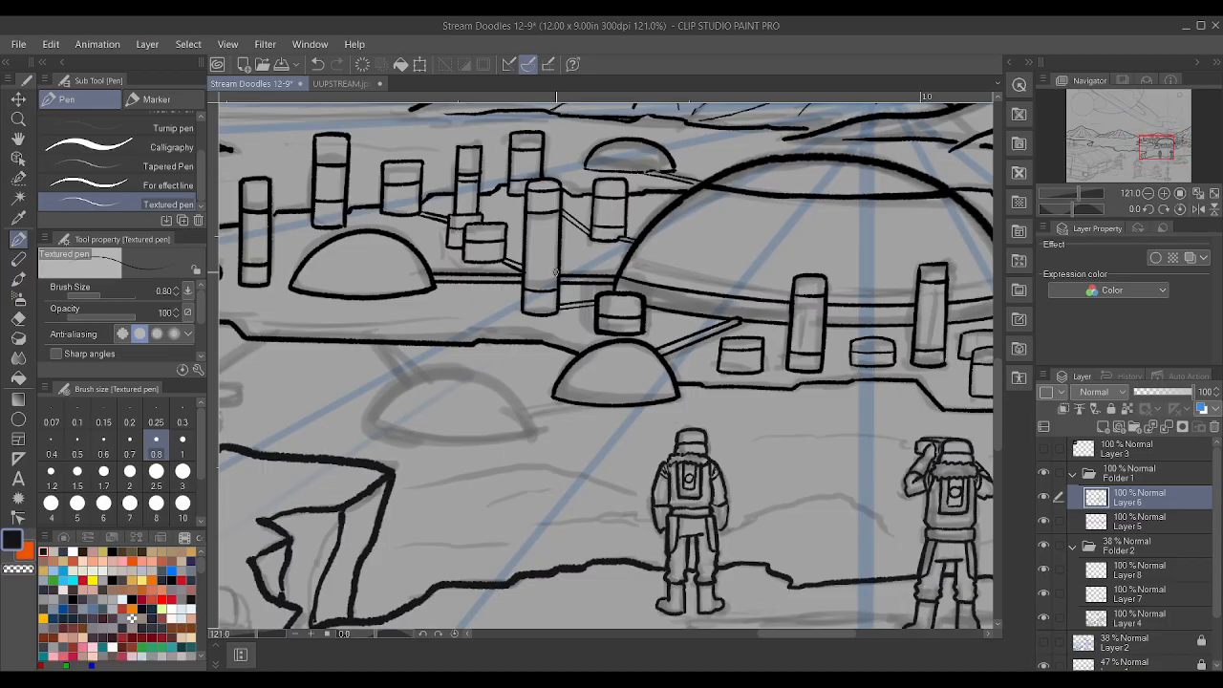
pyautogui.click(179, 444)
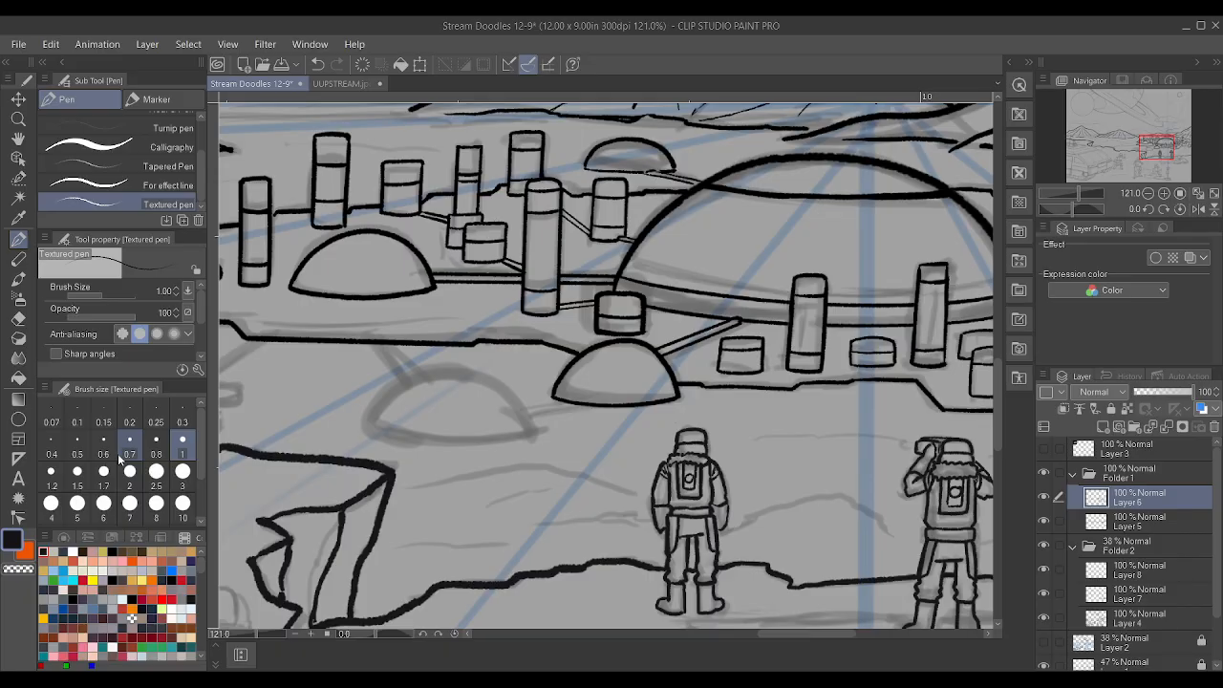
pyautogui.moveTo(367, 423)
pyautogui.mouseDown()
pyautogui.moveTo(416, 380)
pyautogui.moveTo(467, 373)
pyautogui.moveTo(506, 387)
pyautogui.moveTo(531, 432)
pyautogui.mouseUp()
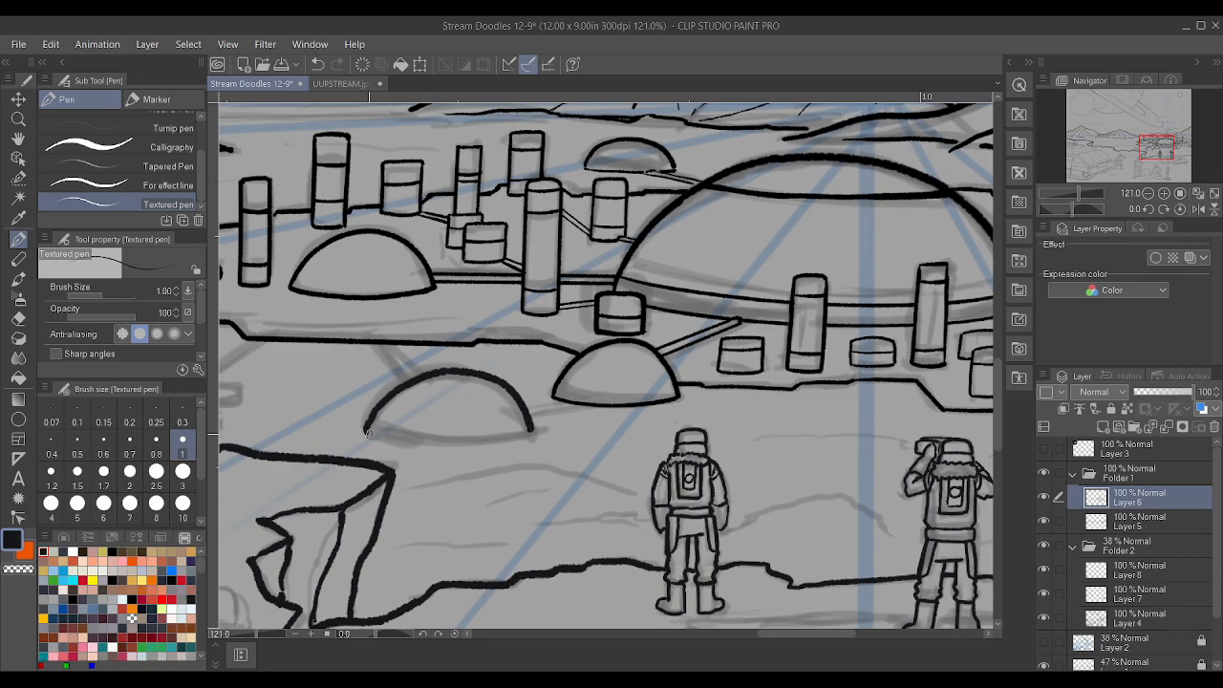
pyautogui.moveTo(368, 434)
pyautogui.mouseDown()
pyautogui.moveTo(482, 445)
pyautogui.moveTo(529, 433)
pyautogui.mouseUp()
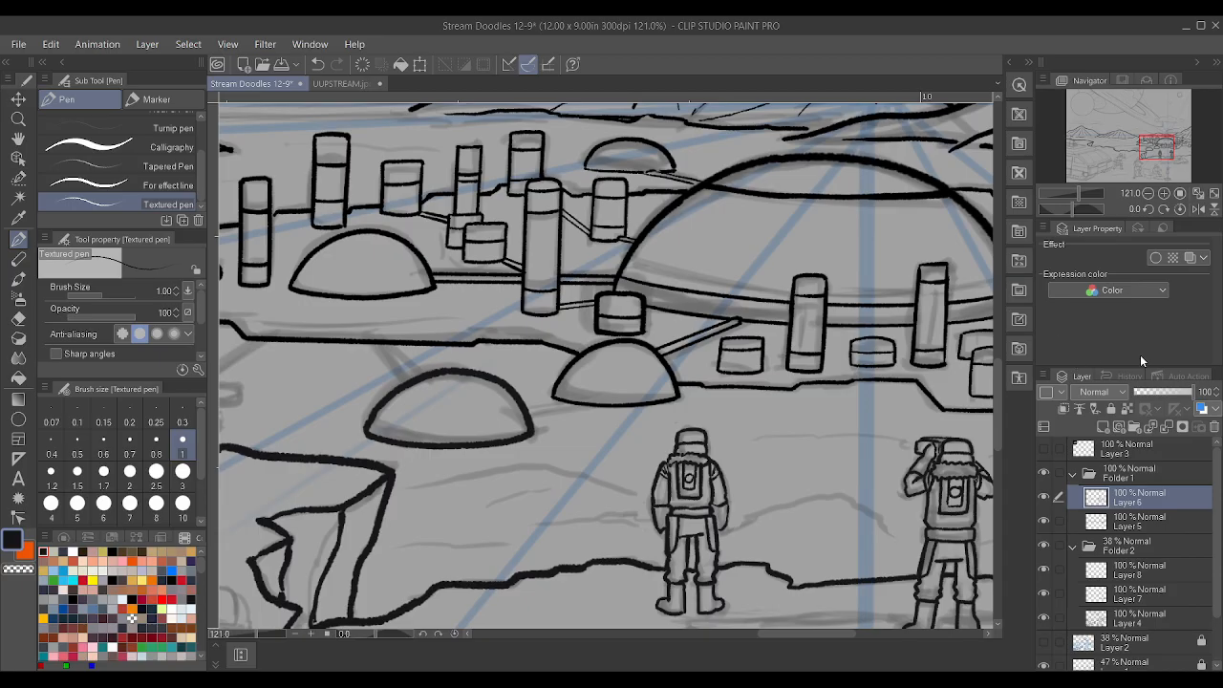
pyautogui.scroll(-10, 825, 533)
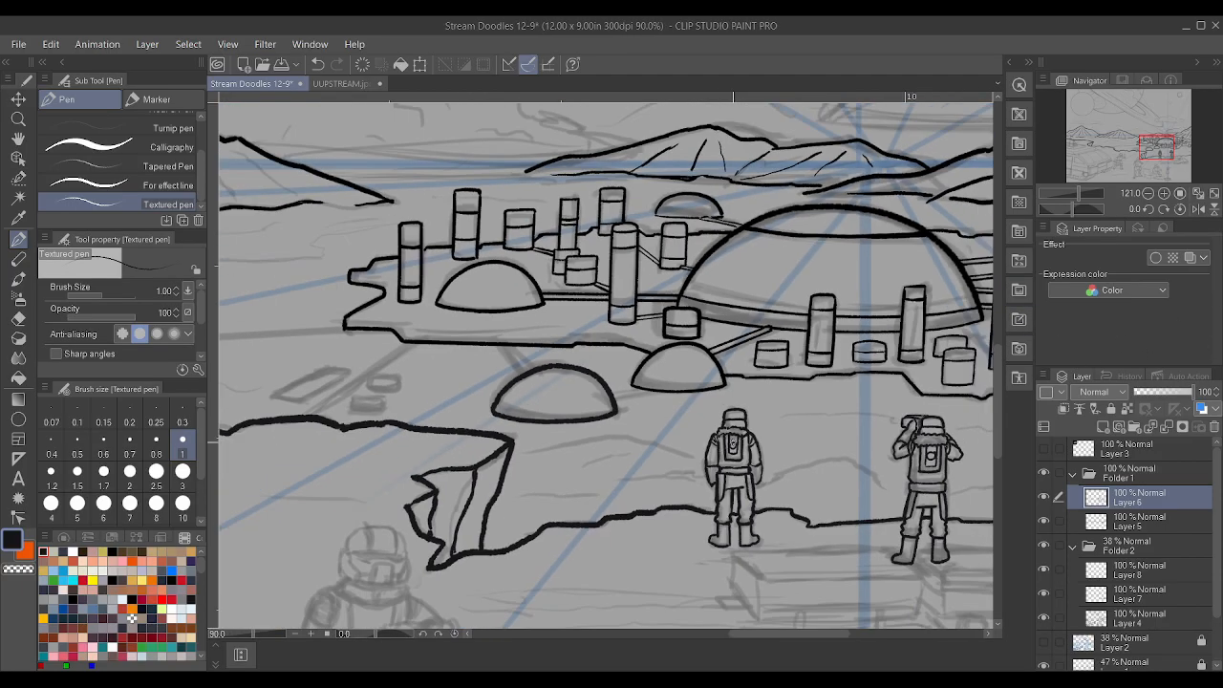
pyautogui.scroll(5, 826, 533)
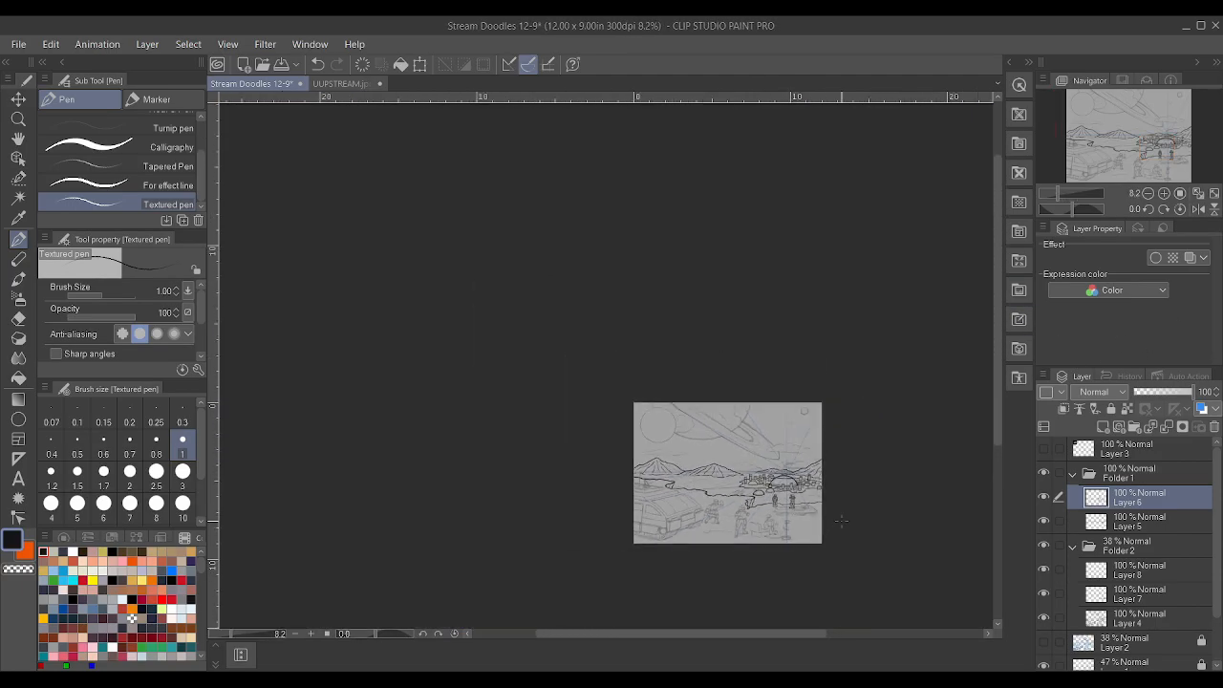
pyautogui.scroll(3, 841, 602)
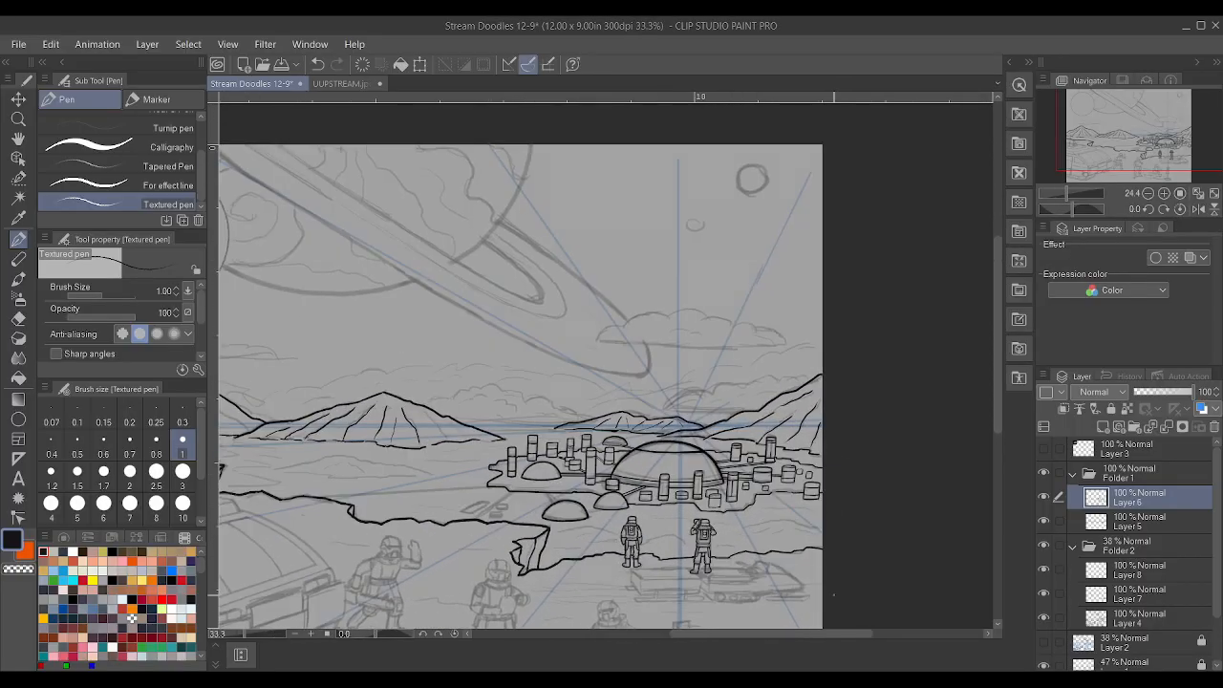
pyautogui.scroll(-7, 626, 516)
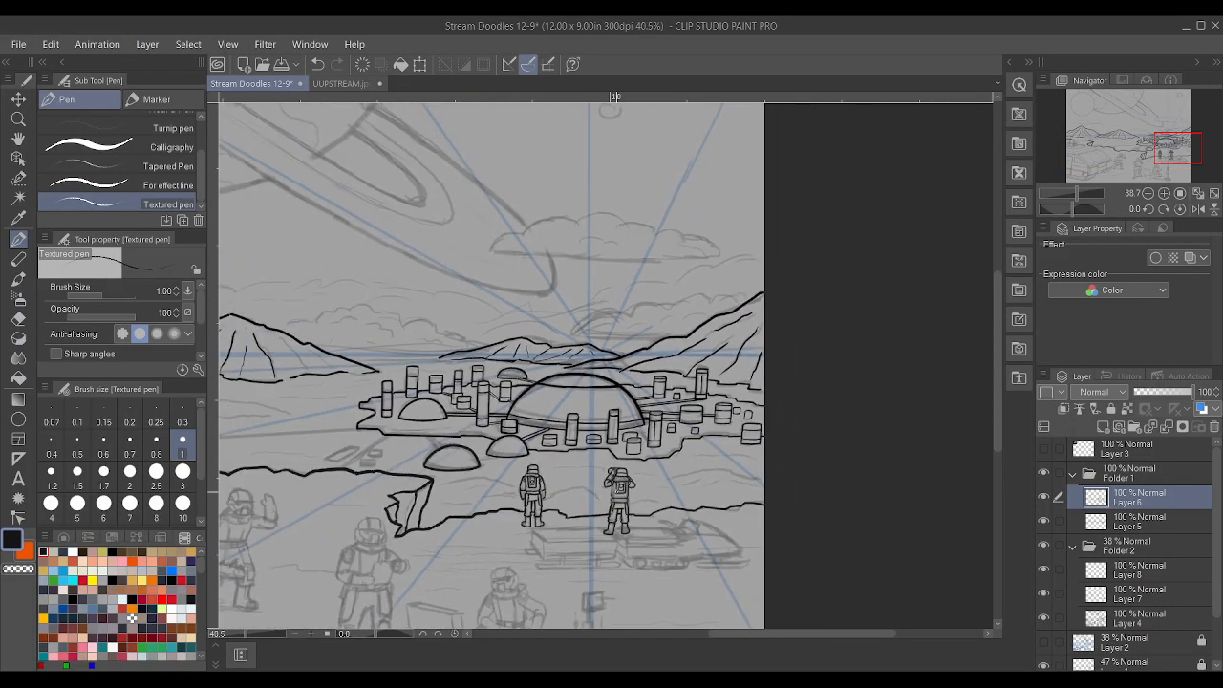
pyautogui.scroll(8, 626, 516)
pyautogui.scroll(3, 605, 444)
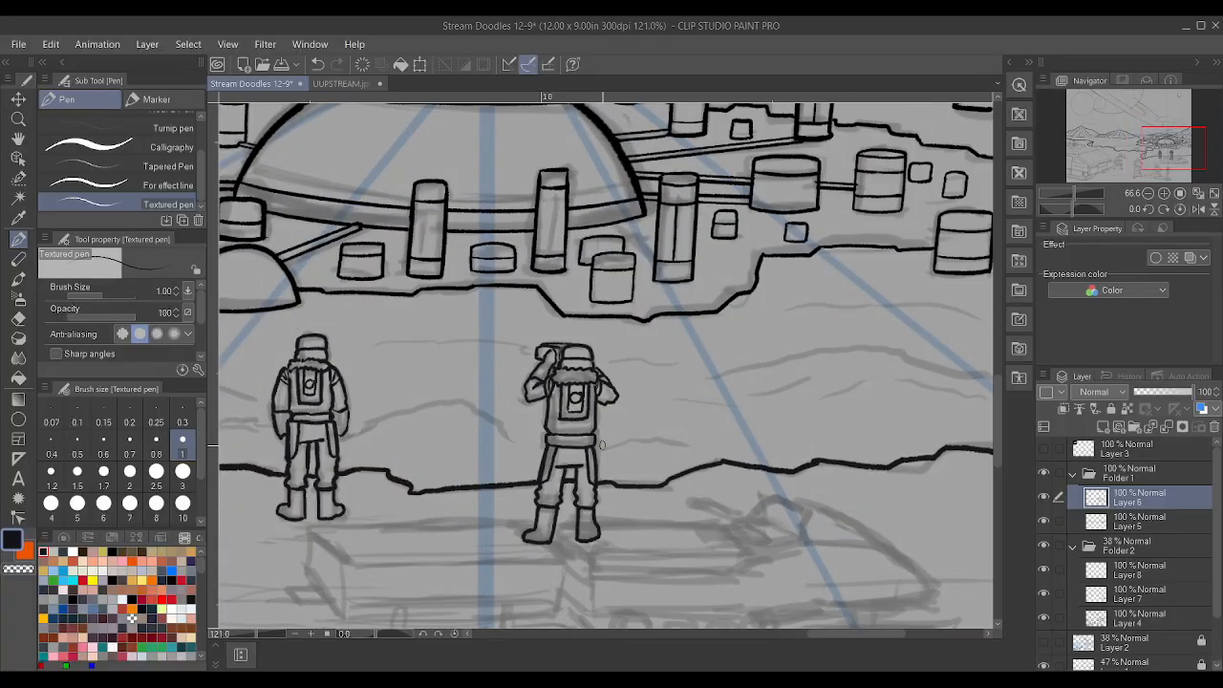
pyautogui.scroll(1, 396, 418)
pyautogui.press('[')
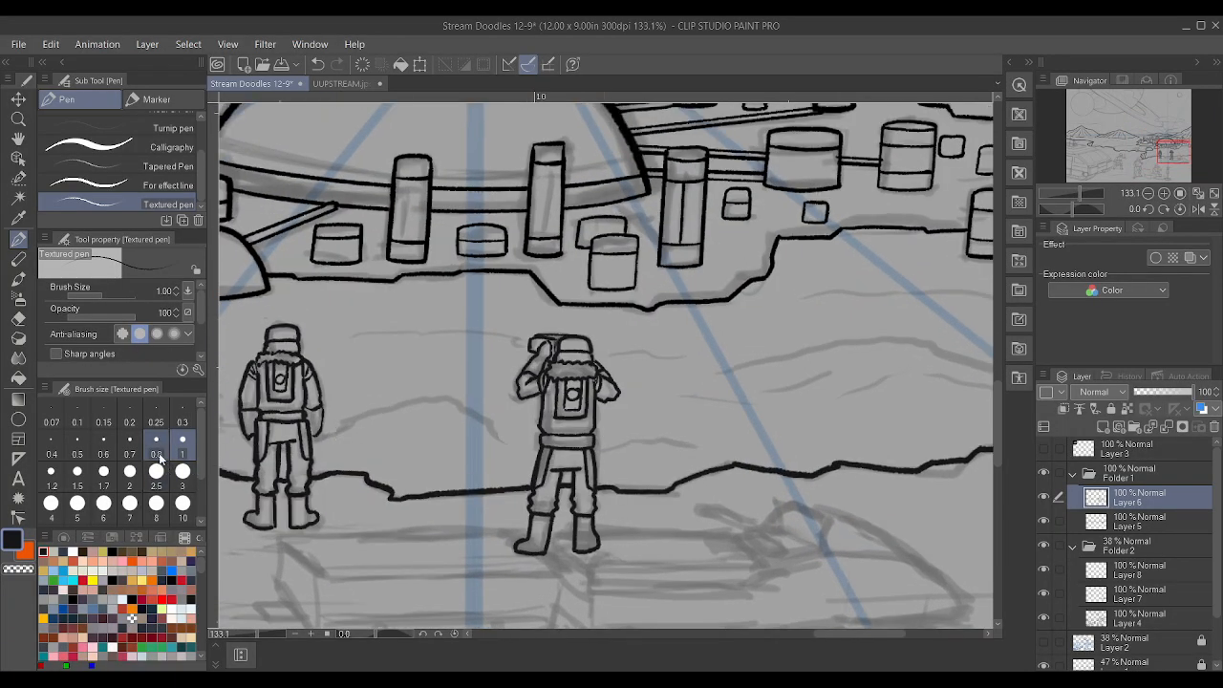
pyautogui.moveTo(327, 436); pyautogui.dragTo(386, 418)
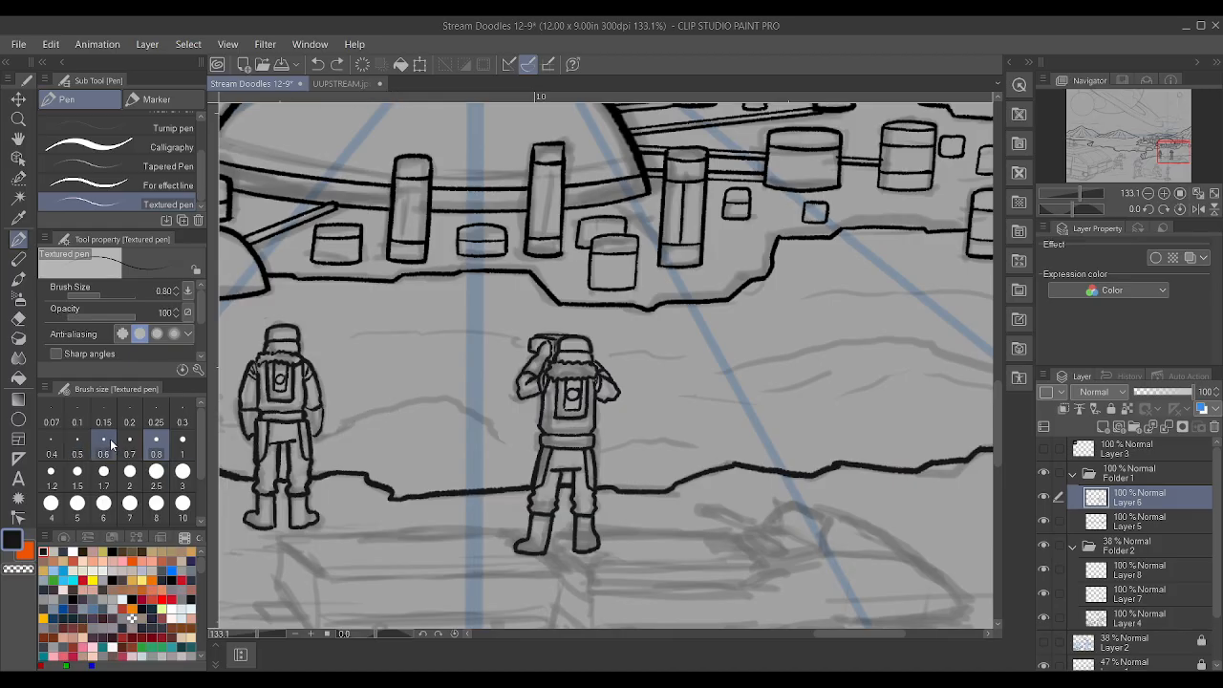
# - Set the brush size to 0.60 and mark Layer 6 with a blue-violet palette color
pyautogui.click(110, 438)
pyautogui.click(1048, 391)
pyautogui.scroll(-3, 803, 363)
pyautogui.scroll(1, 346, 298)
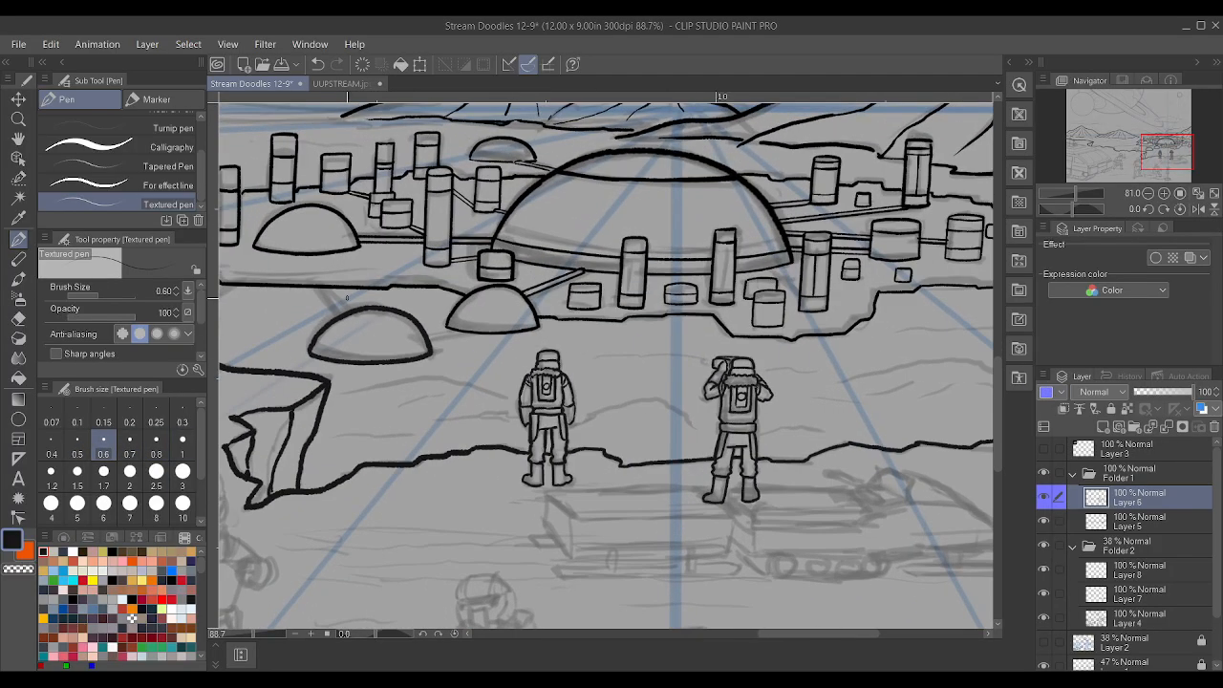
# - Ink the two parallel lines of the tube connecting the new foreground dome to the smaller dome on its right
pyautogui.scroll(5, 421, 330)
pyautogui.moveTo(446, 354); pyautogui.dragTo(523, 336)
pyautogui.moveTo(444, 345); pyautogui.dragTo(509, 333)
pyautogui.scroll(-4, 514, 333)
pyautogui.scroll(3, 364, 311)
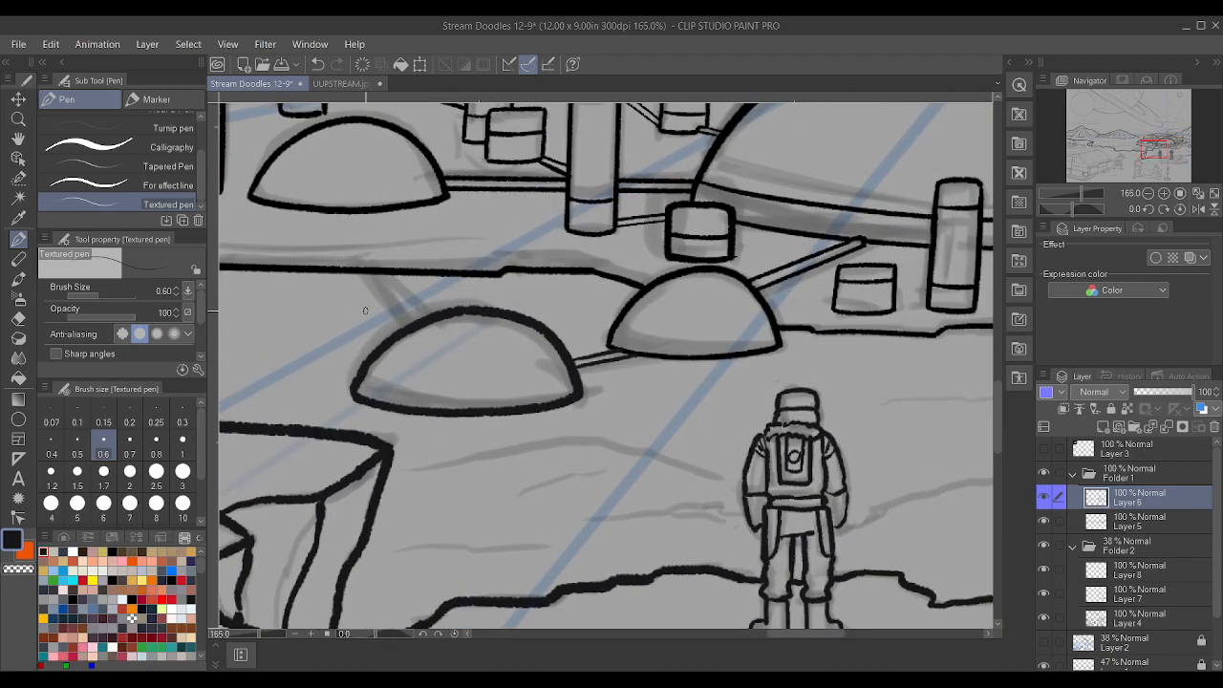
# - Ink the outer line of the connecting tube from the new dome's upper left up to the plateau edge
pyautogui.hotkey('ctrl', 'z')
pyautogui.scroll(2, 669, 323)
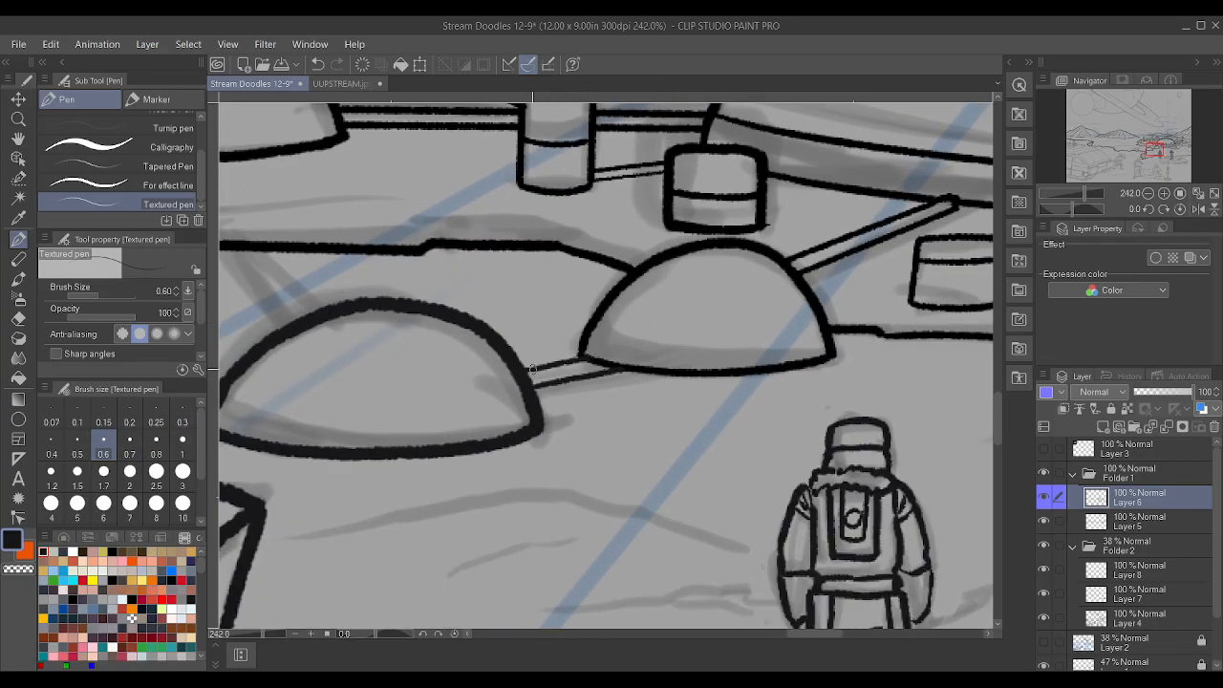
pyautogui.scroll(-2, 585, 358)
pyautogui.scroll(-1, 591, 344)
pyautogui.scroll(3, 425, 368)
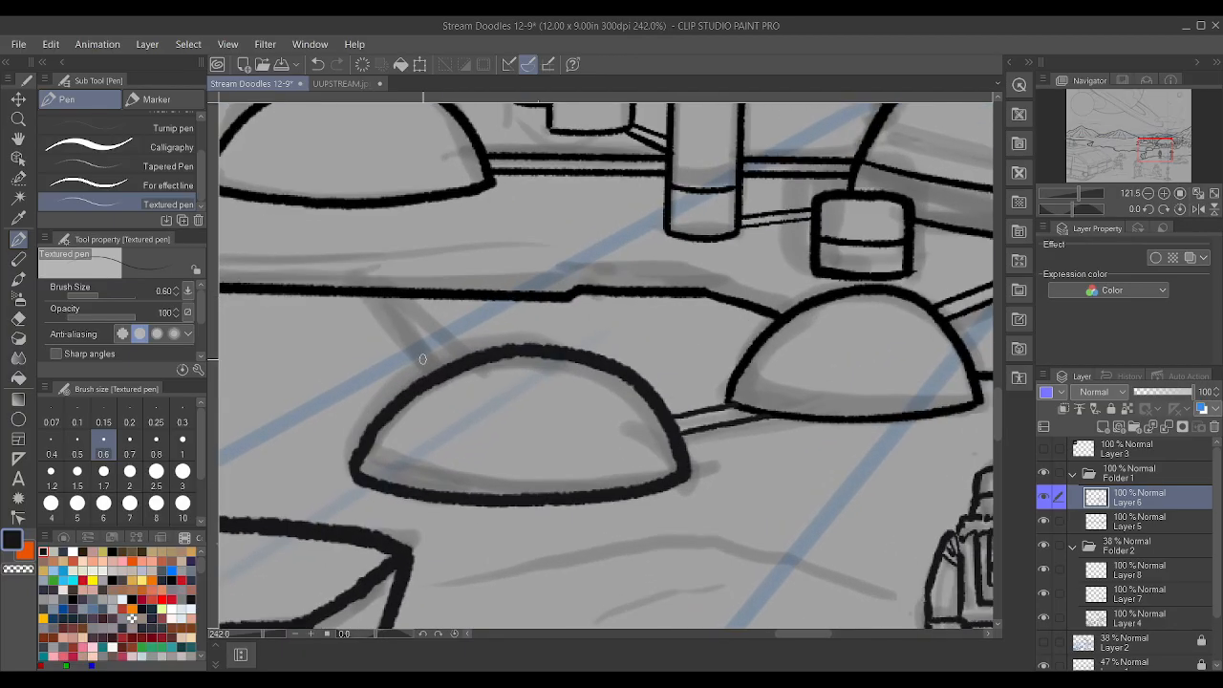
pyautogui.moveTo(408, 348); pyautogui.dragTo(366, 292)
pyautogui.moveTo(456, 362); pyautogui.dragTo(397, 290)
pyautogui.scroll(-3, 398, 290)
# - Add the tube's second parallel line between the dome and the plateau edge, redrawing it closer to the first
pyautogui.scroll(2, 466, 311)
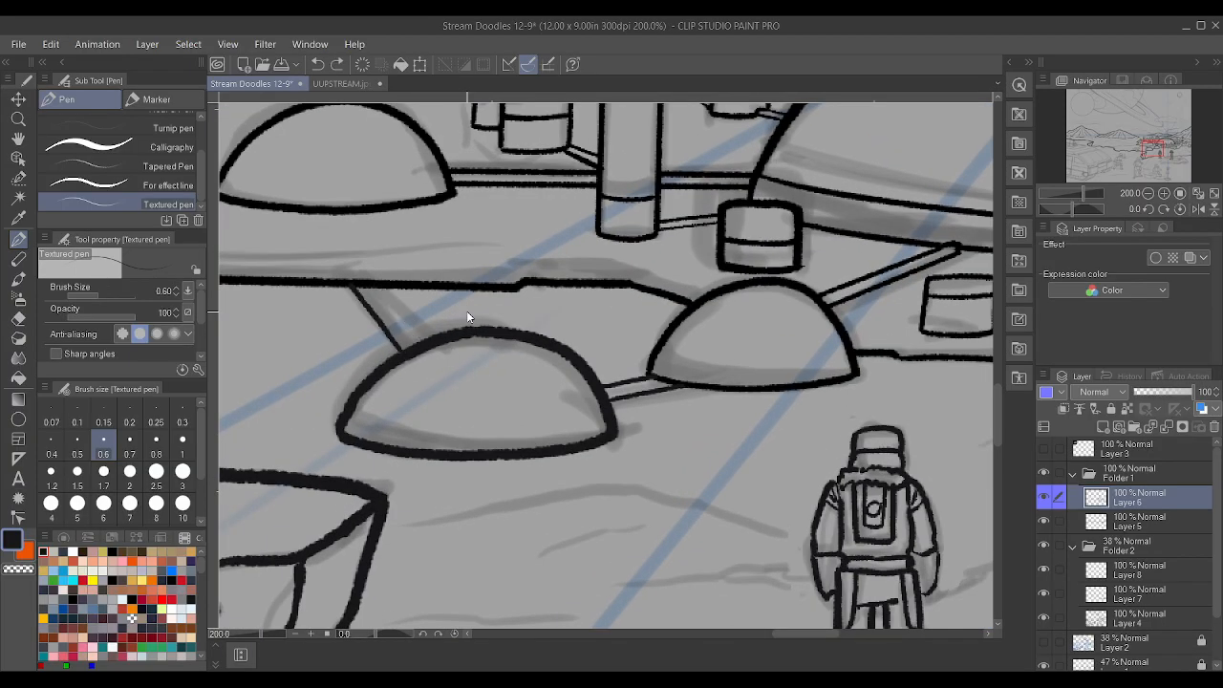
pyautogui.scroll(1, 416, 309)
pyautogui.scroll(1, 417, 309)
pyautogui.moveTo(416, 366); pyautogui.dragTo(346, 268)
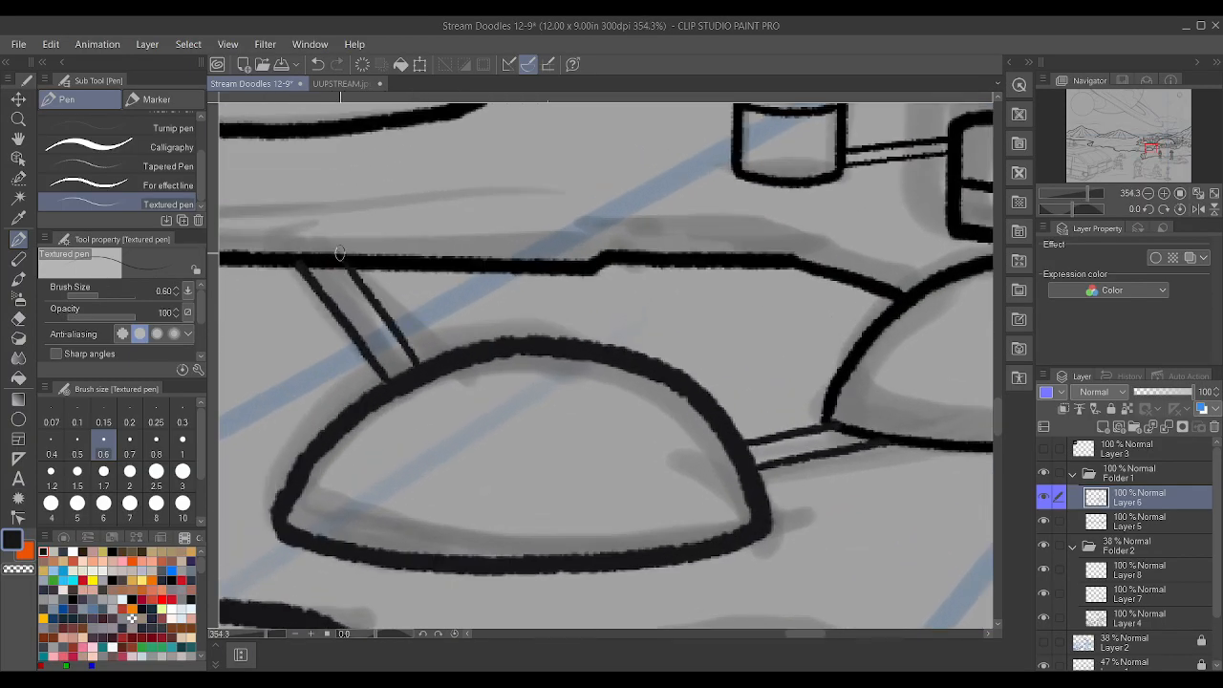
pyautogui.hotkey('ctrl', 'z')
pyautogui.moveTo(413, 369); pyautogui.dragTo(332, 264)
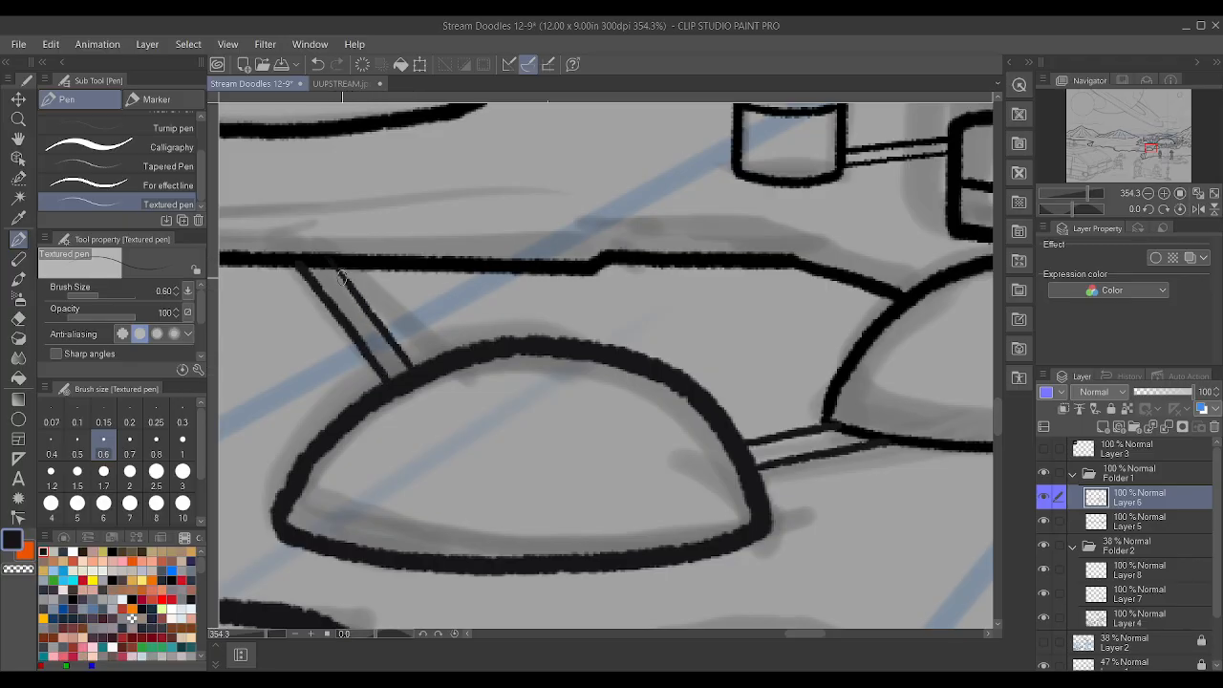
pyautogui.scroll(-5, 540, 323)
pyautogui.scroll(-3, 538, 323)
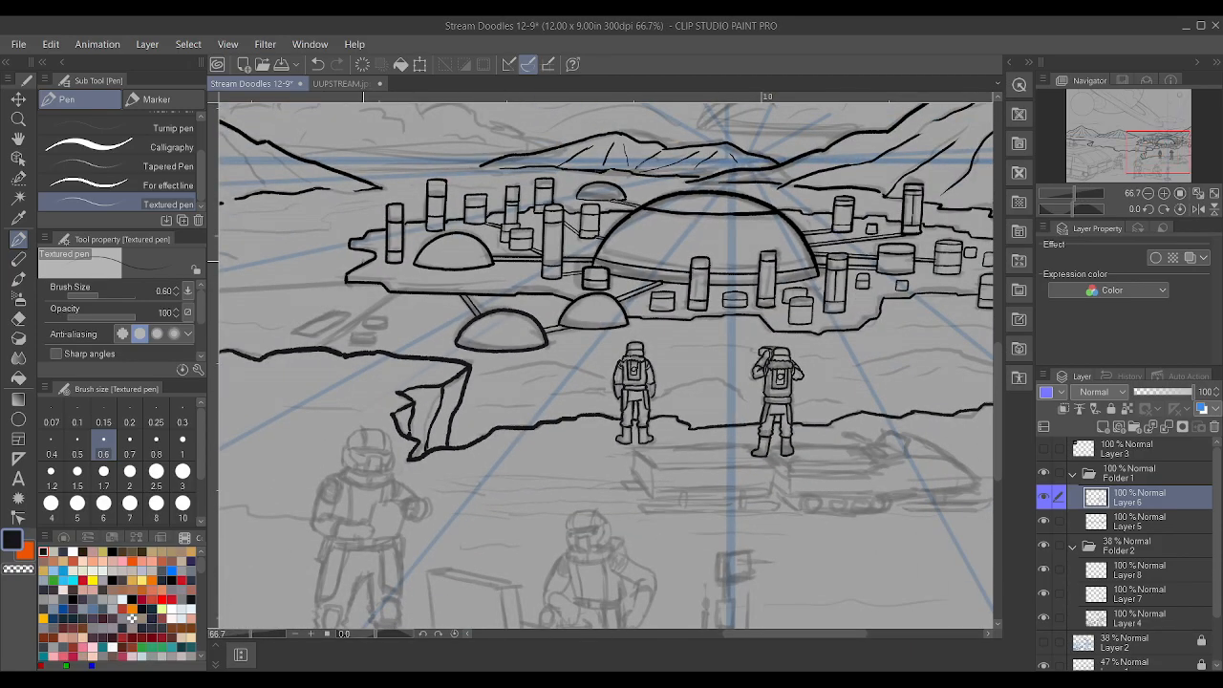
# - Ink two straight parallel lines for the path running from the plateau's lower left corner down to the foreground cliff edge
pyautogui.scroll(5, 437, 307)
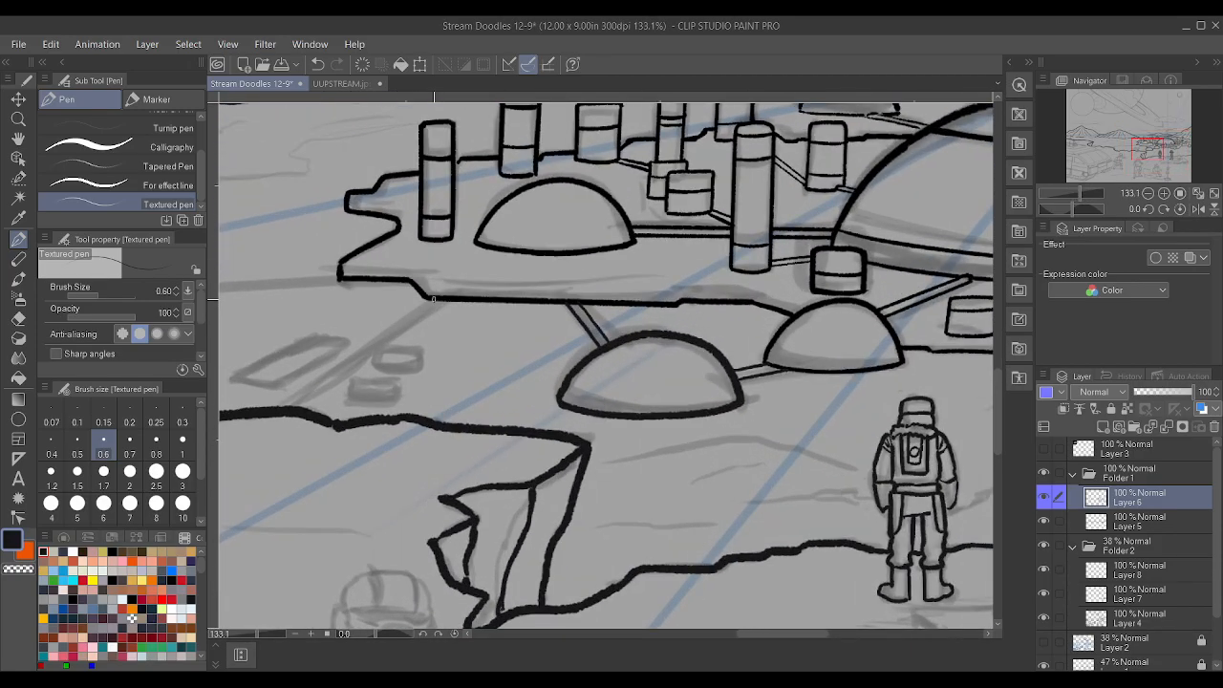
pyautogui.keyDown('shift'); pyautogui.click(273, 411); pyautogui.keyUp('shift')
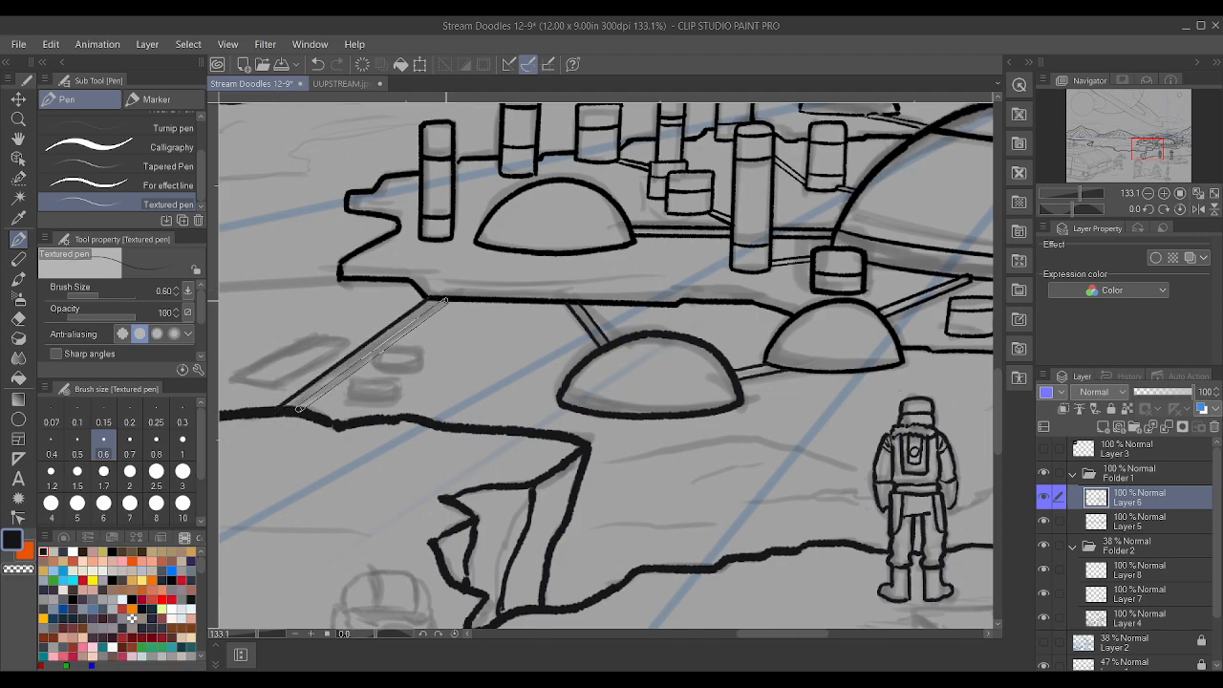
pyautogui.keyDown('shift'); pyautogui.click(445, 300); pyautogui.keyUp('shift')
pyautogui.scroll(-5, 445, 300)
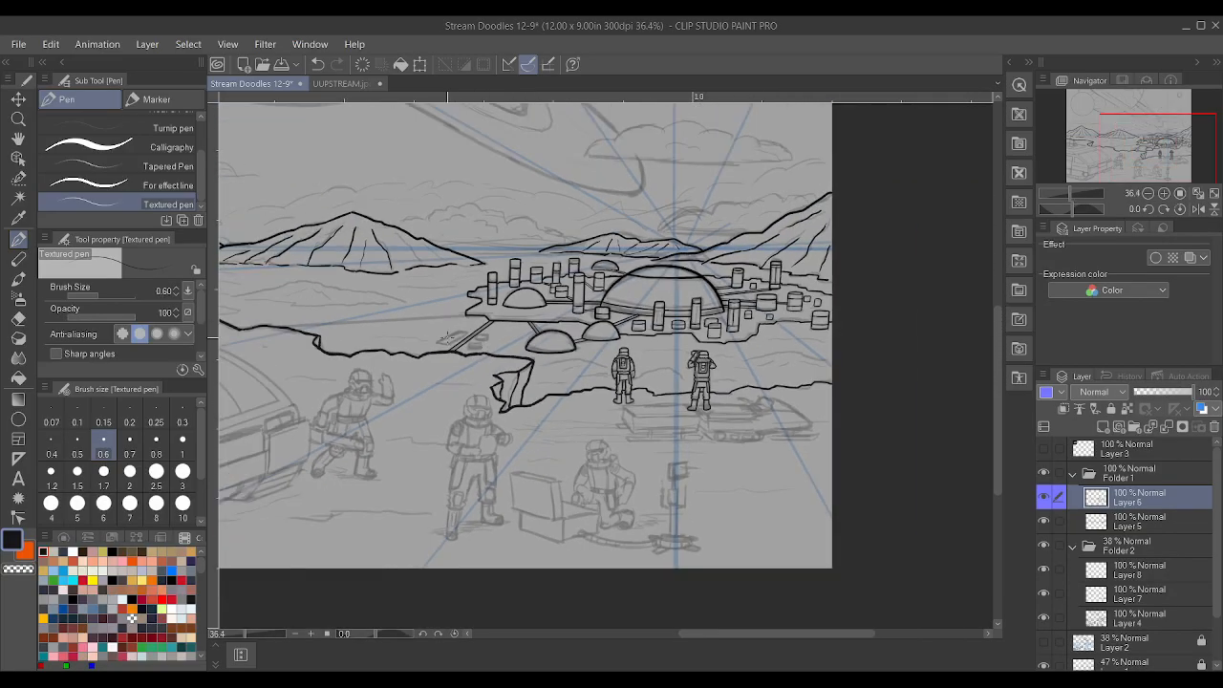
# - Ink the slanted four-sided outline of the landing pad to the left of the path running down from the plateau
pyautogui.scroll(6, 451, 338)
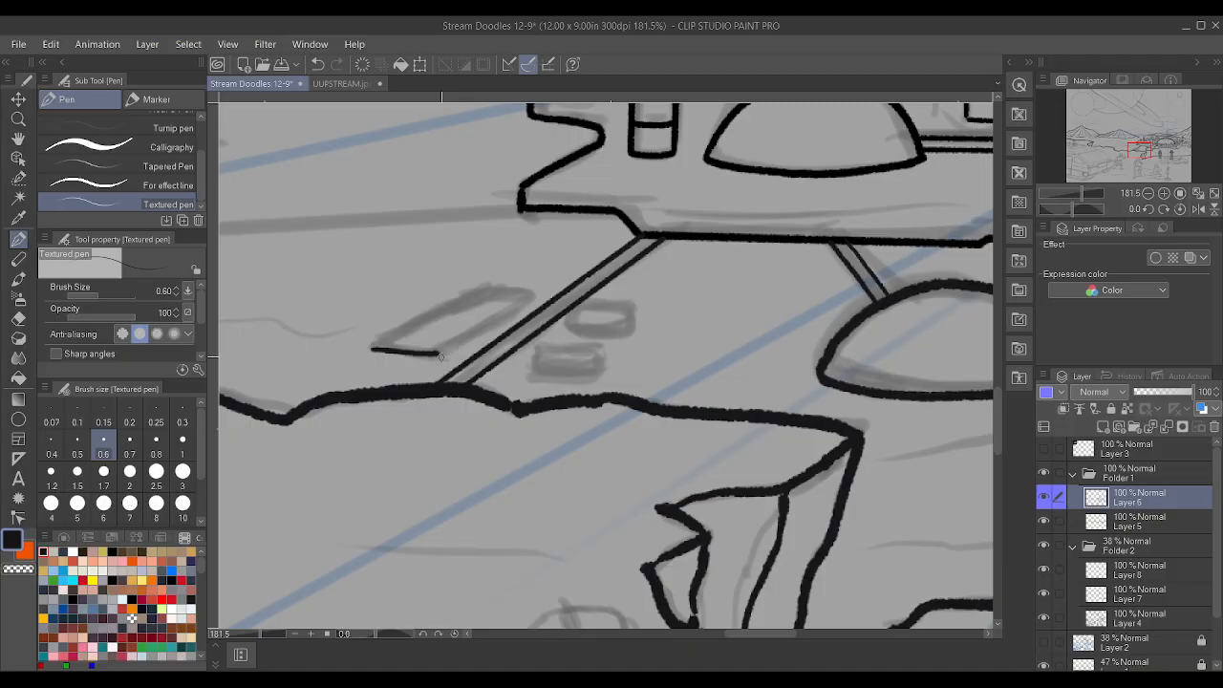
pyautogui.moveTo(436, 353); pyautogui.dragTo(520, 296)
pyautogui.hotkey('ctrl', 'z')
pyautogui.moveTo(436, 353); pyautogui.dragTo(536, 293)
pyautogui.moveTo(374, 350)
pyautogui.mouseDown()
pyautogui.moveTo(500, 271)
pyautogui.moveTo(482, 284)
pyautogui.mouseUp()
pyautogui.keyDown('shift'); pyautogui.click(481, 283); pyautogui.keyUp('shift')
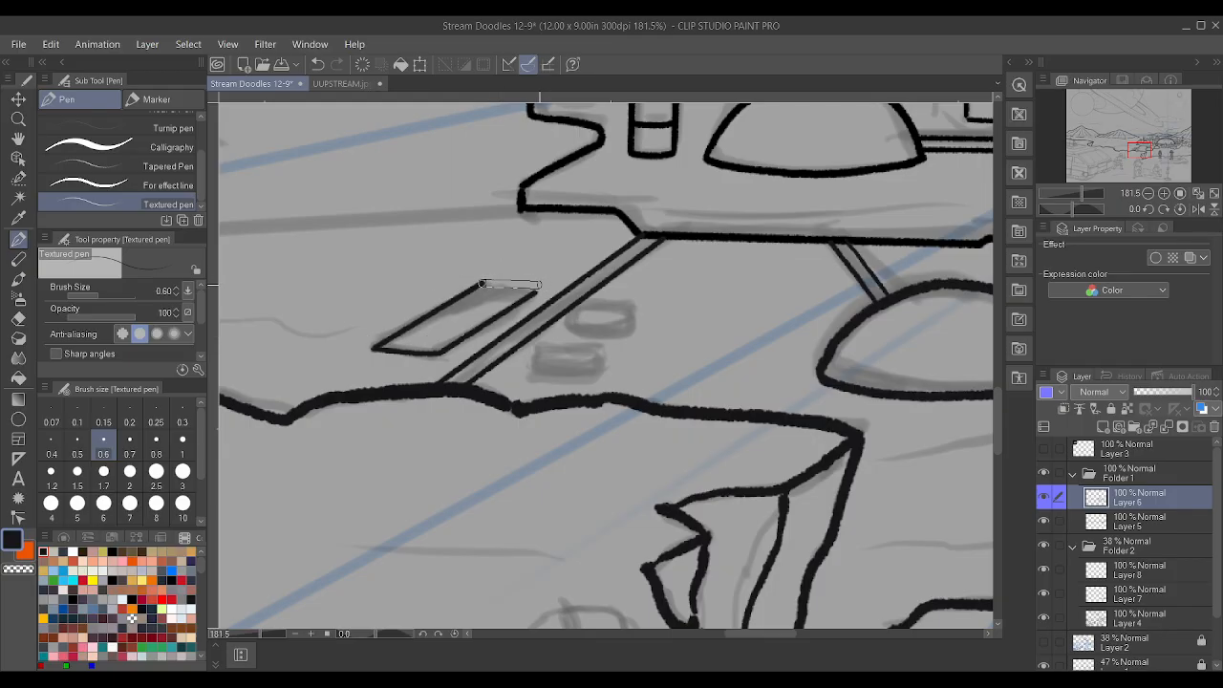
pyautogui.keyDown('shift'); pyautogui.click(541, 284); pyautogui.keyUp('shift')
pyautogui.scroll(4, 541, 285)
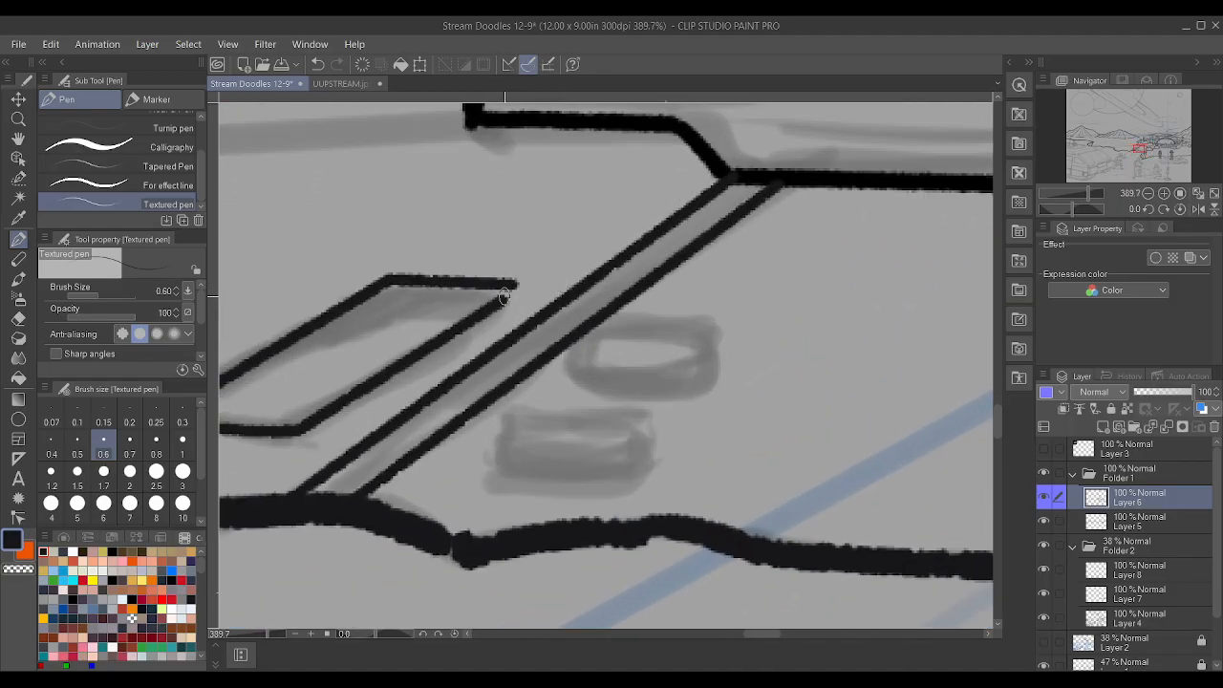
# - Ink three ellipses in a diagonal row inside the landing pad outline
pyautogui.scroll(-2, 422, 300)
pyautogui.moveTo(432, 301)
pyautogui.mouseDown()
pyautogui.moveTo(374, 314)
pyautogui.moveTo(411, 322)
pyautogui.moveTo(418, 296)
pyautogui.mouseUp()
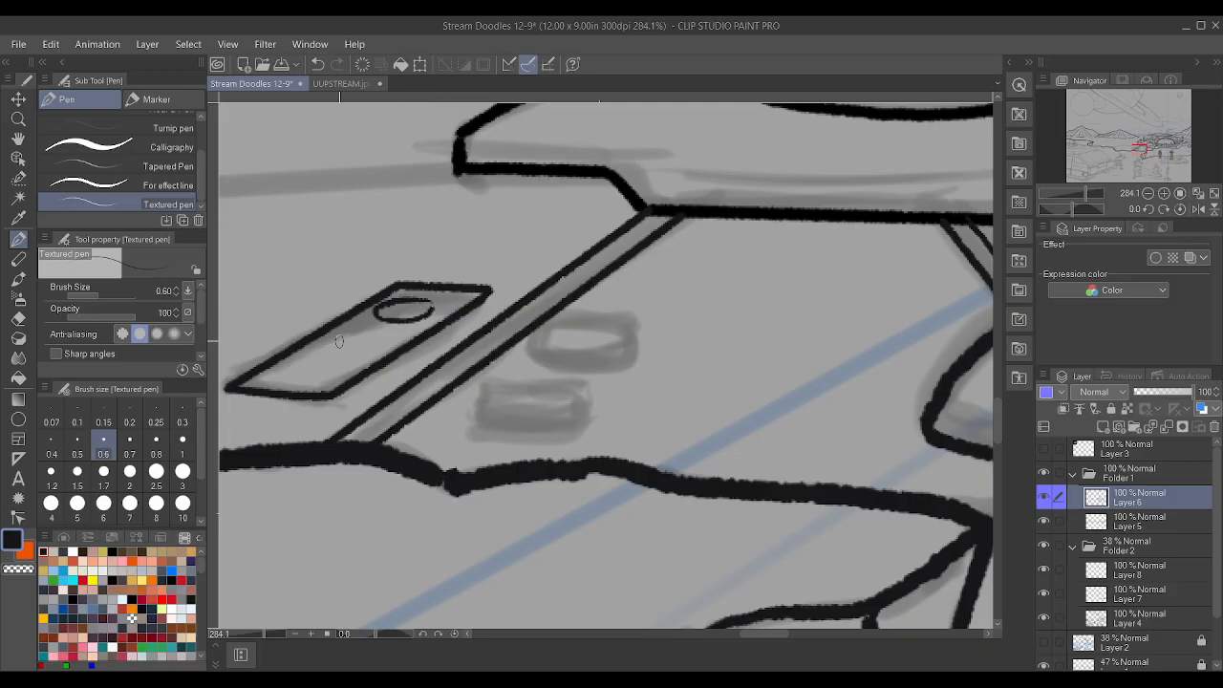
pyautogui.moveTo(375, 332)
pyautogui.mouseDown()
pyautogui.moveTo(336, 333)
pyautogui.moveTo(356, 354)
pyautogui.moveTo(387, 335)
pyautogui.moveTo(331, 340)
pyautogui.mouseUp()
pyautogui.moveTo(277, 374)
pyautogui.mouseDown()
pyautogui.moveTo(335, 368)
pyautogui.moveTo(315, 359)
pyautogui.moveTo(274, 370)
pyautogui.moveTo(302, 381)
pyautogui.mouseUp()
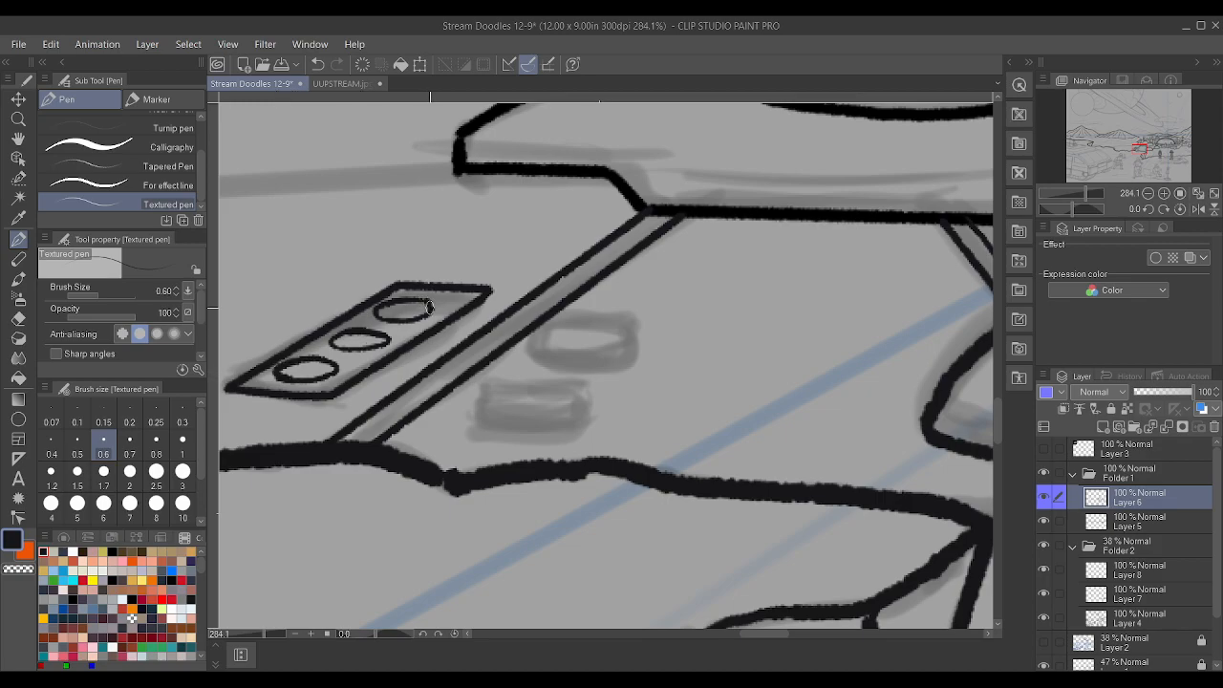
# - Ink two short connecting lines between the landing pad's right edge and the adjacent path
pyautogui.scroll(-5, 383, 338)
pyautogui.scroll(4, 430, 358)
pyautogui.moveTo(316, 342); pyautogui.dragTo(349, 344)
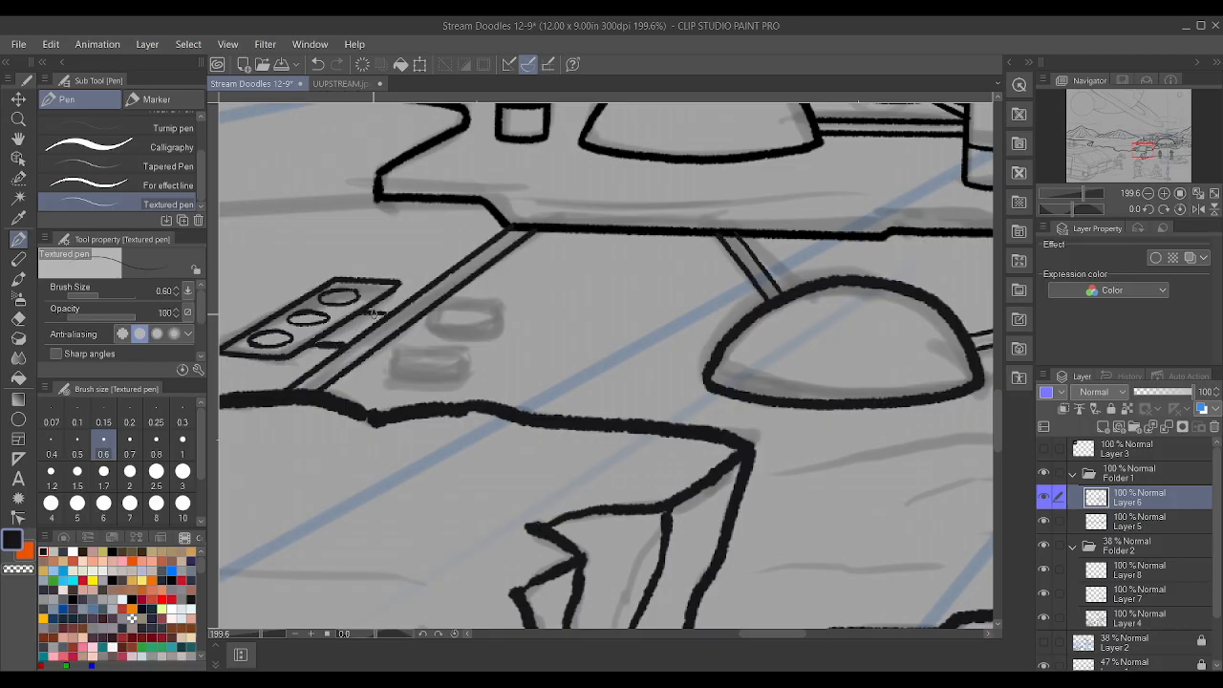
pyautogui.scroll(-4, 374, 314)
pyautogui.scroll(4, 325, 338)
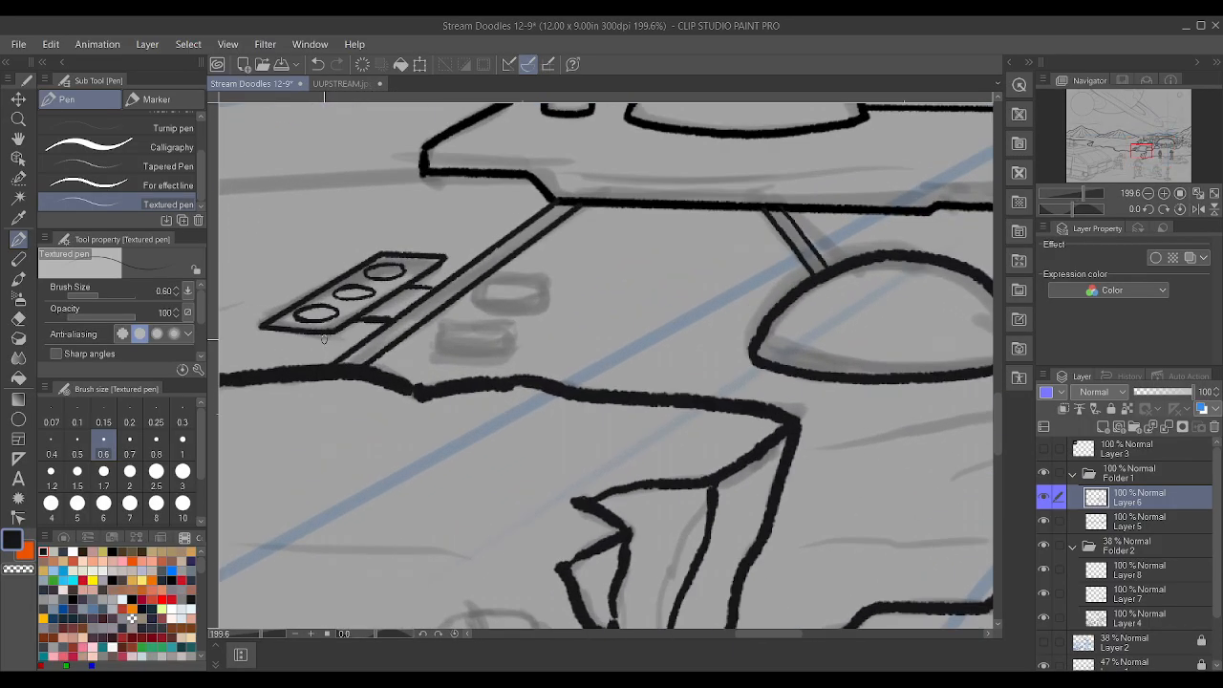
# - Give the landing pad thickness by inking a second lower edge and short corner lines beneath its outline
pyautogui.moveTo(335, 339); pyautogui.dragTo(387, 312)
pyautogui.moveTo(264, 337)
pyautogui.mouseDown()
pyautogui.moveTo(331, 342)
pyautogui.moveTo(257, 333)
pyautogui.moveTo(385, 307)
pyautogui.moveTo(369, 320)
pyautogui.moveTo(442, 270)
pyautogui.mouseUp()
pyautogui.moveTo(443, 272); pyautogui.dragTo(444, 257)
pyautogui.moveTo(329, 344); pyautogui.dragTo(363, 322)
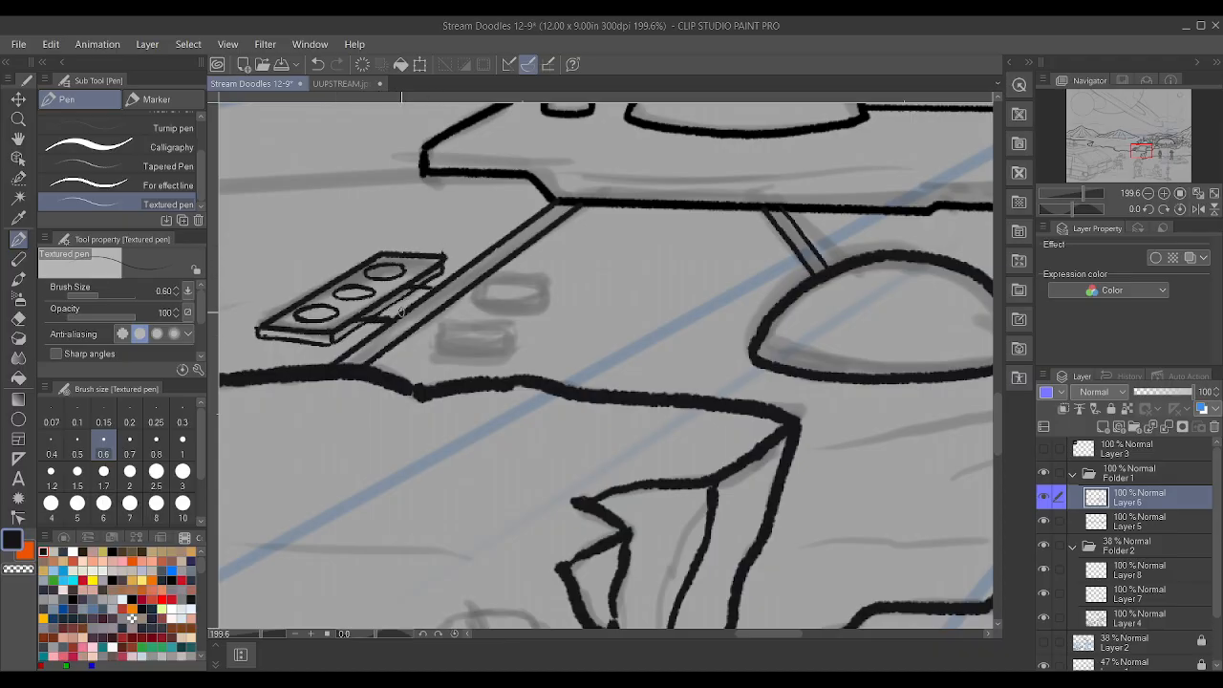
pyautogui.moveTo(488, 188); pyautogui.dragTo(469, 214)
# - Erase the thick outline of the foreground dome, keeping the tubes connected to it
pyautogui.scroll(-6, 424, 275)
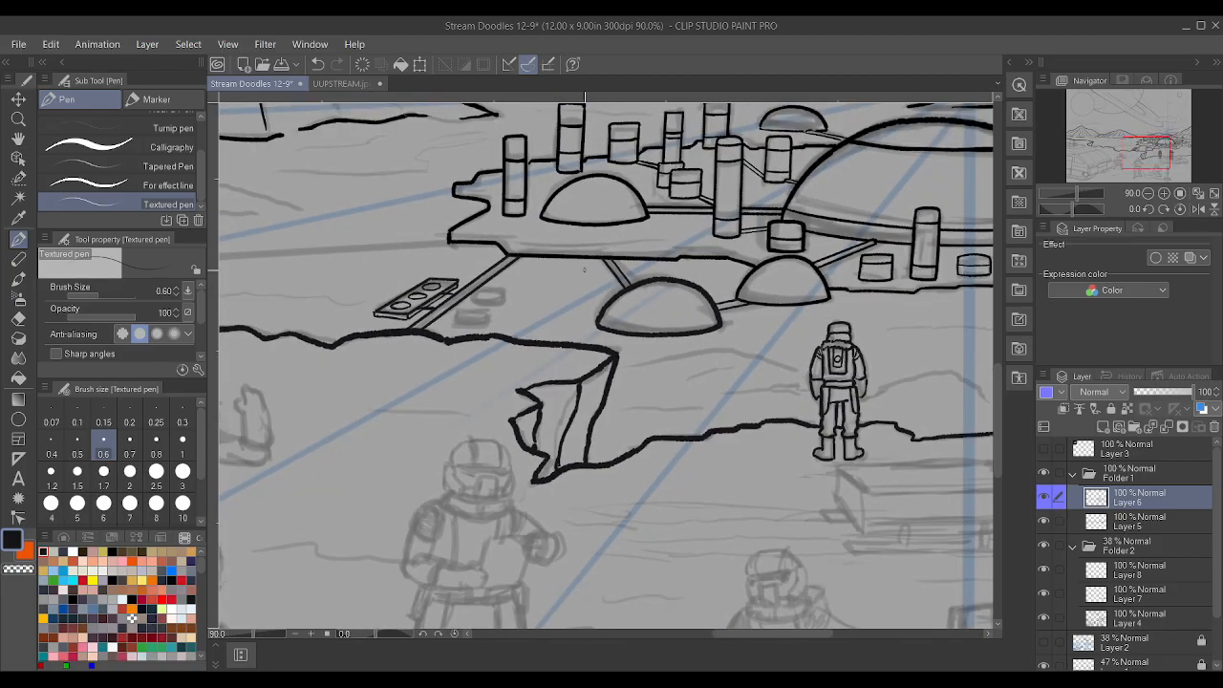
pyautogui.scroll(2, 584, 270)
pyautogui.scroll(-3, 585, 297)
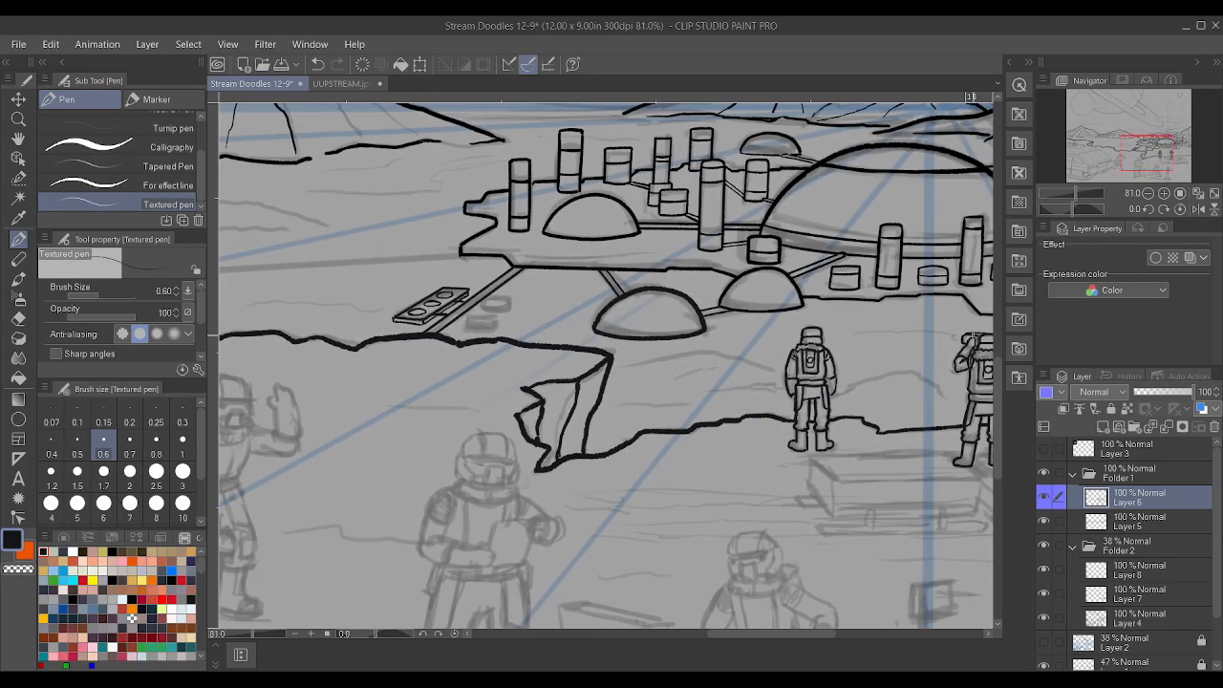
pyautogui.scroll(7, 548, 270)
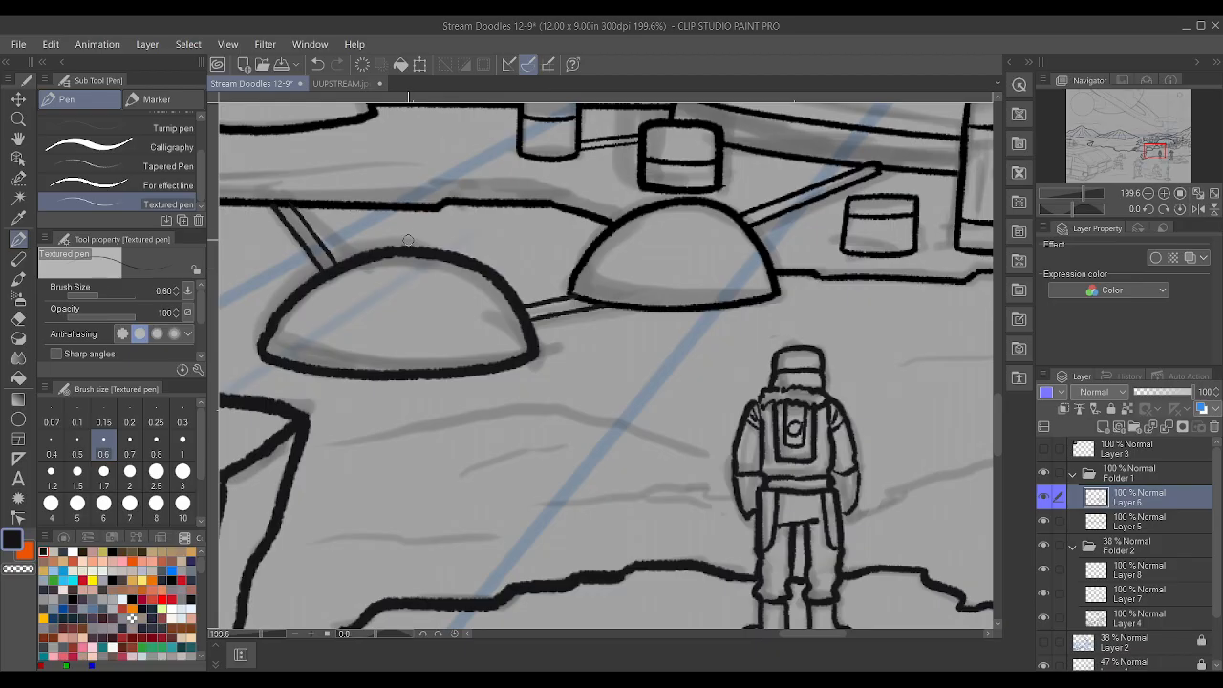
pyautogui.moveTo(409, 256)
pyautogui.mouseDown()
pyautogui.moveTo(402, 249)
pyautogui.moveTo(502, 287)
pyautogui.moveTo(527, 330)
pyautogui.moveTo(527, 365)
pyautogui.mouseUp()
pyautogui.moveTo(271, 322)
pyautogui.mouseDown()
pyautogui.moveTo(298, 294)
pyautogui.moveTo(402, 249)
pyautogui.moveTo(311, 283)
pyautogui.moveTo(270, 357)
pyautogui.moveTo(424, 374)
pyautogui.moveTo(511, 363)
pyautogui.moveTo(244, 345)
pyautogui.moveTo(313, 322)
pyautogui.moveTo(497, 329)
pyautogui.moveTo(502, 364)
pyautogui.moveTo(257, 340)
pyautogui.mouseUp()
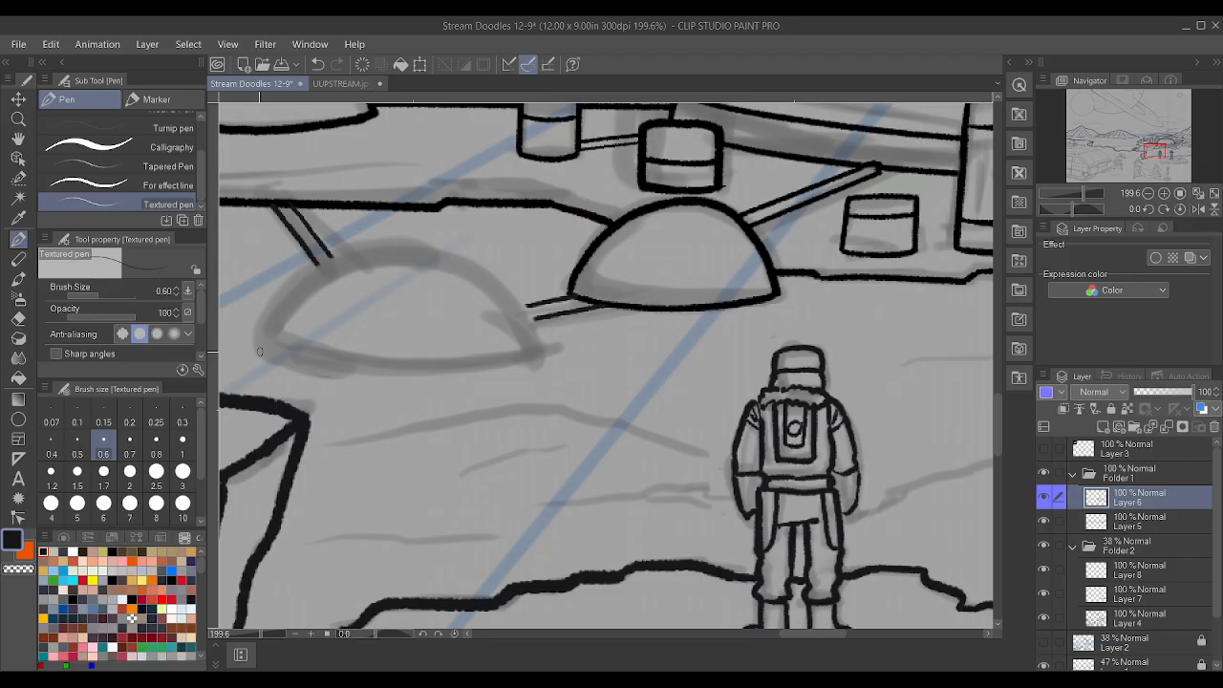
# - Redraw the foreground dome's curved top with a thinner line that meets the ends of both connecting tubes
pyautogui.moveTo(263, 336); pyautogui.dragTo(282, 297)
pyautogui.moveTo(311, 270)
pyautogui.mouseDown()
pyautogui.moveTo(392, 245)
pyautogui.moveTo(468, 256)
pyautogui.moveTo(512, 288)
pyautogui.moveTo(537, 363)
pyautogui.mouseUp()
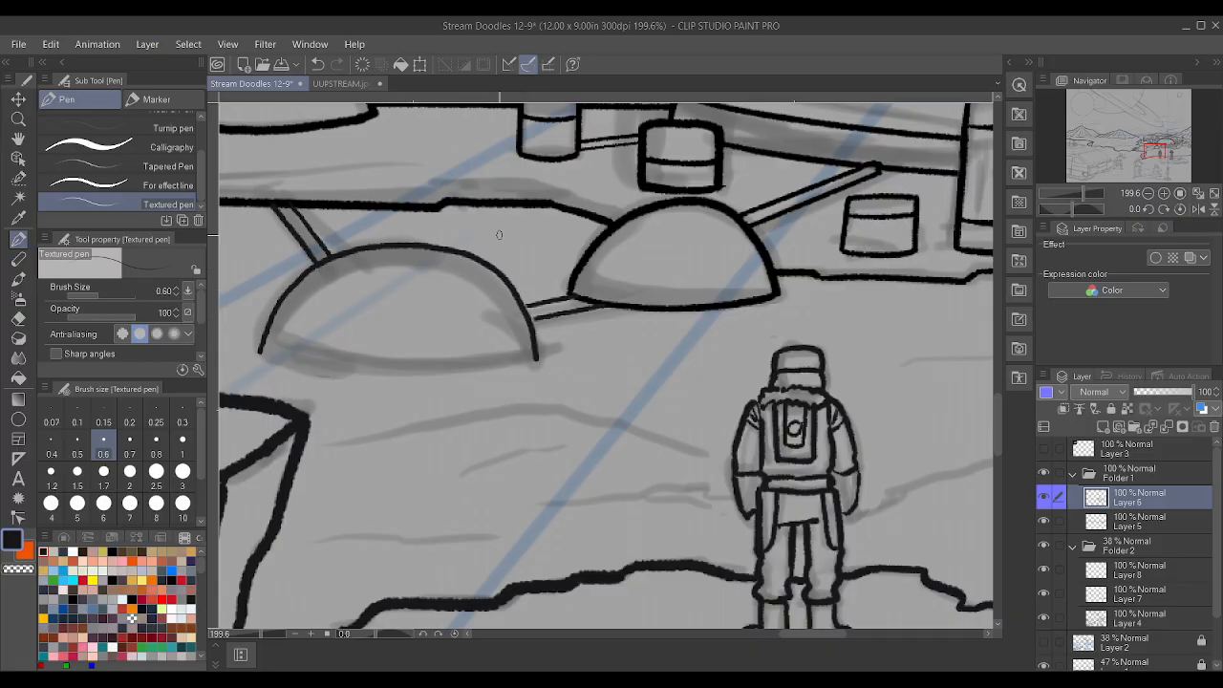
pyautogui.scroll(5, 511, 235)
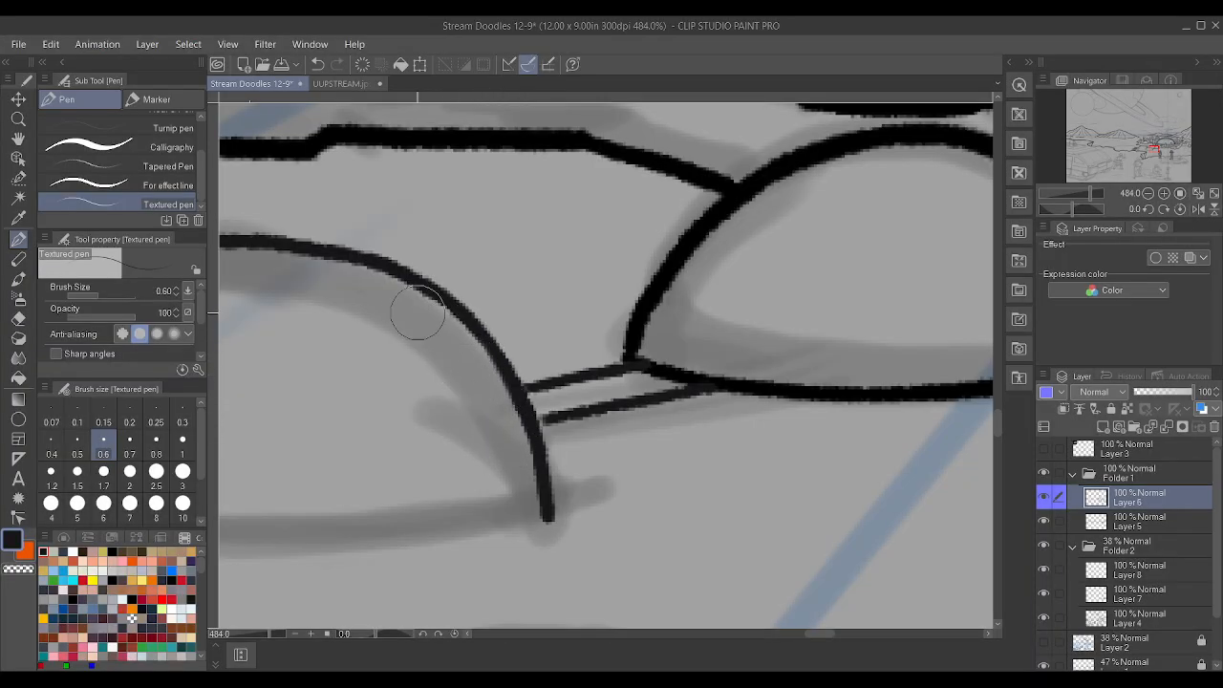
pyautogui.scroll(-5, 552, 420)
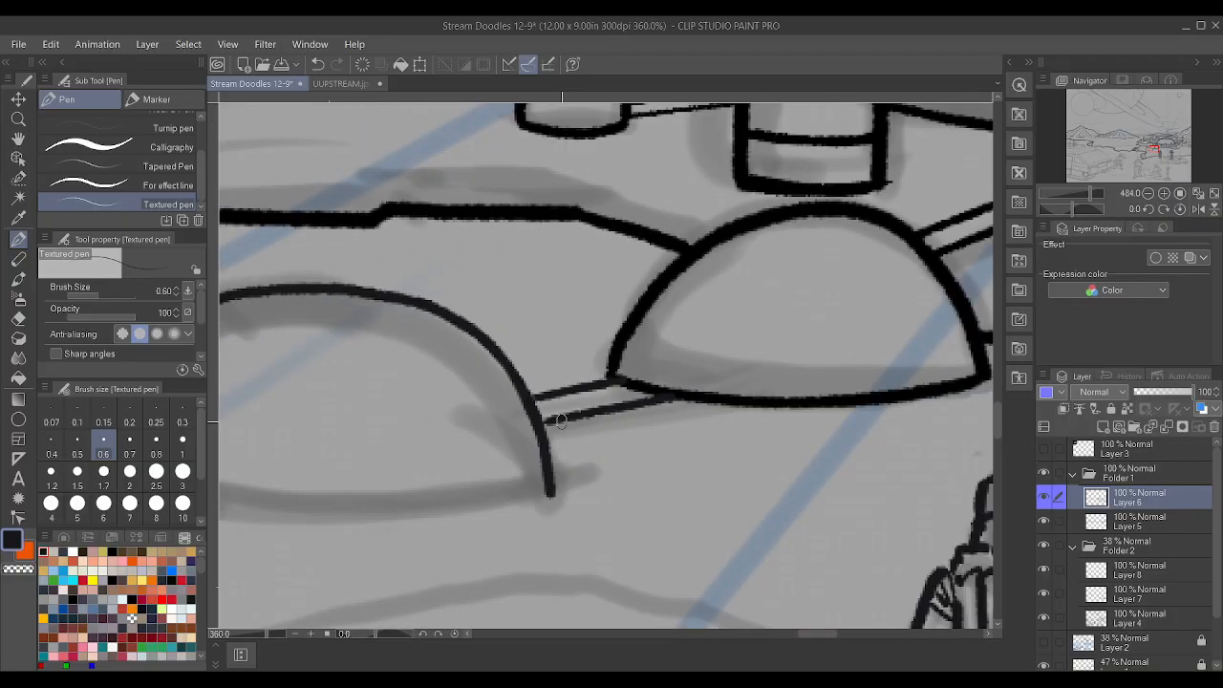
pyautogui.scroll(3, 279, 456)
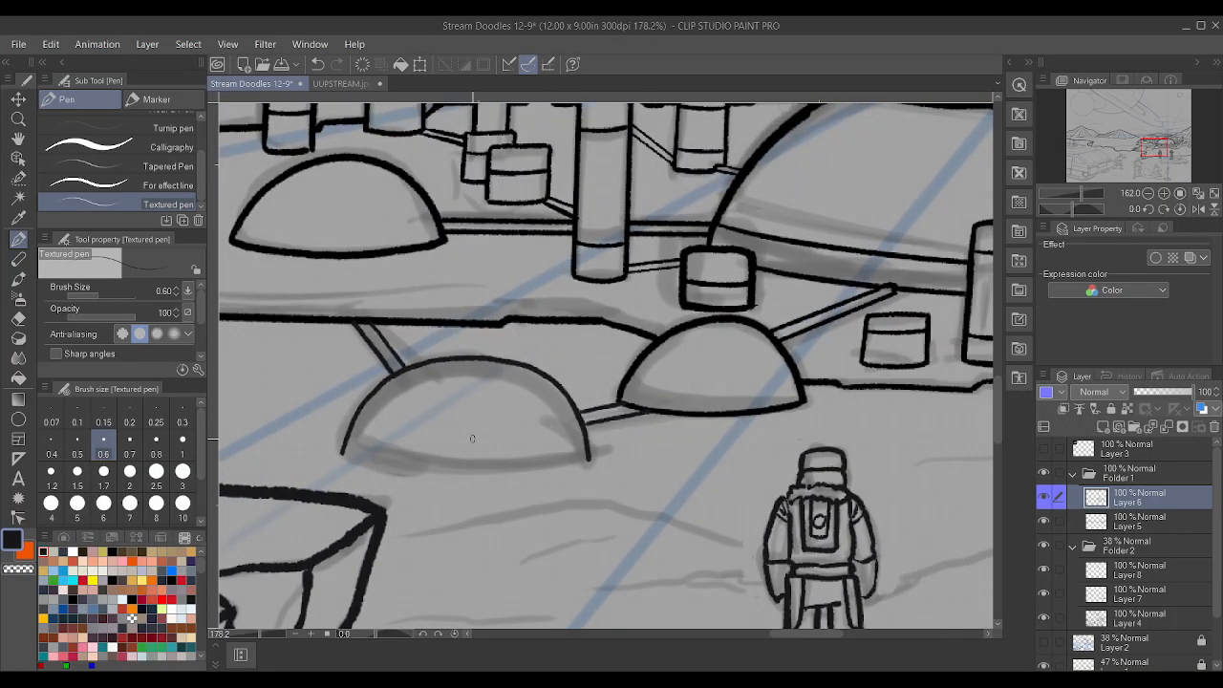
# - Try to ink the foreground dome's base line starting from its left corner
pyautogui.moveTo(276, 456)
pyautogui.mouseDown()
pyautogui.moveTo(273, 468)
pyautogui.moveTo(444, 482)
pyautogui.mouseUp()
pyautogui.scroll(-4, 492, 432)
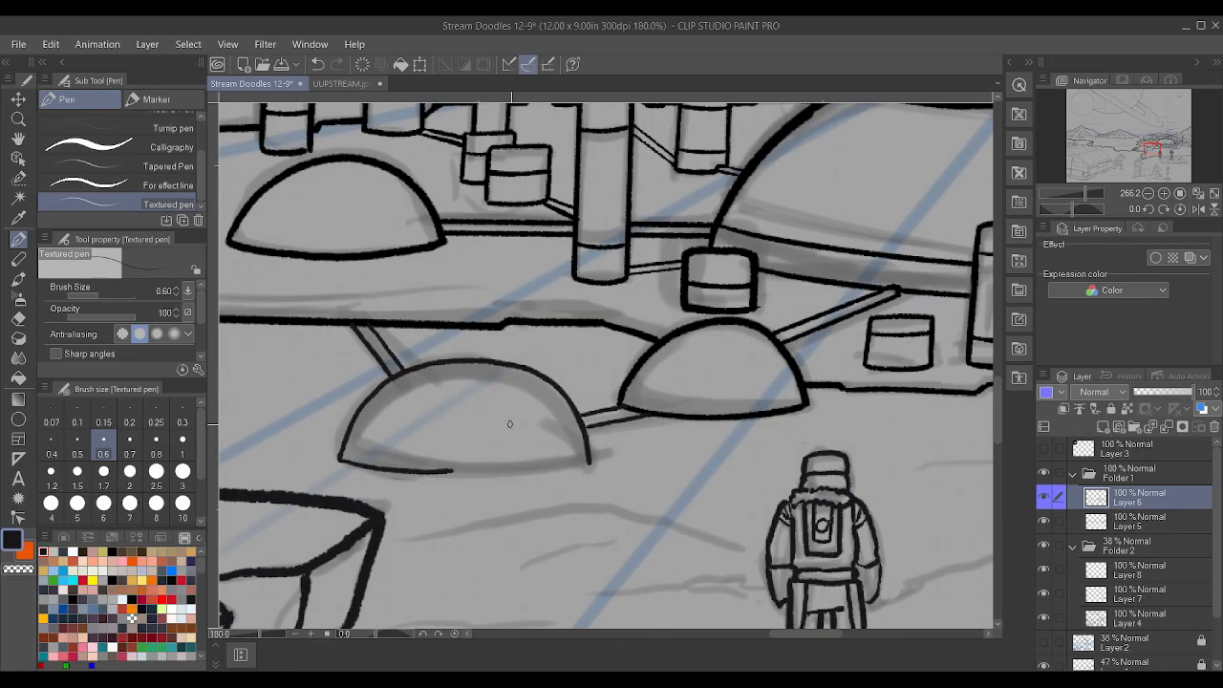
pyautogui.hotkey('ctrl', 'z')
# - Try to ink the foreground dome's curved base line with the canvas rotated to -85 degrees
pyautogui.scroll(-4, 523, 421)
pyautogui.press('-')
pyautogui.press('-')
pyautogui.press('-')
pyautogui.press('-')
pyautogui.press('-')
pyautogui.press('-')
pyautogui.press('-')
pyautogui.press('-')
pyautogui.press('-')
pyautogui.press('-')
pyautogui.press('-')
pyautogui.press('-')
pyautogui.press('-')
pyautogui.press('-')
pyautogui.press('-')
pyautogui.press('-')
pyautogui.press('-')
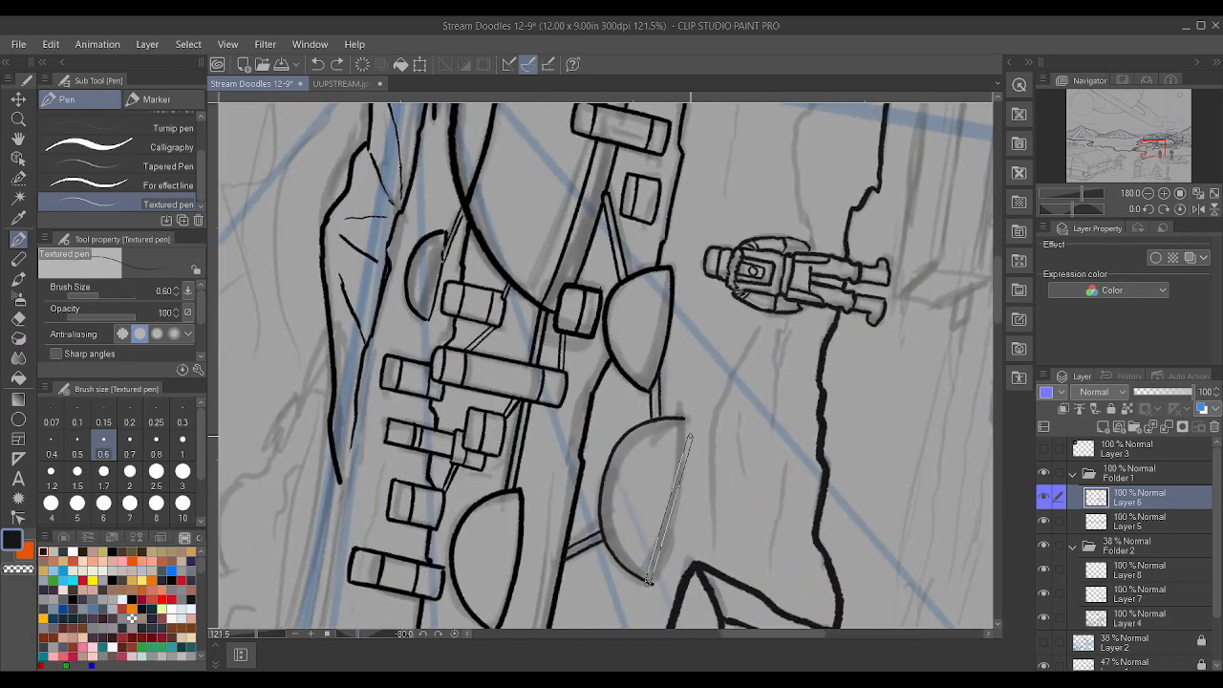
pyautogui.scroll(5, 685, 474)
pyautogui.scroll(3, 686, 474)
pyautogui.moveTo(634, 571)
pyautogui.mouseDown()
pyautogui.moveTo(685, 378)
pyautogui.moveTo(662, 216)
pyautogui.mouseUp()
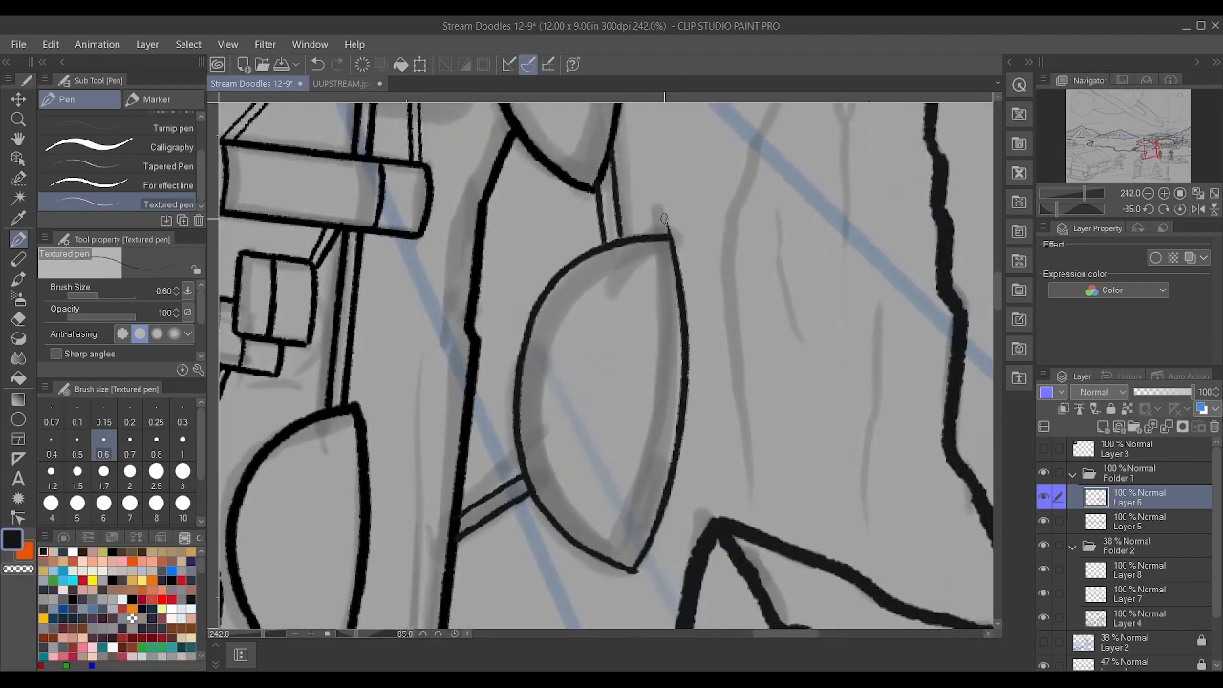
pyautogui.hotkey('ctrl', 'z')
pyautogui.moveTo(635, 571)
pyautogui.mouseDown()
pyautogui.moveTo(675, 322)
pyautogui.moveTo(669, 233)
pyautogui.mouseUp()
pyautogui.scroll(-2, 641, 543)
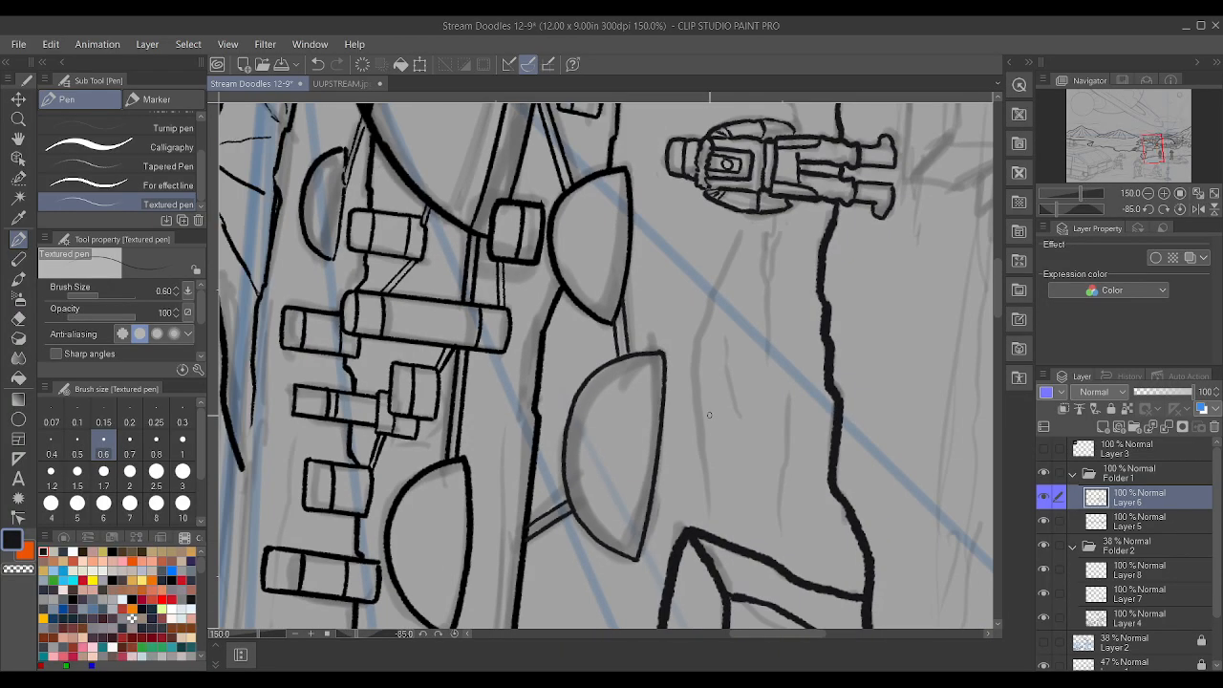
# - Remove the base line and try inking it again from corner to corner with the canvas upright
pyautogui.scroll(-18, 741, 345)
pyautogui.scroll(2, 730, 325)
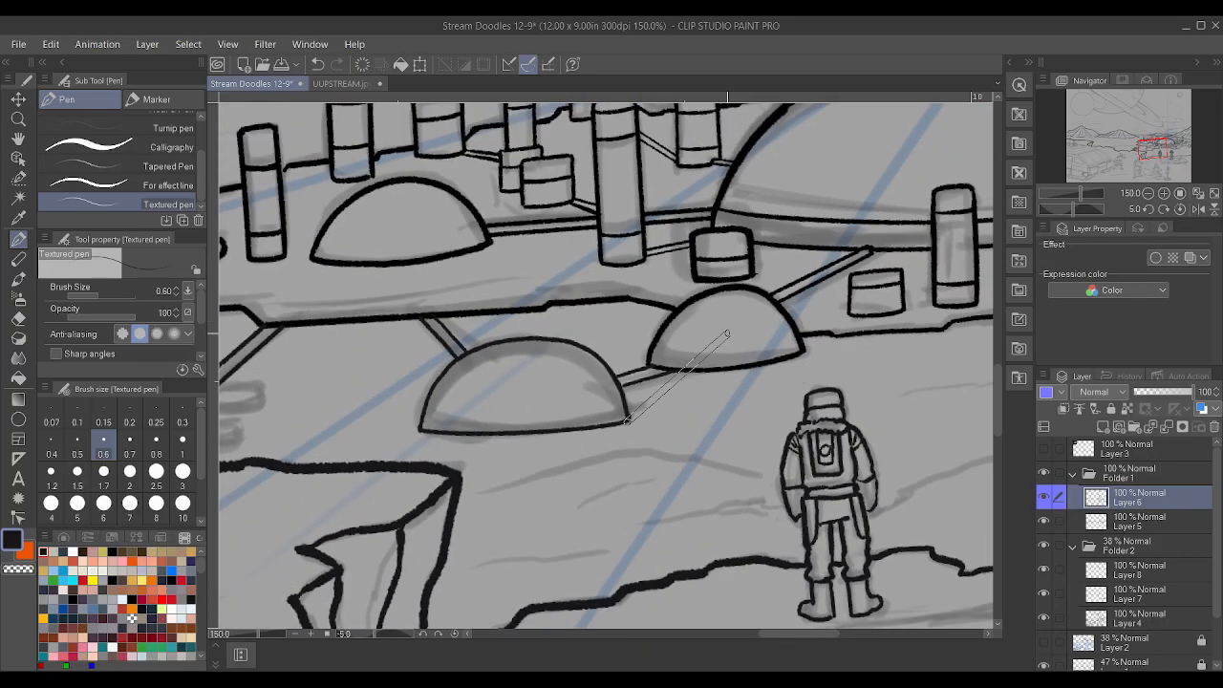
pyautogui.scroll(-1, 726, 335)
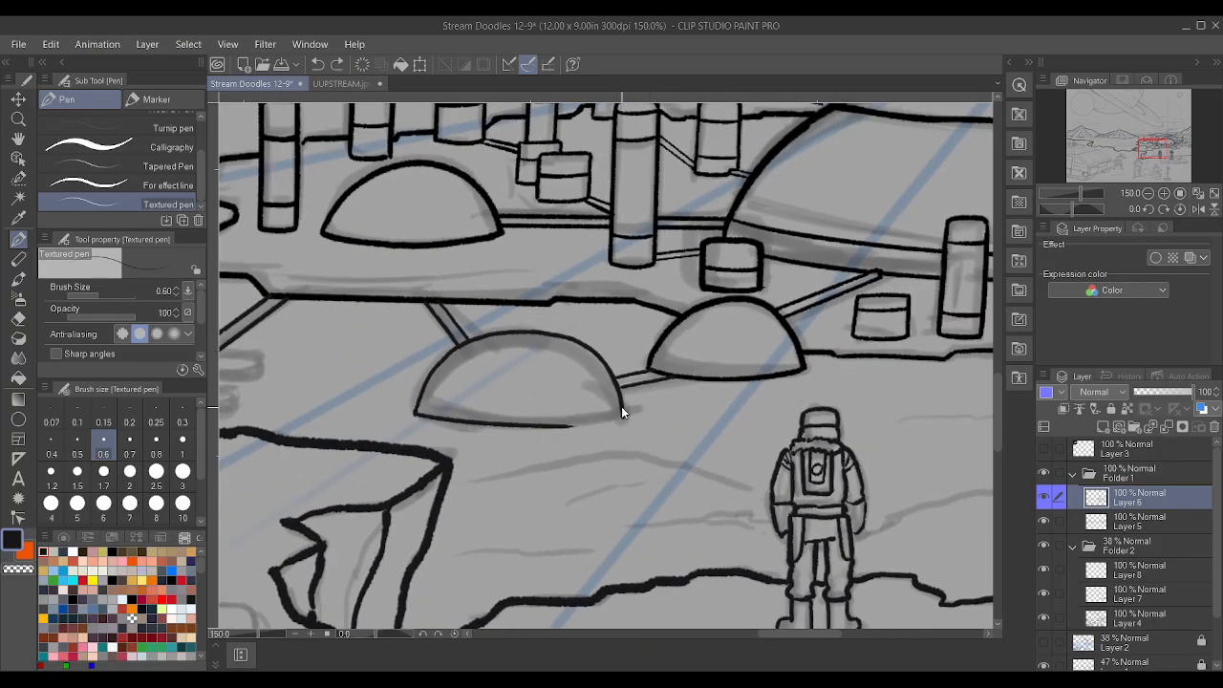
pyautogui.scroll(3, 622, 406)
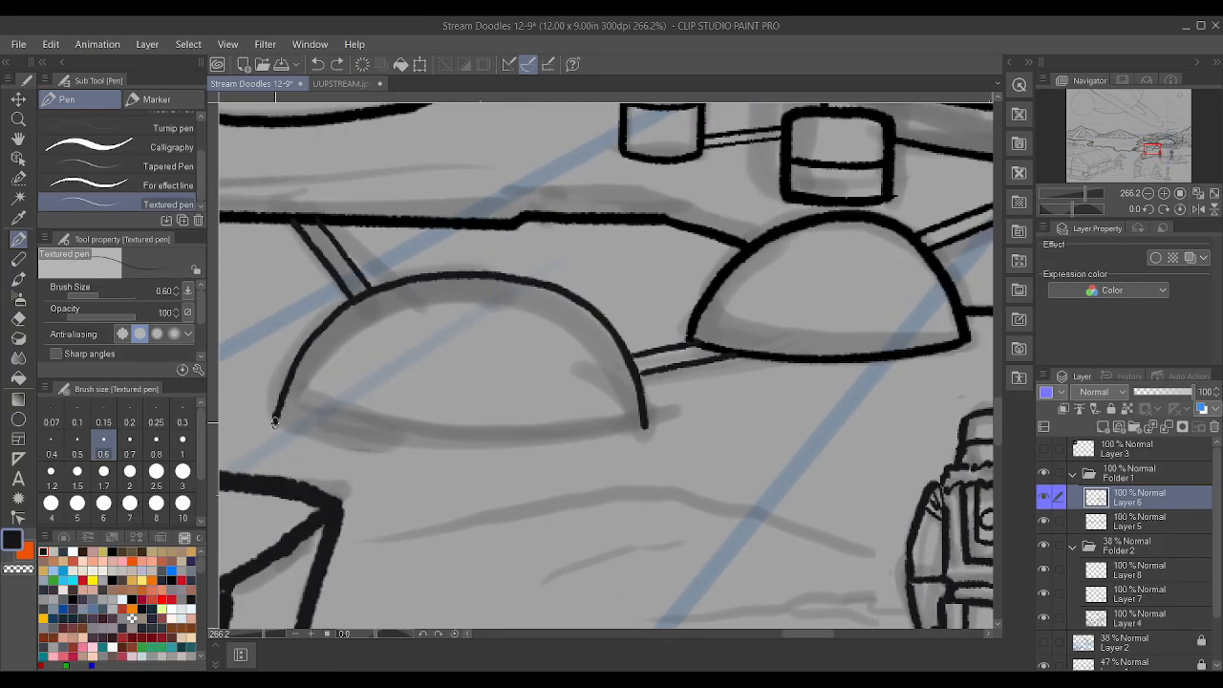
pyautogui.moveTo(275, 422)
pyautogui.mouseDown()
pyautogui.moveTo(463, 438)
pyautogui.moveTo(428, 441)
pyautogui.moveTo(441, 444)
pyautogui.moveTo(574, 440)
pyautogui.moveTo(644, 425)
pyautogui.mouseUp()
pyautogui.scroll(-2, 644, 426)
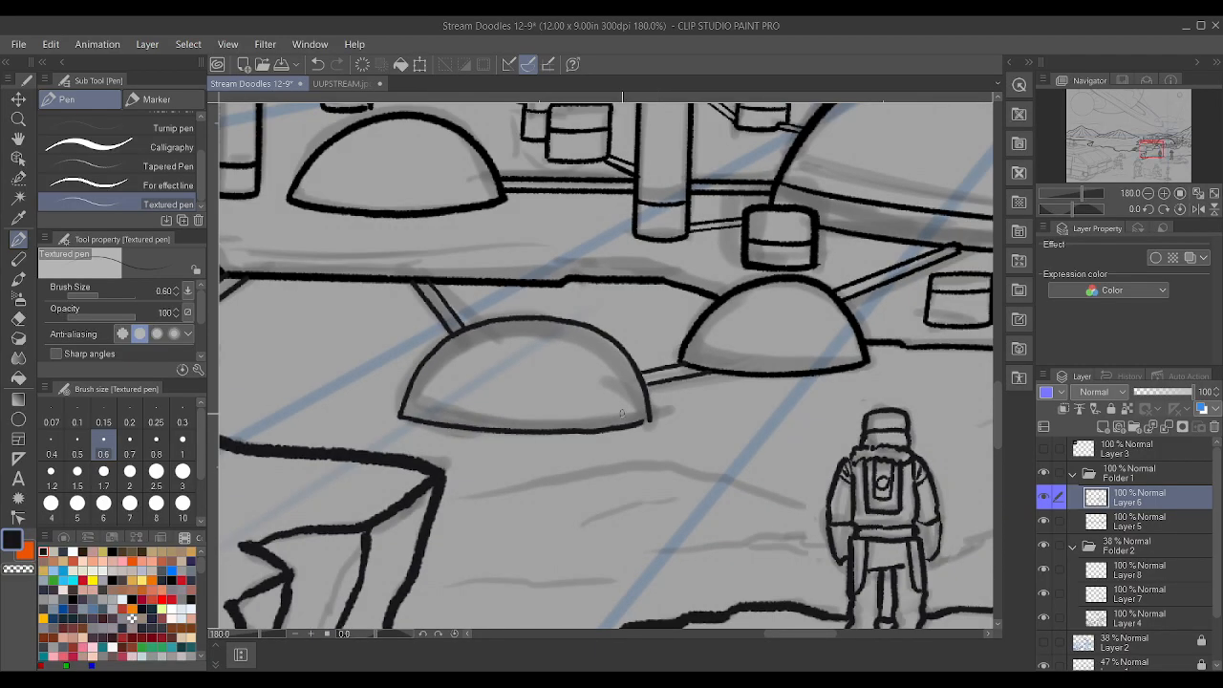
pyautogui.scroll(-2, 641, 414)
pyautogui.hotkey('ctrl', 'z')
# - Rotate the canvas to -85 degrees so that the foreground dome lies on its side
pyautogui.scroll(-20, 639, 421)
pyautogui.hotkey('ctrl', 'z')
pyautogui.press('^')
pyautogui.press('^')
pyautogui.press('^')
pyautogui.scroll(3, 756, 461)
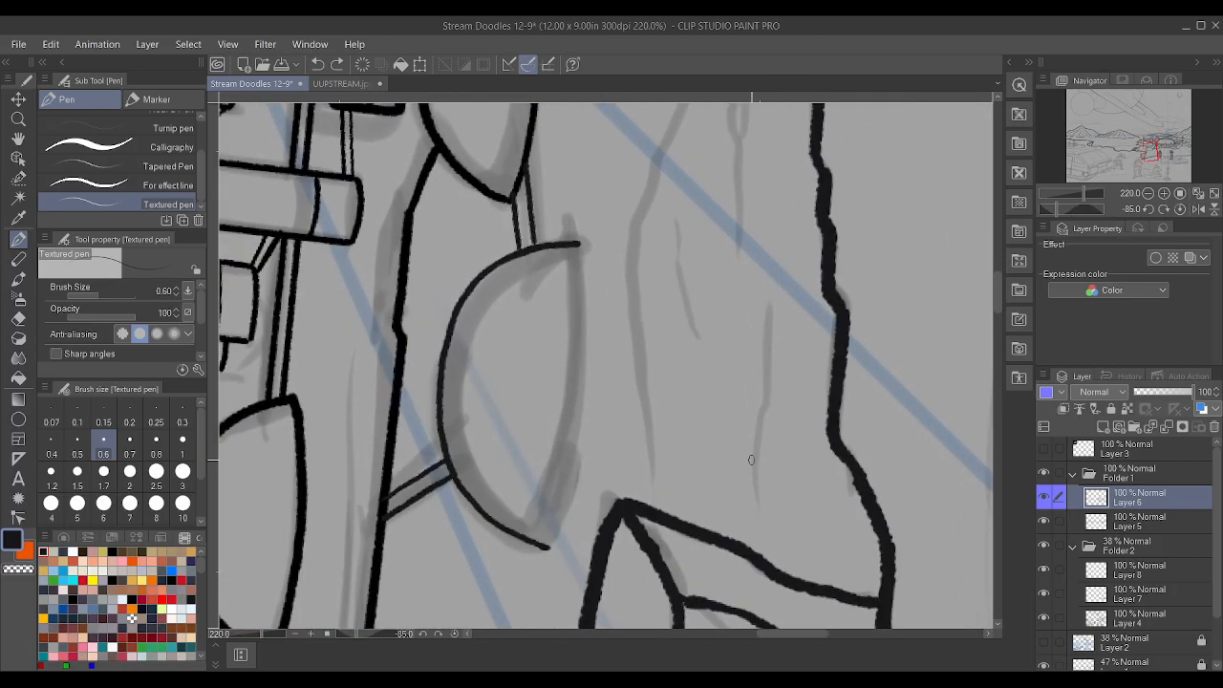
# - Try several strokes for the dome's base line on the rotated canvas, undoing each one
pyautogui.moveTo(545, 532); pyautogui.dragTo(592, 245)
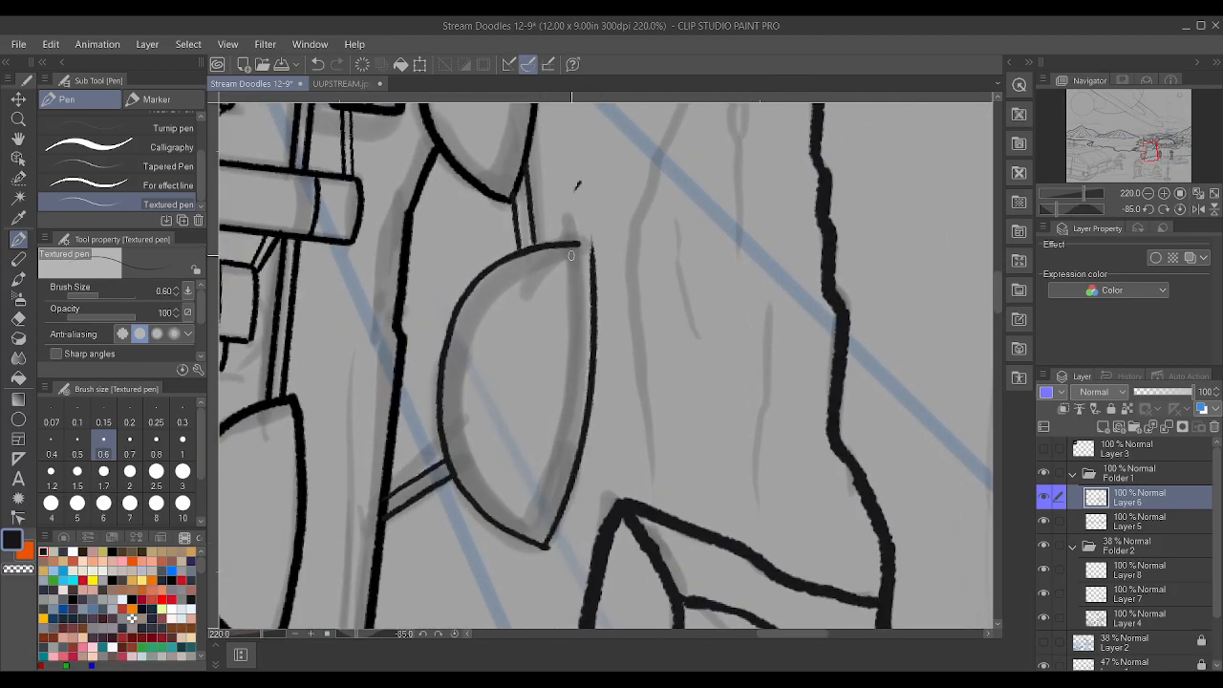
pyautogui.hotkey('ctrl', 'z')
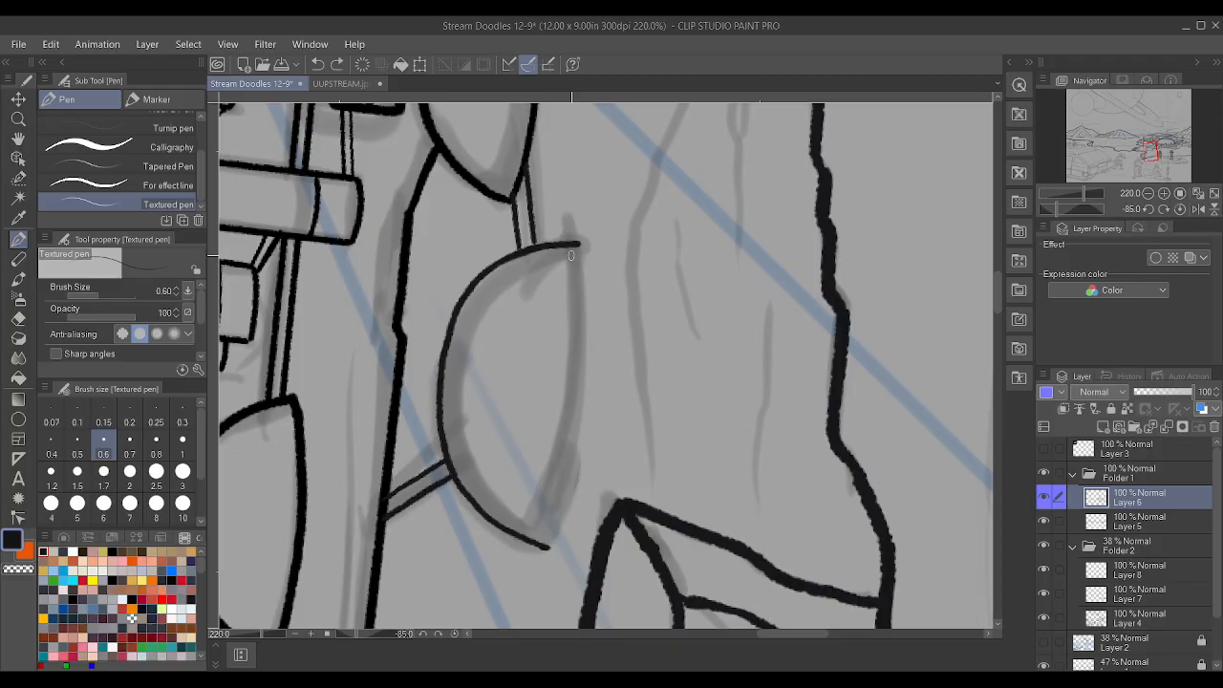
pyautogui.moveTo(546, 547); pyautogui.dragTo(579, 253)
pyautogui.moveTo(581, 316); pyautogui.dragTo(584, 240)
pyautogui.hotkey('ctrl', 'z')
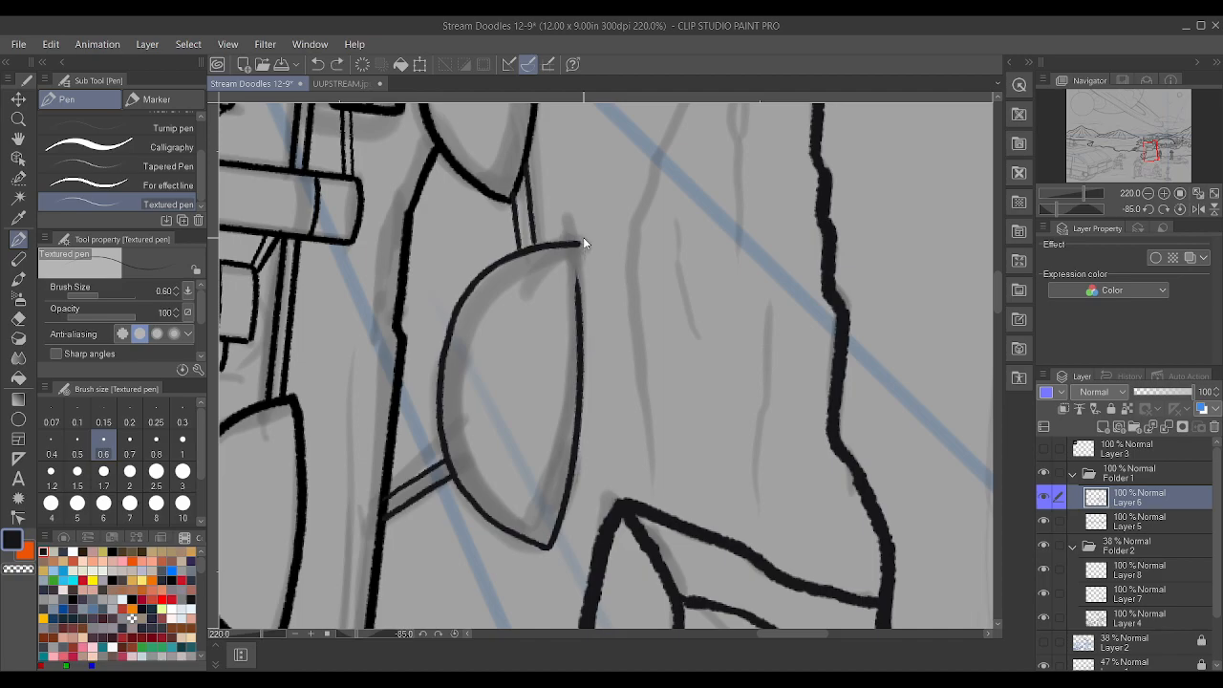
pyautogui.hotkey('ctrl', 'z')
pyautogui.hotkey('ctrl', 'y')
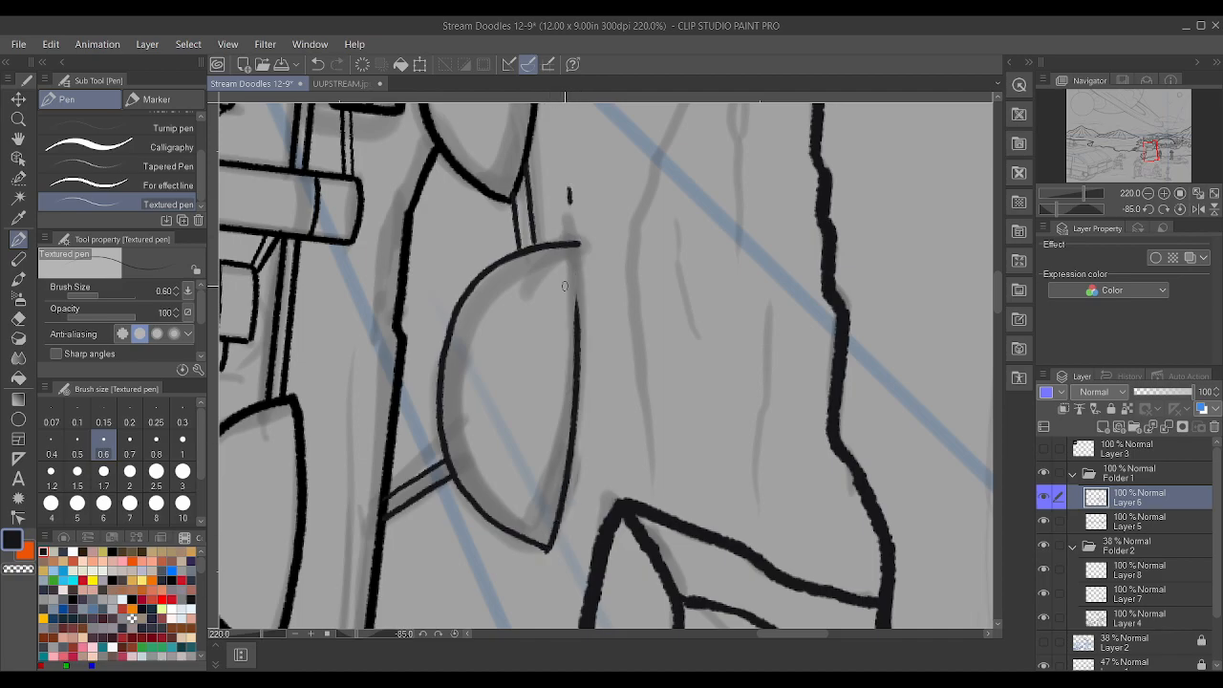
pyautogui.hotkey('ctrl', 'y')
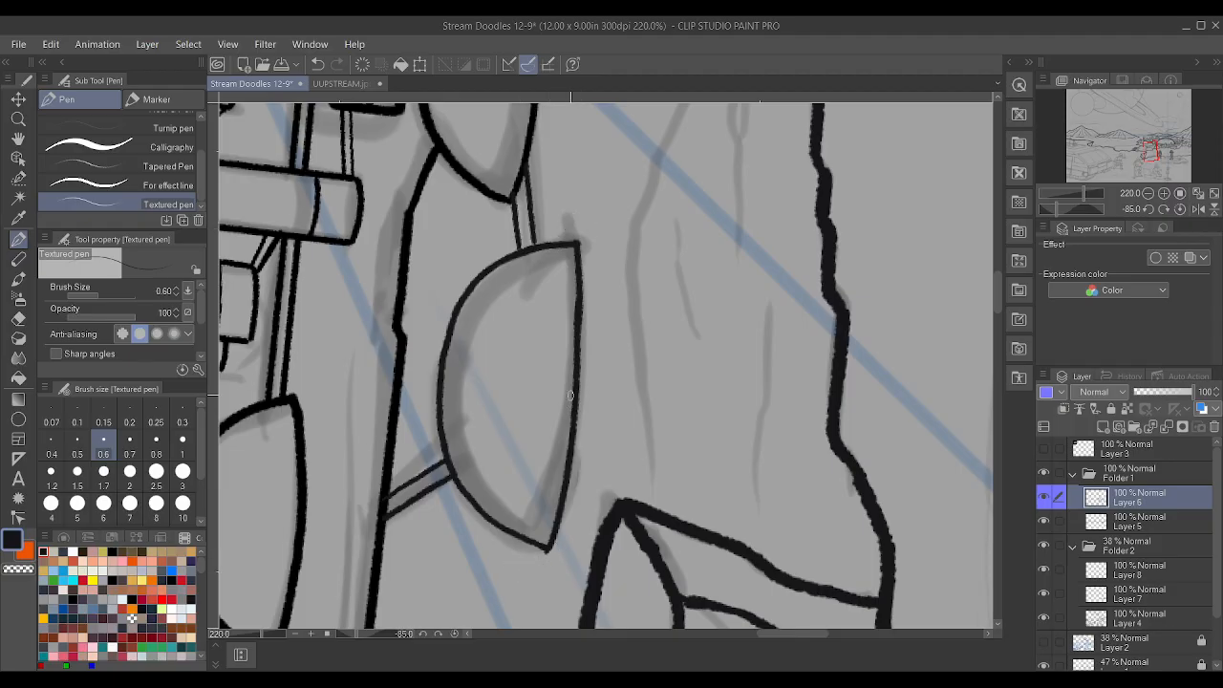
pyautogui.hotkey('ctrl', 'z')
pyautogui.hotkey('ctrl', 'z')
pyautogui.hotkey('ctrl', 'z')
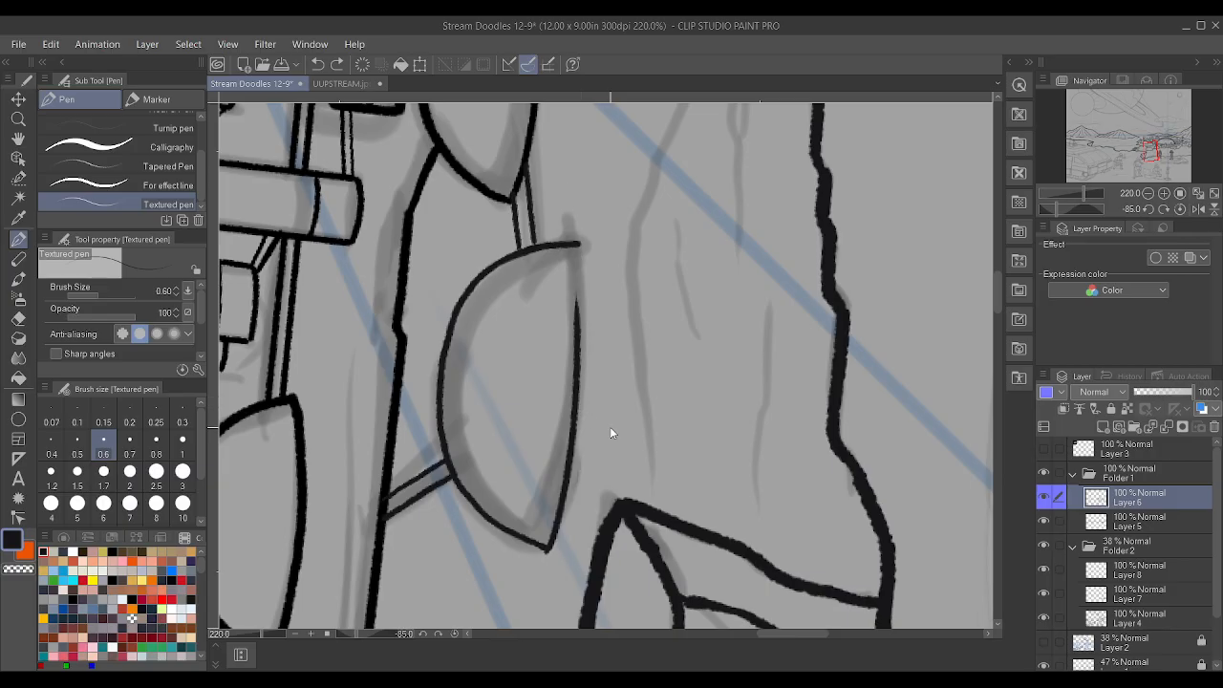
pyautogui.moveTo(547, 549); pyautogui.dragTo(574, 250)
pyautogui.hotkey('ctrl', 'z')
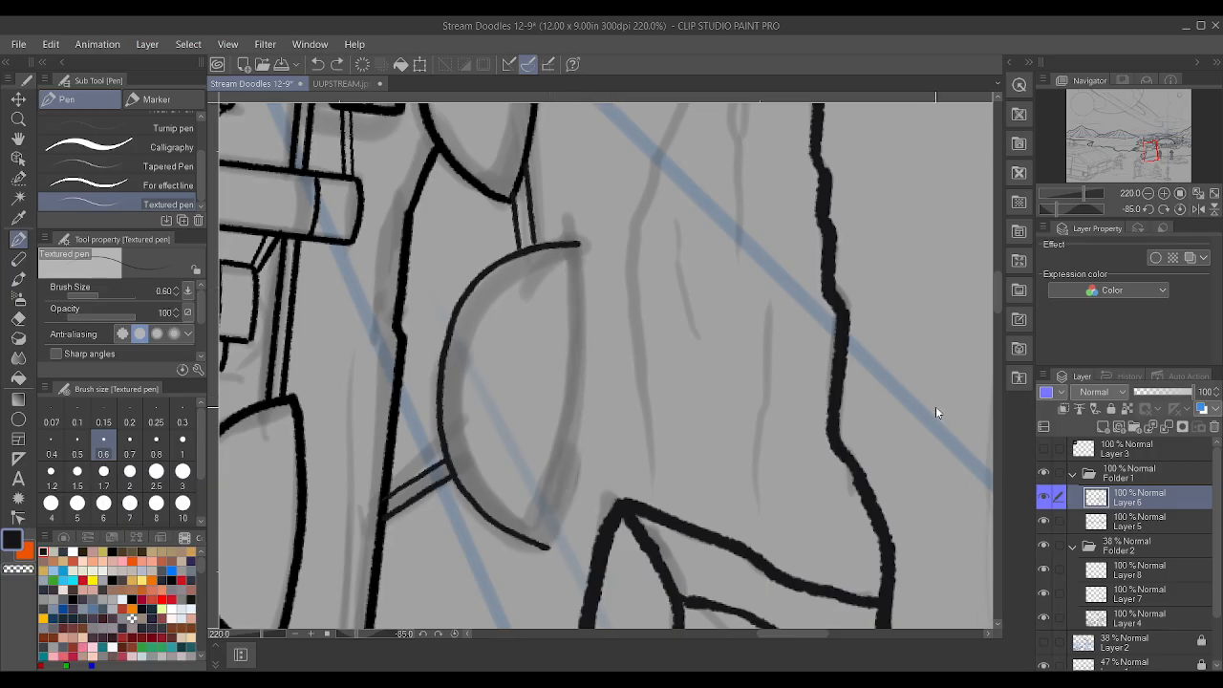
# - Ink the foreground dome's curved base line between its two corners and return the canvas rotation to 0 degrees
pyautogui.moveTo(547, 548)
pyautogui.mouseDown()
pyautogui.moveTo(572, 422)
pyautogui.moveTo(571, 247)
pyautogui.mouseUp()
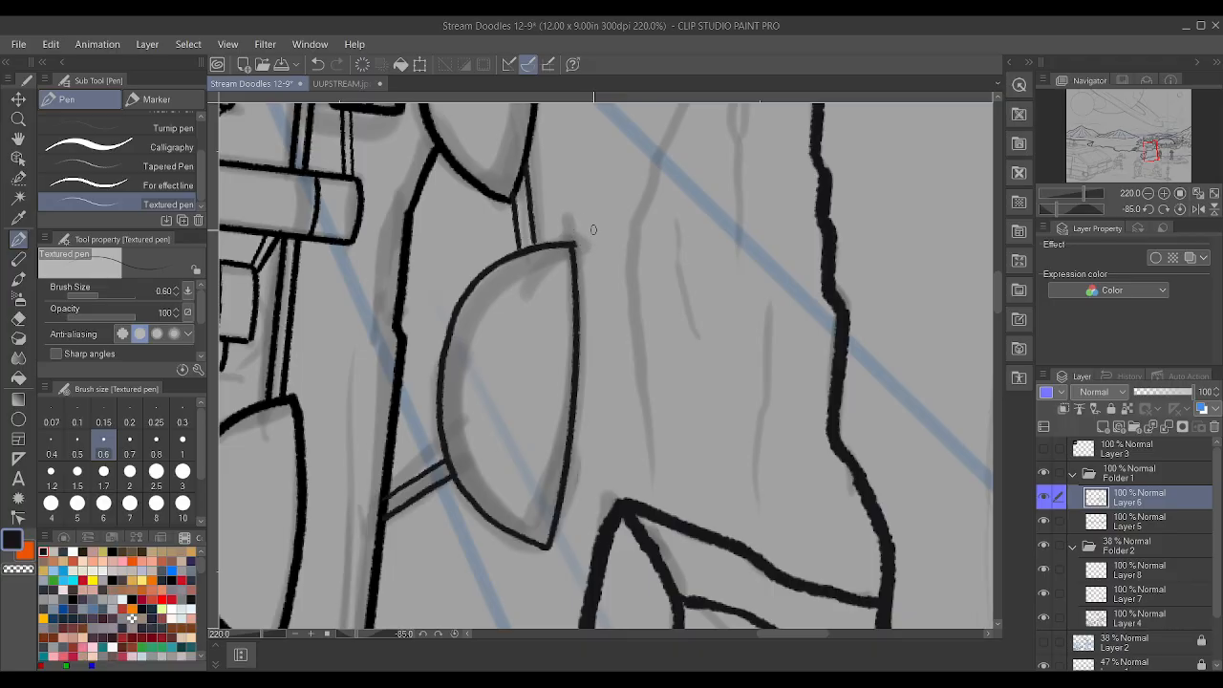
pyautogui.hotkey('shift', '6')
pyautogui.hotkey('shift', '6')
pyautogui.hotkey('shift', '6')
pyautogui.hotkey('shift', '6')
pyautogui.hotkey('shift', '6')
pyautogui.hotkey('shift', '6')
pyautogui.hotkey('shift', '6')
pyautogui.hotkey('shift', '6')
pyautogui.hotkey('shift', '6')
pyautogui.hotkey('shift', '6')
pyautogui.hotkey('shift', '6')
pyautogui.hotkey('shift', '6')
pyautogui.hotkey('shift', '6')
pyautogui.hotkey('shift', '6')
pyautogui.hotkey('shift', '6')
pyautogui.hotkey('shift', '6')
pyautogui.hotkey('shift', '6')
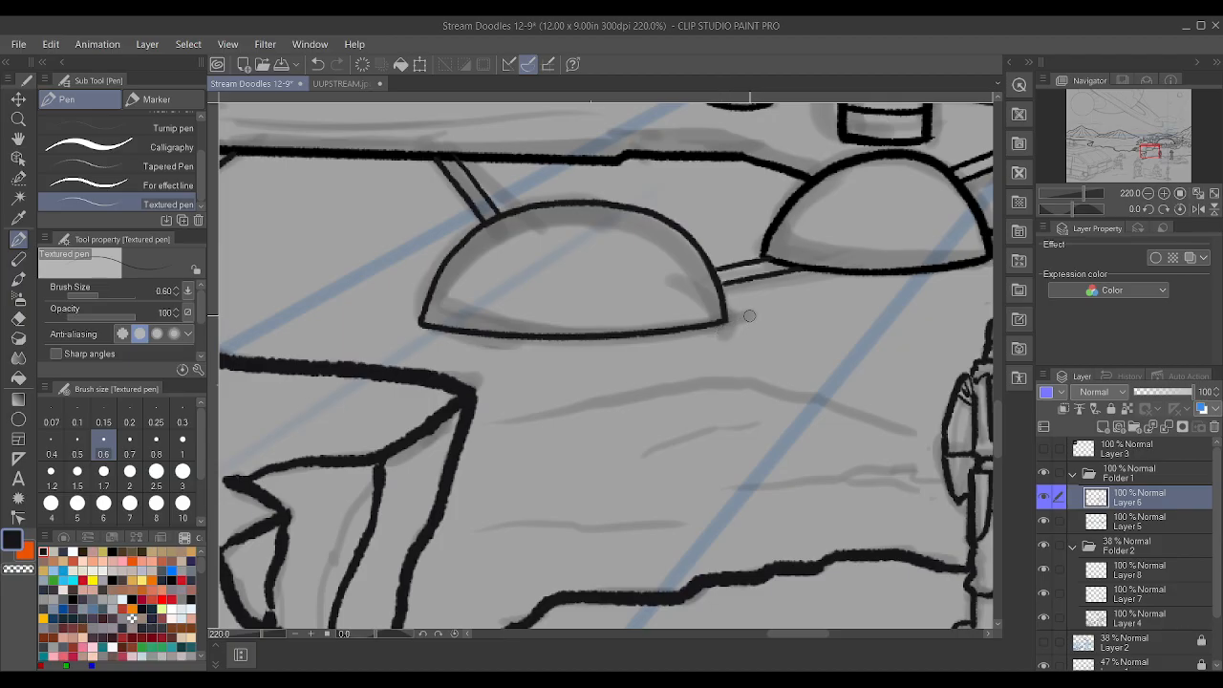
pyautogui.scroll(-8, 750, 315)
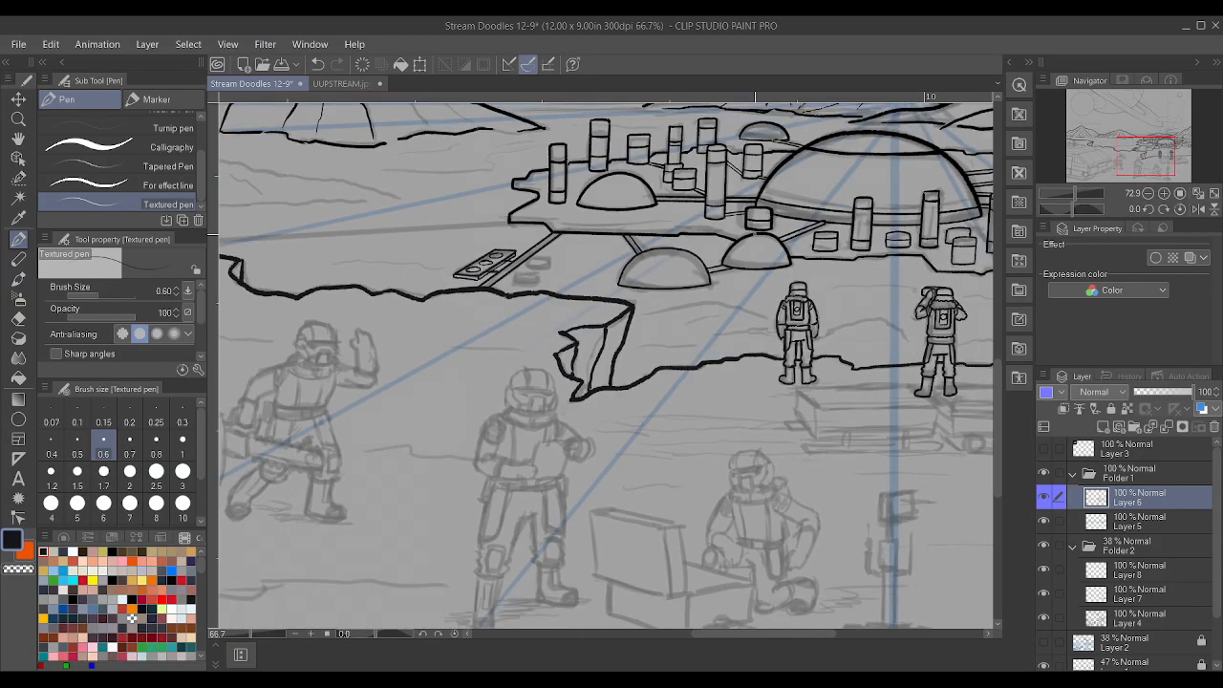
# - Ink a straight line from the colony plateau's corner beyond the landing pad out to the distant cliff edge
pyautogui.scroll(-3, 753, 241)
pyautogui.scroll(4, 899, 255)
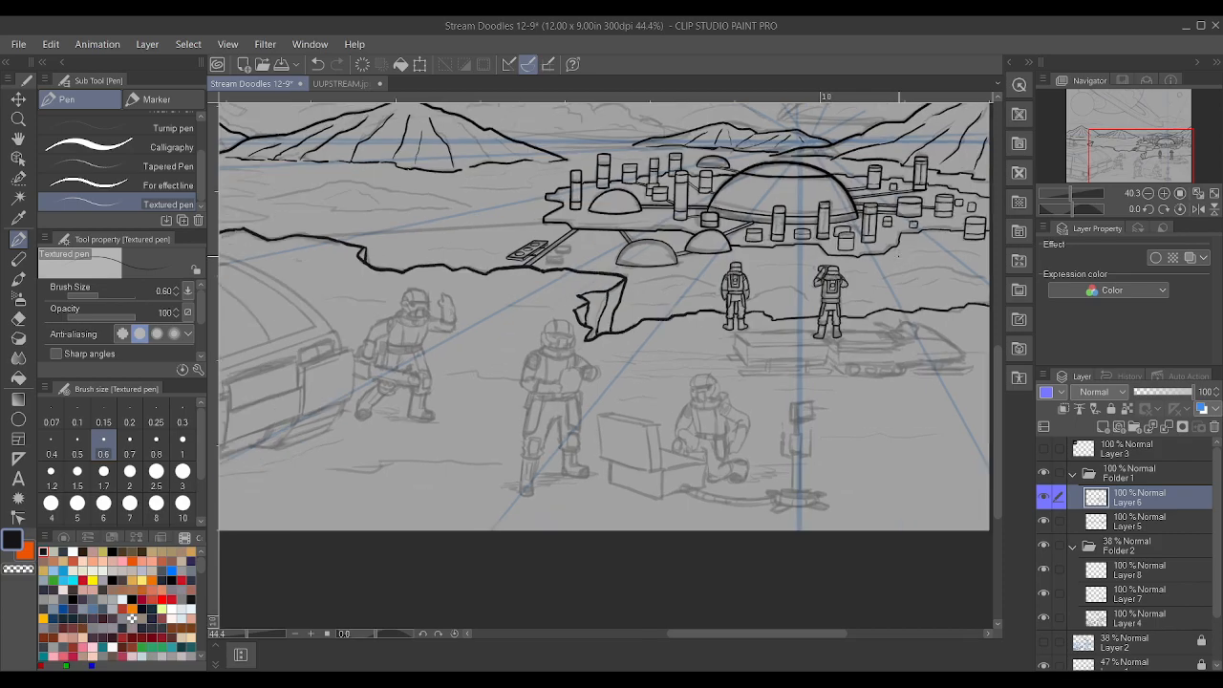
pyautogui.scroll(4, 464, 188)
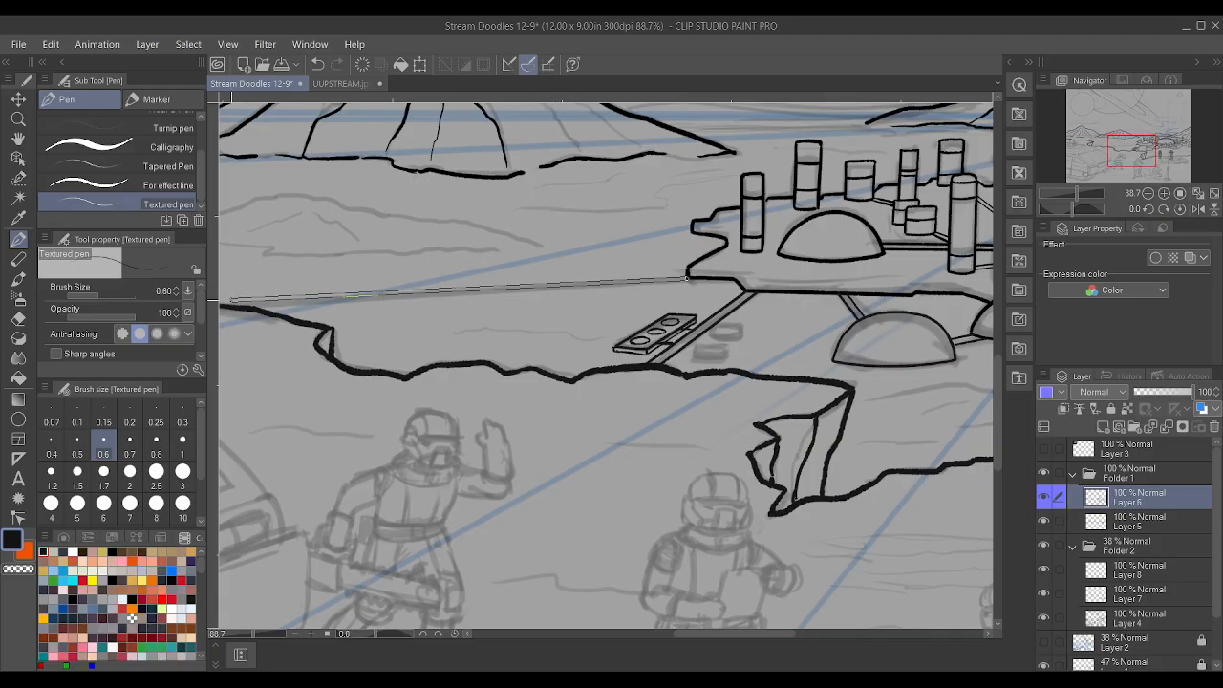
pyautogui.scroll(-4, 315, 302)
pyautogui.scroll(6, 316, 302)
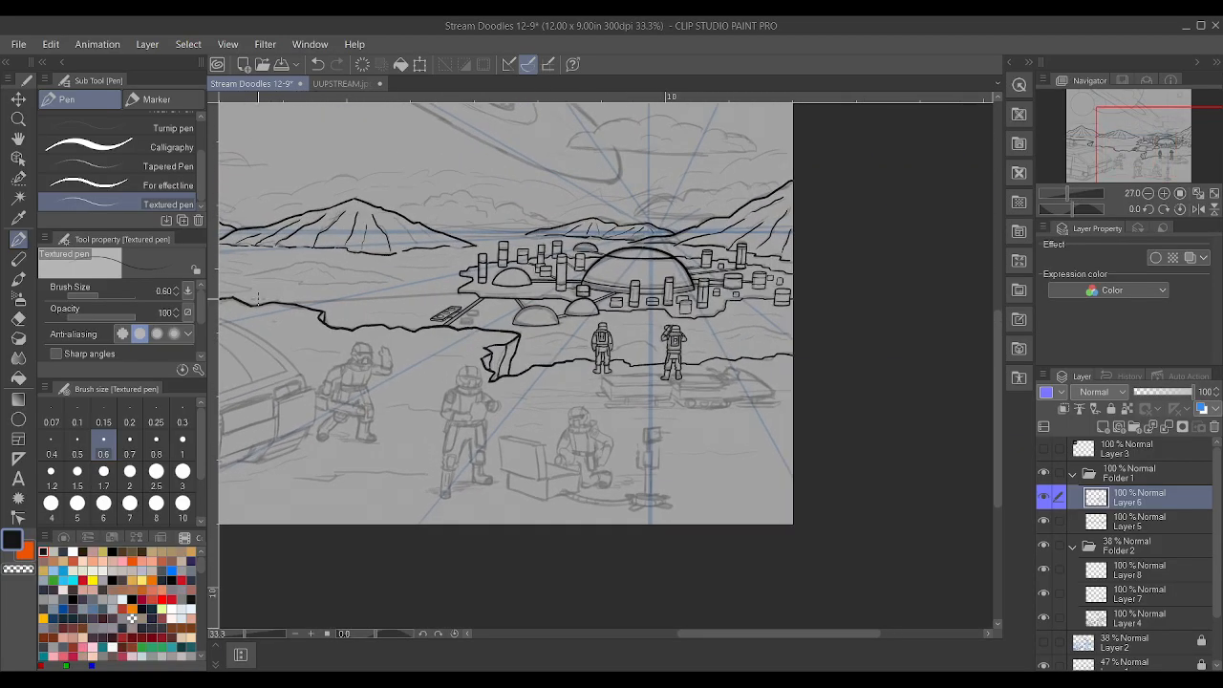
pyautogui.keyDown('shift'); pyautogui.click(364, 336); pyautogui.keyUp('shift')
pyautogui.scroll(-2, 363, 336)
pyautogui.scroll(2, 792, 300)
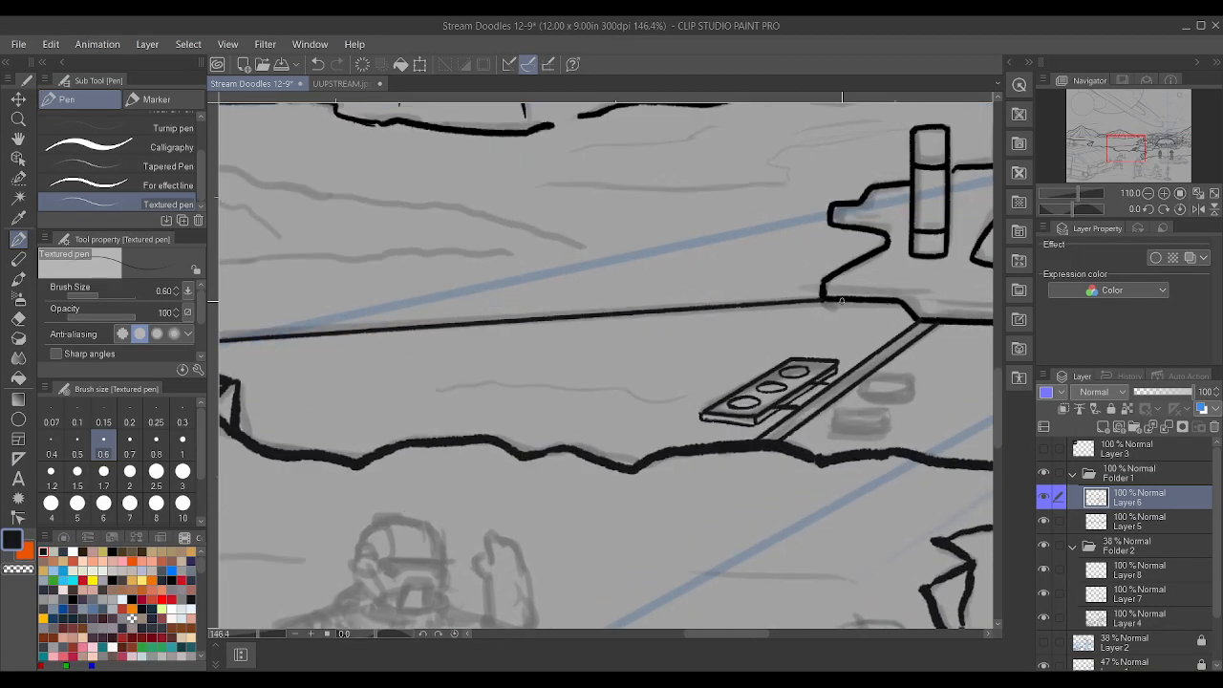
pyautogui.scroll(-2, 822, 286)
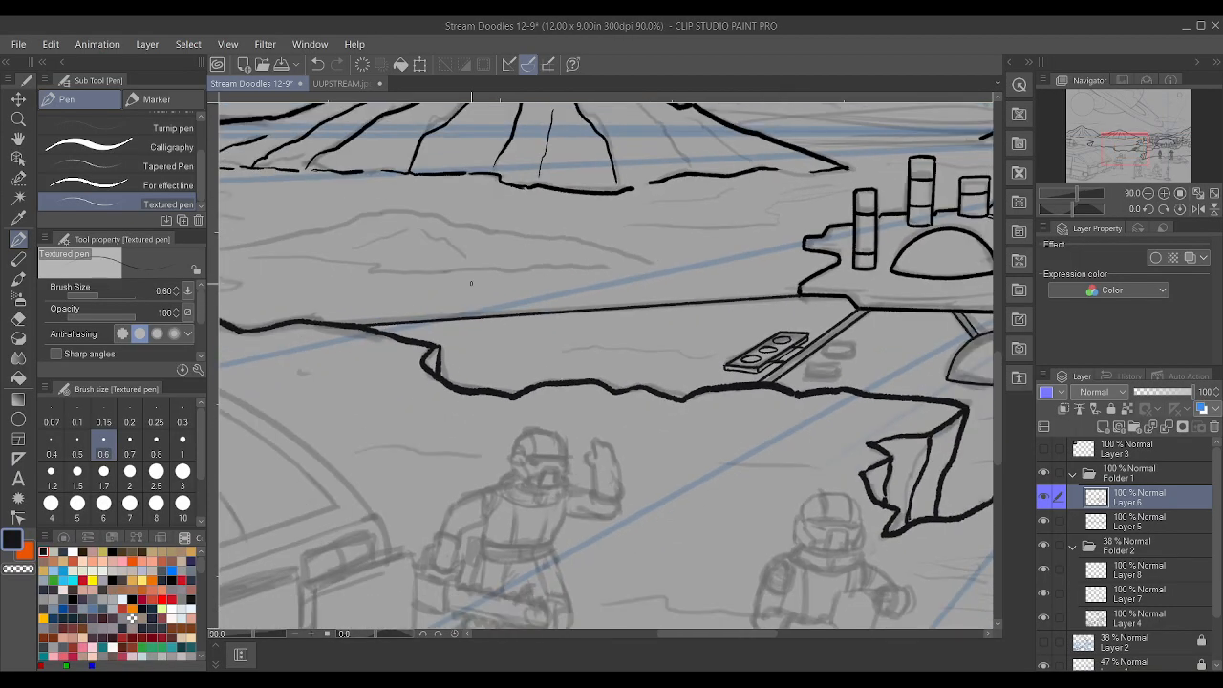
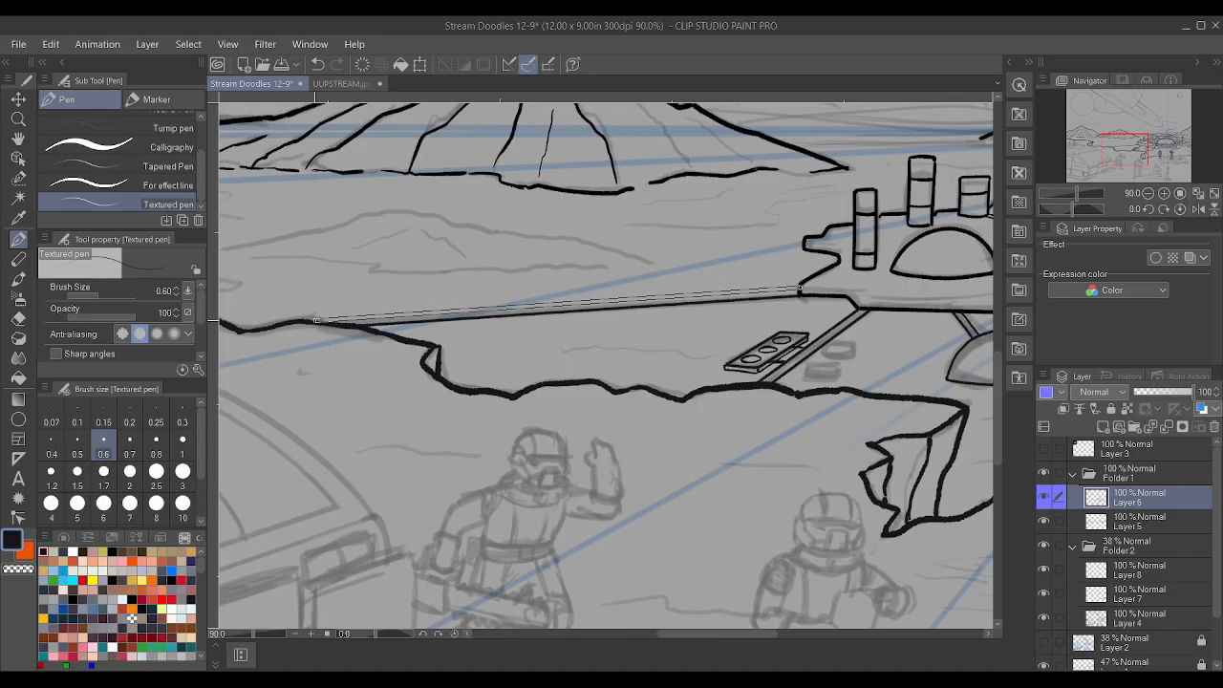
# - Ink a second straight line just above the first so the long tube from the plateau to the cliff edge has both sides
pyautogui.keyDown('shift'); pyautogui.click(315, 320); pyautogui.keyUp('shift')
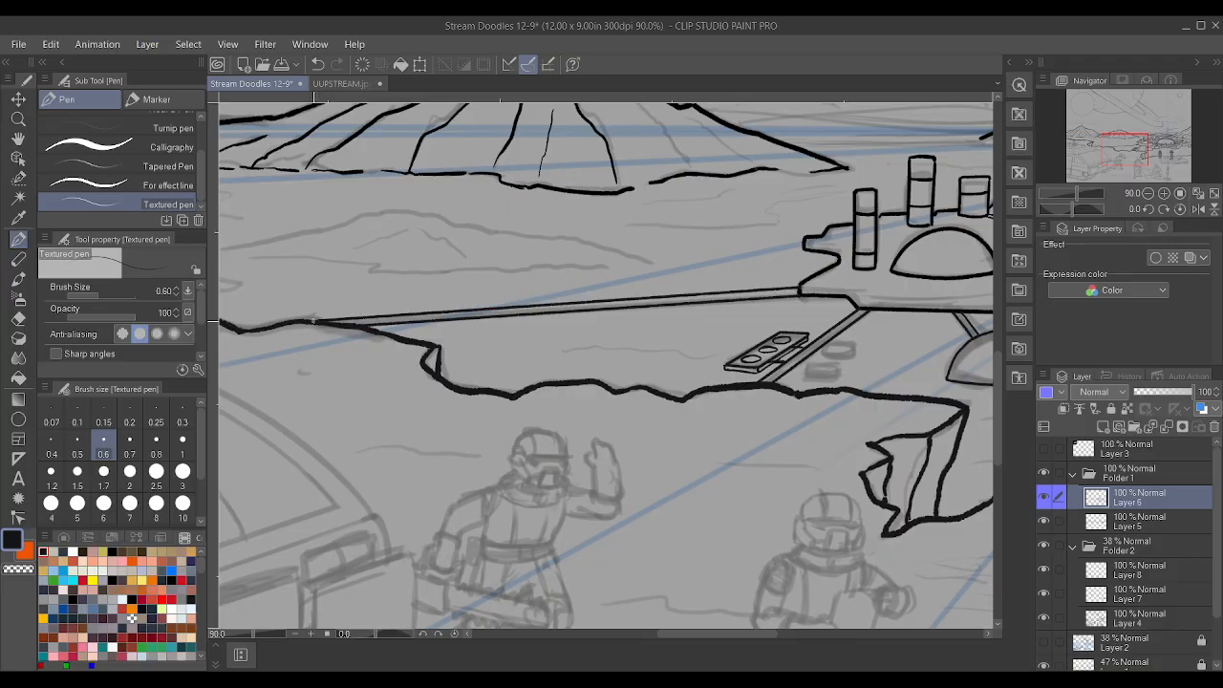
pyautogui.scroll(-2, 520, 317)
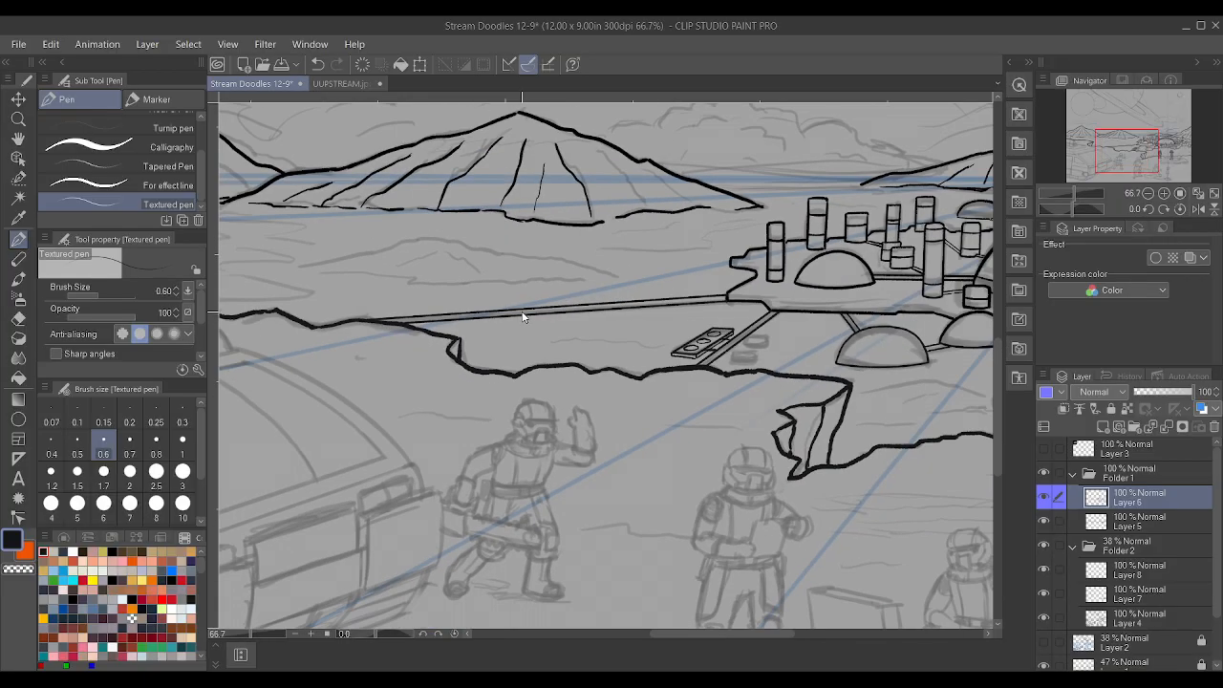
pyautogui.scroll(4, 421, 297)
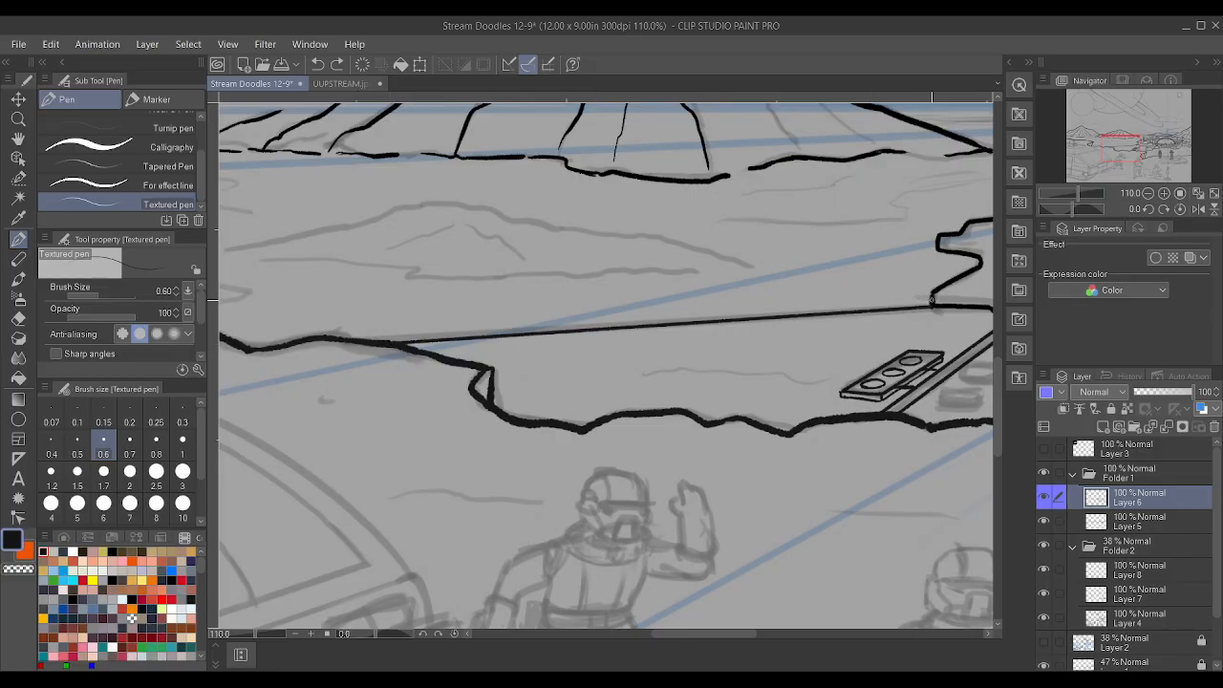
pyautogui.moveTo(921, 303); pyautogui.dragTo(346, 336)
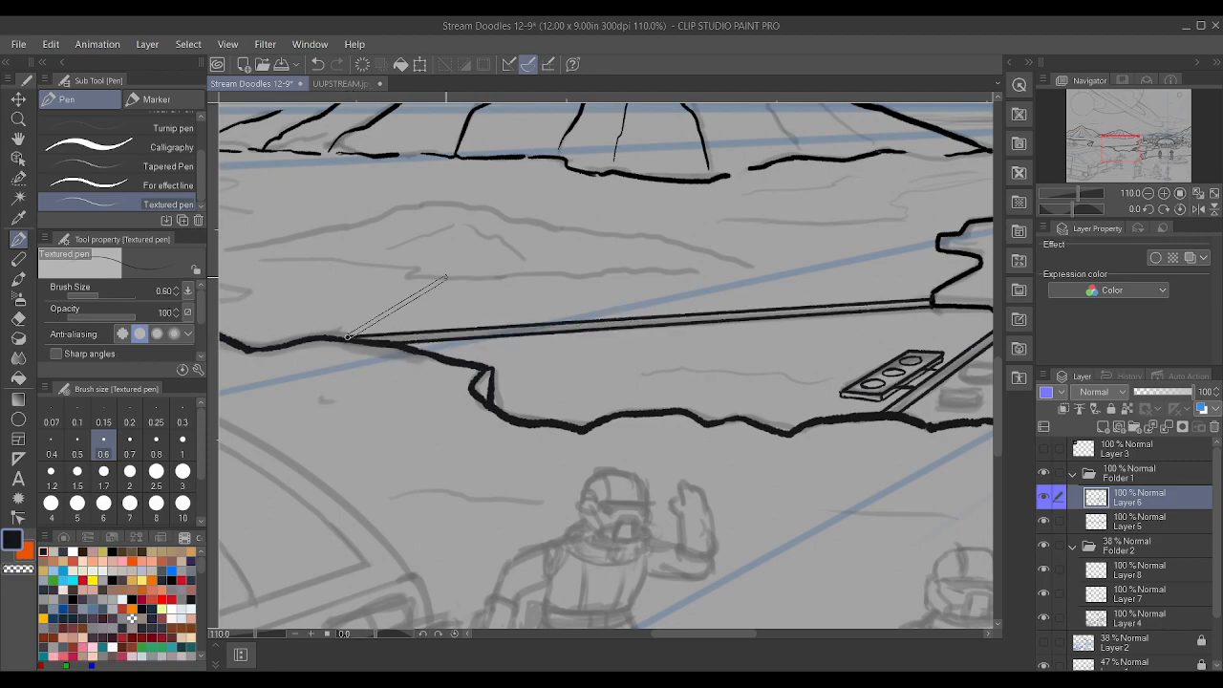
pyautogui.scroll(4, 354, 350)
pyautogui.scroll(1, 353, 350)
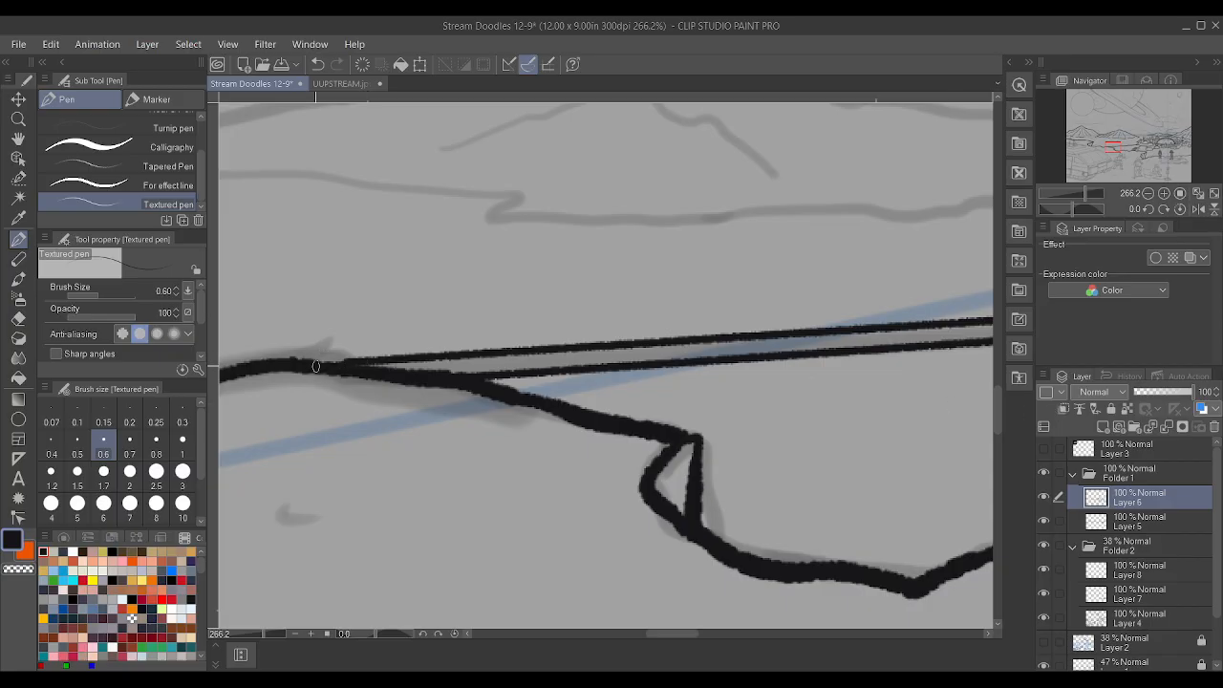
pyautogui.scroll(-5, 384, 350)
pyautogui.scroll(-2, 547, 355)
pyautogui.scroll(4, 731, 358)
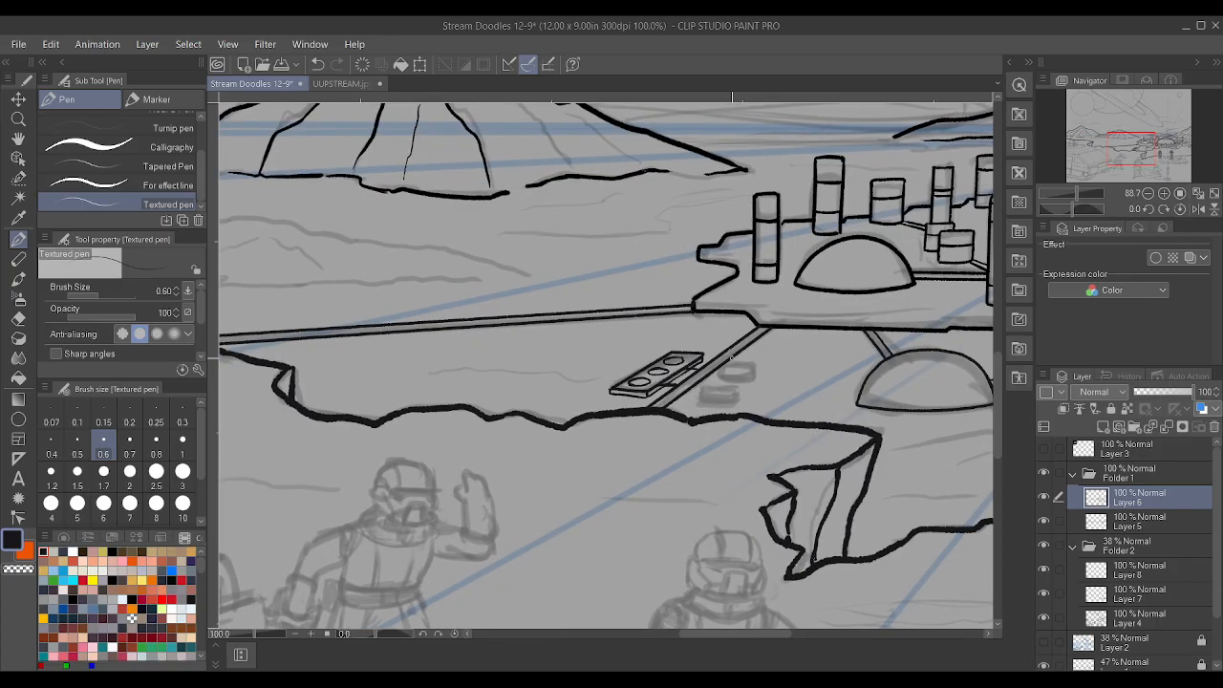
# - Set the brush size to 0.7 and ink short terrain lines on the ground between the long tube and the cliff edge
pyautogui.click(130, 450)
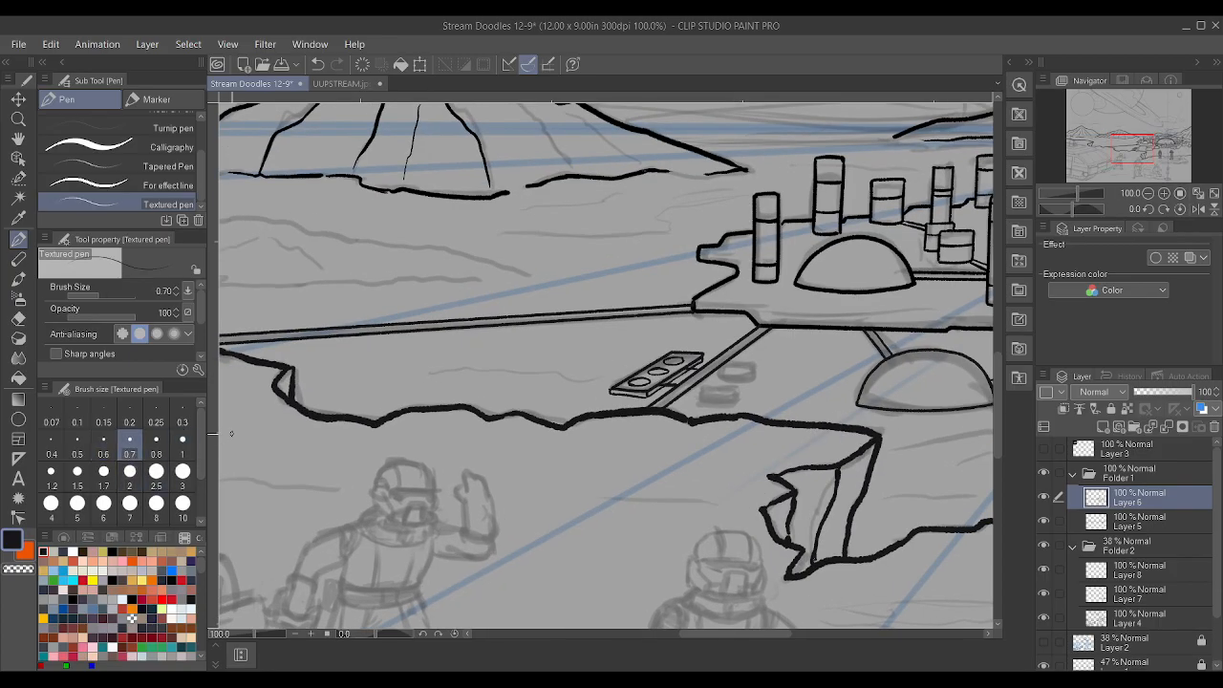
pyautogui.moveTo(483, 371); pyautogui.dragTo(579, 361)
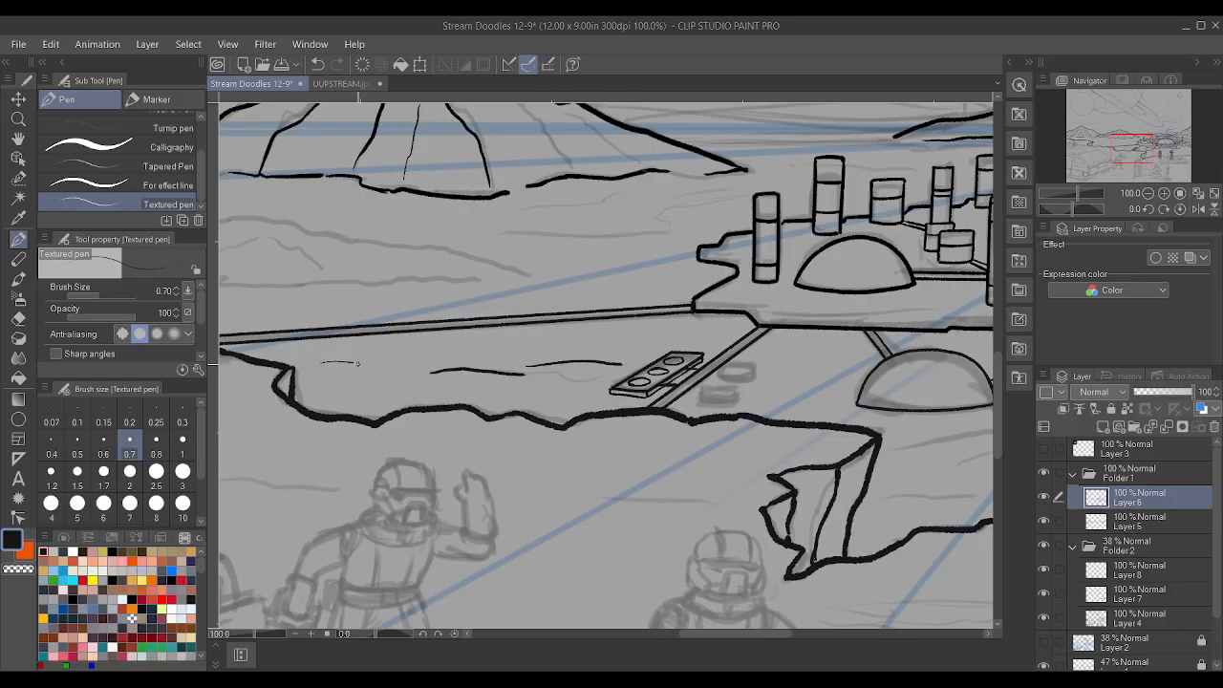
pyautogui.moveTo(415, 390); pyautogui.dragTo(484, 396)
pyautogui.hotkey('ctrl', 'z')
pyautogui.hotkey('ctrl', 'z')
pyautogui.moveTo(314, 377)
pyautogui.mouseDown()
pyautogui.moveTo(390, 384)
pyautogui.moveTo(383, 354)
pyautogui.moveTo(419, 352)
pyautogui.mouseUp()
pyautogui.scroll(-8, 625, 399)
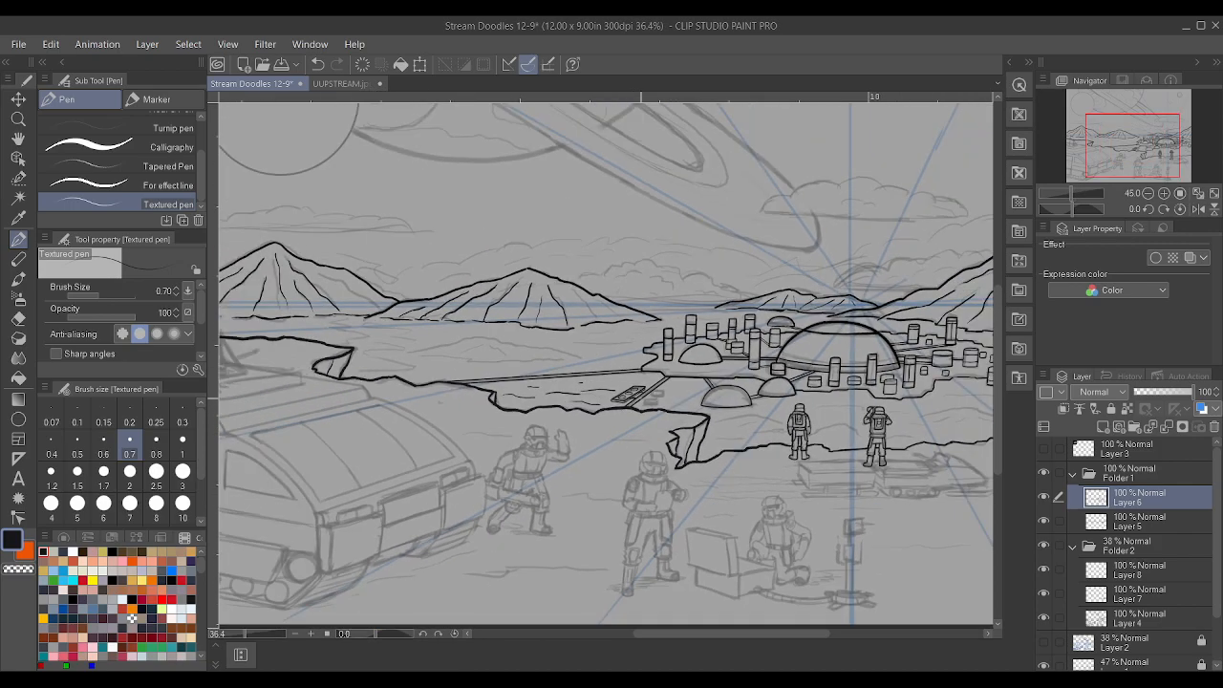
# - Set the brush size to 0.8 and ink the low hill contours below the foreground domes and between the two standing soldiers
pyautogui.scroll(8, 444, 408)
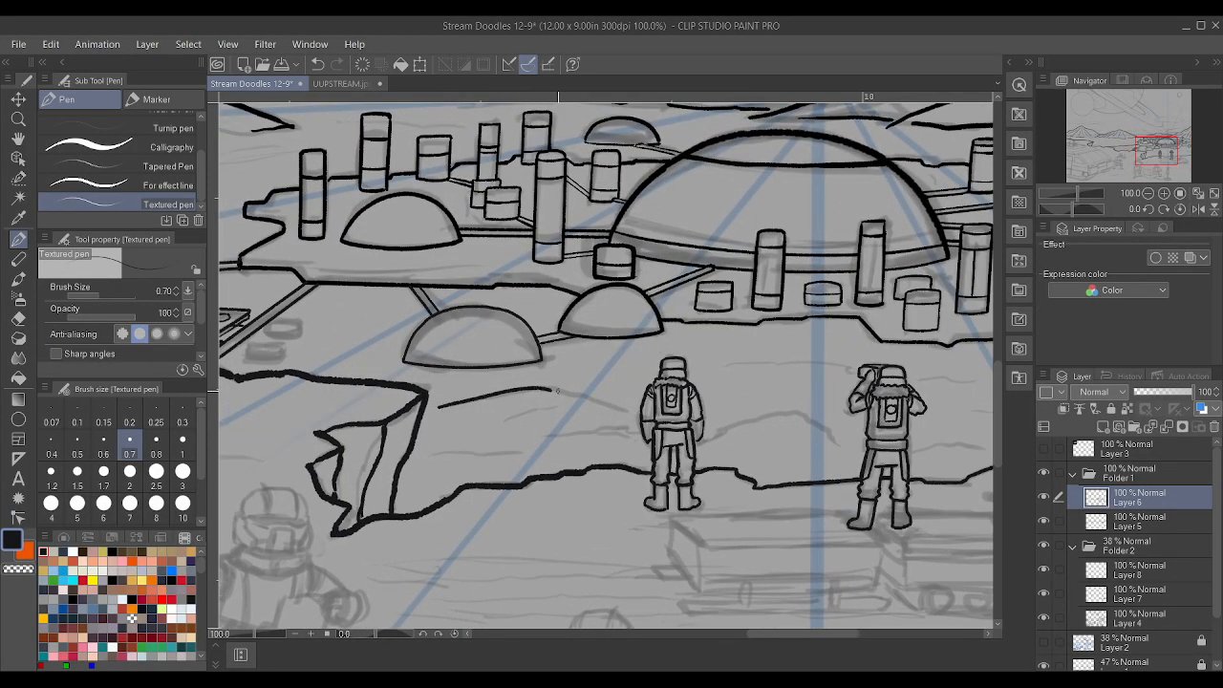
pyautogui.hotkey('ctrl', 'z')
pyautogui.click(160, 440)
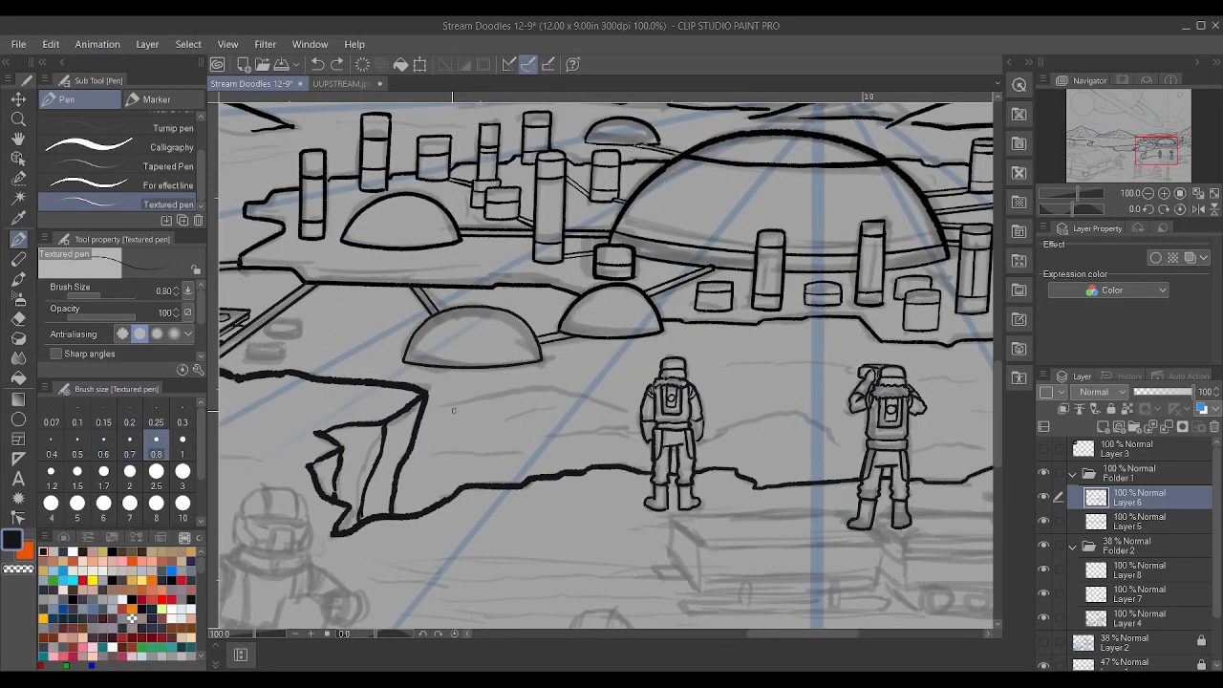
pyautogui.moveTo(430, 409)
pyautogui.mouseDown()
pyautogui.moveTo(541, 388)
pyautogui.moveTo(623, 410)
pyautogui.mouseUp()
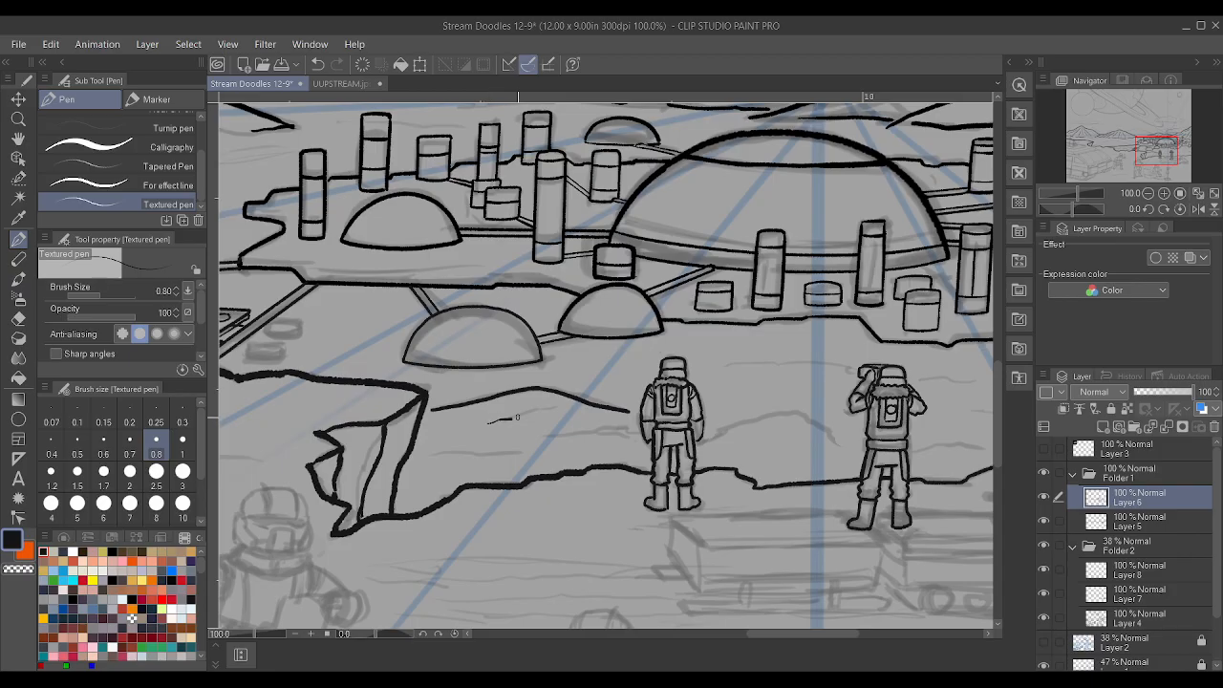
pyautogui.moveTo(551, 435); pyautogui.dragTo(640, 430)
pyautogui.moveTo(428, 453); pyautogui.dragTo(524, 451)
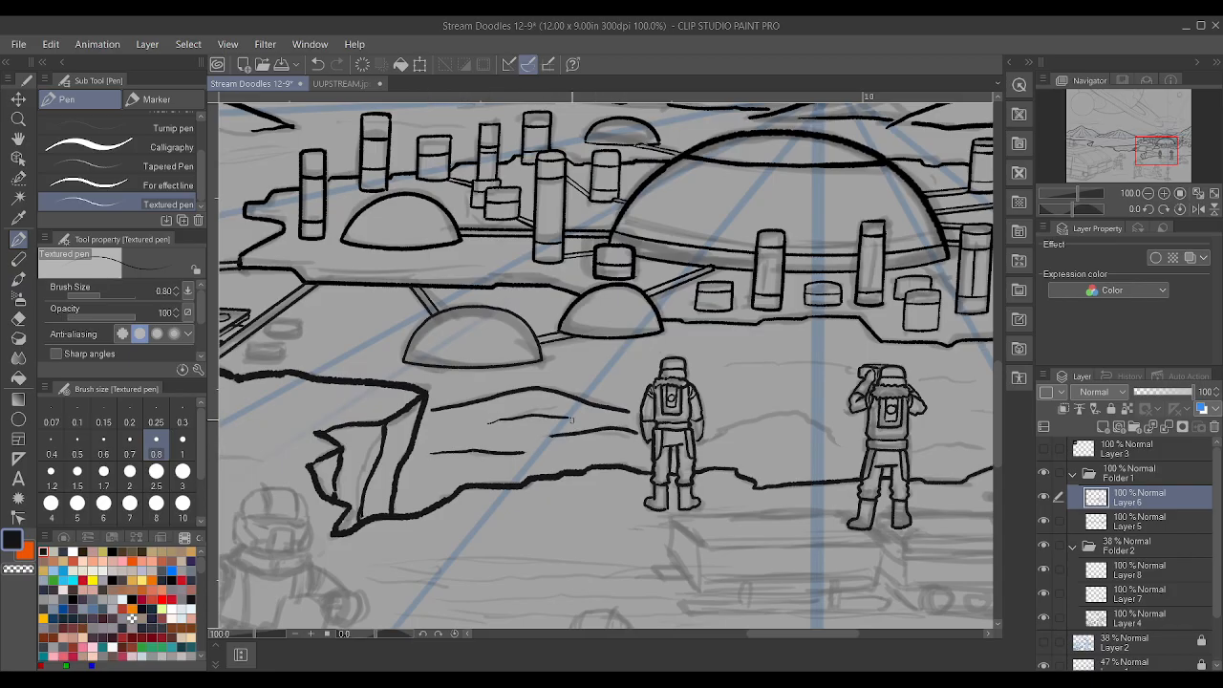
pyautogui.moveTo(705, 442)
pyautogui.mouseDown()
pyautogui.moveTo(779, 425)
pyautogui.moveTo(817, 432)
pyautogui.moveTo(800, 418)
pyautogui.moveTo(787, 427)
pyautogui.moveTo(860, 451)
pyautogui.mouseUp()
pyautogui.hotkey('ctrl', '-')
pyautogui.hotkey('ctrl', '-')
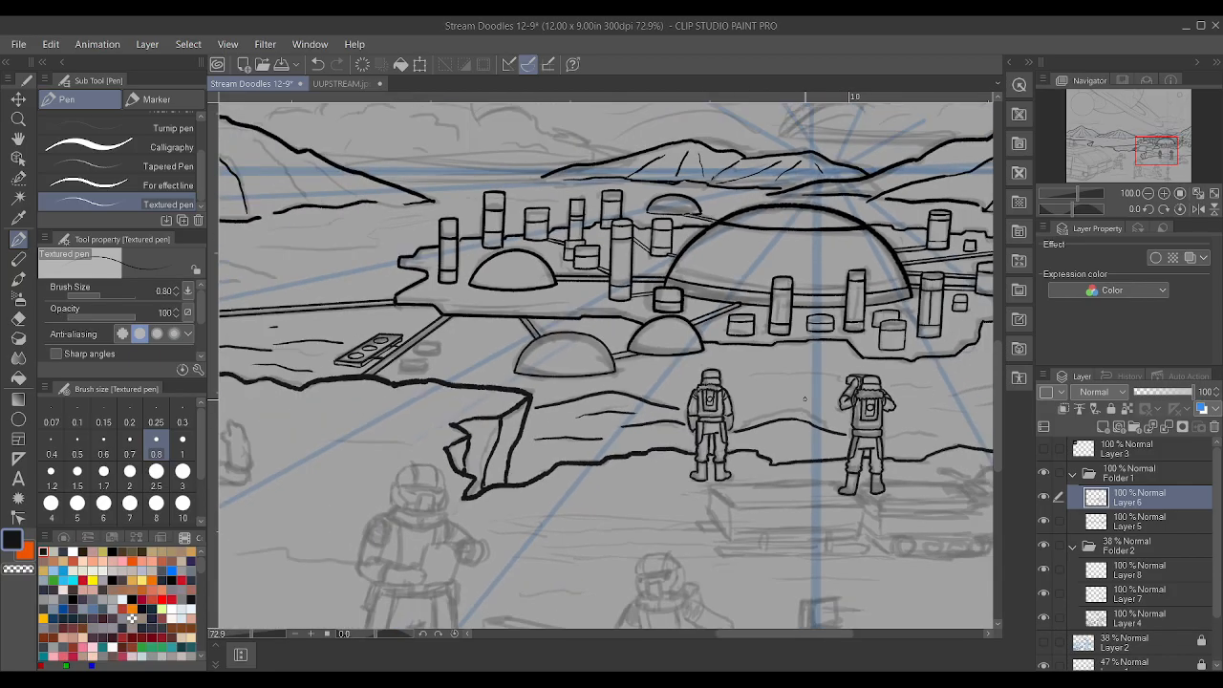
# - Ink the remaining terrain contours beside the soldier with binoculars out to the canvas edge, plus small zigzag ground marks near both soldiers' heads
pyautogui.scroll(-4, 608, 365)
pyautogui.moveTo(999, 363); pyautogui.dragTo(999, 204)
pyautogui.scroll(1, 592, 376)
pyautogui.scroll(-5, 550, 506)
pyautogui.scroll(3, 555, 573)
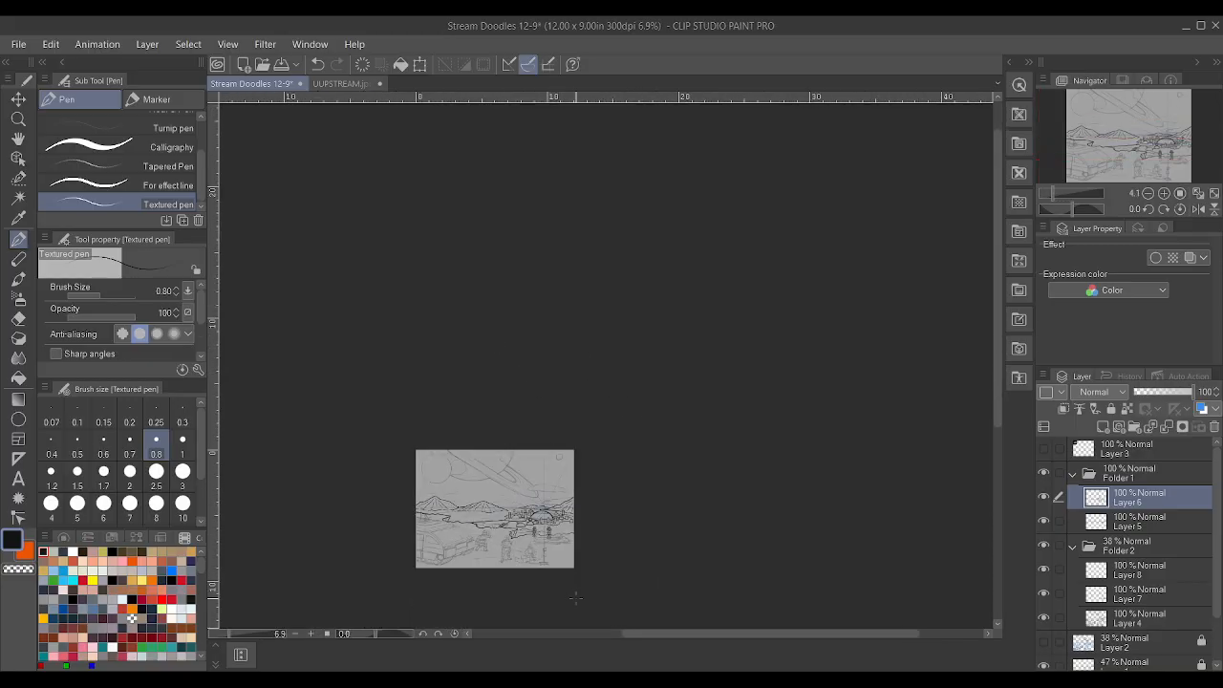
pyautogui.scroll(6, 515, 496)
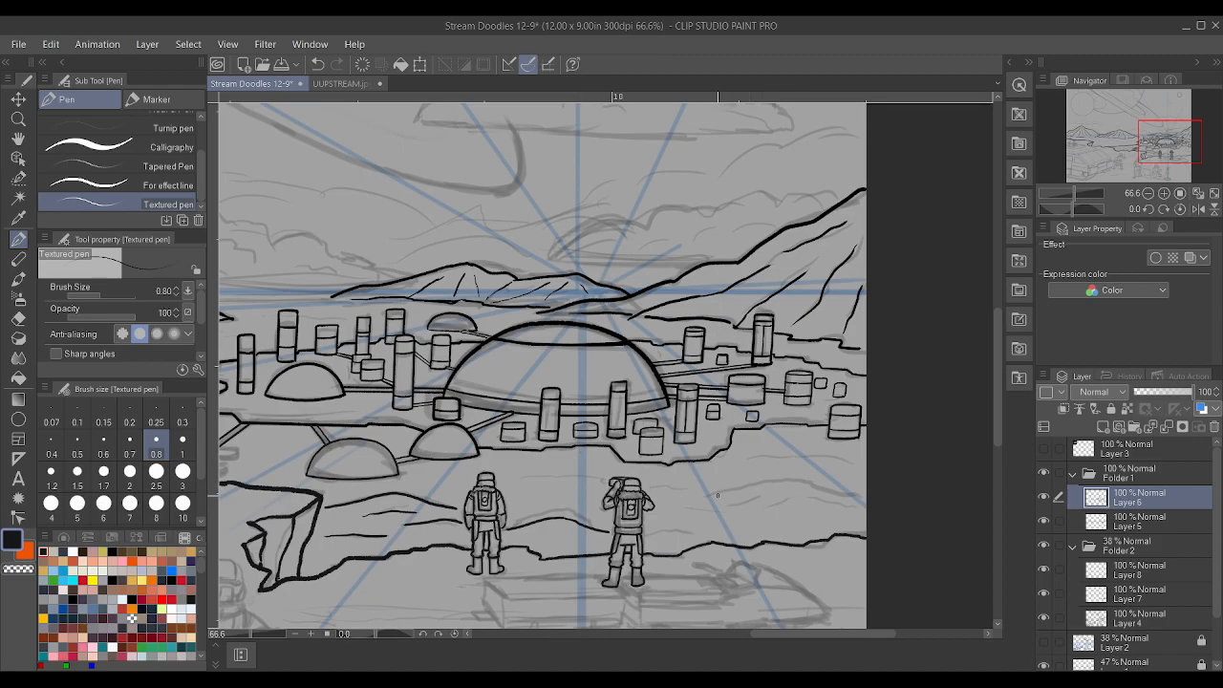
pyautogui.moveTo(723, 493); pyautogui.dragTo(816, 486)
pyautogui.moveTo(799, 457); pyautogui.dragTo(853, 459)
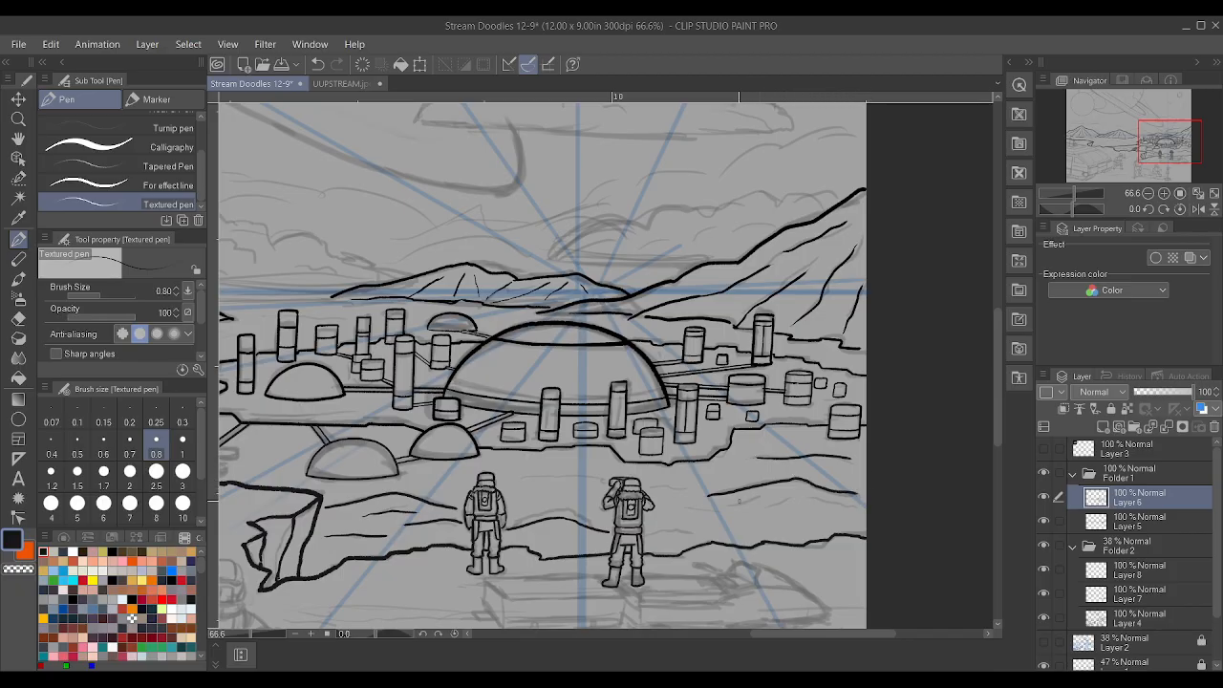
pyautogui.moveTo(735, 504); pyautogui.dragTo(776, 495)
pyautogui.moveTo(576, 482); pyautogui.dragTo(600, 490)
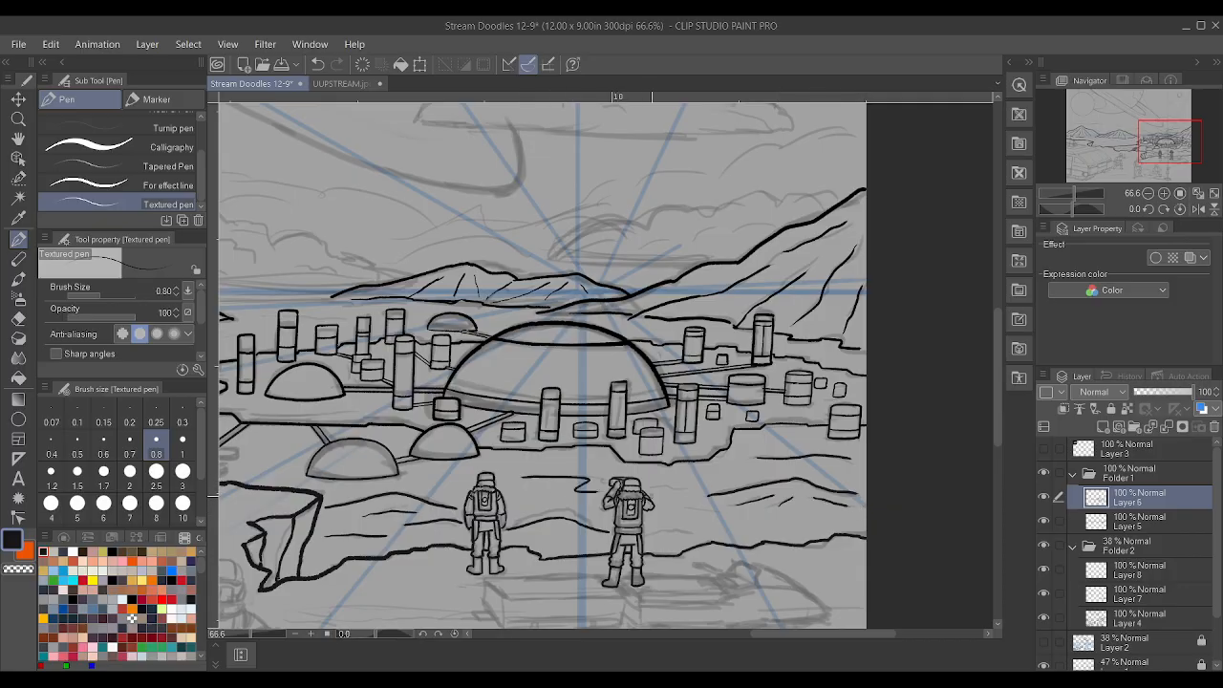
pyautogui.moveTo(655, 528); pyautogui.dragTo(698, 532)
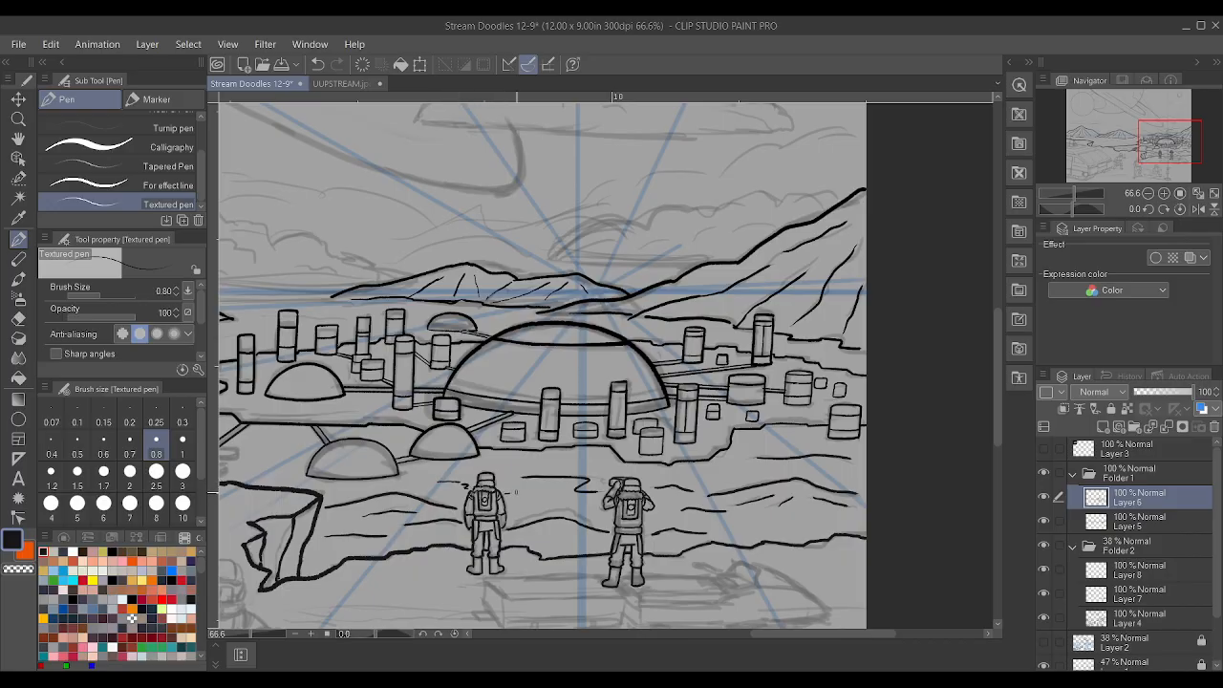
# - Set the brush size to 0.7 and ink the upper small disc-shaped building beside the landing pad's tube, redoing its base curve
pyautogui.scroll(-3, 529, 467)
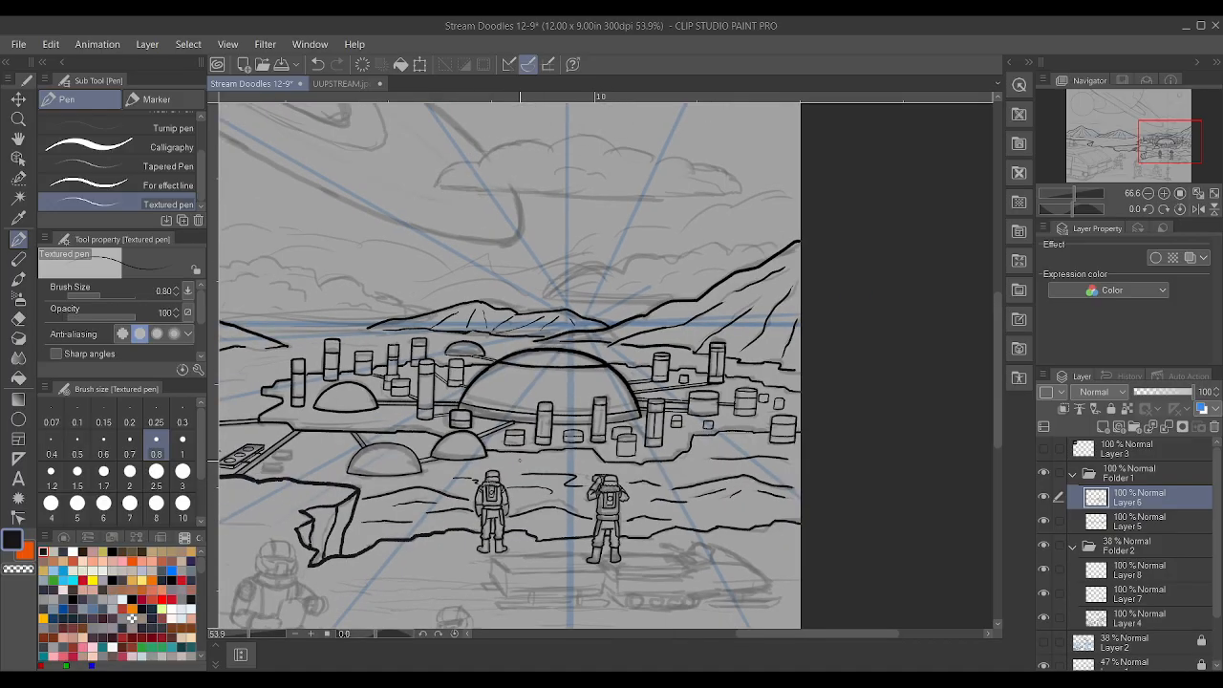
pyautogui.scroll(4, 449, 487)
pyautogui.scroll(3, 475, 408)
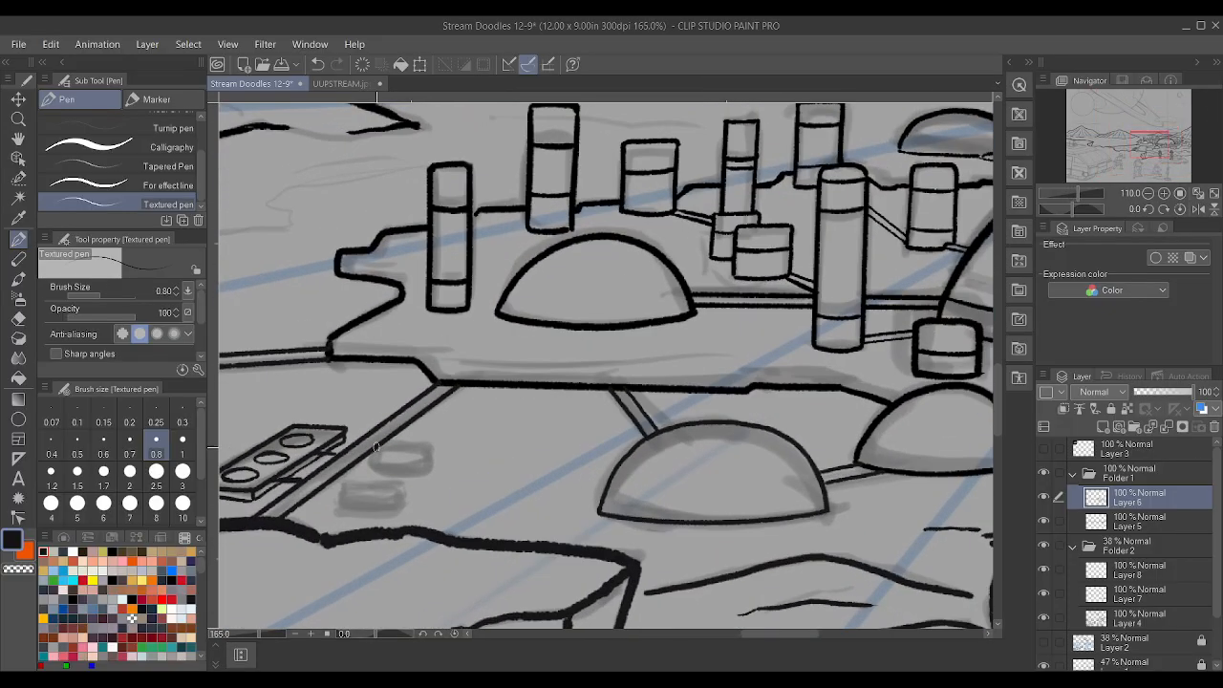
pyautogui.press('[')
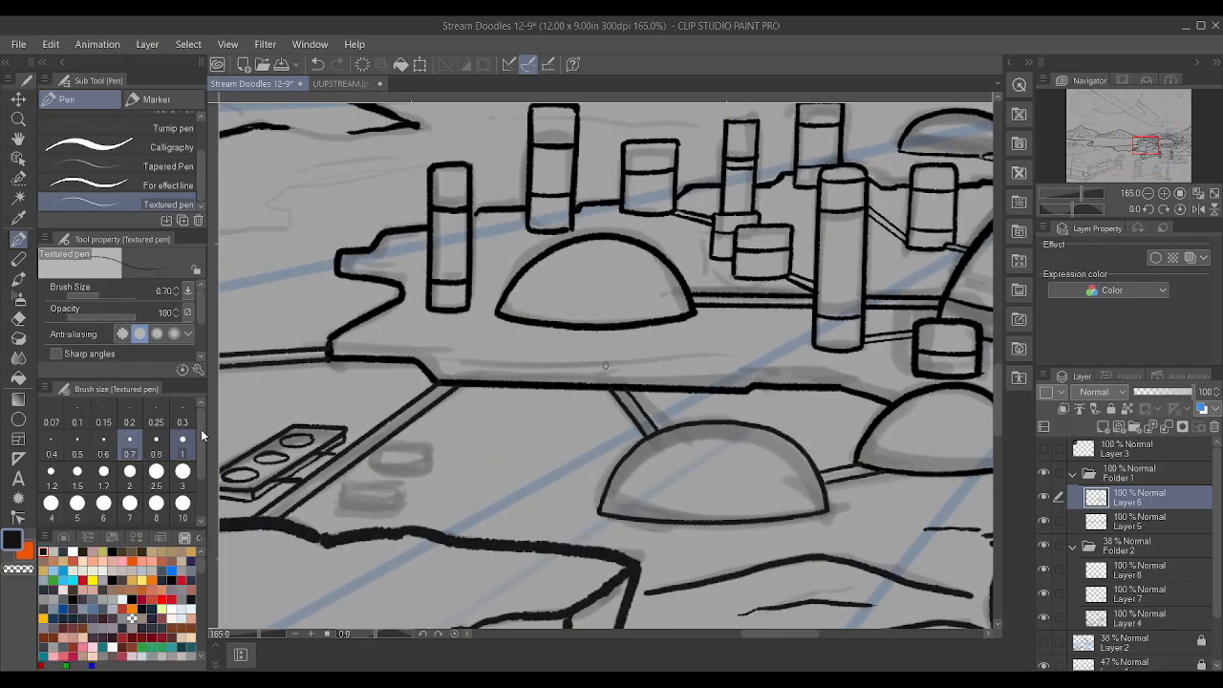
pyautogui.moveTo(390, 470); pyautogui.dragTo(437, 463)
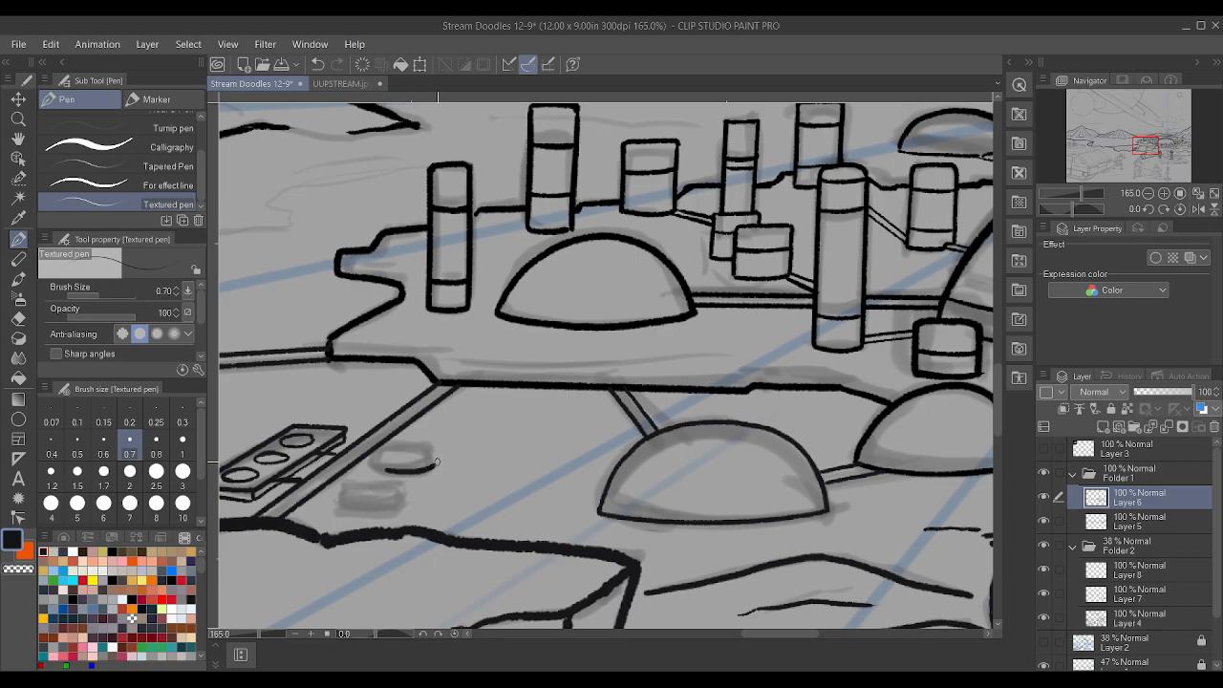
pyautogui.hotkey('ctrl', 'z')
pyautogui.hotkey('ctrl', 'z')
pyautogui.moveTo(391, 467); pyautogui.dragTo(445, 457)
pyautogui.hotkey('ctrl', 'z')
pyautogui.hotkey('ctrl', 'z')
pyautogui.moveTo(385, 468)
pyautogui.mouseDown()
pyautogui.moveTo(440, 466)
pyautogui.moveTo(395, 458)
pyautogui.moveTo(435, 468)
pyautogui.moveTo(395, 452)
pyautogui.moveTo(429, 446)
pyautogui.moveTo(437, 459)
pyautogui.mouseUp()
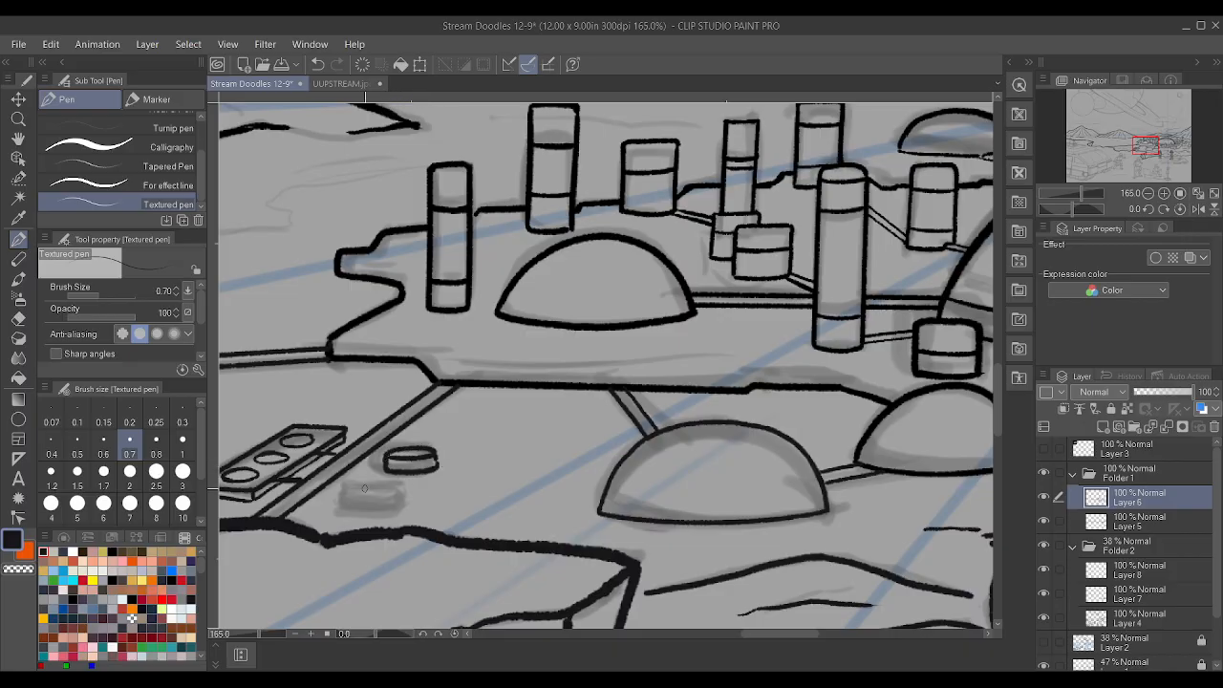
# - Ink the second small disc-shaped building below the first and link both to the landing pad's tube with short lines
pyautogui.moveTo(343, 491)
pyautogui.mouseDown()
pyautogui.moveTo(394, 487)
pyautogui.moveTo(340, 490)
pyautogui.moveTo(391, 506)
pyautogui.moveTo(342, 507)
pyautogui.mouseUp()
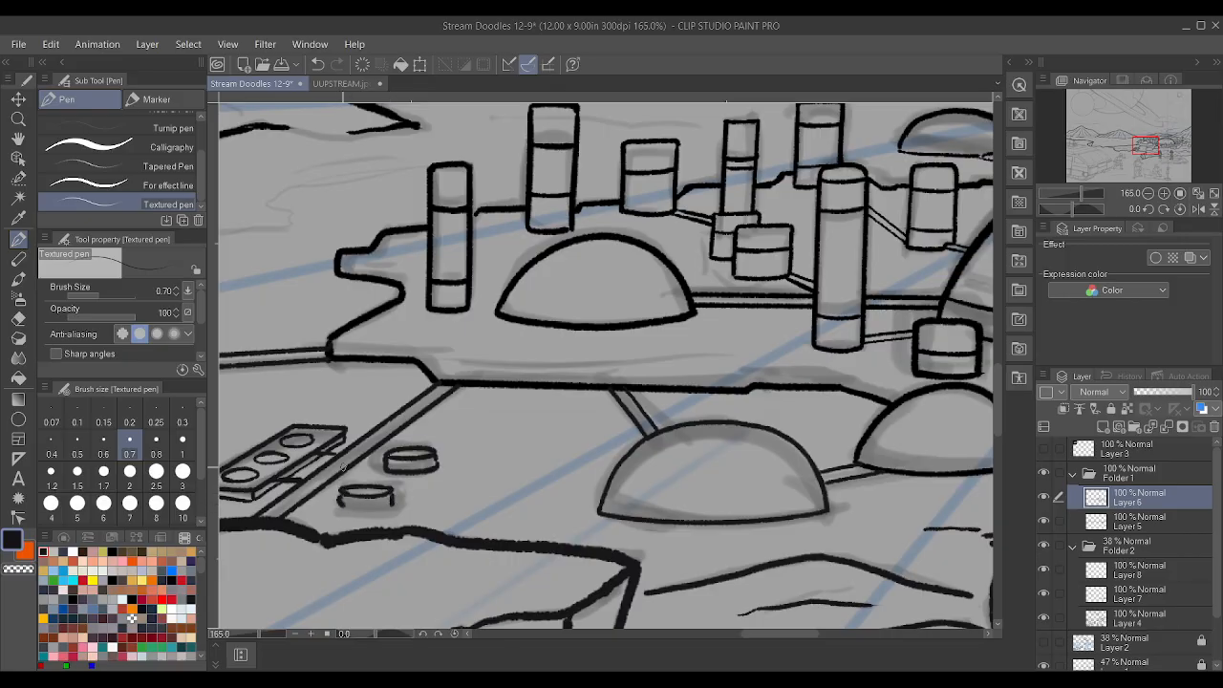
pyautogui.hotkey('ctrl', 'z')
pyautogui.moveTo(340, 492)
pyautogui.mouseDown()
pyautogui.moveTo(340, 507)
pyautogui.moveTo(392, 504)
pyautogui.mouseUp()
pyautogui.moveTo(360, 464); pyautogui.dragTo(383, 463)
pyautogui.moveTo(315, 496); pyautogui.dragTo(339, 496)
pyautogui.scroll(-7, 362, 493)
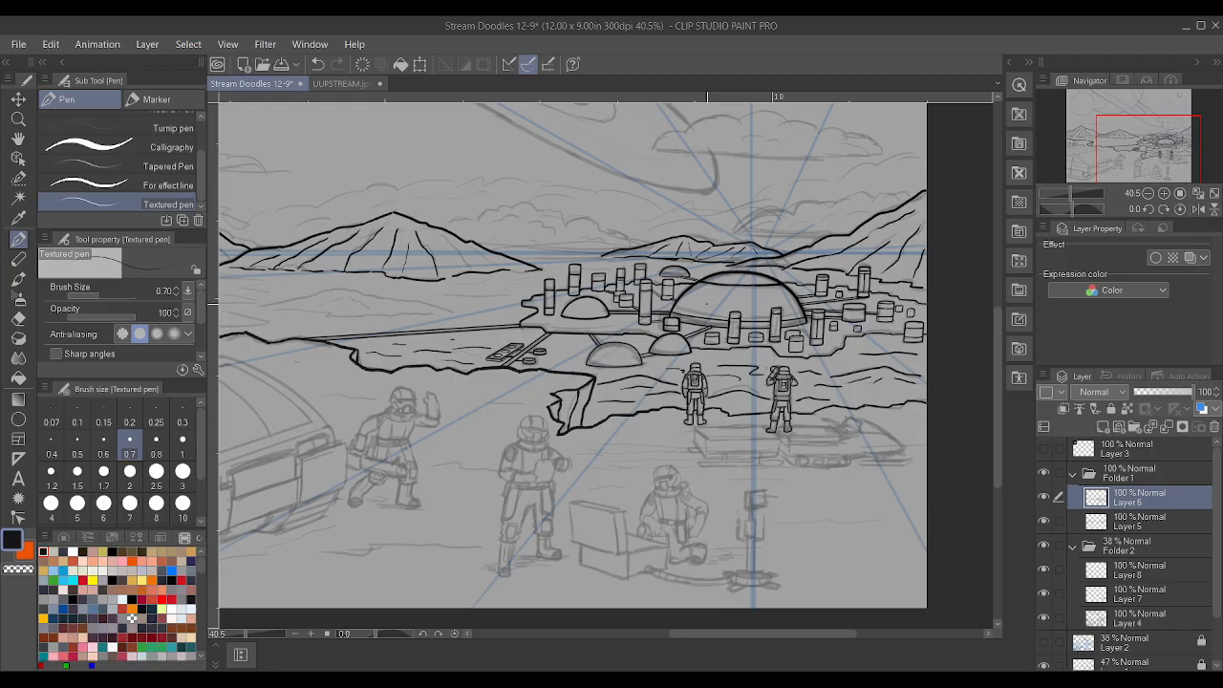
pyautogui.scroll(-2, 513, 318)
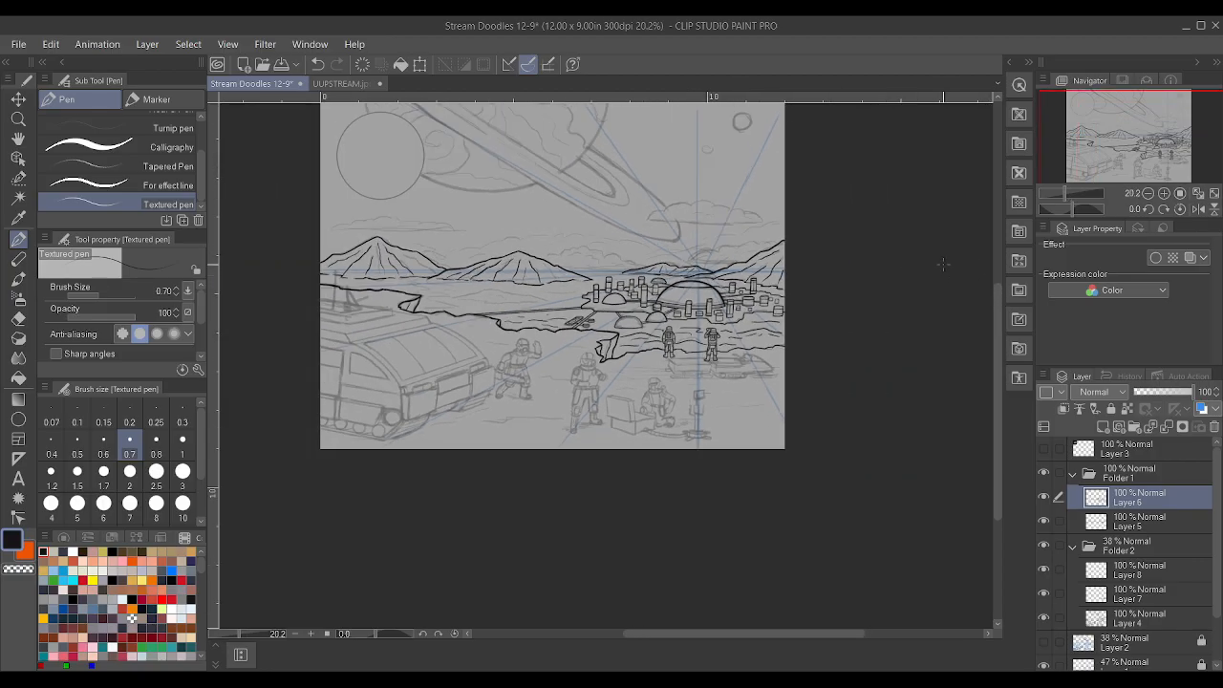
pyautogui.scroll(1, 943, 263)
pyautogui.scroll(-1, 854, 263)
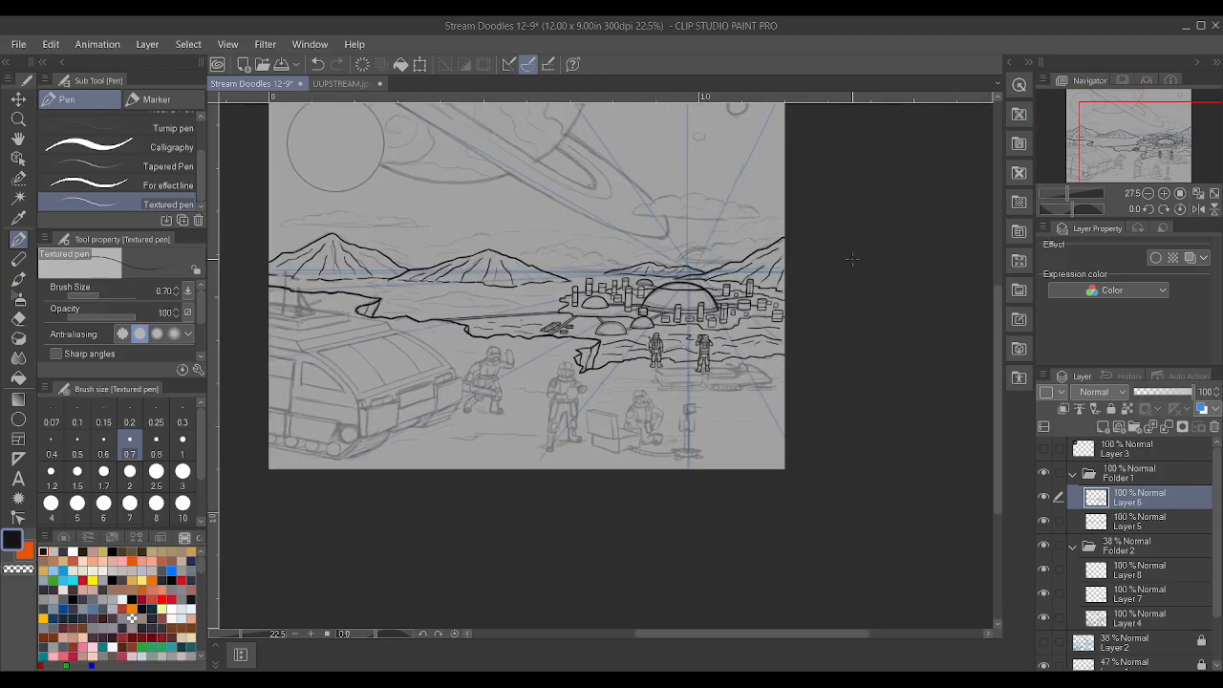
pyautogui.scroll(2, 376, 285)
pyautogui.scroll(4, 346, 303)
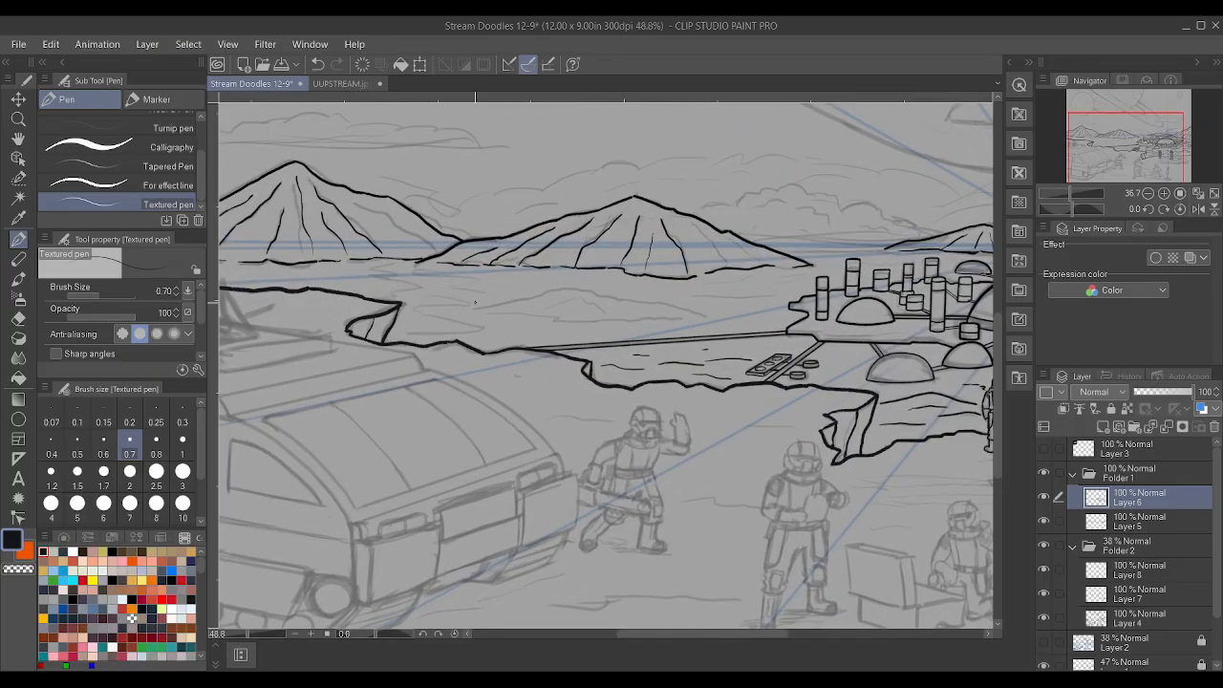
# - Set the brush size to 0.8 and ink the low hill below the central mountain, with its base line and inner ridge strokes
pyautogui.click(156, 444)
pyautogui.moveTo(389, 314)
pyautogui.mouseDown()
pyautogui.moveTo(521, 279)
pyautogui.moveTo(742, 323)
pyautogui.mouseUp()
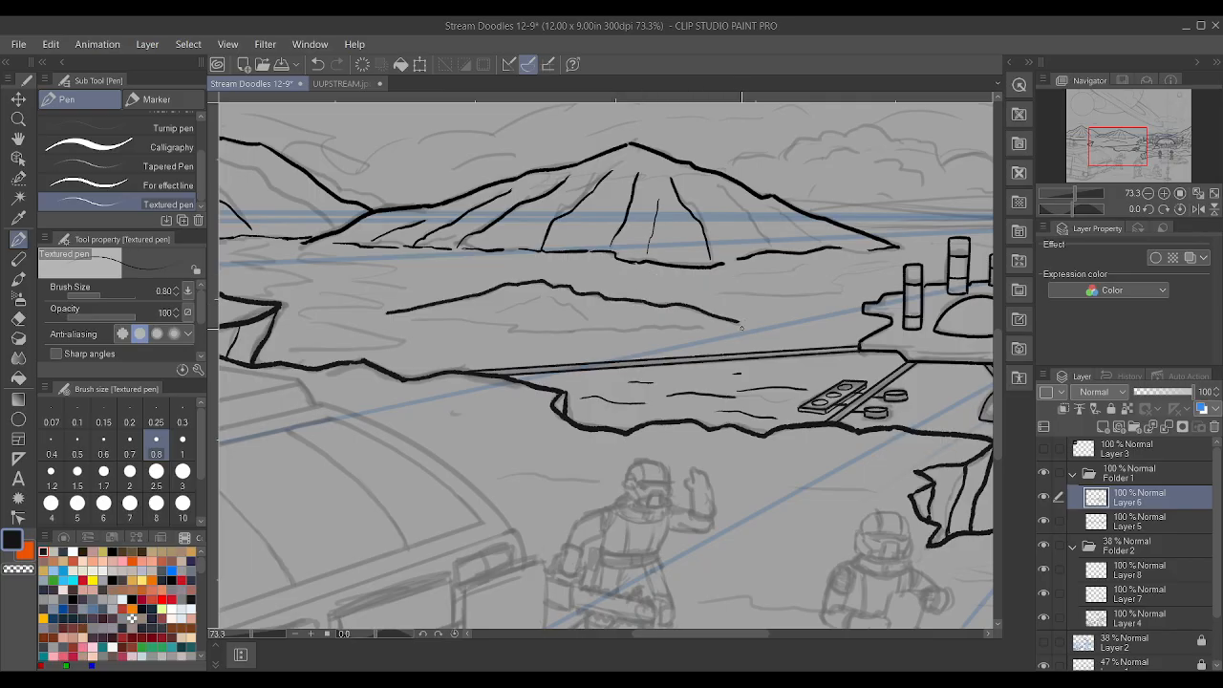
pyautogui.moveTo(415, 318)
pyautogui.mouseDown()
pyautogui.moveTo(522, 332)
pyautogui.moveTo(695, 325)
pyautogui.mouseUp()
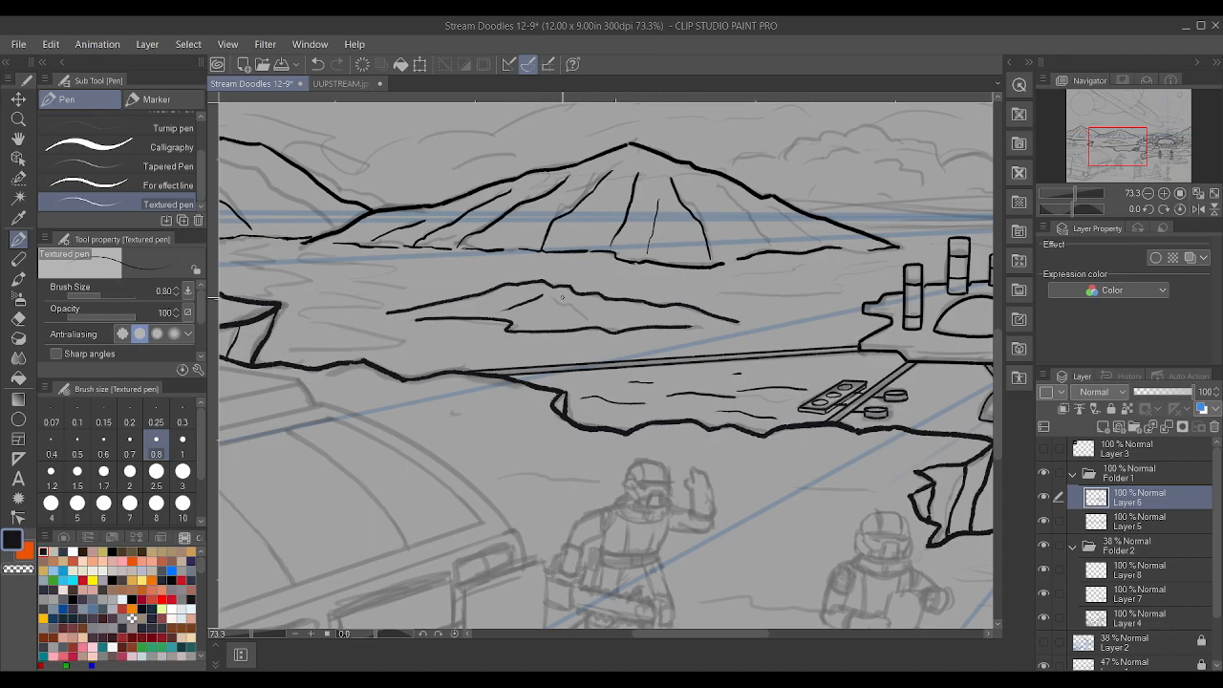
pyautogui.moveTo(583, 312); pyautogui.dragTo(612, 320)
pyautogui.scroll(-5, 696, 323)
# - Ink the winding zigzag ground line between the cliff notch and the low hill, redoing its lowest bend
pyautogui.scroll(6, 540, 318)
pyautogui.moveTo(369, 359)
pyautogui.mouseDown()
pyautogui.moveTo(430, 339)
pyautogui.moveTo(375, 315)
pyautogui.moveTo(392, 287)
pyautogui.moveTo(458, 250)
pyautogui.moveTo(411, 268)
pyautogui.mouseUp()
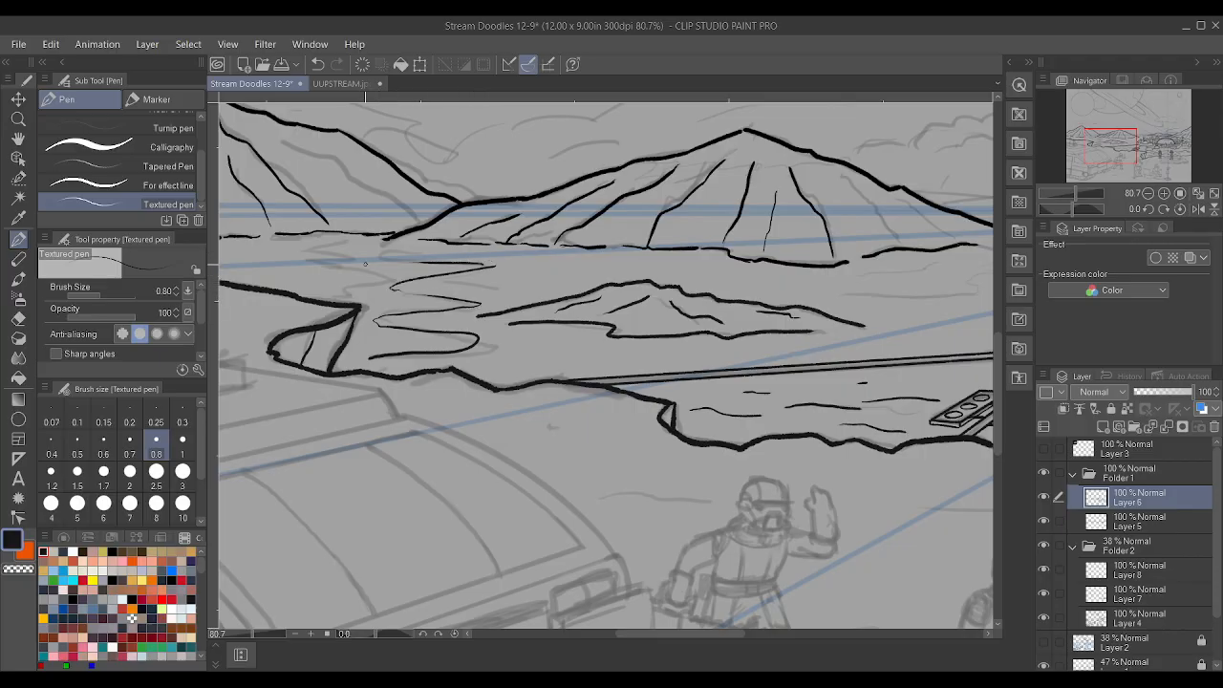
pyautogui.scroll(1, 398, 292)
pyautogui.scroll(-6, 458, 301)
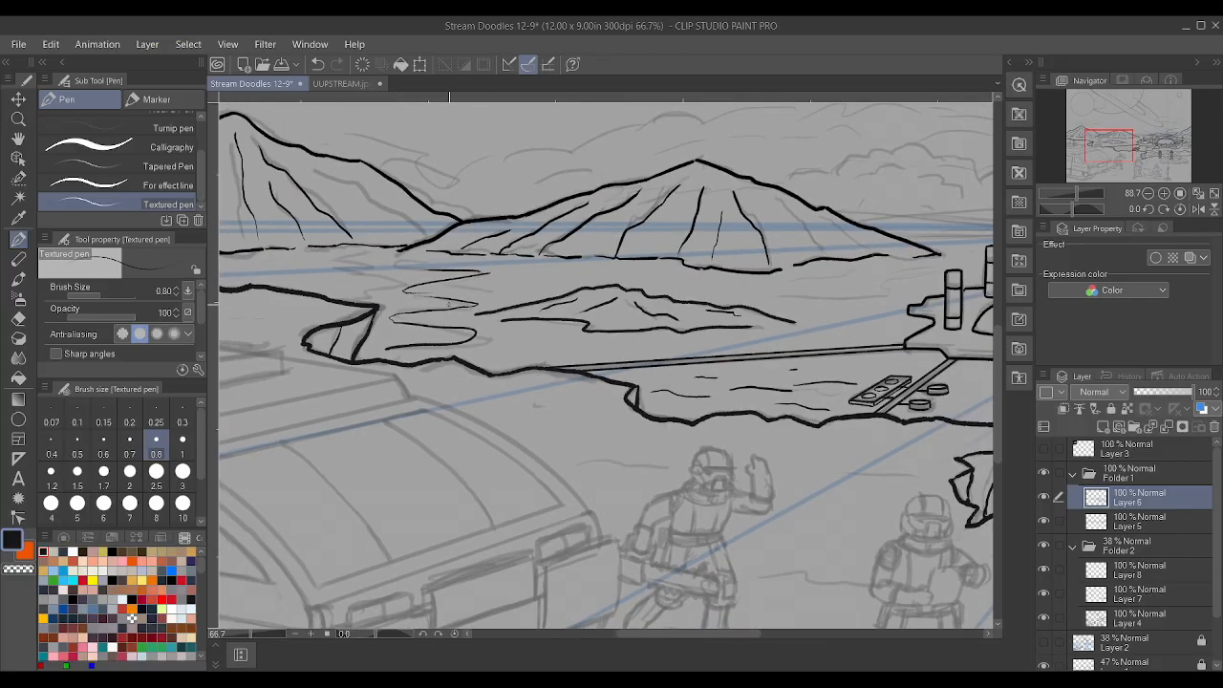
pyautogui.scroll(5, 459, 301)
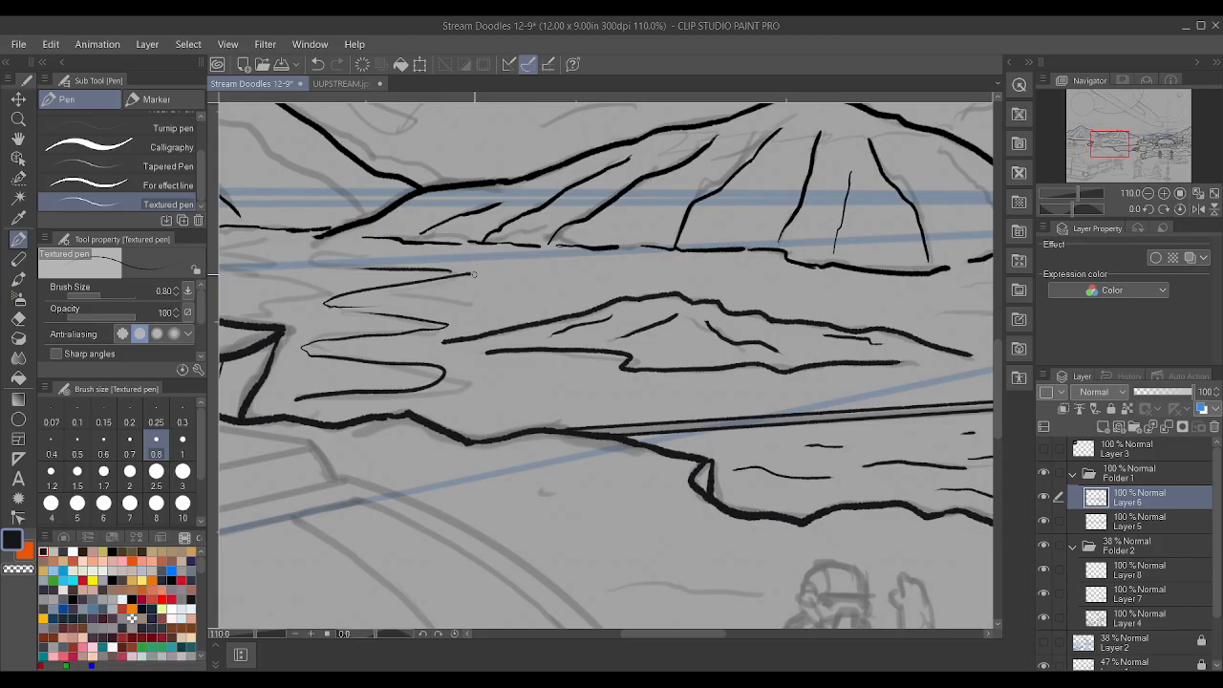
pyautogui.scroll(-3, 493, 283)
pyautogui.scroll(4, 493, 283)
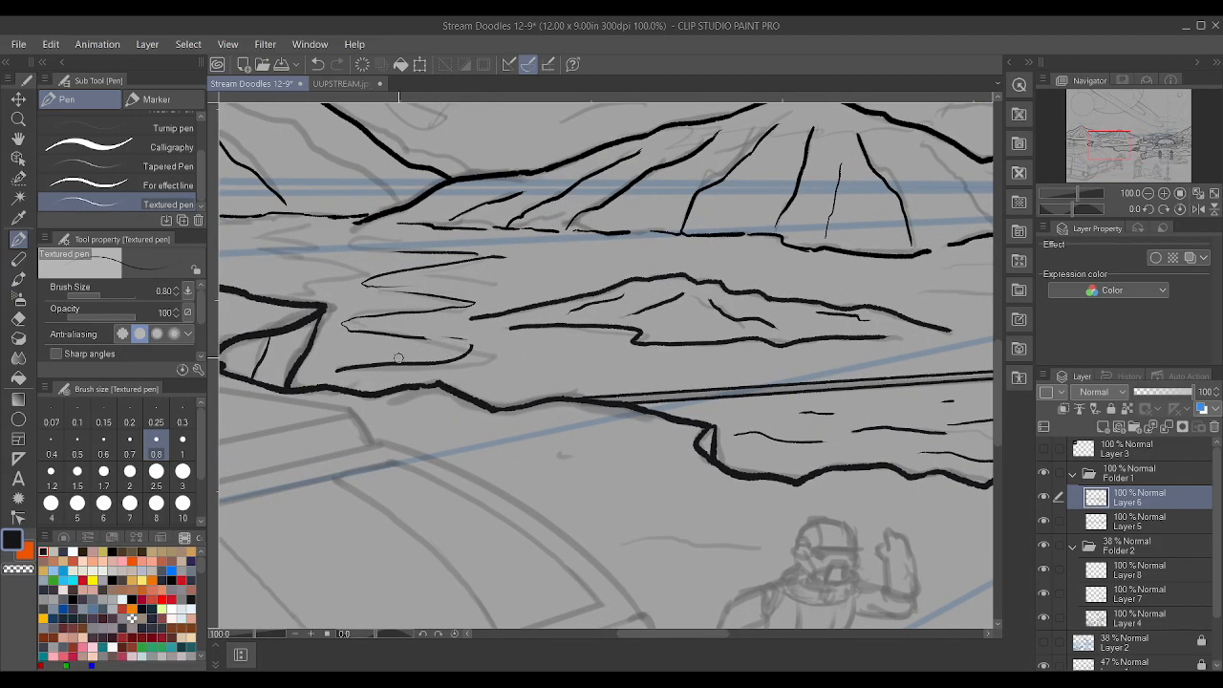
pyautogui.hotkey('ctrl', 'z')
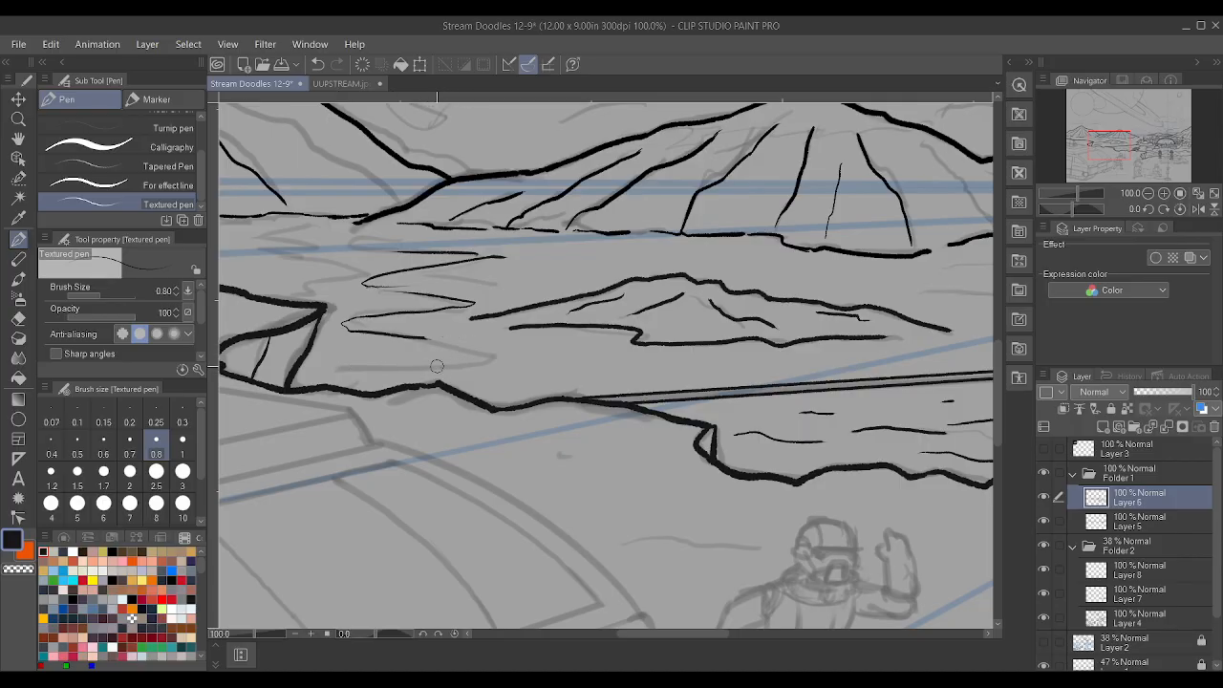
pyautogui.moveTo(422, 338); pyautogui.dragTo(489, 355)
pyautogui.moveTo(340, 367); pyautogui.dragTo(484, 361)
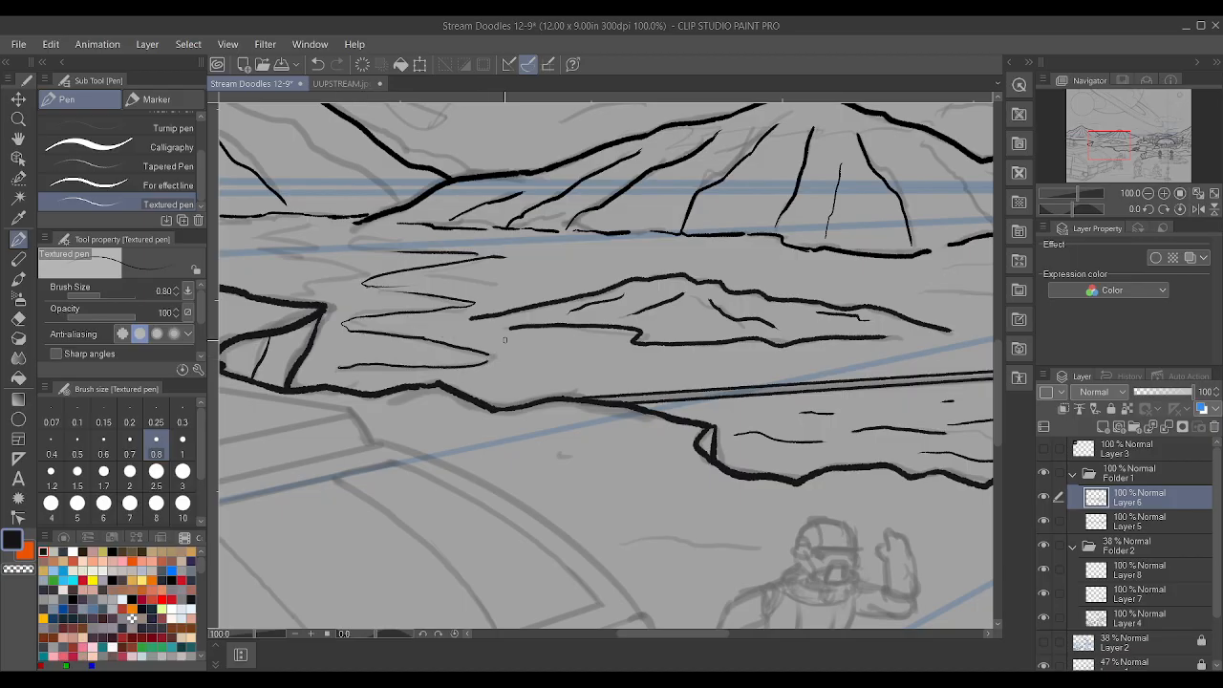
# - Ink the short winding ground lines below the gap between the two mountains, extending toward the cliff edge
pyautogui.scroll(-5, 506, 340)
pyautogui.scroll(4, 512, 265)
pyautogui.scroll(1, 513, 267)
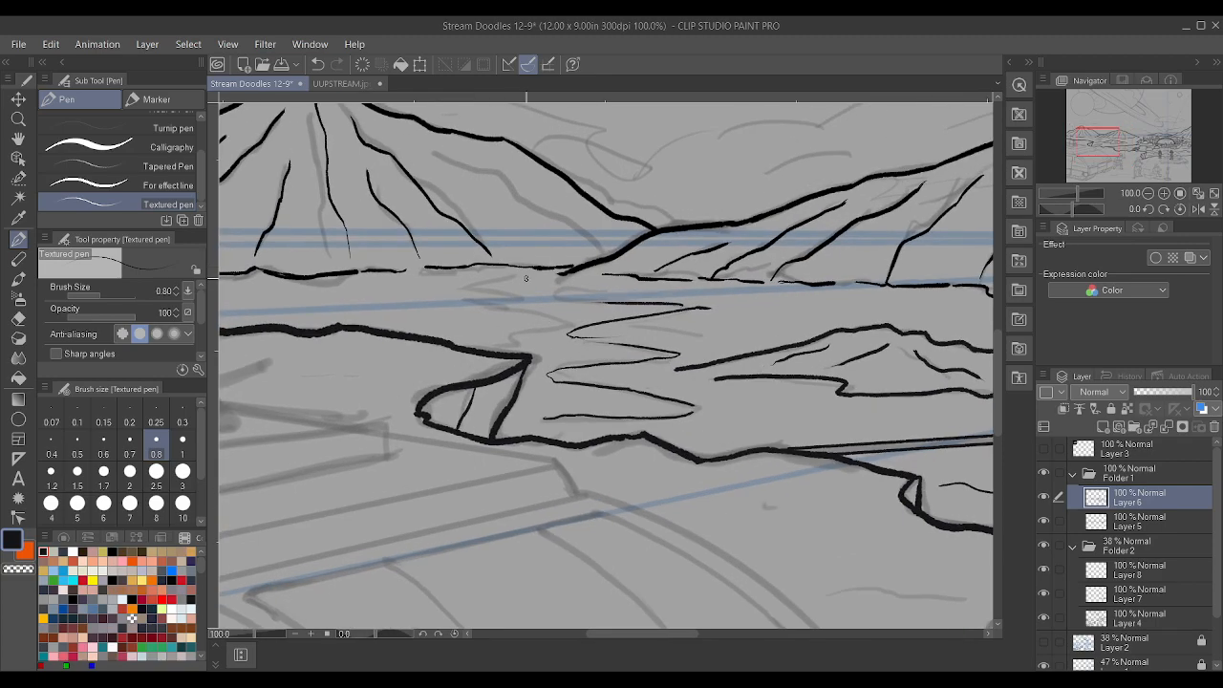
pyautogui.scroll(-1, 449, 291)
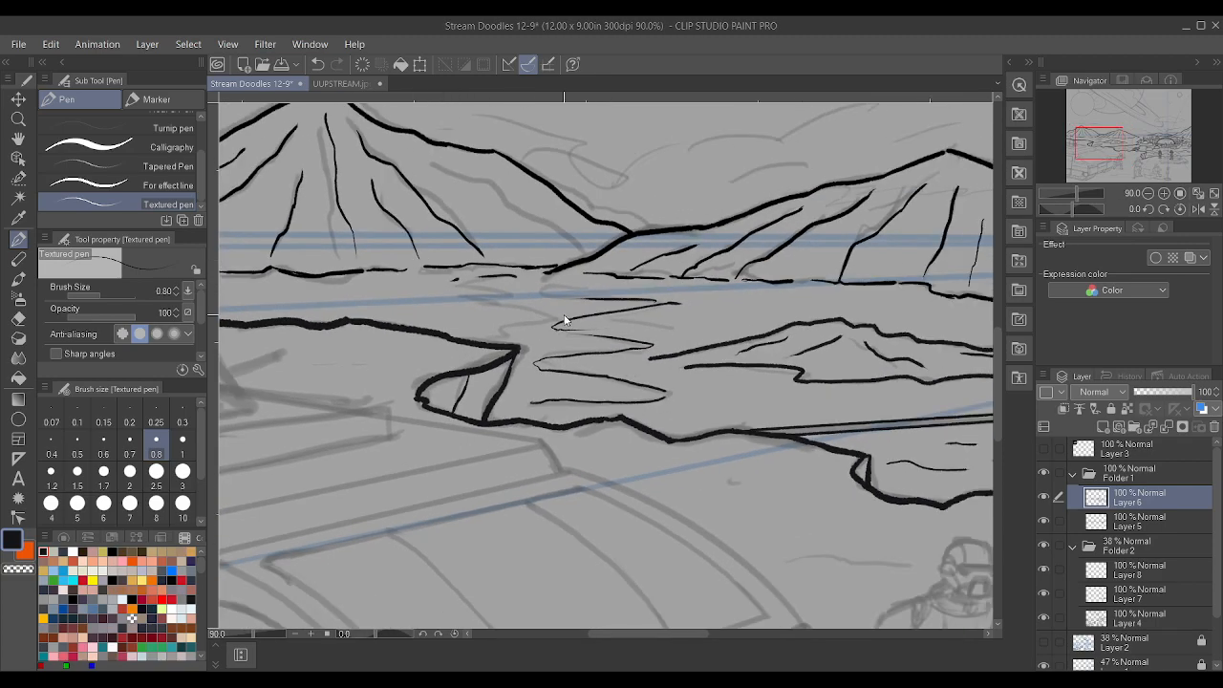
pyautogui.scroll(1, 571, 339)
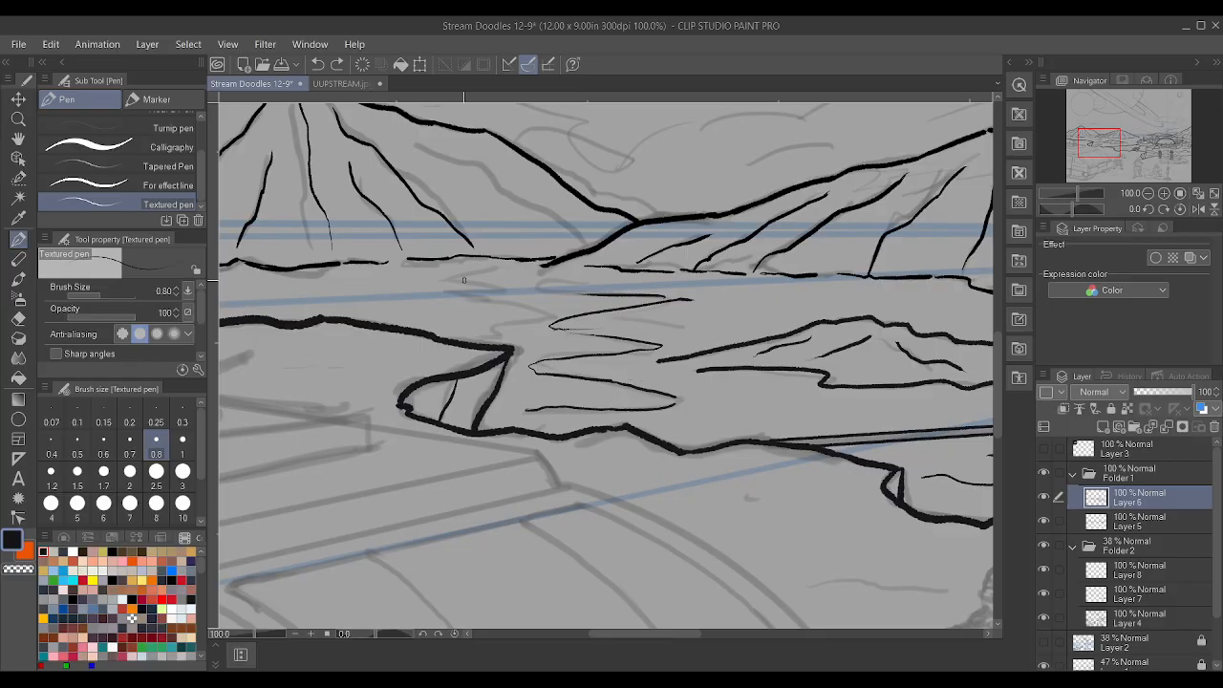
pyautogui.moveTo(469, 273); pyautogui.dragTo(522, 277)
pyautogui.moveTo(443, 276)
pyautogui.mouseDown()
pyautogui.moveTo(455, 293)
pyautogui.moveTo(343, 306)
pyautogui.mouseUp()
pyautogui.scroll(-3, 399, 294)
pyautogui.scroll(-2, 435, 294)
pyautogui.scroll(3, 334, 307)
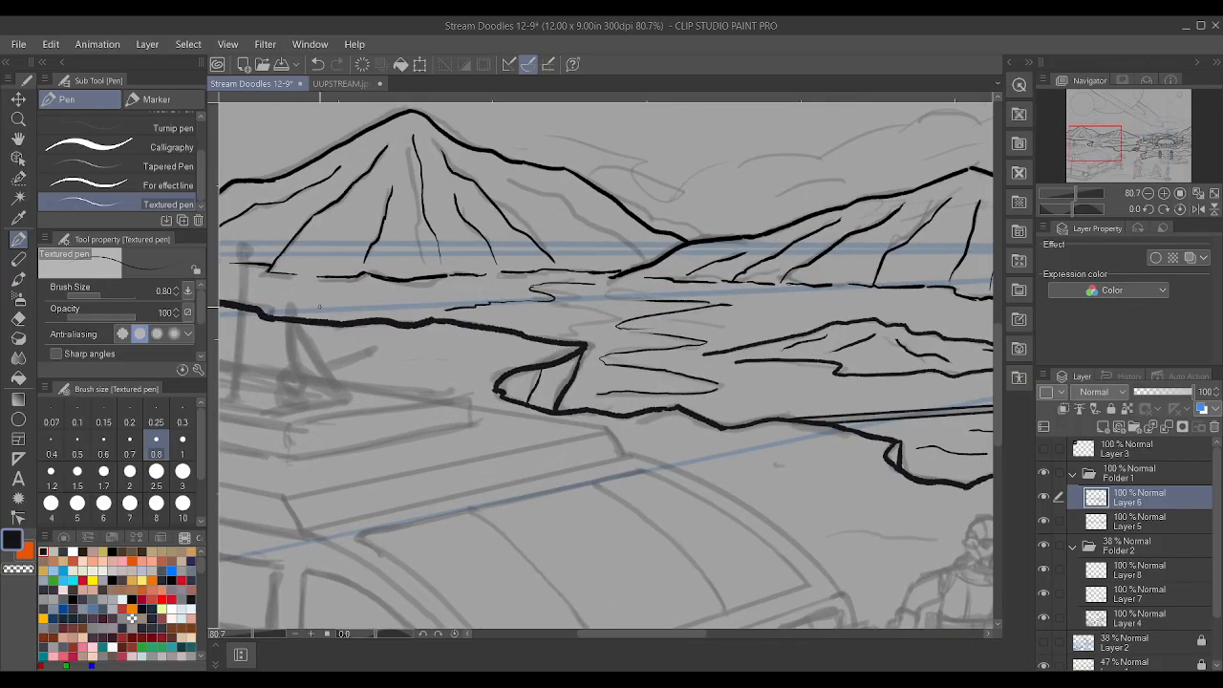
# - Ink the stepped ground contour between the central mountain's base and the edge of the colony plateau
pyautogui.scroll(-5, 396, 305)
pyautogui.scroll(6, 468, 310)
pyautogui.moveTo(469, 279)
pyautogui.mouseDown()
pyautogui.moveTo(594, 278)
pyautogui.moveTo(652, 252)
pyautogui.mouseUp()
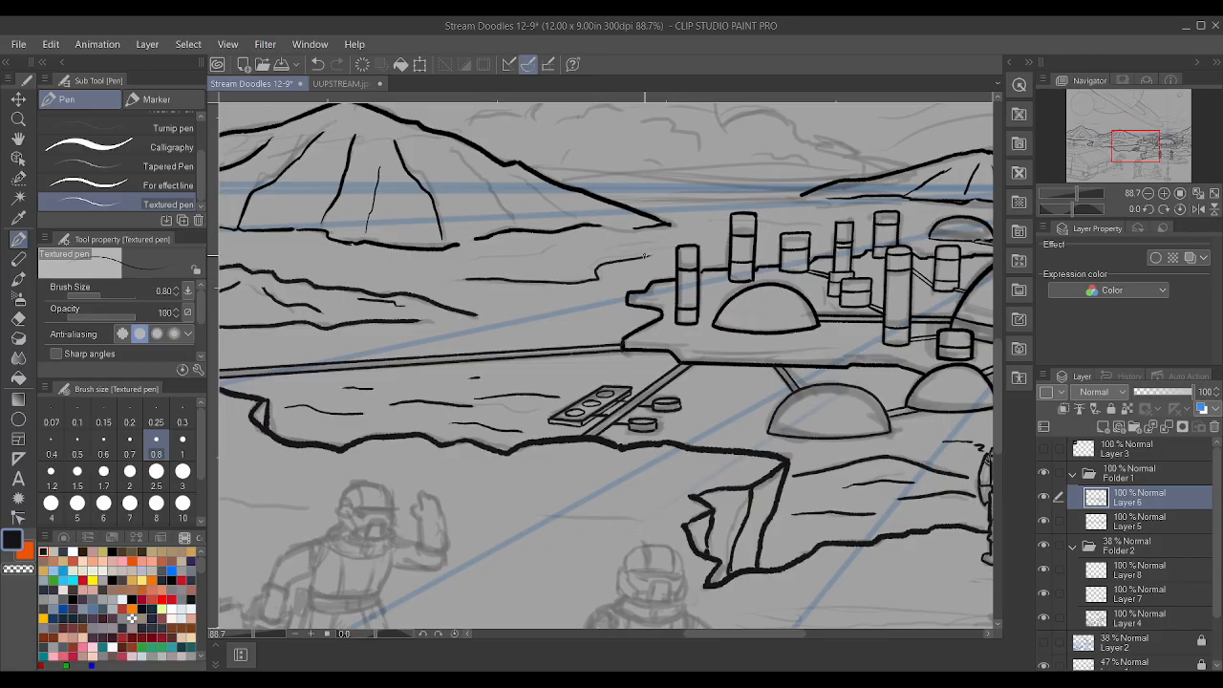
pyautogui.scroll(-5, 573, 248)
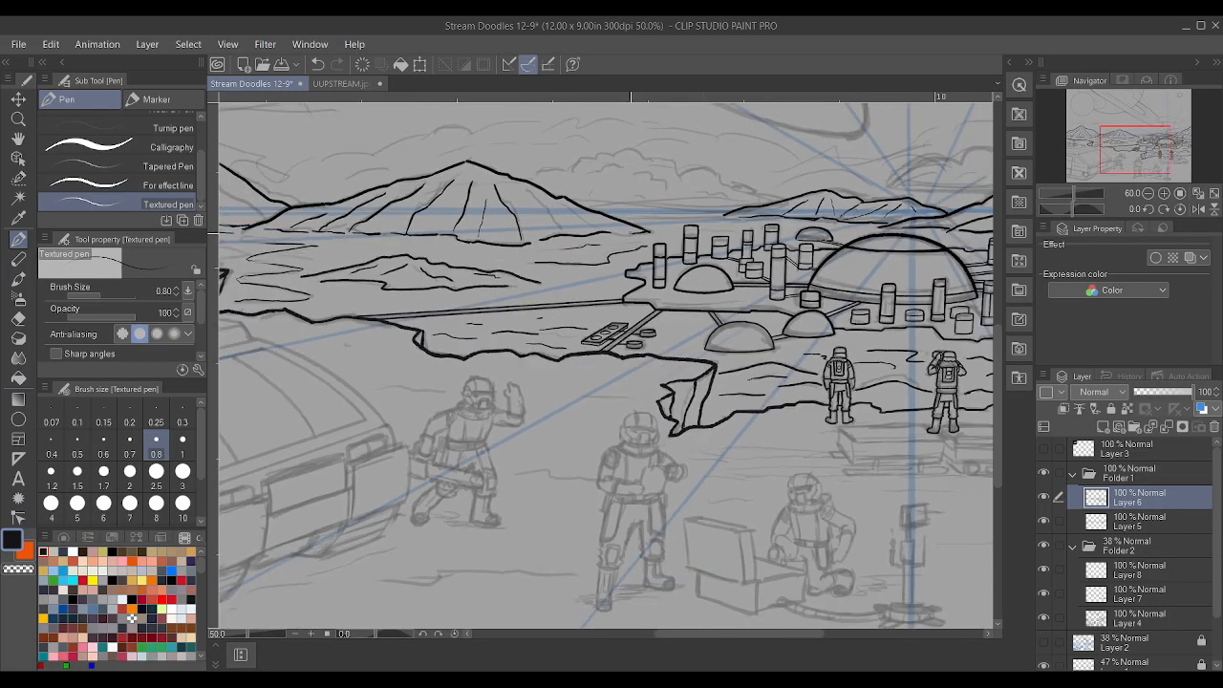
pyautogui.scroll(-3, 762, 212)
pyautogui.scroll(5, 899, 191)
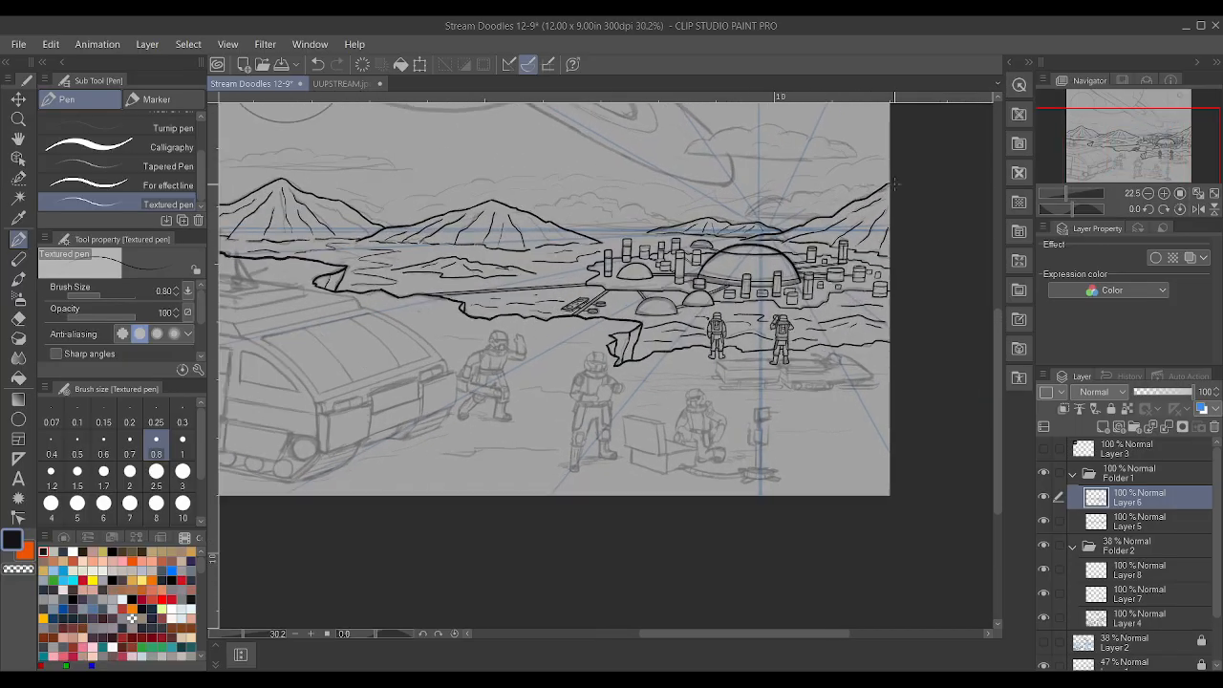
pyautogui.scroll(4, 537, 184)
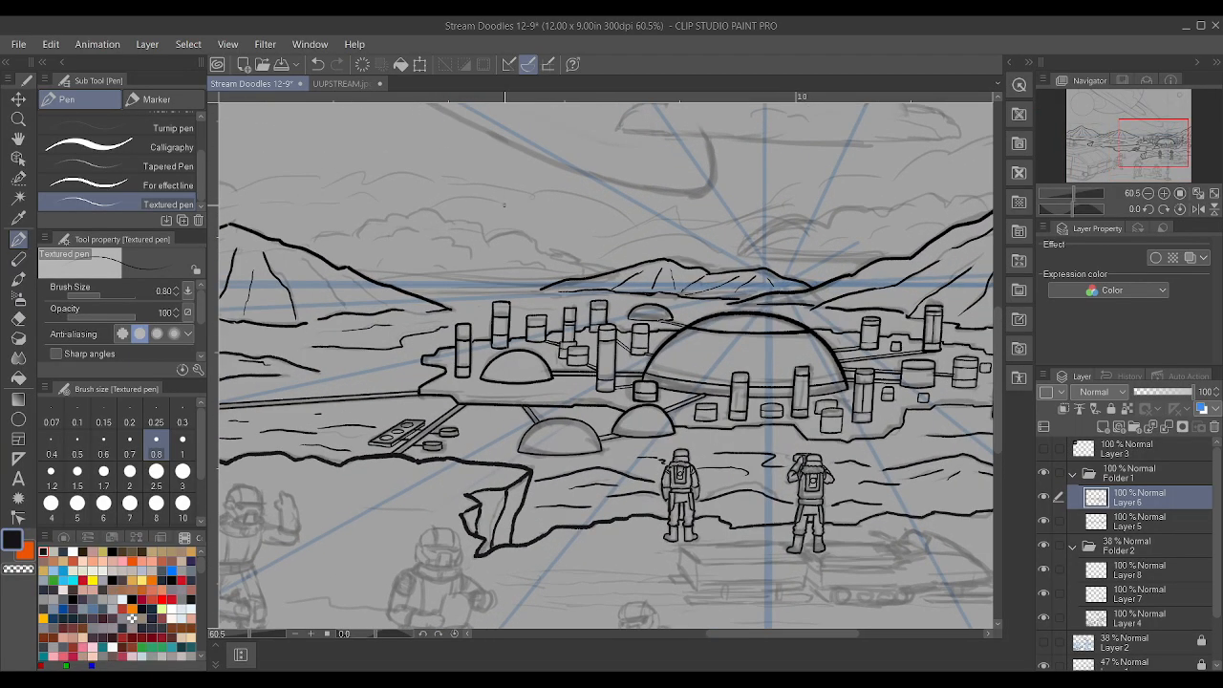
pyautogui.scroll(2, 572, 264)
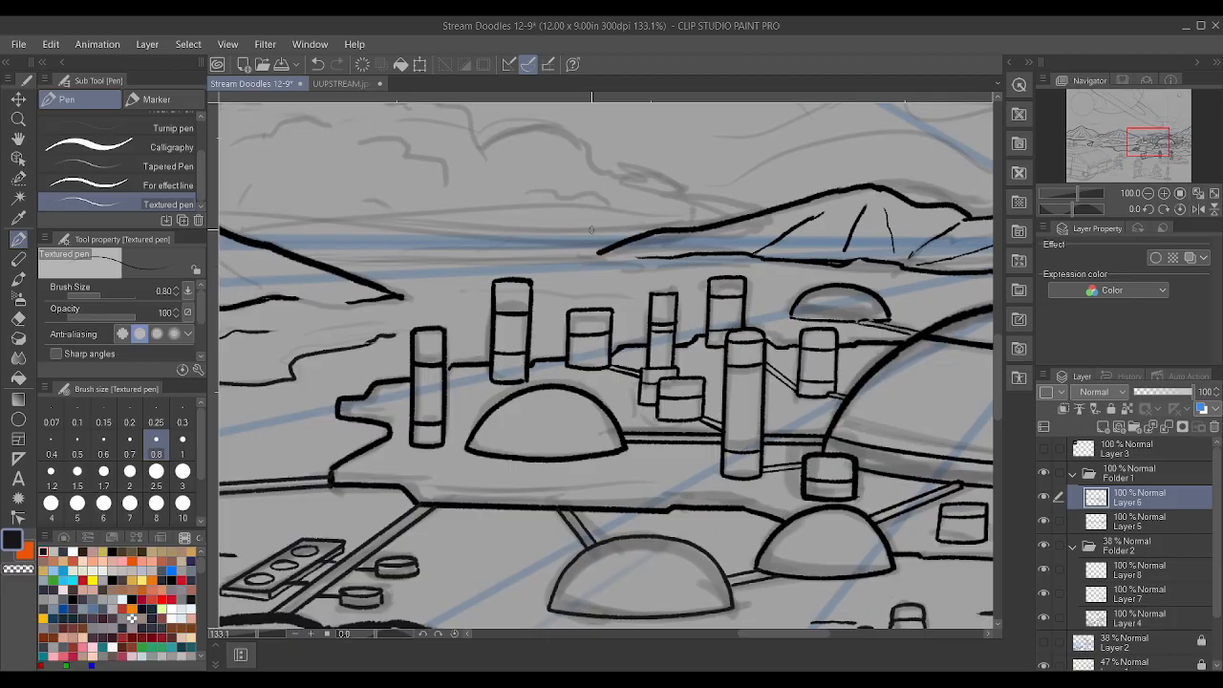
pyautogui.scroll(-1, 614, 234)
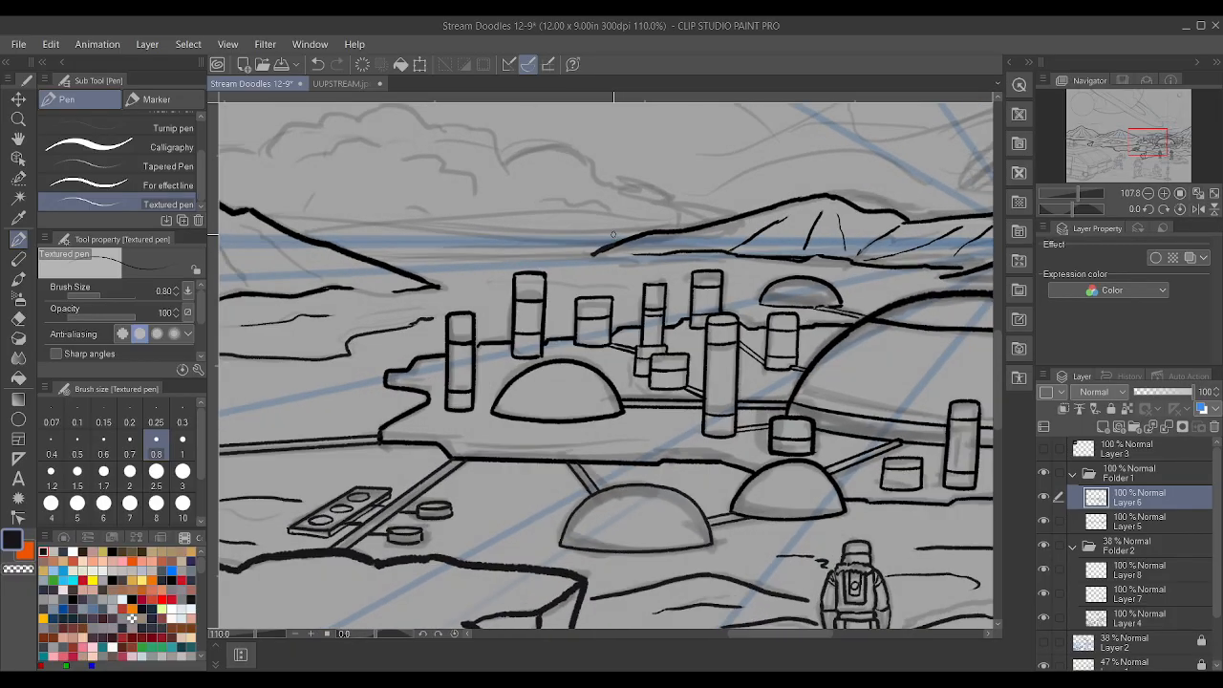
pyautogui.scroll(2, 610, 247)
pyautogui.moveTo(604, 252); pyautogui.dragTo(289, 263)
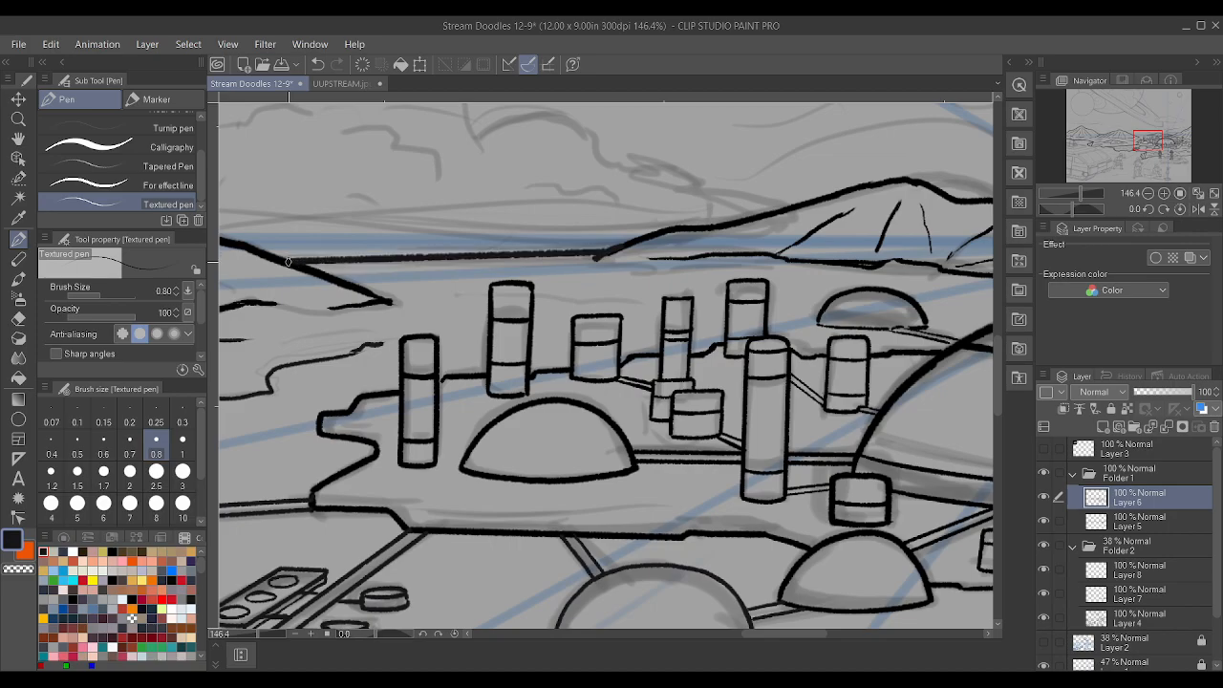
pyautogui.scroll(-2, 581, 284)
pyautogui.scroll(-1, 588, 270)
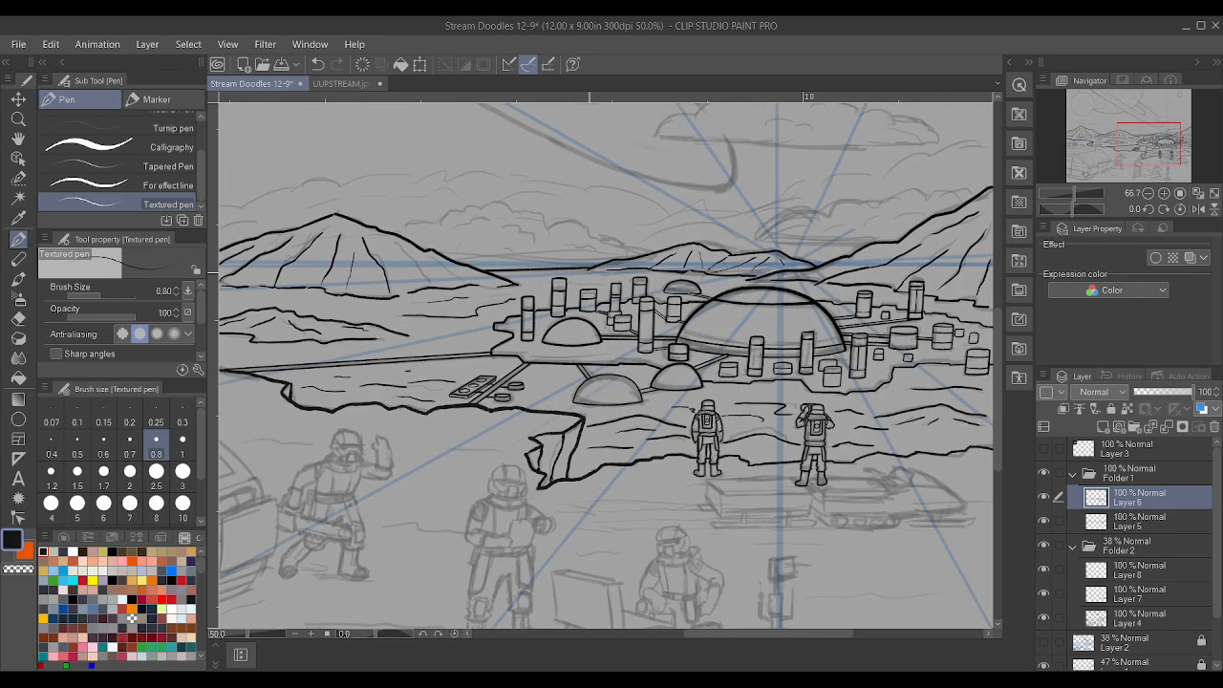
# - Ink a thin horizon line between the central mountain and the distant range, adding small broken shoreline marks near its far end
pyautogui.scroll(3, 588, 273)
pyautogui.scroll(1, 587, 263)
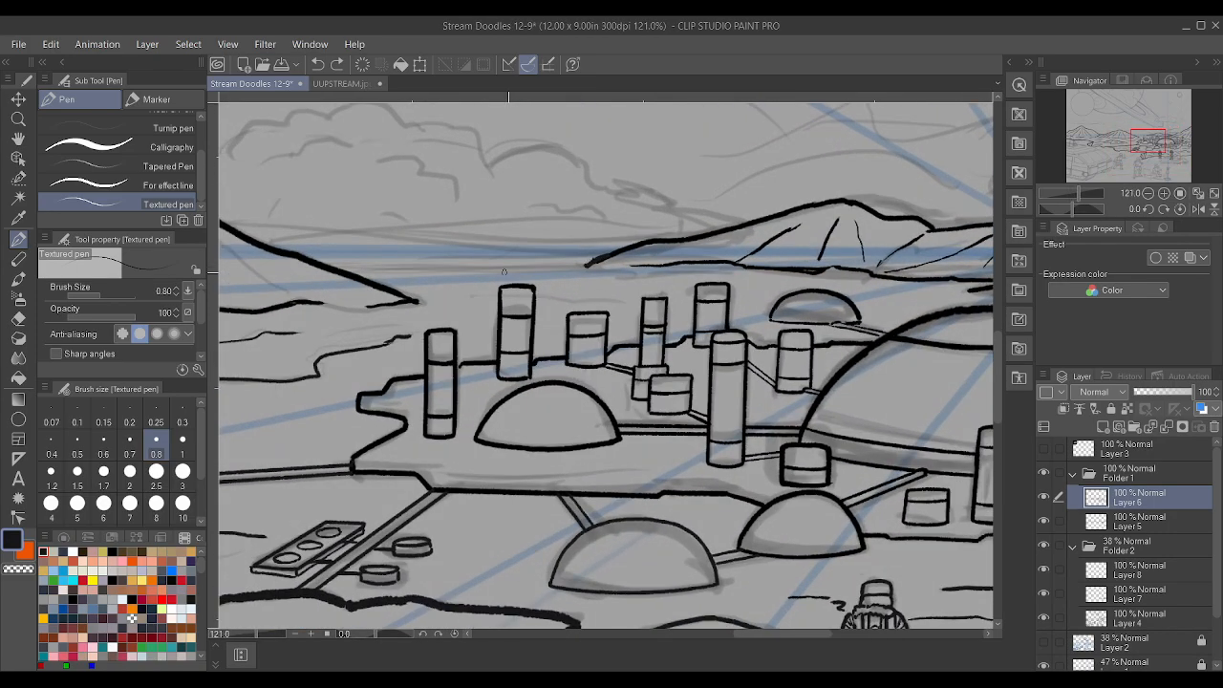
pyautogui.moveTo(339, 266); pyautogui.dragTo(502, 260)
pyautogui.moveTo(425, 264)
pyautogui.mouseDown()
pyautogui.moveTo(486, 267)
pyautogui.moveTo(476, 274)
pyautogui.moveTo(559, 270)
pyautogui.moveTo(500, 260)
pyautogui.moveTo(569, 263)
pyautogui.mouseUp()
pyautogui.scroll(-5, 570, 263)
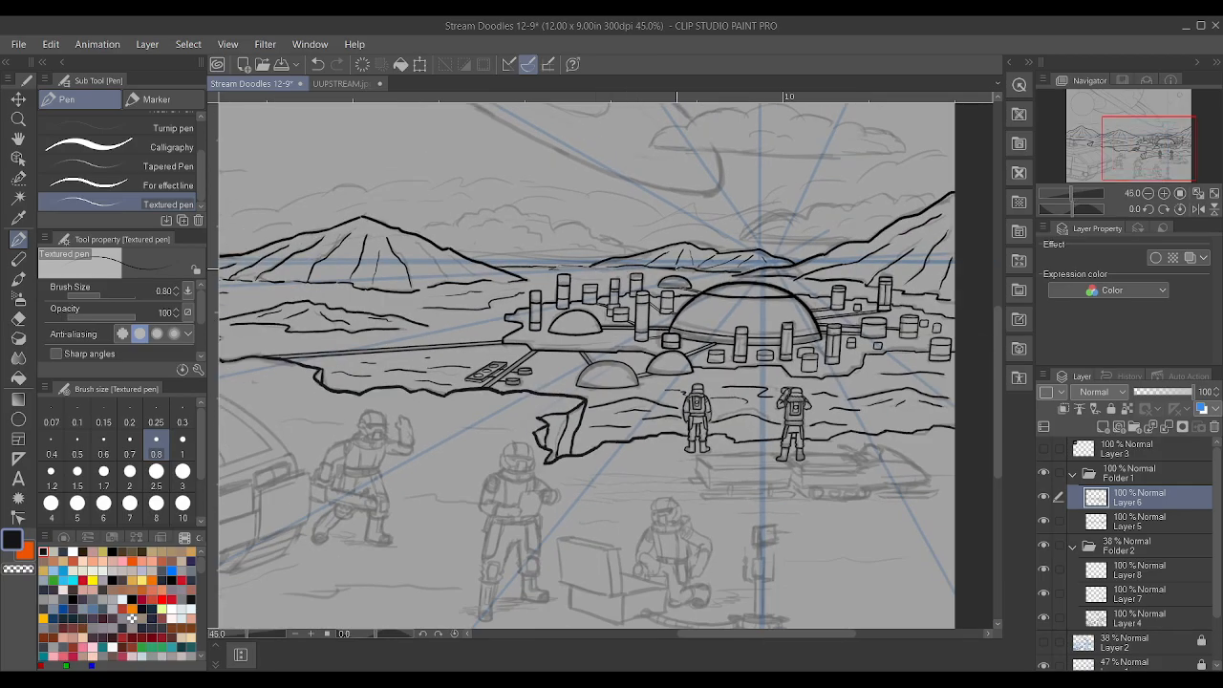
pyautogui.scroll(6, 566, 262)
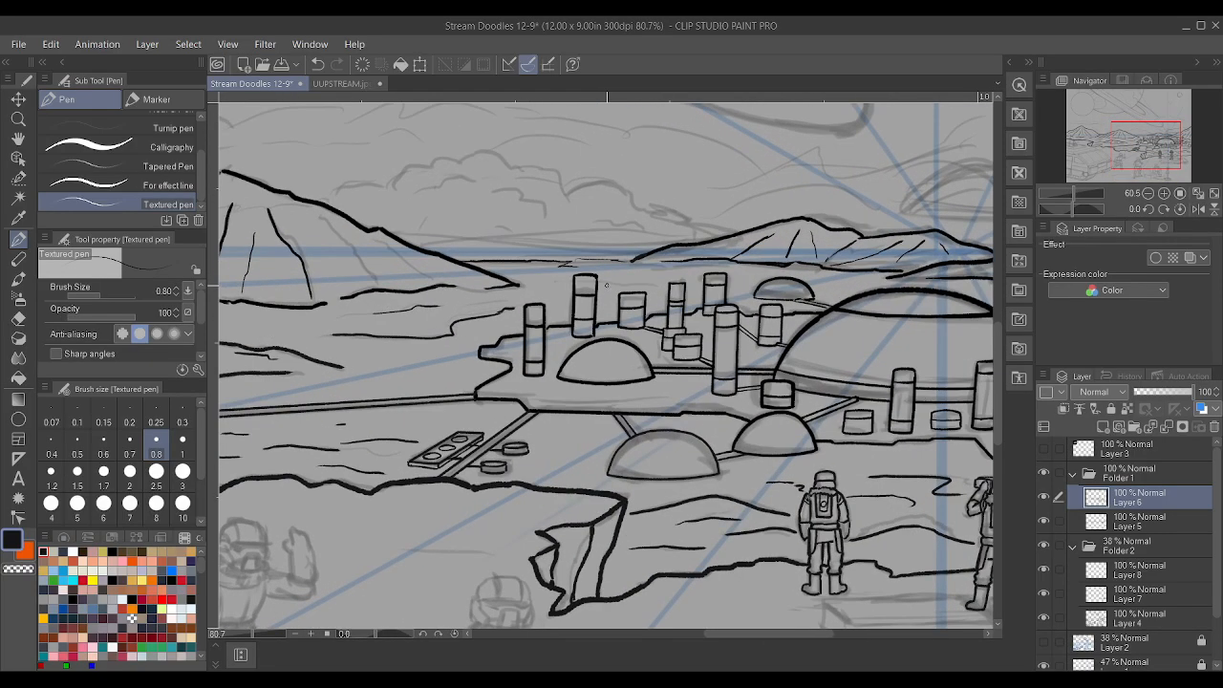
pyautogui.moveTo(567, 260); pyautogui.dragTo(644, 264)
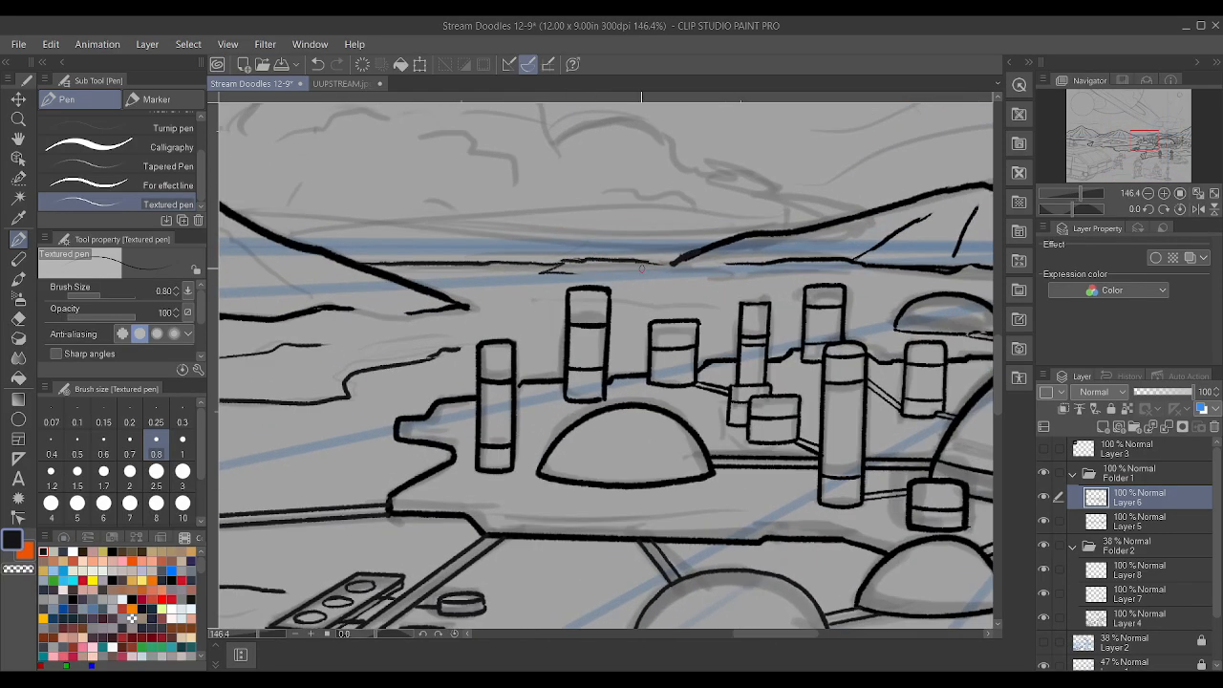
pyautogui.scroll(-5, 644, 264)
pyautogui.scroll(-2, 641, 271)
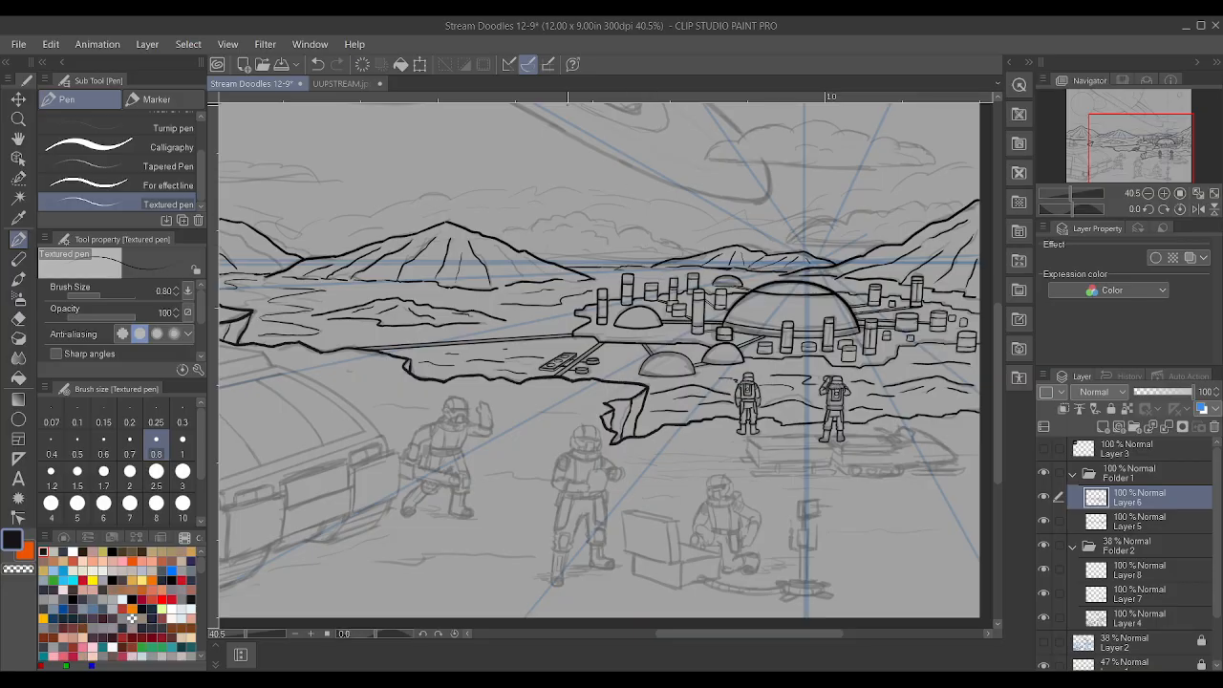
# - Set the brush size to 0.6 and ink the puffy cloud outline between the central mountain and distant range, redoing its tapering end
pyautogui.scroll(-6, 631, 316)
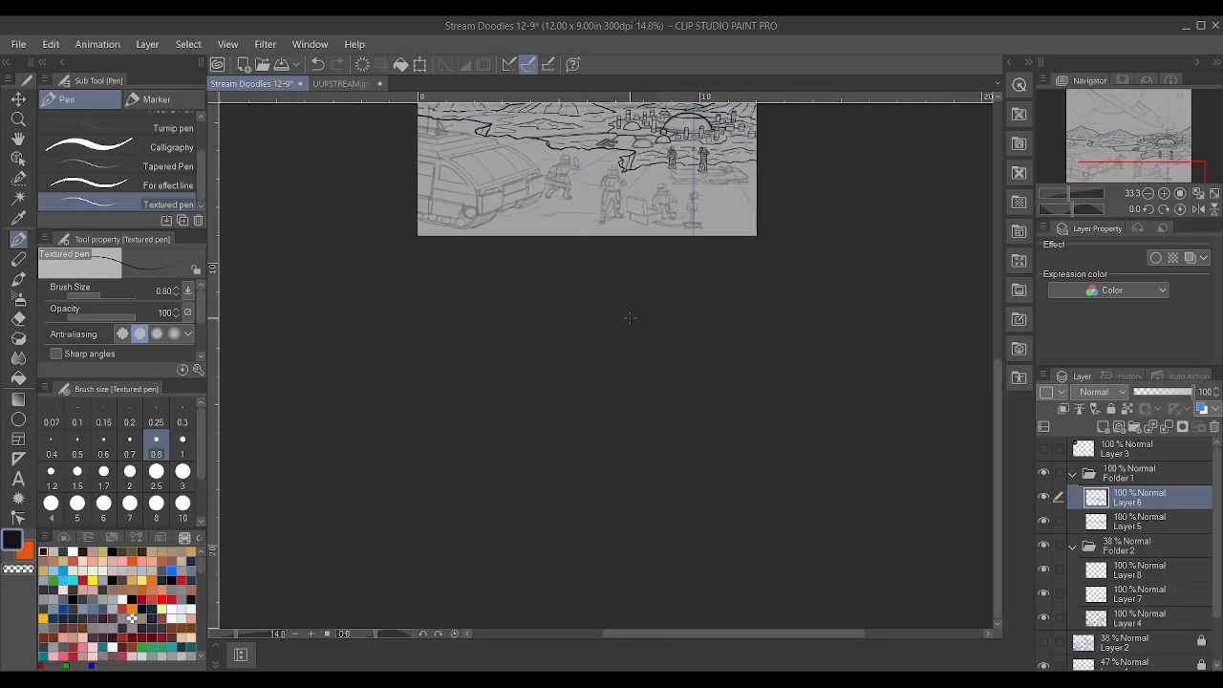
pyautogui.scroll(8, 659, 162)
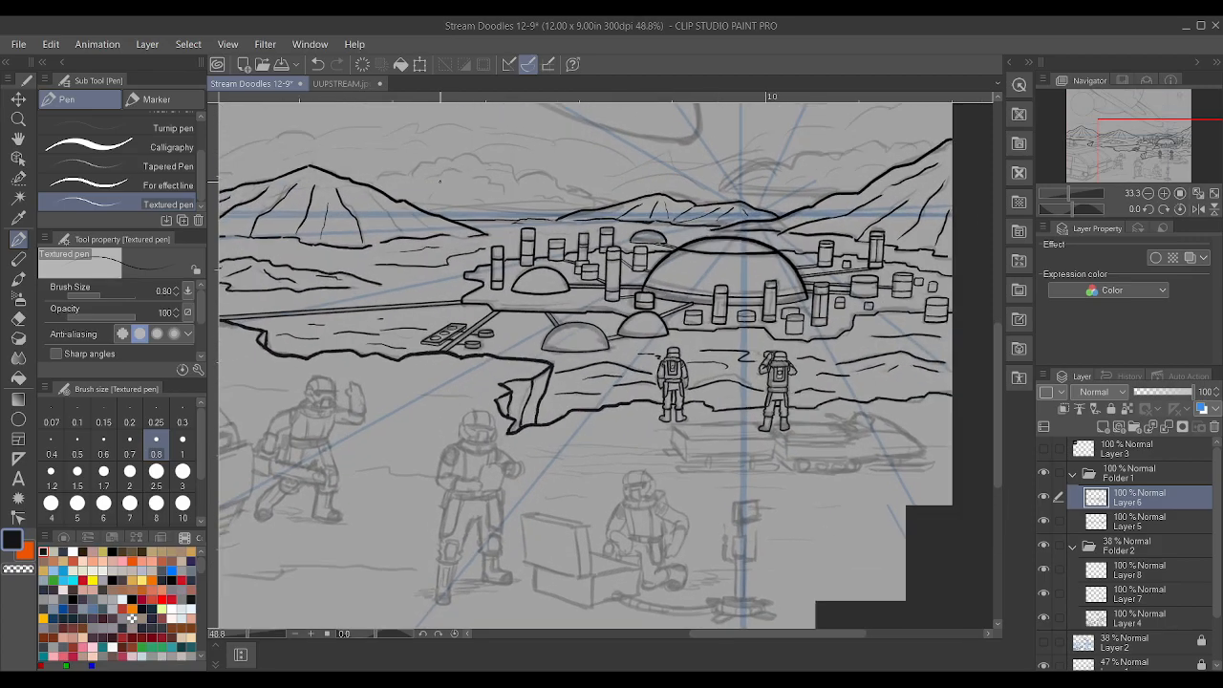
pyautogui.scroll(1, 364, 144)
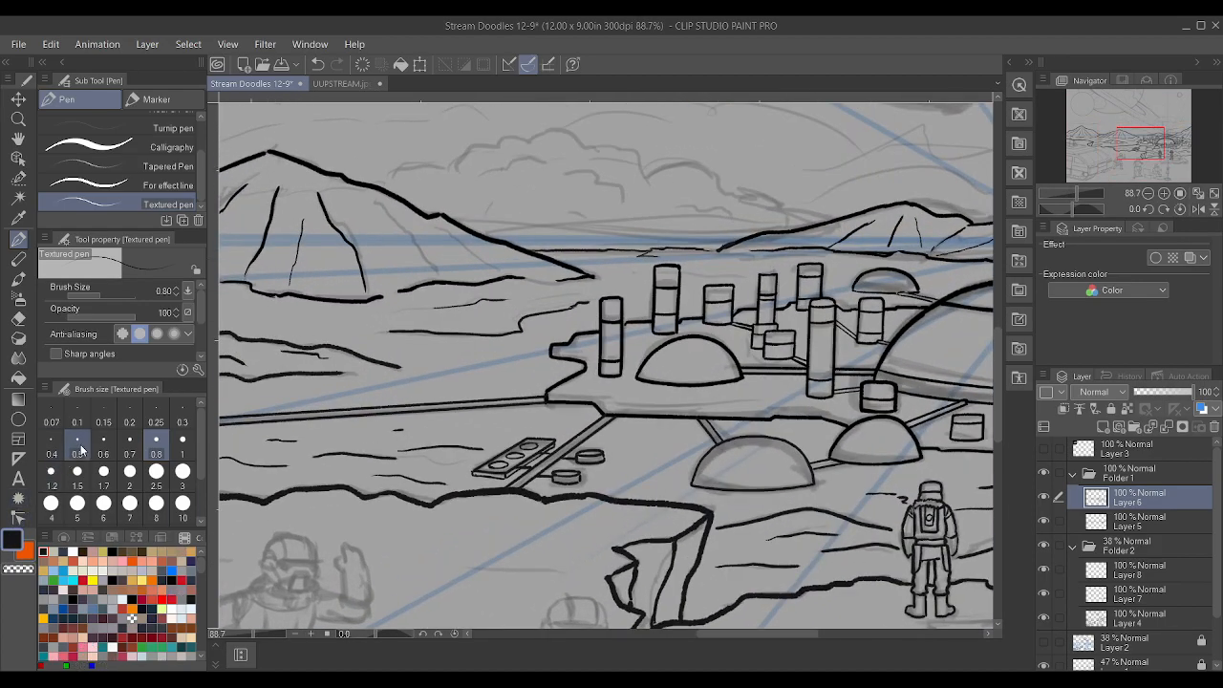
pyautogui.click(112, 449)
pyautogui.scroll(2, 641, 152)
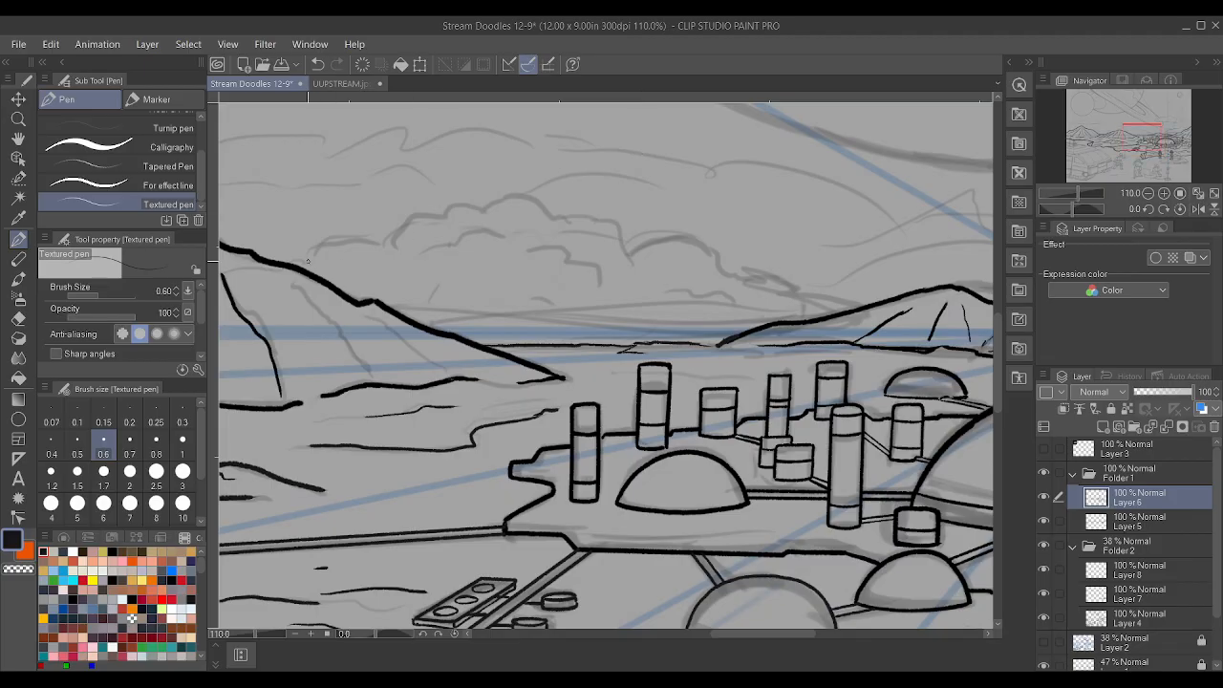
pyautogui.moveTo(300, 256)
pyautogui.mouseDown()
pyautogui.moveTo(388, 245)
pyautogui.moveTo(415, 219)
pyautogui.moveTo(527, 199)
pyautogui.moveTo(612, 222)
pyautogui.moveTo(632, 265)
pyautogui.moveTo(652, 238)
pyautogui.moveTo(689, 237)
pyautogui.moveTo(715, 245)
pyautogui.moveTo(722, 274)
pyautogui.moveTo(839, 310)
pyautogui.mouseUp()
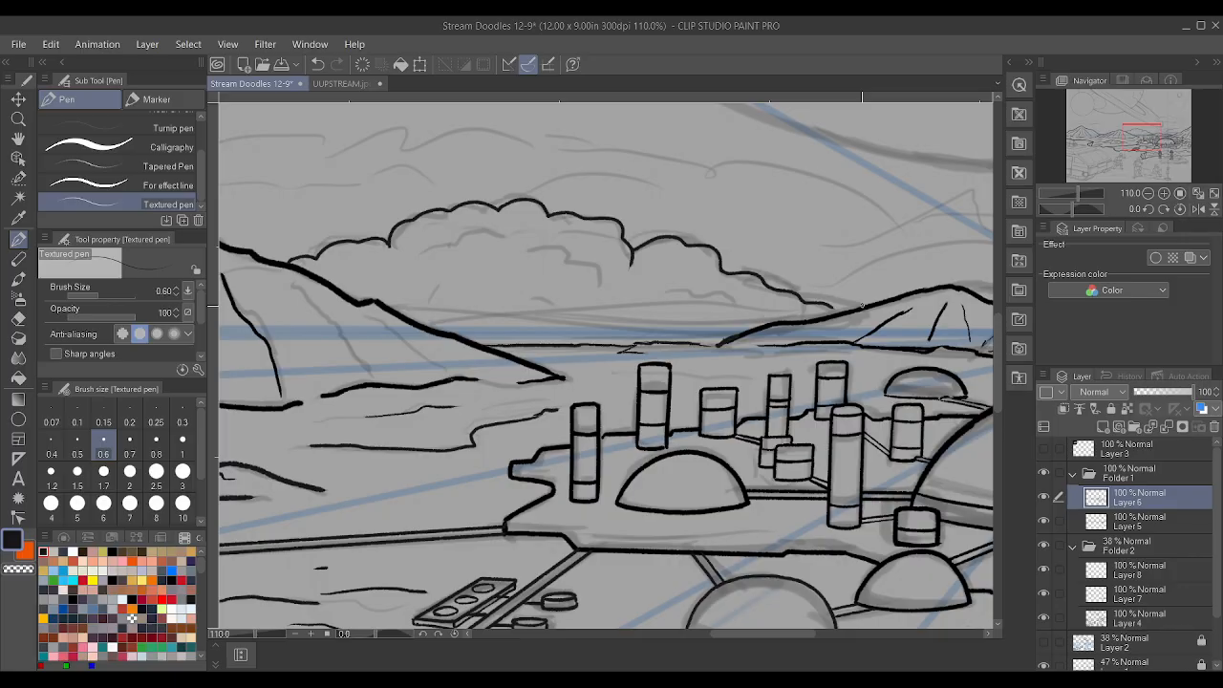
pyautogui.hotkey('ctrl', 'z')
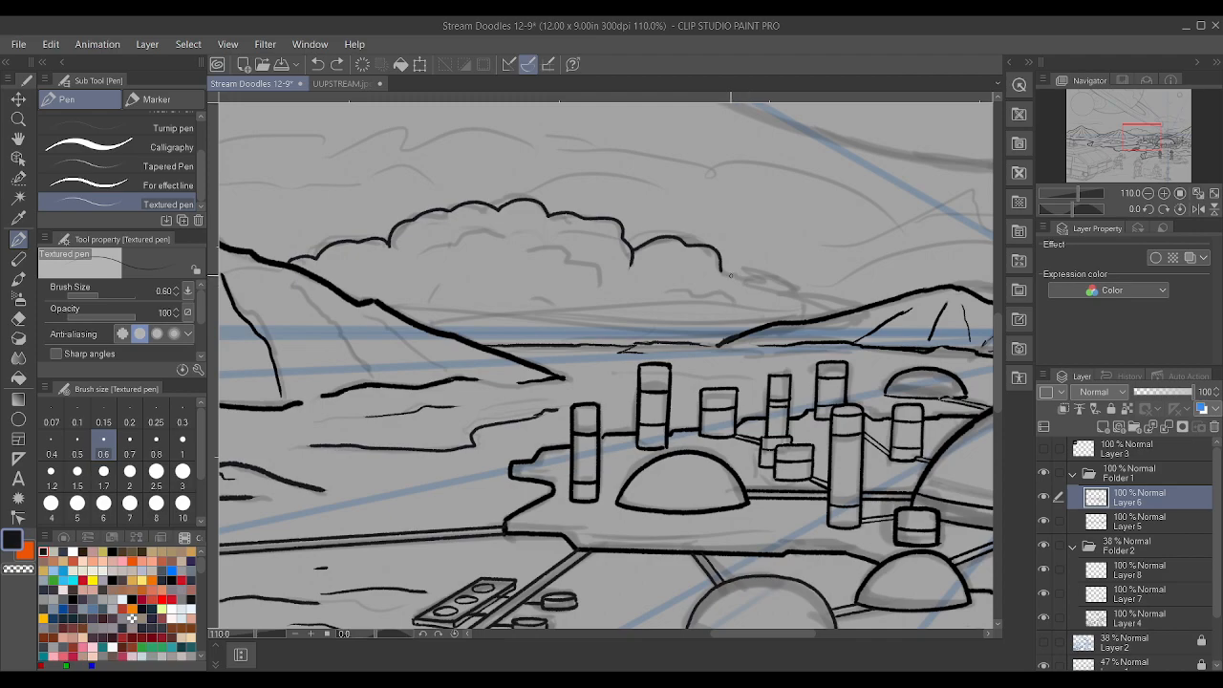
pyautogui.moveTo(725, 271); pyautogui.dragTo(858, 310)
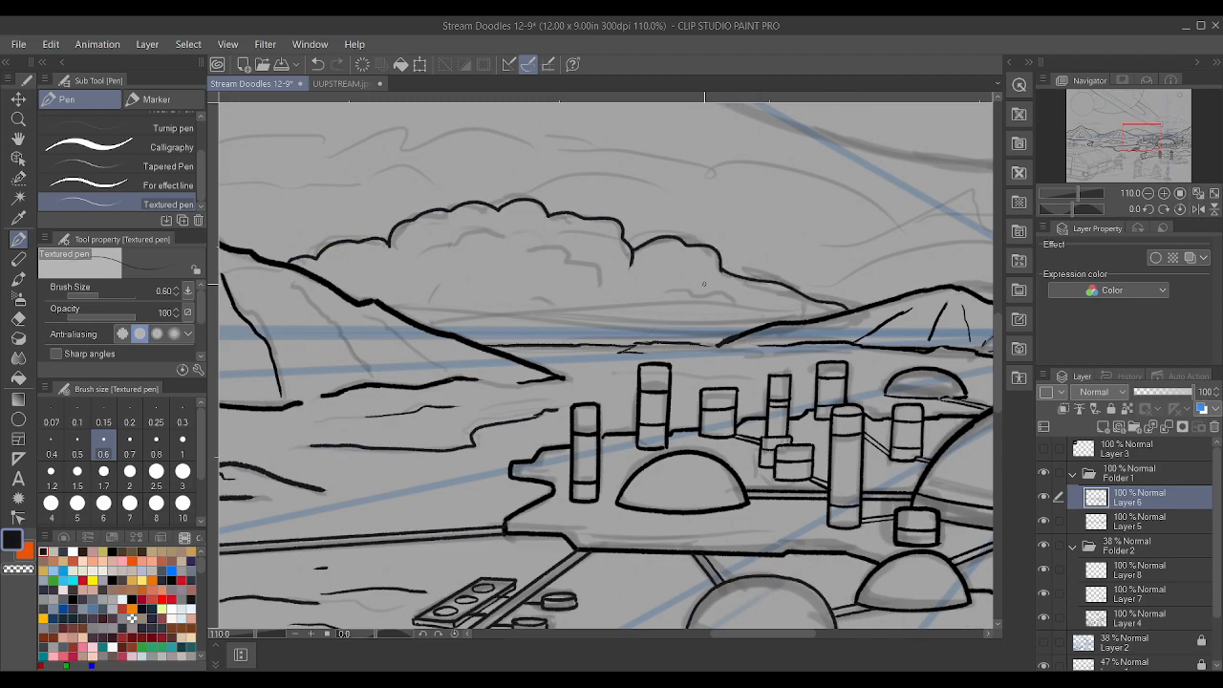
# - Ink the upper inner fold lines of the cloud, one beneath each of its main lobes
pyautogui.moveTo(665, 272); pyautogui.dragTo(753, 306)
pyautogui.moveTo(529, 246); pyautogui.dragTo(604, 280)
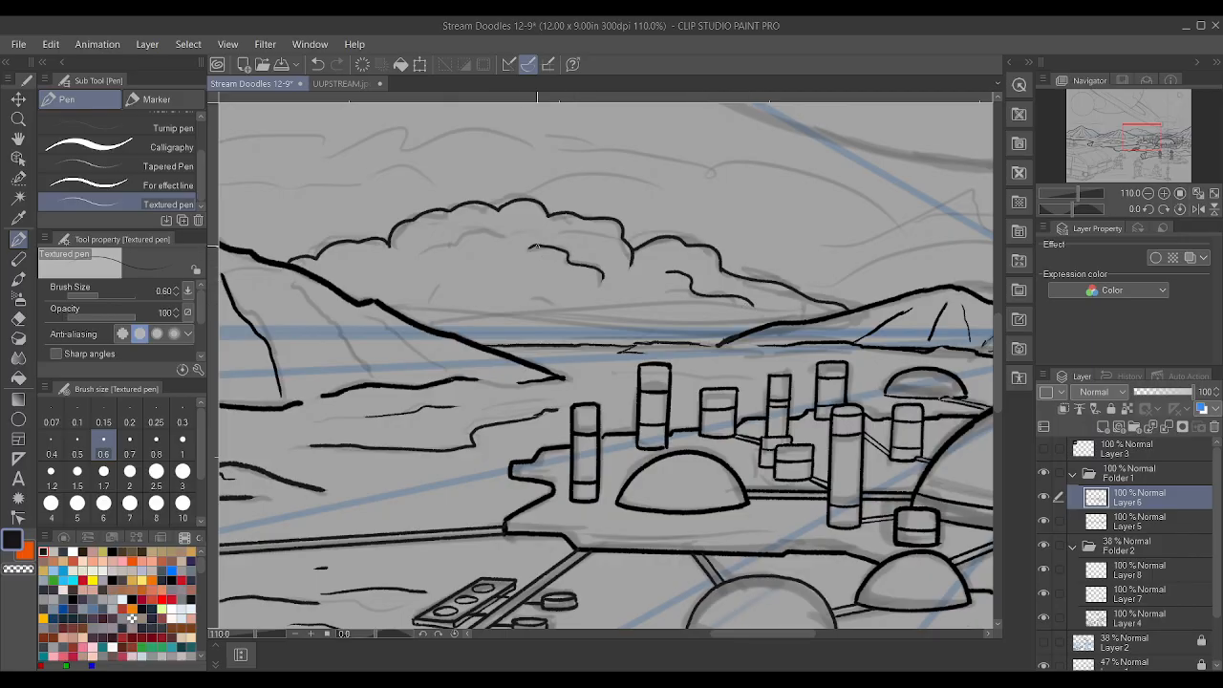
pyautogui.moveTo(418, 253); pyautogui.dragTo(494, 236)
pyautogui.scroll(-4, 499, 232)
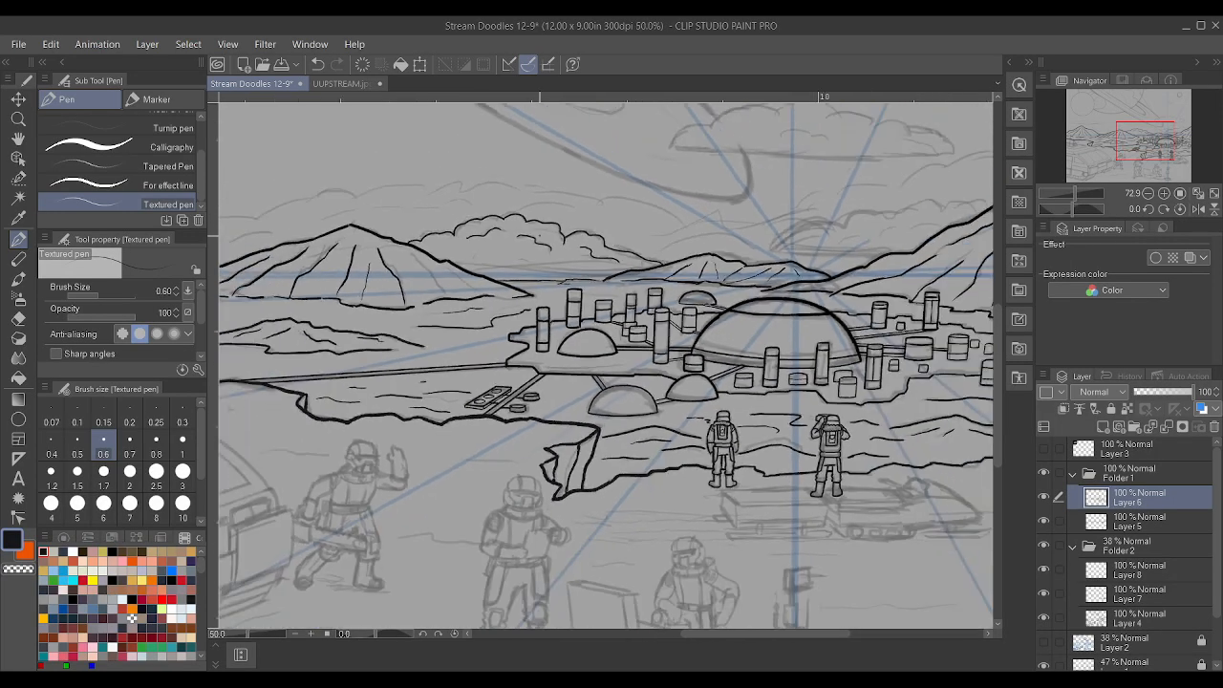
# - Ink the lower inner fold lines of the cloud above the horizon and a short mark near the mountain slope
pyautogui.scroll(3, 499, 242)
pyautogui.scroll(2, 499, 242)
pyautogui.moveTo(408, 258); pyautogui.dragTo(498, 231)
pyautogui.moveTo(574, 257); pyautogui.dragTo(631, 279)
pyautogui.moveTo(495, 233); pyautogui.dragTo(543, 231)
pyautogui.moveTo(322, 225); pyautogui.dragTo(359, 226)
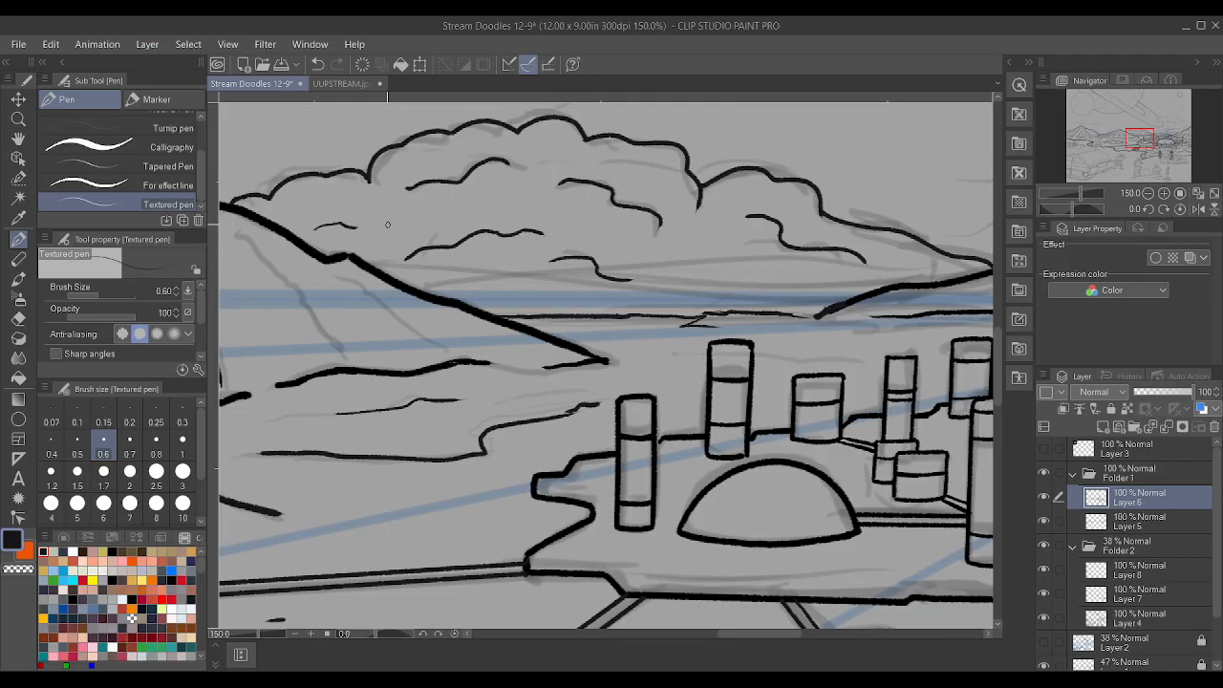
# - Ink the remaining curved inner fold lines in the puffy cloud's lower half, trailing down toward the horizon beside the distant range
pyautogui.scroll(-1, 430, 263)
pyautogui.scroll(1, 625, 288)
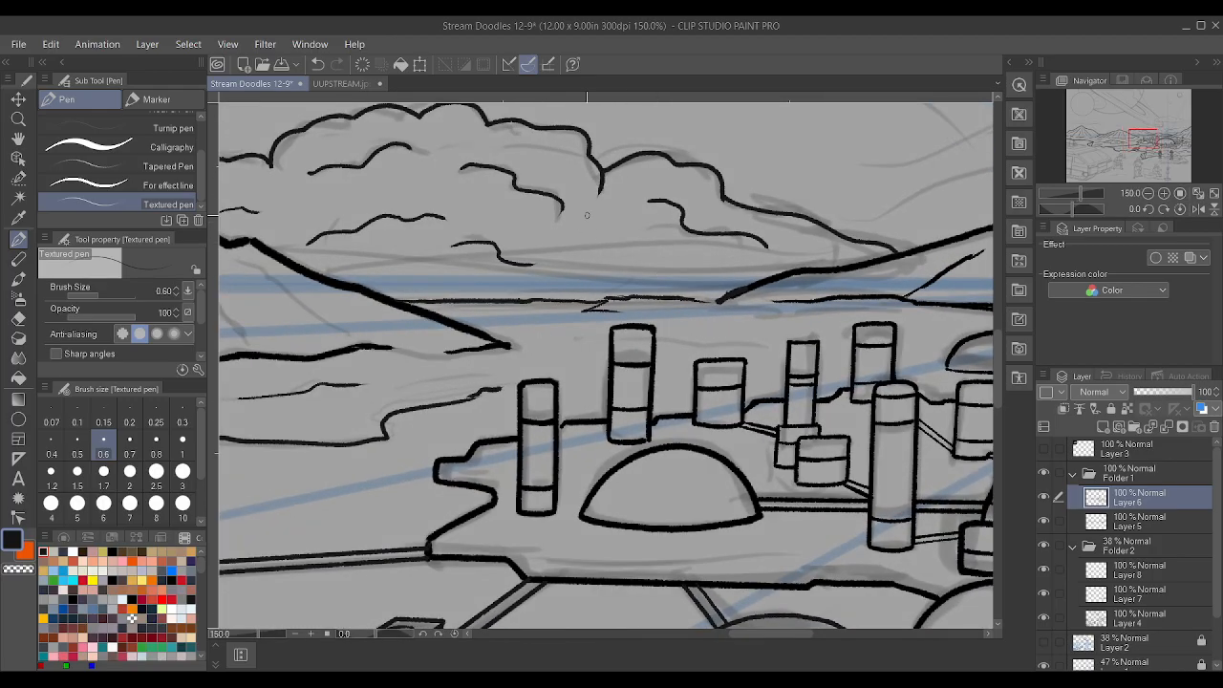
pyautogui.moveTo(589, 212)
pyautogui.mouseDown()
pyautogui.moveTo(623, 220)
pyautogui.moveTo(631, 245)
pyautogui.moveTo(675, 277)
pyautogui.mouseUp()
pyautogui.scroll(-2, 677, 271)
pyautogui.scroll(1, 668, 287)
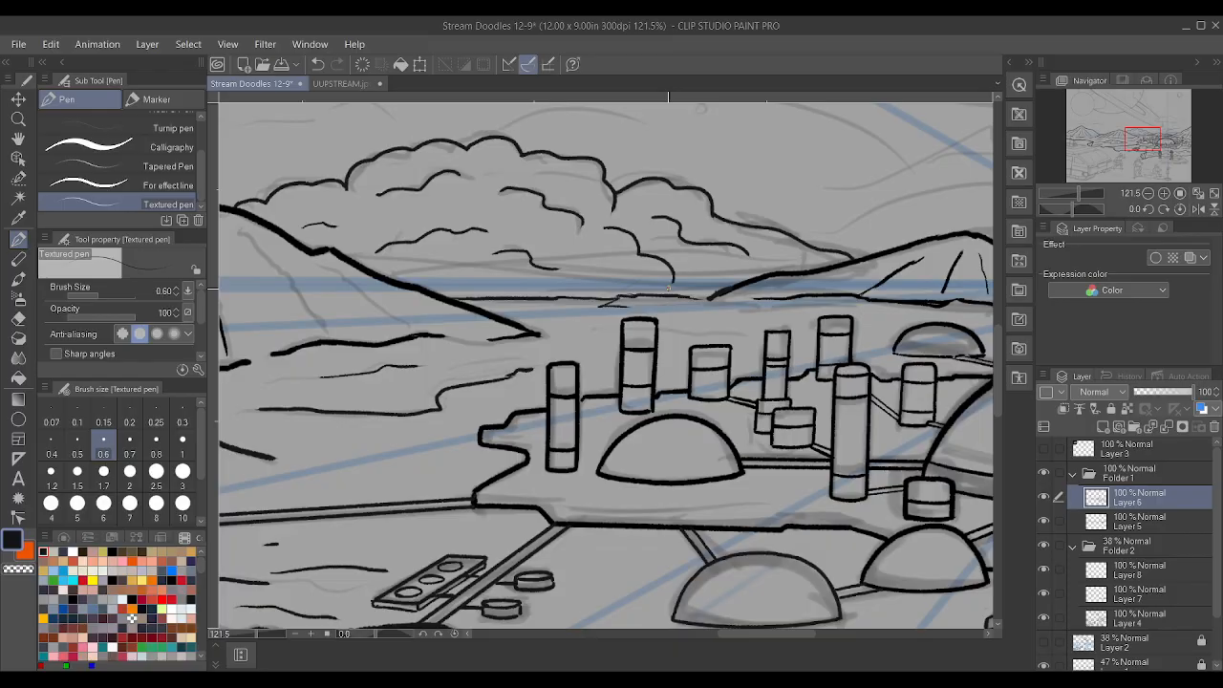
pyautogui.scroll(2, 668, 287)
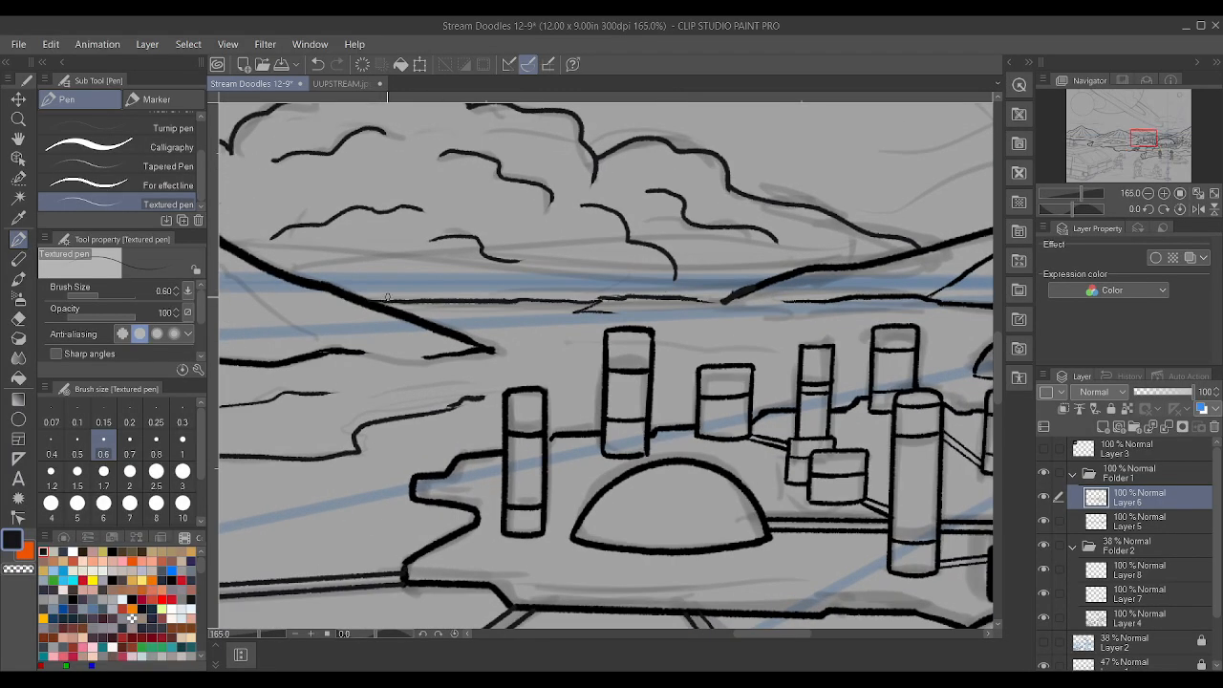
pyautogui.moveTo(449, 239)
pyautogui.mouseDown()
pyautogui.moveTo(431, 231)
pyautogui.moveTo(493, 243)
pyautogui.mouseUp()
pyautogui.scroll(-2, 562, 280)
pyautogui.scroll(-2, 562, 280)
pyautogui.scroll(5, 545, 230)
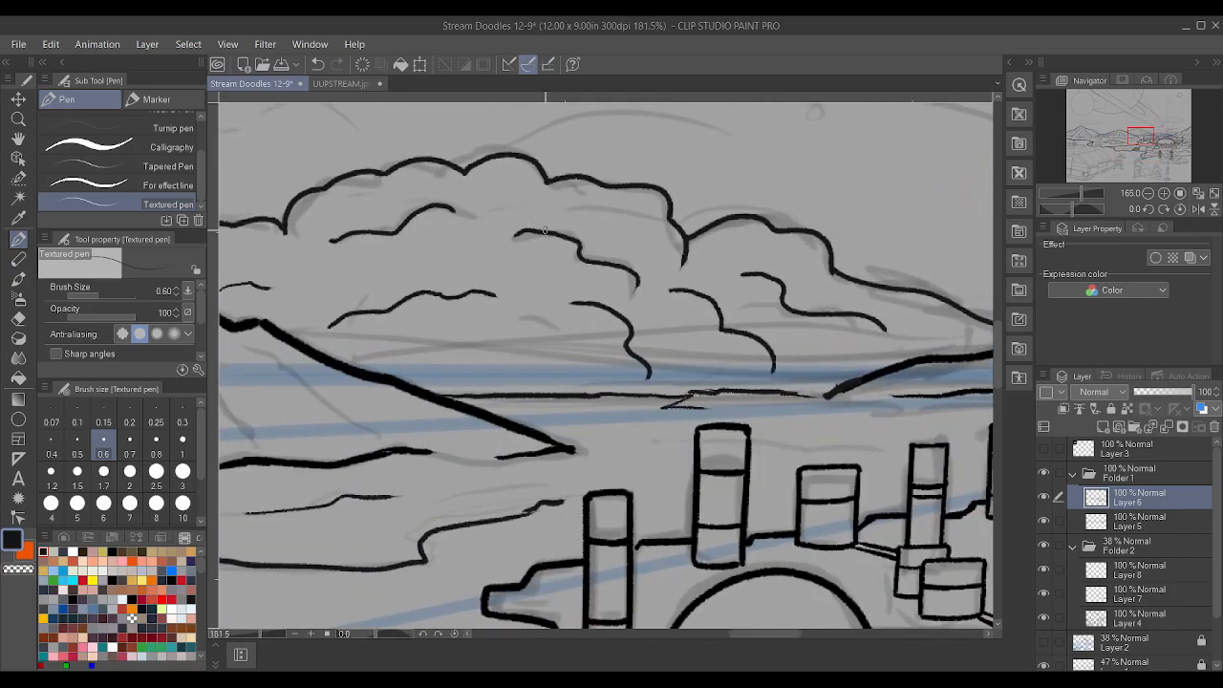
pyautogui.scroll(1, 545, 229)
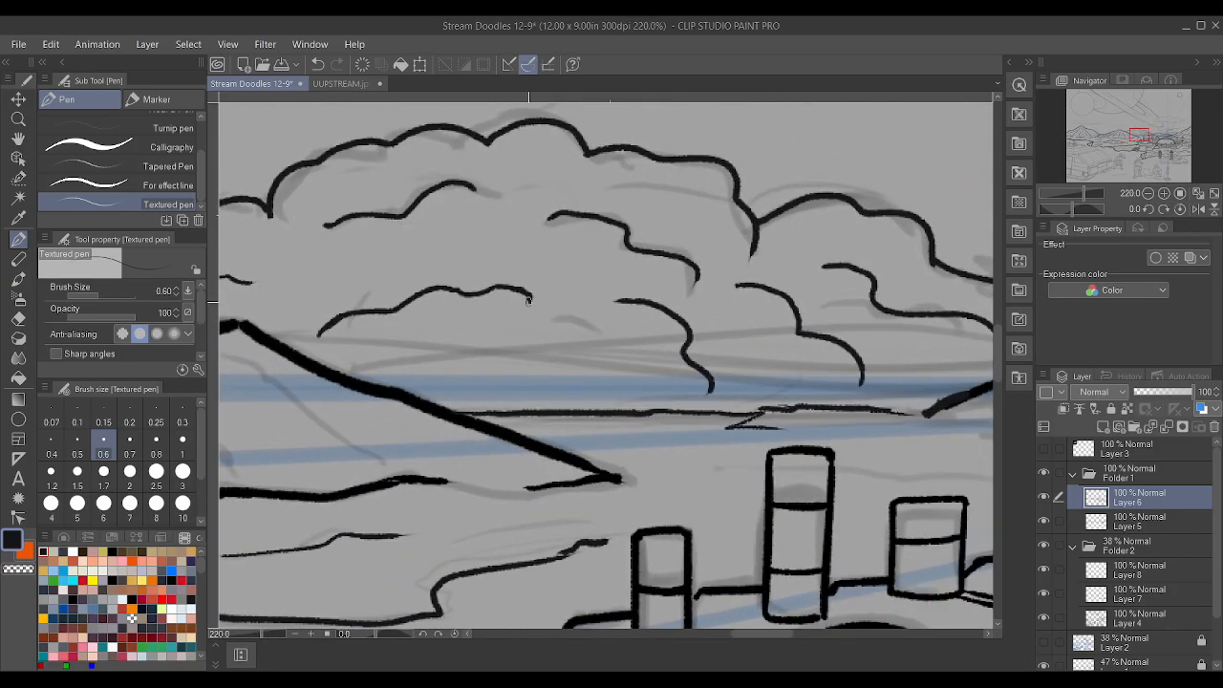
pyautogui.moveTo(618, 304); pyautogui.dragTo(600, 299)
# - Examine the whole landscape and the sky above the colony to judge which sketched clouds are still uninked
pyautogui.scroll(-8, 611, 330)
pyautogui.scroll(-2, 642, 361)
pyautogui.scroll(3, 371, 325)
pyautogui.scroll(-3, 536, 325)
pyautogui.scroll(1, 738, 323)
pyautogui.scroll(3, 738, 323)
pyautogui.scroll(-3, 720, 294)
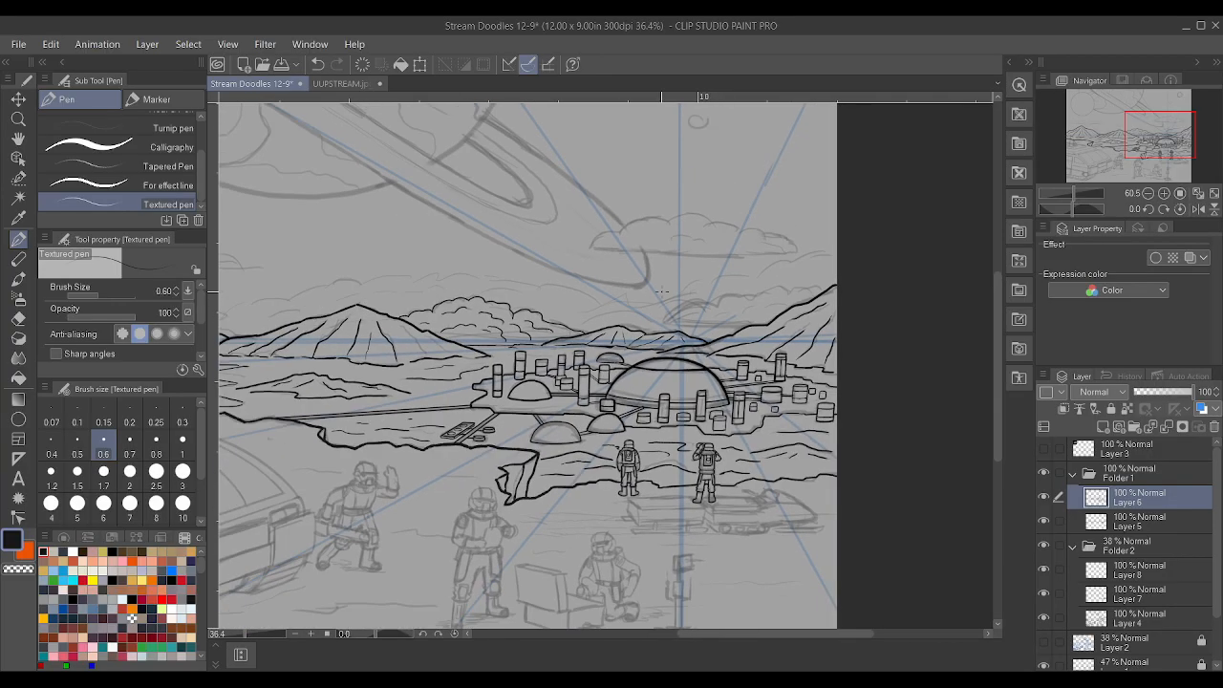
pyautogui.scroll(3, 616, 256)
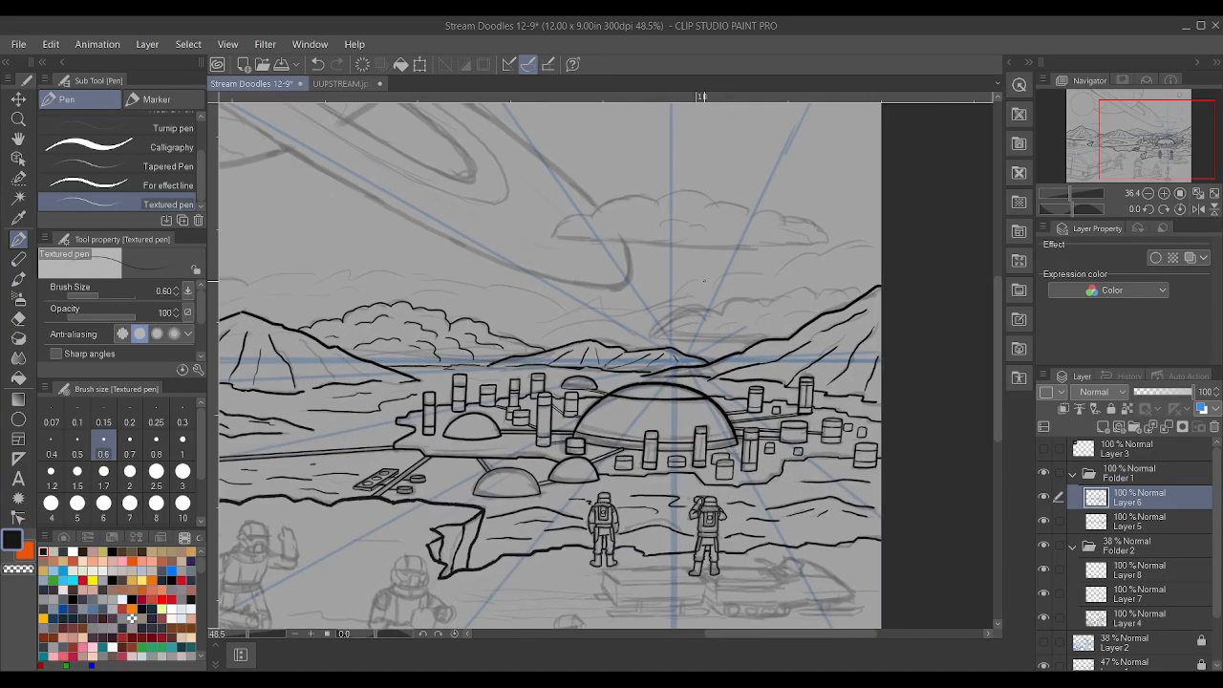
pyautogui.scroll(1, 822, 325)
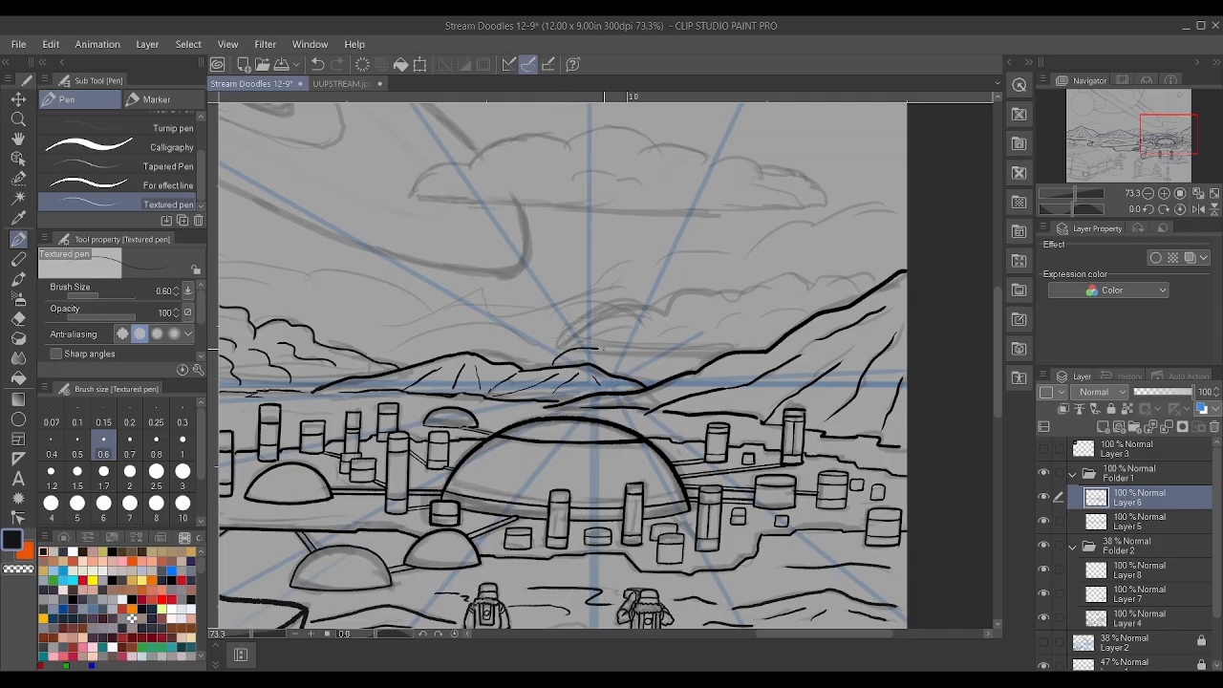
pyautogui.scroll(-2, 679, 329)
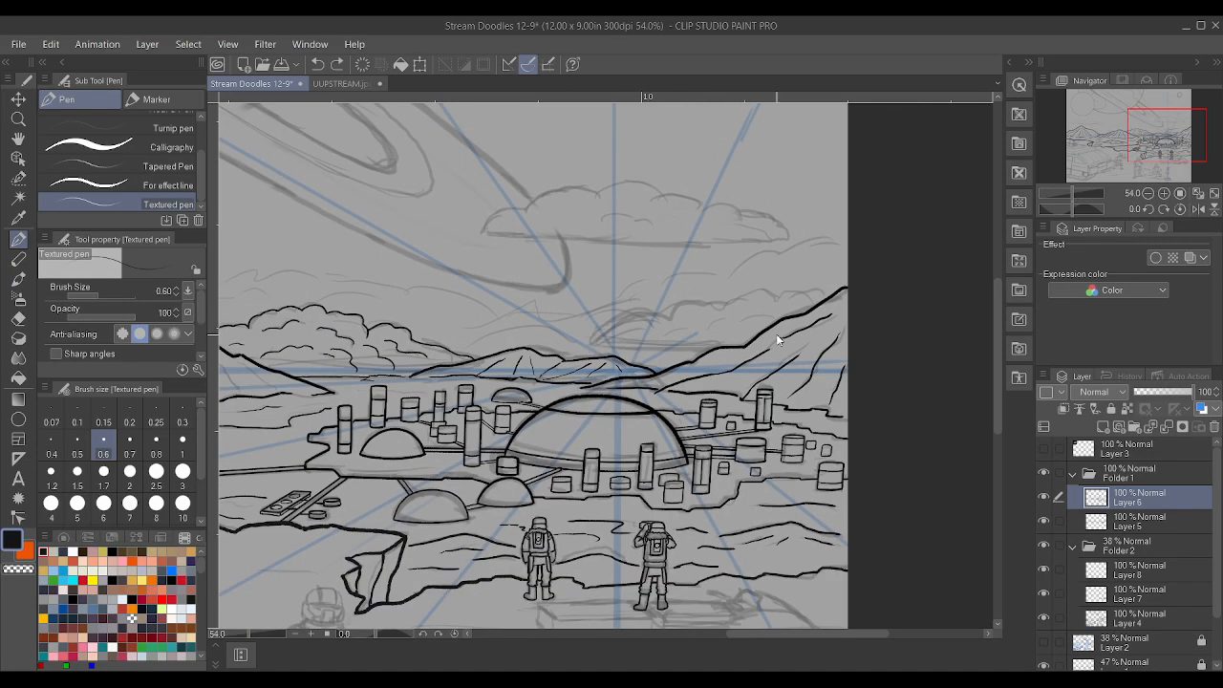
pyautogui.scroll(-4, 776, 333)
pyautogui.scroll(-2, 774, 282)
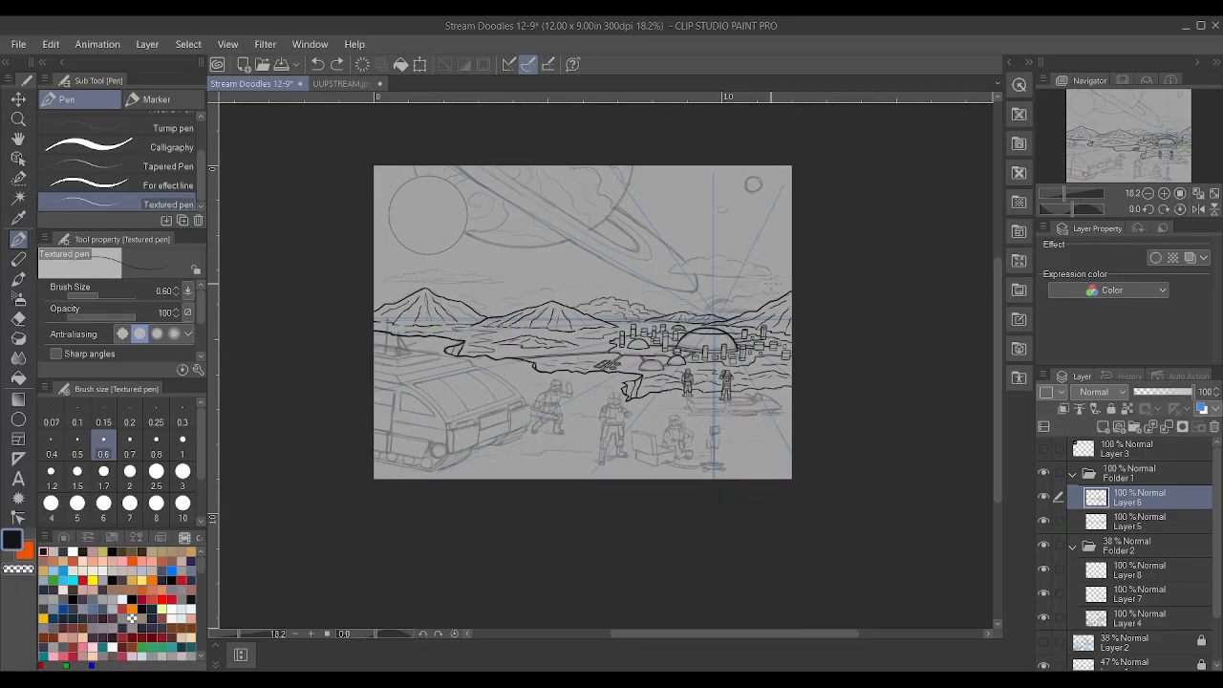
pyautogui.scroll(2, 774, 282)
pyautogui.scroll(-3, 774, 282)
pyautogui.scroll(2, 686, 339)
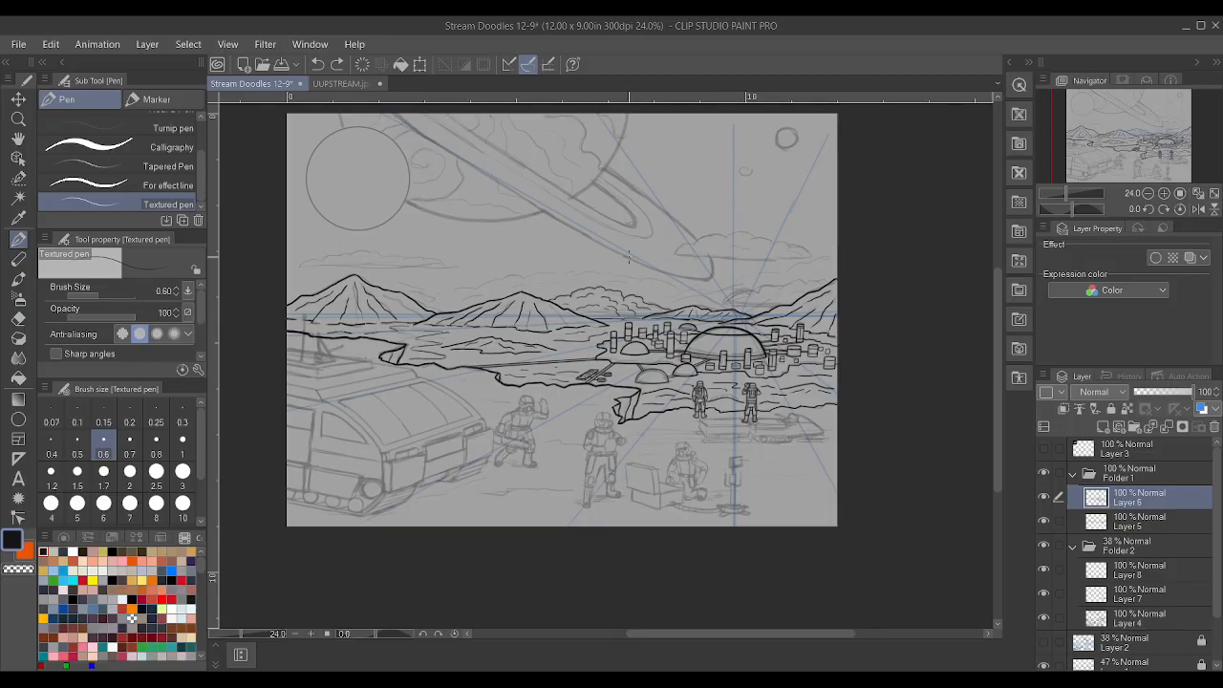
pyautogui.scroll(-2, 644, 263)
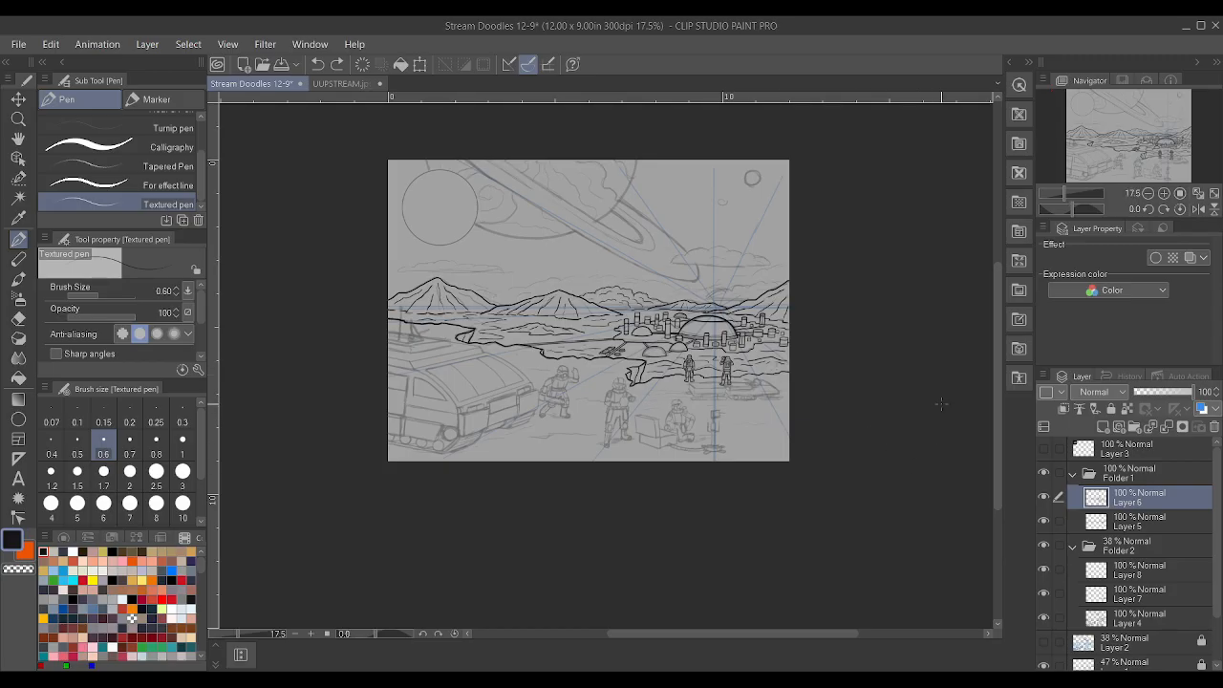
pyautogui.scroll(2, 789, 382)
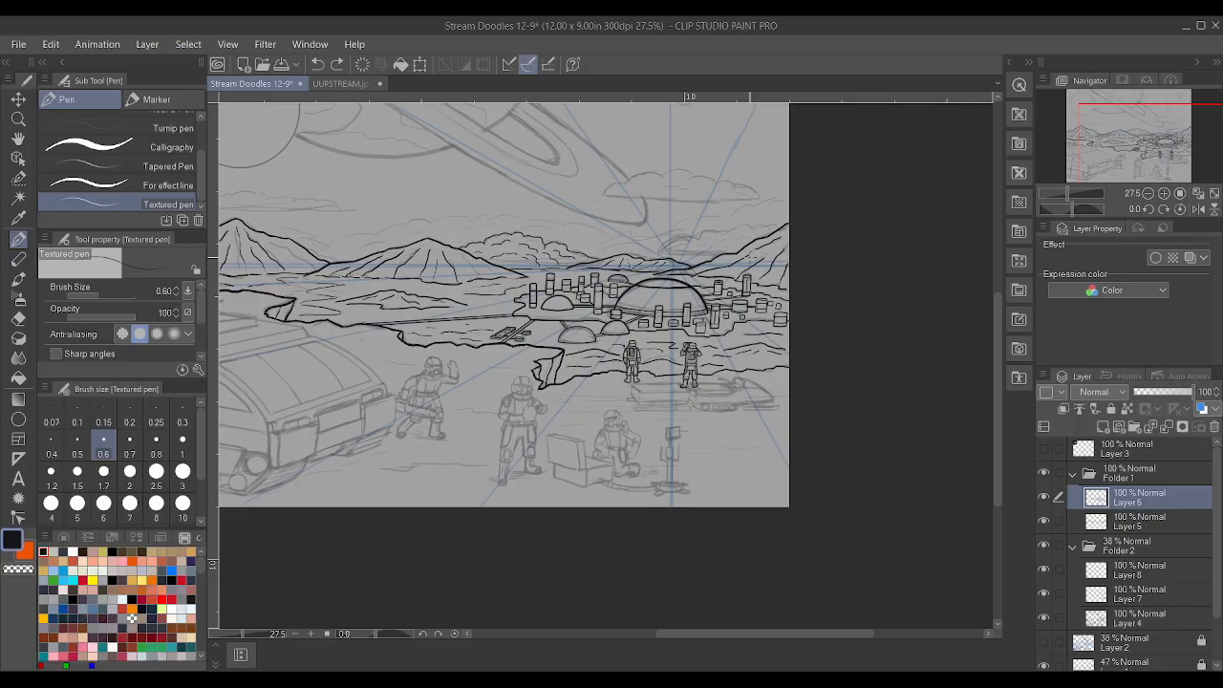
pyautogui.scroll(3, 707, 234)
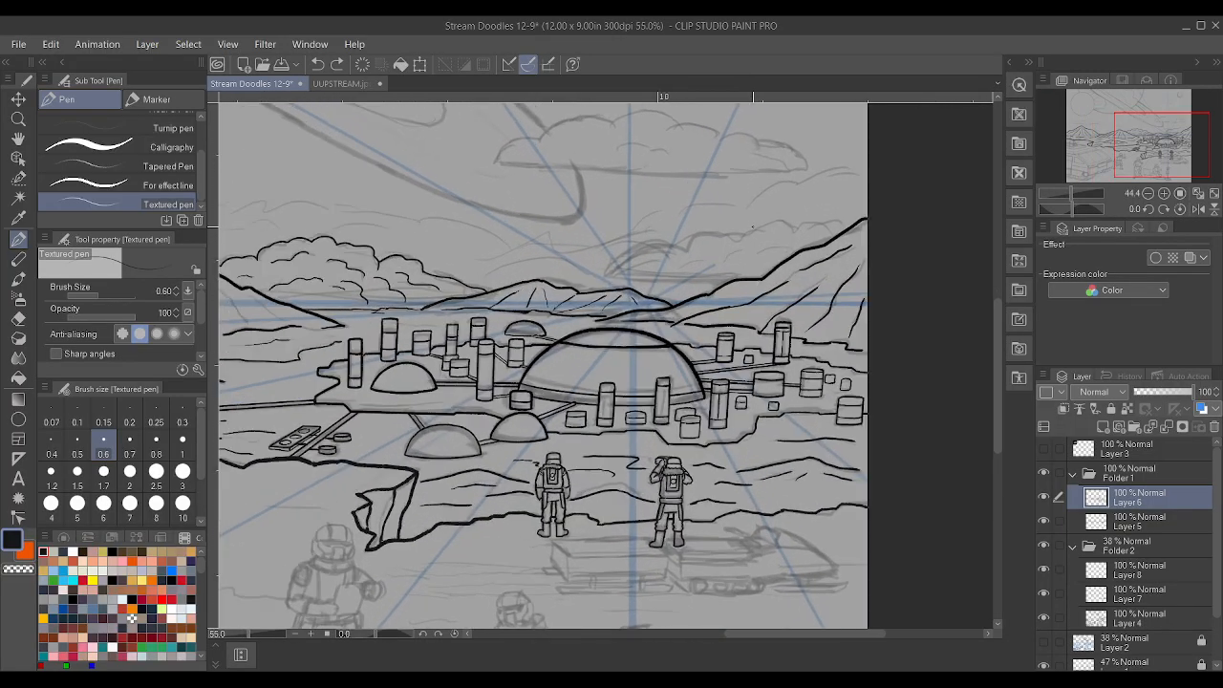
pyautogui.scroll(-1, 841, 229)
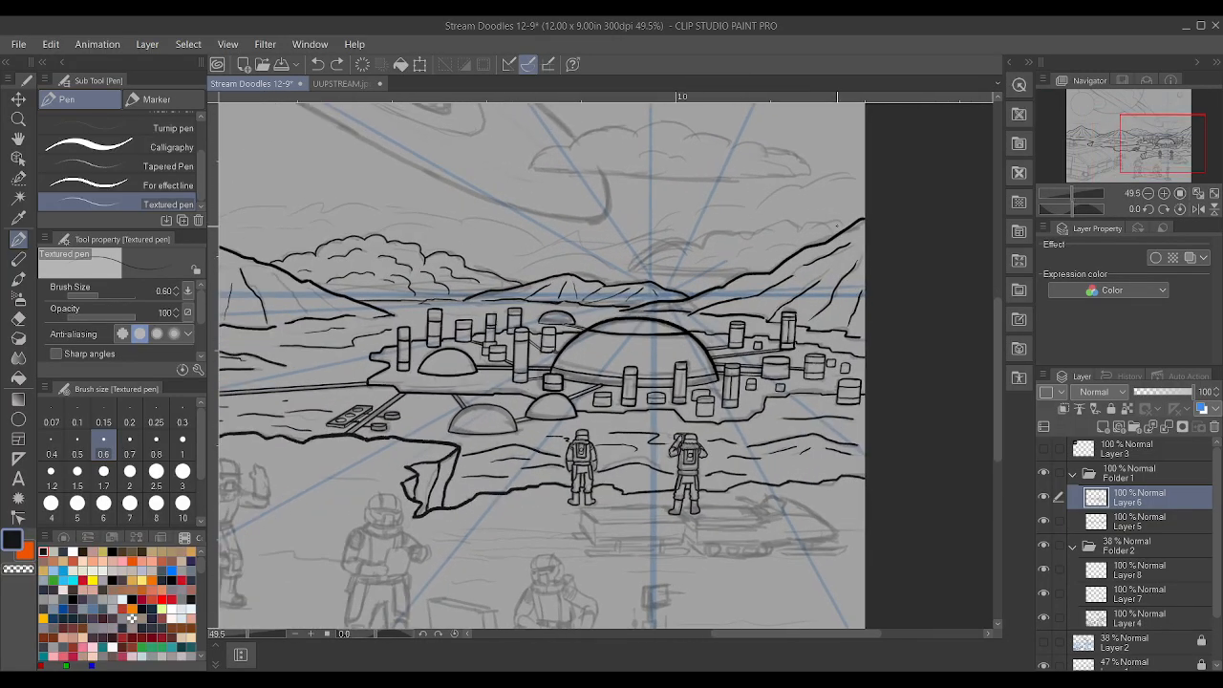
pyautogui.scroll(-2, 847, 216)
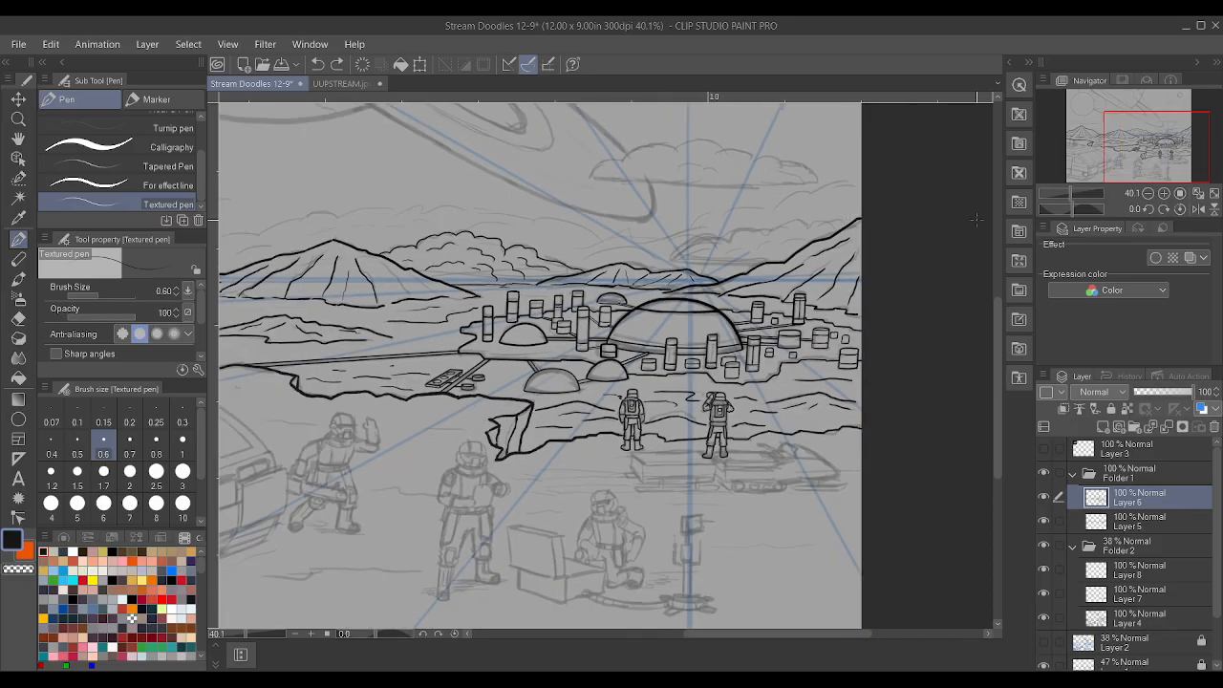
pyautogui.scroll(2, 976, 220)
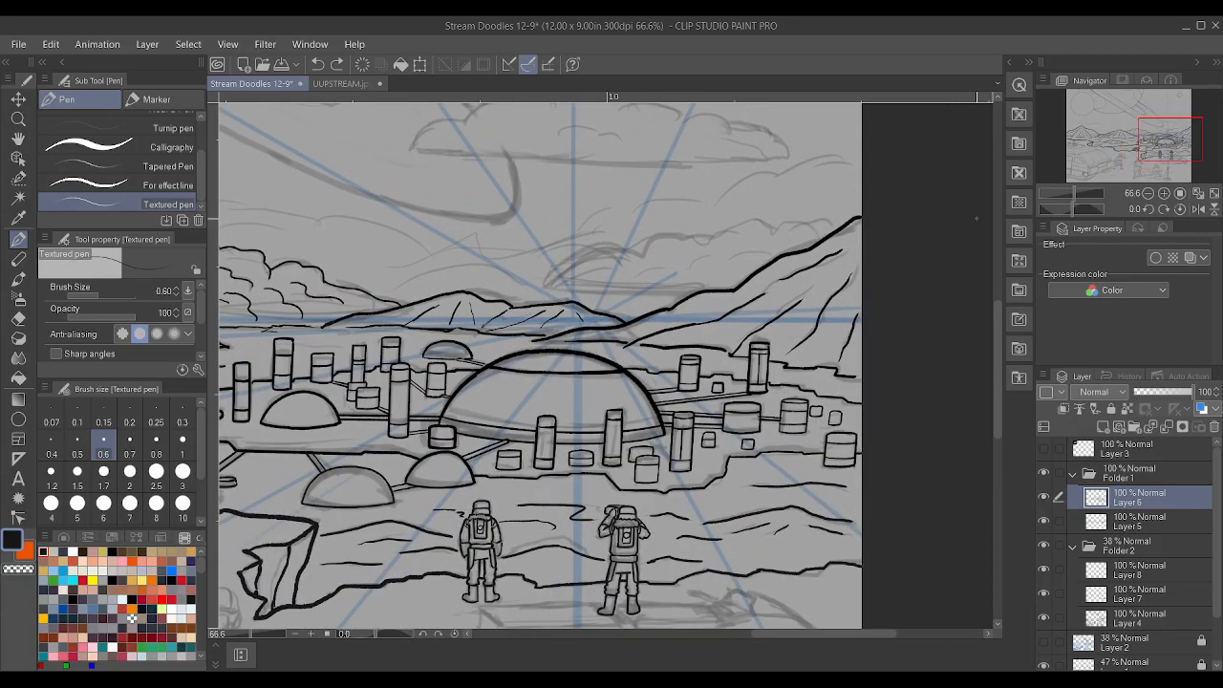
pyautogui.scroll(-2, 976, 218)
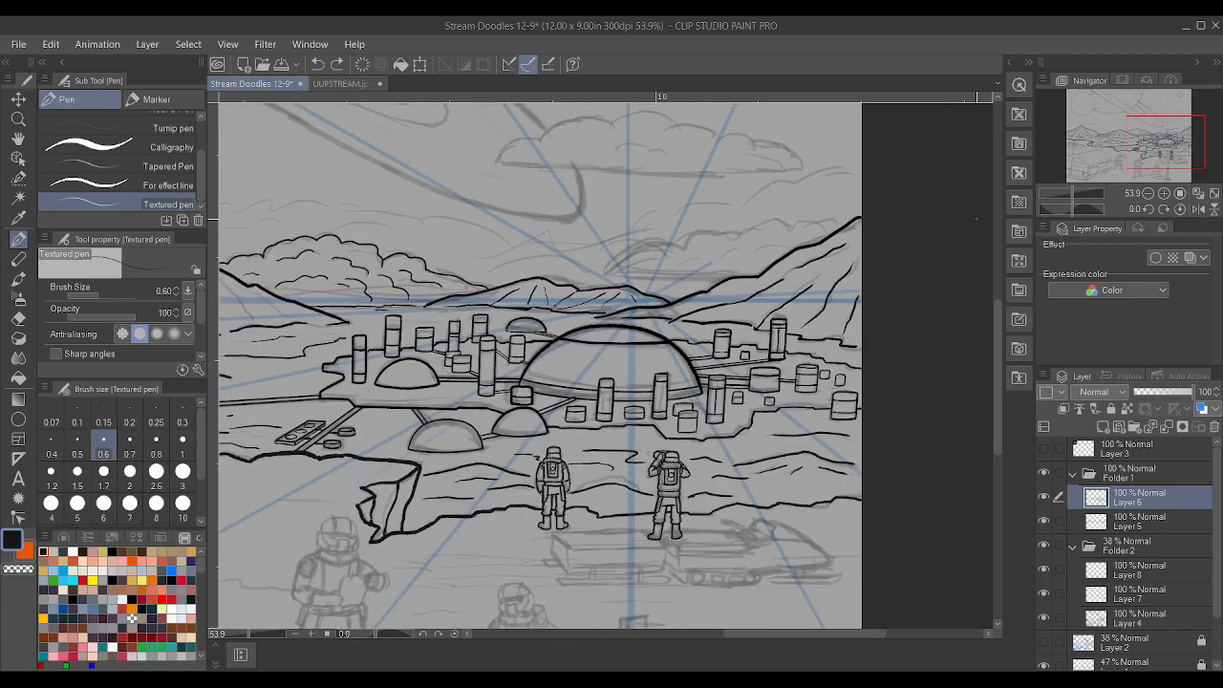
# - Set the Textured pen's brush size to 0.8
pyautogui.click(156, 445)
pyautogui.scroll(1, 1053, 219)
pyautogui.moveTo(861, 194); pyautogui.dragTo(350, 281)
pyautogui.hotkey('ctrl', 'z')
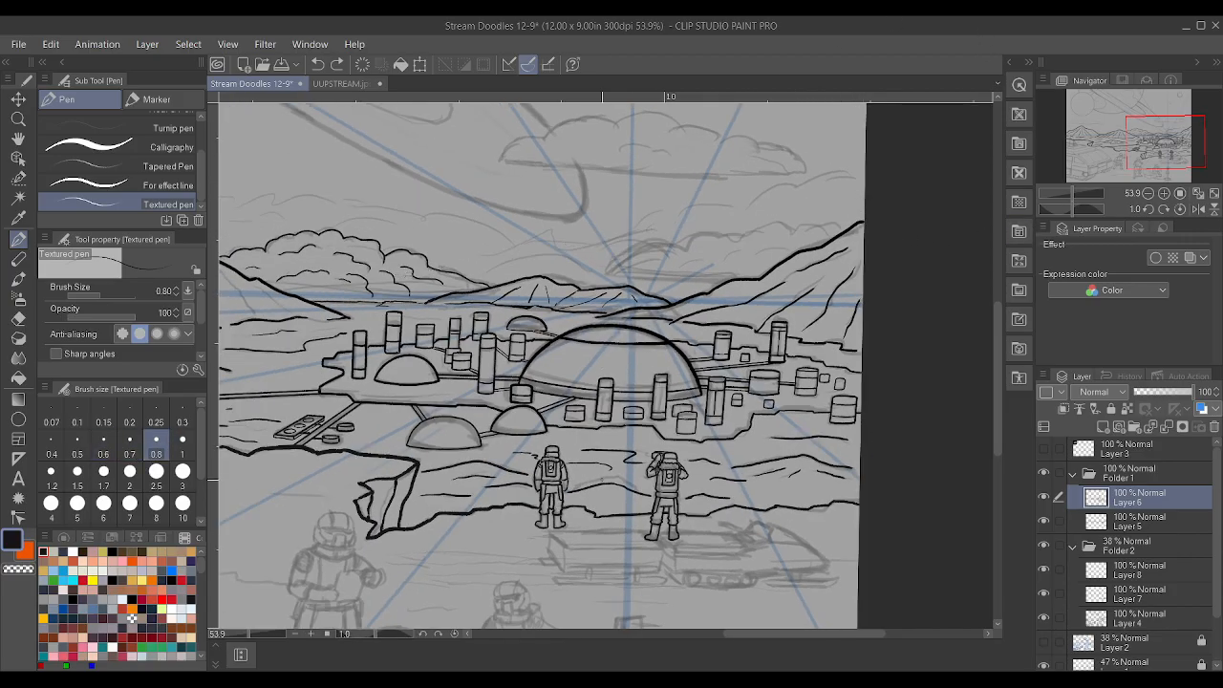
pyautogui.click(436, 636)
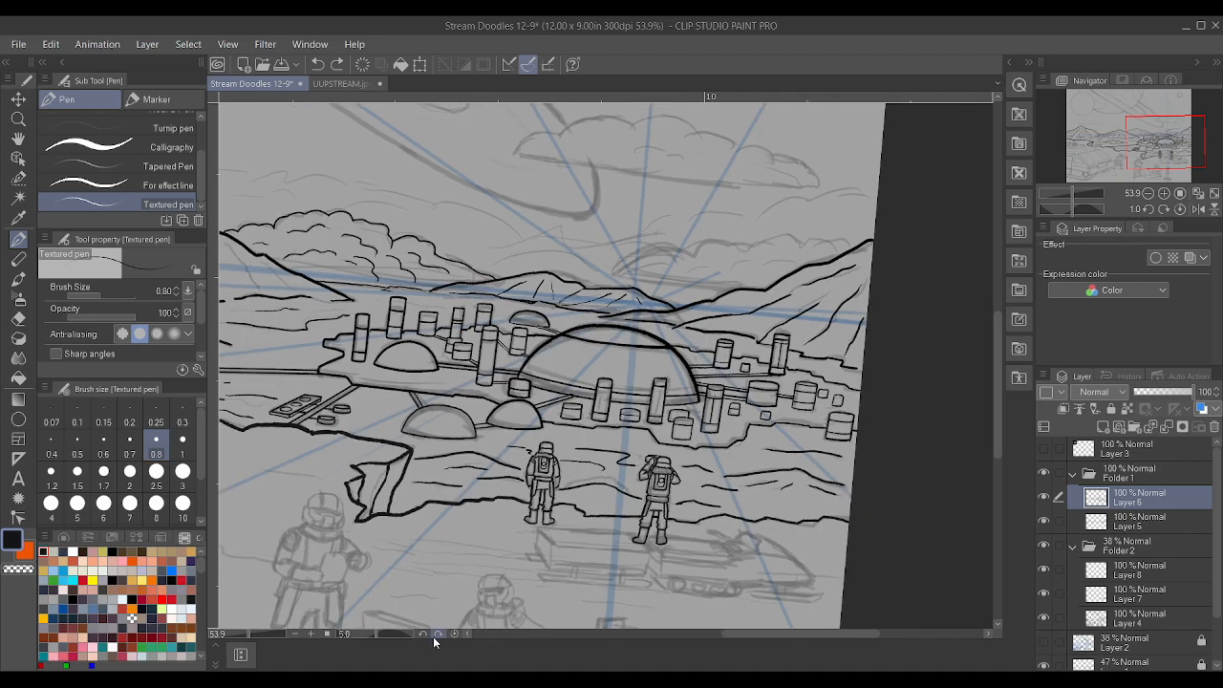
pyautogui.click(423, 633)
pyautogui.scroll(-1, 802, 160)
pyautogui.scroll(1, 801, 159)
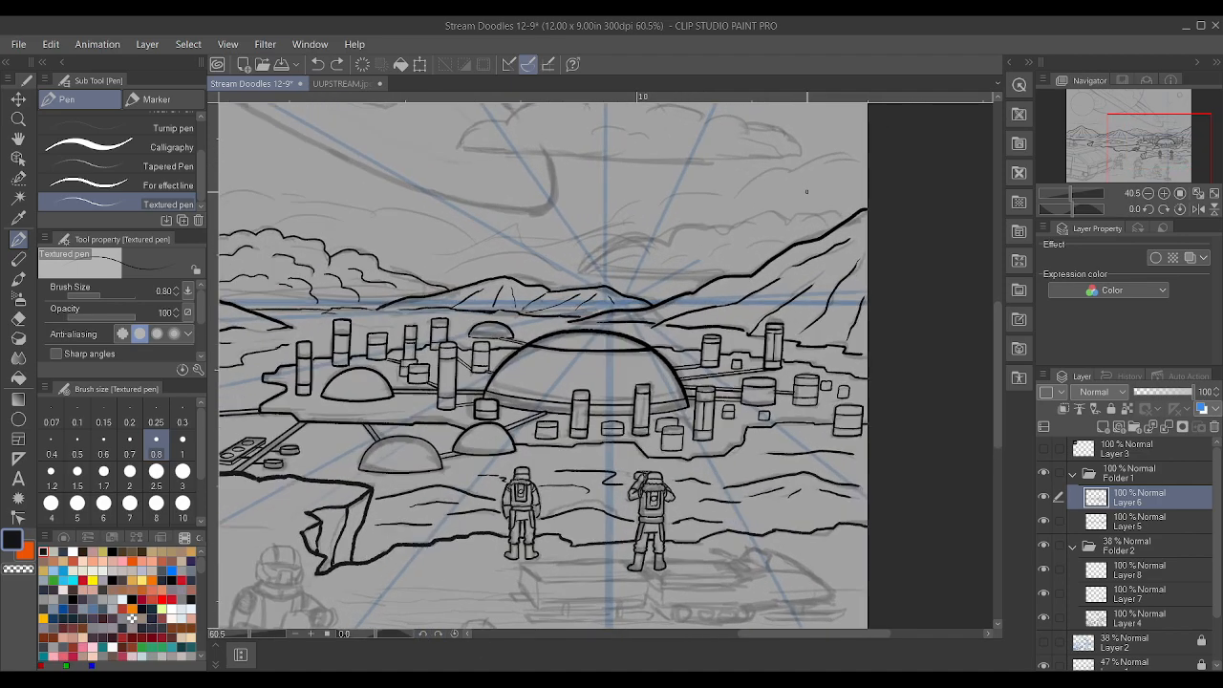
# - Ink long broken streaky cloud lines rising from above the distant range to the canvas's right edge, plus a short descending wisp at their low end
pyautogui.scroll(-3, 802, 160)
pyautogui.scroll(-1, 451, 178)
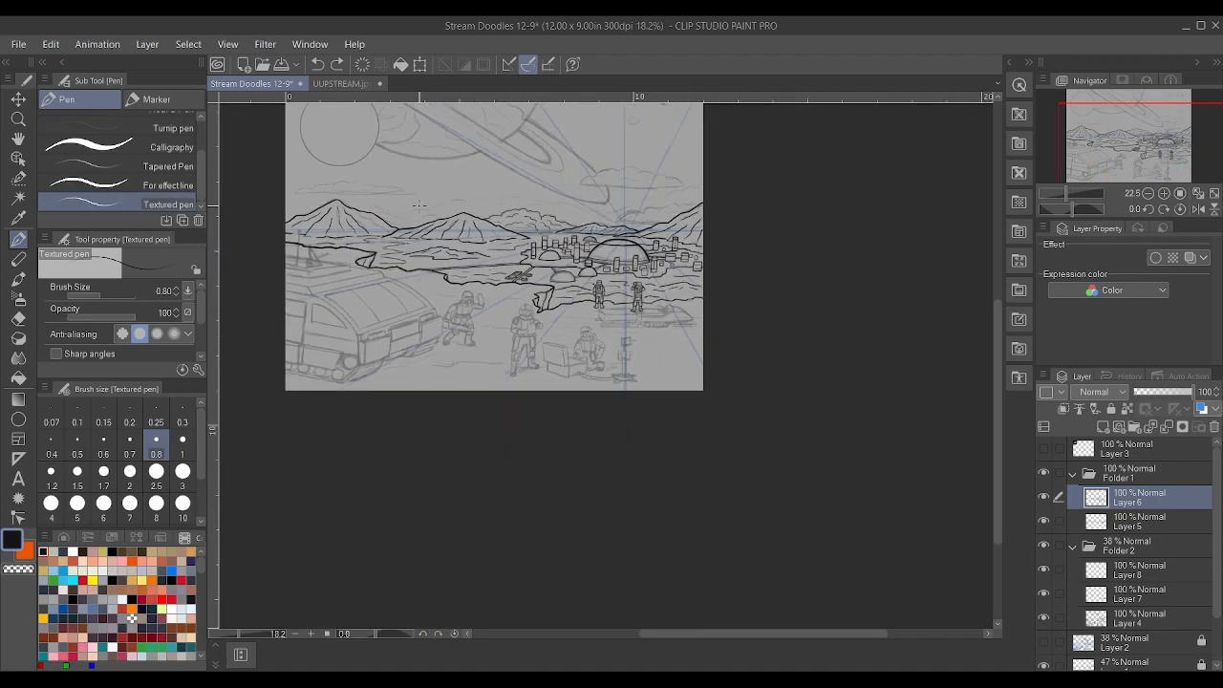
pyautogui.scroll(5, 450, 178)
pyautogui.scroll(-2, 450, 177)
pyautogui.scroll(4, 952, 179)
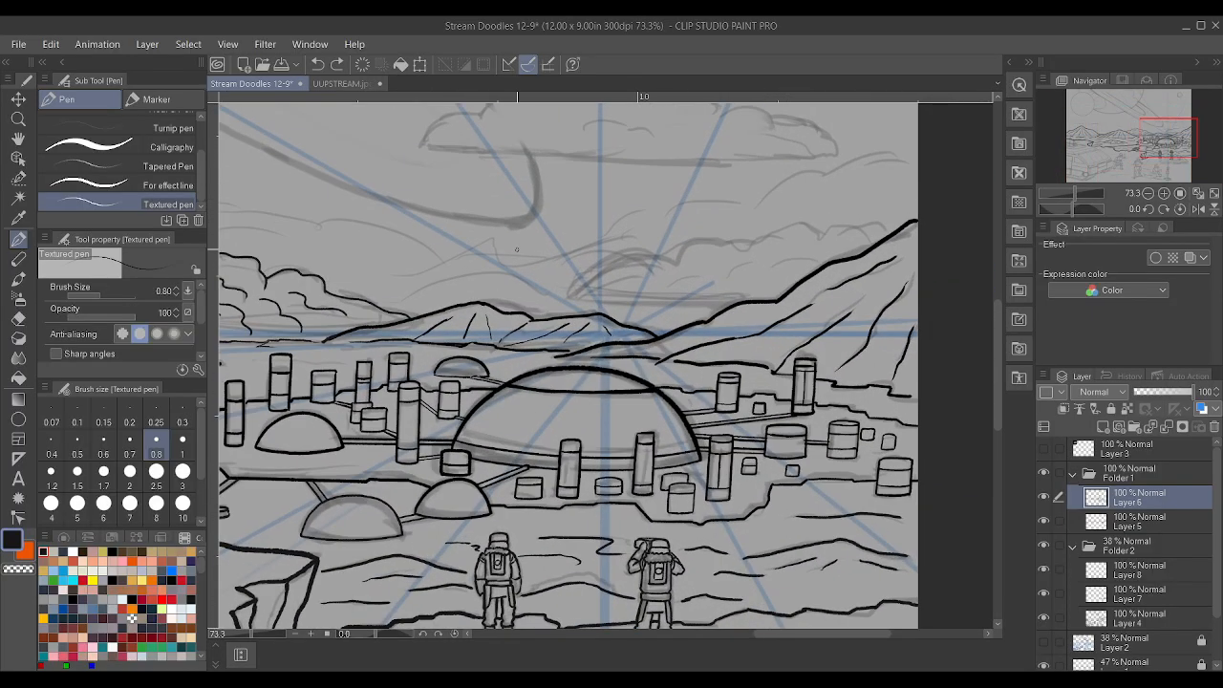
pyautogui.moveTo(437, 283)
pyautogui.mouseDown()
pyautogui.moveTo(682, 223)
pyautogui.moveTo(660, 217)
pyautogui.moveTo(699, 202)
pyautogui.moveTo(818, 196)
pyautogui.moveTo(853, 170)
pyautogui.moveTo(915, 169)
pyautogui.mouseUp()
pyautogui.moveTo(369, 272); pyautogui.dragTo(445, 294)
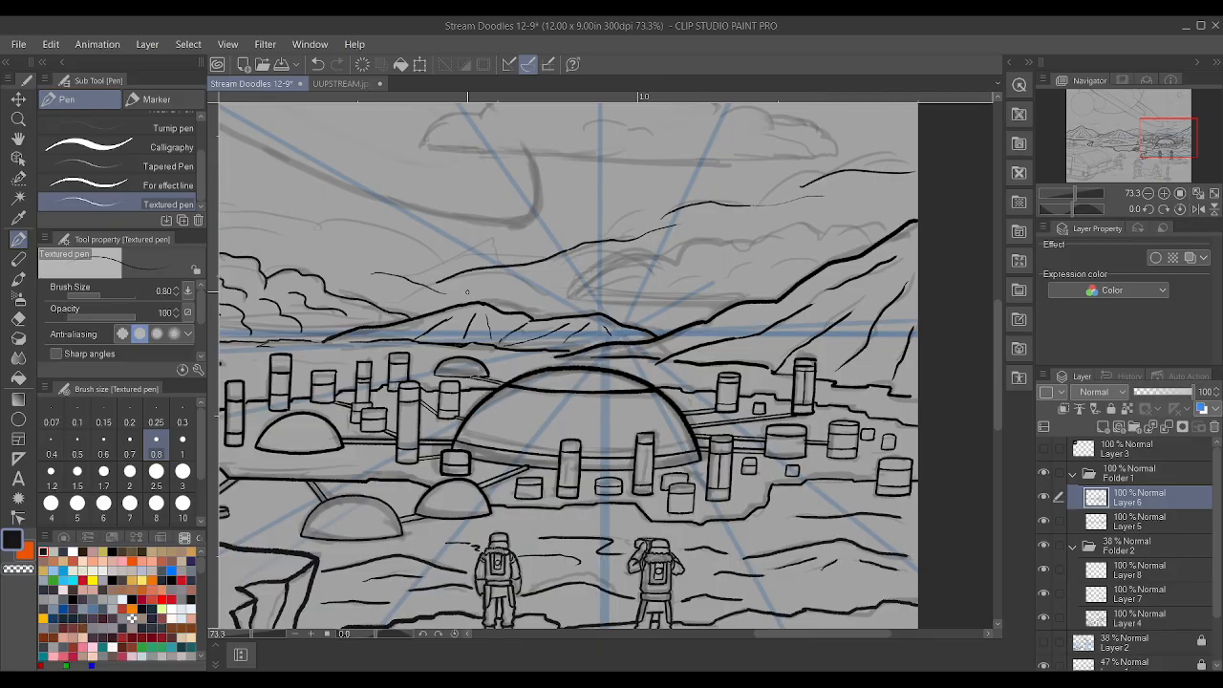
# - Add a sloping wisp above the puffy cloud and a short stroke beneath the streaky cloud line near the right mountain
pyautogui.scroll(-3, 587, 277)
pyautogui.scroll(2, 549, 252)
pyautogui.moveTo(438, 243); pyautogui.dragTo(543, 269)
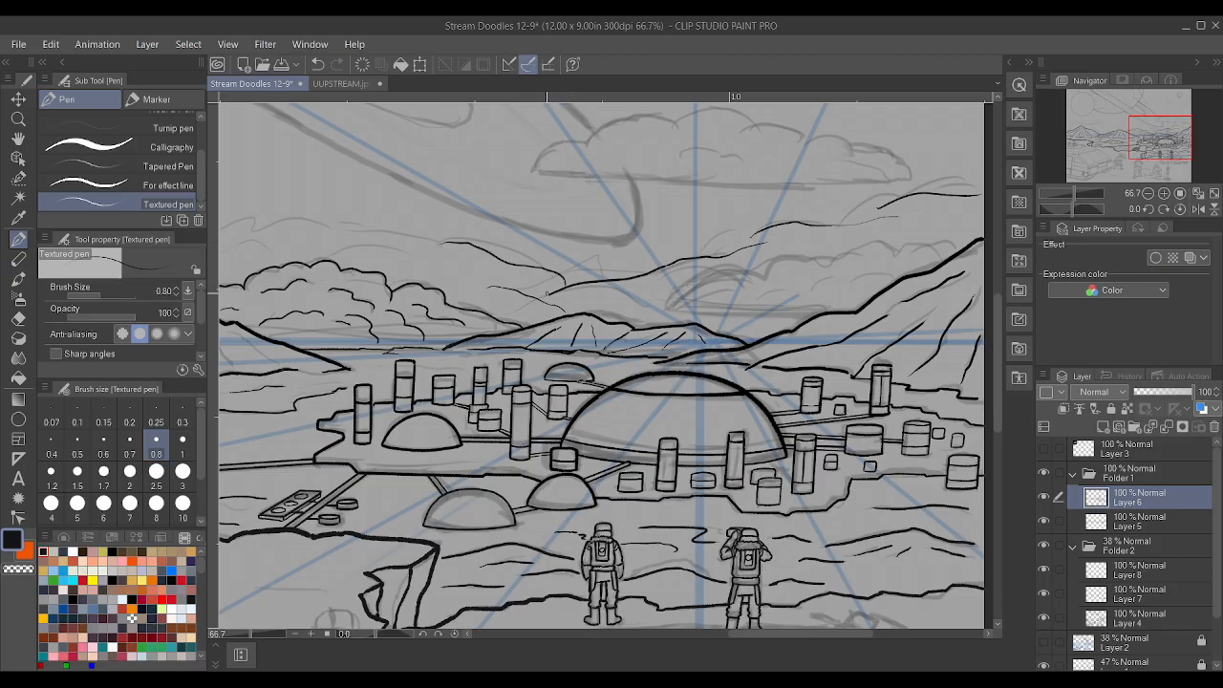
pyautogui.scroll(-2, 549, 252)
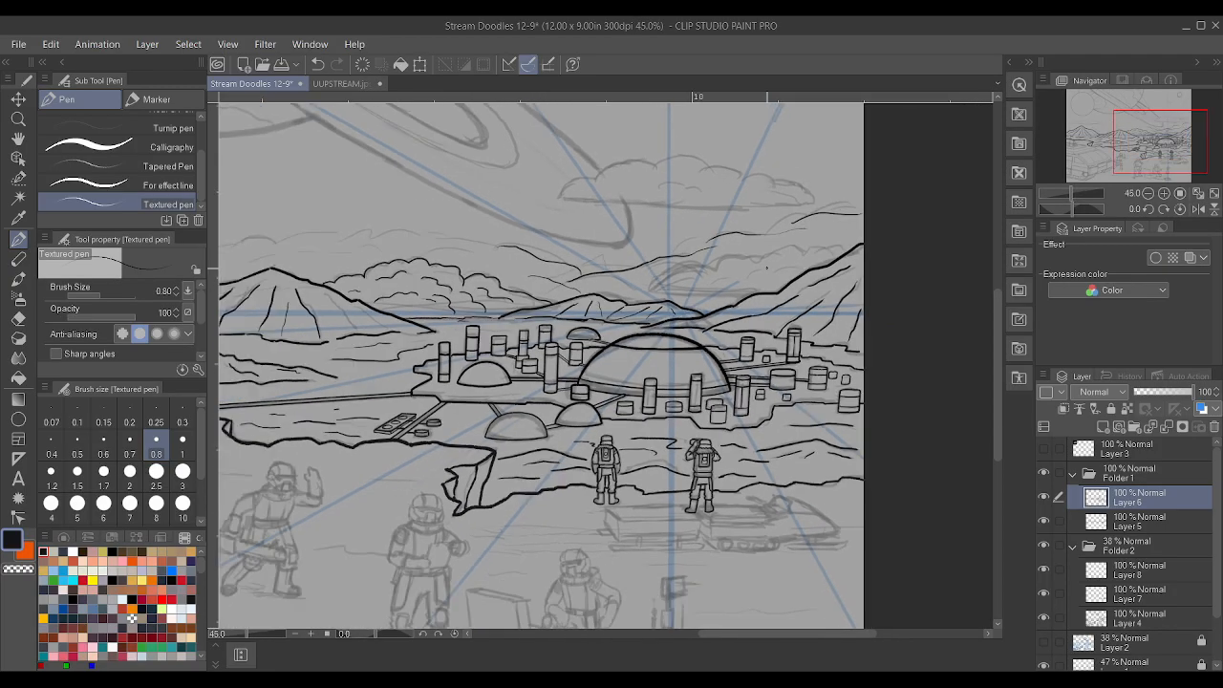
pyautogui.scroll(-2, 817, 287)
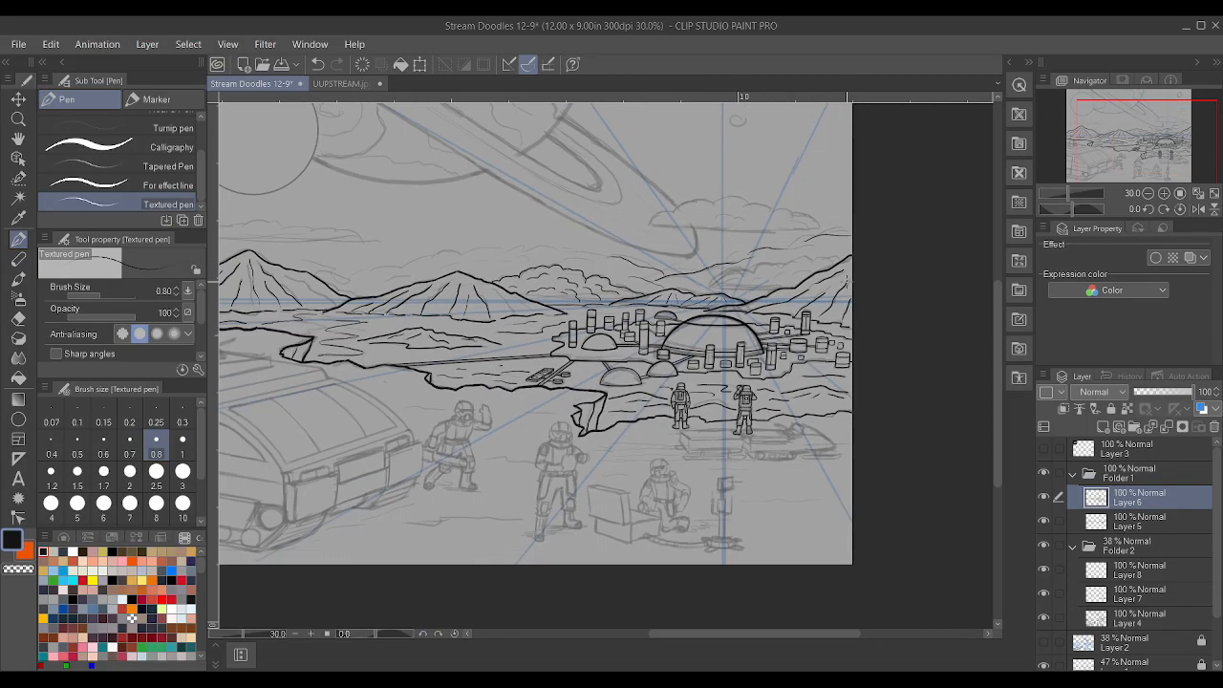
pyautogui.scroll(2, 842, 292)
pyautogui.scroll(2, 915, 235)
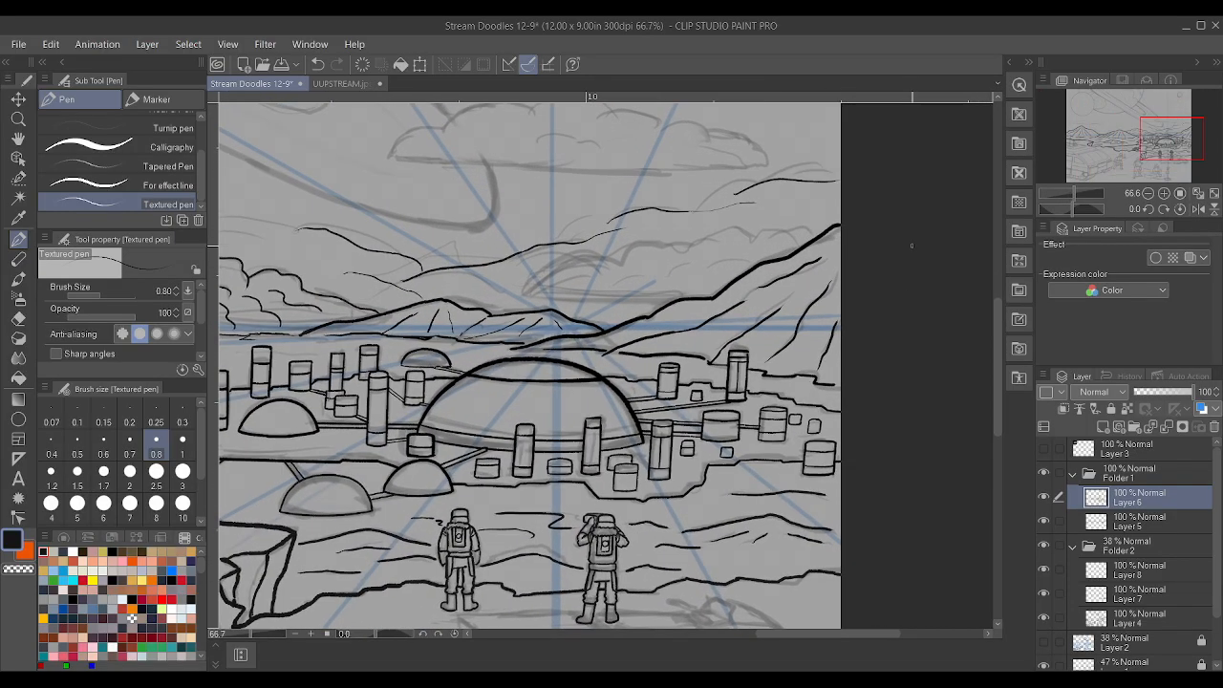
pyautogui.moveTo(669, 220); pyautogui.dragTo(723, 212)
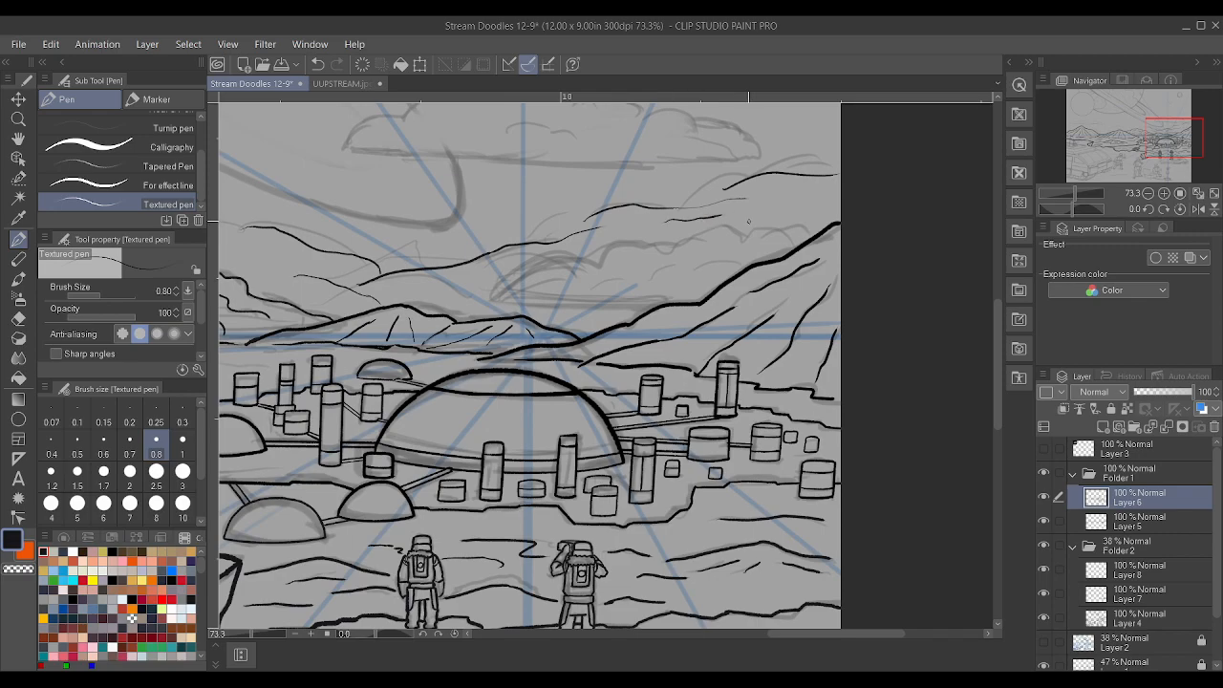
# - Ink the long low cloud behind the right mountain with a bumpy top, flat underside and one inner fold, redoing its rounded tip
pyautogui.moveTo(498, 290)
pyautogui.mouseDown()
pyautogui.moveTo(619, 244)
pyautogui.moveTo(718, 225)
pyautogui.moveTo(680, 237)
pyautogui.moveTo(749, 237)
pyautogui.moveTo(824, 219)
pyautogui.mouseUp()
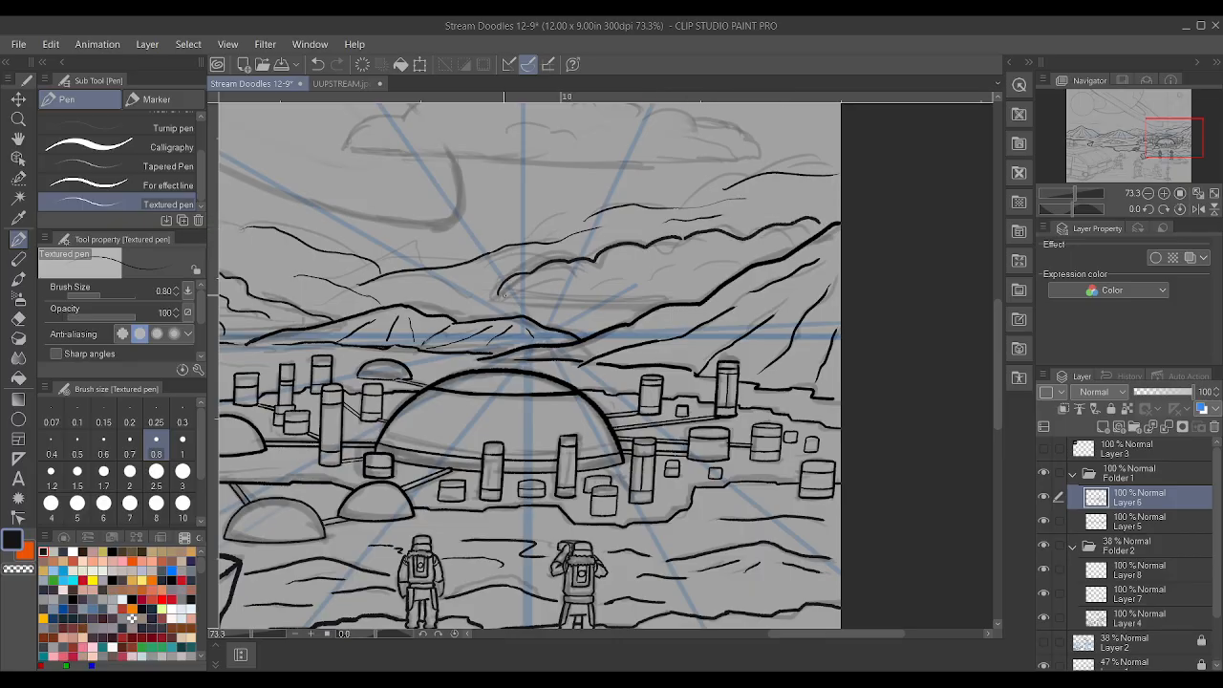
pyautogui.moveTo(500, 292)
pyautogui.mouseDown()
pyautogui.moveTo(641, 322)
pyautogui.moveTo(583, 308)
pyautogui.moveTo(657, 306)
pyautogui.mouseUp()
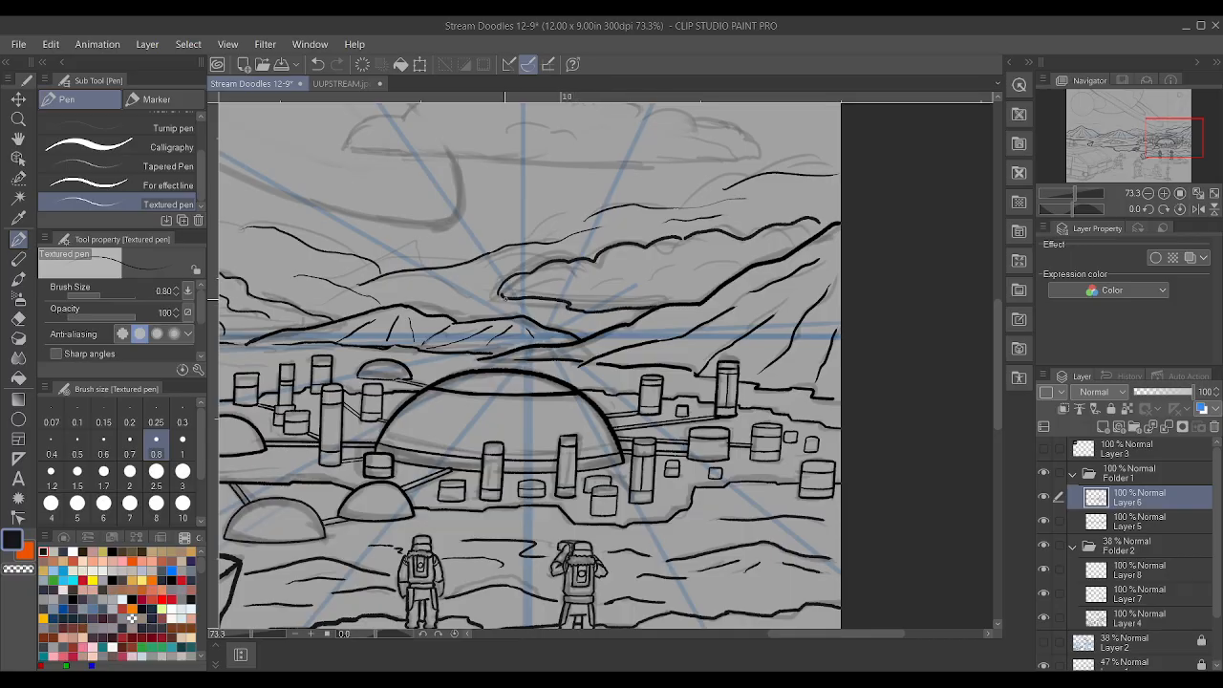
pyautogui.scroll(1, 527, 253)
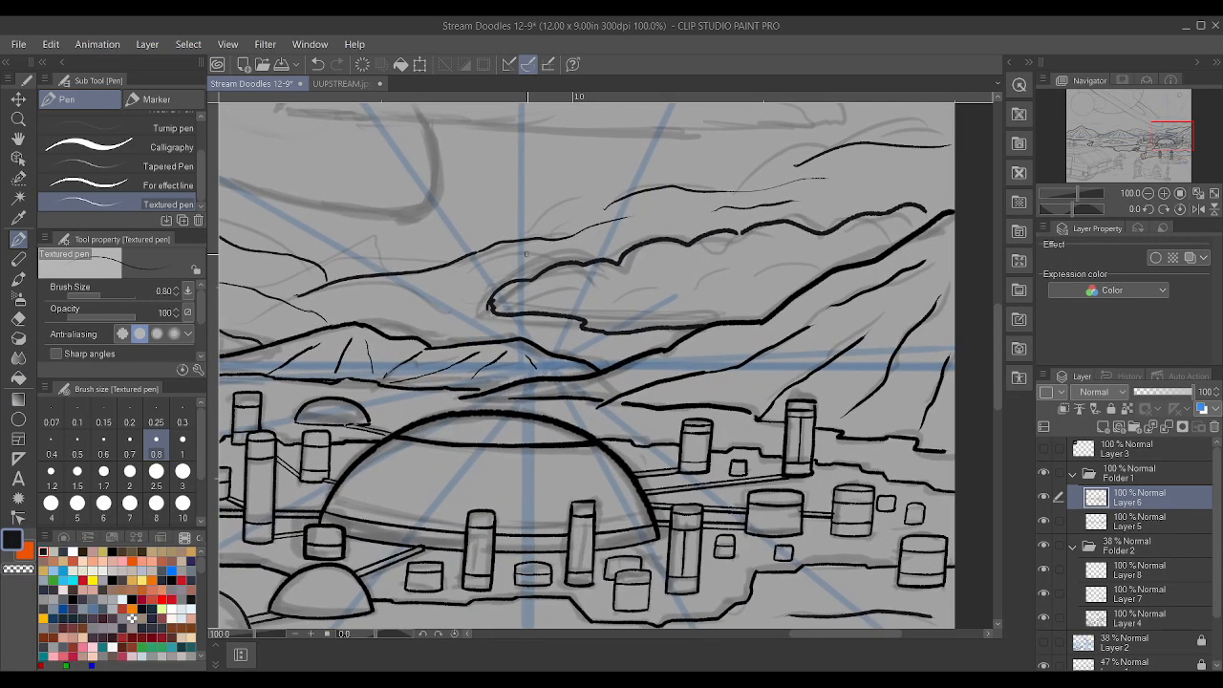
pyautogui.moveTo(701, 276); pyautogui.dragTo(771, 256)
pyautogui.scroll(1, 468, 295)
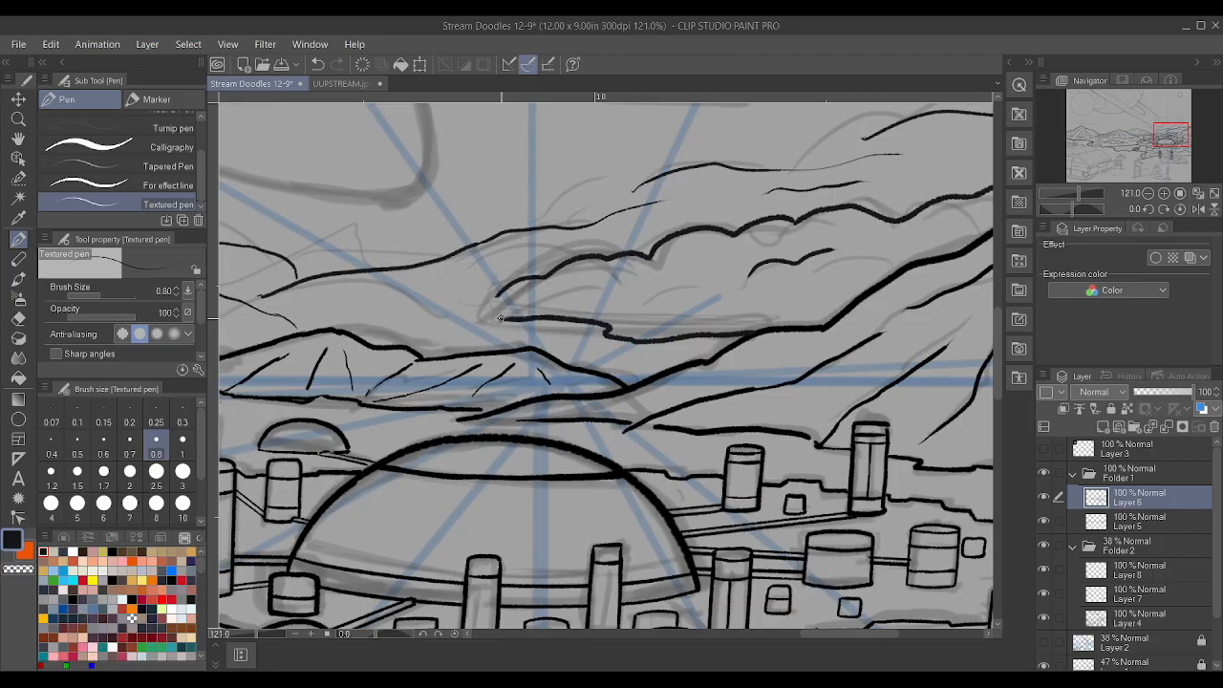
pyautogui.moveTo(499, 318)
pyautogui.mouseDown()
pyautogui.moveTo(493, 298)
pyautogui.moveTo(514, 288)
pyautogui.mouseUp()
# - Ink further short inner fold lines in the low cloud, ending near the right mountain's slope
pyautogui.scroll(-1, 877, 239)
pyautogui.scroll(1, 877, 239)
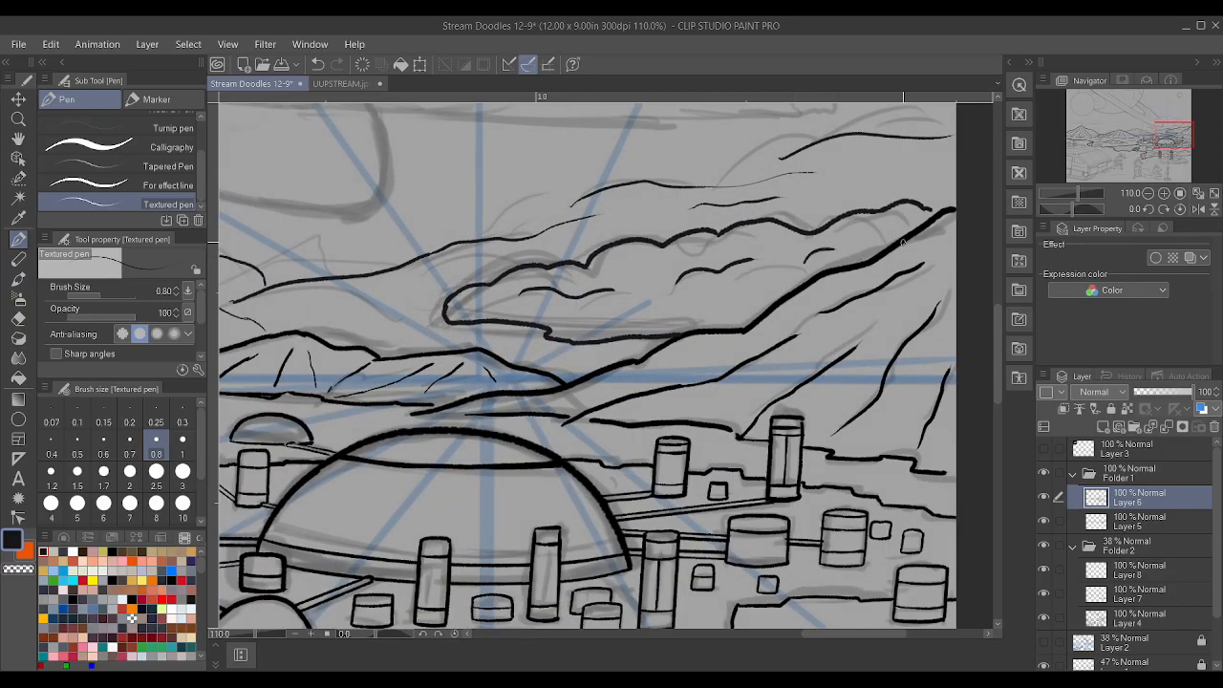
pyautogui.moveTo(843, 250); pyautogui.dragTo(891, 233)
pyautogui.scroll(-5, 669, 322)
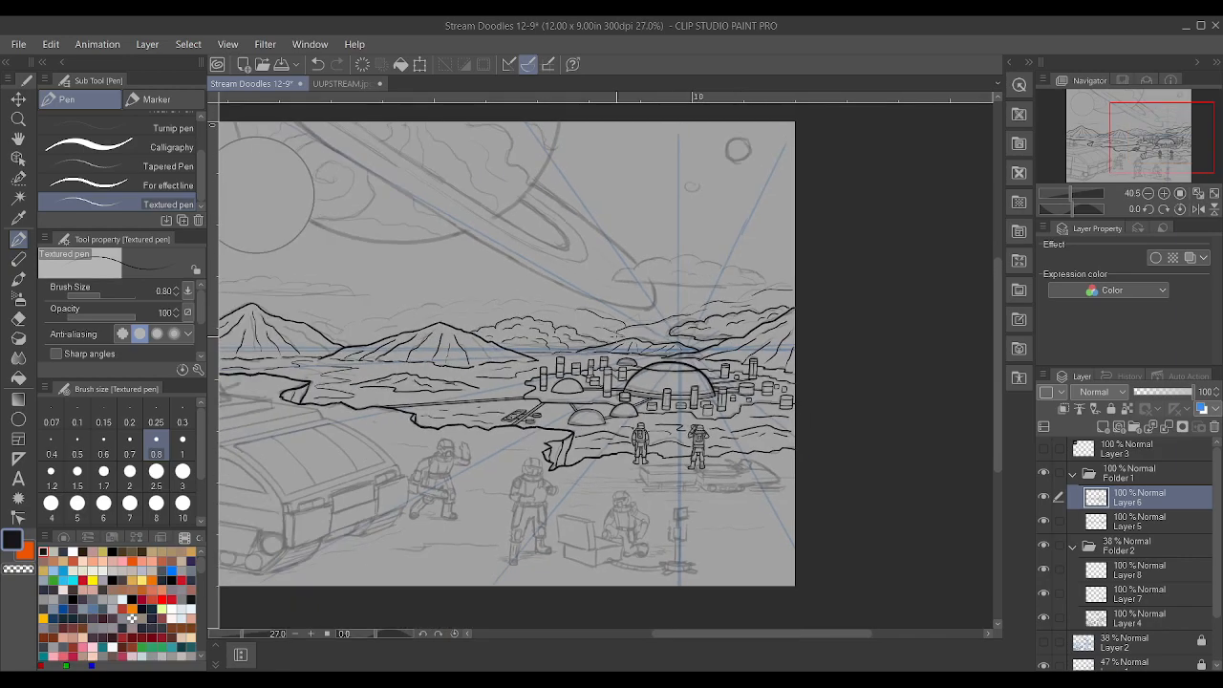
# - Ink the long bumpy cloud tops behind the center mountain, adding a short fold line just above its peak
pyautogui.scroll(3, 301, 360)
pyautogui.moveTo(302, 360)
pyautogui.mouseDown()
pyautogui.moveTo(321, 344)
pyautogui.moveTo(403, 333)
pyautogui.mouseUp()
pyautogui.moveTo(490, 311)
pyautogui.mouseDown()
pyautogui.moveTo(553, 326)
pyautogui.moveTo(545, 302)
pyautogui.moveTo(614, 304)
pyautogui.moveTo(767, 328)
pyautogui.mouseUp()
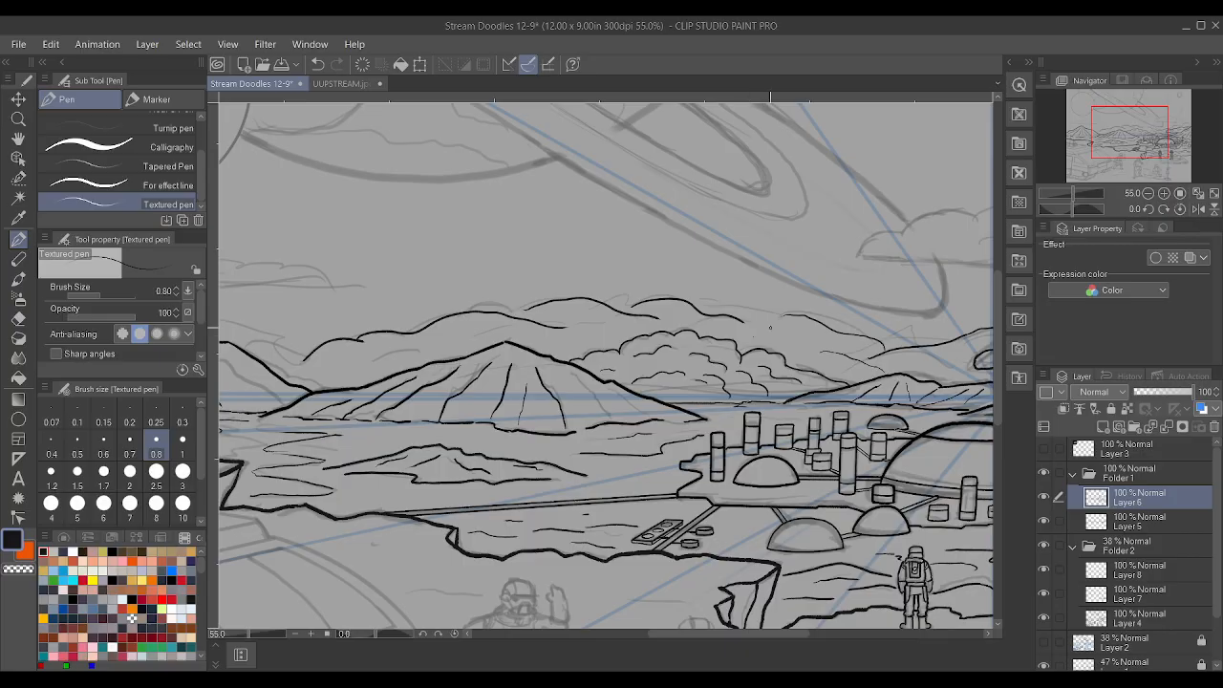
pyautogui.moveTo(706, 305); pyautogui.dragTo(789, 323)
pyautogui.moveTo(451, 341); pyautogui.dragTo(520, 342)
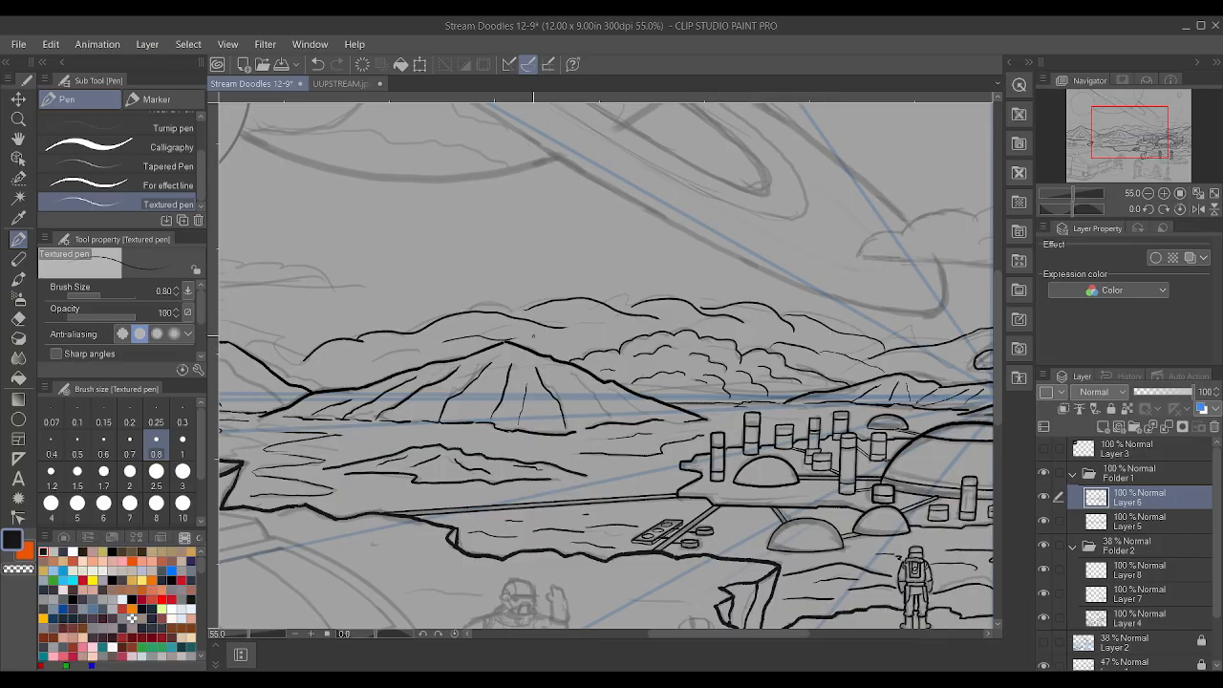
# - Try to ink a low cloud line from the left mountain's peak down into the valley, with a small curl at its end
pyautogui.scroll(-3, 388, 360)
pyautogui.scroll(4, 334, 337)
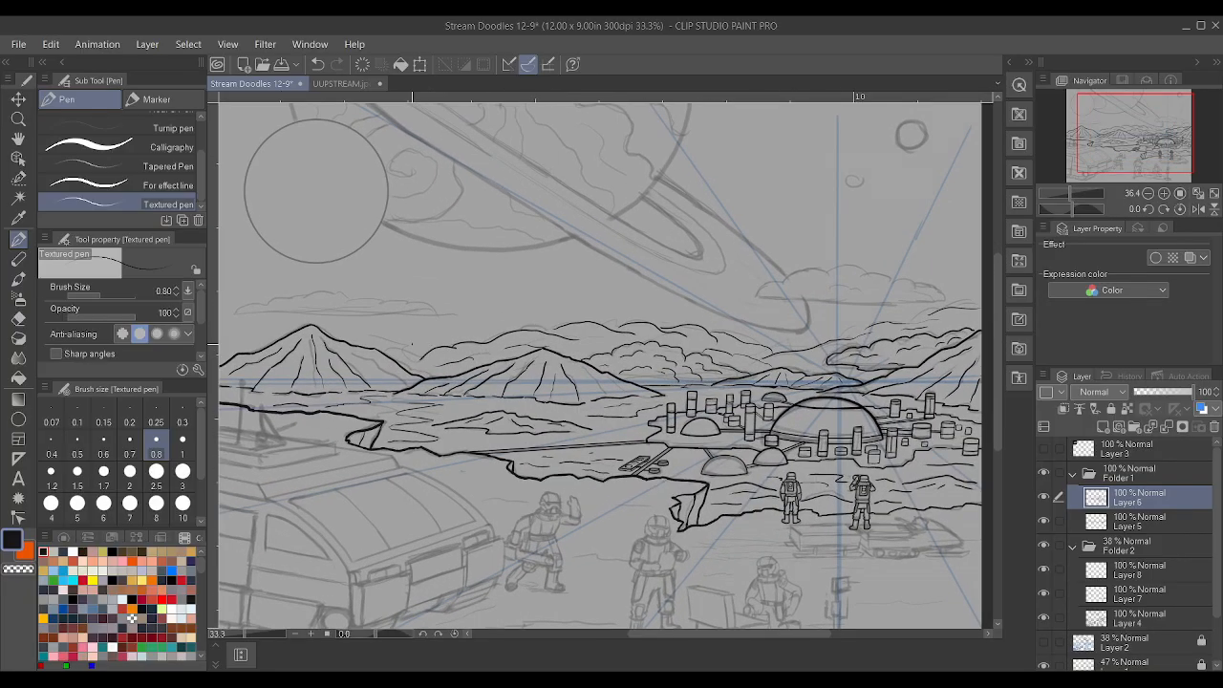
pyautogui.scroll(1, 334, 337)
pyautogui.moveTo(288, 325)
pyautogui.mouseDown()
pyautogui.moveTo(382, 326)
pyautogui.moveTo(466, 400)
pyautogui.mouseUp()
pyautogui.scroll(-3, 467, 399)
pyautogui.scroll(3, 347, 353)
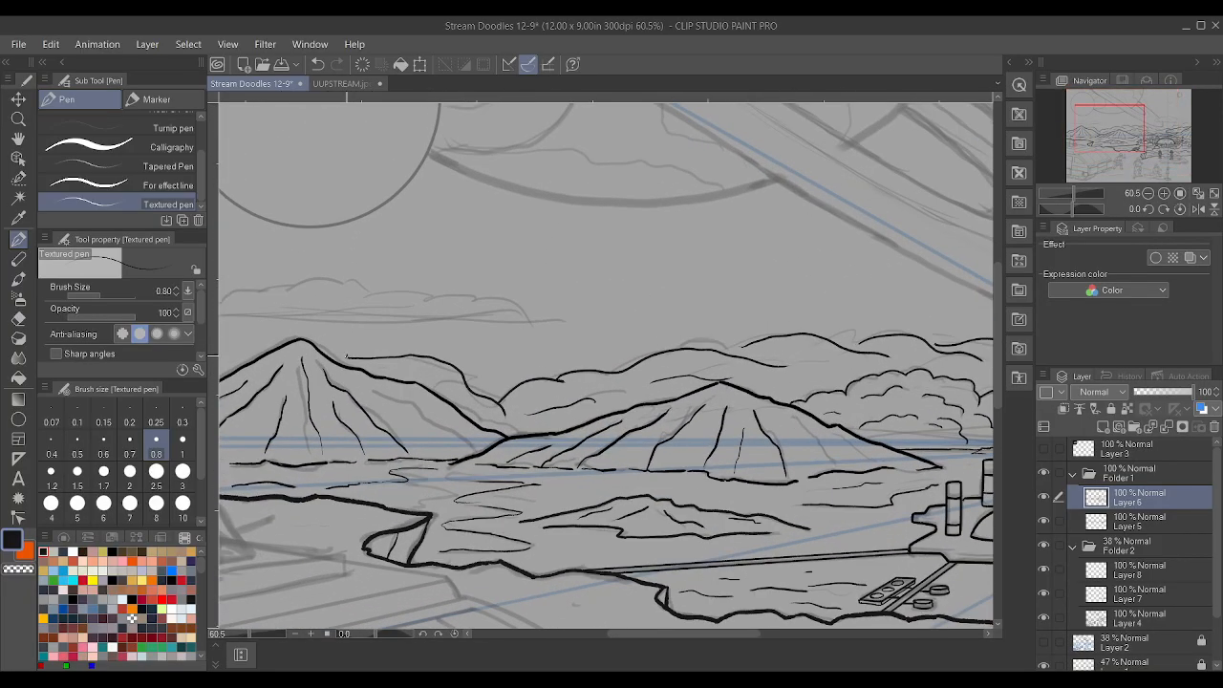
pyautogui.moveTo(337, 353); pyautogui.dragTo(323, 352)
pyautogui.scroll(2, 493, 400)
pyautogui.moveTo(507, 420); pyautogui.dragTo(524, 432)
pyautogui.scroll(-2, 523, 439)
pyautogui.scroll(7, 524, 436)
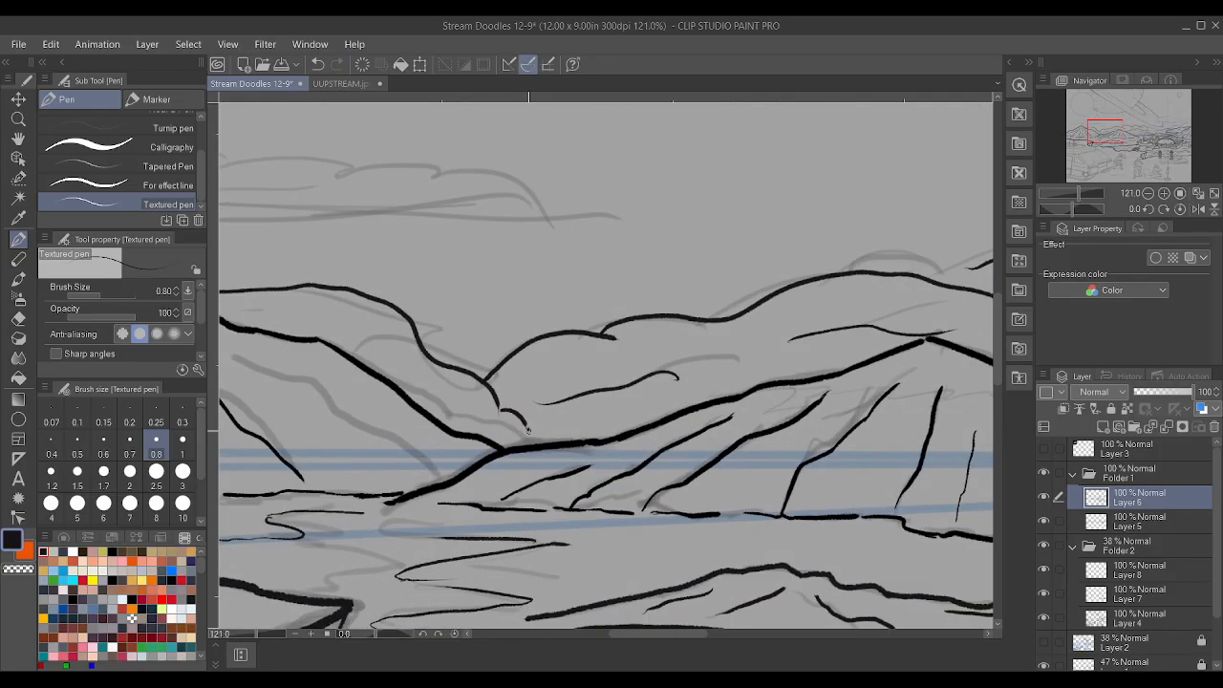
pyautogui.scroll(-6, 521, 413)
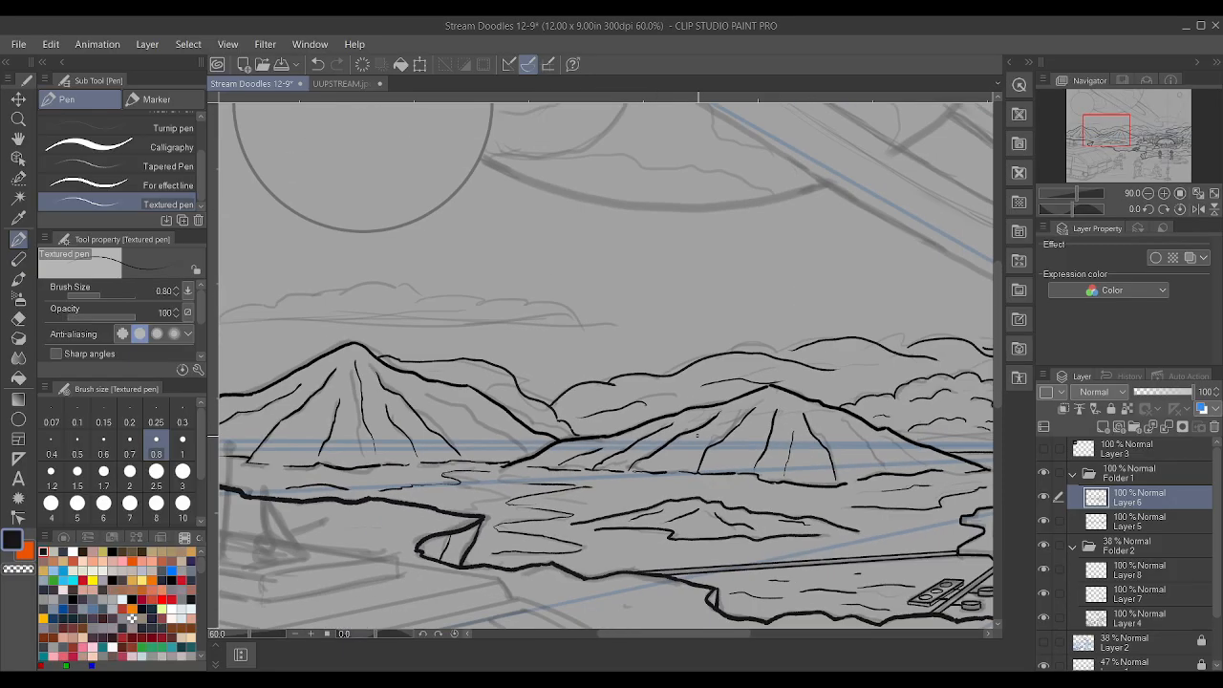
# - Try to ink a cloud line behind the left mountain's outer slope, and undo the cloud strokes around that mountain
pyautogui.scroll(5, 468, 413)
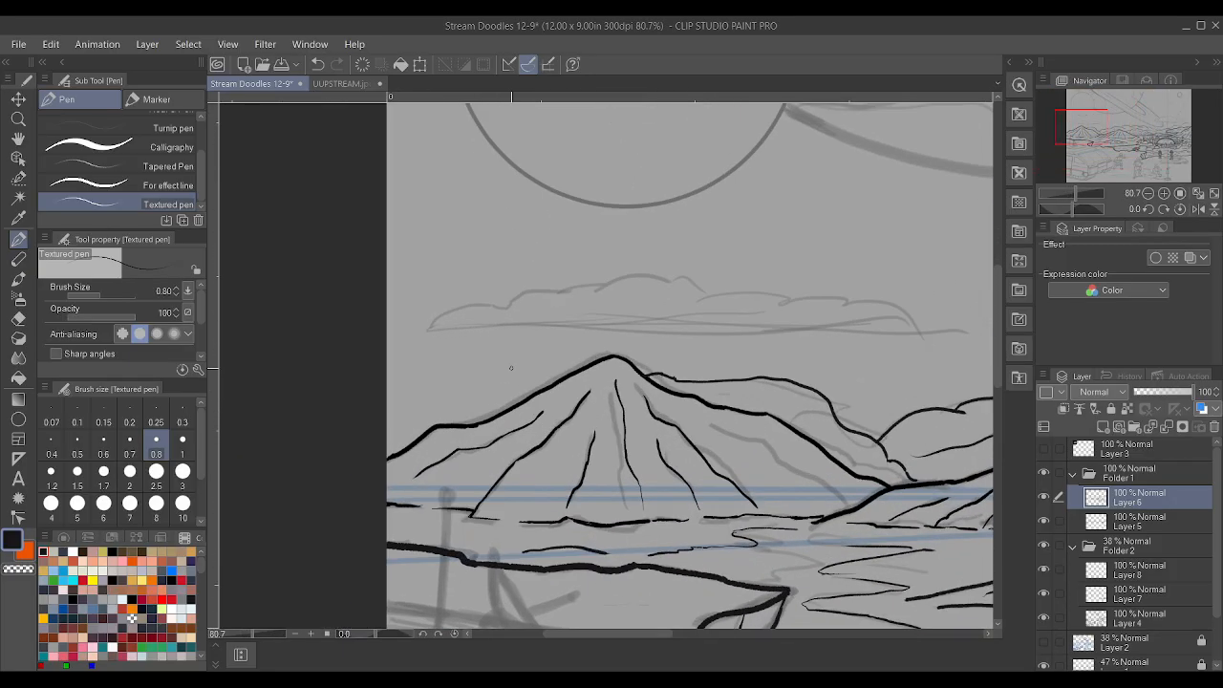
pyautogui.moveTo(537, 388)
pyautogui.mouseDown()
pyautogui.moveTo(458, 384)
pyautogui.moveTo(401, 406)
pyautogui.mouseUp()
pyautogui.scroll(-2, 387, 413)
pyautogui.hotkey('ctrl', 'z')
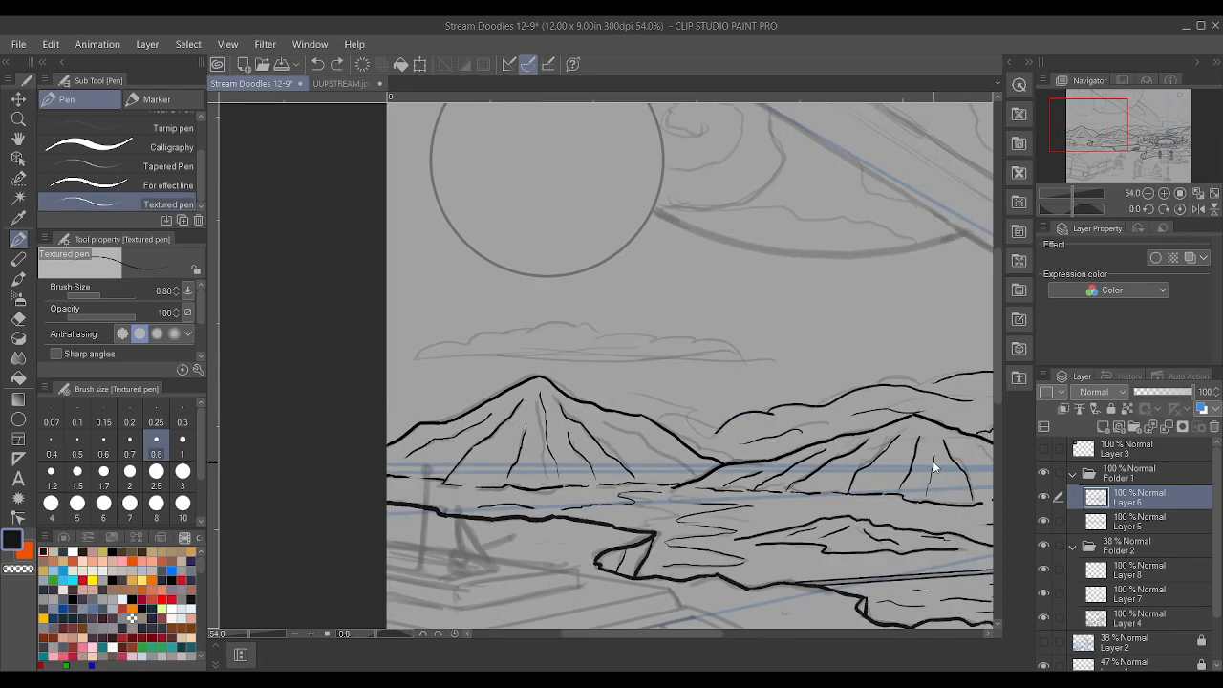
# - Try to ink two broad overlapping cloud humps descending behind the left mountain's inner slope toward the valley
pyautogui.scroll(2, 933, 460)
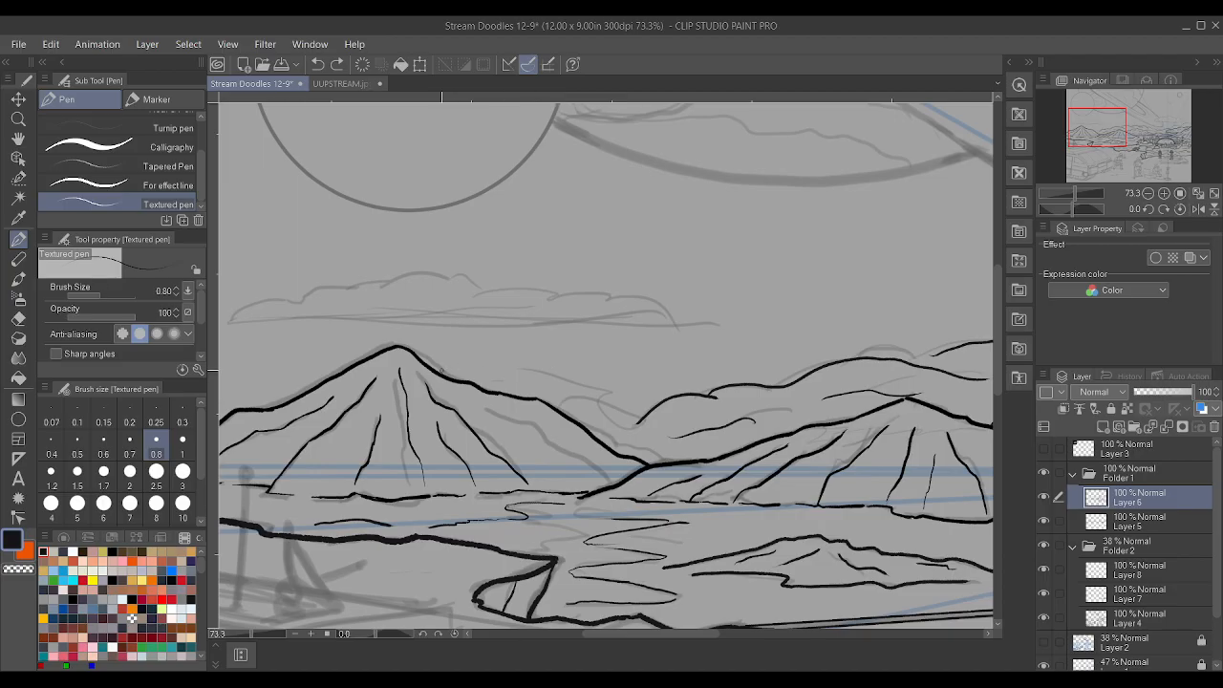
pyautogui.moveTo(432, 365)
pyautogui.mouseDown()
pyautogui.moveTo(510, 360)
pyautogui.moveTo(582, 386)
pyautogui.moveTo(624, 423)
pyautogui.moveTo(656, 427)
pyautogui.moveTo(684, 459)
pyautogui.mouseUp()
pyautogui.scroll(1, 554, 379)
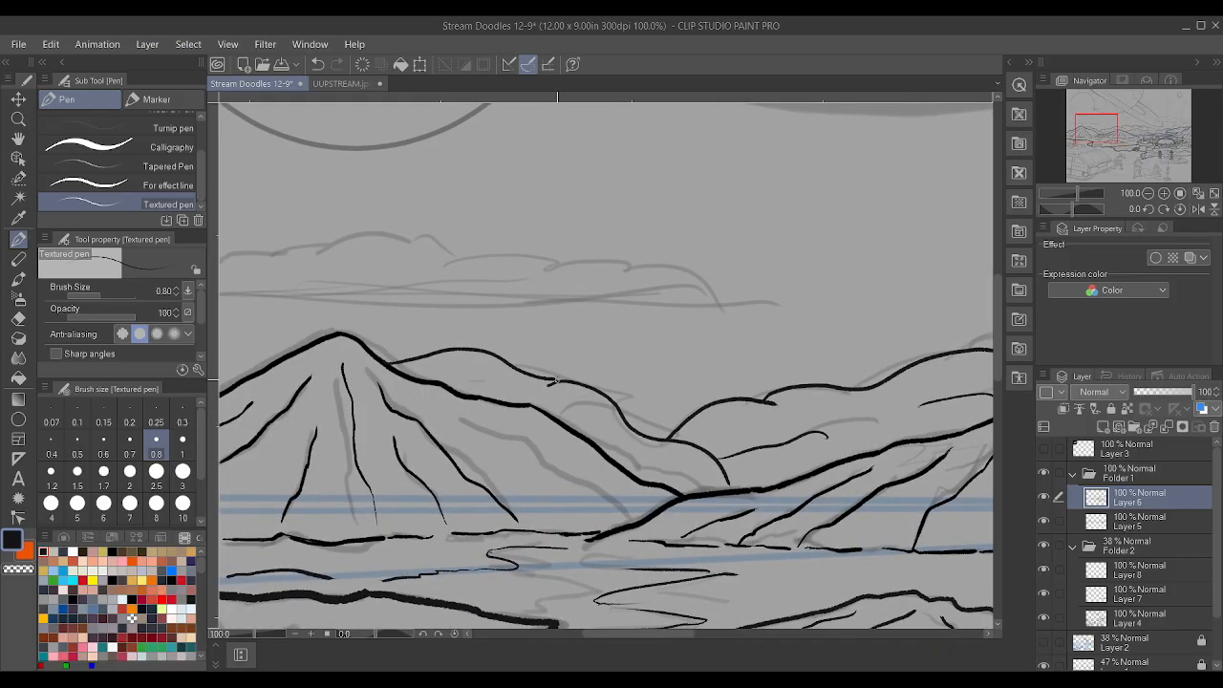
pyautogui.moveTo(513, 387); pyautogui.dragTo(482, 390)
pyautogui.scroll(-2, 590, 420)
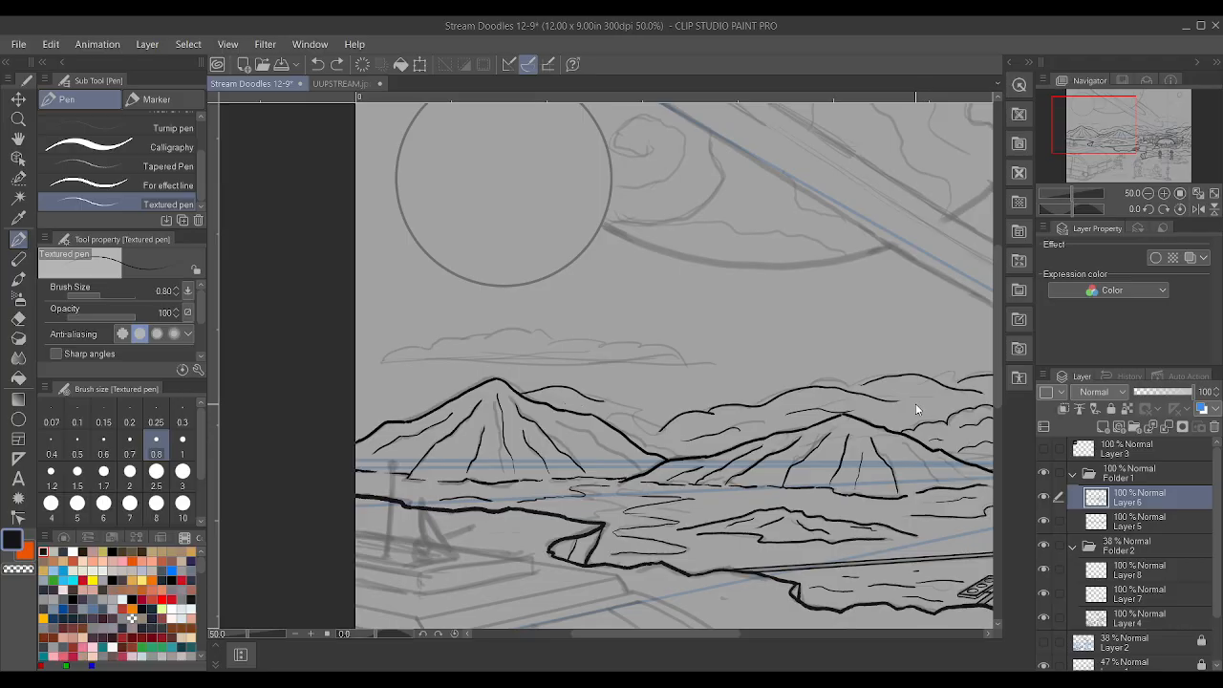
# - Try to ink a puffier cloud behind the left mountain's inner slope, with rounded bumps and short inner folds
pyautogui.scroll(2, 915, 404)
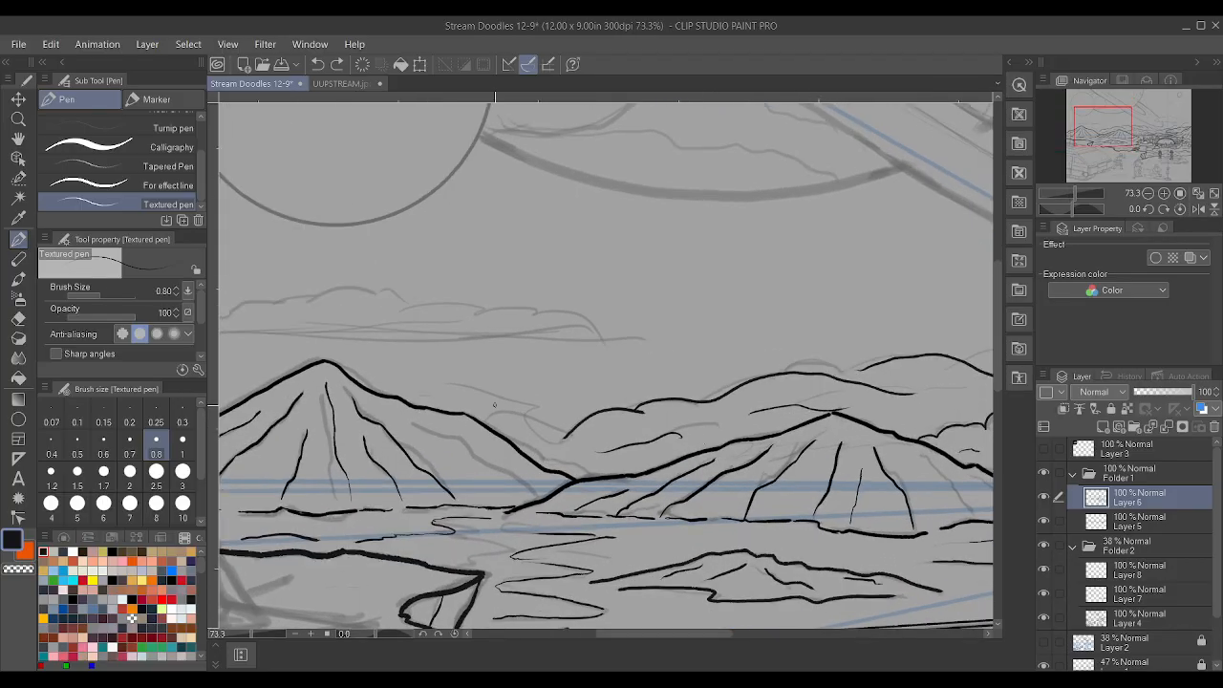
pyautogui.moveTo(476, 391)
pyautogui.mouseDown()
pyautogui.moveTo(522, 403)
pyautogui.moveTo(531, 435)
pyautogui.moveTo(612, 476)
pyautogui.mouseUp()
pyautogui.scroll(3, 576, 412)
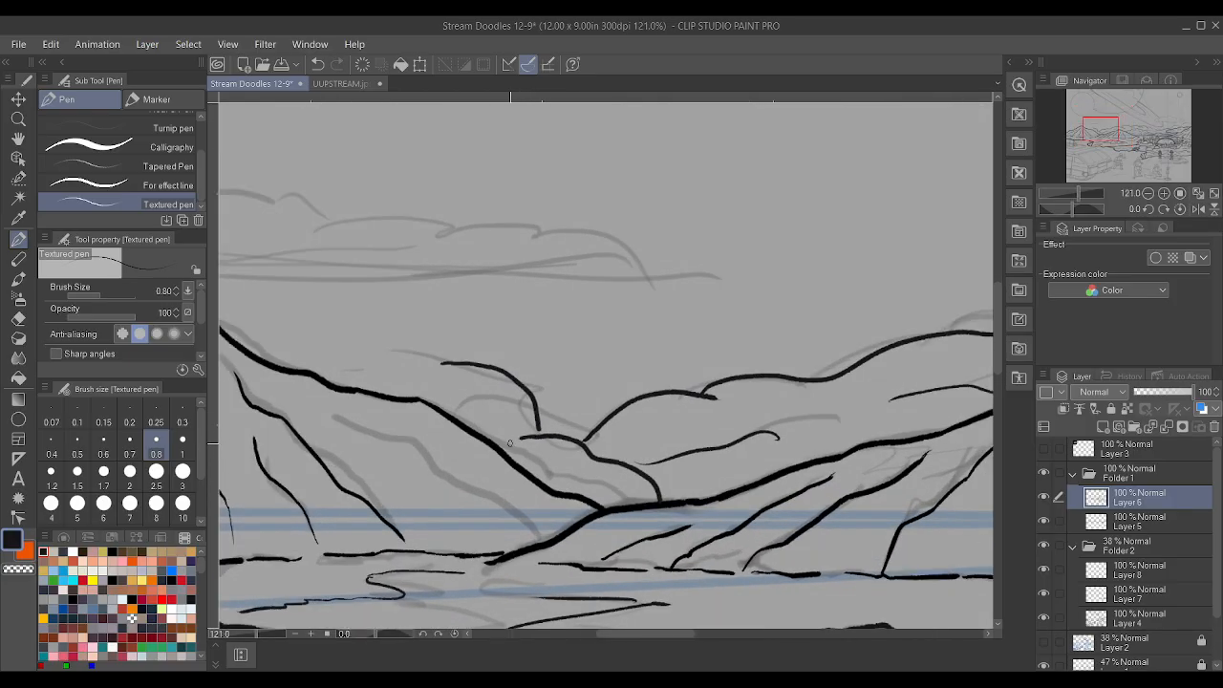
pyautogui.moveTo(479, 370)
pyautogui.mouseDown()
pyautogui.moveTo(374, 350)
pyautogui.moveTo(306, 354)
pyautogui.mouseUp()
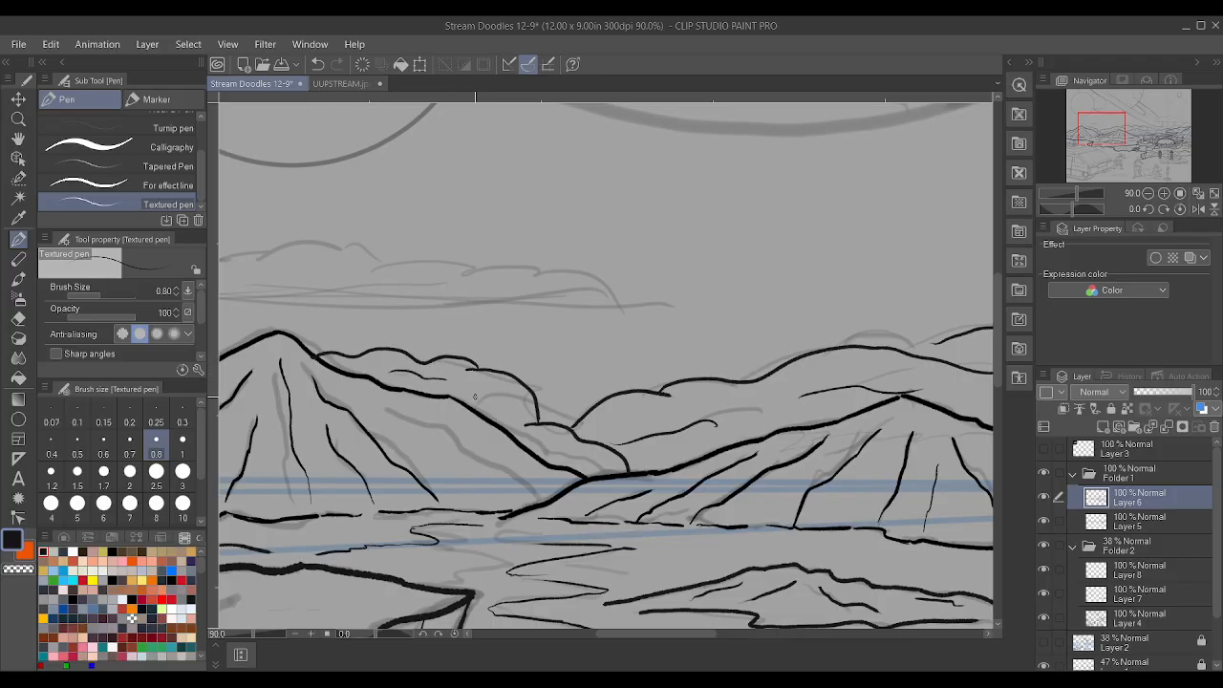
pyautogui.scroll(3, 473, 397)
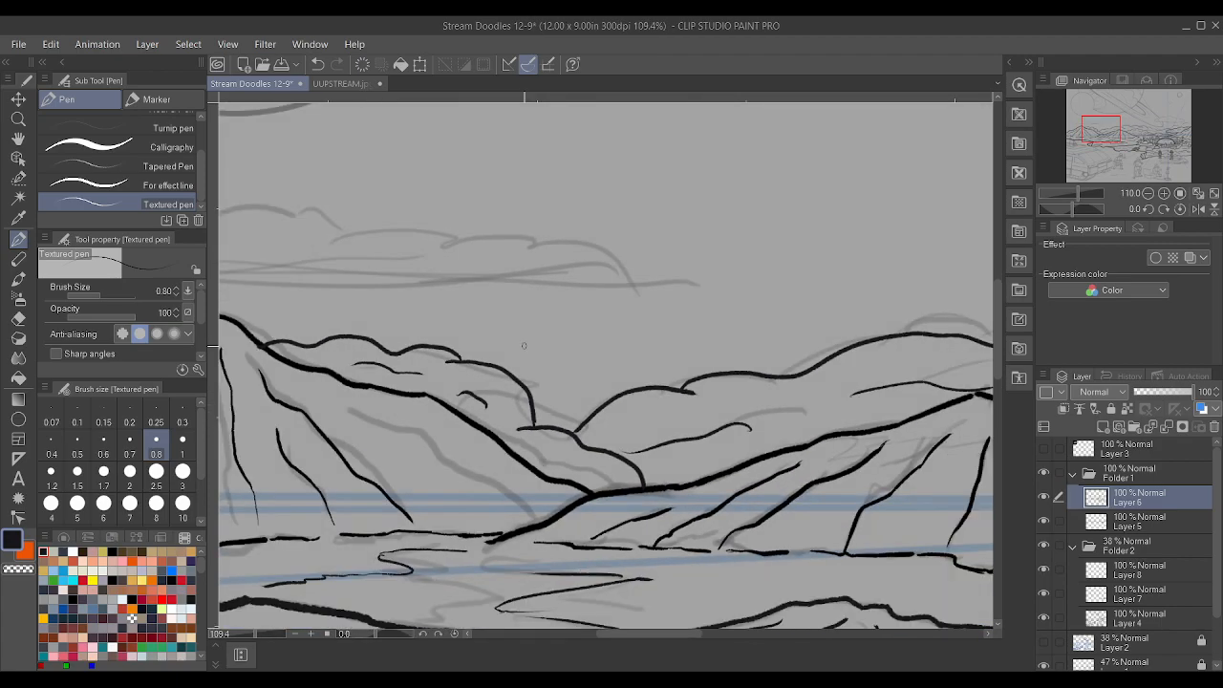
pyautogui.scroll(-5, 706, 388)
pyautogui.scroll(5, 484, 372)
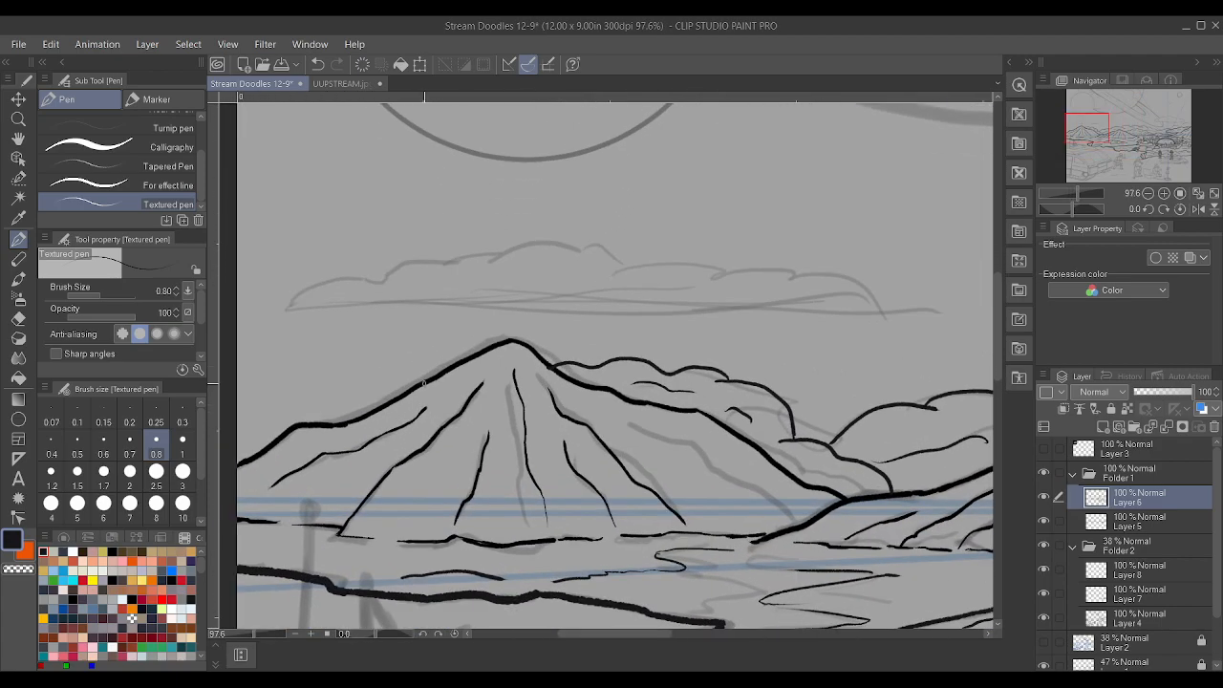
# - Try to ink a cloud behind the left mountain's outer slope, and undo the cloud strokes on both sides of that mountain
pyautogui.moveTo(460, 364)
pyautogui.mouseDown()
pyautogui.moveTo(514, 339)
pyautogui.moveTo(528, 347)
pyautogui.mouseUp()
pyautogui.moveTo(446, 367)
pyautogui.mouseDown()
pyautogui.moveTo(383, 368)
pyautogui.moveTo(316, 388)
pyautogui.moveTo(235, 384)
pyautogui.moveTo(366, 404)
pyautogui.mouseUp()
pyautogui.scroll(-5, 299, 414)
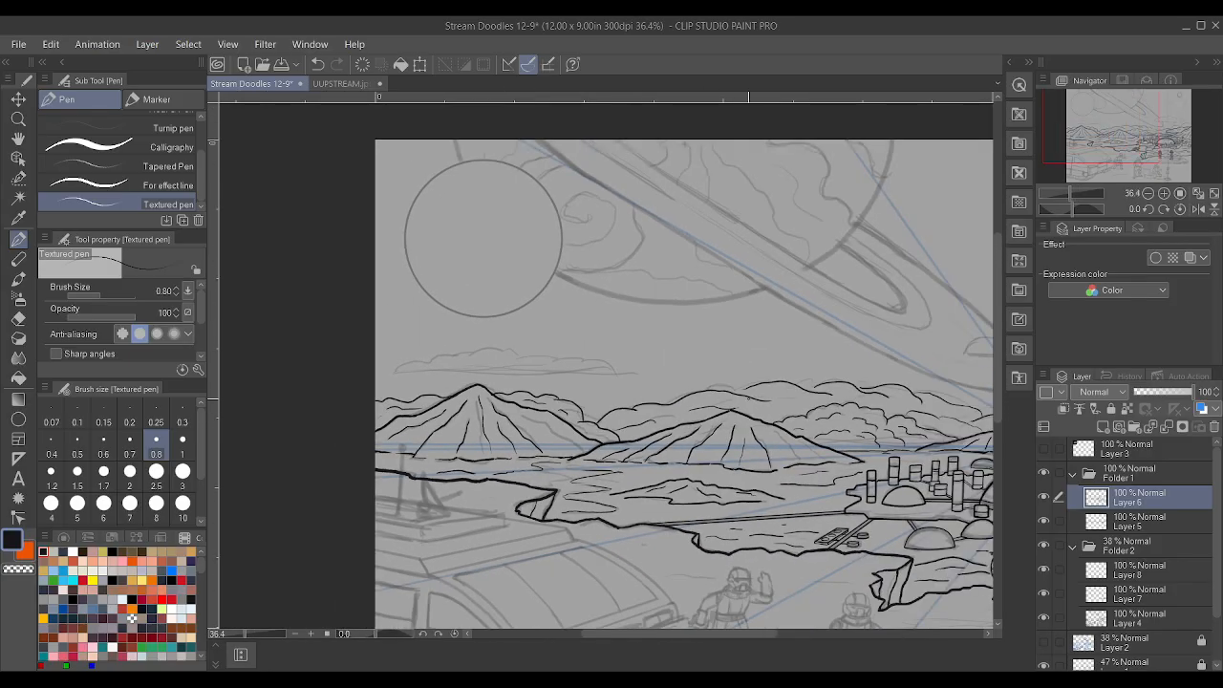
pyautogui.scroll(-2, 750, 397)
pyautogui.scroll(3, 824, 404)
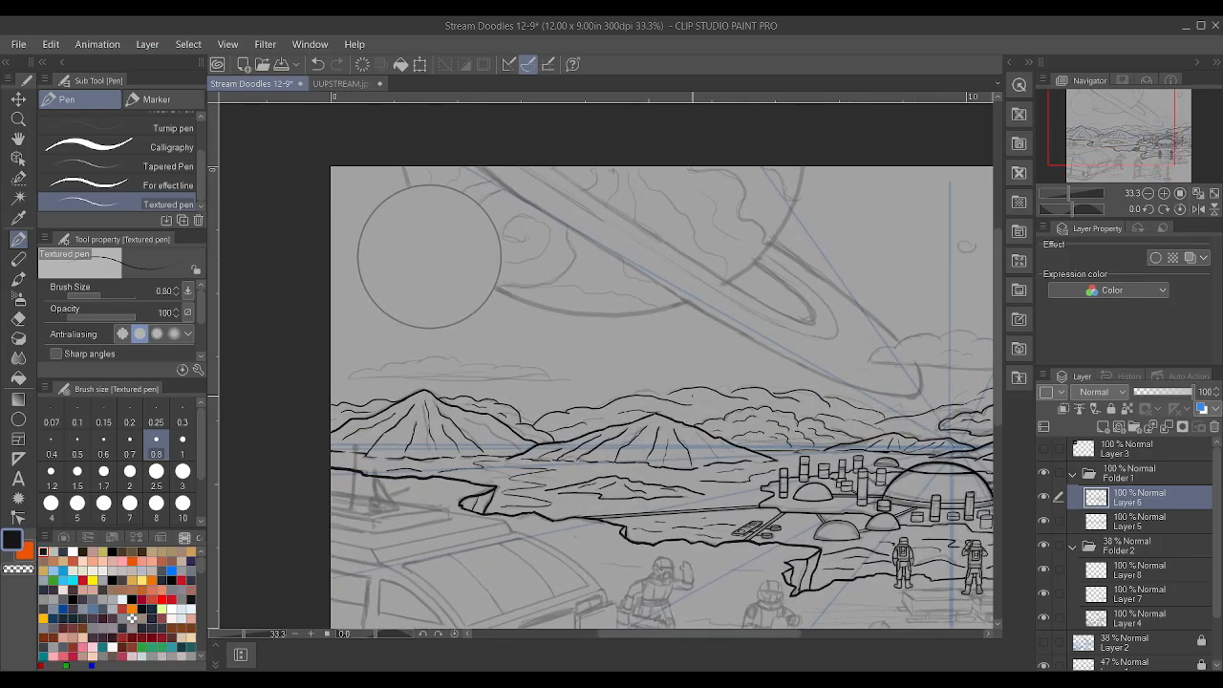
pyautogui.scroll(1, 341, 401)
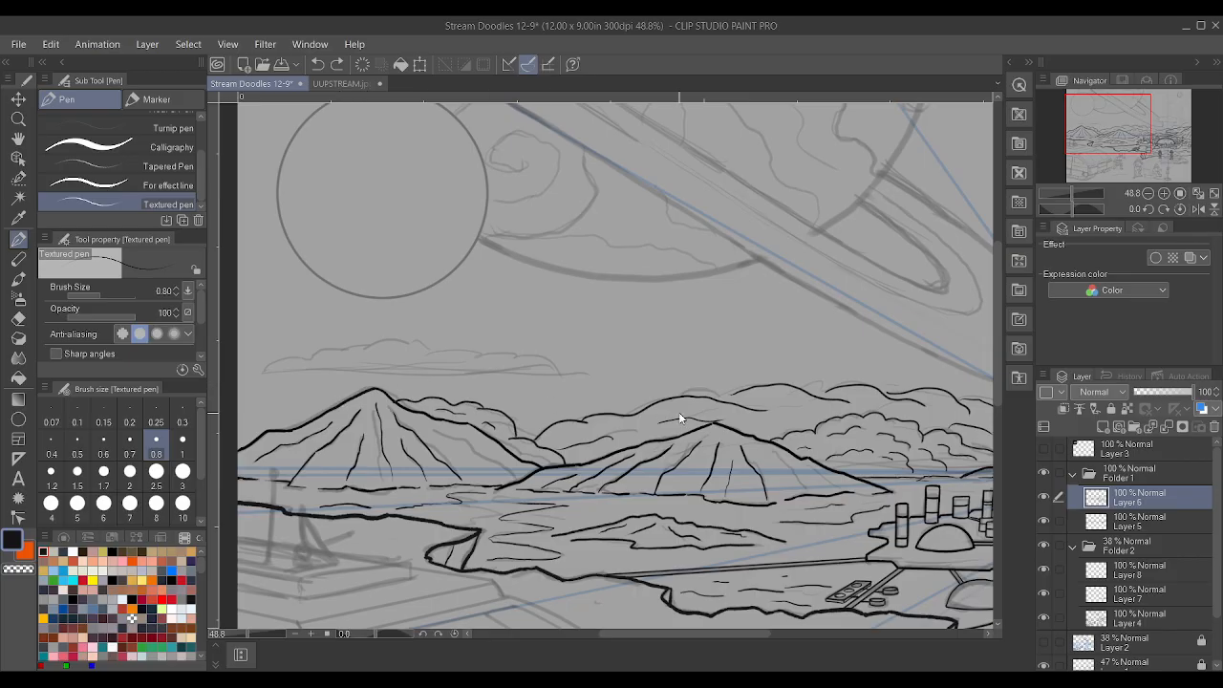
pyautogui.scroll(2, 546, 430)
pyautogui.hotkey('ctrl', 'z')
pyautogui.hotkey('ctrl', 'z')
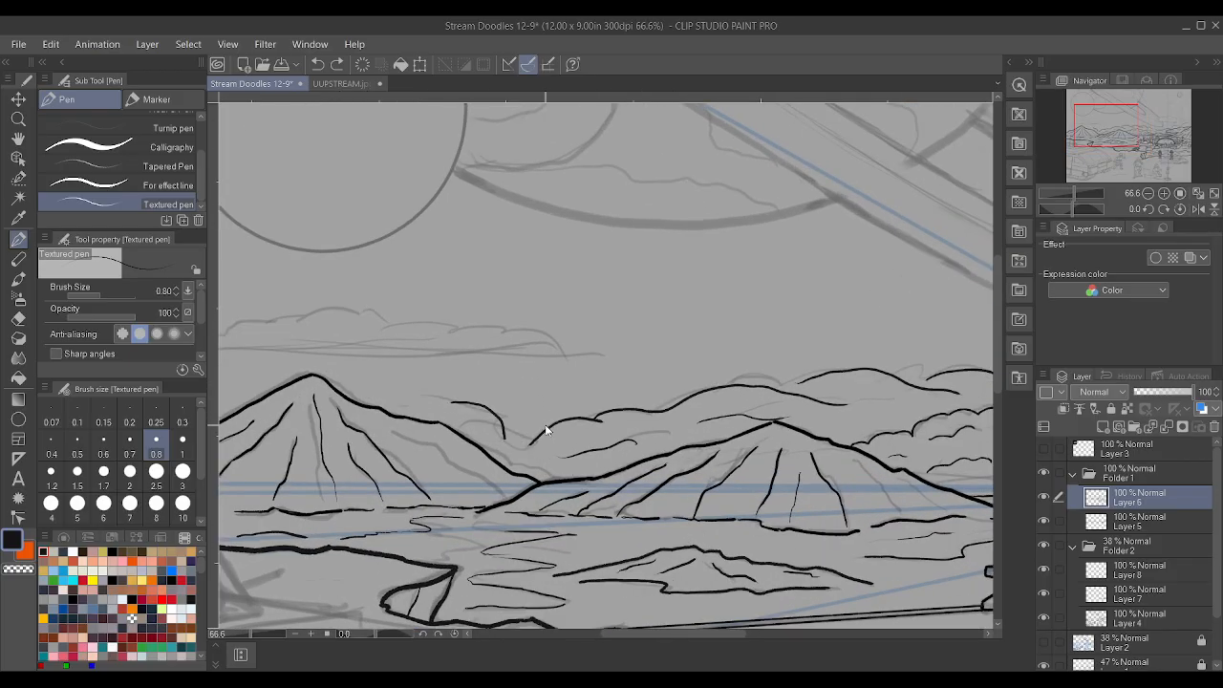
# - Ink wavy low clouds behind both slopes of the left mountain, descending into the valley with short inner folds
pyautogui.scroll(1, 545, 425)
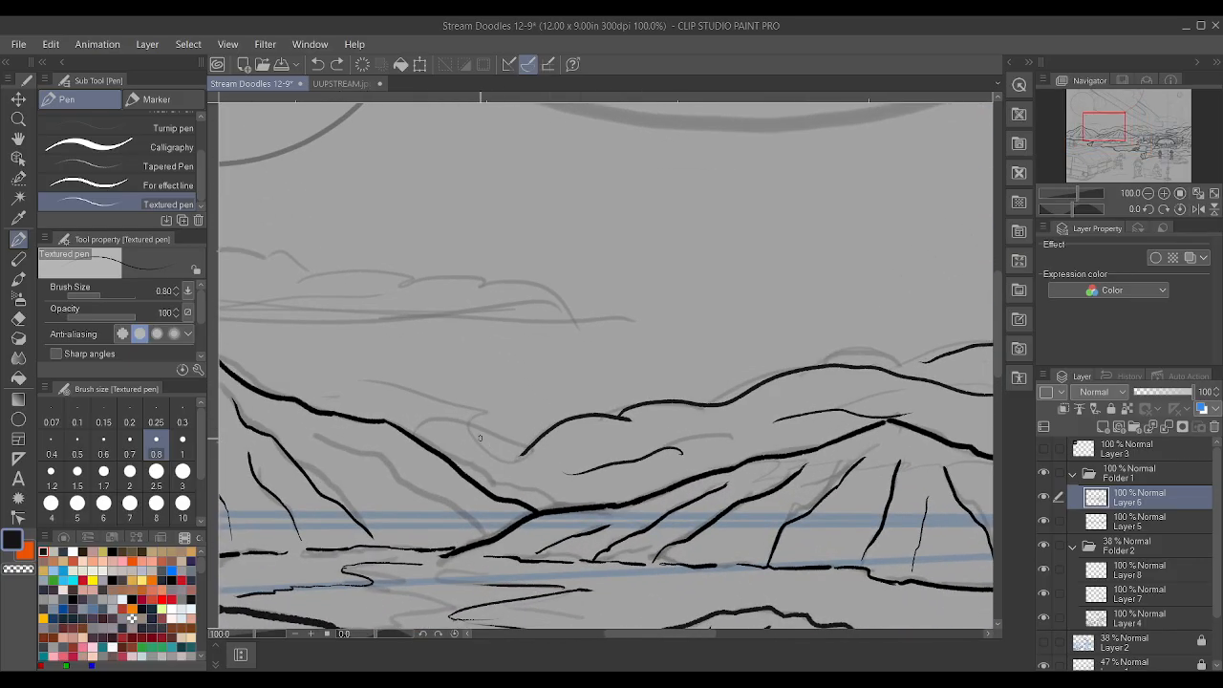
pyautogui.moveTo(475, 439)
pyautogui.mouseDown()
pyautogui.moveTo(506, 447)
pyautogui.moveTo(576, 498)
pyautogui.mouseUp()
pyautogui.moveTo(379, 387); pyautogui.dragTo(483, 428)
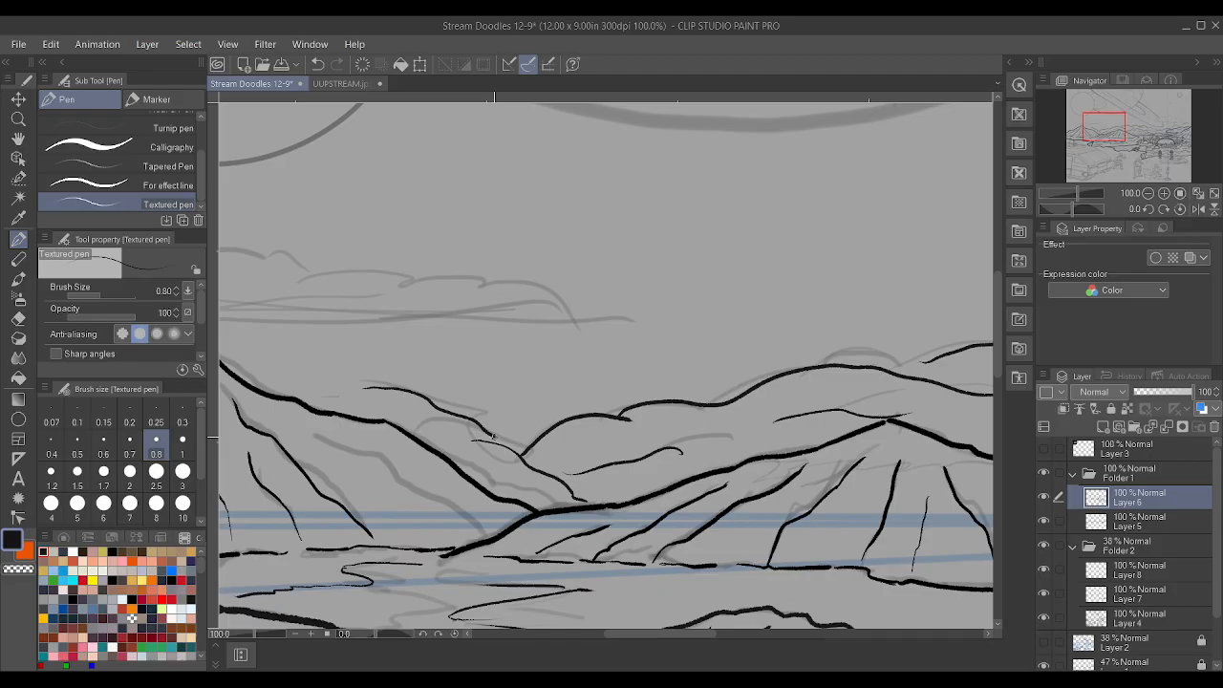
pyautogui.moveTo(267, 375); pyautogui.dragTo(367, 390)
pyautogui.moveTo(272, 377); pyautogui.dragTo(239, 375)
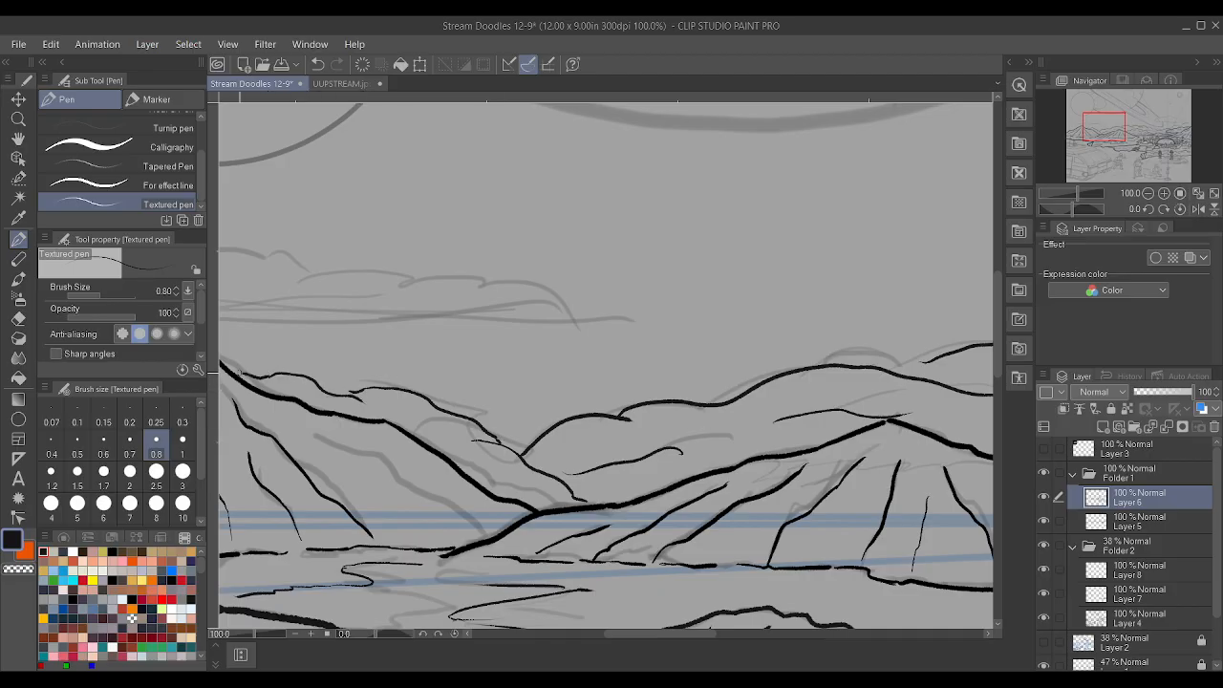
pyautogui.moveTo(435, 427); pyautogui.dragTo(451, 433)
pyautogui.scroll(-4, 554, 429)
pyautogui.scroll(2, 425, 469)
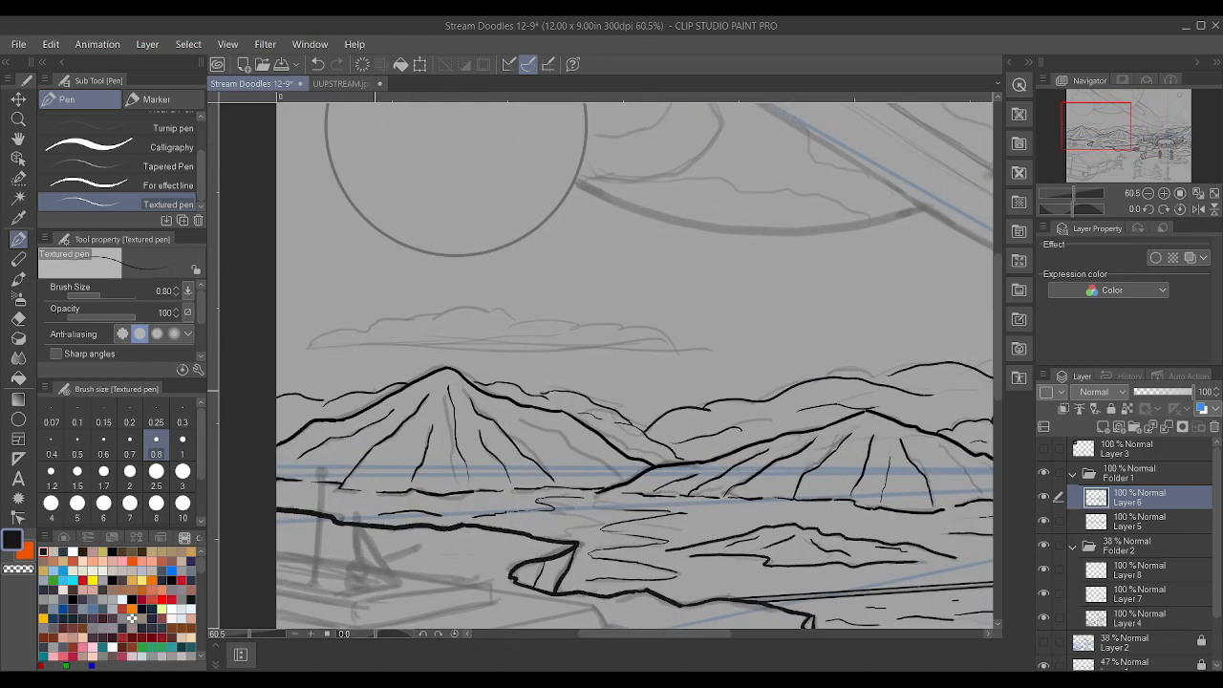
# - Set the brush size to 1 and thicken the left mountain's outline over the peak and down to the valley
pyautogui.scroll(-4, 430, 355)
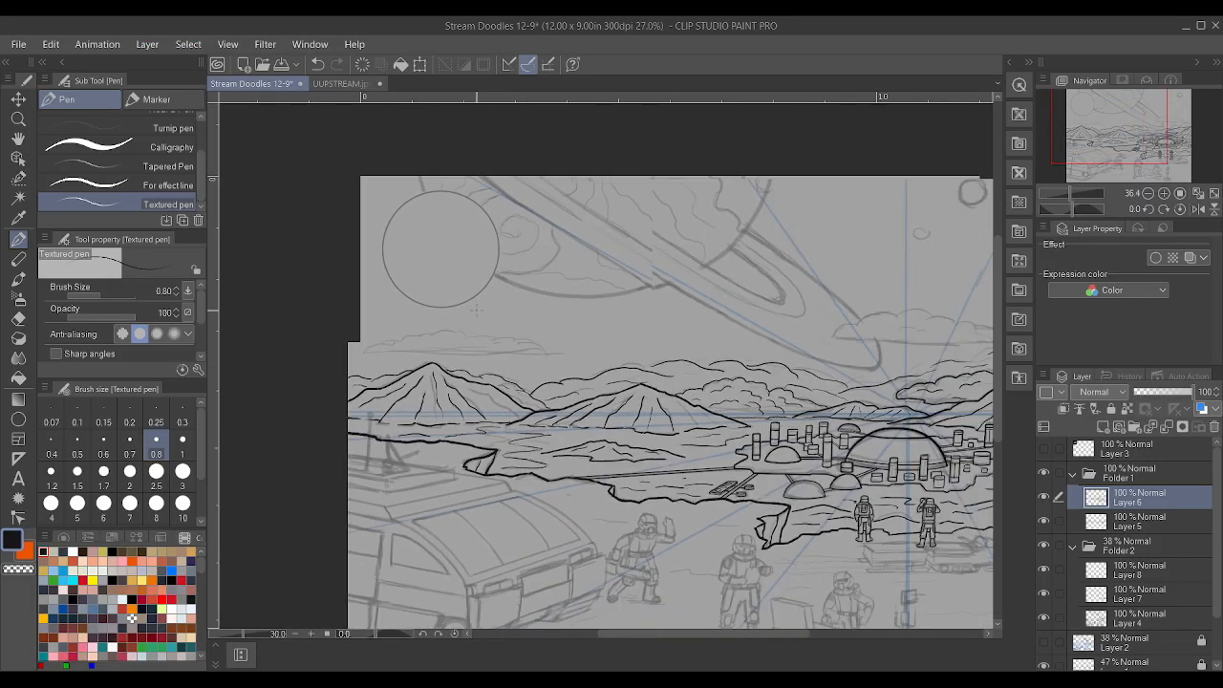
pyautogui.scroll(6, 400, 348)
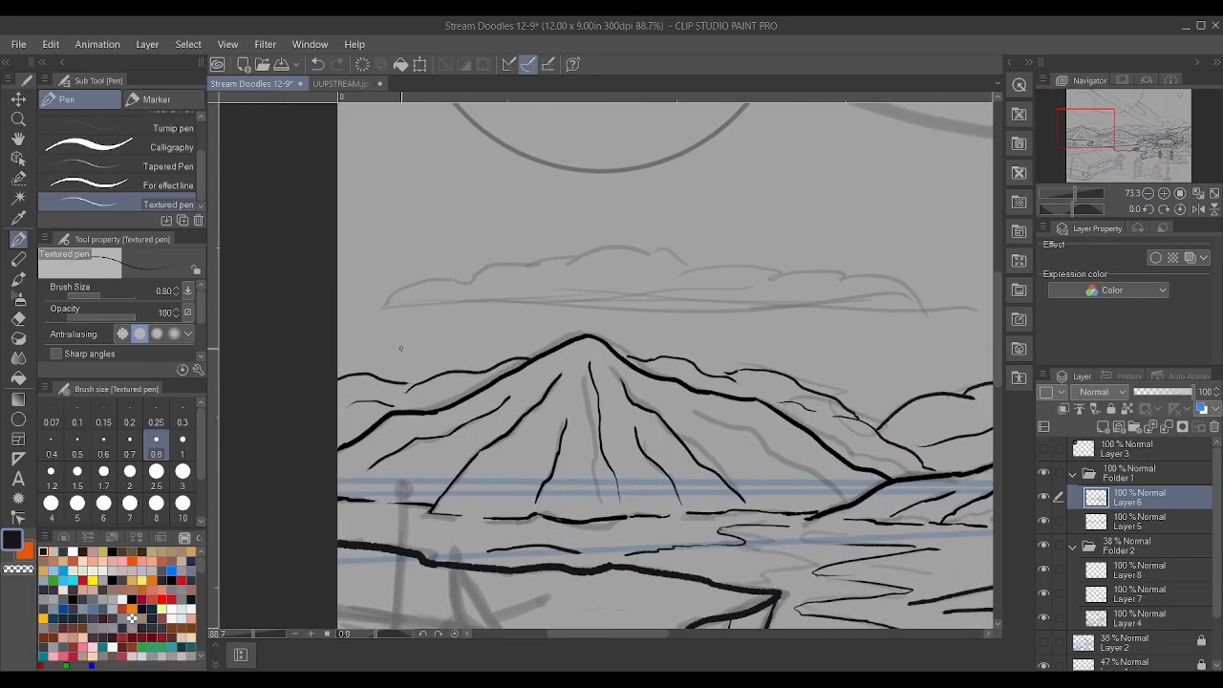
pyautogui.click(183, 441)
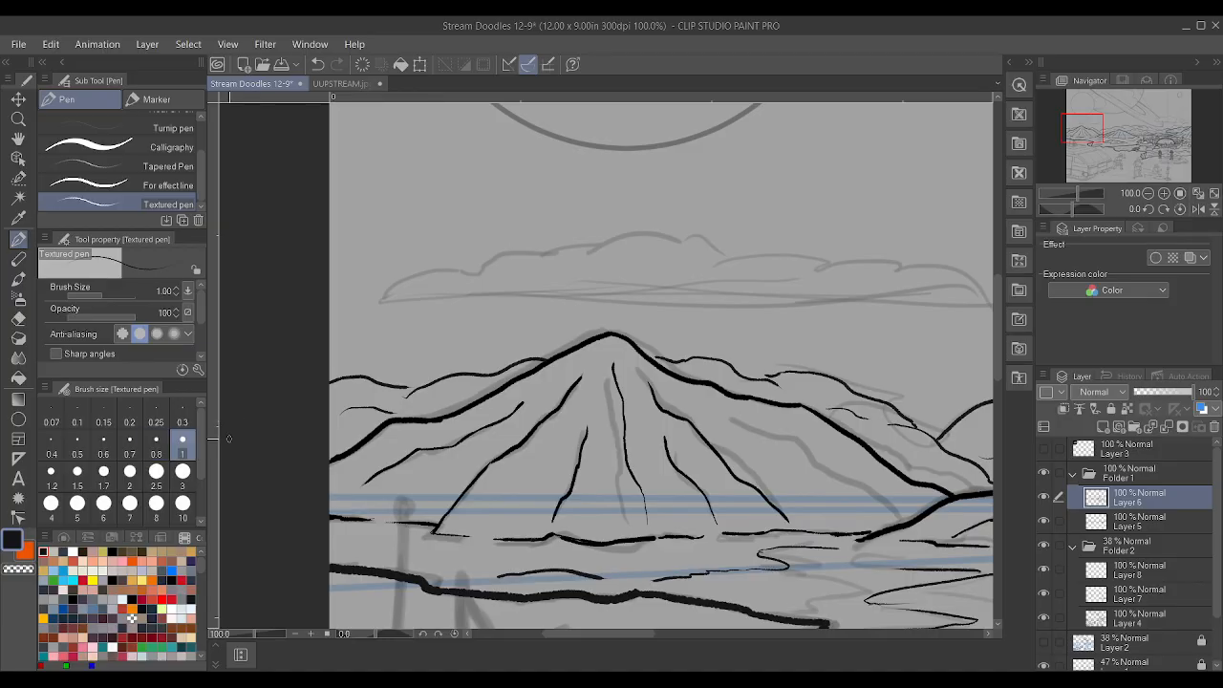
pyautogui.moveTo(439, 420)
pyautogui.mouseDown()
pyautogui.moveTo(608, 332)
pyautogui.moveTo(617, 340)
pyautogui.moveTo(605, 330)
pyautogui.moveTo(687, 369)
pyautogui.moveTo(660, 372)
pyautogui.moveTo(645, 358)
pyautogui.moveTo(725, 394)
pyautogui.mouseUp()
pyautogui.scroll(-4, 724, 394)
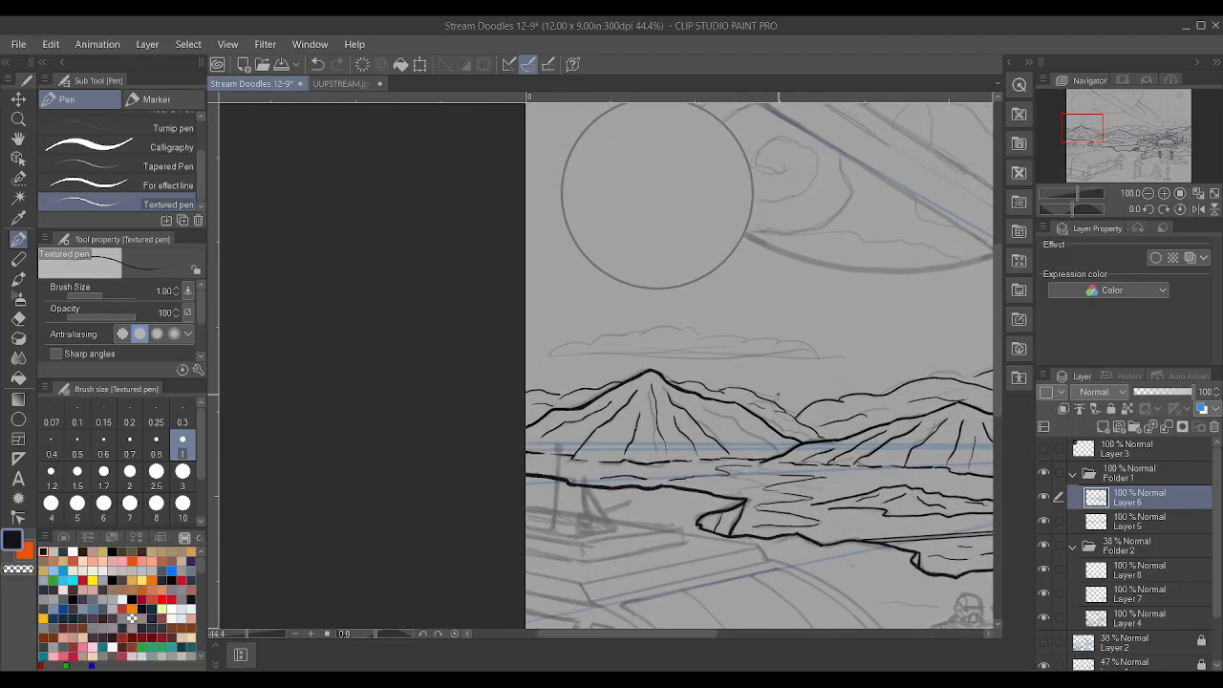
pyautogui.scroll(5, 777, 394)
pyautogui.moveTo(631, 400); pyautogui.dragTo(713, 420)
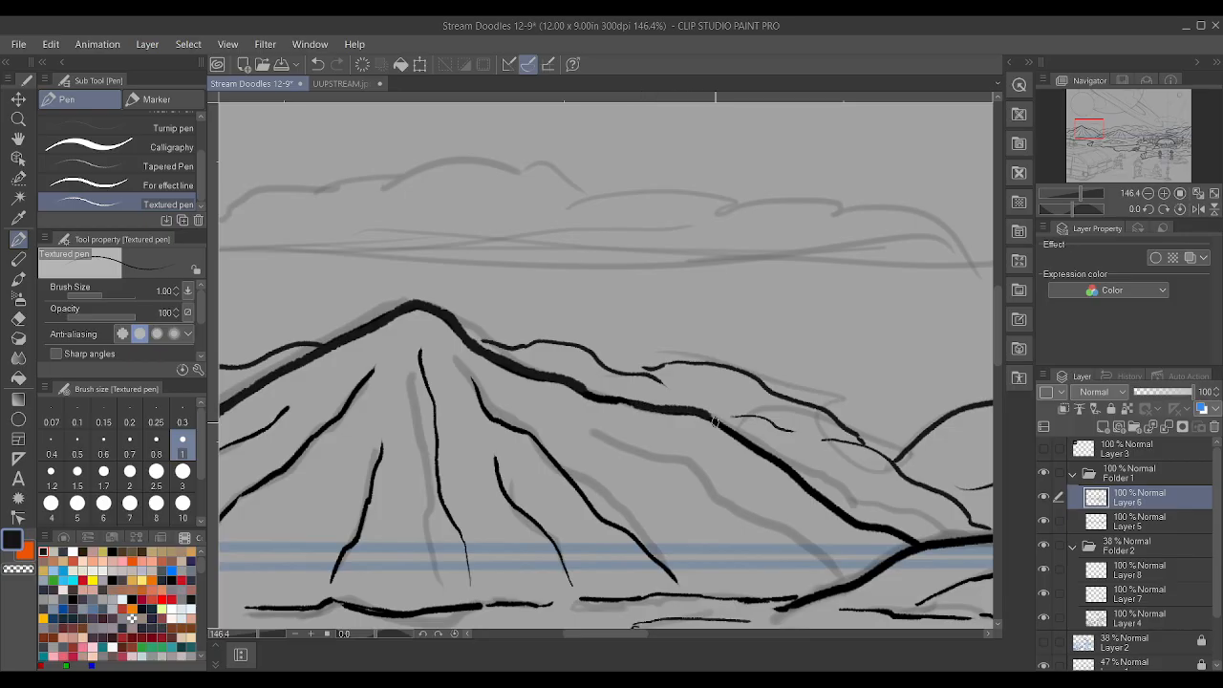
pyautogui.scroll(-3, 713, 421)
pyautogui.scroll(2, 784, 459)
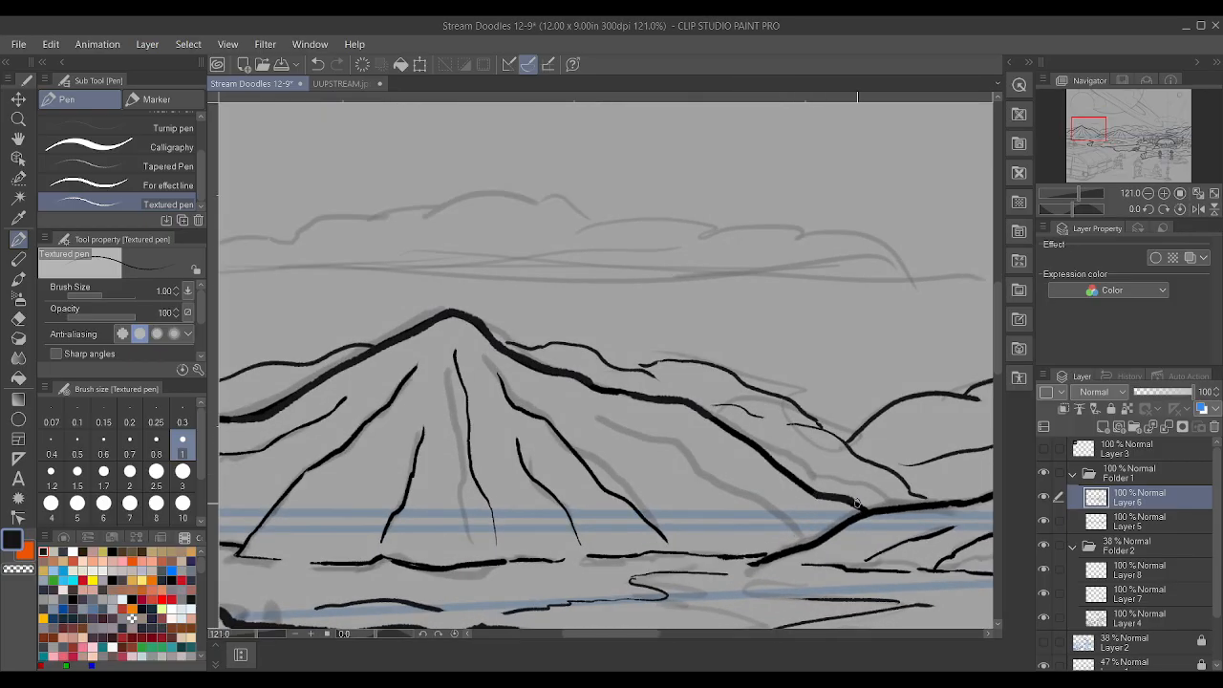
# - Ink a long ridge line down the left mountain's inner slope over the sketched crease
pyautogui.scroll(-1, 856, 503)
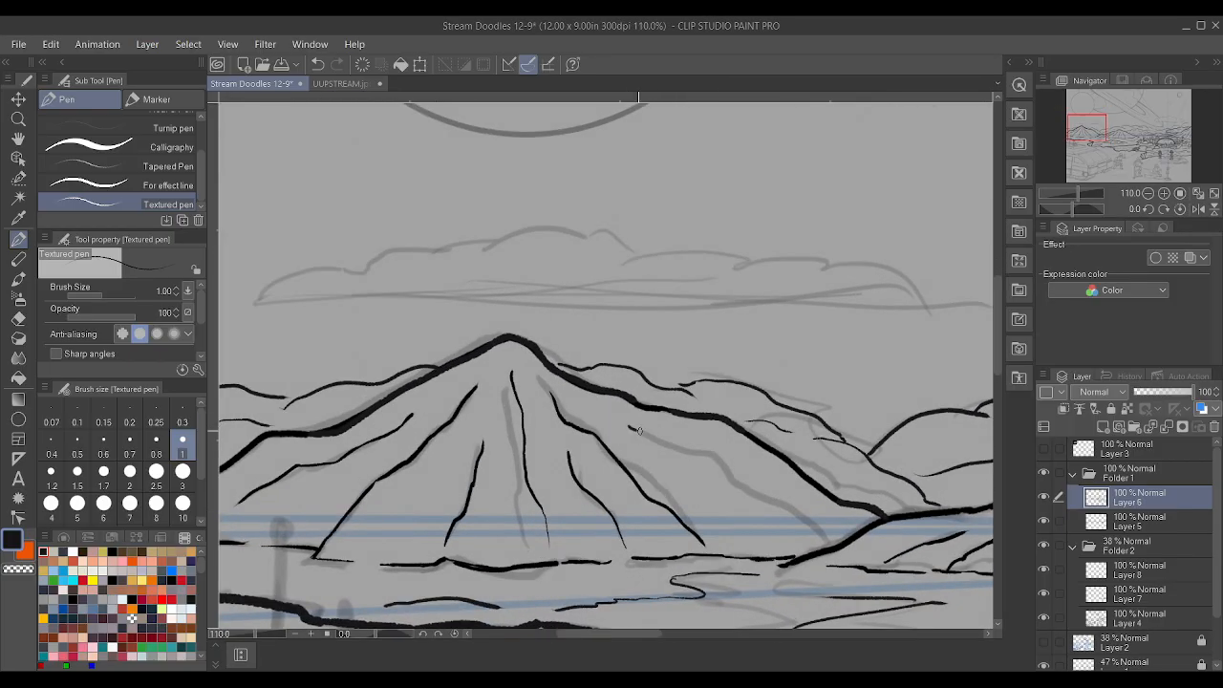
pyautogui.scroll(-1, 822, 551)
pyautogui.scroll(-2, 200, 449)
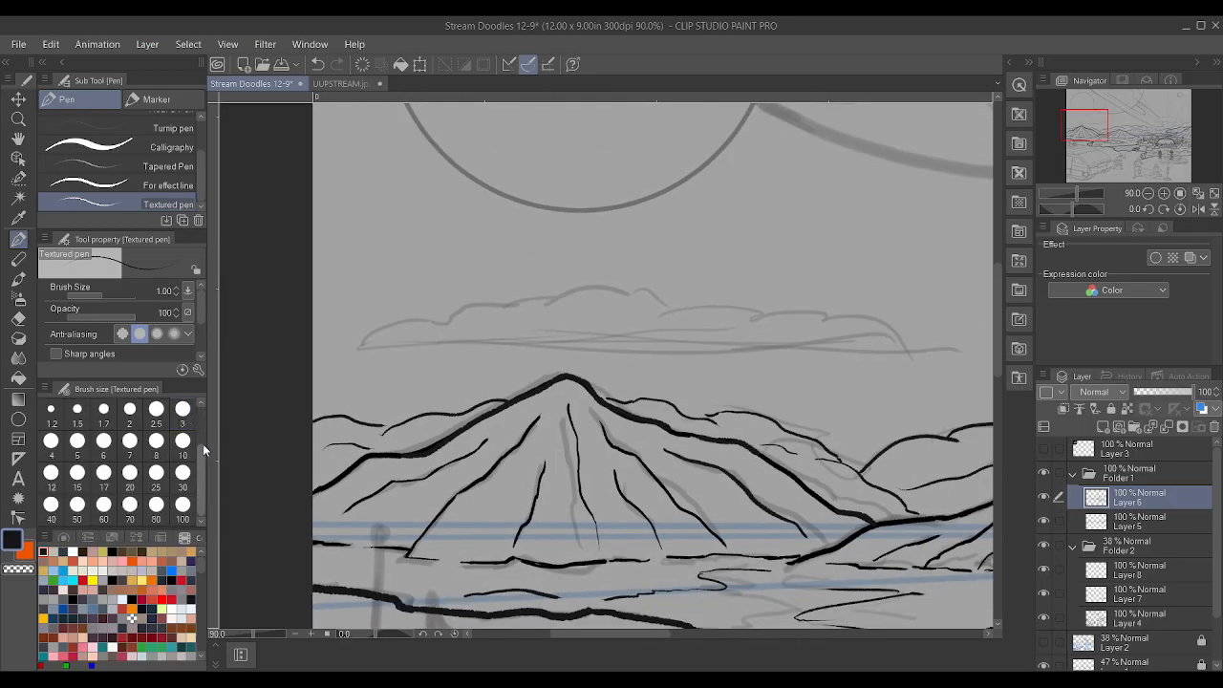
# - Thicken the center mountain's outline along both slopes and over its peak
pyautogui.scroll(-3, 860, 459)
pyautogui.scroll(2, 870, 463)
pyautogui.scroll(1, 870, 464)
pyautogui.scroll(-1, 869, 465)
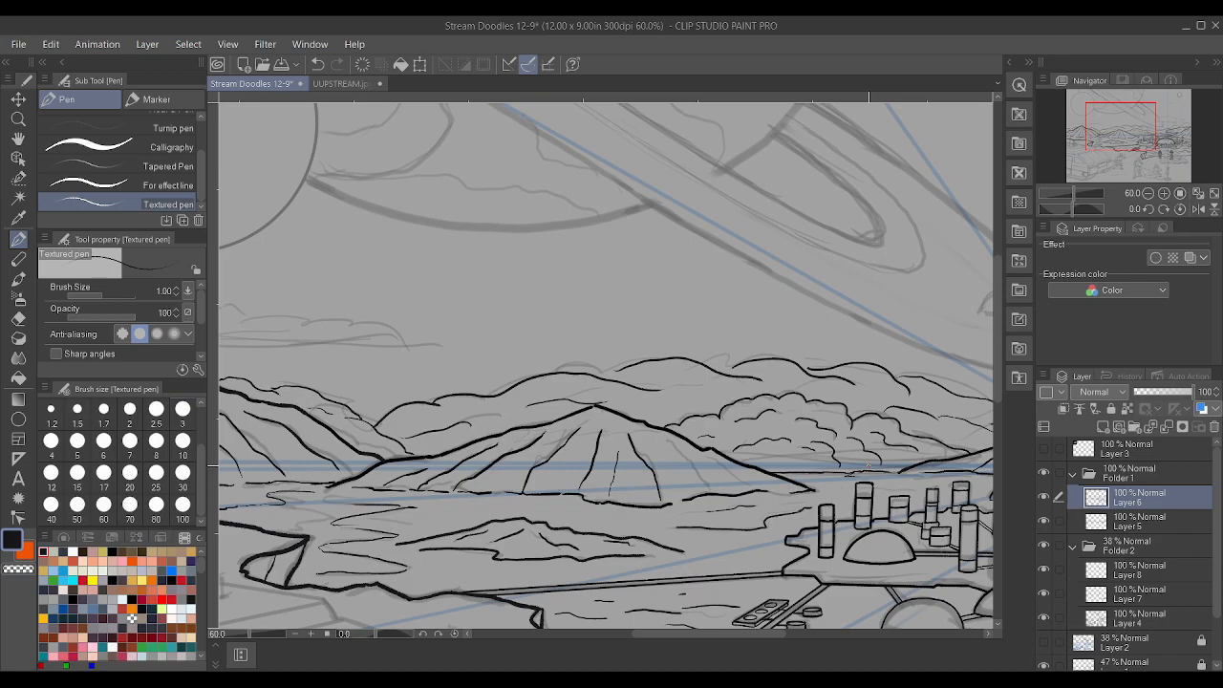
pyautogui.scroll(3, 578, 406)
pyautogui.moveTo(466, 443); pyautogui.dragTo(604, 403)
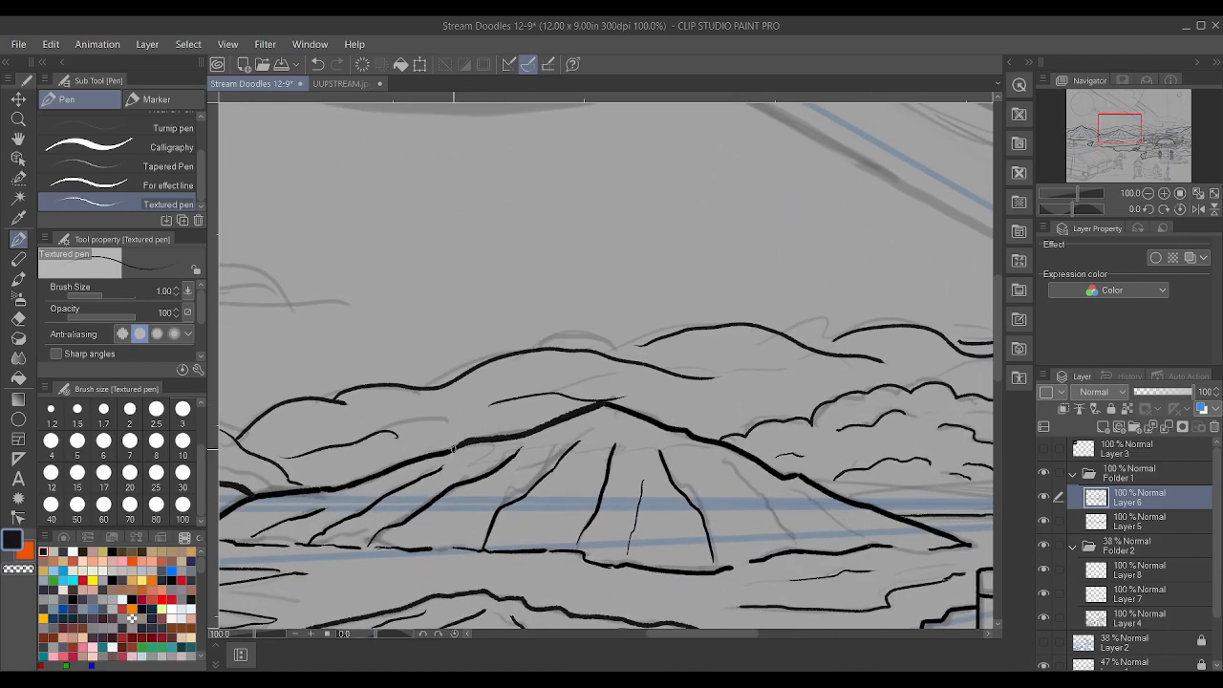
pyautogui.scroll(-3, 448, 448)
pyautogui.scroll(2, 693, 505)
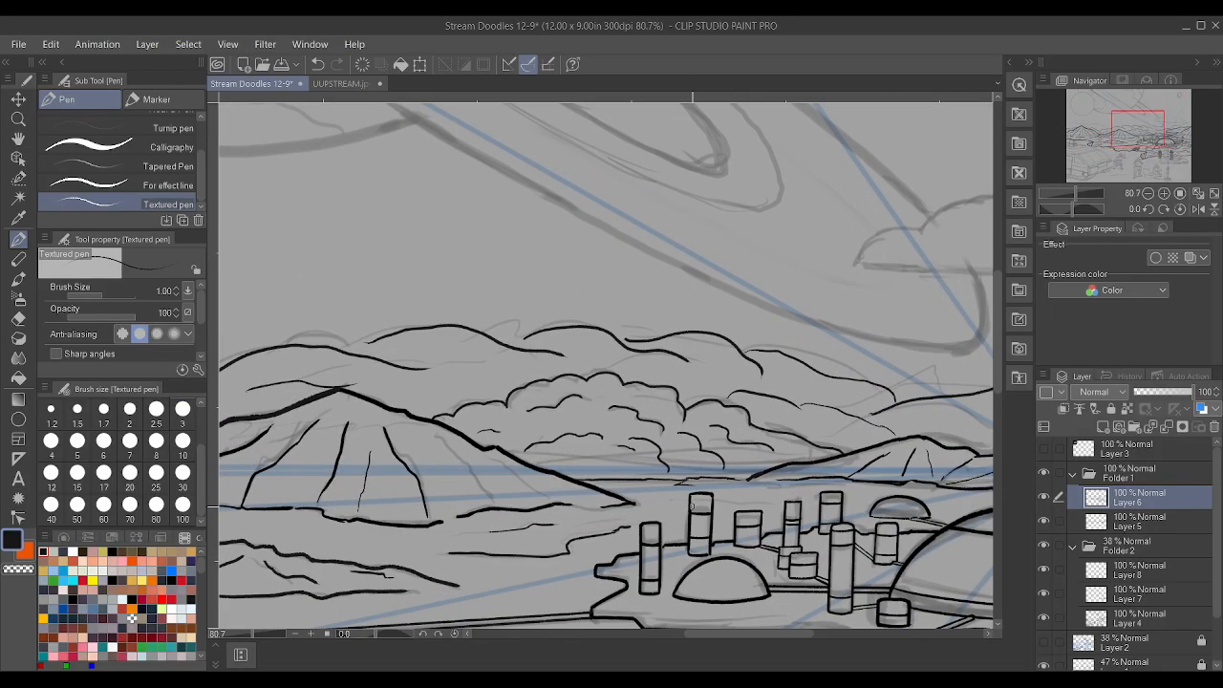
# - Thicken the horizon line across the gap between the center mountain and the small distant mountain behind the colony
pyautogui.scroll(1, 692, 505)
pyautogui.moveTo(600, 472); pyautogui.dragTo(654, 471)
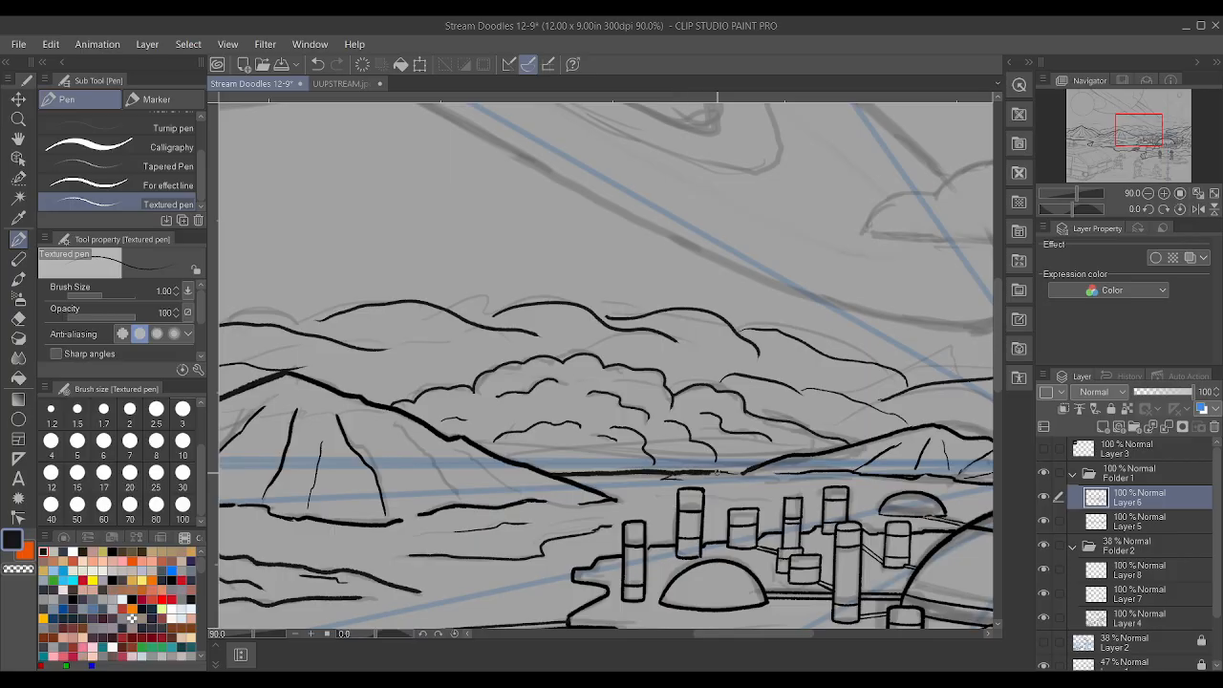
pyautogui.scroll(-5, 745, 475)
pyautogui.scroll(3, 789, 516)
pyautogui.scroll(3, 628, 486)
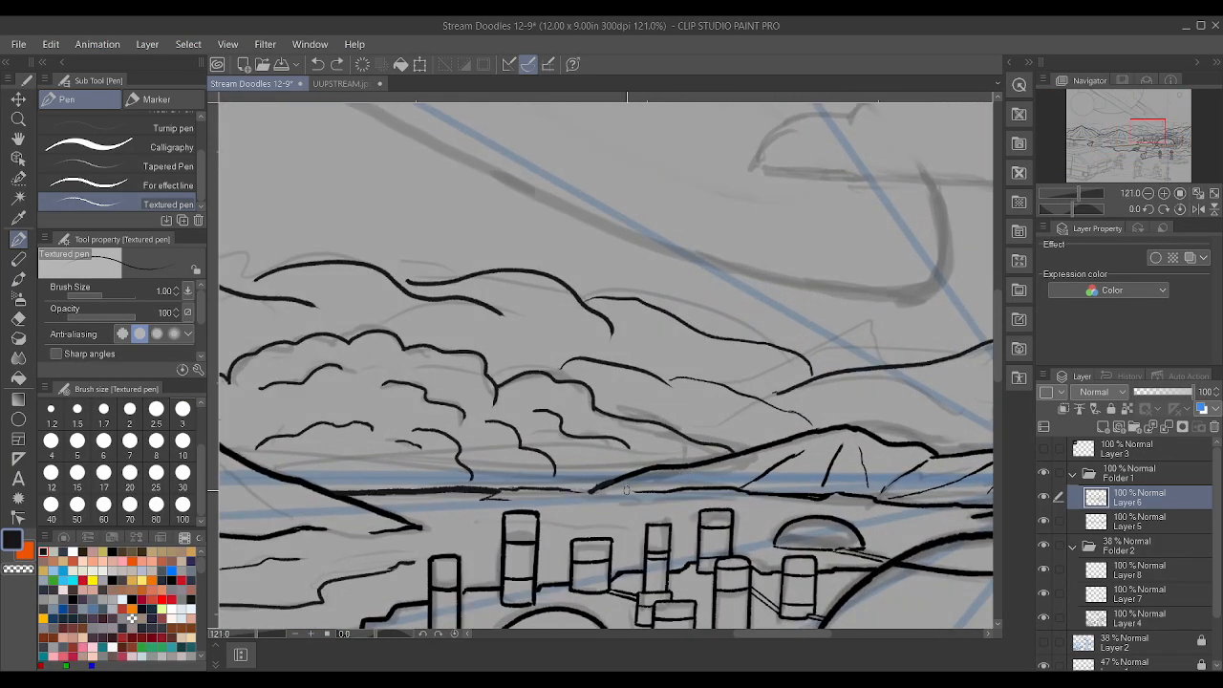
pyautogui.scroll(4, 626, 490)
pyautogui.scroll(1, 626, 490)
pyautogui.moveTo(368, 491); pyautogui.dragTo(546, 494)
pyautogui.scroll(-3, 612, 449)
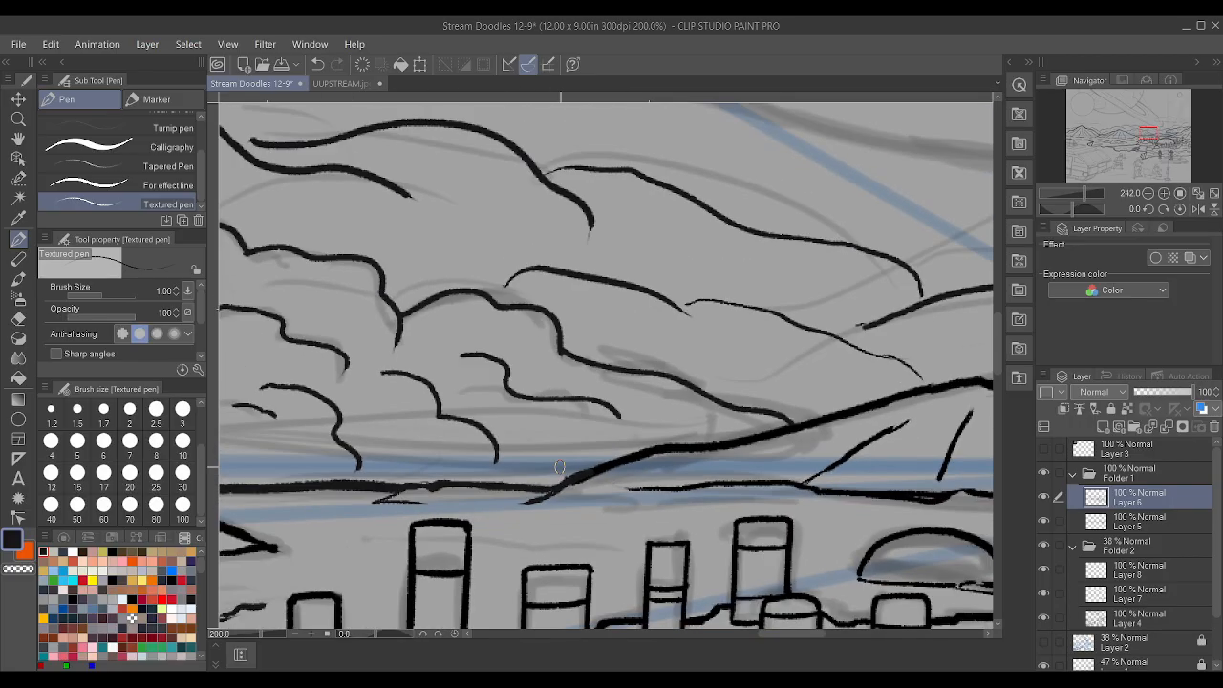
# - Look over the whole drawing, from the sky and colony to the vehicle and soldiers, for areas still needing ink
pyautogui.scroll(-7, 623, 444)
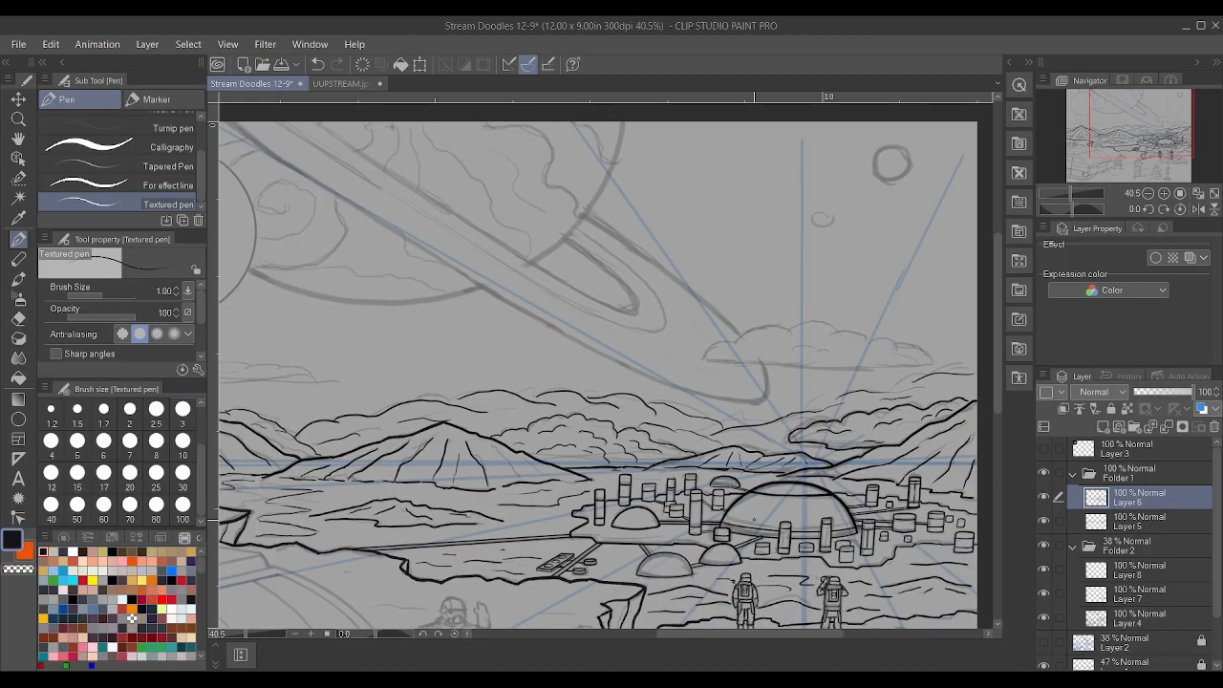
pyautogui.scroll(3, 903, 497)
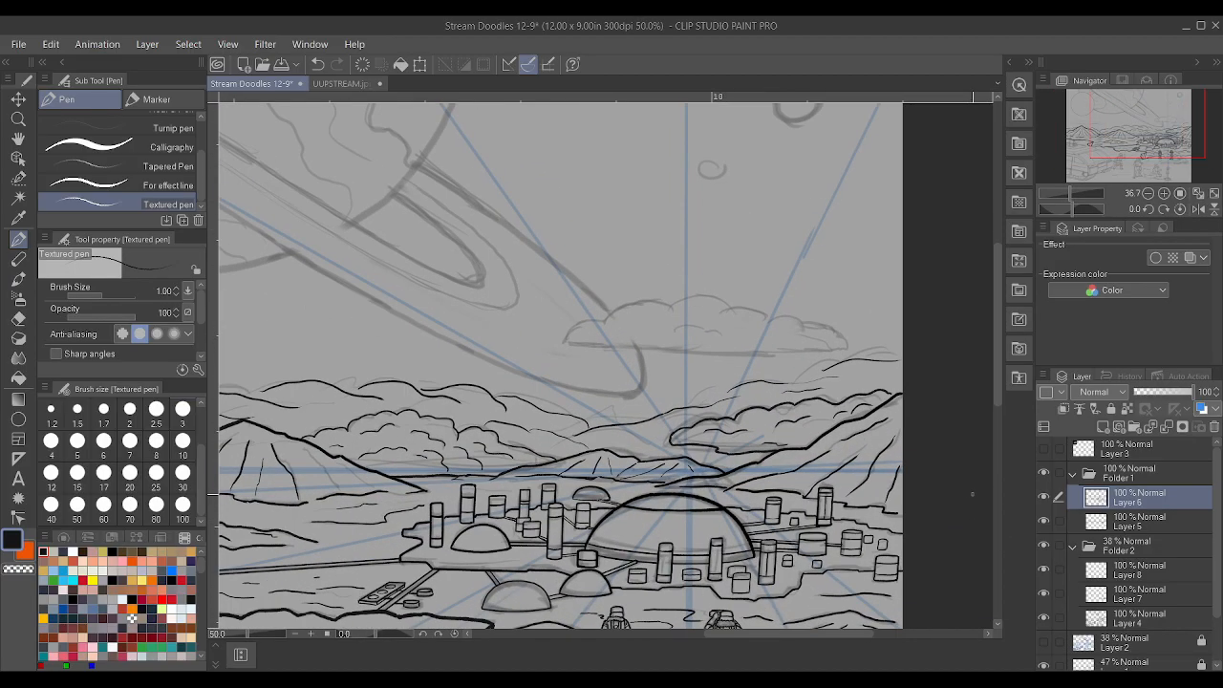
pyautogui.scroll(-1, 843, 483)
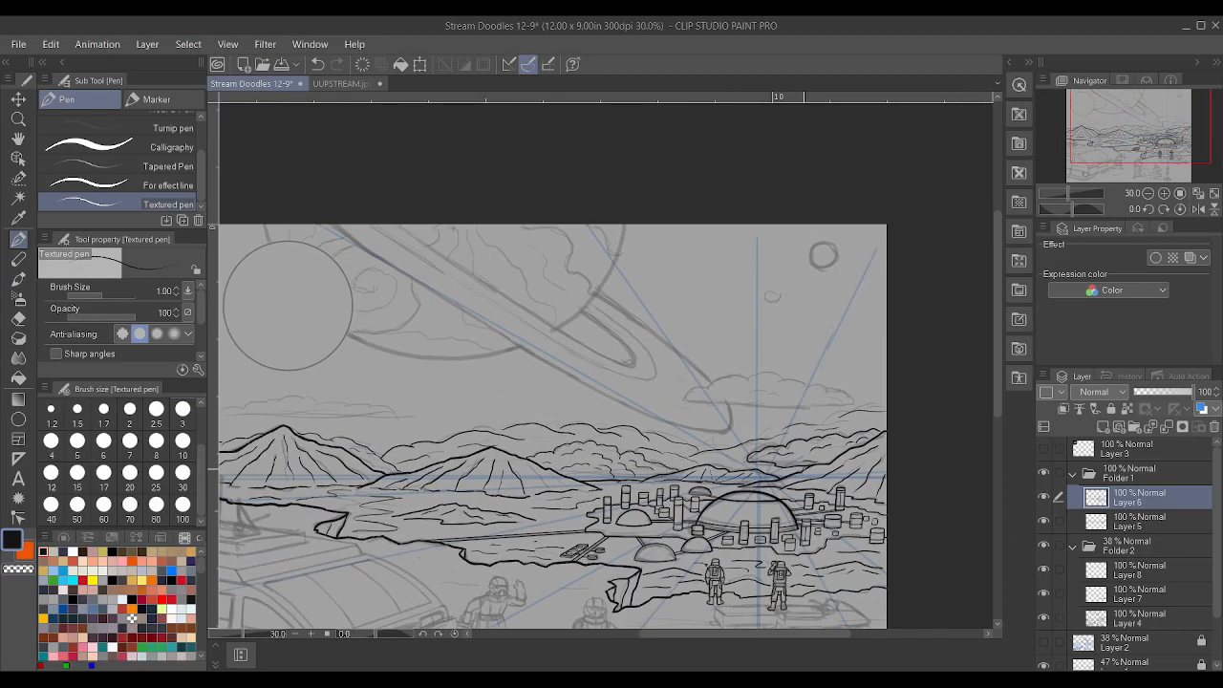
pyautogui.scroll(-1, 791, 481)
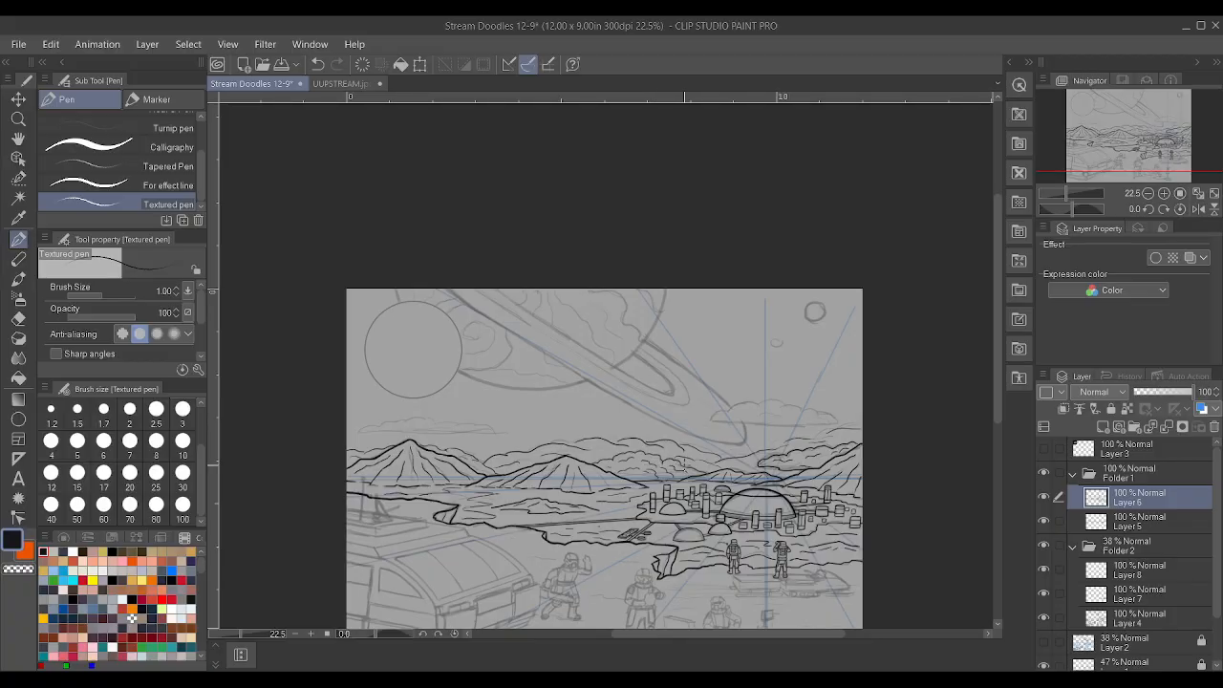
pyautogui.scroll(1, 604, 414)
pyautogui.scroll(-3, 604, 415)
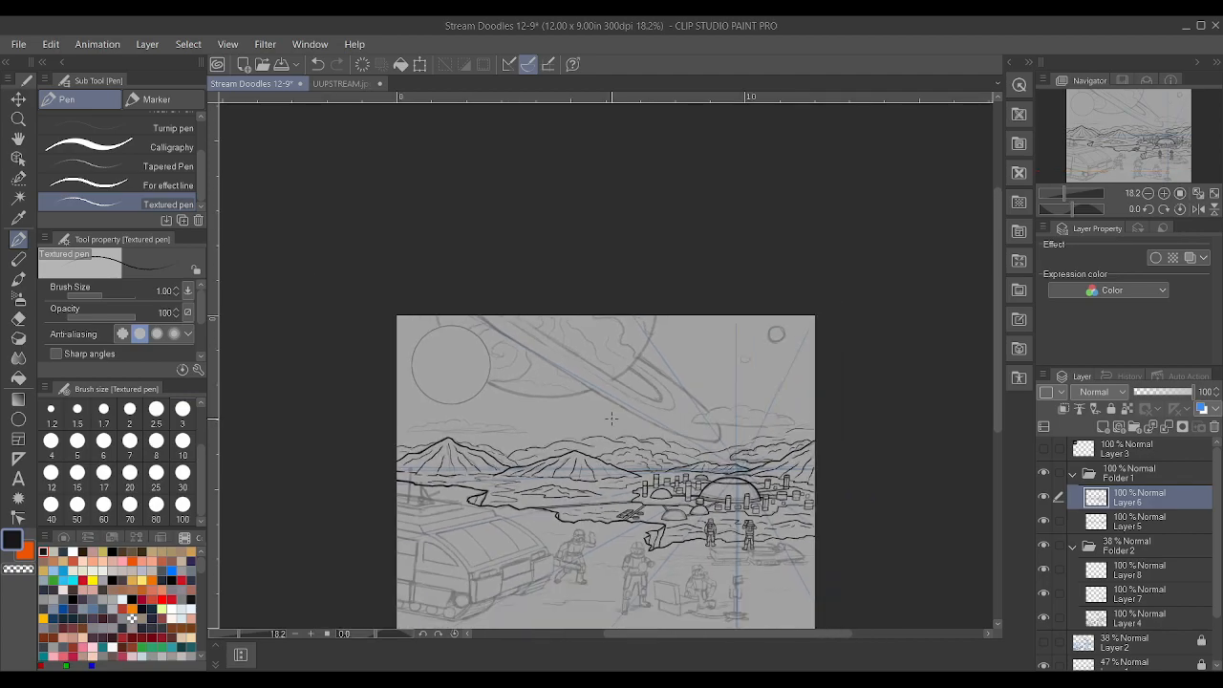
pyautogui.scroll(3, 521, 535)
pyautogui.scroll(4, 571, 464)
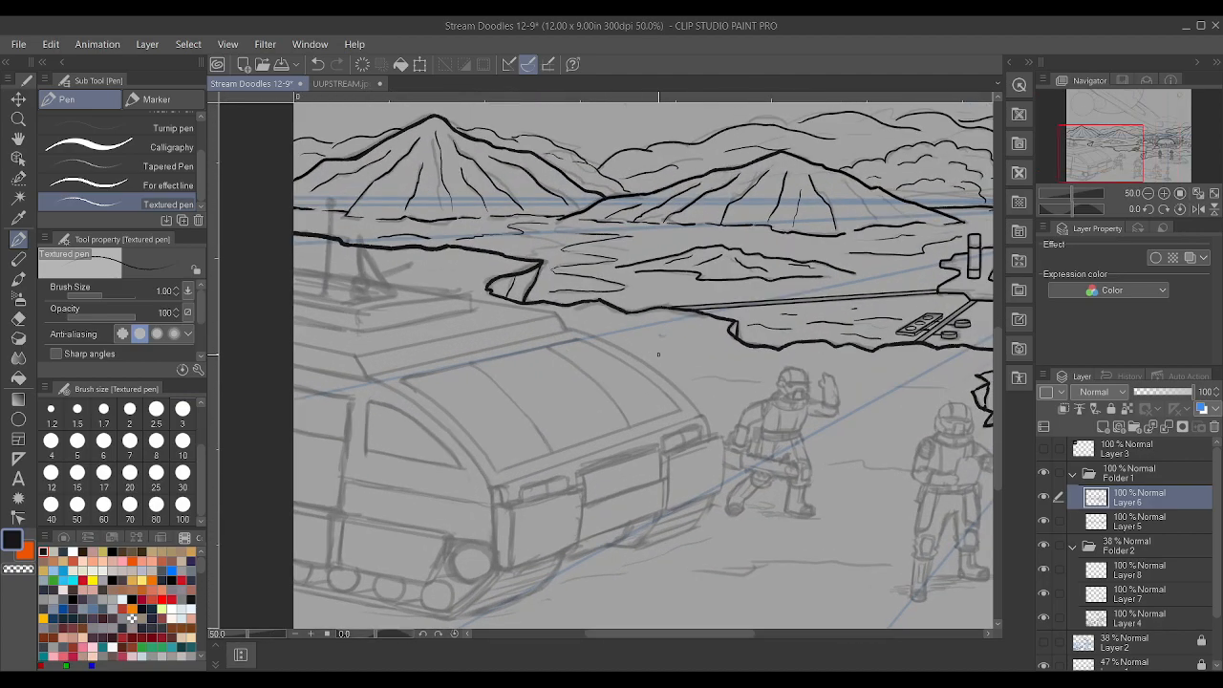
pyautogui.scroll(-4, 670, 372)
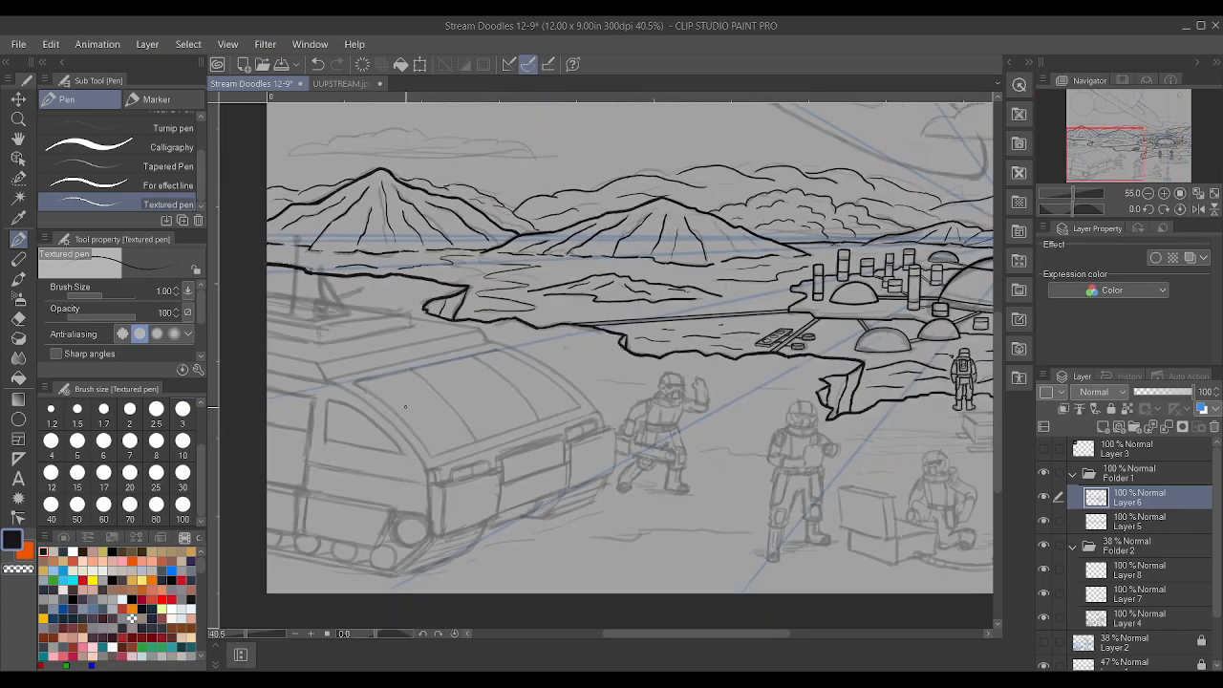
# - Ink the puffy top outline of the sketched flat cloud floating above the left mountain
pyautogui.scroll(4, 415, 269)
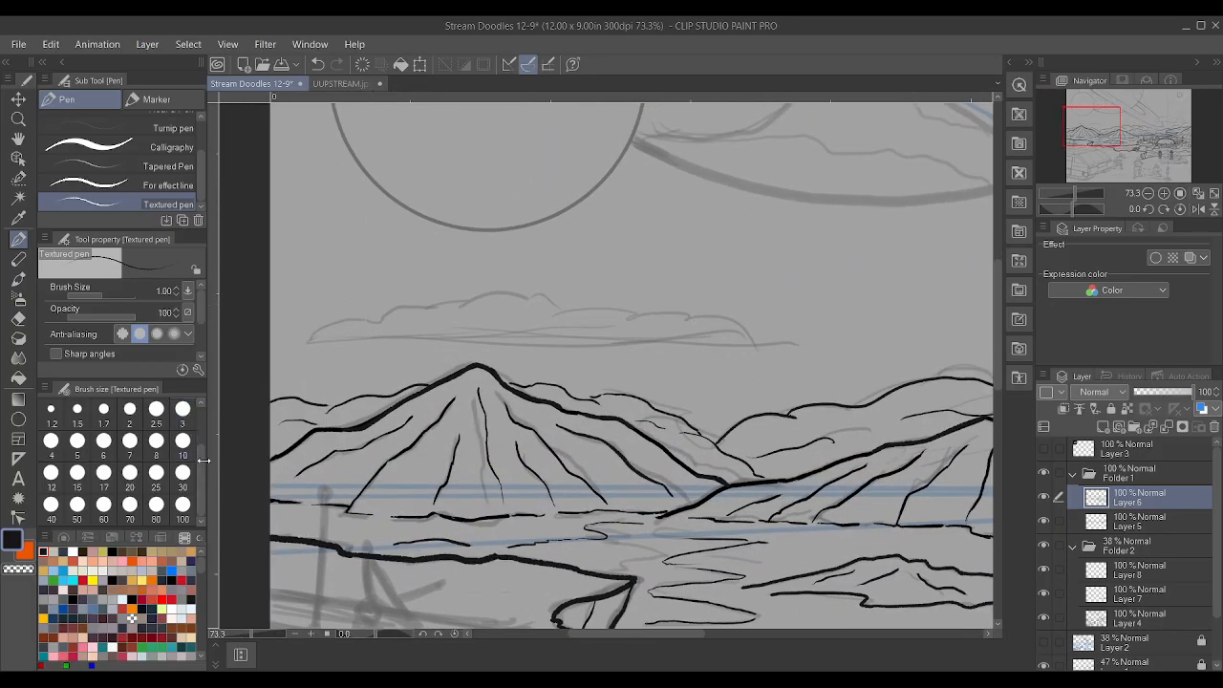
pyautogui.scroll(2, 181, 454)
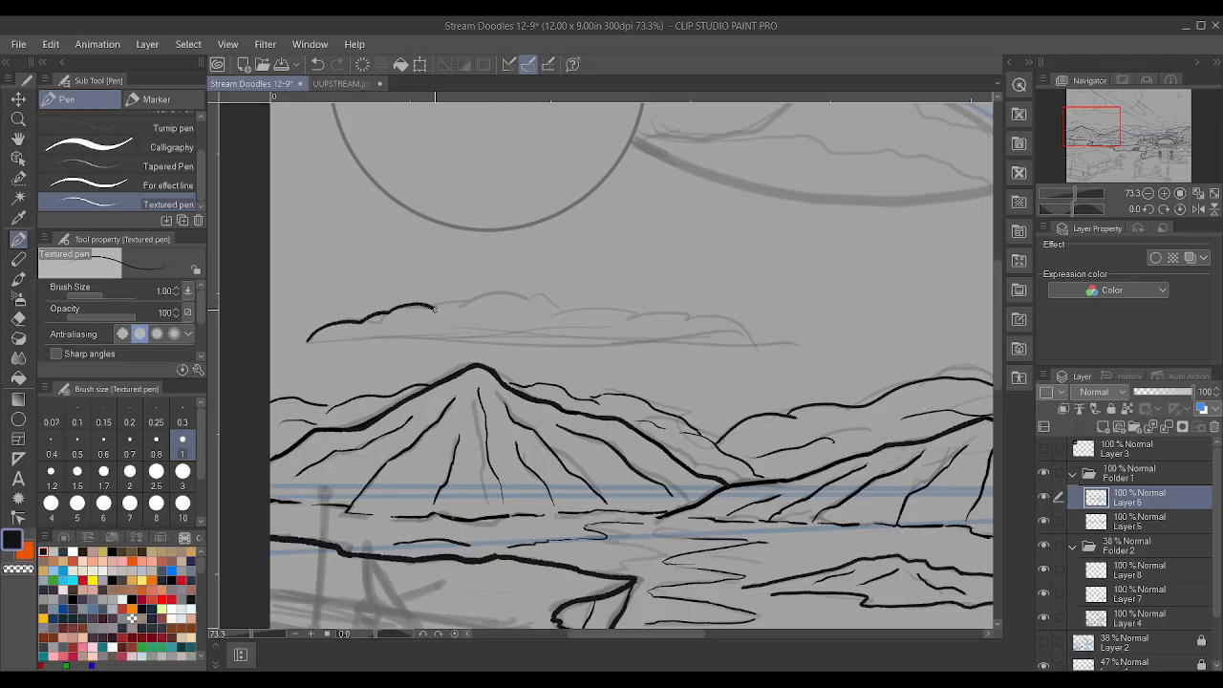
pyautogui.moveTo(519, 306)
pyautogui.mouseDown()
pyautogui.moveTo(654, 311)
pyautogui.moveTo(765, 339)
pyautogui.mouseUp()
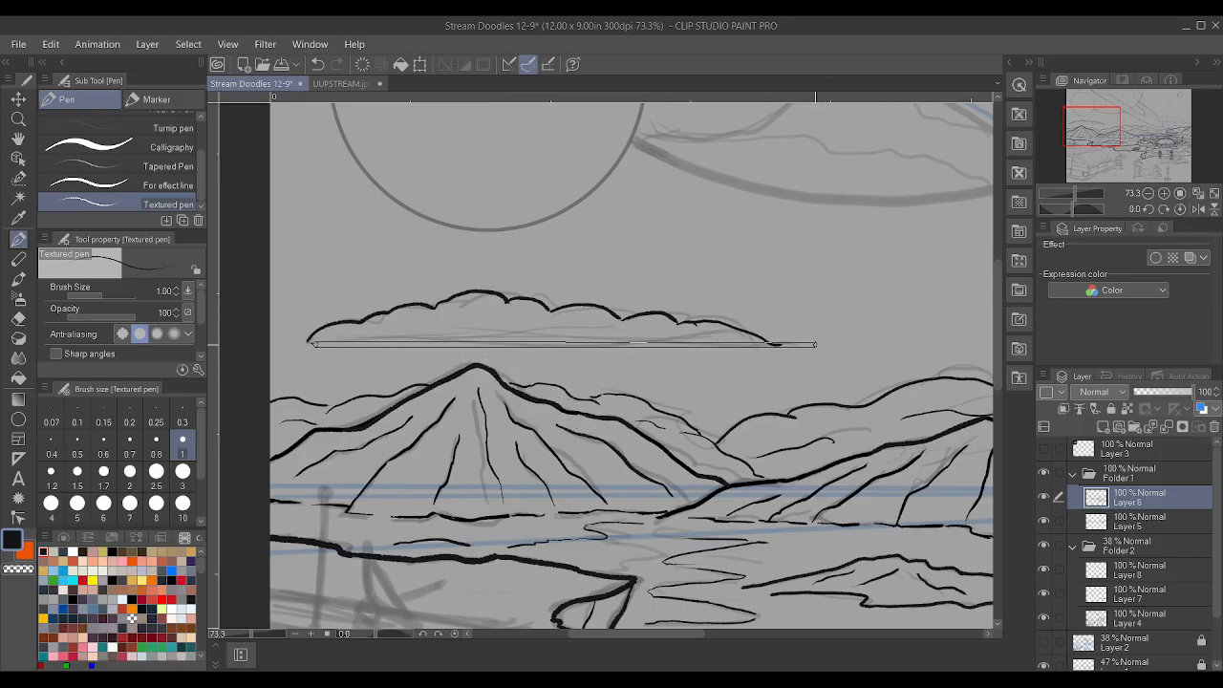
pyautogui.keyDown('shift'); pyautogui.click(765, 343); pyautogui.keyUp('shift')
pyautogui.scroll(2, 807, 337)
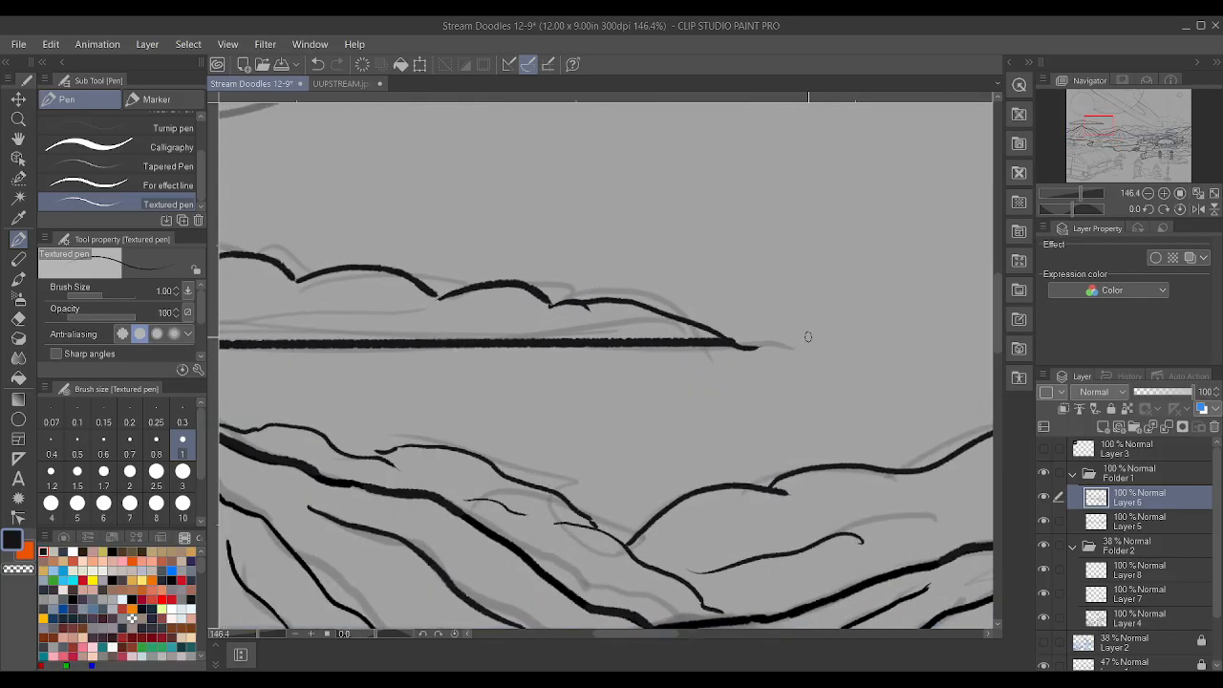
pyautogui.scroll(-1, 807, 336)
pyautogui.hotkey('ctrl', 'z')
# - Set the brush size to 0.7 and ink a straight base line under the cloud above the left mountain
pyautogui.click(139, 449)
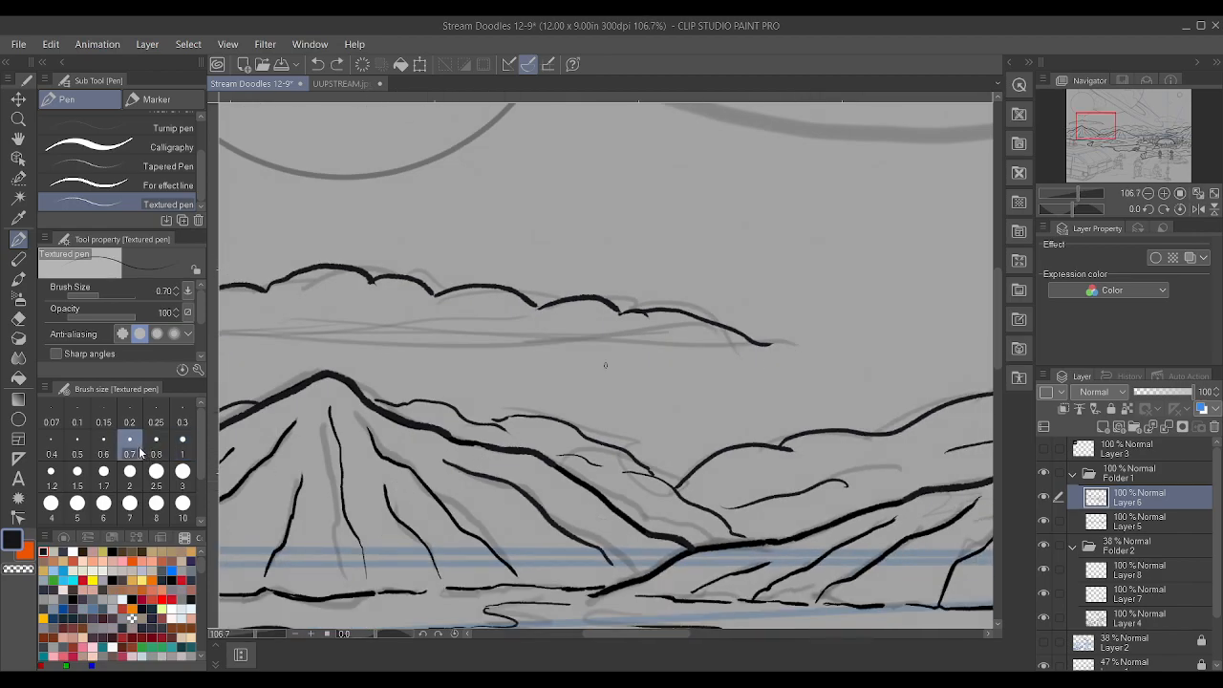
pyautogui.scroll(-1, 755, 383)
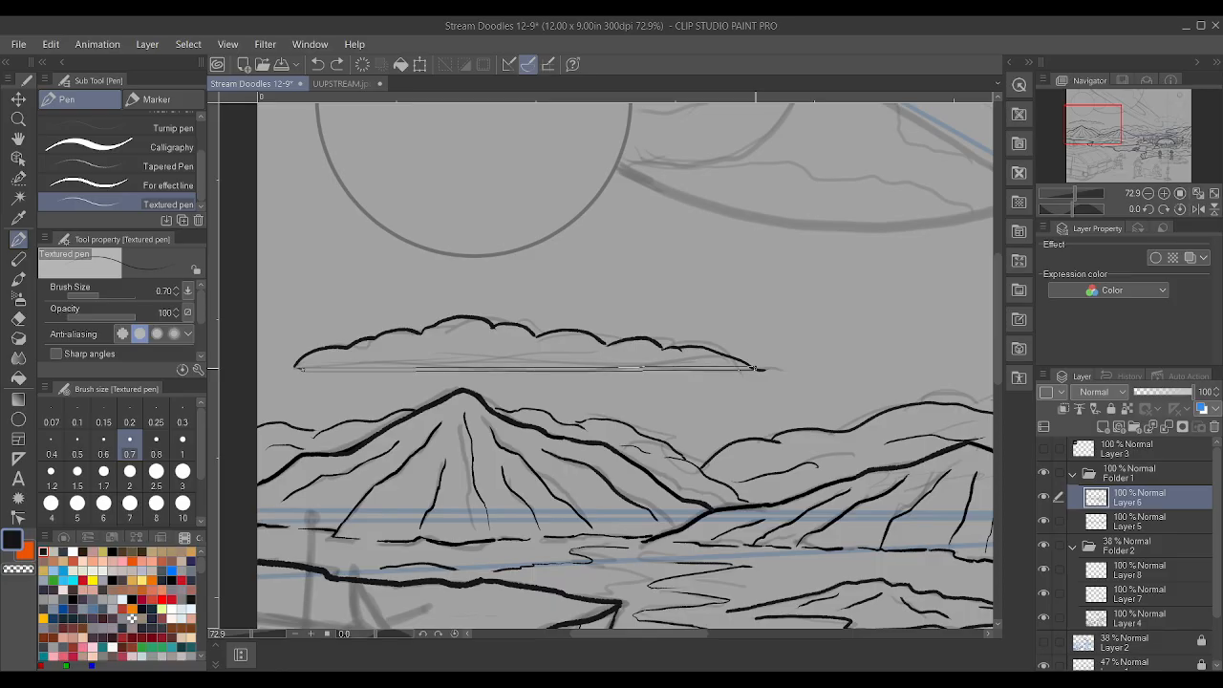
pyautogui.keyDown('shift'); pyautogui.click(759, 369); pyautogui.keyUp('shift')
pyautogui.scroll(2, 344, 365)
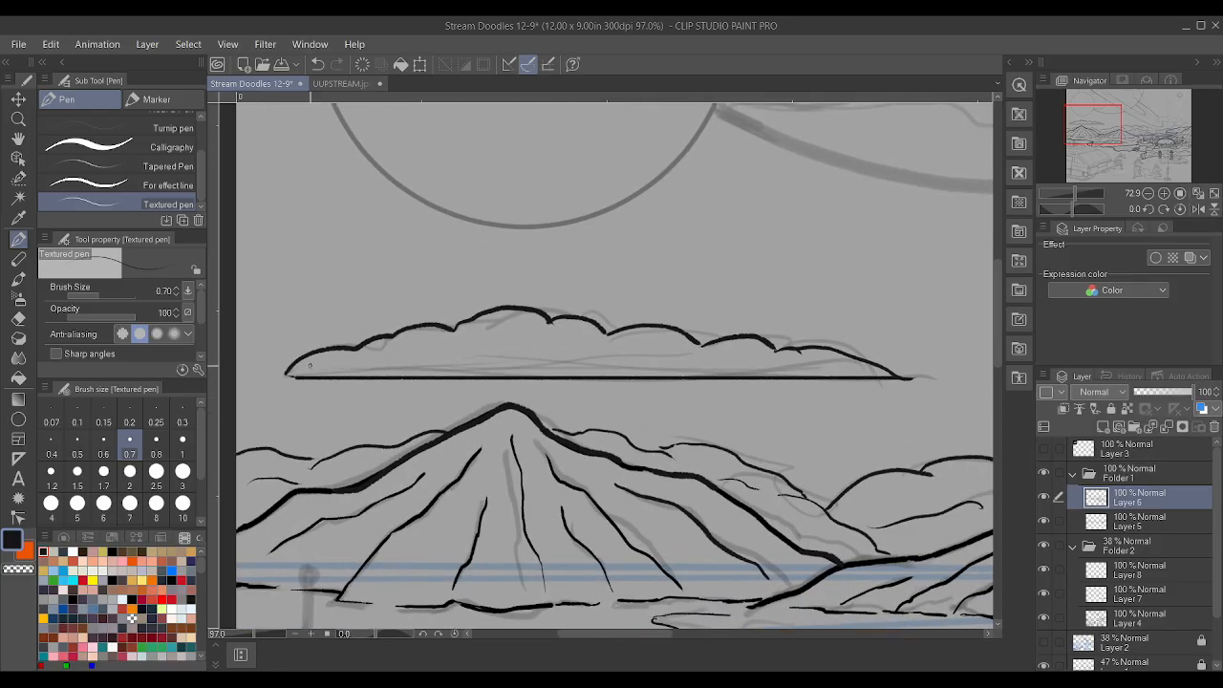
# - Set the brush size to 0.5 and tidy the ends of the left cloud where its outline meets the base
pyautogui.click(77, 445)
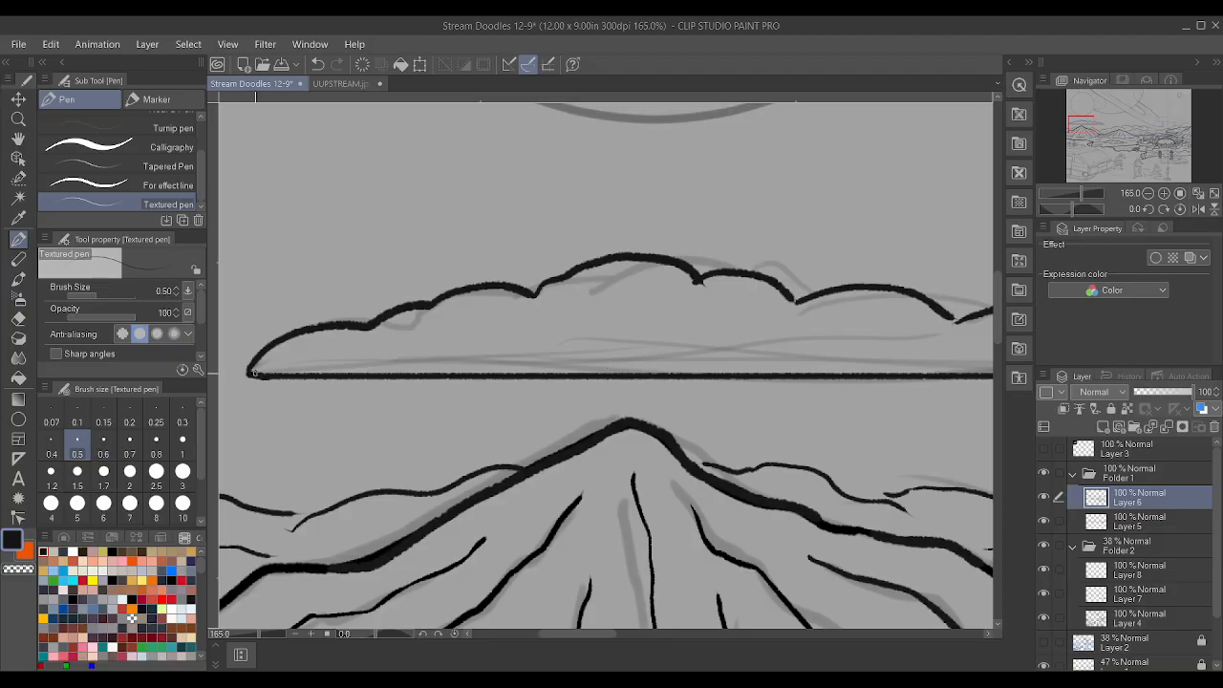
pyautogui.scroll(-3, 258, 375)
pyautogui.scroll(3, 767, 353)
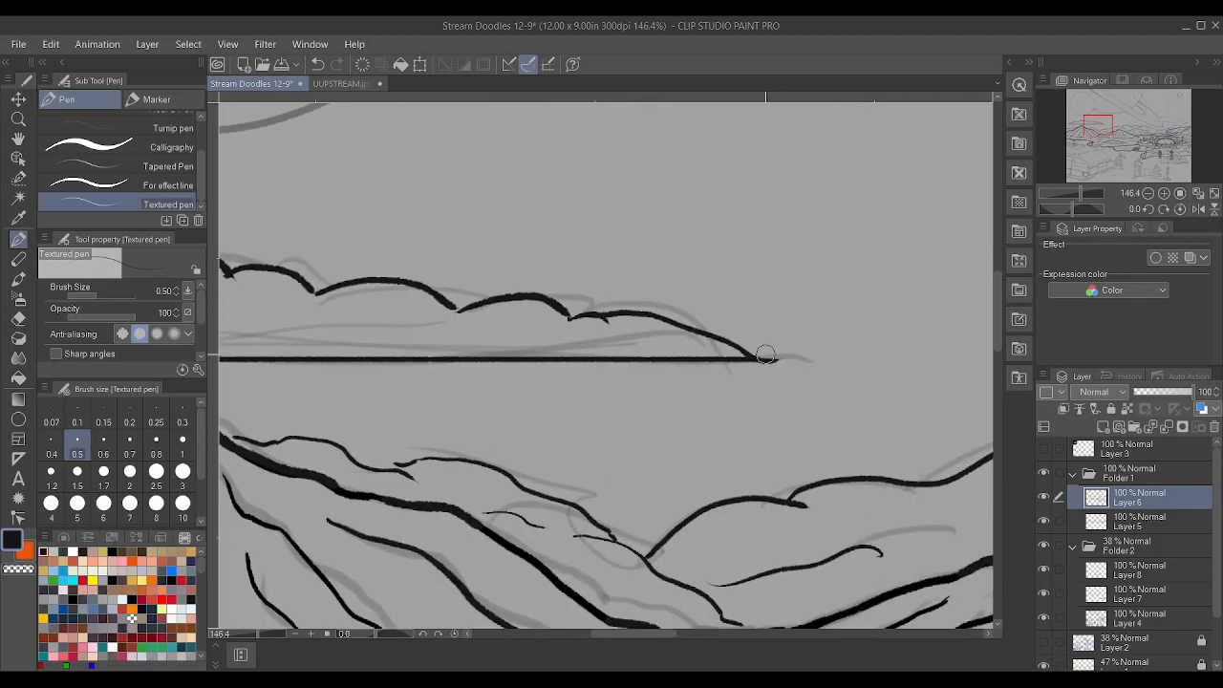
pyautogui.scroll(-1, 745, 357)
pyautogui.scroll(-1, 746, 357)
pyautogui.scroll(1, 747, 357)
pyautogui.scroll(-1, 746, 358)
pyautogui.scroll(1, 559, 310)
pyautogui.scroll(1, 559, 310)
pyautogui.moveTo(313, 367)
pyautogui.mouseDown()
pyautogui.moveTo(367, 362)
pyautogui.moveTo(468, 333)
pyautogui.mouseUp()
pyautogui.scroll(-8, 484, 354)
pyautogui.hotkey('ctrl', 'z')
pyautogui.hotkey('ctrl', 'z')
# - Ink short curved fold lines inside the cloud above the left mountain
pyautogui.scroll(6, 497, 401)
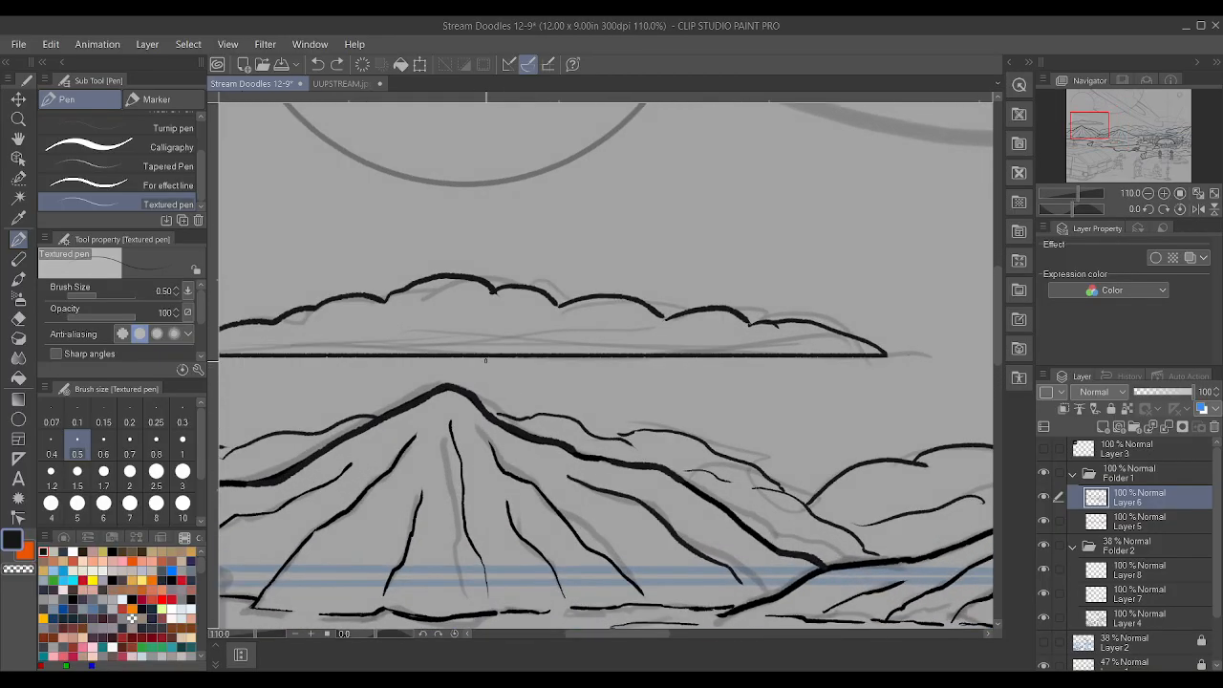
pyautogui.scroll(1, 485, 361)
pyautogui.moveTo(338, 305)
pyautogui.mouseDown()
pyautogui.moveTo(494, 290)
pyautogui.moveTo(595, 332)
pyautogui.moveTo(690, 336)
pyautogui.mouseUp()
pyautogui.scroll(-3, 690, 337)
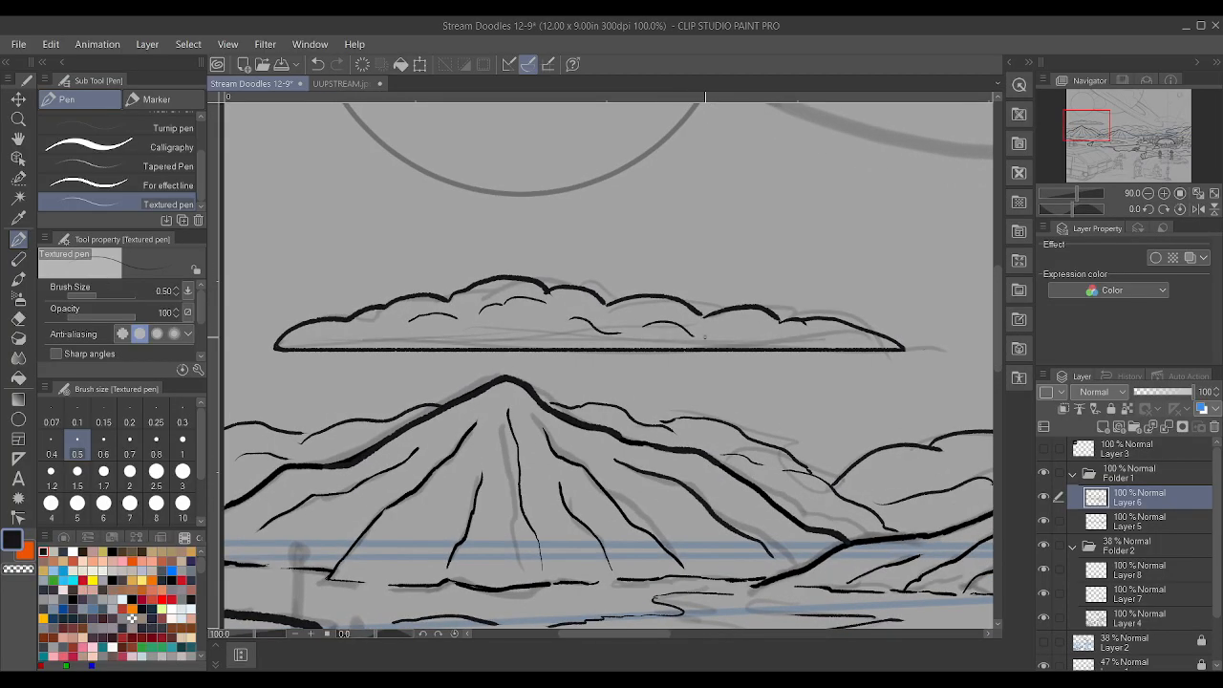
pyautogui.moveTo(267, 336); pyautogui.dragTo(315, 335)
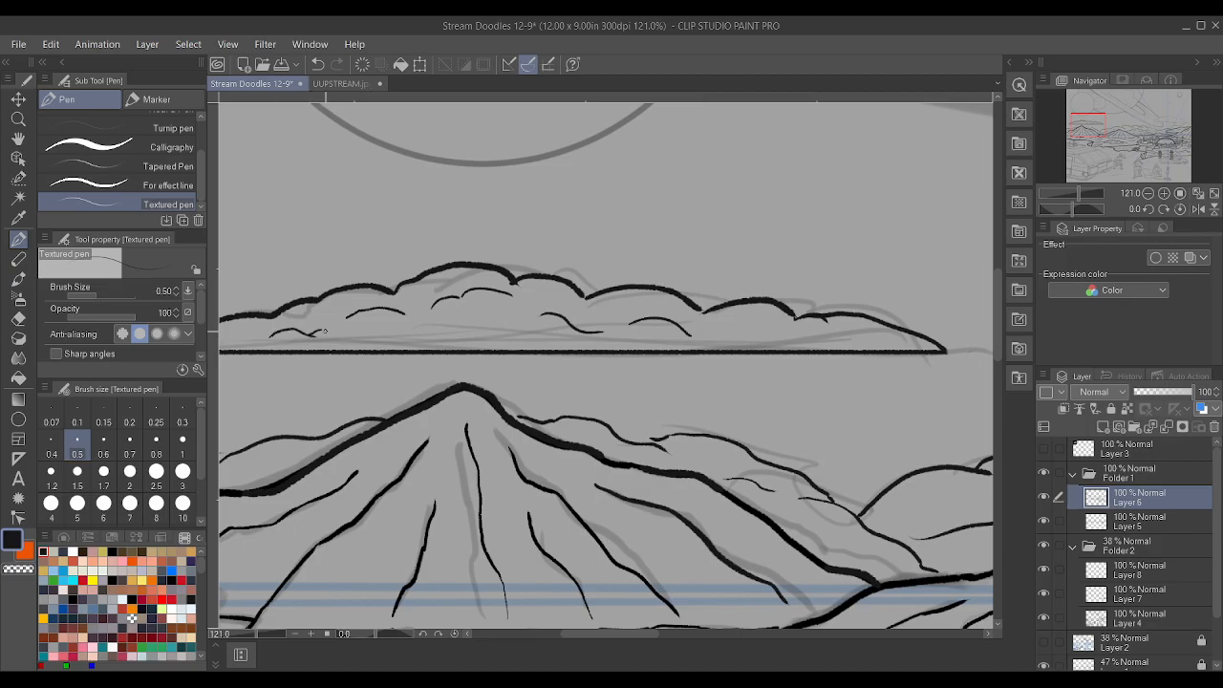
pyautogui.scroll(-10, 325, 332)
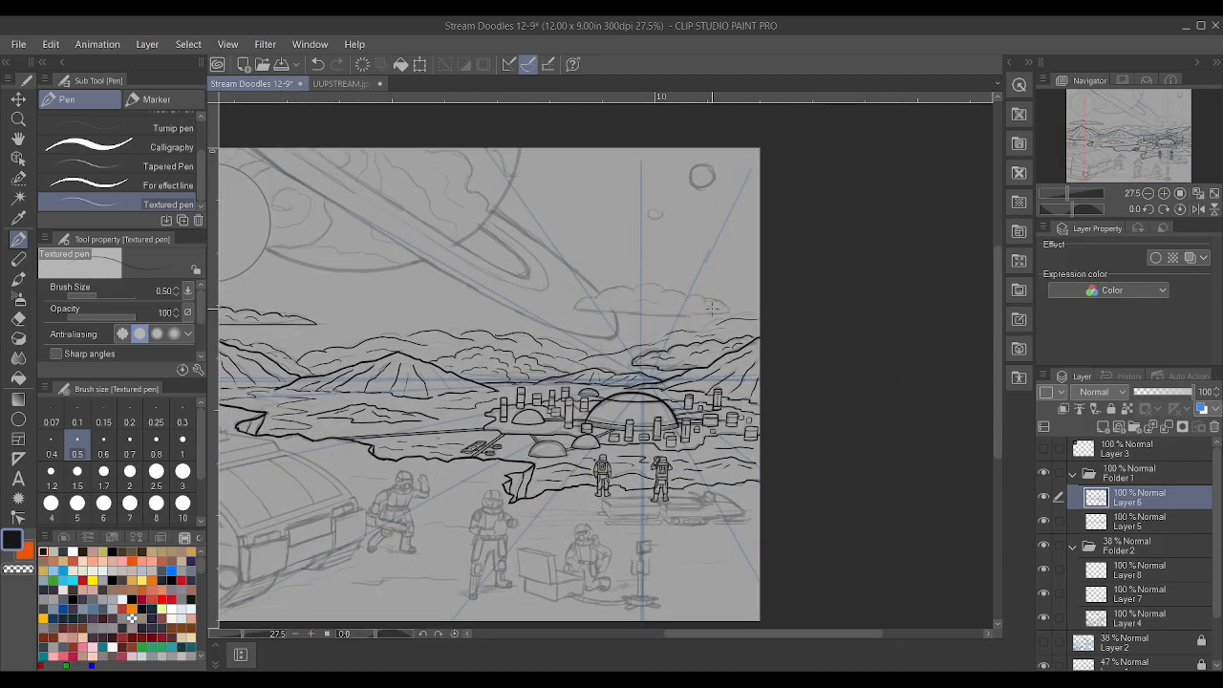
pyautogui.scroll(3, 612, 313)
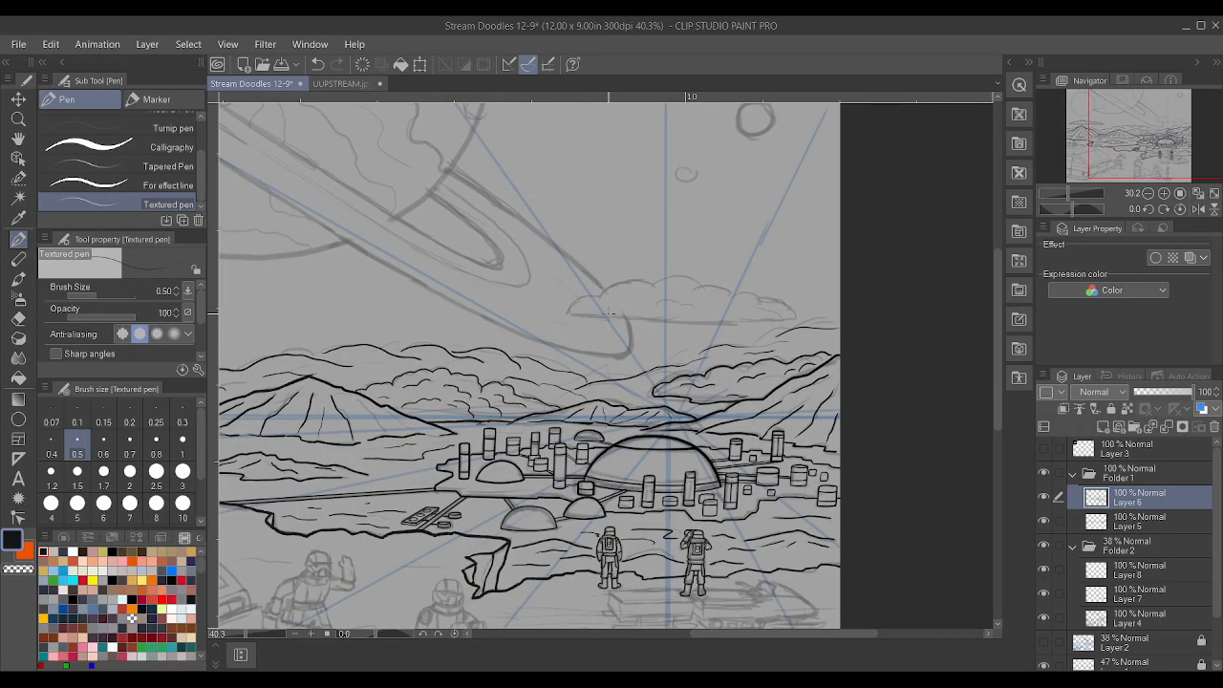
pyautogui.click(103, 444)
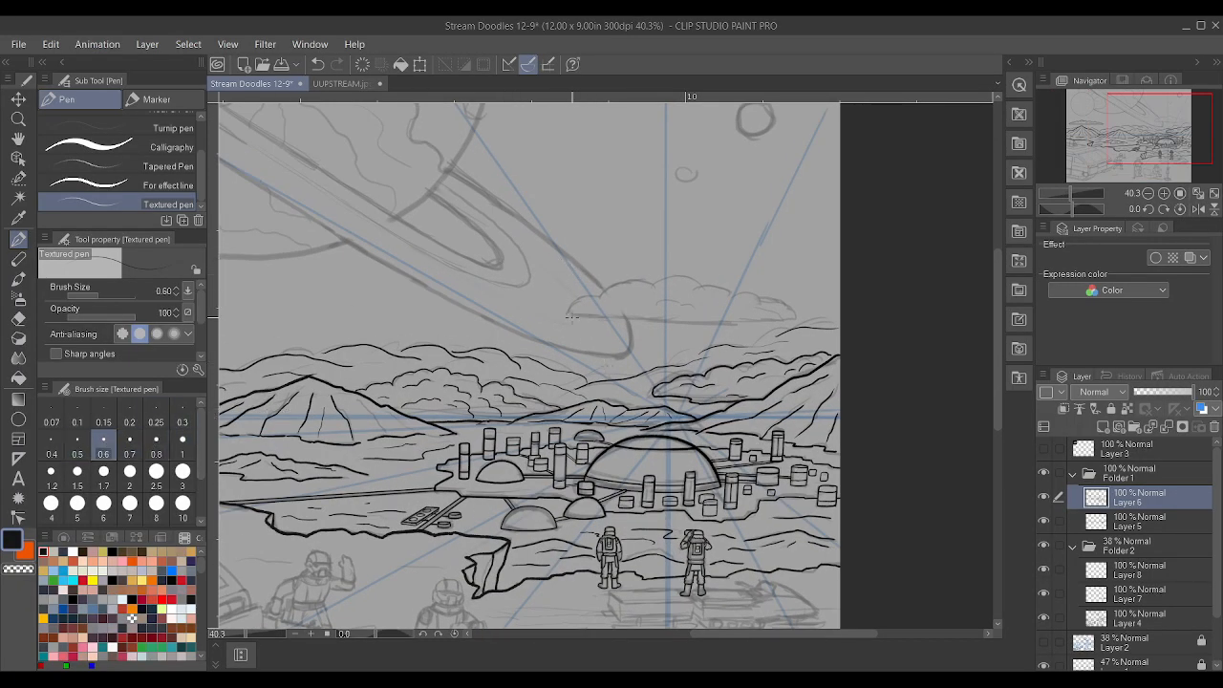
pyautogui.moveTo(569, 315); pyautogui.dragTo(795, 317)
pyautogui.hotkey('ctrl', 'z')
# - Set the brush size to 0.7 and ink a straight base line for the sketched cloud above the colony
pyautogui.click(130, 445)
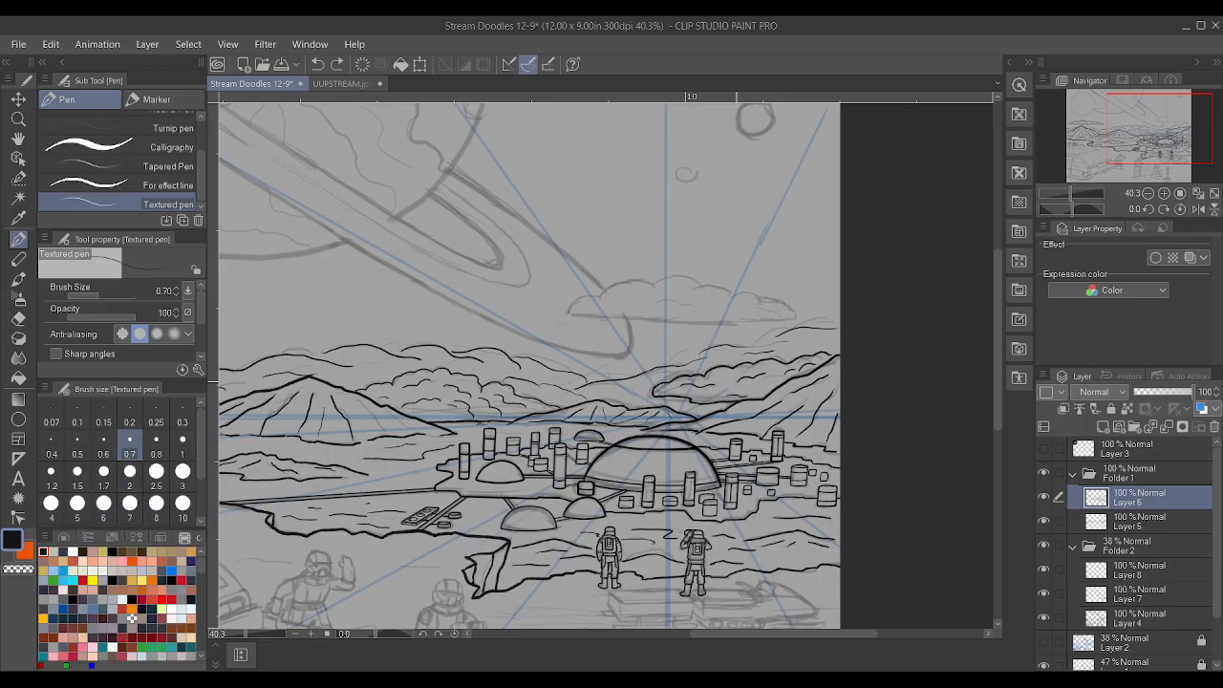
pyautogui.scroll(3, 764, 382)
pyautogui.moveTo(441, 267)
pyautogui.mouseDown()
pyautogui.moveTo(855, 285)
pyautogui.moveTo(794, 279)
pyautogui.moveTo(818, 278)
pyautogui.mouseUp()
pyautogui.scroll(-4, 790, 312)
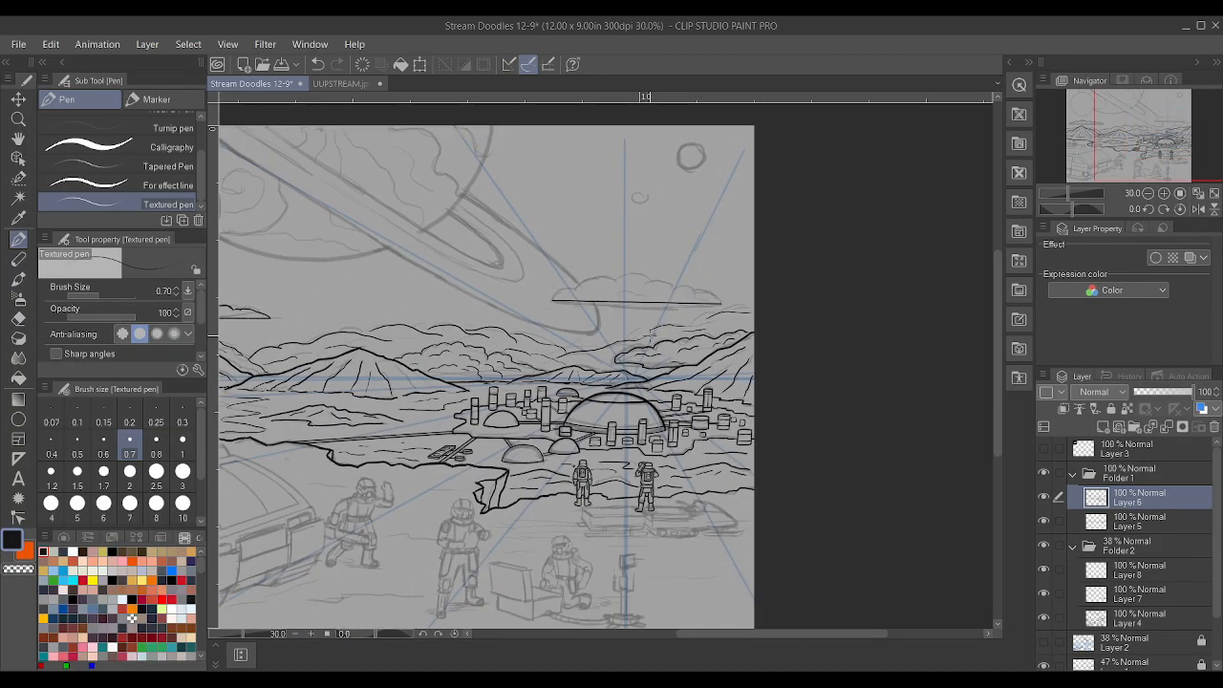
# - Strengthen the thin upper line of the layered clouds beside the right mountain and extend it with short wisps toward the valley
pyautogui.scroll(1, 627, 287)
pyautogui.scroll(1, 646, 273)
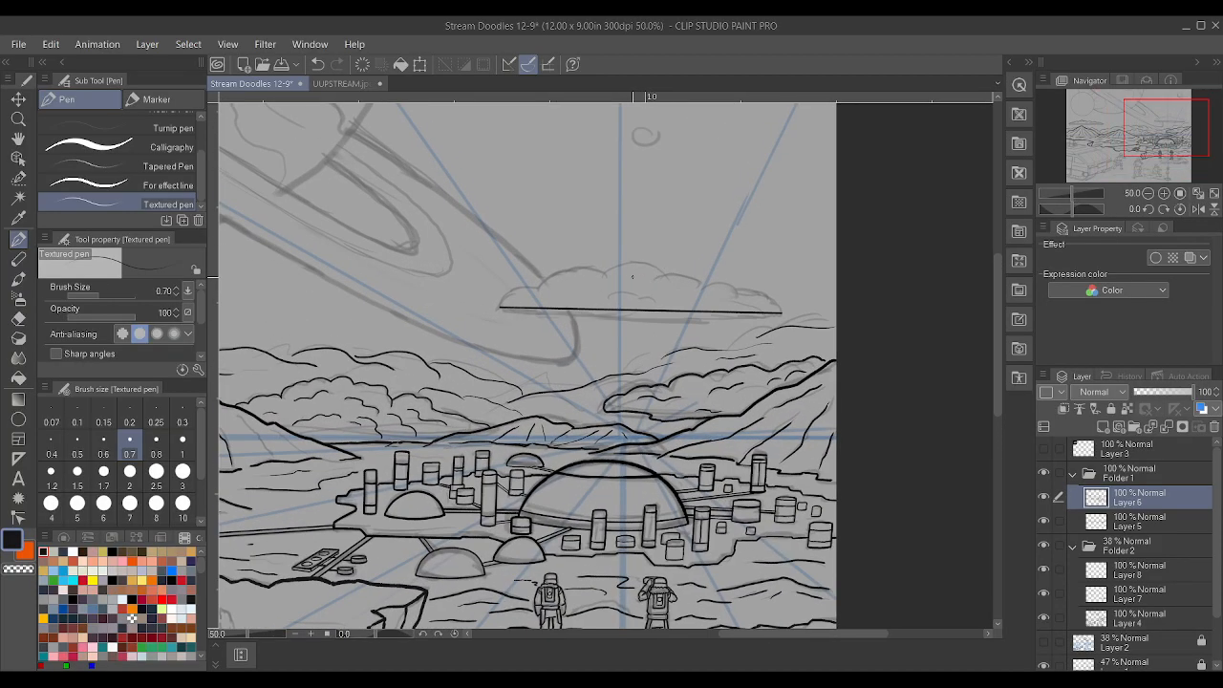
pyautogui.scroll(1, 635, 275)
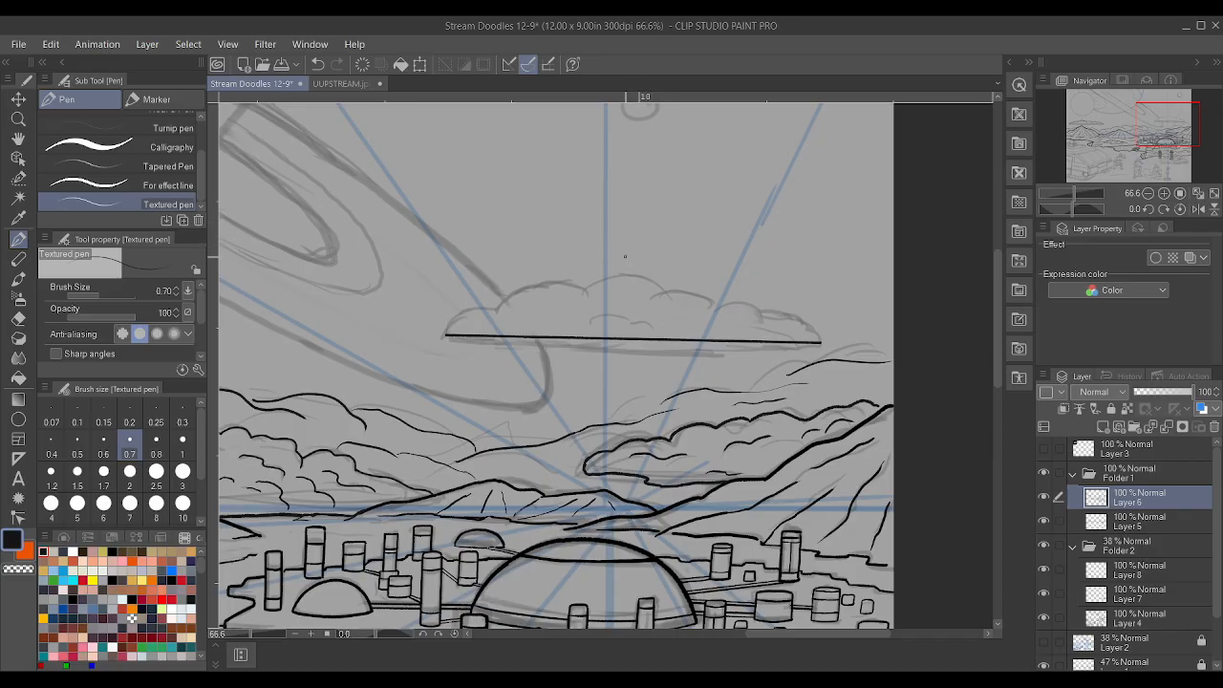
pyautogui.scroll(2, 789, 445)
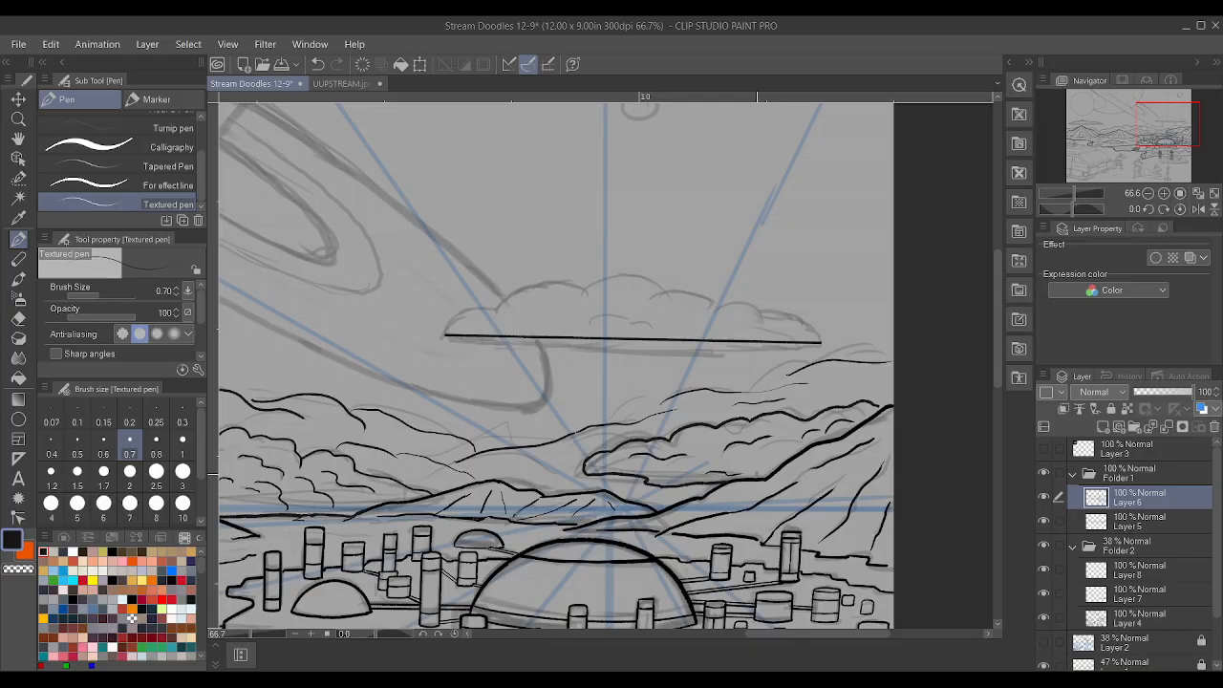
pyautogui.scroll(1, 721, 396)
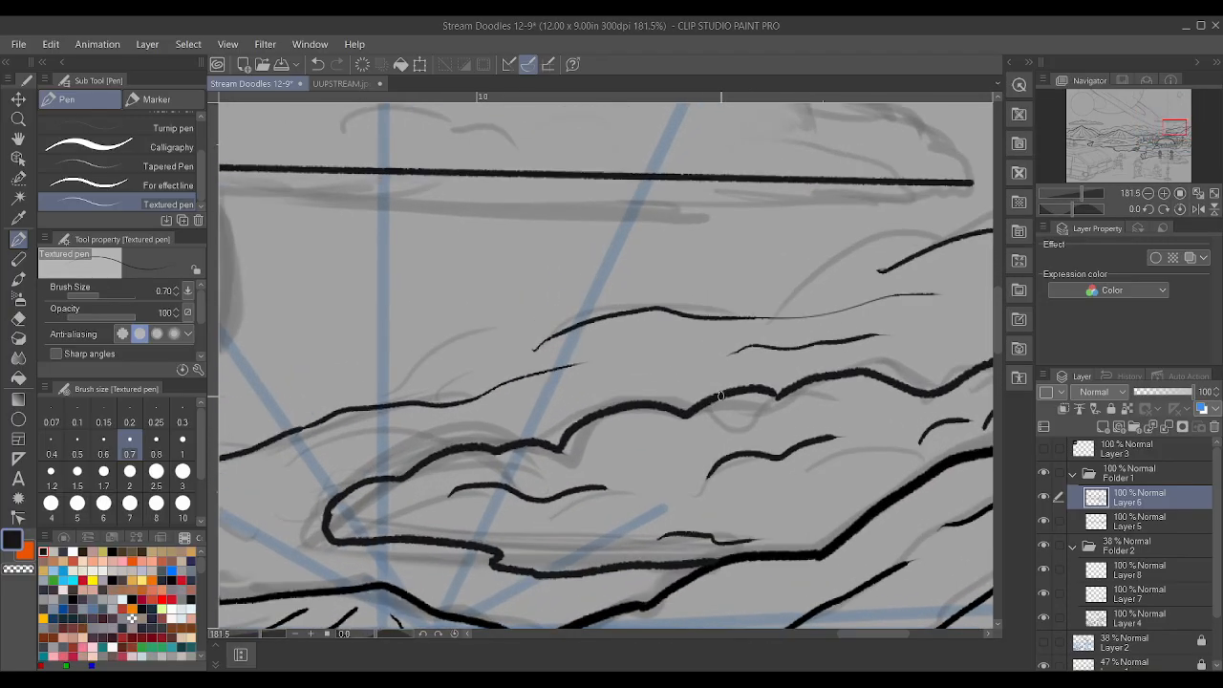
pyautogui.moveTo(755, 317); pyautogui.dragTo(907, 298)
pyautogui.moveTo(535, 349); pyautogui.dragTo(510, 351)
pyautogui.moveTo(414, 385)
pyautogui.mouseDown()
pyautogui.moveTo(468, 353)
pyautogui.moveTo(512, 362)
pyautogui.mouseUp()
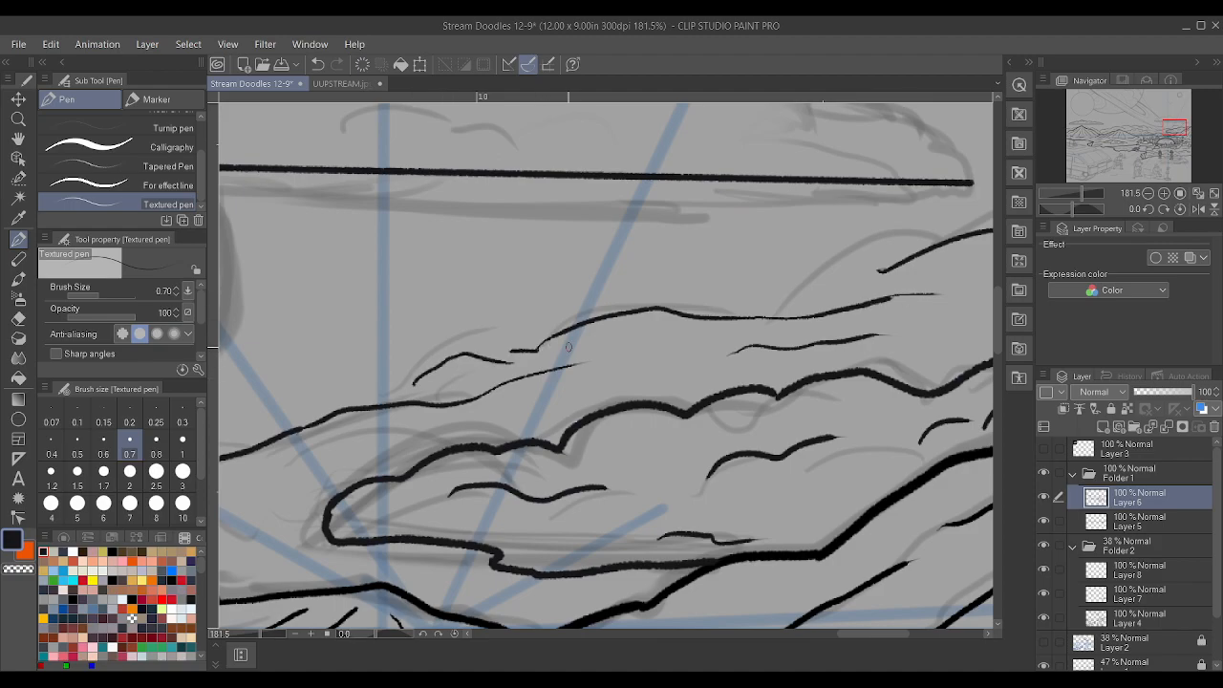
# - Ink the puffy top outline of the cloud above the colony, joining both ends of its straight base
pyautogui.scroll(-5, 568, 347)
pyautogui.scroll(3, 429, 372)
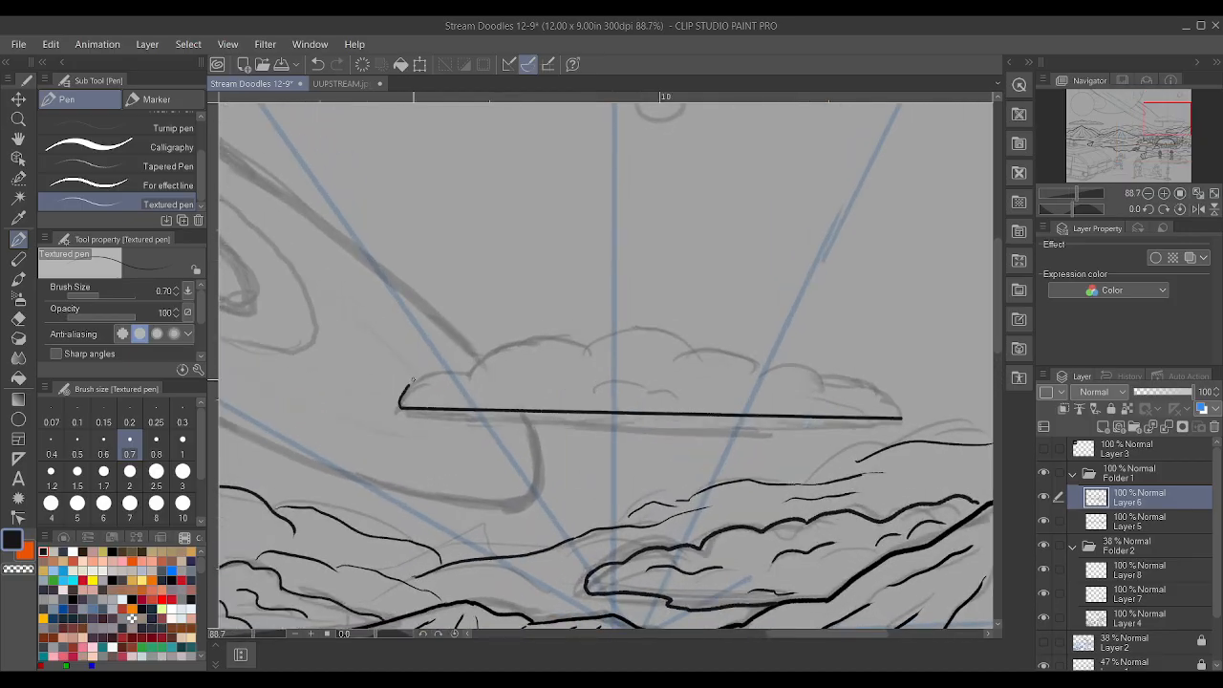
pyautogui.moveTo(443, 372); pyautogui.dragTo(475, 356)
pyautogui.moveTo(585, 342)
pyautogui.mouseDown()
pyautogui.moveTo(603, 331)
pyautogui.moveTo(697, 340)
pyautogui.mouseUp()
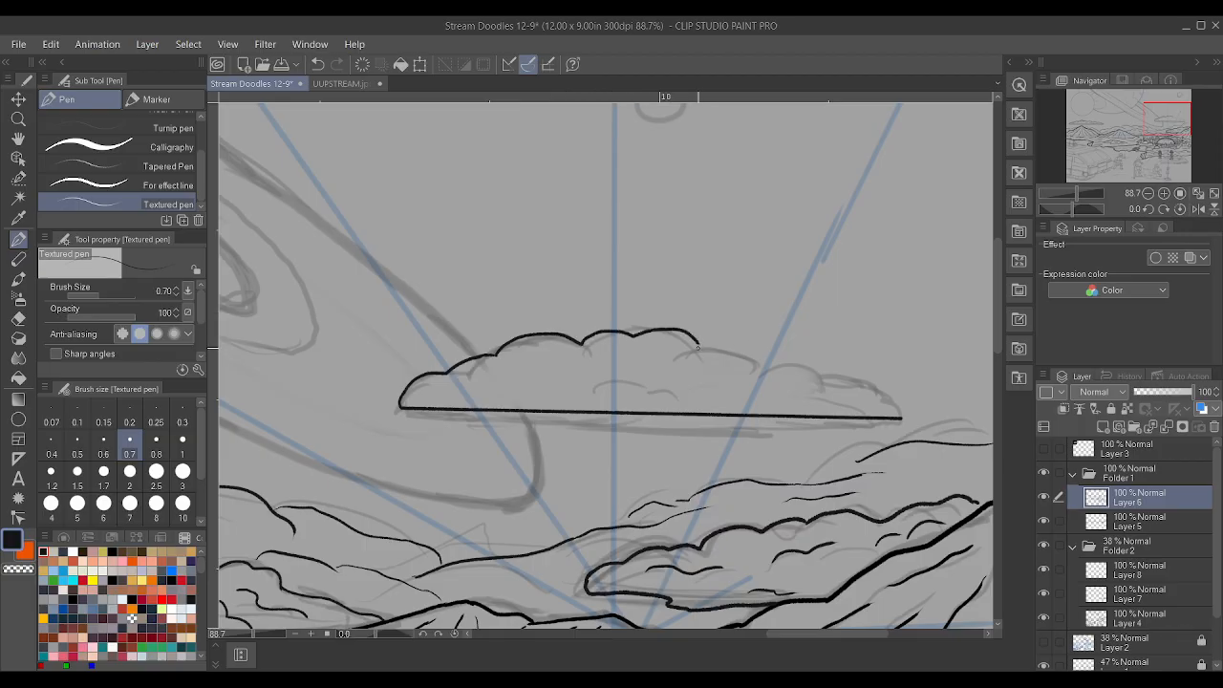
pyautogui.hotkey('ctrl', 'z')
pyautogui.scroll(2, 691, 347)
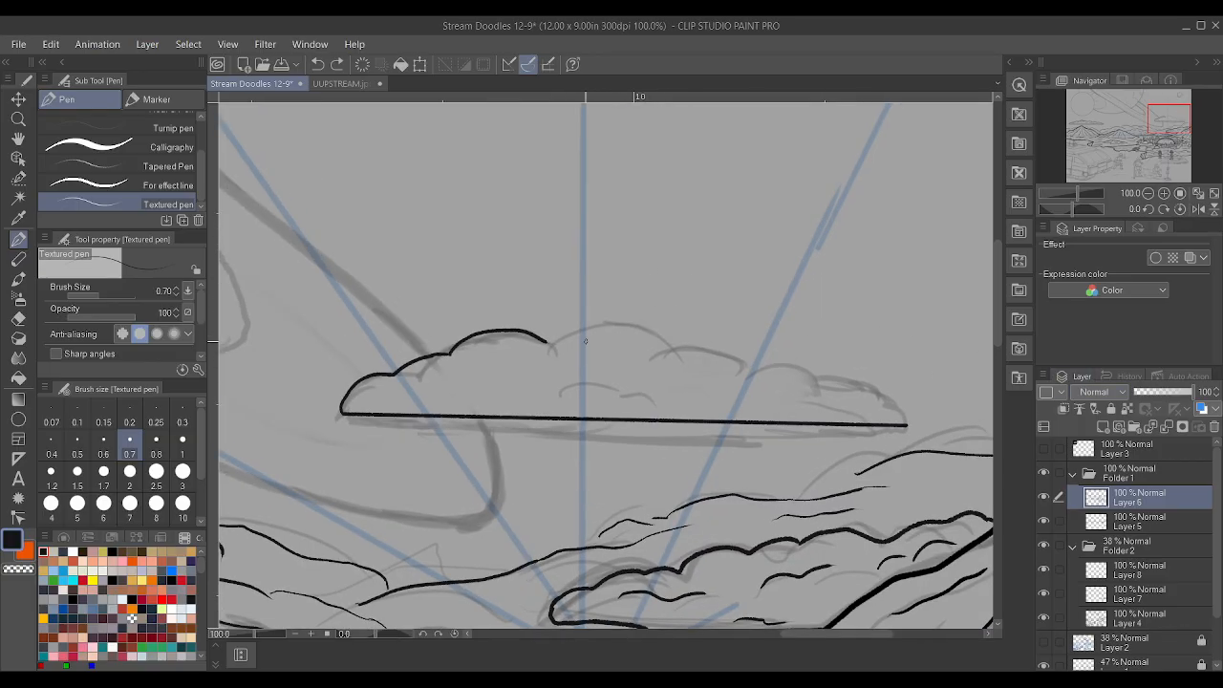
pyautogui.moveTo(598, 327)
pyautogui.mouseDown()
pyautogui.moveTo(669, 323)
pyautogui.moveTo(696, 342)
pyautogui.moveTo(866, 378)
pyautogui.moveTo(981, 432)
pyautogui.moveTo(973, 442)
pyautogui.mouseUp()
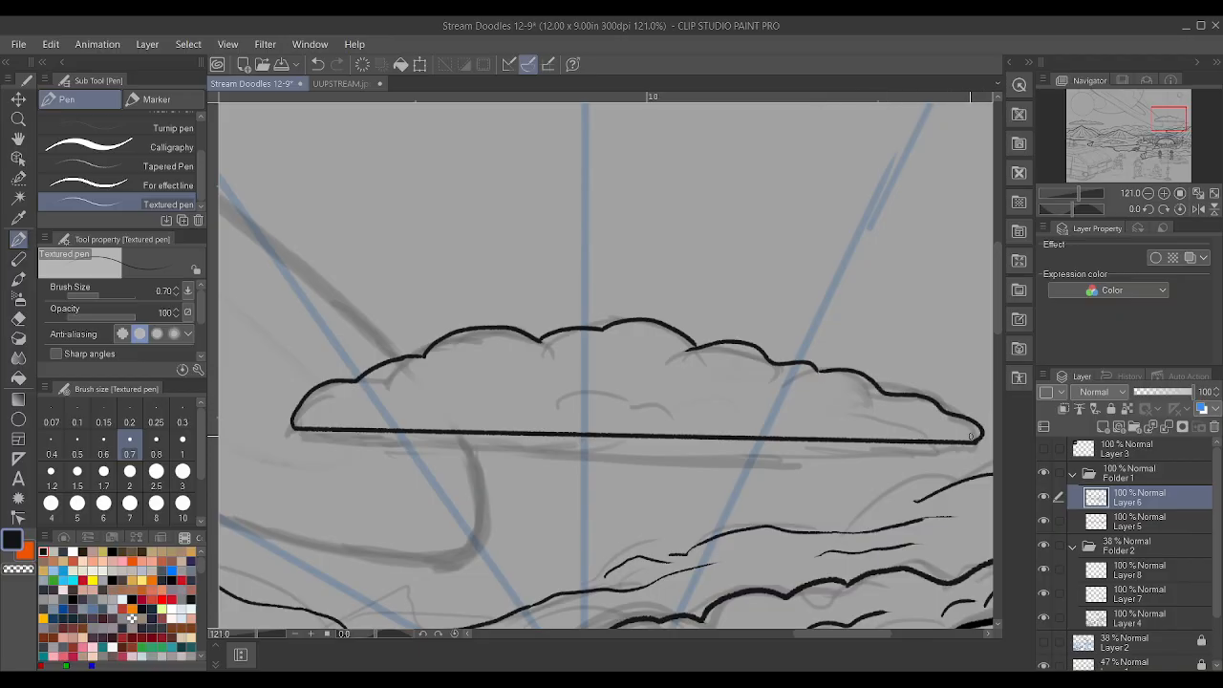
# - Ink short curved fold lines across the inside of the cloud above the colony
pyautogui.scroll(-6, 958, 409)
pyautogui.scroll(6, 742, 407)
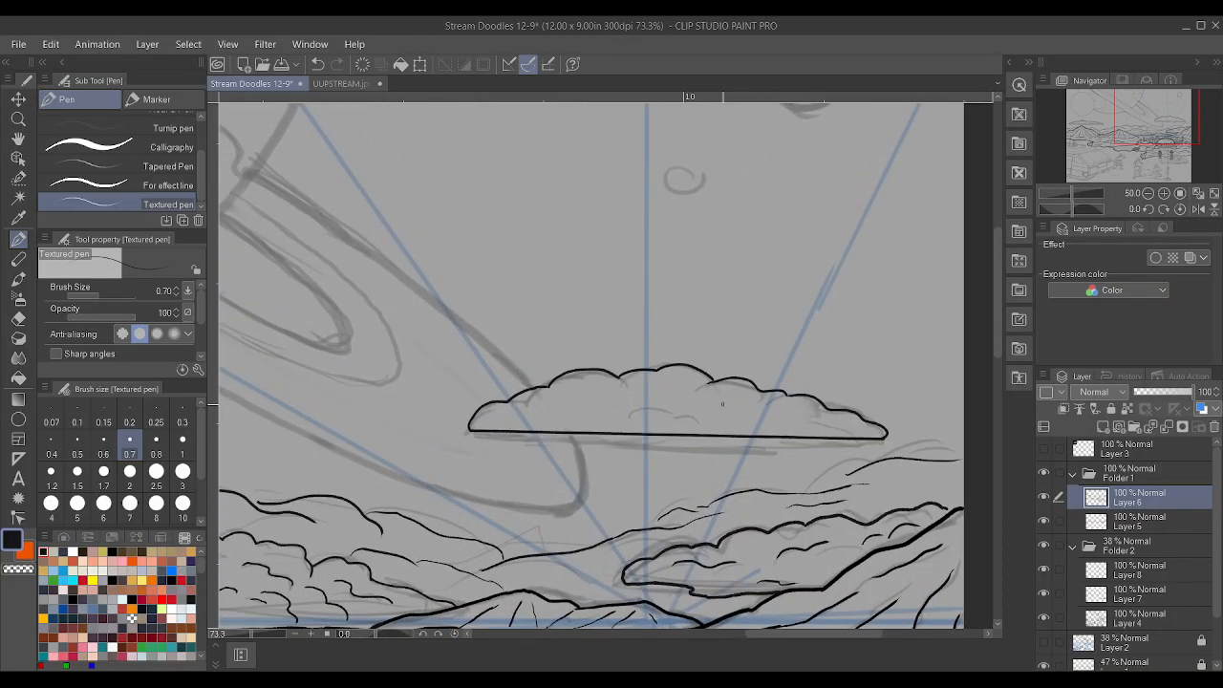
pyautogui.moveTo(587, 428)
pyautogui.mouseDown()
pyautogui.moveTo(624, 406)
pyautogui.moveTo(723, 425)
pyautogui.mouseUp()
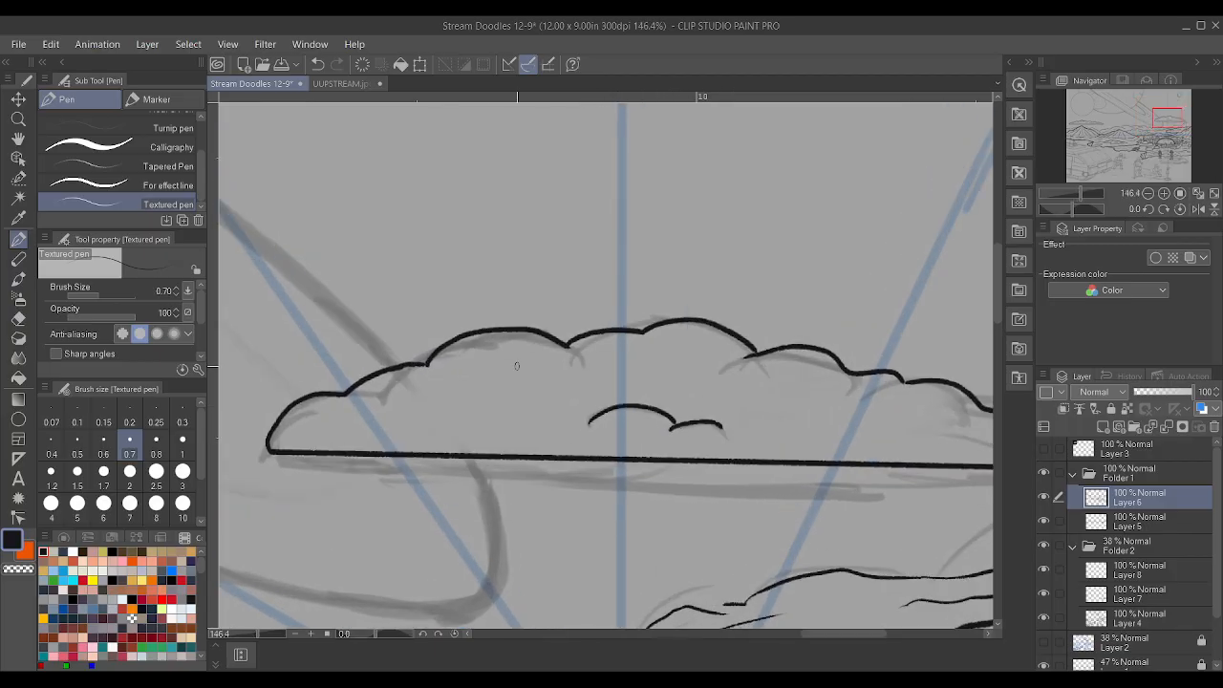
pyautogui.moveTo(488, 369); pyautogui.dragTo(610, 368)
pyautogui.moveTo(708, 379); pyautogui.dragTo(782, 392)
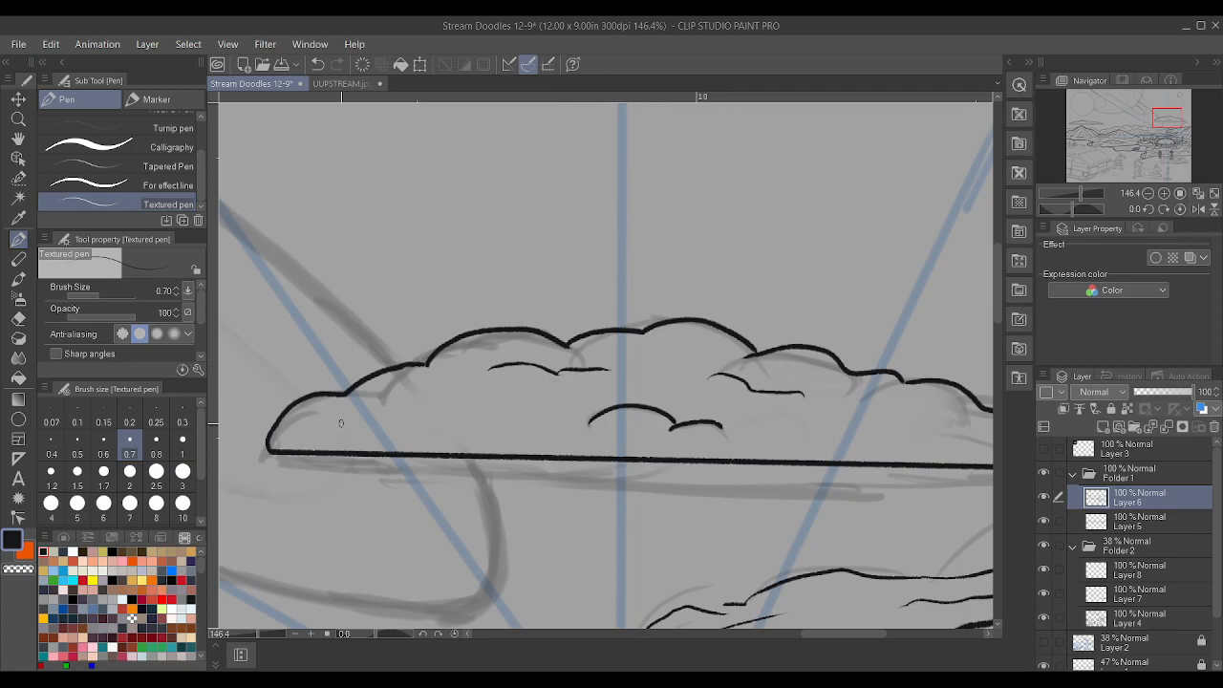
pyautogui.moveTo(348, 426); pyautogui.dragTo(455, 407)
pyautogui.scroll(-5, 492, 406)
pyautogui.scroll(3, 824, 413)
pyautogui.moveTo(678, 390)
pyautogui.mouseDown()
pyautogui.moveTo(707, 388)
pyautogui.moveTo(742, 409)
pyautogui.mouseUp()
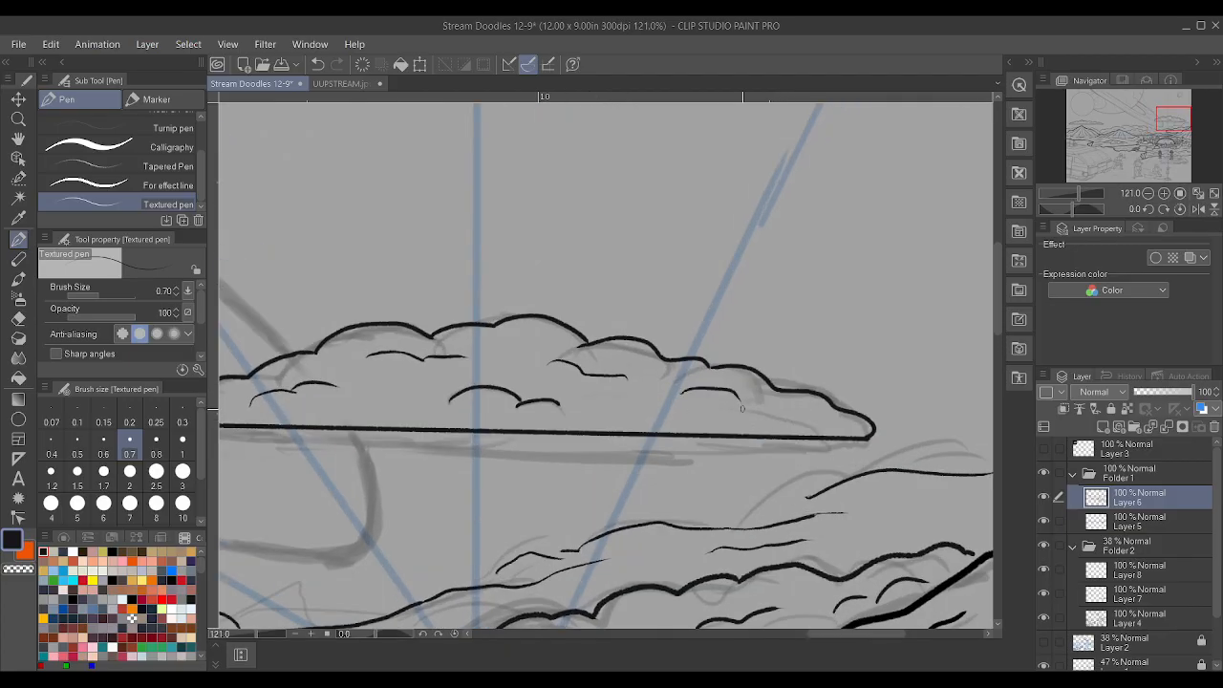
# - Save the drawing after finishing the inked cloud
pyautogui.scroll(-5, 762, 402)
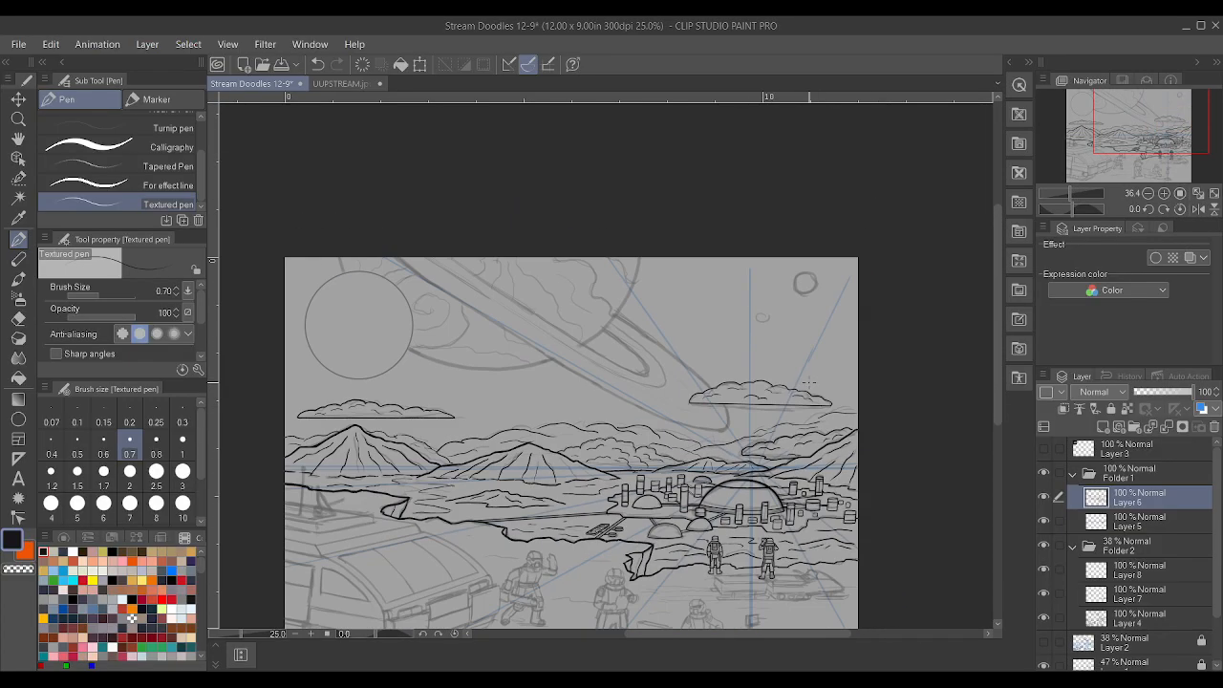
pyautogui.scroll(1, 462, 320)
pyautogui.press('alt')
pyautogui.scroll(-2, 487, 376)
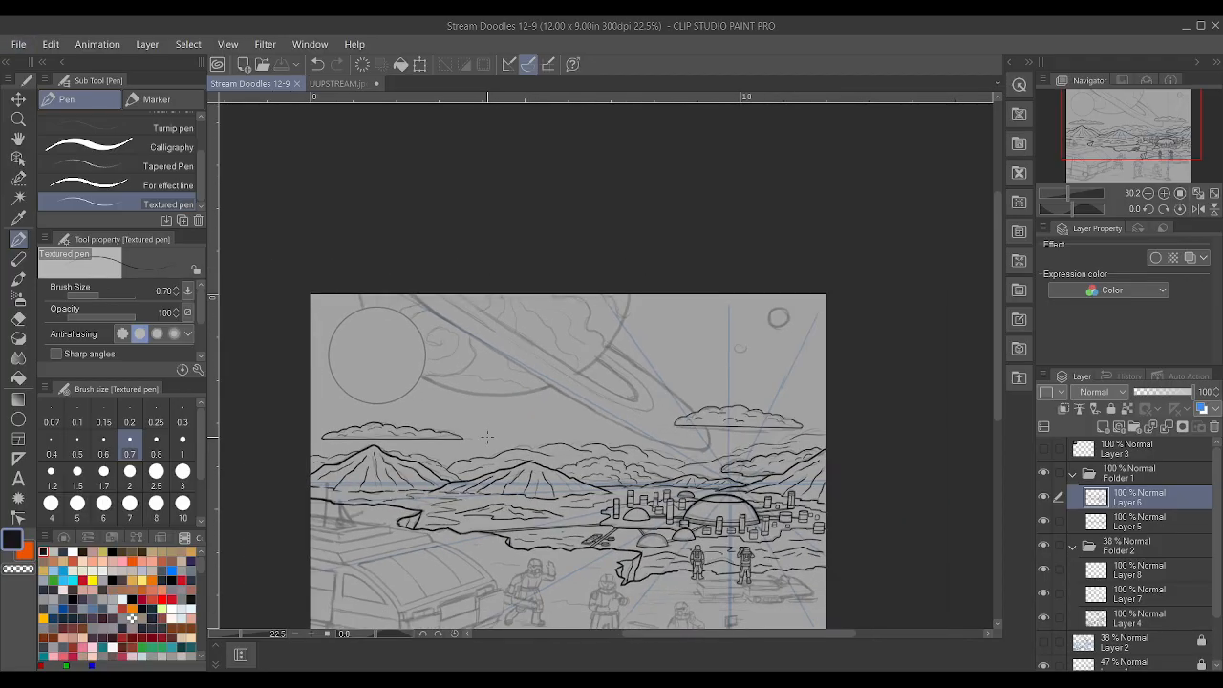
# - Ink the upper rear roof edge of the tracked vehicle and its short angled corner with the Textured pen at size 1.2
pyautogui.scroll(4, 669, 431)
pyautogui.scroll(-6, 469, 565)
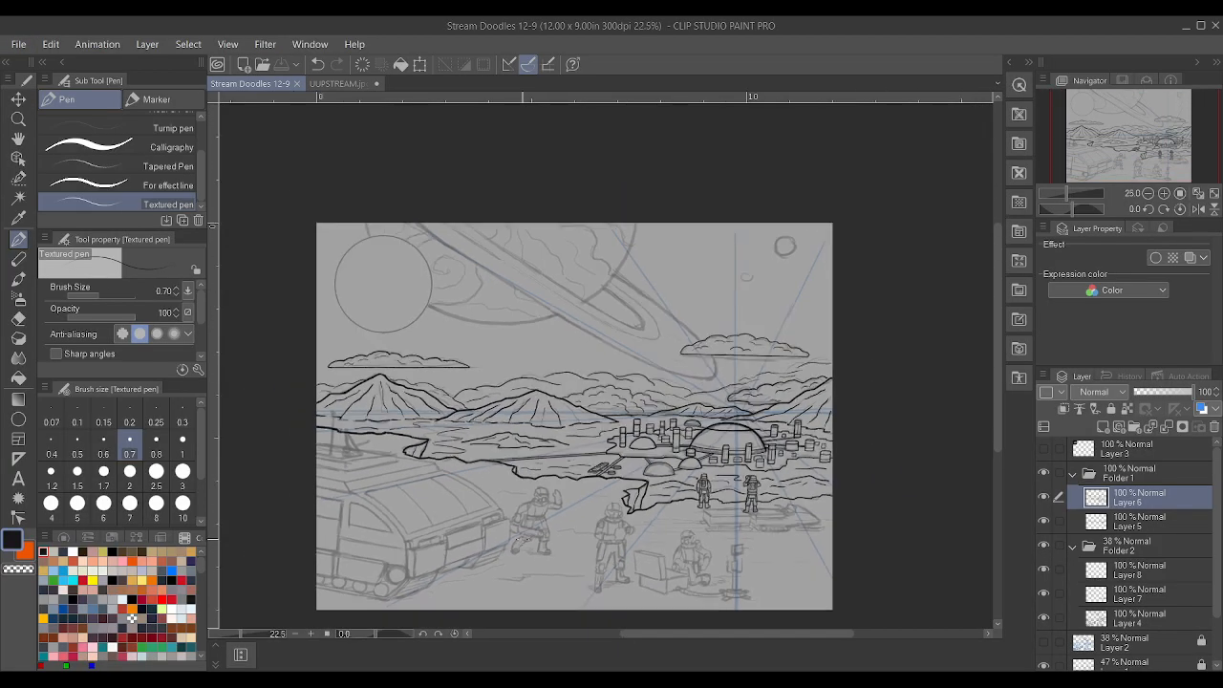
pyautogui.scroll(6, 468, 565)
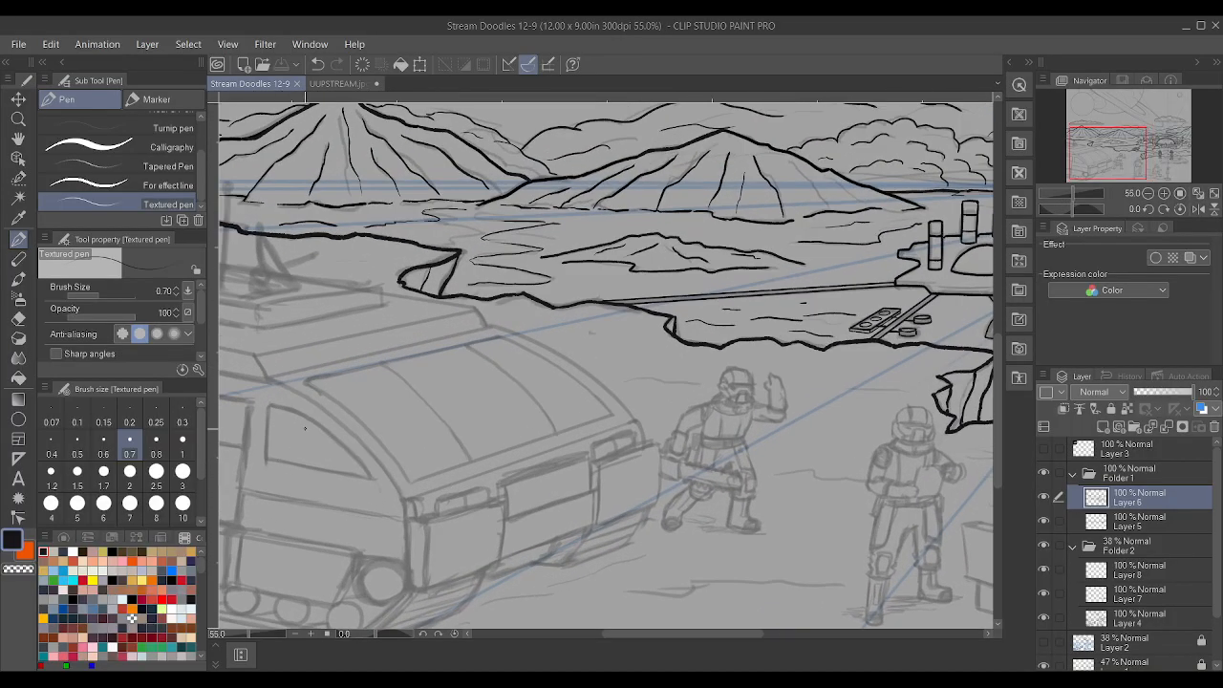
pyautogui.click(182, 447)
pyautogui.scroll(5, 468, 313)
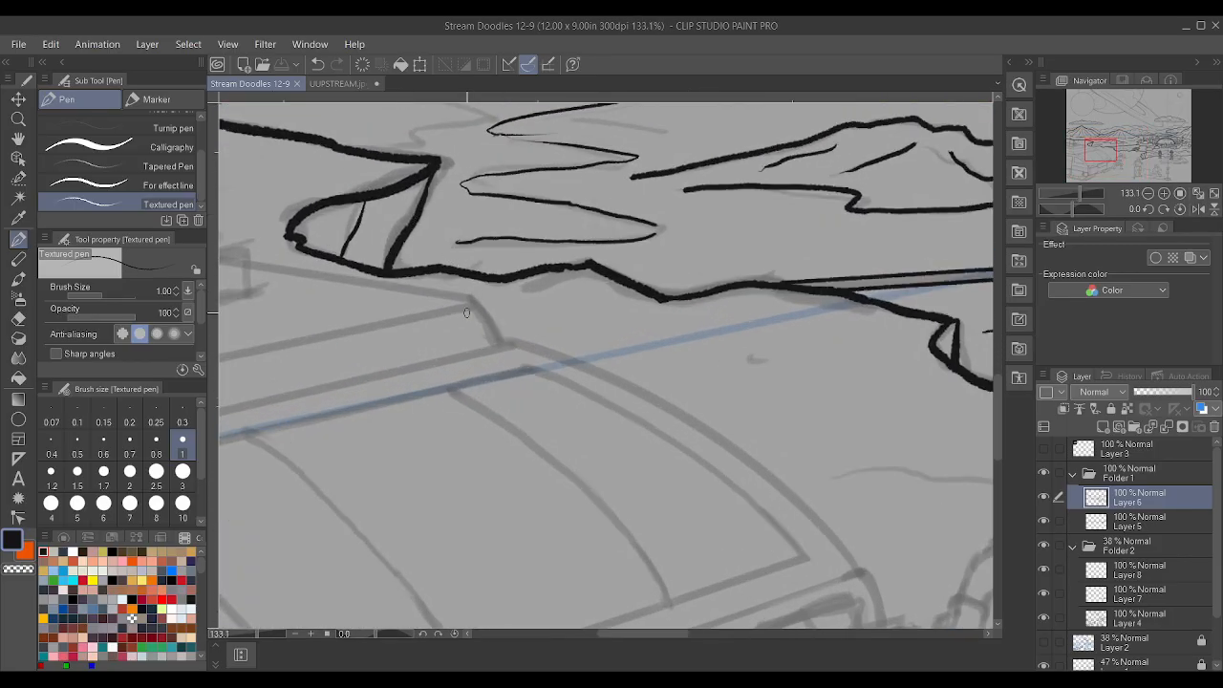
pyautogui.click(56, 478)
pyautogui.moveTo(494, 335); pyautogui.dragTo(474, 299)
pyautogui.scroll(-3, 472, 292)
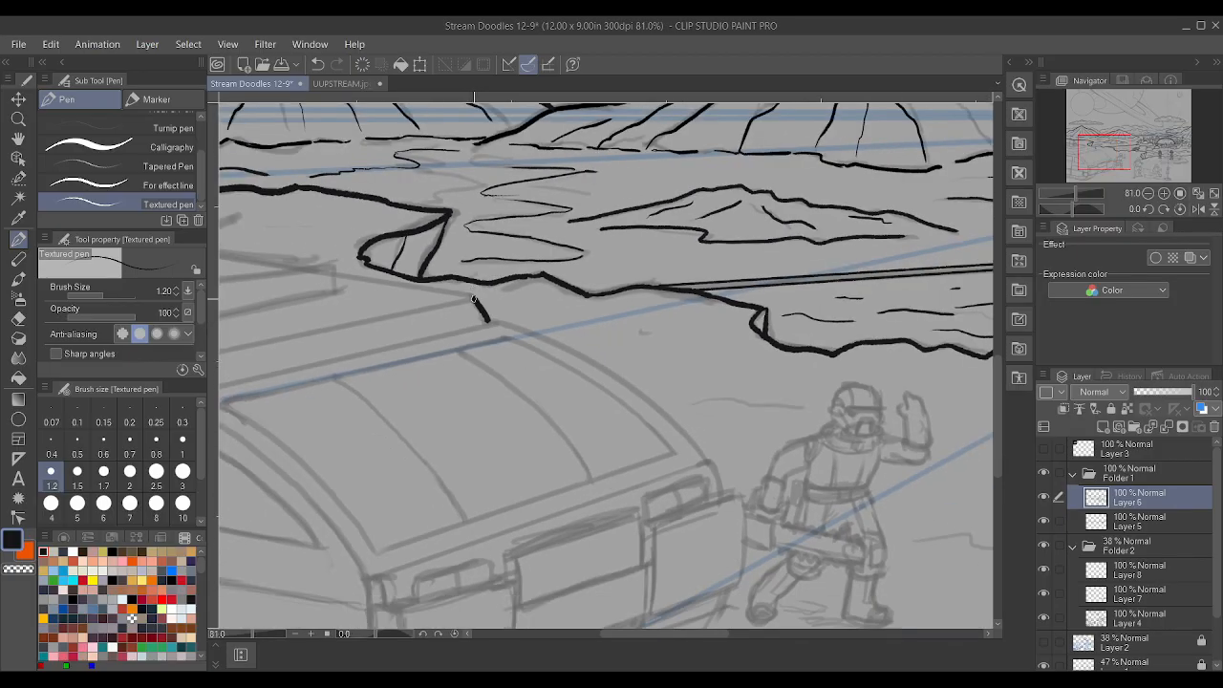
pyautogui.scroll(-1, 473, 299)
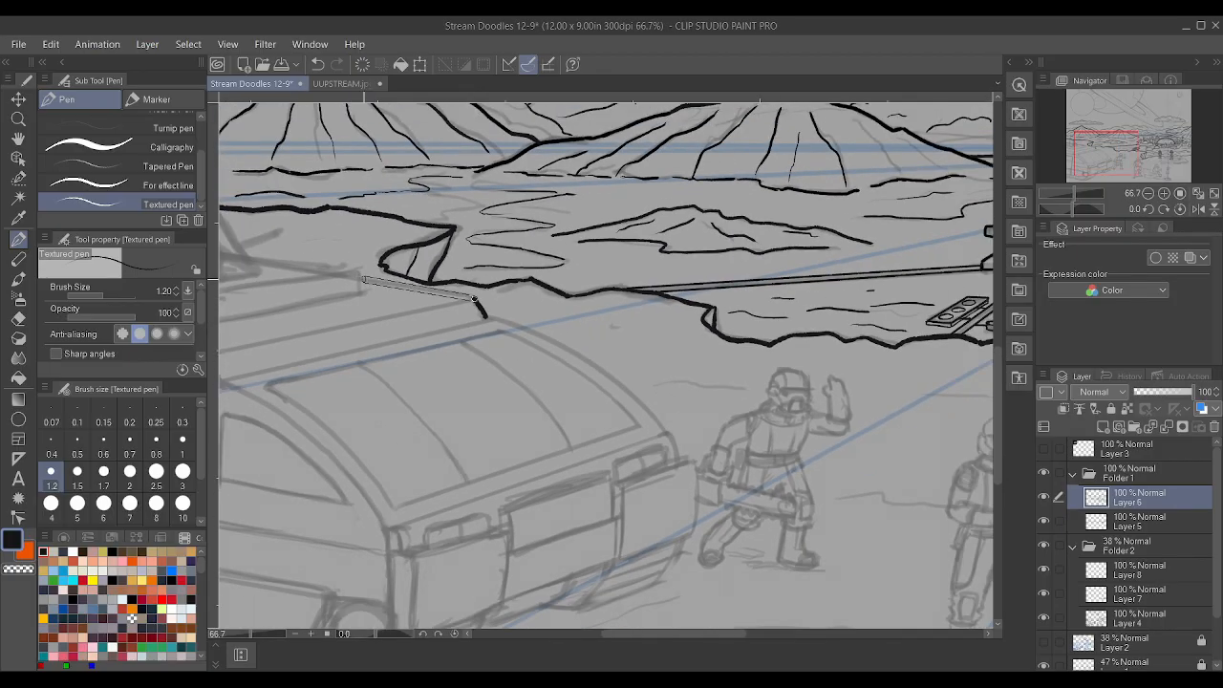
pyautogui.keyDown('shift'); pyautogui.click(359, 279); pyautogui.keyUp('shift')
# - Outline the front face of the raised platform on the vehicle's roof at brush size 1
pyautogui.scroll(-2, 383, 273)
pyautogui.scroll(3, 383, 267)
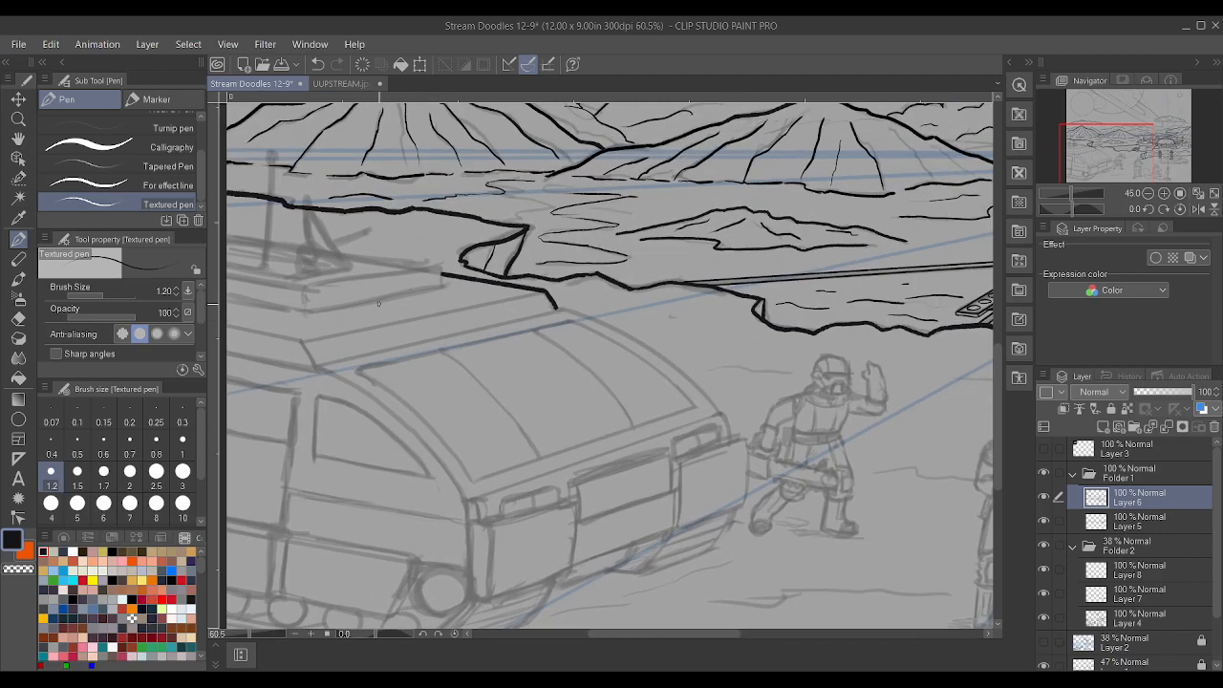
pyautogui.scroll(2, 387, 261)
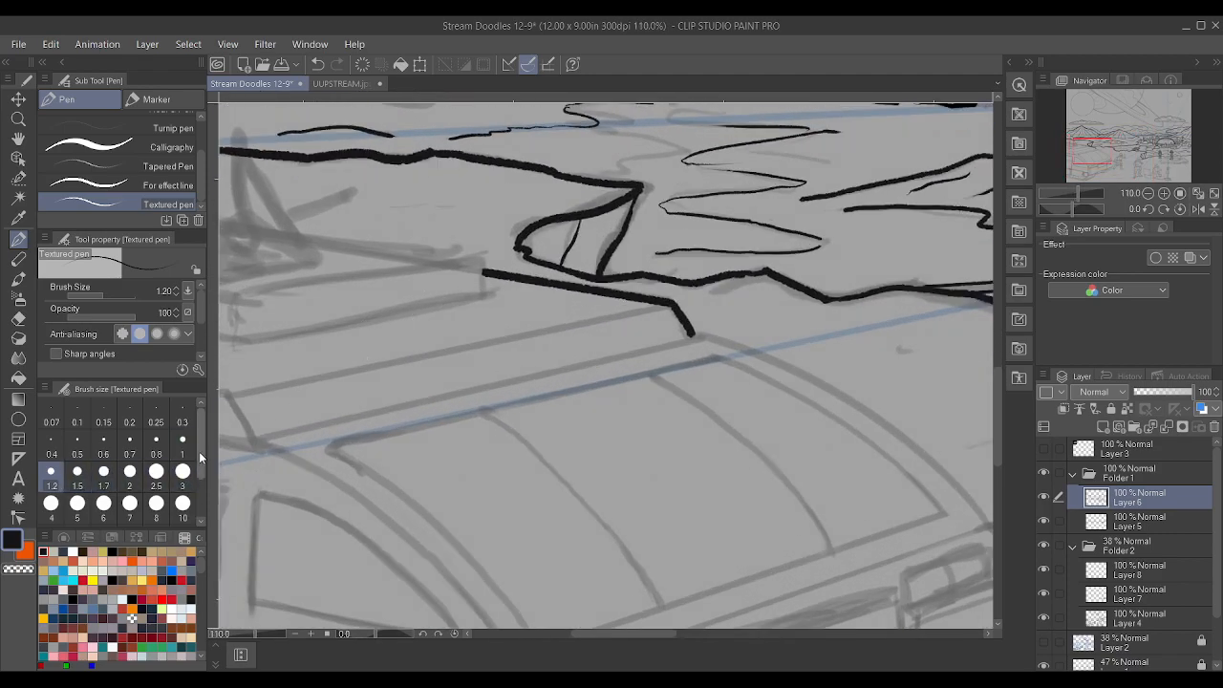
pyautogui.click(191, 445)
pyautogui.scroll(3, 483, 282)
pyautogui.moveTo(482, 298)
pyautogui.mouseDown()
pyautogui.moveTo(483, 218)
pyautogui.moveTo(379, 271)
pyautogui.moveTo(387, 263)
pyautogui.moveTo(387, 292)
pyautogui.moveTo(538, 263)
pyautogui.mouseUp()
pyautogui.scroll(-5, 552, 248)
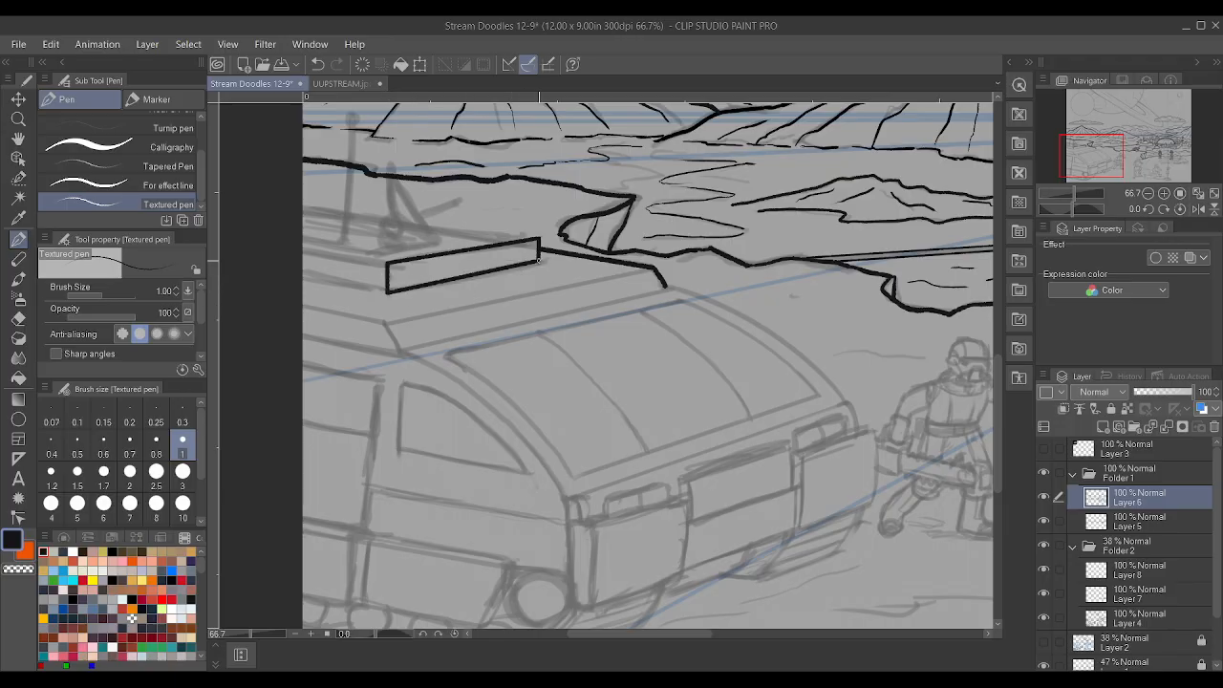
# - Extend the roof platform's side and back edges with straight lines to the canvas border
pyautogui.scroll(3, 387, 265)
pyautogui.moveTo(396, 273); pyautogui.dragTo(234, 247)
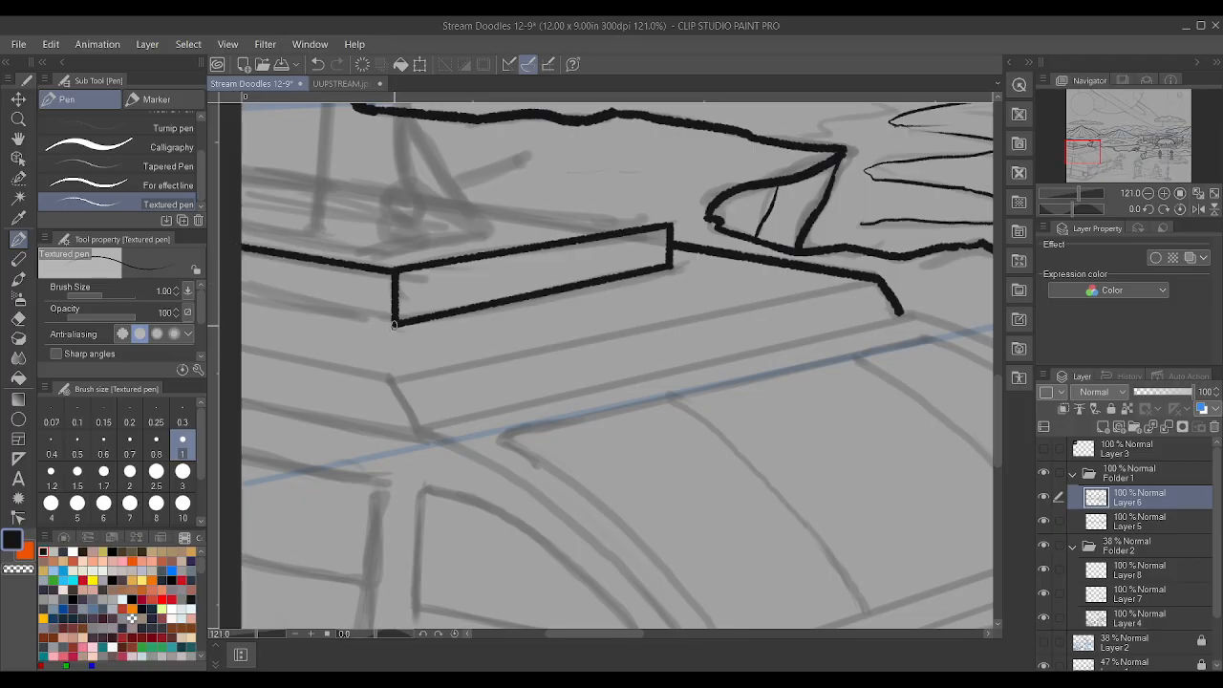
pyautogui.moveTo(396, 323); pyautogui.dragTo(239, 294)
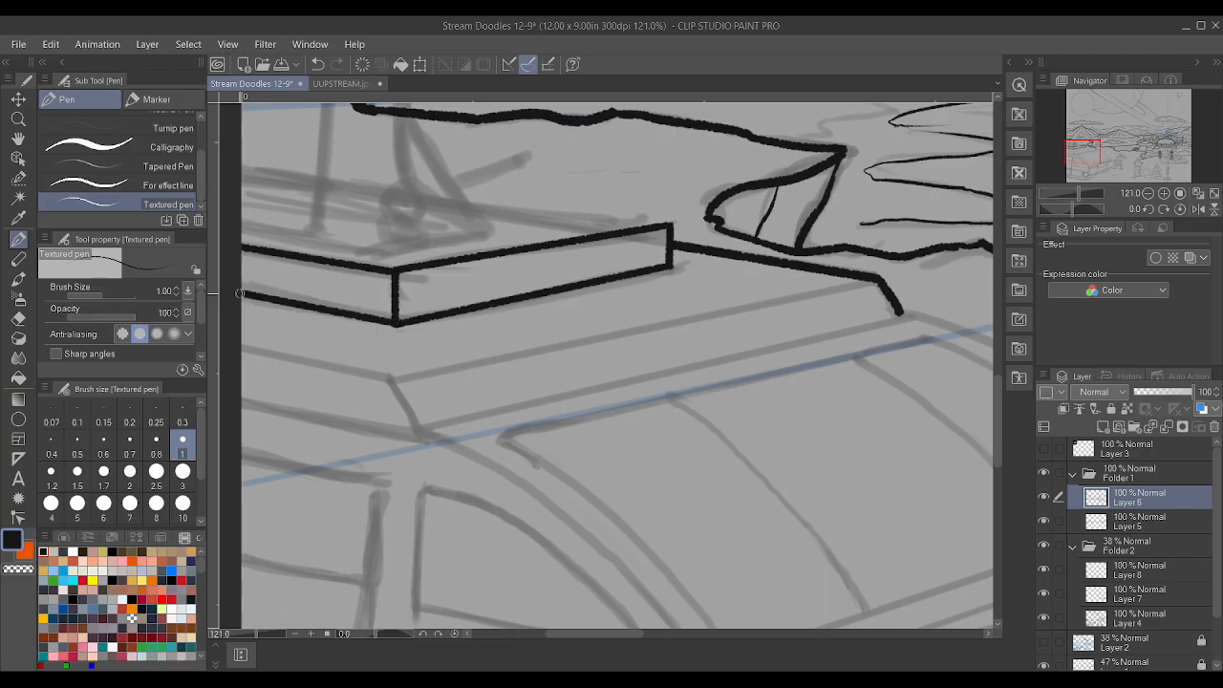
pyautogui.moveTo(668, 223)
pyautogui.mouseDown()
pyautogui.moveTo(230, 154)
pyautogui.moveTo(237, 163)
pyautogui.mouseUp()
pyautogui.scroll(-7, 656, 225)
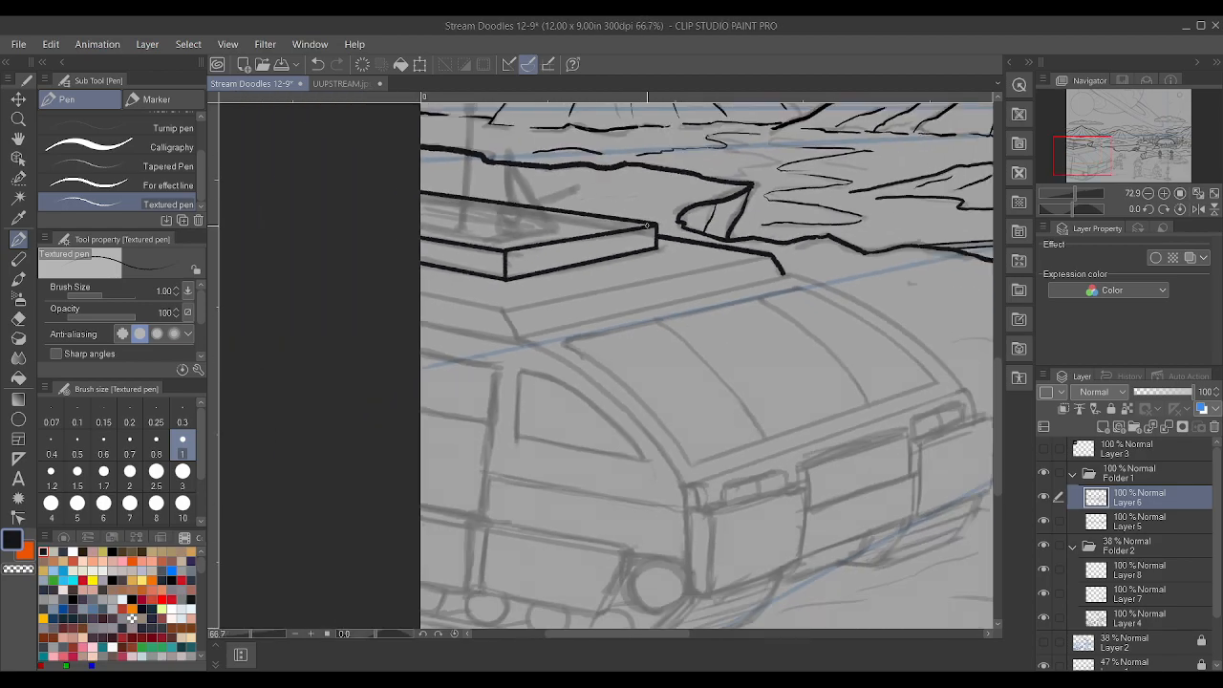
# - Add a new layer above Layer 6 in Folder 1 for the roof equipment
pyautogui.scroll(1, 656, 226)
pyautogui.scroll(1, 667, 242)
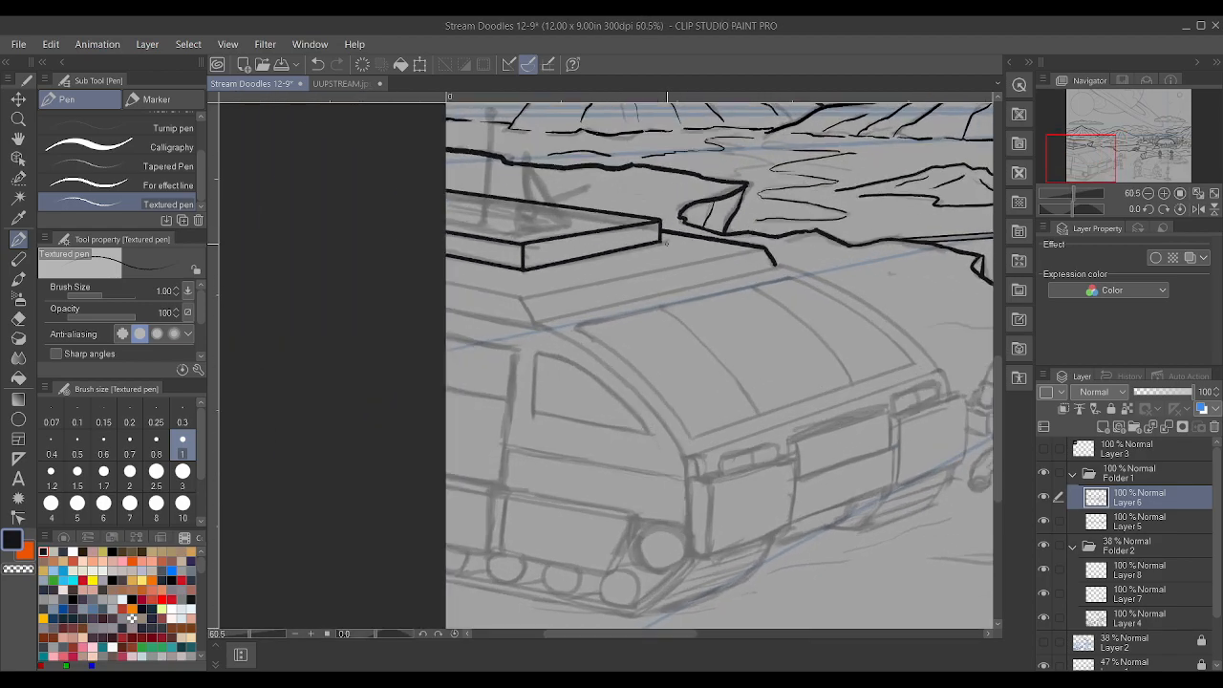
pyautogui.scroll(1, 664, 242)
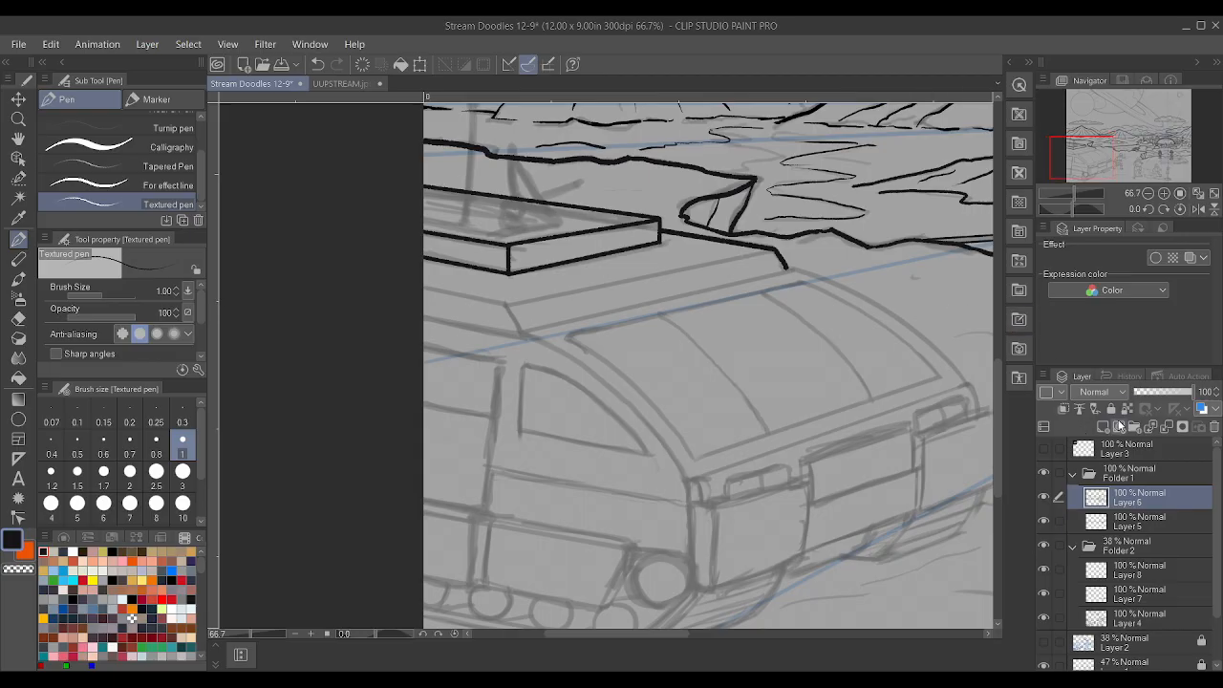
pyautogui.click(1106, 424)
# - Ink the rounded tip of the roof antenna at brush size 0.8
pyautogui.scroll(-2, 554, 278)
pyautogui.scroll(2, 554, 277)
pyautogui.scroll(-3, 554, 277)
pyautogui.scroll(4, 554, 276)
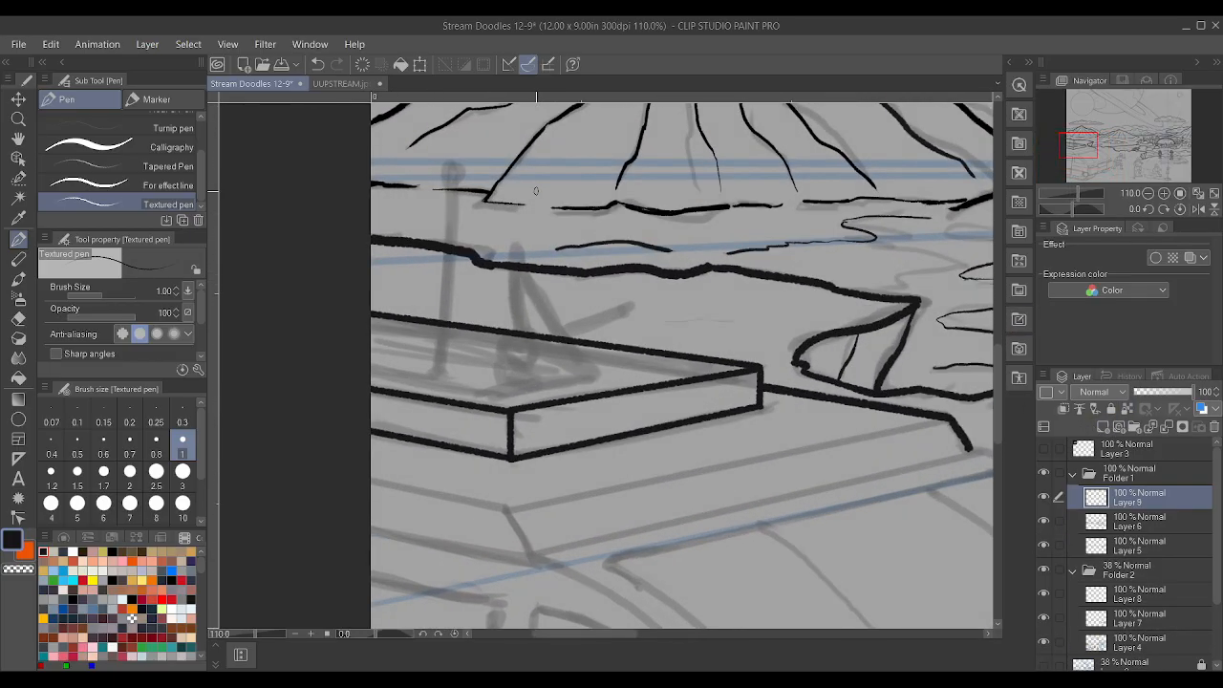
pyautogui.scroll(2, 407, 198)
pyautogui.scroll(1, 407, 198)
pyautogui.press('[')
pyautogui.moveTo(414, 197)
pyautogui.mouseDown()
pyautogui.moveTo(417, 146)
pyautogui.moveTo(436, 146)
pyautogui.moveTo(439, 187)
pyautogui.mouseUp()
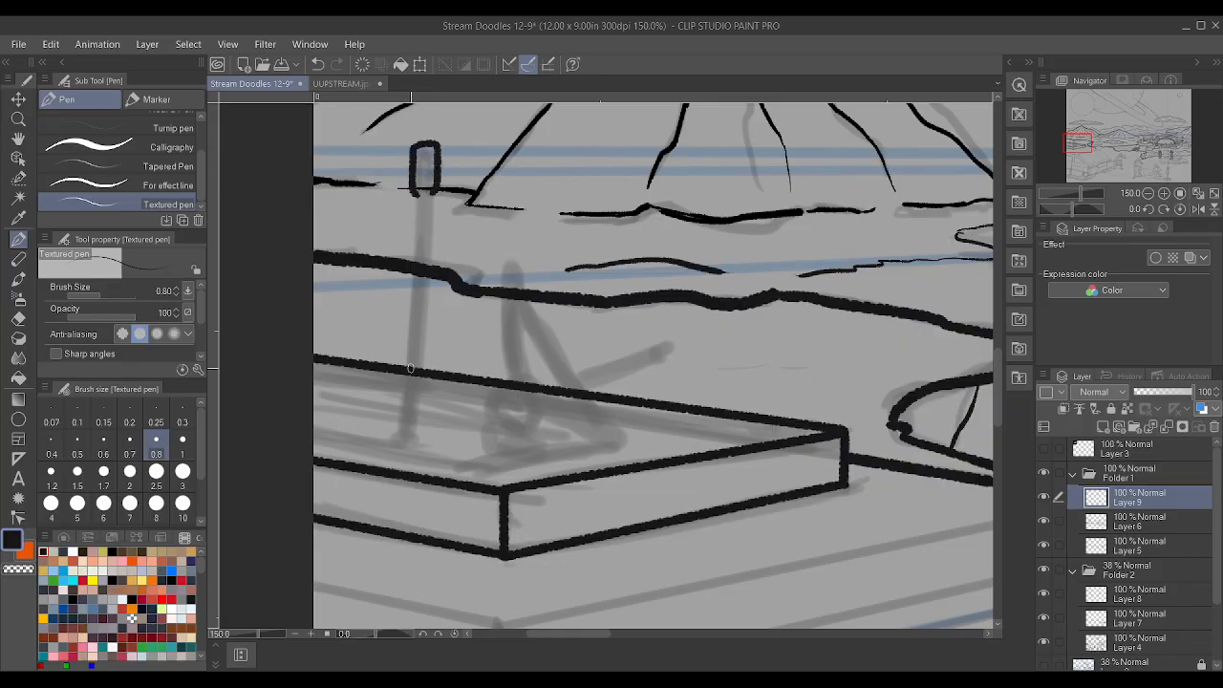
# - Ink the antenna's pole as two parallel straight lines running from its tip down onto the roof platform
pyautogui.keyDown('shift'); pyautogui.click(426, 439); pyautogui.keyUp('shift')
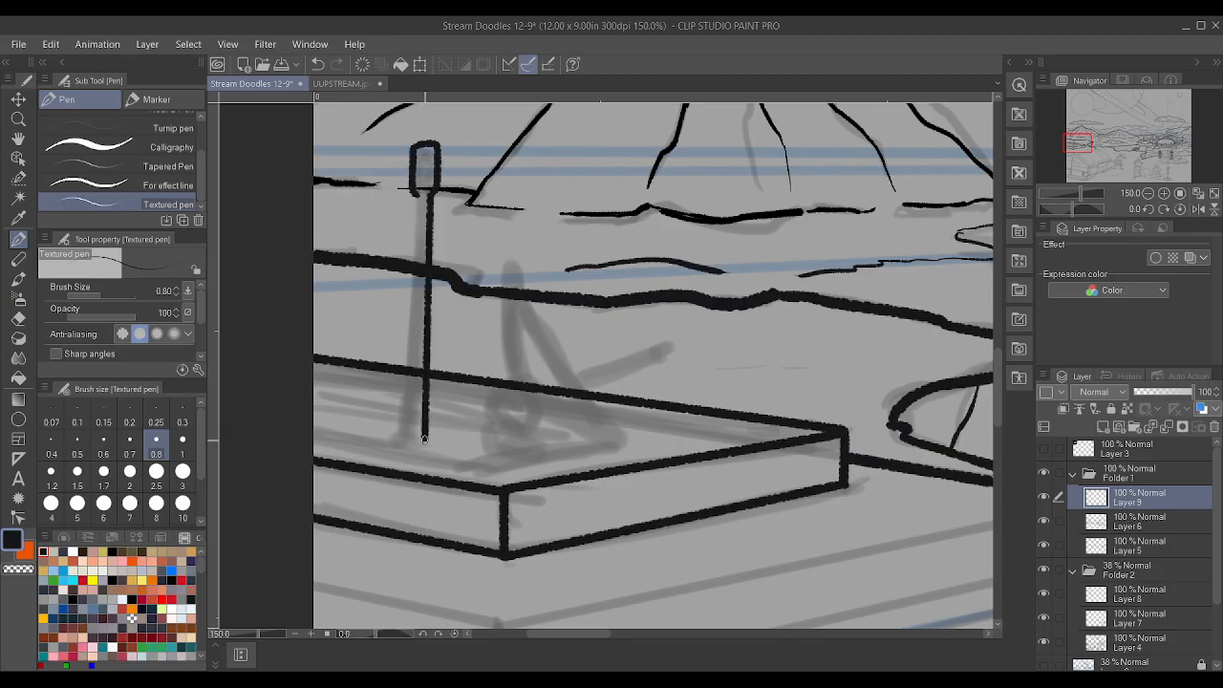
pyautogui.click(416, 195)
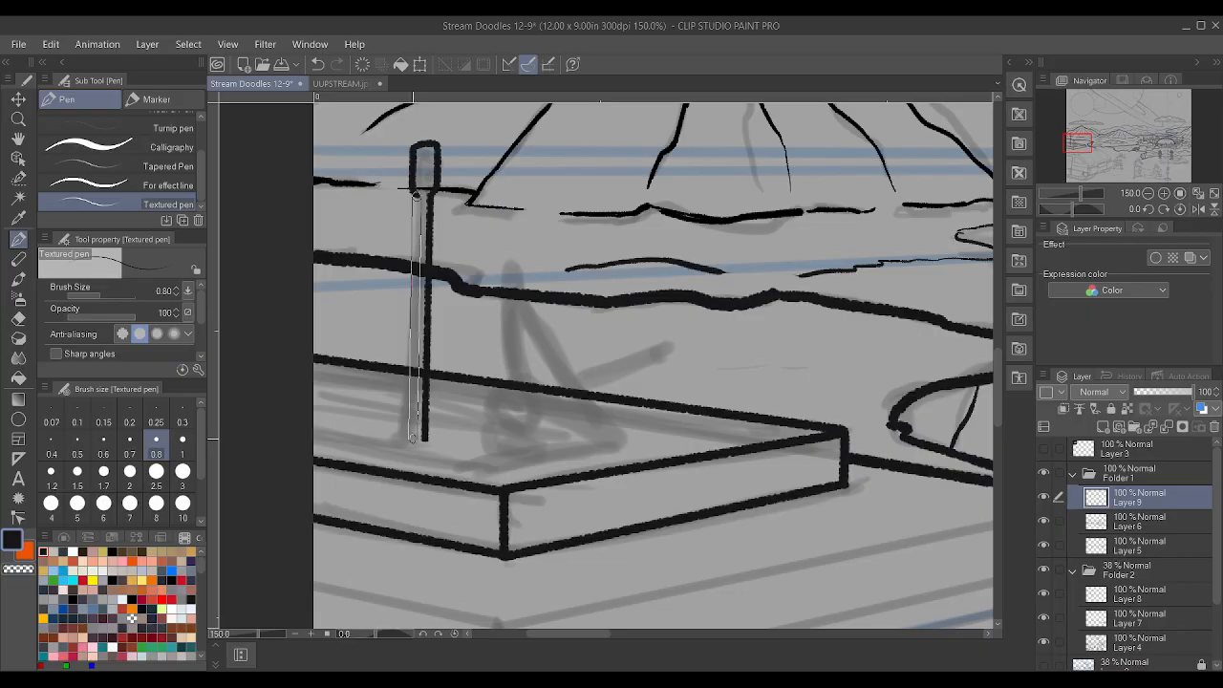
pyautogui.keyDown('shift'); pyautogui.click(411, 438); pyautogui.keyUp('shift')
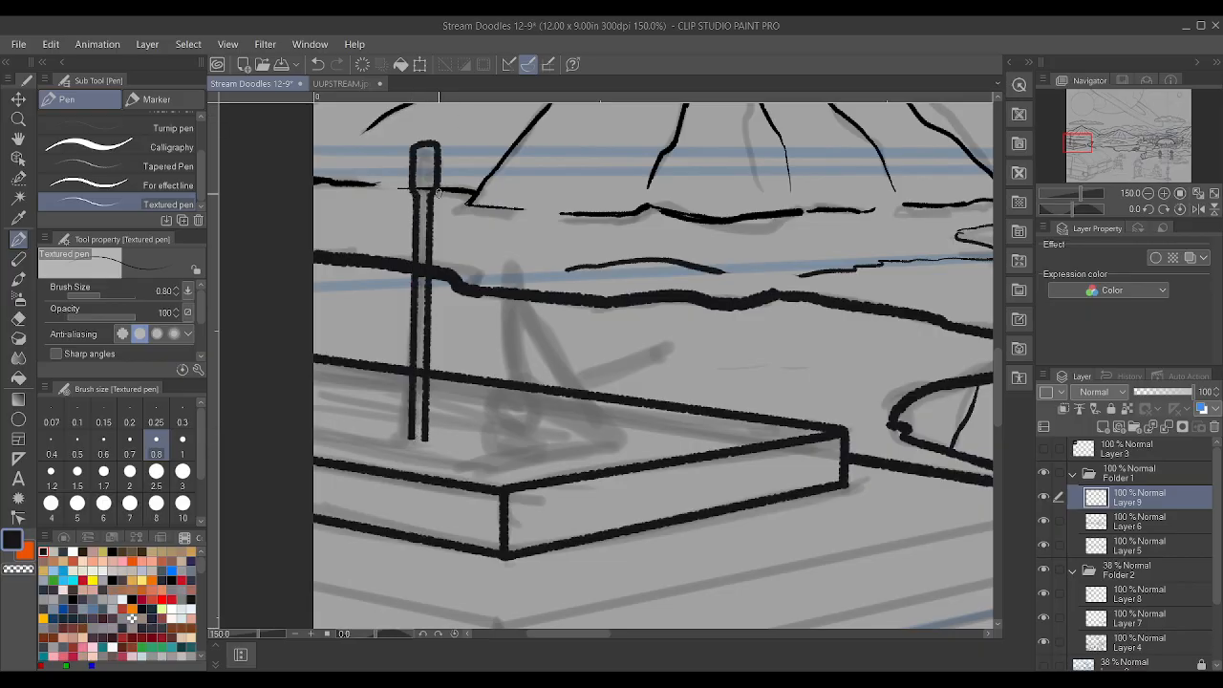
# - Check which layer holds the overlapping lines and erase the terrain and platform lines inside the antenna pole on Layer 6
pyautogui.scroll(2, 540, 250)
pyautogui.click(1045, 571)
pyautogui.click(1045, 571)
pyautogui.click(1044, 544)
pyautogui.click(1044, 545)
pyautogui.click(1044, 521)
pyautogui.click(1044, 521)
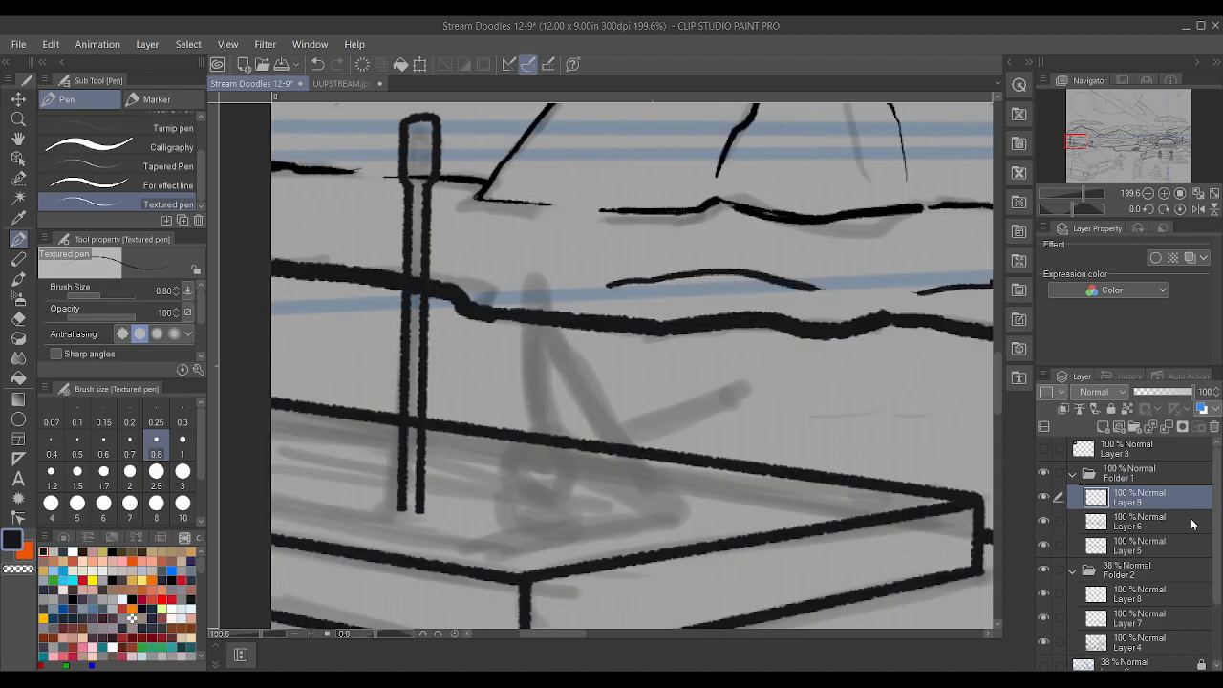
pyautogui.click(1173, 525)
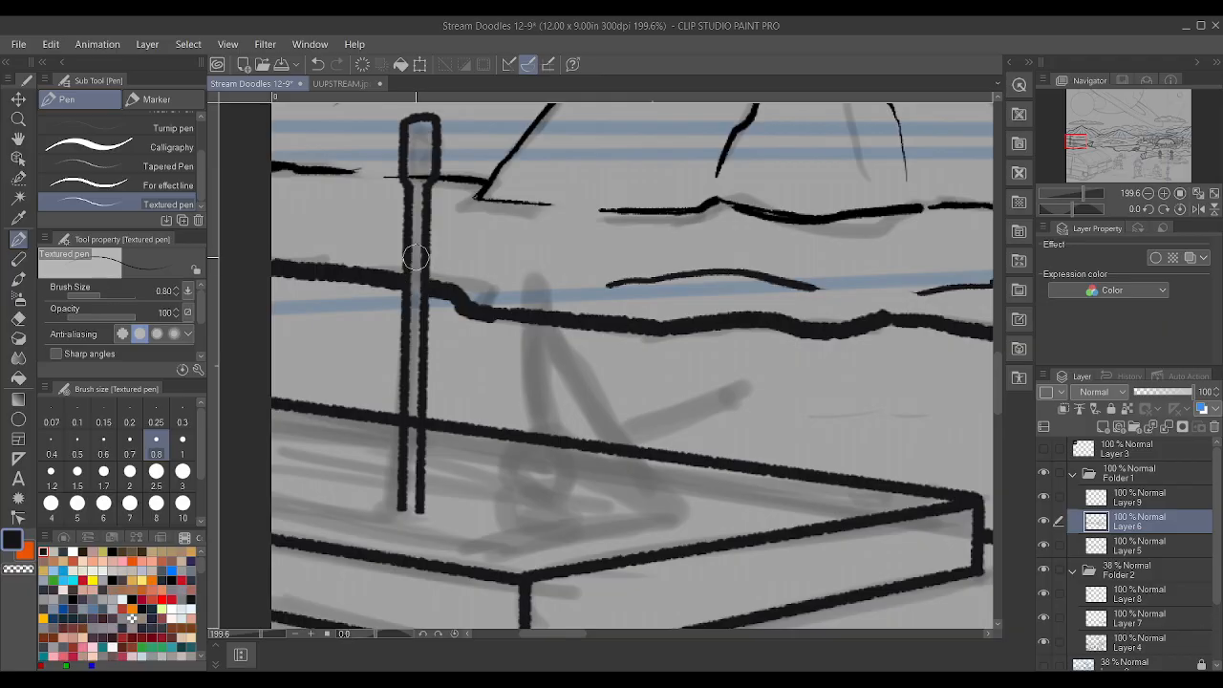
pyautogui.scroll(-2, 412, 373)
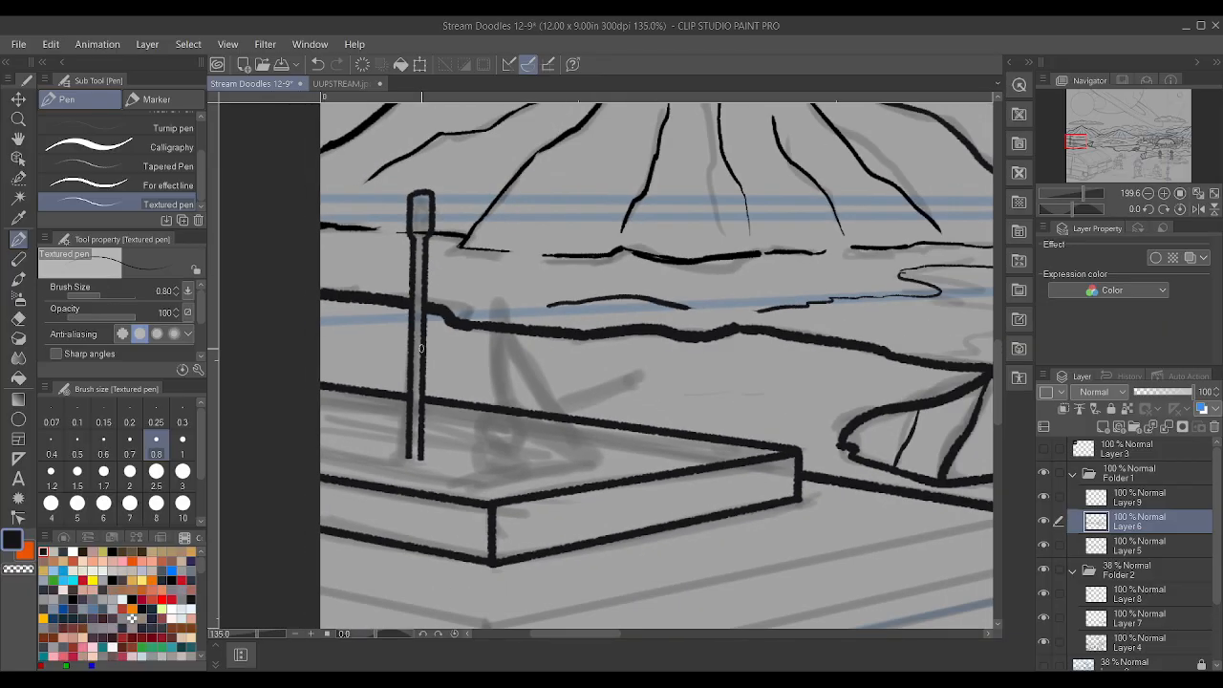
pyautogui.scroll(1, 412, 373)
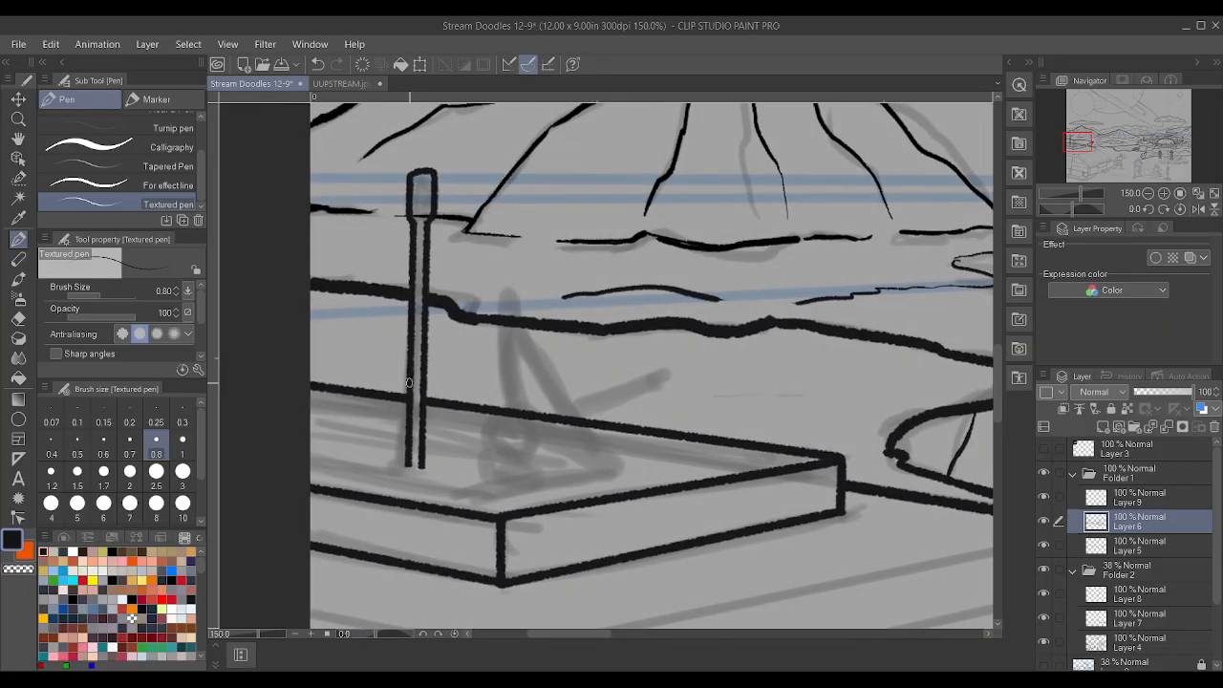
# - Compare the layers' visibility and clean up the mountain line crossing the antenna's tip on Layer 5
pyautogui.click(1133, 497)
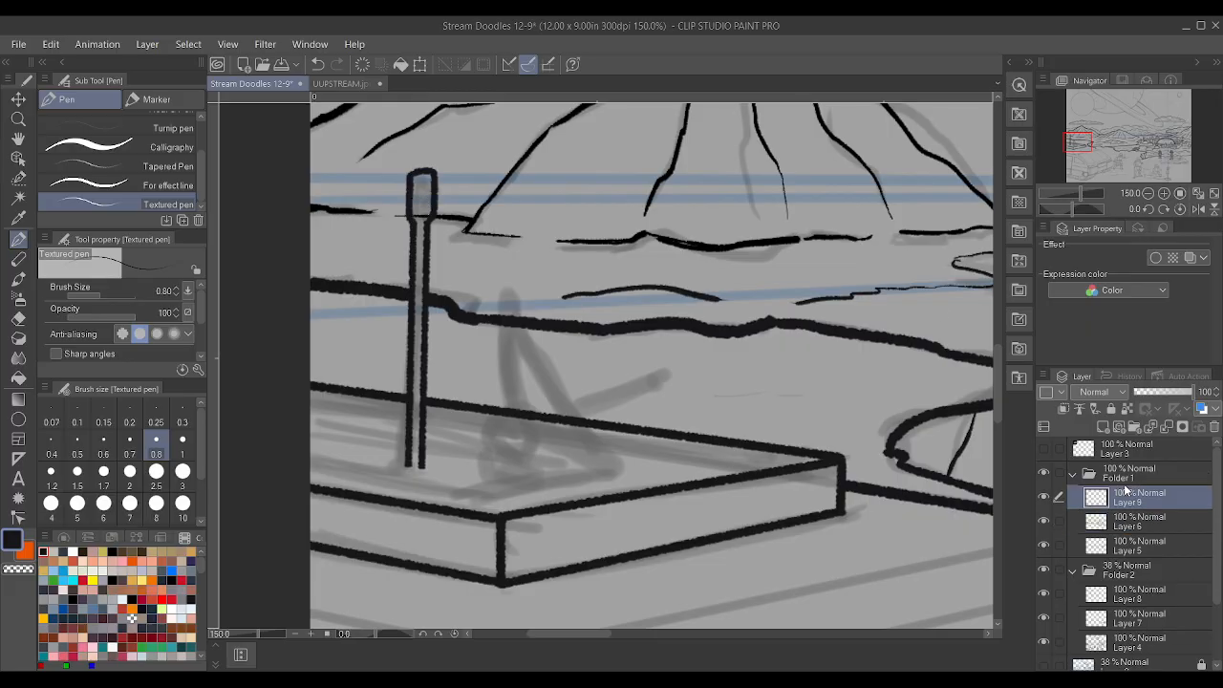
pyautogui.hotkey('ctrl', 'z')
pyautogui.click(1047, 498)
pyautogui.click(1047, 498)
pyautogui.click(1043, 545)
pyautogui.click(1044, 545)
pyautogui.click(1172, 544)
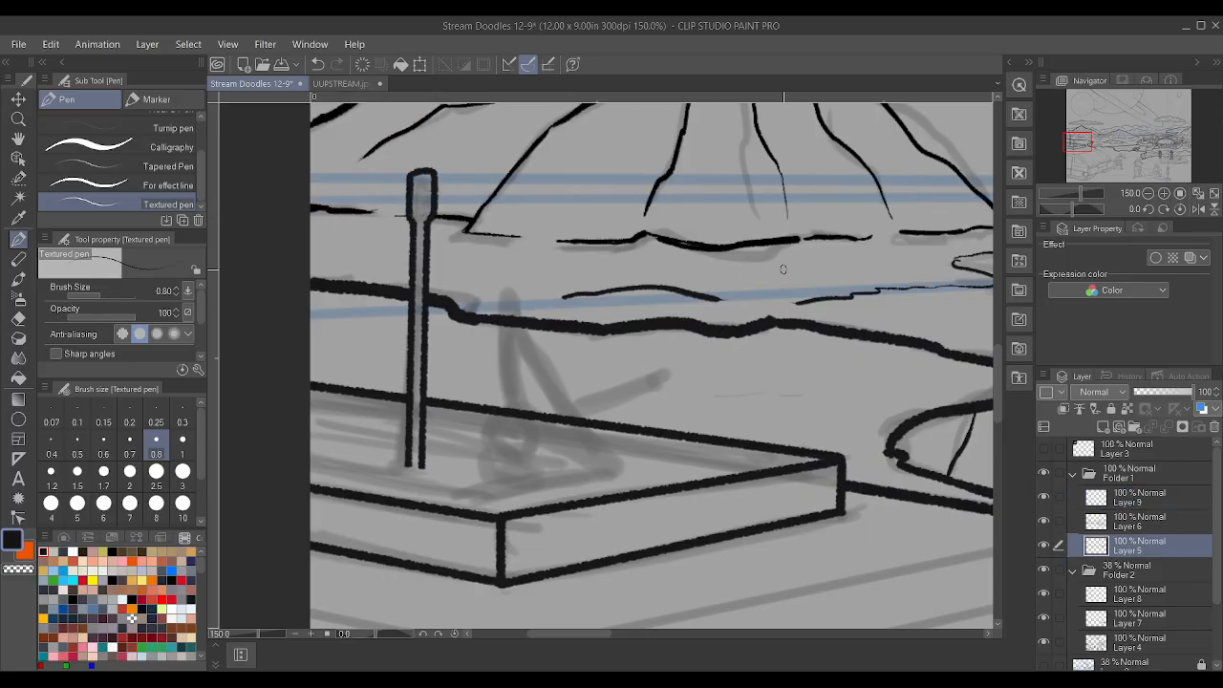
# - On Layer 9, close the bottom of the antenna pole and add a band just above its base
pyautogui.click(1152, 473)
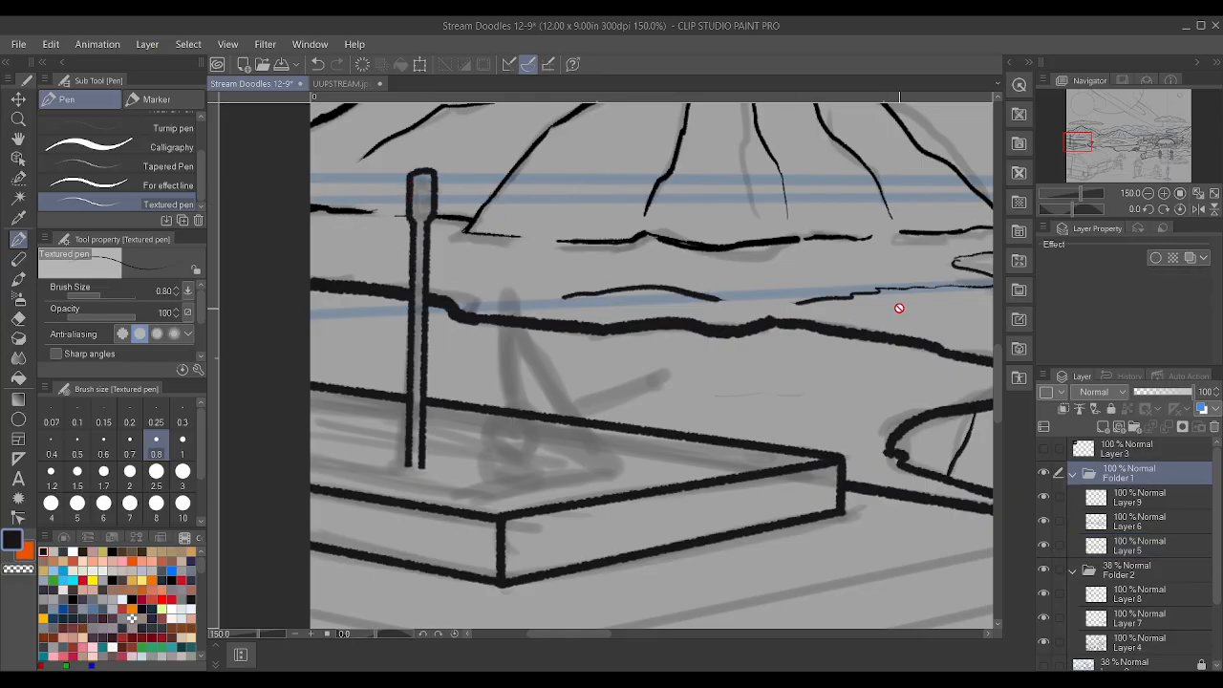
pyautogui.click(1175, 511)
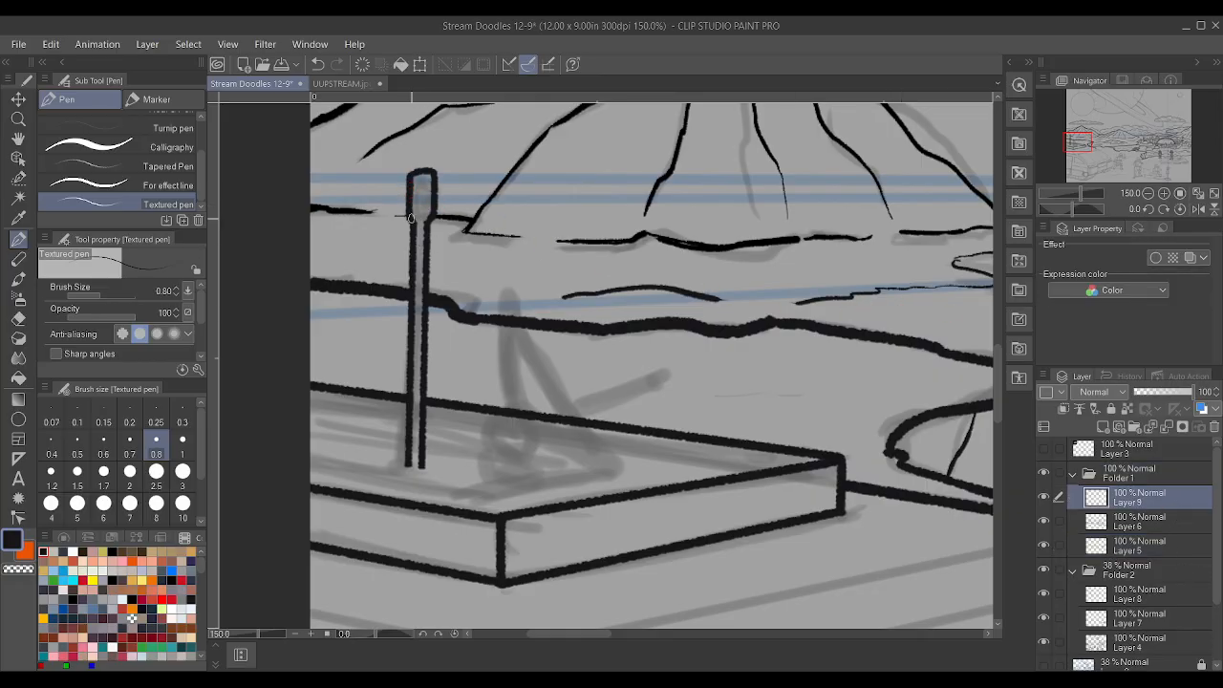
pyautogui.moveTo(408, 459)
pyautogui.mouseDown()
pyautogui.moveTo(417, 471)
pyautogui.moveTo(424, 431)
pyautogui.mouseUp()
# - Ink the pointed, curved outline of the satellite dish beside the antenna on Layer 9 at brush size 1
pyautogui.scroll(-4, 419, 426)
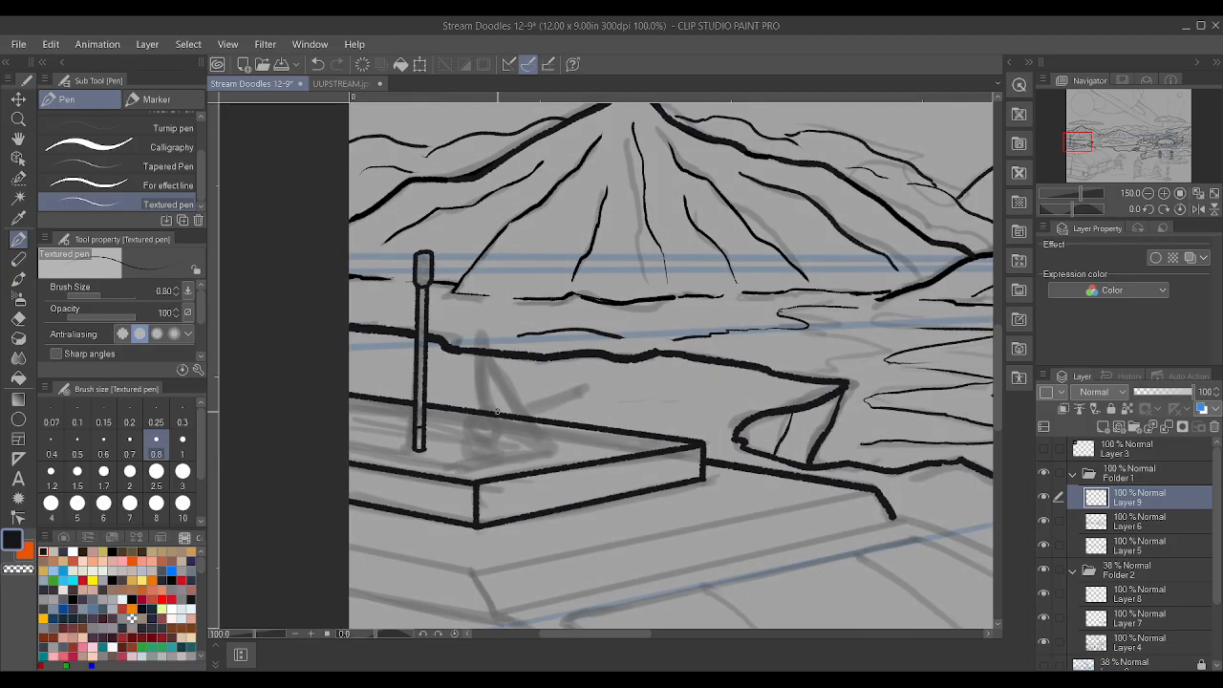
pyautogui.scroll(3, 551, 432)
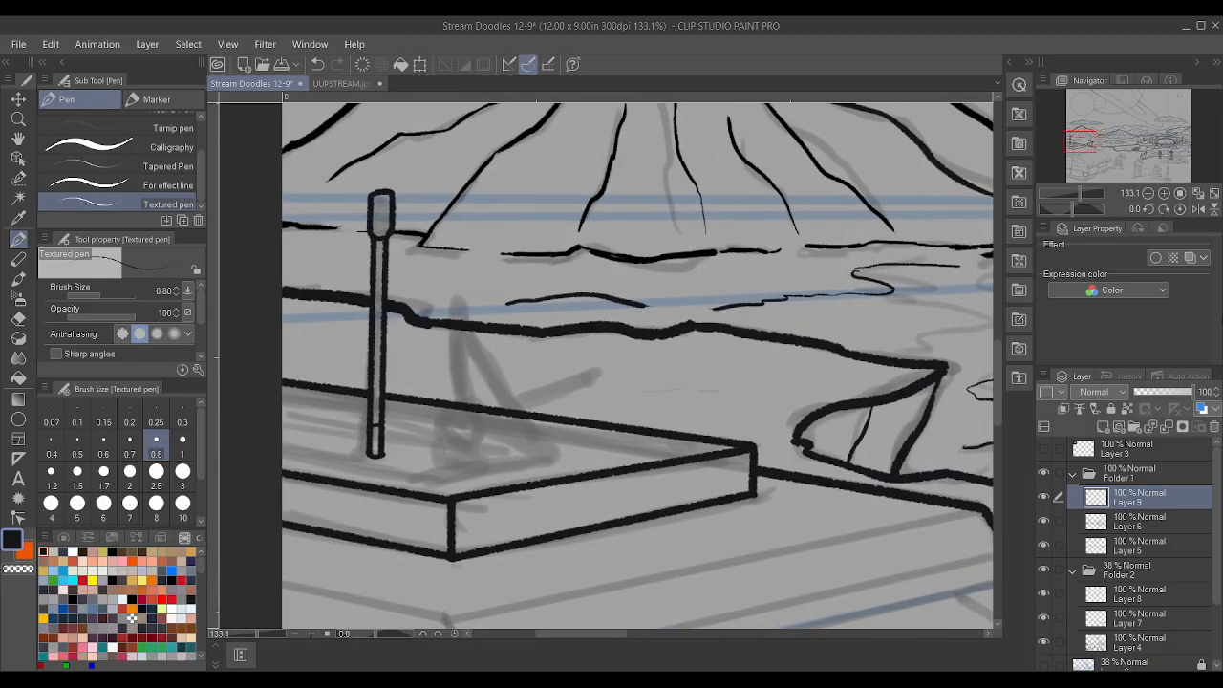
pyautogui.click(1045, 497)
pyautogui.click(1044, 497)
pyautogui.click(1045, 521)
pyautogui.click(1045, 521)
pyautogui.click(182, 445)
pyautogui.moveTo(553, 447); pyautogui.dragTo(451, 300)
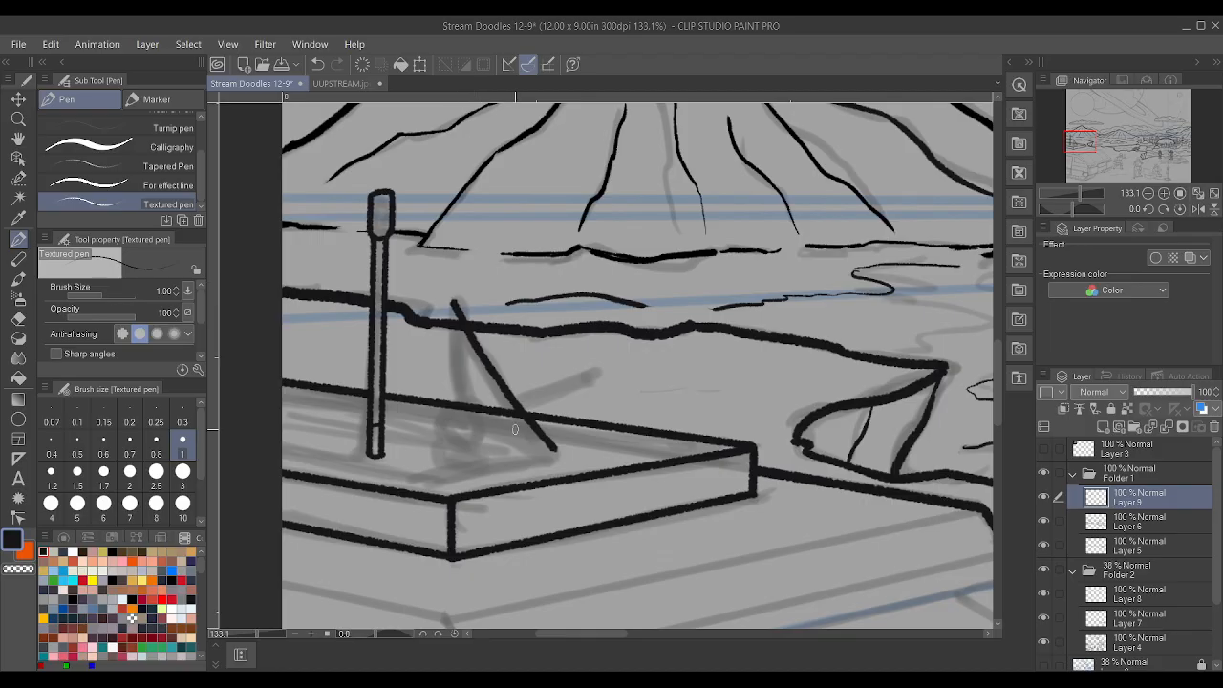
pyautogui.moveTo(467, 421); pyautogui.dragTo(553, 451)
pyautogui.moveTo(466, 421); pyautogui.dragTo(454, 299)
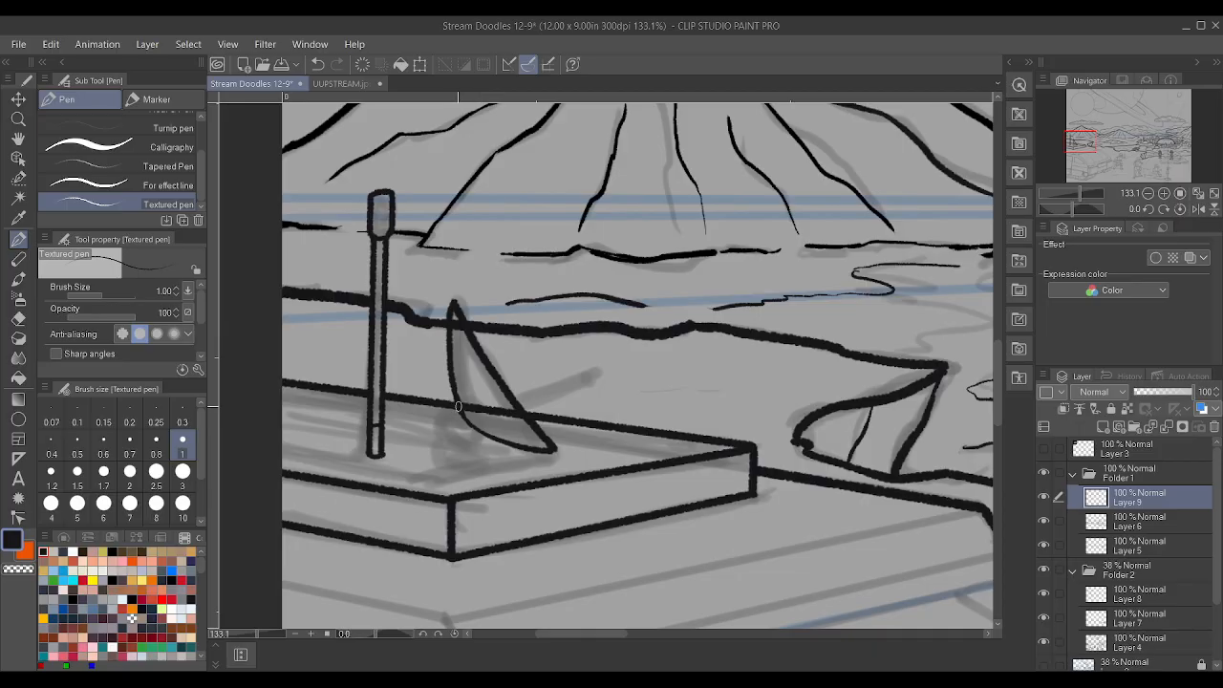
# - Ink the round joint behind the dish and the flat, stepped base beneath it
pyautogui.moveTo(445, 395)
pyautogui.mouseDown()
pyautogui.moveTo(433, 420)
pyautogui.moveTo(447, 432)
pyautogui.moveTo(461, 416)
pyautogui.moveTo(432, 410)
pyautogui.mouseUp()
pyautogui.moveTo(409, 437)
pyautogui.mouseDown()
pyautogui.moveTo(464, 448)
pyautogui.moveTo(488, 435)
pyautogui.mouseUp()
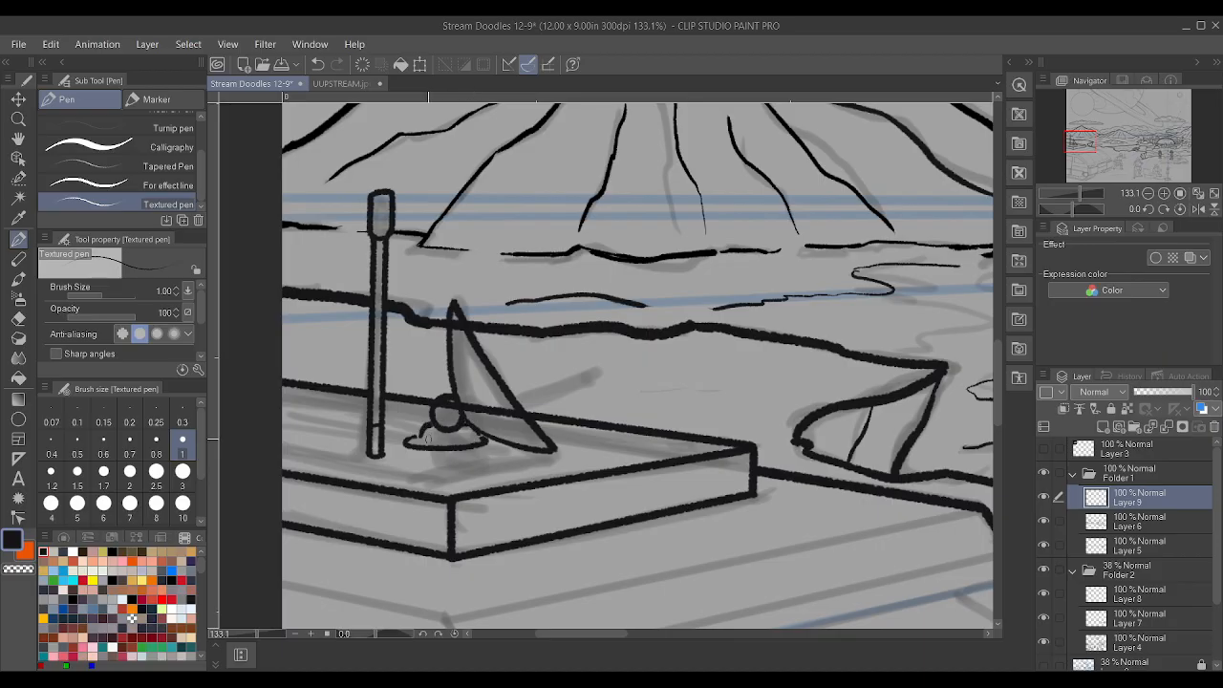
pyautogui.moveTo(424, 437); pyautogui.dragTo(476, 434)
# - Erase the terrain and platform lines crossing the dish on Layer 6 and reduce the brush size to 0.7
pyautogui.click(1174, 528)
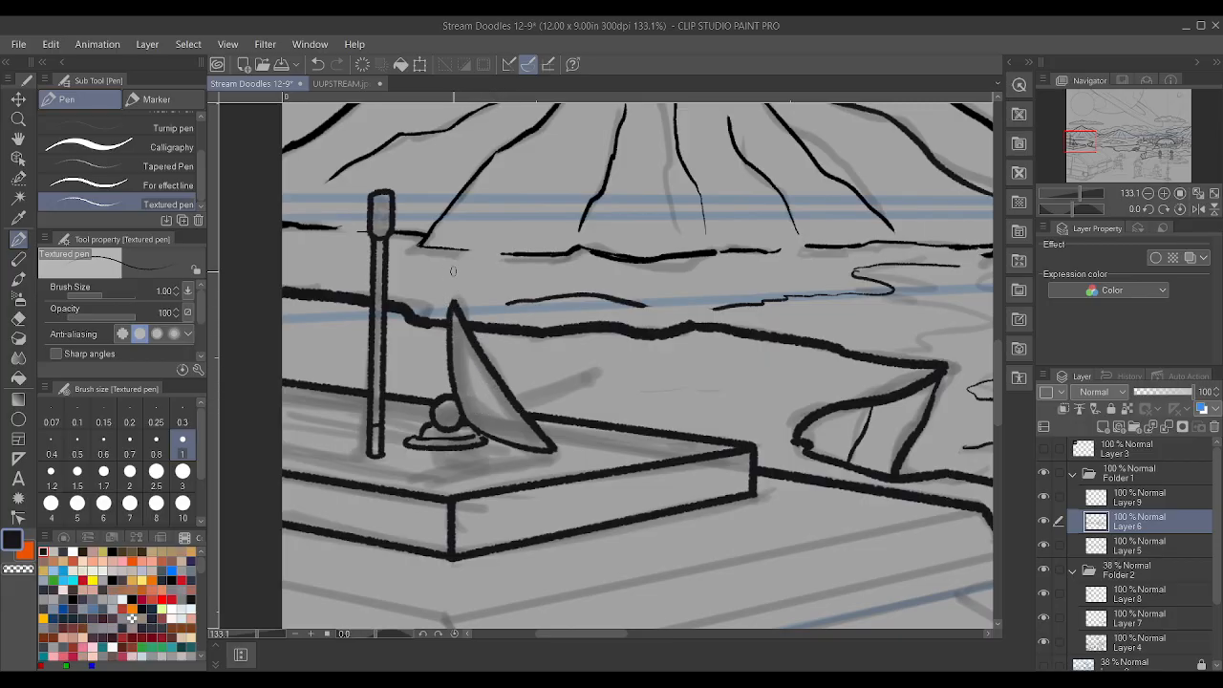
pyautogui.press('[')
pyautogui.press('[')
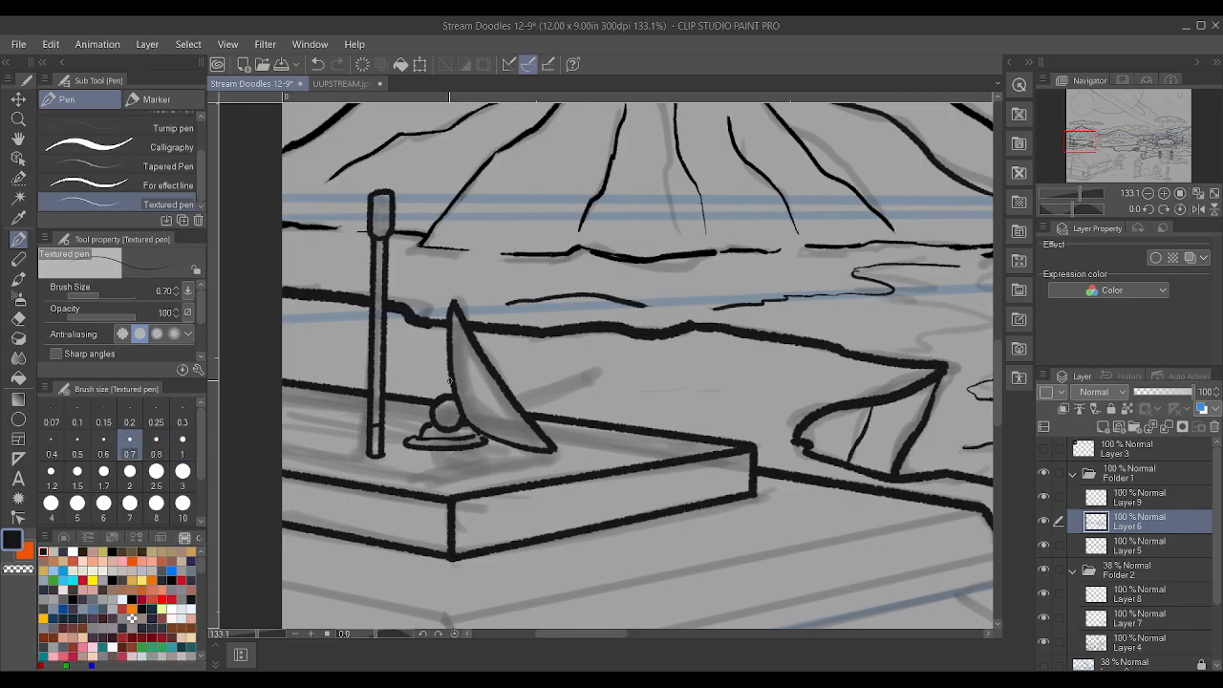
# - Ink a small inner ring inside the round joint behind the dish on Layer 6 at brush size 0.7
pyautogui.moveTo(452, 404)
pyautogui.mouseDown()
pyautogui.moveTo(445, 421)
pyautogui.moveTo(455, 405)
pyautogui.mouseUp()
pyautogui.moveTo(493, 367); pyautogui.dragTo(574, 348)
pyautogui.moveTo(547, 369); pyautogui.dragTo(583, 351)
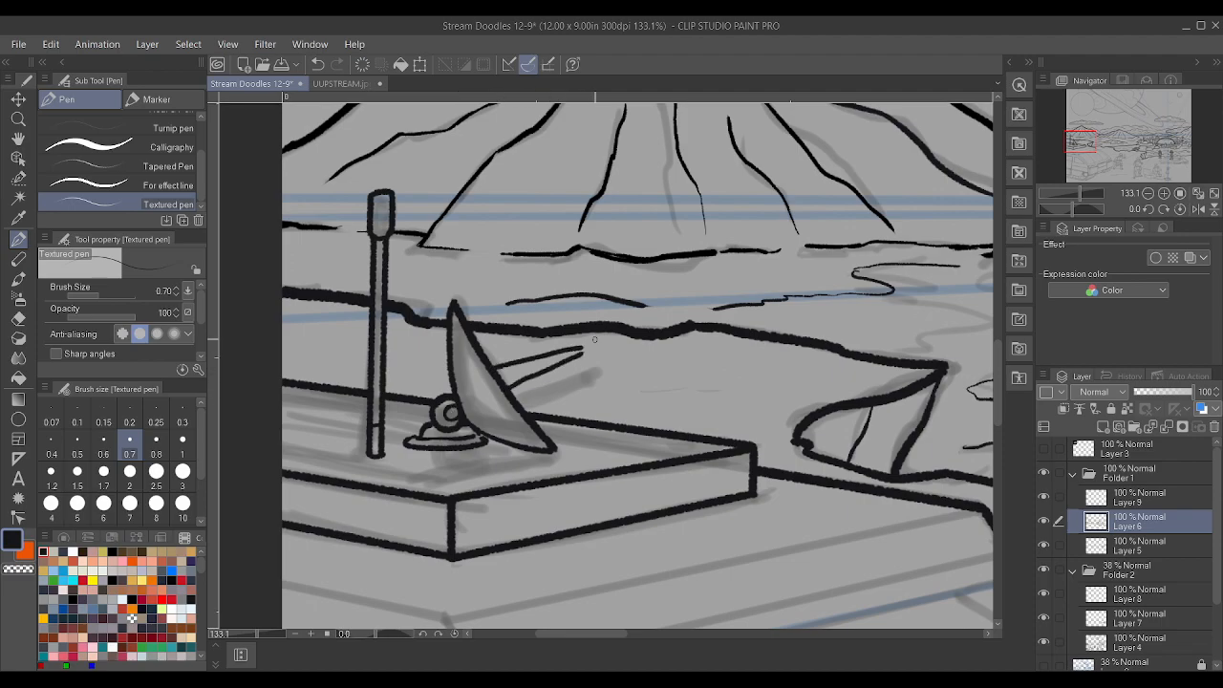
pyautogui.hotkey('ctrl', 'z')
pyautogui.hotkey('ctrl', 'z')
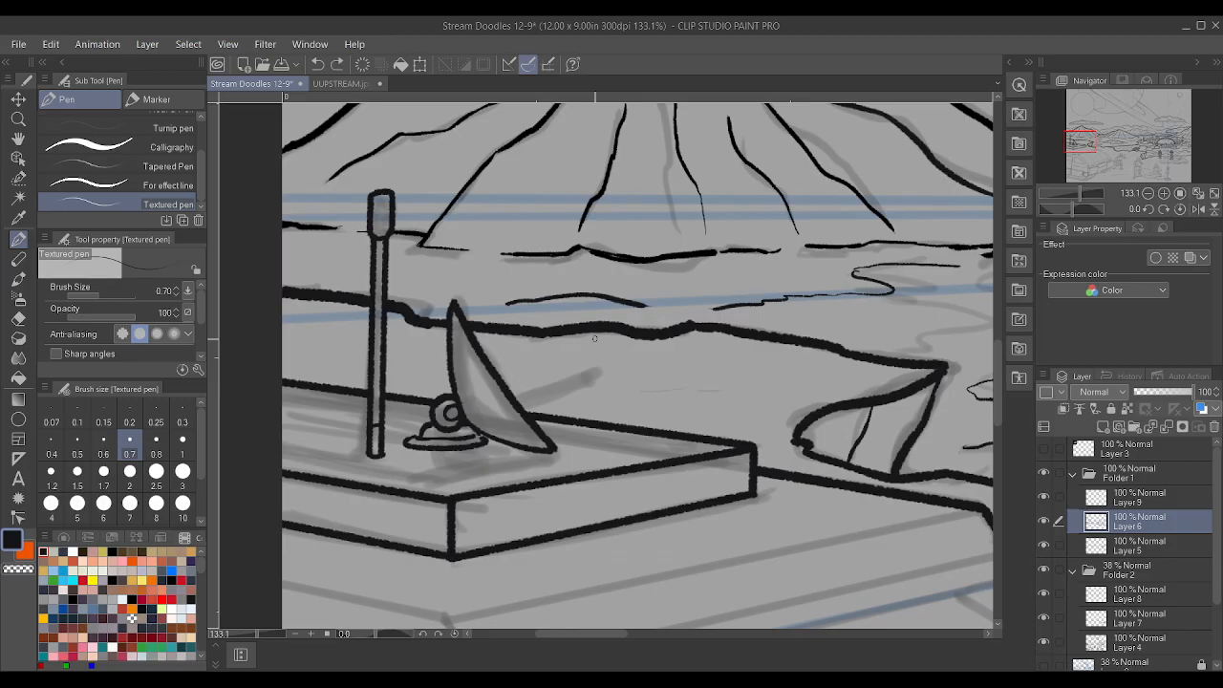
# - At brush size 0.8, ink the dish's slanted feed arm as two lines ending in a small circle, and save the drawing
pyautogui.click(155, 447)
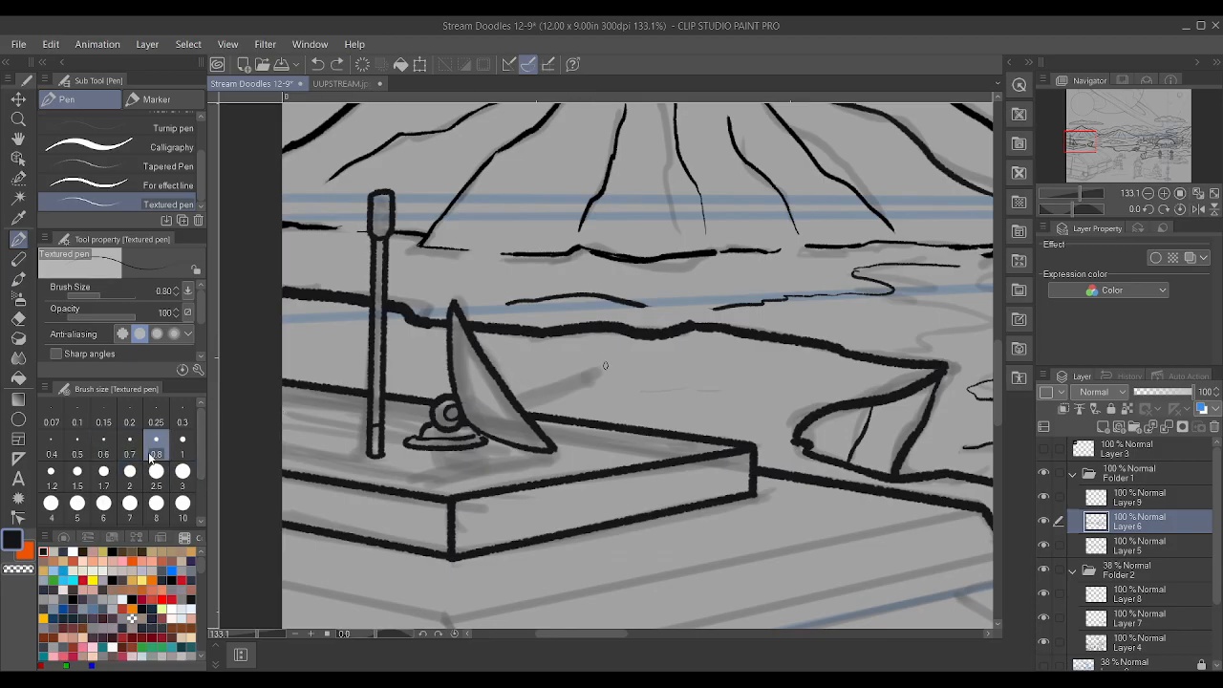
pyautogui.moveTo(493, 370); pyautogui.dragTo(570, 342)
pyautogui.hotkey('ctrl', 'z')
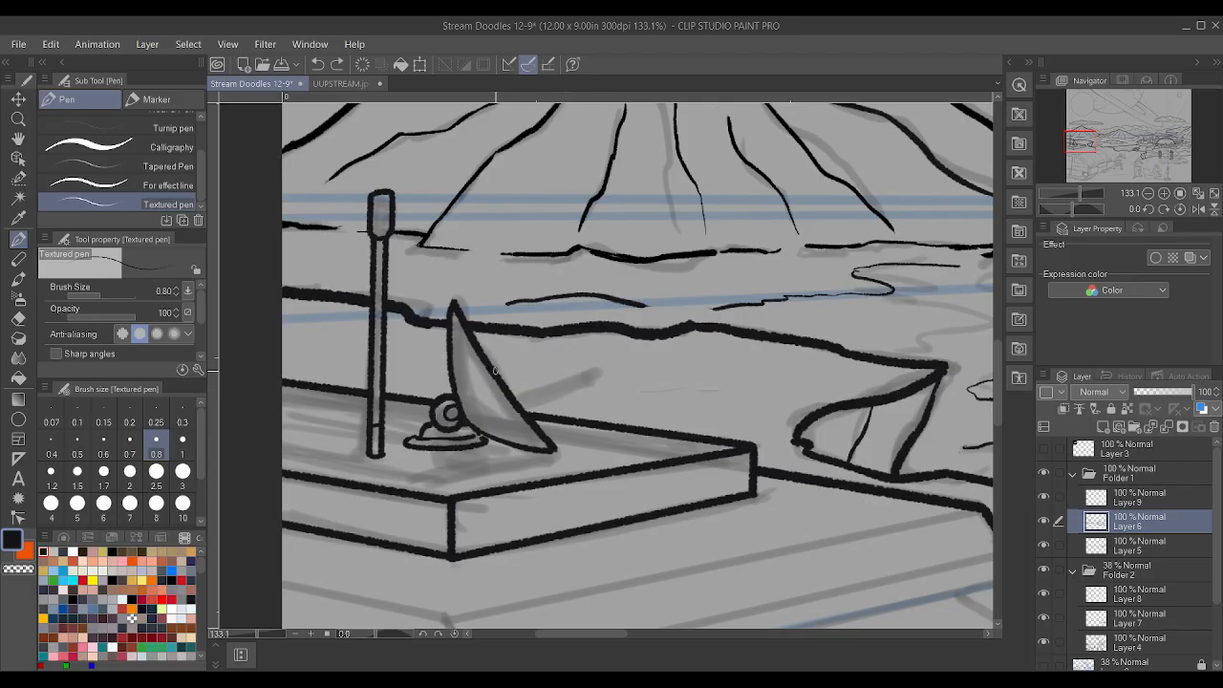
pyautogui.moveTo(497, 372); pyautogui.dragTo(581, 342)
pyautogui.moveTo(508, 390); pyautogui.dragTo(588, 350)
pyautogui.scroll(1, 643, 354)
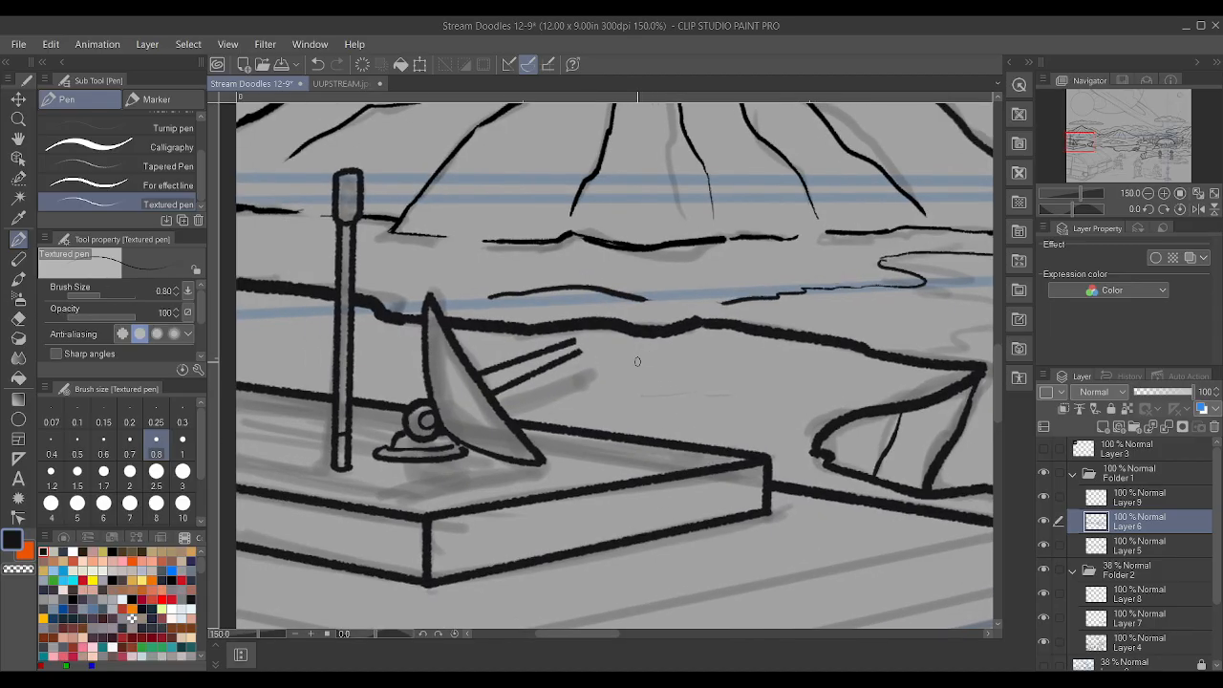
pyautogui.press('p')
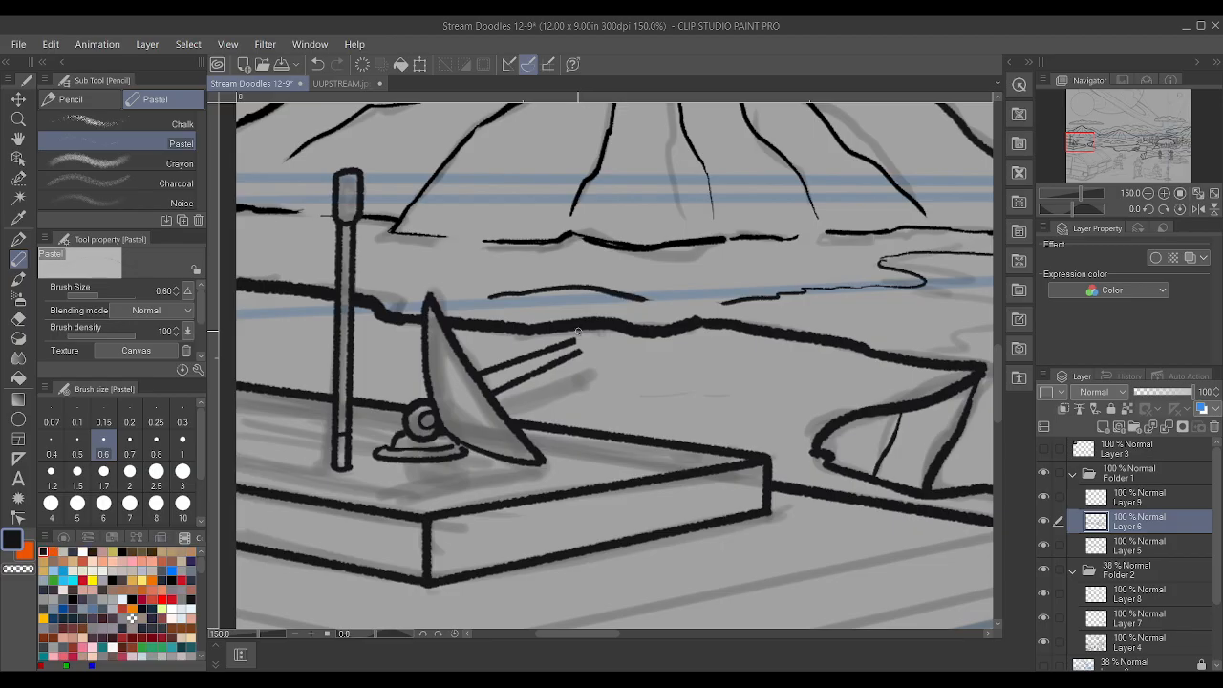
pyautogui.press('p')
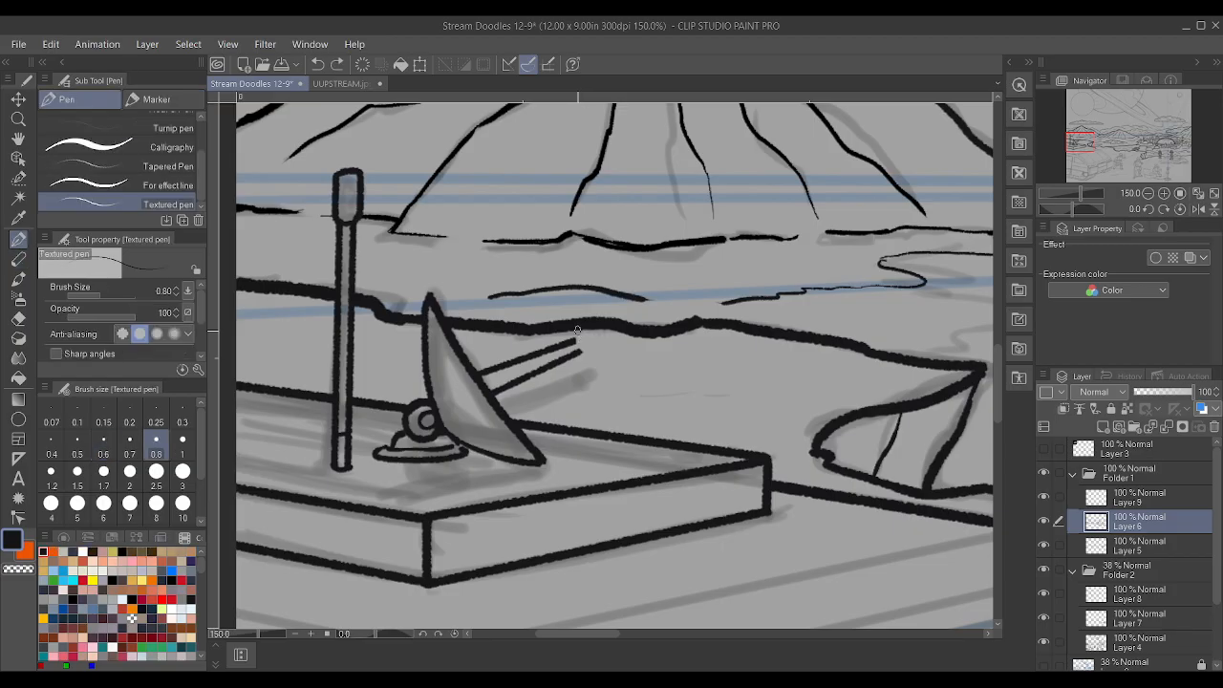
pyautogui.moveTo(574, 342); pyautogui.dragTo(580, 334)
pyautogui.scroll(-4, 585, 342)
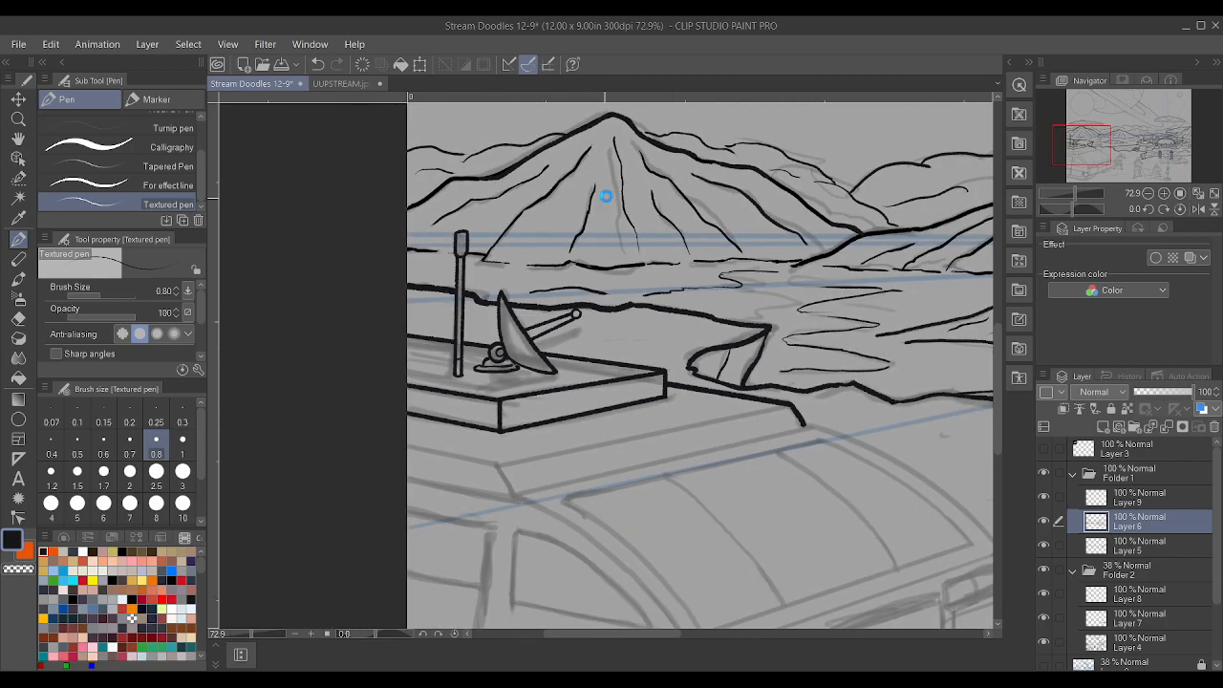
pyautogui.scroll(2, 606, 196)
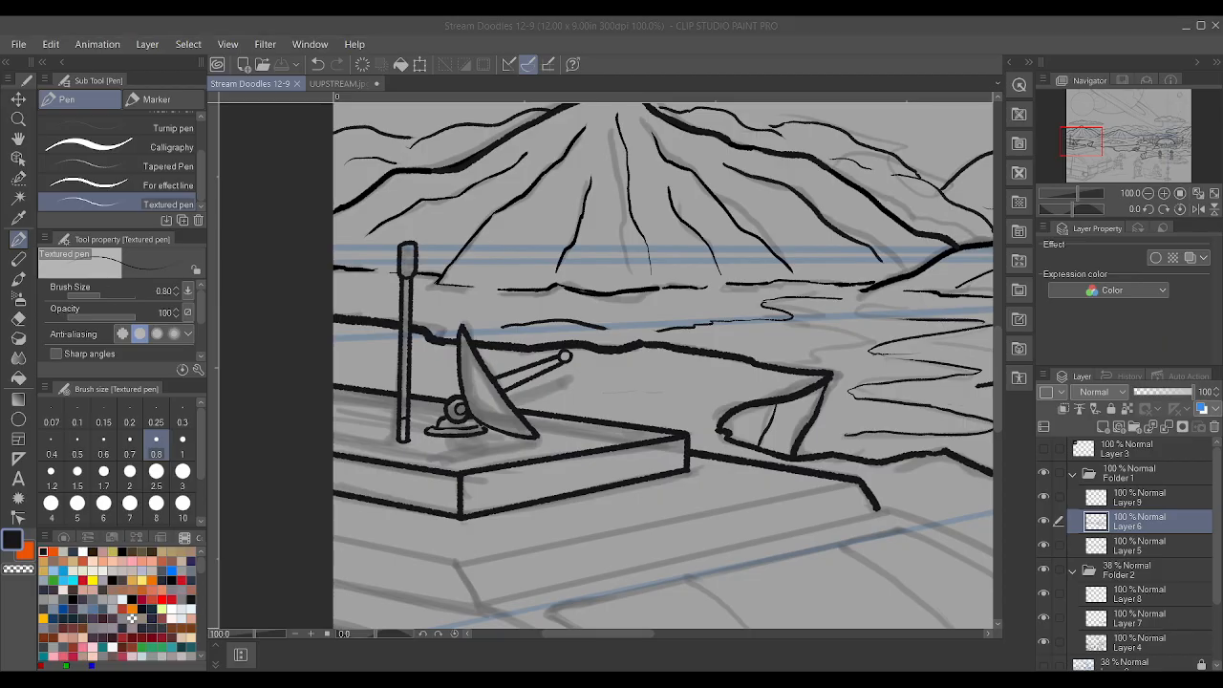
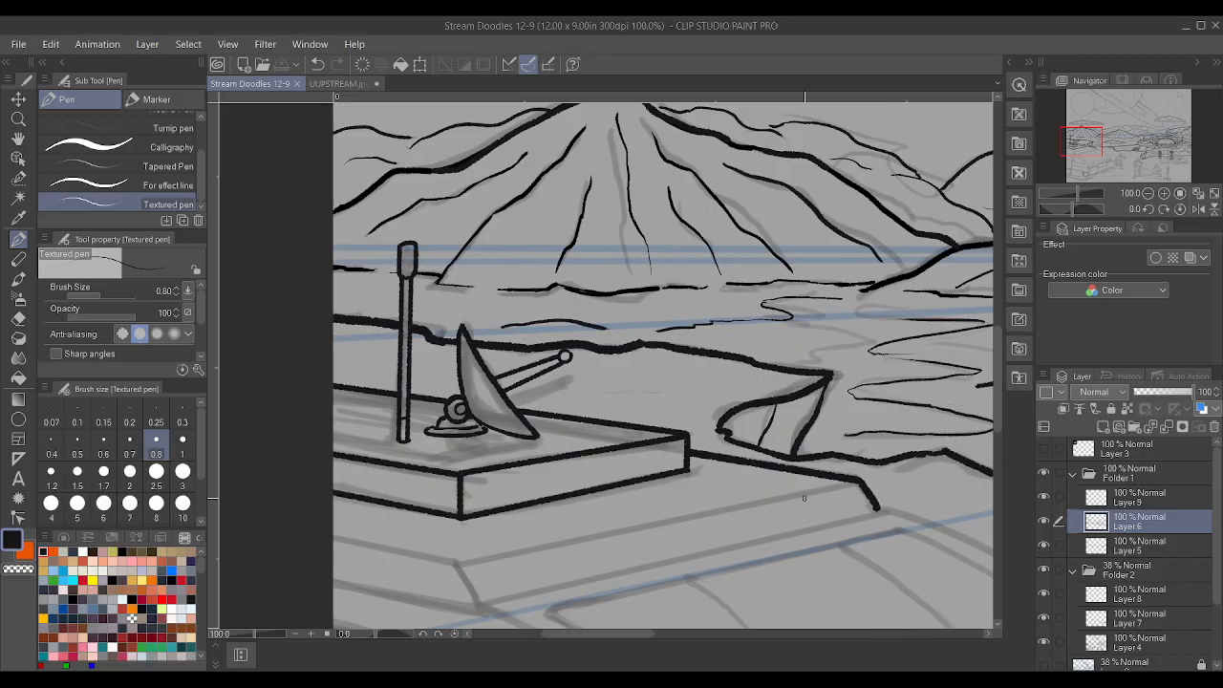
pyautogui.hotkey('ctrl', 'shift', 'n')
pyautogui.scroll(-6, 735, 380)
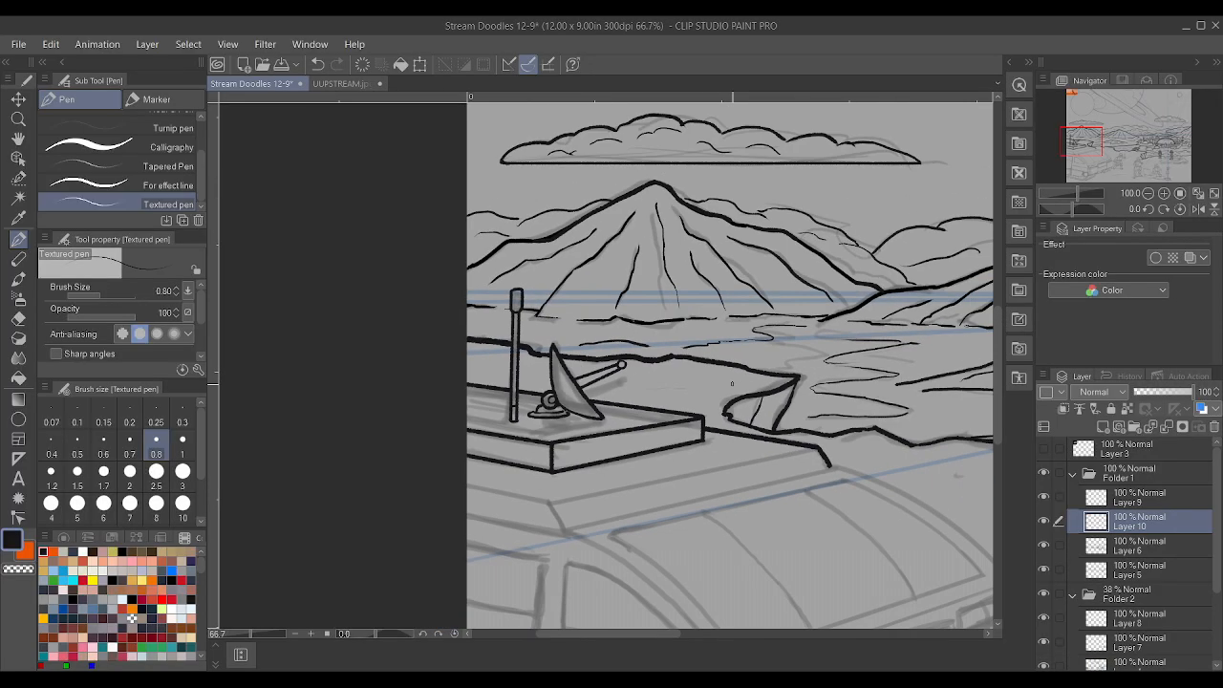
pyautogui.scroll(10, 702, 207)
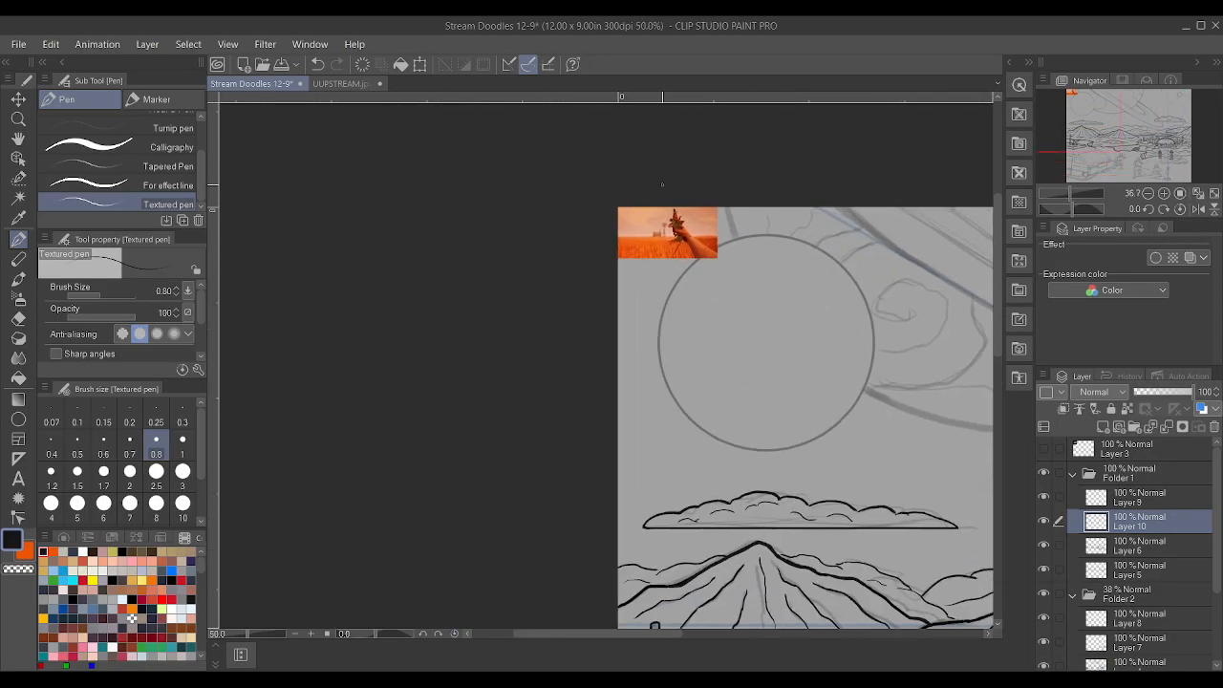
pyautogui.scroll(2, 518, 190)
pyautogui.scroll(-4, 480, 199)
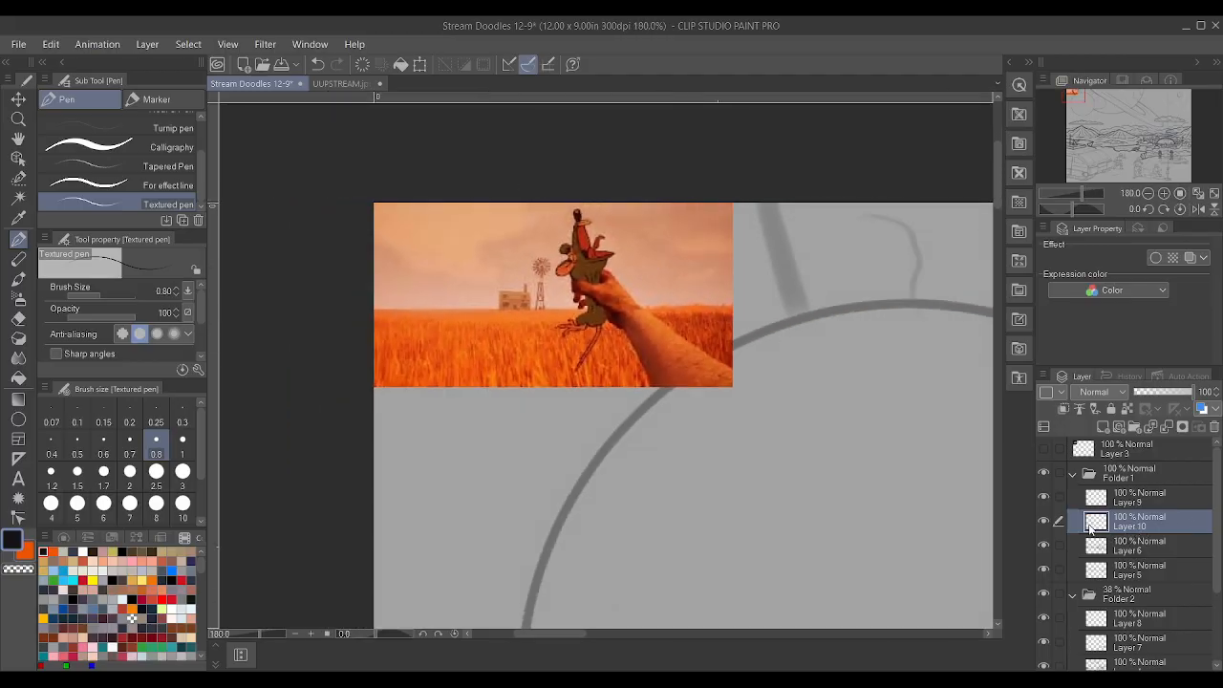
pyautogui.scroll(-8, 822, 536)
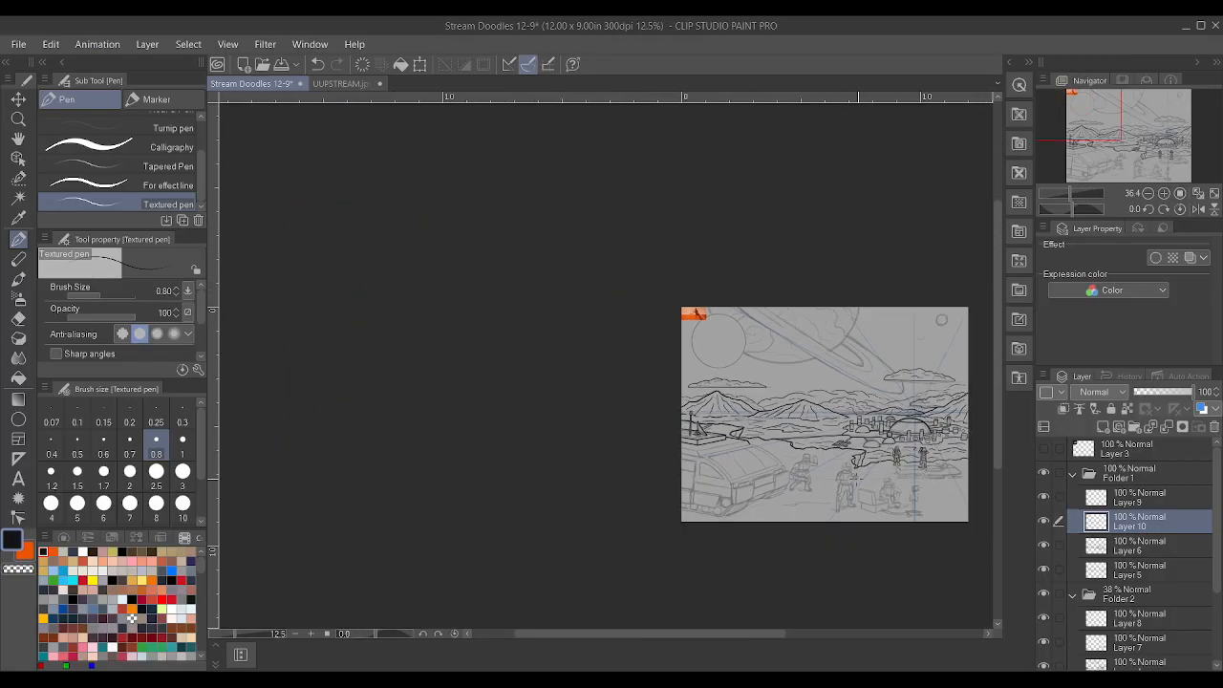
pyautogui.hotkey('ctrl', 'e')
pyautogui.scroll(5, 686, 388)
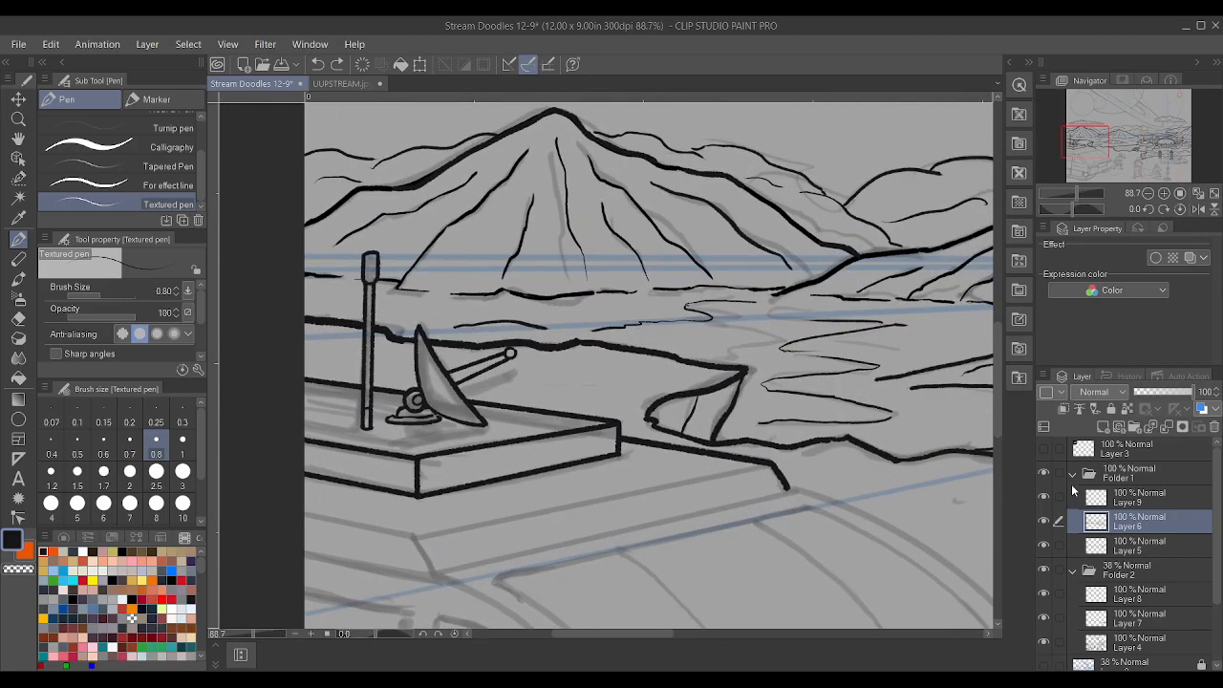
# - Check Layer 6's contents by toggling its visibility, and on Layer 9 ink the front inset line on the platform top below the dish
pyautogui.click(1043, 521)
pyautogui.click(1042, 521)
pyautogui.click(1132, 497)
pyautogui.scroll(-2, 769, 361)
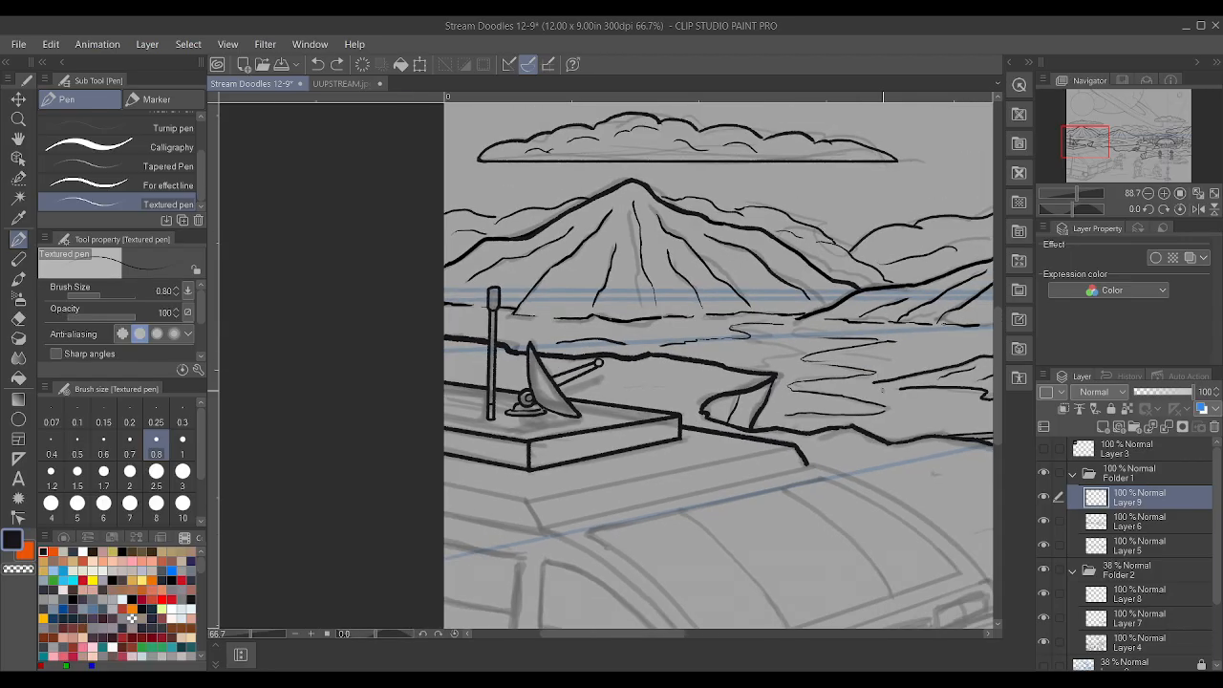
pyautogui.scroll(2, 772, 389)
pyautogui.scroll(3, 675, 402)
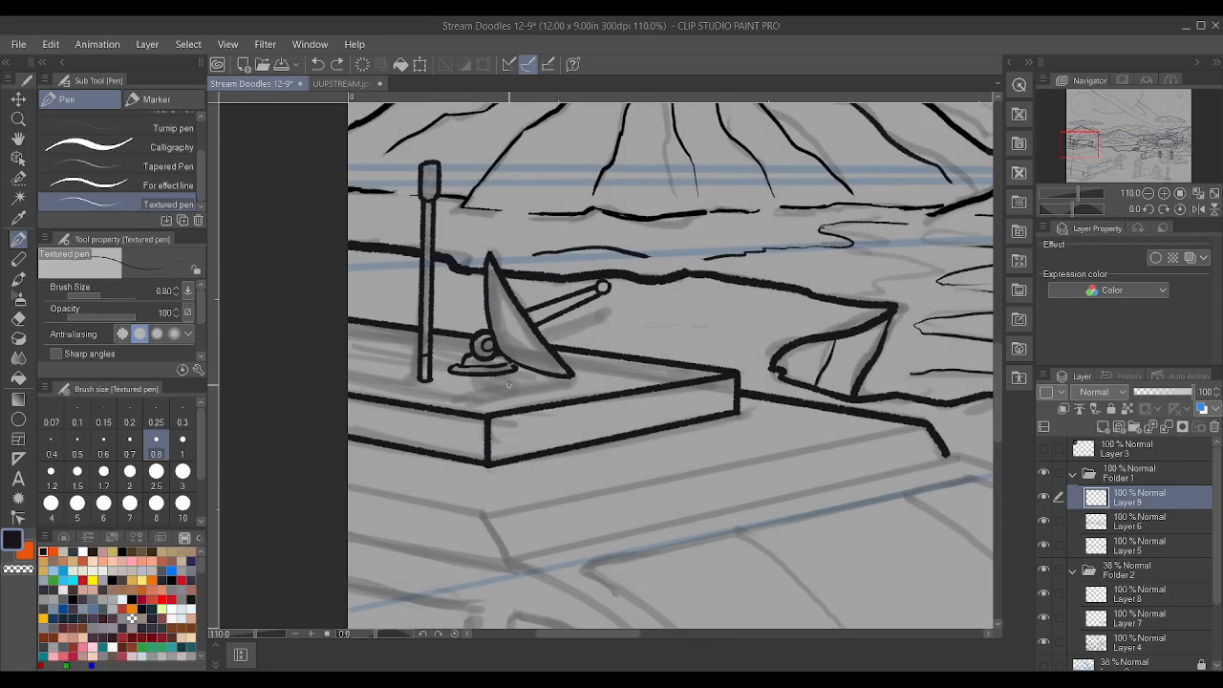
pyautogui.moveTo(443, 400); pyautogui.dragTo(575, 363)
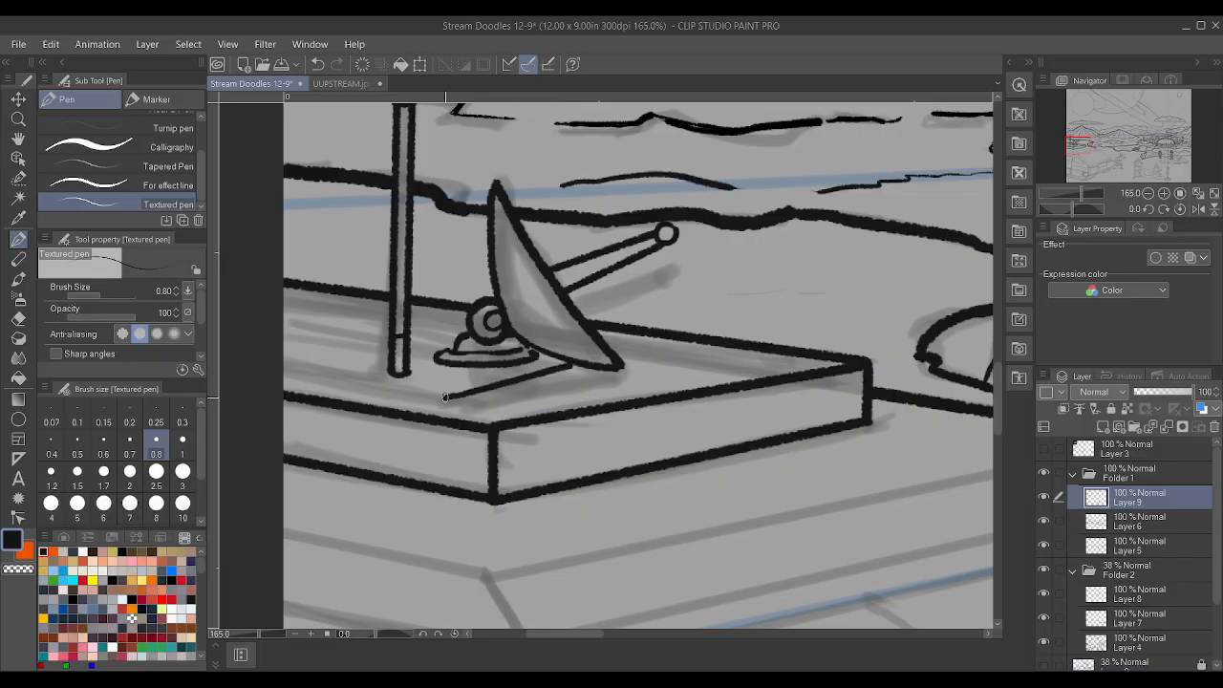
pyautogui.hotkey('ctrl', 'z')
pyautogui.moveTo(452, 401); pyautogui.dragTo(609, 370)
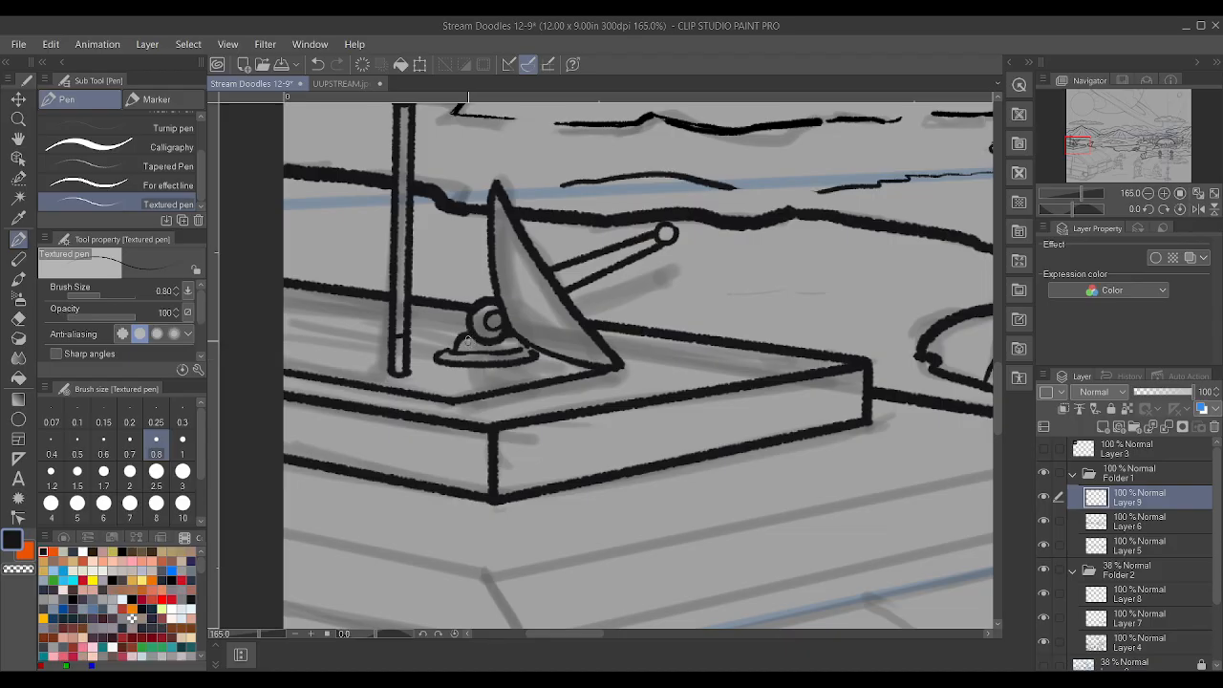
# - Ink the short rear inset line on the platform top between the antenna pole and the dish's base
pyautogui.moveTo(458, 341); pyautogui.dragTo(518, 337)
pyautogui.hotkey('ctrl', 'z')
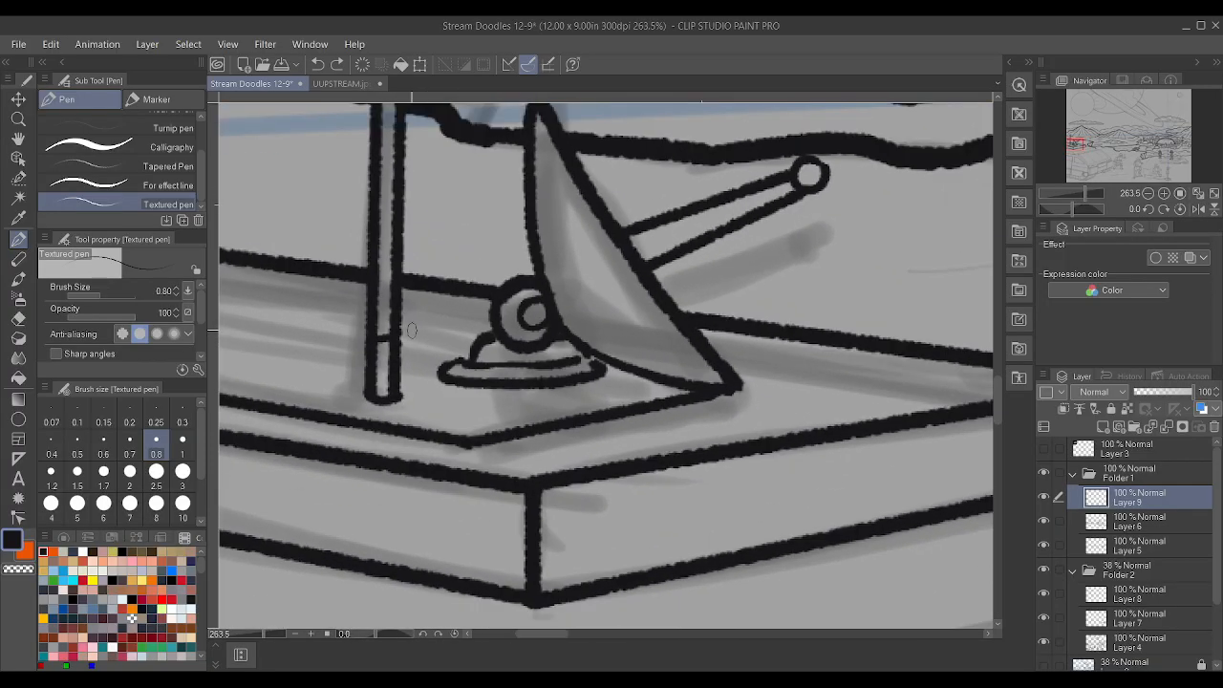
pyautogui.moveTo(400, 329); pyautogui.dragTo(472, 342)
pyautogui.scroll(-2, 487, 325)
pyautogui.scroll(-1, 500, 321)
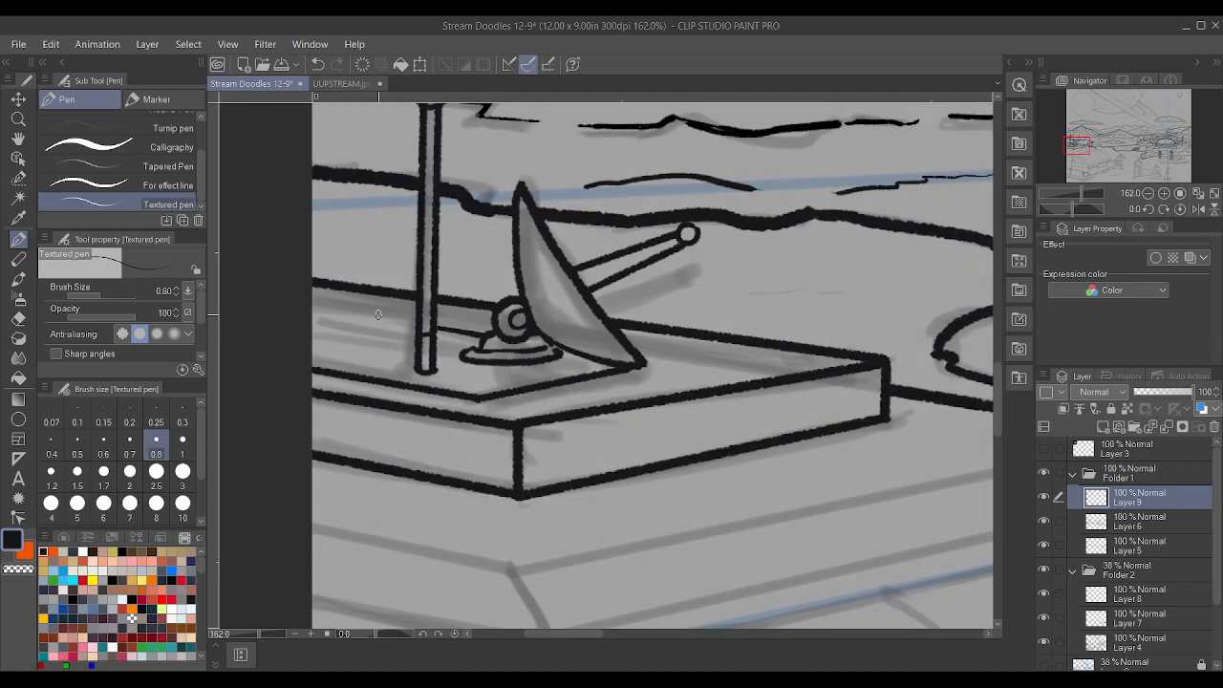
pyautogui.scroll(1, 391, 302)
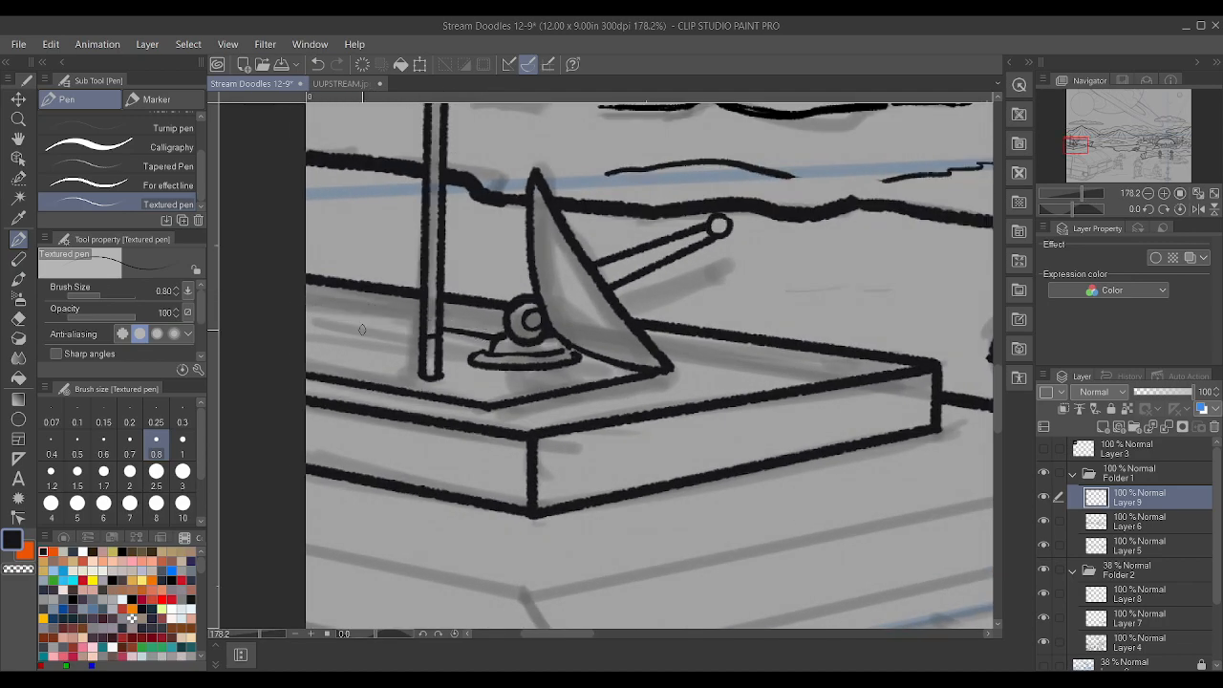
# - Continue the rear inset line from the antenna pole to the canvas's left edge, finishing it at brush size 0.7
pyautogui.click(423, 327)
pyautogui.keyDown('shift'); pyautogui.click(297, 305); pyautogui.keyUp('shift')
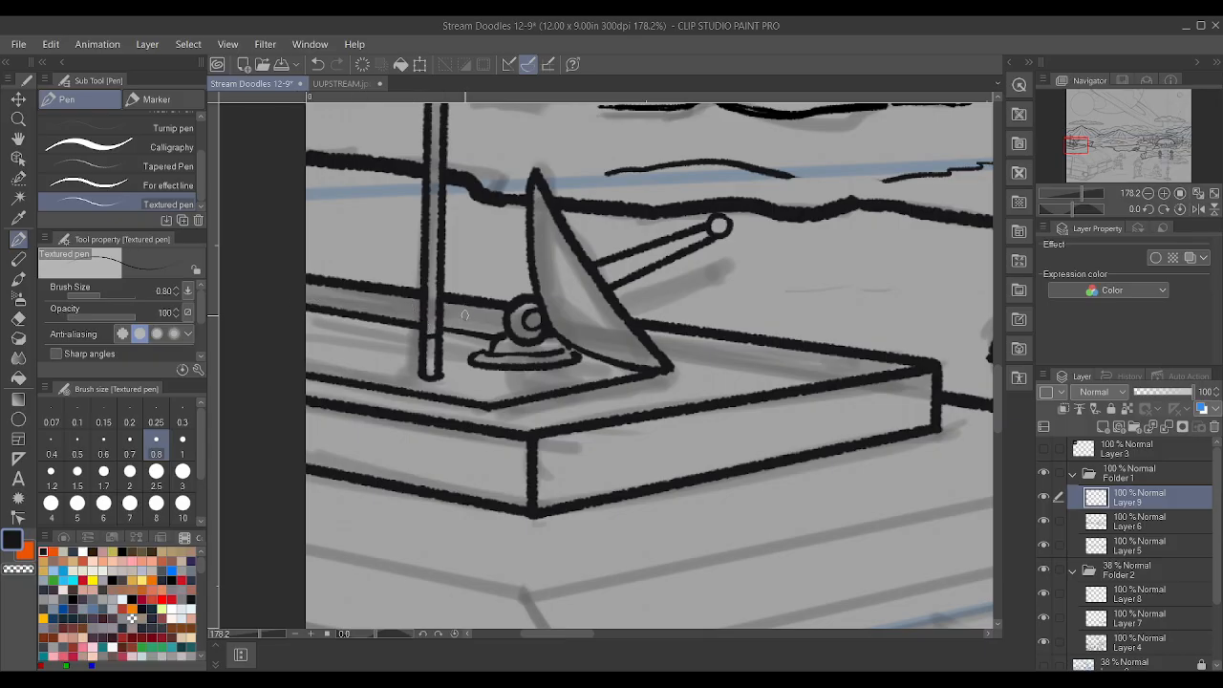
pyautogui.scroll(2, 400, 328)
pyautogui.press('[')
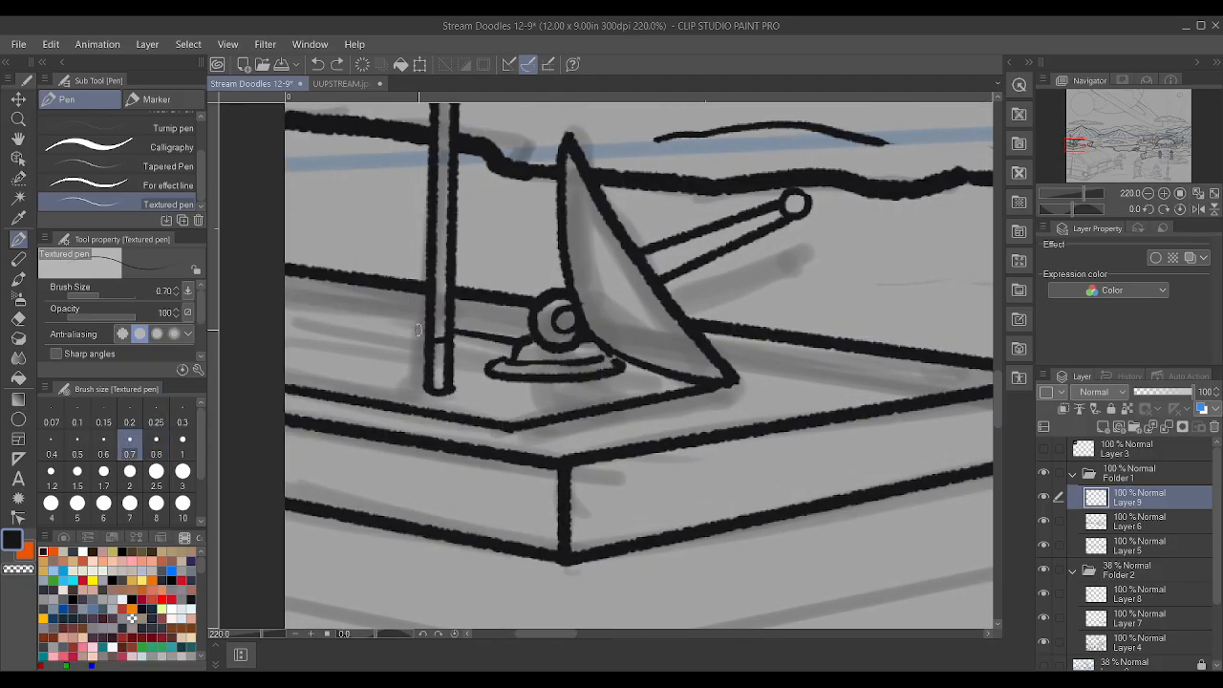
pyautogui.click(428, 329)
pyautogui.scroll(2, 532, 331)
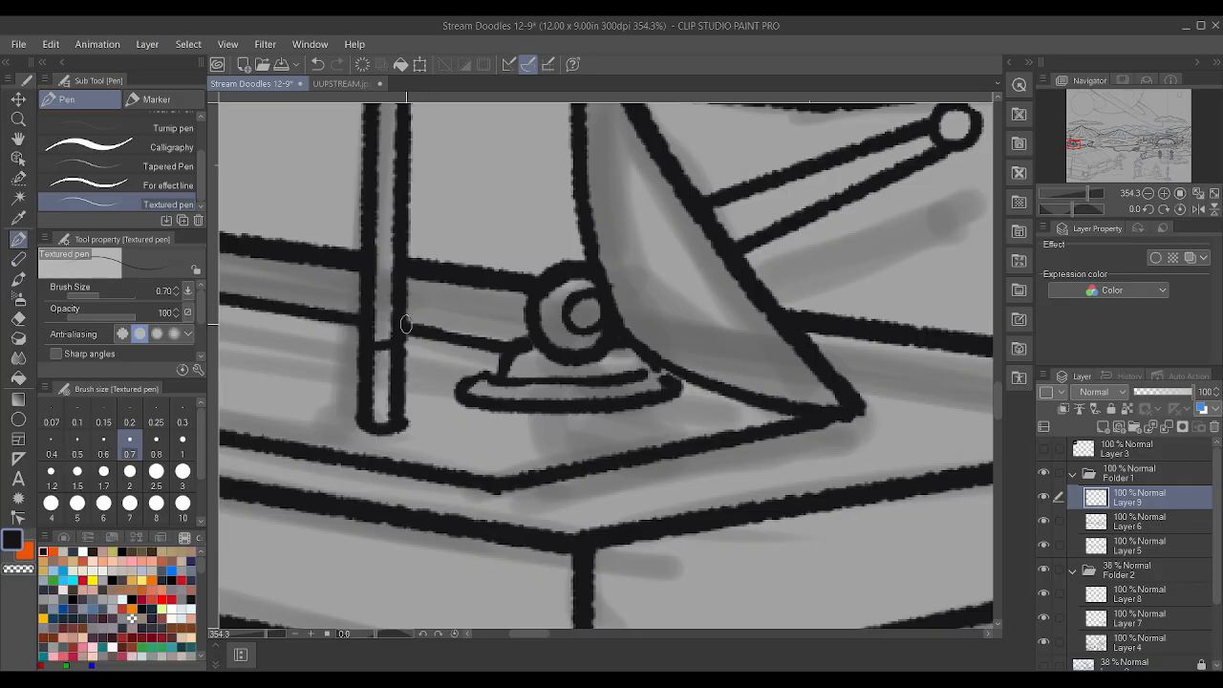
pyautogui.scroll(-3, 525, 344)
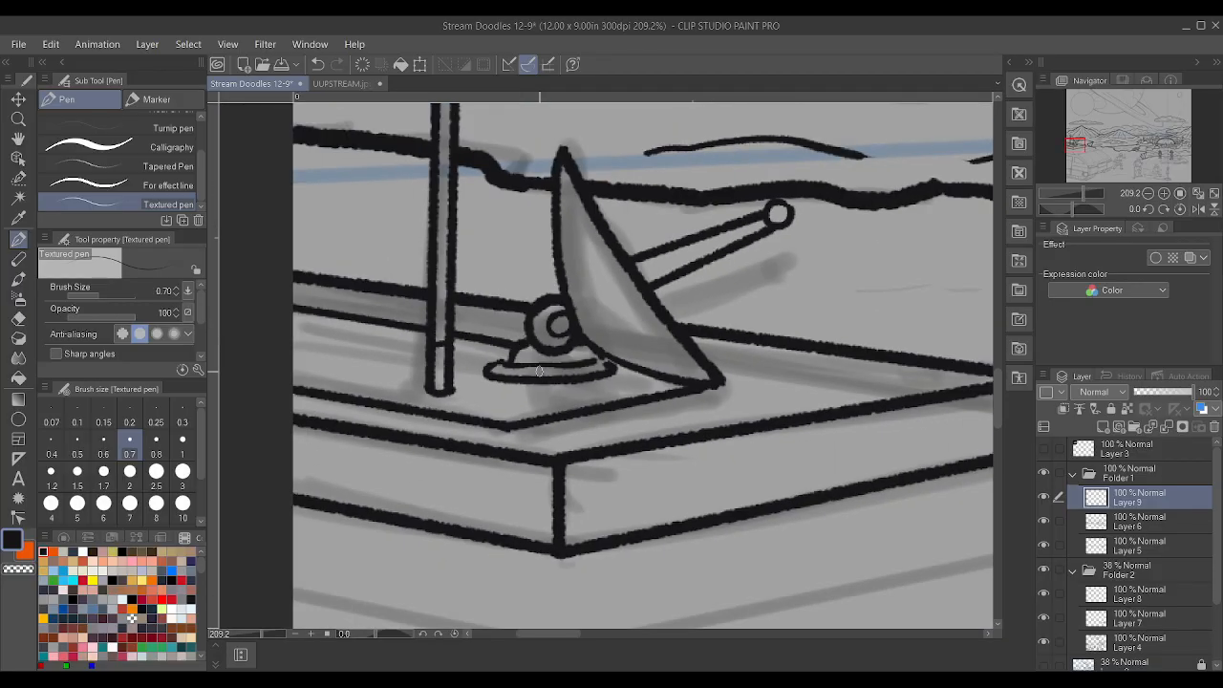
pyautogui.scroll(5, 535, 369)
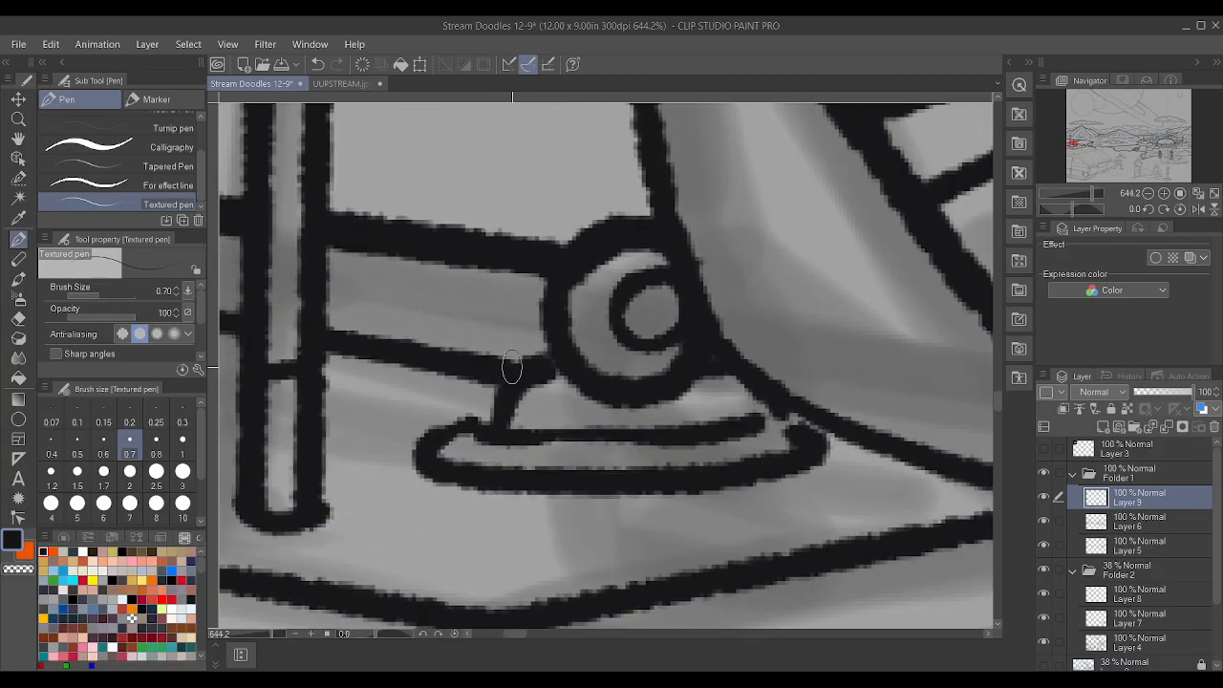
pyautogui.scroll(-6, 521, 368)
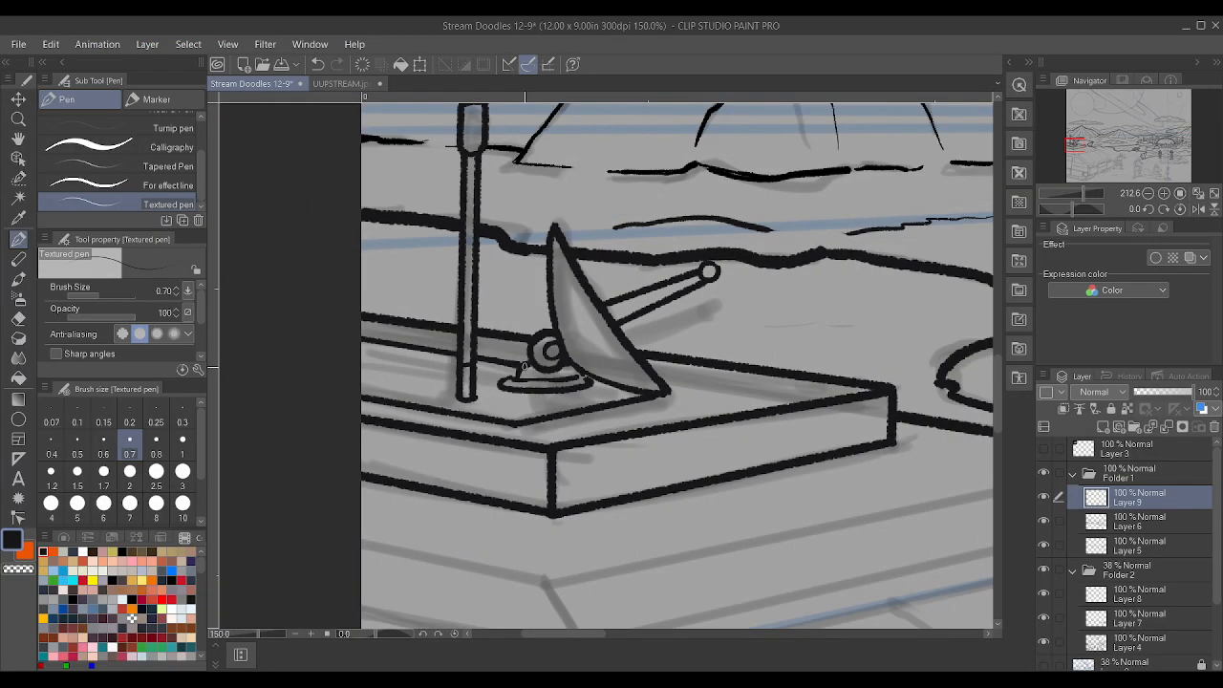
# - At brush size 1, ink the sloped corner edge of the vehicle roof below the platform and the long lower edge running right from it
pyautogui.scroll(-4, 523, 370)
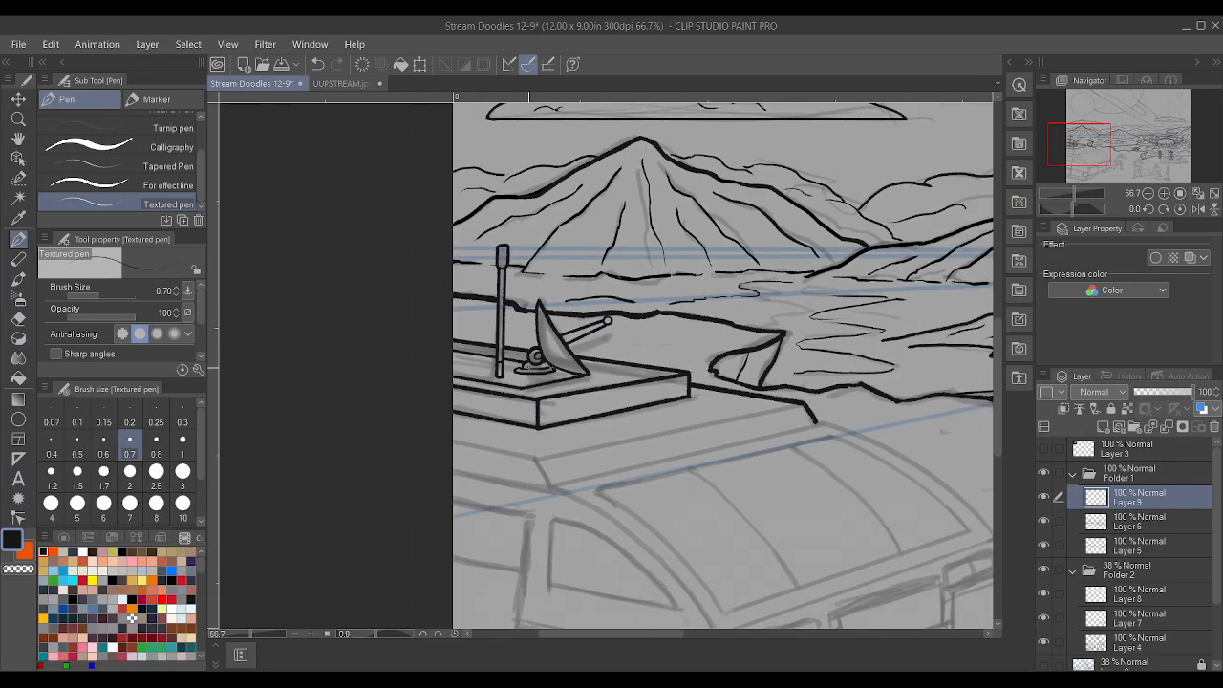
pyautogui.scroll(2, 528, 361)
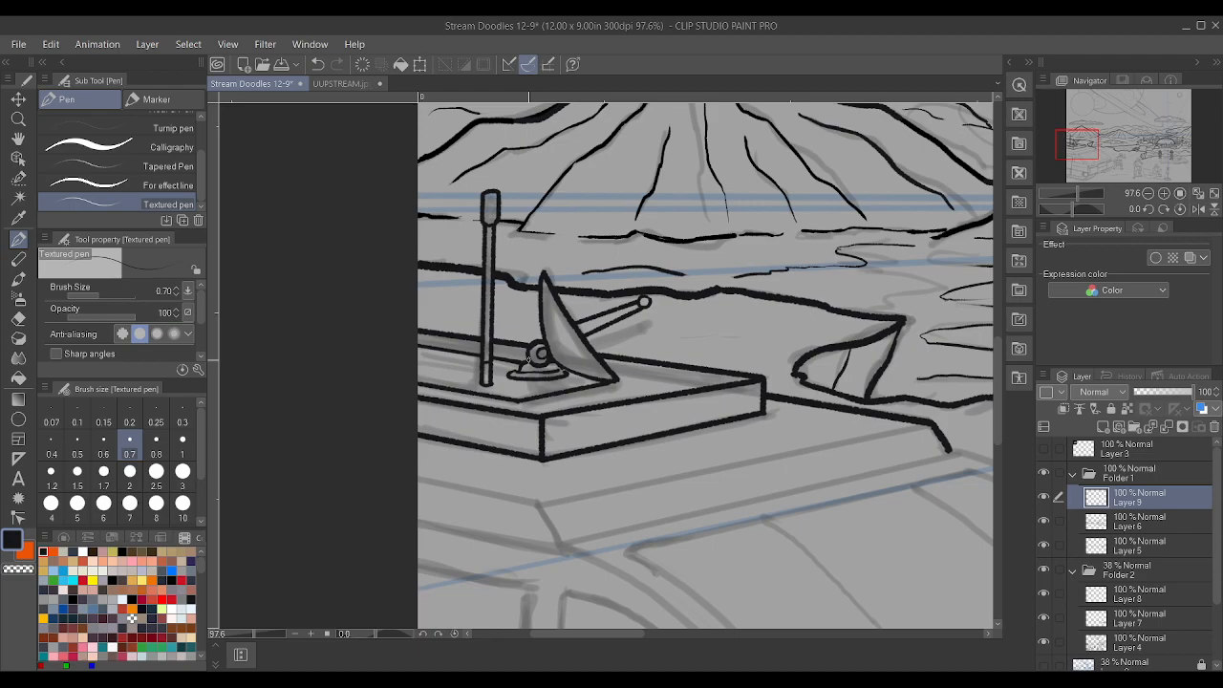
pyautogui.scroll(-3, 529, 361)
pyautogui.scroll(1, 922, 424)
pyautogui.scroll(-1, 574, 411)
pyautogui.scroll(4, 497, 473)
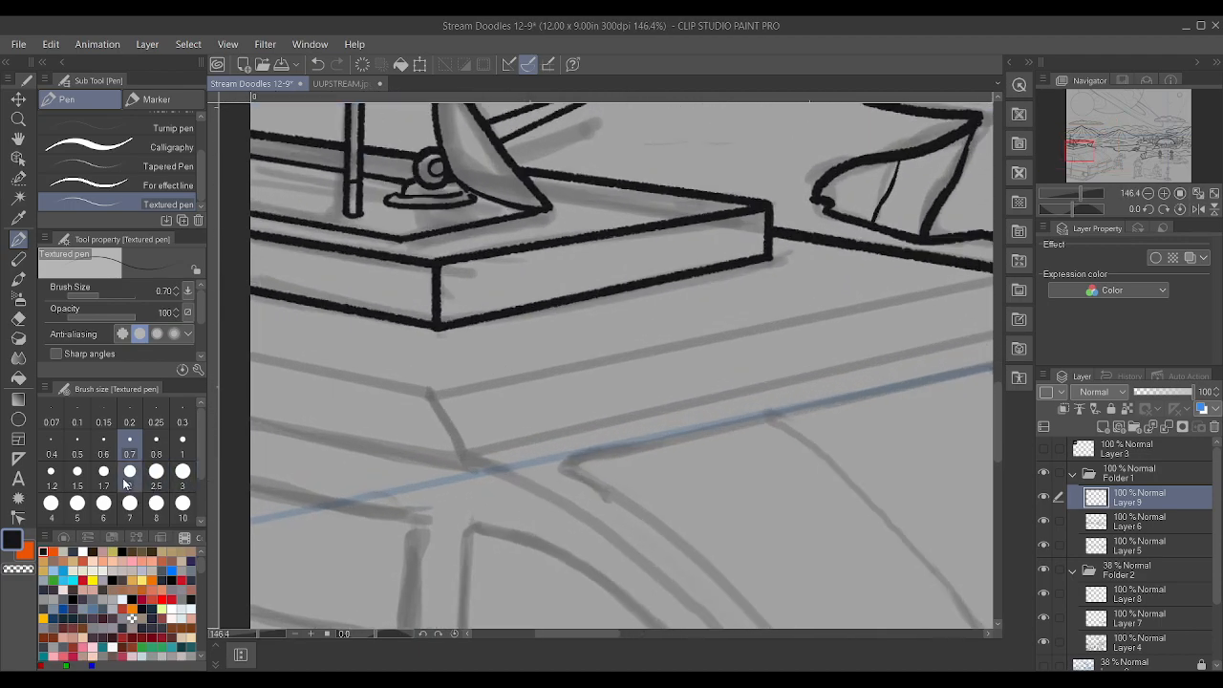
pyautogui.click(182, 441)
pyautogui.moveTo(462, 463); pyautogui.dragTo(429, 396)
pyautogui.scroll(-1, 449, 421)
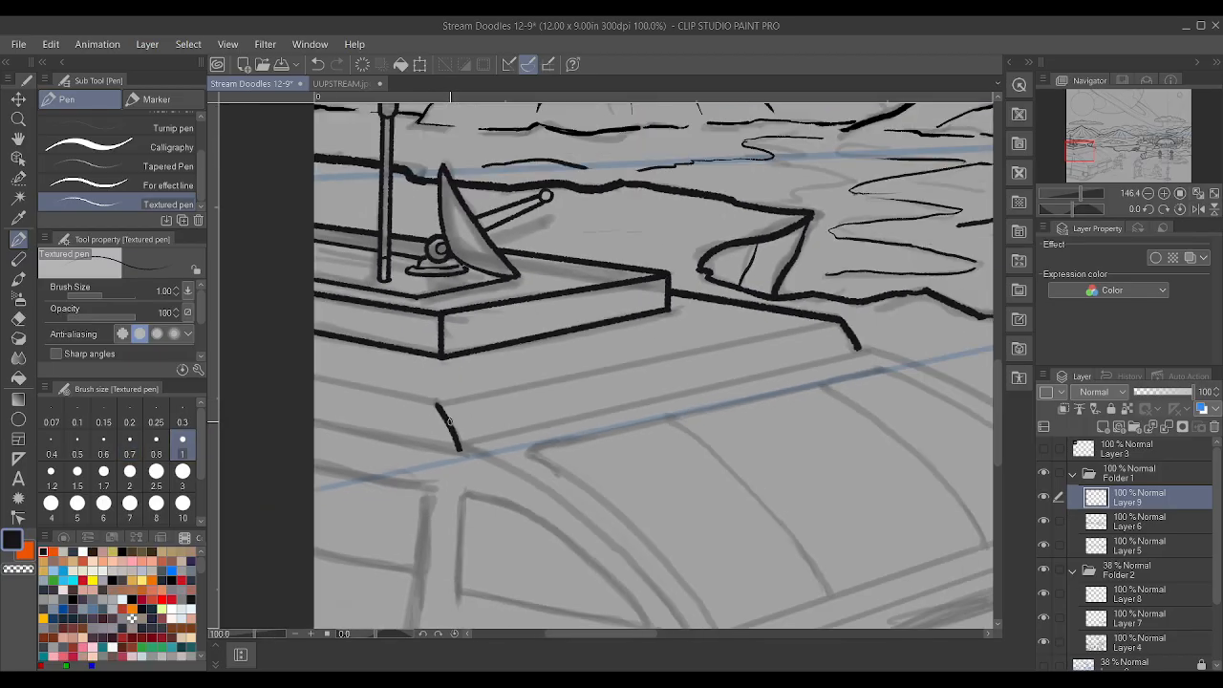
pyautogui.moveTo(459, 448); pyautogui.dragTo(860, 352)
pyautogui.scroll(1, 866, 350)
pyautogui.scroll(4, 866, 351)
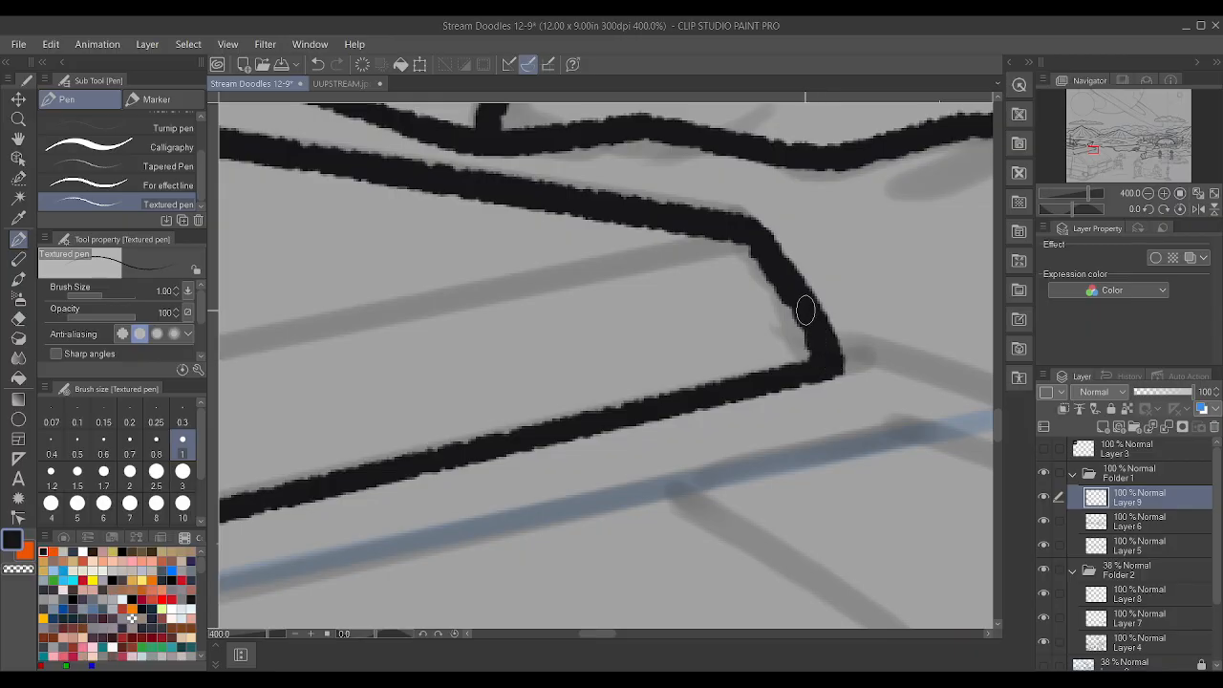
# - Ink the roof's lower edge as a straight line from the sloped corner to the canvas's left edge
pyautogui.scroll(-6, 759, 325)
pyautogui.scroll(4, 459, 382)
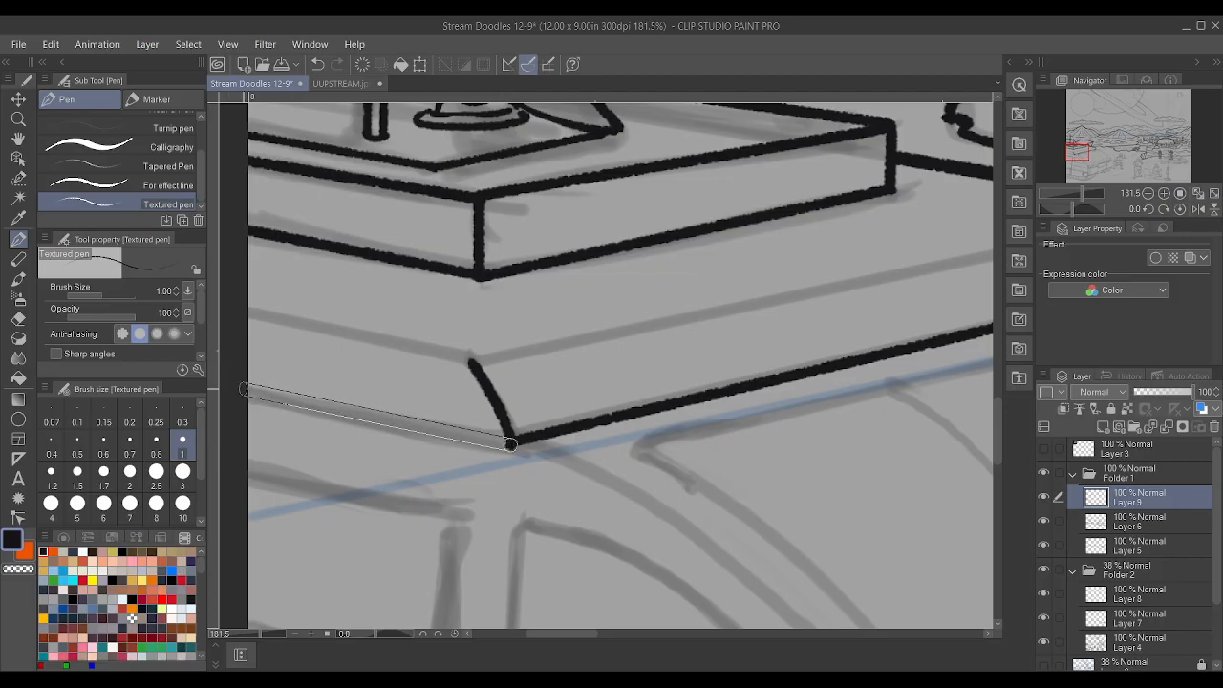
pyautogui.keyDown('shift'); pyautogui.click(243, 388); pyautogui.keyUp('shift')
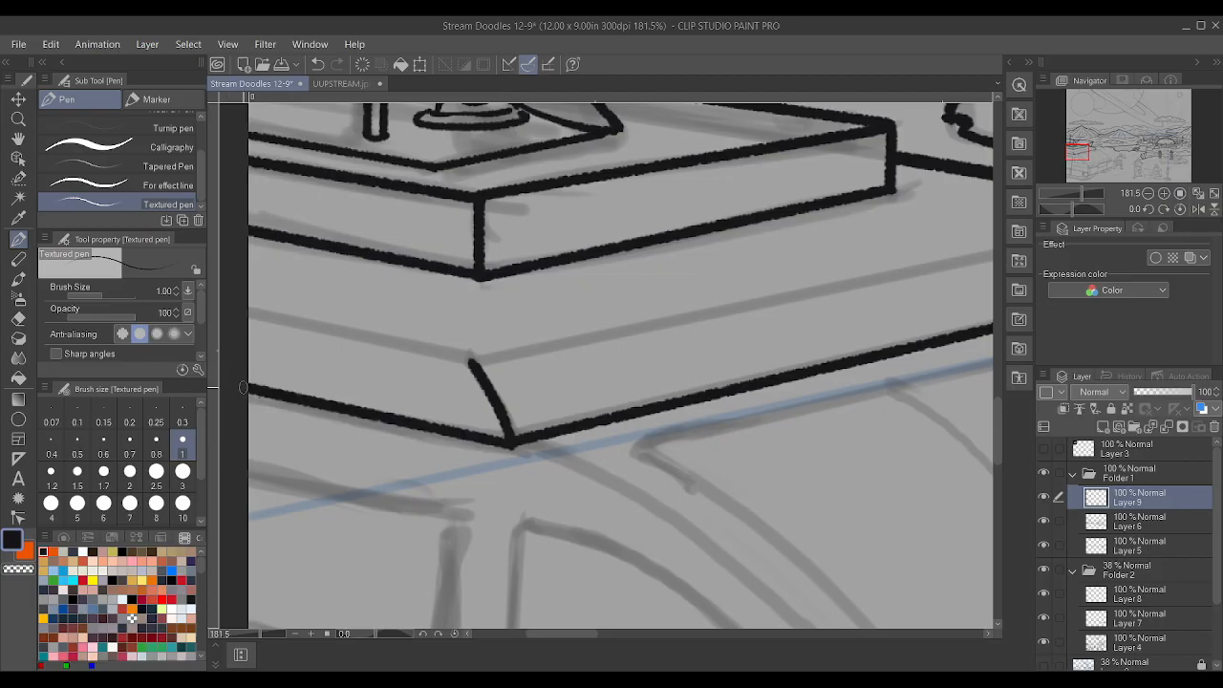
# - Ink the roof's upper bevel edge as straight lines from the sloped corner to the canvas's left edge and to the far right corner
pyautogui.click(471, 364)
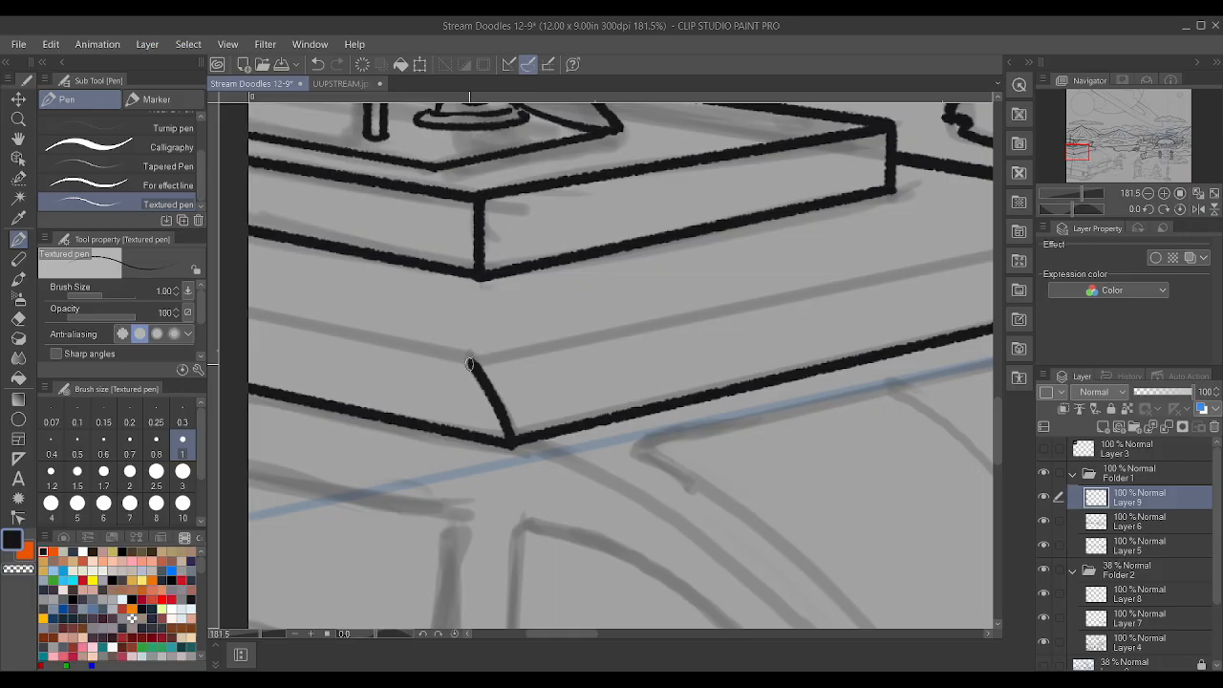
pyautogui.keyDown('shift'); pyautogui.click(244, 312); pyautogui.keyUp('shift')
pyautogui.scroll(-3, 307, 317)
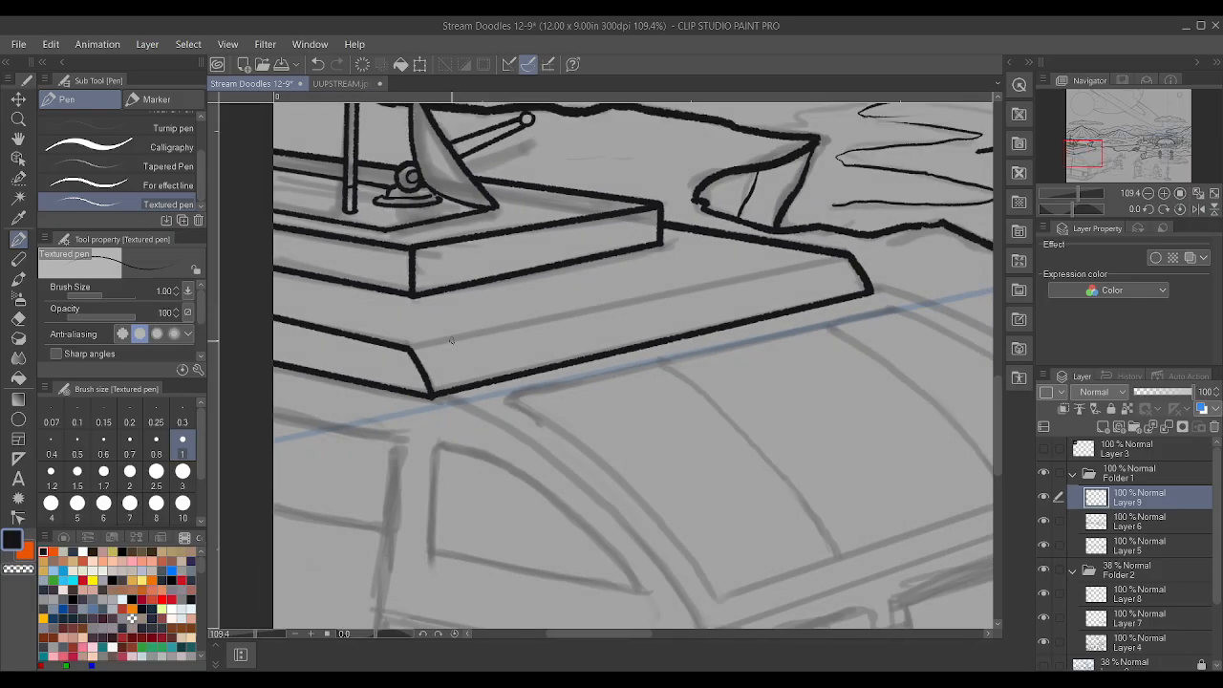
pyautogui.click(410, 348)
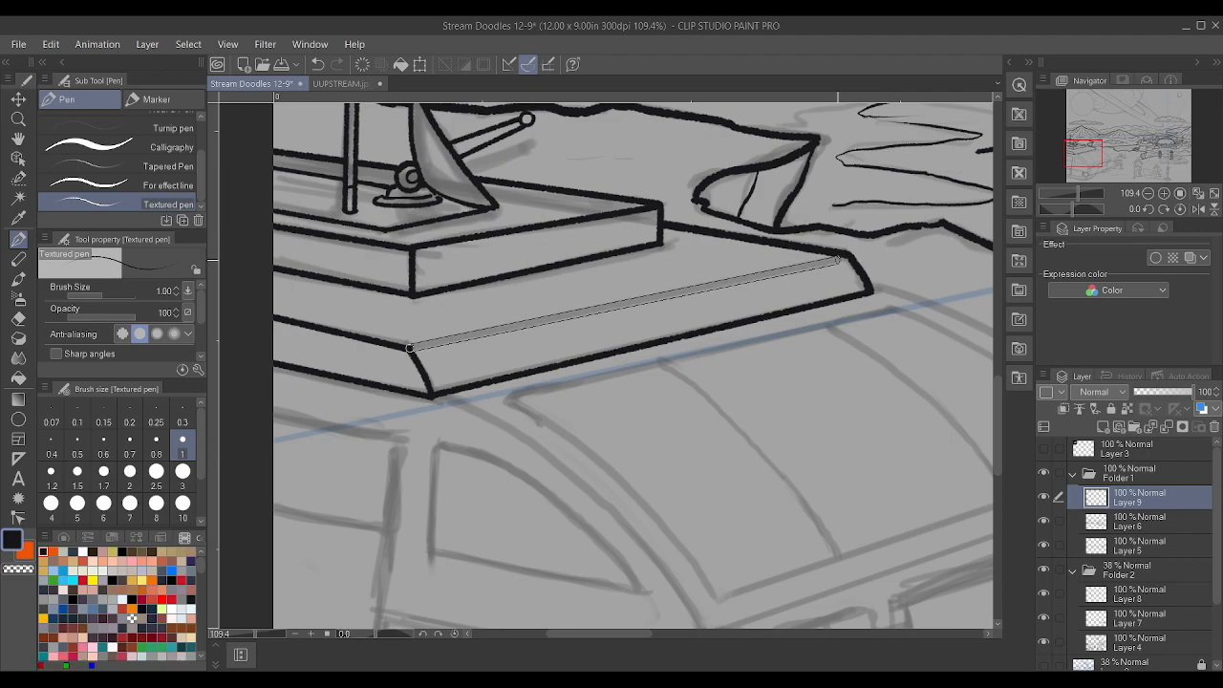
pyautogui.keyDown('shift'); pyautogui.click(849, 257); pyautogui.keyUp('shift')
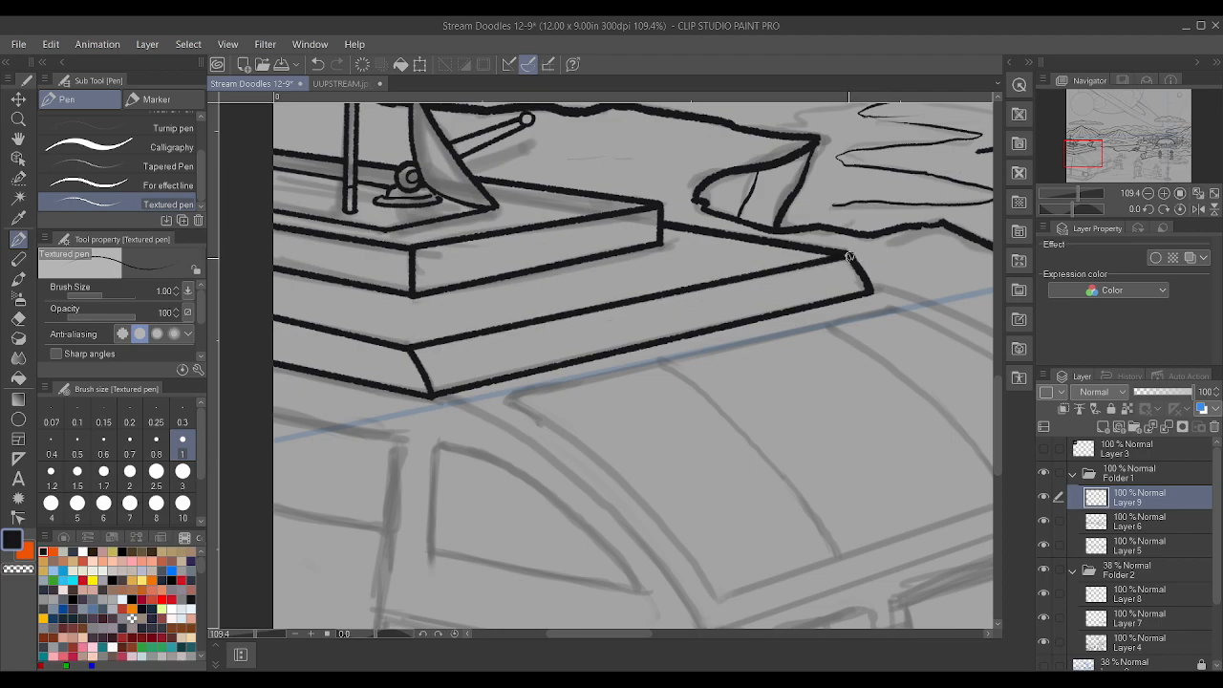
# - At brush size 1.2, ink the near curved edge of the vehicle's sloping hood from the roof's front corner down to the side post
pyautogui.scroll(-4, 691, 317)
pyautogui.scroll(3, 814, 363)
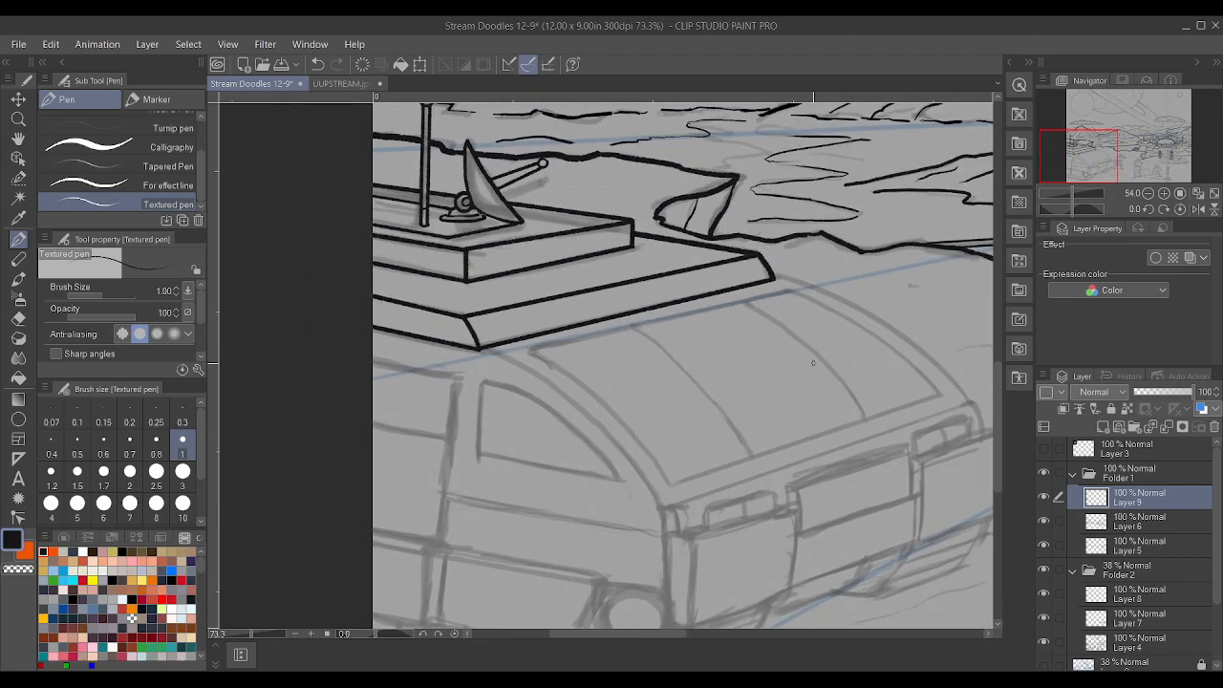
pyautogui.scroll(1, 572, 430)
pyautogui.scroll(-4, 566, 414)
pyautogui.scroll(4, 606, 443)
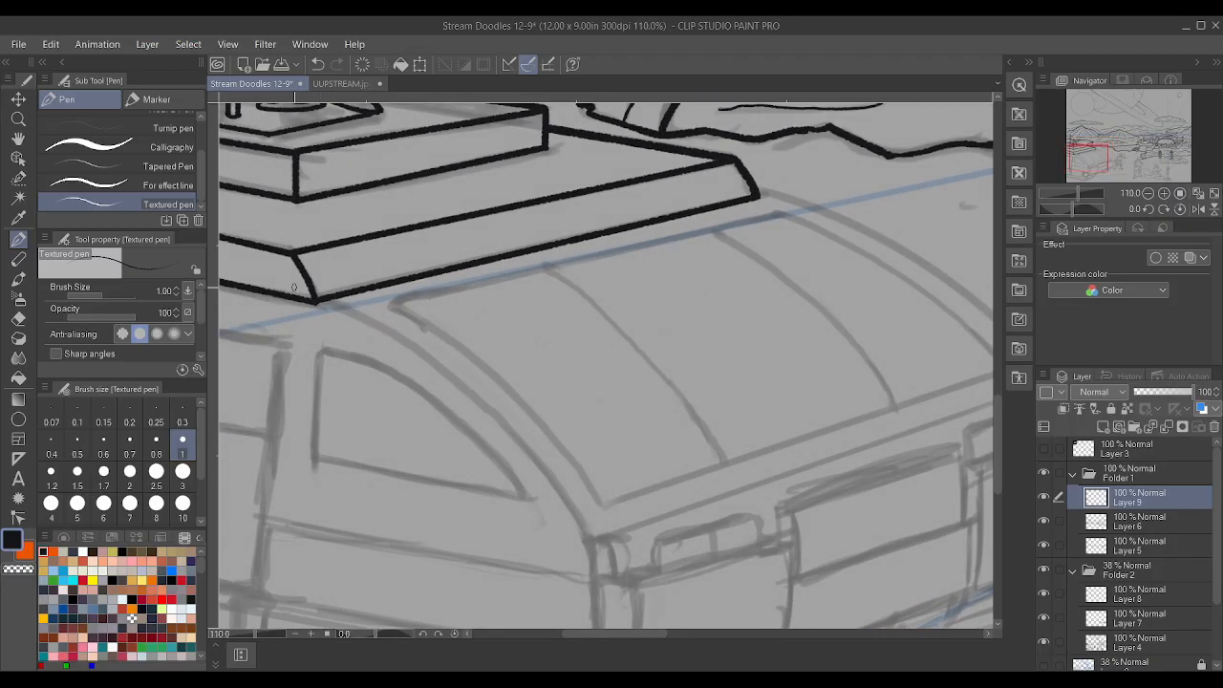
pyautogui.click(52, 477)
pyautogui.moveTo(588, 541)
pyautogui.mouseDown()
pyautogui.moveTo(553, 482)
pyautogui.moveTo(455, 382)
pyautogui.moveTo(316, 303)
pyautogui.mouseUp()
# - Ink the far curved edge of the hood from the roof's right corner down, with the canvas rotated 45° for the stroke
pyautogui.moveTo(512, 368); pyautogui.dragTo(297, 404)
pyautogui.moveTo(739, 355); pyautogui.dragTo(960, 380)
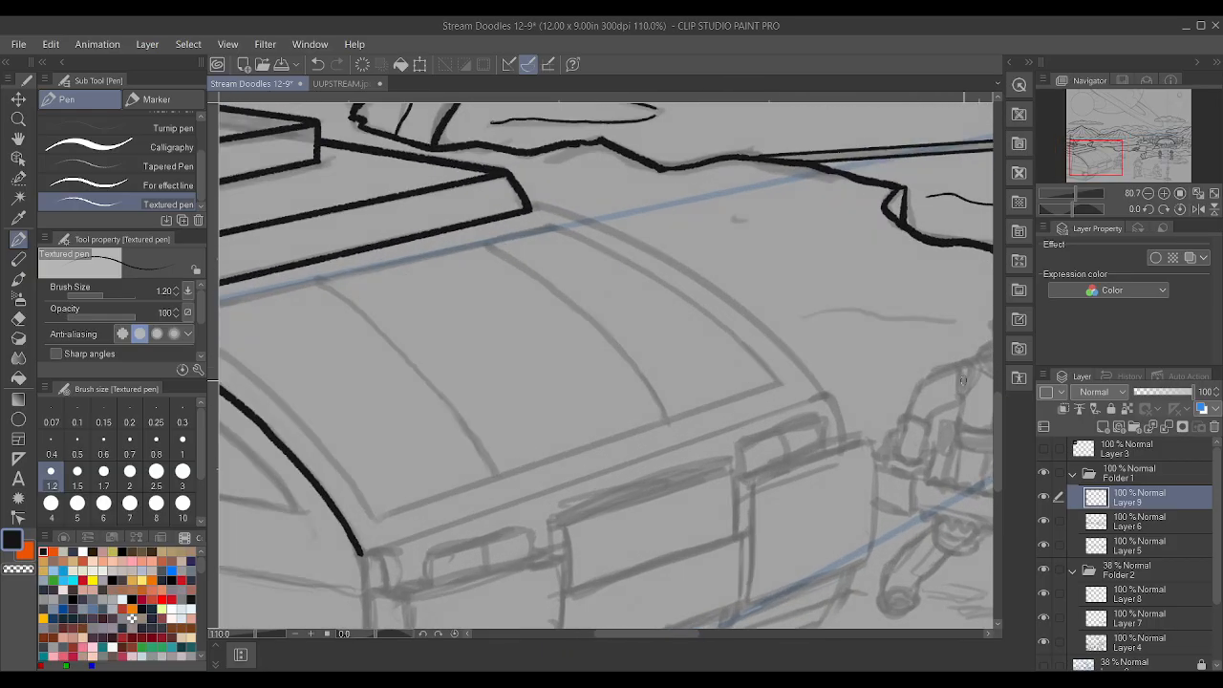
pyautogui.scroll(-4, 946, 386)
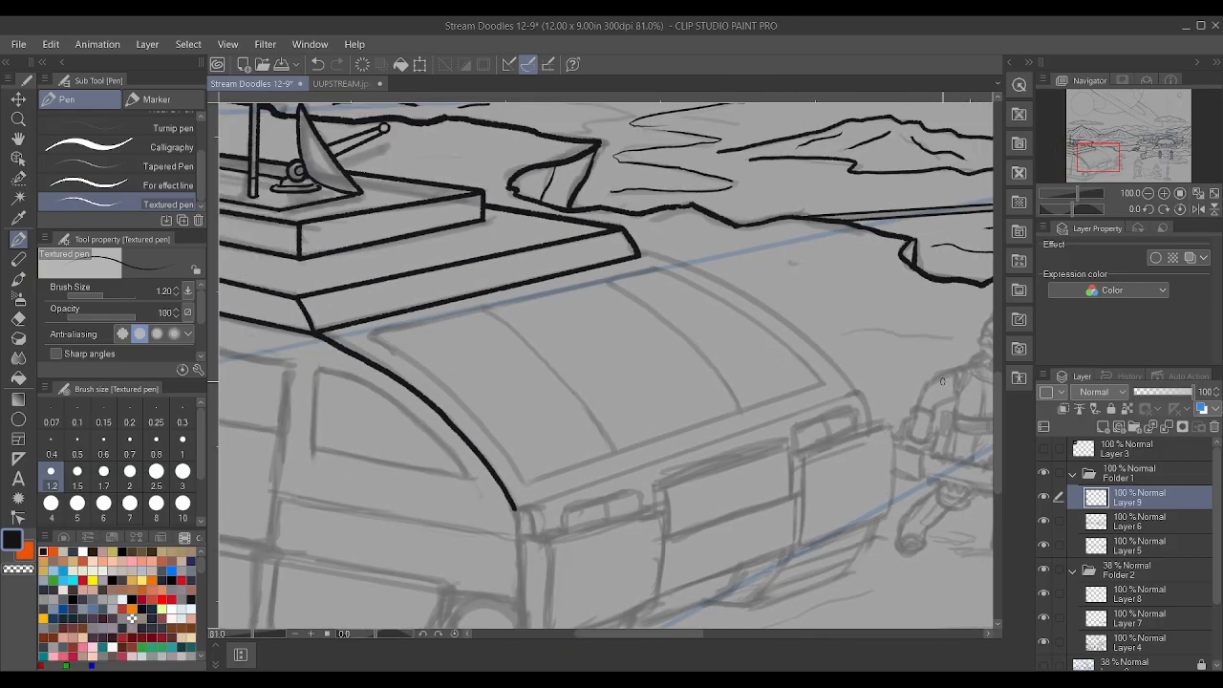
pyautogui.scroll(4, 930, 361)
pyautogui.scroll(-4, 929, 360)
pyautogui.moveTo(929, 358); pyautogui.dragTo(787, 536)
pyautogui.scroll(-5, 787, 536)
pyautogui.scroll(7, 788, 536)
pyautogui.scroll(-1, 788, 536)
pyautogui.scroll(2, 787, 536)
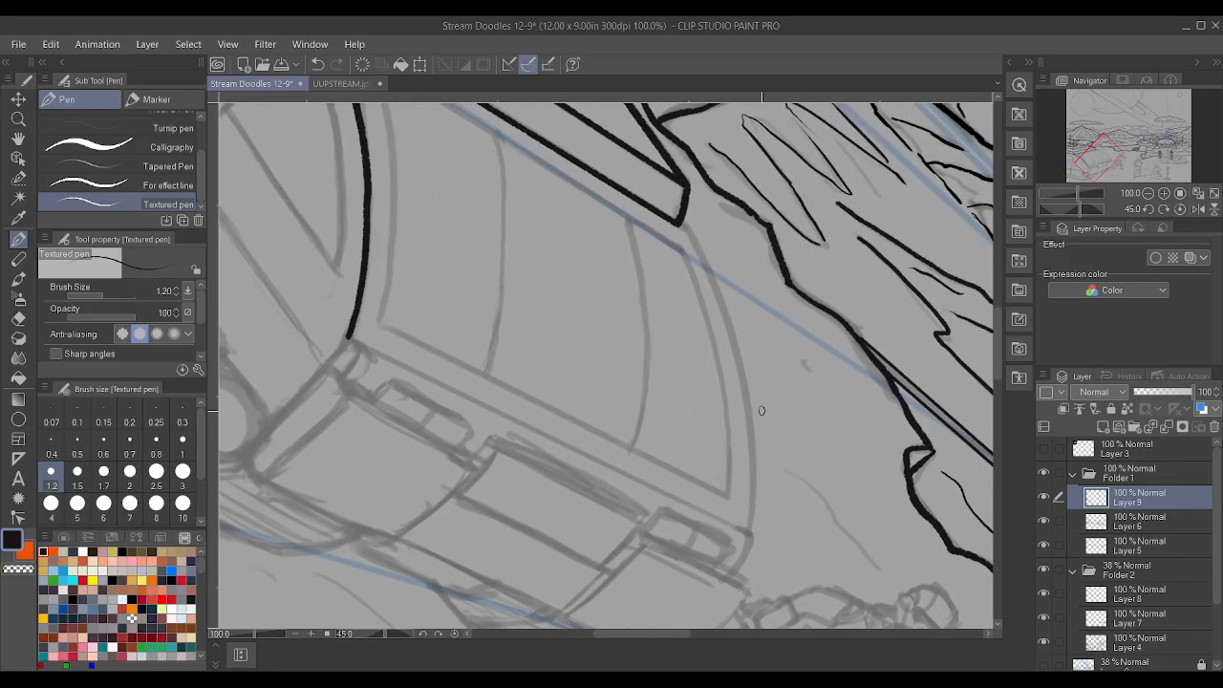
pyautogui.moveTo(740, 579)
pyautogui.mouseDown()
pyautogui.moveTo(741, 363)
pyautogui.moveTo(719, 275)
pyautogui.moveTo(651, 152)
pyautogui.mouseUp()
pyautogui.scroll(-2, 678, 239)
pyautogui.scroll(-2, 719, 268)
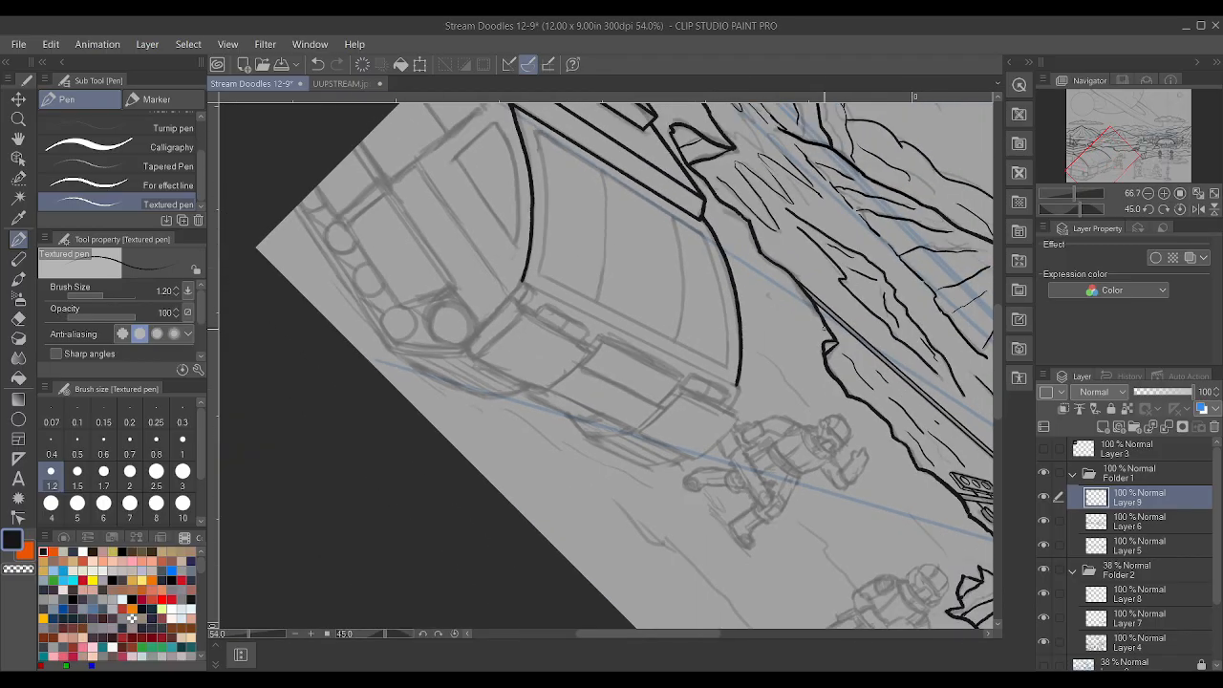
pyautogui.keyDown('shift'); pyautogui.scroll(8, 826, 323); pyautogui.keyUp('shift')
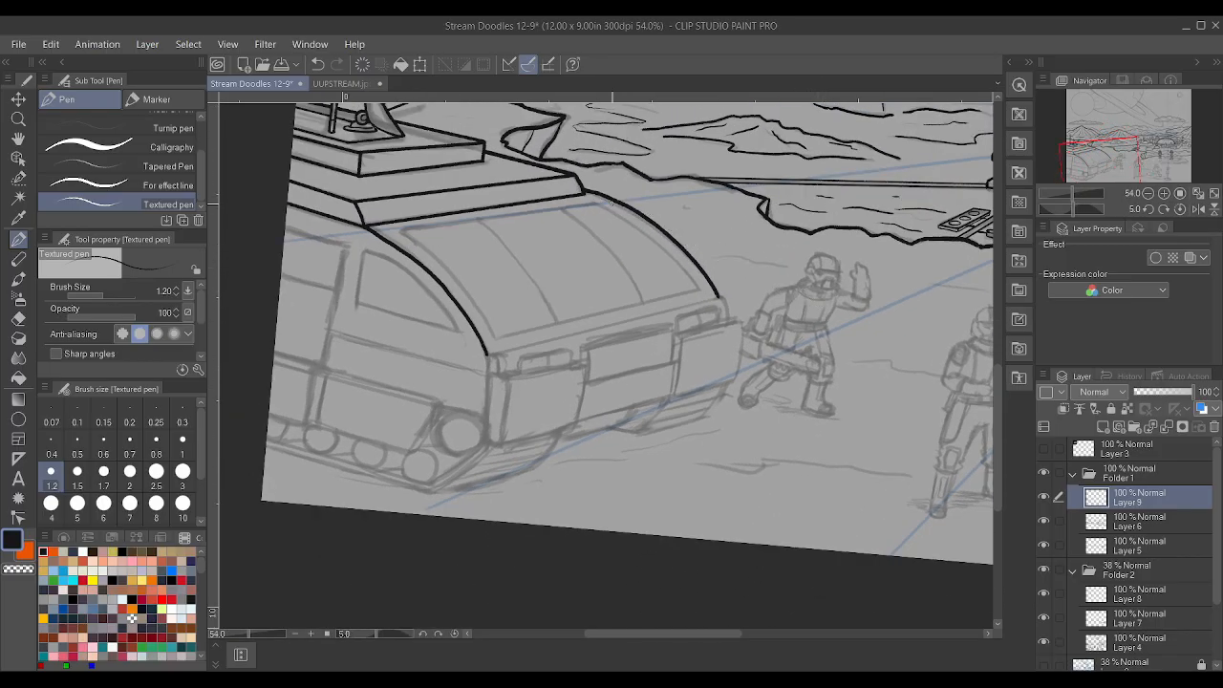
# - At brush size 1, ink the small corner post under the near hood curve and the outer side of the narrow panel below it
pyautogui.scroll(3, 600, 195)
pyautogui.scroll(4, 842, 363)
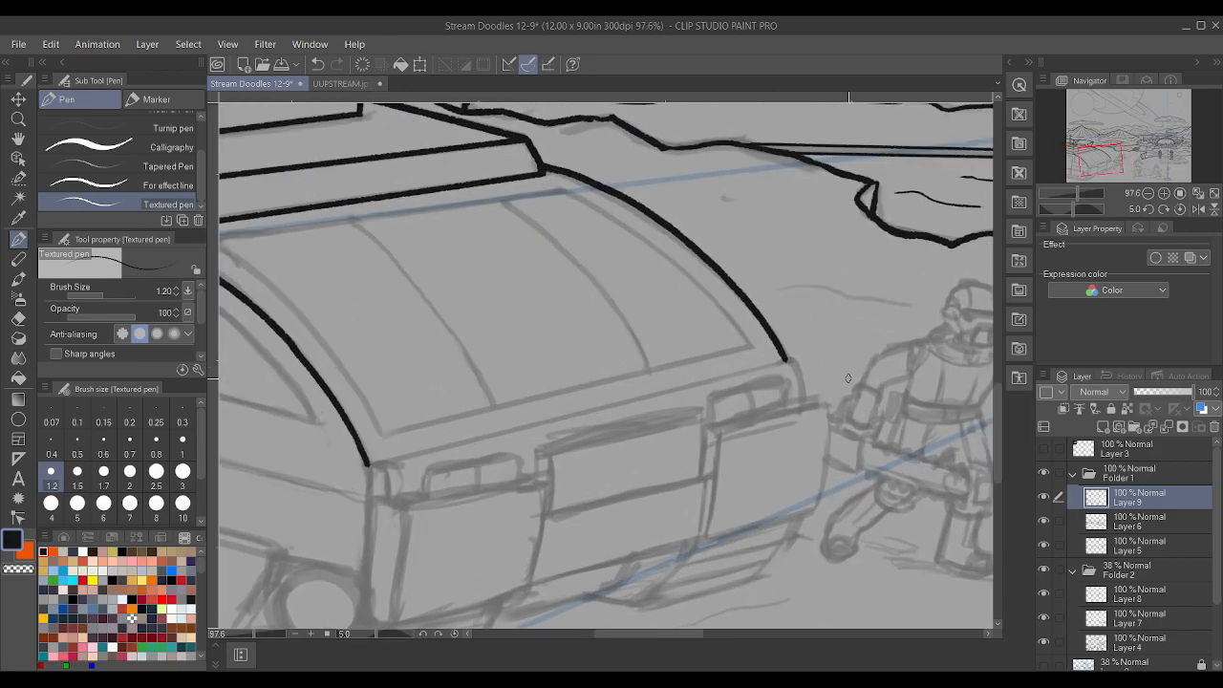
pyautogui.scroll(2, 840, 359)
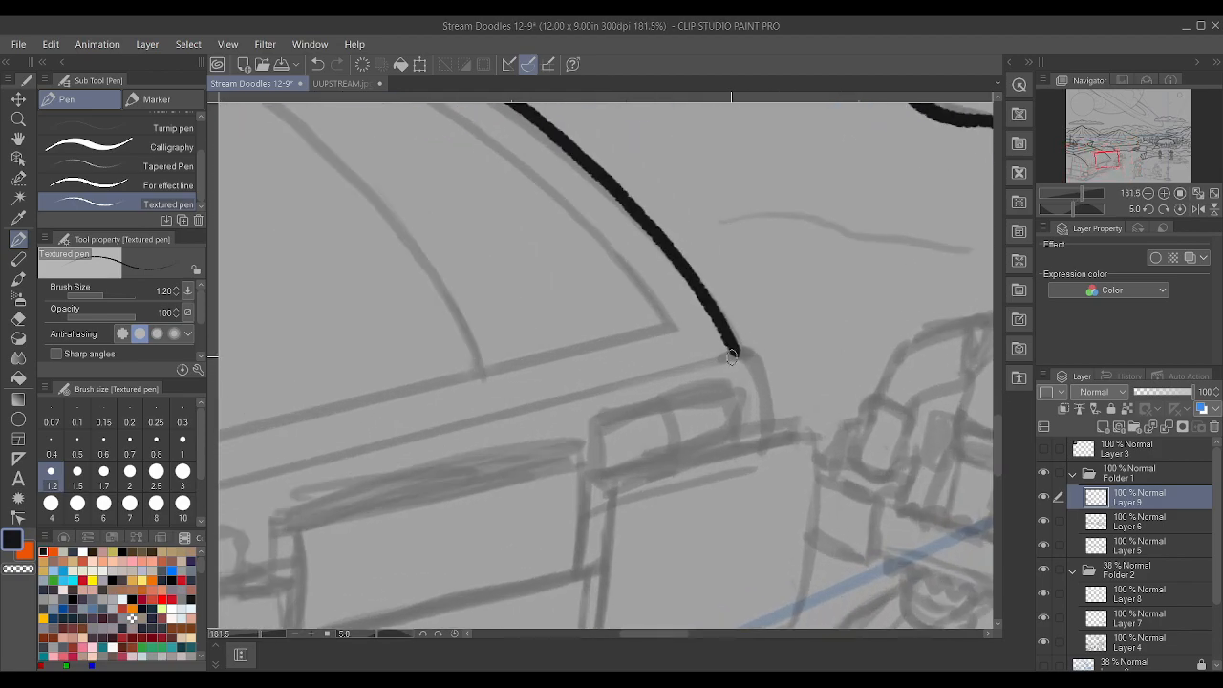
pyautogui.scroll(-2, 740, 330)
pyautogui.scroll(-1, 739, 309)
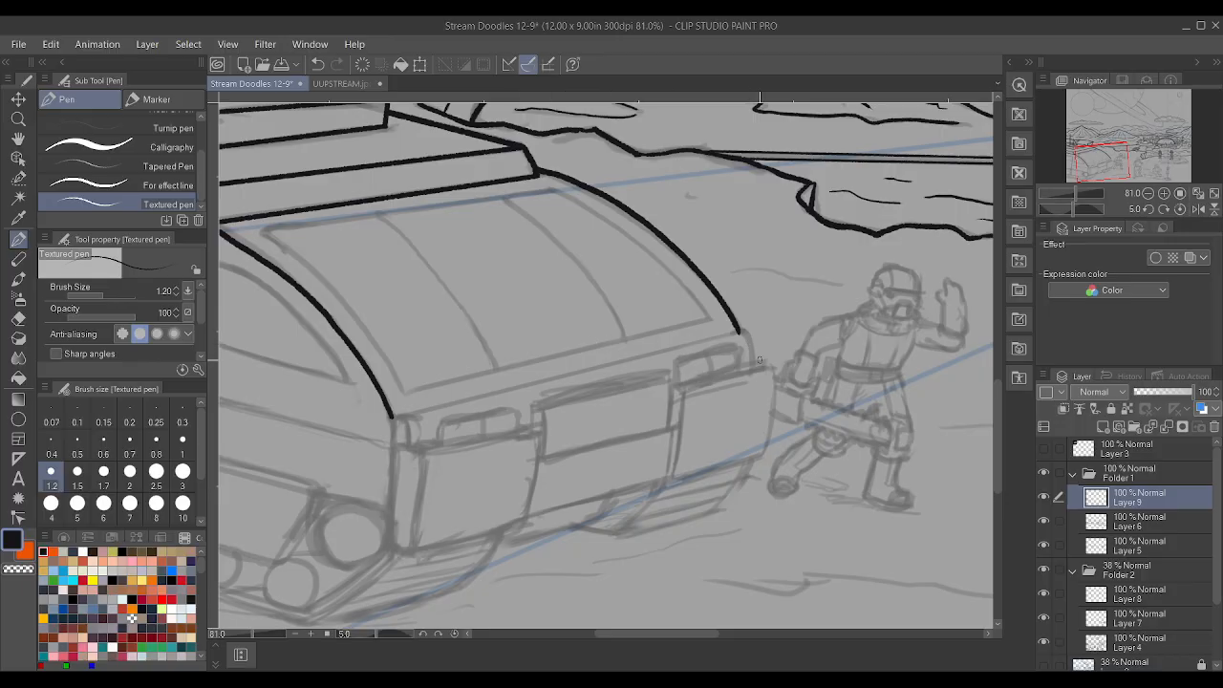
pyautogui.scroll(1, 760, 360)
pyautogui.scroll(1, 315, 432)
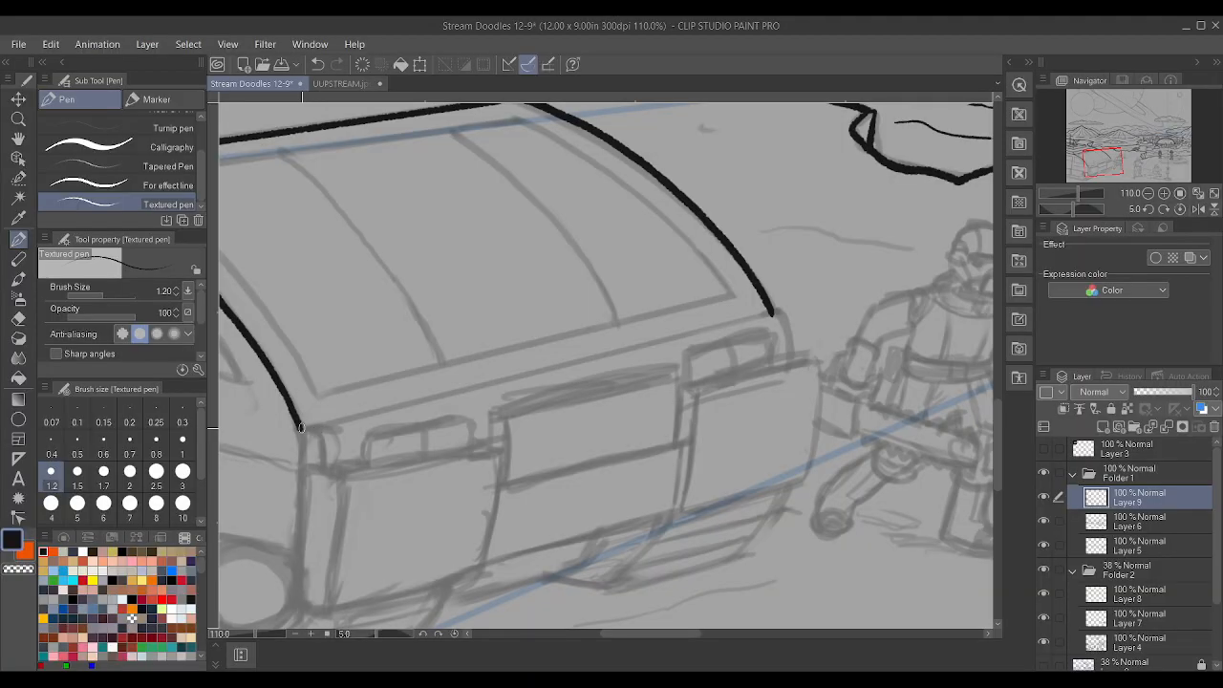
pyautogui.scroll(1, 288, 448)
pyautogui.scroll(-3, 391, 452)
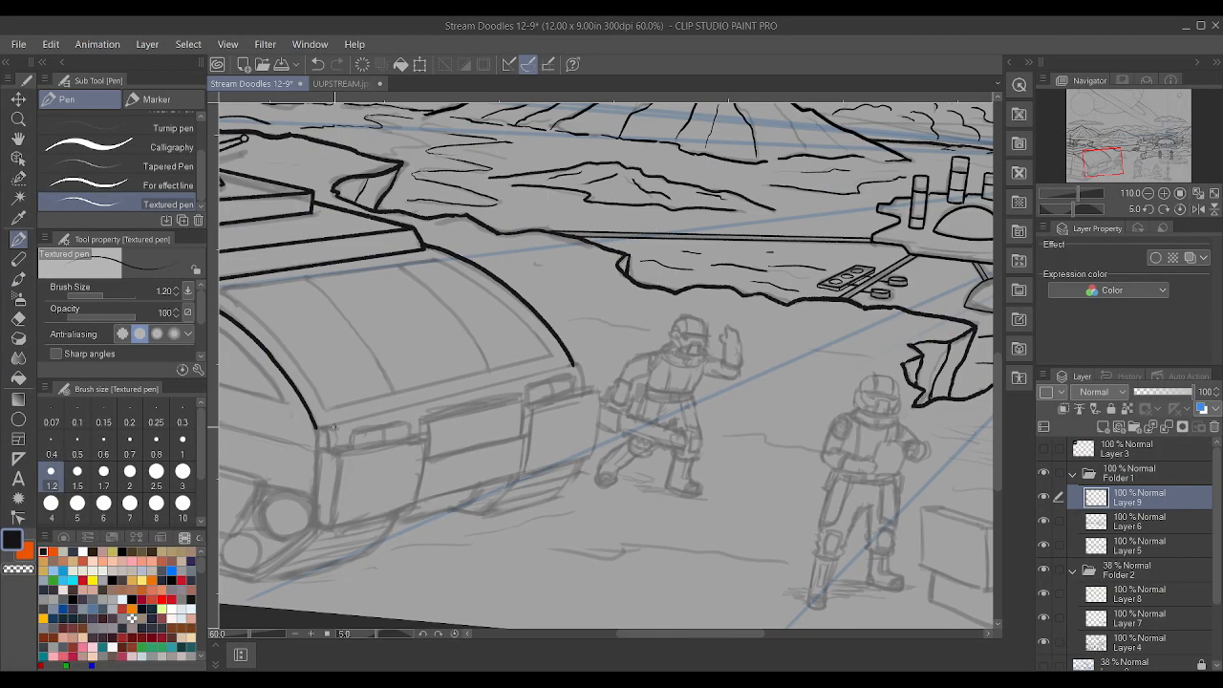
pyautogui.scroll(2, 399, 531)
pyautogui.scroll(1, 293, 547)
pyautogui.scroll(1, 382, 500)
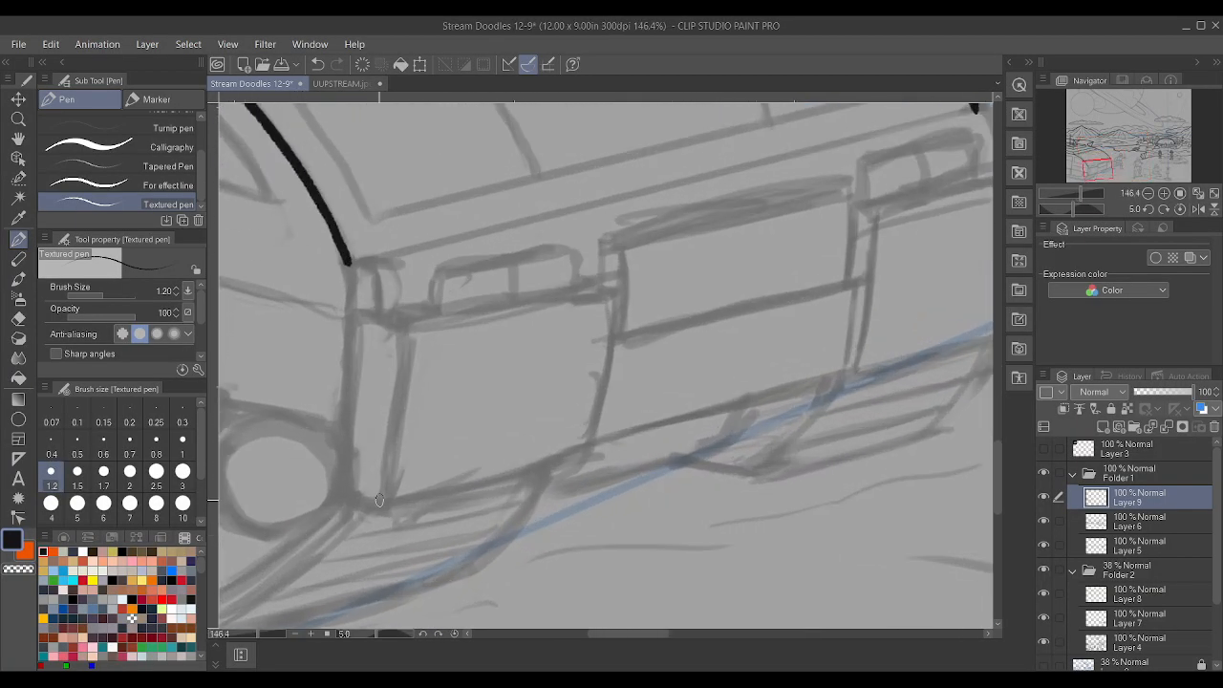
pyautogui.click(182, 457)
pyautogui.moveTo(339, 496)
pyautogui.mouseDown()
pyautogui.moveTo(382, 494)
pyautogui.moveTo(339, 486)
pyautogui.moveTo(346, 304)
pyautogui.moveTo(360, 292)
pyautogui.moveTo(363, 311)
pyautogui.moveTo(345, 318)
pyautogui.moveTo(405, 320)
pyautogui.mouseUp()
pyautogui.moveTo(347, 289); pyautogui.dragTo(348, 251)
pyautogui.moveTo(375, 313)
pyautogui.mouseDown()
pyautogui.moveTo(369, 252)
pyautogui.moveTo(348, 252)
pyautogui.mouseUp()
# - Ink the hood's lower edge as a straight line between the two curved edges, with a short rounded corner dropping at its far end
pyautogui.scroll(-2, 347, 252)
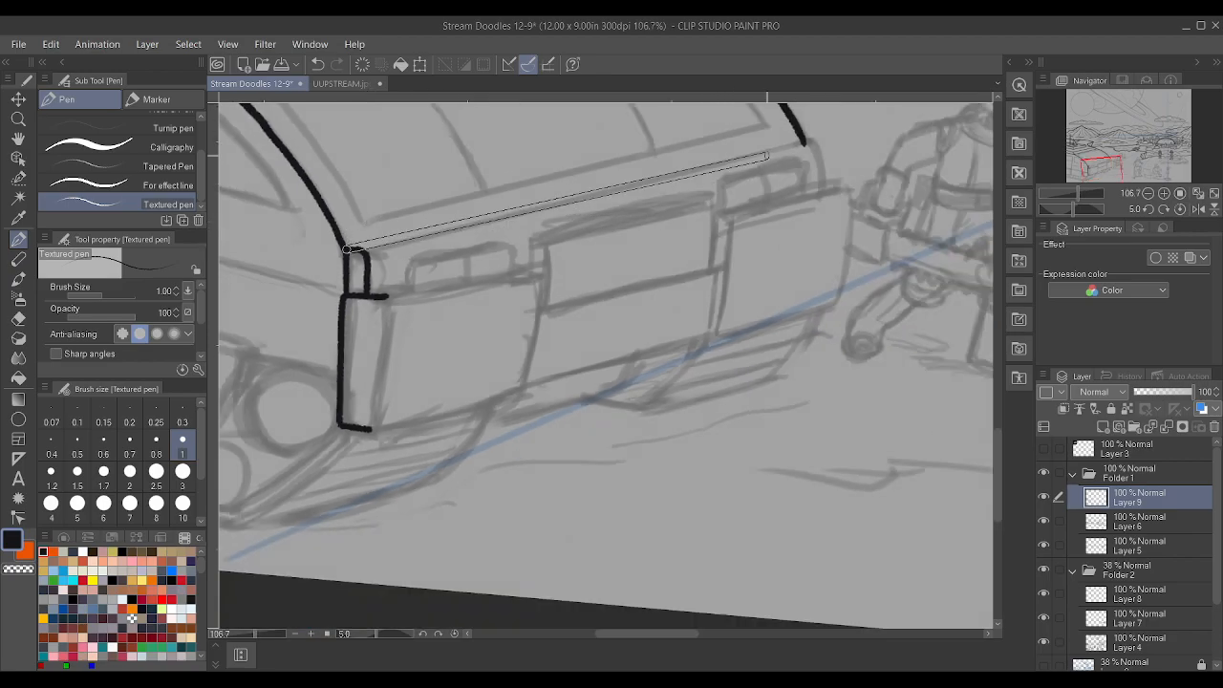
pyautogui.keyDown('shift'); pyautogui.click(815, 138); pyautogui.keyUp('shift')
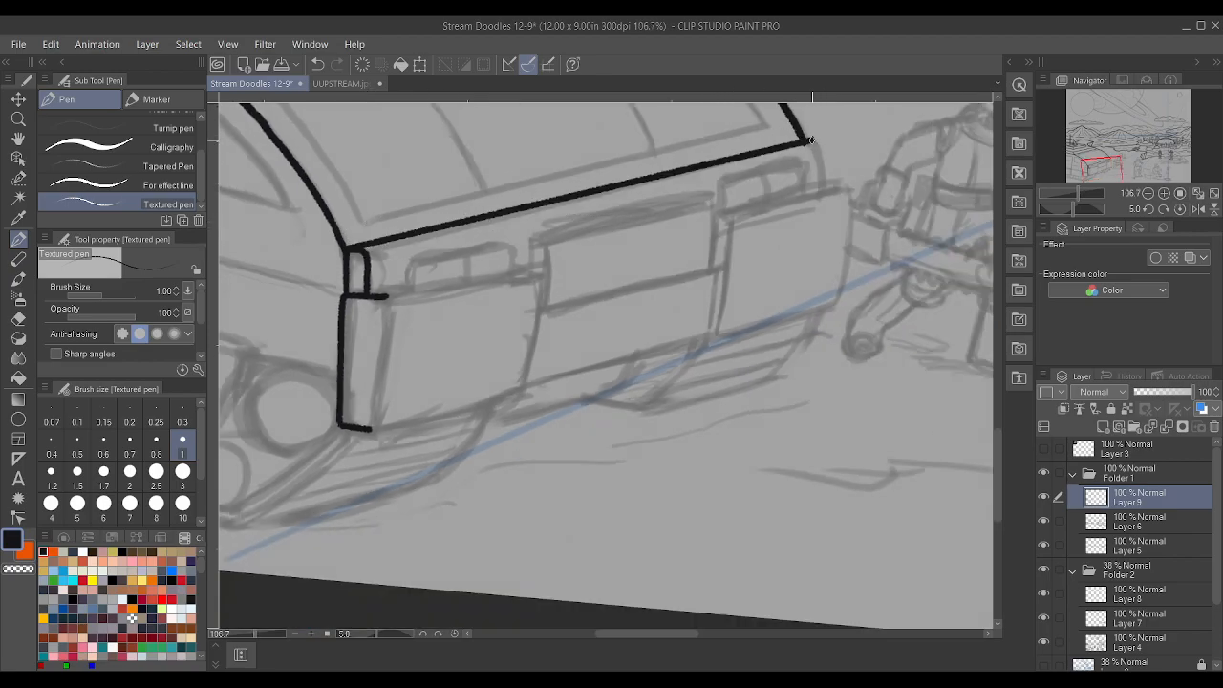
pyautogui.scroll(2, 889, 139)
pyautogui.scroll(1, 878, 147)
pyautogui.moveTo(736, 143)
pyautogui.mouseDown()
pyautogui.moveTo(753, 155)
pyautogui.moveTo(765, 250)
pyautogui.mouseUp()
pyautogui.scroll(-1, 764, 250)
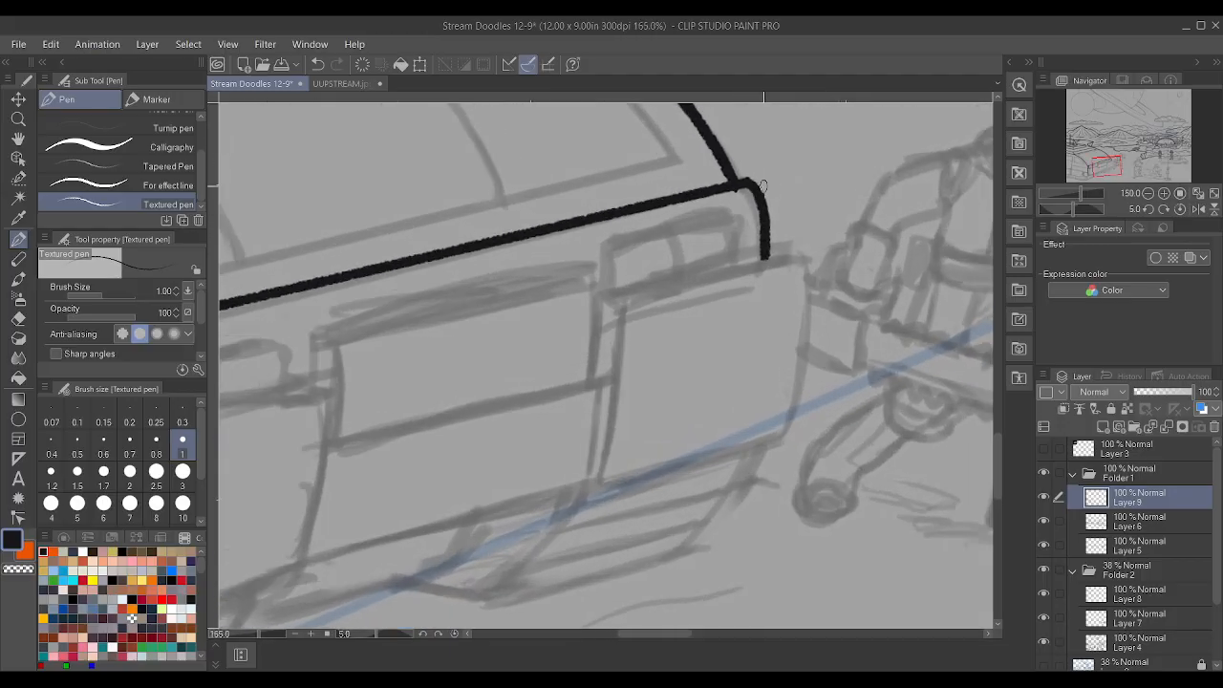
pyautogui.scroll(-4, 727, 199)
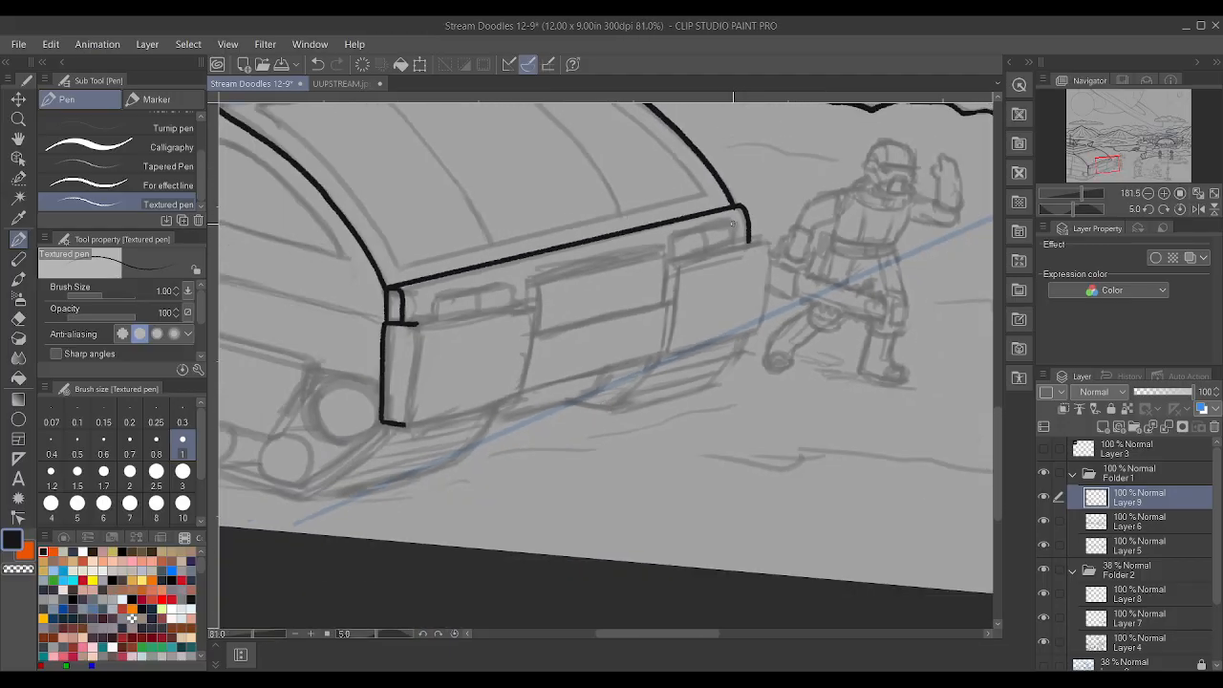
# - Close the narrow side face of the near front panel by inking its short top edge and its inner vertical edge
pyautogui.scroll(3, 371, 298)
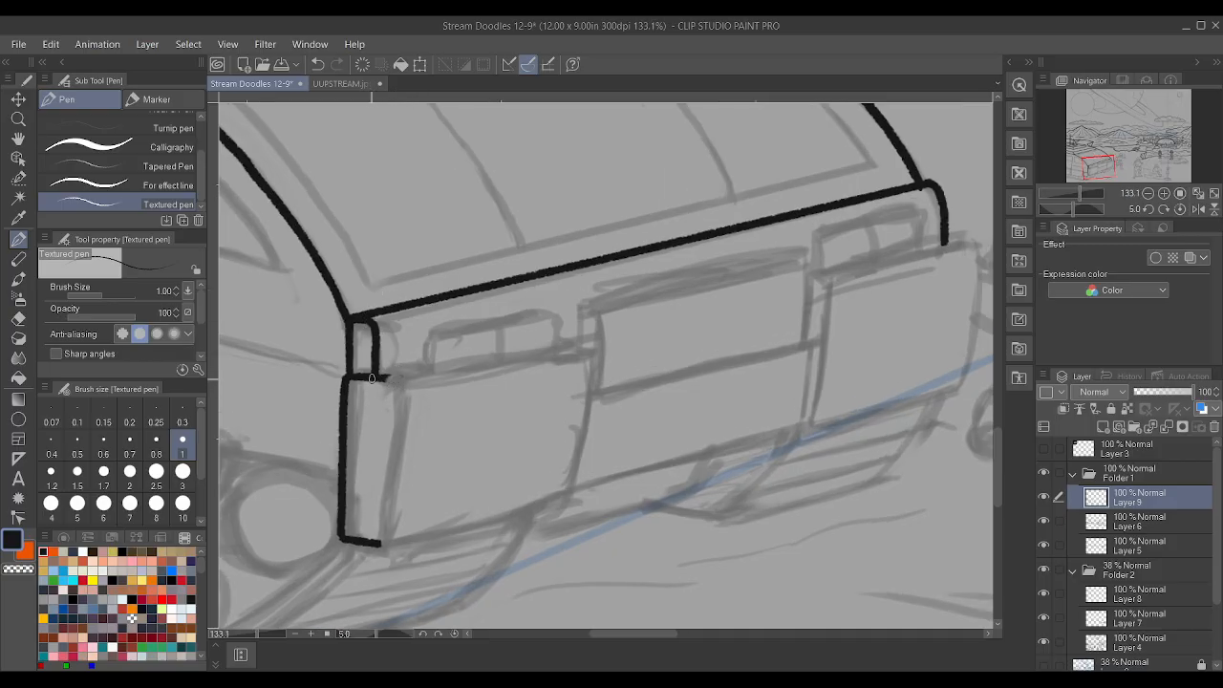
pyautogui.moveTo(380, 380); pyautogui.dragTo(404, 382)
pyautogui.moveTo(379, 542); pyautogui.dragTo(399, 395)
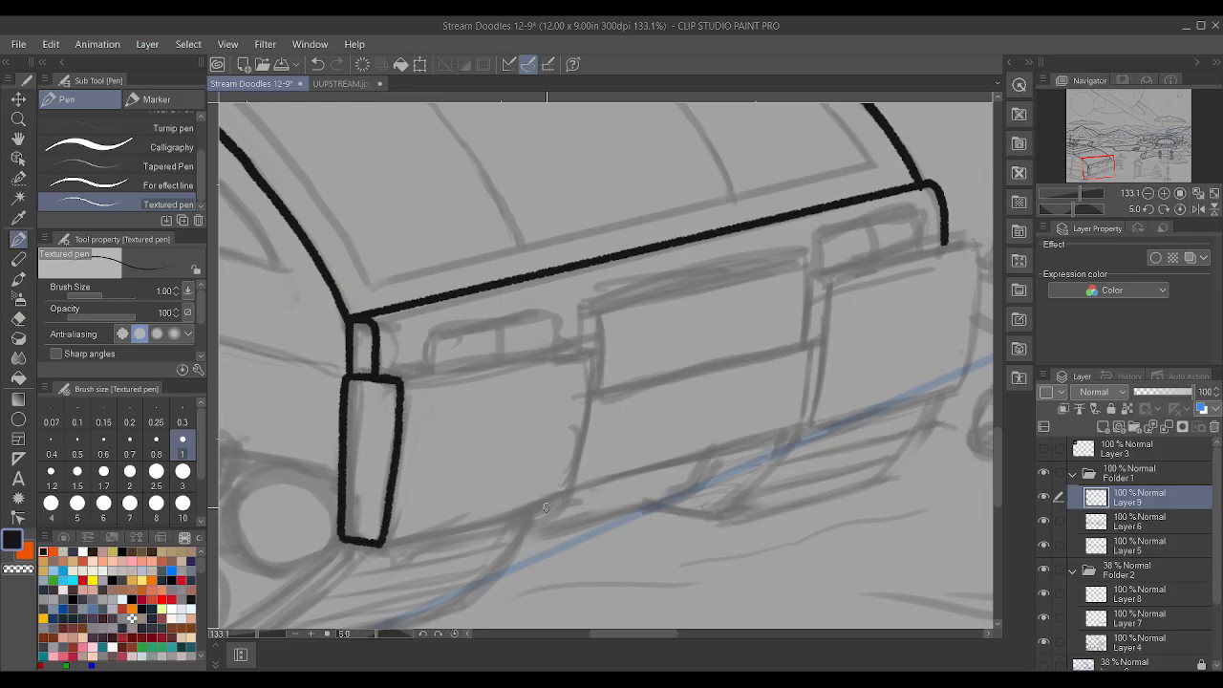
# - Ink the near front panel's bottom edge and its right side in one line with a rounded lower corner
pyautogui.moveTo(377, 545); pyautogui.dragTo(551, 509)
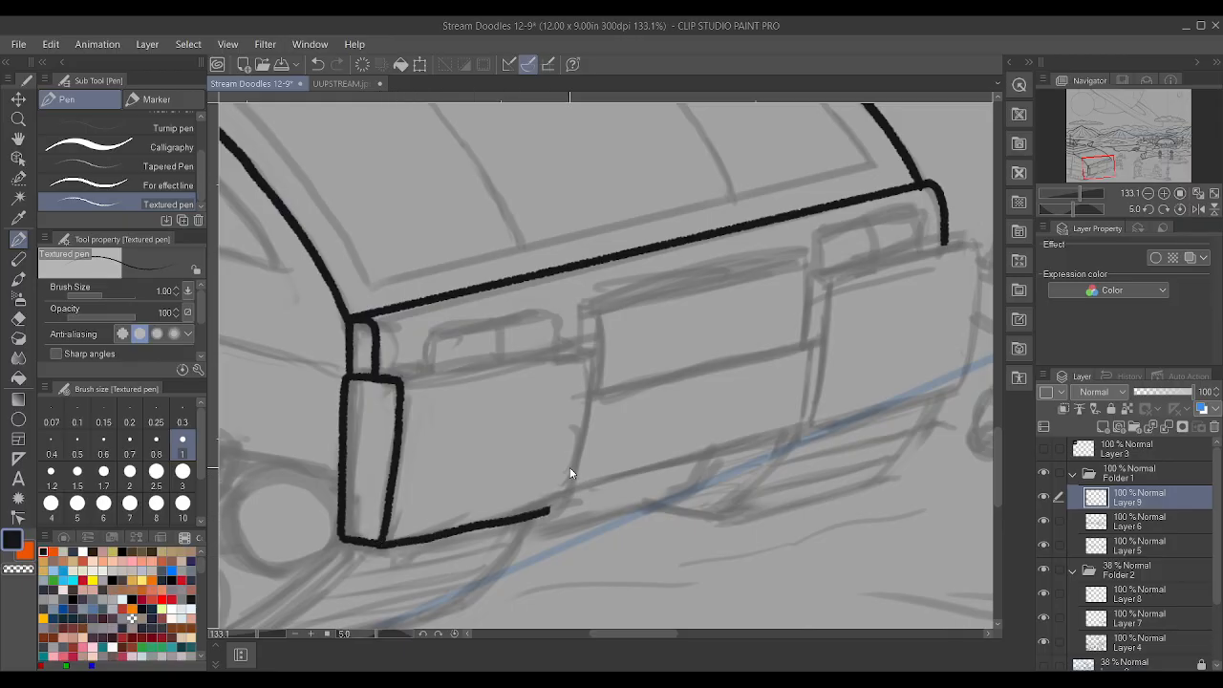
pyautogui.hotkey('ctrl', 'z')
pyautogui.moveTo(380, 542)
pyautogui.mouseDown()
pyautogui.moveTo(560, 499)
pyautogui.moveTo(593, 373)
pyautogui.moveTo(579, 345)
pyautogui.mouseUp()
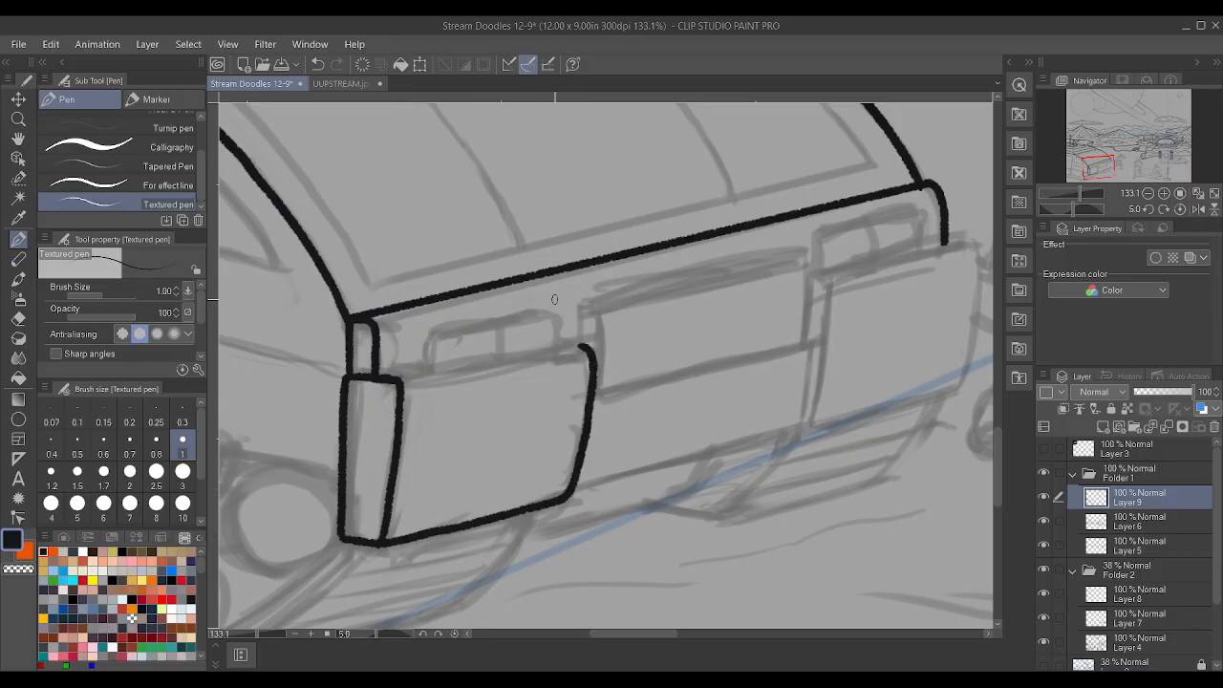
# - Extend the near front panel's rounded upper right corner with a short stroke toward the headlight sketch
pyautogui.moveTo(372, 374); pyautogui.dragTo(564, 342)
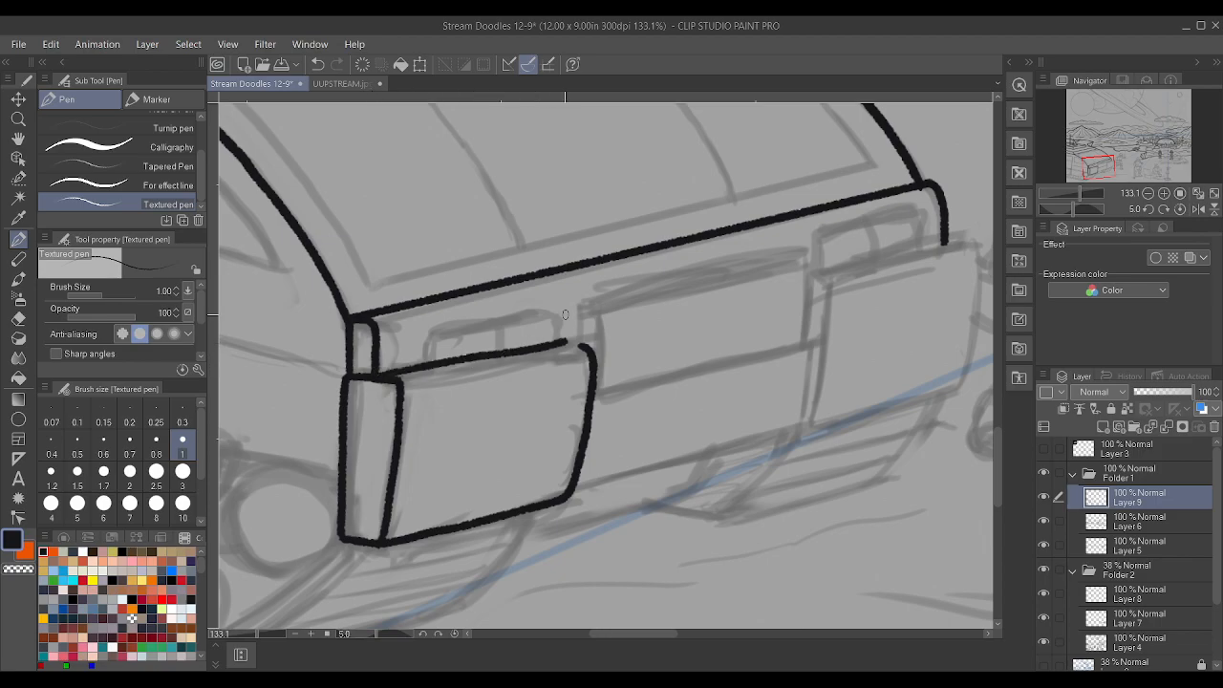
pyautogui.hotkey('ctrl', 'z')
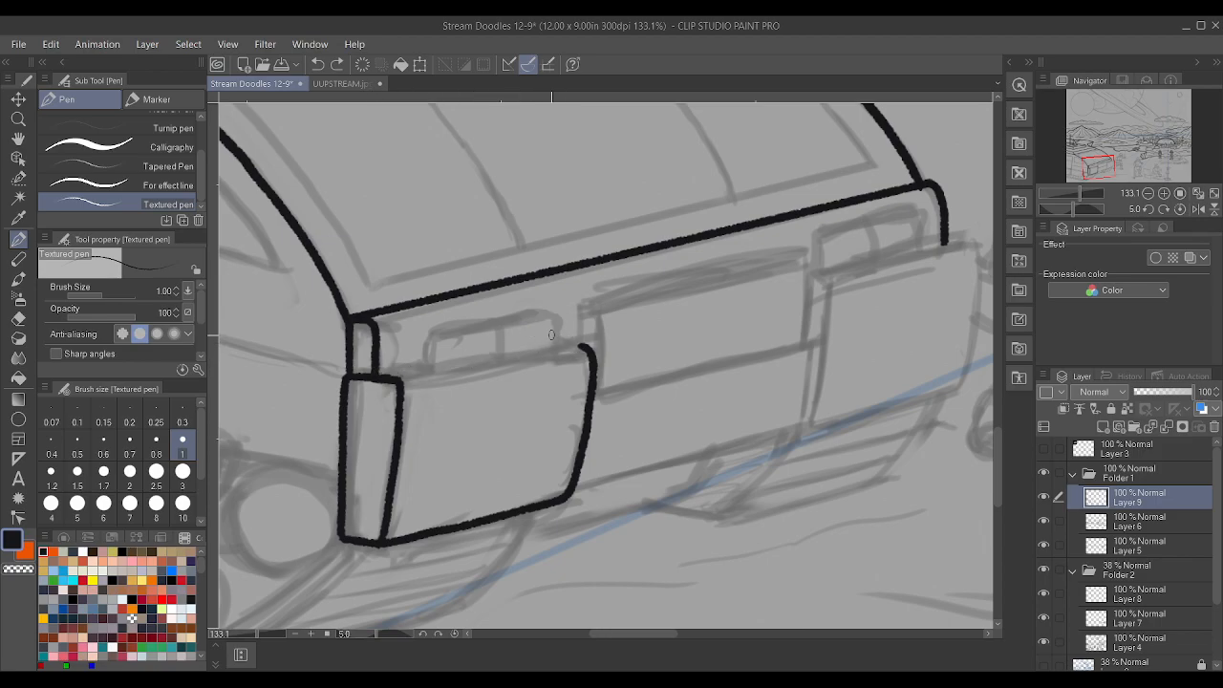
pyautogui.scroll(2, 580, 347)
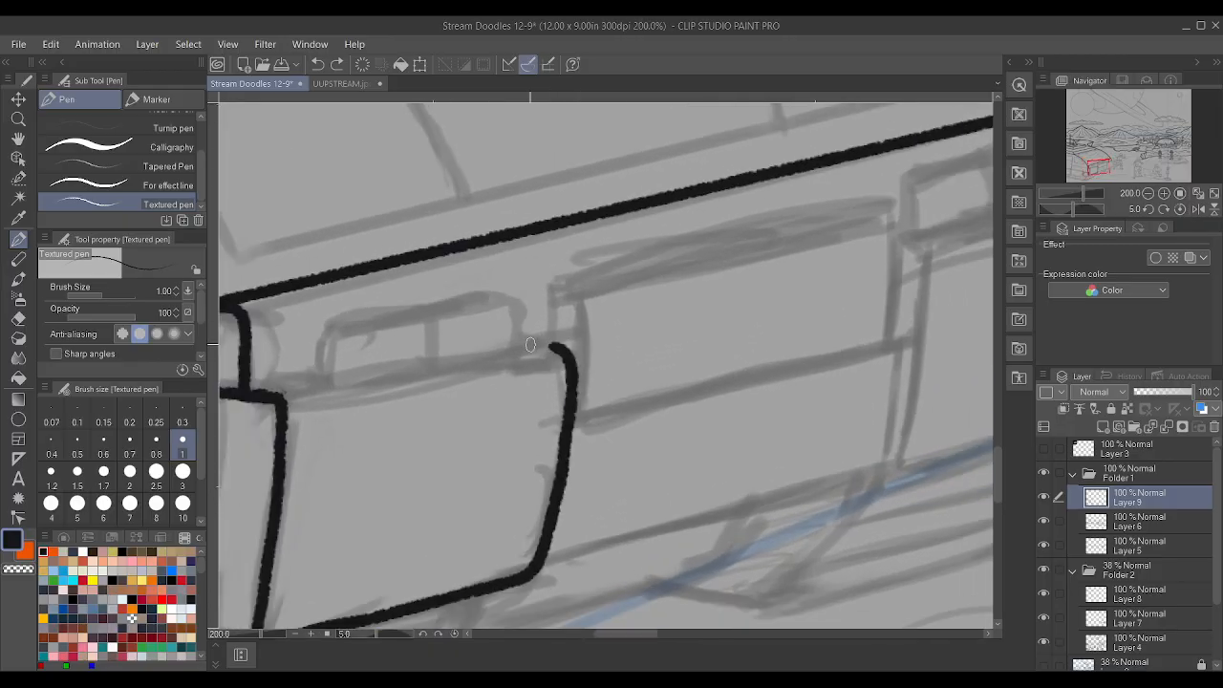
pyautogui.moveTo(527, 341); pyautogui.dragTo(559, 346)
pyautogui.scroll(-1, 560, 345)
pyautogui.scroll(1, 553, 344)
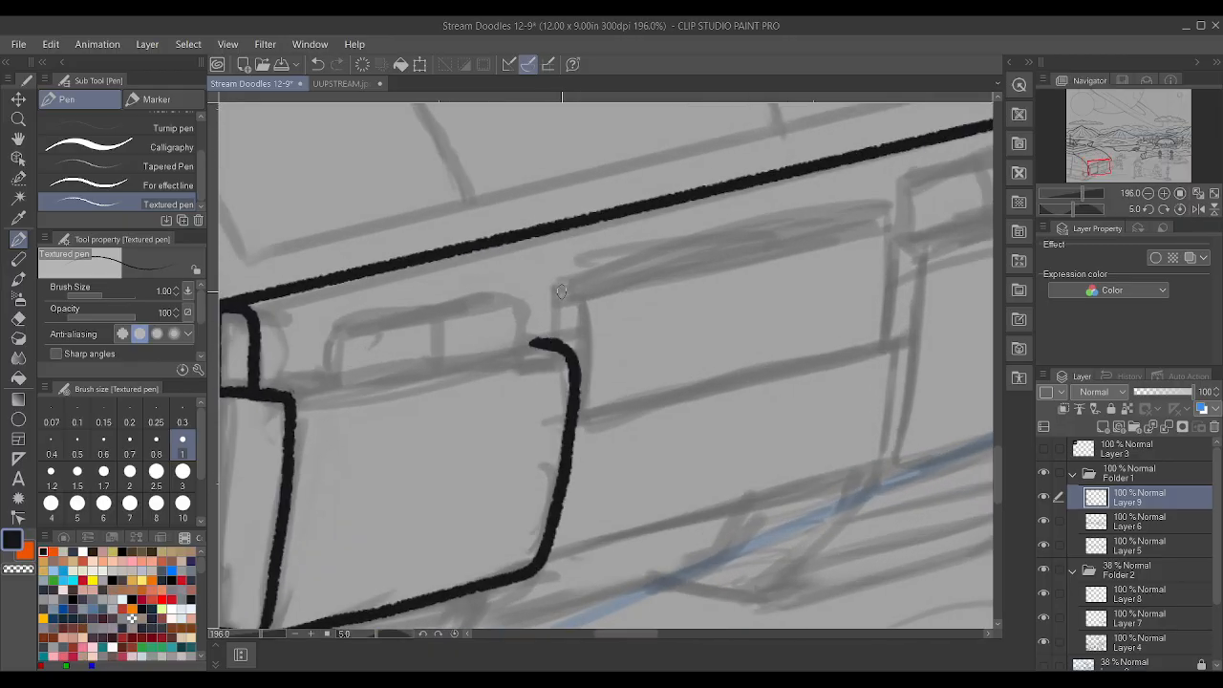
pyautogui.scroll(1, 596, 229)
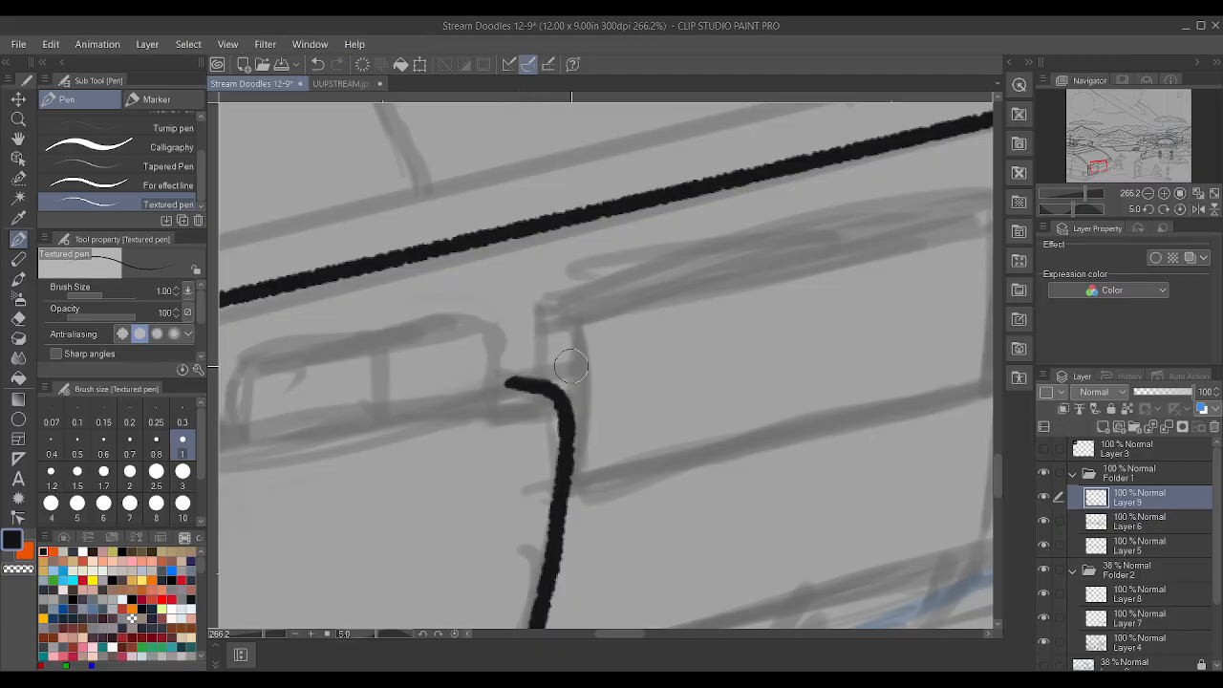
pyautogui.scroll(-2, 598, 351)
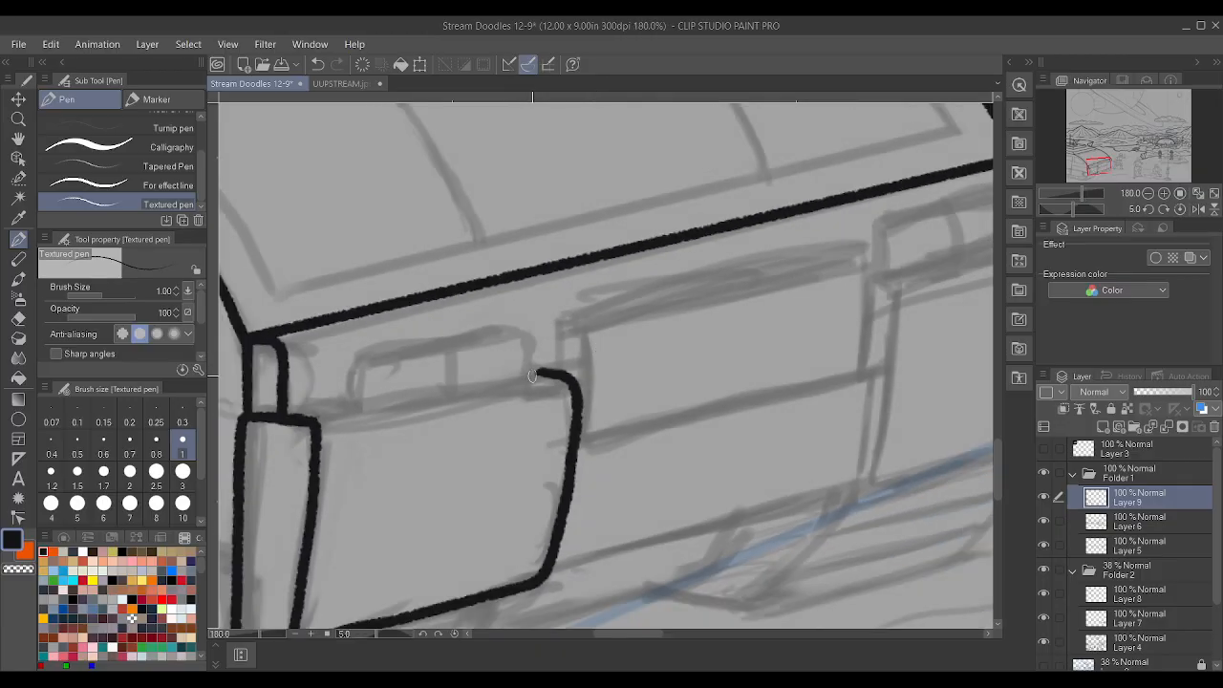
pyautogui.moveTo(539, 373); pyautogui.dragTo(289, 419)
pyautogui.scroll(-2, 426, 422)
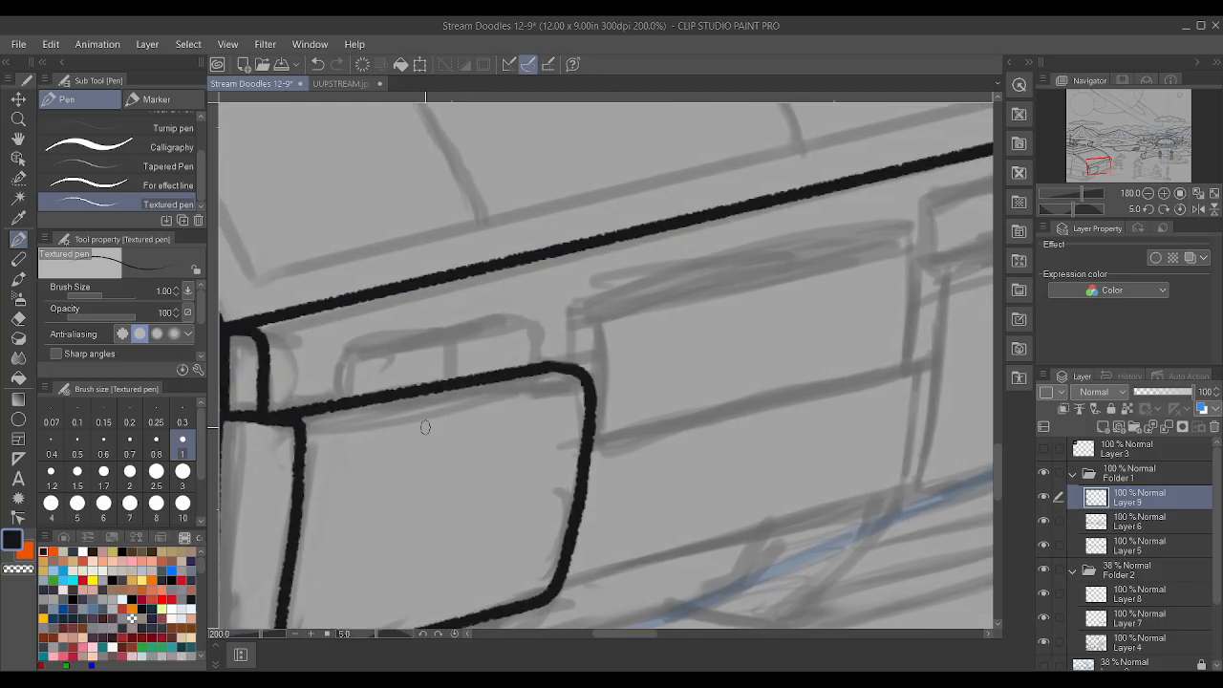
pyautogui.scroll(-2, 431, 414)
pyautogui.scroll(3, 407, 416)
pyautogui.hotkey('ctrl', 'z')
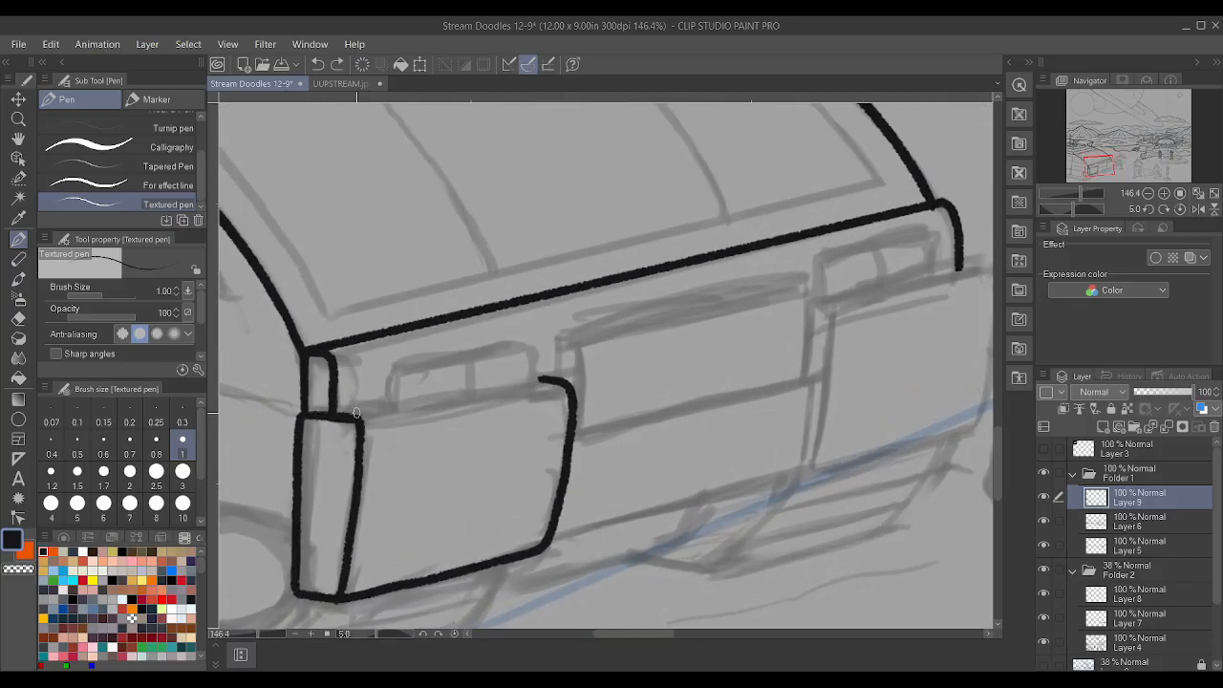
# - Ink the near front panel's top edge from the narrow side face to the rounded upper right corner
pyautogui.moveTo(357, 413); pyautogui.dragTo(355, 417)
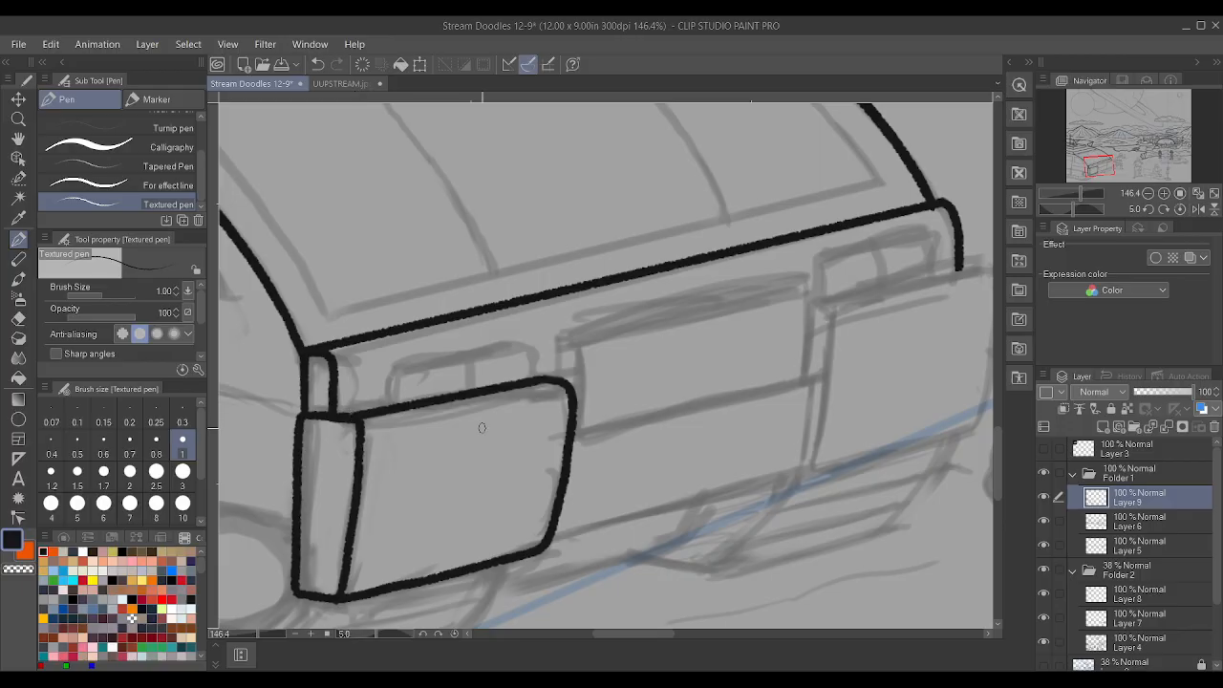
pyautogui.scroll(-2, 611, 425)
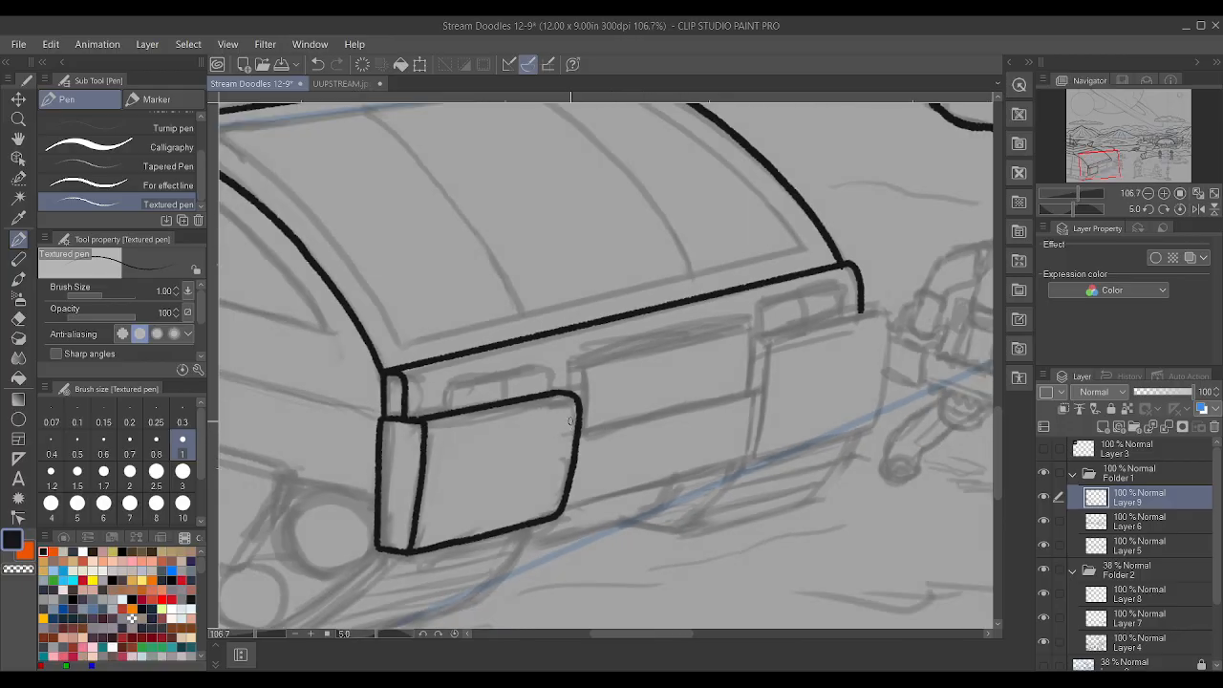
# - Undo the near front panel's top edge and ink it again as a thinner straight line at pen size 0.6
pyautogui.scroll(-1, 570, 422)
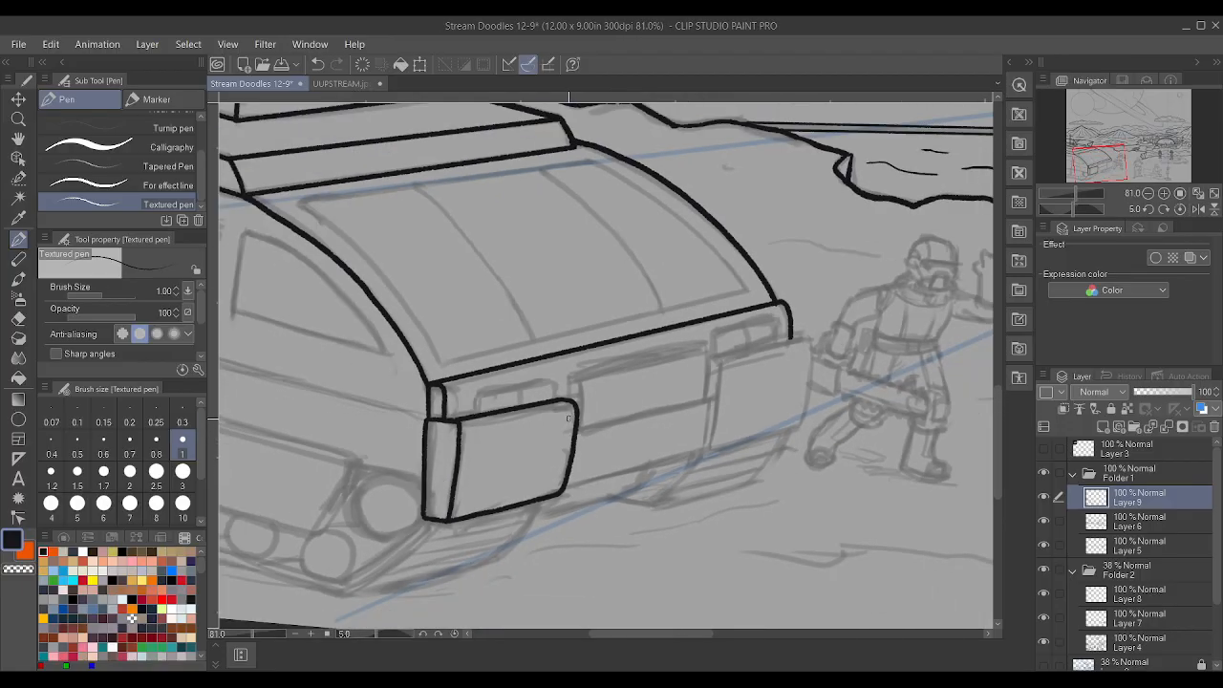
pyautogui.scroll(3, 571, 418)
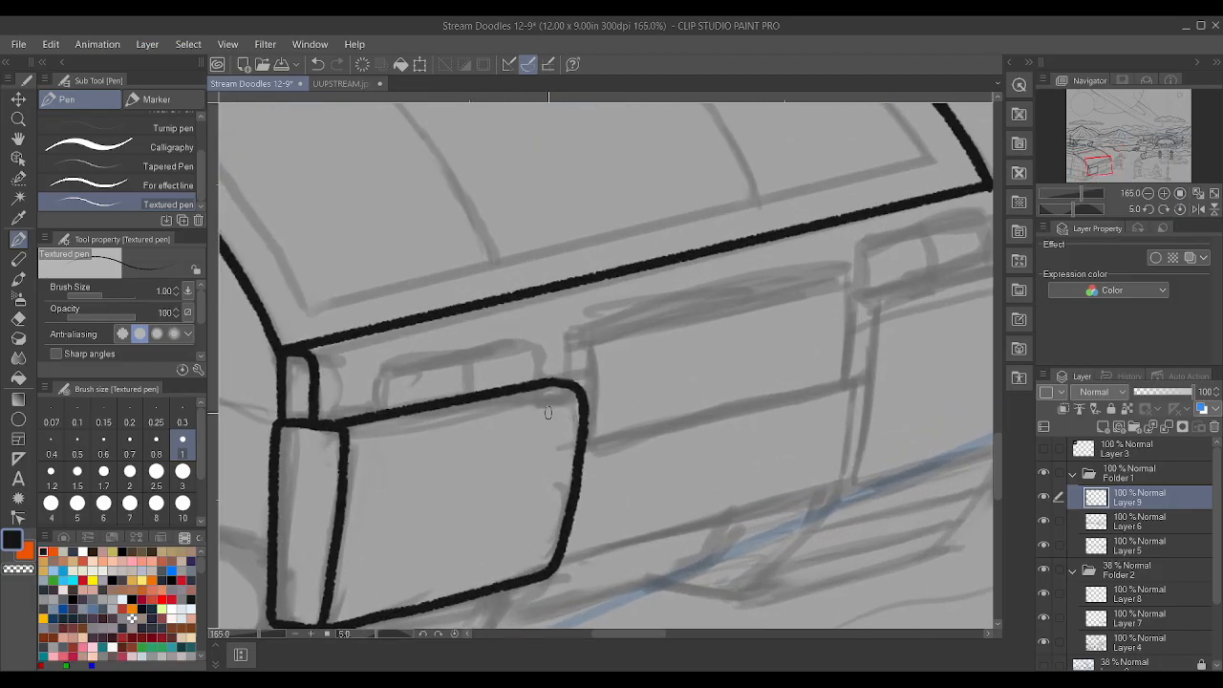
pyautogui.hotkey('ctrl', 'z')
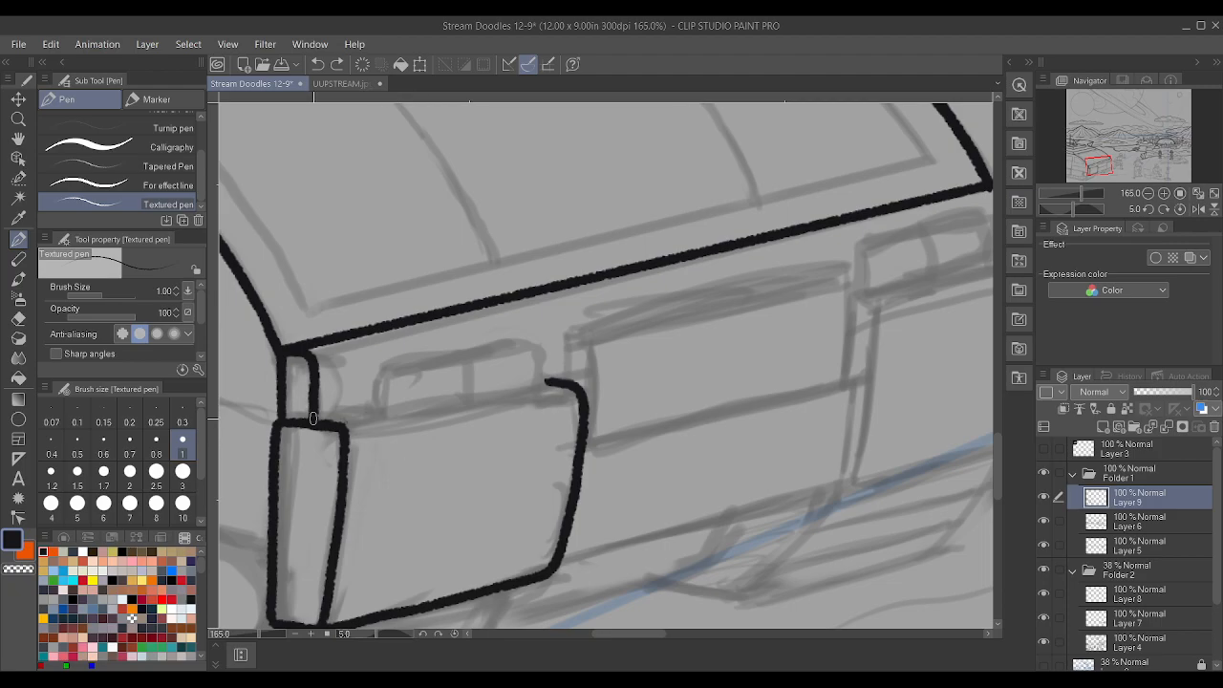
pyautogui.click(103, 446)
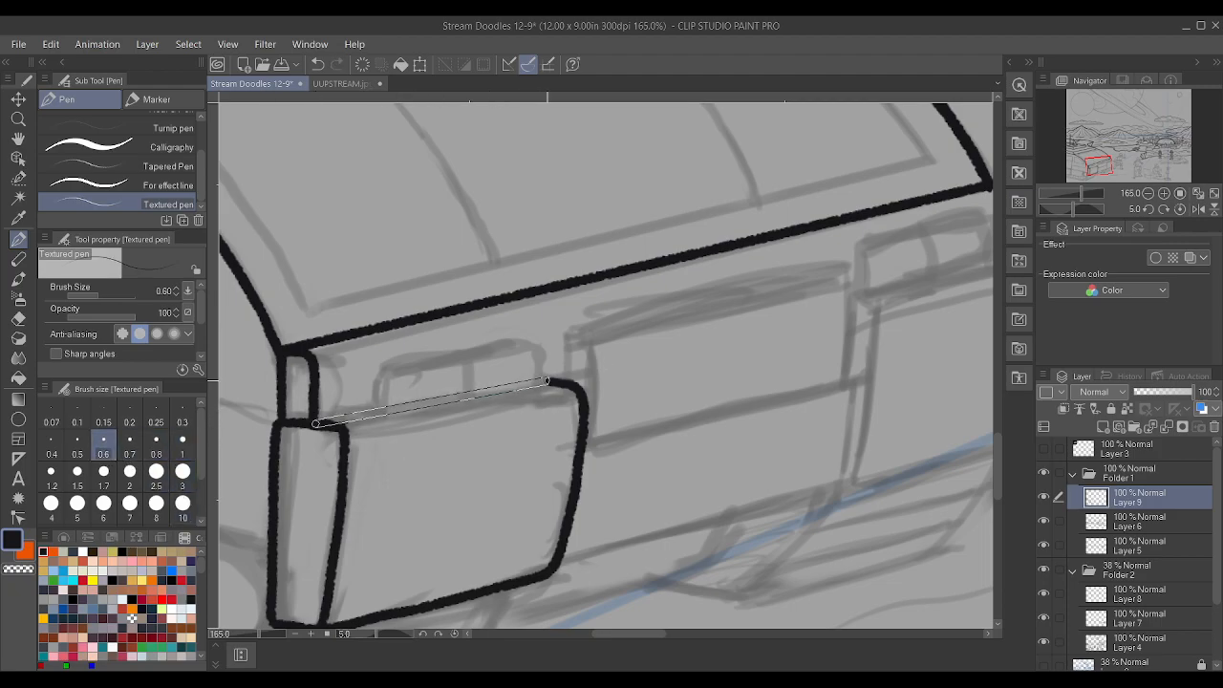
pyautogui.keyDown('shift'); pyautogui.click(546, 380); pyautogui.keyUp('shift')
pyautogui.scroll(2, 277, 459)
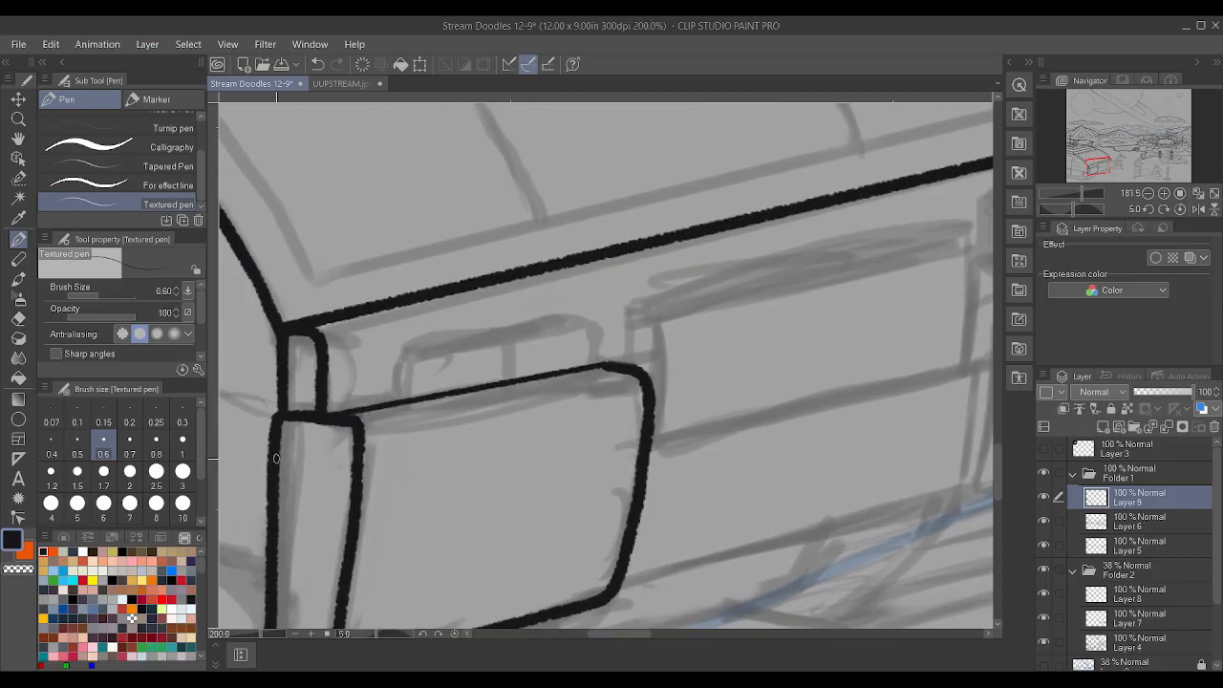
# - Erase the near front panel's upper left corner and ink it rounded into the inner vertical edge at pen size 0.7
pyautogui.scroll(1, 276, 459)
pyautogui.moveTo(375, 430)
pyautogui.mouseDown()
pyautogui.moveTo(342, 423)
pyautogui.moveTo(393, 427)
pyautogui.mouseUp()
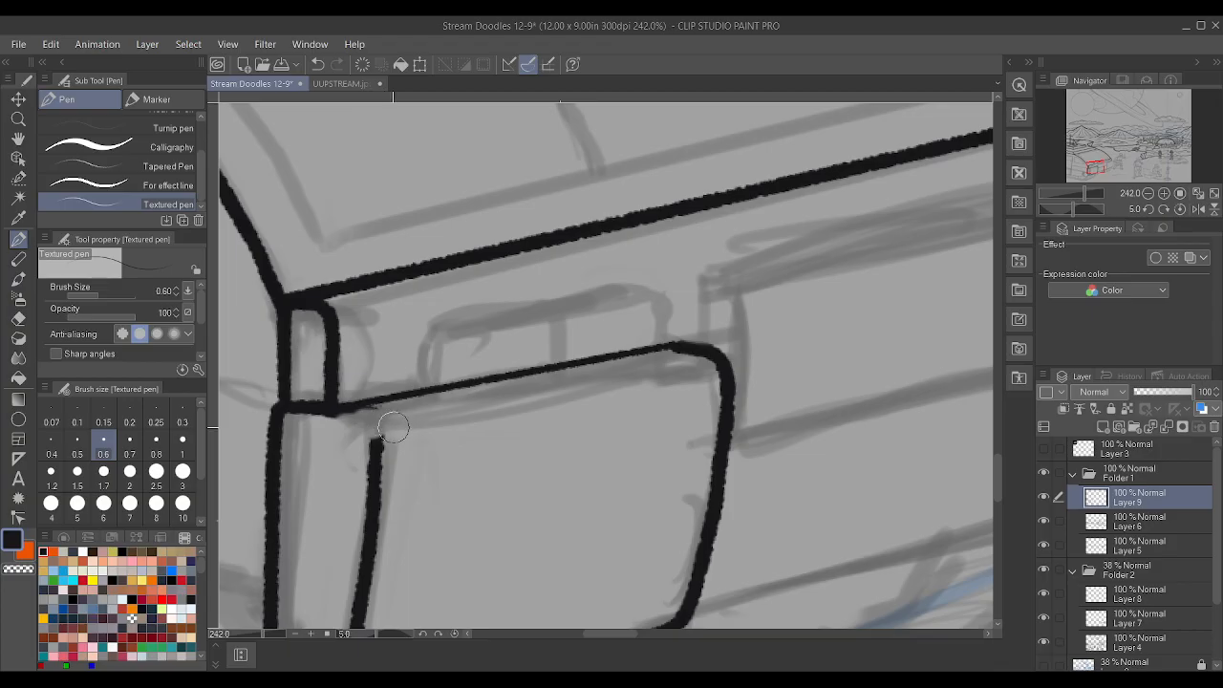
pyautogui.press('p')
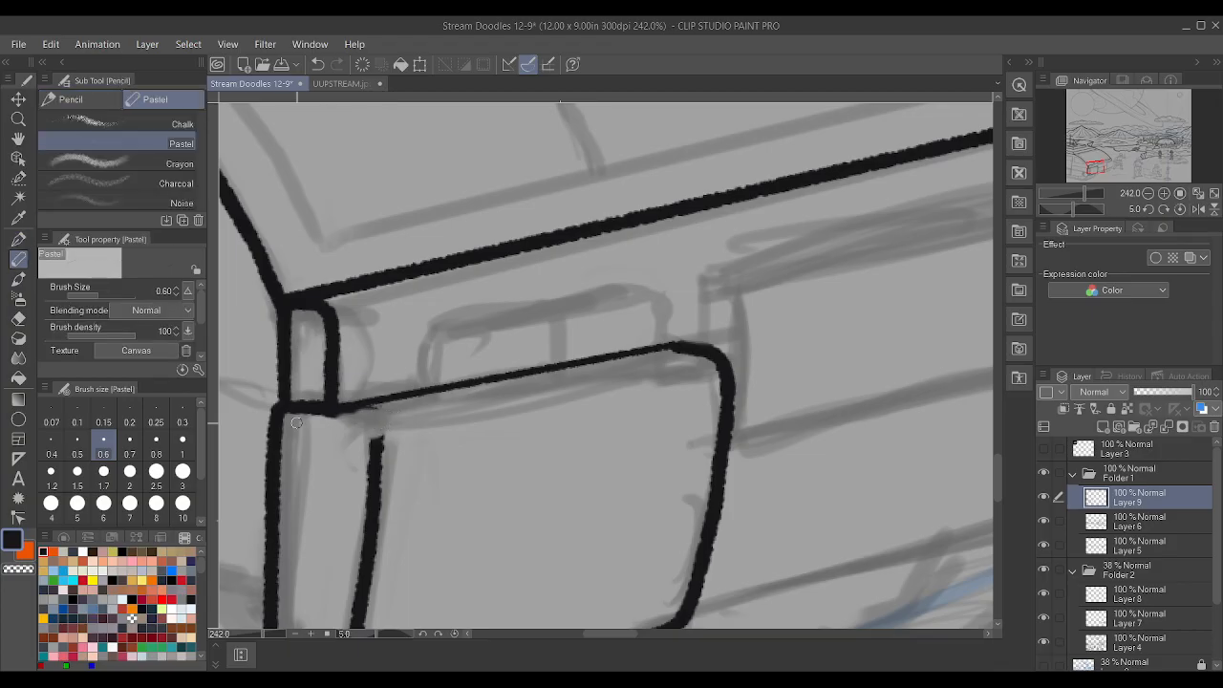
pyautogui.moveTo(324, 410); pyautogui.dragTo(384, 412)
pyautogui.press('p')
pyautogui.click(129, 444)
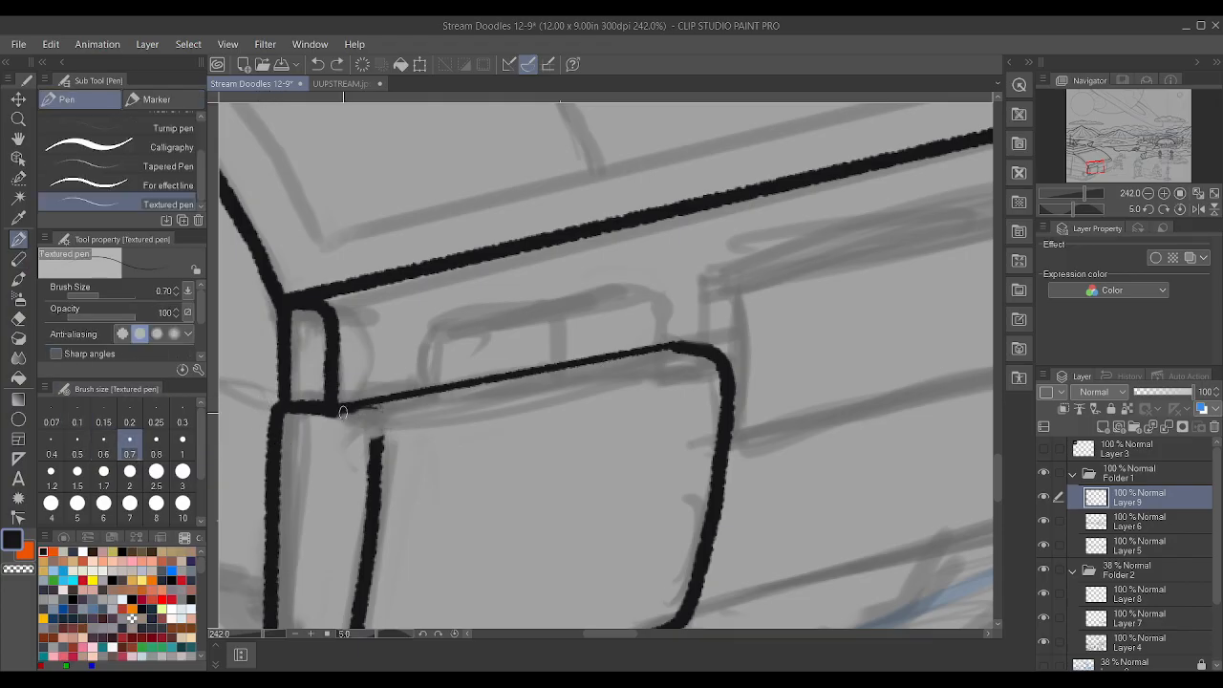
pyautogui.moveTo(360, 413); pyautogui.dragTo(377, 443)
pyautogui.hotkey('ctrl', 'z')
pyautogui.moveTo(337, 405); pyautogui.dragTo(378, 401)
pyautogui.scroll(-5, 344, 401)
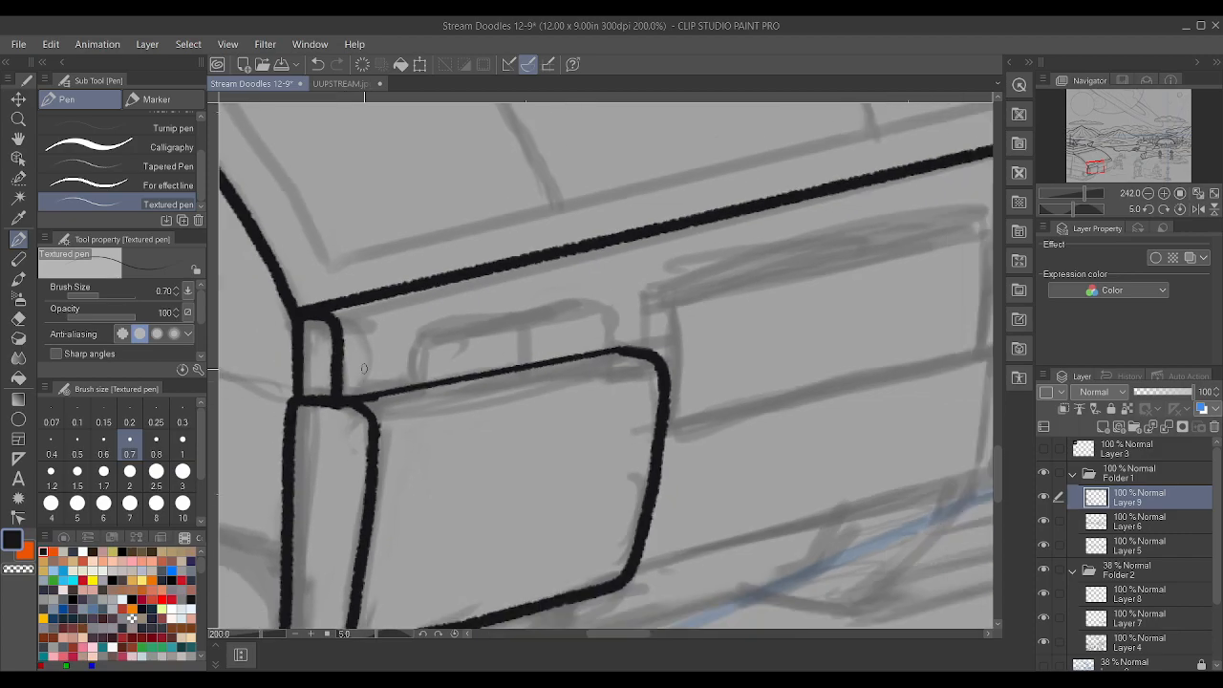
pyautogui.scroll(3, 547, 287)
pyautogui.scroll(2, 547, 287)
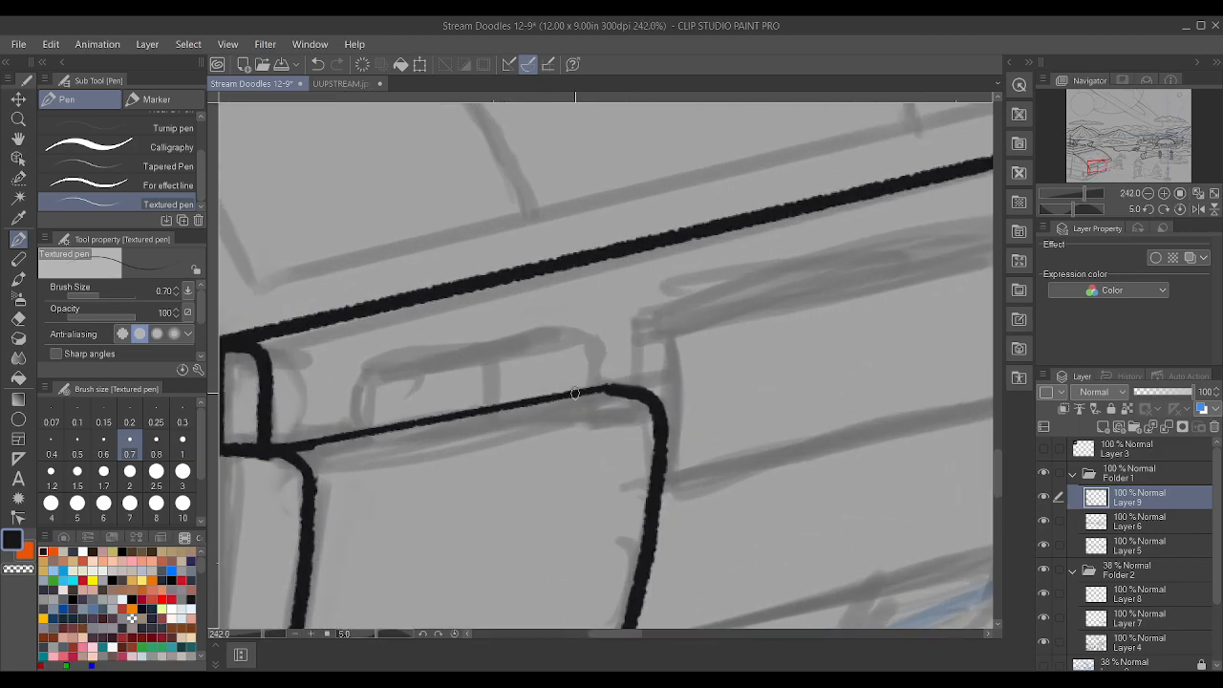
pyautogui.moveTo(576, 389); pyautogui.dragTo(574, 341)
pyautogui.hotkey('ctrl', 'z')
pyautogui.scroll(-1, 518, 351)
pyautogui.scroll(-6, 579, 377)
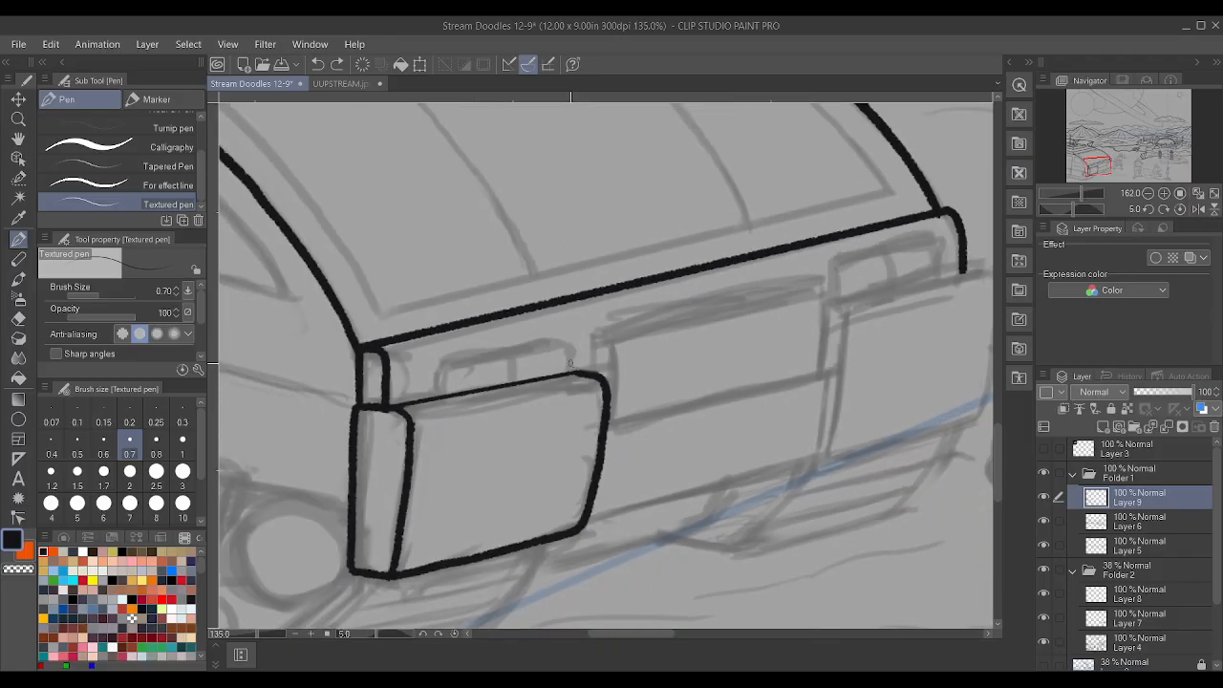
# - Try to thicken the near front panel's top edge with a straight line at pen size 1
pyautogui.scroll(7, 624, 348)
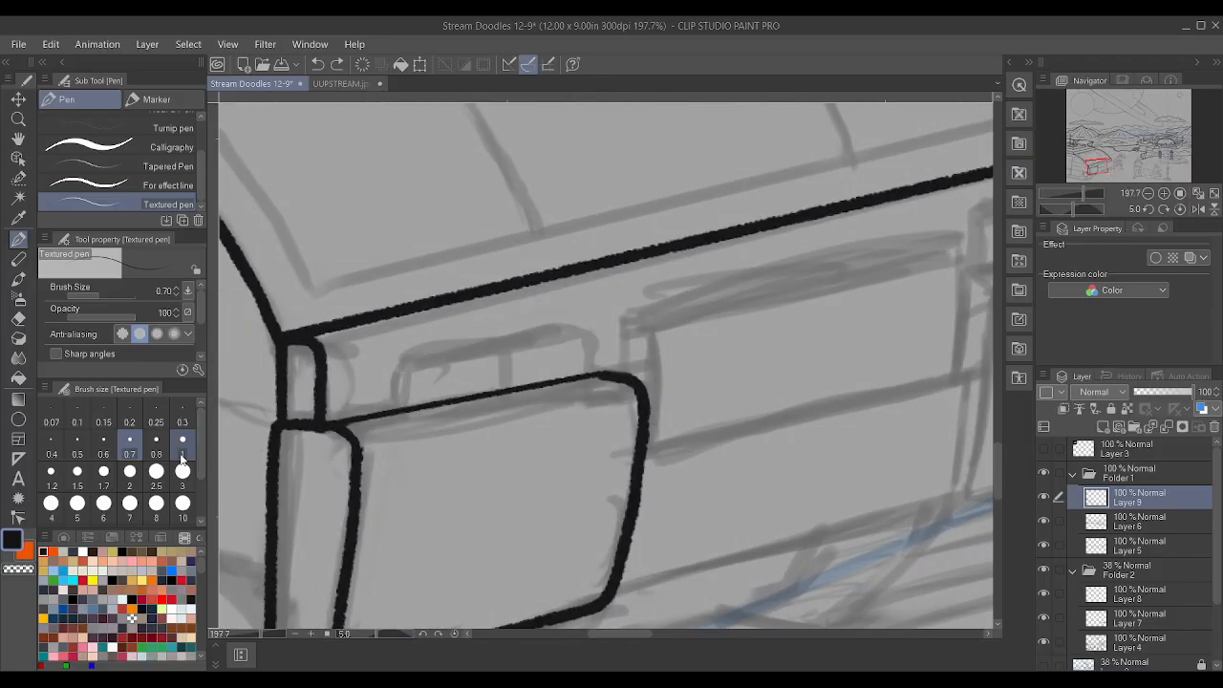
pyautogui.click(182, 449)
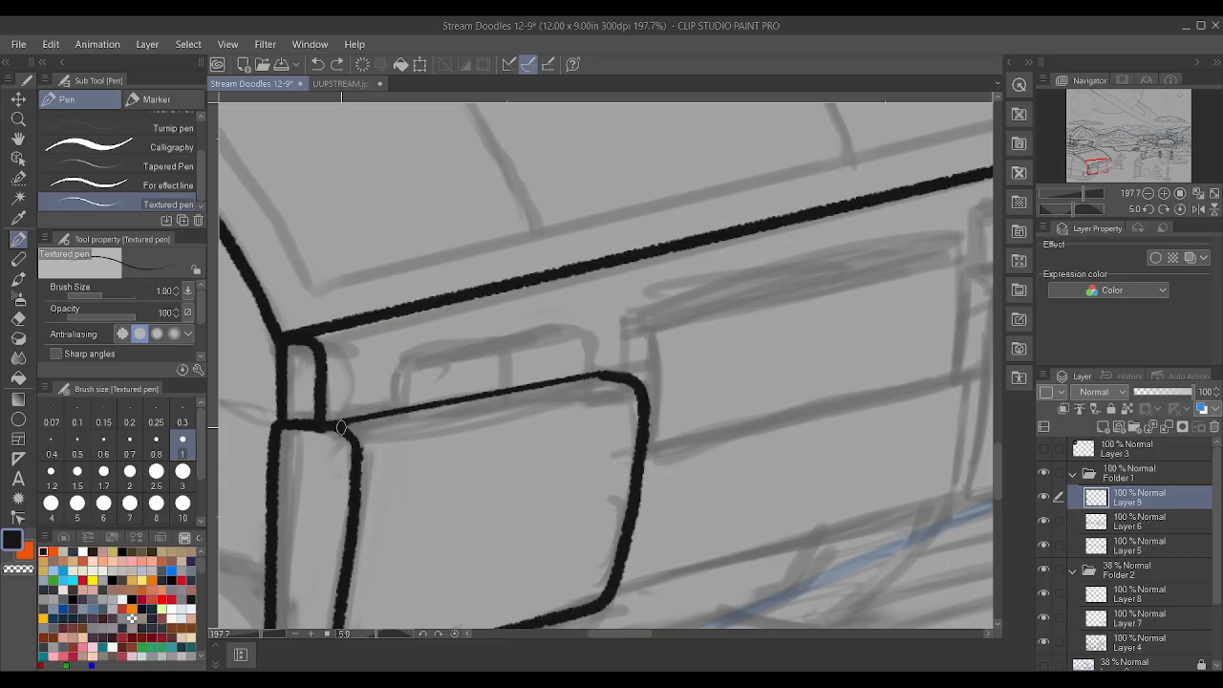
pyautogui.click(341, 428)
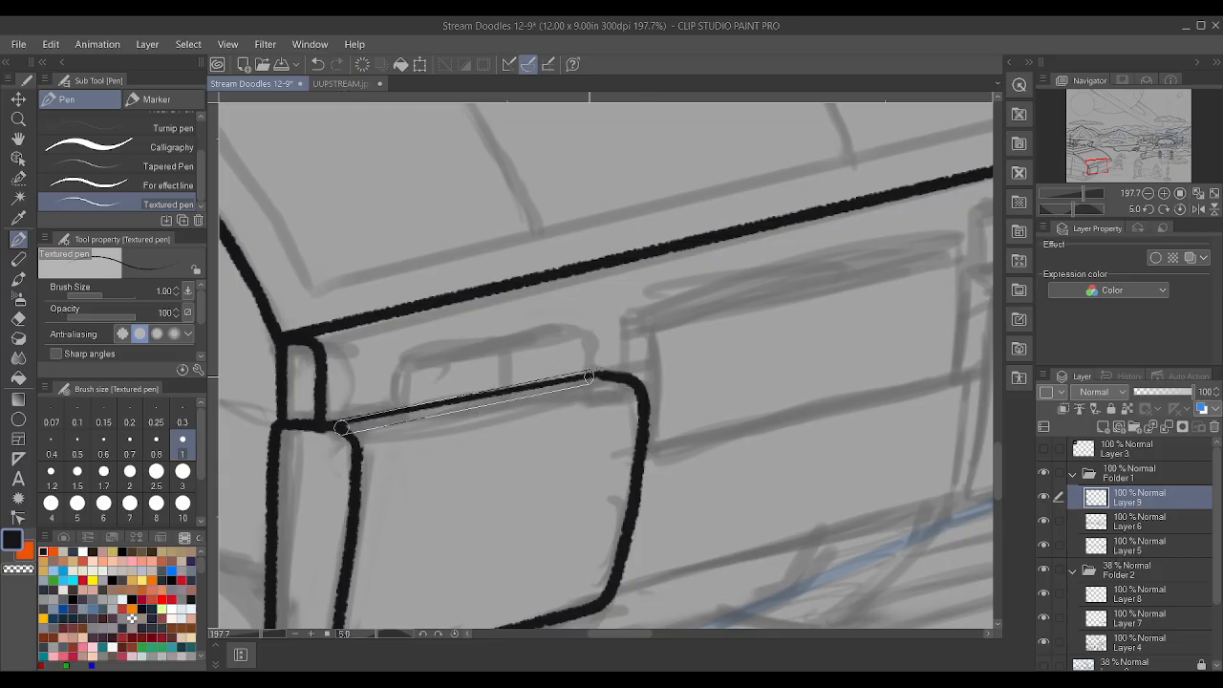
pyautogui.keyDown('shift'); pyautogui.click(596, 375); pyautogui.keyUp('shift')
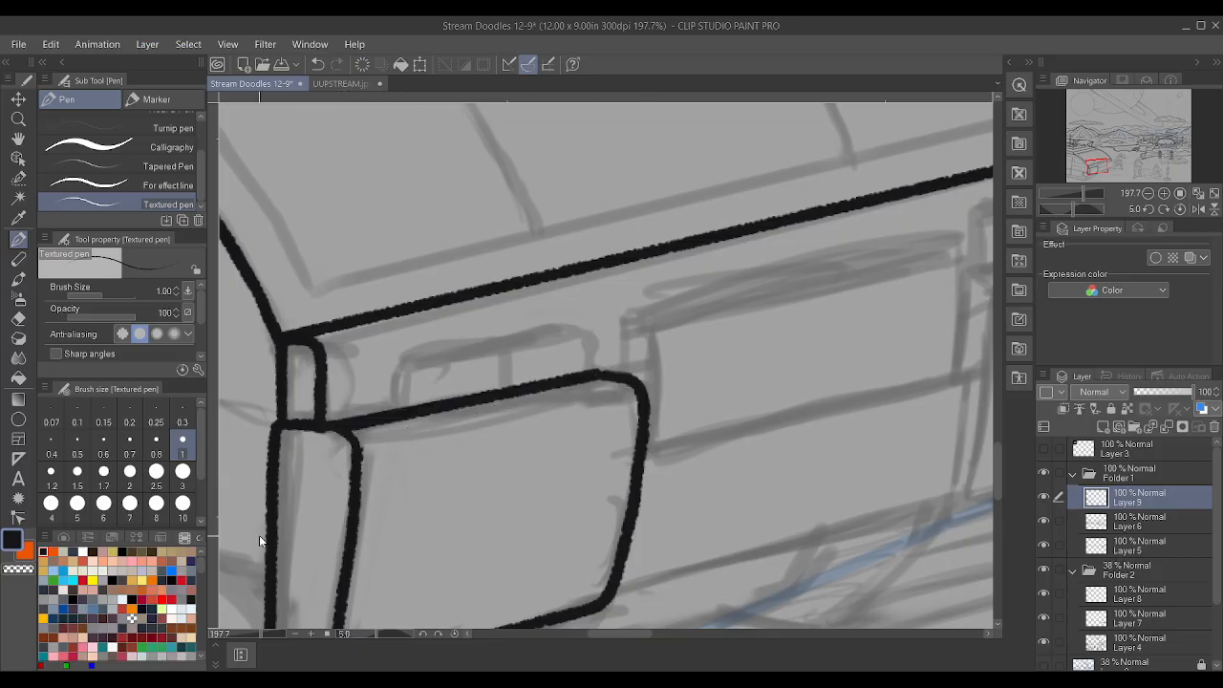
pyautogui.hotkey('ctrl', 'z')
# - Thicken the near front panel's top edge with a straight line at pen size 0.8
pyautogui.click(155, 442)
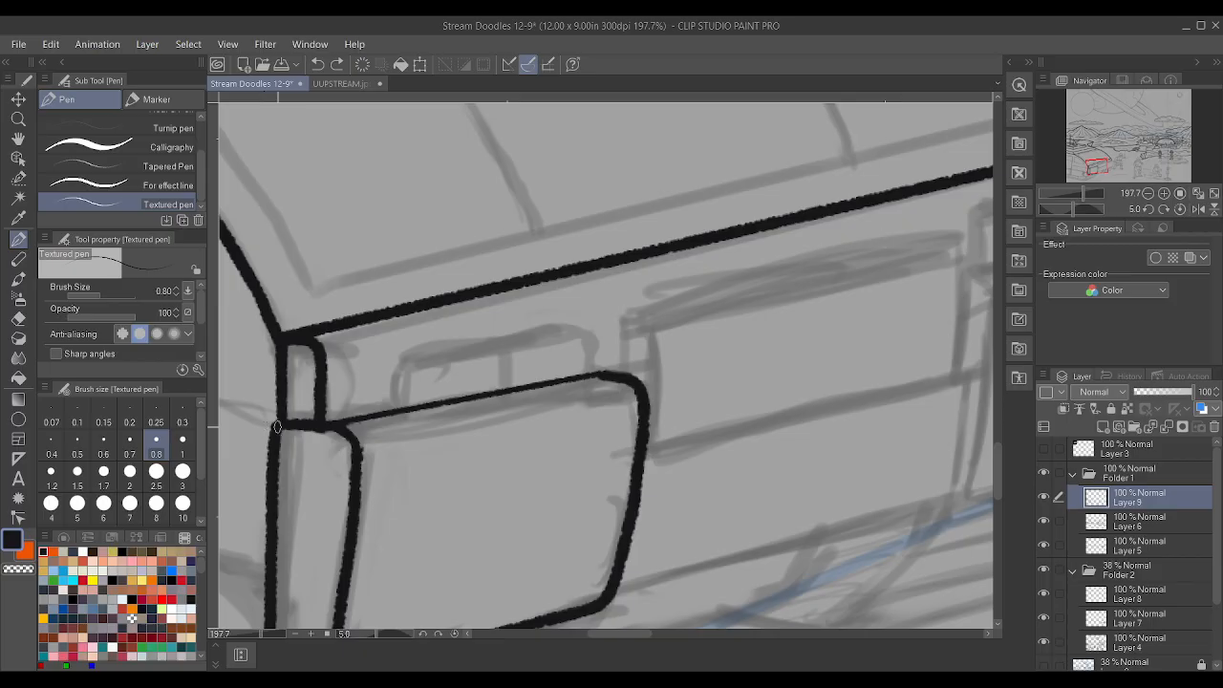
pyautogui.click(341, 428)
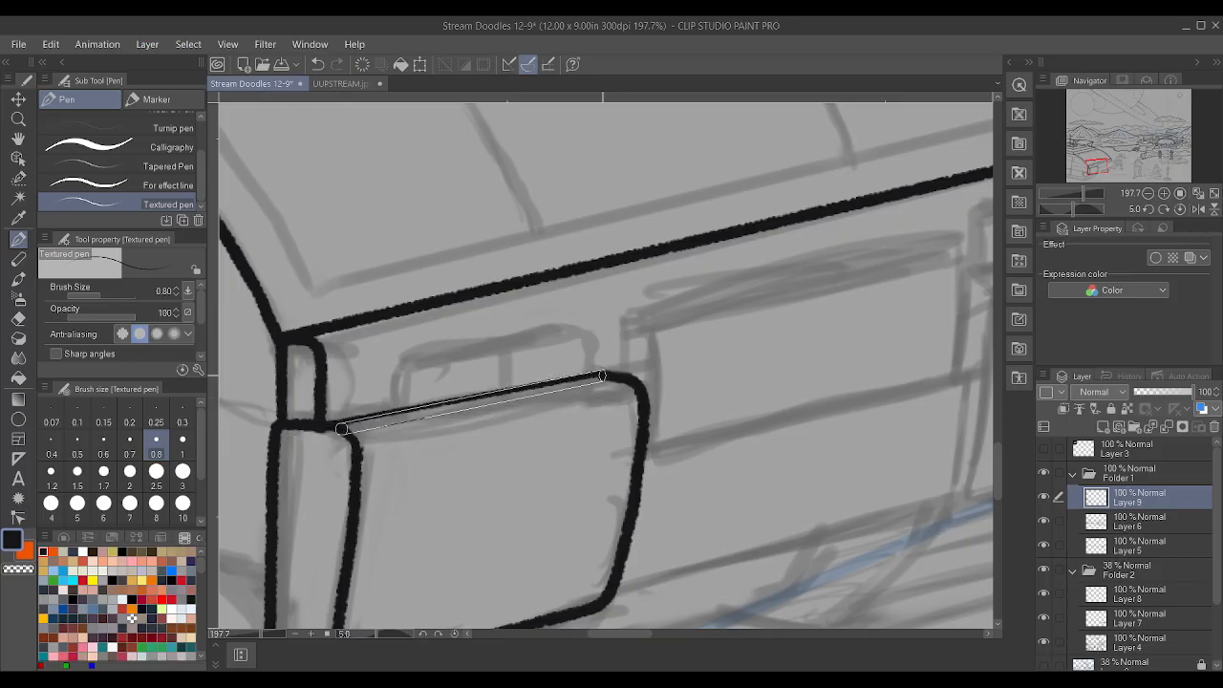
pyautogui.keyDown('shift'); pyautogui.click(598, 375); pyautogui.keyUp('shift')
# - Ink one straight line along the near panel's top edge across the vehicle's front to the far panel's outer corner
pyautogui.scroll(-7, 536, 365)
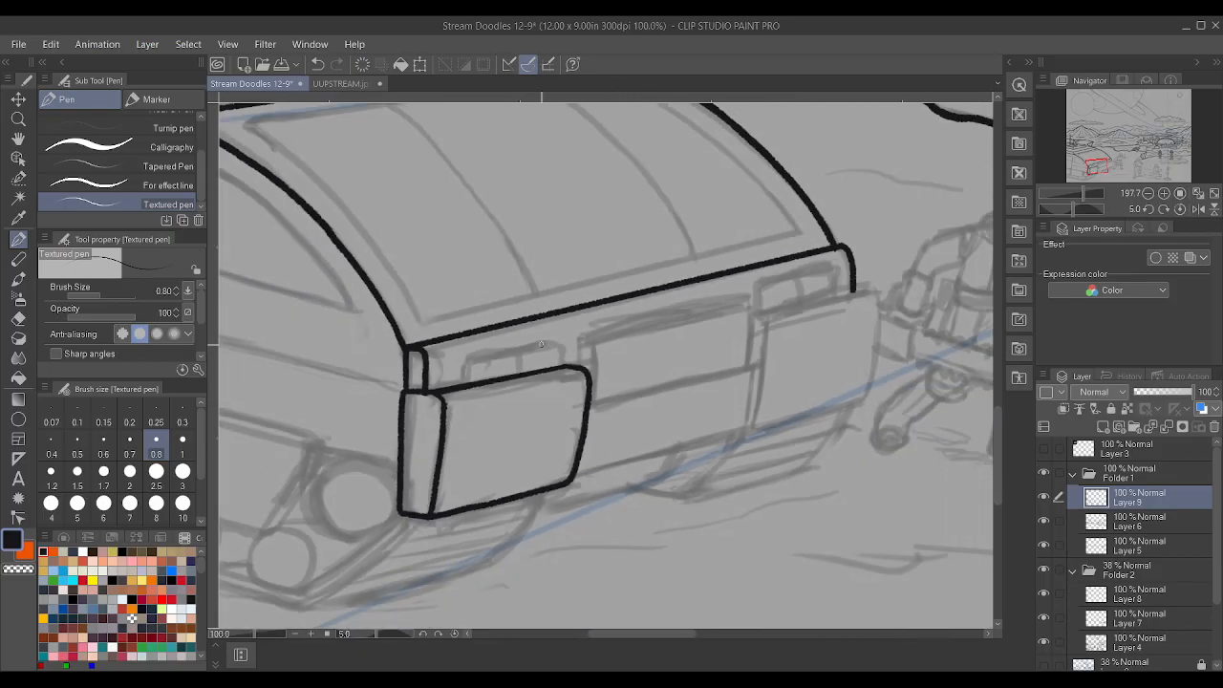
pyautogui.scroll(2, 823, 306)
pyautogui.scroll(3, 823, 308)
pyautogui.scroll(-3, 487, 355)
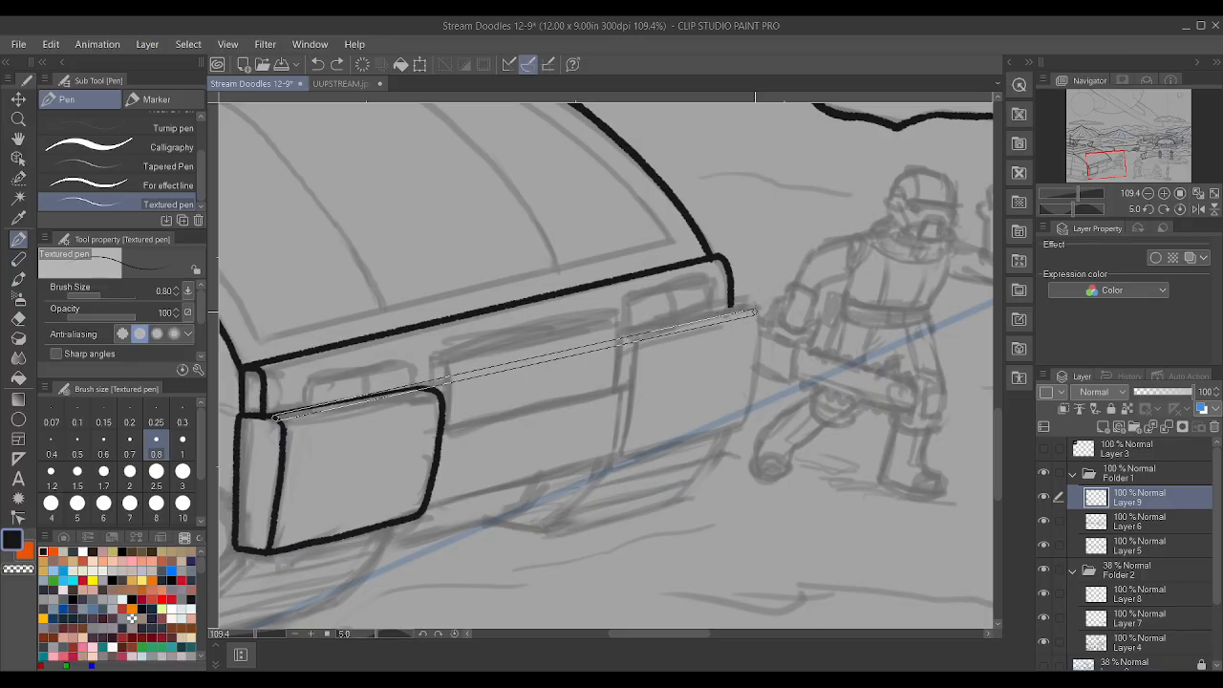
pyautogui.keyDown('shift'); pyautogui.click(755, 313); pyautogui.keyUp('shift')
pyautogui.hotkey('ctrl', 'z')
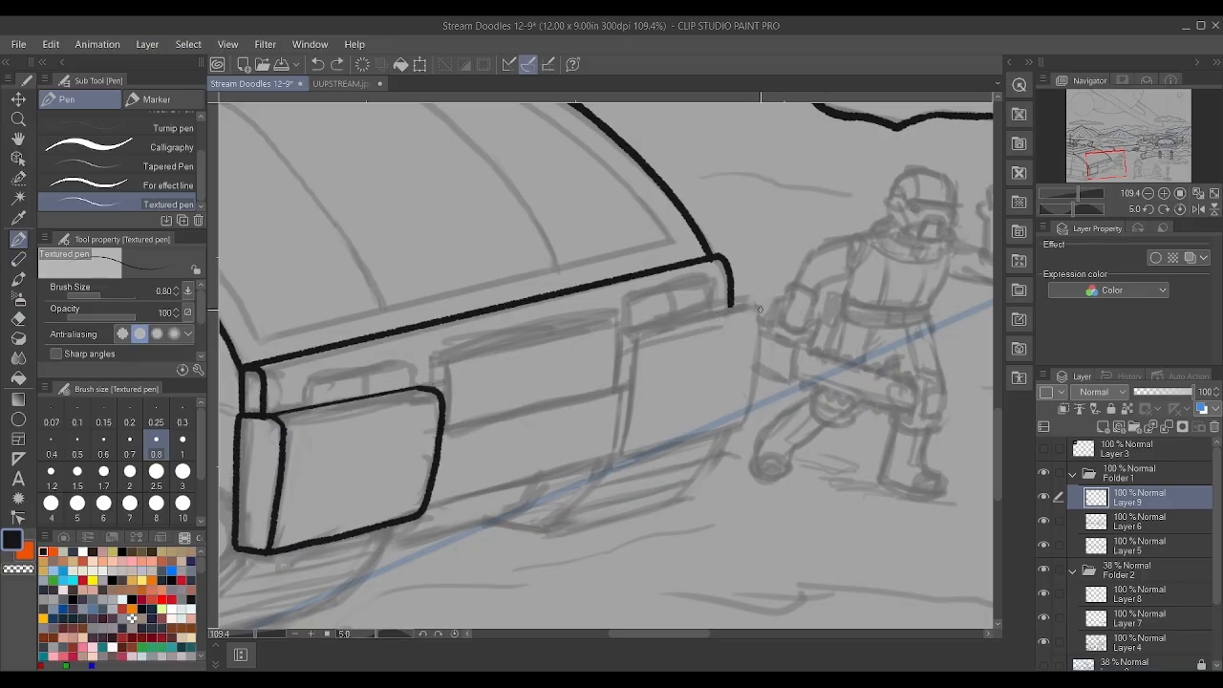
pyautogui.keyDown('shift'); pyautogui.click(756, 303); pyautogui.keyUp('shift')
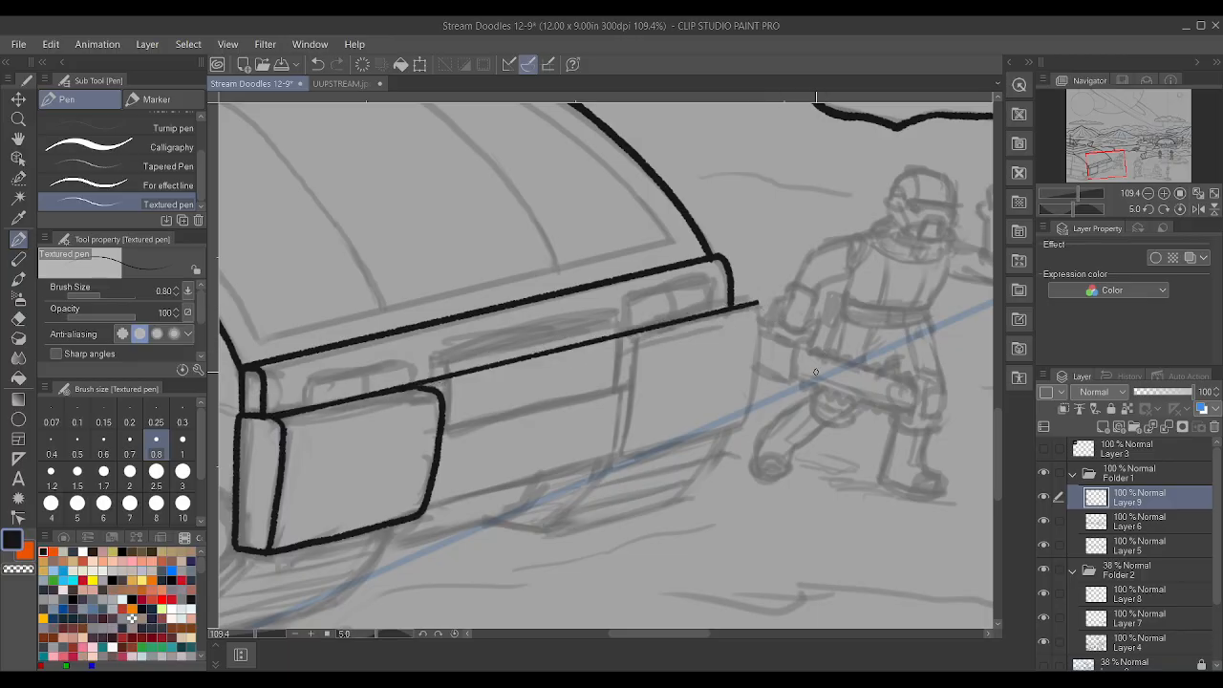
# - Ink the far front panel's rounded upper right corner and its right side, curving inward at the lower corner
pyautogui.scroll(3, 808, 322)
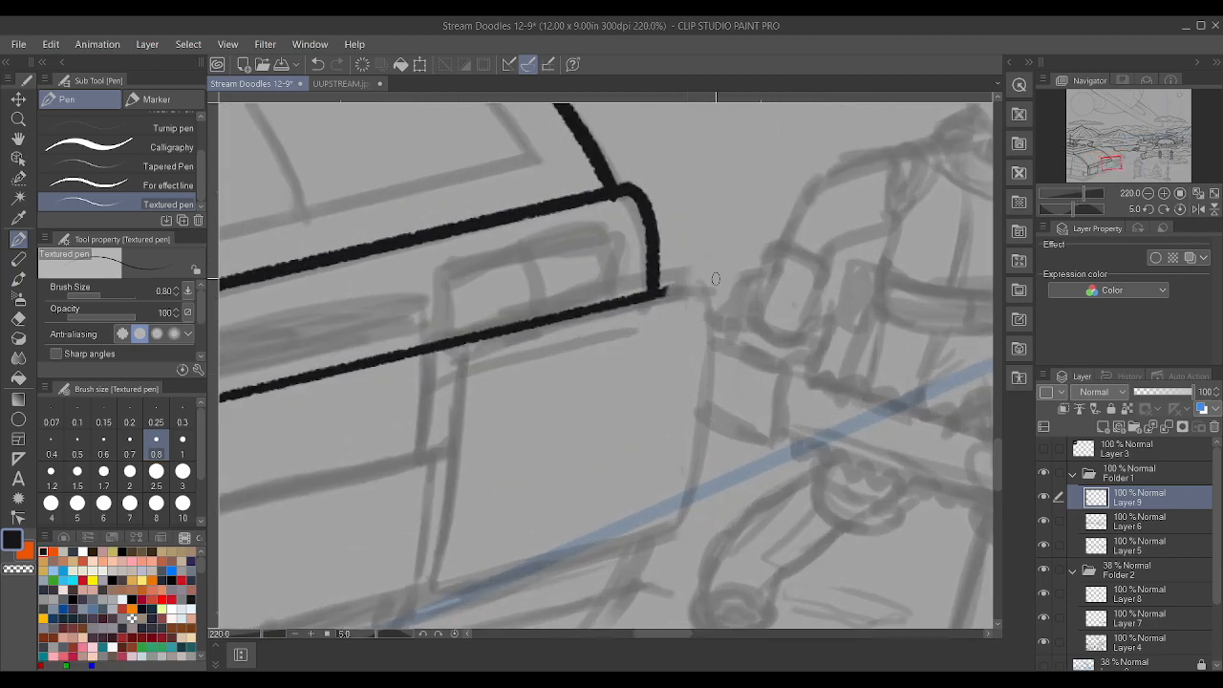
pyautogui.moveTo(653, 290); pyautogui.dragTo(709, 329)
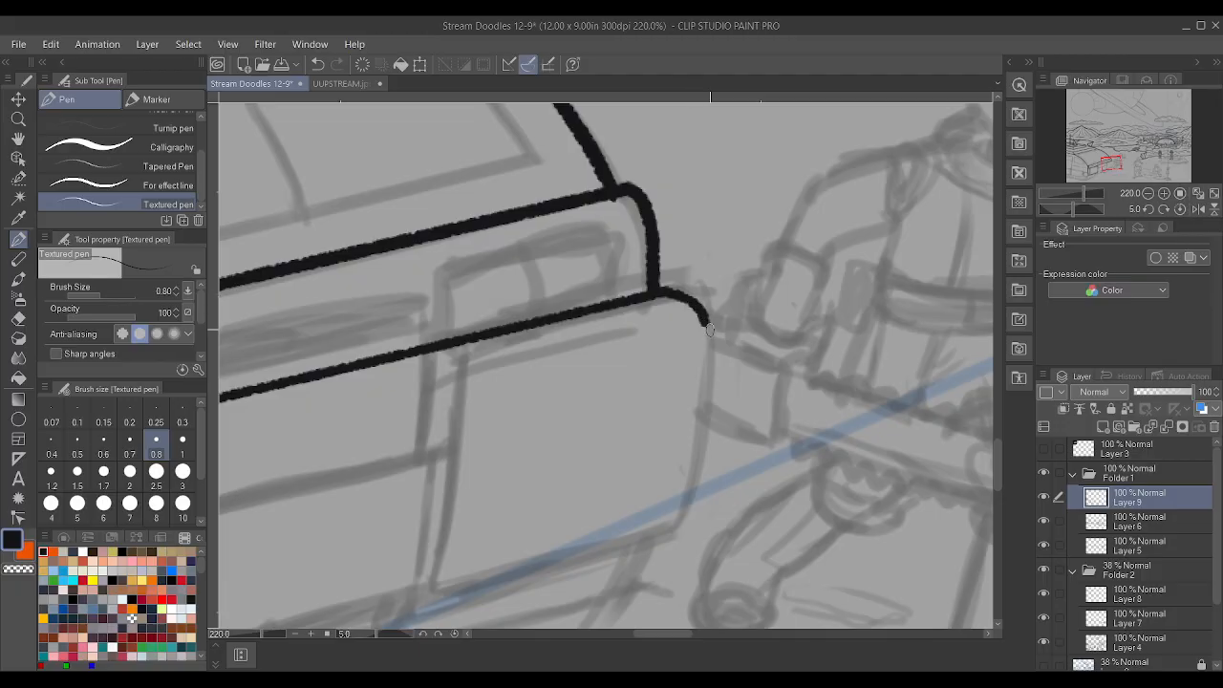
pyautogui.moveTo(658, 533)
pyautogui.mouseDown()
pyautogui.moveTo(689, 492)
pyautogui.moveTo(706, 320)
pyautogui.mouseUp()
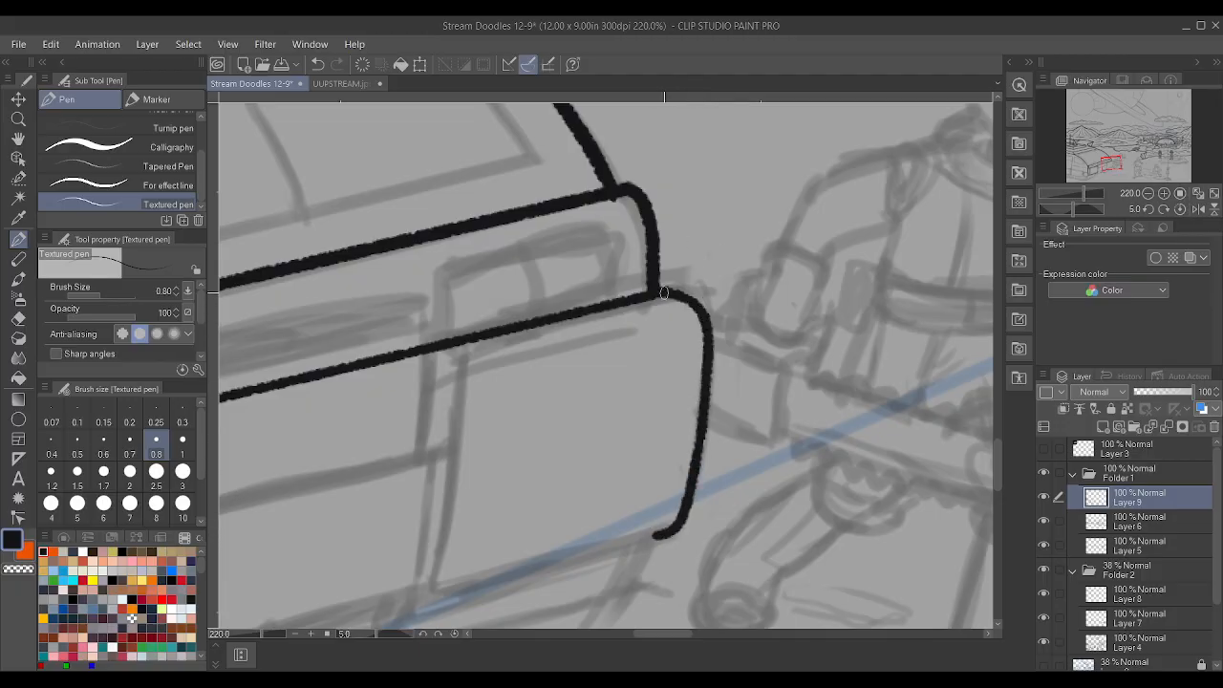
pyautogui.moveTo(700, 413)
pyautogui.mouseDown()
pyautogui.moveTo(671, 528)
pyautogui.moveTo(652, 535)
pyautogui.mouseUp()
pyautogui.scroll(-4, 656, 522)
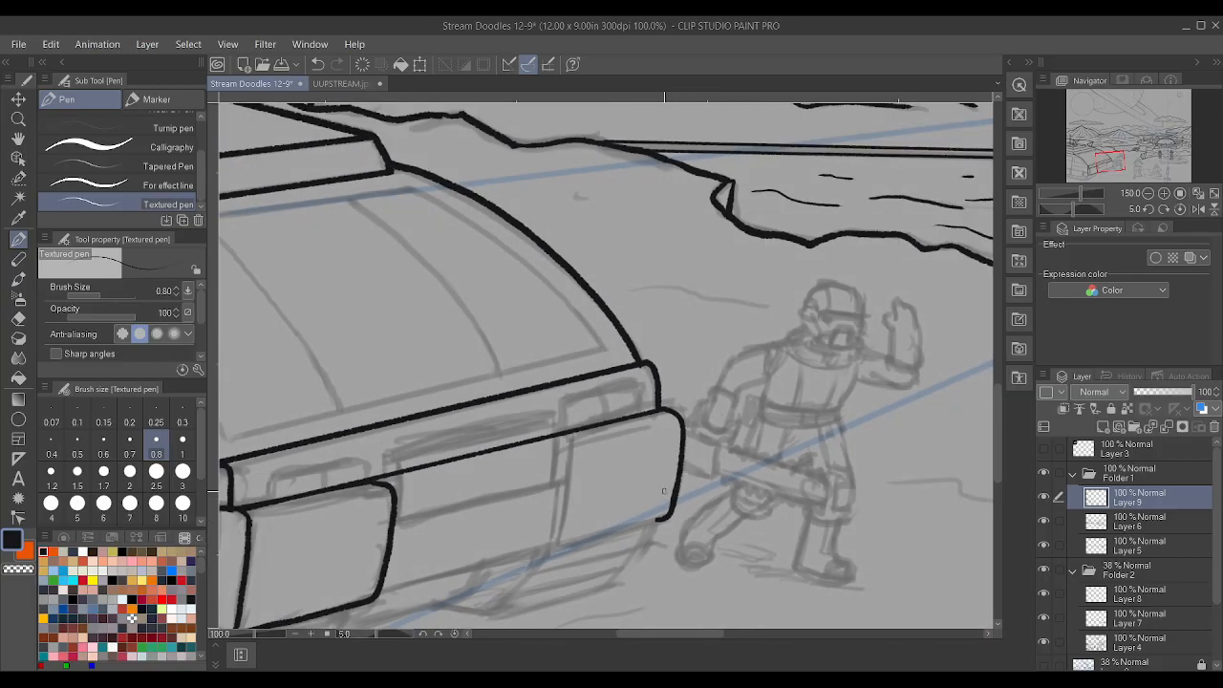
# - Ink the far front panel's left edge with rounded ends and the upper part of its narrow side face
pyautogui.scroll(2, 620, 533)
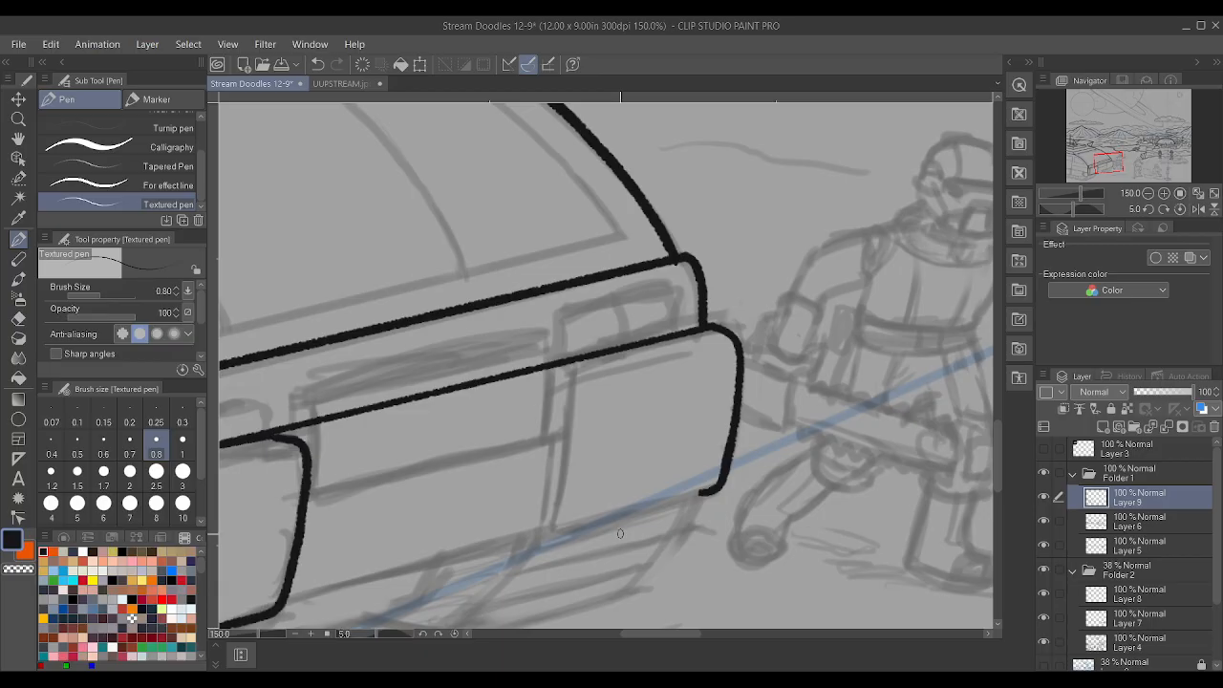
pyautogui.moveTo(555, 365); pyautogui.dragTo(572, 388)
pyautogui.moveTo(542, 535); pyautogui.dragTo(568, 375)
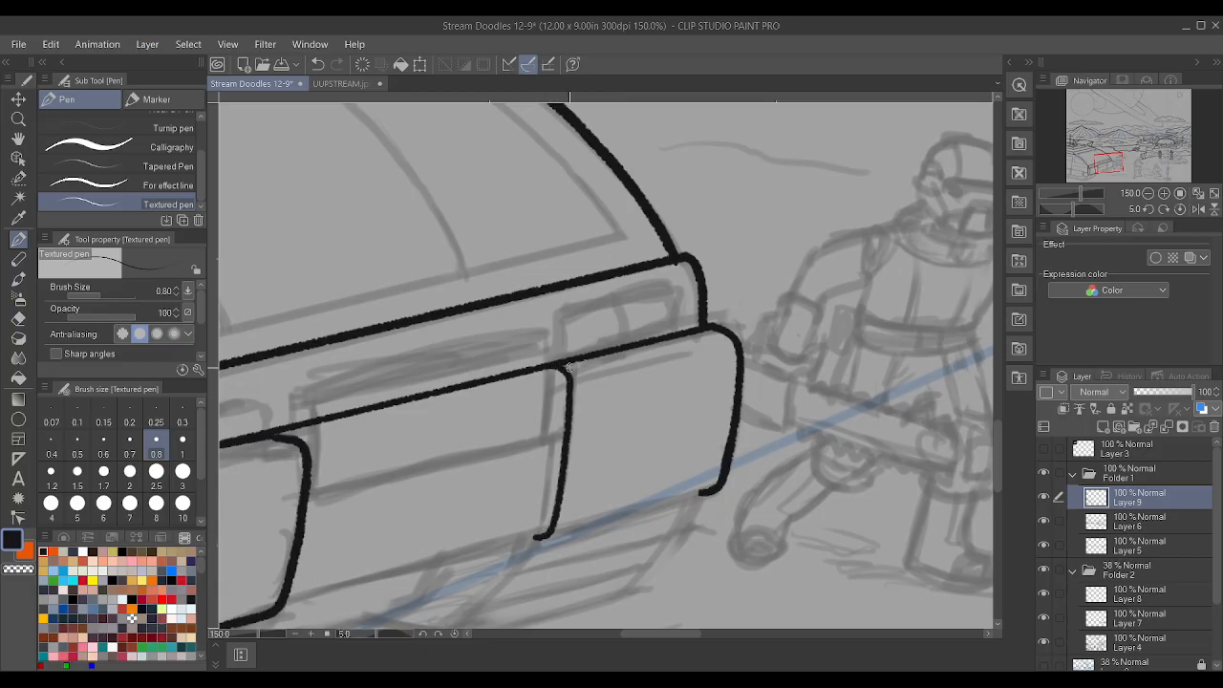
pyautogui.moveTo(543, 440); pyautogui.dragTo(551, 365)
# - Complete the far front panel's narrow side face and bottom edge, cleaning up its lower right corner
pyautogui.moveTo(544, 442)
pyautogui.mouseDown()
pyautogui.moveTo(537, 535)
pyautogui.moveTo(712, 485)
pyautogui.mouseUp()
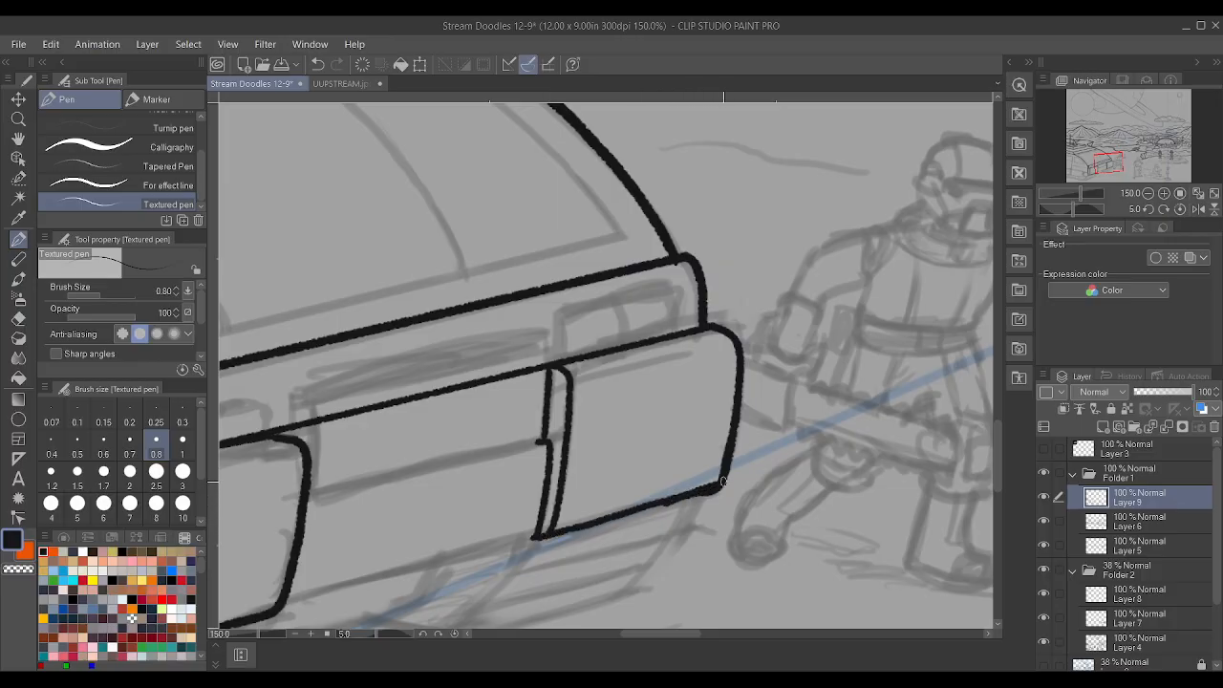
pyautogui.hotkey('ctrl', 'z')
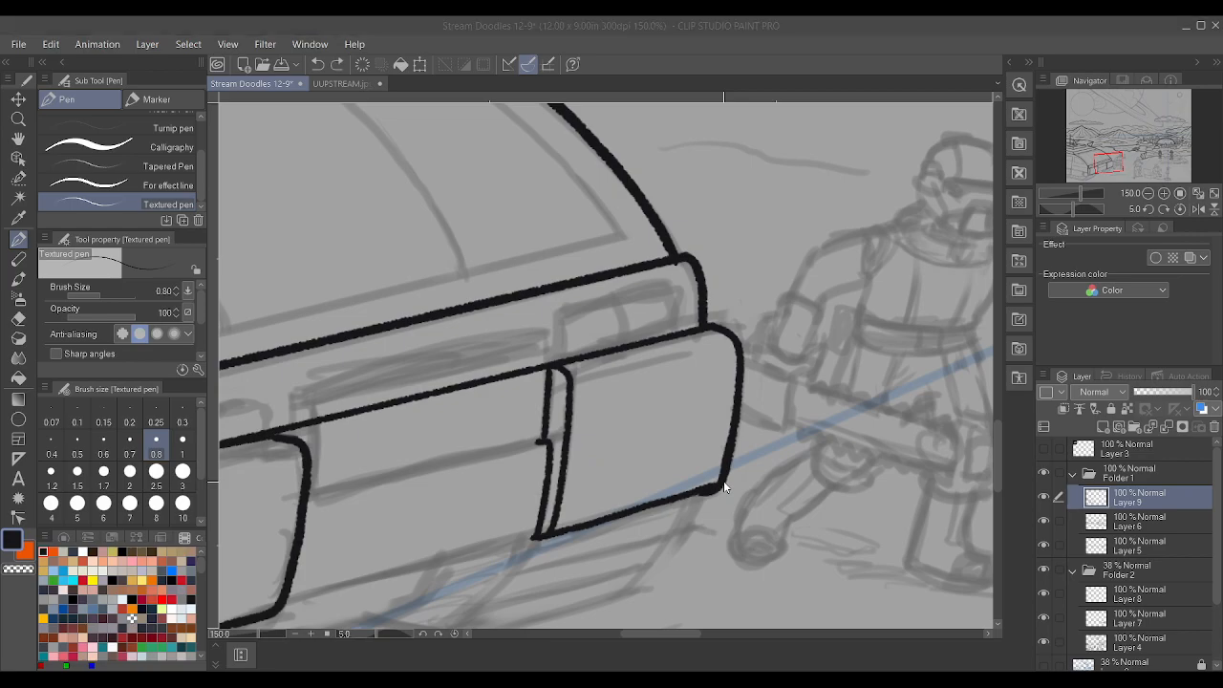
pyautogui.hotkey('ctrl', 'z')
pyautogui.hotkey('ctrl', 'z')
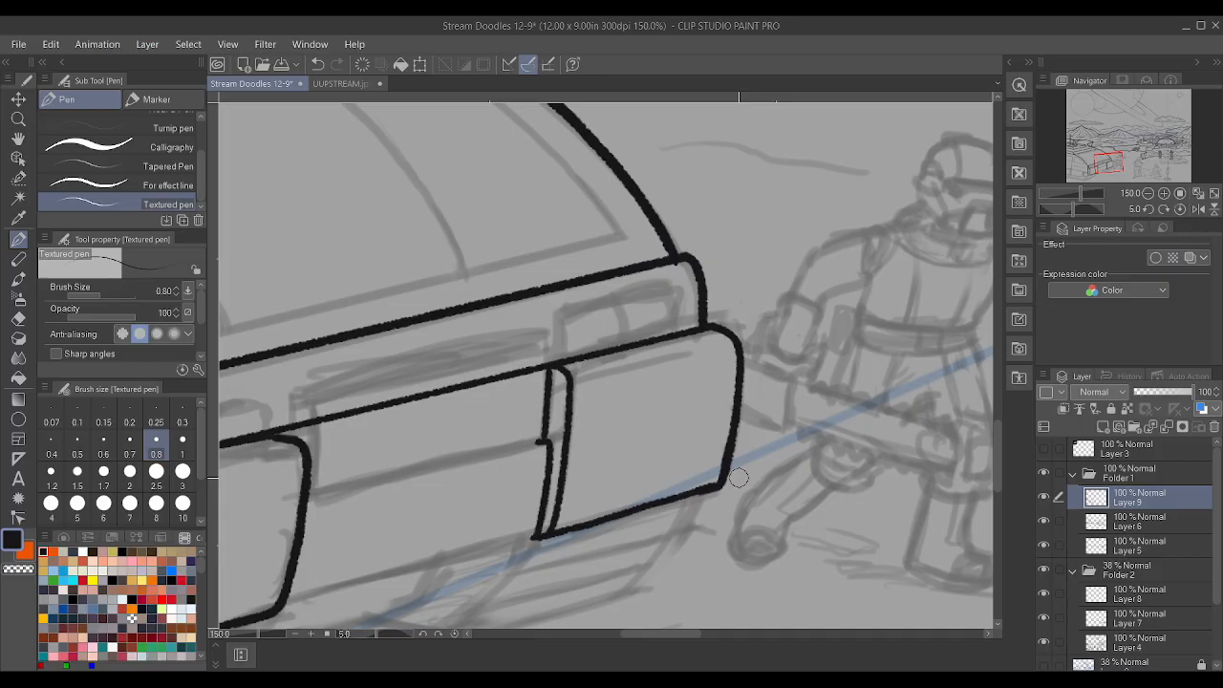
# - Ink the straight dividing line across the middle section between the far panel's side face and the near front panel
pyautogui.scroll(-2, 799, 438)
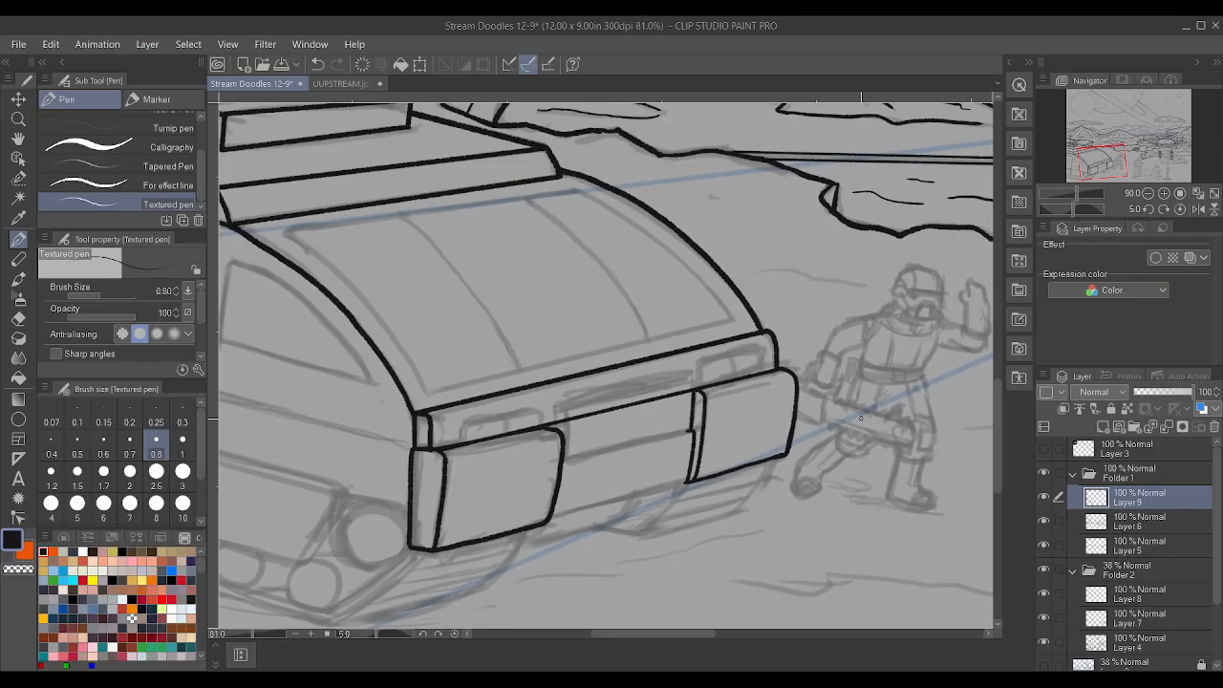
pyautogui.scroll(1, 799, 438)
pyautogui.scroll(1, 799, 438)
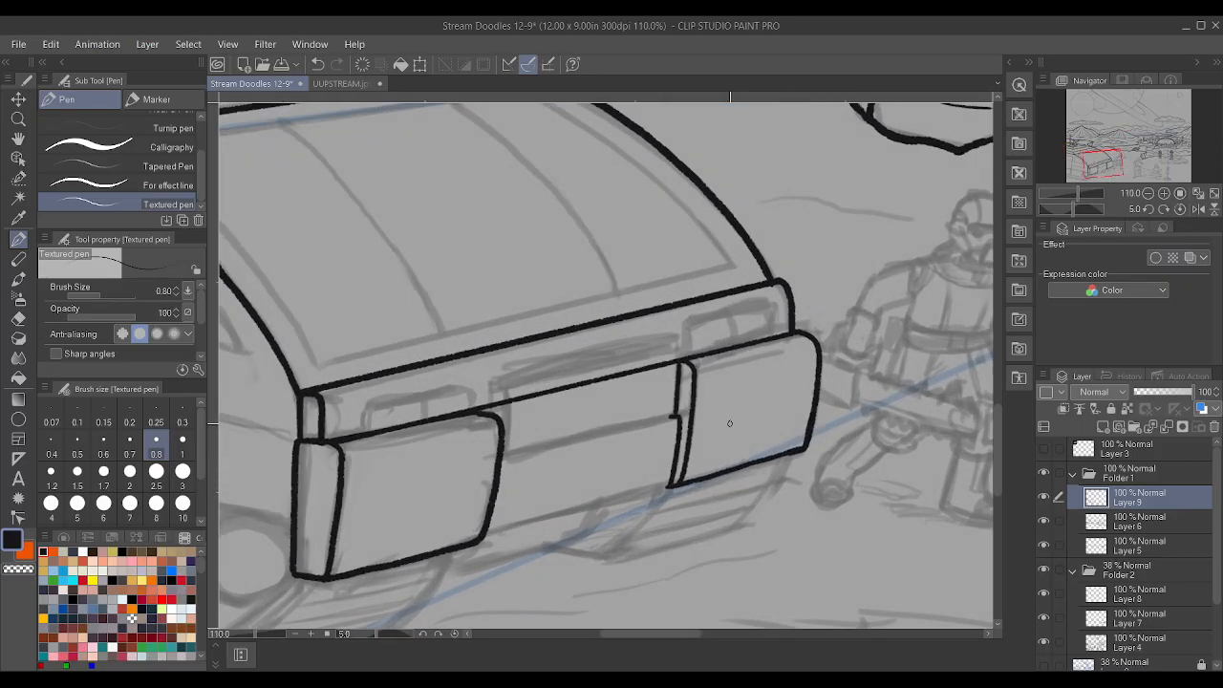
pyautogui.scroll(1, 691, 403)
pyautogui.moveTo(655, 416); pyautogui.dragTo(429, 467)
pyautogui.click(659, 417)
pyautogui.keyDown('shift'); pyautogui.click(427, 471); pyautogui.keyUp('shift')
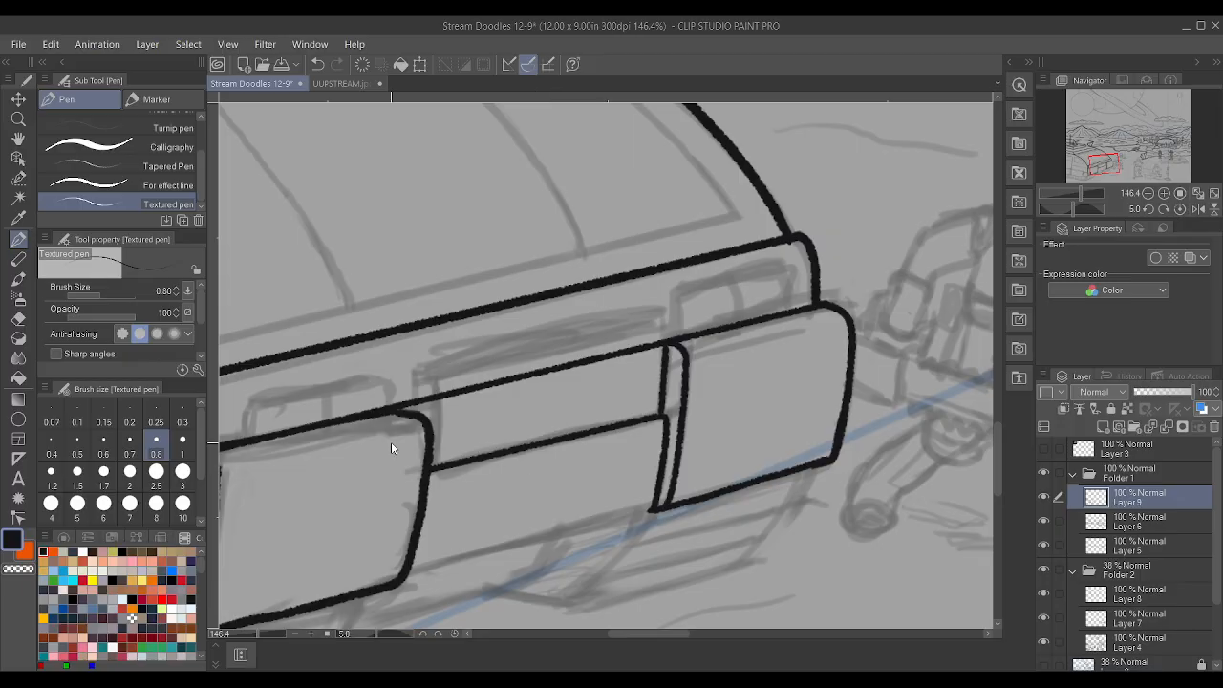
pyautogui.keyDown('shift'); pyautogui.click(655, 418); pyautogui.keyUp('shift')
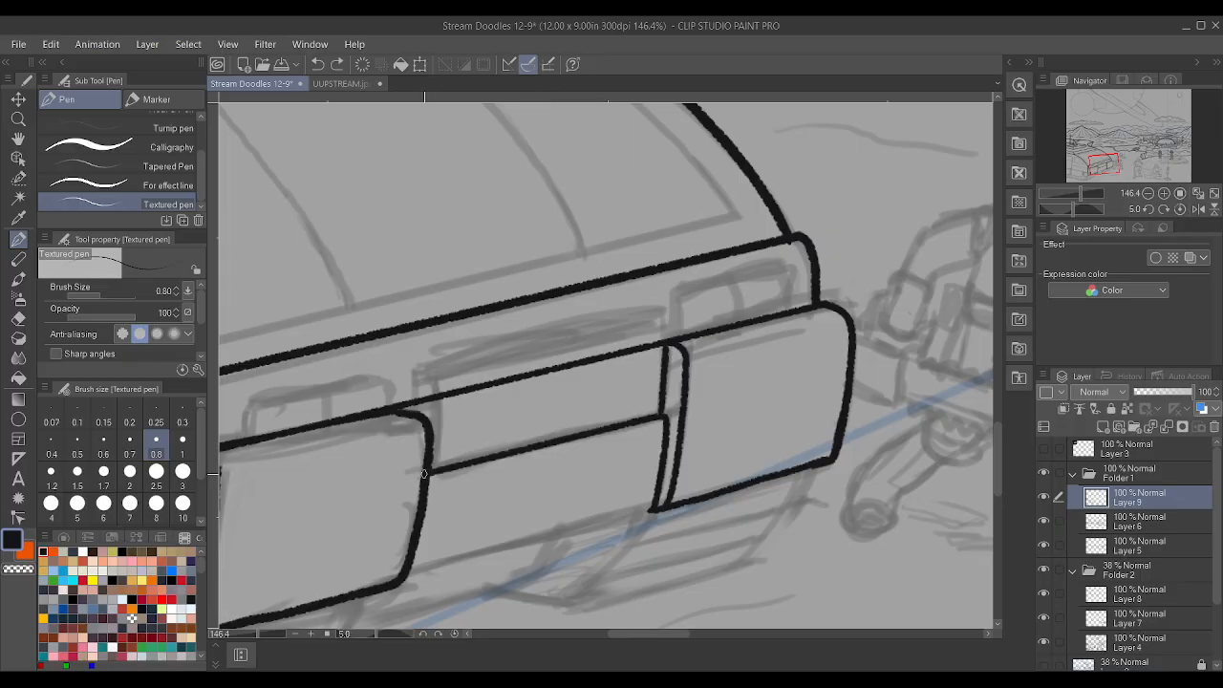
# - Ink the straight bottom edge of the middle section between the near and far front panels, redoing the first attempt
pyautogui.click(652, 512)
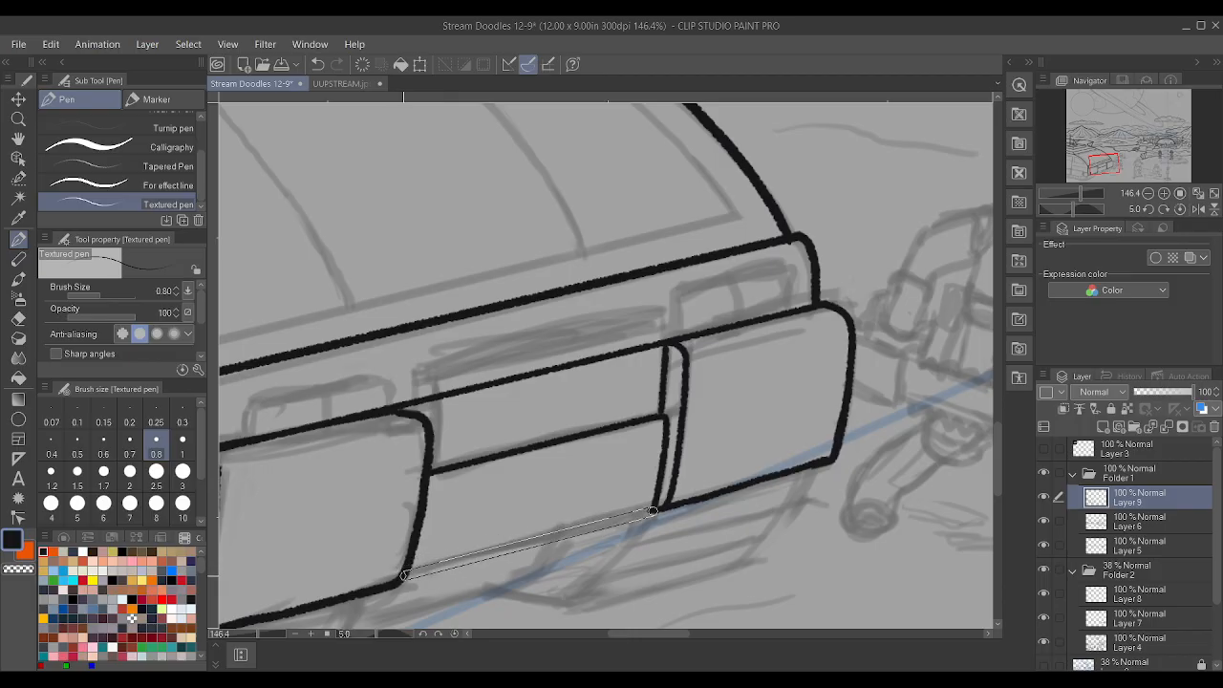
pyautogui.keyDown('shift'); pyautogui.click(402, 575); pyautogui.keyUp('shift')
pyautogui.hotkey('ctrl', 'z')
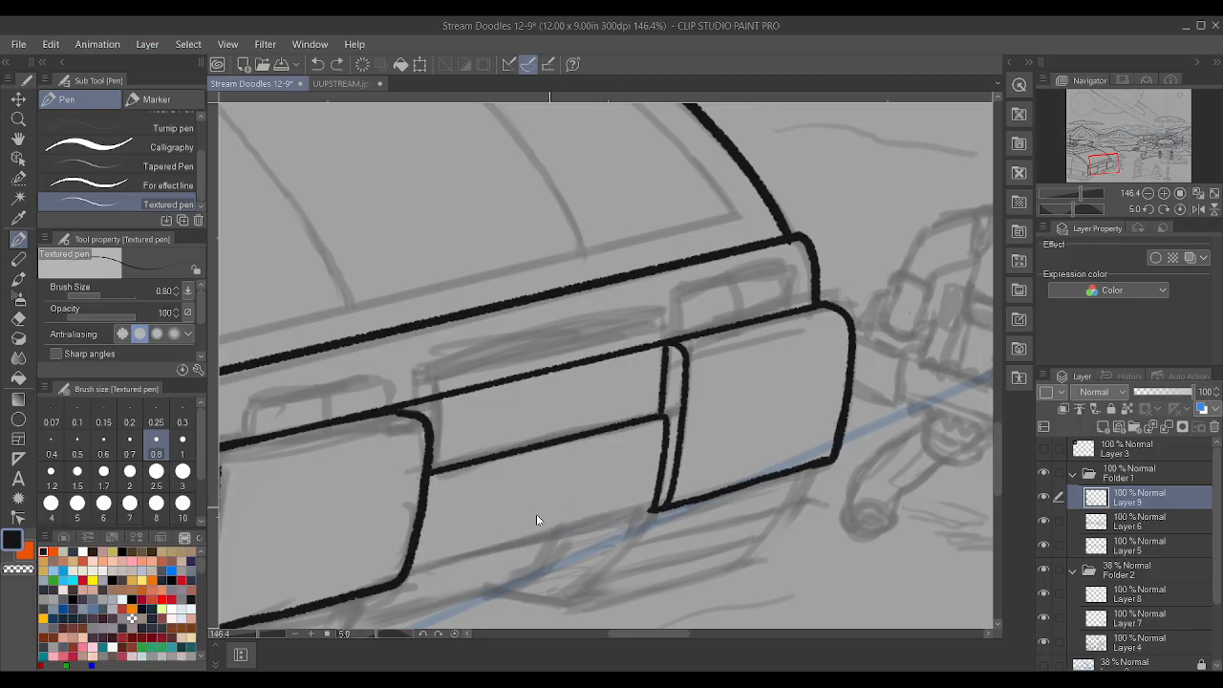
pyautogui.keyDown('shift'); pyautogui.click(401, 579); pyautogui.keyUp('shift')
# - Ink the long narrow vent outline above the middle section, with short vertical ends joined by a straight top edge
pyautogui.scroll(-7, 582, 454)
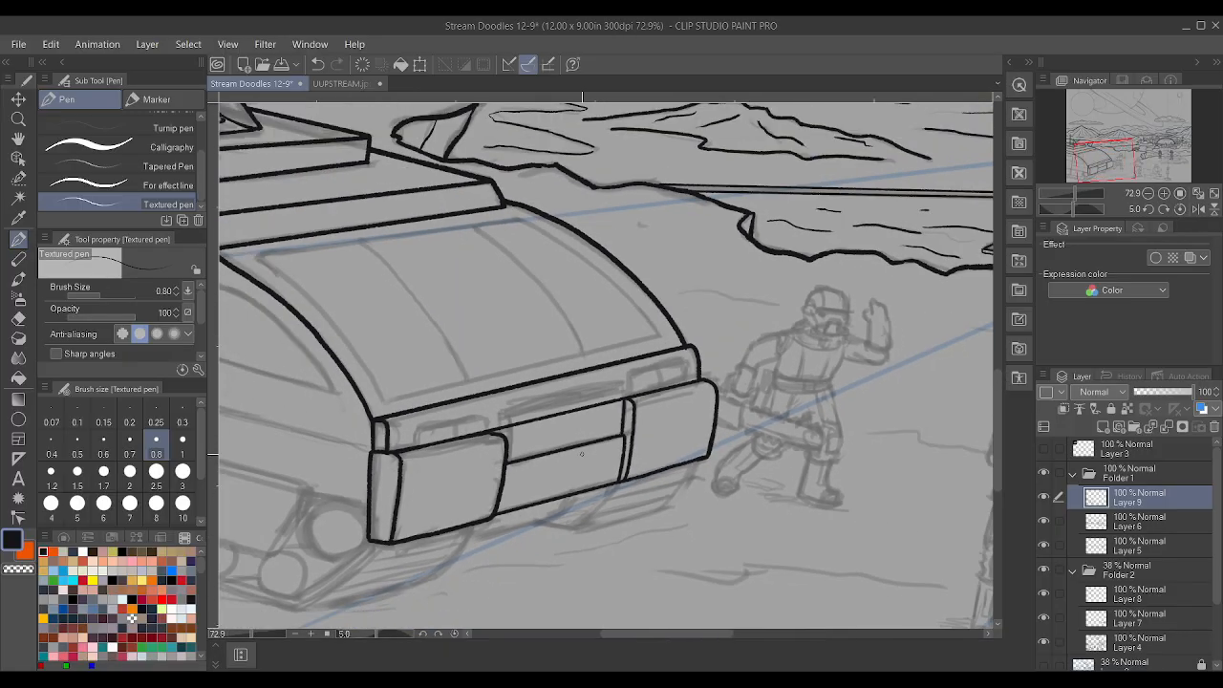
pyautogui.scroll(3, 517, 433)
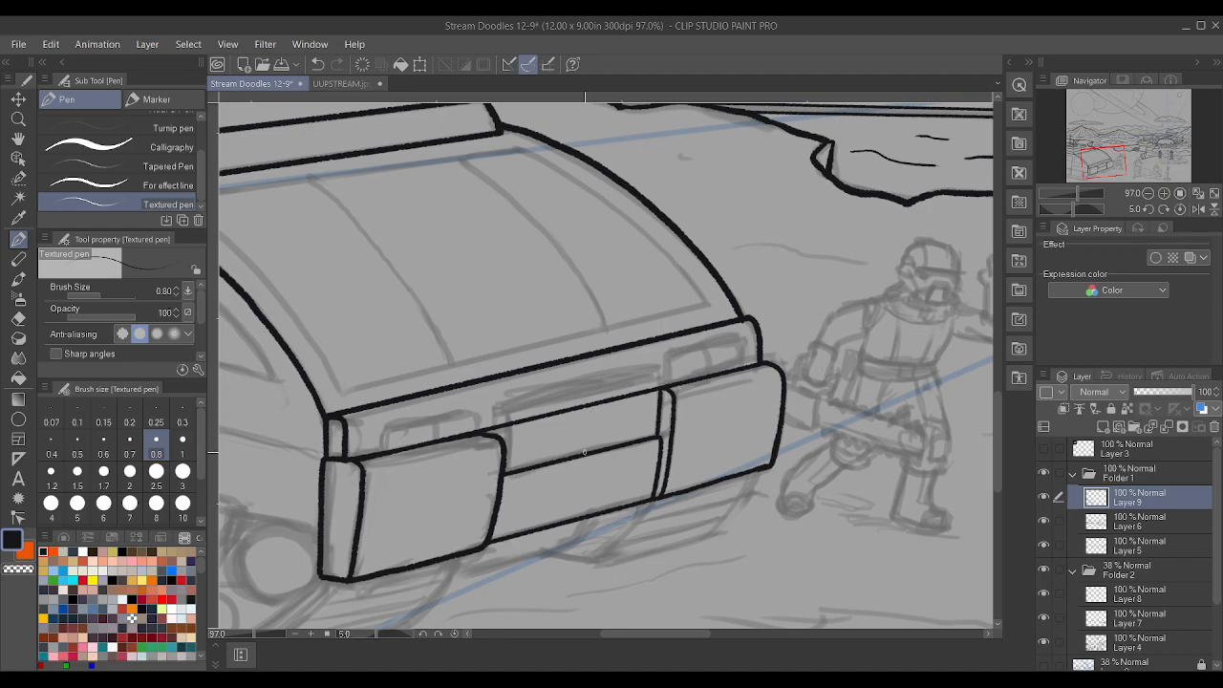
pyautogui.scroll(1, 574, 461)
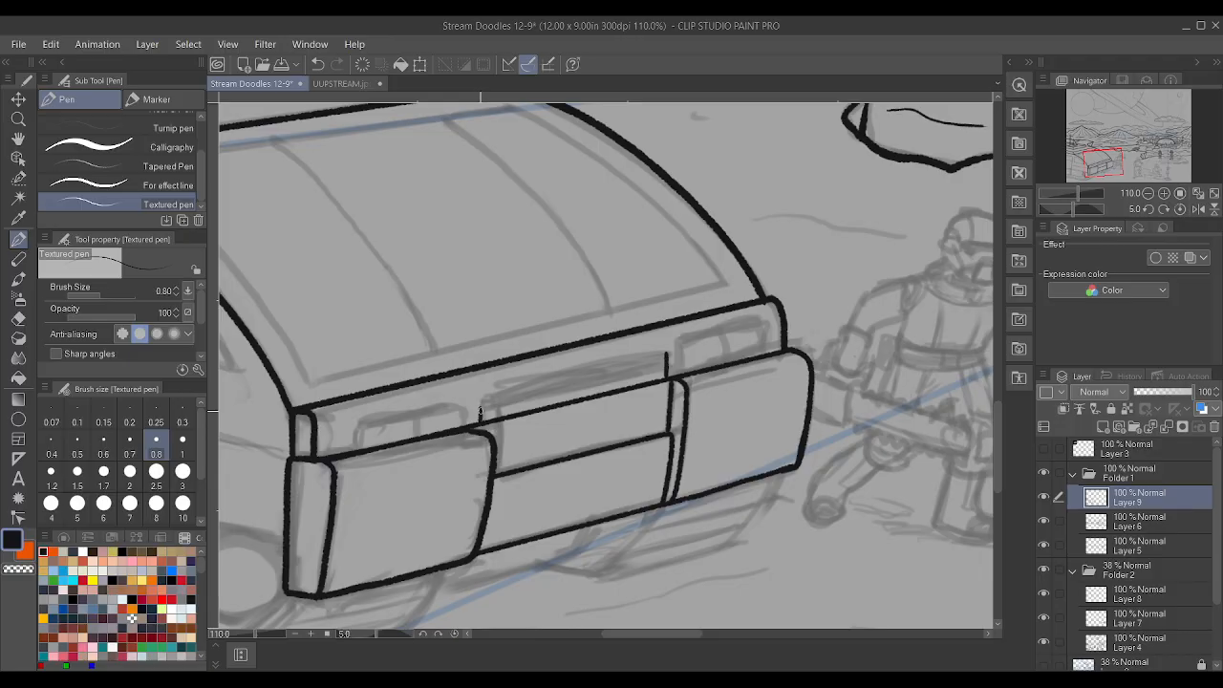
pyautogui.moveTo(480, 419)
pyautogui.mouseDown()
pyautogui.moveTo(479, 394)
pyautogui.moveTo(676, 346)
pyautogui.moveTo(666, 356)
pyautogui.mouseUp()
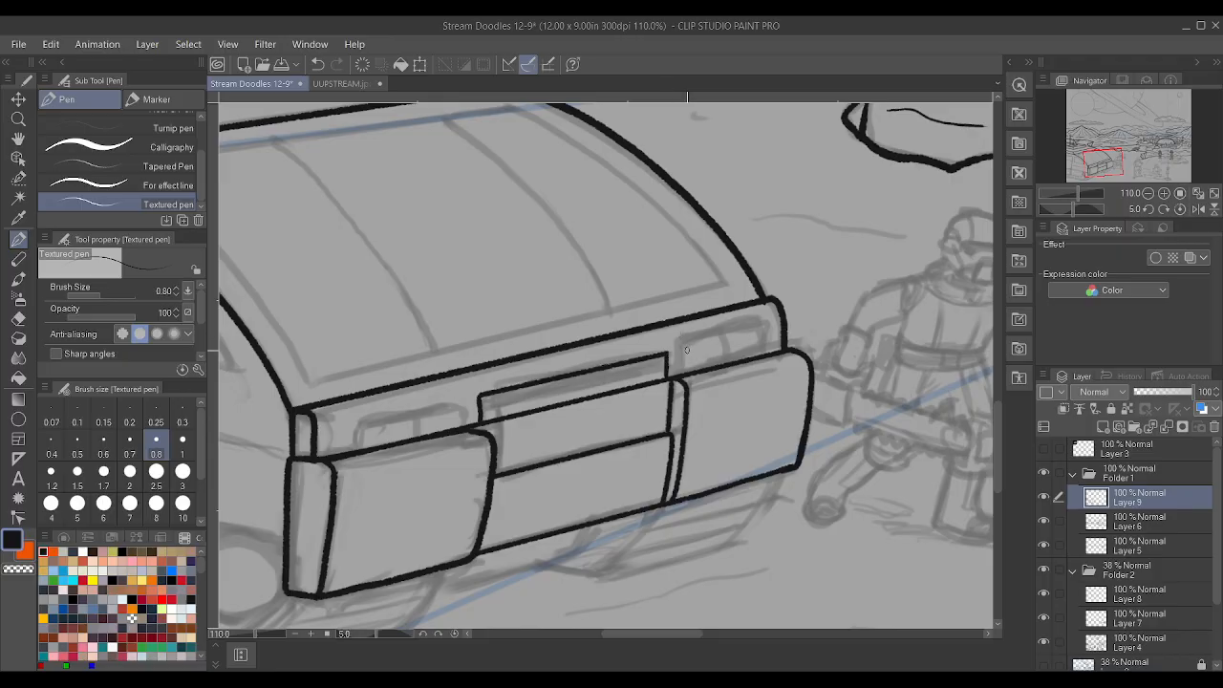
# - Ink the far headlight above the far front panel, with its side edges, top edge and vertical divider
pyautogui.scroll(3, 686, 350)
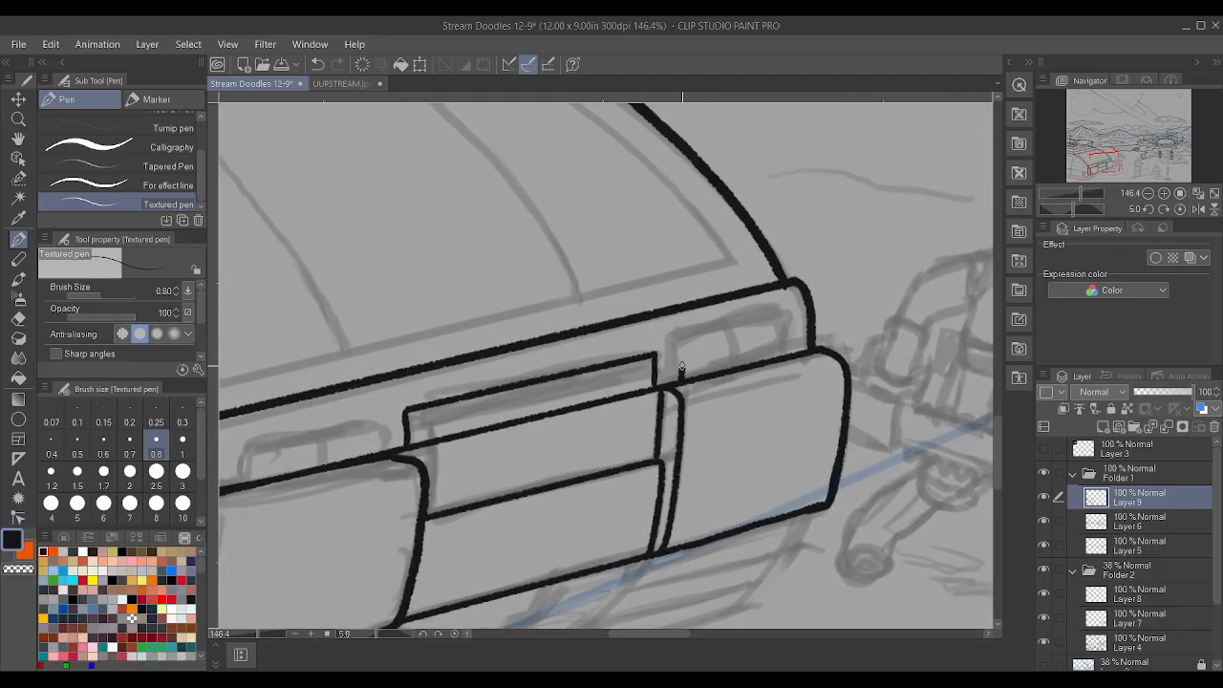
pyautogui.moveTo(790, 355); pyautogui.dragTo(790, 329)
pyautogui.moveTo(684, 338); pyautogui.dragTo(775, 316)
pyautogui.moveTo(745, 365); pyautogui.dragTo(742, 327)
# - Ink the near headlight above the near front panel, with its side edges, top edge and vertical divider
pyautogui.scroll(-3, 741, 323)
pyautogui.scroll(3, 461, 419)
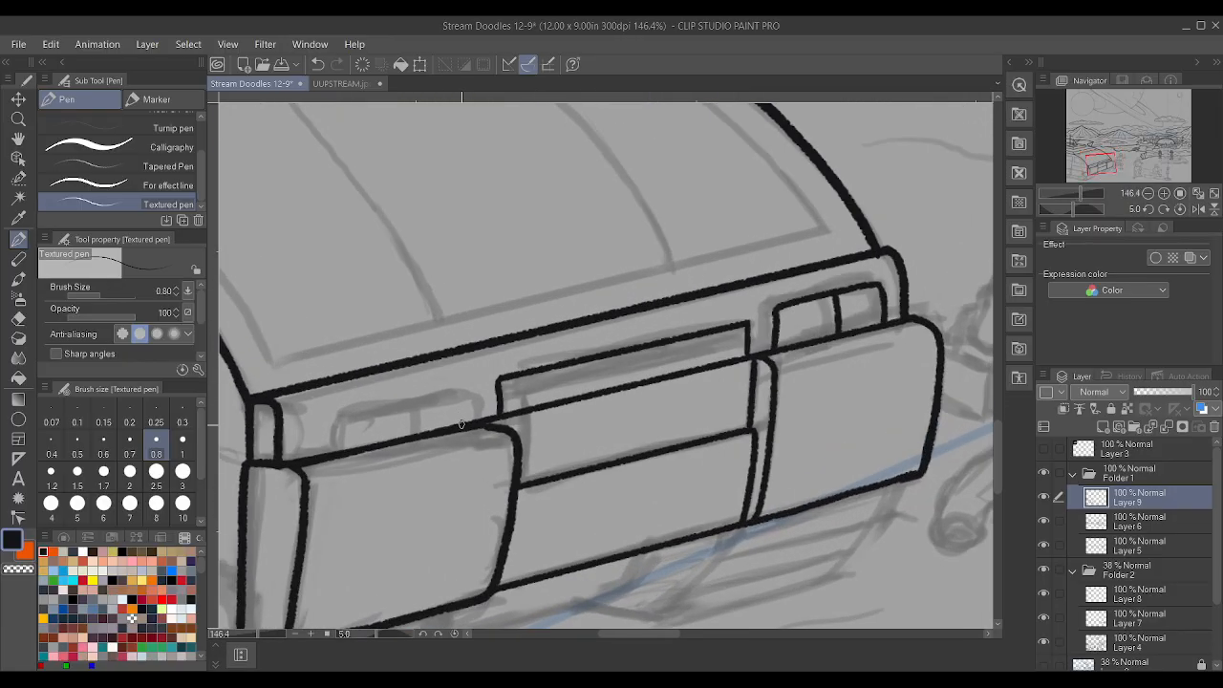
pyautogui.moveTo(324, 452)
pyautogui.mouseDown()
pyautogui.moveTo(324, 420)
pyautogui.moveTo(440, 388)
pyautogui.mouseUp()
pyautogui.scroll(1, 427, 366)
pyautogui.hotkey('ctrl', 'z')
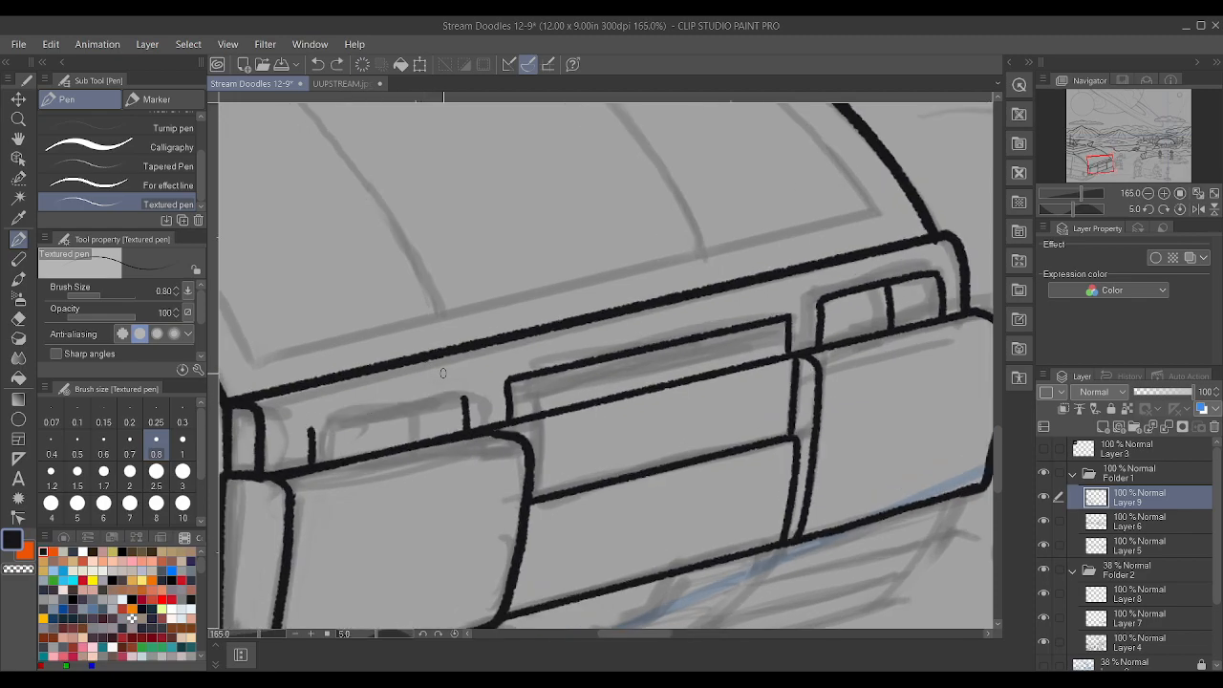
pyautogui.moveTo(325, 423); pyautogui.dragTo(459, 395)
pyautogui.moveTo(320, 425); pyautogui.dragTo(431, 399)
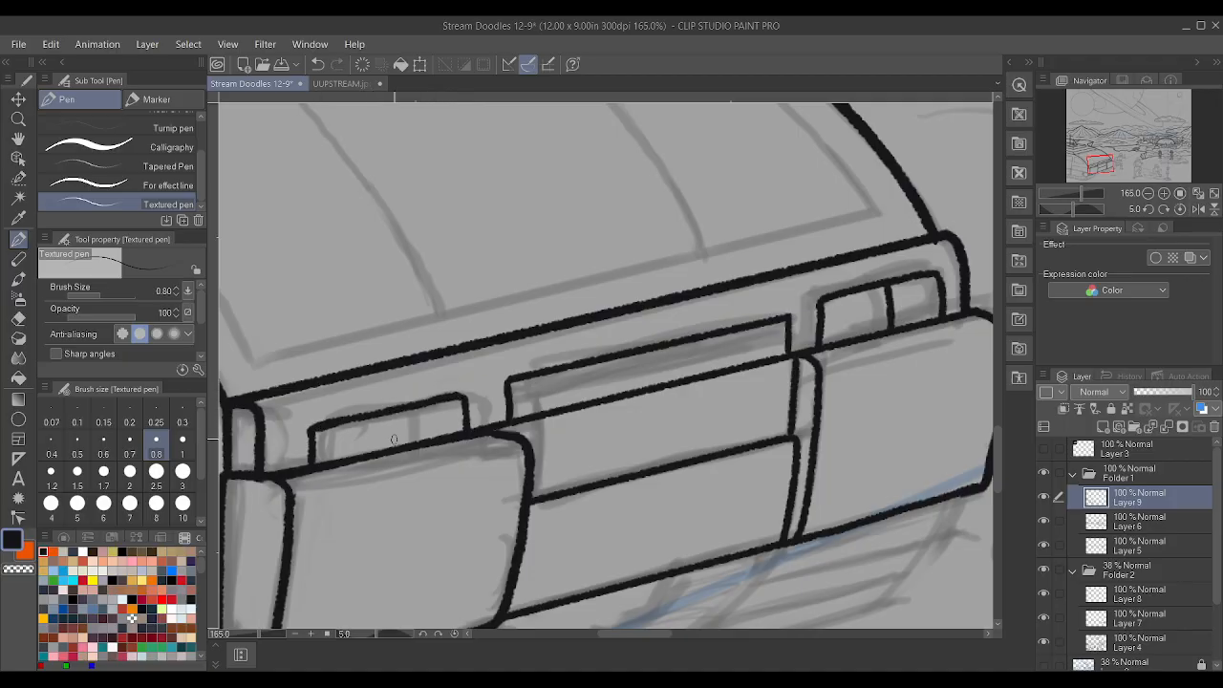
pyautogui.moveTo(396, 446); pyautogui.dragTo(391, 416)
# - Ink the straight bottom and top edges of the vehicle's windshield
pyautogui.scroll(-5, 373, 380)
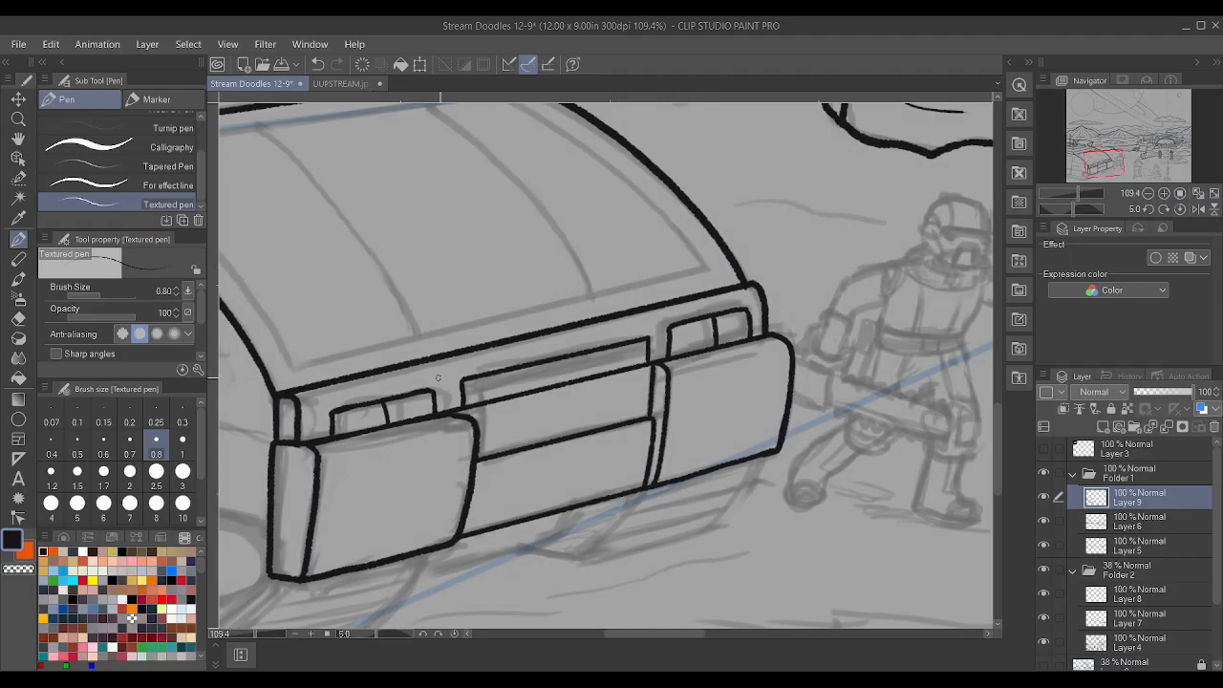
pyautogui.scroll(2, 456, 379)
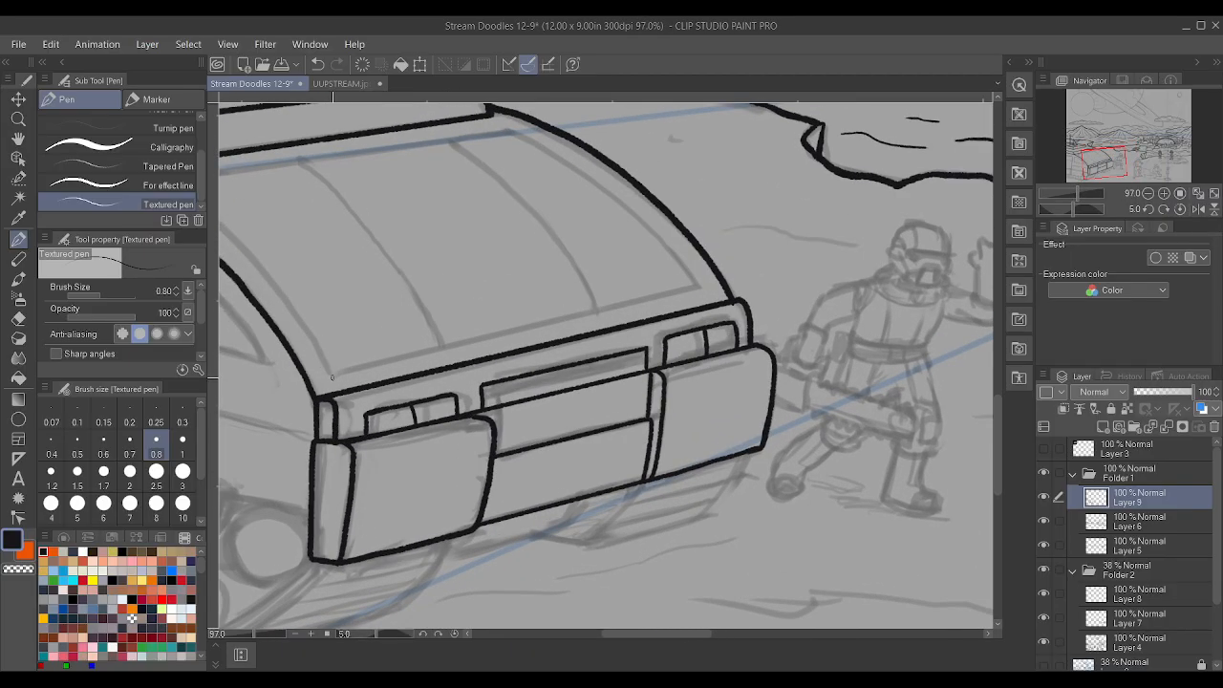
pyautogui.moveTo(332, 373)
pyautogui.mouseDown()
pyautogui.moveTo(660, 288)
pyautogui.moveTo(712, 288)
pyautogui.moveTo(701, 287)
pyautogui.mouseUp()
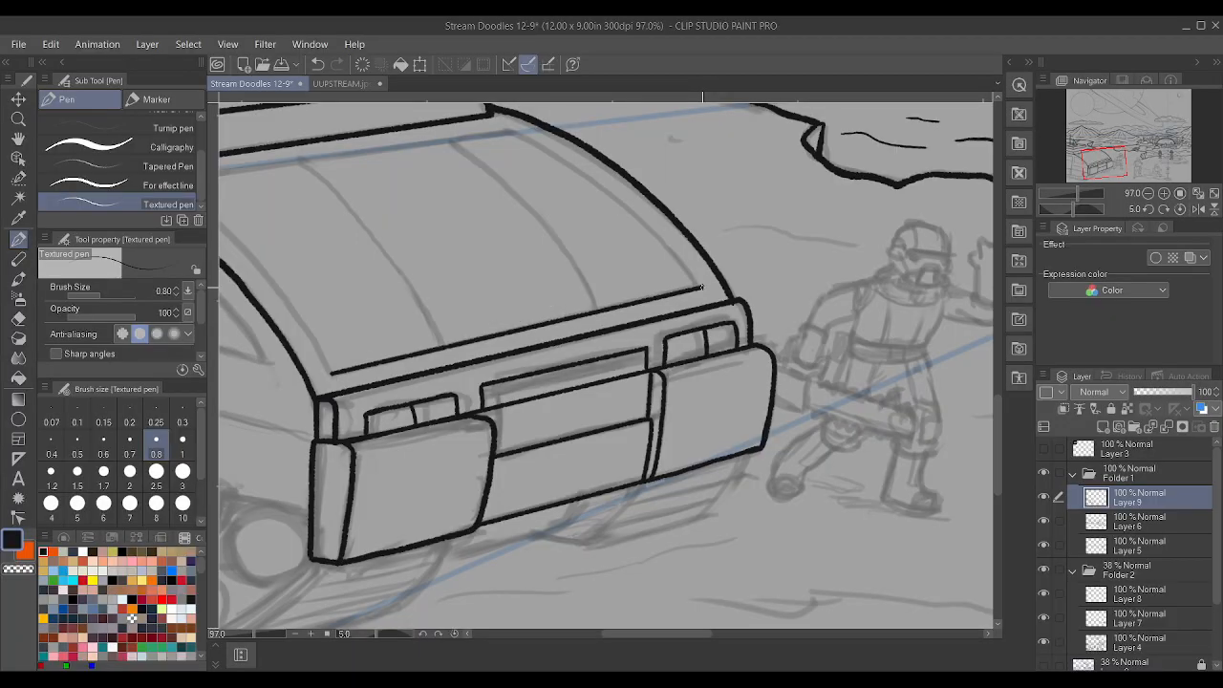
pyautogui.scroll(-5, 487, 172)
pyautogui.scroll(5, 335, 165)
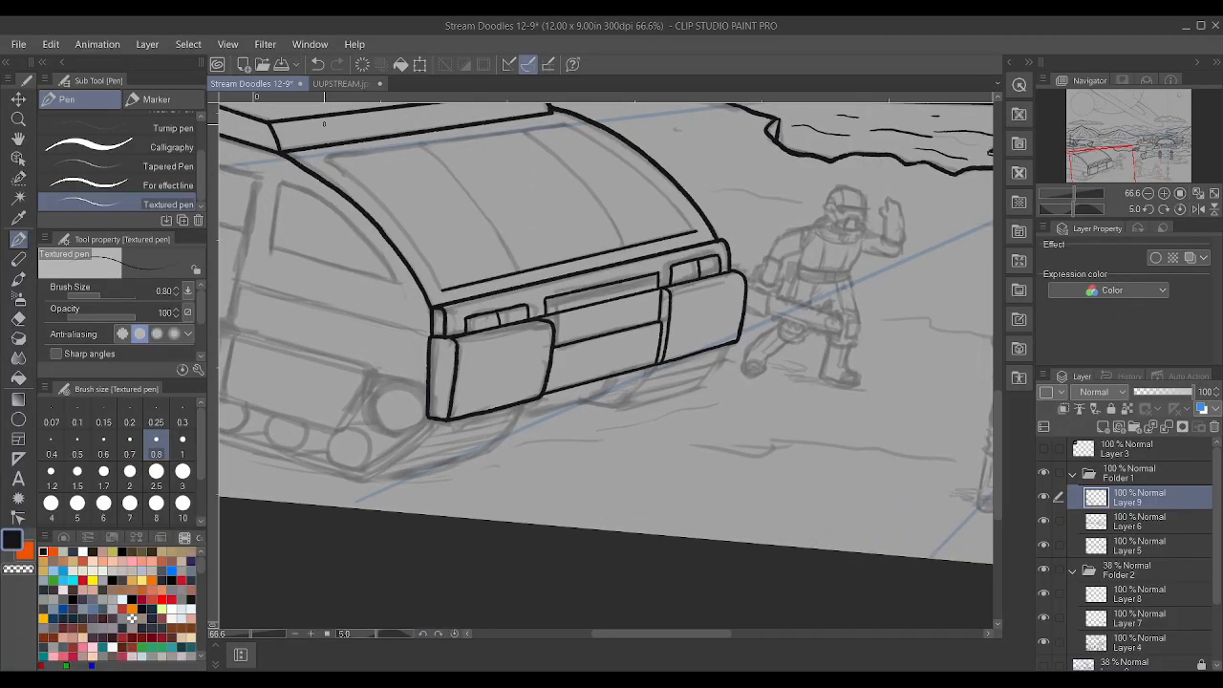
pyautogui.moveTo(329, 171); pyautogui.dragTo(671, 116)
# - Set the brush size to 1 and ink the windshield's near curved side between its bottom and top edges
pyautogui.scroll(-4, 669, 114)
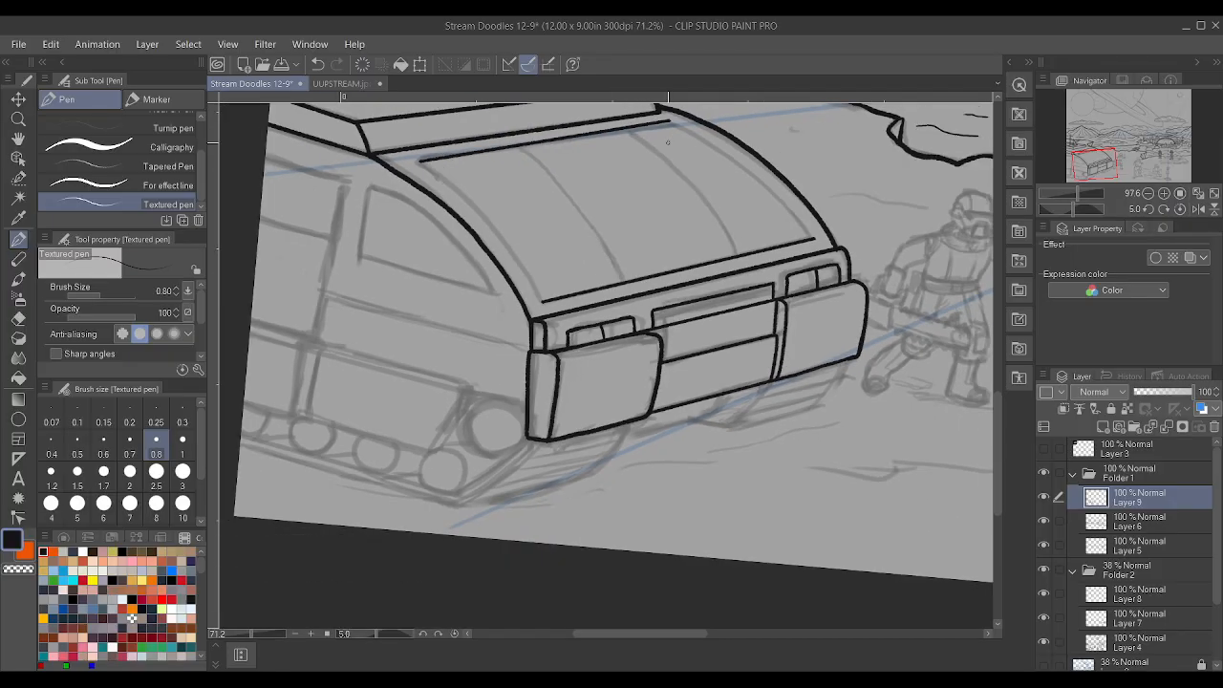
pyautogui.scroll(2, 726, 157)
pyautogui.scroll(2, 504, 162)
pyautogui.keyDown('shift'); pyautogui.scroll(2, 504, 163); pyautogui.keyUp('shift')
pyautogui.keyDown('shift'); pyautogui.scroll(-6, 505, 162); pyautogui.keyUp('shift')
pyautogui.scroll(-3, 504, 162)
pyautogui.scroll(-2, 504, 162)
pyautogui.scroll(2, 505, 162)
pyautogui.scroll(-2, 516, 220)
pyautogui.scroll(4, 546, 267)
pyautogui.scroll(2, 546, 267)
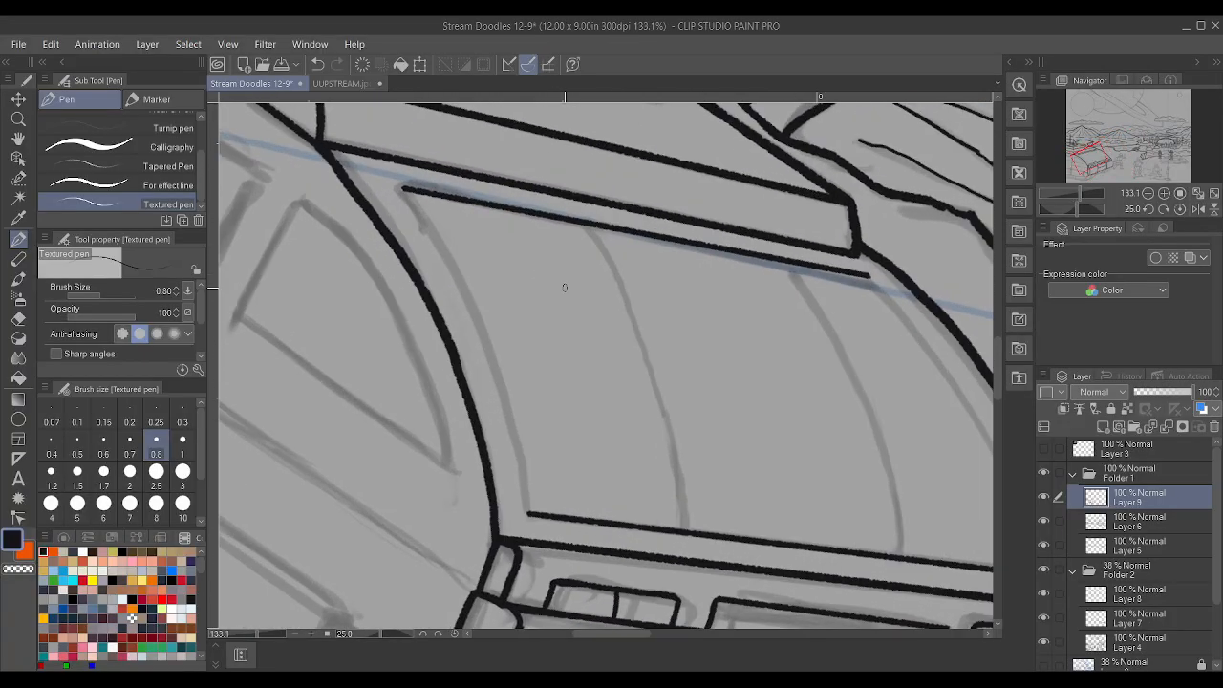
pyautogui.click(182, 442)
pyautogui.moveTo(526, 511)
pyautogui.mouseDown()
pyautogui.moveTo(496, 376)
pyautogui.moveTo(404, 193)
pyautogui.mouseUp()
# - Ink the windshield's far curved side, closing the outline at its upper corner
pyautogui.scroll(-6, 361, 145)
pyautogui.scroll(7, 782, 205)
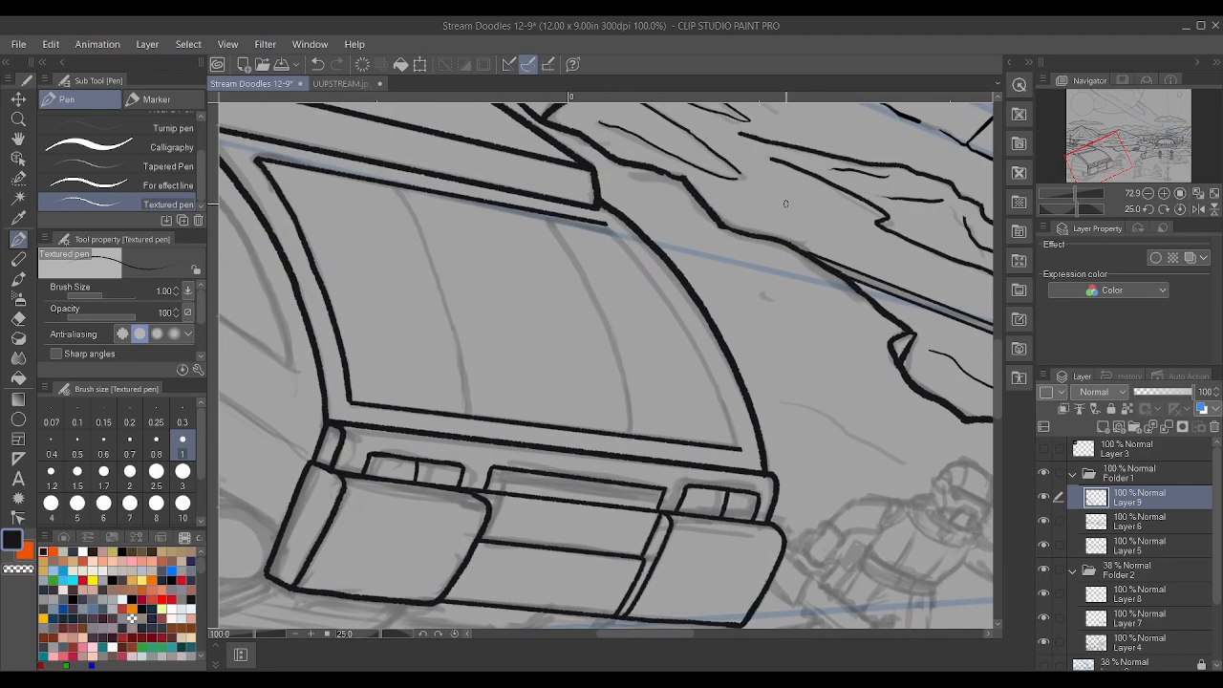
pyautogui.moveTo(720, 562)
pyautogui.mouseDown()
pyautogui.moveTo(636, 369)
pyautogui.moveTo(524, 231)
pyautogui.mouseUp()
pyautogui.scroll(-3, 515, 212)
pyautogui.scroll(3, 502, 203)
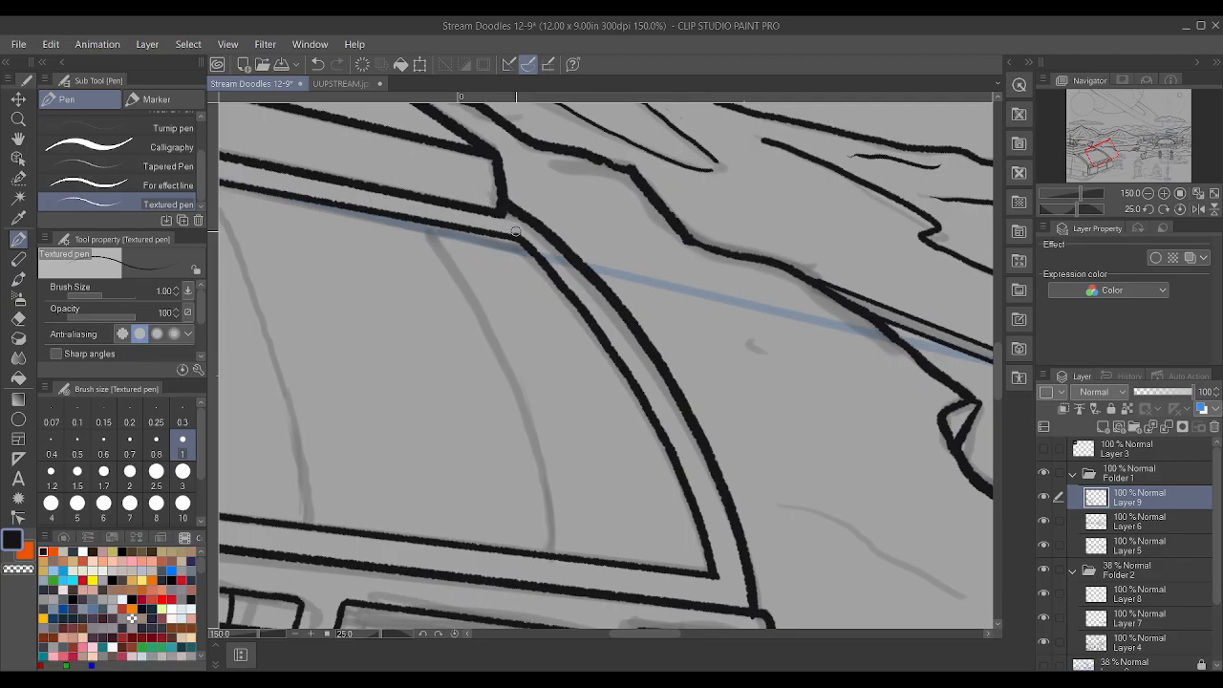
pyautogui.scroll(-4, 476, 236)
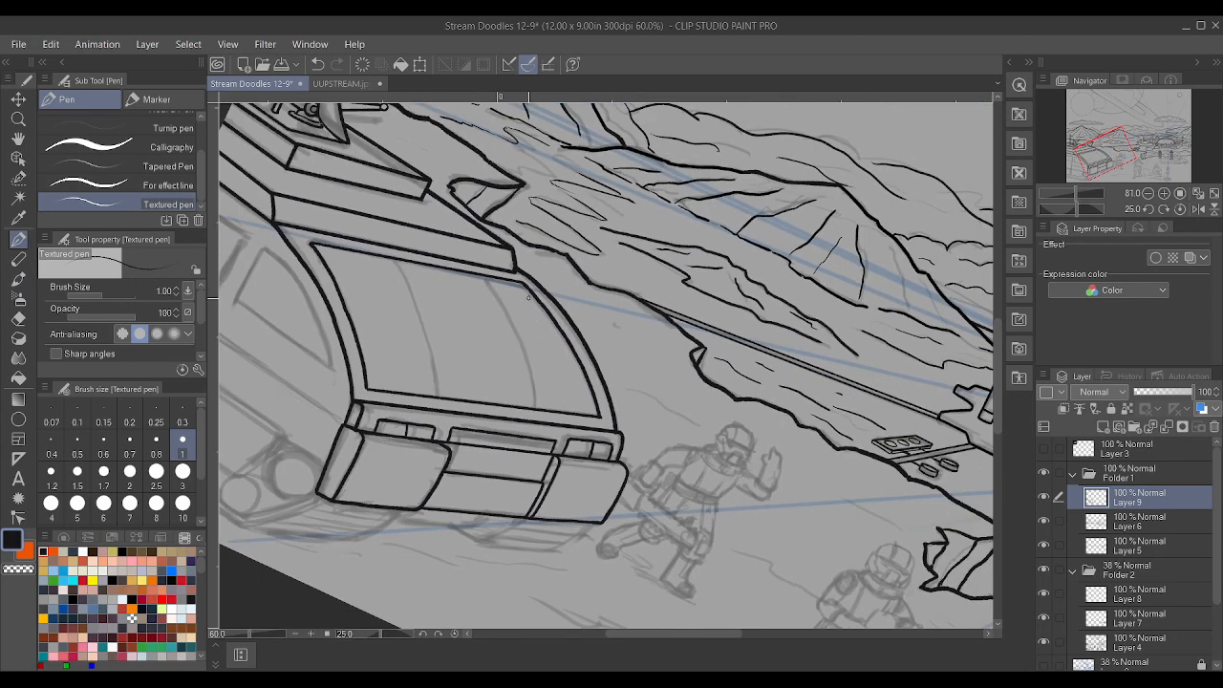
# - Set the brush size to 1.2 and ink the short hull edge above the front track wheel, meeting the near front panel
pyautogui.scroll(-5, 568, 320)
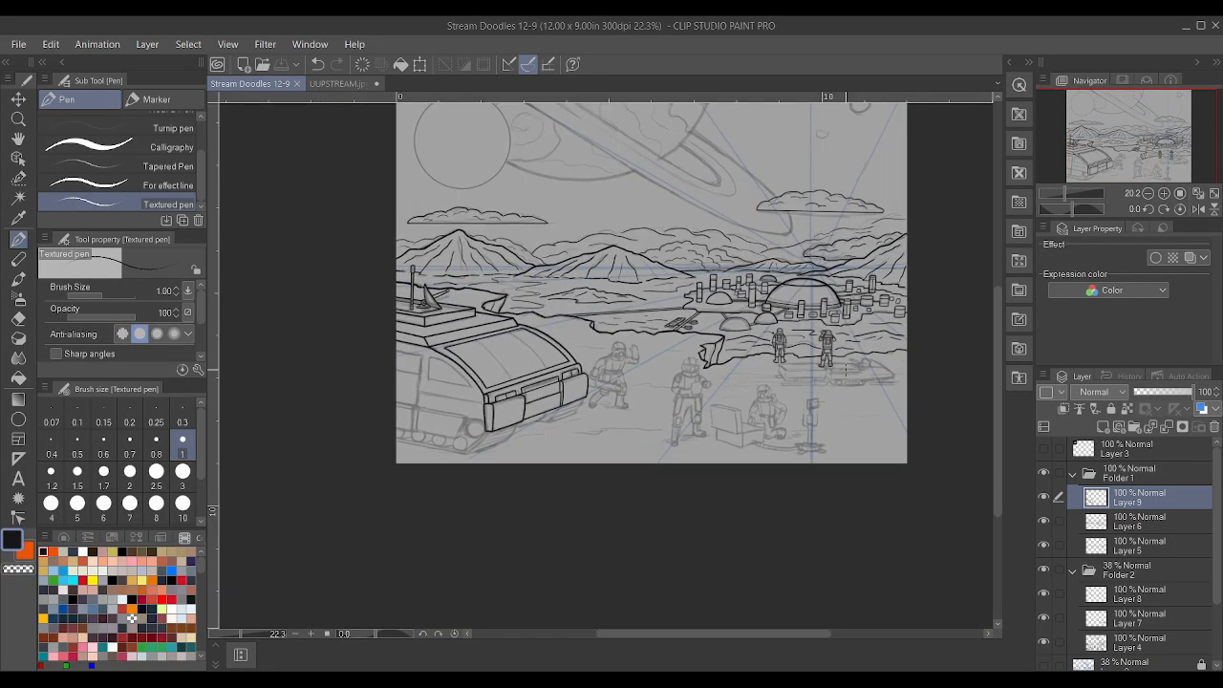
pyautogui.scroll(1, 840, 364)
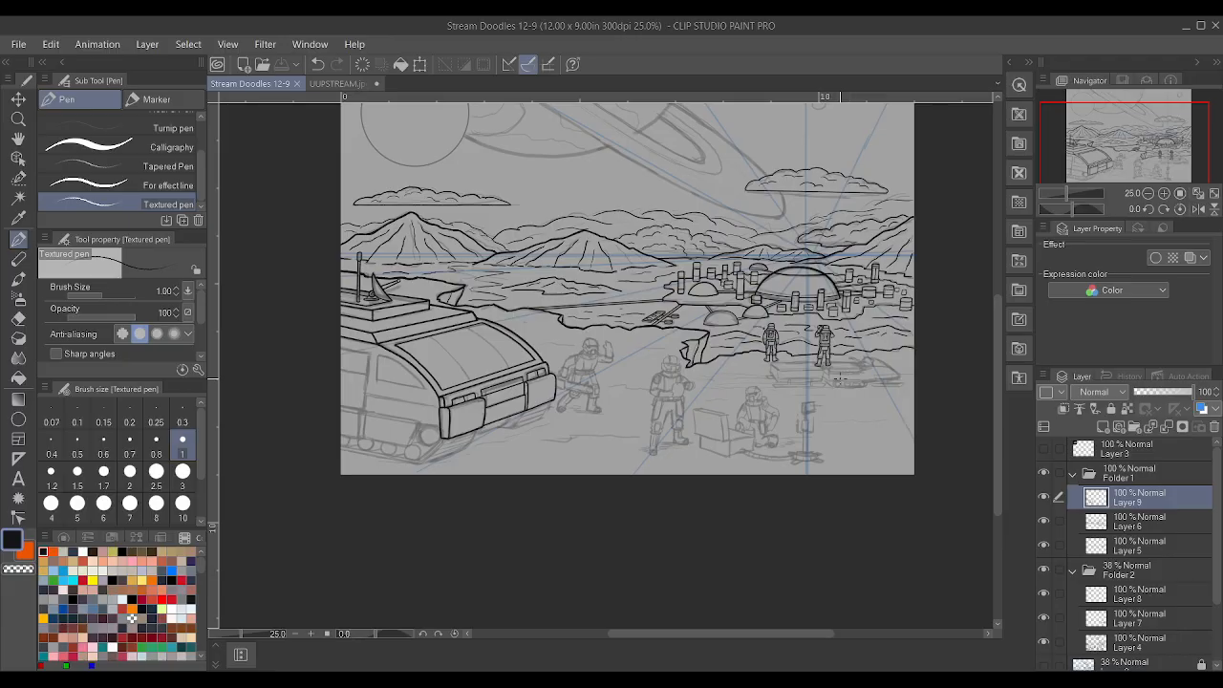
pyautogui.scroll(4, 465, 453)
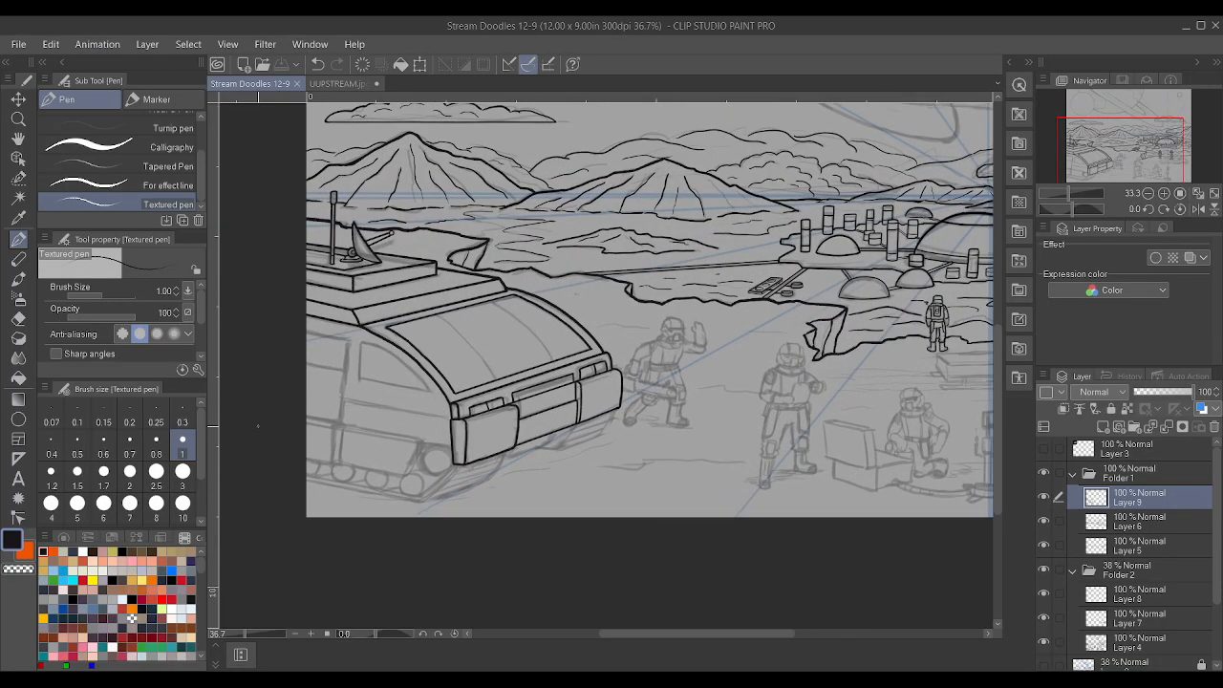
pyautogui.scroll(2, 466, 453)
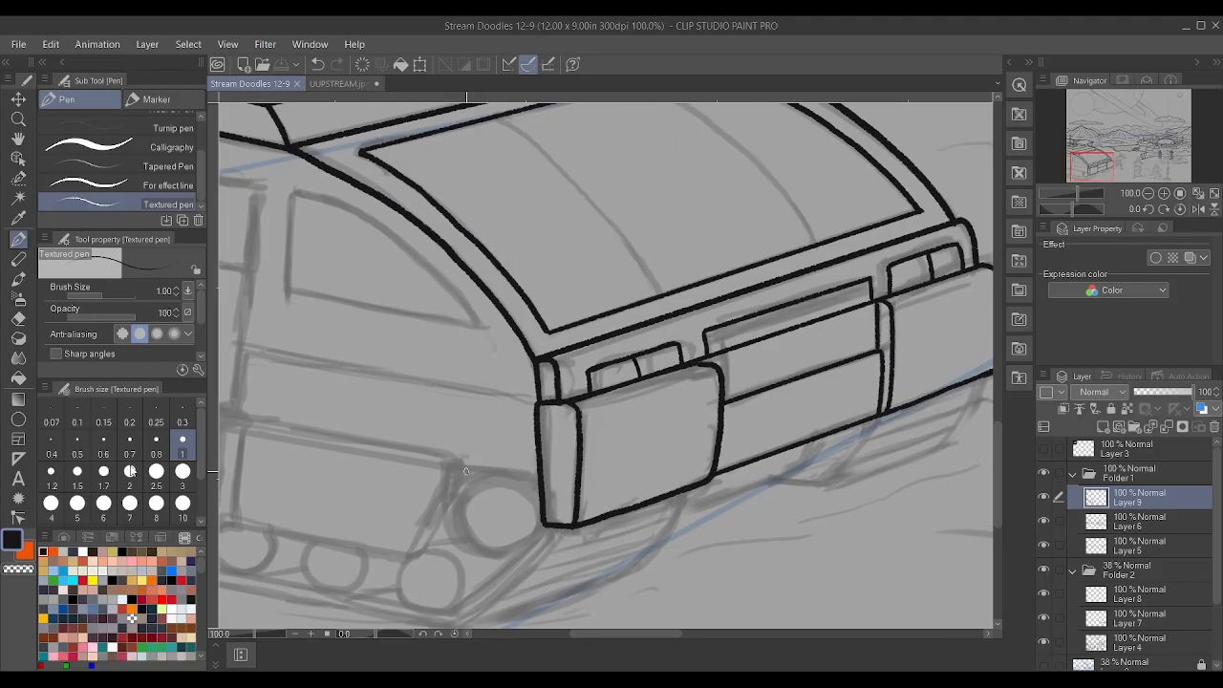
pyautogui.press(']')
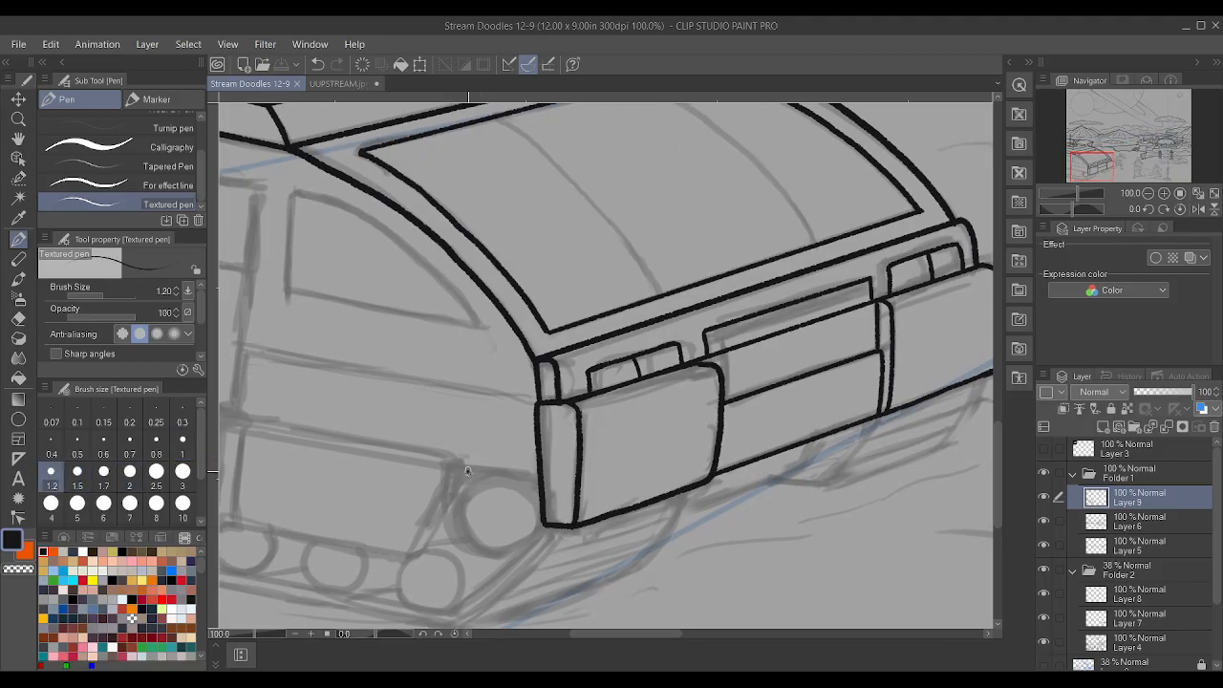
pyautogui.moveTo(487, 473); pyautogui.dragTo(543, 475)
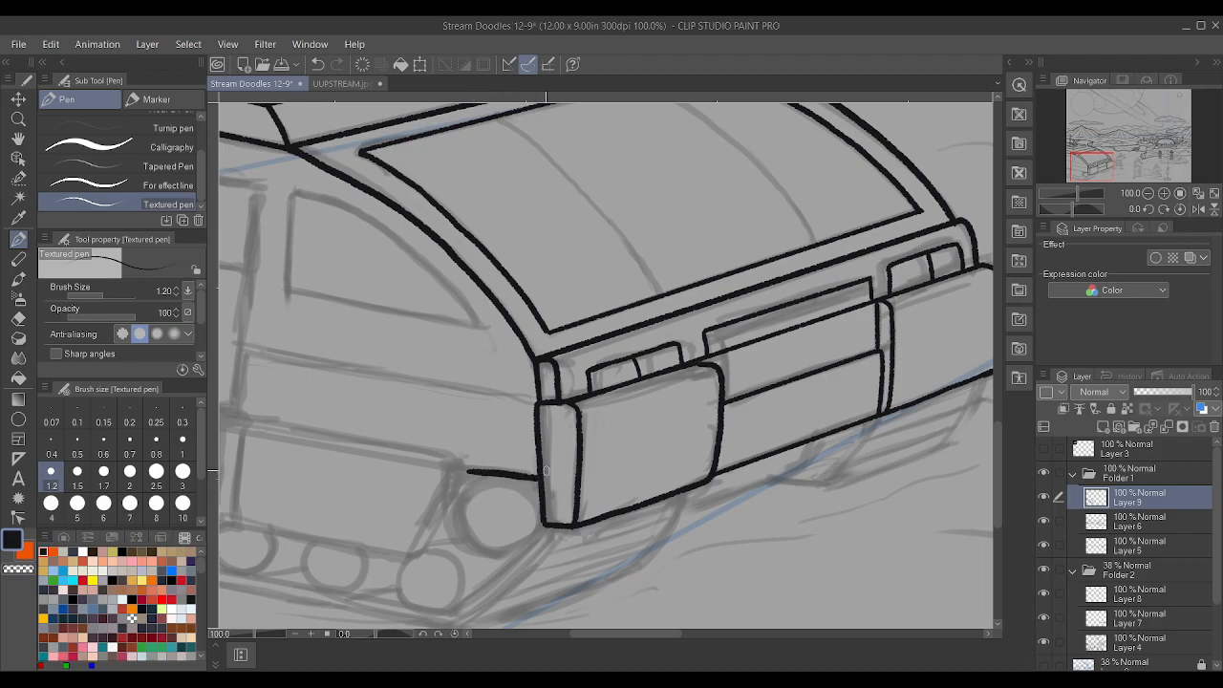
# - Set the brush size to 1 and ink the side window with straight rear and bottom edges and a curved upper edge
pyautogui.scroll(-4, 650, 382)
pyautogui.scroll(7, 514, 438)
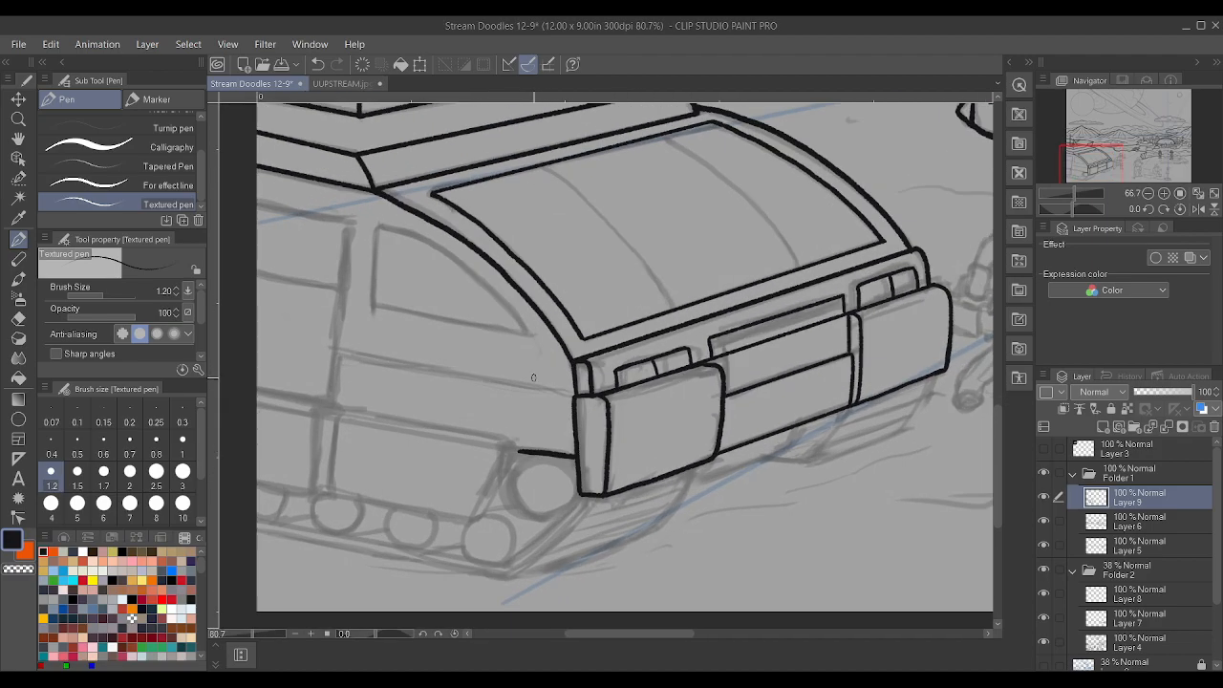
pyautogui.scroll(-3, 507, 435)
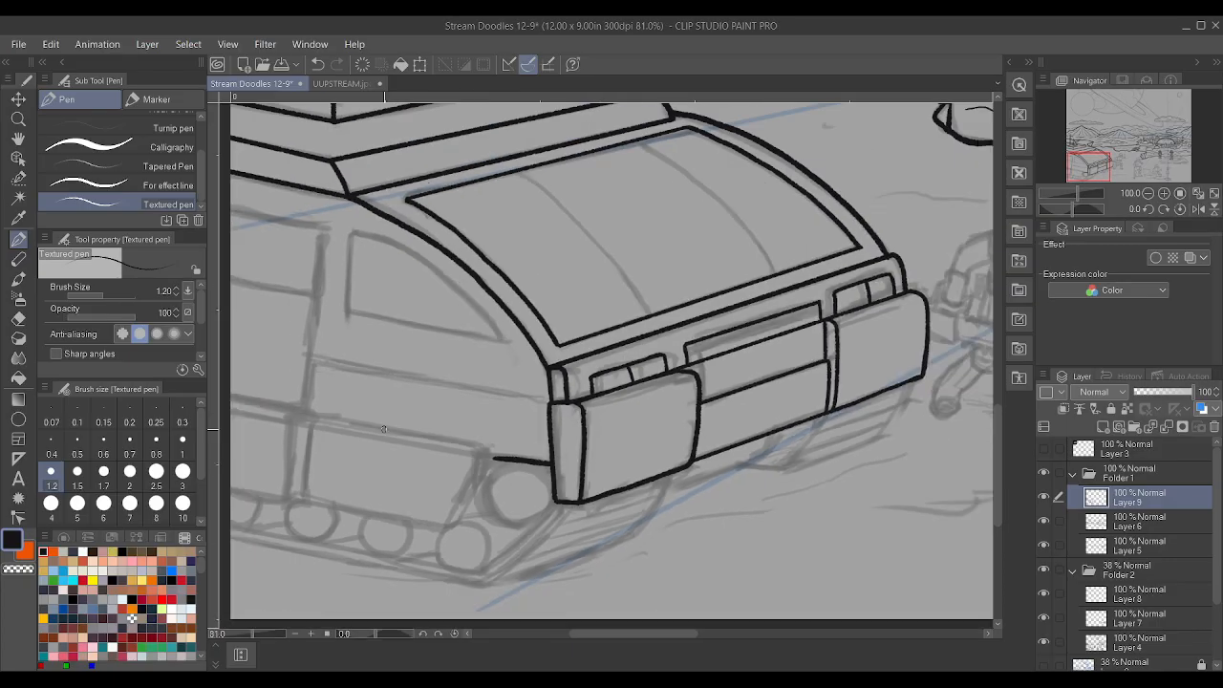
pyautogui.scroll(3, 337, 410)
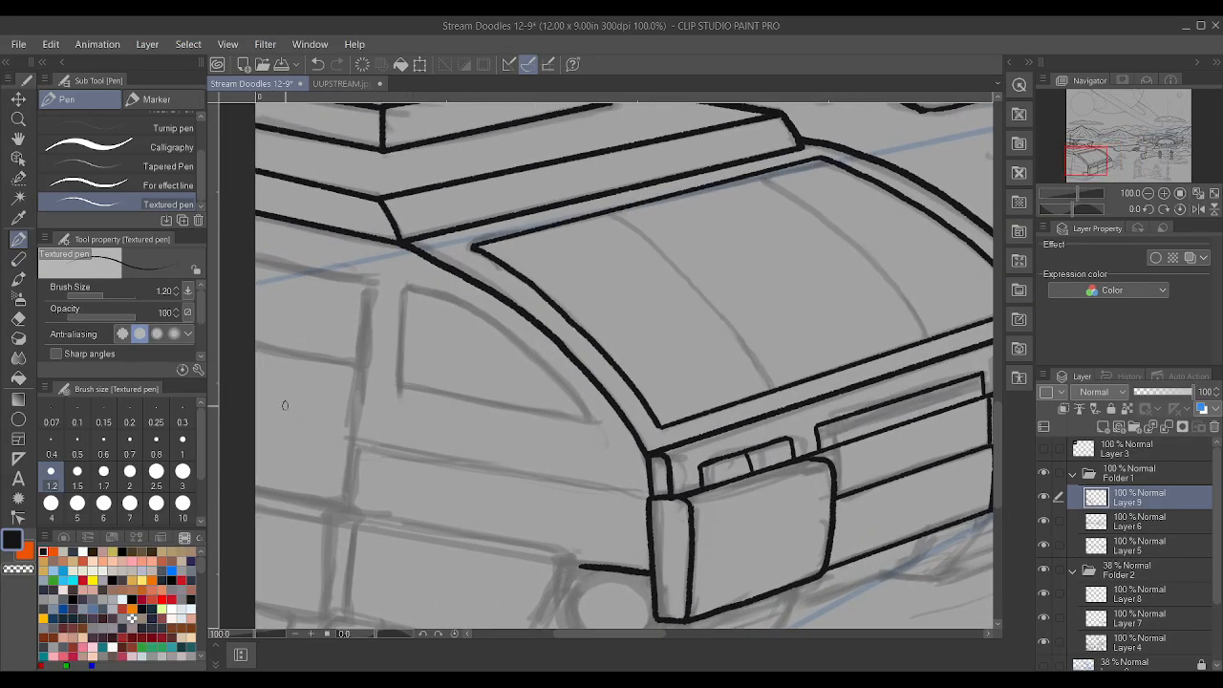
pyautogui.press('[')
pyautogui.moveTo(399, 357); pyautogui.dragTo(402, 323)
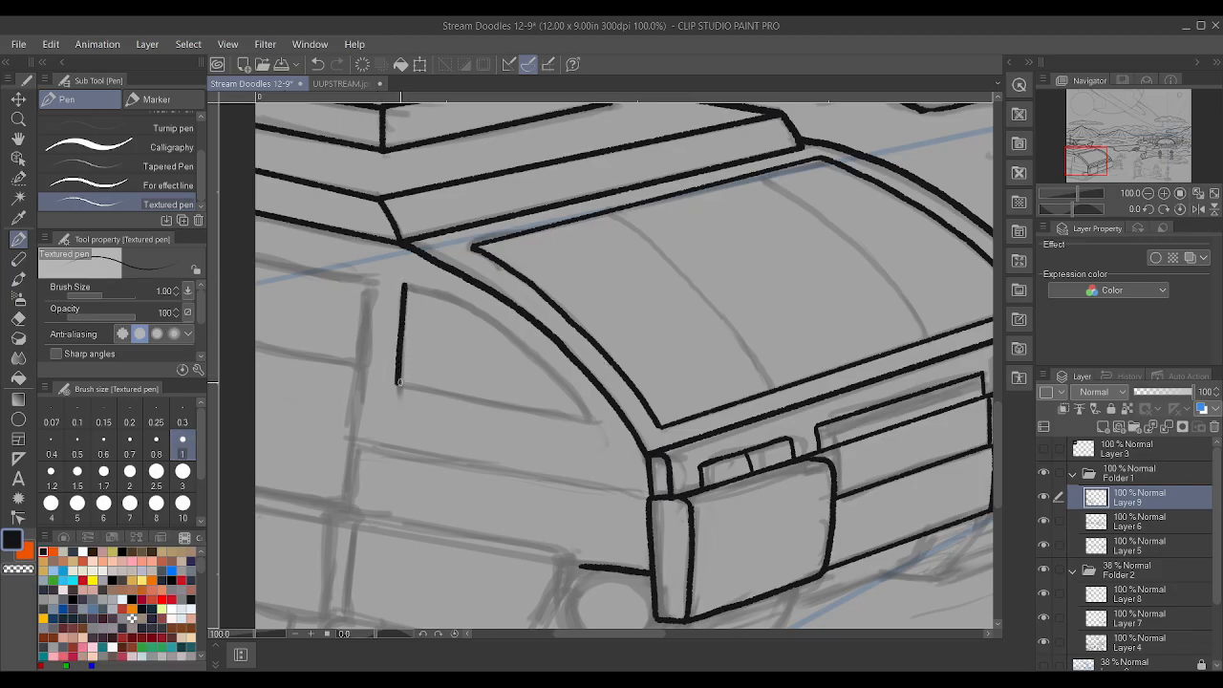
pyautogui.moveTo(398, 382); pyautogui.dragTo(592, 422)
pyautogui.scroll(2, 583, 267)
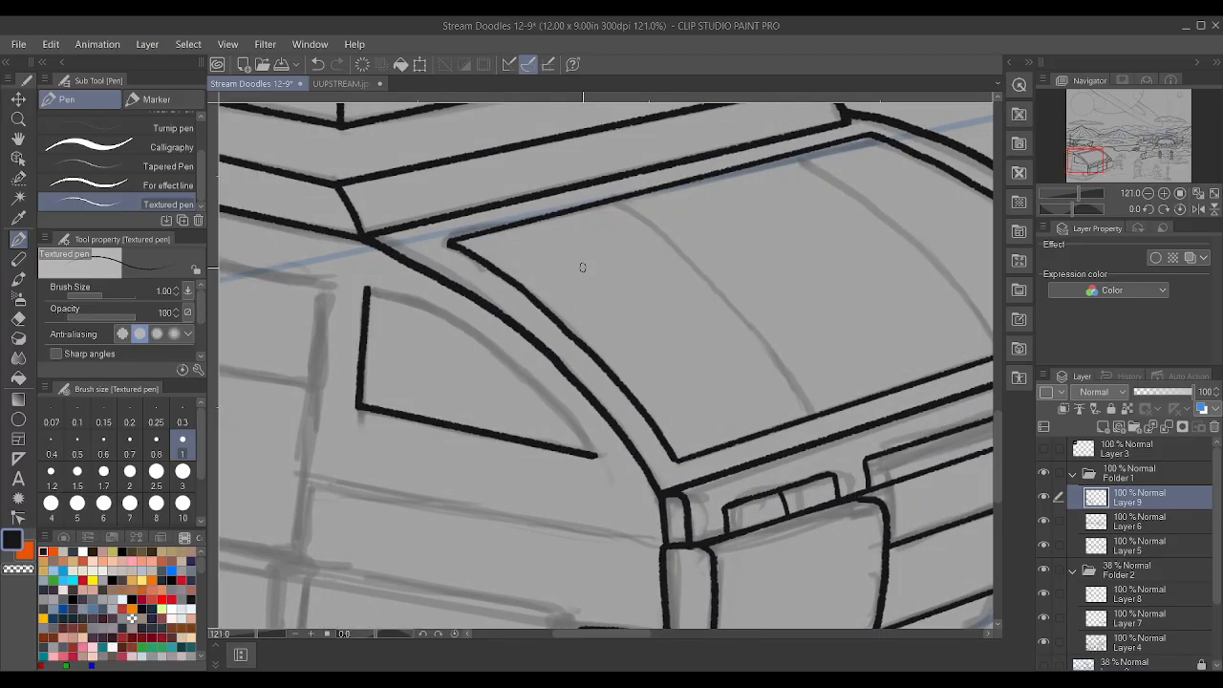
pyautogui.moveTo(368, 289)
pyautogui.mouseDown()
pyautogui.moveTo(473, 332)
pyautogui.moveTo(596, 457)
pyautogui.mouseUp()
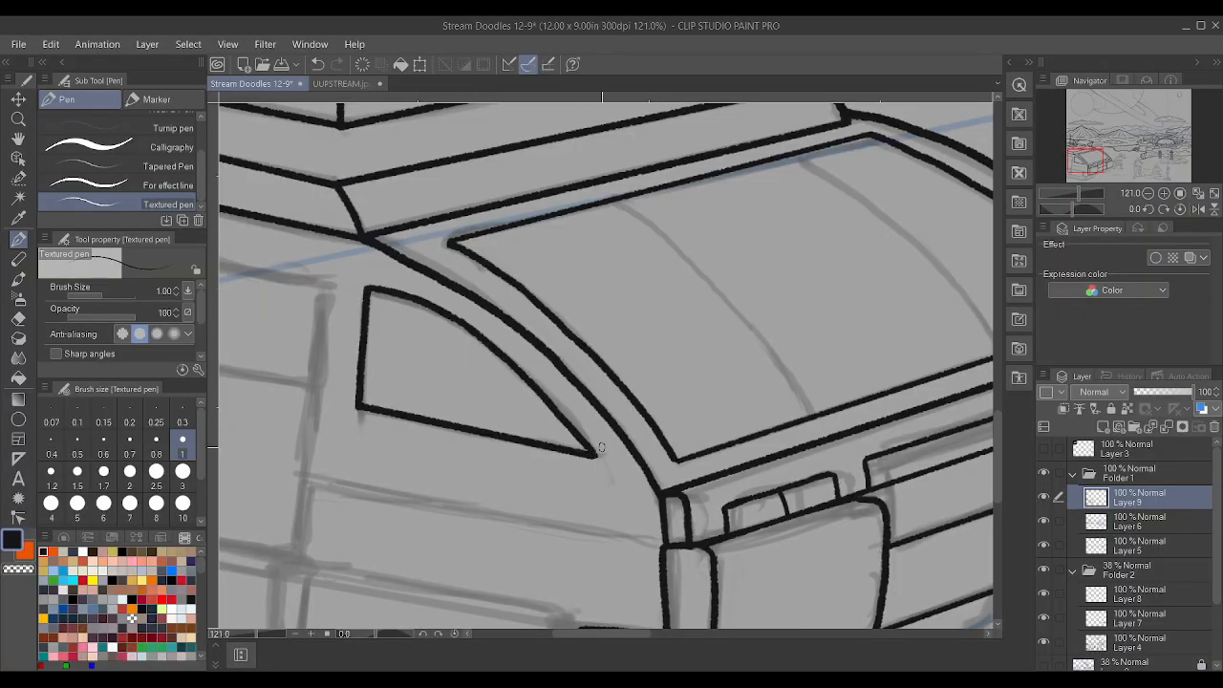
# - Ink the straight body line below the side window, from the near front panel's top corner back to the vertical side seam
pyautogui.scroll(-2, 597, 456)
pyautogui.scroll(3, 476, 335)
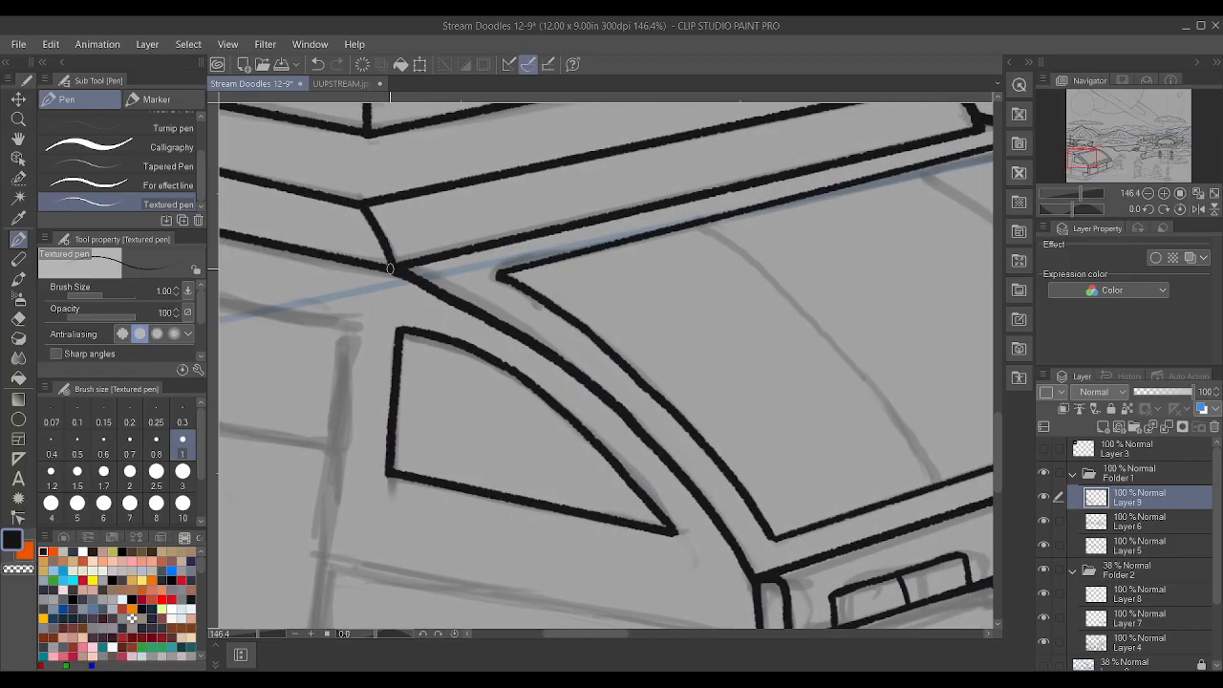
pyautogui.scroll(-3, 441, 291)
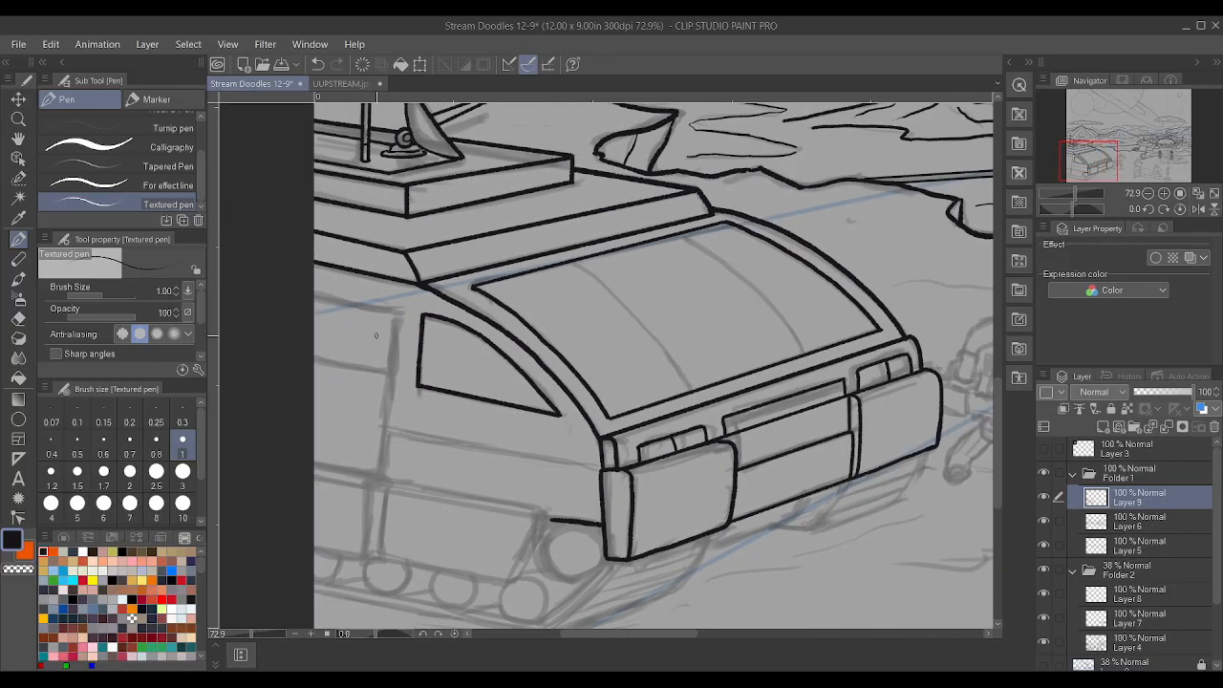
pyautogui.scroll(1, 672, 499)
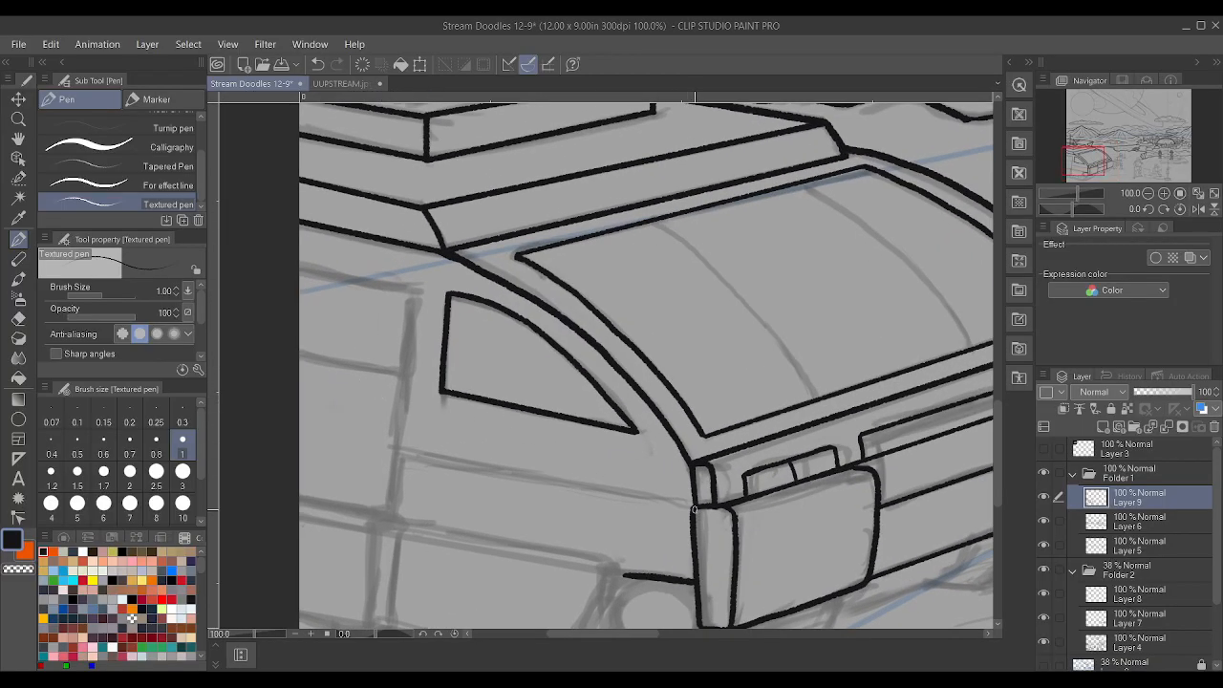
pyautogui.moveTo(694, 511); pyautogui.dragTo(392, 459)
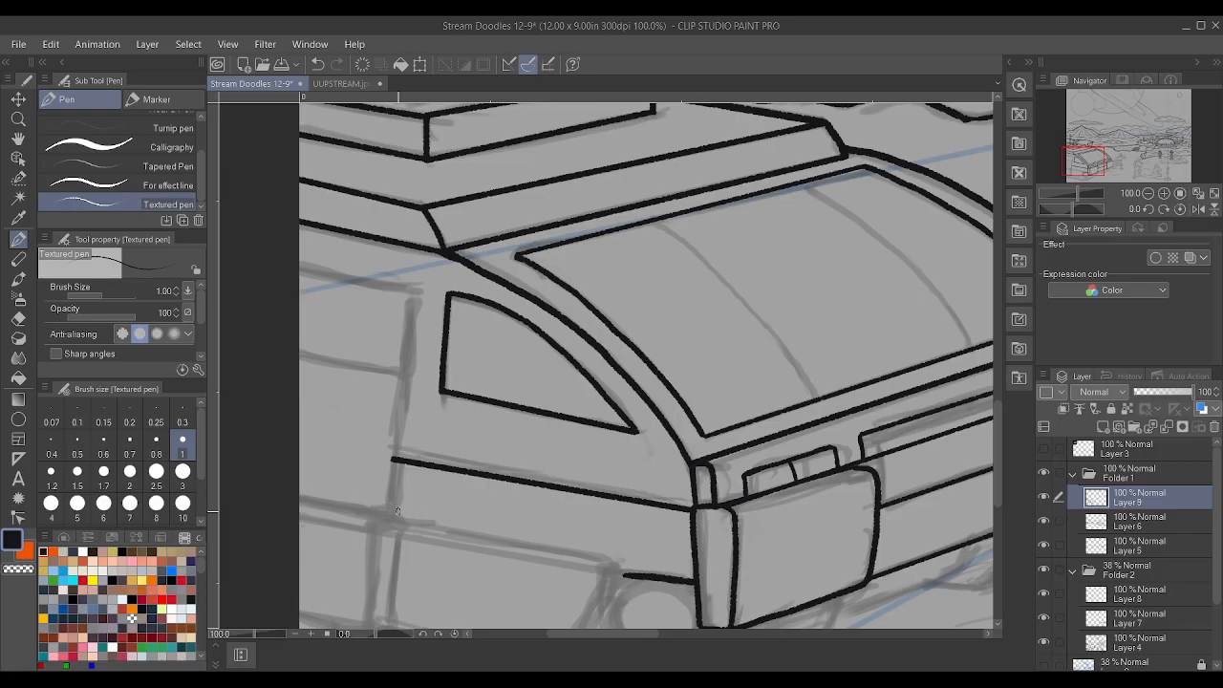
# - Ink the side door panel behind the side window: its vertical front seam and the upper, middle and lower lines running back to the canvas edge
pyautogui.moveTo(392, 514); pyautogui.dragTo(411, 295)
pyautogui.scroll(1, 389, 422)
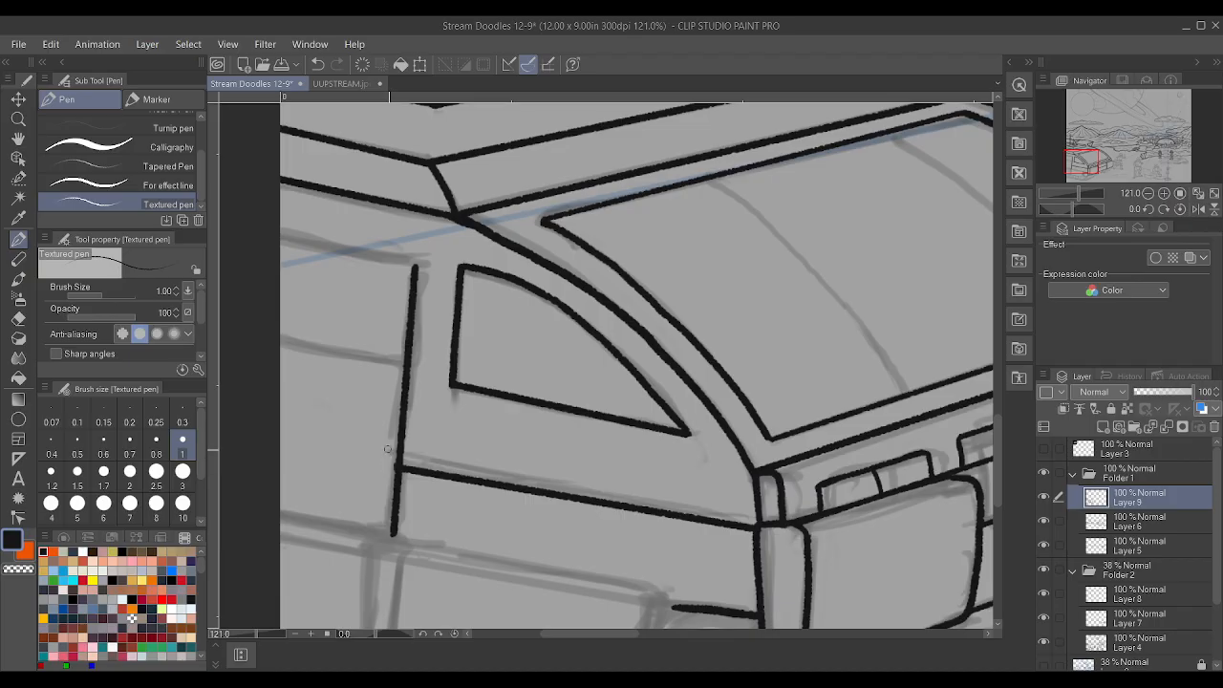
pyautogui.scroll(-4, 390, 451)
pyautogui.scroll(3, 409, 372)
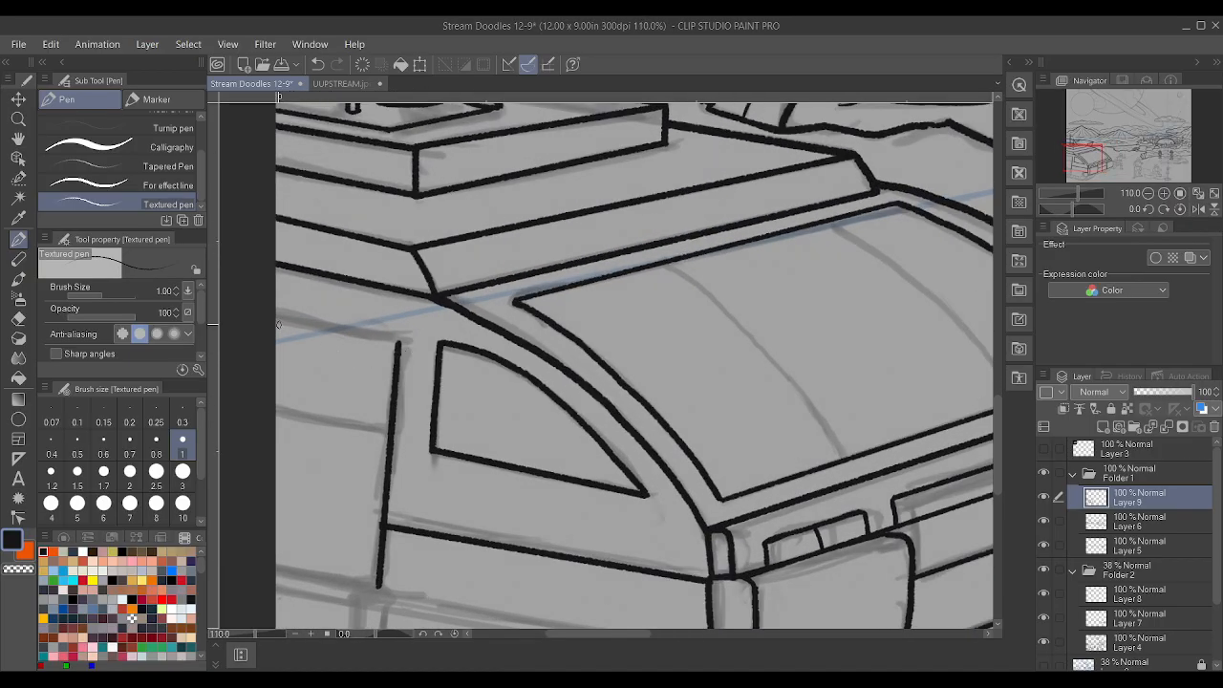
pyautogui.moveTo(277, 323); pyautogui.dragTo(399, 342)
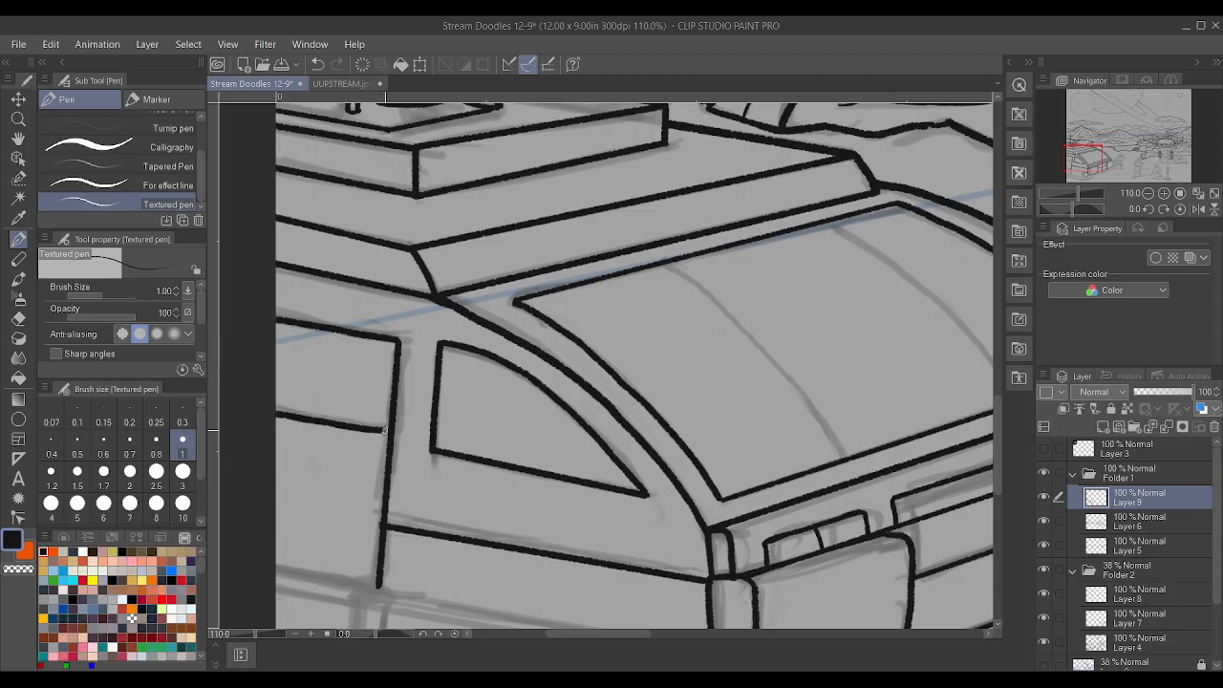
pyautogui.scroll(-2, 413, 387)
pyautogui.scroll(2, 413, 387)
pyautogui.moveTo(286, 554); pyautogui.dragTo(386, 568)
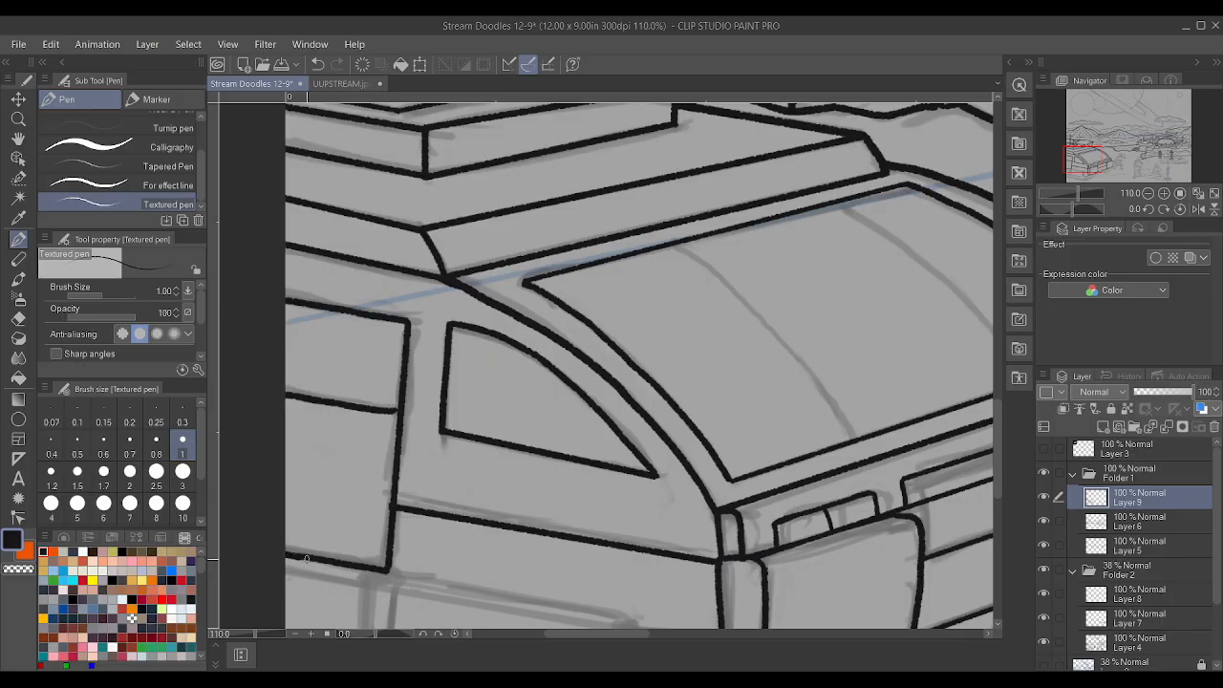
pyautogui.scroll(-5, 399, 552)
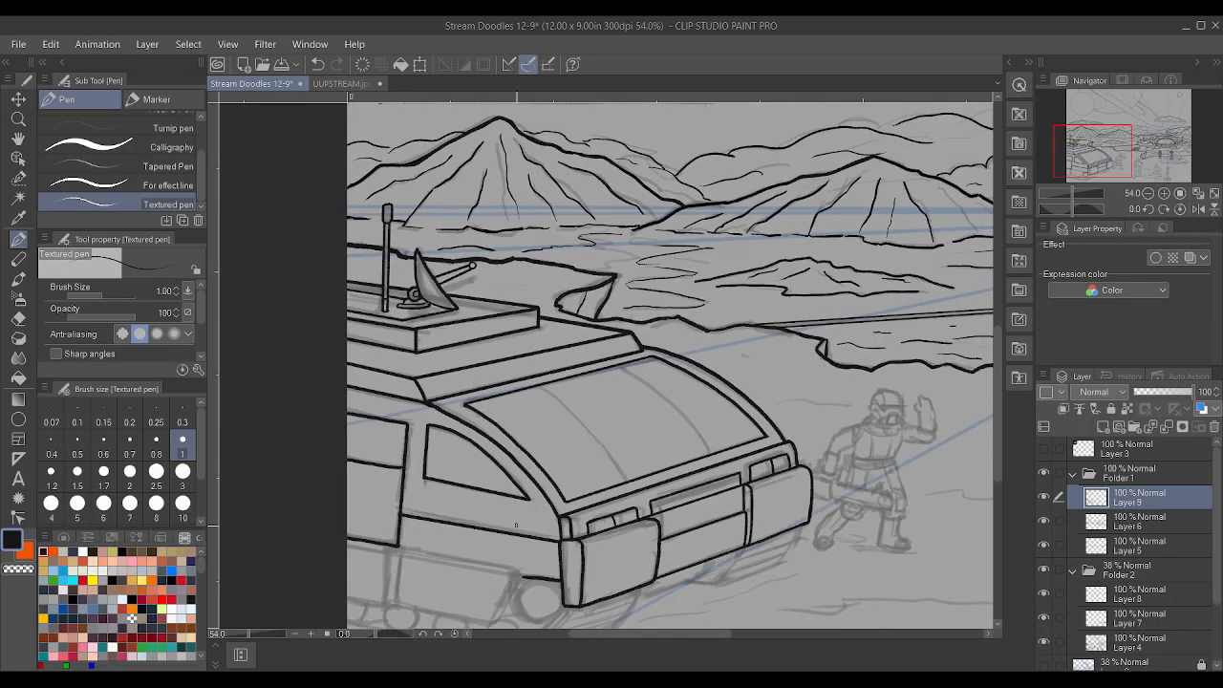
# - Ink the track skirt's straight outer top edge from the foot of the vertical side seam forward to the front track wheel
pyautogui.scroll(4, 480, 549)
pyautogui.moveTo(480, 550); pyautogui.dragTo(457, 546)
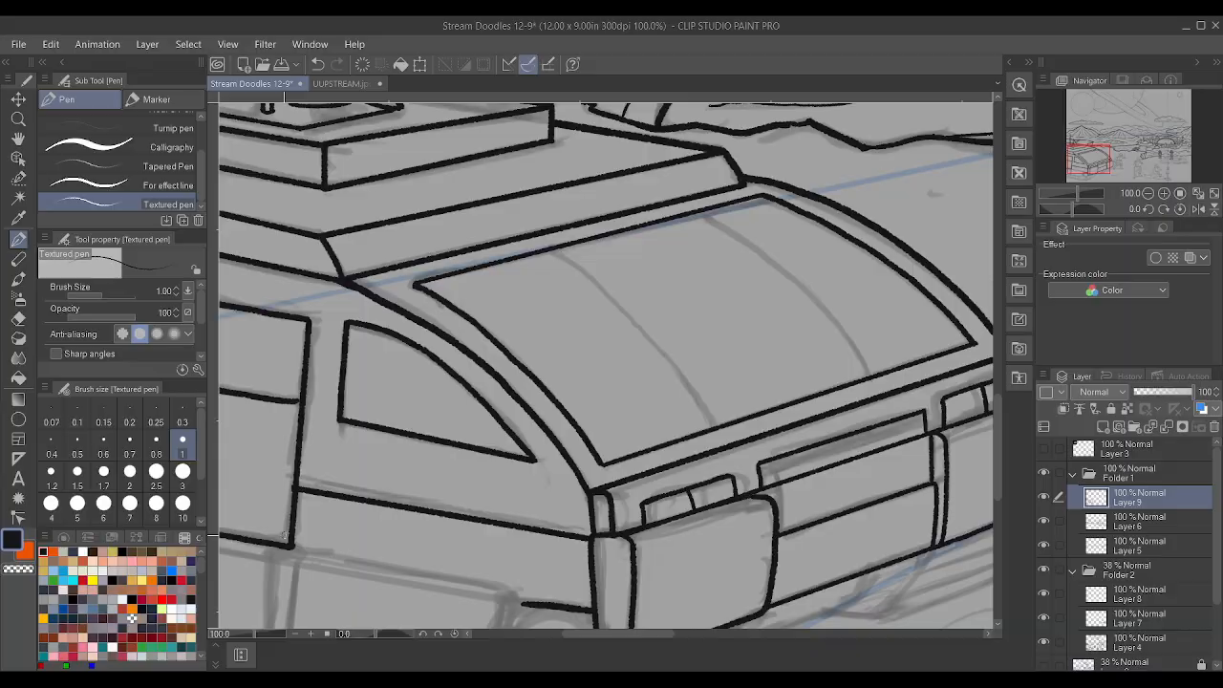
pyautogui.moveTo(291, 547)
pyautogui.mouseDown()
pyautogui.moveTo(516, 589)
pyautogui.moveTo(478, 573)
pyautogui.moveTo(975, 567)
pyautogui.mouseUp()
pyautogui.keyDown('shift'); pyautogui.click(516, 587); pyautogui.keyUp('shift')
pyautogui.scroll(-2, 459, 573)
pyautogui.scroll(-2, 574, 459)
pyautogui.scroll(4, 951, 512)
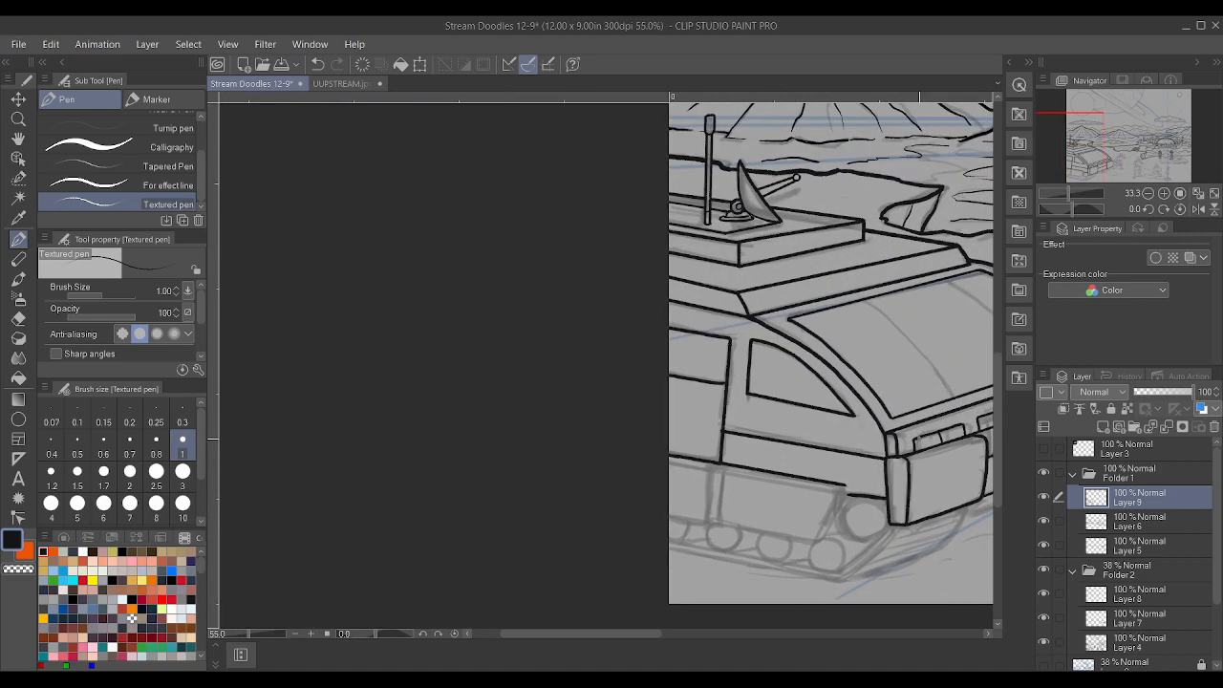
# - Ink the short edge at the track skirt's upper front corner and the straight slanted outer edge down to its lower tip
pyautogui.scroll(1, 741, 537)
pyautogui.moveTo(699, 565); pyautogui.dragTo(751, 551)
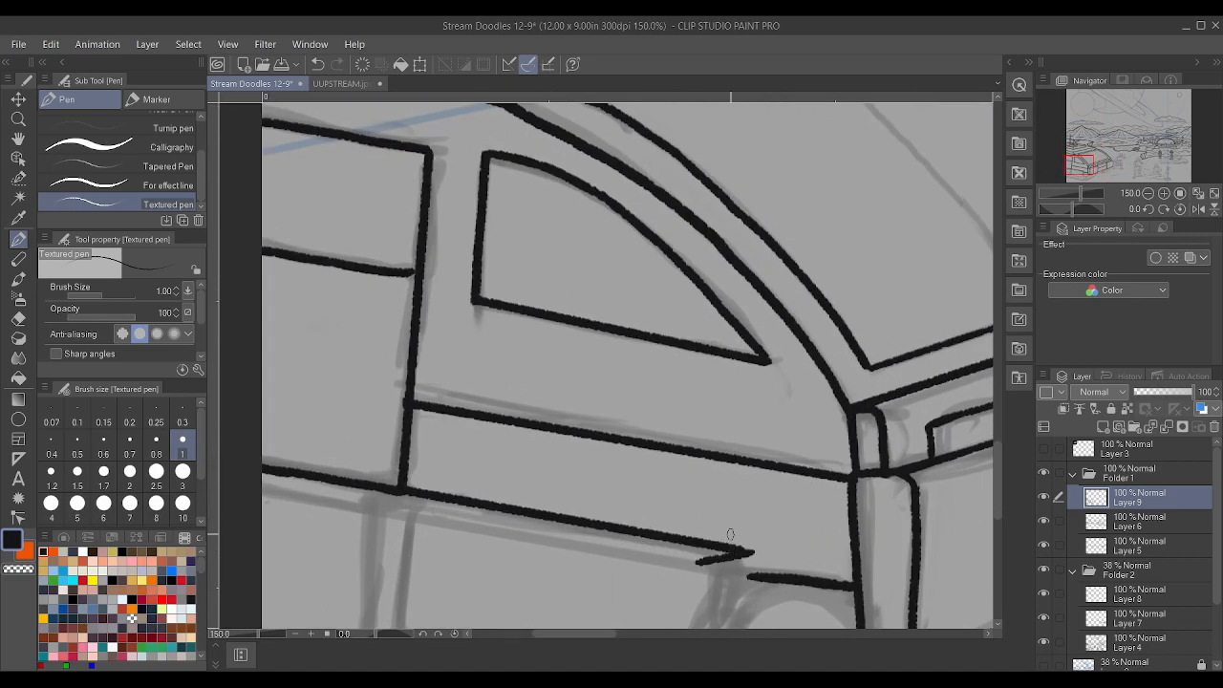
pyautogui.scroll(-5, 691, 486)
pyautogui.scroll(2, 693, 488)
pyautogui.scroll(-3, 738, 534)
pyautogui.scroll(5, 616, 598)
pyautogui.moveTo(616, 598)
pyautogui.mouseDown()
pyautogui.moveTo(645, 584)
pyautogui.moveTo(708, 482)
pyautogui.moveTo(723, 426)
pyautogui.mouseUp()
pyautogui.scroll(-2, 598, 395)
pyautogui.hotkey('ctrl', 'z')
pyautogui.keyDown('shift'); pyautogui.click(683, 422); pyautogui.keyUp('shift')
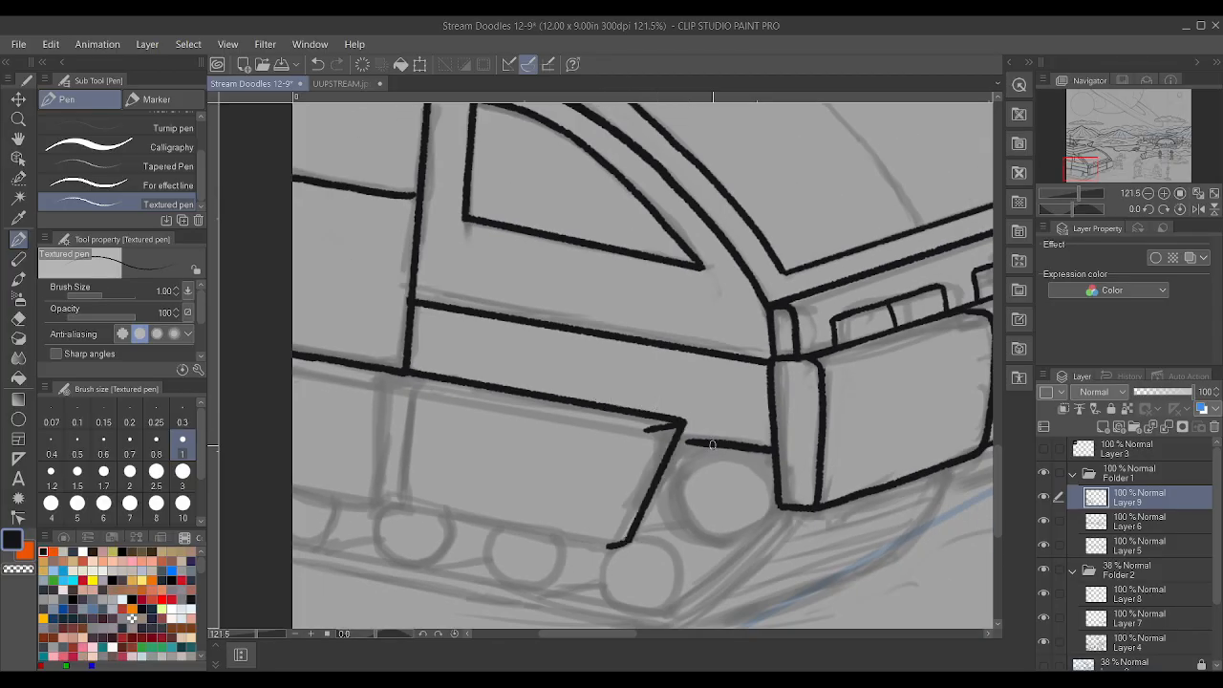
# - Ink the track skirt's inner slanted front edge and its inner top edge running straight back to the canvas edge
pyautogui.scroll(2, 713, 445)
pyautogui.moveTo(574, 576); pyautogui.dragTo(629, 433)
pyautogui.scroll(-2, 629, 433)
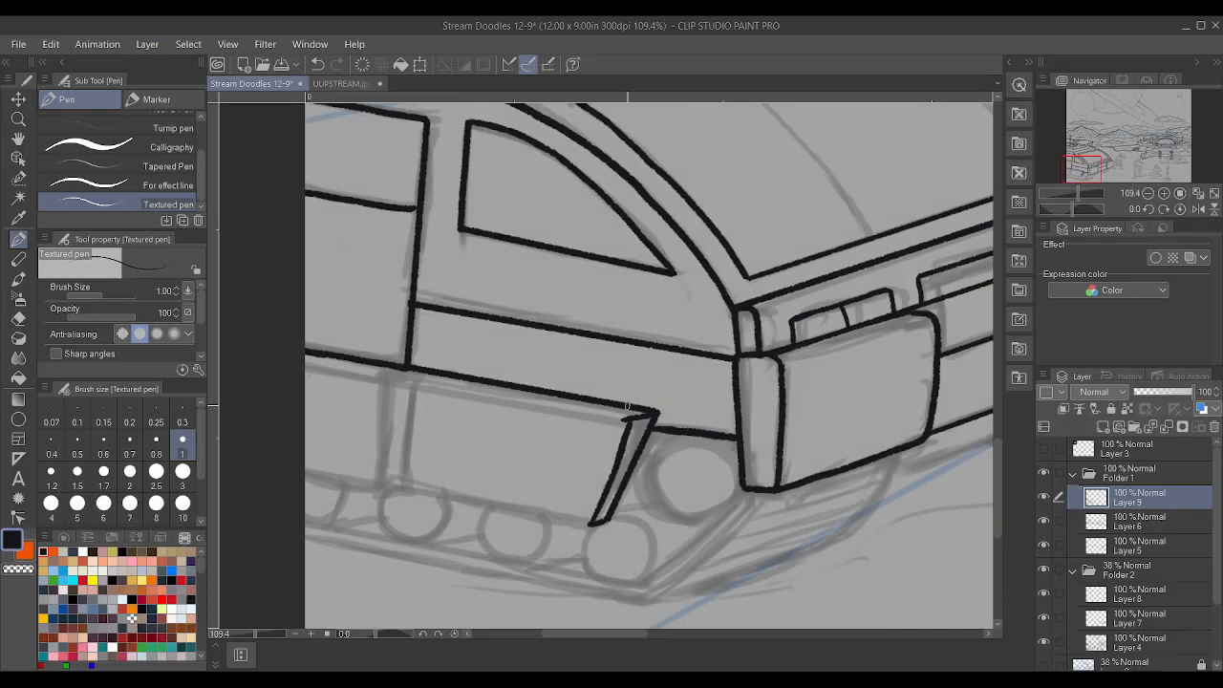
pyautogui.hotkey('ctrl', 'z')
pyautogui.keyDown('shift'); pyautogui.click(589, 522); pyautogui.keyUp('shift')
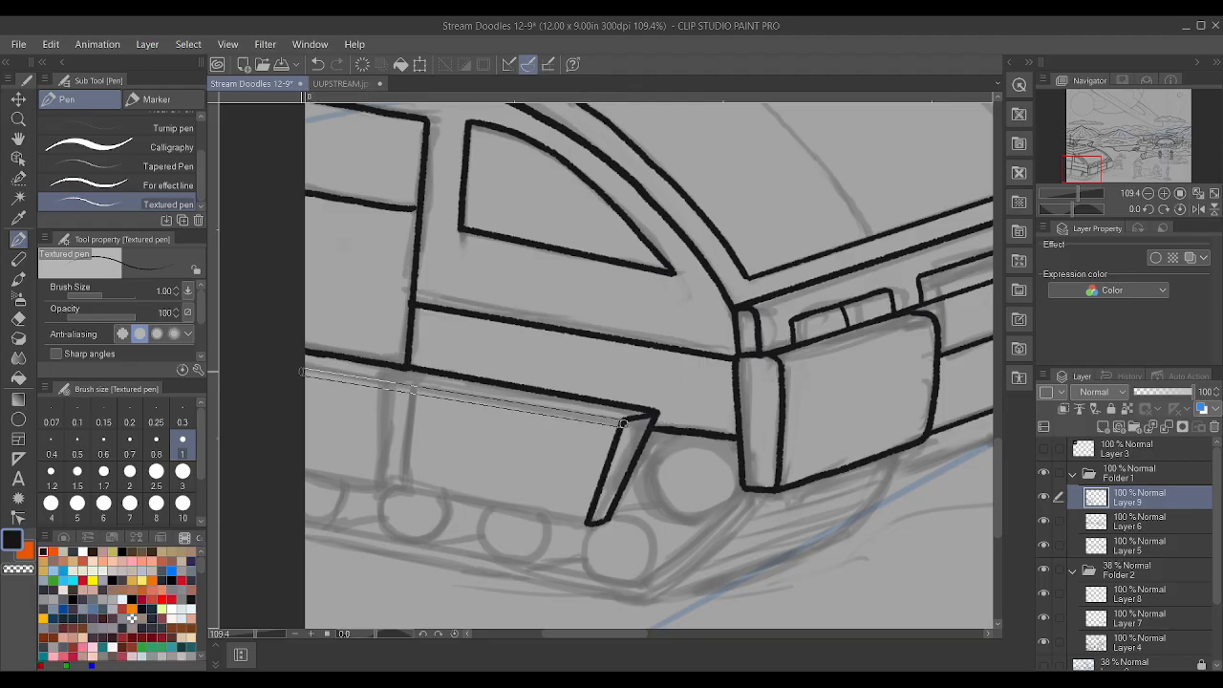
pyautogui.keyDown('shift'); pyautogui.click(300, 364); pyautogui.keyUp('shift')
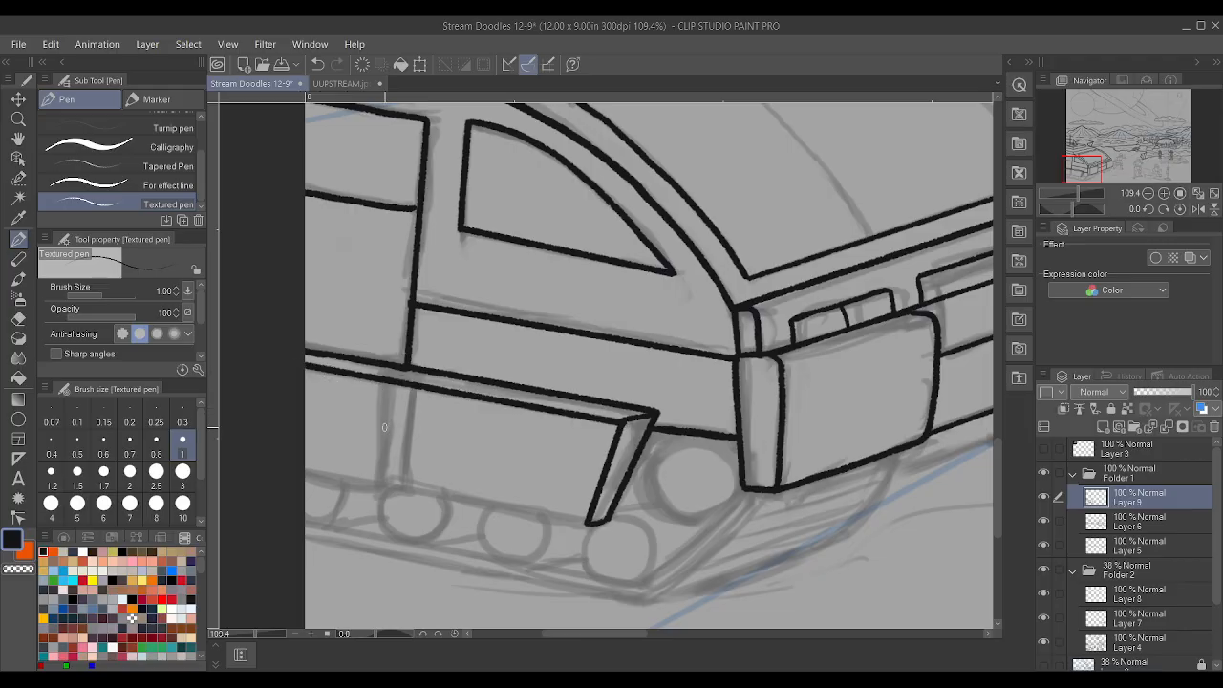
# - Ink the short connector and vertical divider below the side seam, plus the track skirt's straight lower edge
pyautogui.scroll(1, 384, 402)
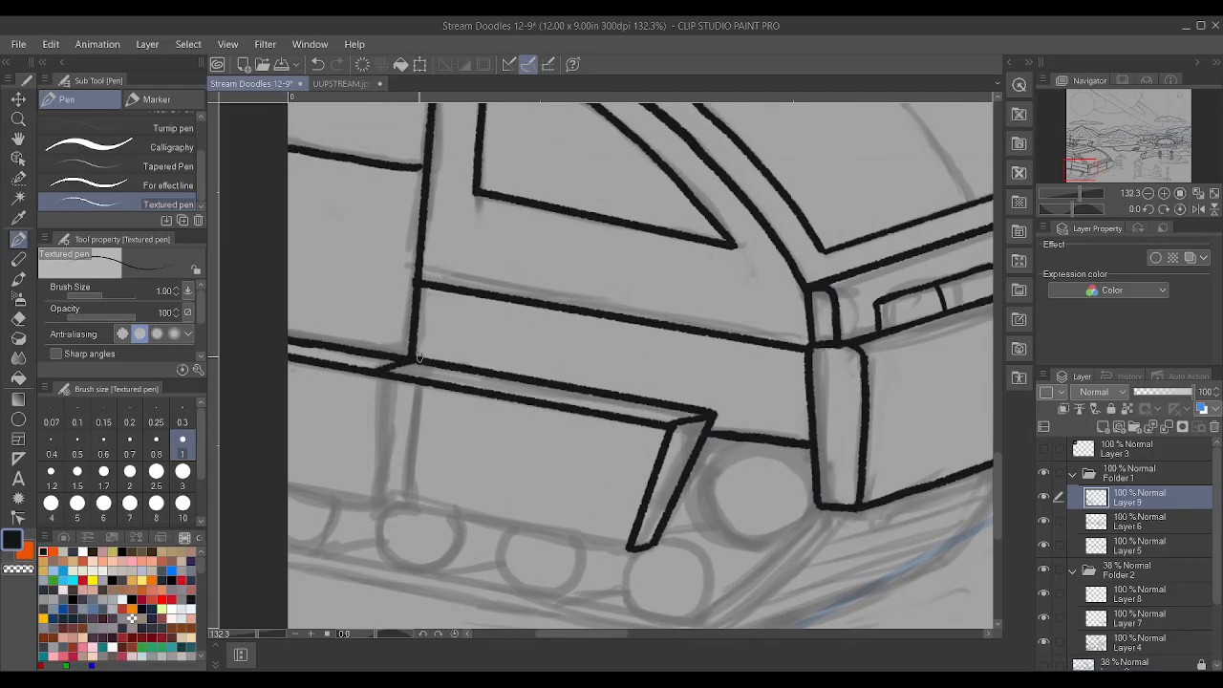
pyautogui.moveTo(374, 467); pyautogui.dragTo(375, 390)
pyautogui.moveTo(372, 499); pyautogui.dragTo(374, 430)
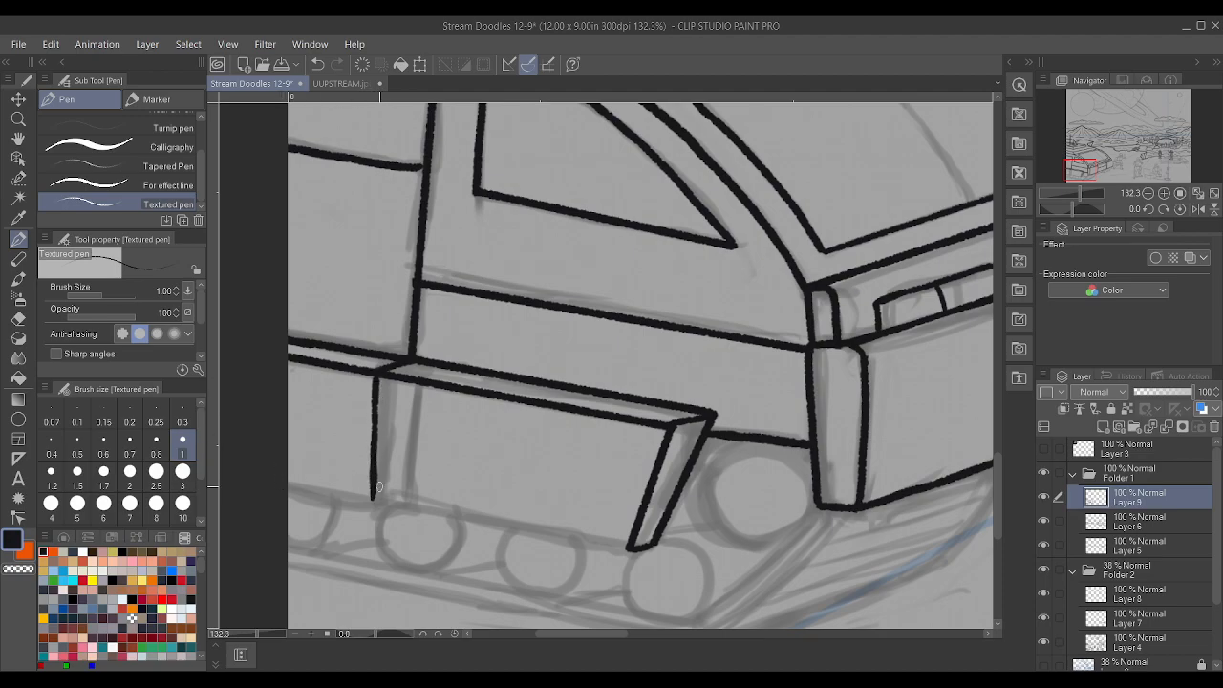
pyautogui.moveTo(627, 541); pyautogui.dragTo(282, 484)
pyautogui.keyDown('shift'); pyautogui.click(627, 548); pyautogui.keyUp('shift')
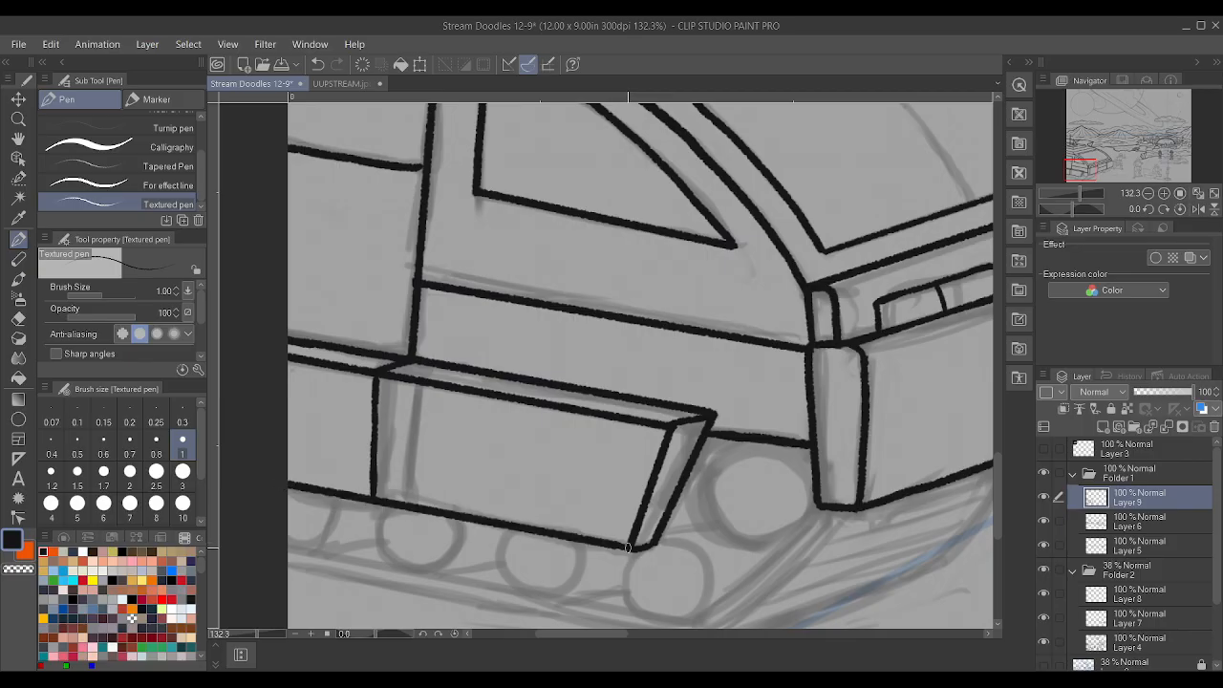
# - Ink a second vertical divider on the track skirt parallel to the first, with its short slanted line across the top ledge
pyautogui.scroll(-3, 619, 537)
pyautogui.scroll(4, 502, 472)
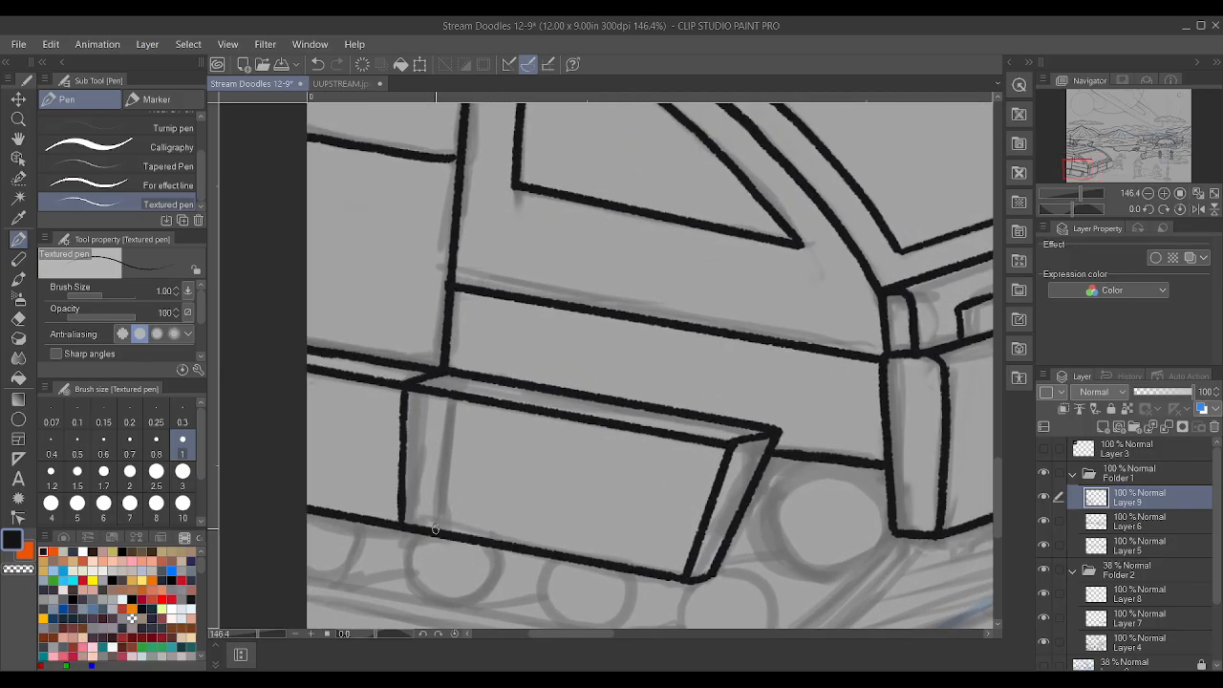
pyautogui.moveTo(436, 501); pyautogui.dragTo(438, 395)
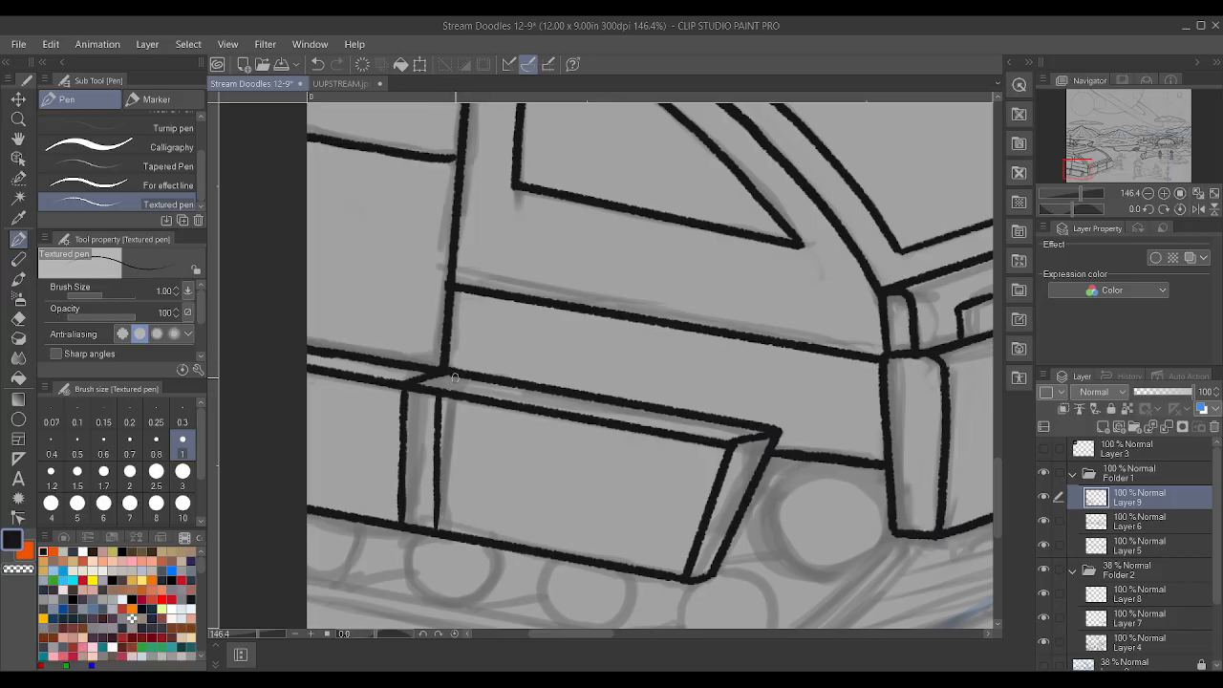
pyautogui.scroll(-3, 478, 383)
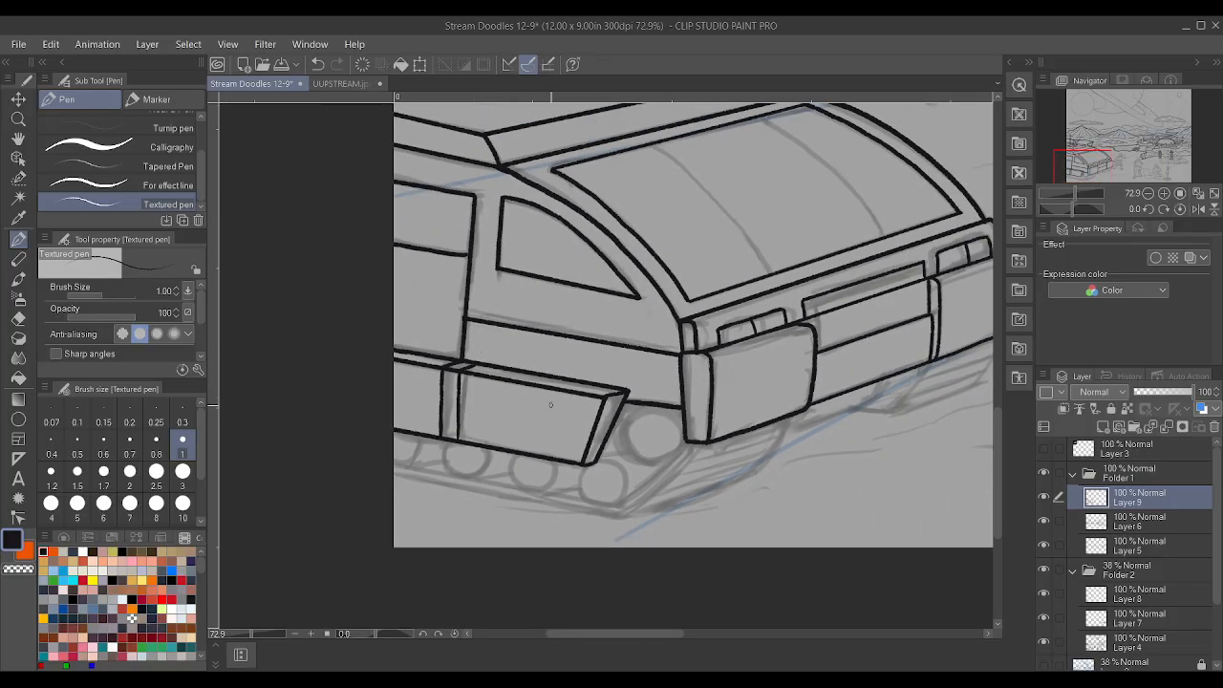
pyautogui.scroll(2, 661, 426)
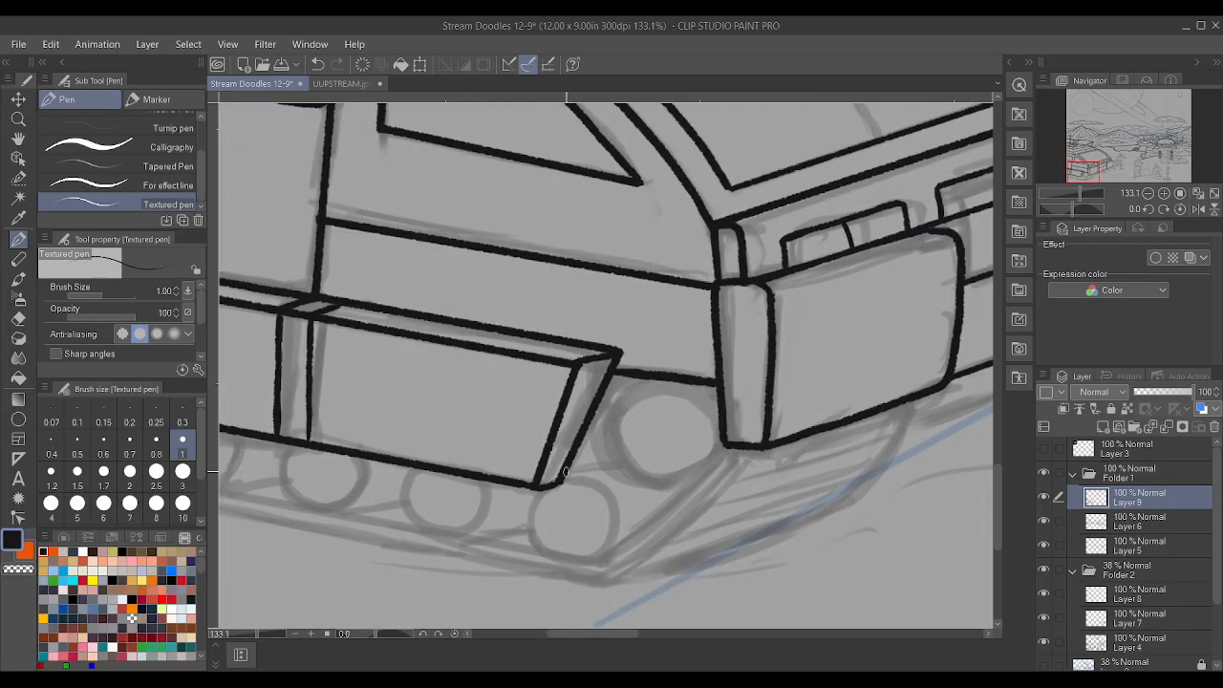
# - Ink the short line linking the track skirt's lower front corner to the large front wheel
pyautogui.moveTo(590, 469)
pyautogui.mouseDown()
pyautogui.moveTo(610, 464)
pyautogui.moveTo(610, 402)
pyautogui.moveTo(651, 377)
pyautogui.mouseUp()
pyautogui.hotkey('ctrl', 'z')
pyautogui.hotkey('ctrl', 'z')
pyautogui.scroll(-3, 644, 349)
pyautogui.scroll(4, 815, 411)
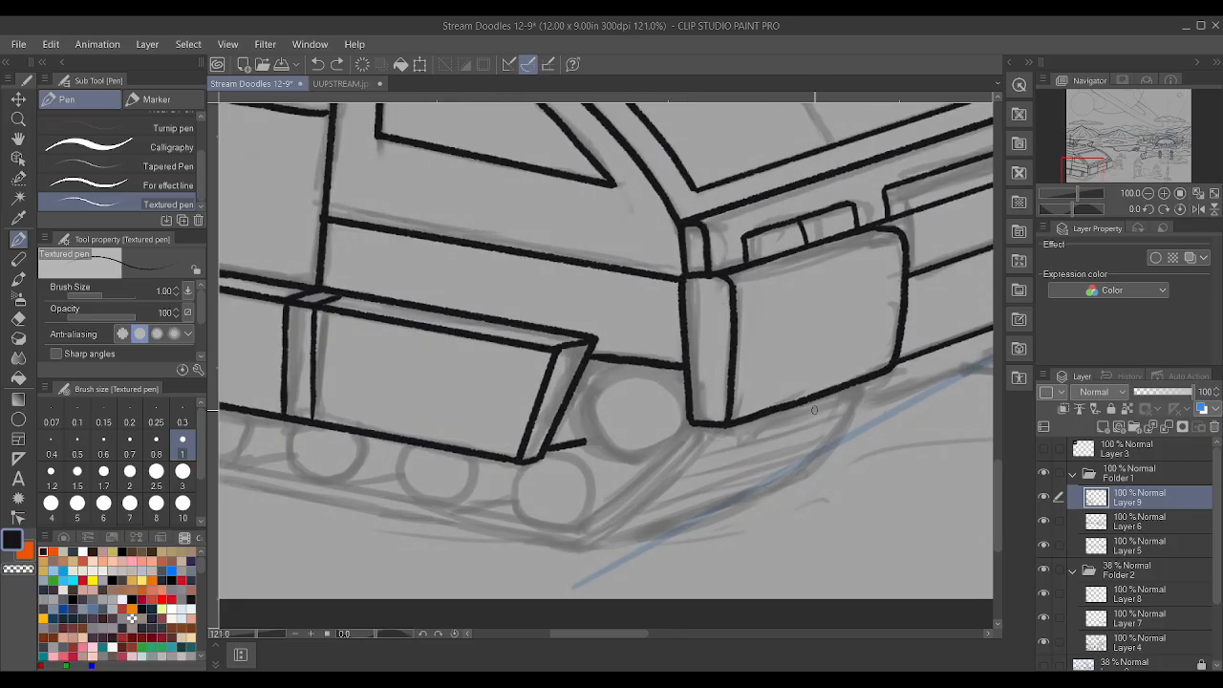
pyautogui.scroll(1, 815, 411)
pyautogui.moveTo(501, 454)
pyautogui.mouseDown()
pyautogui.moveTo(490, 403)
pyautogui.moveTo(511, 359)
pyautogui.moveTo(543, 346)
pyautogui.mouseUp()
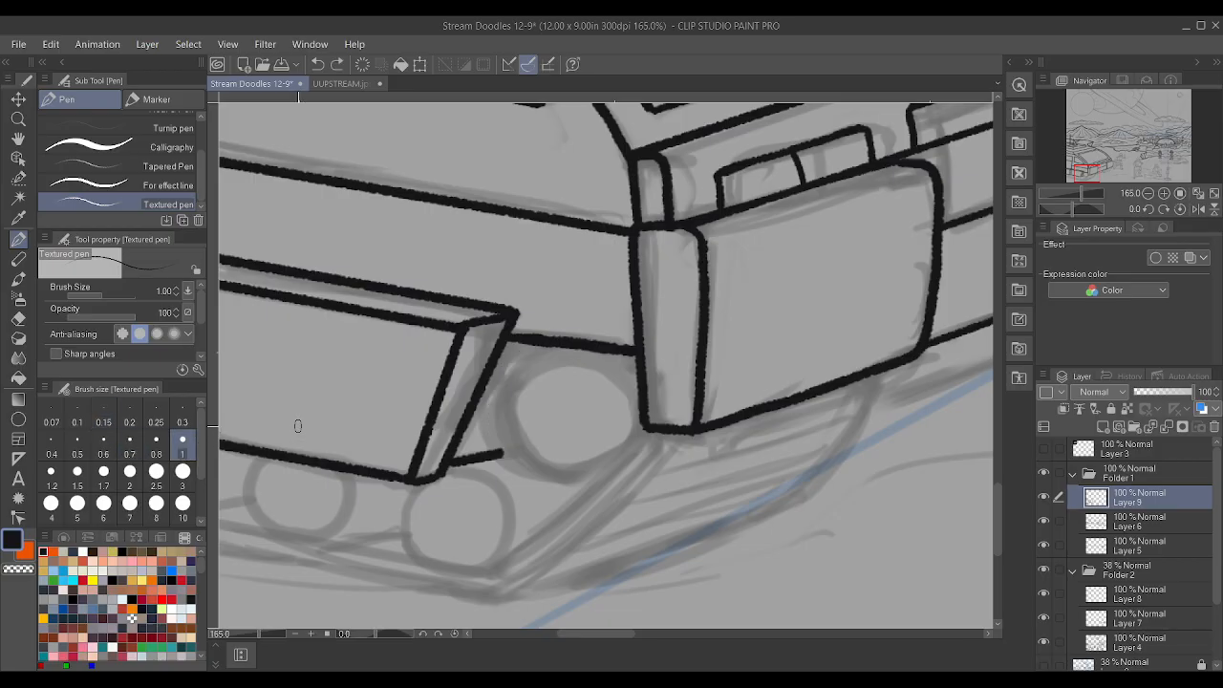
pyautogui.moveTo(536, 346)
pyautogui.mouseDown()
pyautogui.moveTo(488, 392)
pyautogui.moveTo(487, 427)
pyautogui.moveTo(518, 464)
pyautogui.moveTo(594, 468)
pyautogui.moveTo(635, 435)
pyautogui.moveTo(641, 394)
pyautogui.mouseUp()
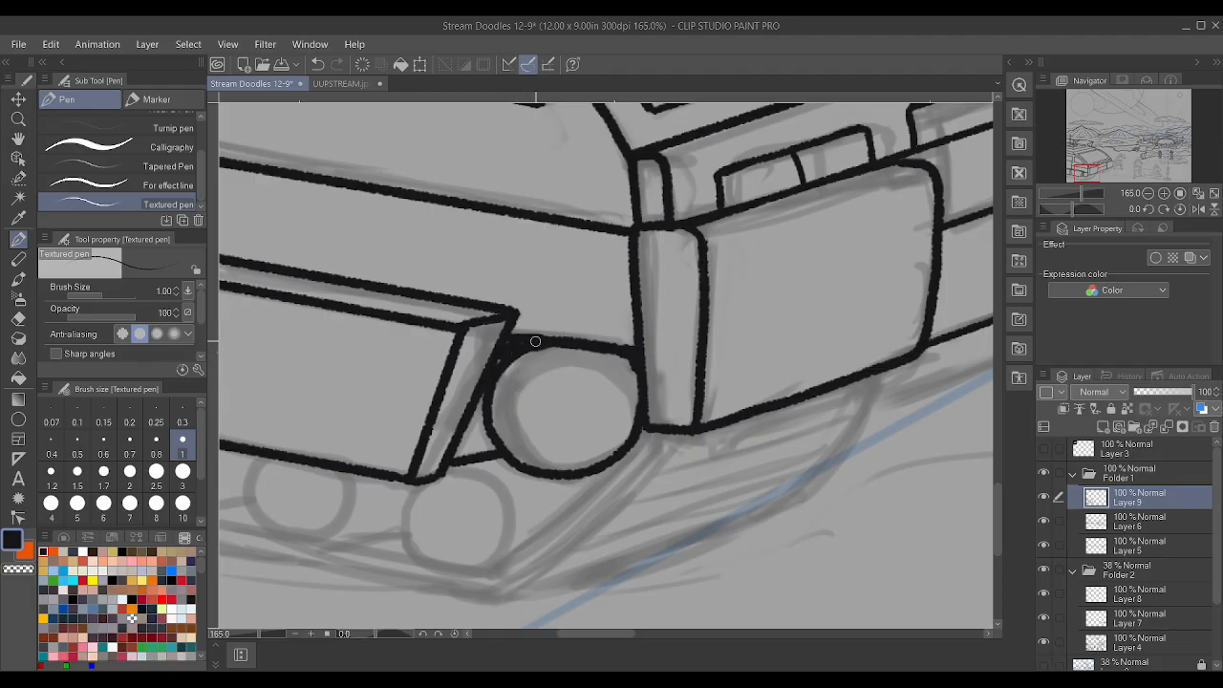
pyautogui.scroll(-2, 462, 464)
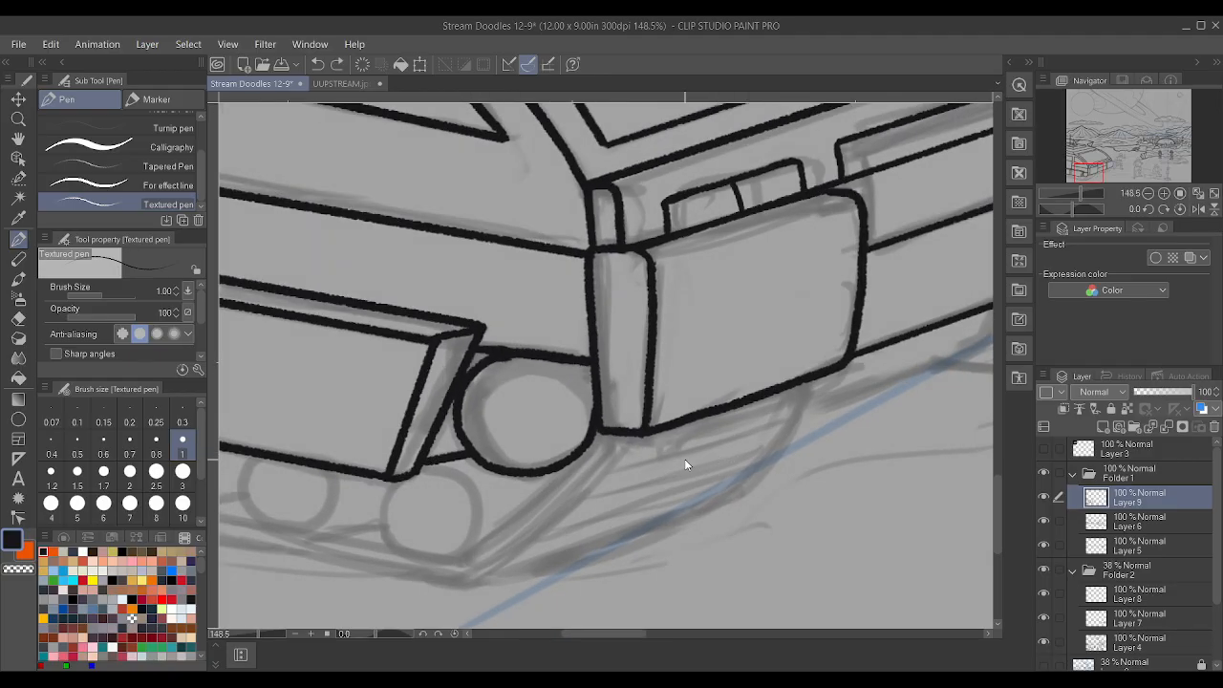
pyautogui.hotkey('ctrl', 'z')
# - Ink the large front track wheel's round outline between the skirt and the near front panel
pyautogui.scroll(1, 467, 421)
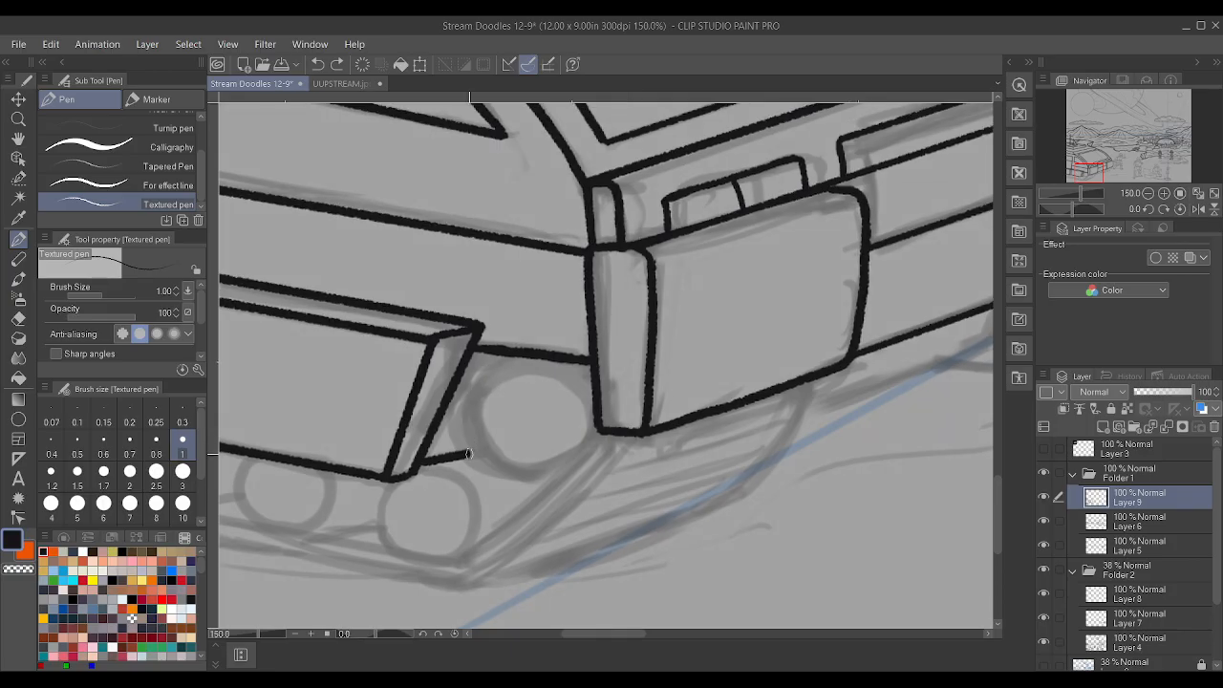
pyautogui.moveTo(460, 409)
pyautogui.mouseDown()
pyautogui.moveTo(471, 376)
pyautogui.moveTo(516, 355)
pyautogui.mouseUp()
pyautogui.moveTo(469, 449)
pyautogui.mouseDown()
pyautogui.moveTo(507, 473)
pyautogui.moveTo(559, 459)
pyautogui.moveTo(592, 411)
pyautogui.moveTo(579, 365)
pyautogui.mouseUp()
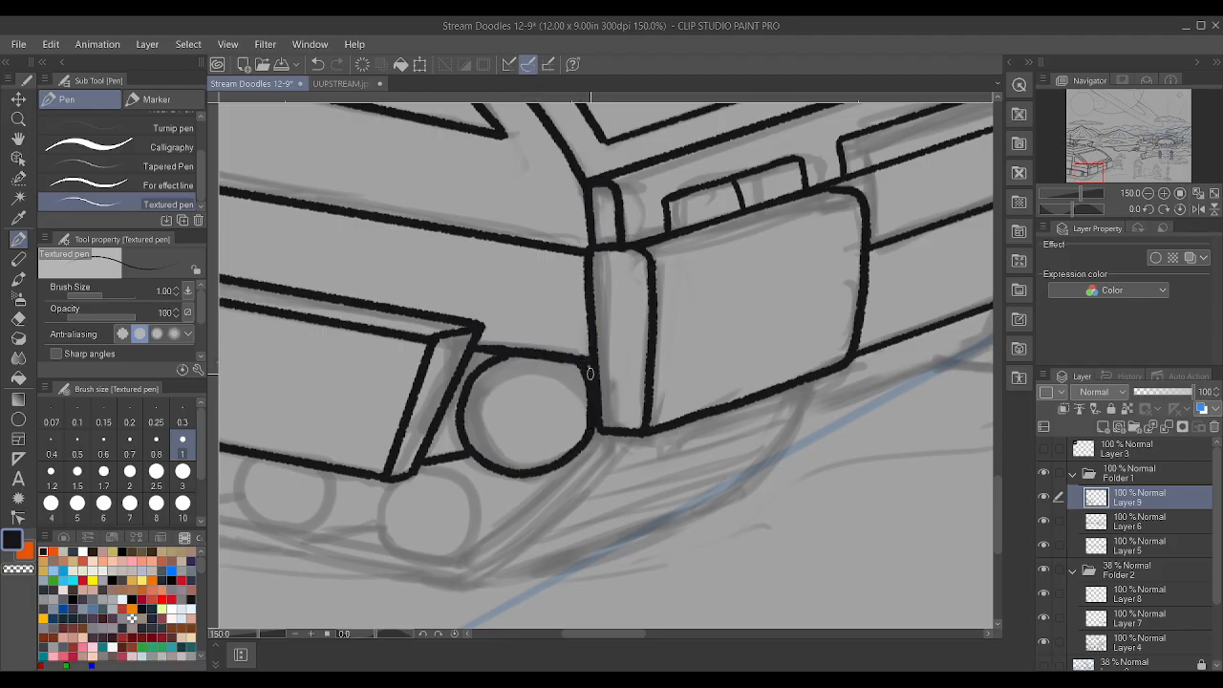
pyautogui.scroll(-1, 516, 349)
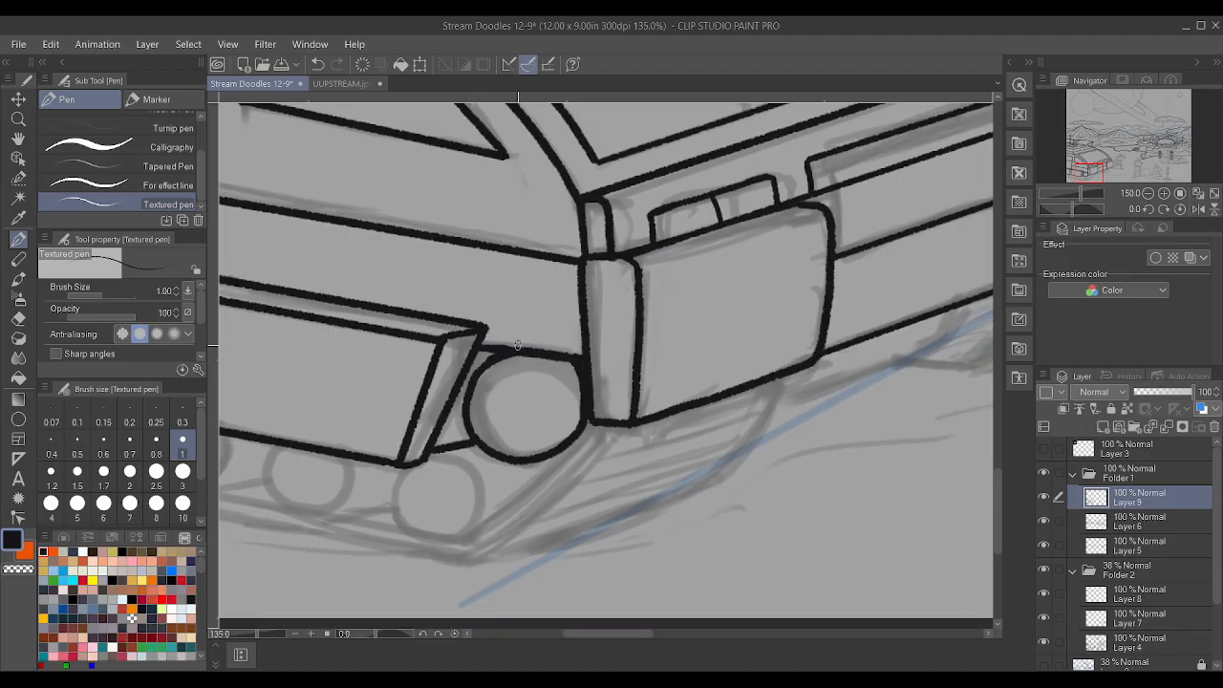
pyautogui.scroll(-3, 443, 419)
# - Ink the round outline of the foremost small road wheel below the track skirt's front tip
pyautogui.scroll(3, 493, 464)
pyautogui.scroll(2, 449, 449)
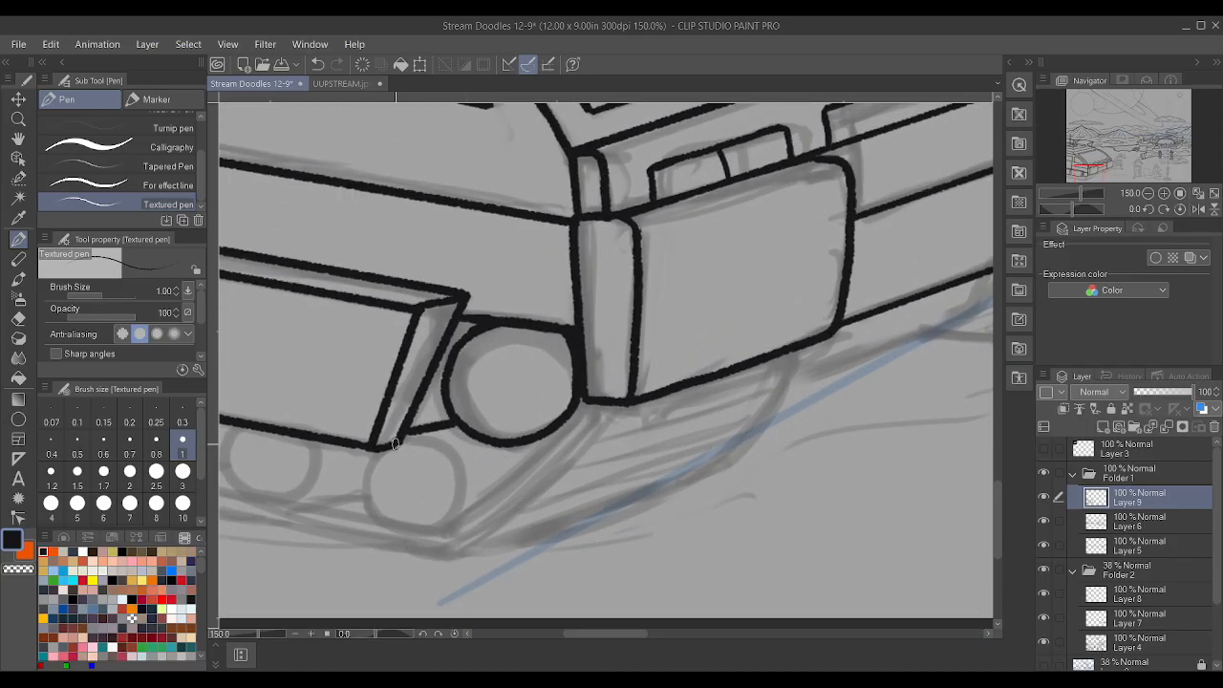
pyautogui.moveTo(373, 456)
pyautogui.mouseDown()
pyautogui.moveTo(371, 525)
pyautogui.moveTo(407, 544)
pyautogui.moveTo(428, 547)
pyautogui.moveTo(470, 501)
pyautogui.mouseUp()
pyautogui.moveTo(398, 442)
pyautogui.mouseDown()
pyautogui.moveTo(425, 430)
pyautogui.moveTo(464, 454)
pyautogui.moveTo(470, 510)
pyautogui.mouseUp()
pyautogui.scroll(-6, 473, 506)
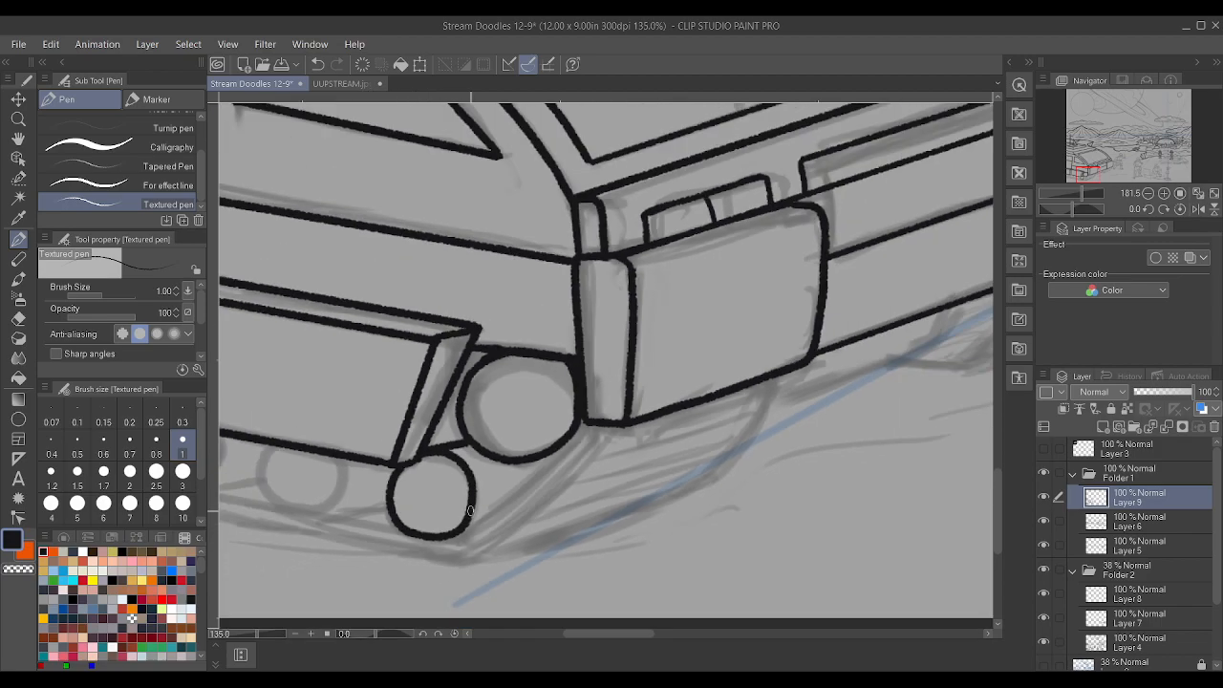
pyautogui.scroll(5, 277, 446)
pyautogui.scroll(1, 358, 472)
pyautogui.moveTo(357, 465)
pyautogui.mouseDown()
pyautogui.moveTo(341, 527)
pyautogui.moveTo(388, 559)
pyautogui.moveTo(420, 553)
pyautogui.moveTo(445, 517)
pyautogui.moveTo(437, 461)
pyautogui.mouseUp()
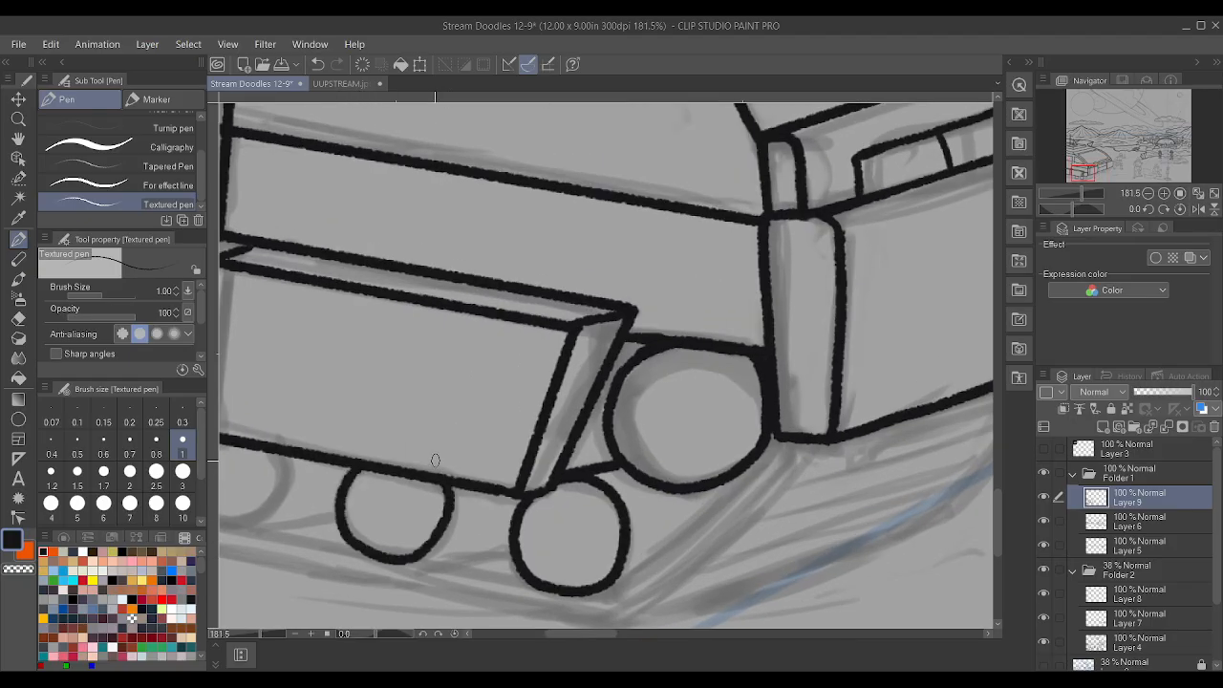
pyautogui.hotkey('ctrl', 'z')
# - Ink the second small road wheel below the track skirt and the line linking it to the foremost road wheel
pyautogui.scroll(-5, 440, 461)
pyautogui.scroll(5, 420, 468)
pyautogui.scroll(1, 402, 466)
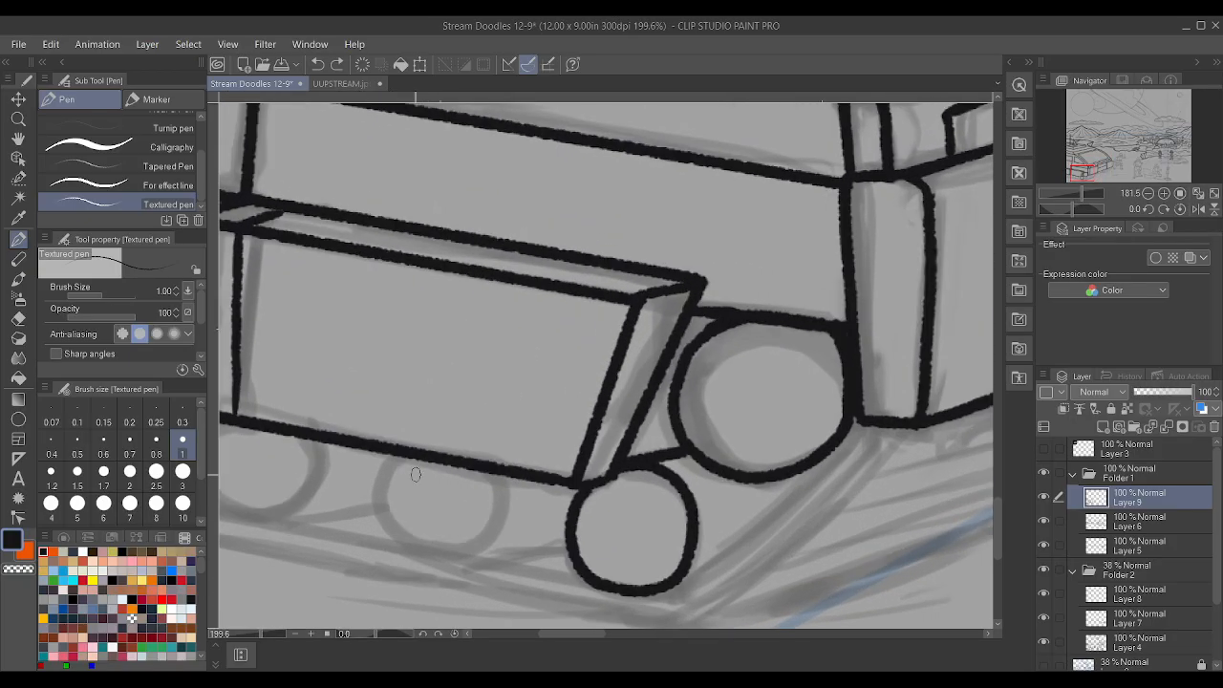
pyautogui.moveTo(407, 456)
pyautogui.mouseDown()
pyautogui.moveTo(375, 489)
pyautogui.moveTo(394, 542)
pyautogui.moveTo(437, 554)
pyautogui.moveTo(471, 545)
pyautogui.moveTo(491, 480)
pyautogui.mouseUp()
pyautogui.moveTo(455, 561); pyautogui.dragTo(571, 537)
pyautogui.moveTo(432, 554); pyautogui.dragTo(459, 559)
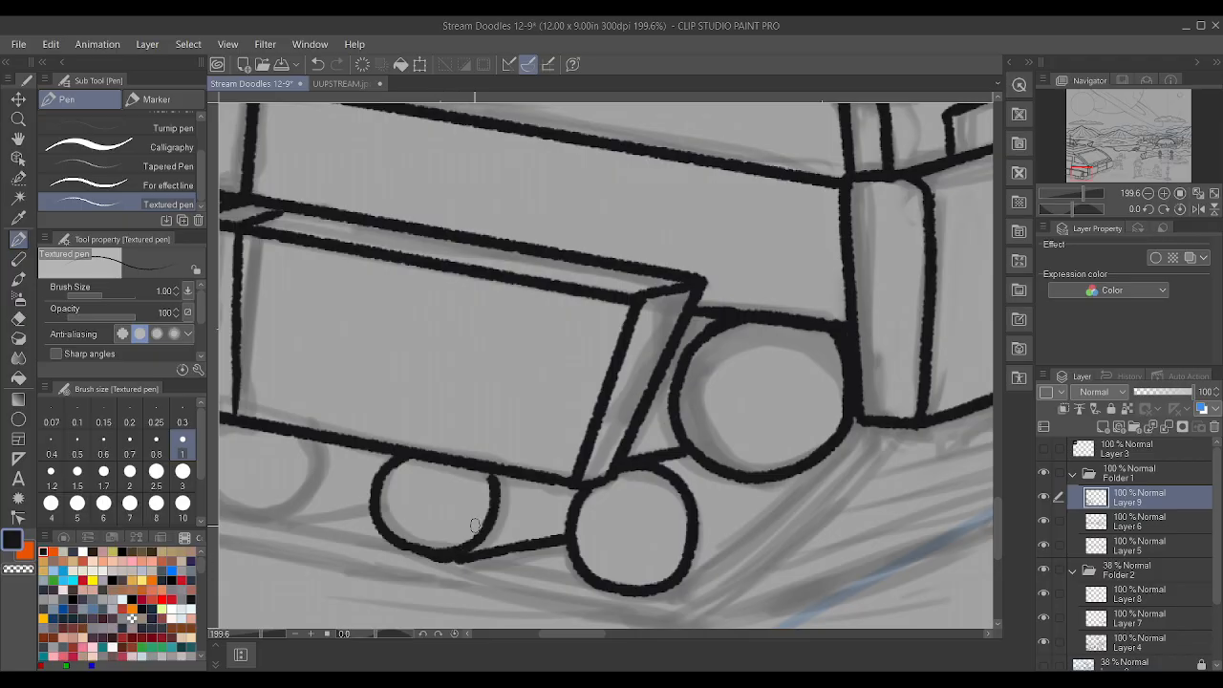
# - Ink the third small road wheel below the skirt's dividers and the line linking it to the second road wheel
pyautogui.moveTo(272, 523); pyautogui.dragTo(369, 505)
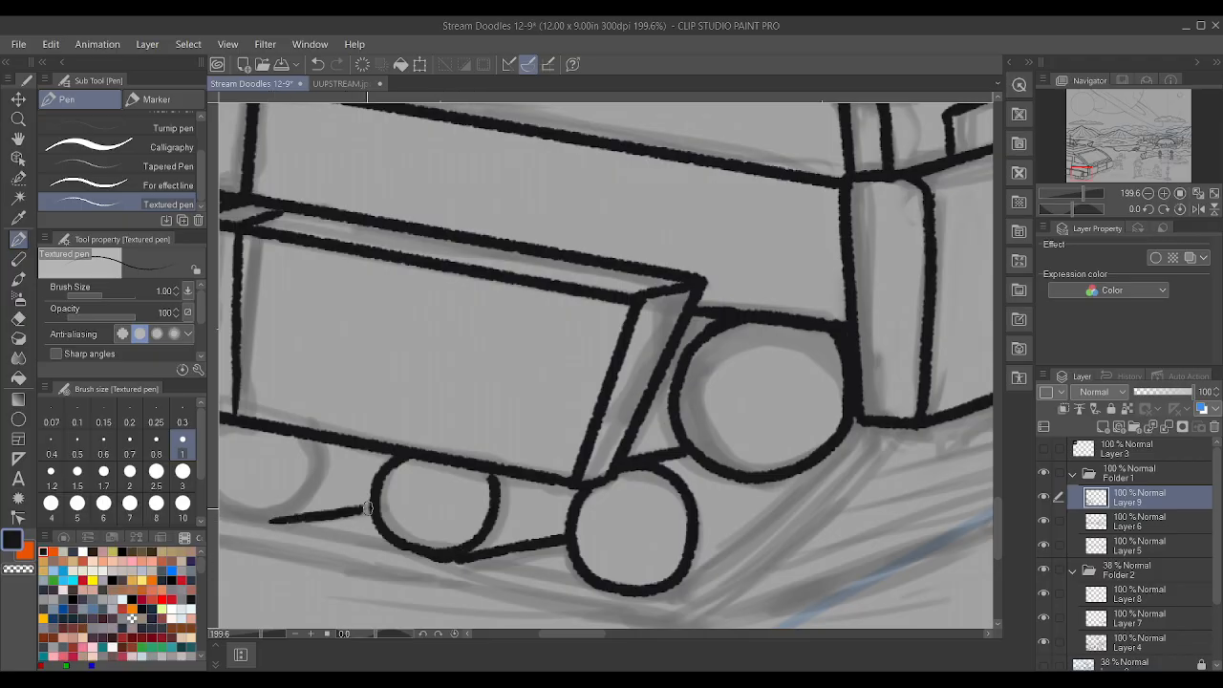
pyautogui.scroll(-3, 369, 504)
pyautogui.scroll(3, 295, 445)
pyautogui.moveTo(309, 461)
pyautogui.mouseDown()
pyautogui.moveTo(281, 485)
pyautogui.moveTo(279, 516)
pyautogui.moveTo(328, 561)
pyautogui.moveTo(367, 555)
pyautogui.moveTo(375, 471)
pyautogui.mouseUp()
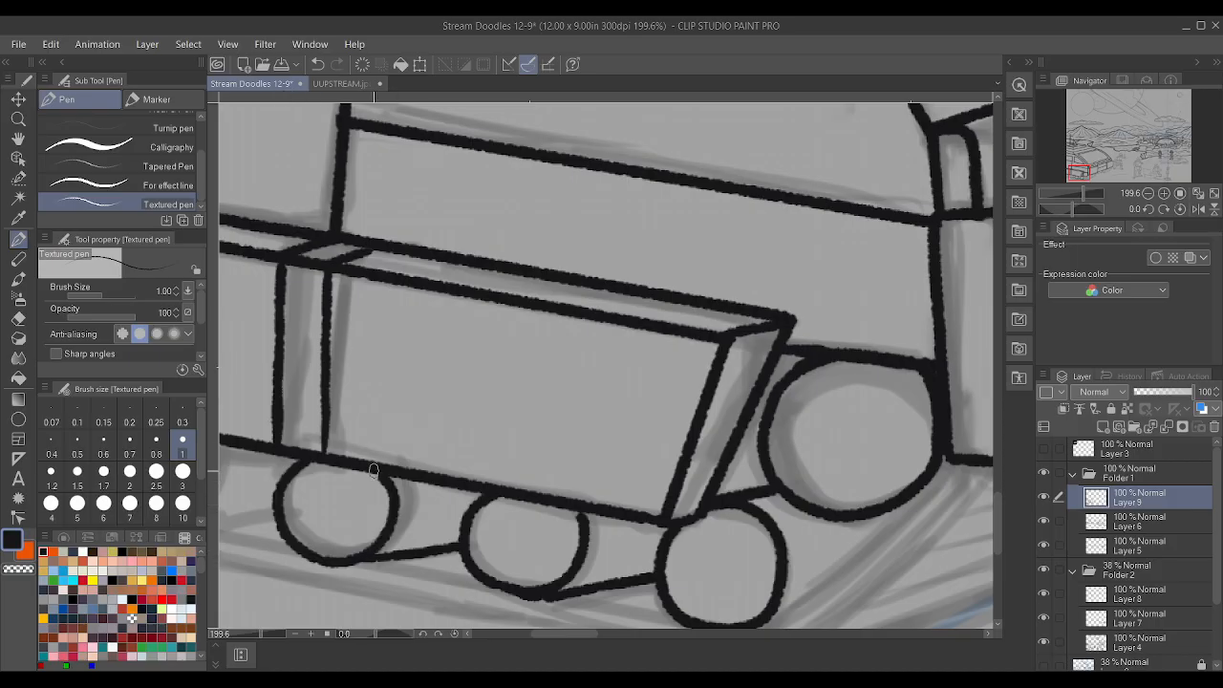
pyautogui.scroll(-4, 376, 439)
pyautogui.scroll(4, 411, 415)
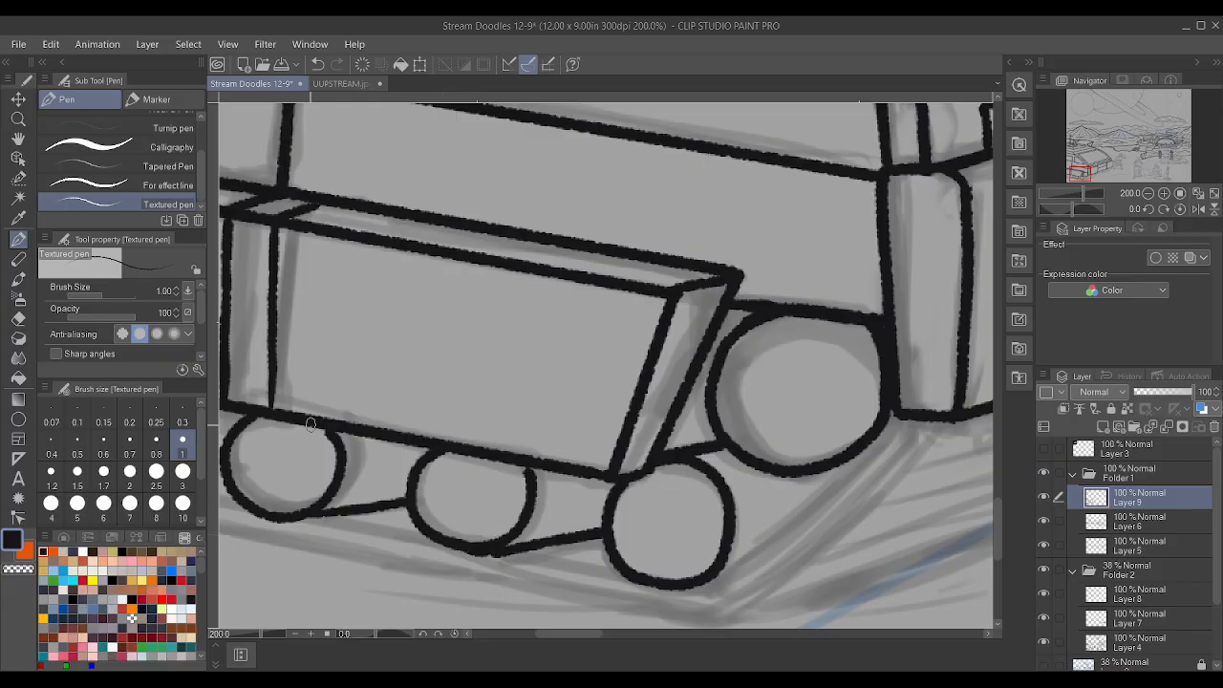
pyautogui.scroll(-4, 323, 430)
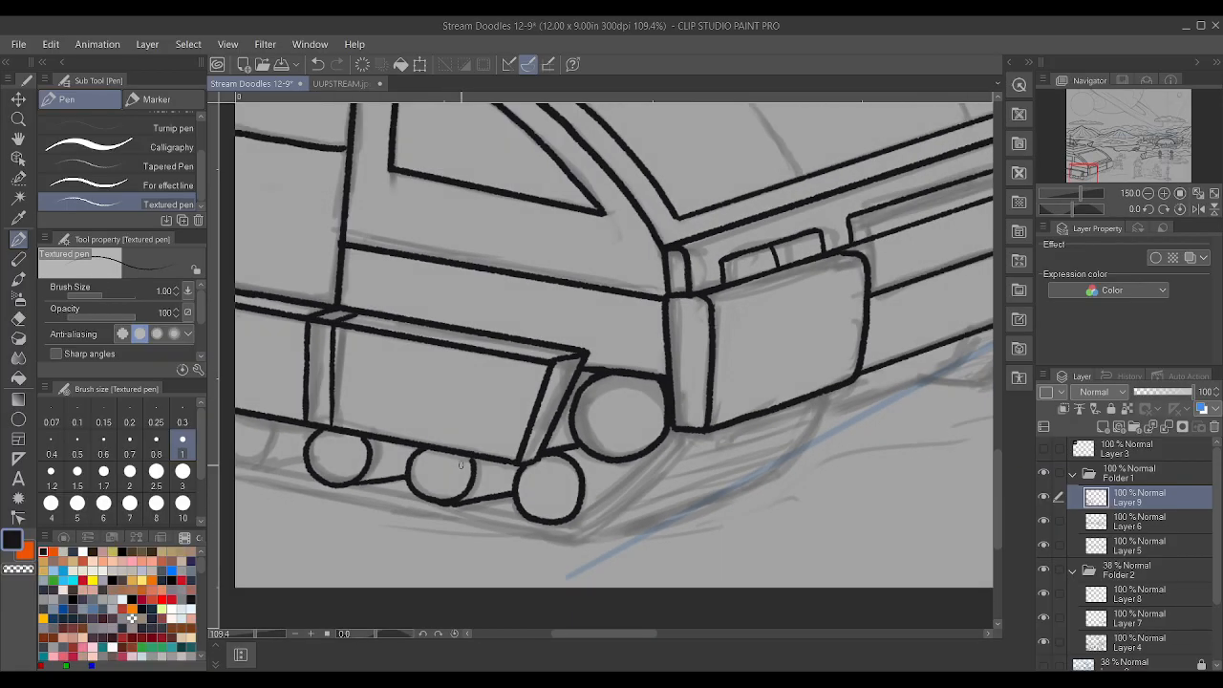
# - Ink a straight line along the underside of the small road wheels, from the foremost wheel to the canvas edge
pyautogui.click(576, 526)
pyautogui.press('-')
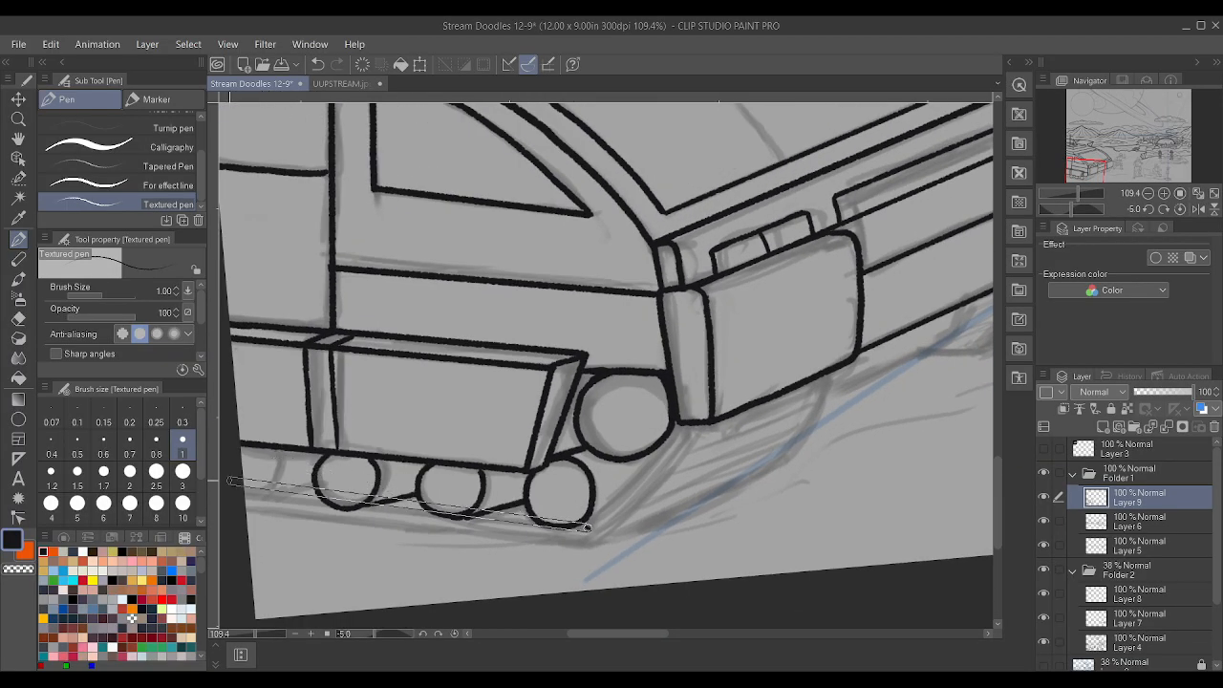
pyautogui.keyDown('shift'); pyautogui.click(227, 494); pyautogui.keyUp('shift')
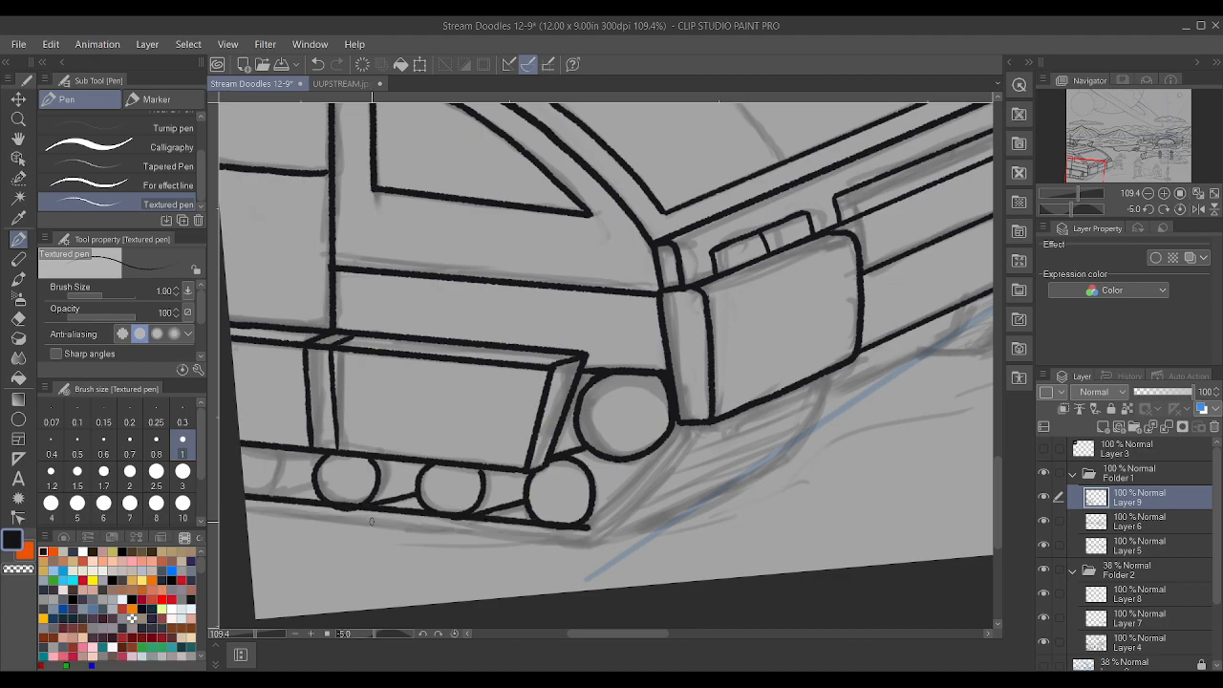
pyautogui.press('^')
pyautogui.press('^')
pyautogui.press('-')
pyautogui.scroll(3, 350, 507)
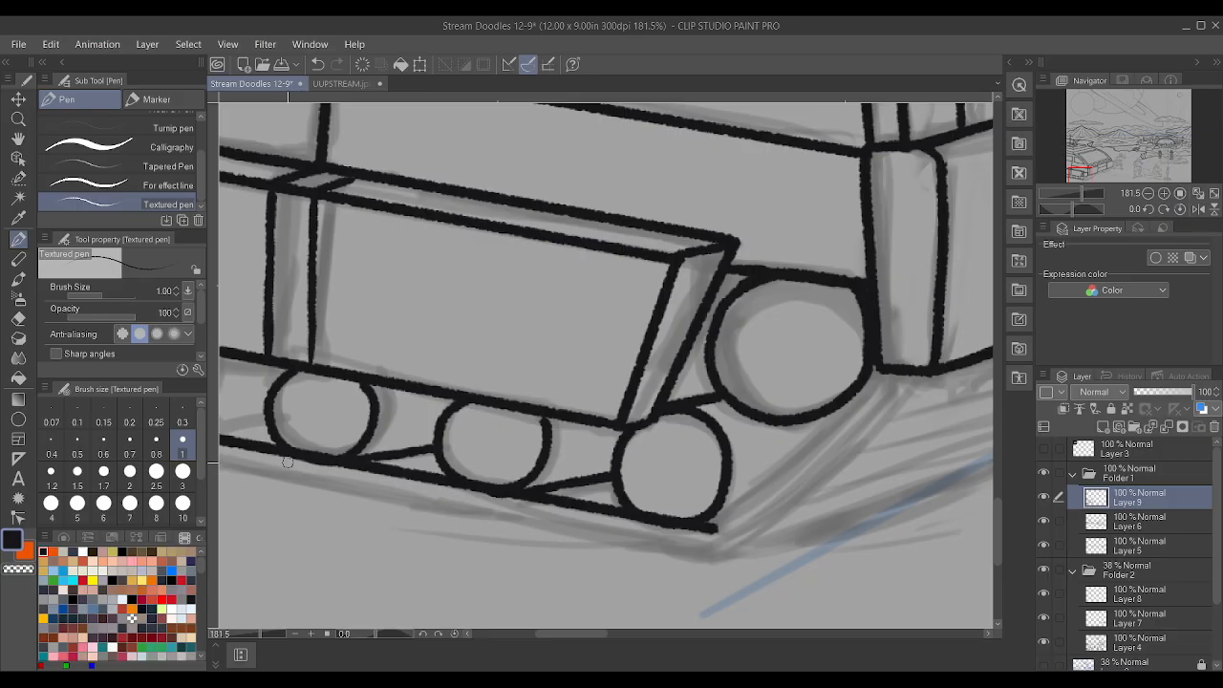
# - Ink the short slanted line linking the third road wheel to the rearmost visible one below the track skirt
pyautogui.scroll(-5, 291, 462)
pyautogui.scroll(4, 304, 418)
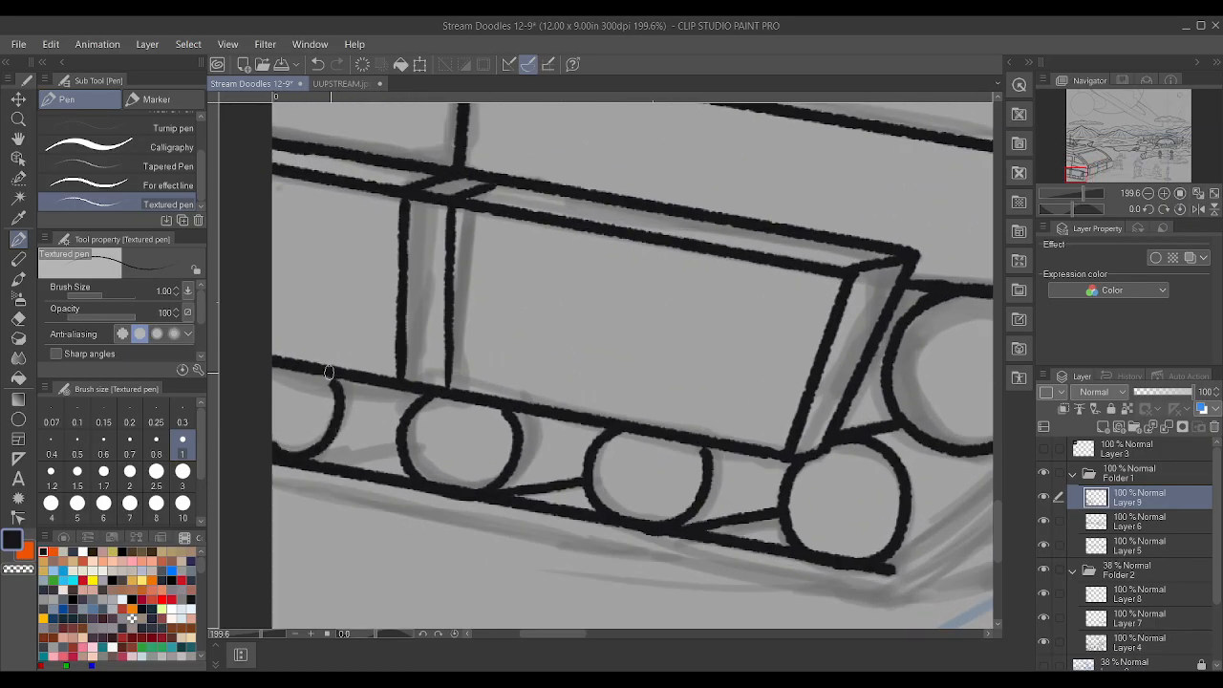
pyautogui.moveTo(289, 461); pyautogui.dragTo(394, 441)
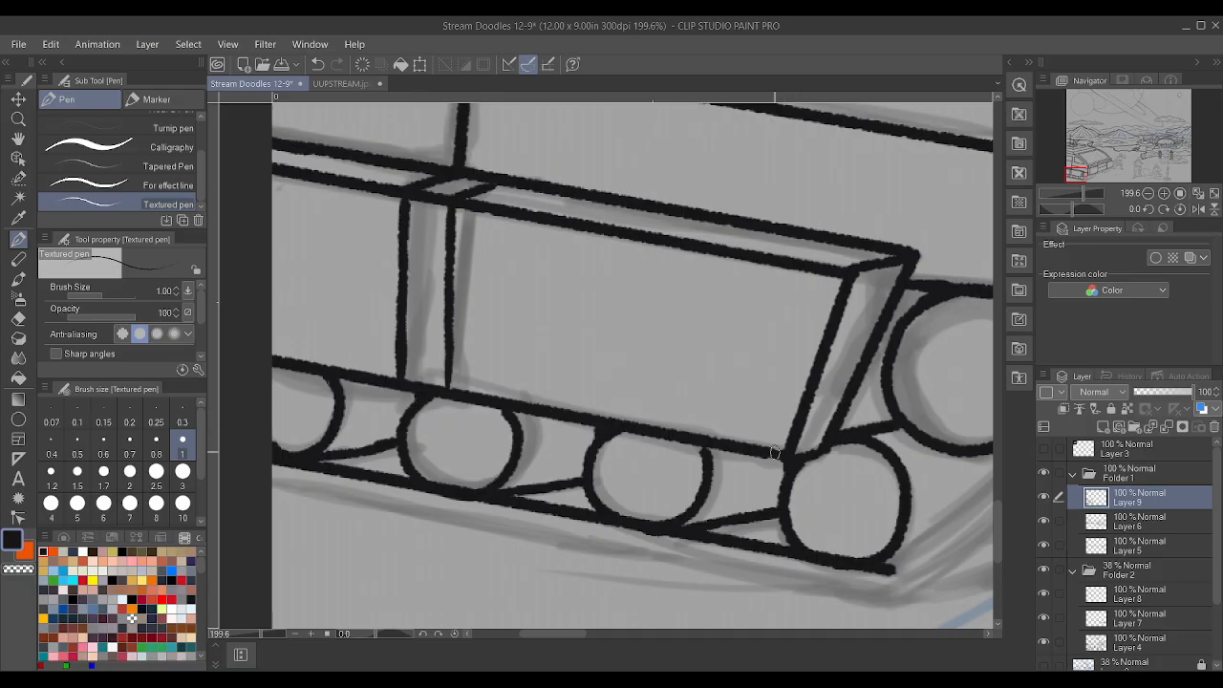
# - Ink the track's inner front curve from beneath the foremost road wheel up to the near front panel's lower corner
pyautogui.scroll(-6, 690, 417)
pyautogui.moveTo(889, 408); pyautogui.dragTo(873, 397)
pyautogui.scroll(3, 872, 397)
pyautogui.scroll(2, 600, 526)
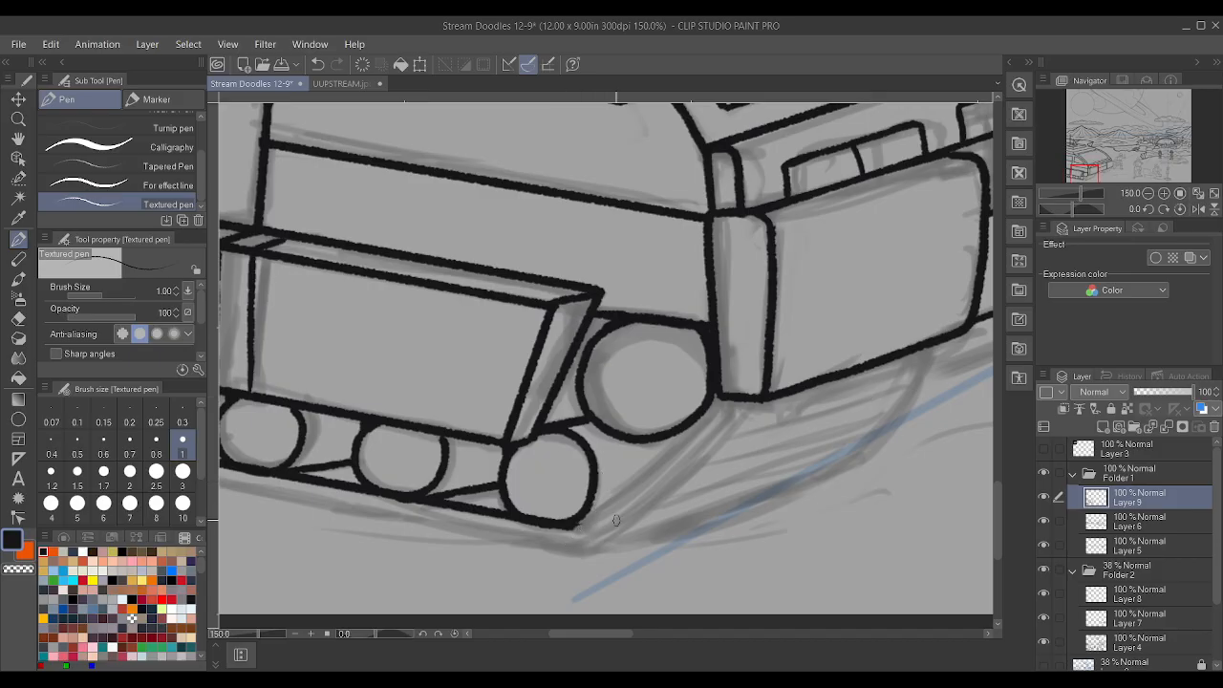
pyautogui.moveTo(578, 523); pyautogui.dragTo(716, 397)
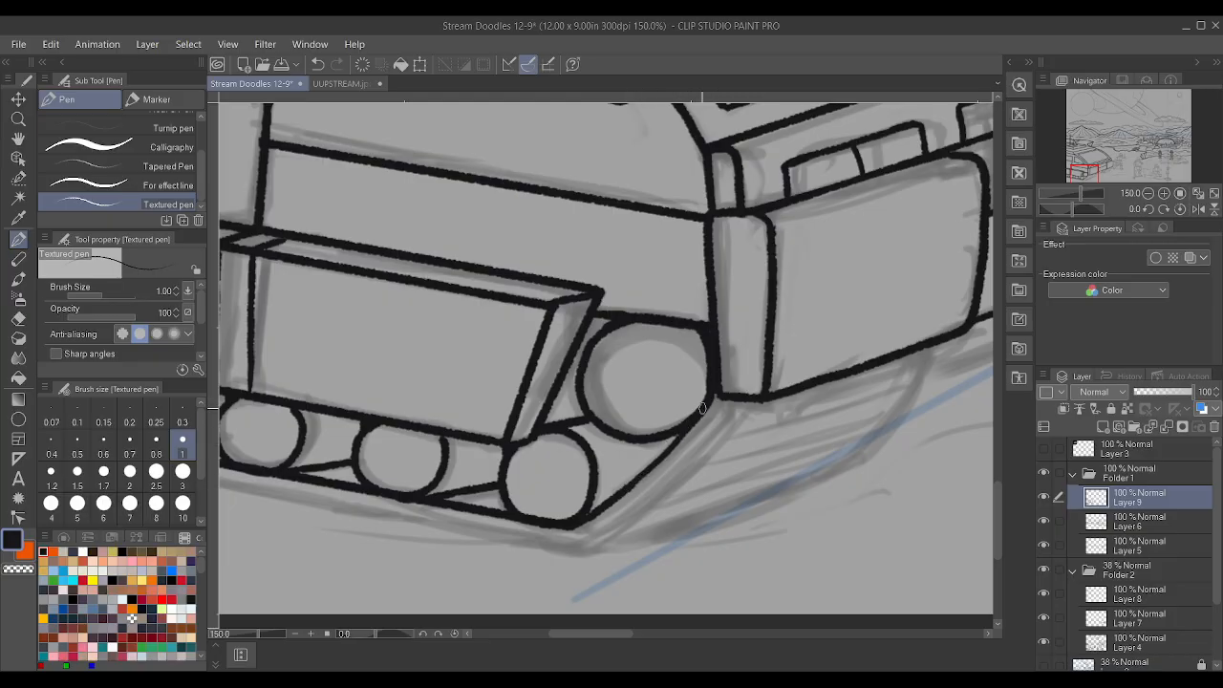
# - Ink the low underbody panel beneath the vehicle's front between the two front panels, with its angled far end
pyautogui.scroll(-6, 703, 408)
pyautogui.scroll(4, 853, 376)
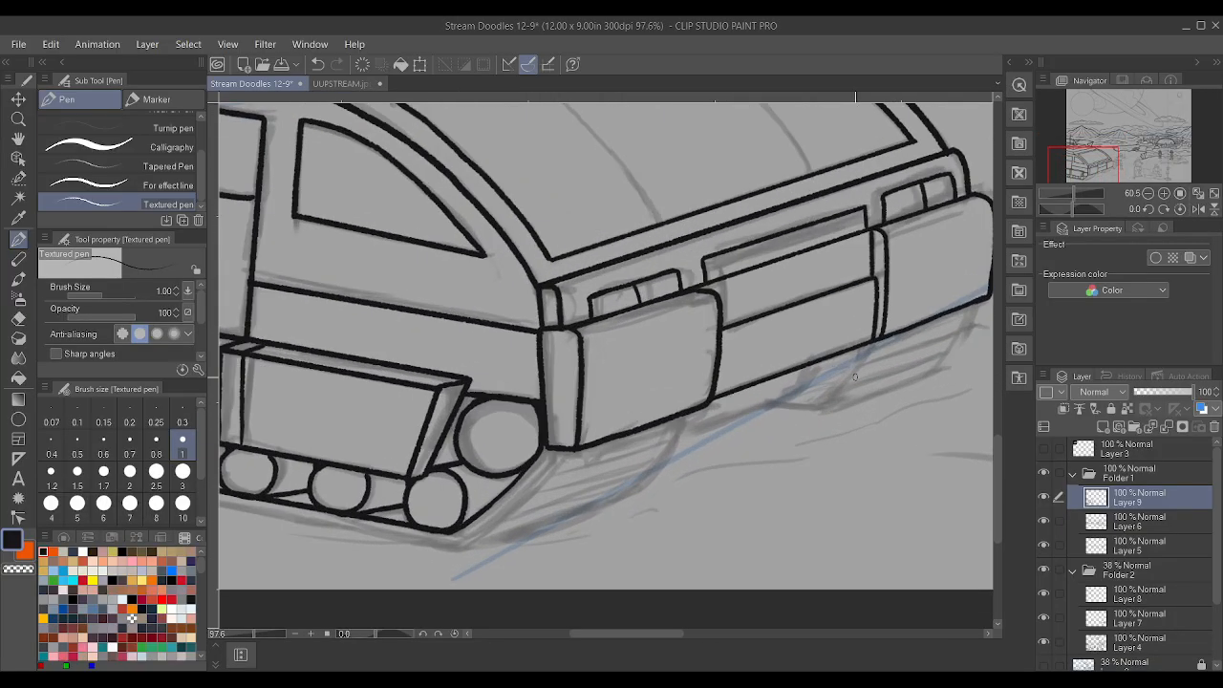
pyautogui.scroll(3, 855, 375)
pyautogui.moveTo(596, 456)
pyautogui.mouseDown()
pyautogui.moveTo(771, 399)
pyautogui.moveTo(802, 348)
pyautogui.mouseUp()
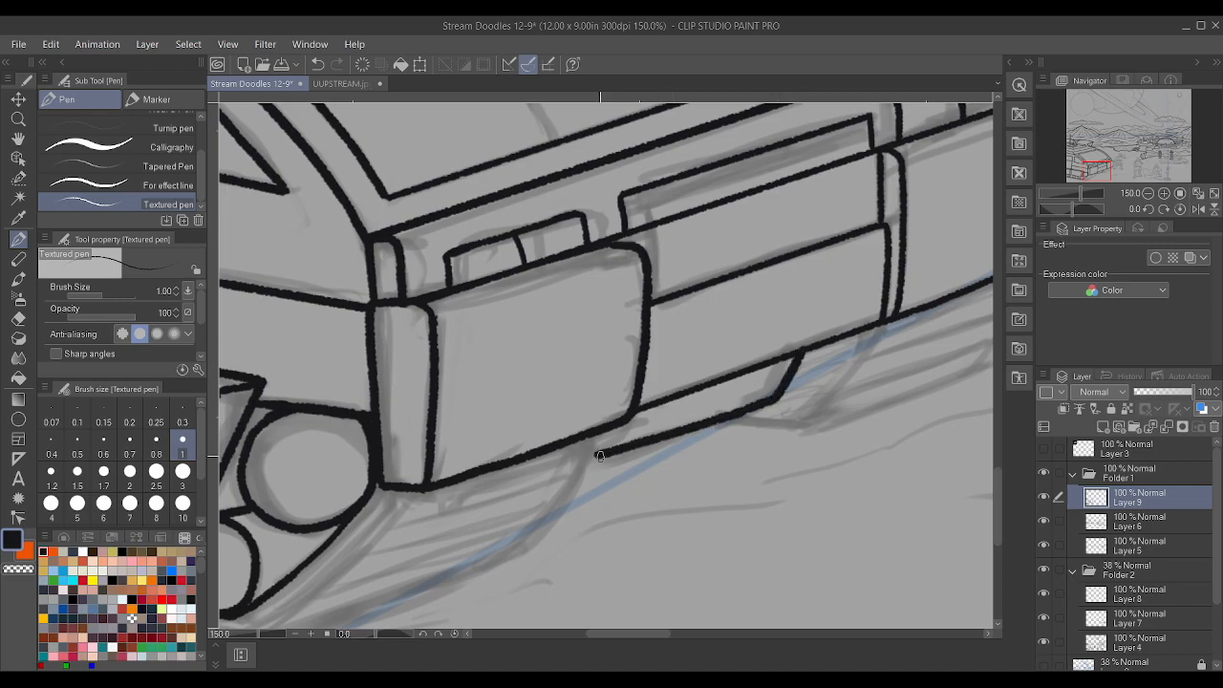
pyautogui.scroll(-6, 587, 459)
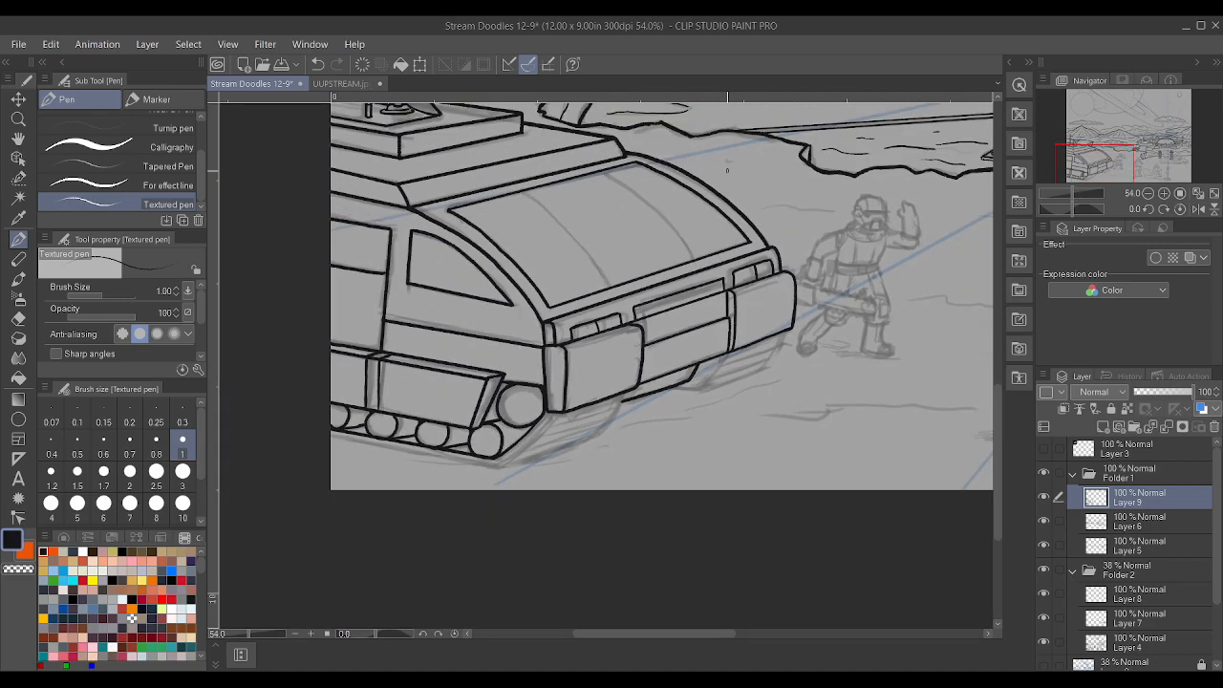
# - Ink the two curved divider lines across the vehicle's windshield from its lower frame to its upper frame
pyautogui.scroll(3, 732, 164)
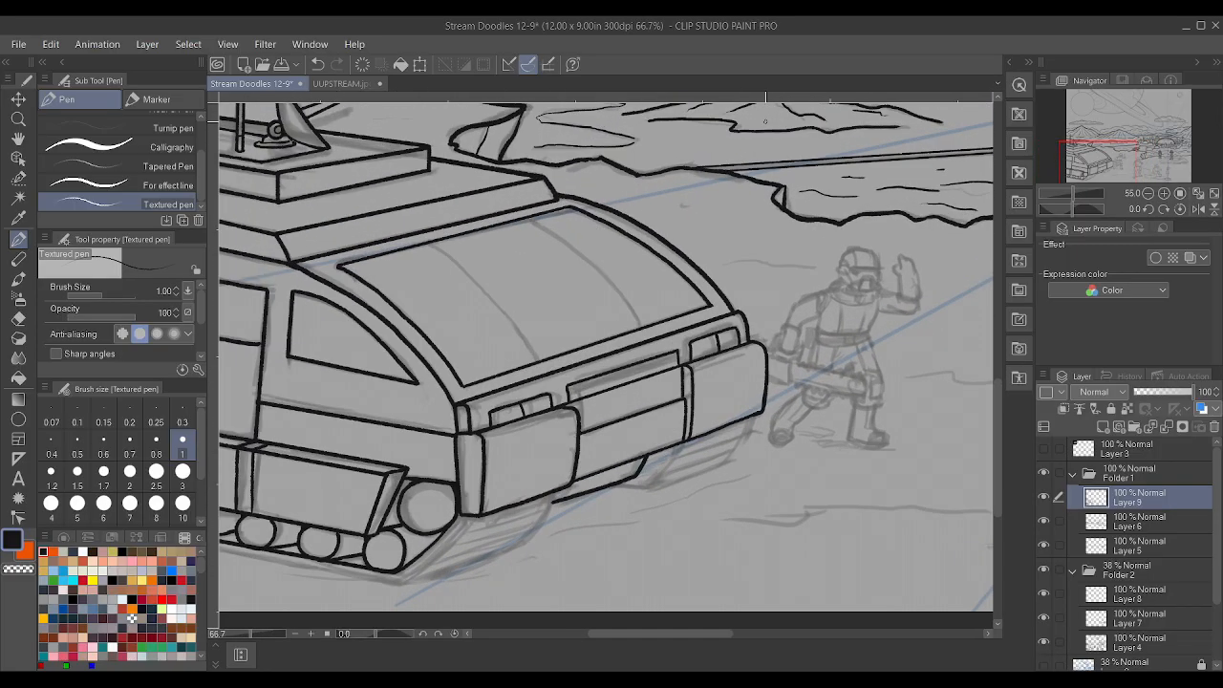
pyautogui.scroll(-4, 766, 122)
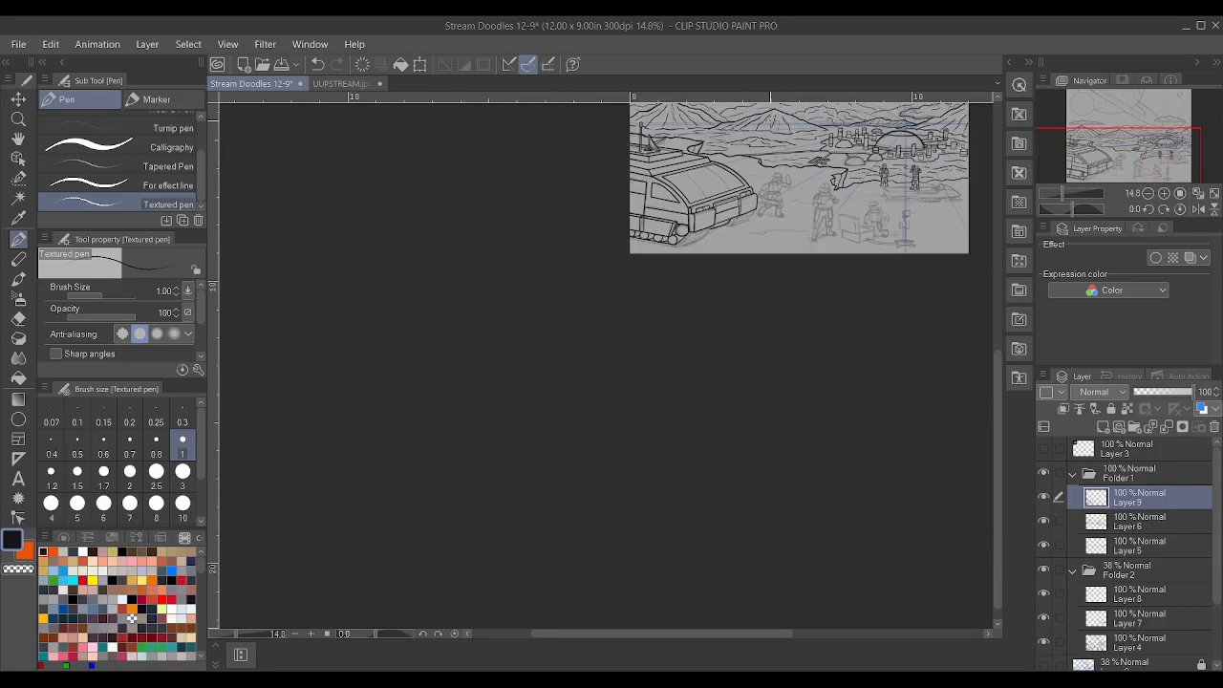
pyautogui.scroll(1, 764, 148)
pyautogui.scroll(3, 765, 148)
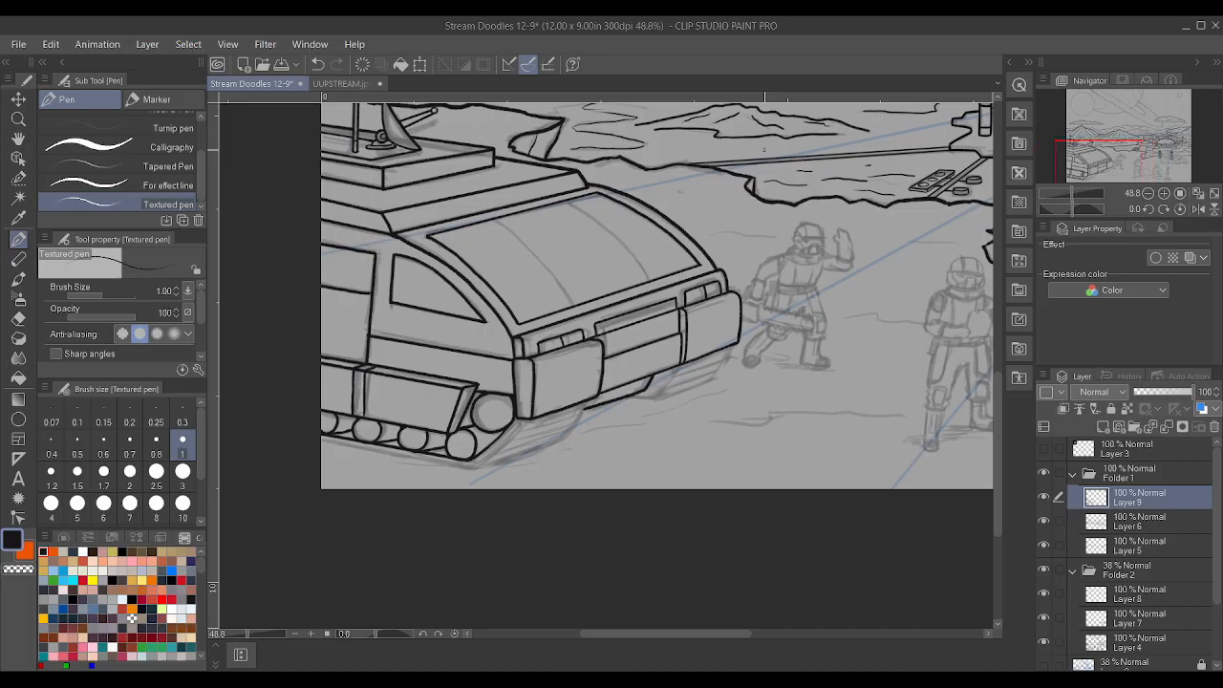
pyautogui.scroll(1, 765, 148)
pyautogui.scroll(3, 464, 247)
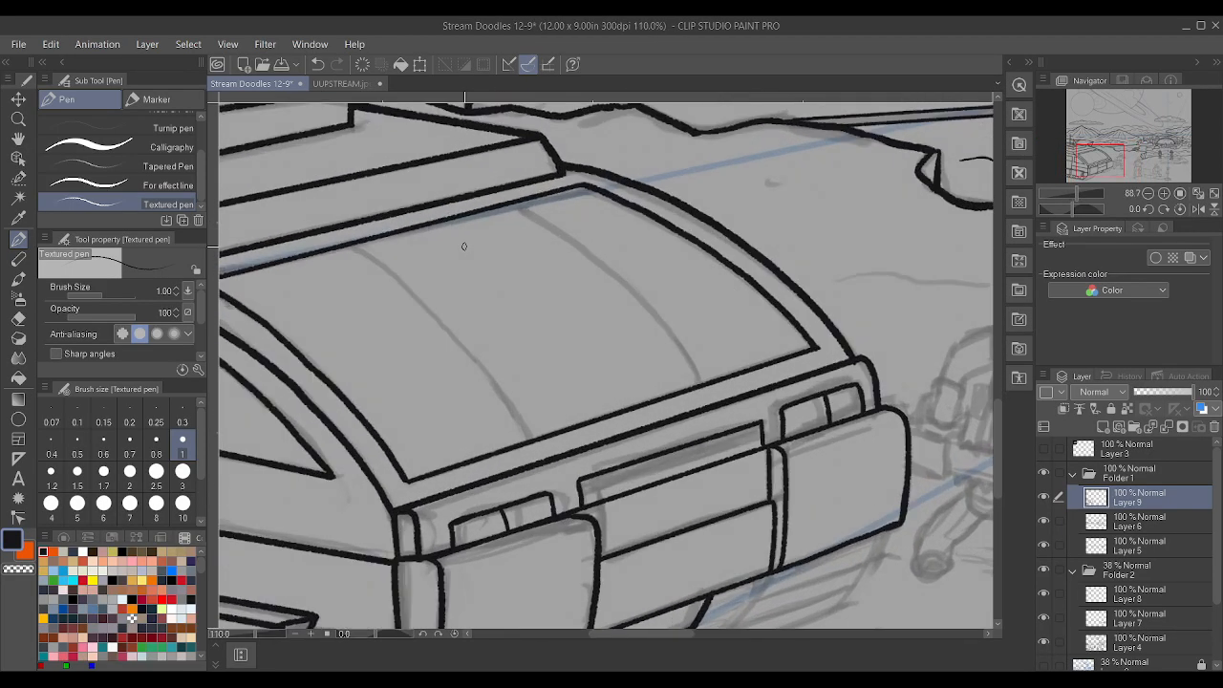
pyautogui.moveTo(529, 440)
pyautogui.mouseDown()
pyautogui.moveTo(461, 342)
pyautogui.moveTo(371, 262)
pyautogui.mouseUp()
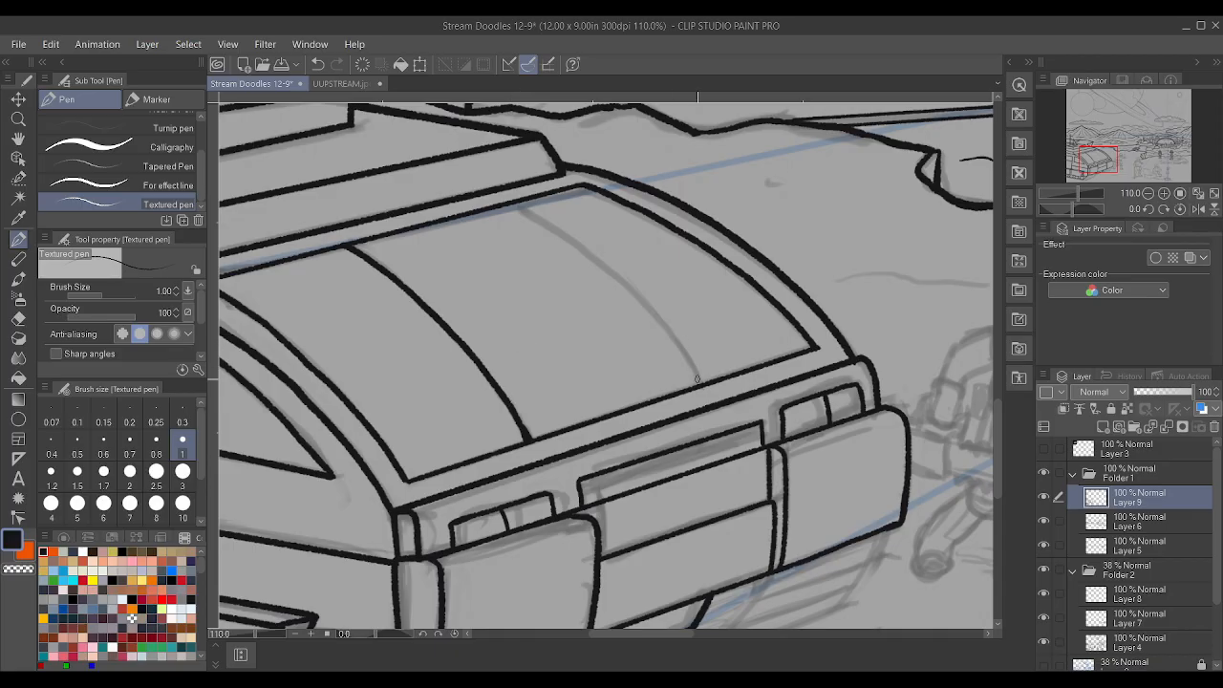
pyautogui.moveTo(695, 377)
pyautogui.mouseDown()
pyautogui.moveTo(631, 285)
pyautogui.moveTo(511, 207)
pyautogui.mouseUp()
pyautogui.scroll(-3, 649, 277)
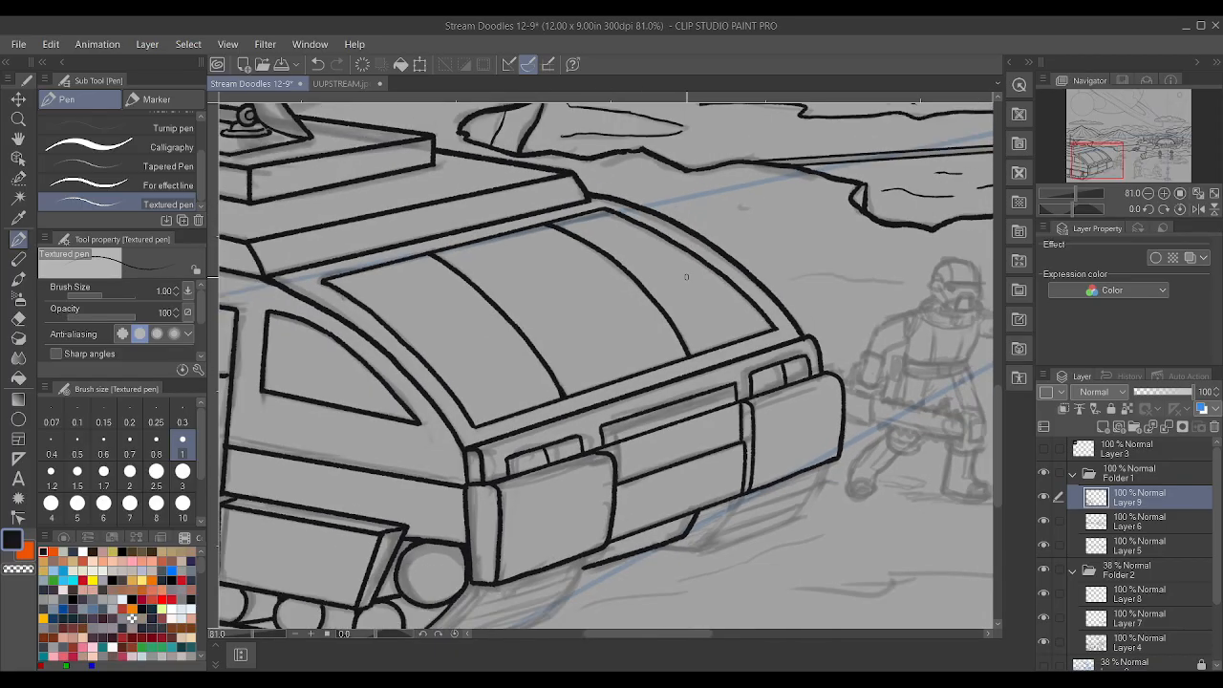
pyautogui.scroll(2, 631, 402)
pyautogui.scroll(2, 535, 502)
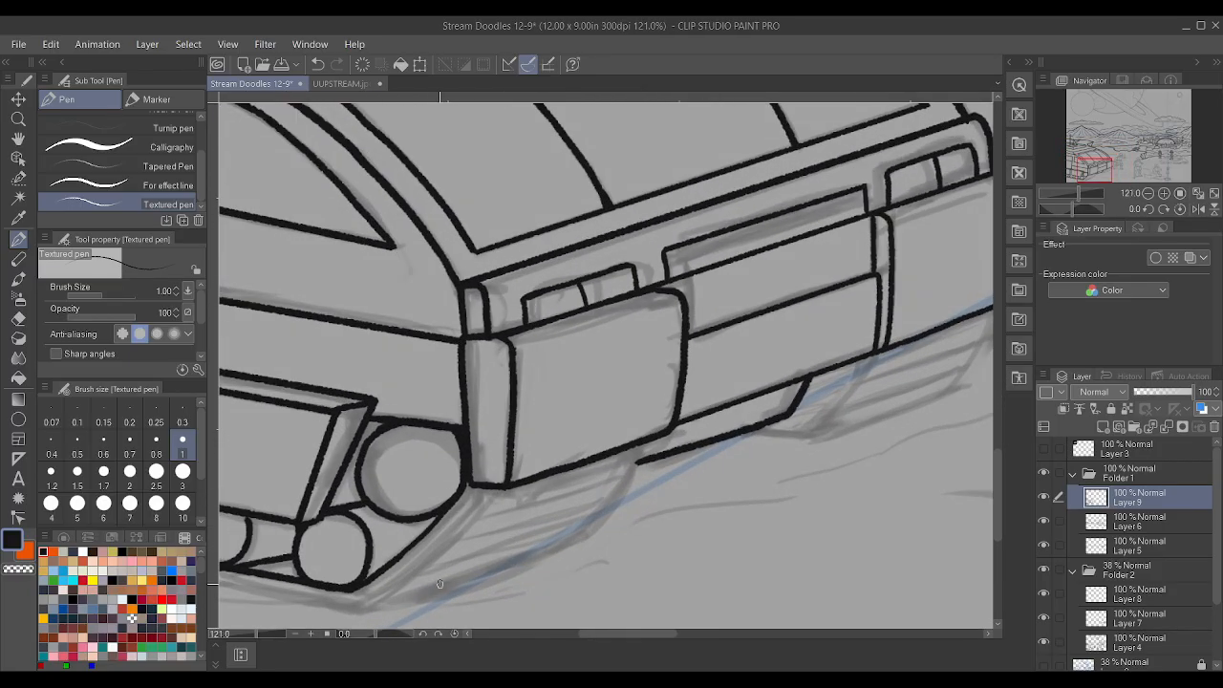
pyautogui.scroll(1, 330, 573)
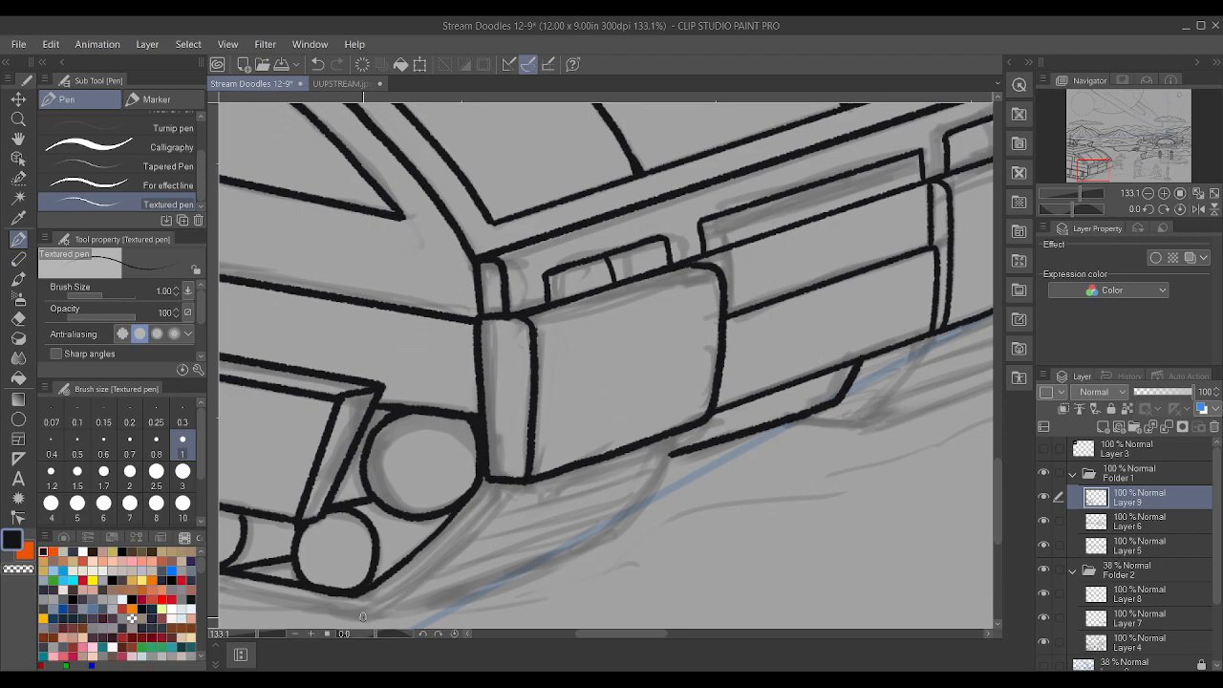
pyautogui.moveTo(416, 578); pyautogui.dragTo(501, 488)
pyautogui.moveTo(365, 613); pyautogui.dragTo(404, 581)
pyautogui.scroll(-7, 371, 402)
pyautogui.hotkey('ctrl', 'z')
pyautogui.hotkey('ctrl', 'z')
pyautogui.scroll(4, 350, 558)
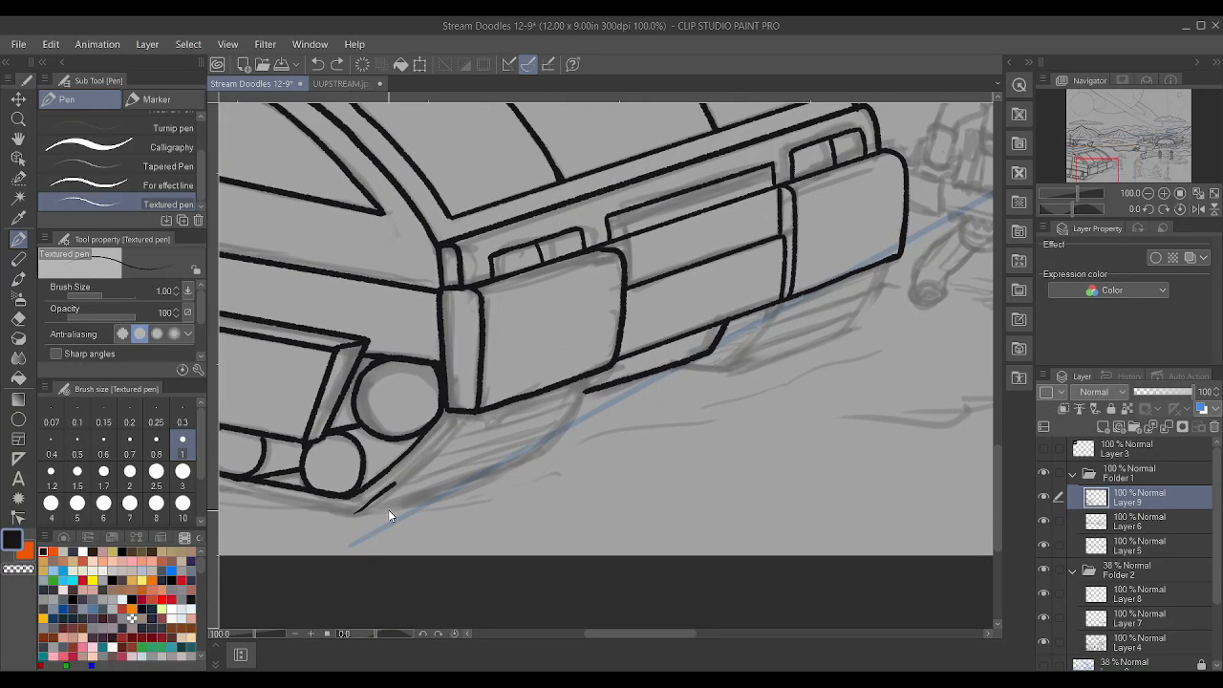
pyautogui.scroll(5, 388, 516)
pyautogui.moveTo(318, 512)
pyautogui.mouseDown()
pyautogui.moveTo(384, 474)
pyautogui.moveTo(499, 355)
pyautogui.mouseUp()
pyautogui.scroll(-4, 517, 351)
pyautogui.hotkey('ctrl', 'z')
# - Ink the front tread's curved far edge from the near front panel's lower edge down towards the ground
pyautogui.press('-')
pyautogui.press('-')
pyautogui.press('-')
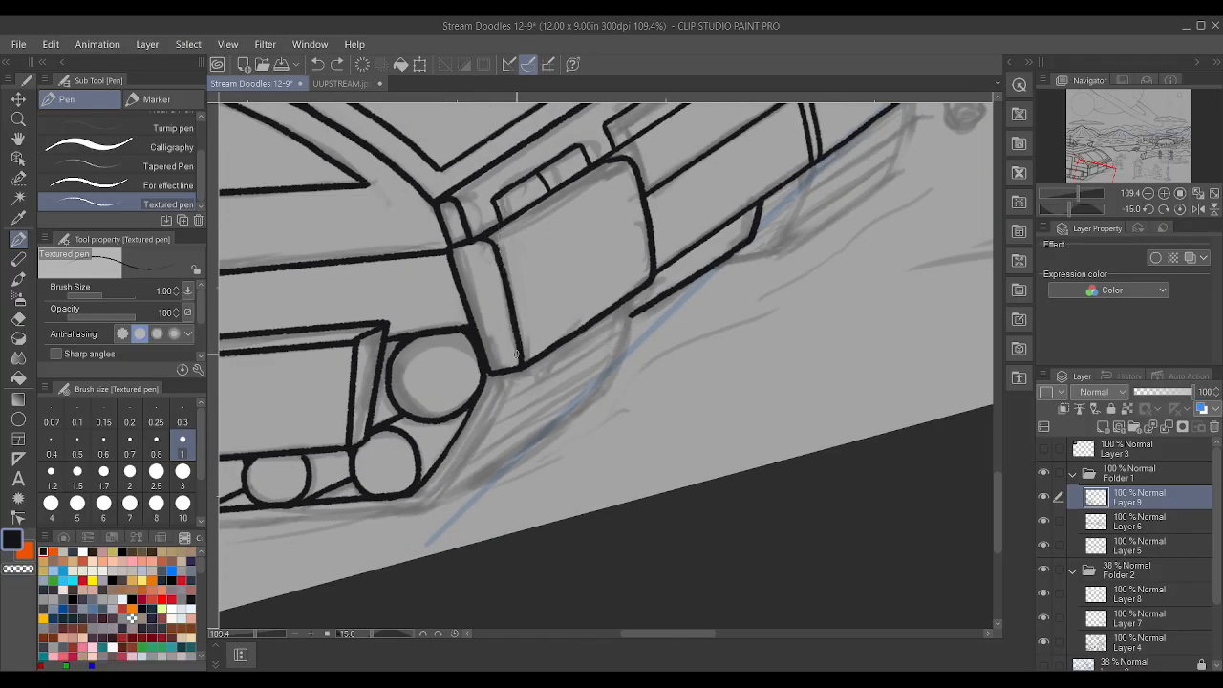
pyautogui.scroll(4, 640, 363)
pyautogui.press('^')
pyautogui.press('^')
pyautogui.press('^')
pyautogui.press('^')
pyautogui.press('^')
pyautogui.press('-')
pyautogui.press('-')
pyautogui.press('^')
pyautogui.press('^')
pyautogui.press('-')
pyautogui.press('-')
pyautogui.scroll(-2, 671, 364)
pyautogui.scroll(3, 672, 363)
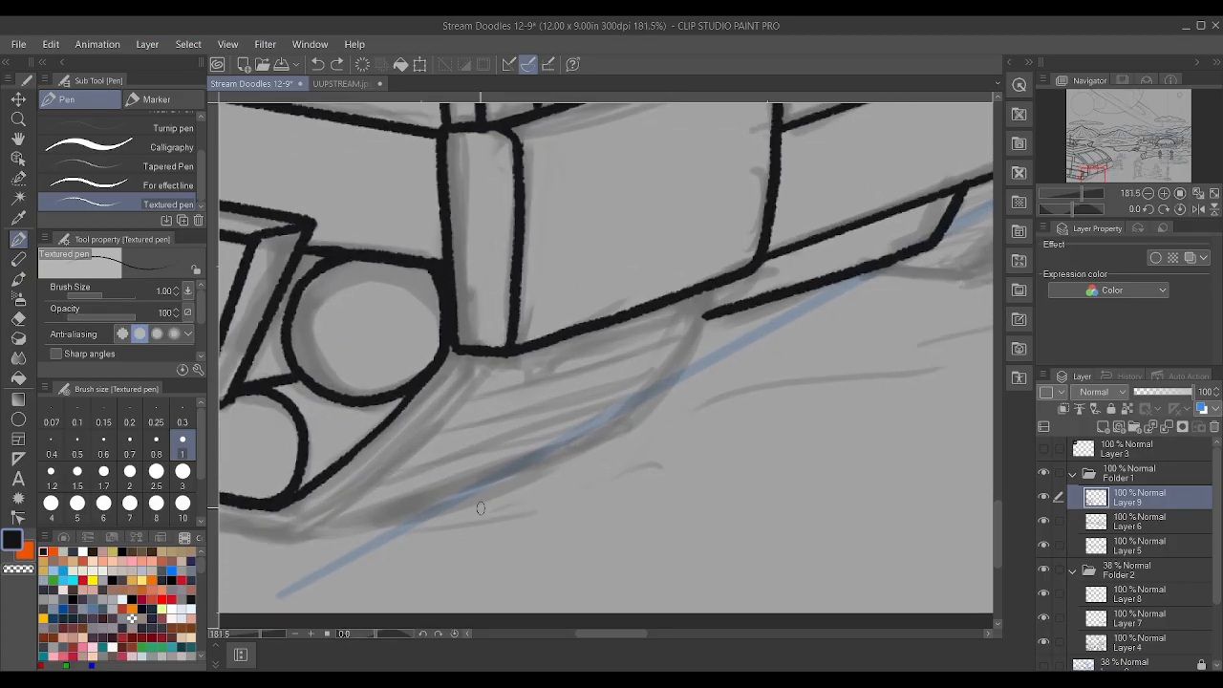
pyautogui.moveTo(591, 445); pyautogui.dragTo(709, 289)
pyautogui.moveTo(302, 542); pyautogui.dragTo(592, 446)
pyautogui.moveTo(448, 495); pyautogui.dragTo(594, 444)
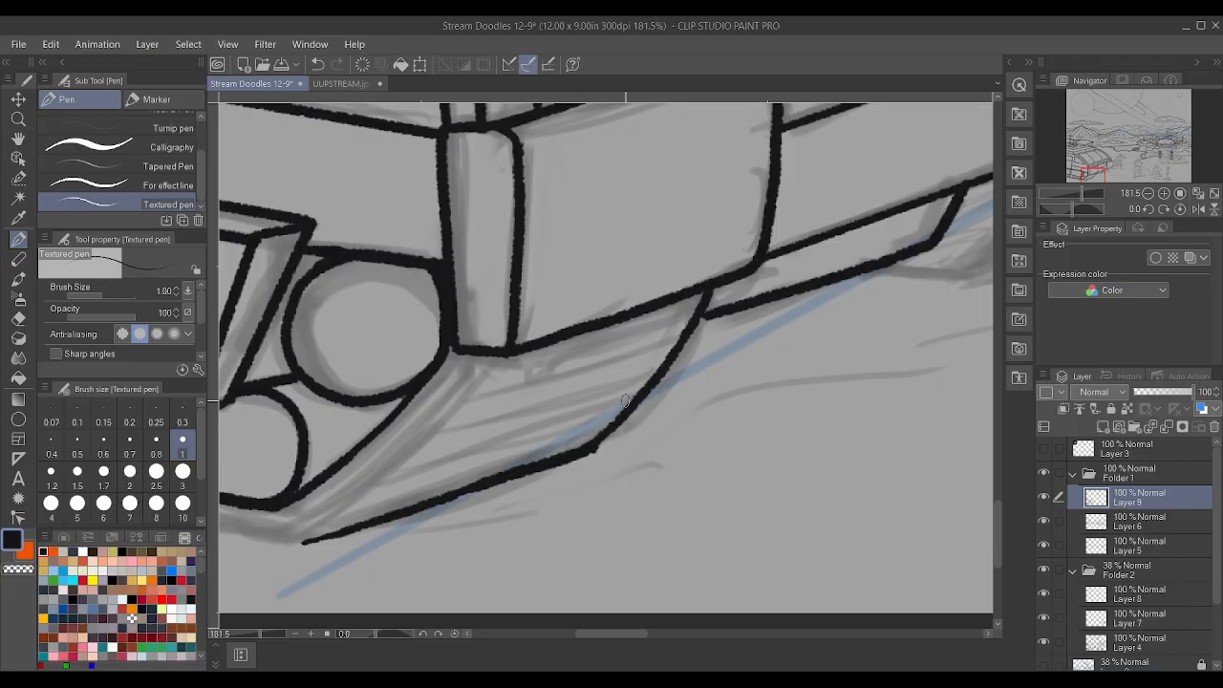
pyautogui.scroll(-4, 606, 446)
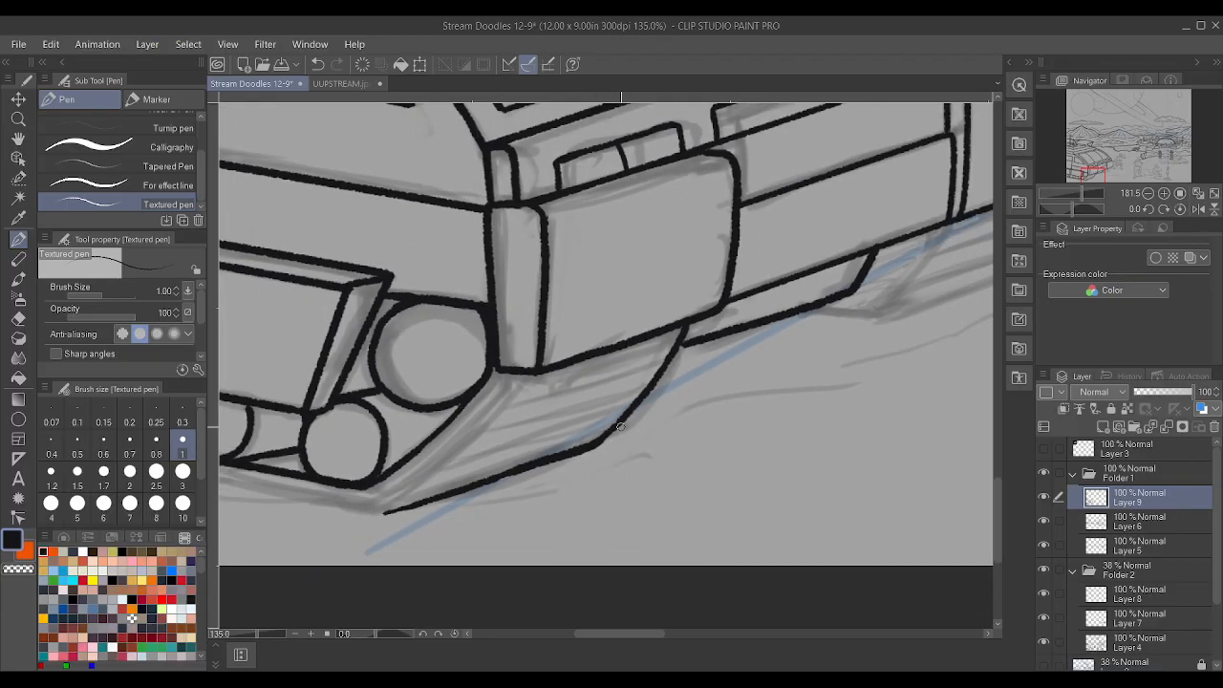
pyautogui.scroll(3, 605, 447)
pyautogui.scroll(1, 615, 432)
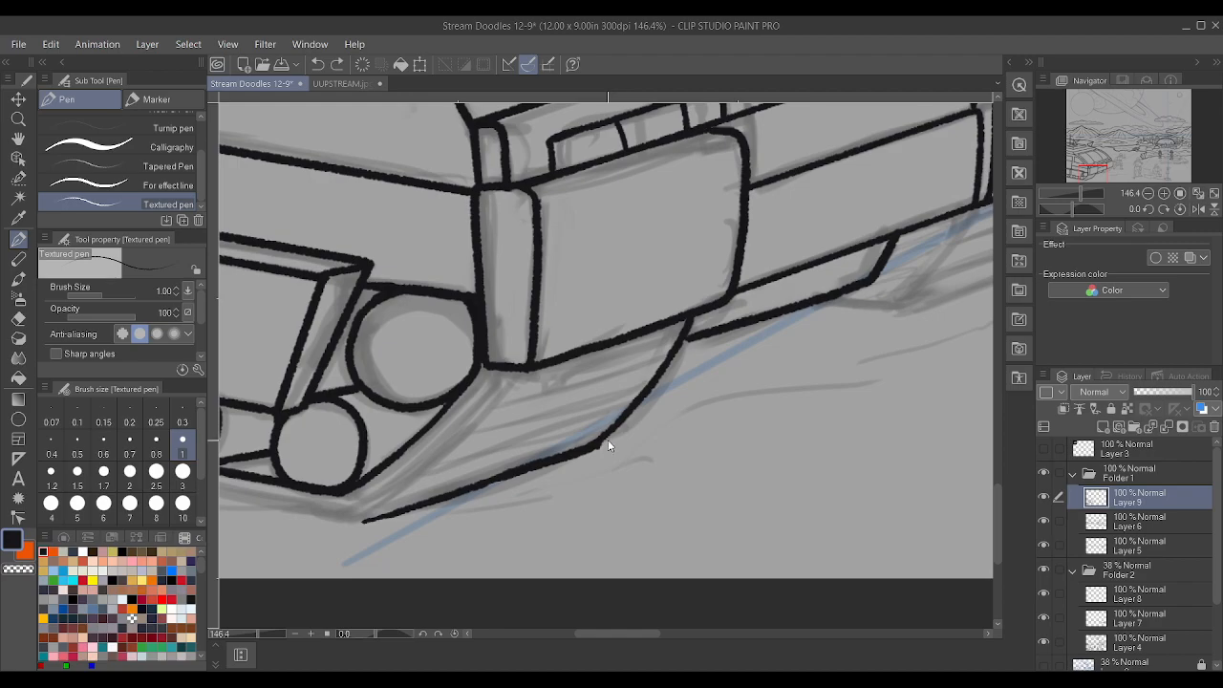
pyautogui.hotkey('ctrl', 'z')
pyautogui.hotkey('ctrl', 'z')
pyautogui.hotkey('ctrl', 'z')
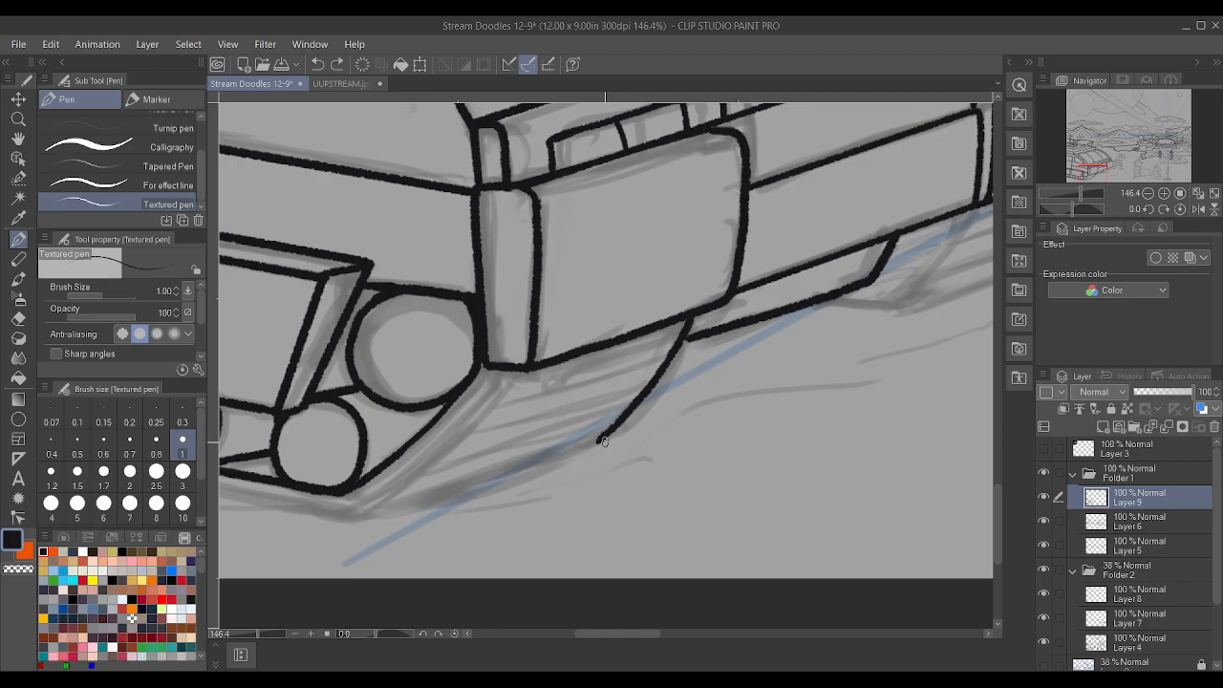
# - Ink the tread's straight front ground edge and the straight outer track edge running beneath the road wheels to the canvas edge
pyautogui.moveTo(598, 443)
pyautogui.mouseDown()
pyautogui.moveTo(430, 526)
pyautogui.moveTo(368, 535)
pyautogui.moveTo(359, 517)
pyautogui.mouseUp()
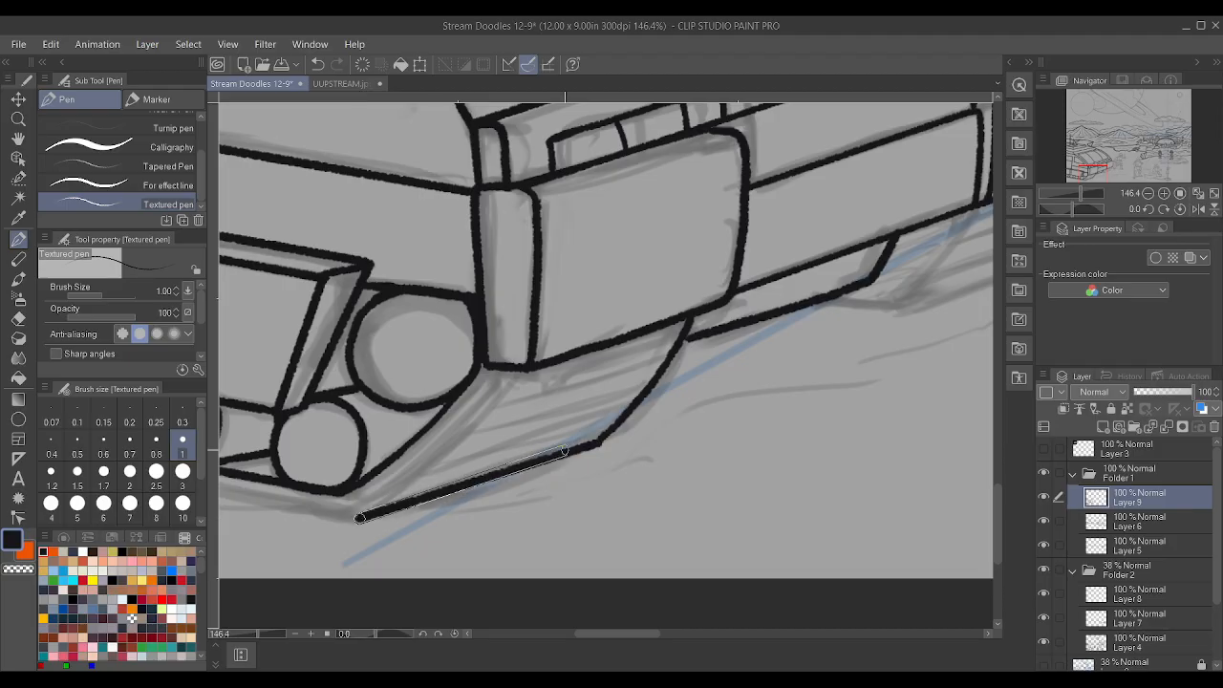
pyautogui.scroll(-7, 862, 410)
pyautogui.scroll(5, 550, 478)
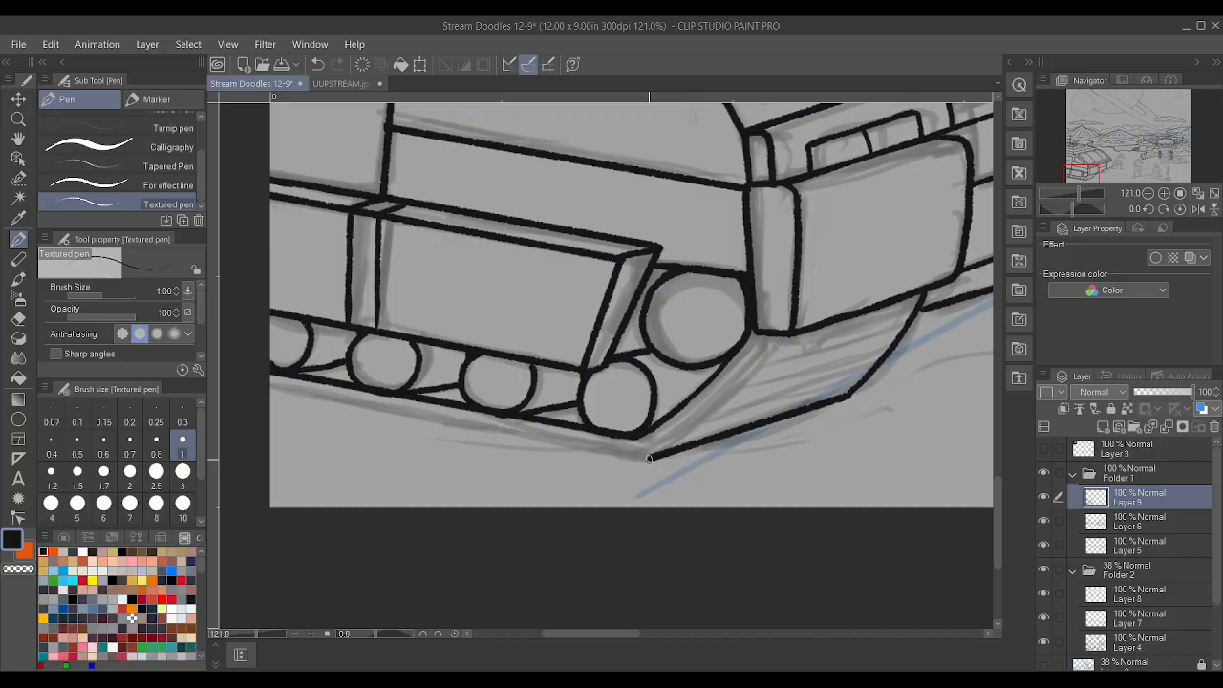
pyautogui.keyDown('shift'); pyautogui.click(244, 384); pyautogui.keyUp('shift')
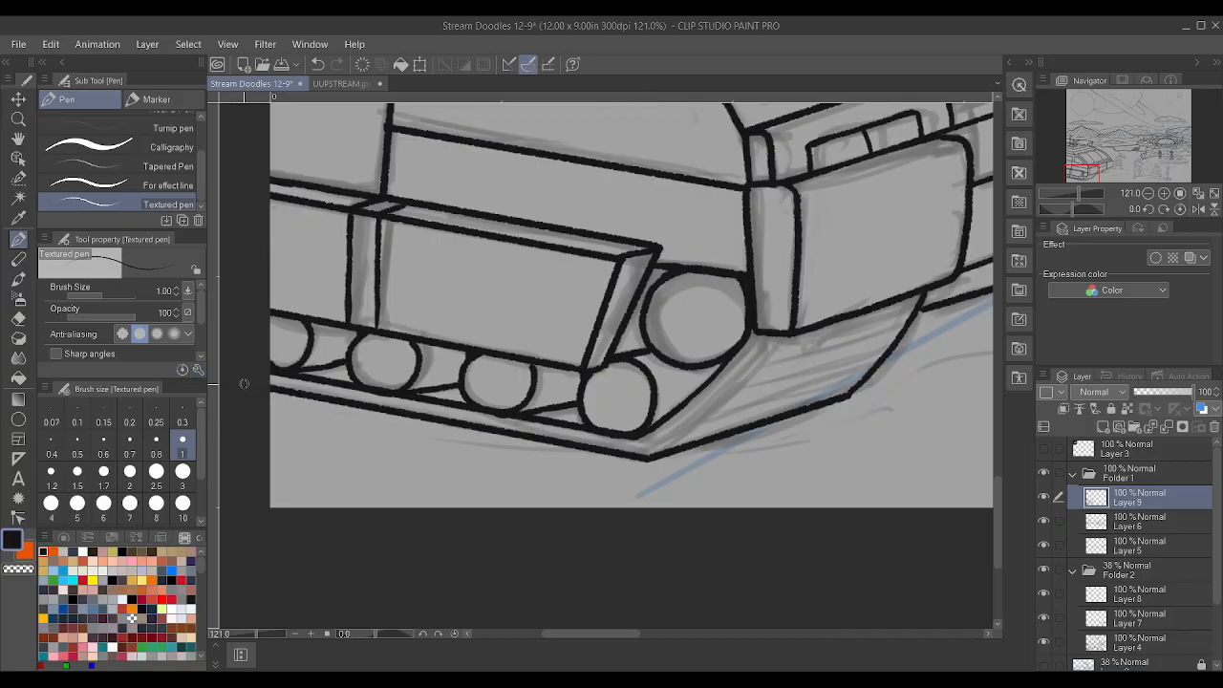
# - Ink the front tread's near curved edge from the track's lower corner up to the near front panel's underside
pyautogui.scroll(3, 713, 445)
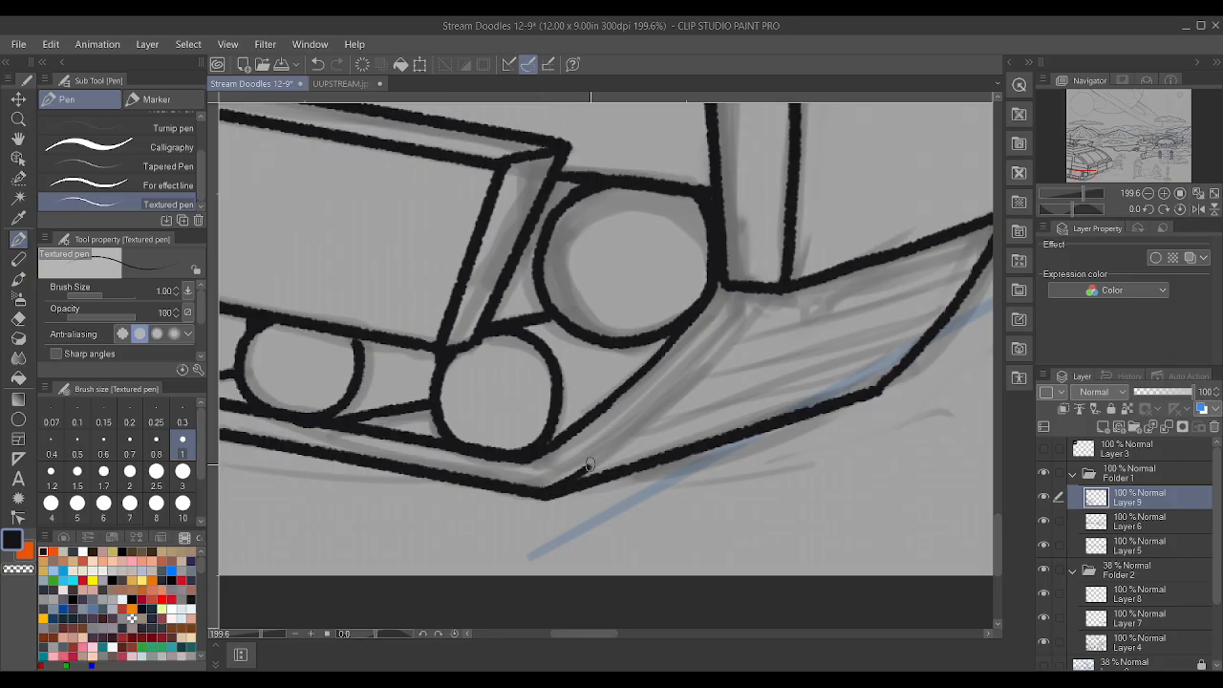
pyautogui.moveTo(591, 466)
pyautogui.mouseDown()
pyautogui.moveTo(668, 406)
pyautogui.moveTo(638, 416)
pyautogui.moveTo(623, 442)
pyautogui.moveTo(723, 342)
pyautogui.moveTo(762, 279)
pyautogui.mouseUp()
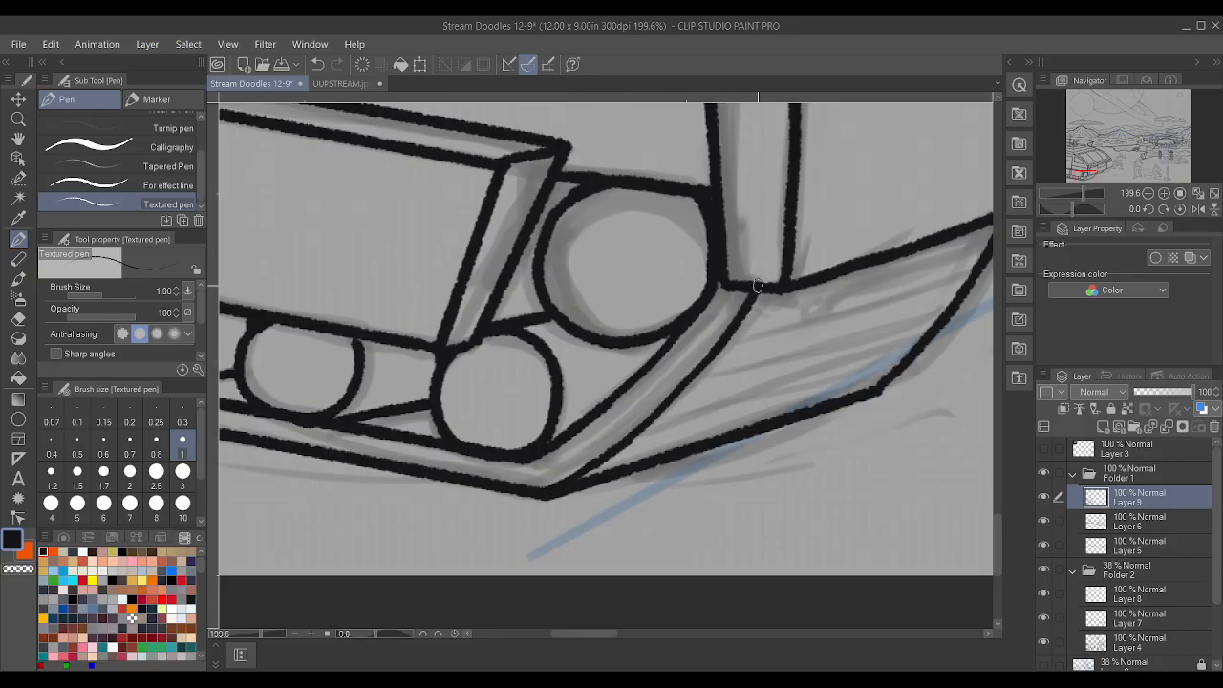
pyautogui.scroll(-2, 761, 273)
pyautogui.scroll(-2, 760, 265)
# - Round off the front tread's far lower corner where its curved edge meets the ground edge
pyautogui.scroll(3, 883, 254)
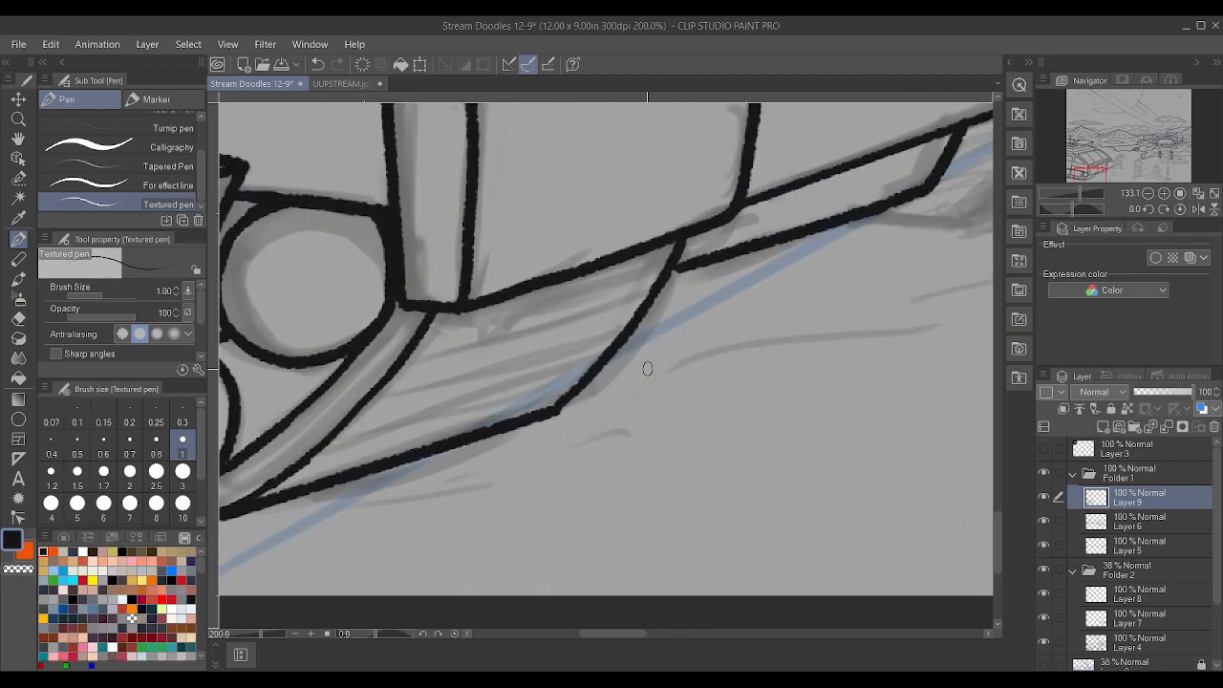
pyautogui.moveTo(549, 421); pyautogui.dragTo(578, 384)
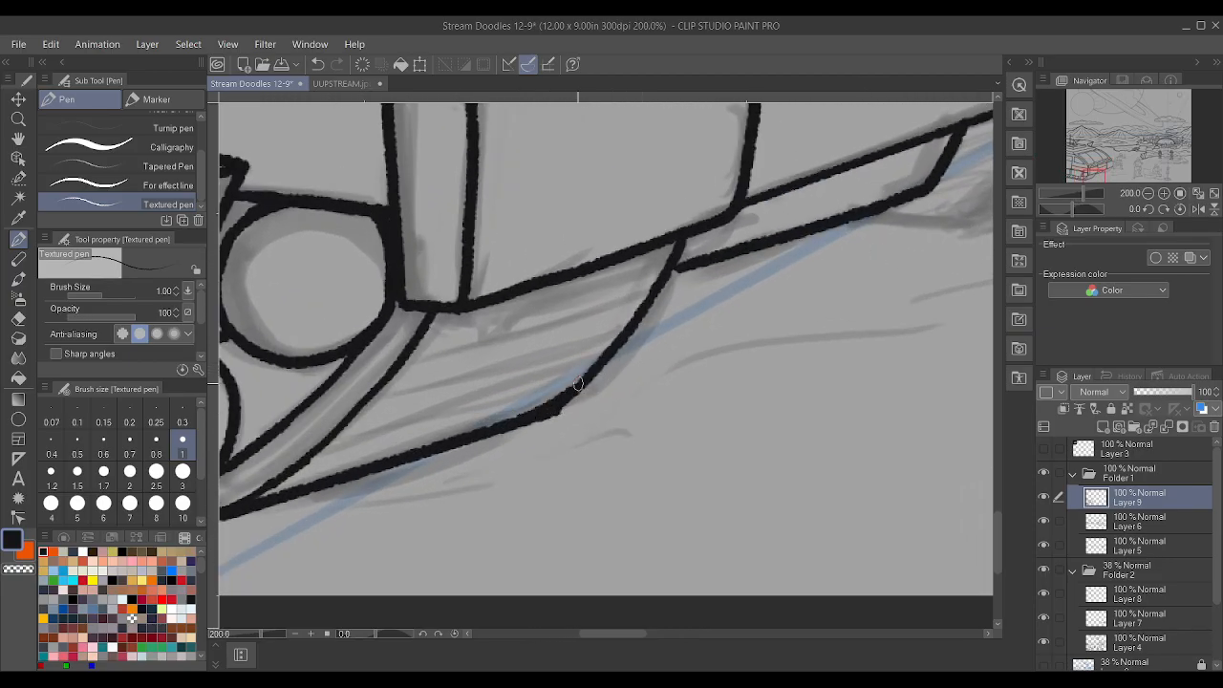
pyautogui.scroll(-3, 557, 401)
pyautogui.scroll(3, 560, 397)
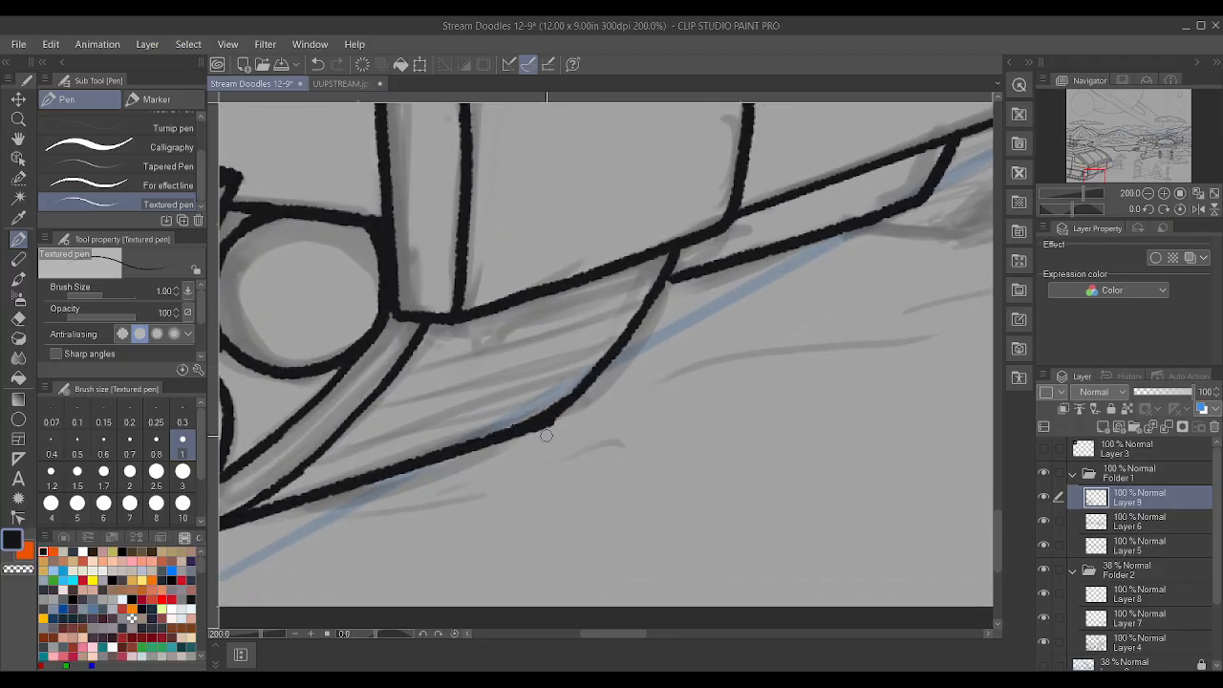
pyautogui.scroll(-4, 541, 429)
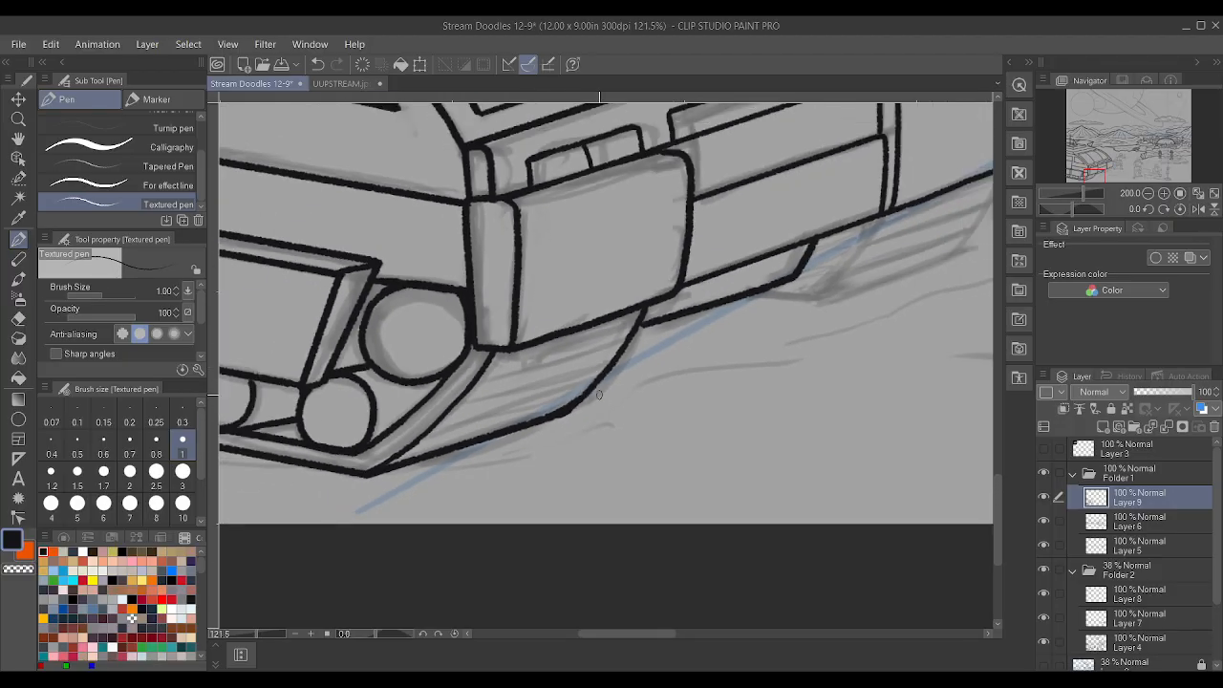
pyautogui.scroll(2, 679, 363)
pyautogui.scroll(2, 679, 363)
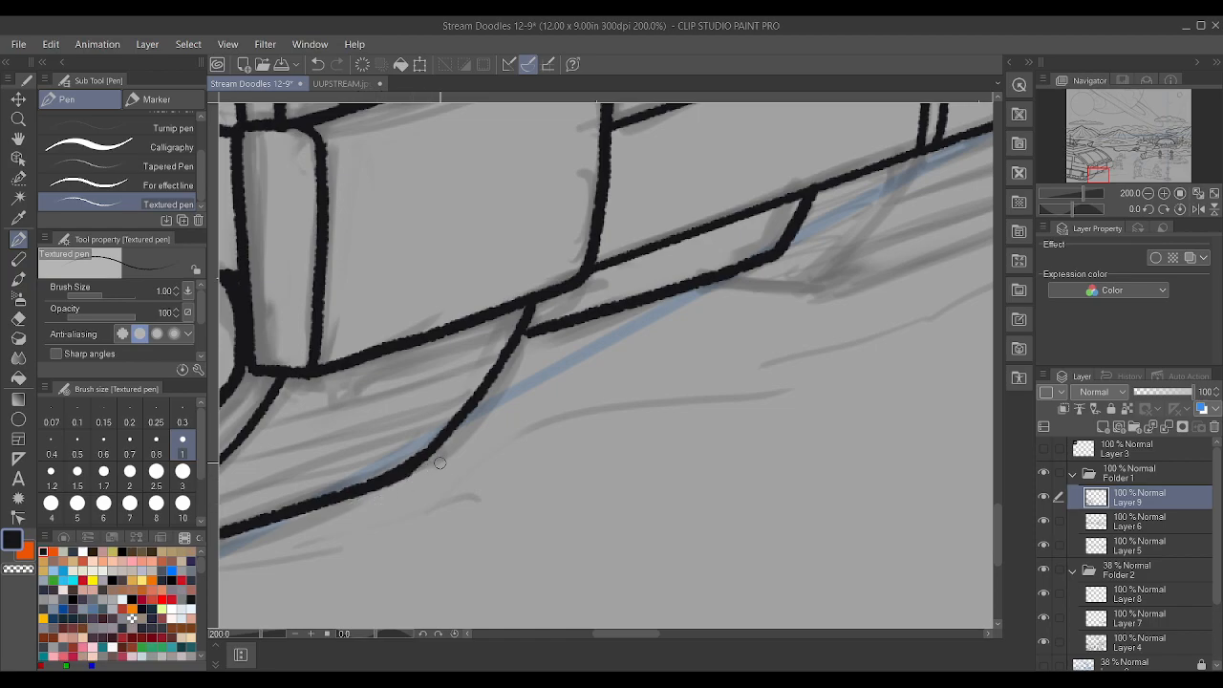
# - Ink the far tread's outline beneath the far front panel: curved near edge, straight ground edge and curved far edge with a rounded lower corner
pyautogui.scroll(-2, 440, 462)
pyautogui.scroll(2, 522, 393)
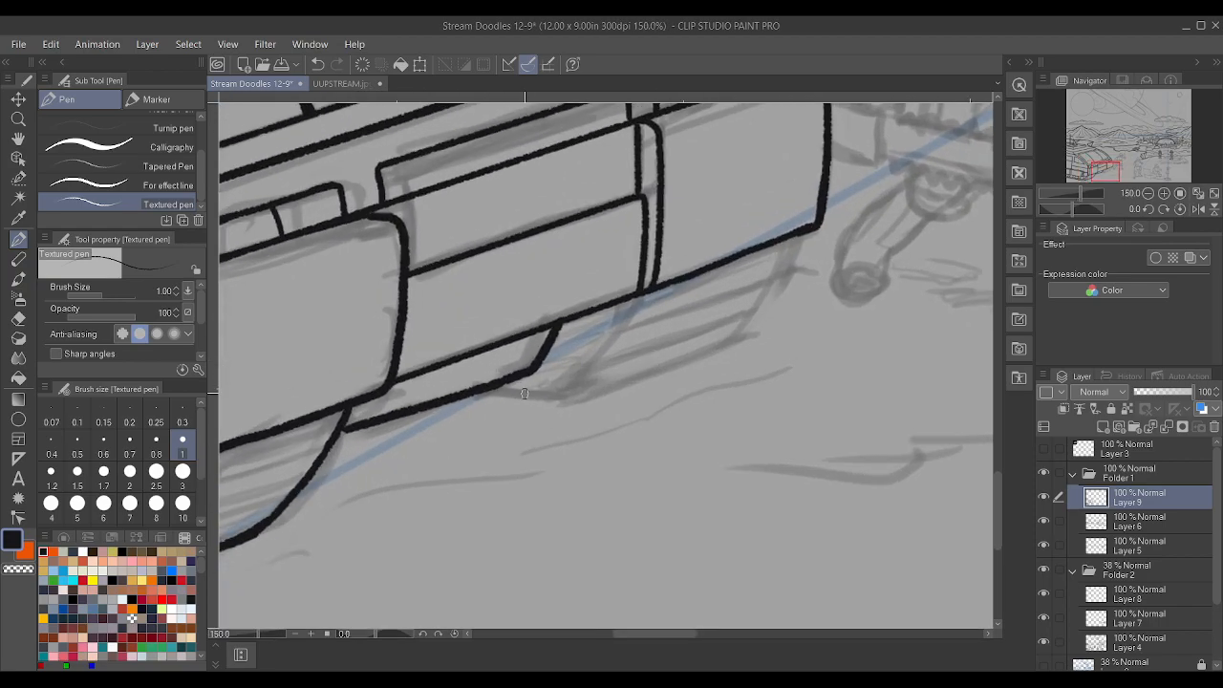
pyautogui.scroll(1, 522, 394)
pyautogui.moveTo(479, 392)
pyautogui.mouseDown()
pyautogui.moveTo(584, 386)
pyautogui.moveTo(659, 277)
pyautogui.mouseUp()
pyautogui.moveTo(564, 398)
pyautogui.mouseDown()
pyautogui.moveTo(770, 318)
pyautogui.moveTo(825, 218)
pyautogui.mouseUp()
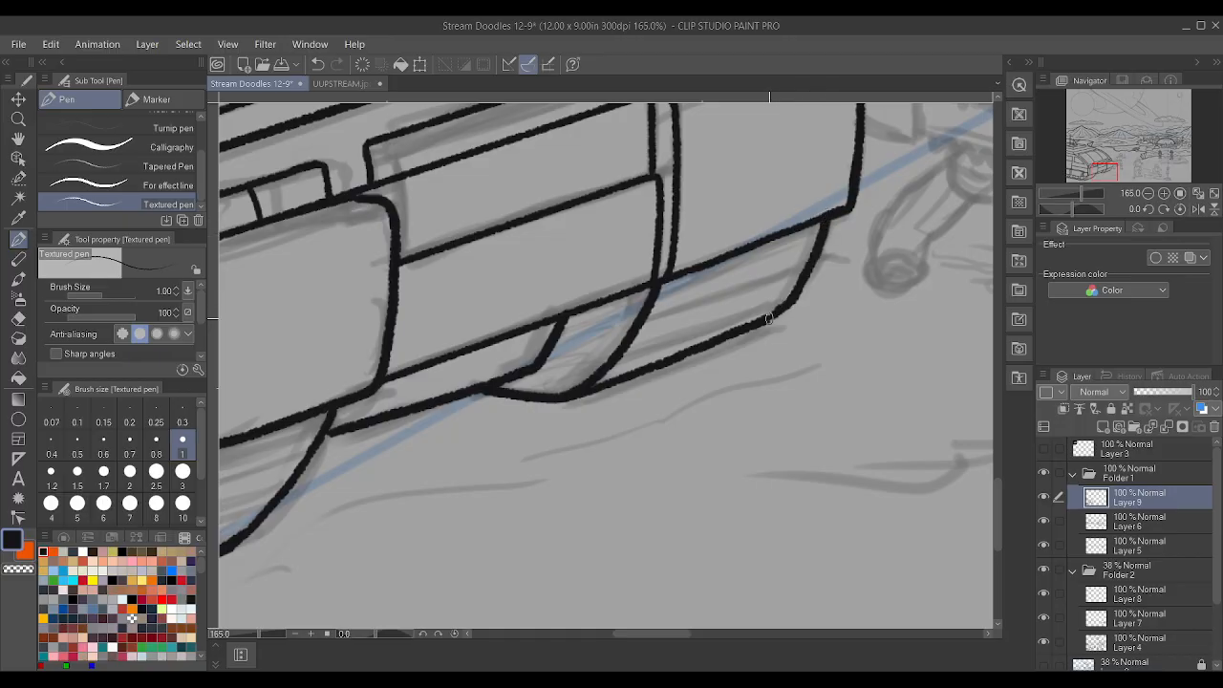
pyautogui.moveTo(770, 317); pyautogui.dragTo(797, 285)
pyautogui.scroll(-3, 814, 216)
pyautogui.scroll(5, 701, 235)
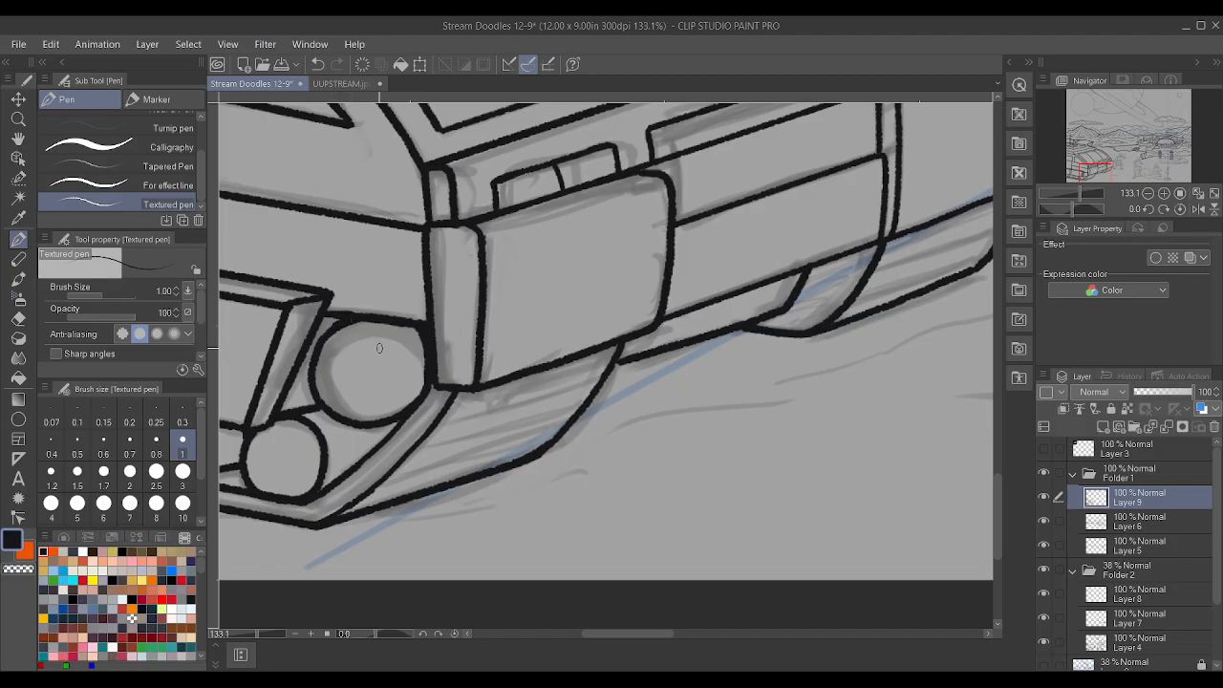
pyautogui.moveTo(378, 342)
pyautogui.mouseDown()
pyautogui.moveTo(350, 391)
pyautogui.moveTo(377, 402)
pyautogui.moveTo(396, 382)
pyautogui.moveTo(388, 341)
pyautogui.mouseUp()
pyautogui.scroll(-6, 535, 302)
pyautogui.hotkey('ctrl', 'z')
pyautogui.scroll(3, 618, 306)
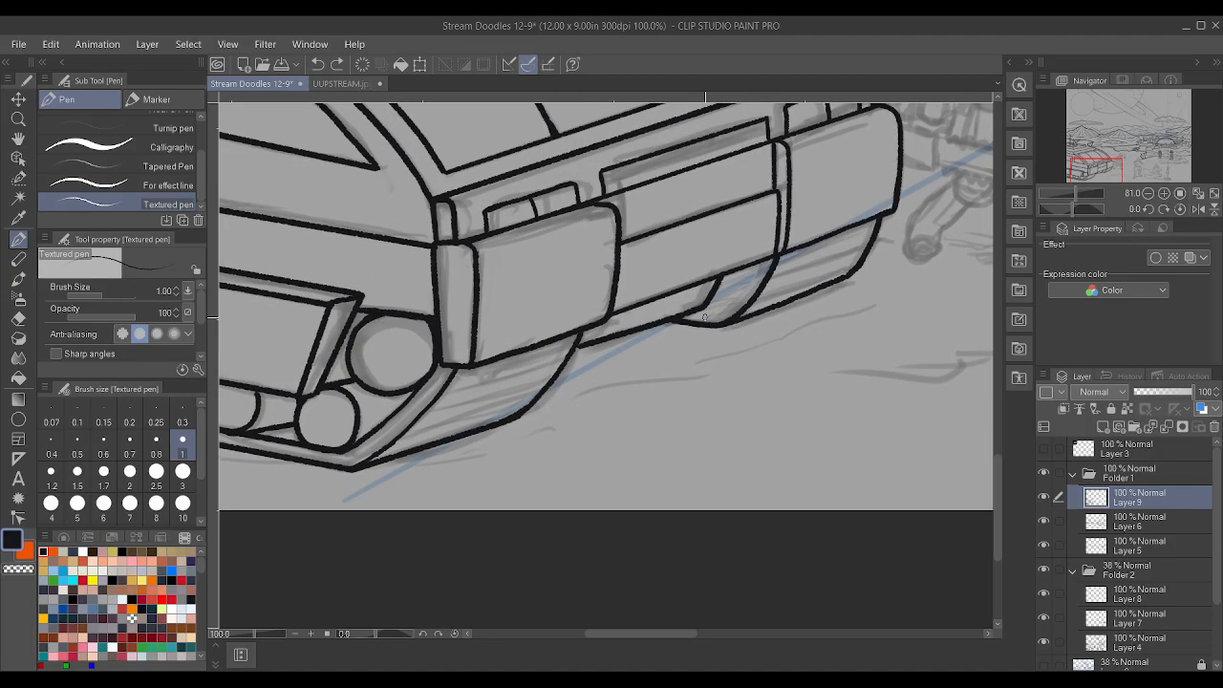
# - Thicken the near tread's ground edge up to its far lower corner
pyautogui.scroll(4, 533, 394)
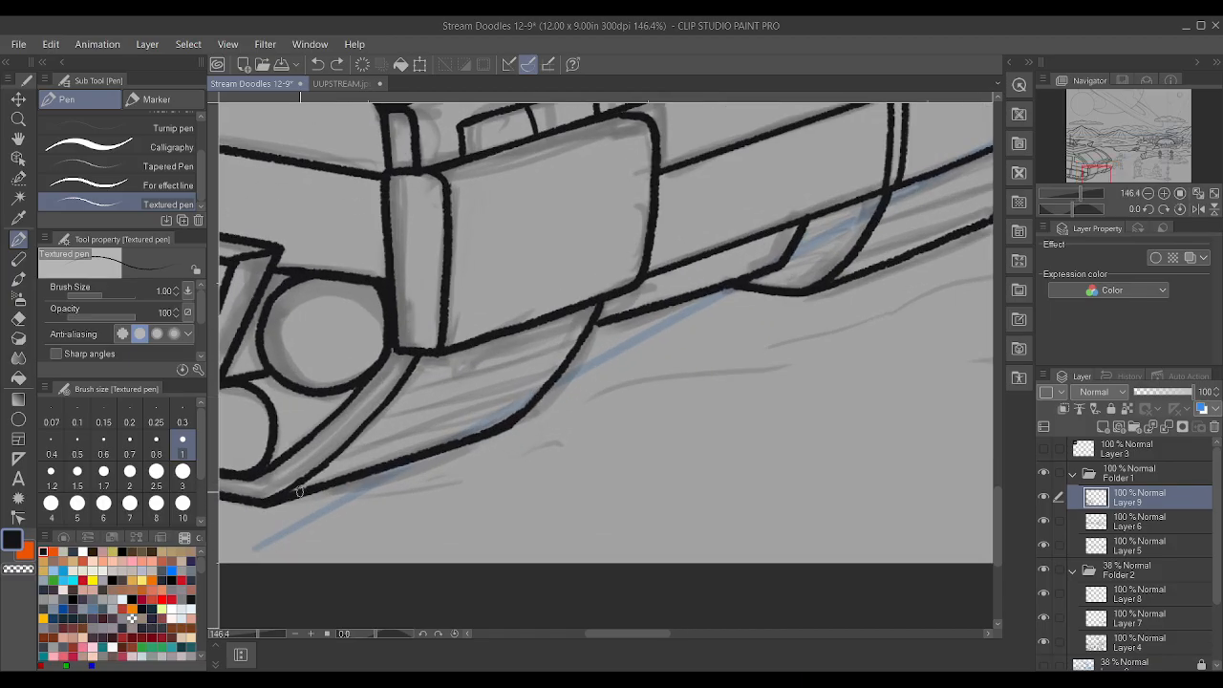
pyautogui.moveTo(345, 479); pyautogui.dragTo(528, 404)
pyautogui.moveTo(461, 438)
pyautogui.mouseDown()
pyautogui.moveTo(520, 406)
pyautogui.moveTo(499, 426)
pyautogui.moveTo(479, 420)
pyautogui.moveTo(518, 406)
pyautogui.moveTo(476, 426)
pyautogui.mouseUp()
pyautogui.scroll(-3, 627, 302)
# - Set the brush size to 0.7 and ink the upper two straight tread lines across the far tread
pyautogui.scroll(5, 860, 288)
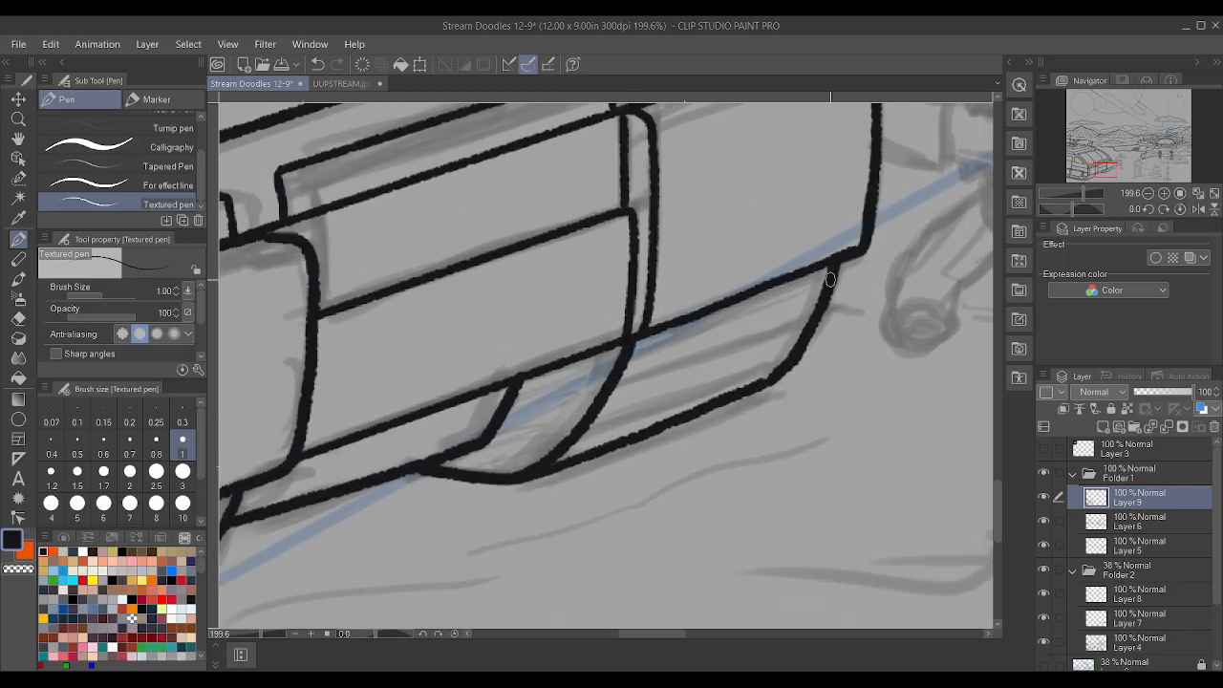
pyautogui.click(130, 446)
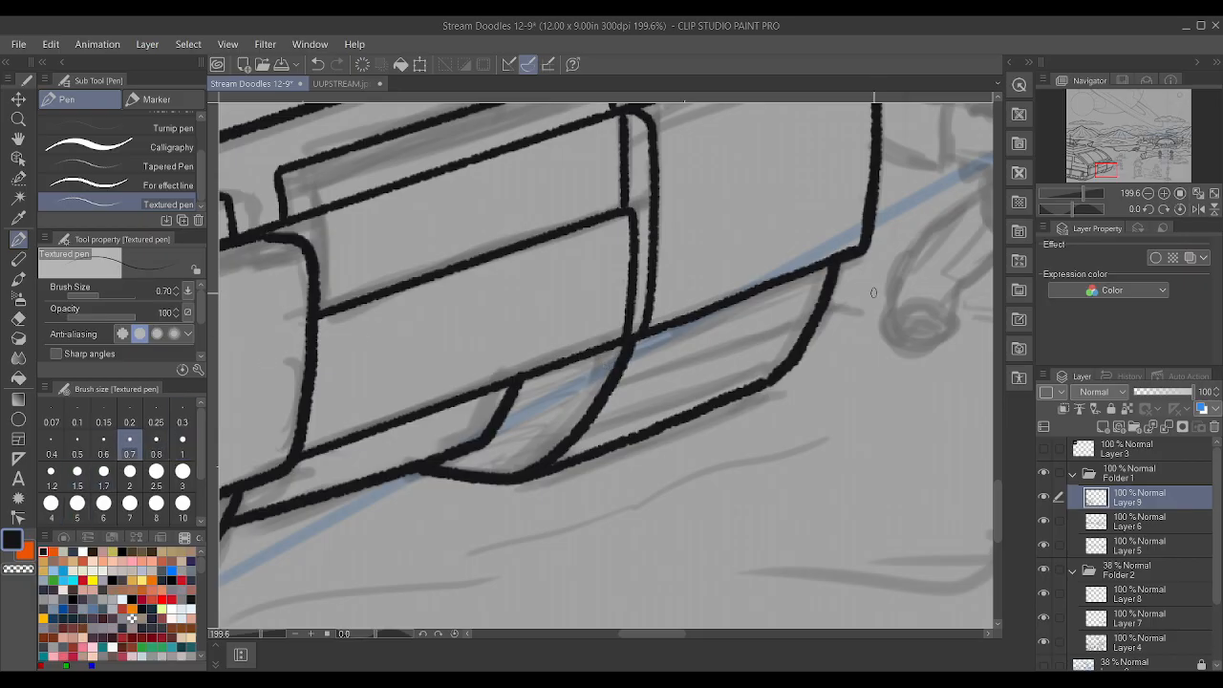
pyautogui.click(827, 288)
pyautogui.keyDown('shift'); pyautogui.click(626, 361); pyautogui.keyUp('shift')
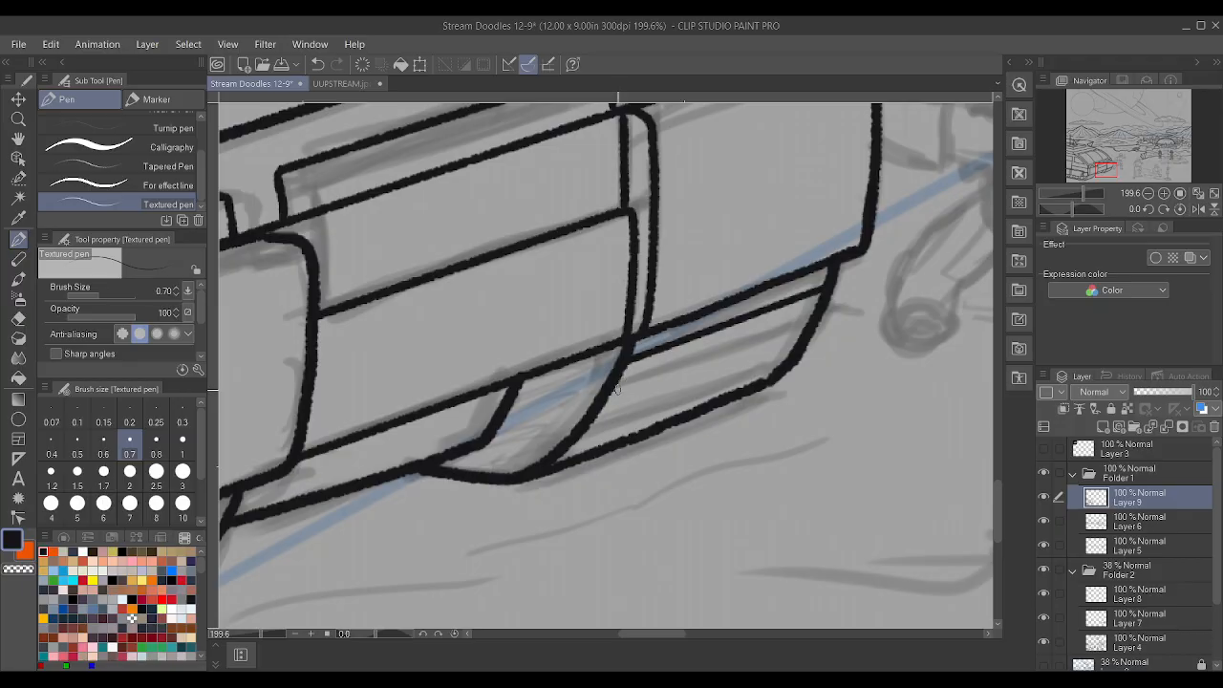
pyautogui.click(606, 396)
pyautogui.keyDown('shift'); pyautogui.click(818, 316); pyautogui.keyUp('shift')
# - Ink the lowest straight tread line across the far tread, just above its ground edge
pyautogui.click(792, 359)
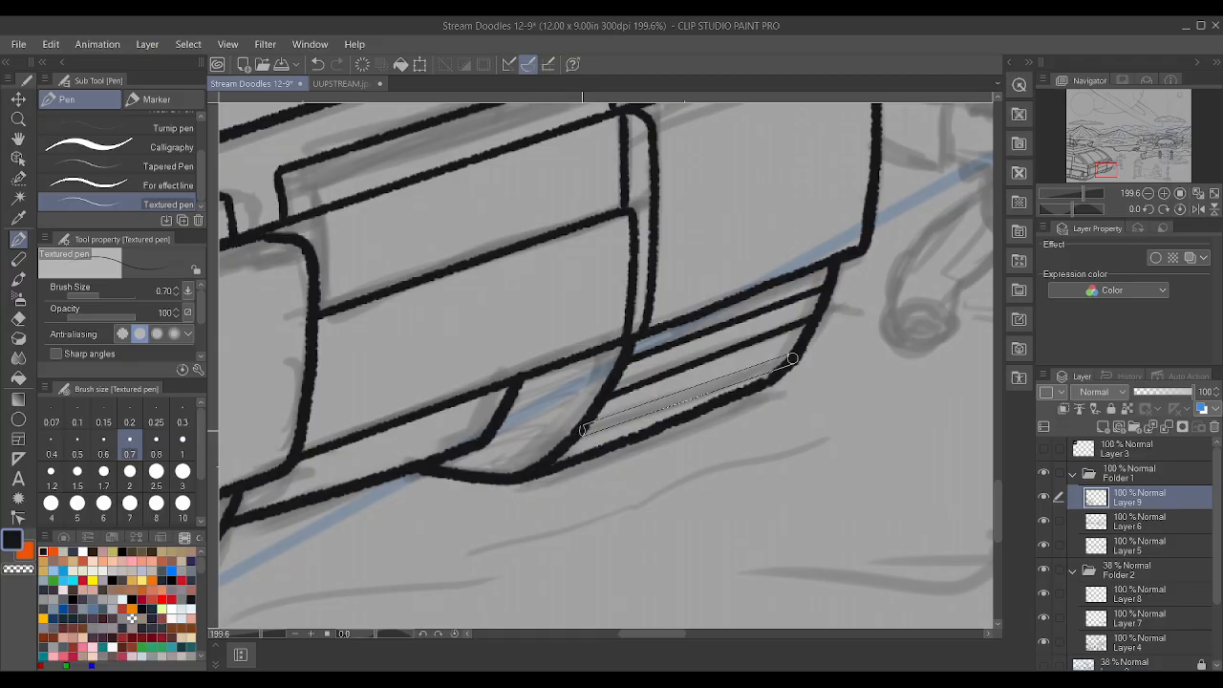
pyautogui.keyDown('shift'); pyautogui.click(584, 429); pyautogui.keyUp('shift')
pyautogui.hotkey('ctrl', 'z')
pyautogui.click(587, 429)
pyautogui.keyDown('shift'); pyautogui.click(803, 346); pyautogui.keyUp('shift')
pyautogui.scroll(-4, 803, 346)
pyautogui.scroll(3, 526, 409)
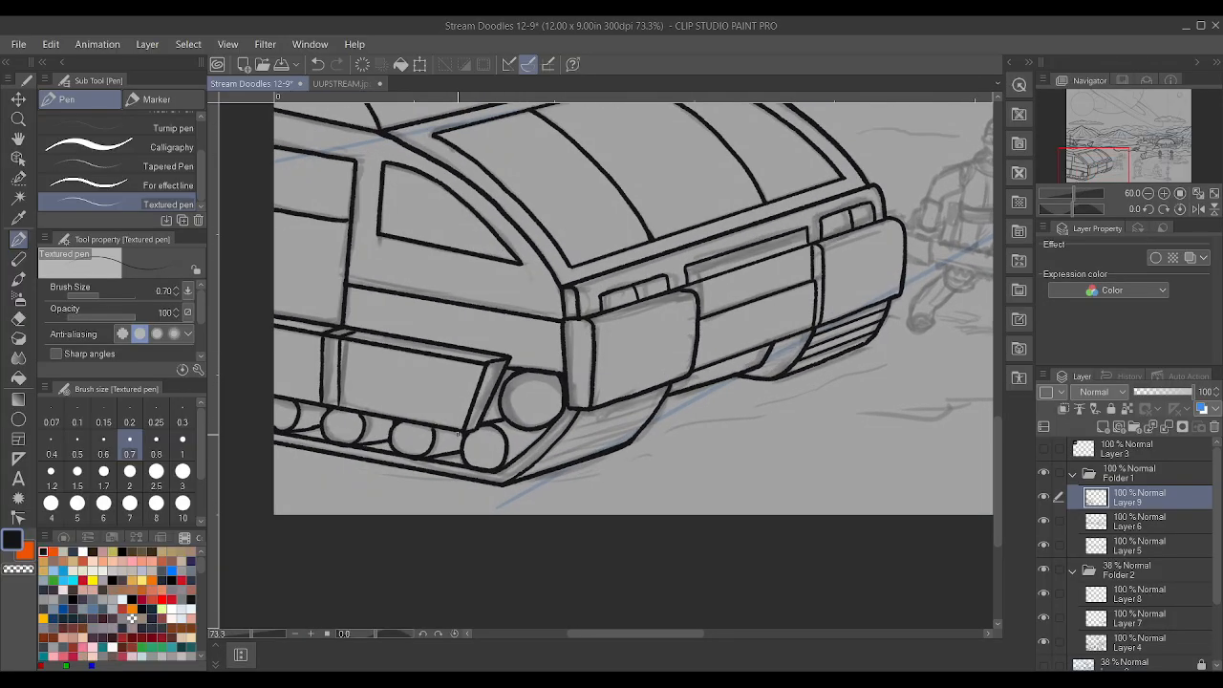
pyautogui.scroll(2, 618, 412)
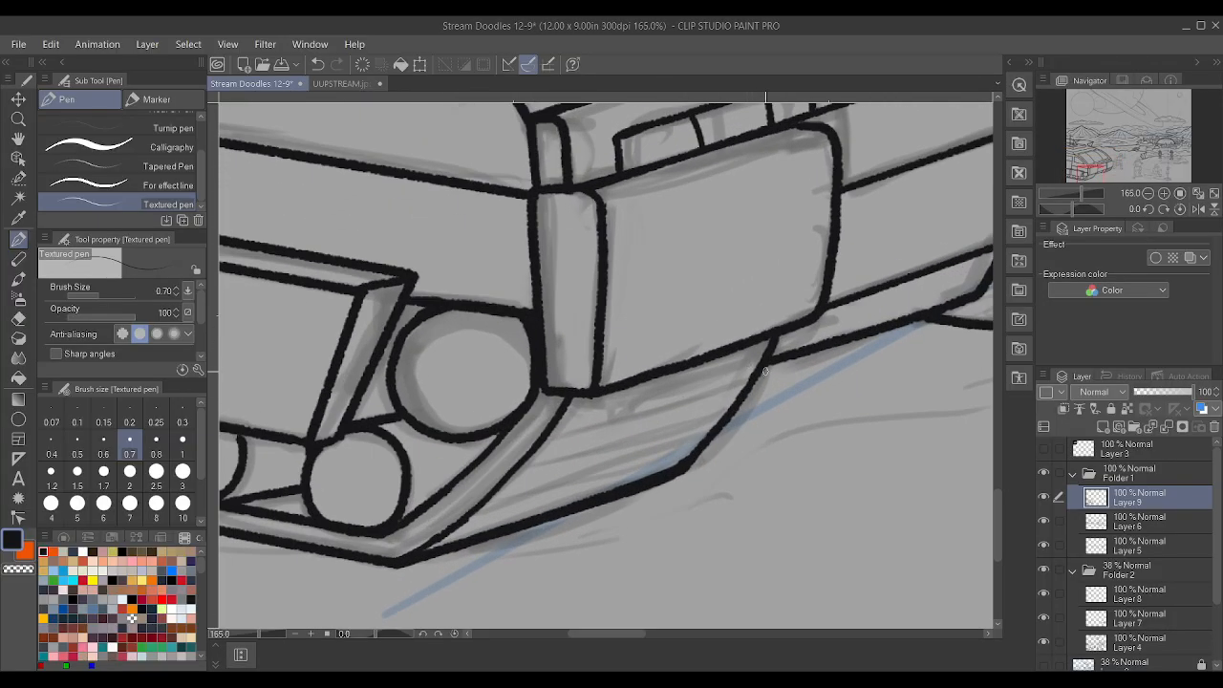
# - Try to ink straight parallel tread lines across the near tread beneath the near front panel
pyautogui.moveTo(761, 368)
pyautogui.mouseDown()
pyautogui.moveTo(551, 430)
pyautogui.moveTo(743, 374)
pyautogui.moveTo(745, 392)
pyautogui.moveTo(642, 447)
pyautogui.moveTo(508, 478)
pyautogui.moveTo(515, 470)
pyautogui.mouseUp()
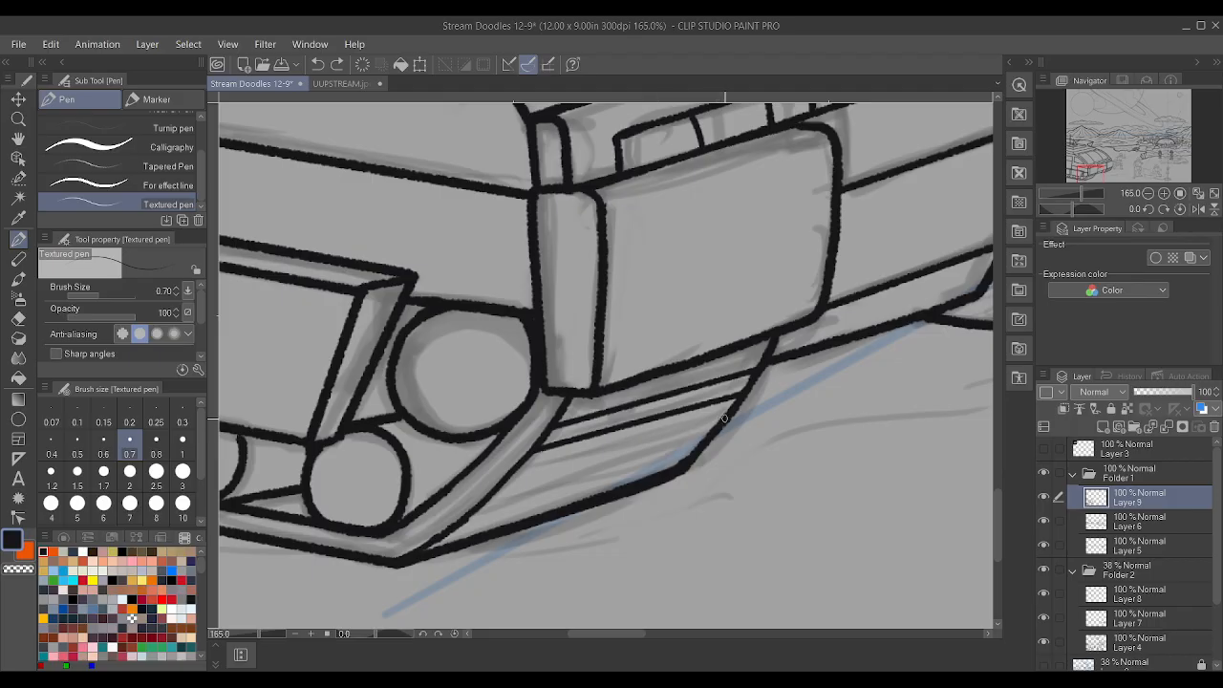
pyautogui.moveTo(725, 417); pyautogui.dragTo(513, 472)
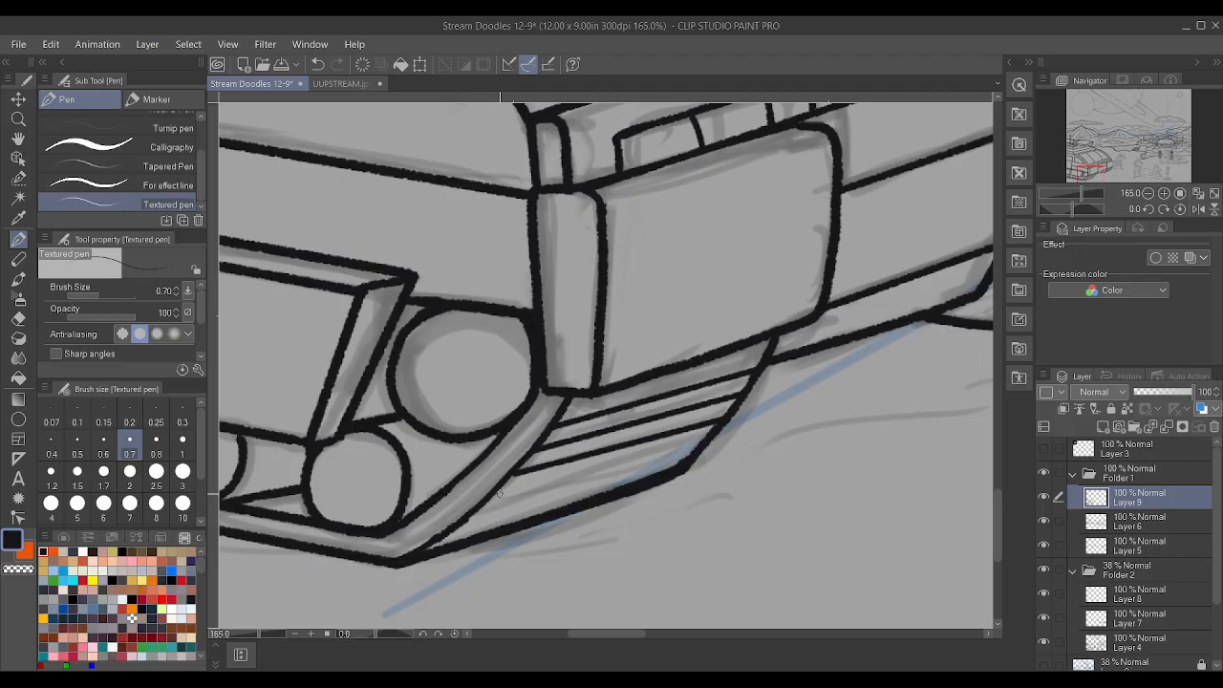
pyautogui.moveTo(495, 493); pyautogui.dragTo(702, 442)
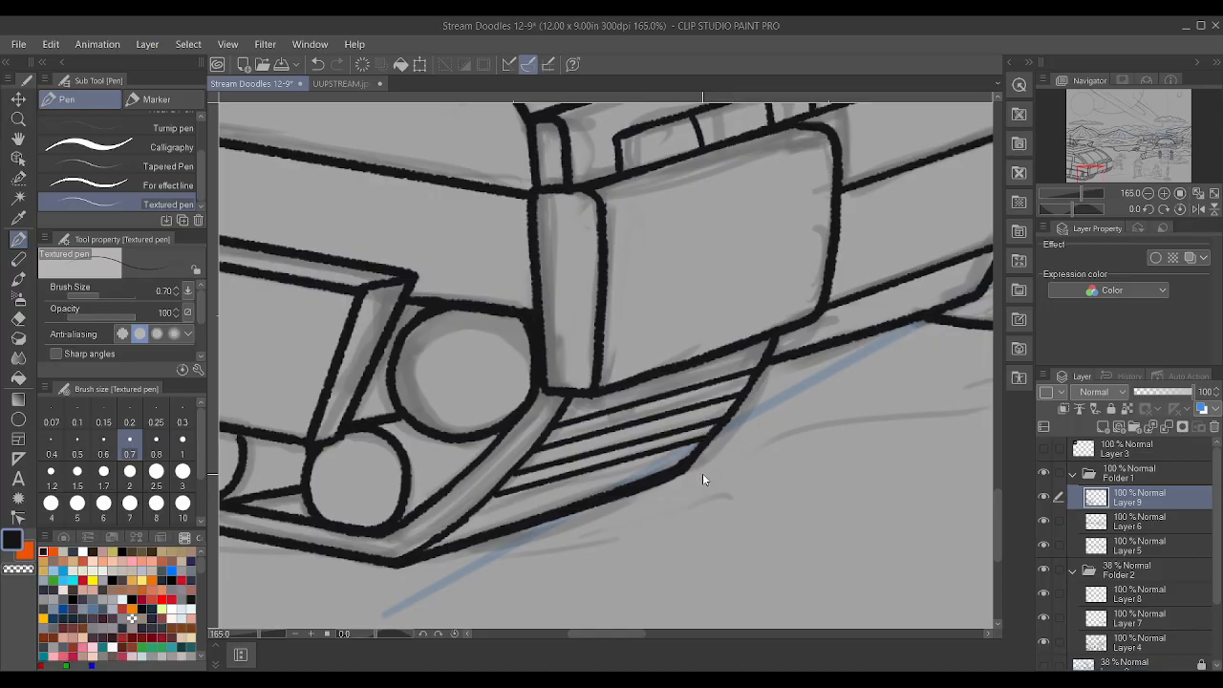
pyautogui.hotkey('ctrl', 'z')
pyautogui.click(705, 445)
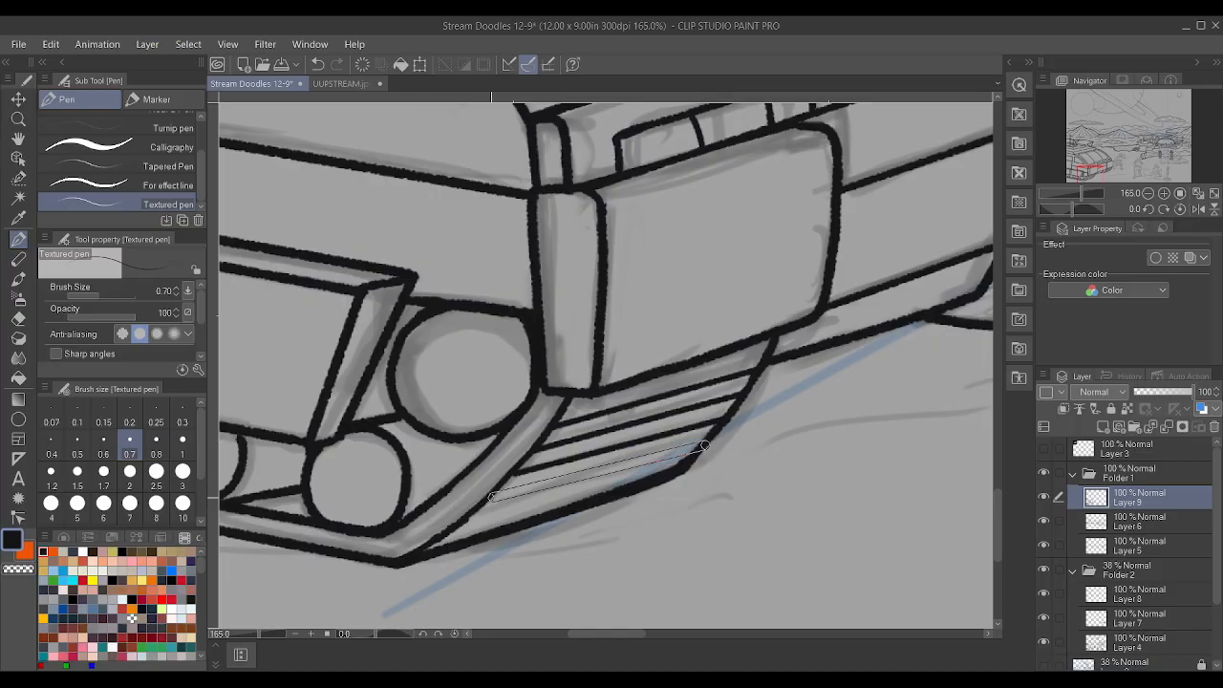
pyautogui.keyDown('shift'); pyautogui.click(489, 498); pyautogui.keyUp('shift')
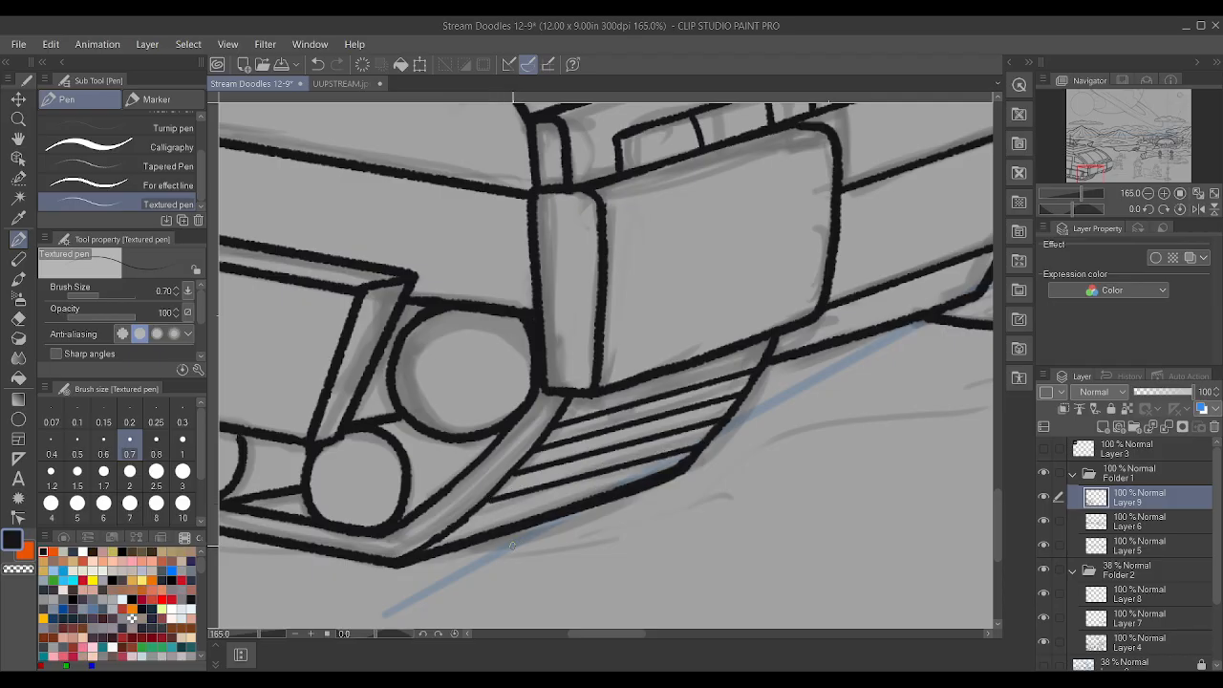
pyautogui.hotkey('ctrl', 'z')
pyautogui.click(455, 529)
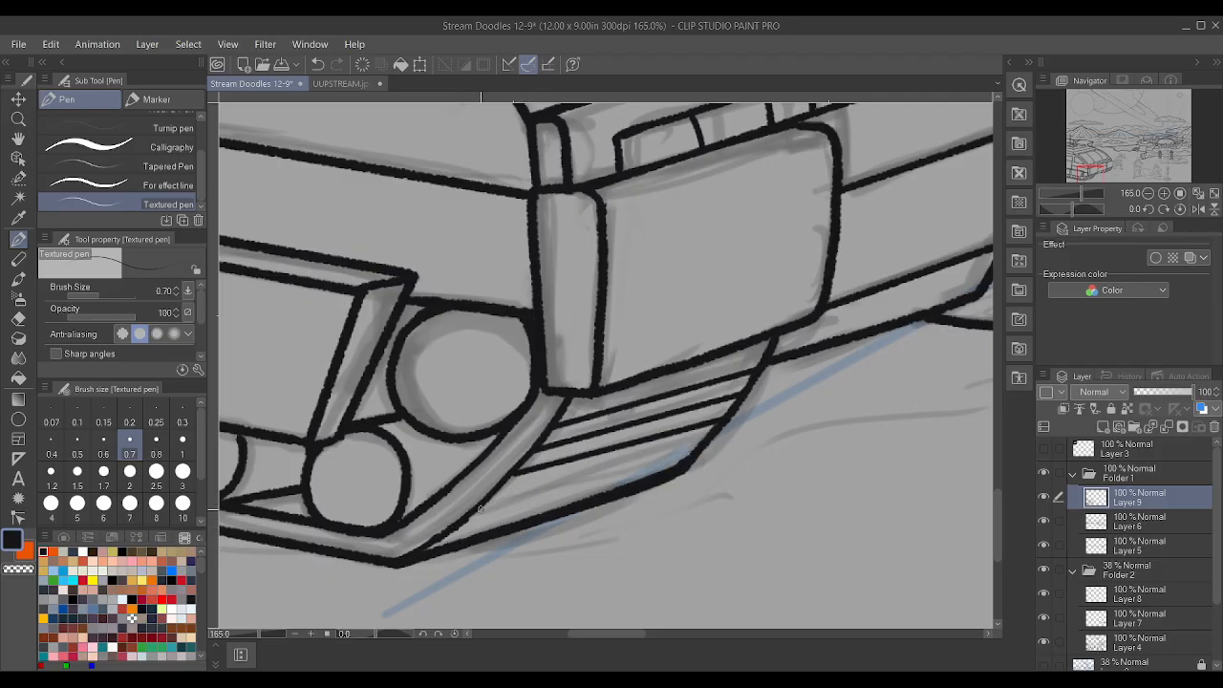
pyautogui.hotkey('ctrl', 'z')
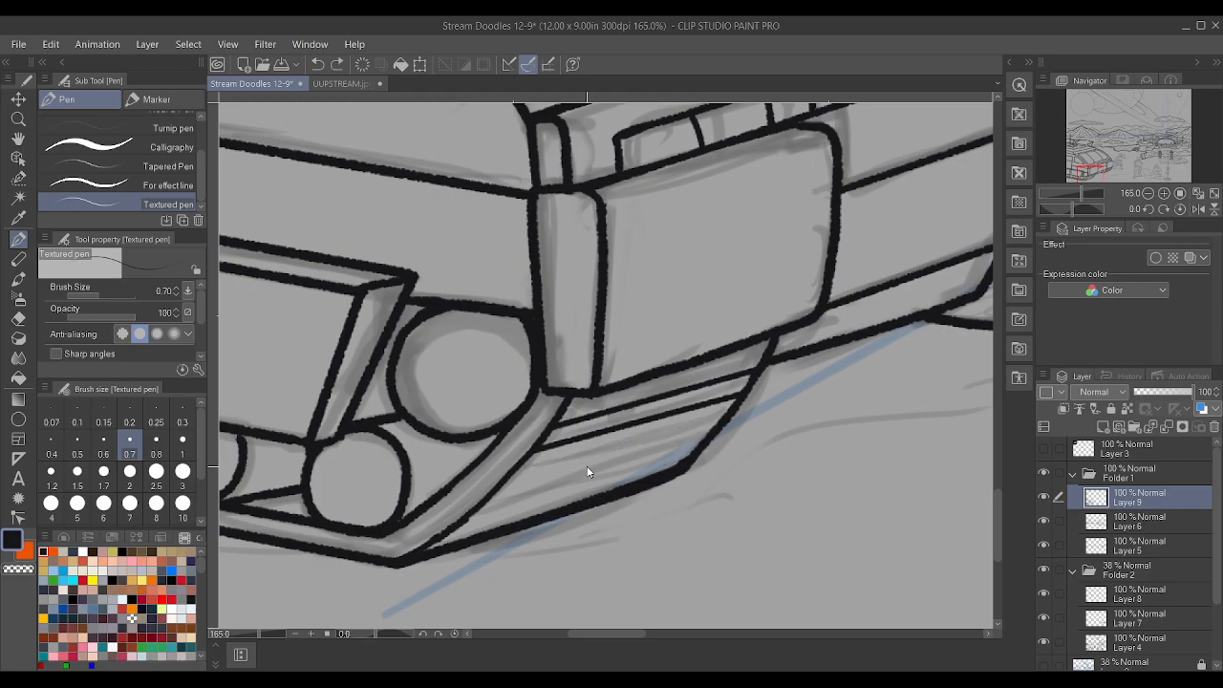
pyautogui.hotkey('ctrl', 'z')
pyautogui.hotkey('ctrl', 'z')
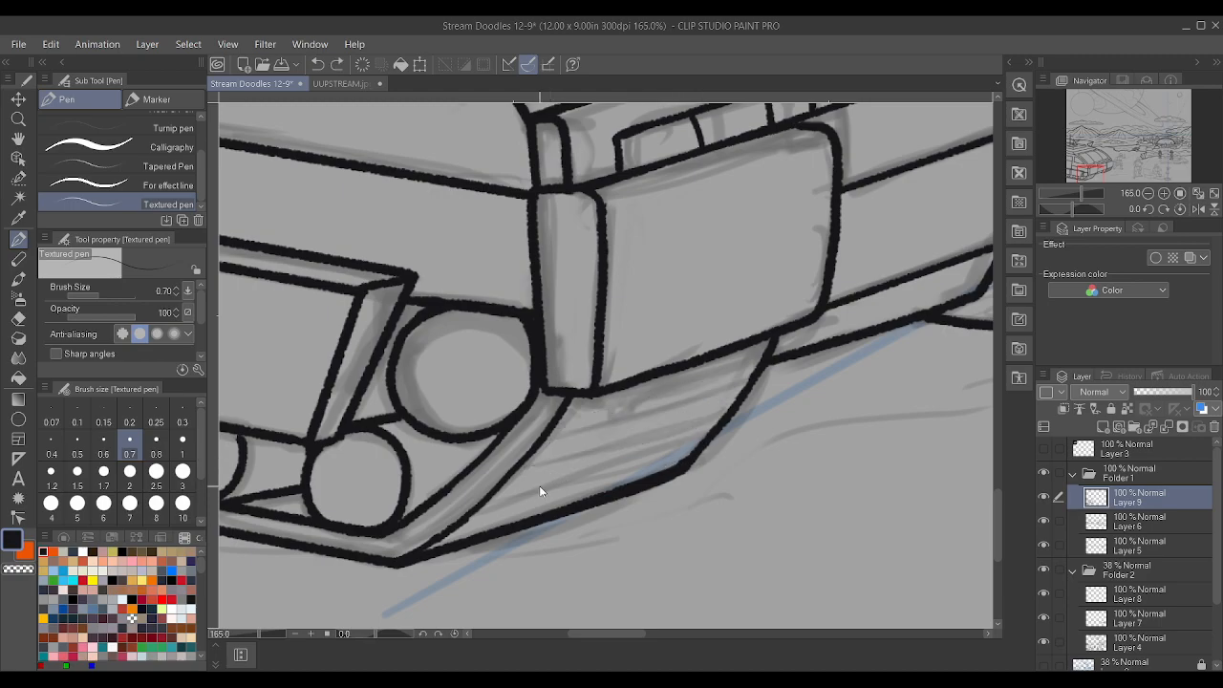
pyautogui.moveTo(460, 525)
pyautogui.mouseDown()
pyautogui.moveTo(769, 438)
pyautogui.moveTo(705, 441)
pyautogui.mouseUp()
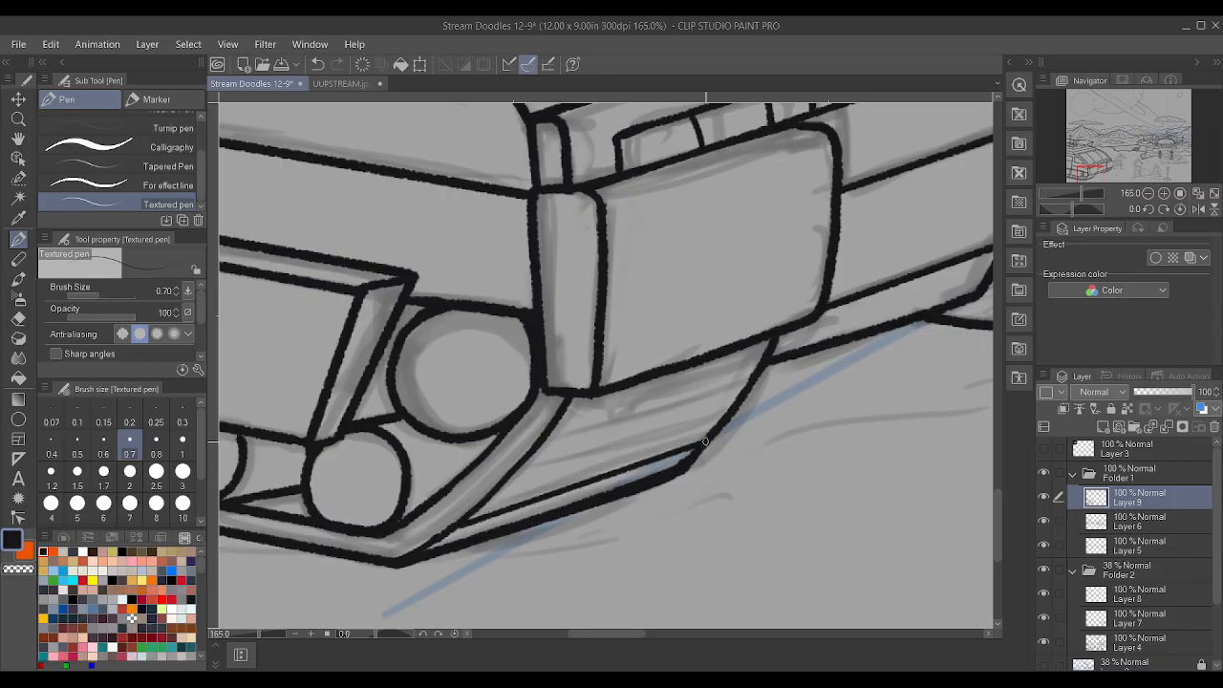
pyautogui.hotkey('ctrl', 'z')
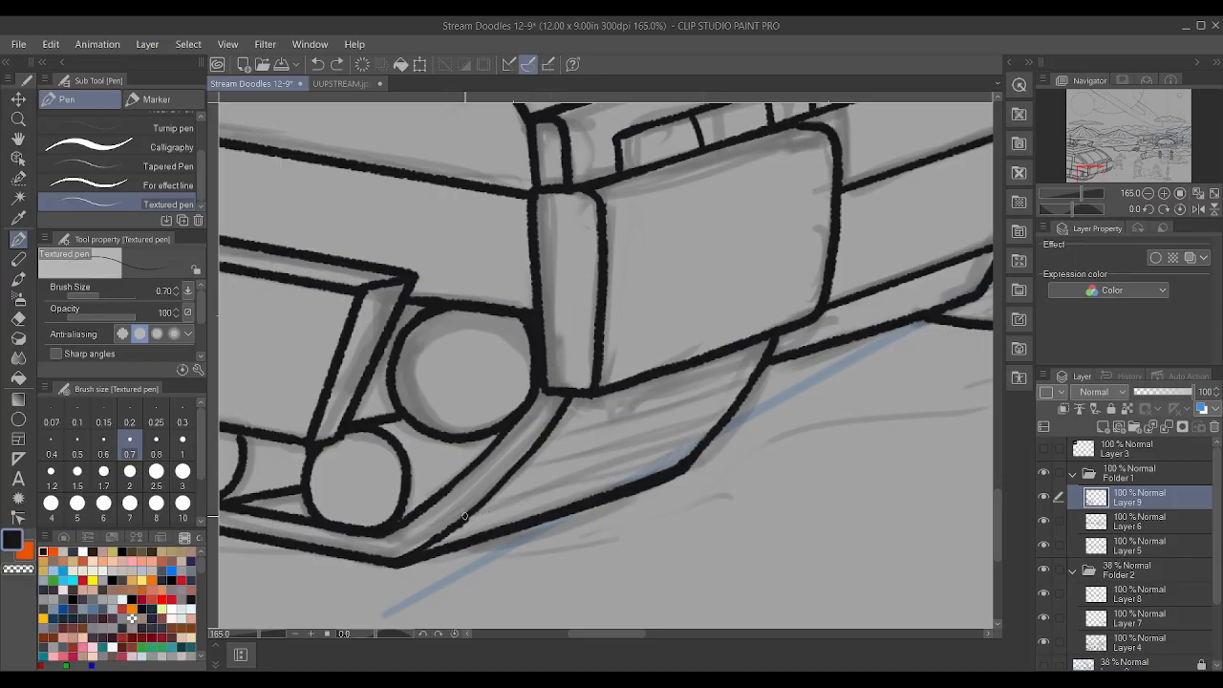
# - Ink four parallel tread lines across the near tread, working from its ground edge up to the near front panel
pyautogui.moveTo(468, 515)
pyautogui.mouseDown()
pyautogui.moveTo(776, 430)
pyautogui.moveTo(704, 441)
pyautogui.mouseUp()
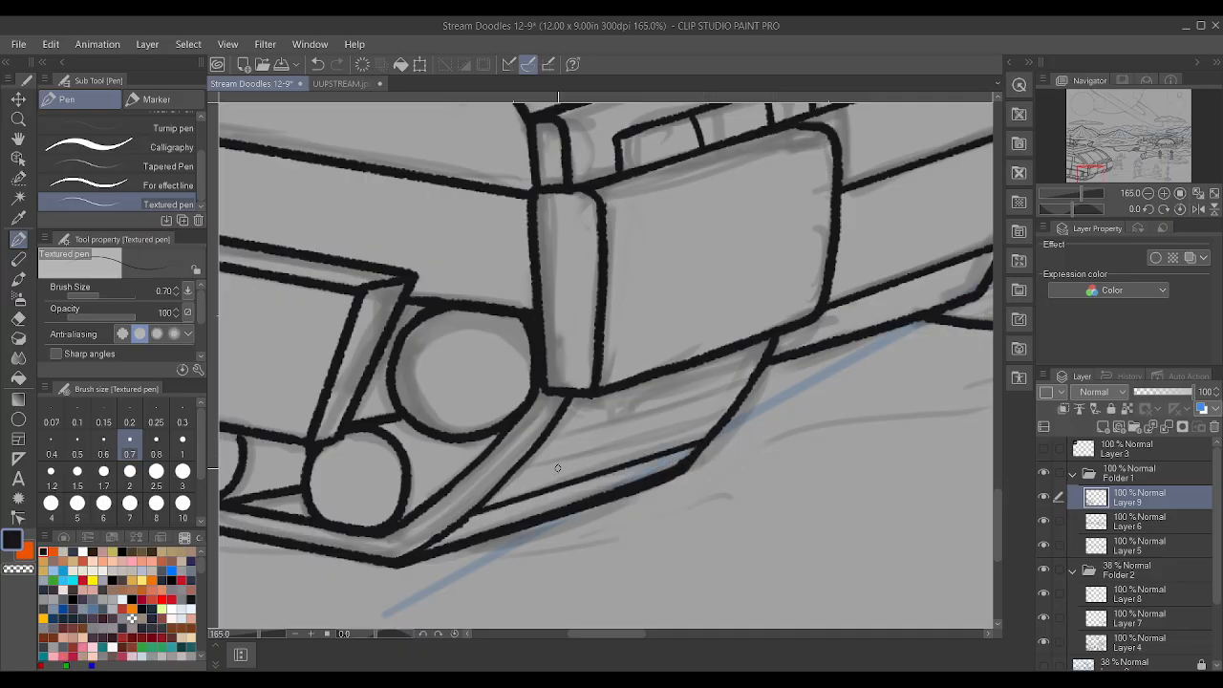
pyautogui.moveTo(505, 482); pyautogui.dragTo(726, 417)
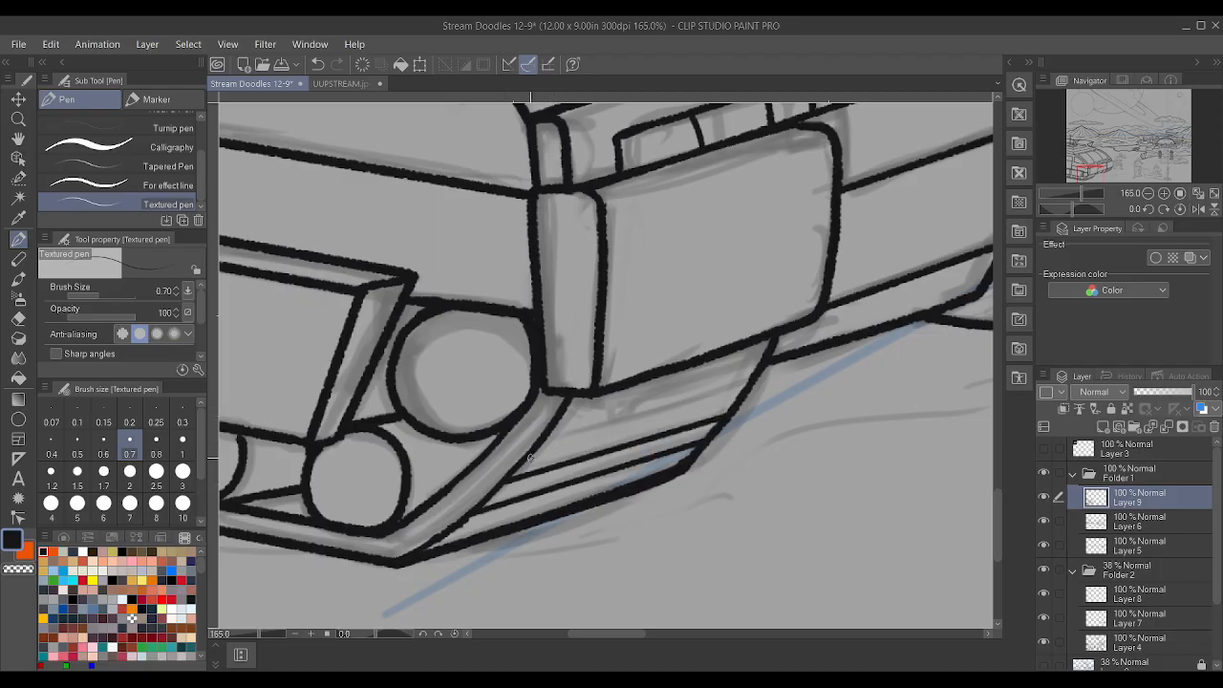
pyautogui.moveTo(536, 447)
pyautogui.mouseDown()
pyautogui.moveTo(771, 386)
pyautogui.moveTo(707, 380)
pyautogui.moveTo(557, 421)
pyautogui.mouseUp()
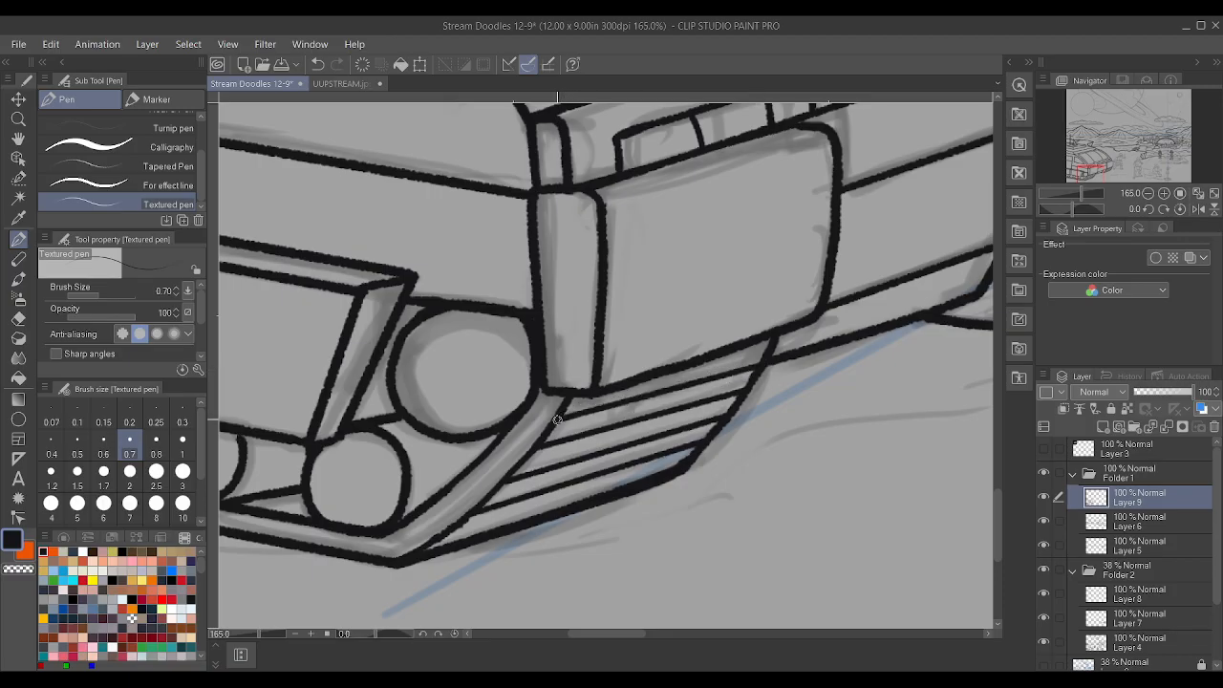
# - Examine the whole illustration, comparing the inked tracked vehicle with the foreground figures and equipment still left as sketch
pyautogui.moveTo(734, 398); pyautogui.dragTo(507, 406)
pyautogui.moveTo(797, 196)
pyautogui.mouseDown()
pyautogui.moveTo(919, 134)
pyautogui.moveTo(789, 188)
pyautogui.moveTo(697, 322)
pyautogui.moveTo(636, 363)
pyautogui.mouseUp()
pyautogui.moveTo(865, 439); pyautogui.dragTo(1013, 453)
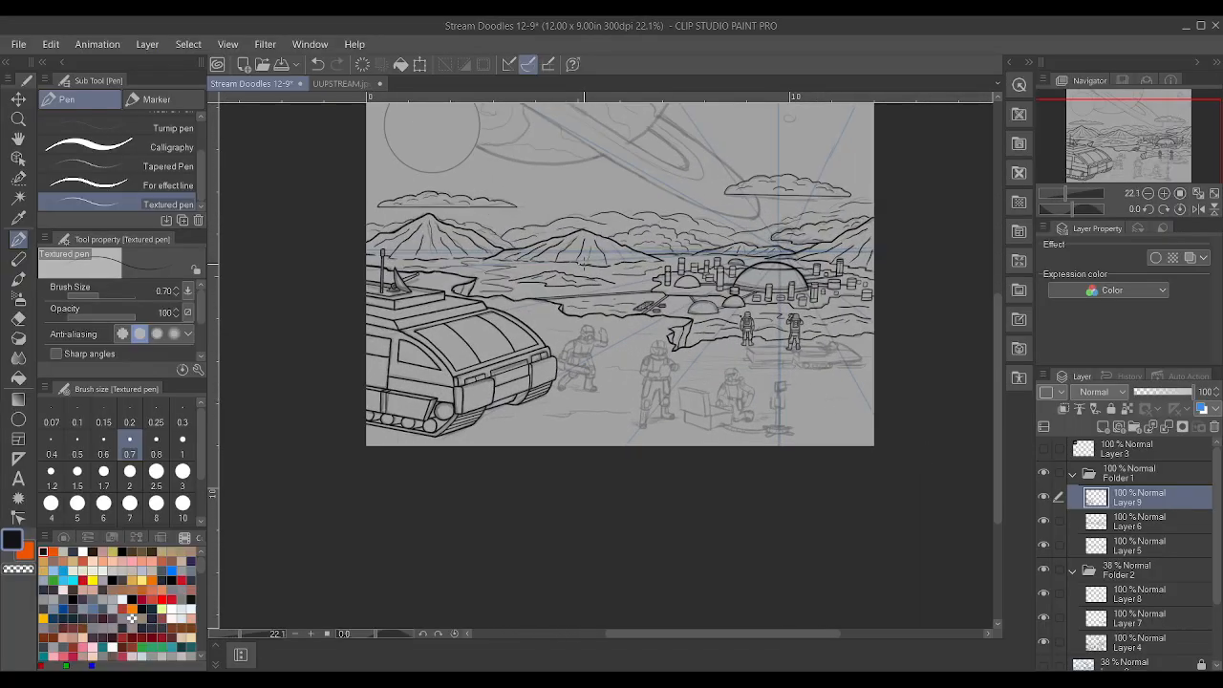
pyautogui.moveTo(483, 291); pyautogui.dragTo(587, 291)
pyautogui.moveTo(586, 353); pyautogui.dragTo(621, 354)
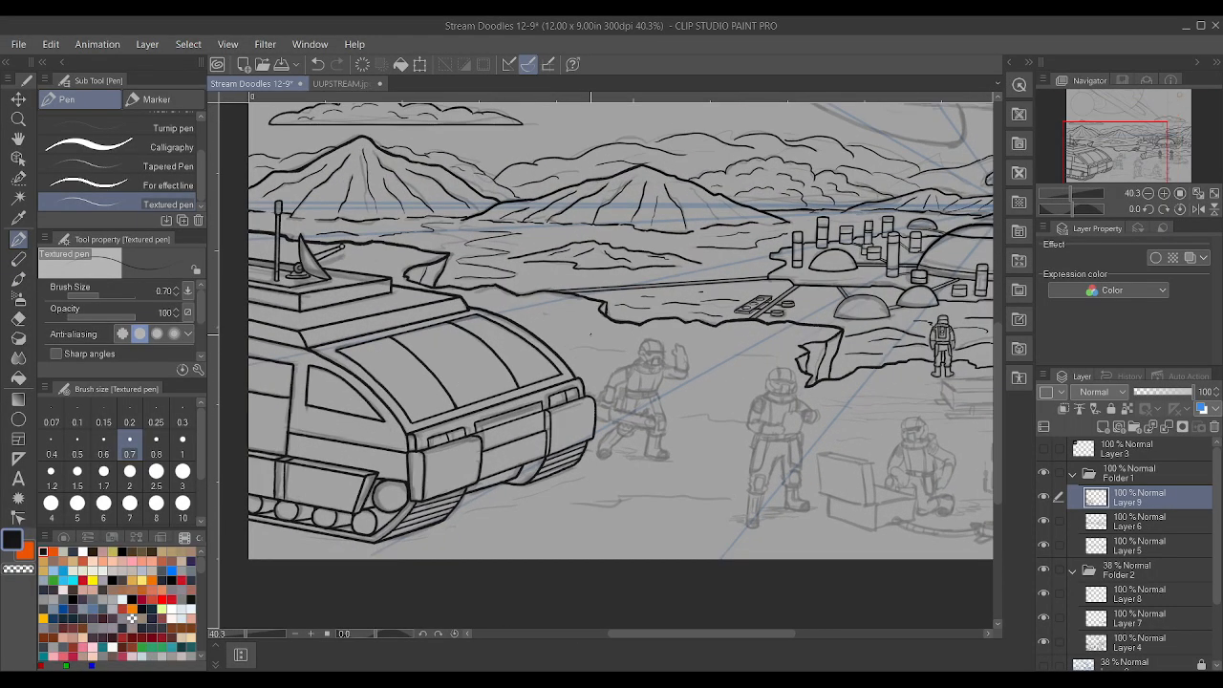
pyautogui.moveTo(402, 342); pyautogui.dragTo(354, 342)
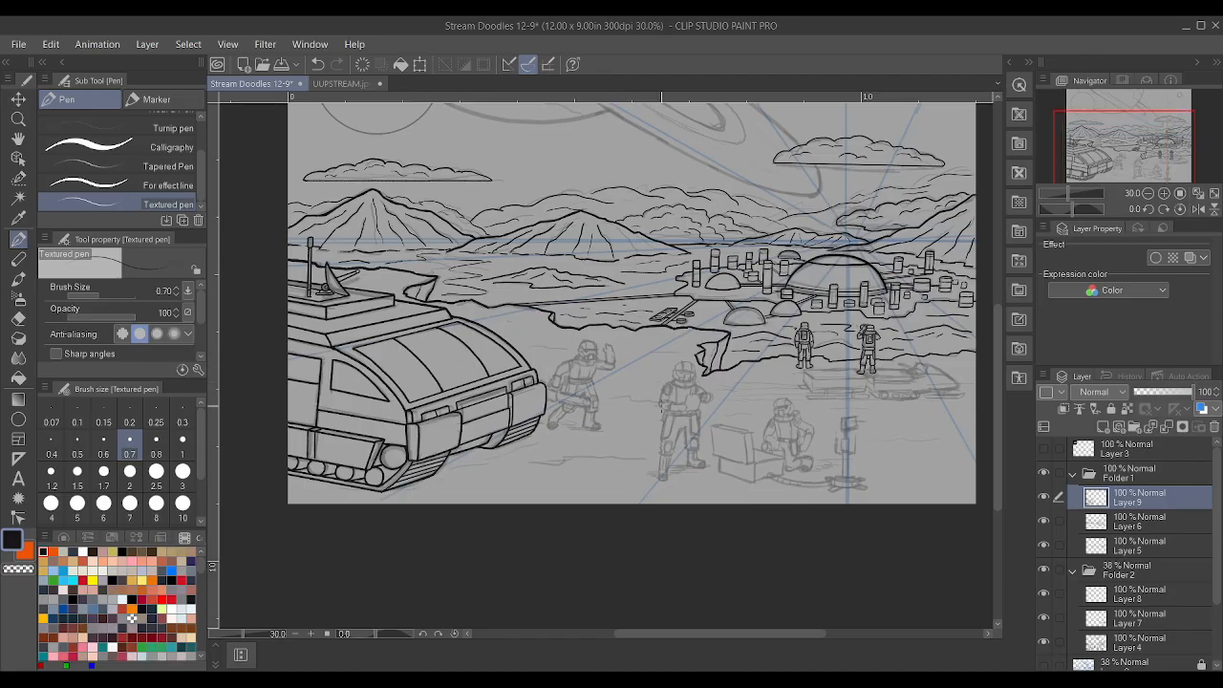
pyautogui.moveTo(661, 404); pyautogui.dragTo(604, 404)
pyautogui.scroll(1, 854, 432)
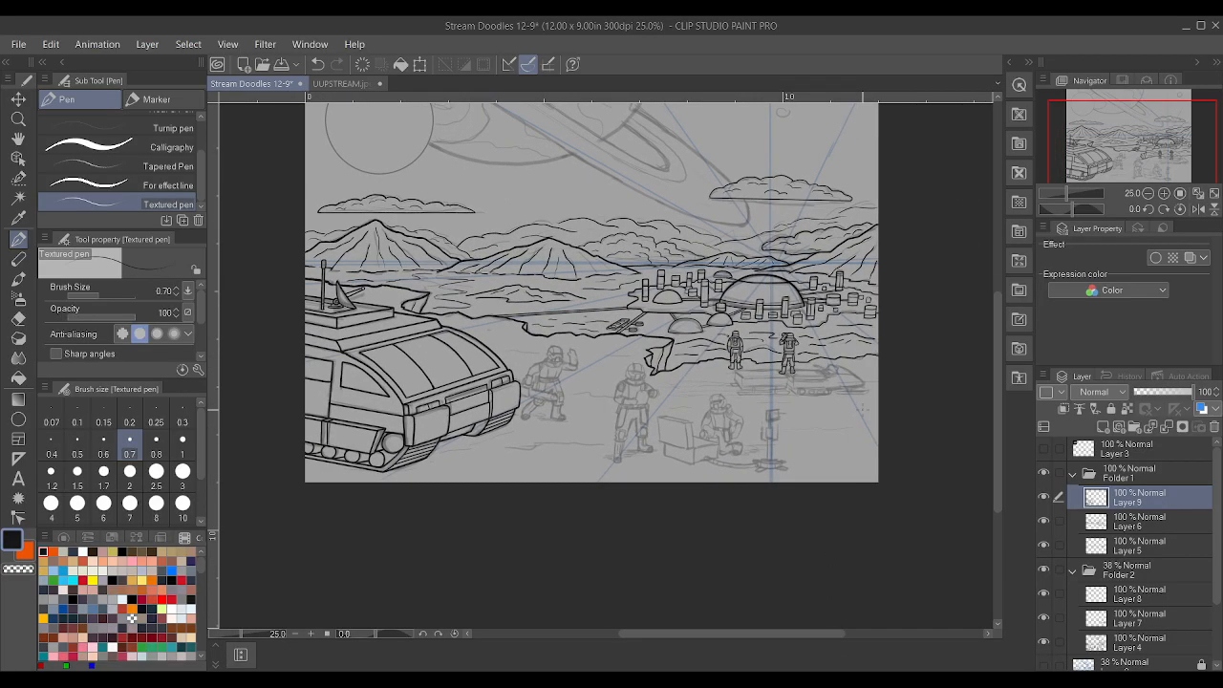
pyautogui.scroll(-1, 857, 429)
pyautogui.scroll(4, 873, 382)
pyautogui.scroll(2, 874, 465)
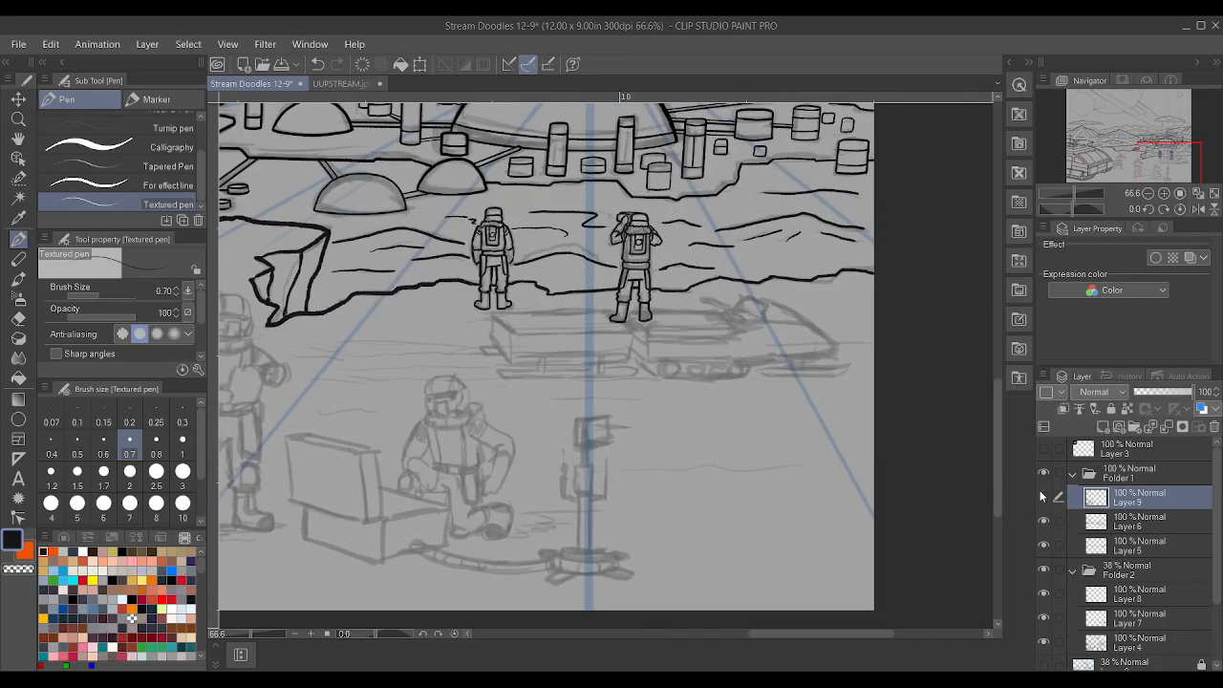
pyautogui.scroll(-2, 935, 505)
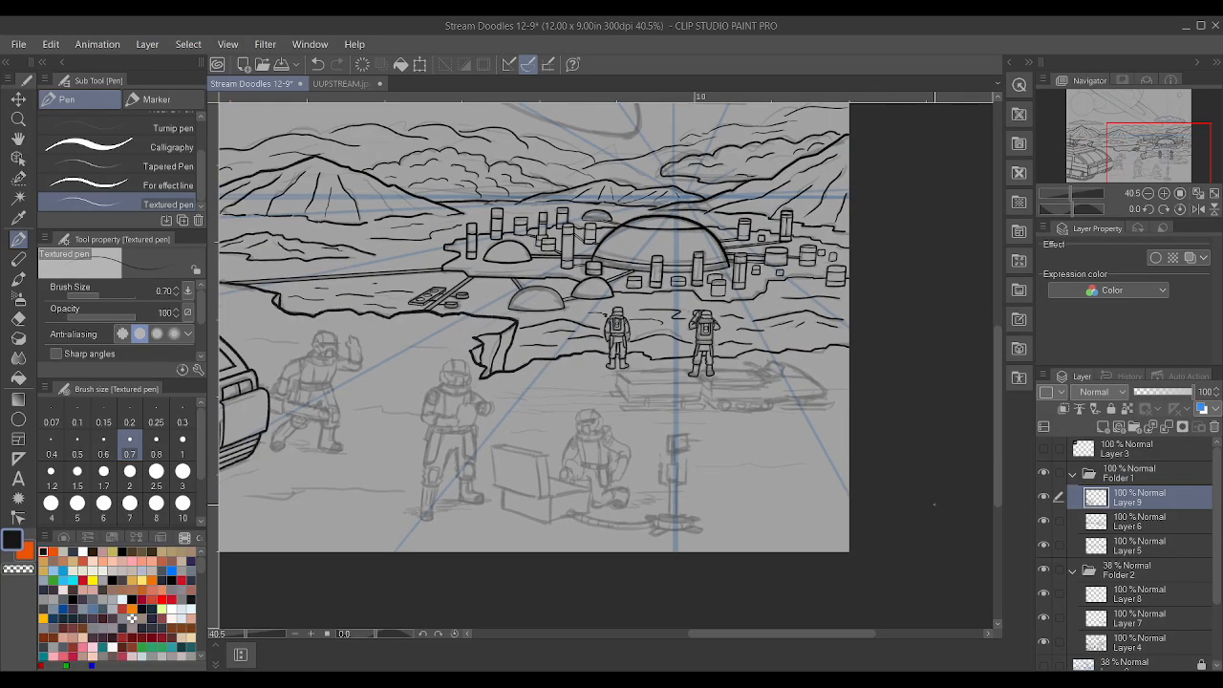
pyautogui.scroll(-1, 935, 505)
# - Hide and reshow Layer 6, Layer 5 and Layer 9 in turn to check which line work each holds
pyautogui.click(1044, 521)
pyautogui.click(1045, 521)
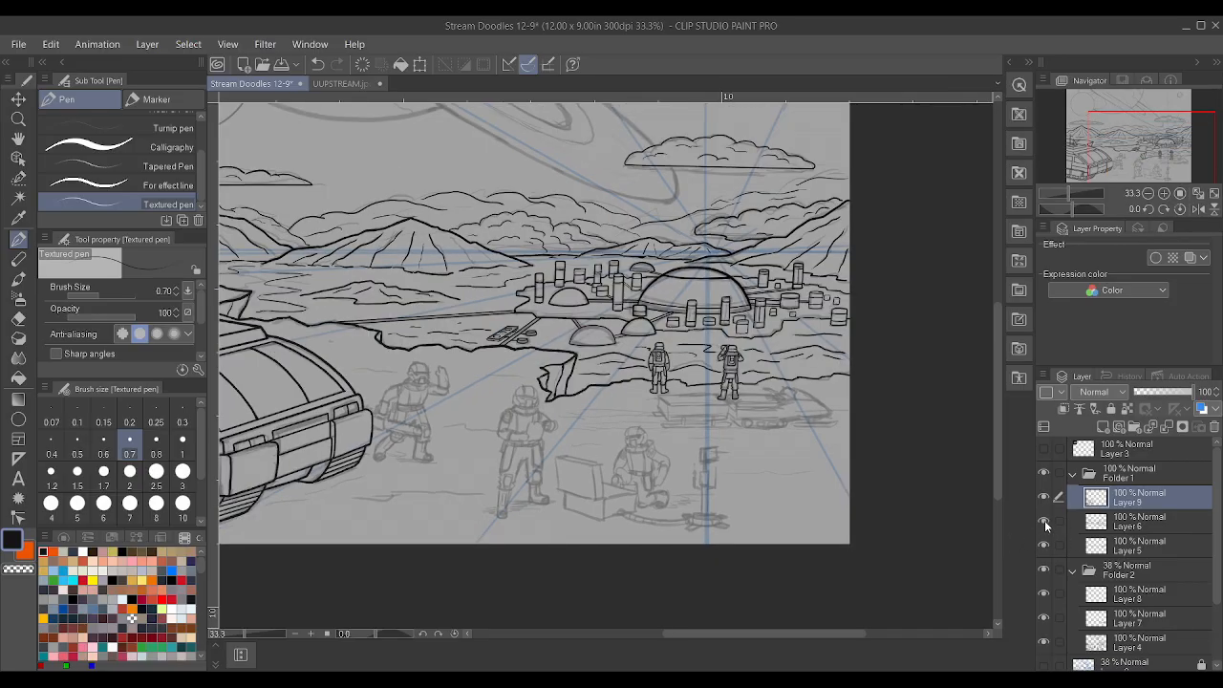
pyautogui.click(1045, 521)
pyautogui.click(1045, 521)
pyautogui.click(1038, 543)
pyautogui.click(1038, 543)
pyautogui.click(1043, 498)
pyautogui.click(1044, 498)
# - Recheck Layer 9's contents by hiding and reshowing it, and examine the sketched snowmobile beside the standing figures up close
pyautogui.scroll(3, 776, 421)
pyautogui.scroll(-3, 770, 424)
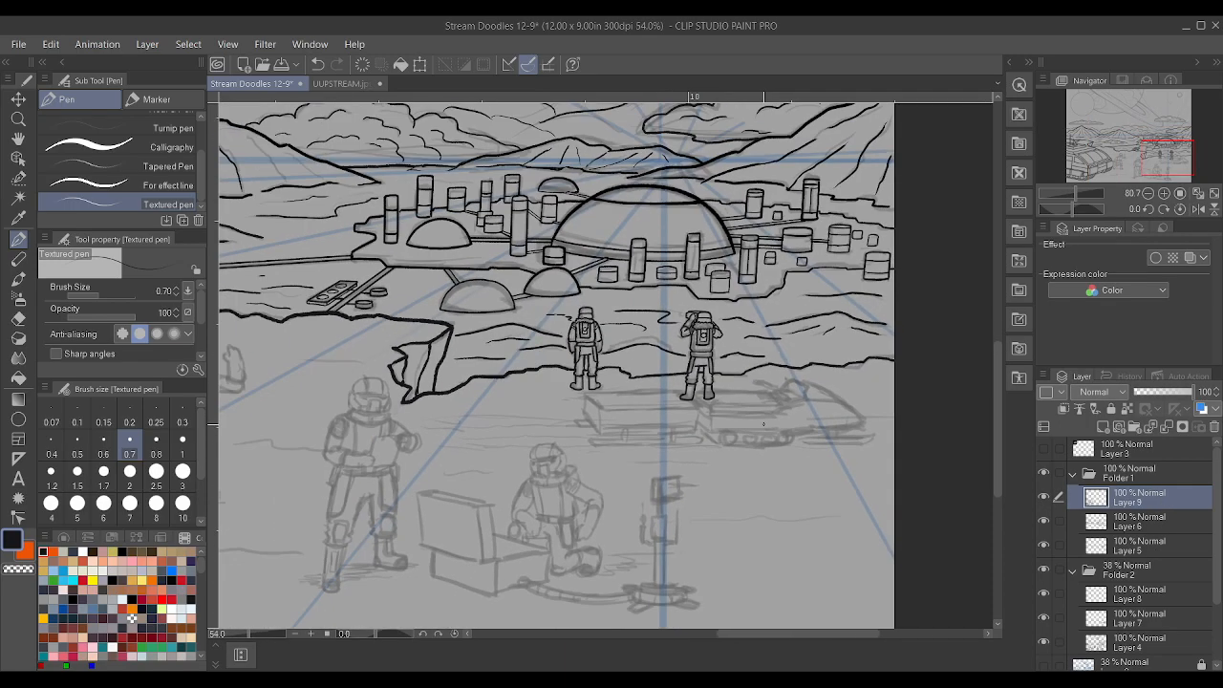
pyautogui.scroll(5, 768, 425)
pyautogui.scroll(-6, 662, 479)
pyautogui.scroll(5, 474, 560)
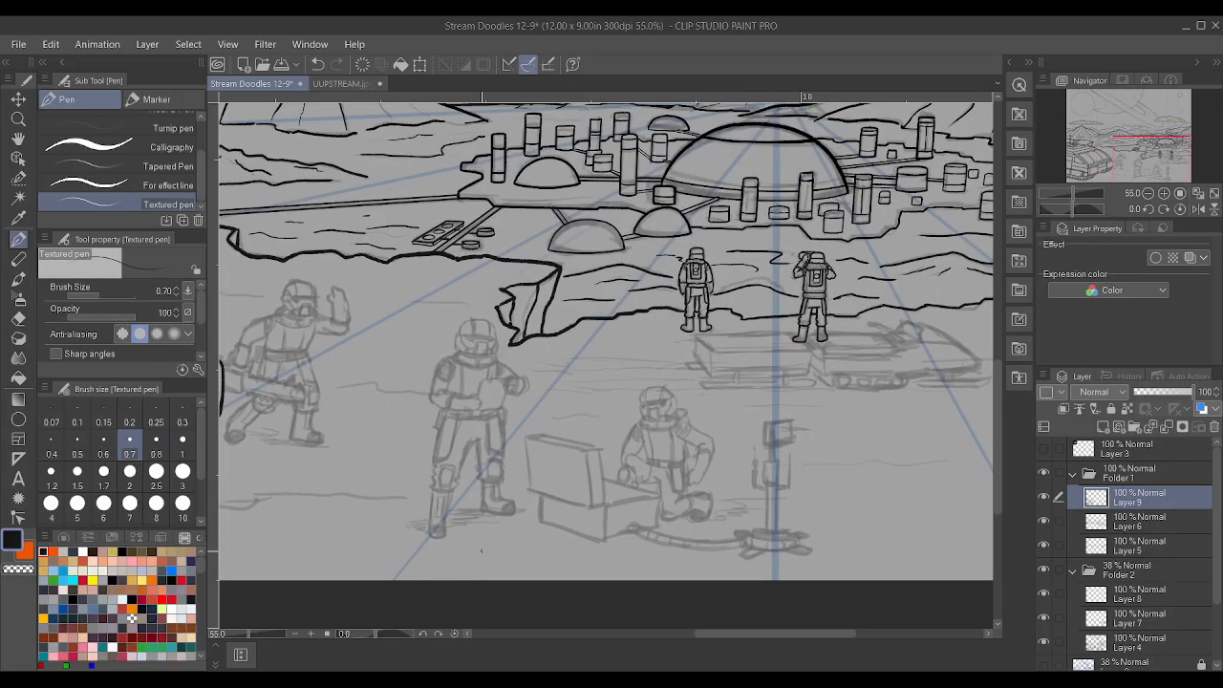
pyautogui.click(1043, 498)
pyautogui.click(1043, 498)
pyautogui.scroll(-4, 801, 466)
pyautogui.scroll(6, 811, 423)
pyautogui.scroll(-4, 796, 349)
pyautogui.scroll(-2, 822, 382)
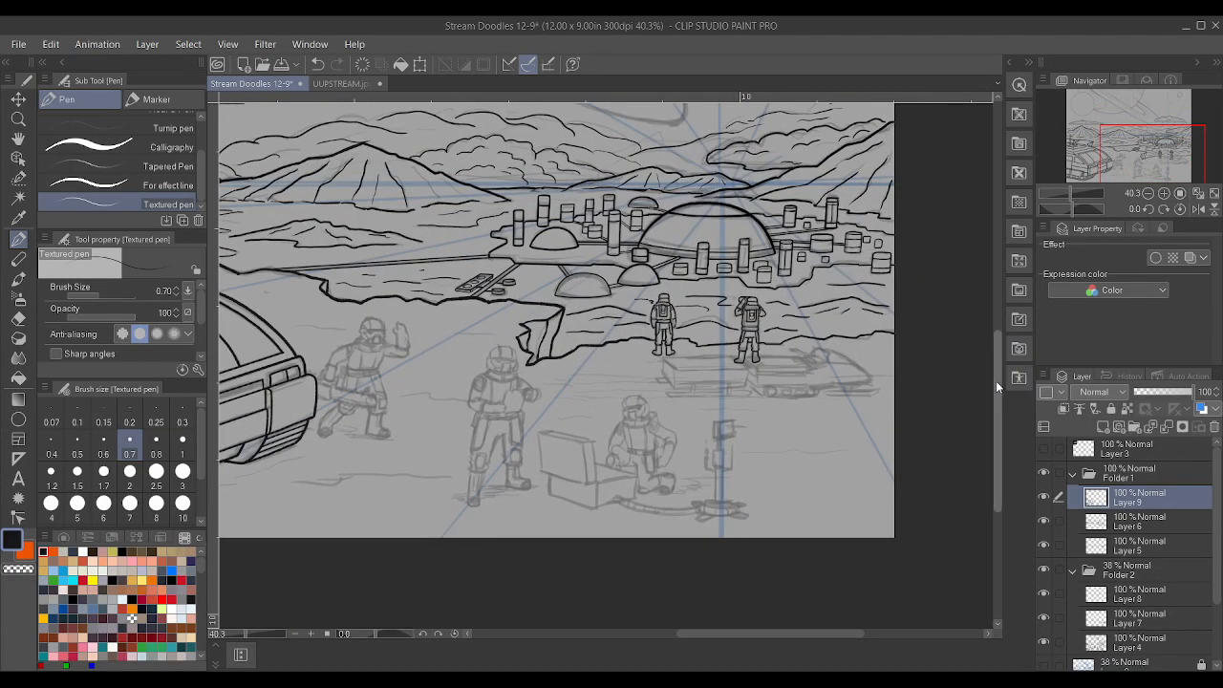
pyautogui.scroll(6, 836, 410)
pyautogui.scroll(1, 506, 346)
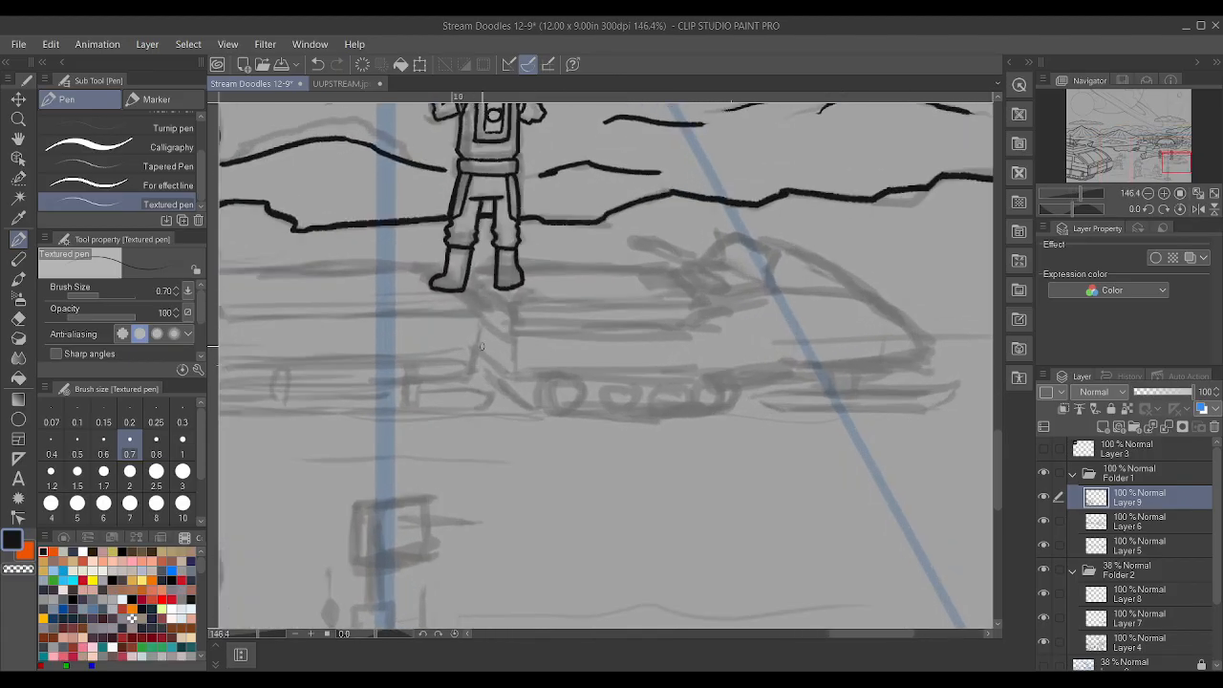
# - Set the pen size to 0.8 and ink the slanted four-sided rear panel of the snowmobile below the standing astronaut
pyautogui.press(']')
pyautogui.moveTo(513, 363)
pyautogui.mouseDown()
pyautogui.moveTo(518, 334)
pyautogui.moveTo(505, 367)
pyautogui.moveTo(516, 375)
pyautogui.mouseUp()
pyautogui.hotkey('ctrl', 'z')
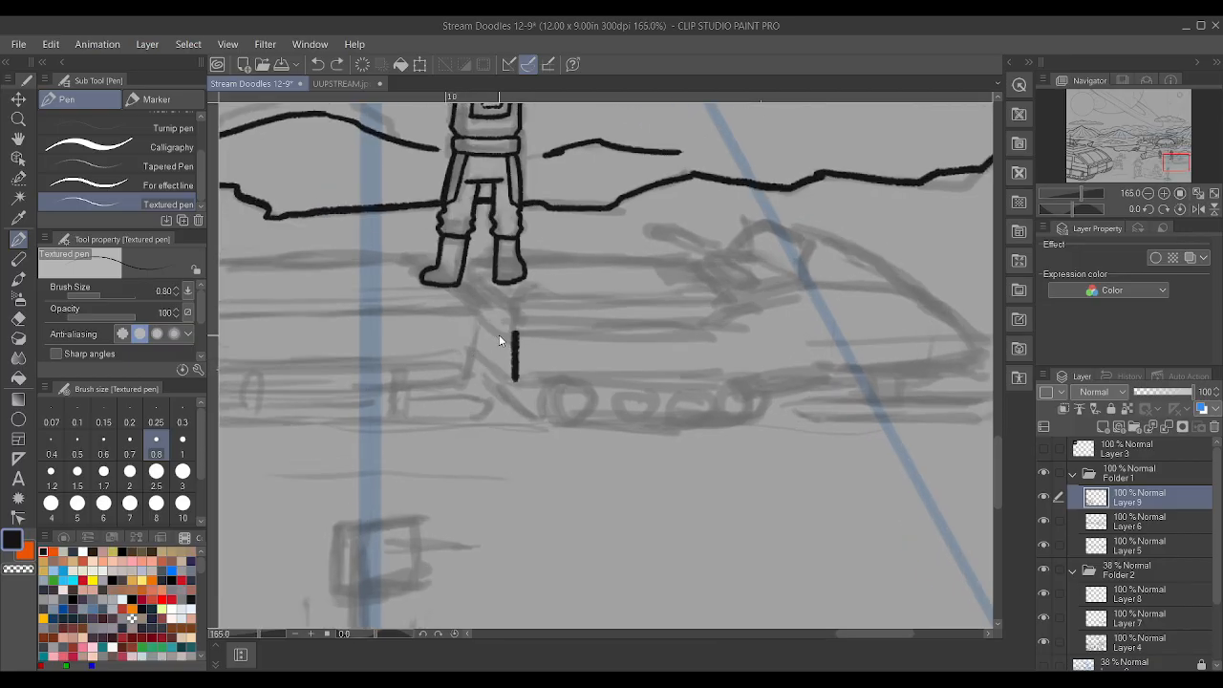
pyautogui.scroll(3, 487, 346)
pyautogui.moveTo(467, 358); pyautogui.dragTo(518, 393)
pyautogui.moveTo(473, 308)
pyautogui.mouseDown()
pyautogui.moveTo(512, 334)
pyautogui.moveTo(493, 318)
pyautogui.mouseUp()
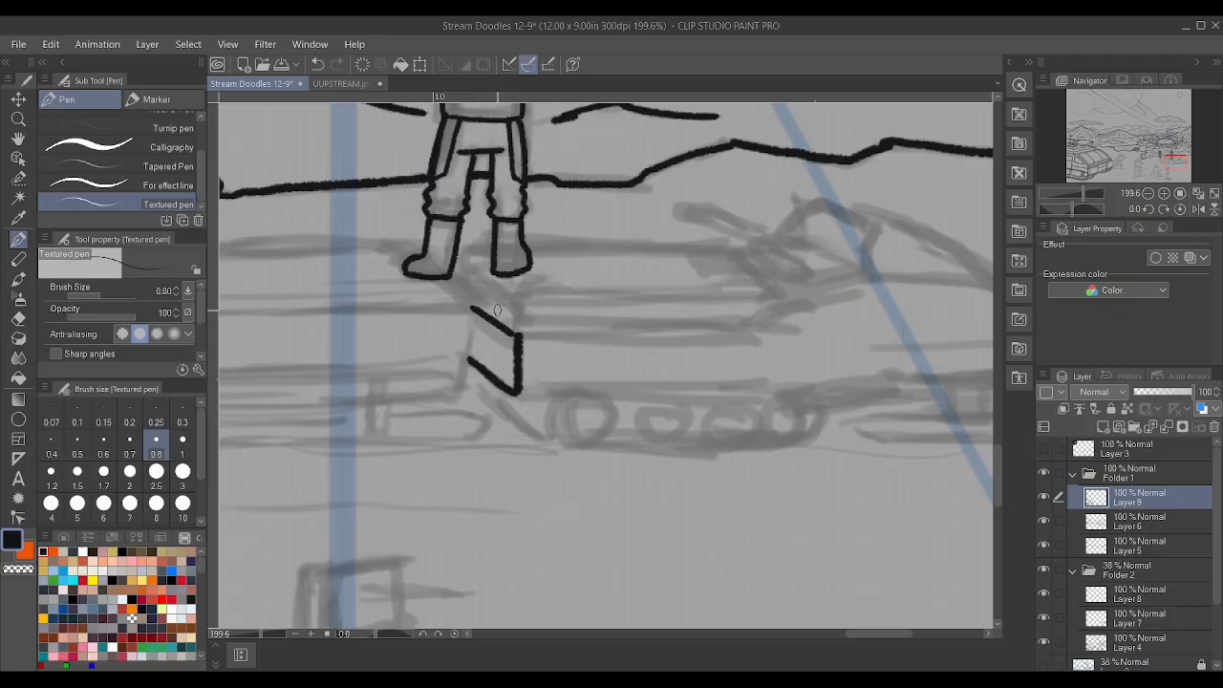
pyautogui.moveTo(456, 387); pyautogui.dragTo(473, 308)
pyautogui.scroll(-2, 536, 334)
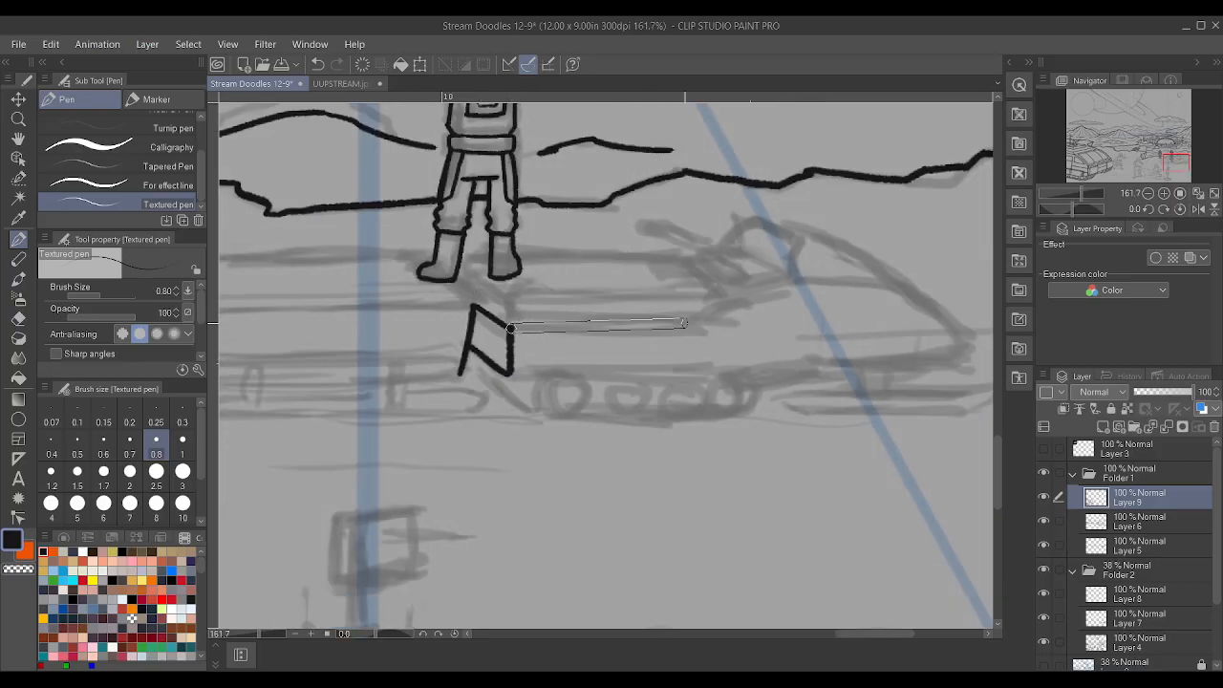
# - With the pen size at 0.7, ink the snowmobile body's straight upper edge and its stepped lower edge through to the nose
pyautogui.keyDown('shift'); pyautogui.click(709, 329); pyautogui.keyUp('shift')
pyautogui.hotkey('ctrl', 'z')
pyautogui.click(138, 449)
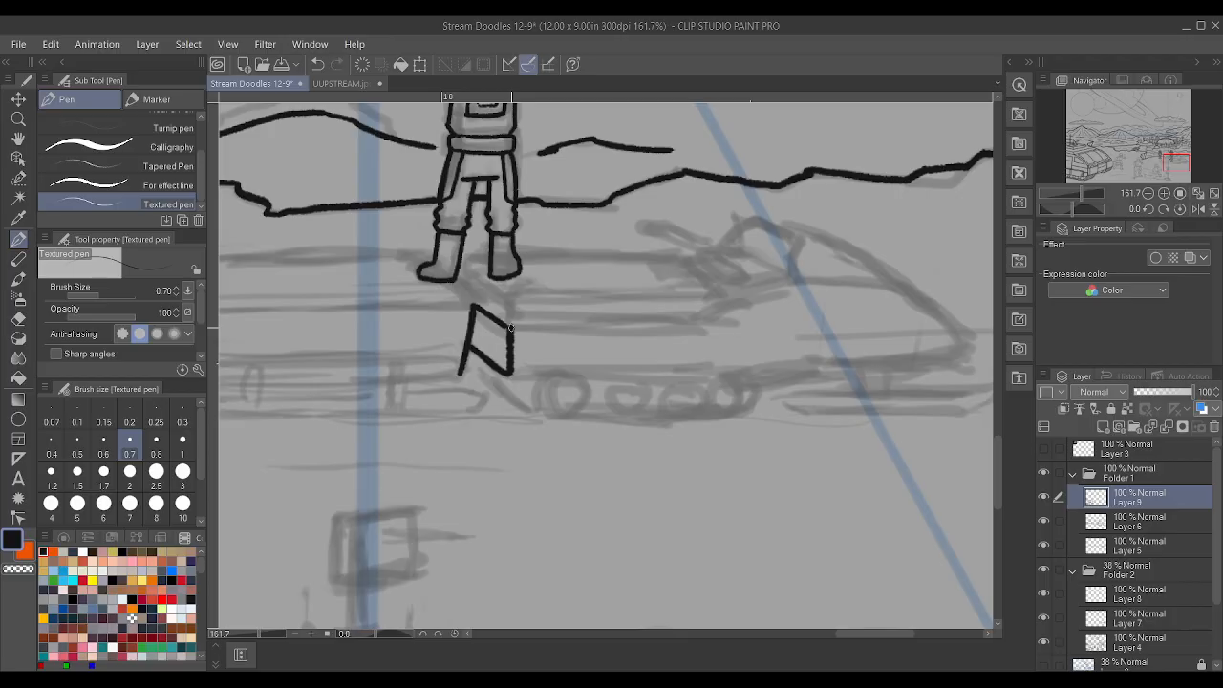
pyautogui.keyDown('shift'); pyautogui.click(705, 329); pyautogui.keyUp('shift')
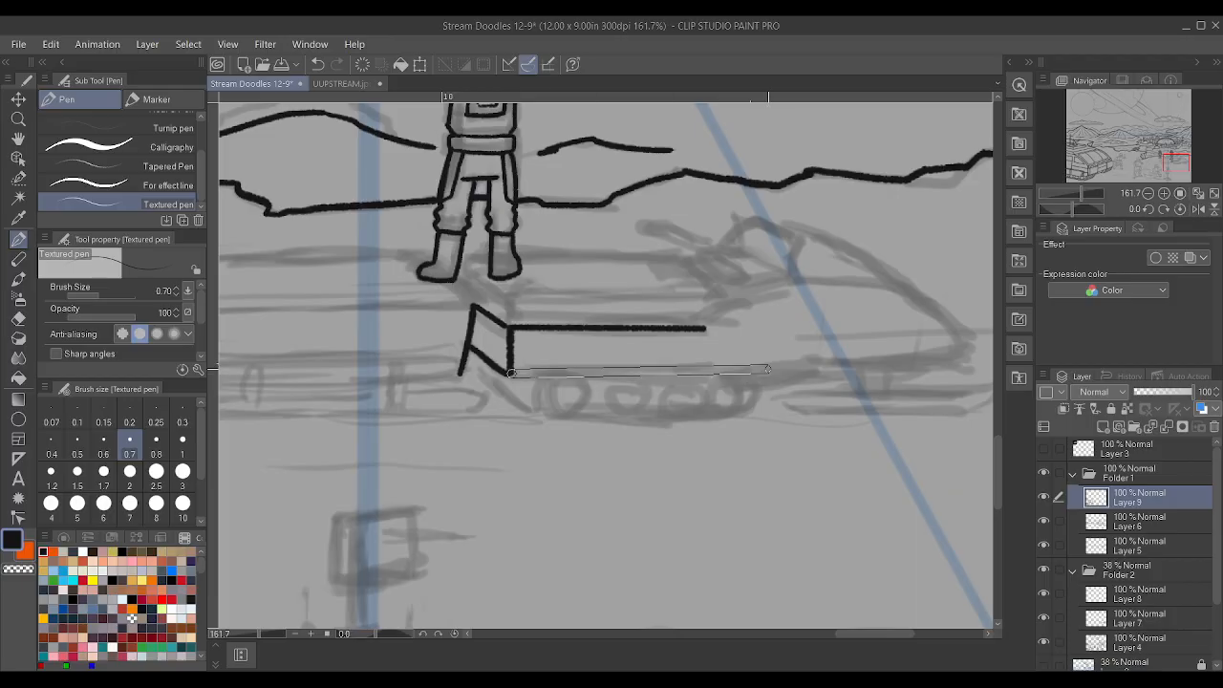
pyautogui.keyDown('shift'); pyautogui.click(767, 371); pyautogui.keyUp('shift')
pyautogui.scroll(2, 840, 387)
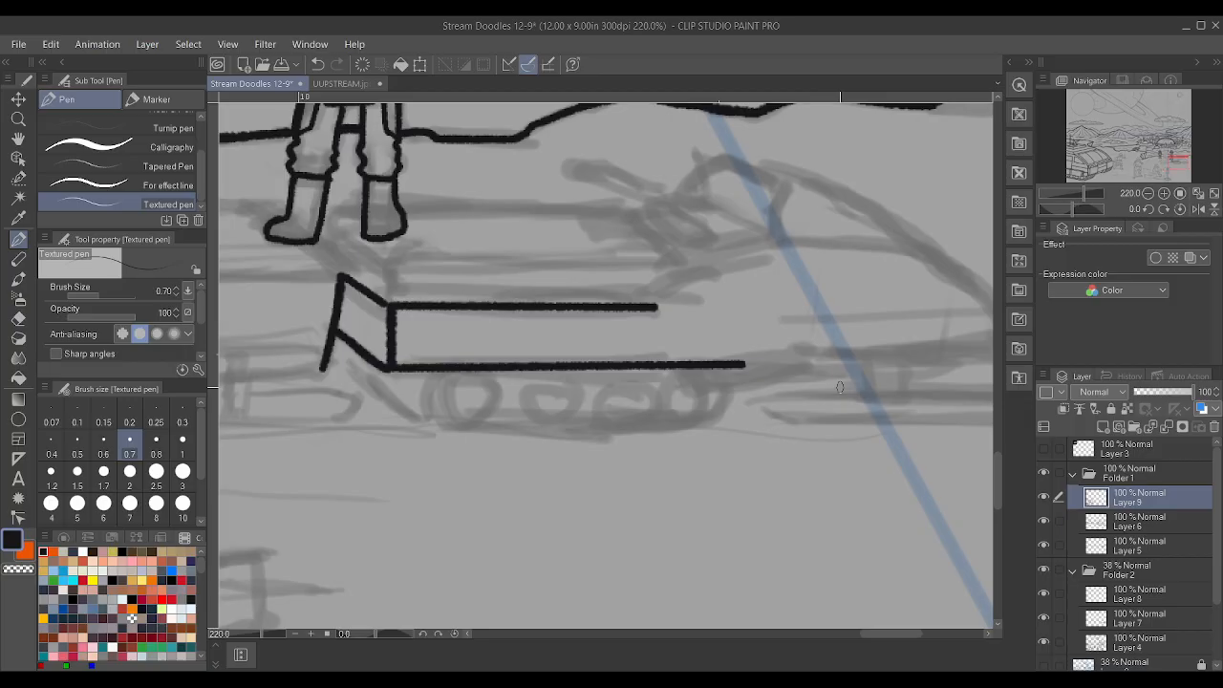
pyautogui.moveTo(742, 365); pyautogui.dragTo(801, 346)
pyautogui.scroll(-3, 801, 346)
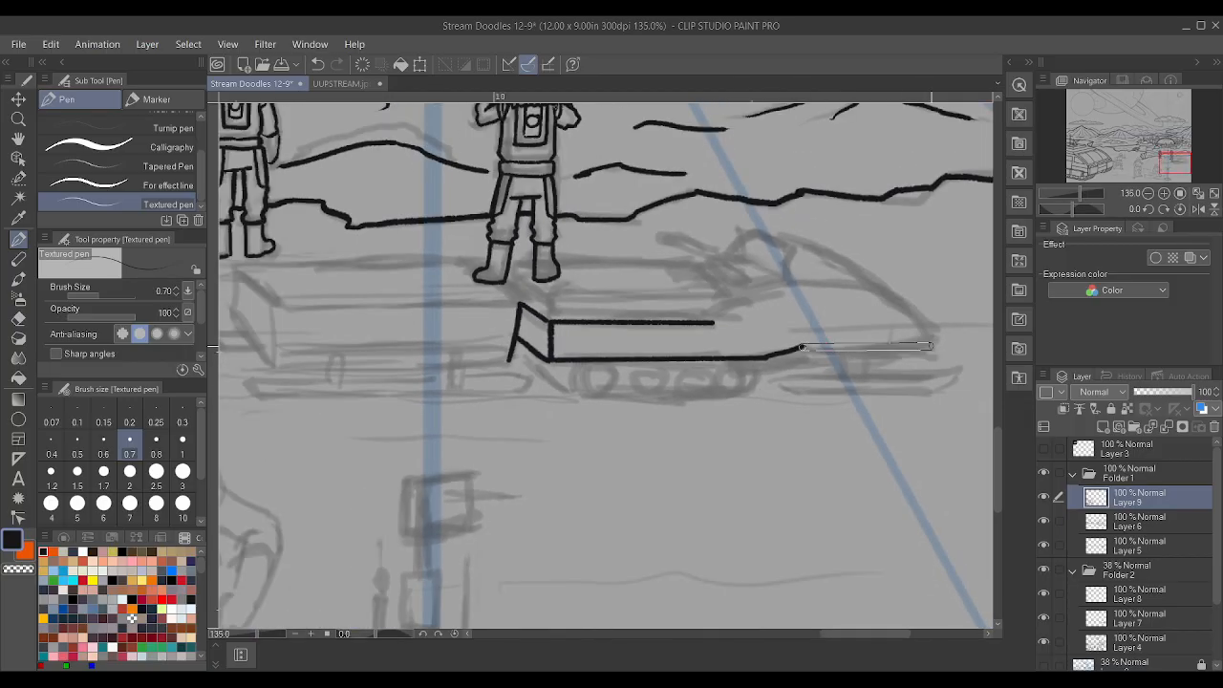
pyautogui.keyDown('shift'); pyautogui.click(932, 348); pyautogui.keyUp('shift')
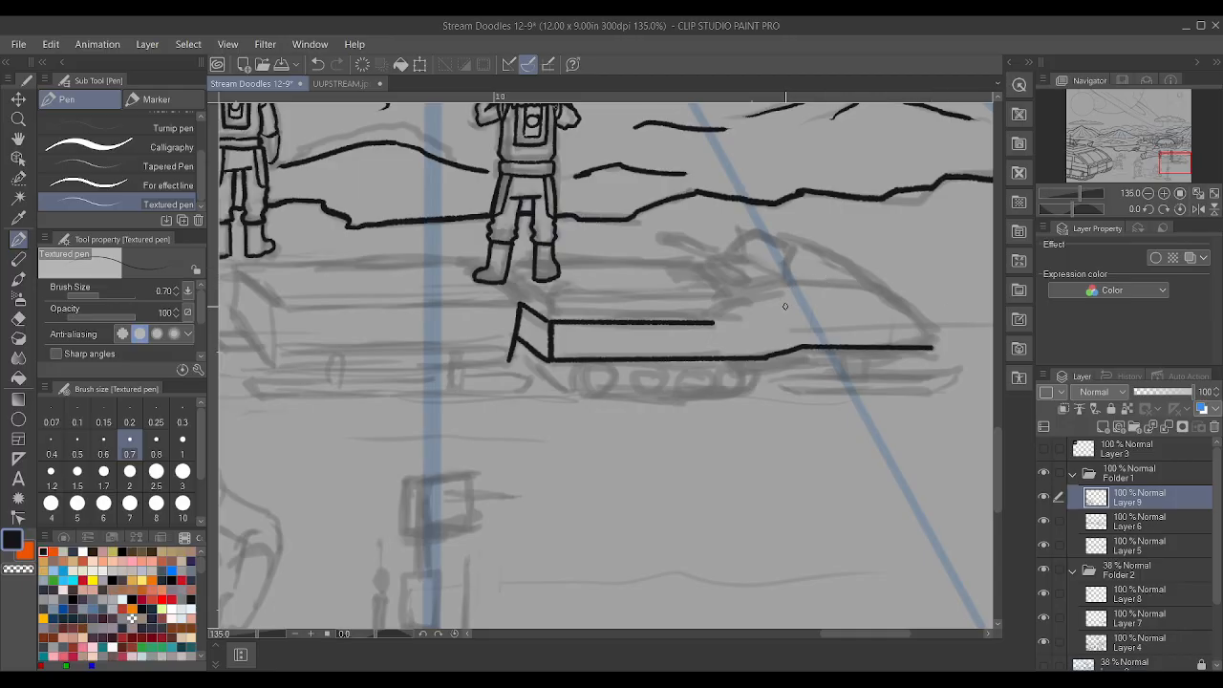
# - Ink the snowmobile's short angled nose tip and the curved hood line rising from it toward the windshield
pyautogui.scroll(3, 916, 320)
pyautogui.moveTo(946, 371); pyautogui.dragTo(953, 344)
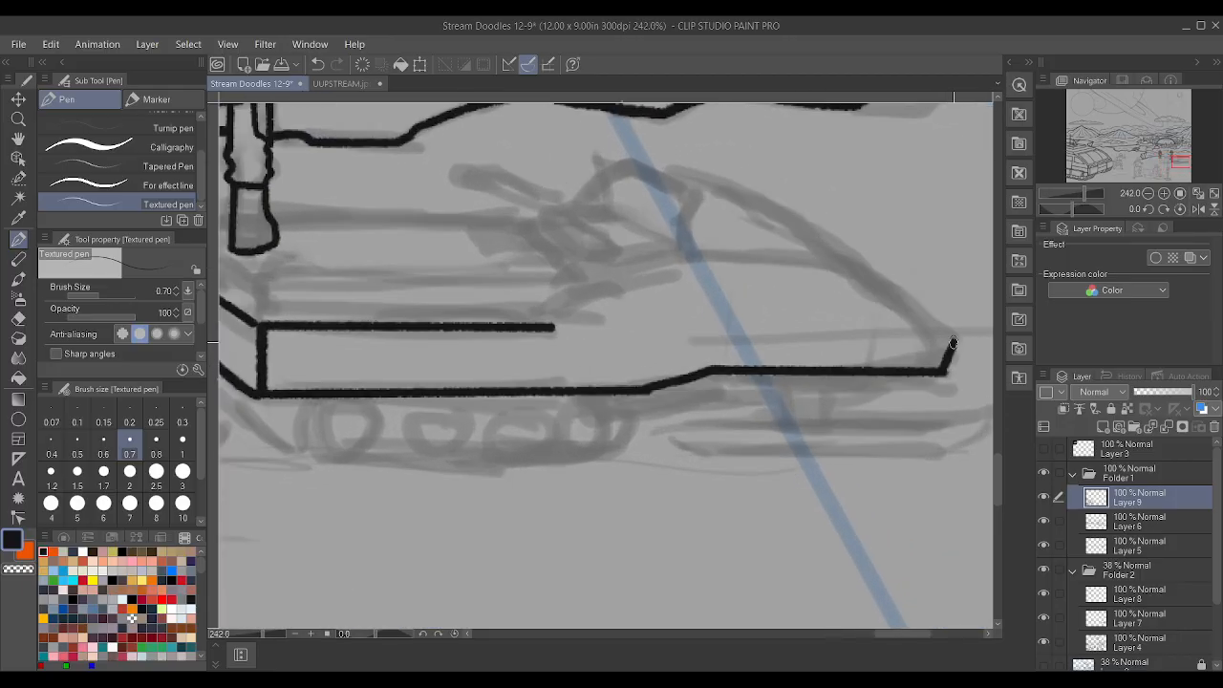
pyautogui.scroll(-2, 707, 296)
pyautogui.moveTo(857, 143); pyautogui.dragTo(863, 286)
pyautogui.moveTo(862, 443); pyautogui.dragTo(832, 314)
pyautogui.moveTo(820, 526); pyautogui.dragTo(747, 237)
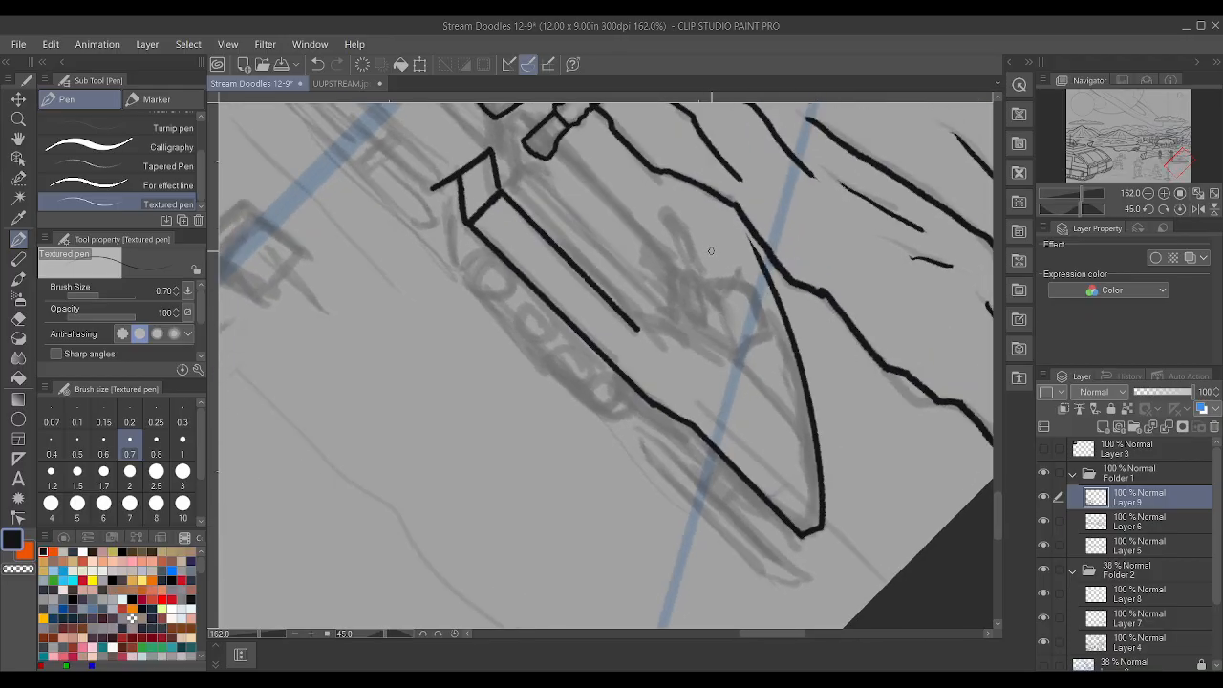
pyautogui.hotkey('ctrl', 'z')
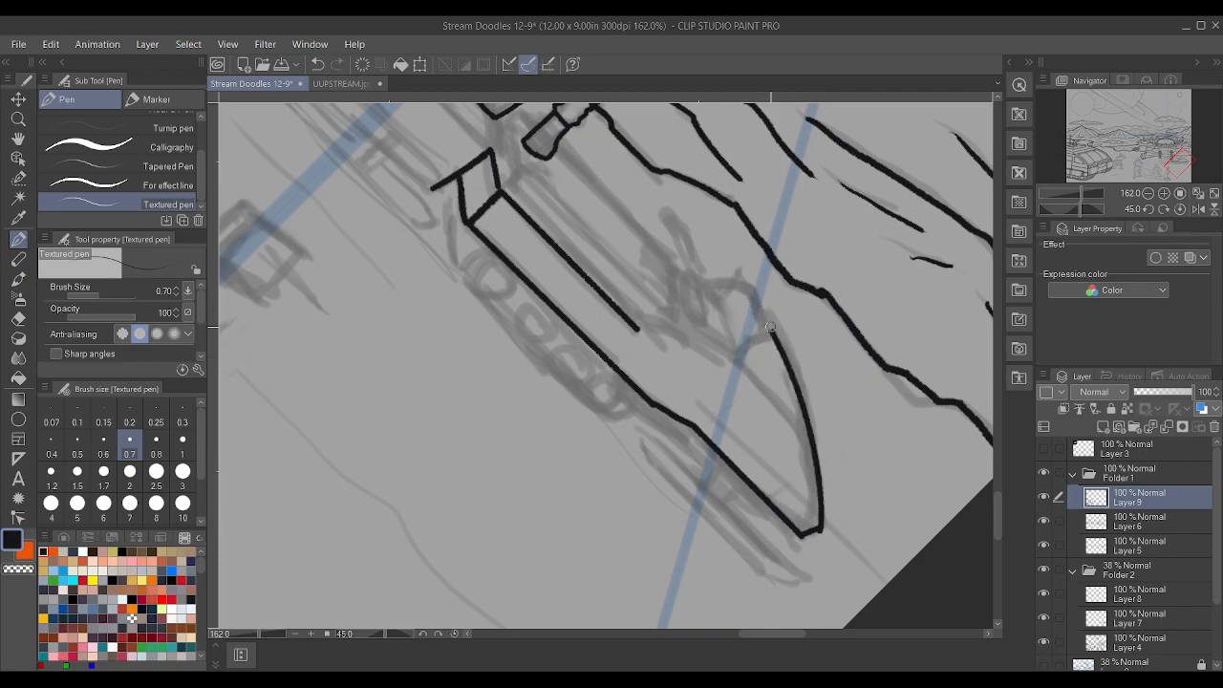
# - Ink the snowmobile's windshield outline, the divider where it meets the hood, and the straight line below it to the hood curve
pyautogui.scroll(-3, 736, 249)
pyautogui.press('-')
pyautogui.press('-')
pyautogui.press('-')
pyautogui.press('-')
pyautogui.press('-')
pyautogui.press('-')
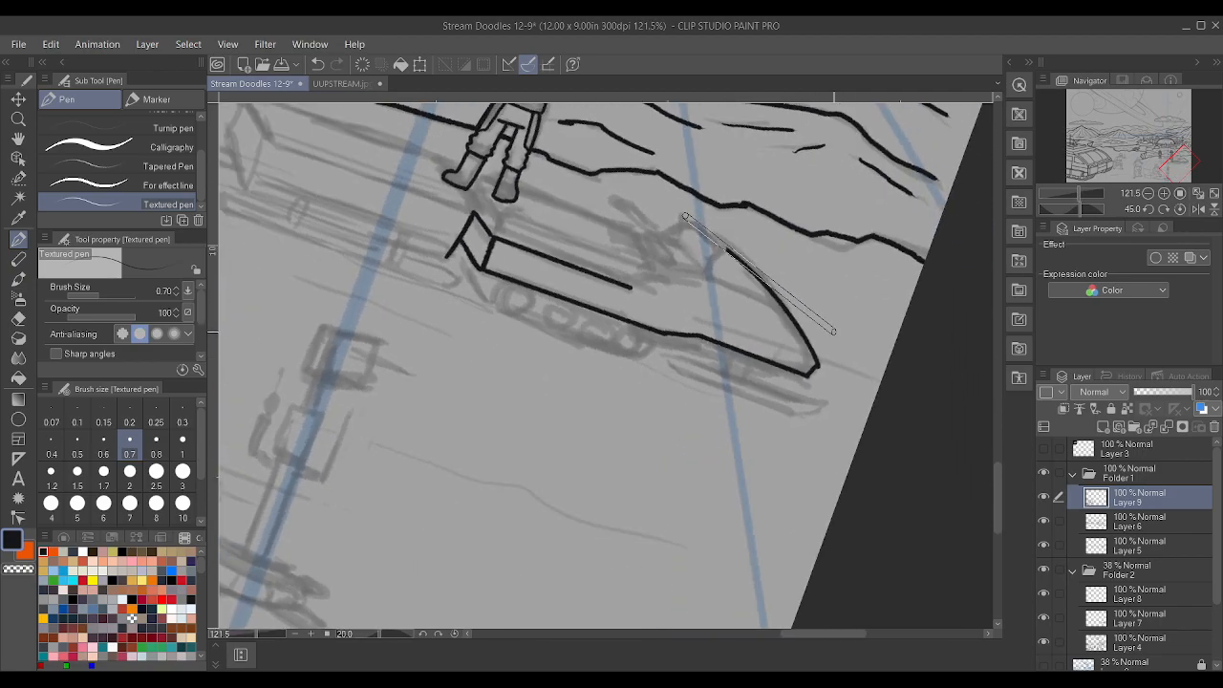
pyautogui.scroll(6, 836, 316)
pyautogui.scroll(1, 837, 316)
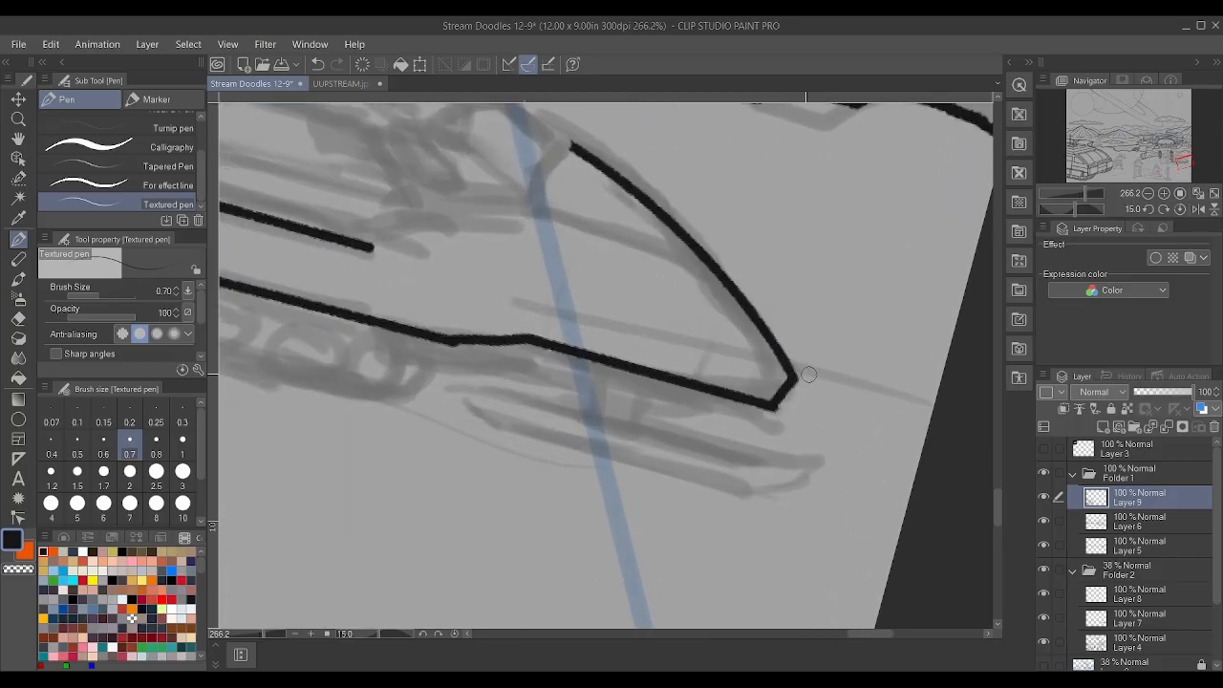
pyautogui.scroll(-8, 815, 376)
pyautogui.scroll(3, 751, 302)
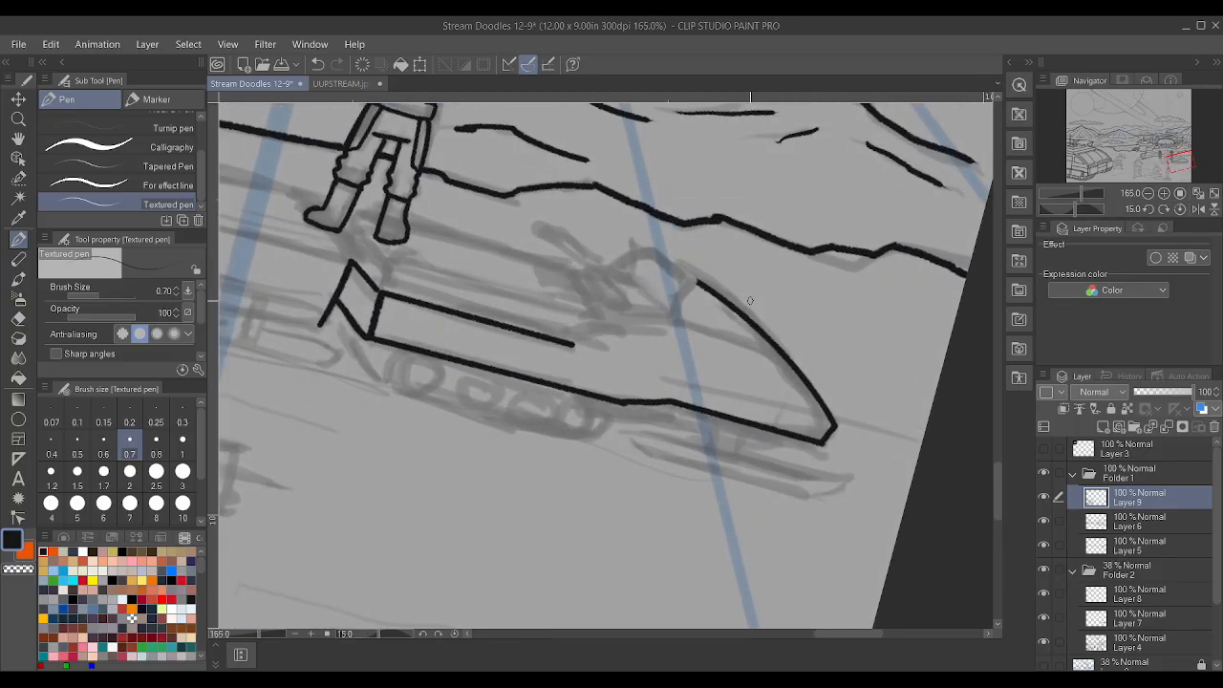
pyautogui.press('-')
pyautogui.press('-')
pyautogui.press('-')
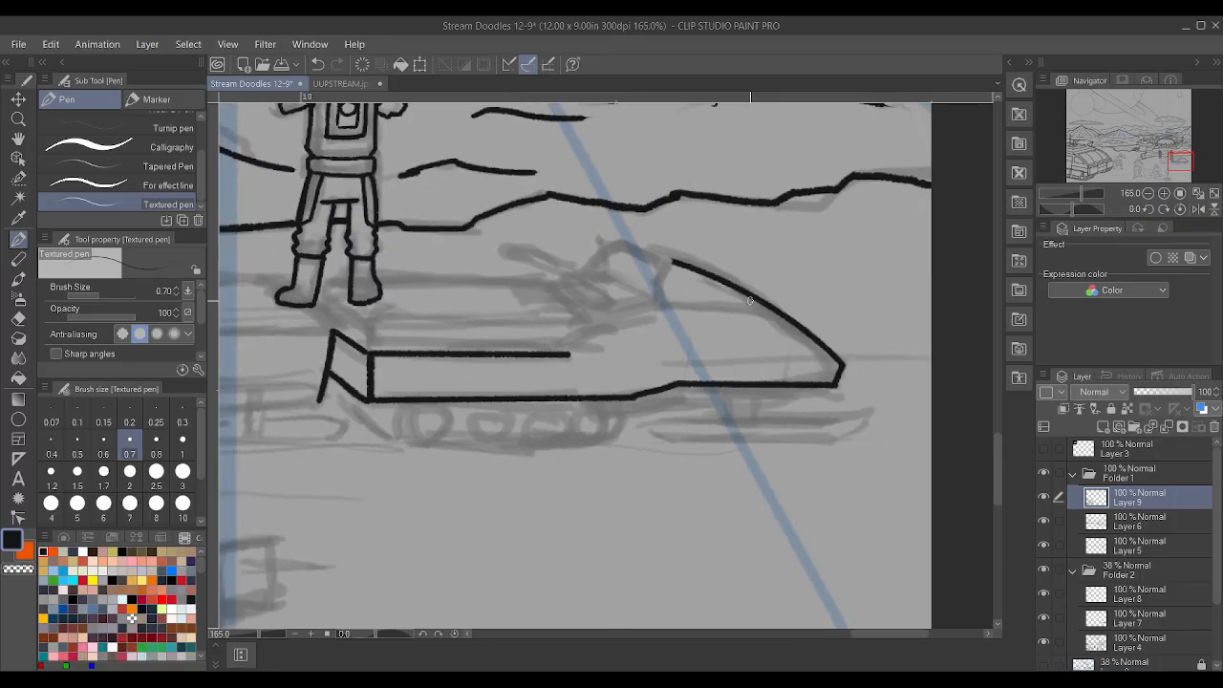
pyautogui.scroll(2, 710, 266)
pyautogui.scroll(1, 574, 264)
pyautogui.moveTo(536, 271)
pyautogui.mouseDown()
pyautogui.moveTo(581, 231)
pyautogui.moveTo(685, 265)
pyautogui.mouseUp()
pyautogui.moveTo(646, 327); pyautogui.dragTo(694, 266)
pyautogui.moveTo(536, 273)
pyautogui.mouseDown()
pyautogui.moveTo(653, 330)
pyautogui.moveTo(763, 298)
pyautogui.moveTo(773, 319)
pyautogui.moveTo(830, 334)
pyautogui.mouseUp()
# - Set the pen size to 0.6 and try touching up the joint between the windshield and the hood curve
pyautogui.click(103, 449)
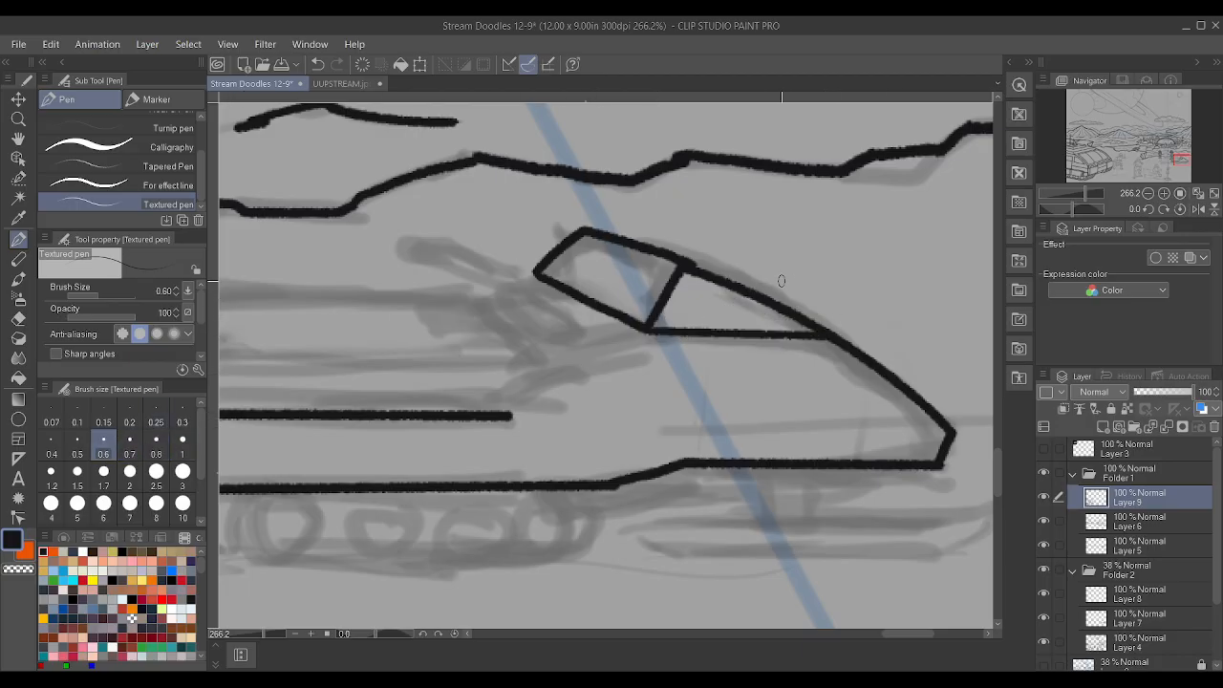
pyautogui.scroll(-3, 782, 281)
pyautogui.scroll(5, 782, 281)
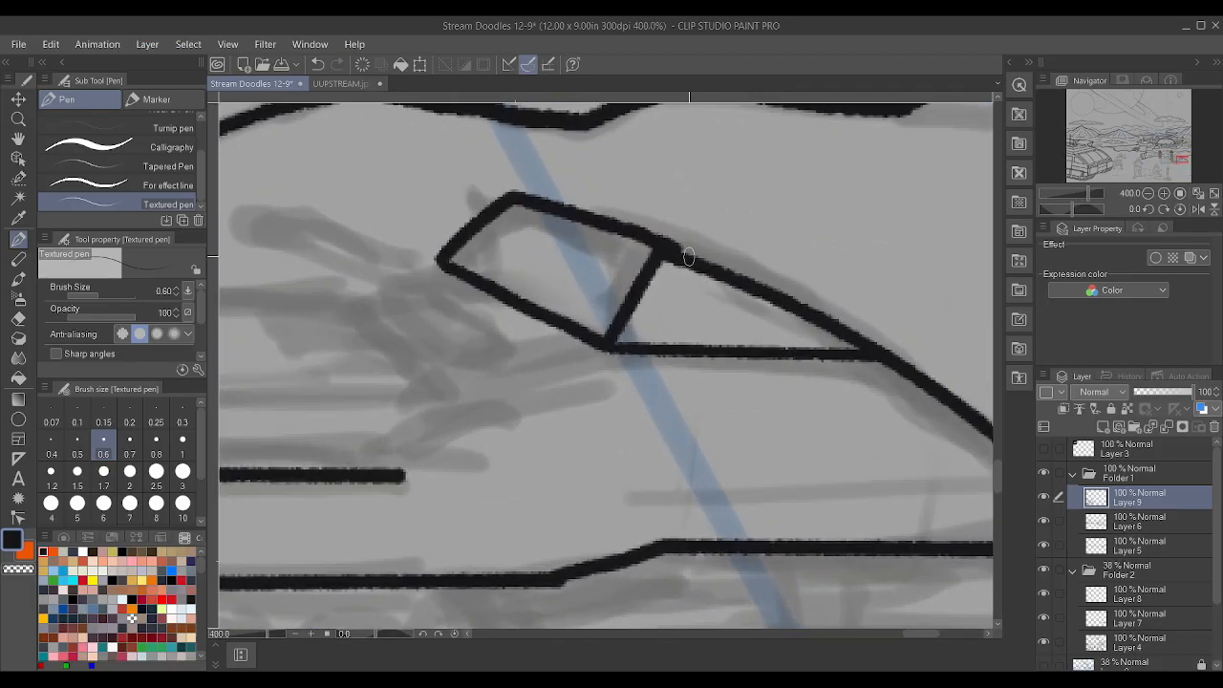
pyautogui.moveTo(682, 251); pyautogui.dragTo(753, 263)
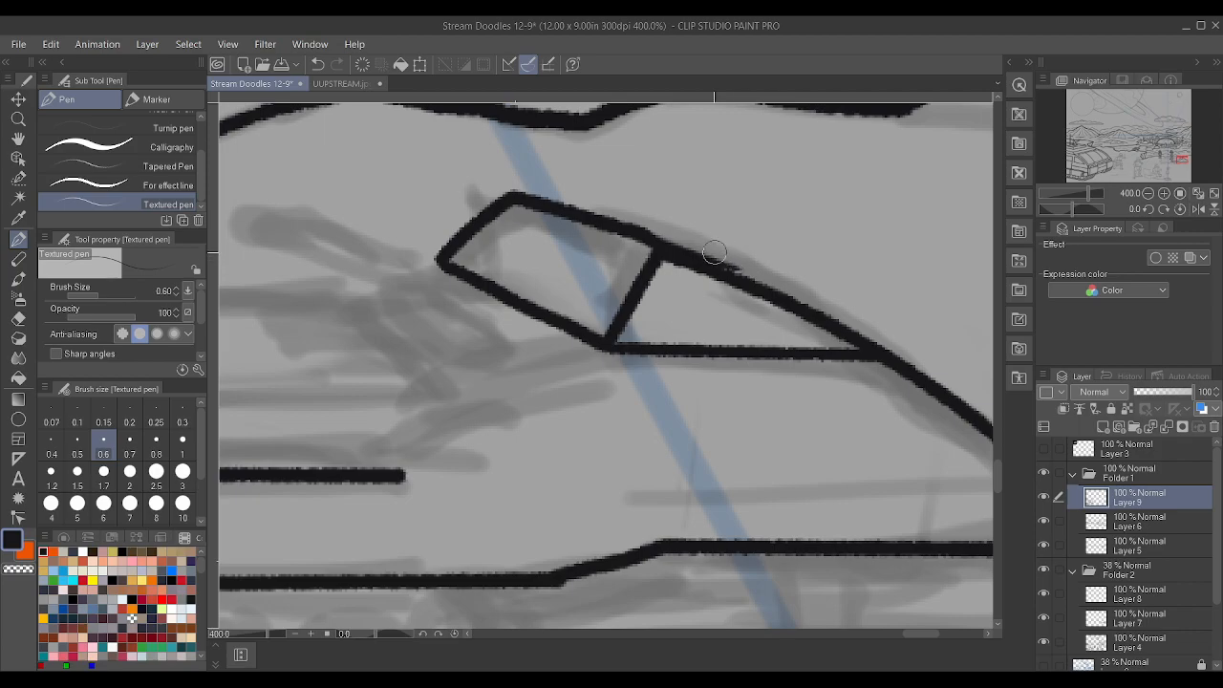
pyautogui.hotkey('ctrl', 'z')
pyautogui.scroll(-4, 716, 204)
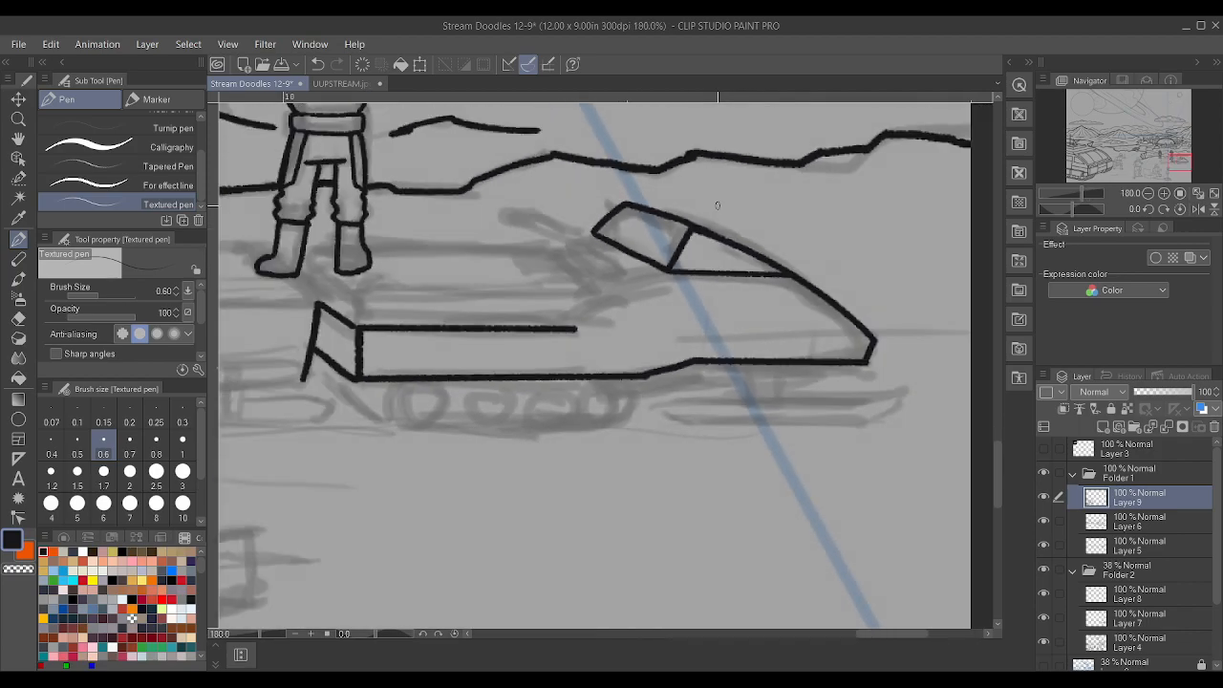
# - Try to ink a curve joining the front end of the body's upper edge to the base of the windshield
pyautogui.scroll(1, 695, 205)
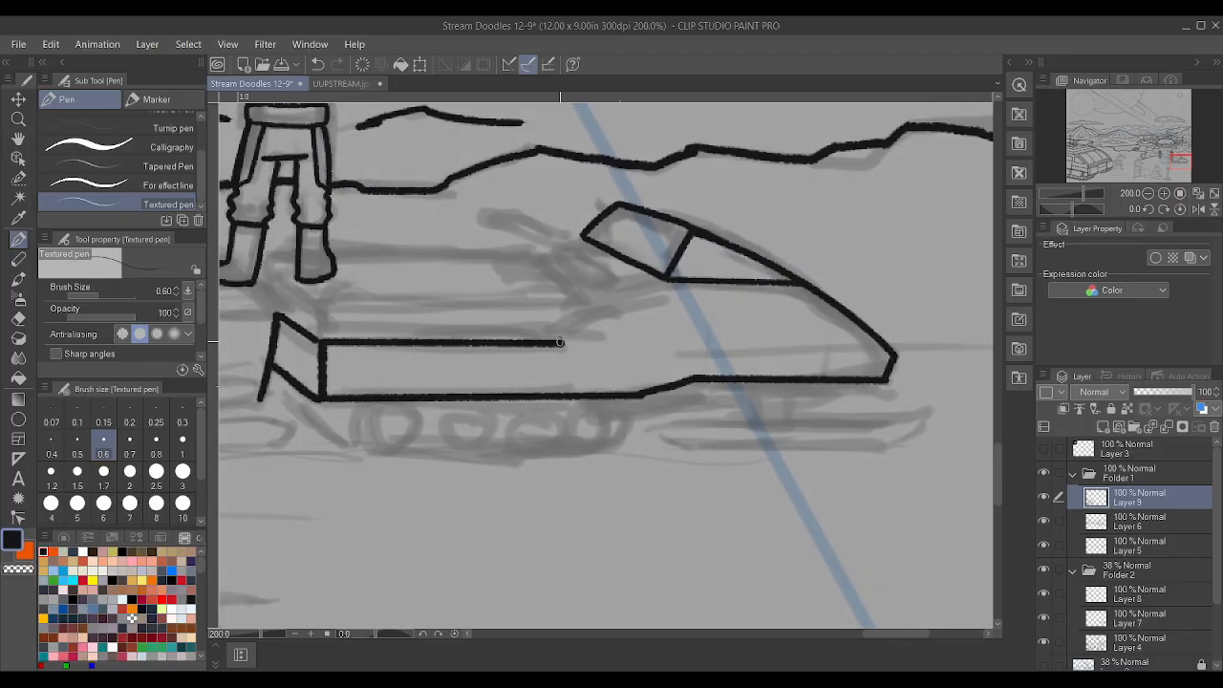
pyautogui.moveTo(593, 320); pyautogui.dragTo(665, 284)
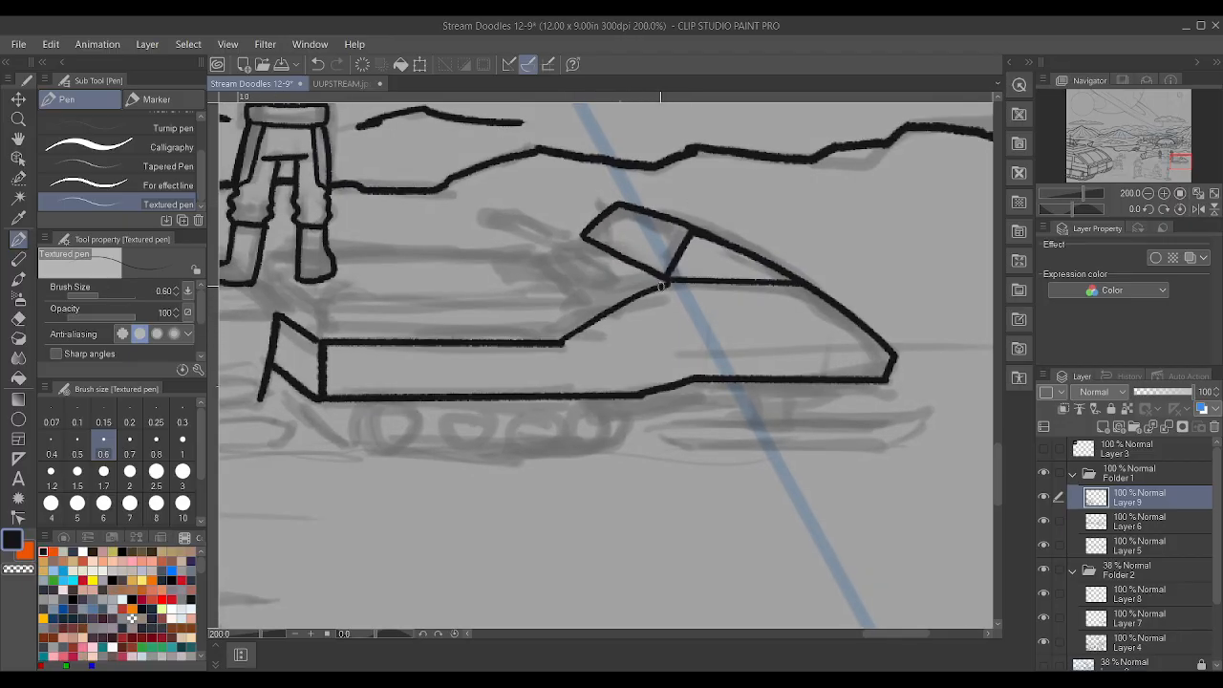
pyautogui.scroll(-2, 661, 285)
pyautogui.hotkey('ctrl', 'z')
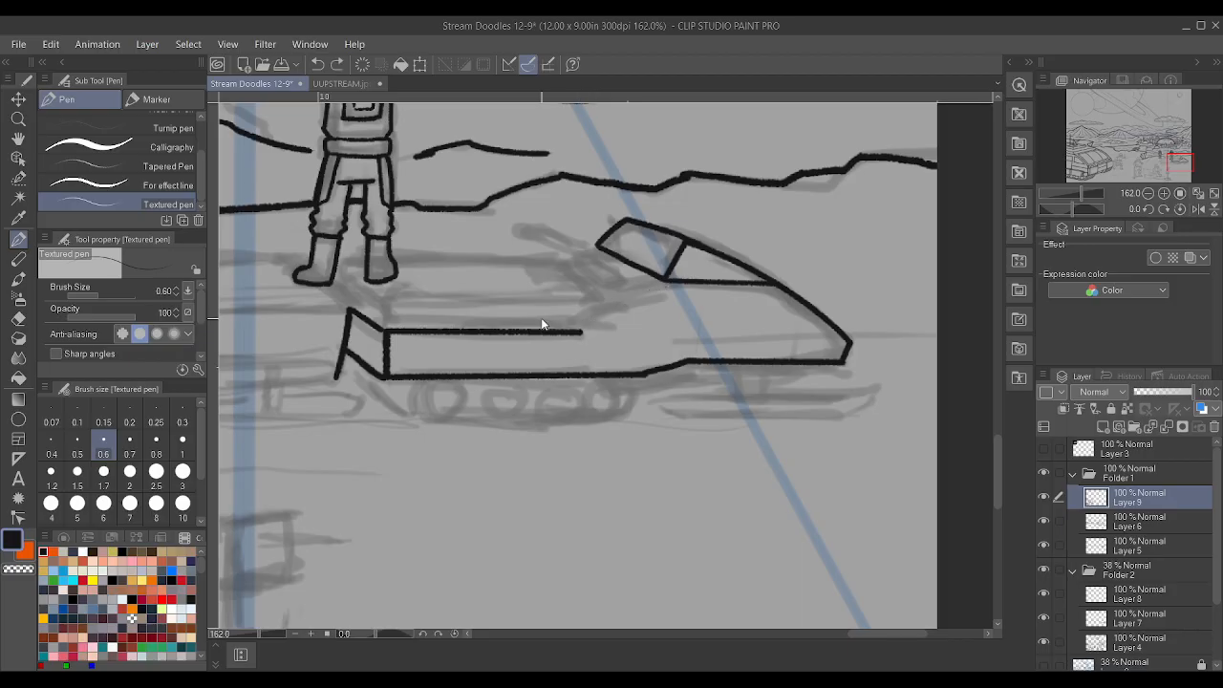
# - Ink a short upright above the rear panel and two parallel slanted lines running back from the panel across the astronaut's boot
pyautogui.scroll(4, 430, 298)
pyautogui.moveTo(441, 375)
pyautogui.mouseDown()
pyautogui.moveTo(443, 326)
pyautogui.moveTo(327, 256)
pyautogui.mouseUp()
pyautogui.scroll(-3, 371, 269)
pyautogui.scroll(5, 387, 247)
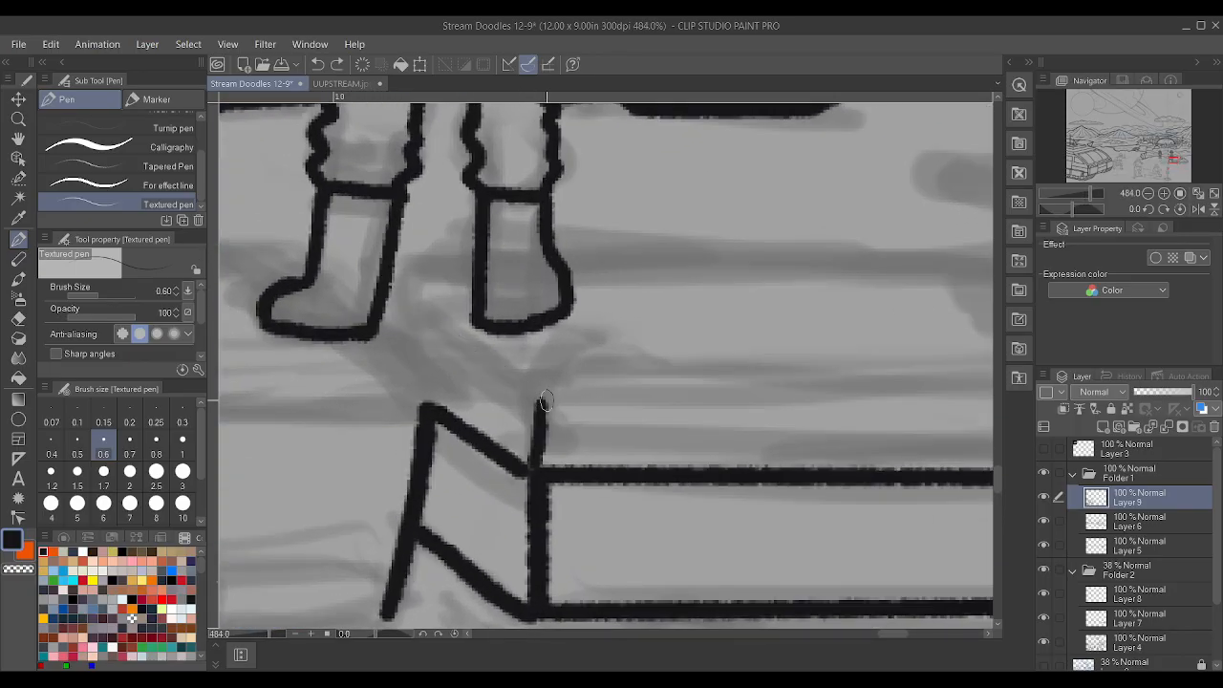
pyautogui.moveTo(542, 401); pyautogui.dragTo(342, 275)
pyautogui.scroll(-2, 435, 330)
pyautogui.scroll(-1, 436, 332)
pyautogui.scroll(2, 408, 325)
pyautogui.moveTo(457, 392); pyautogui.dragTo(289, 258)
pyautogui.scroll(-2, 336, 285)
pyautogui.scroll(2, 335, 285)
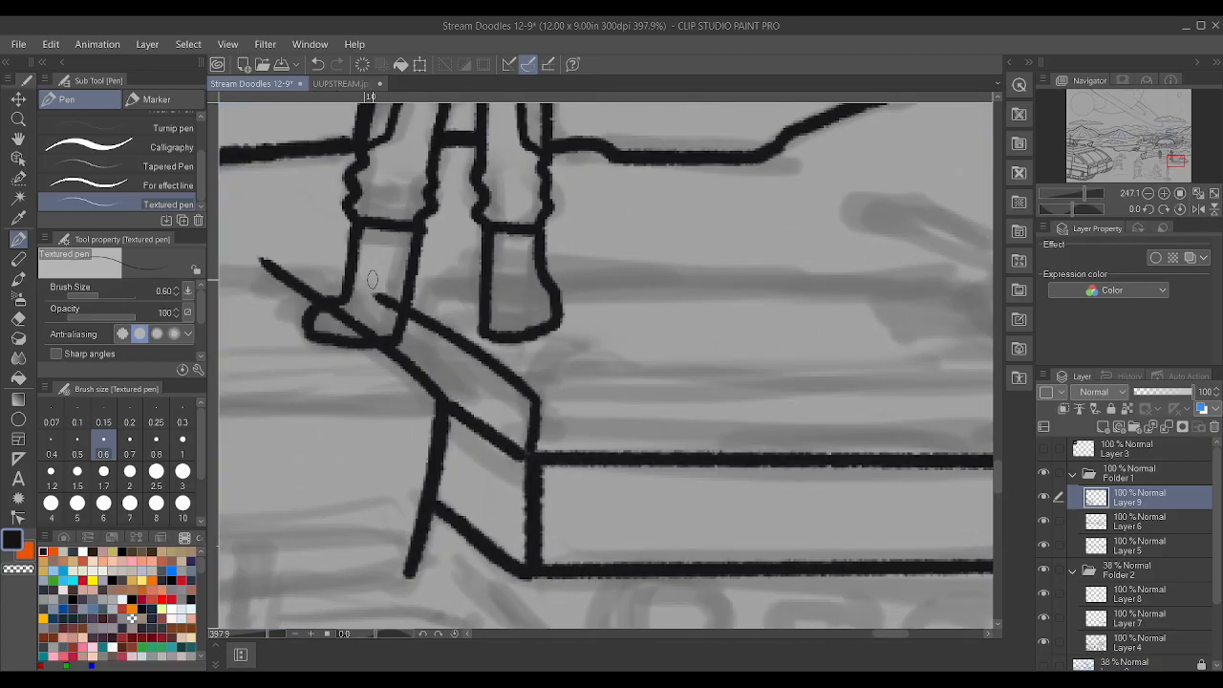
pyautogui.scroll(-1, 395, 280)
pyautogui.scroll(-1, 396, 280)
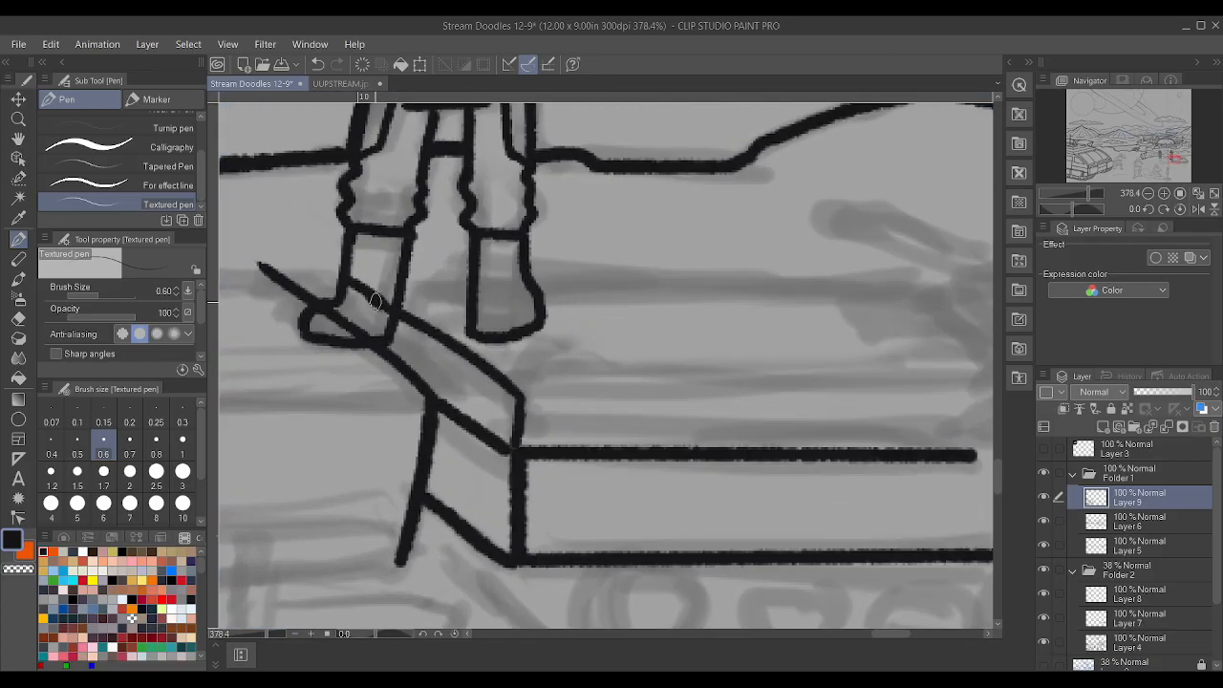
pyautogui.scroll(-1, 368, 297)
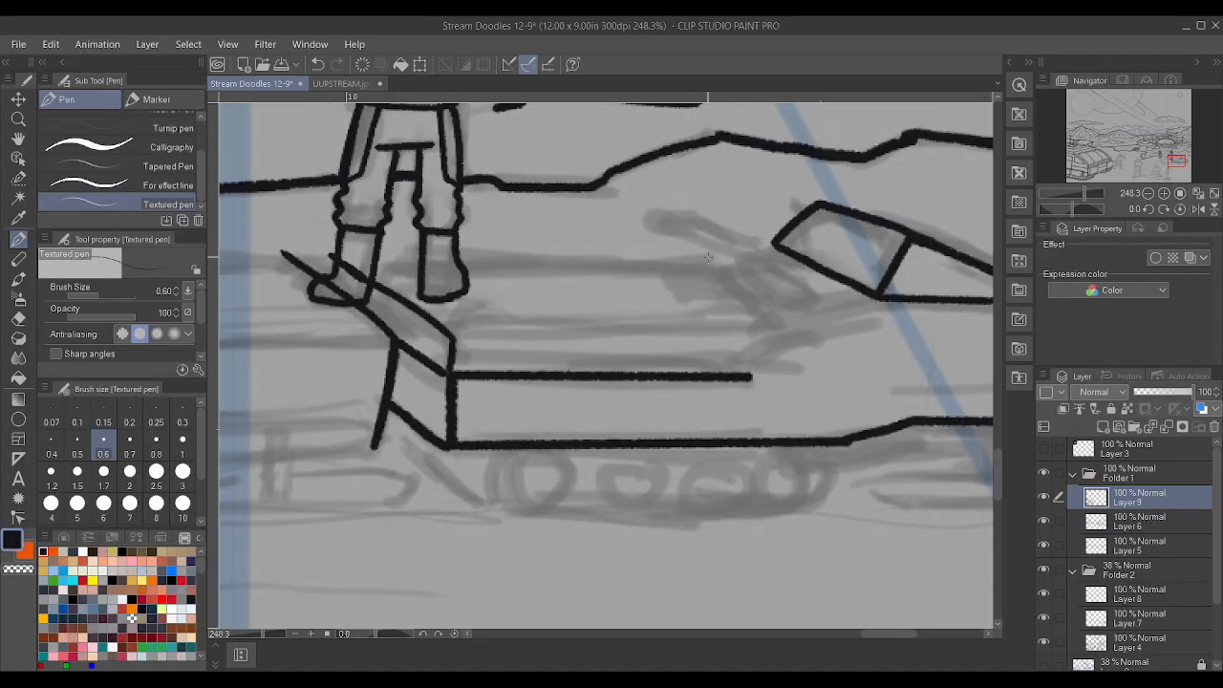
# - Ink a straight line from the end of the upper slanted line, across the astronaut's boots, toward the sketched handlebars
pyautogui.moveTo(729, 265); pyautogui.dragTo(282, 250)
pyautogui.scroll(-1, 654, 211)
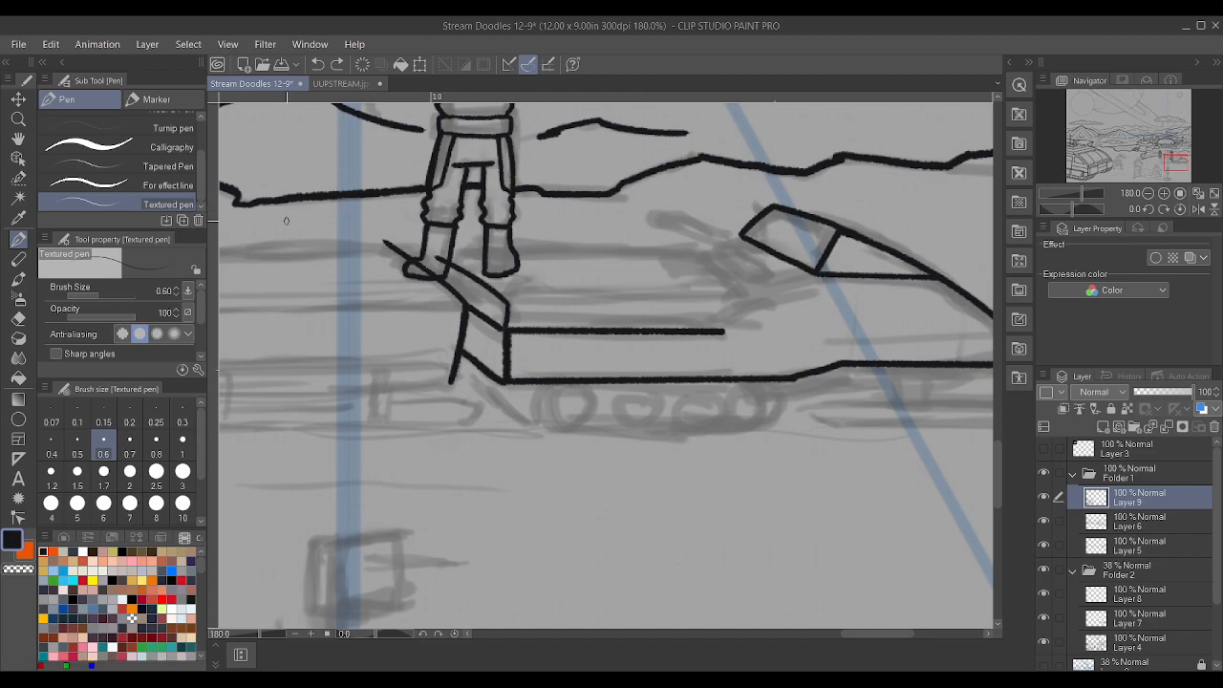
pyautogui.scroll(3, 453, 220)
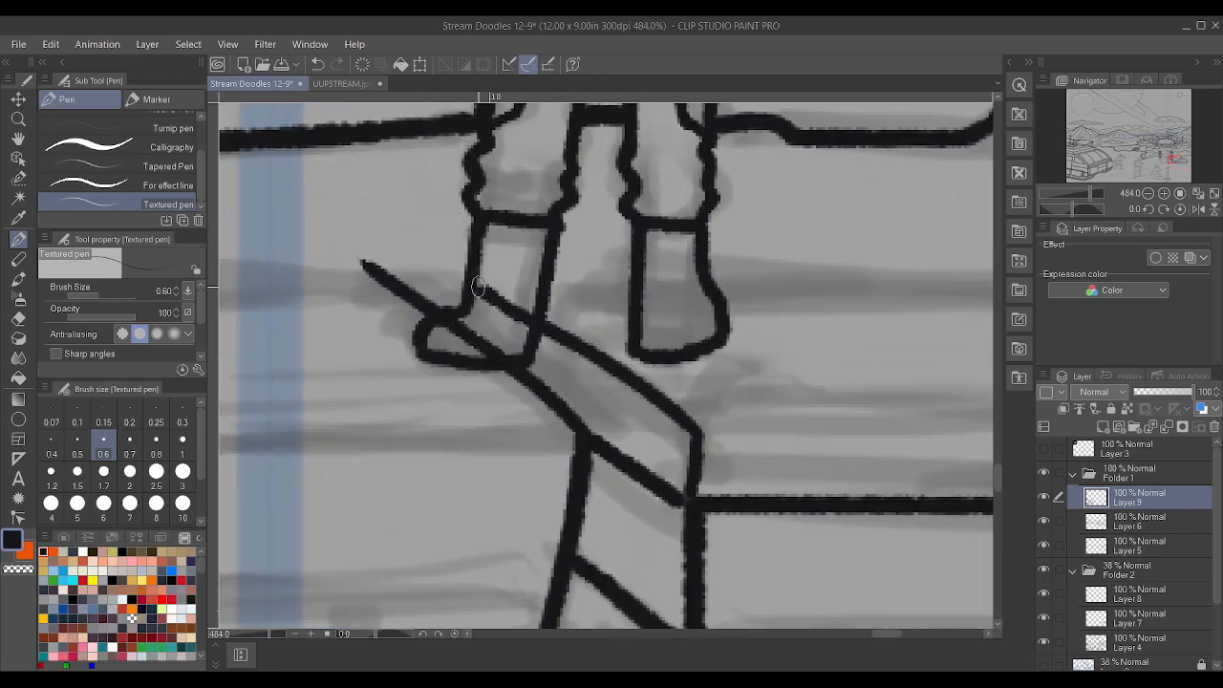
pyautogui.scroll(-2, 486, 243)
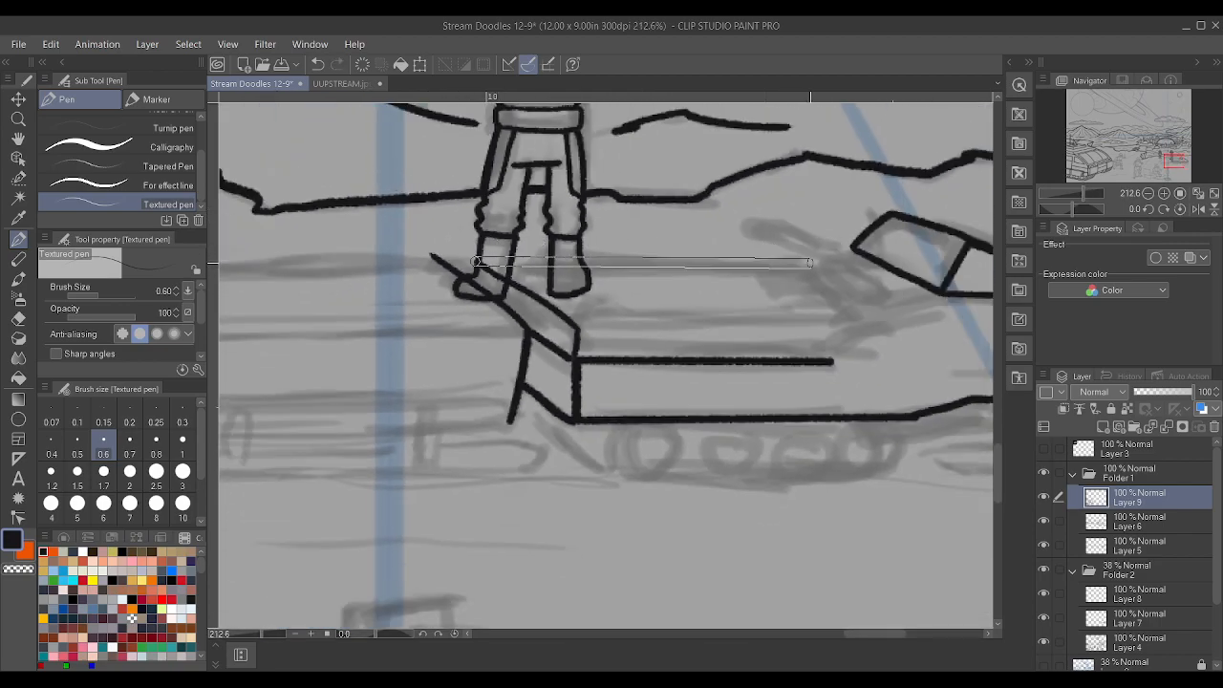
pyautogui.keyDown('shift'); pyautogui.click(815, 266); pyautogui.keyUp('shift')
pyautogui.scroll(-1, 815, 266)
pyautogui.scroll(1, 537, 259)
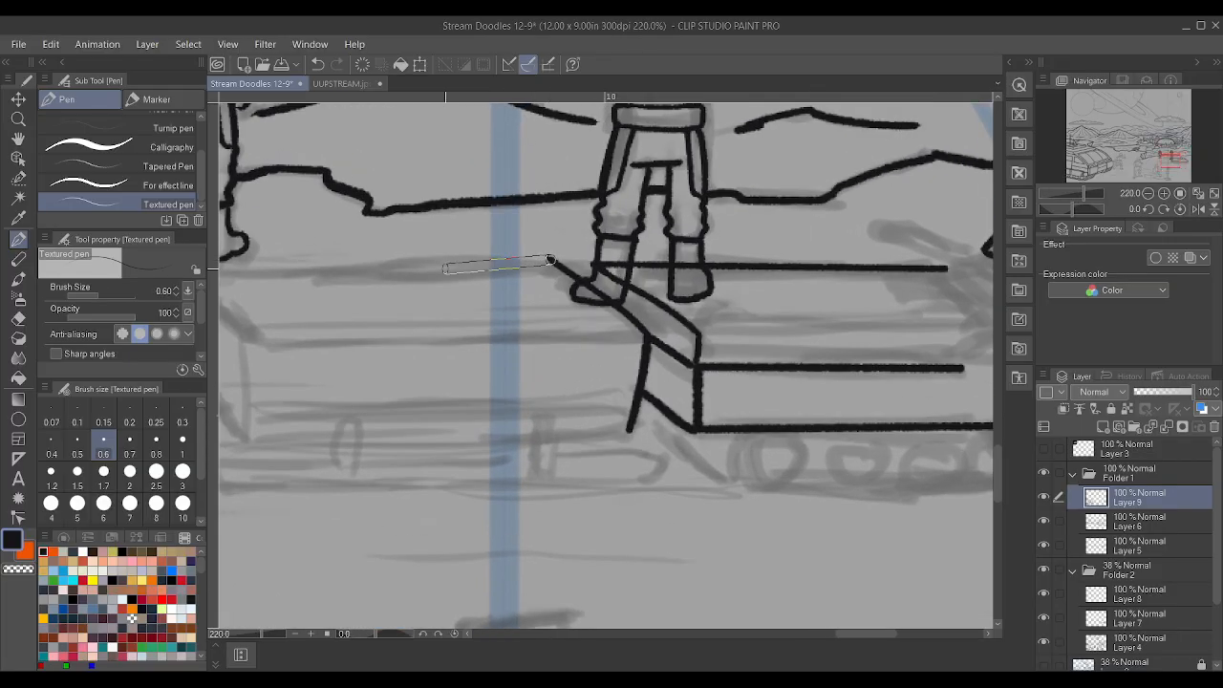
# - Ink the sled's long straight top edge from the lower slanted line to the other astronaut's boots, plus its downward end edge
pyautogui.scroll(-1, 549, 259)
pyautogui.scroll(1, 682, 258)
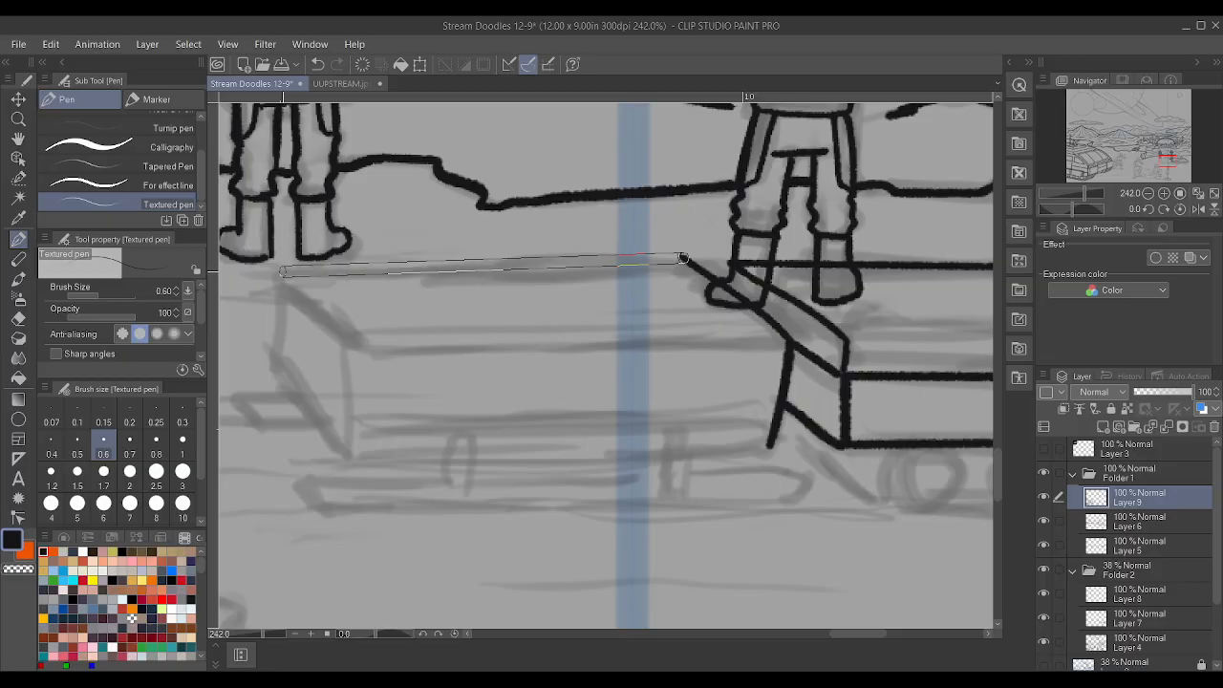
pyautogui.keyDown('shift'); pyautogui.click(280, 268); pyautogui.keyUp('shift')
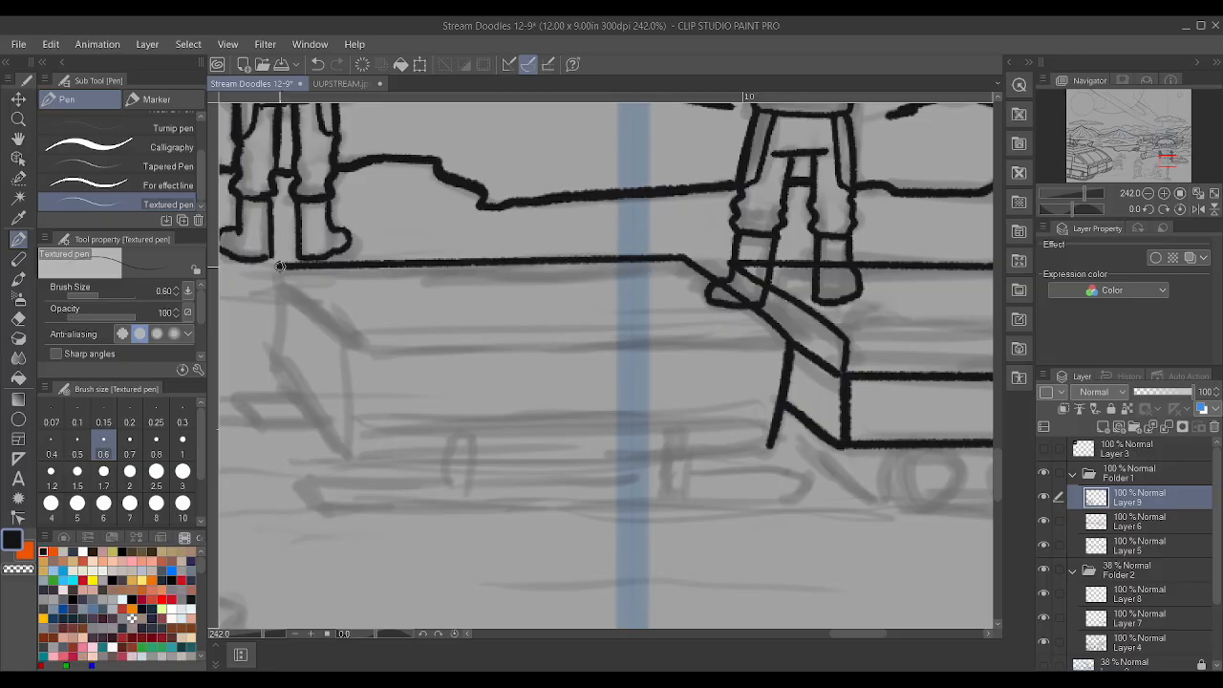
pyautogui.scroll(-1, 376, 285)
pyautogui.scroll(2, 311, 271)
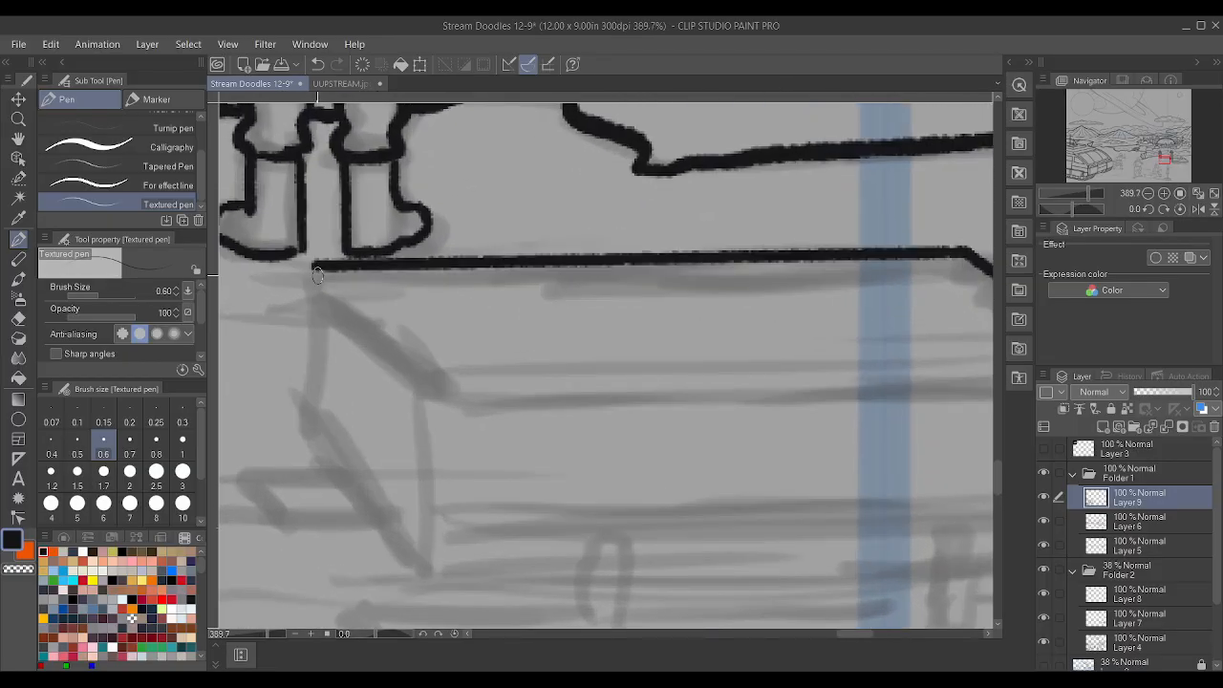
pyautogui.moveTo(311, 270); pyautogui.dragTo(304, 435)
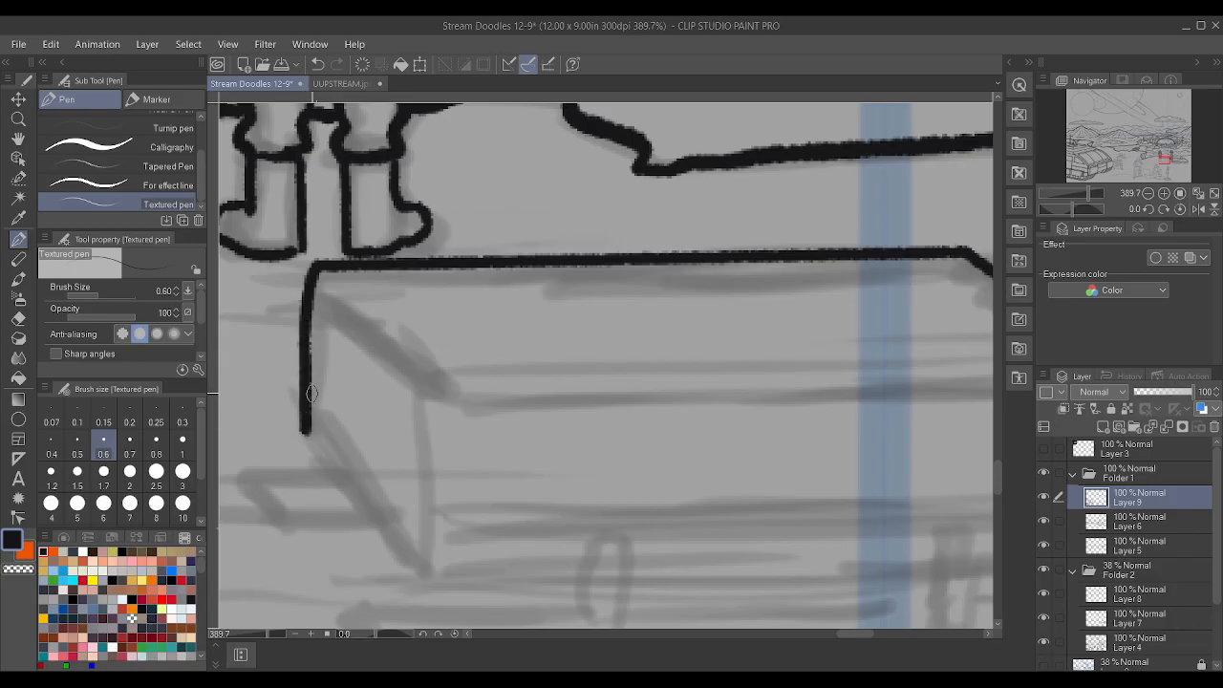
pyautogui.hotkey('ctrl', 'z')
pyautogui.moveTo(317, 266); pyautogui.dragTo(301, 440)
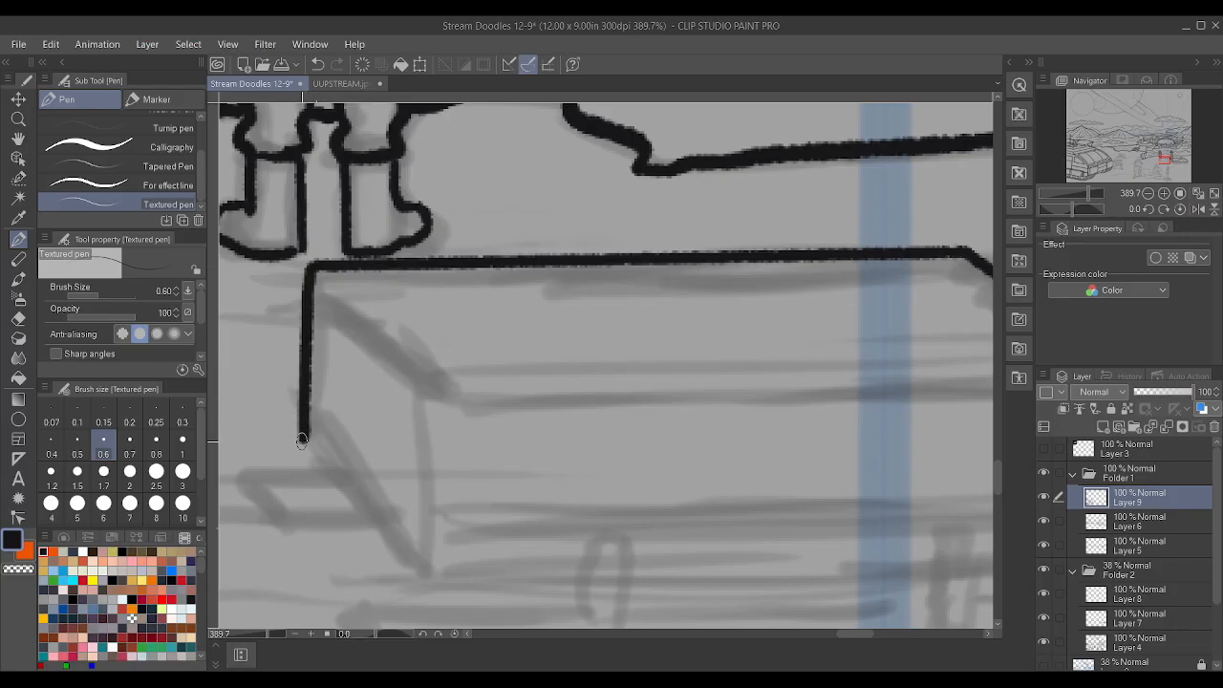
# - Ink a long straight line along the sled's side, from the snowmobile's rear panel to just short of the sled's far end
pyautogui.scroll(-3, 361, 475)
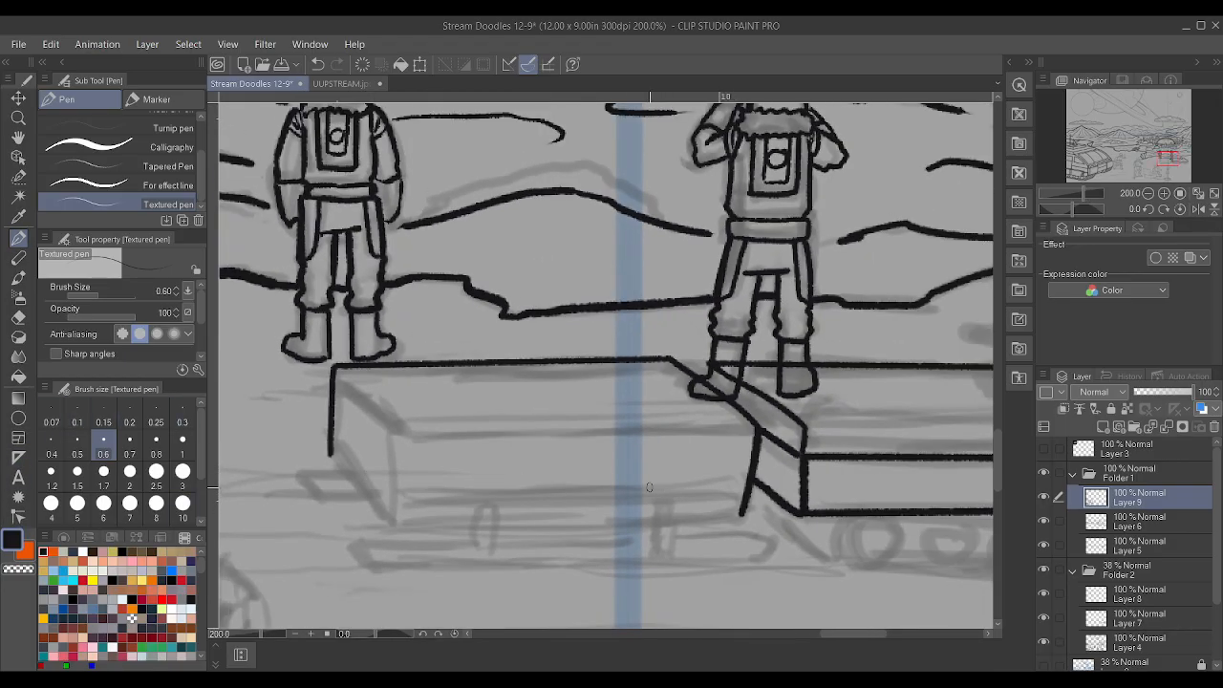
pyautogui.scroll(-2, 663, 489)
pyautogui.scroll(4, 640, 473)
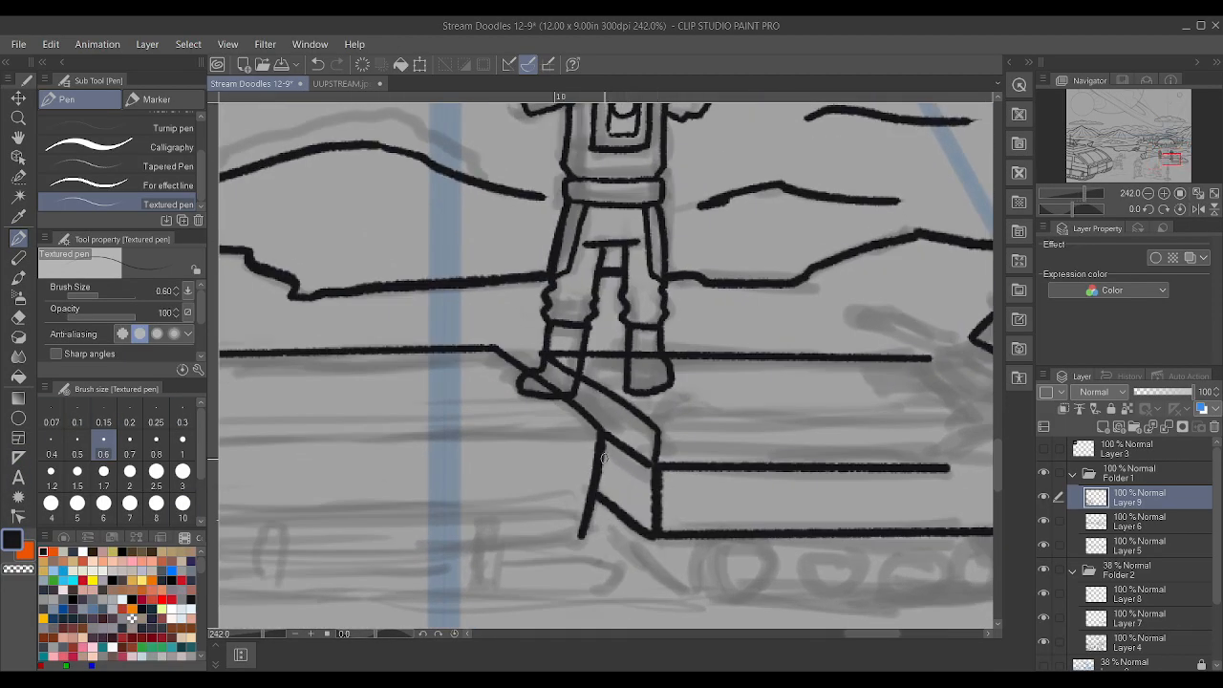
pyautogui.scroll(-2, 596, 462)
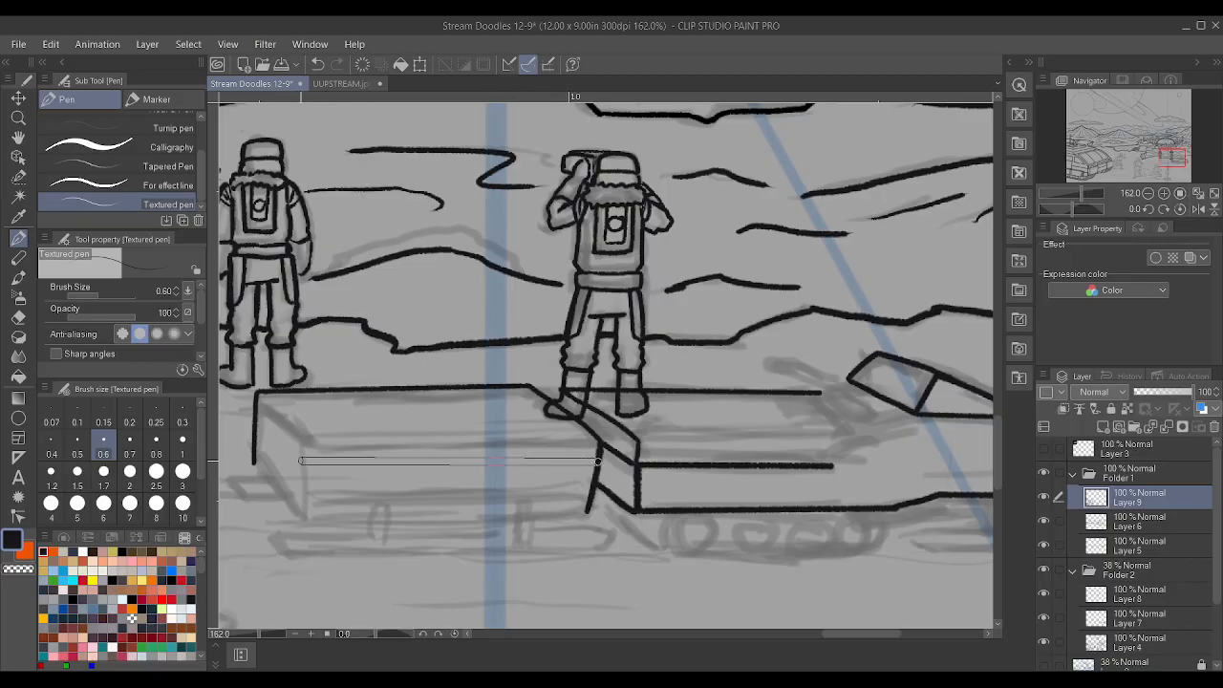
pyautogui.moveTo(300, 468); pyautogui.dragTo(302, 465)
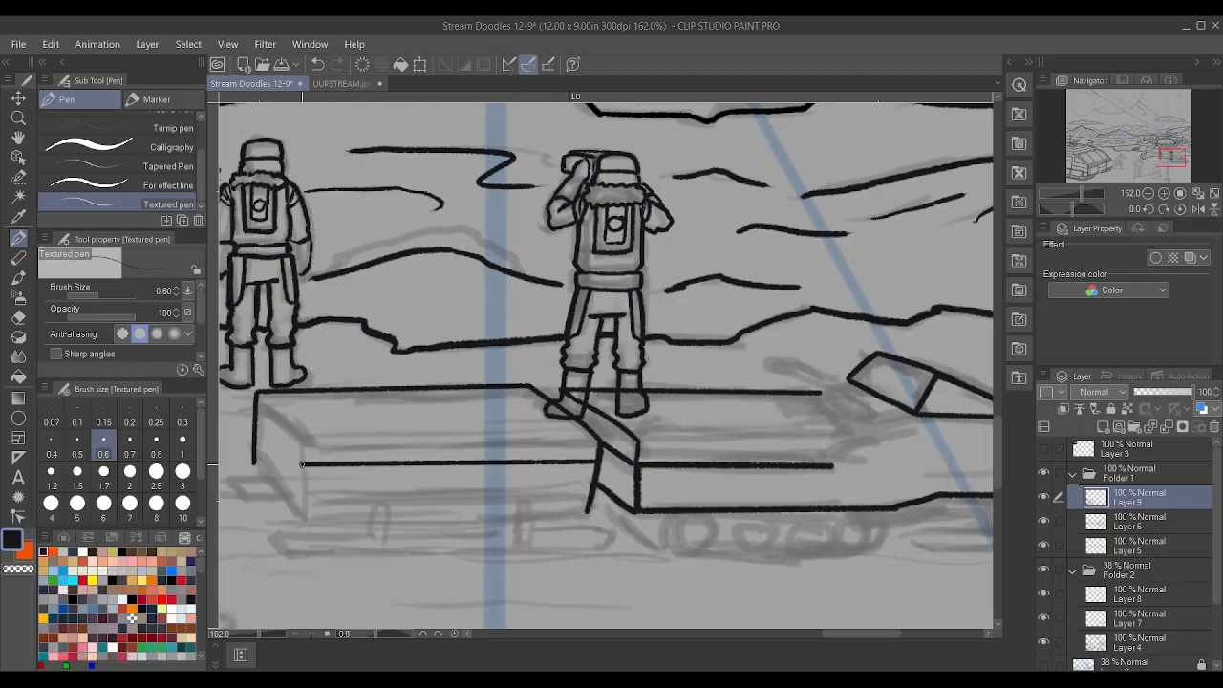
pyautogui.scroll(-2, 299, 453)
# - Ink a slanted line joining the end of the sled's side line to the middle of its upright end edge
pyautogui.scroll(5, 278, 425)
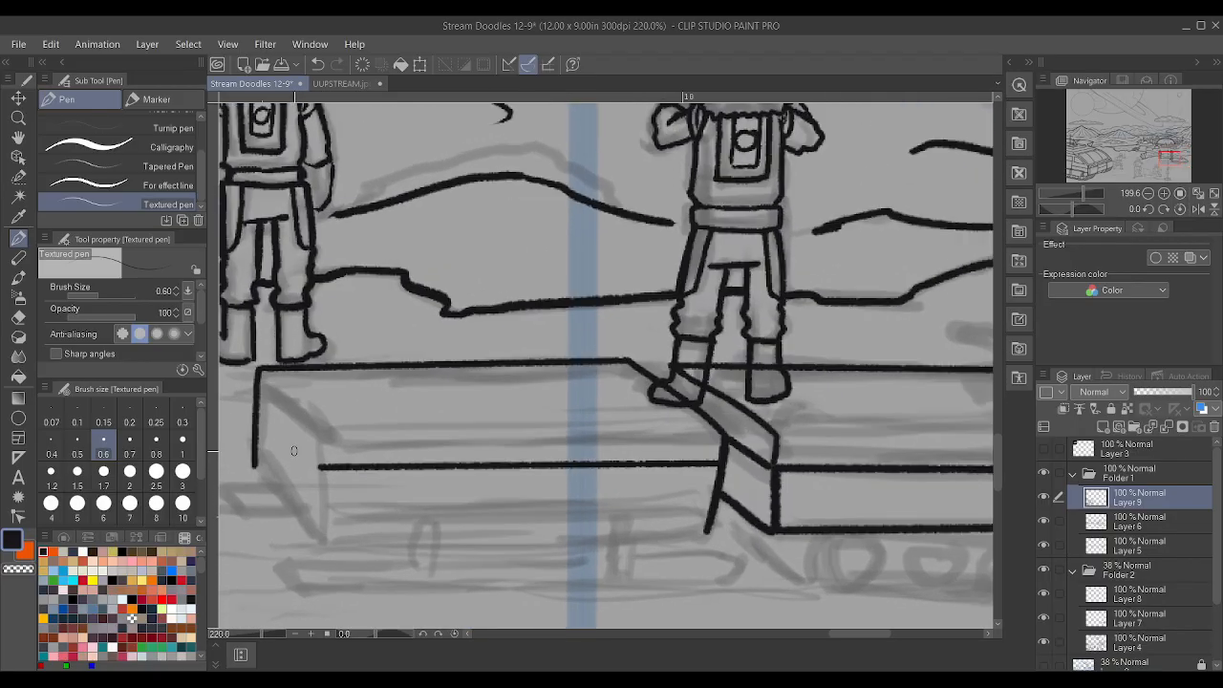
pyautogui.moveTo(265, 406); pyautogui.dragTo(266, 406)
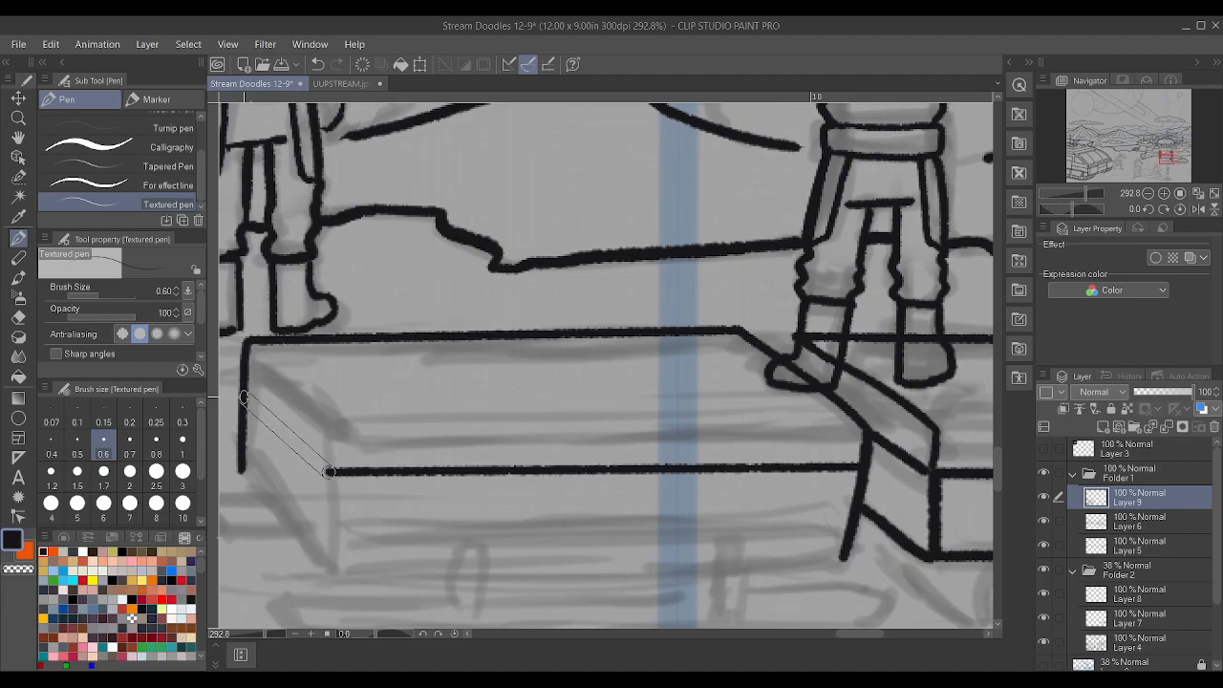
pyautogui.scroll(-2, 336, 384)
pyautogui.scroll(3, 337, 385)
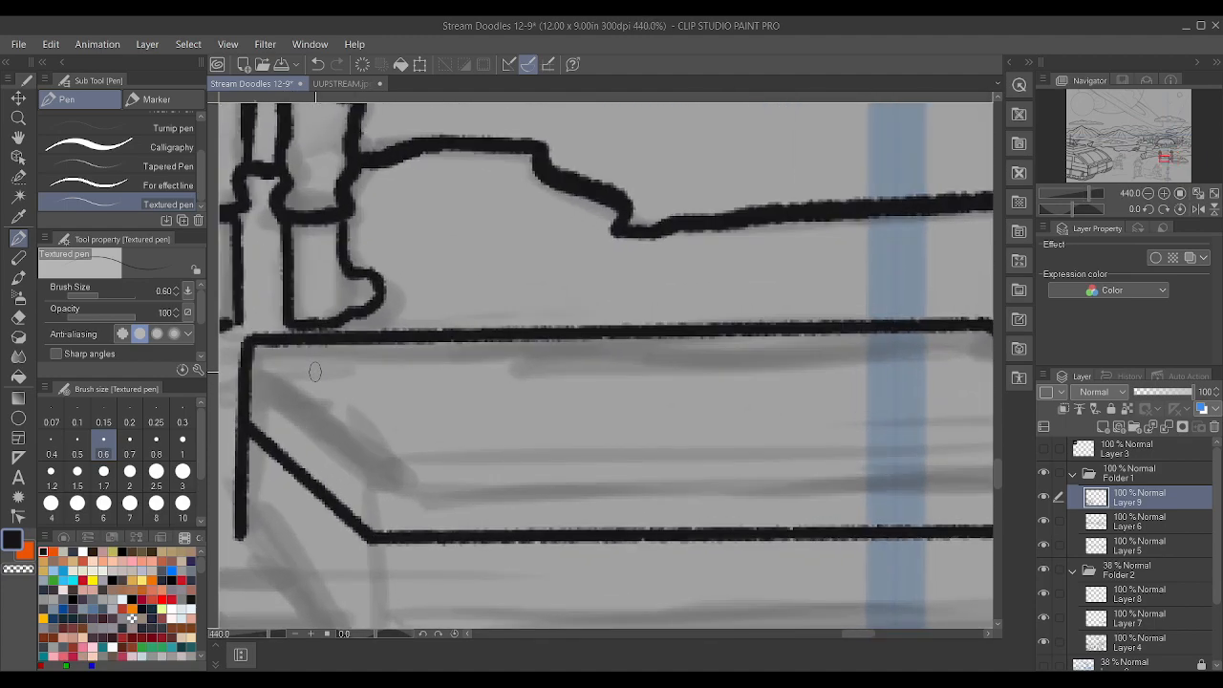
pyautogui.moveTo(374, 537)
pyautogui.mouseDown()
pyautogui.moveTo(336, 432)
pyautogui.moveTo(247, 348)
pyautogui.mouseUp()
pyautogui.scroll(-3, 198, 318)
pyautogui.scroll(1, 379, 457)
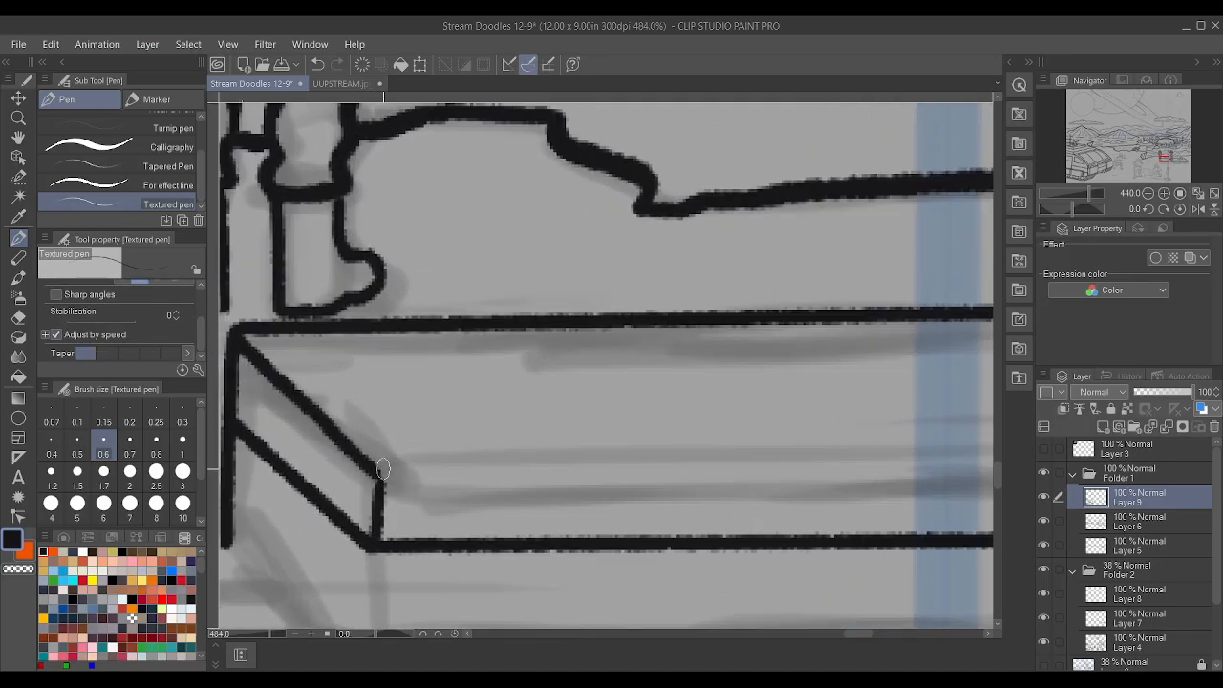
pyautogui.hotkey('ctrl', 'z')
pyautogui.hotkey('ctrl', 'z')
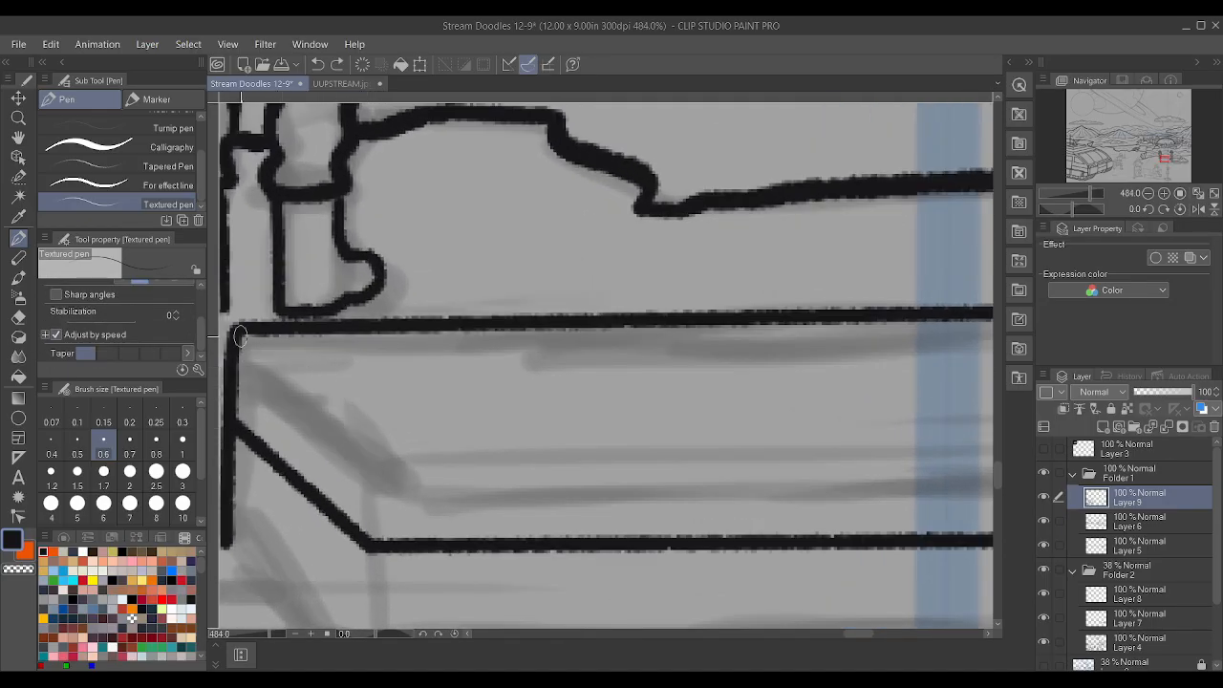
# - Ink the sled's upper slanted end edge, the short upright at its corner, and the long straight upper side edge to the snowmobile
pyautogui.moveTo(238, 335); pyautogui.dragTo(388, 455)
pyautogui.moveTo(376, 541)
pyautogui.mouseDown()
pyautogui.moveTo(380, 454)
pyautogui.moveTo(382, 535)
pyautogui.mouseUp()
pyautogui.scroll(-4, 382, 511)
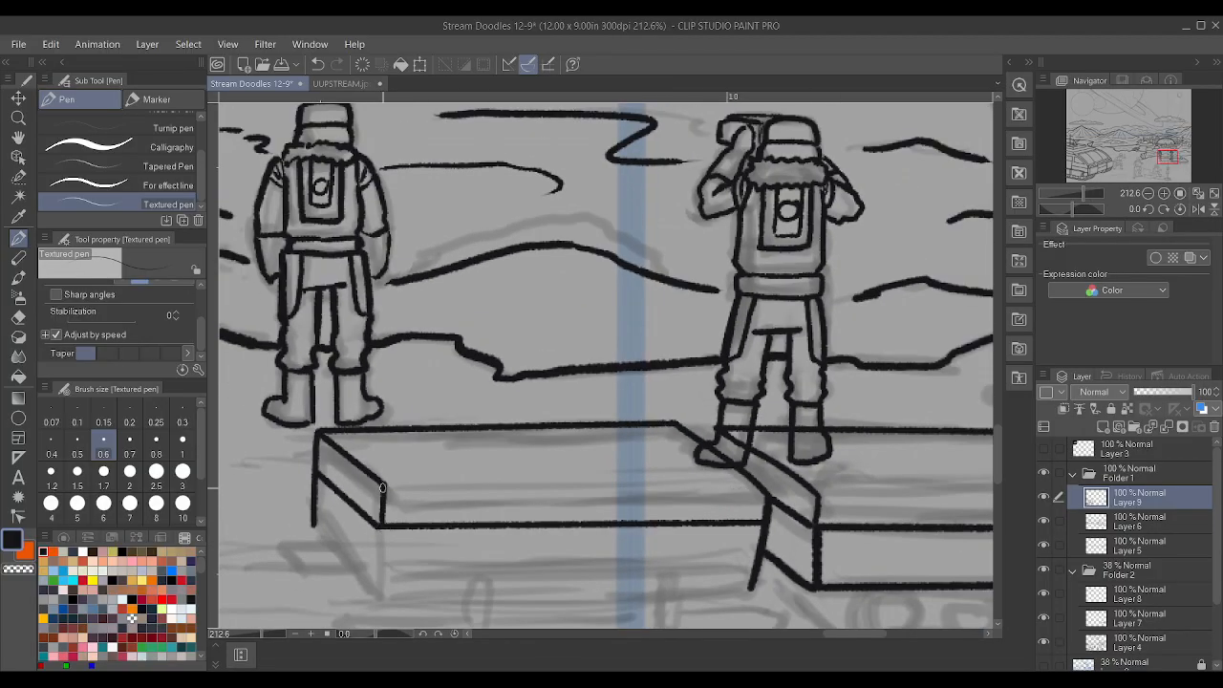
pyautogui.moveTo(383, 486)
pyautogui.mouseDown()
pyautogui.moveTo(774, 491)
pyautogui.moveTo(760, 491)
pyautogui.mouseUp()
pyautogui.keyDown('shift'); pyautogui.click(760, 490); pyautogui.keyUp('shift')
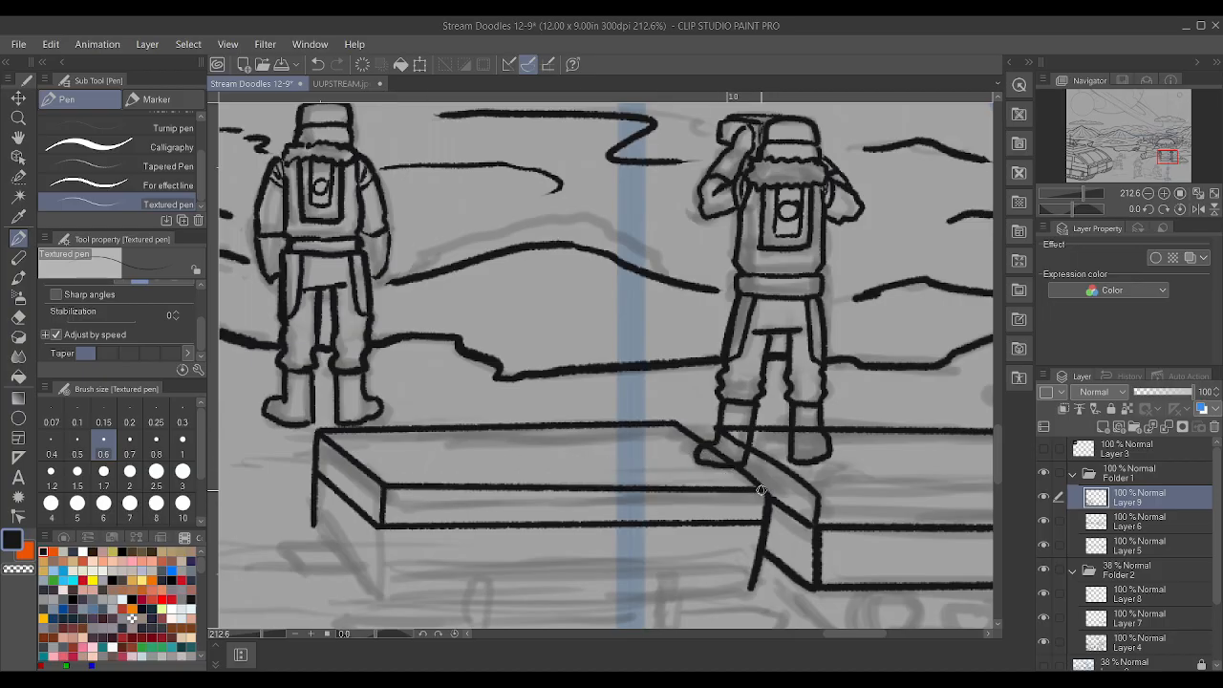
# - On Layer 6, erase the parts of the astronaut's boots that overlap the snowmobile's top surface
pyautogui.scroll(4, 760, 491)
pyautogui.scroll(-3, 759, 490)
pyautogui.scroll(-2, 759, 491)
pyautogui.scroll(1, 757, 492)
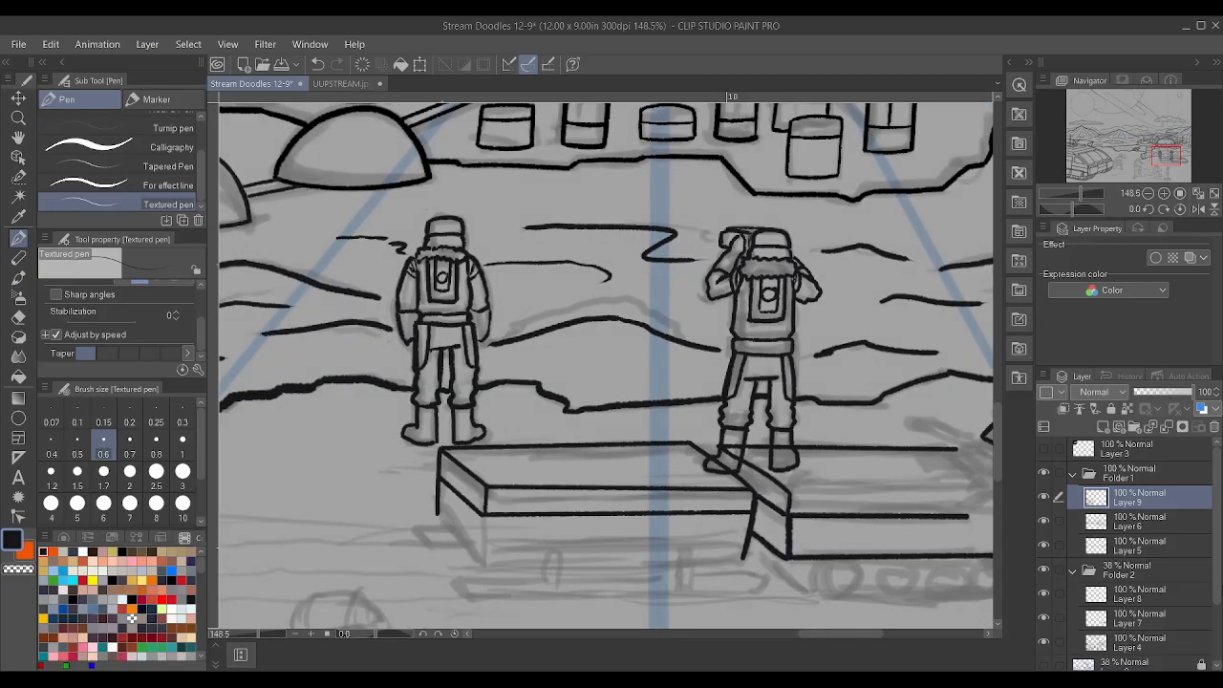
pyautogui.click(1159, 517)
pyautogui.scroll(3, 586, 456)
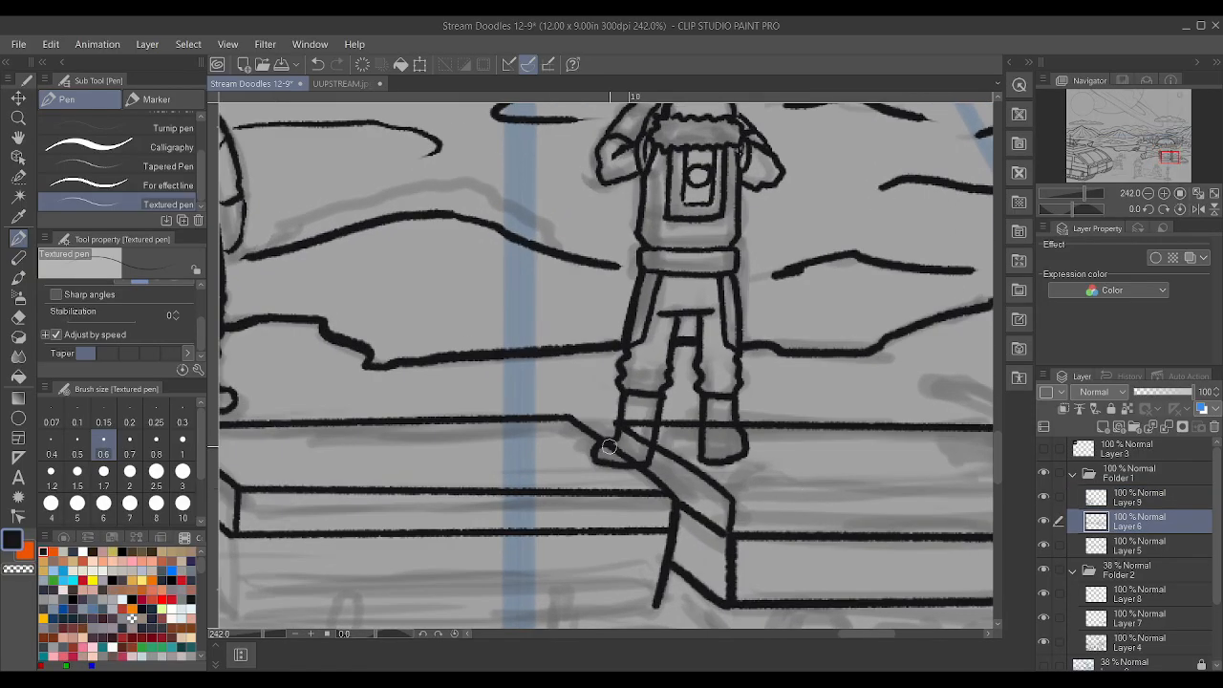
pyautogui.moveTo(587, 457)
pyautogui.mouseDown()
pyautogui.moveTo(606, 417)
pyautogui.moveTo(606, 433)
pyautogui.moveTo(651, 442)
pyautogui.moveTo(667, 461)
pyautogui.moveTo(584, 461)
pyautogui.moveTo(681, 436)
pyautogui.moveTo(685, 422)
pyautogui.moveTo(680, 432)
pyautogui.moveTo(786, 428)
pyautogui.moveTo(774, 426)
pyautogui.moveTo(763, 449)
pyautogui.moveTo(715, 455)
pyautogui.moveTo(762, 465)
pyautogui.mouseUp()
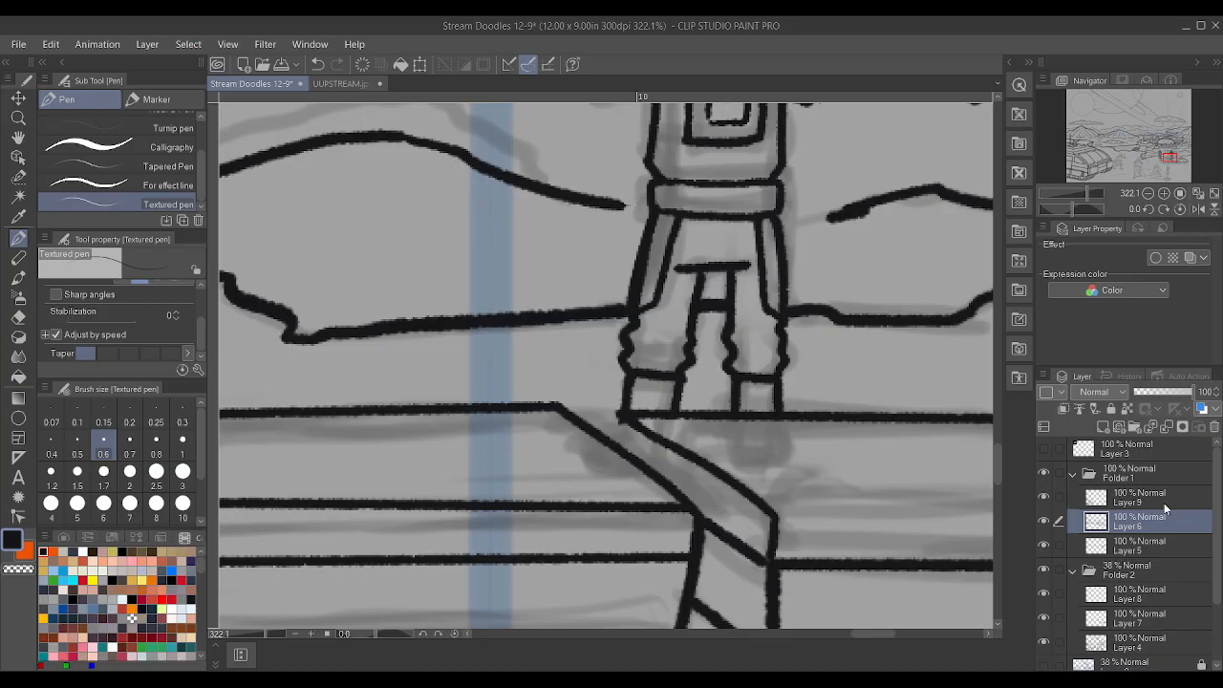
# - On Layer 9, ink the sled's lower front corner upright, the slanted bottom end edge and the long bottom edge to the snowmobile
pyautogui.click(1152, 475)
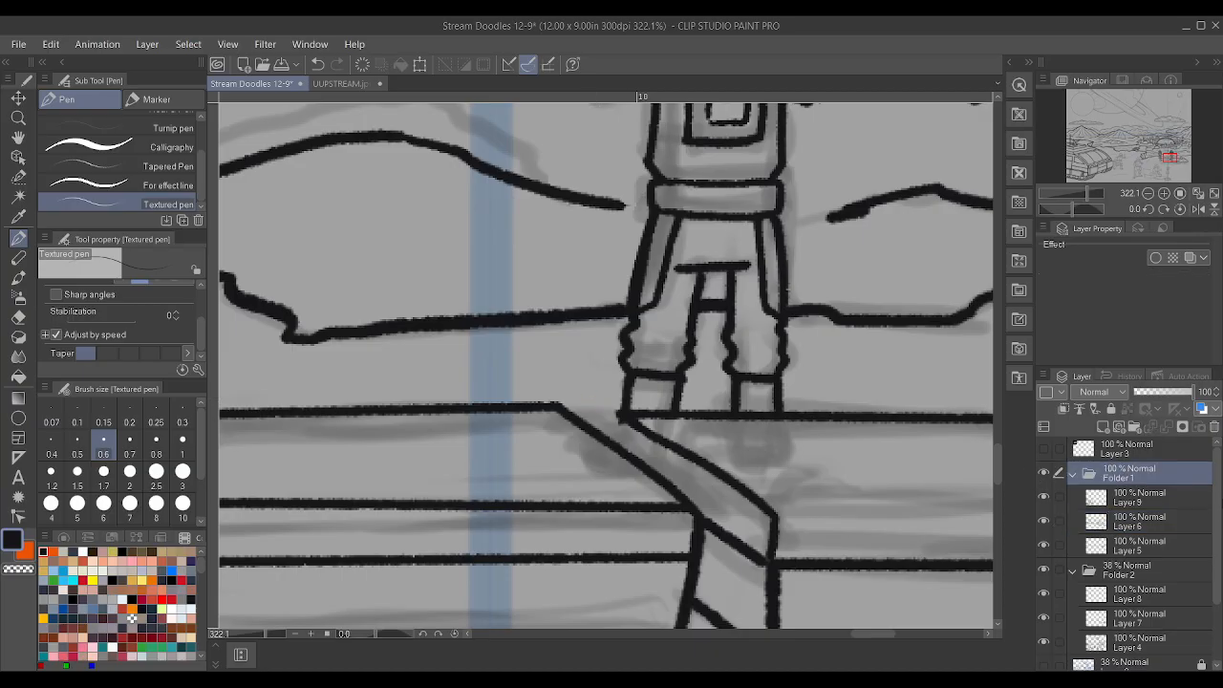
pyautogui.click(1201, 494)
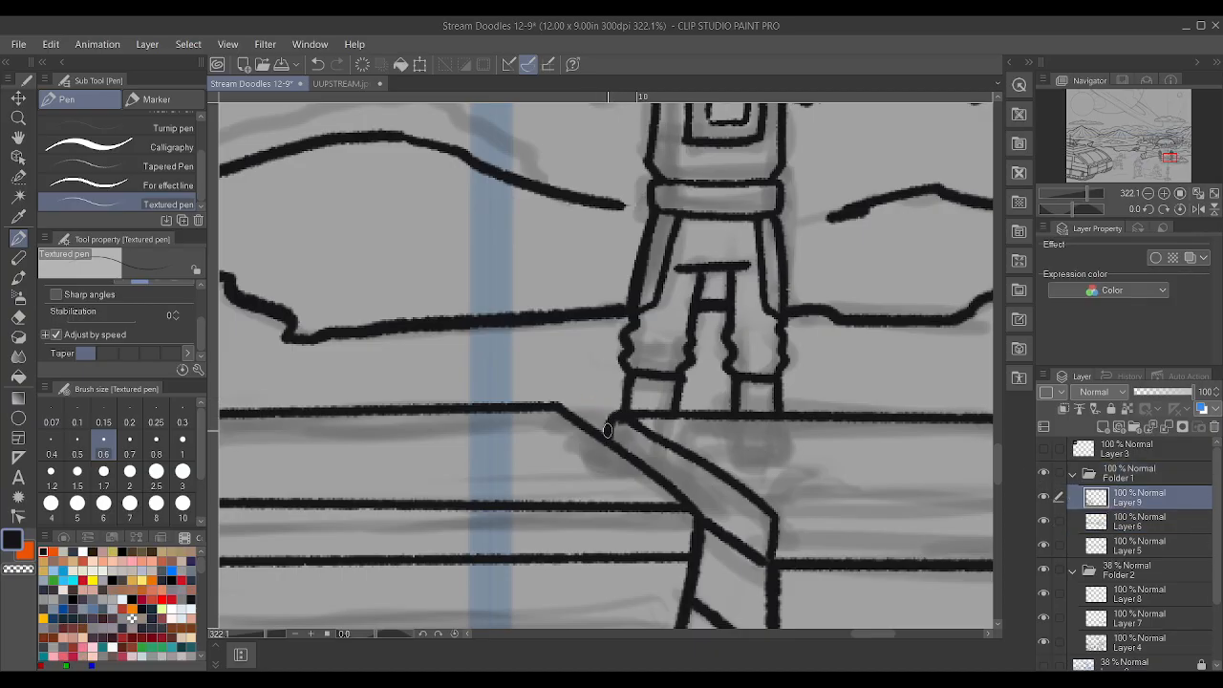
pyautogui.scroll(-5, 608, 434)
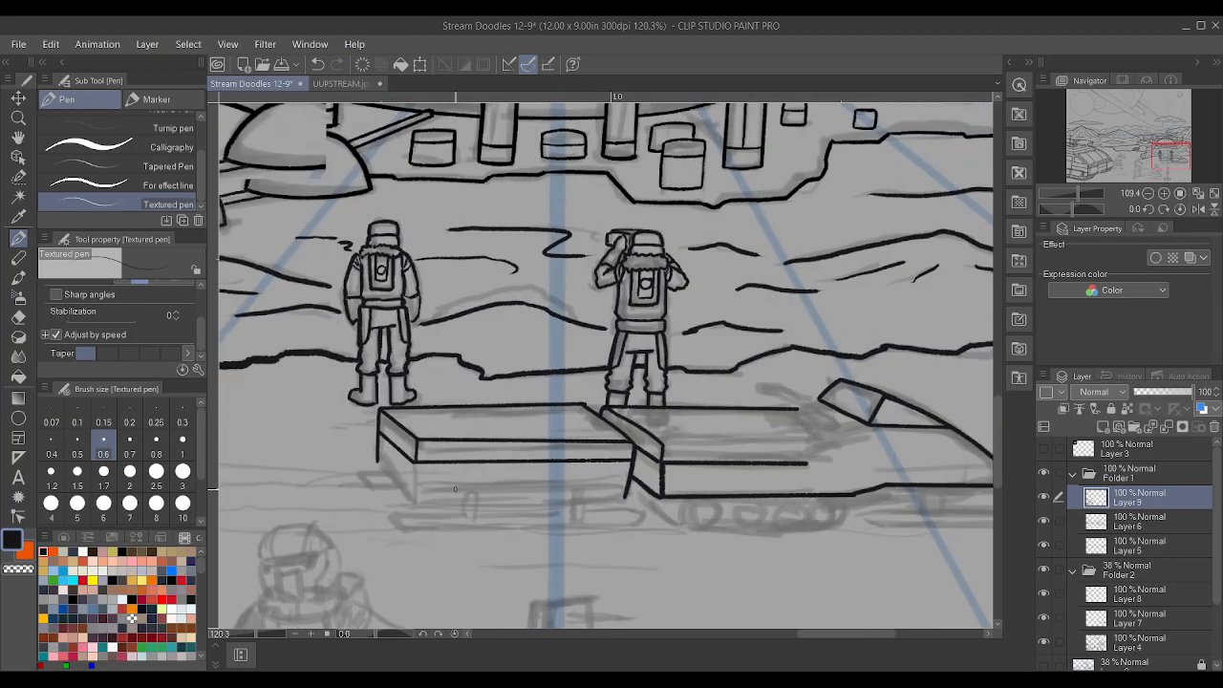
pyautogui.scroll(4, 455, 489)
pyautogui.moveTo(428, 510); pyautogui.dragTo(431, 442)
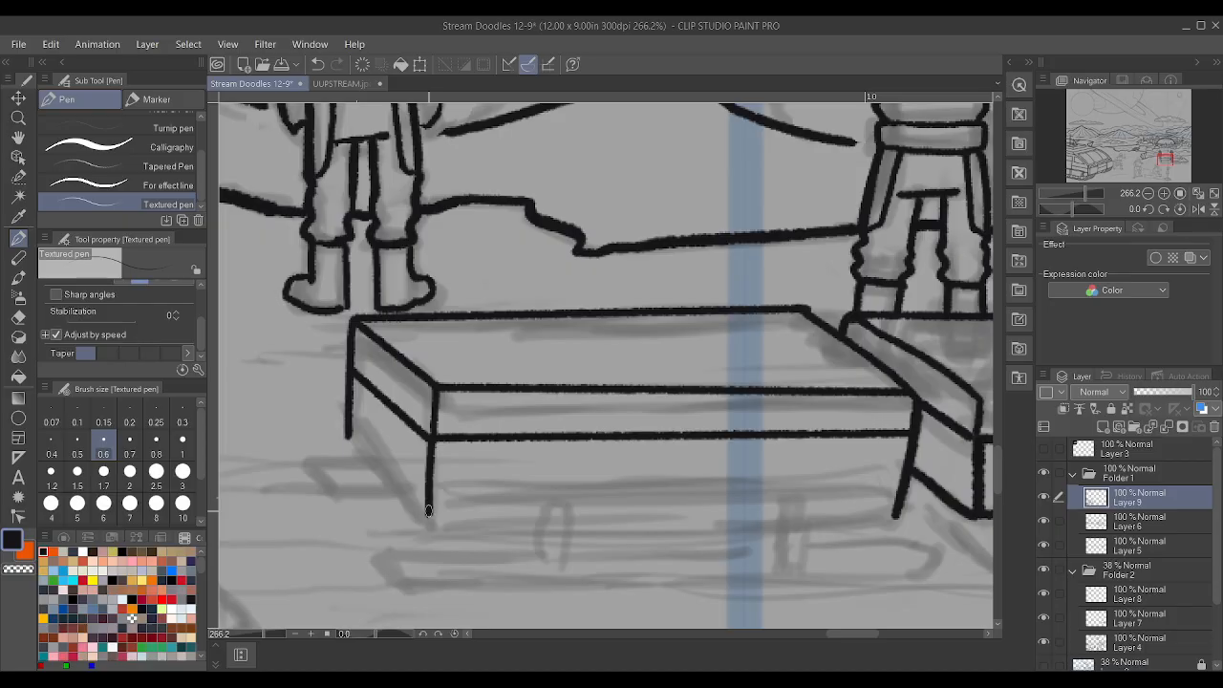
pyautogui.moveTo(346, 432)
pyautogui.mouseDown()
pyautogui.moveTo(429, 515)
pyautogui.moveTo(899, 507)
pyautogui.mouseUp()
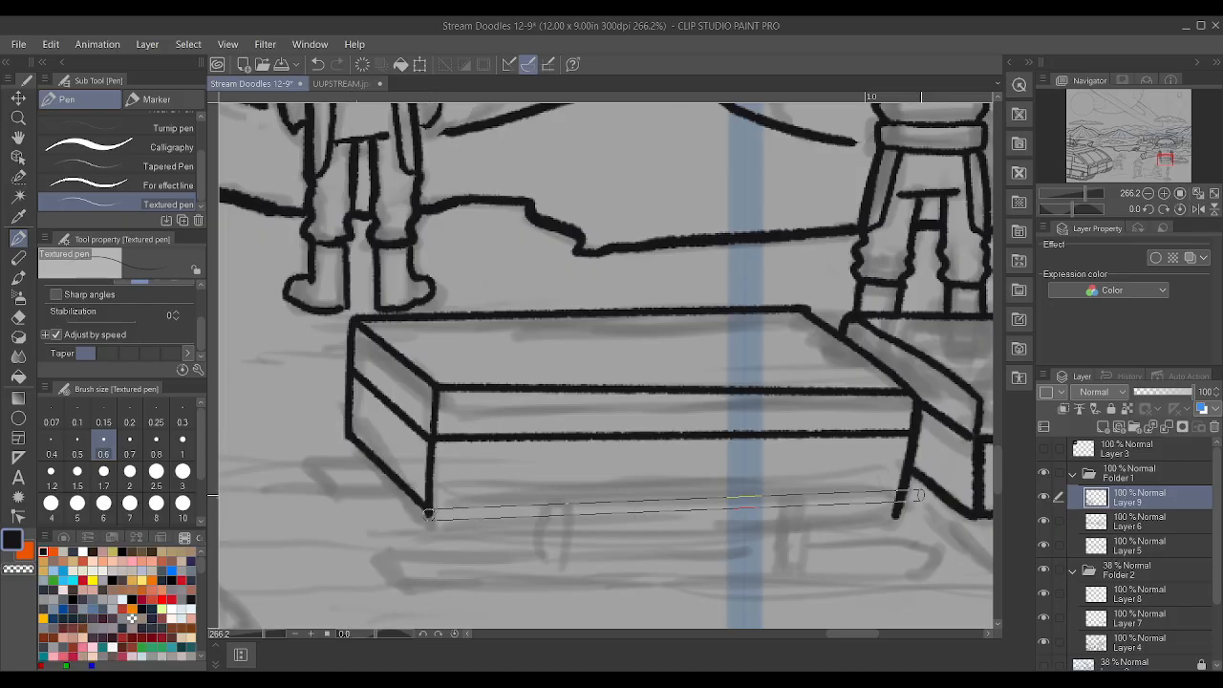
pyautogui.scroll(-2, 748, 447)
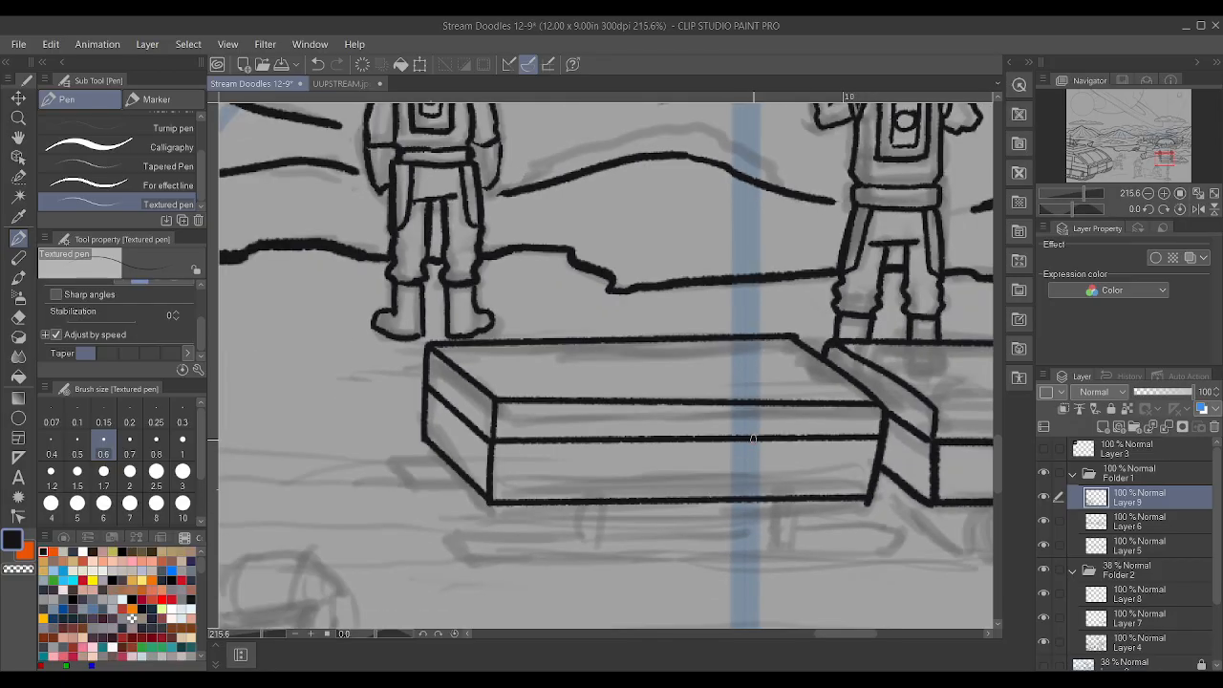
# - Trim the line end that overshoots the sled's bottom edge beside the snowmobile's rear panel
pyautogui.scroll(4, 752, 437)
pyautogui.moveTo(912, 542)
pyautogui.mouseDown()
pyautogui.moveTo(923, 538)
pyautogui.moveTo(912, 540)
pyautogui.mouseUp()
pyautogui.scroll(-2, 926, 549)
pyautogui.scroll(-5, 926, 549)
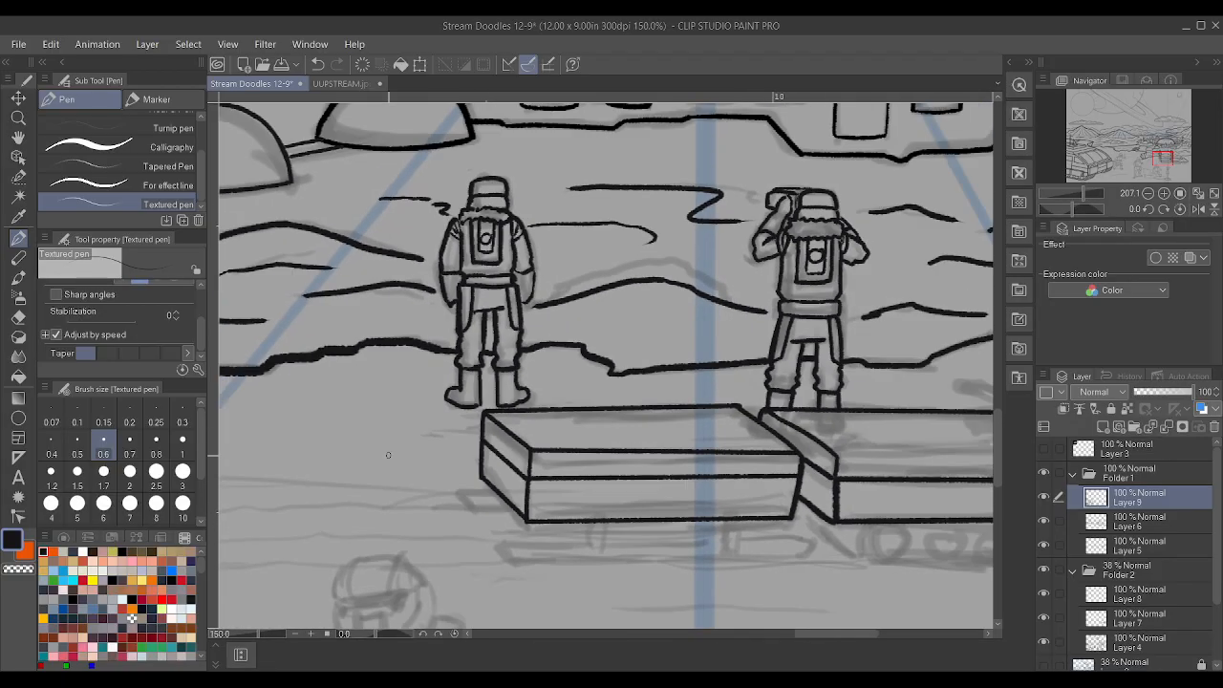
# - Ink a curve from the snowmobile's lower seat line to the windshield base, and join the upper line to the windshield's rear tip
pyautogui.scroll(4, 879, 469)
pyautogui.scroll(1, 831, 473)
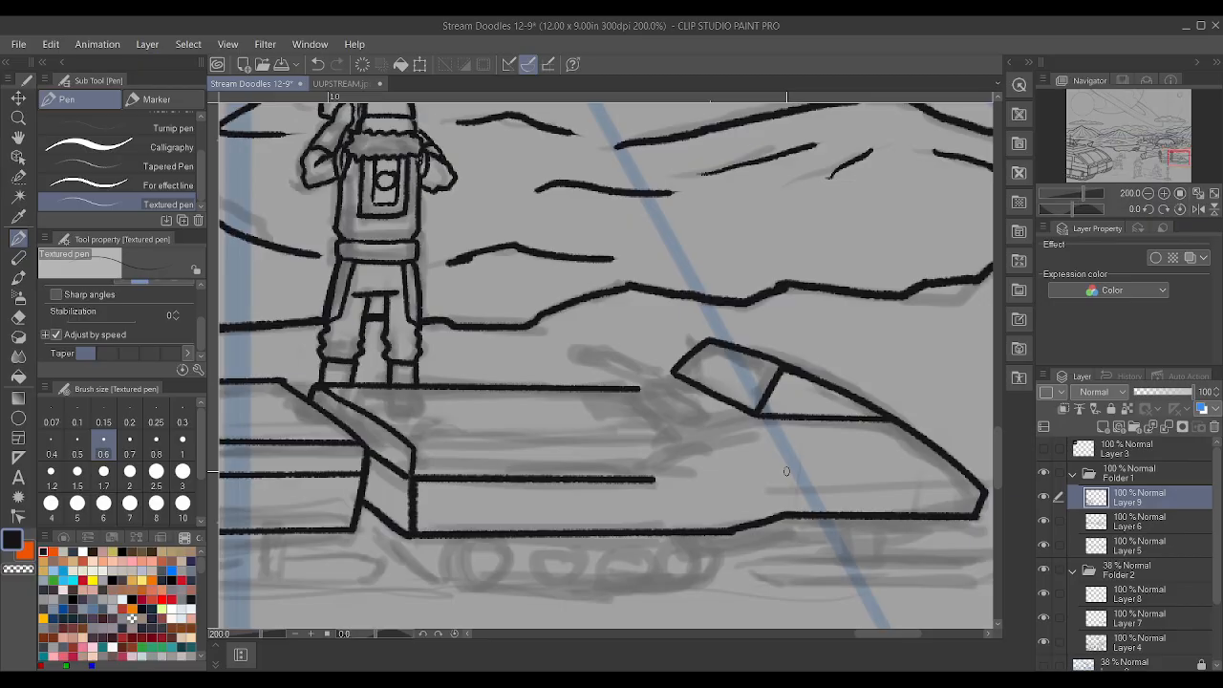
pyautogui.moveTo(655, 475); pyautogui.dragTo(742, 425)
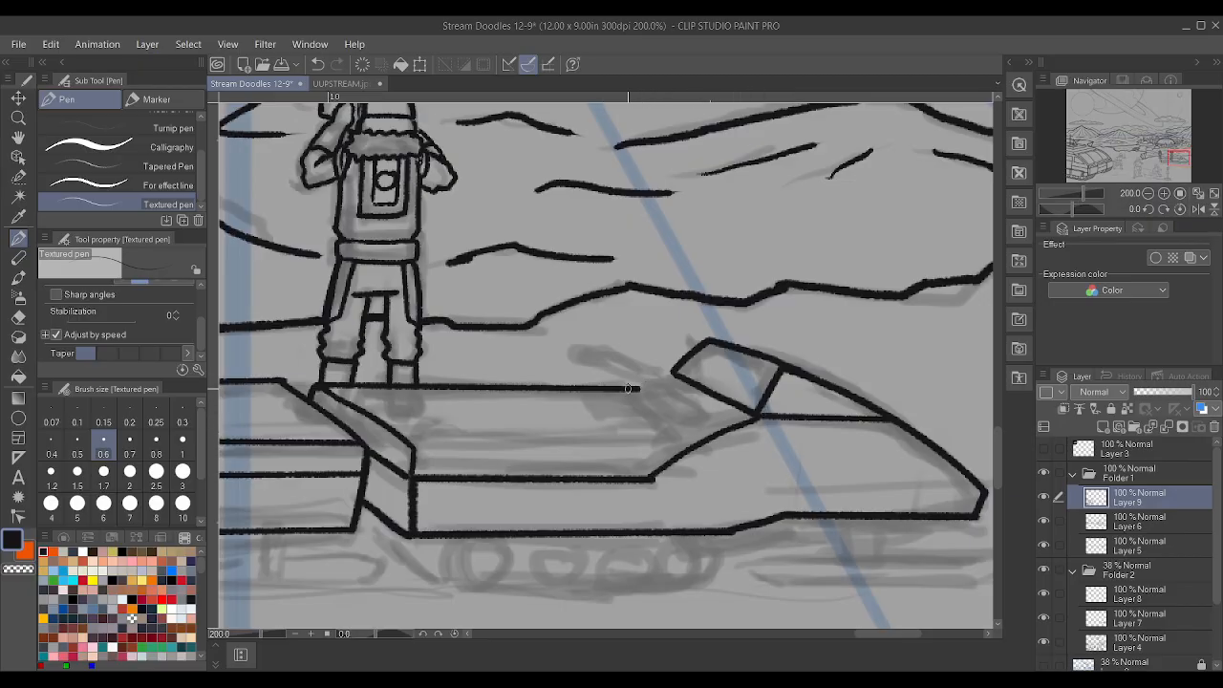
pyautogui.moveTo(630, 390); pyautogui.dragTo(683, 374)
pyautogui.moveTo(431, 444); pyautogui.dragTo(664, 435)
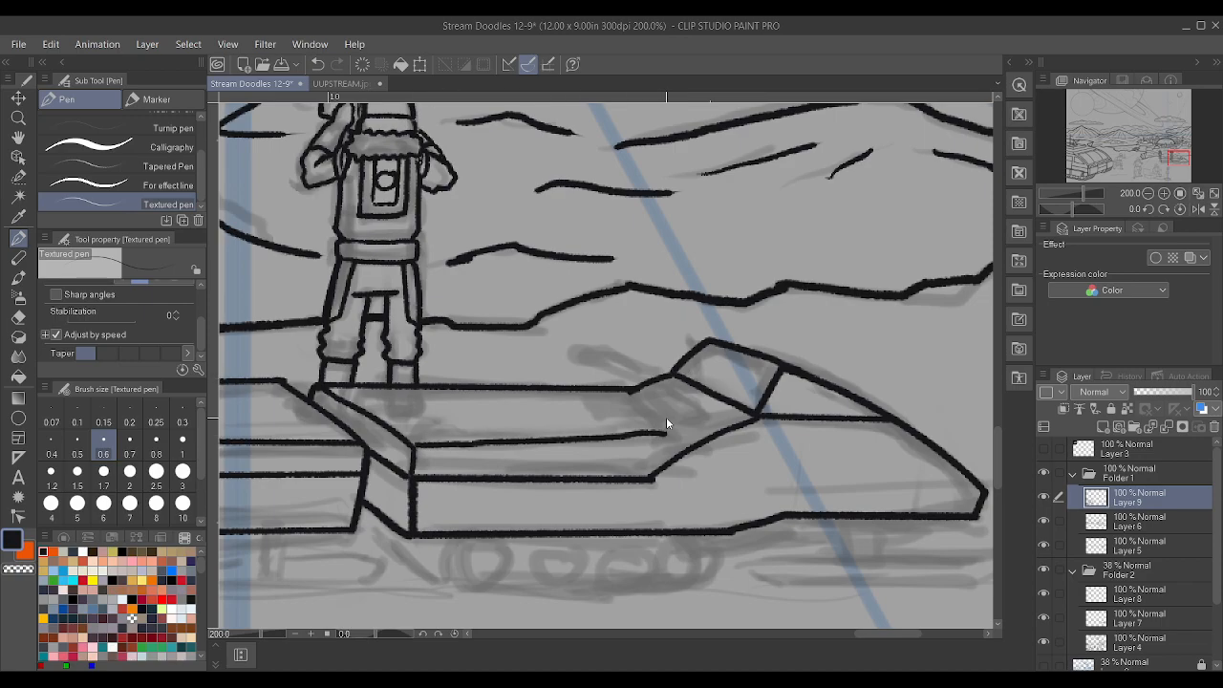
pyautogui.hotkey('ctrl', 'z')
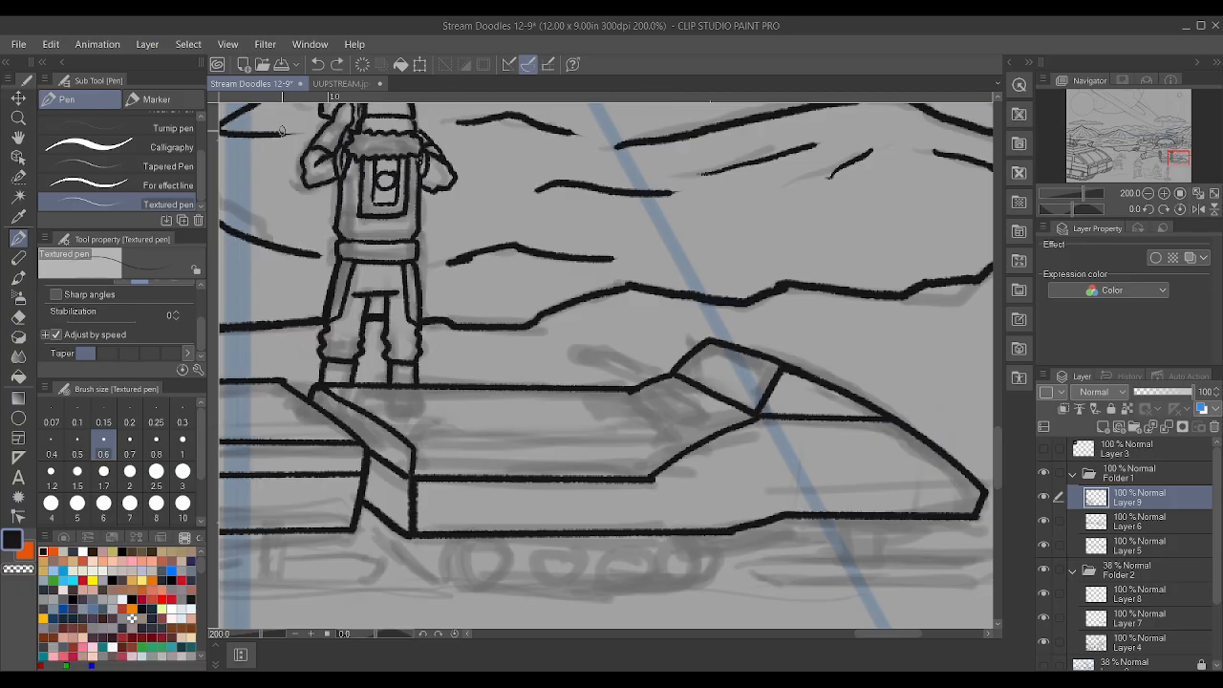
pyautogui.click(344, 84)
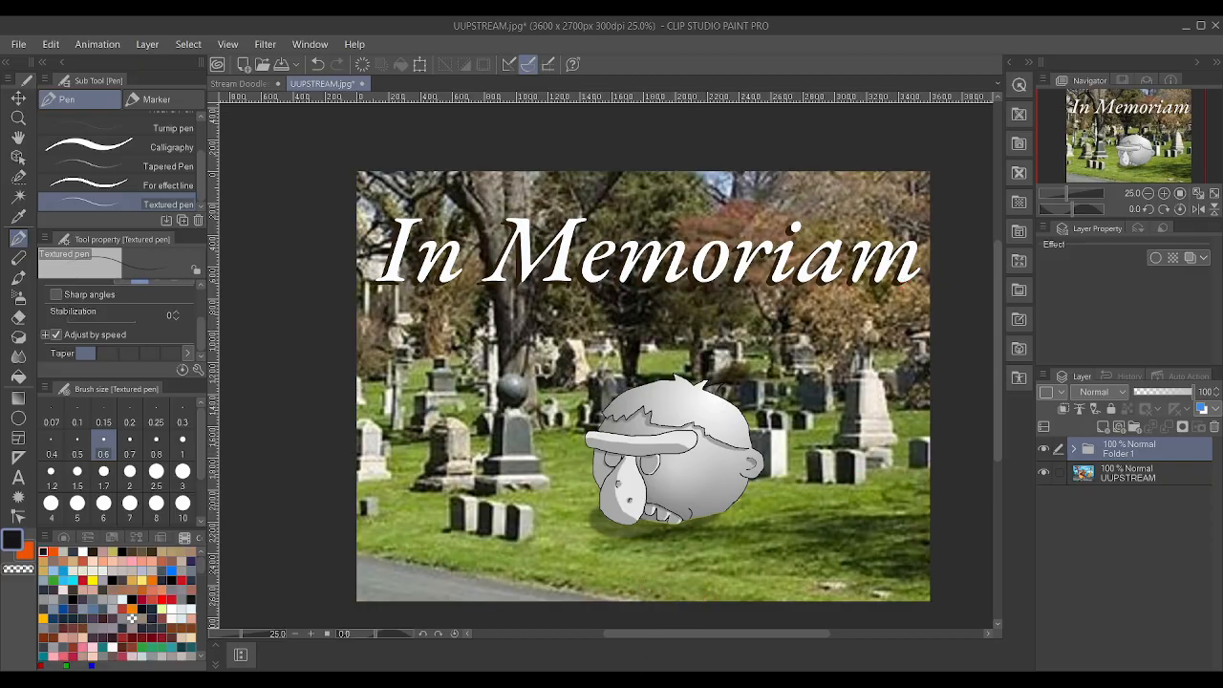
pyautogui.click(235, 84)
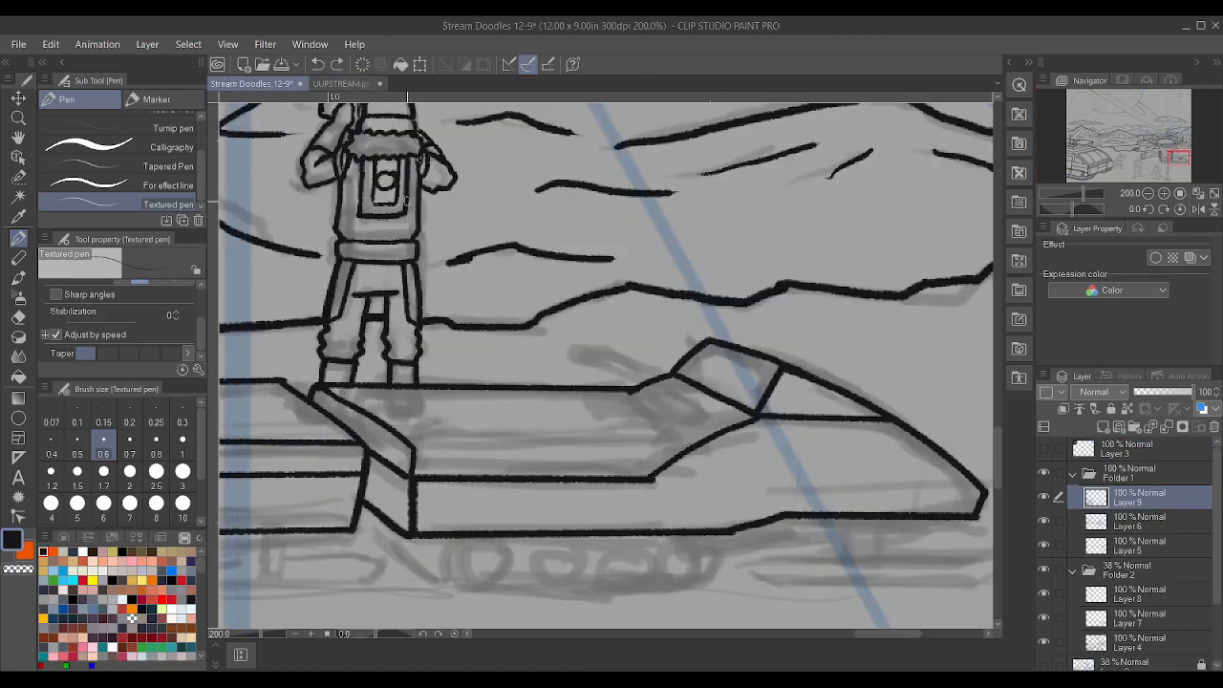
# - Erase the short upright line above the snowmobile's rear panel, between the two slanted lines
pyautogui.scroll(1, 371, 267)
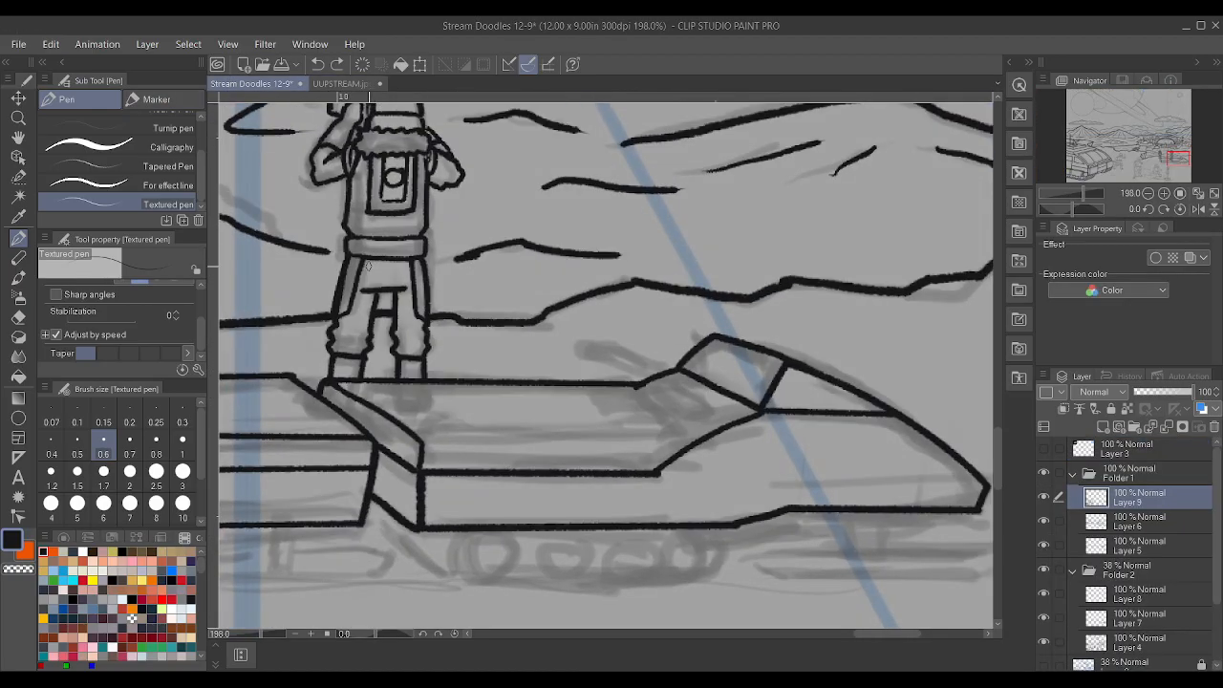
pyautogui.scroll(1, 428, 478)
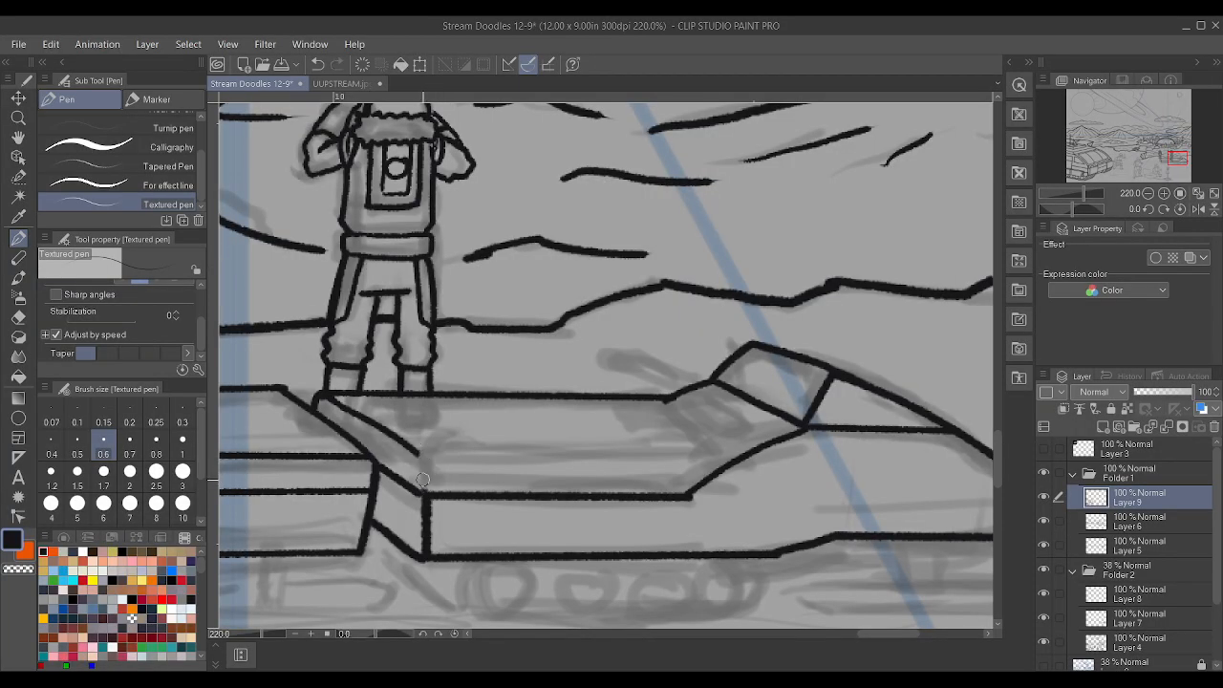
pyautogui.scroll(-1, 423, 478)
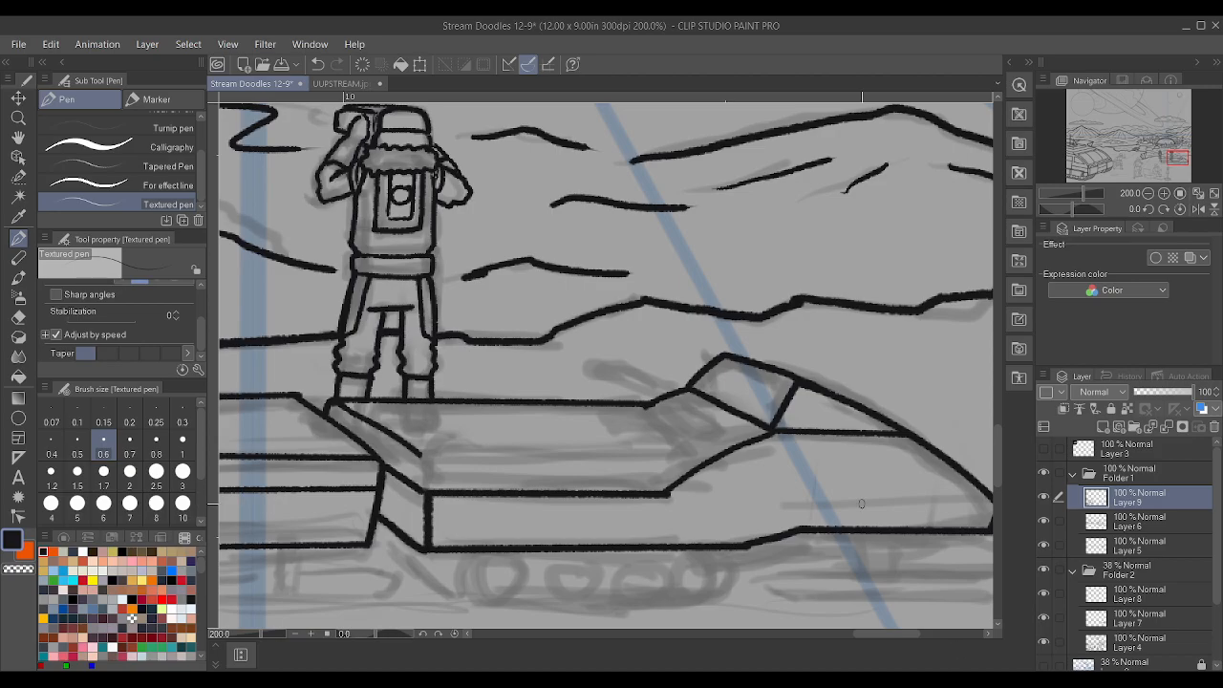
# - Add a new layer above Layer 9 in the ink folder and show the reference picture of the parka-clad character
pyautogui.scroll(-8, 765, 401)
pyautogui.hotkey('ctrl', 'shift', 'n')
pyautogui.scroll(-8, 576, 247)
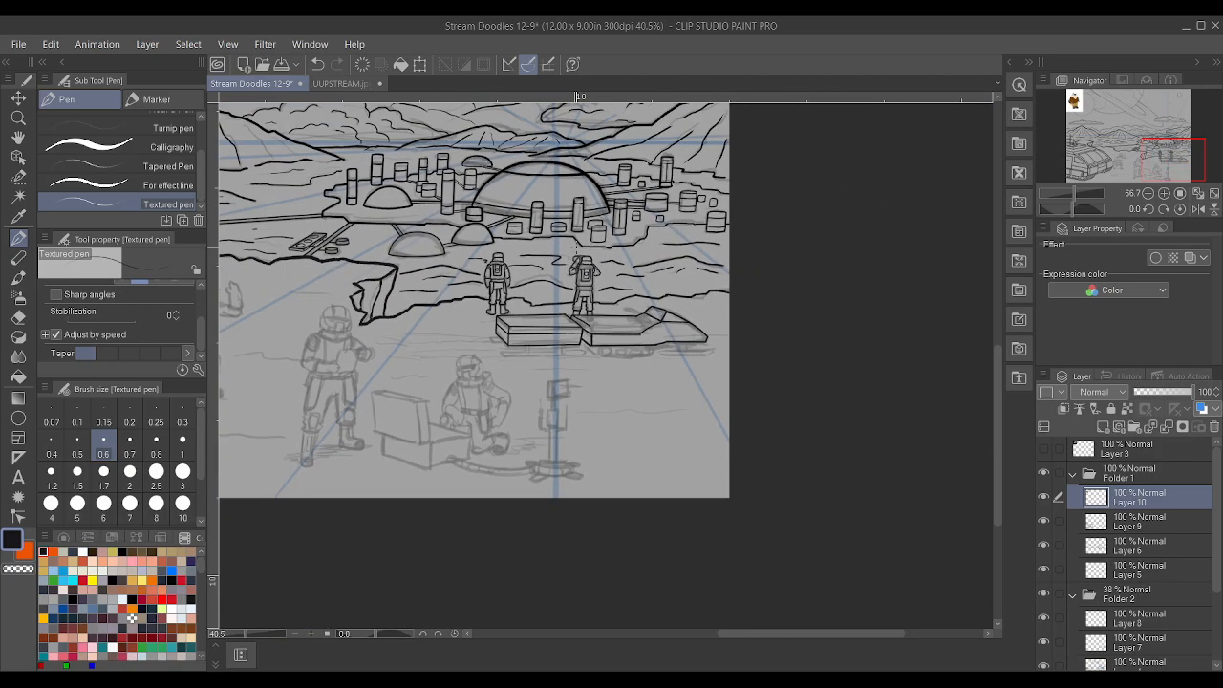
pyautogui.scroll(-4, 495, 144)
pyautogui.scroll(6, 403, 124)
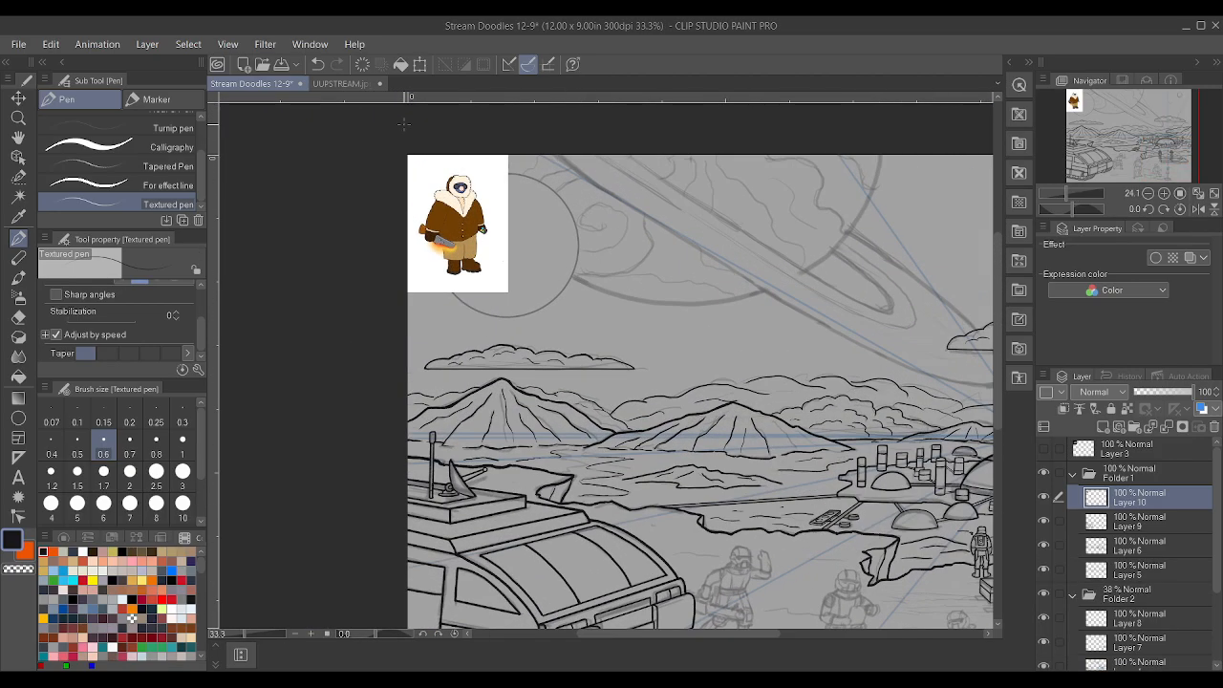
pyautogui.scroll(5, 403, 124)
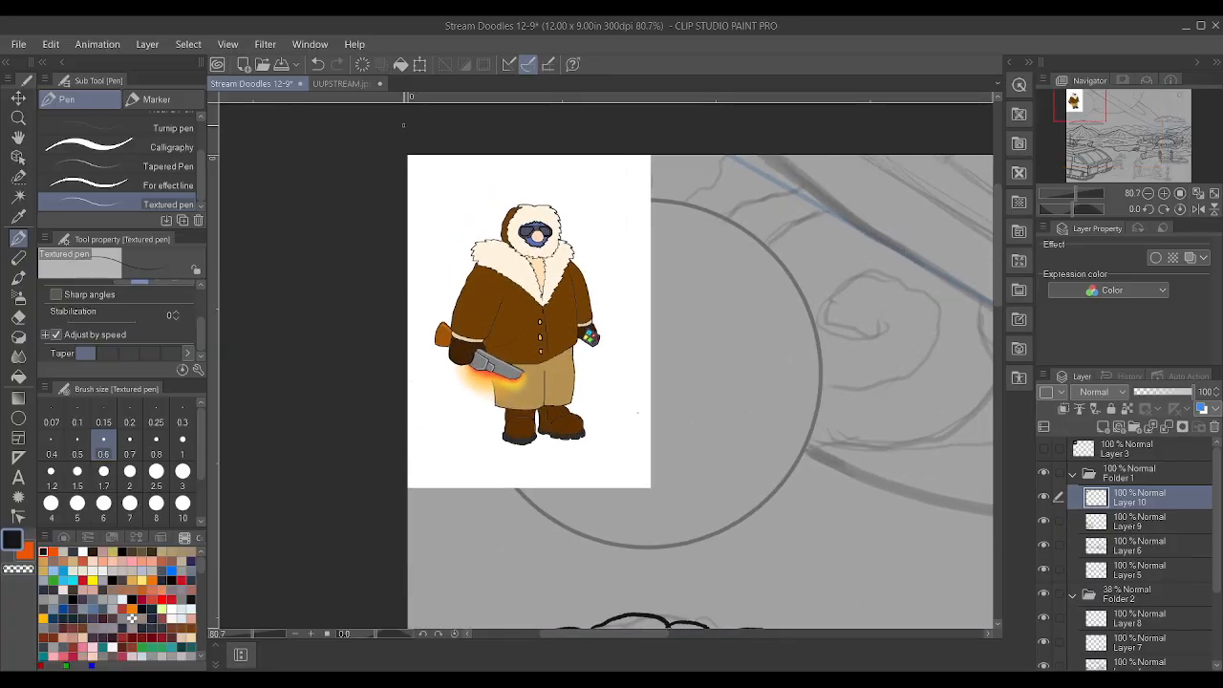
pyautogui.scroll(1, 403, 124)
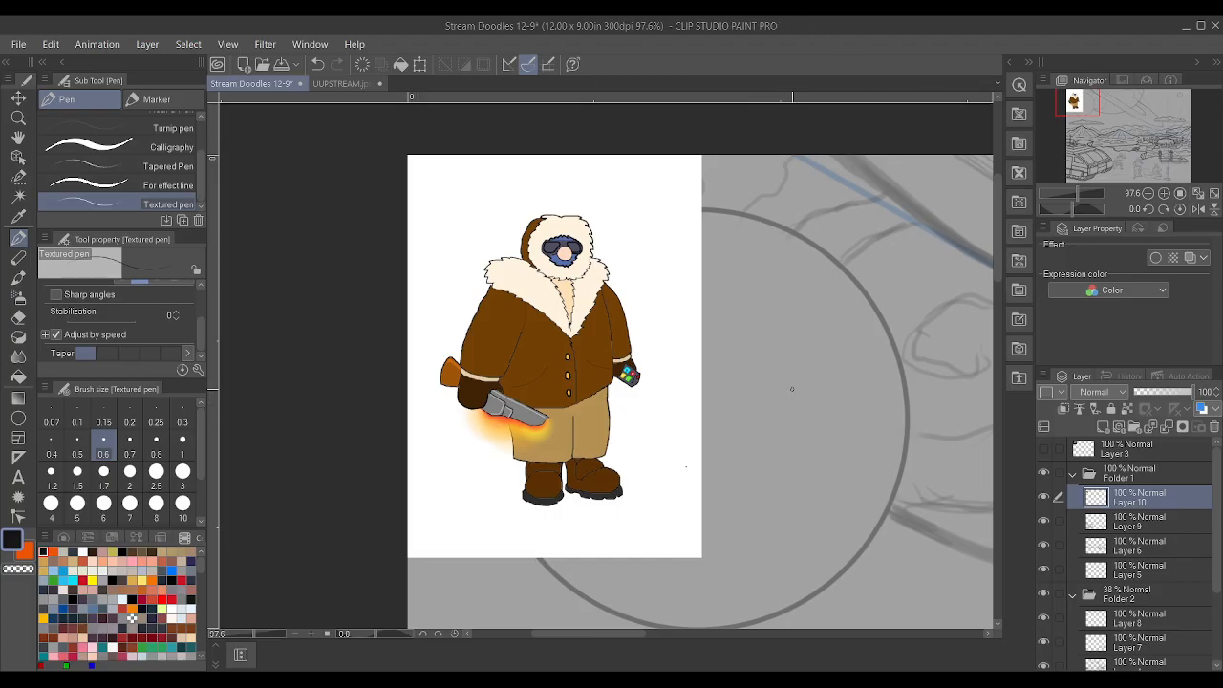
pyautogui.scroll(3, 643, 404)
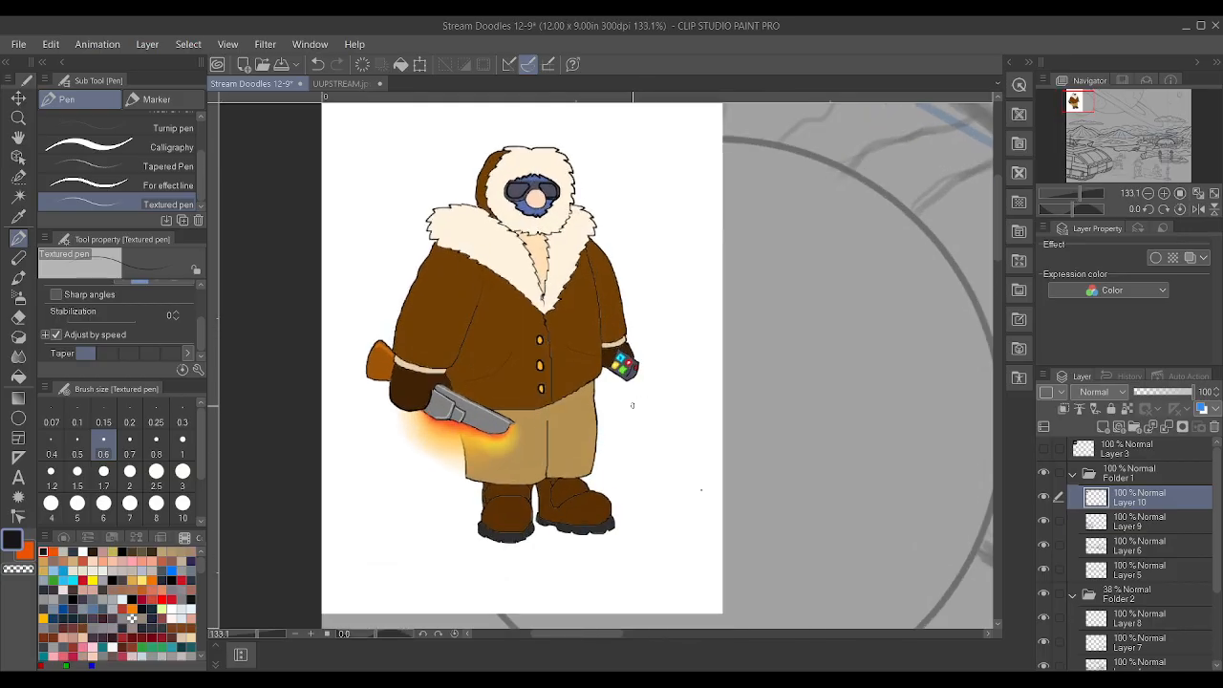
# - Hide Layer 10 with the character reference picture and make Layer 9 the active layer
pyautogui.scroll(-5, 627, 391)
pyautogui.scroll(5, 693, 377)
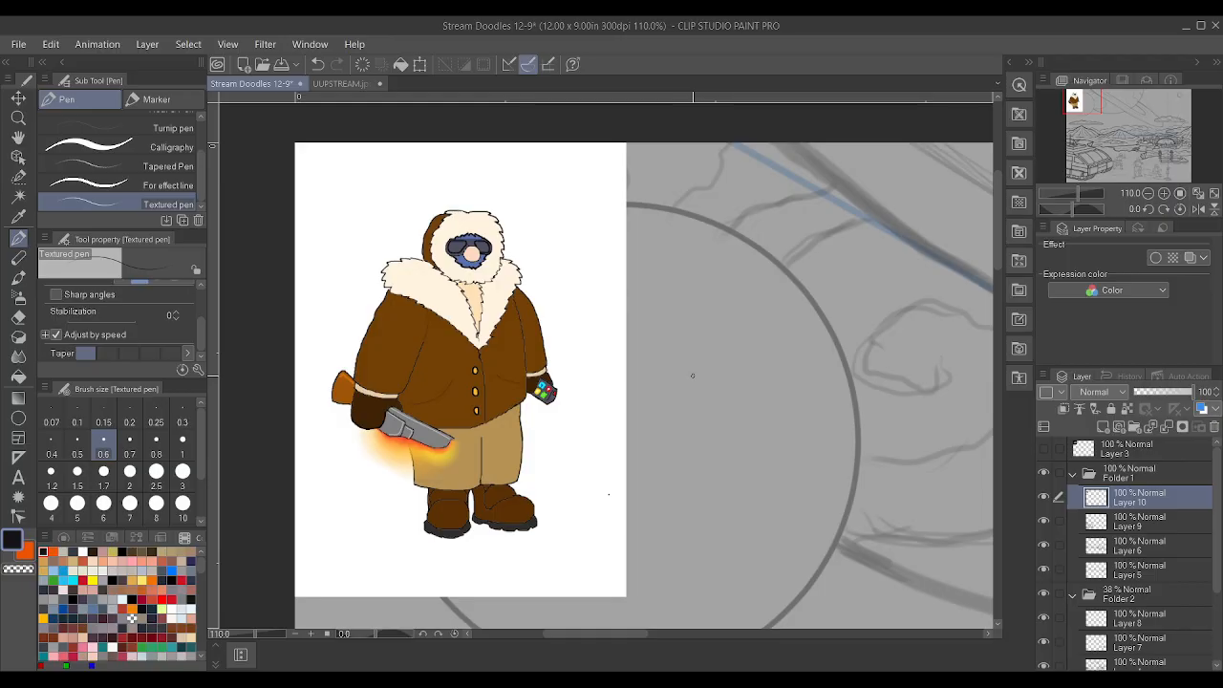
pyautogui.scroll(4, 693, 375)
pyautogui.scroll(-3, 617, 382)
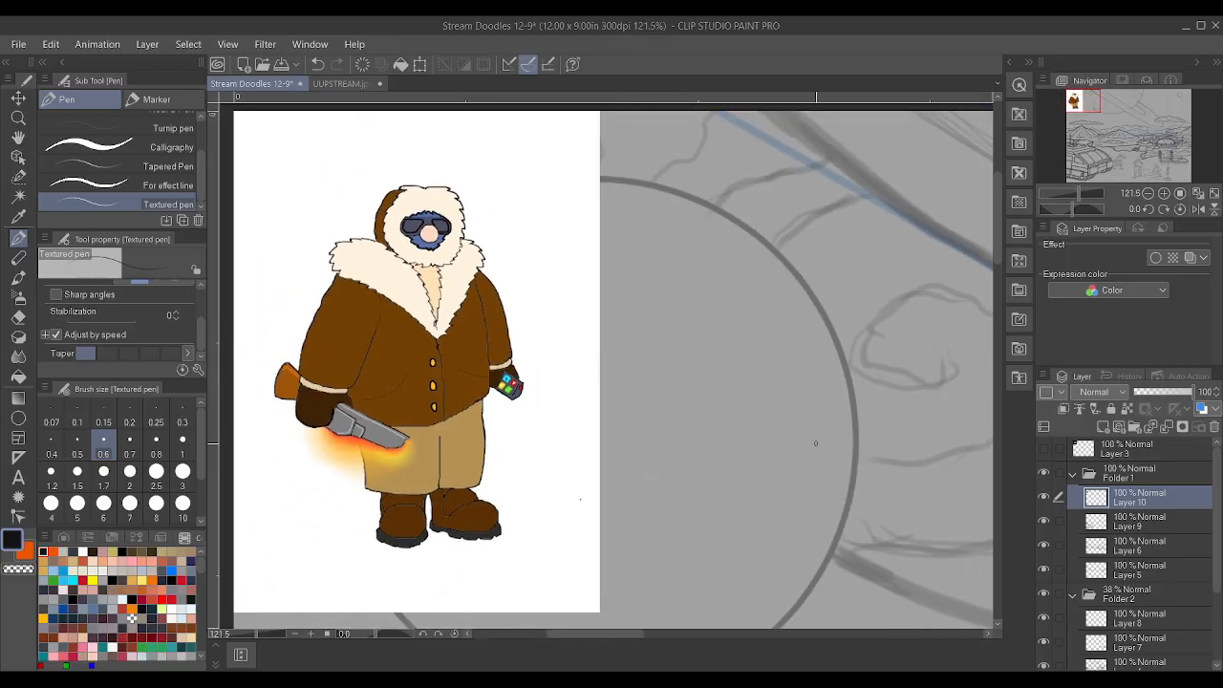
pyautogui.click(1044, 501)
pyautogui.scroll(-10, 628, 361)
pyautogui.scroll(4, 765, 539)
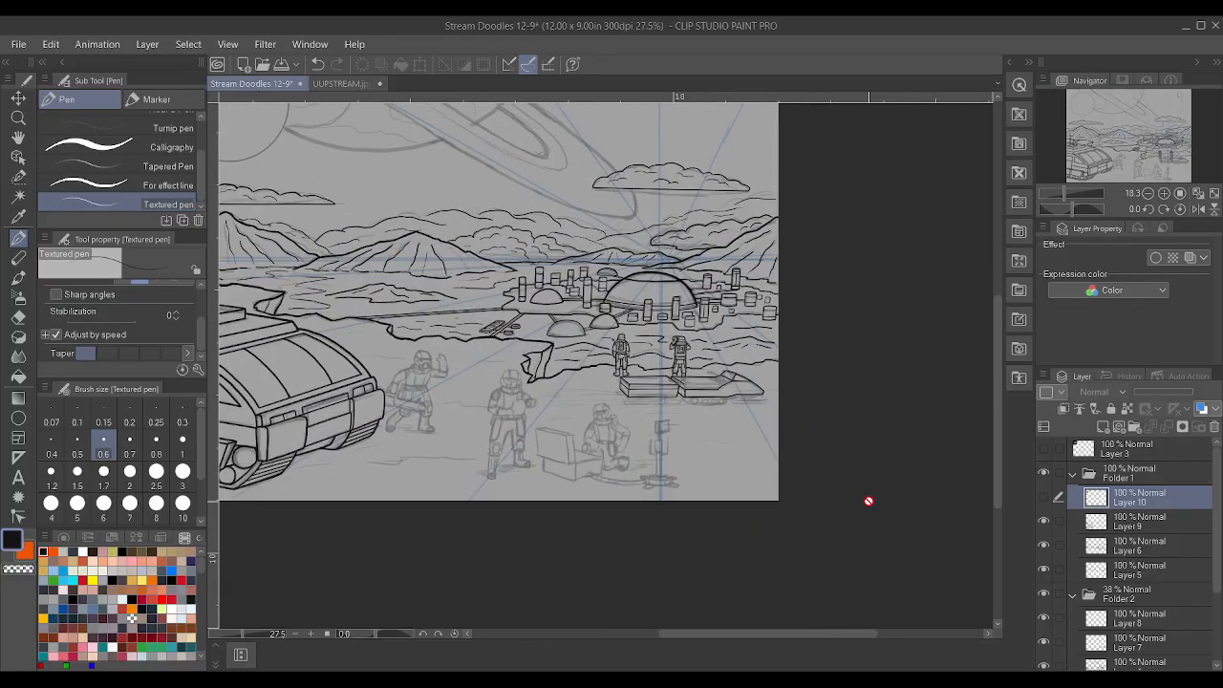
pyautogui.scroll(5, 953, 453)
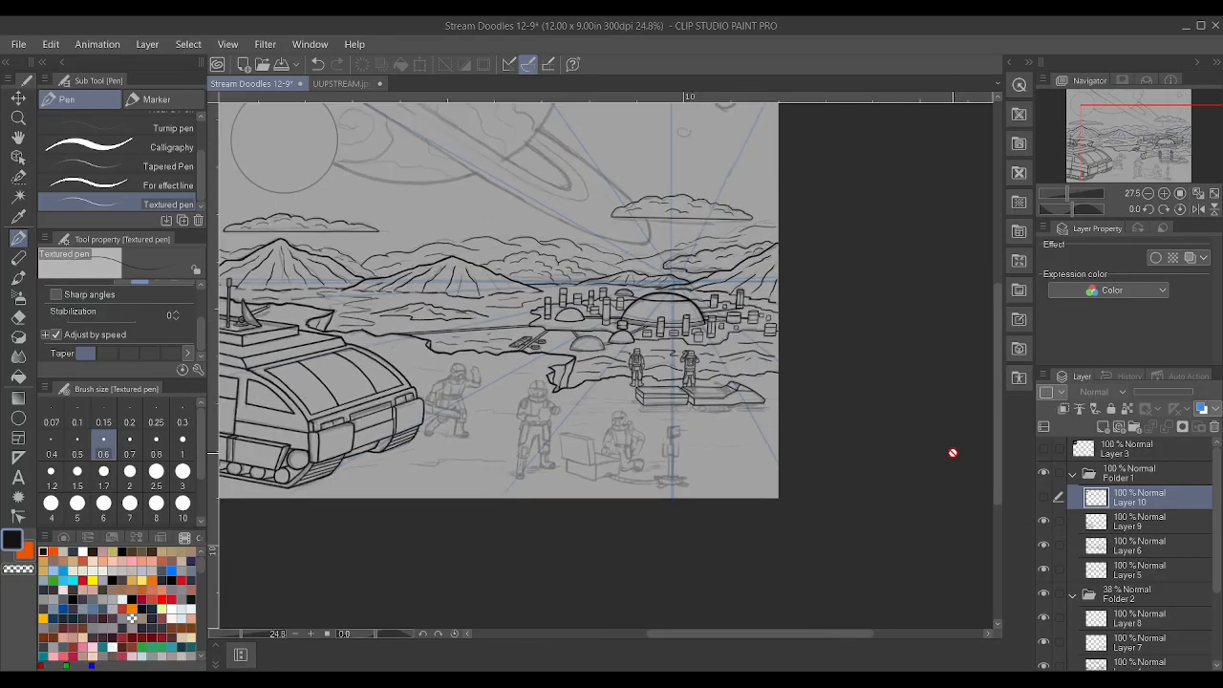
pyautogui.scroll(1, 755, 374)
pyautogui.click(1147, 521)
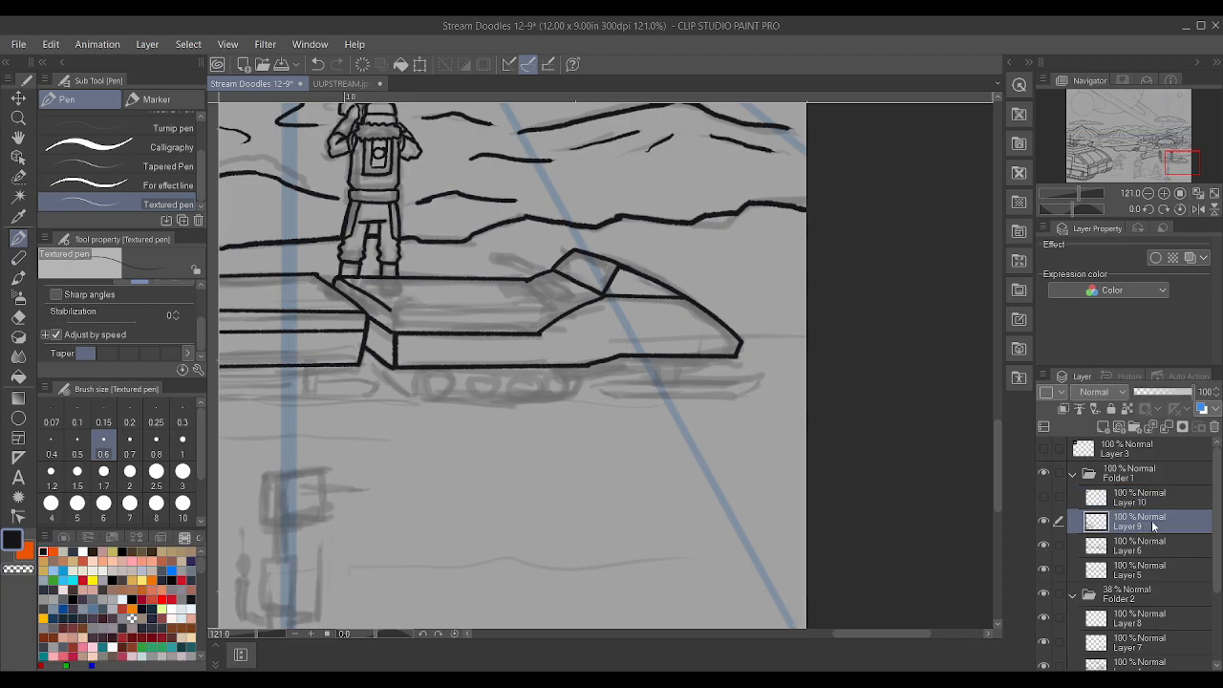
# - Ink the snowmobile seat's pointed front end with two slanted strokes behind the windshield base
pyautogui.scroll(2, 571, 249)
pyautogui.scroll(-1, 430, 210)
pyautogui.scroll(3, 427, 211)
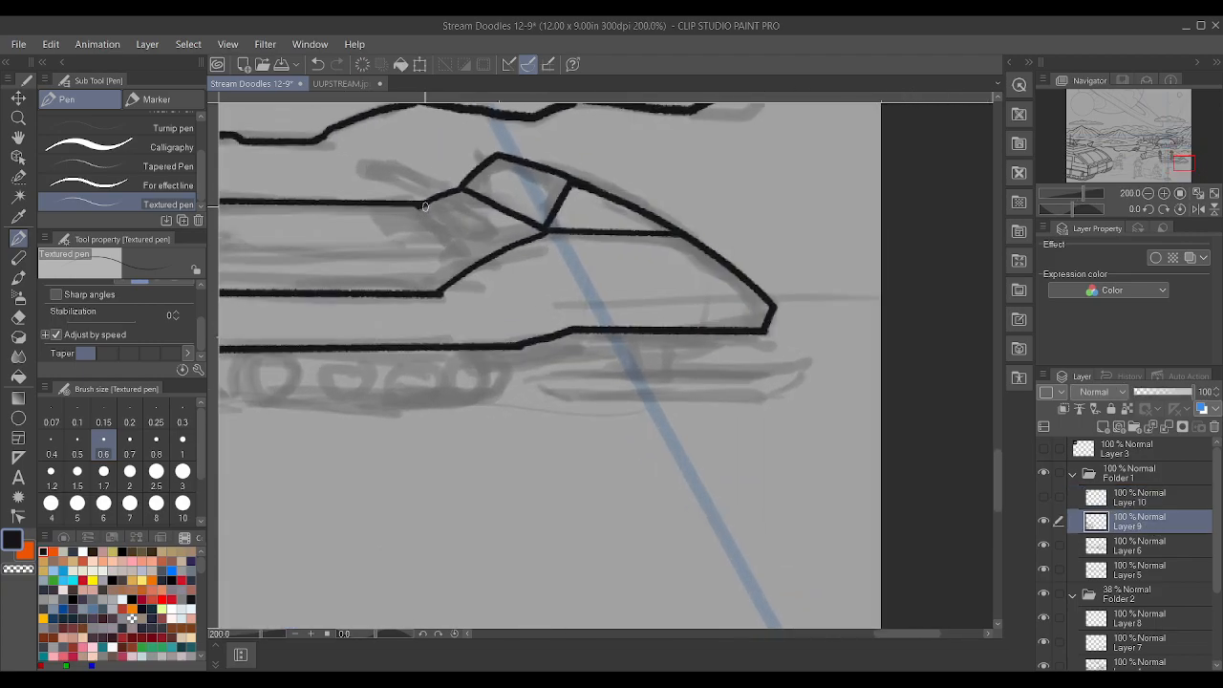
pyautogui.moveTo(427, 210); pyautogui.dragTo(485, 265)
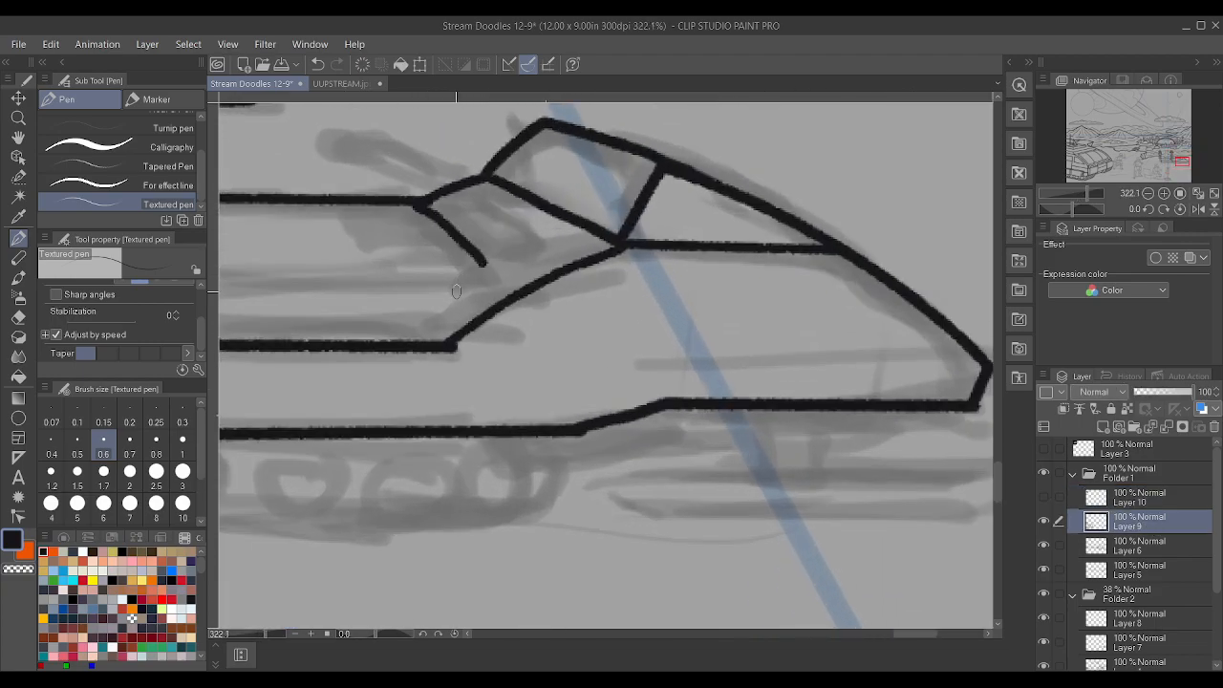
pyautogui.moveTo(435, 313); pyautogui.dragTo(485, 266)
pyautogui.scroll(-2, 400, 262)
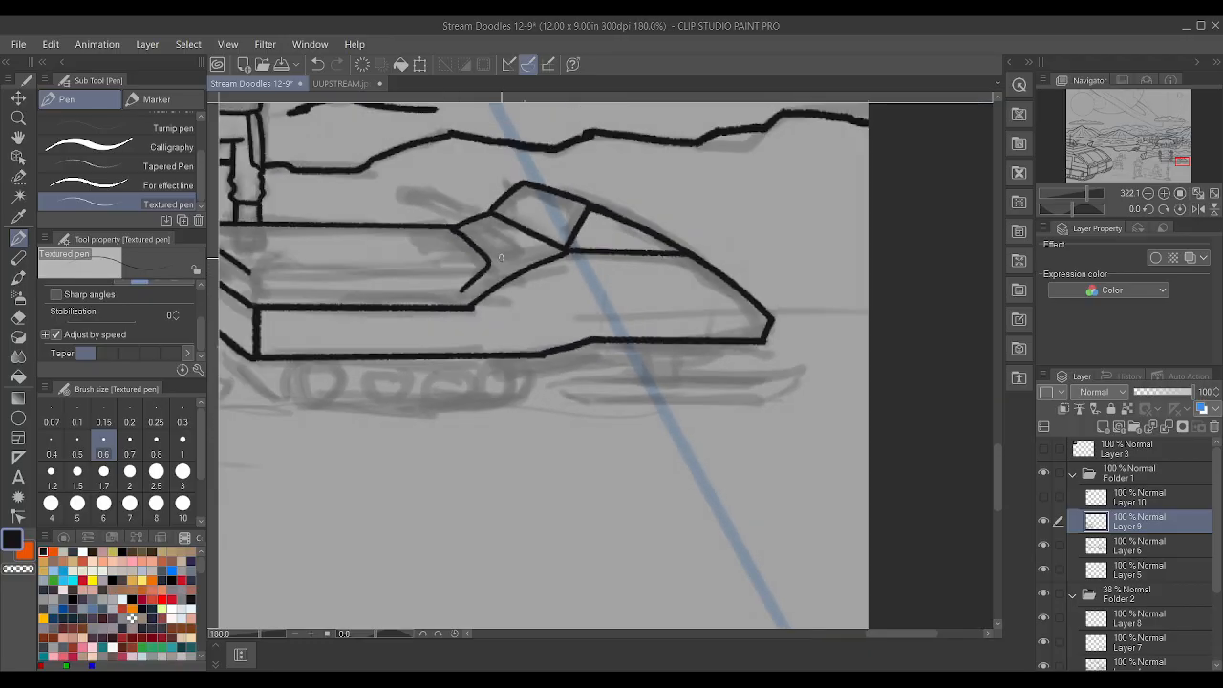
# - Ink the seat's lower side edge as a horizontal line from its rear corner to the pointed front end
pyautogui.moveTo(305, 293); pyautogui.dragTo(363, 293)
pyautogui.scroll(-4, 255, 212)
pyautogui.scroll(9, 279, 260)
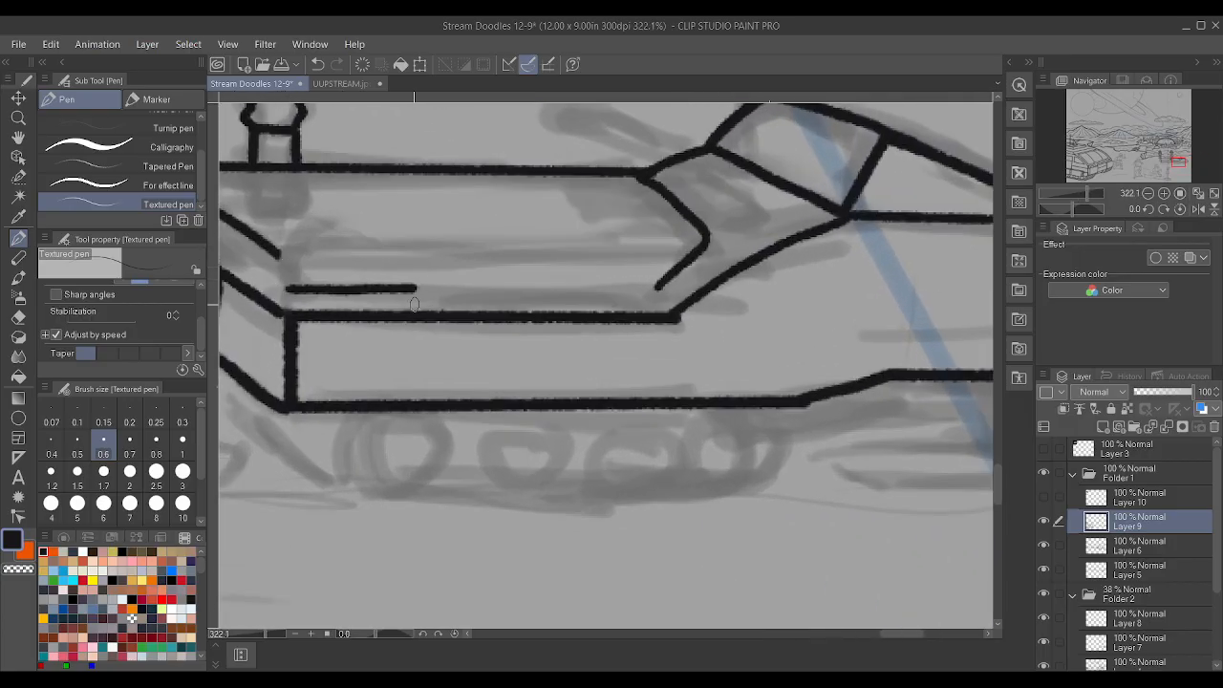
pyautogui.moveTo(406, 288); pyautogui.dragTo(666, 286)
pyautogui.scroll(-3, 390, 285)
pyautogui.scroll(4, 390, 285)
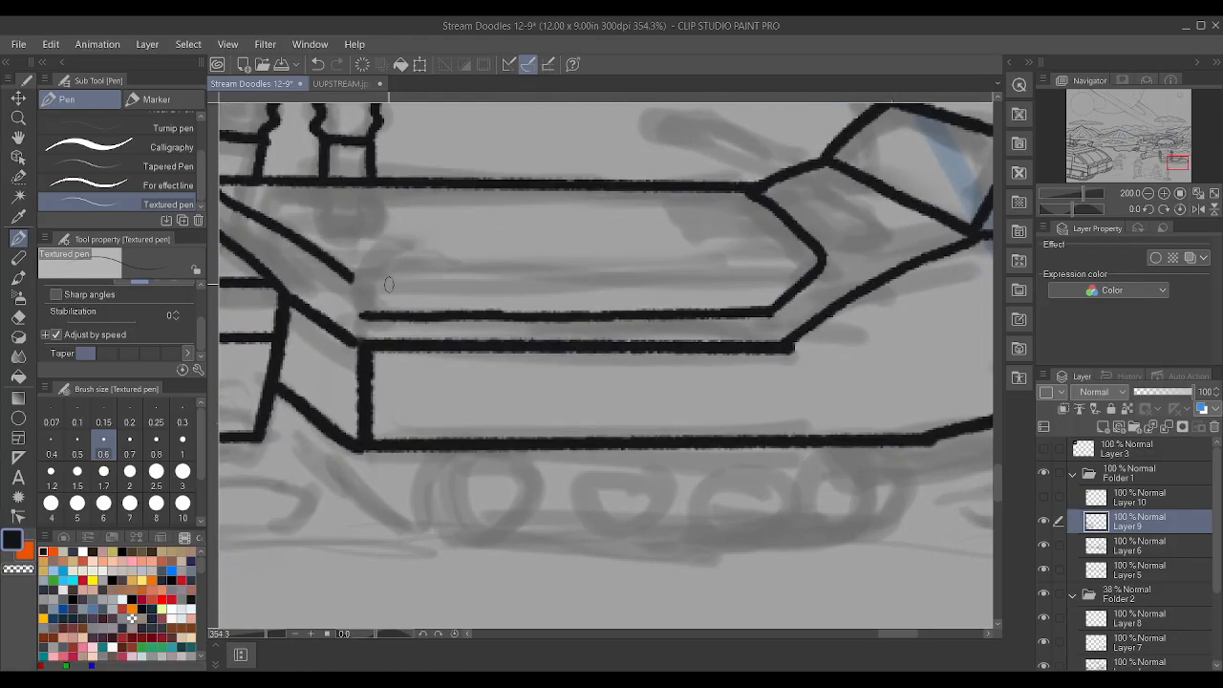
# - Ink a short upright stroke at the seat's rear corner and a straight line along its lower slanted rear edge
pyautogui.moveTo(353, 275); pyautogui.dragTo(359, 299)
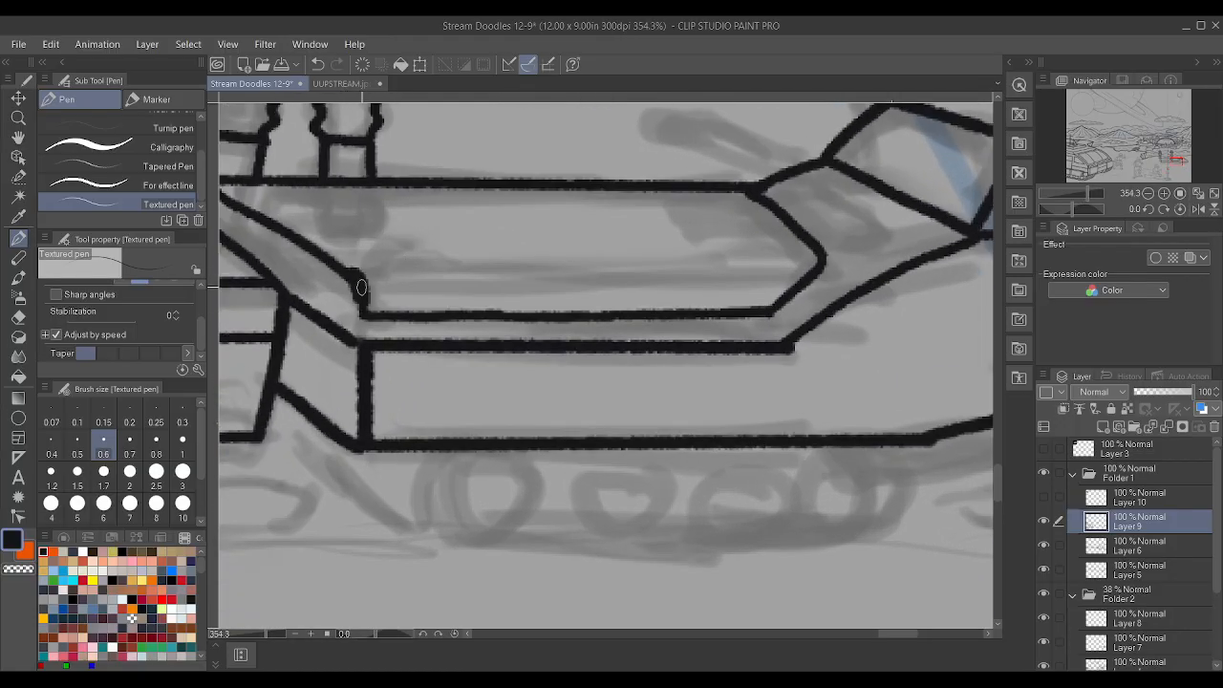
pyautogui.scroll(-4, 355, 303)
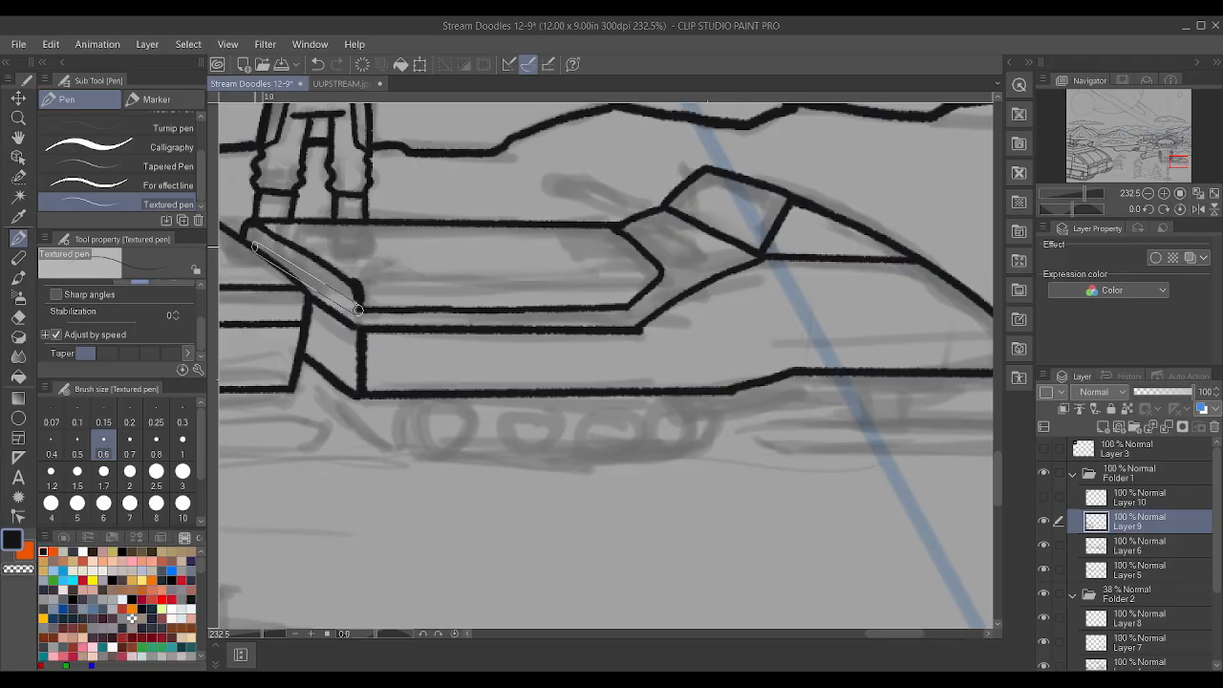
pyautogui.keyDown('shift'); pyautogui.click(243, 239); pyautogui.keyUp('shift')
pyautogui.scroll(-1, 462, 374)
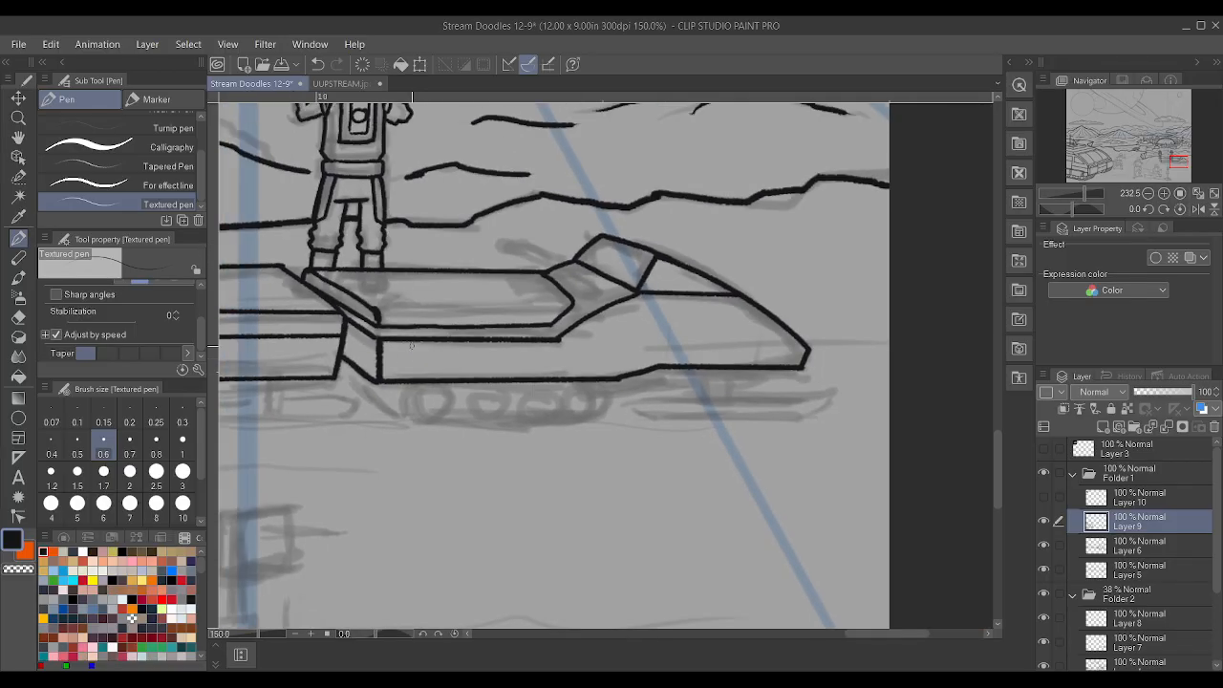
# - Redraw the seat's upright rear corner edge and ink the upper side line from it to the pointed front end
pyautogui.scroll(3, 384, 306)
pyautogui.moveTo(330, 312); pyautogui.dragTo(336, 317)
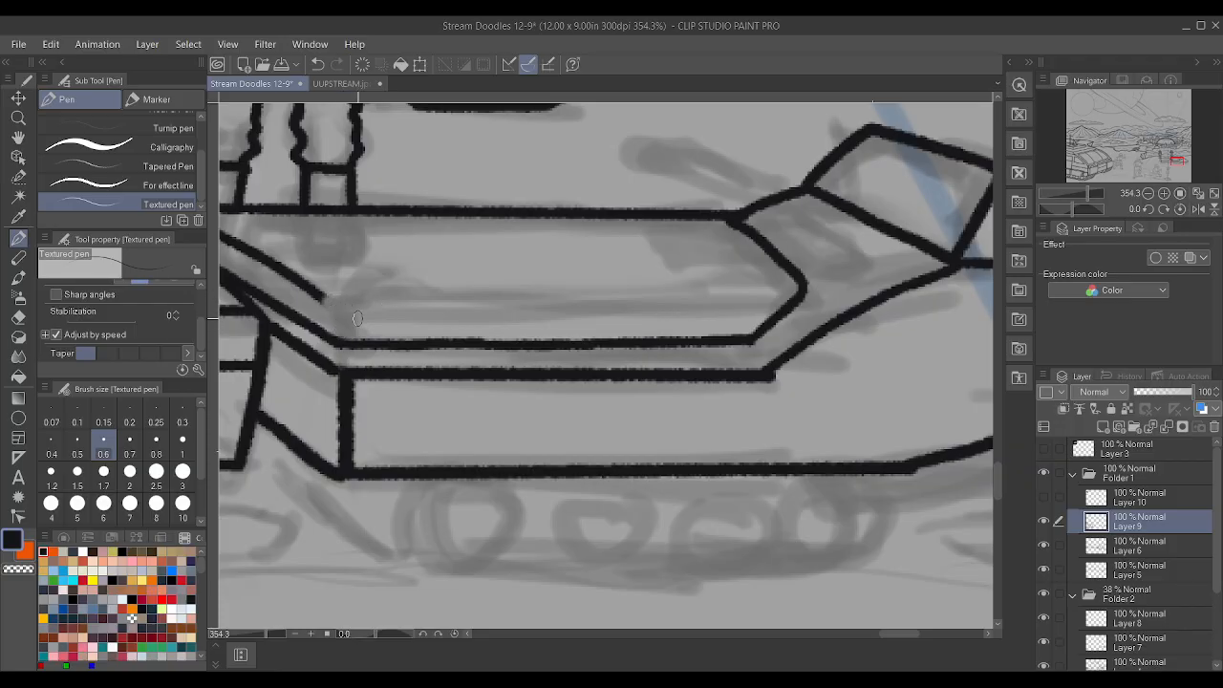
pyautogui.moveTo(319, 296); pyautogui.dragTo(332, 303)
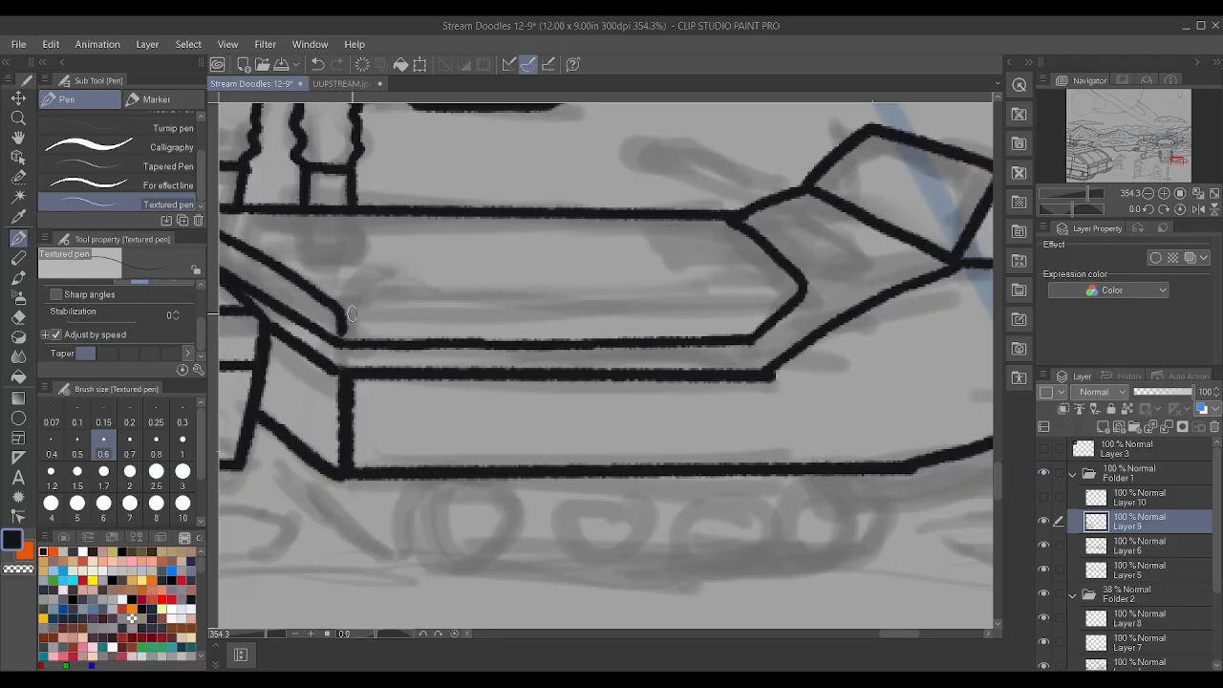
pyautogui.scroll(2, 342, 320)
pyautogui.scroll(-2, 347, 311)
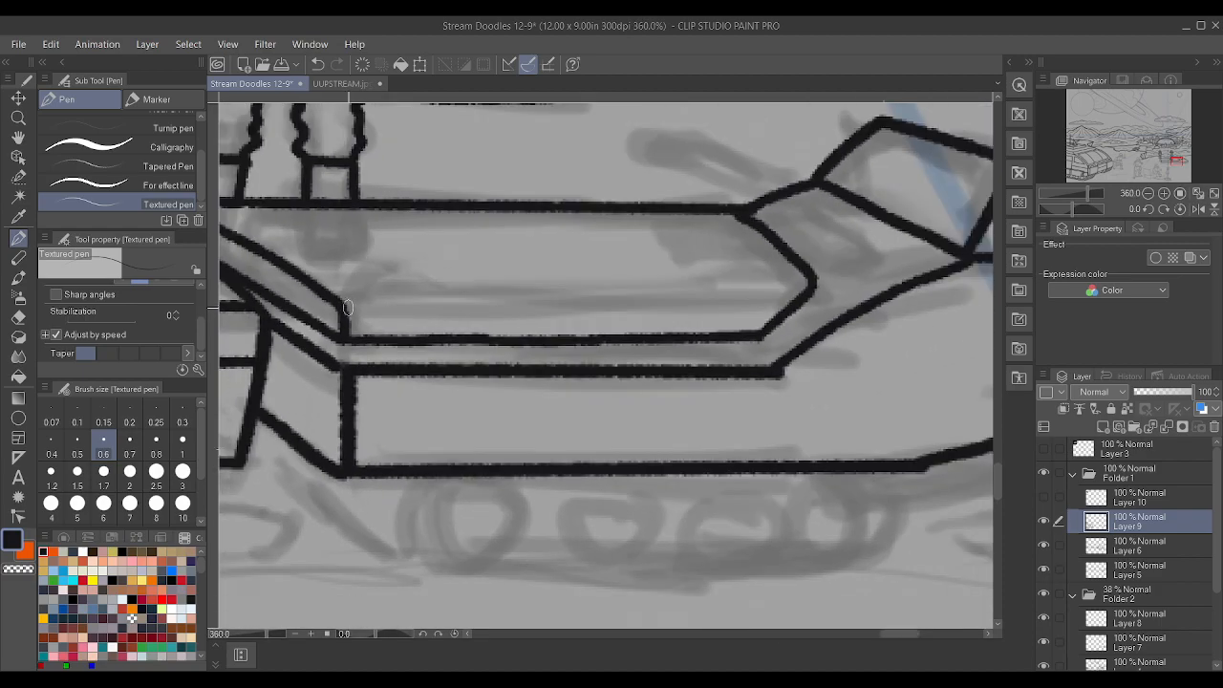
pyautogui.moveTo(342, 308)
pyautogui.mouseDown()
pyautogui.moveTo(377, 296)
pyautogui.moveTo(799, 294)
pyautogui.mouseUp()
pyautogui.scroll(-5, 793, 286)
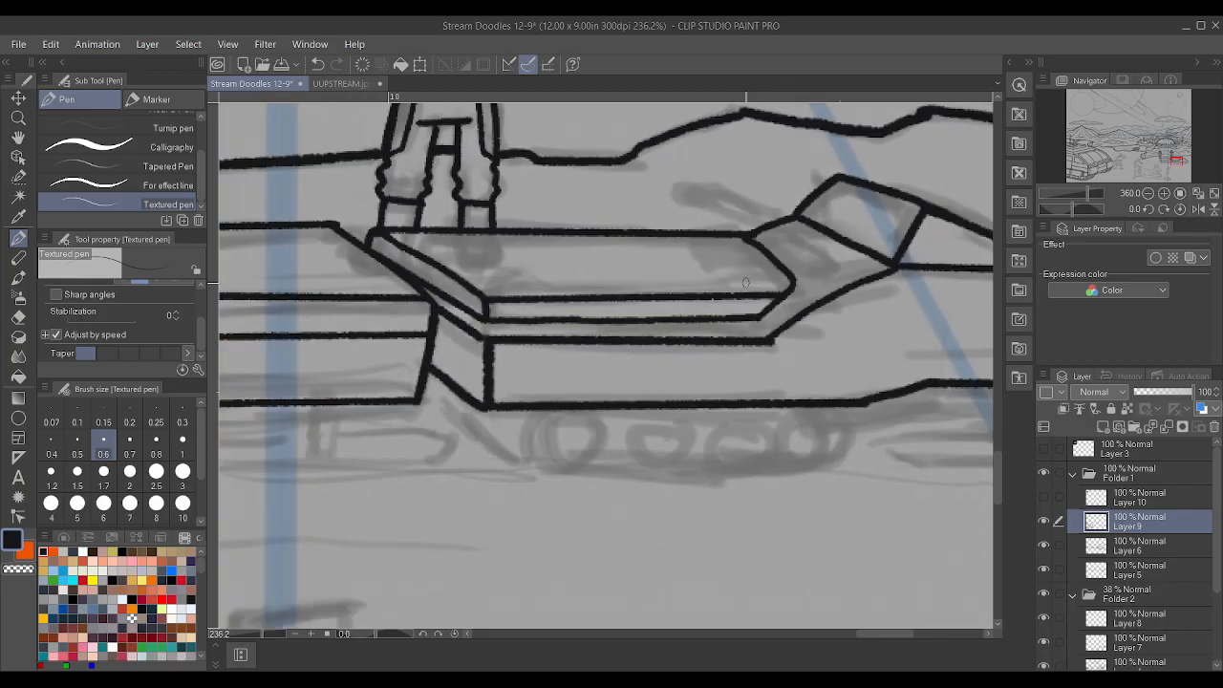
pyautogui.scroll(-2, 791, 277)
pyautogui.scroll(5, 756, 282)
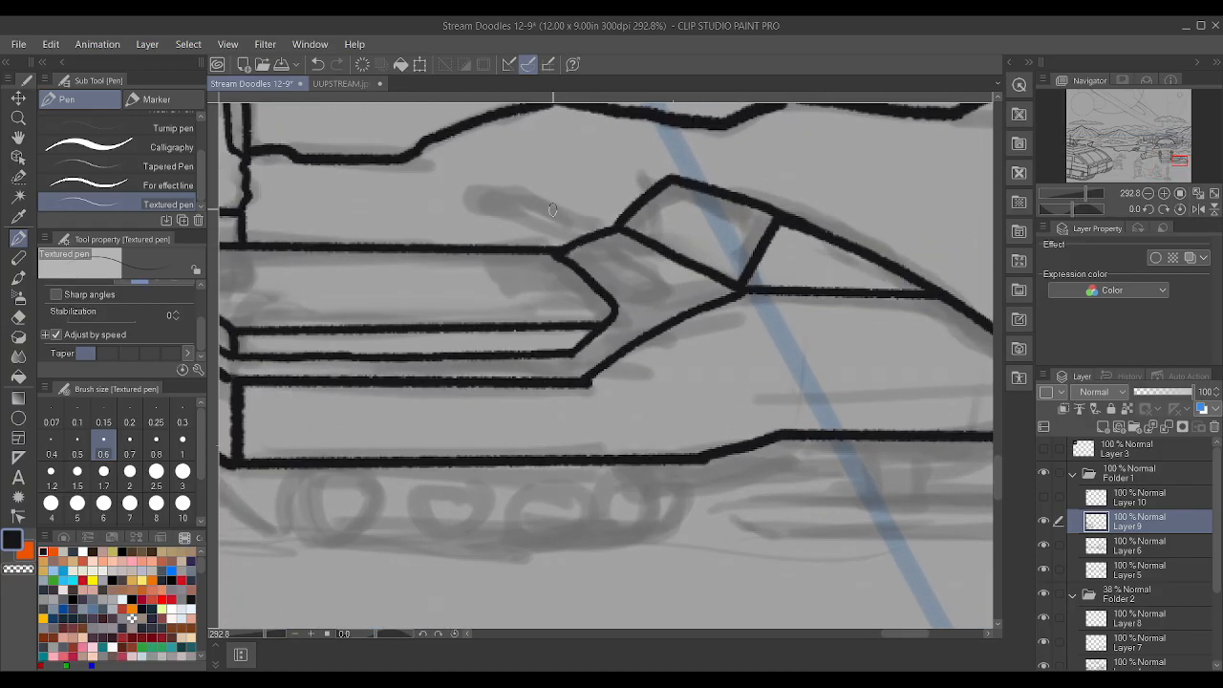
# - Hide Layer 9 to expose the snowmobile sketch, and make Layer 10 visible and active
pyautogui.scroll(-3, 554, 212)
pyautogui.click(1044, 521)
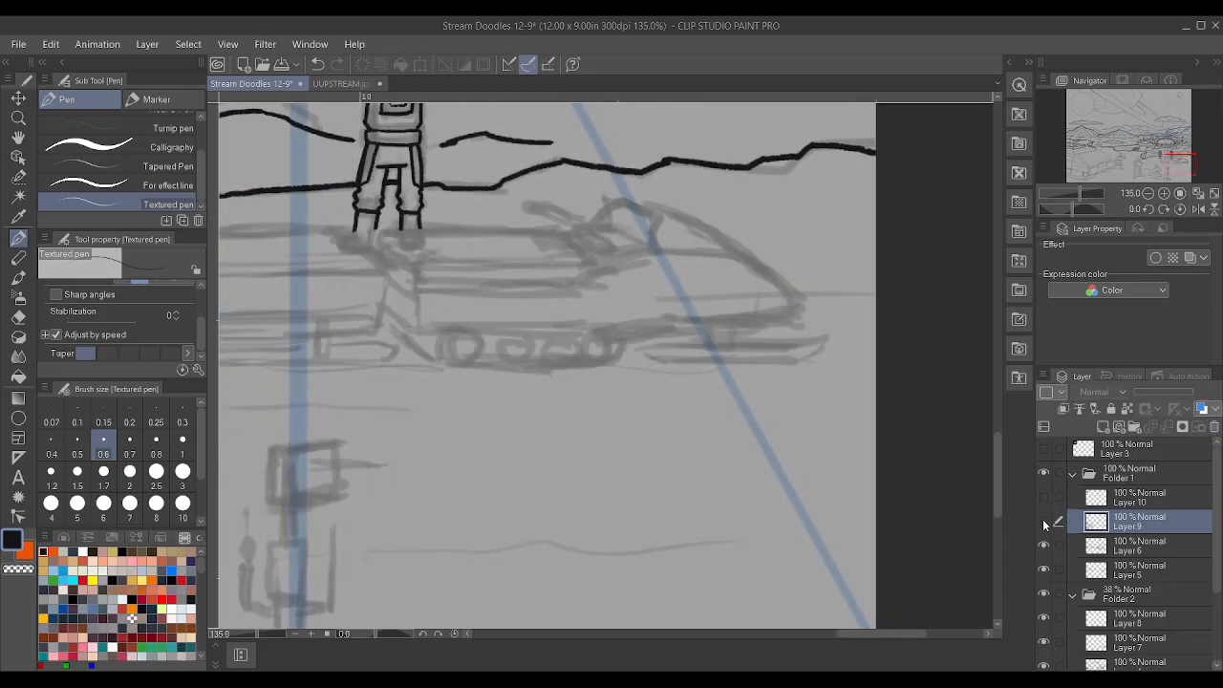
pyautogui.click(1044, 521)
pyautogui.click(1044, 521)
pyautogui.scroll(-5, 618, 333)
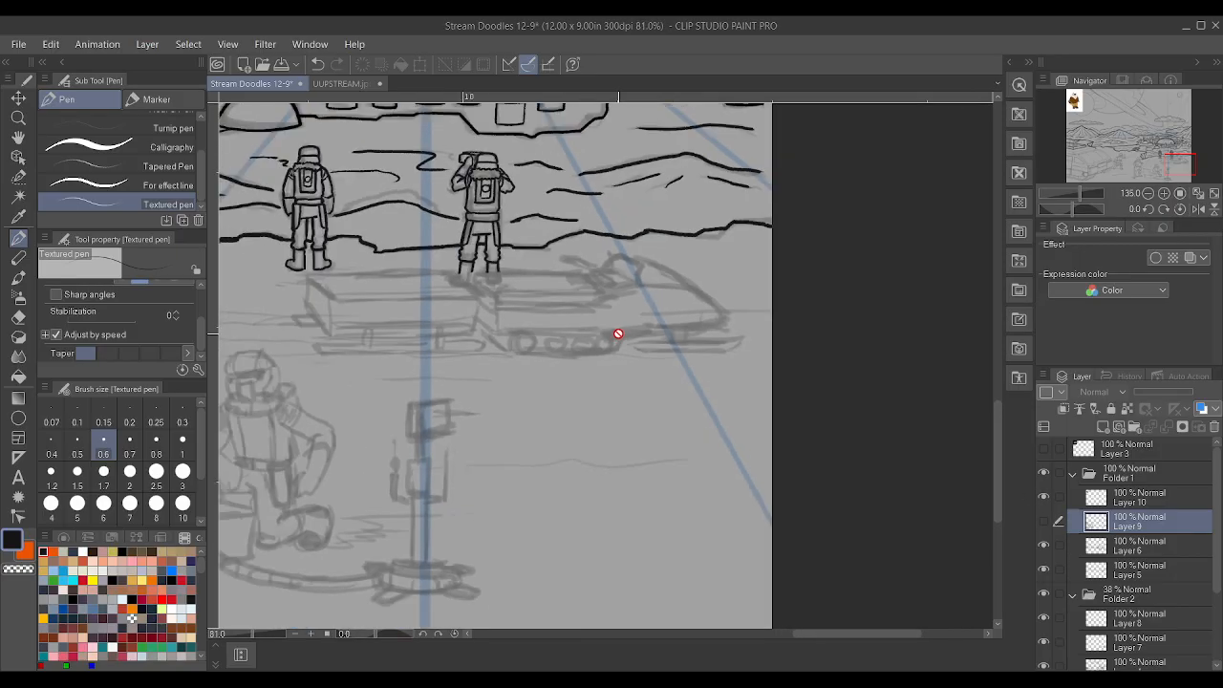
pyautogui.click(1044, 521)
pyautogui.click(1044, 520)
pyautogui.click(1044, 521)
pyautogui.click(1042, 495)
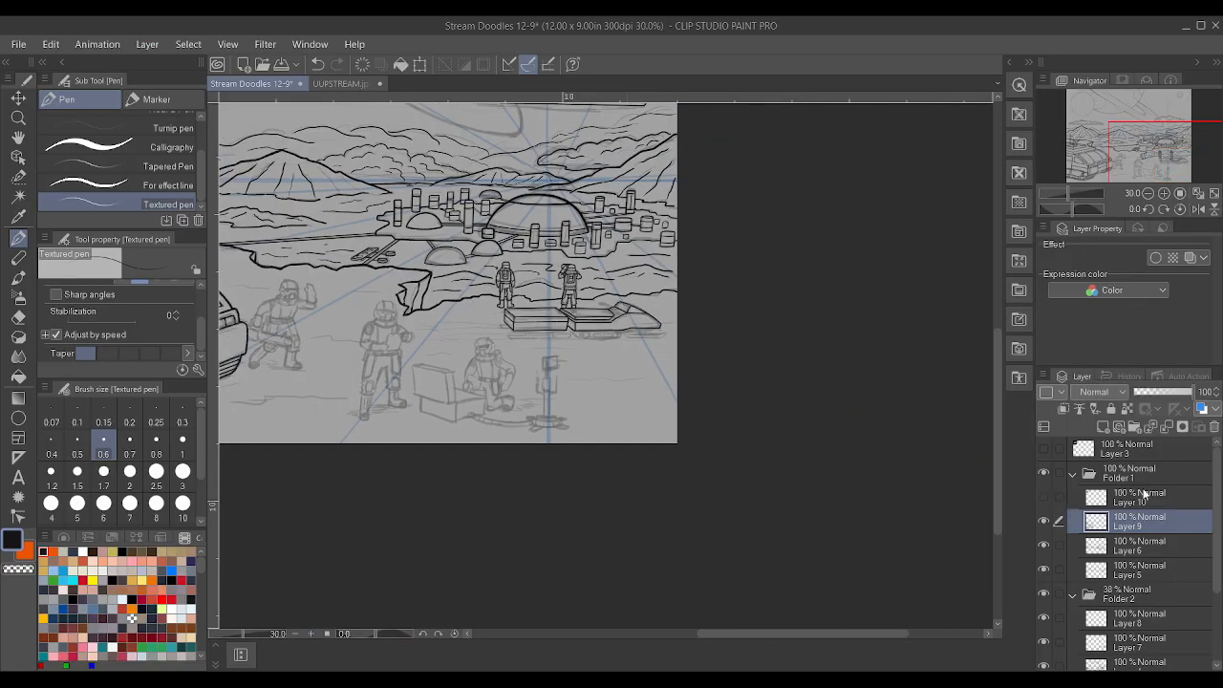
pyautogui.click(1141, 495)
pyautogui.click(1043, 496)
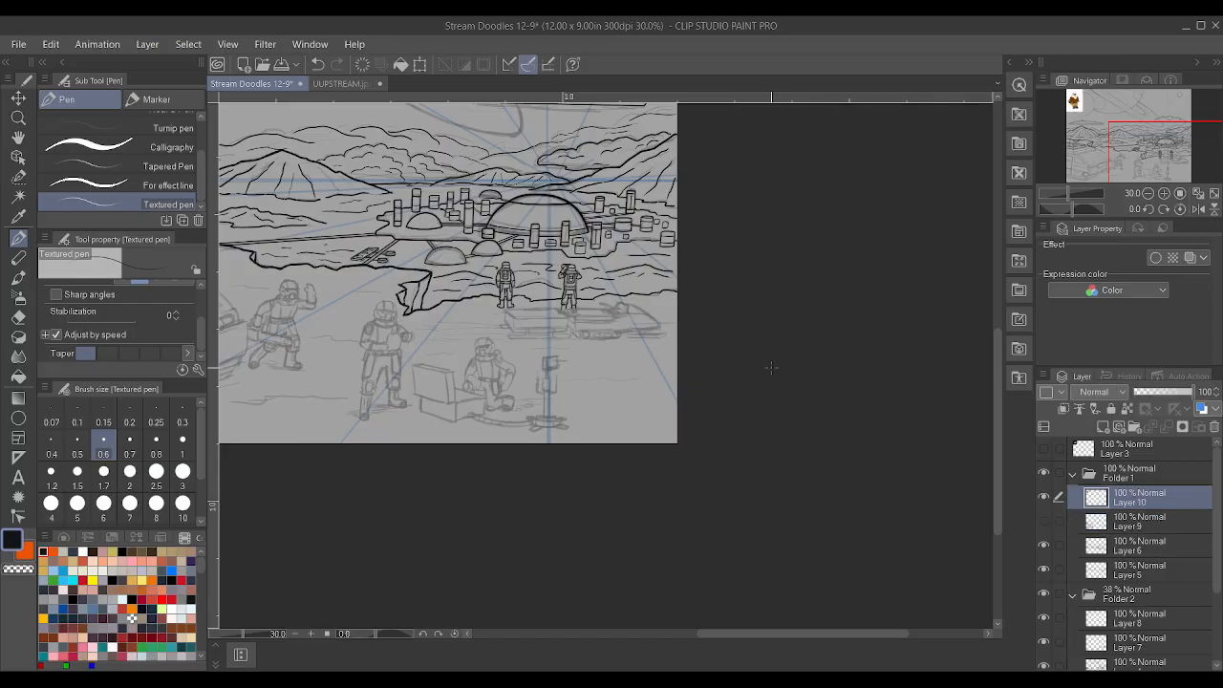
# - Ink the snowmobile handlebar's central hub and its upper arm with the end grip on Layer 10
pyautogui.scroll(5, 572, 234)
pyautogui.scroll(3, 440, 299)
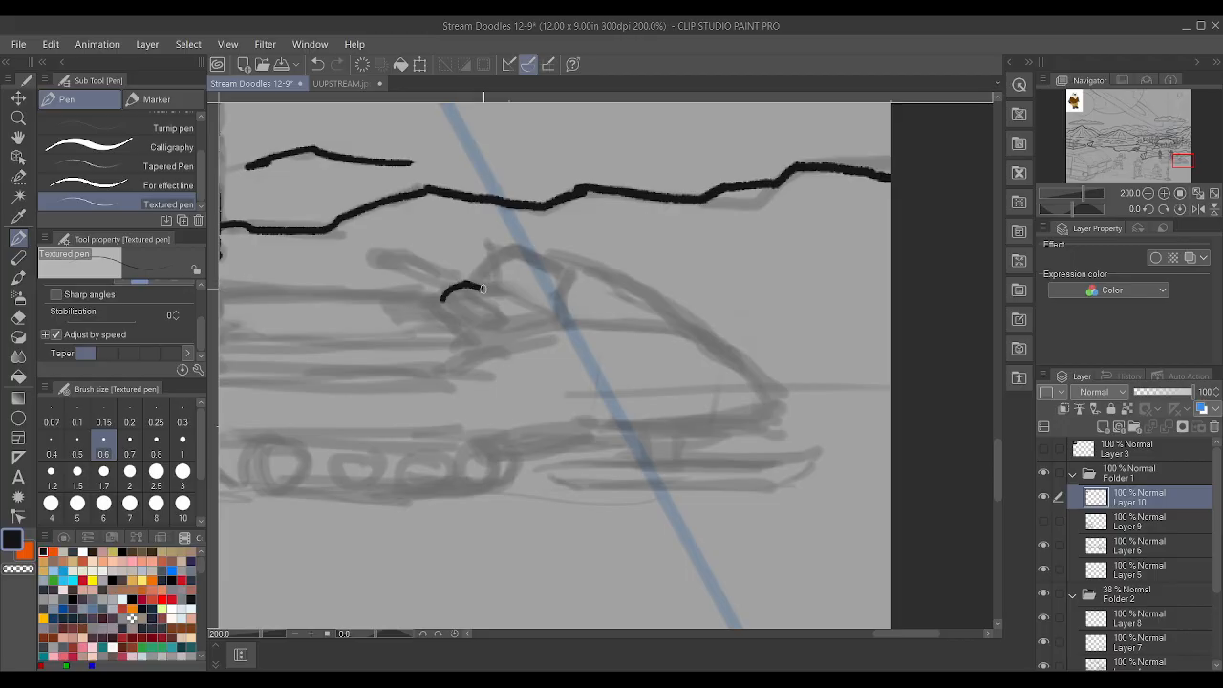
pyautogui.moveTo(447, 287); pyautogui.dragTo(418, 275)
pyautogui.scroll(3, 396, 303)
pyautogui.hotkey('ctrl', 'z')
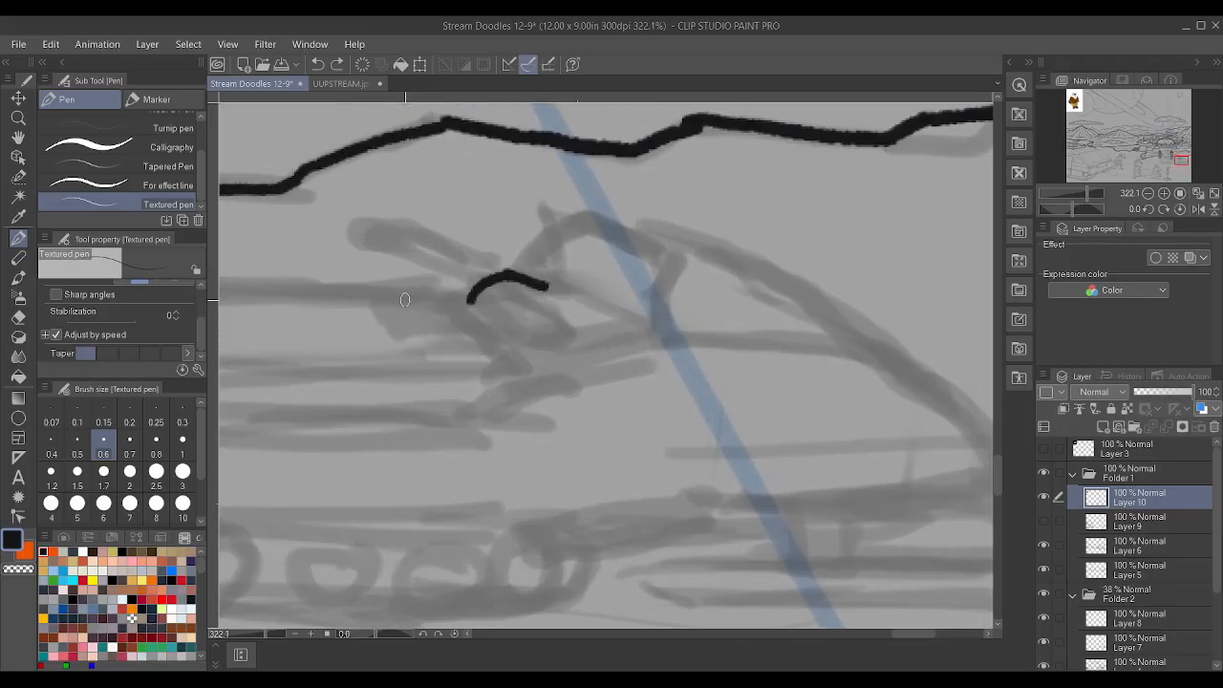
pyautogui.moveTo(398, 247); pyautogui.dragTo(483, 282)
pyautogui.moveTo(417, 229); pyautogui.dragTo(516, 274)
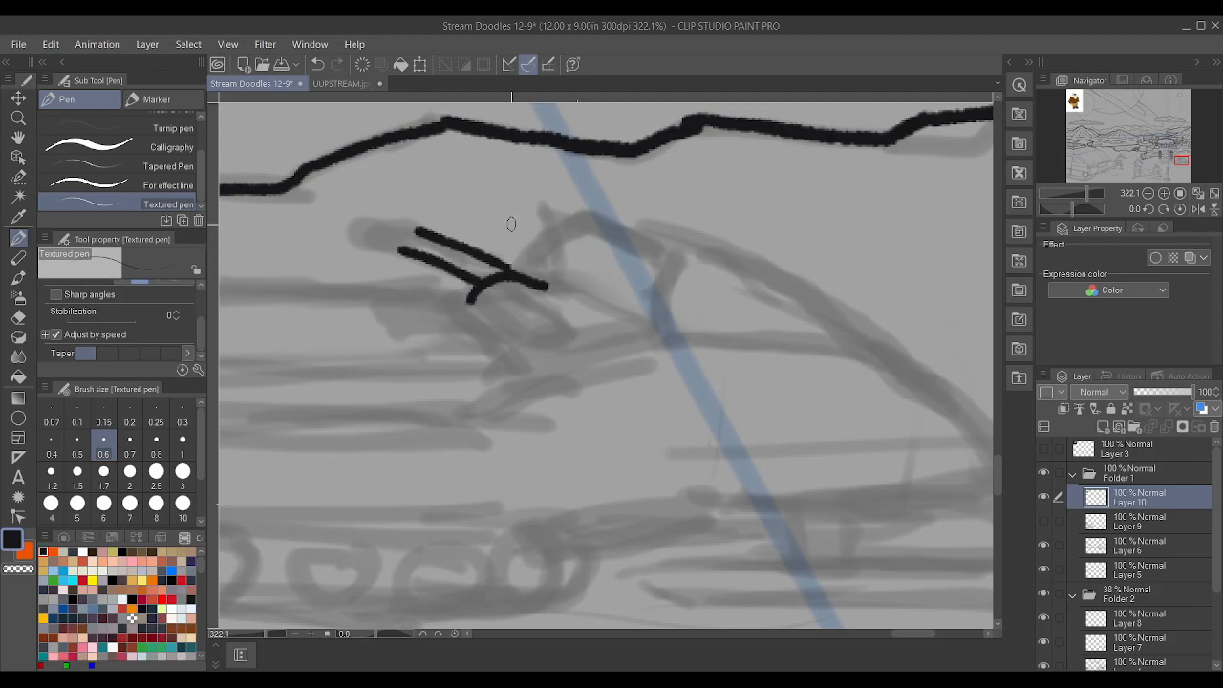
pyautogui.moveTo(400, 249)
pyautogui.mouseDown()
pyautogui.moveTo(419, 230)
pyautogui.moveTo(356, 242)
pyautogui.moveTo(353, 223)
pyautogui.moveTo(406, 224)
pyautogui.mouseUp()
pyautogui.moveTo(524, 276); pyautogui.dragTo(563, 303)
pyautogui.moveTo(467, 305)
pyautogui.mouseDown()
pyautogui.moveTo(514, 335)
pyautogui.moveTo(566, 304)
pyautogui.mouseUp()
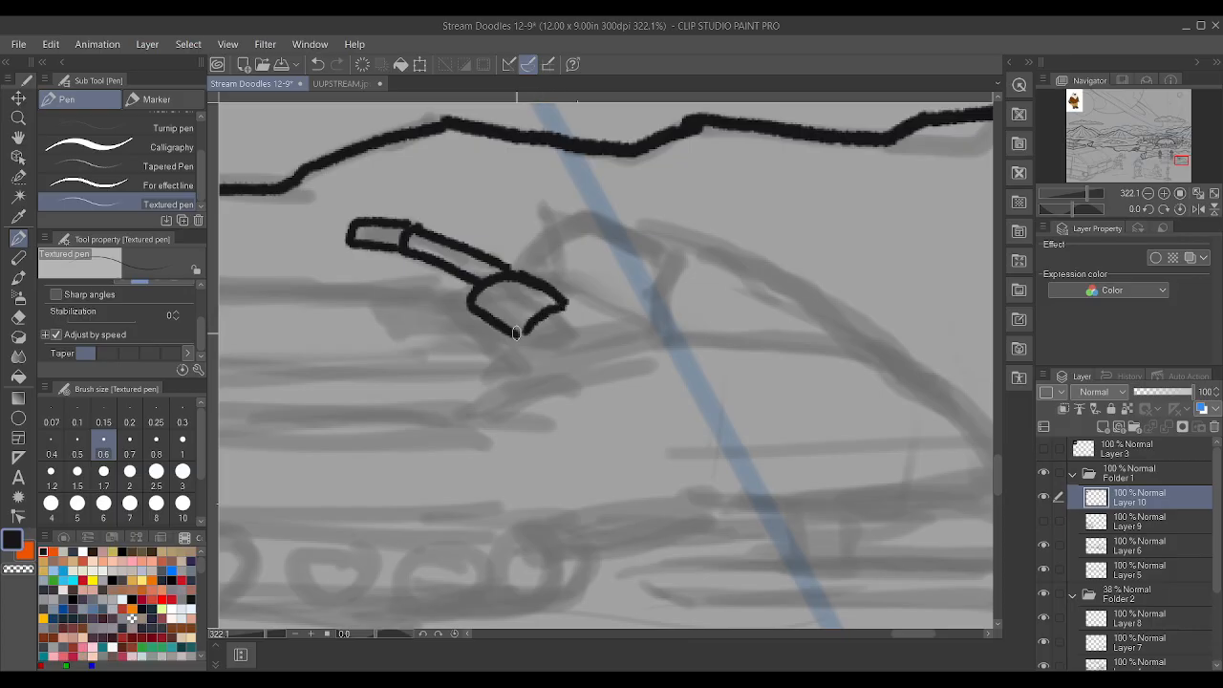
# - Ink the handlebar's lower arm curving down from the hub, ending in a rounded grip
pyautogui.moveTo(581, 385)
pyautogui.mouseDown()
pyautogui.moveTo(555, 311)
pyautogui.moveTo(532, 332)
pyautogui.mouseUp()
pyautogui.moveTo(556, 390); pyautogui.dragTo(536, 320)
pyautogui.moveTo(555, 390)
pyautogui.mouseDown()
pyautogui.moveTo(584, 395)
pyautogui.moveTo(556, 389)
pyautogui.moveTo(557, 421)
pyautogui.moveTo(572, 423)
pyautogui.moveTo(576, 380)
pyautogui.moveTo(564, 420)
pyautogui.moveTo(565, 386)
pyautogui.moveTo(551, 413)
pyautogui.moveTo(554, 389)
pyautogui.moveTo(557, 432)
pyautogui.moveTo(583, 425)
pyautogui.moveTo(556, 418)
pyautogui.moveTo(562, 430)
pyautogui.moveTo(583, 407)
pyautogui.moveTo(578, 377)
pyautogui.mouseUp()
pyautogui.hotkey('ctrl', 'z')
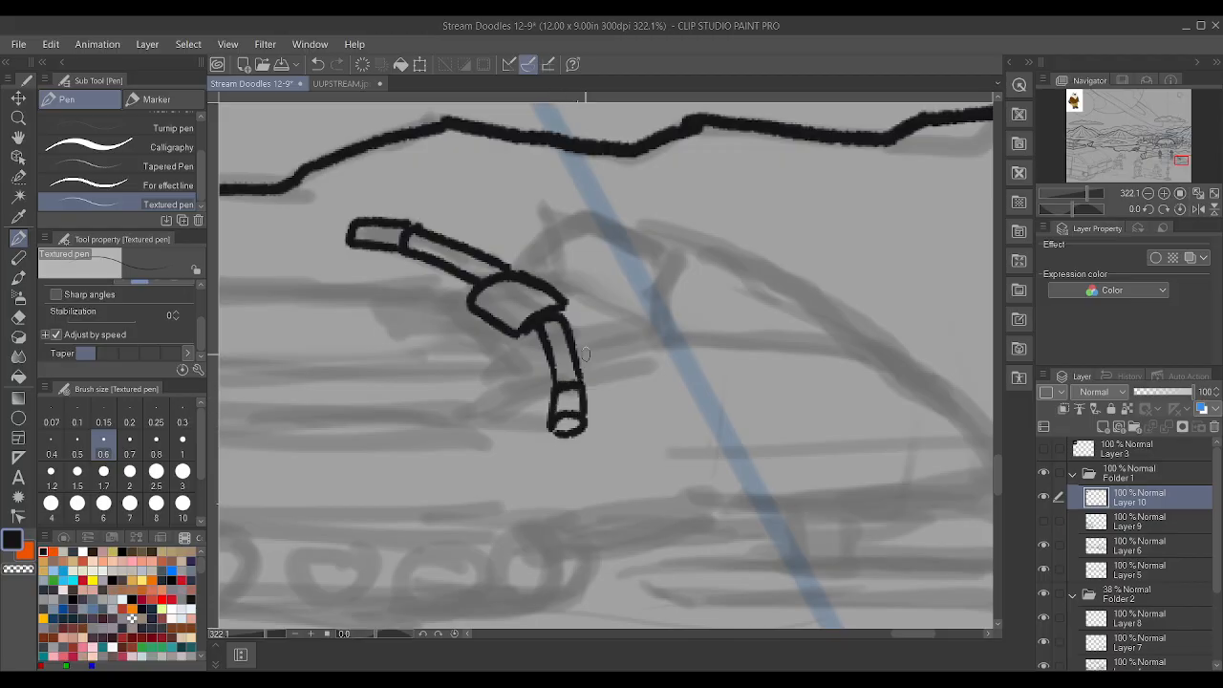
pyautogui.scroll(-2, 462, 169)
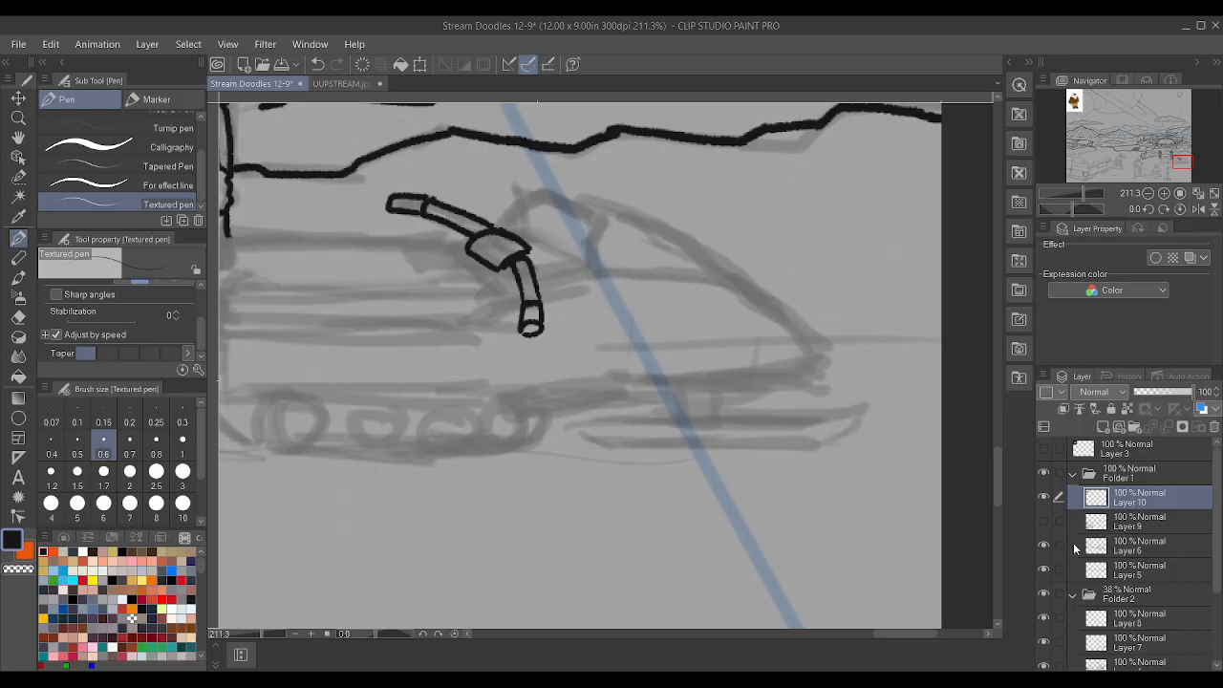
# - Show Layer 9 again with the handlebar over the snowmobile body, keeping Layer 10 active
pyautogui.click(1047, 521)
pyautogui.scroll(2, 678, 280)
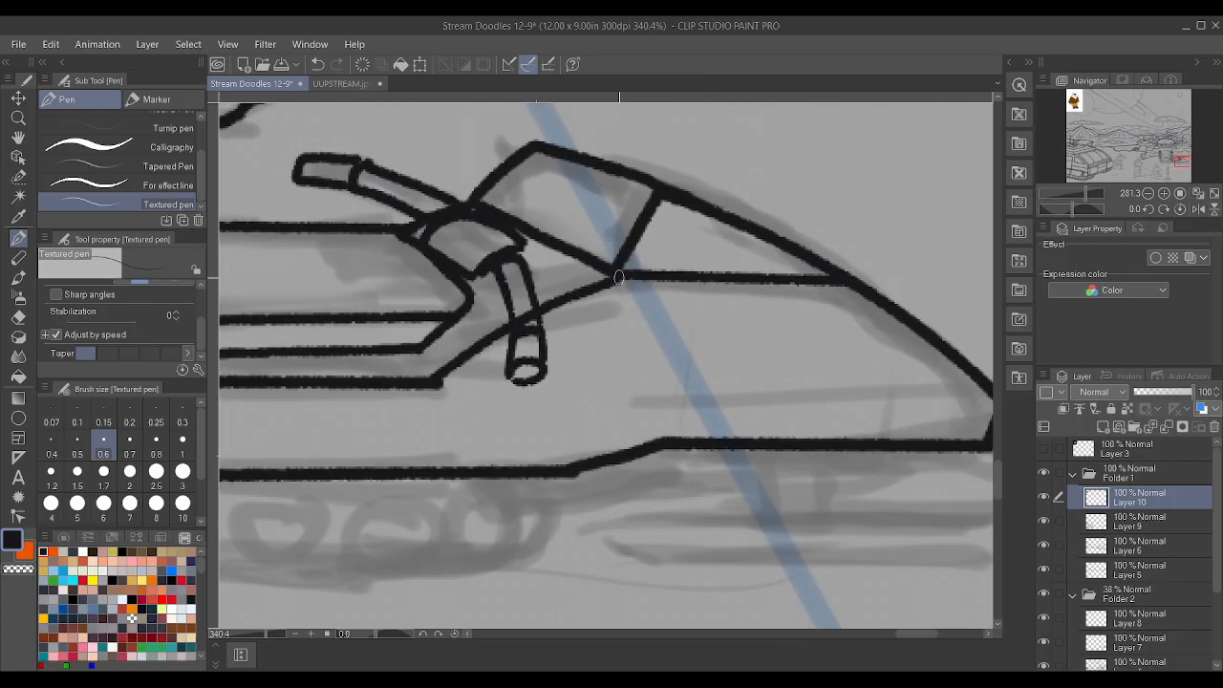
pyautogui.click(1154, 524)
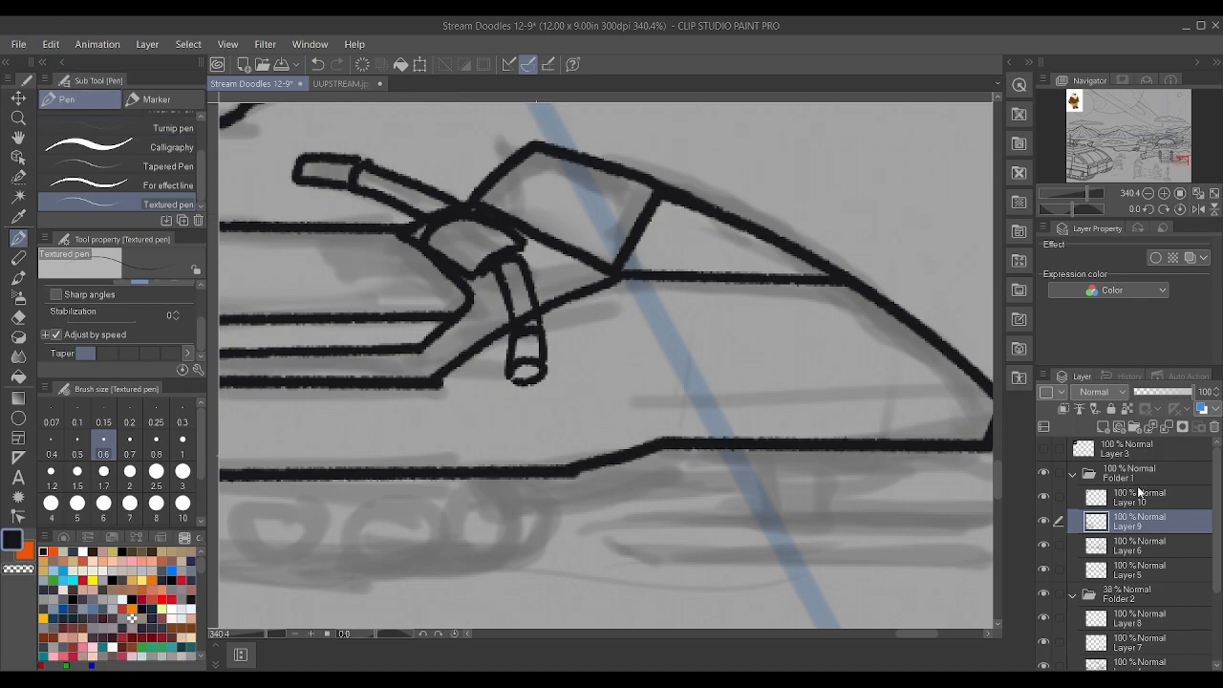
pyautogui.click(1138, 487)
pyautogui.hotkey('ctrl', 't')
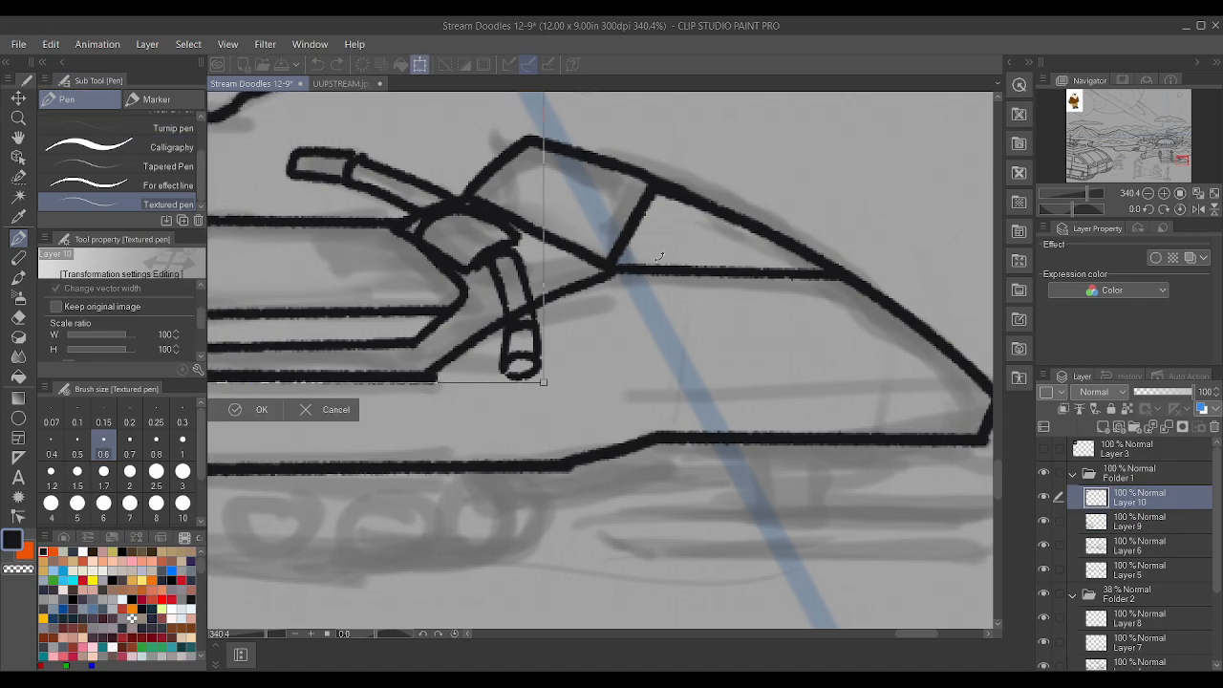
pyautogui.scroll(-10, 699, 297)
pyautogui.scroll(-4, 640, 224)
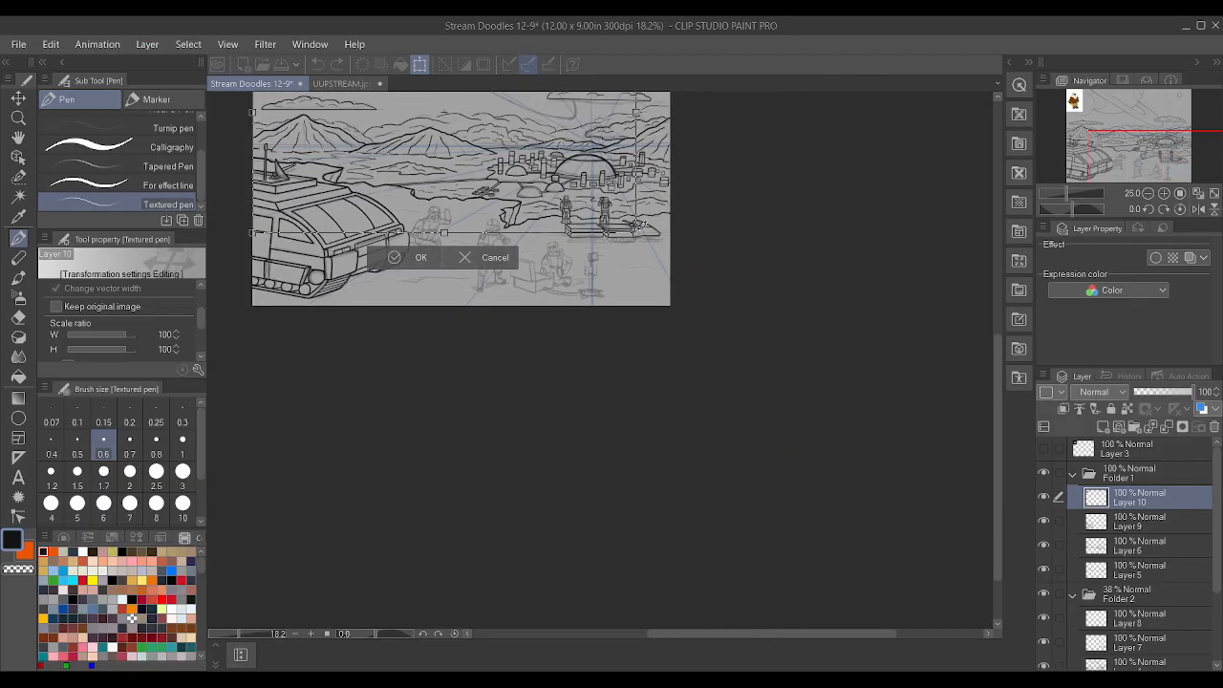
pyautogui.click(509, 256)
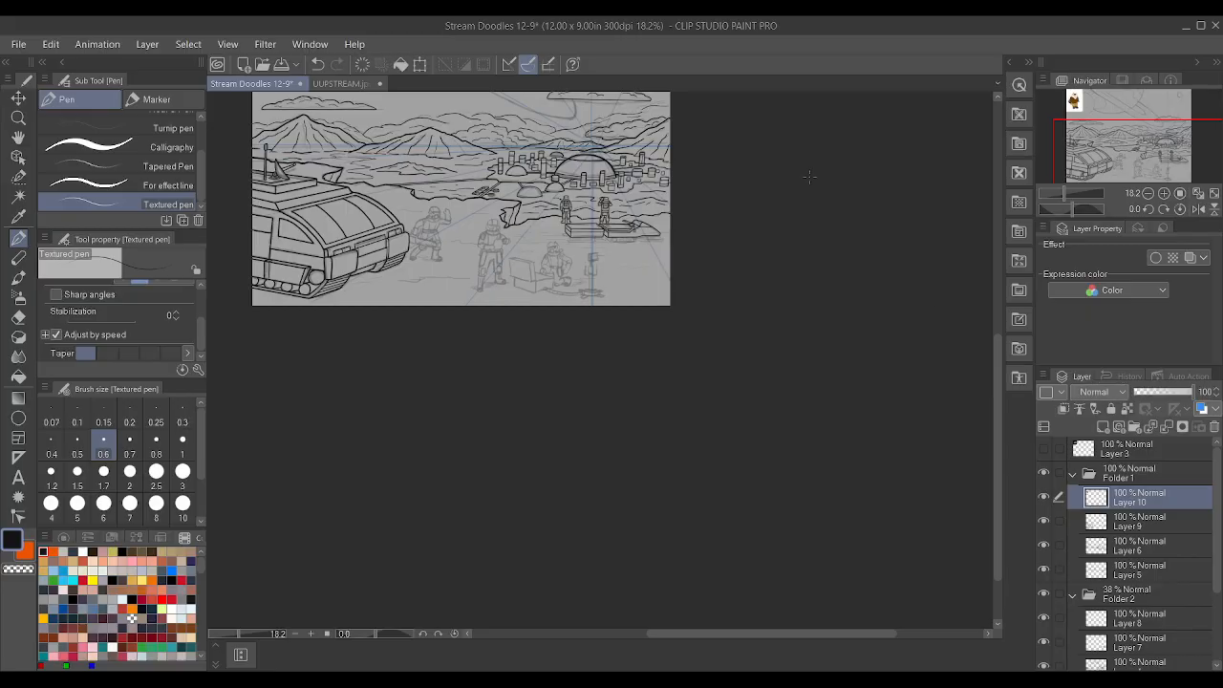
pyautogui.scroll(5, 658, 198)
pyautogui.scroll(4, 483, 280)
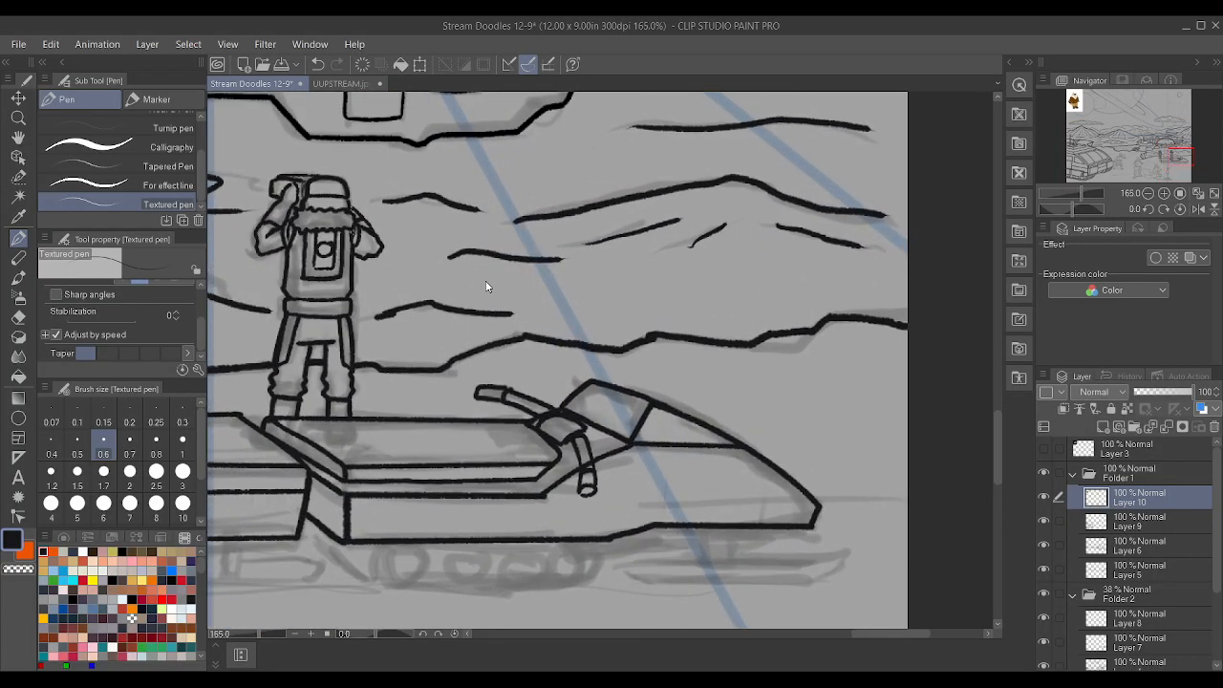
pyautogui.hotkey('ctrl', 't')
pyautogui.click(358, 529)
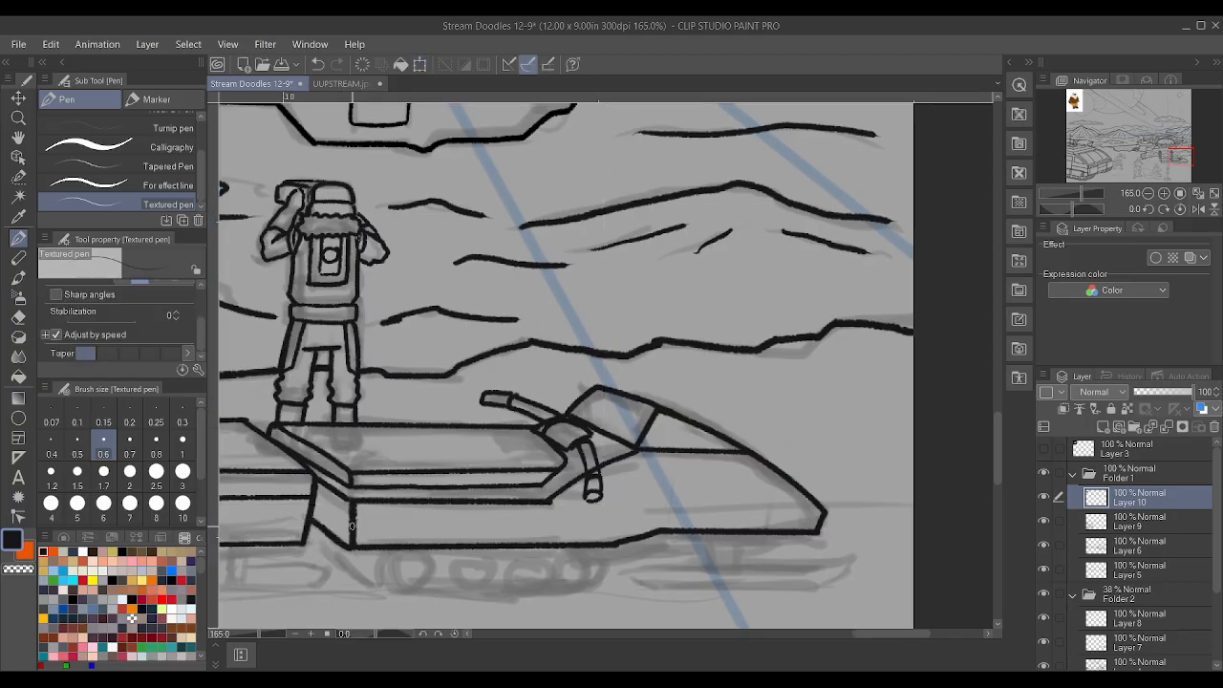
# - Re-ink the handlebar's central hub as a small angular block on Layer 10, and clean up the body line overlapping it on Layer 9
pyautogui.scroll(1, 569, 435)
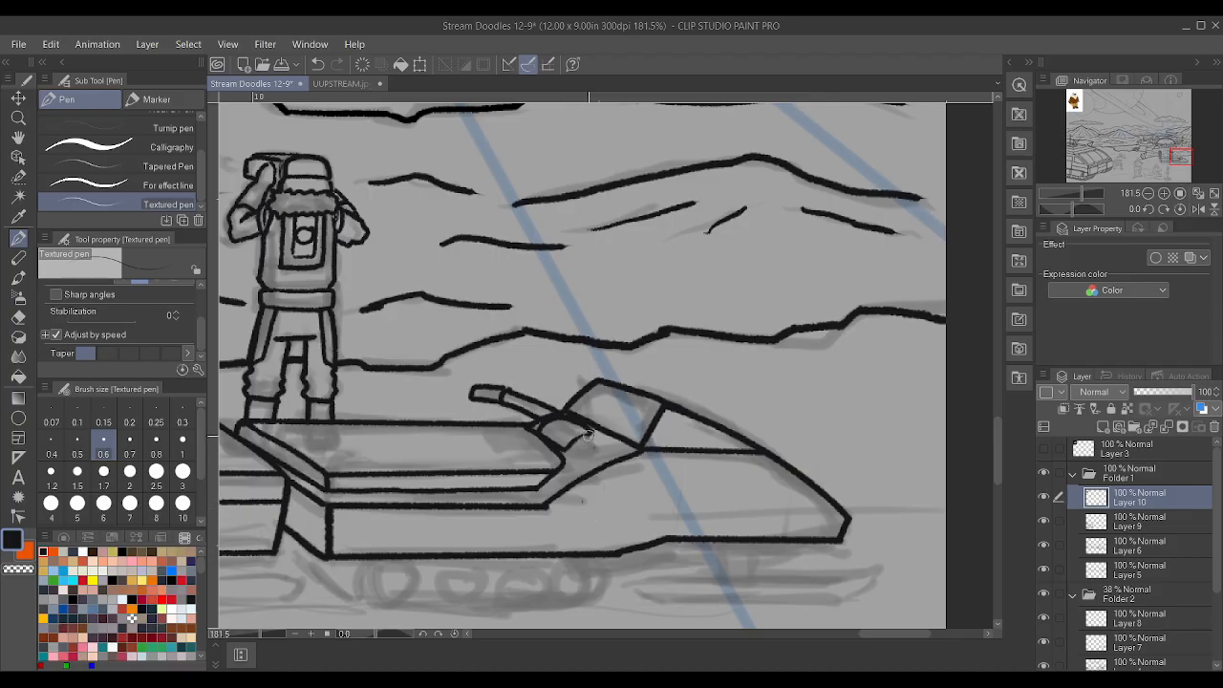
pyautogui.scroll(6, 599, 435)
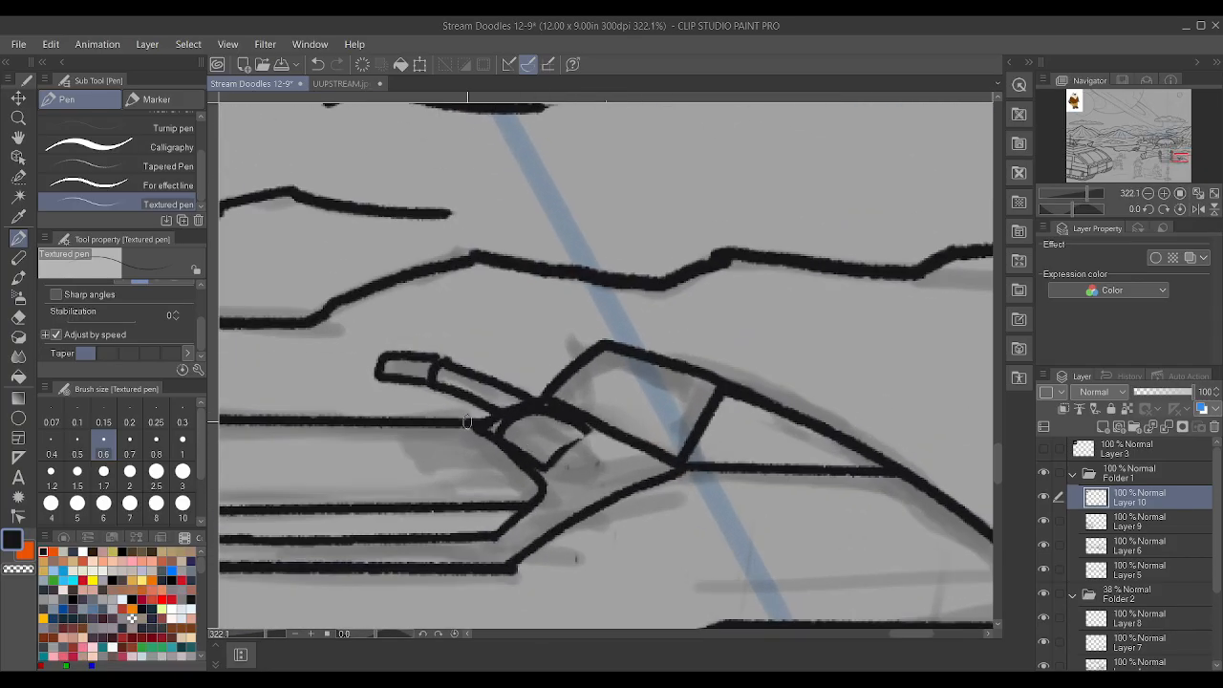
pyautogui.moveTo(503, 435)
pyautogui.mouseDown()
pyautogui.moveTo(555, 455)
pyautogui.moveTo(590, 428)
pyautogui.mouseUp()
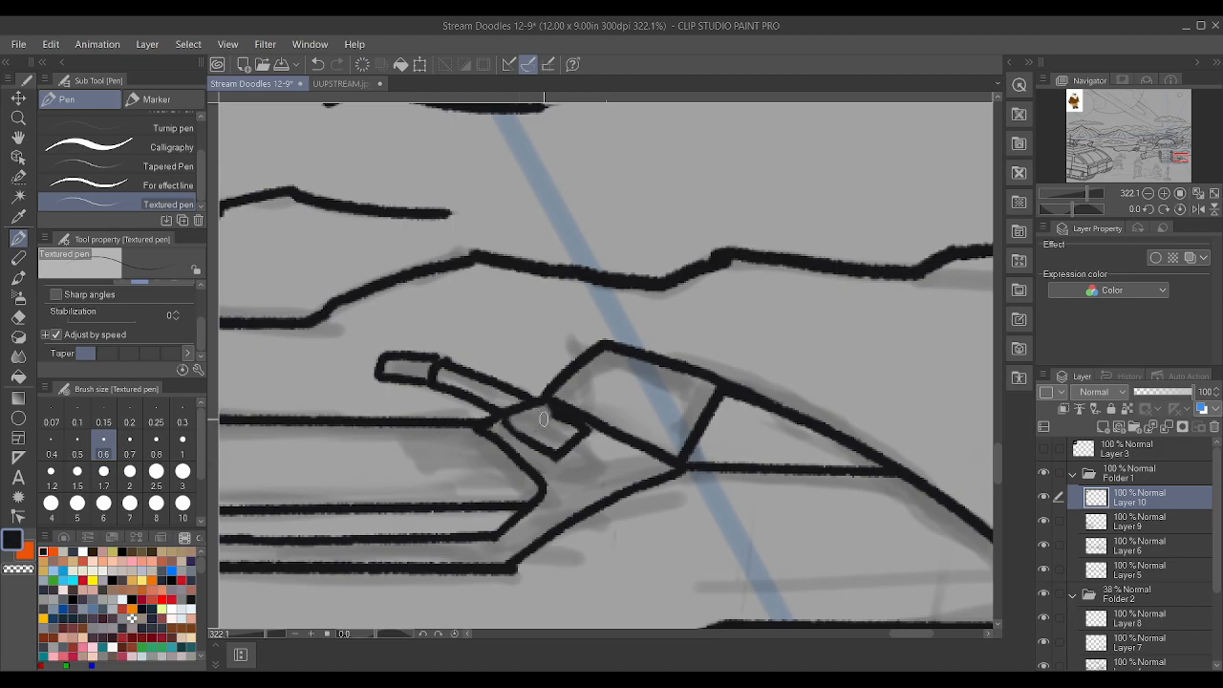
pyautogui.click(1137, 521)
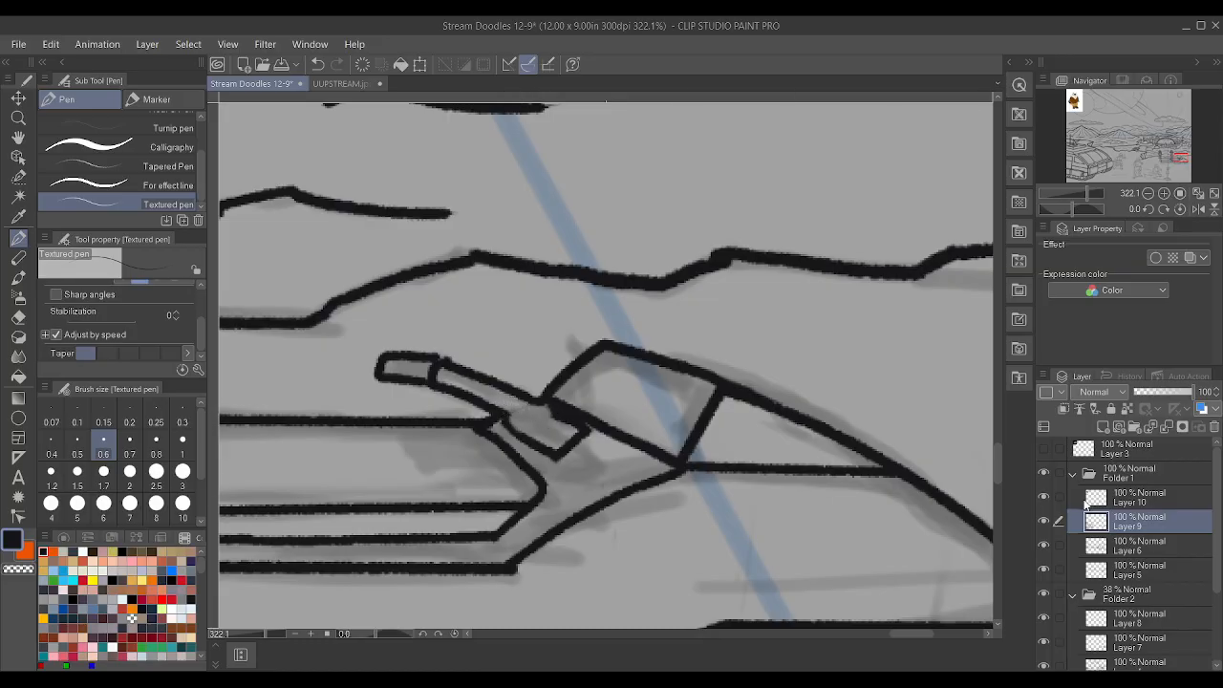
# - On Layer 10, close the hub's upper edge and ink the handlebar's lower arm as two parallel lines slanting down across the snowmobile body
pyautogui.click(1098, 501)
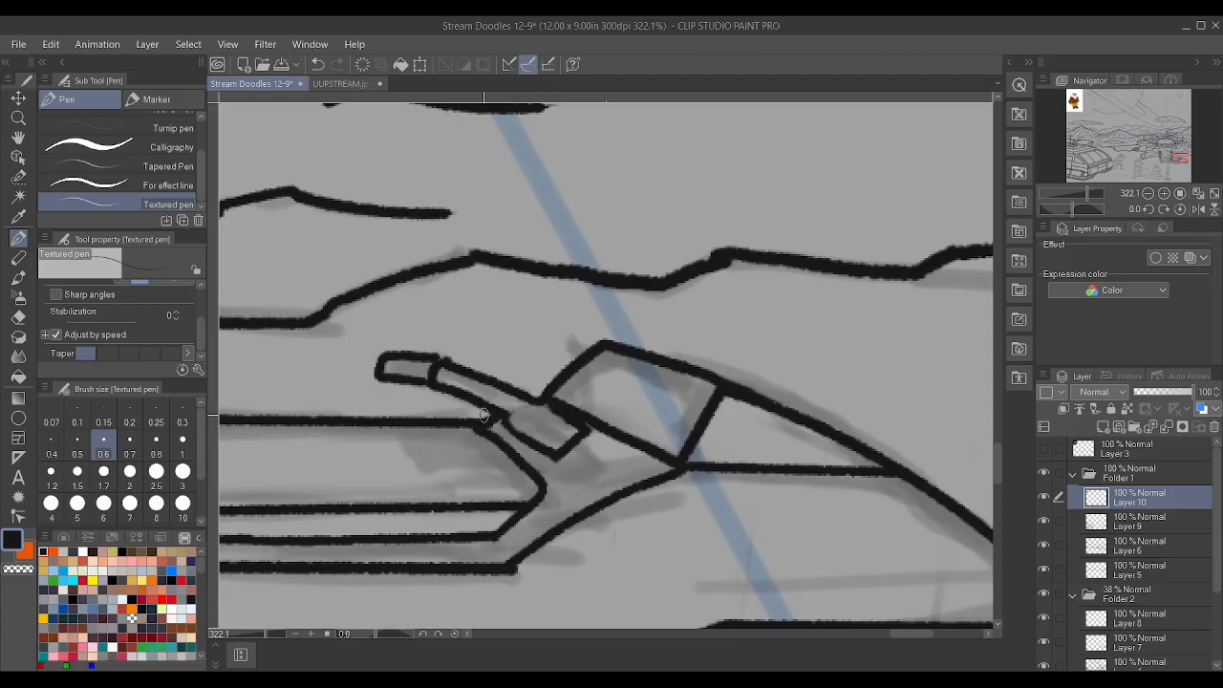
pyautogui.moveTo(512, 411); pyautogui.dragTo(560, 384)
pyautogui.moveTo(646, 521); pyautogui.dragTo(578, 455)
pyautogui.moveTo(654, 490); pyautogui.dragTo(573, 429)
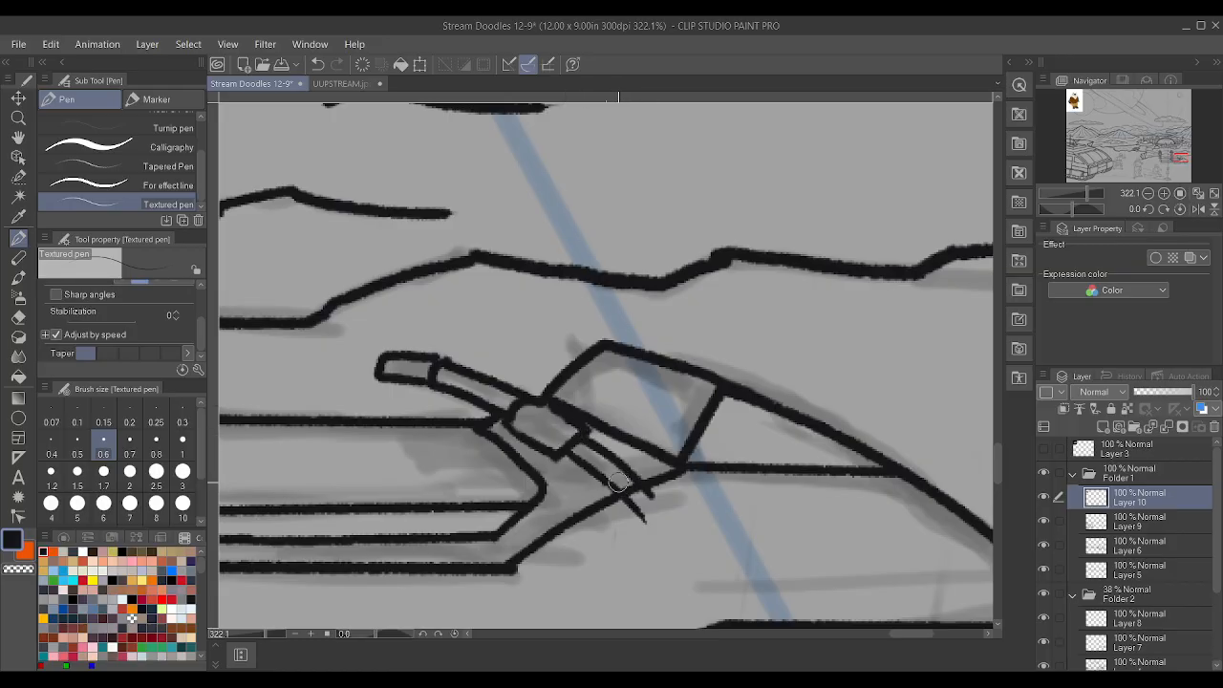
# - Clear the hull line crossing the snowmobile's lower handlebar on Layer 9 and finish outlining the handlebar grips
pyautogui.click(1135, 523)
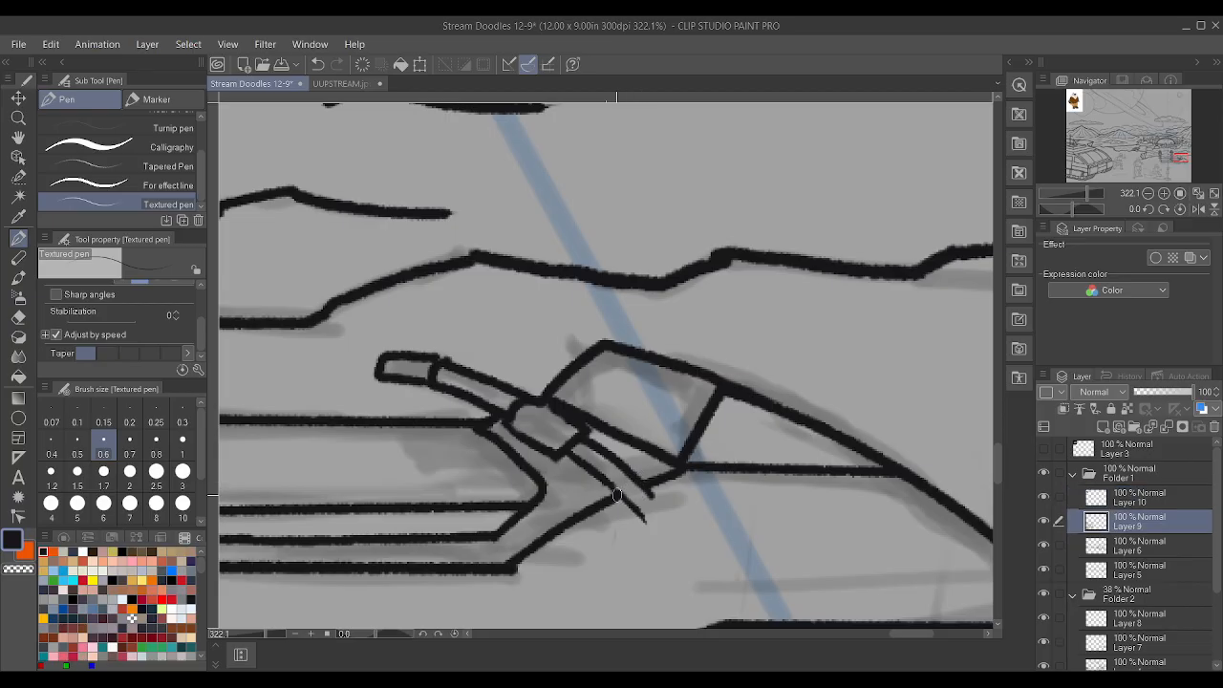
pyautogui.moveTo(622, 487)
pyautogui.mouseDown()
pyautogui.moveTo(640, 476)
pyautogui.moveTo(666, 509)
pyautogui.moveTo(646, 522)
pyautogui.mouseUp()
pyautogui.scroll(-2, 634, 460)
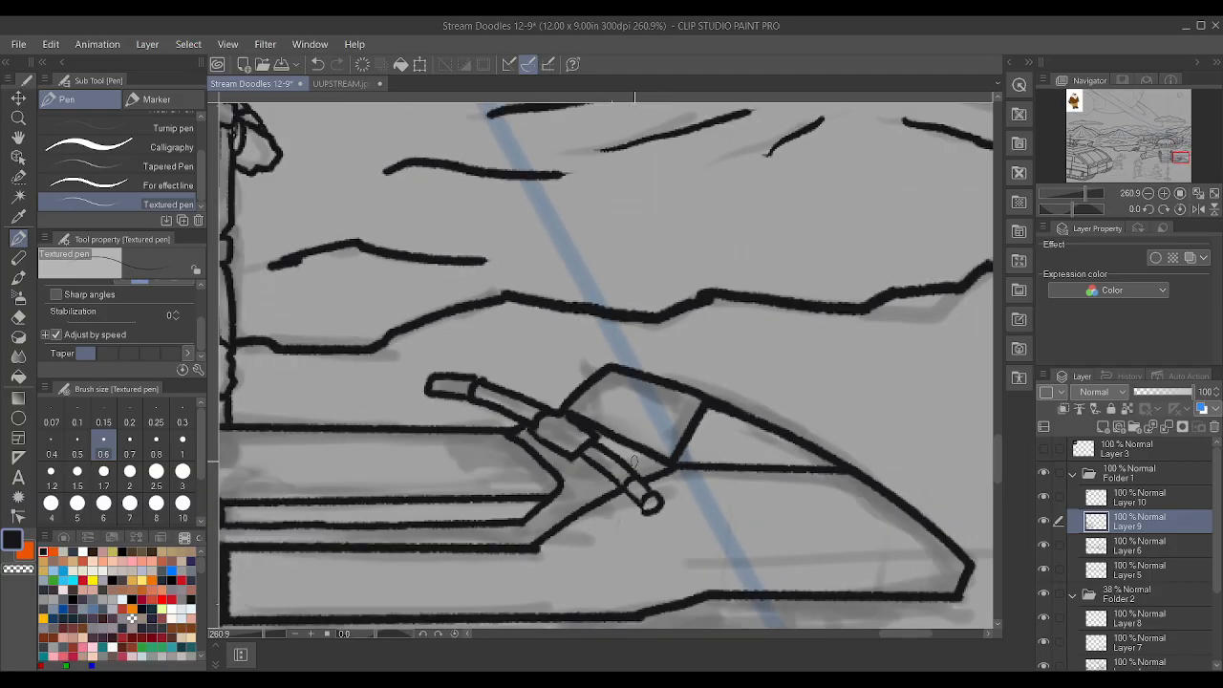
pyautogui.scroll(3, 463, 414)
pyautogui.moveTo(424, 363)
pyautogui.mouseDown()
pyautogui.moveTo(433, 330)
pyautogui.moveTo(466, 367)
pyautogui.moveTo(486, 358)
pyautogui.moveTo(438, 384)
pyautogui.moveTo(439, 410)
pyautogui.moveTo(396, 394)
pyautogui.moveTo(421, 379)
pyautogui.moveTo(431, 324)
pyautogui.moveTo(480, 388)
pyautogui.moveTo(499, 369)
pyautogui.moveTo(476, 395)
pyautogui.moveTo(435, 369)
pyautogui.moveTo(497, 368)
pyautogui.moveTo(487, 395)
pyautogui.mouseUp()
pyautogui.click(1137, 498)
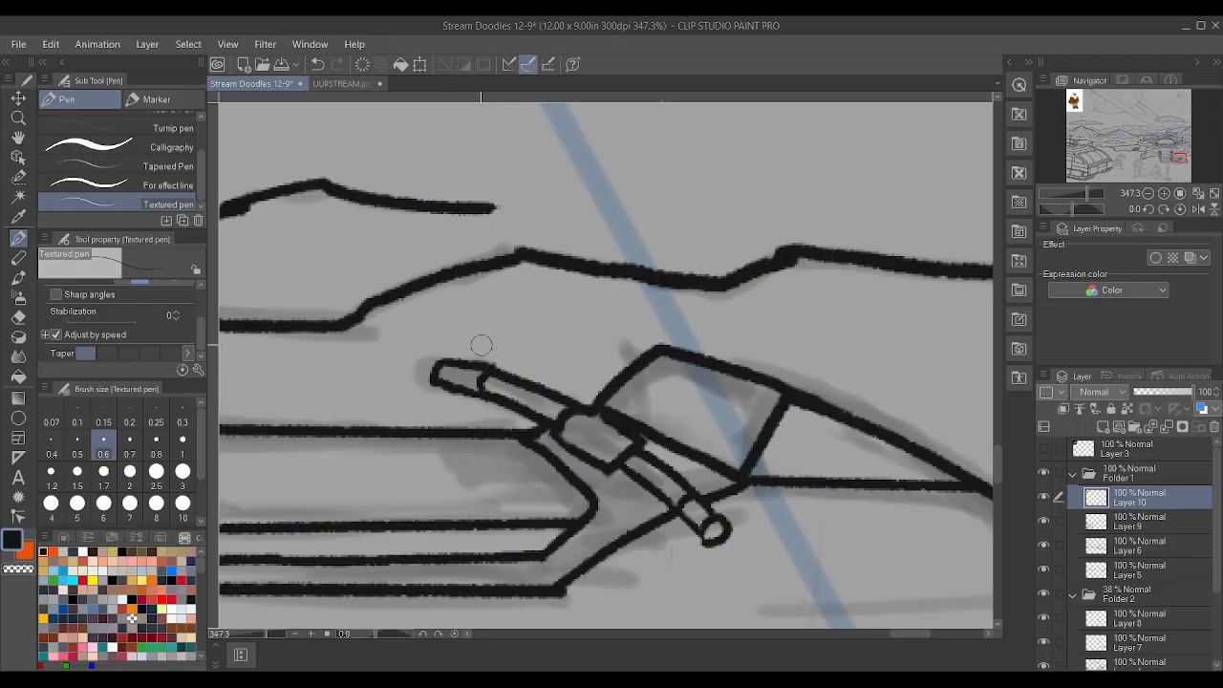
# - Delete the character picture in the canvas's upper-left corner from Layer 10 with a rectangular selection, and deselect
pyautogui.scroll(-3, 549, 371)
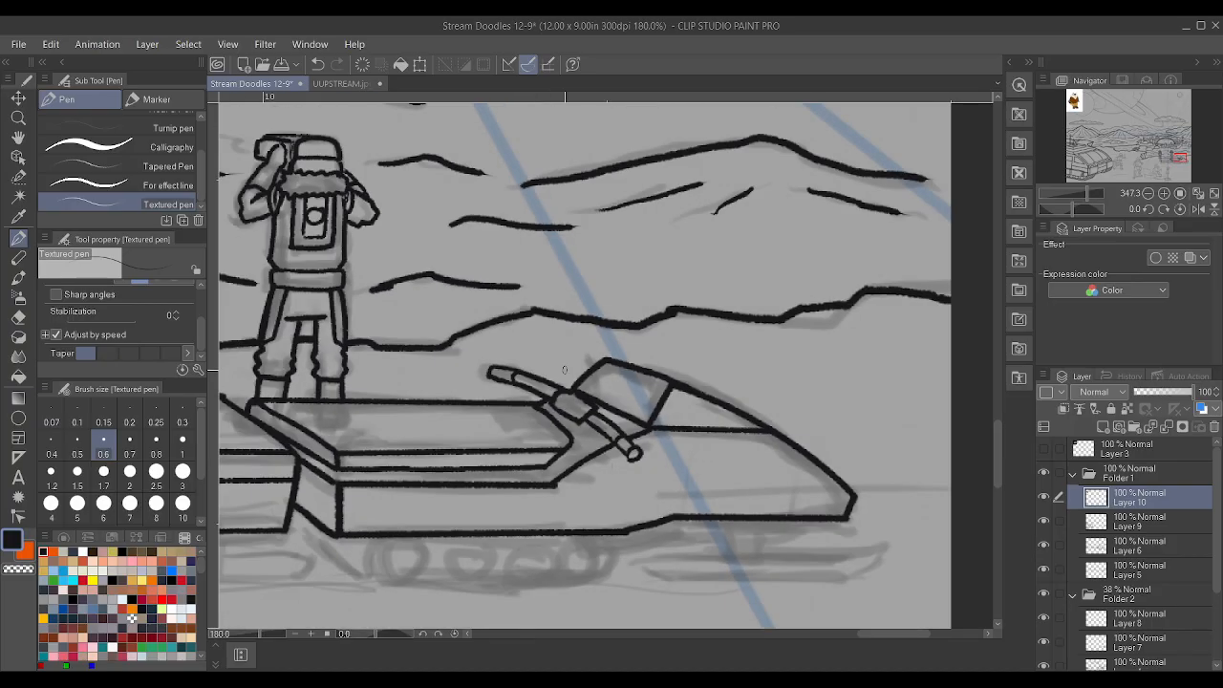
pyautogui.scroll(-3, 562, 371)
pyautogui.scroll(1, 643, 413)
pyautogui.scroll(-5, 635, 382)
pyautogui.scroll(2, 593, 382)
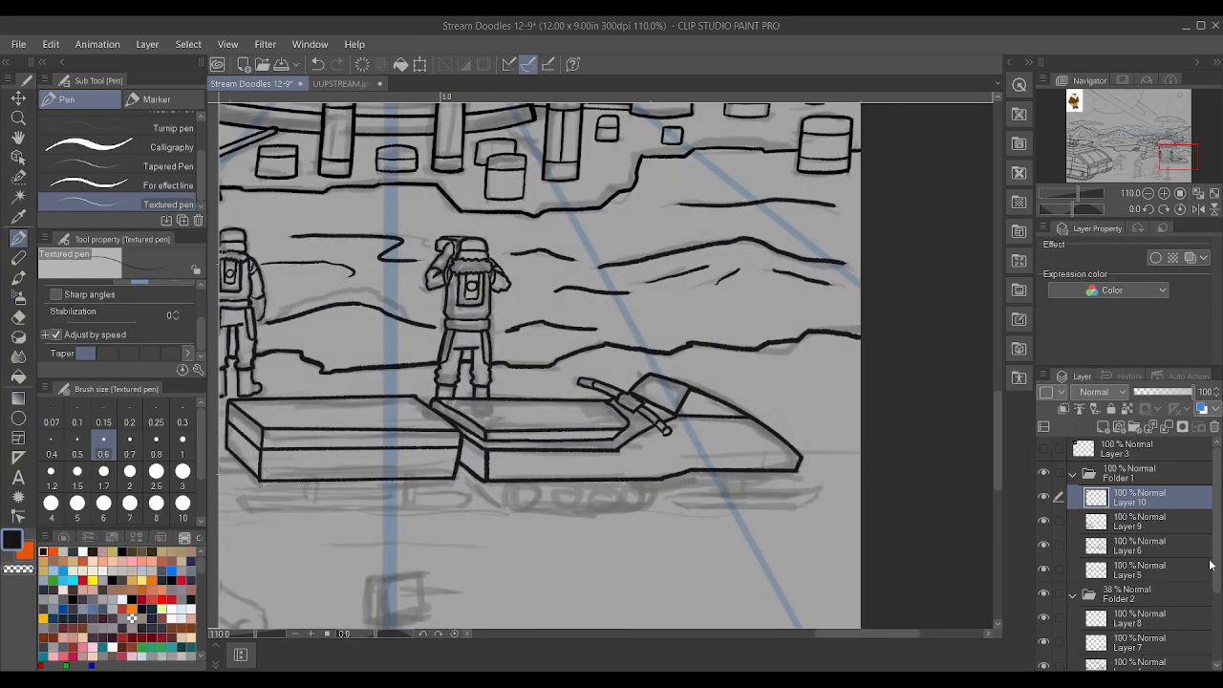
pyautogui.scroll(-6, 553, 413)
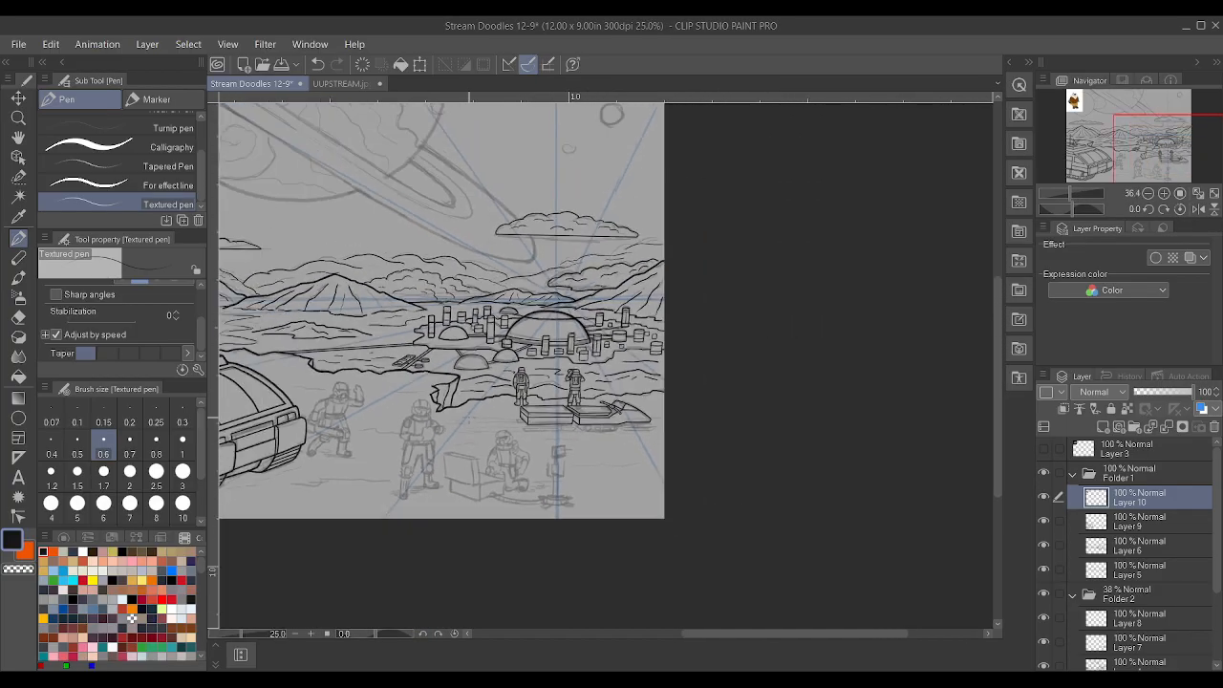
pyautogui.scroll(1, 476, 350)
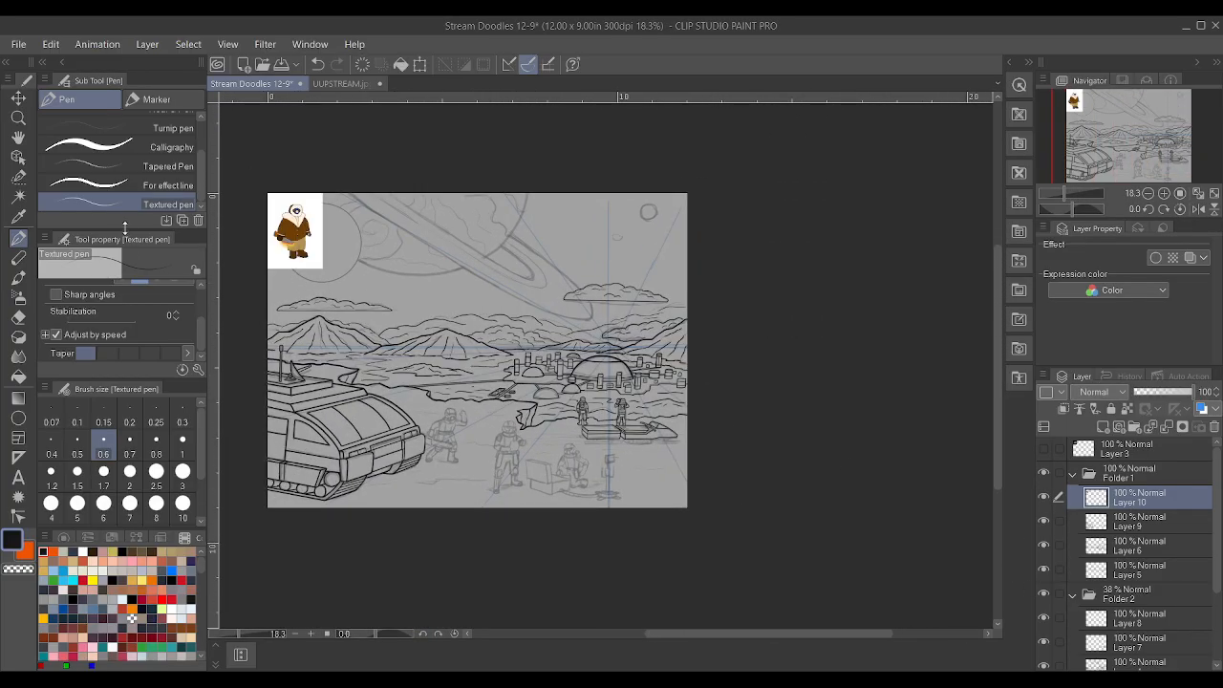
pyautogui.click(18, 177)
pyautogui.click(73, 122)
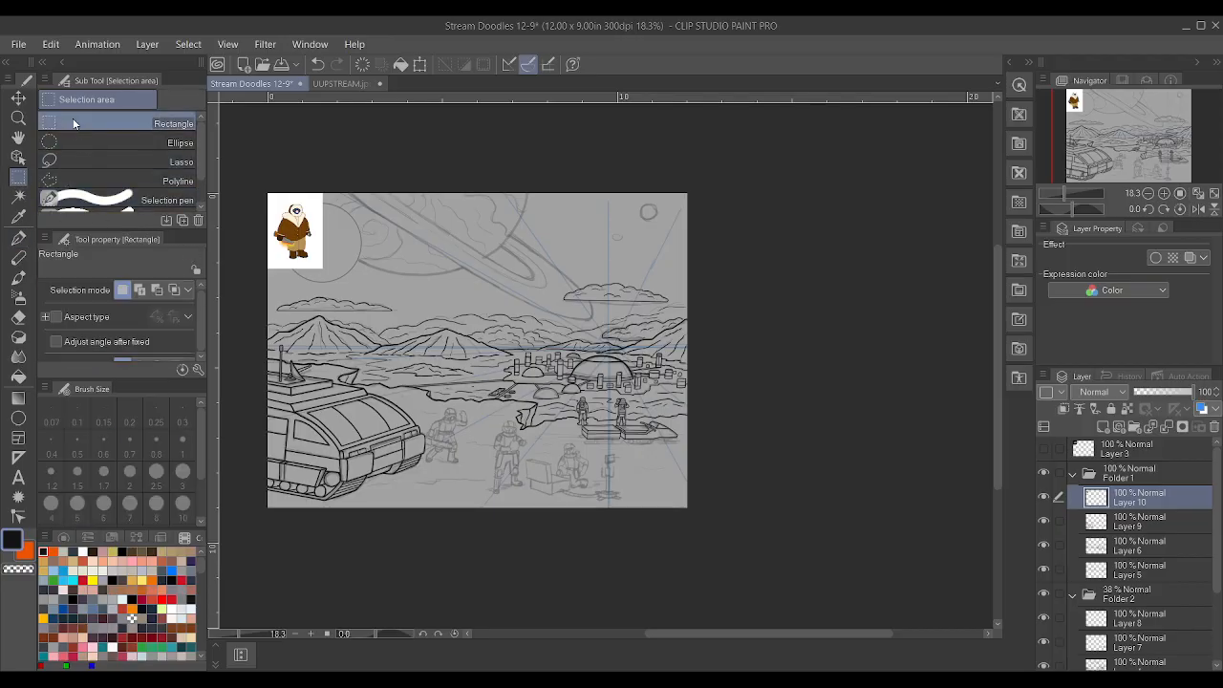
pyautogui.moveTo(698, 322); pyautogui.dragTo(287, 176)
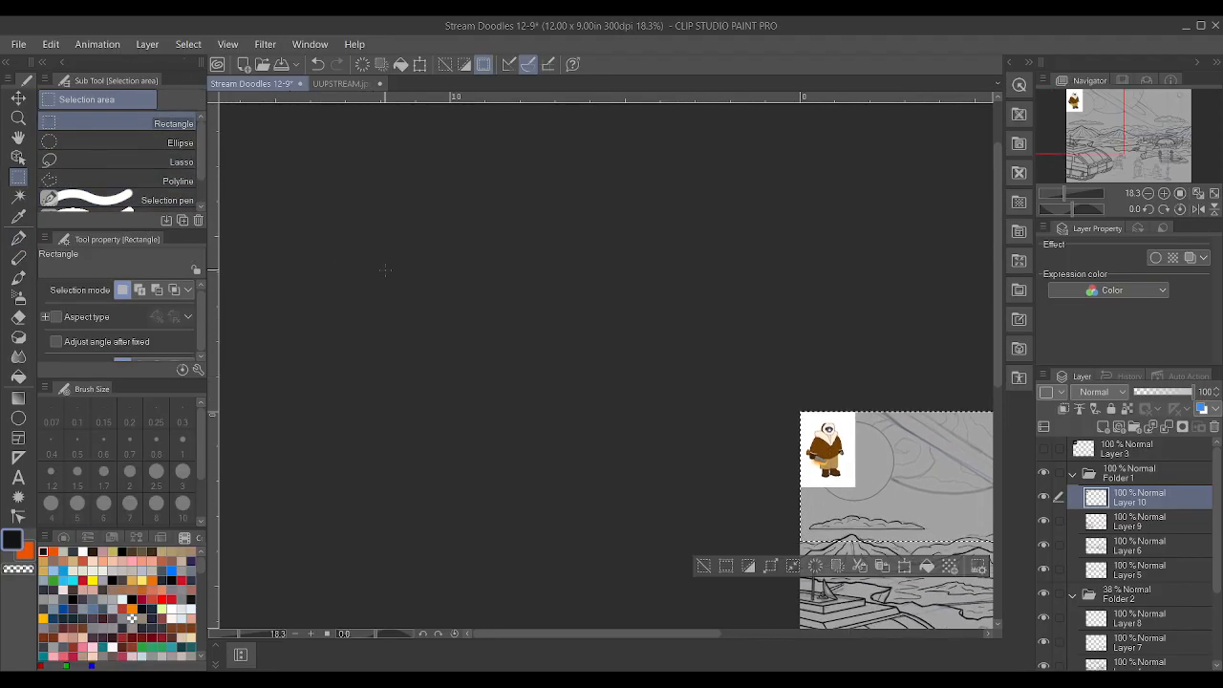
pyautogui.hotkey('ctrl', '-')
pyautogui.hotkey('ctrl', '-')
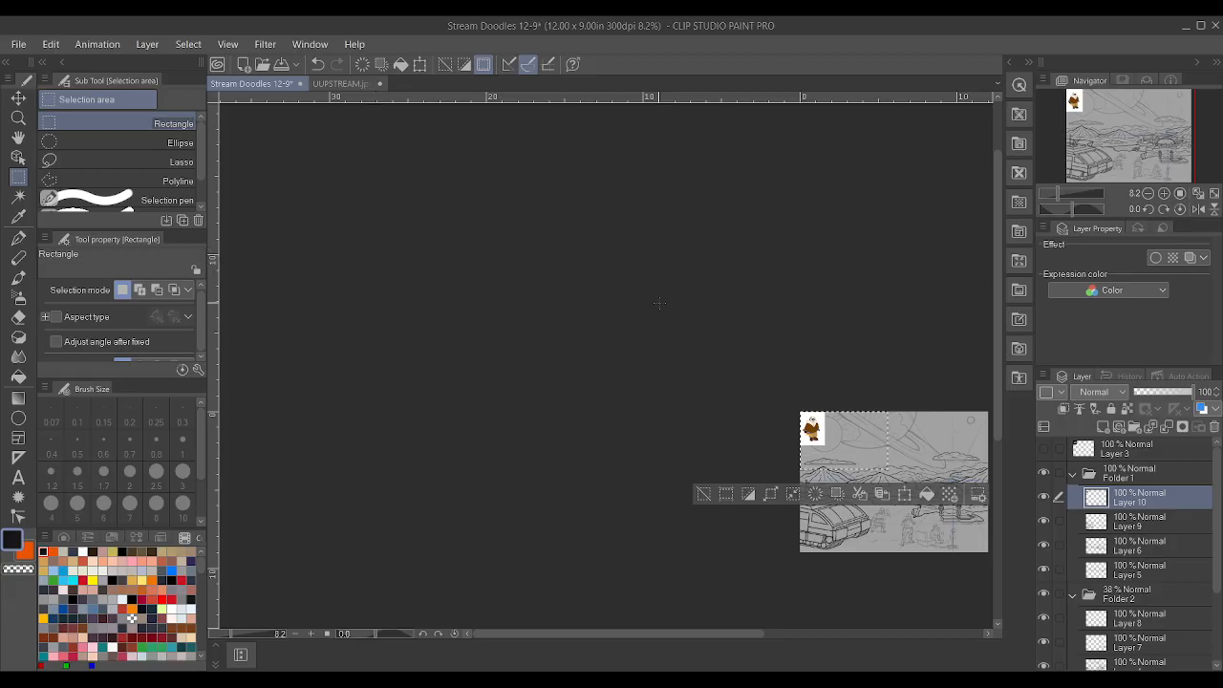
pyautogui.press('Delete')
pyautogui.hotkey('ctrl', 'd')
# - Toggle the visibility of Layer 10 and Layer 9 to compare their line art, and make Layer 9 active
pyautogui.hotkey('ctrl', '-')
pyautogui.scroll(4, 936, 489)
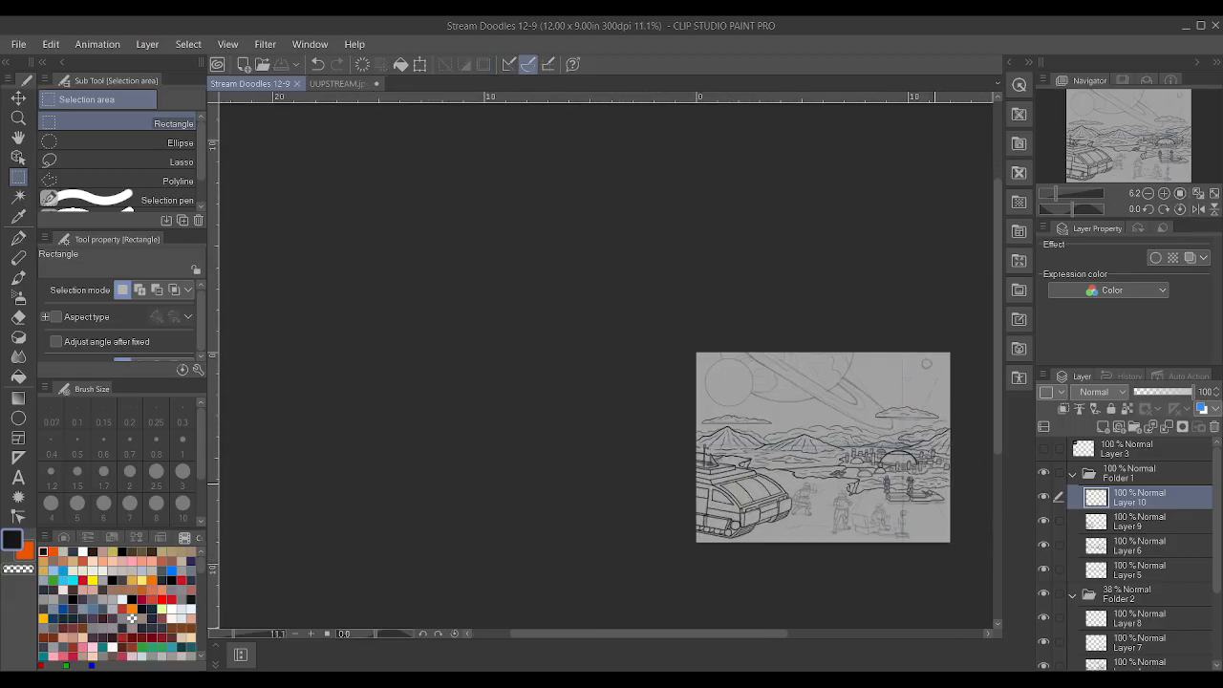
pyautogui.scroll(-3, 936, 490)
pyautogui.scroll(1, 923, 489)
pyautogui.scroll(2, 920, 488)
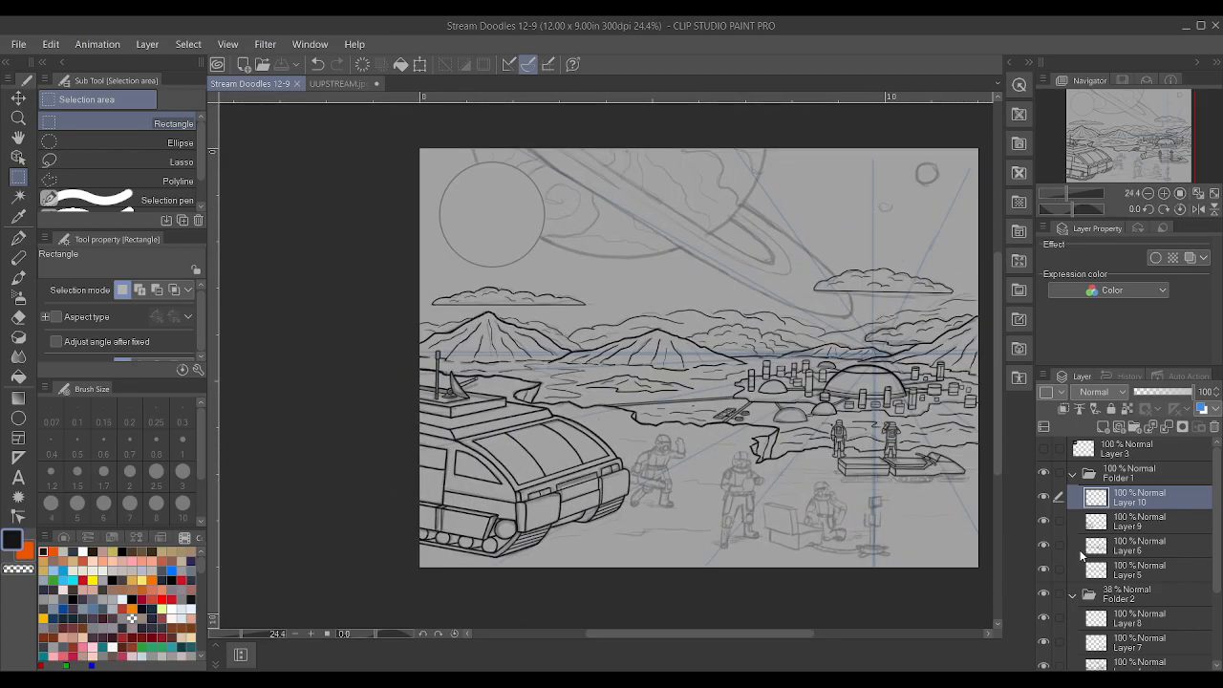
pyautogui.click(1045, 498)
pyautogui.click(1043, 522)
pyautogui.click(1043, 522)
pyautogui.scroll(-1, 666, 442)
pyautogui.scroll(10, 854, 491)
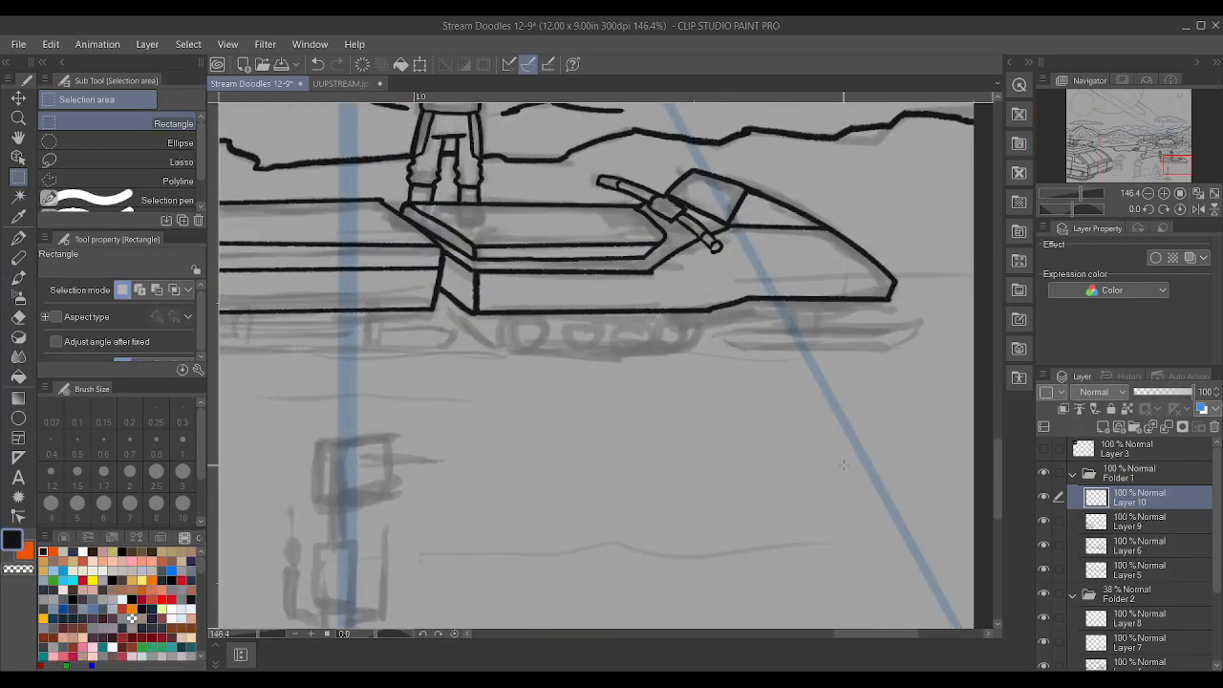
pyautogui.click(123, 551)
pyautogui.click(44, 551)
pyautogui.click(1045, 498)
pyautogui.click(1044, 498)
pyautogui.click(1044, 522)
pyautogui.click(1045, 522)
pyautogui.click(1131, 522)
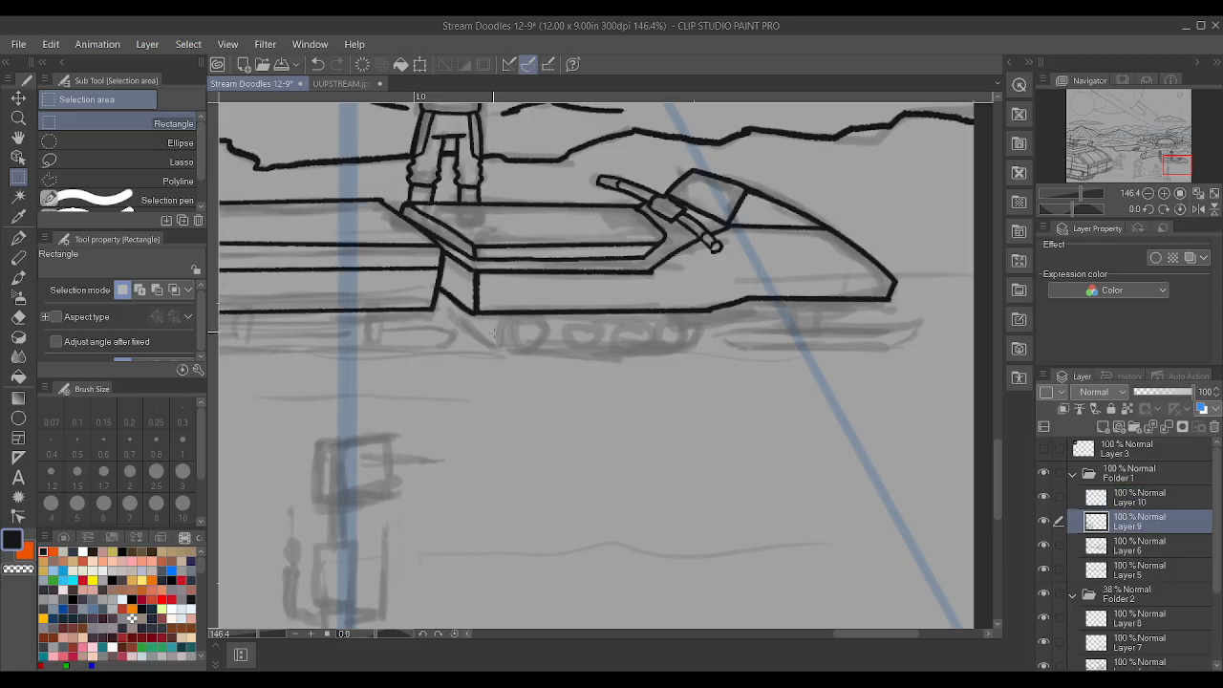
pyautogui.press('b')
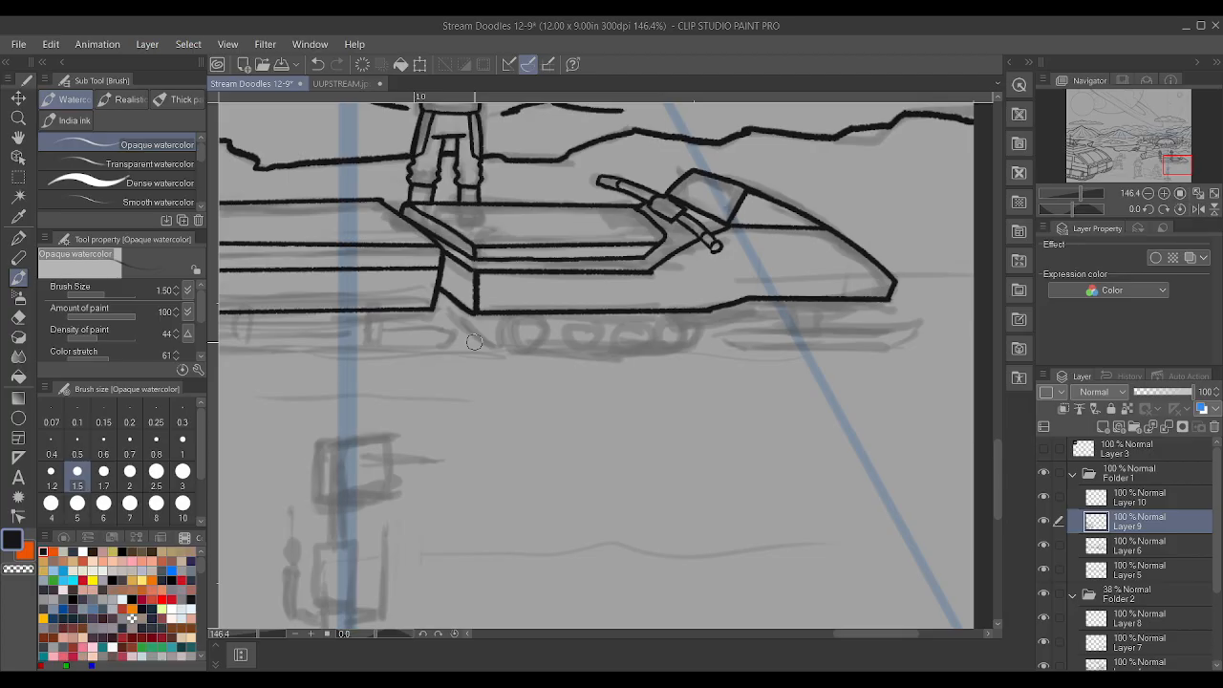
pyautogui.press('[')
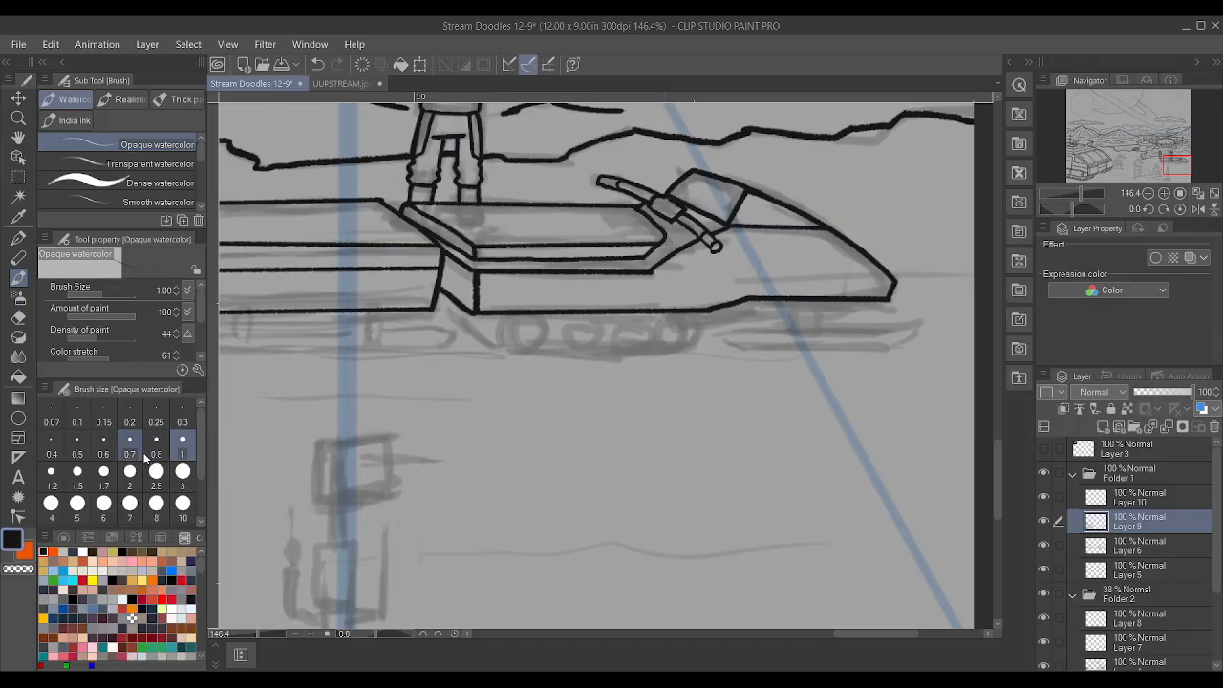
pyautogui.press('[')
pyautogui.moveTo(677, 312)
pyautogui.mouseDown()
pyautogui.moveTo(698, 334)
pyautogui.moveTo(669, 345)
pyautogui.mouseUp()
pyautogui.hotkey('ctrl', 'z')
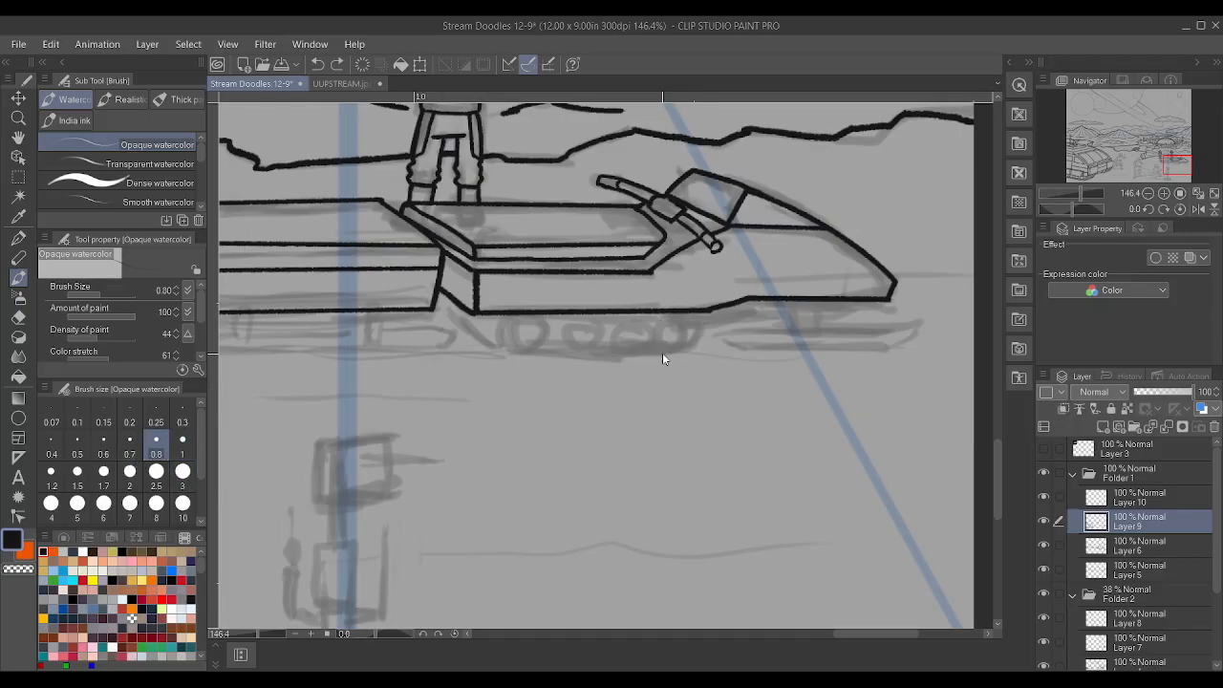
# - Ink the snowmobile track's front and rear wheels and the straight bottom edge joining them with the Textured pen at size 0.7
pyautogui.press('p')
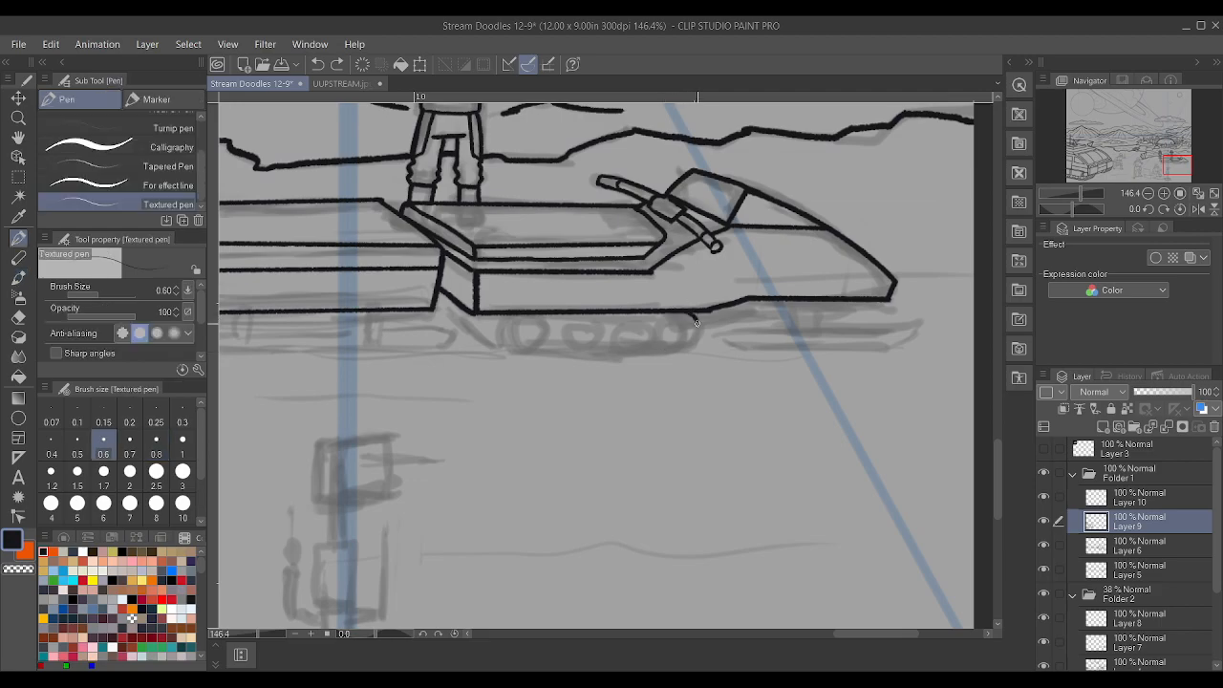
pyautogui.hotkey('ctrl', 'z')
pyautogui.click(131, 447)
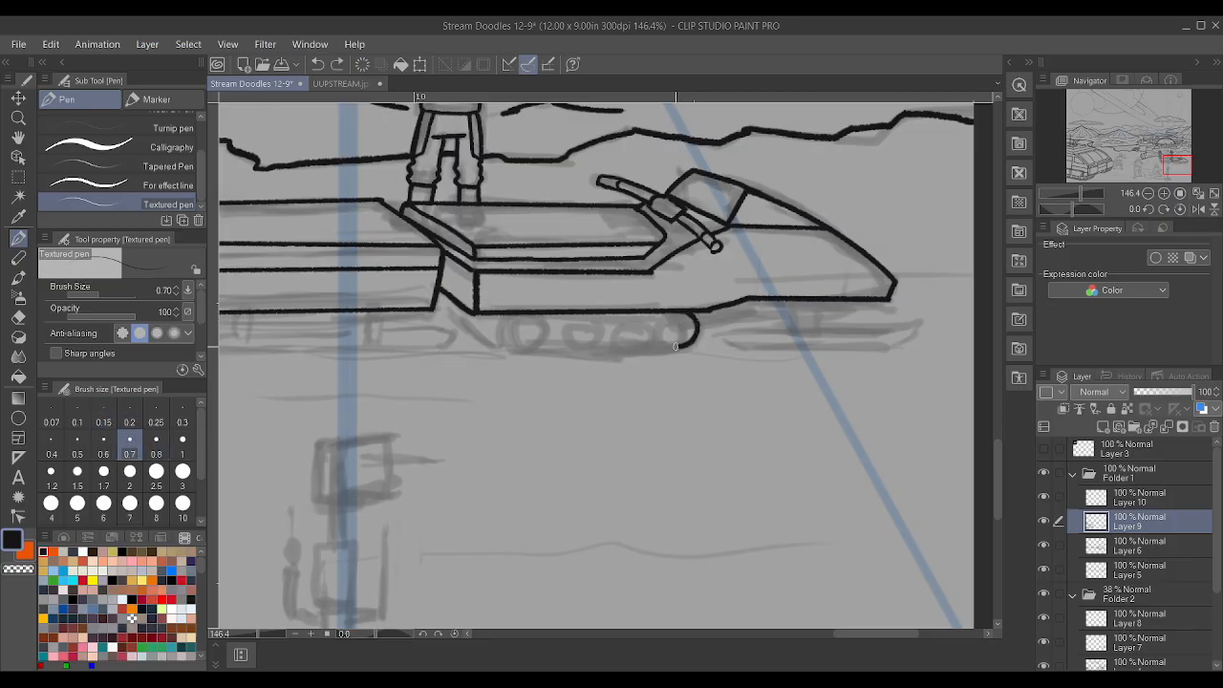
pyautogui.moveTo(691, 342); pyautogui.dragTo(675, 347)
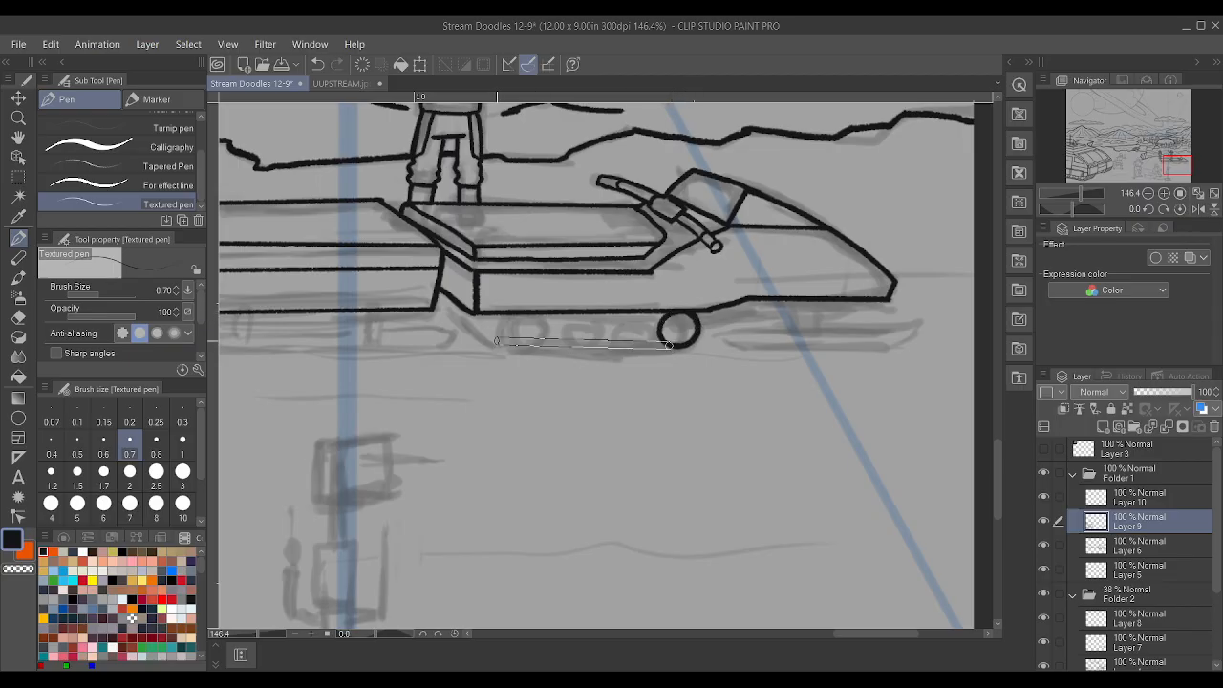
pyautogui.keyDown('shift'); pyautogui.click(495, 343); pyautogui.keyUp('shift')
pyautogui.scroll(2, 495, 343)
pyautogui.moveTo(468, 350)
pyautogui.mouseDown()
pyautogui.moveTo(460, 330)
pyautogui.moveTo(487, 297)
pyautogui.mouseUp()
pyautogui.moveTo(472, 344)
pyautogui.mouseDown()
pyautogui.moveTo(501, 341)
pyautogui.moveTo(488, 299)
pyautogui.mouseUp()
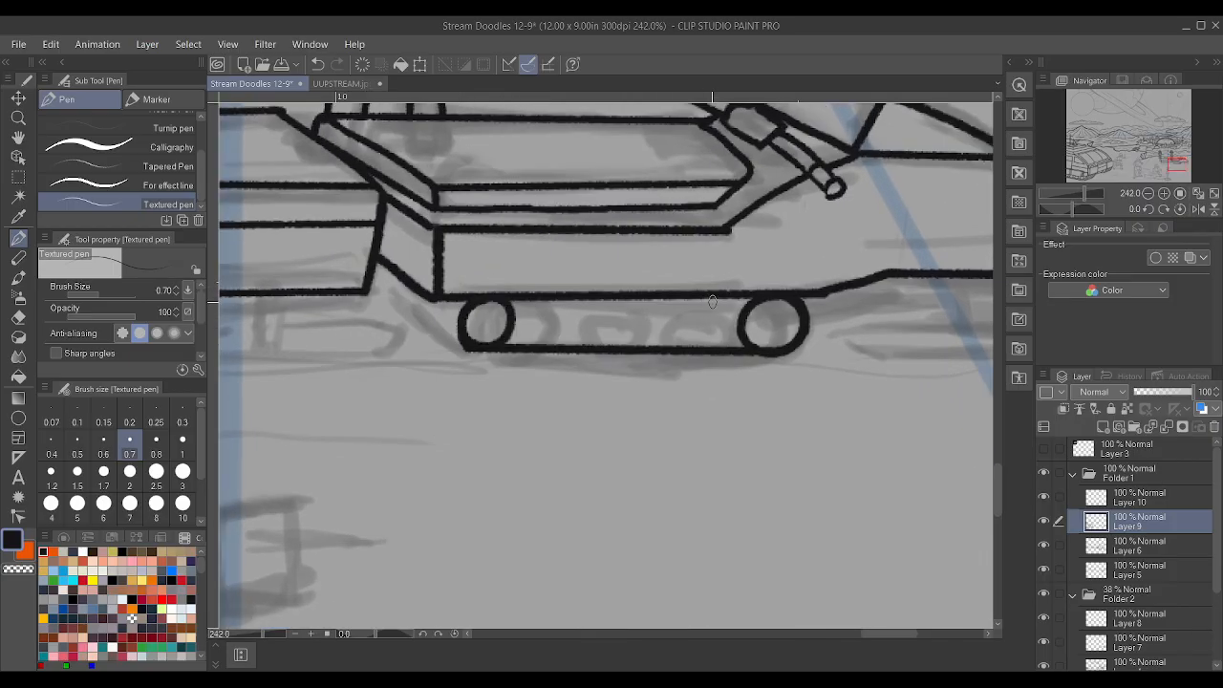
# - Ink the three middle wheels between the track's front and rear wheels
pyautogui.moveTo(701, 295)
pyautogui.mouseDown()
pyautogui.moveTo(669, 330)
pyautogui.moveTo(683, 346)
pyautogui.moveTo(710, 343)
pyautogui.moveTo(724, 318)
pyautogui.moveTo(695, 297)
pyautogui.mouseUp()
pyautogui.moveTo(562, 299)
pyautogui.mouseDown()
pyautogui.moveTo(530, 325)
pyautogui.moveTo(542, 341)
pyautogui.moveTo(569, 339)
pyautogui.moveTo(584, 313)
pyautogui.moveTo(604, 316)
pyautogui.moveTo(625, 344)
pyautogui.moveTo(644, 332)
pyautogui.moveTo(621, 296)
pyautogui.mouseUp()
pyautogui.scroll(-1, 600, 300)
pyautogui.scroll(-2, 602, 298)
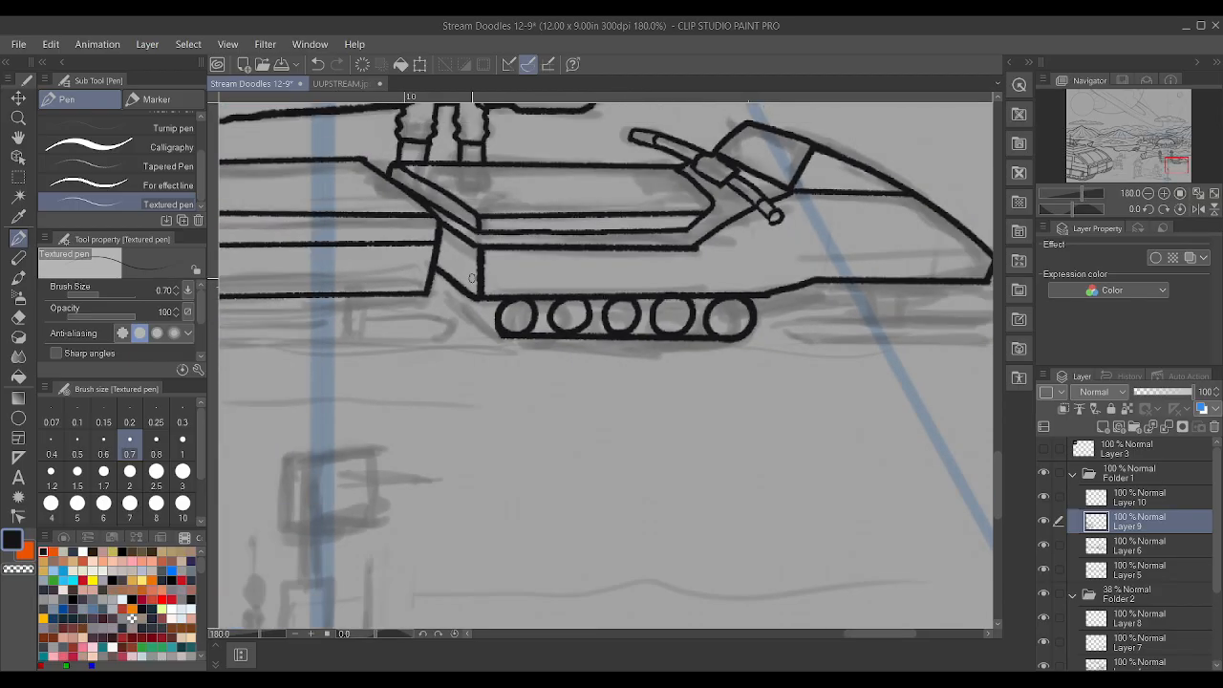
# - Ink the diagonal line from the track's lower rear corner up to the trailer's lower edge
pyautogui.scroll(5, 472, 277)
pyautogui.moveTo(511, 370); pyautogui.dragTo(427, 318)
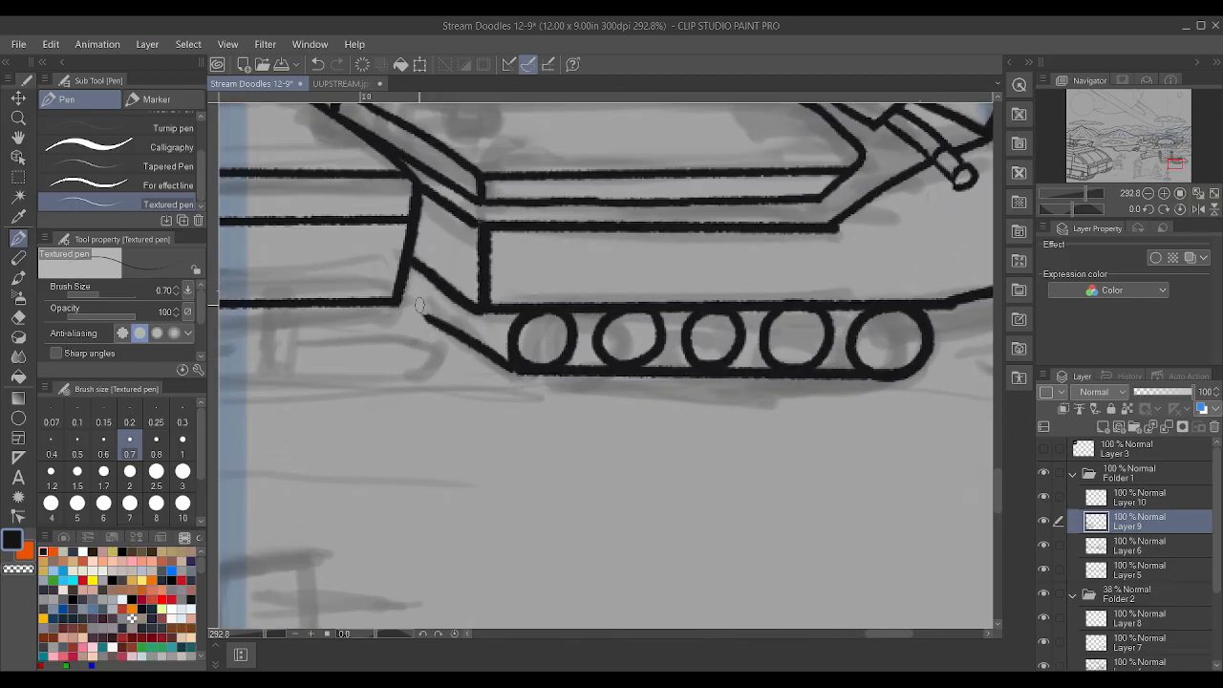
pyautogui.scroll(-2, 520, 325)
pyautogui.hotkey('ctrl', 'z')
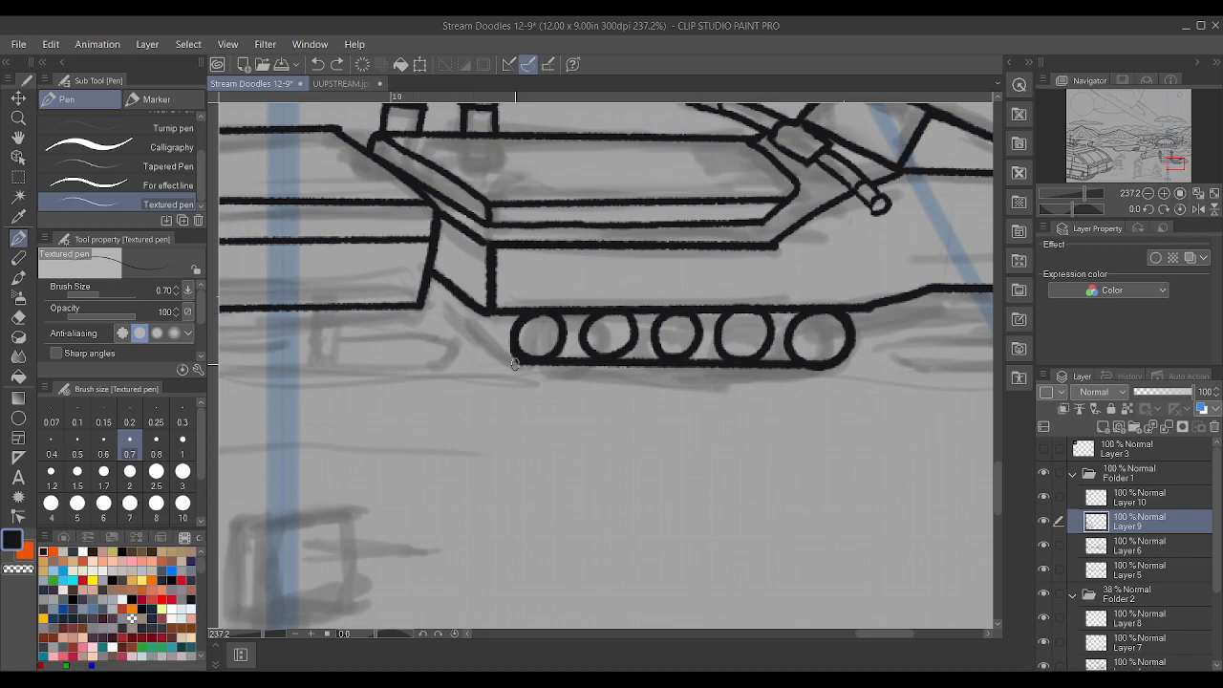
pyautogui.moveTo(516, 361); pyautogui.dragTo(426, 304)
pyautogui.scroll(-3, 493, 329)
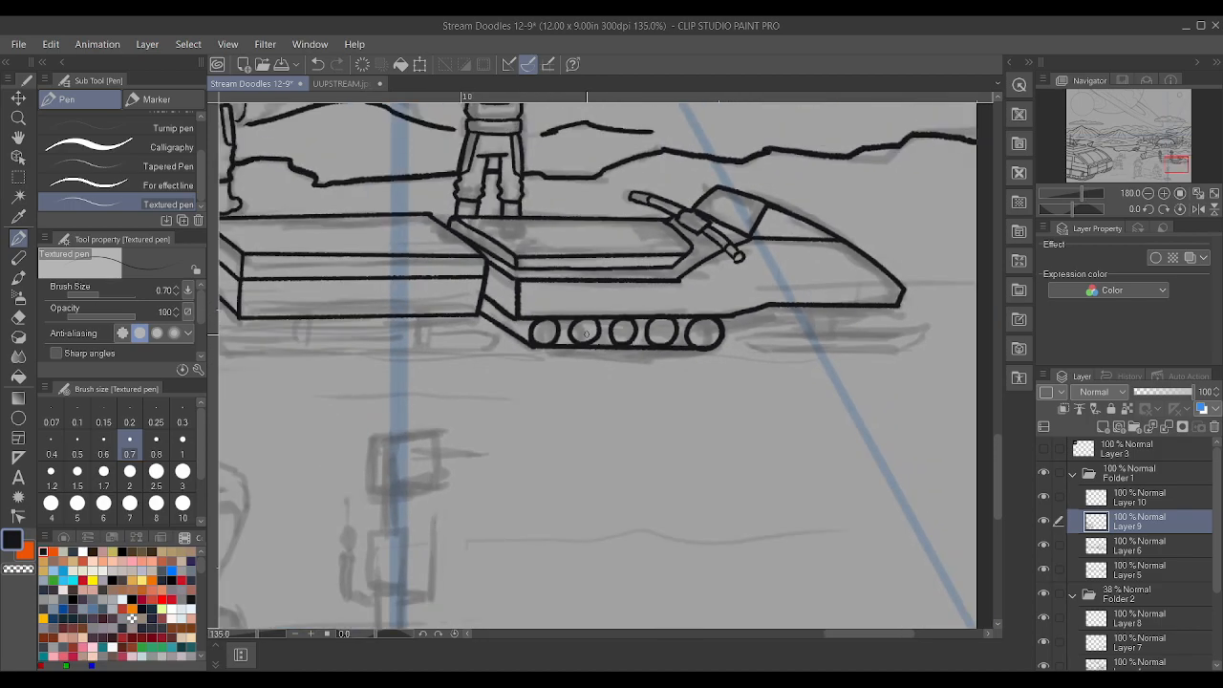
# - Refine the outline of the snowmobile track's front wheel
pyautogui.scroll(4, 745, 319)
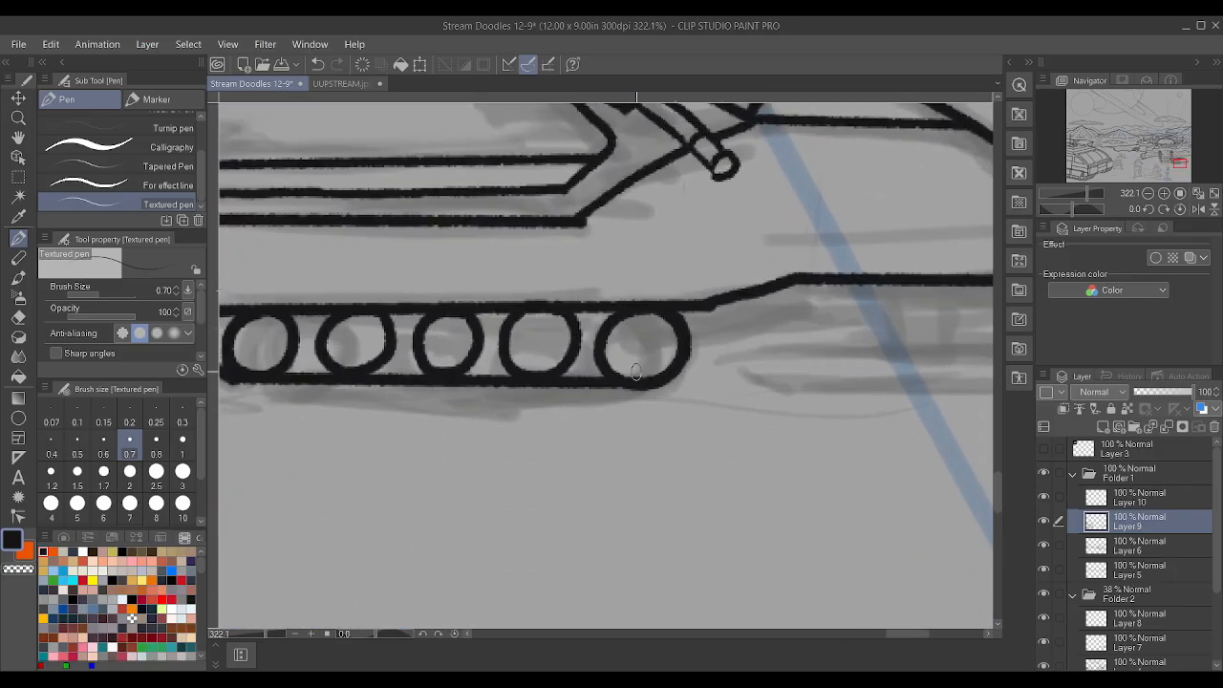
pyautogui.moveTo(616, 376)
pyautogui.mouseDown()
pyautogui.moveTo(676, 347)
pyautogui.moveTo(684, 311)
pyautogui.moveTo(650, 358)
pyautogui.moveTo(672, 356)
pyautogui.moveTo(632, 371)
pyautogui.moveTo(669, 368)
pyautogui.moveTo(678, 339)
pyautogui.moveTo(666, 323)
pyautogui.moveTo(695, 326)
pyautogui.moveTo(693, 350)
pyautogui.moveTo(613, 371)
pyautogui.moveTo(658, 369)
pyautogui.moveTo(672, 331)
pyautogui.moveTo(654, 312)
pyautogui.moveTo(615, 376)
pyautogui.moveTo(658, 357)
pyautogui.moveTo(607, 378)
pyautogui.moveTo(639, 376)
pyautogui.moveTo(671, 349)
pyautogui.moveTo(663, 317)
pyautogui.mouseUp()
pyautogui.moveTo(612, 381); pyautogui.dragTo(667, 331)
pyautogui.scroll(-3, 655, 278)
pyautogui.scroll(2, 510, 278)
pyautogui.scroll(-4, 510, 278)
pyautogui.scroll(3, 615, 266)
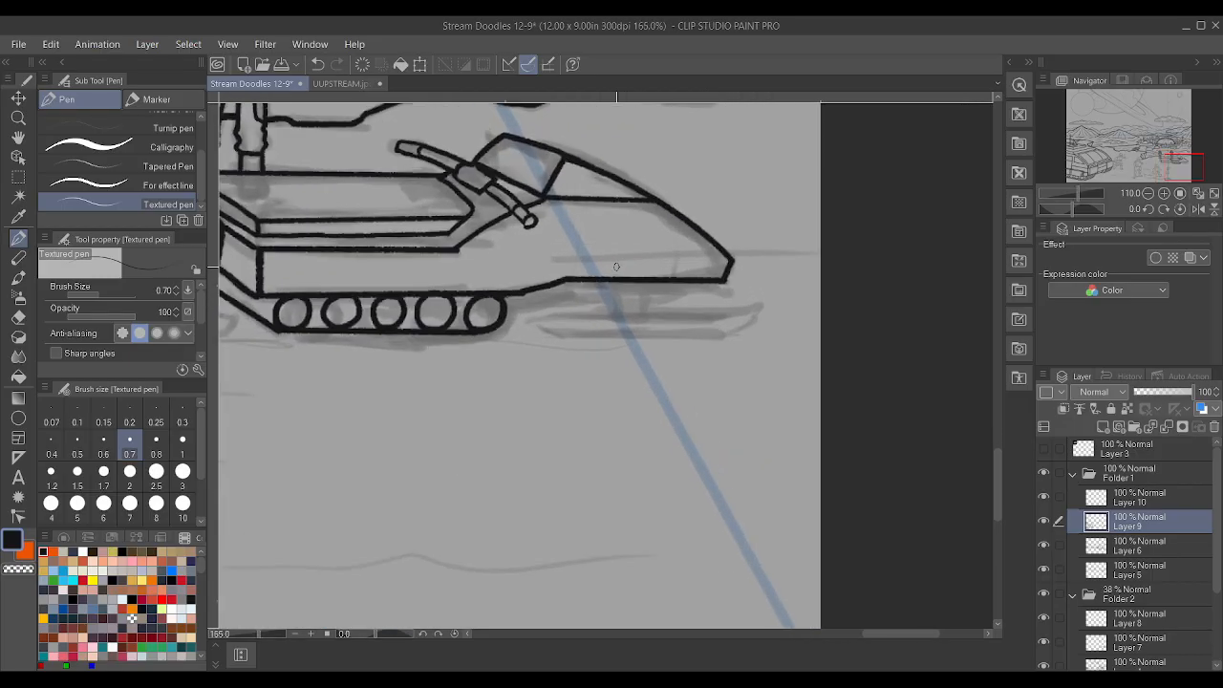
# - Ink the strut under the snowmobile's nose and the front ski's upper edge with its curved tip
pyautogui.scroll(2, 616, 267)
pyautogui.moveTo(626, 339); pyautogui.dragTo(617, 284)
pyautogui.moveTo(669, 336); pyautogui.dragTo(675, 290)
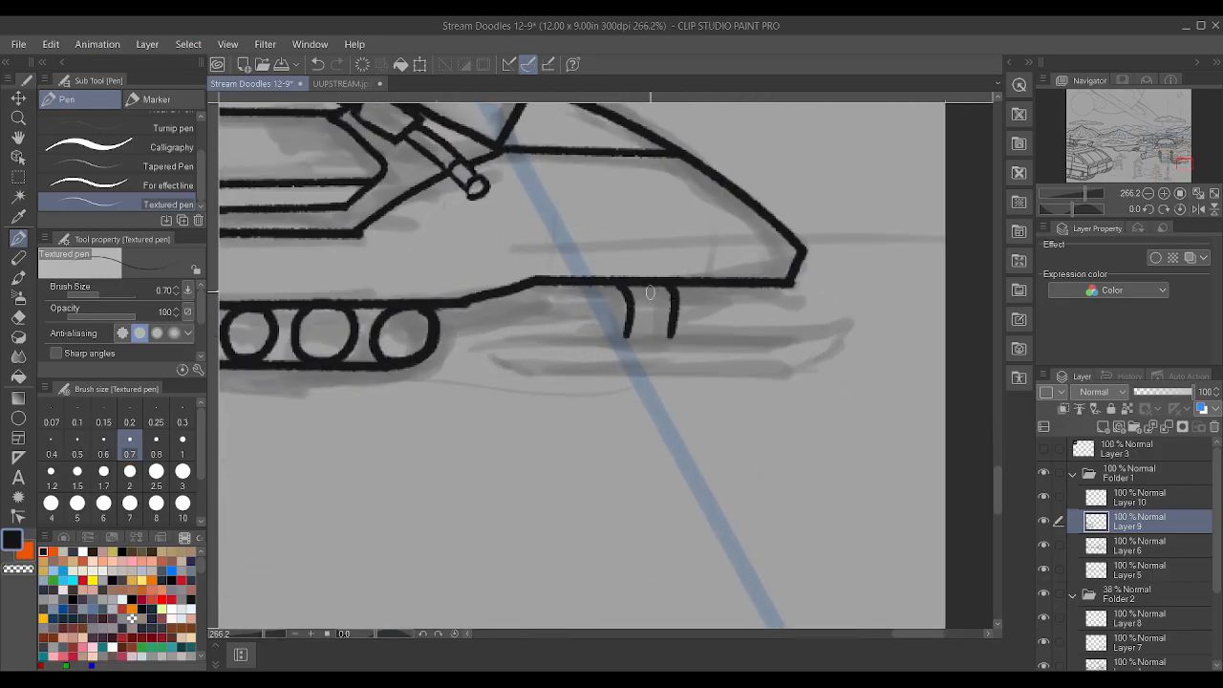
pyautogui.moveTo(623, 339)
pyautogui.mouseDown()
pyautogui.moveTo(667, 343)
pyautogui.moveTo(672, 308)
pyautogui.moveTo(713, 333)
pyautogui.moveTo(843, 321)
pyautogui.moveTo(803, 357)
pyautogui.mouseUp()
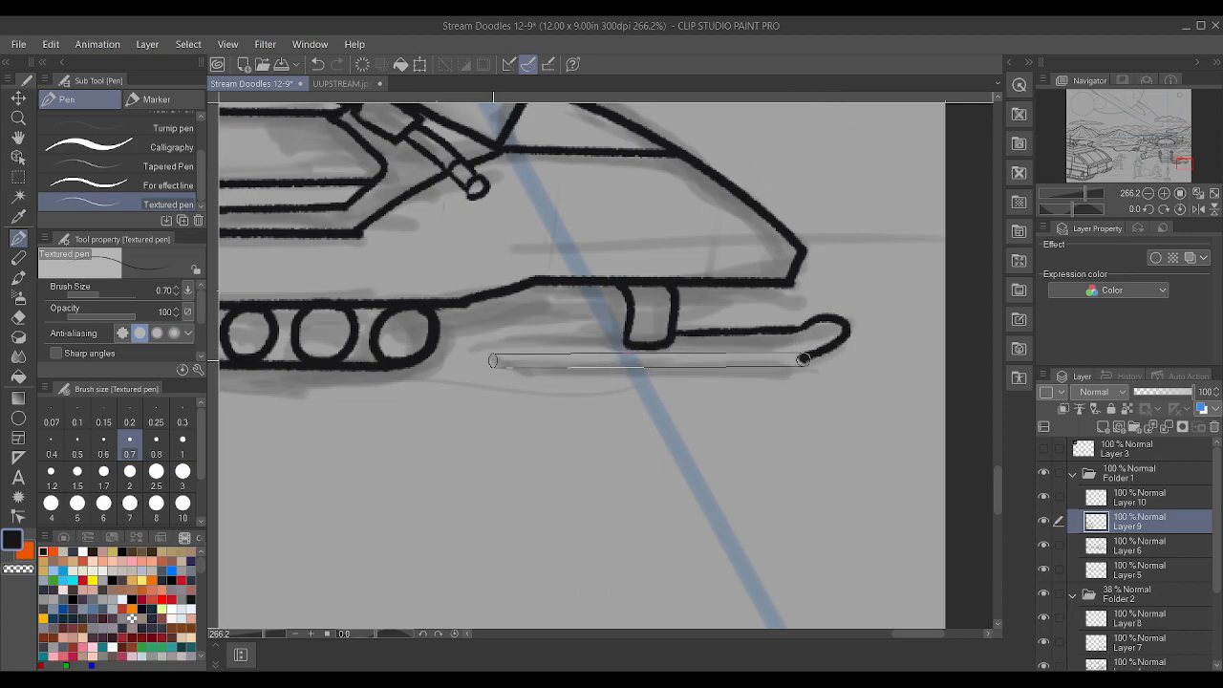
# - Ink the ski's straight bottom edge back from the curved tip with the pen size set to 0.6
pyautogui.keyDown('shift'); pyautogui.click(509, 361); pyautogui.keyUp('shift')
pyautogui.scroll(2, 509, 362)
pyautogui.hotkey('ctrl', 'z')
pyautogui.click(103, 442)
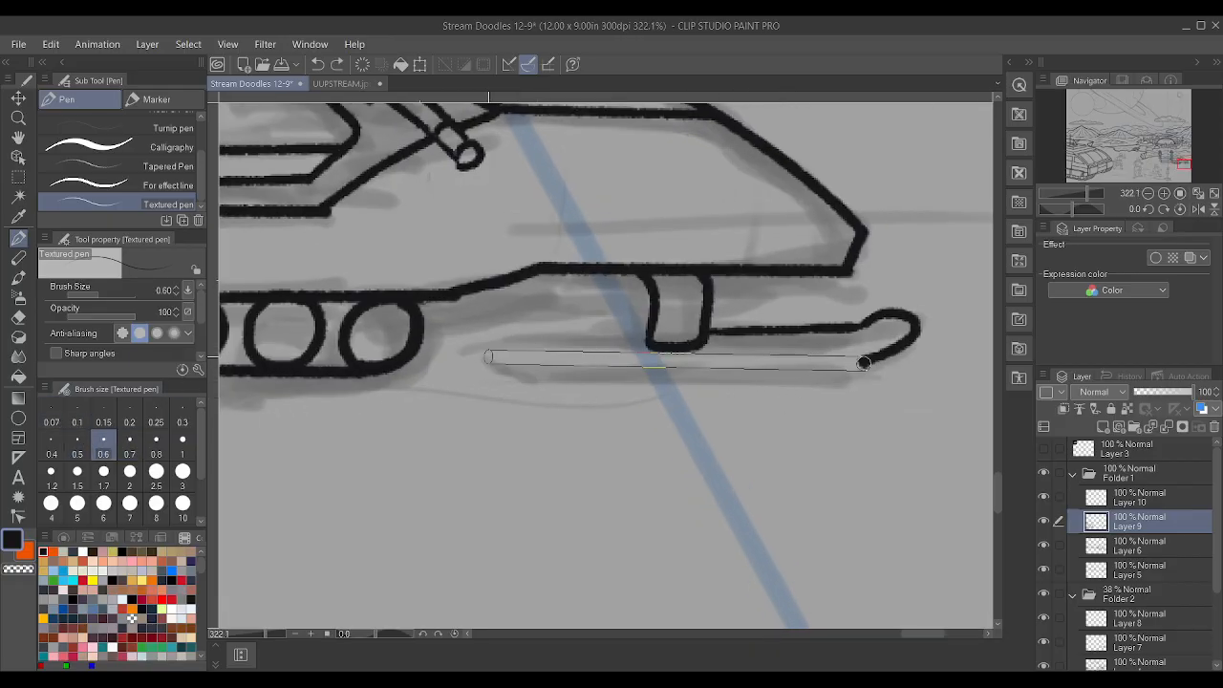
pyautogui.keyDown('shift'); pyautogui.click(495, 363); pyautogui.keyUp('shift')
# - Ink the ski's rear tip and its upper edge behind the strut, using pen size 0.5 for the upper edge
pyautogui.scroll(1, 555, 327)
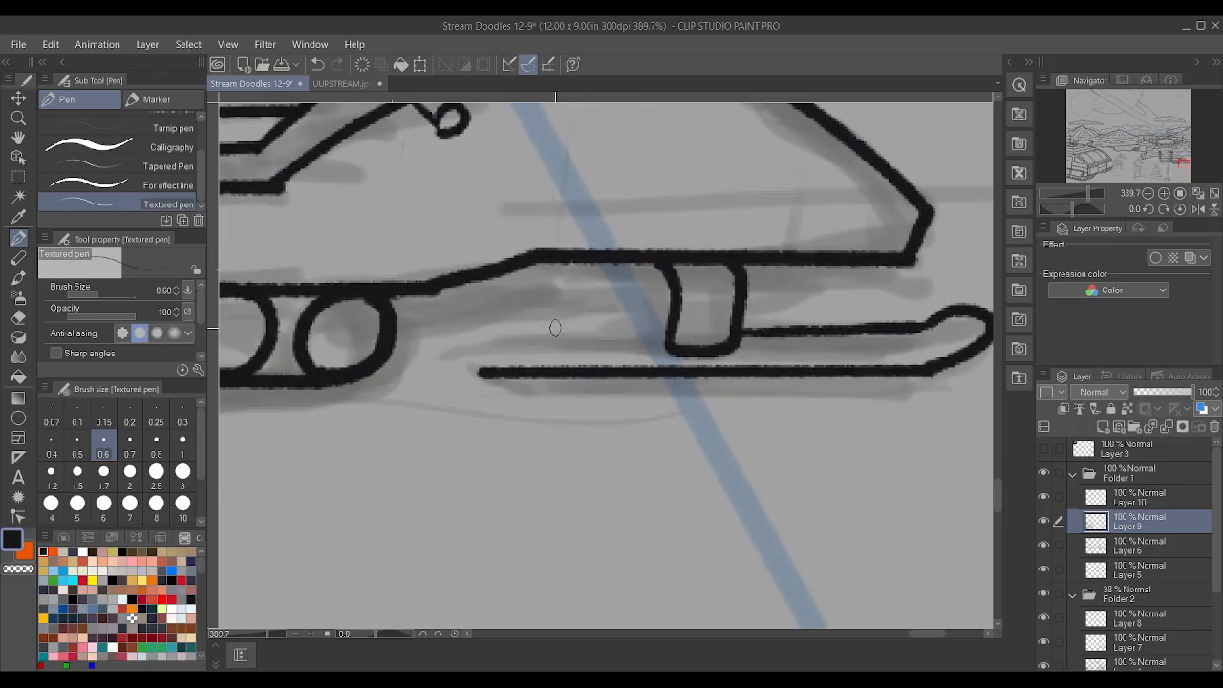
pyautogui.moveTo(478, 369)
pyautogui.mouseDown()
pyautogui.moveTo(454, 346)
pyautogui.moveTo(476, 341)
pyautogui.moveTo(458, 342)
pyautogui.moveTo(667, 330)
pyautogui.mouseUp()
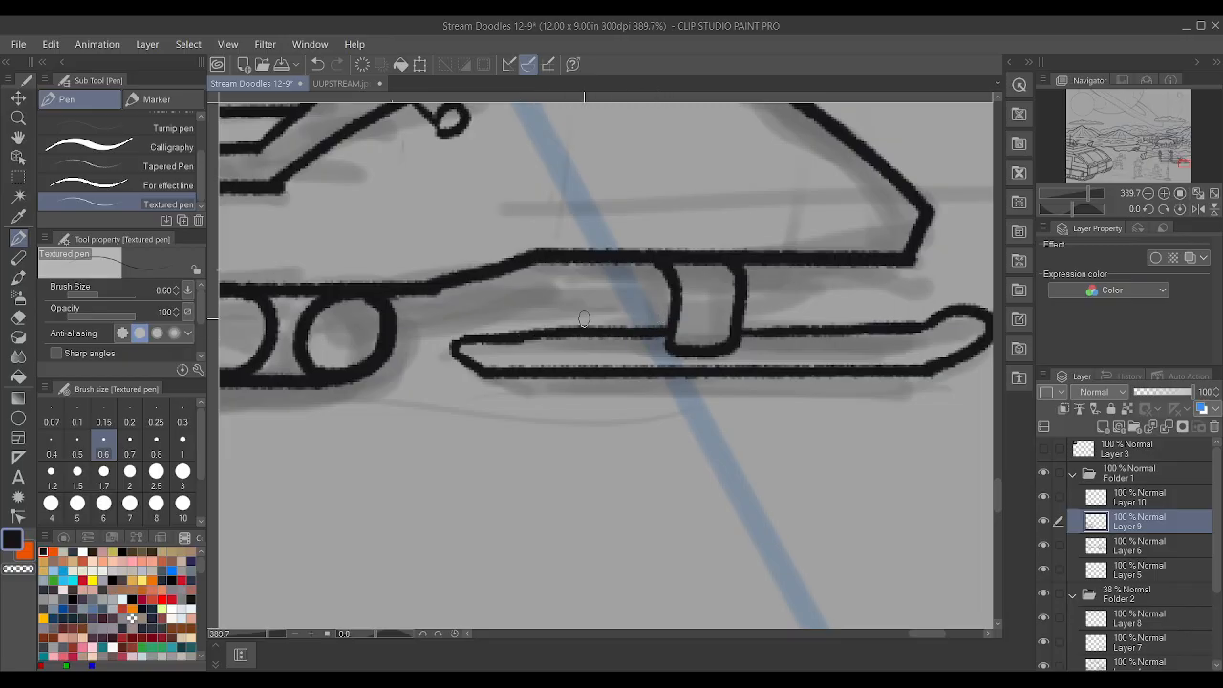
pyautogui.hotkey('ctrl', 'z')
pyautogui.moveTo(459, 340); pyautogui.dragTo(670, 333)
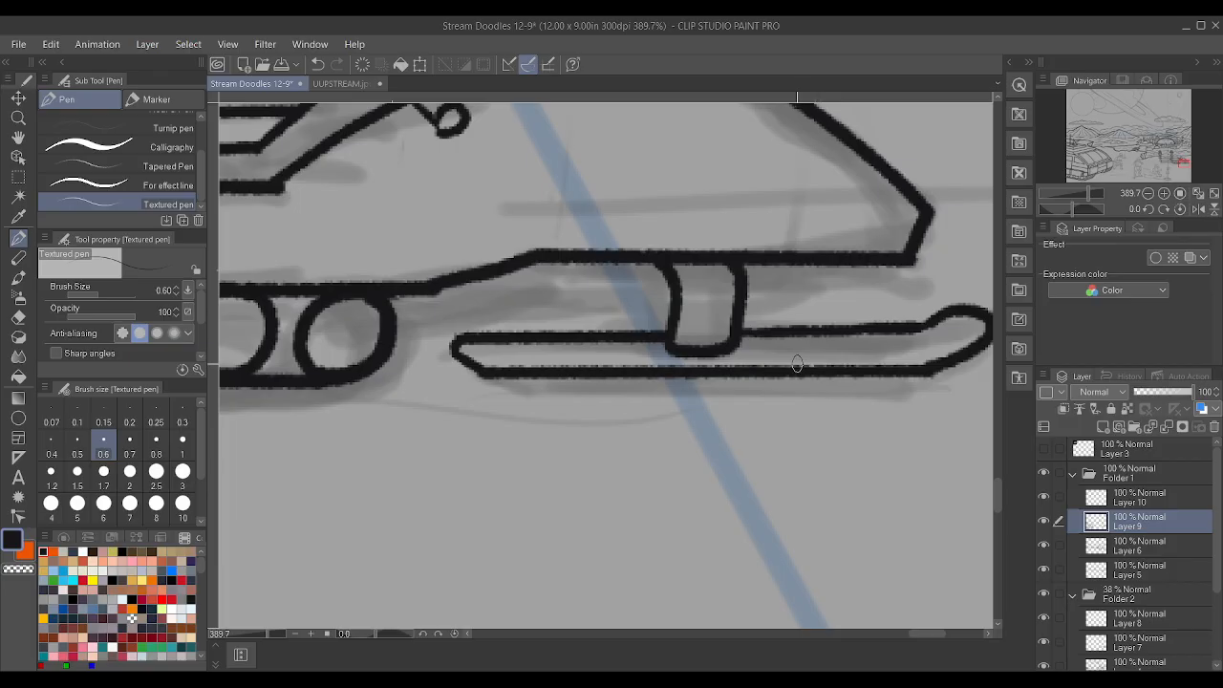
pyautogui.hotkey('ctrl', 'z')
pyautogui.click(78, 445)
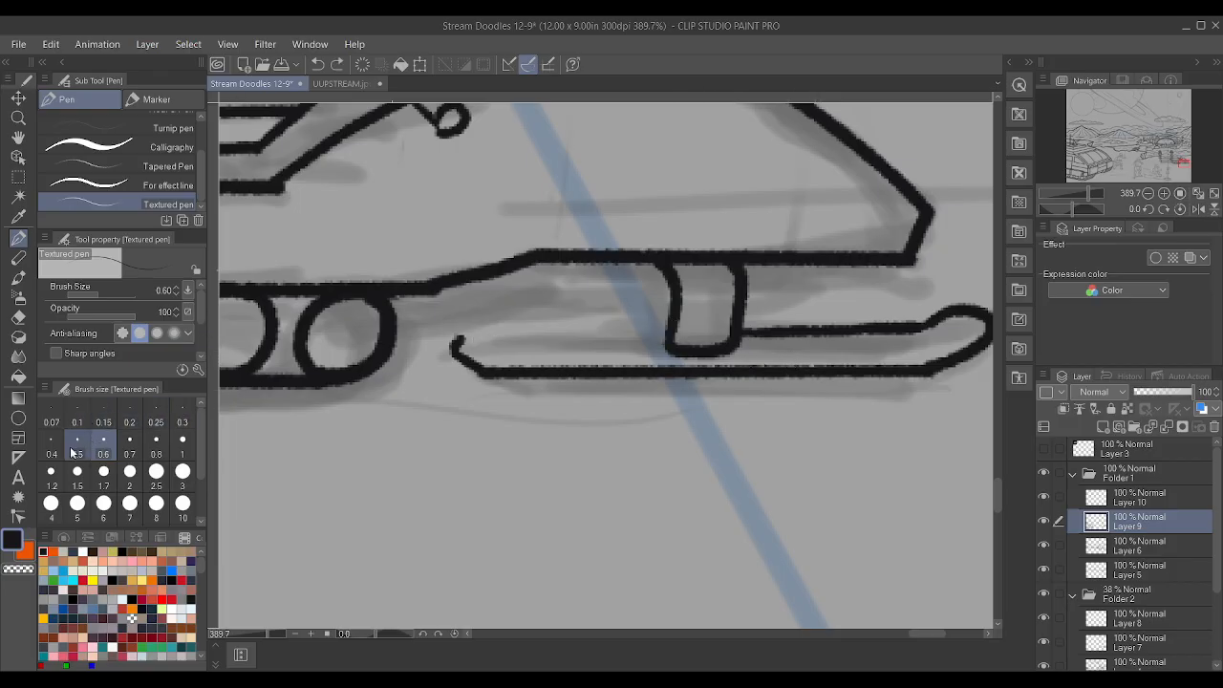
pyautogui.moveTo(672, 333)
pyautogui.mouseDown()
pyautogui.moveTo(451, 335)
pyautogui.moveTo(465, 330)
pyautogui.moveTo(457, 352)
pyautogui.mouseUp()
pyautogui.scroll(-4, 661, 300)
pyautogui.scroll(3, 661, 300)
pyautogui.scroll(-2, 660, 300)
pyautogui.scroll(-3, 660, 300)
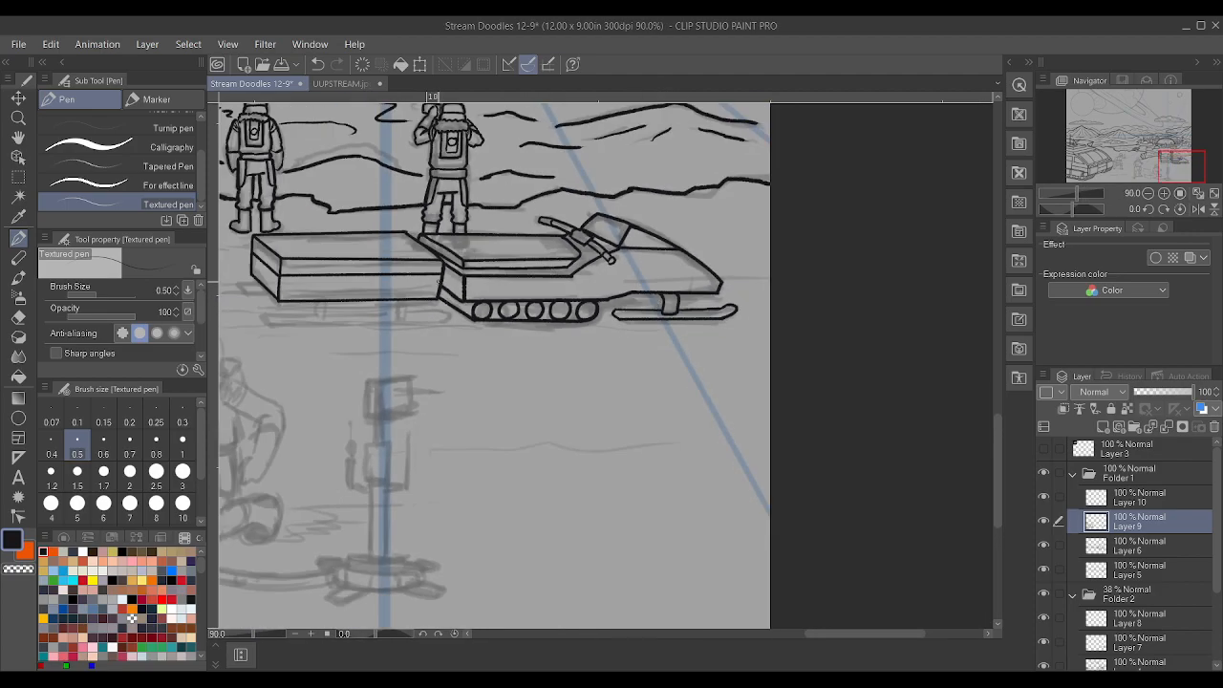
# - Ink the rear end of the far runner sticking out behind the sled box, with two parallel edges closed by a slanted end
pyautogui.scroll(3, 330, 320)
pyautogui.scroll(-2, 330, 320)
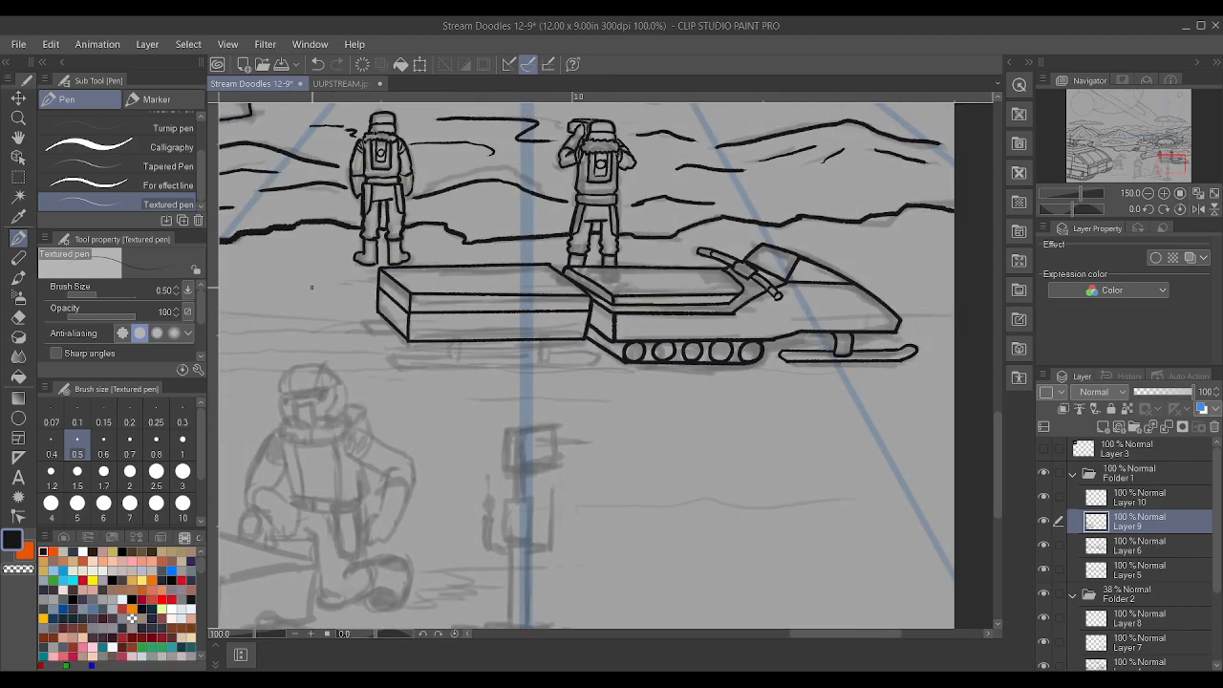
pyautogui.scroll(4, 410, 377)
pyautogui.moveTo(396, 368); pyautogui.dragTo(481, 368)
pyautogui.moveTo(370, 328); pyautogui.dragTo(446, 328)
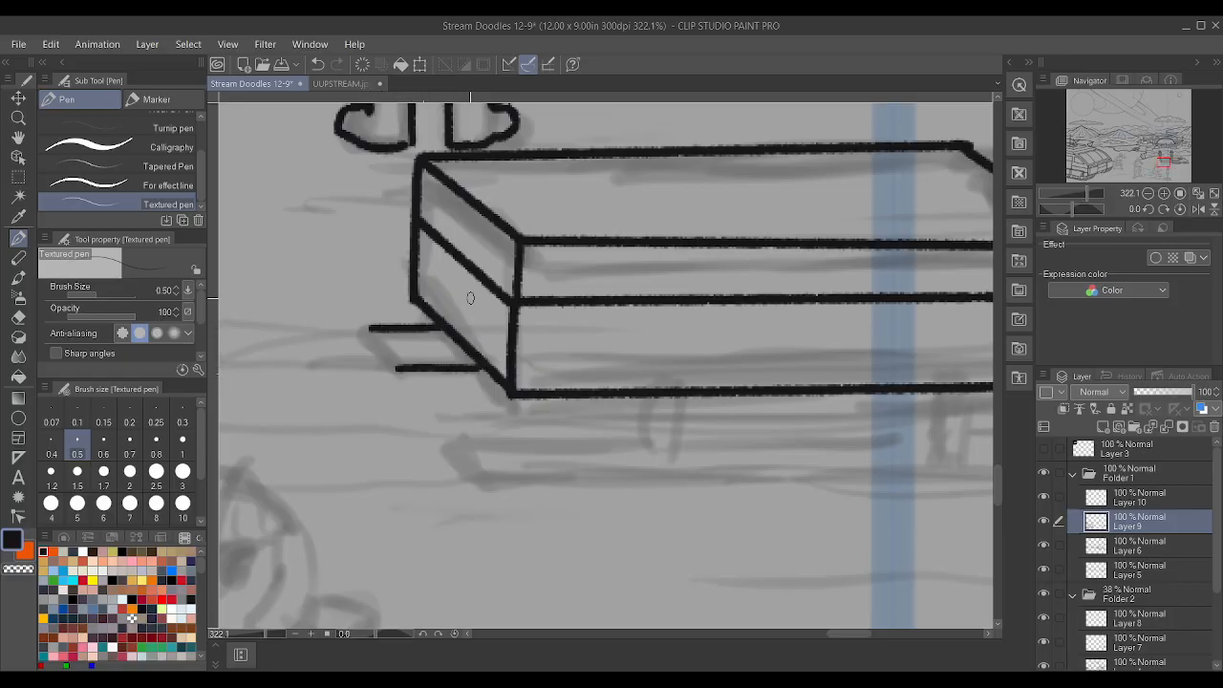
pyautogui.moveTo(398, 367); pyautogui.dragTo(373, 332)
# - Ink the short slanted rear edge of the near runner below the sled box
pyautogui.scroll(-7, 345, 290)
pyautogui.scroll(4, 847, 398)
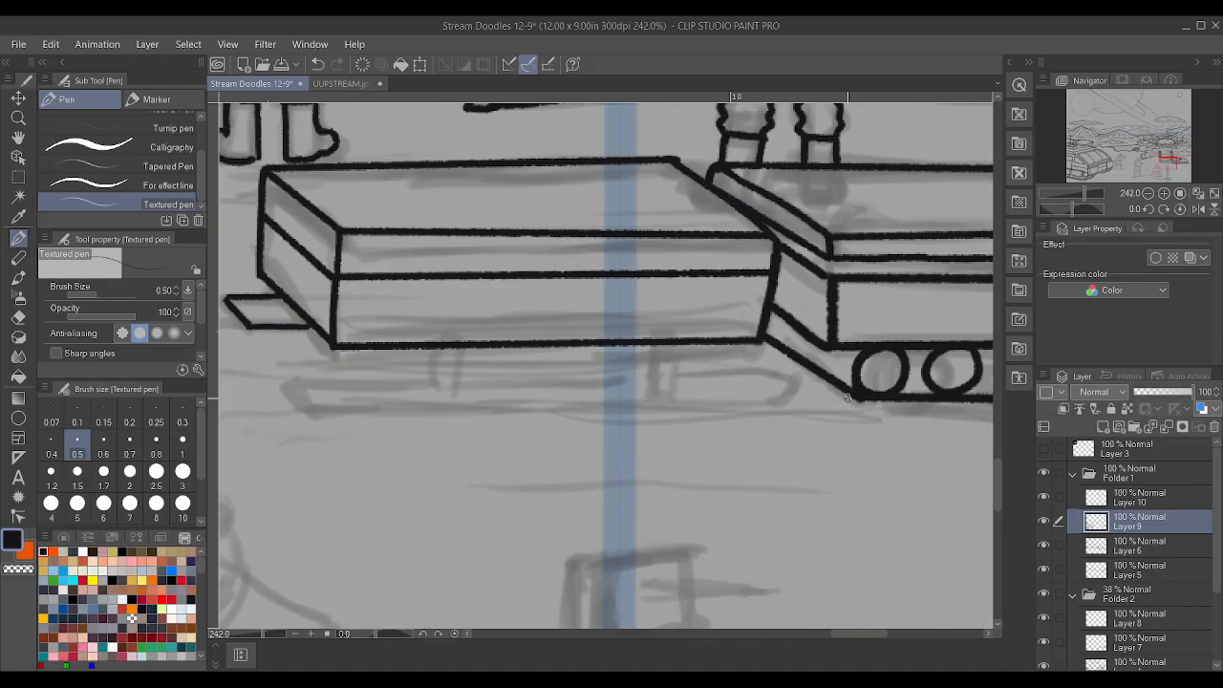
pyautogui.scroll(2, 317, 407)
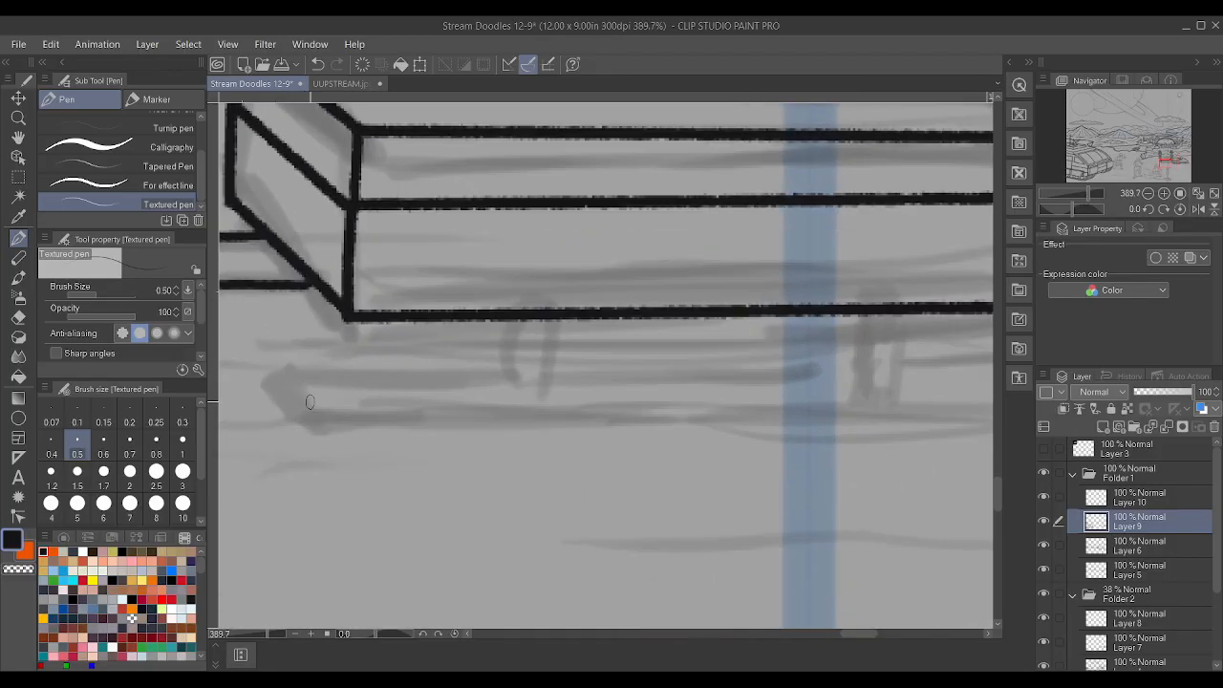
pyautogui.scroll(-4, 285, 382)
pyautogui.scroll(2, 263, 321)
pyautogui.scroll(3, 263, 321)
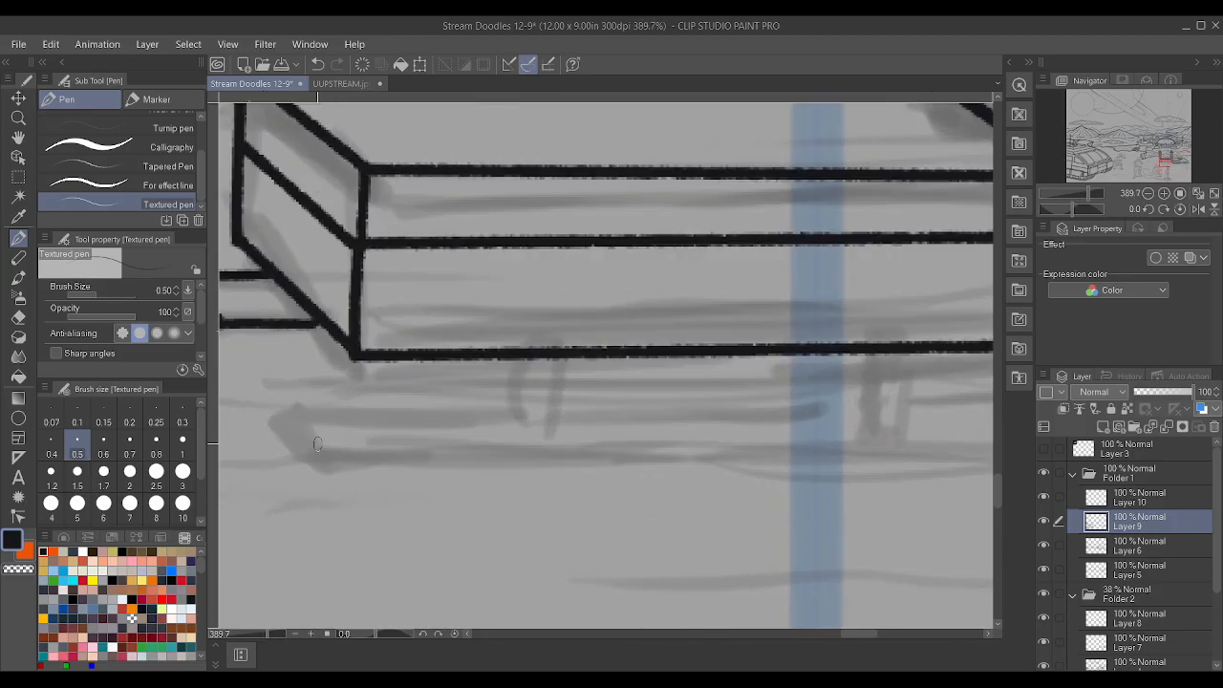
pyautogui.moveTo(327, 458); pyautogui.dragTo(296, 414)
pyautogui.scroll(-4, 370, 431)
pyautogui.scroll(5, 370, 430)
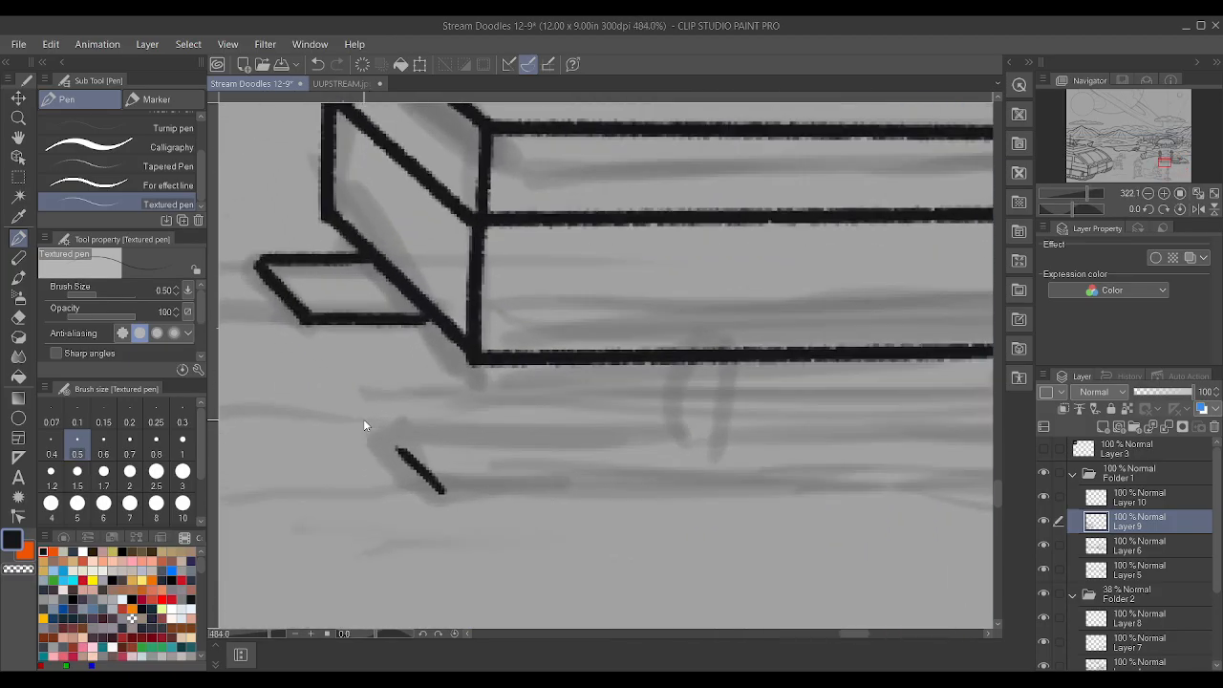
pyautogui.moveTo(456, 515); pyautogui.dragTo(387, 438)
pyautogui.scroll(-4, 449, 473)
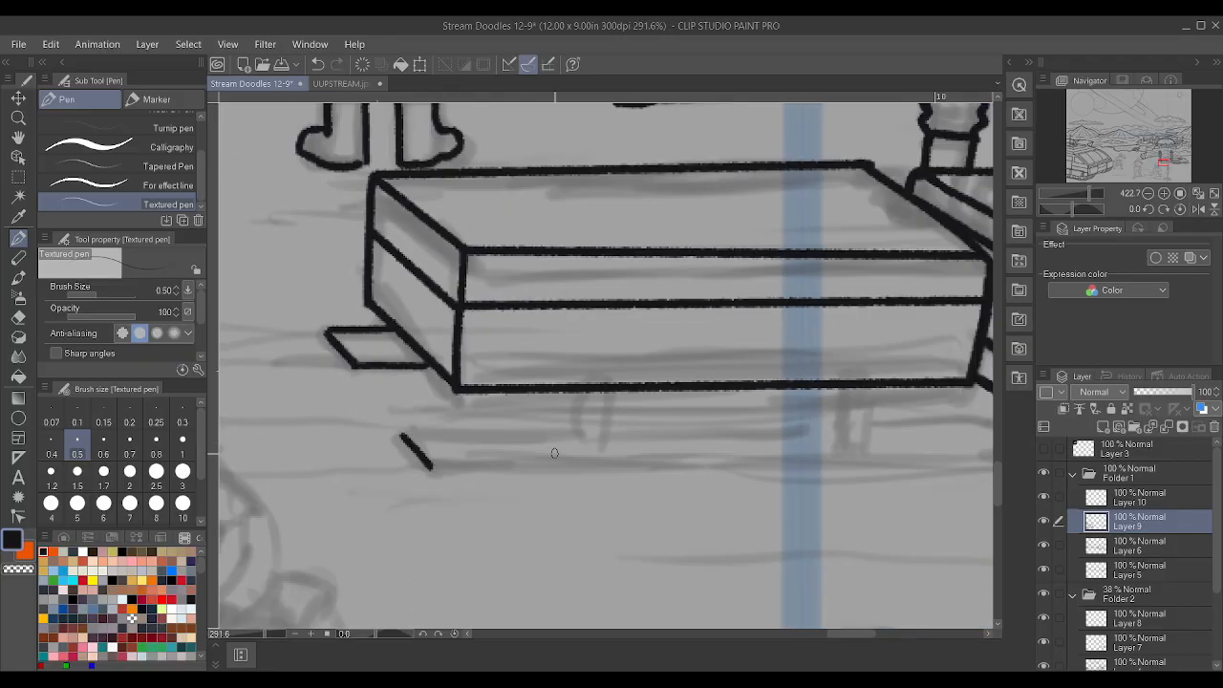
# - Ink the near runner's straight bottom edge from the slanted rear end forward to the start of its front tip
pyautogui.scroll(1, 461, 458)
pyautogui.scroll(2, 462, 457)
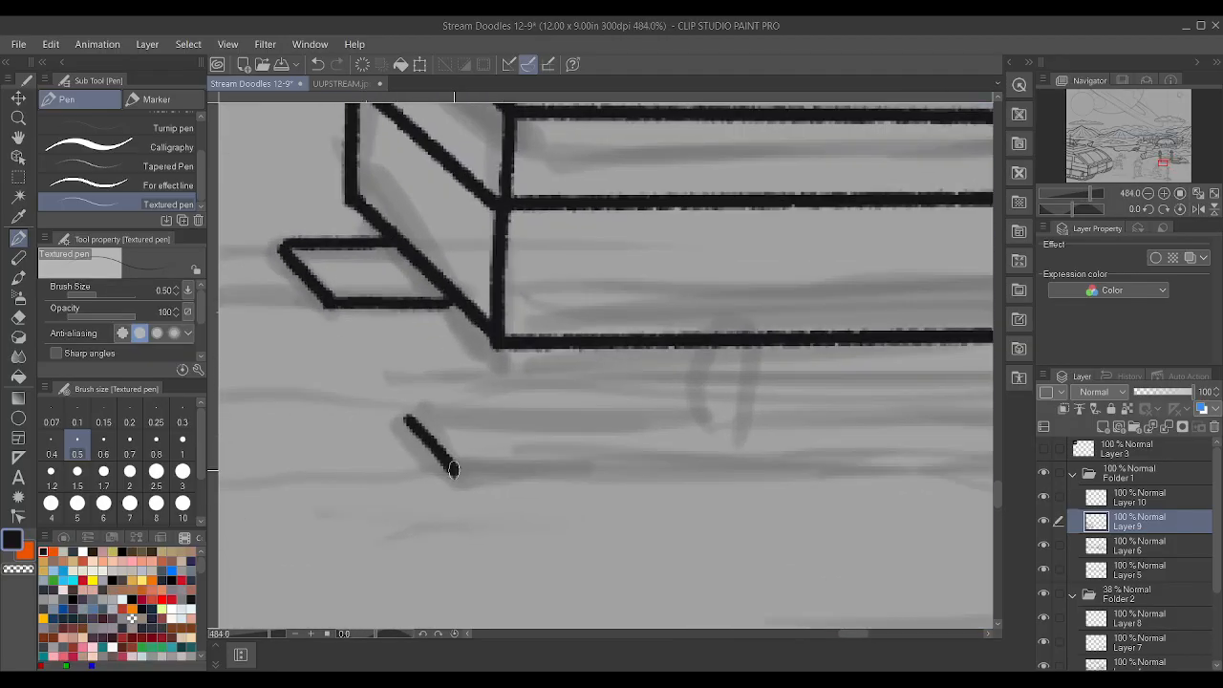
pyautogui.scroll(-4, 454, 470)
pyautogui.scroll(2, 674, 485)
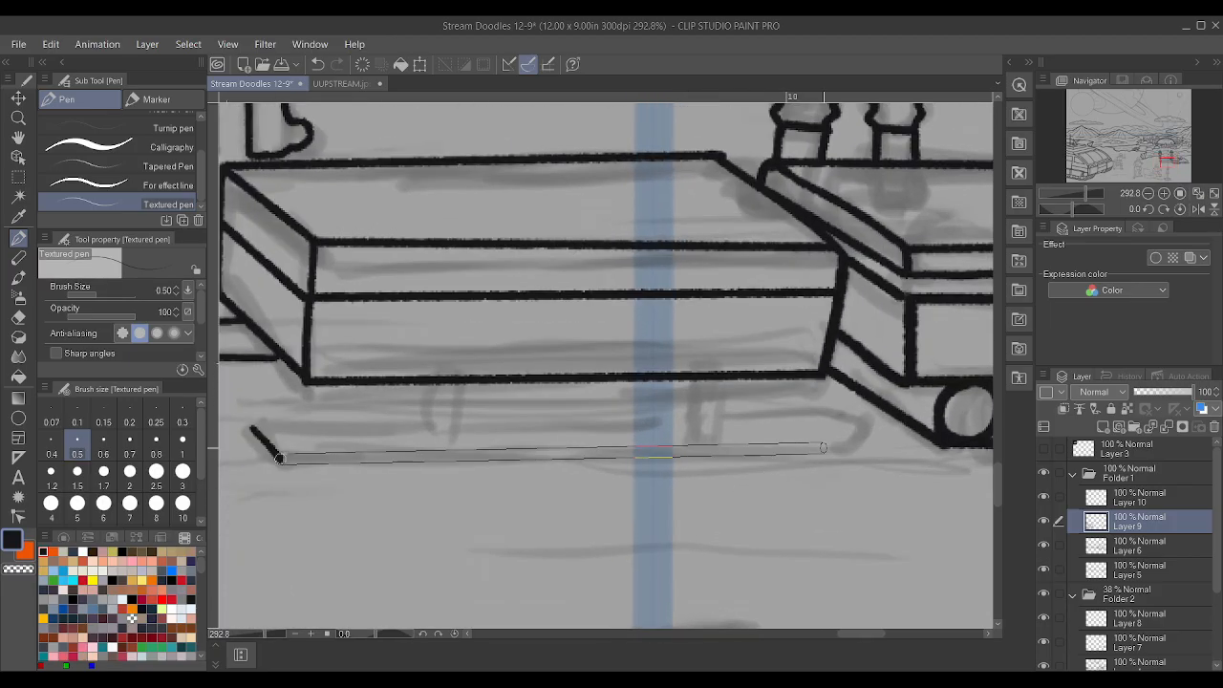
pyautogui.keyDown('shift'); pyautogui.click(845, 447); pyautogui.keyUp('shift')
# - Ink the near runner's rounded front tip with its short upper edge, and outline the front strut up to the sled box
pyautogui.scroll(1, 871, 460)
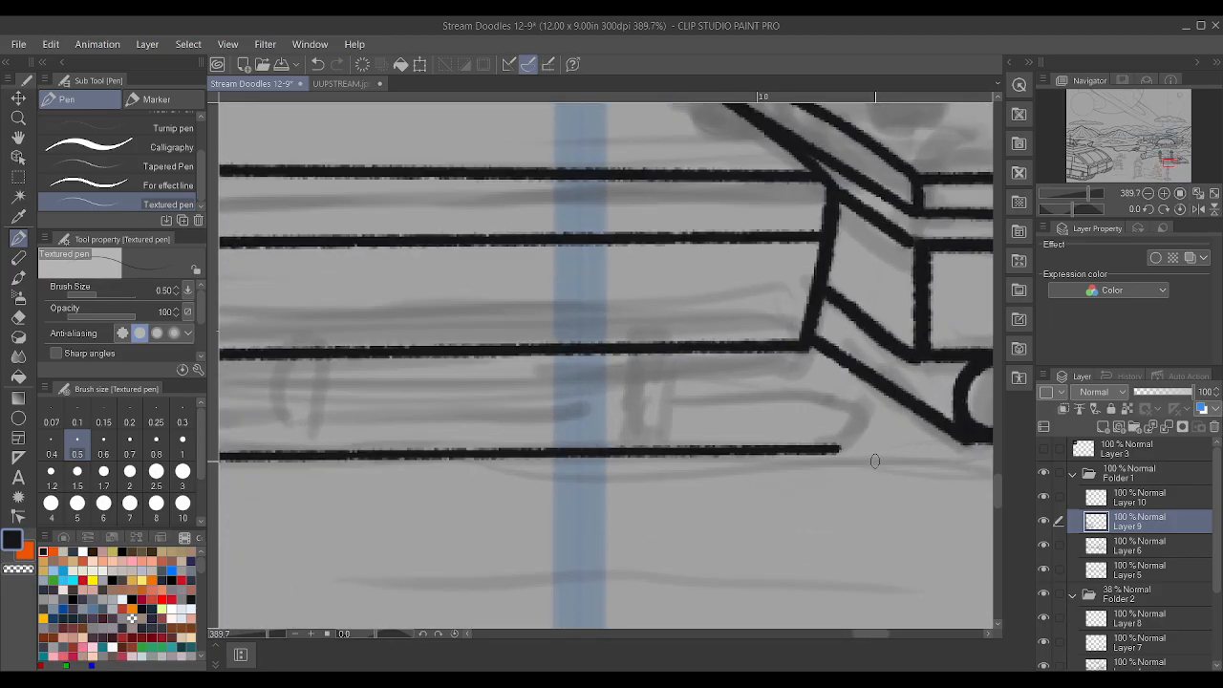
pyautogui.moveTo(836, 447)
pyautogui.mouseDown()
pyautogui.moveTo(865, 397)
pyautogui.moveTo(839, 382)
pyautogui.moveTo(750, 402)
pyautogui.mouseUp()
pyautogui.moveTo(675, 399); pyautogui.dragTo(772, 399)
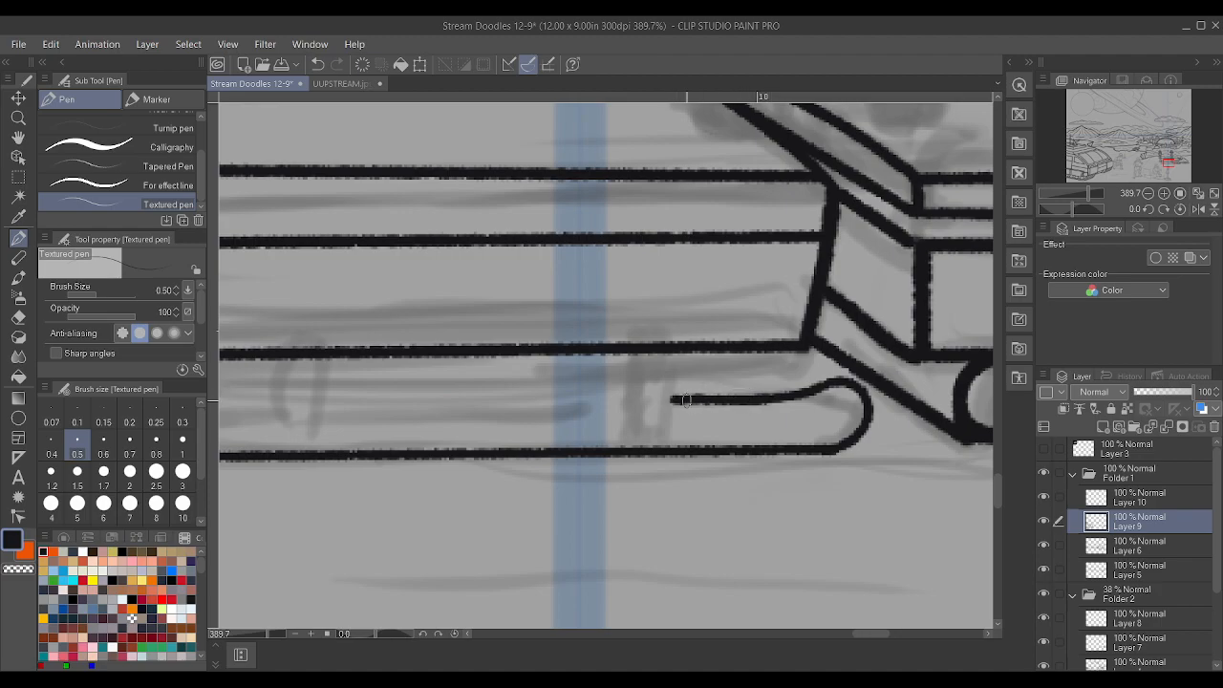
pyautogui.moveTo(672, 399); pyautogui.dragTo(669, 344)
pyautogui.moveTo(631, 428); pyautogui.dragTo(630, 357)
pyautogui.moveTo(632, 430); pyautogui.dragTo(673, 431)
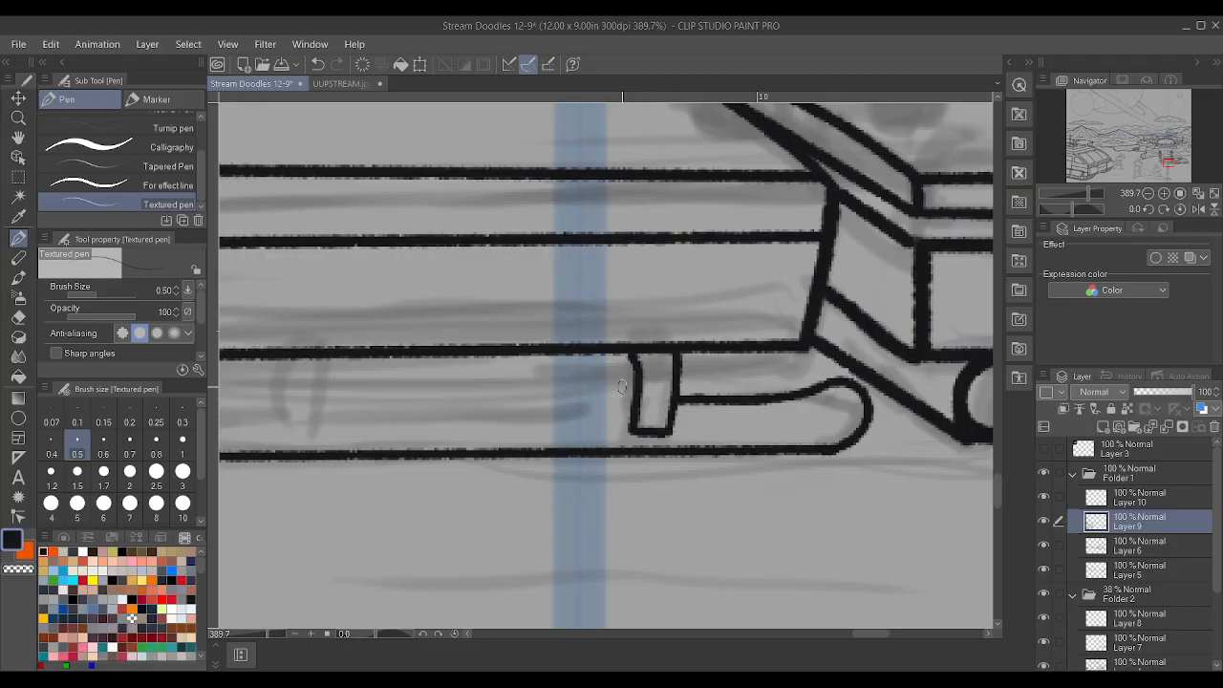
# - Ink the near runner's upper edge from the front strut back to the rear end, and outline the rear strut beneath the box
pyautogui.scroll(-3, 622, 386)
pyautogui.moveTo(628, 395); pyautogui.dragTo(246, 404)
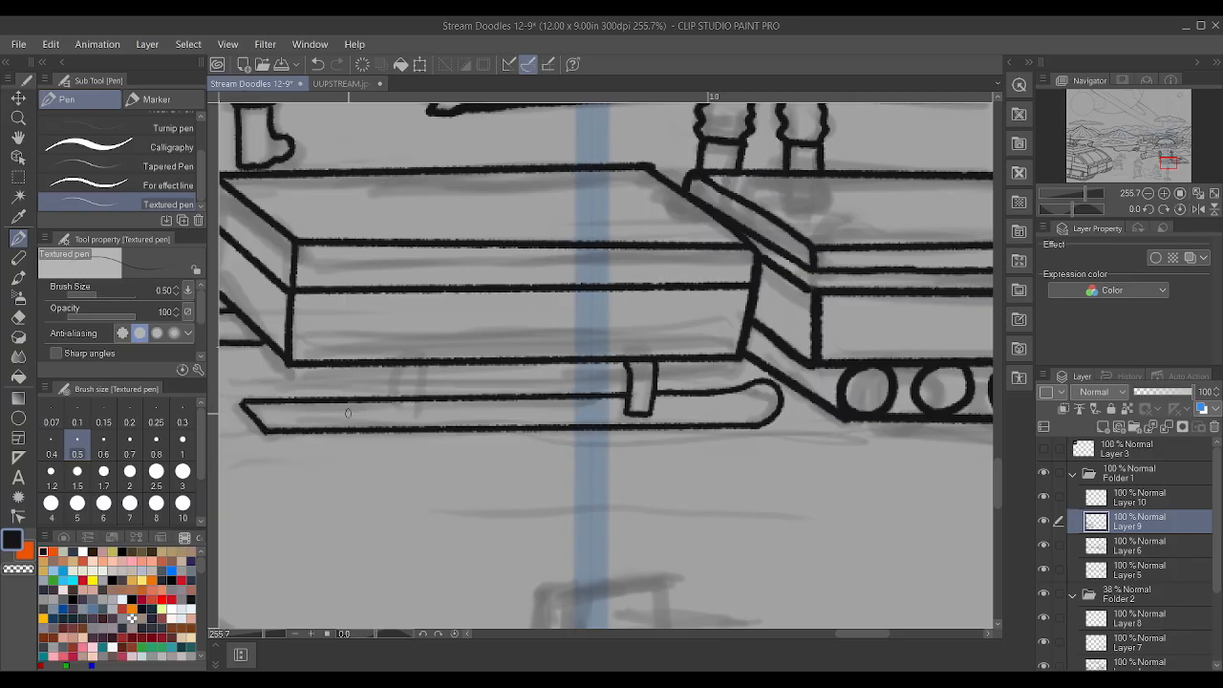
pyautogui.scroll(4, 348, 413)
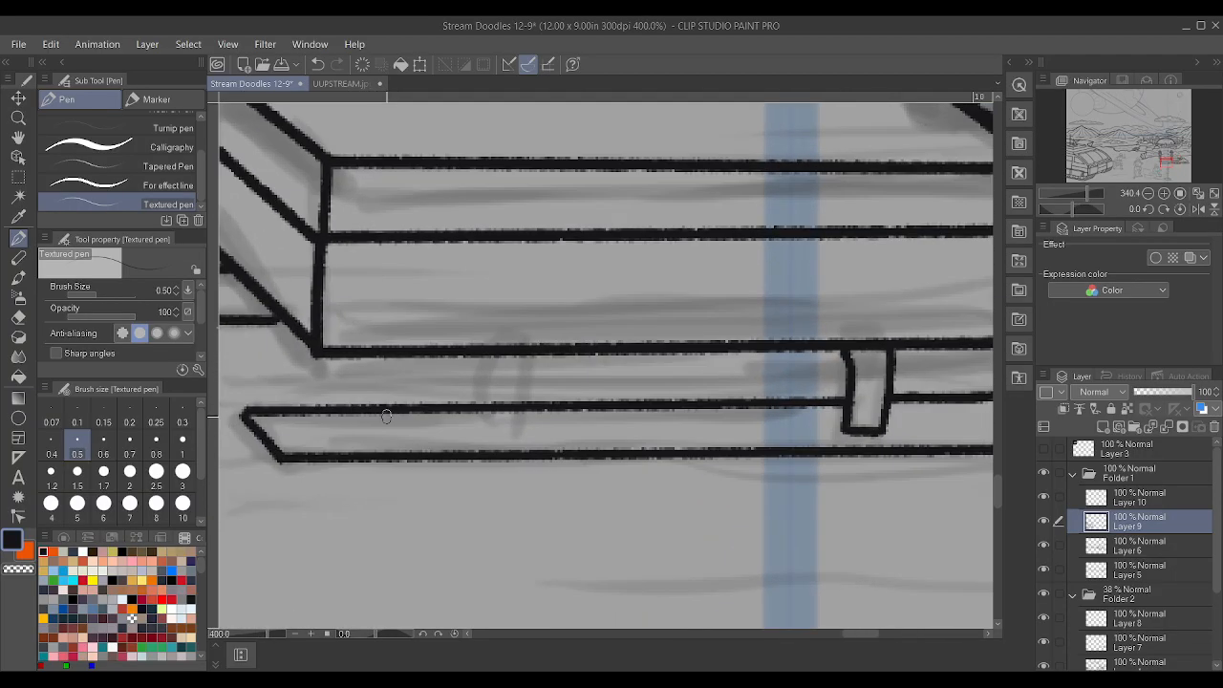
pyautogui.moveTo(517, 432); pyautogui.dragTo(519, 353)
pyautogui.moveTo(486, 426); pyautogui.dragTo(478, 358)
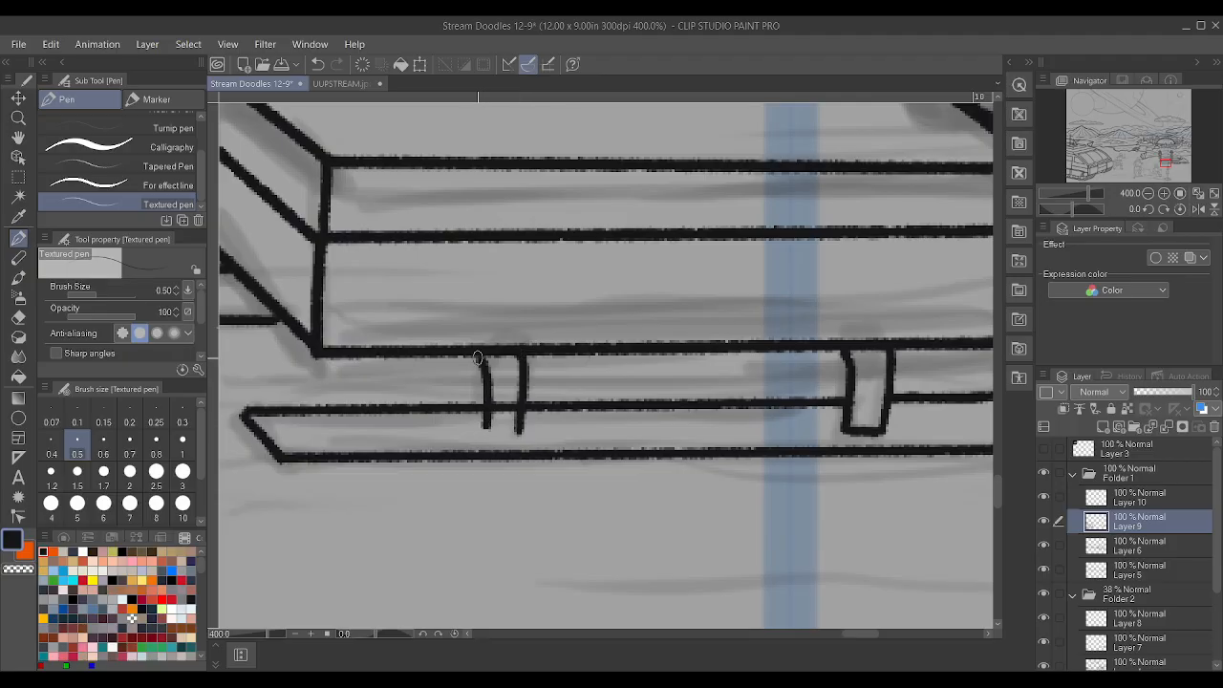
pyautogui.moveTo(484, 424)
pyautogui.mouseDown()
pyautogui.moveTo(499, 436)
pyautogui.moveTo(517, 420)
pyautogui.moveTo(504, 364)
pyautogui.mouseUp()
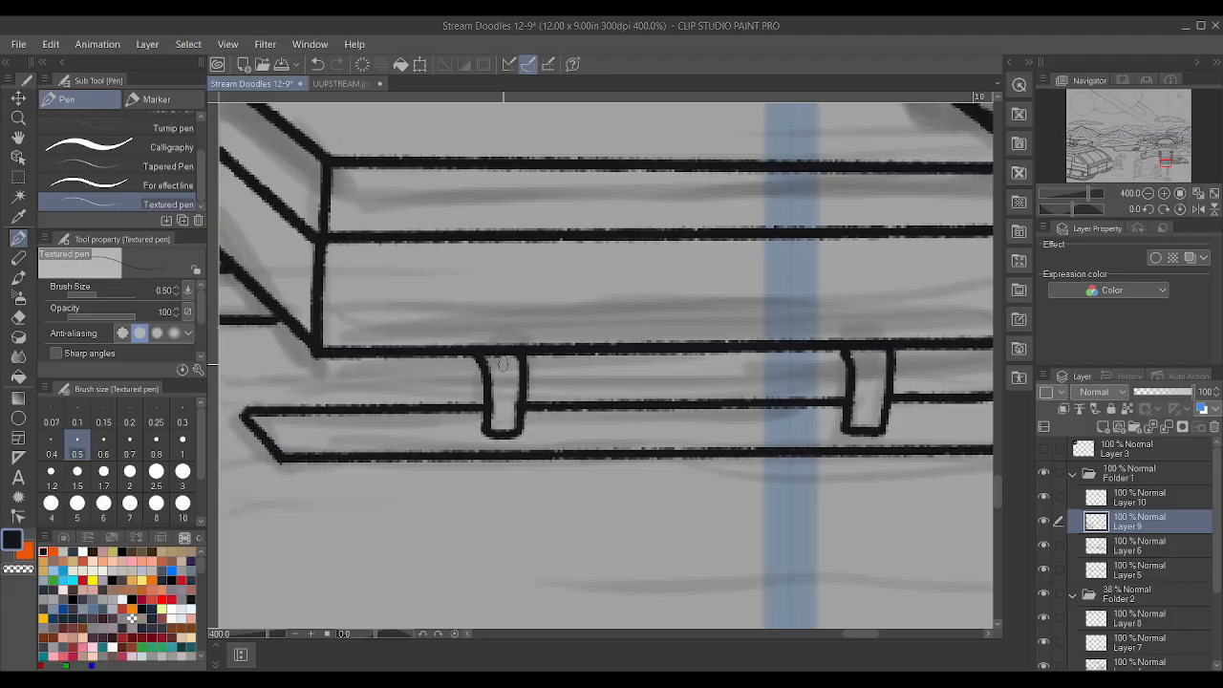
# - Ink short slanted connecting lines between the wheels of the snowmobile's track
pyautogui.scroll(-5, 502, 364)
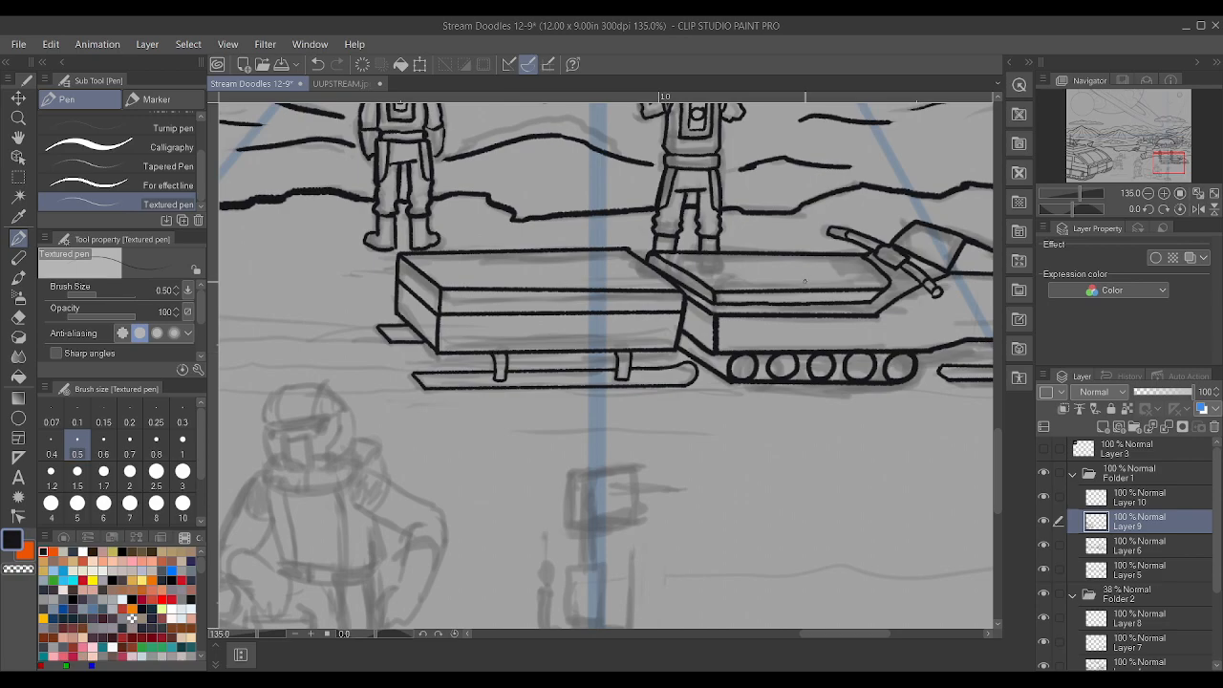
pyautogui.scroll(5, 807, 280)
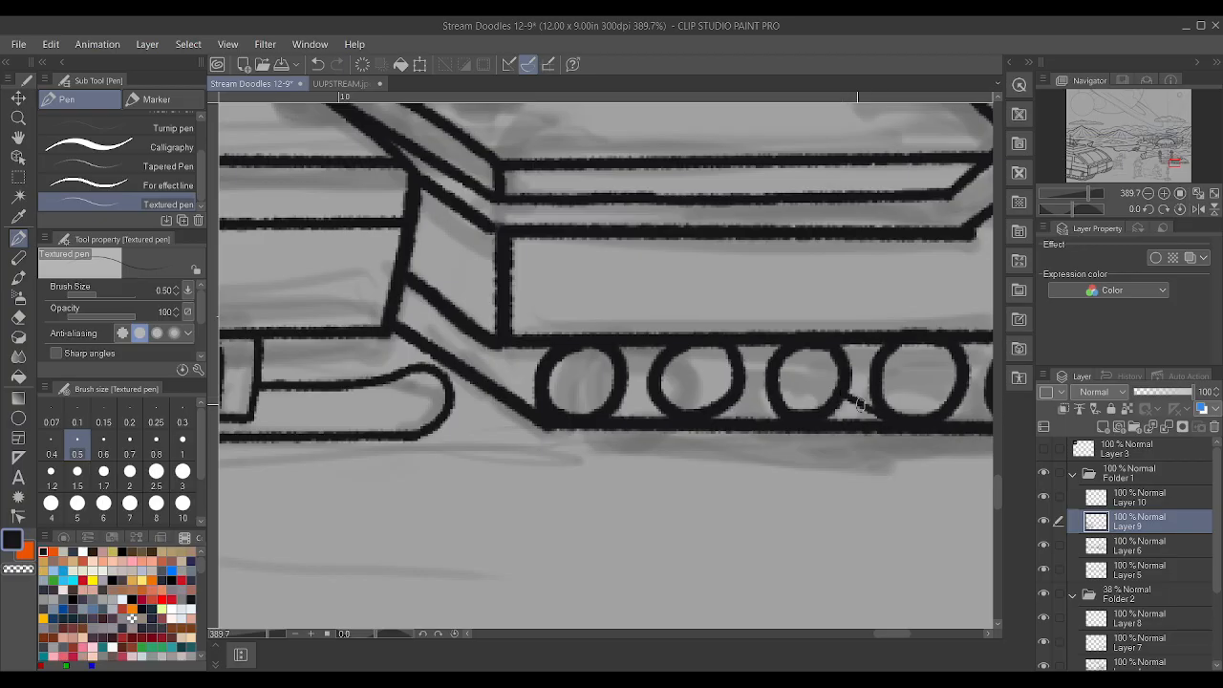
pyautogui.moveTo(742, 394); pyautogui.dragTo(774, 413)
pyautogui.moveTo(625, 393); pyautogui.dragTo(662, 415)
pyautogui.scroll(-5, 661, 417)
pyautogui.scroll(5, 722, 416)
pyautogui.moveTo(824, 411); pyautogui.dragTo(863, 426)
# - Ink a straight trim line along the snowmobile's side from nose to rear corner and continue it across the rear face
pyautogui.scroll(-5, 867, 424)
pyautogui.scroll(-3, 724, 348)
pyautogui.scroll(2, 686, 323)
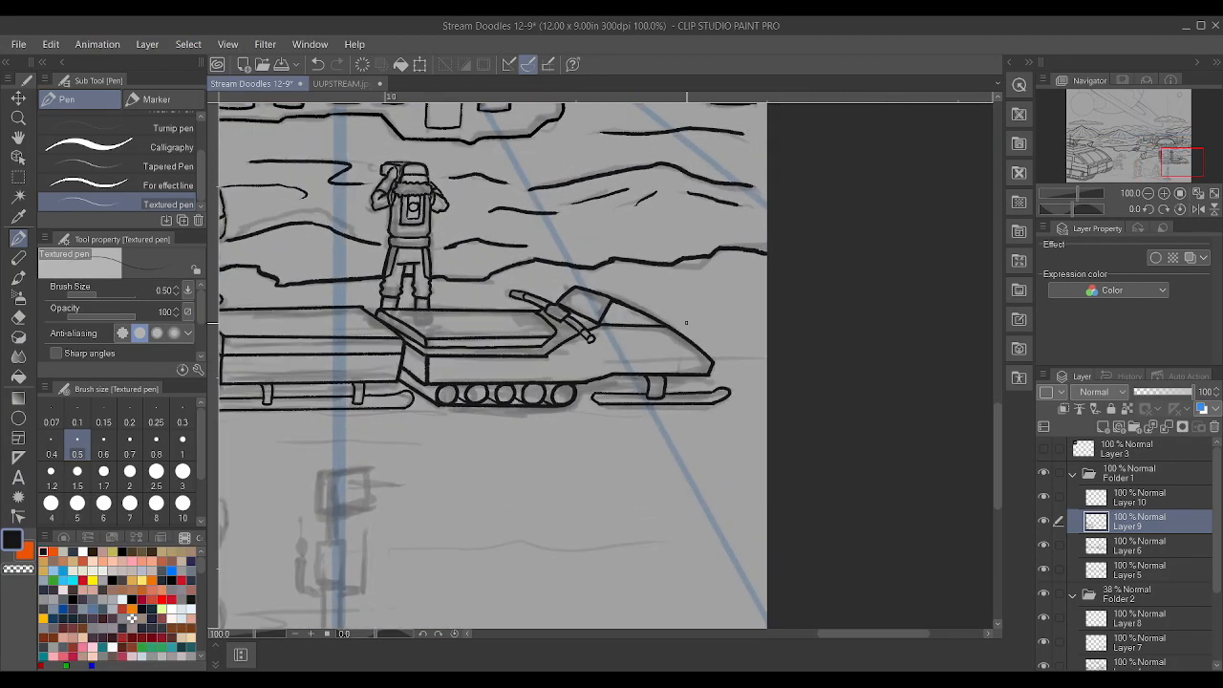
pyautogui.scroll(2, 686, 323)
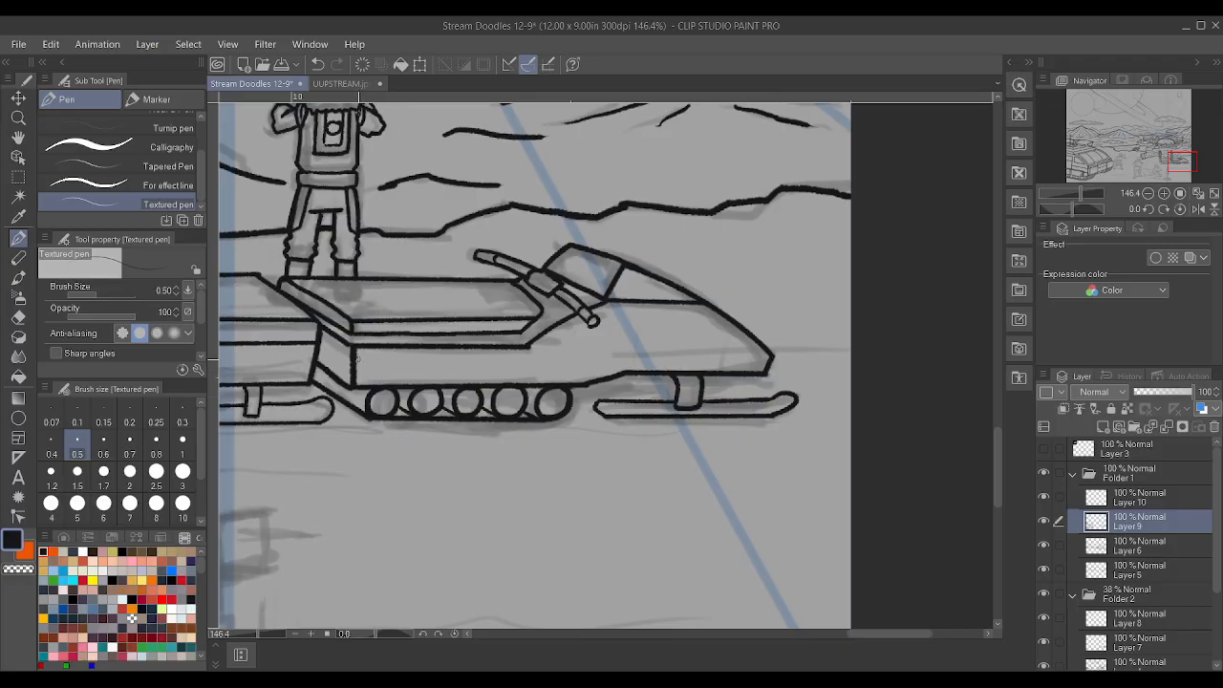
pyautogui.keyDown('shift'); pyautogui.click(355, 363); pyautogui.keyUp('shift')
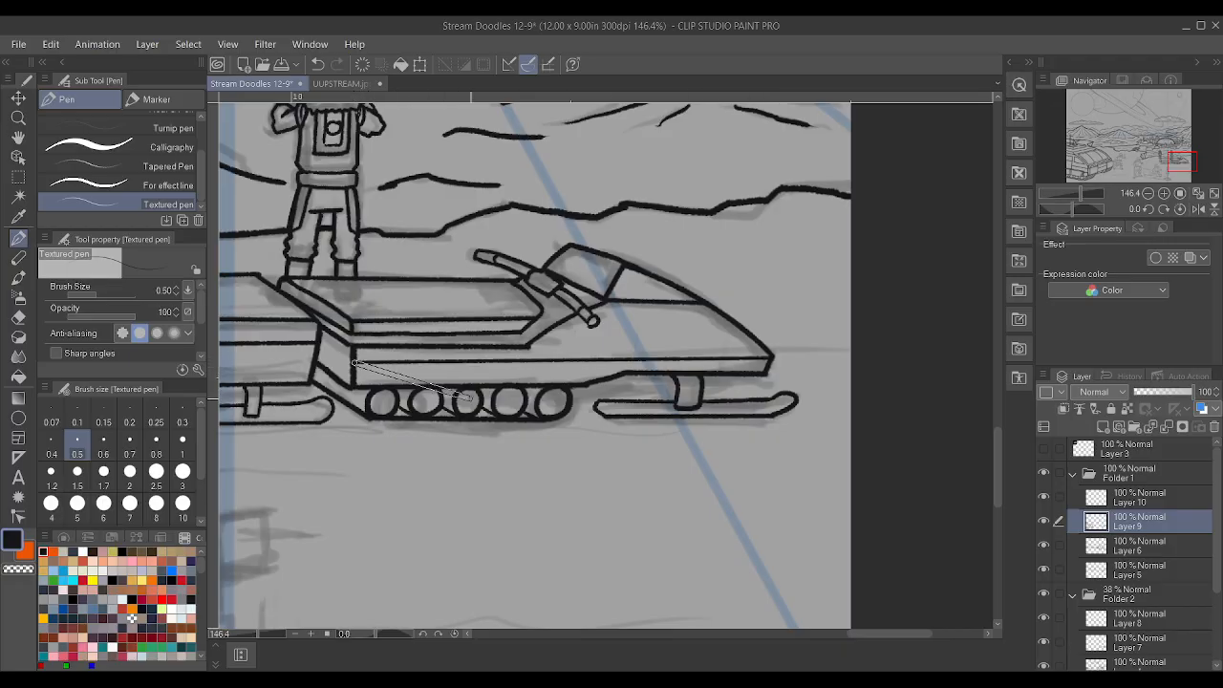
pyautogui.scroll(1, 350, 358)
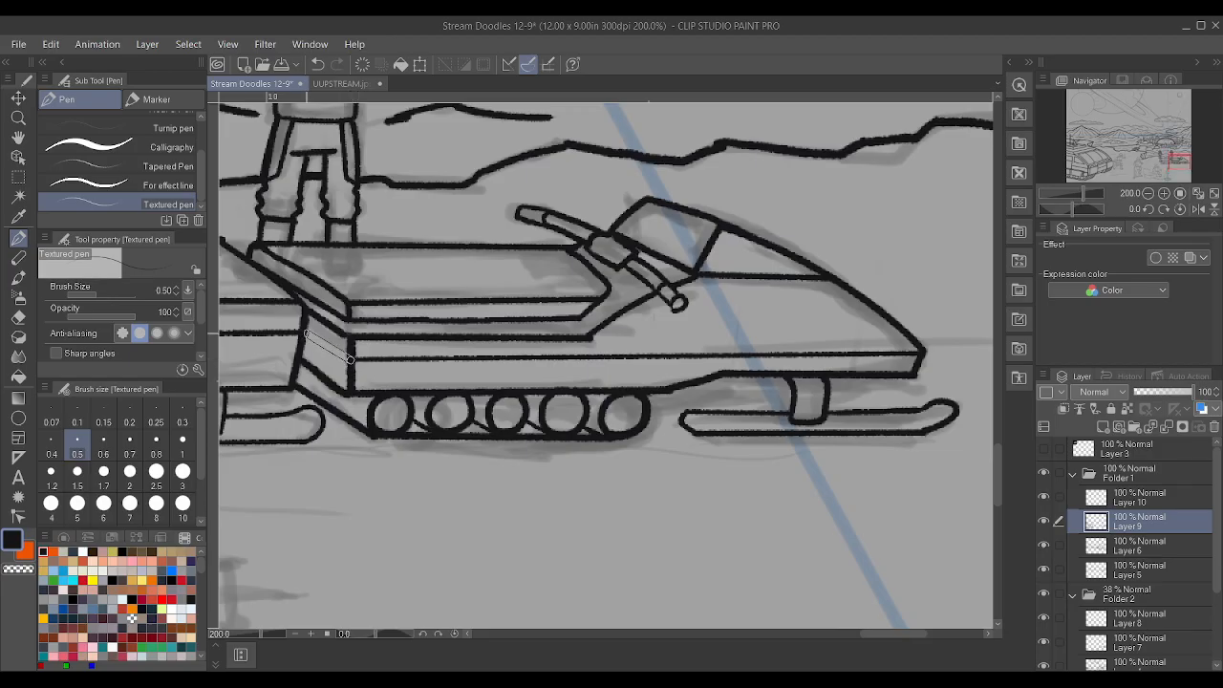
pyautogui.scroll(-3, 531, 378)
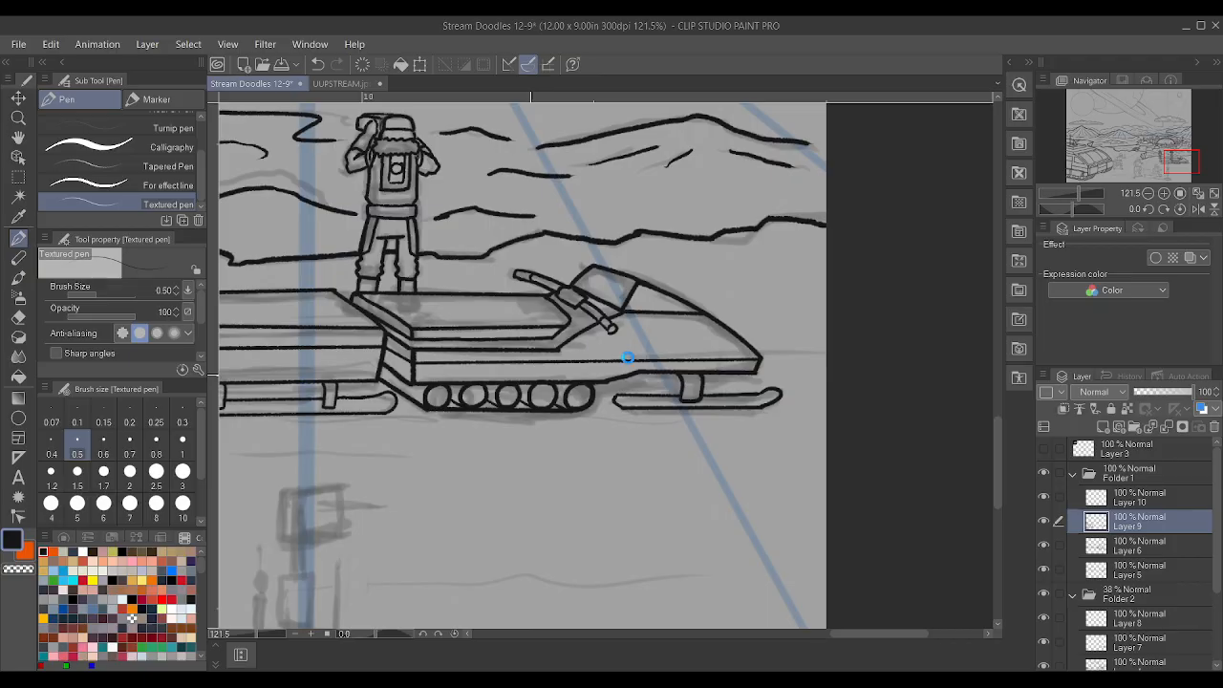
pyautogui.scroll(8, 626, 358)
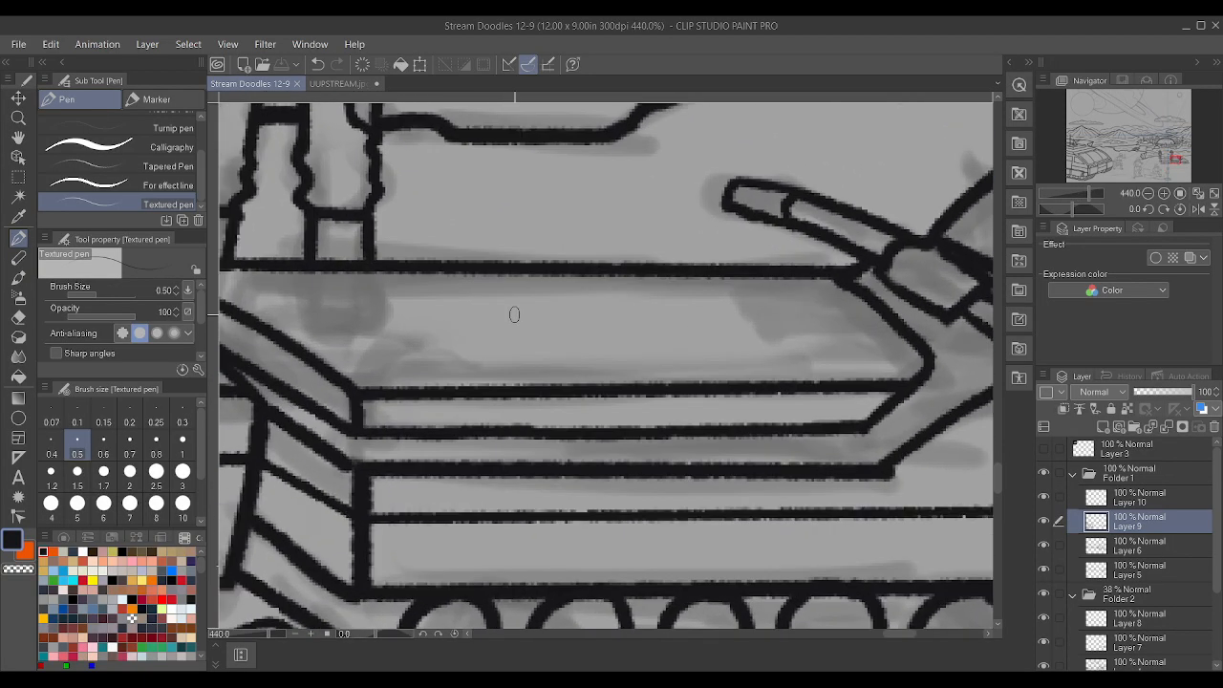
pyautogui.scroll(-3, 514, 314)
pyautogui.scroll(2, 514, 314)
pyautogui.moveTo(476, 373); pyautogui.dragTo(354, 269)
pyautogui.moveTo(559, 365); pyautogui.dragTo(463, 277)
pyautogui.moveTo(653, 370); pyautogui.dragTo(564, 277)
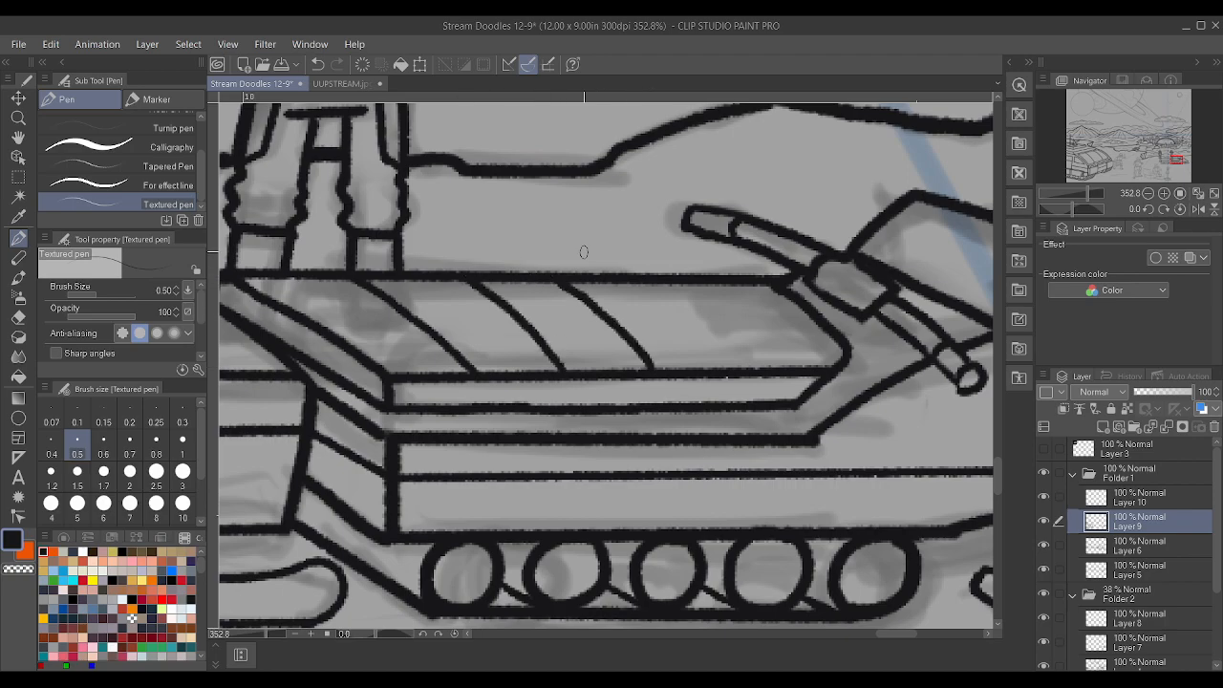
pyautogui.moveTo(743, 366); pyautogui.dragTo(659, 277)
pyautogui.scroll(-2, 669, 267)
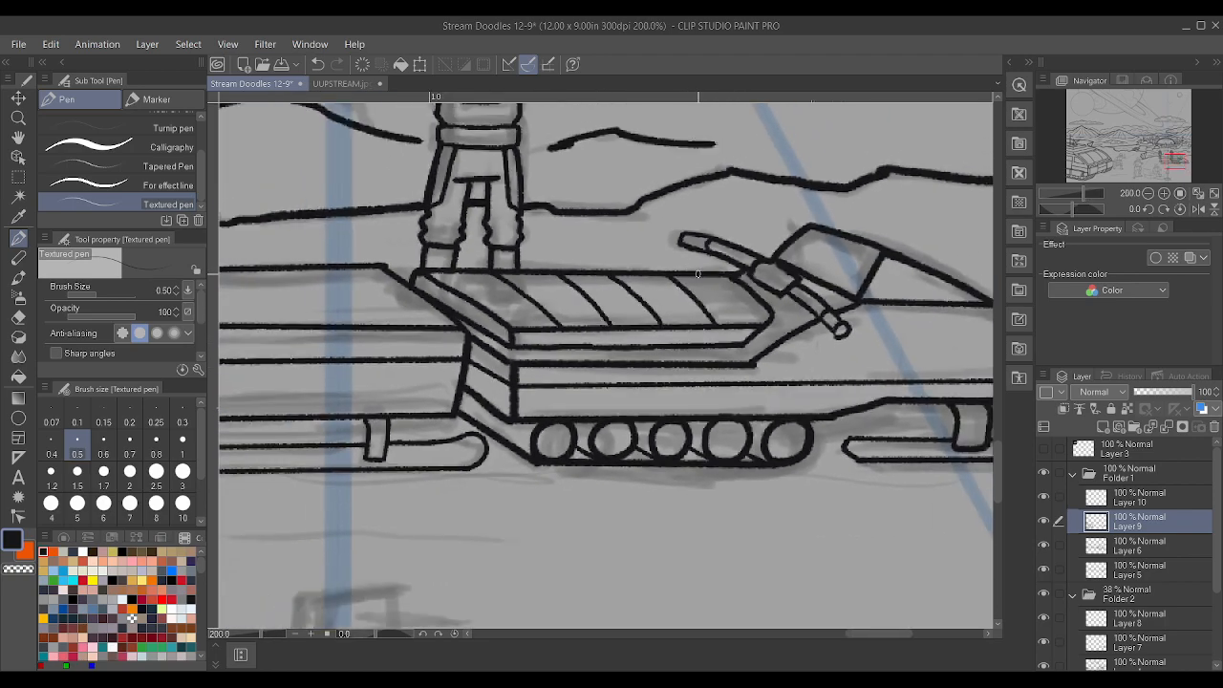
pyautogui.scroll(1, 681, 255)
pyautogui.hotkey('ctrl', 'z')
pyautogui.hotkey('ctrl', 'z')
pyautogui.scroll(2, 680, 255)
pyautogui.hotkey('ctrl', 'z')
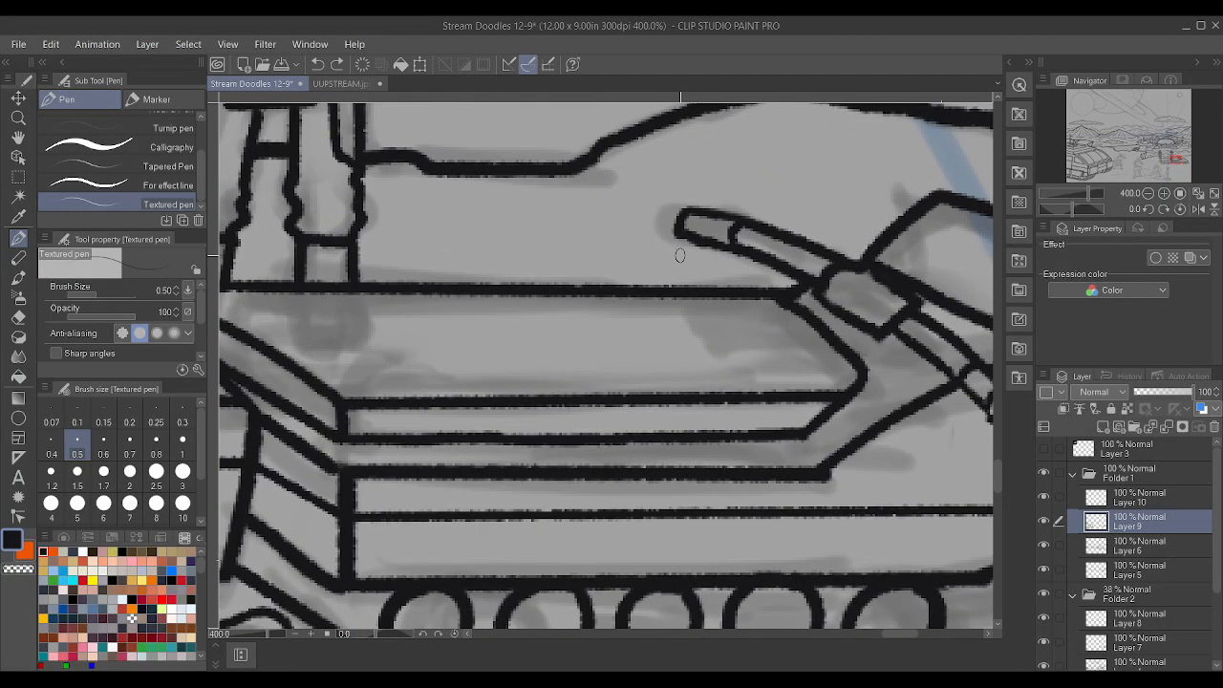
# - Ink four evenly spaced curved seams across the snowmobile's seat, working from the handlebar end toward the rear
pyautogui.moveTo(783, 386); pyautogui.dragTo(667, 287)
pyautogui.moveTo(663, 391)
pyautogui.mouseDown()
pyautogui.moveTo(596, 321)
pyautogui.moveTo(541, 290)
pyautogui.mouseUp()
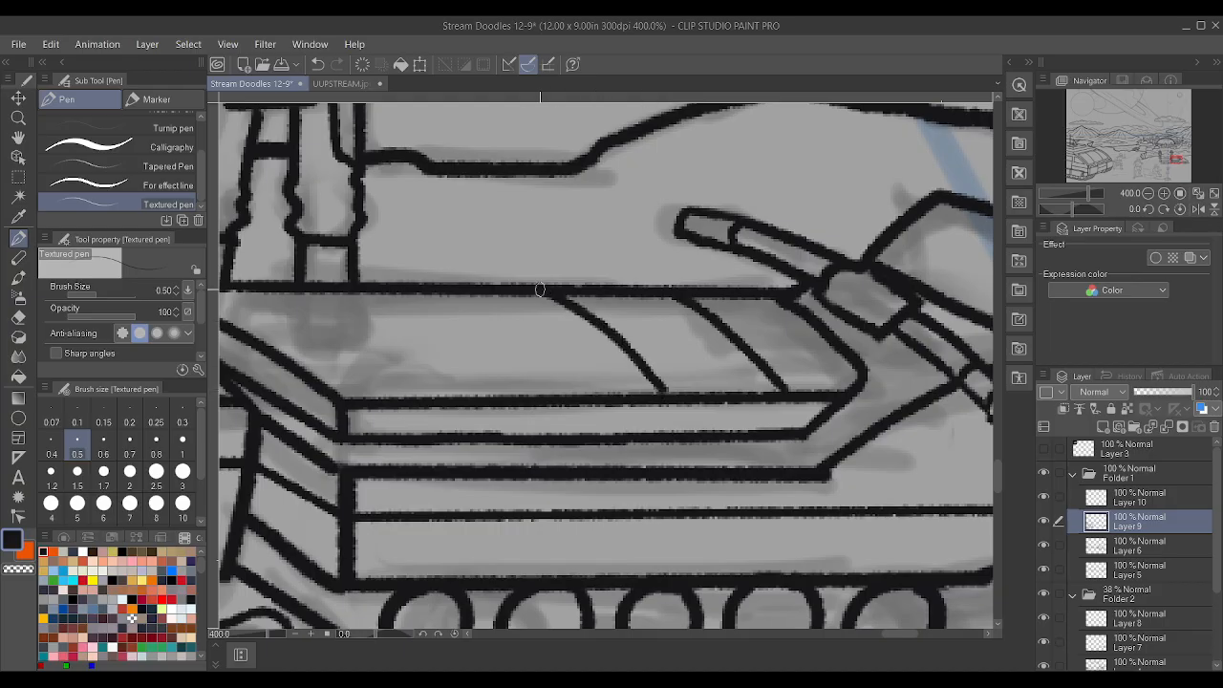
pyautogui.moveTo(521, 388); pyautogui.dragTo(400, 287)
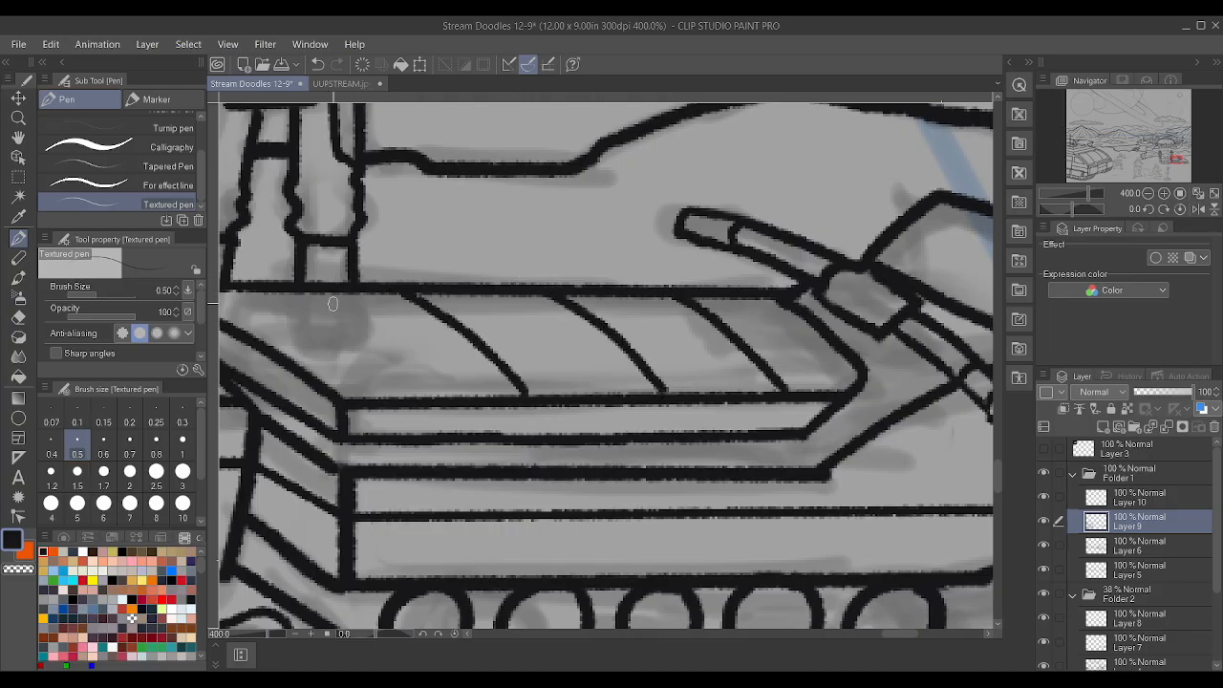
pyautogui.moveTo(411, 396); pyautogui.dragTo(290, 288)
pyautogui.scroll(-4, 429, 287)
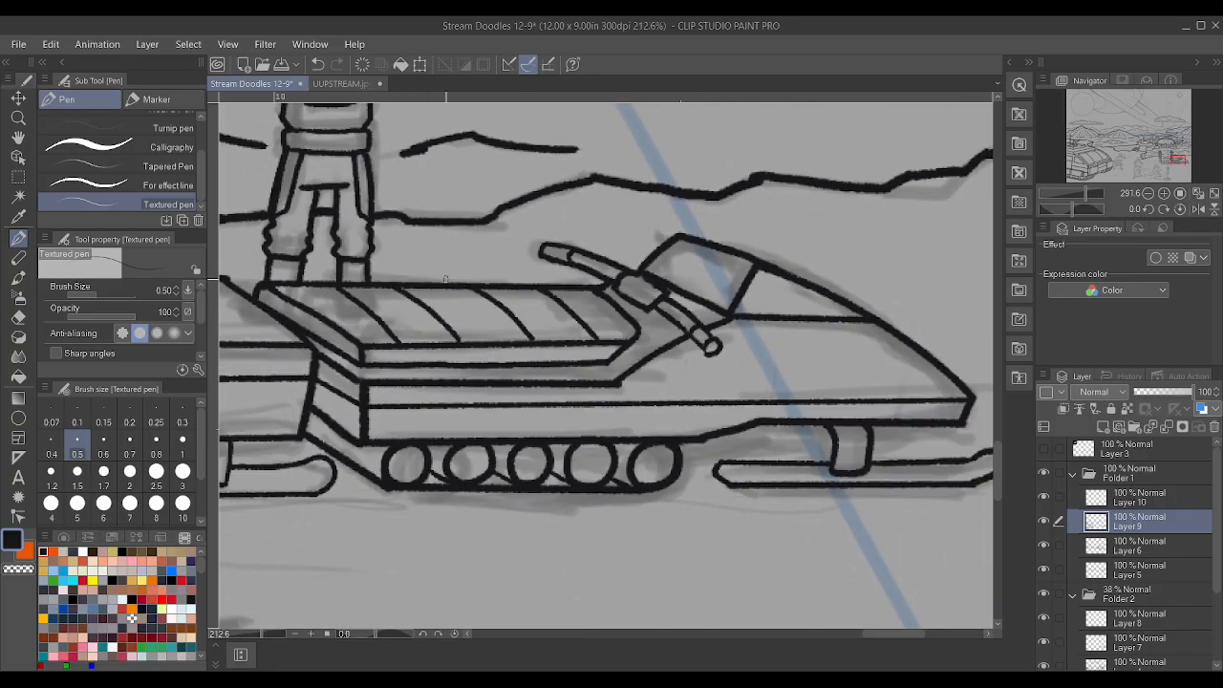
# - Ink a second line parallel to the slanted rear edge of the snowmobile's track, beside the sled box's lower corner
pyautogui.scroll(-4, 572, 313)
pyautogui.scroll(5, 669, 331)
pyautogui.scroll(-2, 716, 334)
pyautogui.scroll(-3, 717, 334)
pyautogui.scroll(5, 671, 358)
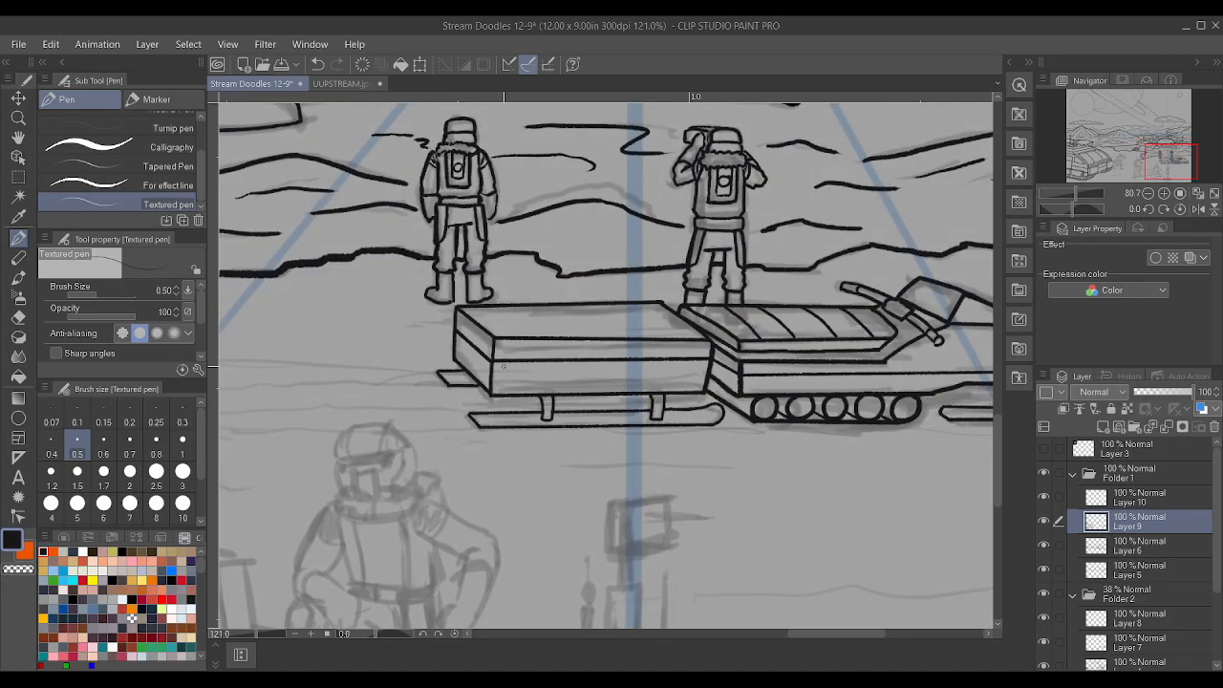
pyautogui.scroll(5, 713, 423)
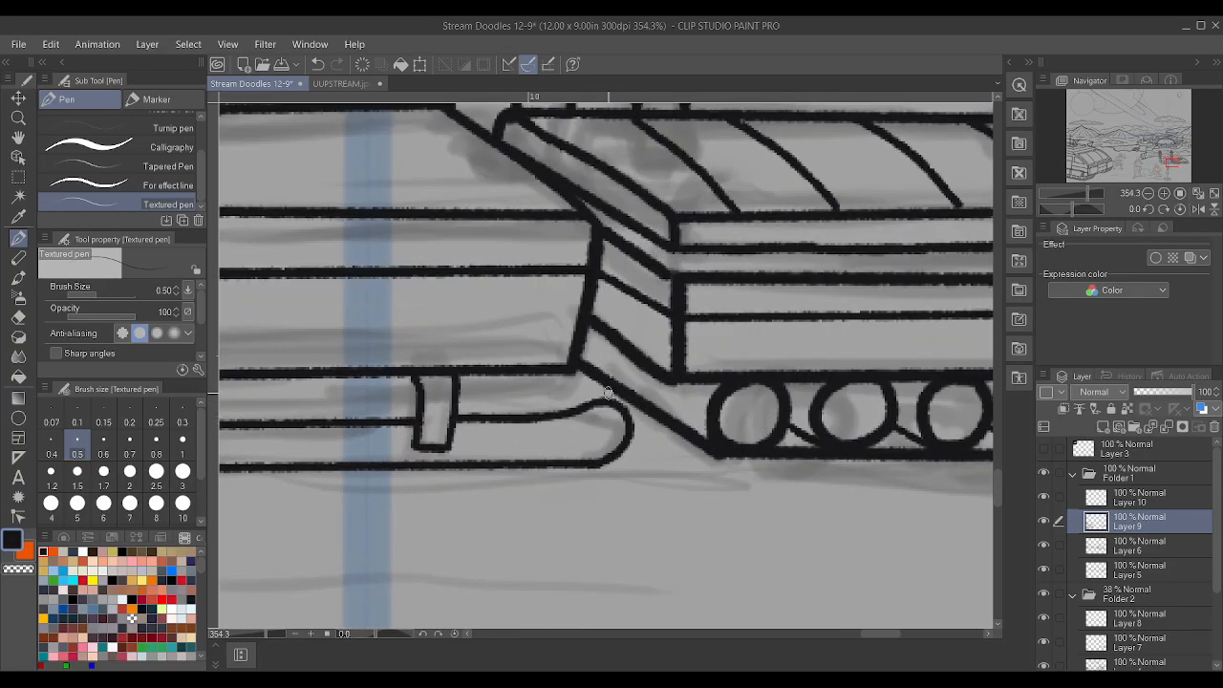
pyautogui.keyDown('shift'); pyautogui.click(584, 341); pyautogui.keyUp('shift')
pyautogui.scroll(-4, 639, 361)
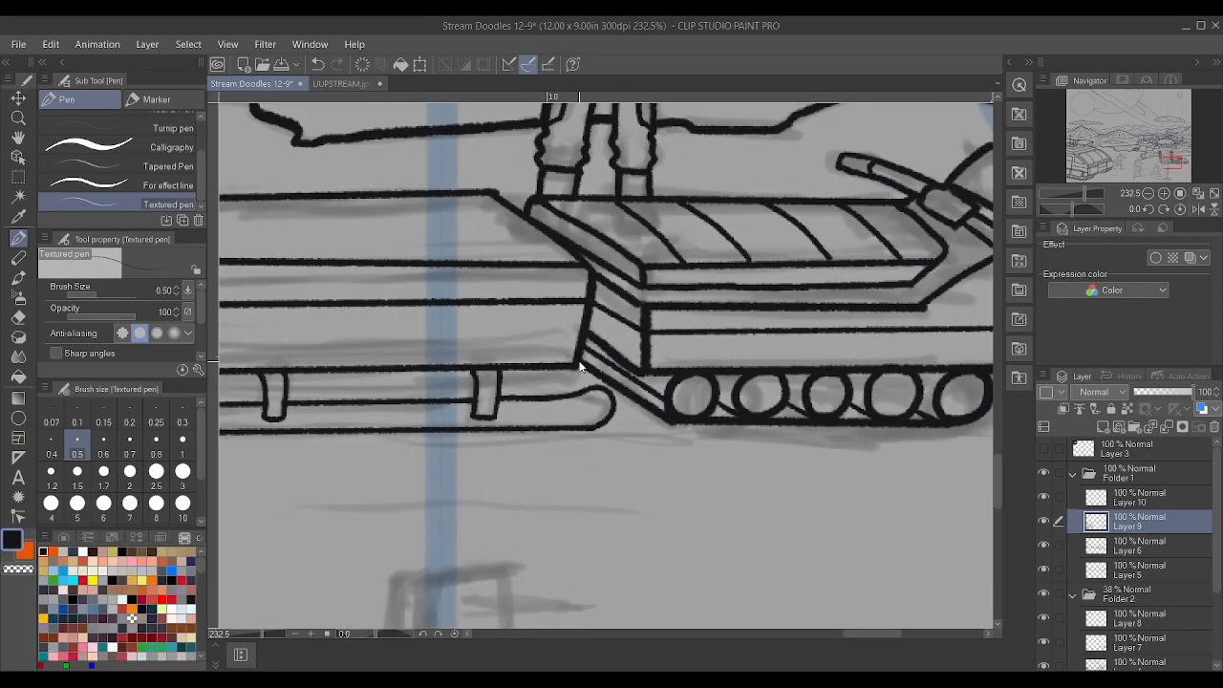
pyautogui.scroll(-4, 604, 361)
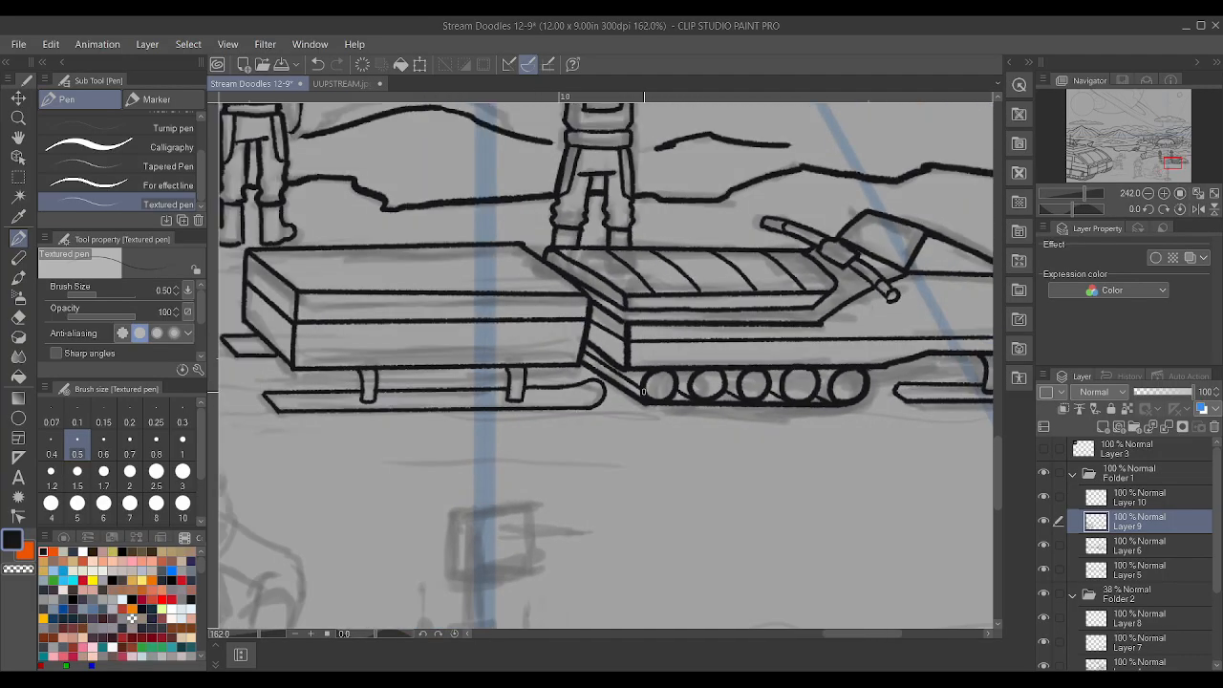
pyautogui.scroll(3, 538, 385)
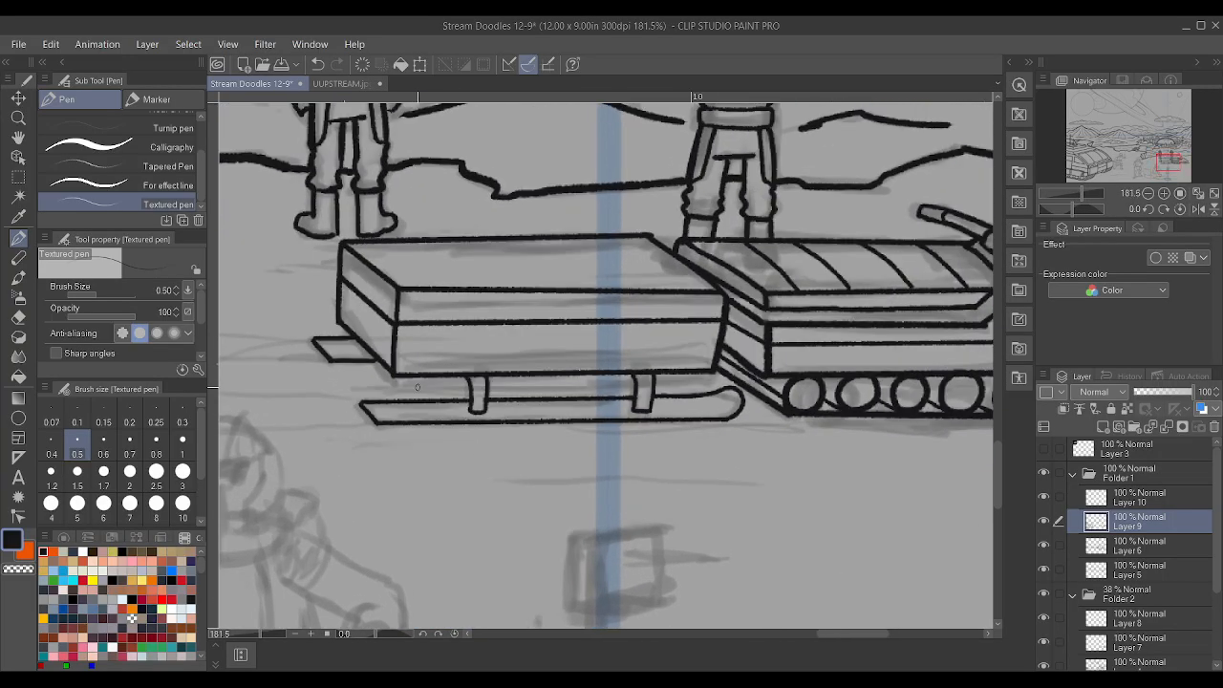
# - Ink the slanted lower edge of the snowmobile's rear face, between the sled box and the rear corner
pyautogui.scroll(3, 818, 420)
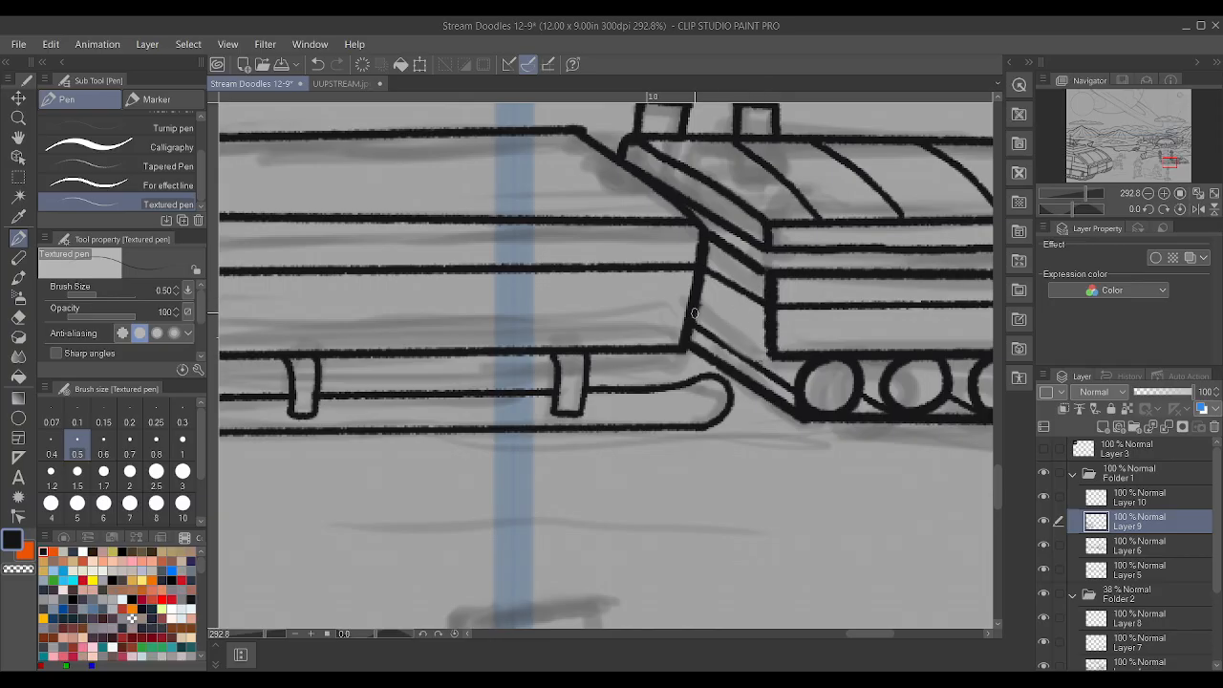
pyautogui.moveTo(713, 322); pyautogui.dragTo(756, 346)
pyautogui.moveTo(699, 311); pyautogui.dragTo(770, 359)
pyautogui.scroll(-5, 774, 354)
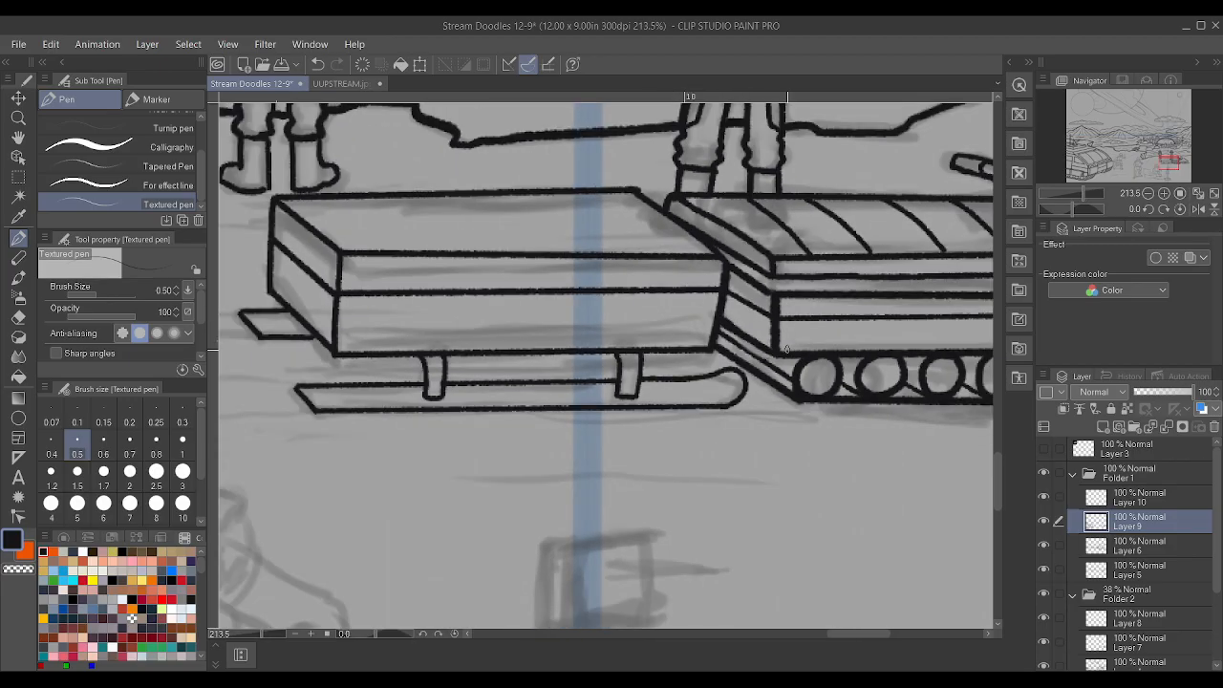
pyautogui.scroll(-2, 774, 354)
# - Ink a small hub circle in the centre of each of the five wheels of the snowmobile's track
pyautogui.scroll(8, 766, 339)
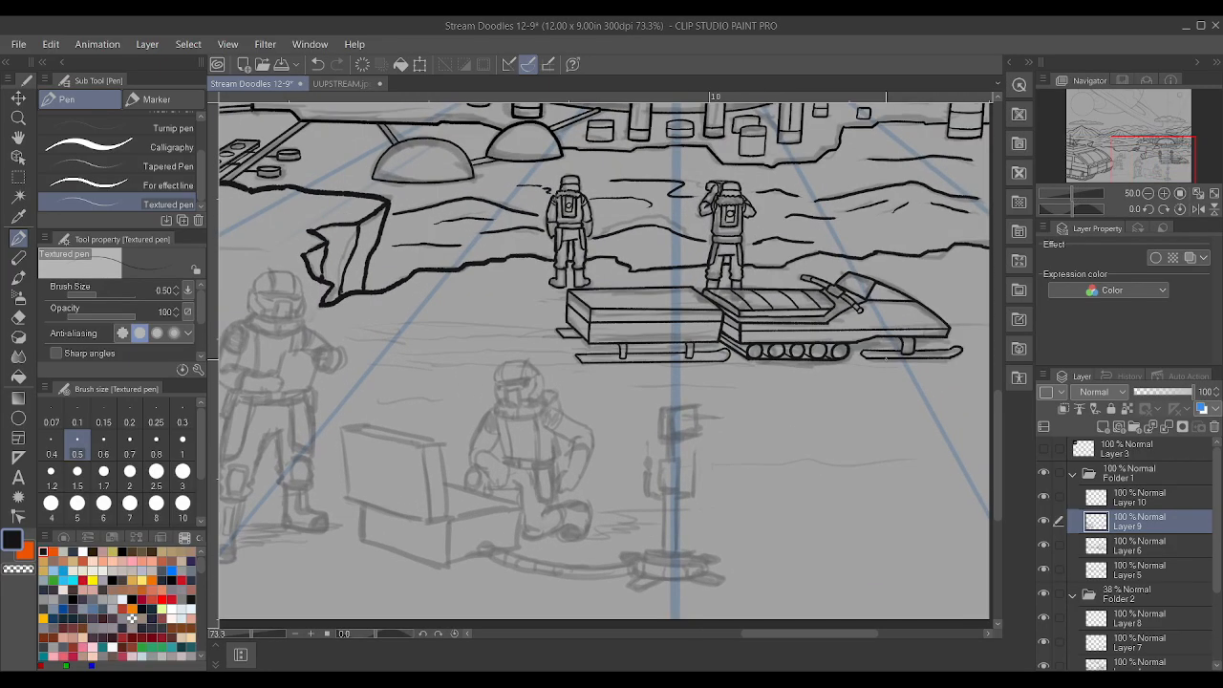
pyautogui.scroll(2, 765, 338)
pyautogui.moveTo(776, 325)
pyautogui.mouseDown()
pyautogui.moveTo(763, 344)
pyautogui.moveTo(775, 330)
pyautogui.mouseUp()
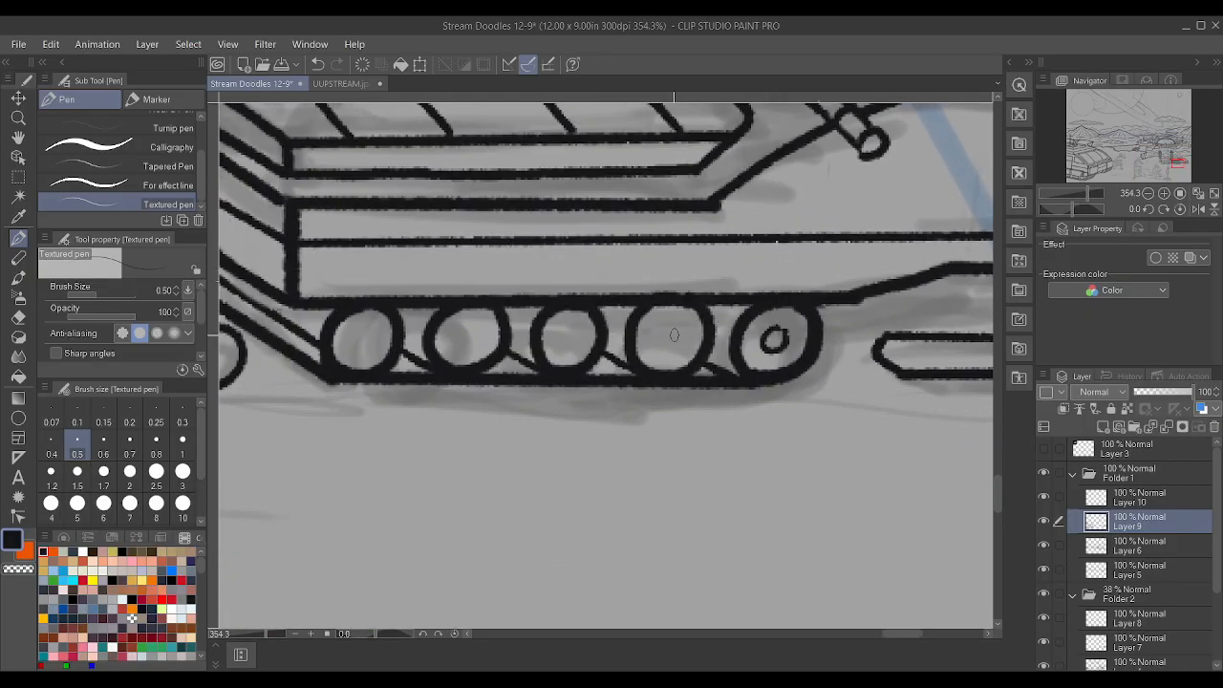
pyautogui.moveTo(666, 326)
pyautogui.mouseDown()
pyautogui.moveTo(679, 348)
pyautogui.moveTo(663, 327)
pyautogui.mouseUp()
pyautogui.moveTo(574, 334)
pyautogui.mouseDown()
pyautogui.moveTo(566, 350)
pyautogui.moveTo(578, 334)
pyautogui.mouseUp()
pyautogui.moveTo(466, 328); pyautogui.dragTo(458, 326)
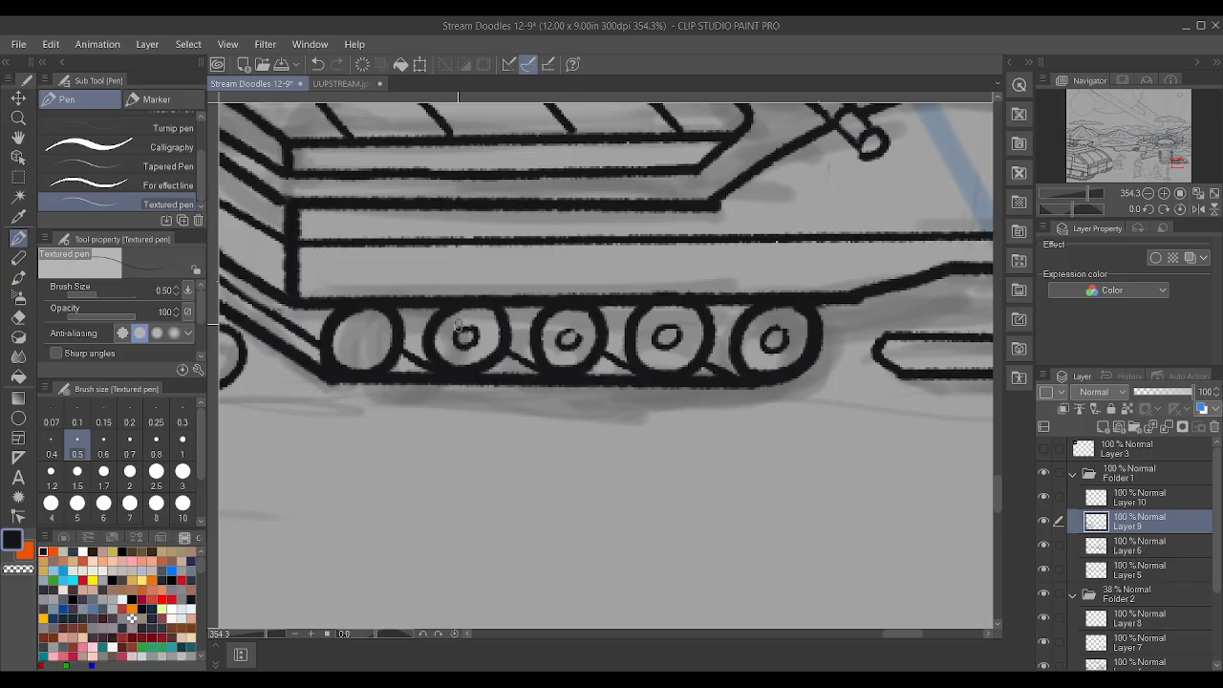
pyautogui.moveTo(364, 331); pyautogui.dragTo(368, 332)
pyautogui.scroll(-10, 375, 325)
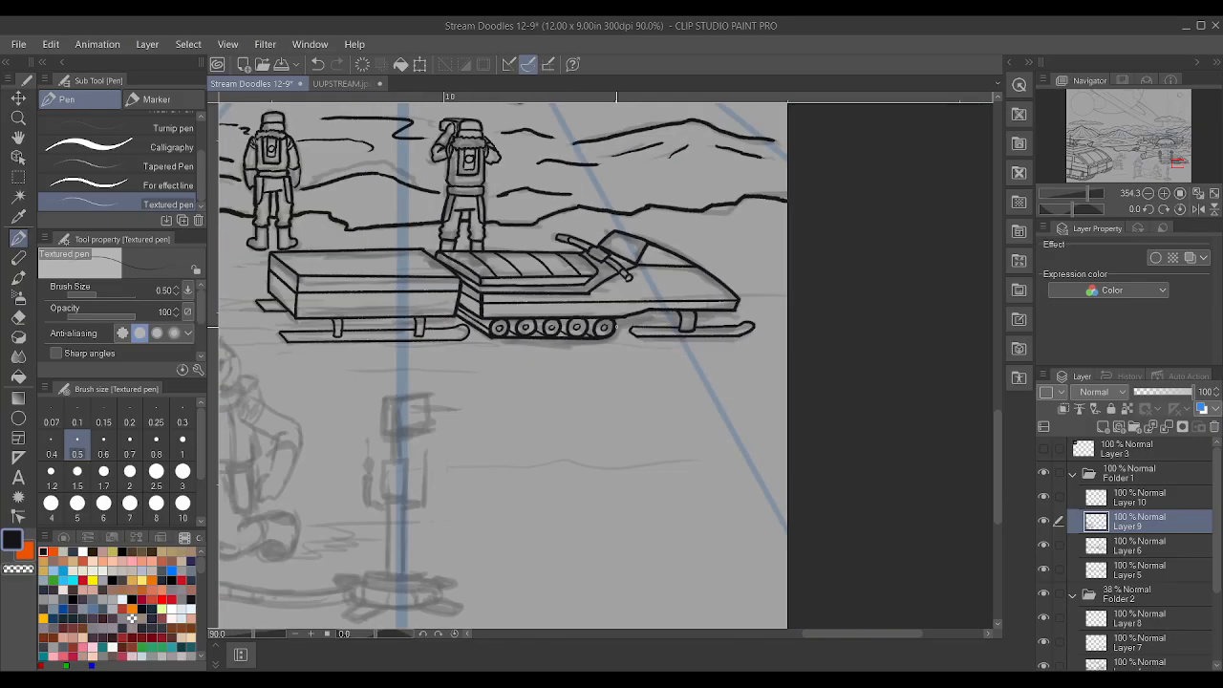
# - Ink two long, thin, slightly wavy ground lines trailing behind the sled from its rear runner
pyautogui.scroll(5, 353, 330)
pyautogui.scroll(-6, 364, 334)
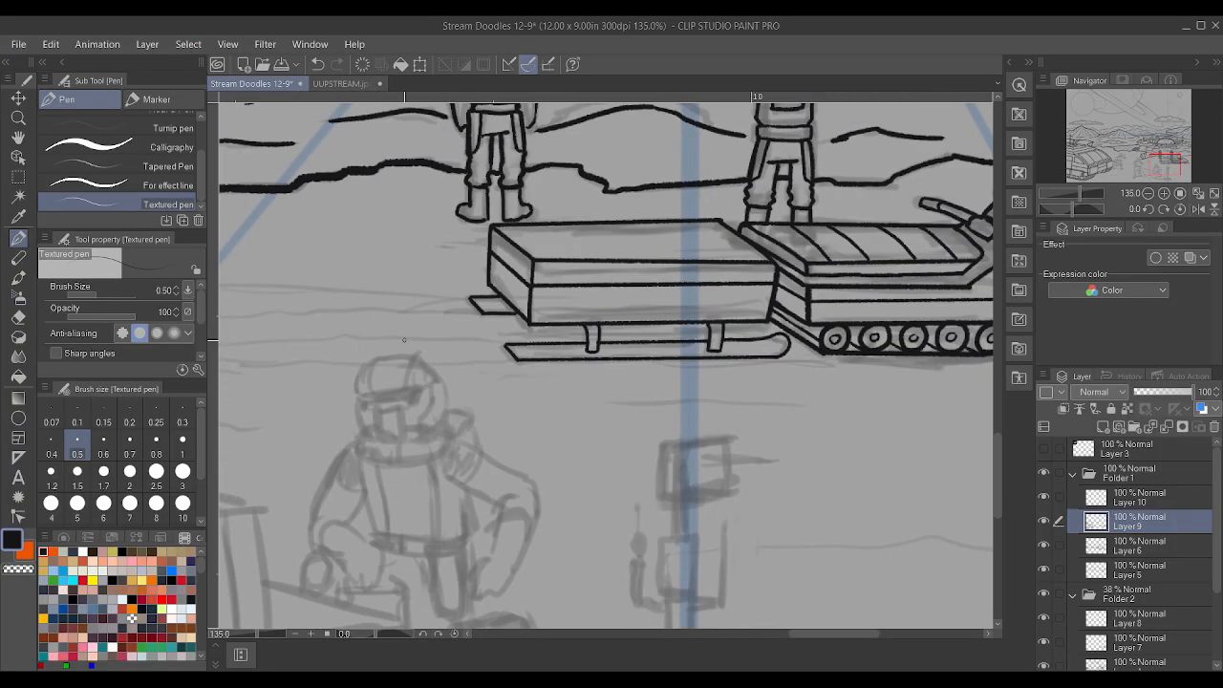
pyautogui.scroll(6, 450, 334)
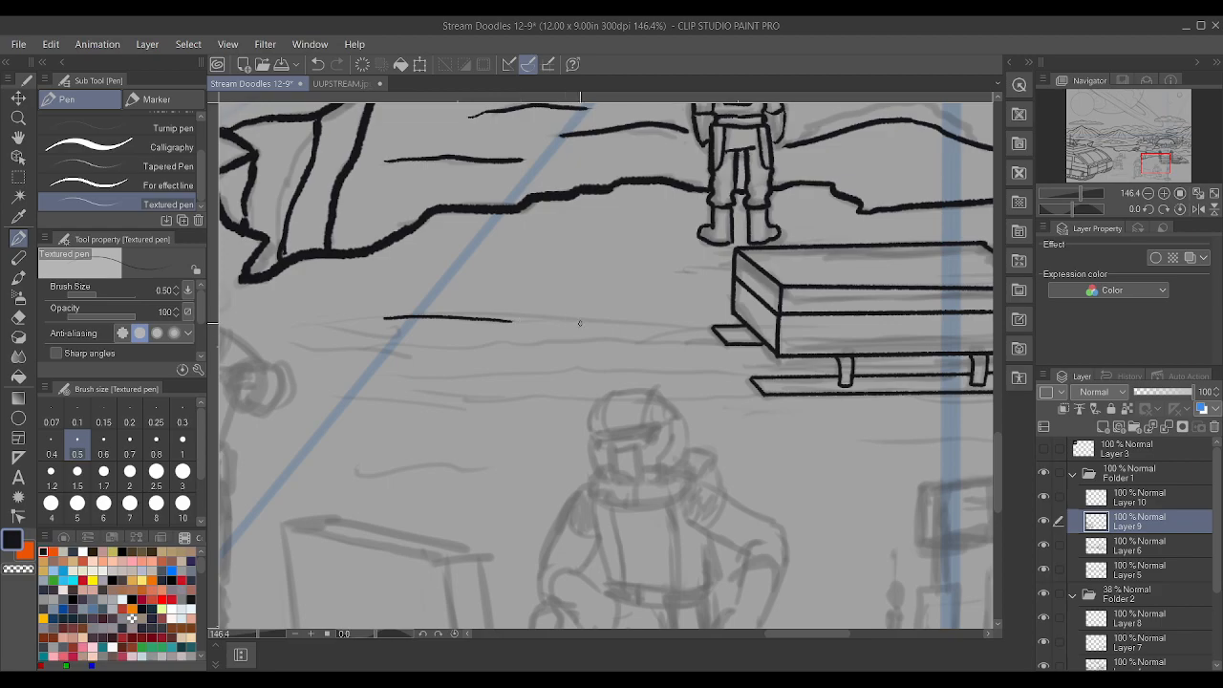
pyautogui.moveTo(560, 319); pyautogui.dragTo(655, 326)
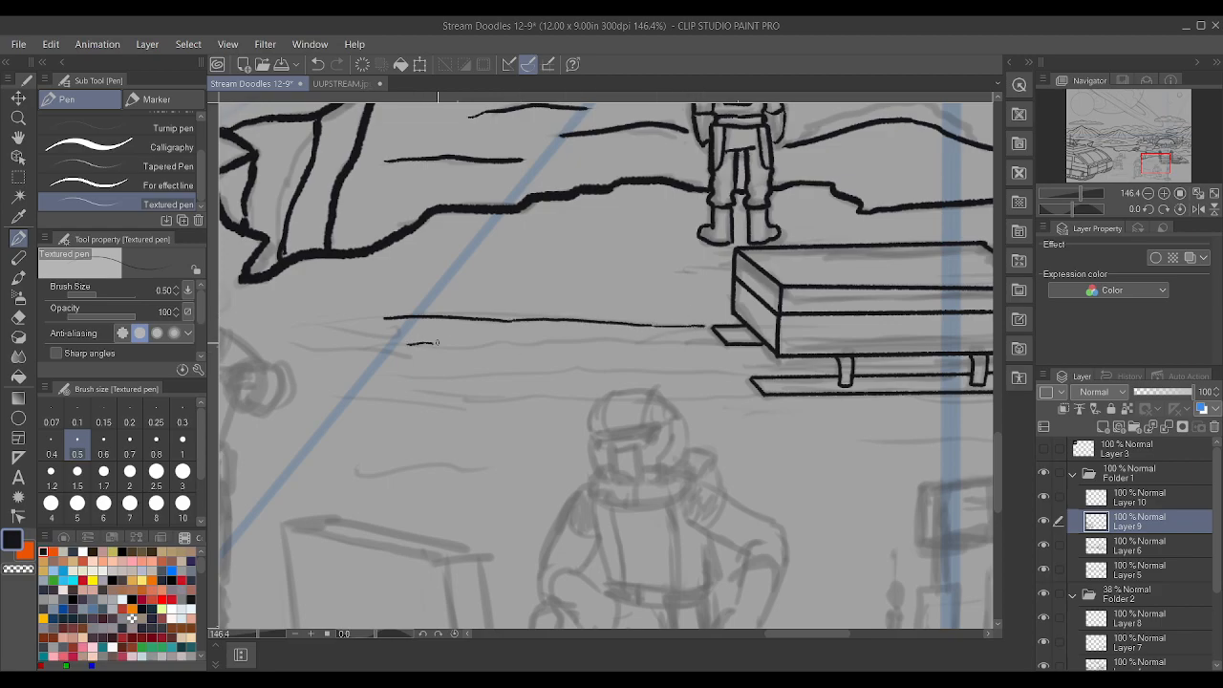
pyautogui.moveTo(573, 341); pyautogui.dragTo(631, 341)
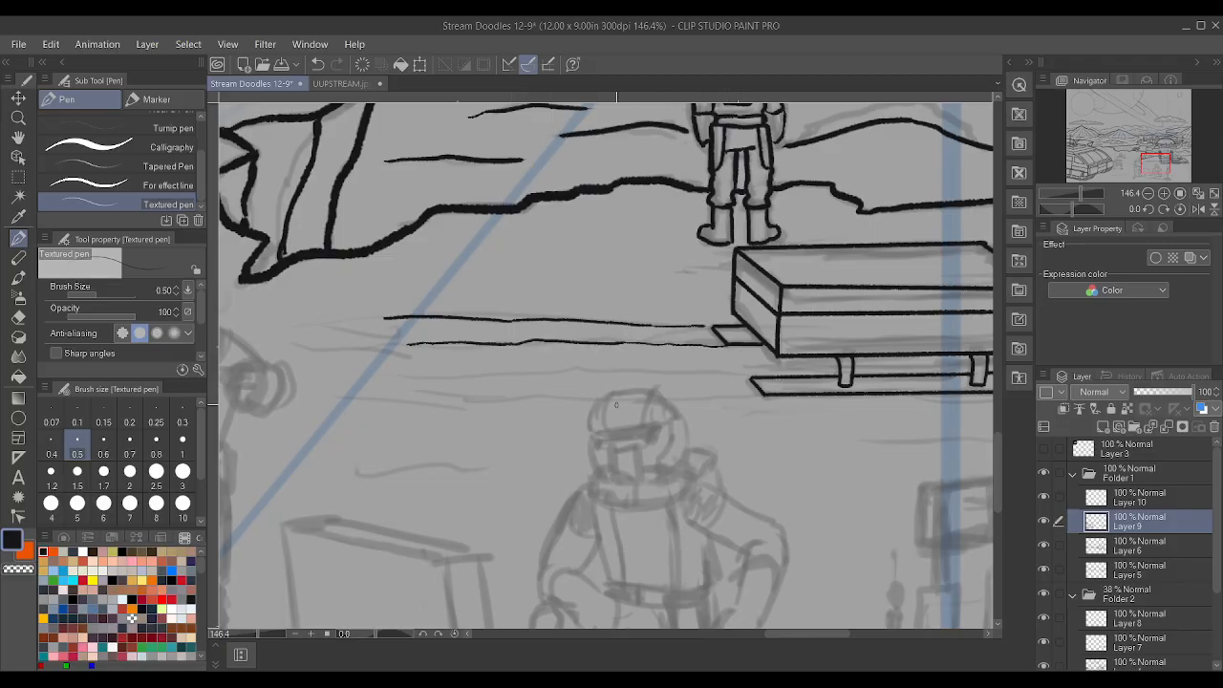
# - Set the pen size to 0.7 and ink the kneeling figure's helmet outline and the square mouthpiece with its side pieces
pyautogui.scroll(-3, 562, 350)
pyautogui.scroll(1, 562, 351)
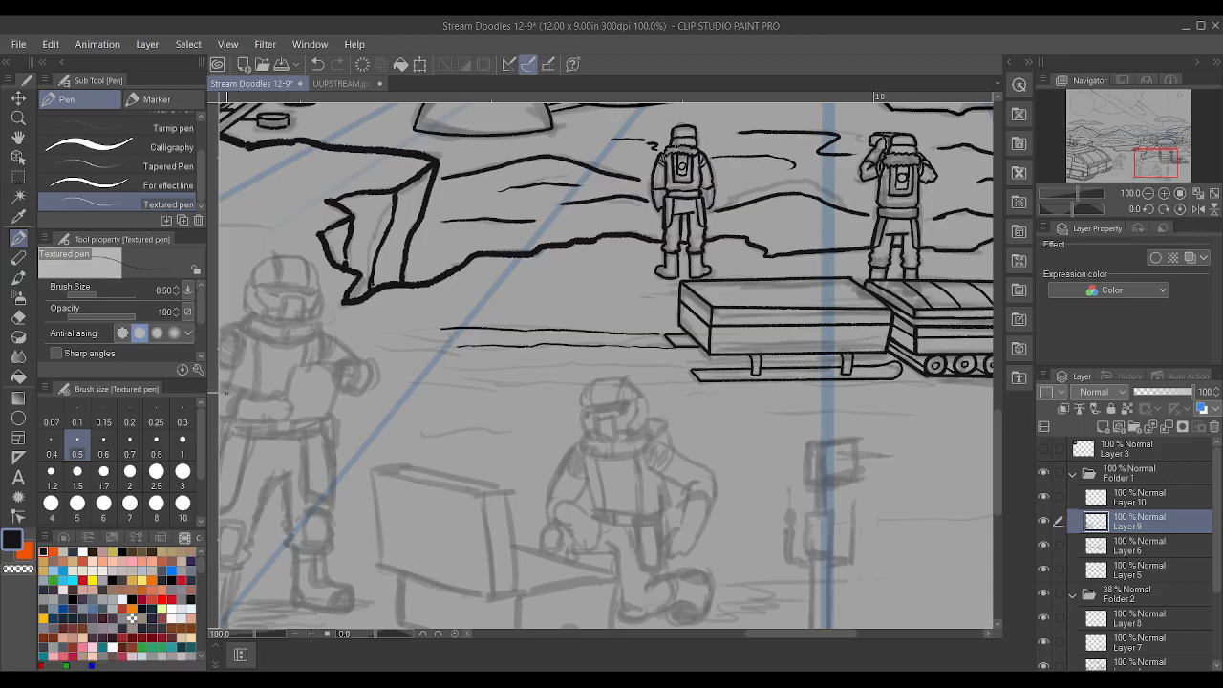
pyautogui.click(130, 450)
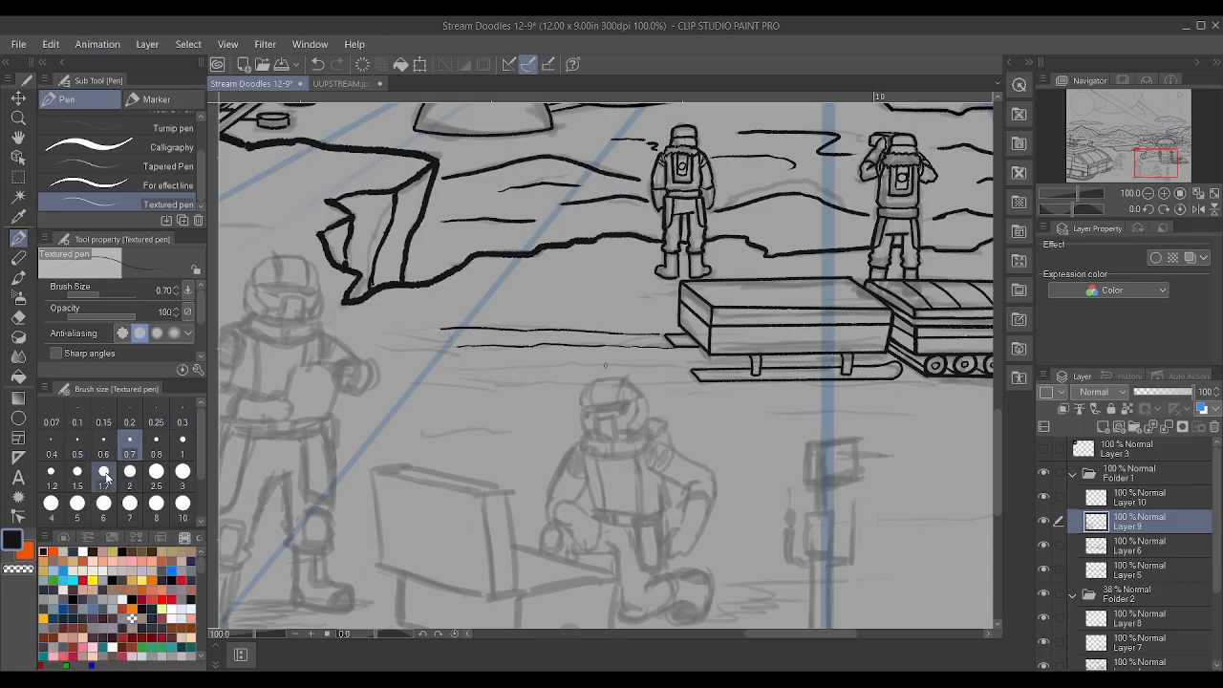
pyautogui.scroll(3, 803, 543)
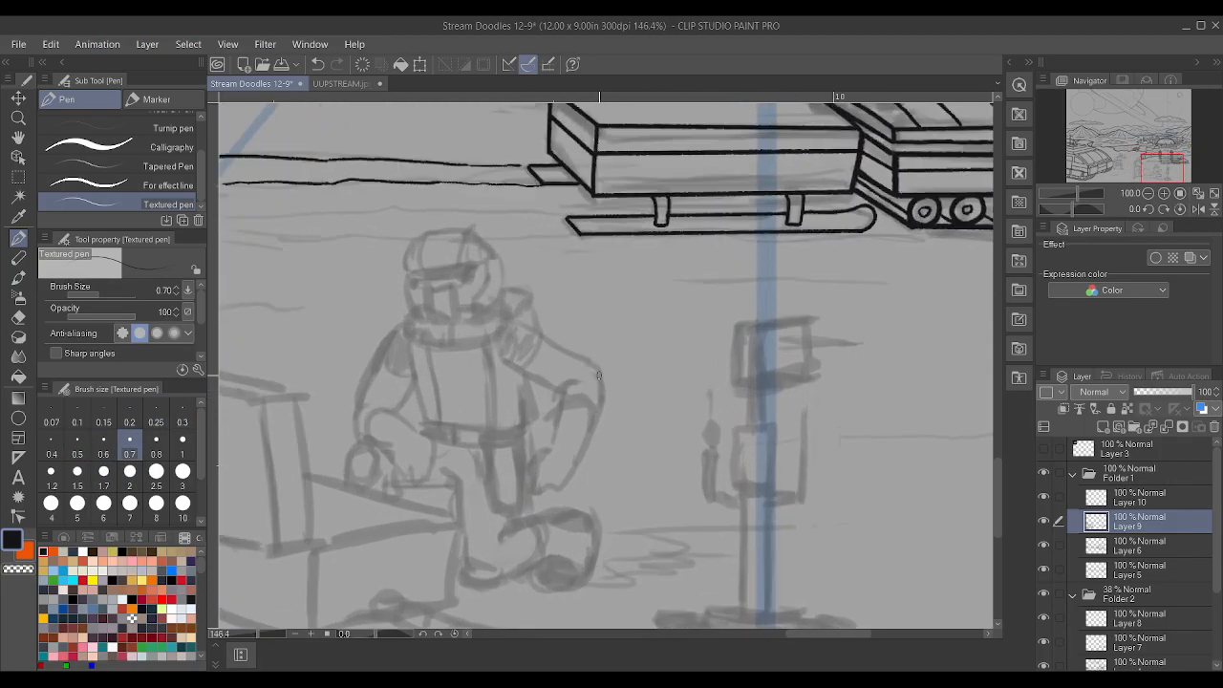
pyautogui.scroll(-1, 473, 245)
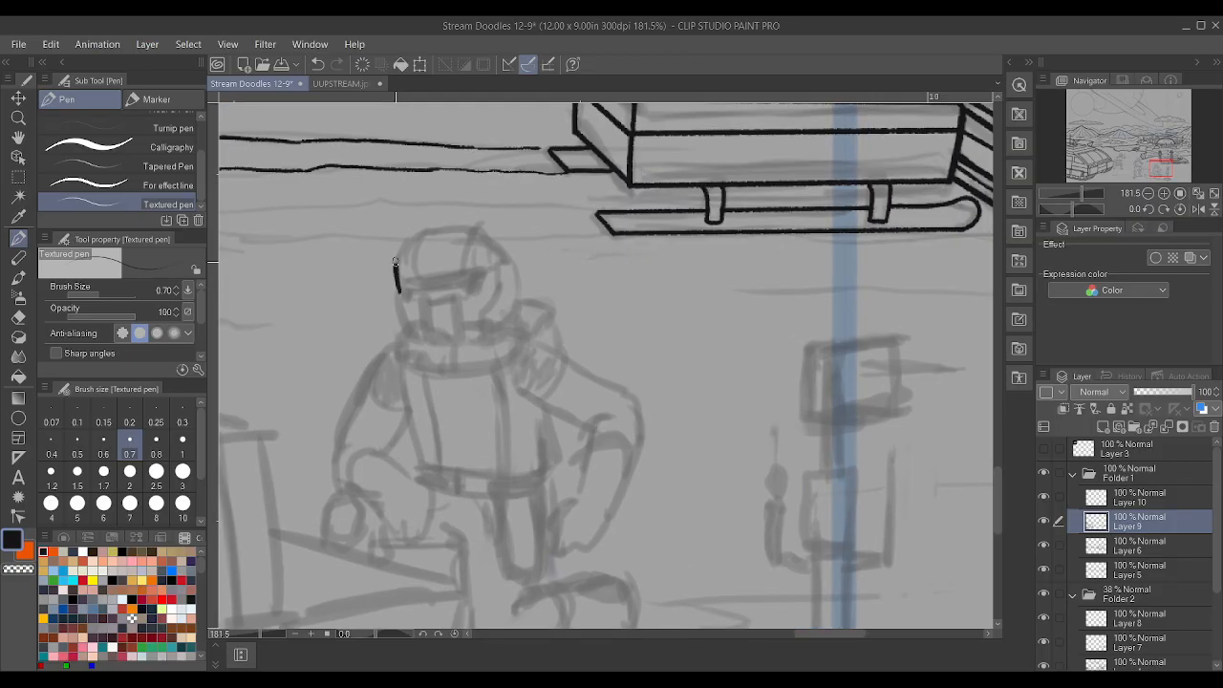
pyautogui.moveTo(433, 229)
pyautogui.mouseDown()
pyautogui.moveTo(487, 228)
pyautogui.moveTo(511, 266)
pyautogui.mouseUp()
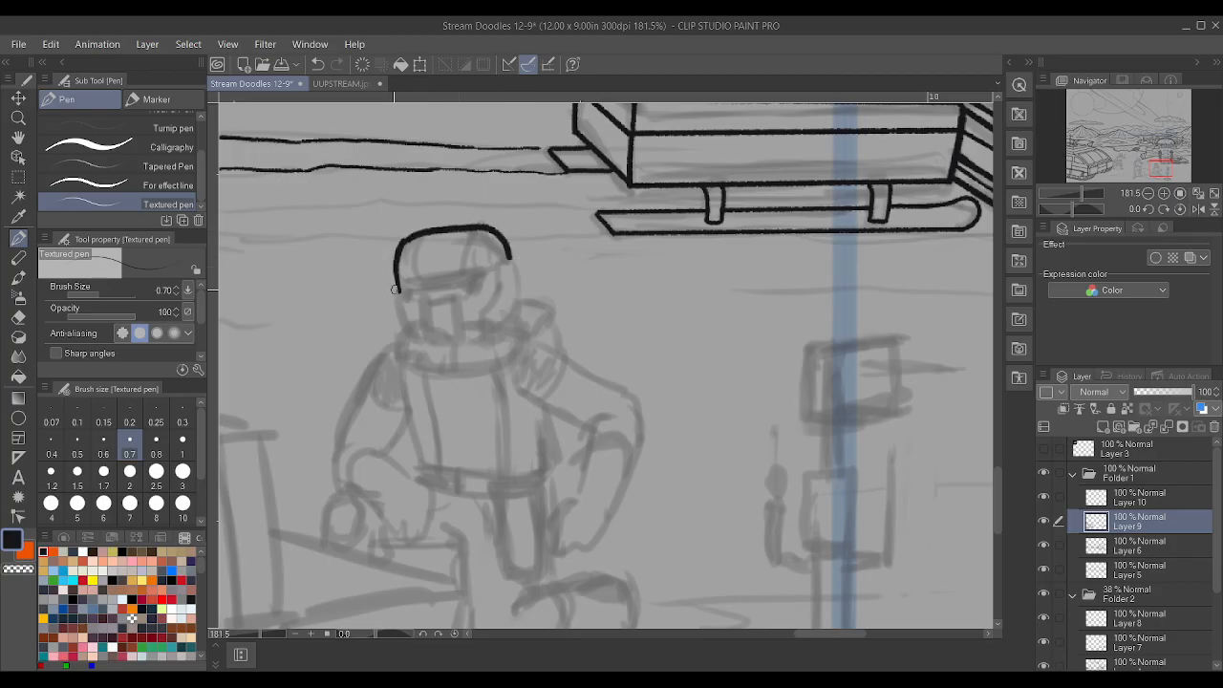
pyautogui.moveTo(400, 321); pyautogui.dragTo(418, 340)
pyautogui.moveTo(513, 314); pyautogui.dragTo(513, 266)
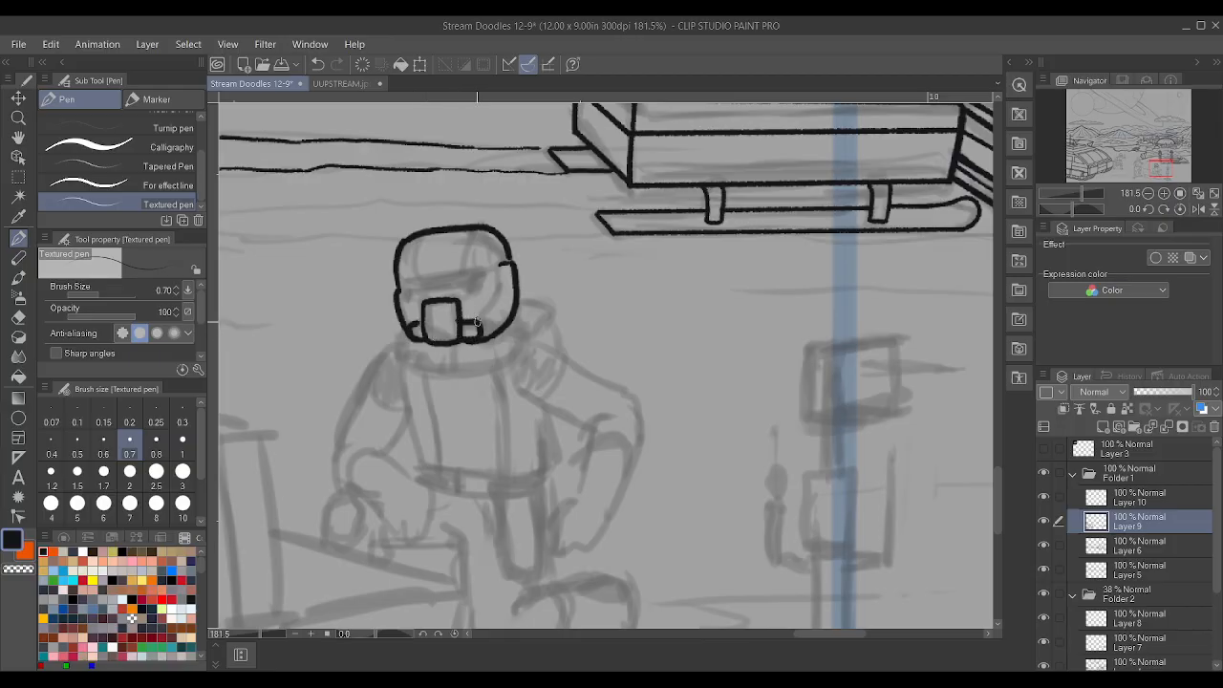
# - Ink the curved inner edges of the helmet's face opening on both sides, redoing the one opposite the wide cheek guard
pyautogui.moveTo(496, 260); pyautogui.dragTo(495, 288)
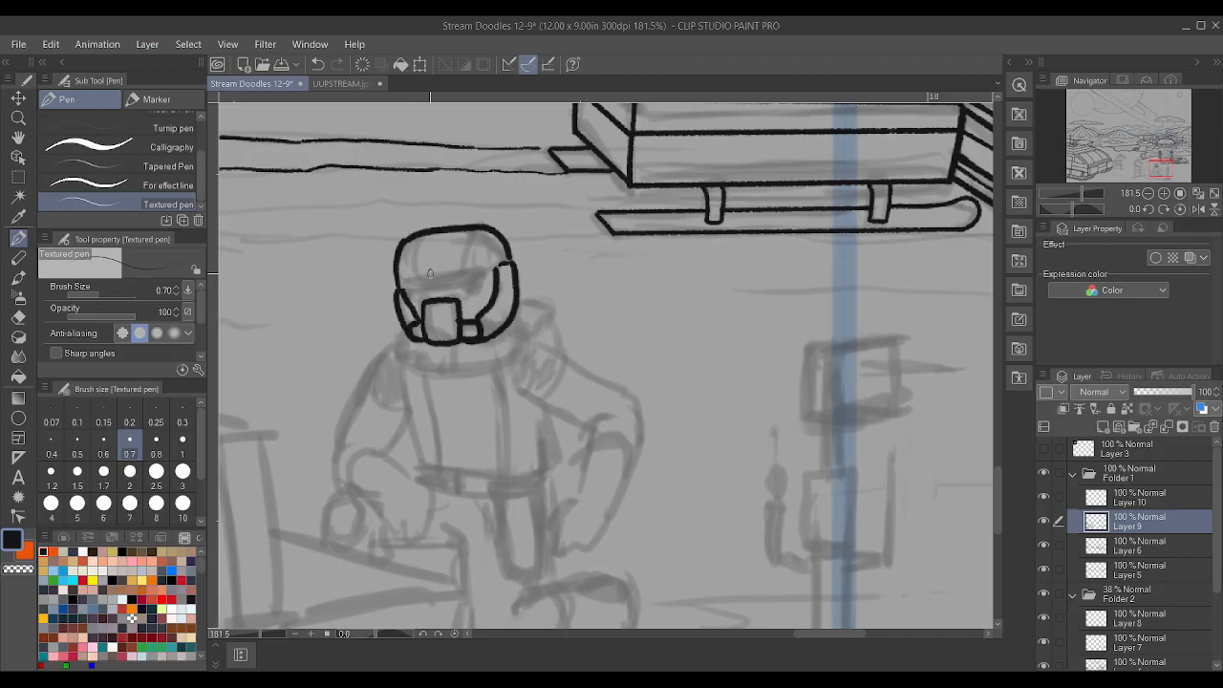
pyautogui.hotkey('ctrl', 'z')
pyautogui.scroll(3, 411, 290)
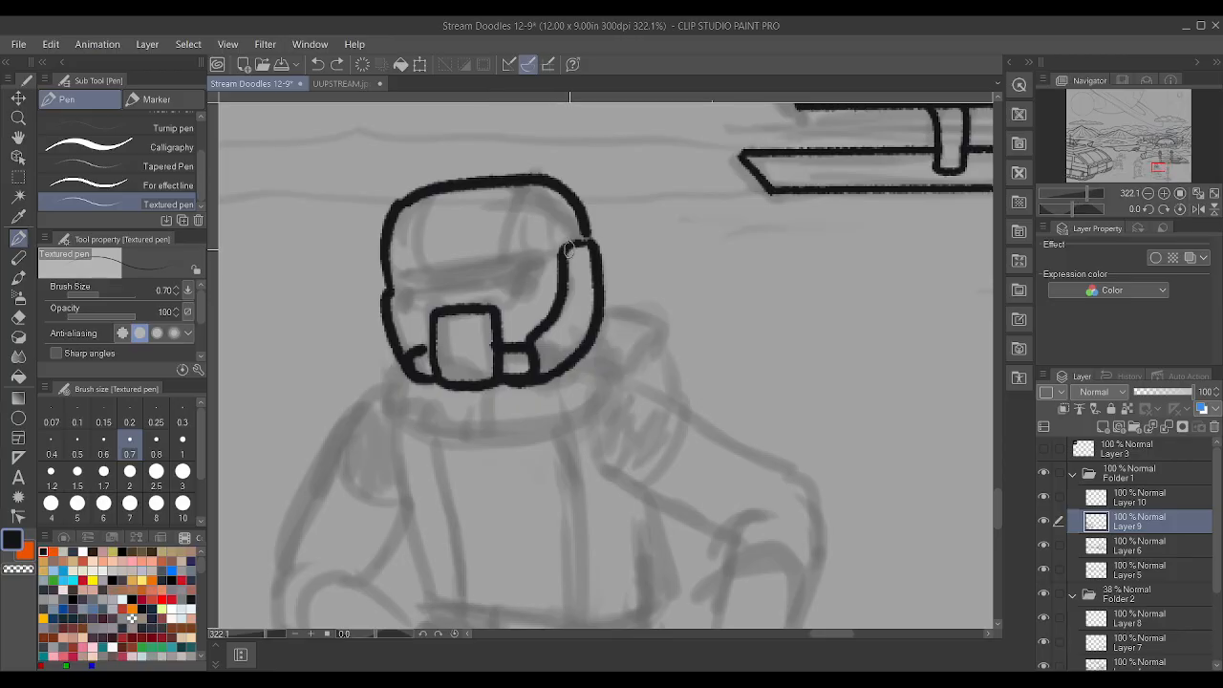
pyautogui.moveTo(407, 321); pyautogui.dragTo(398, 287)
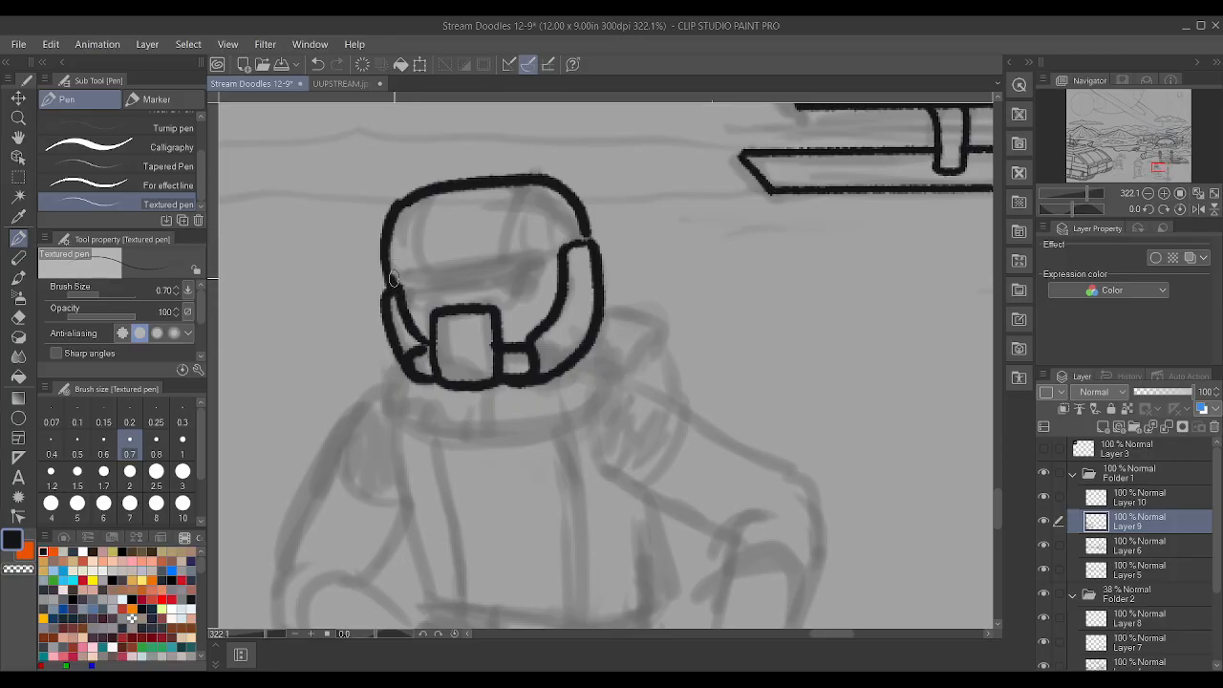
# - Ink the brow line across the kneeling figure's helmet and a first notched visor edge beneath it
pyautogui.moveTo(390, 281); pyautogui.dragTo(573, 250)
pyautogui.moveTo(402, 285)
pyautogui.mouseDown()
pyautogui.moveTo(523, 281)
pyautogui.moveTo(558, 256)
pyautogui.mouseUp()
pyautogui.scroll(-5, 530, 258)
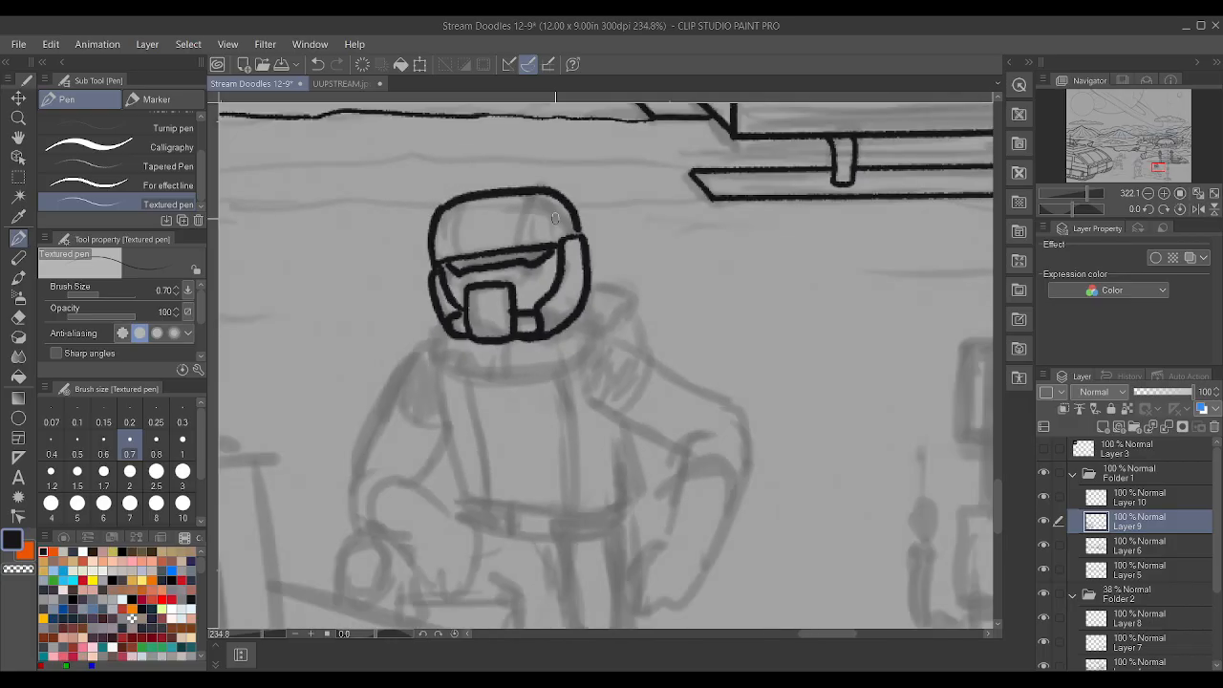
pyautogui.scroll(-8, 535, 239)
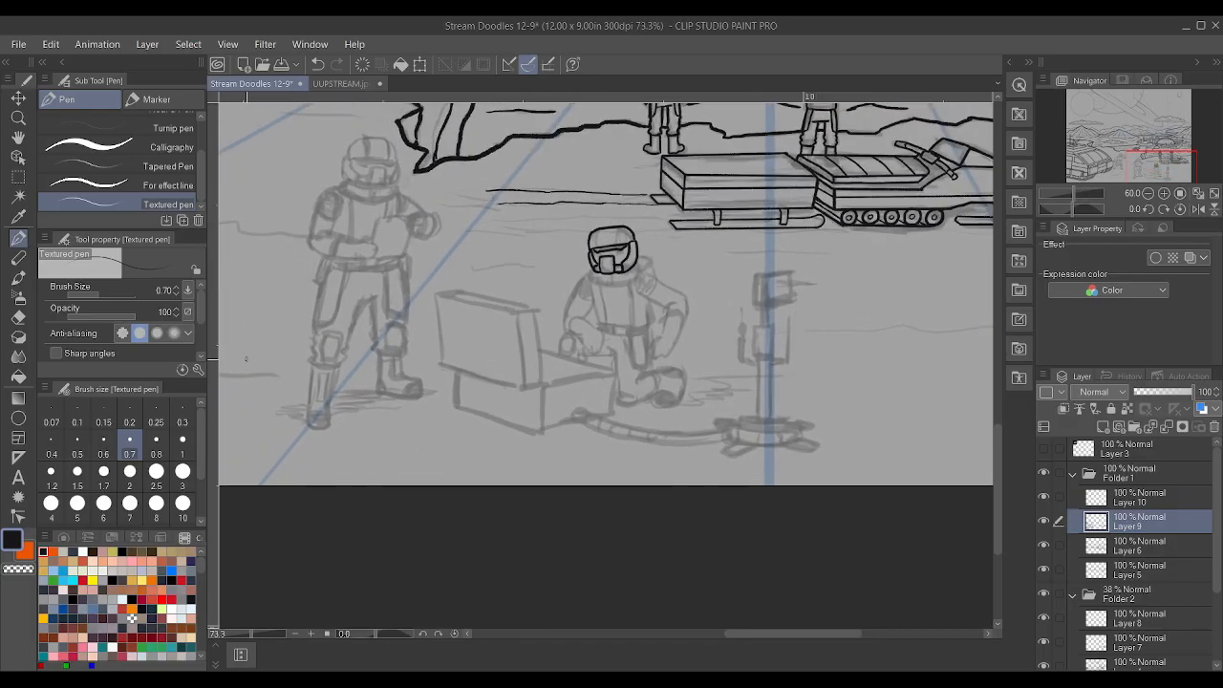
# - Reduce the pen size to 0.6 and re-ink the notched visor edge below the helmet's brow line
pyautogui.click(103, 442)
pyautogui.scroll(10, 616, 253)
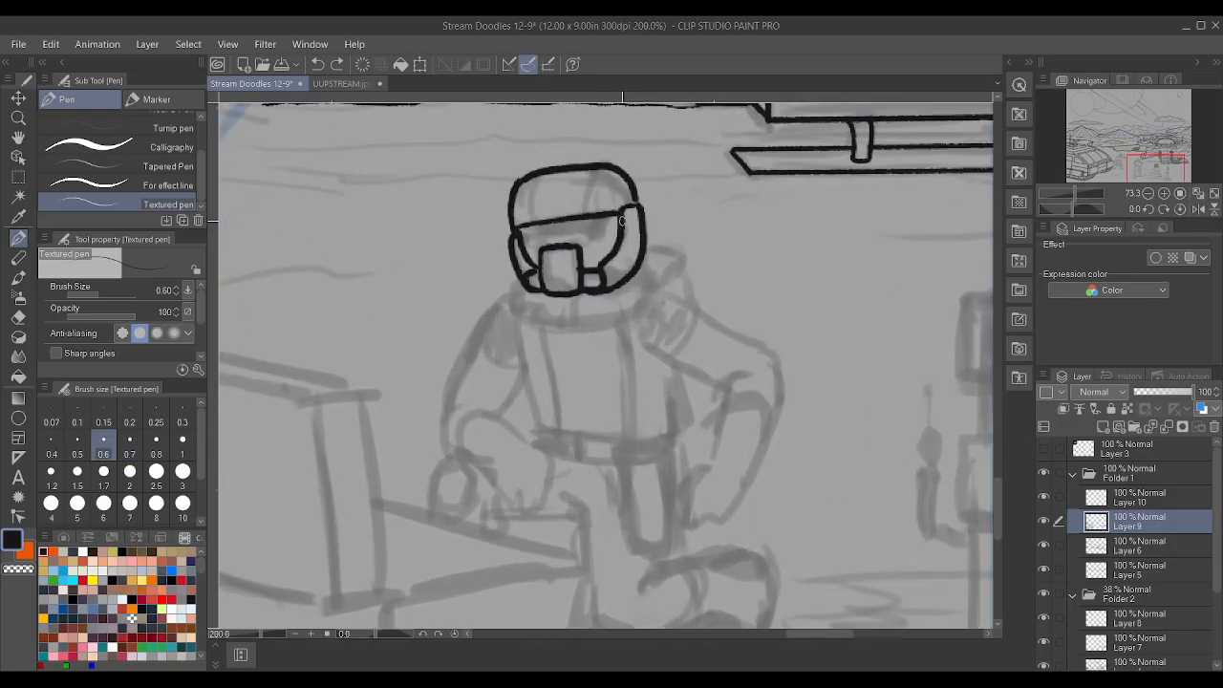
pyautogui.moveTo(480, 230)
pyautogui.mouseDown()
pyautogui.moveTo(502, 249)
pyautogui.moveTo(675, 203)
pyautogui.mouseUp()
pyautogui.scroll(-8, 675, 203)
pyautogui.scroll(7, 609, 264)
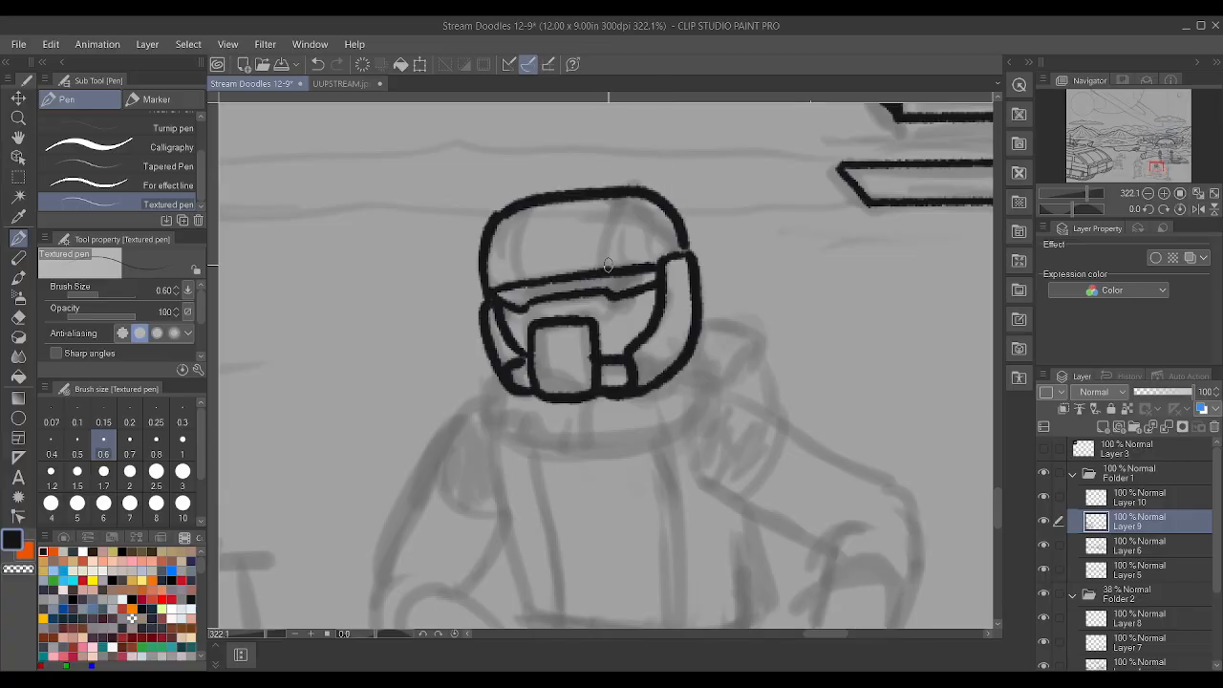
# - Ink two curved seams running from the brow line up to the top of the helmet's dome
pyautogui.moveTo(612, 256); pyautogui.dragTo(629, 196)
pyautogui.moveTo(519, 277); pyautogui.dragTo(528, 202)
pyautogui.scroll(-3, 683, 256)
pyautogui.scroll(-3, 683, 256)
# - Ink a jagged fur collar beneath the helmet and add short tuft marks inside it
pyautogui.scroll(7, 514, 330)
pyautogui.moveTo(514, 330)
pyautogui.mouseDown()
pyautogui.moveTo(515, 285)
pyautogui.moveTo(530, 290)
pyautogui.moveTo(518, 357)
pyautogui.moveTo(647, 372)
pyautogui.moveTo(617, 378)
pyautogui.moveTo(738, 339)
pyautogui.moveTo(763, 302)
pyautogui.moveTo(732, 271)
pyautogui.mouseUp()
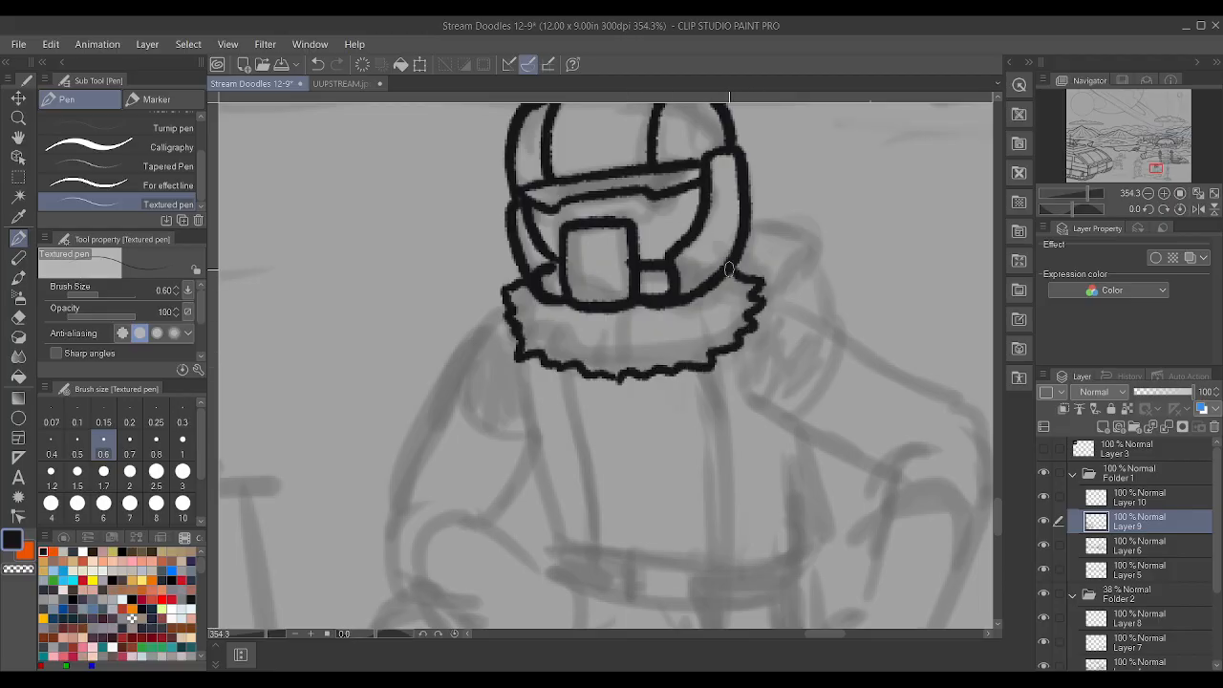
pyautogui.moveTo(604, 348)
pyautogui.mouseDown()
pyautogui.moveTo(643, 351)
pyautogui.moveTo(721, 319)
pyautogui.mouseUp()
pyautogui.moveTo(536, 322); pyautogui.dragTo(569, 331)
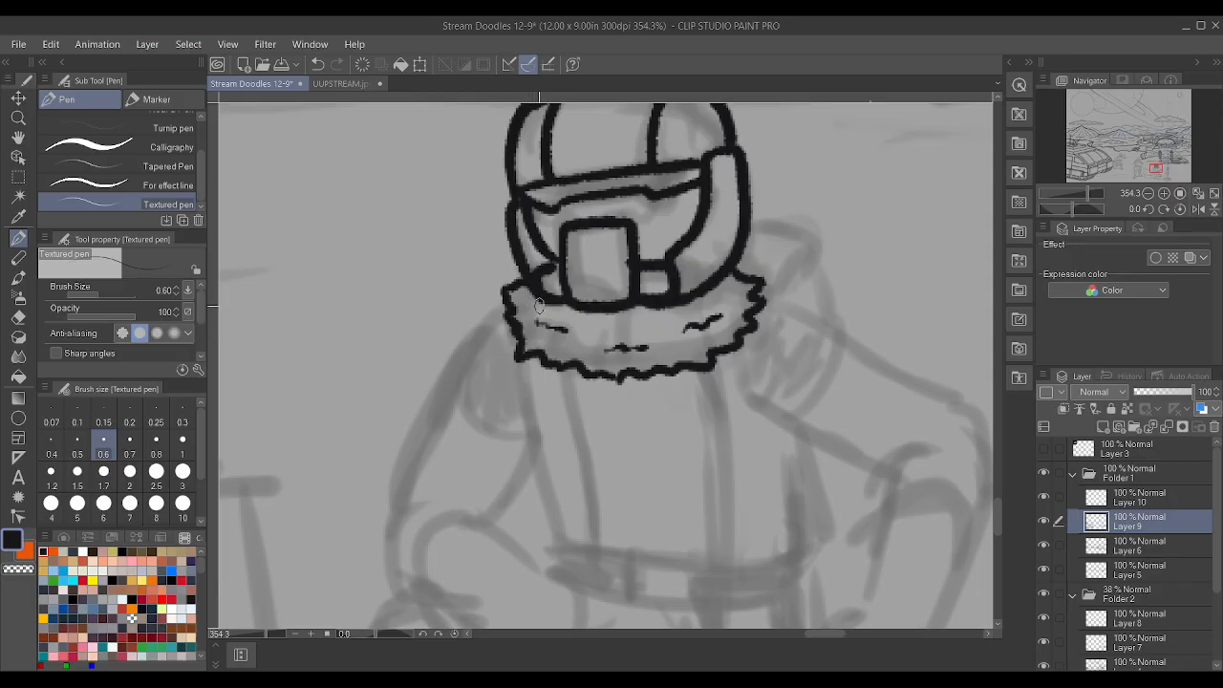
pyautogui.scroll(-5, 597, 322)
pyautogui.scroll(4, 621, 318)
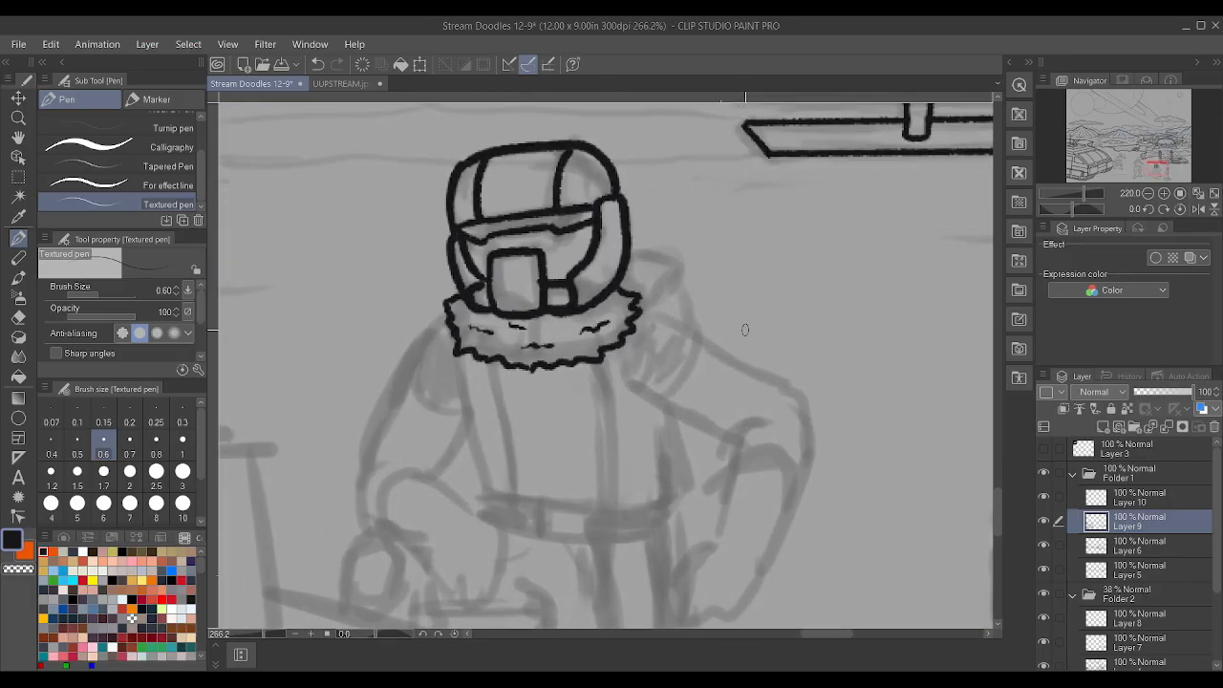
# - Ink the kneeling figure's bent left arm: both upper-arm edges, the elbow with its fold, and the jagged sleeve end
pyautogui.moveTo(621, 312)
pyautogui.mouseDown()
pyautogui.moveTo(689, 331)
pyautogui.moveTo(814, 407)
pyautogui.mouseUp()
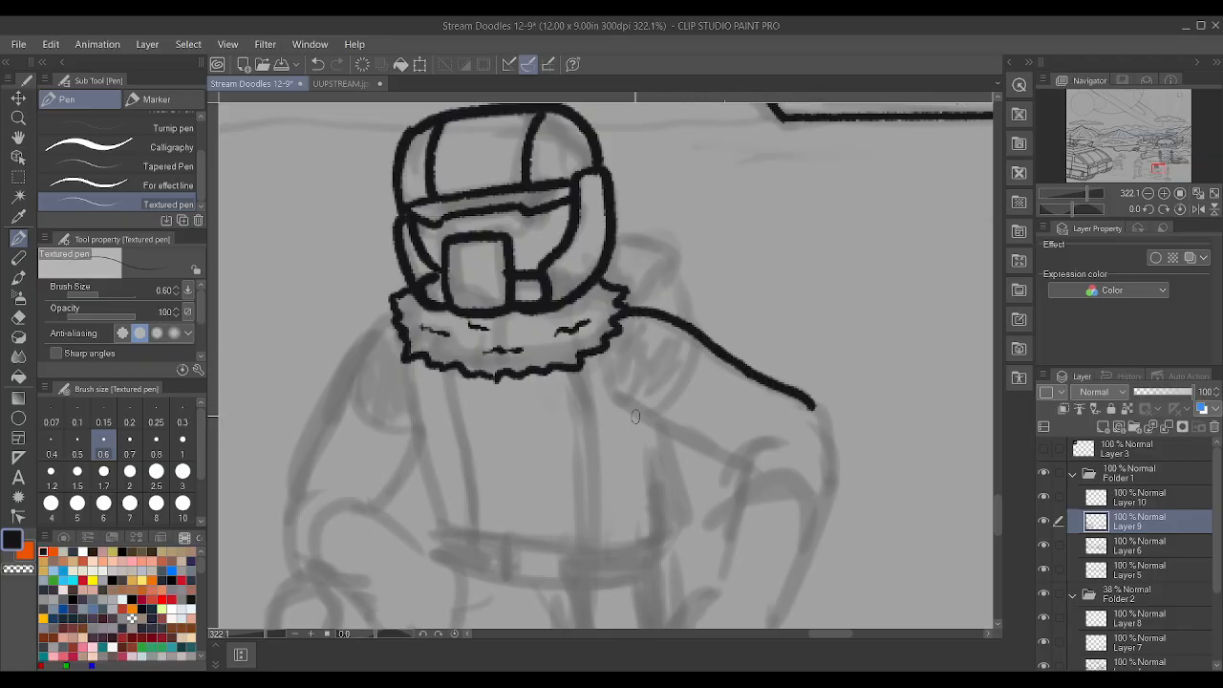
pyautogui.moveTo(617, 402)
pyautogui.mouseDown()
pyautogui.moveTo(734, 466)
pyautogui.moveTo(737, 485)
pyautogui.moveTo(772, 483)
pyautogui.moveTo(801, 505)
pyautogui.mouseUp()
pyautogui.scroll(-3, 743, 472)
pyautogui.scroll(2, 743, 472)
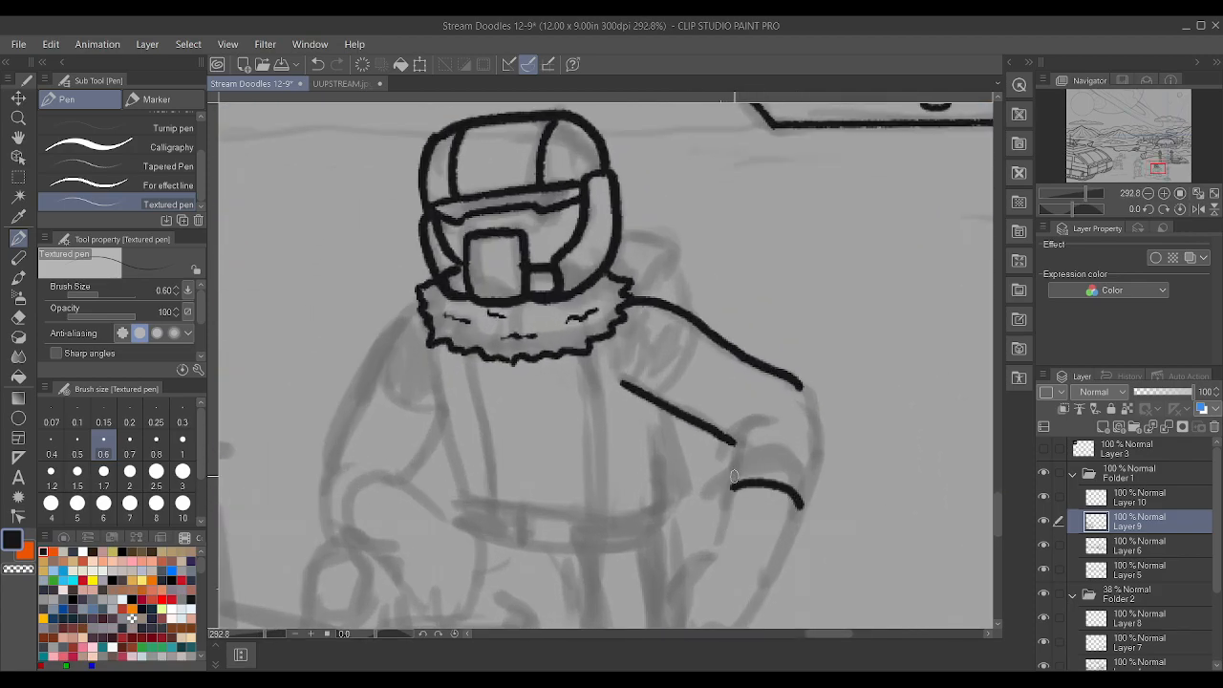
pyautogui.moveTo(724, 482)
pyautogui.mouseDown()
pyautogui.moveTo(739, 437)
pyautogui.moveTo(777, 417)
pyautogui.mouseUp()
pyautogui.moveTo(811, 495); pyautogui.dragTo(828, 415)
pyautogui.scroll(3, 784, 375)
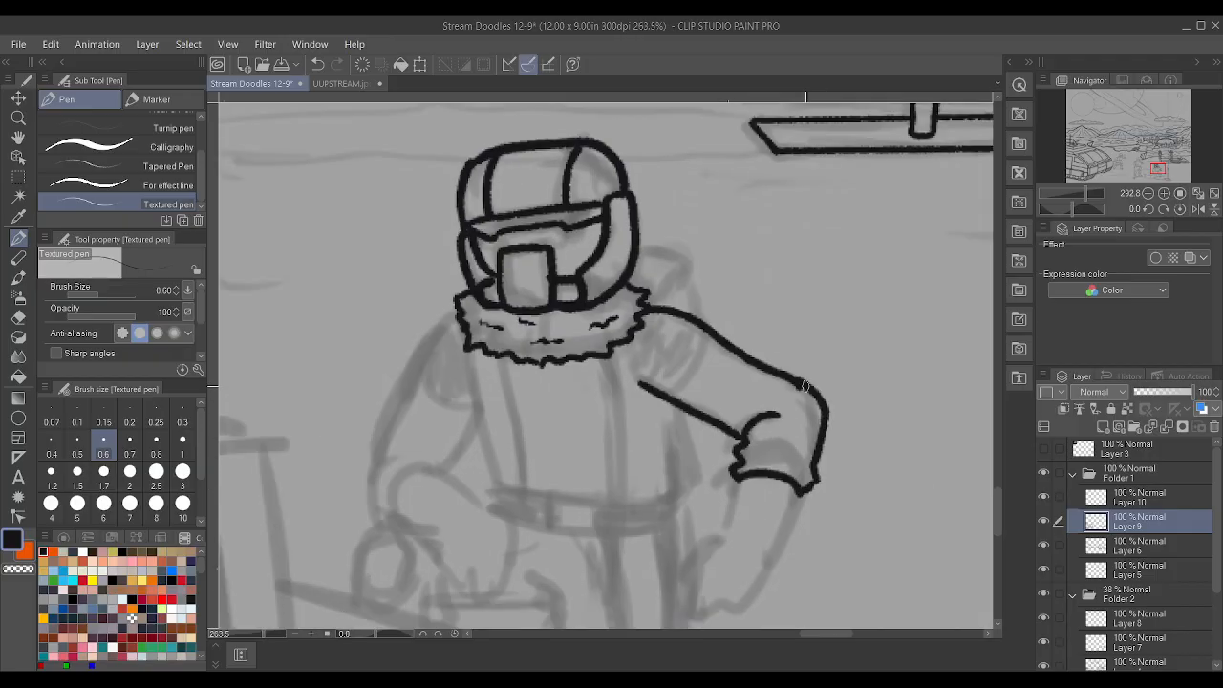
# - Undo the outer elbow contour and redraw it as a smoother curve from the upper arm to the sleeve end
pyautogui.hotkey('ctrl', 'z')
pyautogui.hotkey('ctrl', 'z')
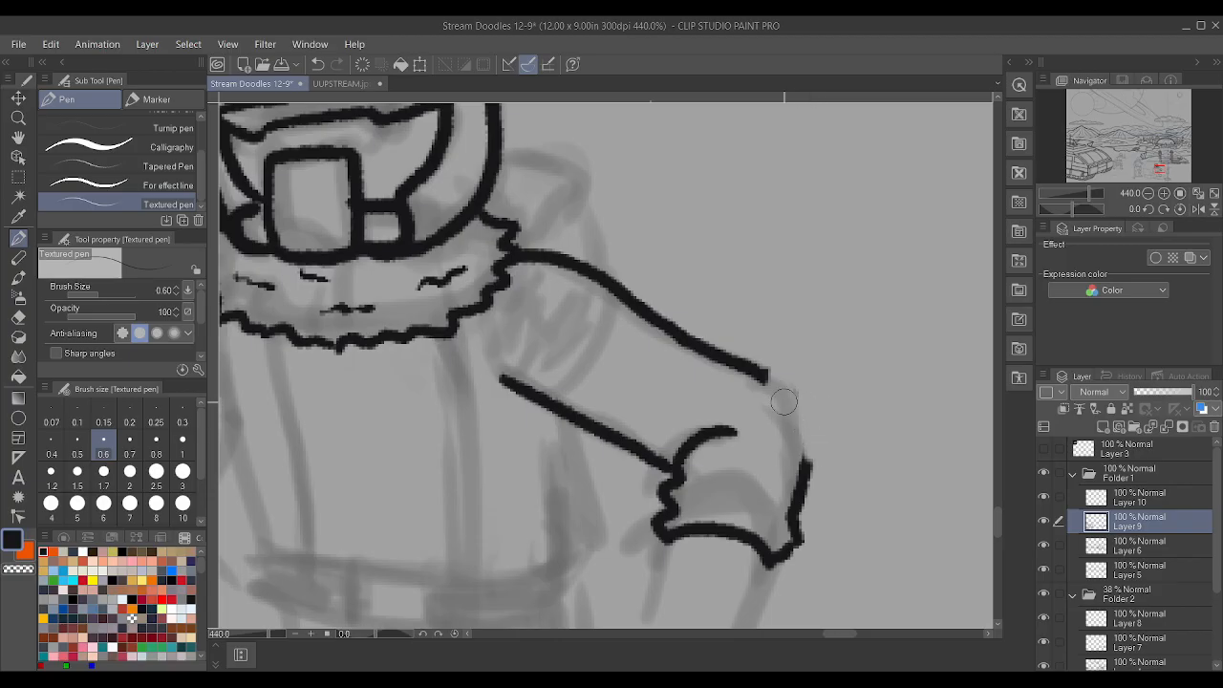
pyautogui.scroll(1, 784, 397)
pyautogui.moveTo(814, 483)
pyautogui.mouseDown()
pyautogui.moveTo(801, 417)
pyautogui.moveTo(745, 352)
pyautogui.mouseUp()
pyautogui.scroll(1, 740, 329)
pyautogui.scroll(-3, 844, 411)
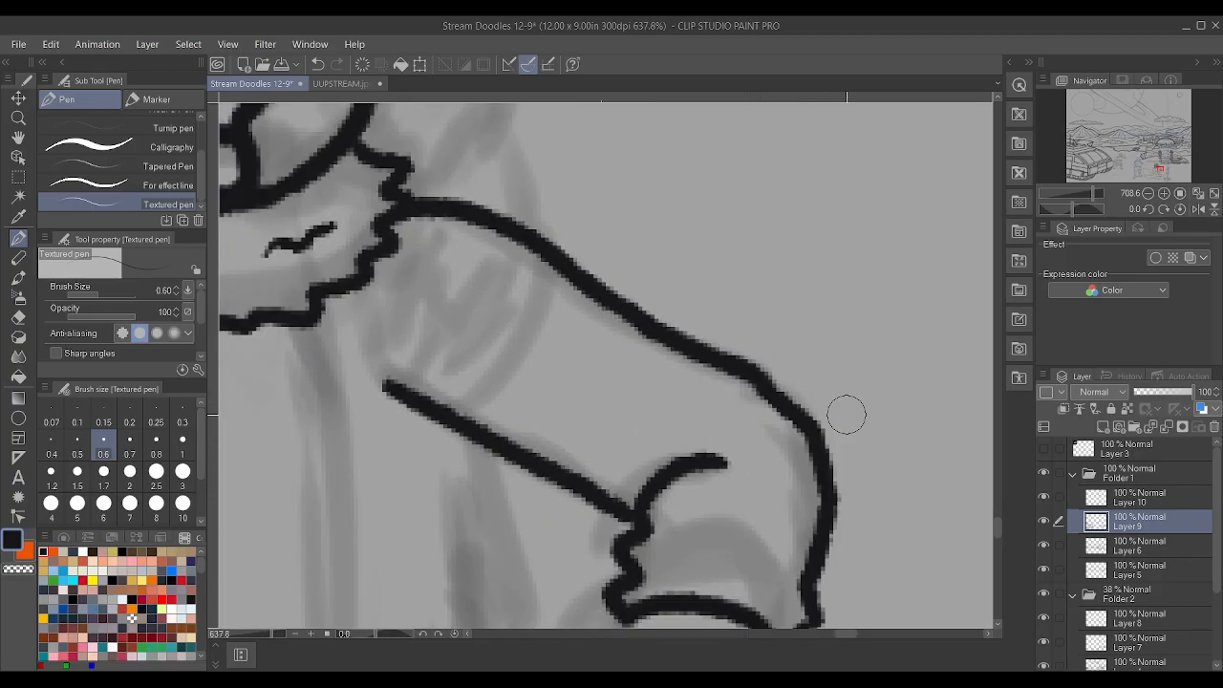
pyautogui.scroll(2, 845, 415)
pyautogui.scroll(-1, 845, 415)
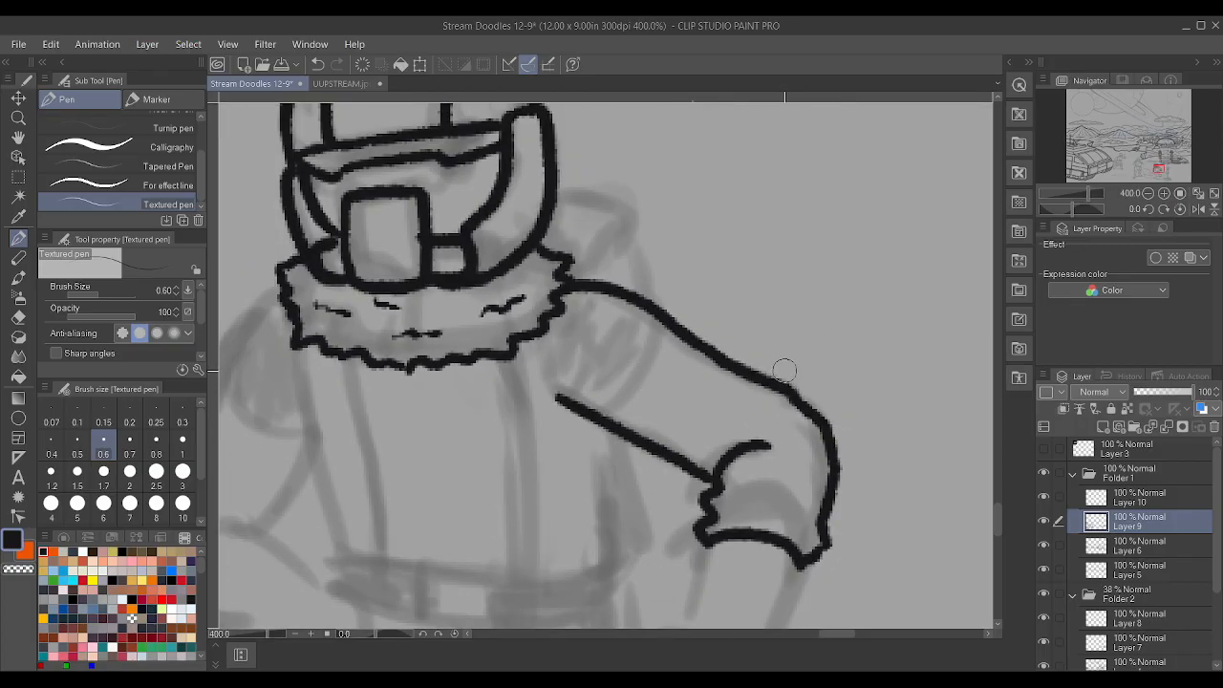
pyautogui.scroll(-2, 818, 393)
pyautogui.scroll(1, 747, 386)
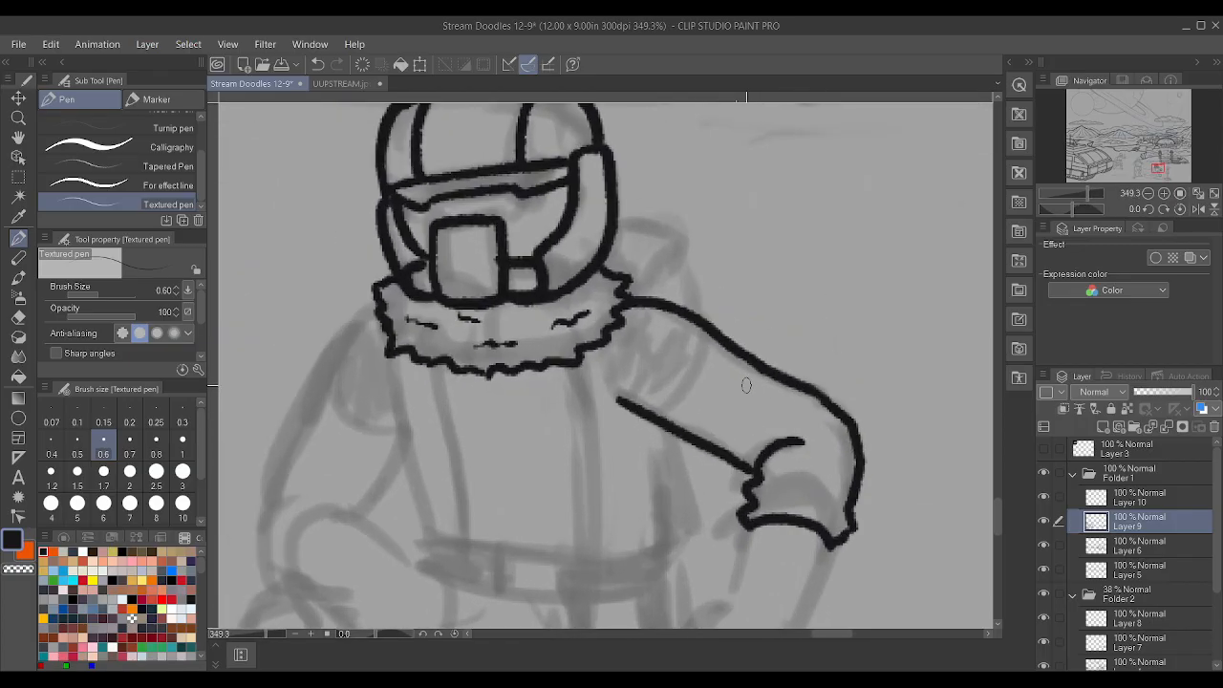
# - Ink the left shoulder's inner edge below the collar and three curved bands across the upper arm
pyautogui.moveTo(618, 396); pyautogui.dragTo(602, 366)
pyautogui.moveTo(643, 409)
pyautogui.mouseDown()
pyautogui.moveTo(678, 397)
pyautogui.moveTo(702, 365)
pyautogui.moveTo(699, 326)
pyautogui.mouseUp()
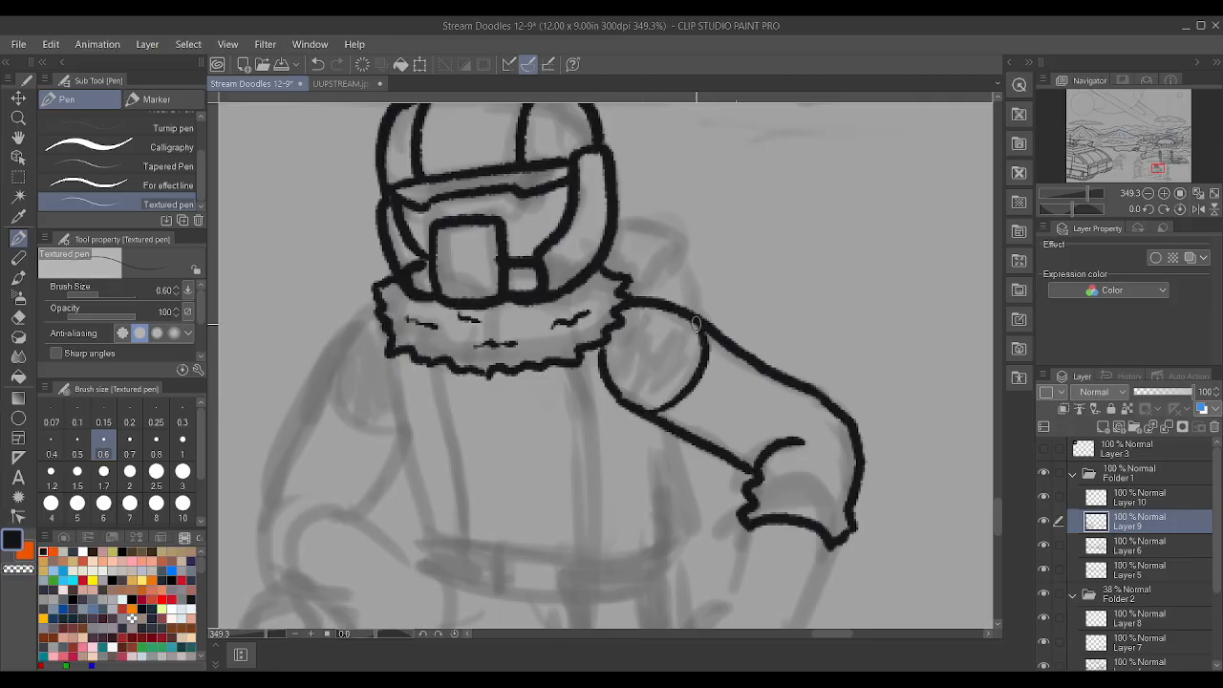
pyautogui.moveTo(639, 409)
pyautogui.mouseDown()
pyautogui.moveTo(671, 368)
pyautogui.moveTo(682, 319)
pyautogui.mouseUp()
pyautogui.moveTo(622, 399); pyautogui.dragTo(643, 312)
pyautogui.scroll(-3, 698, 258)
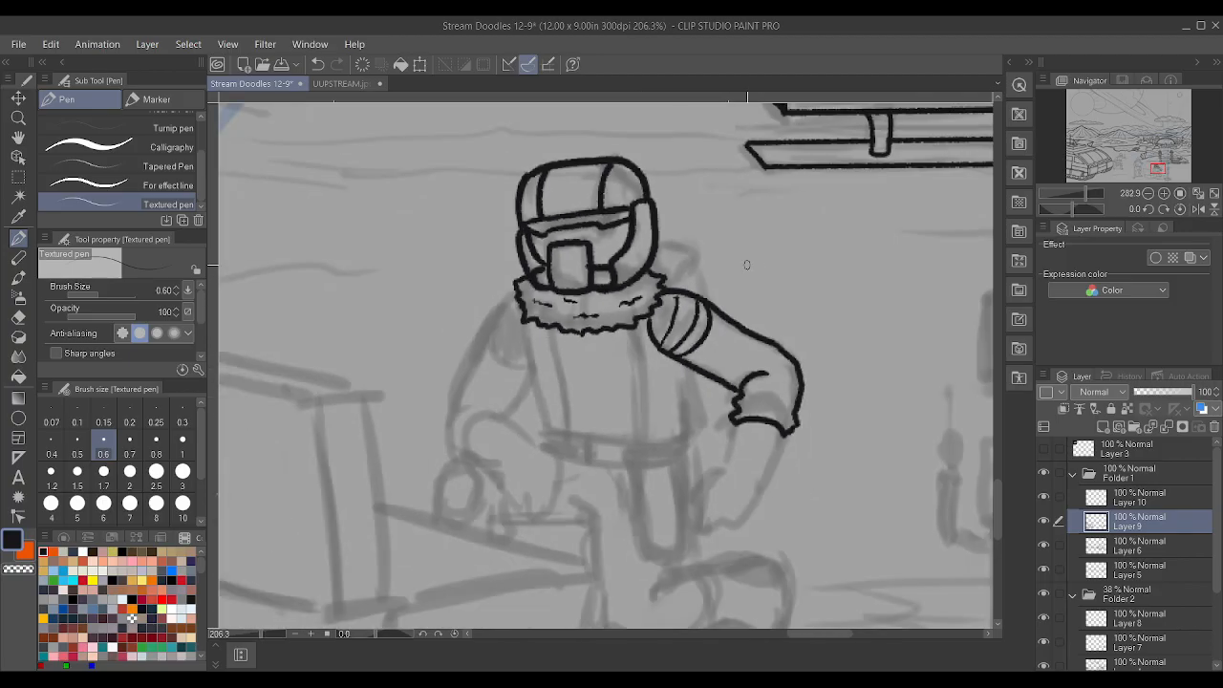
# - Ink both side edges of the figure's vest from the fur collar down to the rounded waist corners
pyautogui.scroll(1, 554, 363)
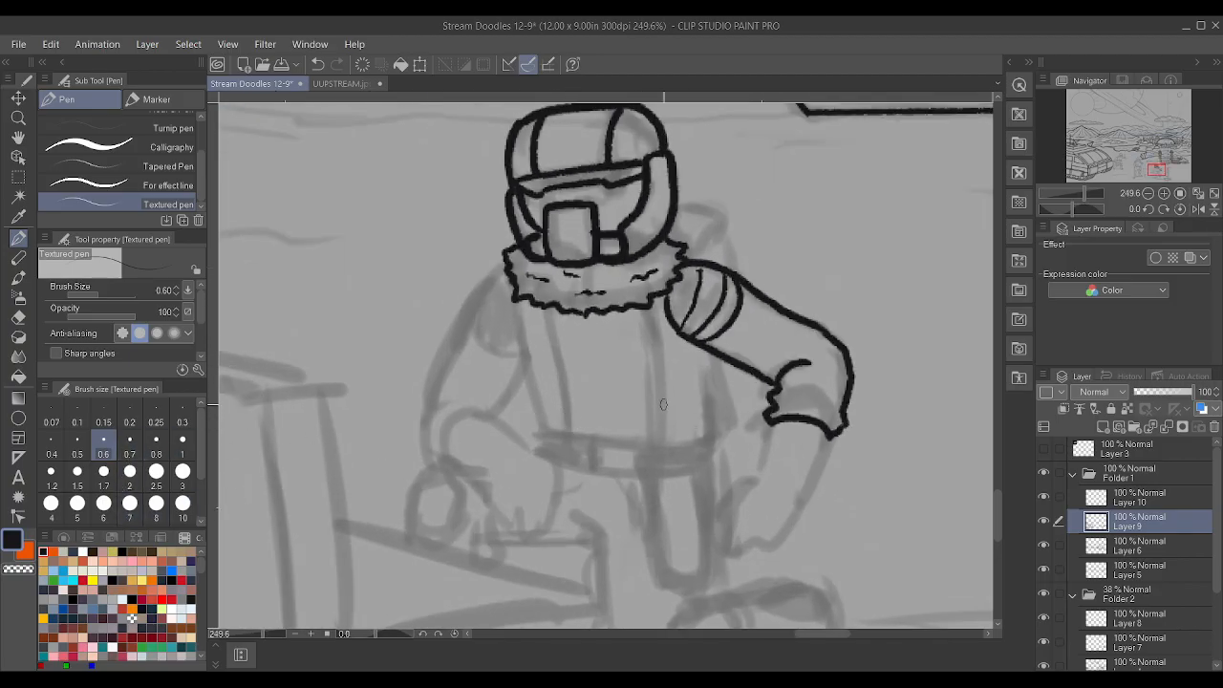
pyautogui.scroll(1, 545, 420)
pyautogui.moveTo(541, 436); pyautogui.dragTo(503, 274)
pyautogui.moveTo(753, 450)
pyautogui.mouseDown()
pyautogui.moveTo(783, 434)
pyautogui.moveTo(766, 323)
pyautogui.mouseUp()
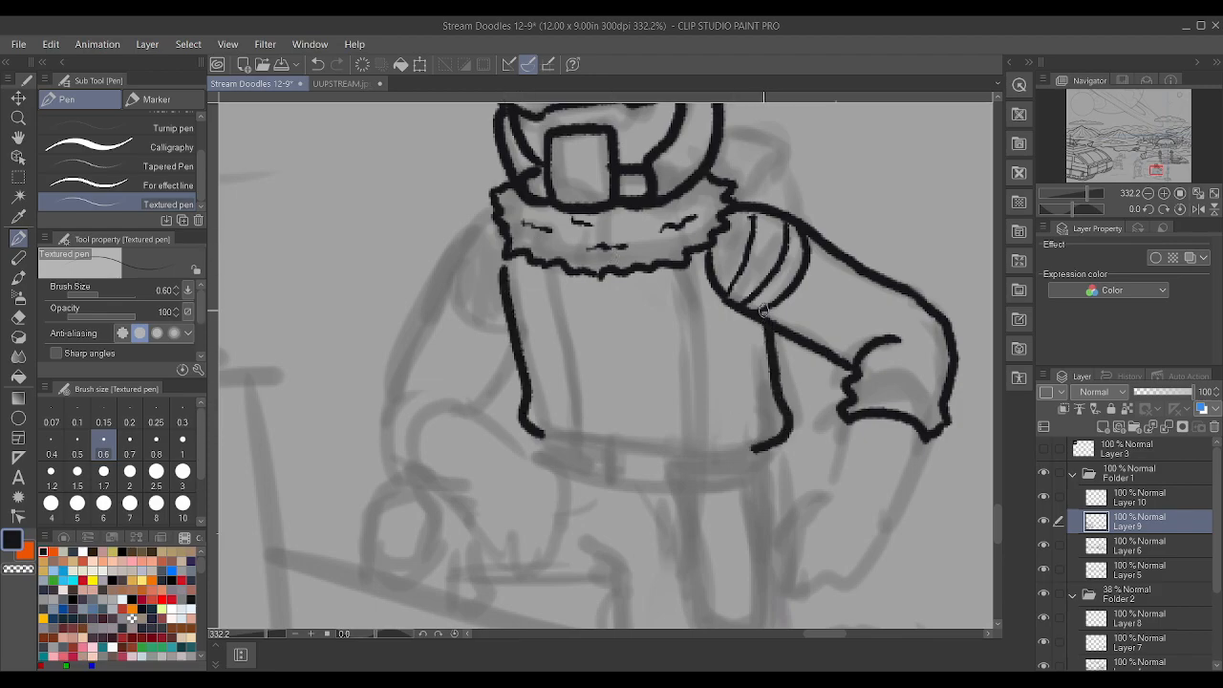
pyautogui.moveTo(503, 275); pyautogui.dragTo(501, 250)
# - Ink the figure's right arm: outer and inner sleeve edges, the shoulder patch curve, the ragged cuff, and the back of the hand
pyautogui.moveTo(394, 399); pyautogui.dragTo(410, 350)
pyautogui.moveTo(445, 280); pyautogui.dragTo(508, 197)
pyautogui.moveTo(463, 267)
pyautogui.mouseDown()
pyautogui.moveTo(453, 281)
pyautogui.moveTo(476, 307)
pyautogui.moveTo(503, 313)
pyautogui.mouseUp()
pyautogui.moveTo(472, 408); pyautogui.dragTo(519, 344)
pyautogui.moveTo(395, 406)
pyautogui.mouseDown()
pyautogui.moveTo(384, 426)
pyautogui.moveTo(391, 465)
pyautogui.moveTo(409, 464)
pyautogui.moveTo(438, 417)
pyautogui.moveTo(478, 407)
pyautogui.moveTo(559, 482)
pyautogui.moveTo(567, 522)
pyautogui.moveTo(537, 559)
pyautogui.mouseUp()
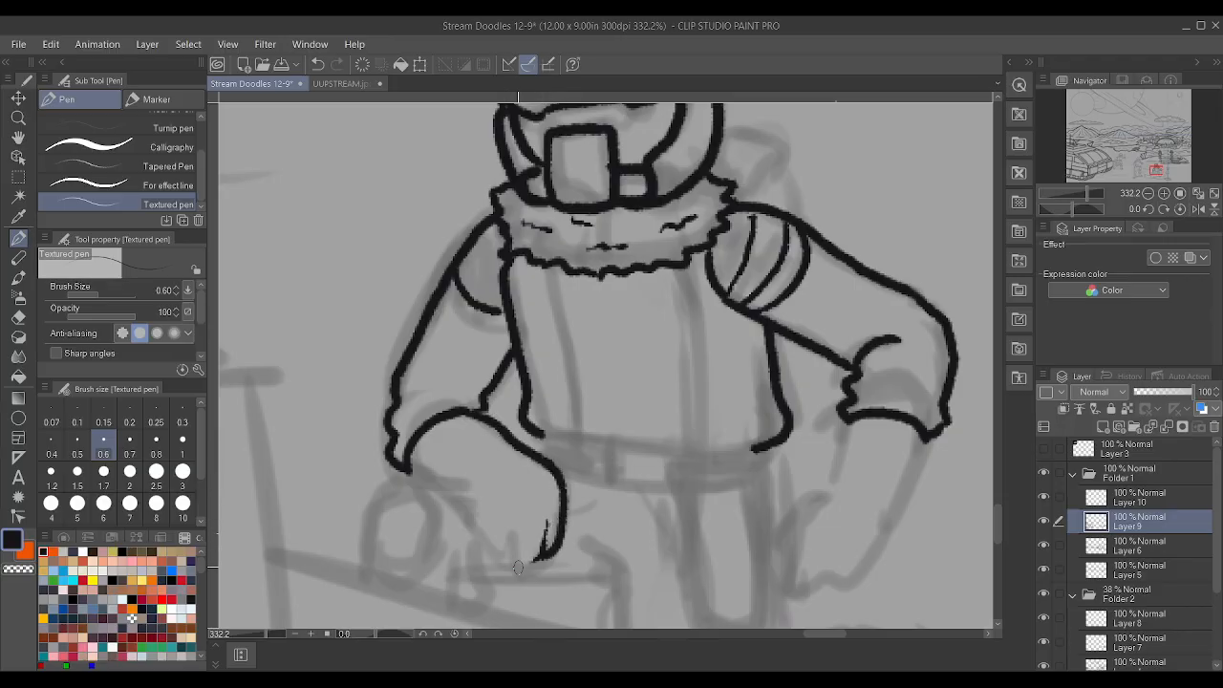
# - Ink the fingers and underside of the hand resting on the knee, and add the panel on the glove's back
pyautogui.scroll(-3, 506, 527)
pyautogui.scroll(3, 517, 534)
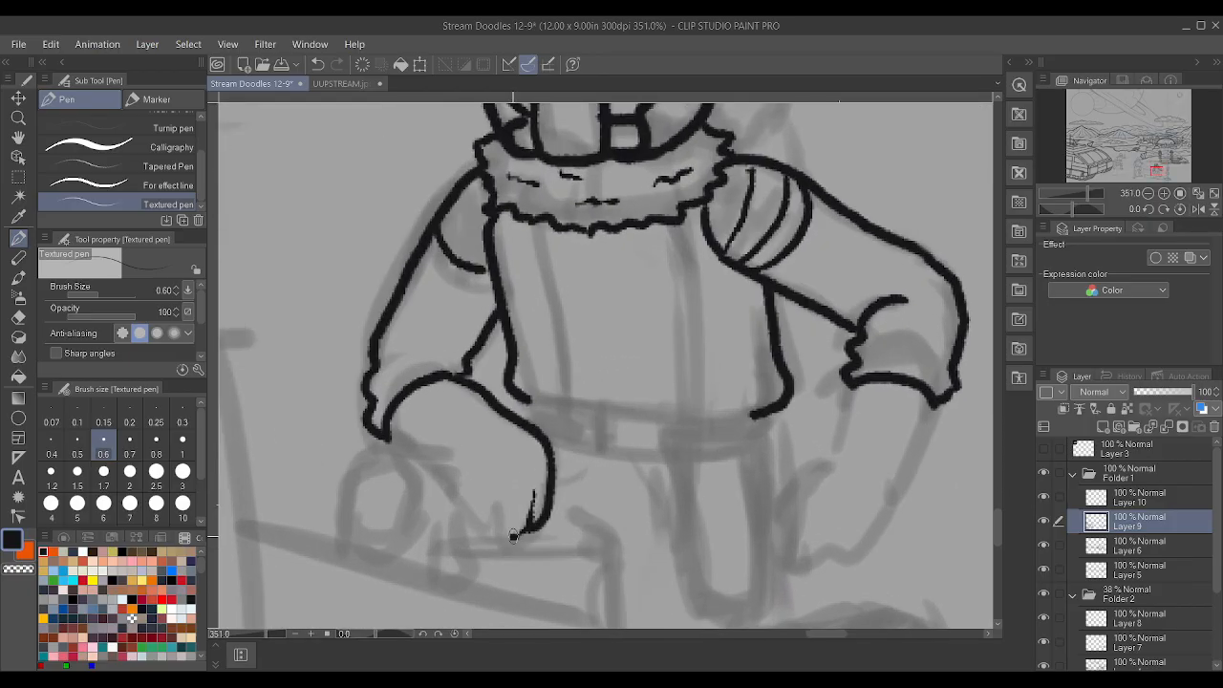
pyautogui.moveTo(513, 499)
pyautogui.mouseDown()
pyautogui.moveTo(510, 535)
pyautogui.moveTo(491, 533)
pyautogui.moveTo(494, 484)
pyautogui.mouseUp()
pyautogui.moveTo(512, 526)
pyautogui.mouseDown()
pyautogui.moveTo(512, 472)
pyautogui.moveTo(464, 483)
pyautogui.moveTo(384, 434)
pyautogui.mouseUp()
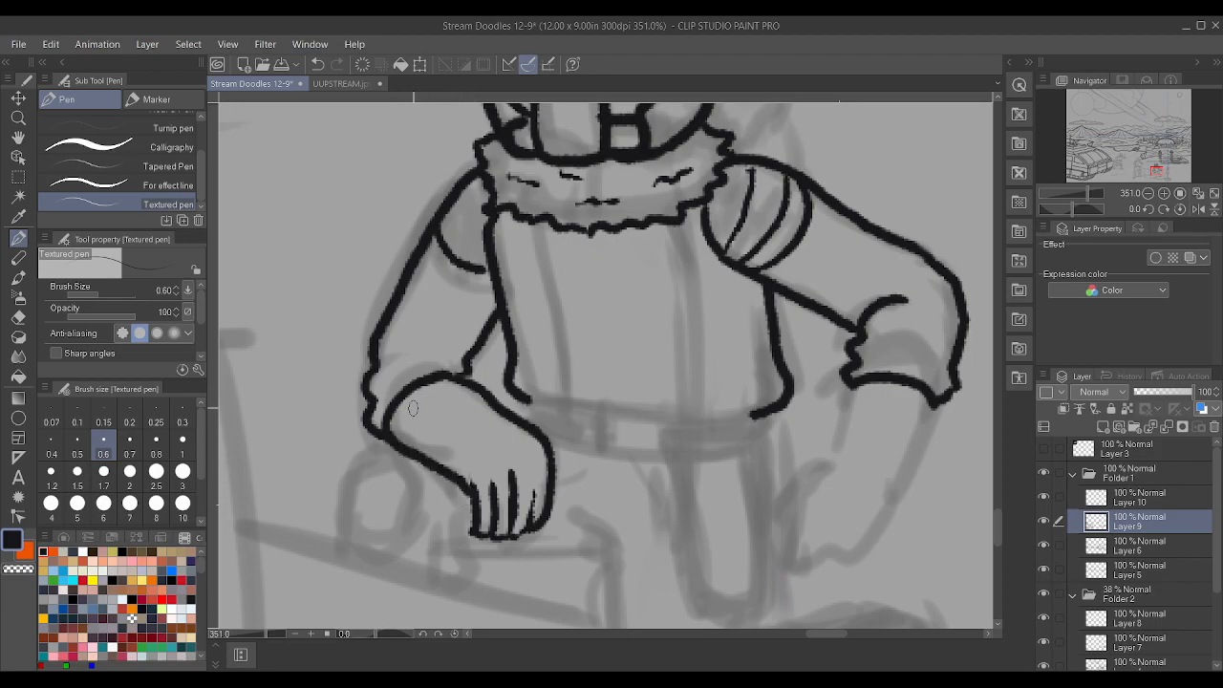
pyautogui.moveTo(524, 526); pyautogui.dragTo(533, 464)
pyautogui.moveTo(456, 446)
pyautogui.mouseDown()
pyautogui.moveTo(517, 425)
pyautogui.moveTo(435, 428)
pyautogui.moveTo(415, 404)
pyautogui.moveTo(476, 388)
pyautogui.moveTo(458, 442)
pyautogui.moveTo(515, 438)
pyautogui.moveTo(484, 432)
pyautogui.mouseUp()
# - Ink the raised knee's rounded outline, the thigh's underside with its fold, and the bend into the other leg
pyautogui.moveTo(335, 548)
pyautogui.mouseDown()
pyautogui.moveTo(342, 487)
pyautogui.moveTo(388, 438)
pyautogui.mouseUp()
pyautogui.scroll(-2, 394, 440)
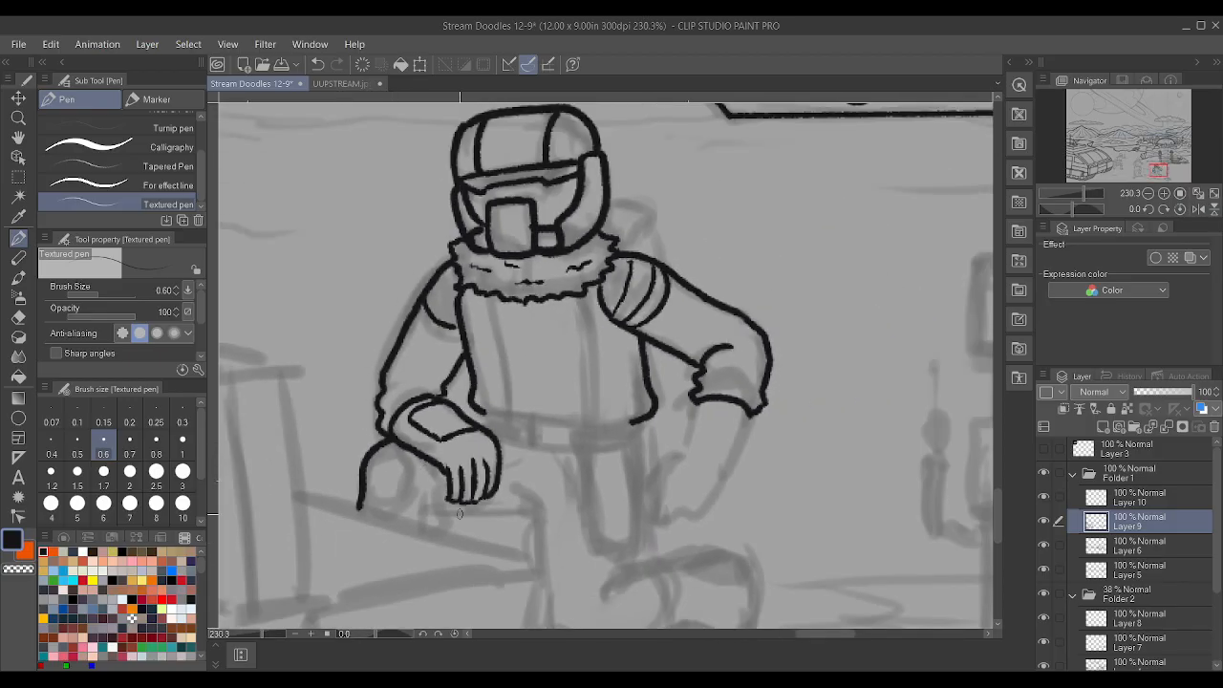
pyautogui.scroll(1, 428, 508)
pyautogui.moveTo(430, 538)
pyautogui.mouseDown()
pyautogui.moveTo(439, 512)
pyautogui.moveTo(553, 517)
pyautogui.moveTo(549, 499)
pyautogui.moveTo(555, 568)
pyautogui.mouseUp()
pyautogui.scroll(-3, 401, 492)
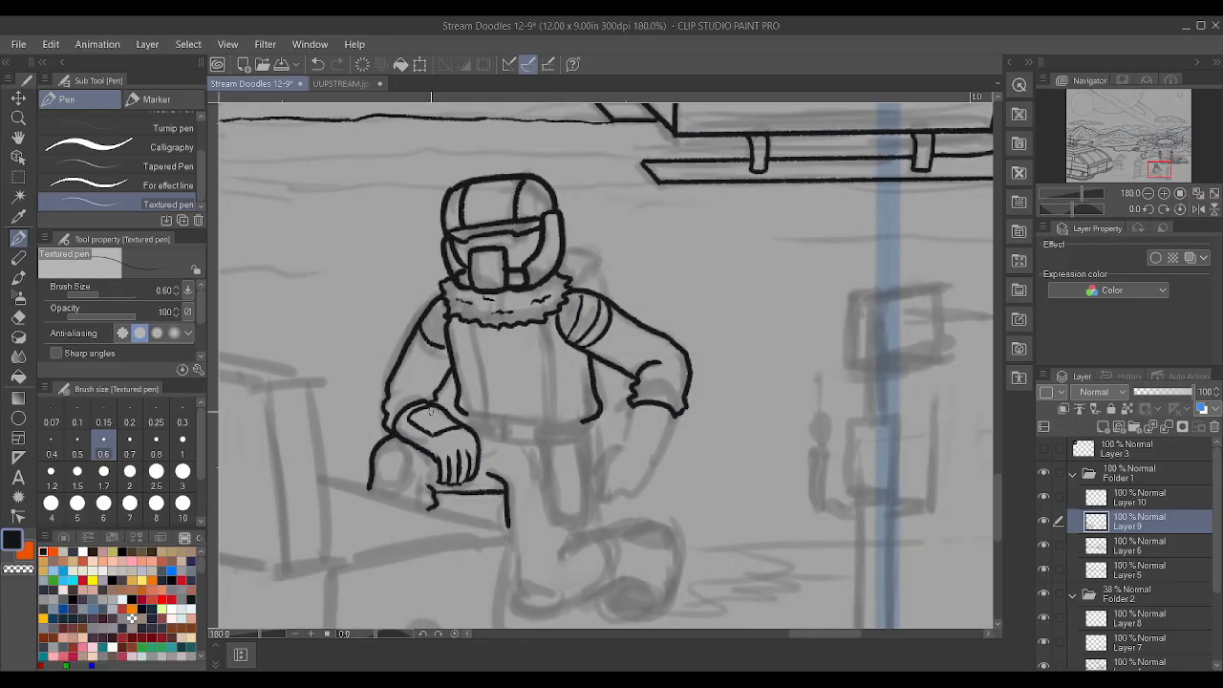
# - Ink the vest's curved bottom hem and the belt's lower edge beneath it
pyautogui.scroll(1, 574, 505)
pyautogui.scroll(1, 575, 504)
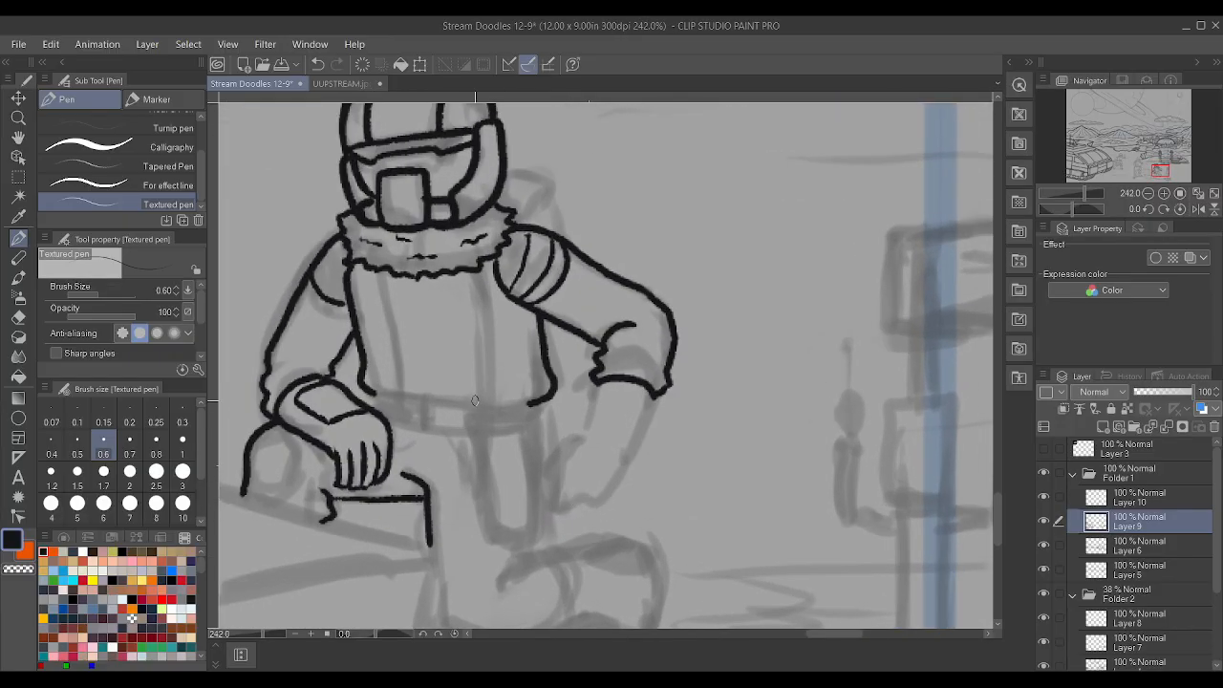
pyautogui.scroll(1, 373, 394)
pyautogui.moveTo(374, 391)
pyautogui.mouseDown()
pyautogui.moveTo(533, 405)
pyautogui.moveTo(564, 403)
pyautogui.moveTo(585, 383)
pyautogui.mouseUp()
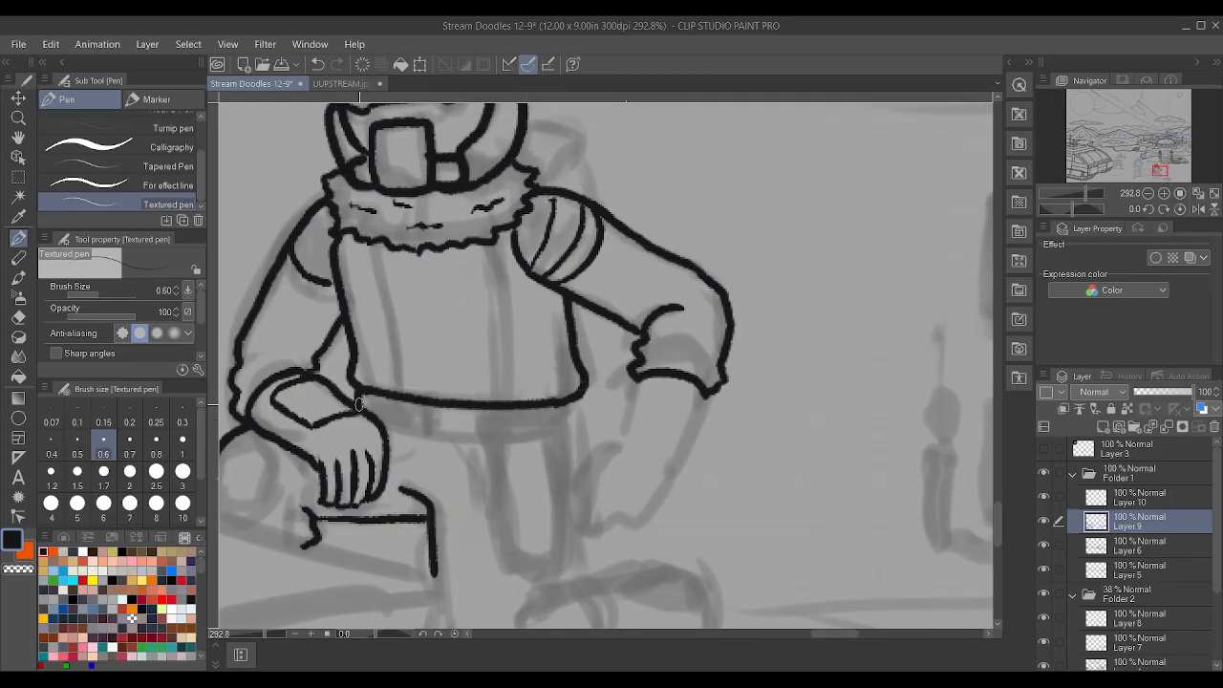
pyautogui.moveTo(380, 421); pyautogui.dragTo(499, 436)
# - Ink the figure's left forearm below the ragged sleeve and the gloved hand resting at the hip
pyautogui.scroll(-5, 501, 434)
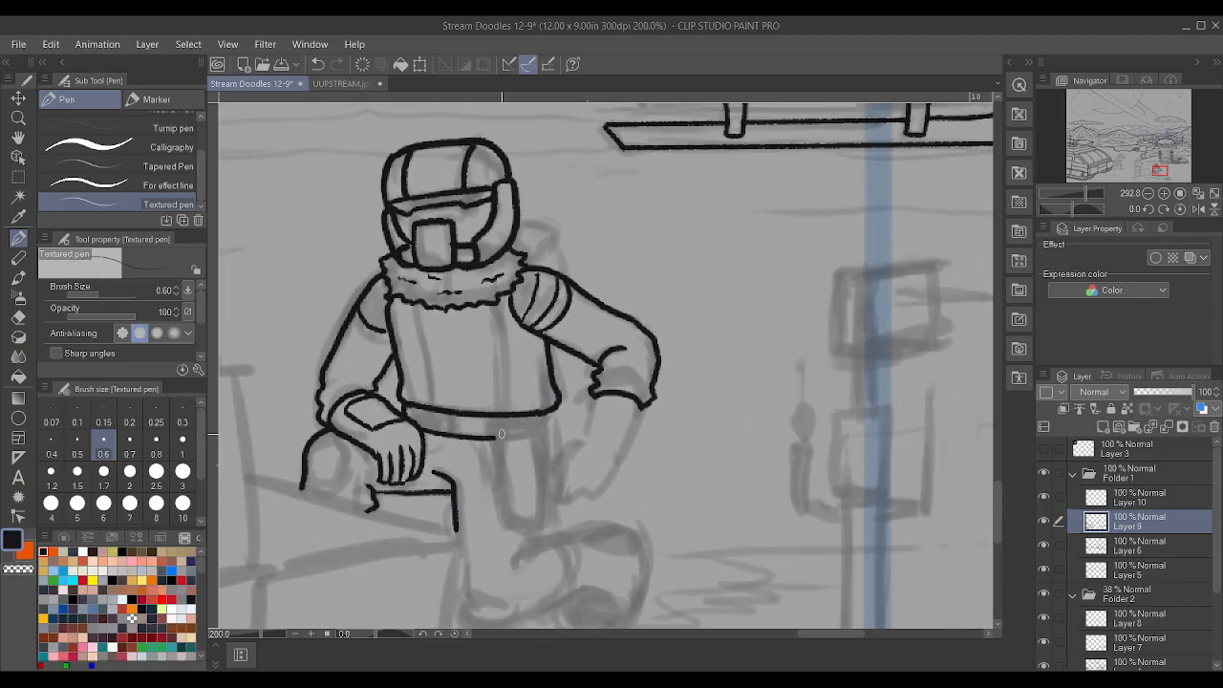
pyautogui.scroll(-2, 501, 434)
pyautogui.scroll(4, 535, 501)
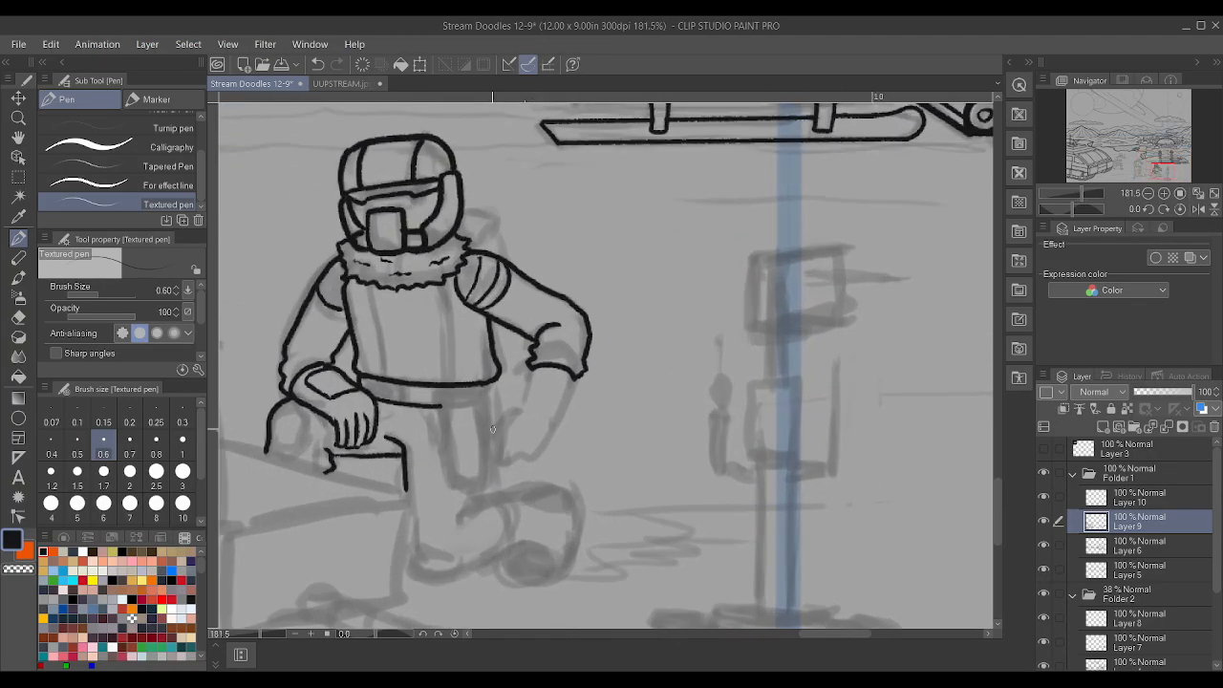
pyautogui.moveTo(498, 439)
pyautogui.mouseDown()
pyautogui.moveTo(496, 463)
pyautogui.moveTo(514, 467)
pyautogui.moveTo(551, 438)
pyautogui.mouseUp()
pyautogui.moveTo(553, 430); pyautogui.dragTo(574, 379)
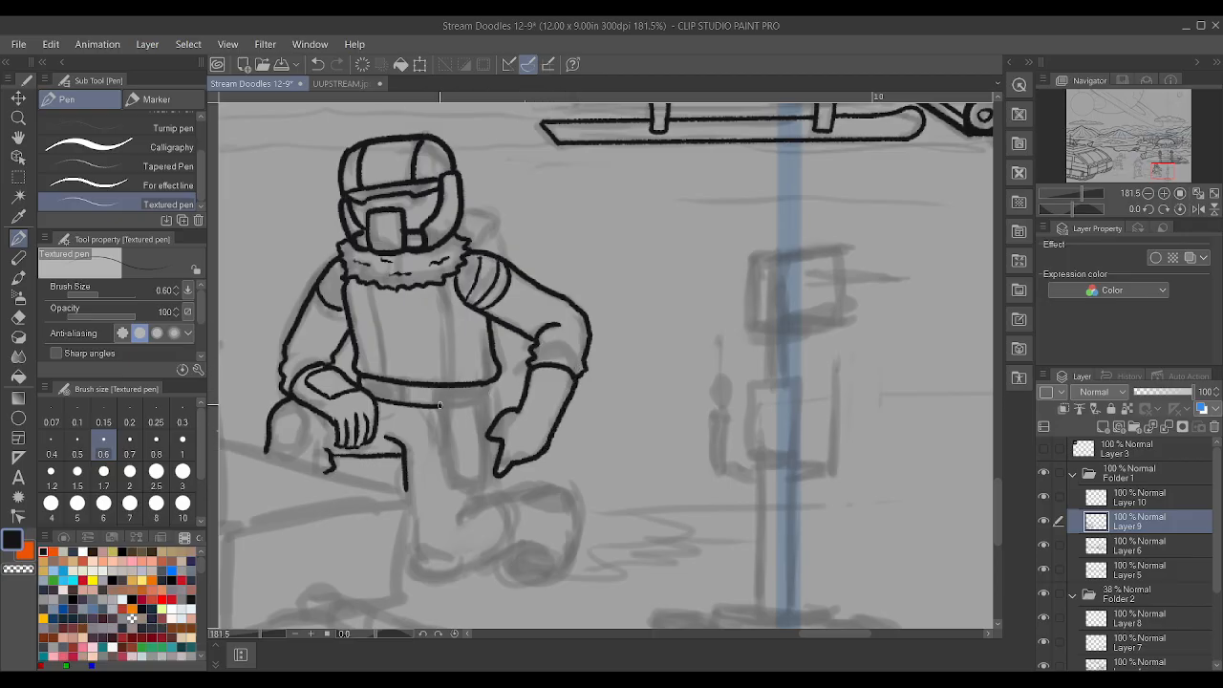
# - Ink the vest's two vertical seams, the long holster hanging from the belt, and the left glove's panel
pyautogui.moveTo(445, 398); pyautogui.dragTo(490, 389)
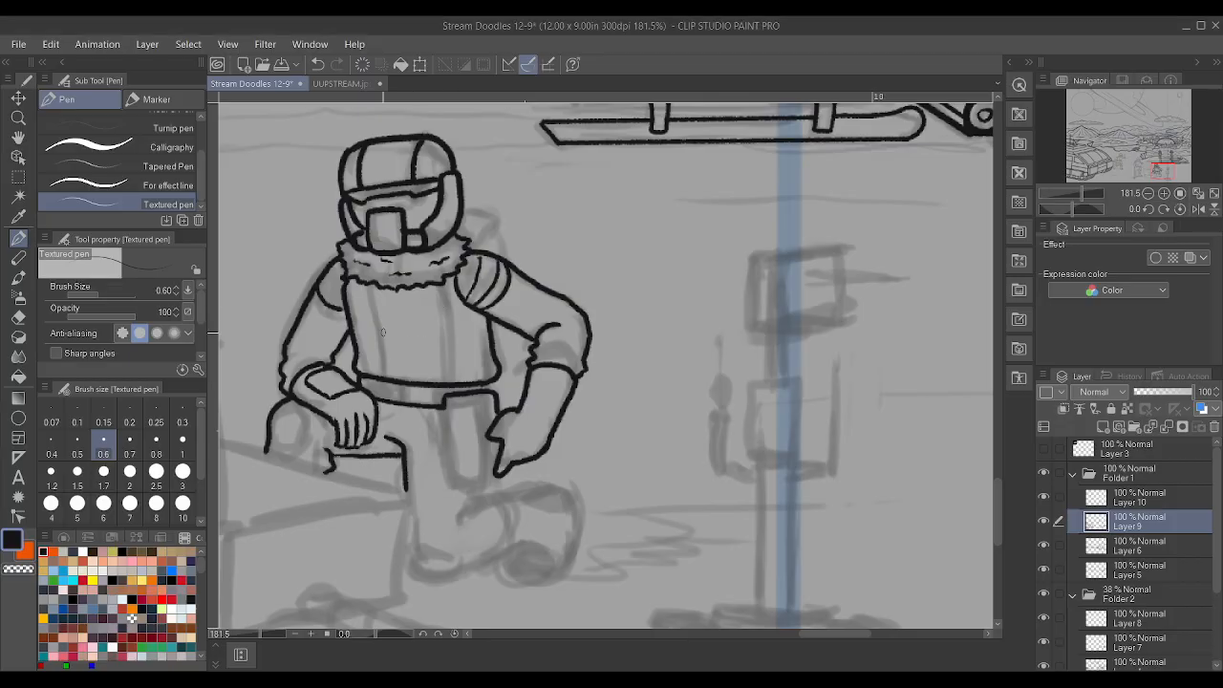
pyautogui.moveTo(378, 363); pyautogui.dragTo(362, 283)
pyautogui.moveTo(454, 382); pyautogui.dragTo(444, 301)
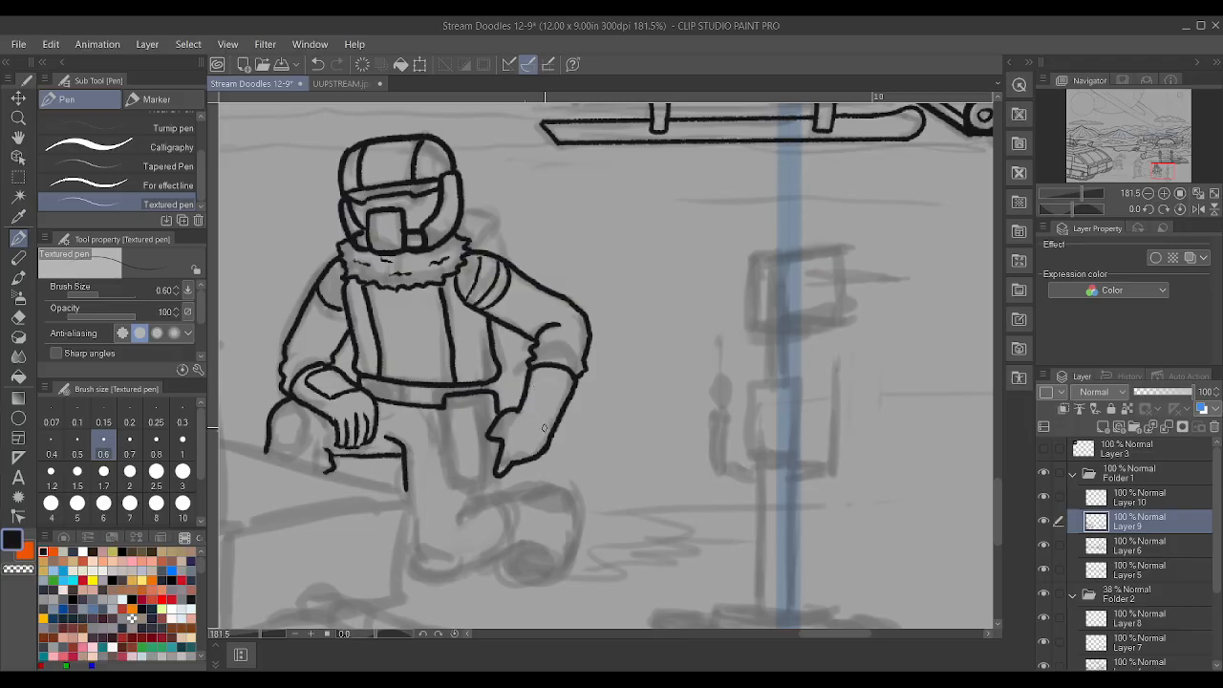
pyautogui.moveTo(551, 427)
pyautogui.mouseDown()
pyautogui.moveTo(529, 413)
pyautogui.moveTo(532, 385)
pyautogui.moveTo(557, 380)
pyautogui.mouseUp()
pyautogui.moveTo(442, 406)
pyautogui.mouseDown()
pyautogui.moveTo(460, 485)
pyautogui.moveTo(479, 487)
pyautogui.moveTo(502, 472)
pyautogui.moveTo(474, 472)
pyautogui.moveTo(458, 401)
pyautogui.mouseUp()
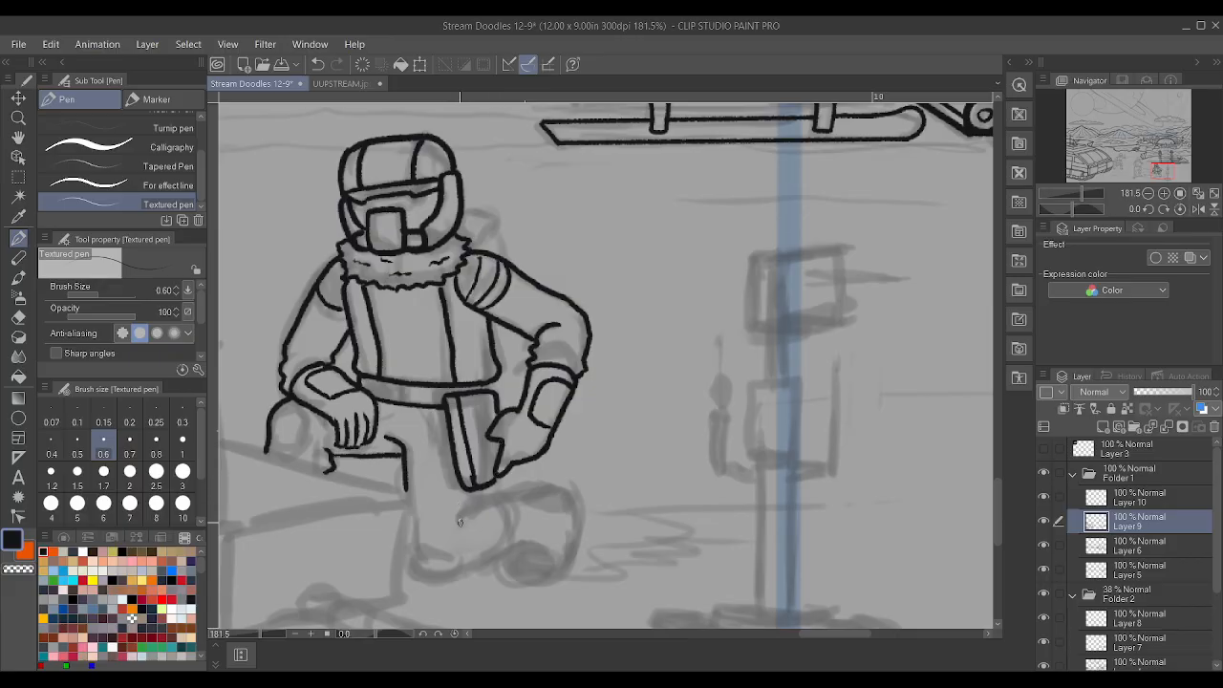
# - Ink the folded kneeling leg with creases behind the knee, undoing the first strokes and redrawing the contour around the knee and shin
pyautogui.moveTo(468, 507); pyautogui.dragTo(513, 483)
pyautogui.moveTo(405, 547)
pyautogui.mouseDown()
pyautogui.moveTo(423, 580)
pyautogui.moveTo(462, 580)
pyautogui.moveTo(509, 529)
pyautogui.moveTo(497, 486)
pyautogui.mouseUp()
pyautogui.scroll(-1, 529, 477)
pyautogui.hotkey('ctrl', 'z')
pyautogui.hotkey('ctrl', 'z')
pyautogui.scroll(1, 498, 508)
pyautogui.moveTo(411, 579)
pyautogui.mouseDown()
pyautogui.moveTo(474, 571)
pyautogui.moveTo(513, 537)
pyautogui.mouseUp()
pyautogui.moveTo(498, 489)
pyautogui.mouseDown()
pyautogui.moveTo(514, 482)
pyautogui.moveTo(522, 532)
pyautogui.mouseUp()
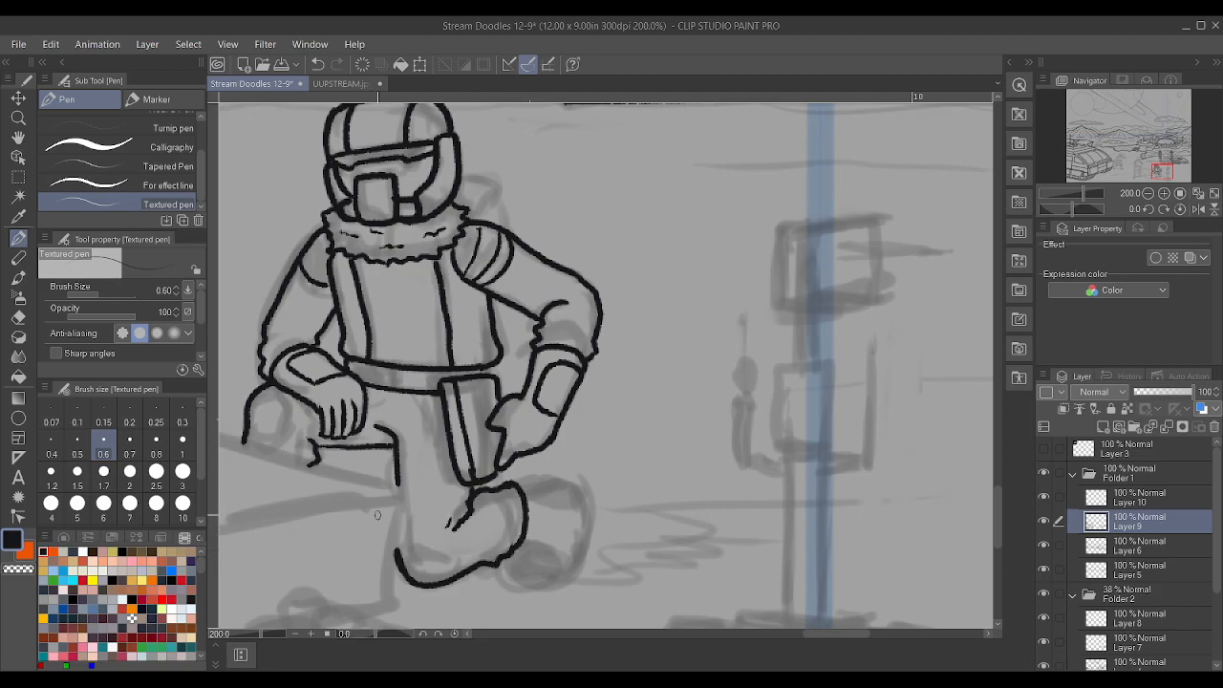
# - Ink the crate's vertical corner edge beside the kneeling knee and thicken it with a brush size of 0.8
pyautogui.scroll(-3, 387, 463)
pyautogui.scroll(4, 388, 468)
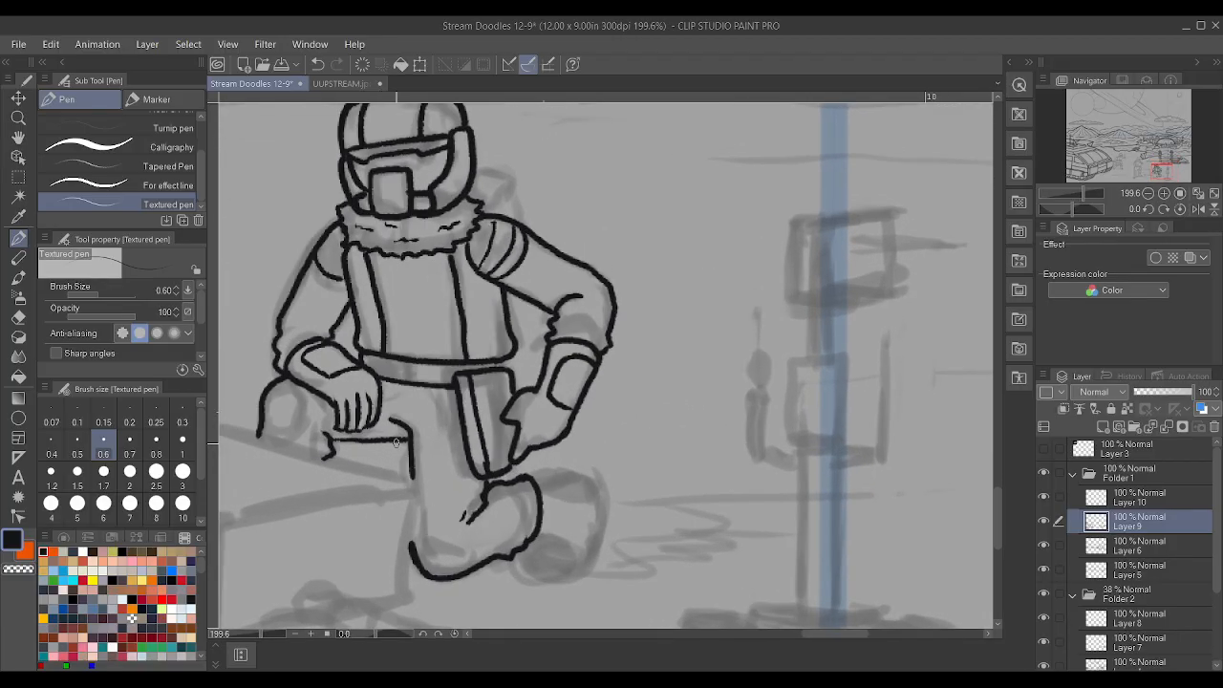
pyautogui.scroll(-3, 389, 473)
pyautogui.scroll(4, 461, 576)
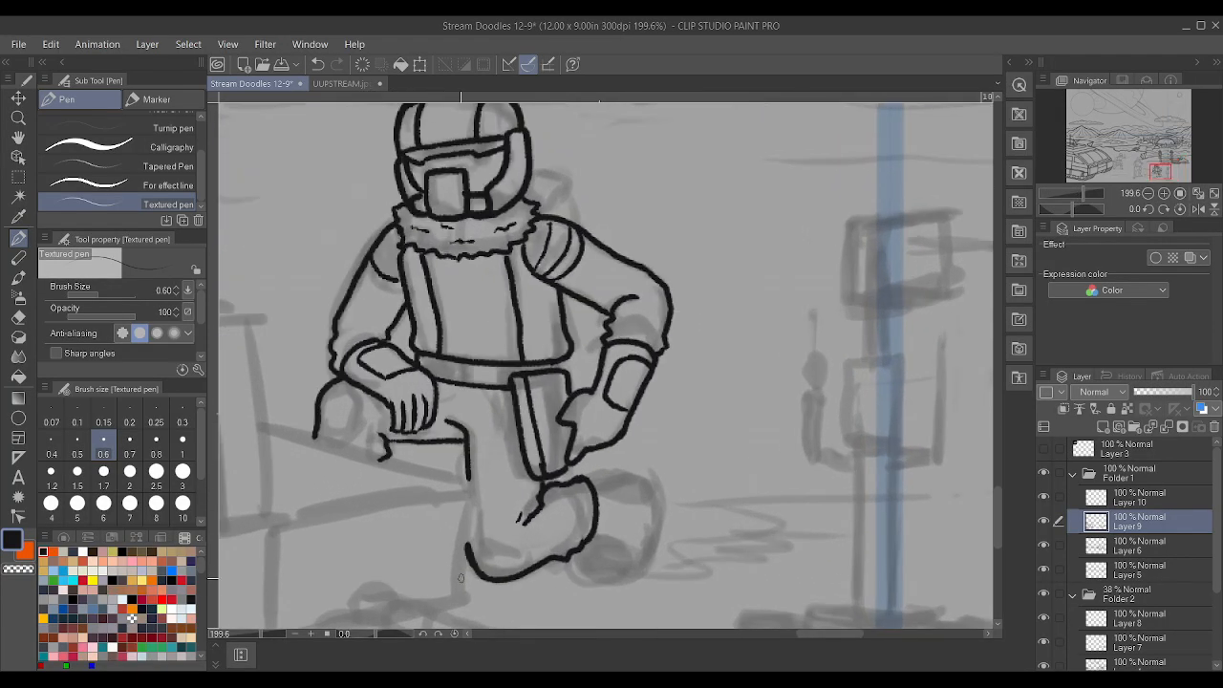
pyautogui.moveTo(465, 559); pyautogui.dragTo(472, 497)
pyautogui.click(156, 454)
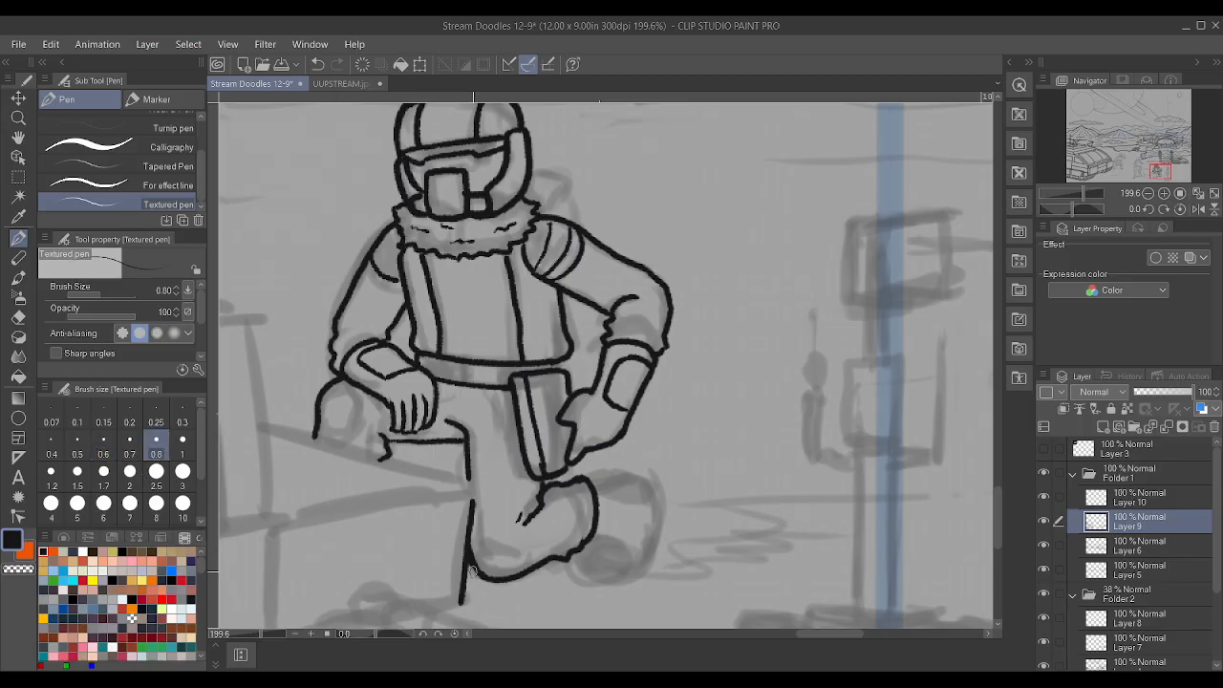
pyautogui.moveTo(464, 570); pyautogui.dragTo(472, 483)
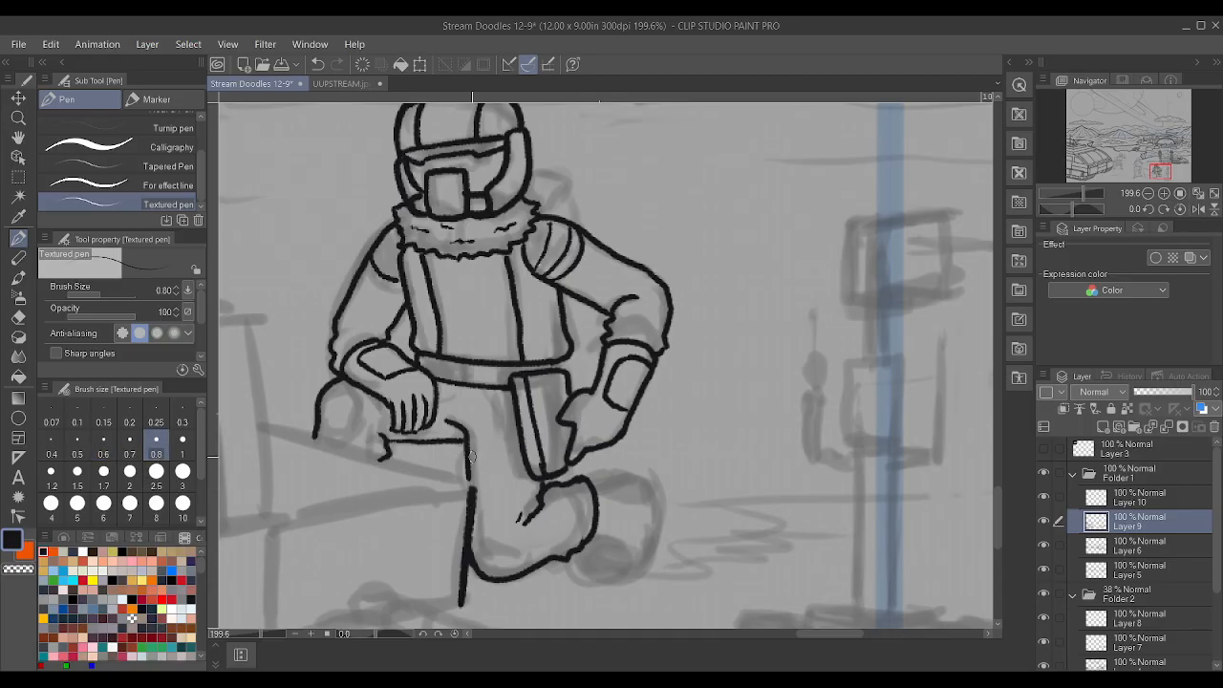
# - Set the brush size to 0.7 and ink the boot behind the kneeling leg, including its toe cap and heel patch
pyautogui.scroll(-3, 473, 457)
pyautogui.scroll(3, 605, 366)
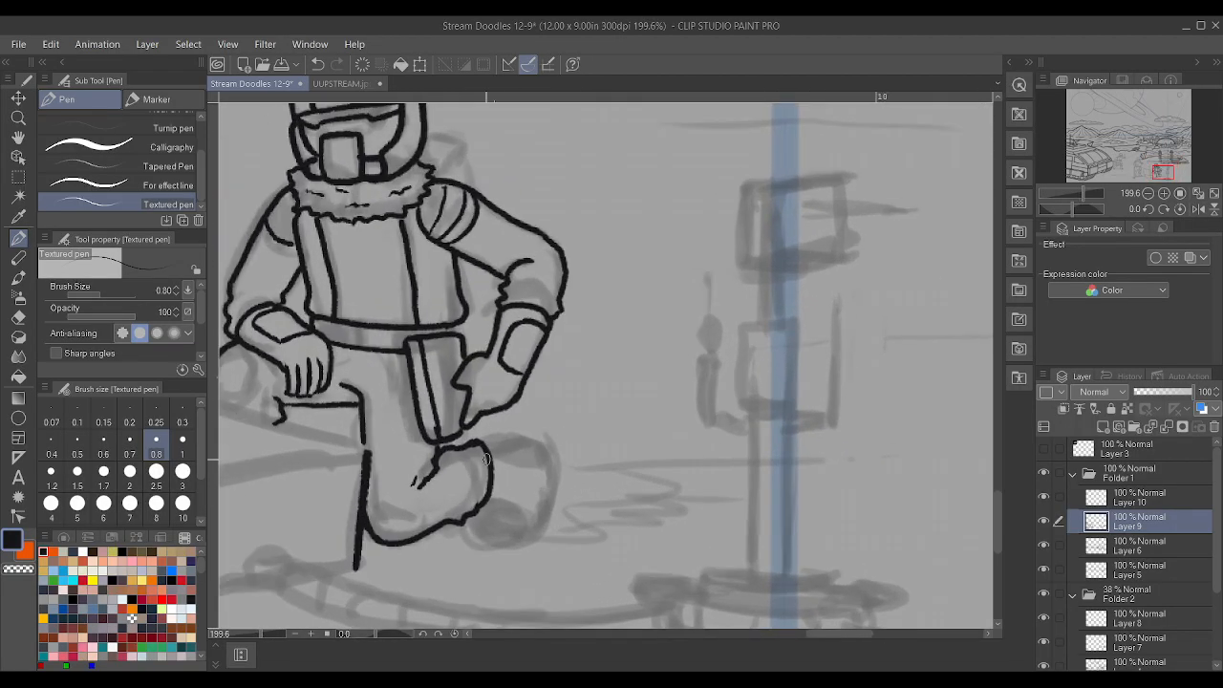
pyautogui.click(130, 450)
pyautogui.moveTo(484, 443); pyautogui.dragTo(532, 436)
pyautogui.moveTo(480, 504); pyautogui.dragTo(513, 494)
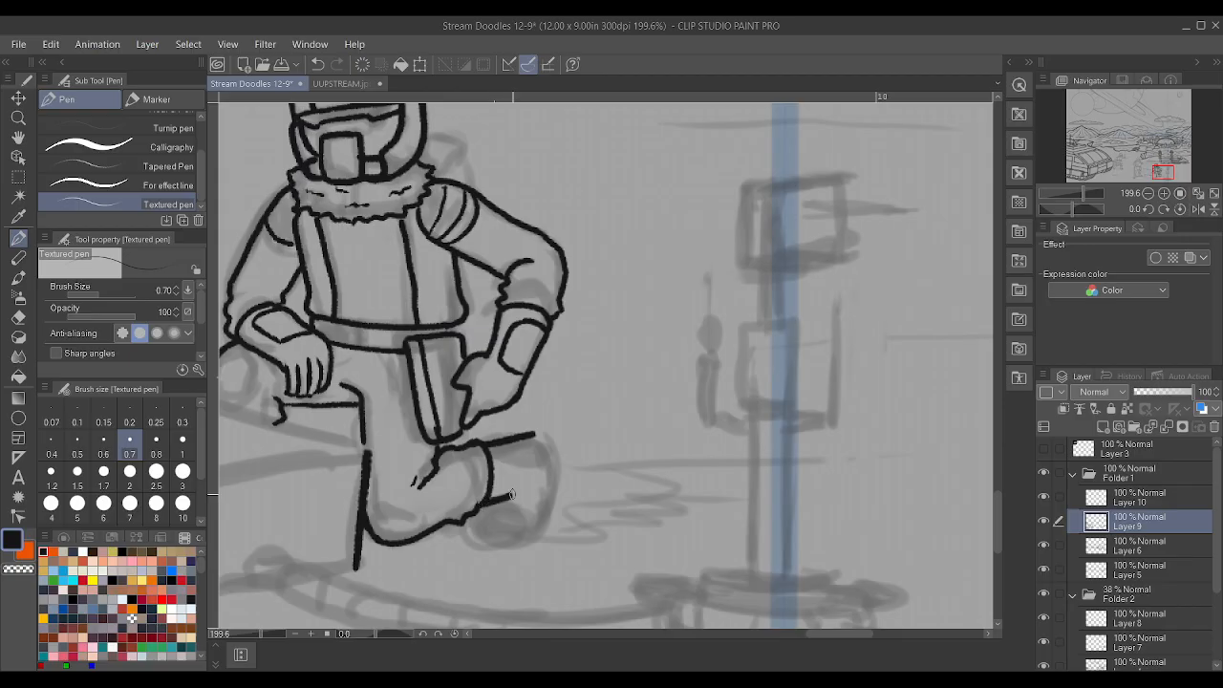
pyautogui.moveTo(466, 533)
pyautogui.mouseDown()
pyautogui.moveTo(499, 546)
pyautogui.moveTo(535, 533)
pyautogui.moveTo(551, 442)
pyautogui.moveTo(527, 432)
pyautogui.mouseUp()
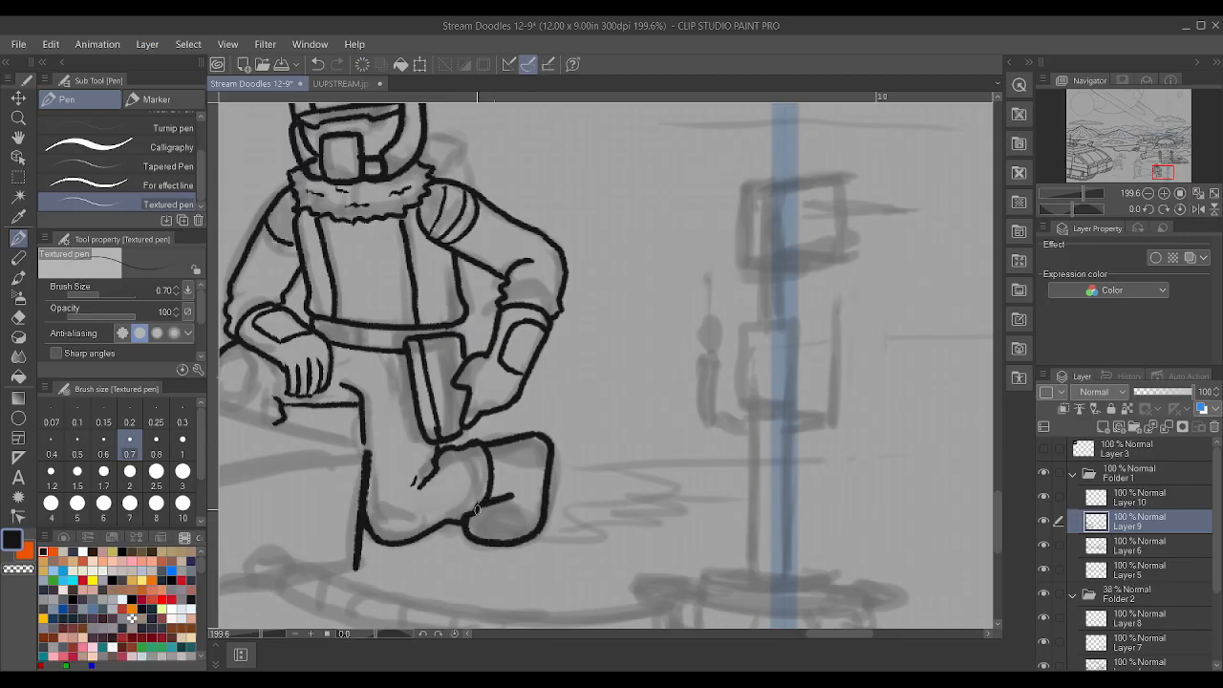
pyautogui.moveTo(467, 524)
pyautogui.mouseDown()
pyautogui.moveTo(501, 533)
pyautogui.moveTo(516, 507)
pyautogui.mouseUp()
pyautogui.moveTo(508, 446)
pyautogui.mouseDown()
pyautogui.moveTo(518, 461)
pyautogui.moveTo(545, 451)
pyautogui.moveTo(551, 428)
pyautogui.mouseUp()
pyautogui.scroll(-1, 554, 394)
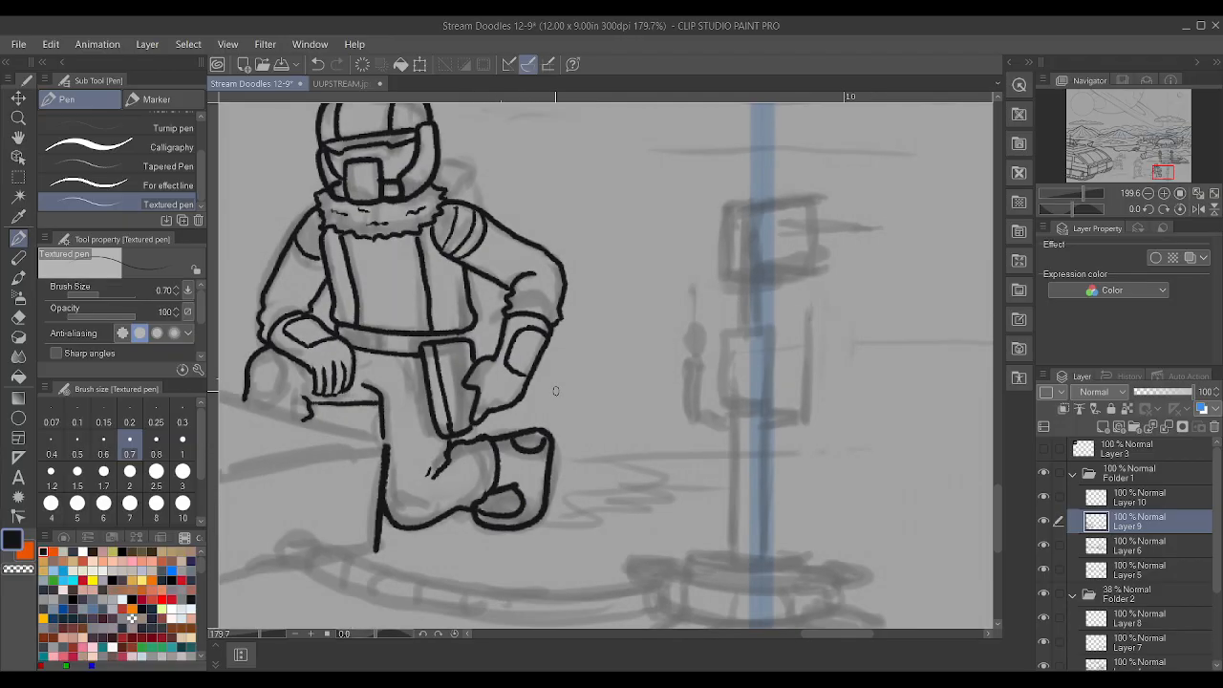
# - Redraw the boot's toe cap line as a curve running down to the boot's lower edge
pyautogui.scroll(-2, 575, 395)
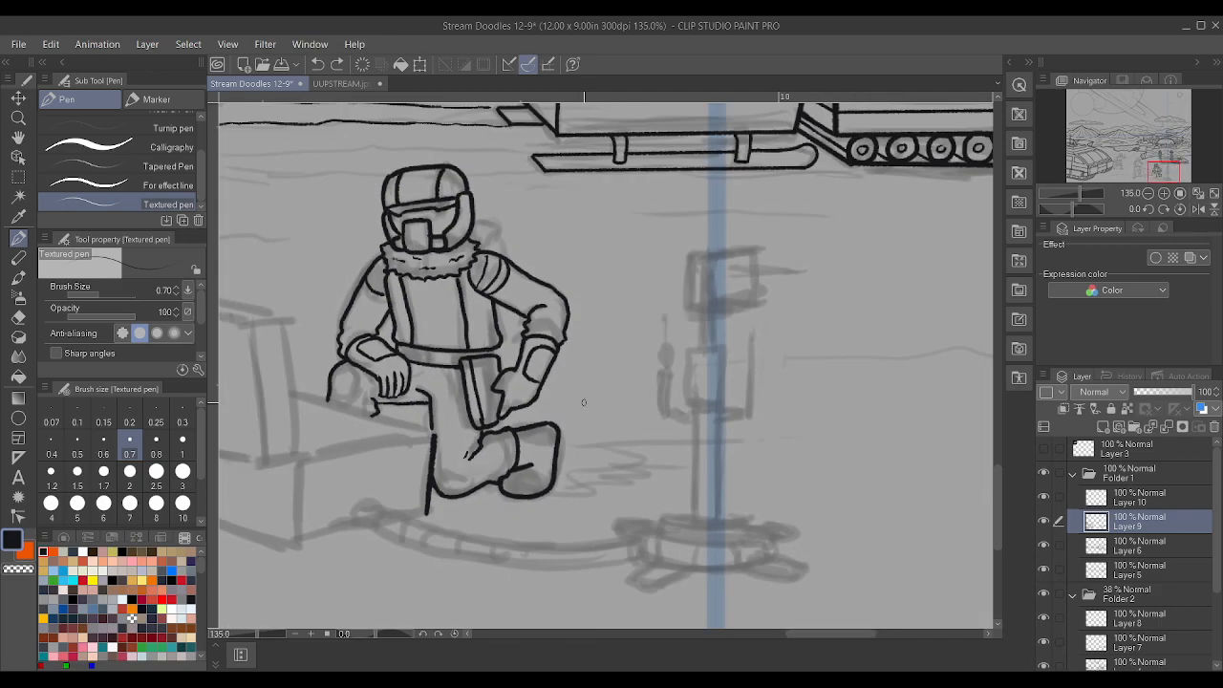
pyautogui.scroll(-3, 604, 448)
pyautogui.scroll(1, 626, 461)
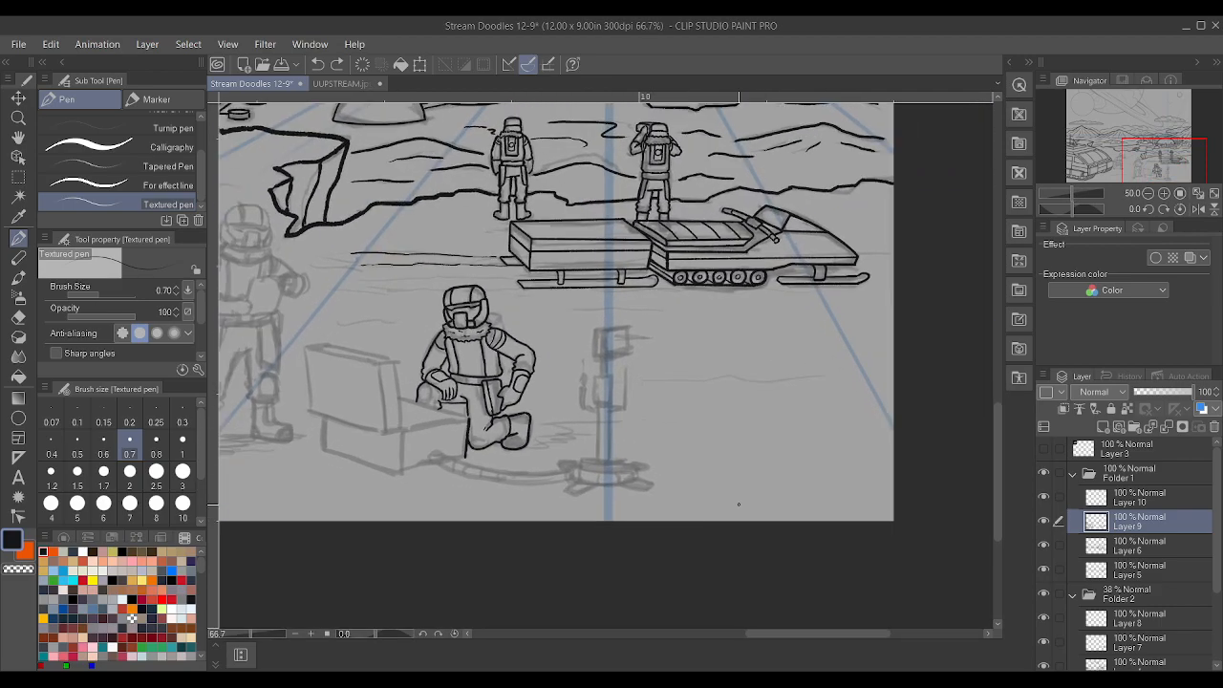
pyautogui.scroll(5, 628, 463)
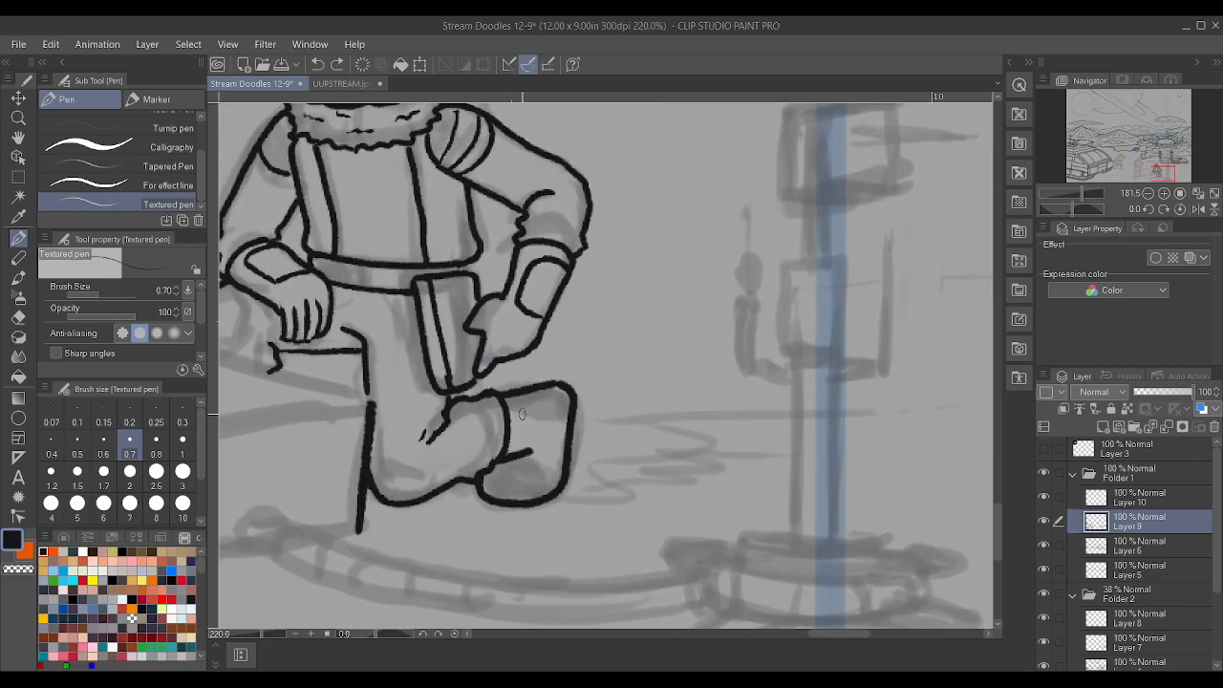
pyautogui.scroll(-3, 578, 402)
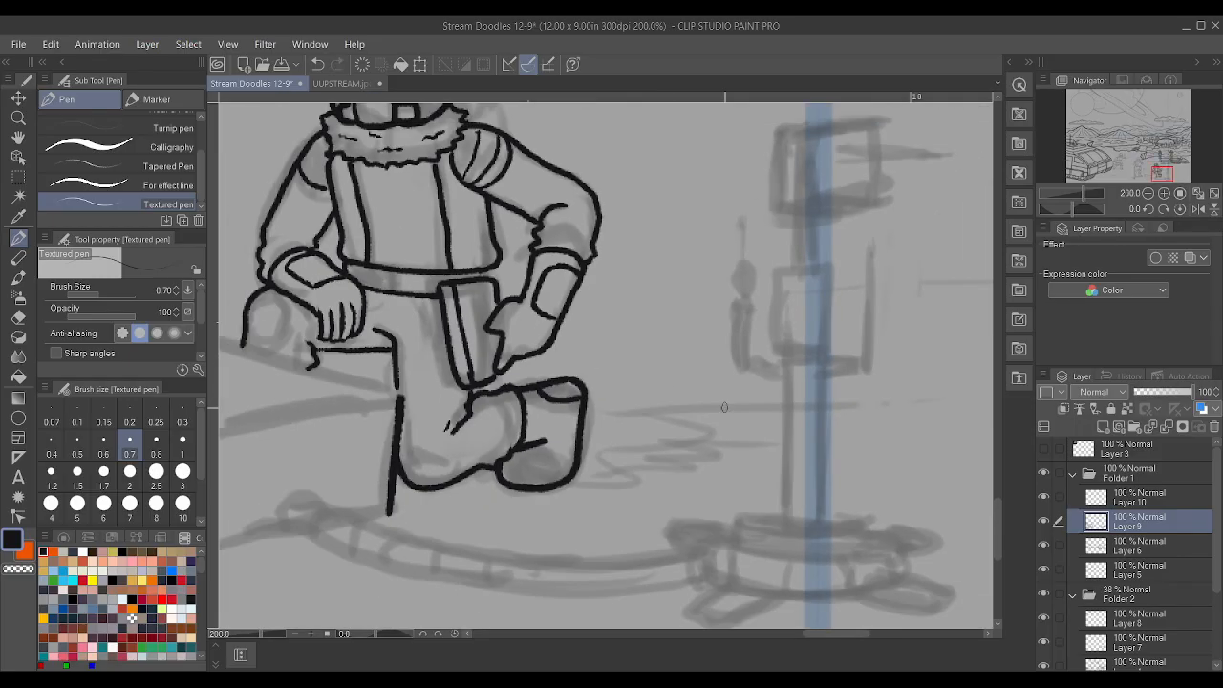
pyautogui.scroll(-2, 643, 389)
pyautogui.scroll(4, 592, 426)
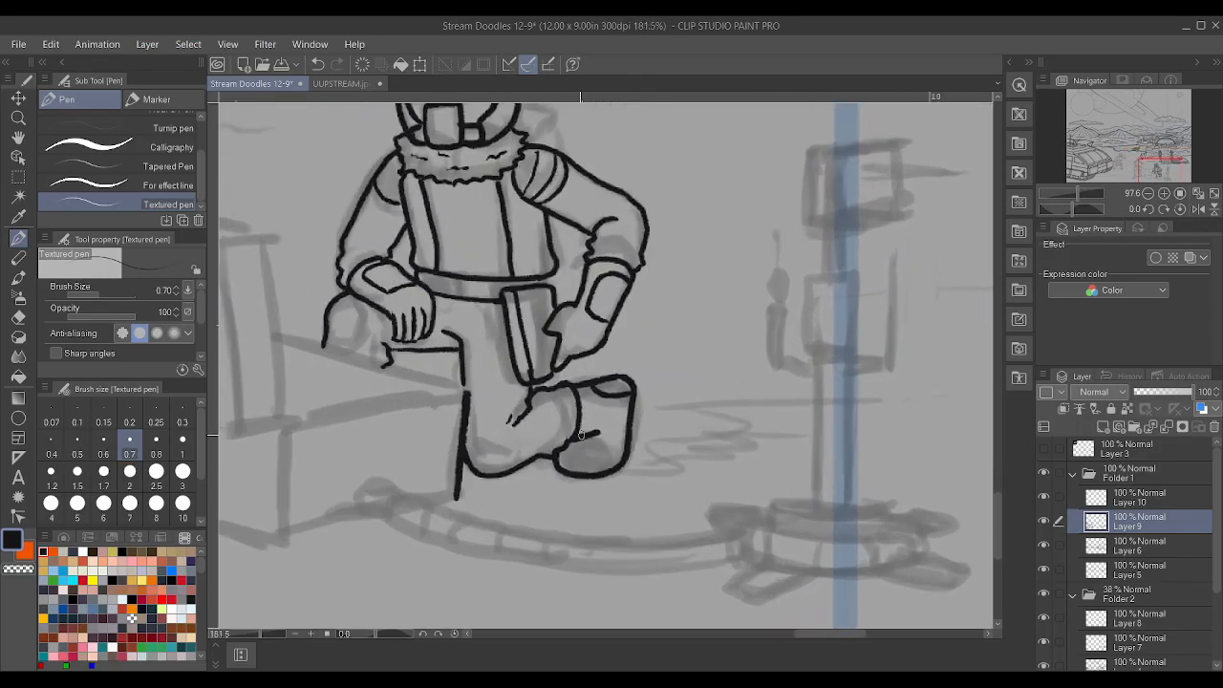
pyautogui.moveTo(589, 440); pyautogui.dragTo(607, 473)
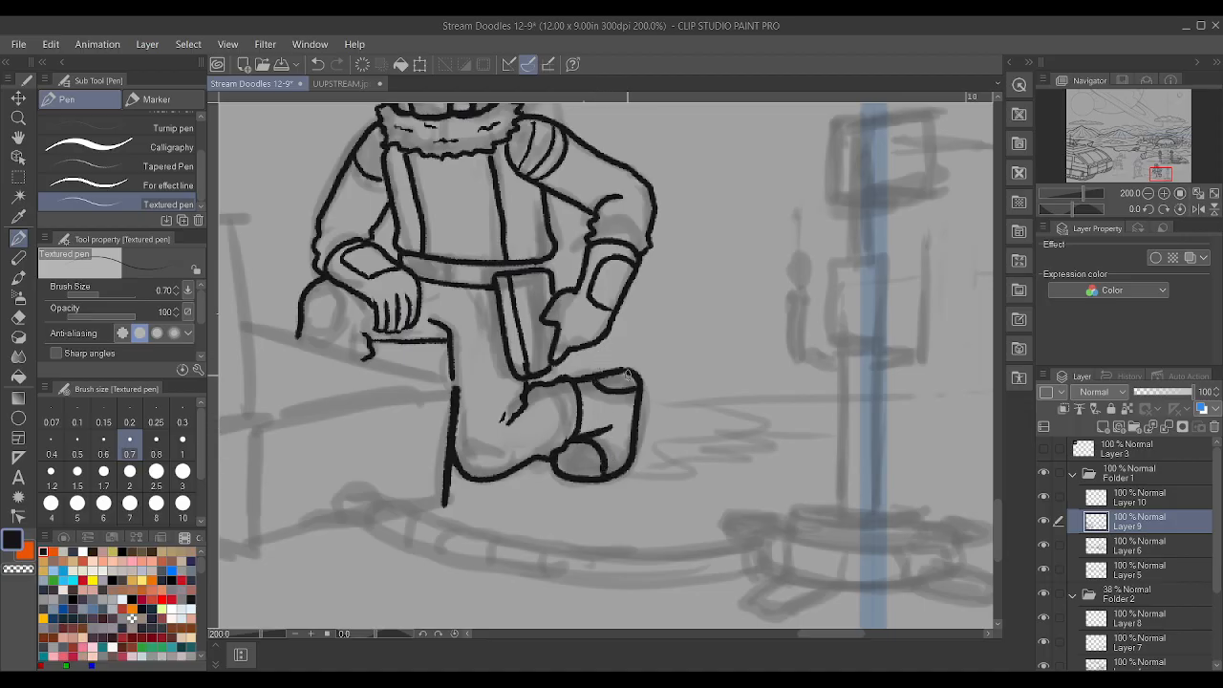
# - Ink fabric creases on the kneeling leg near the boot and the wavy edge of the knee pad
pyautogui.scroll(-3, 603, 425)
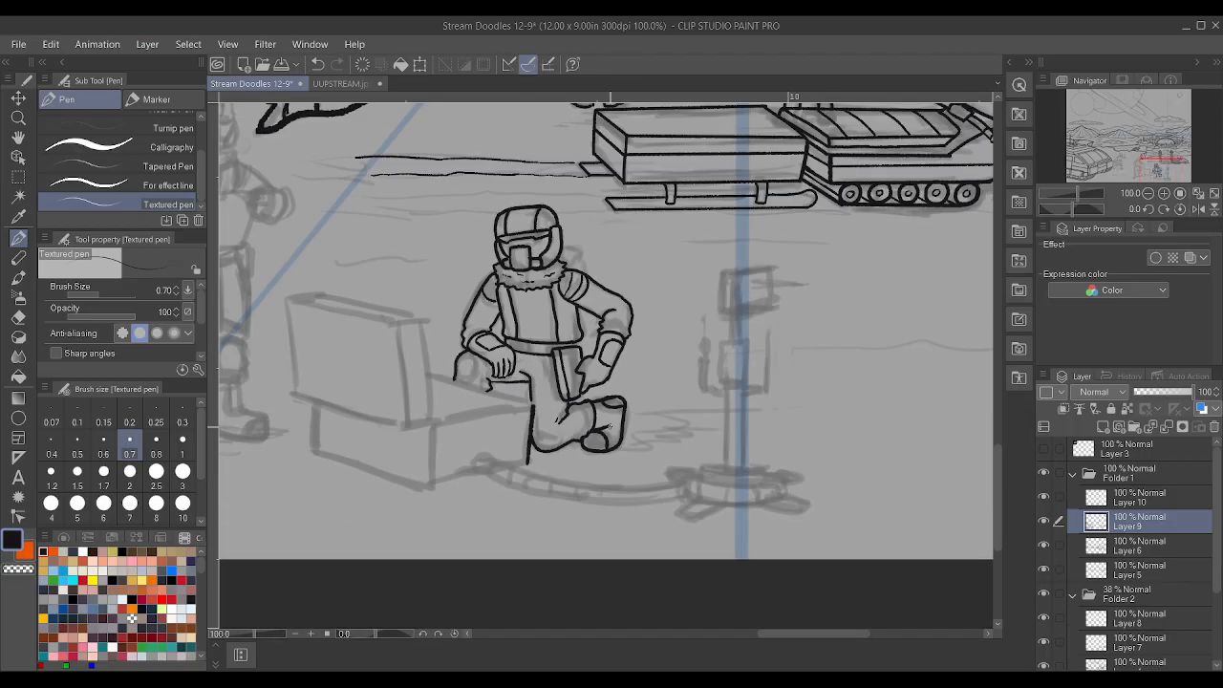
pyautogui.scroll(4, 567, 447)
pyautogui.scroll(-3, 595, 394)
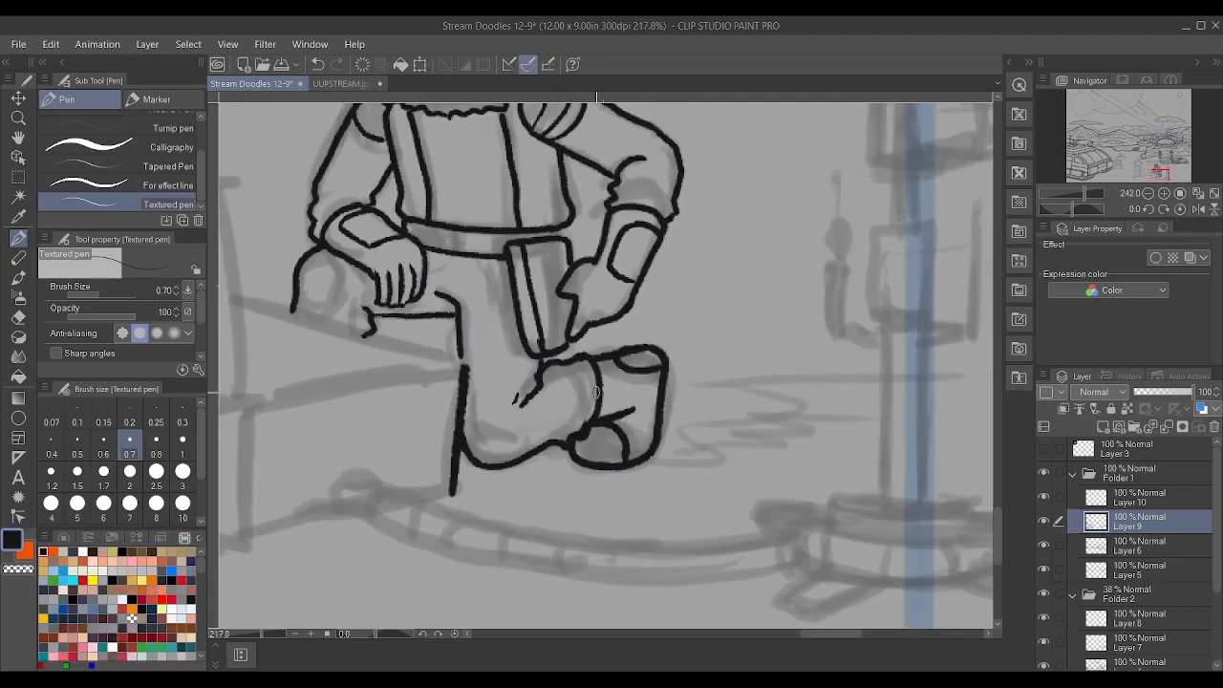
pyautogui.scroll(3, 594, 392)
pyautogui.scroll(2, 583, 377)
pyautogui.moveTo(561, 429)
pyautogui.mouseDown()
pyautogui.moveTo(581, 393)
pyautogui.moveTo(573, 363)
pyautogui.moveTo(495, 411)
pyautogui.mouseUp()
pyautogui.moveTo(435, 438); pyautogui.dragTo(524, 469)
# - Ink the curved inner edge of the pad on the raised knee beneath the resting hand
pyautogui.scroll(-6, 524, 468)
pyautogui.scroll(3, 525, 470)
pyautogui.scroll(-4, 522, 461)
pyautogui.scroll(7, 451, 360)
pyautogui.moveTo(329, 376)
pyautogui.mouseDown()
pyautogui.moveTo(354, 298)
pyautogui.moveTo(314, 373)
pyautogui.mouseUp()
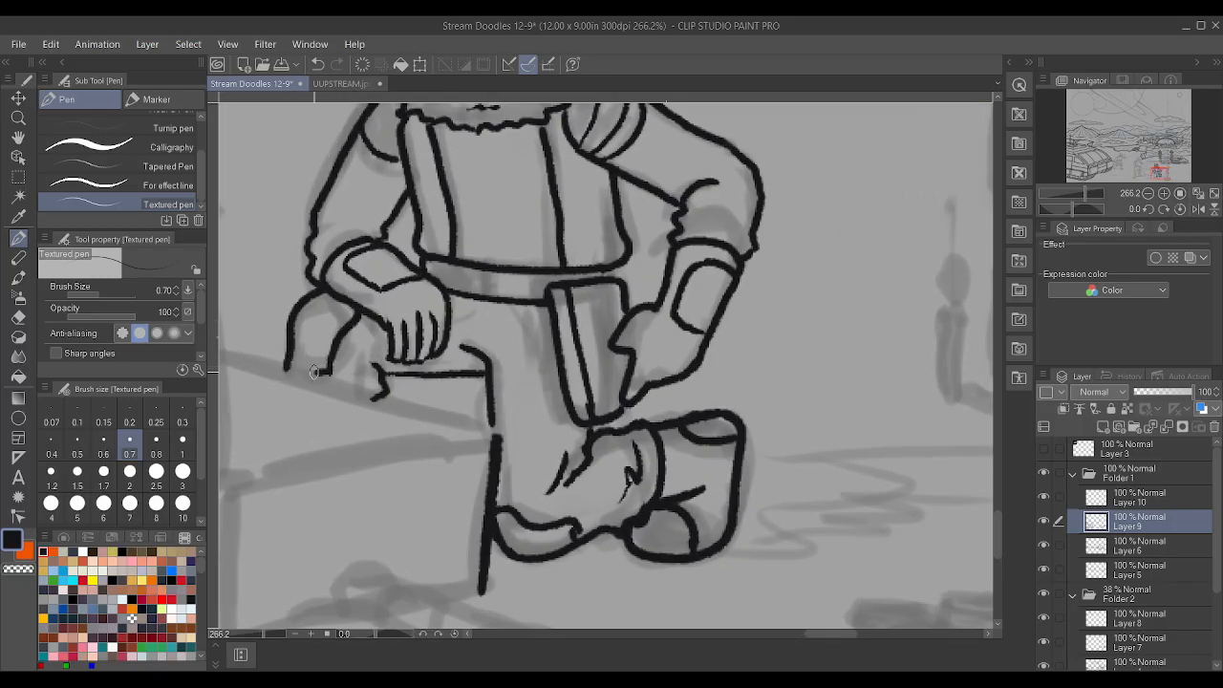
# - Ink the crate's slanted top edge from its corner beside the kneeling leg past the raised knee
pyautogui.scroll(-1, 418, 360)
pyautogui.moveTo(484, 423); pyautogui.dragTo(254, 357)
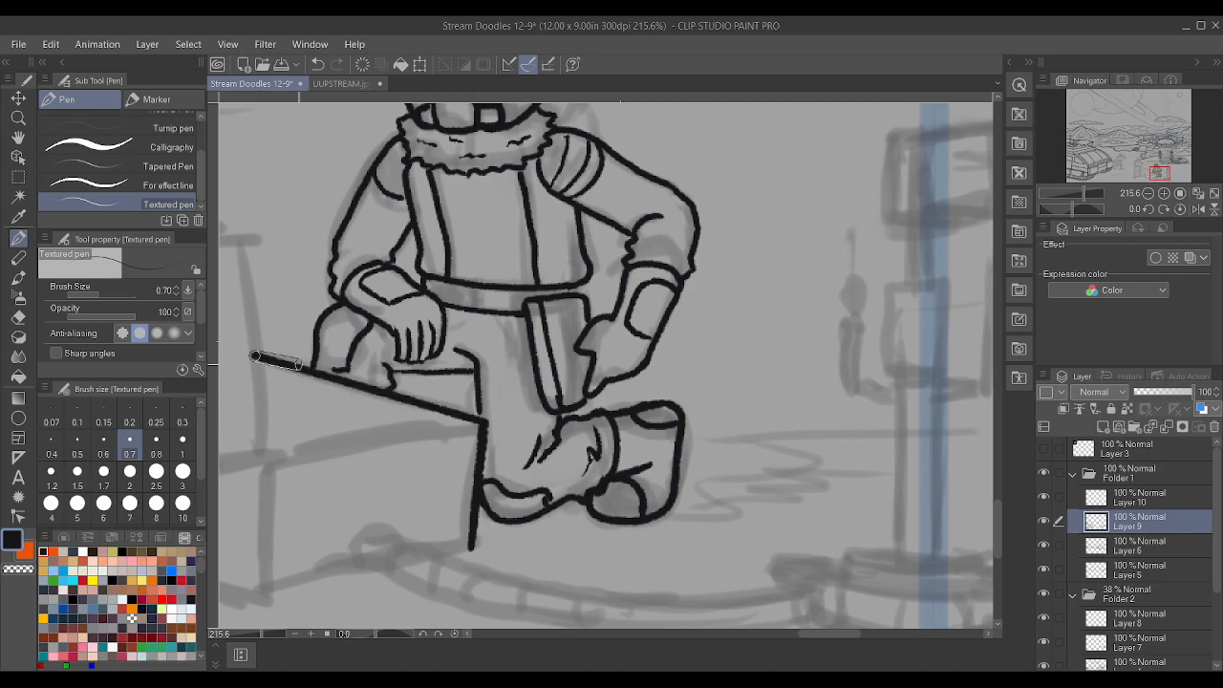
pyautogui.scroll(-2, 406, 403)
pyautogui.scroll(2, 321, 421)
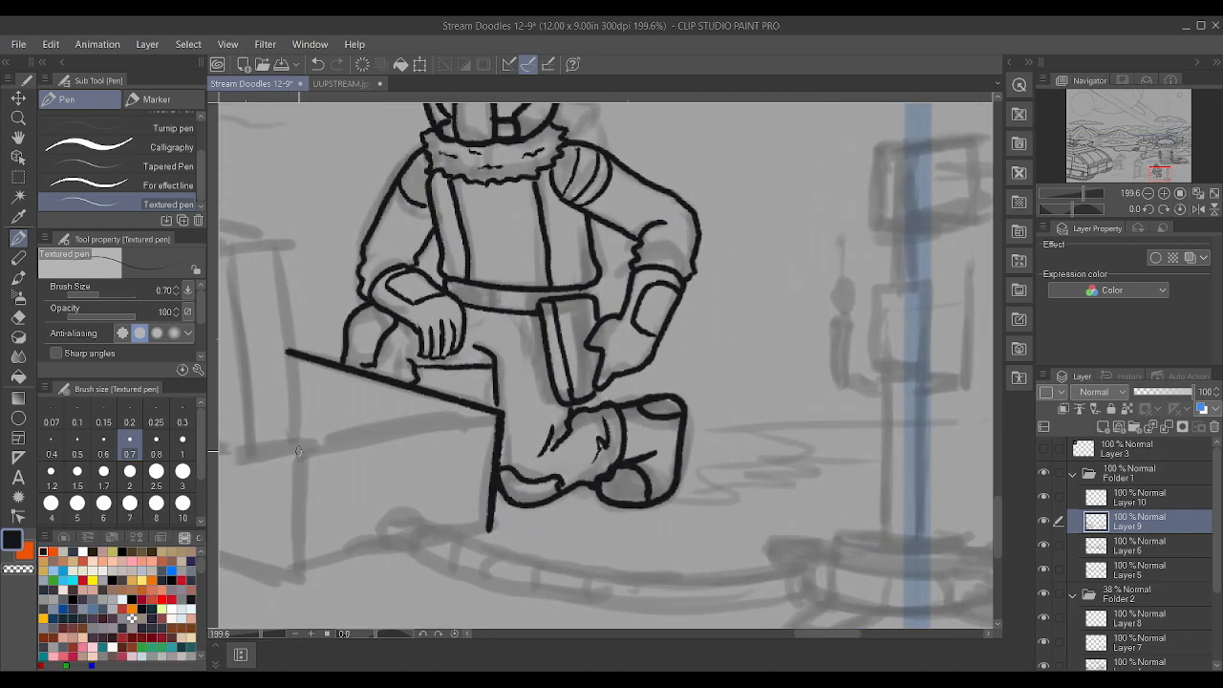
# - Ink the upper, outer vertical and lower edges of the crate's end face to close it beside the kneeling figure
pyautogui.moveTo(297, 453); pyautogui.dragTo(500, 417)
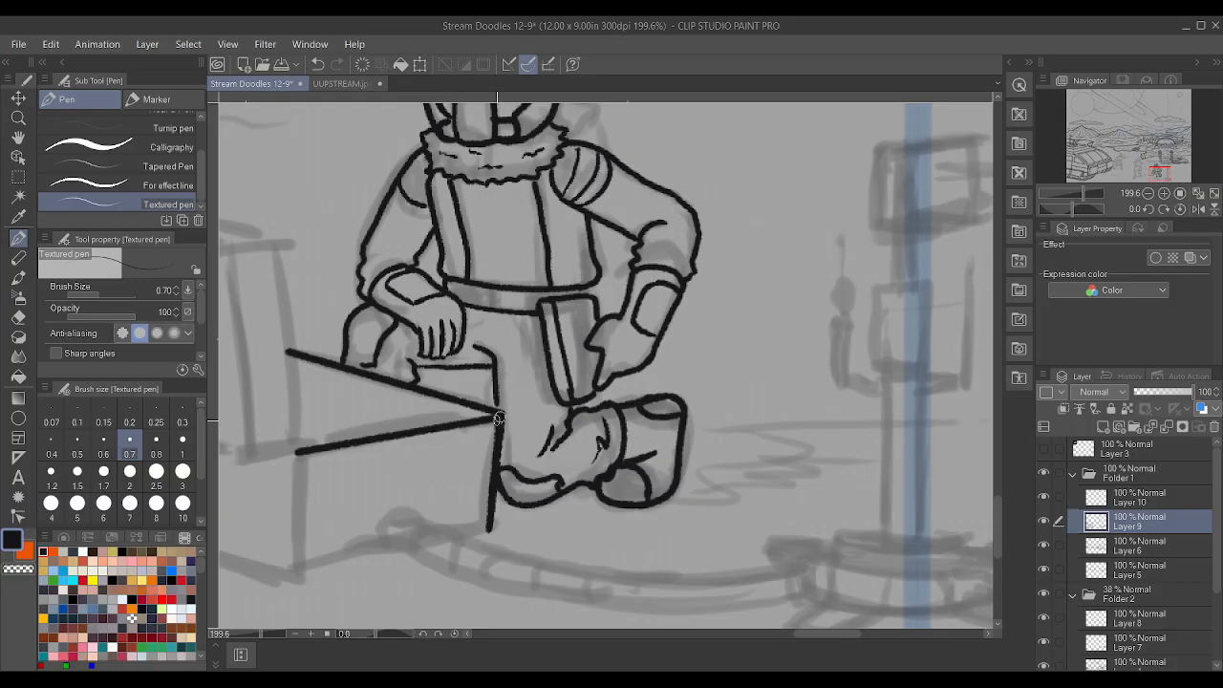
pyautogui.scroll(-1, 329, 533)
pyautogui.scroll(5, 329, 533)
pyautogui.moveTo(320, 601); pyautogui.dragTo(322, 411)
pyautogui.scroll(-4, 322, 383)
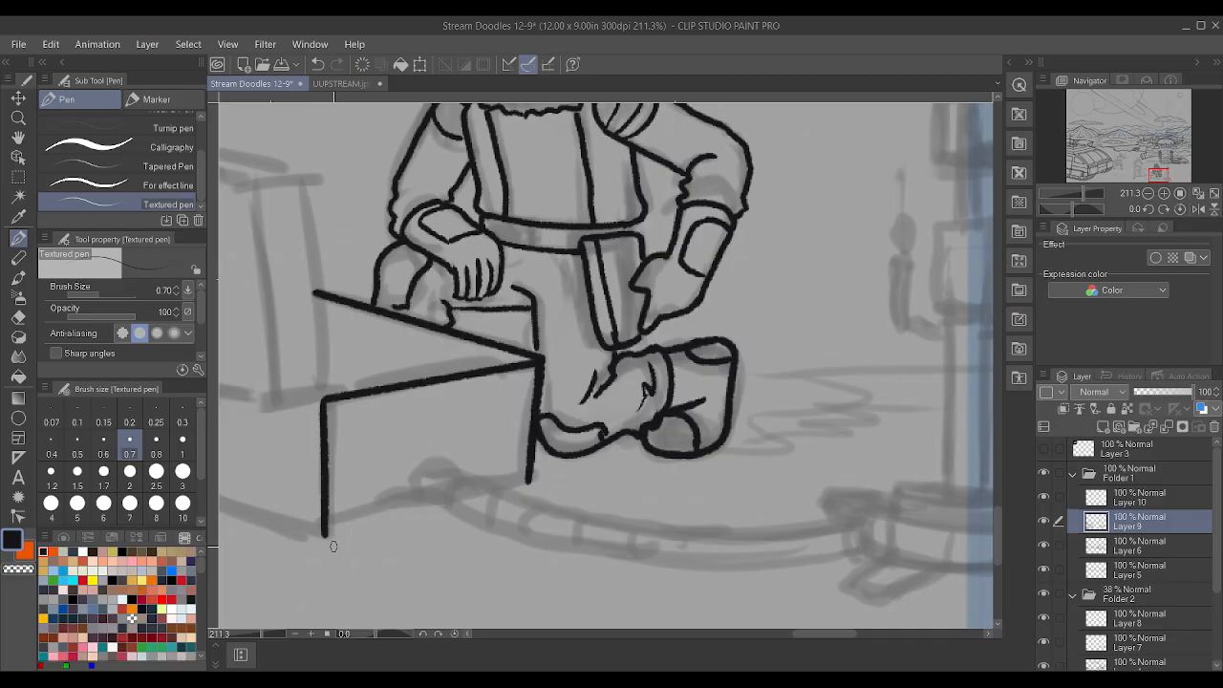
pyautogui.moveTo(325, 531); pyautogui.dragTo(531, 480)
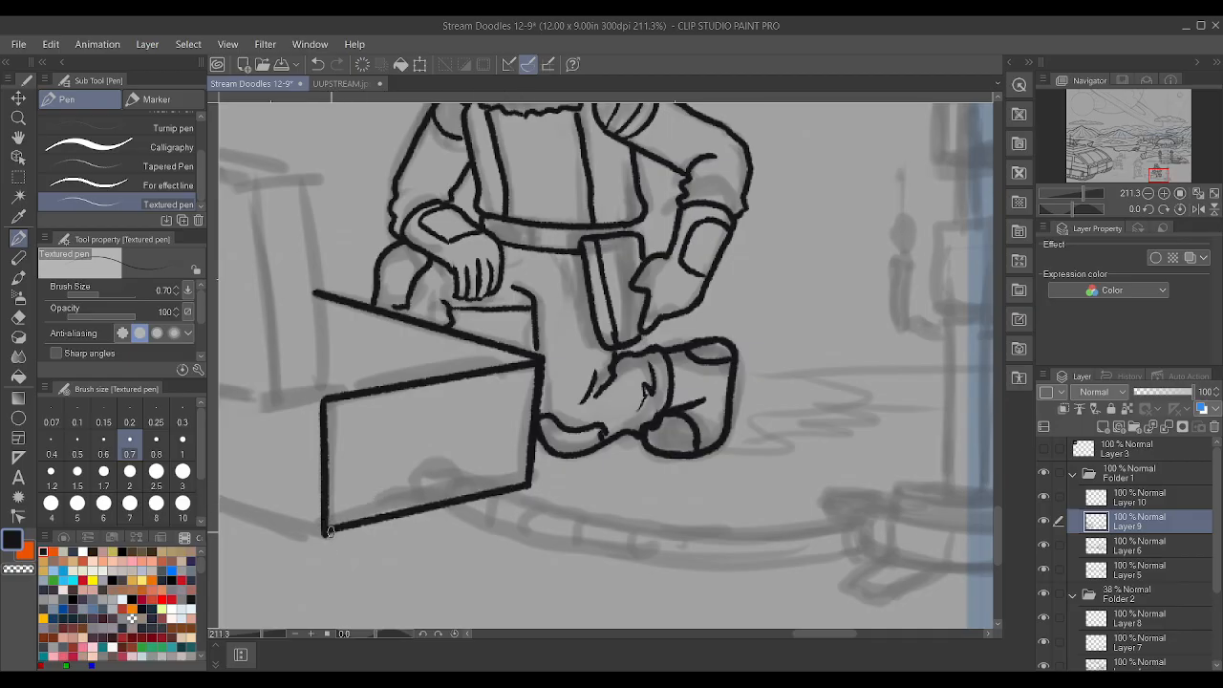
pyautogui.scroll(5, 329, 532)
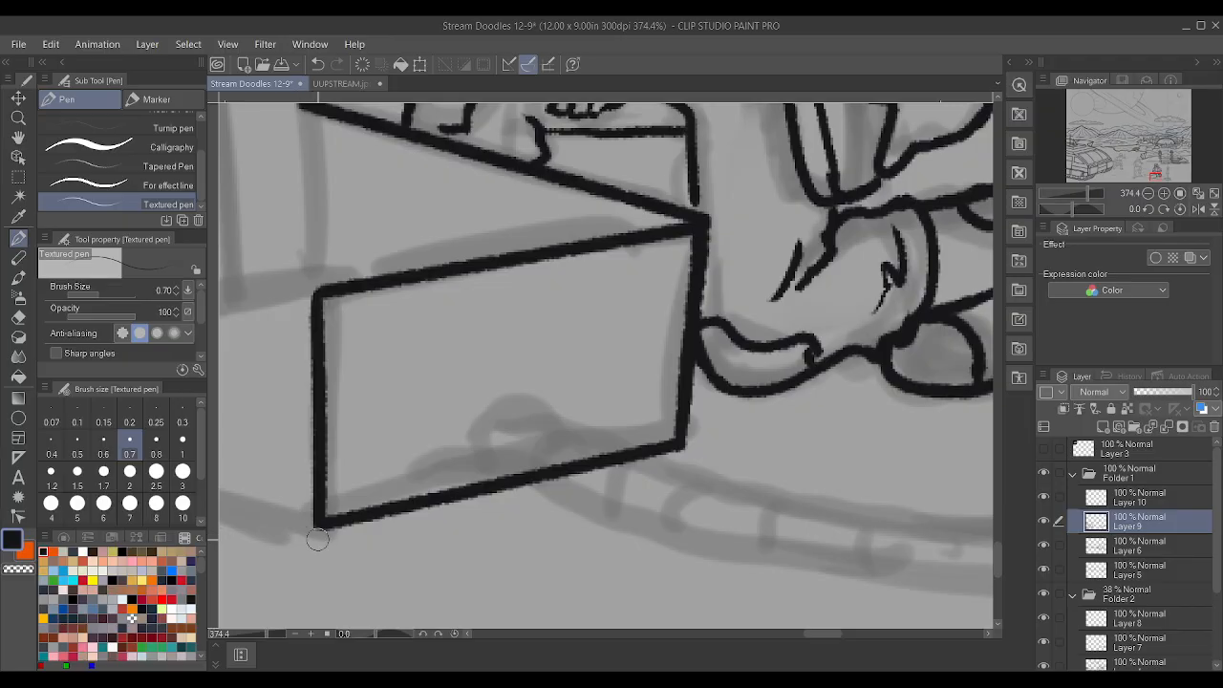
pyautogui.scroll(-4, 318, 540)
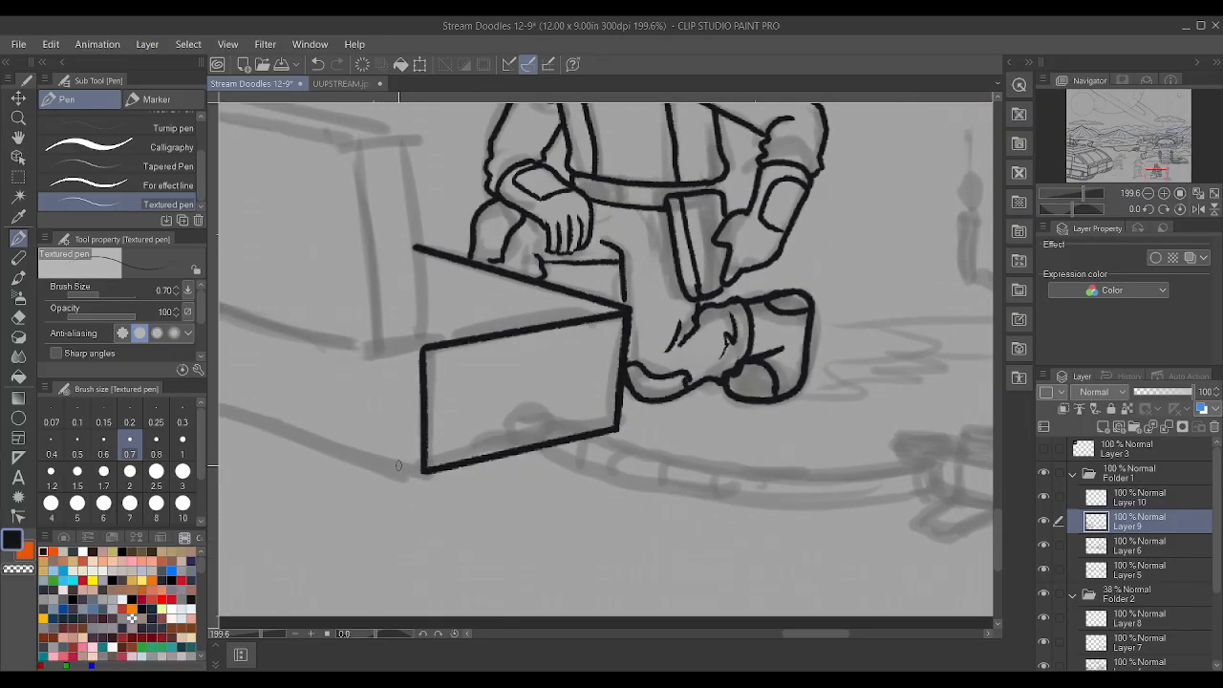
# - Ink the straight lower edge and far vertical edge of the crate's long side
pyautogui.scroll(-4, 287, 420)
pyautogui.scroll(2, 249, 416)
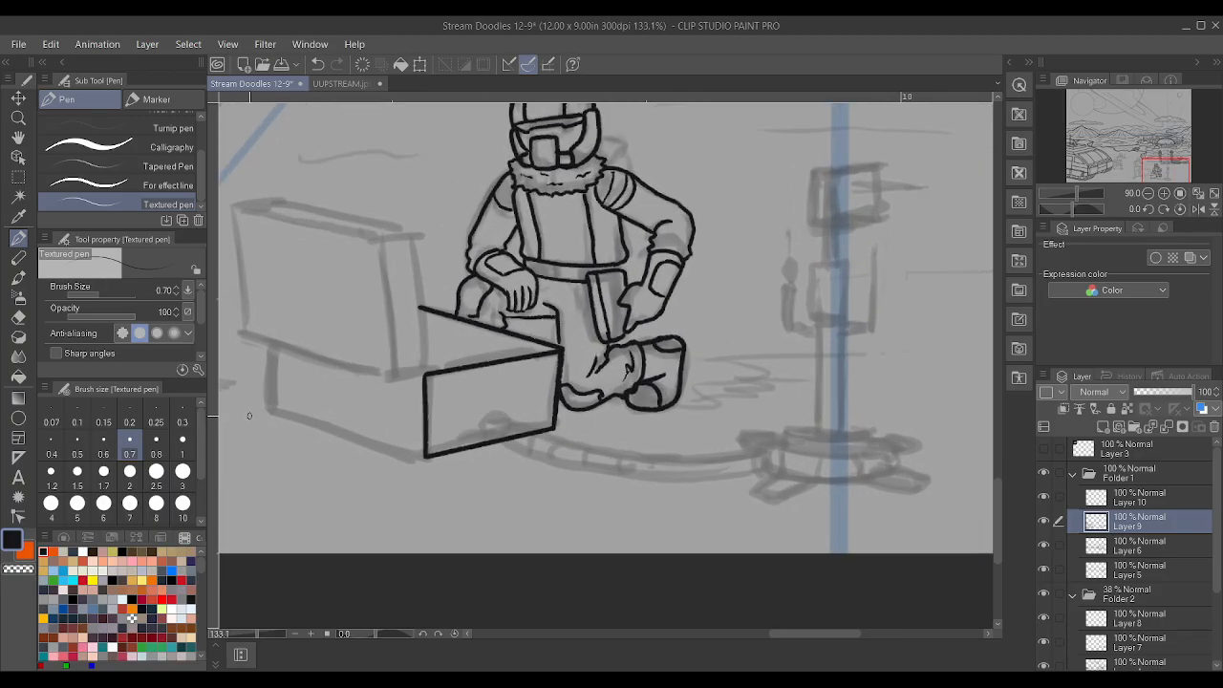
pyautogui.scroll(3, 249, 416)
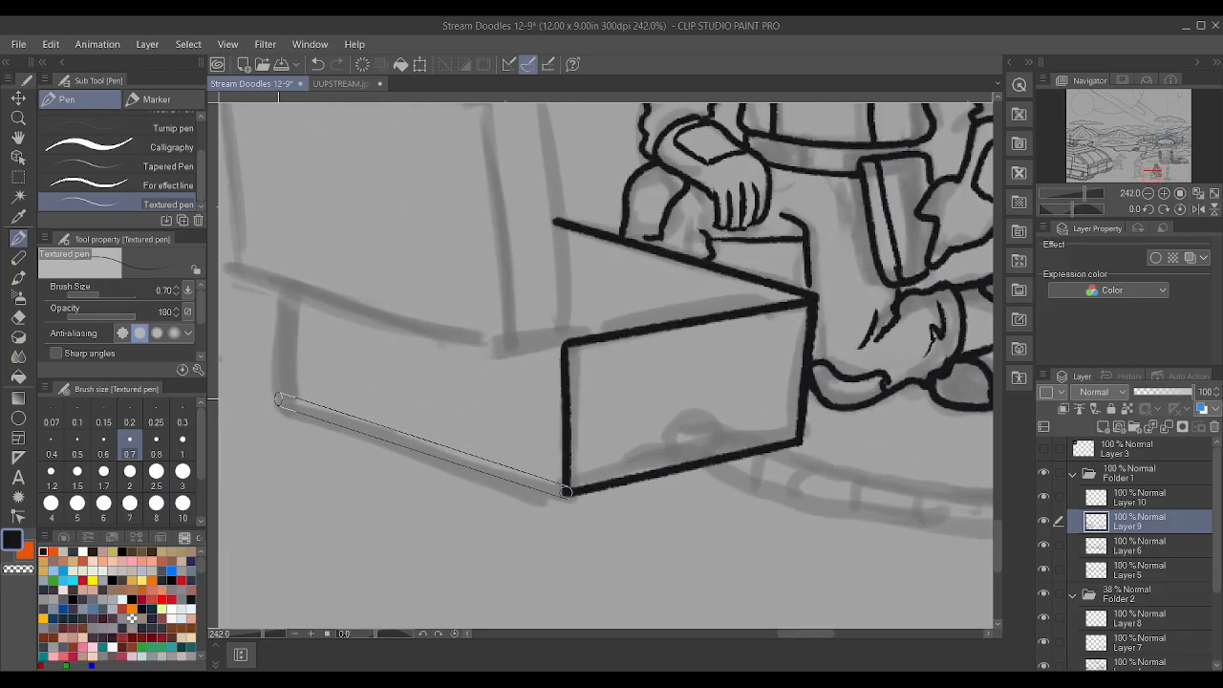
pyautogui.keyDown('shift'); pyautogui.click(278, 398); pyautogui.keyUp('shift')
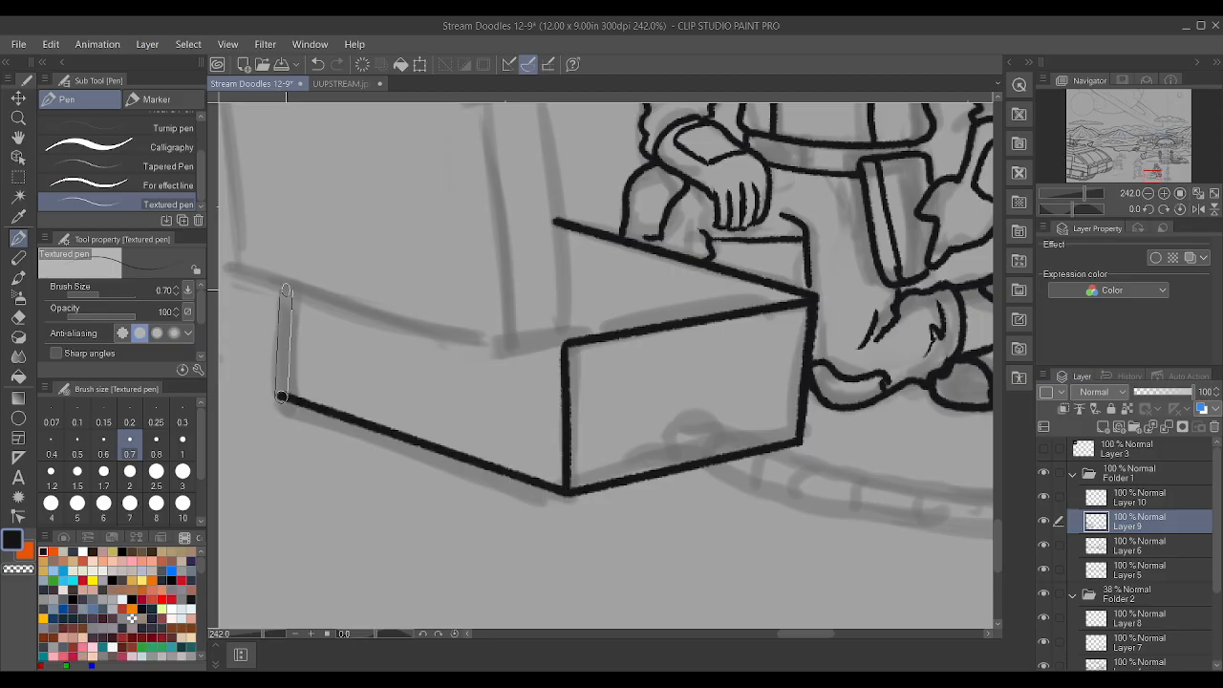
pyautogui.moveTo(281, 396); pyautogui.dragTo(281, 287)
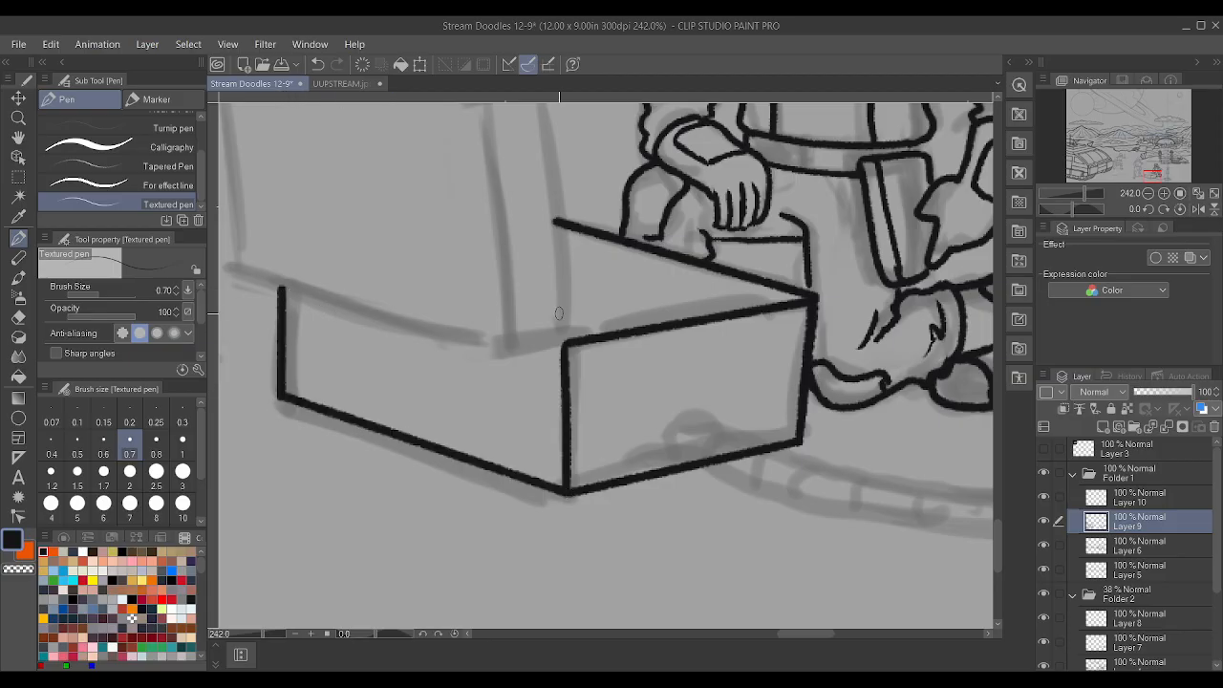
# - Extend the end face's upper edge past the crate's front corner and ink the open lid's edge rising from that corner
pyautogui.moveTo(486, 355); pyautogui.dragTo(565, 341)
pyautogui.scroll(-2, 568, 340)
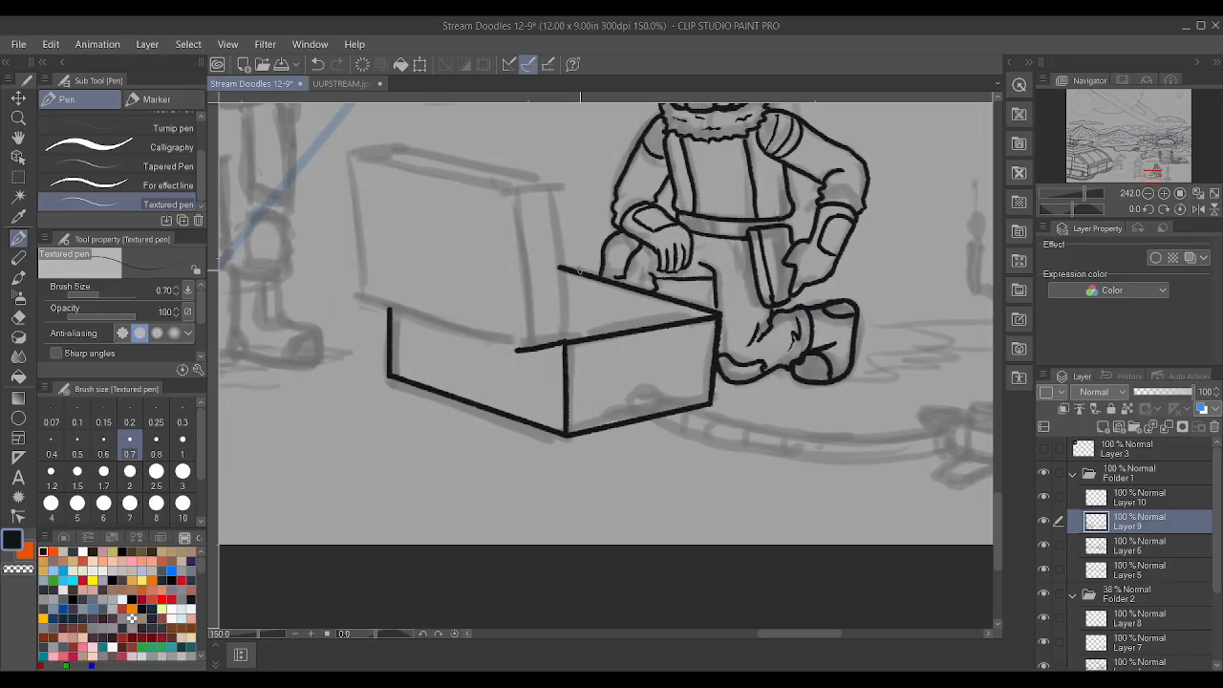
pyautogui.keyDown('shift'); pyautogui.click(550, 186); pyautogui.keyUp('shift')
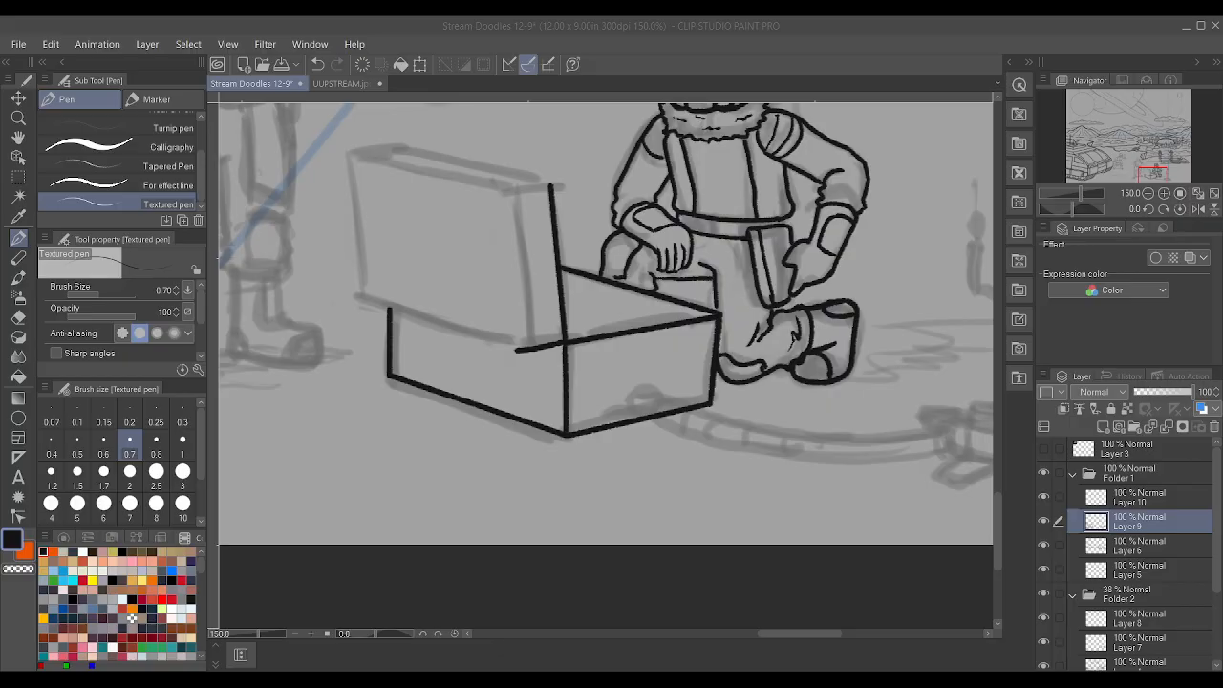
# - Paste the copied cartoon of the man carrying a sack as a new layer and enlarge it over the scene
pyautogui.hotkey('ctrl', '-')
pyautogui.hotkey('ctrl', '-')
pyautogui.hotkey('ctrl', '-')
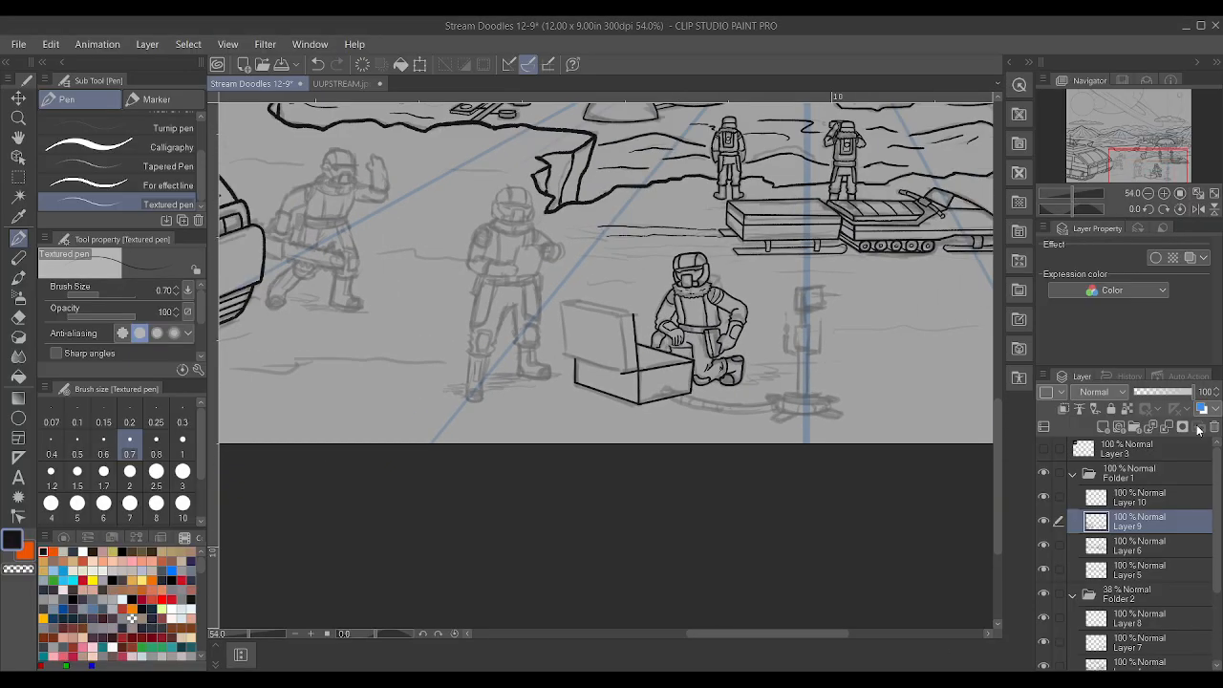
pyautogui.hotkey('ctrl', 'shift', 'n')
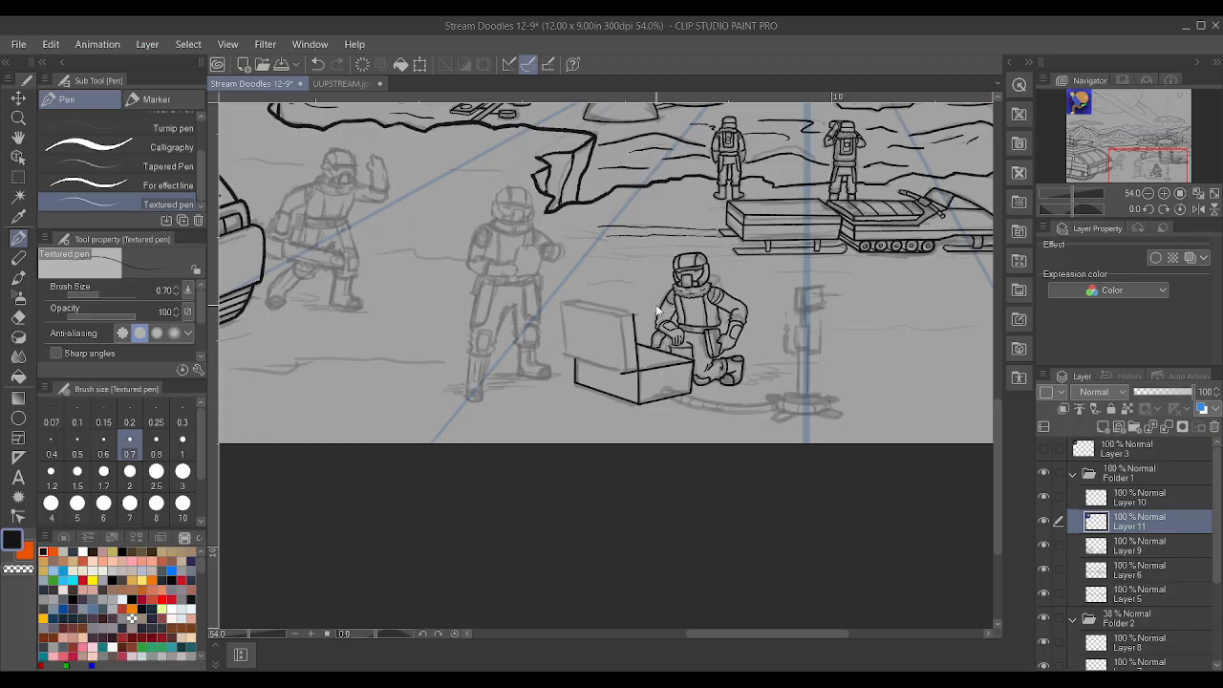
pyautogui.hotkey('ctrl', 't')
pyautogui.scroll(-5, 472, 237)
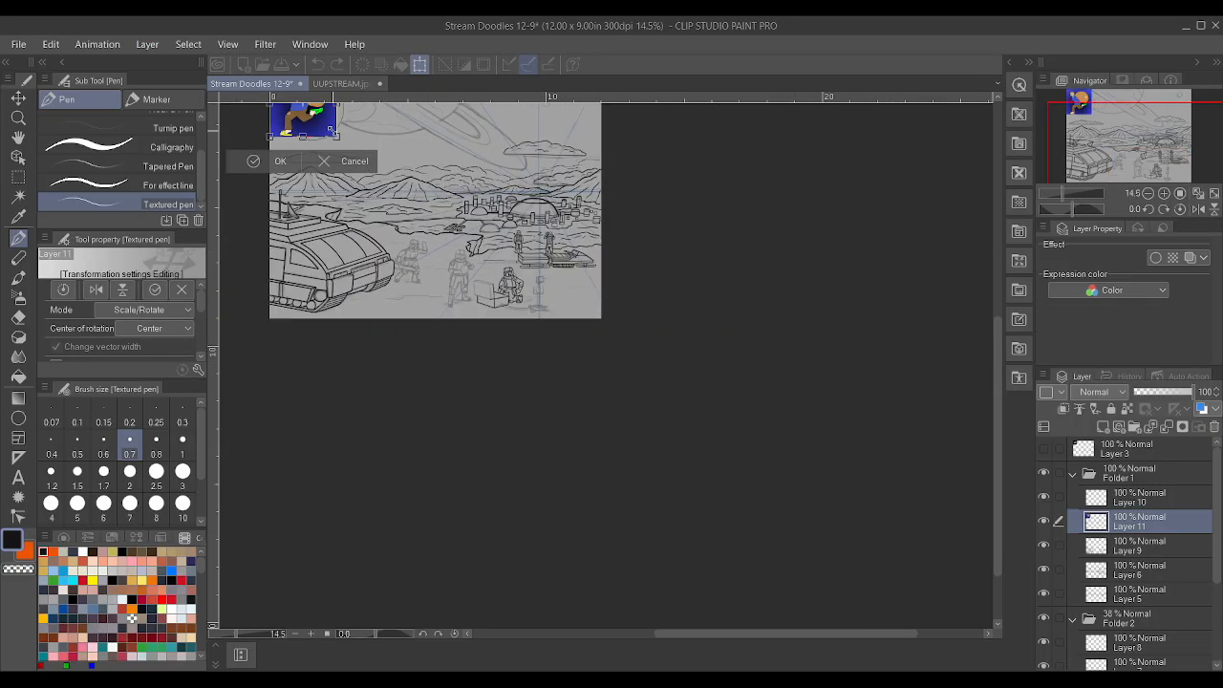
pyautogui.moveTo(333, 132); pyautogui.dragTo(533, 352)
pyautogui.scroll(-1, 302, 130)
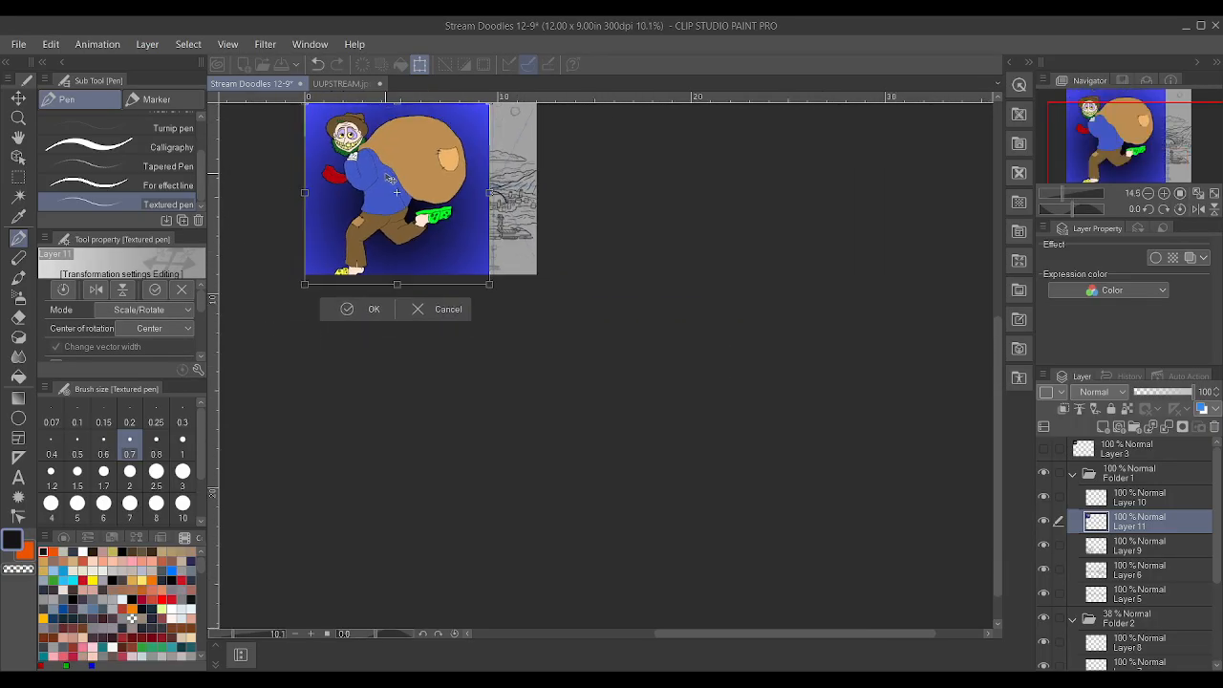
pyautogui.scroll(3, 302, 130)
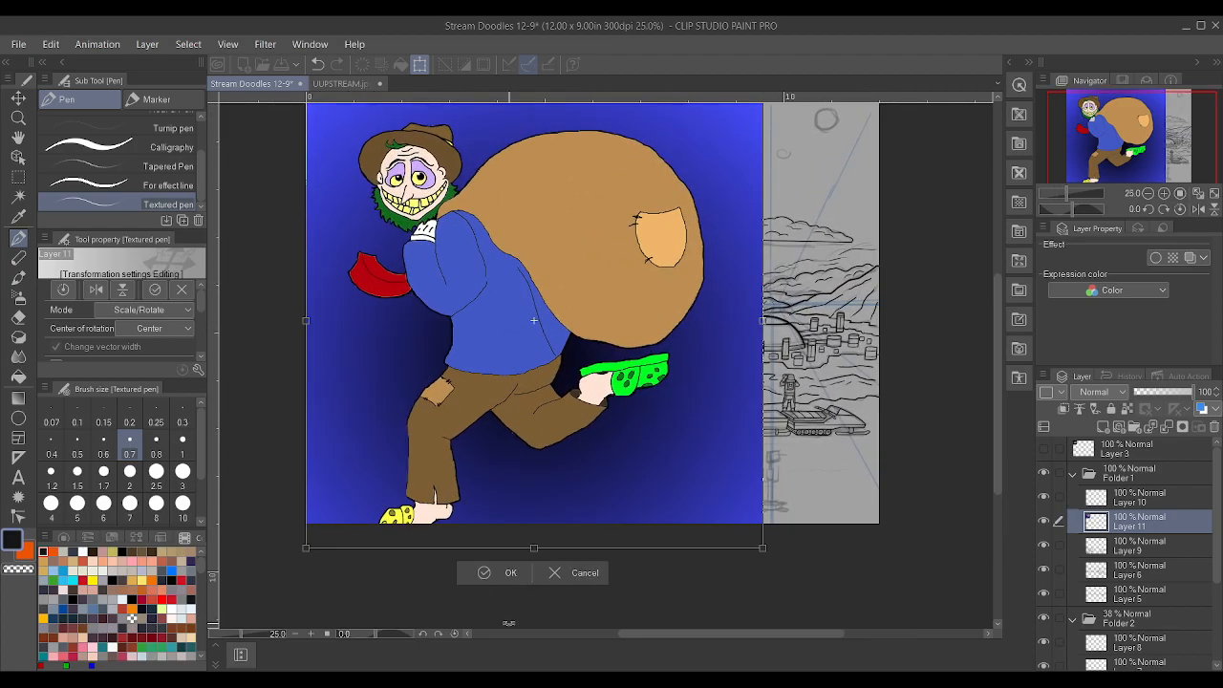
pyautogui.press('Return')
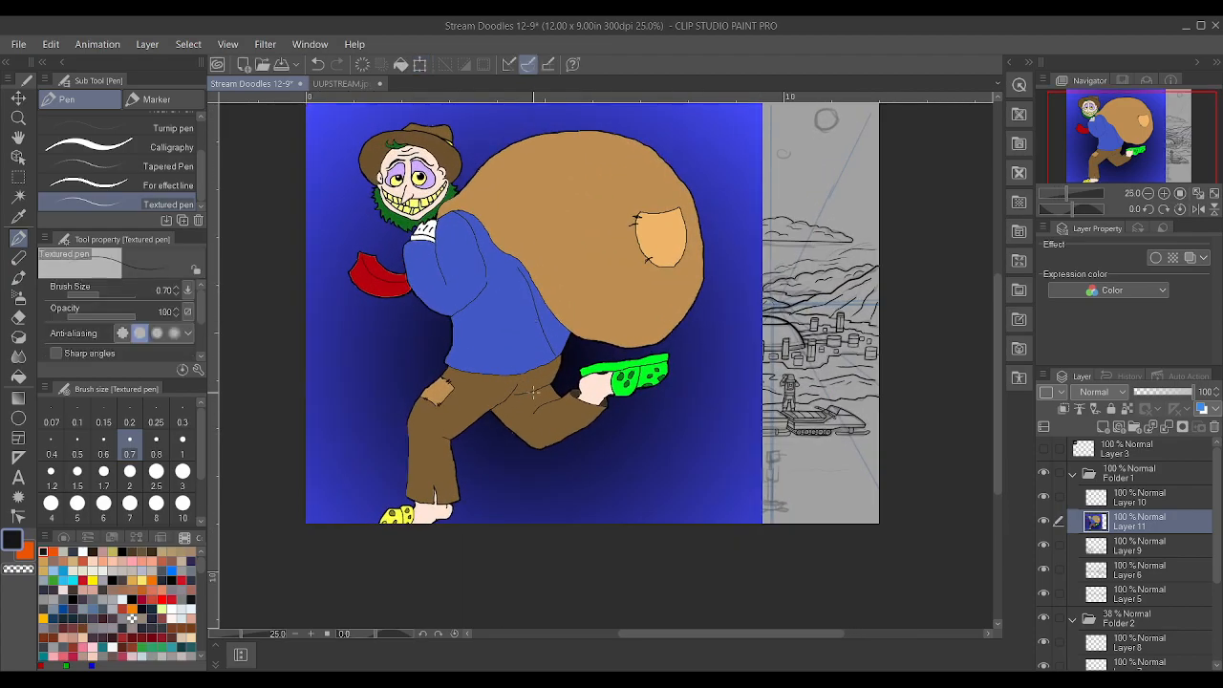
# - Shift the pasted sack-carrier cartoon so its feet fit on the canvas, and delete its layer
pyautogui.click(18, 98)
pyautogui.moveTo(447, 232); pyautogui.dragTo(484, 208)
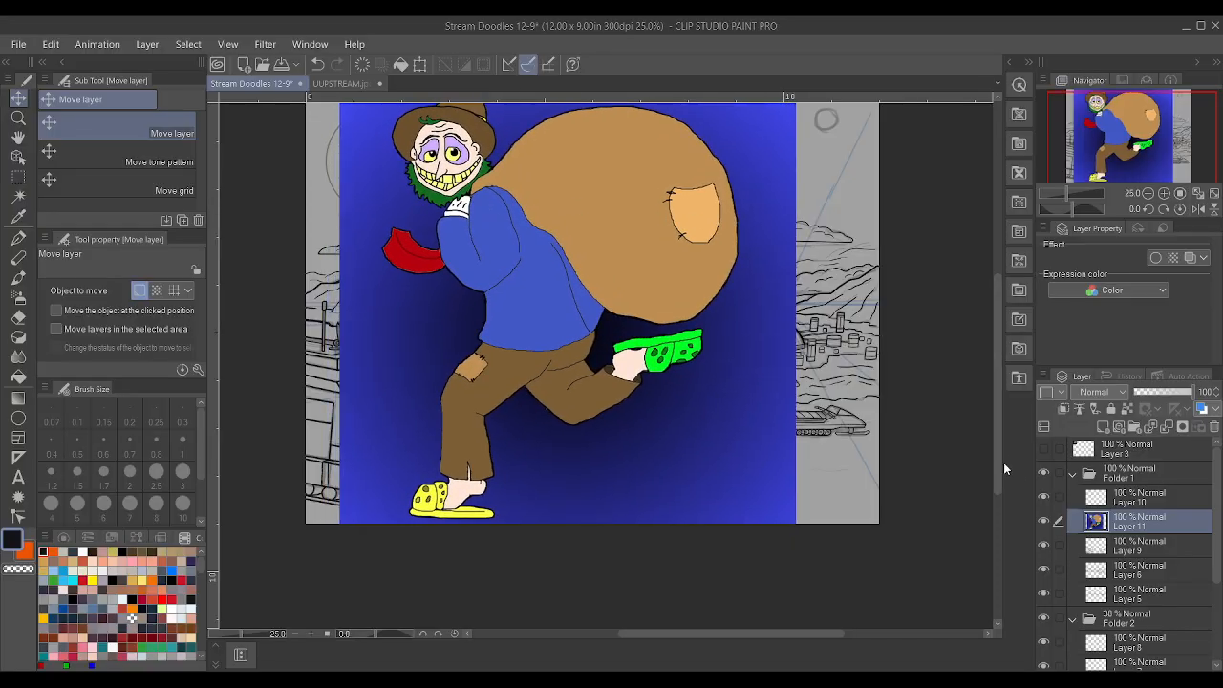
pyautogui.click(1215, 427)
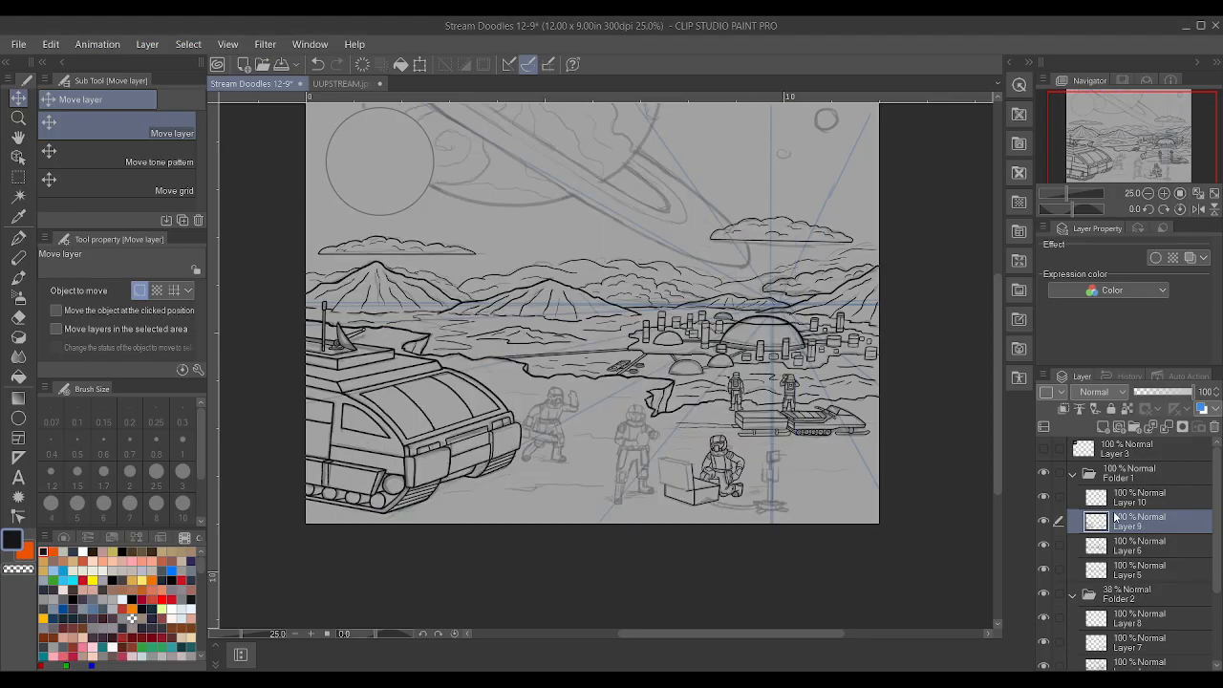
# - Ink a second pair of long track lines in the snow trailing behind the sled's near runner
pyautogui.click(1043, 499)
pyautogui.scroll(4, 842, 478)
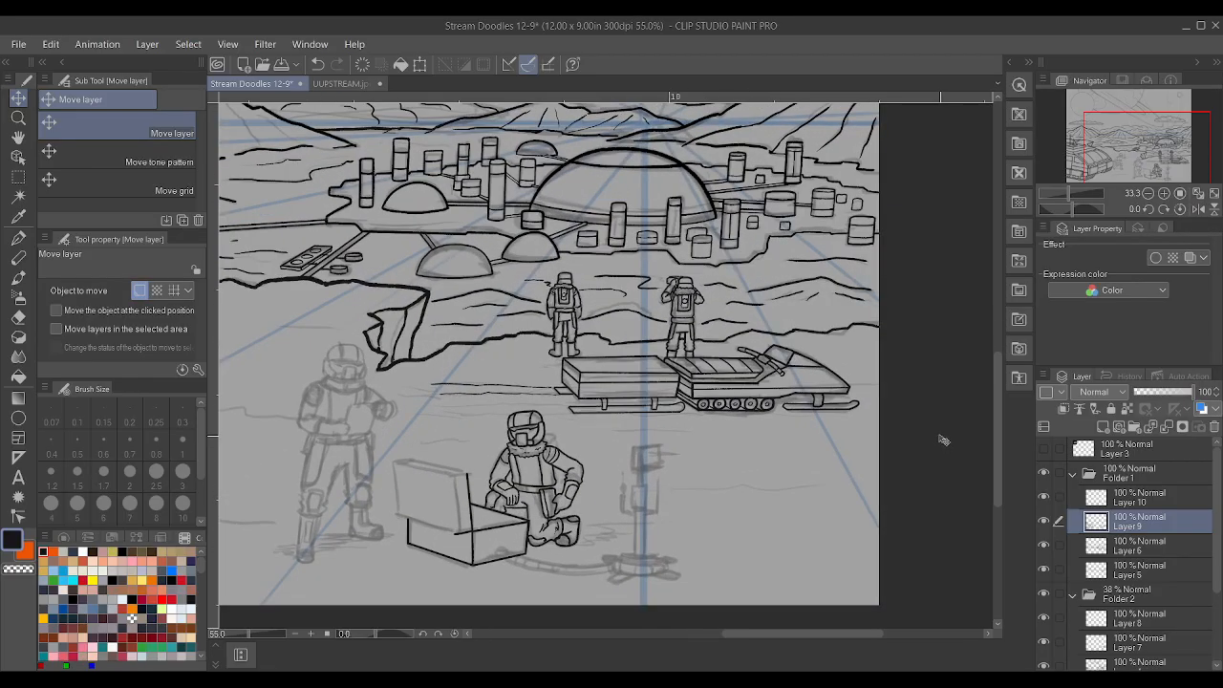
pyautogui.scroll(4, 449, 497)
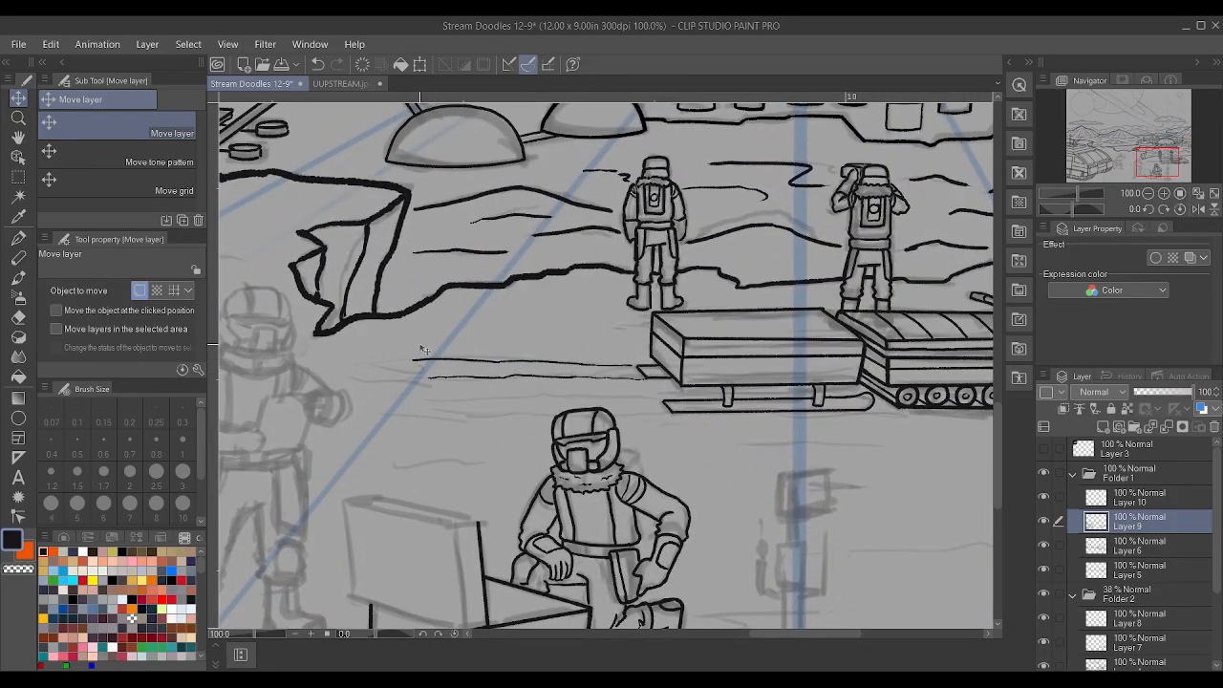
pyautogui.press('p')
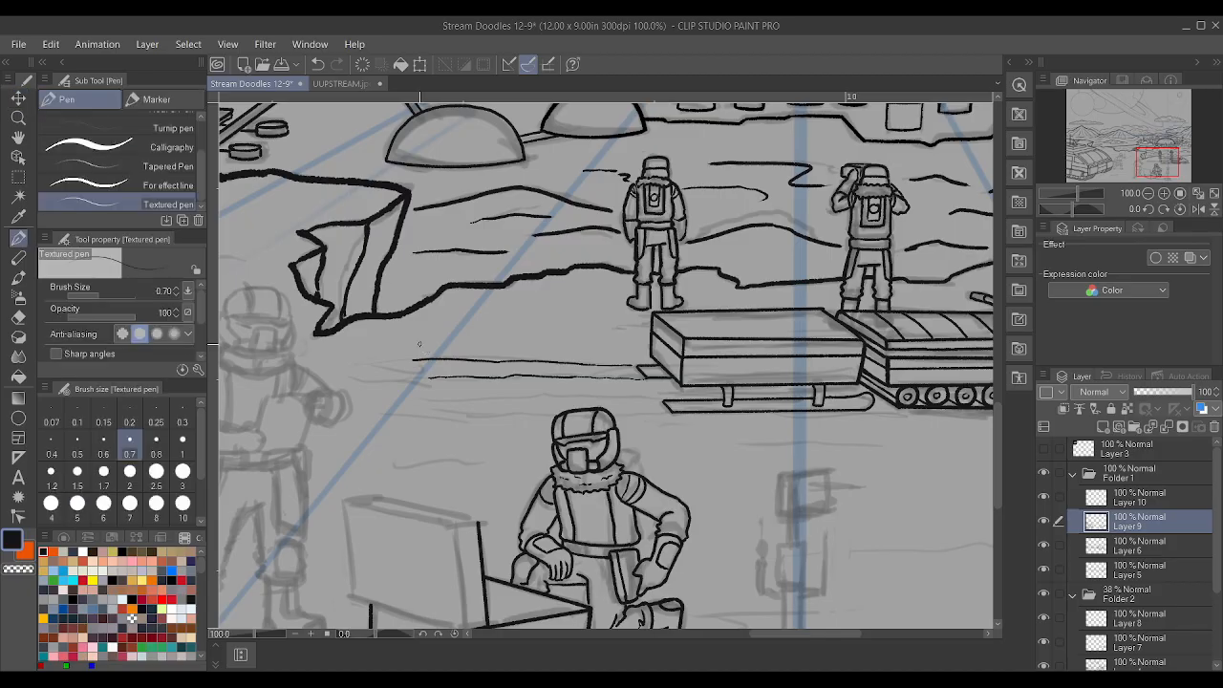
pyautogui.moveTo(433, 400)
pyautogui.mouseDown()
pyautogui.moveTo(603, 393)
pyautogui.moveTo(550, 400)
pyautogui.moveTo(668, 408)
pyautogui.moveTo(422, 413)
pyautogui.mouseUp()
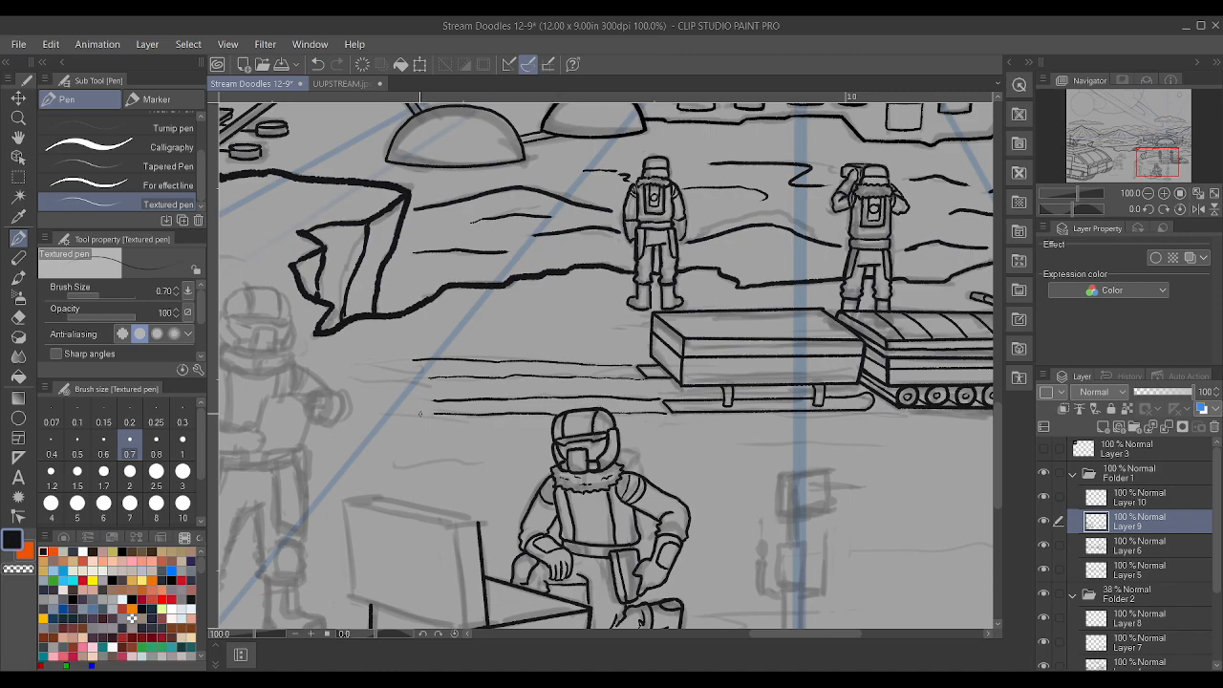
pyautogui.moveTo(414, 364); pyautogui.dragTo(383, 363)
pyautogui.hotkey('ctrl', 'z')
pyautogui.hotkey('ctrl', 'z')
pyautogui.hotkey('ctrl', 't')
pyautogui.scroll(-4, 712, 452)
pyautogui.scroll(-4, 712, 452)
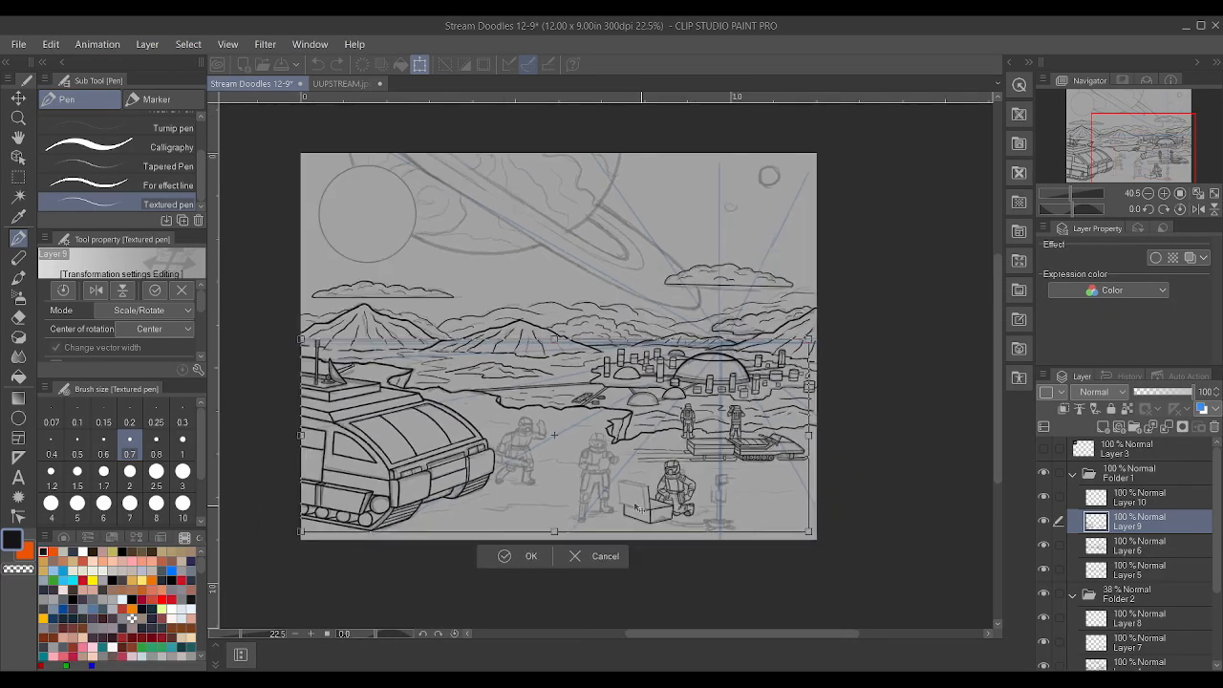
pyautogui.scroll(2, 637, 597)
pyautogui.click(653, 588)
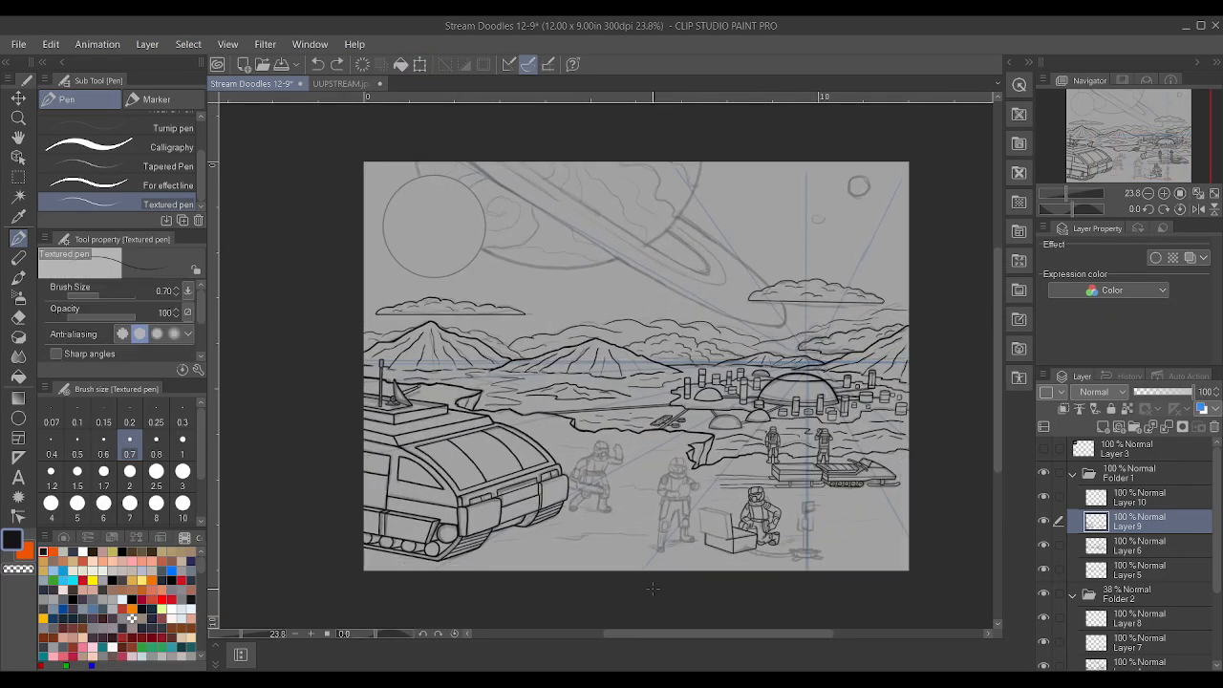
# - Paste the copied clown picture enlarged over the whole canvas and delete its layer
pyautogui.hotkey('ctrl', 'v')
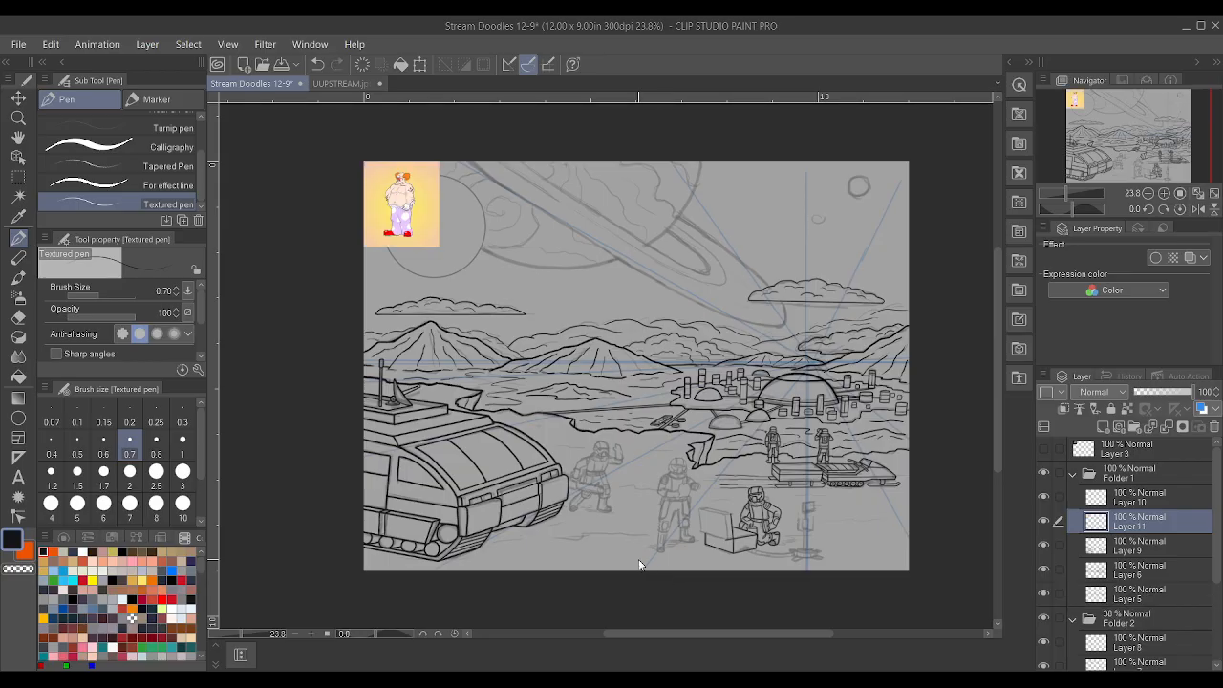
pyautogui.hotkey('ctrl', 't')
pyautogui.moveTo(457, 248); pyautogui.dragTo(942, 581)
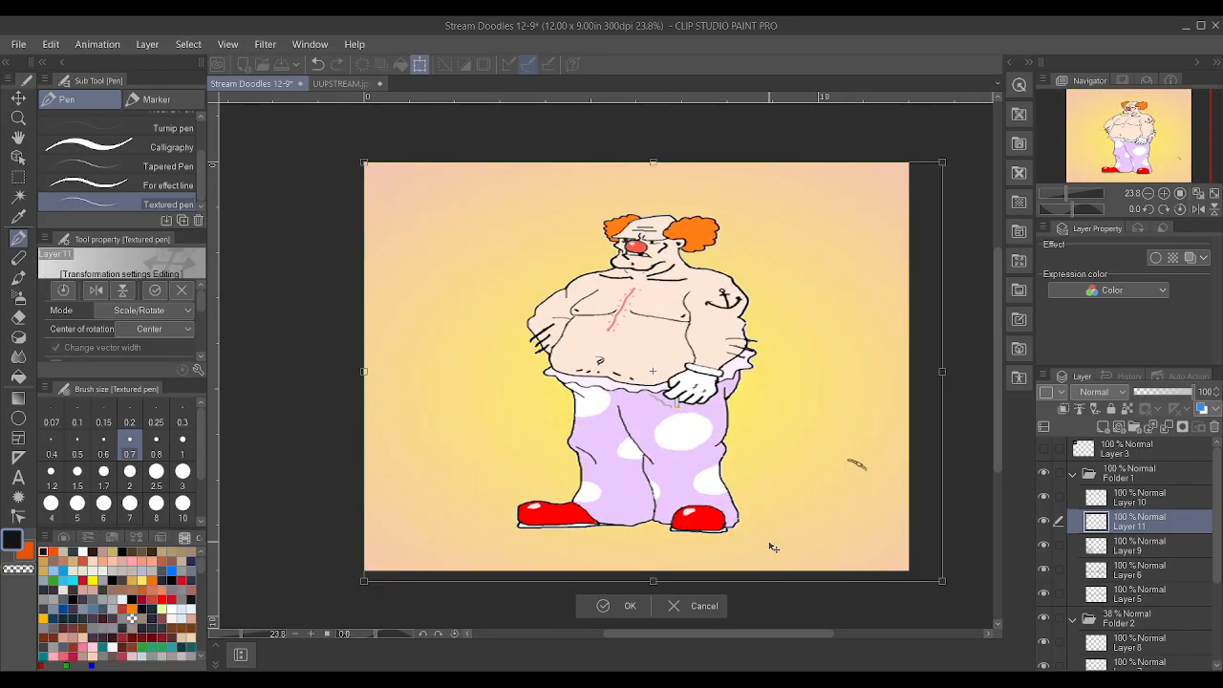
pyautogui.click(617, 599)
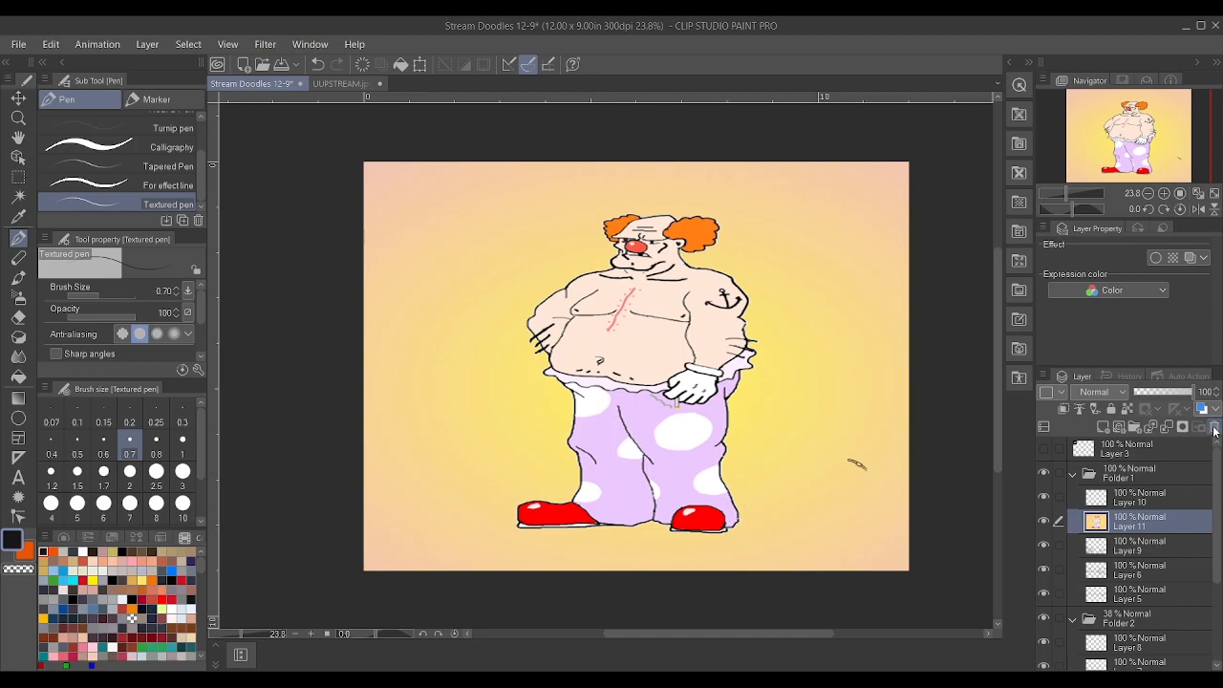
pyautogui.click(603, 281)
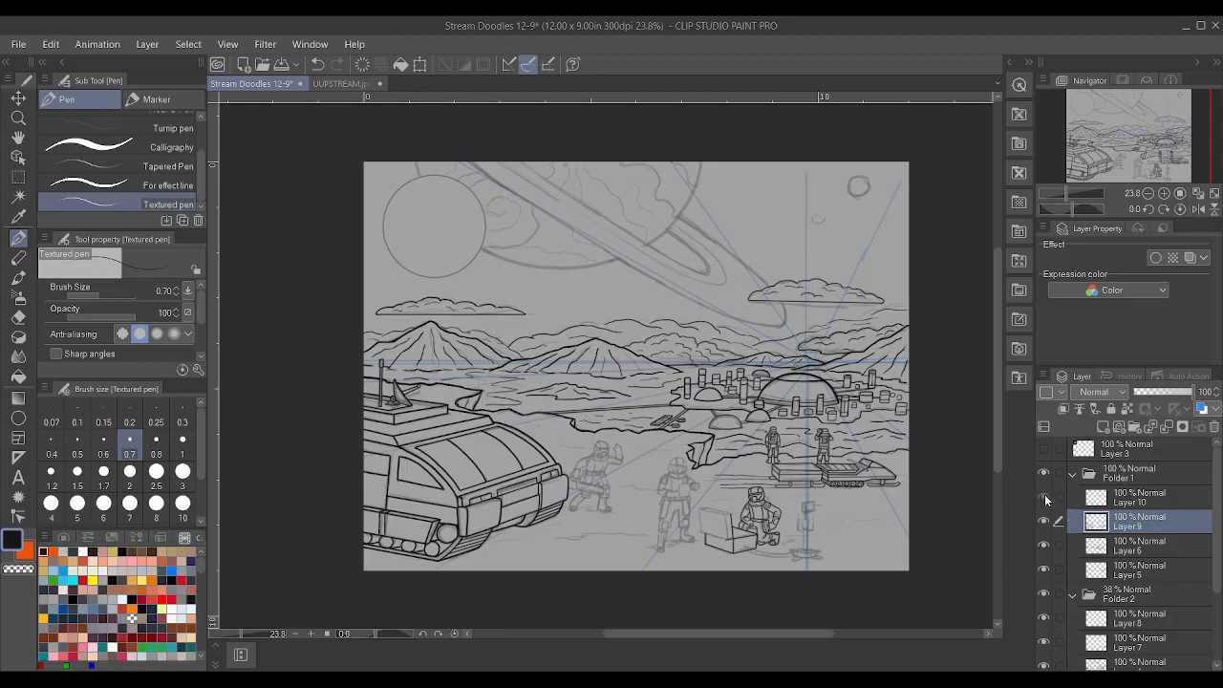
# - Merge Layers 10, 9, 6 and 5 in Folder 1 into one layer and add a new empty layer above it
pyautogui.click(1130, 501)
pyautogui.scroll(1, 807, 503)
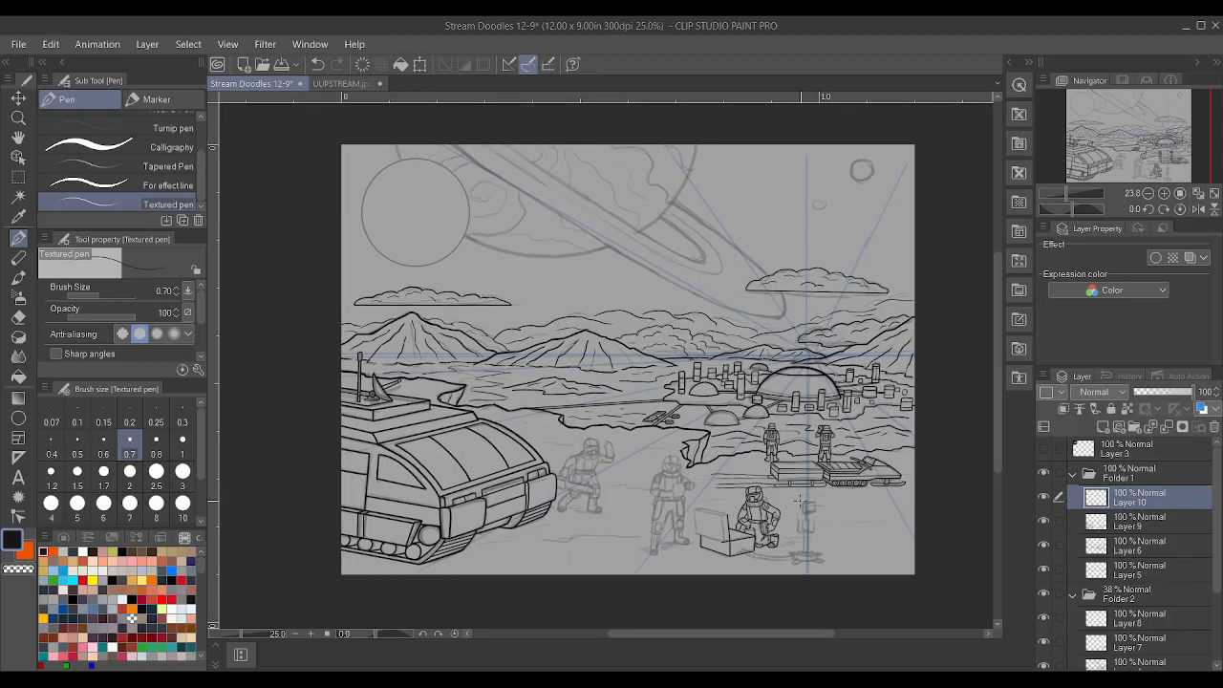
pyautogui.scroll(3, 801, 500)
pyautogui.keyDown('shift'); pyautogui.click(1120, 571); pyautogui.keyUp('shift')
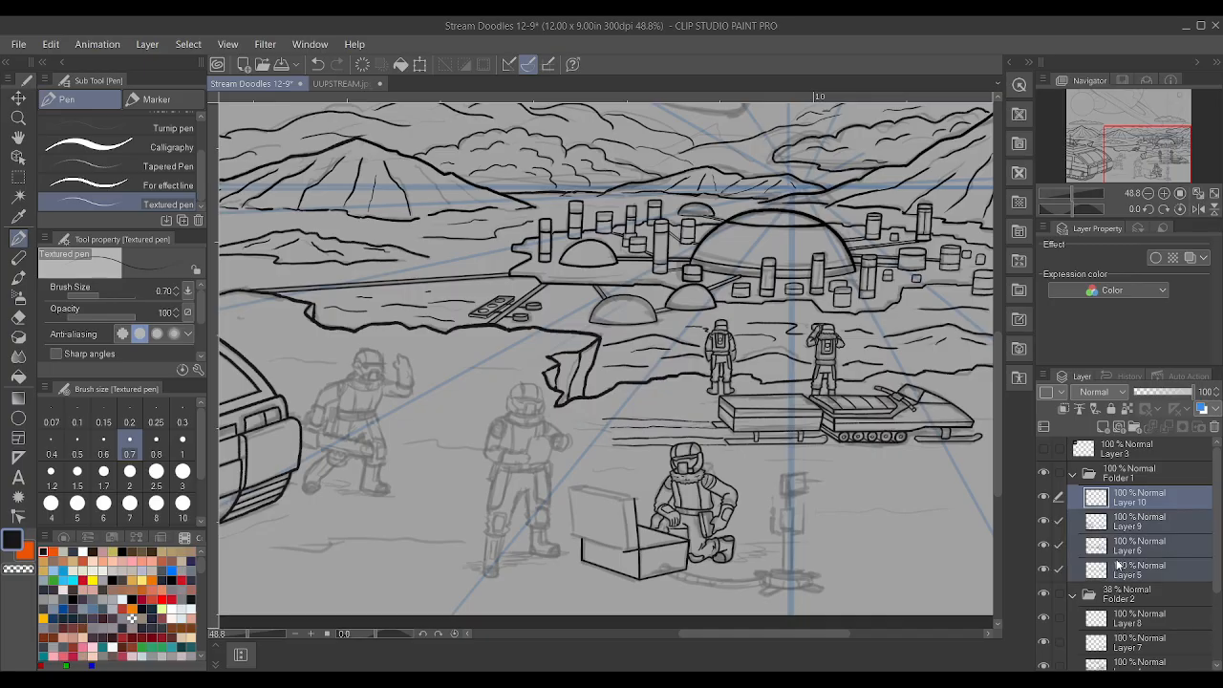
pyautogui.hotkey('shift', 'alt', 'e')
pyautogui.click(1045, 497)
pyautogui.click(1046, 497)
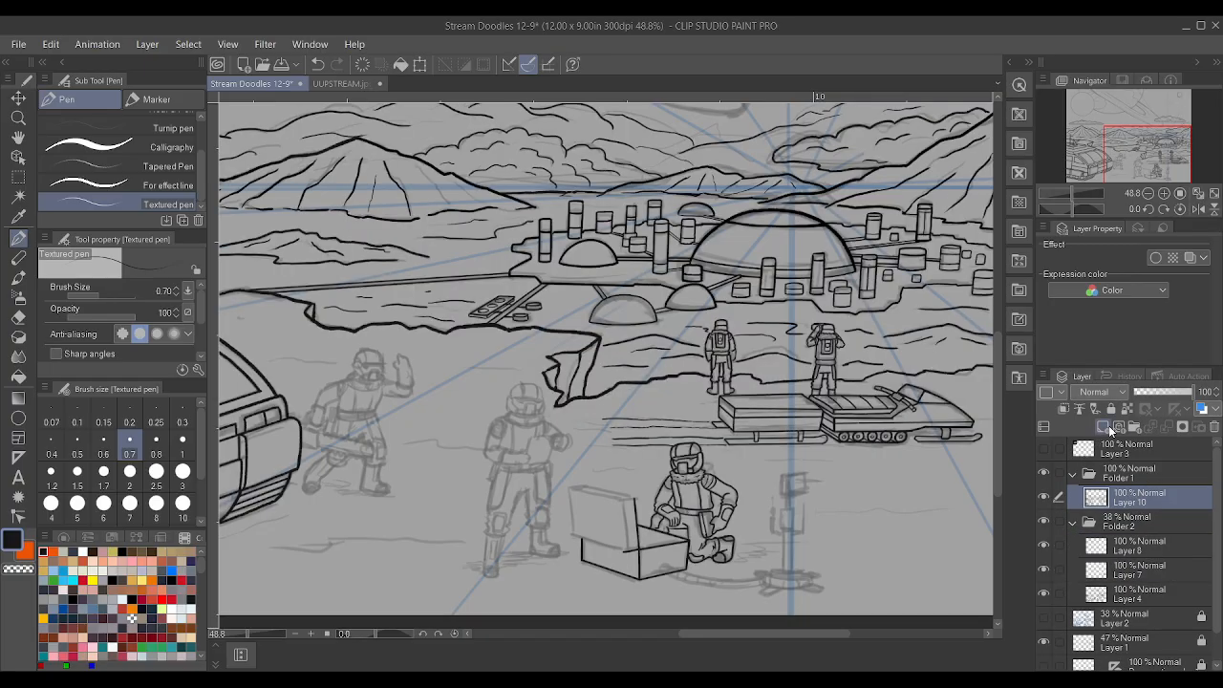
pyautogui.click(1109, 426)
# - Ink the trouser legs of the standing figure beside the crate with the Textured pen at brush size 0.8
pyautogui.scroll(2, 535, 557)
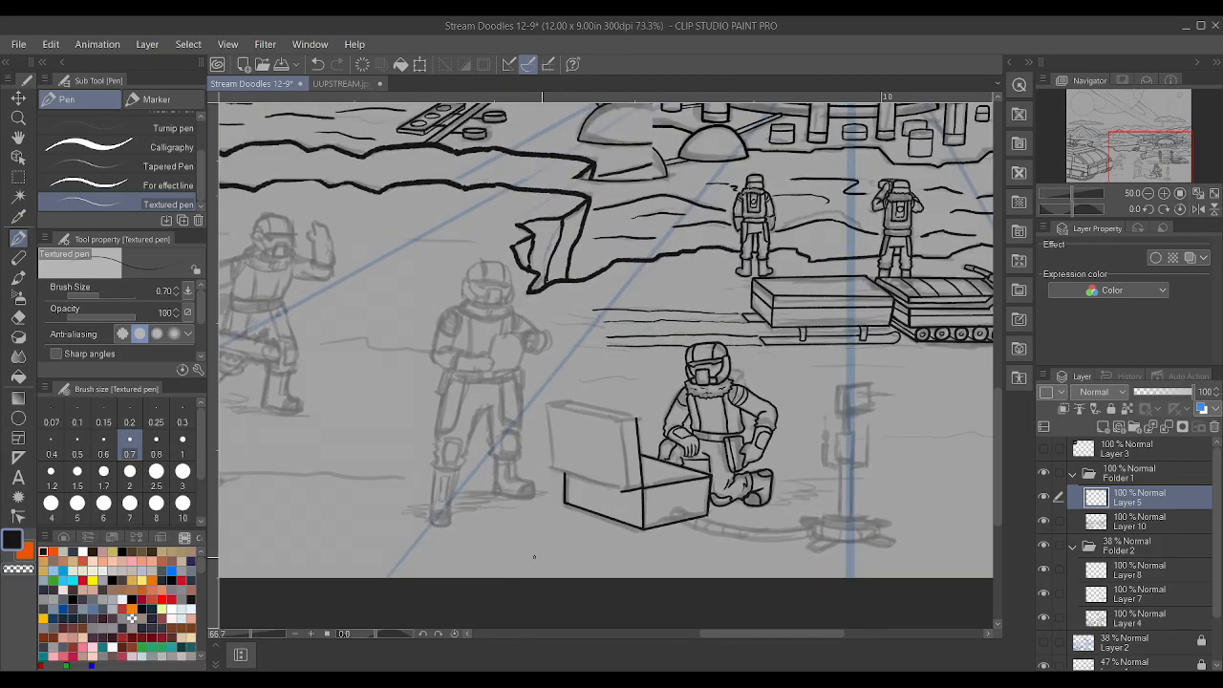
pyautogui.scroll(2, 535, 557)
pyautogui.scroll(2, 535, 557)
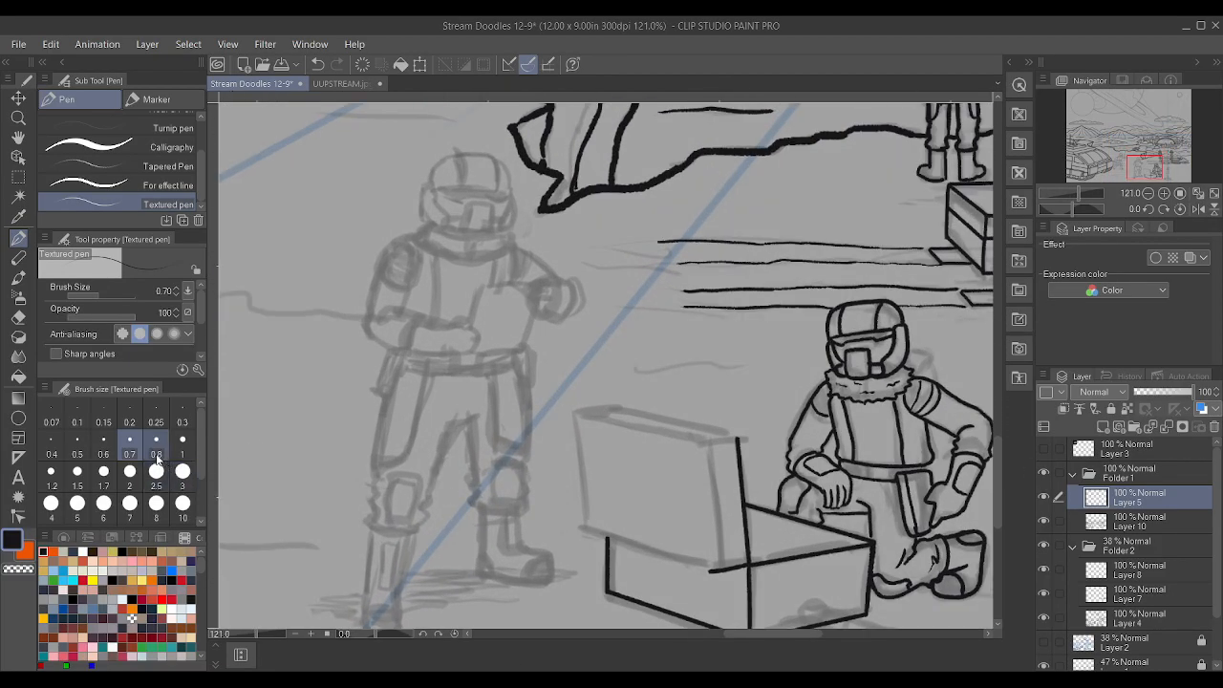
pyautogui.click(158, 449)
pyautogui.moveTo(366, 524)
pyautogui.mouseDown()
pyautogui.moveTo(394, 535)
pyautogui.moveTo(426, 522)
pyautogui.moveTo(468, 421)
pyautogui.mouseUp()
pyautogui.moveTo(366, 528); pyautogui.dragTo(394, 369)
pyautogui.moveTo(483, 511)
pyautogui.mouseDown()
pyautogui.moveTo(471, 502)
pyautogui.moveTo(473, 422)
pyautogui.moveTo(464, 428)
pyautogui.moveTo(478, 417)
pyautogui.mouseUp()
pyautogui.moveTo(484, 511)
pyautogui.mouseDown()
pyautogui.moveTo(522, 508)
pyautogui.moveTo(519, 457)
pyautogui.mouseUp()
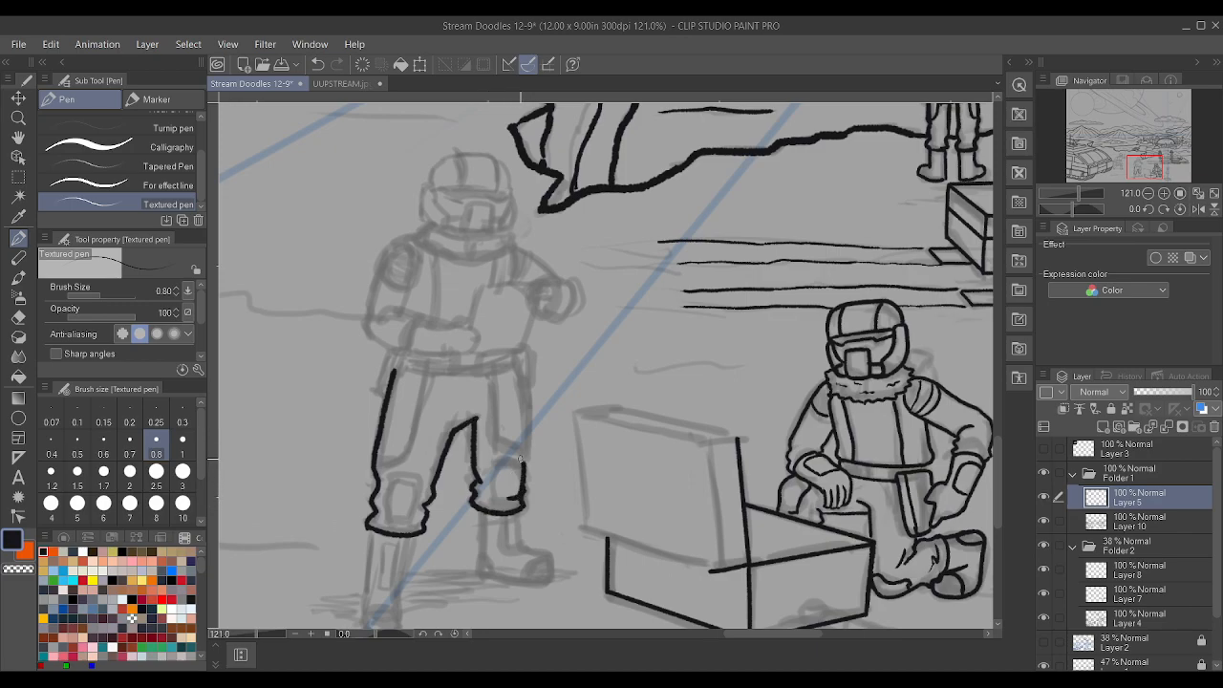
# - Ink the standing figure's outer trouser line, both knee pads and the curved thigh panels
pyautogui.moveTo(509, 498)
pyautogui.mouseDown()
pyautogui.moveTo(500, 462)
pyautogui.moveTo(528, 454)
pyautogui.moveTo(523, 364)
pyautogui.mouseUp()
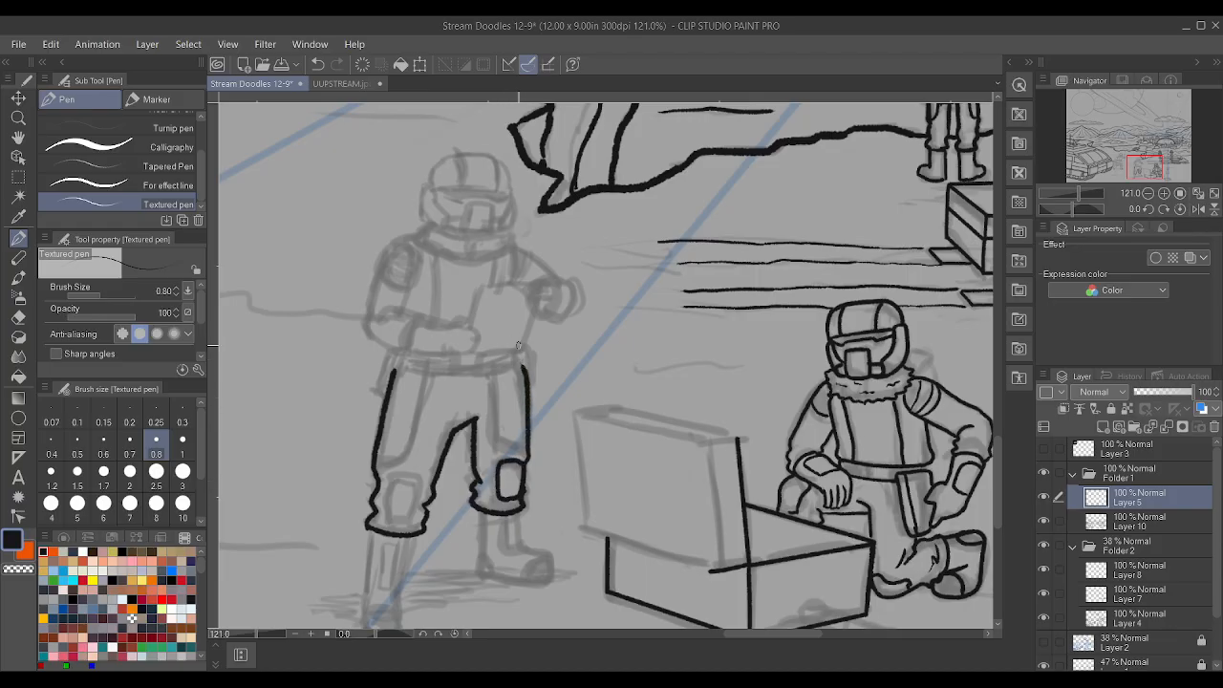
pyautogui.moveTo(383, 516)
pyautogui.mouseDown()
pyautogui.moveTo(396, 522)
pyautogui.moveTo(415, 499)
pyautogui.moveTo(406, 476)
pyautogui.moveTo(388, 485)
pyautogui.moveTo(383, 522)
pyautogui.mouseUp()
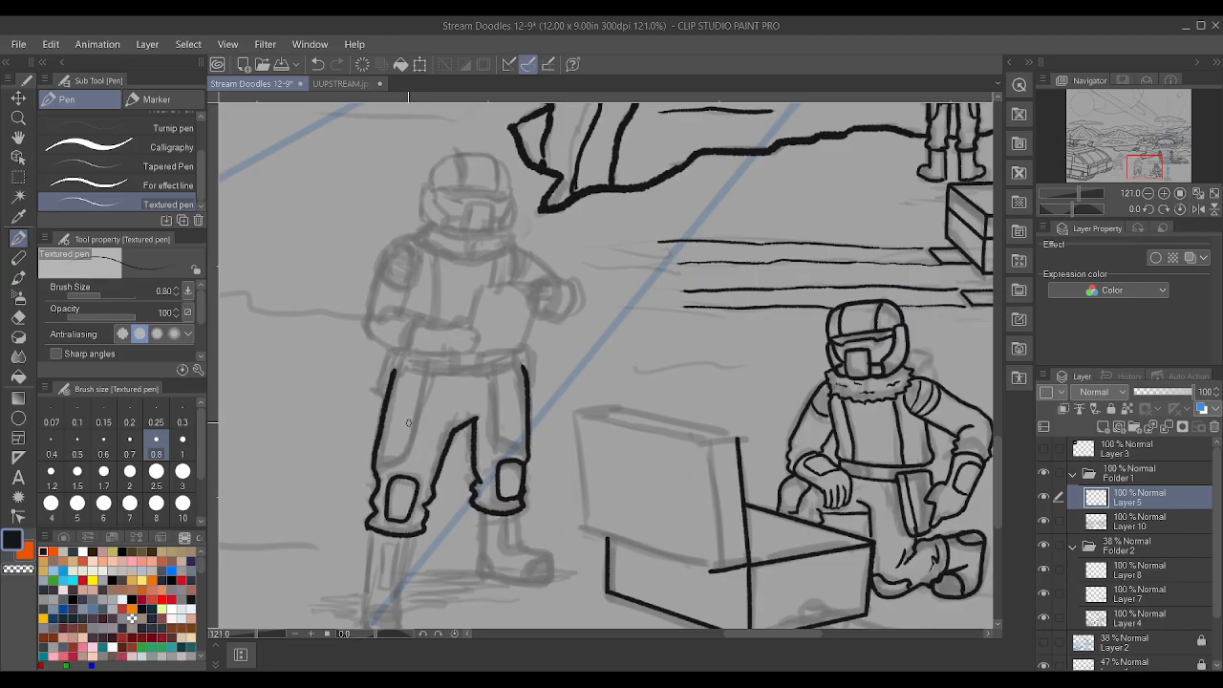
pyautogui.moveTo(374, 451)
pyautogui.mouseDown()
pyautogui.moveTo(410, 423)
pyautogui.moveTo(421, 376)
pyautogui.mouseUp()
pyautogui.moveTo(522, 445); pyautogui.dragTo(493, 374)
pyautogui.moveTo(523, 446); pyautogui.dragTo(526, 451)
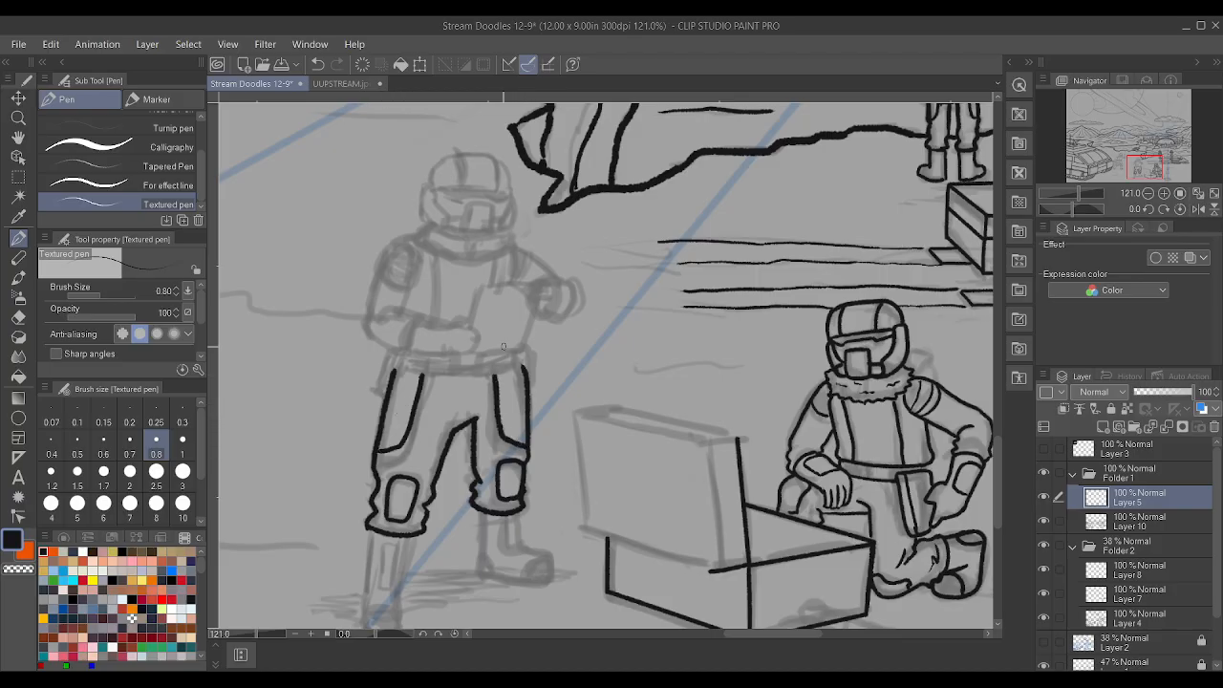
# - Ink the standing figure's belt, one hip pouch, the folded forearm, and the held tablet with the raised hand
pyautogui.moveTo(394, 371)
pyautogui.mouseDown()
pyautogui.moveTo(511, 368)
pyautogui.moveTo(521, 346)
pyautogui.mouseUp()
pyautogui.moveTo(399, 369); pyautogui.dragTo(400, 350)
pyautogui.moveTo(378, 407)
pyautogui.mouseDown()
pyautogui.moveTo(389, 345)
pyautogui.moveTo(369, 337)
pyautogui.moveTo(402, 347)
pyautogui.moveTo(395, 314)
pyautogui.moveTo(452, 321)
pyautogui.moveTo(414, 350)
pyautogui.moveTo(459, 355)
pyautogui.moveTo(484, 335)
pyautogui.moveTo(484, 283)
pyautogui.moveTo(537, 282)
pyautogui.moveTo(550, 318)
pyautogui.moveTo(554, 281)
pyautogui.moveTo(564, 319)
pyautogui.moveTo(574, 292)
pyautogui.moveTo(548, 278)
pyautogui.mouseUp()
pyautogui.moveTo(506, 240)
pyautogui.mouseDown()
pyautogui.moveTo(571, 281)
pyautogui.moveTo(585, 304)
pyautogui.moveTo(566, 319)
pyautogui.mouseUp()
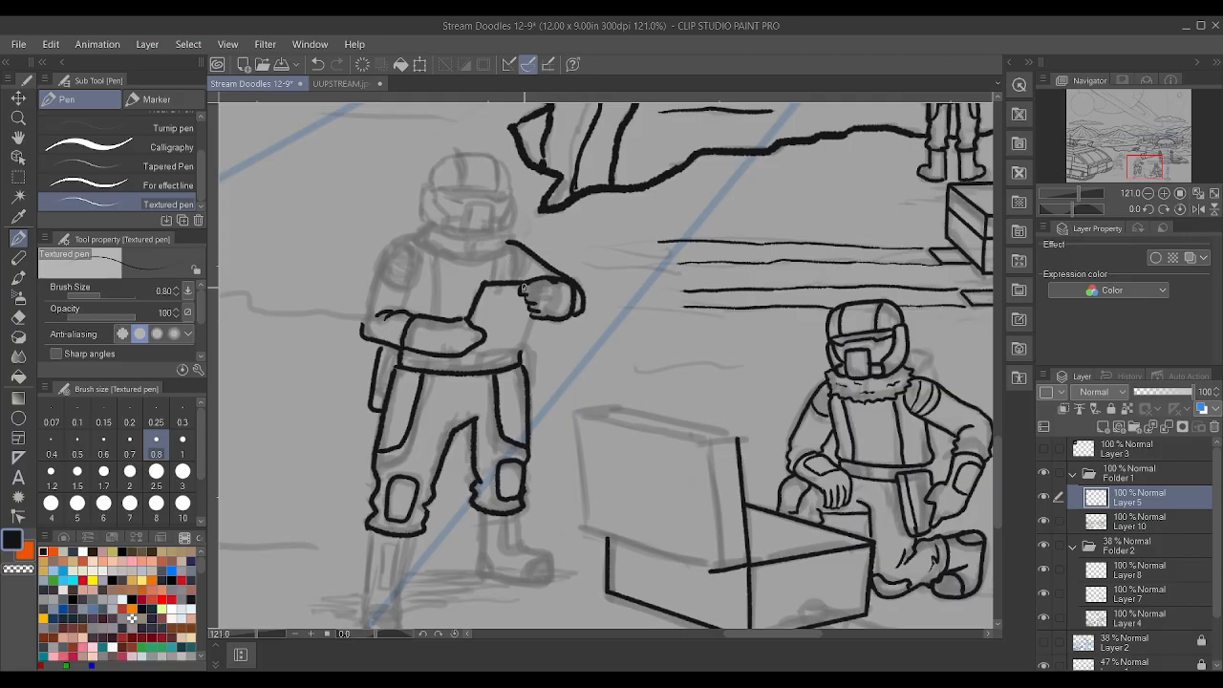
# - Ink the standing figure's upper arm and shoulder outline and the jagged fur collar under the helmet
pyautogui.moveTo(360, 327)
pyautogui.mouseDown()
pyautogui.moveTo(380, 250)
pyautogui.moveTo(417, 244)
pyautogui.moveTo(417, 219)
pyautogui.moveTo(428, 219)
pyautogui.moveTo(415, 243)
pyautogui.moveTo(464, 267)
pyautogui.moveTo(513, 226)
pyautogui.mouseUp()
pyautogui.moveTo(435, 238)
pyautogui.mouseDown()
pyautogui.moveTo(483, 239)
pyautogui.moveTo(474, 243)
pyautogui.mouseUp()
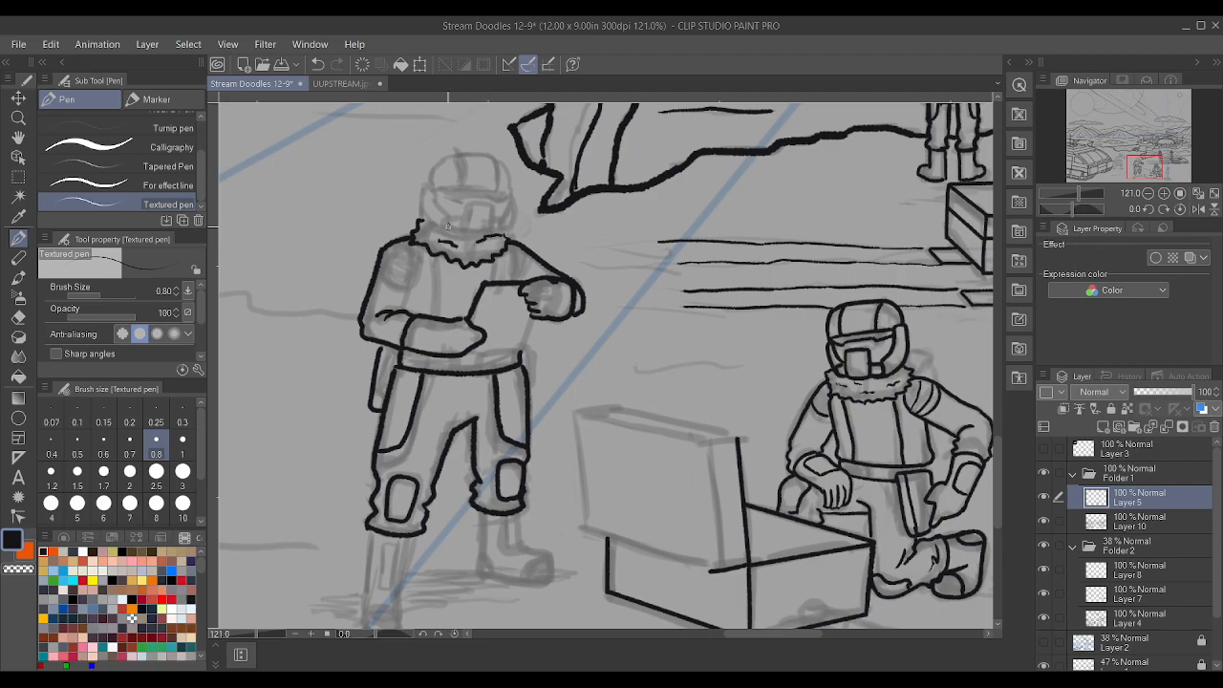
pyautogui.hotkey('ctrl', 'z')
pyautogui.scroll(3, 500, 218)
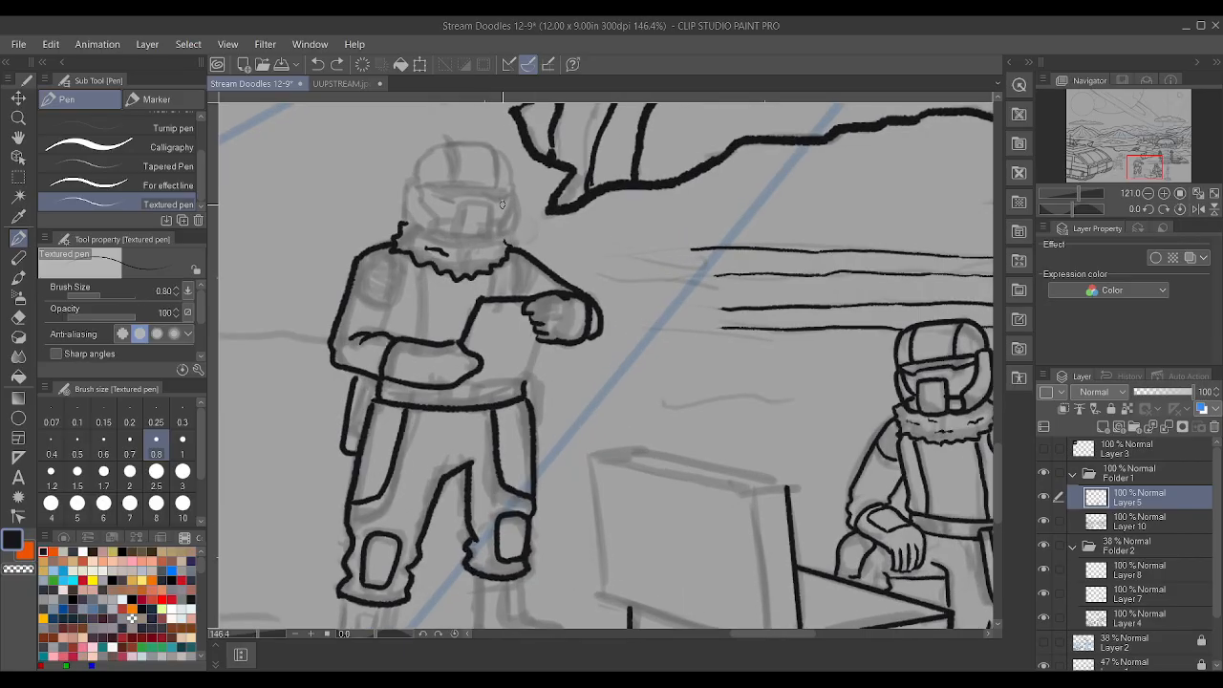
pyautogui.scroll(-2, 503, 234)
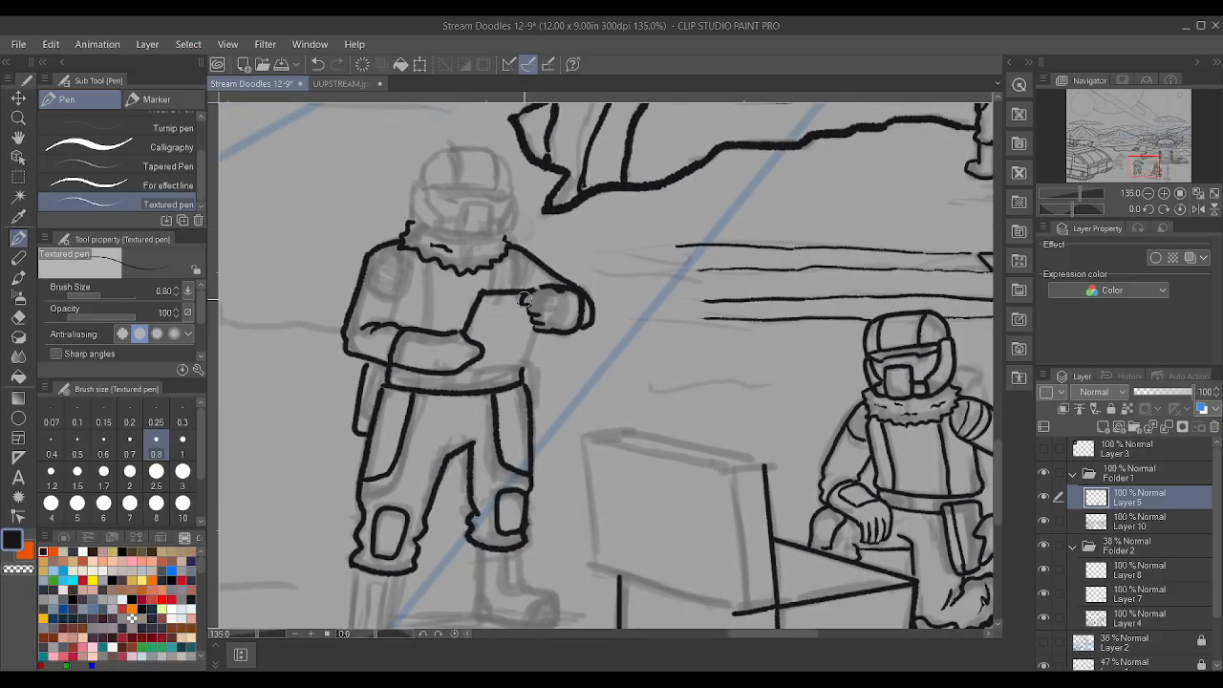
# - Undo the raised hand's lines and re-ink its fingers and rounded glove against the tablet's corner
pyautogui.hotkey('ctrl', 'z')
pyautogui.hotkey('ctrl', 'z')
pyautogui.hotkey('ctrl', 'z')
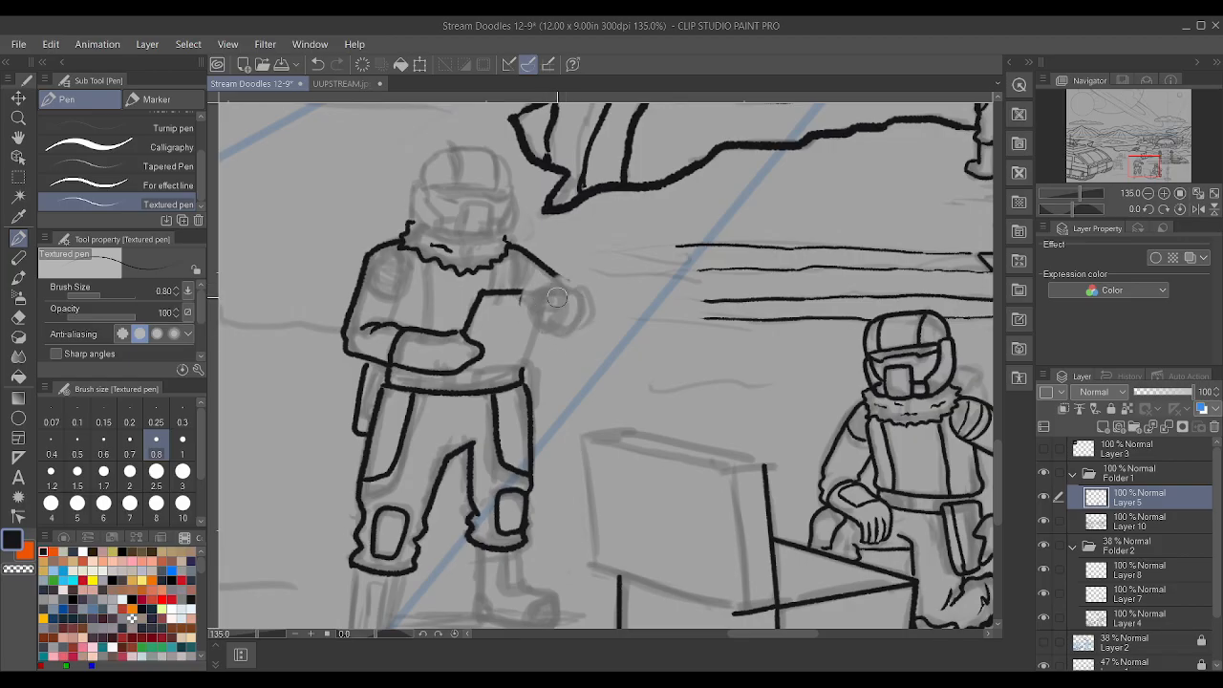
pyautogui.moveTo(512, 290); pyautogui.dragTo(525, 291)
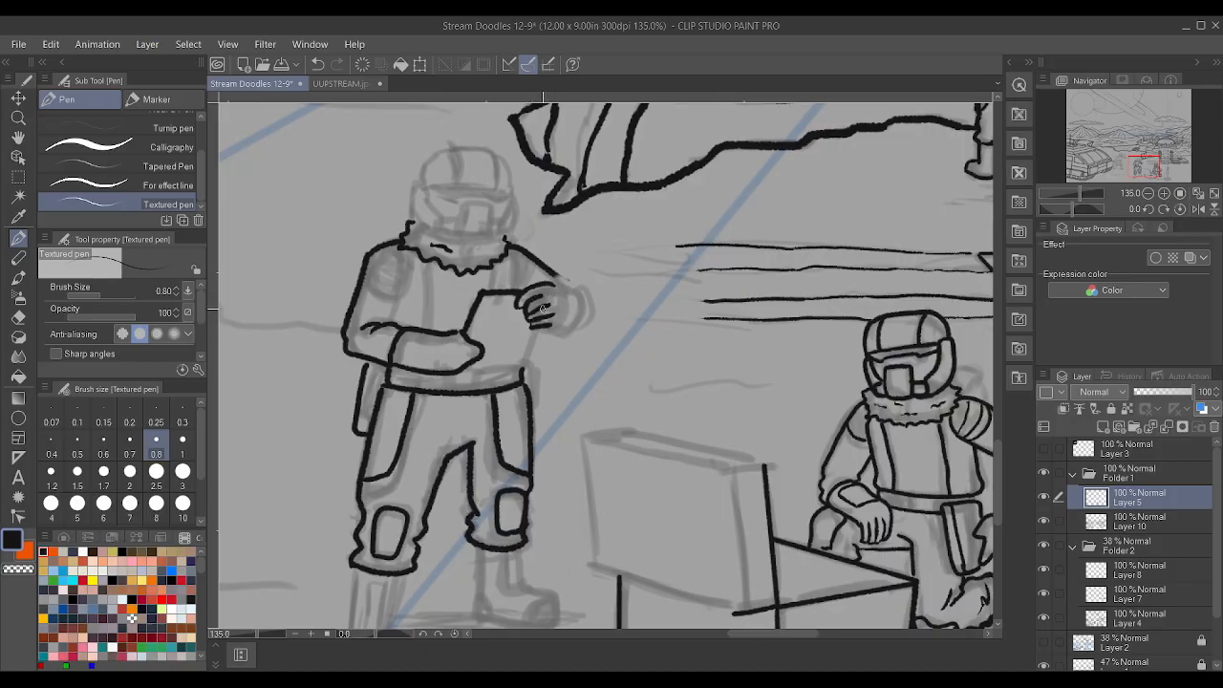
pyautogui.moveTo(551, 325)
pyautogui.mouseDown()
pyautogui.moveTo(583, 307)
pyautogui.moveTo(577, 287)
pyautogui.moveTo(575, 332)
pyautogui.mouseUp()
pyautogui.hotkey('ctrl', 'z')
pyautogui.moveTo(587, 295)
pyautogui.mouseDown()
pyautogui.moveTo(590, 323)
pyautogui.moveTo(564, 332)
pyautogui.mouseUp()
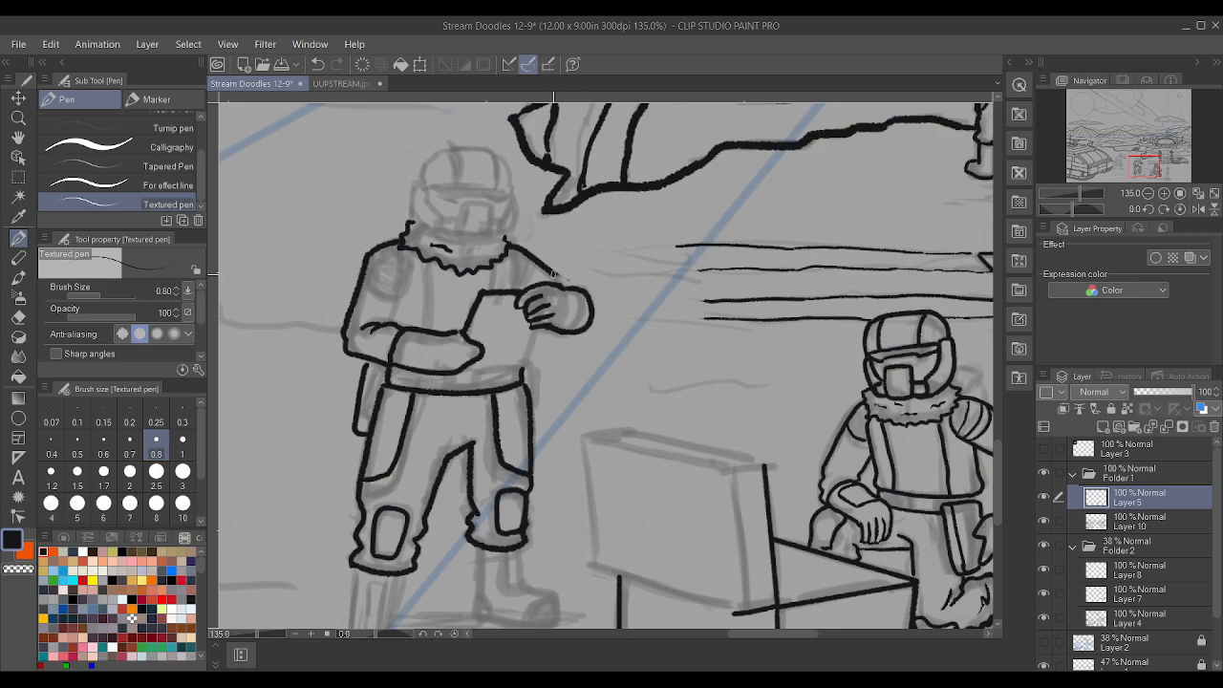
# - Ink the curved shoulder bands on both of the standing figure's upper arms
pyautogui.moveTo(504, 284); pyautogui.dragTo(503, 241)
pyautogui.moveTo(510, 286)
pyautogui.mouseDown()
pyautogui.moveTo(526, 272)
pyautogui.moveTo(521, 244)
pyautogui.mouseUp()
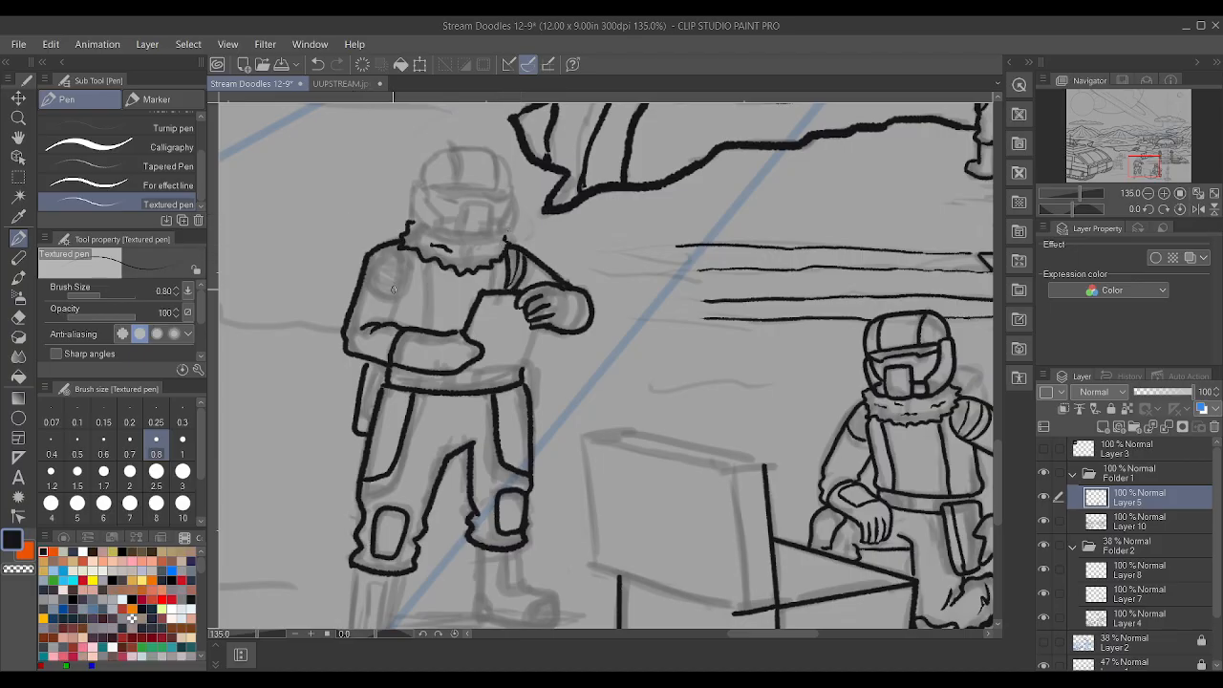
pyautogui.moveTo(393, 311); pyautogui.dragTo(407, 244)
pyautogui.moveTo(369, 287)
pyautogui.mouseDown()
pyautogui.moveTo(394, 269)
pyautogui.moveTo(392, 253)
pyautogui.mouseUp()
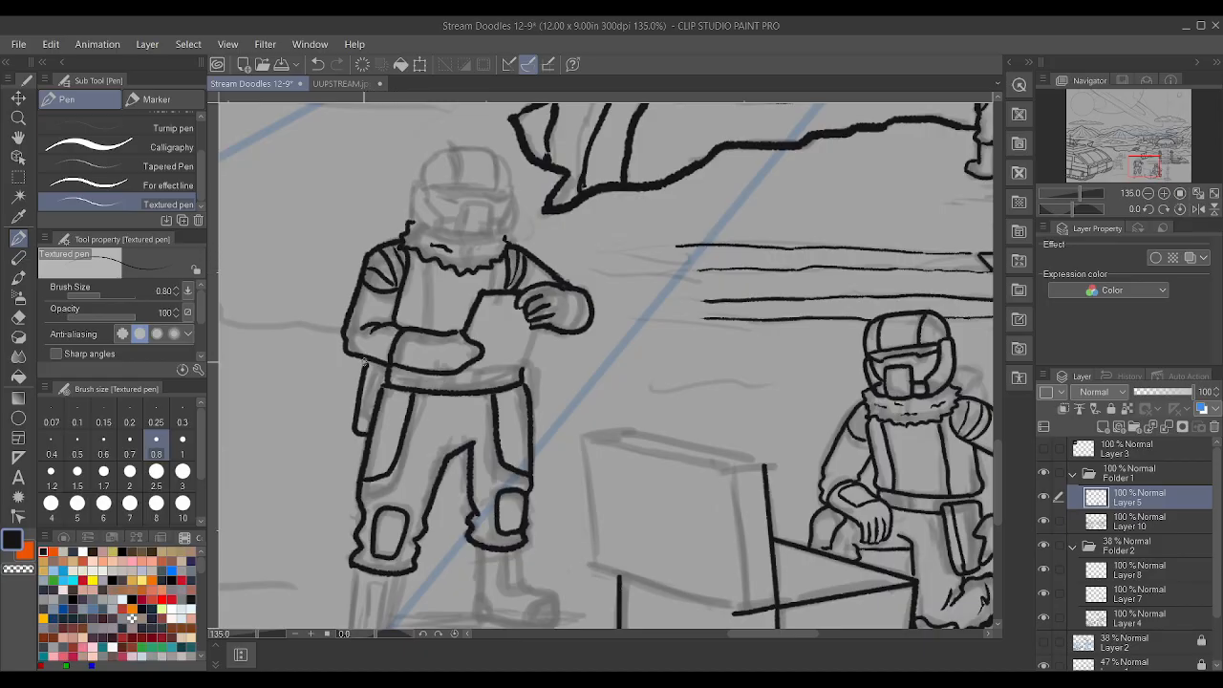
# - Ink the tablet's remaining edges, the second hip pouch, the belt buckle and the vertical chest seams
pyautogui.moveTo(462, 369)
pyautogui.mouseDown()
pyautogui.moveTo(523, 363)
pyautogui.moveTo(537, 317)
pyautogui.mouseUp()
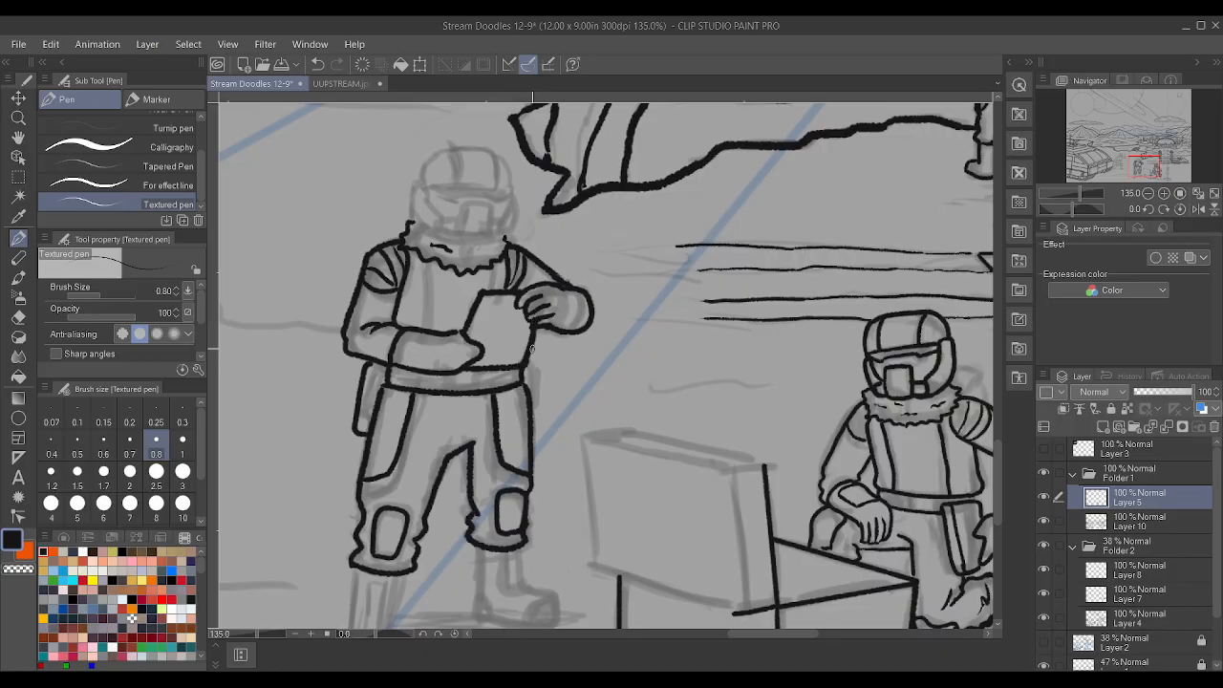
pyautogui.moveTo(538, 381); pyautogui.dragTo(541, 427)
pyautogui.moveTo(445, 387); pyautogui.dragTo(476, 380)
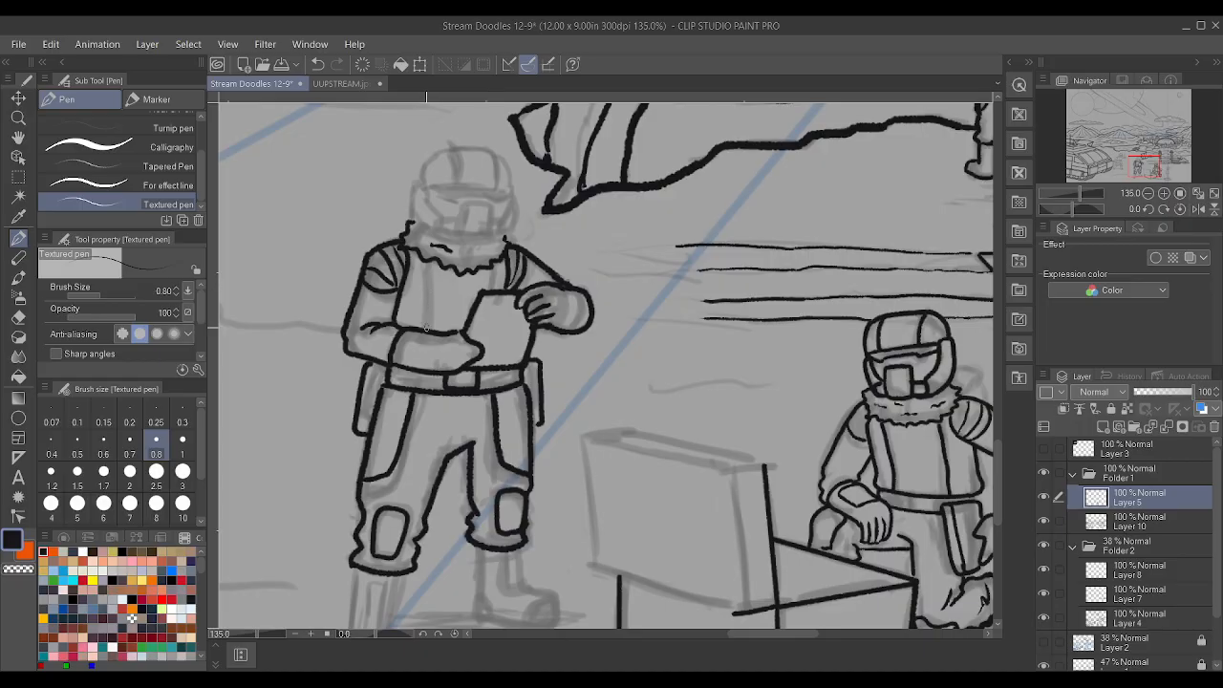
pyautogui.moveTo(426, 289); pyautogui.dragTo(426, 250)
pyautogui.moveTo(494, 275); pyautogui.dragTo(495, 252)
# - Ink the outlines of both of the standing figure's boots below the trouser cuffs
pyautogui.scroll(-4, 493, 301)
pyautogui.scroll(4, 493, 325)
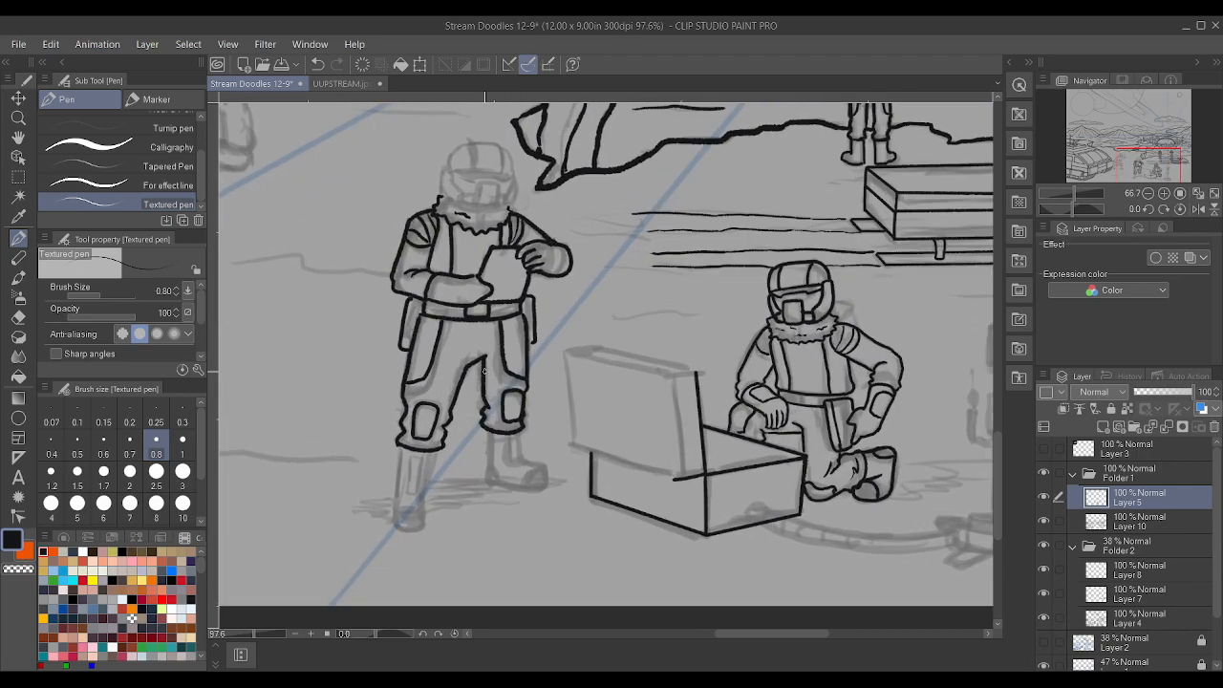
pyautogui.moveTo(363, 604); pyautogui.dragTo(393, 493)
pyautogui.scroll(2, 392, 493)
pyautogui.moveTo(543, 466); pyautogui.dragTo(542, 376)
pyautogui.moveTo(544, 467); pyautogui.dragTo(639, 481)
pyautogui.moveTo(595, 383)
pyautogui.mouseDown()
pyautogui.moveTo(604, 432)
pyautogui.moveTo(636, 442)
pyautogui.moveTo(640, 481)
pyautogui.mouseUp()
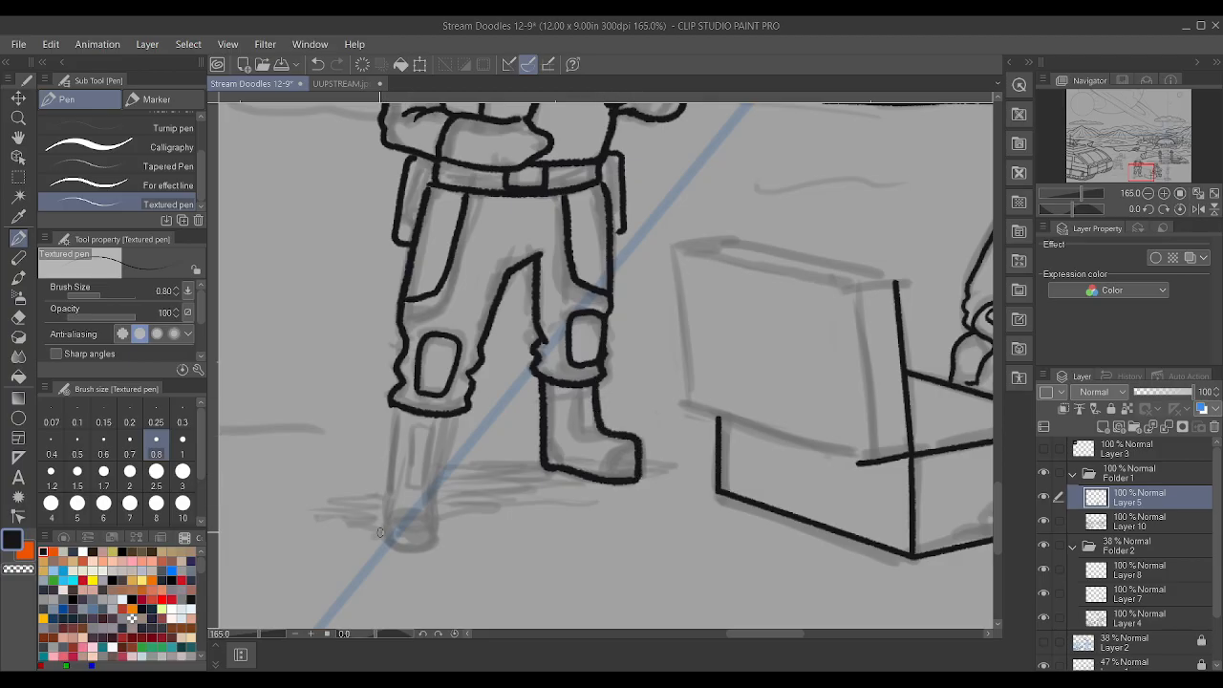
pyautogui.moveTo(384, 542)
pyautogui.mouseDown()
pyautogui.moveTo(437, 538)
pyautogui.moveTo(443, 416)
pyautogui.moveTo(383, 538)
pyautogui.moveTo(392, 406)
pyautogui.mouseUp()
# - Add the toe caps, ankle seams and shin panel to the standing figure's boots
pyautogui.scroll(-4, 392, 406)
pyautogui.scroll(3, 622, 435)
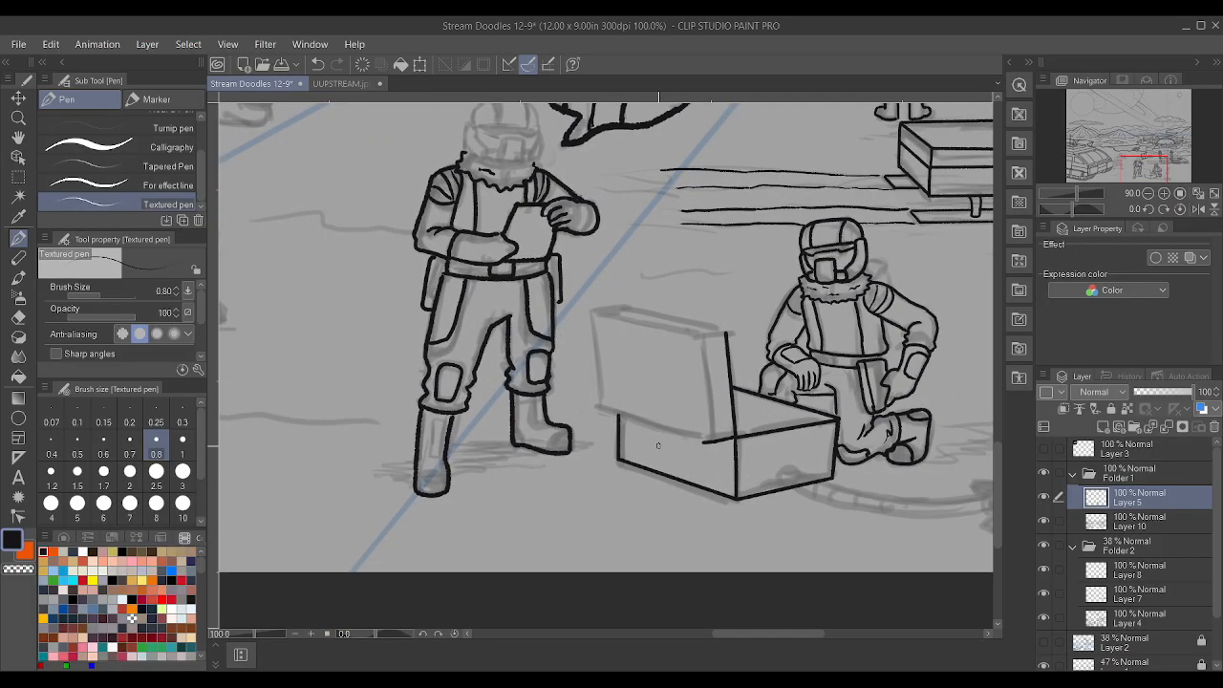
pyautogui.scroll(2, 548, 431)
pyautogui.moveTo(467, 463)
pyautogui.mouseDown()
pyautogui.moveTo(488, 423)
pyautogui.moveTo(514, 421)
pyautogui.mouseUp()
pyautogui.moveTo(402, 408); pyautogui.dragTo(426, 451)
pyautogui.moveTo(472, 405)
pyautogui.mouseDown()
pyautogui.moveTo(463, 411)
pyautogui.moveTo(439, 383)
pyautogui.mouseUp()
pyautogui.scroll(-4, 438, 383)
pyautogui.scroll(3, 311, 441)
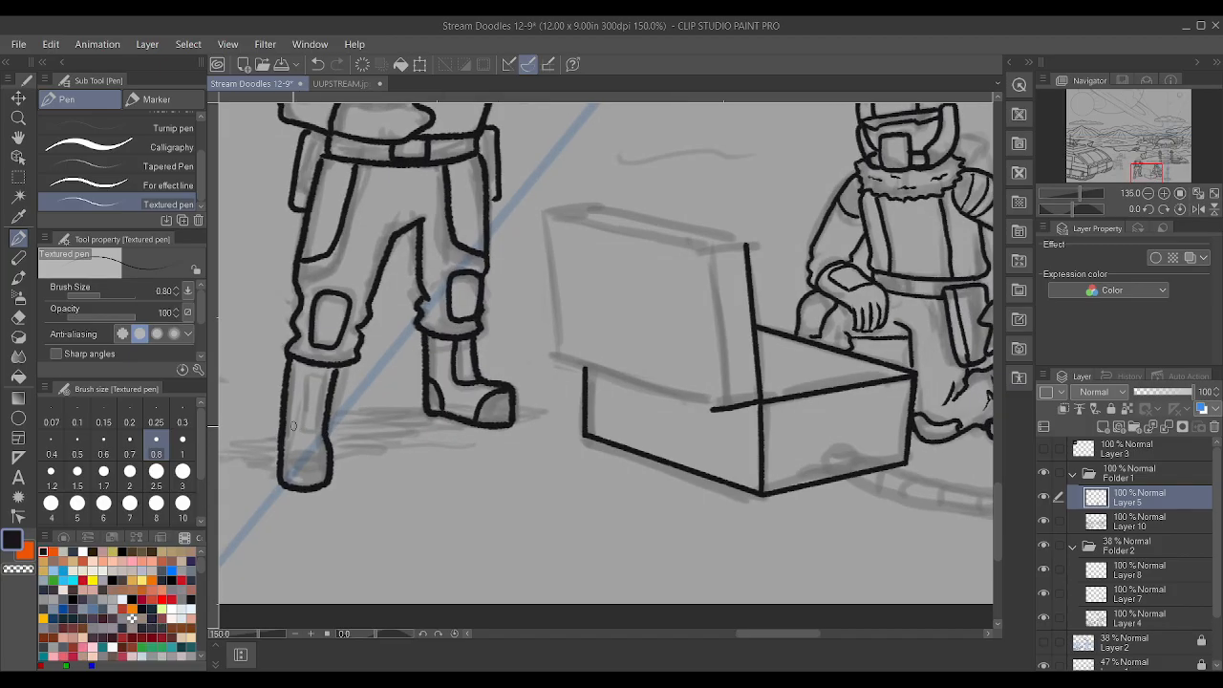
pyautogui.moveTo(275, 459)
pyautogui.mouseDown()
pyautogui.moveTo(310, 448)
pyautogui.moveTo(326, 357)
pyautogui.moveTo(308, 361)
pyautogui.moveTo(303, 431)
pyautogui.mouseUp()
# - Ink the lowered arm, glove and shoulder bands of the waving figure beside the vehicle, and start its fur collar
pyautogui.scroll(-10, 332, 362)
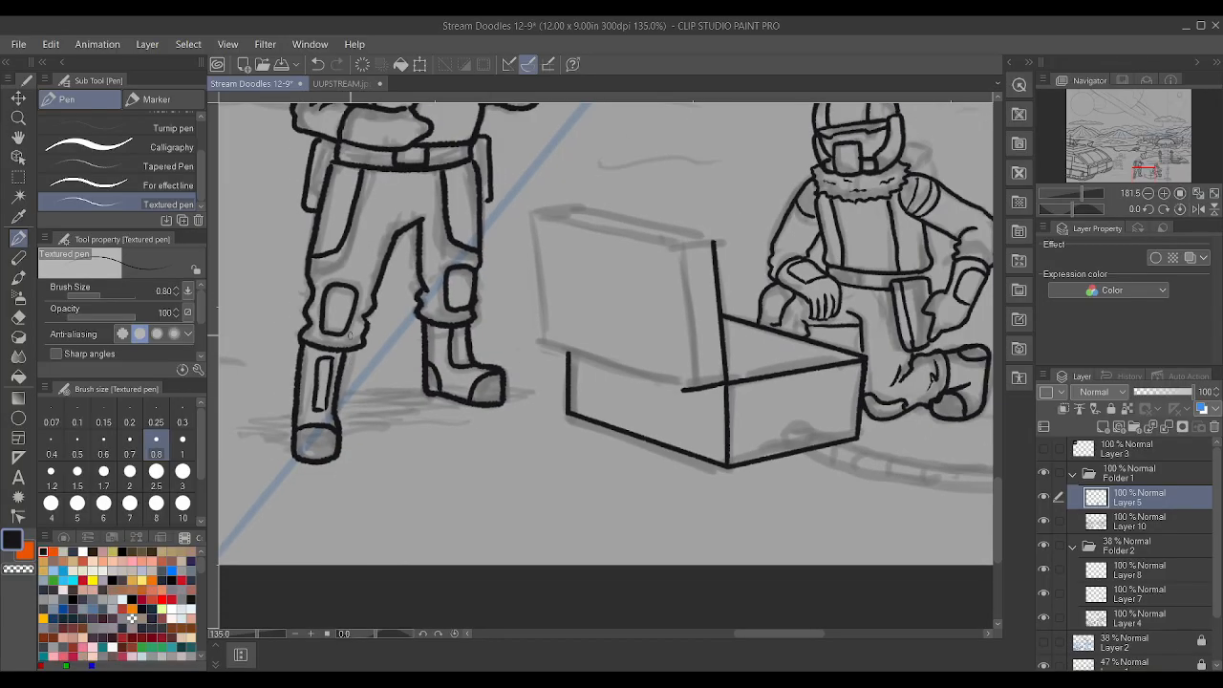
pyautogui.scroll(-5, 456, 284)
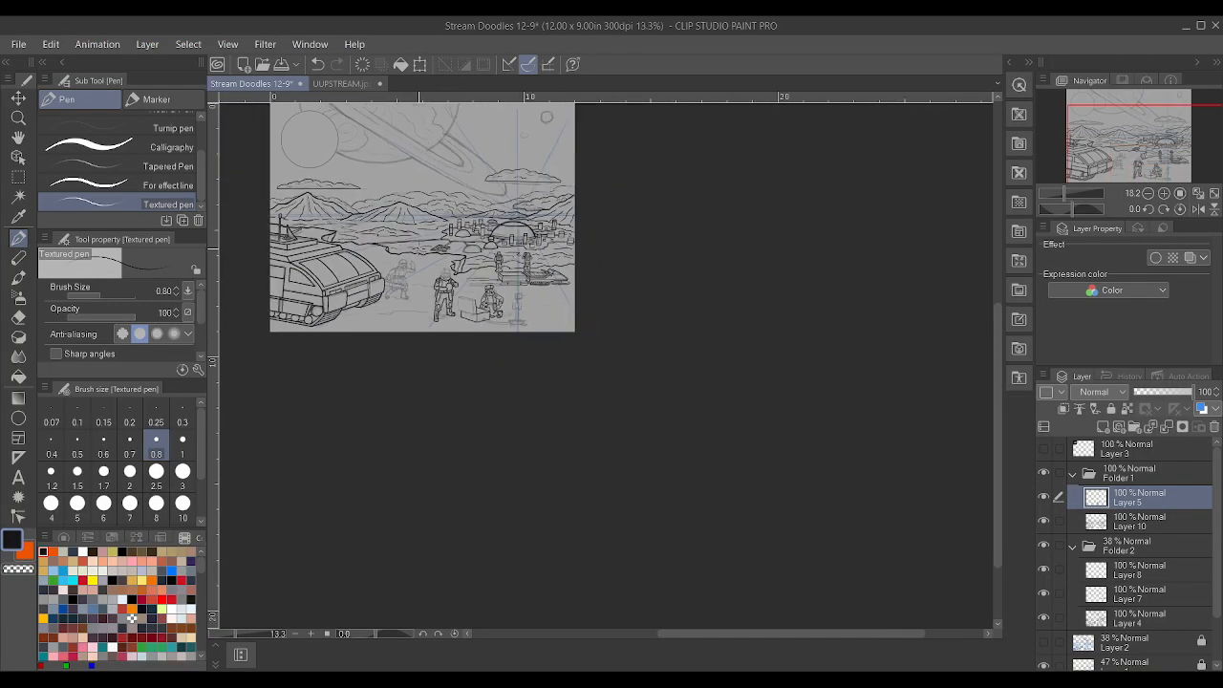
pyautogui.scroll(14, 334, 346)
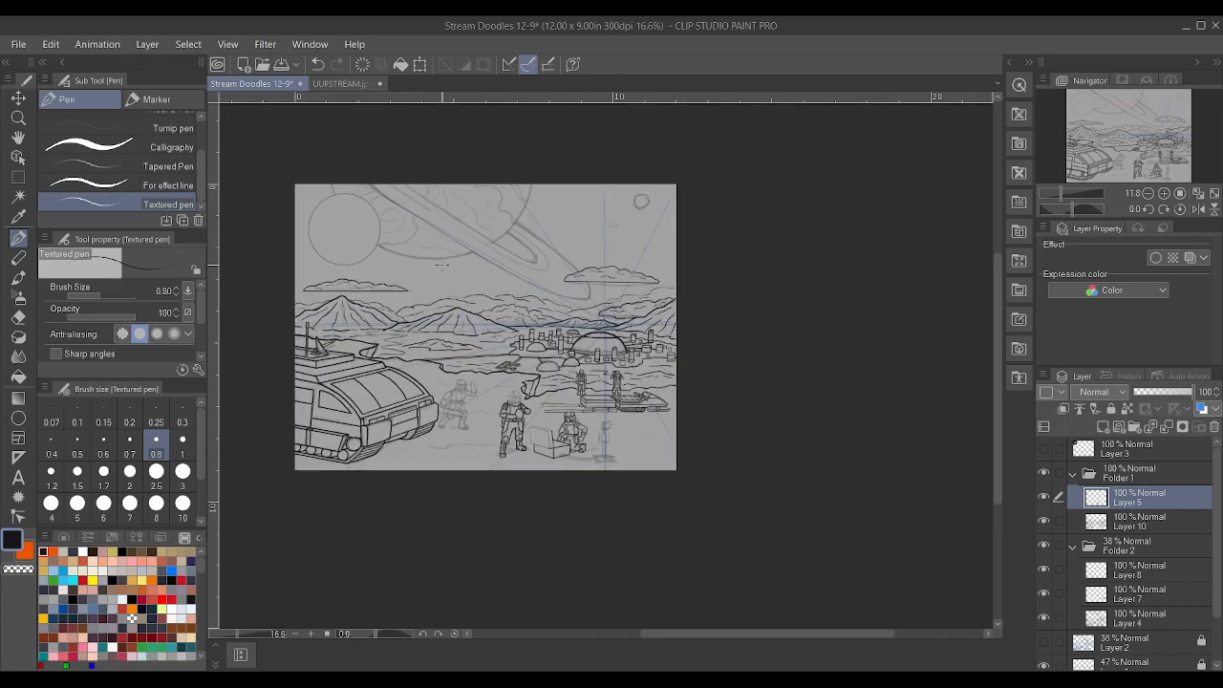
pyautogui.scroll(2, 334, 346)
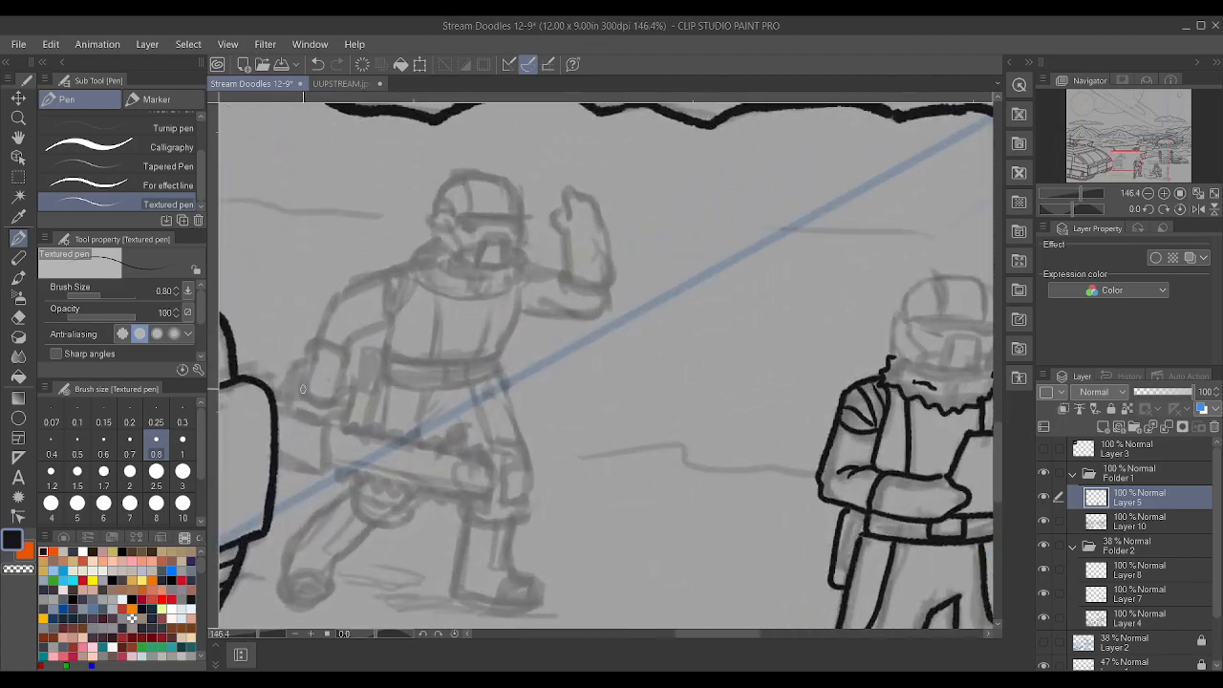
pyautogui.moveTo(332, 400)
pyautogui.mouseDown()
pyautogui.moveTo(350, 354)
pyautogui.moveTo(304, 365)
pyautogui.moveTo(313, 340)
pyautogui.moveTo(344, 350)
pyautogui.moveTo(313, 326)
pyautogui.moveTo(356, 335)
pyautogui.moveTo(384, 318)
pyautogui.moveTo(350, 285)
pyautogui.moveTo(408, 267)
pyautogui.mouseUp()
pyautogui.moveTo(387, 318); pyautogui.dragTo(408, 271)
pyautogui.moveTo(386, 316)
pyautogui.mouseDown()
pyautogui.moveTo(385, 270)
pyautogui.moveTo(399, 267)
pyautogui.moveTo(395, 289)
pyautogui.moveTo(395, 268)
pyautogui.moveTo(435, 233)
pyautogui.mouseUp()
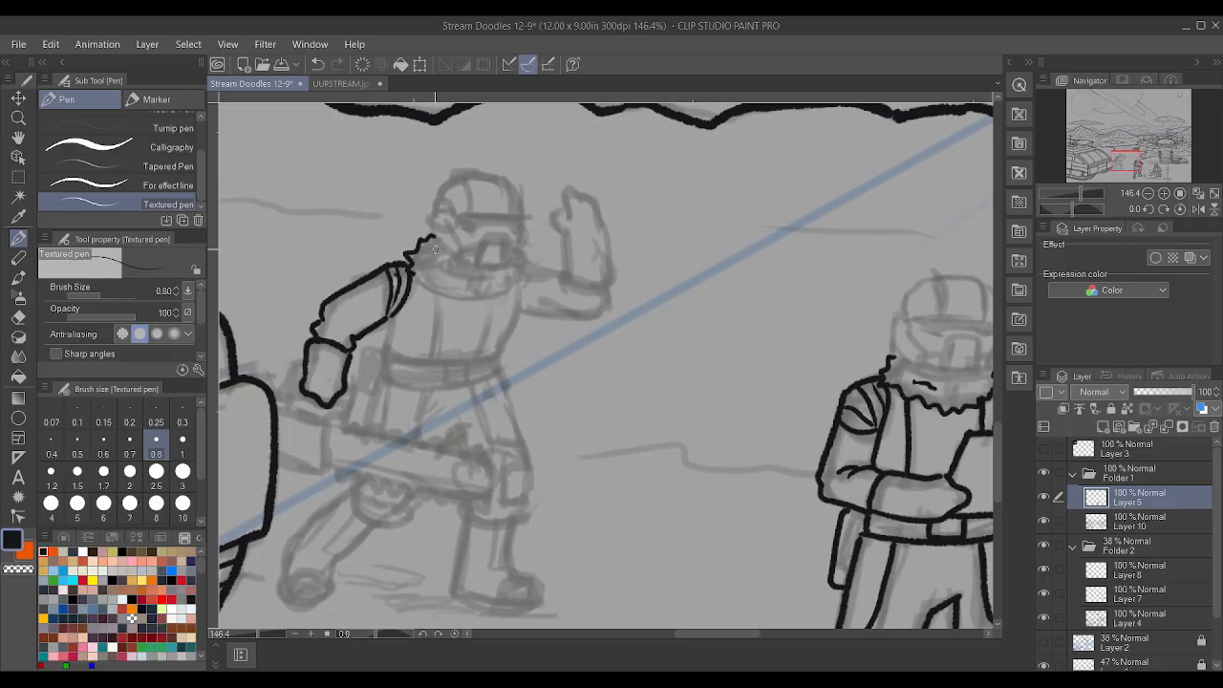
# - Ink the rest of the waving figure's fur collar and the side lines and seams of its vest
pyautogui.moveTo(420, 274)
pyautogui.mouseDown()
pyautogui.moveTo(495, 301)
pyautogui.moveTo(524, 251)
pyautogui.mouseUp()
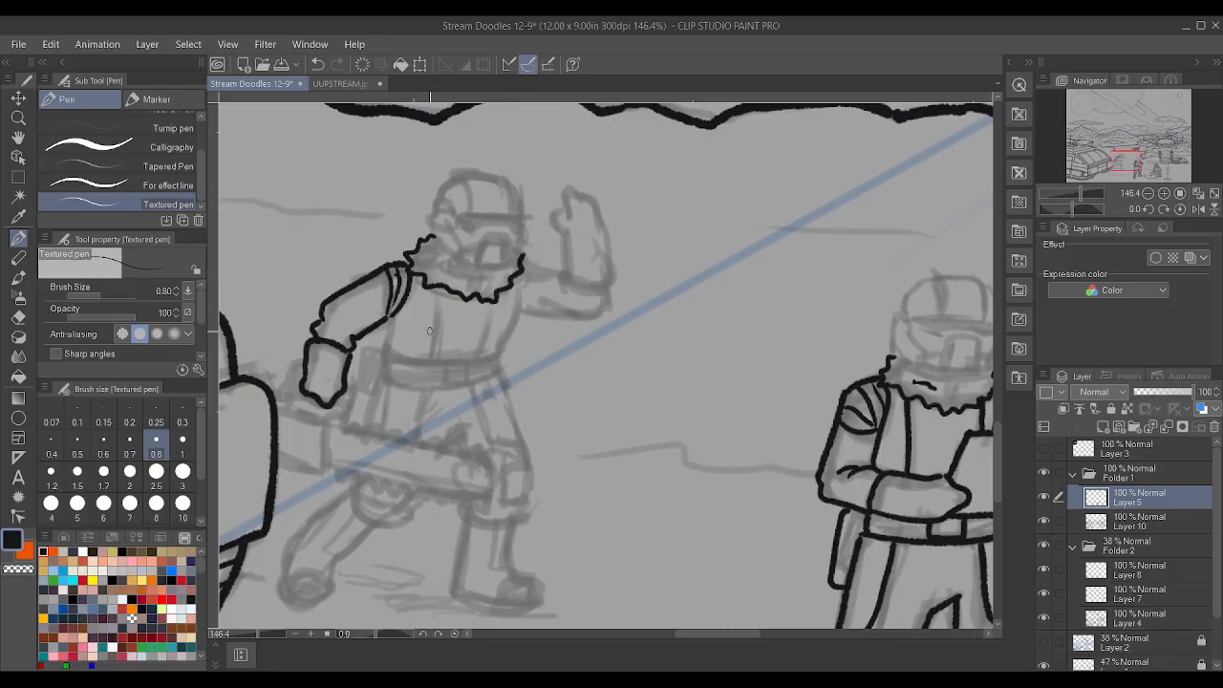
pyautogui.moveTo(423, 360); pyautogui.dragTo(443, 283)
pyautogui.moveTo(482, 340); pyautogui.dragTo(499, 287)
pyautogui.moveTo(494, 358); pyautogui.dragTo(511, 280)
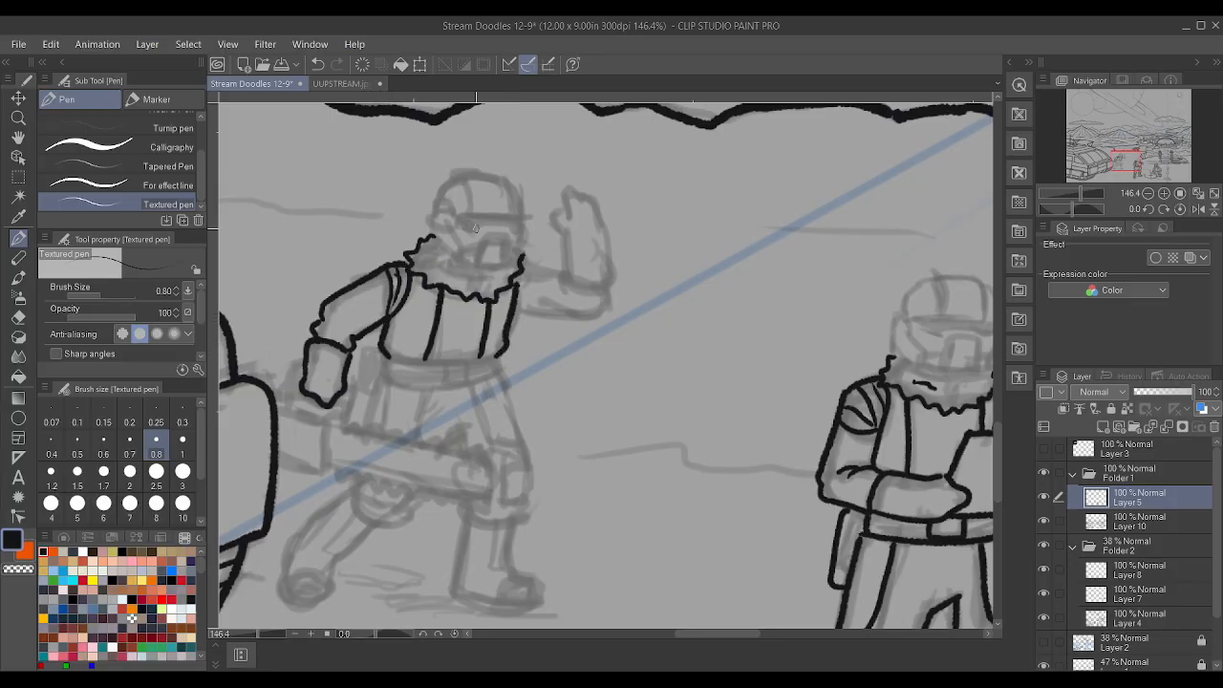
pyautogui.moveTo(435, 247)
pyautogui.mouseDown()
pyautogui.moveTo(430, 201)
pyautogui.moveTo(454, 172)
pyautogui.moveTo(509, 174)
pyautogui.moveTo(523, 195)
pyautogui.mouseUp()
pyautogui.hotkey('ctrl', 'z')
pyautogui.scroll(-4, 546, 268)
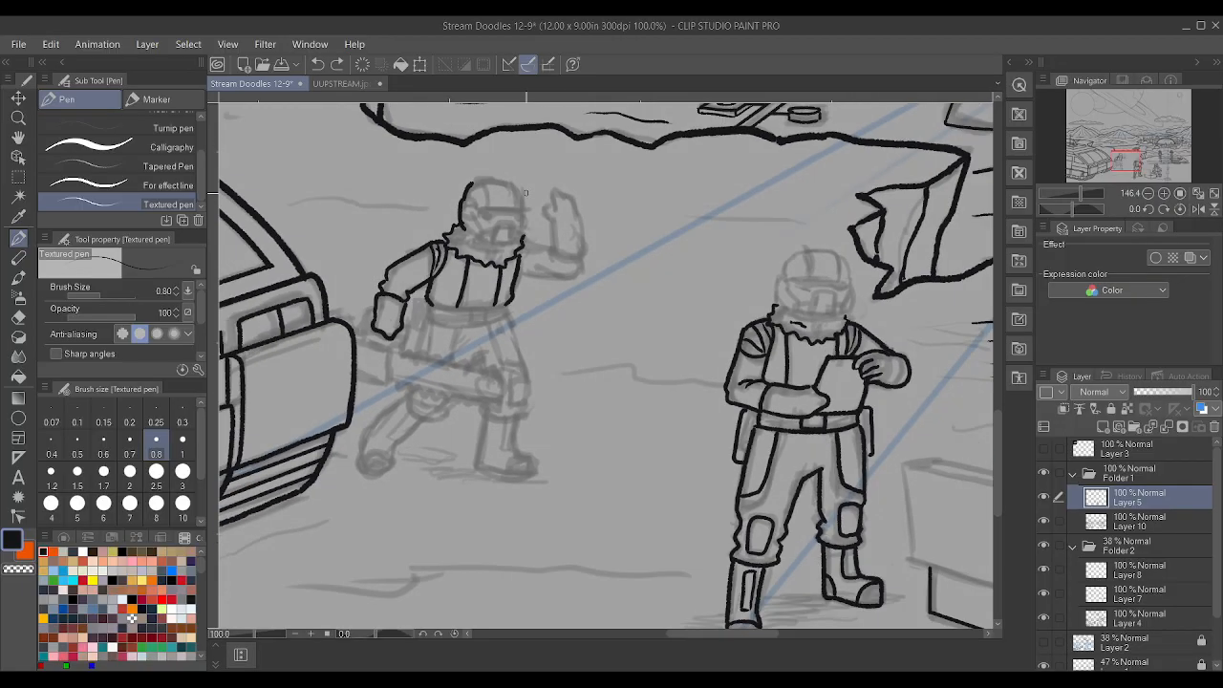
# - Ink the standing figure's helmet dome, cheek guards and breathing mask above the fur collar
pyautogui.scroll(5, 889, 290)
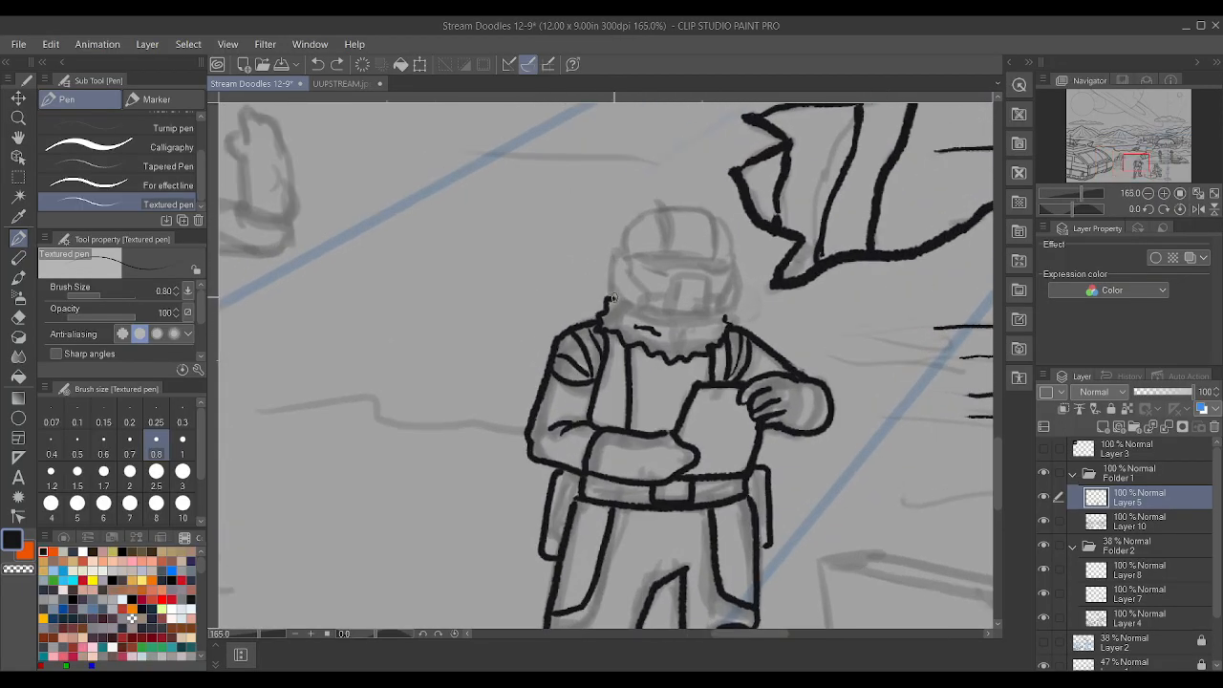
pyautogui.moveTo(610, 289)
pyautogui.mouseDown()
pyautogui.moveTo(626, 232)
pyautogui.moveTo(674, 200)
pyautogui.moveTo(656, 207)
pyautogui.moveTo(697, 204)
pyautogui.moveTo(728, 222)
pyautogui.moveTo(735, 260)
pyautogui.mouseUp()
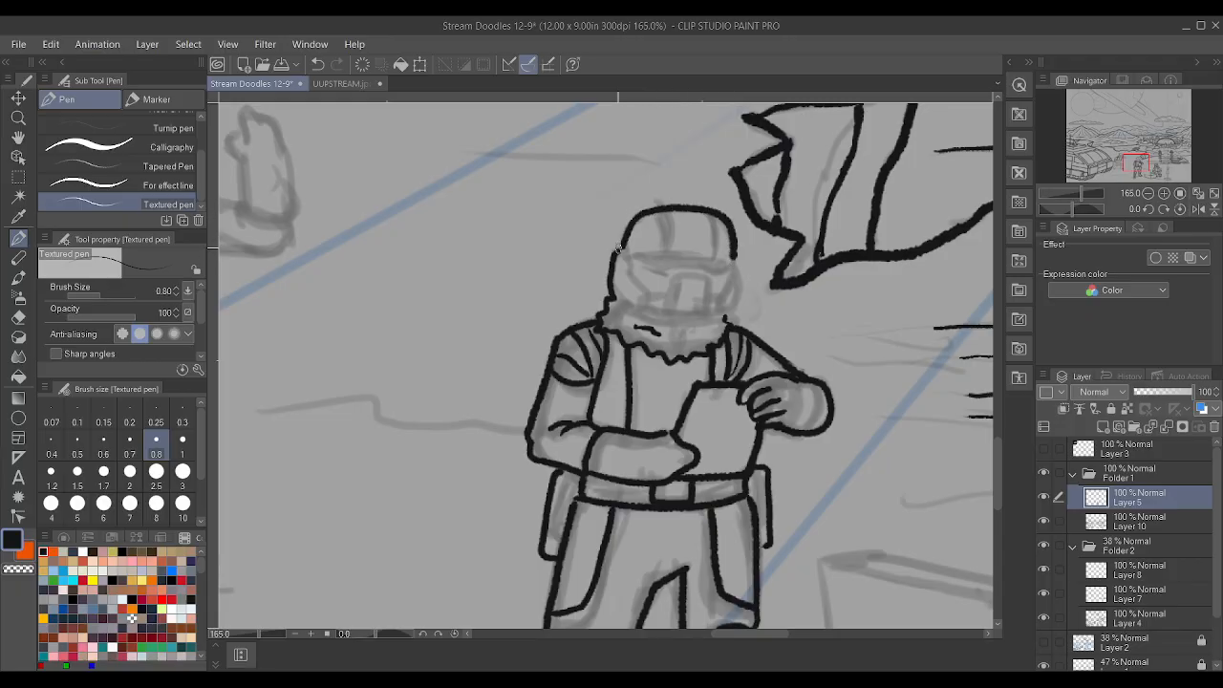
pyautogui.moveTo(621, 249)
pyautogui.mouseDown()
pyautogui.moveTo(640, 313)
pyautogui.moveTo(607, 299)
pyautogui.moveTo(648, 312)
pyautogui.moveTo(656, 294)
pyautogui.moveTo(644, 309)
pyautogui.moveTo(644, 297)
pyautogui.moveTo(670, 275)
pyautogui.moveTo(700, 271)
pyautogui.moveTo(705, 311)
pyautogui.moveTo(689, 317)
pyautogui.moveTo(667, 317)
pyautogui.moveTo(666, 289)
pyautogui.moveTo(644, 308)
pyautogui.moveTo(658, 318)
pyautogui.moveTo(708, 291)
pyautogui.moveTo(721, 307)
pyautogui.moveTo(706, 312)
pyautogui.moveTo(733, 259)
pyautogui.moveTo(717, 307)
pyautogui.moveTo(736, 304)
pyautogui.moveTo(738, 259)
pyautogui.mouseUp()
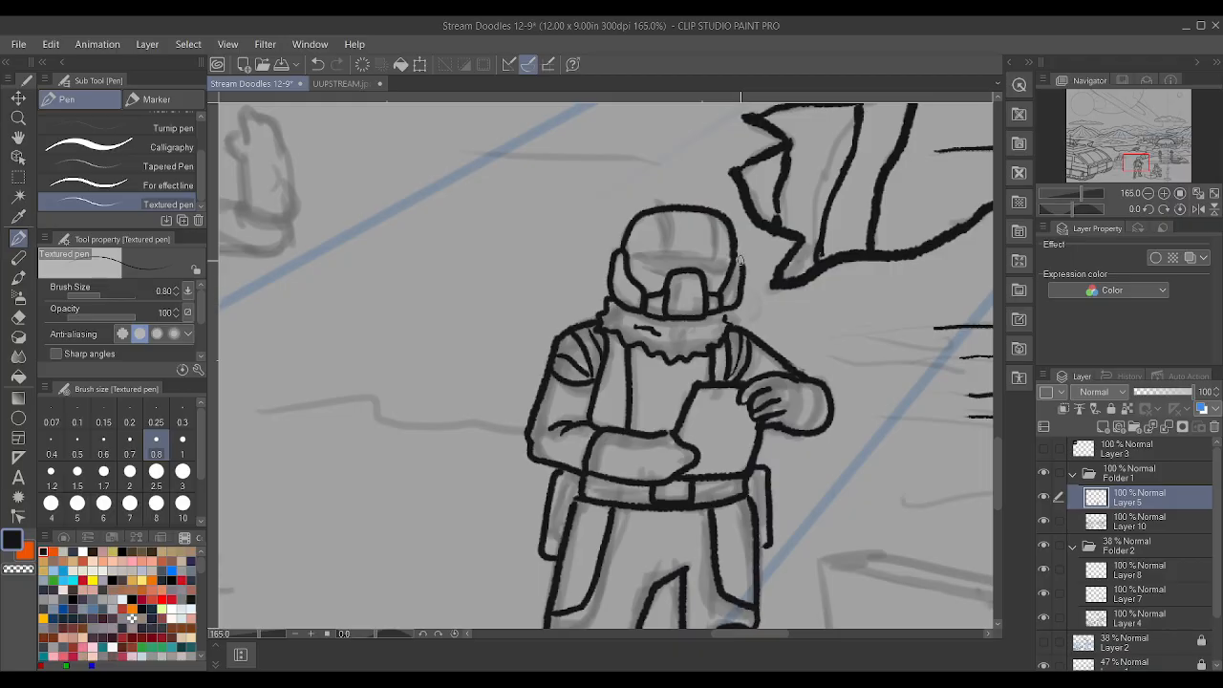
pyautogui.scroll(-5, 731, 253)
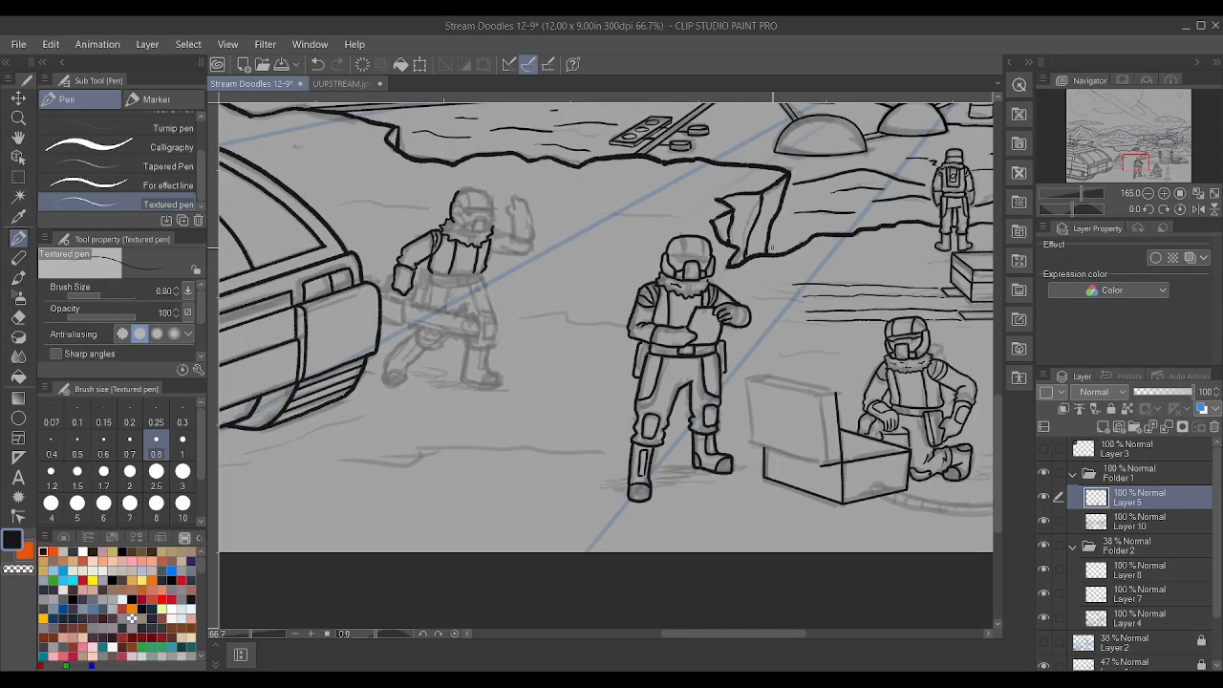
pyautogui.scroll(2, 845, 248)
pyautogui.scroll(2, 845, 247)
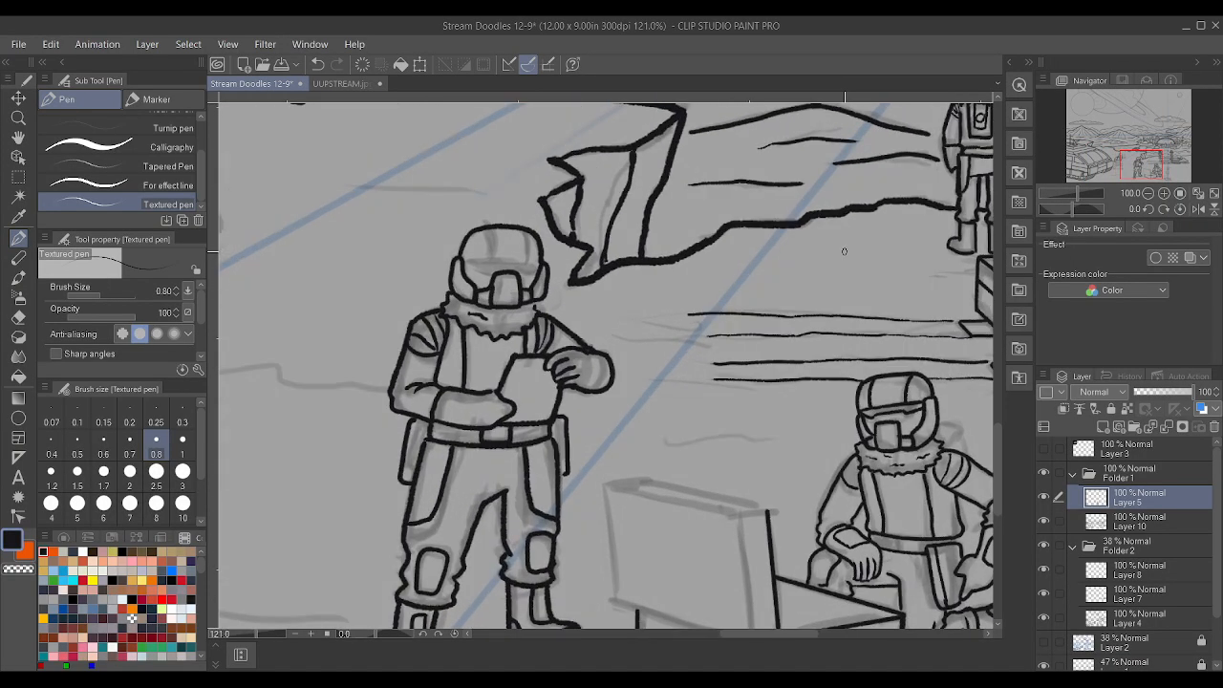
pyautogui.scroll(2, 499, 257)
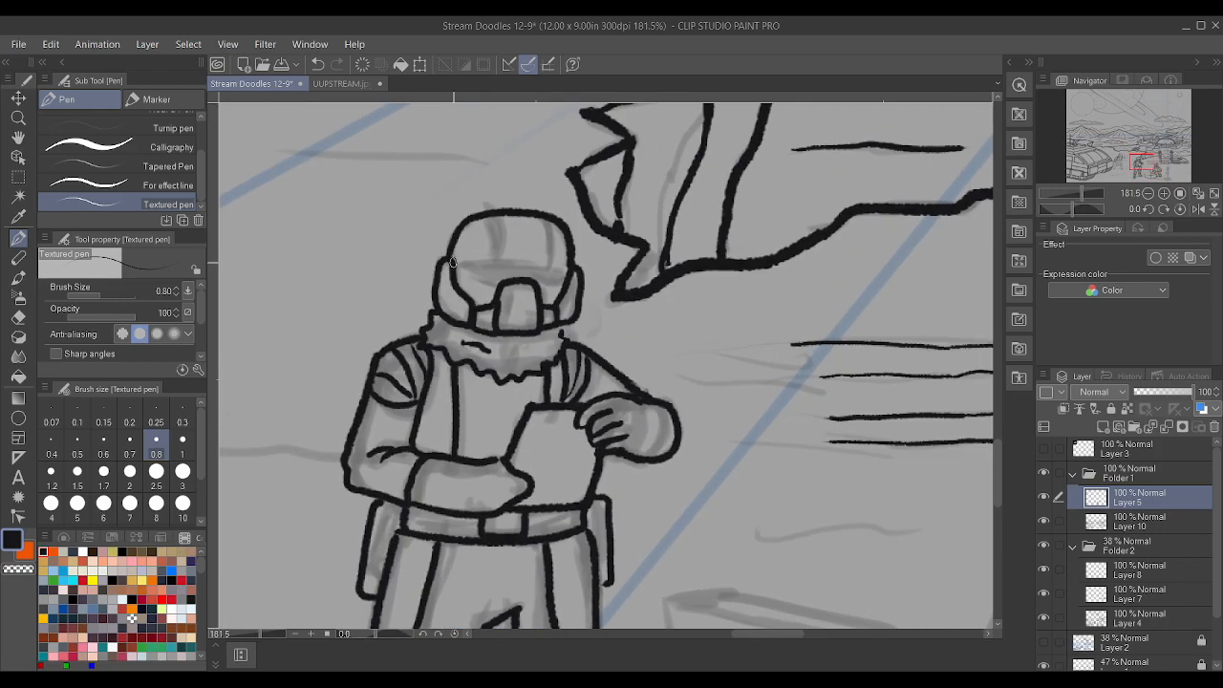
pyautogui.moveTo(473, 260); pyautogui.dragTo(568, 260)
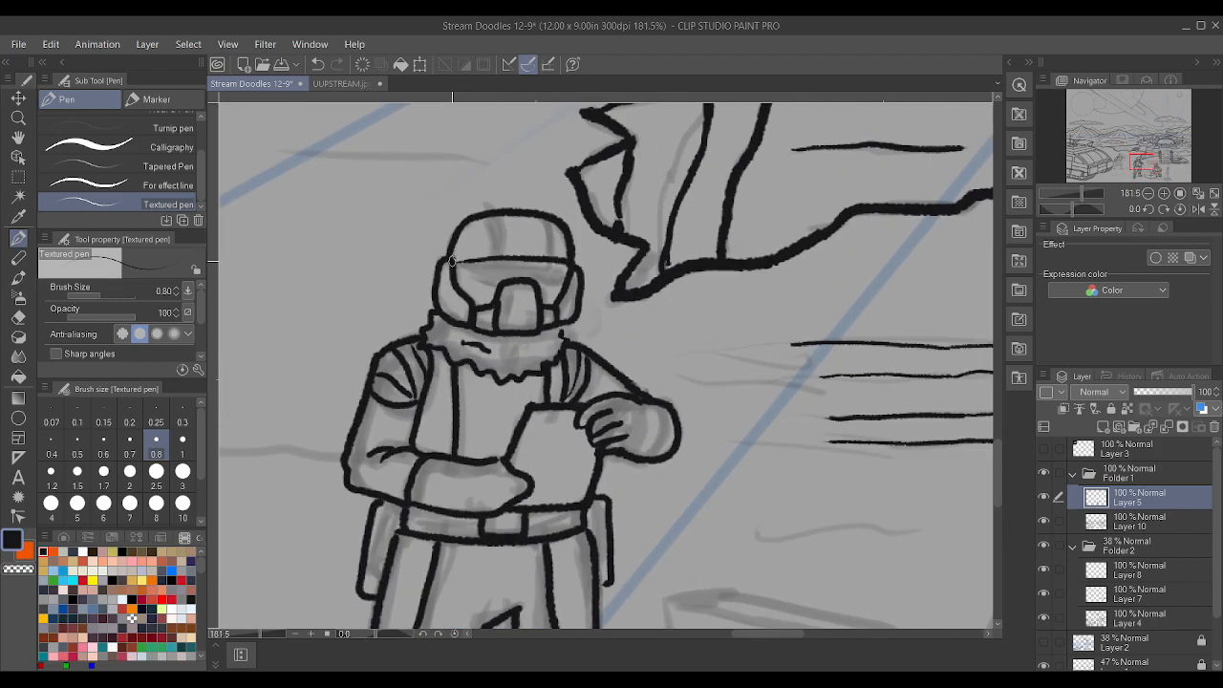
pyautogui.moveTo(456, 269); pyautogui.dragTo(575, 267)
pyautogui.scroll(-4, 573, 266)
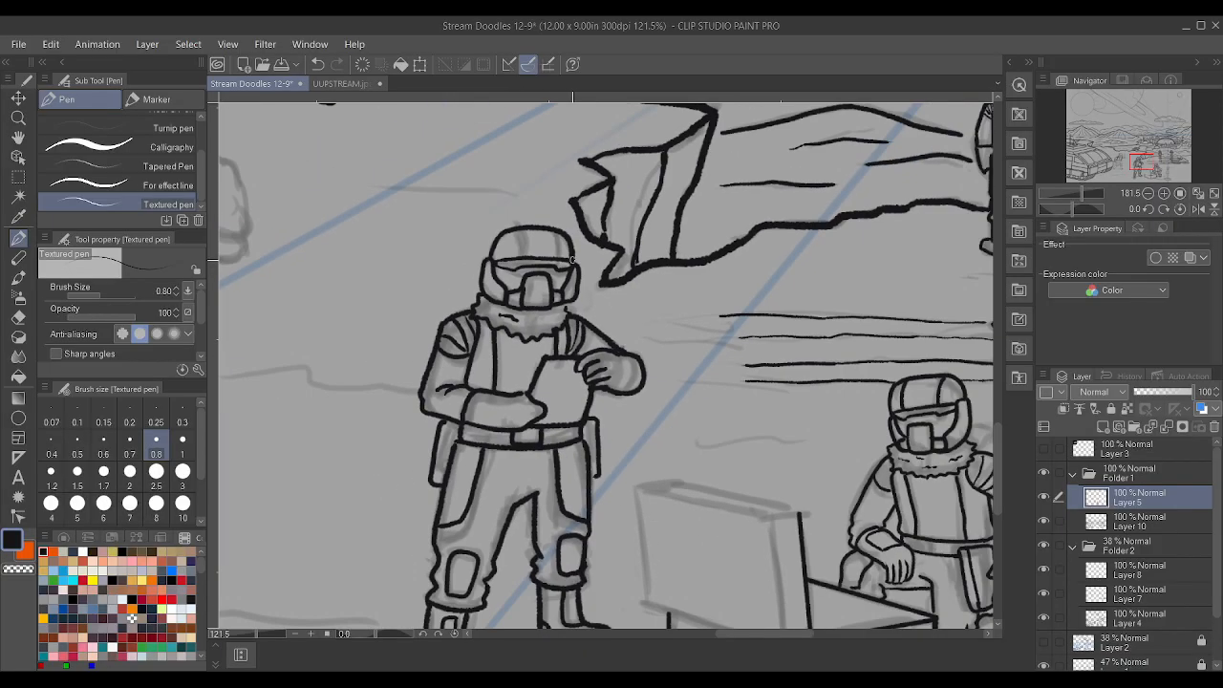
pyautogui.scroll(3, 574, 266)
pyautogui.hotkey('ctrl', 'z')
pyautogui.scroll(1, 571, 264)
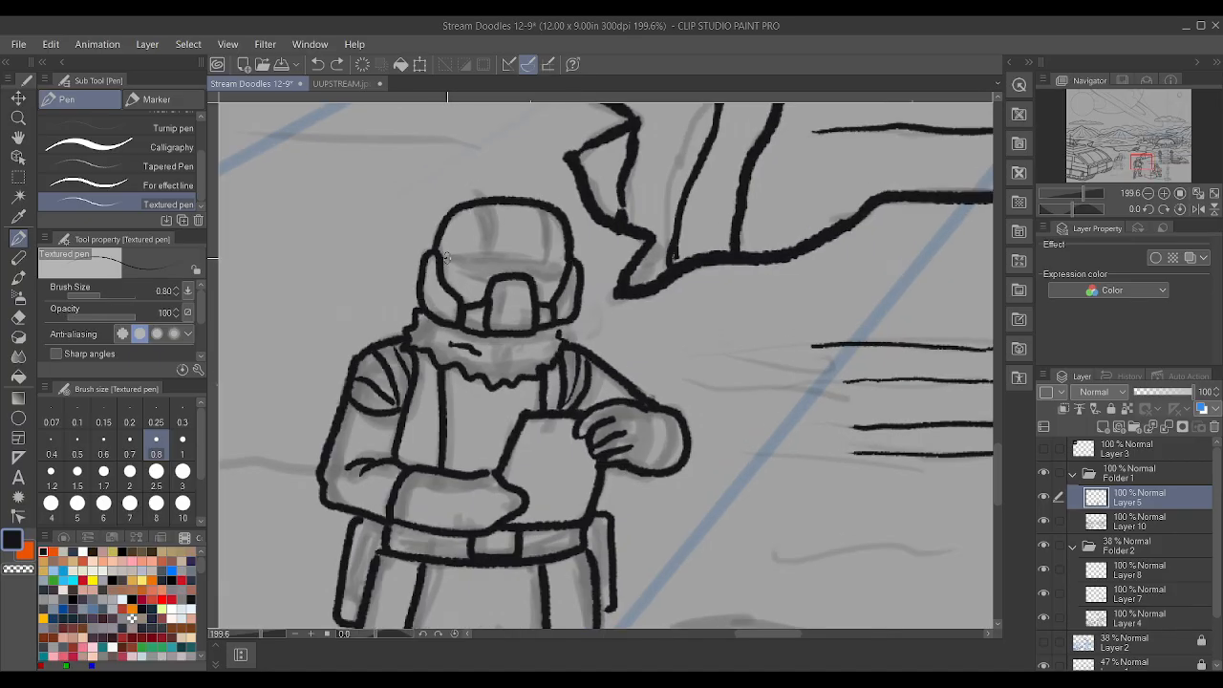
# - Ink the brow and visor lines across the standing figure's helmet and add two vertical seams on its dome
pyautogui.moveTo(485, 256); pyautogui.dragTo(576, 258)
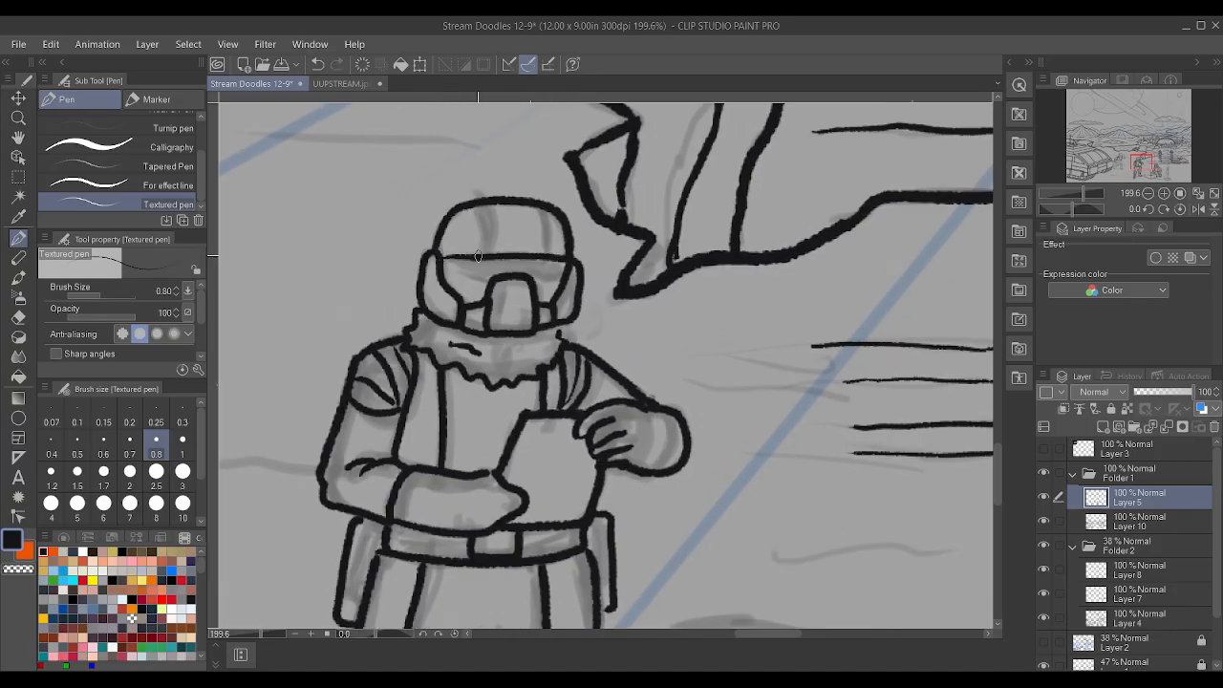
pyautogui.moveTo(438, 261); pyautogui.dragTo(562, 273)
pyautogui.scroll(-1, 570, 250)
pyautogui.scroll(1, 570, 250)
pyautogui.scroll(1, 481, 268)
pyautogui.moveTo(493, 250); pyautogui.dragTo(494, 188)
pyautogui.moveTo(551, 250); pyautogui.dragTo(543, 181)
pyautogui.scroll(-5, 543, 191)
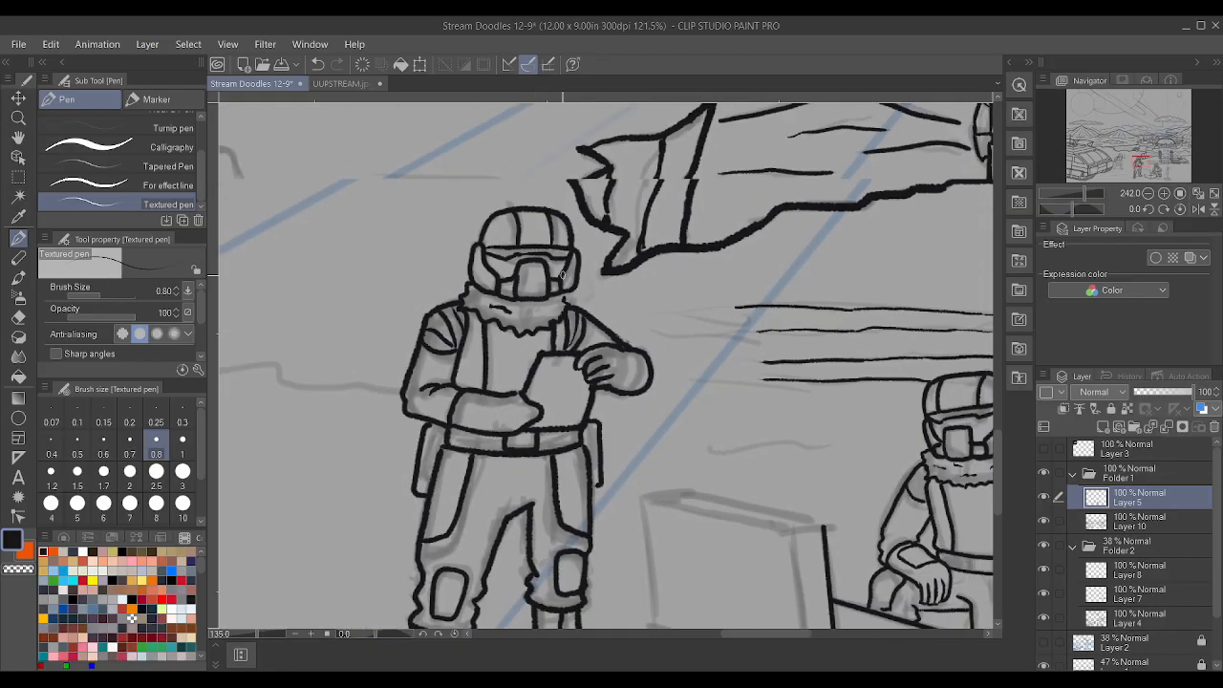
# - Ink the boxy chainsaw body between the vehicle's edge and the waving figure's lowered glove
pyautogui.scroll(6, 309, 393)
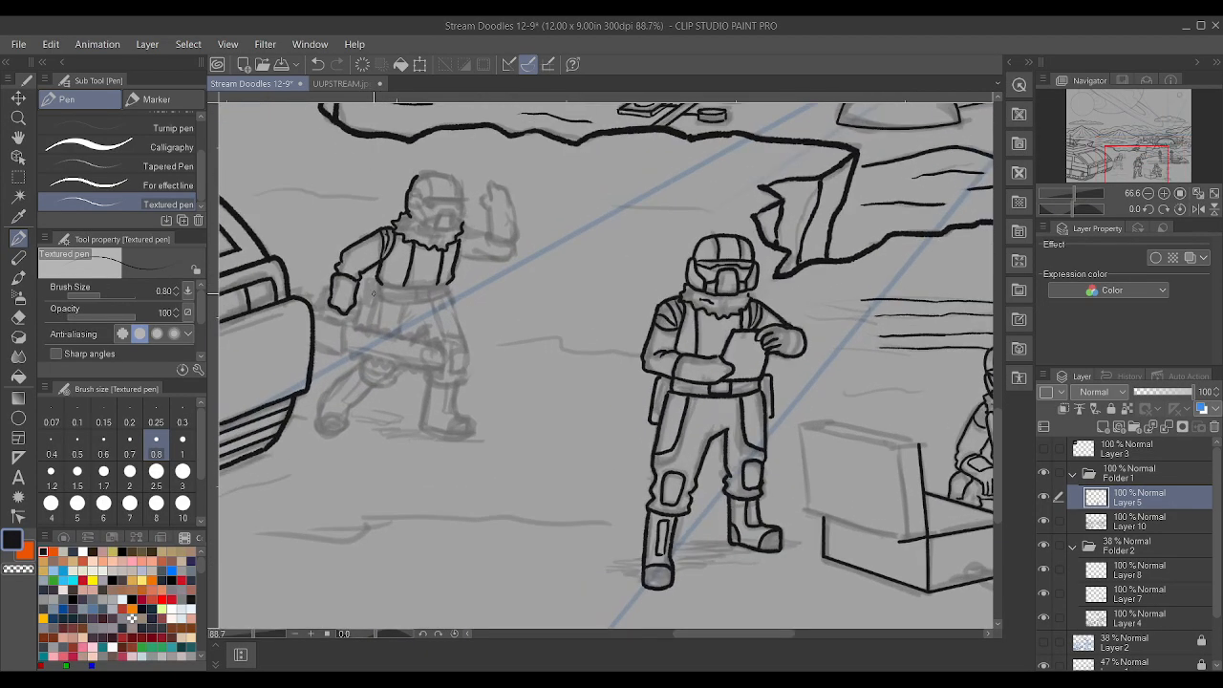
pyautogui.scroll(2, 308, 394)
pyautogui.moveTo(306, 412); pyautogui.dragTo(316, 323)
pyautogui.moveTo(243, 396); pyautogui.dragTo(322, 409)
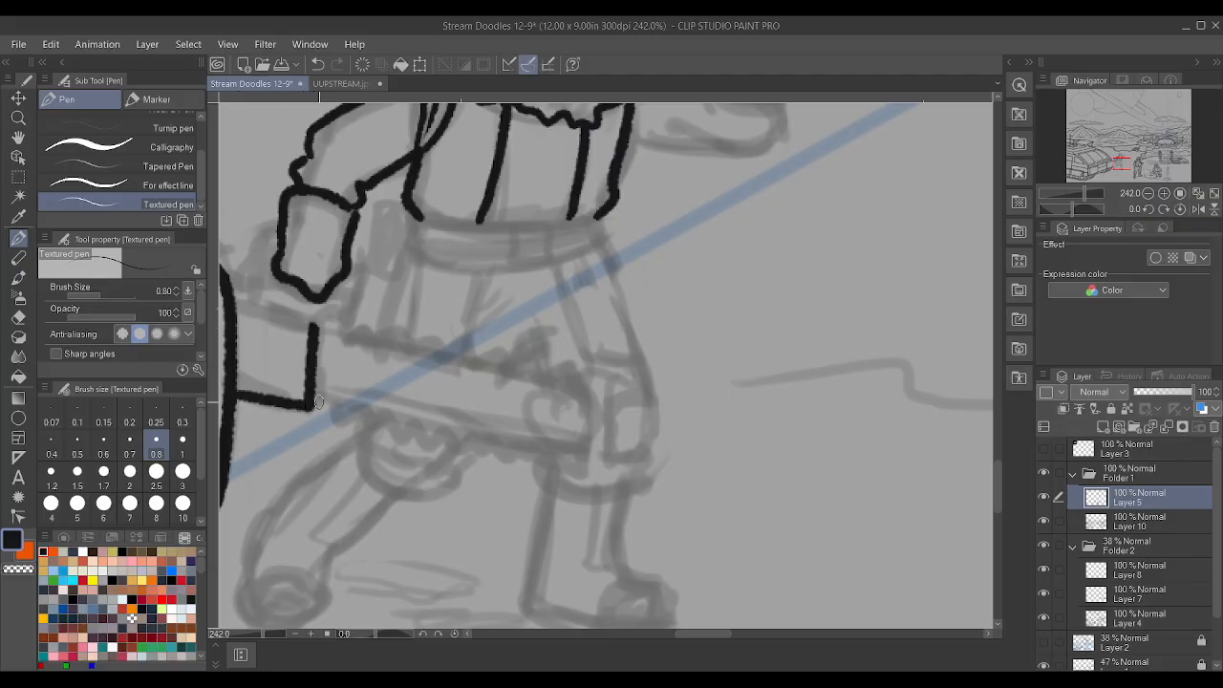
pyautogui.scroll(-3, 321, 409)
pyautogui.scroll(2, 325, 330)
pyautogui.scroll(3, 326, 330)
pyautogui.moveTo(287, 352)
pyautogui.mouseDown()
pyautogui.moveTo(363, 367)
pyautogui.moveTo(387, 357)
pyautogui.mouseUp()
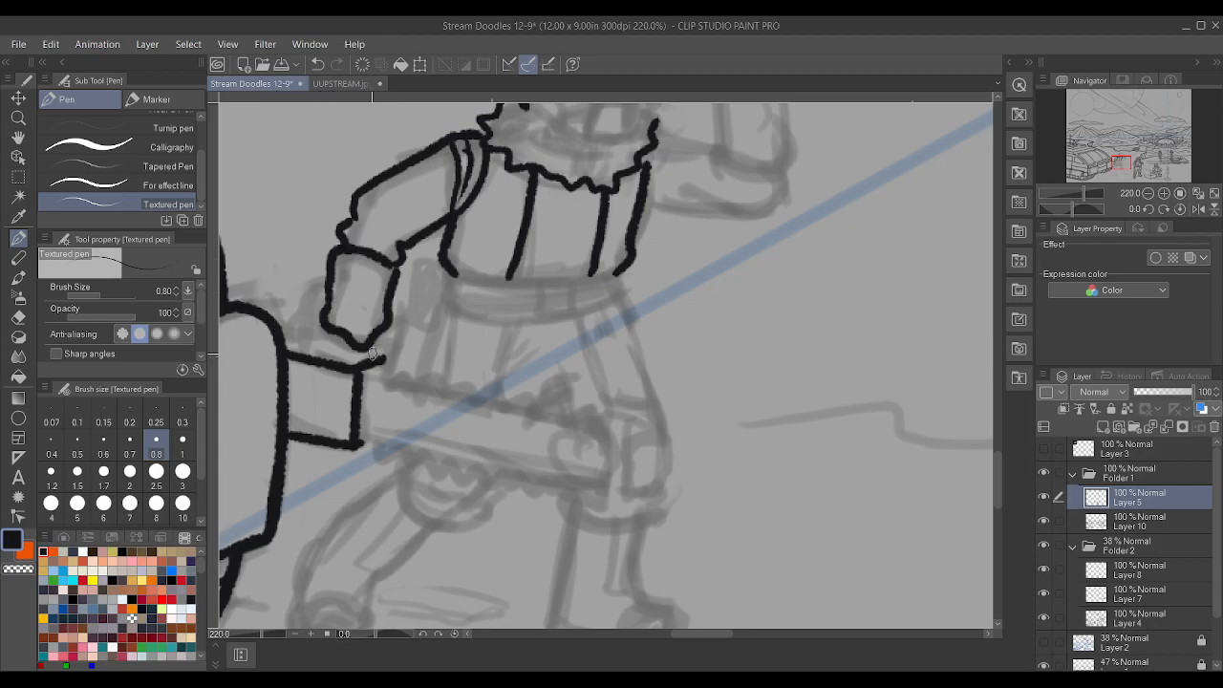
pyautogui.moveTo(385, 359); pyautogui.dragTo(399, 371)
pyautogui.scroll(-1, 379, 369)
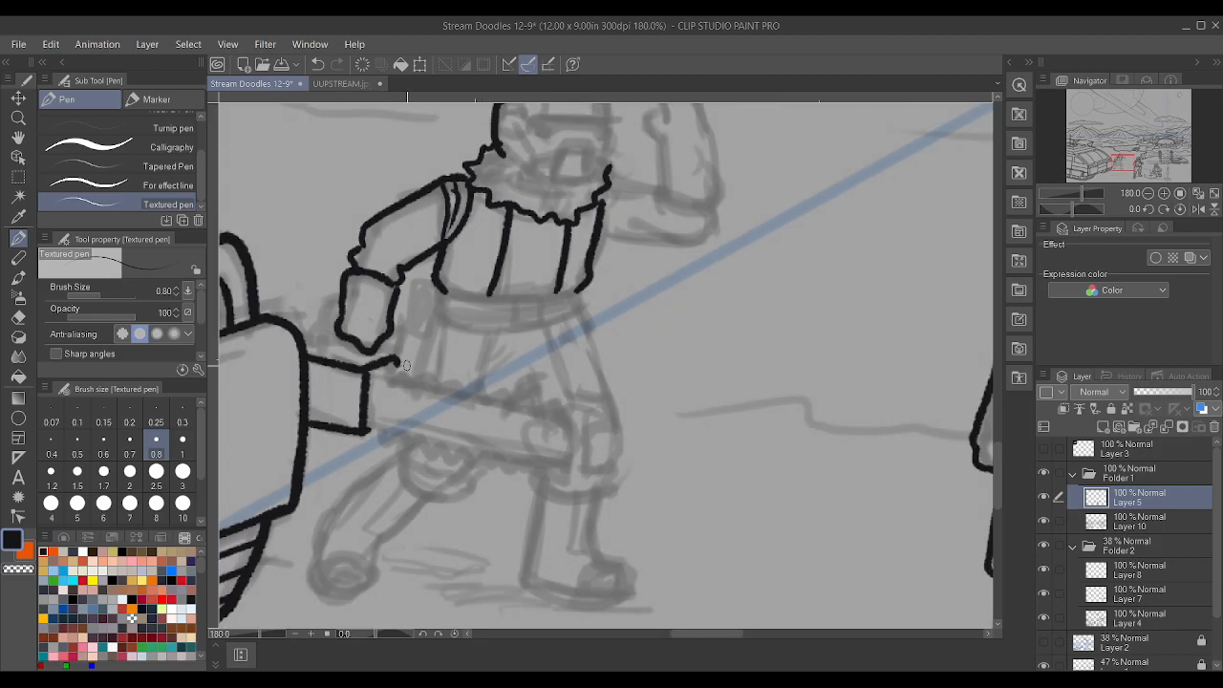
# - Redraw the lowered glove gripping the chainsaw handle, and double the front edge of the chainsaw body
pyautogui.scroll(1, 385, 352)
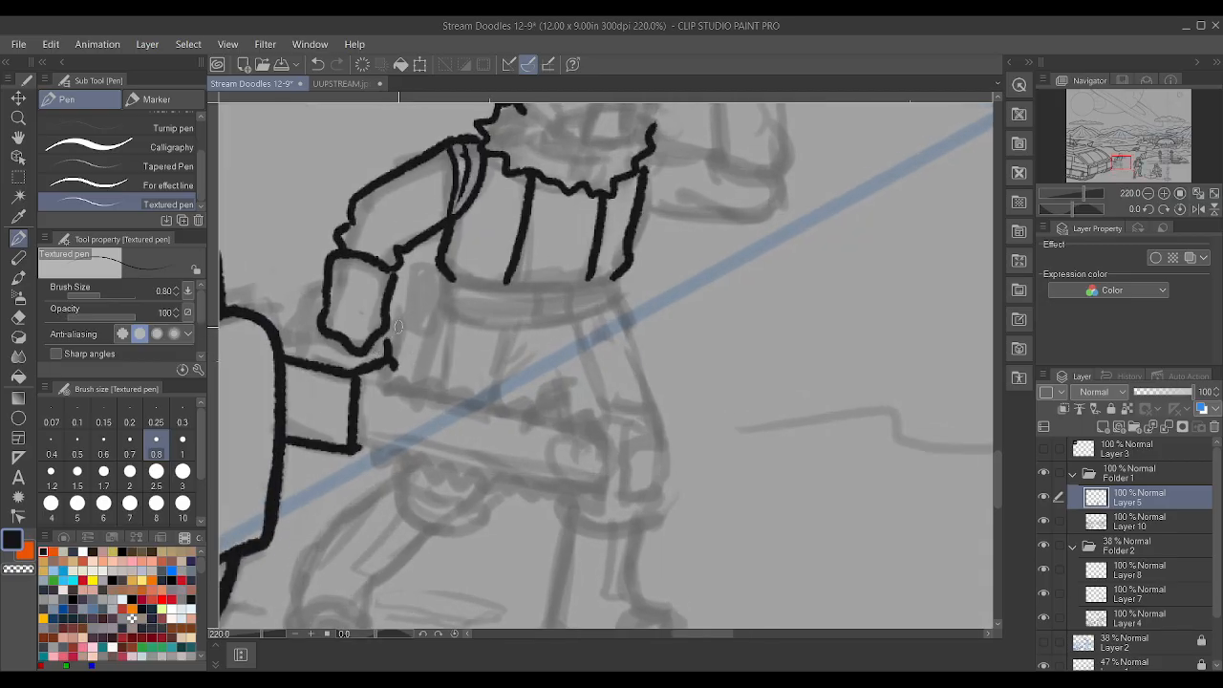
pyautogui.moveTo(335, 344)
pyautogui.mouseDown()
pyautogui.moveTo(325, 330)
pyautogui.moveTo(388, 305)
pyautogui.moveTo(370, 298)
pyautogui.mouseUp()
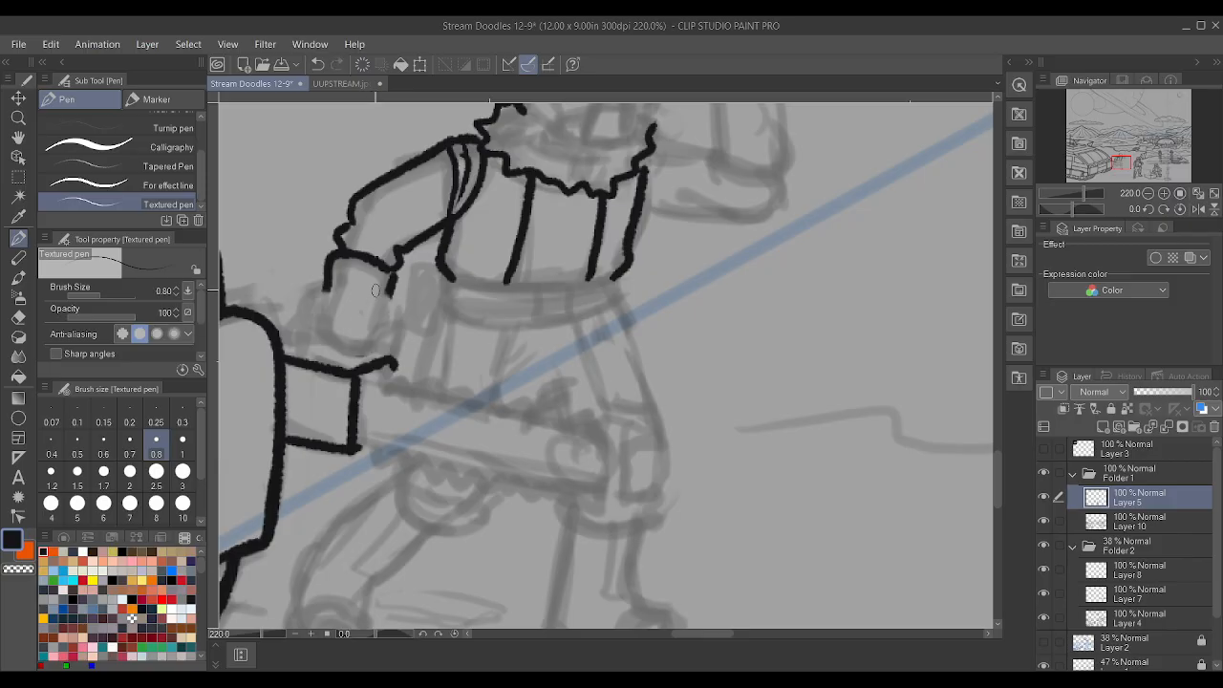
pyautogui.moveTo(326, 371)
pyautogui.mouseDown()
pyautogui.moveTo(325, 326)
pyautogui.moveTo(310, 321)
pyautogui.moveTo(323, 317)
pyautogui.moveTo(337, 353)
pyautogui.moveTo(373, 346)
pyautogui.moveTo(388, 304)
pyautogui.moveTo(394, 364)
pyautogui.mouseUp()
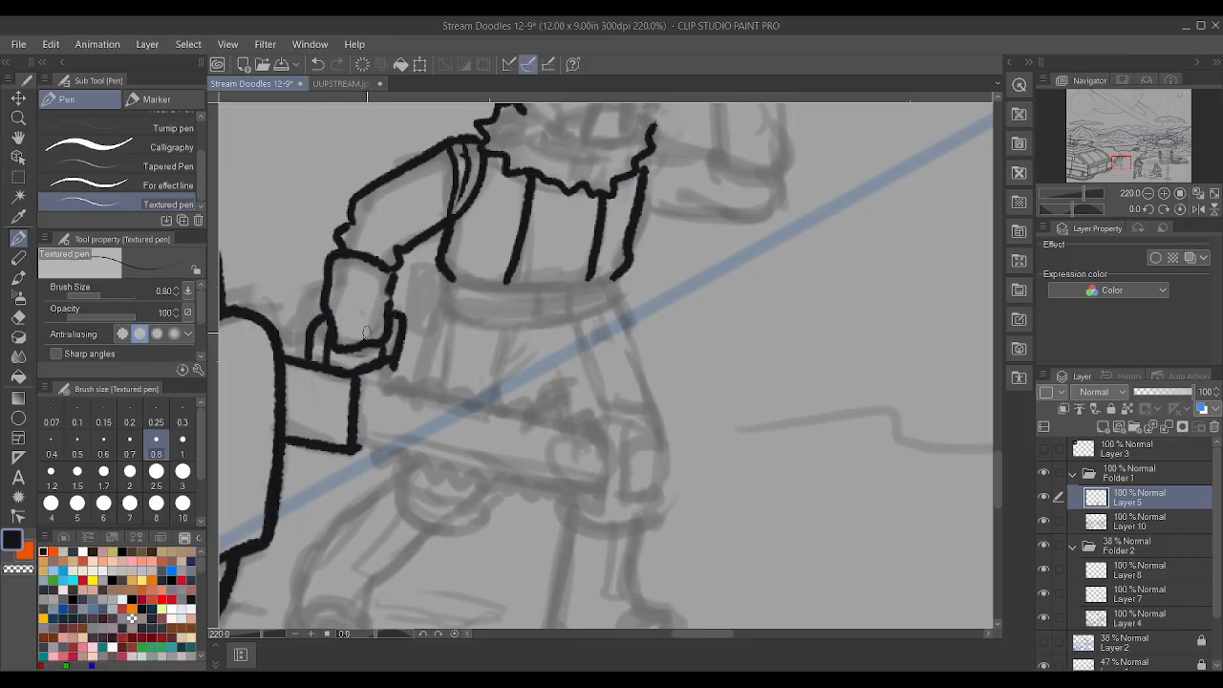
pyautogui.moveTo(285, 333); pyautogui.dragTo(325, 340)
pyautogui.moveTo(363, 437); pyautogui.dragTo(368, 386)
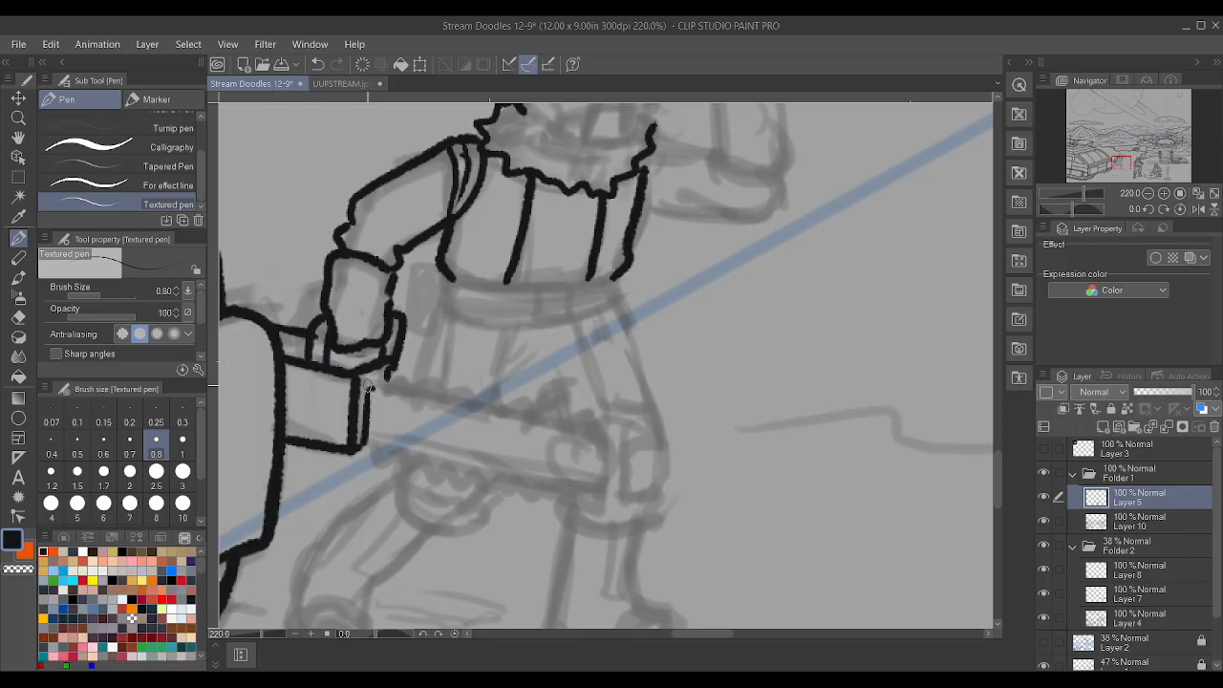
# - Ink the long rounded outline of the chainsaw's guide bar, redrawing its lower edge as a cleaner line
pyautogui.moveTo(381, 386)
pyautogui.mouseDown()
pyautogui.moveTo(582, 431)
pyautogui.moveTo(612, 466)
pyautogui.moveTo(581, 491)
pyautogui.mouseUp()
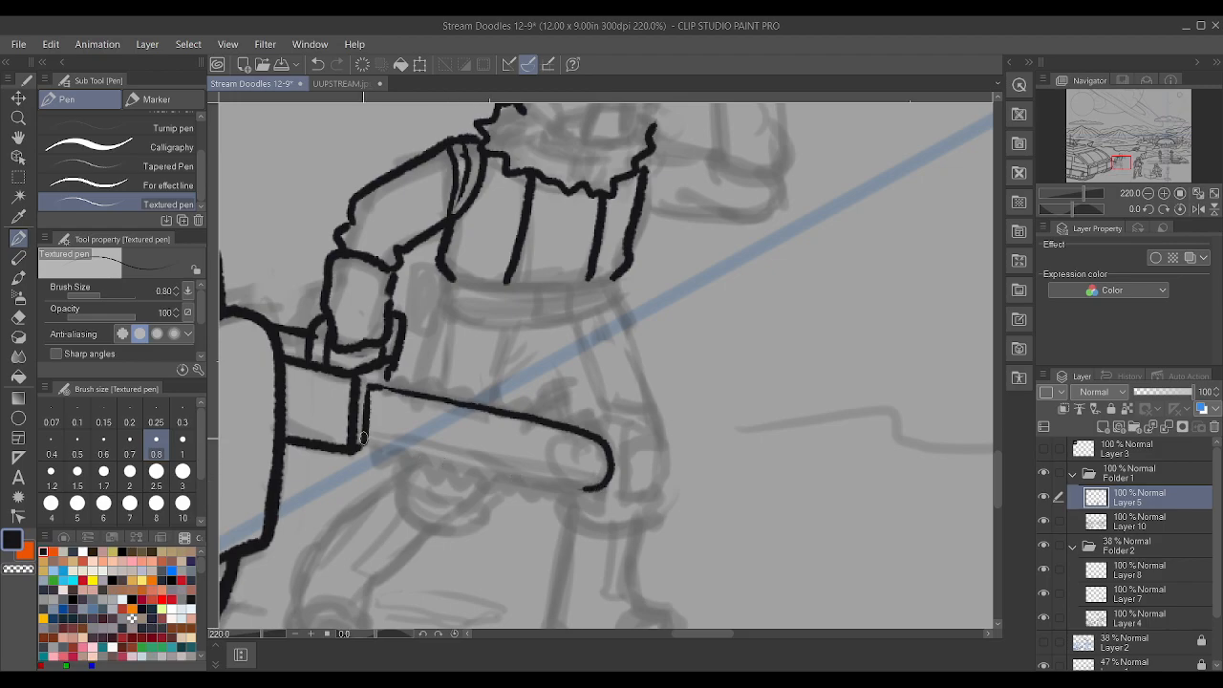
pyautogui.moveTo(368, 444); pyautogui.dragTo(442, 464)
pyautogui.moveTo(541, 482); pyautogui.dragTo(587, 488)
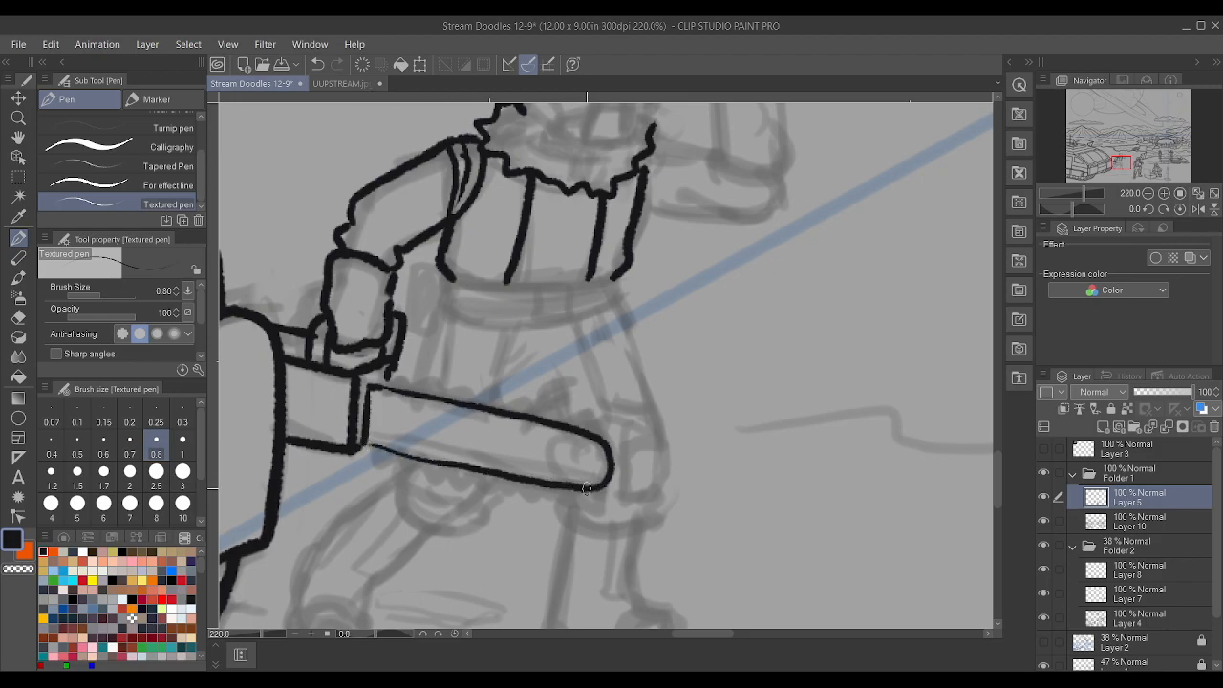
pyautogui.moveTo(382, 445)
pyautogui.mouseDown()
pyautogui.moveTo(453, 457)
pyautogui.moveTo(406, 454)
pyautogui.moveTo(432, 461)
pyautogui.moveTo(482, 449)
pyautogui.mouseUp()
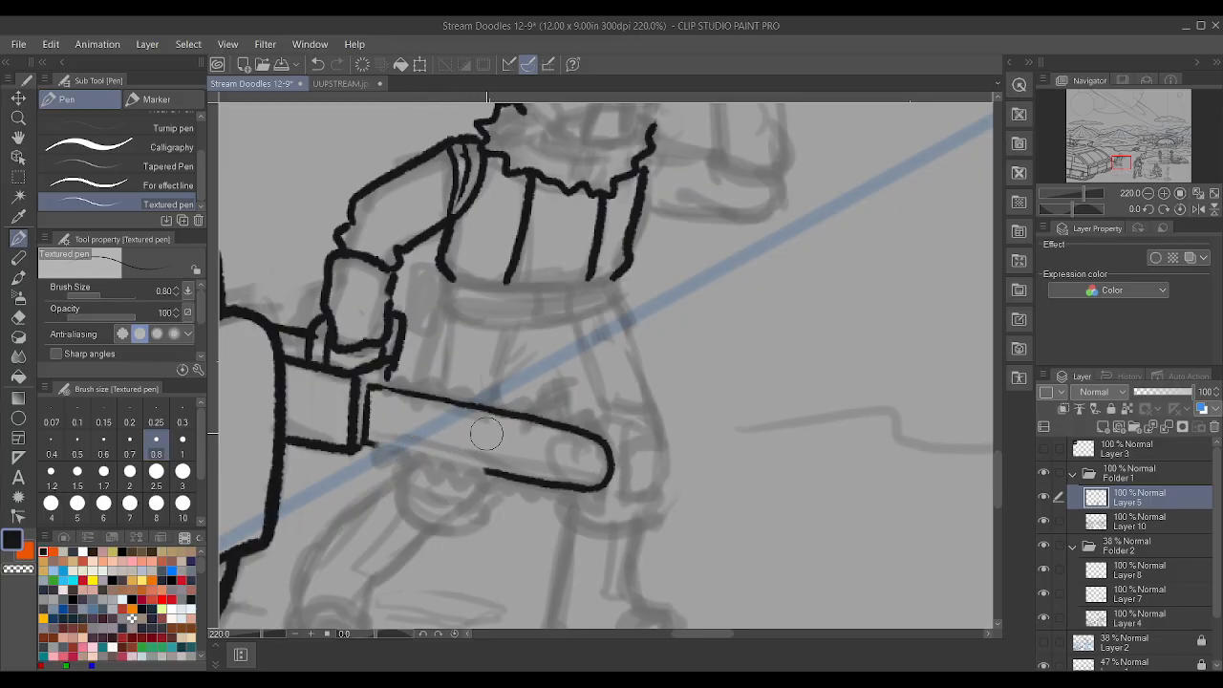
pyautogui.moveTo(393, 449); pyautogui.dragTo(496, 475)
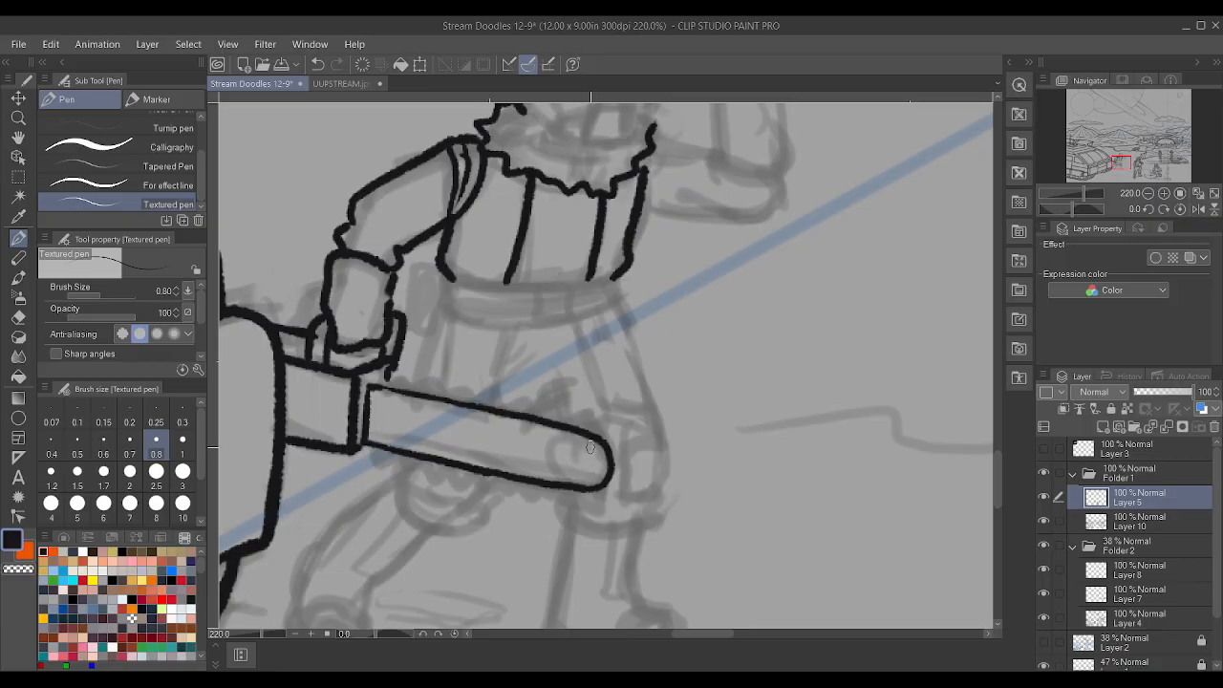
# - Ink the round bolt near the guide bar's tip and the saw teeth along its upper edge, tip and part of its underside
pyautogui.moveTo(566, 437)
pyautogui.mouseDown()
pyautogui.moveTo(568, 477)
pyautogui.moveTo(590, 443)
pyautogui.mouseUp()
pyautogui.moveTo(618, 507); pyautogui.dragTo(753, 493)
pyautogui.hotkey('ctrl', 'z')
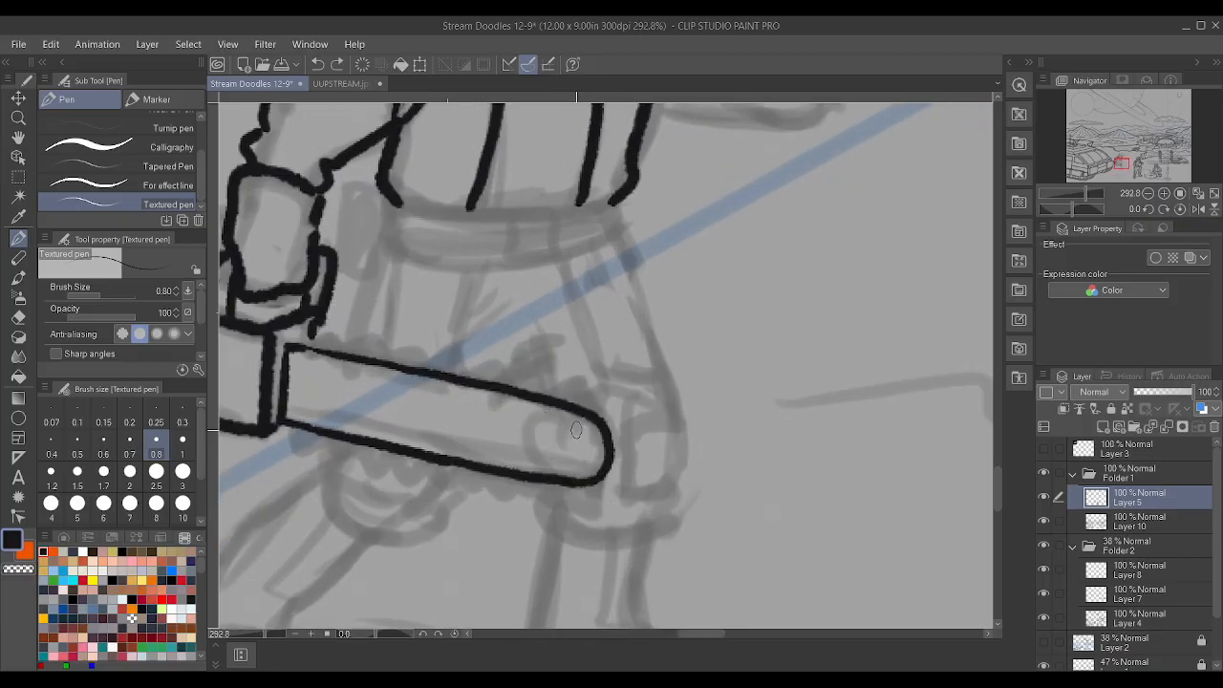
pyautogui.moveTo(559, 424)
pyautogui.mouseDown()
pyautogui.moveTo(551, 459)
pyautogui.moveTo(575, 456)
pyautogui.moveTo(572, 423)
pyautogui.mouseUp()
pyautogui.moveTo(314, 336)
pyautogui.mouseDown()
pyautogui.moveTo(568, 376)
pyautogui.moveTo(636, 430)
pyautogui.moveTo(622, 434)
pyautogui.moveTo(636, 454)
pyautogui.moveTo(621, 486)
pyautogui.moveTo(591, 507)
pyautogui.moveTo(512, 507)
pyautogui.moveTo(491, 489)
pyautogui.moveTo(402, 470)
pyautogui.mouseUp()
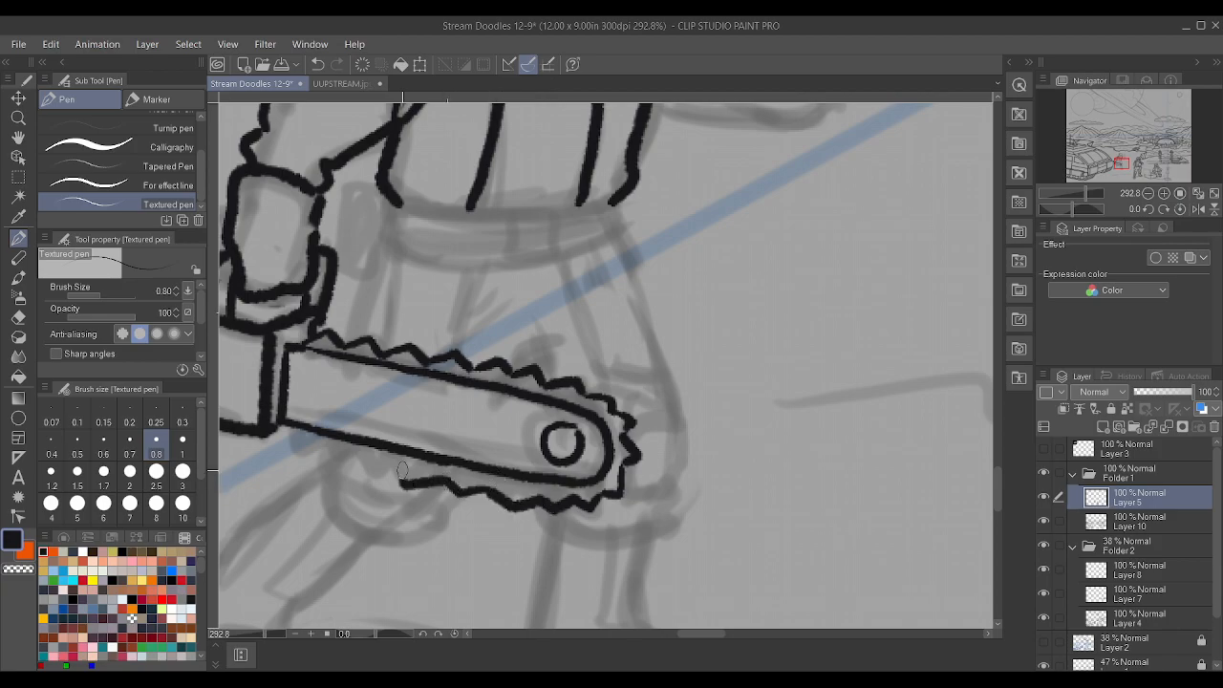
# - Reduce the brush size to 0.60, finish the teeth along the bar's underside and add two inner lines running to the bolt
pyautogui.scroll(-4, 402, 470)
pyautogui.scroll(3, 537, 358)
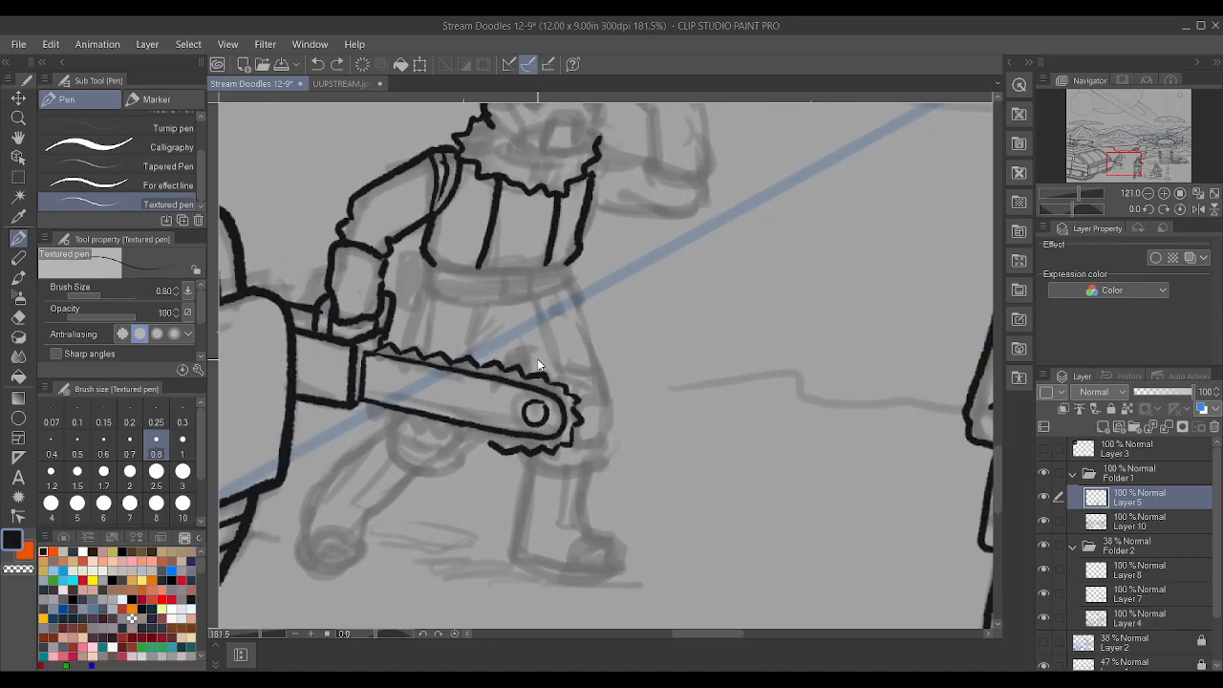
pyautogui.scroll(2, 537, 358)
pyautogui.press('[')
pyautogui.scroll(2, 298, 411)
pyautogui.press('[')
pyautogui.moveTo(310, 425)
pyautogui.mouseDown()
pyautogui.moveTo(351, 440)
pyautogui.moveTo(374, 432)
pyautogui.moveTo(359, 438)
pyautogui.moveTo(382, 437)
pyautogui.moveTo(398, 455)
pyautogui.moveTo(472, 452)
pyautogui.moveTo(461, 458)
pyautogui.moveTo(488, 470)
pyautogui.moveTo(522, 463)
pyautogui.moveTo(502, 466)
pyautogui.moveTo(642, 497)
pyautogui.moveTo(691, 495)
pyautogui.moveTo(717, 450)
pyautogui.mouseUp()
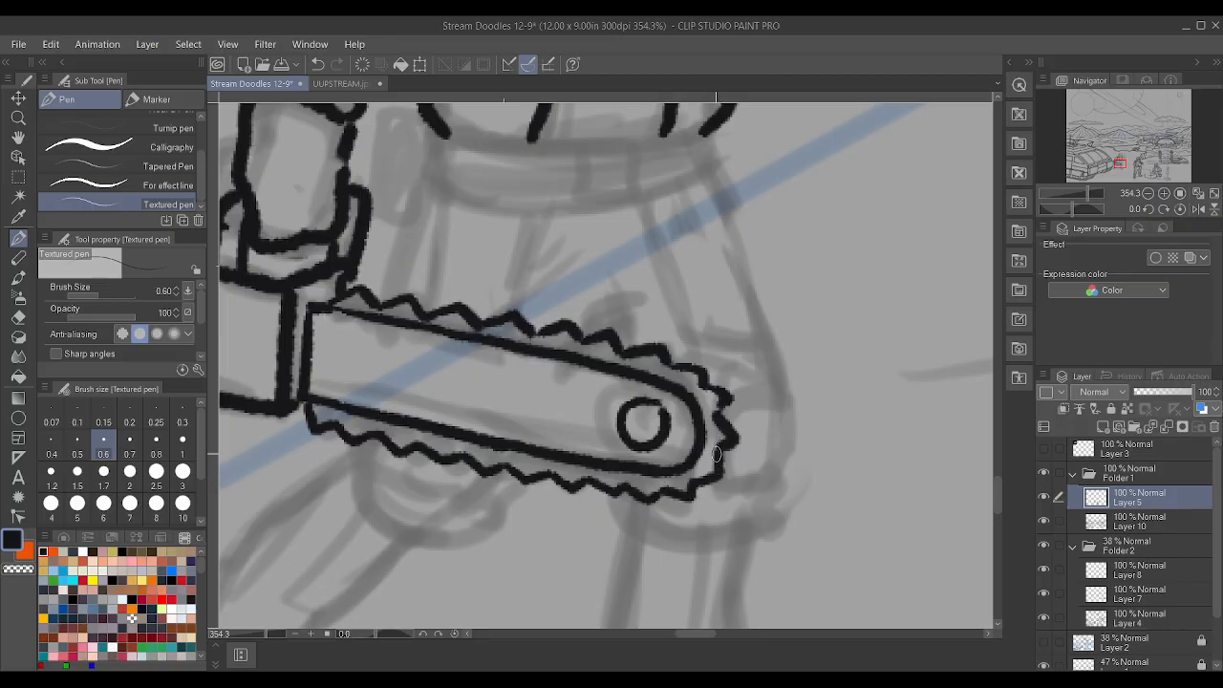
pyautogui.moveTo(628, 411)
pyautogui.mouseDown()
pyautogui.moveTo(382, 372)
pyautogui.moveTo(312, 333)
pyautogui.mouseUp()
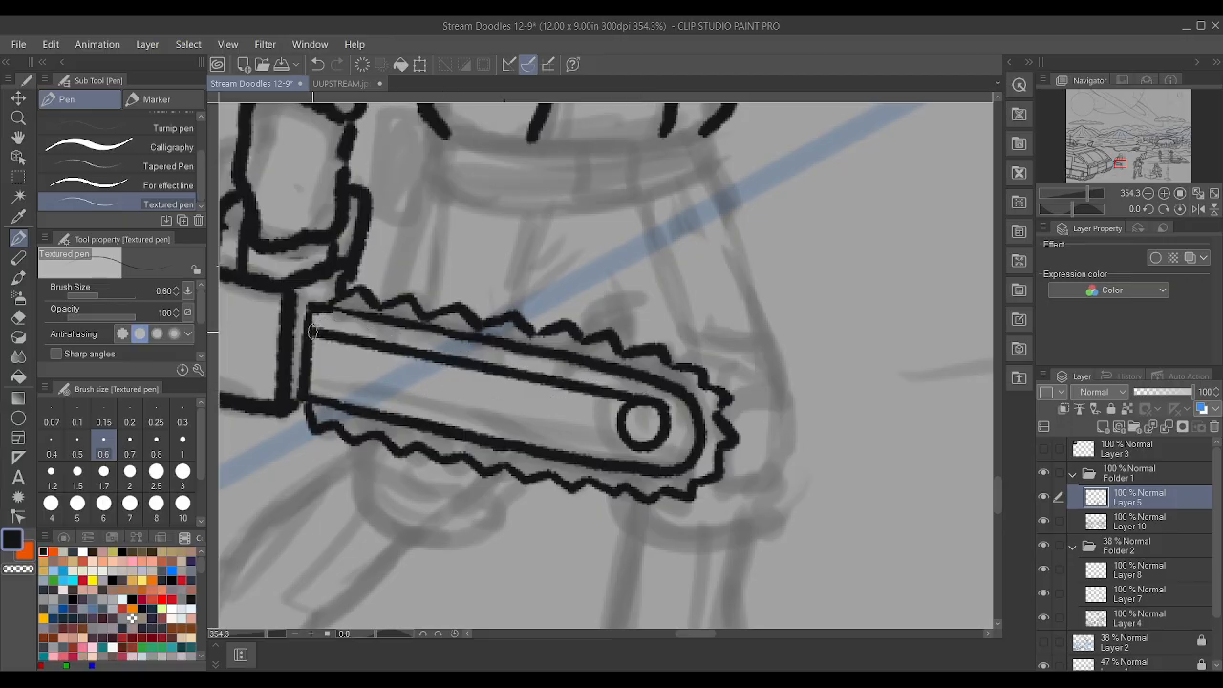
pyautogui.moveTo(629, 443)
pyautogui.mouseDown()
pyautogui.moveTo(340, 364)
pyautogui.moveTo(308, 377)
pyautogui.mouseUp()
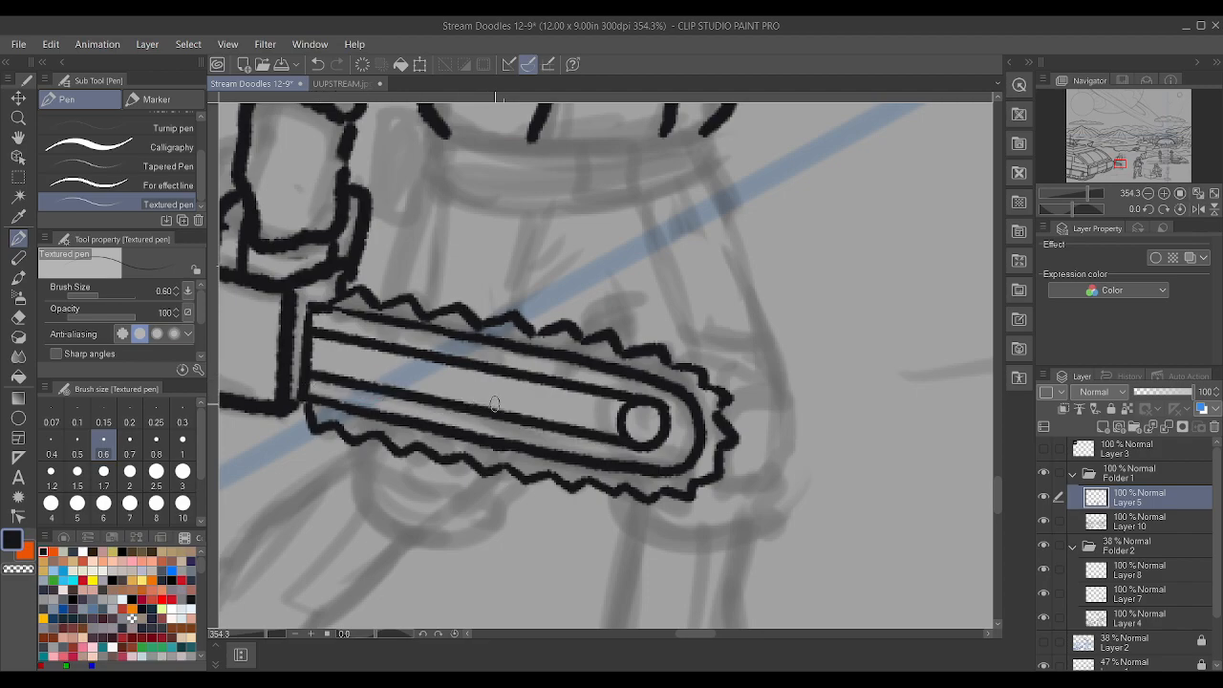
# - Clean up the lower edge of the glove where it meets the chainsaw handle
pyautogui.scroll(-3, 495, 404)
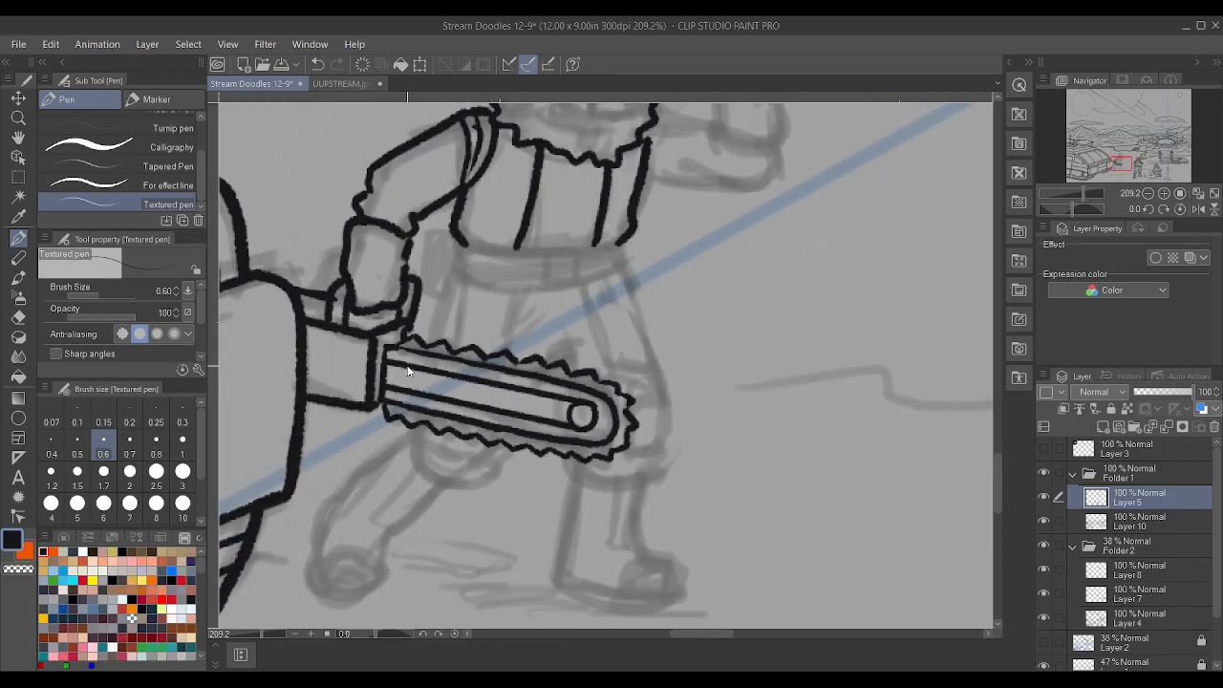
pyautogui.scroll(2, 399, 367)
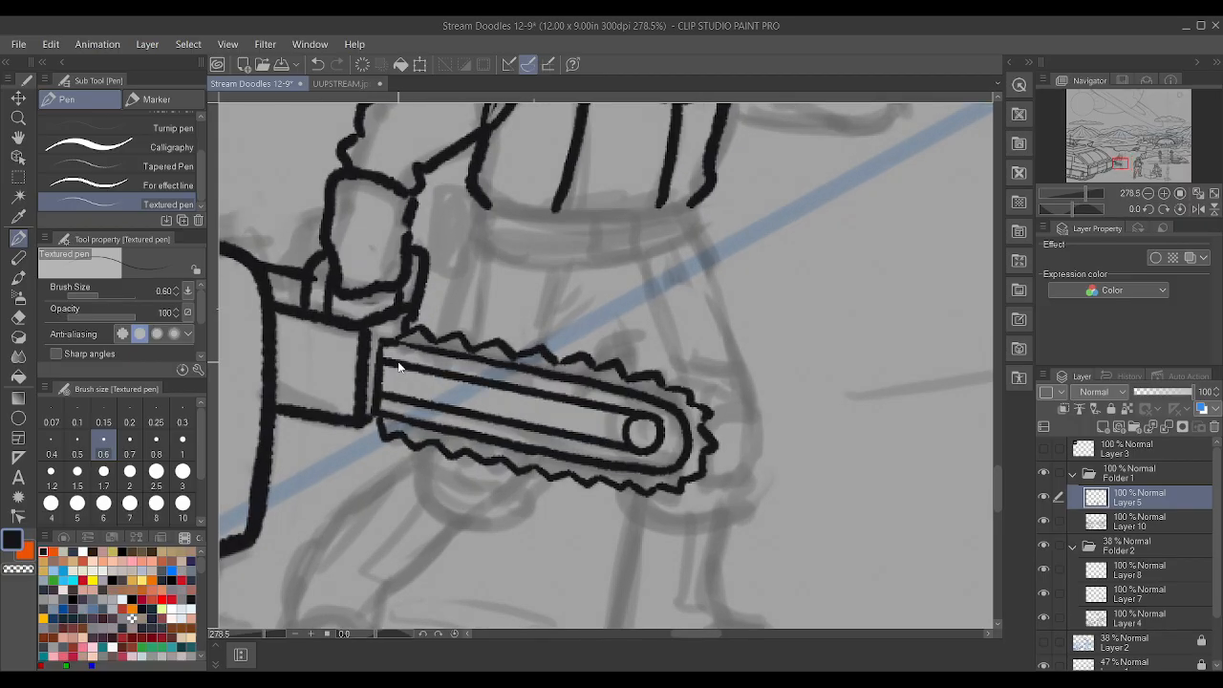
pyautogui.scroll(1, 399, 342)
pyautogui.moveTo(371, 283); pyautogui.dragTo(394, 281)
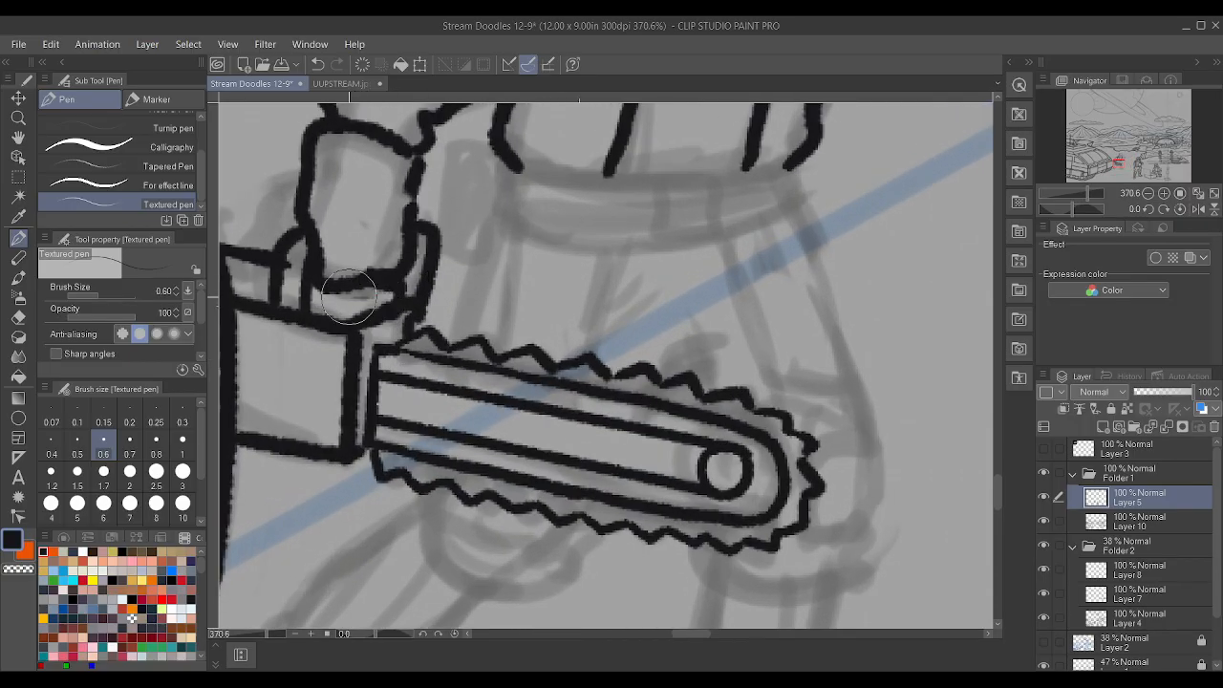
pyautogui.moveTo(363, 282)
pyautogui.mouseDown()
pyautogui.moveTo(331, 283)
pyautogui.moveTo(335, 304)
pyautogui.moveTo(248, 304)
pyautogui.mouseUp()
# - Ink the curved bottom hem of the waving figure's vest and the belt's buckle and side section beneath it
pyautogui.moveTo(604, 227)
pyautogui.mouseDown()
pyautogui.moveTo(784, 244)
pyautogui.moveTo(747, 250)
pyautogui.mouseUp()
pyautogui.scroll(-1, 748, 251)
pyautogui.scroll(2, 729, 216)
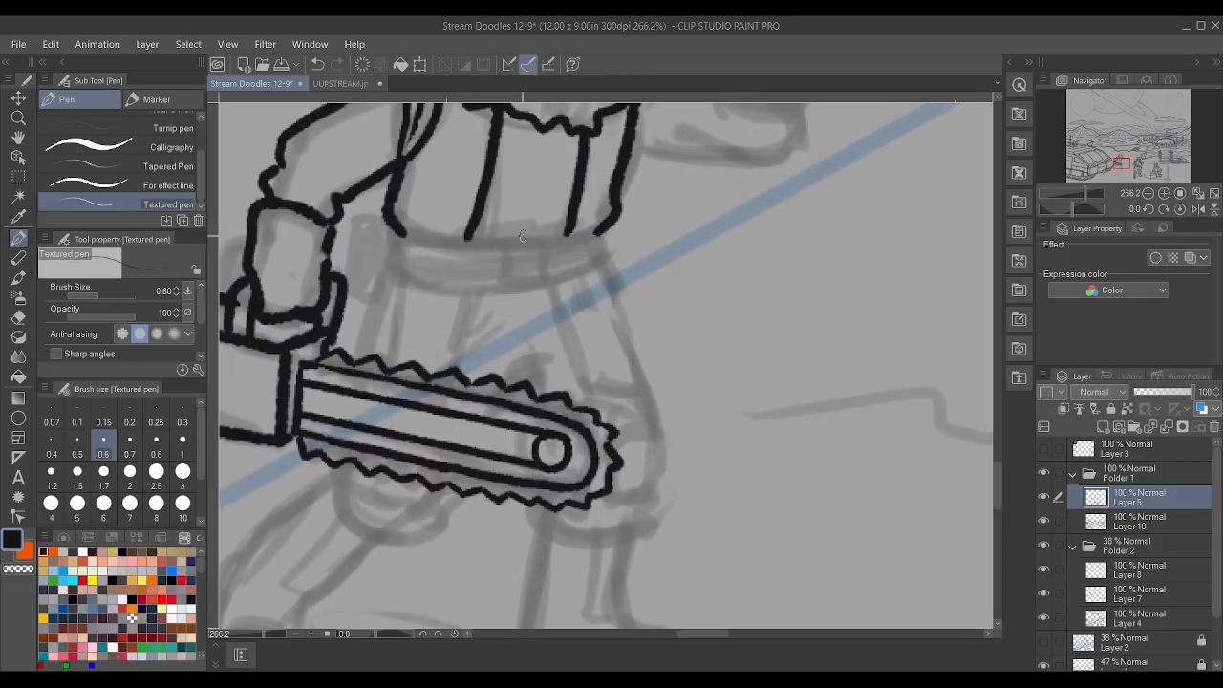
pyautogui.moveTo(404, 238)
pyautogui.mouseDown()
pyautogui.moveTo(445, 258)
pyautogui.moveTo(528, 255)
pyautogui.moveTo(594, 232)
pyautogui.mouseUp()
pyautogui.moveTo(406, 238)
pyautogui.mouseDown()
pyautogui.moveTo(503, 254)
pyautogui.moveTo(595, 232)
pyautogui.mouseUp()
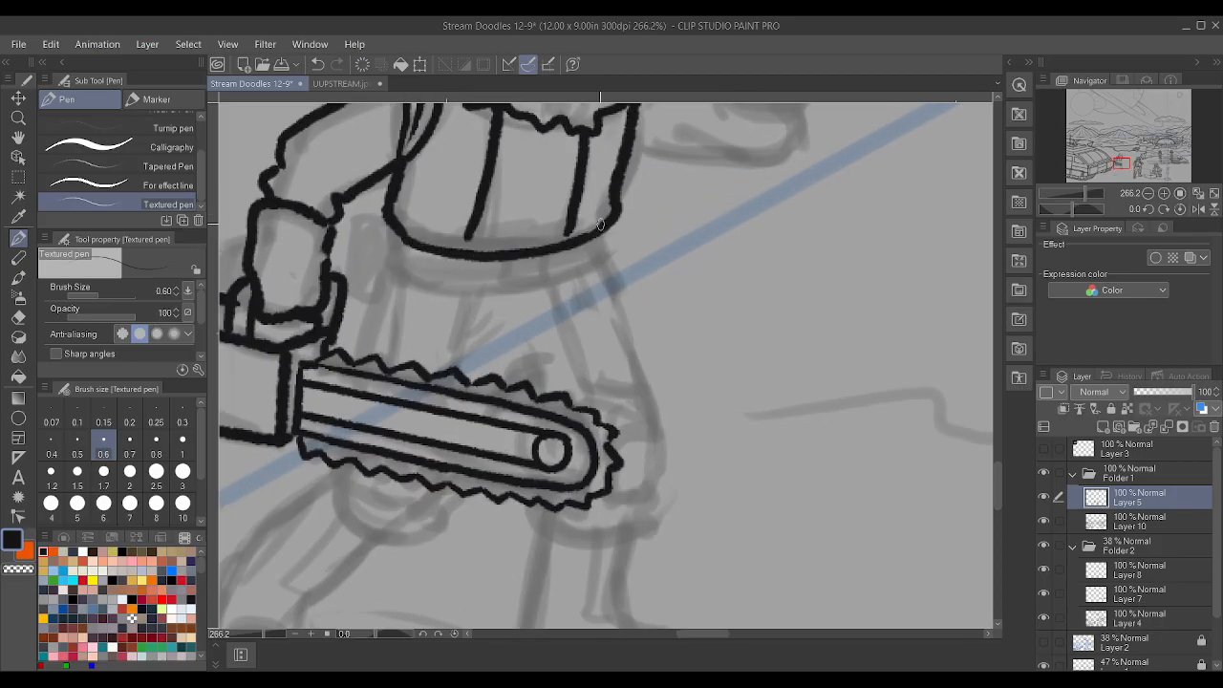
pyautogui.moveTo(498, 258)
pyautogui.mouseDown()
pyautogui.moveTo(496, 289)
pyautogui.moveTo(517, 293)
pyautogui.moveTo(542, 253)
pyautogui.moveTo(597, 268)
pyautogui.mouseUp()
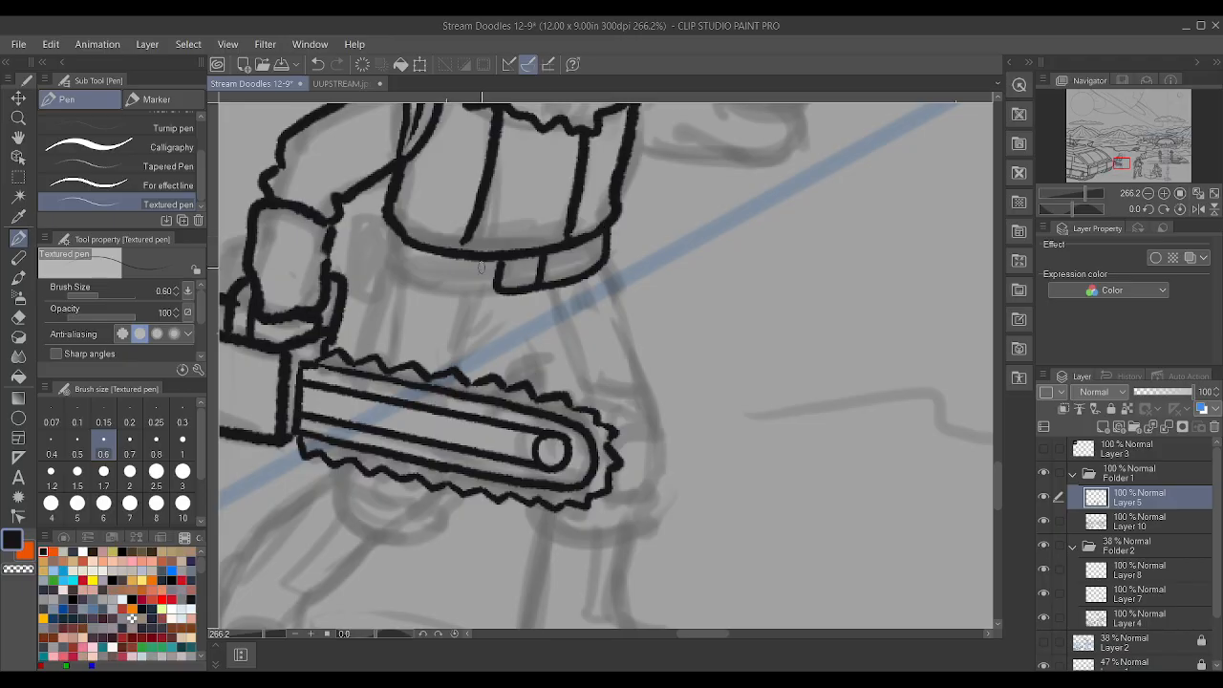
# - Ink the remaining side of the waving figure's belt and the narrow pouch hanging beside the gloved hand
pyautogui.moveTo(387, 241)
pyautogui.mouseDown()
pyautogui.moveTo(427, 283)
pyautogui.moveTo(496, 288)
pyautogui.mouseUp()
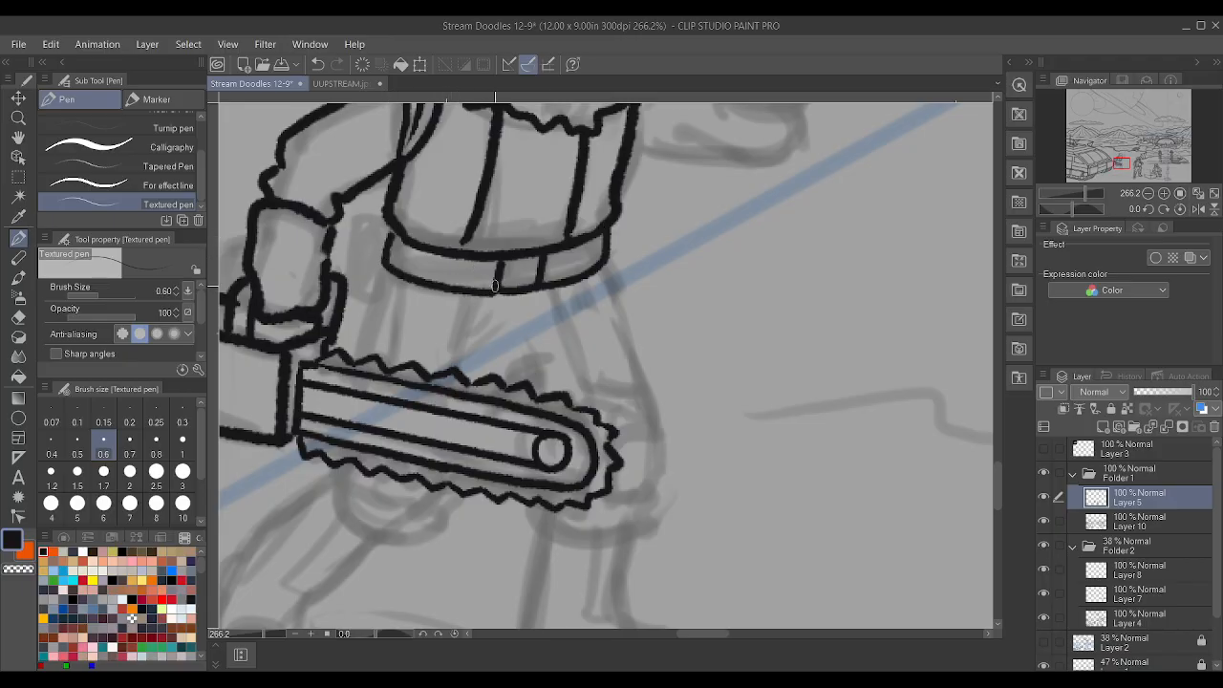
pyautogui.moveTo(382, 218)
pyautogui.mouseDown()
pyautogui.moveTo(354, 214)
pyautogui.moveTo(339, 328)
pyautogui.moveTo(366, 335)
pyautogui.moveTo(384, 258)
pyautogui.mouseUp()
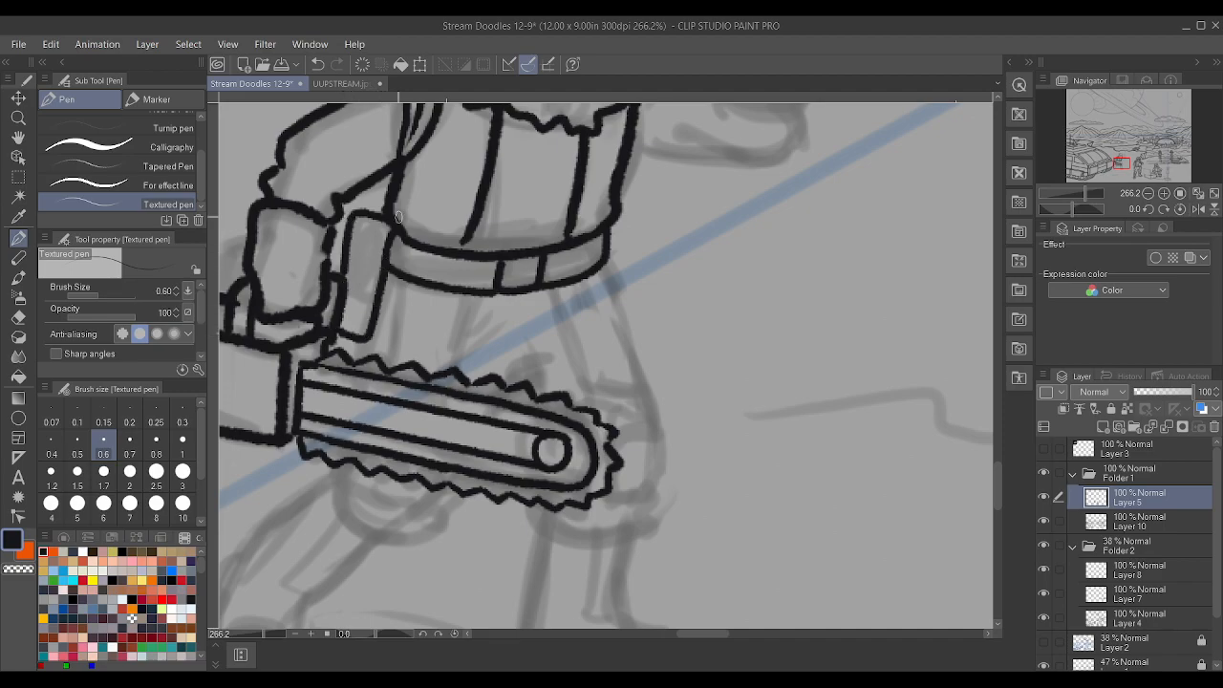
# - Ink the outer edge of the front leg, its gathered trouser cuff and the outline of the boot beneath it
pyautogui.scroll(-6, 398, 217)
pyautogui.scroll(7, 539, 377)
pyautogui.moveTo(431, 496)
pyautogui.mouseDown()
pyautogui.moveTo(451, 366)
pyautogui.moveTo(441, 340)
pyautogui.moveTo(480, 372)
pyautogui.moveTo(561, 360)
pyautogui.moveTo(578, 259)
pyautogui.moveTo(525, 113)
pyautogui.mouseUp()
pyautogui.scroll(-2, 577, 260)
pyautogui.scroll(-4, 559, 257)
pyautogui.scroll(5, 528, 306)
pyautogui.scroll(1, 527, 306)
pyautogui.moveTo(555, 423)
pyautogui.mouseDown()
pyautogui.moveTo(554, 373)
pyautogui.moveTo(571, 342)
pyautogui.mouseUp()
pyautogui.moveTo(555, 421)
pyautogui.mouseDown()
pyautogui.moveTo(598, 431)
pyautogui.moveTo(627, 456)
pyautogui.moveTo(620, 492)
pyautogui.mouseUp()
pyautogui.moveTo(471, 478)
pyautogui.mouseDown()
pyautogui.moveTo(528, 498)
pyautogui.moveTo(621, 485)
pyautogui.mouseUp()
# - Ink the front boot's toe cap and heel patch, plus the laced strip with its crossing rungs down the shaft
pyautogui.scroll(-4, 622, 486)
pyautogui.scroll(10, 586, 418)
pyautogui.moveTo(603, 560)
pyautogui.mouseDown()
pyautogui.moveTo(606, 514)
pyautogui.moveTo(643, 481)
pyautogui.mouseUp()
pyautogui.moveTo(507, 541)
pyautogui.mouseDown()
pyautogui.moveTo(491, 468)
pyautogui.moveTo(579, 465)
pyautogui.moveTo(549, 460)
pyautogui.moveTo(558, 372)
pyautogui.mouseUp()
pyautogui.moveTo(577, 462); pyautogui.dragTo(593, 352)
pyautogui.scroll(-5, 594, 349)
pyautogui.scroll(2, 606, 333)
pyautogui.scroll(3, 606, 332)
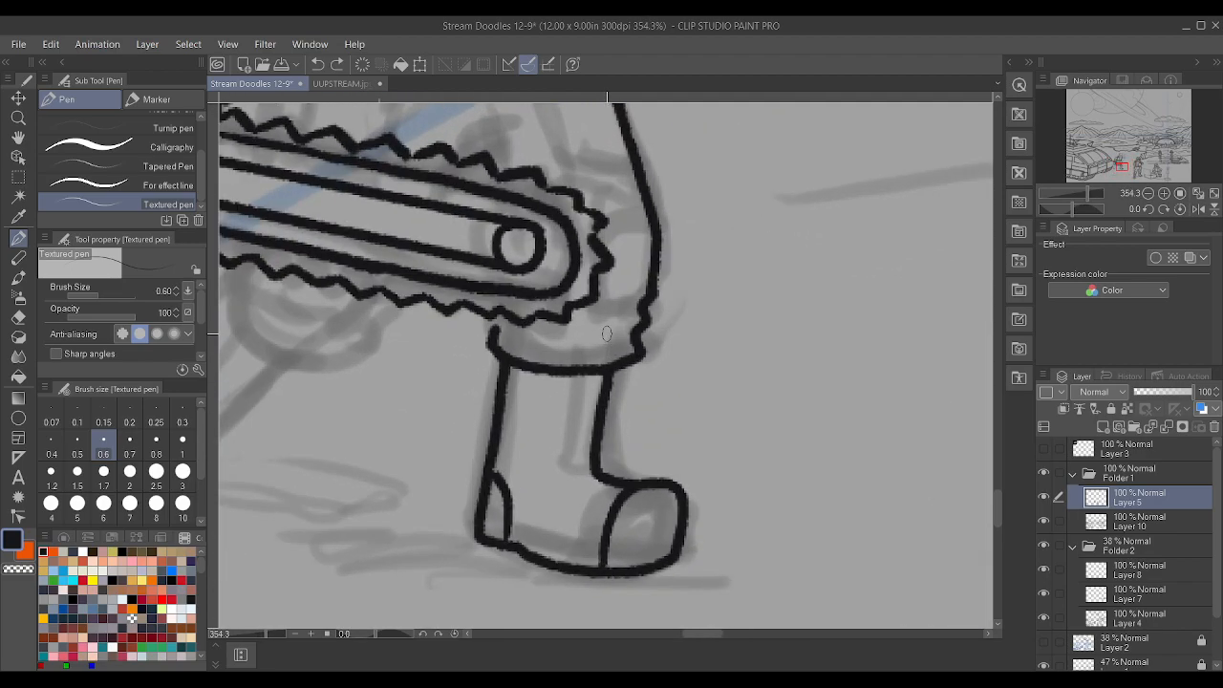
pyautogui.moveTo(590, 468)
pyautogui.mouseDown()
pyautogui.moveTo(556, 463)
pyautogui.moveTo(563, 373)
pyautogui.mouseUp()
pyautogui.moveTo(559, 446)
pyautogui.mouseDown()
pyautogui.moveTo(596, 445)
pyautogui.moveTo(603, 395)
pyautogui.mouseUp()
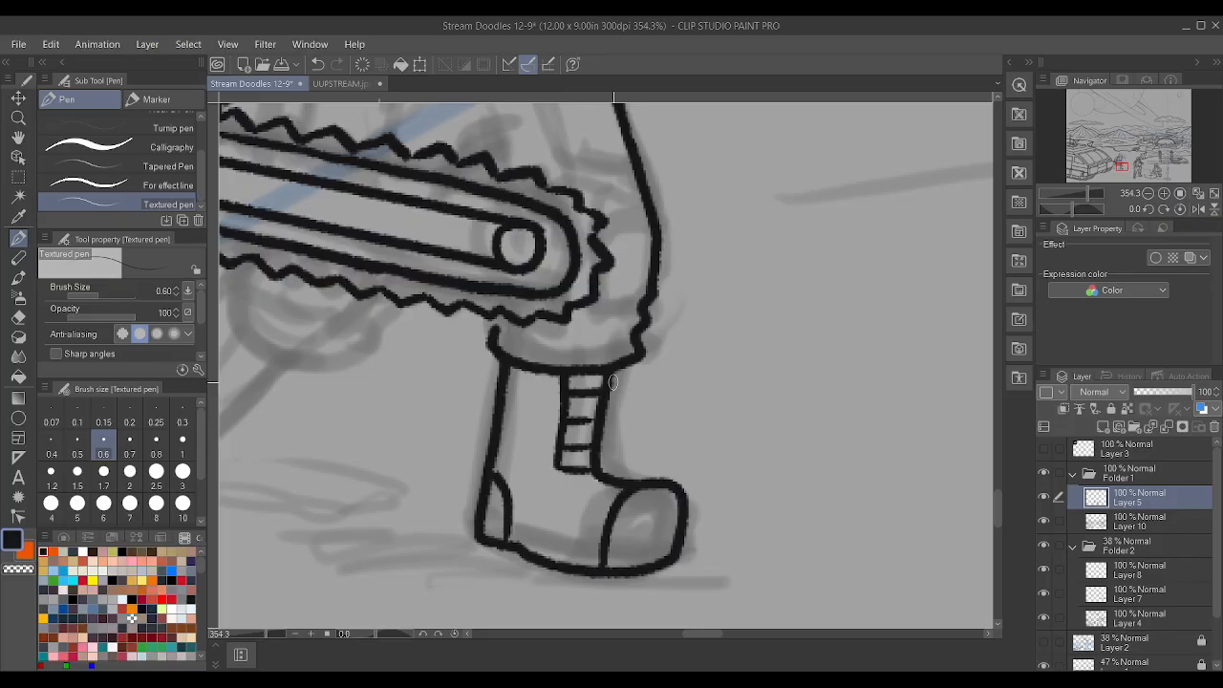
# - Add crossing lace lines to the strips on the standing figure's boots
pyautogui.scroll(-6, 612, 383)
pyautogui.scroll(5, 834, 408)
pyautogui.scroll(3, 780, 434)
pyautogui.moveTo(607, 458)
pyautogui.mouseDown()
pyautogui.moveTo(646, 452)
pyautogui.moveTo(651, 422)
pyautogui.moveTo(605, 444)
pyautogui.mouseUp()
pyautogui.scroll(-2, 680, 442)
pyautogui.moveTo(813, 387); pyautogui.dragTo(849, 381)
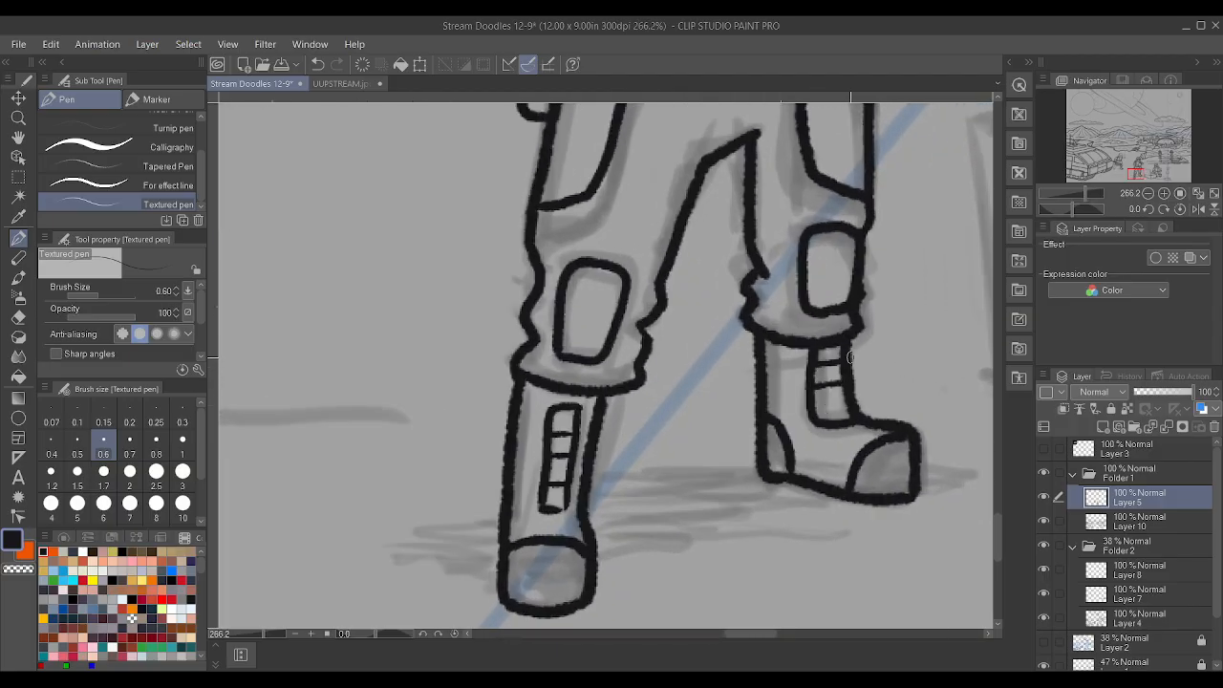
pyautogui.scroll(-2, 817, 406)
pyautogui.scroll(3, 817, 406)
pyautogui.moveTo(815, 409); pyautogui.dragTo(860, 404)
# - Ink the rear leg's gathered trouser knee bulging out beneath the chainsaw's guide bar
pyautogui.scroll(-5, 861, 404)
pyautogui.scroll(4, 494, 271)
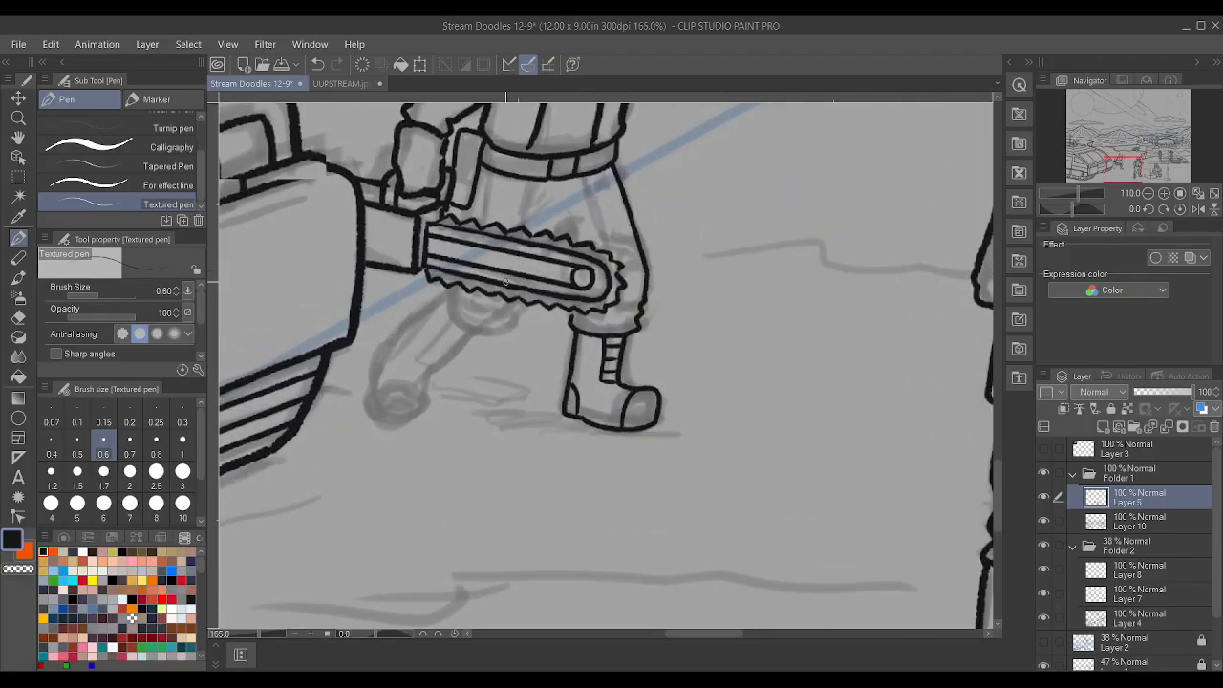
pyautogui.moveTo(413, 307)
pyautogui.mouseDown()
pyautogui.moveTo(428, 346)
pyautogui.moveTo(474, 361)
pyautogui.moveTo(493, 351)
pyautogui.mouseUp()
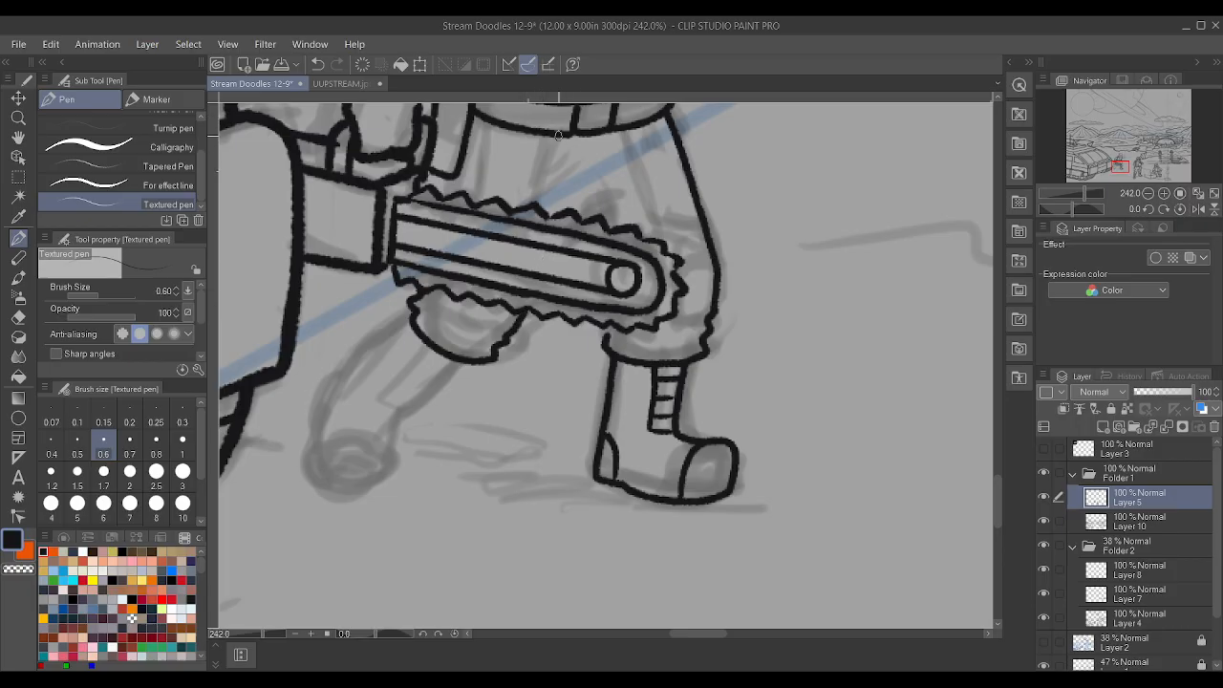
# - Ink the side panel on the waving figure's front thigh and the knee pad beside the guide bar's tip
pyautogui.moveTo(660, 225); pyautogui.dragTo(623, 140)
pyautogui.moveTo(662, 220); pyautogui.dragTo(700, 232)
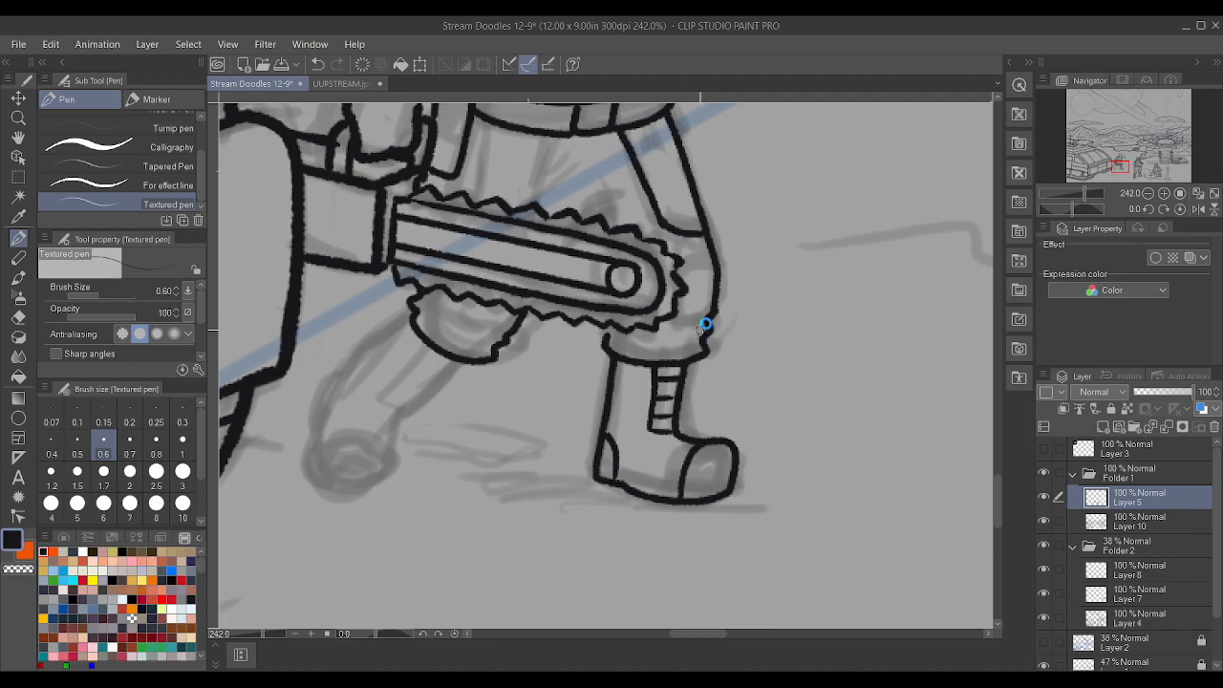
pyautogui.moveTo(672, 326); pyautogui.dragTo(705, 322)
pyautogui.scroll(-2, 686, 263)
pyautogui.scroll(3, 577, 277)
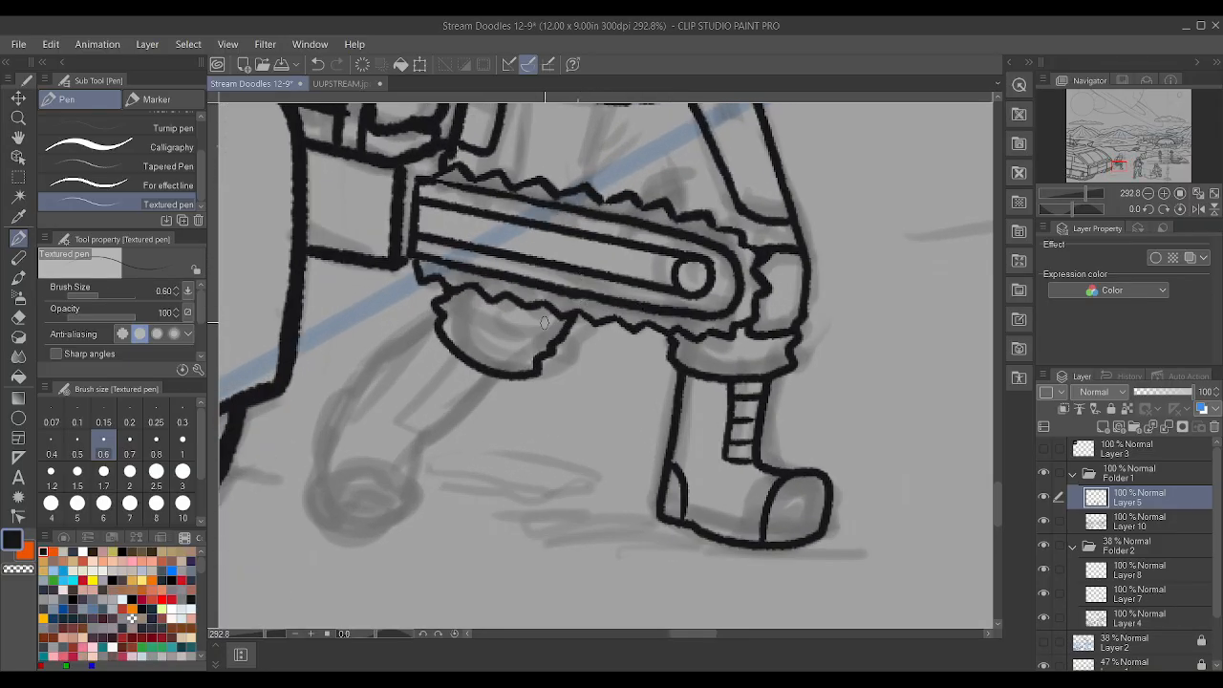
# - Ink the curved knee pad on the rear knee and the thigh line beside the hanging pouch
pyautogui.moveTo(474, 308)
pyautogui.mouseDown()
pyautogui.moveTo(523, 333)
pyautogui.moveTo(555, 312)
pyautogui.mouseUp()
pyautogui.moveTo(481, 296); pyautogui.dragTo(558, 76)
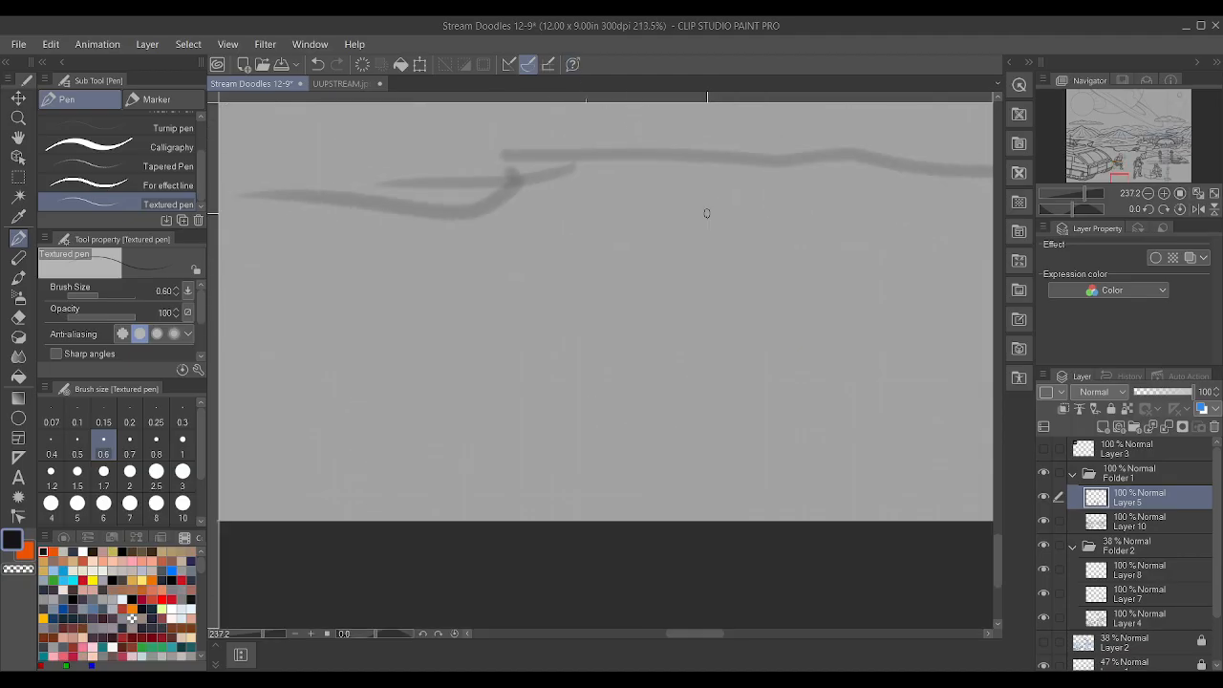
pyautogui.scroll(-10, 706, 220)
pyautogui.scroll(7, 624, 178)
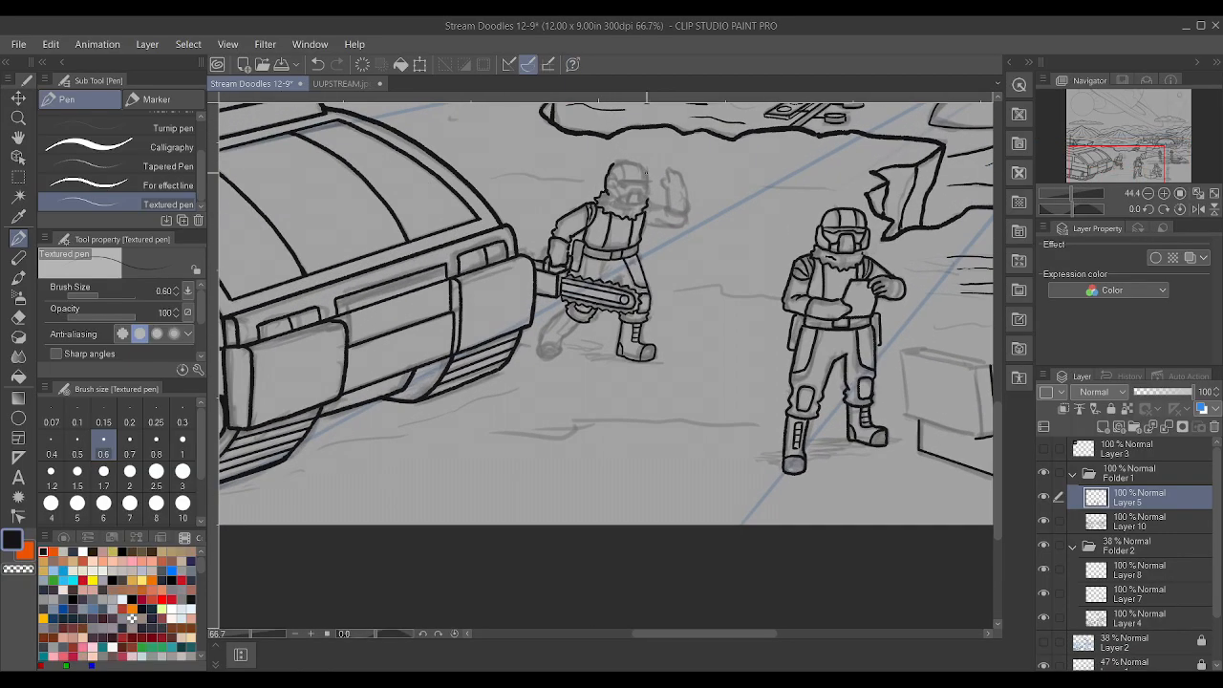
pyautogui.scroll(1, 624, 177)
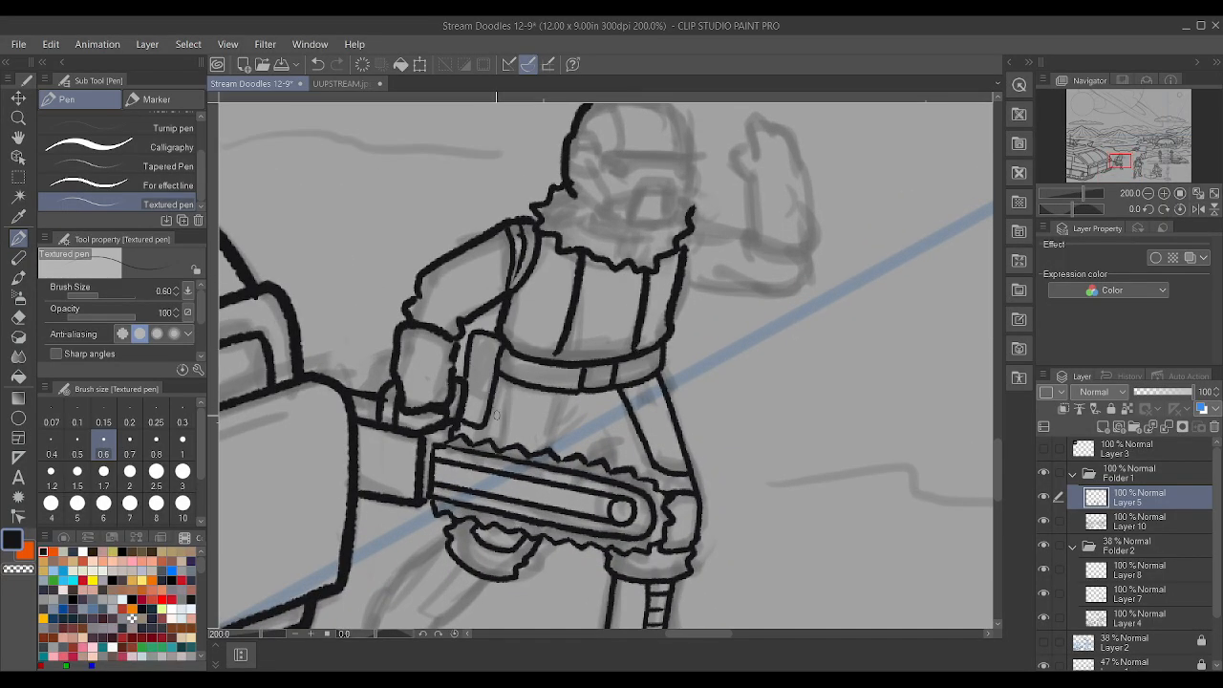
pyautogui.scroll(1, 500, 442)
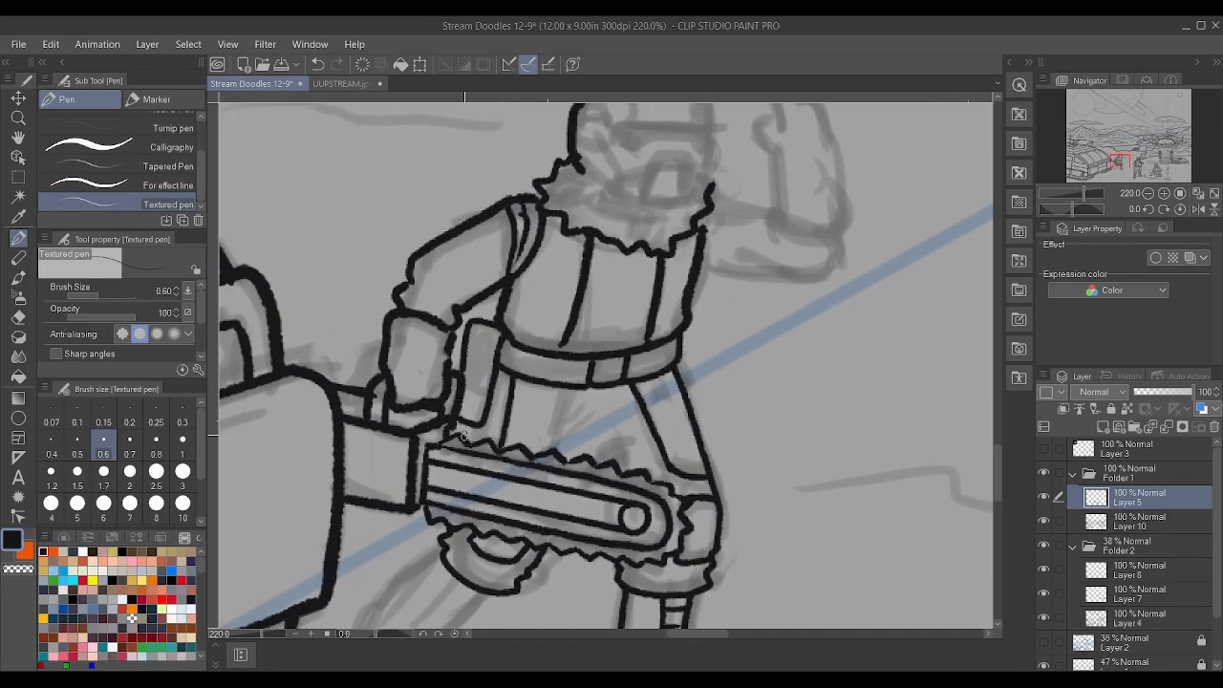
# - Ink the two side edges of the rear boot's shaft below the gathered knee
pyautogui.scroll(-5, 465, 435)
pyautogui.scroll(5, 449, 468)
pyautogui.scroll(-7, 319, 526)
pyautogui.scroll(8, 320, 525)
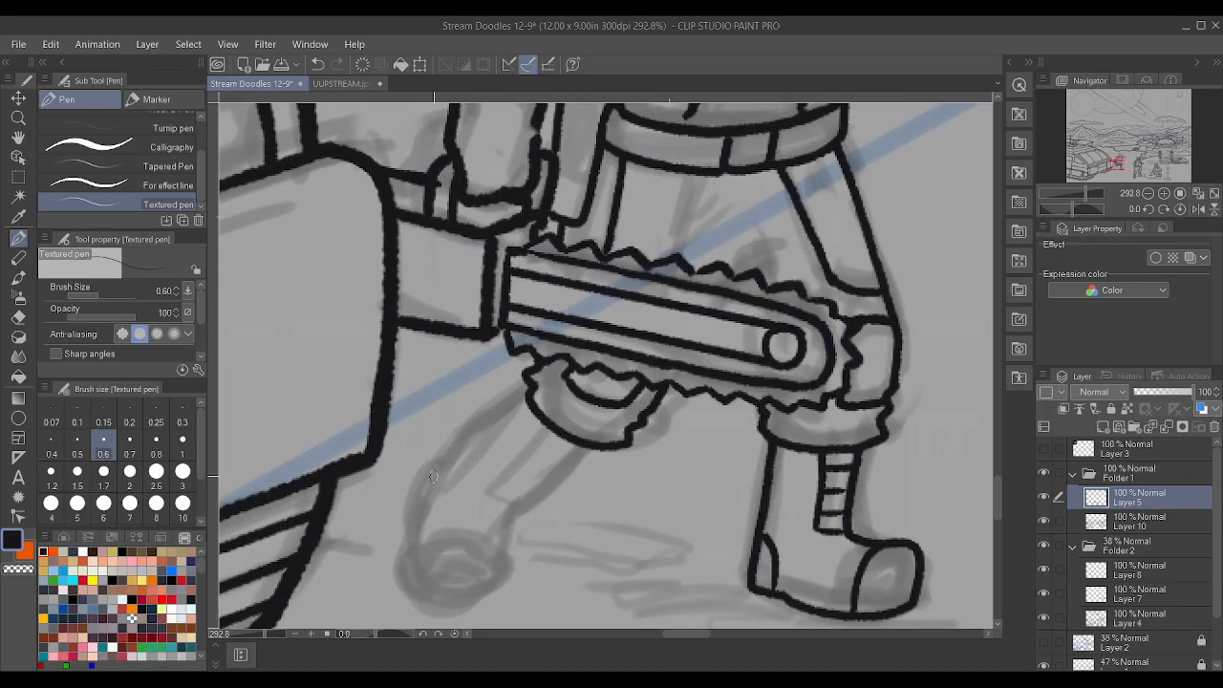
pyautogui.moveTo(424, 487); pyautogui.dragTo(525, 394)
pyautogui.moveTo(516, 514); pyautogui.dragTo(601, 452)
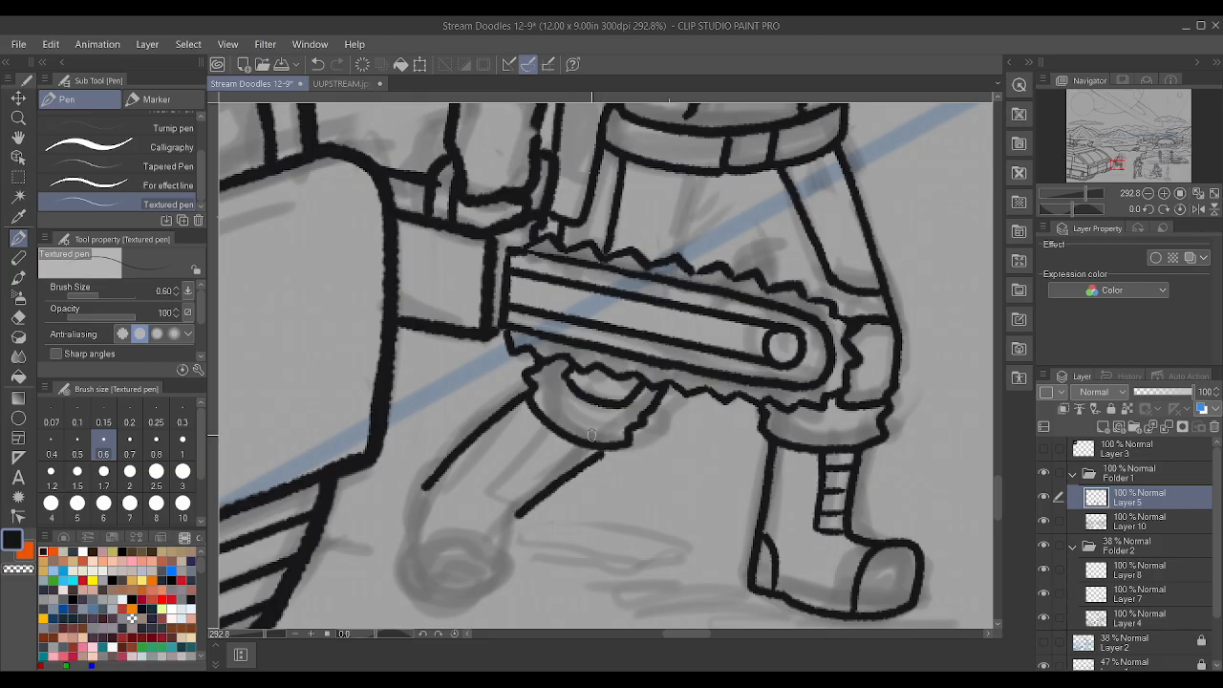
pyautogui.moveTo(422, 487); pyautogui.dragTo(436, 462)
# - Ink the rear boot's ankle and rounded toe outline, redoing the first attempt, and start the strip on its shaft
pyautogui.scroll(-3, 437, 484)
pyautogui.scroll(4, 514, 535)
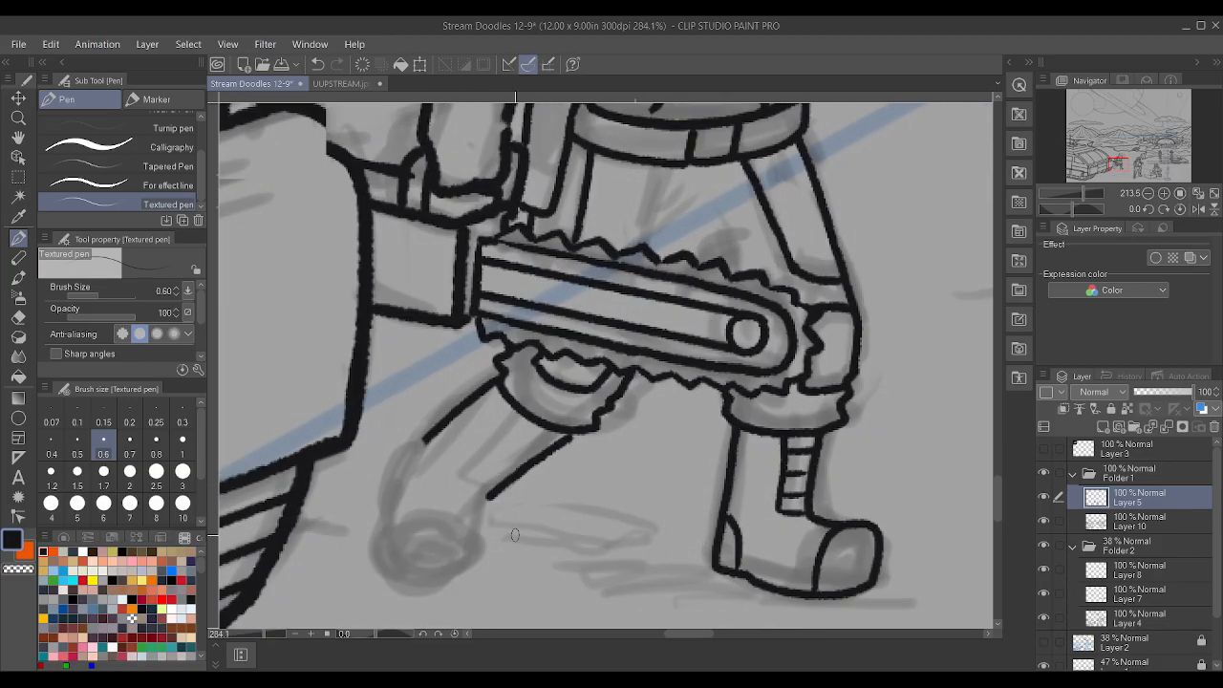
pyautogui.moveTo(368, 574)
pyautogui.mouseDown()
pyautogui.moveTo(425, 594)
pyautogui.moveTo(465, 562)
pyautogui.moveTo(484, 489)
pyautogui.mouseUp()
pyautogui.hotkey('ctrl', 'z')
pyautogui.scroll(-3, 366, 562)
pyautogui.scroll(4, 423, 491)
pyautogui.moveTo(421, 575)
pyautogui.mouseDown()
pyautogui.moveTo(456, 535)
pyautogui.moveTo(470, 476)
pyautogui.mouseUp()
pyautogui.moveTo(346, 540); pyautogui.dragTo(426, 568)
pyautogui.moveTo(346, 537)
pyautogui.mouseDown()
pyautogui.moveTo(380, 426)
pyautogui.moveTo(406, 417)
pyautogui.moveTo(464, 458)
pyautogui.moveTo(541, 403)
pyautogui.mouseUp()
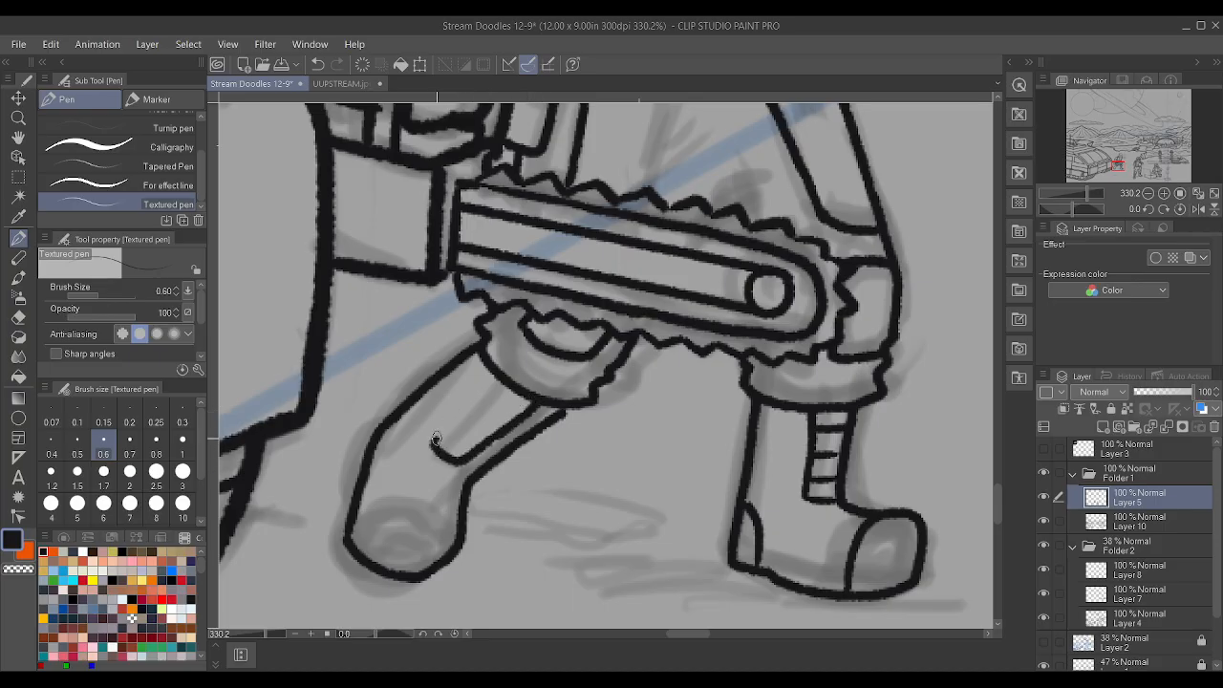
# - Close the narrow strip on the rear boot's shaft and ink the curved line of its toe cap
pyautogui.moveTo(435, 440); pyautogui.dragTo(505, 386)
pyautogui.moveTo(356, 510)
pyautogui.mouseDown()
pyautogui.moveTo(423, 505)
pyautogui.moveTo(457, 543)
pyautogui.mouseUp()
pyautogui.moveTo(360, 504); pyautogui.dragTo(437, 507)
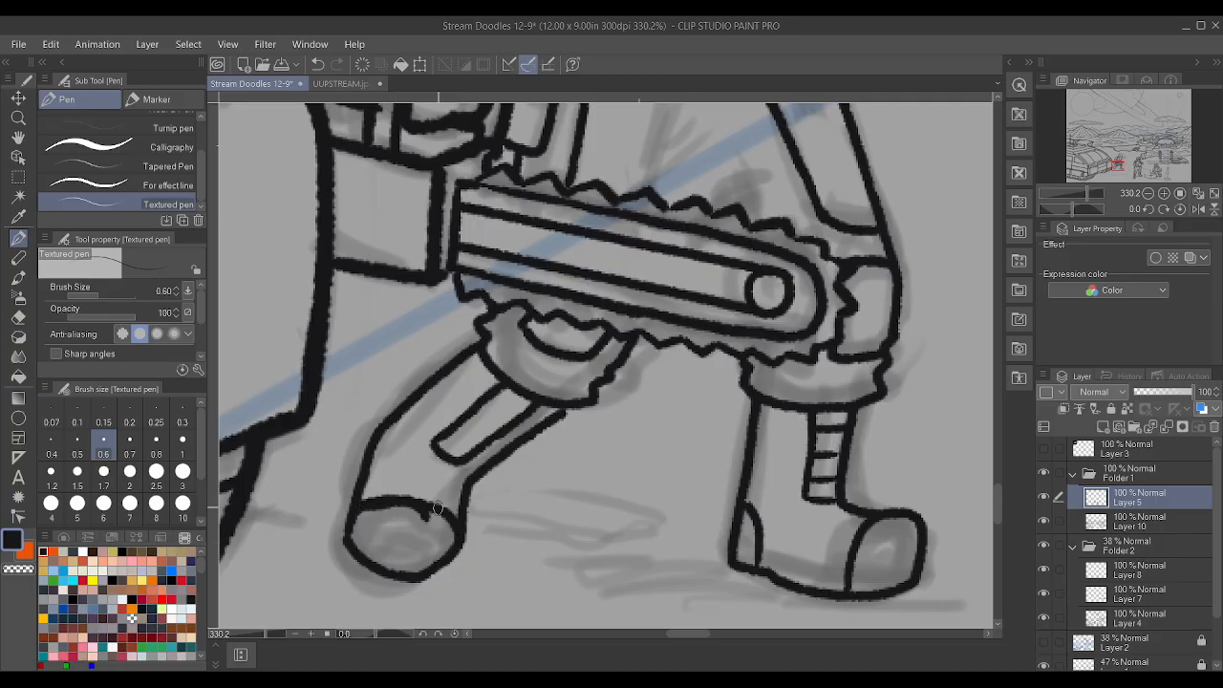
# - Ink a short trouser crease just above the teeth on the chainsaw's upper edge
pyautogui.scroll(-3, 438, 510)
pyautogui.moveTo(717, 304); pyautogui.dragTo(644, 355)
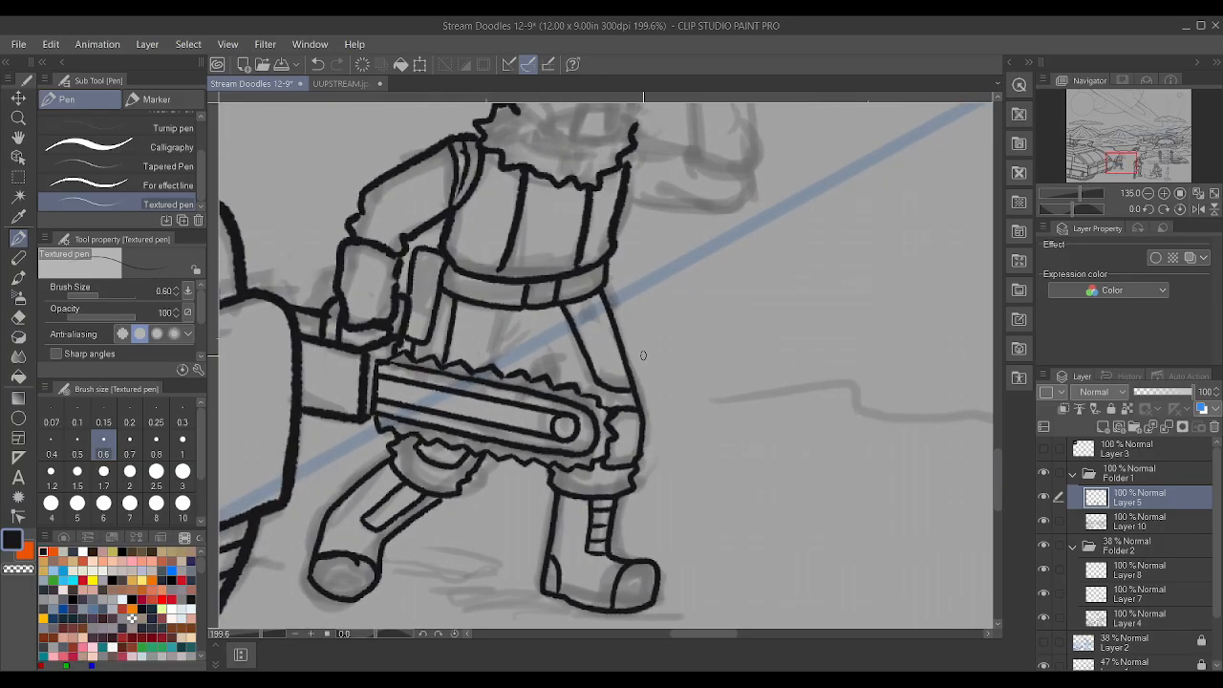
pyautogui.scroll(1, 601, 356)
pyautogui.moveTo(497, 376); pyautogui.dragTo(528, 362)
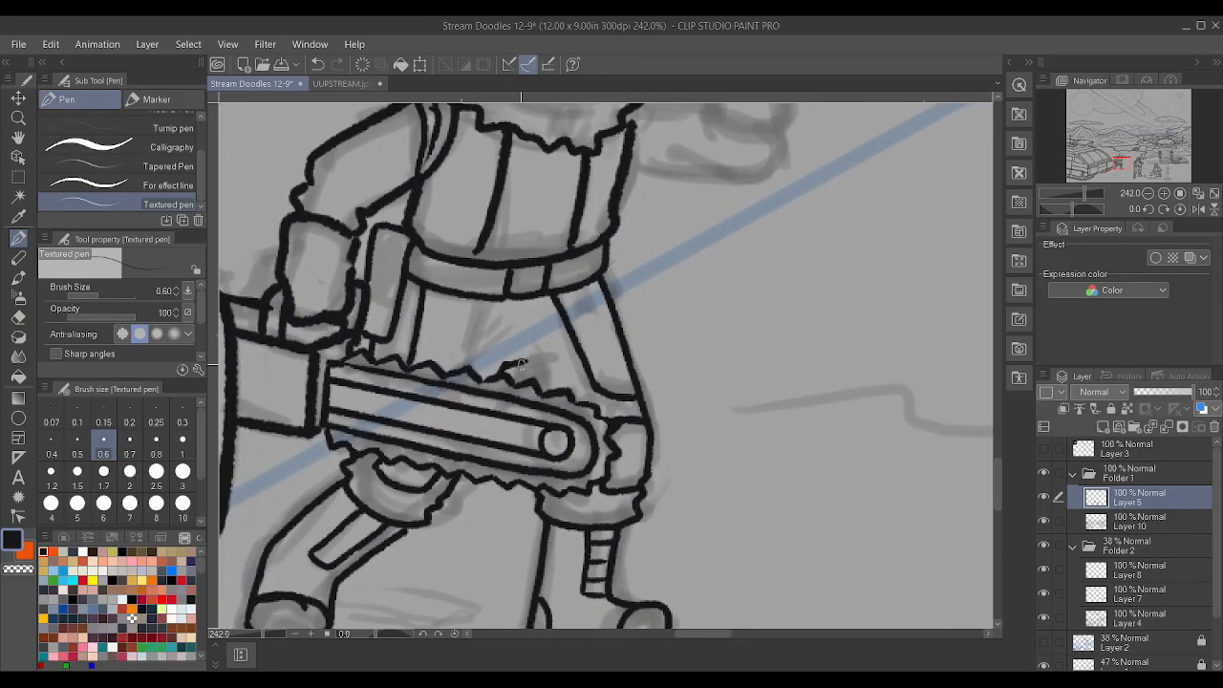
pyautogui.scroll(-4, 529, 375)
pyautogui.scroll(3, 540, 310)
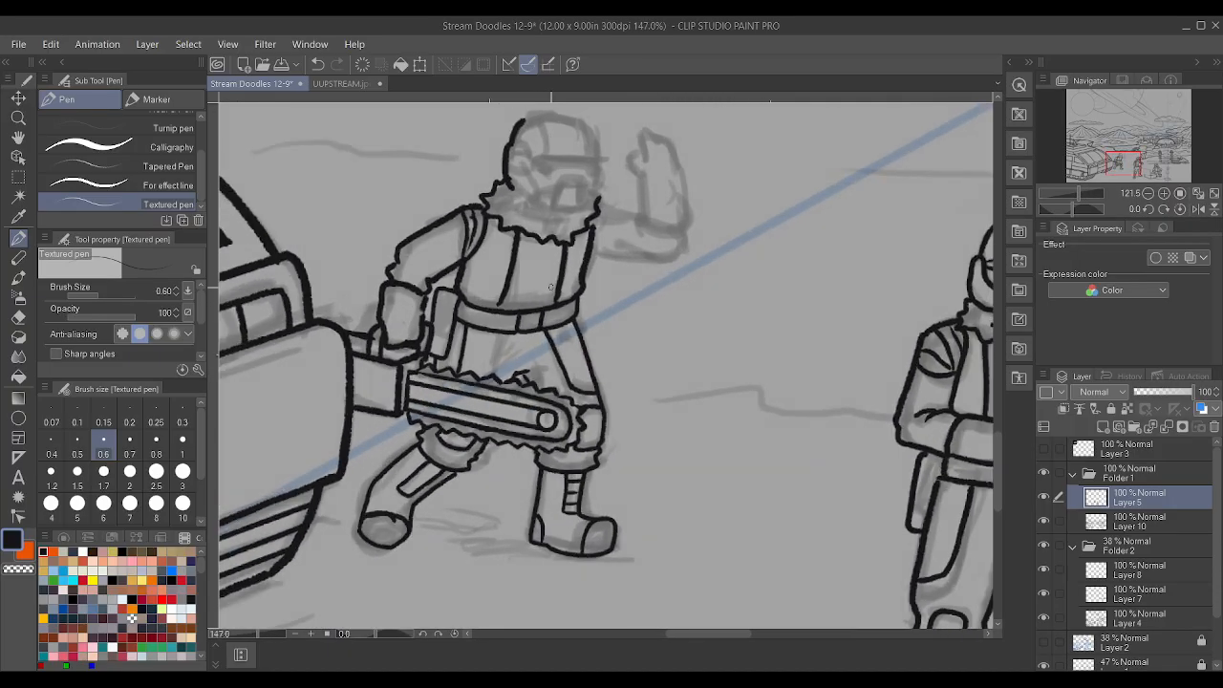
# - Ink the lower part of the waving figure's helmet with the jaw line, breathing mask, ear piece and visor
pyautogui.scroll(-4, 478, 337)
pyautogui.scroll(4, 486, 260)
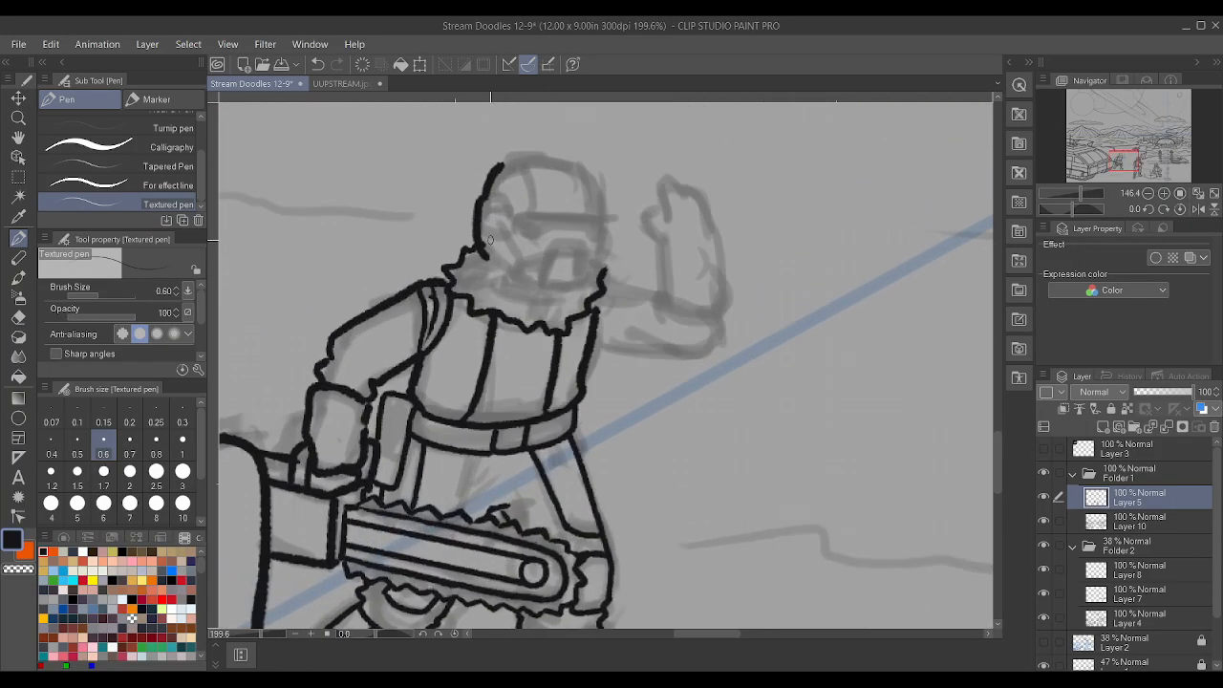
pyautogui.scroll(-4, 496, 270)
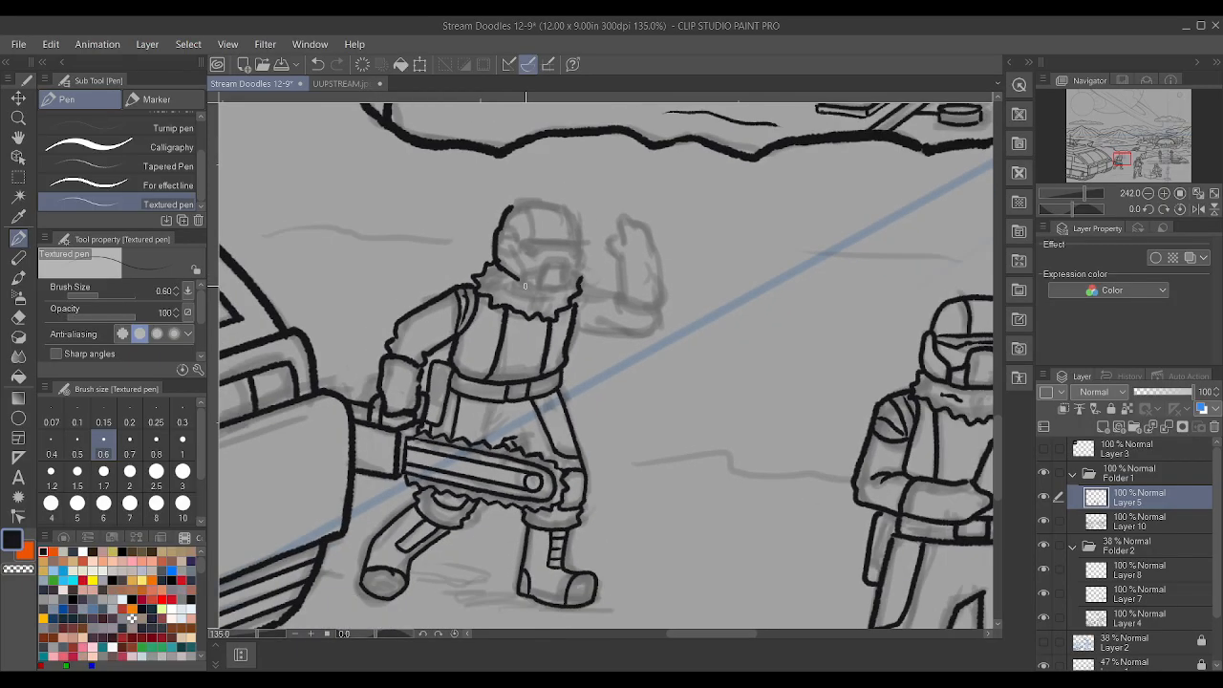
pyautogui.scroll(5, 497, 264)
pyautogui.scroll(3, 497, 264)
pyautogui.moveTo(450, 290)
pyautogui.mouseDown()
pyautogui.moveTo(492, 267)
pyautogui.moveTo(514, 237)
pyautogui.moveTo(571, 235)
pyautogui.mouseUp()
pyautogui.moveTo(494, 283)
pyautogui.mouseDown()
pyautogui.moveTo(509, 313)
pyautogui.moveTo(555, 312)
pyautogui.moveTo(575, 234)
pyautogui.mouseUp()
pyautogui.moveTo(457, 288)
pyautogui.mouseDown()
pyautogui.moveTo(499, 308)
pyautogui.moveTo(587, 300)
pyautogui.moveTo(584, 274)
pyautogui.moveTo(595, 286)
pyautogui.moveTo(589, 302)
pyautogui.moveTo(453, 253)
pyautogui.moveTo(439, 170)
pyautogui.moveTo(427, 162)
pyautogui.moveTo(442, 189)
pyautogui.moveTo(425, 218)
pyautogui.moveTo(518, 188)
pyautogui.moveTo(604, 194)
pyautogui.mouseUp()
pyautogui.moveTo(589, 271); pyautogui.dragTo(612, 228)
pyautogui.moveTo(587, 294)
pyautogui.mouseDown()
pyautogui.moveTo(619, 257)
pyautogui.moveTo(621, 194)
pyautogui.moveTo(600, 191)
pyautogui.mouseUp()
pyautogui.moveTo(437, 201)
pyautogui.mouseDown()
pyautogui.moveTo(483, 218)
pyautogui.moveTo(614, 209)
pyautogui.mouseUp()
# - Ink the dome of the waving figure's helmet and the two curved seams running up it
pyautogui.scroll(-3, 615, 209)
pyautogui.scroll(2, 615, 173)
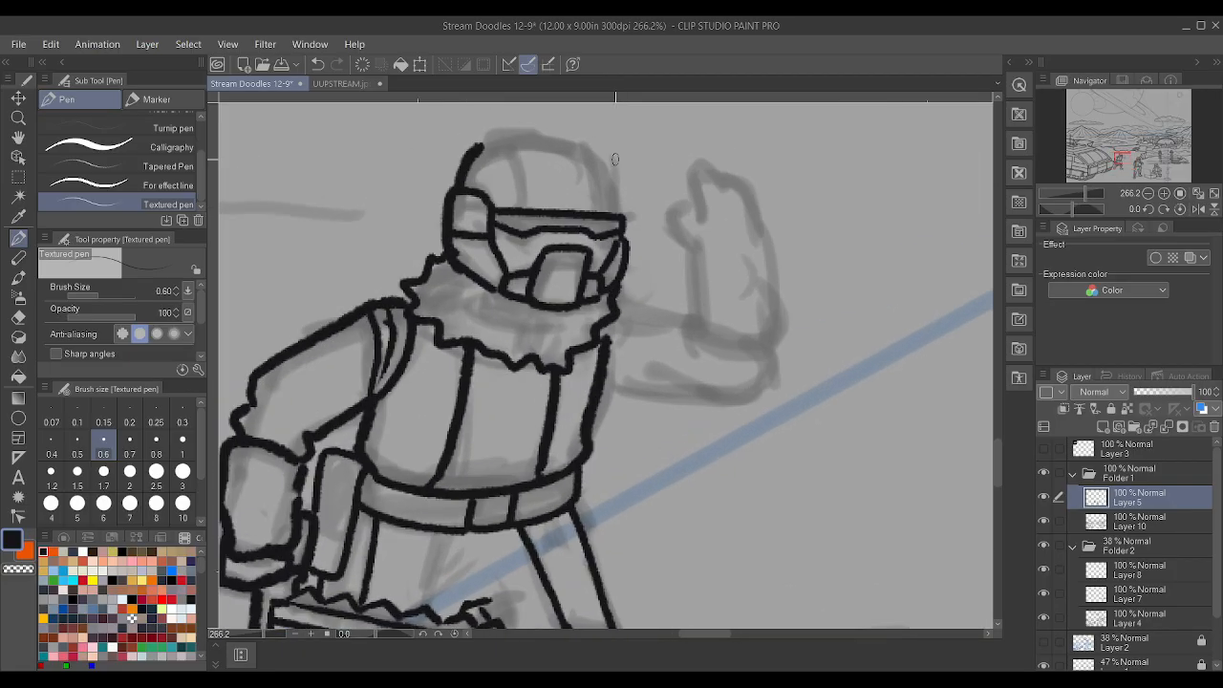
pyautogui.moveTo(475, 151)
pyautogui.mouseDown()
pyautogui.moveTo(503, 132)
pyautogui.moveTo(562, 134)
pyautogui.moveTo(608, 168)
pyautogui.moveTo(624, 213)
pyautogui.mouseUp()
pyautogui.moveTo(483, 147)
pyautogui.mouseDown()
pyautogui.moveTo(563, 137)
pyautogui.moveTo(608, 173)
pyautogui.moveTo(623, 198)
pyautogui.mouseUp()
pyautogui.moveTo(522, 203); pyautogui.dragTo(514, 138)
pyautogui.moveTo(592, 210); pyautogui.dragTo(571, 144)
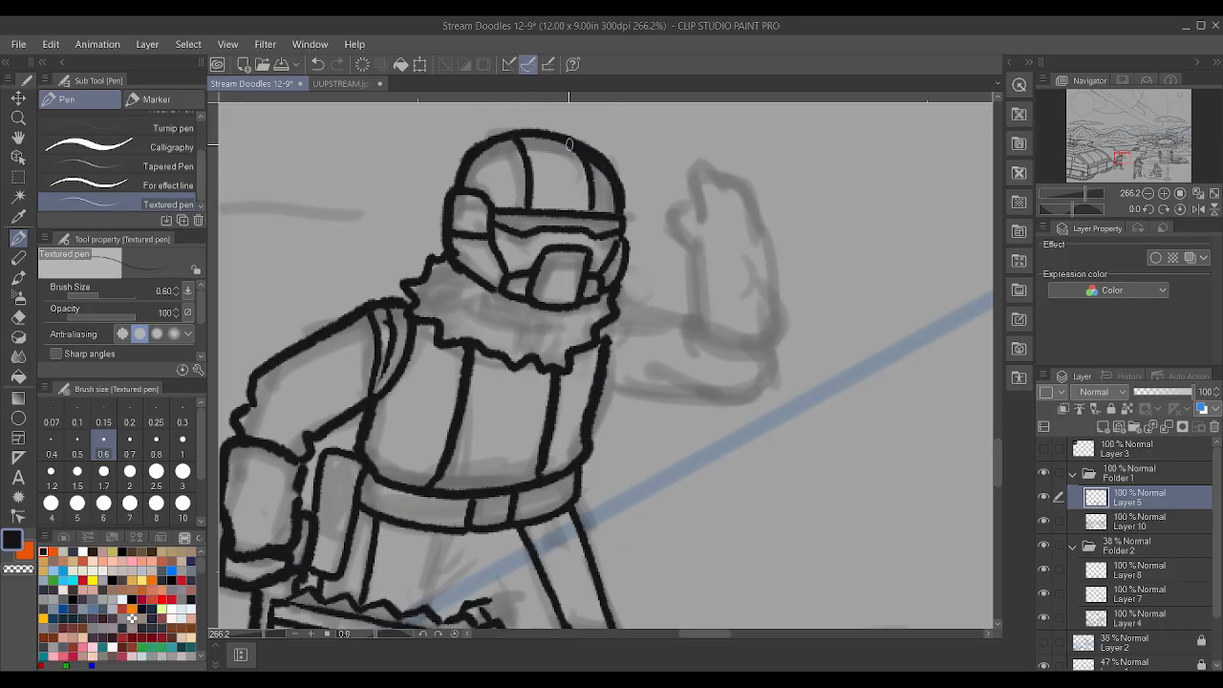
# - Add small fur marks to the waving figure's collar and ink the upper and lower edges of the raised arm
pyautogui.scroll(-3, 565, 140)
pyautogui.scroll(2, 565, 141)
pyautogui.scroll(1, 570, 267)
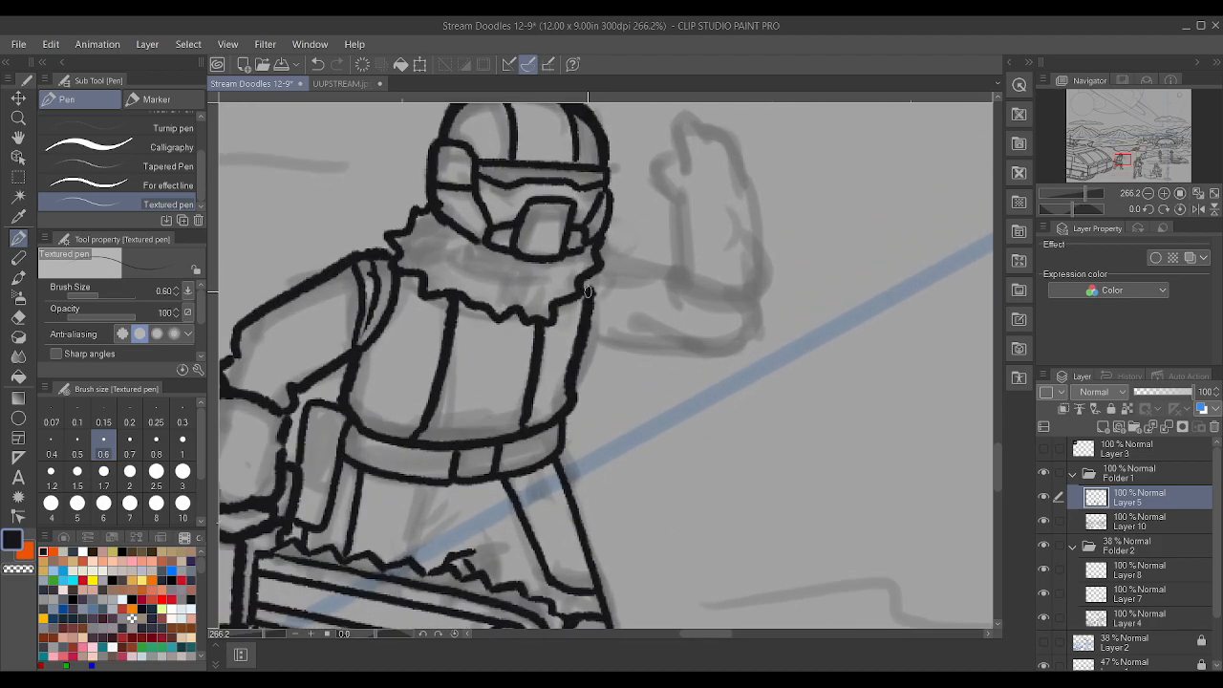
pyautogui.moveTo(438, 253)
pyautogui.mouseDown()
pyautogui.moveTo(530, 261)
pyautogui.moveTo(507, 283)
pyautogui.moveTo(542, 286)
pyautogui.mouseUp()
pyautogui.moveTo(596, 256); pyautogui.dragTo(669, 278)
pyautogui.moveTo(587, 330)
pyautogui.mouseDown()
pyautogui.moveTo(719, 354)
pyautogui.moveTo(756, 304)
pyautogui.mouseUp()
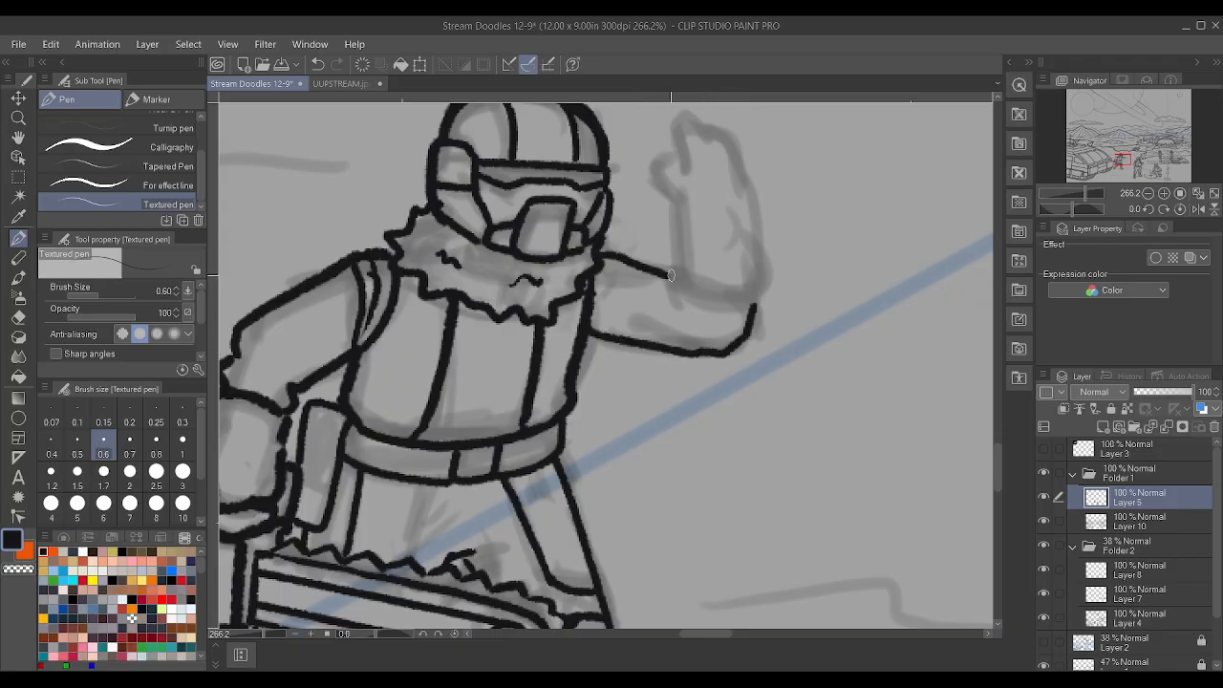
# - Ink the raised glove's curved cuff, the creases at the elbow and both edges of the forearm
pyautogui.moveTo(664, 273)
pyautogui.mouseDown()
pyautogui.moveTo(728, 286)
pyautogui.moveTo(768, 261)
pyautogui.mouseUp()
pyautogui.moveTo(678, 279)
pyautogui.mouseDown()
pyautogui.moveTo(708, 308)
pyautogui.moveTo(663, 239)
pyautogui.mouseUp()
pyautogui.scroll(-2, 703, 287)
pyautogui.scroll(1, 734, 216)
pyautogui.scroll(1, 665, 296)
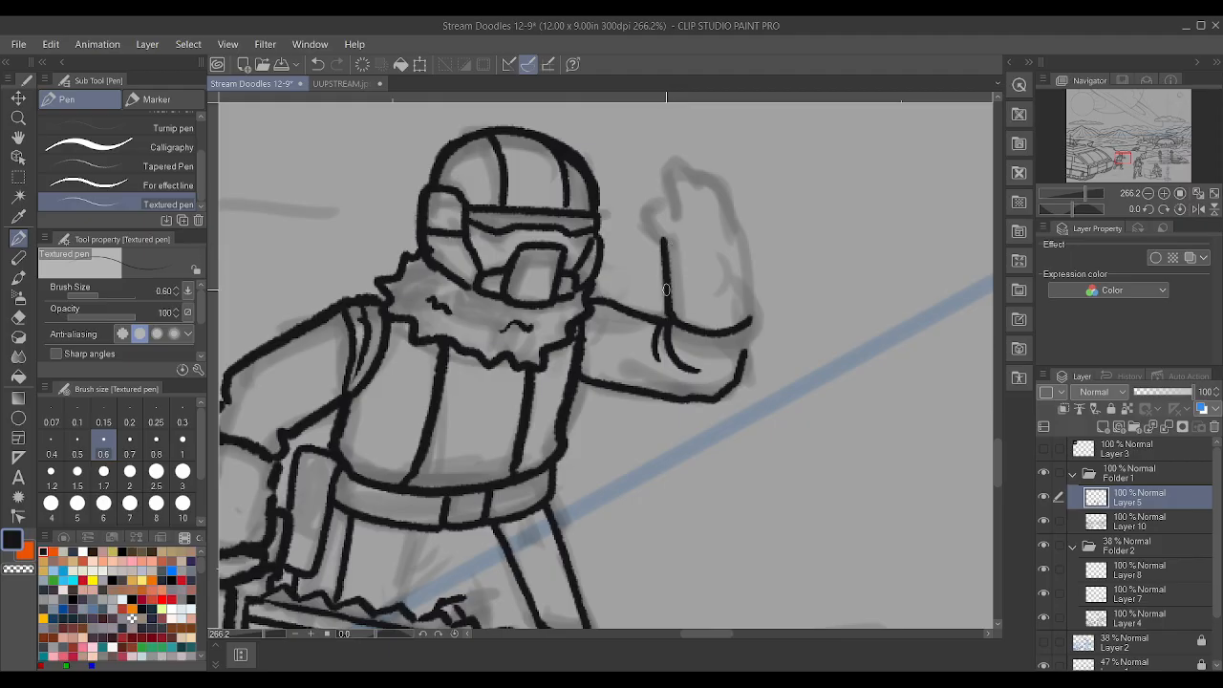
pyautogui.moveTo(754, 327); pyautogui.dragTo(735, 227)
# - Ink the thumb and fingers of the raised waving hand, with short lines separating the fingers
pyautogui.moveTo(661, 233)
pyautogui.mouseDown()
pyautogui.moveTo(651, 192)
pyautogui.moveTo(666, 208)
pyautogui.moveTo(666, 146)
pyautogui.moveTo(687, 188)
pyautogui.moveTo(688, 154)
pyautogui.moveTo(717, 175)
pyautogui.moveTo(739, 232)
pyautogui.mouseUp()
pyautogui.scroll(-5, 738, 237)
pyautogui.scroll(4, 737, 237)
pyautogui.scroll(2, 557, 236)
pyautogui.moveTo(598, 273)
pyautogui.mouseDown()
pyautogui.moveTo(601, 244)
pyautogui.moveTo(631, 272)
pyautogui.moveTo(607, 226)
pyautogui.moveTo(622, 234)
pyautogui.moveTo(608, 248)
pyautogui.moveTo(632, 257)
pyautogui.moveTo(593, 263)
pyautogui.moveTo(588, 218)
pyautogui.mouseUp()
pyautogui.moveTo(636, 302)
pyautogui.mouseDown()
pyautogui.moveTo(627, 224)
pyautogui.moveTo(615, 225)
pyautogui.moveTo(612, 261)
pyautogui.moveTo(592, 220)
pyautogui.mouseUp()
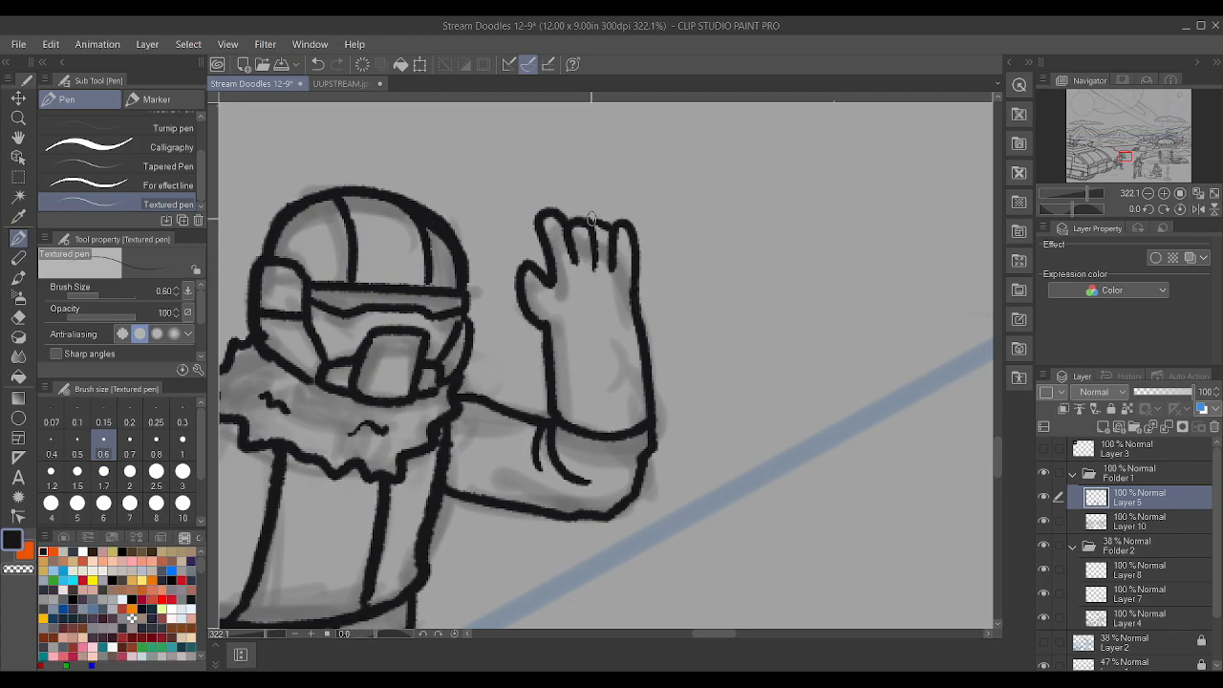
pyautogui.scroll(-5, 594, 373)
pyautogui.scroll(4, 545, 478)
pyautogui.scroll(-8, 552, 465)
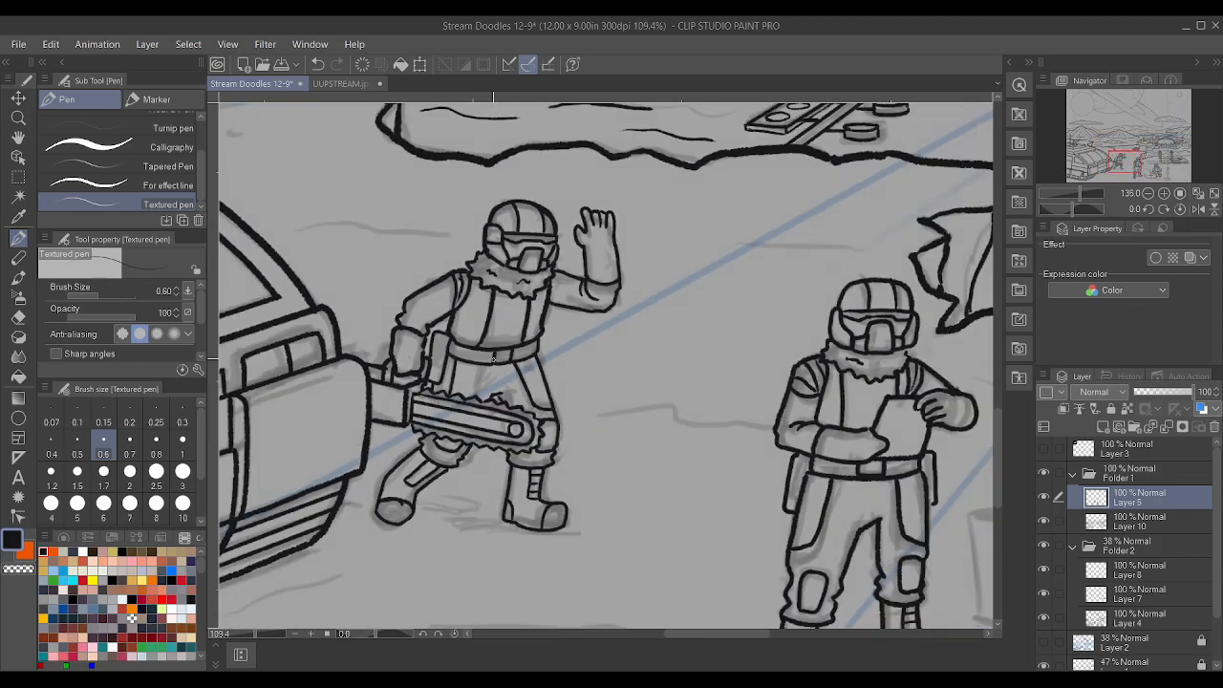
pyautogui.scroll(6, 659, 421)
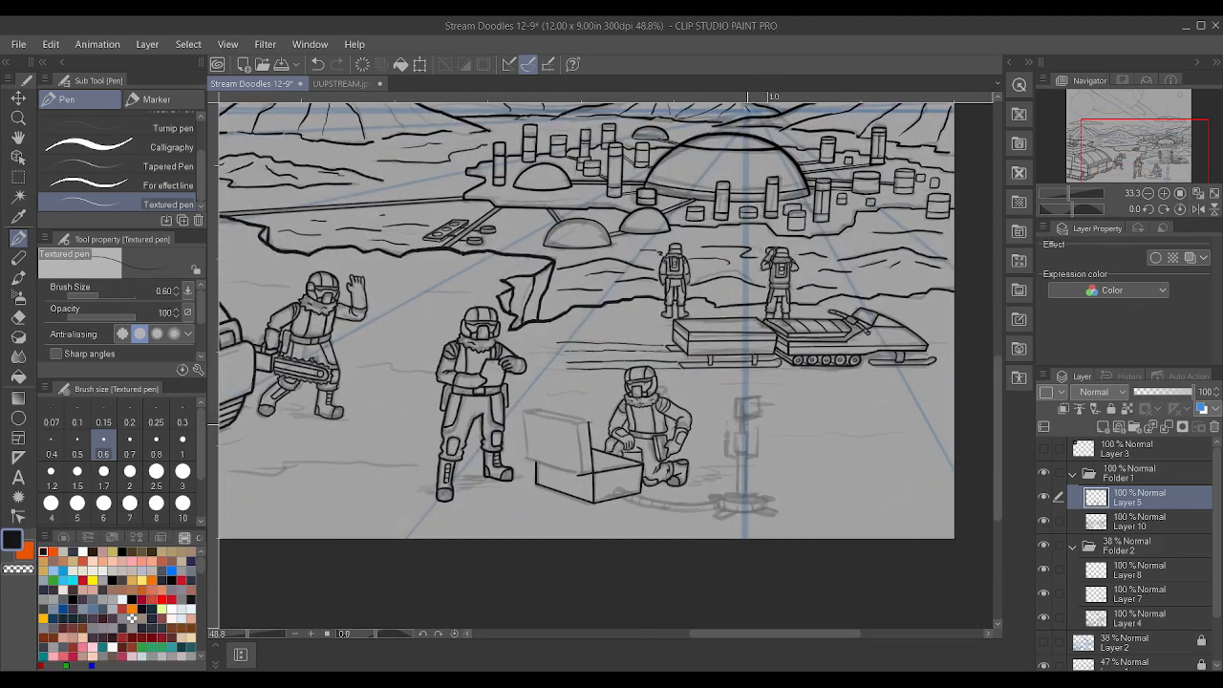
pyautogui.scroll(2, 483, 476)
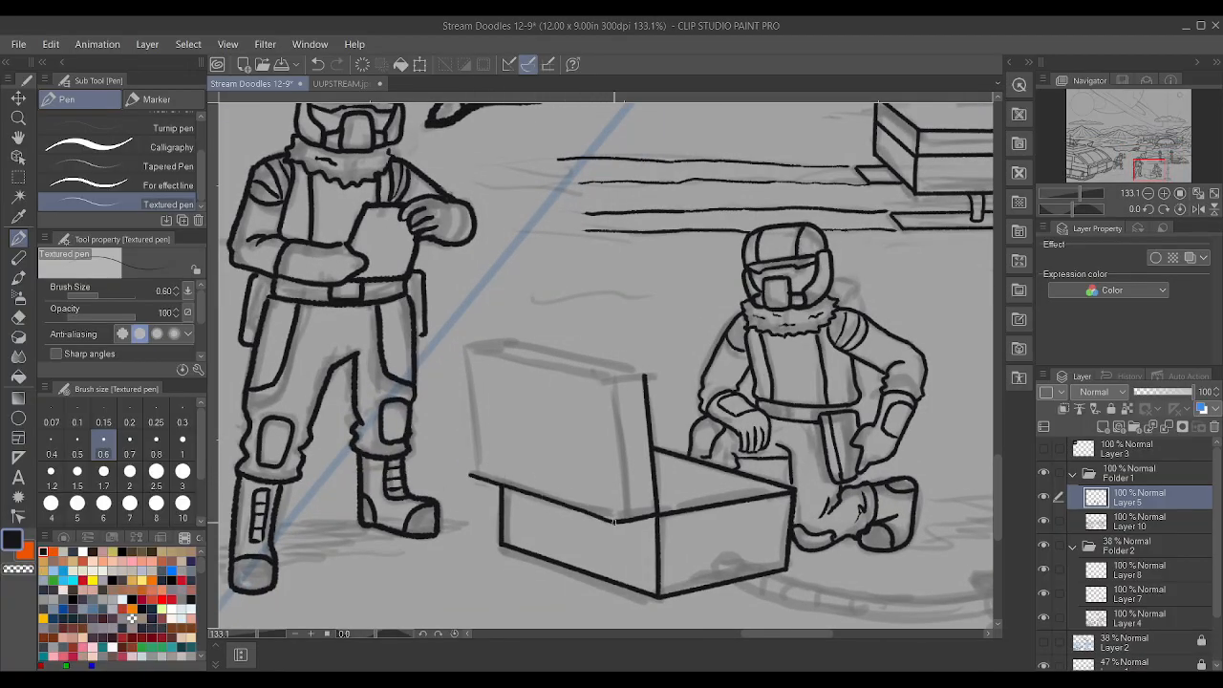
pyautogui.scroll(1, 615, 521)
pyautogui.moveTo(436, 462); pyautogui.dragTo(417, 304)
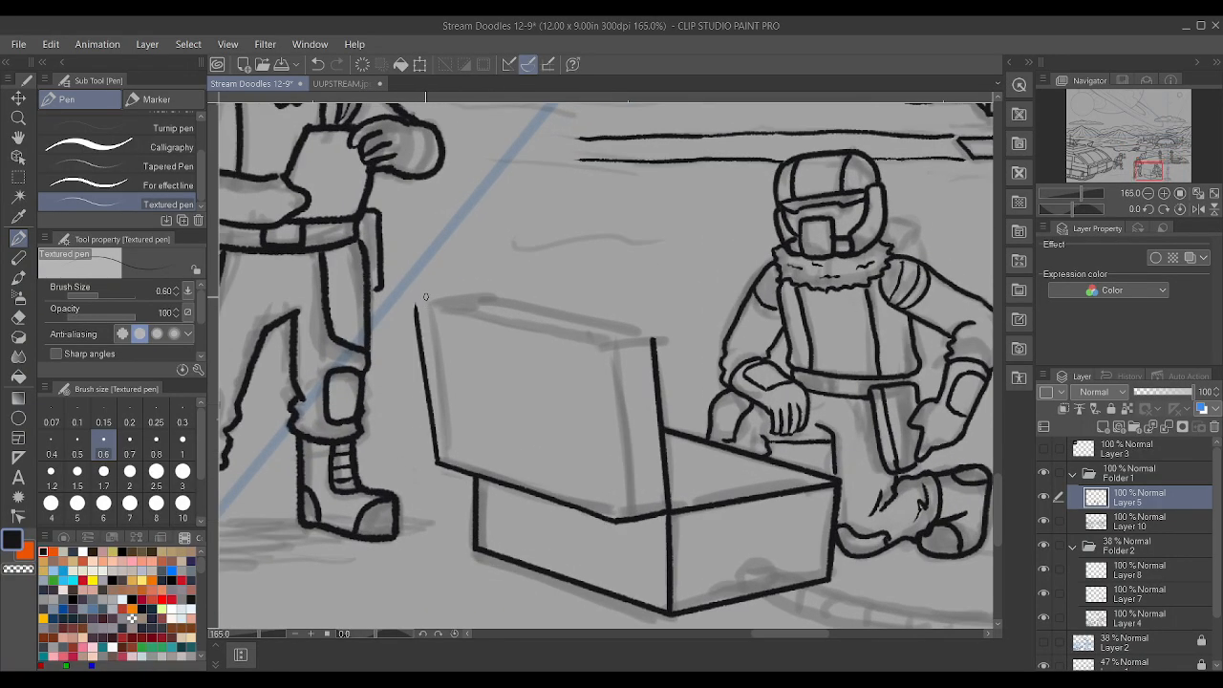
pyautogui.hotkey('ctrl', 'z')
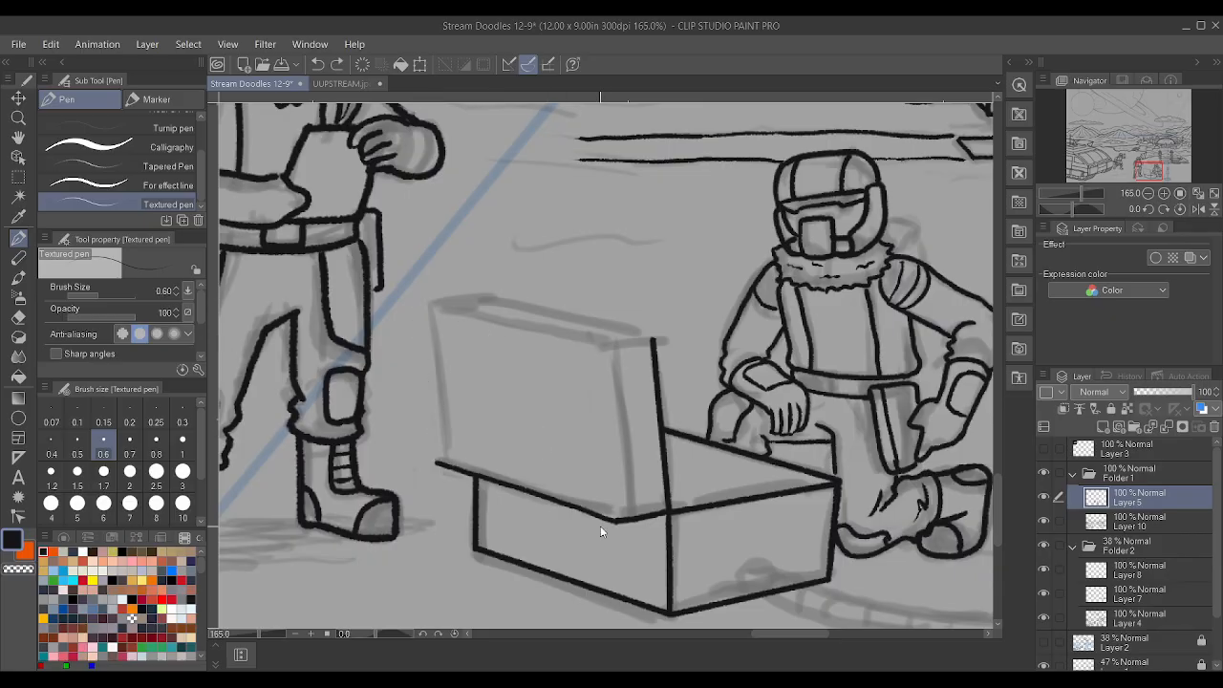
pyautogui.hotkey('ctrl', 'z')
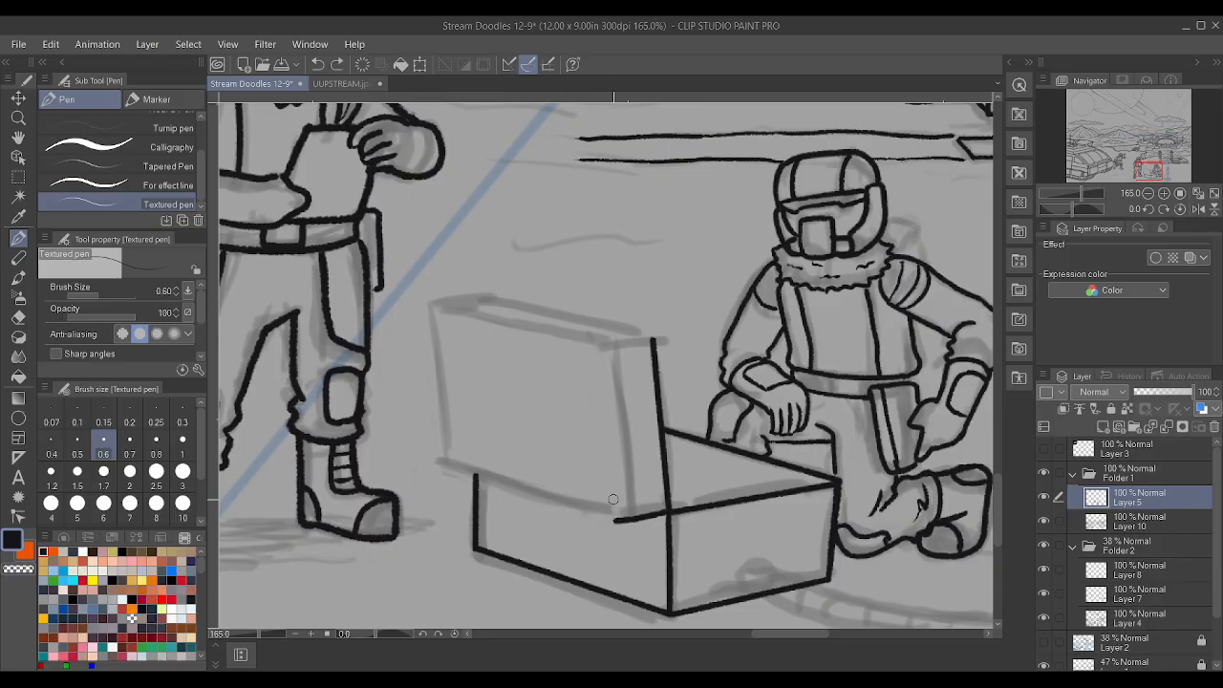
# - On Layer 10, ink the lower edge of the crate's open lid
pyautogui.click(1145, 522)
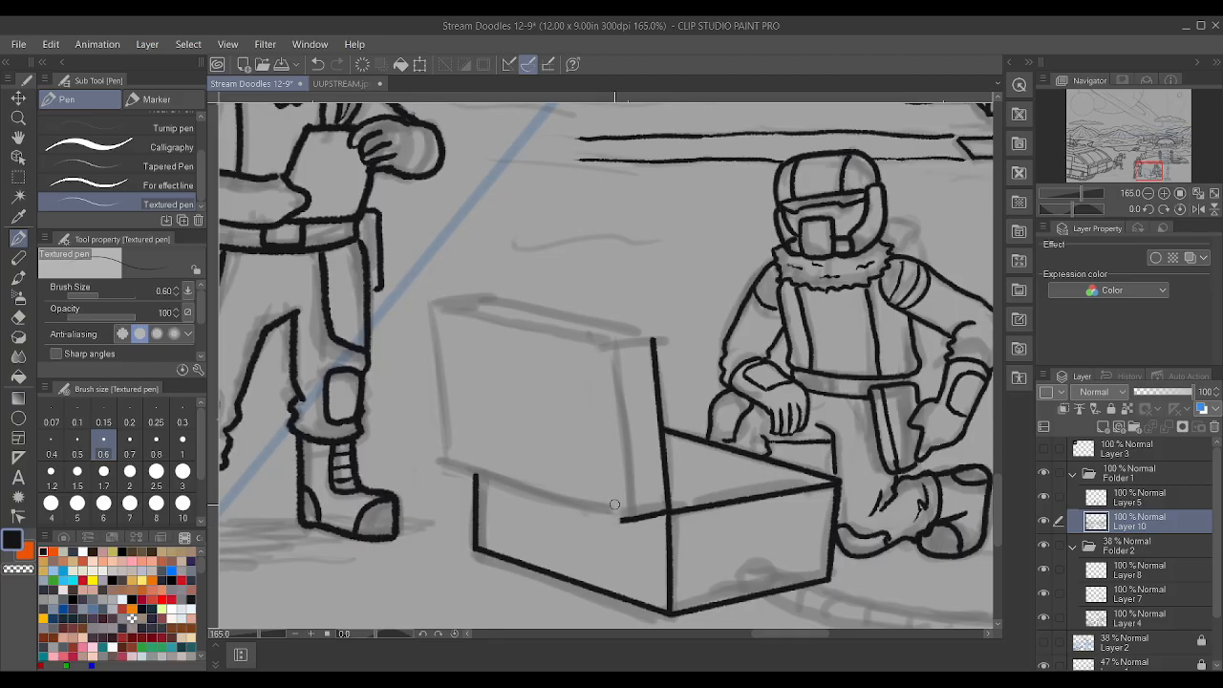
pyautogui.moveTo(631, 520)
pyautogui.mouseDown()
pyautogui.moveTo(478, 490)
pyautogui.moveTo(438, 464)
pyautogui.mouseUp()
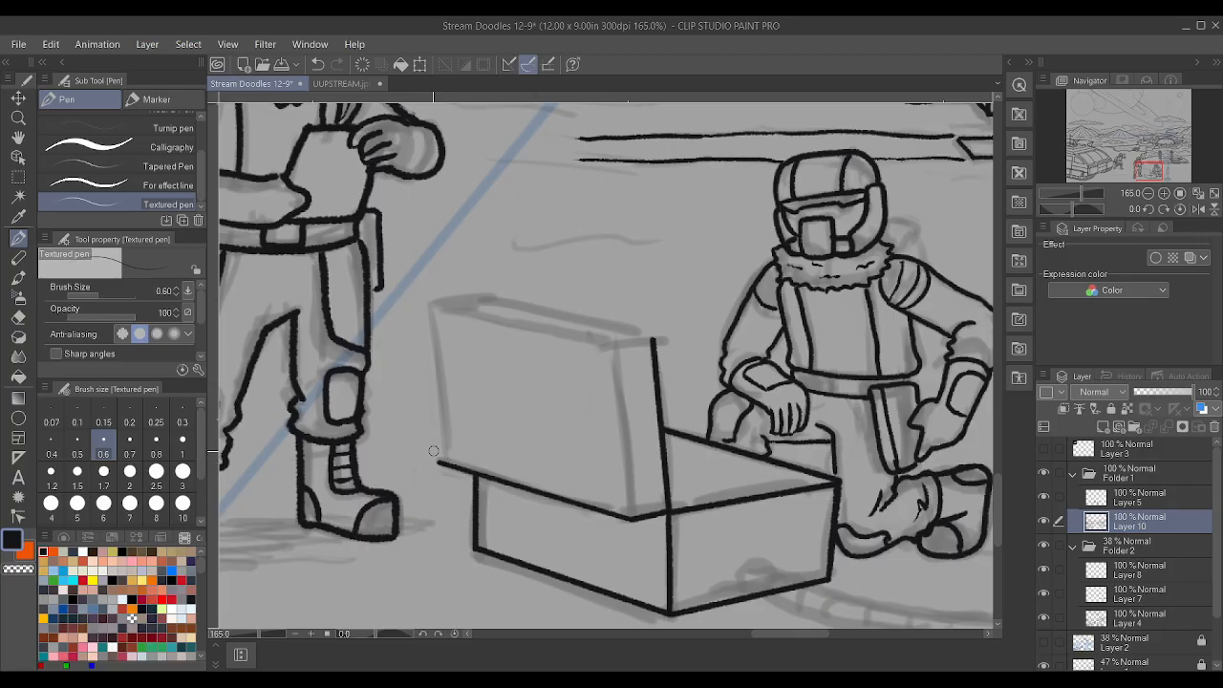
pyautogui.moveTo(443, 464); pyautogui.dragTo(422, 297)
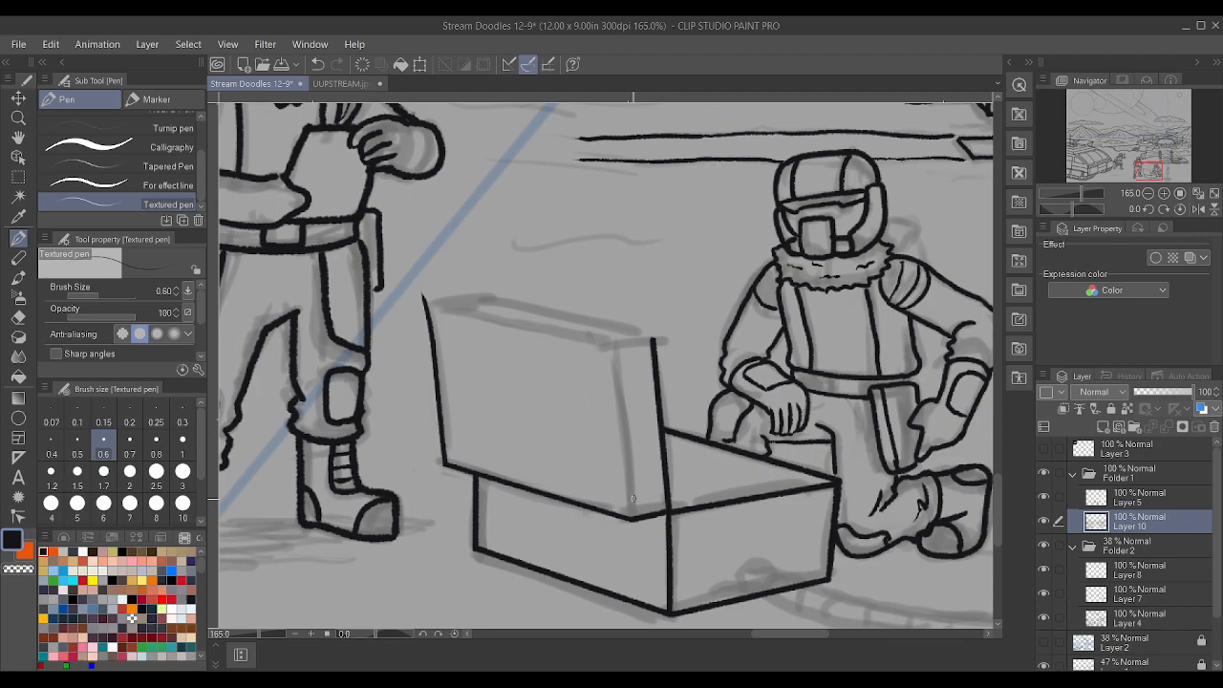
pyautogui.moveTo(636, 526); pyautogui.dragTo(610, 337)
pyautogui.hotkey('ctrl', 'z')
pyautogui.hotkey('ctrl', 'z')
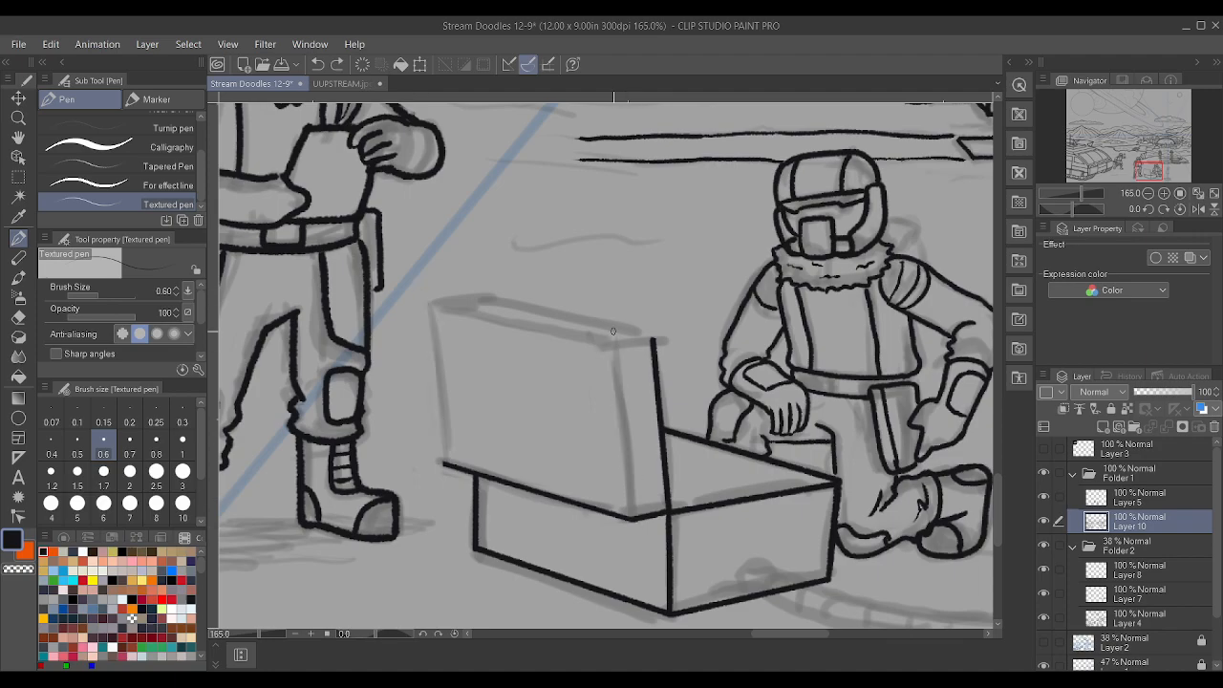
pyautogui.moveTo(634, 518); pyautogui.dragTo(612, 346)
pyautogui.moveTo(620, 397); pyautogui.dragTo(613, 331)
pyautogui.hotkey('ctrl', 'z')
pyautogui.hotkey('ctrl', 'z')
# - With a 0.7 brush size, ink the upright side edges and the narrow top face of the open crate lid
pyautogui.click(130, 445)
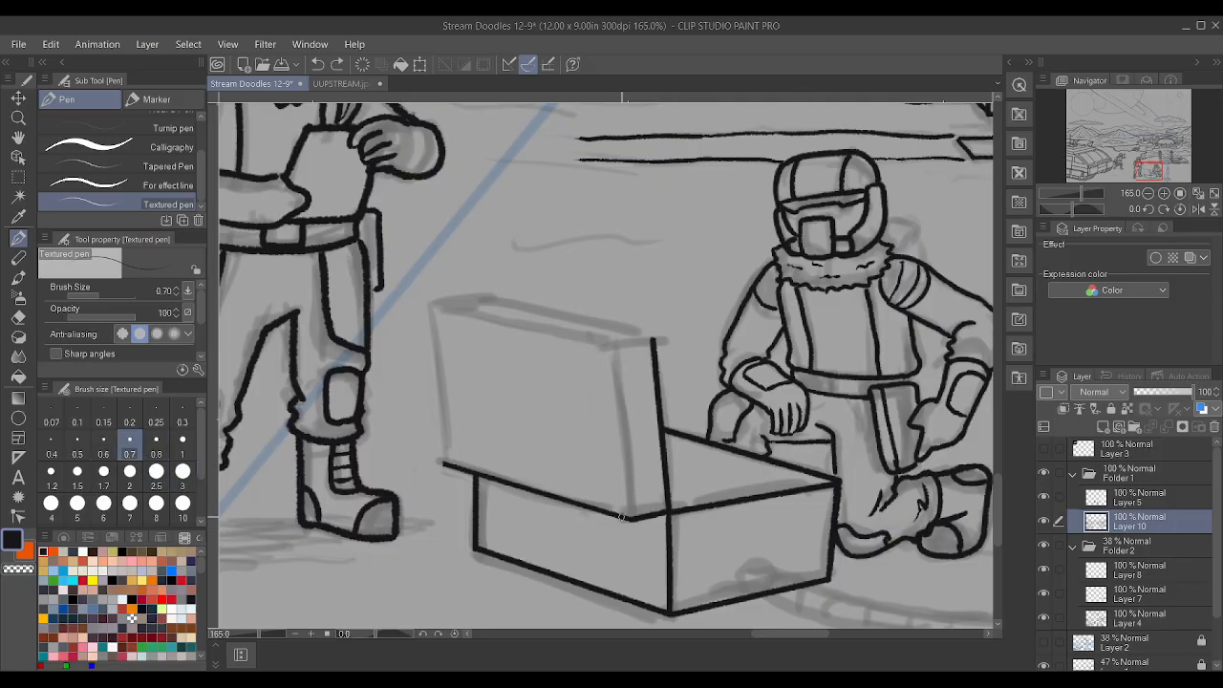
pyautogui.moveTo(630, 519); pyautogui.dragTo(619, 350)
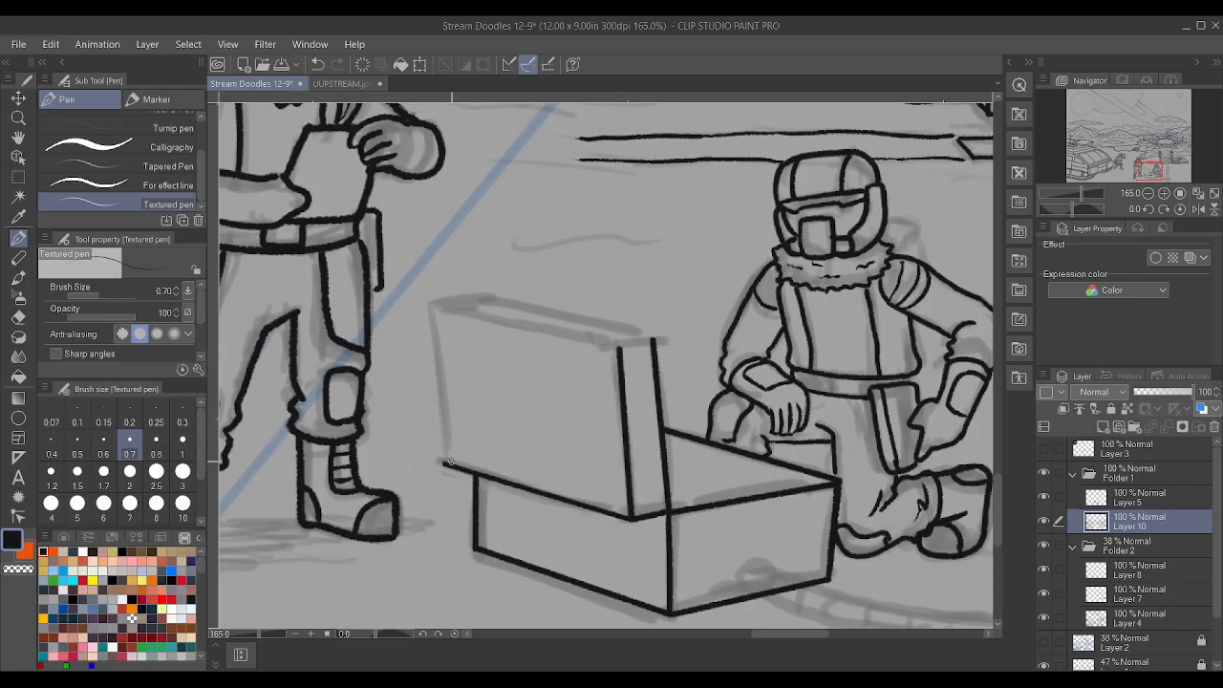
pyautogui.click(452, 465)
pyautogui.keyDown('shift'); pyautogui.click(434, 303); pyautogui.keyUp('shift')
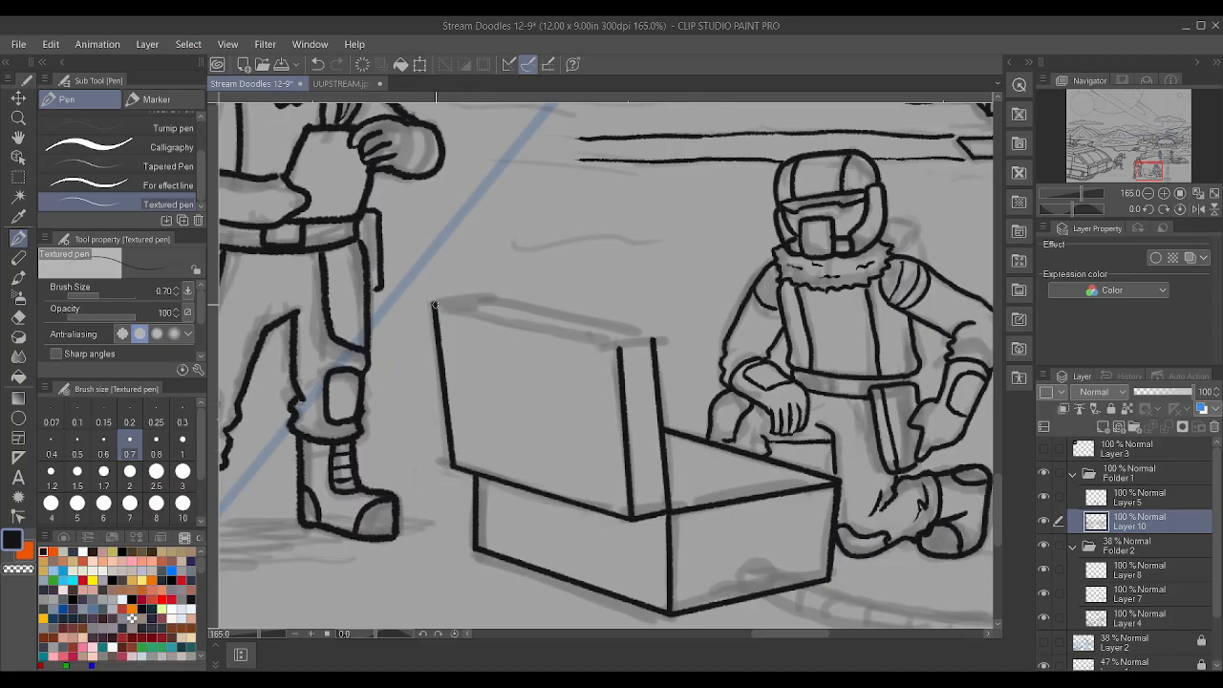
pyautogui.keyDown('shift'); pyautogui.click(654, 341); pyautogui.keyUp('shift')
pyautogui.moveTo(618, 348); pyautogui.dragTo(440, 305)
pyautogui.keyDown('shift'); pyautogui.click(441, 305); pyautogui.keyUp('shift')
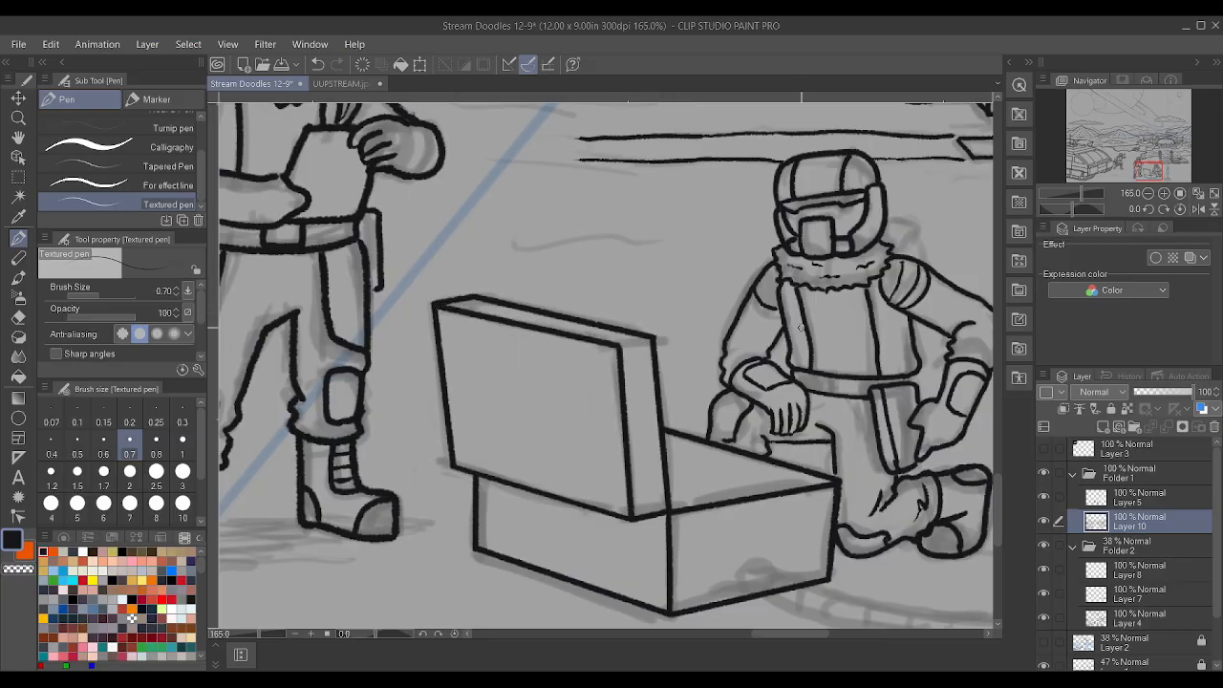
# - Look over the inked scene as a whole, from the vehicle and figures to the crate and sled
pyautogui.scroll(2, 799, 320)
pyautogui.scroll(-5, 577, 352)
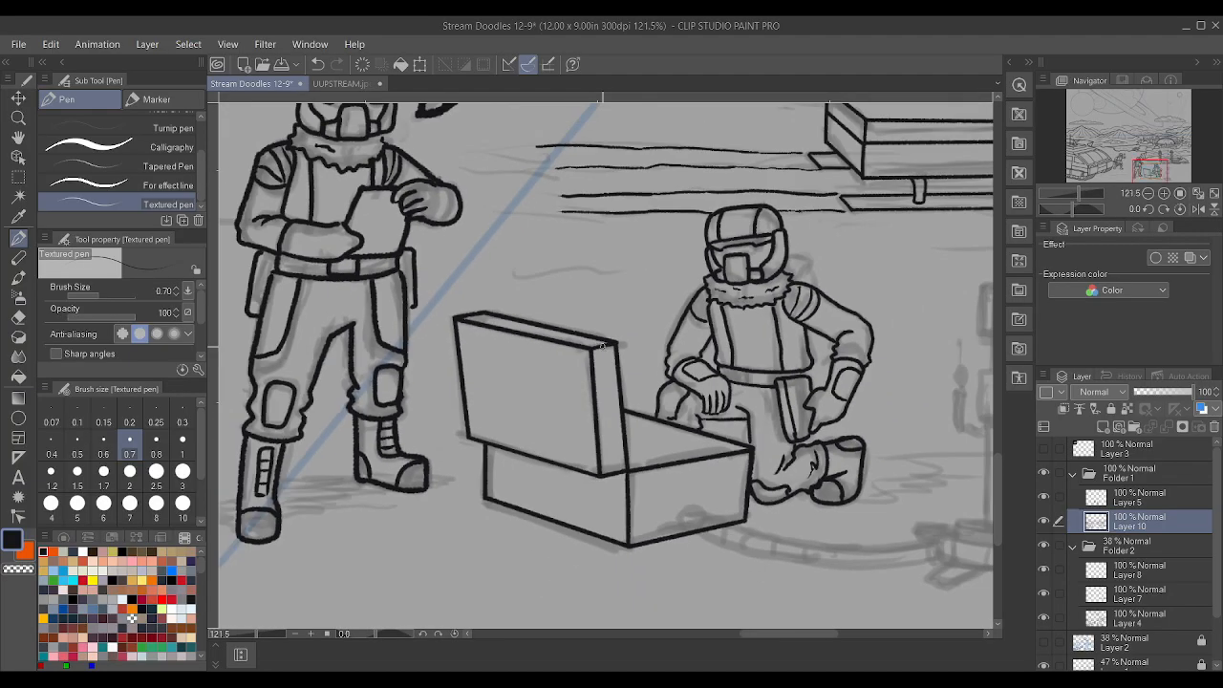
pyautogui.scroll(-2, 840, 438)
pyautogui.scroll(2, 838, 451)
pyautogui.scroll(-5, 732, 462)
pyautogui.scroll(-1, 644, 509)
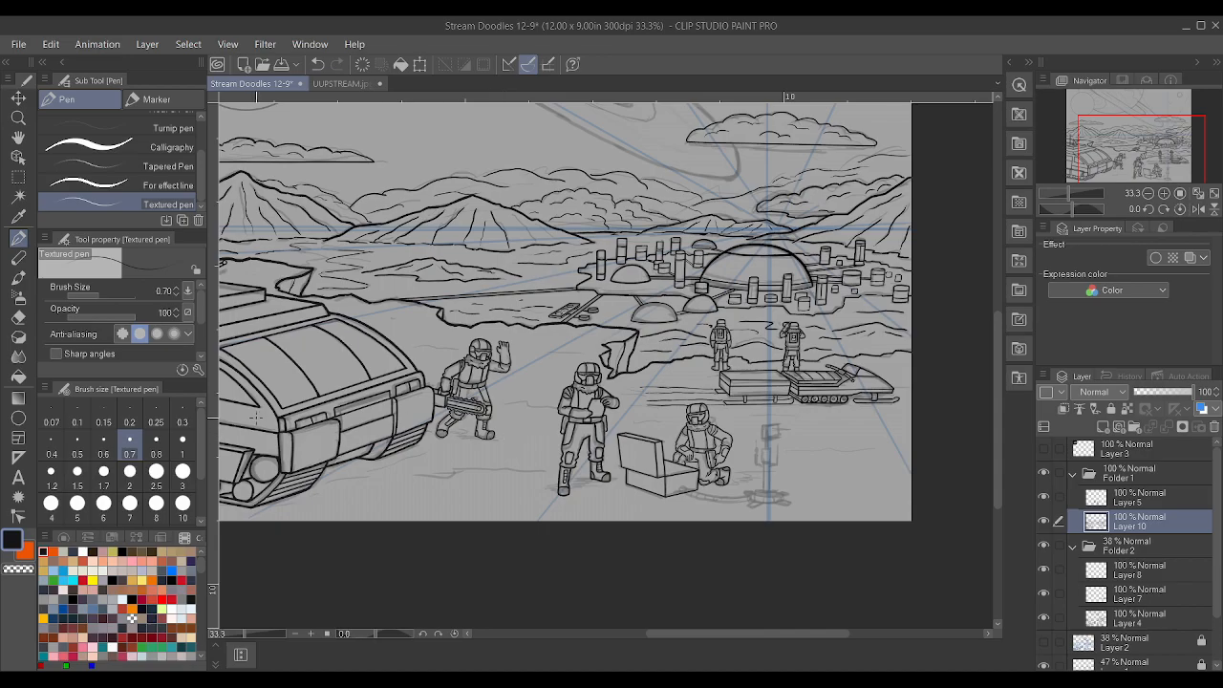
pyautogui.scroll(-2, 158, 417)
pyautogui.scroll(-1, 480, 349)
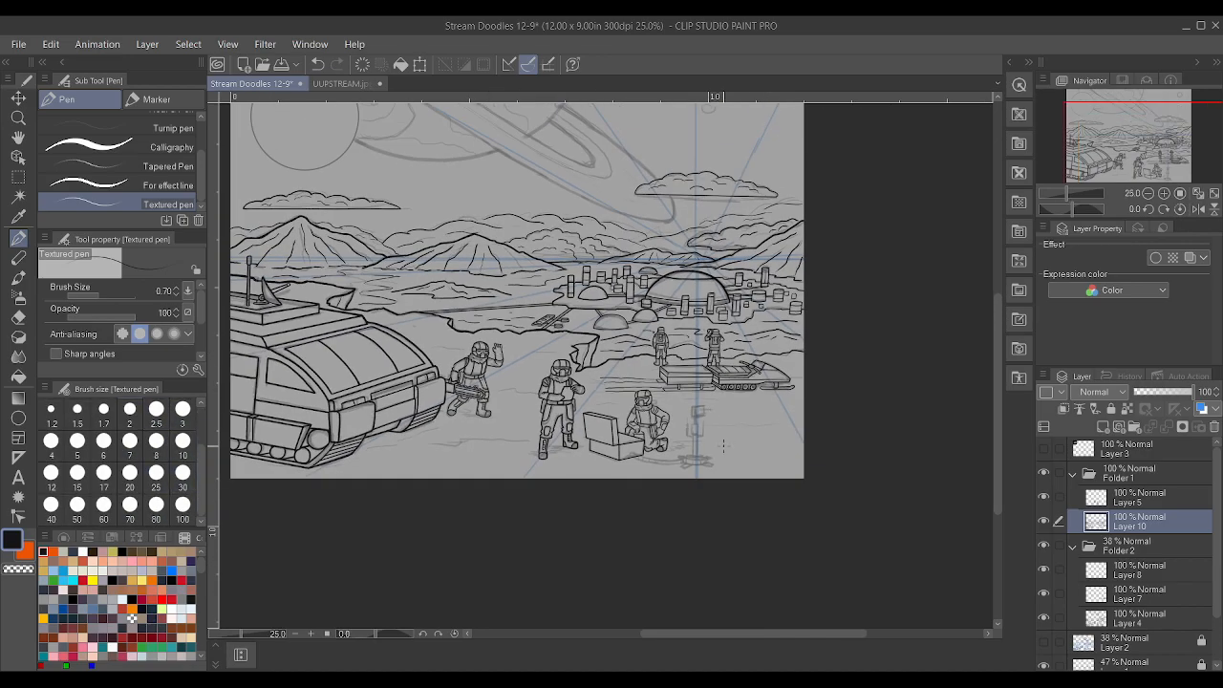
pyautogui.scroll(5, 698, 439)
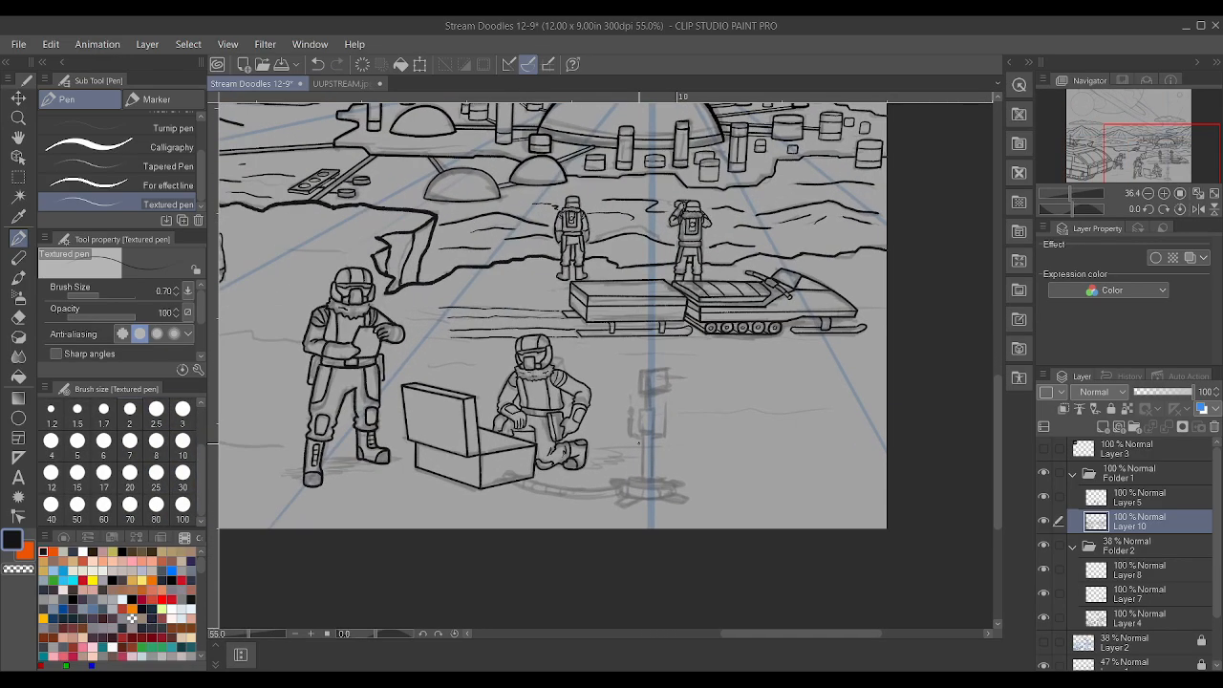
pyautogui.scroll(-6, 475, 438)
pyautogui.scroll(3, 264, 375)
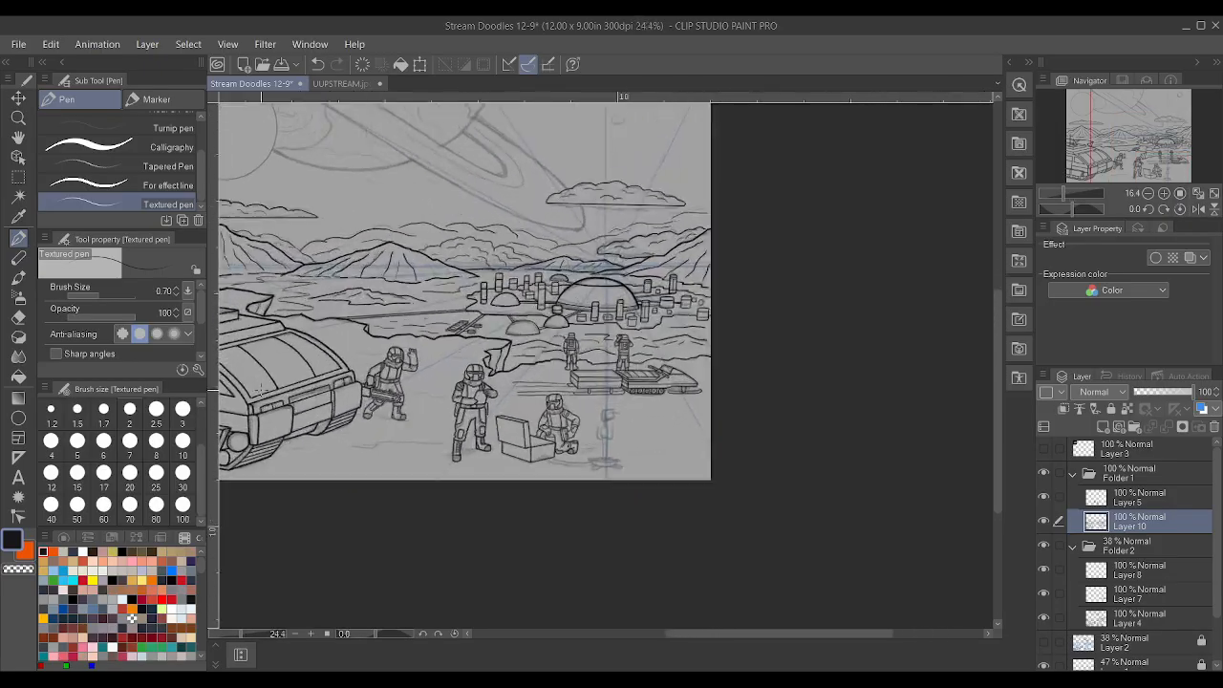
# - With a 0.8 brush size, ink thin wavy ground lines around the waving figure and across the snowy foreground
pyautogui.scroll(1, 264, 376)
pyautogui.click(50, 411)
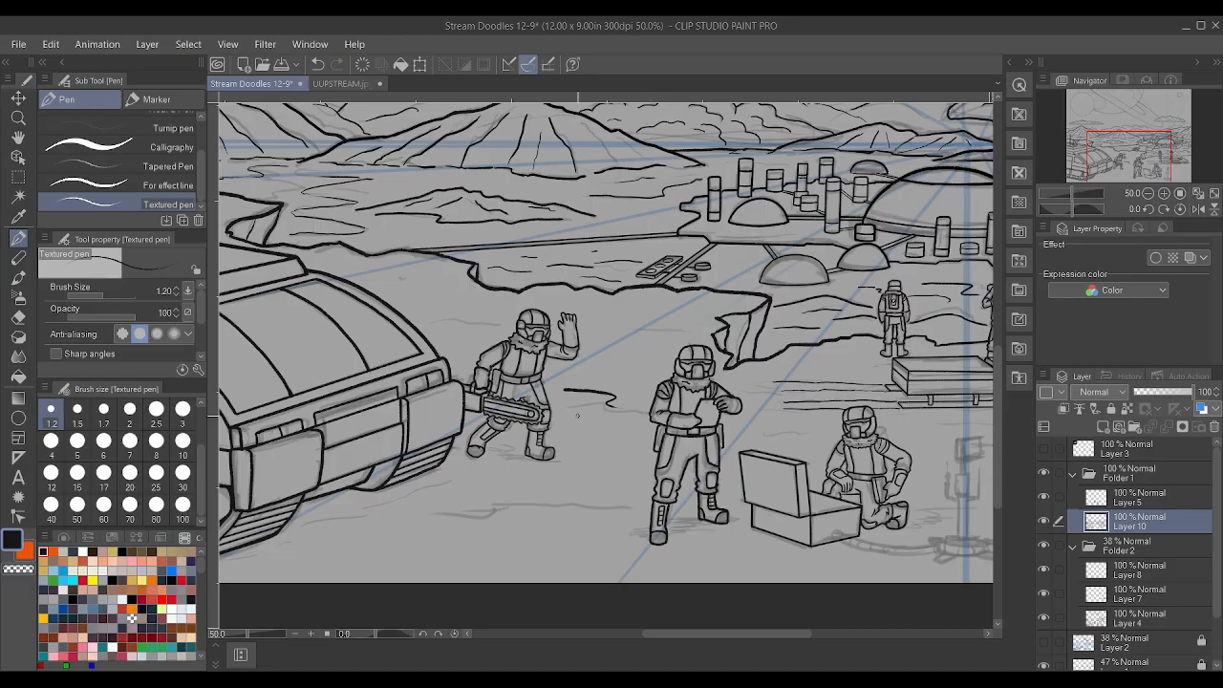
pyautogui.scroll(2, 144, 442)
pyautogui.hotkey('ctrl', 'z')
pyautogui.click(150, 440)
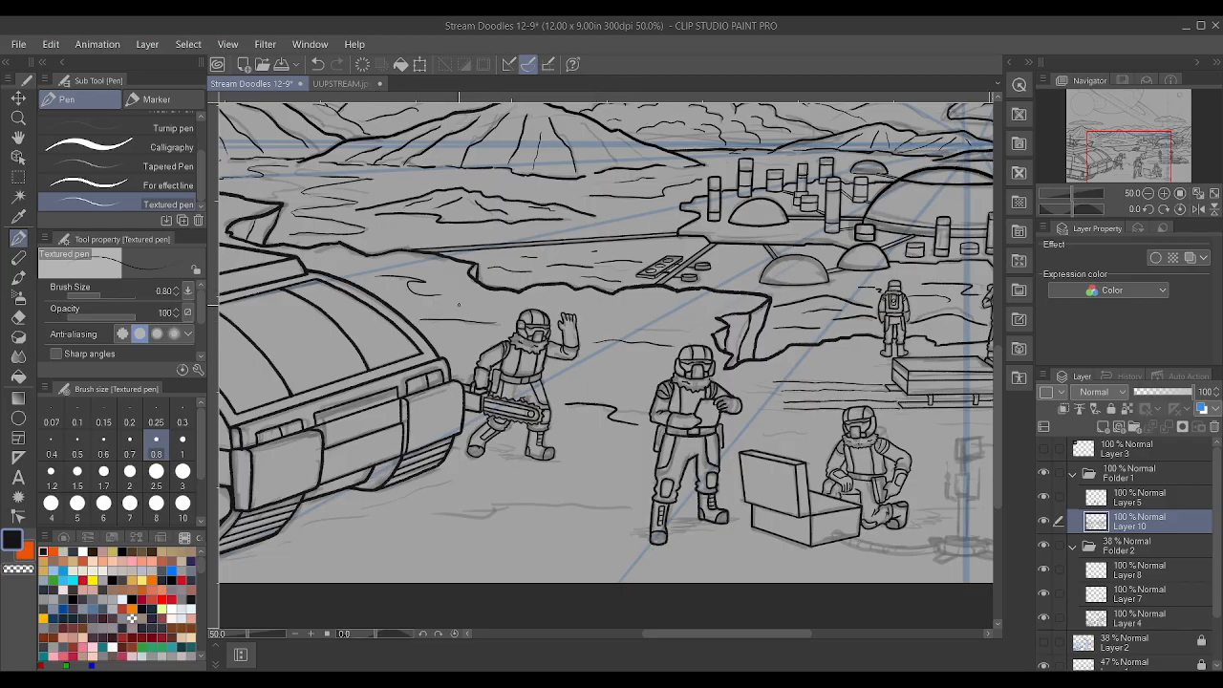
pyautogui.hotkey('ctrl', 'z')
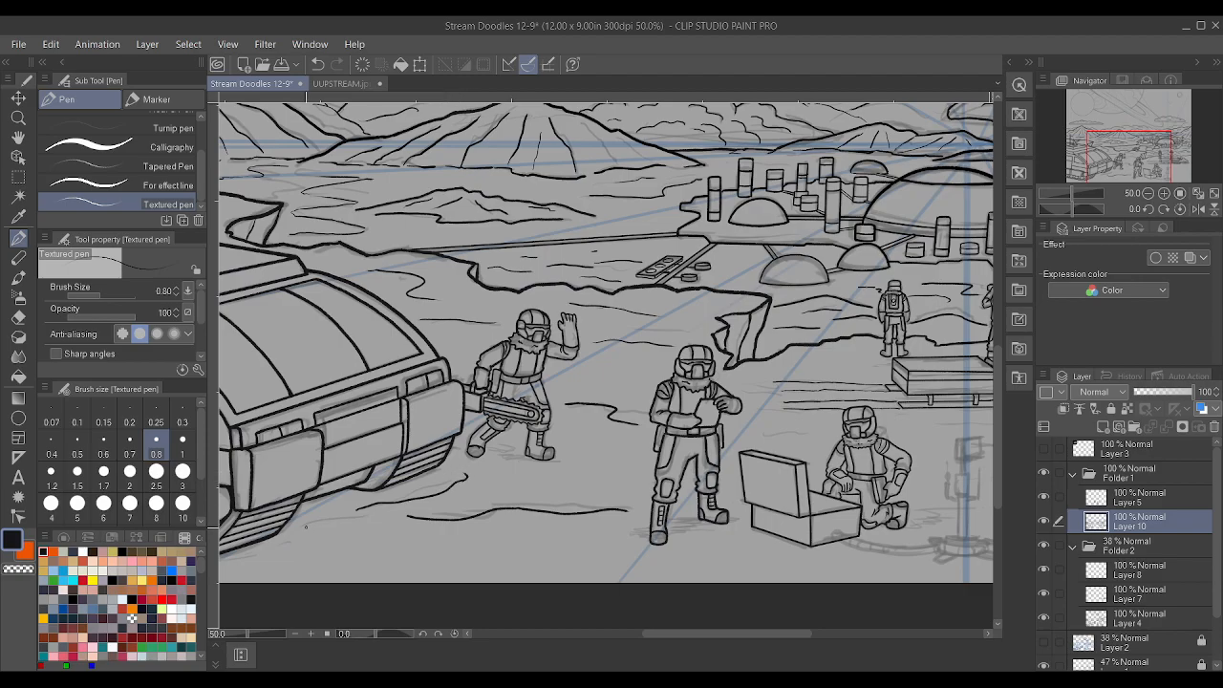
# - Ink the rounded start and upper edge of the cable curving from the crate's corner to the stand's base
pyautogui.scroll(-3, 355, 500)
pyautogui.scroll(4, 755, 512)
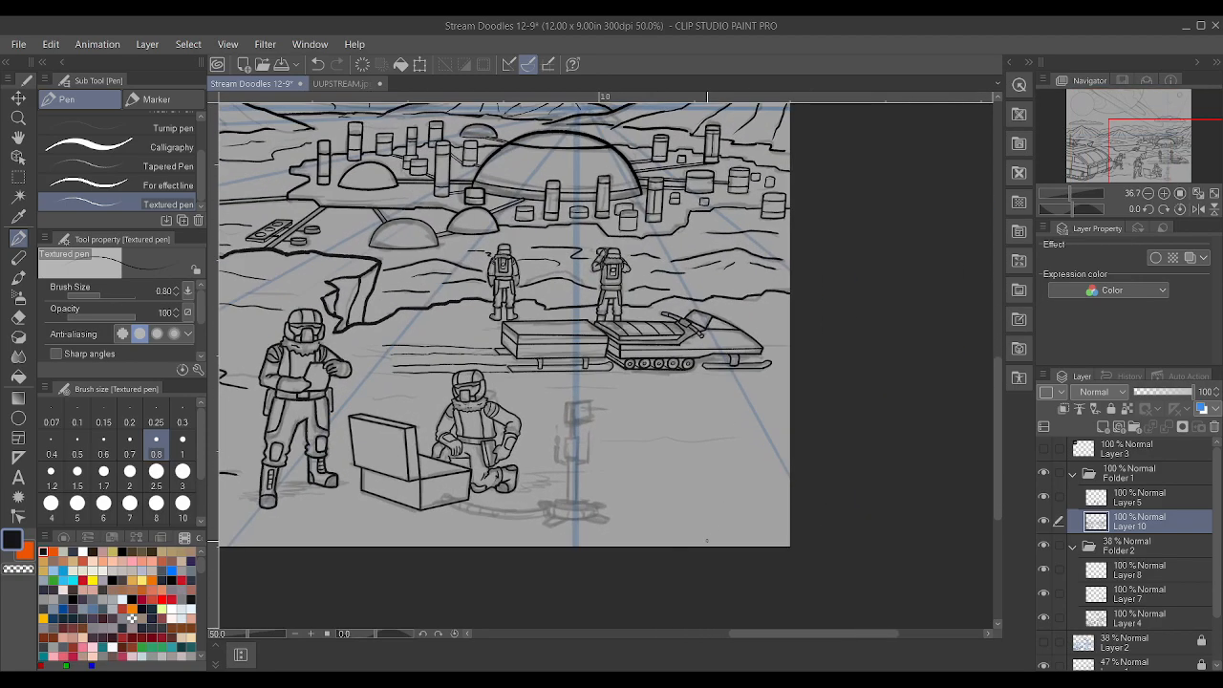
pyautogui.scroll(5, 463, 546)
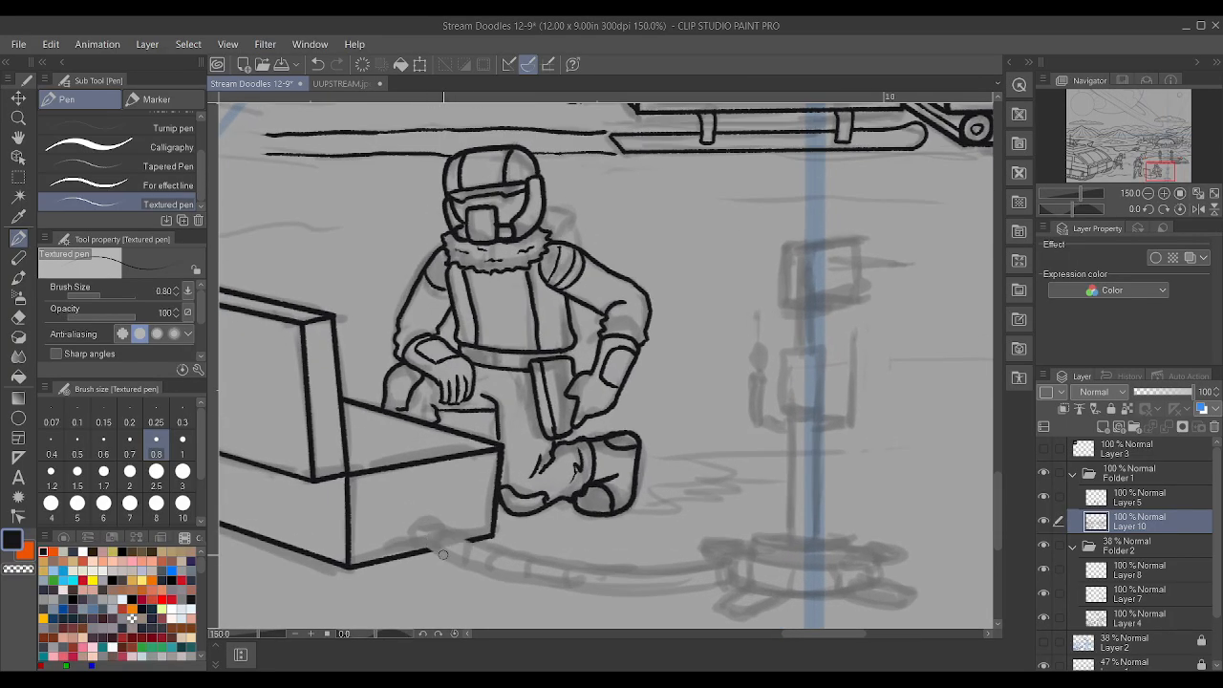
pyautogui.scroll(1, 471, 533)
pyautogui.moveTo(425, 559)
pyautogui.mouseDown()
pyautogui.moveTo(411, 526)
pyautogui.moveTo(438, 519)
pyautogui.moveTo(592, 566)
pyautogui.moveTo(720, 576)
pyautogui.moveTo(704, 575)
pyautogui.moveTo(830, 566)
pyautogui.mouseUp()
pyautogui.scroll(-3, 631, 526)
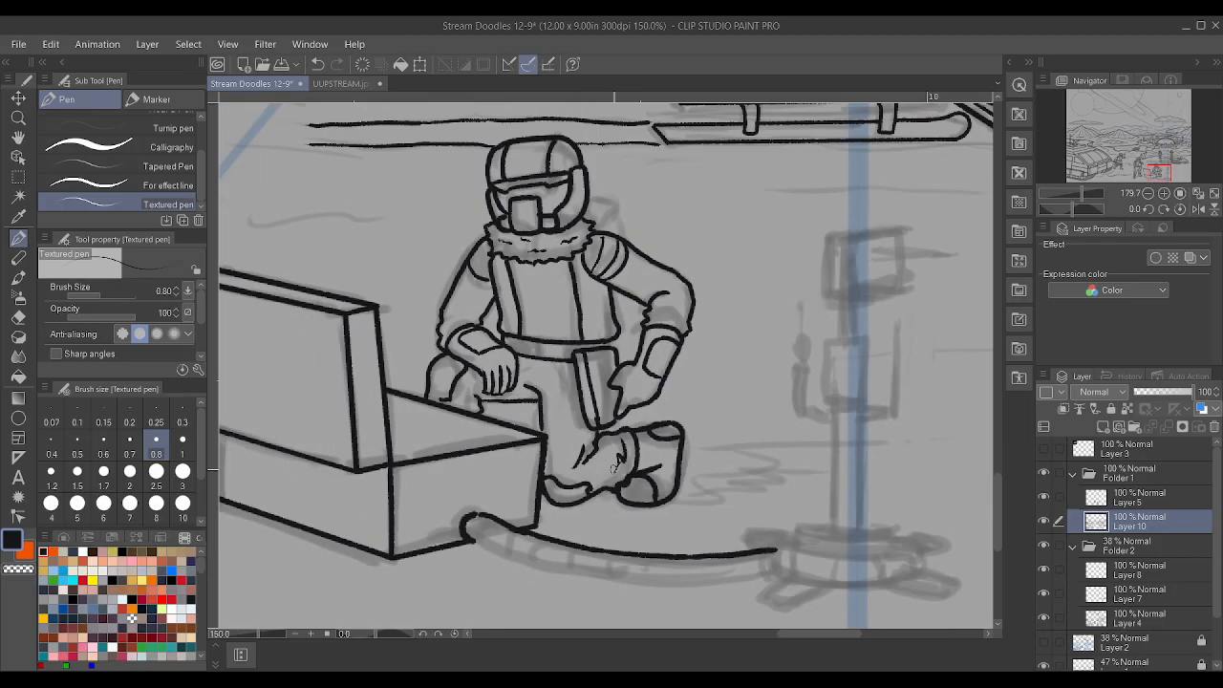
# - Ink the cable's lower edge and close off its end beside the stand's base
pyautogui.scroll(4, 500, 506)
pyautogui.moveTo(485, 509)
pyautogui.mouseDown()
pyautogui.moveTo(516, 511)
pyautogui.moveTo(531, 574)
pyautogui.moveTo(608, 598)
pyautogui.mouseUp()
pyautogui.scroll(-4, 608, 598)
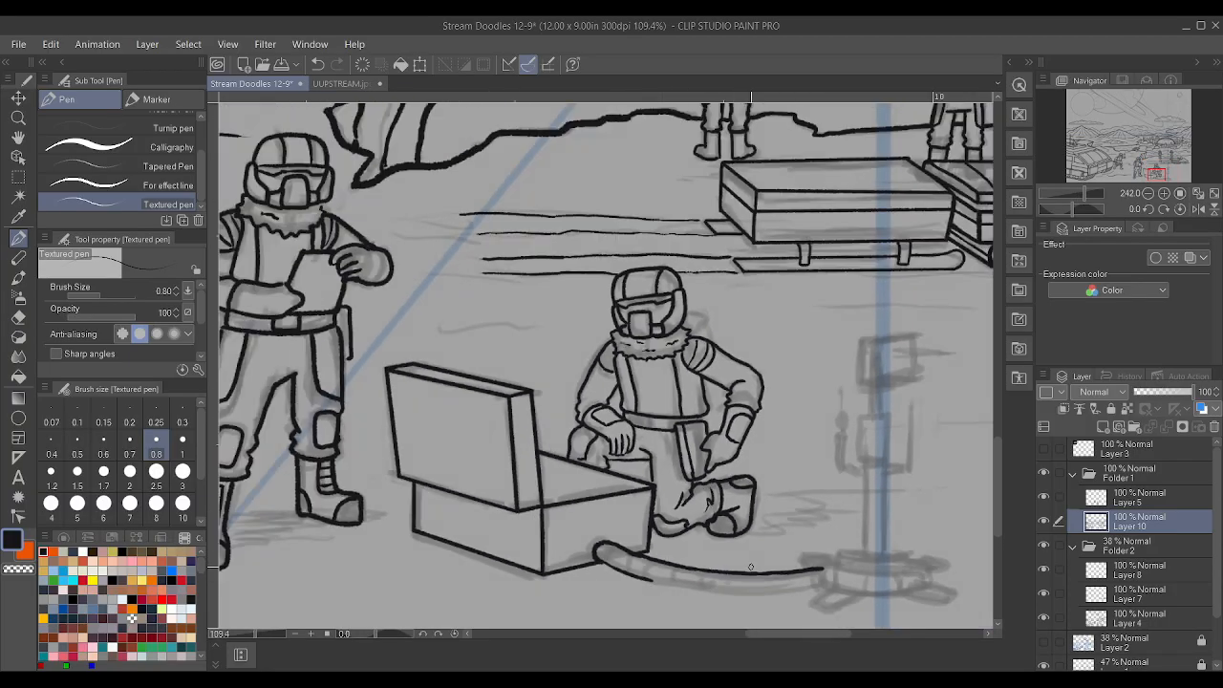
pyautogui.scroll(3, 883, 593)
pyautogui.moveTo(574, 572)
pyautogui.mouseDown()
pyautogui.moveTo(694, 586)
pyautogui.moveTo(817, 579)
pyautogui.mouseUp()
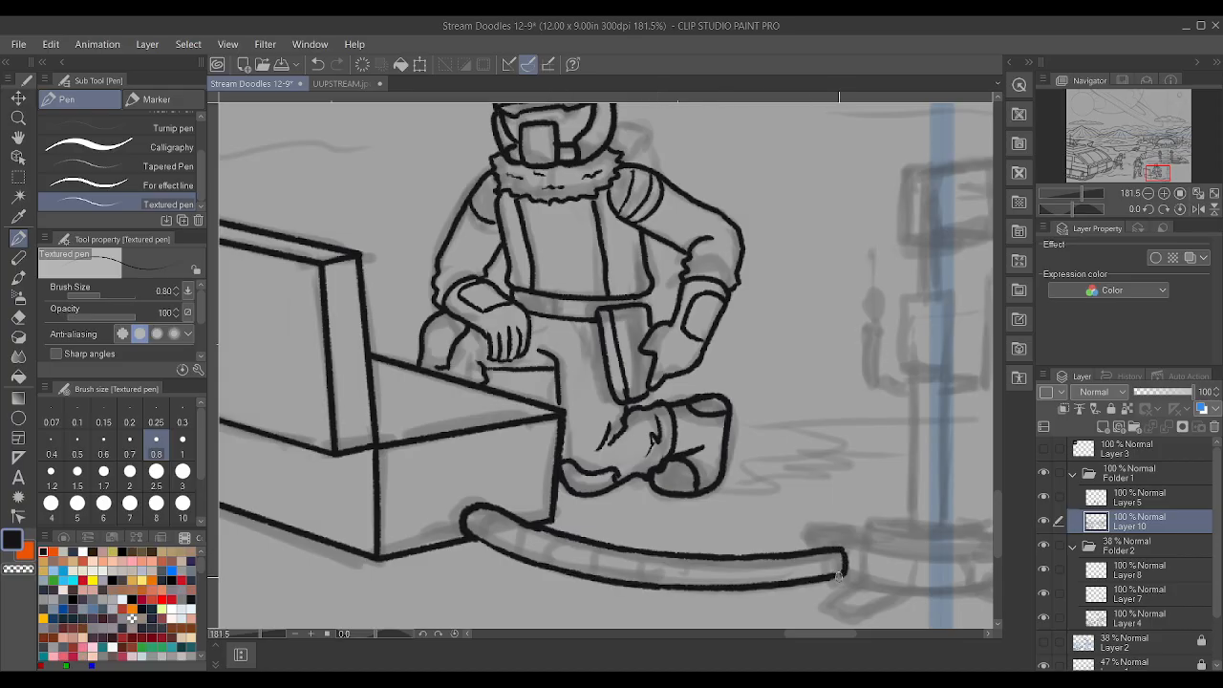
# - Ink a small connector block around the cable's end where it meets the stand's base
pyautogui.scroll(-5, 827, 562)
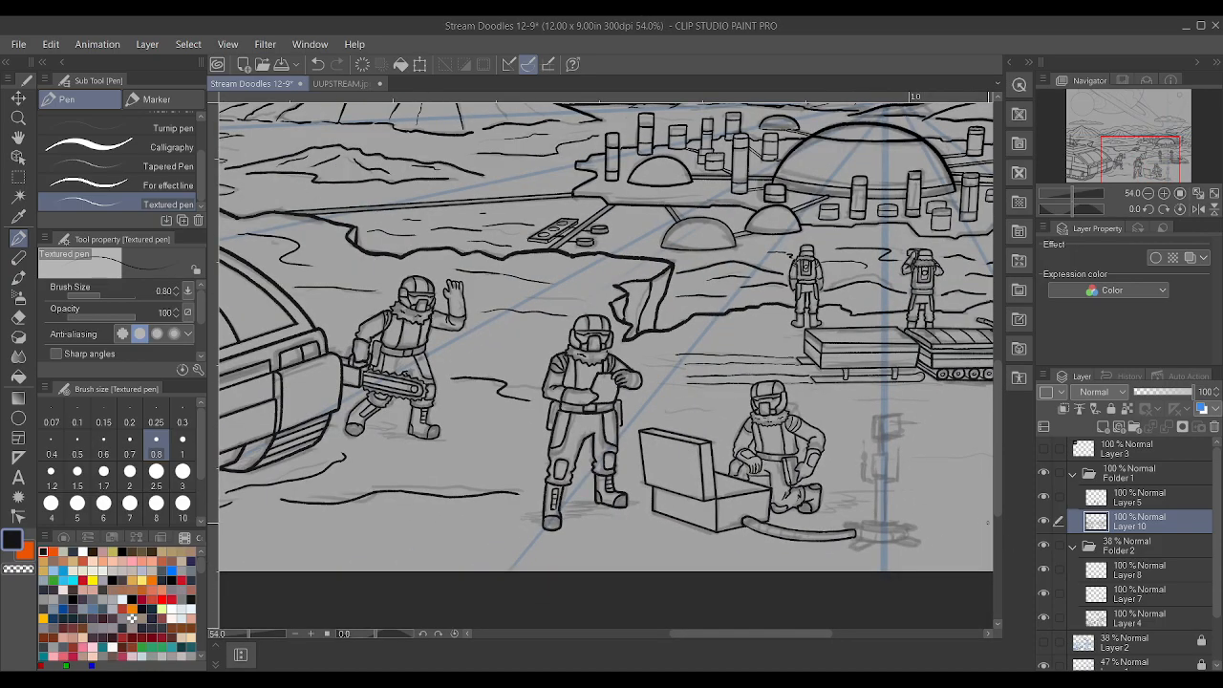
pyautogui.scroll(2, 984, 559)
pyautogui.scroll(4, 984, 559)
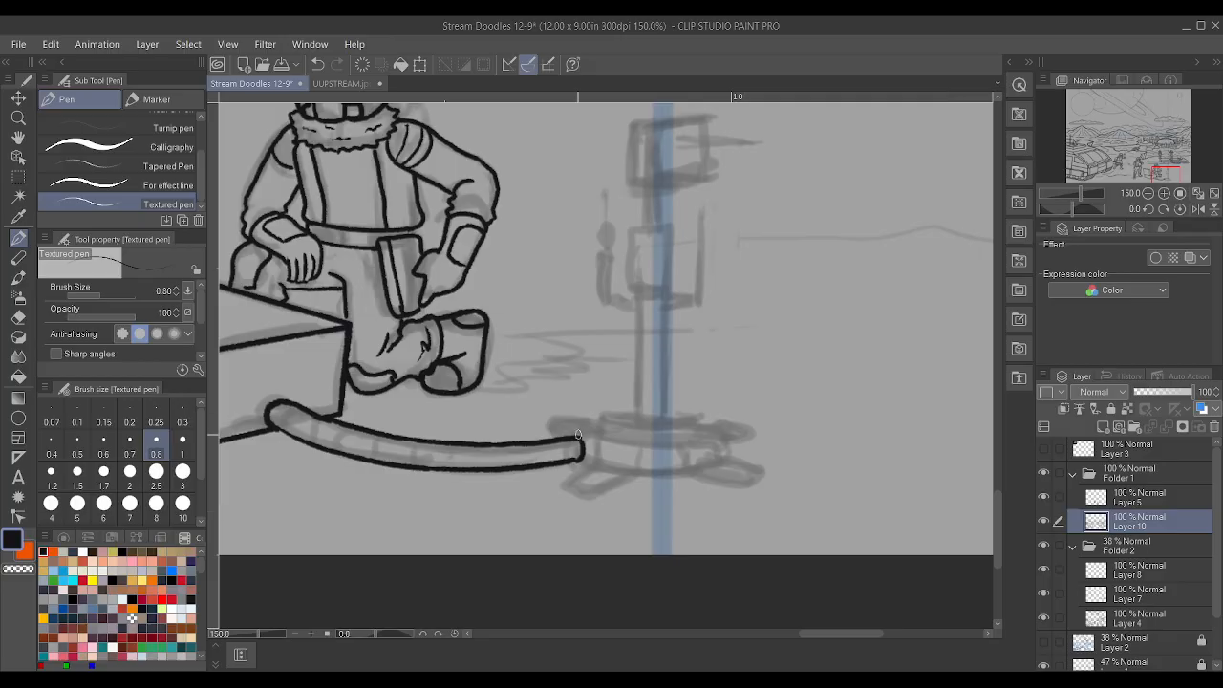
pyautogui.moveTo(575, 468)
pyautogui.mouseDown()
pyautogui.moveTo(591, 468)
pyautogui.moveTo(596, 450)
pyautogui.moveTo(741, 459)
pyautogui.mouseUp()
pyautogui.hotkey('ctrl', 'z')
pyautogui.moveTo(462, 466); pyautogui.dragTo(477, 474)
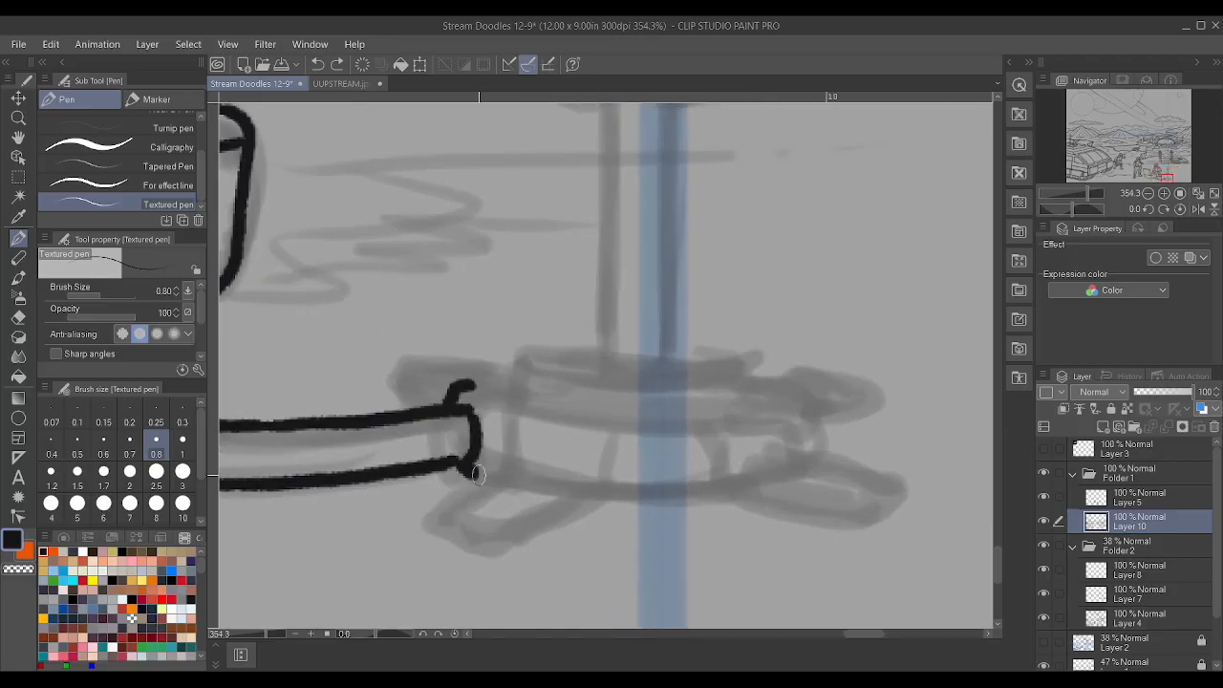
pyautogui.moveTo(471, 384); pyautogui.dragTo(510, 396)
pyautogui.moveTo(475, 472)
pyautogui.mouseDown()
pyautogui.moveTo(495, 477)
pyautogui.moveTo(514, 399)
pyautogui.mouseUp()
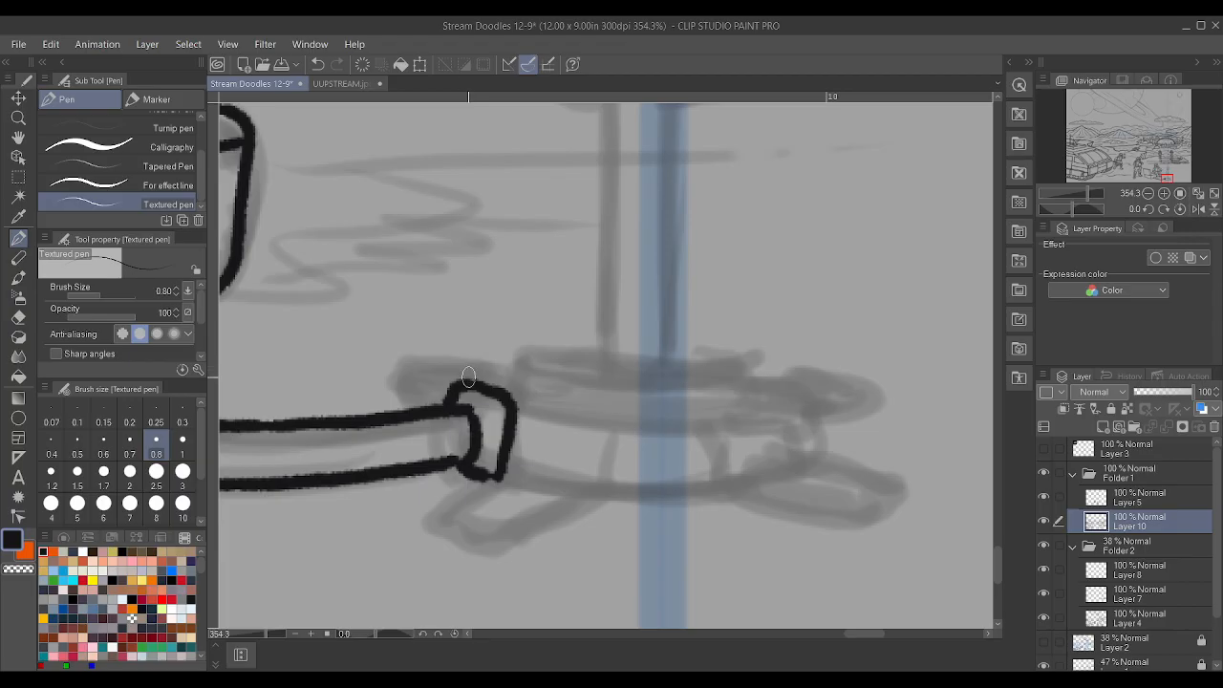
pyautogui.moveTo(461, 385); pyautogui.dragTo(514, 367)
pyautogui.moveTo(517, 410); pyautogui.dragTo(631, 417)
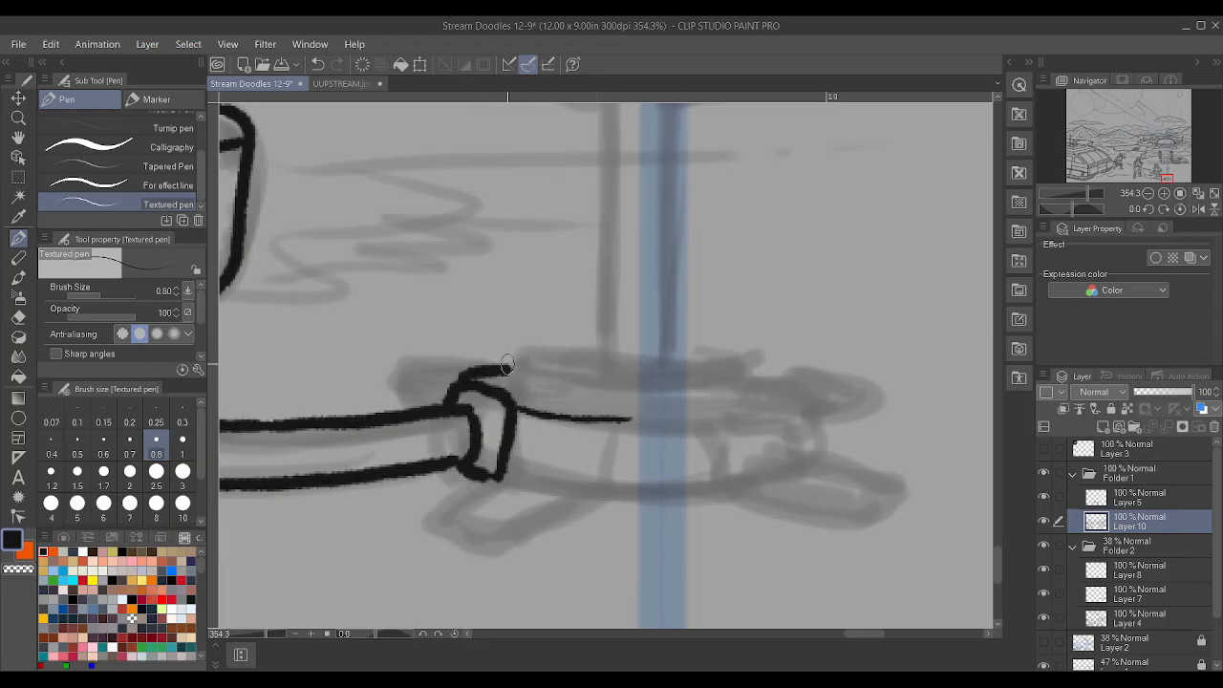
pyautogui.hotkey('ctrl', 'z')
pyautogui.hotkey('ctrl', 'z')
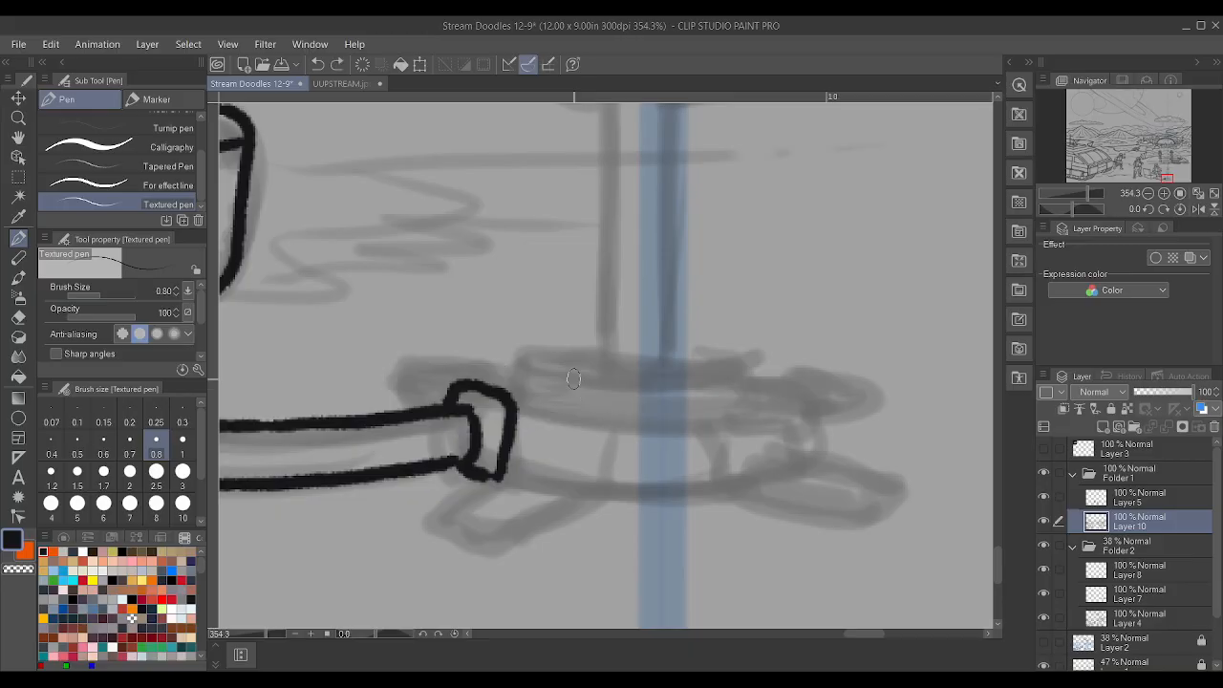
# - Erase the connector block's rounded top edge and re-ink it as a straight slanted line
pyautogui.moveTo(451, 384); pyautogui.dragTo(517, 407)
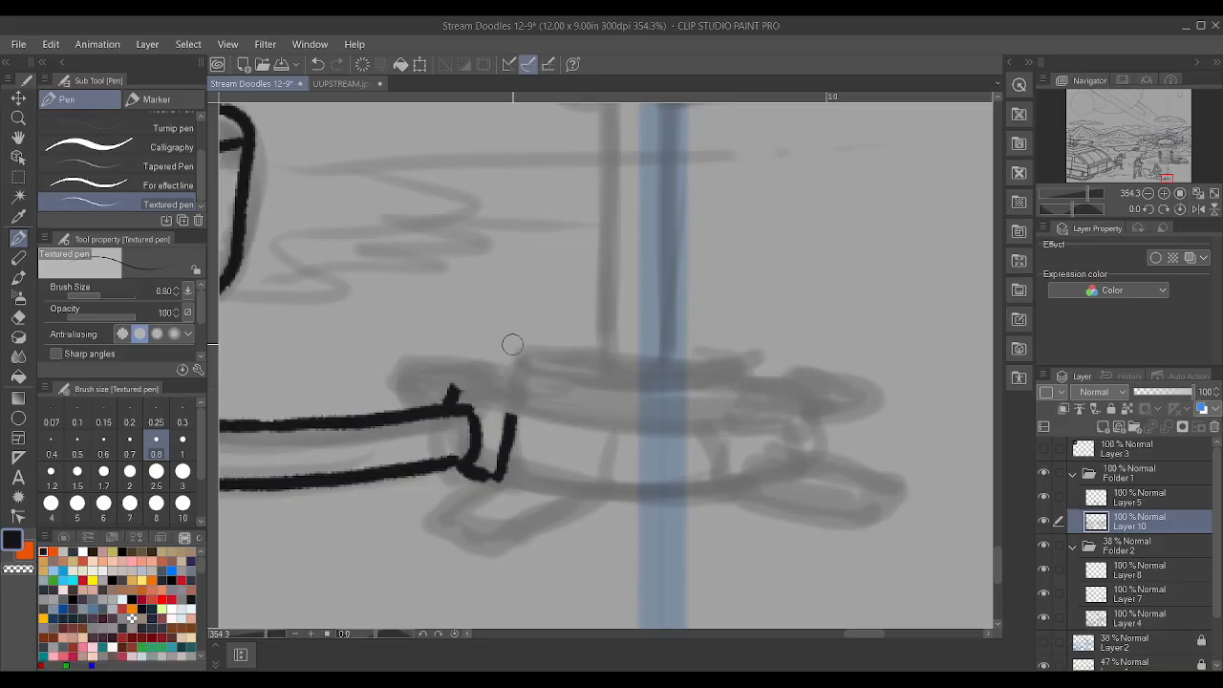
pyautogui.moveTo(451, 386); pyautogui.dragTo(518, 412)
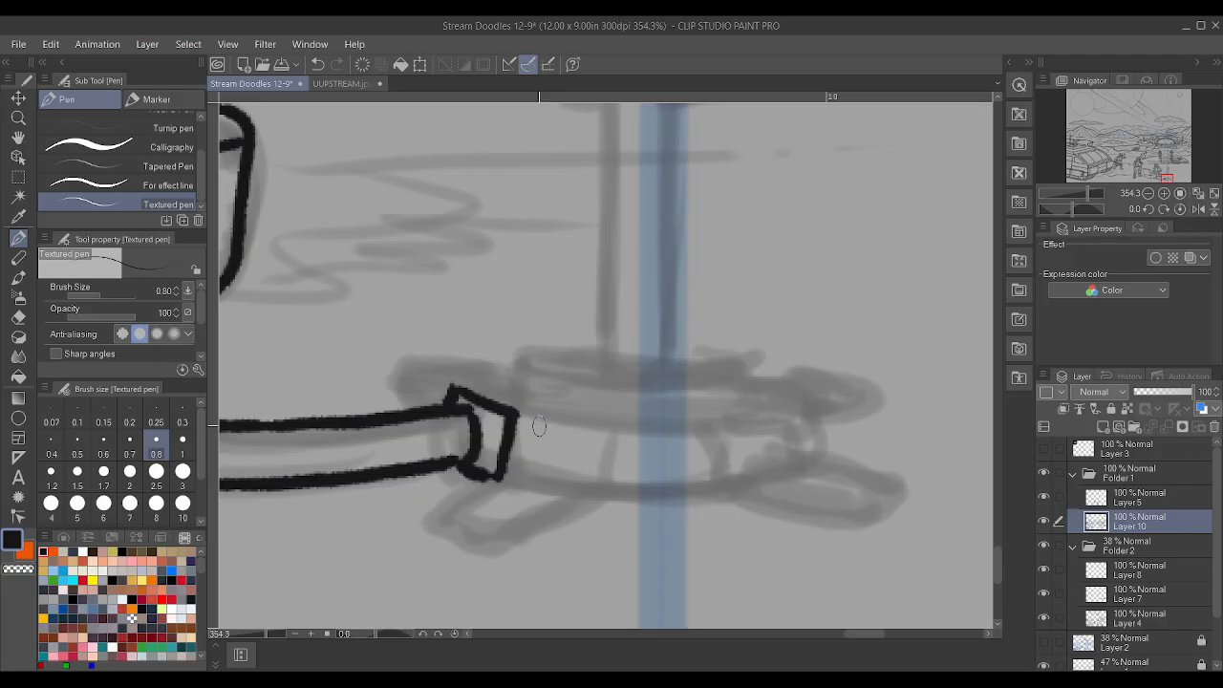
# - With a 0.7 brush size, ink the curved rim of the stand's base disc and the short upright sides of its upper tier
pyautogui.click(130, 446)
pyautogui.moveTo(508, 413)
pyautogui.mouseDown()
pyautogui.moveTo(679, 436)
pyautogui.moveTo(809, 407)
pyautogui.moveTo(787, 390)
pyautogui.moveTo(801, 406)
pyautogui.mouseUp()
pyautogui.moveTo(461, 389)
pyautogui.mouseDown()
pyautogui.moveTo(513, 378)
pyautogui.moveTo(521, 356)
pyautogui.mouseUp()
pyautogui.moveTo(752, 381)
pyautogui.mouseDown()
pyautogui.moveTo(753, 399)
pyautogui.moveTo(754, 359)
pyautogui.mouseUp()
# - Ink the upper tier's curved bottom edge and its top rim, leaving a gap at the back for the pole
pyautogui.moveTo(513, 391)
pyautogui.mouseDown()
pyautogui.moveTo(617, 409)
pyautogui.moveTo(755, 401)
pyautogui.mouseUp()
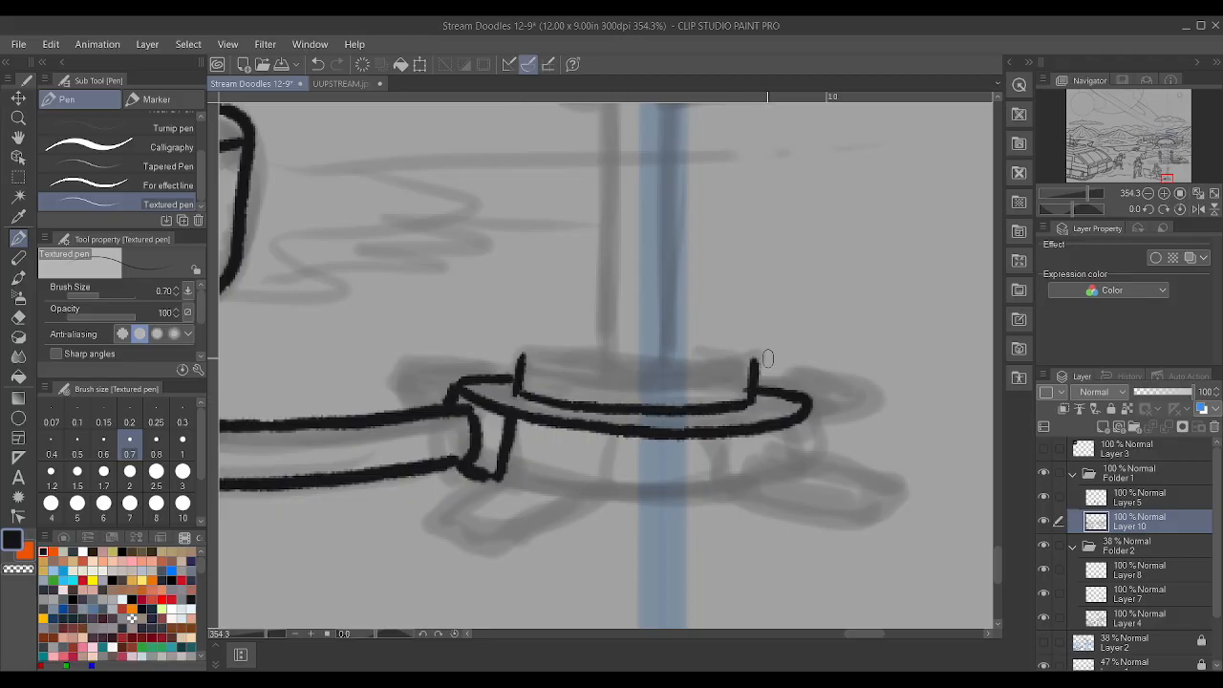
pyautogui.hotkey('ctrl', 'z')
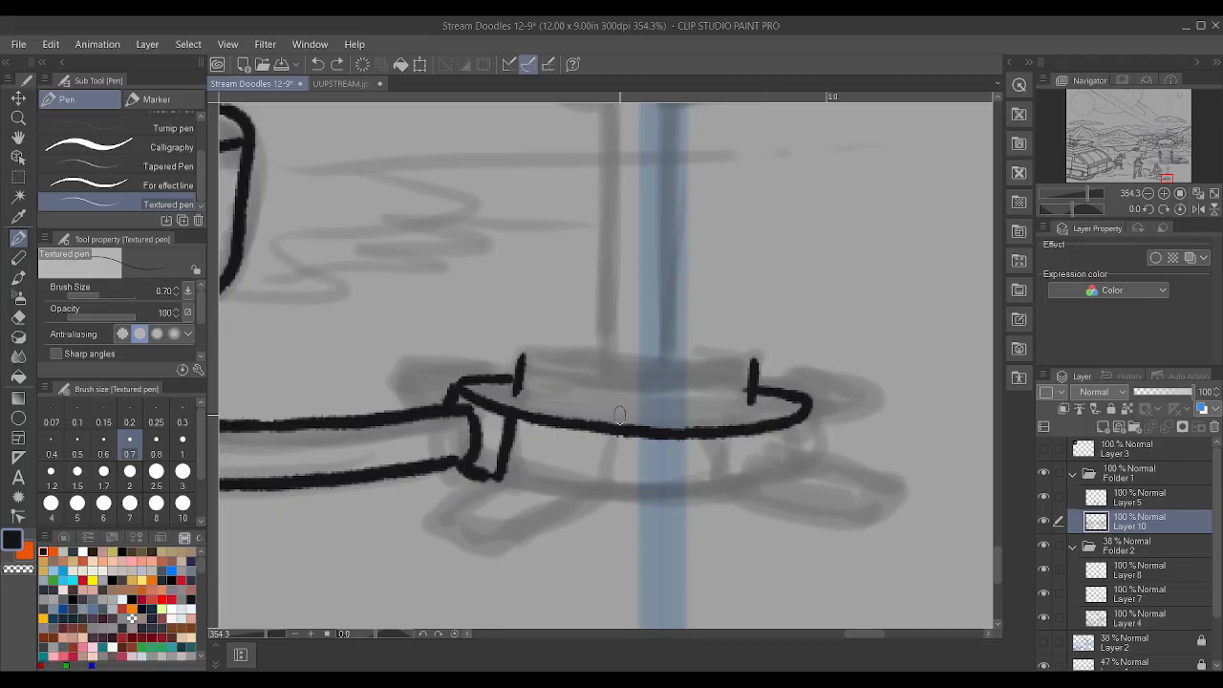
pyautogui.moveTo(513, 391)
pyautogui.mouseDown()
pyautogui.moveTo(660, 409)
pyautogui.moveTo(756, 393)
pyautogui.mouseUp()
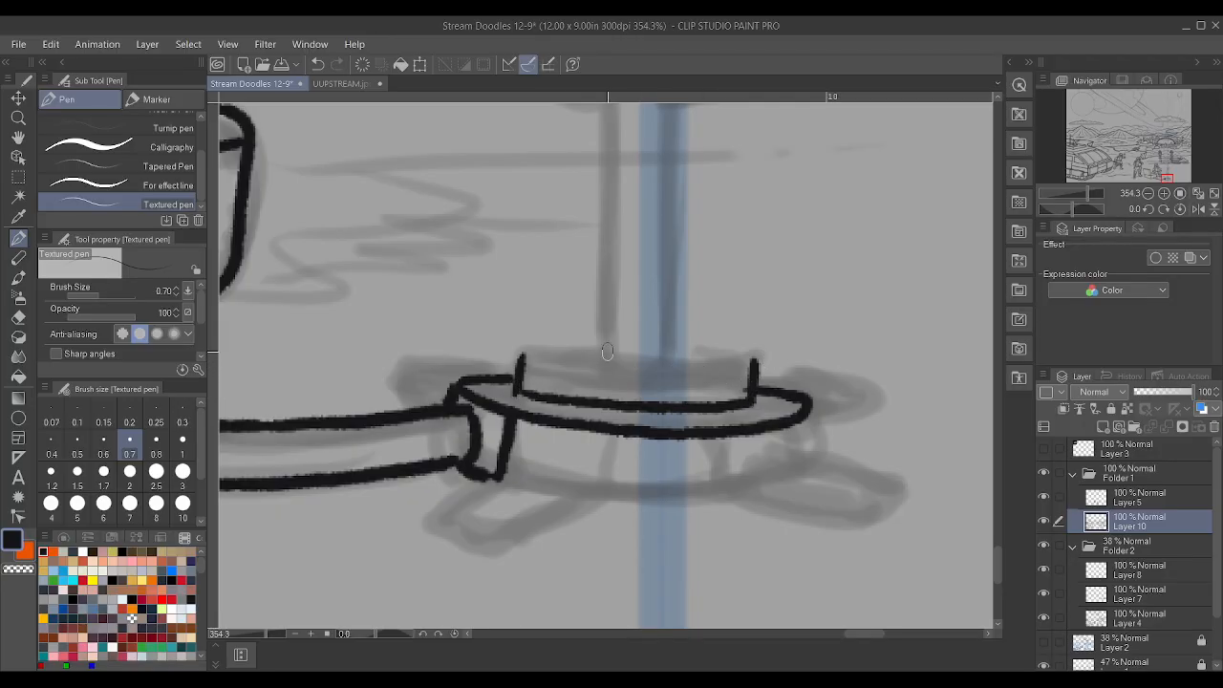
pyautogui.moveTo(521, 357); pyautogui.dragTo(758, 361)
pyautogui.moveTo(681, 352); pyautogui.dragTo(756, 361)
pyautogui.moveTo(524, 360); pyautogui.dragTo(604, 348)
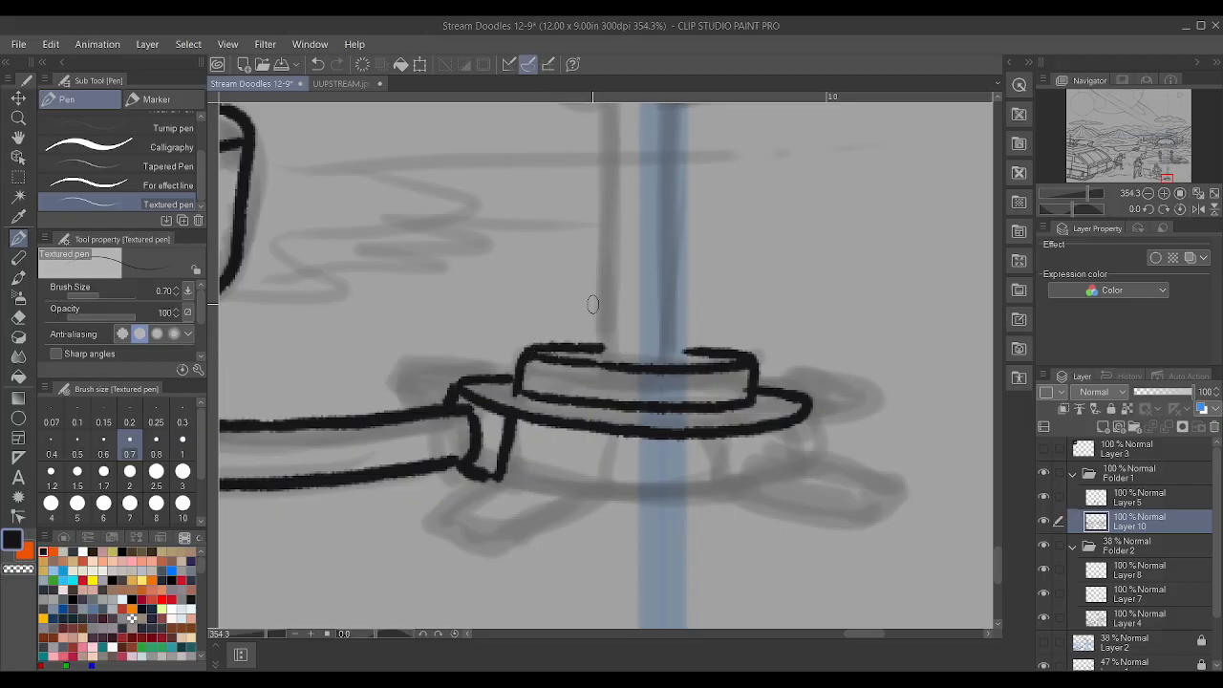
pyautogui.moveTo(495, 475)
pyautogui.mouseDown()
pyautogui.moveTo(588, 493)
pyautogui.moveTo(616, 438)
pyautogui.mouseUp()
pyautogui.moveTo(606, 489)
pyautogui.mouseDown()
pyautogui.moveTo(695, 496)
pyautogui.moveTo(712, 438)
pyautogui.mouseUp()
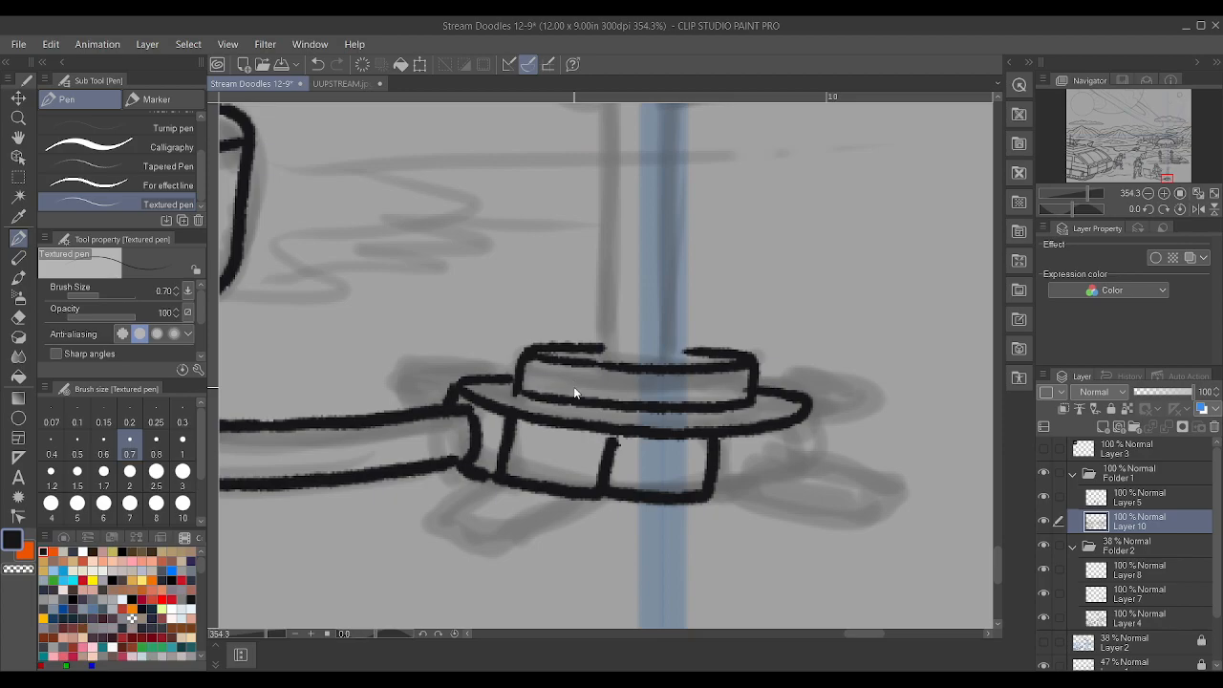
pyautogui.hotkey('ctrl', 'z')
pyautogui.hotkey('ctrl', 'z')
pyautogui.hotkey('ctrl', 'z')
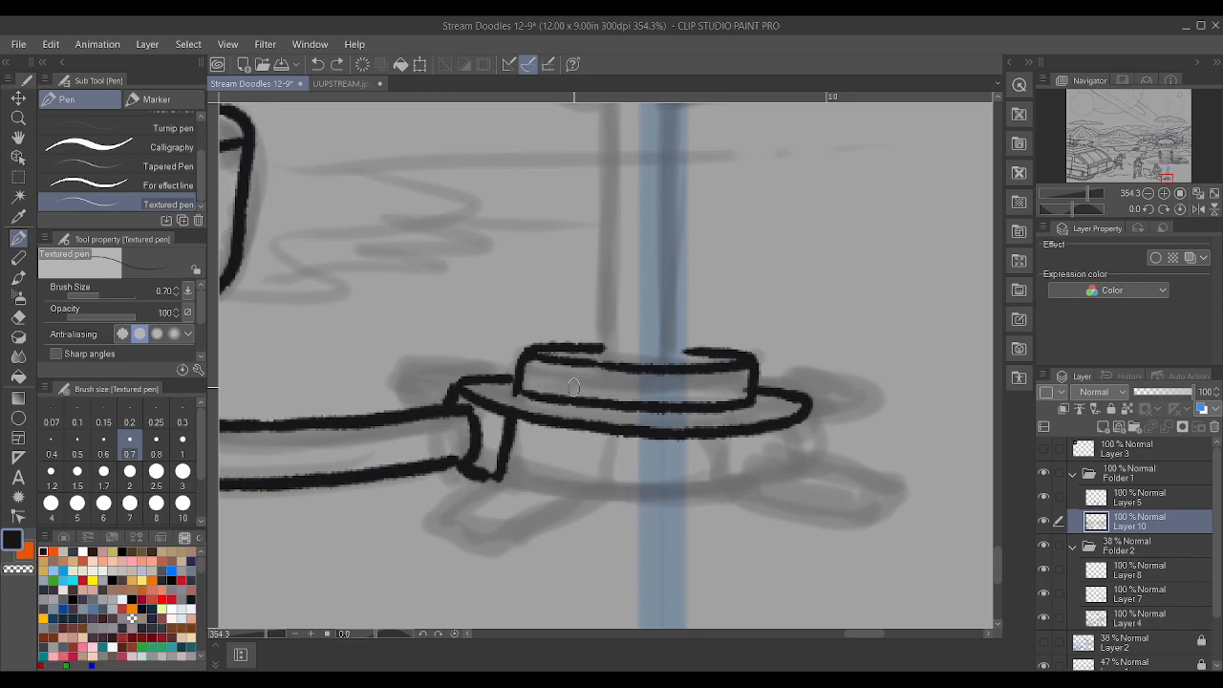
# - Ink the side wall of the stand's base disc with its lower edge and vertical panel dividers, then undo the rightmost section
pyautogui.moveTo(496, 473)
pyautogui.mouseDown()
pyautogui.moveTo(592, 488)
pyautogui.moveTo(607, 481)
pyautogui.moveTo(615, 433)
pyautogui.mouseUp()
pyautogui.moveTo(613, 492)
pyautogui.mouseDown()
pyautogui.moveTo(715, 486)
pyautogui.moveTo(735, 441)
pyautogui.mouseUp()
pyautogui.moveTo(698, 488)
pyautogui.mouseDown()
pyautogui.moveTo(796, 474)
pyautogui.moveTo(810, 461)
pyautogui.moveTo(817, 406)
pyautogui.mouseUp()
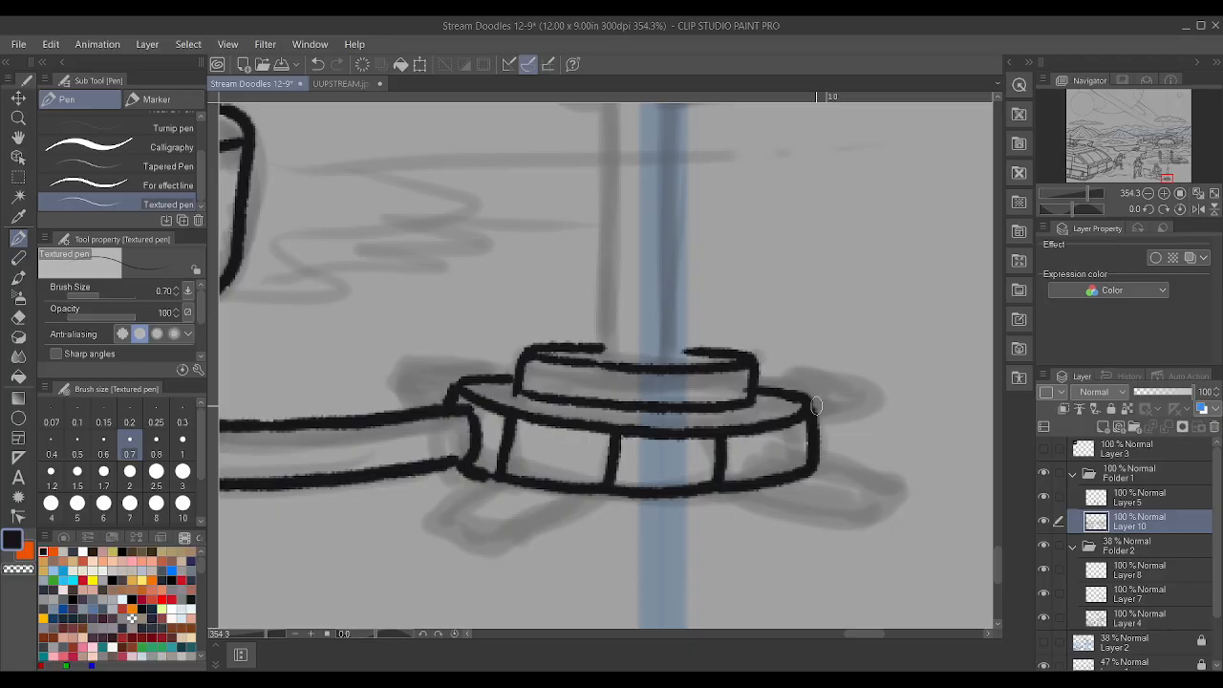
pyautogui.hotkey('ctrl', 'z')
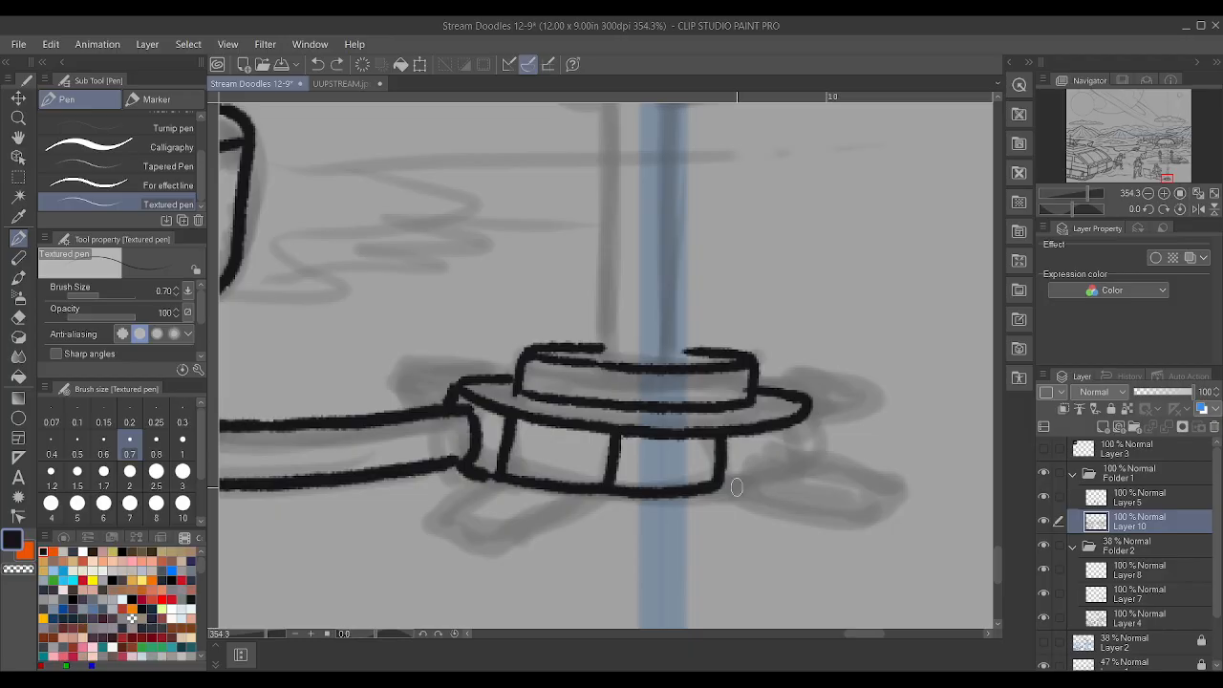
# - Ink the angular front-right foot of the base and close the disc's side wall behind it
pyautogui.moveTo(739, 490)
pyautogui.mouseDown()
pyautogui.moveTo(749, 460)
pyautogui.moveTo(769, 453)
pyautogui.moveTo(811, 453)
pyautogui.moveTo(876, 485)
pyautogui.mouseUp()
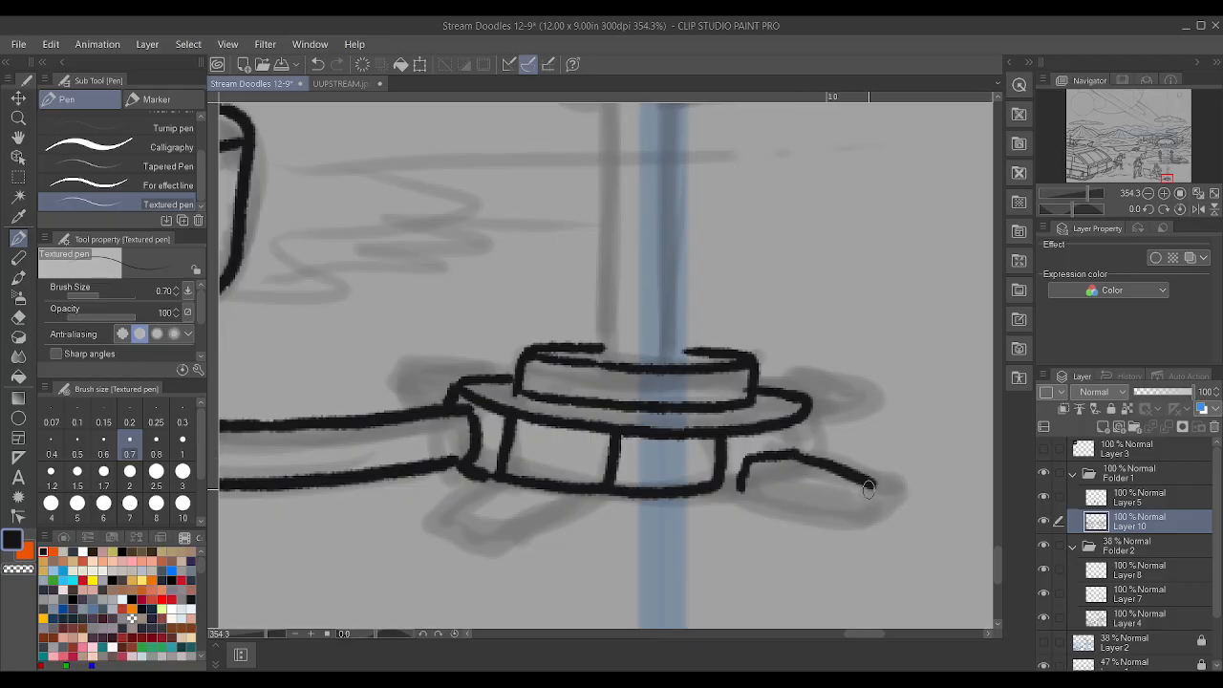
pyautogui.moveTo(742, 492)
pyautogui.mouseDown()
pyautogui.moveTo(829, 520)
pyautogui.moveTo(891, 497)
pyautogui.moveTo(874, 480)
pyautogui.mouseUp()
pyautogui.moveTo(712, 485)
pyautogui.mouseDown()
pyautogui.moveTo(807, 453)
pyautogui.moveTo(811, 403)
pyautogui.mouseUp()
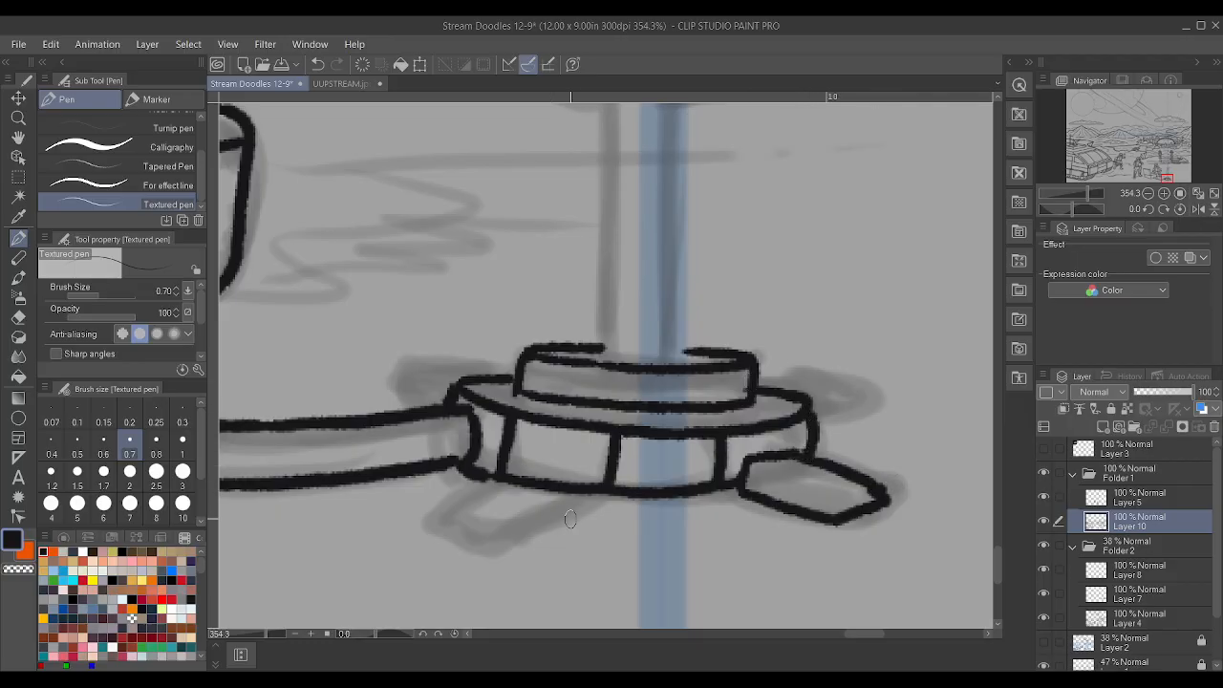
# - Ink the angular front-left foot and the two small rear feet on either side of the base
pyautogui.moveTo(543, 549); pyautogui.dragTo(596, 485)
pyautogui.moveTo(508, 475)
pyautogui.mouseDown()
pyautogui.moveTo(541, 458)
pyautogui.moveTo(599, 476)
pyautogui.mouseUp()
pyautogui.moveTo(467, 525)
pyautogui.mouseDown()
pyautogui.moveTo(523, 481)
pyautogui.moveTo(468, 530)
pyautogui.moveTo(549, 550)
pyautogui.mouseUp()
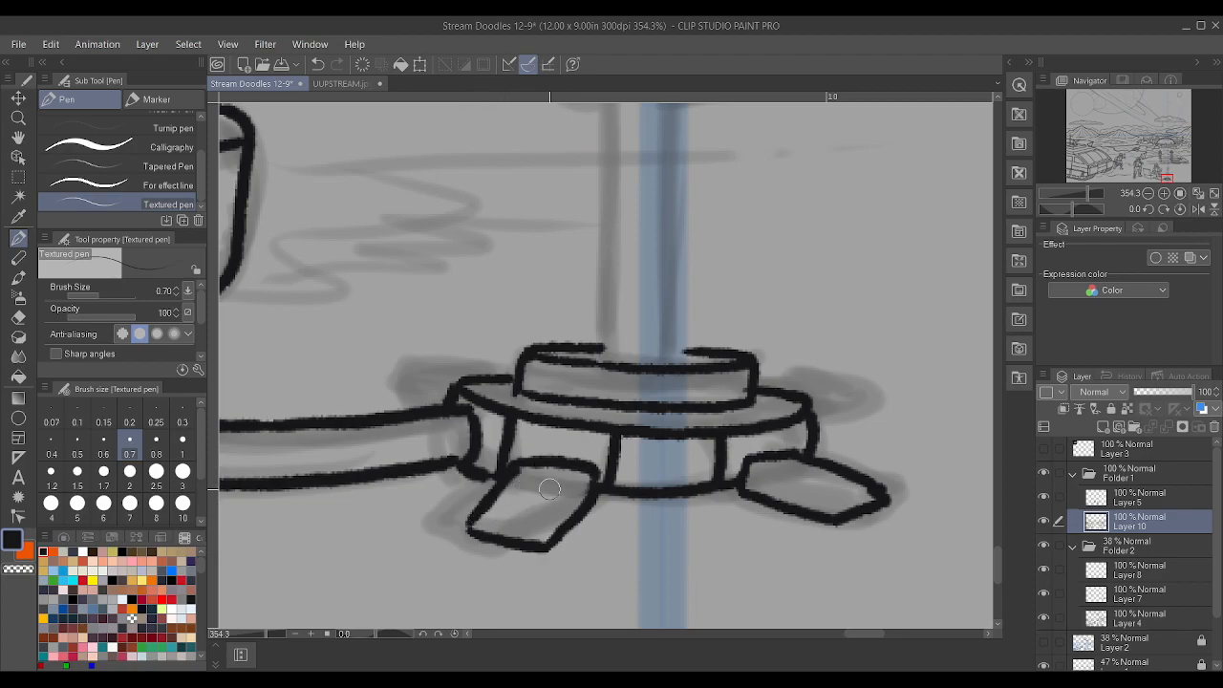
pyautogui.moveTo(387, 393)
pyautogui.mouseDown()
pyautogui.moveTo(439, 407)
pyautogui.moveTo(385, 386)
pyautogui.moveTo(457, 381)
pyautogui.mouseUp()
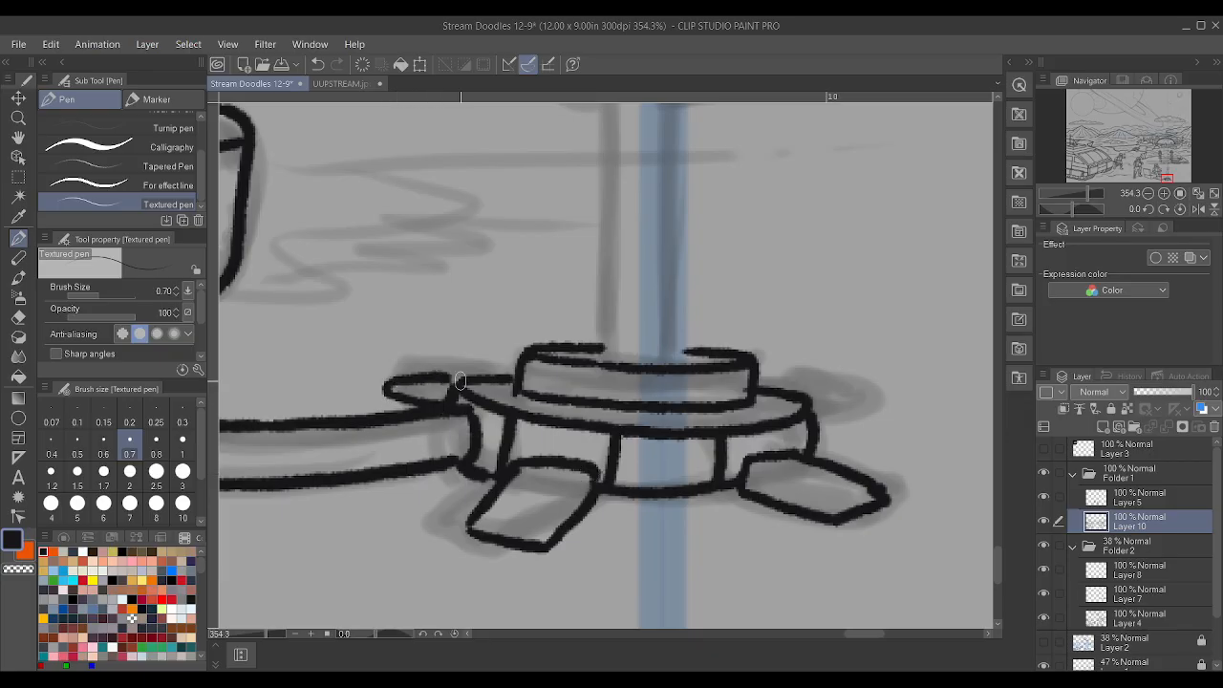
pyautogui.moveTo(812, 414); pyautogui.dragTo(858, 393)
pyautogui.moveTo(770, 387); pyautogui.dragTo(857, 391)
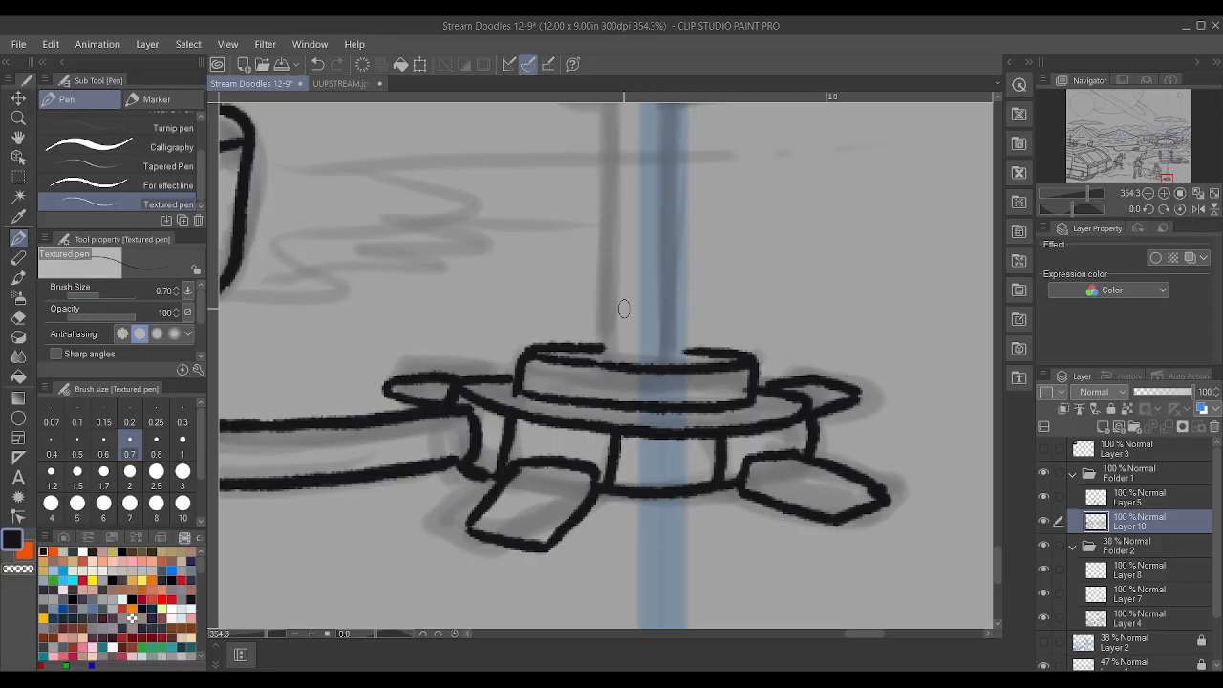
pyautogui.scroll(3, 727, 330)
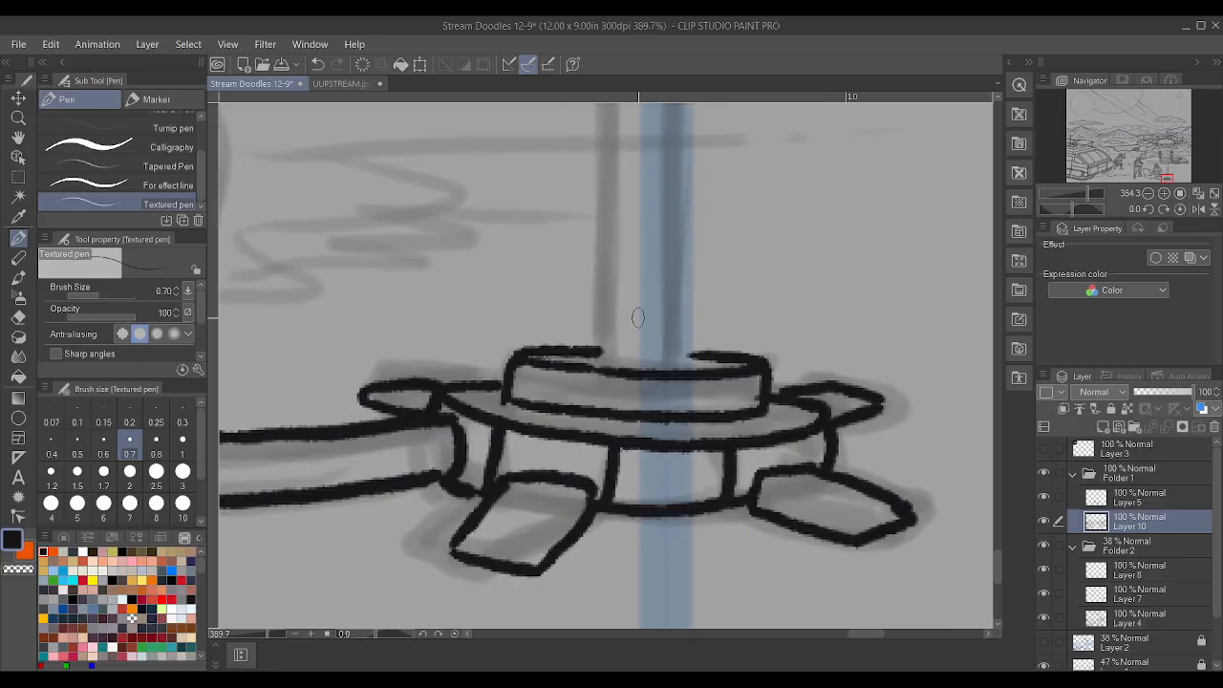
pyautogui.moveTo(505, 359); pyautogui.dragTo(664, 360)
pyautogui.moveTo(499, 351); pyautogui.dragTo(499, 286)
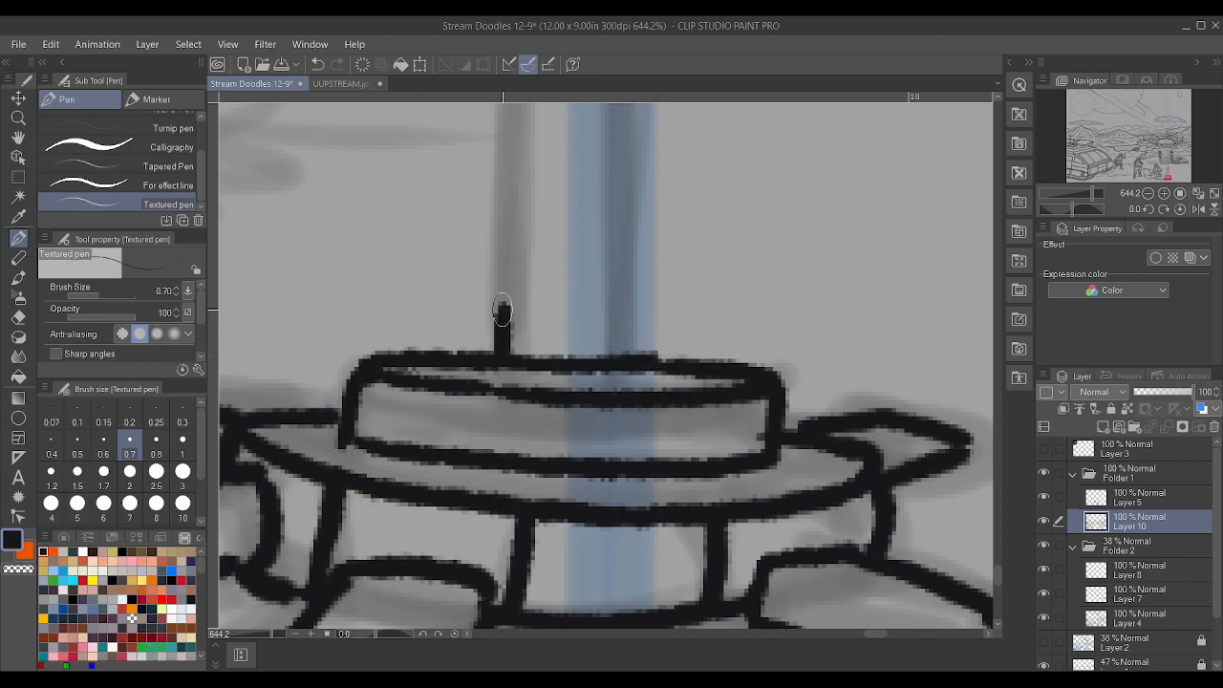
pyautogui.scroll(-3, 650, 330)
pyautogui.hotkey('ctrl', 'z')
pyautogui.hotkey('ctrl', 'z')
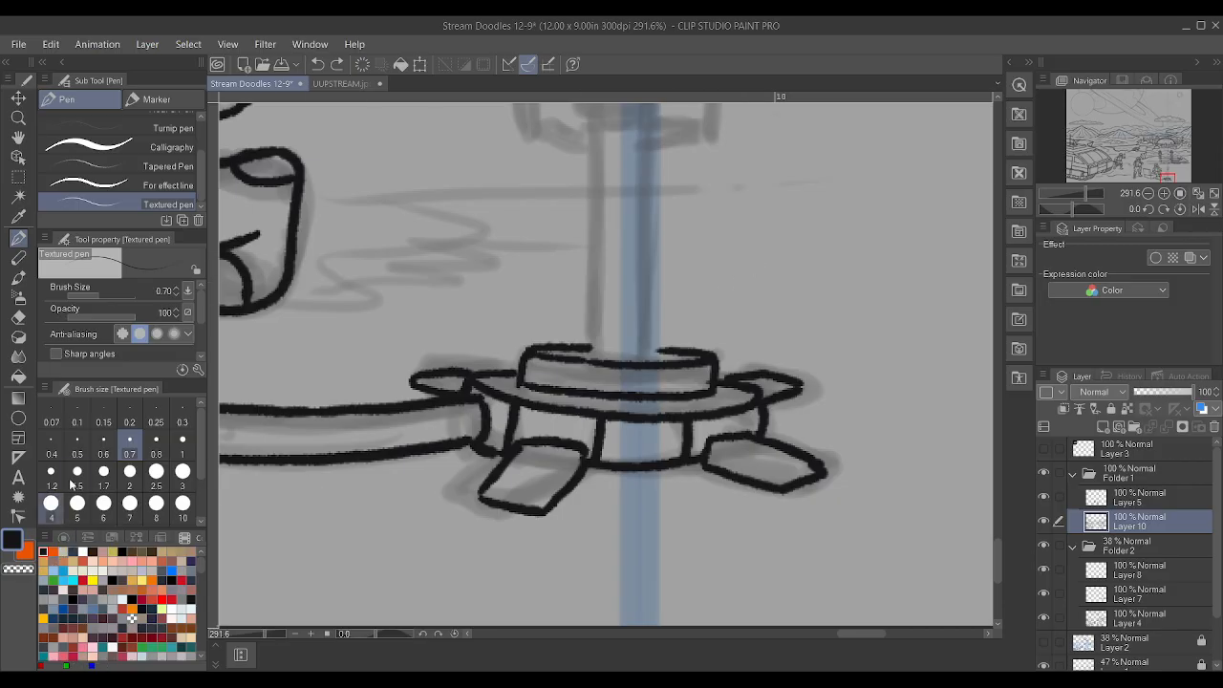
# - With a 0.5 brush size, ink a short rectangular collar rising from the base's upper tier at the foot of the pole
pyautogui.click(77, 449)
pyautogui.scroll(1, 868, 370)
pyautogui.scroll(1, 868, 370)
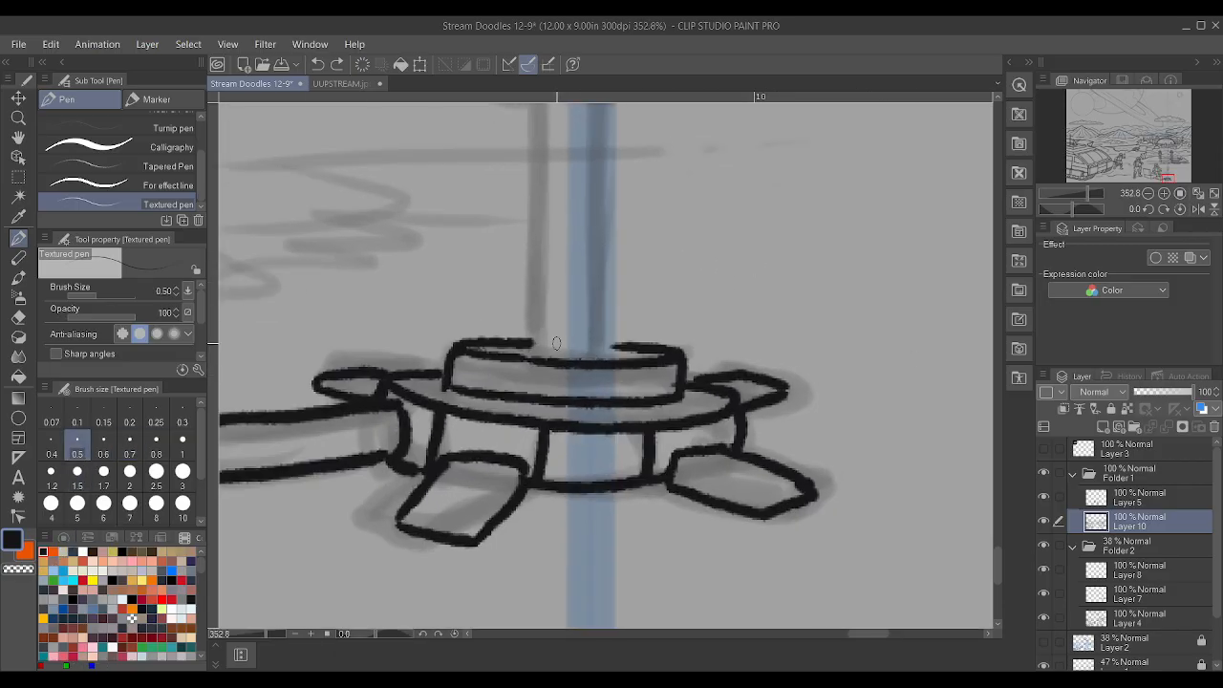
pyautogui.scroll(1, 559, 344)
pyautogui.moveTo(531, 346)
pyautogui.mouseDown()
pyautogui.moveTo(622, 345)
pyautogui.moveTo(528, 345)
pyautogui.moveTo(621, 350)
pyautogui.mouseUp()
pyautogui.moveTo(532, 346); pyautogui.dragTo(532, 274)
pyautogui.moveTo(622, 347); pyautogui.dragTo(624, 276)
pyautogui.moveTo(533, 344)
pyautogui.mouseDown()
pyautogui.moveTo(543, 274)
pyautogui.moveTo(622, 270)
pyautogui.mouseUp()
pyautogui.moveTo(531, 273)
pyautogui.mouseDown()
pyautogui.moveTo(621, 274)
pyautogui.moveTo(626, 344)
pyautogui.mouseUp()
pyautogui.moveTo(529, 346)
pyautogui.mouseDown()
pyautogui.moveTo(561, 266)
pyautogui.moveTo(535, 266)
pyautogui.moveTo(608, 270)
pyautogui.mouseUp()
pyautogui.scroll(-12, 658, 275)
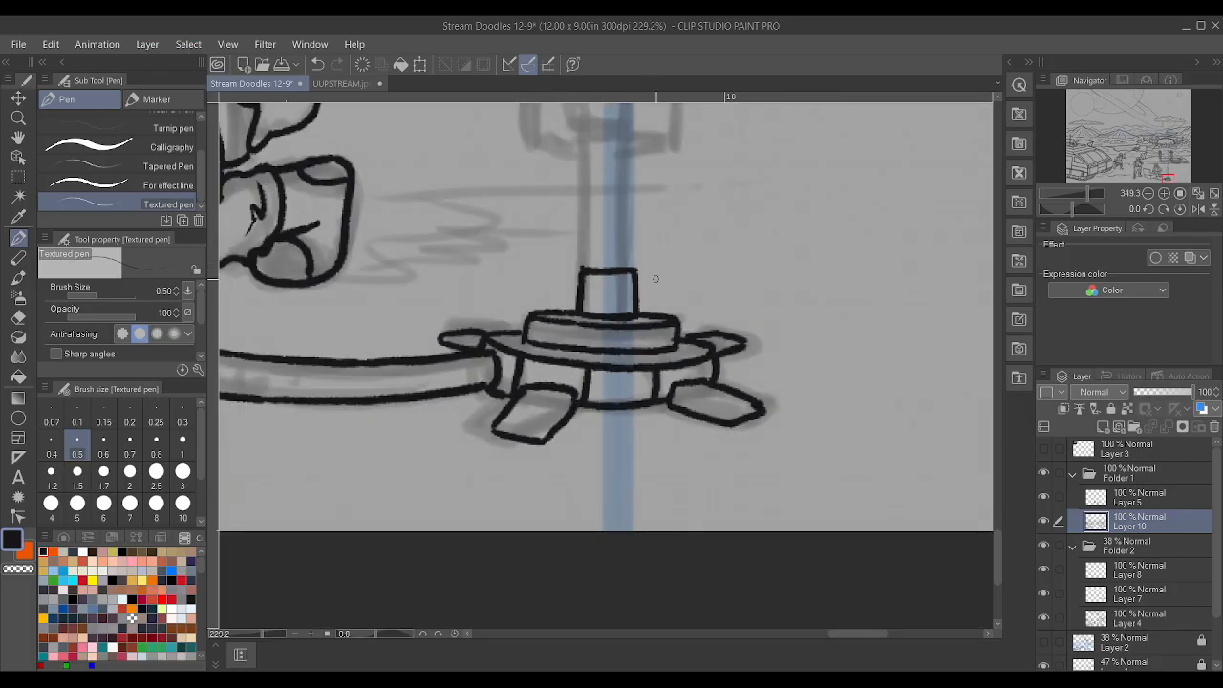
# - Ink the pole's two long upright sides from the collar up to the sketched housing
pyautogui.scroll(4, 734, 197)
pyautogui.scroll(4, 650, 258)
pyautogui.moveTo(537, 495); pyautogui.dragTo(537, 323)
pyautogui.moveTo(538, 382); pyautogui.dragTo(536, 310)
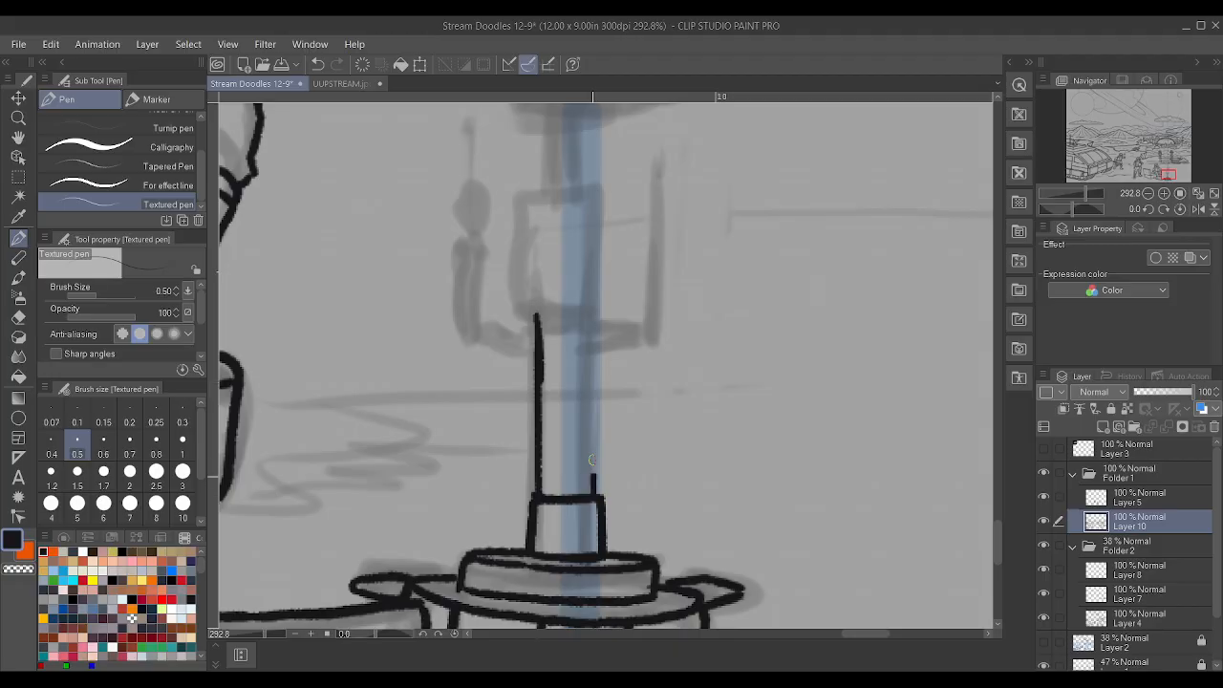
pyautogui.moveTo(592, 489); pyautogui.dragTo(593, 319)
pyautogui.moveTo(594, 372)
pyautogui.mouseDown()
pyautogui.moveTo(594, 317)
pyautogui.moveTo(545, 314)
pyautogui.moveTo(597, 313)
pyautogui.mouseUp()
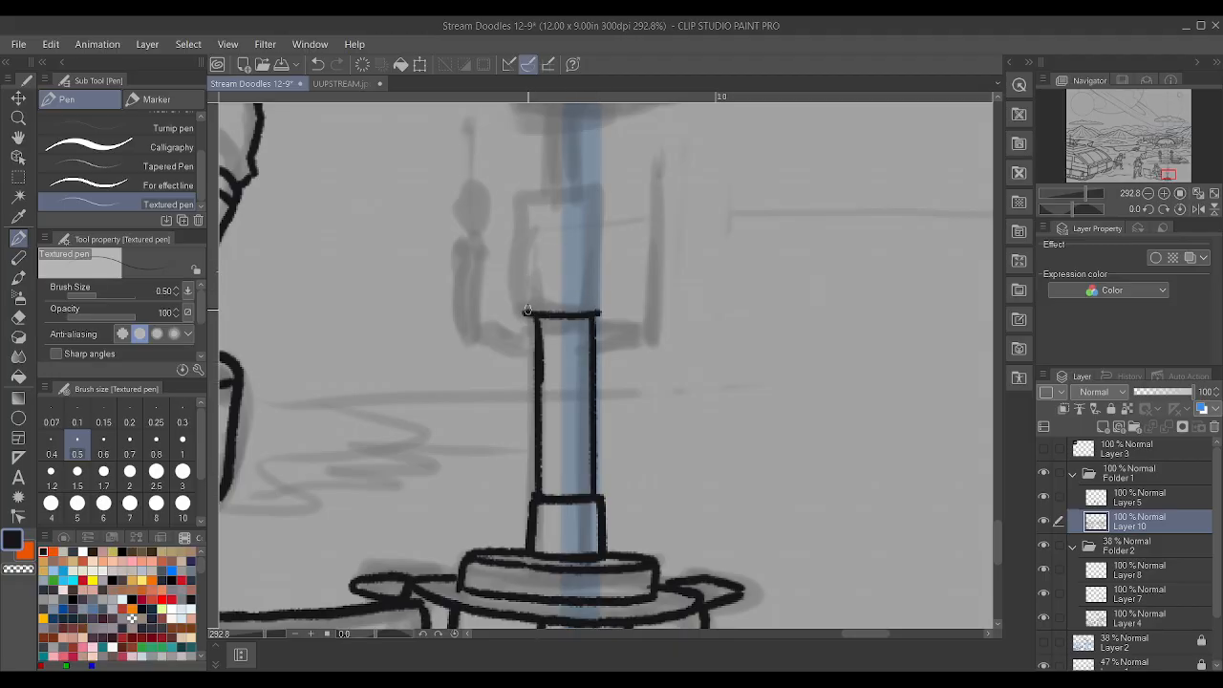
# - Ink the wider cylindrical housing on top of the pole, with rounded lower corners and a band line near its top
pyautogui.moveTo(524, 291); pyautogui.dragTo(527, 196)
pyautogui.moveTo(523, 306)
pyautogui.mouseDown()
pyautogui.moveTo(546, 312)
pyautogui.moveTo(604, 272)
pyautogui.moveTo(605, 203)
pyautogui.mouseUp()
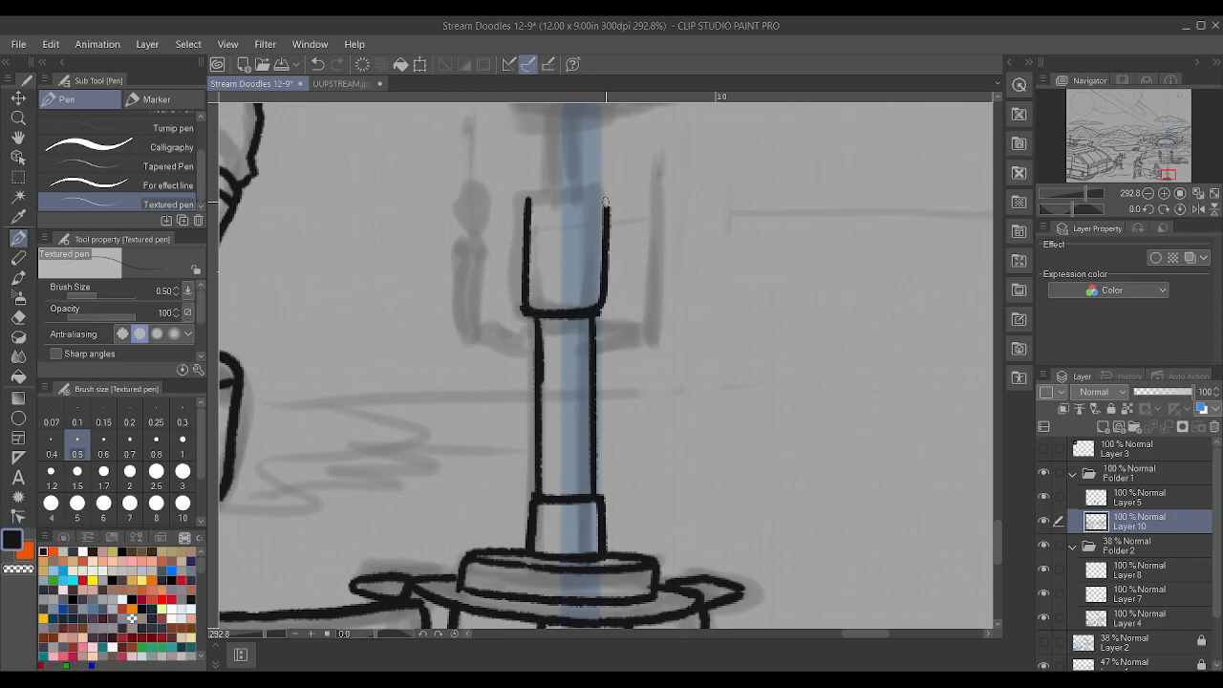
pyautogui.moveTo(529, 197); pyautogui.dragTo(609, 189)
pyautogui.moveTo(543, 229); pyautogui.dragTo(600, 224)
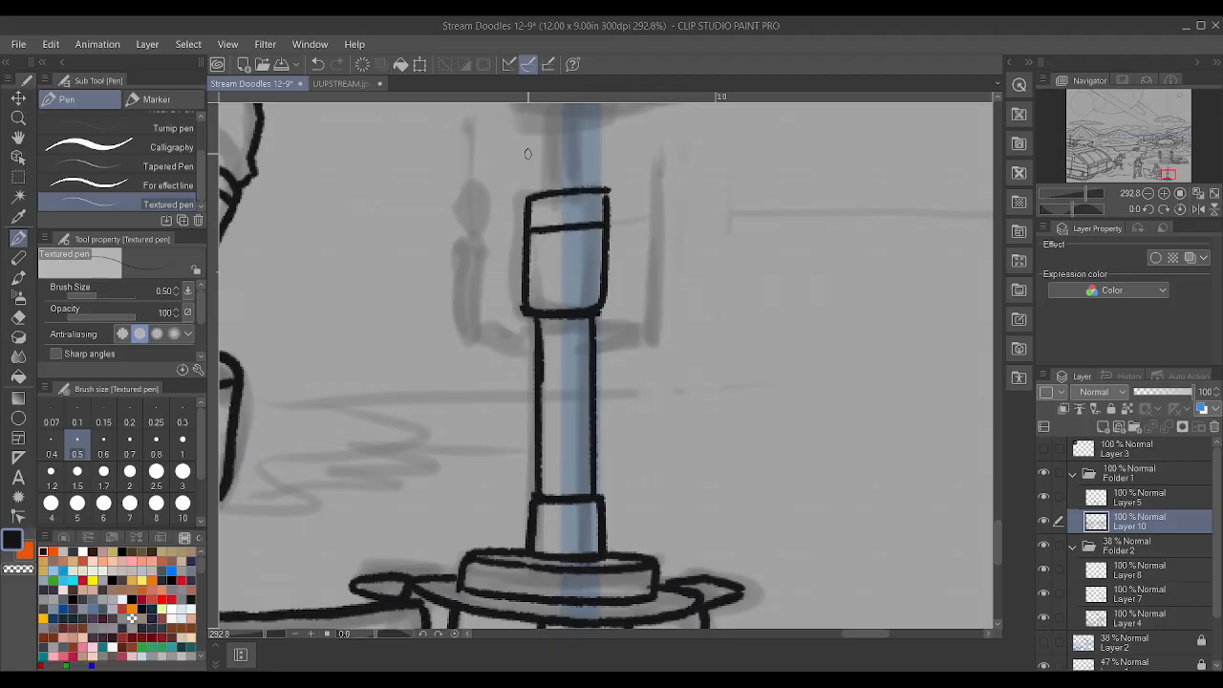
# - Undo the housing's band line, re-ink it across the full width, and touch up the housing's top edge
pyautogui.scroll(3, 528, 156)
pyautogui.hotkey('ctrl', 'z')
pyautogui.scroll(2, 626, 215)
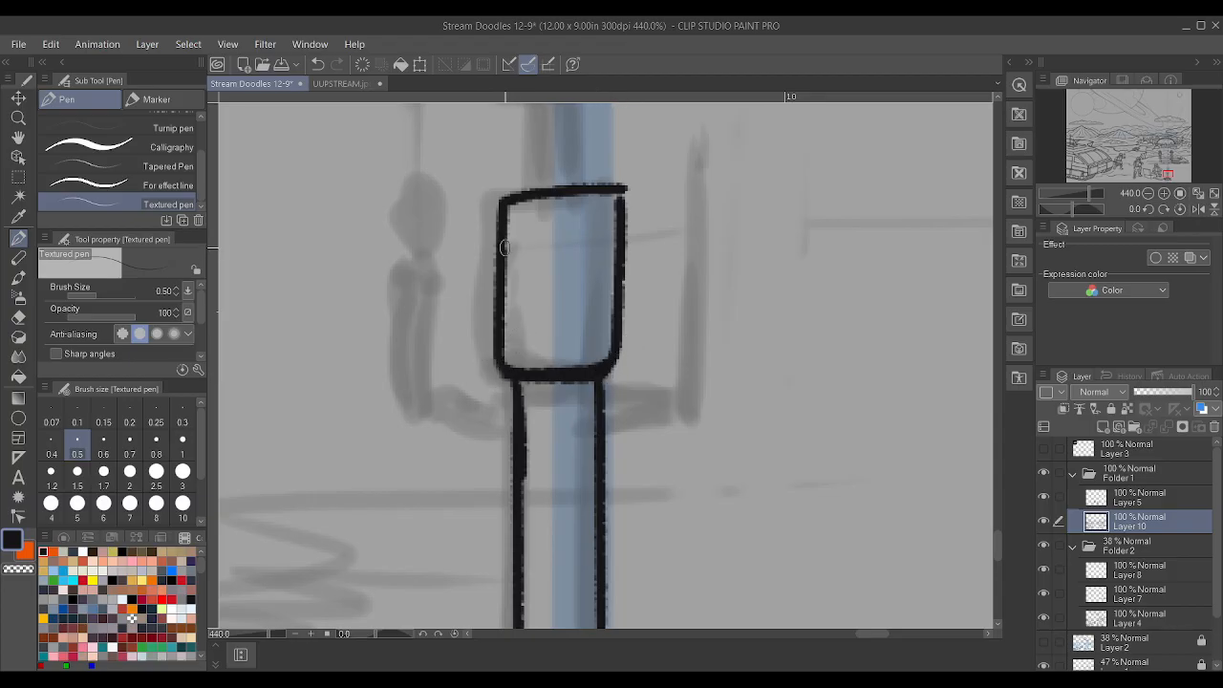
pyautogui.moveTo(501, 247); pyautogui.dragTo(617, 245)
pyautogui.scroll(1, 625, 228)
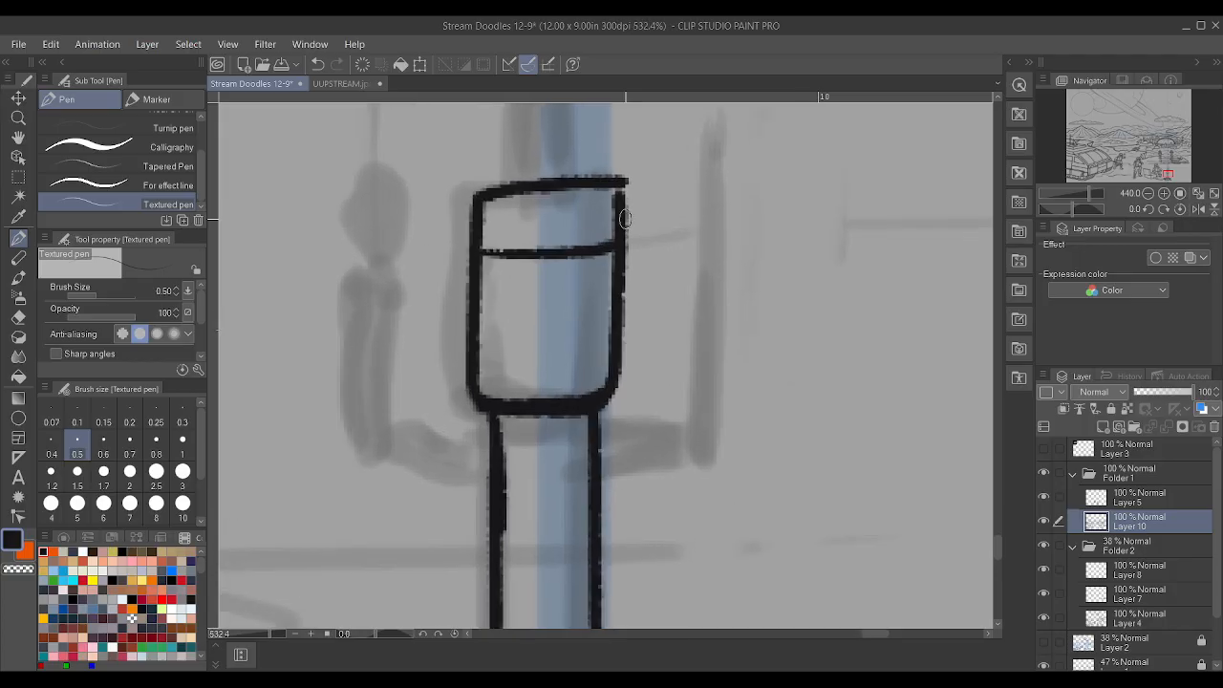
pyautogui.moveTo(626, 178)
pyautogui.mouseDown()
pyautogui.moveTo(527, 178)
pyautogui.moveTo(560, 188)
pyautogui.moveTo(627, 180)
pyautogui.mouseUp()
pyautogui.moveTo(477, 203)
pyautogui.mouseDown()
pyautogui.moveTo(486, 180)
pyautogui.moveTo(606, 178)
pyautogui.moveTo(625, 197)
pyautogui.mouseUp()
pyautogui.scroll(-1, 626, 218)
pyautogui.scroll(-3, 627, 218)
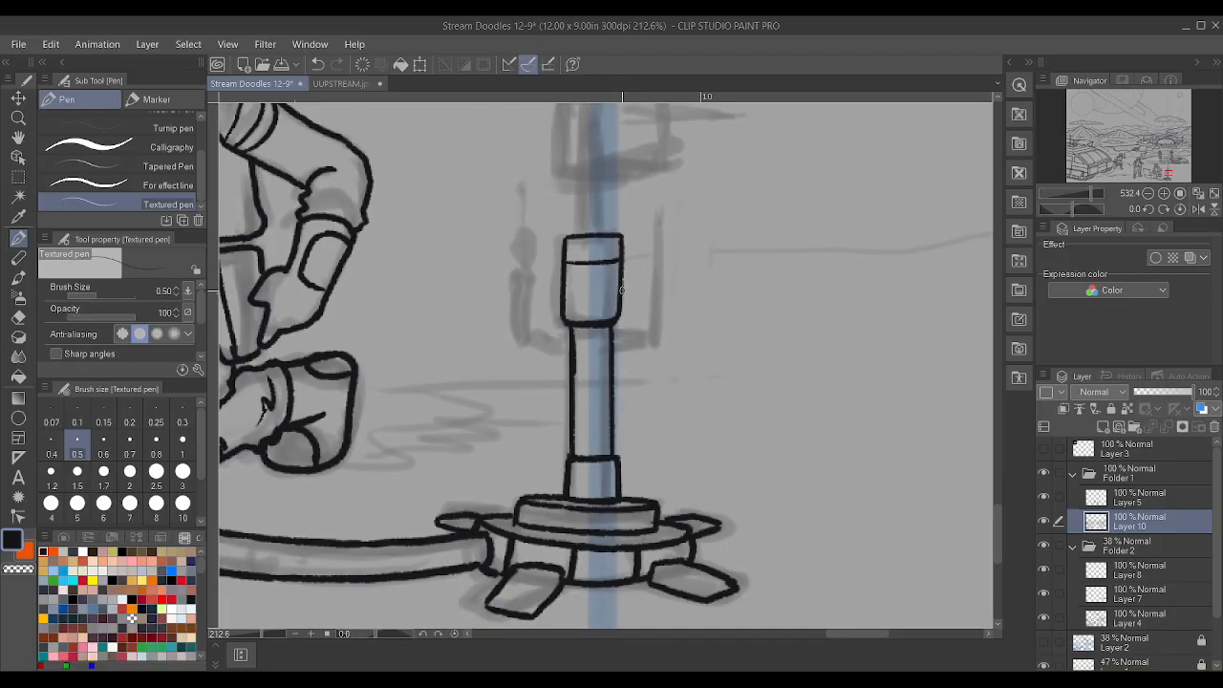
# - Ink the right bracket arm below the housing with a thin upright antenna ending in a small dot
pyautogui.scroll(2, 664, 237)
pyautogui.moveTo(587, 385)
pyautogui.mouseDown()
pyautogui.moveTo(653, 384)
pyautogui.moveTo(654, 239)
pyautogui.mouseUp()
pyautogui.moveTo(645, 369); pyautogui.dragTo(652, 202)
pyautogui.scroll(-3, 649, 193)
pyautogui.scroll(2, 668, 156)
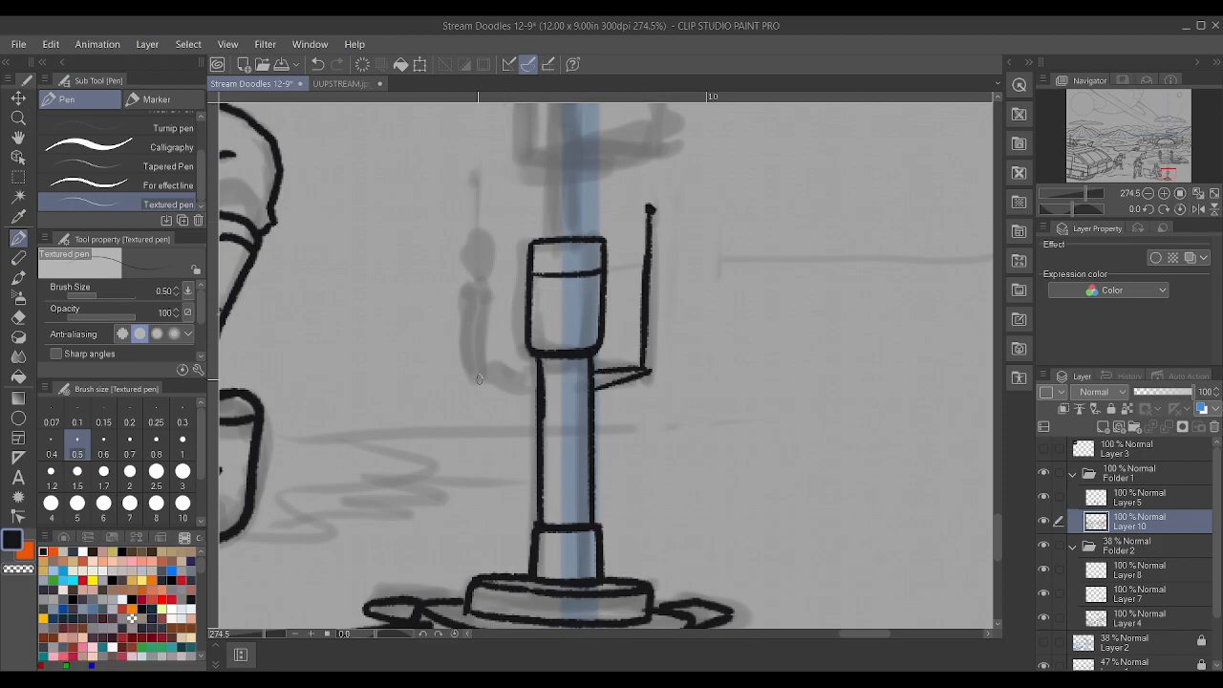
# - Ink the left bracket arm and its narrow upright rod topped with an oval tip
pyautogui.moveTo(464, 371); pyautogui.dragTo(534, 396)
pyautogui.moveTo(465, 369)
pyautogui.mouseDown()
pyautogui.moveTo(527, 369)
pyautogui.moveTo(473, 361)
pyautogui.moveTo(468, 277)
pyautogui.mouseUp()
pyautogui.moveTo(481, 356); pyautogui.dragTo(469, 280)
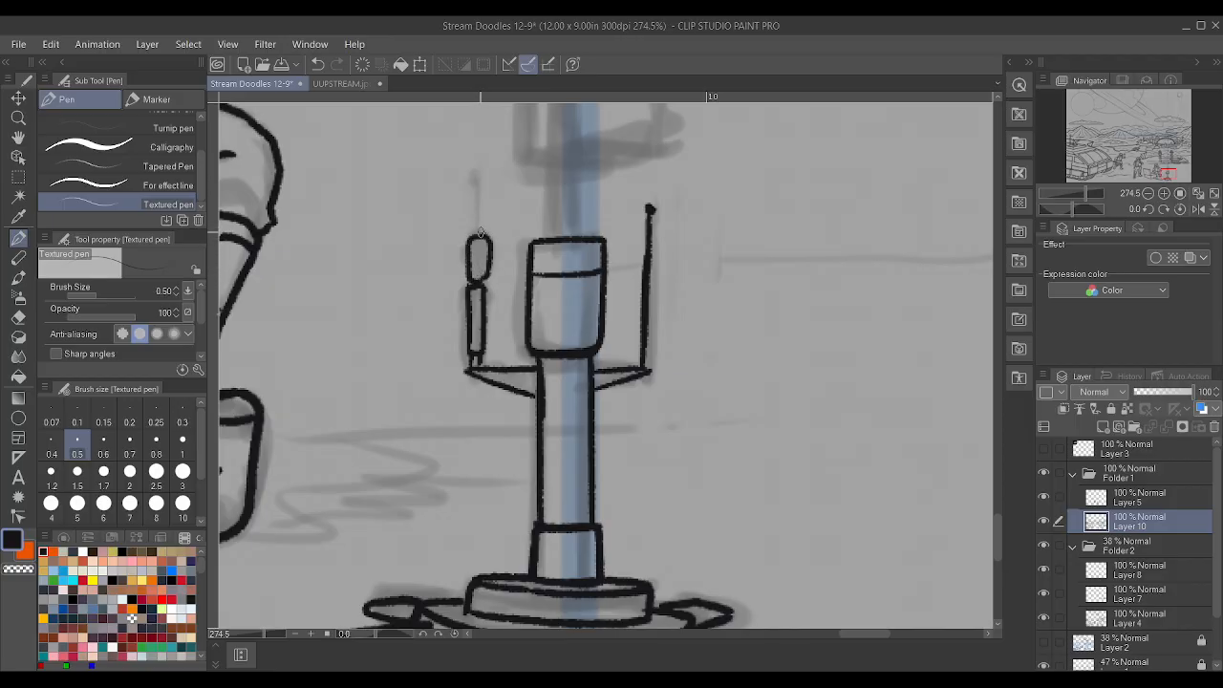
pyautogui.scroll(-3, 517, 230)
pyautogui.scroll(2, 591, 143)
pyautogui.scroll(-2, 591, 144)
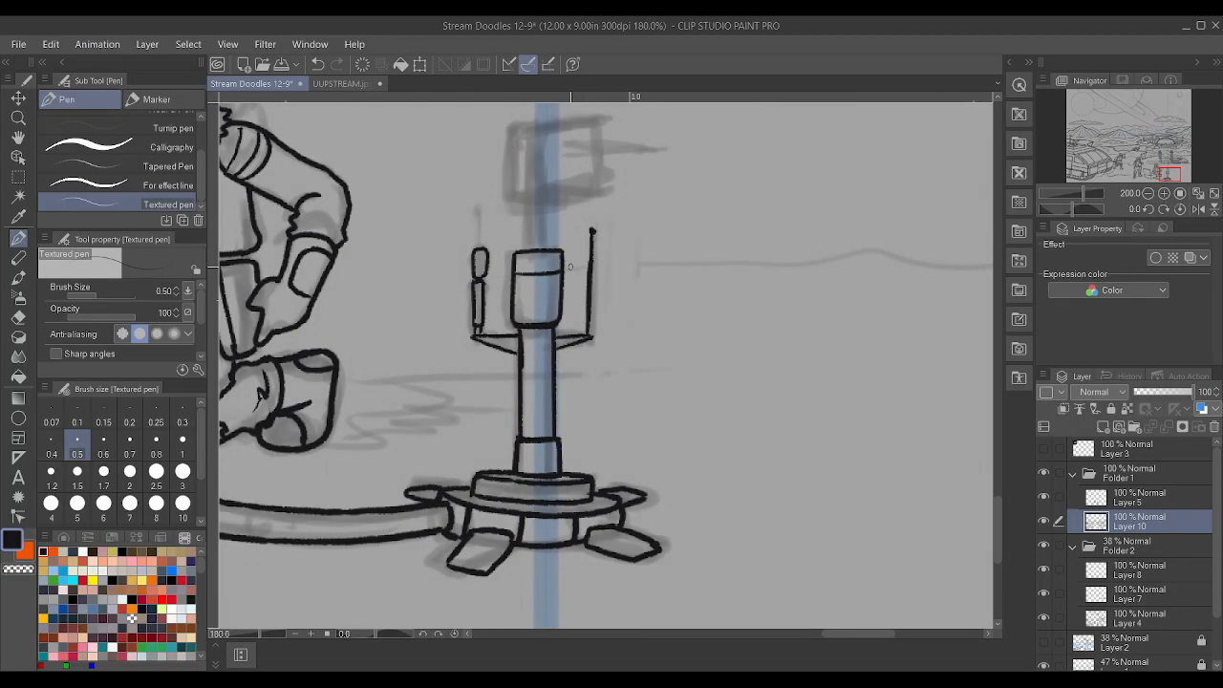
# - Ink the narrow round-topped neck rising from the top of the cylindrical housing
pyautogui.scroll(4, 570, 266)
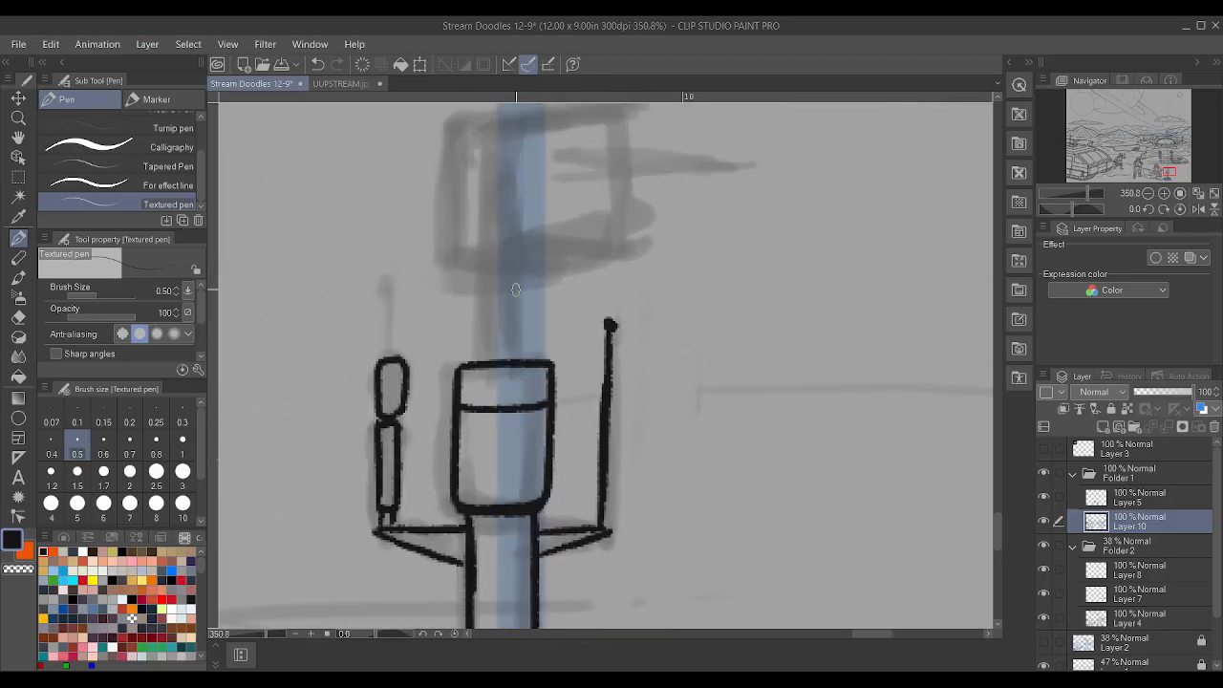
pyautogui.scroll(-3, 521, 341)
pyautogui.scroll(2, 523, 353)
pyautogui.moveTo(527, 336)
pyautogui.mouseDown()
pyautogui.moveTo(524, 375)
pyautogui.moveTo(516, 323)
pyautogui.moveTo(500, 333)
pyautogui.mouseUp()
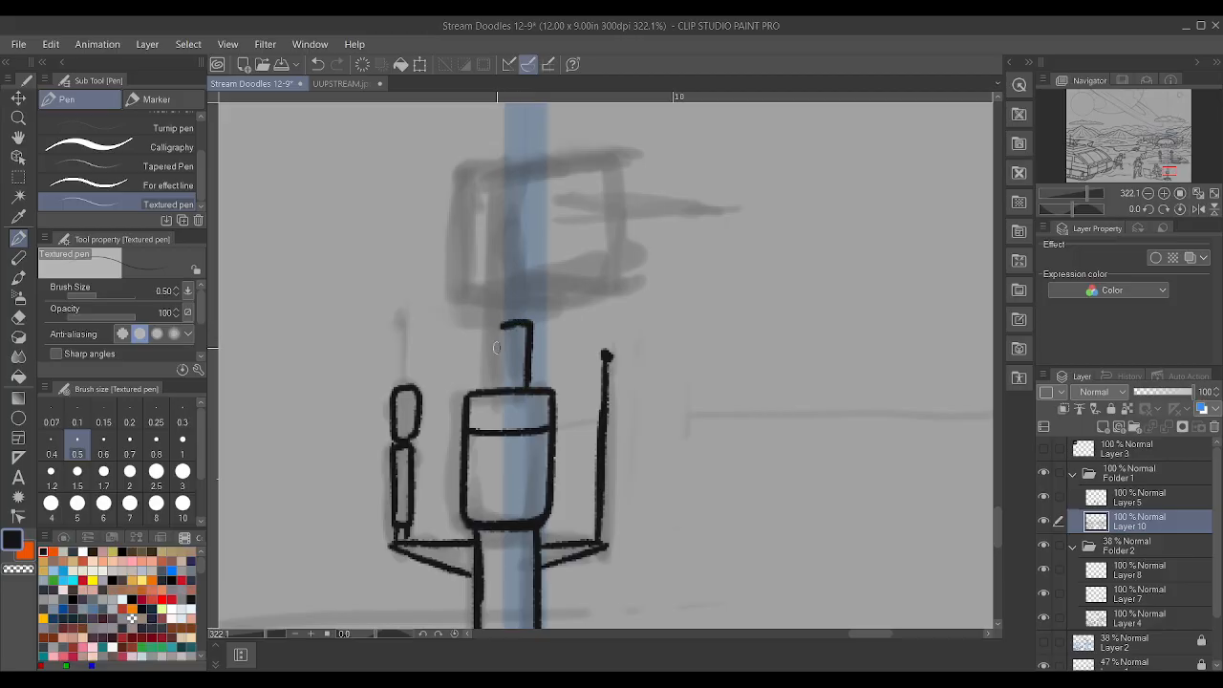
pyautogui.moveTo(490, 390)
pyautogui.mouseDown()
pyautogui.moveTo(493, 340)
pyautogui.moveTo(509, 320)
pyautogui.mouseUp()
# - Ink the head box's bottom edge, its narrow left side face, and the short connector joining it to the neck
pyautogui.scroll(-3, 526, 358)
pyautogui.scroll(3, 556, 160)
pyautogui.moveTo(468, 380); pyautogui.dragTo(599, 368)
pyautogui.moveTo(465, 381); pyautogui.dragTo(470, 254)
pyautogui.moveTo(446, 374)
pyautogui.mouseDown()
pyautogui.moveTo(451, 252)
pyautogui.moveTo(469, 256)
pyautogui.mouseUp()
pyautogui.moveTo(516, 375)
pyautogui.mouseDown()
pyautogui.moveTo(514, 396)
pyautogui.moveTo(497, 396)
pyautogui.mouseUp()
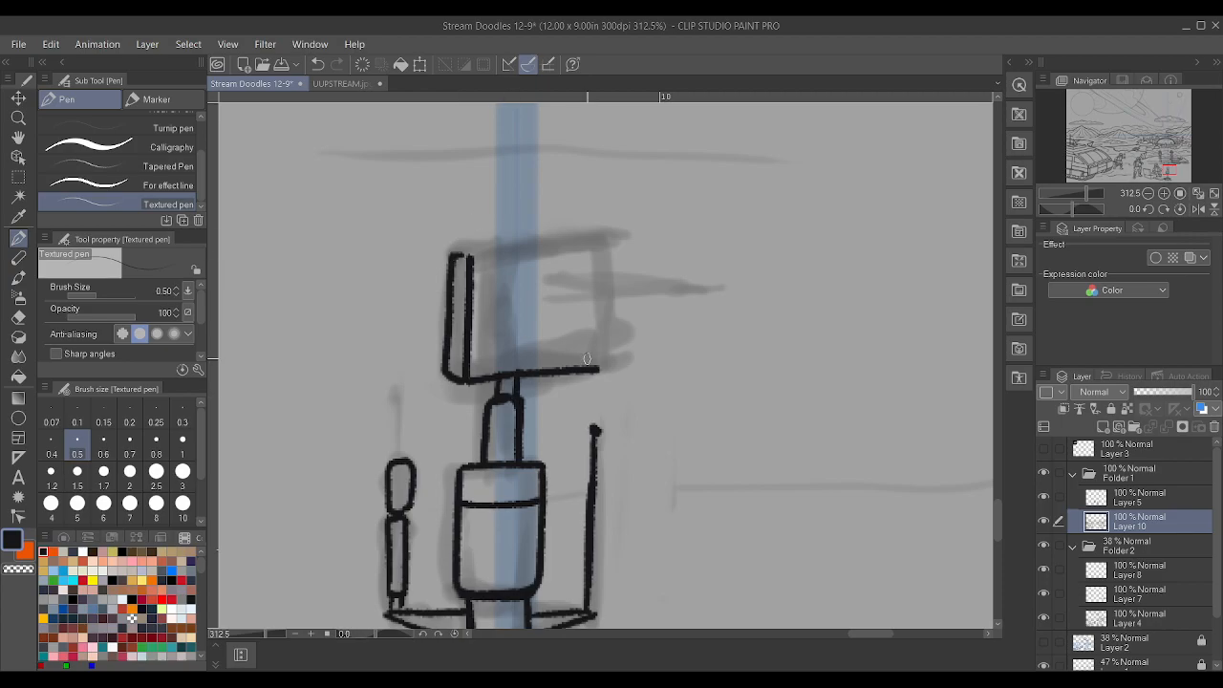
# - Ink the head box's right edge and thin top face, then undo the extra stroke along the right edge
pyautogui.moveTo(596, 367); pyautogui.dragTo(598, 292)
pyautogui.moveTo(468, 254); pyautogui.dragTo(600, 243)
pyautogui.moveTo(451, 253)
pyautogui.mouseDown()
pyautogui.moveTo(541, 231)
pyautogui.moveTo(579, 230)
pyautogui.moveTo(600, 246)
pyautogui.mouseUp()
pyautogui.moveTo(591, 362); pyautogui.dragTo(599, 247)
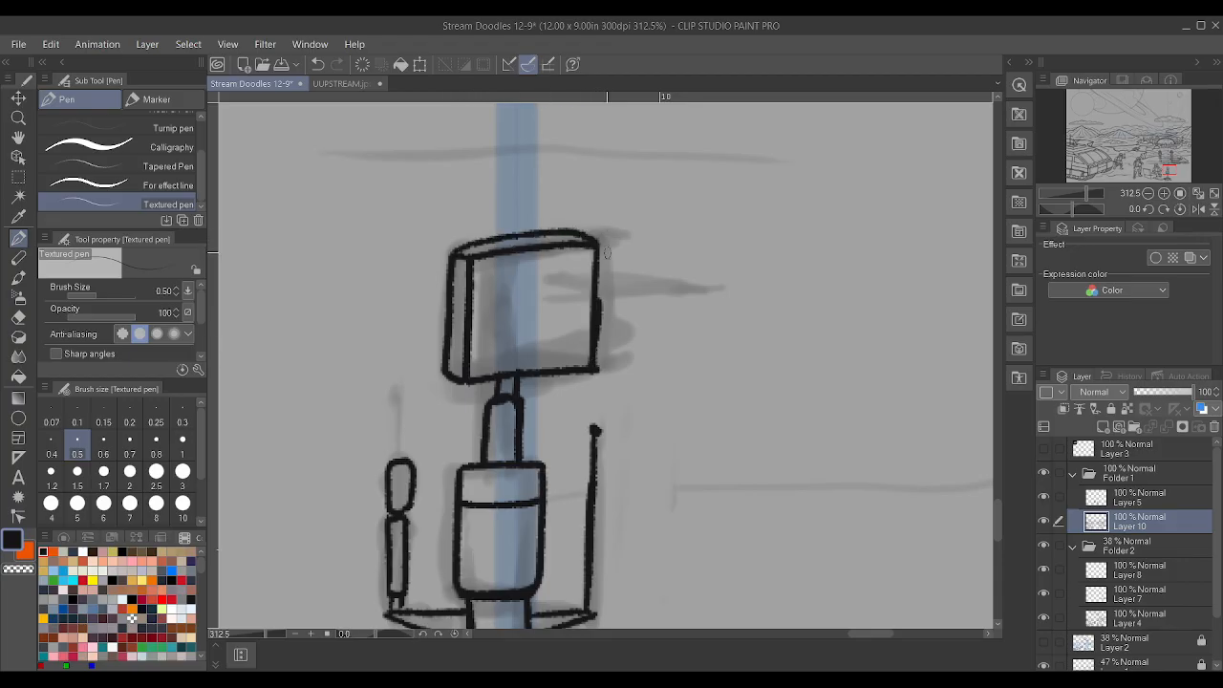
pyautogui.hotkey('ctrl', 'z')
pyautogui.moveTo(525, 324); pyautogui.dragTo(674, 315)
pyautogui.moveTo(525, 301); pyautogui.dragTo(669, 300)
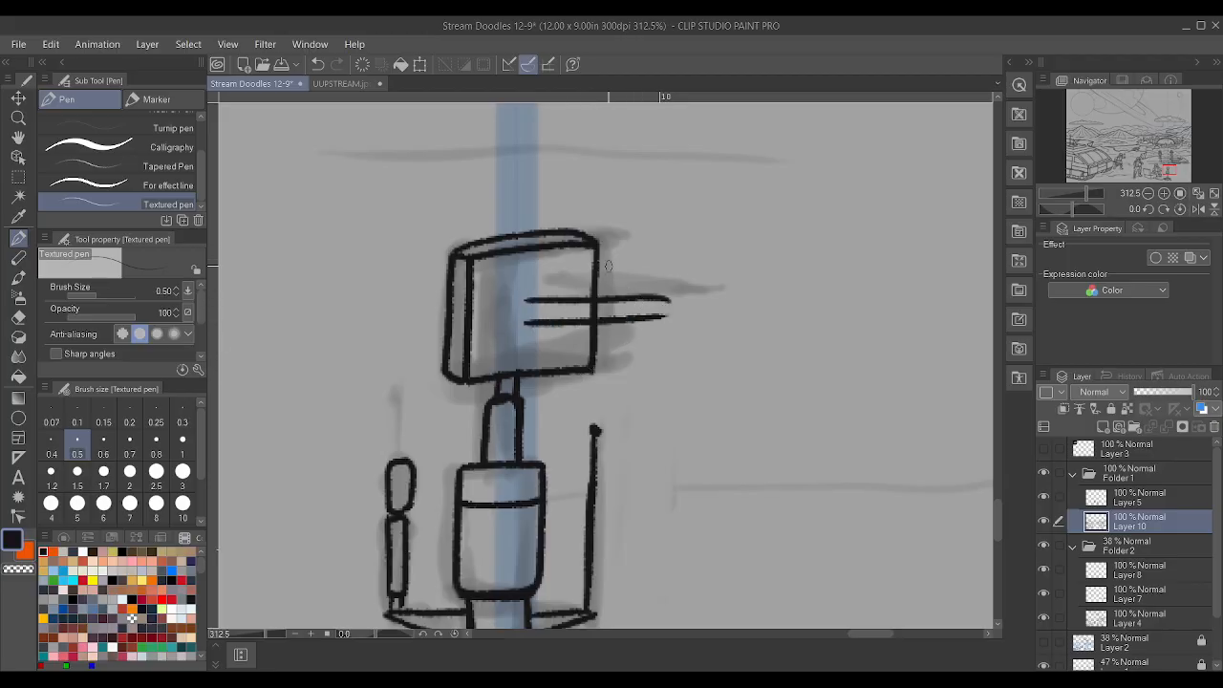
pyautogui.scroll(-2, 608, 265)
pyautogui.hotkey('ctrl', 'z')
pyautogui.hotkey('ctrl', 'z')
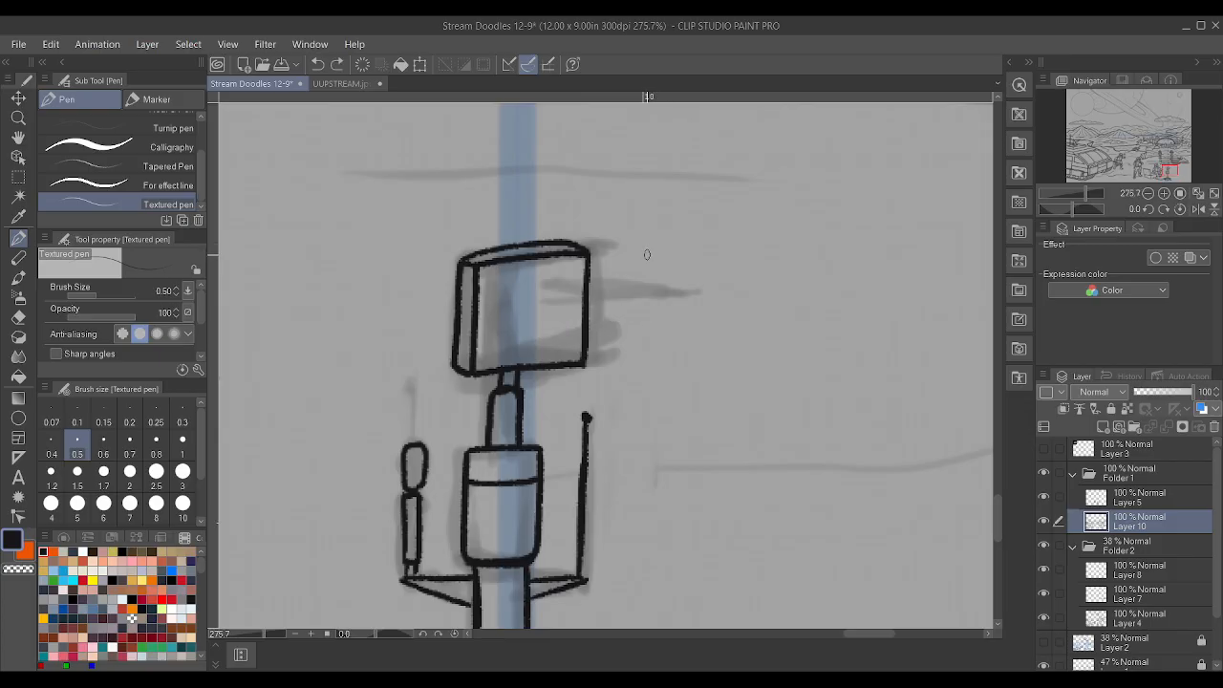
# - Ink the rounded inner end of a horizontal rod on the head box's face, undoing the trial strokes for its long edges
pyautogui.scroll(1, 647, 254)
pyautogui.moveTo(514, 308)
pyautogui.mouseDown()
pyautogui.moveTo(514, 325)
pyautogui.moveTo(682, 299)
pyautogui.mouseUp()
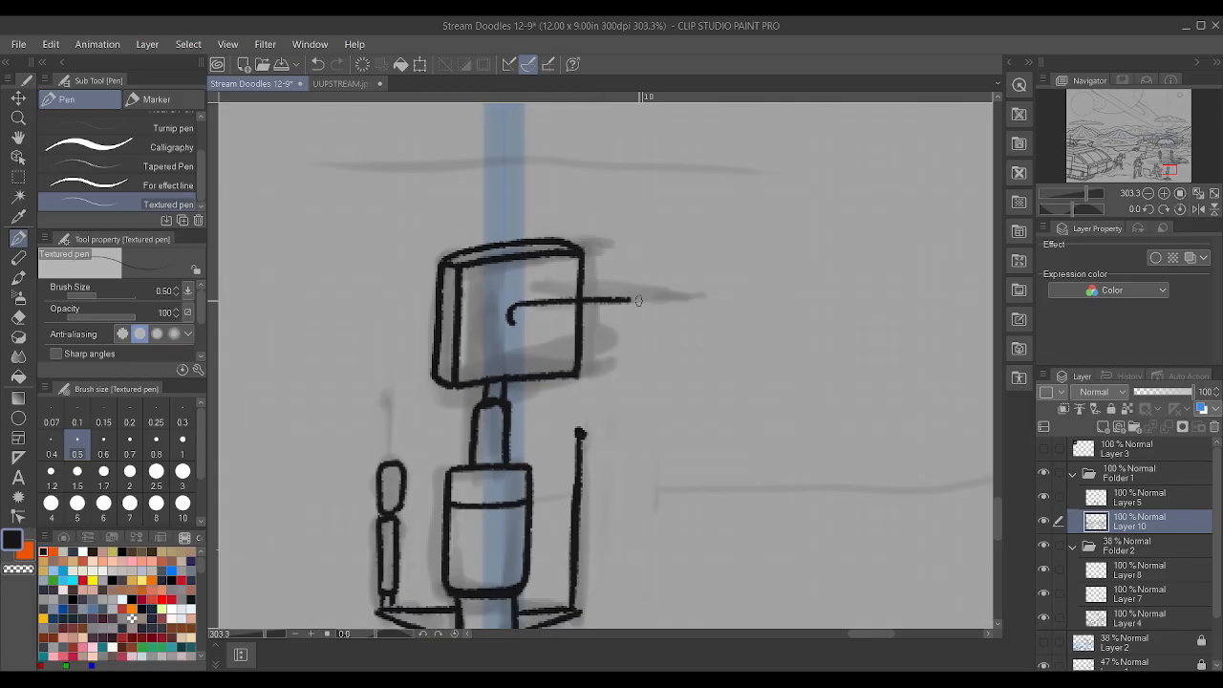
pyautogui.moveTo(513, 324)
pyautogui.mouseDown()
pyautogui.moveTo(700, 299)
pyautogui.moveTo(680, 315)
pyautogui.moveTo(675, 295)
pyautogui.mouseUp()
pyautogui.scroll(-1, 714, 271)
pyautogui.scroll(1, 714, 271)
pyautogui.hotkey('ctrl', 'z')
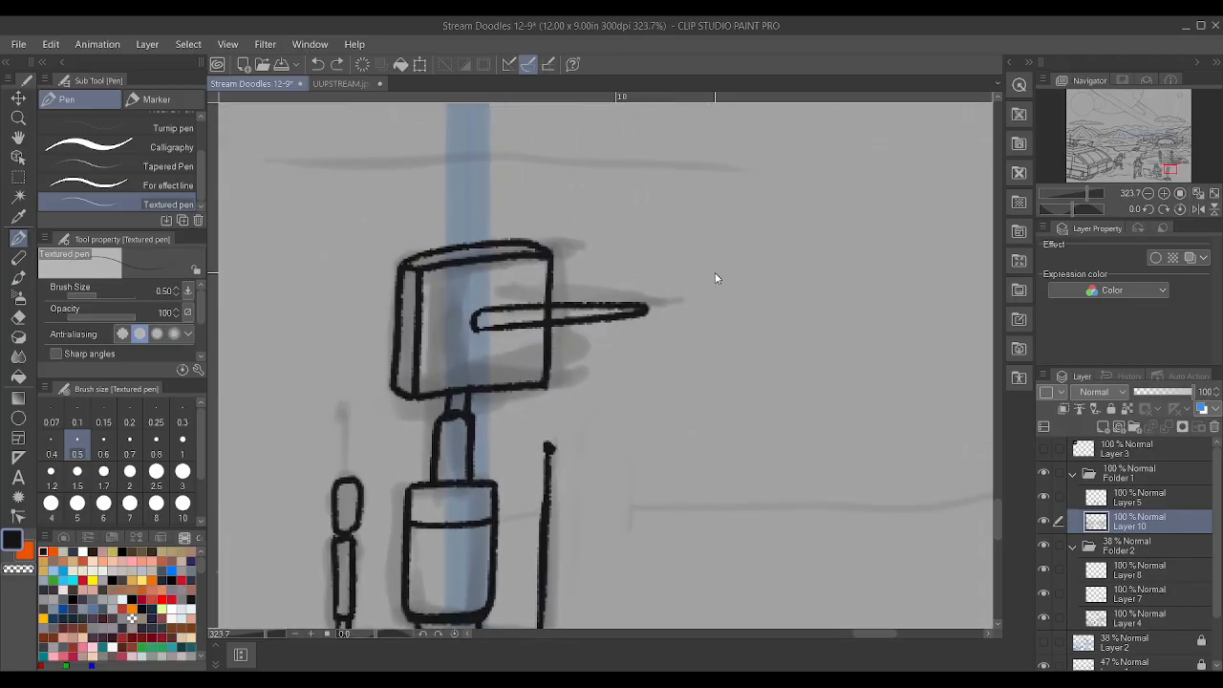
pyautogui.hotkey('ctrl', 'z')
pyautogui.hotkey('ctrl', 'z')
pyautogui.hotkey('ctrl', 'z')
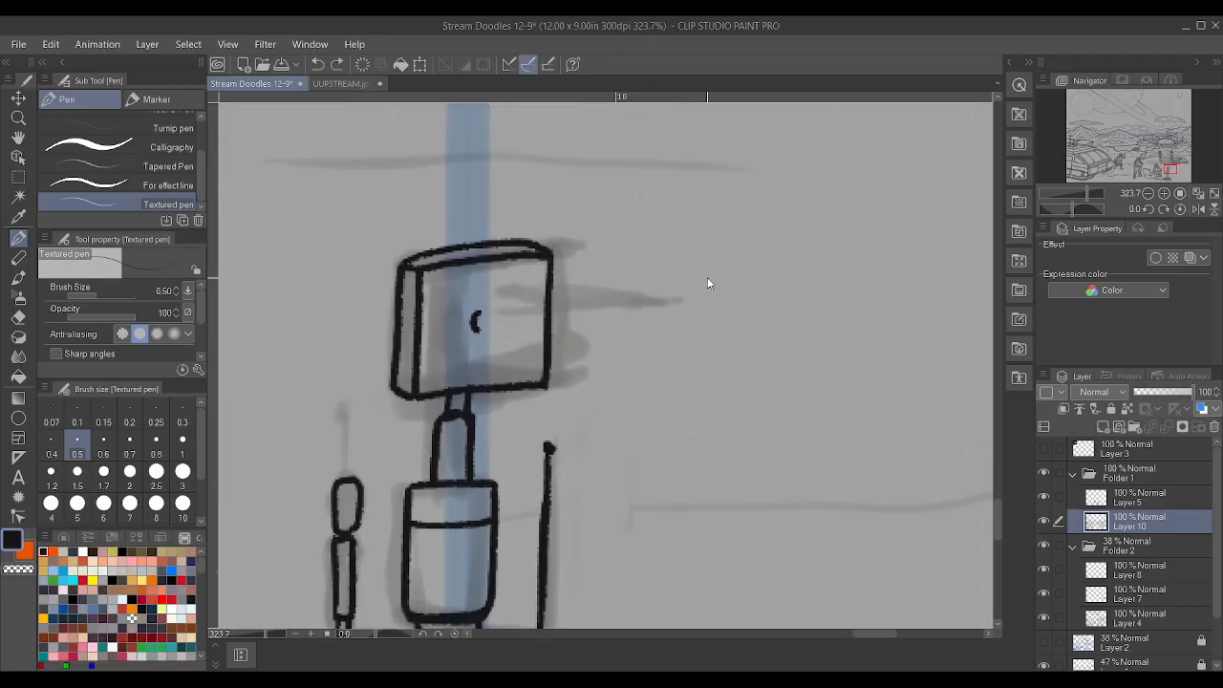
# - Ink the rod's two long edges extending past the head box, replacing the pointed tip with a small round knob
pyautogui.moveTo(479, 310); pyautogui.dragTo(665, 312)
pyautogui.moveTo(475, 326); pyautogui.dragTo(646, 316)
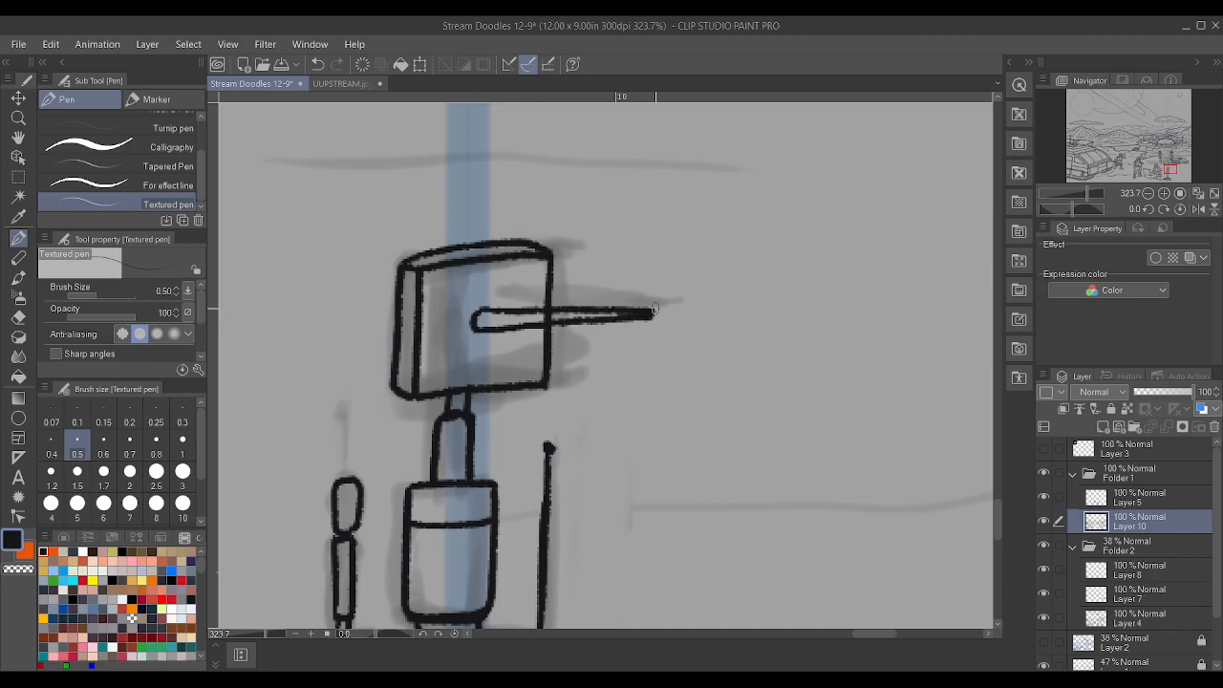
pyautogui.scroll(-3, 630, 296)
pyautogui.scroll(2, 627, 294)
pyautogui.hotkey('ctrl', 'z')
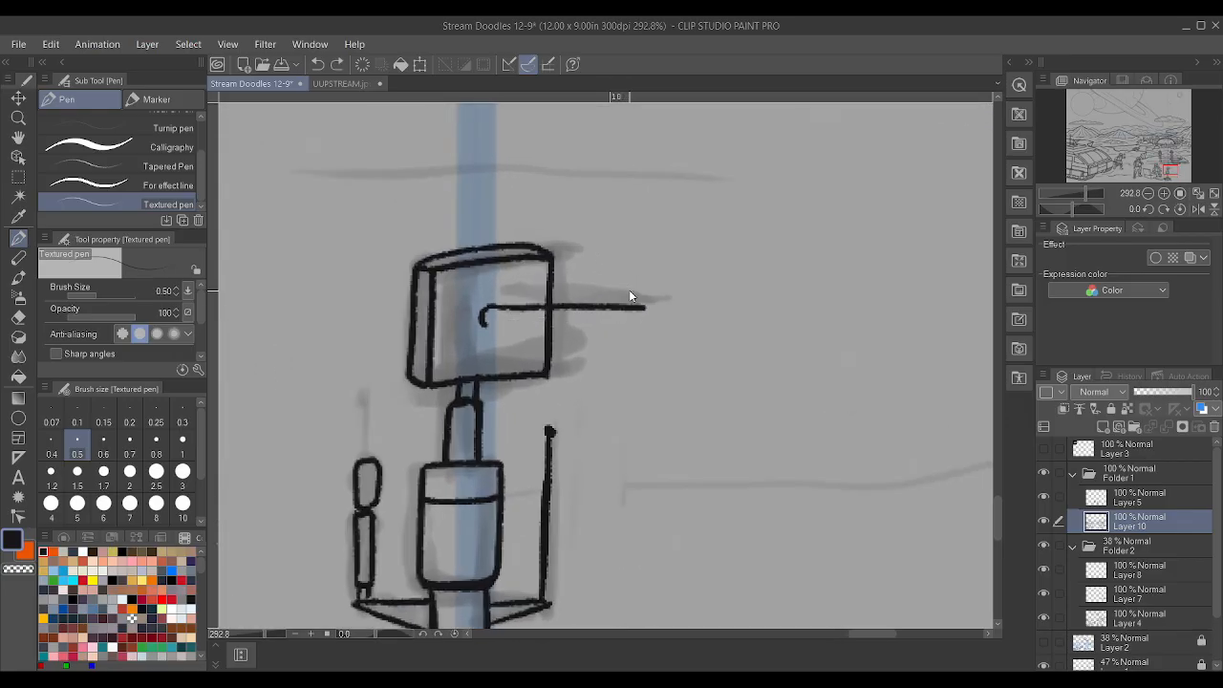
pyautogui.moveTo(485, 325)
pyautogui.mouseDown()
pyautogui.moveTo(647, 308)
pyautogui.moveTo(611, 289)
pyautogui.moveTo(612, 311)
pyautogui.moveTo(620, 296)
pyautogui.moveTo(635, 323)
pyautogui.moveTo(605, 318)
pyautogui.mouseUp()
pyautogui.hotkey('ctrl', 'z')
pyautogui.scroll(1, 738, 273)
pyautogui.moveTo(576, 314)
pyautogui.mouseDown()
pyautogui.moveTo(602, 294)
pyautogui.moveTo(618, 327)
pyautogui.moveTo(579, 318)
pyautogui.mouseUp()
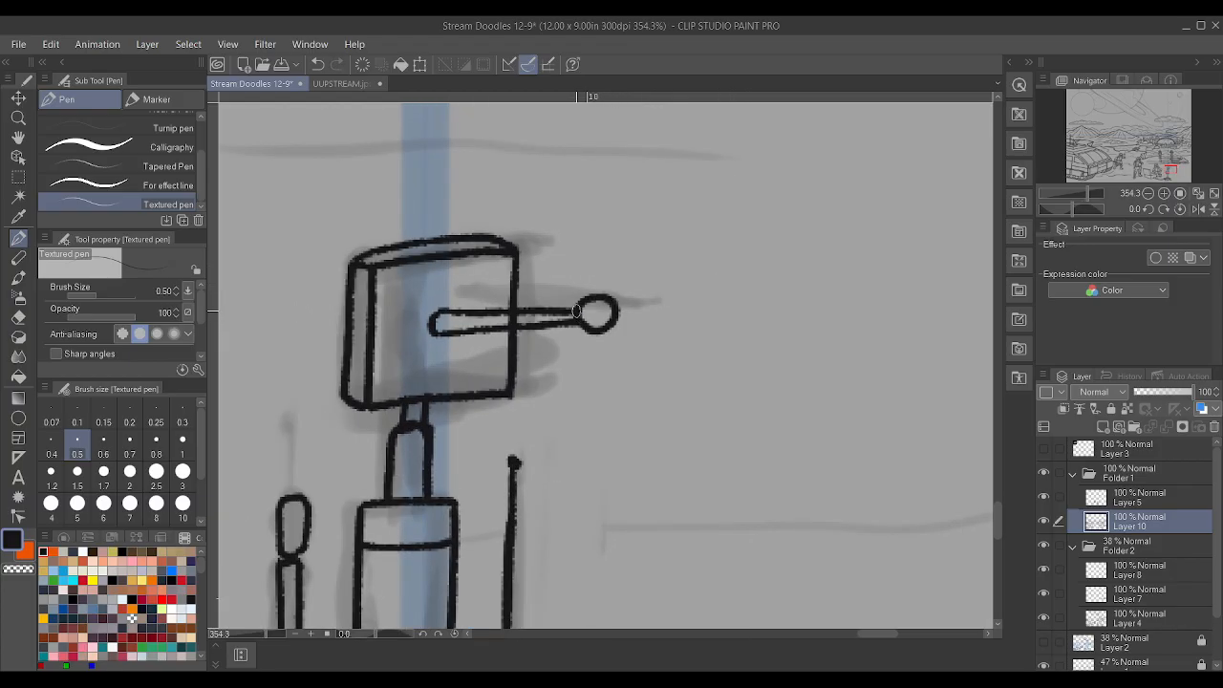
pyautogui.scroll(-2, 512, 309)
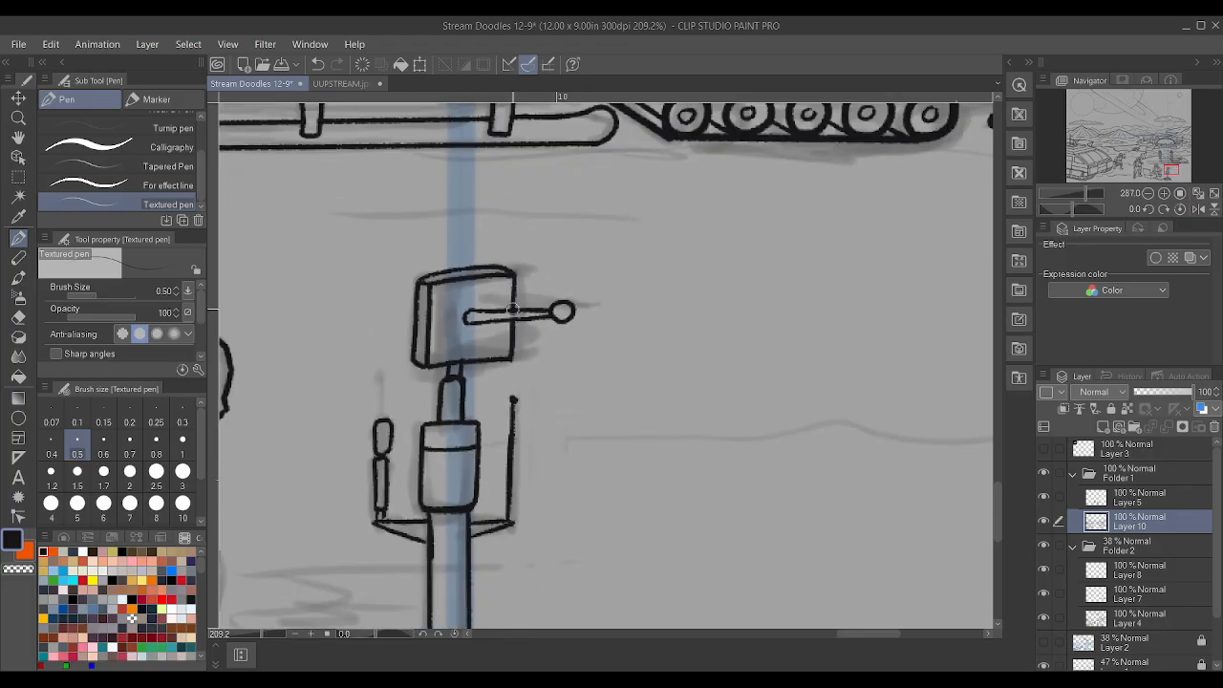
# - Ink loose ground contour lines behind and to the right of the equipment stand, plus short ones beside the kneeling figure's boot
pyautogui.scroll(-3, 511, 309)
pyautogui.scroll(4, 429, 407)
pyautogui.scroll(-4, 429, 407)
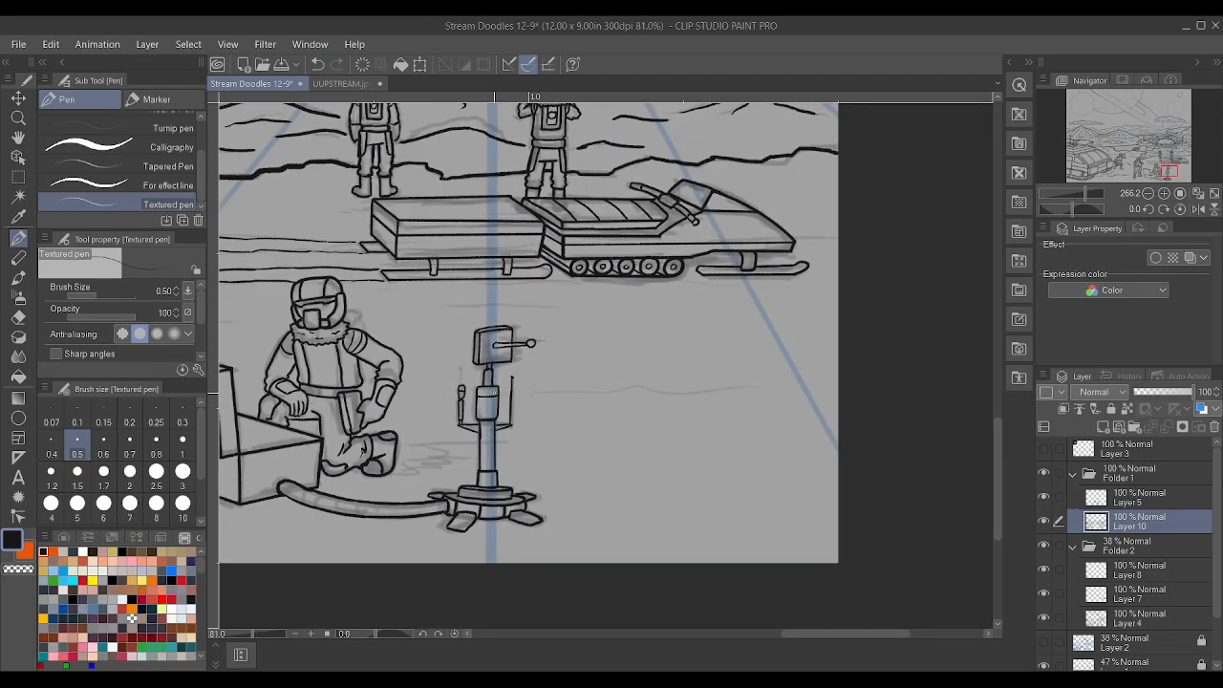
pyautogui.scroll(1, 481, 316)
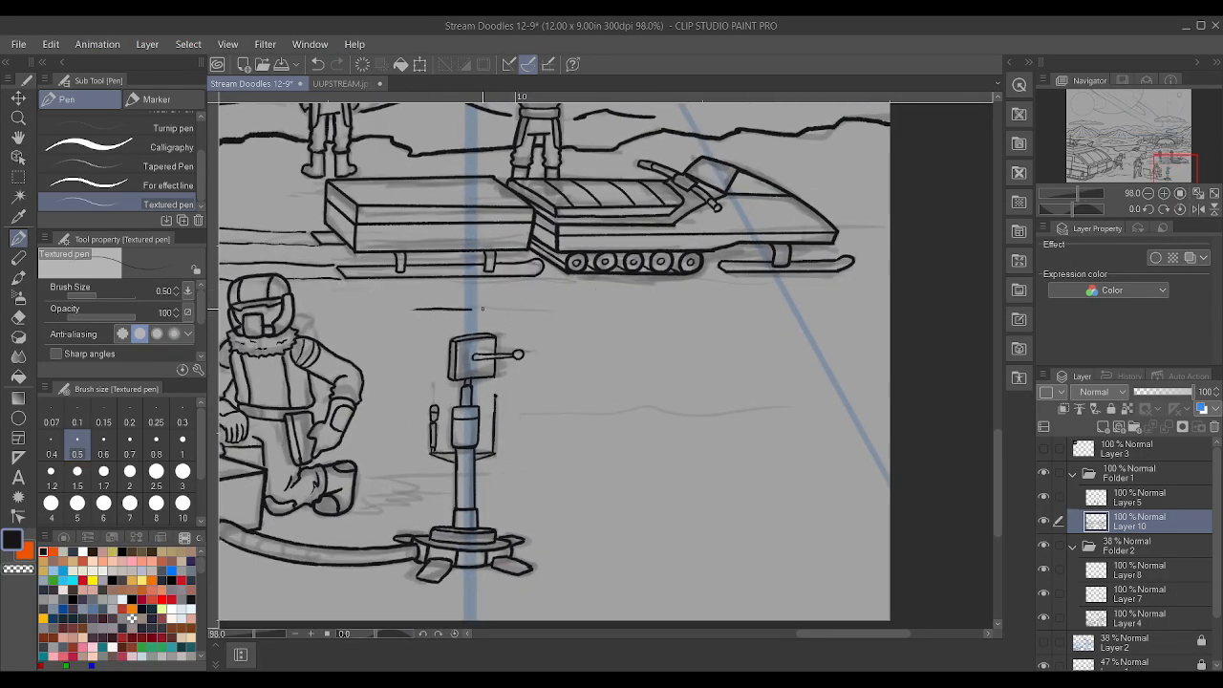
pyautogui.moveTo(536, 319); pyautogui.dragTo(569, 323)
pyautogui.moveTo(527, 410); pyautogui.dragTo(853, 433)
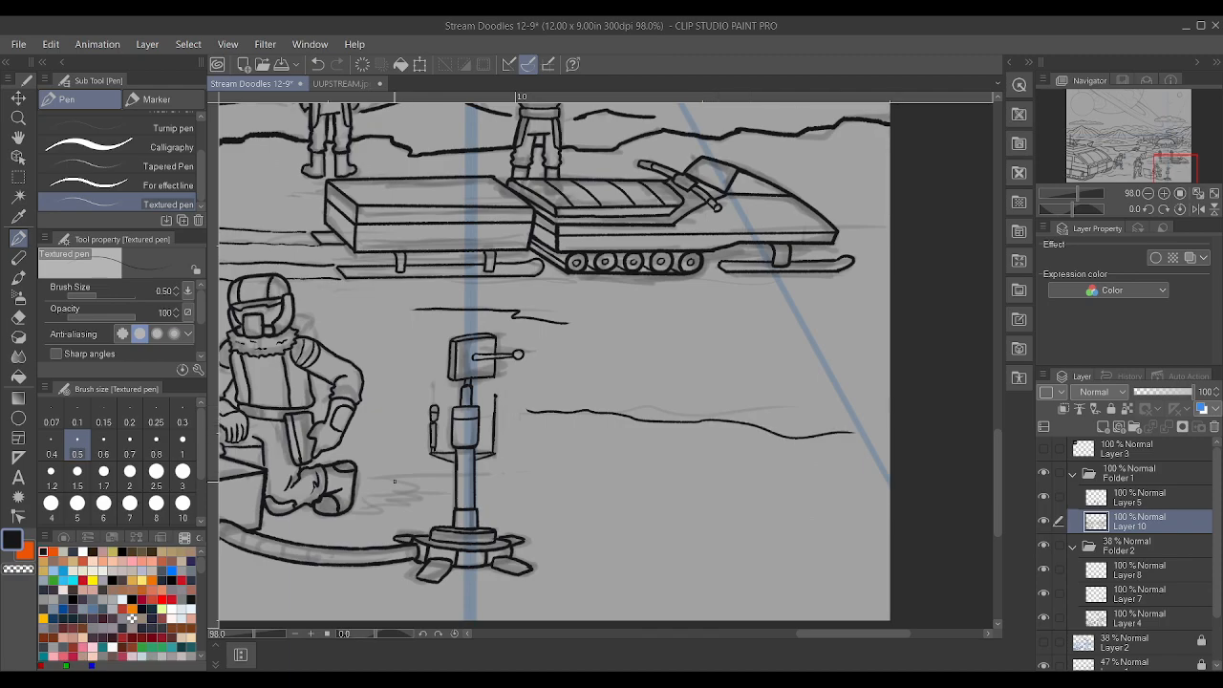
pyautogui.moveTo(351, 516); pyautogui.dragTo(415, 503)
pyautogui.moveTo(371, 490); pyautogui.dragTo(395, 486)
# - Ink a ground line beneath the snowmobile's track and front ski, with a small curved mark at the ski's tip
pyautogui.scroll(-2, 464, 464)
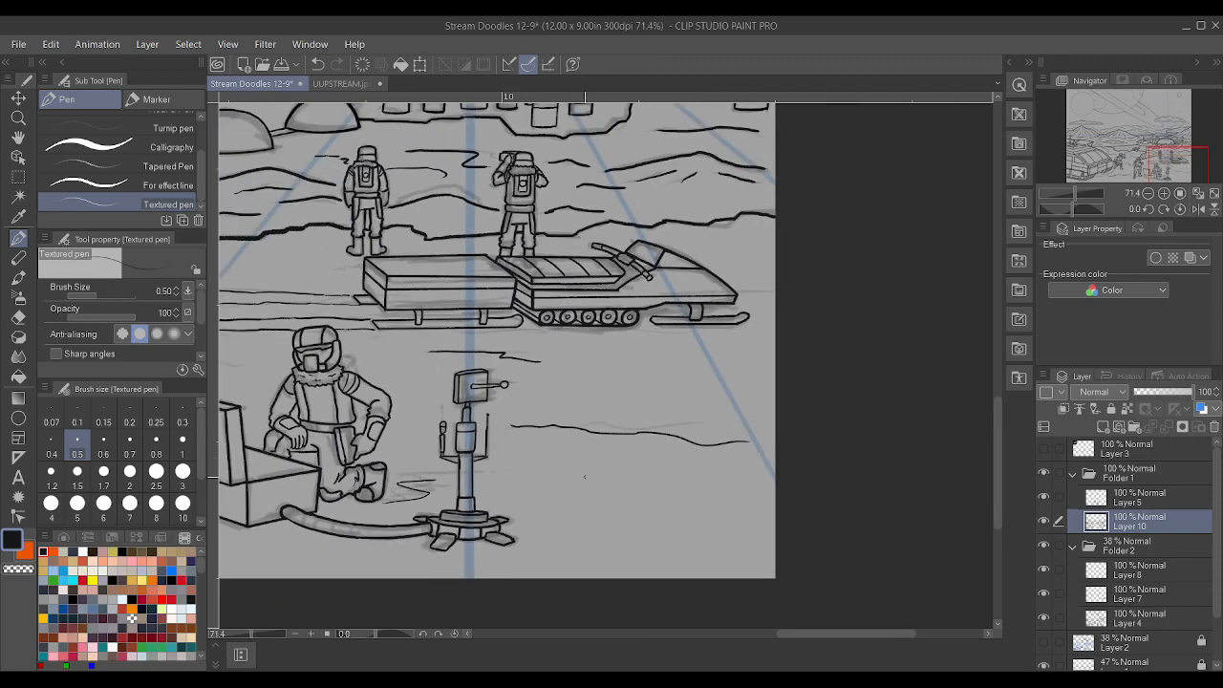
pyautogui.scroll(-1, 621, 469)
pyautogui.scroll(3, 737, 369)
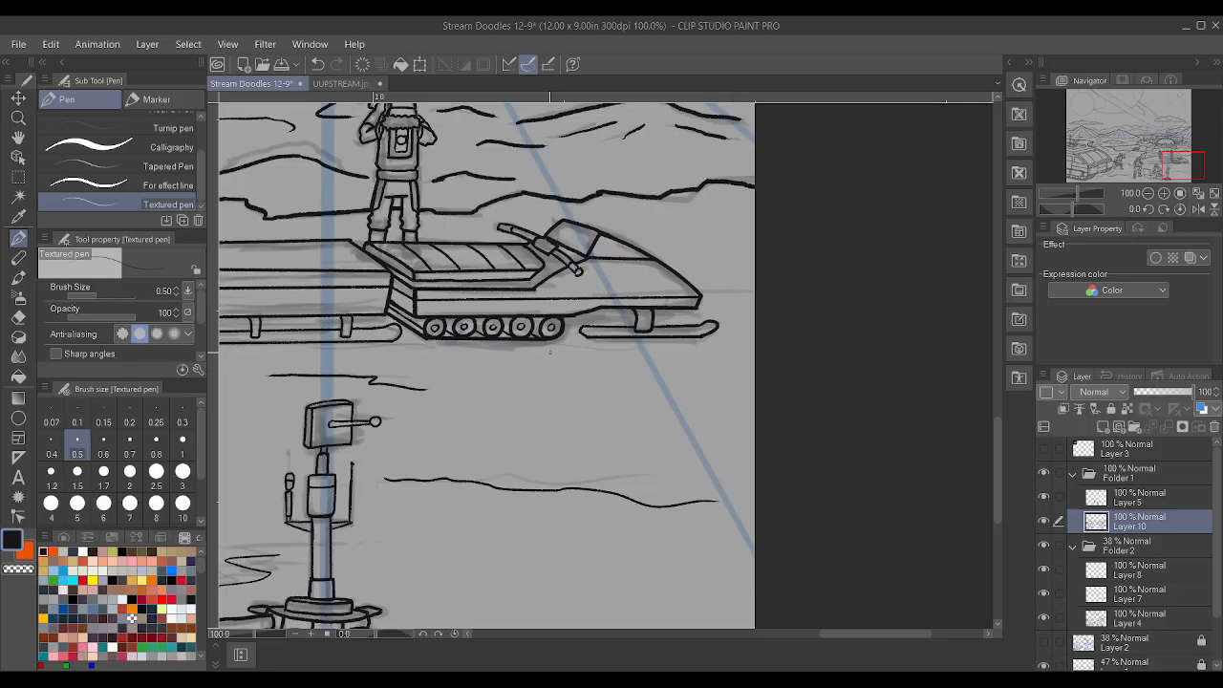
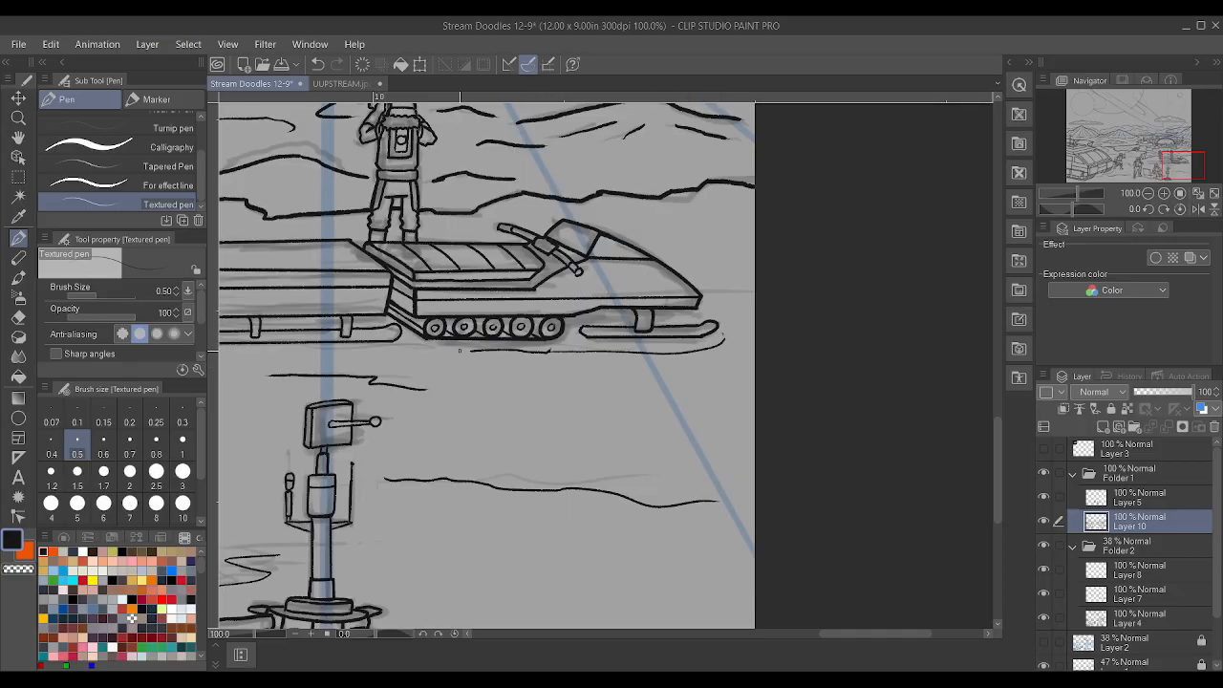
pyautogui.moveTo(462, 350); pyautogui.dragTo(441, 352)
pyautogui.scroll(4, 462, 351)
pyautogui.scroll(-4, 522, 358)
pyautogui.scroll(3, 767, 373)
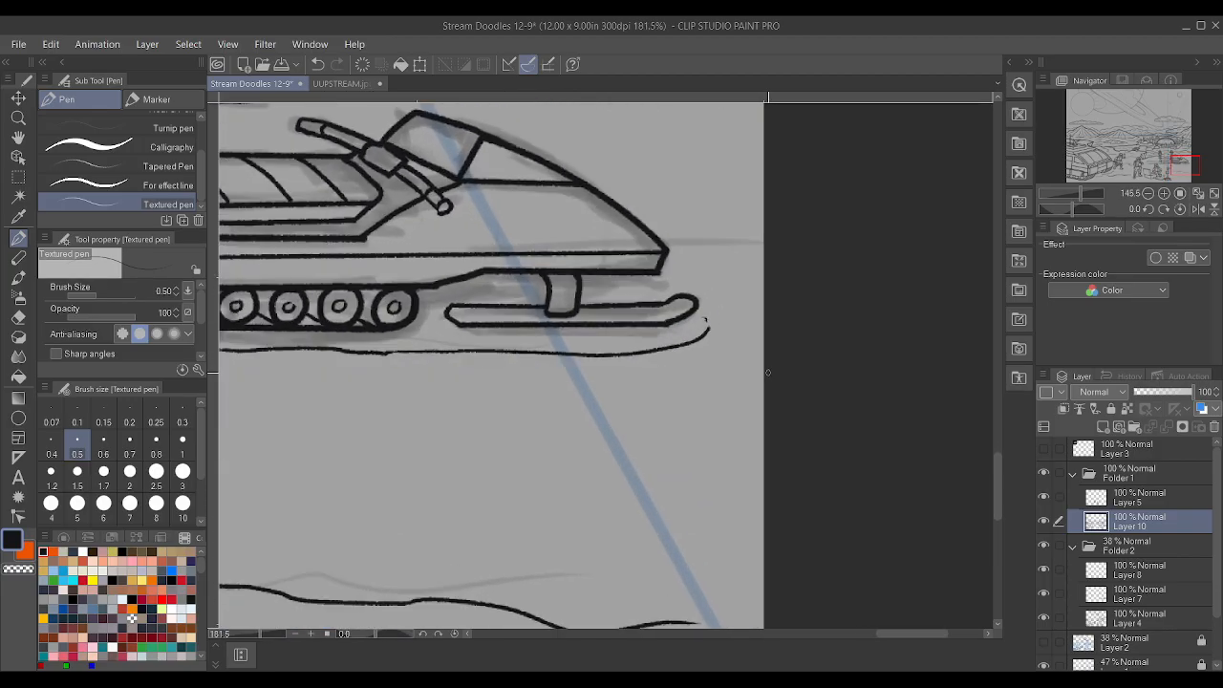
pyautogui.moveTo(712, 330)
pyautogui.mouseDown()
pyautogui.moveTo(641, 349)
pyautogui.moveTo(706, 327)
pyautogui.moveTo(600, 362)
pyautogui.moveTo(646, 356)
pyautogui.moveTo(517, 347)
pyautogui.moveTo(563, 366)
pyautogui.moveTo(523, 350)
pyautogui.moveTo(668, 338)
pyautogui.moveTo(701, 323)
pyautogui.mouseUp()
pyautogui.scroll(-6, 691, 317)
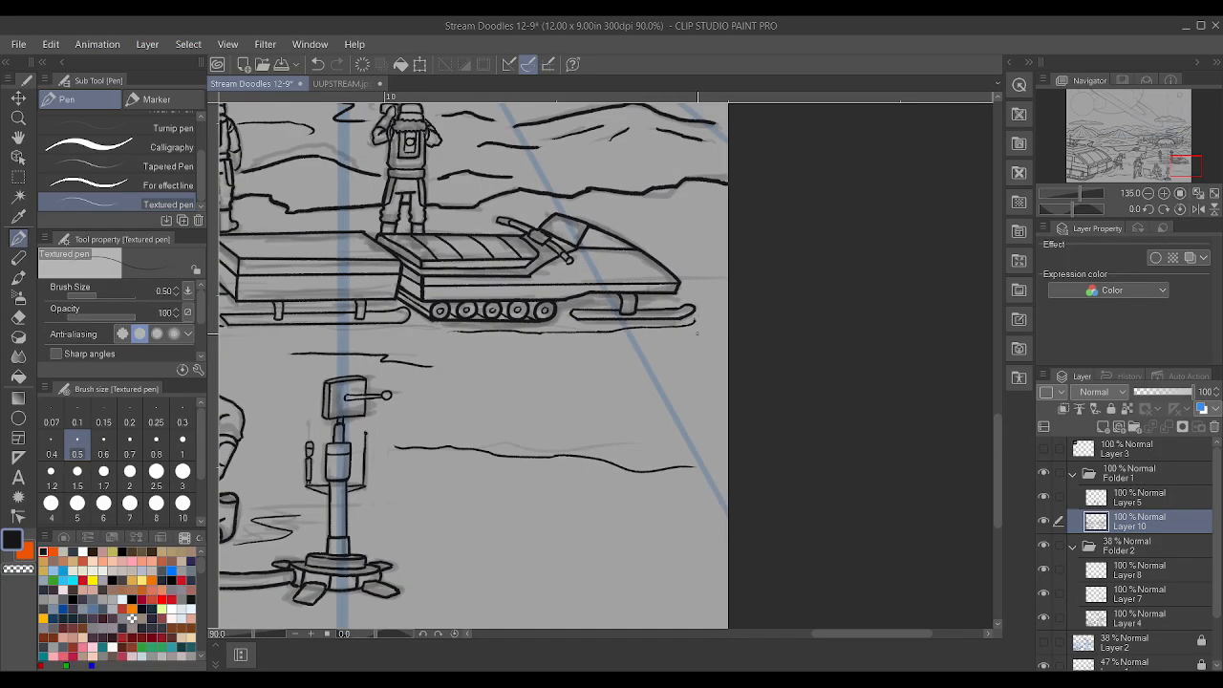
# - Ink a zigzag ground line between the open equipment case and the sled's trail lines
pyautogui.scroll(-1, 519, 501)
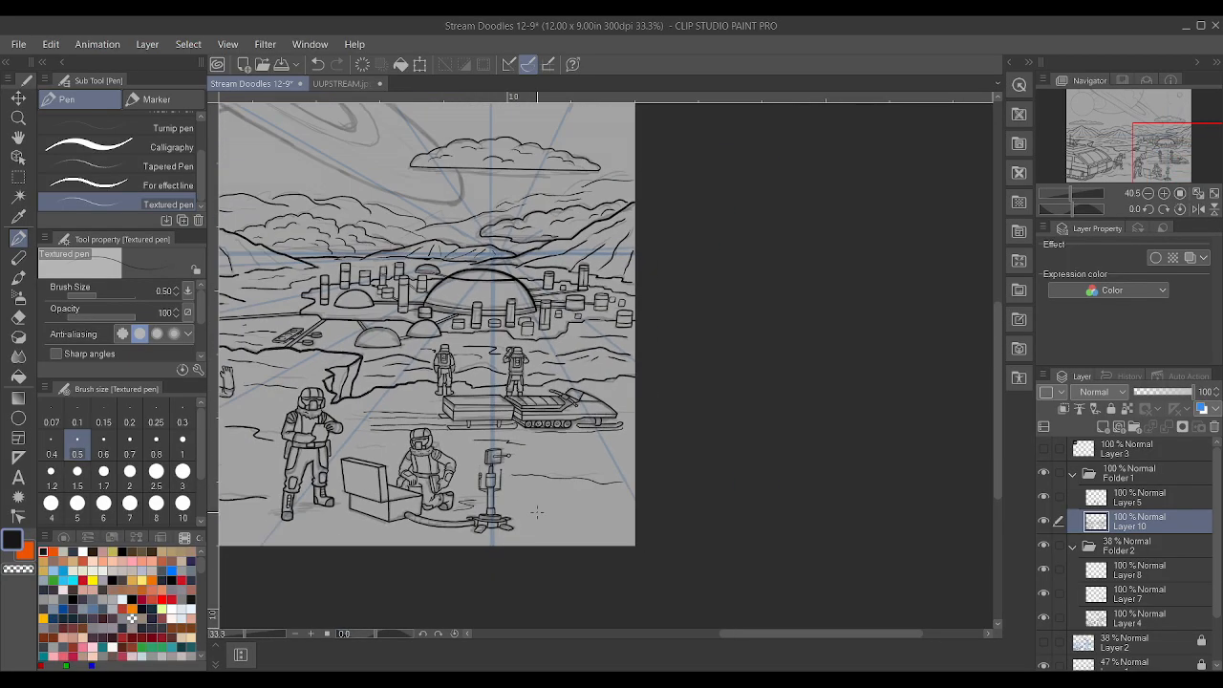
pyautogui.scroll(4, 388, 425)
pyautogui.moveTo(407, 428); pyautogui.dragTo(488, 451)
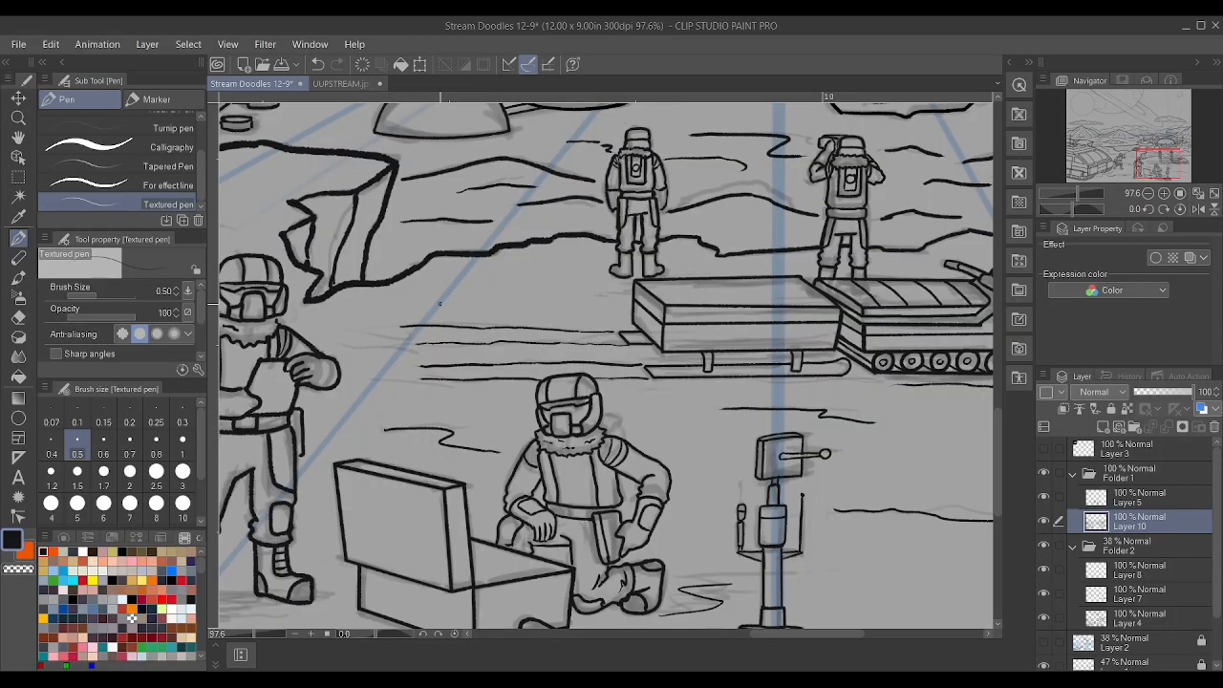
# - Undo the stray stroke above the sled's trail, then extend and strengthen the upper pair of trail lines behind the rear runner
pyautogui.scroll(2, 439, 303)
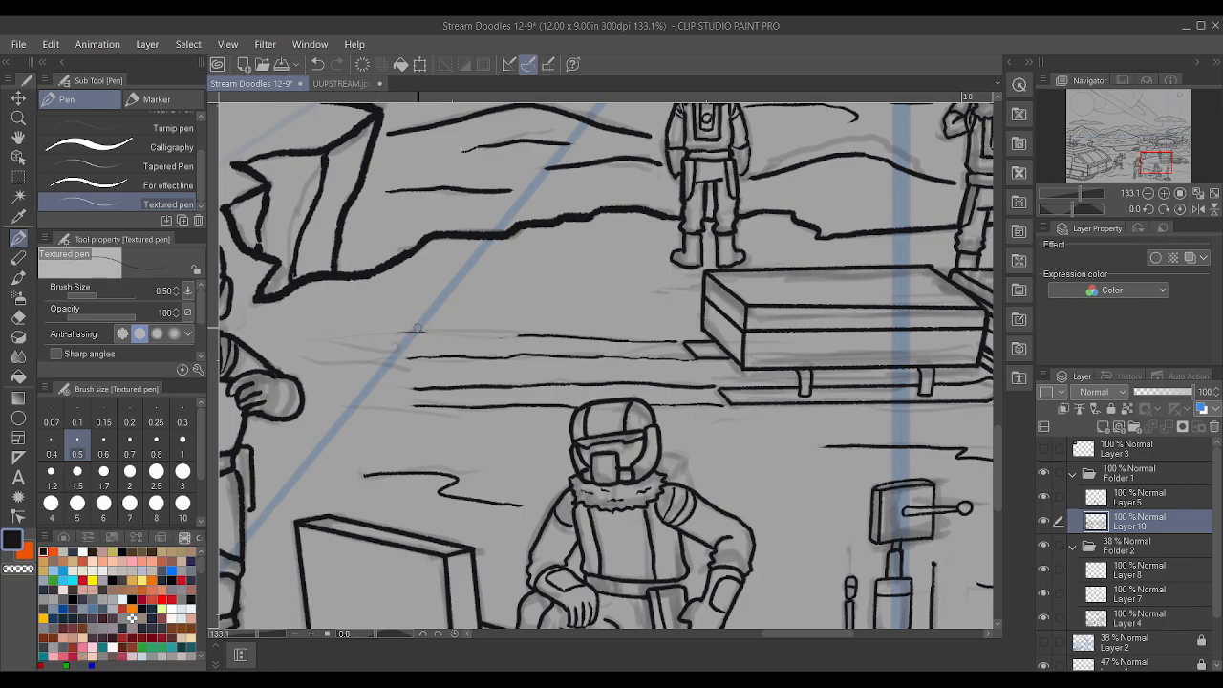
pyautogui.hotkey('ctrl', 'z')
pyautogui.scroll(1, 551, 326)
pyautogui.moveTo(375, 346)
pyautogui.mouseDown()
pyautogui.moveTo(549, 330)
pyautogui.moveTo(536, 340)
pyautogui.moveTo(676, 362)
pyautogui.moveTo(613, 338)
pyautogui.moveTo(518, 271)
pyautogui.moveTo(570, 355)
pyautogui.moveTo(588, 357)
pyautogui.moveTo(548, 363)
pyautogui.moveTo(604, 356)
pyautogui.moveTo(529, 362)
pyautogui.moveTo(583, 364)
pyautogui.mouseUp()
pyautogui.scroll(2, 548, 331)
pyautogui.moveTo(756, 368); pyautogui.dragTo(759, 370)
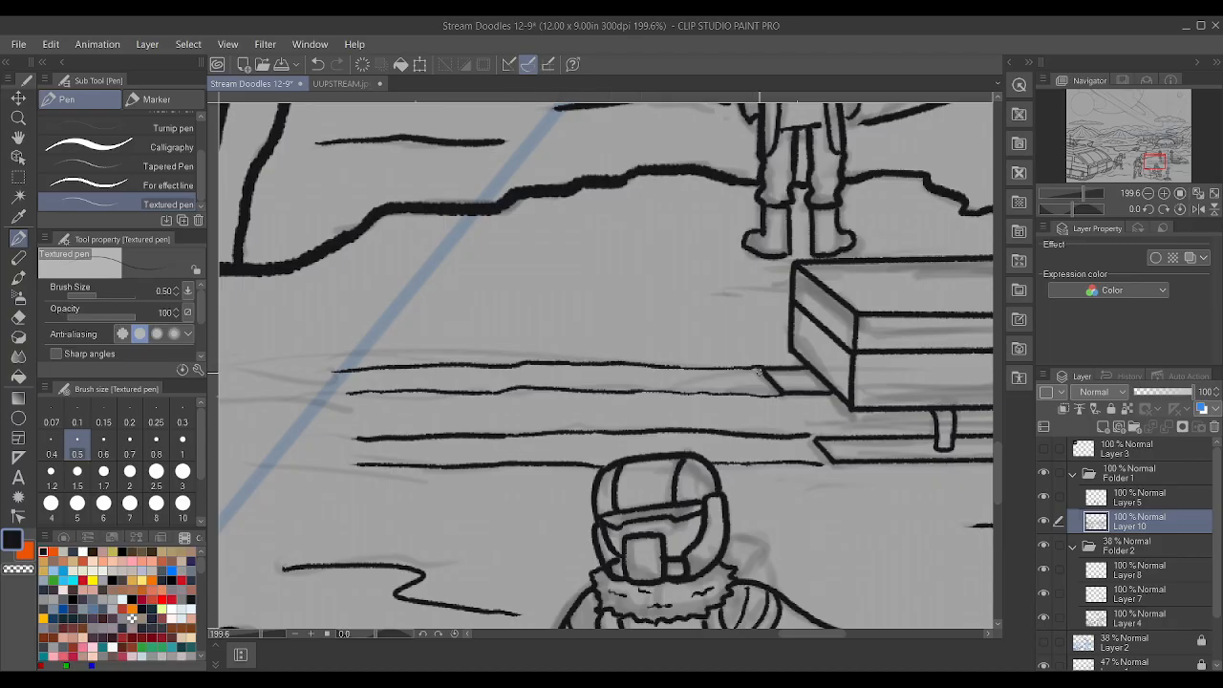
pyautogui.moveTo(644, 394); pyautogui.dragTo(703, 392)
# - Touch up the sled's trail lines and try a short ground line beyond their far ends
pyautogui.scroll(-3, 759, 392)
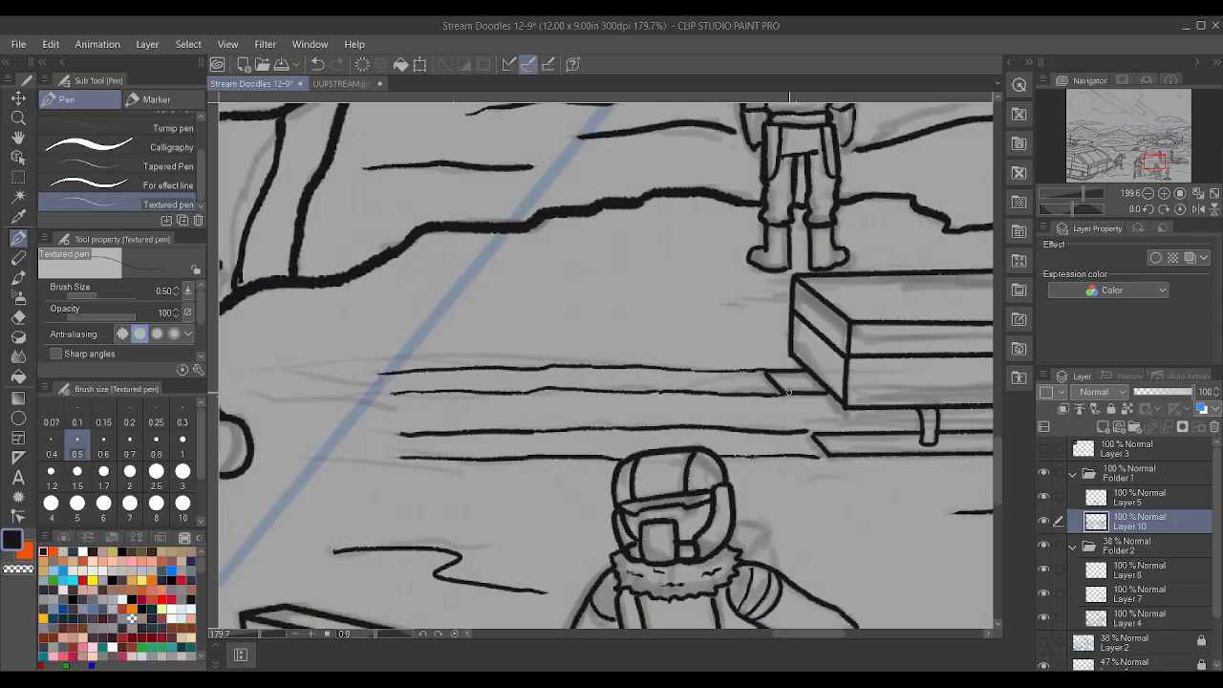
pyautogui.scroll(4, 756, 402)
pyautogui.moveTo(644, 433); pyautogui.dragTo(769, 432)
pyautogui.scroll(-5, 805, 427)
pyautogui.scroll(2, 561, 390)
pyautogui.moveTo(485, 382); pyautogui.dragTo(579, 383)
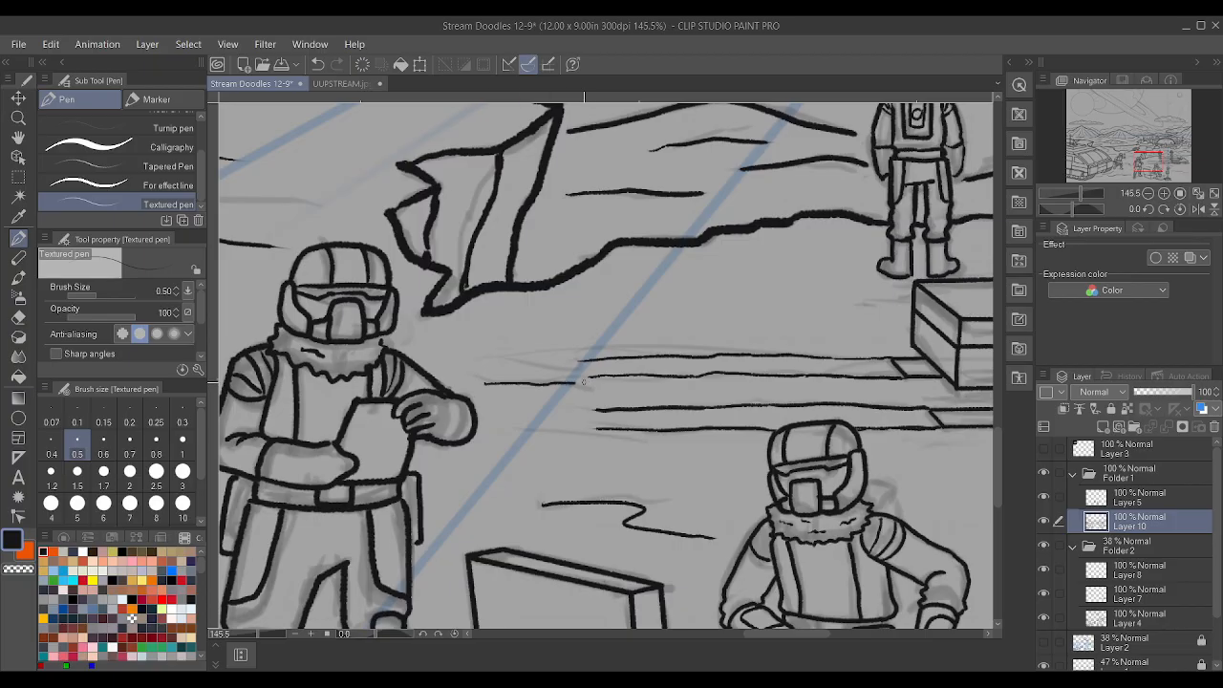
pyautogui.scroll(-4, 496, 364)
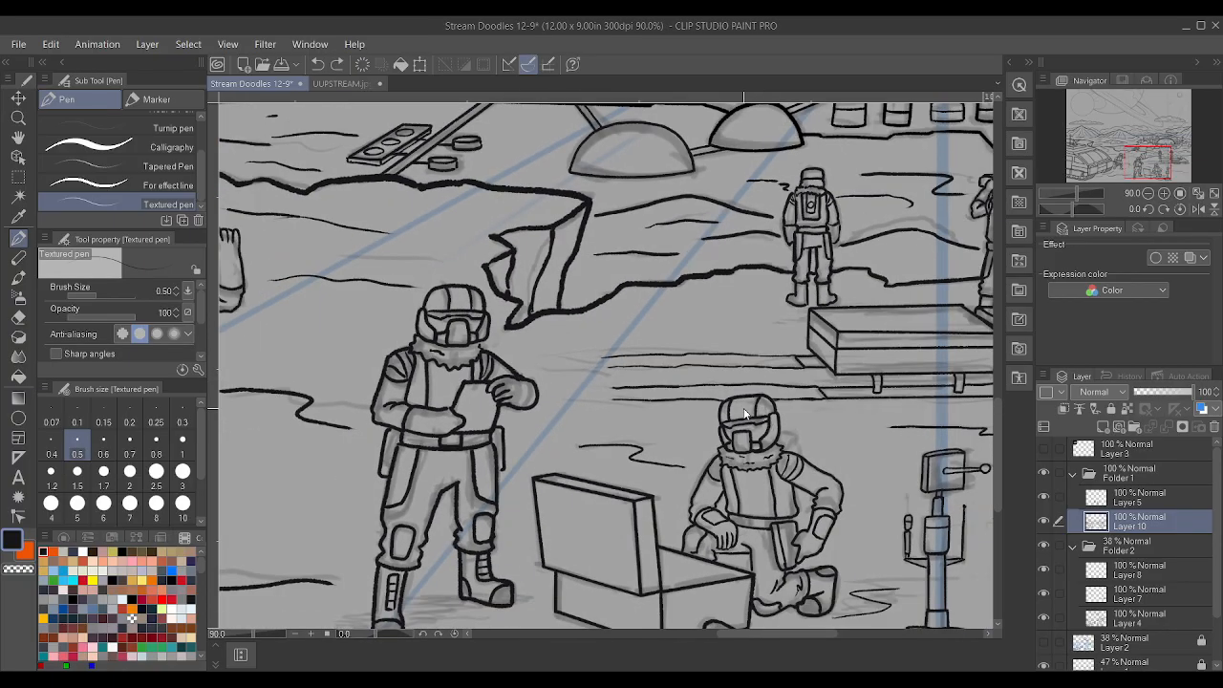
# - Merge Layer 5 and Layer 10 in Folder 1 and add a new raster layer above the merged line art
pyautogui.scroll(-5, 716, 402)
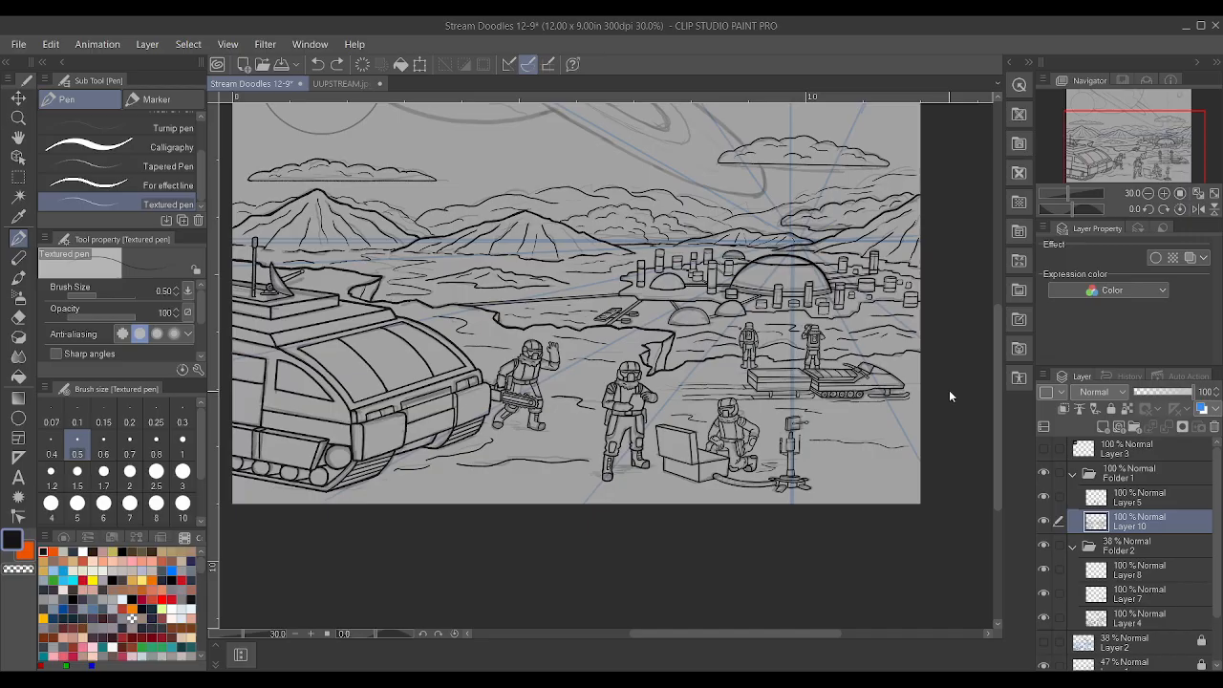
pyautogui.scroll(3, 873, 260)
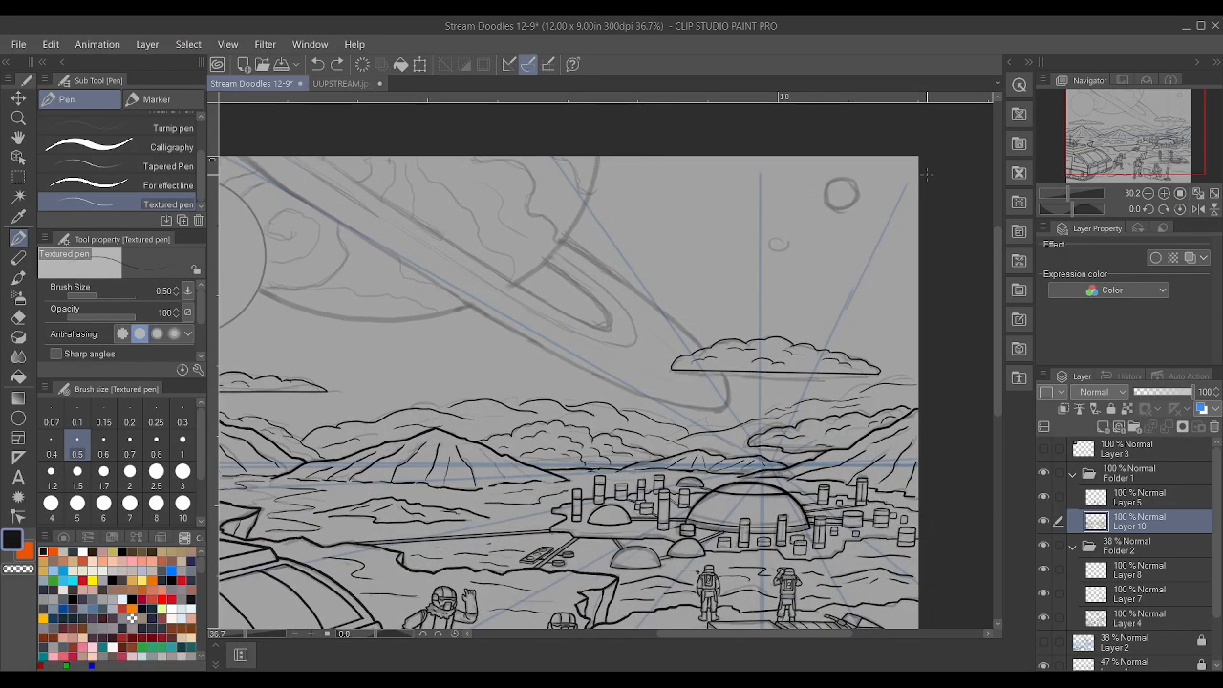
pyautogui.scroll(-2, 835, 276)
pyautogui.scroll(1, 758, 298)
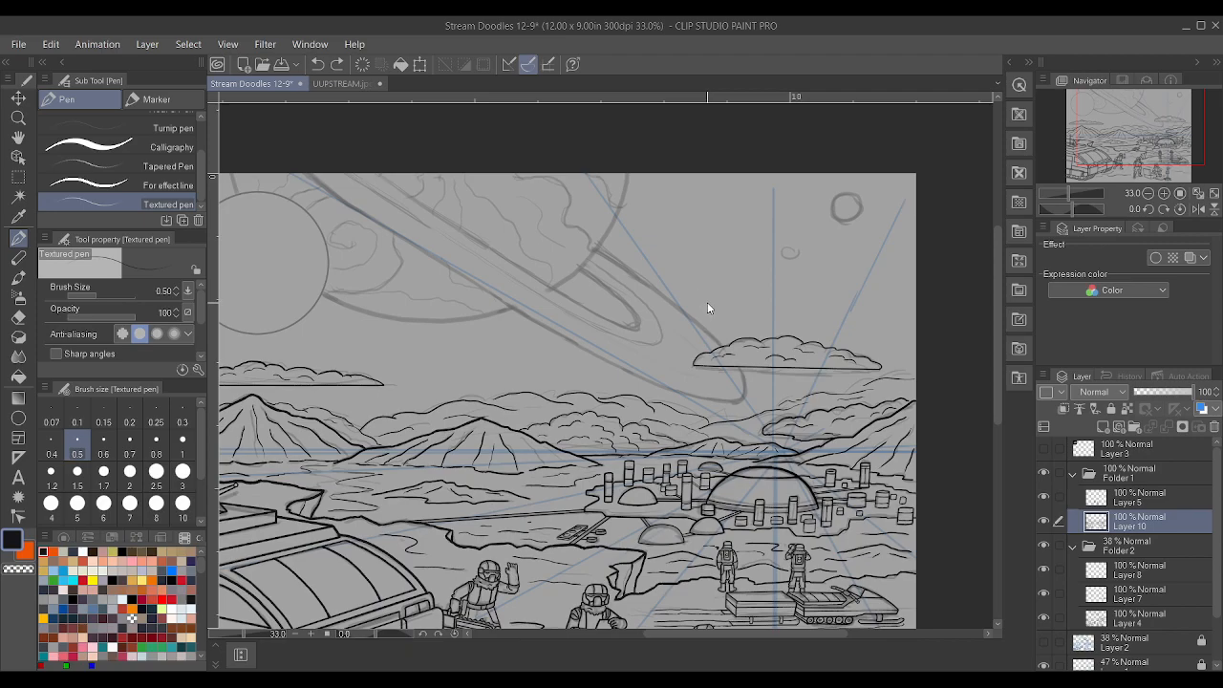
pyautogui.click(1044, 498)
pyautogui.click(1045, 498)
pyautogui.keyDown('ctrl'); pyautogui.click(1113, 503); pyautogui.keyUp('ctrl')
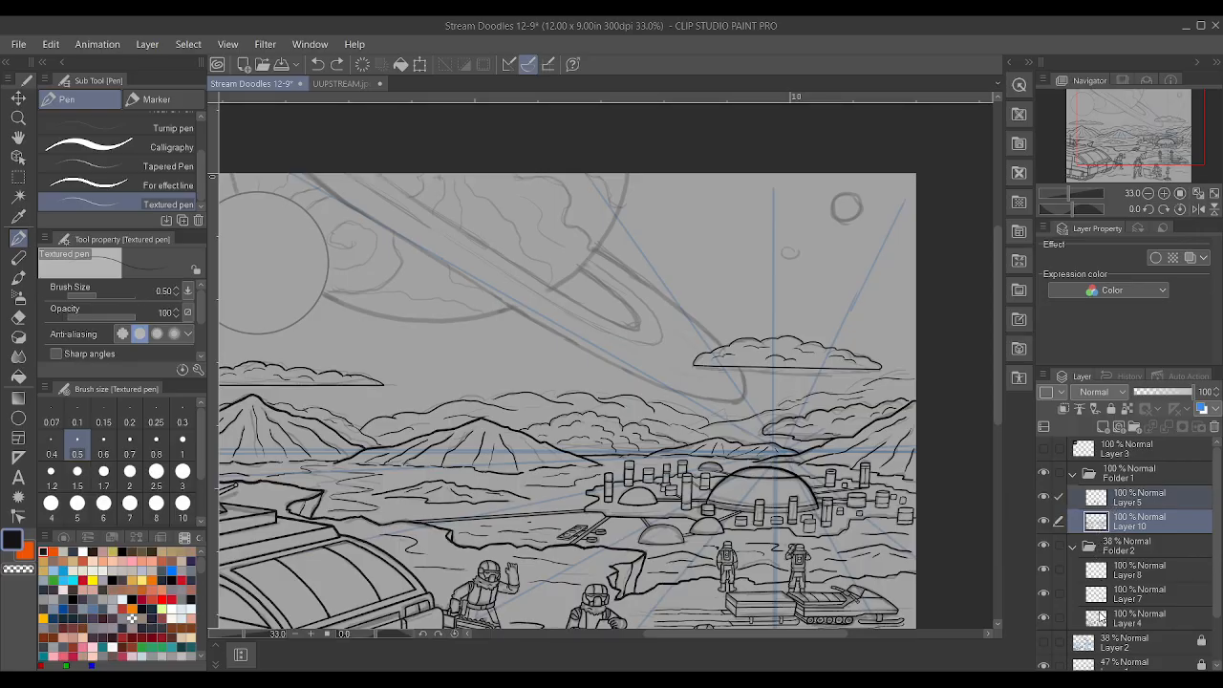
pyautogui.click(1158, 426)
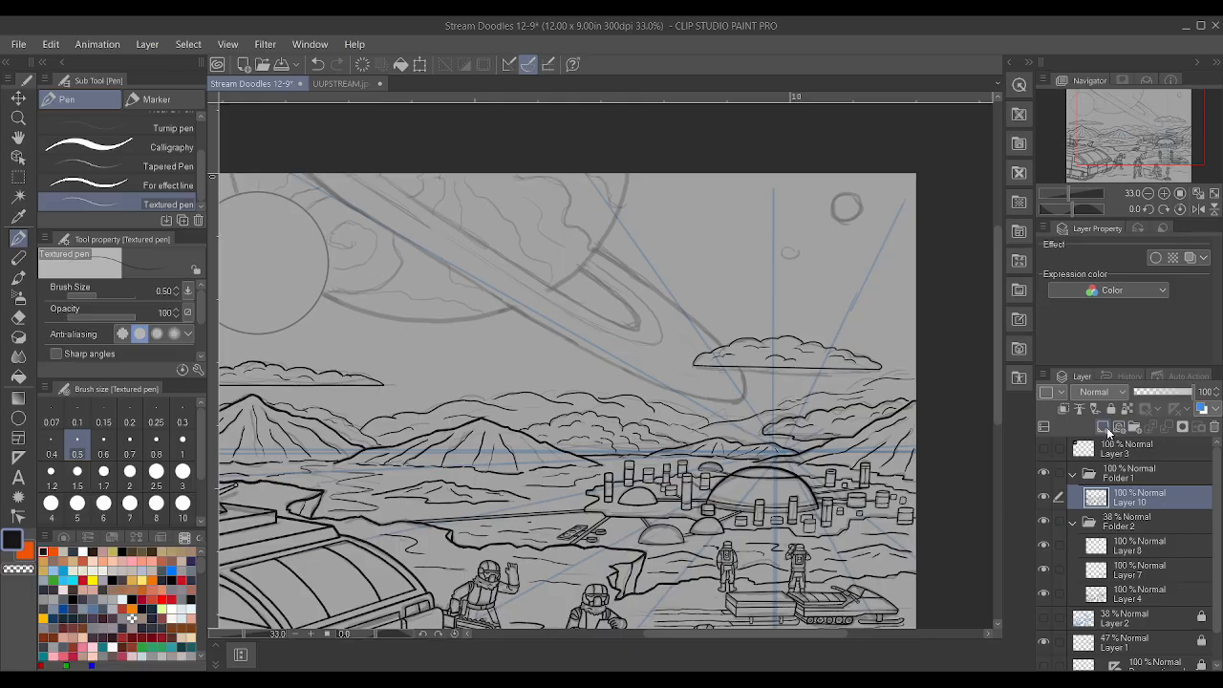
pyautogui.click(1107, 427)
# - Set up the Ellipse figure tool with brush size 0.60 for outlining the round moon beside the ringed planet
pyautogui.scroll(-6, 606, 401)
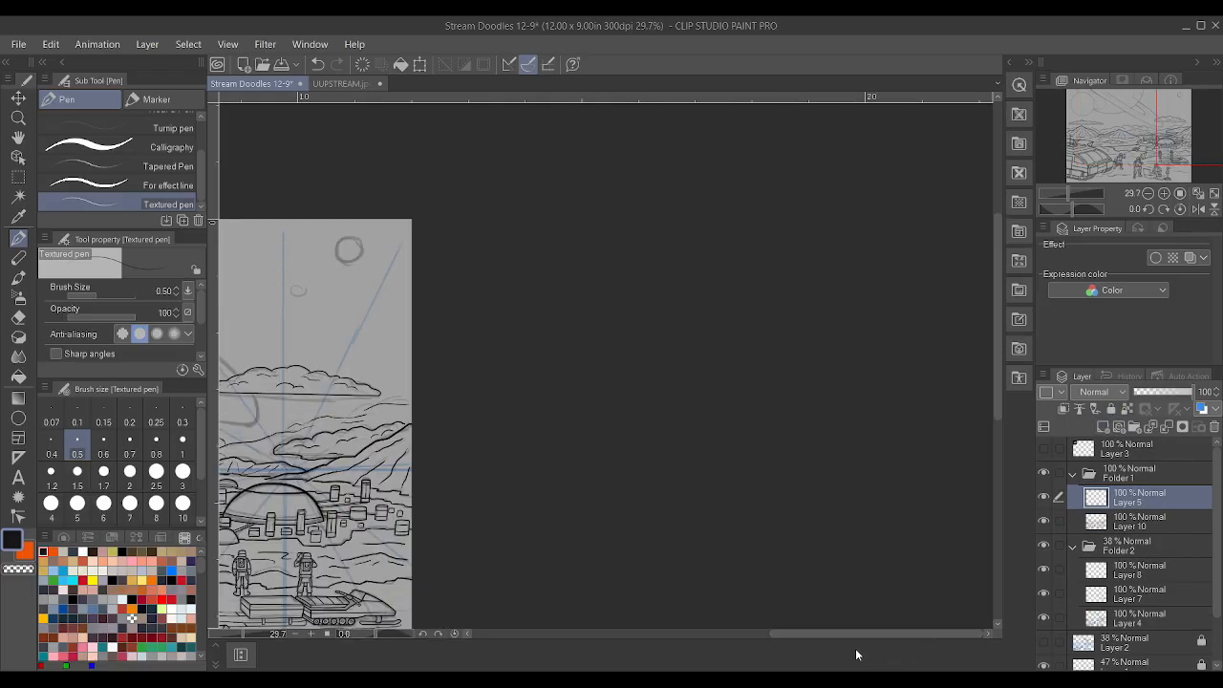
pyautogui.scroll(5, 306, 382)
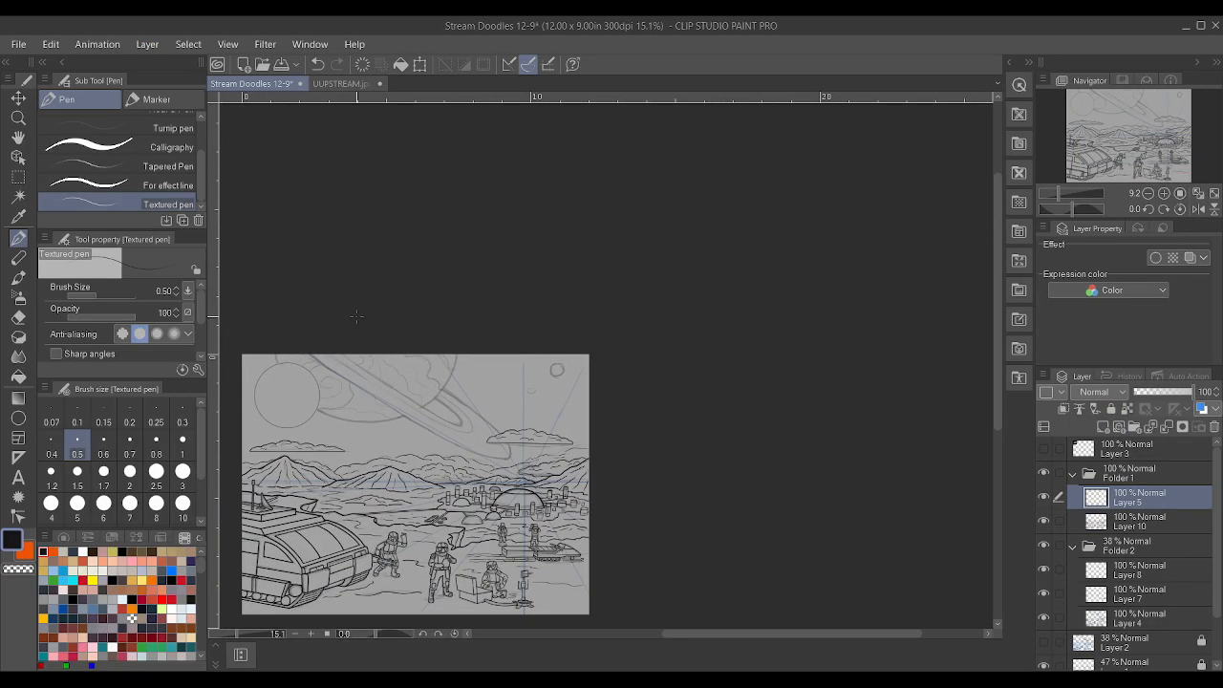
pyautogui.scroll(2, 277, 387)
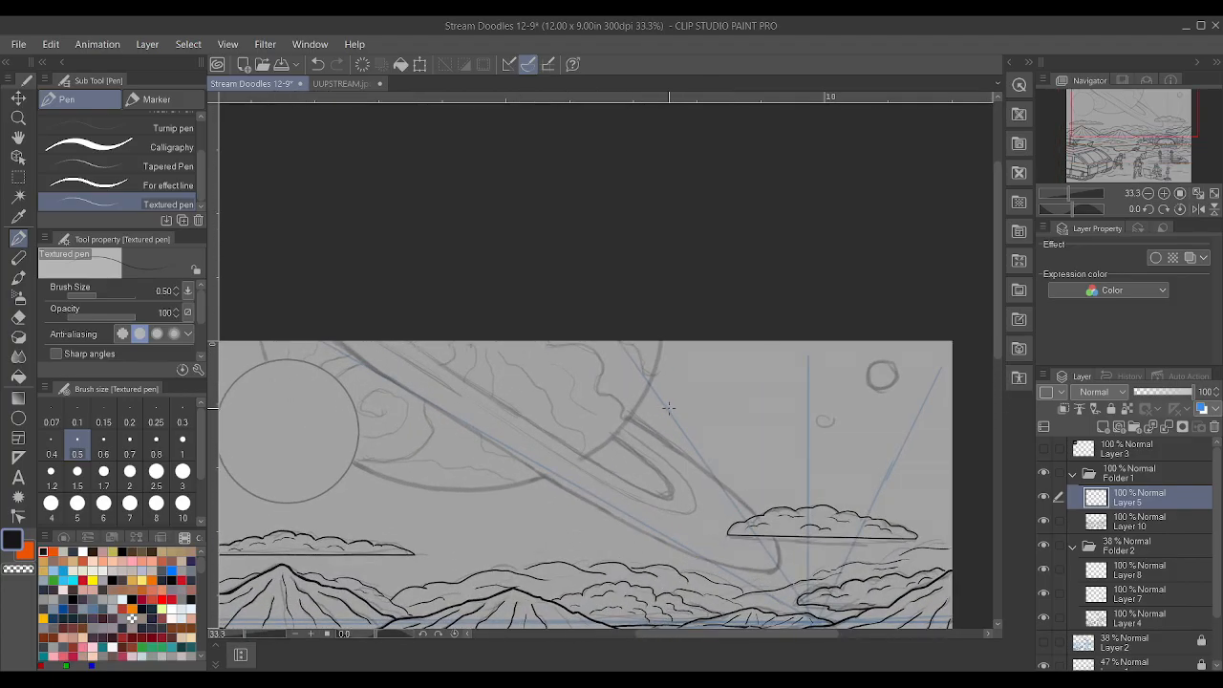
pyautogui.scroll(-5, 735, 408)
pyautogui.scroll(6, 535, 417)
pyautogui.scroll(2, 497, 409)
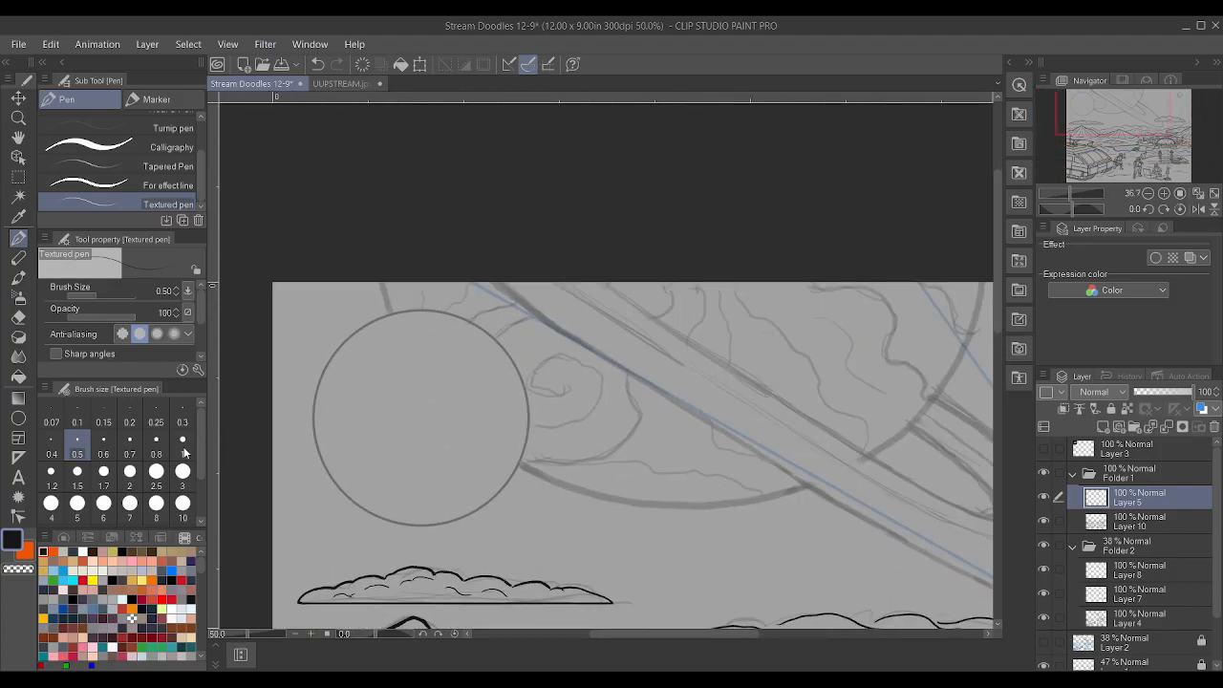
pyautogui.click(18, 438)
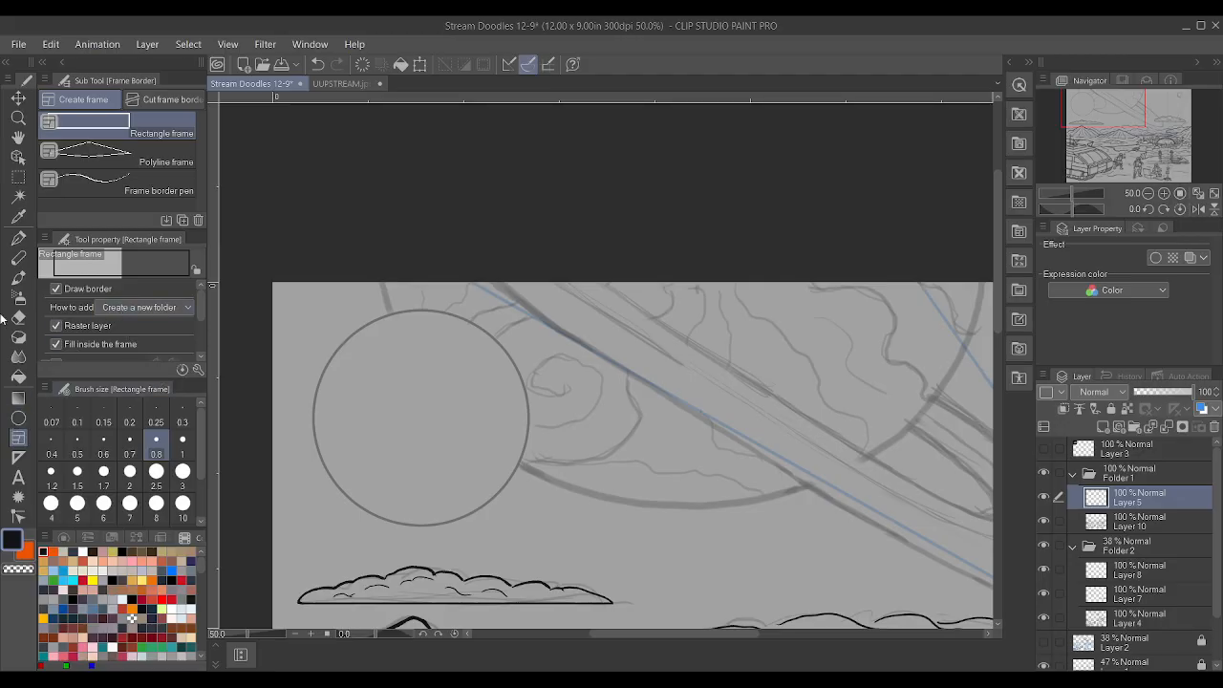
pyautogui.click(18, 417)
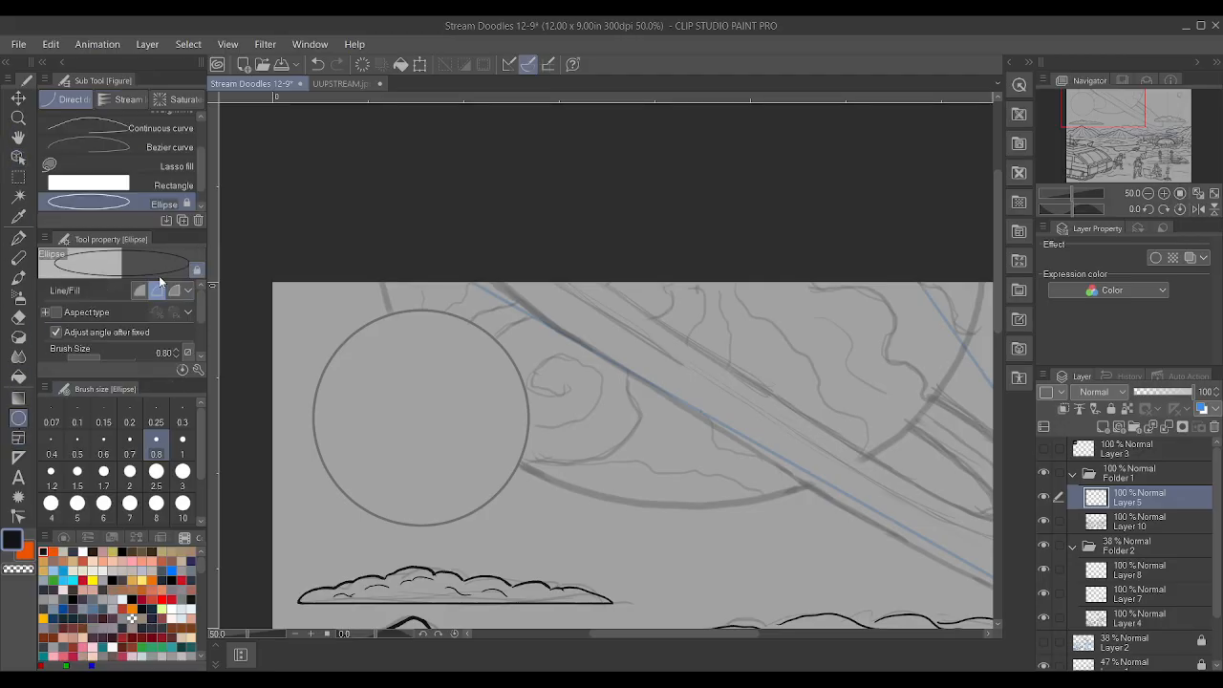
pyautogui.scroll(-4, 132, 323)
pyautogui.click(118, 350)
pyautogui.scroll(2, 285, 398)
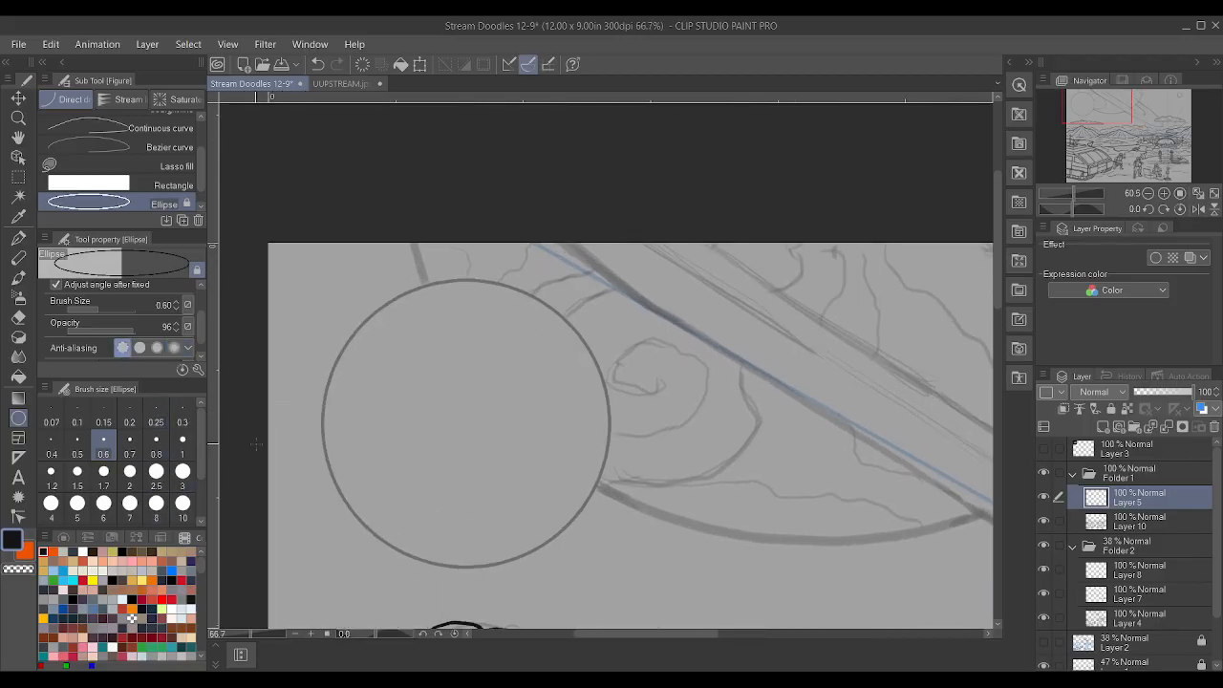
pyautogui.click(182, 442)
pyautogui.moveTo(399, 253); pyautogui.dragTo(652, 507)
pyautogui.hotkey('ctrl', 'z')
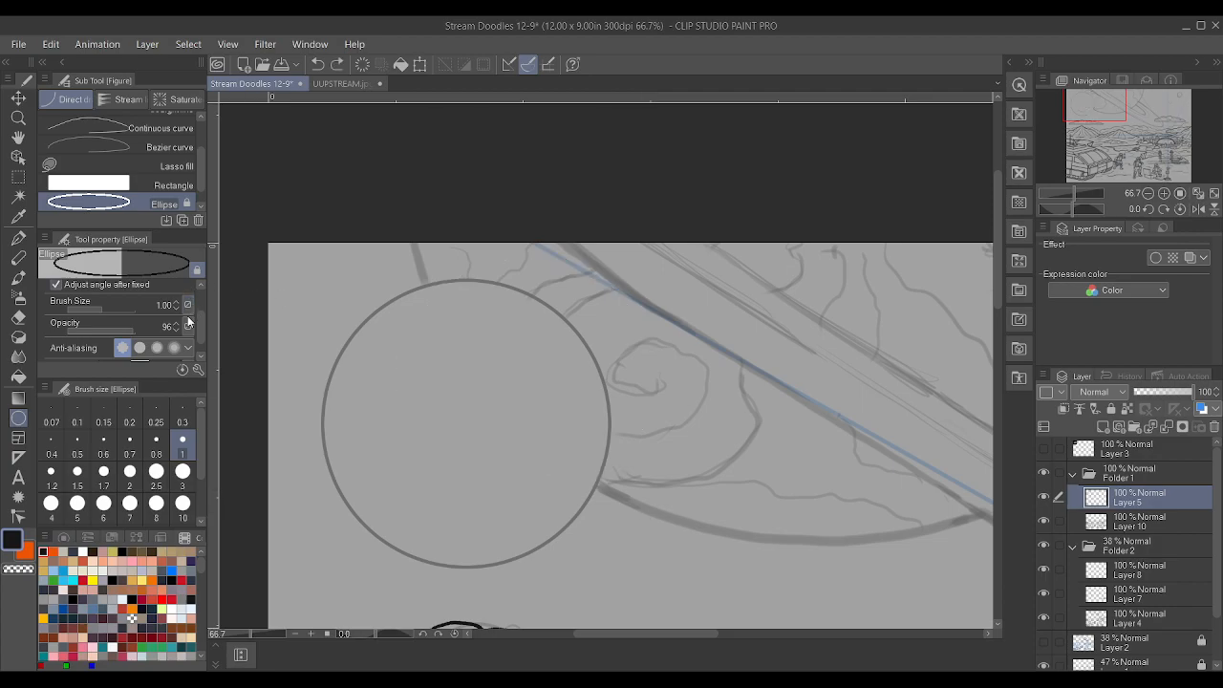
pyautogui.click(92, 311)
pyautogui.moveTo(337, 293)
pyautogui.mouseDown()
pyautogui.moveTo(438, 390)
pyautogui.moveTo(751, 571)
pyautogui.mouseUp()
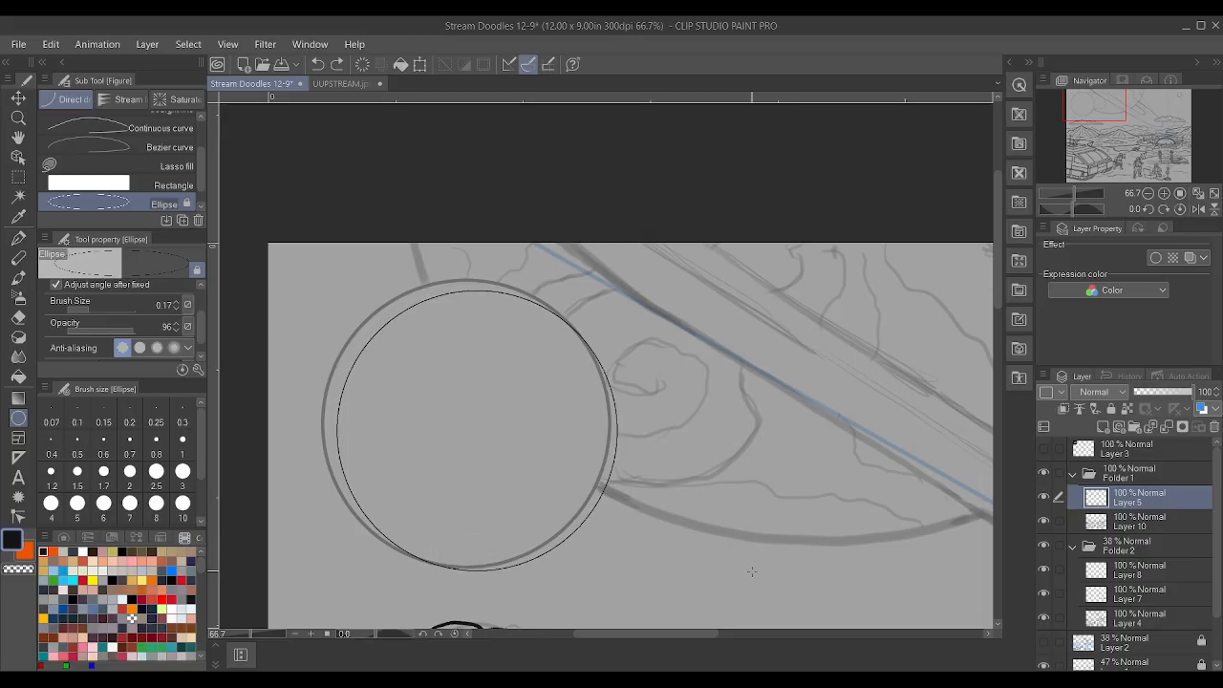
pyautogui.click(155, 454)
pyautogui.moveTo(296, 281)
pyautogui.mouseDown()
pyautogui.moveTo(432, 382)
pyautogui.moveTo(571, 558)
pyautogui.moveTo(556, 542)
pyautogui.mouseUp()
pyautogui.hotkey('ctrl', 'z')
# - Draw a circle outline with brush size 0.70 over the sketched moon and move it up to meet the sketch's top edge
pyautogui.click(131, 444)
pyautogui.moveTo(329, 308); pyautogui.dragTo(669, 576)
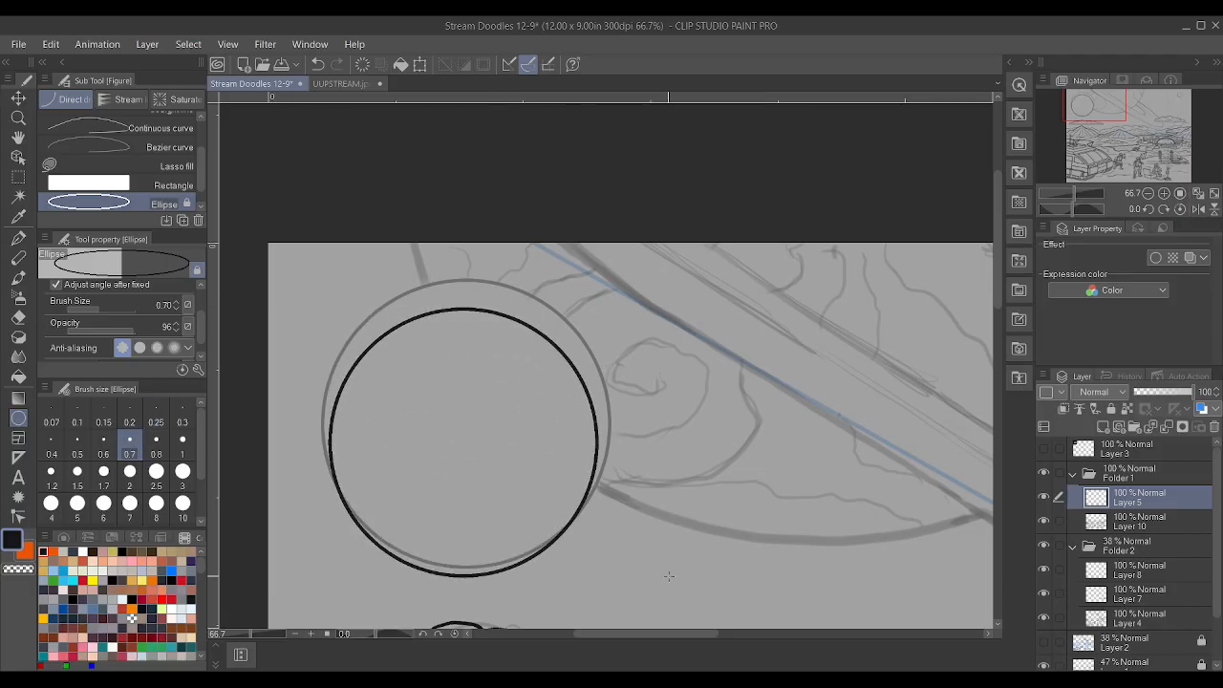
pyautogui.click(19, 98)
pyautogui.moveTo(453, 402); pyautogui.dragTo(449, 371)
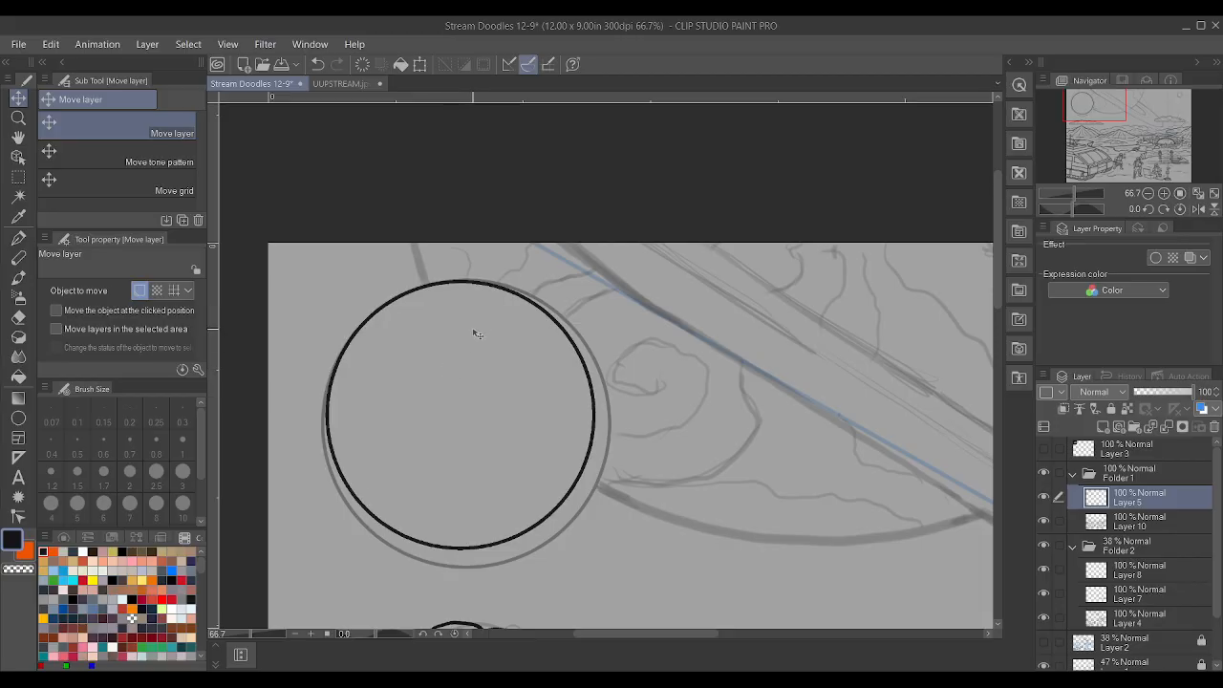
# - Scale up and reposition the inked circle to match the sketched moon's outline, and apply the transformation
pyautogui.hotkey('ctrl', 't')
pyautogui.moveTo(595, 550); pyautogui.dragTo(613, 568)
pyautogui.moveTo(499, 494); pyautogui.dragTo(494, 494)
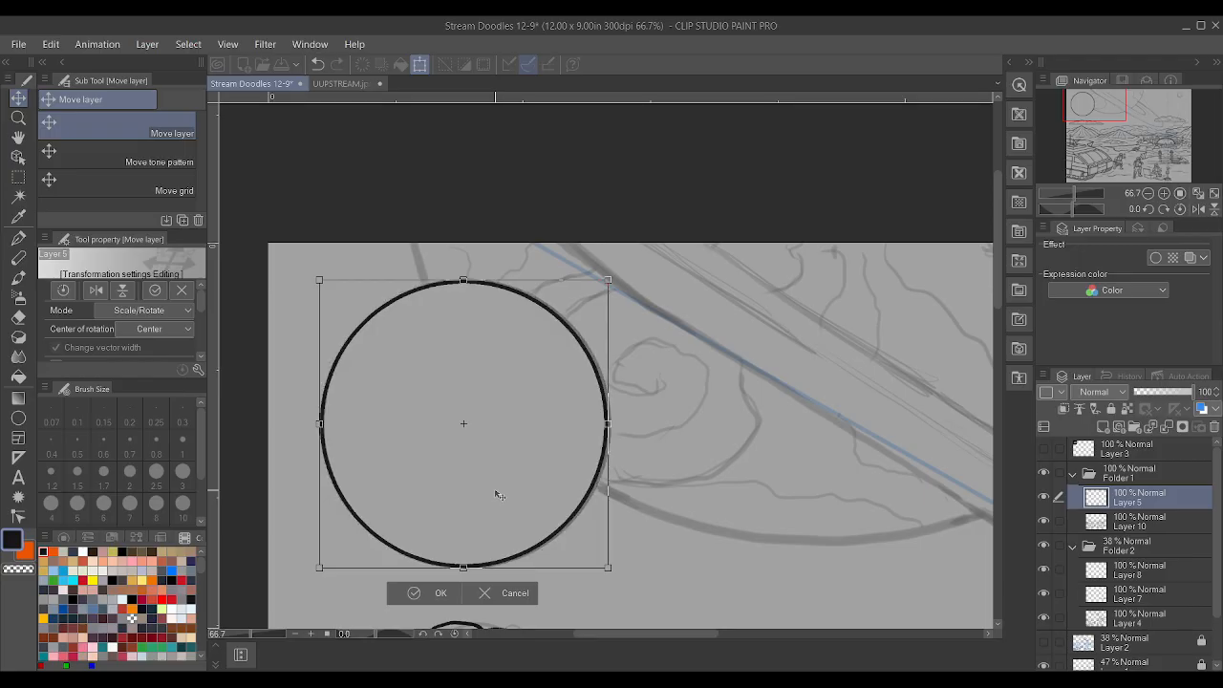
pyautogui.moveTo(609, 279); pyautogui.dragTo(599, 277)
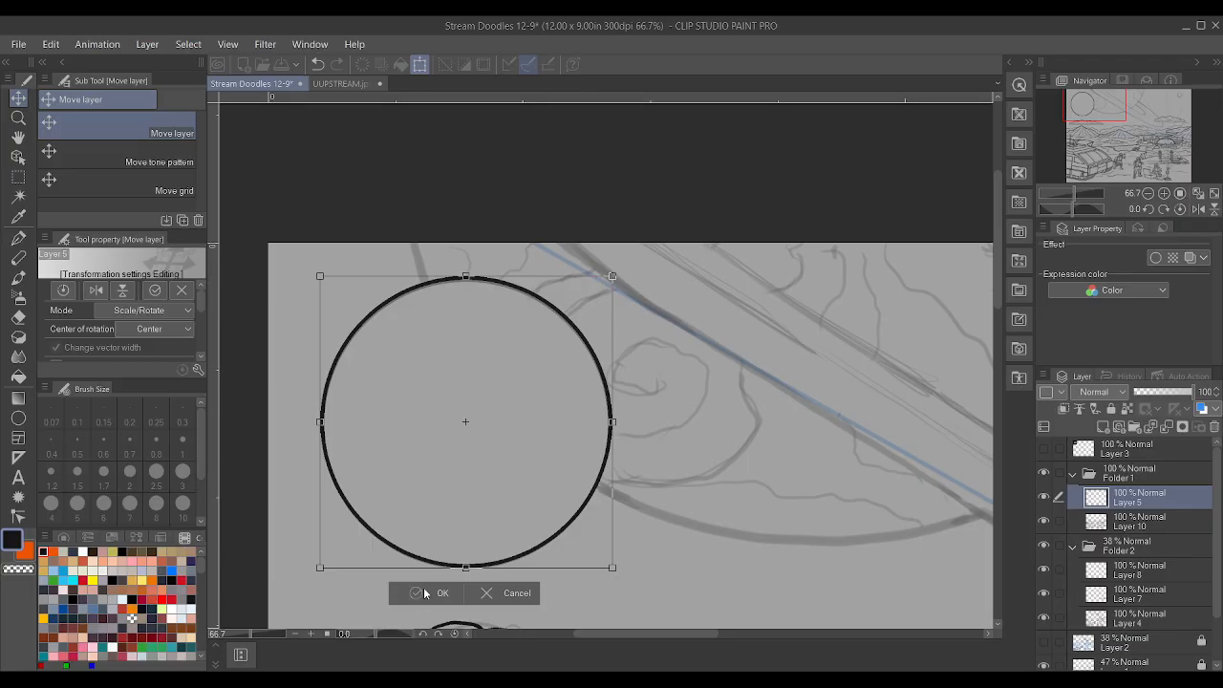
pyautogui.click(425, 593)
pyautogui.scroll(5, 559, 503)
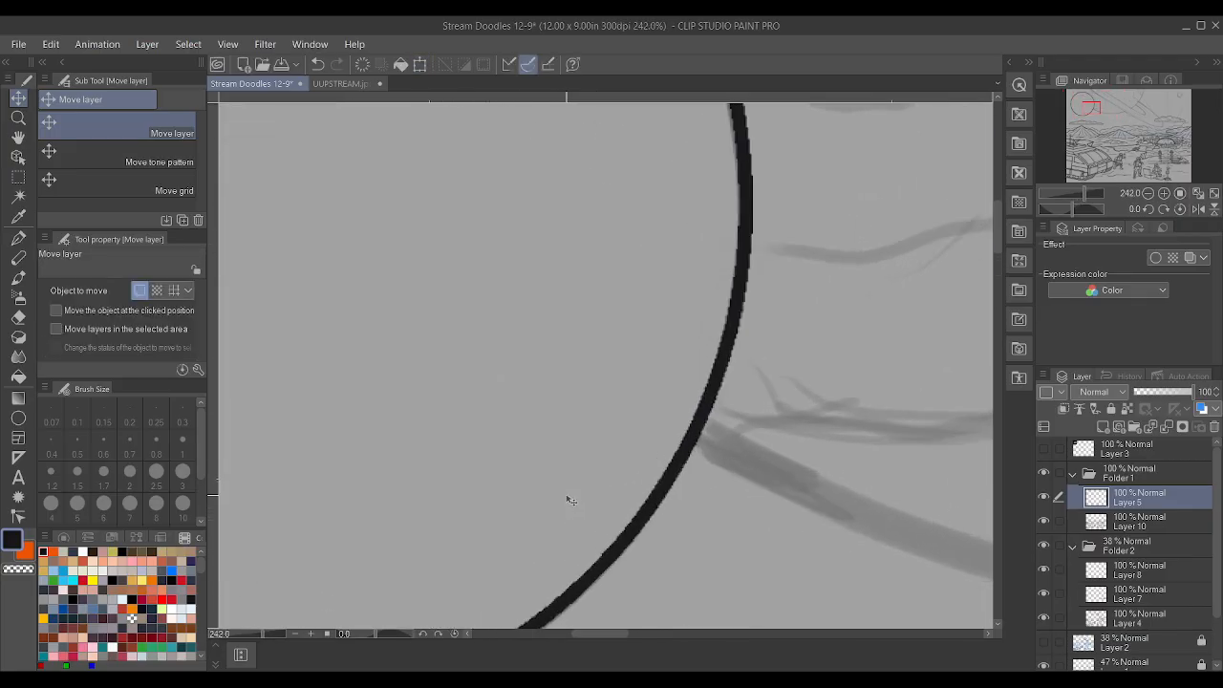
pyautogui.scroll(-7, 571, 500)
pyautogui.scroll(1, 894, 509)
pyautogui.scroll(-1, 535, 421)
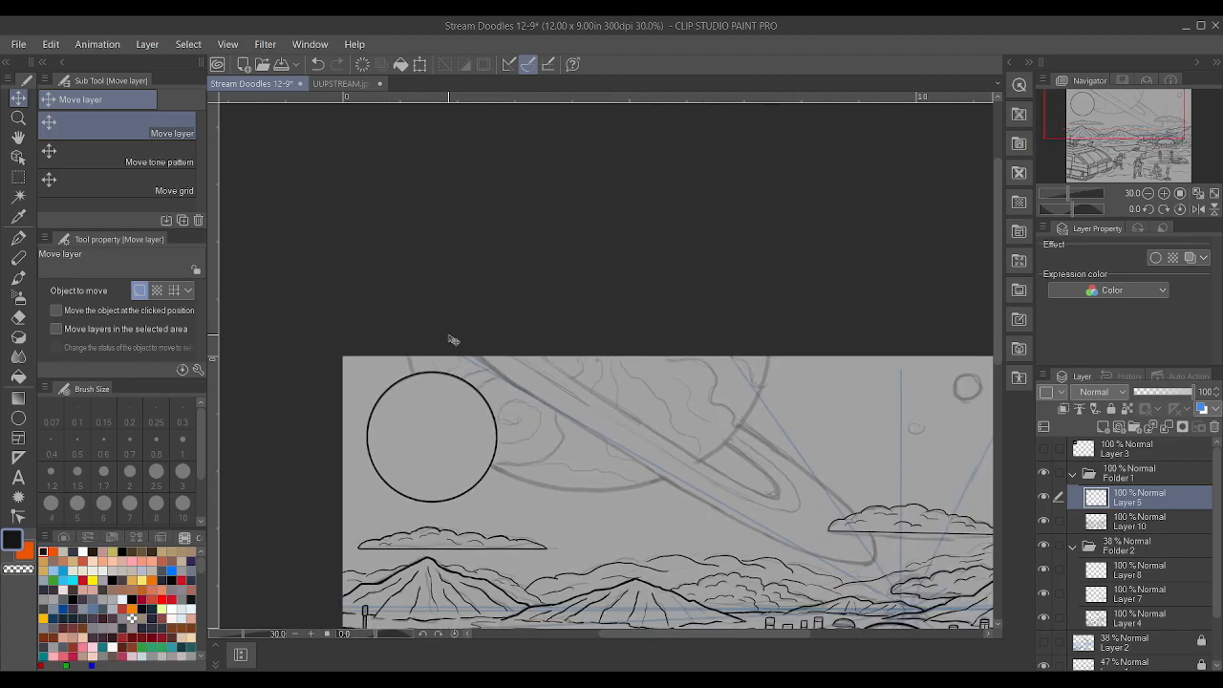
# - Add a new raster layer above Layer 5 and draw a large circle outline with brush size 1.00 for the ringed planet
pyautogui.click(1120, 430)
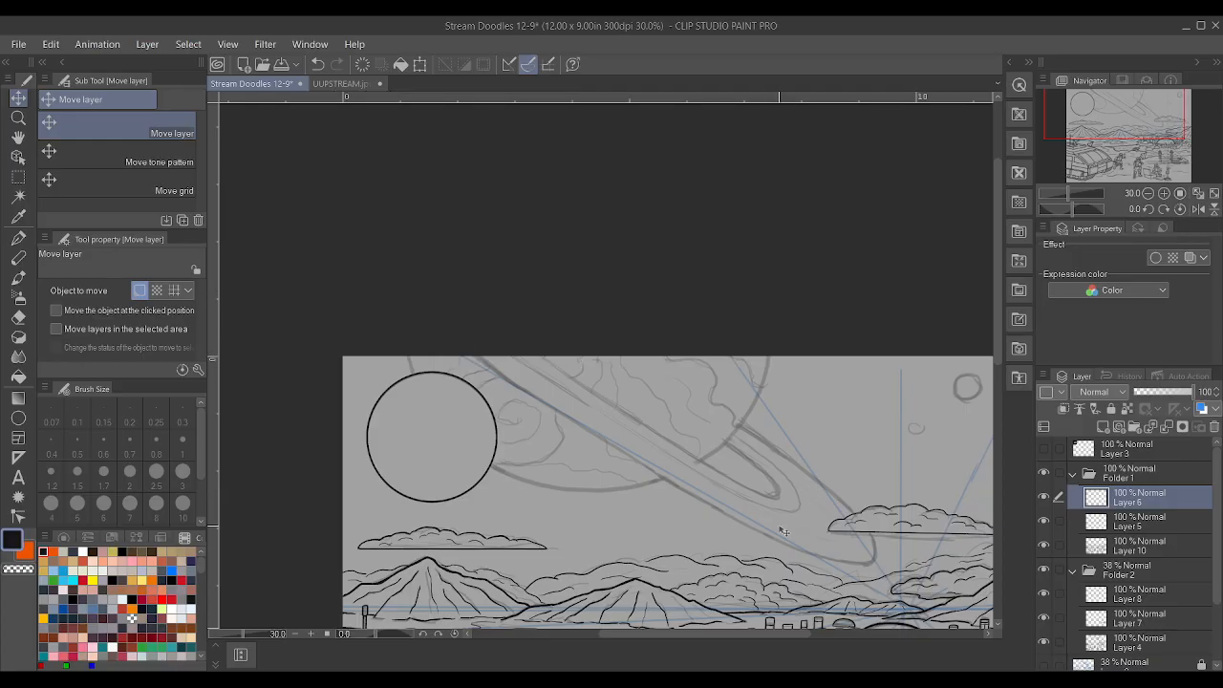
pyautogui.click(19, 418)
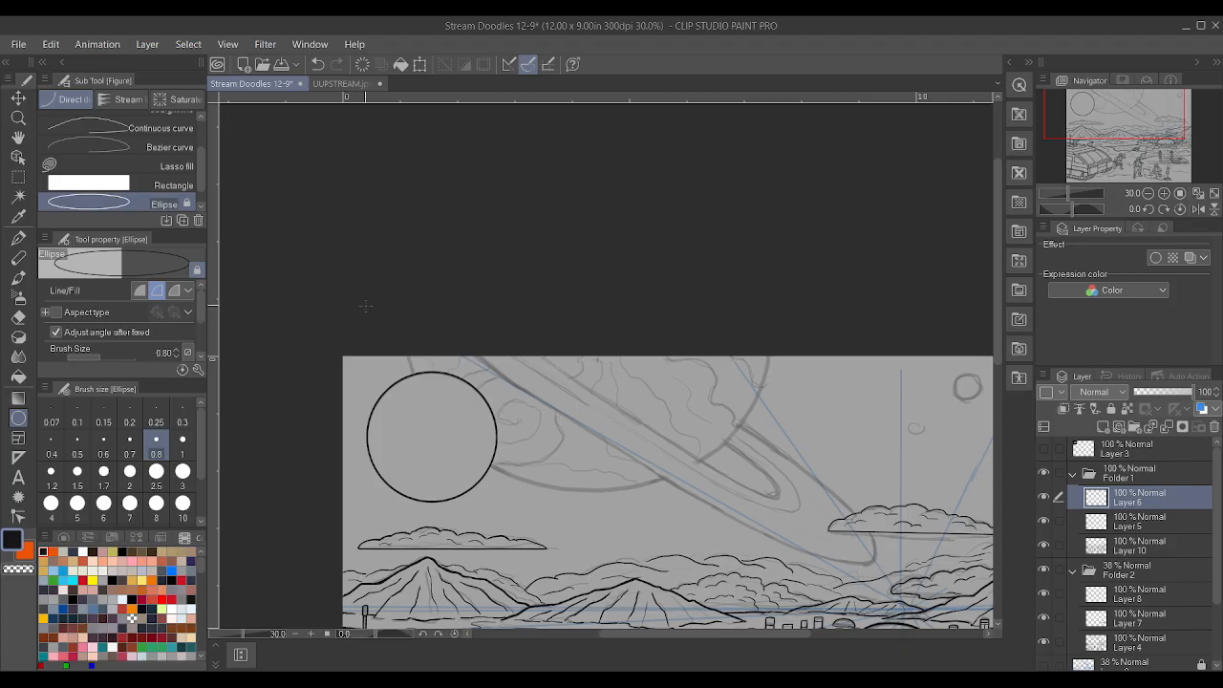
pyautogui.moveTo(388, 295)
pyautogui.mouseDown()
pyautogui.moveTo(635, 543)
pyautogui.moveTo(822, 527)
pyautogui.moveTo(745, 526)
pyautogui.moveTo(649, 562)
pyautogui.moveTo(672, 592)
pyautogui.moveTo(716, 612)
pyautogui.moveTo(737, 604)
pyautogui.mouseUp()
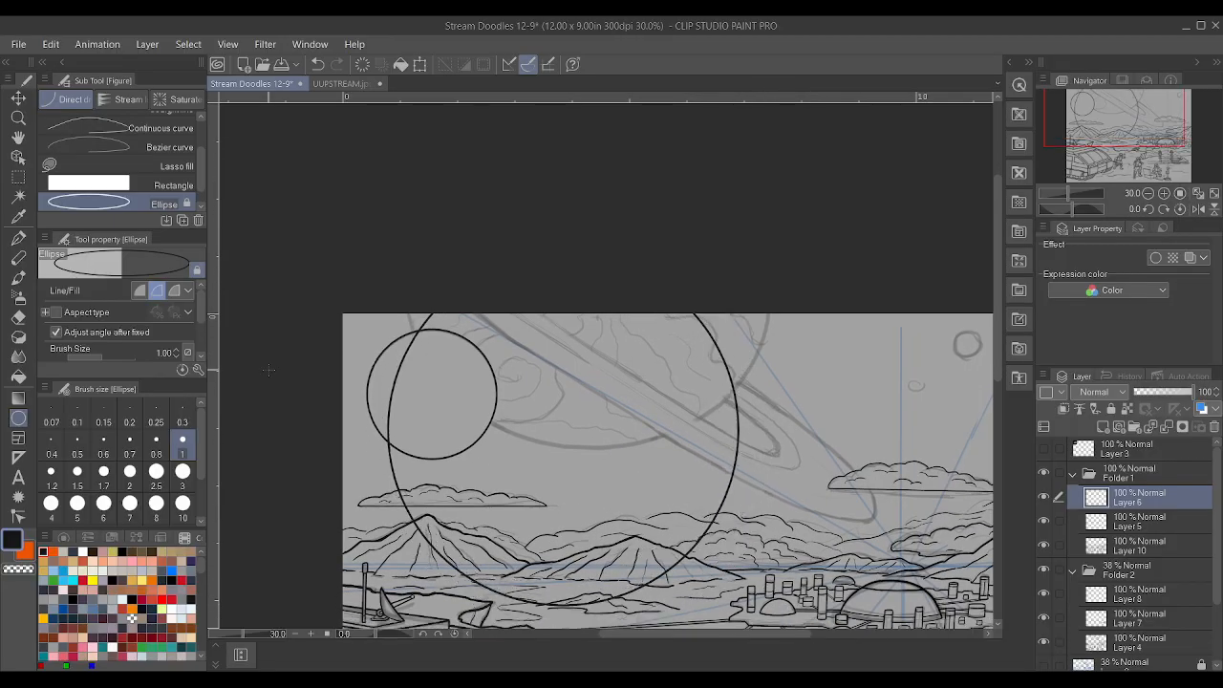
# - Move the large circle up so its lower arc meets the bottom edge of the sketched ringed planet
pyautogui.click(18, 118)
pyautogui.moveTo(558, 495)
pyautogui.mouseDown()
pyautogui.moveTo(565, 429)
pyautogui.moveTo(561, 489)
pyautogui.mouseUp()
pyautogui.click(18, 98)
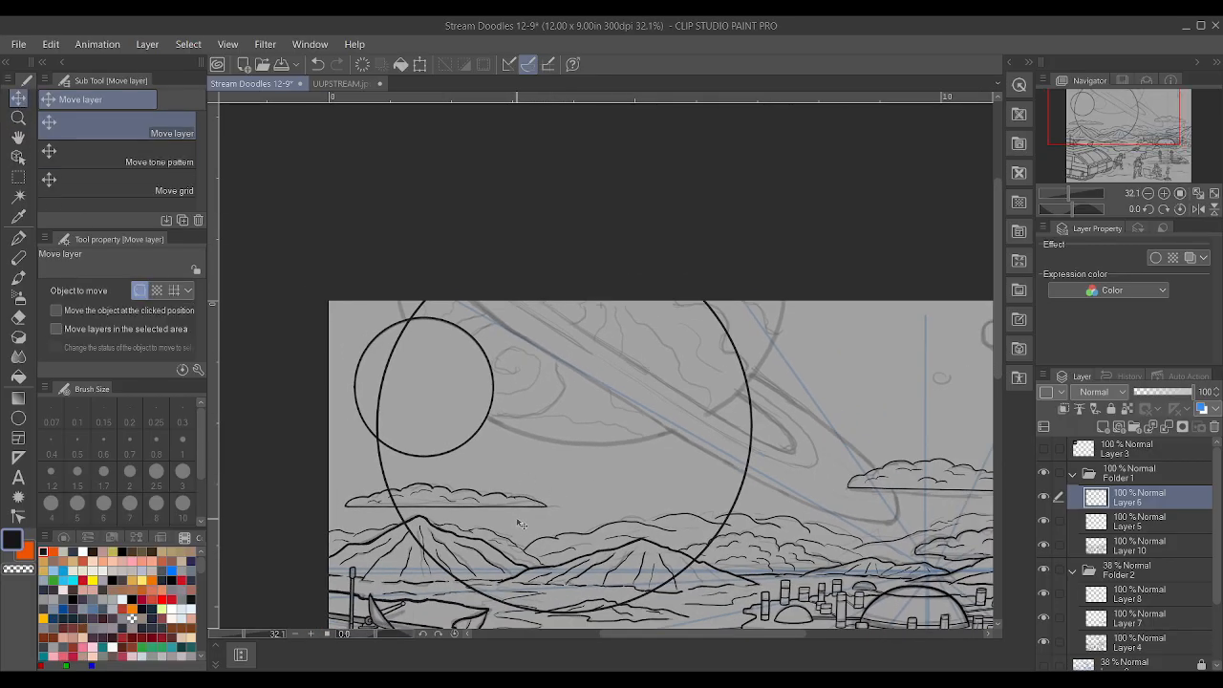
pyautogui.moveTo(542, 571); pyautogui.dragTo(564, 408)
# - Scale up and reposition the large circle to match the sketched planet's outline, and apply the transformation
pyautogui.hotkey('ctrl', 't')
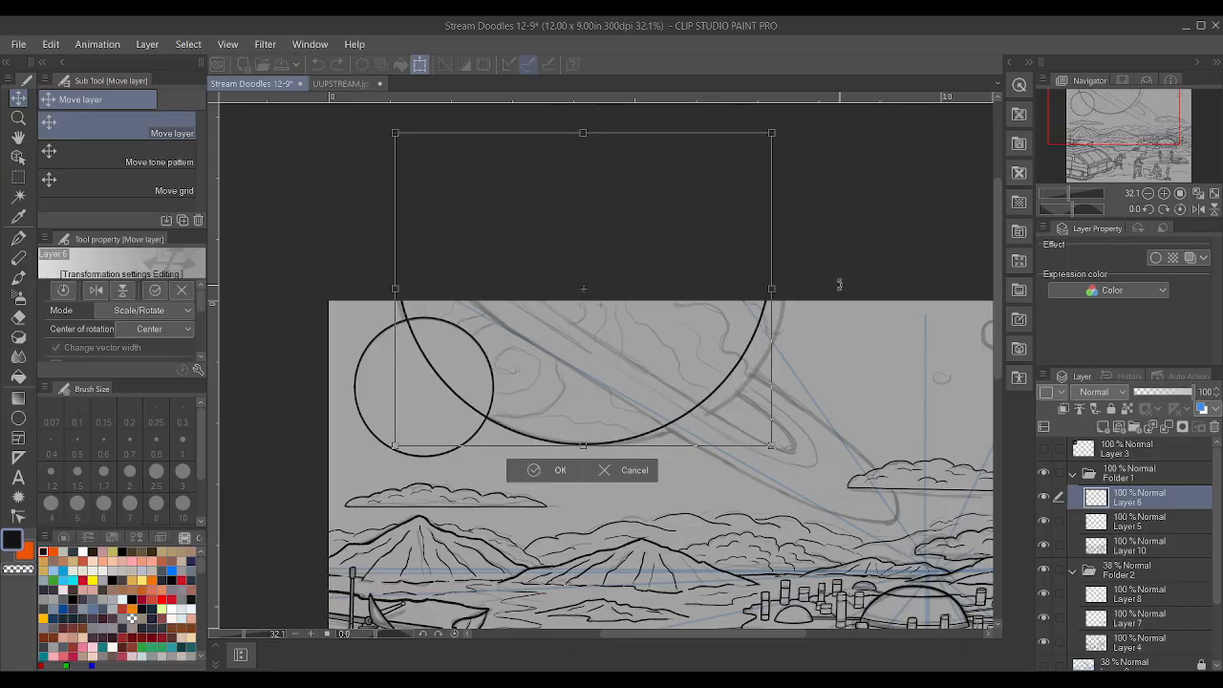
pyautogui.moveTo(776, 288); pyautogui.dragTo(785, 285)
pyautogui.moveTo(700, 404); pyautogui.dragTo(710, 402)
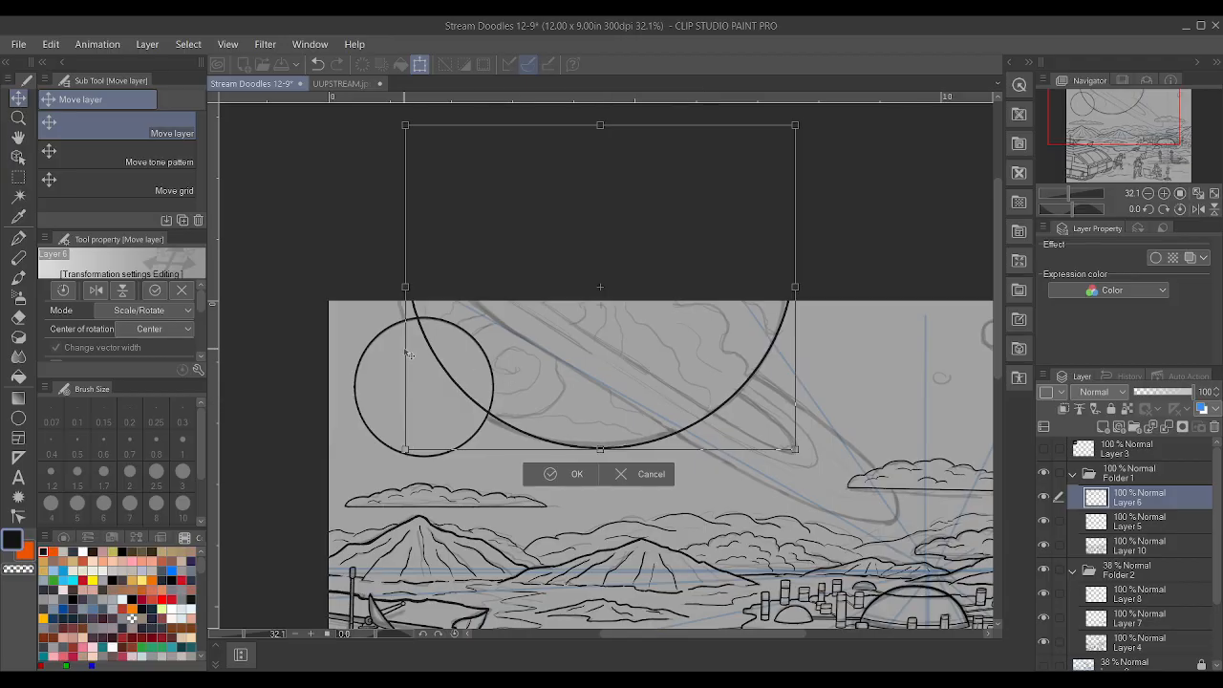
pyautogui.moveTo(406, 287); pyautogui.dragTo(395, 288)
pyautogui.moveTo(525, 366); pyautogui.dragTo(520, 361)
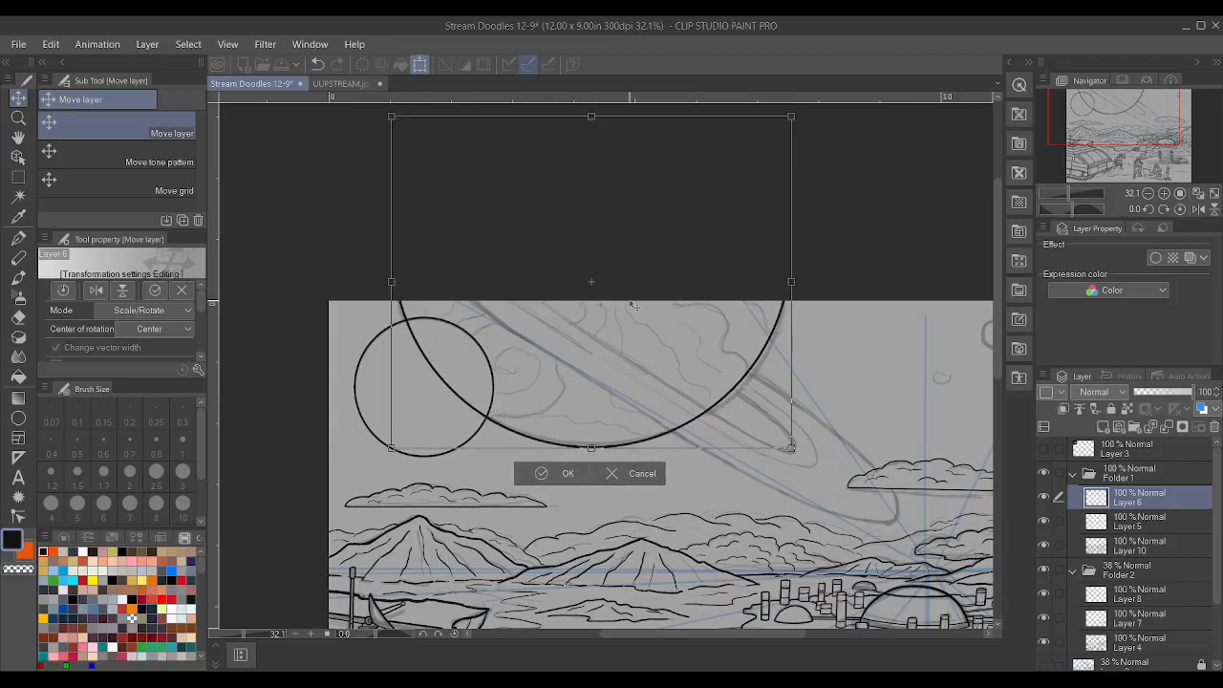
pyautogui.click(561, 473)
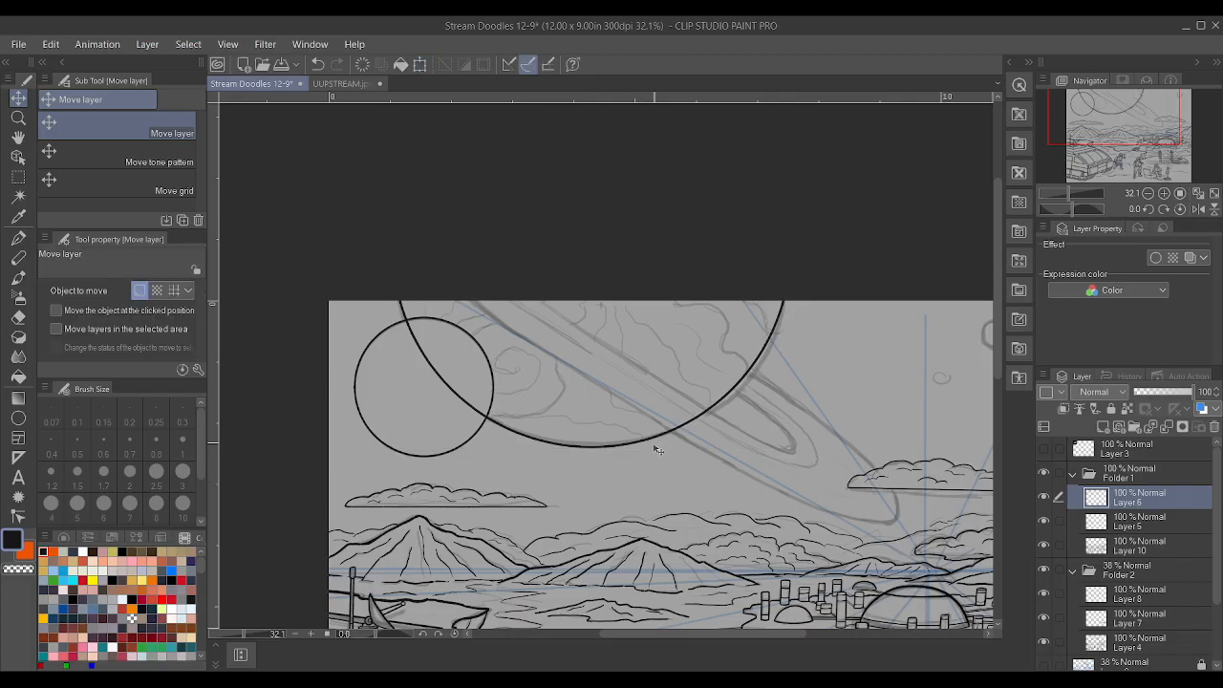
# - Erase the part of the planet's outline on Layer 6 that passes through the moon
pyautogui.scroll(1, 535, 447)
pyautogui.click(1149, 521)
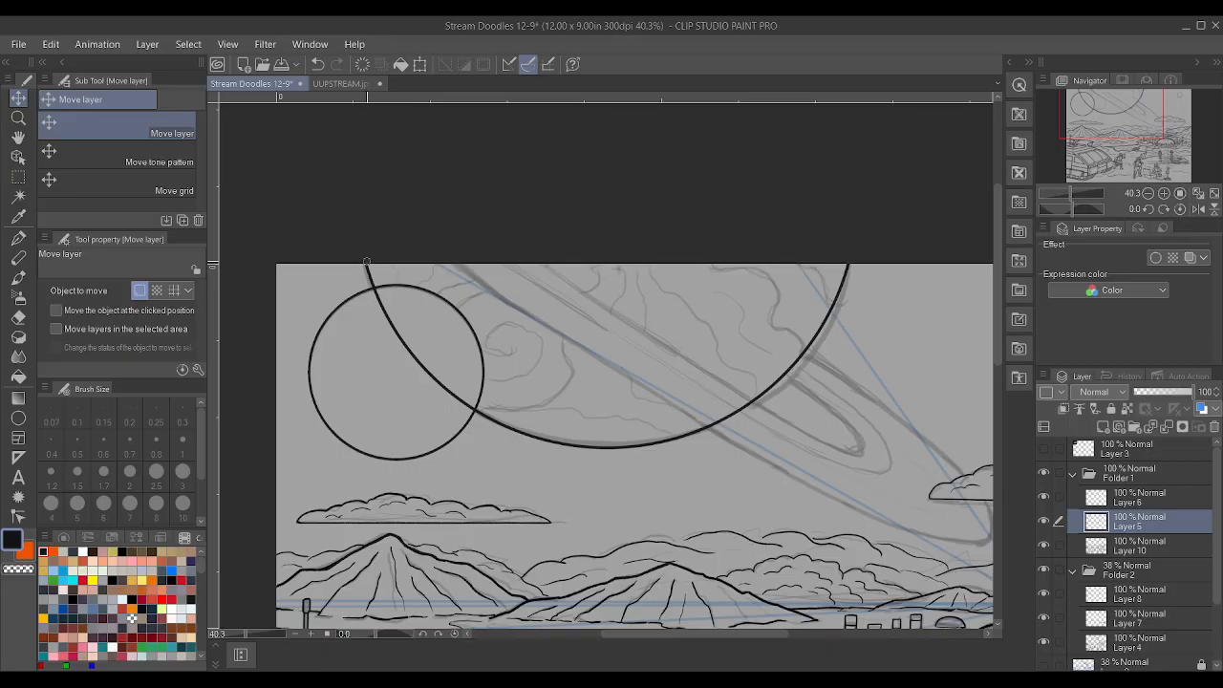
pyautogui.click(1151, 494)
pyautogui.moveTo(366, 285)
pyautogui.mouseDown()
pyautogui.moveTo(399, 343)
pyautogui.moveTo(468, 408)
pyautogui.mouseUp()
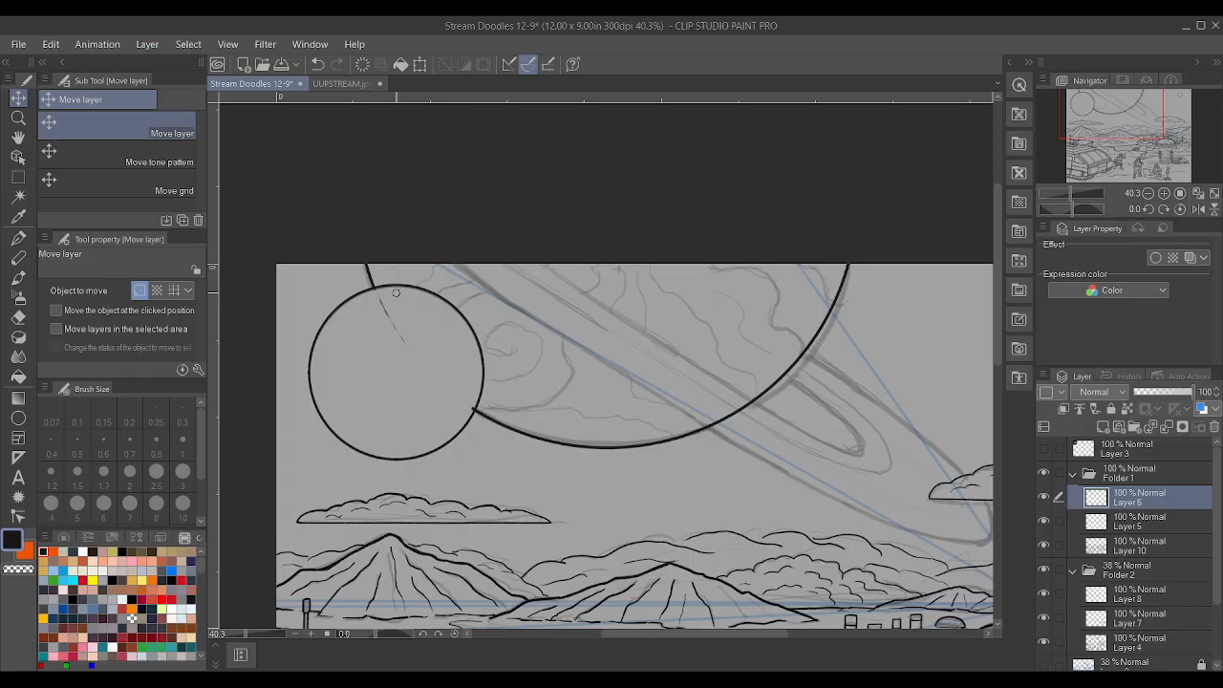
pyautogui.moveTo(404, 342); pyautogui.dragTo(379, 302)
pyautogui.scroll(-3, 475, 365)
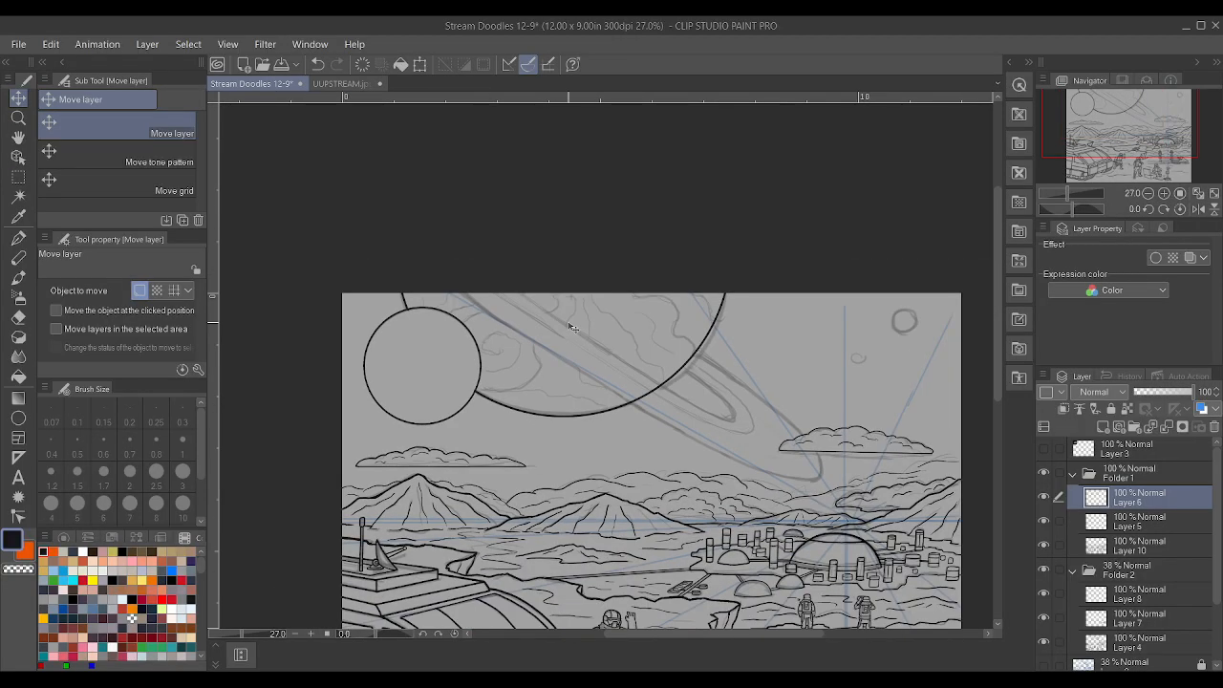
# - Rotate the canvas view to -25.0 degrees so the planet's sketched rings lie nearly level, and save the file
pyautogui.scroll(2, 716, 340)
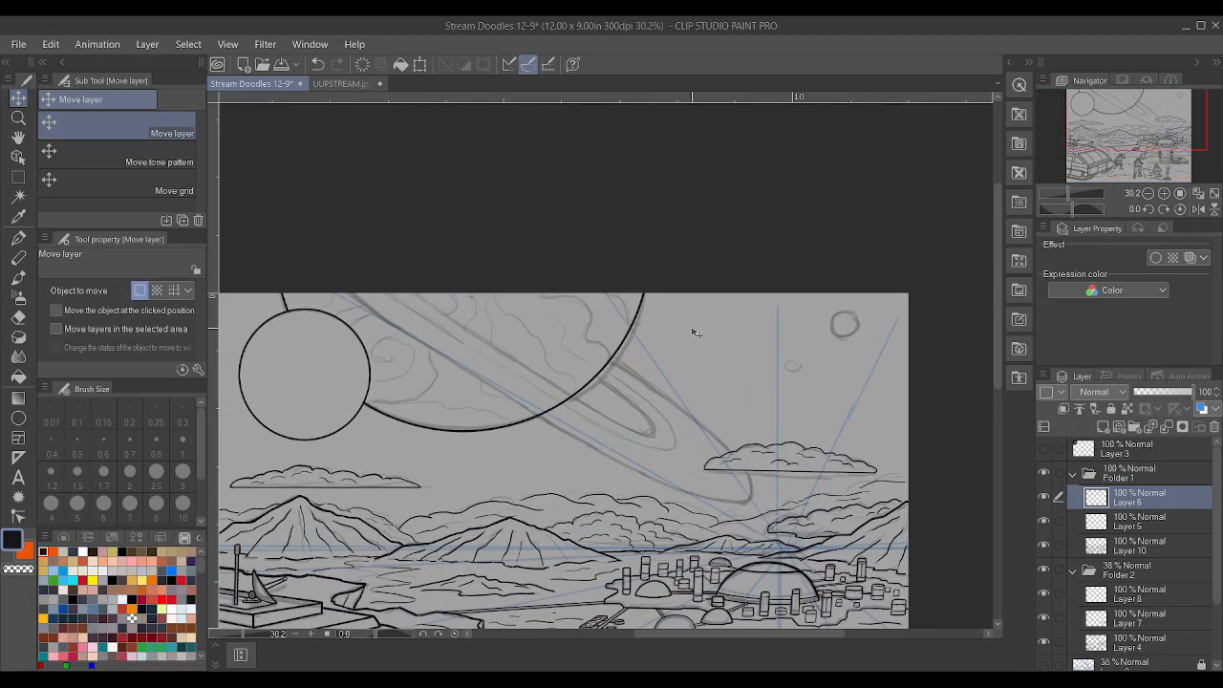
pyautogui.press('-')
pyautogui.press('^')
pyautogui.press('^')
pyautogui.press('-')
pyautogui.press('-')
pyautogui.press('-')
pyautogui.press('-')
pyautogui.press('-')
pyautogui.press('^')
pyautogui.hotkey('ctrl', 's')
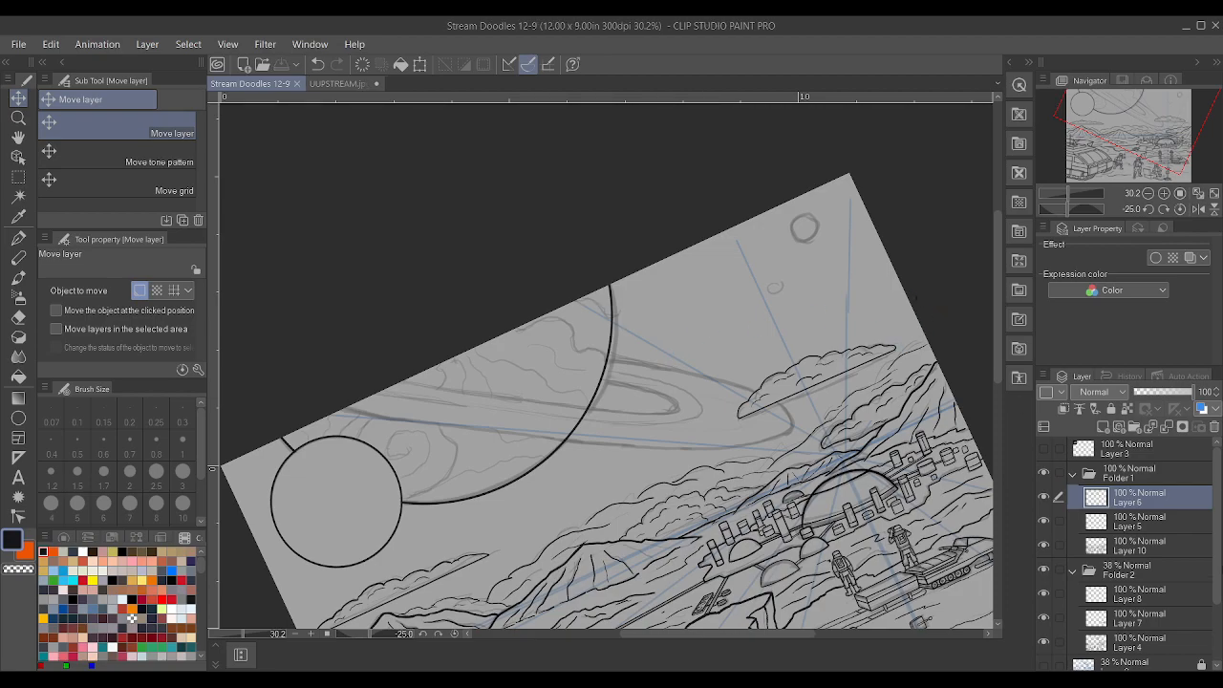
# - Draw a long, flat, slightly tilted ellipse with brush size 0.80 across the planet for its ring outline on Layer 6
pyautogui.click(18, 418)
pyautogui.moveTo(267, 324); pyautogui.dragTo(807, 392)
pyautogui.click(680, 357)
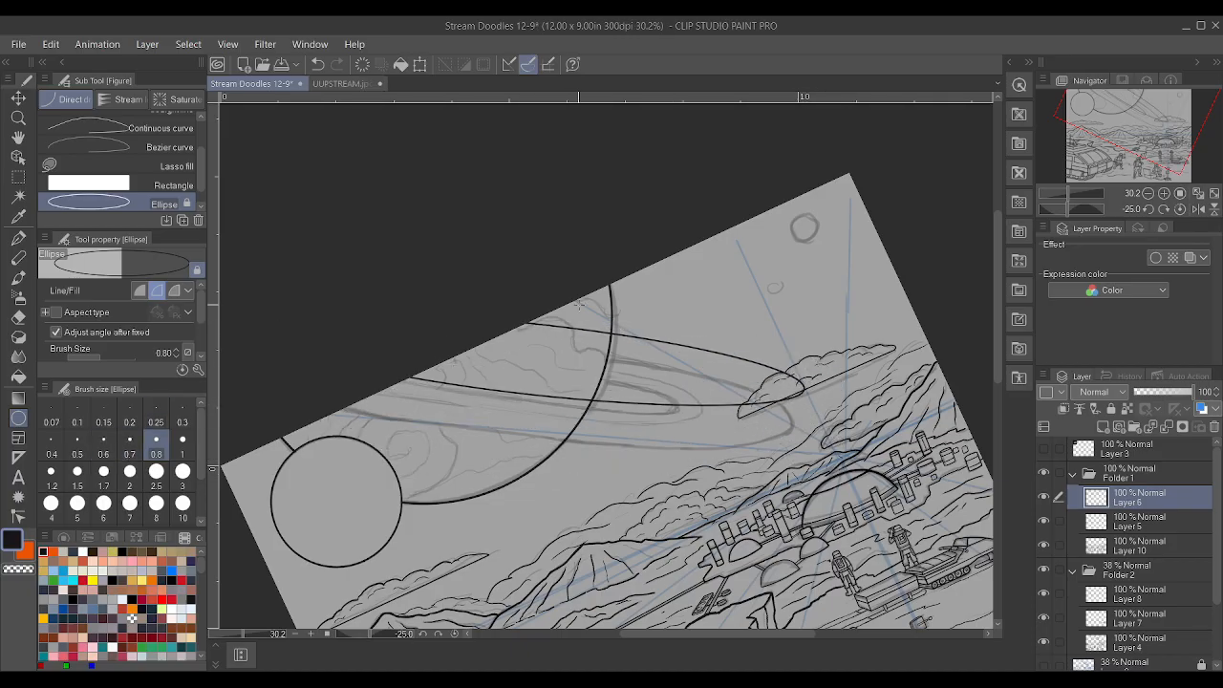
# - Undo the last ellipse and add a new raster layer above Layer 6 in Folder 1
pyautogui.click(18, 97)
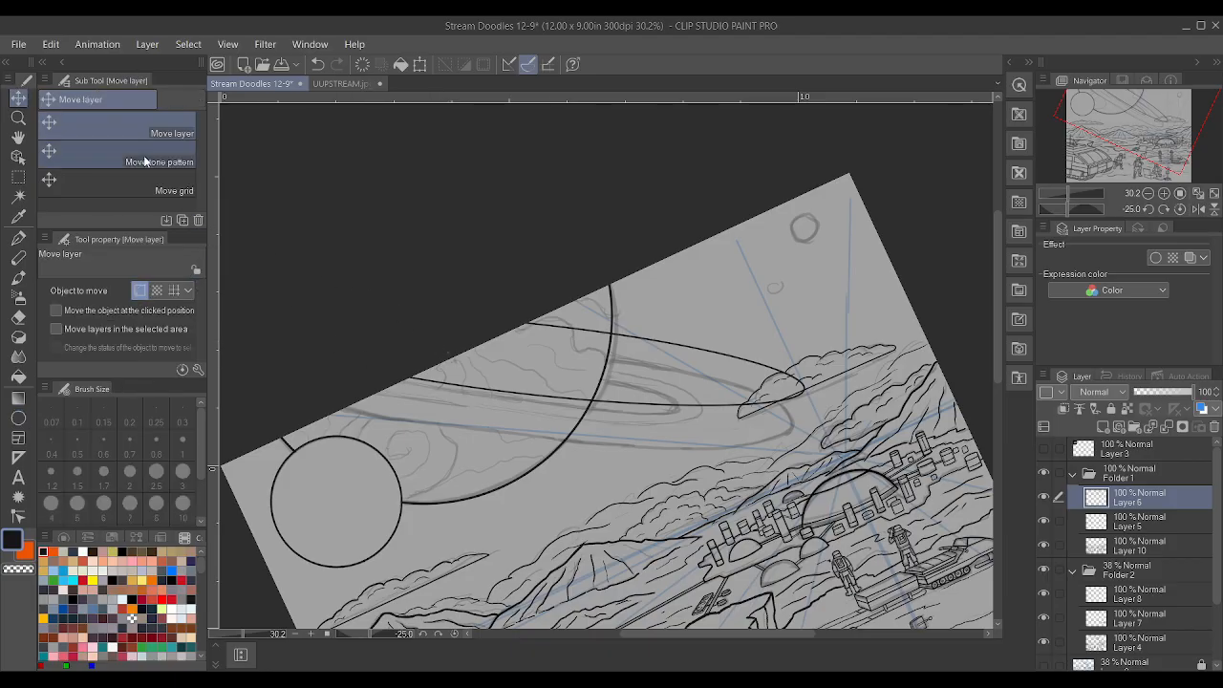
pyautogui.hotkey('ctrl', 'z')
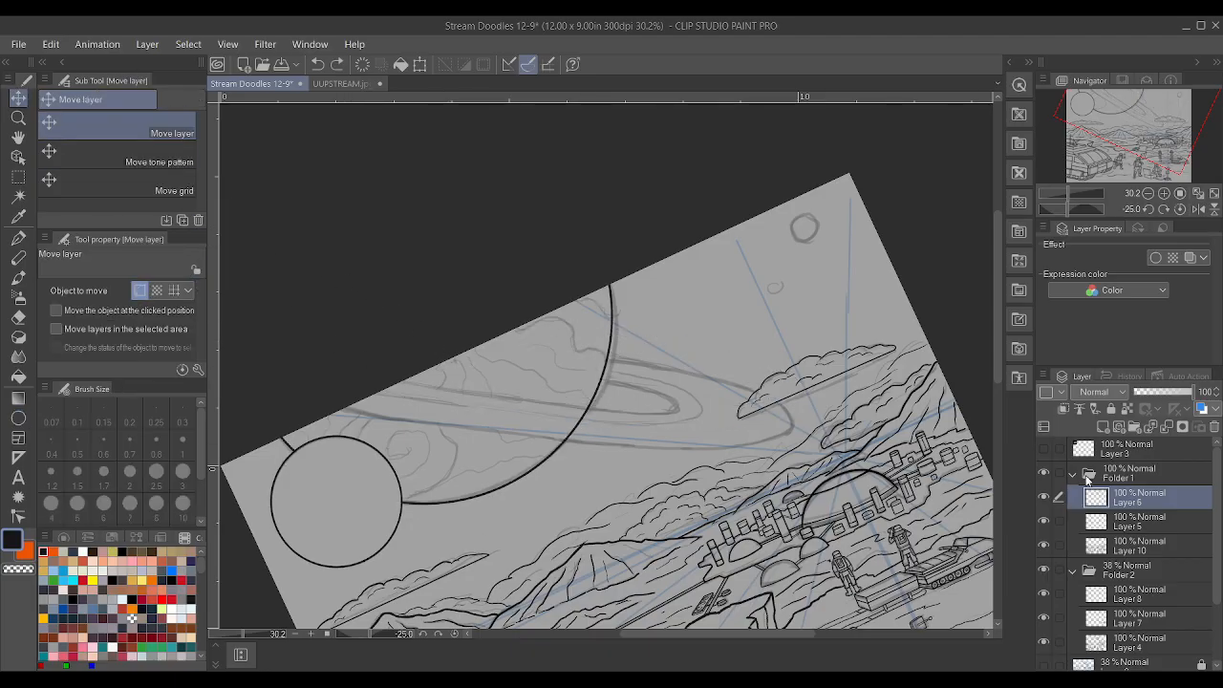
pyautogui.click(1101, 427)
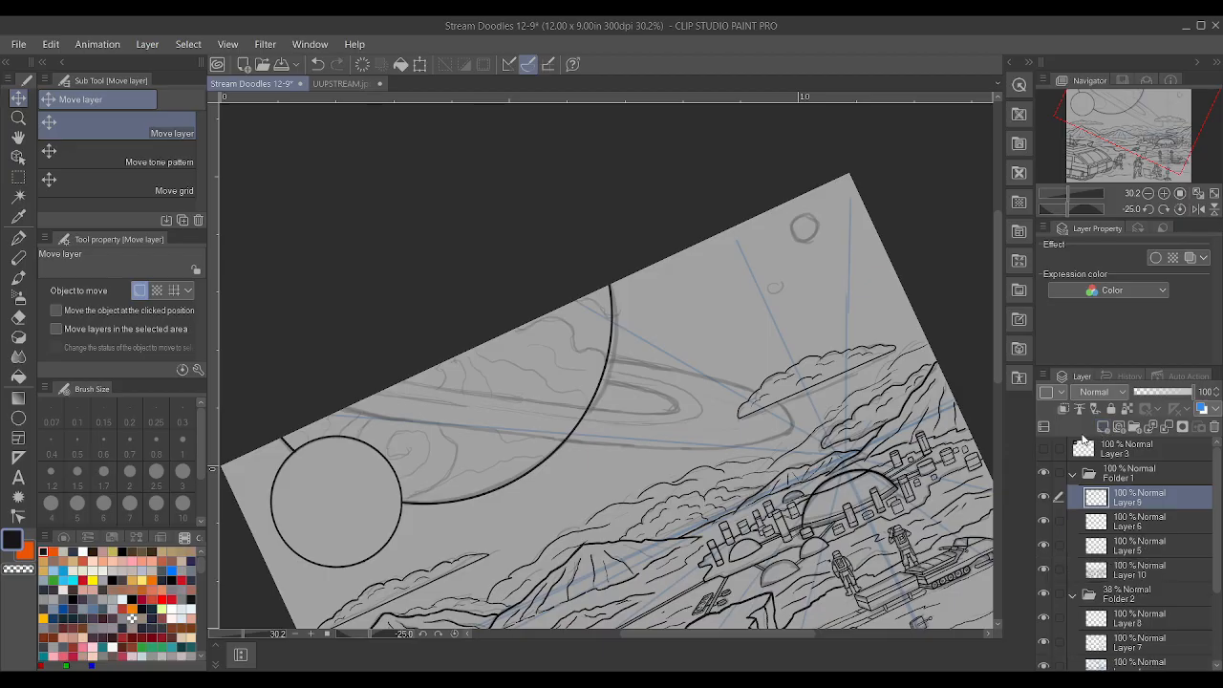
# - Draw a long, narrow black ellipse with brush size 0.80, tilted gently across the lower part of the large planet
pyautogui.click(18, 417)
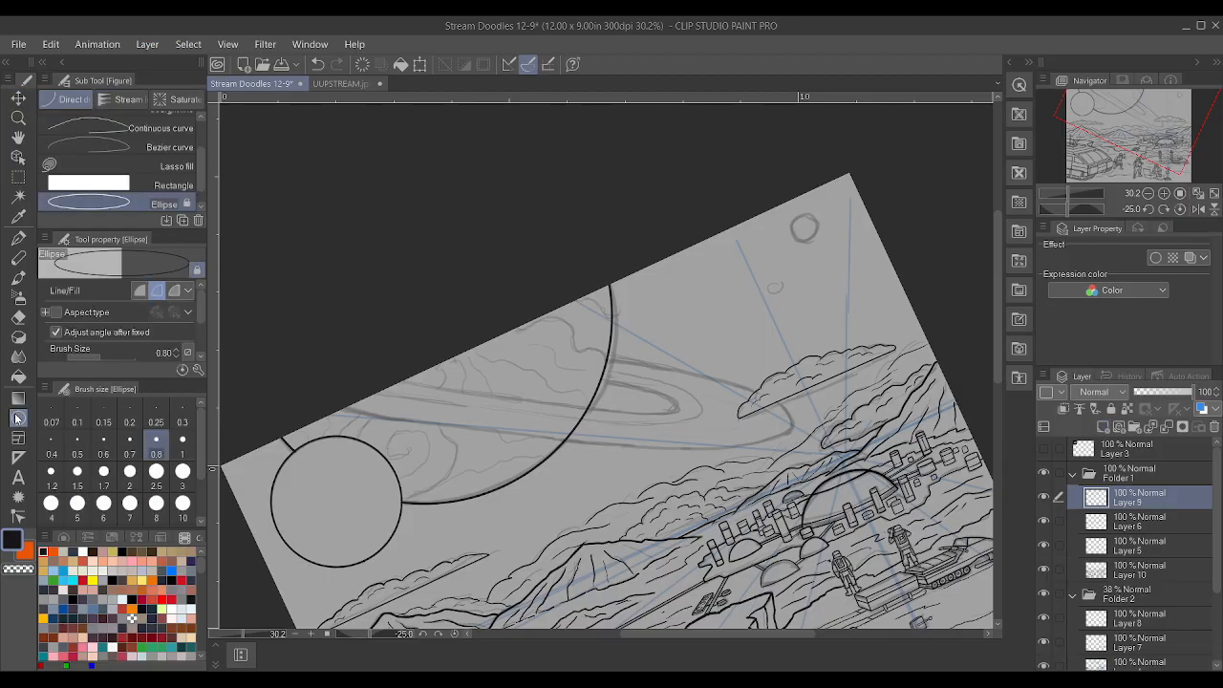
pyautogui.moveTo(359, 393); pyautogui.dragTo(878, 482)
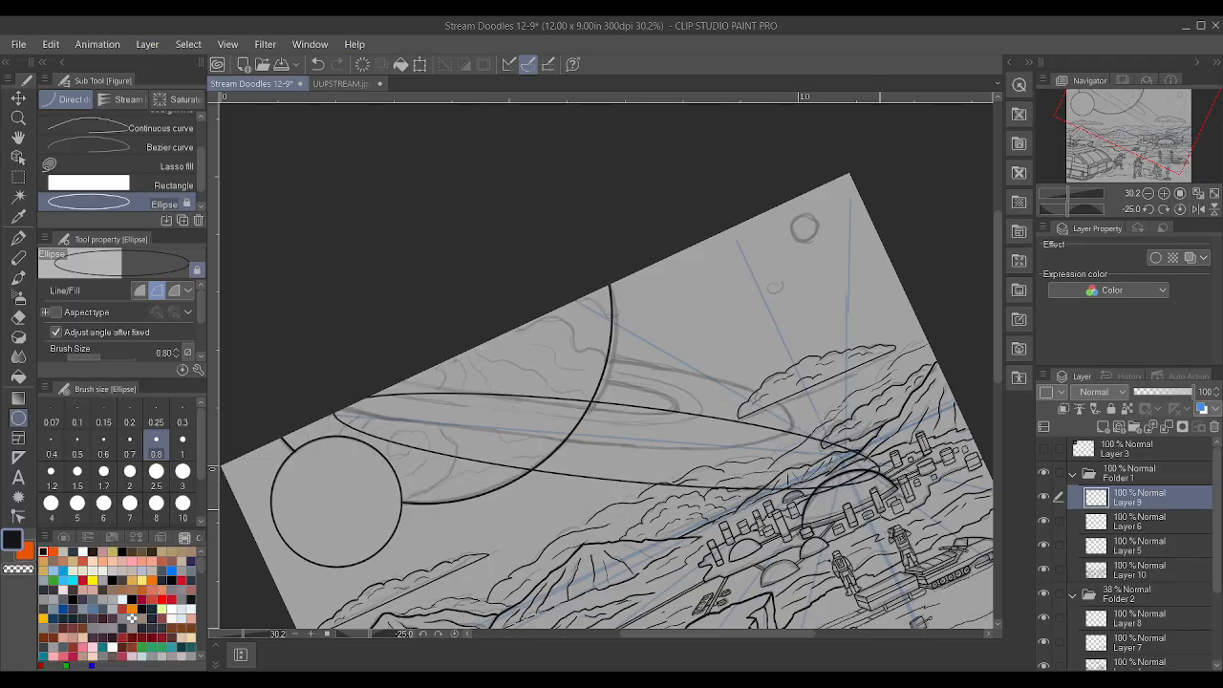
pyautogui.click(879, 482)
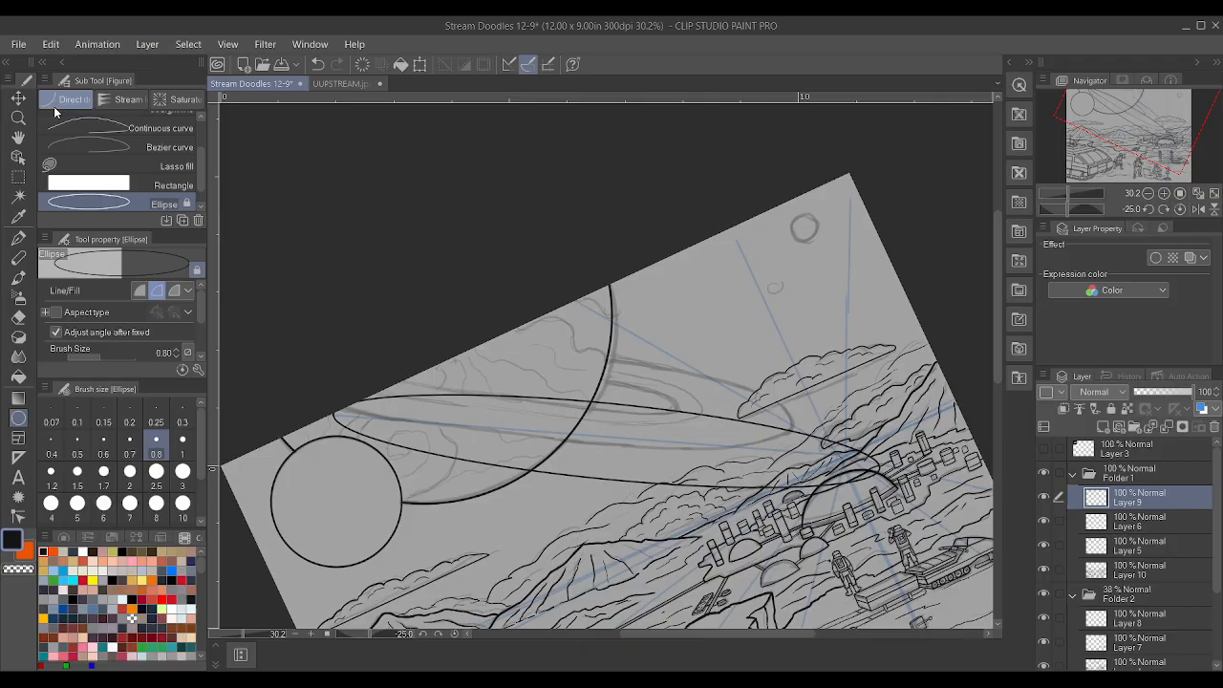
# - Move the new ellipse up over the planet's sketched outer ring and hide the rulers
pyautogui.click(19, 98)
pyautogui.moveTo(681, 511); pyautogui.dragTo(587, 465)
pyautogui.hotkey('ctrl', 'r')
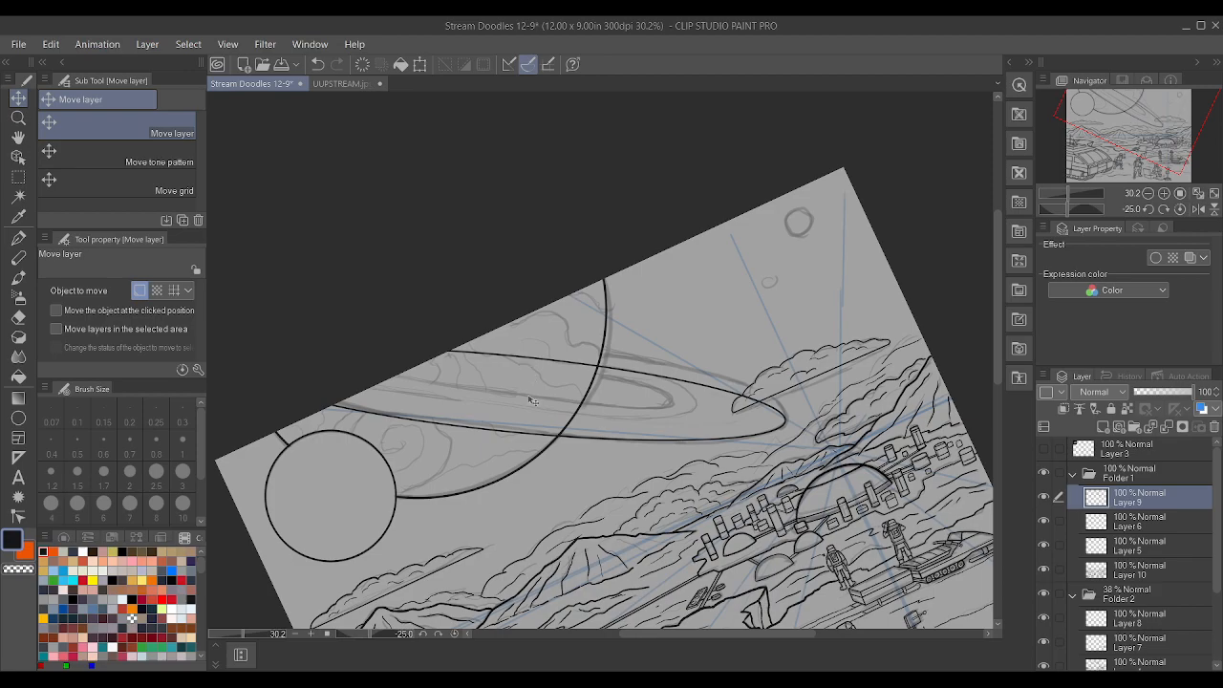
# - Begin a Scale/Rotate transformation of the ellipse, roughly fit it to the sketched outer ring and undo the last adjustment
pyautogui.hotkey('ctrl', 't')
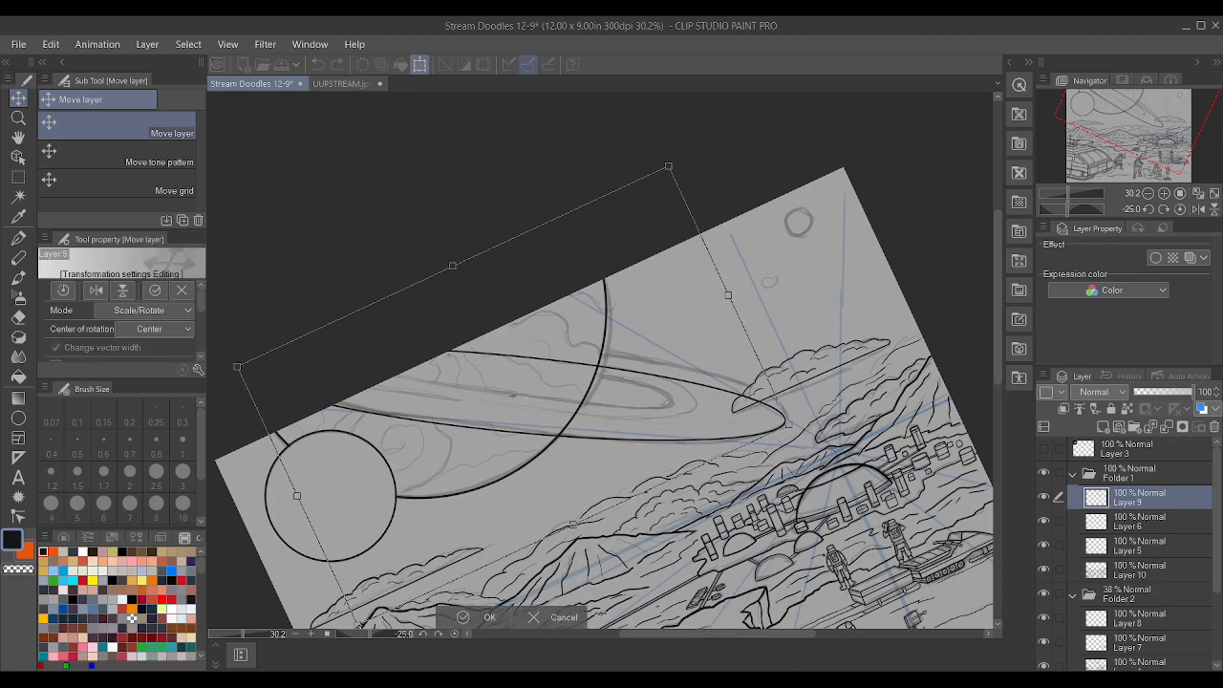
pyautogui.click(561, 622)
pyautogui.hotkey('ctrl', 't')
pyautogui.scroll(1, 666, 450)
pyautogui.moveTo(666, 451); pyautogui.dragTo(657, 409)
pyautogui.moveTo(478, 258); pyautogui.dragTo(583, 273)
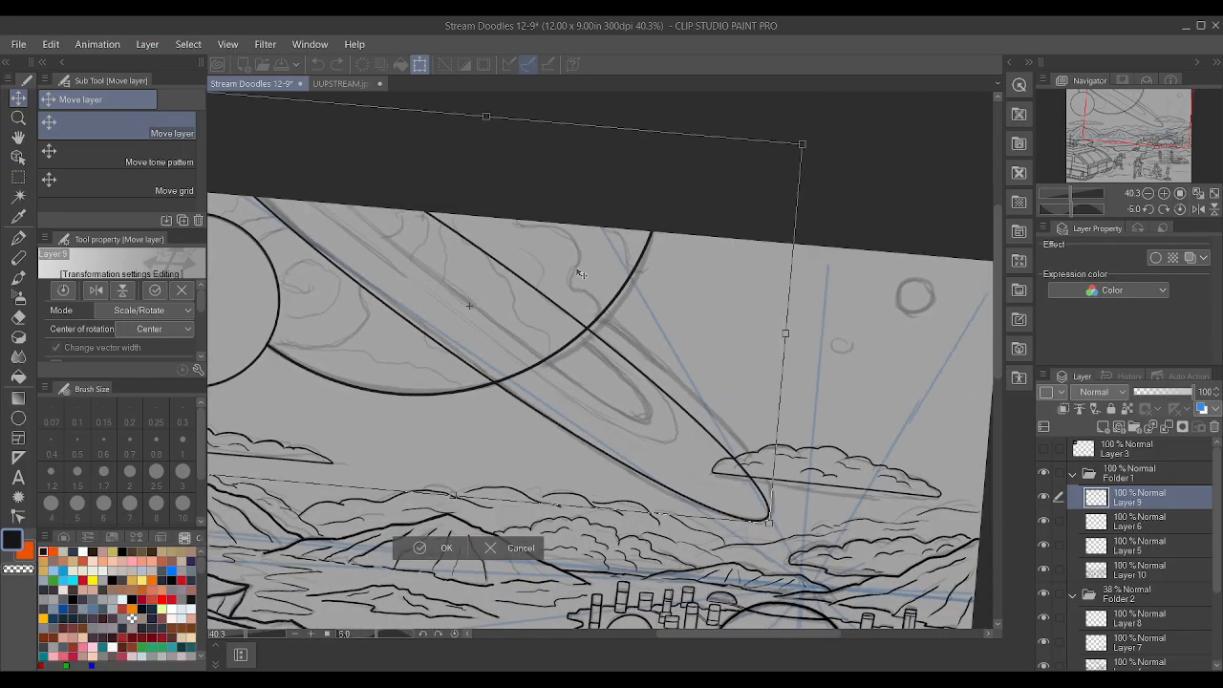
pyautogui.moveTo(525, 189); pyautogui.dragTo(474, 115)
pyautogui.hotkey('ctrl', 'z')
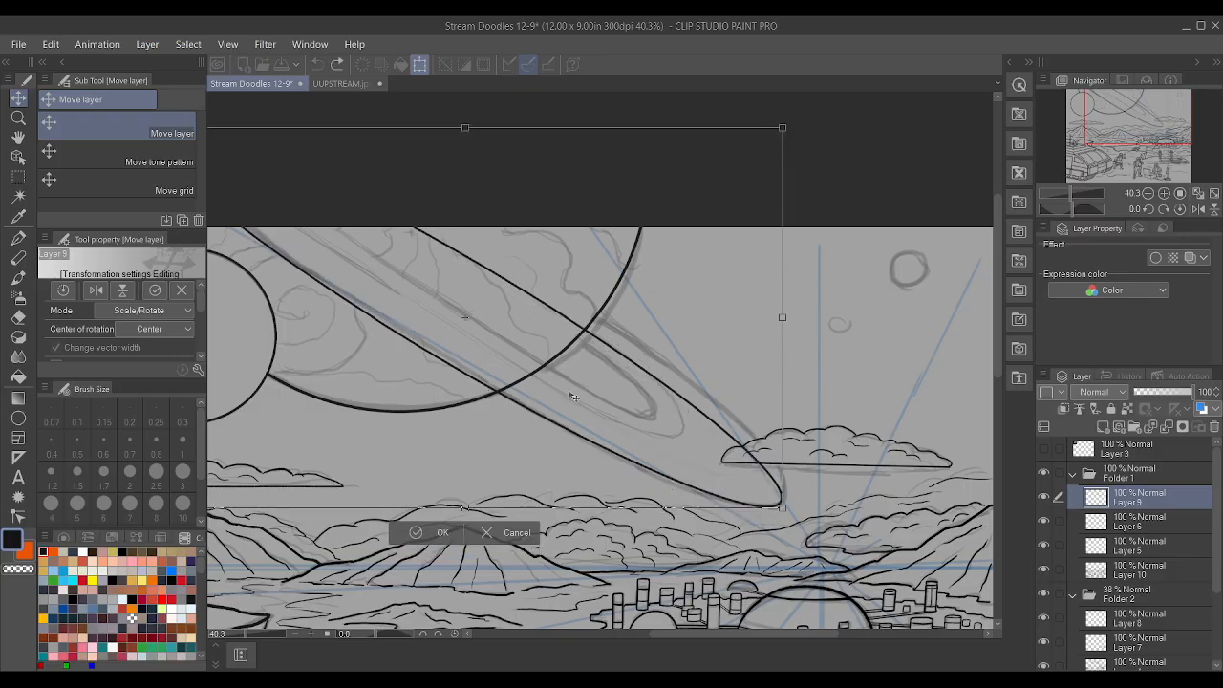
# - Fine-tune the ellipse's position, length and width so it follows the edge of the sketched outer ring
pyautogui.press('-')
pyautogui.press('-')
pyautogui.press('-')
pyautogui.press('-')
pyautogui.press('-')
pyautogui.press('-')
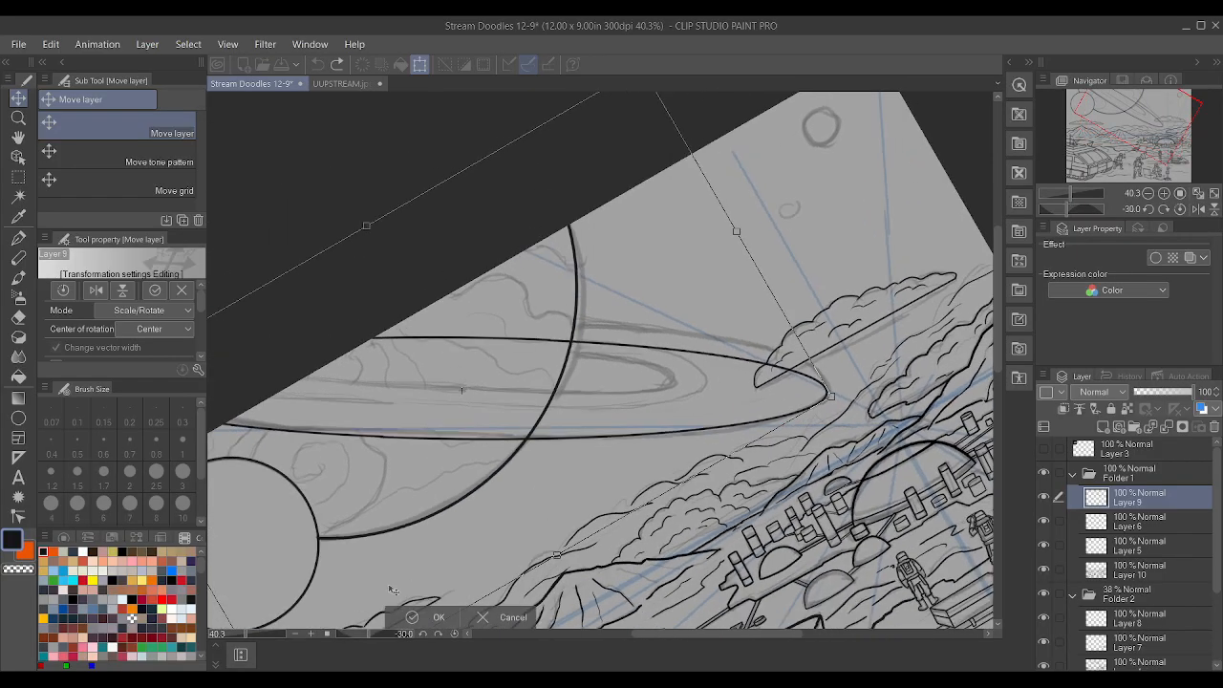
pyautogui.moveTo(416, 451); pyautogui.dragTo(415, 438)
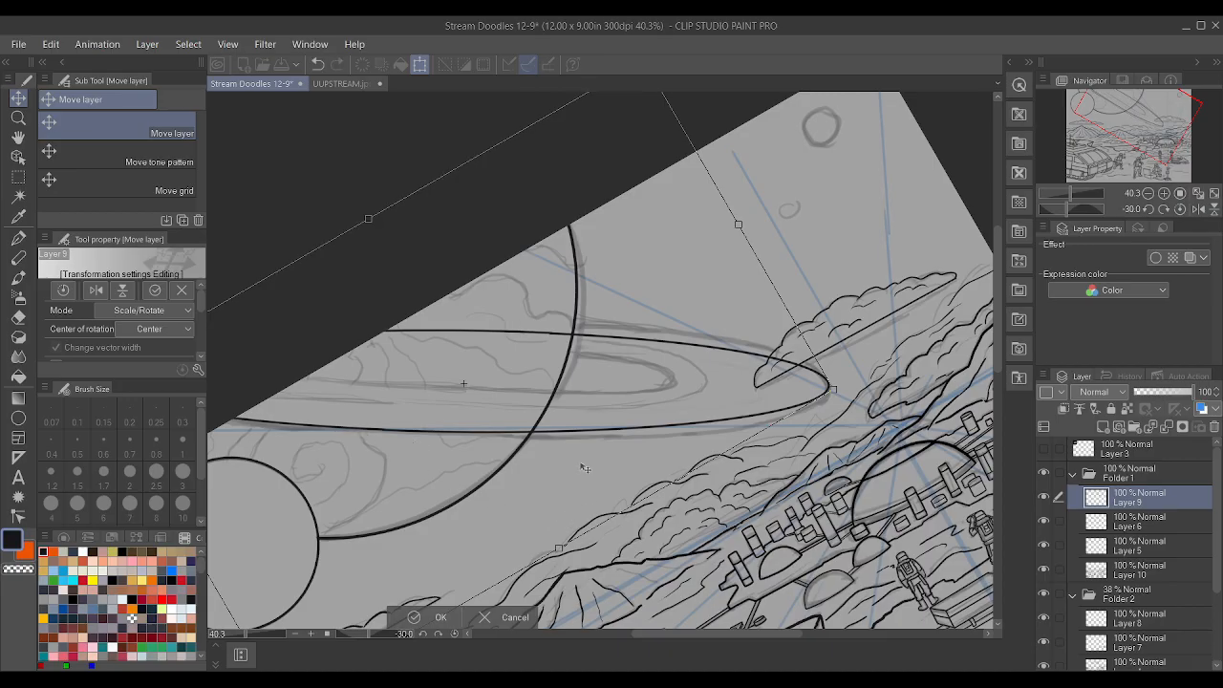
pyautogui.press('^')
pyautogui.press('^')
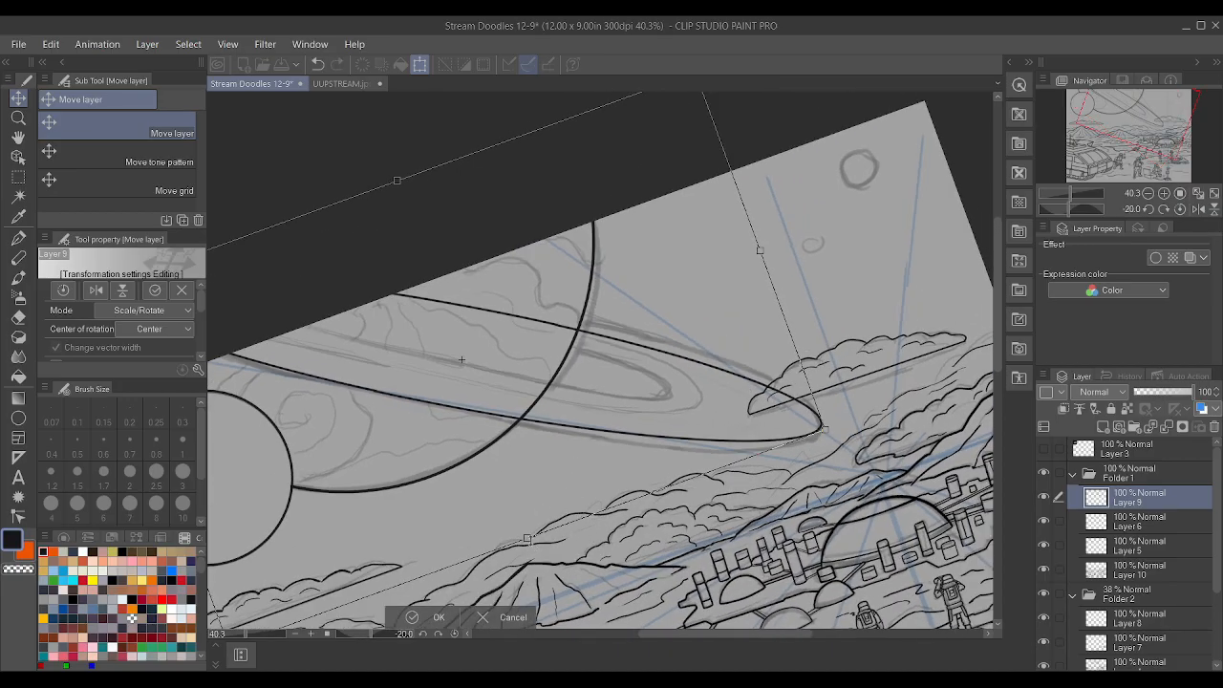
pyautogui.moveTo(526, 538); pyautogui.dragTo(530, 544)
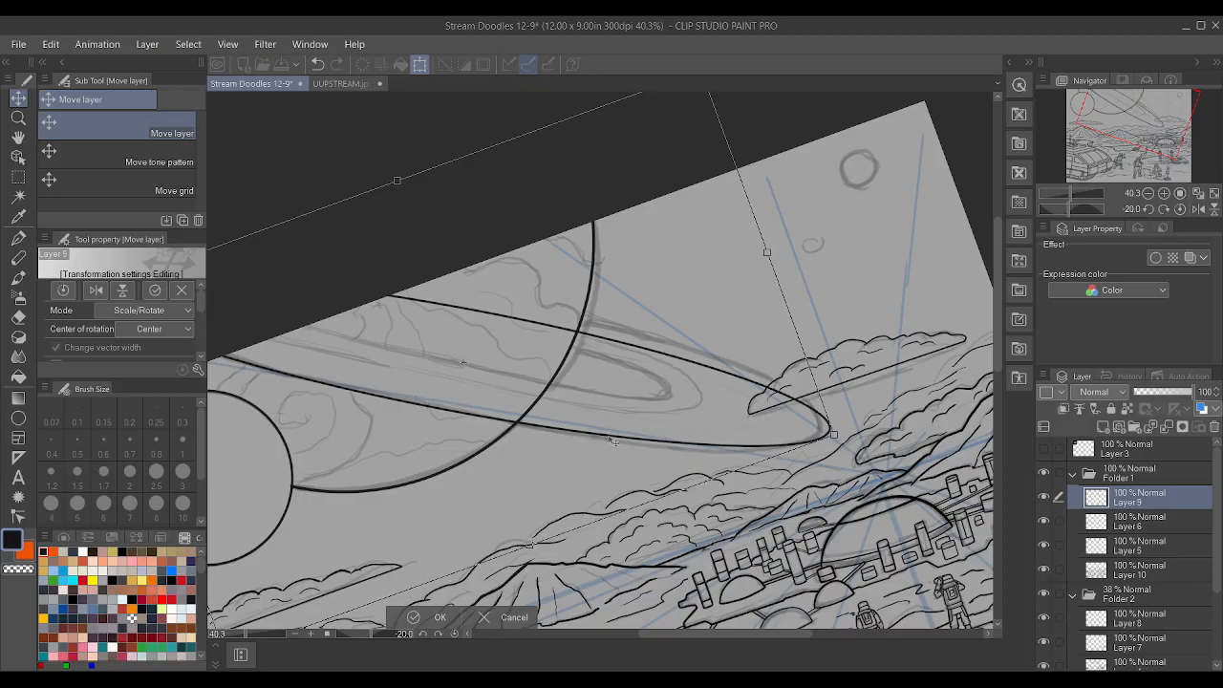
pyautogui.moveTo(768, 252); pyautogui.dragTo(761, 254)
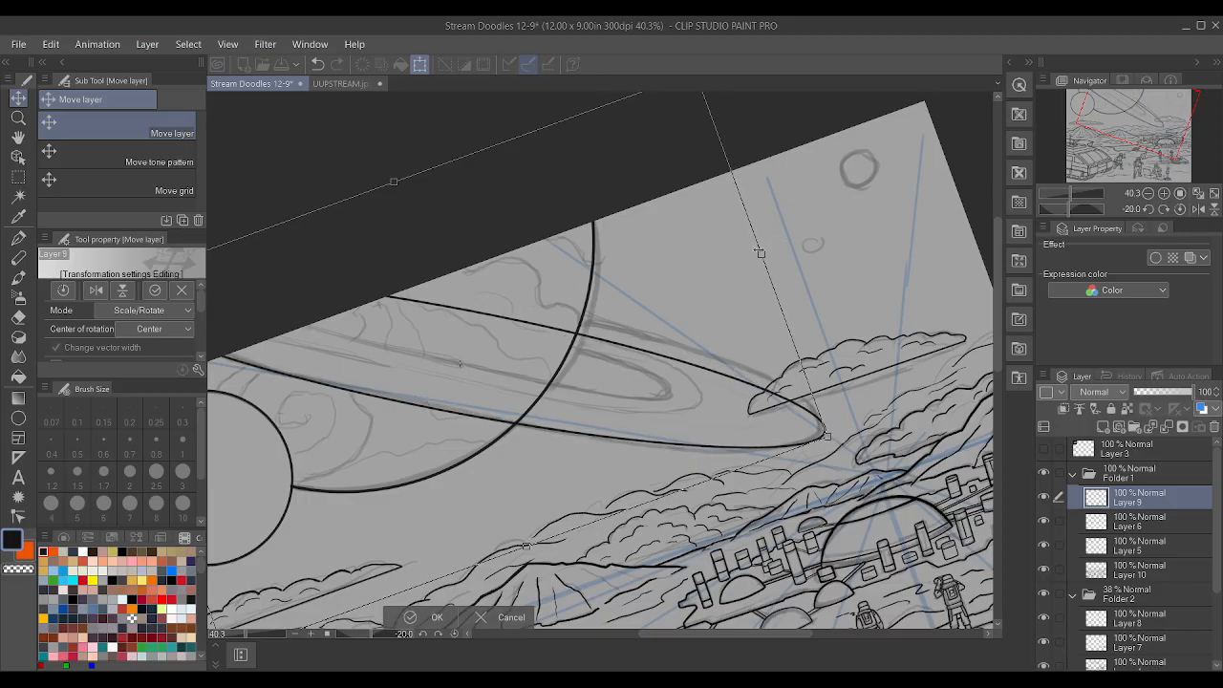
pyautogui.moveTo(461, 363); pyautogui.dragTo(455, 350)
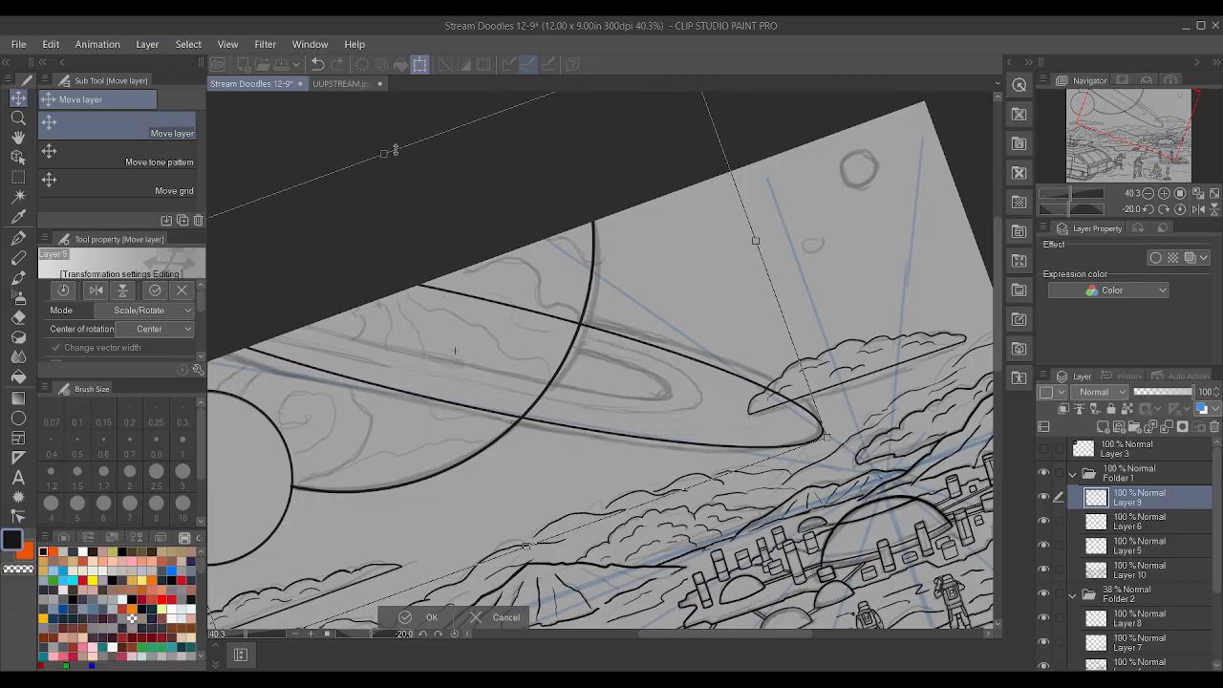
# - Rotate and stretch the ellipse slightly to match the sketched outer ring and apply the transformation
pyautogui.press('-')
pyautogui.press('-')
pyautogui.press('^')
pyautogui.press('^')
pyautogui.press('^')
pyautogui.press('^')
pyautogui.press('^')
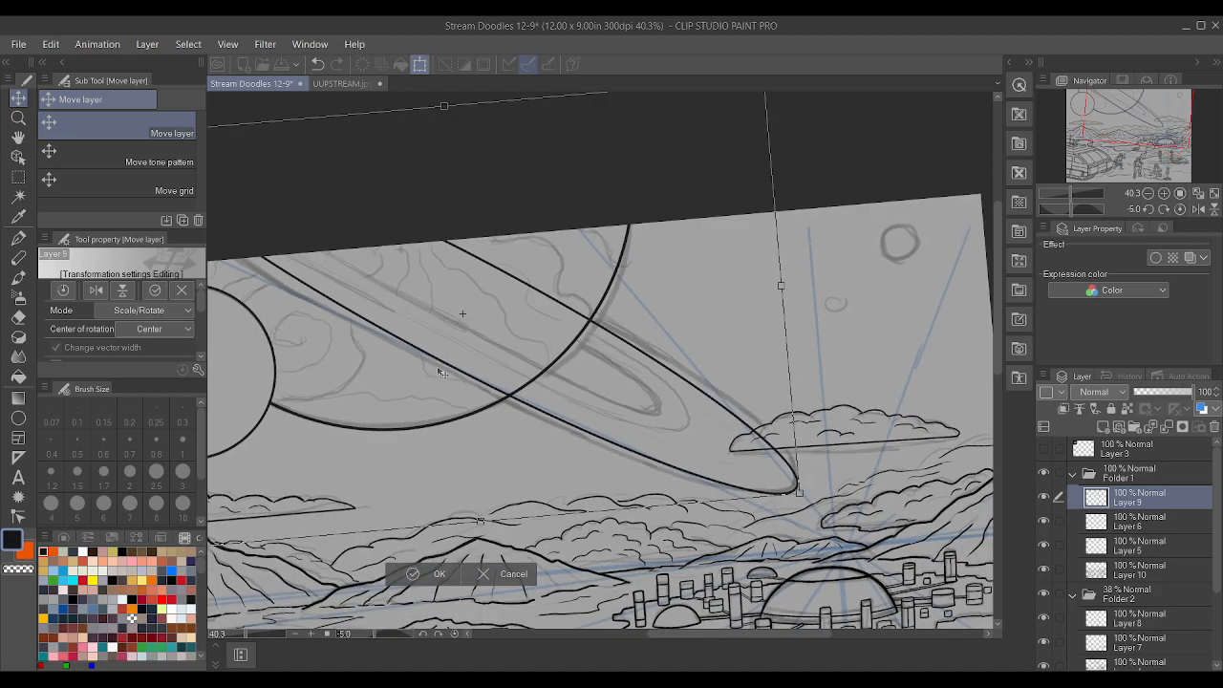
pyautogui.press('^')
pyautogui.scroll(-4, 439, 372)
pyautogui.scroll(3, 396, 432)
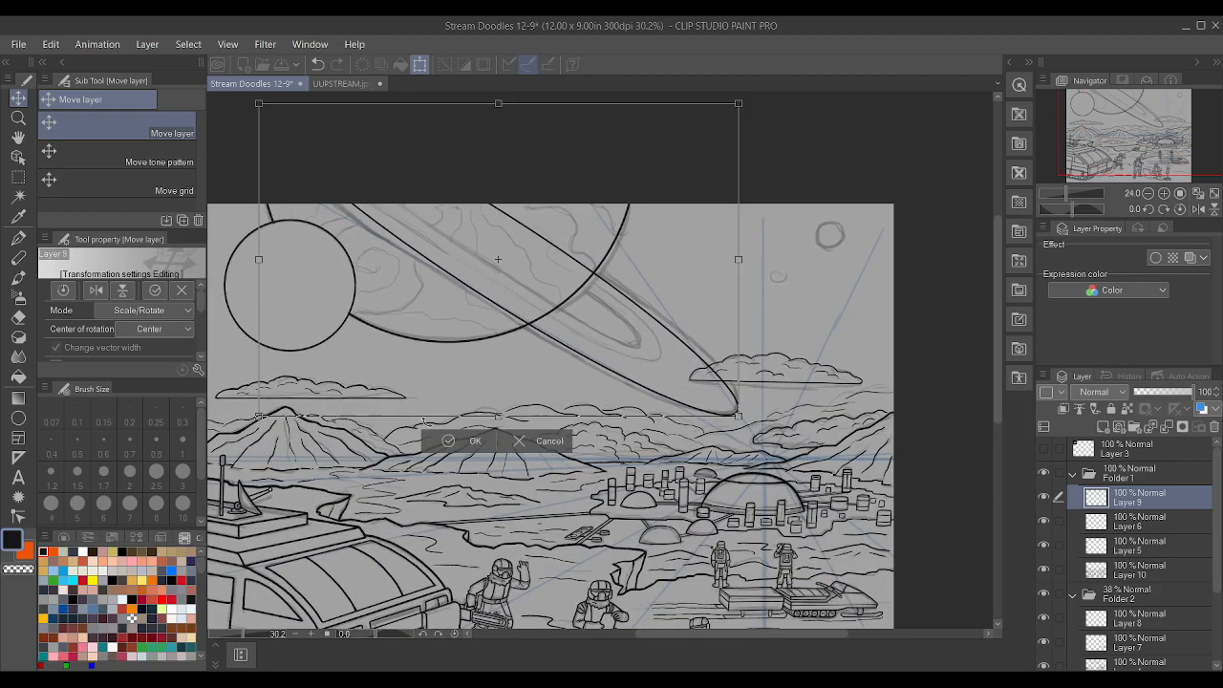
pyautogui.moveTo(497, 416); pyautogui.dragTo(495, 421)
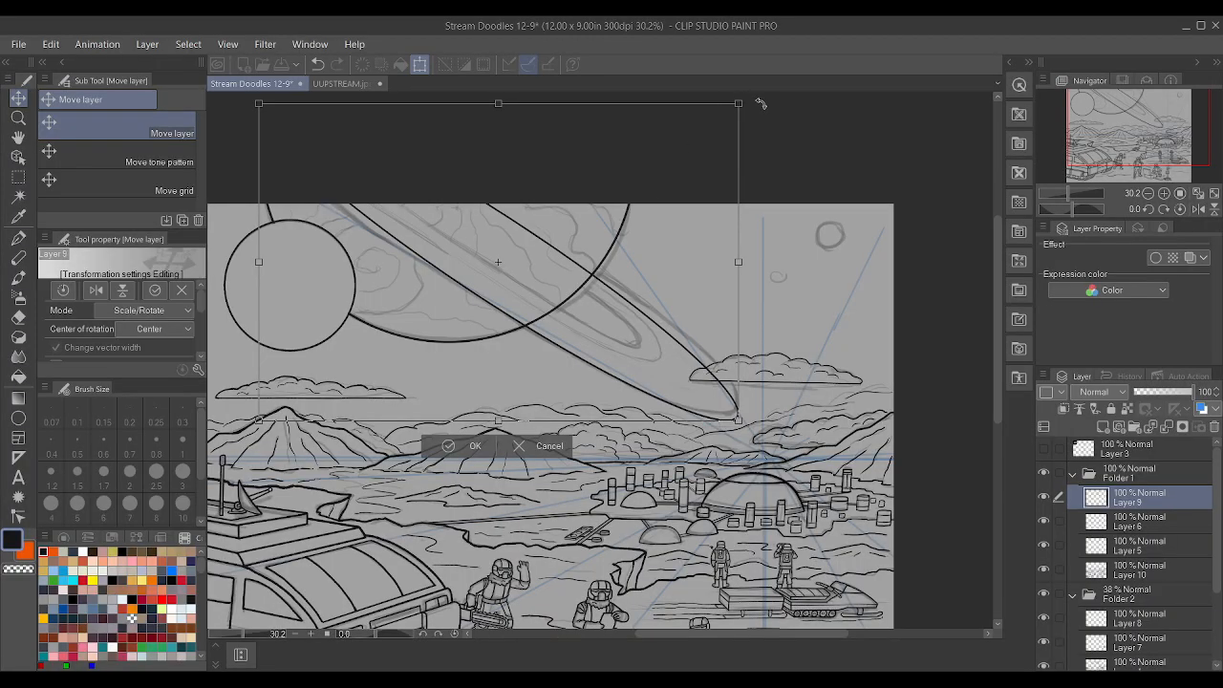
pyautogui.moveTo(761, 103); pyautogui.dragTo(757, 99)
pyautogui.moveTo(496, 104); pyautogui.dragTo(498, 94)
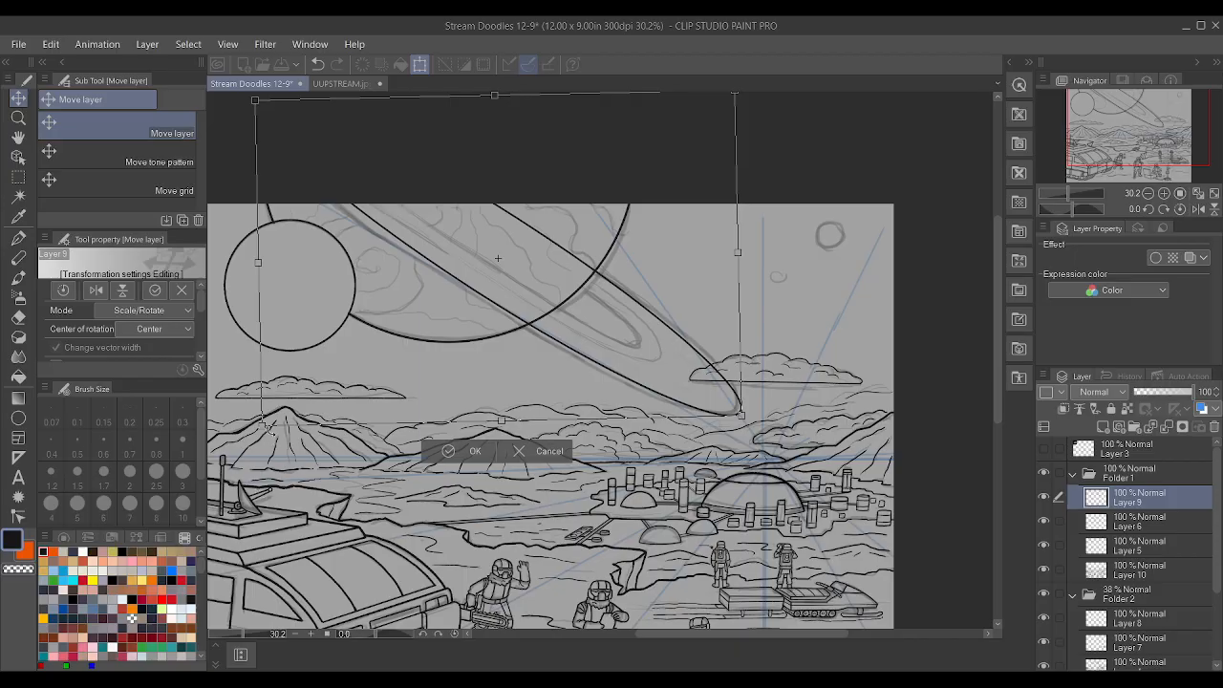
pyautogui.moveTo(261, 427); pyautogui.dragTo(248, 432)
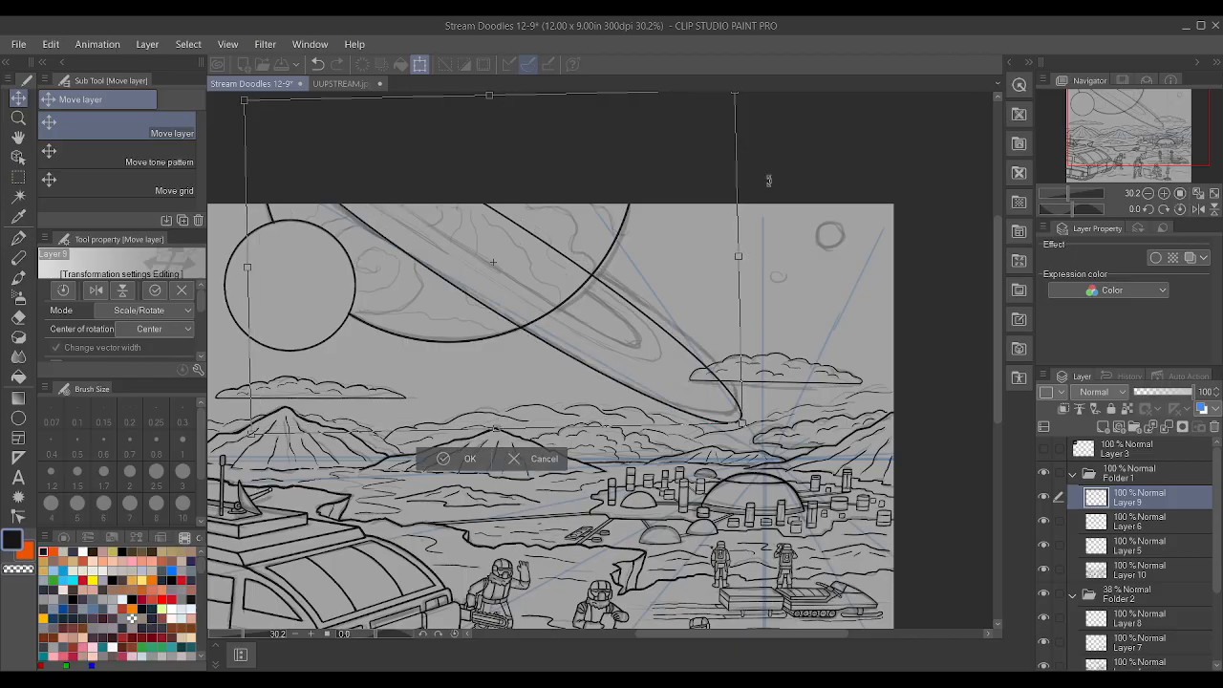
pyautogui.moveTo(819, 448); pyautogui.dragTo(826, 436)
pyautogui.moveTo(686, 421); pyautogui.dragTo(674, 415)
pyautogui.moveTo(760, 426); pyautogui.dragTo(755, 419)
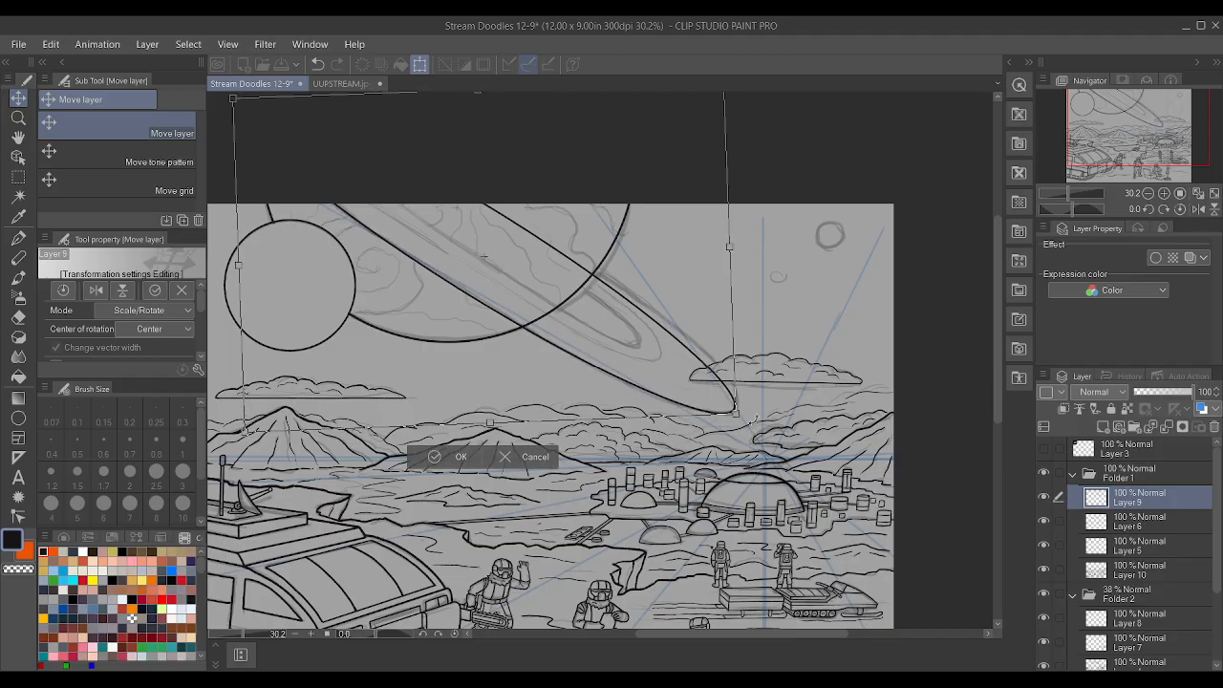
pyautogui.click(438, 466)
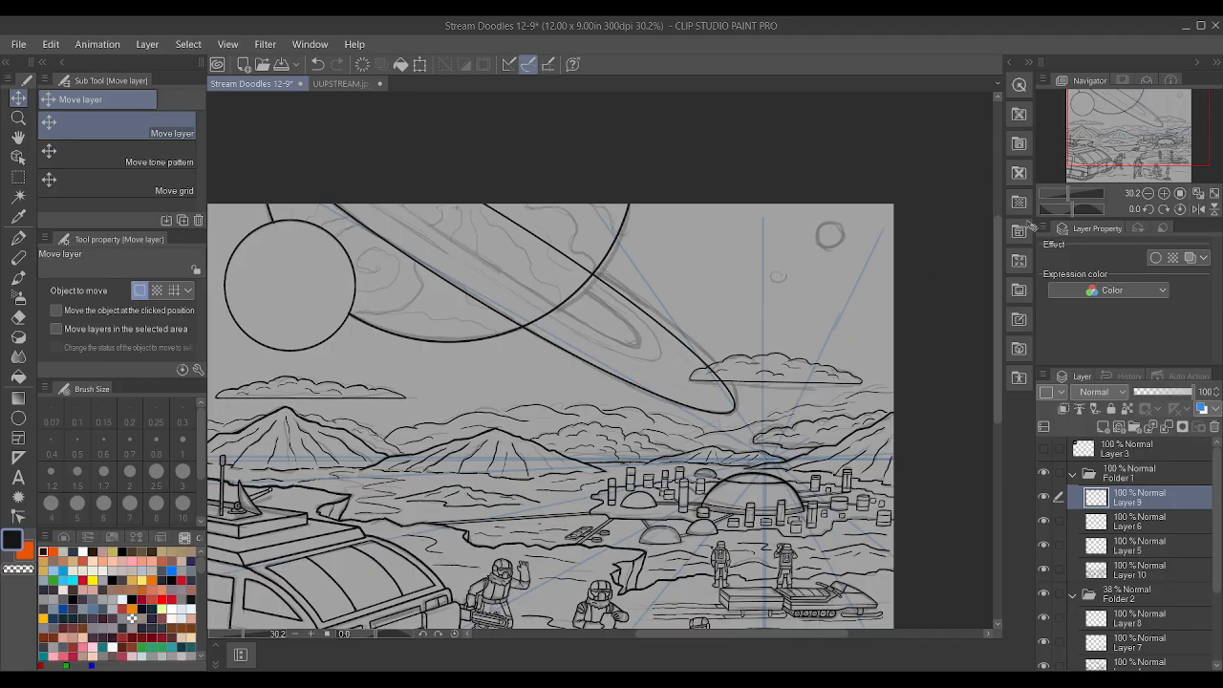
# - Save the drawing and duplicate the outer ring's layer by copying and pasting it
pyautogui.hotkey('ctrl', 's')
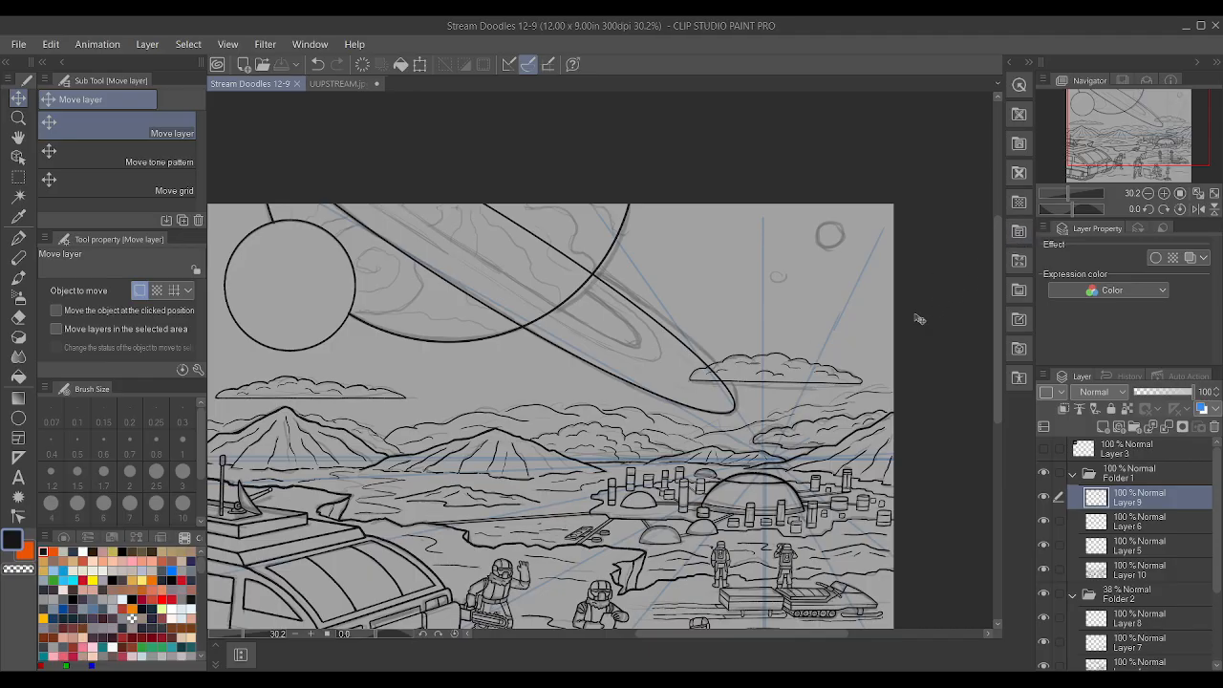
pyautogui.hotkey('ctrl', 'c')
pyautogui.hotkey('ctrl', 'v')
pyautogui.hotkey('ctrl', 't')
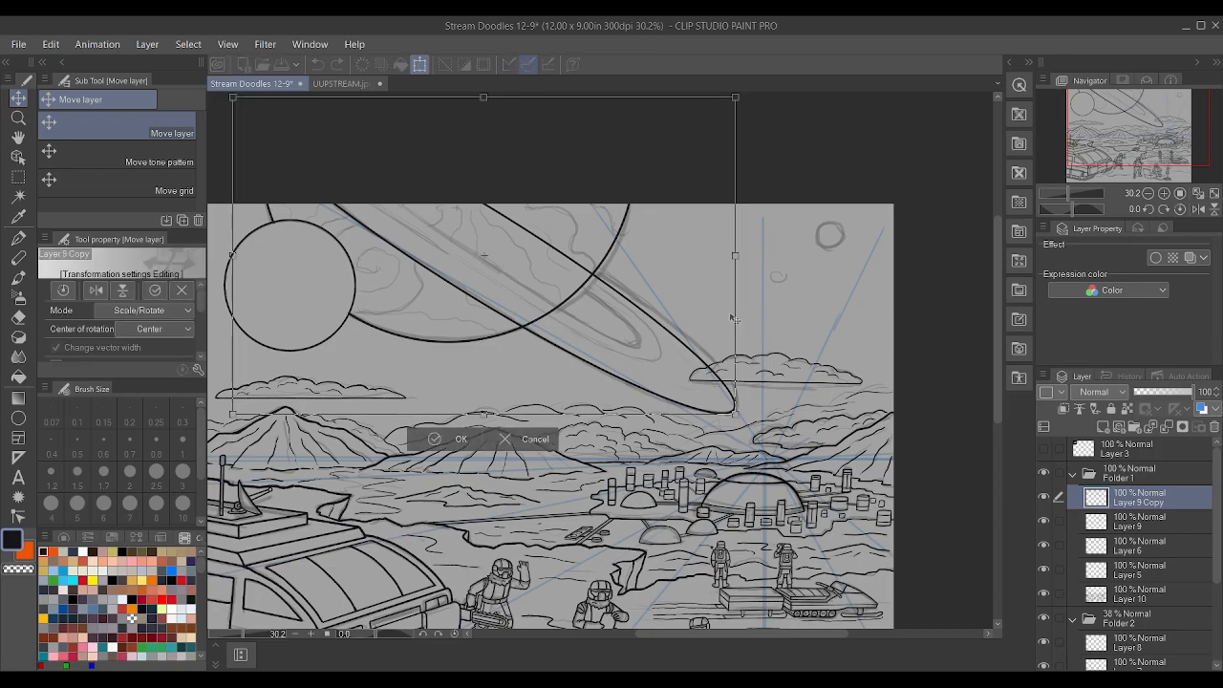
pyautogui.moveTo(732, 256); pyautogui.dragTo(633, 198)
pyautogui.moveTo(558, 279); pyautogui.dragTo(580, 260)
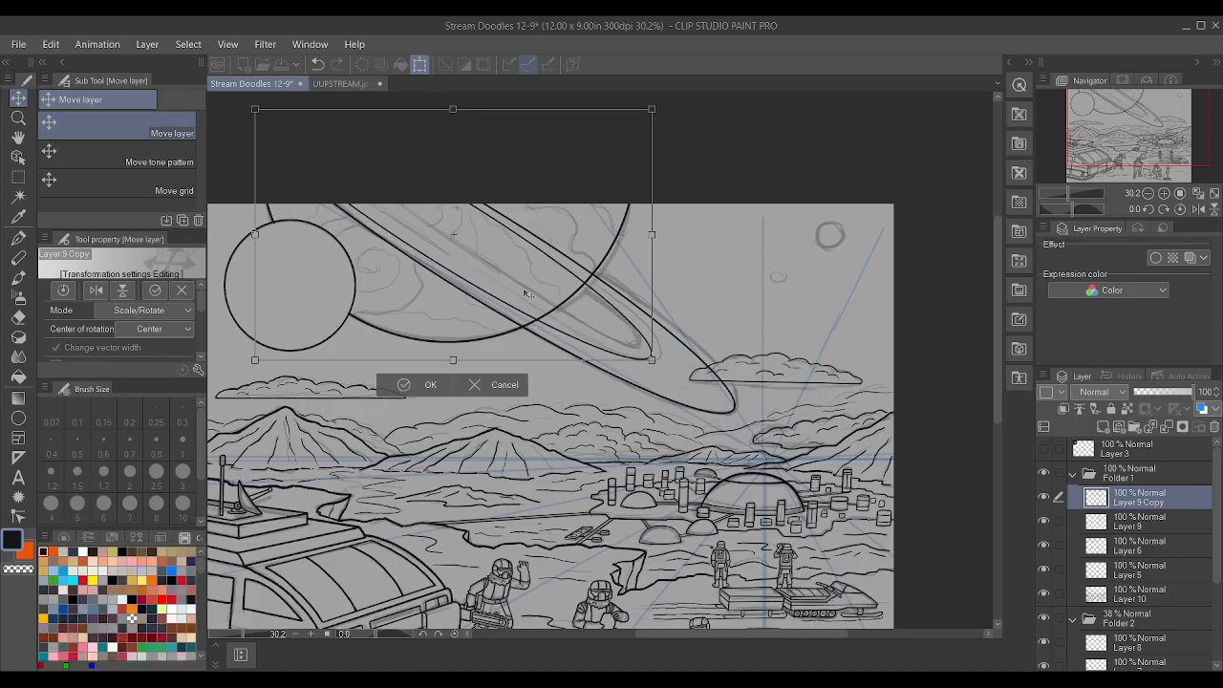
pyautogui.moveTo(454, 358); pyautogui.dragTo(470, 325)
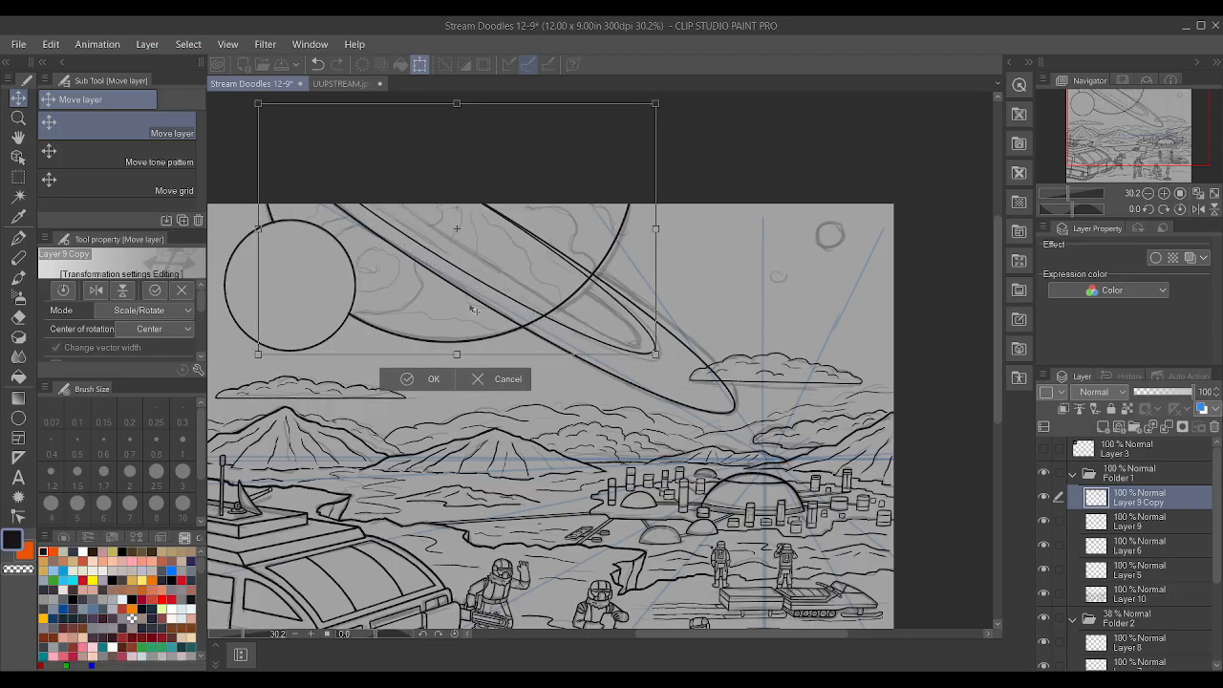
pyautogui.moveTo(457, 103); pyautogui.dragTo(444, 127)
pyautogui.moveTo(468, 172); pyautogui.dragTo(476, 139)
pyautogui.moveTo(672, 134); pyautogui.dragTo(663, 143)
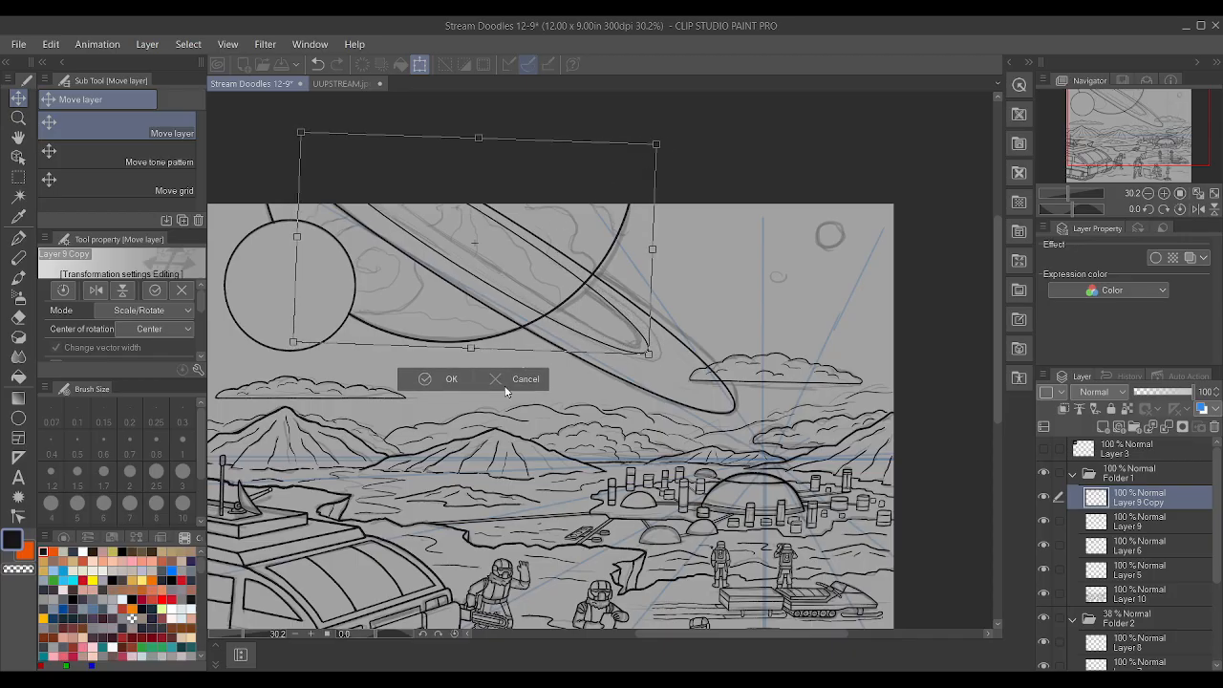
pyautogui.press('Return')
# - Check the ring outline against the sketch at several canvas rotations and return the canvas to 0°
pyautogui.press('-')
pyautogui.press('-')
pyautogui.press('-')
pyautogui.press('-')
pyautogui.press('^')
pyautogui.press('-')
pyautogui.press('-')
pyautogui.press('^')
pyautogui.press('^')
pyautogui.press('^')
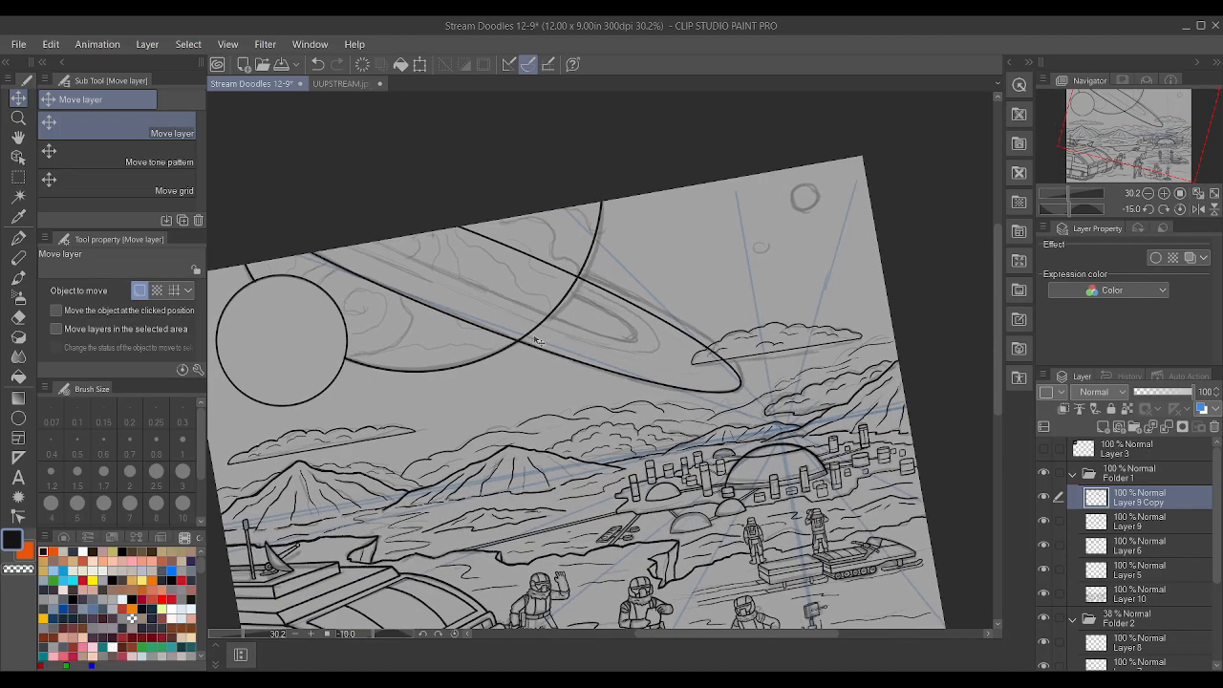
pyautogui.press('^')
pyautogui.press('^')
pyautogui.press('^')
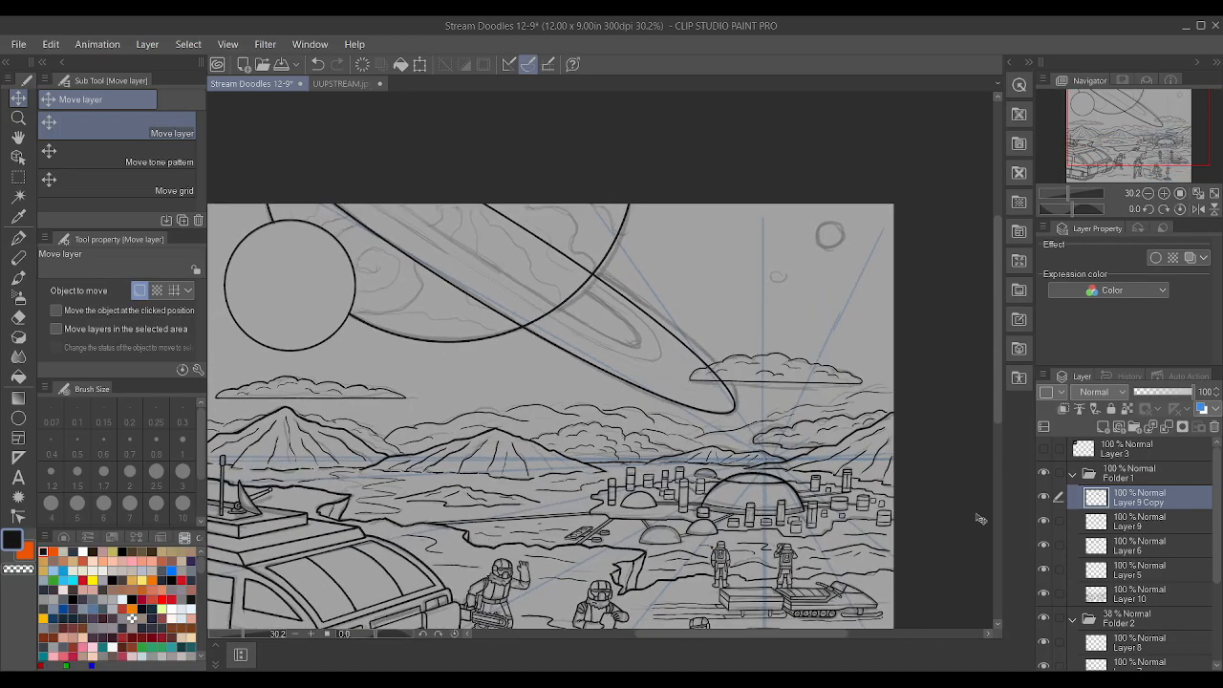
# - Switch the visibility of Folder 1 and its layers off and on to examine which line work each contains
pyautogui.click(1043, 497)
pyautogui.click(1042, 496)
pyautogui.click(1041, 496)
pyautogui.click(1042, 496)
pyautogui.click(1044, 521)
pyautogui.click(1045, 521)
pyautogui.click(1044, 542)
pyautogui.click(1044, 543)
pyautogui.click(1049, 545)
pyautogui.click(1049, 546)
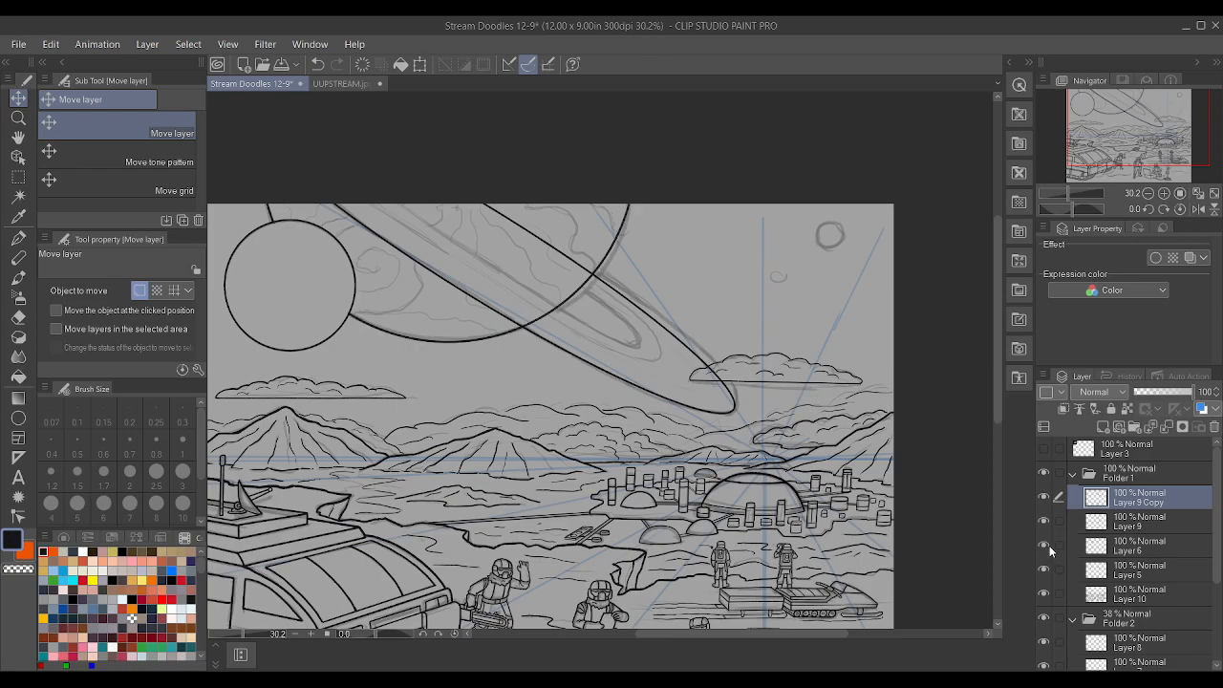
pyautogui.click(1045, 497)
pyautogui.click(1045, 571)
pyautogui.click(1046, 571)
pyautogui.click(1049, 593)
pyautogui.click(1049, 592)
pyautogui.click(1049, 542)
pyautogui.click(1049, 545)
pyautogui.click(1048, 541)
pyautogui.click(1049, 543)
pyautogui.click(1045, 520)
pyautogui.click(1044, 523)
pyautogui.click(1045, 597)
pyautogui.click(1045, 596)
pyautogui.click(1043, 574)
pyautogui.click(1044, 573)
pyautogui.click(1044, 475)
pyautogui.click(1044, 475)
pyautogui.click(1042, 477)
pyautogui.click(1043, 477)
# - Zoom in on the ring's tip at the cloud and toggle Folder 1 and its layers to examine which ones hold the ring line
pyautogui.scroll(4, 851, 421)
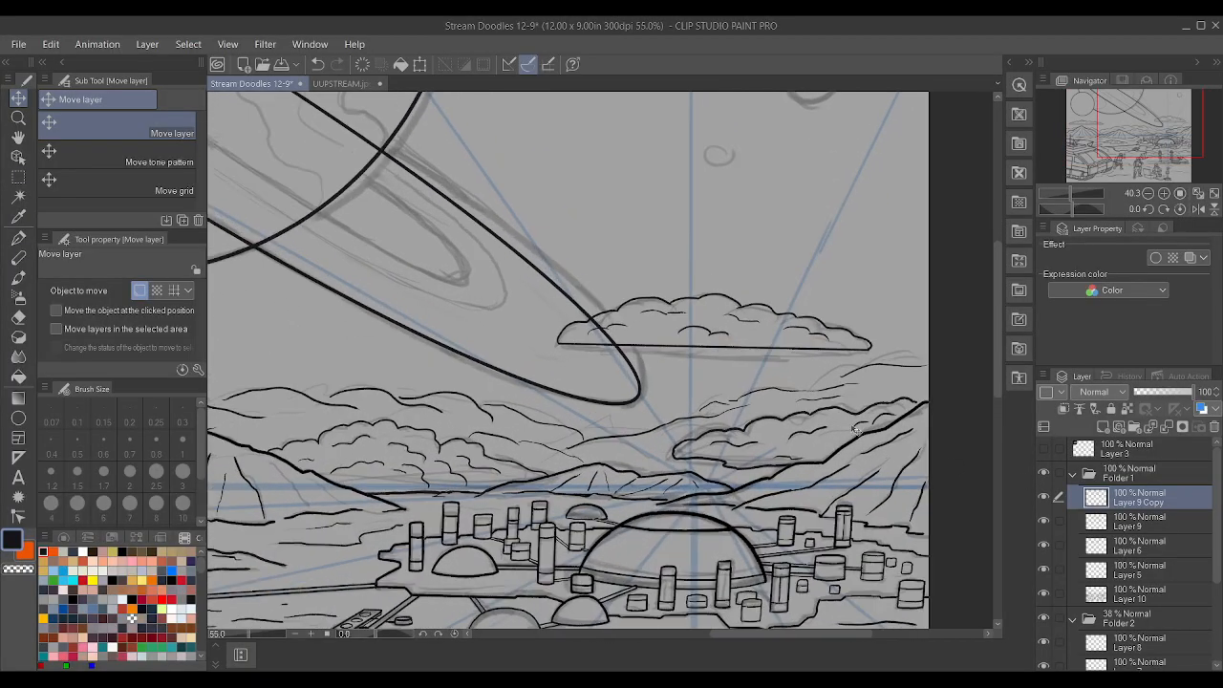
pyautogui.scroll(3, 659, 344)
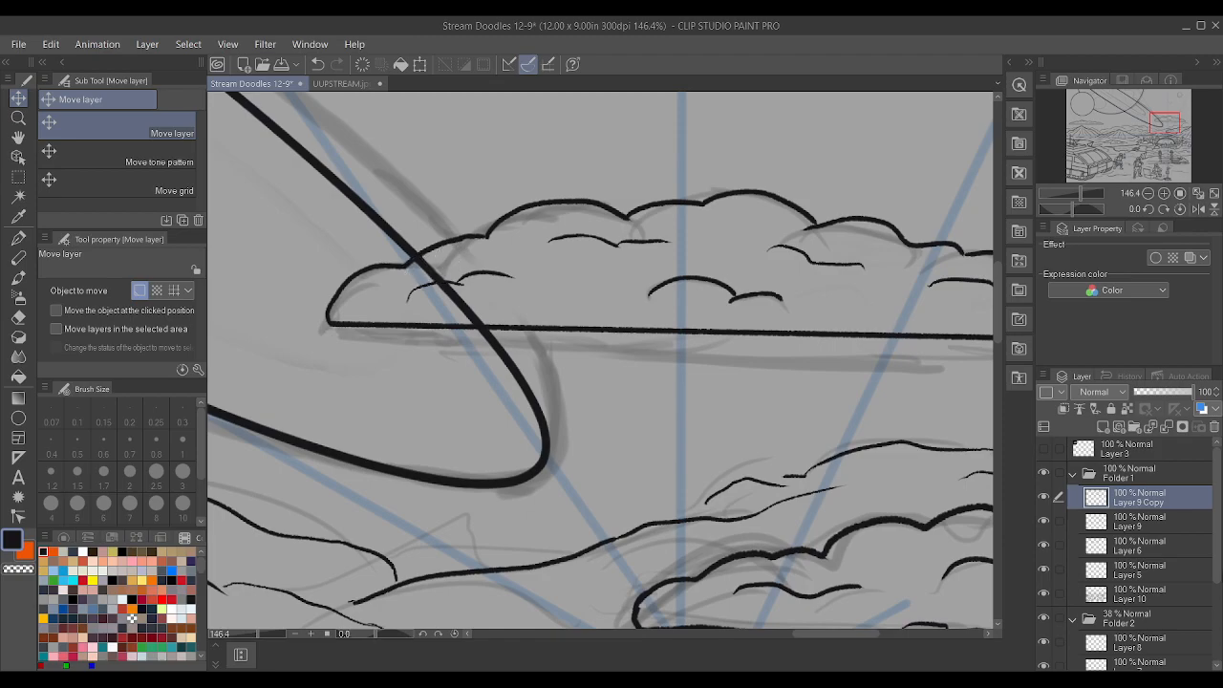
pyautogui.click(1046, 581)
pyautogui.click(1045, 581)
pyautogui.click(1046, 582)
pyautogui.click(1046, 581)
pyautogui.click(1046, 570)
pyautogui.click(1043, 545)
pyautogui.click(1043, 544)
pyautogui.click(1043, 495)
pyautogui.click(1044, 496)
pyautogui.click(1042, 472)
pyautogui.click(1043, 472)
pyautogui.click(1046, 590)
pyautogui.click(1045, 591)
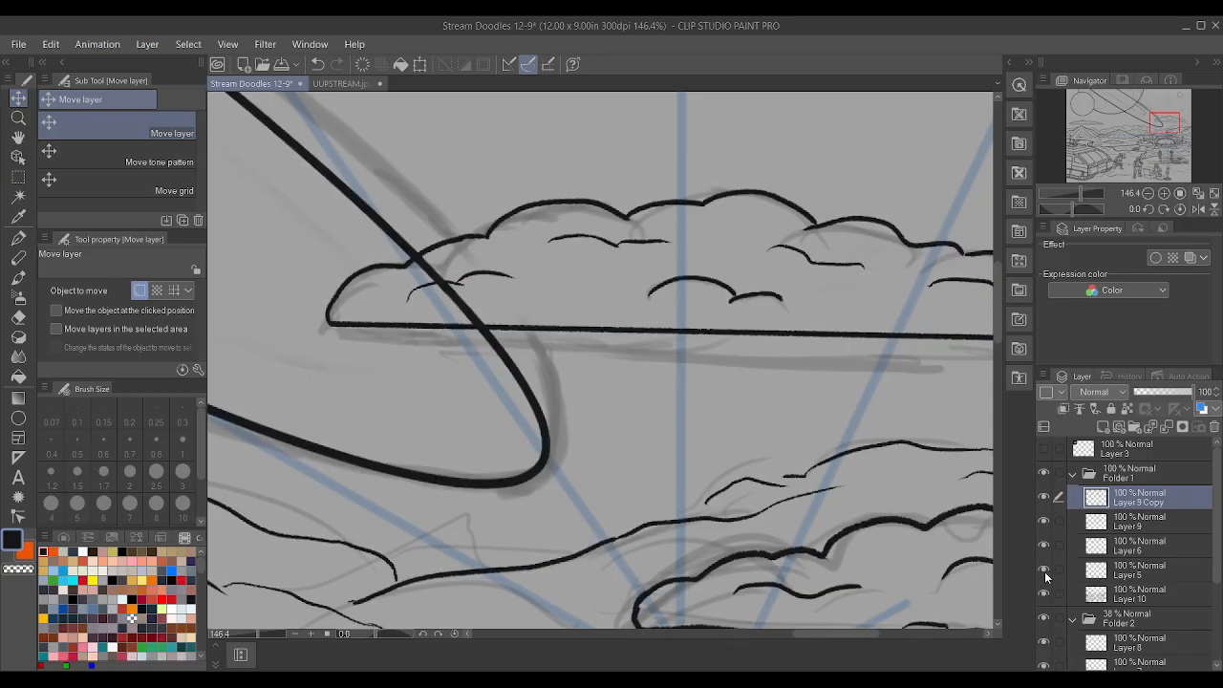
# - Hide Layers 9, 6 and 5 in Folder 1 so the ring line on Layer 9 Copy can be viewed separately
pyautogui.click(1043, 521)
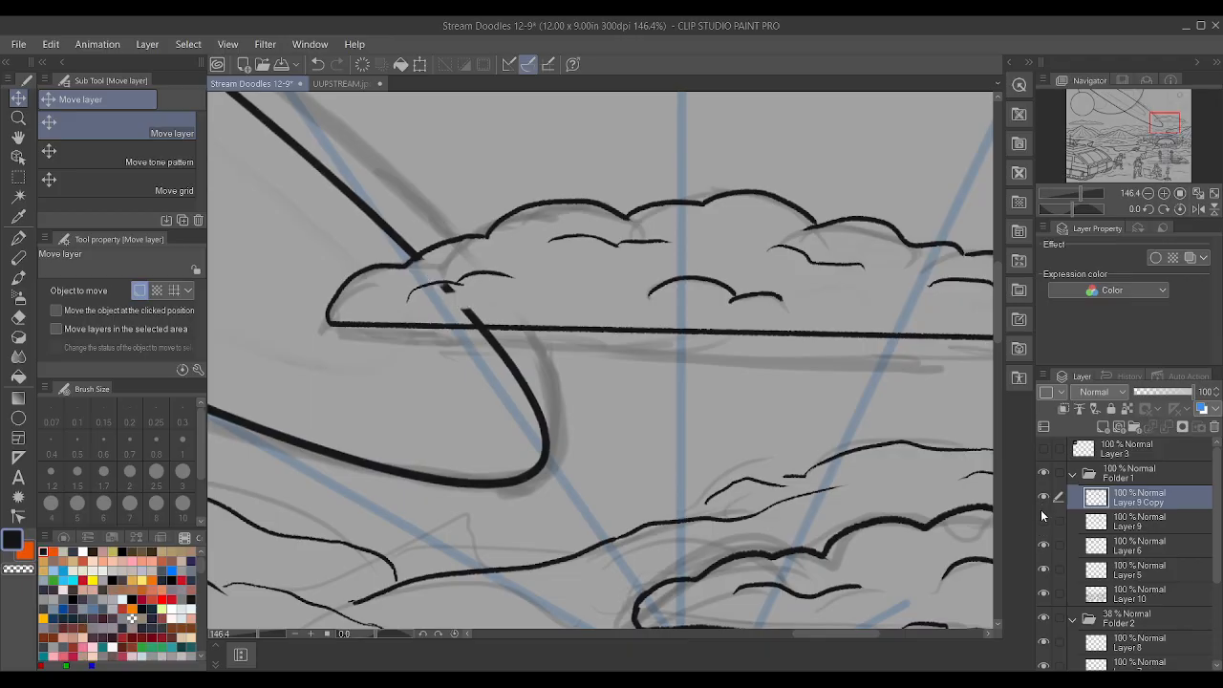
pyautogui.click(1045, 596)
pyautogui.click(1046, 596)
pyautogui.click(1046, 595)
pyautogui.click(1043, 593)
pyautogui.click(1043, 499)
pyautogui.click(1045, 499)
pyautogui.click(1045, 519)
pyautogui.click(1045, 519)
# - Erase the leftover pieces of the ring line inside the cloud on Layer 9 Copy
pyautogui.click(1176, 522)
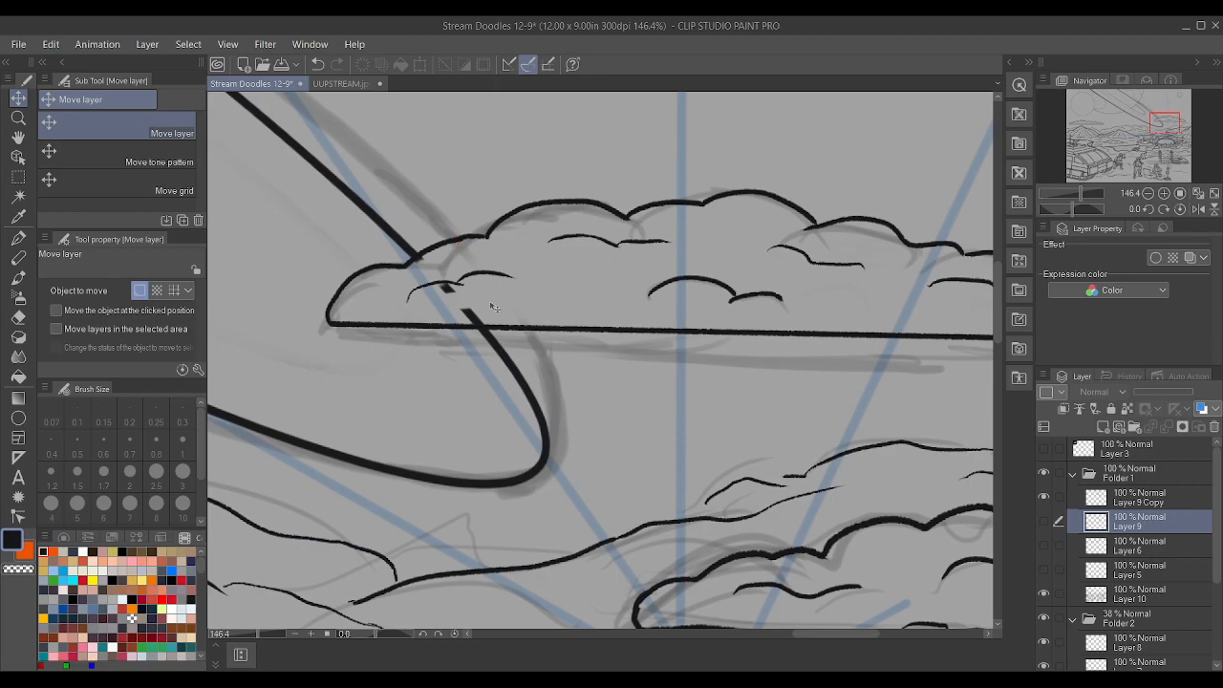
pyautogui.click(1168, 495)
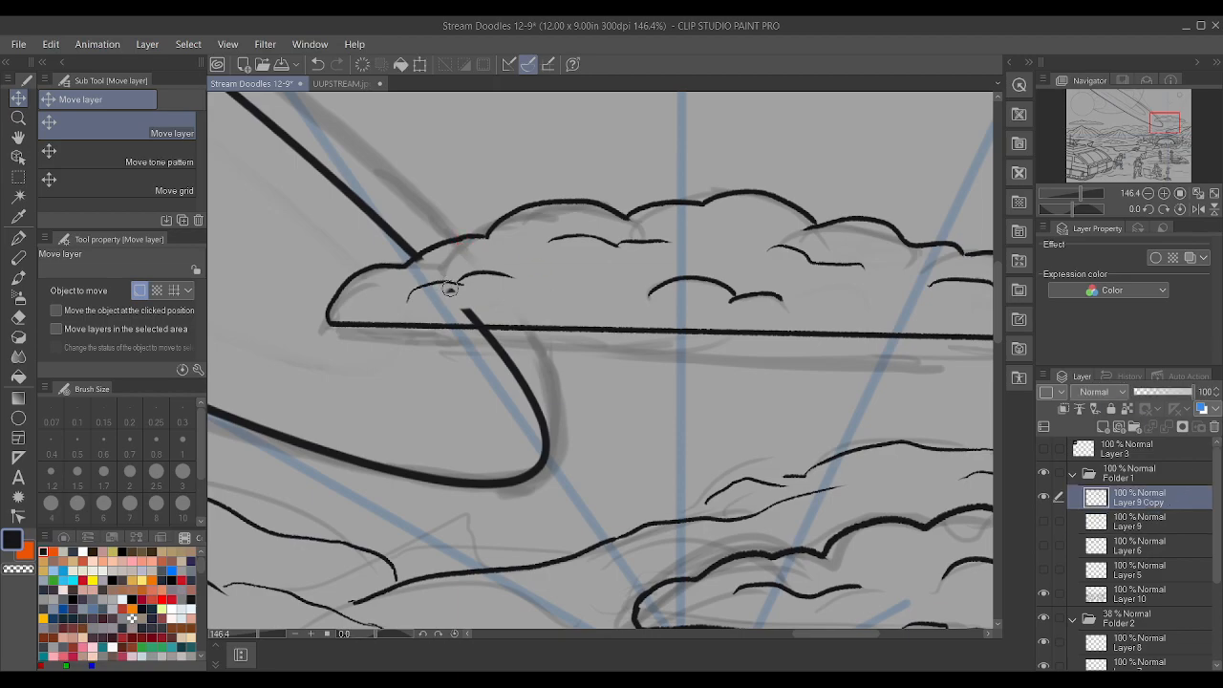
pyautogui.moveTo(469, 316); pyautogui.dragTo(487, 319)
pyautogui.moveTo(419, 258); pyautogui.dragTo(413, 264)
# - Show Layer 9 and erase its ring line where it crosses the cloud, and turn Layers 6 and 5 back on
pyautogui.click(1044, 521)
pyautogui.scroll(-5, 726, 388)
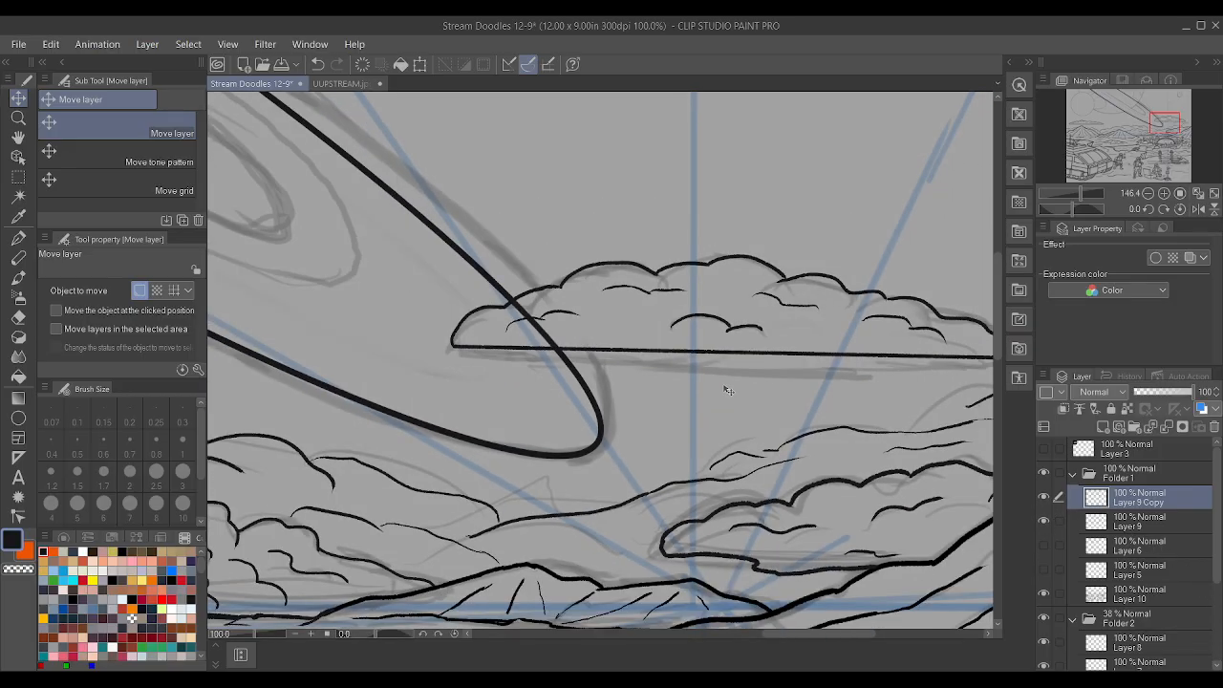
pyautogui.scroll(7, 635, 312)
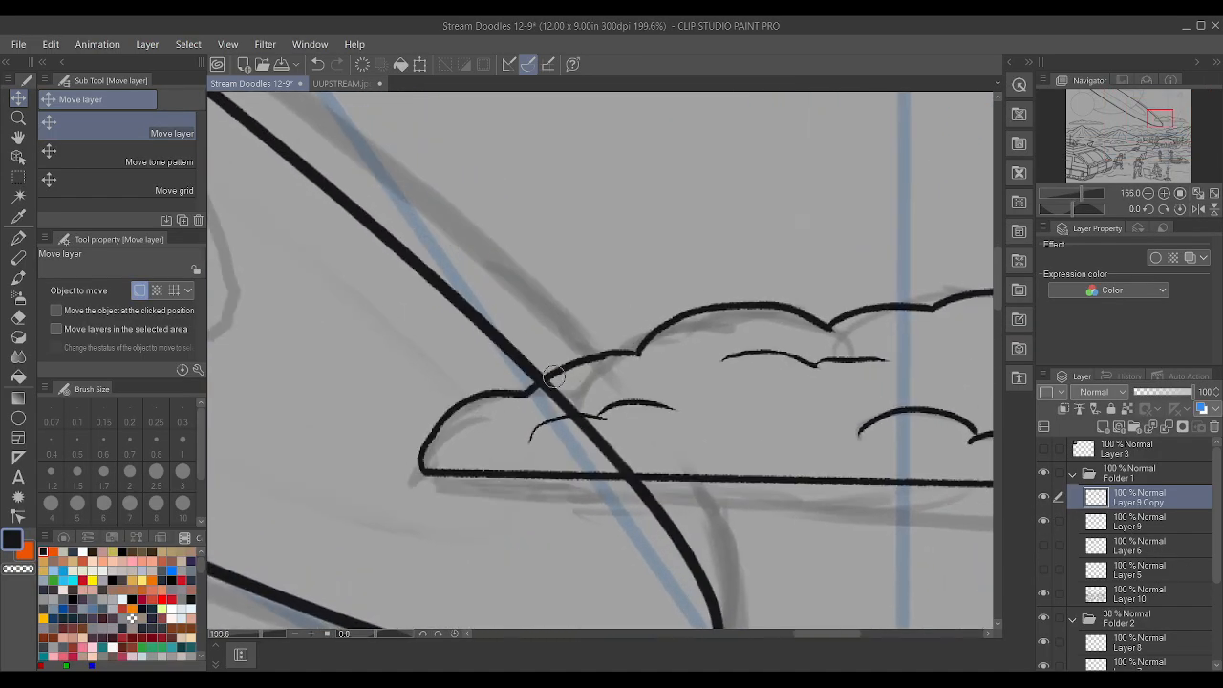
pyautogui.hotkey('alt', '[')
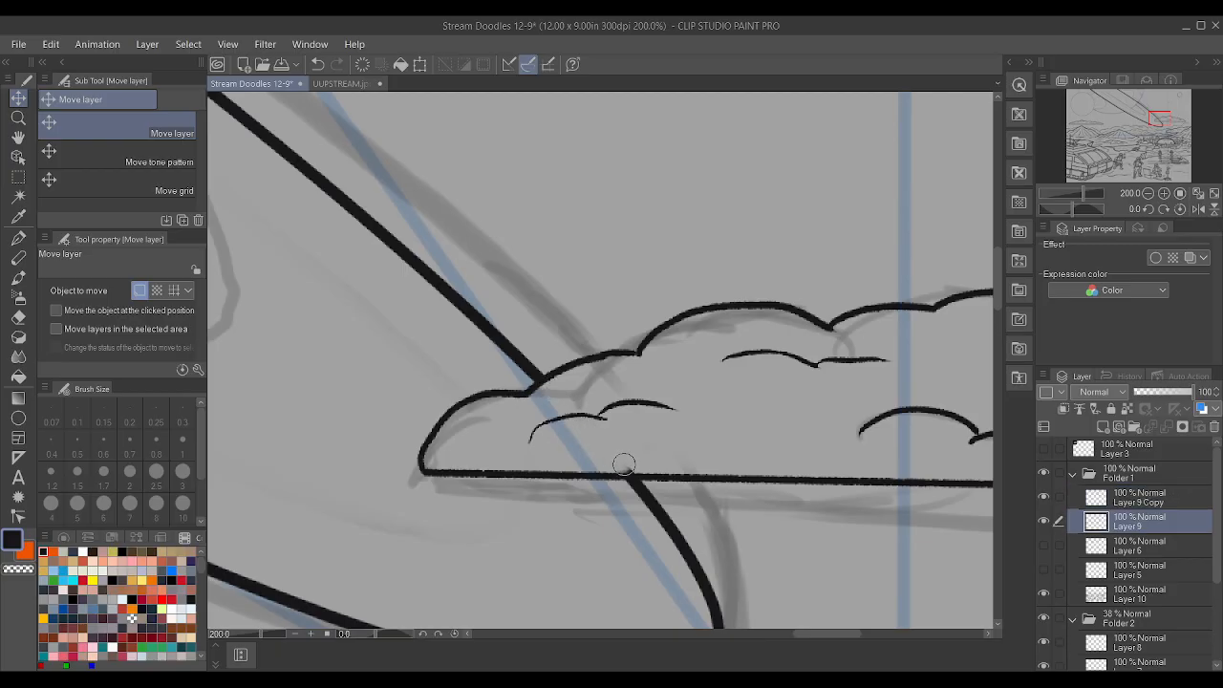
pyautogui.scroll(-3, 650, 460)
pyautogui.scroll(-4, 650, 459)
pyautogui.scroll(1, 513, 376)
pyautogui.scroll(-1, 529, 398)
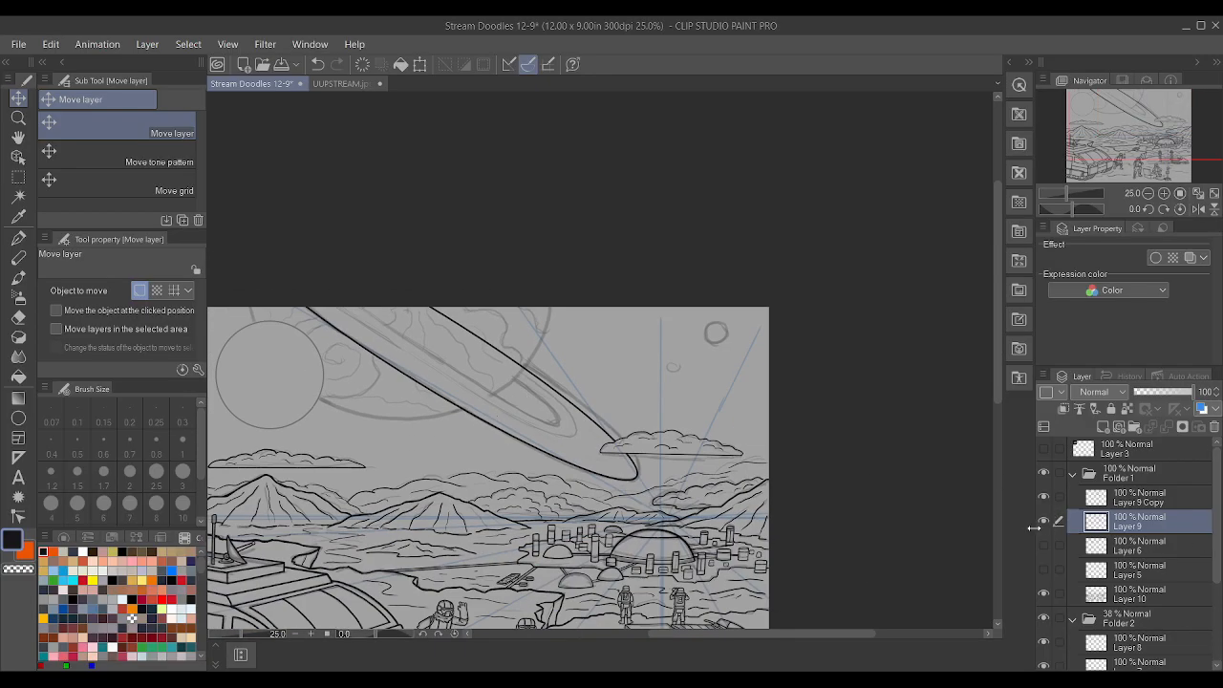
pyautogui.scroll(-1, 736, 411)
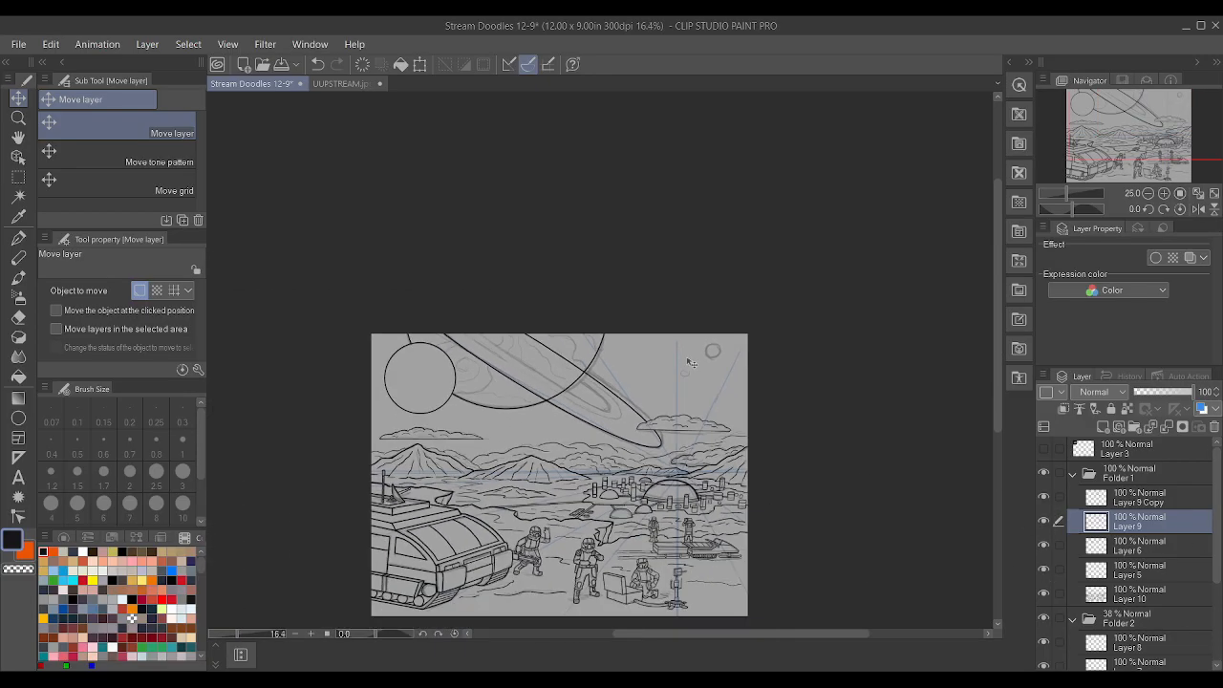
# - On Layer 6, erase the planet's outline where it crosses the lower band of the ring
pyautogui.scroll(1, 533, 312)
pyautogui.scroll(3, 532, 312)
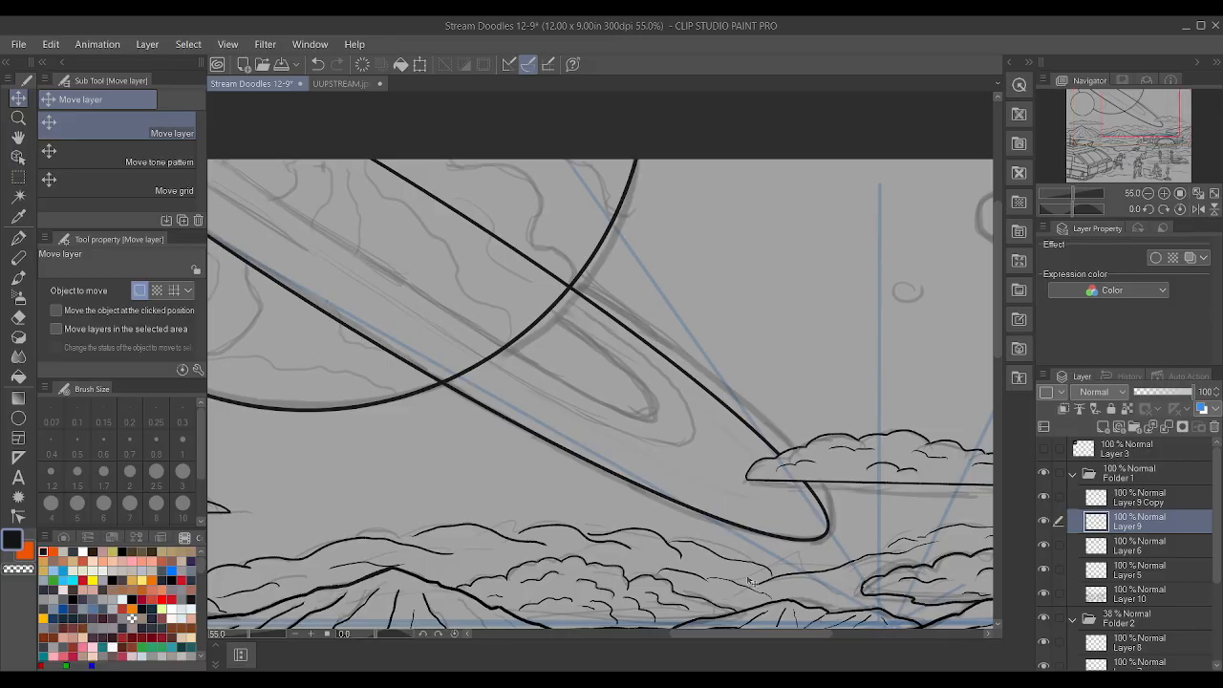
pyautogui.scroll(2, 597, 464)
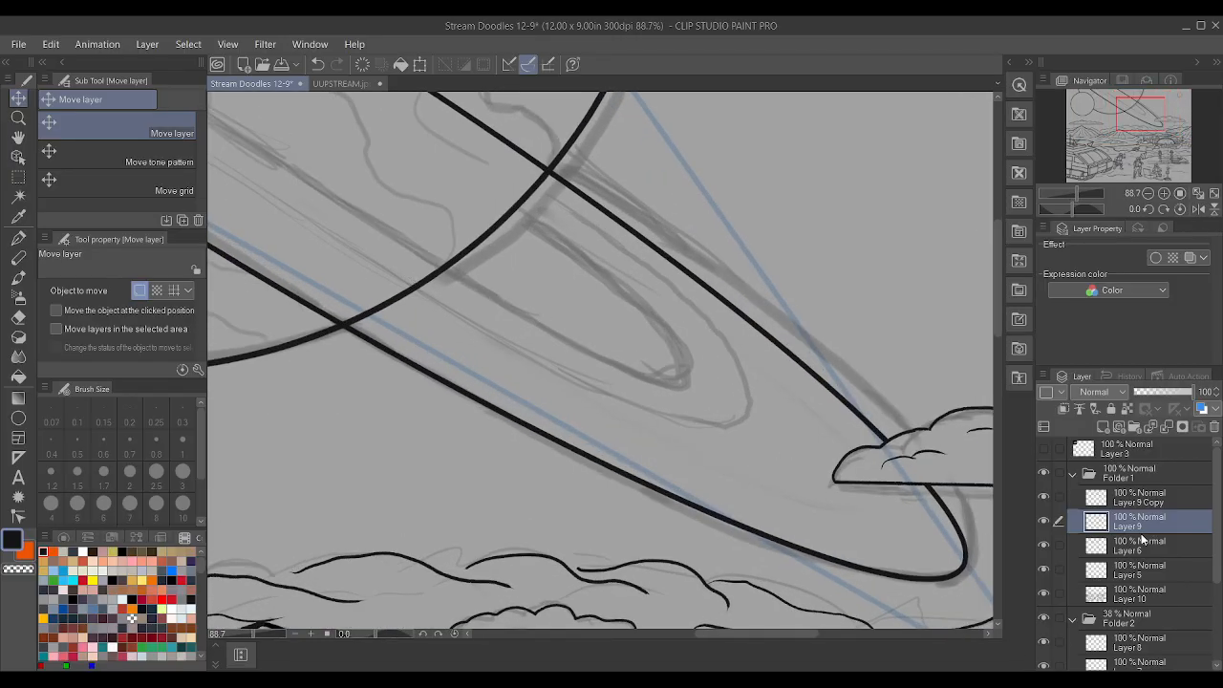
pyautogui.click(1131, 550)
pyautogui.scroll(-3, 633, 364)
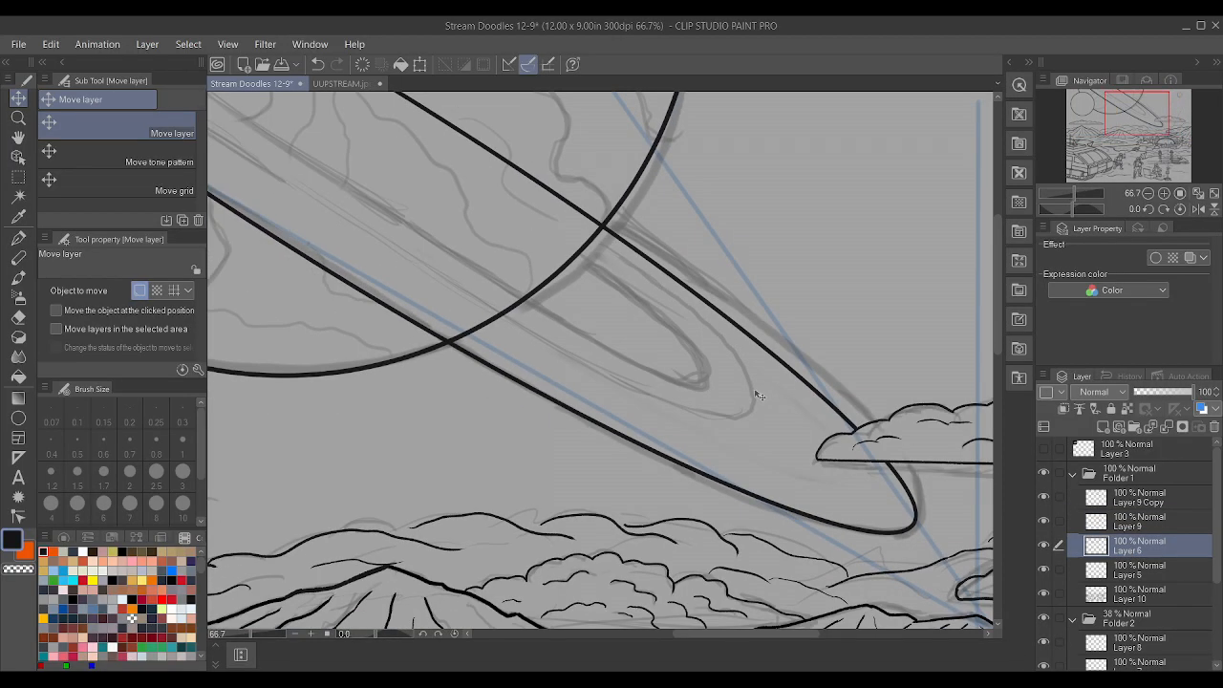
pyautogui.scroll(1, 634, 364)
pyautogui.scroll(2, 634, 365)
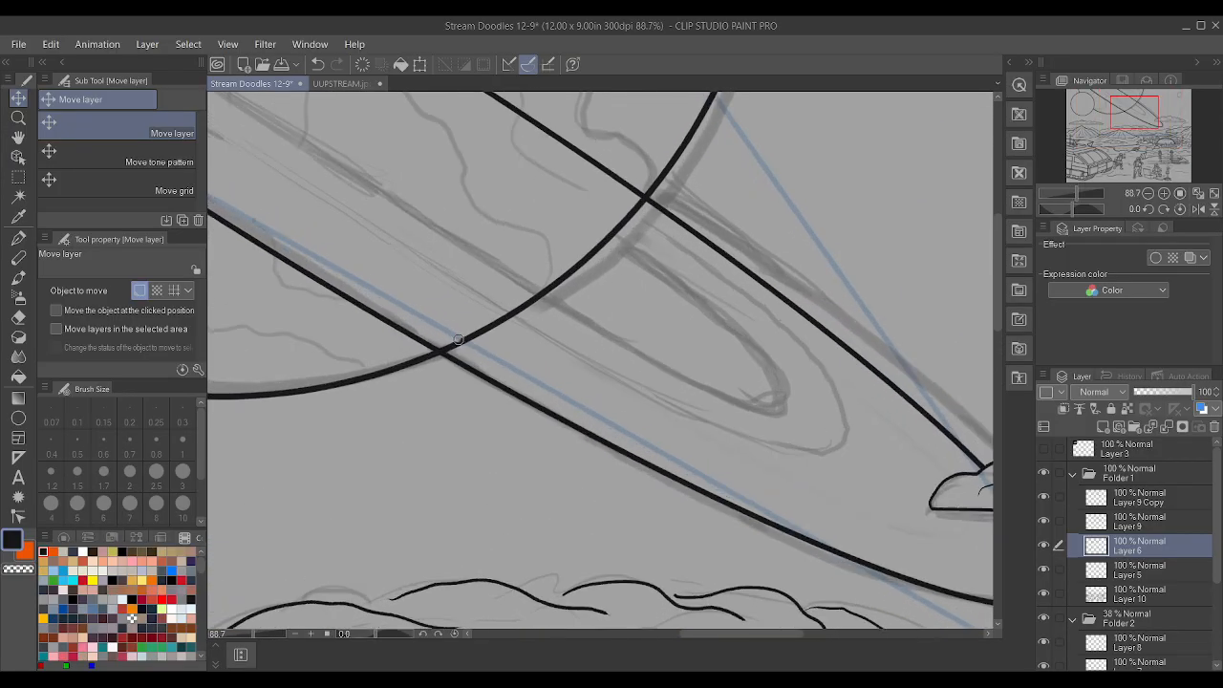
pyautogui.moveTo(443, 345)
pyautogui.mouseDown()
pyautogui.moveTo(509, 310)
pyautogui.moveTo(483, 328)
pyautogui.mouseUp()
pyautogui.scroll(-4, 574, 304)
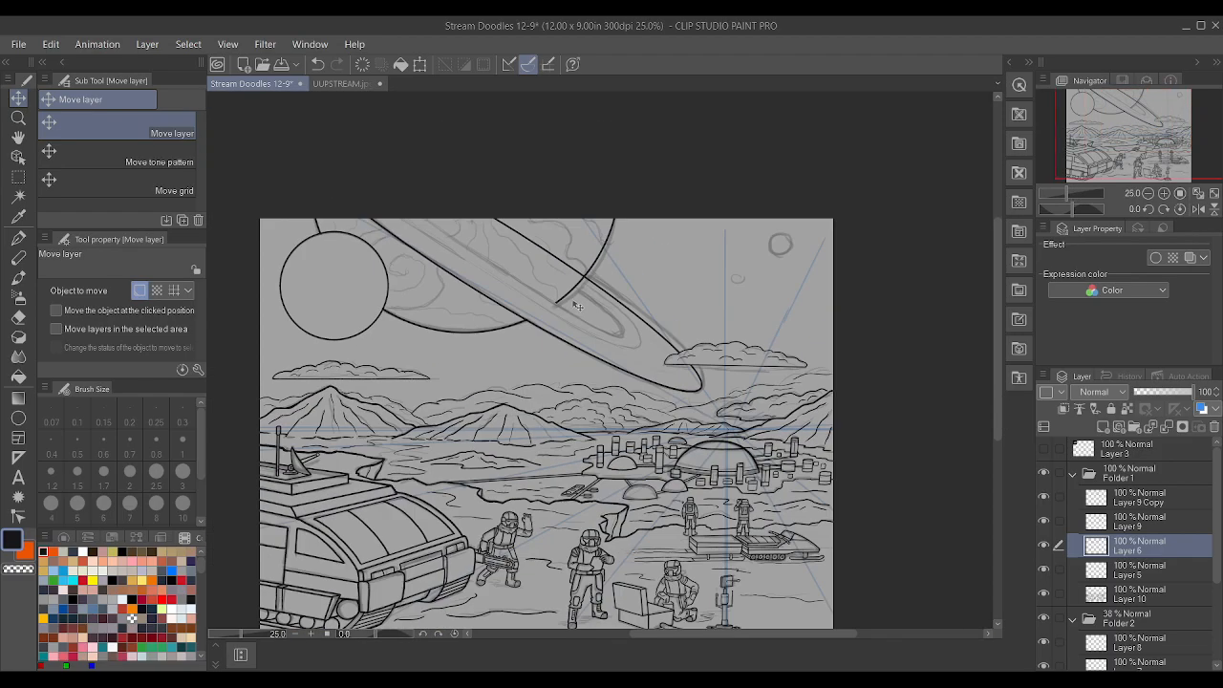
# - Examine the planet and ring line work at canvas rotations down to -50° and return the canvas to 0°
pyautogui.press('-')
pyautogui.press('-')
pyautogui.press('-')
pyautogui.press('-')
pyautogui.press('-')
pyautogui.press('-')
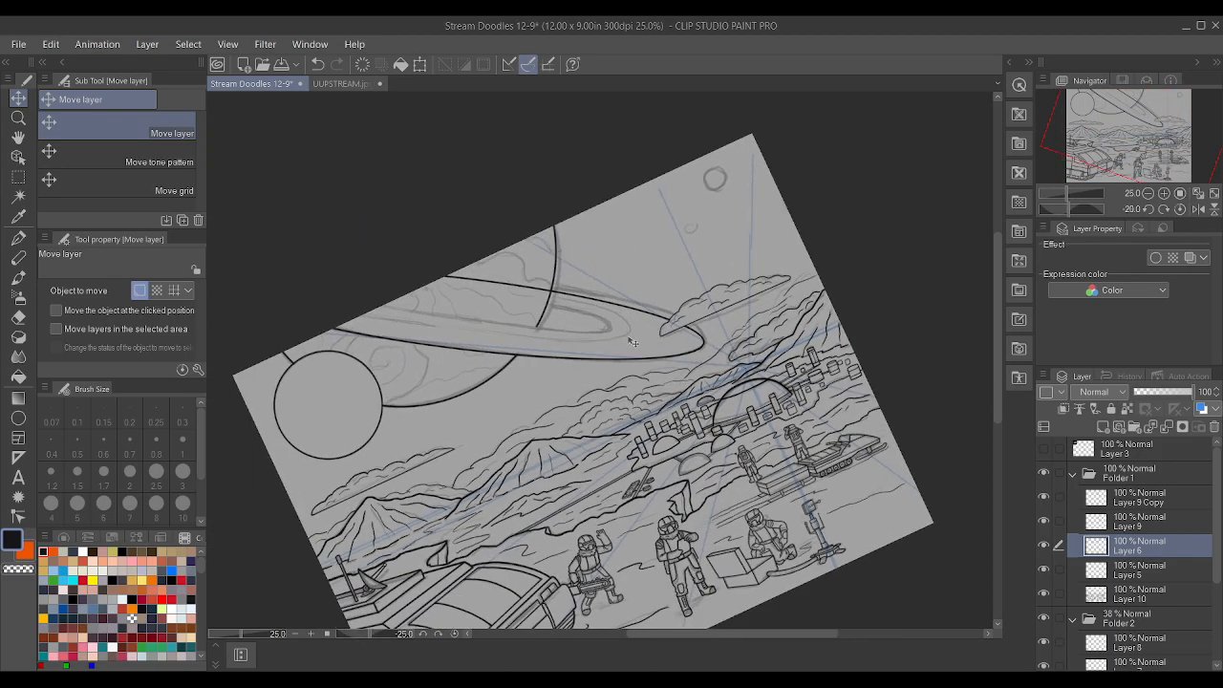
pyautogui.press('^')
pyautogui.press('-')
pyautogui.scroll(2, 517, 323)
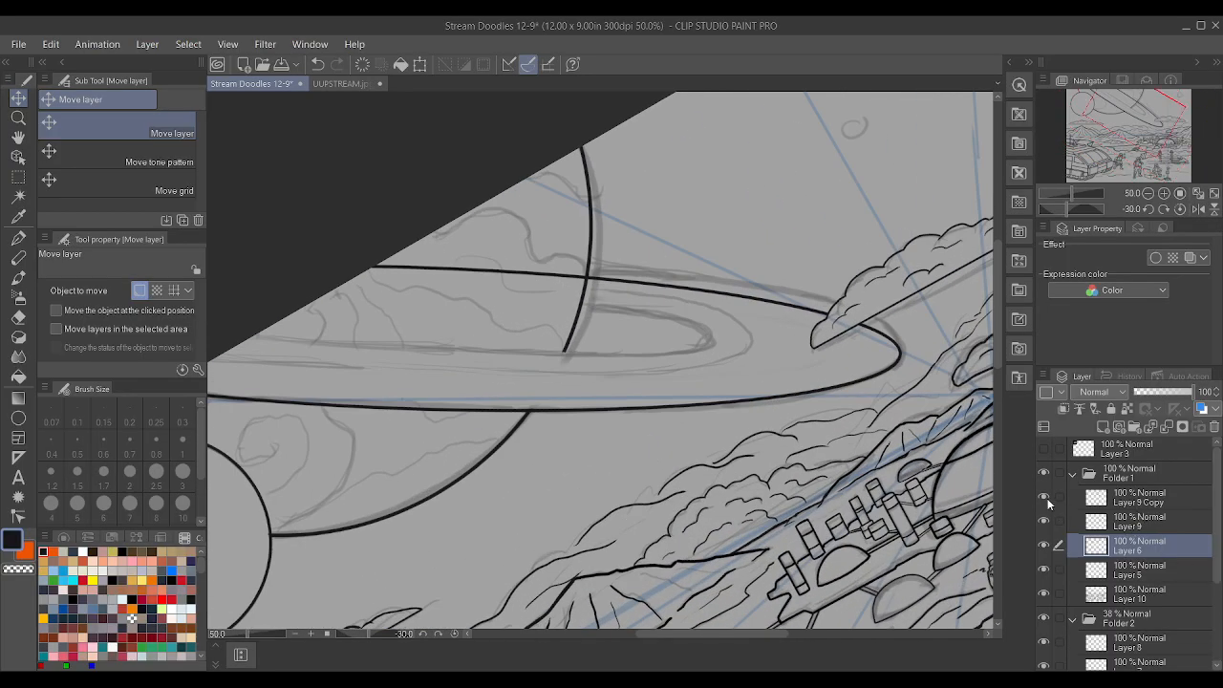
pyautogui.press('-')
pyautogui.press('-')
pyautogui.press('-')
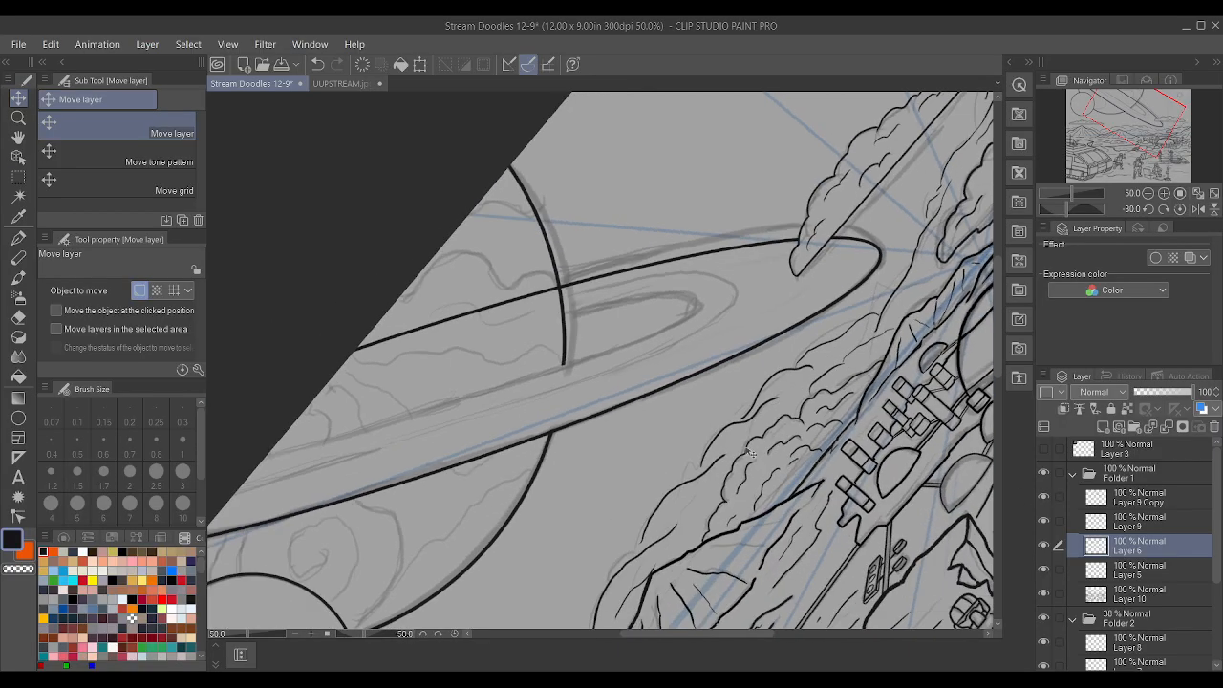
pyautogui.press('^')
pyautogui.press('^')
pyautogui.press('^')
pyautogui.scroll(-2, 751, 450)
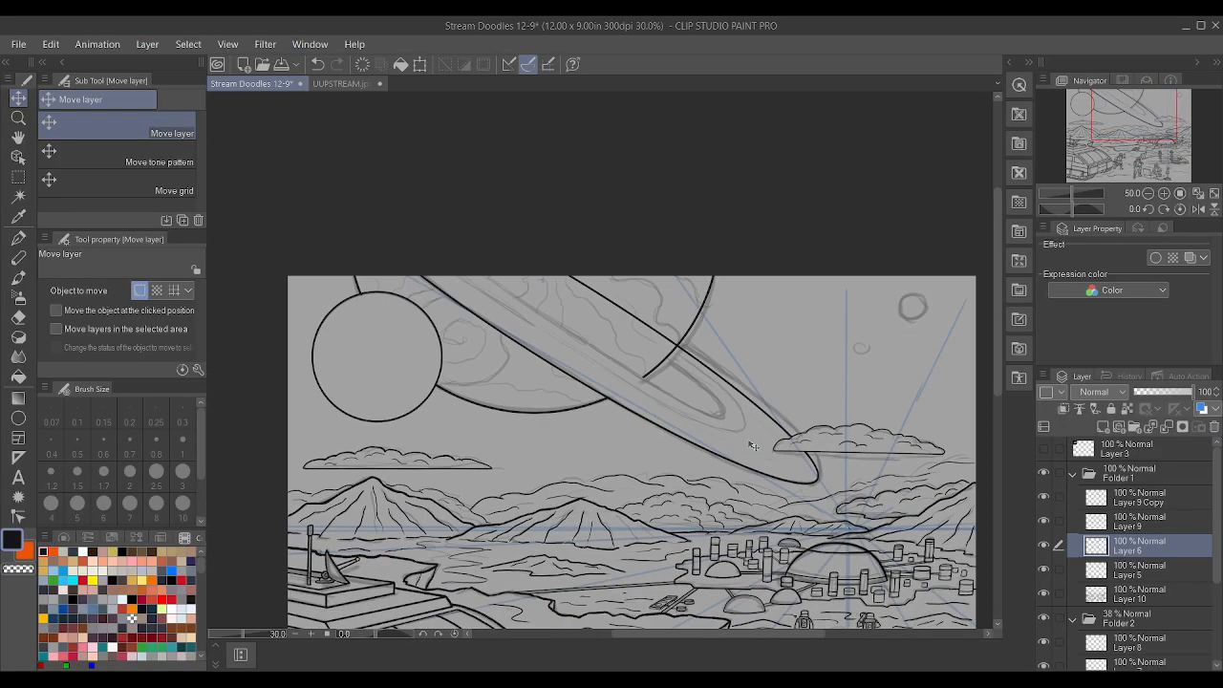
pyautogui.scroll(-2, 751, 446)
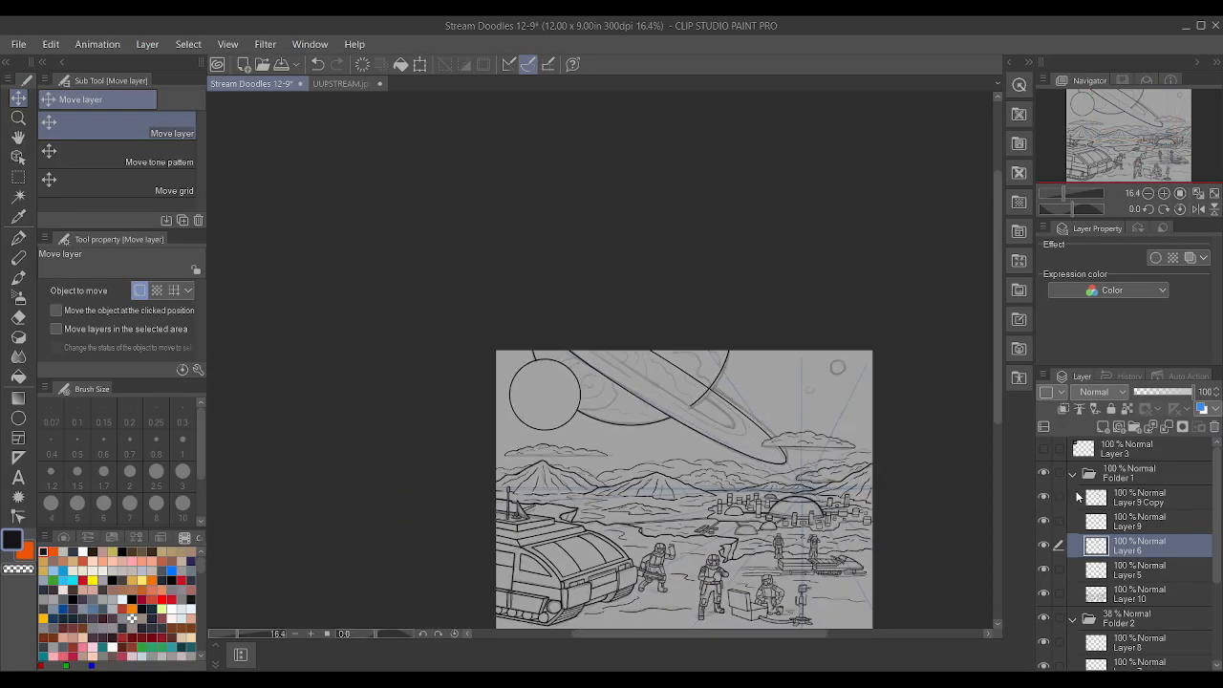
# - Try an inner ring ellipse on Layer 9 Copy with the canvas at -35°, move the layer towards the sketch, and undo both changes
pyautogui.click(1129, 498)
pyautogui.scroll(3, 579, 339)
pyautogui.press('-')
pyautogui.press('-')
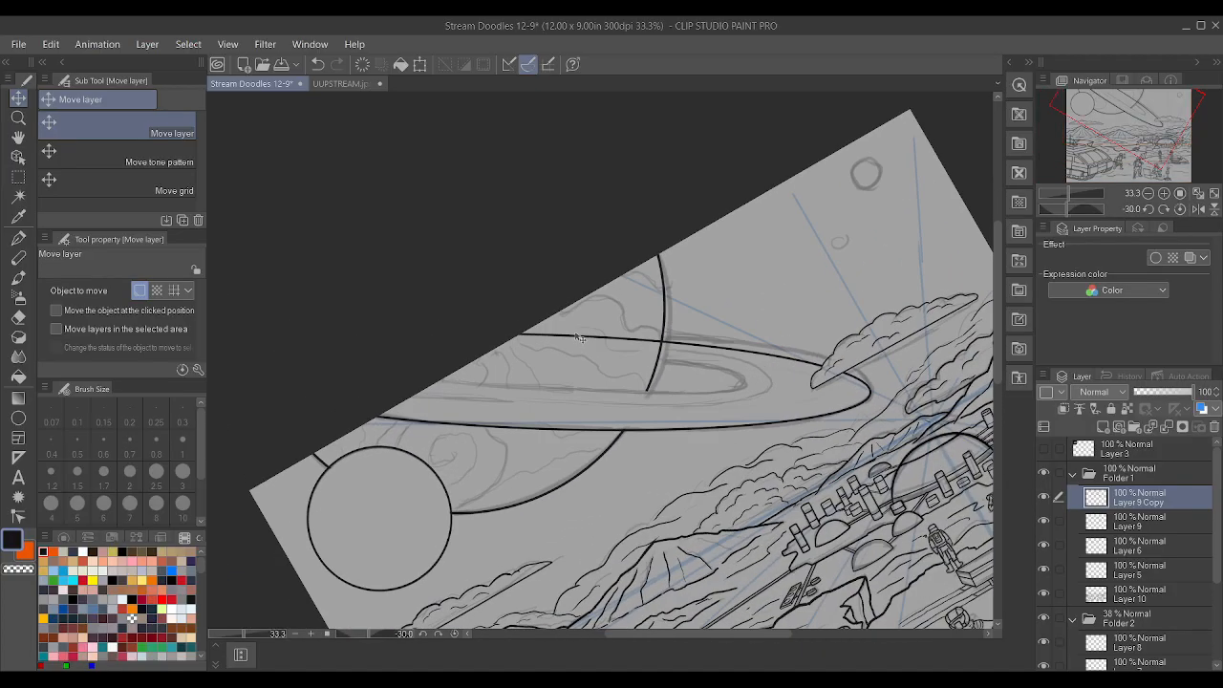
pyautogui.press('-')
pyautogui.scroll(2, 579, 338)
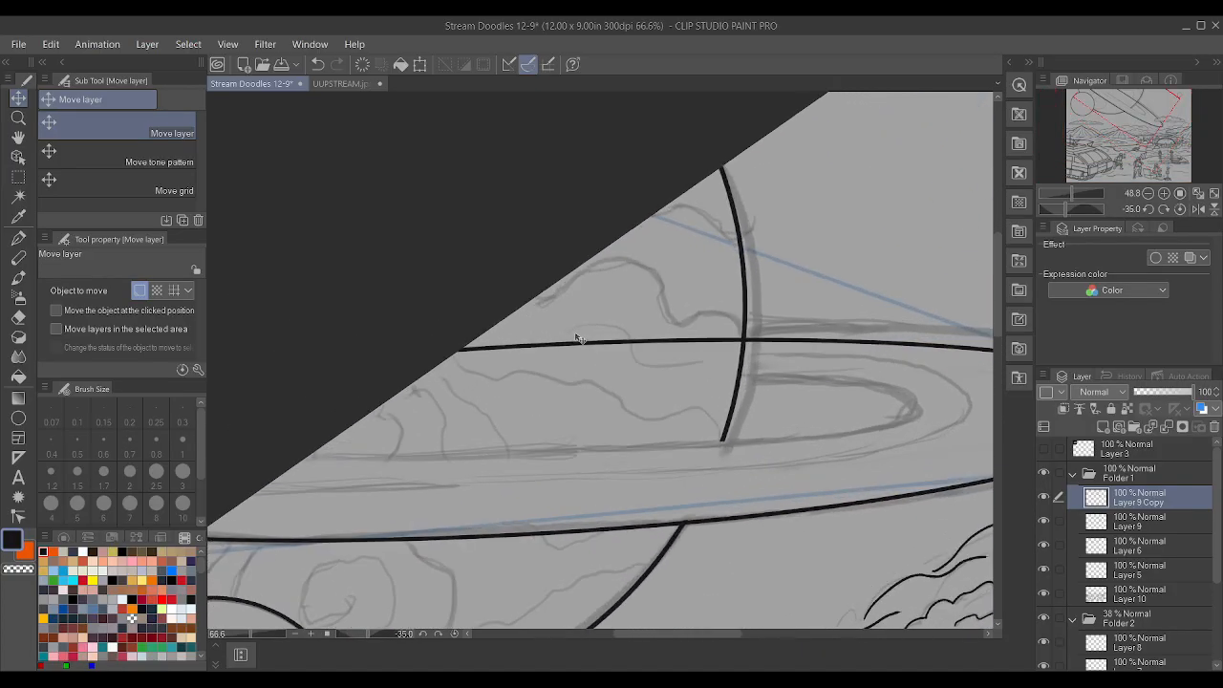
pyautogui.click(19, 418)
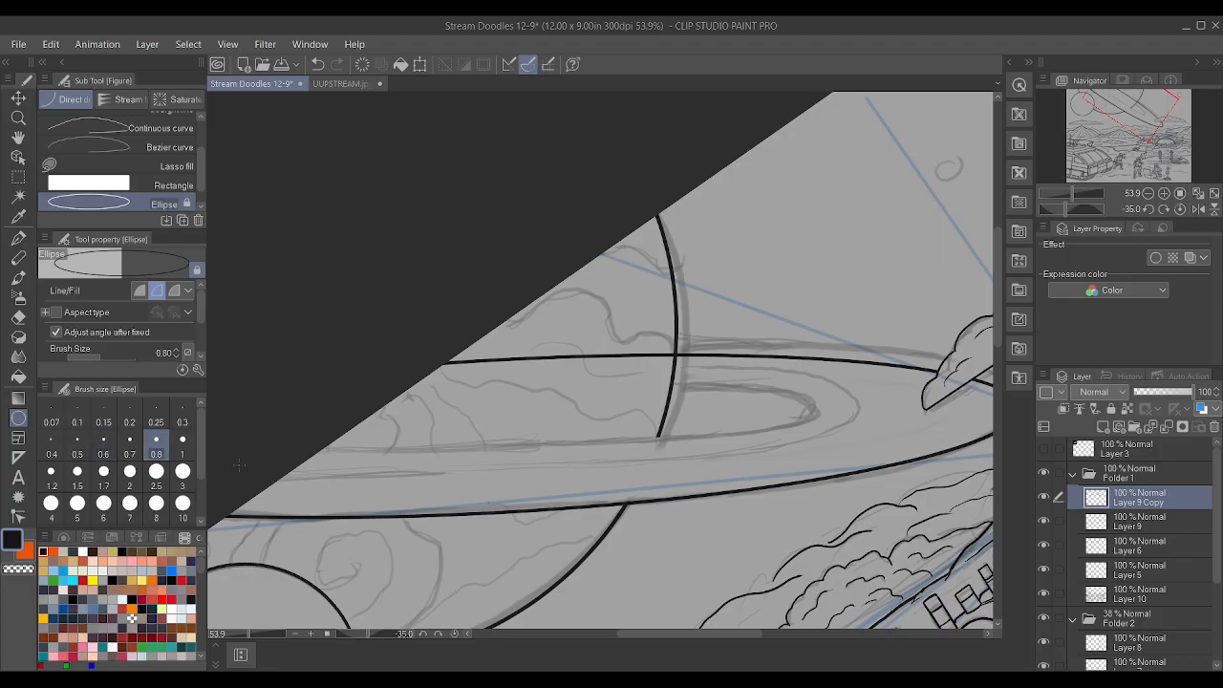
pyautogui.moveTo(306, 418)
pyautogui.mouseDown()
pyautogui.moveTo(831, 469)
pyautogui.moveTo(845, 485)
pyautogui.moveTo(844, 472)
pyautogui.mouseUp()
pyautogui.click(843, 472)
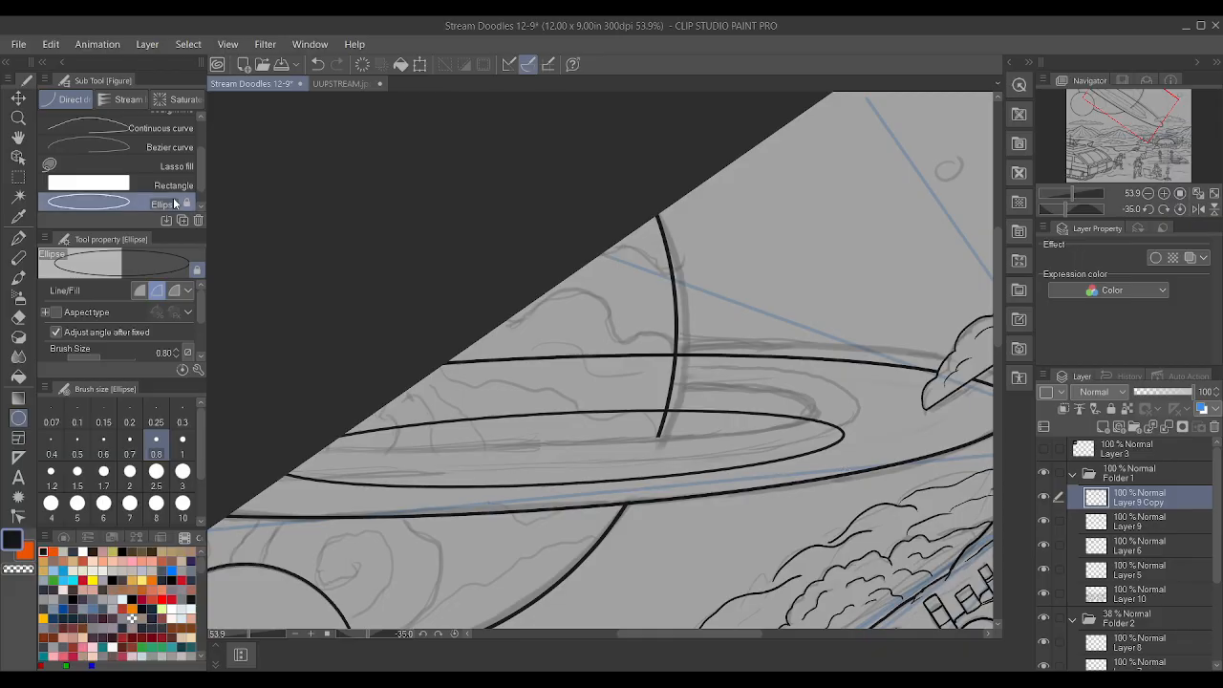
pyautogui.press('k')
pyautogui.moveTo(561, 479); pyautogui.dragTo(541, 454)
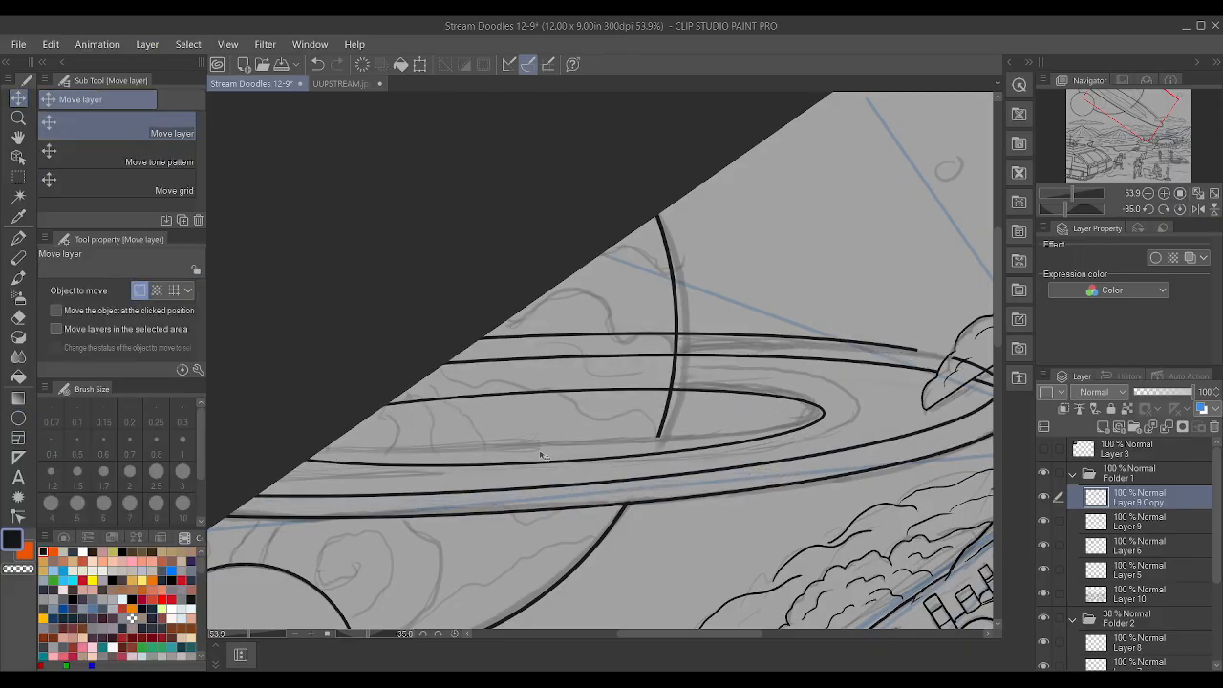
pyautogui.hotkey('ctrl', 'z')
pyautogui.hotkey('ctrl', 'z')
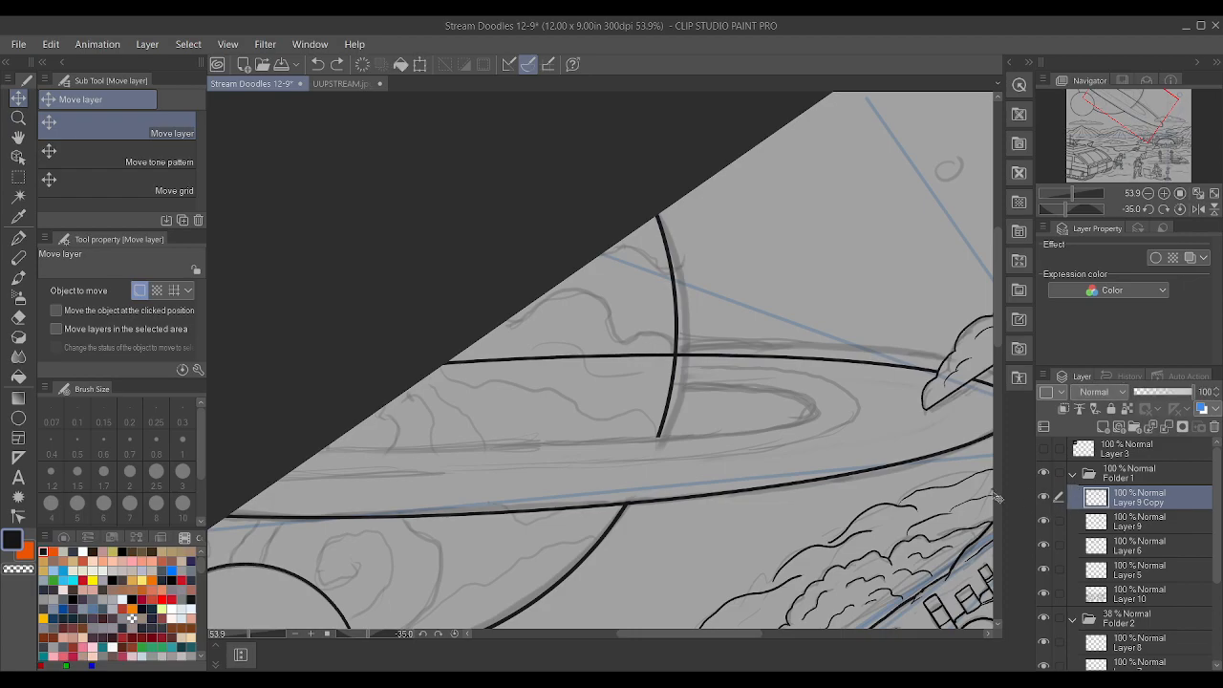
# - Try the inner ring ellipse again on Layer 9 Copy with the canvas at -30°, move the layer, and remove the attempt
pyautogui.scroll(-4, 753, 467)
pyautogui.press('^')
pyautogui.press('^')
pyautogui.press('^')
pyautogui.press('^')
pyautogui.press('^')
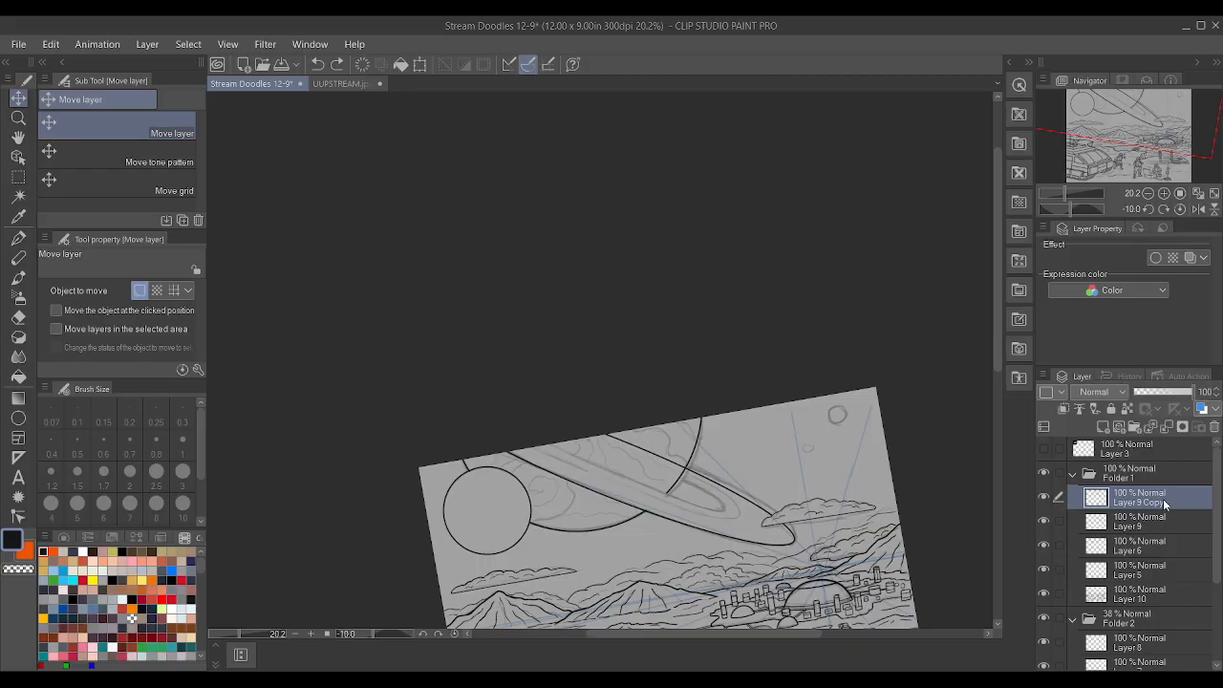
pyautogui.press('-')
pyautogui.press('-')
pyautogui.press('-')
pyautogui.press('-')
pyautogui.scroll(4, 603, 484)
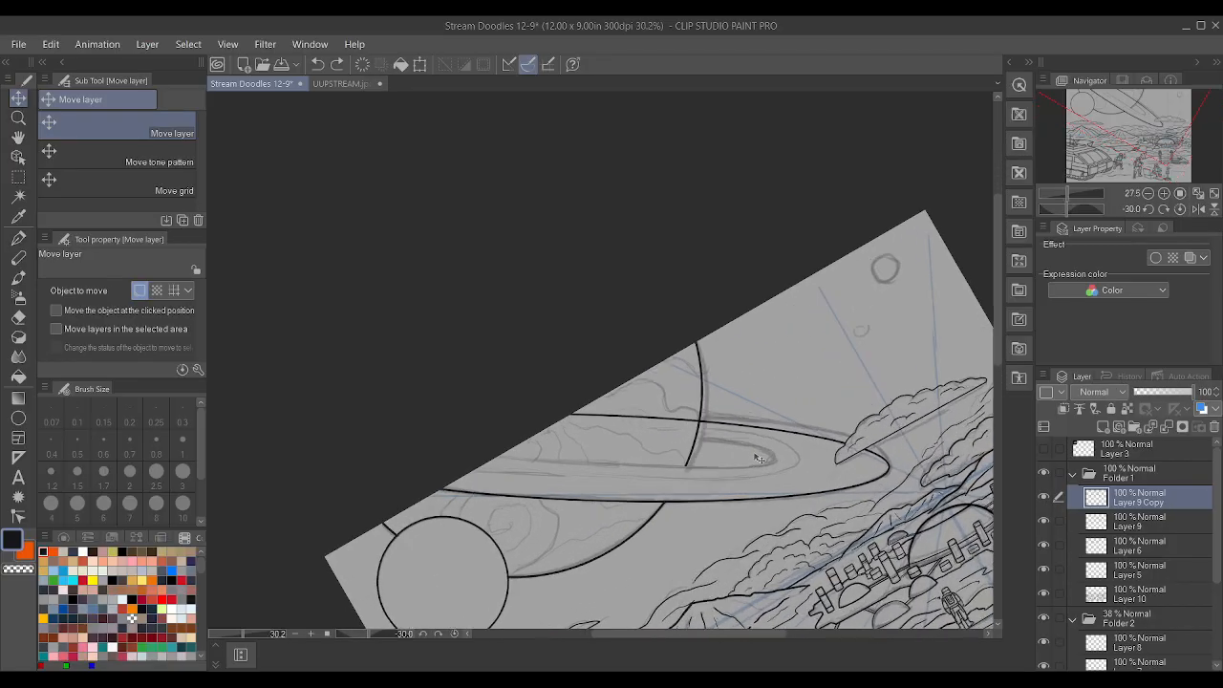
pyautogui.click(18, 418)
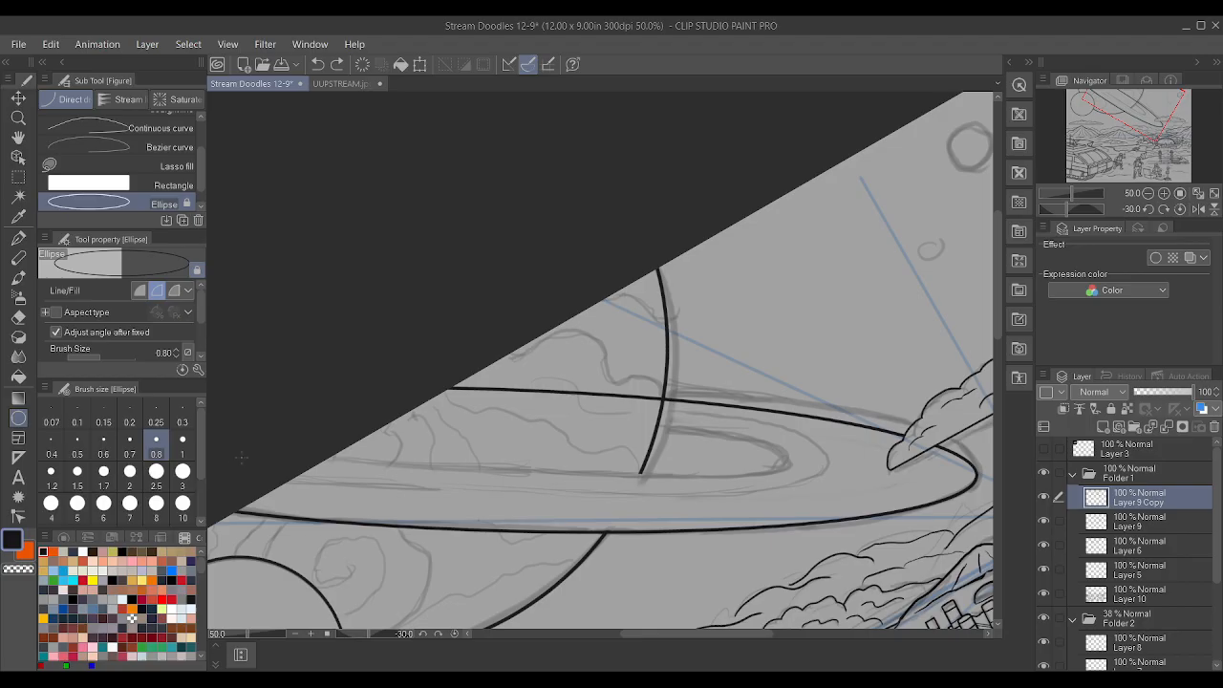
pyautogui.moveTo(282, 420); pyautogui.dragTo(812, 486)
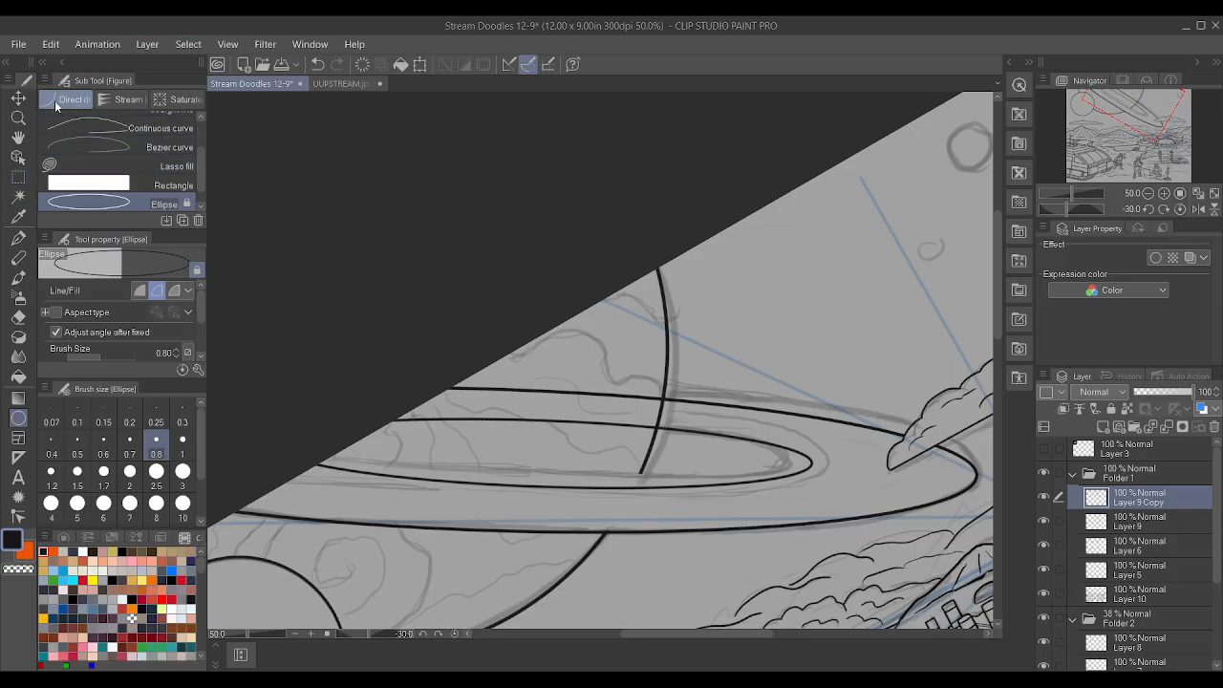
pyautogui.click(19, 98)
pyautogui.moveTo(752, 486); pyautogui.dragTo(735, 387)
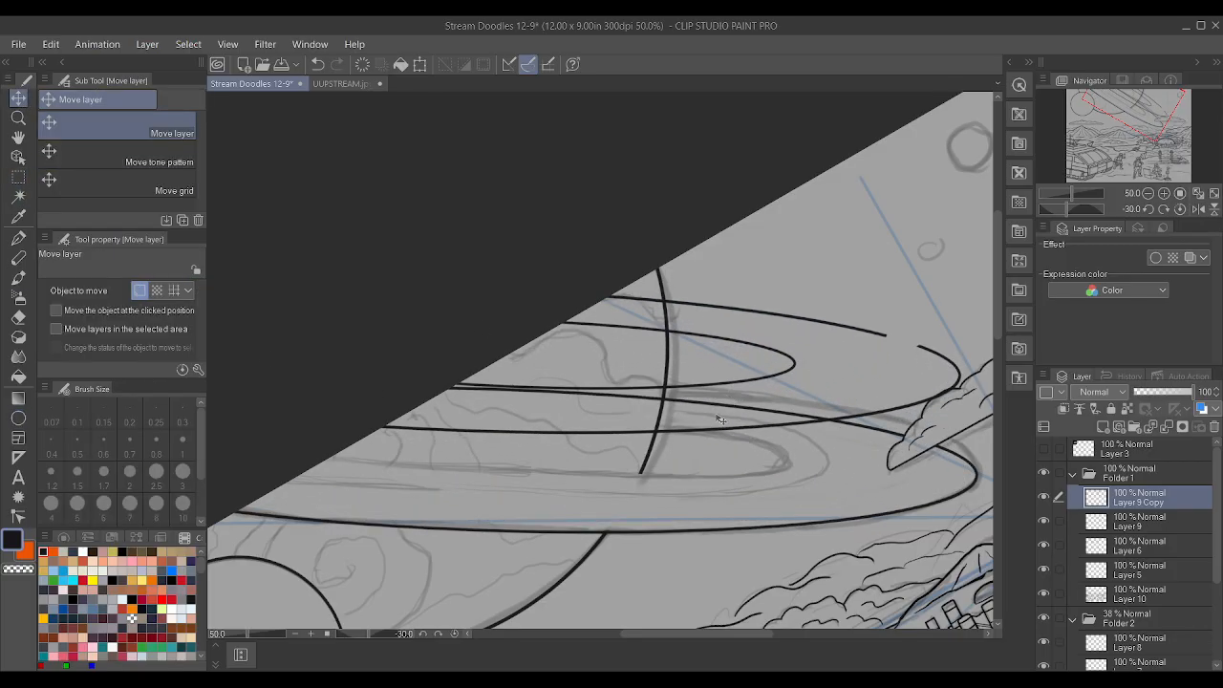
pyautogui.press('Delete')
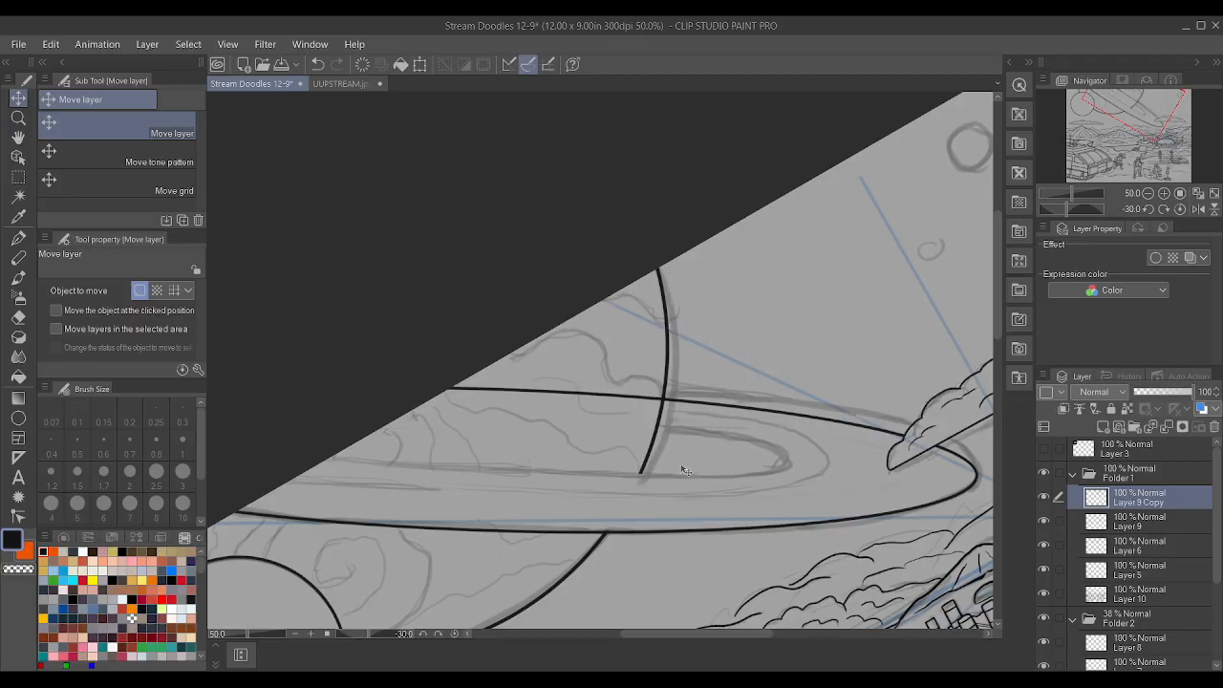
# - Add a new layer above Layer 9 Copy and draw a flat ellipse over the sketched inner ring with brush size 0.80
pyautogui.click(18, 417)
pyautogui.click(1103, 426)
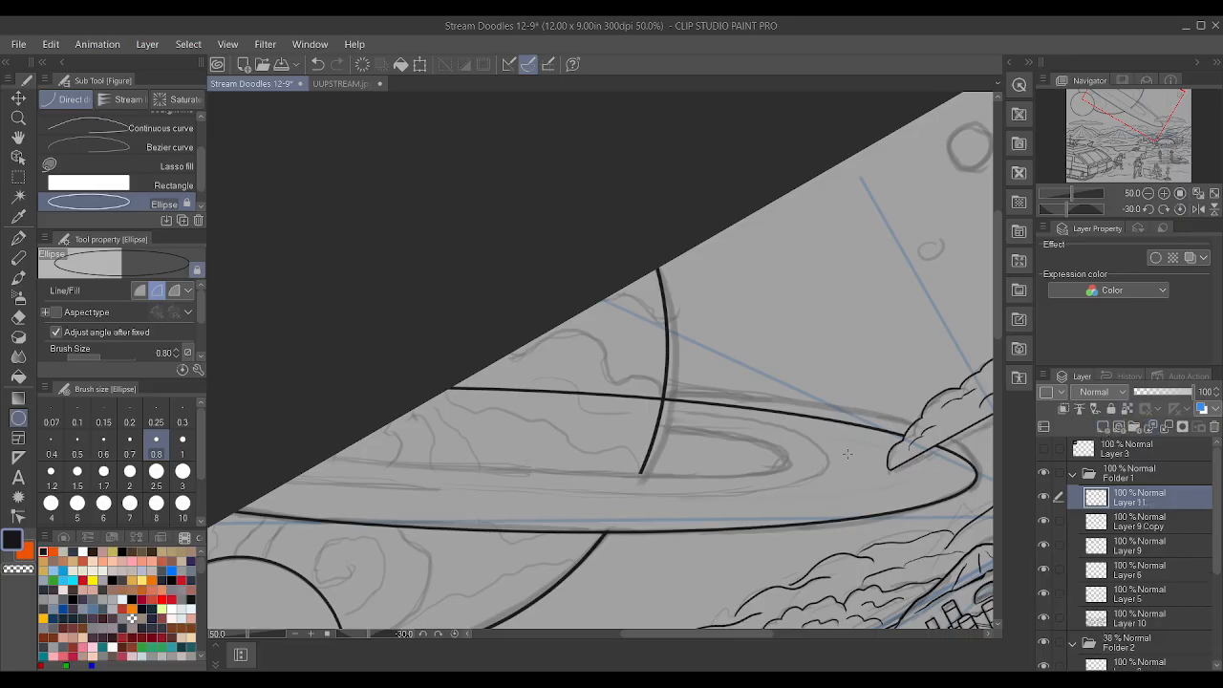
pyautogui.moveTo(327, 412); pyautogui.dragTo(808, 462)
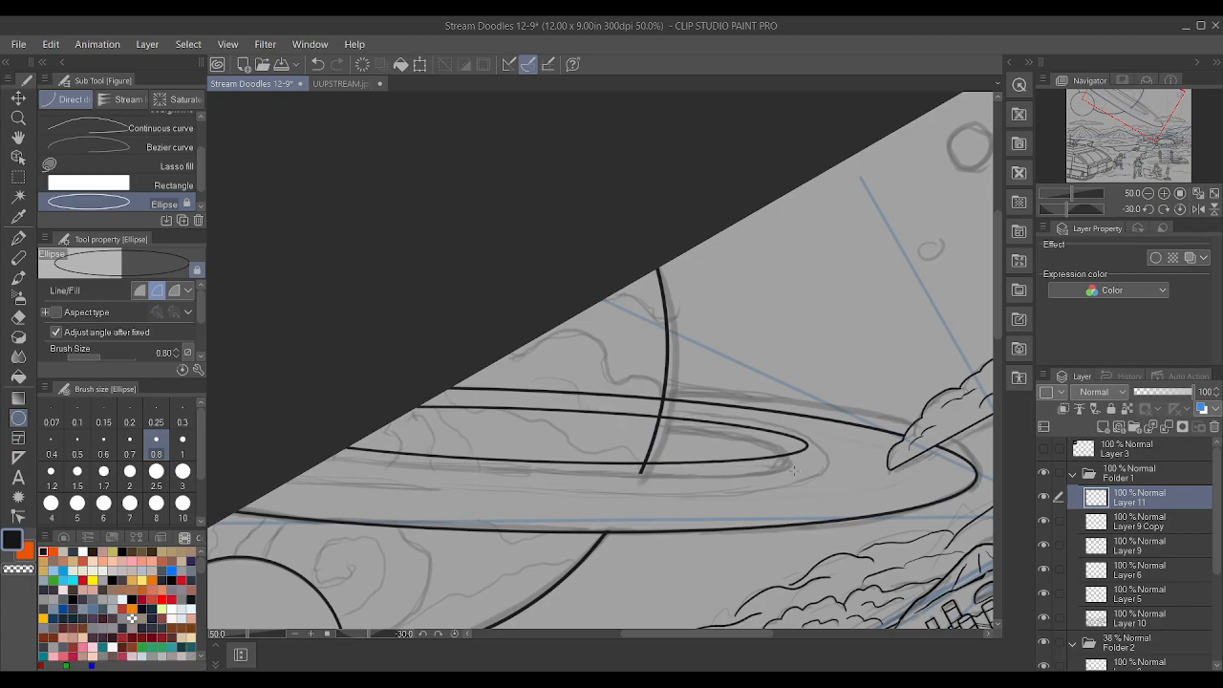
# - Try to move and transform the Layer 11 ellipse onto the sketched inner ring, then cancel the transformation and undo the ellipse
pyautogui.click(18, 98)
pyautogui.moveTo(446, 407); pyautogui.dragTo(483, 441)
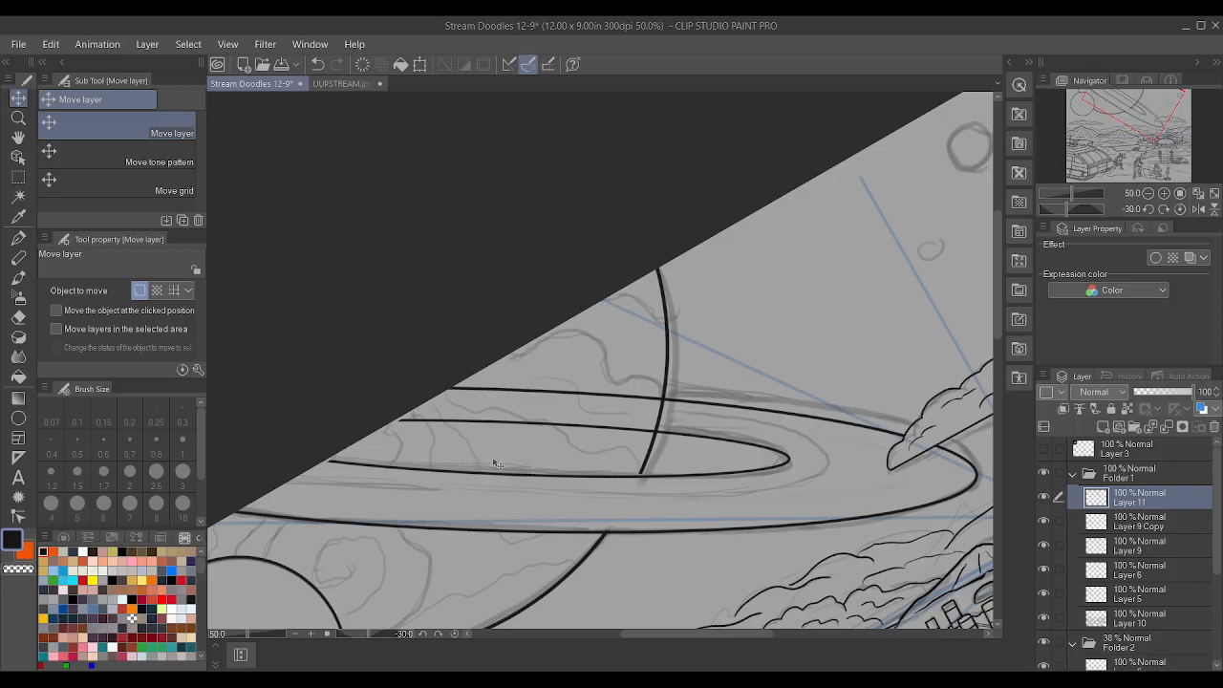
pyautogui.hotkey('ctrl', 't')
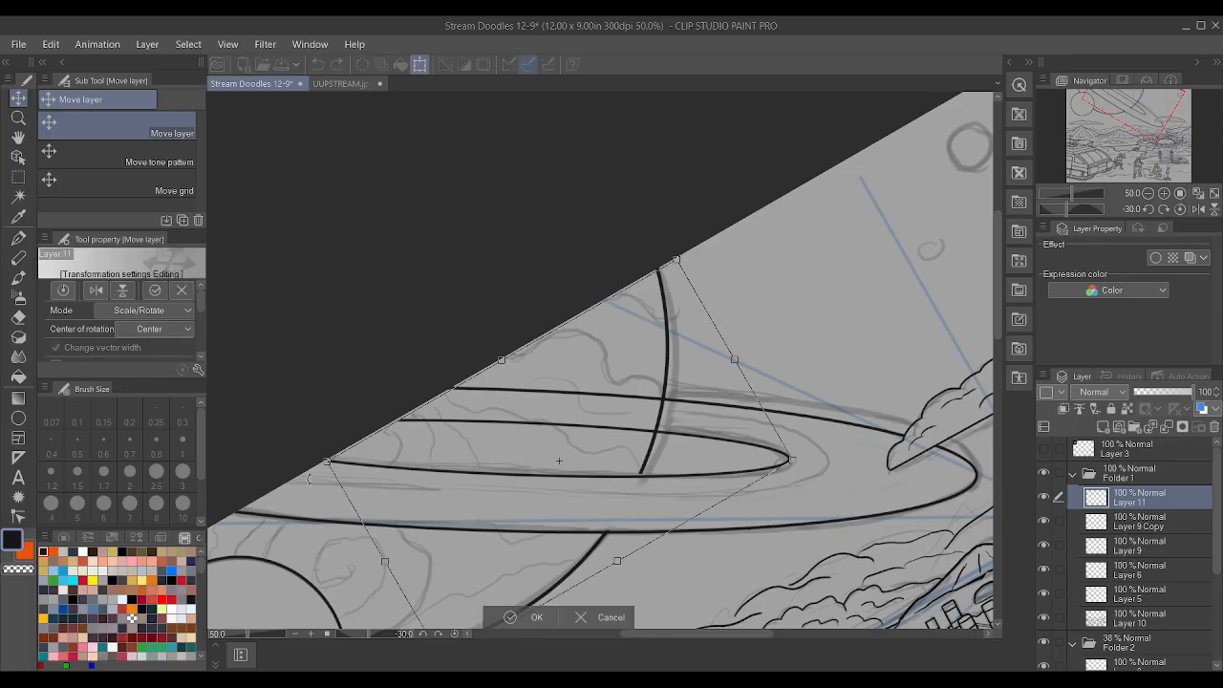
pyautogui.moveTo(327, 462); pyautogui.dragTo(315, 459)
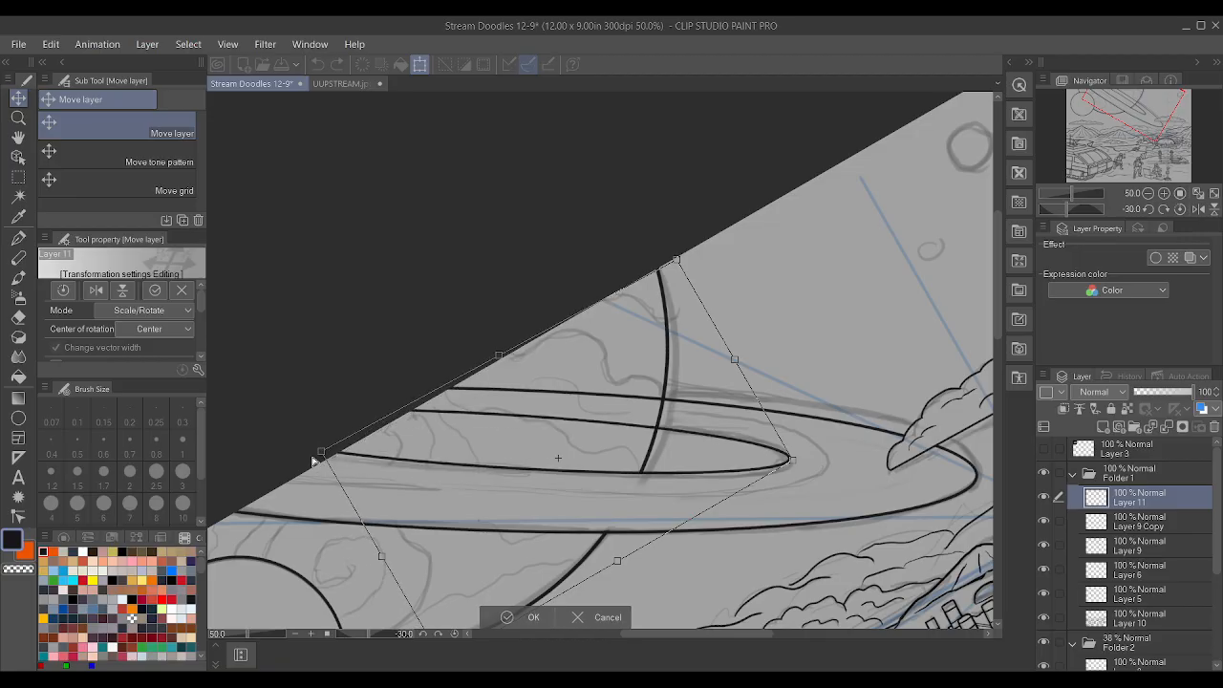
pyautogui.click(592, 617)
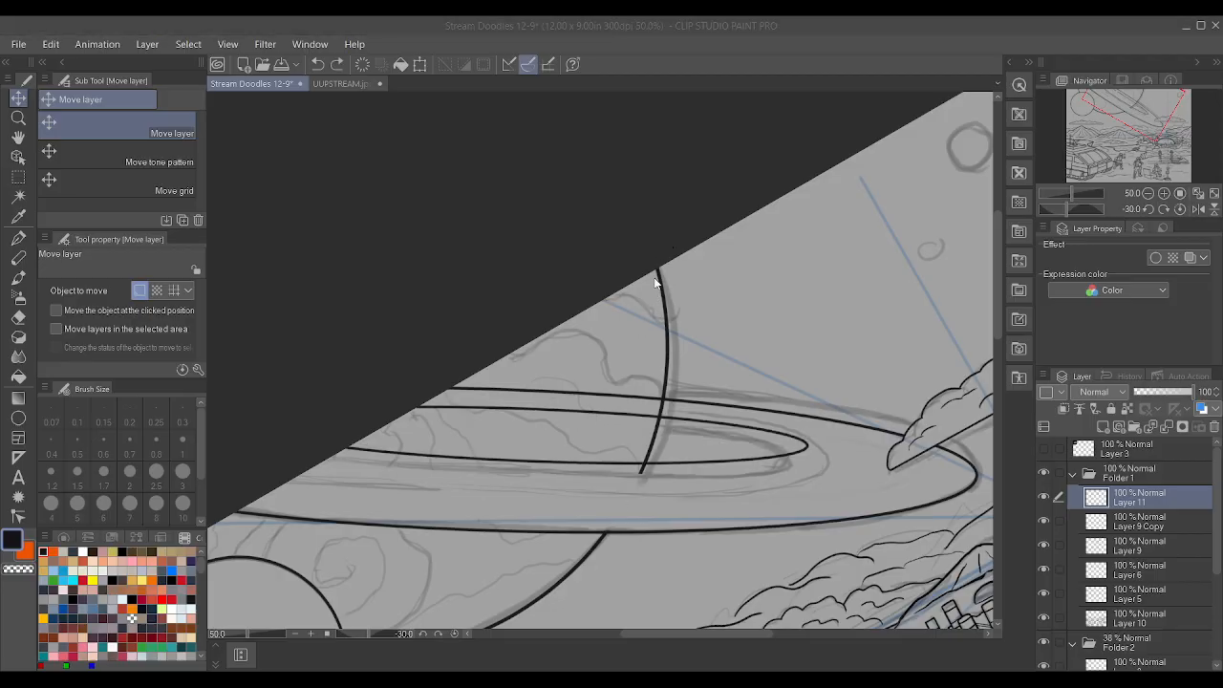
pyautogui.hotkey('ctrl', 'z')
# - Redraw a flat ellipse for the inner ring on Layer 11 with brush size 0.80 and move it onto the sketch
pyautogui.click(17, 418)
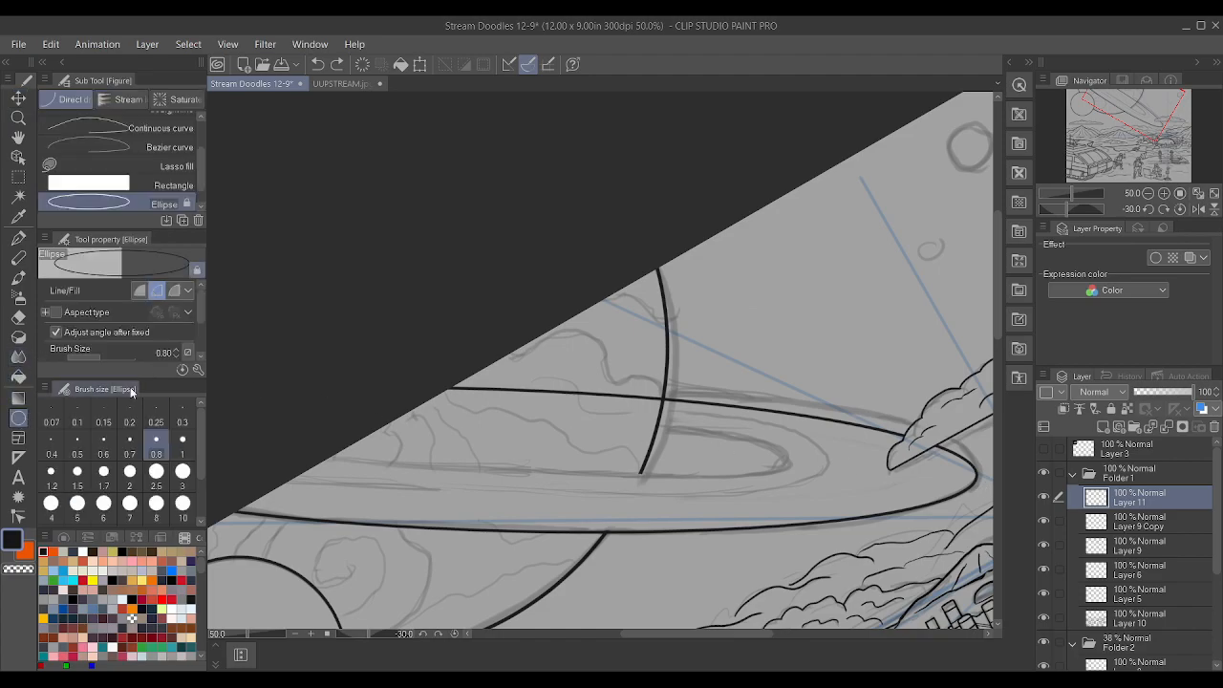
pyautogui.moveTo(325, 405); pyautogui.dragTo(794, 473)
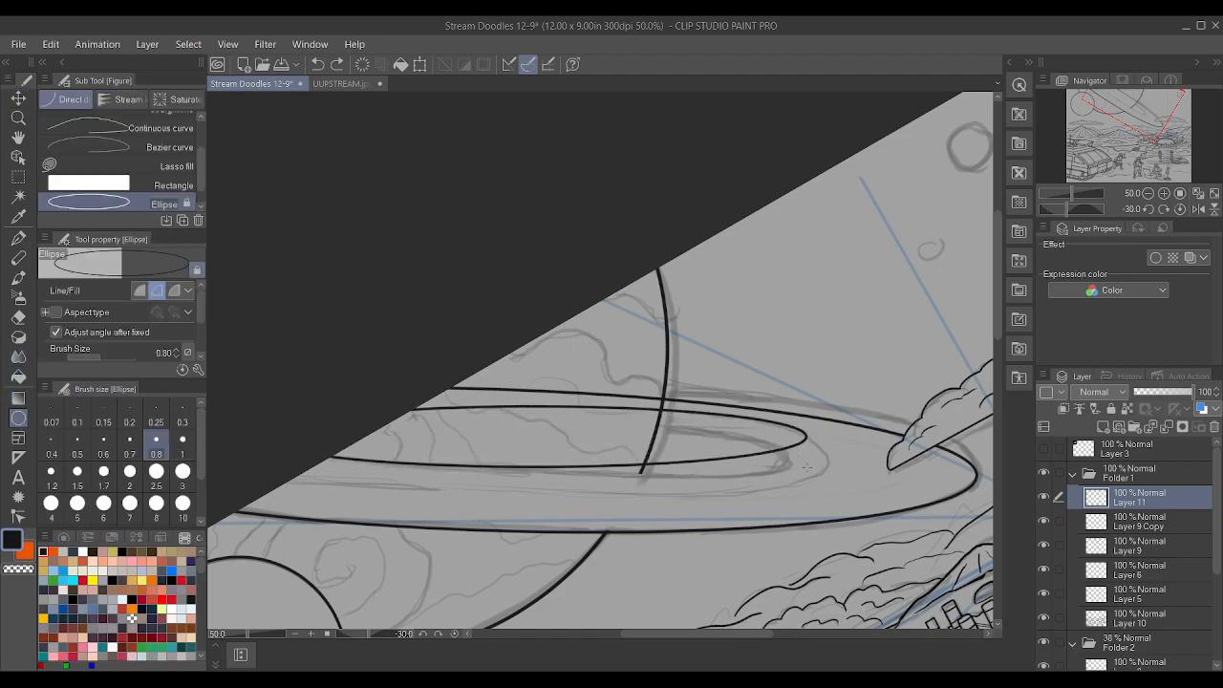
pyautogui.click(736, 462)
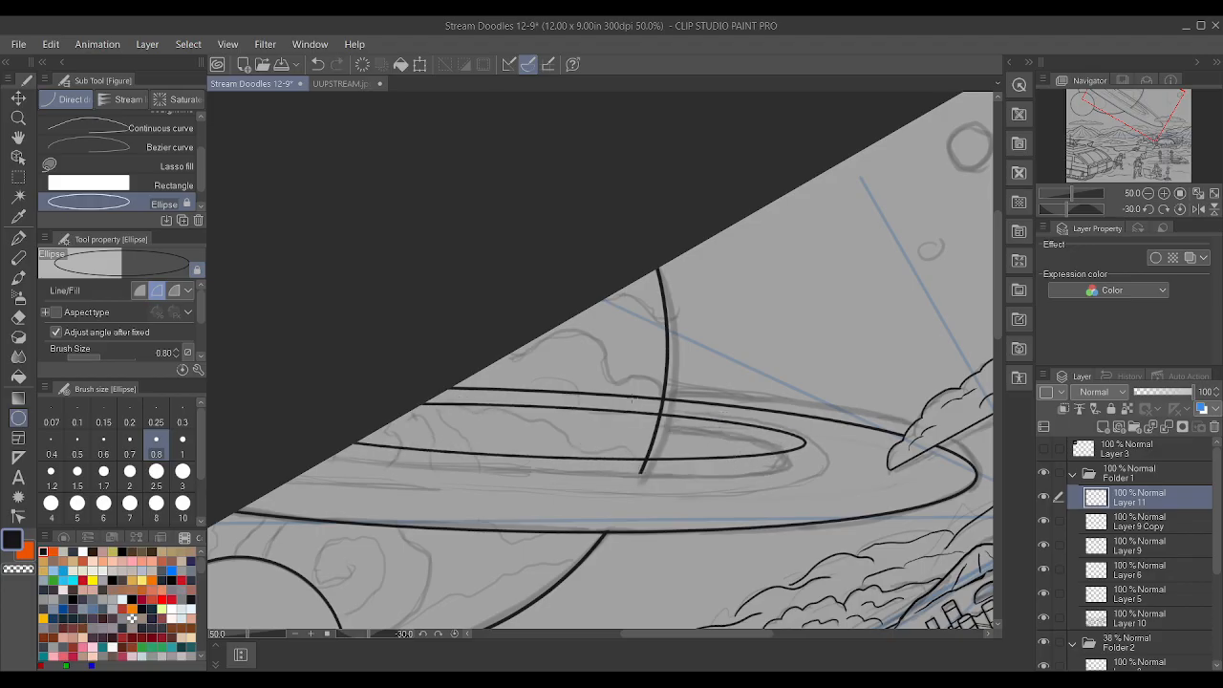
pyautogui.click(18, 98)
pyautogui.moveTo(579, 437); pyautogui.dragTo(557, 457)
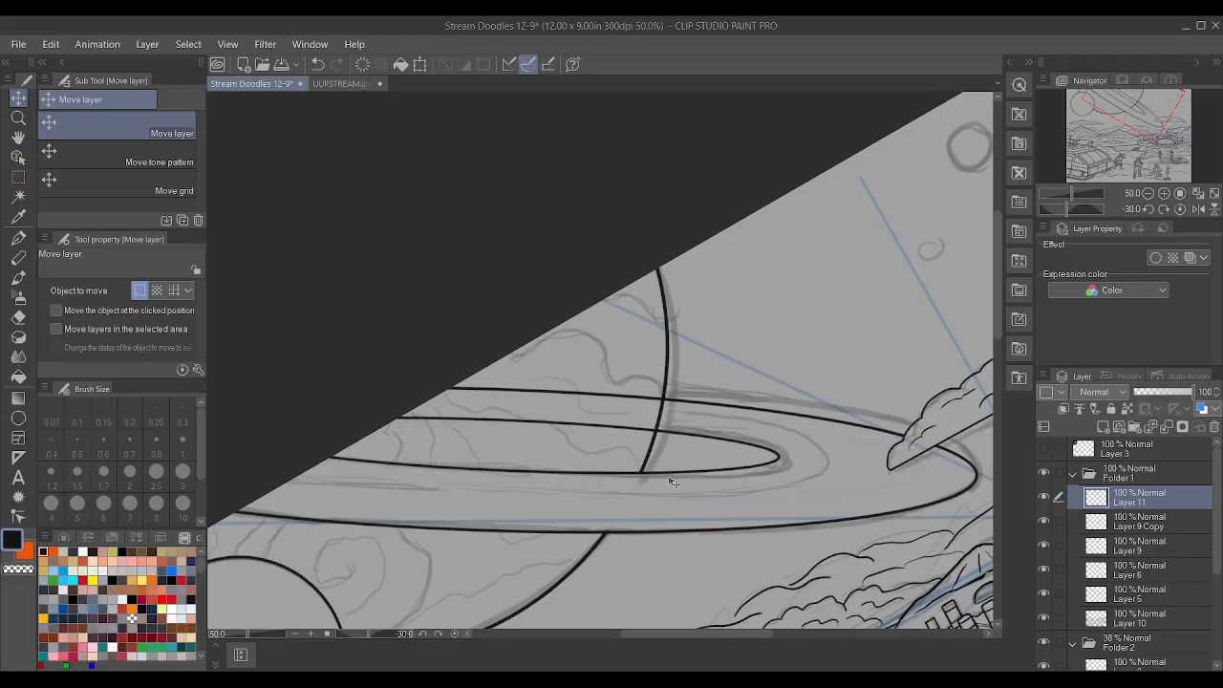
# - Transform the Layer 11 ellipse so its tip extends to the end of the sketched inner ring, and apply it
pyautogui.hotkey('ctrl', 't')
pyautogui.moveTo(780, 456)
pyautogui.mouseDown()
pyautogui.moveTo(791, 446)
pyautogui.moveTo(790, 460)
pyautogui.mouseUp()
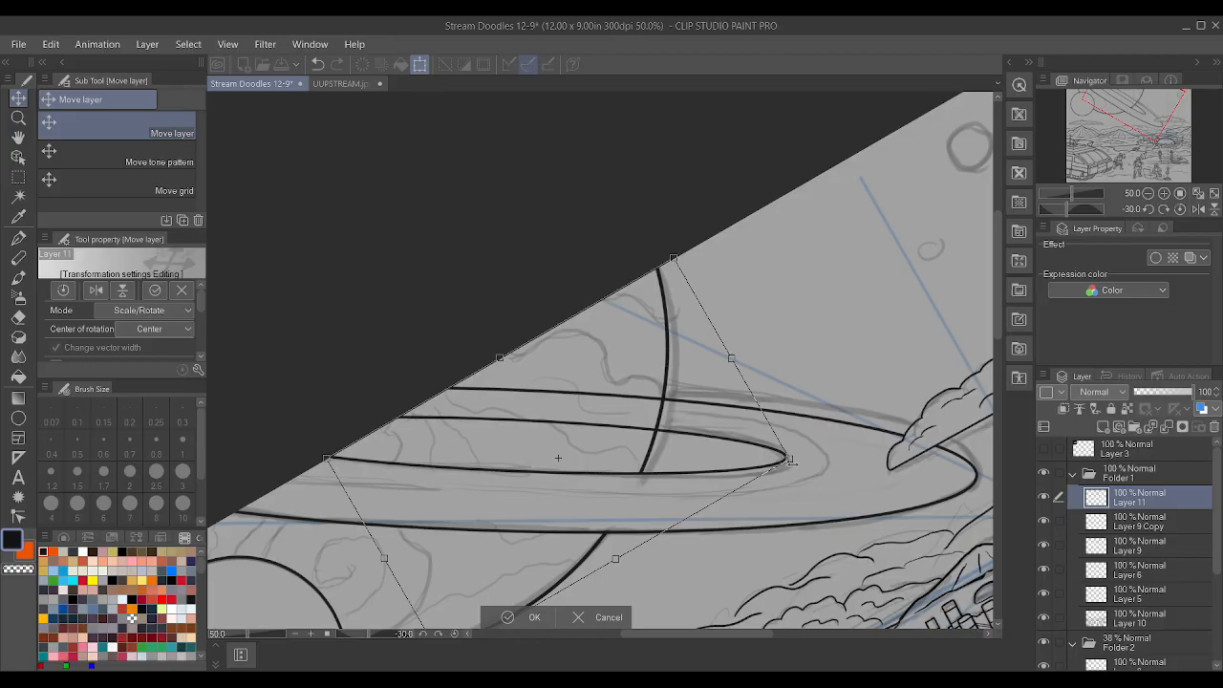
pyautogui.moveTo(797, 529); pyautogui.dragTo(658, 592)
pyautogui.click(485, 592)
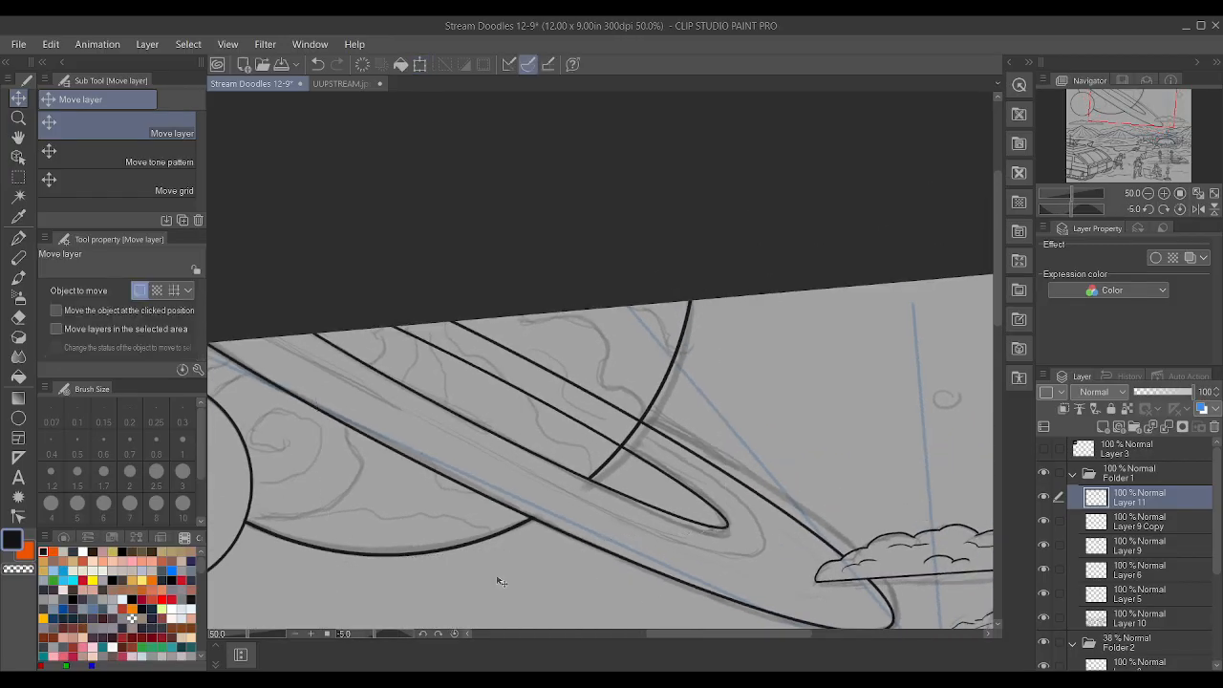
# - Hide and show Layer 11, Layer 9 and Layer 6 one by one to identify which ring or planet line each holds
pyautogui.scroll(3, 742, 488)
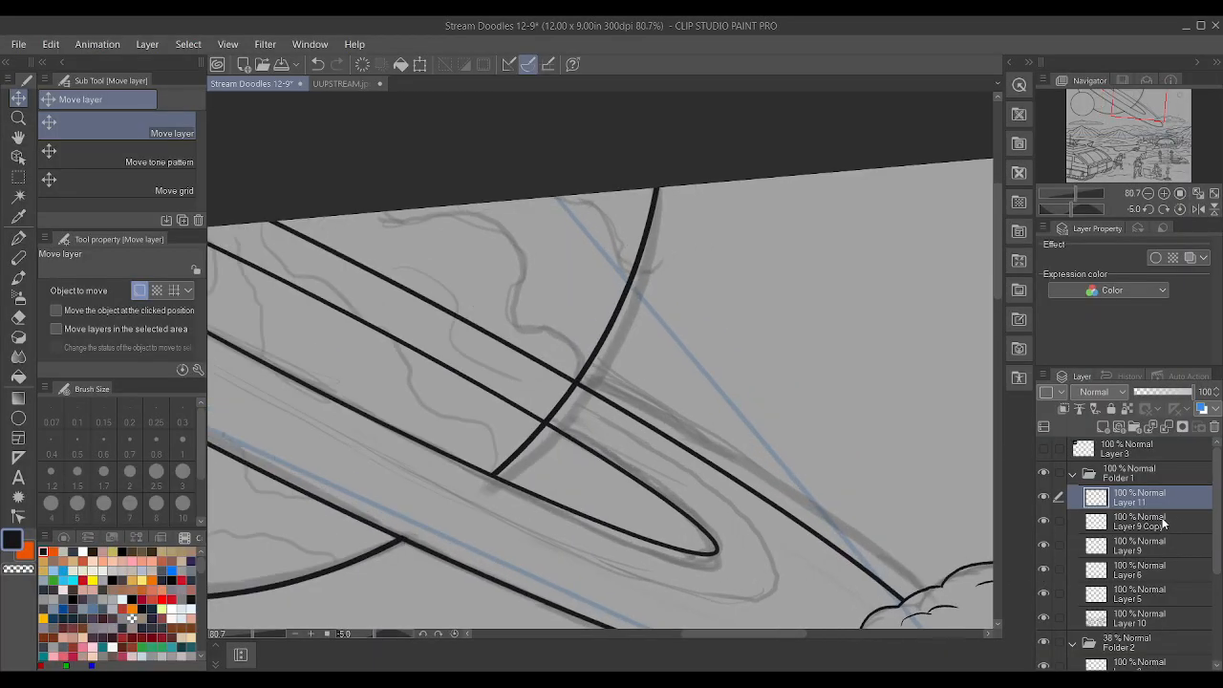
pyautogui.click(1163, 522)
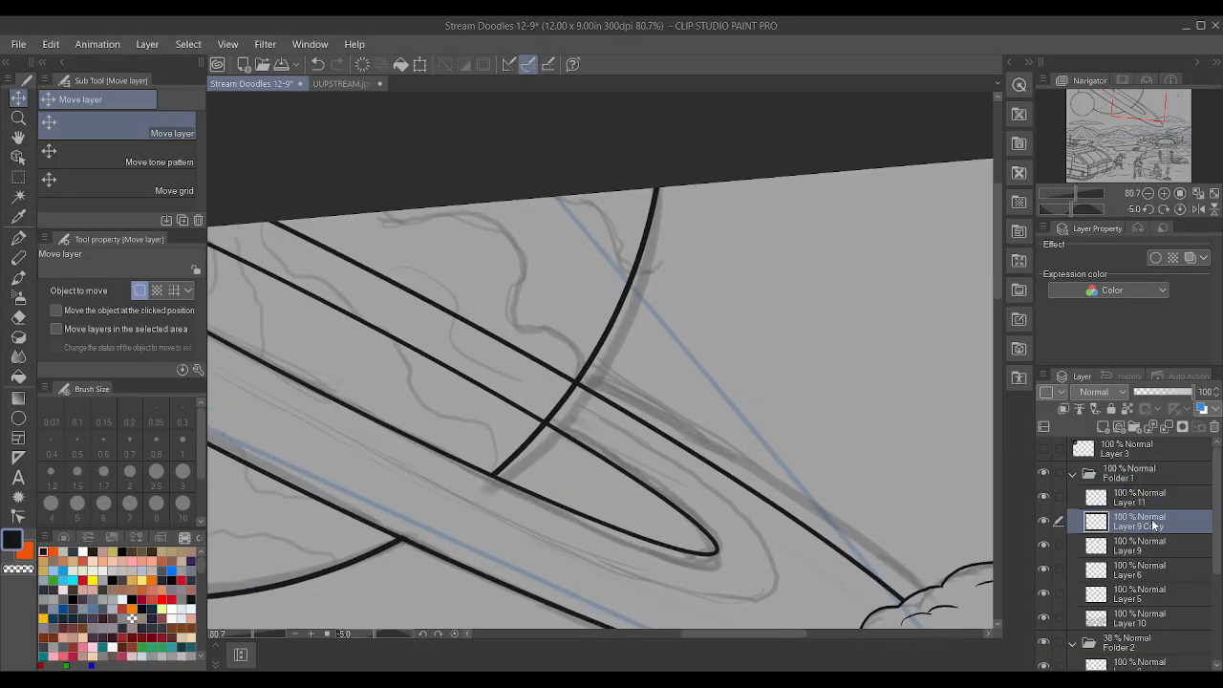
pyautogui.click(1044, 496)
pyautogui.click(1044, 496)
pyautogui.click(1043, 496)
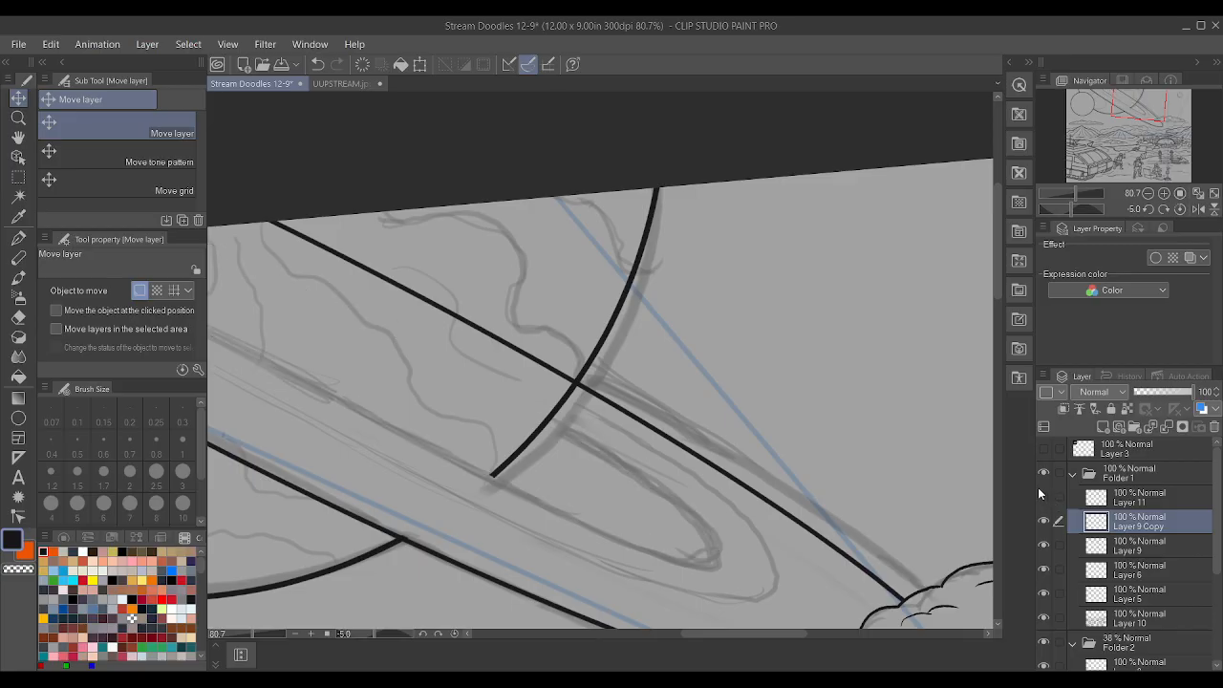
pyautogui.click(1043, 496)
pyautogui.click(1044, 545)
pyautogui.click(1043, 544)
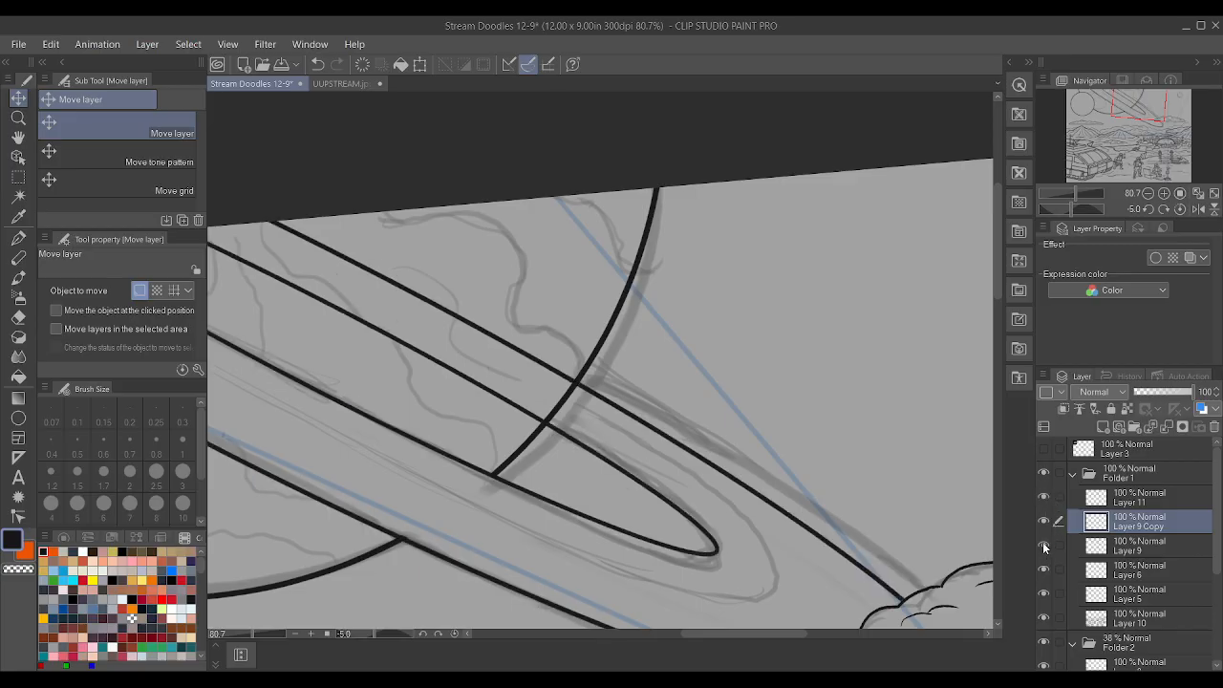
pyautogui.click(1044, 541)
pyautogui.click(1045, 541)
pyautogui.click(1044, 496)
pyautogui.click(1043, 496)
pyautogui.click(1045, 570)
pyautogui.click(1045, 570)
# - Try erasing the planet's edge on Layer 6 between the outer and inner ring lines, and undo the erasure
pyautogui.click(1129, 554)
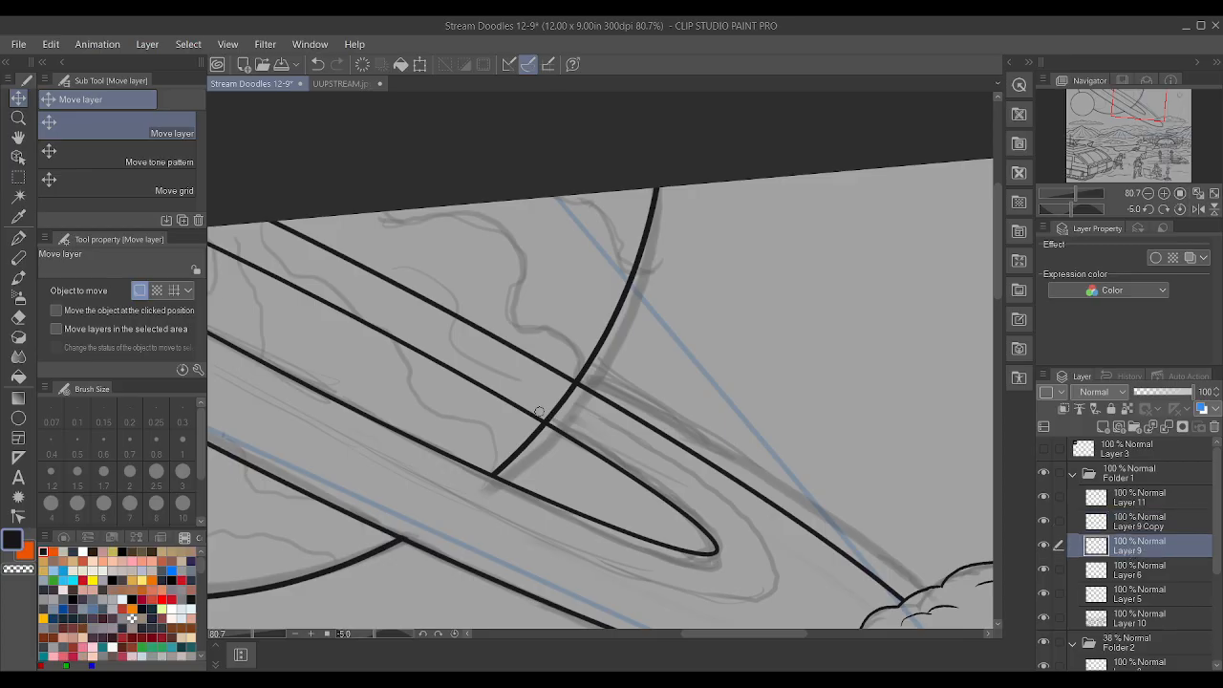
pyautogui.click(1187, 572)
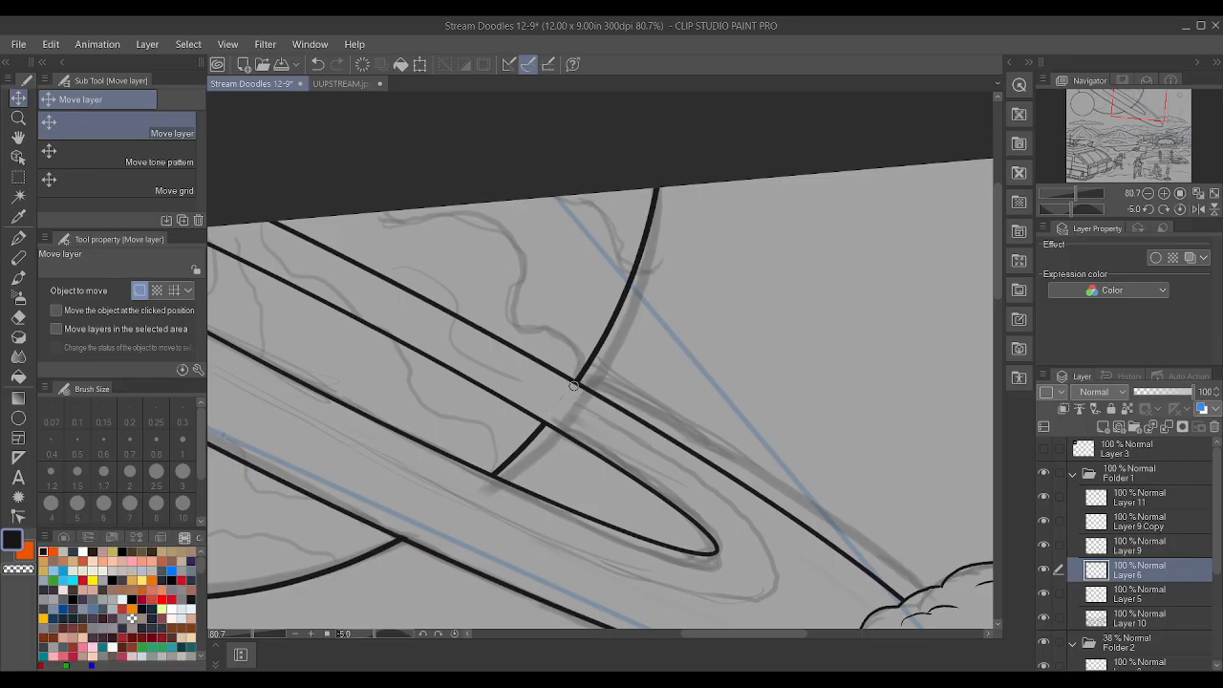
pyautogui.scroll(-4, 569, 392)
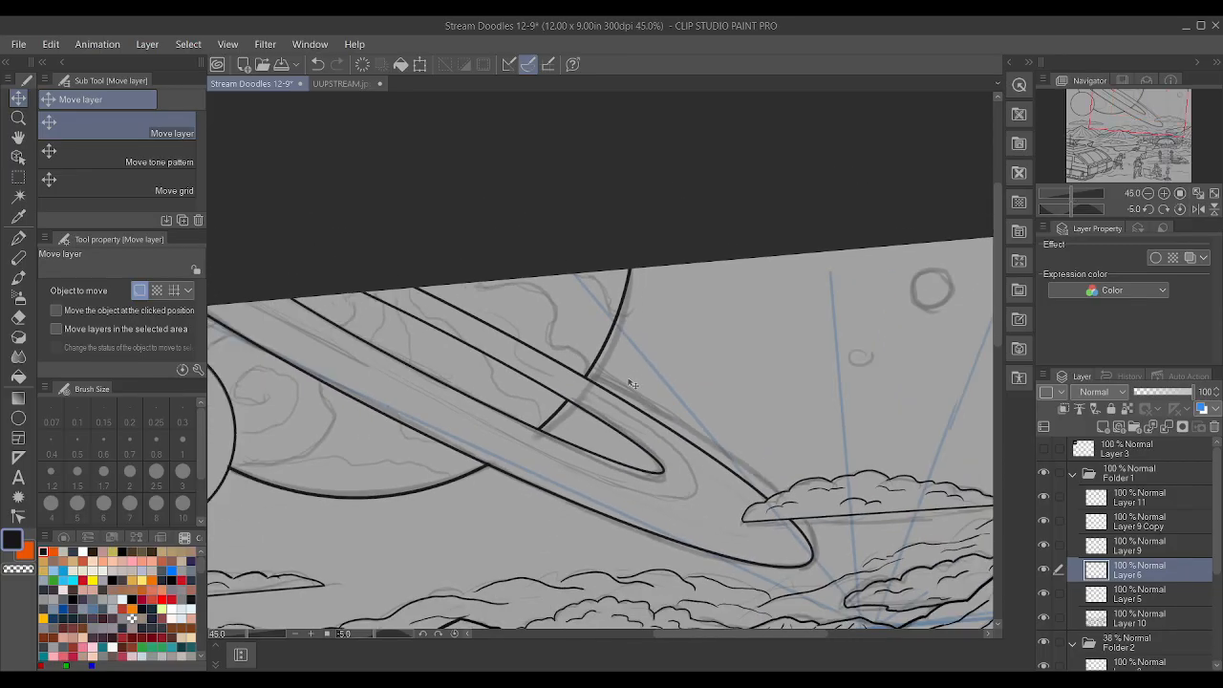
pyautogui.hotkey('ctrl', 'z')
# - Compare the ring lines on Layer 9 and Layer 11 with the sketch beneath by hiding and showing each layer
pyautogui.click(1043, 547)
pyautogui.click(1044, 547)
pyautogui.click(1043, 547)
pyautogui.click(1044, 547)
pyautogui.click(1043, 497)
pyautogui.click(1044, 497)
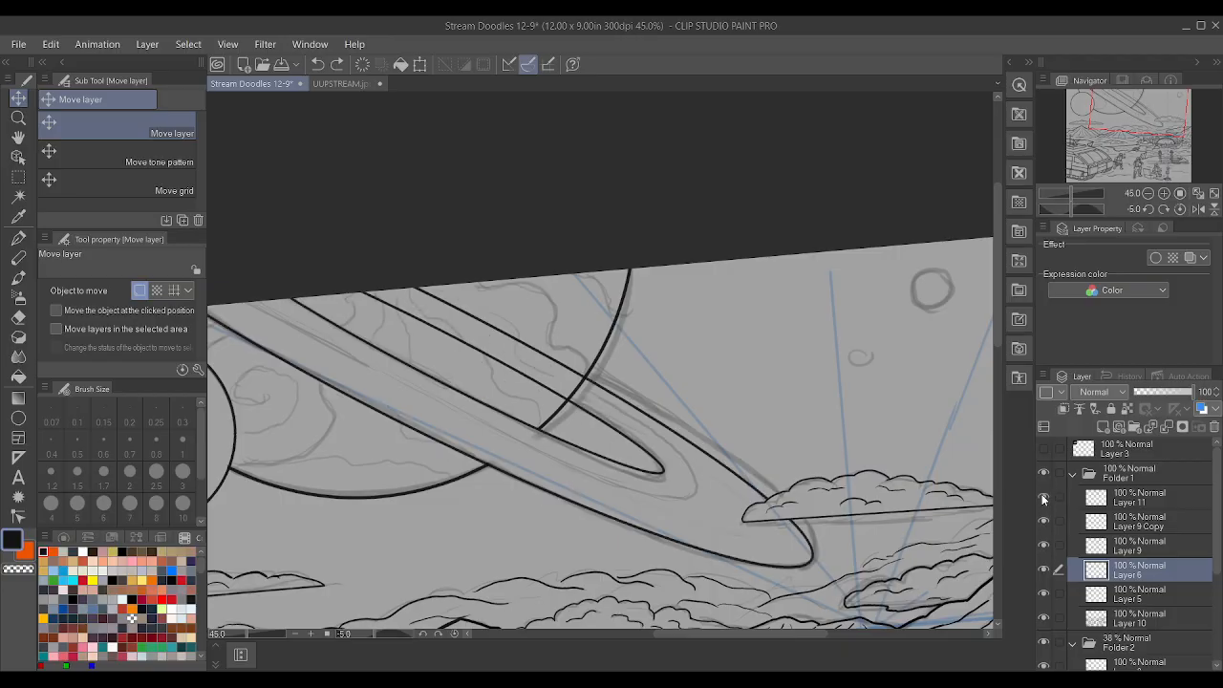
pyautogui.click(1044, 547)
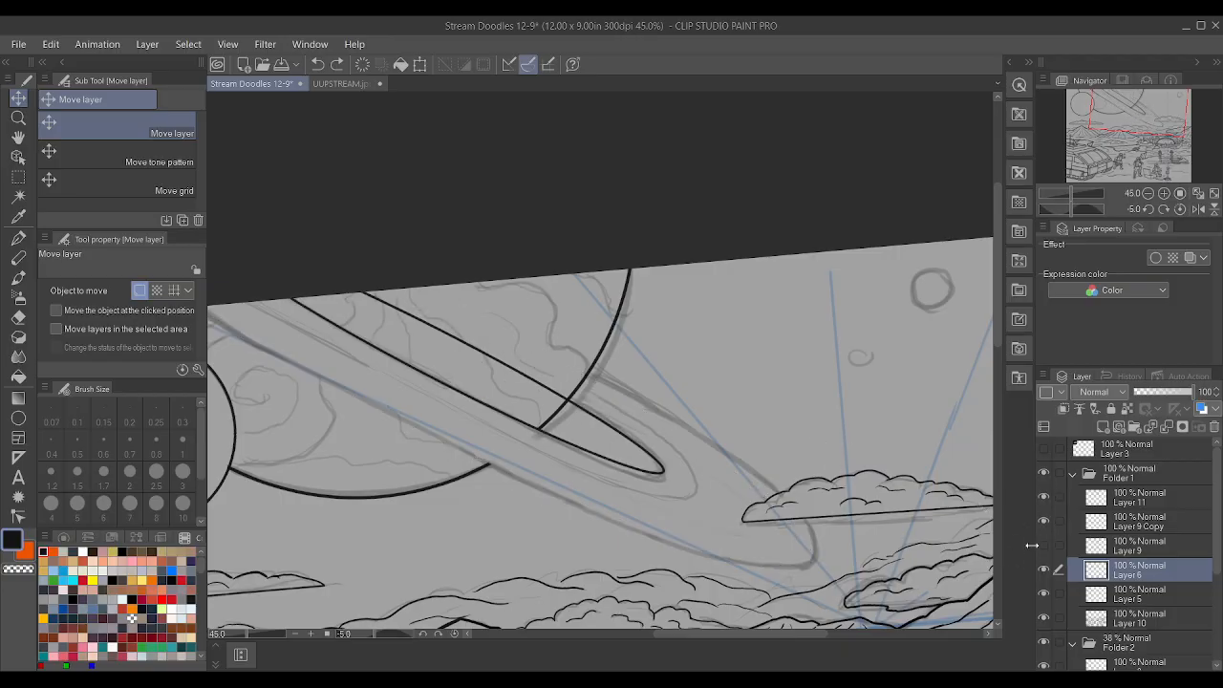
pyautogui.click(1043, 547)
pyautogui.press('-')
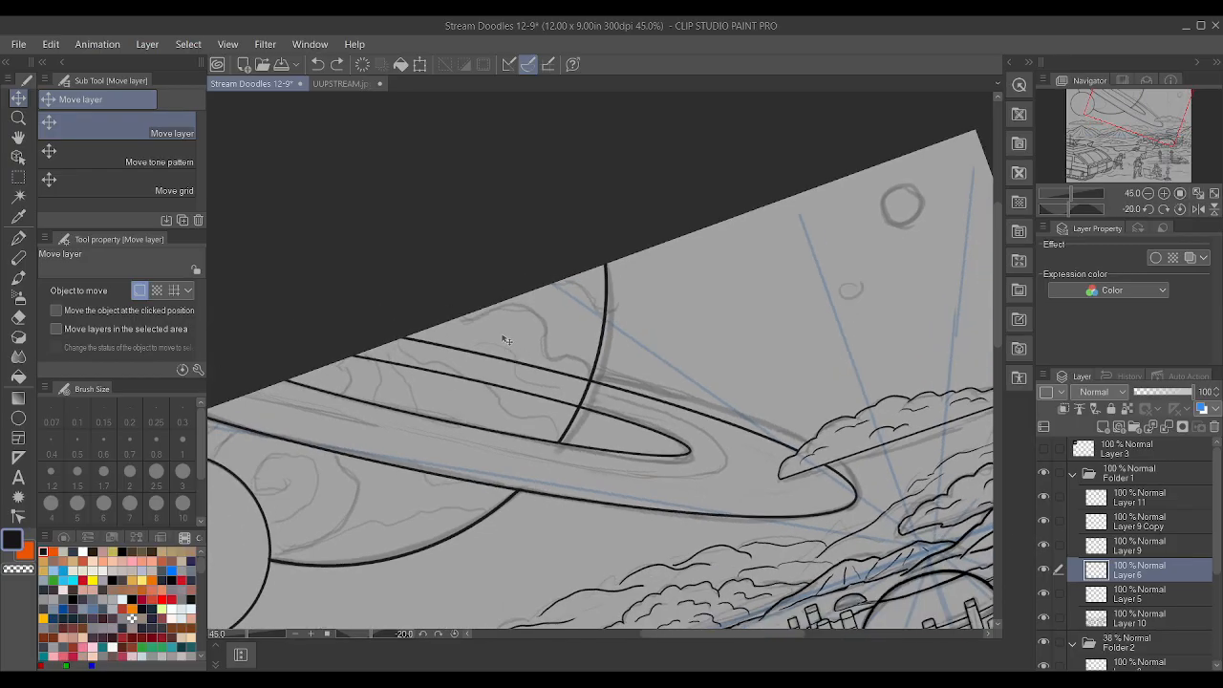
pyautogui.hotkey('ctrl', 't')
pyautogui.scroll(-1, 508, 315)
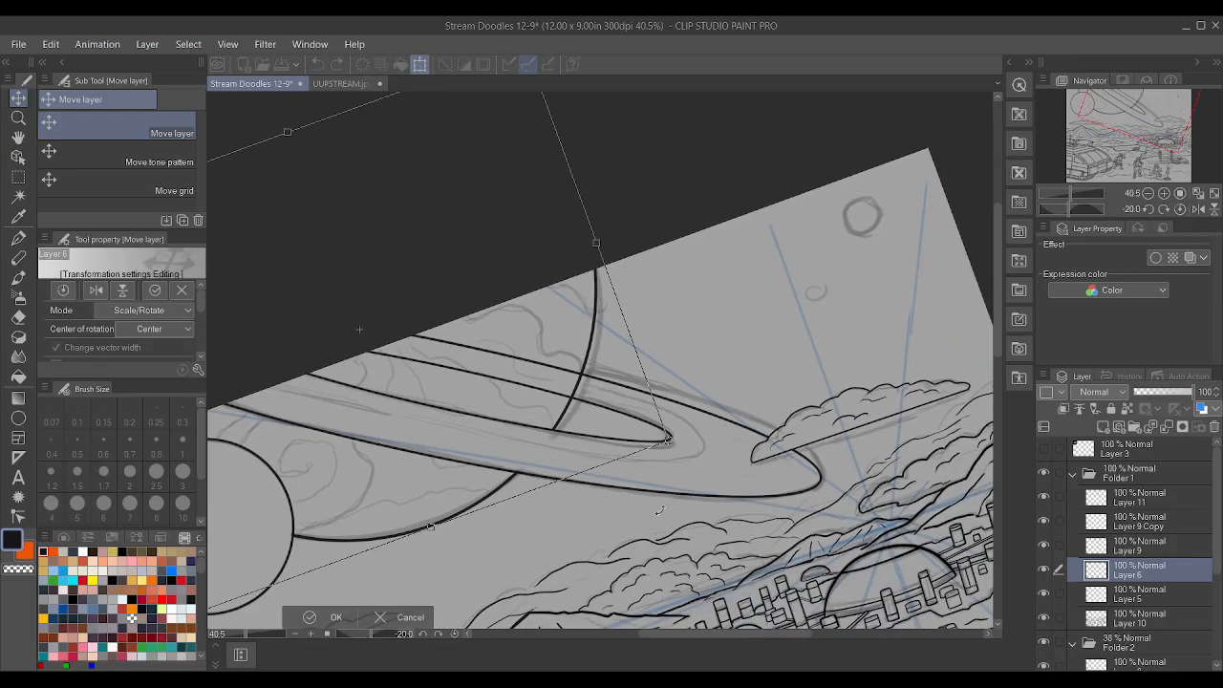
pyautogui.click(426, 617)
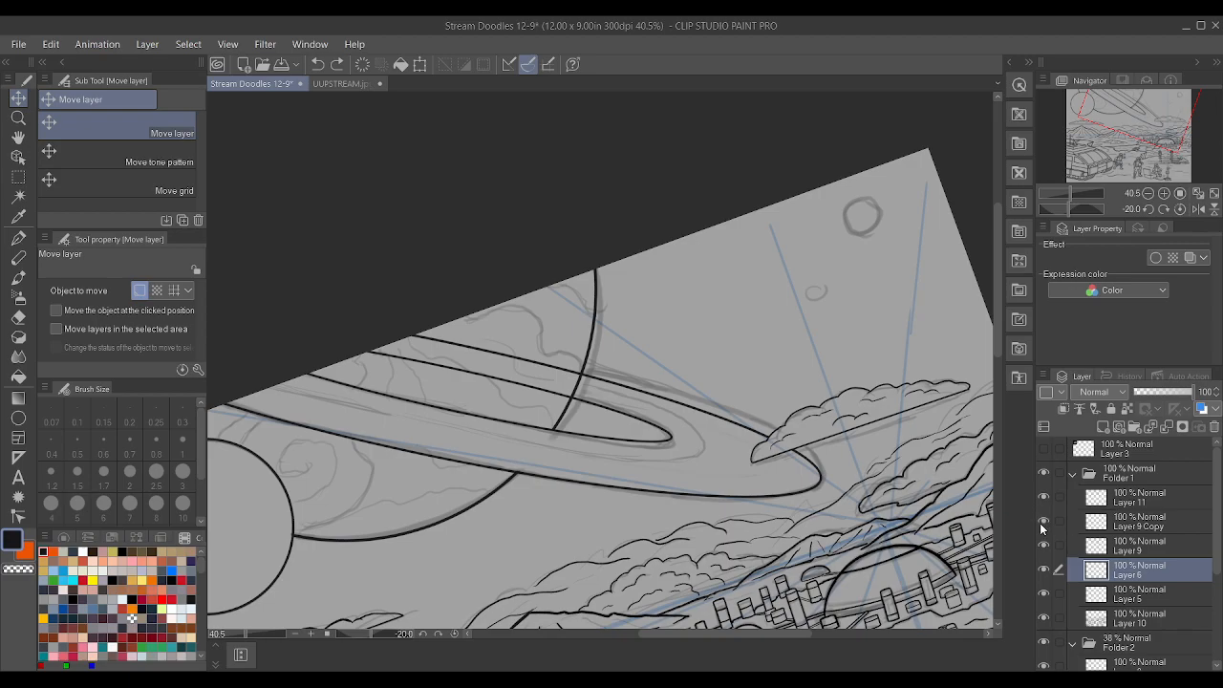
# - Select Layer 11 and transform the inner ring ellipse, adjusting its height, position and far corner to follow the sketched ring
pyautogui.click(1045, 498)
pyautogui.click(1044, 498)
pyautogui.click(1130, 503)
pyautogui.scroll(2, 610, 415)
pyautogui.hotkey('ctrl', 't')
pyautogui.moveTo(420, 292); pyautogui.dragTo(421, 338)
pyautogui.moveTo(534, 410); pyautogui.dragTo(525, 407)
pyautogui.moveTo(709, 428); pyautogui.dragTo(710, 432)
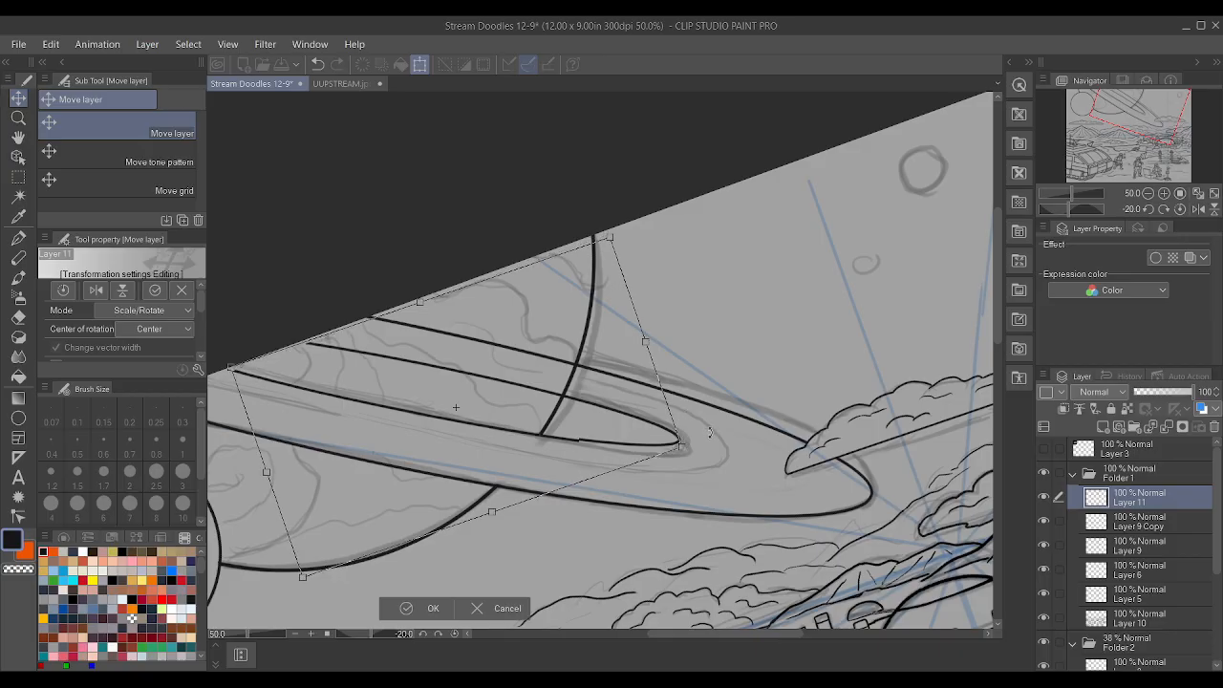
pyautogui.scroll(-3, 601, 403)
pyautogui.moveTo(333, 378); pyautogui.dragTo(323, 375)
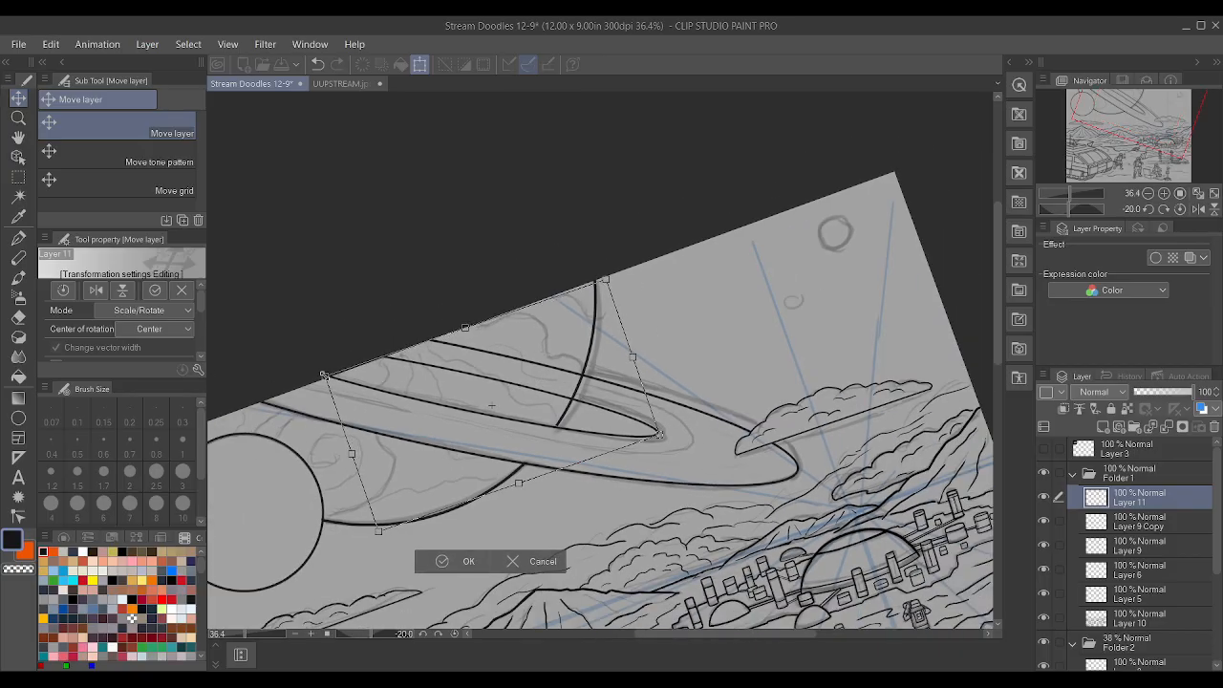
# - Check the fit of the transformed inner ring against the sketch with the canvas rotated to 15° and 5°
pyautogui.scroll(3, 707, 303)
pyautogui.press('^')
pyautogui.press('^')
pyautogui.press('^')
pyautogui.press('^')
pyautogui.press('^')
pyautogui.press('^')
pyautogui.press('^')
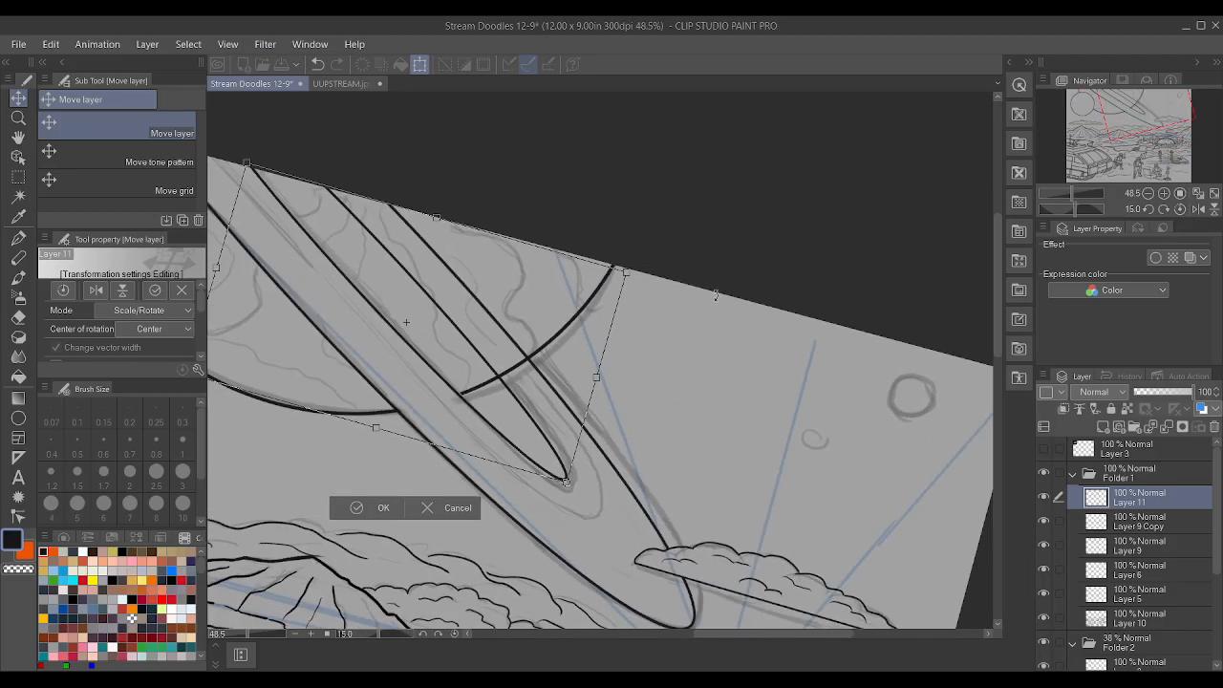
pyautogui.press('-')
pyautogui.press('-')
pyautogui.press('-')
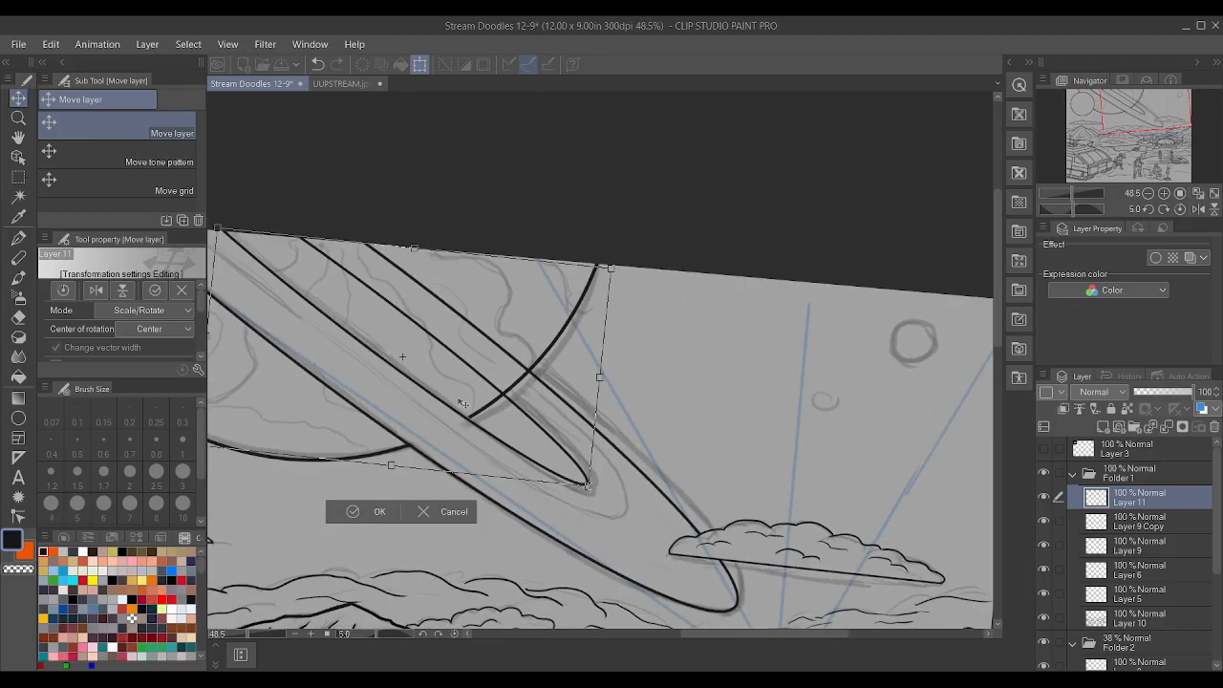
# - Distort the inner ring ellipse in Perspective mode by adjusting its upper corner and edge, apply the transformation and save the file
pyautogui.scroll(-2, 463, 404)
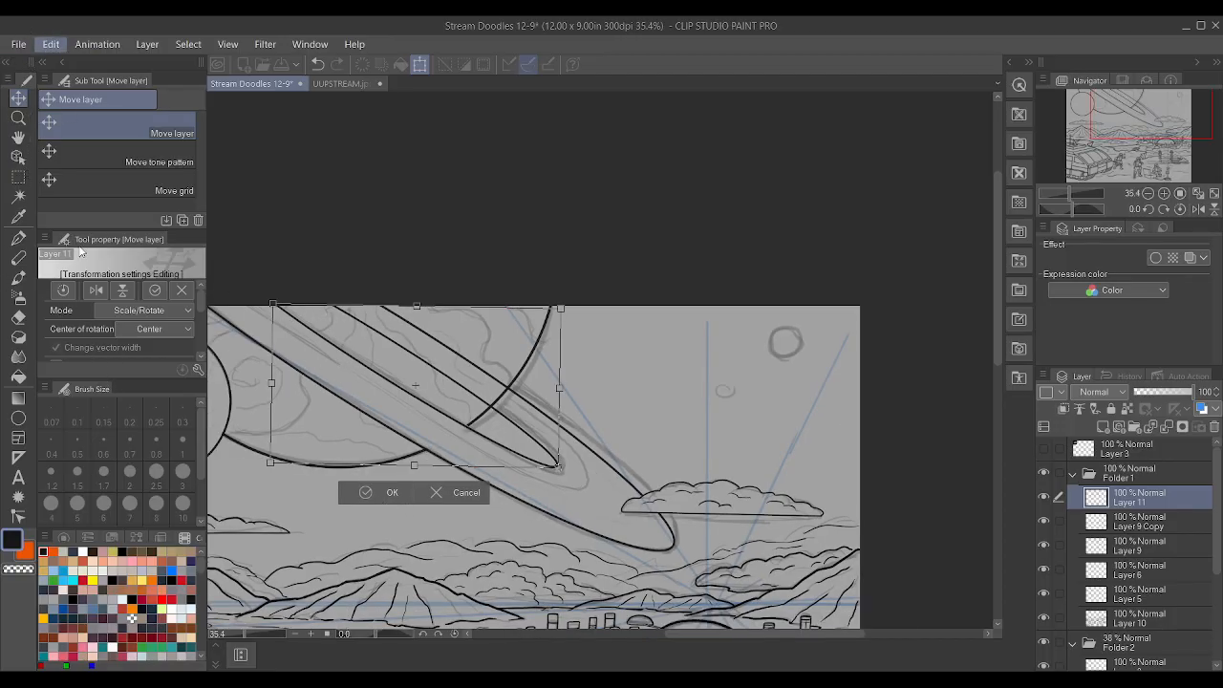
pyautogui.click(346, 507)
pyautogui.moveTo(274, 305); pyautogui.dragTo(267, 303)
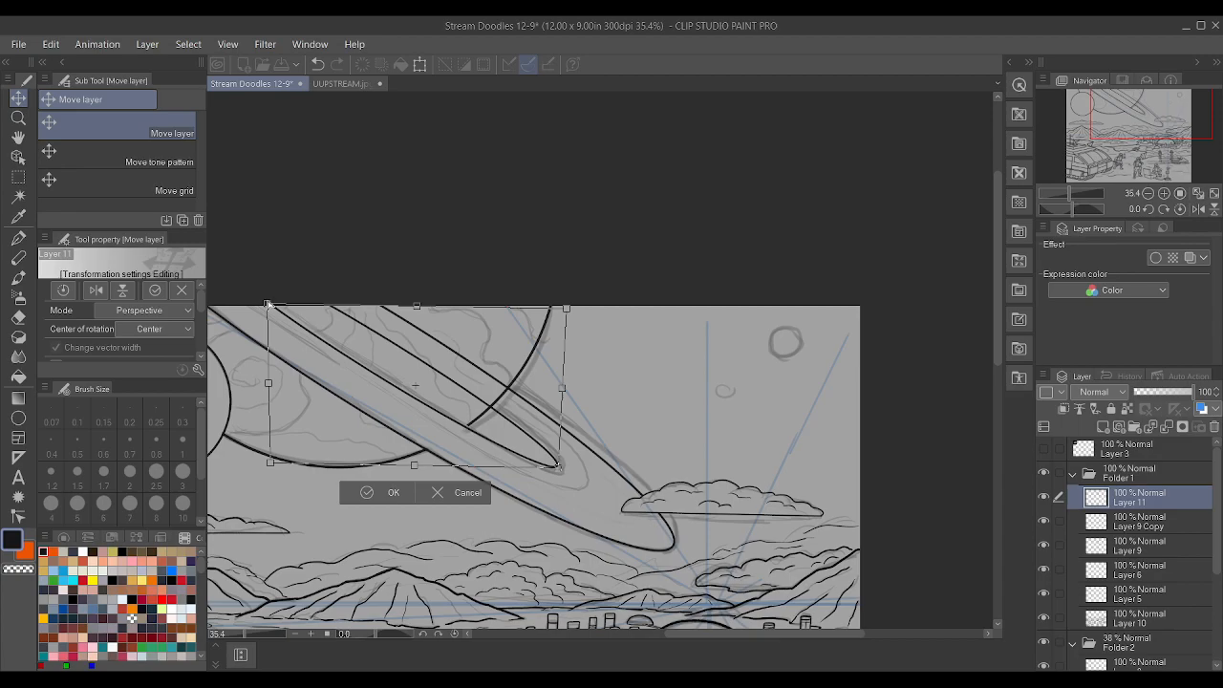
pyautogui.moveTo(267, 305); pyautogui.dragTo(264, 300)
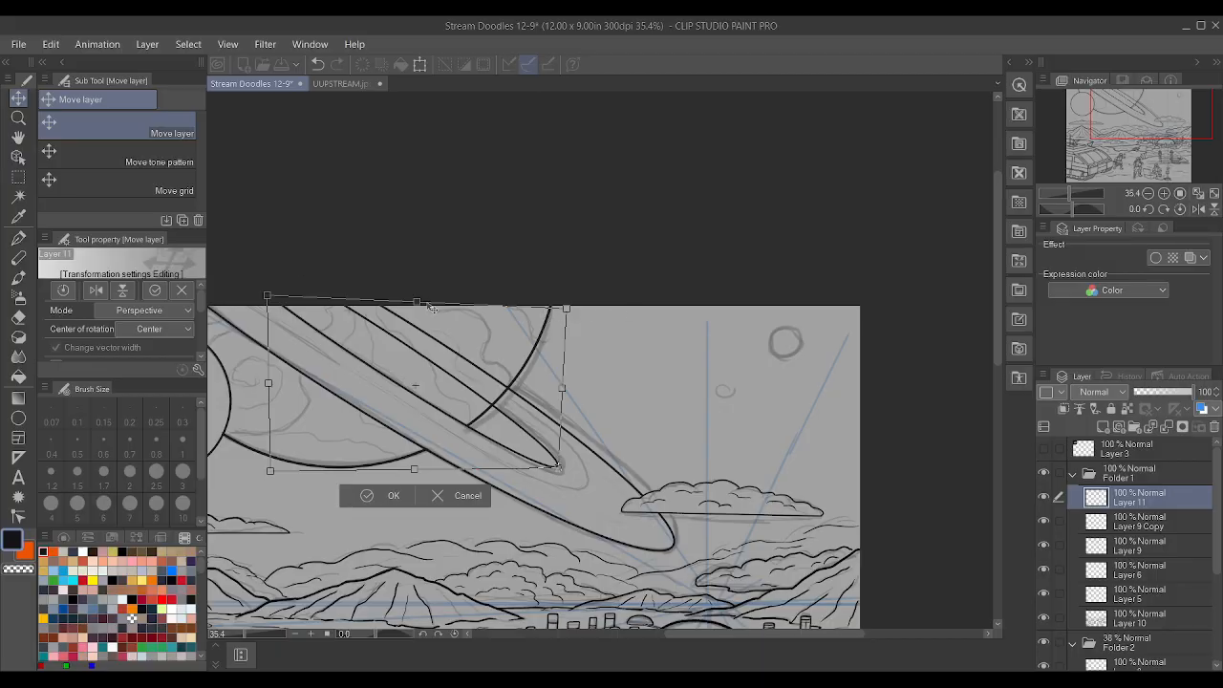
pyautogui.moveTo(421, 307); pyautogui.dragTo(410, 307)
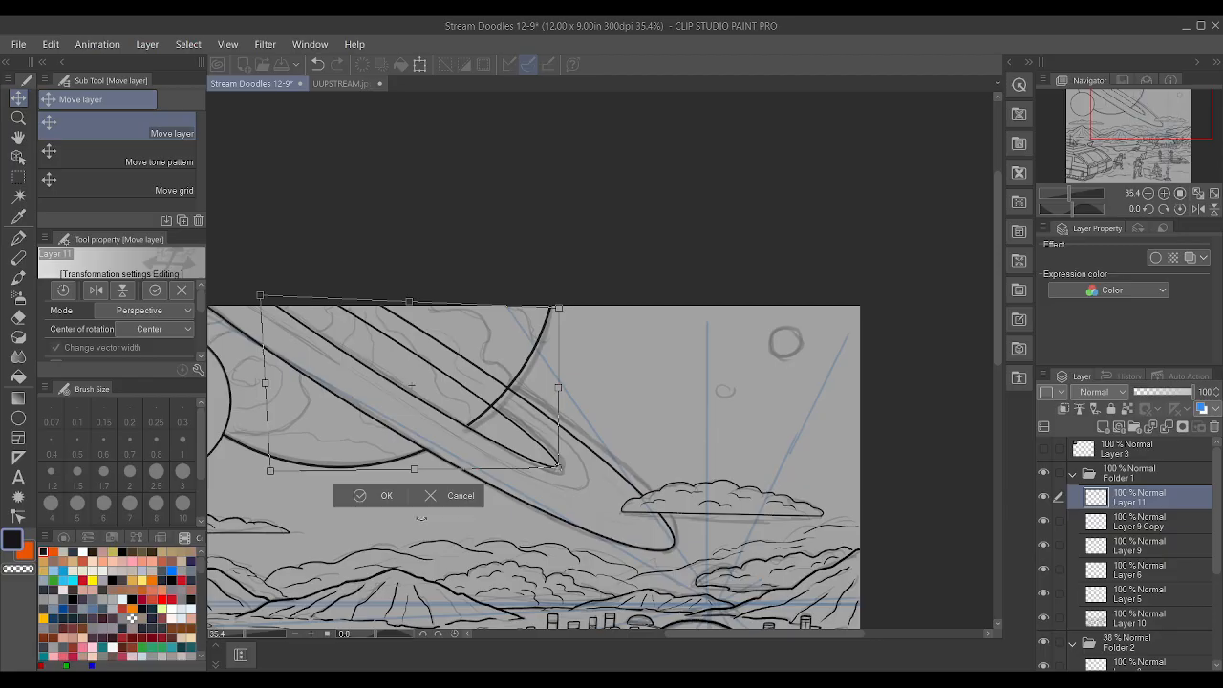
pyautogui.click(390, 498)
pyautogui.hotkey('ctrl', 's')
# - Touch up the junction of the planet's edge and the inner ring on Layer 11 with the Textured pen at size 0.50
pyautogui.scroll(5, 458, 401)
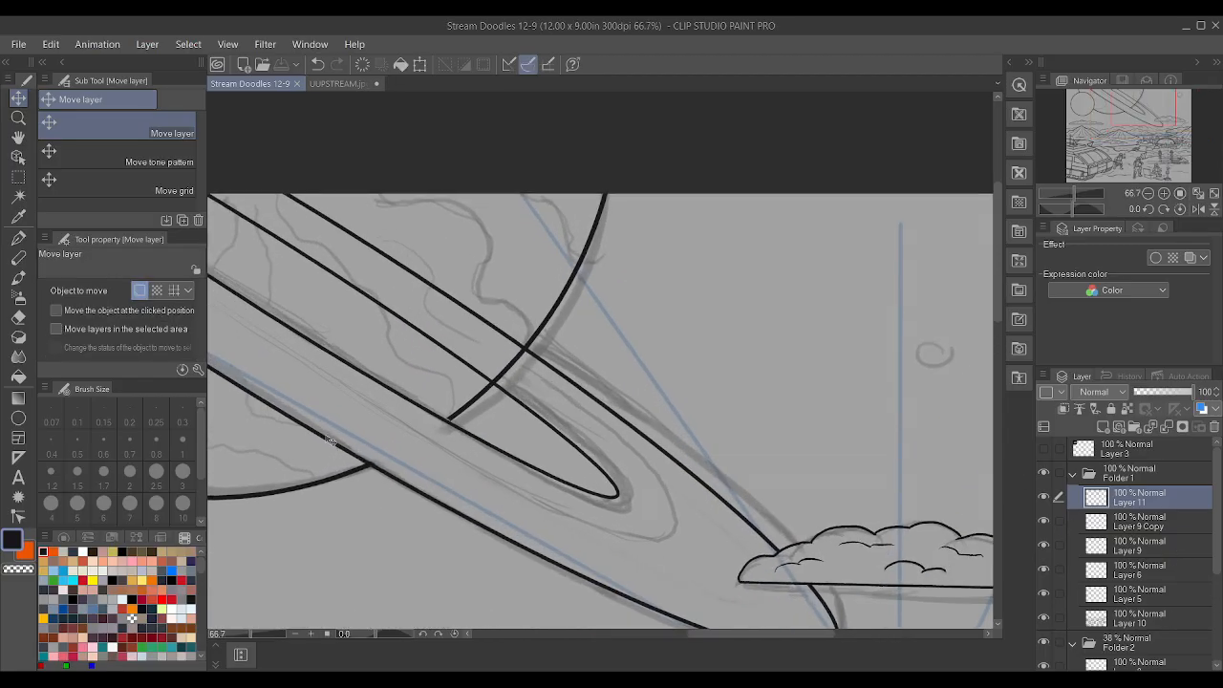
pyautogui.press('p')
pyautogui.scroll(1, 516, 373)
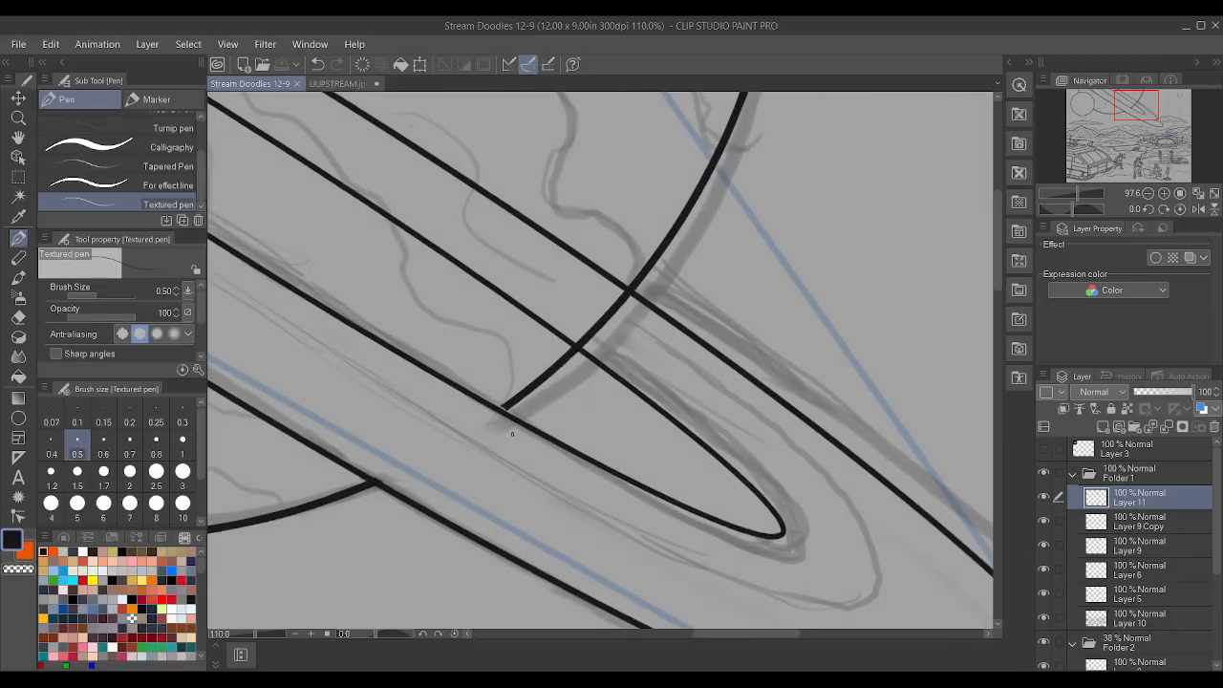
pyautogui.scroll(1, 542, 378)
pyautogui.scroll(1, 496, 412)
pyautogui.click(496, 412)
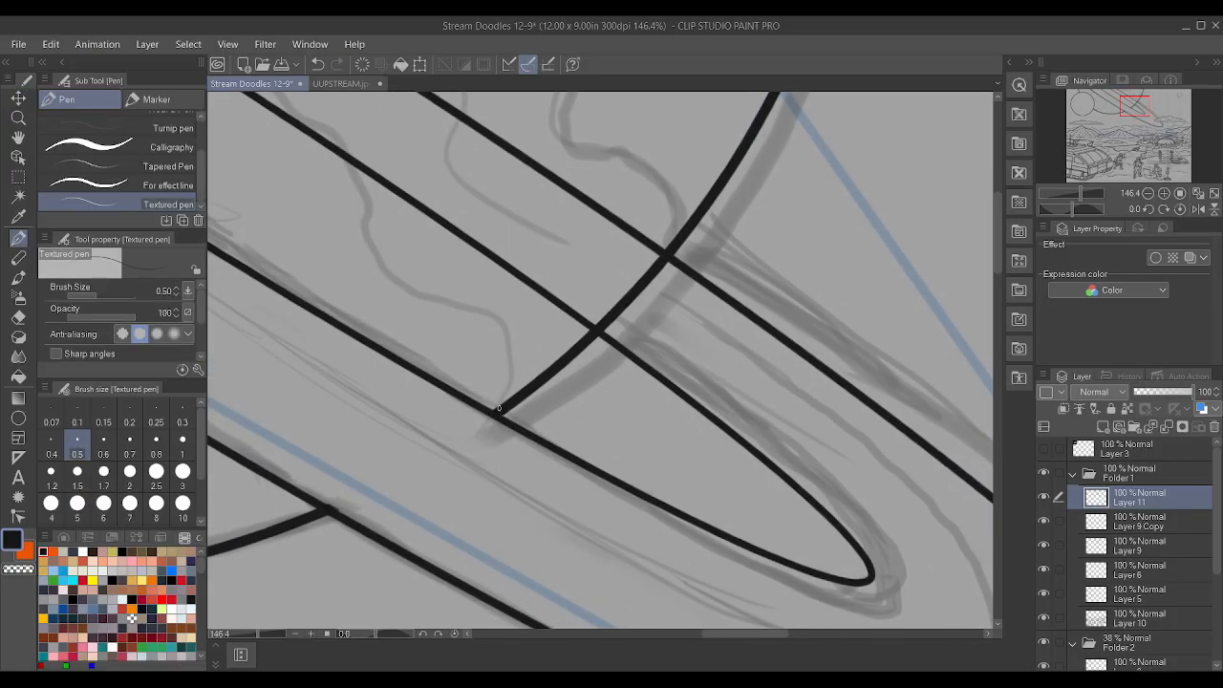
# - Examine which ring line each layer holds by hiding and showing Layer 11, Layer 9 and Layer 6, and select Layer 9
pyautogui.scroll(-4, 626, 331)
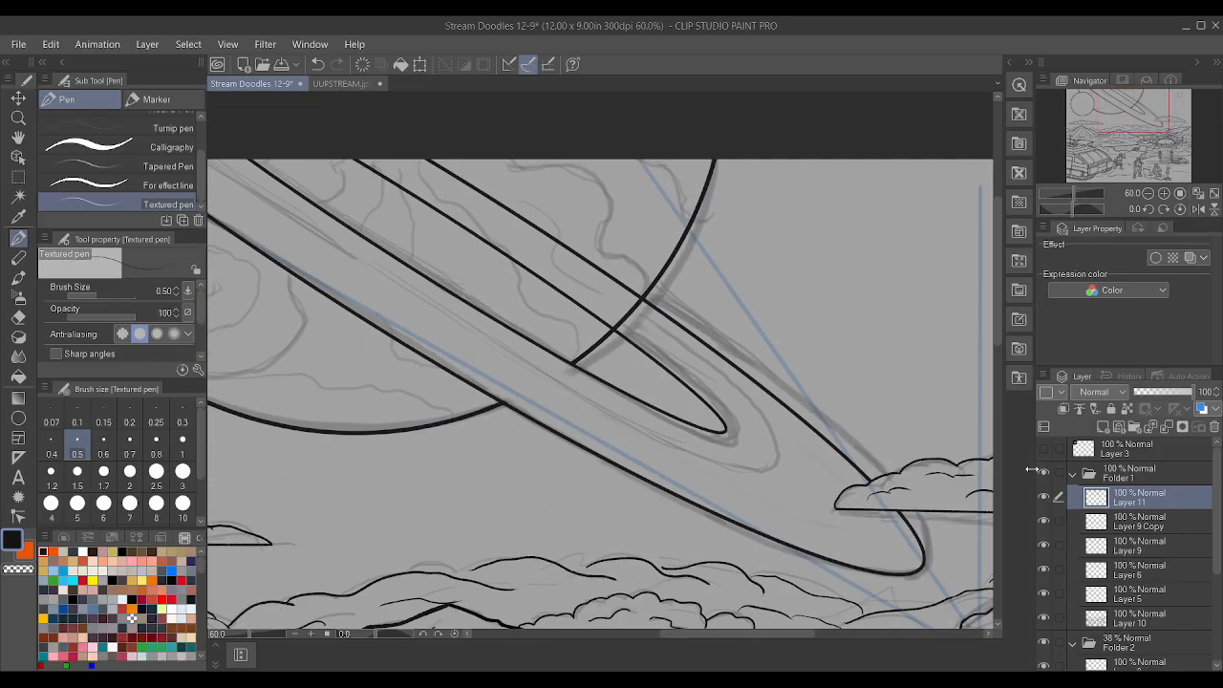
pyautogui.click(1044, 497)
pyautogui.click(1043, 497)
pyautogui.click(1130, 526)
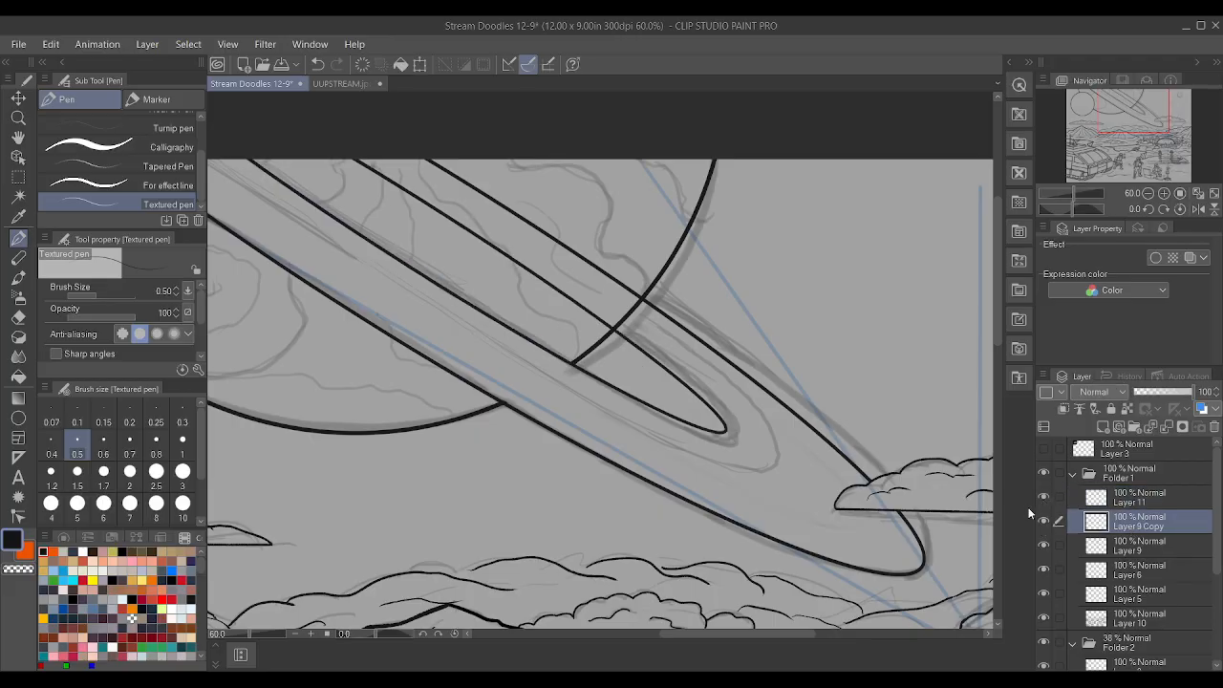
pyautogui.click(1044, 545)
pyautogui.click(1044, 545)
pyautogui.click(1044, 497)
pyautogui.click(1043, 497)
pyautogui.click(1044, 545)
pyautogui.click(1043, 545)
pyautogui.click(1132, 548)
pyautogui.click(1045, 571)
pyautogui.click(1045, 571)
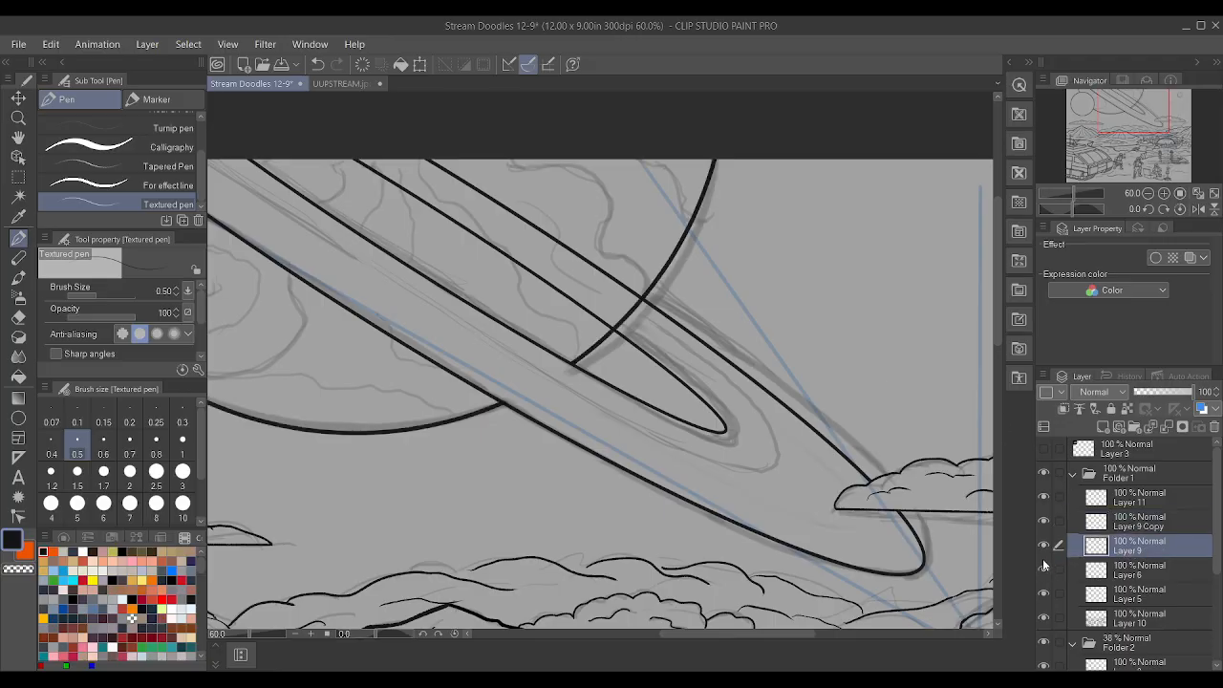
pyautogui.click(1044, 545)
pyautogui.click(1044, 545)
pyautogui.scroll(-2, 626, 269)
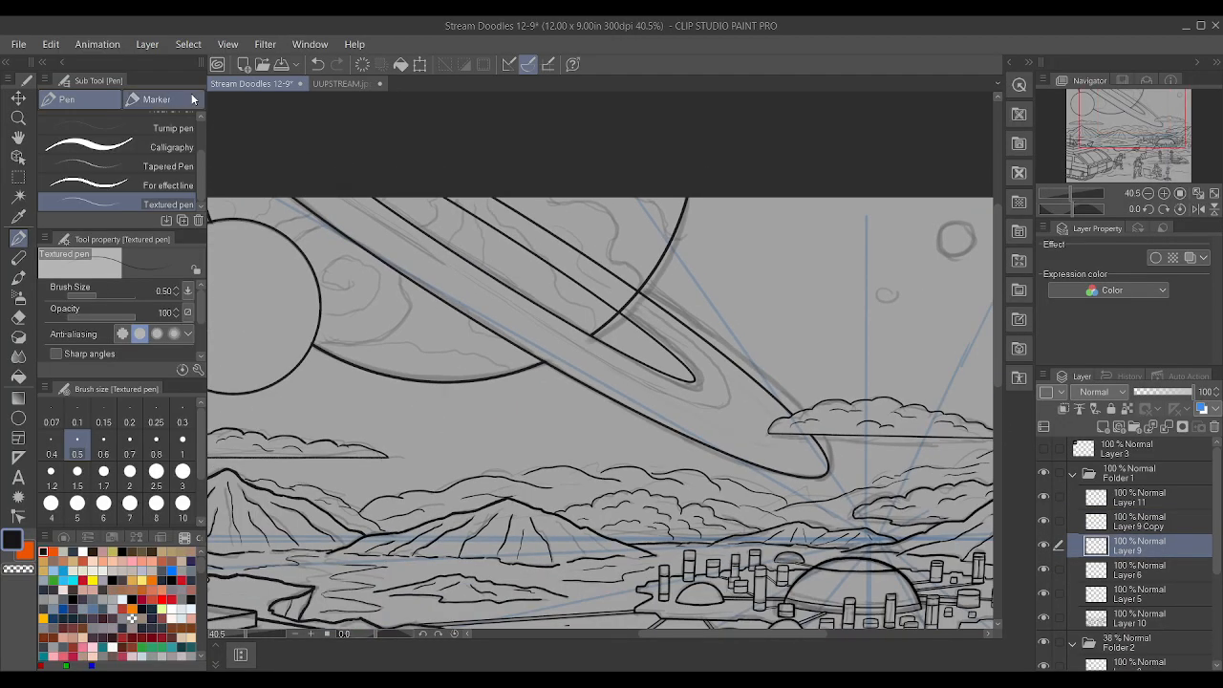
# - Distort the outer ring ellipse on Layer 9 in Perspective mode by pulling its upper corners slightly outward, and apply the transformation
pyautogui.click(52, 45)
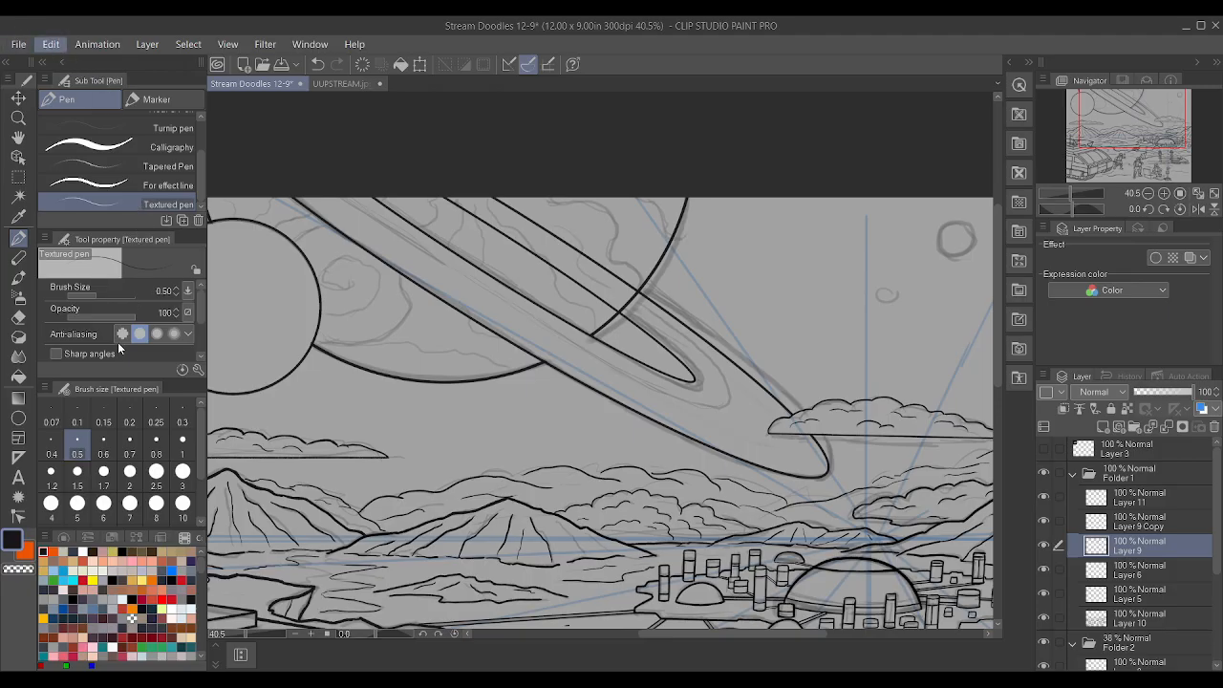
pyautogui.click(353, 518)
pyautogui.scroll(-2, 453, 307)
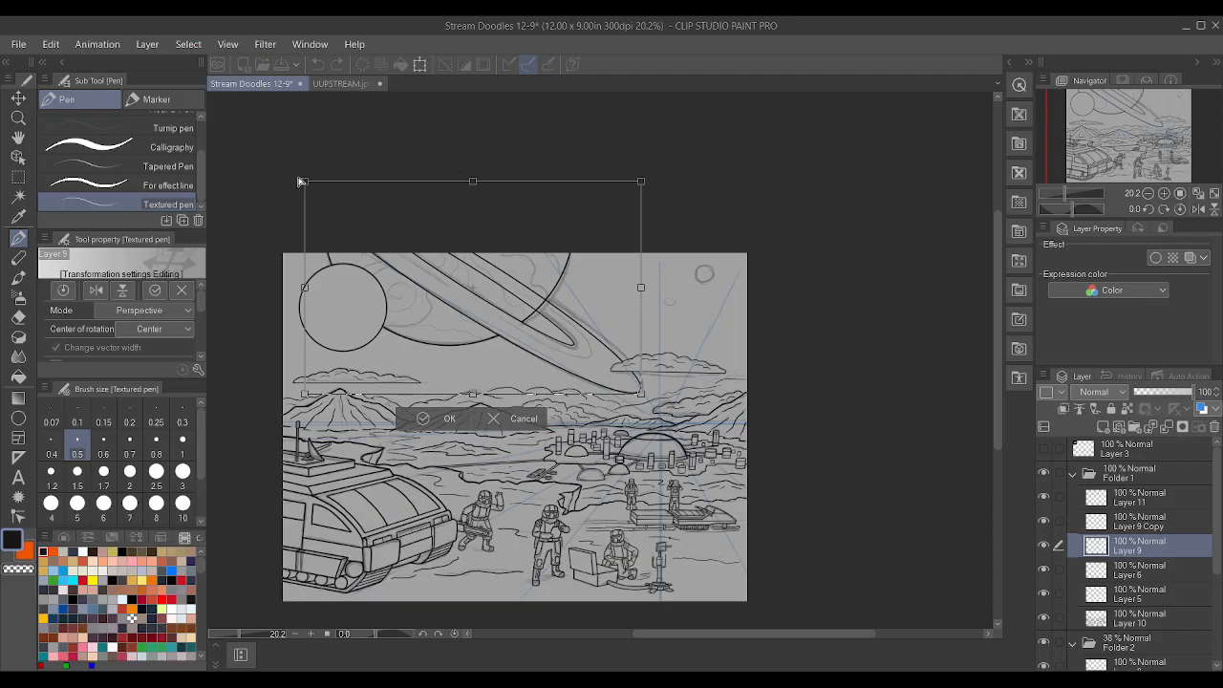
pyautogui.moveTo(305, 184); pyautogui.dragTo(298, 178)
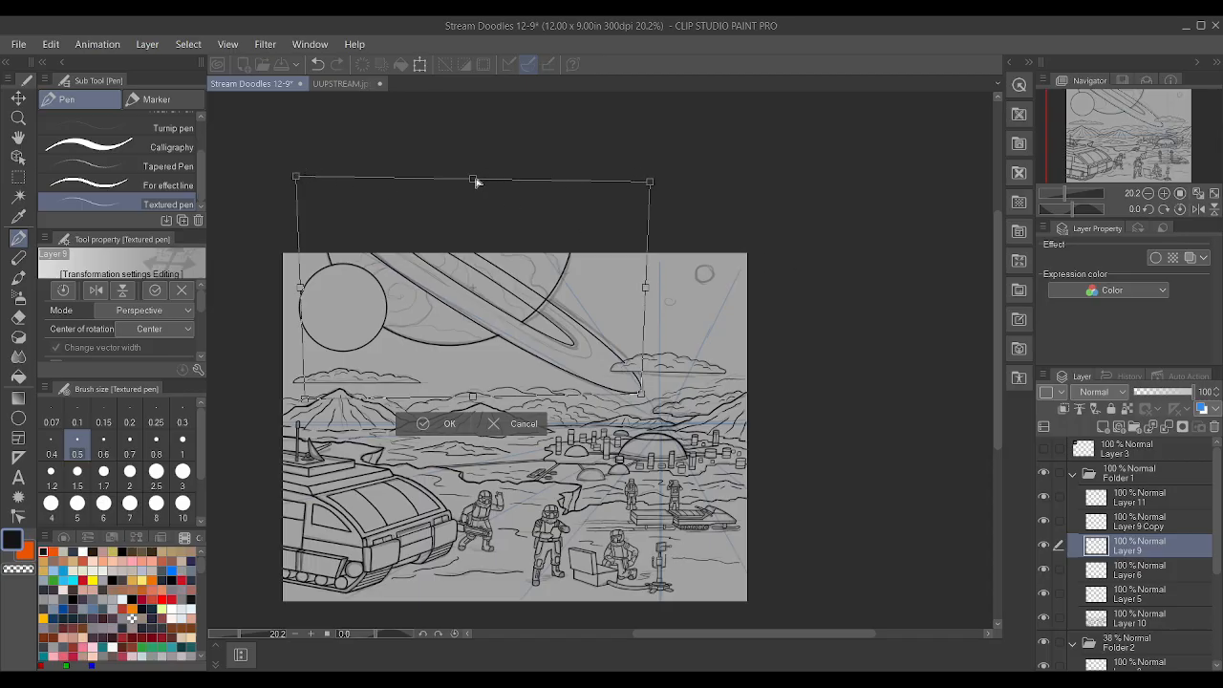
pyautogui.moveTo(477, 181); pyautogui.dragTo(480, 180)
pyautogui.hotkey('ctrl', 'z')
pyautogui.press('Return')
# - Compare the ring layers by toggling their visibility, and move Layer 11 below Layer 9 Copy in the layer stack
pyautogui.click(1048, 546)
pyautogui.click(1048, 547)
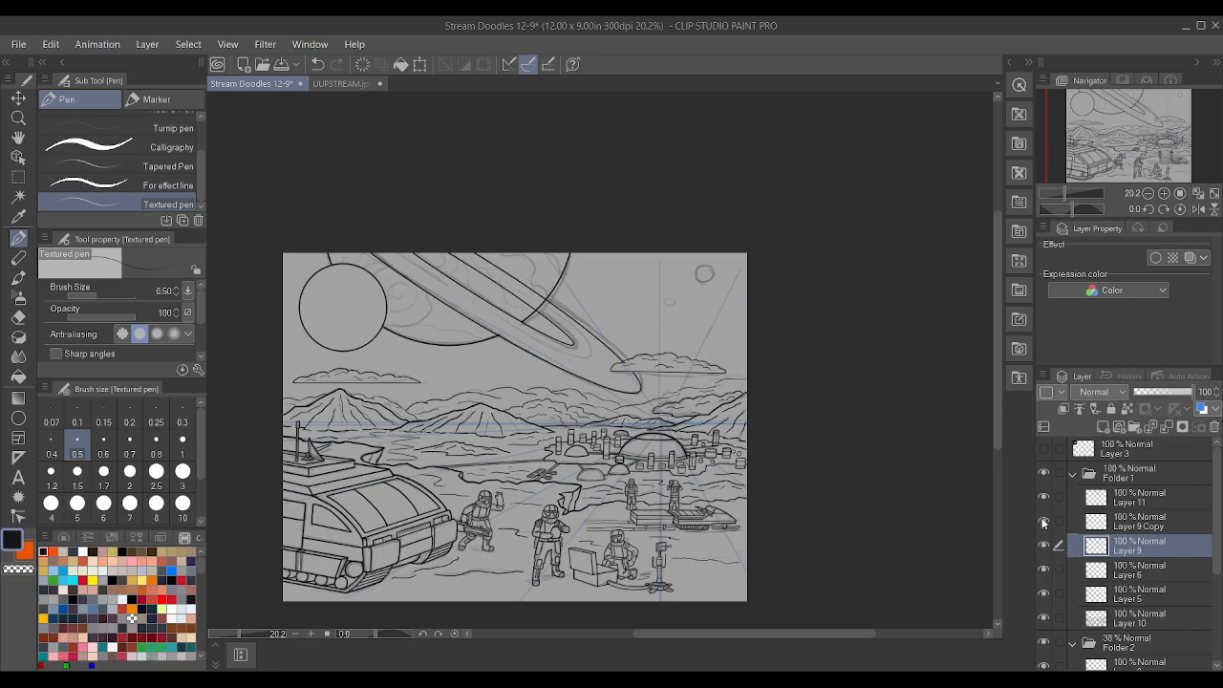
pyautogui.click(1043, 571)
pyautogui.click(1043, 570)
pyautogui.click(1044, 549)
pyautogui.click(1043, 549)
pyautogui.click(1043, 548)
pyautogui.click(1044, 549)
pyautogui.click(1045, 498)
pyautogui.click(1045, 498)
pyautogui.moveTo(1137, 502); pyautogui.dragTo(1128, 535)
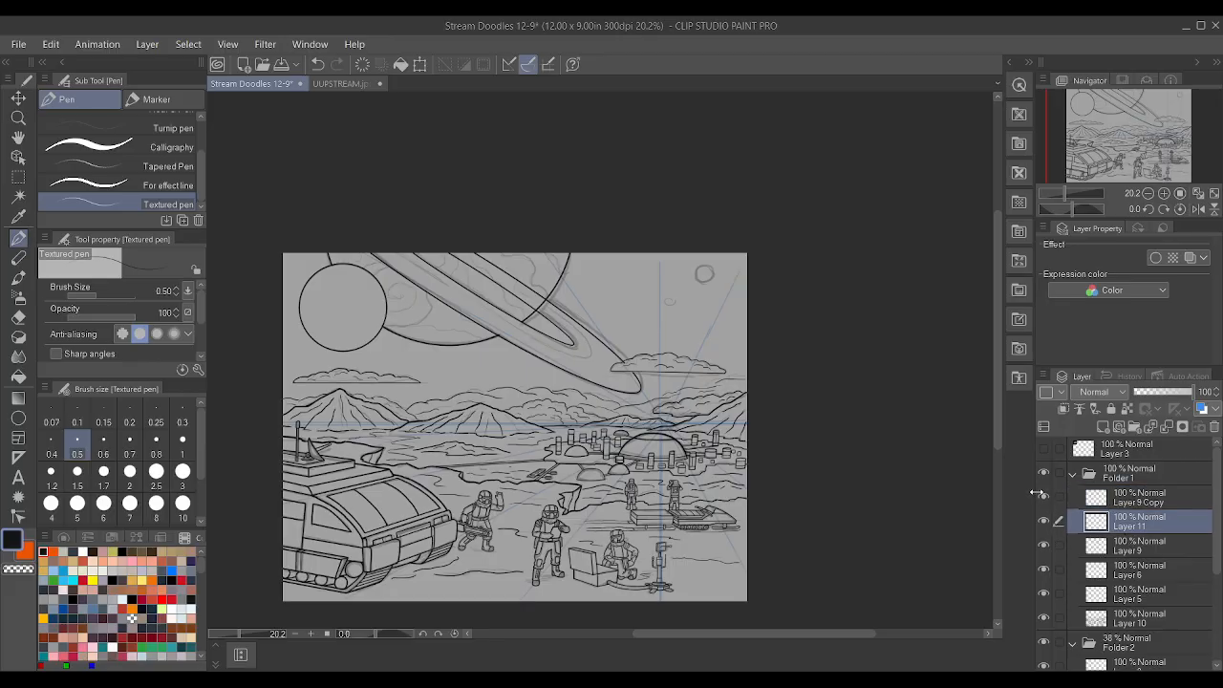
# - Examine the outer and inner rings by hiding and showing Layer 11, Layer 9 Copy, Folder 1 and Layer 9, with Layer 9 selected
pyautogui.click(1042, 518)
pyautogui.click(1042, 518)
pyautogui.click(1044, 547)
pyautogui.click(1043, 547)
pyautogui.click(1135, 545)
pyautogui.scroll(8, 611, 373)
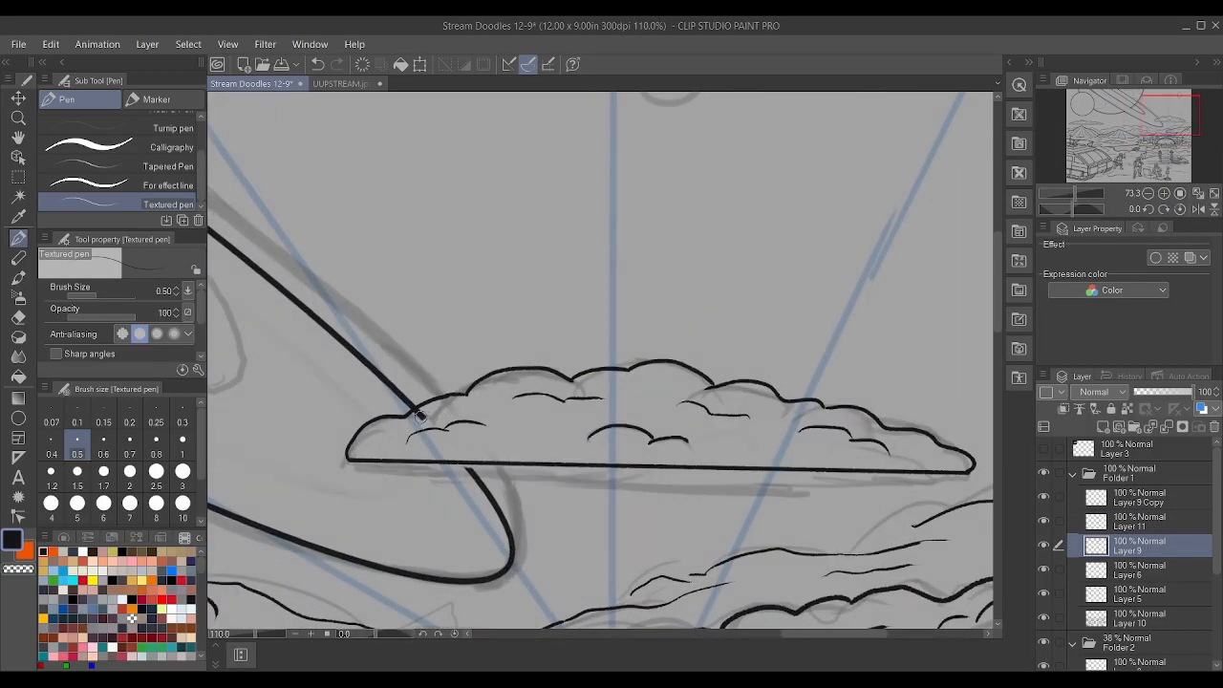
pyautogui.scroll(-8, 417, 413)
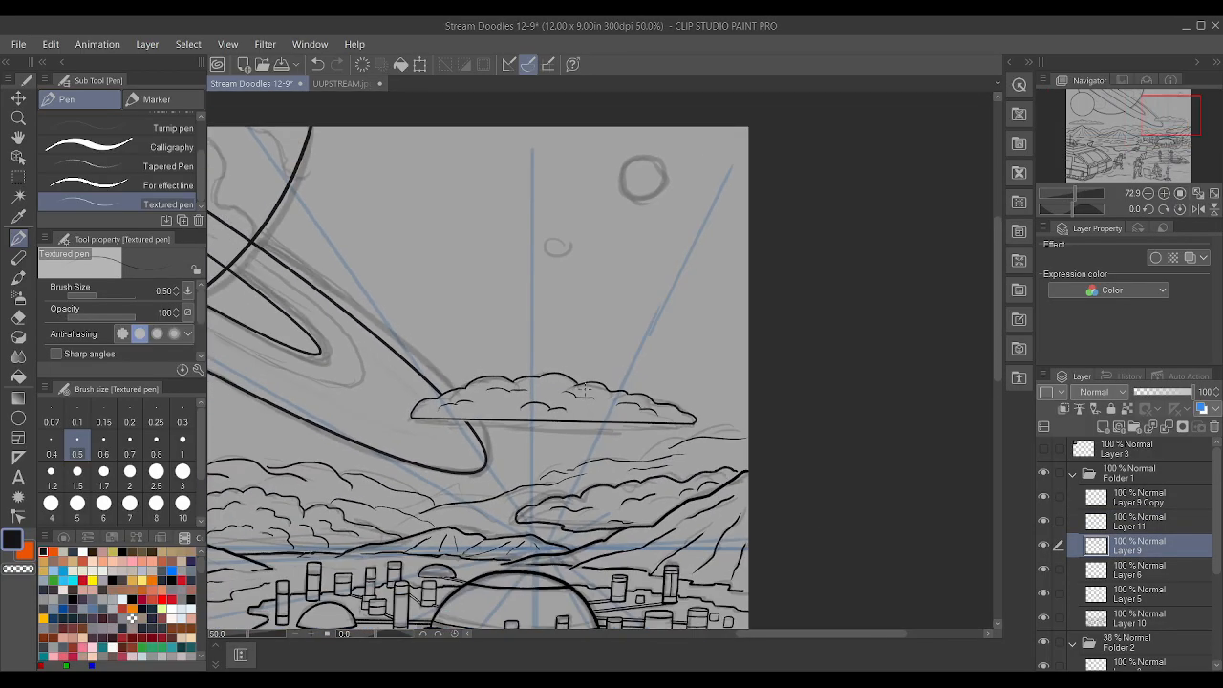
pyautogui.click(1045, 522)
pyautogui.click(1044, 521)
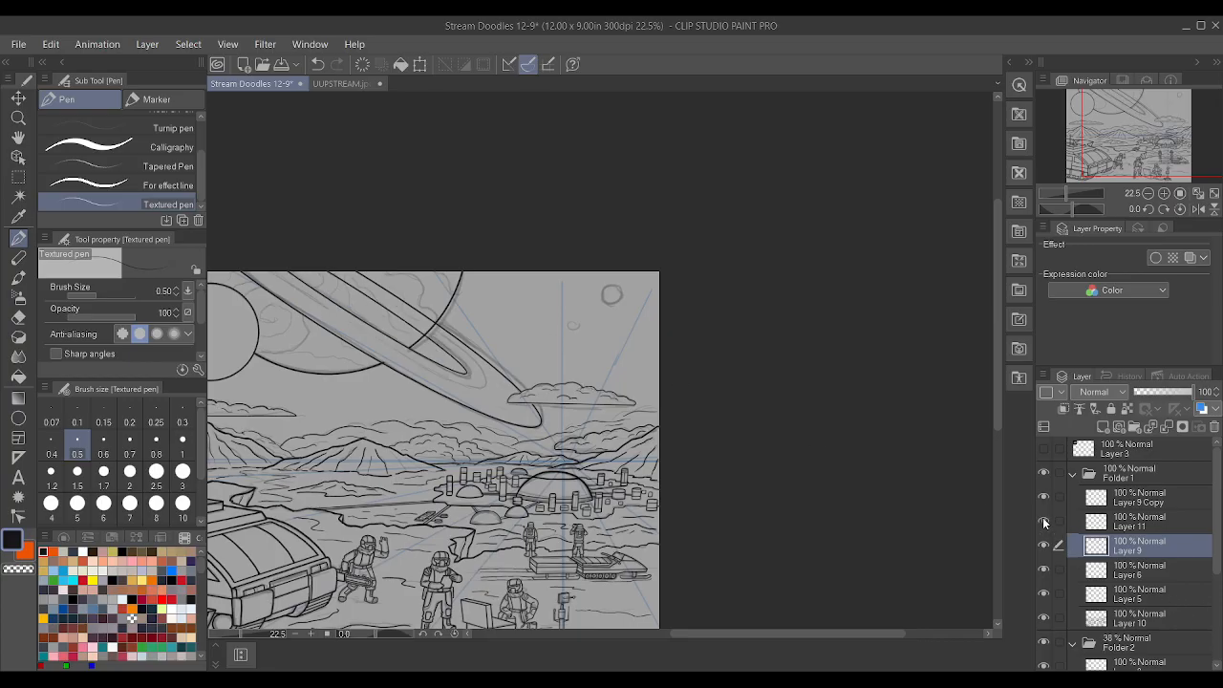
pyautogui.click(1045, 522)
pyautogui.click(1044, 521)
pyautogui.click(1045, 478)
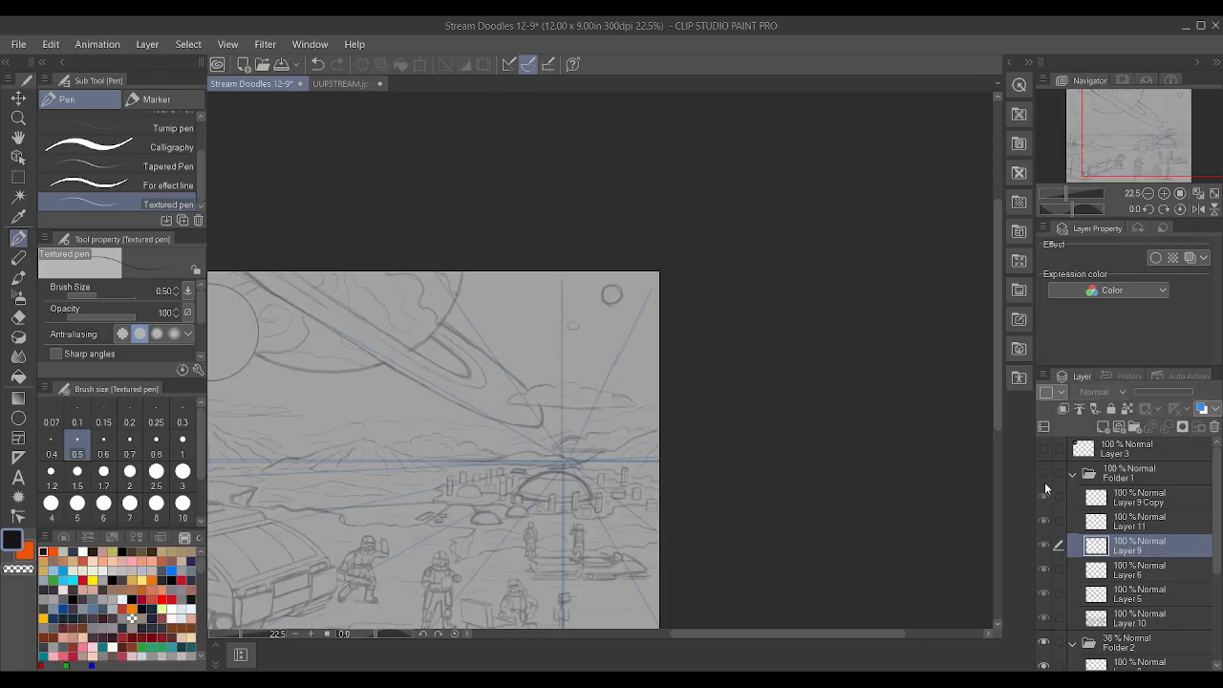
pyautogui.click(1045, 477)
pyautogui.click(1045, 498)
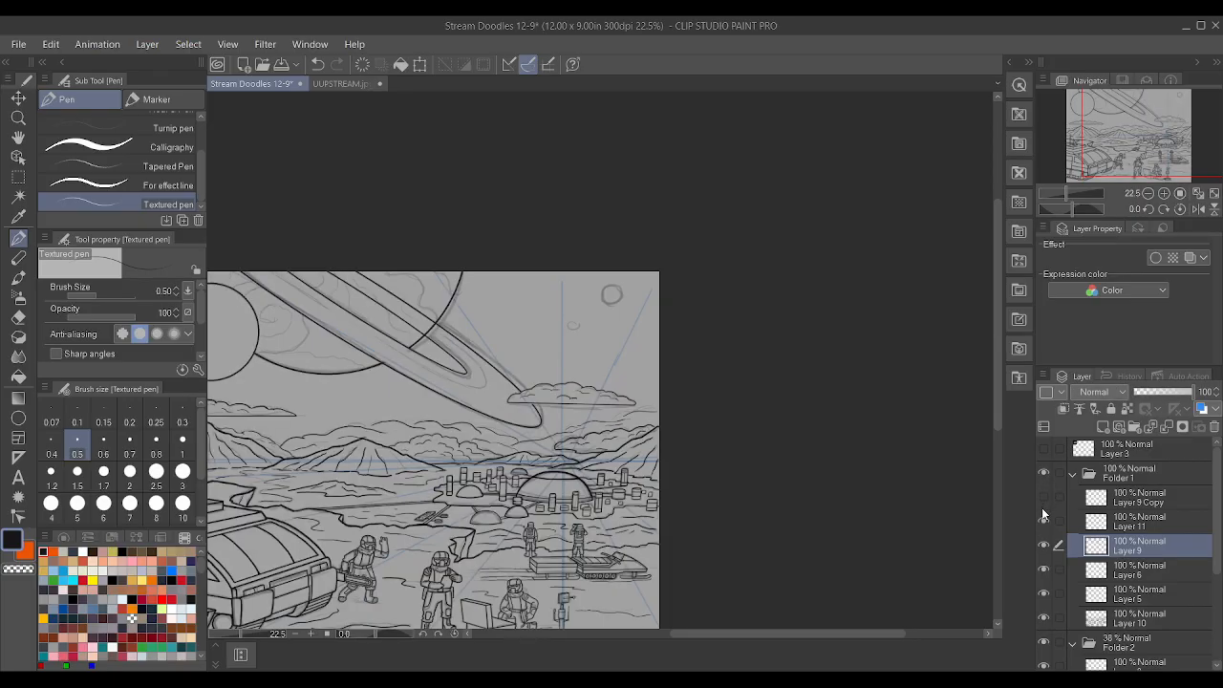
pyautogui.click(1045, 498)
pyautogui.click(1045, 545)
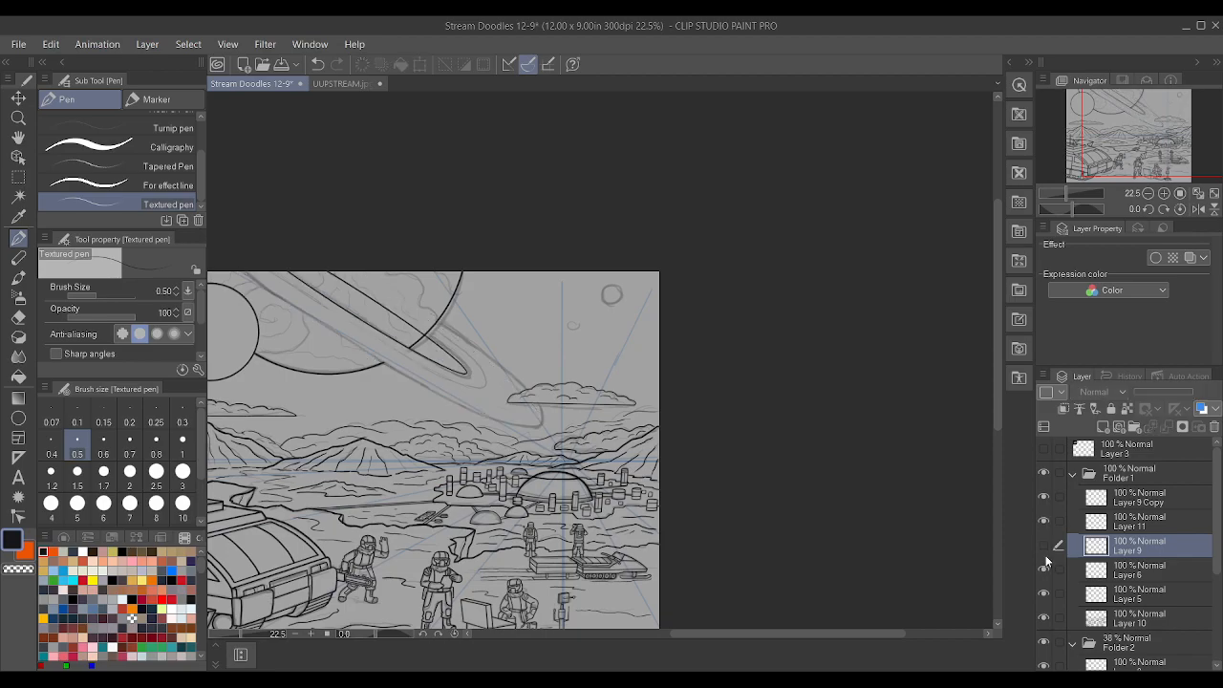
pyautogui.click(1045, 545)
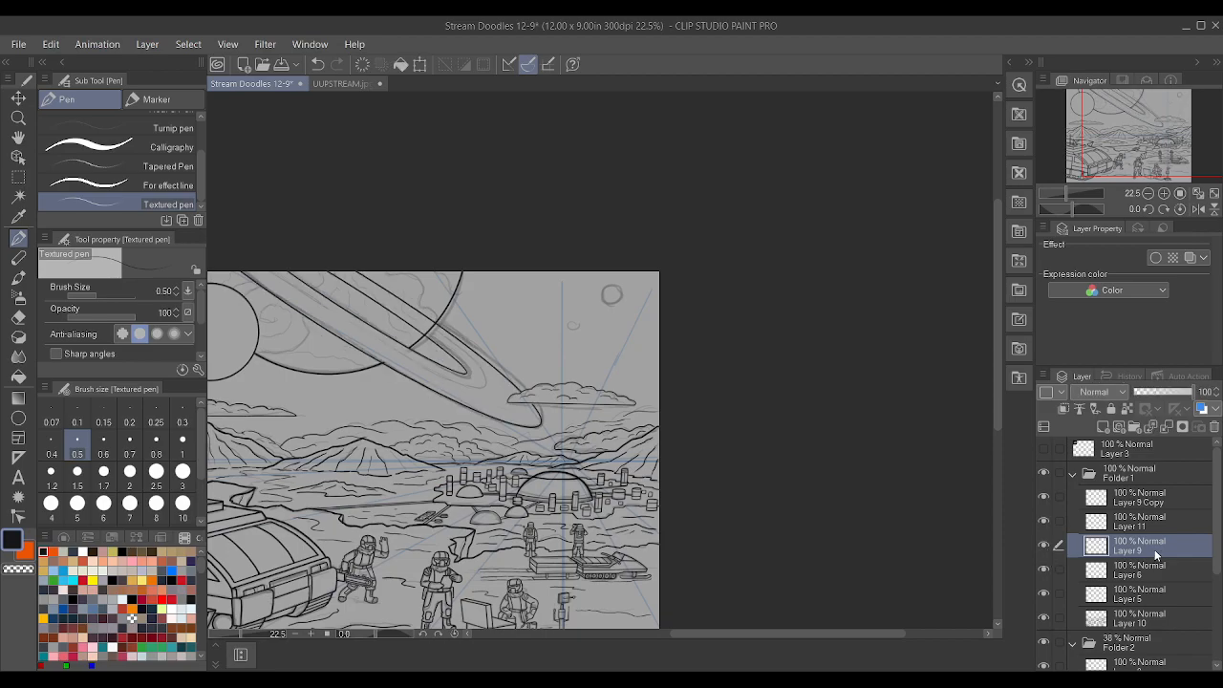
pyautogui.click(1045, 544)
pyautogui.click(1045, 545)
# - Erase the outer ring line on Layer 9 and the inner ring line on Layer 11 where they cross the planet's face, and save the file
pyautogui.scroll(3, 348, 229)
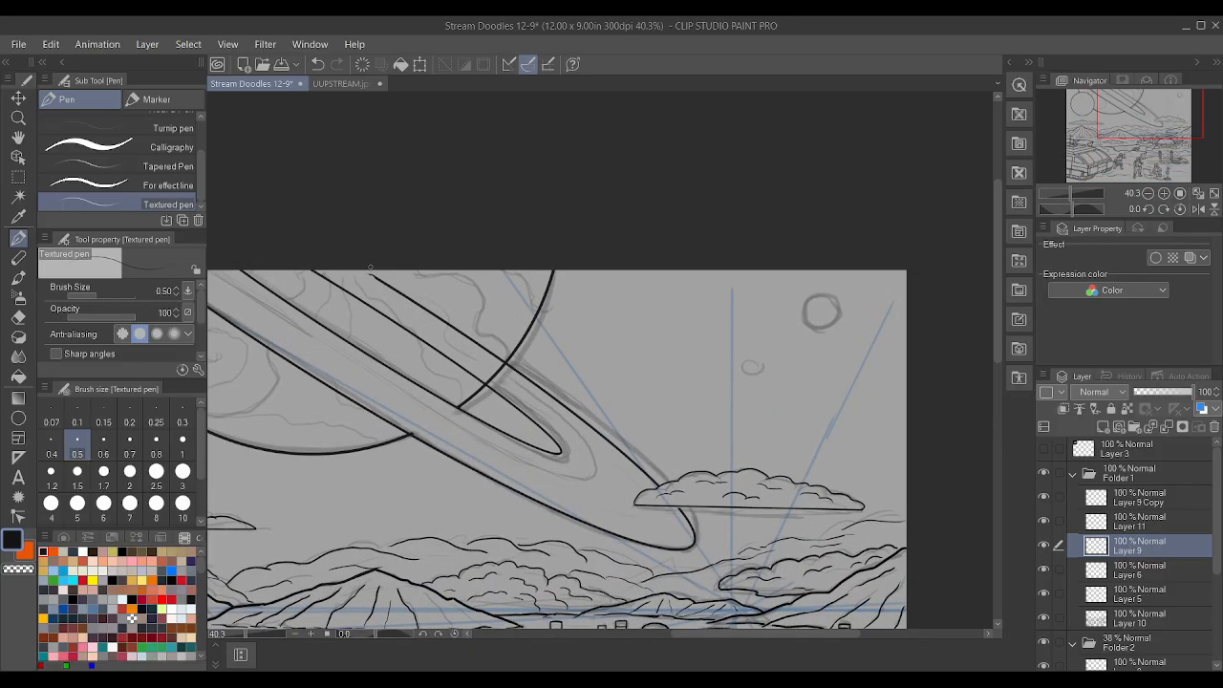
pyautogui.moveTo(371, 275); pyautogui.dragTo(487, 352)
pyautogui.click(1044, 523)
pyautogui.click(1141, 529)
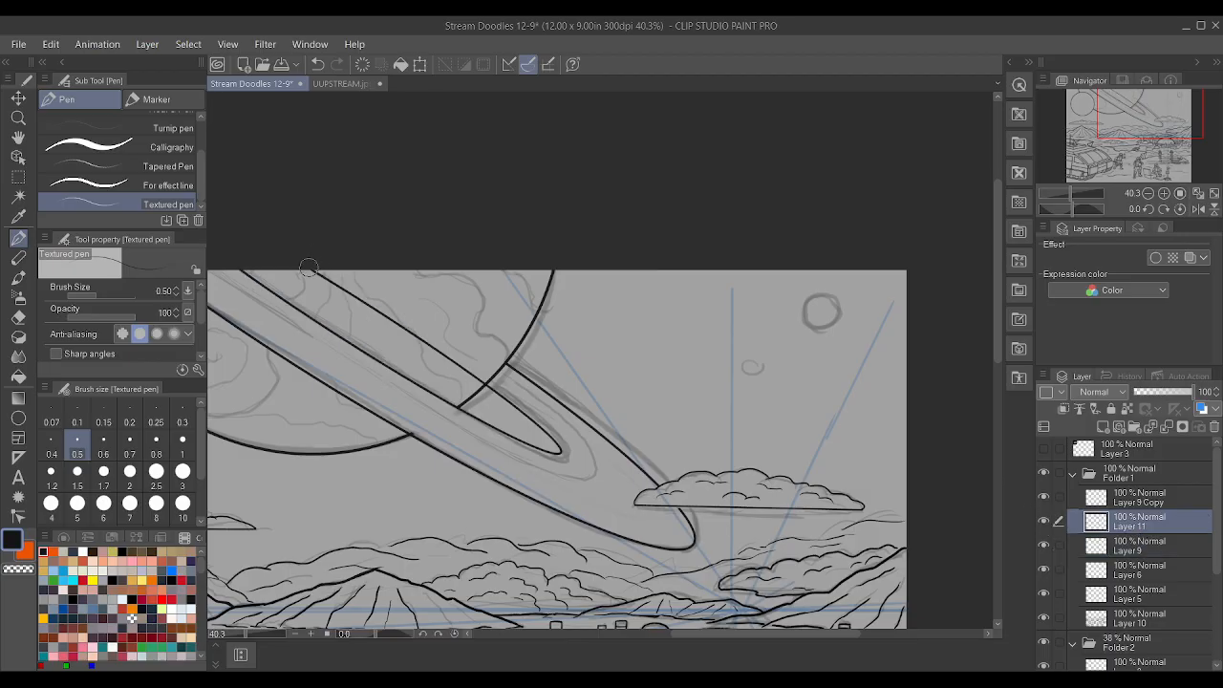
pyautogui.moveTo(401, 327); pyautogui.dragTo(478, 379)
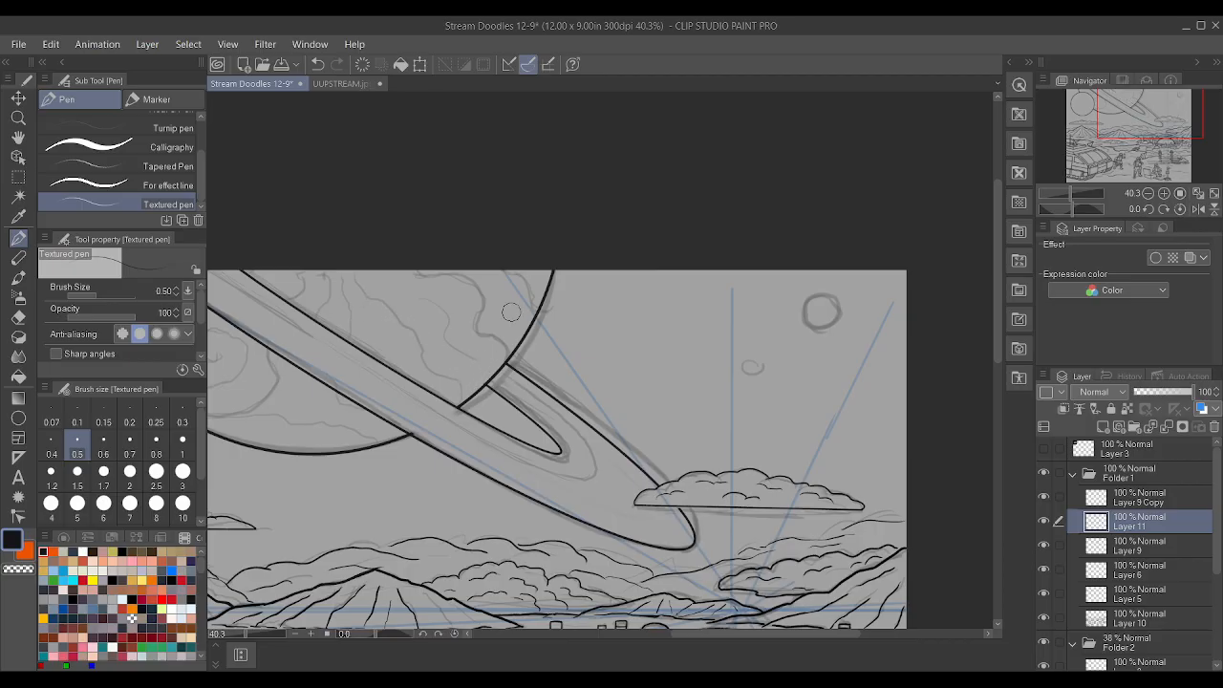
pyautogui.scroll(-2, 516, 306)
pyautogui.moveTo(517, 303); pyautogui.dragTo(482, 285)
pyautogui.hotkey('ctrl', 's')
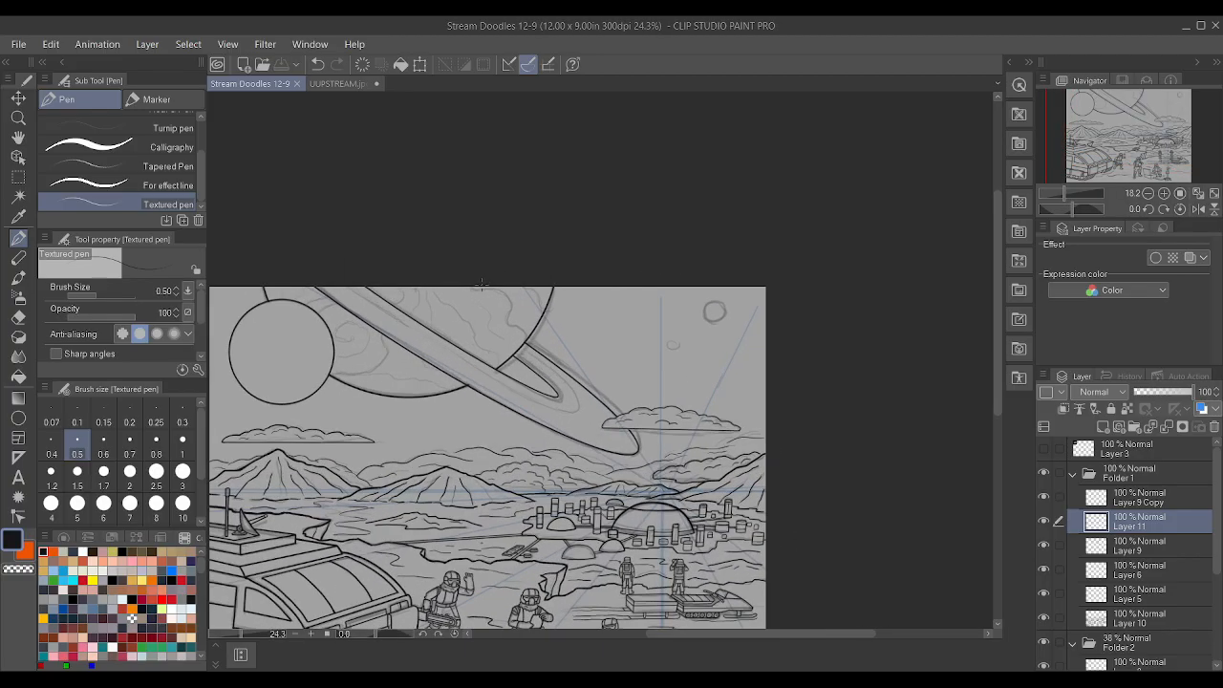
# - Check the contents of Layer 9 Copy and Folder 1 by hiding and showing them, and select Layer 9 Copy
pyautogui.scroll(1, 482, 285)
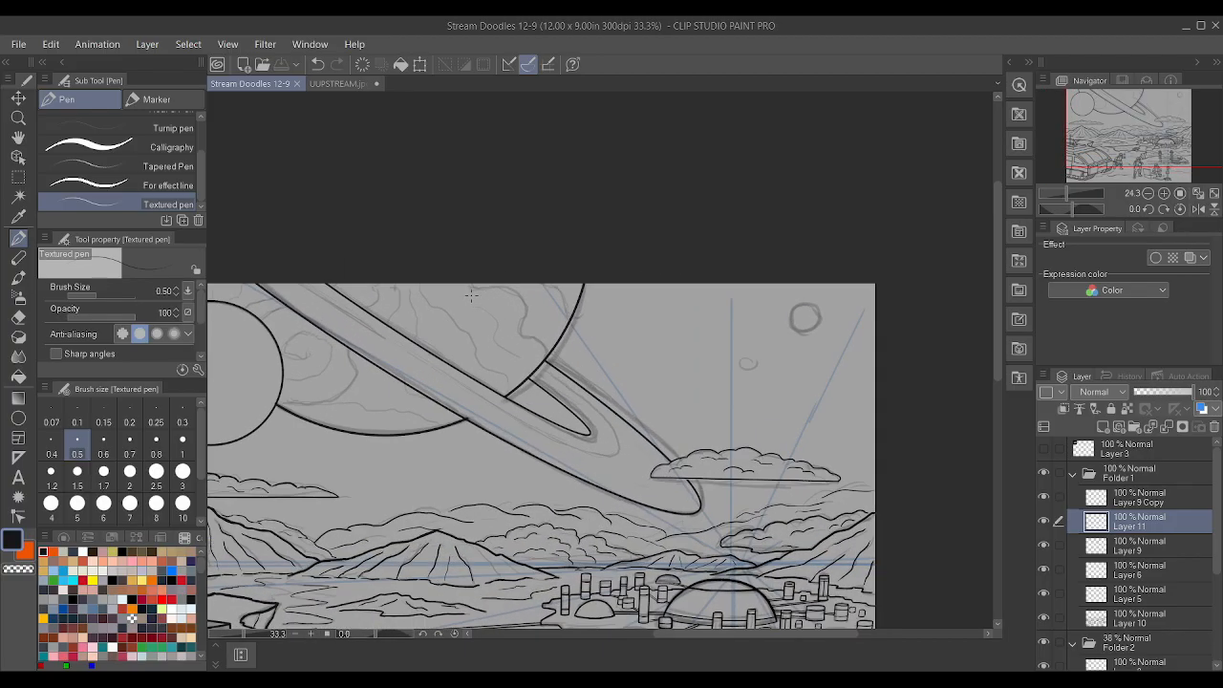
pyautogui.click(1044, 497)
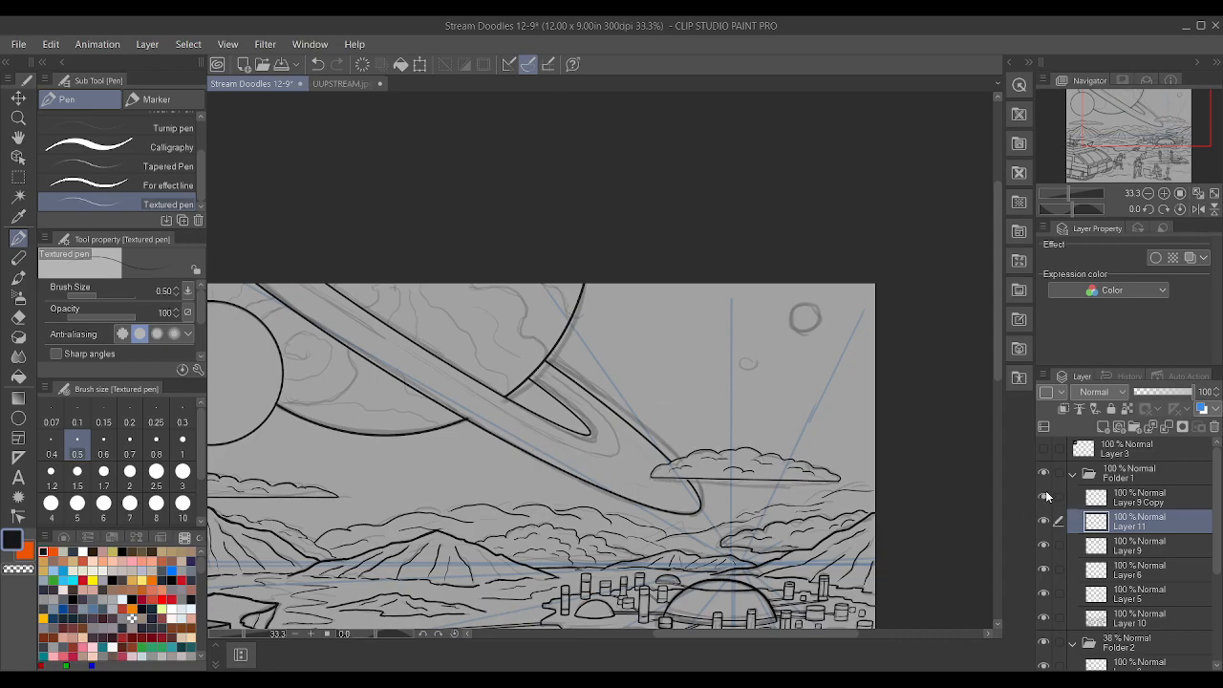
pyautogui.click(1044, 497)
pyautogui.scroll(-2, 762, 379)
pyautogui.click(1041, 472)
pyautogui.click(1040, 473)
pyautogui.click(1099, 477)
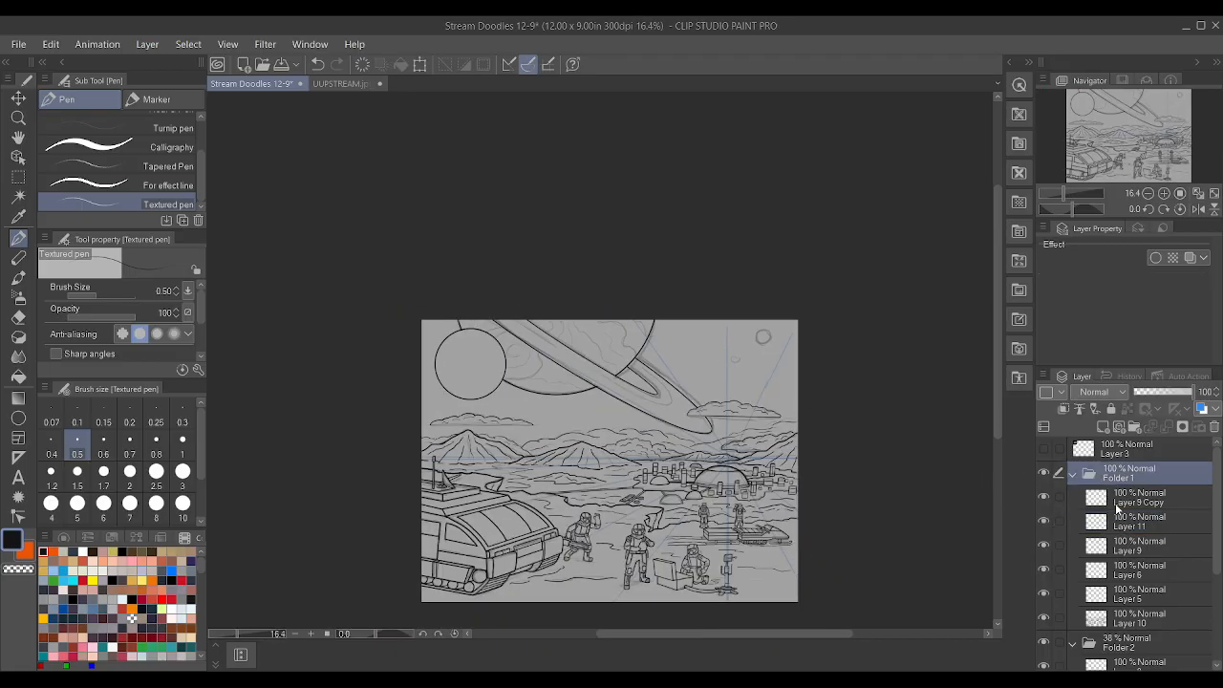
pyautogui.click(1115, 506)
pyautogui.click(1045, 496)
pyautogui.click(1045, 497)
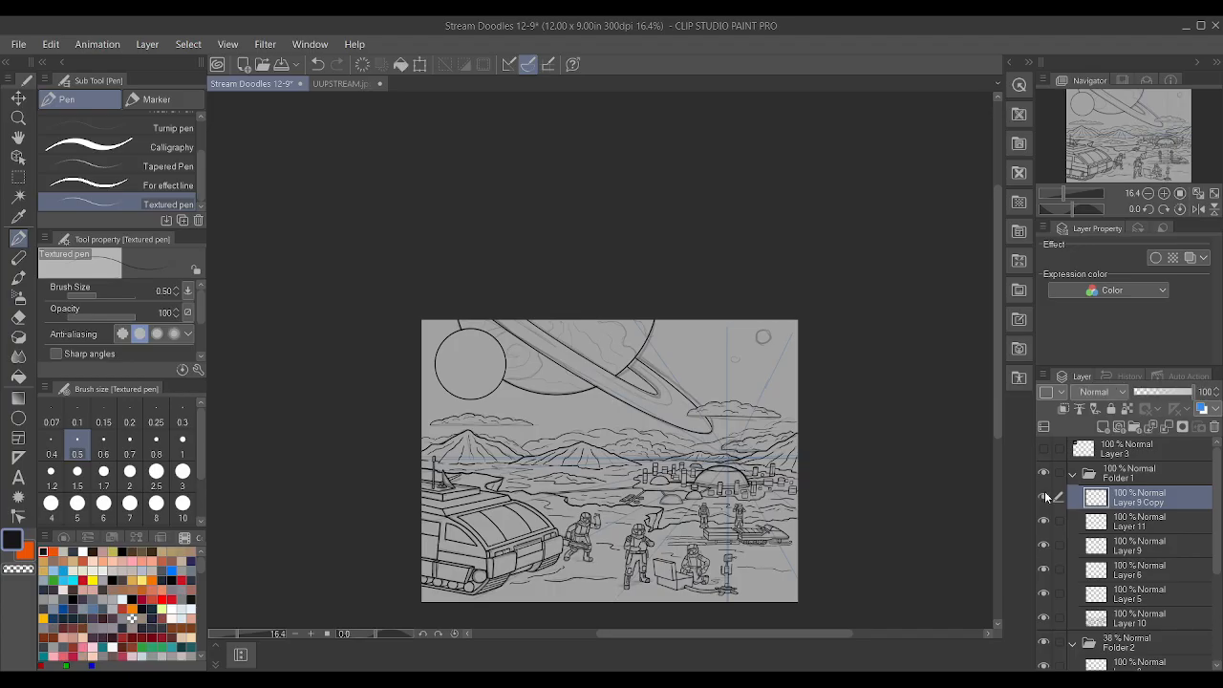
# - Rotate the canvas to -35° so the rings lie nearly level, and choose the Ellipse figure tool at brush size 0.50
pyautogui.scroll(5, 824, 328)
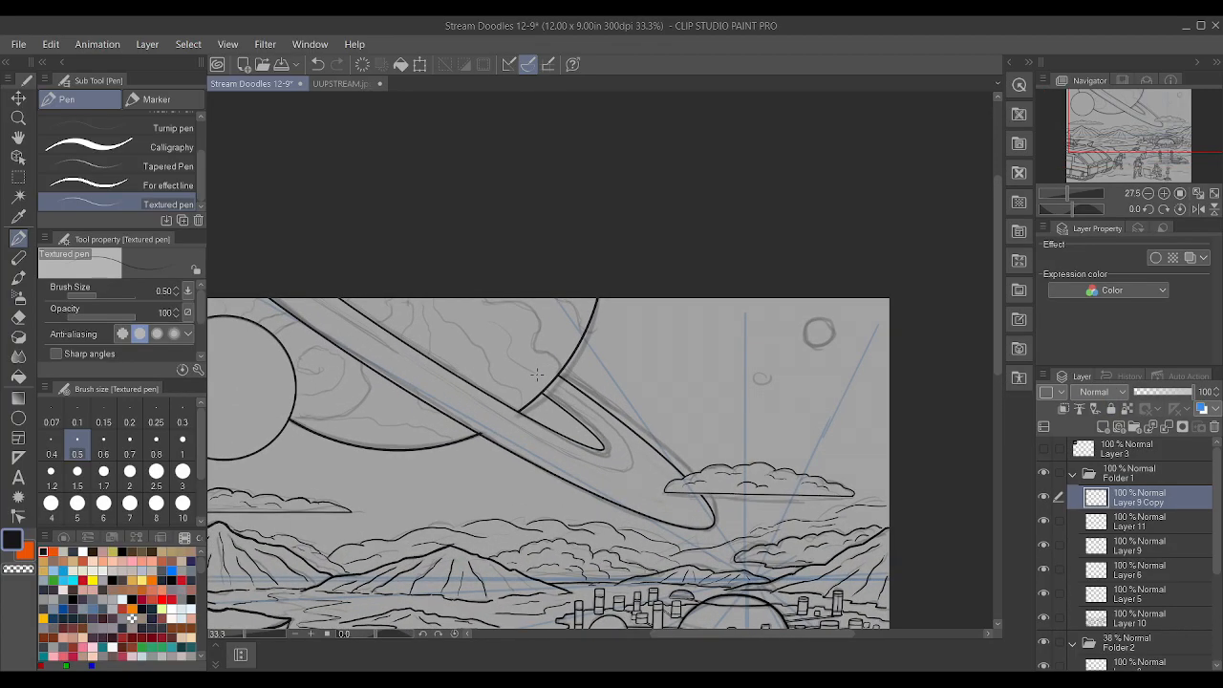
pyautogui.press('-')
pyautogui.press('-')
pyautogui.press('-')
pyautogui.press('-')
pyautogui.press('-')
pyautogui.press('-')
pyautogui.press('-')
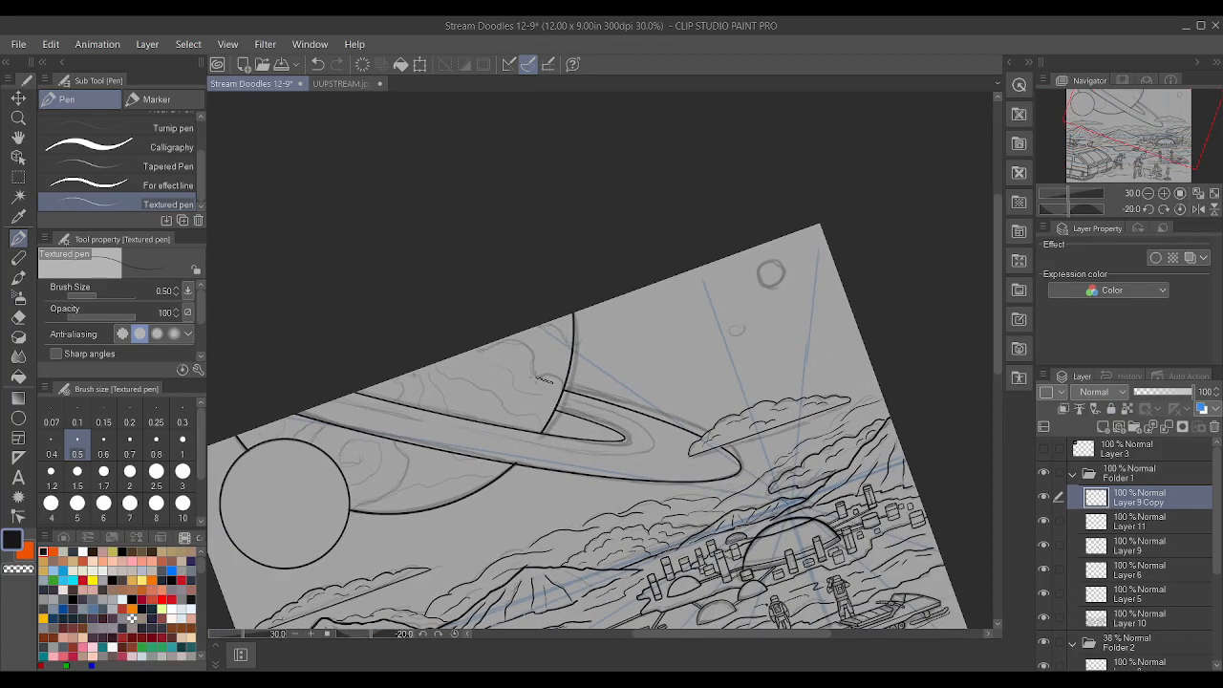
pyautogui.scroll(2, 526, 406)
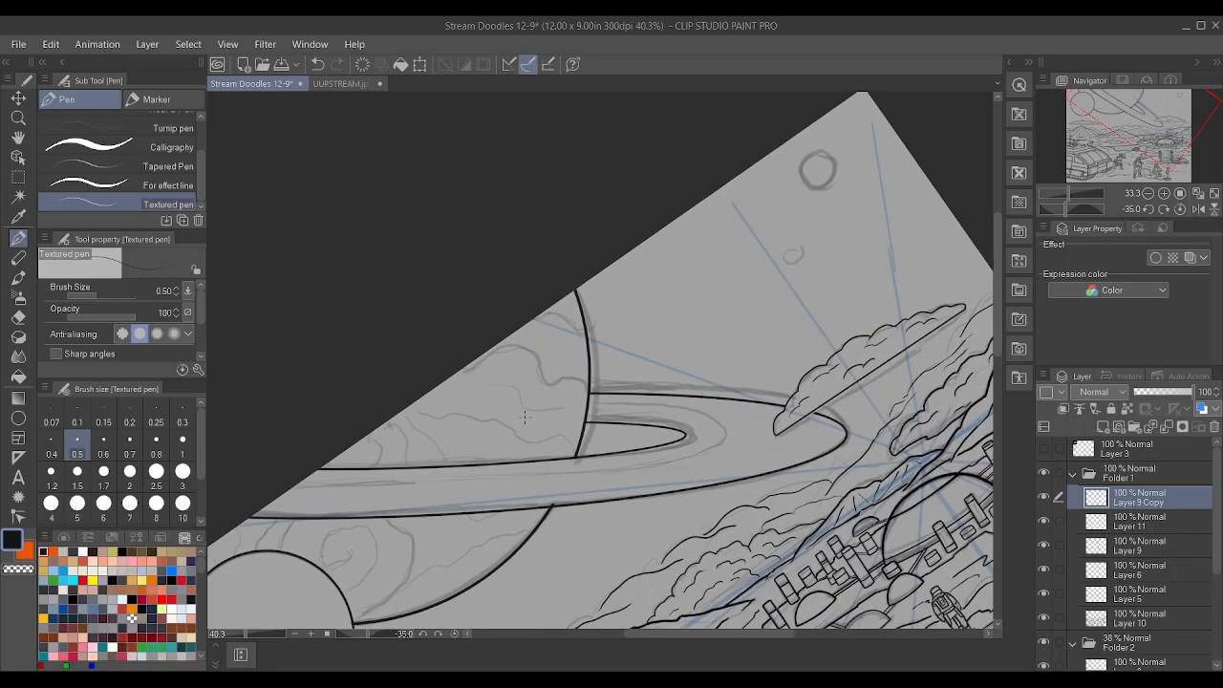
pyautogui.click(18, 418)
pyautogui.click(78, 450)
pyautogui.scroll(-1, 90, 459)
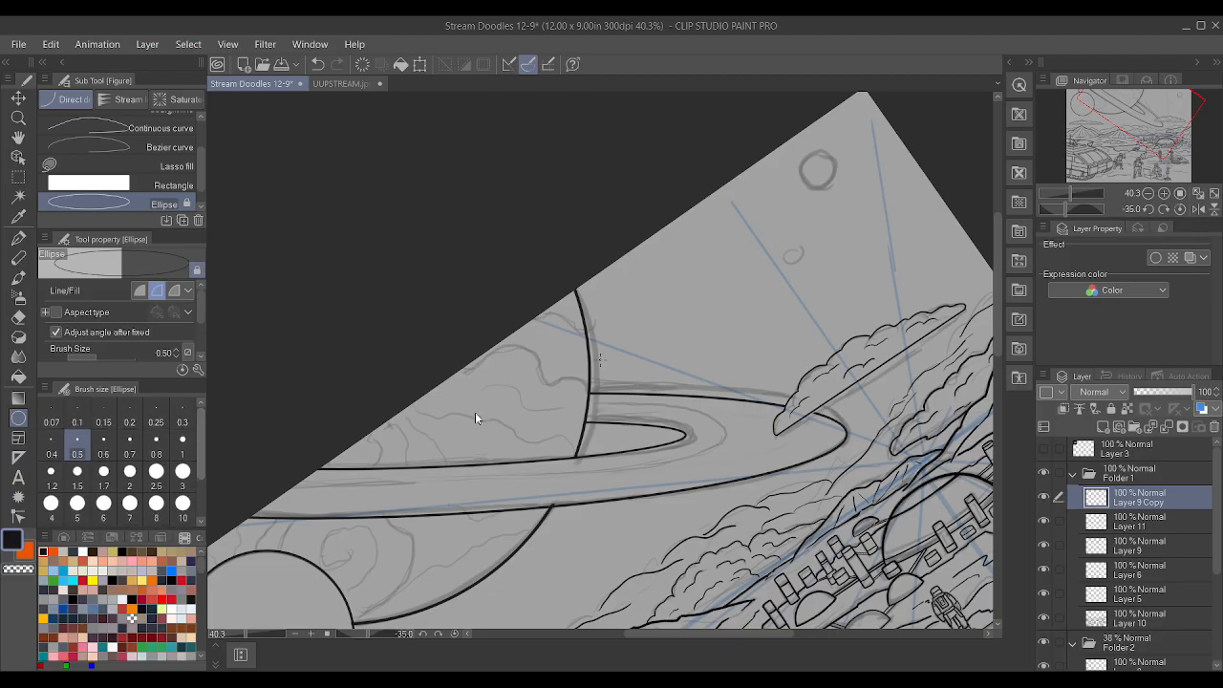
pyautogui.moveTo(286, 390)
pyautogui.mouseDown()
pyautogui.moveTo(564, 467)
pyautogui.moveTo(711, 466)
pyautogui.mouseUp()
pyautogui.click(713, 464)
pyautogui.hotkey('ctrl', 'z')
# - Draw a flat ellipse at brush size 0.70 on Layer 9 Copy for the sketched middle ring, between the inner and outer rings
pyautogui.click(130, 441)
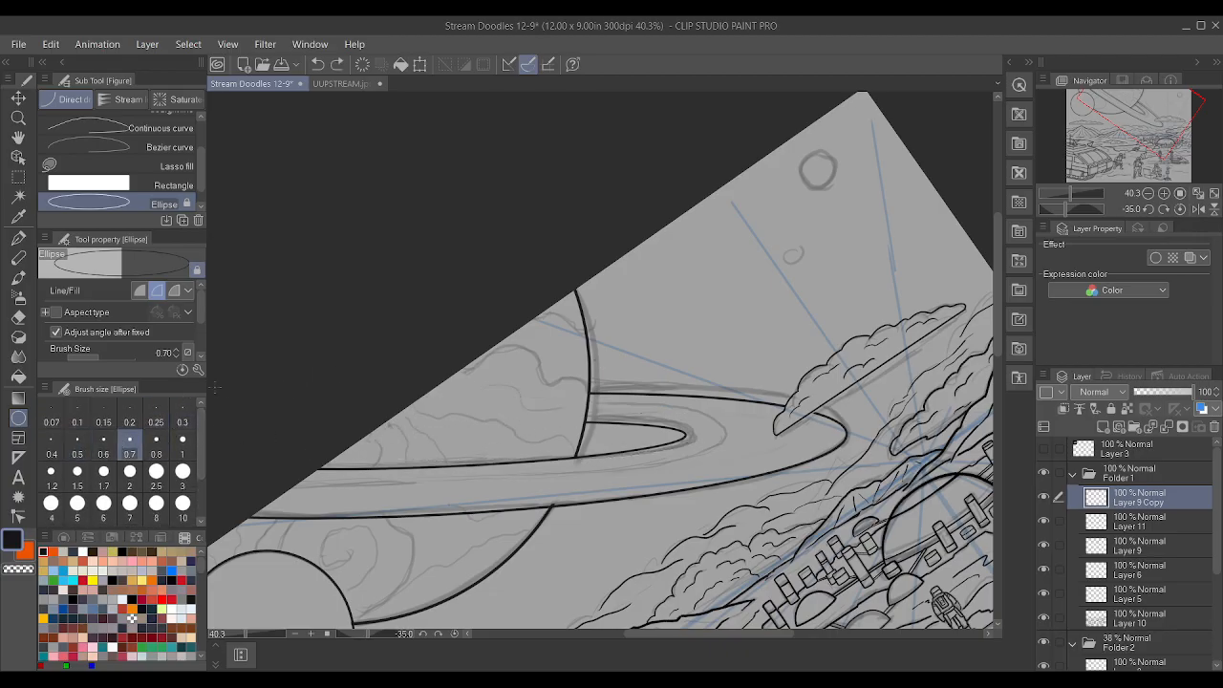
pyautogui.moveTo(352, 402); pyautogui.dragTo(745, 471)
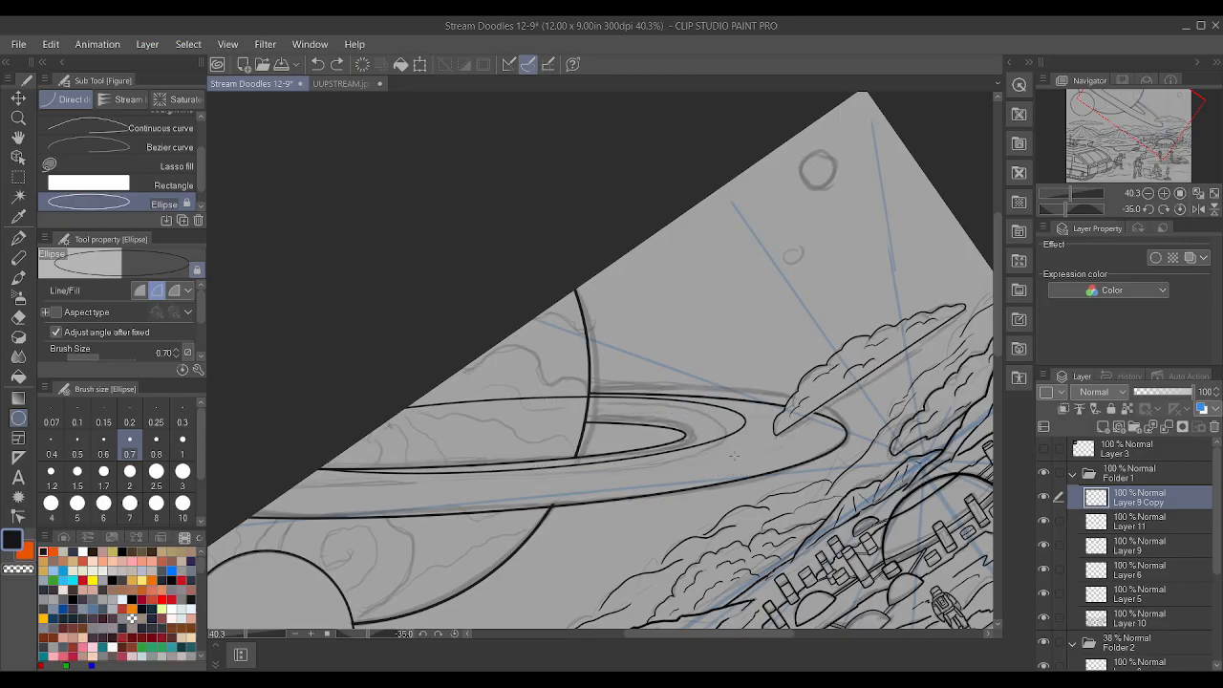
pyautogui.click(732, 449)
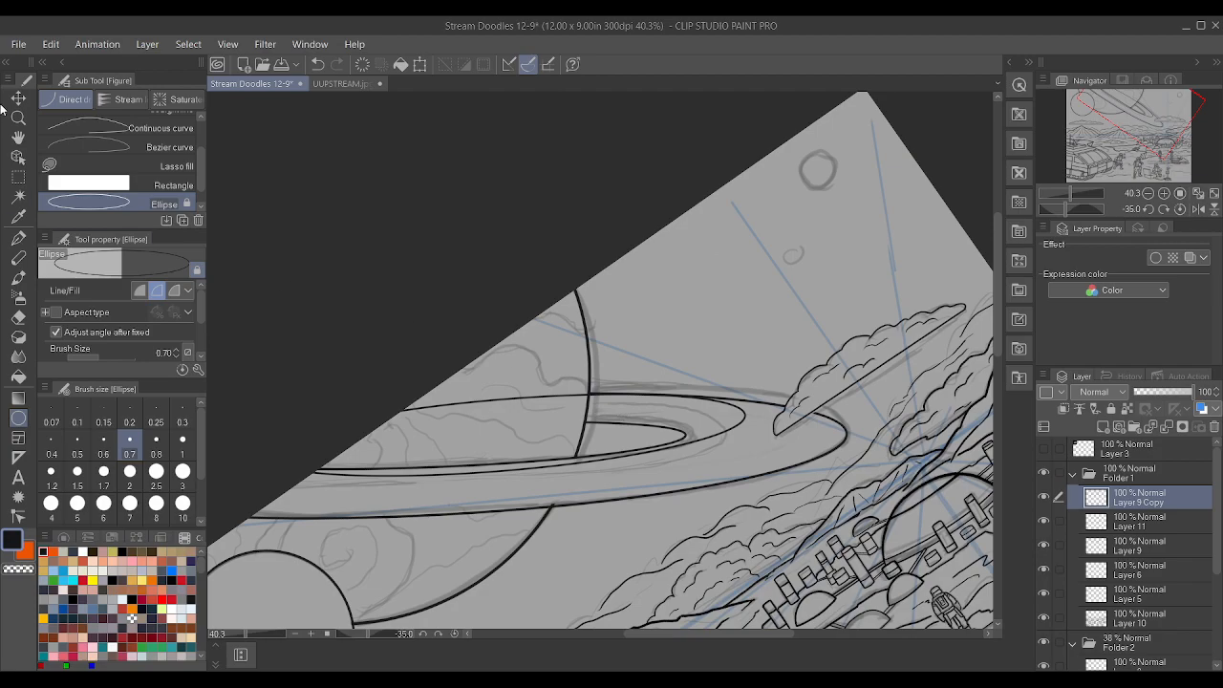
# - Move the new ellipse on Layer 9 Copy down onto the sketched middle ring
pyautogui.click(18, 98)
pyautogui.moveTo(585, 413); pyautogui.dragTo(549, 423)
# - Try to stretch and tilt the Layer 9 Copy ellipse to fit the sketched middle ring, and undo the last rotation
pyautogui.hotkey('ctrl', 't')
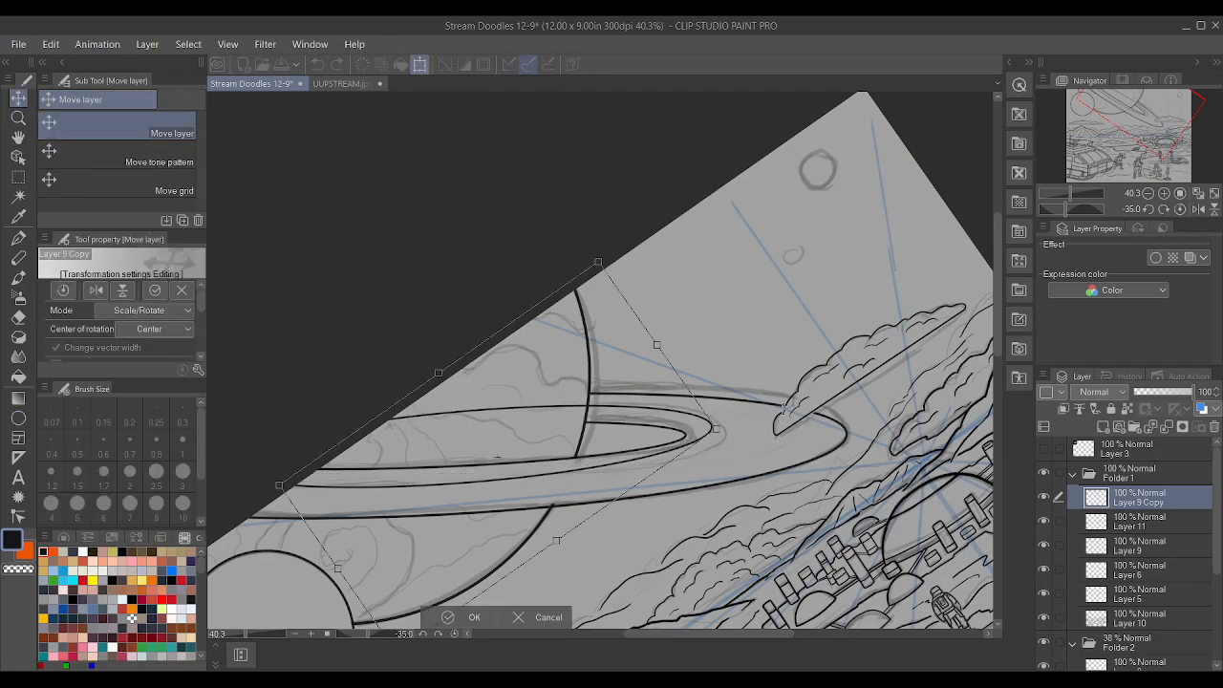
pyautogui.moveTo(659, 344); pyautogui.dragTo(666, 342)
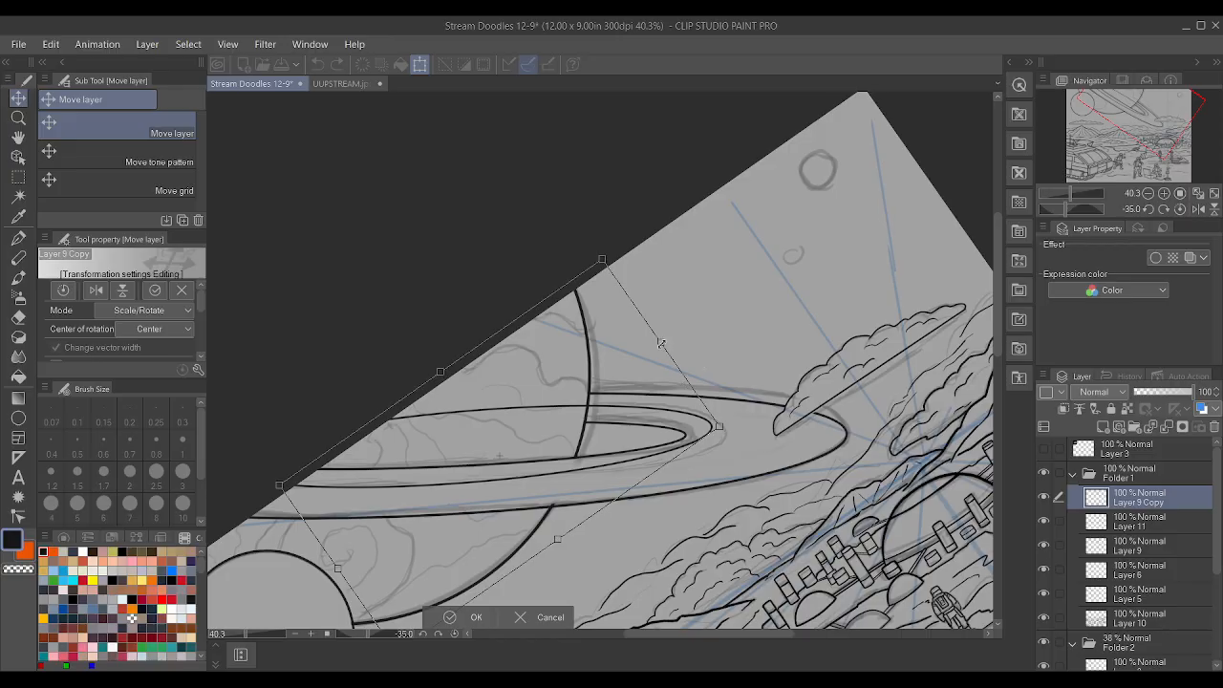
pyautogui.moveTo(734, 409); pyautogui.dragTo(734, 428)
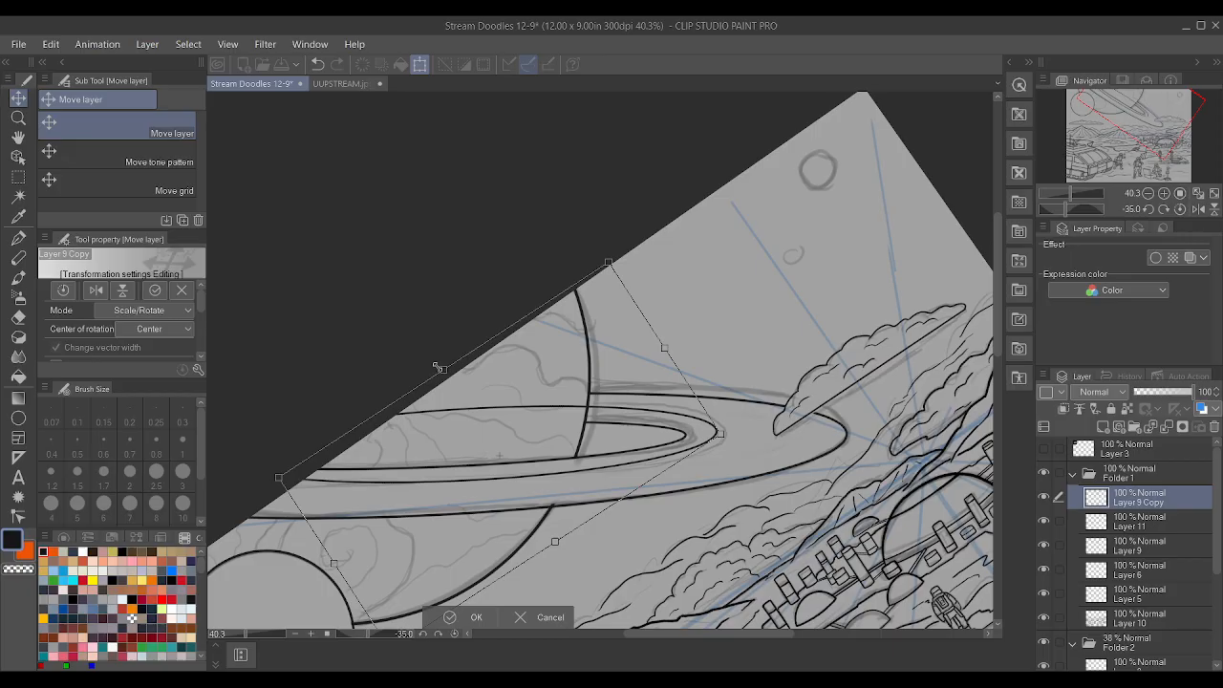
pyautogui.moveTo(274, 477); pyautogui.dragTo(267, 478)
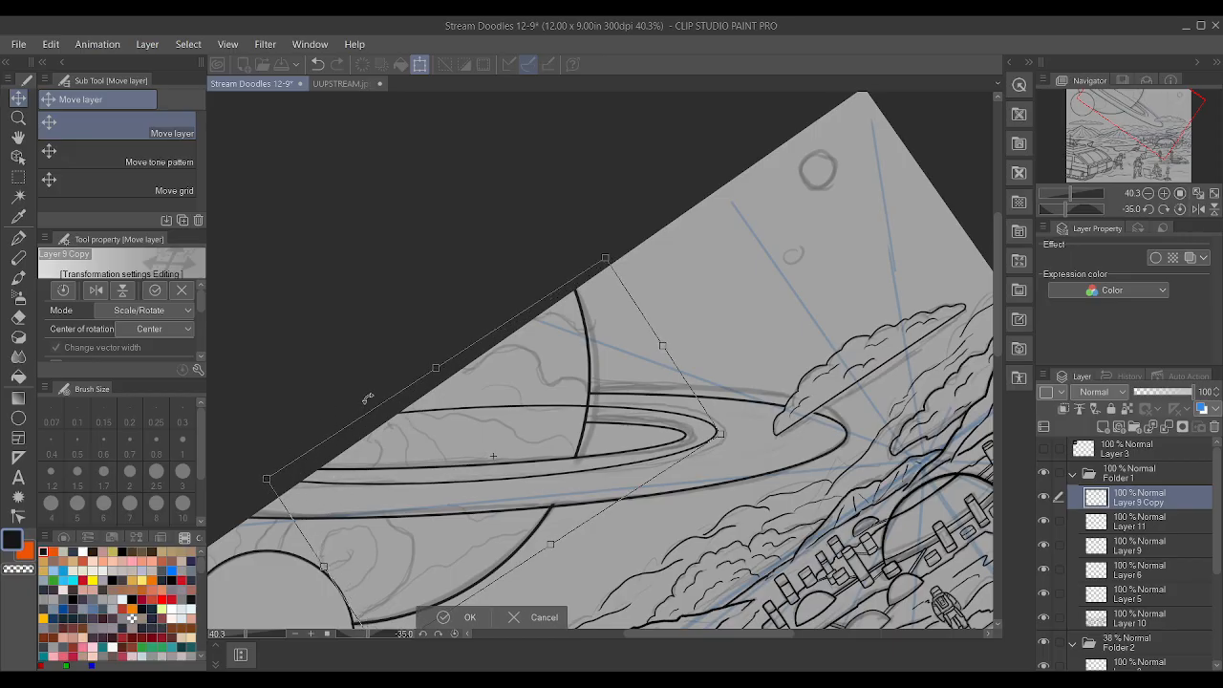
pyautogui.moveTo(433, 368); pyautogui.dragTo(428, 376)
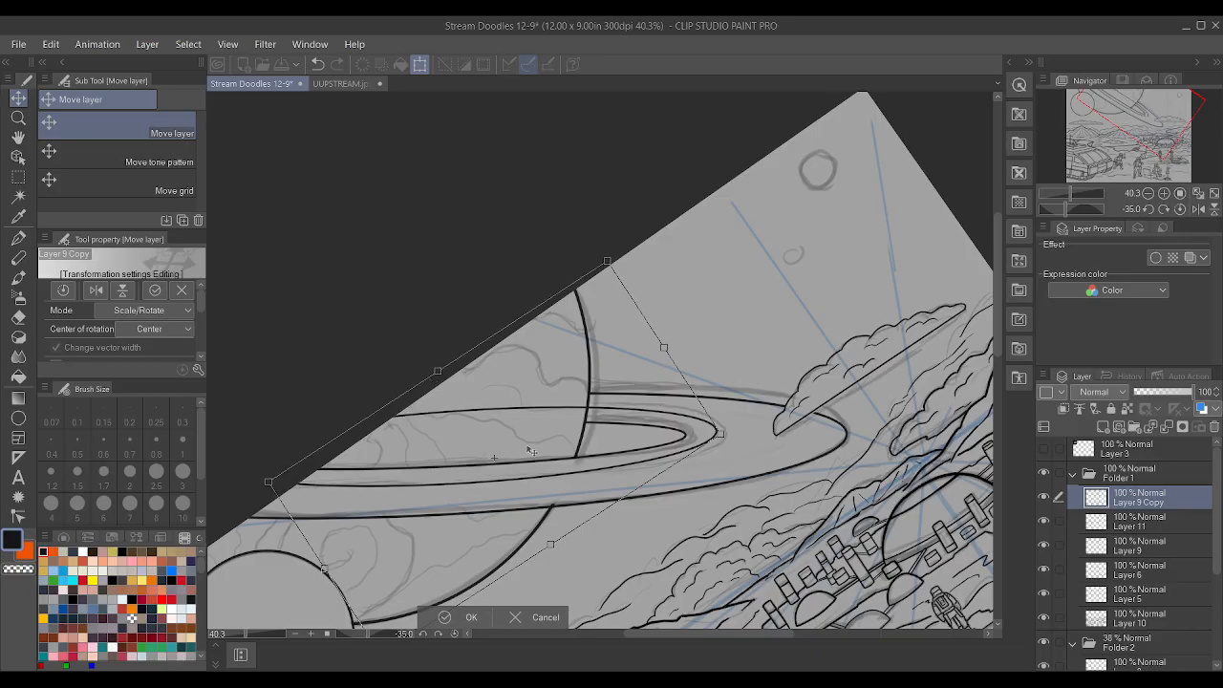
pyautogui.hotkey('ctrl', 'z')
# - Rotate the canvas to -5°, try enlarging the middle ring ellipse at its ends and lower edge, and discard the transformation
pyautogui.press('^')
pyautogui.press('^')
pyautogui.press('^')
pyautogui.press('^')
pyautogui.press('^')
pyautogui.press('^')
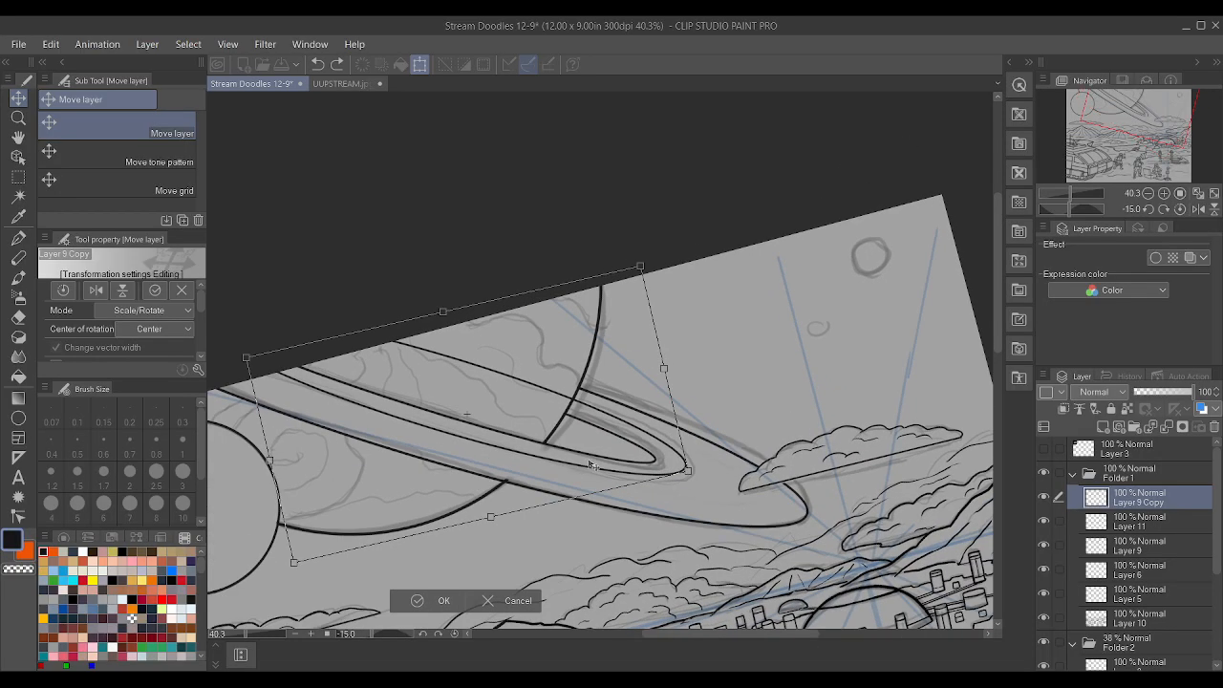
pyautogui.moveTo(666, 485); pyautogui.dragTo(674, 489)
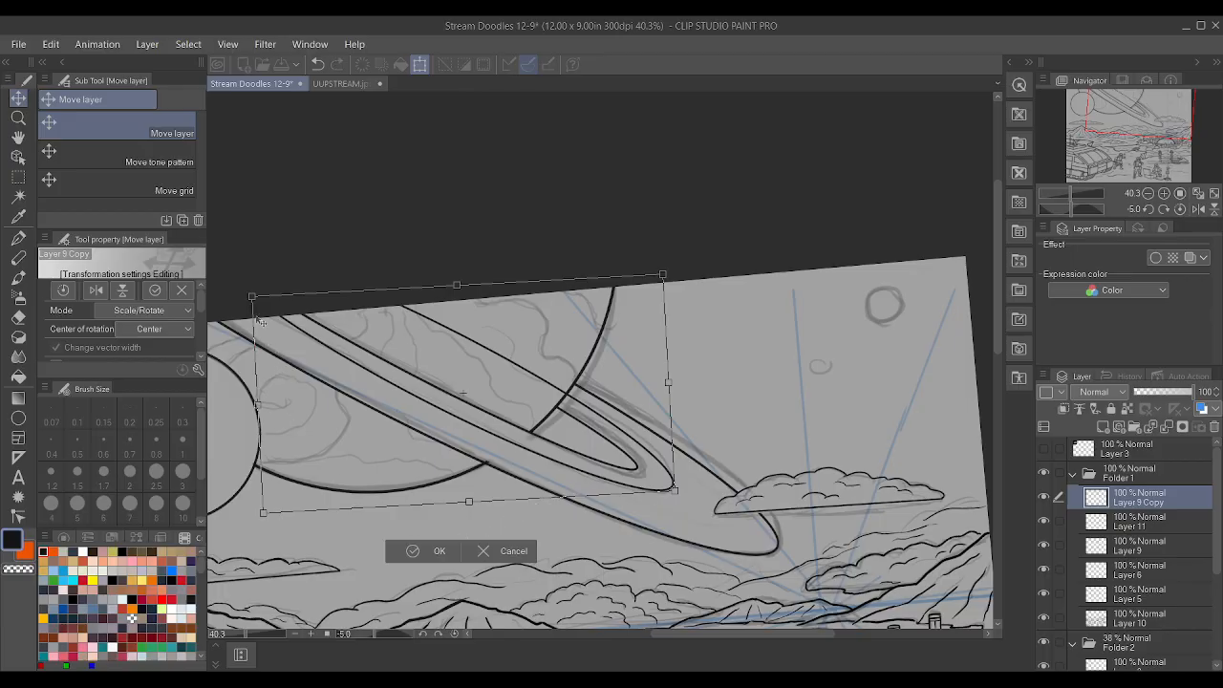
pyautogui.moveTo(245, 295); pyautogui.dragTo(227, 288)
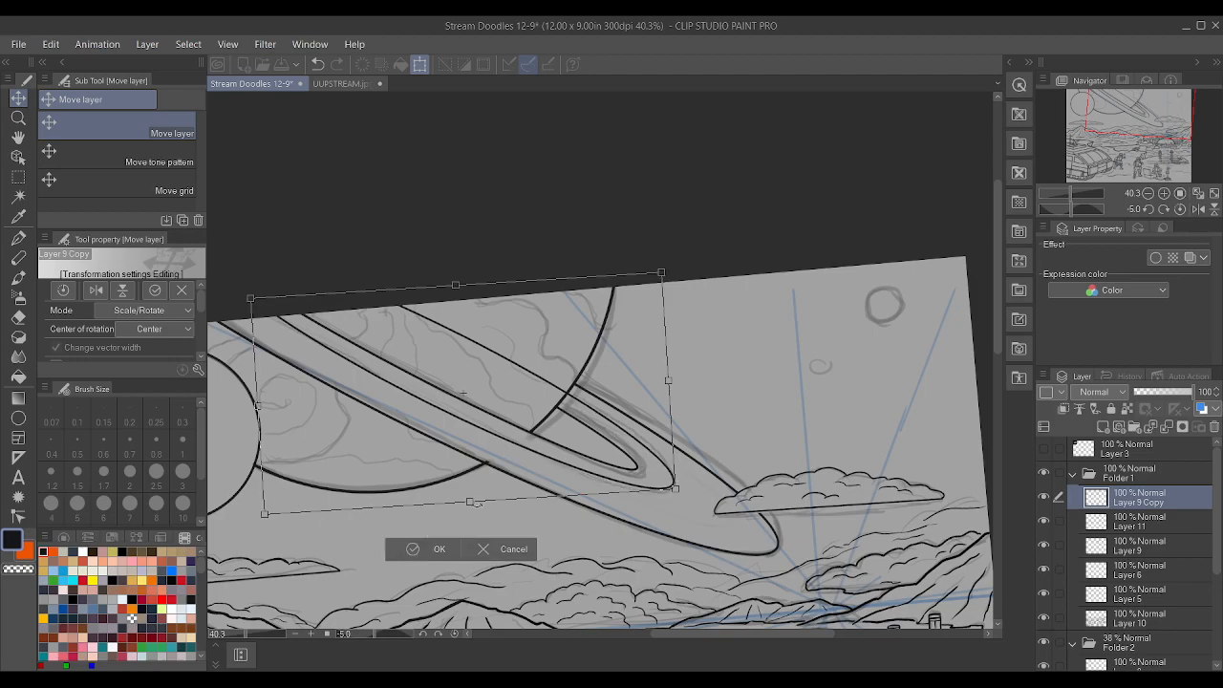
pyautogui.moveTo(471, 504); pyautogui.dragTo(470, 500)
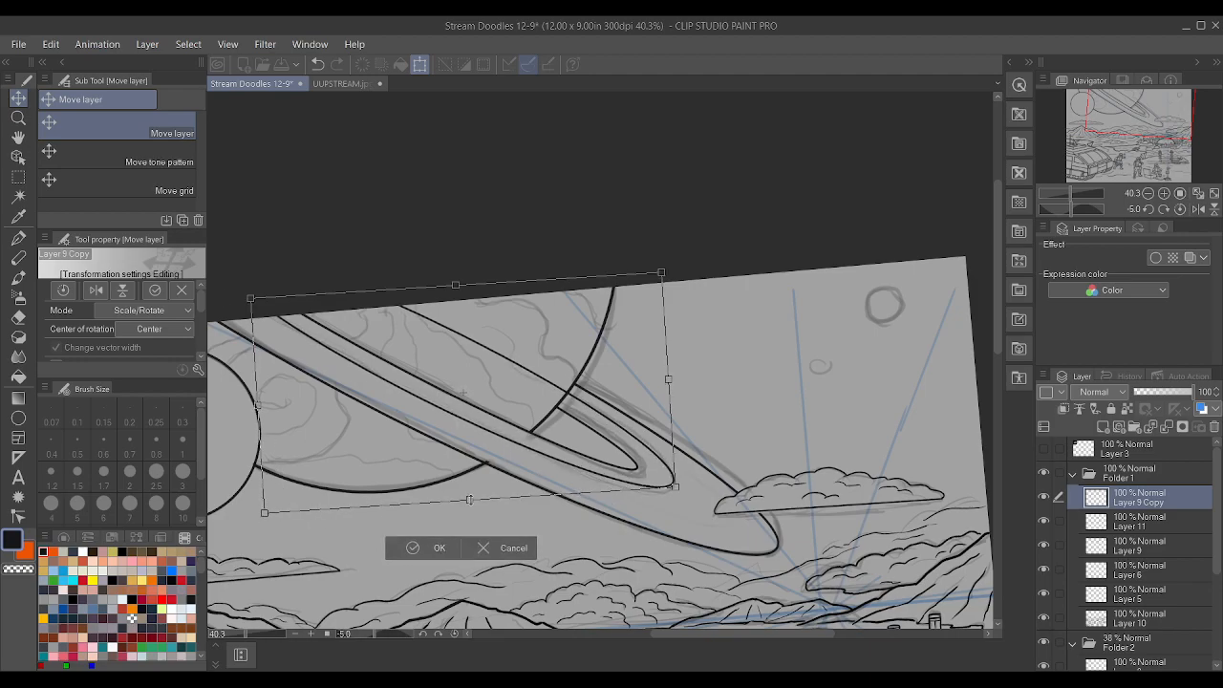
pyautogui.click(485, 551)
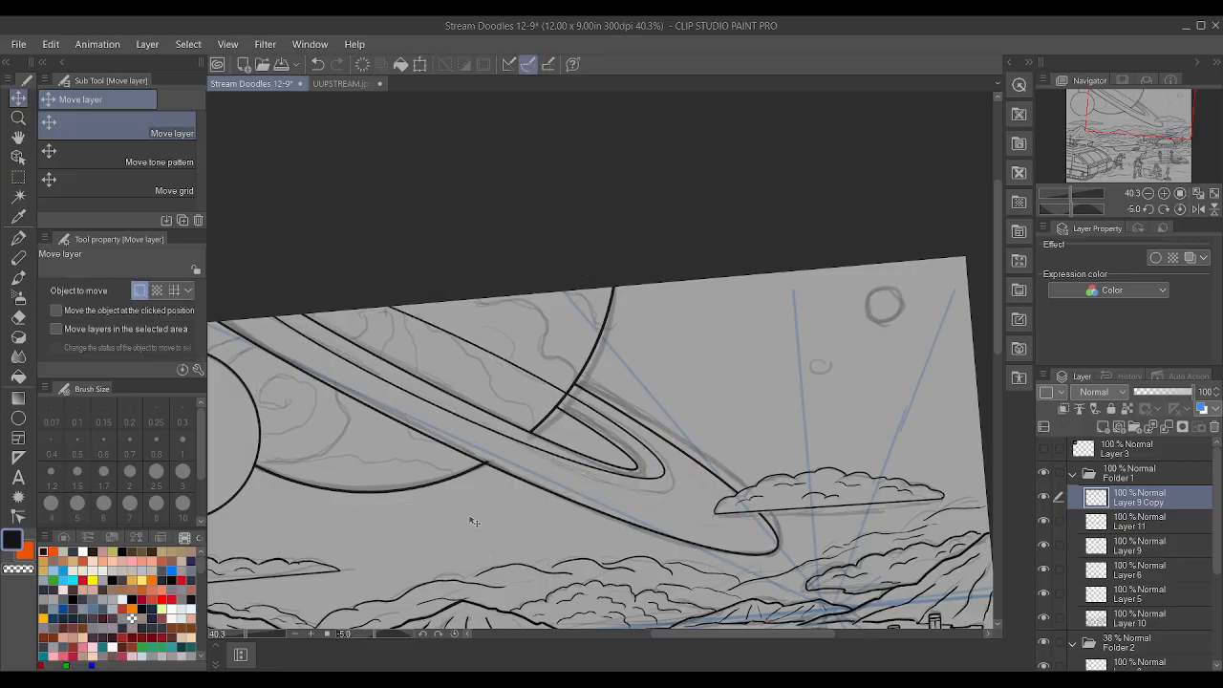
# - Show the rulers and try to transform the Layer 9 Copy ellipse again, moving and lengthening it over the sketched middle ring
pyautogui.hotkey('ctrl', 'r')
pyautogui.hotkey('ctrl', 't')
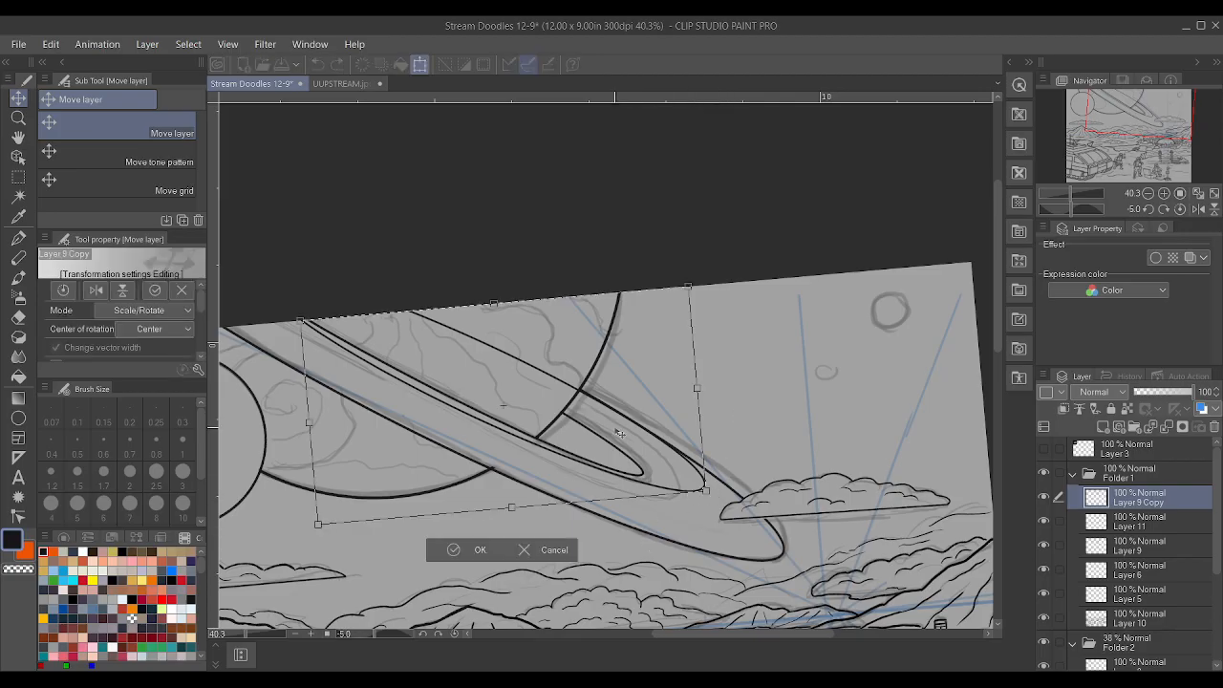
pyautogui.moveTo(642, 464); pyautogui.dragTo(621, 481)
pyautogui.moveTo(701, 381); pyautogui.dragTo(703, 384)
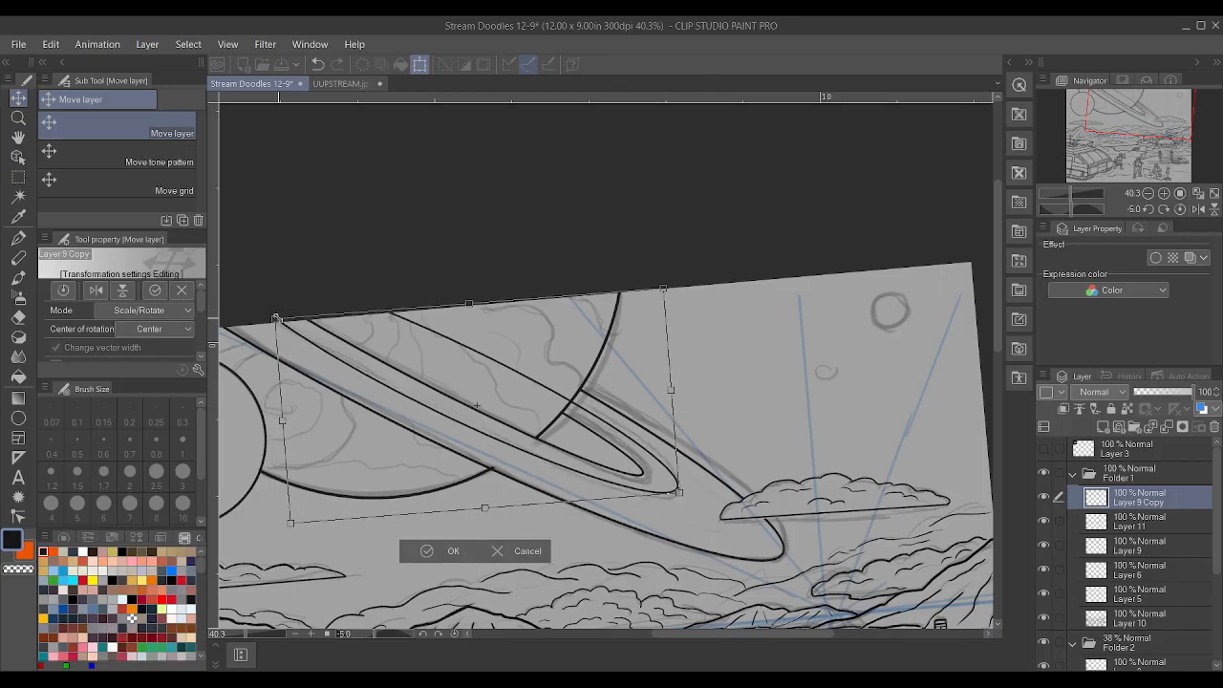
pyautogui.moveTo(276, 317); pyautogui.dragTo(268, 313)
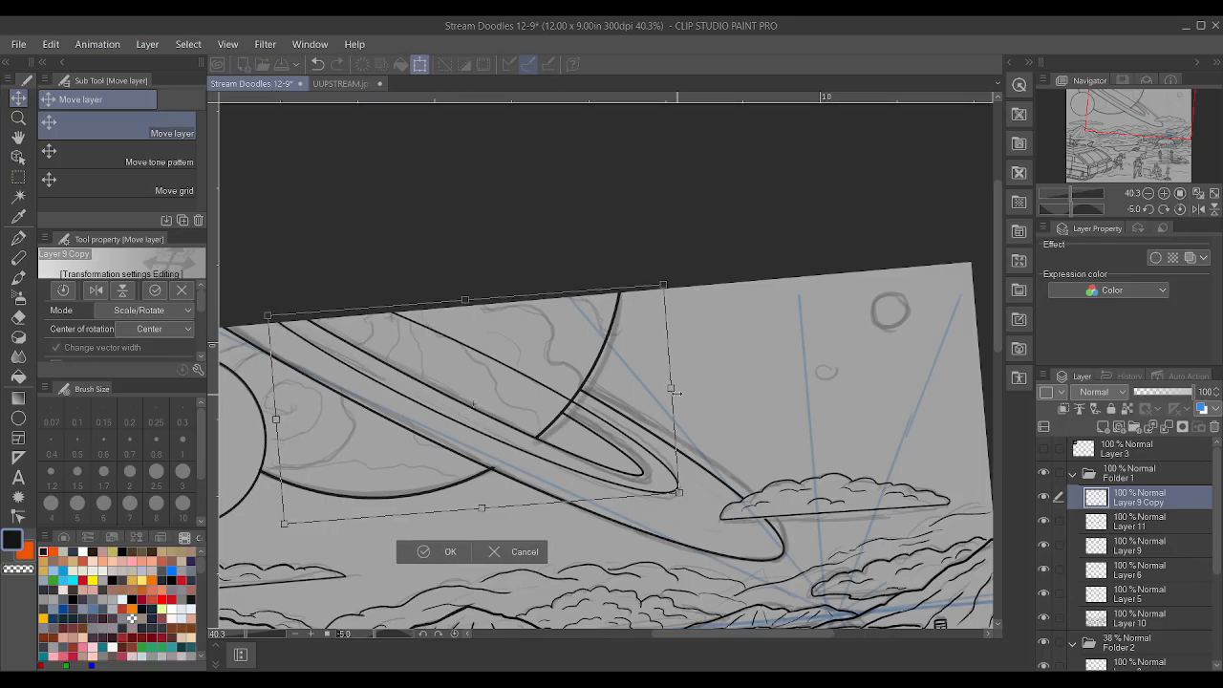
pyautogui.moveTo(646, 473); pyautogui.dragTo(643, 477)
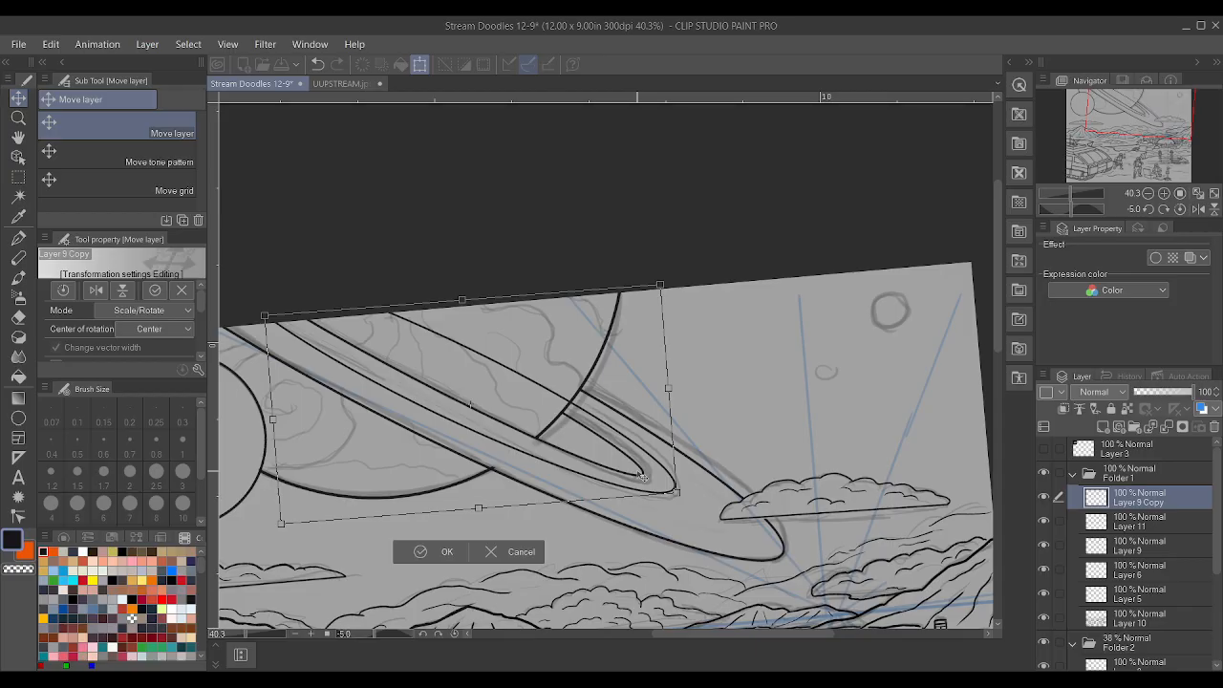
# - Try to refine the ellipse's tilt, height and position so its tip follows the sketched middle ring
pyautogui.moveTo(719, 368); pyautogui.dragTo(718, 372)
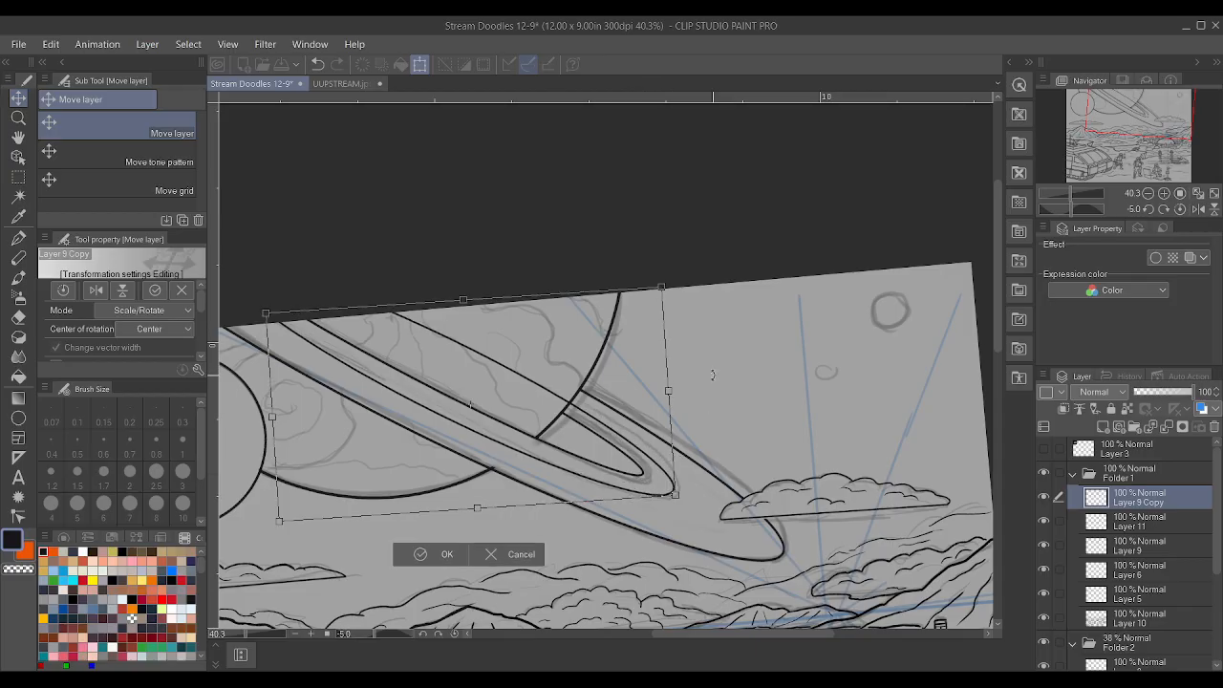
pyautogui.moveTo(476, 505); pyautogui.dragTo(476, 508)
pyautogui.moveTo(528, 432); pyautogui.dragTo(526, 429)
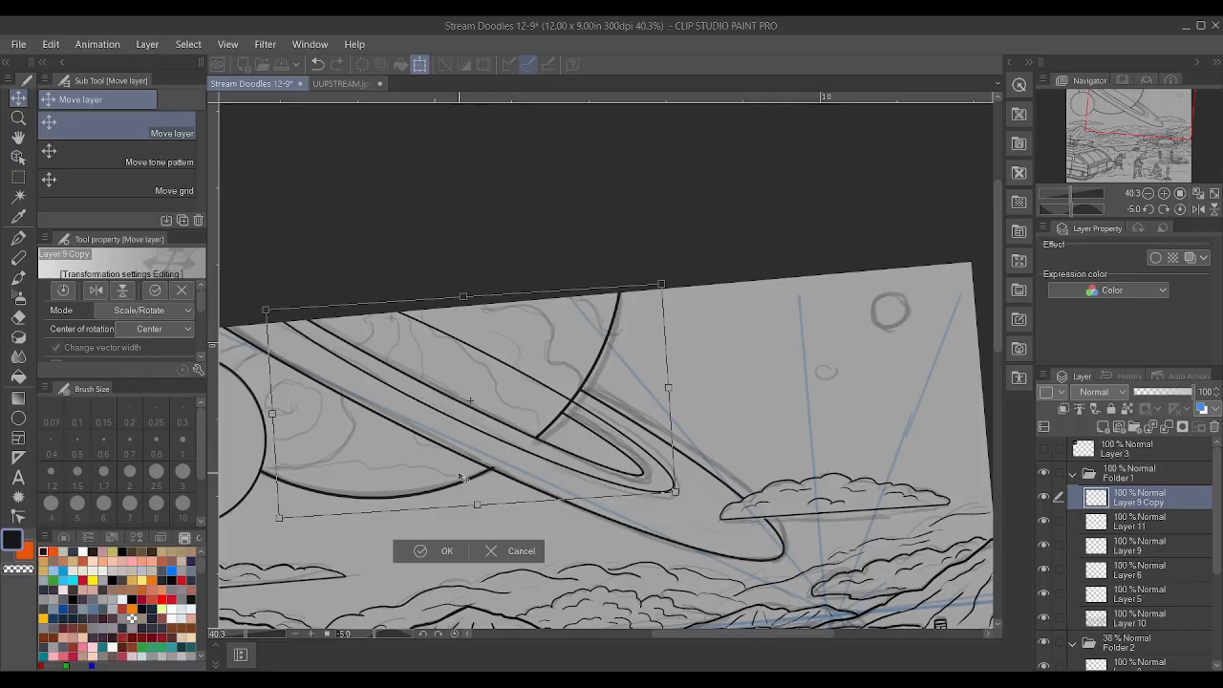
pyautogui.moveTo(279, 518); pyautogui.dragTo(284, 517)
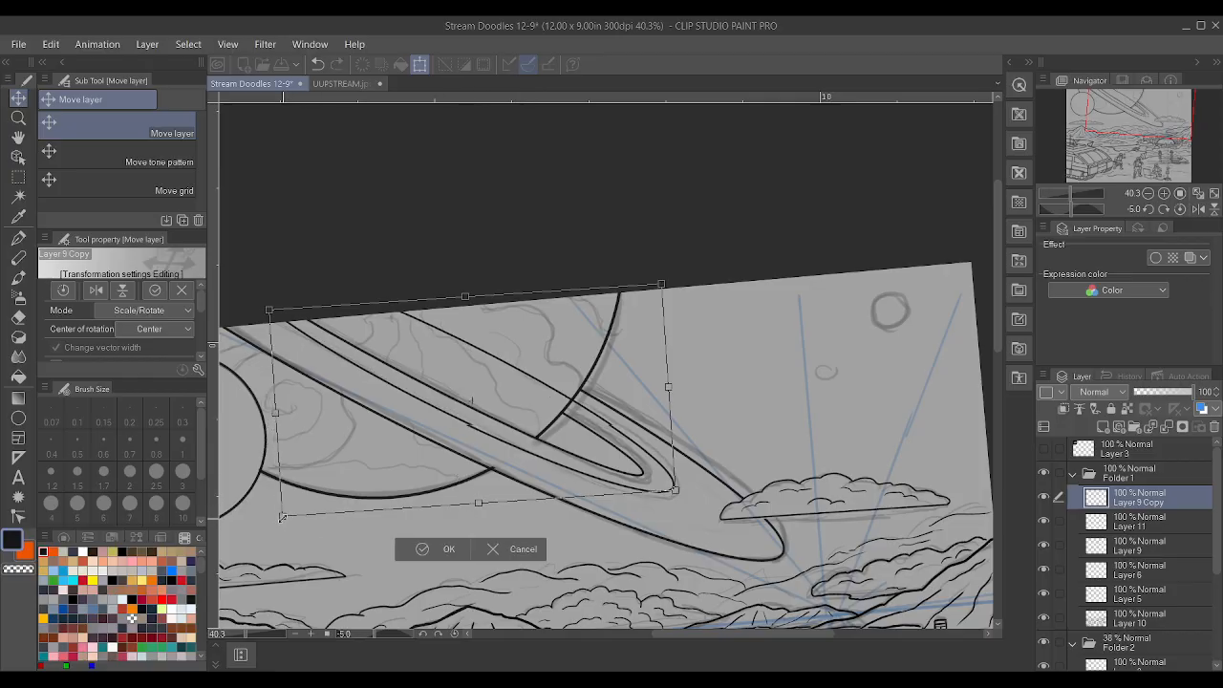
pyautogui.hotkey('ctrl', 'z')
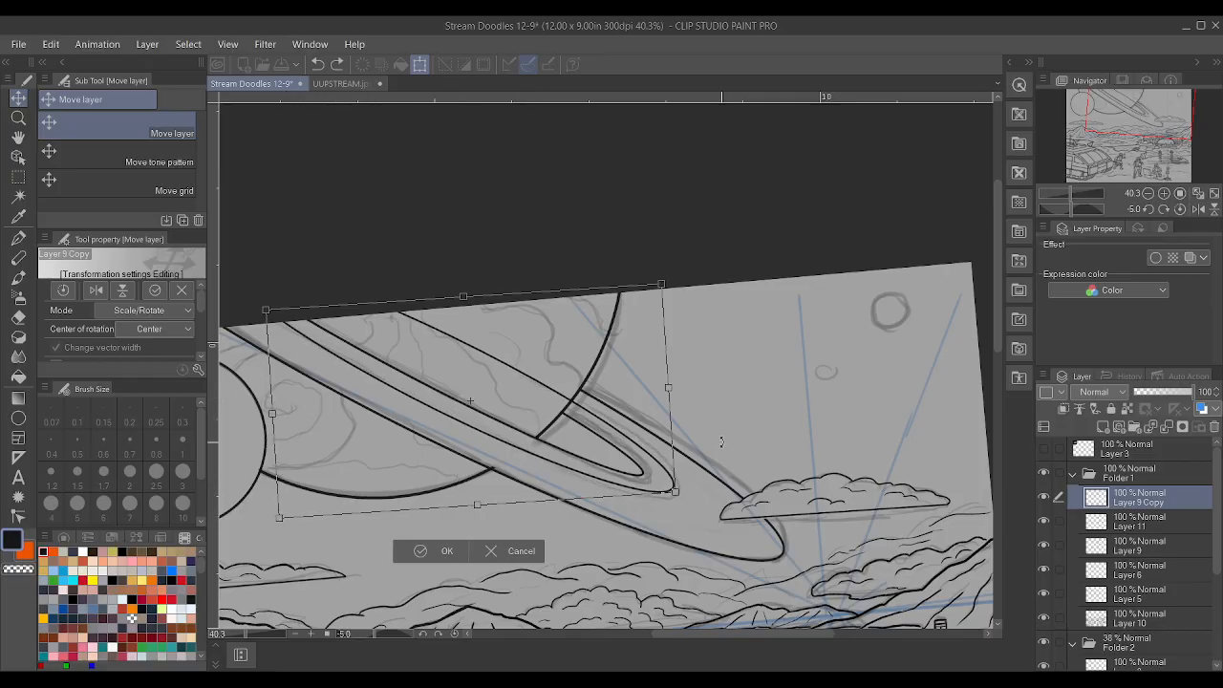
pyautogui.moveTo(674, 264); pyautogui.dragTo(673, 261)
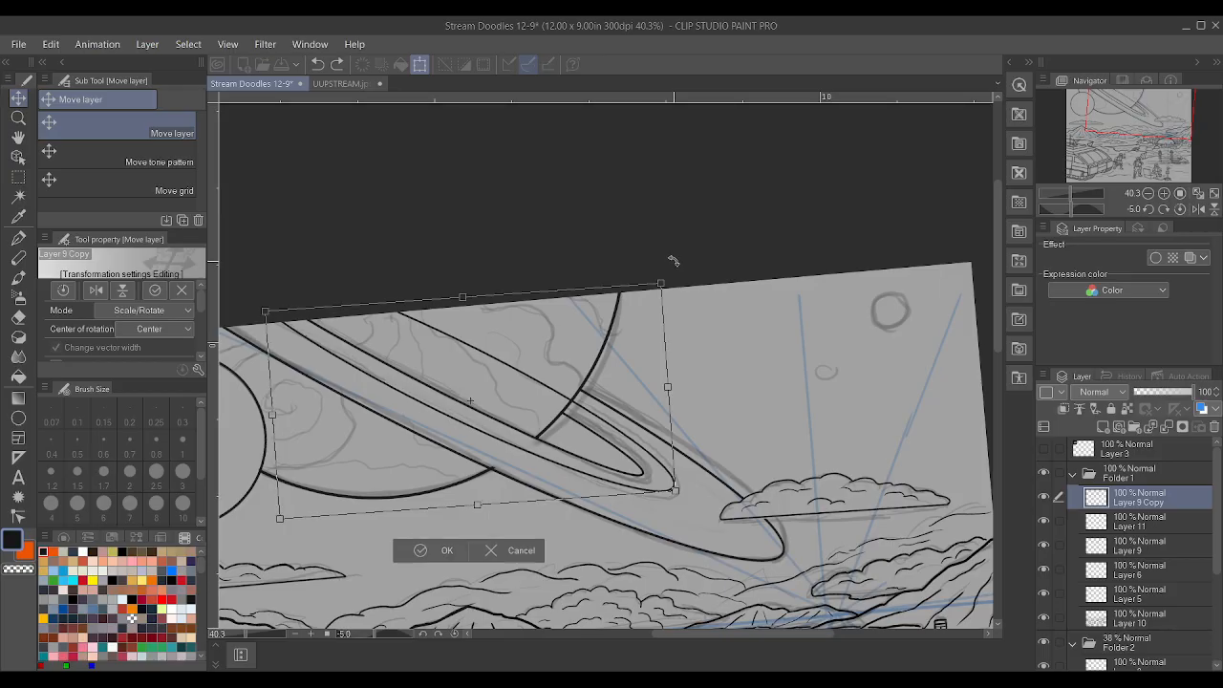
pyautogui.moveTo(643, 492); pyautogui.dragTo(675, 492)
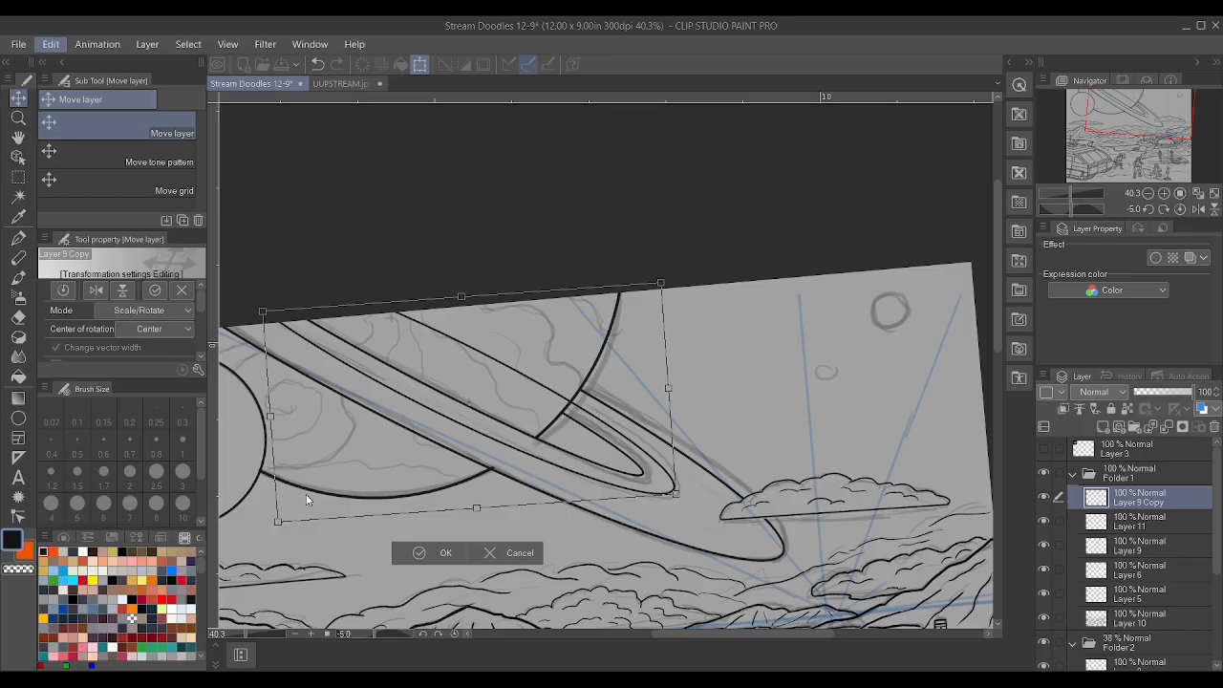
# - Try to distort the ellipse in Perspective mode by its far corners, and nudge it back over the sketched ring
pyautogui.moveTo(277, 521); pyautogui.dragTo(270, 514)
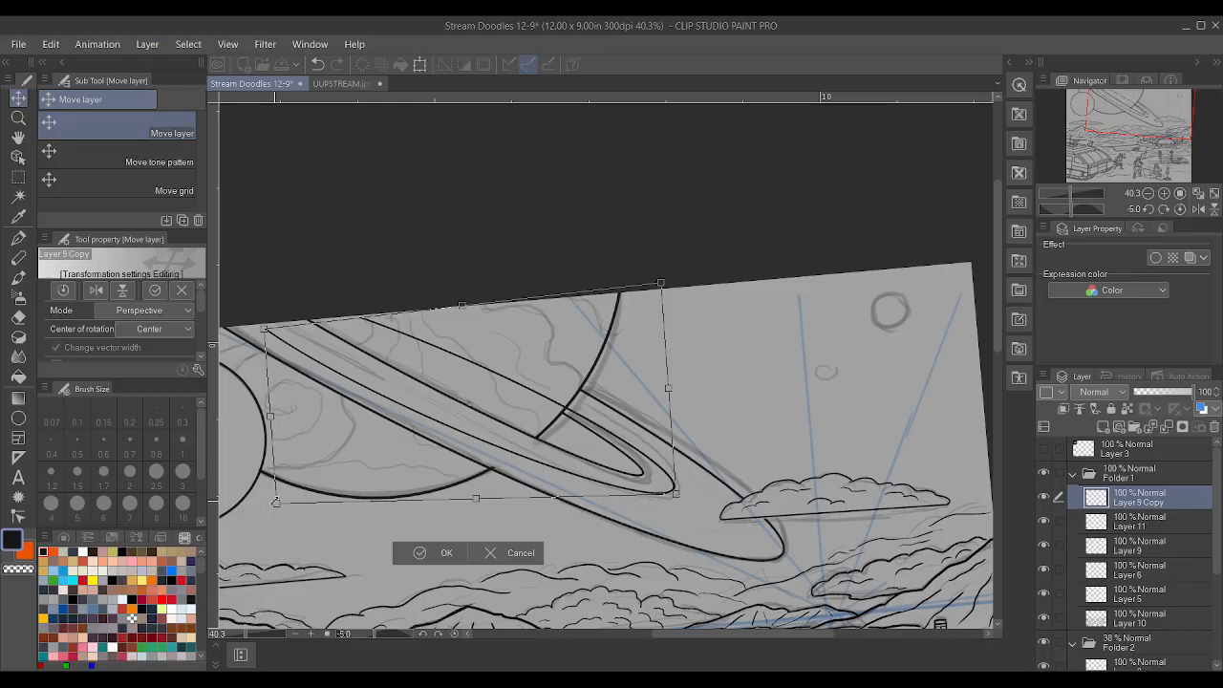
pyautogui.hotkey('ctrl', 'z')
pyautogui.moveTo(277, 521); pyautogui.dragTo(277, 507)
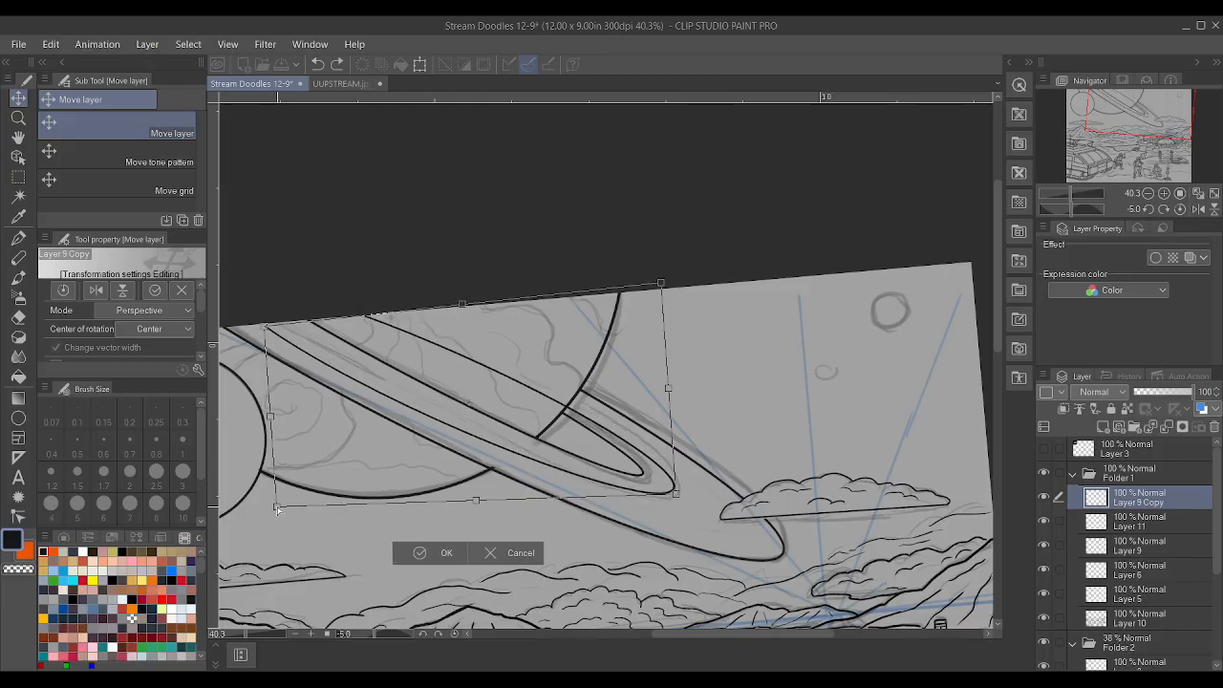
pyautogui.moveTo(270, 421); pyautogui.dragTo(271, 415)
pyautogui.moveTo(263, 308); pyautogui.dragTo(257, 308)
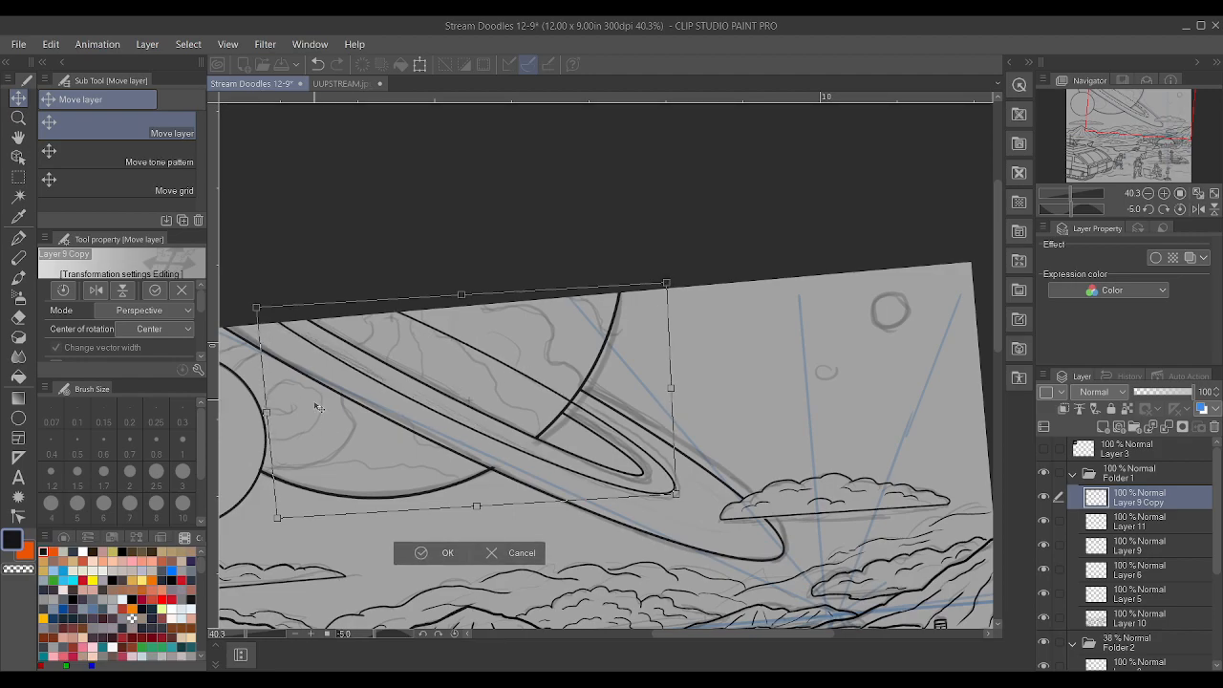
pyautogui.moveTo(524, 454); pyautogui.dragTo(527, 454)
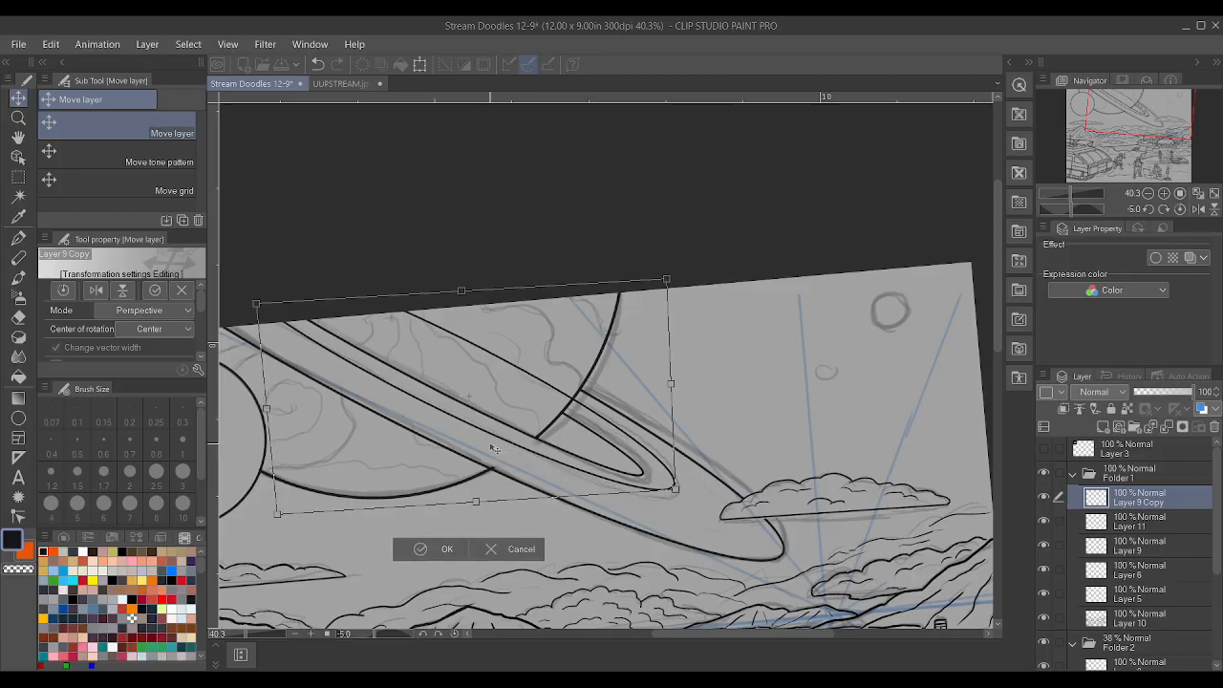
pyautogui.moveTo(405, 418); pyautogui.dragTo(402, 413)
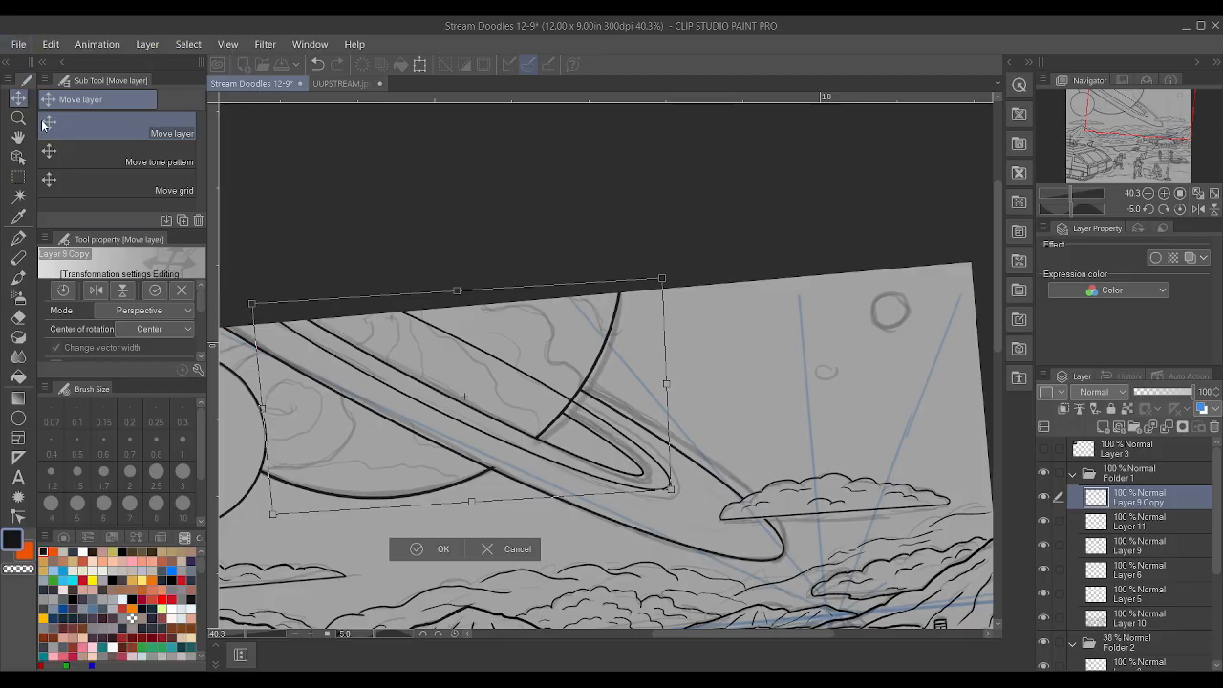
# - Rotate the canvas to 0°, try extending and tilting the ellipse in Scale/Rotate mode, and discard the transformation
pyautogui.click(366, 409)
pyautogui.press('^')
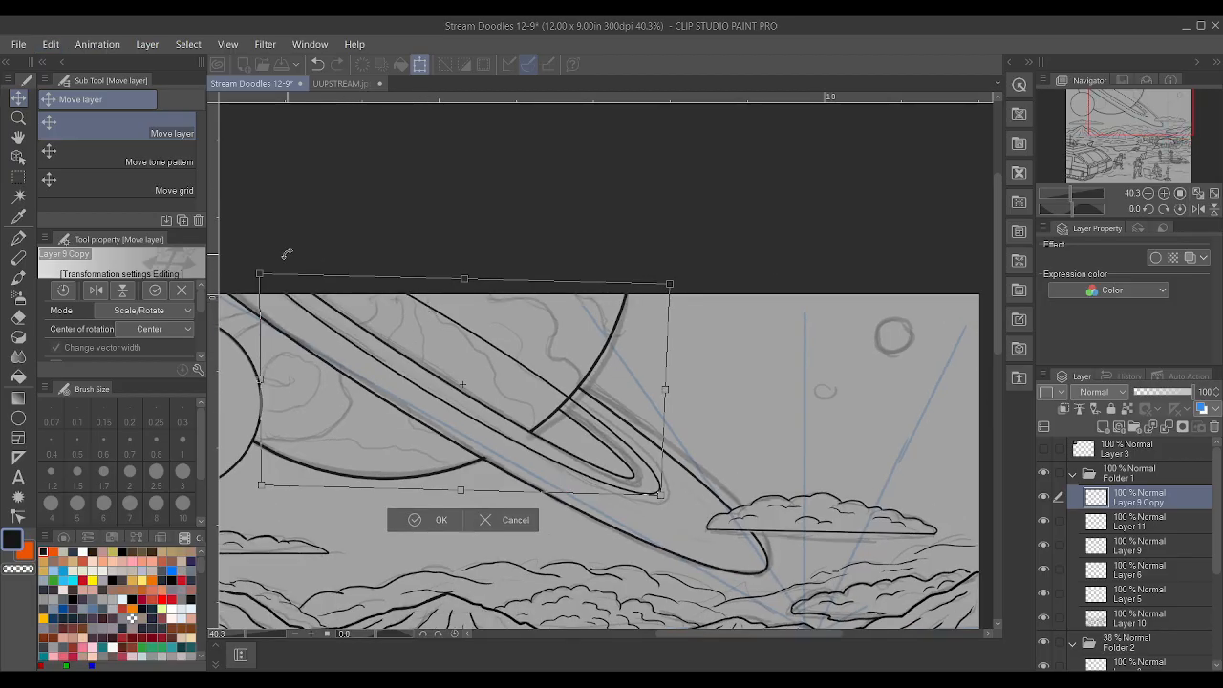
pyautogui.moveTo(260, 275); pyautogui.dragTo(251, 272)
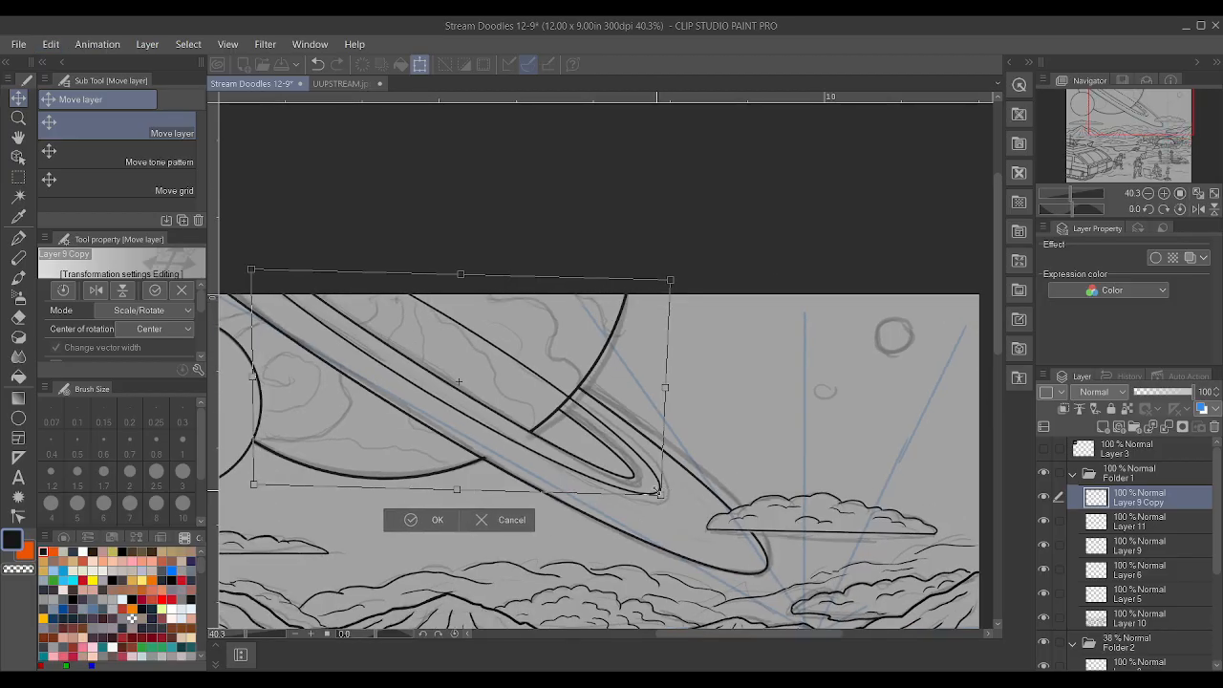
pyautogui.moveTo(659, 496); pyautogui.dragTo(672, 503)
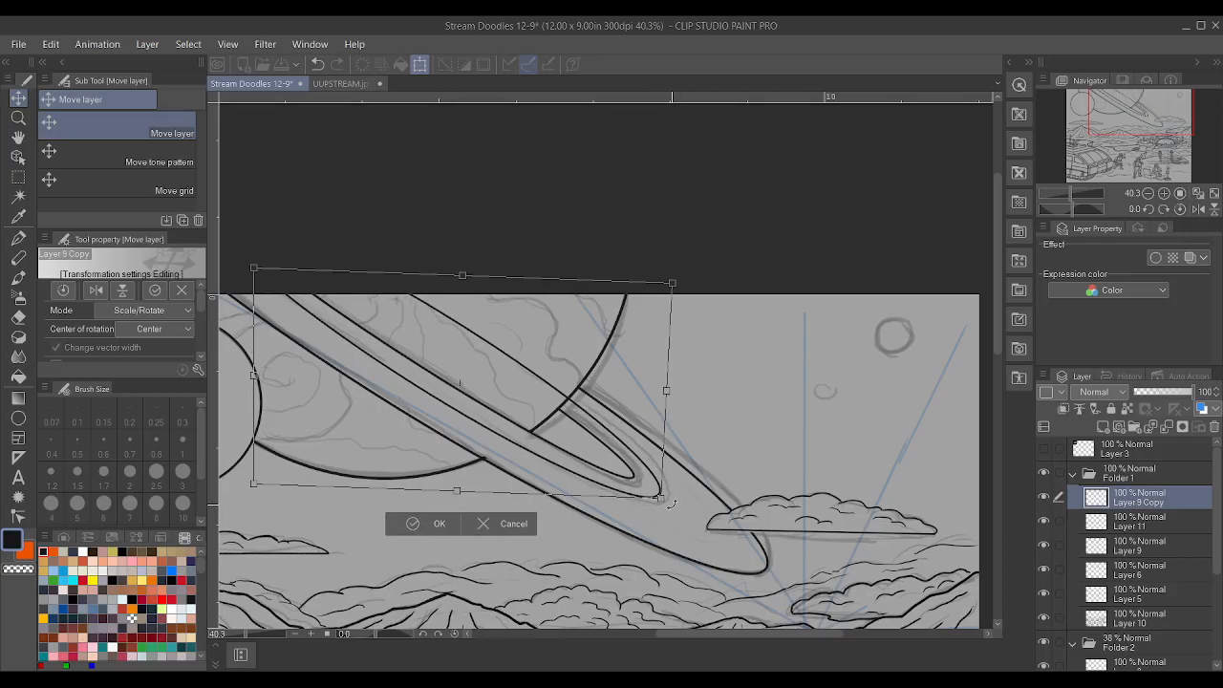
pyautogui.click(483, 523)
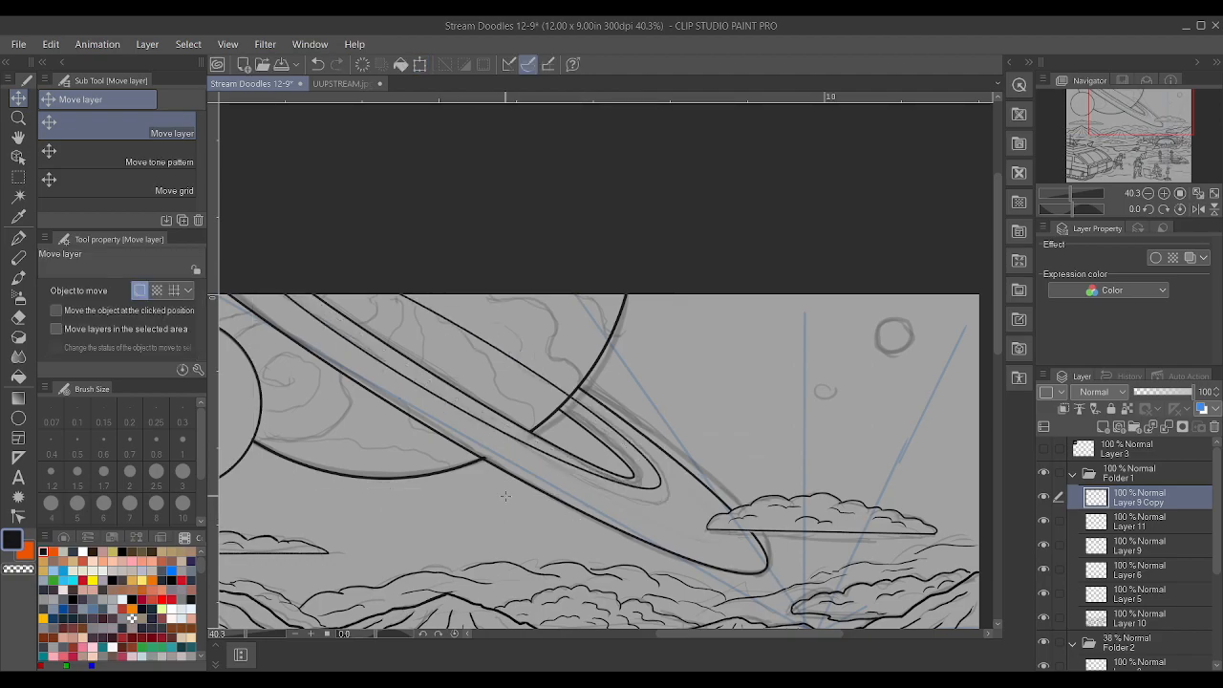
# - Hide the rulers, then scale and slightly rotate the Layer 9 Copy ellipse toward the sketched middle ring's tip and far end
pyautogui.hotkey('ctrl', 'r')
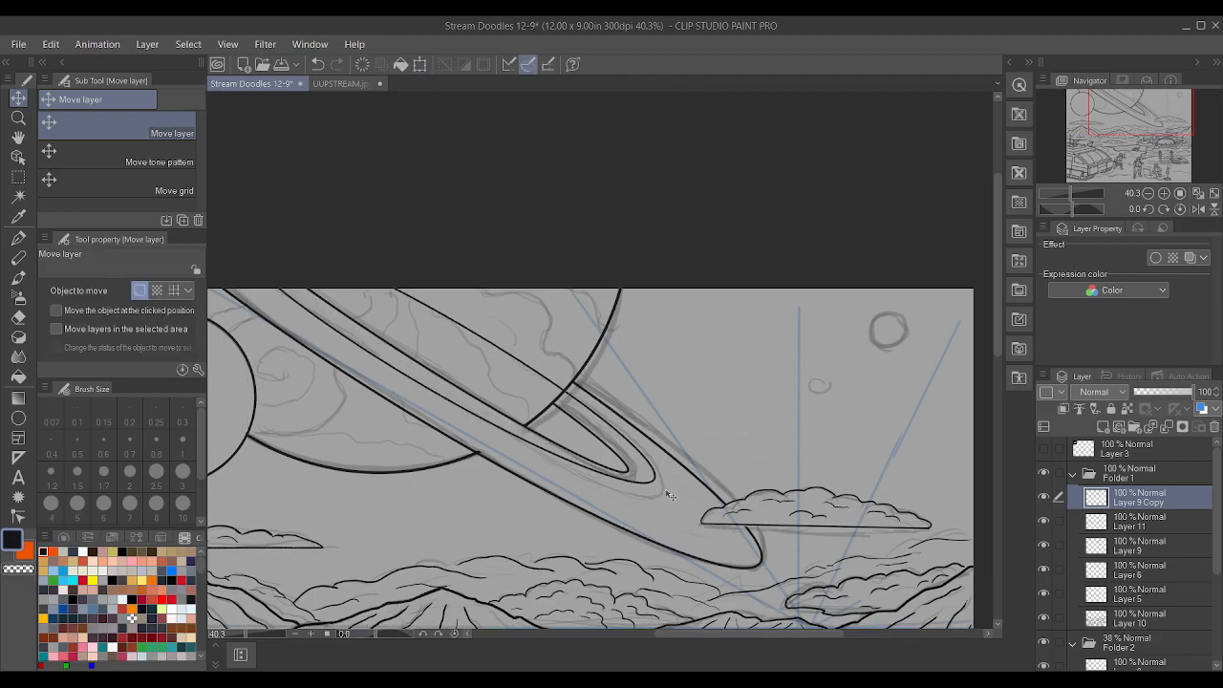
pyautogui.hotkey('ctrl', 't')
pyautogui.moveTo(680, 499); pyautogui.dragTo(678, 504)
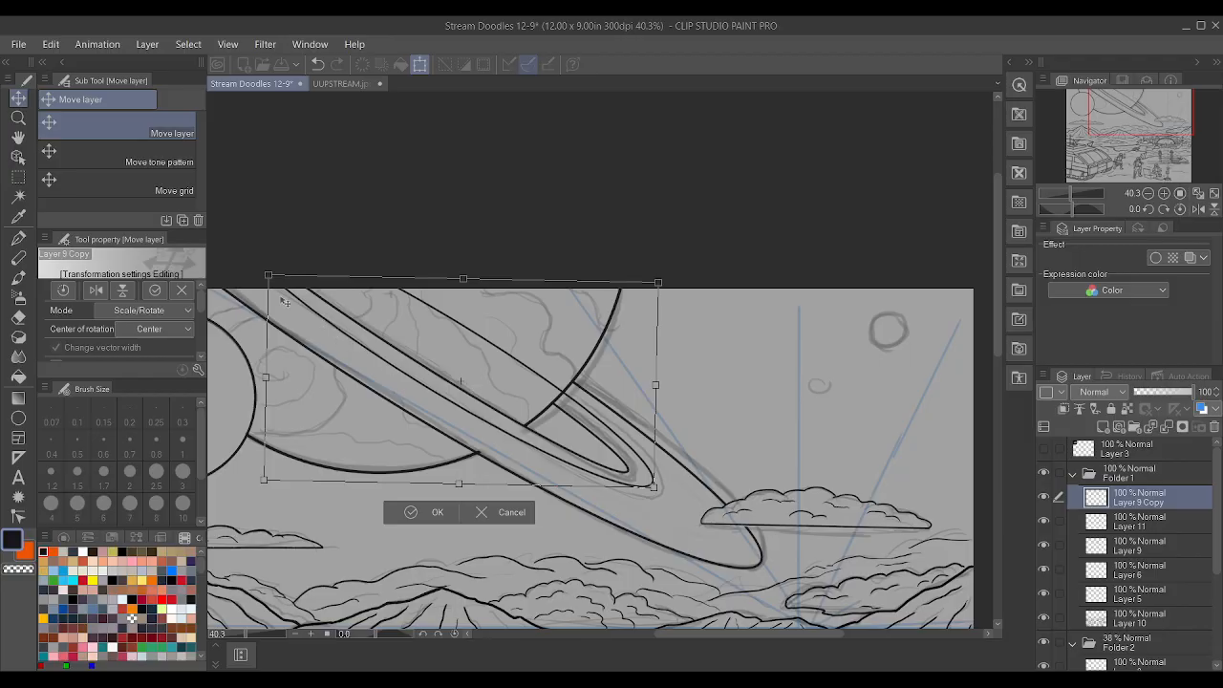
pyautogui.moveTo(269, 277); pyautogui.dragTo(260, 272)
pyautogui.moveTo(687, 385); pyautogui.dragTo(686, 389)
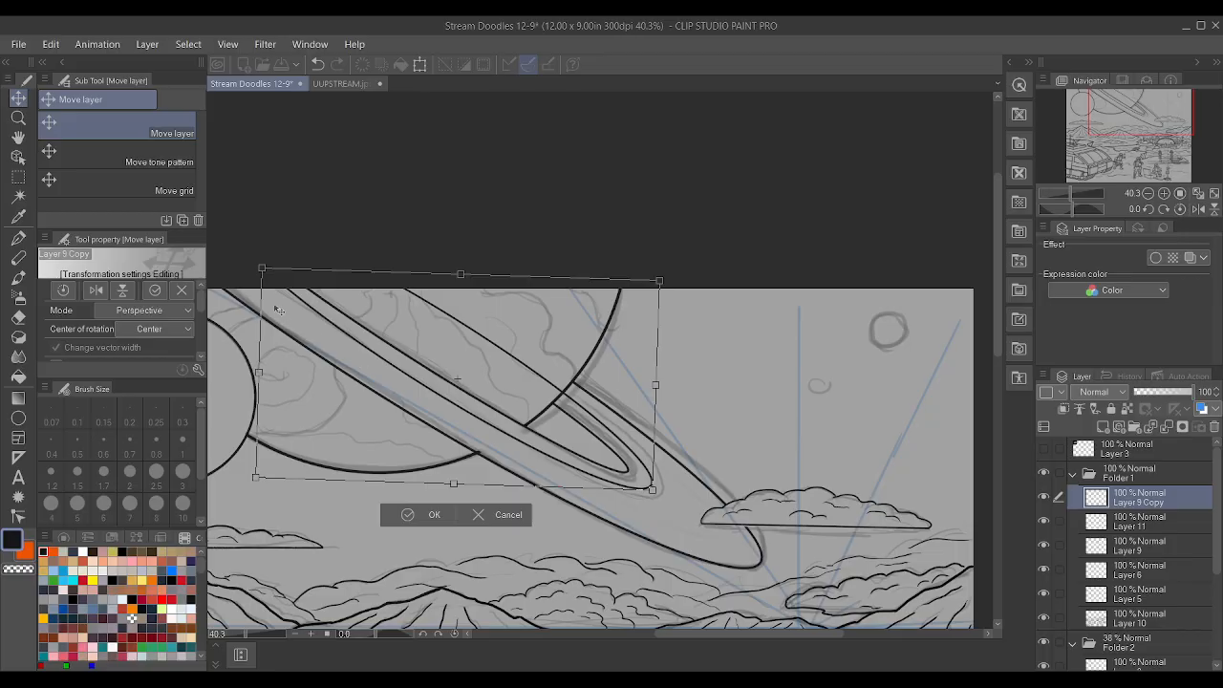
# - Stretch the far-end corners of the Layer 9 Copy ellipse in Perspective mode so its curve follows the sketched middle ring
pyautogui.moveTo(262, 269)
pyautogui.mouseDown()
pyautogui.moveTo(239, 253)
pyautogui.moveTo(245, 267)
pyautogui.mouseUp()
pyautogui.moveTo(252, 374); pyautogui.dragTo(249, 367)
pyautogui.moveTo(244, 266); pyautogui.dragTo(250, 269)
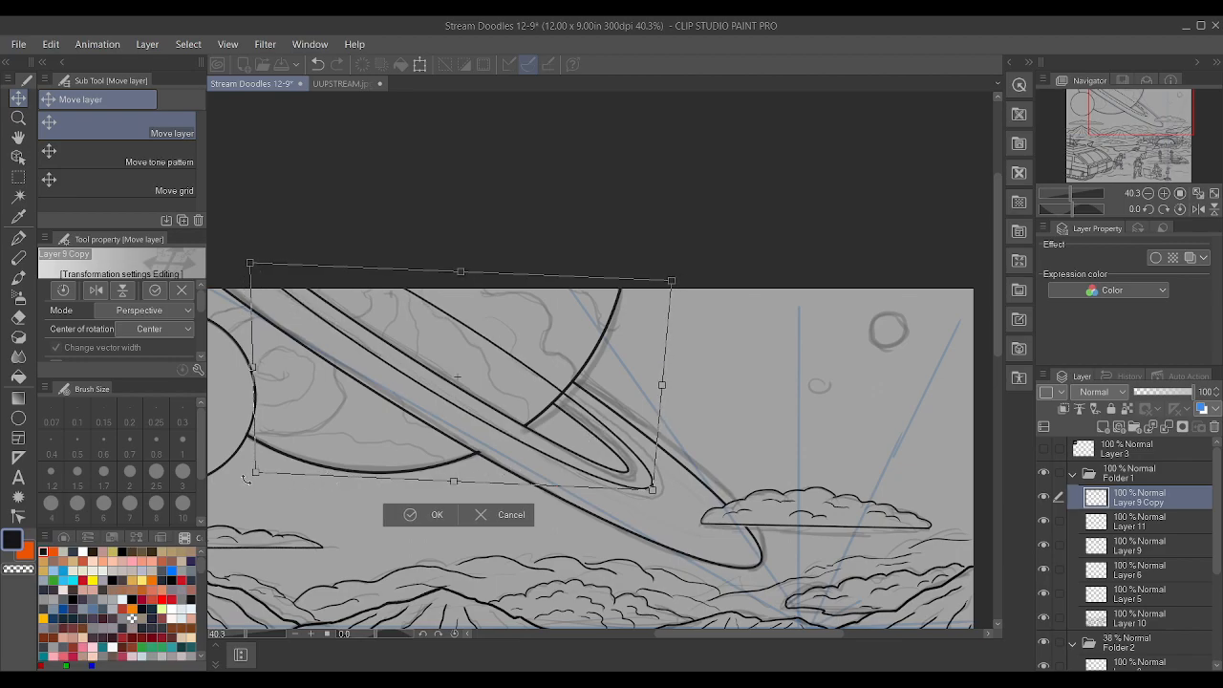
pyautogui.moveTo(256, 476); pyautogui.dragTo(256, 481)
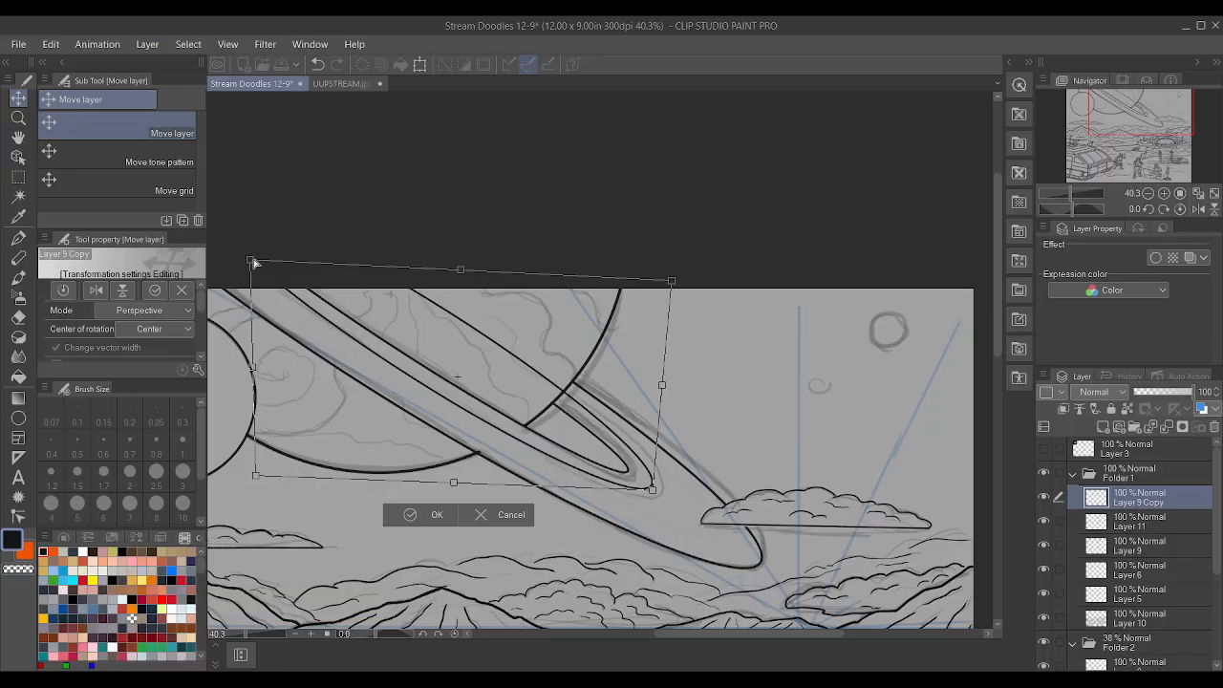
pyautogui.moveTo(252, 262); pyautogui.dragTo(238, 268)
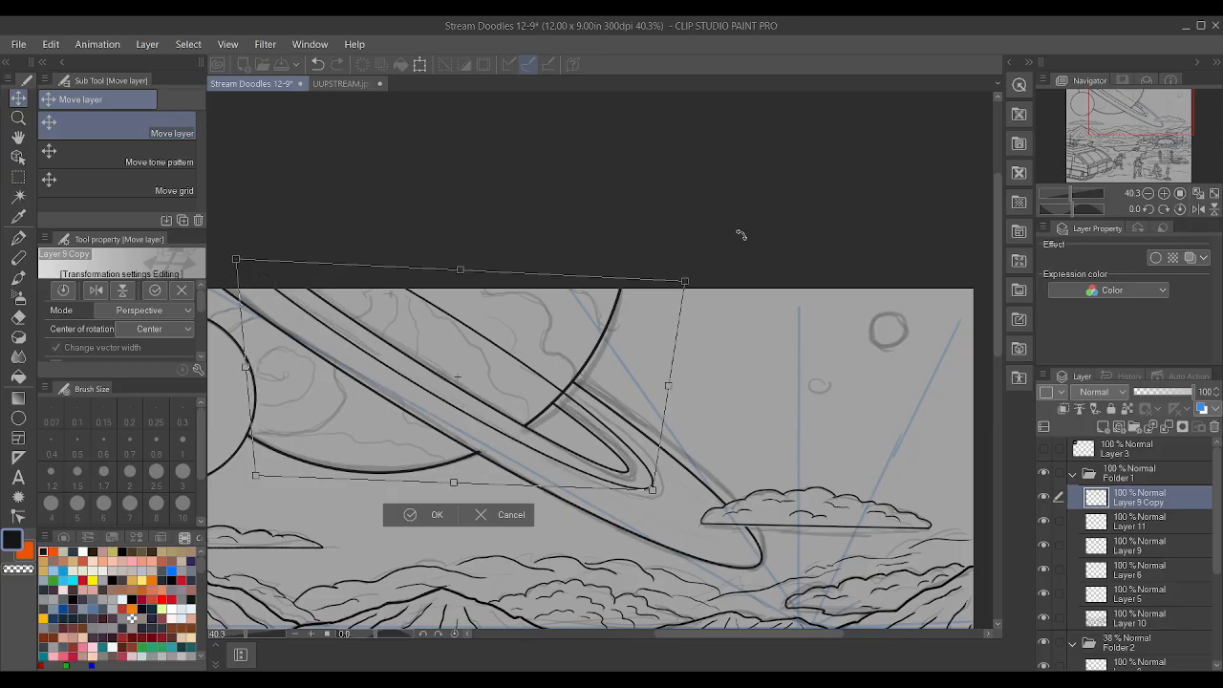
# - Rotate the Layer 9 Copy ellipse slightly clockwise, nudge it over the sketched ring, and apply the transformation
pyautogui.moveTo(748, 238); pyautogui.dragTo(726, 262)
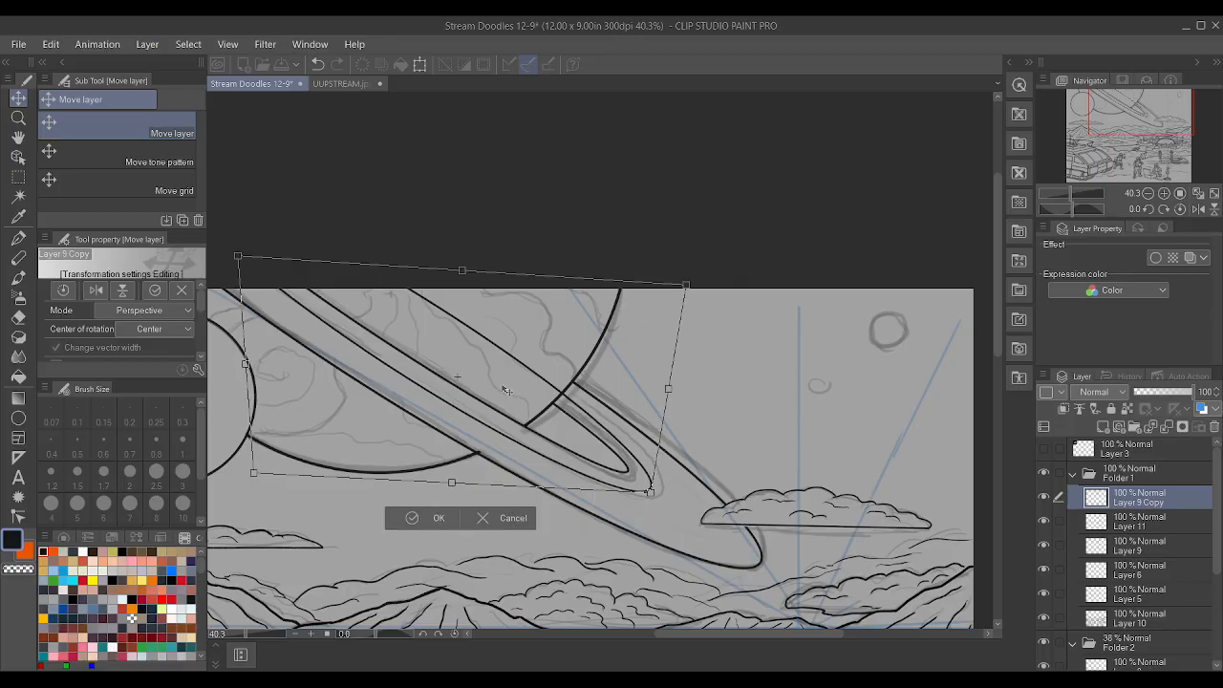
pyautogui.moveTo(485, 430); pyautogui.dragTo(489, 427)
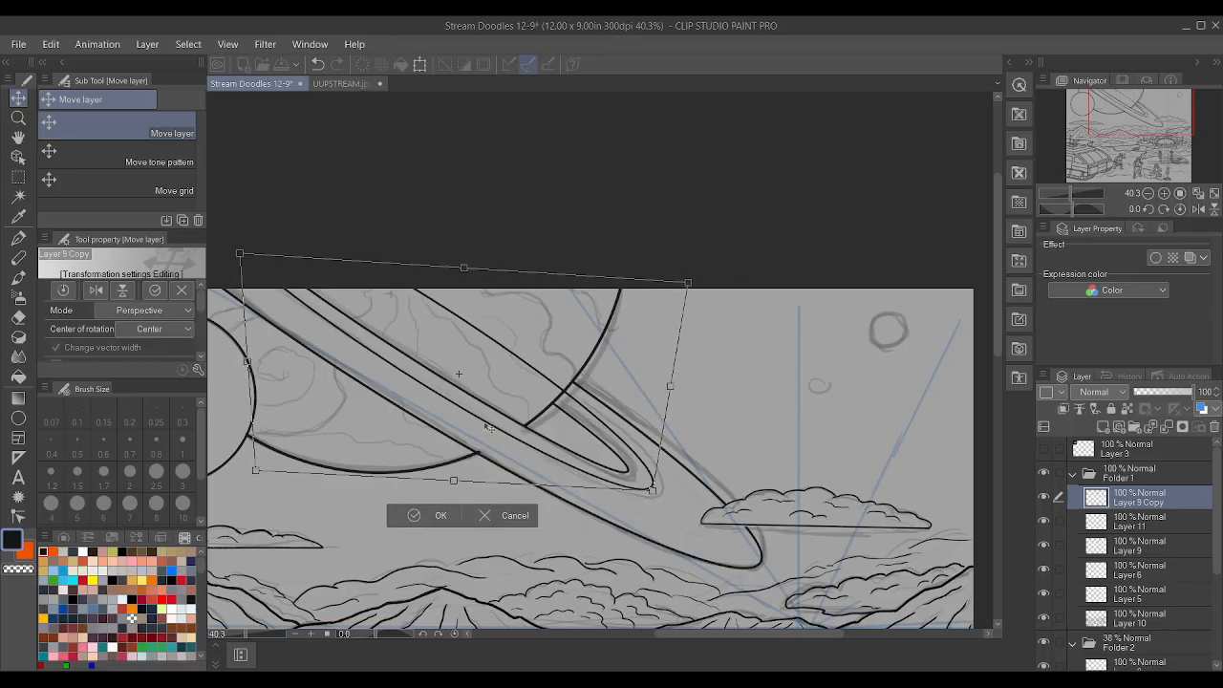
pyautogui.moveTo(465, 270); pyautogui.dragTo(461, 272)
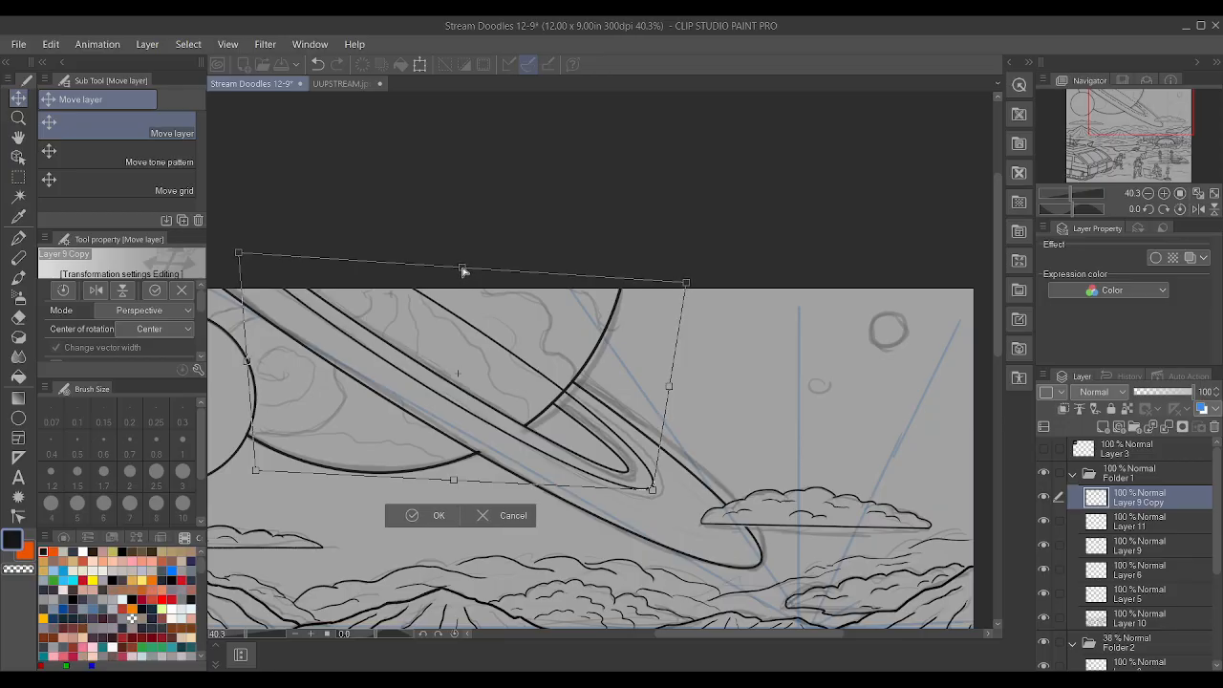
pyautogui.click(432, 516)
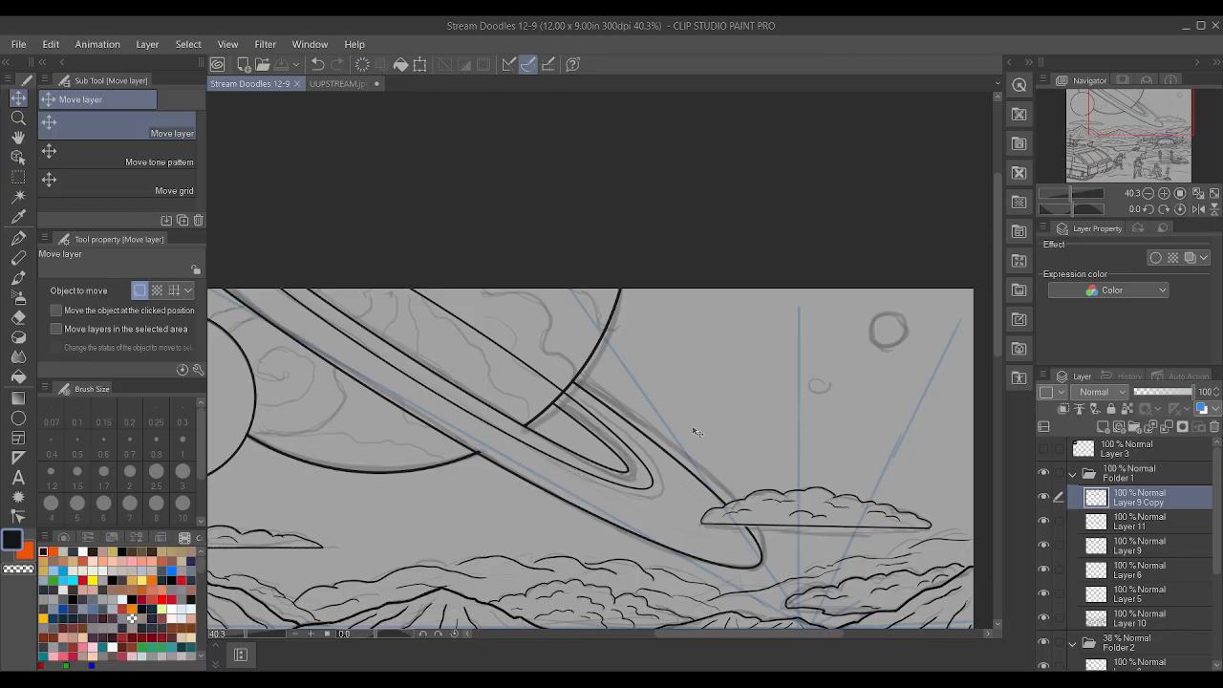
# - Compare Layer 11 with Layer 9 Copy by toggling and selecting them, and inspect the fitted ring against the whole planet
pyautogui.click(1047, 521)
pyautogui.click(1048, 521)
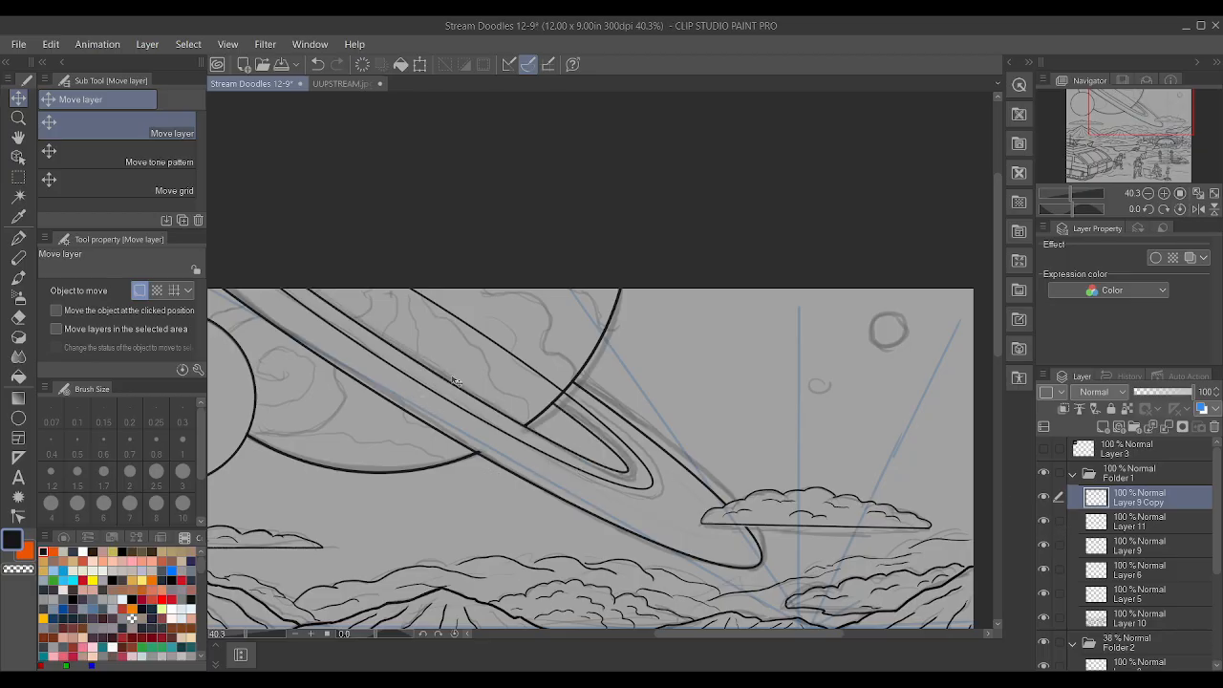
pyautogui.click(1055, 523)
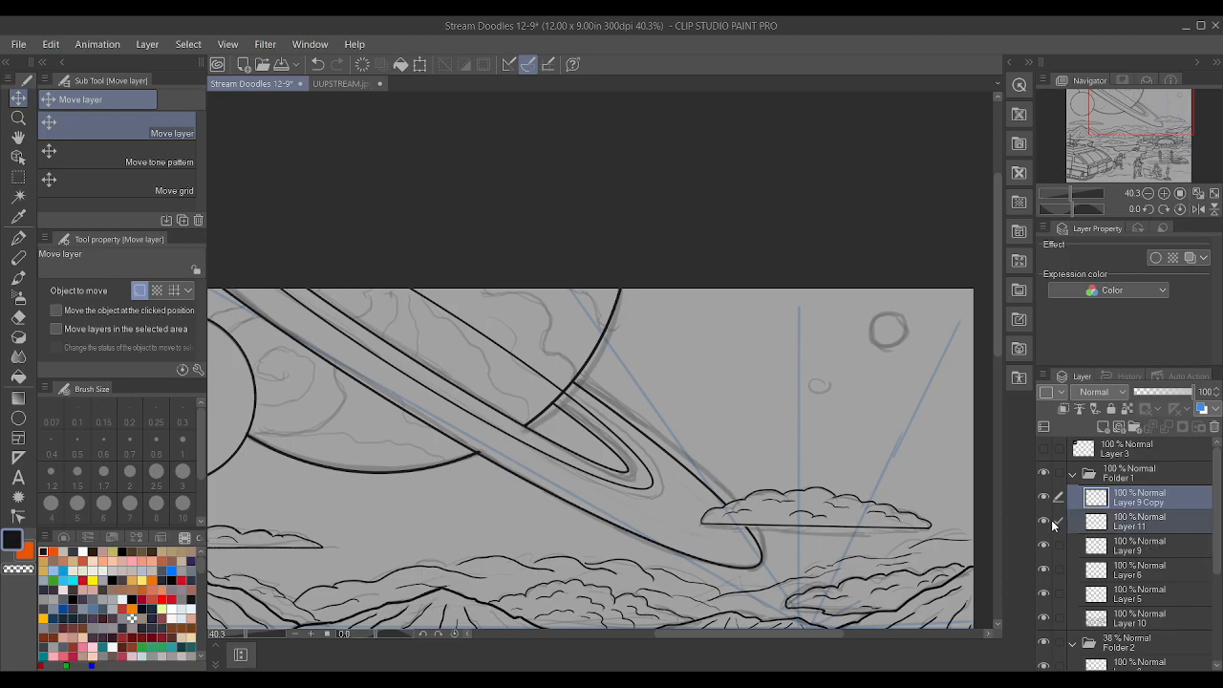
pyautogui.click(1140, 533)
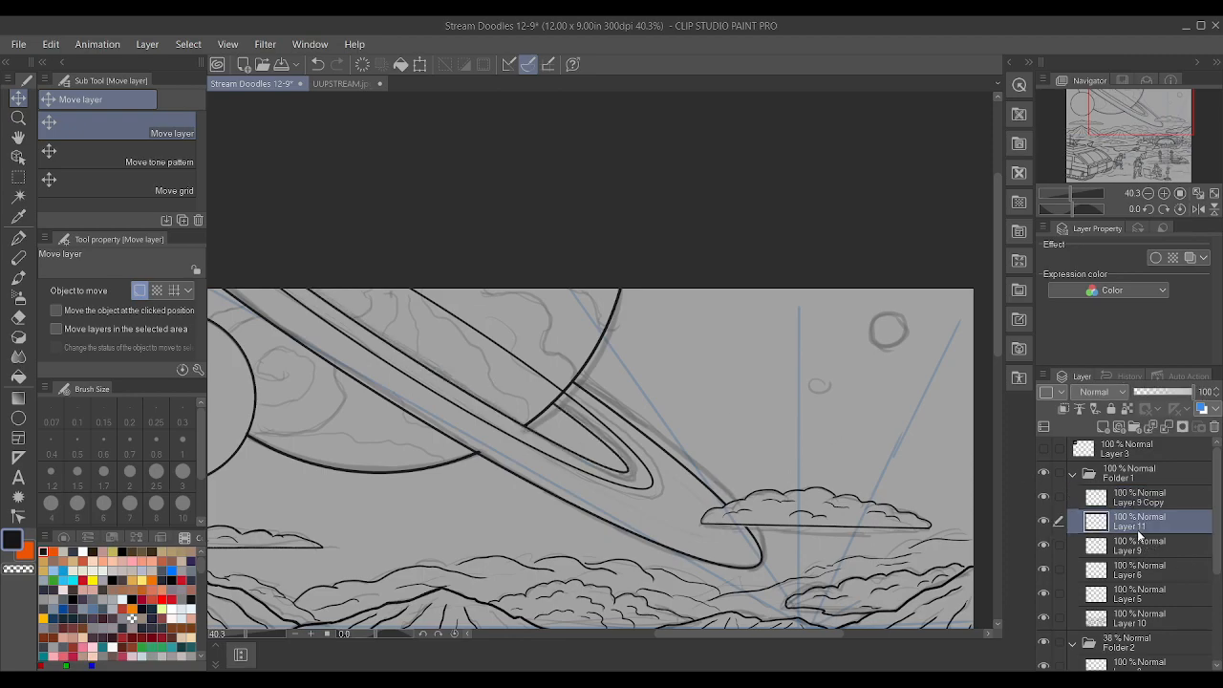
pyautogui.click(1133, 505)
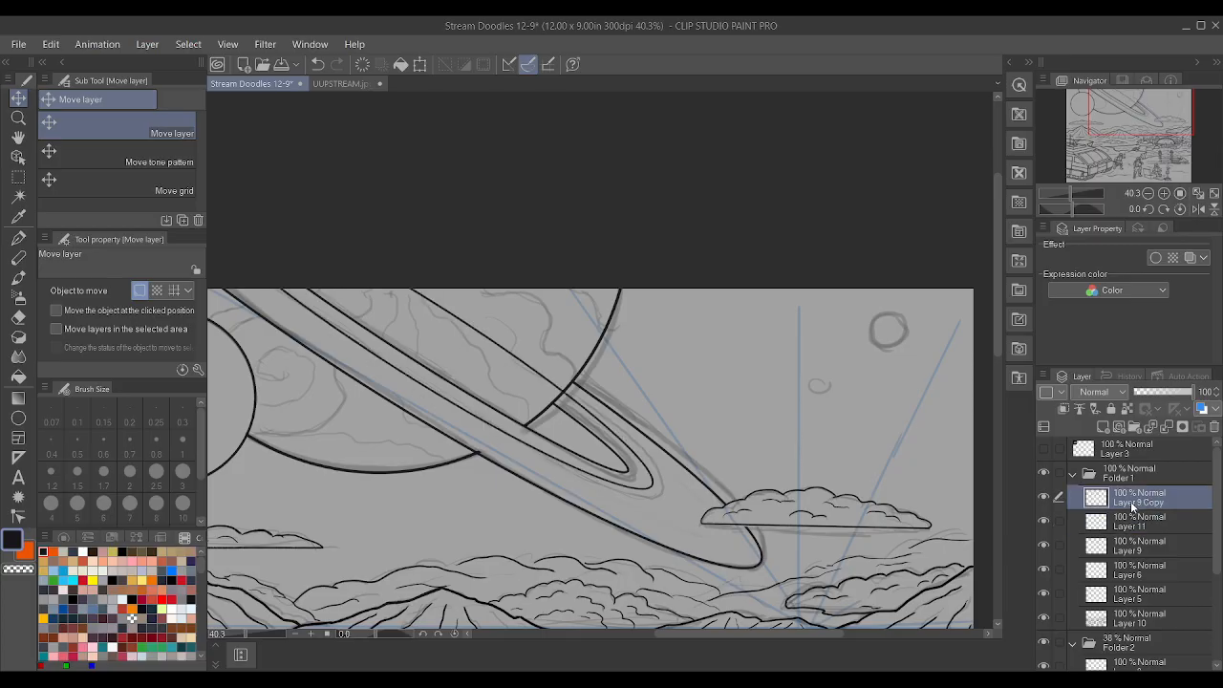
pyautogui.scroll(1, 721, 401)
pyautogui.moveTo(378, 277); pyautogui.dragTo(540, 385)
pyautogui.scroll(-6, 540, 385)
pyautogui.scroll(6, 626, 435)
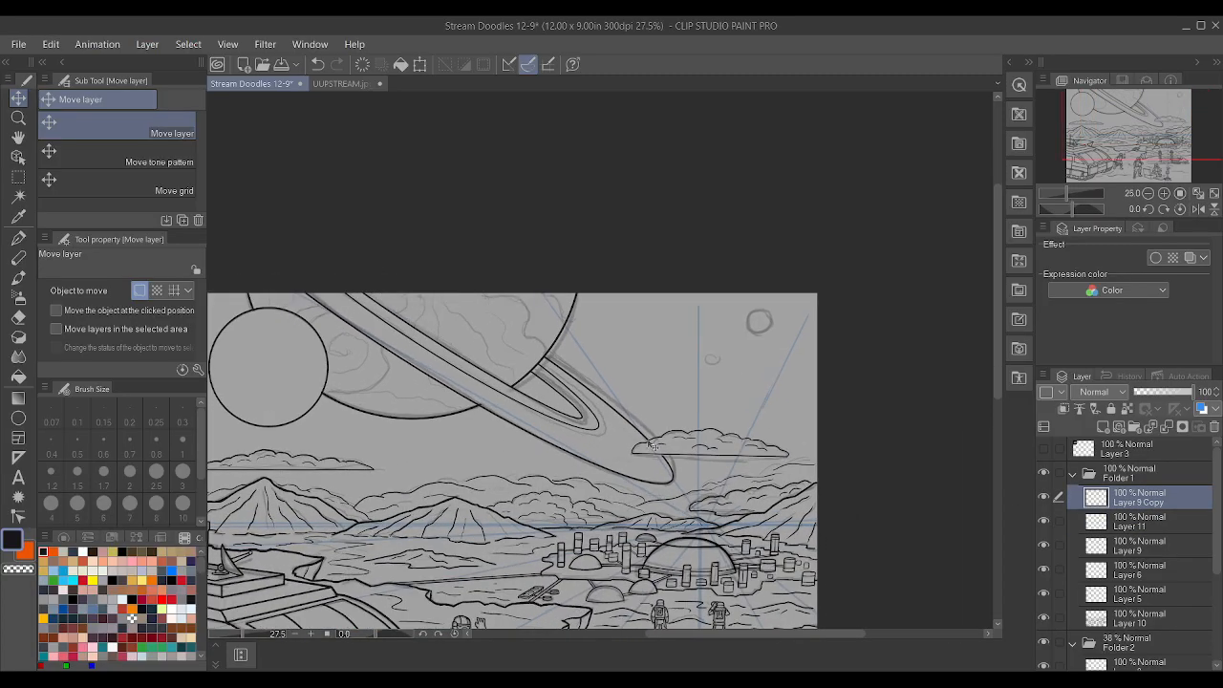
# - Toggle the visibility of Folder 1 and its layers one by one to check which planet and ring lines each holds
pyautogui.click(1048, 521)
pyautogui.click(1049, 521)
pyautogui.click(1051, 545)
pyautogui.click(1051, 545)
pyautogui.click(1046, 566)
pyautogui.click(1046, 566)
pyautogui.click(1046, 579)
pyautogui.click(1045, 579)
pyautogui.click(1045, 519)
pyautogui.click(1043, 522)
pyautogui.click(1044, 546)
pyautogui.click(1043, 546)
pyautogui.click(1046, 572)
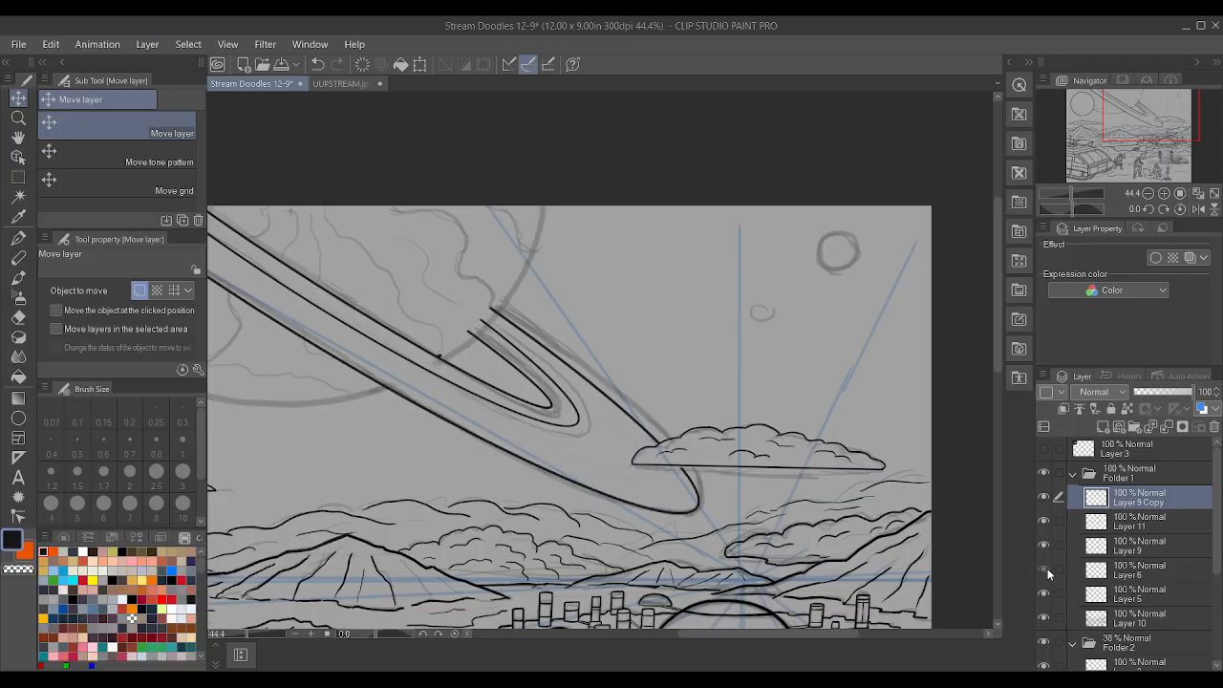
pyautogui.click(1045, 593)
pyautogui.click(1045, 593)
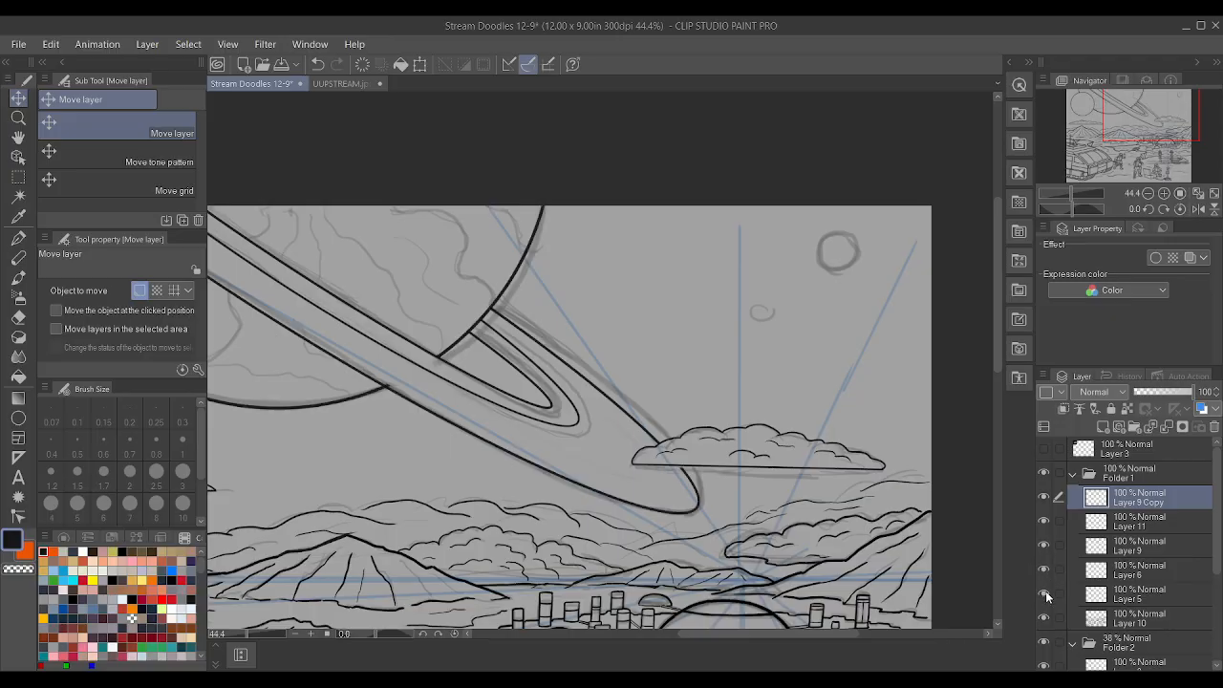
pyautogui.click(1044, 617)
pyautogui.click(1045, 618)
pyautogui.click(1045, 594)
pyautogui.click(1044, 473)
pyautogui.click(1043, 473)
pyautogui.click(1045, 499)
pyautogui.click(1046, 499)
# - Skew and slightly rotate the Layer 9 Copy ellipse in Distort mode to follow the sketched ring, apply it, and save the document
pyautogui.hotkey('ctrl', 't')
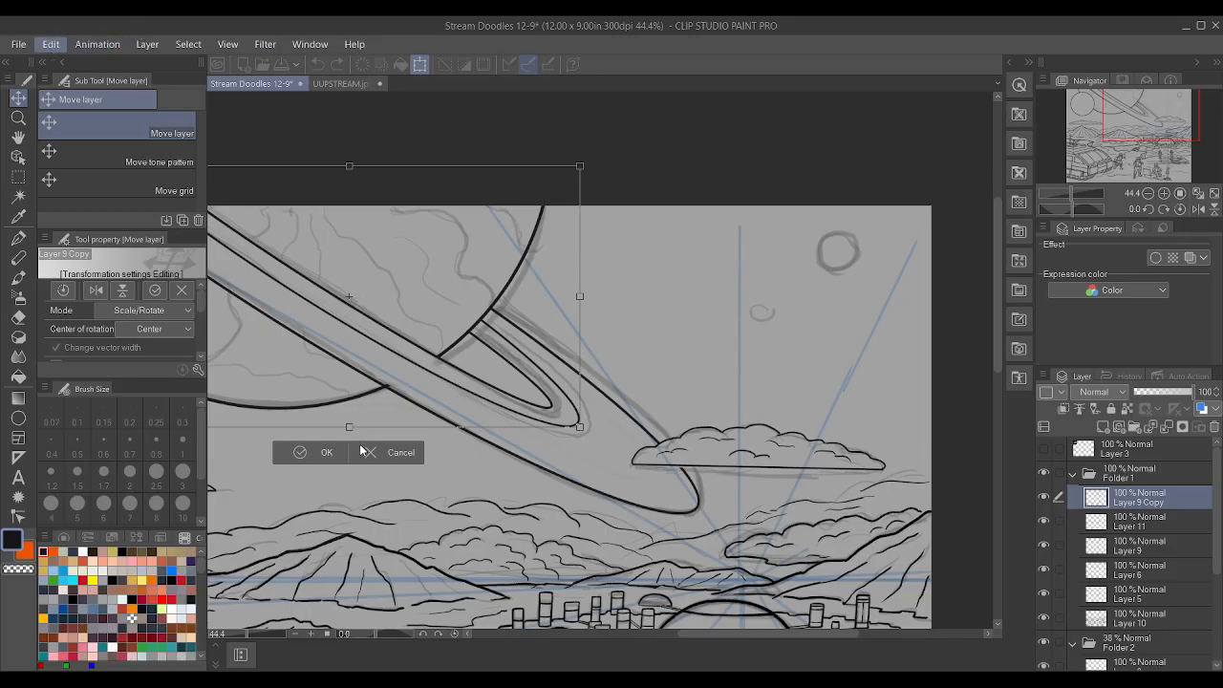
pyautogui.press('ctrl')
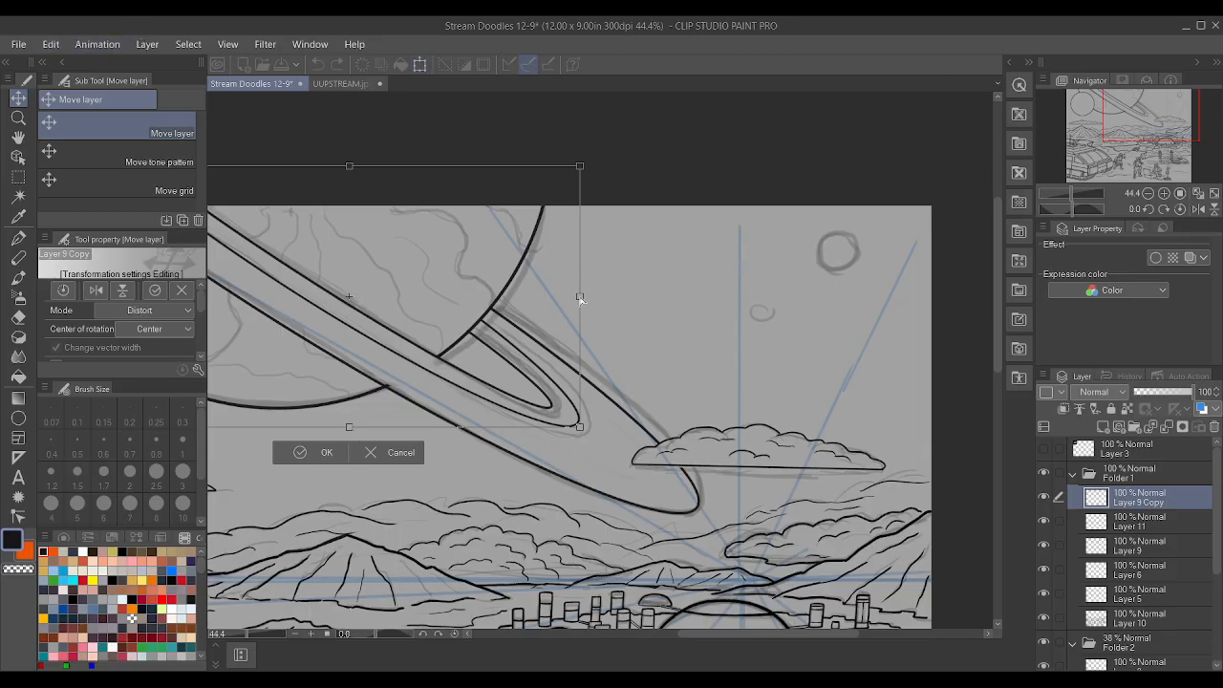
pyautogui.moveTo(580, 299); pyautogui.dragTo(580, 302)
pyautogui.scroll(-2, 579, 301)
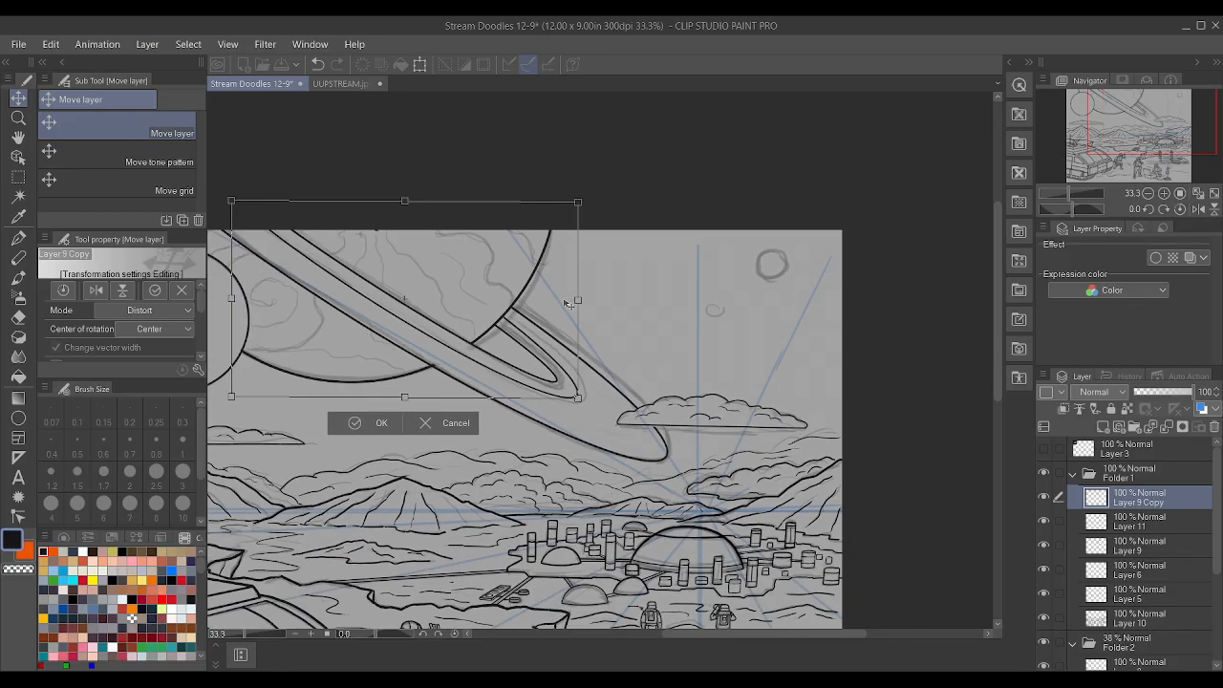
pyautogui.moveTo(230, 203); pyautogui.dragTo(228, 202)
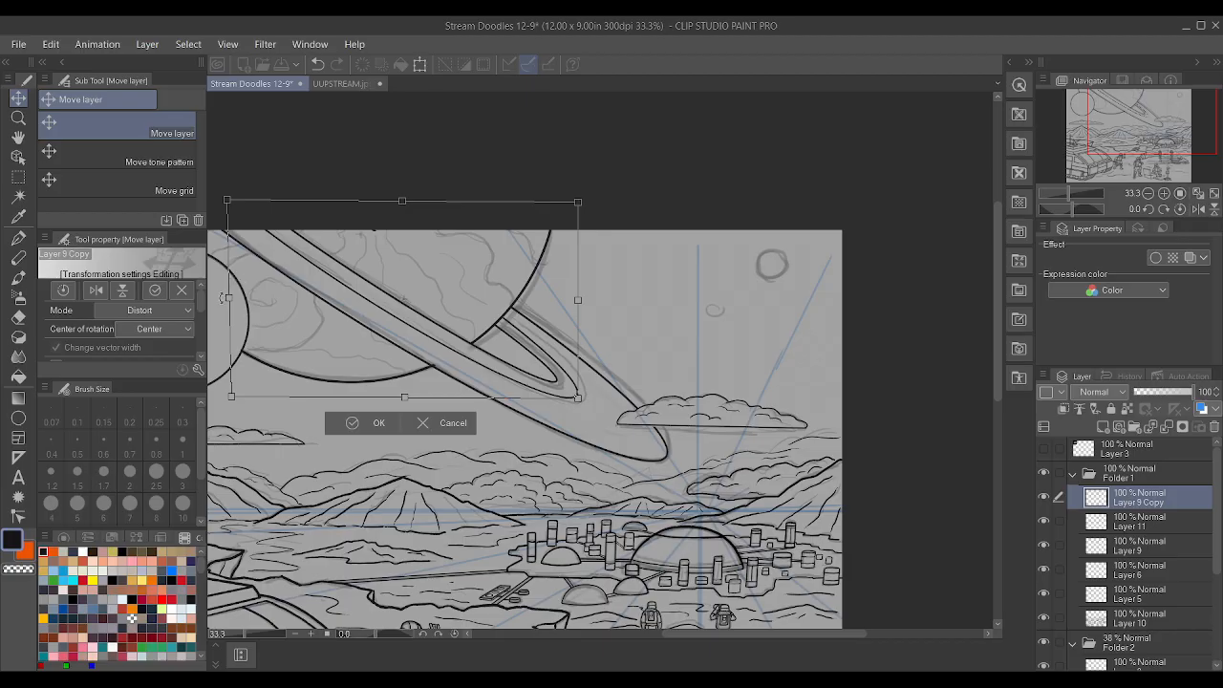
pyautogui.moveTo(230, 304); pyautogui.dragTo(227, 296)
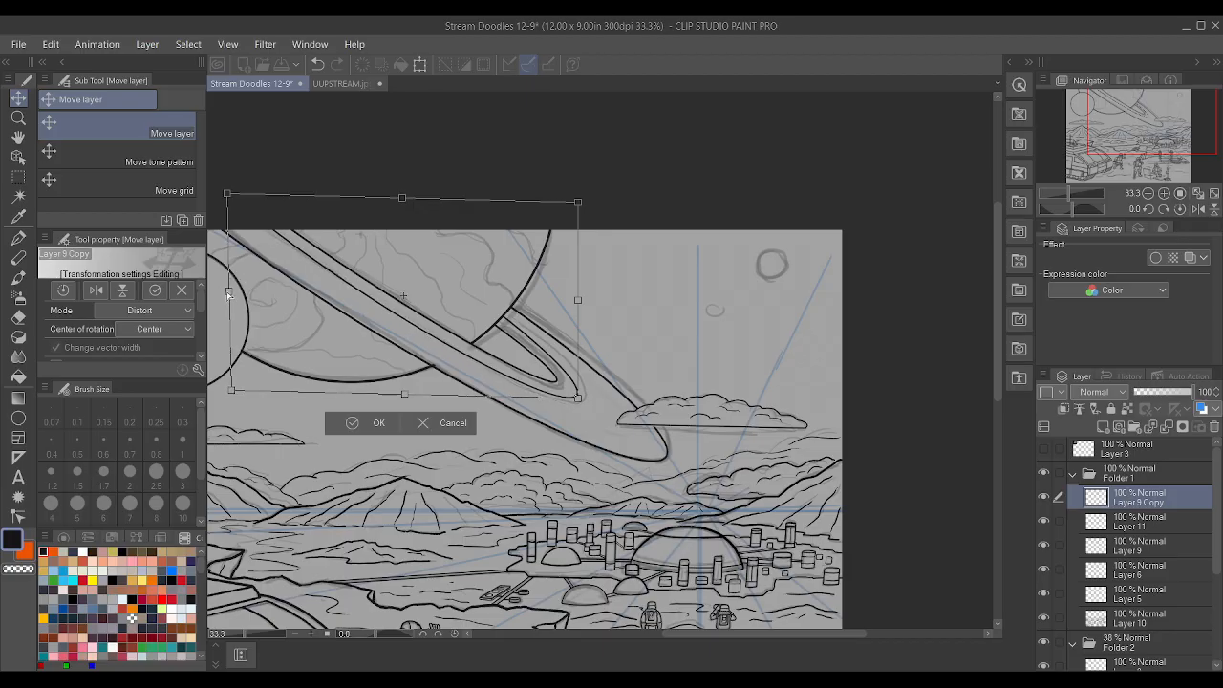
pyautogui.moveTo(632, 194); pyautogui.dragTo(618, 200)
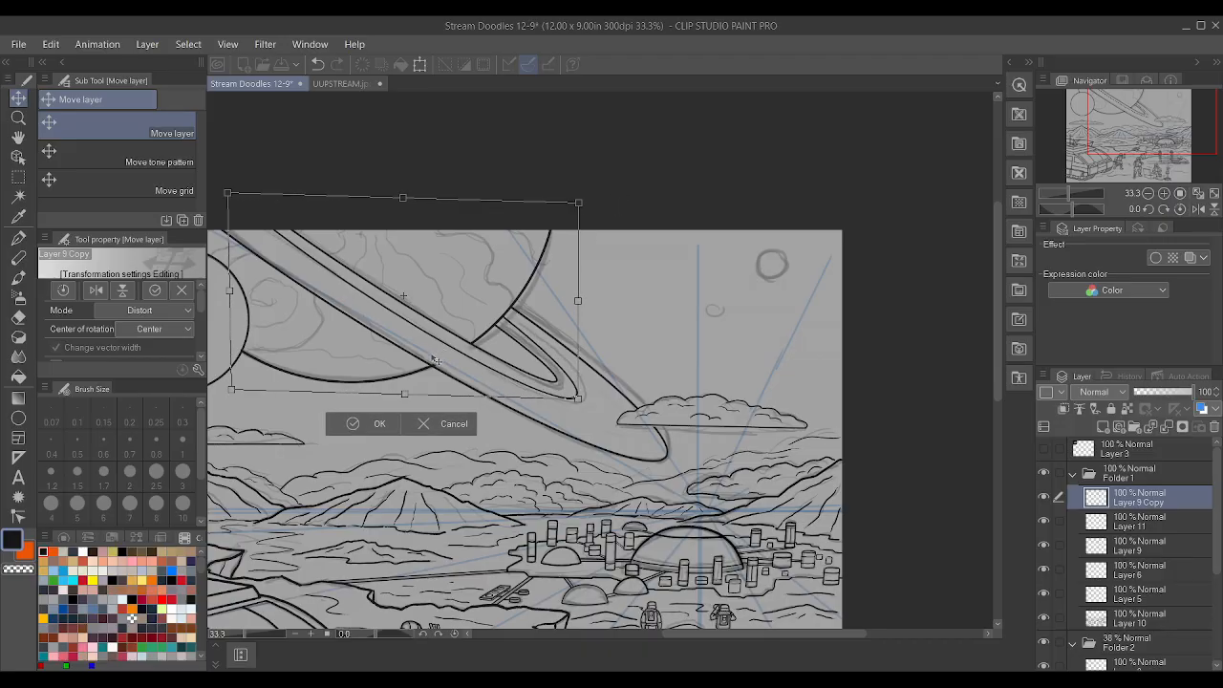
pyautogui.click(371, 425)
pyautogui.hotkey('ctrl', 's')
# - Examine the foreground figures and equipment, toggling Layer 9 Copy, Layer 9, Layer 10 and Folder 1 to check their inked lines
pyautogui.scroll(-3, 715, 417)
pyautogui.scroll(1, 715, 417)
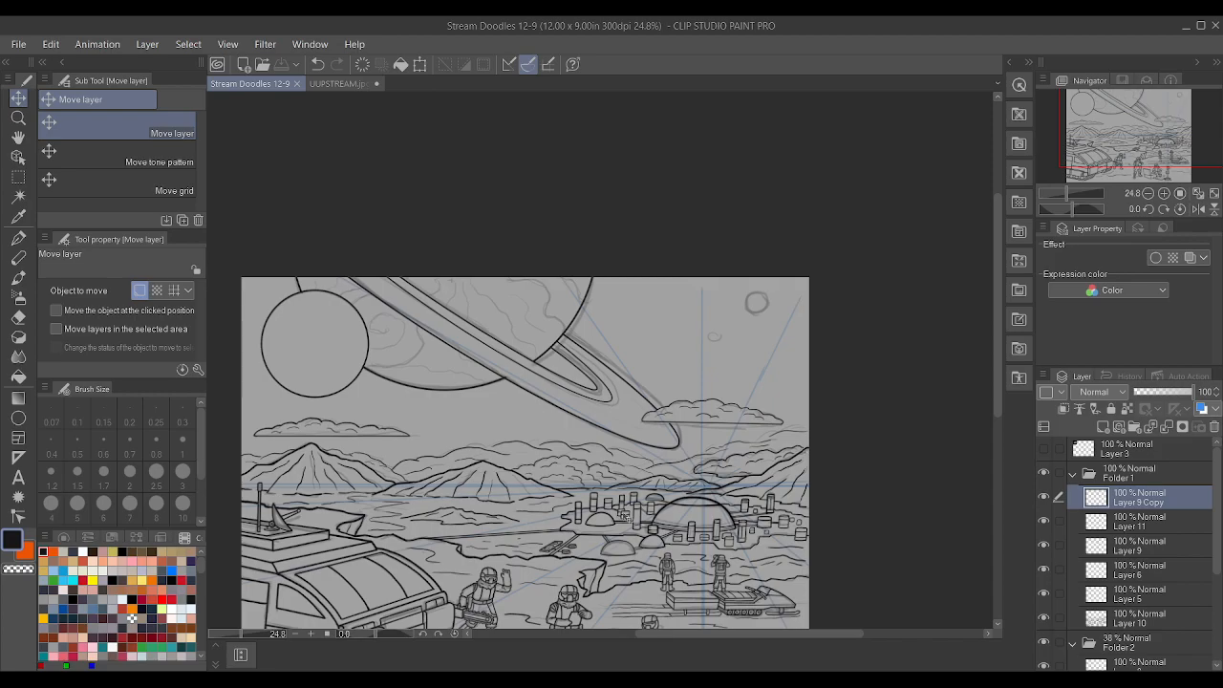
pyautogui.scroll(-1, 698, 602)
pyautogui.scroll(-1, 707, 631)
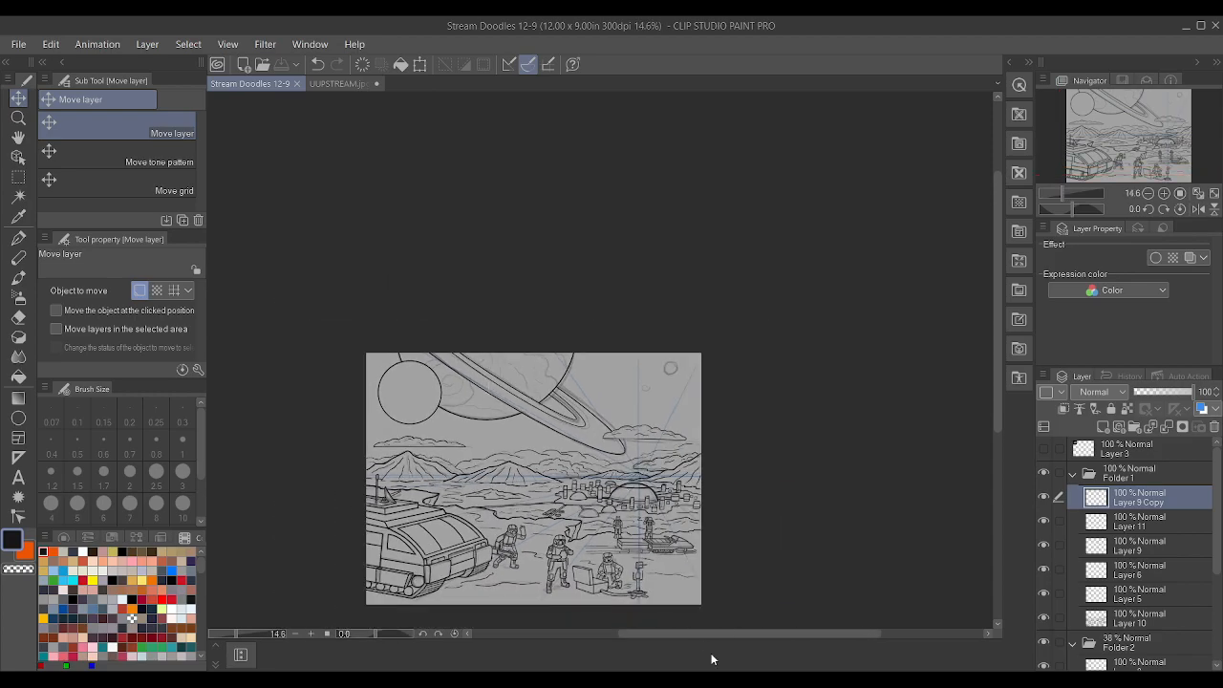
pyautogui.scroll(5, 705, 618)
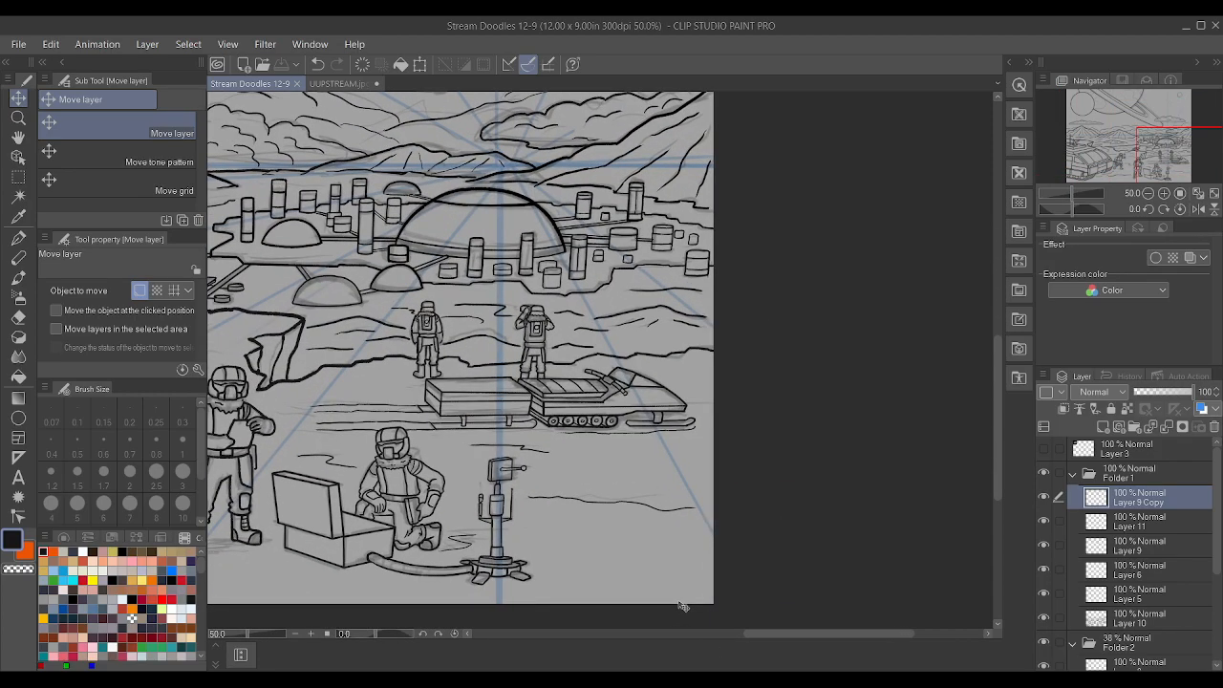
pyautogui.scroll(2, 535, 562)
pyautogui.scroll(1, 536, 562)
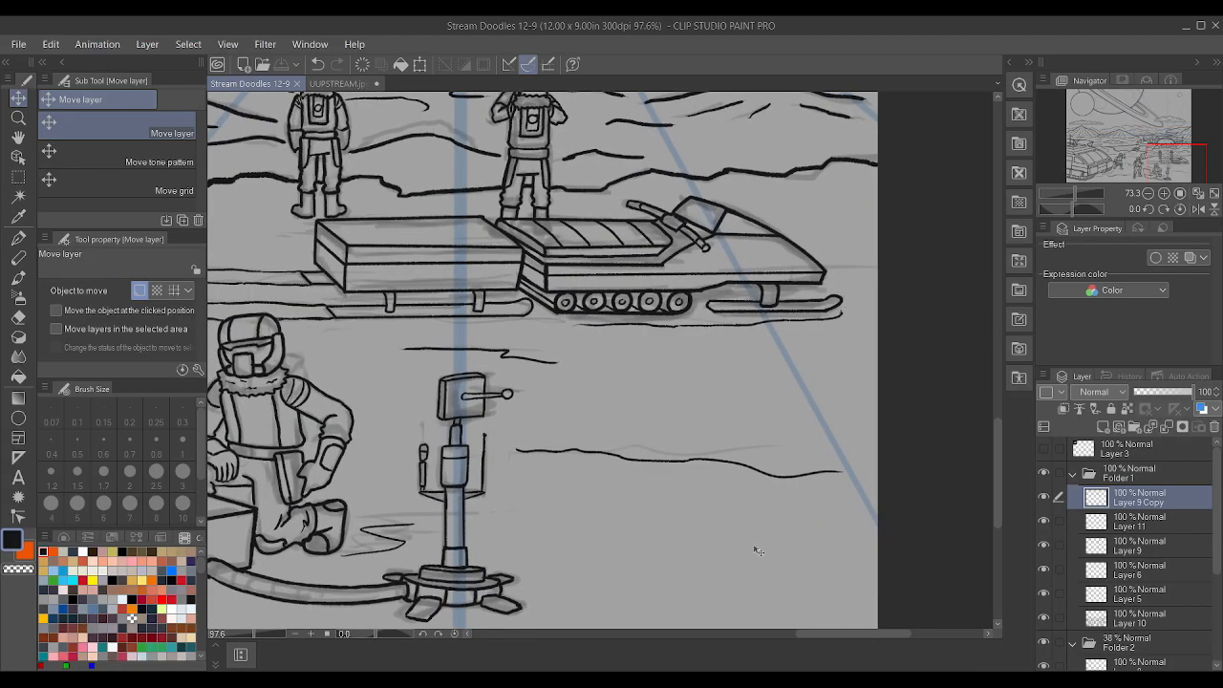
pyautogui.click(1044, 503)
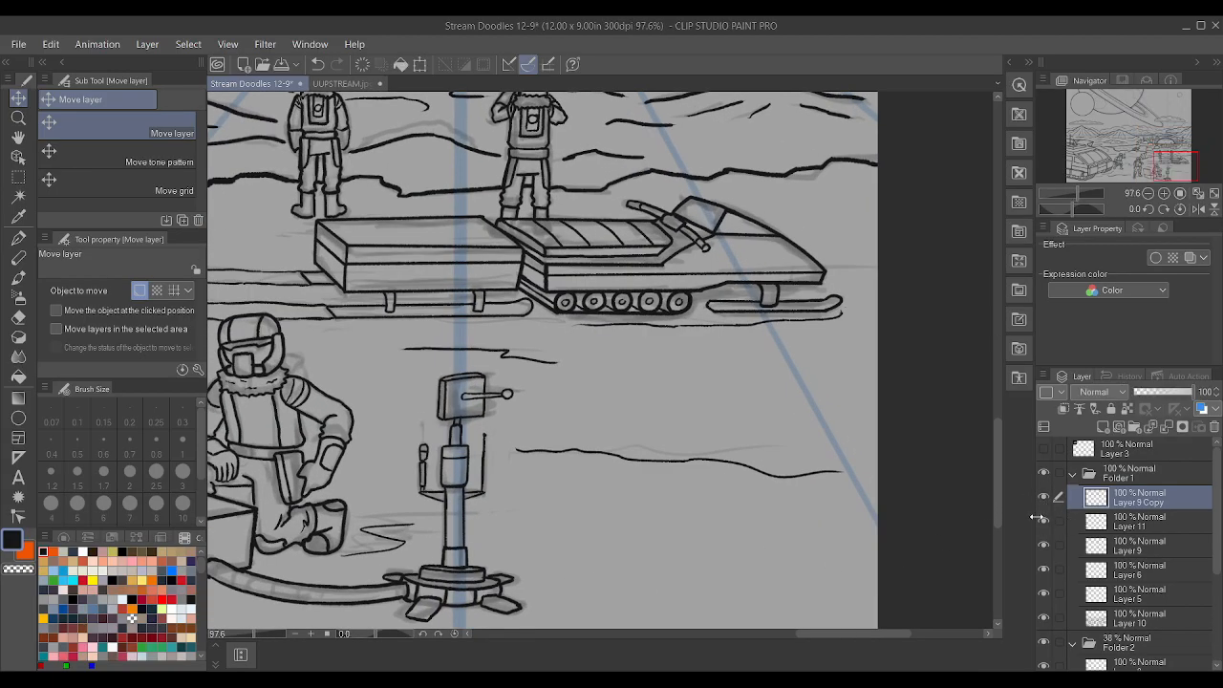
pyautogui.click(1043, 553)
pyautogui.click(1041, 553)
pyautogui.click(1044, 618)
pyautogui.click(1044, 619)
pyautogui.click(1044, 473)
pyautogui.click(1044, 473)
pyautogui.scroll(-4, 942, 466)
pyautogui.scroll(-2, 942, 465)
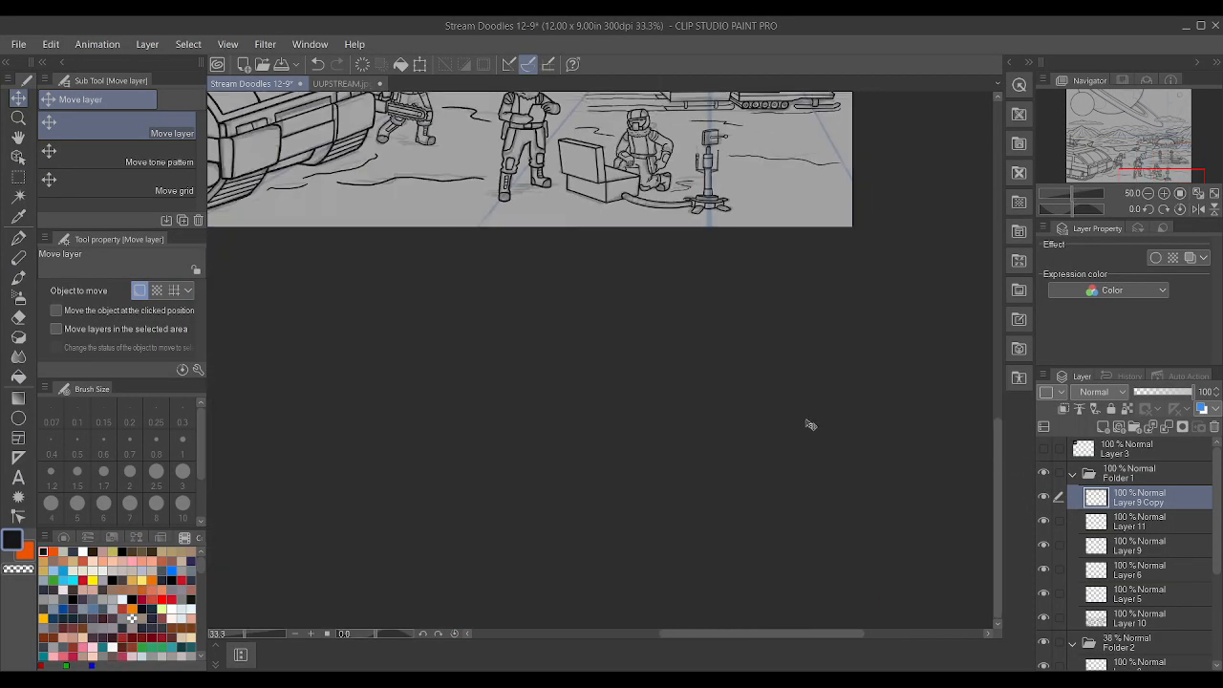
pyautogui.scroll(4, 898, 150)
pyautogui.scroll(3, 551, 331)
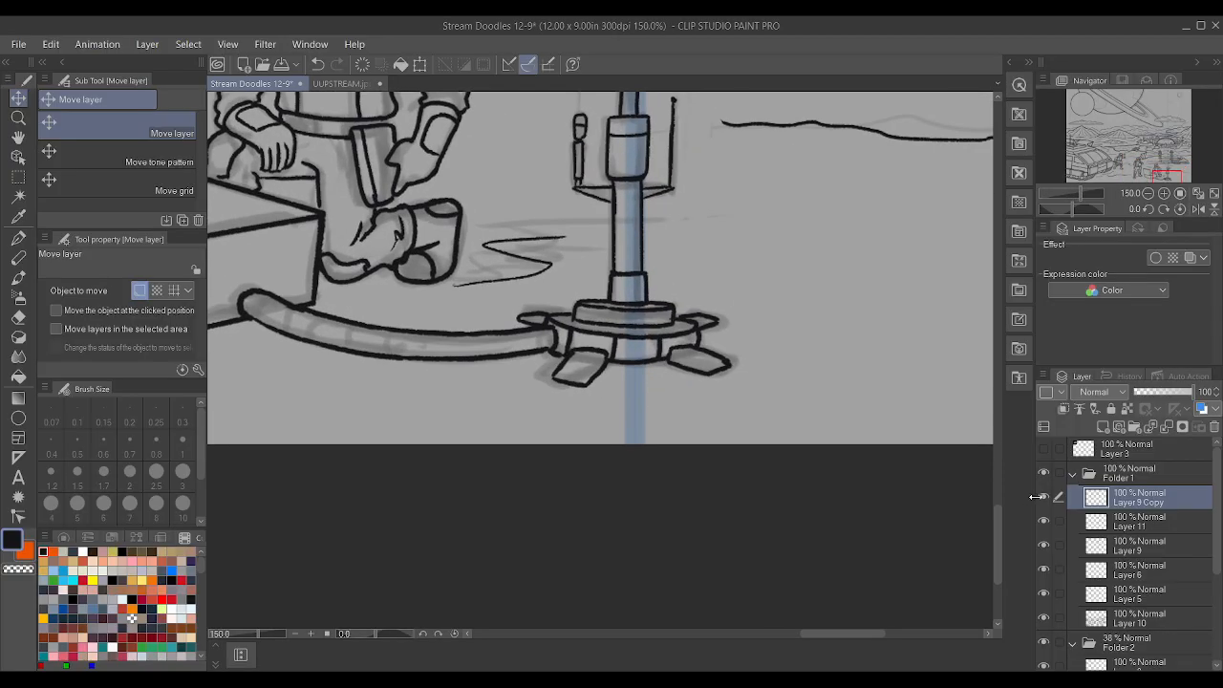
# - Ink curved segment bands across the hose where it meets the tripod base, using the Textured pen at size 0.50
pyautogui.press('p')
pyautogui.scroll(-1, 564, 366)
pyautogui.scroll(3, 563, 321)
pyautogui.scroll(1, 564, 321)
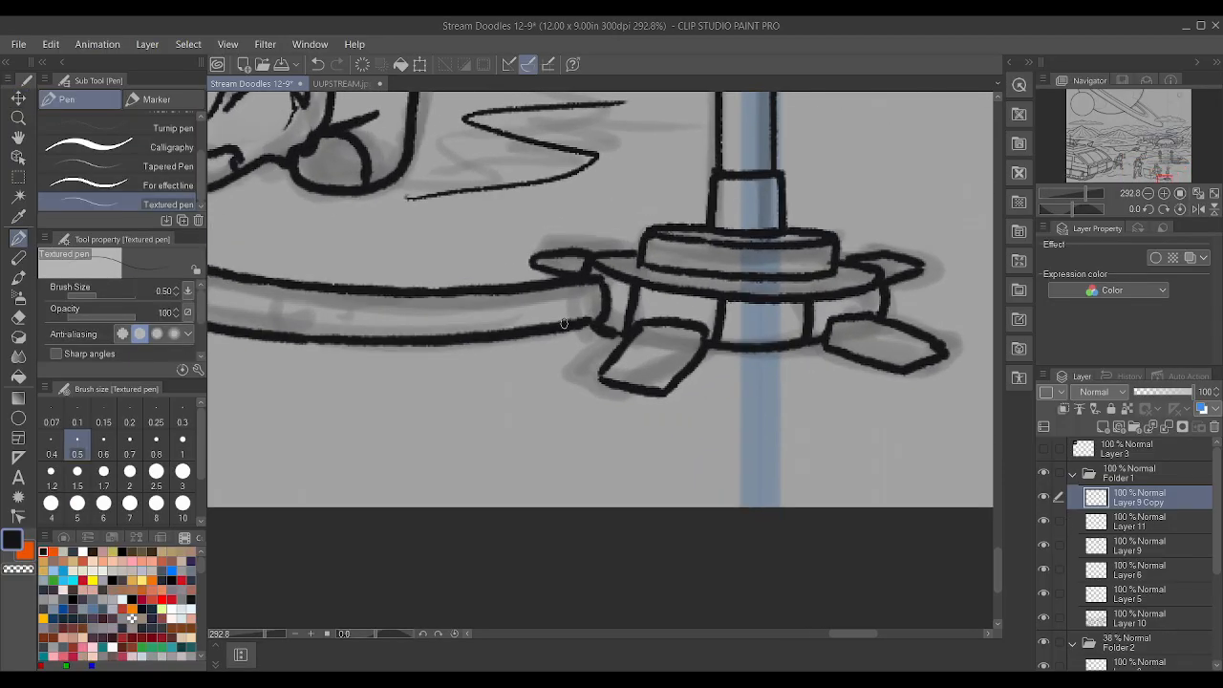
pyautogui.moveTo(588, 321); pyautogui.dragTo(602, 303)
pyautogui.moveTo(524, 330); pyautogui.dragTo(531, 282)
pyautogui.moveTo(485, 333); pyautogui.dragTo(493, 293)
pyautogui.moveTo(456, 335); pyautogui.dragTo(465, 290)
pyautogui.moveTo(414, 338); pyautogui.dragTo(419, 292)
pyautogui.moveTo(369, 336); pyautogui.dragTo(381, 293)
# - Ink further curved segment bands across the middle stretch of the hose, continuing toward the open box
pyautogui.scroll(-2, 459, 244)
pyautogui.scroll(-1, 459, 244)
pyautogui.scroll(2, 459, 244)
pyautogui.scroll(-1, 363, 296)
pyautogui.scroll(1, 273, 305)
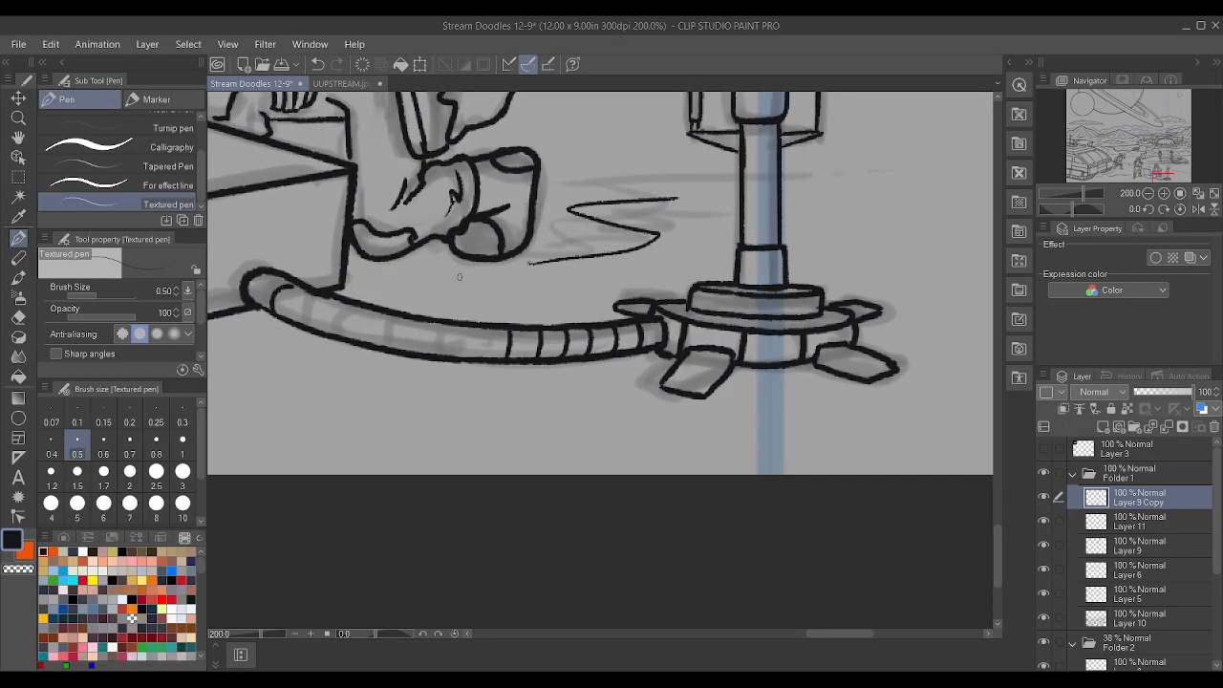
pyautogui.scroll(4, 446, 273)
pyautogui.moveTo(469, 385); pyautogui.dragTo(481, 330)
pyautogui.moveTo(412, 379); pyautogui.dragTo(425, 325)
pyautogui.moveTo(368, 377); pyautogui.dragTo(373, 308)
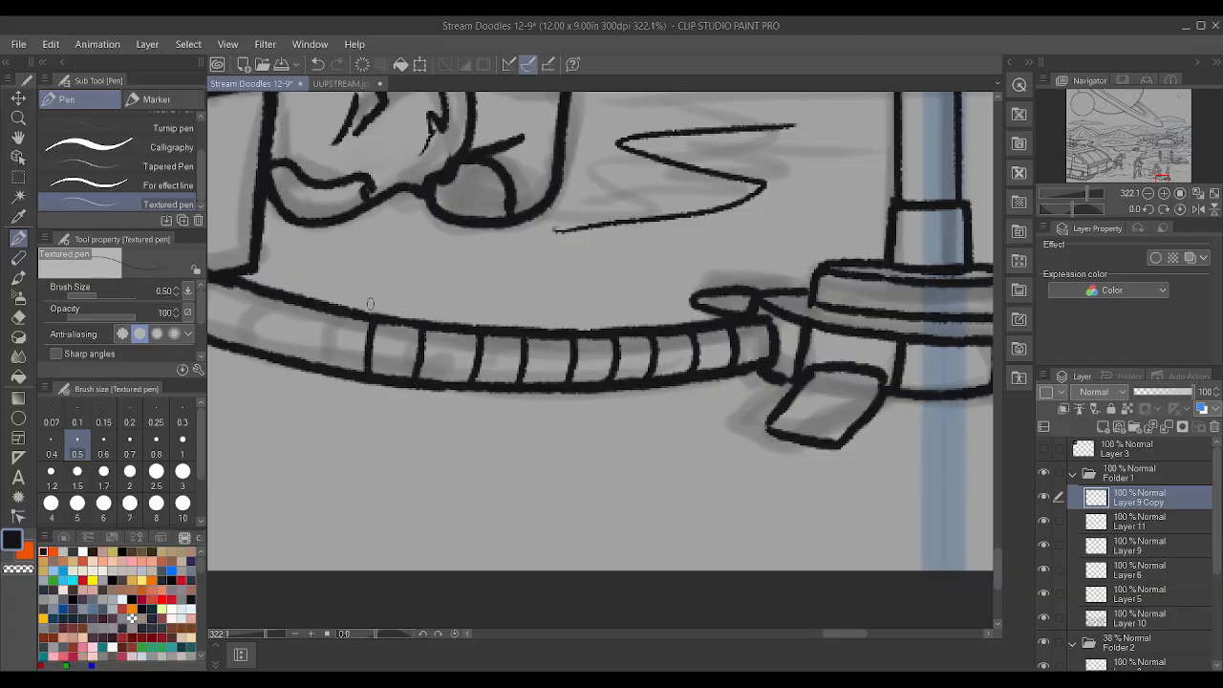
pyautogui.moveTo(315, 369); pyautogui.dragTo(319, 312)
# - Ink the remaining curved segment bands across the hose, from its middle to the rounded end at the open box
pyautogui.scroll(-8, 446, 340)
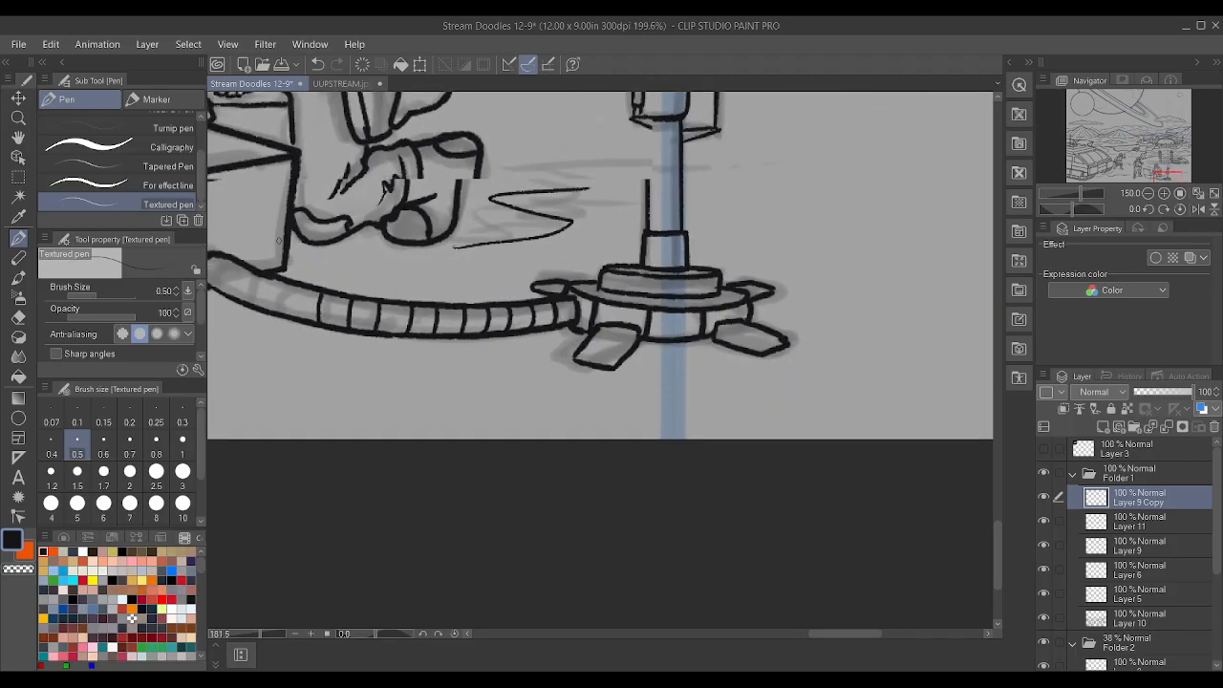
pyautogui.scroll(10, 413, 325)
pyautogui.moveTo(330, 374); pyautogui.dragTo(346, 304)
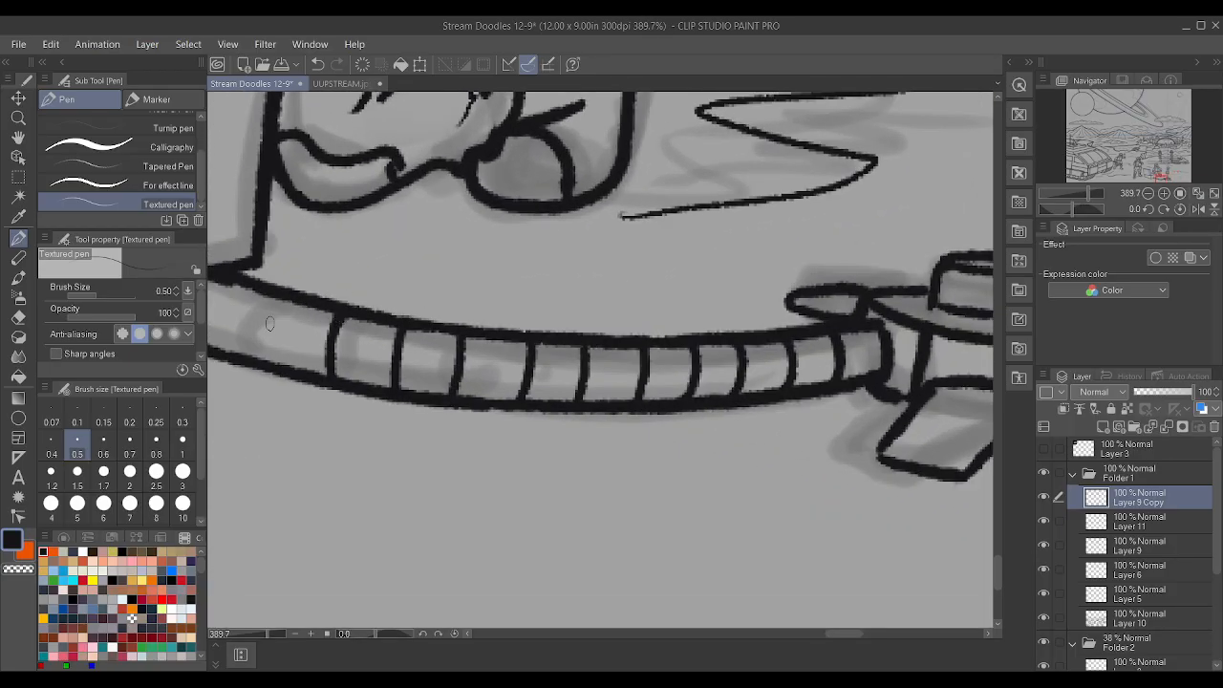
pyautogui.moveTo(263, 359); pyautogui.dragTo(277, 292)
pyautogui.scroll(-8, 287, 292)
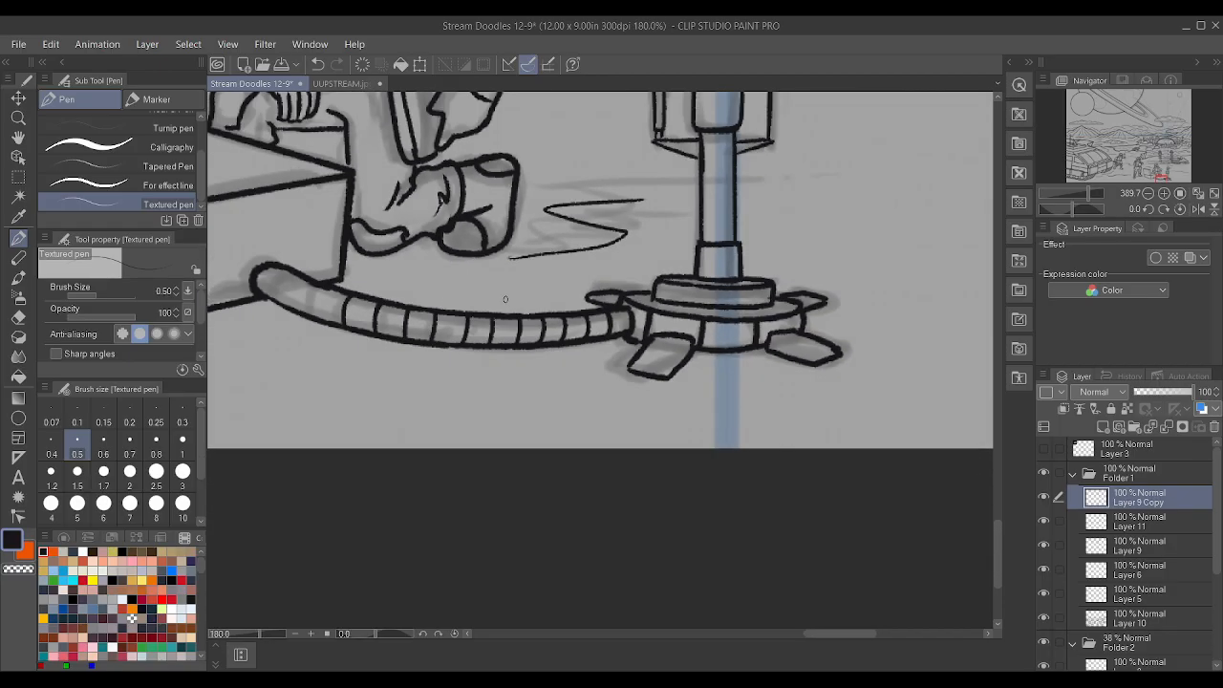
pyautogui.scroll(6, 338, 274)
pyautogui.scroll(4, 278, 330)
pyautogui.moveTo(281, 340)
pyautogui.mouseDown()
pyautogui.moveTo(275, 314)
pyautogui.moveTo(306, 270)
pyautogui.mouseUp()
pyautogui.scroll(-5, 417, 266)
pyautogui.scroll(5, 278, 268)
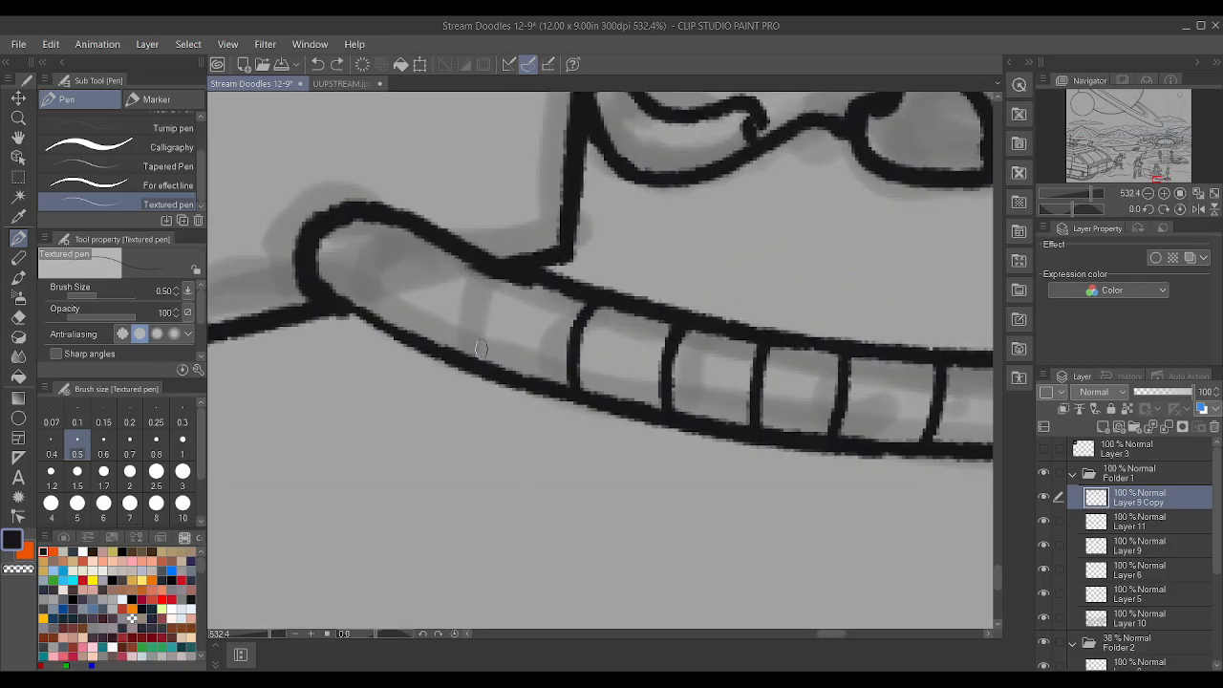
pyautogui.moveTo(467, 354); pyautogui.dragTo(478, 283)
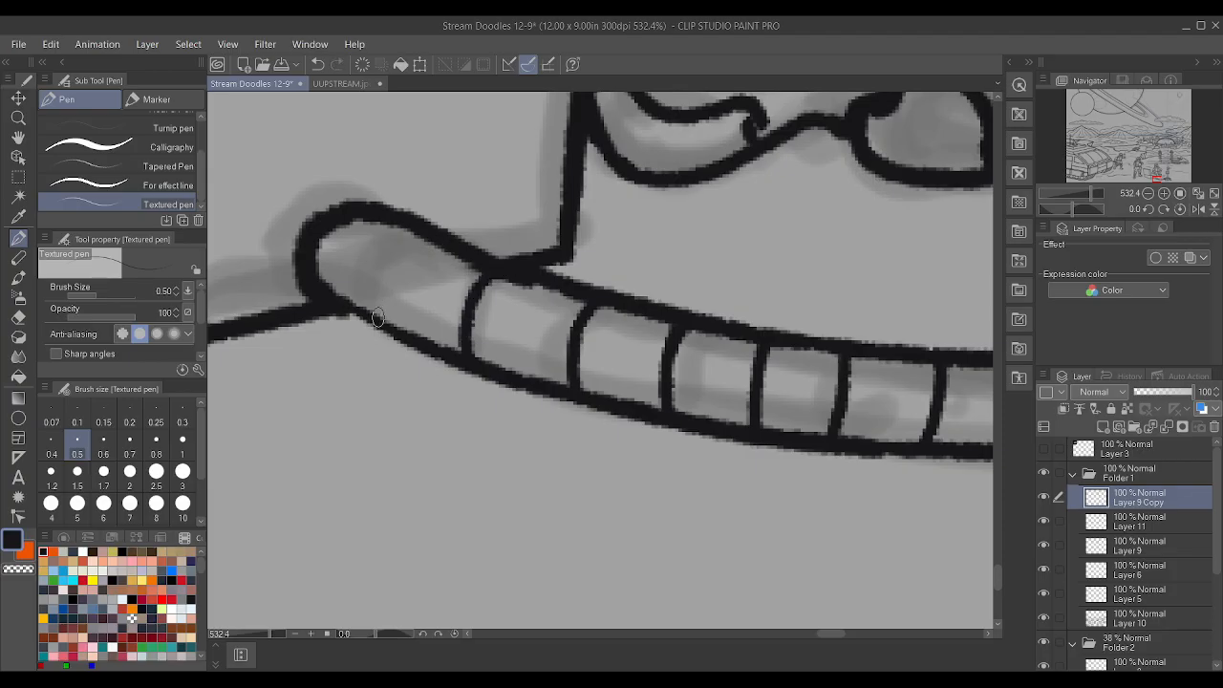
pyautogui.moveTo(374, 317); pyautogui.dragTo(382, 269)
pyautogui.scroll(-13, 381, 270)
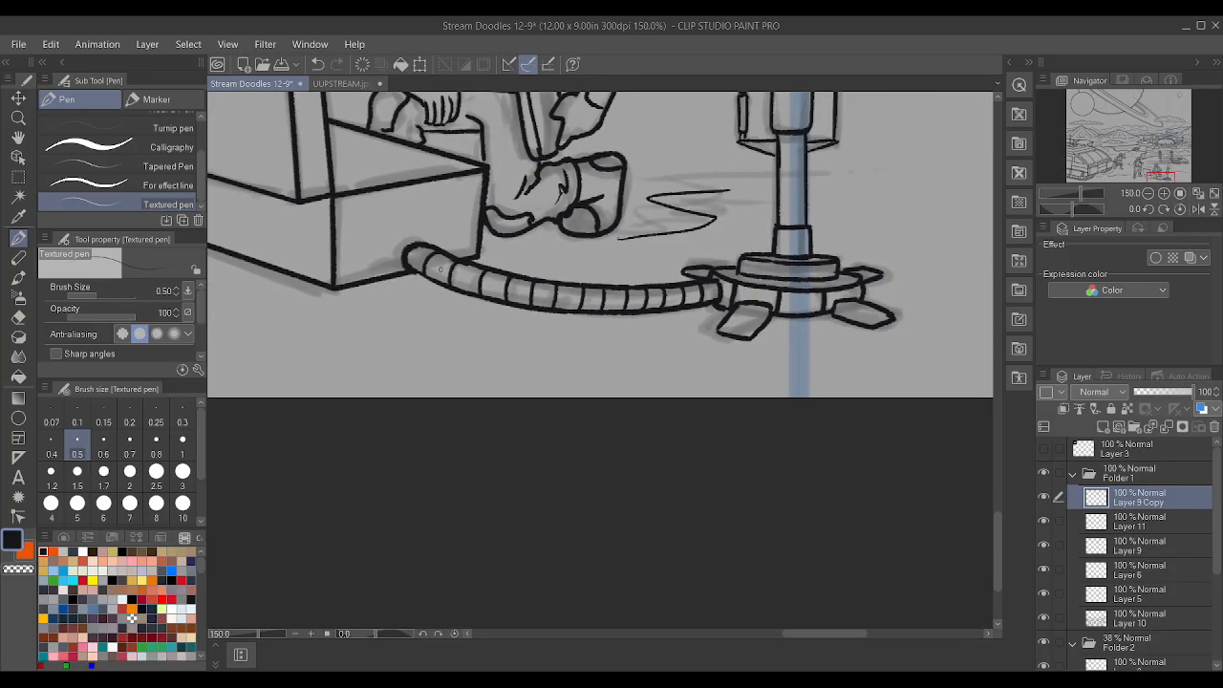
# - Toggle Layer 9 Copy and Layer 10 to find which holds the tripod device's lines, and make Layer 10 active
pyautogui.scroll(5, 660, 191)
pyautogui.scroll(-2, 660, 191)
pyautogui.scroll(4, 674, 162)
pyautogui.scroll(2, 683, 139)
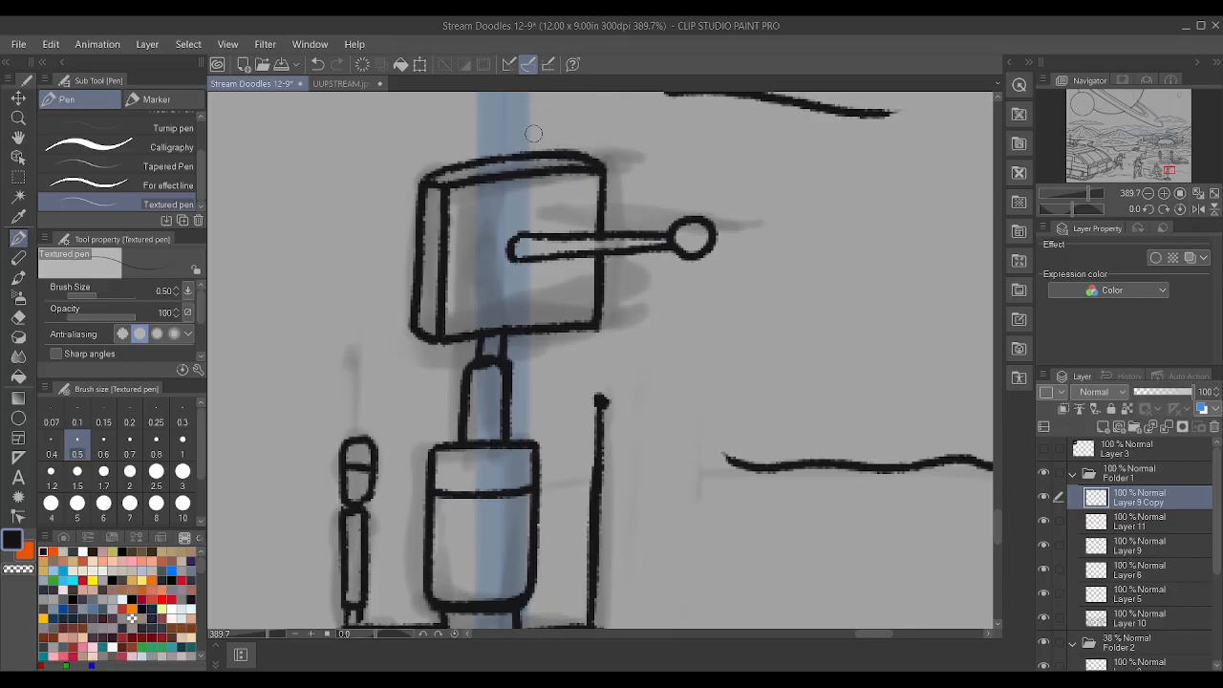
pyautogui.click(1045, 498)
pyautogui.click(1045, 498)
pyautogui.scroll(-2, 865, 428)
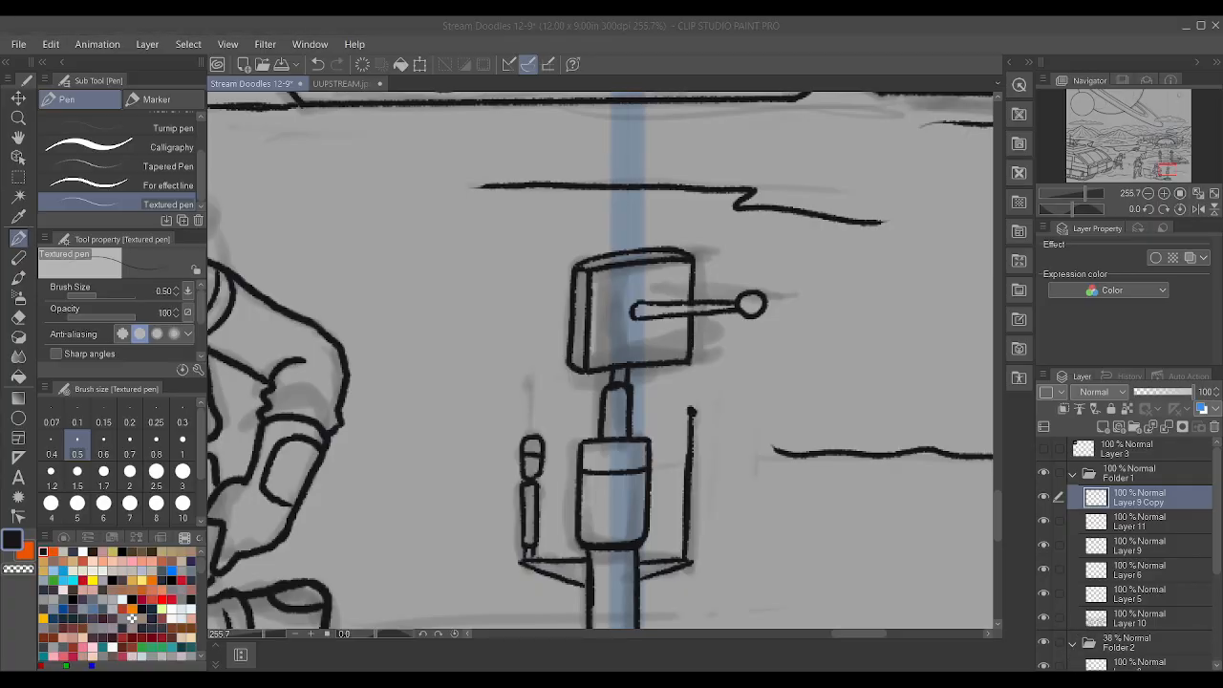
pyautogui.click(1043, 617)
pyautogui.click(1044, 616)
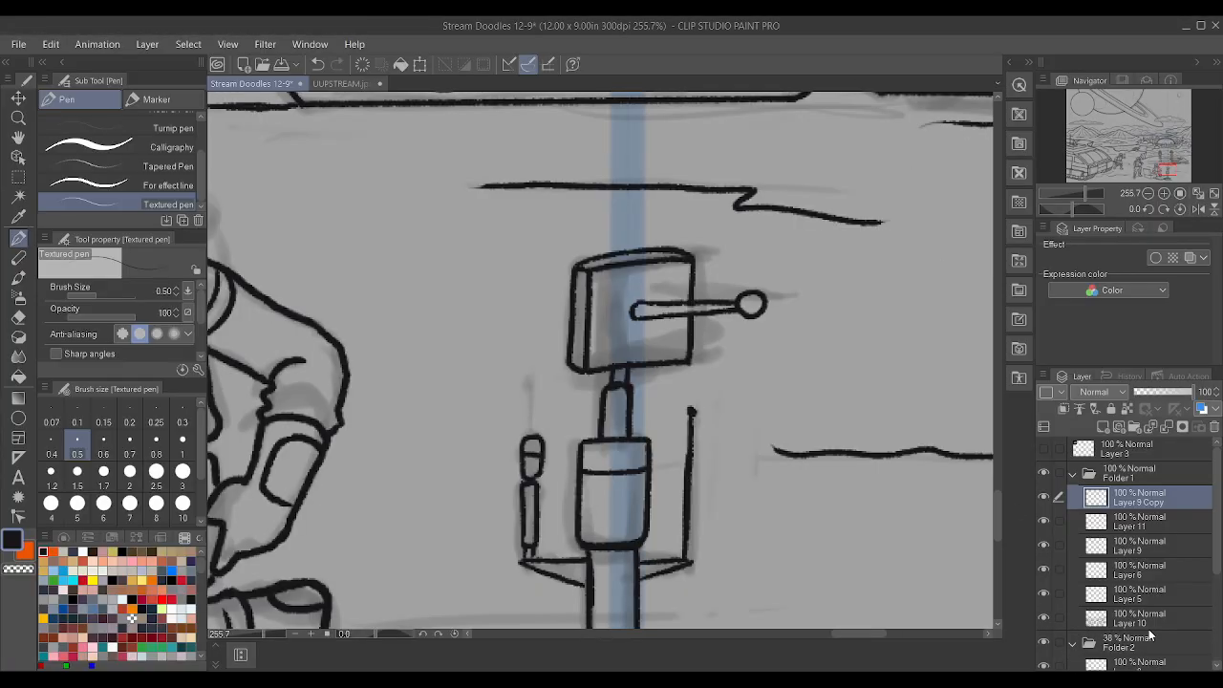
pyautogui.click(1149, 619)
pyautogui.click(1148, 496)
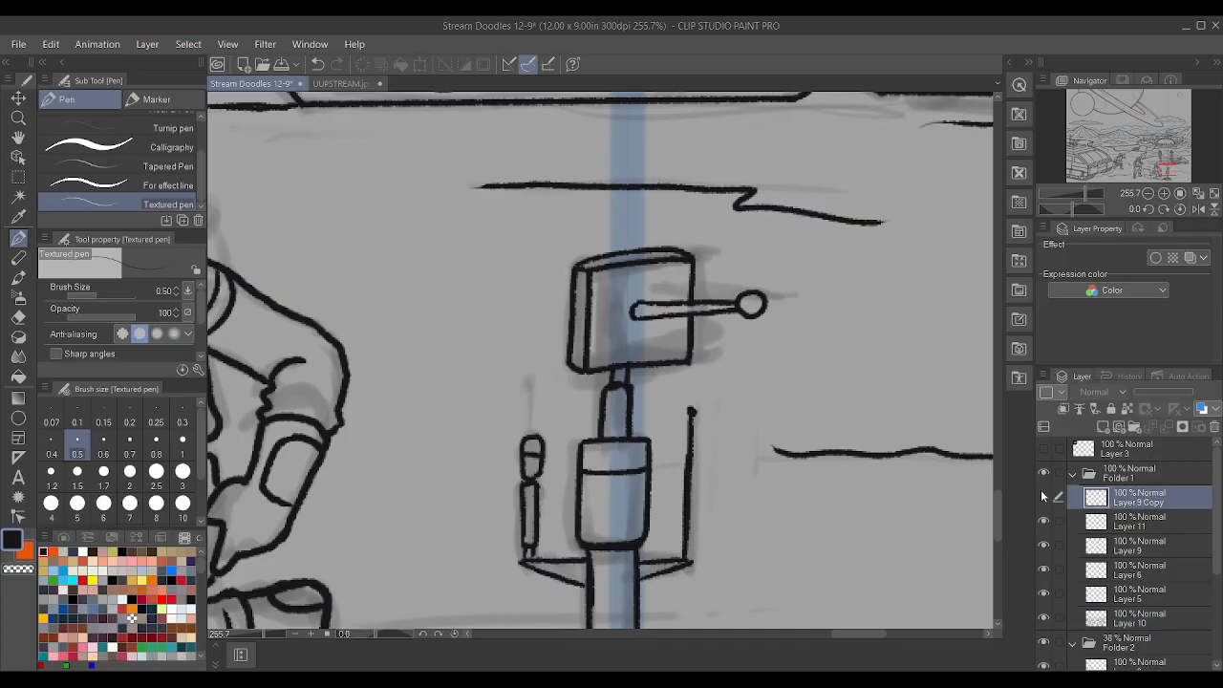
pyautogui.click(1135, 620)
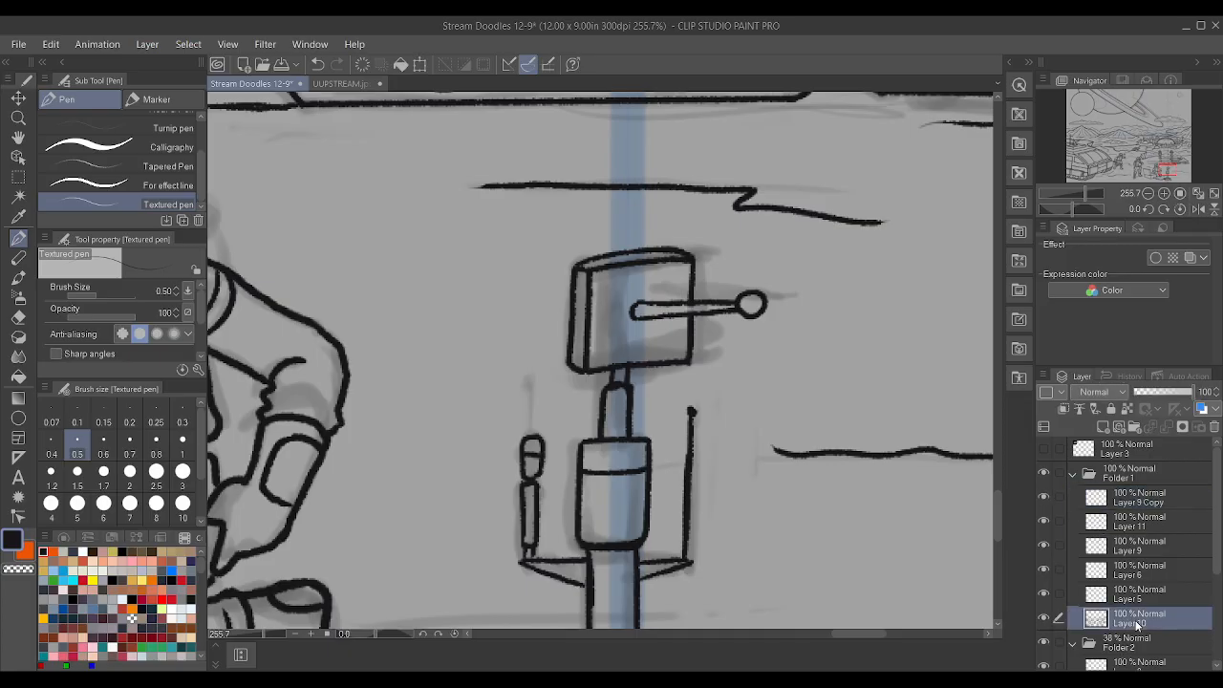
# - Ink vertical panel lines down the front face of the tripod's box-shaped head, interrupting them at the protruding rod
pyautogui.scroll(2, 630, 218)
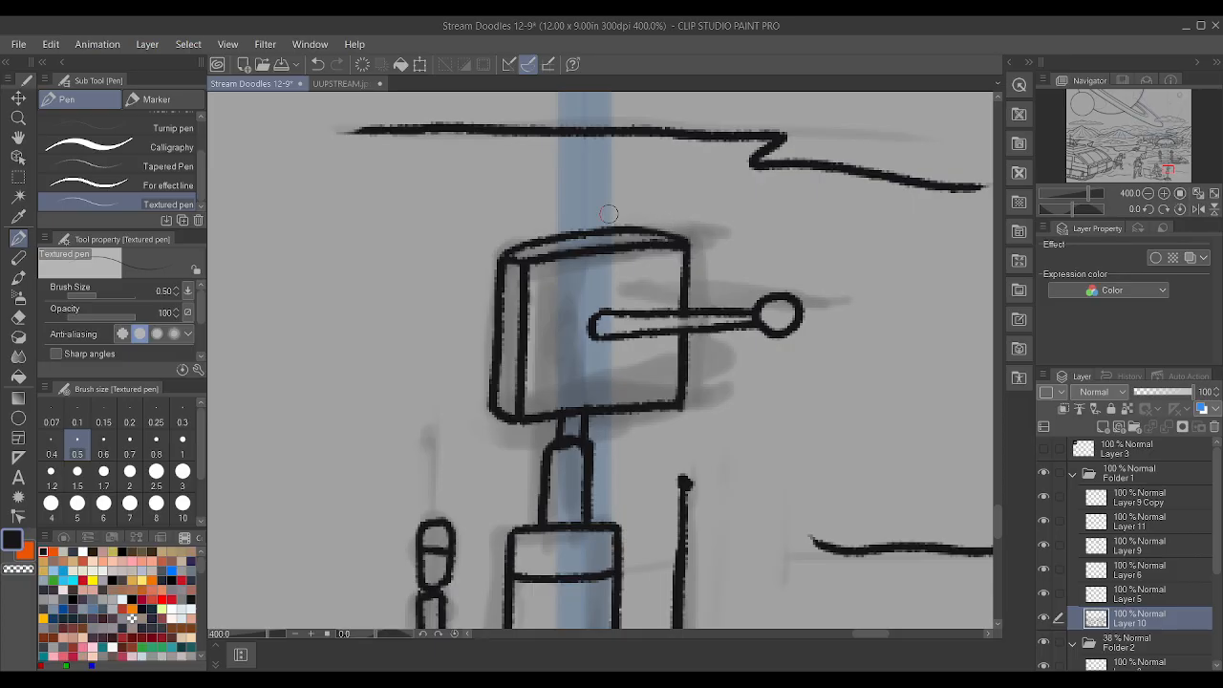
pyautogui.scroll(-4, 631, 218)
pyautogui.scroll(4, 626, 279)
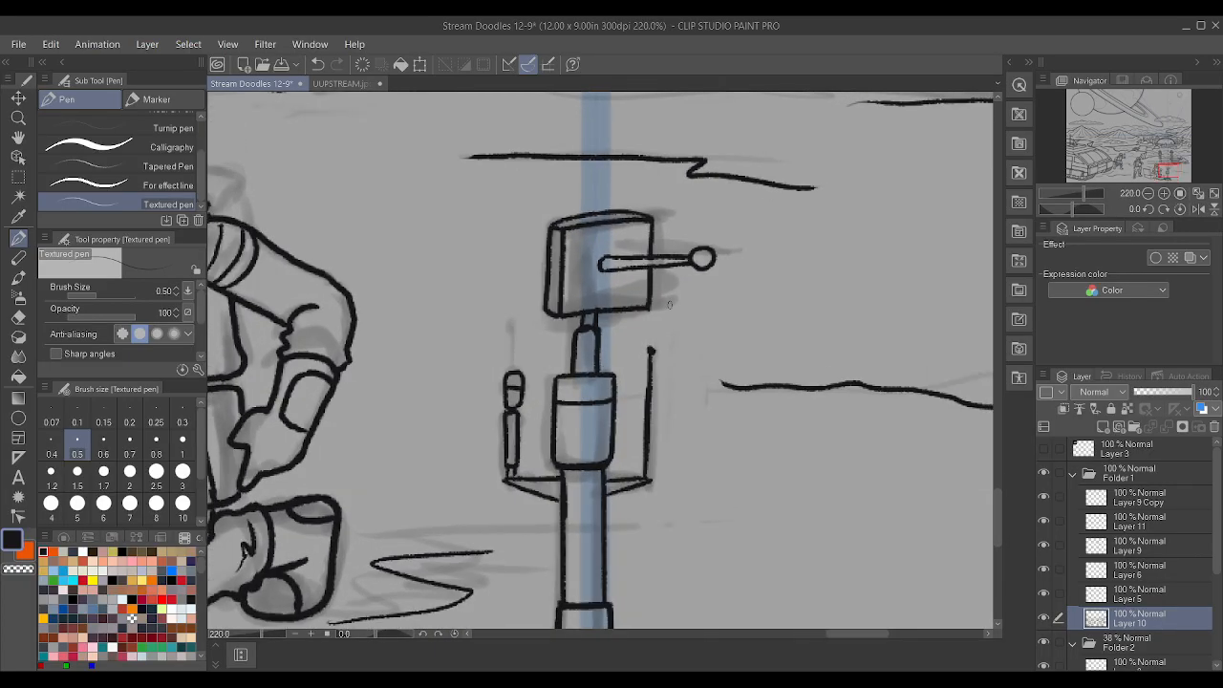
pyautogui.moveTo(594, 229); pyautogui.dragTo(602, 168)
pyautogui.moveTo(594, 226); pyautogui.dragTo(596, 168)
pyautogui.moveTo(589, 316); pyautogui.dragTo(593, 246)
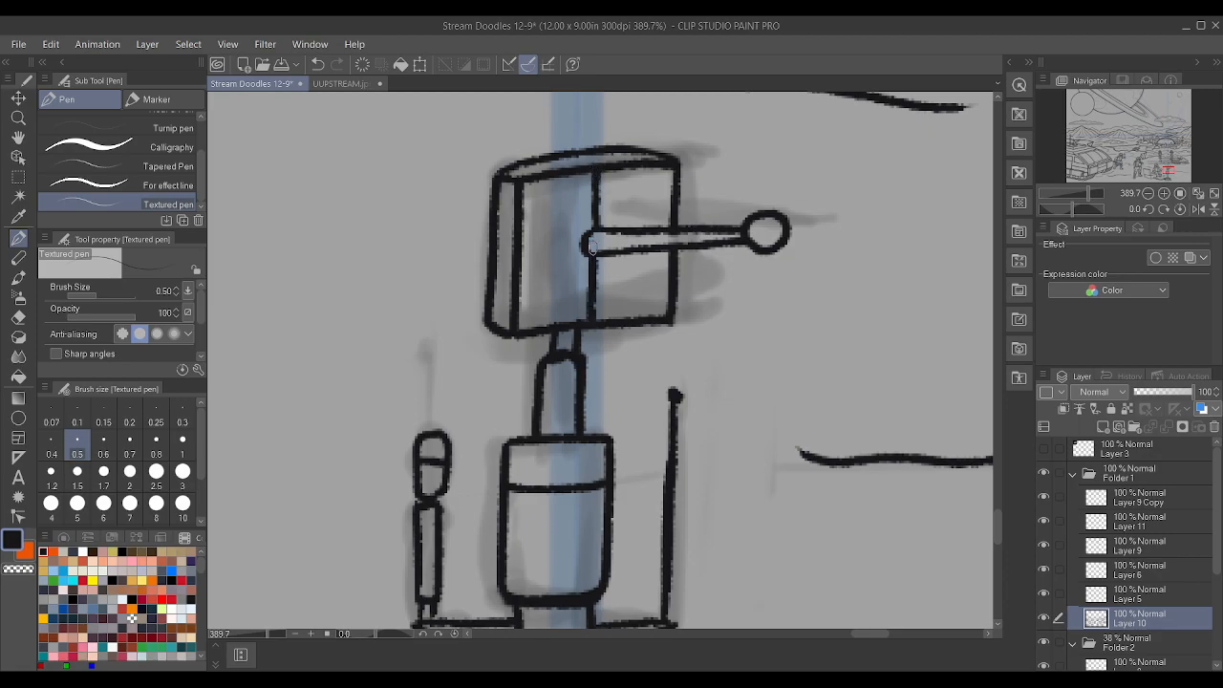
pyautogui.moveTo(550, 318); pyautogui.dragTo(564, 170)
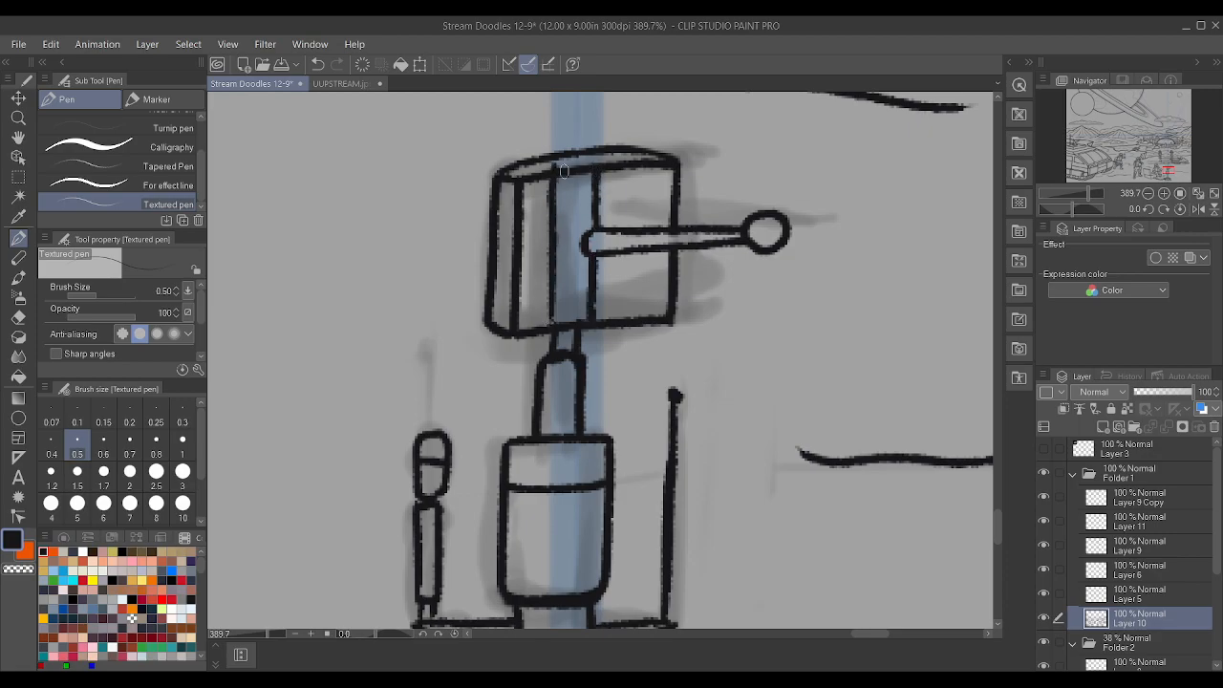
pyautogui.moveTo(632, 317); pyautogui.dragTo(641, 163)
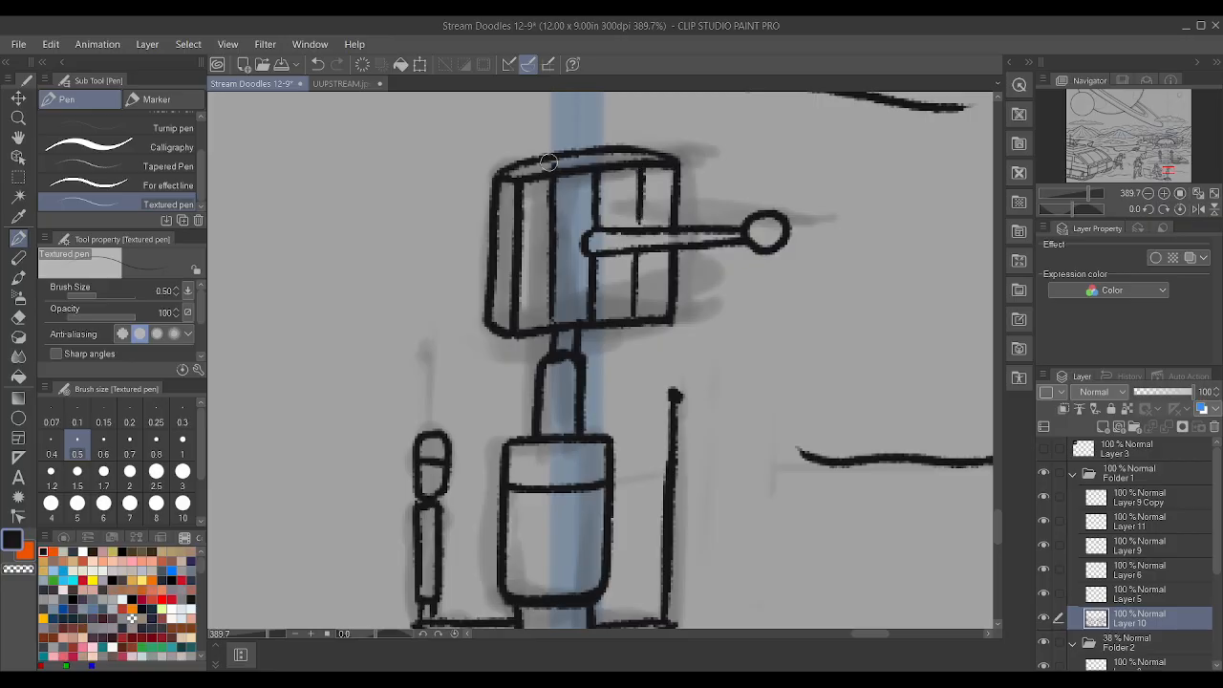
pyautogui.moveTo(643, 223); pyautogui.dragTo(639, 225)
pyautogui.scroll(-1, 654, 181)
pyautogui.scroll(1, 653, 184)
pyautogui.scroll(-1, 654, 194)
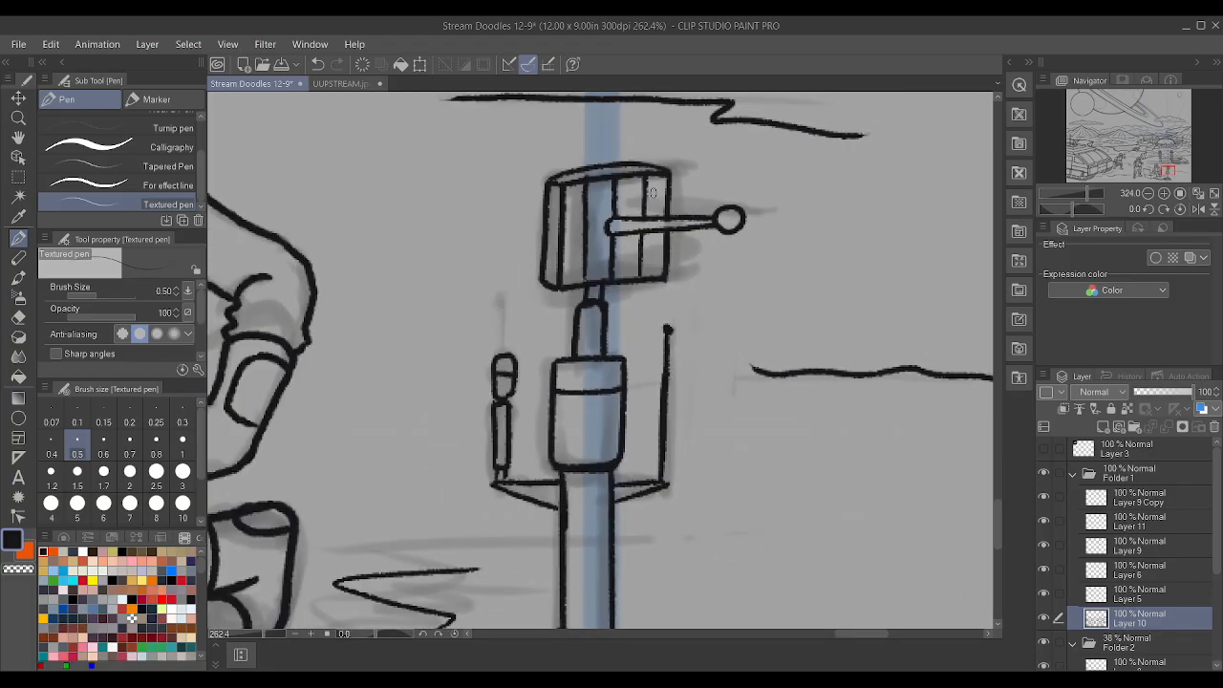
pyautogui.scroll(1, 669, 186)
# - Ink a band across the narrow neck below the tripod's head and a curved line along its round base's lower rim
pyautogui.moveTo(538, 392); pyautogui.dragTo(578, 392)
pyautogui.scroll(-5, 571, 379)
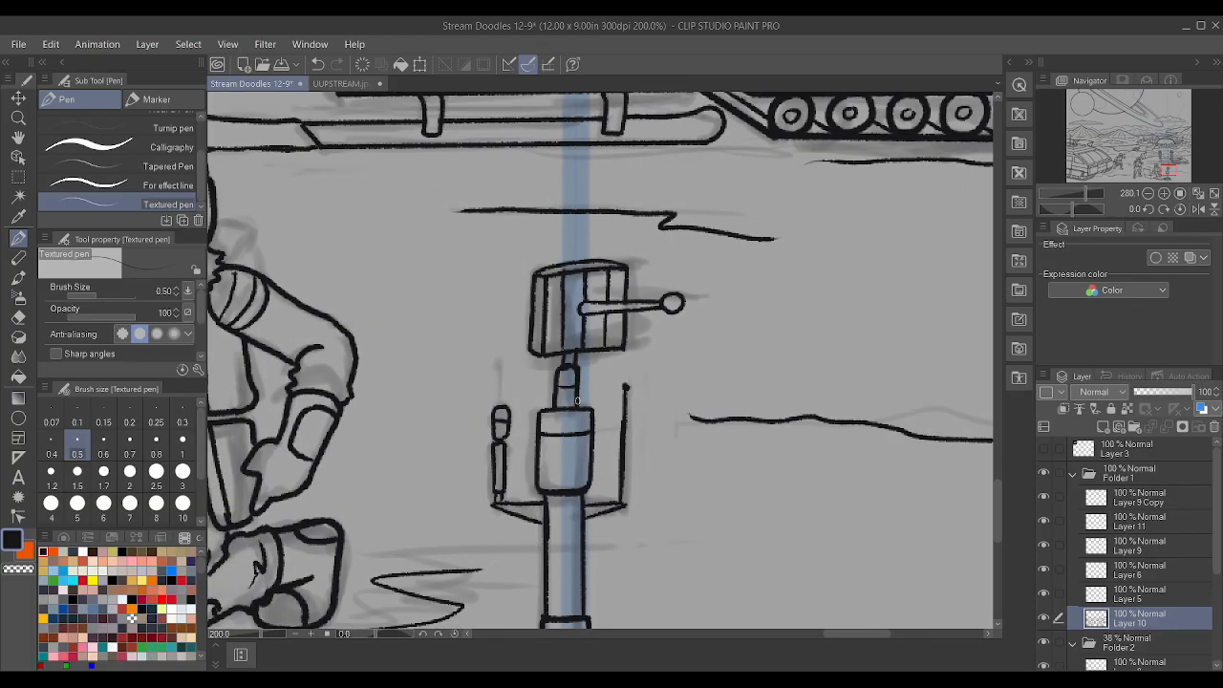
pyautogui.scroll(5, 604, 530)
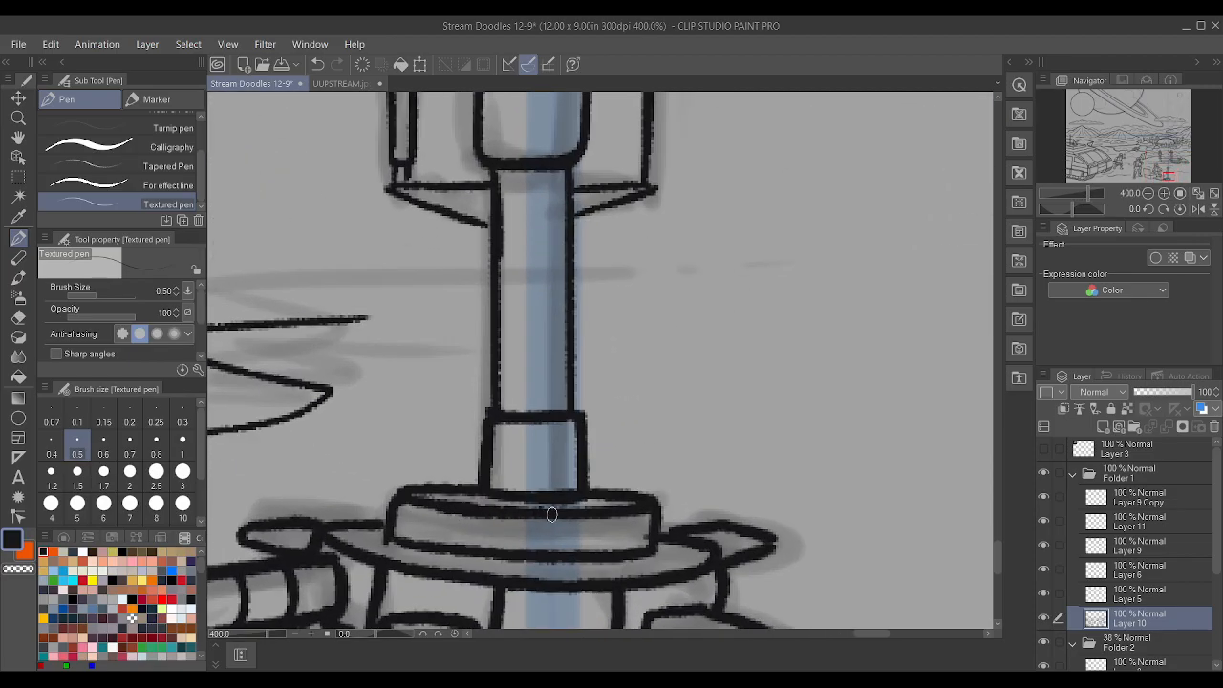
pyautogui.scroll(-3, 587, 493)
pyautogui.scroll(2, 588, 492)
pyautogui.moveTo(438, 543)
pyautogui.mouseDown()
pyautogui.moveTo(643, 551)
pyautogui.moveTo(533, 559)
pyautogui.moveTo(446, 546)
pyautogui.moveTo(625, 546)
pyautogui.mouseUp()
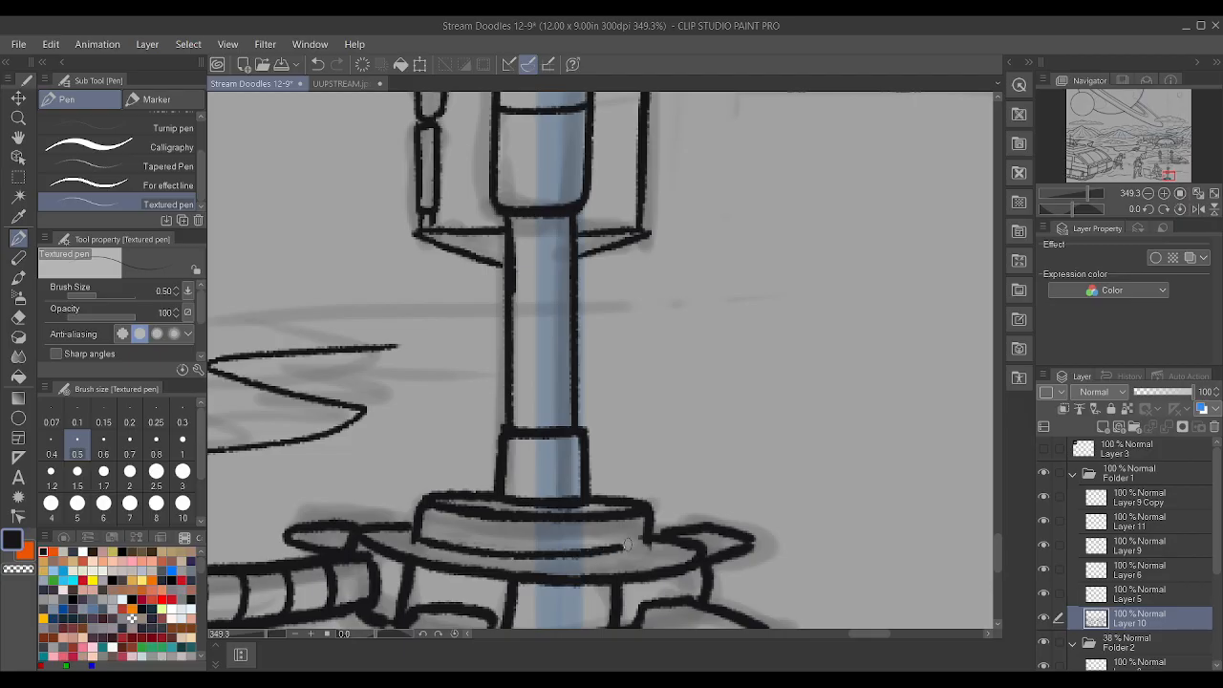
pyautogui.scroll(-1, 625, 546)
pyautogui.scroll(-1, 641, 543)
pyautogui.scroll(-2, 649, 518)
pyautogui.scroll(4, 593, 557)
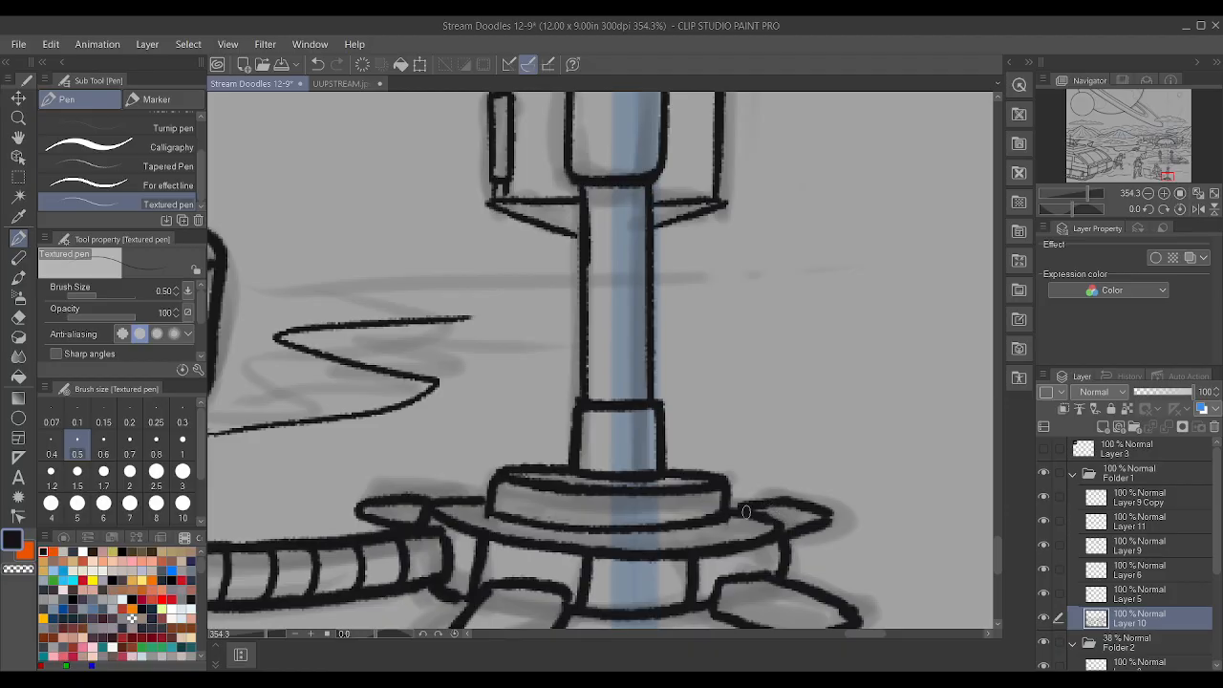
# - Examine the whole landscape and the planet's rings, toggling Layer 9 Copy and Layer 11 to check their inked lines
pyautogui.scroll(-8, 732, 511)
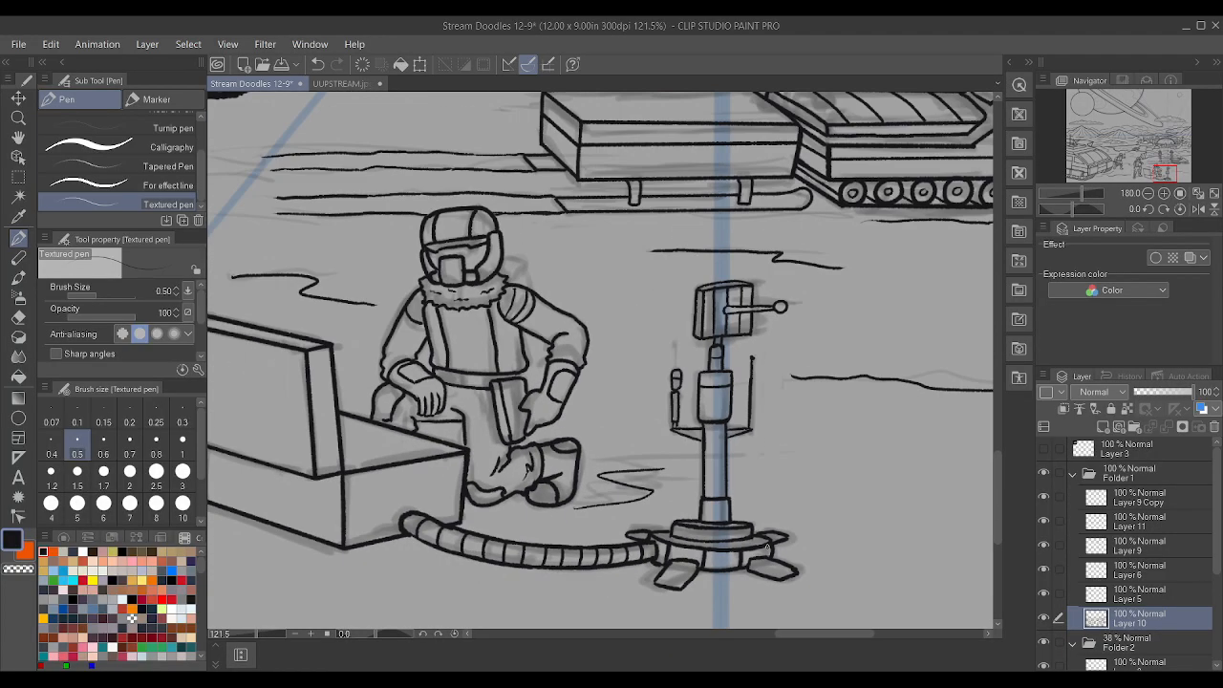
pyautogui.scroll(-5, 732, 512)
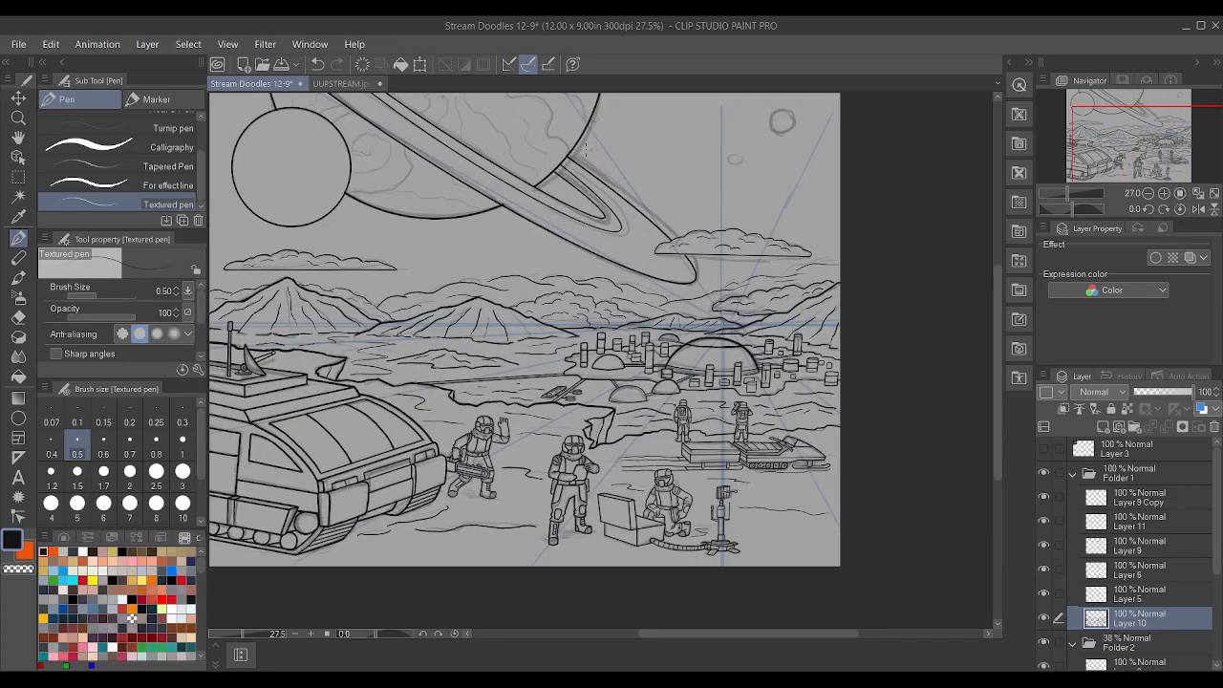
pyautogui.scroll(1, 458, 183)
pyautogui.scroll(-4, 399, 251)
pyautogui.scroll(4, 430, 181)
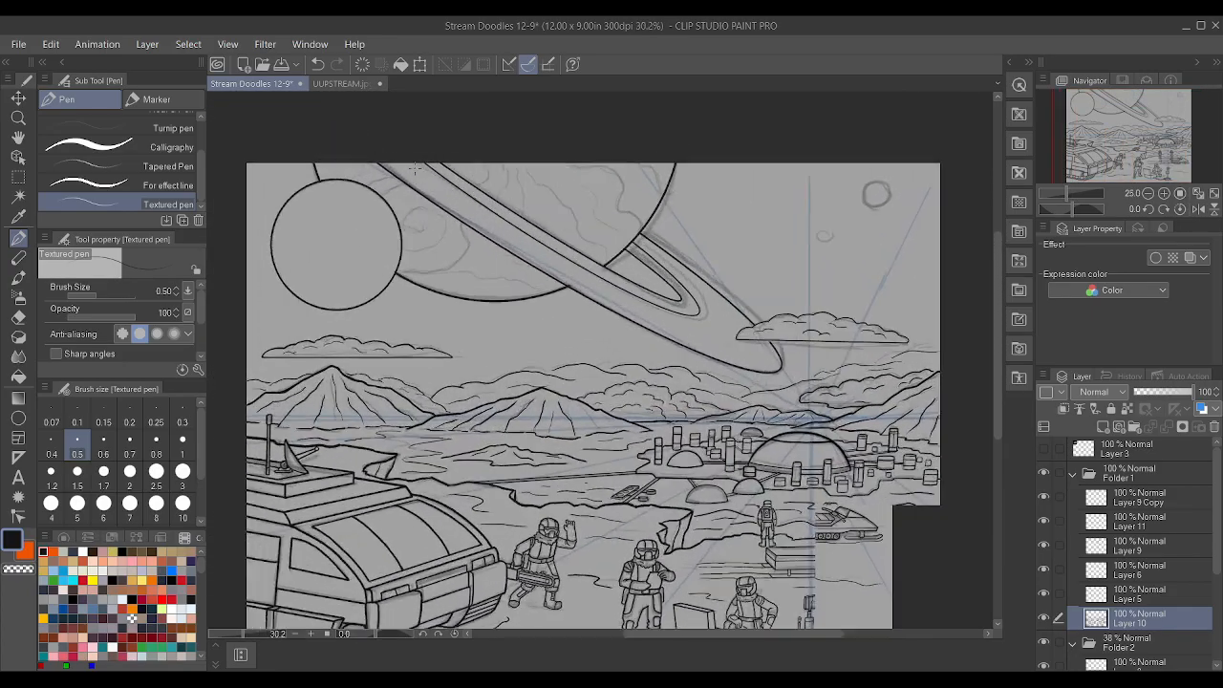
pyautogui.scroll(-3, 462, 187)
pyautogui.scroll(2, 444, 191)
pyautogui.scroll(-1, 431, 194)
pyautogui.scroll(2, 430, 193)
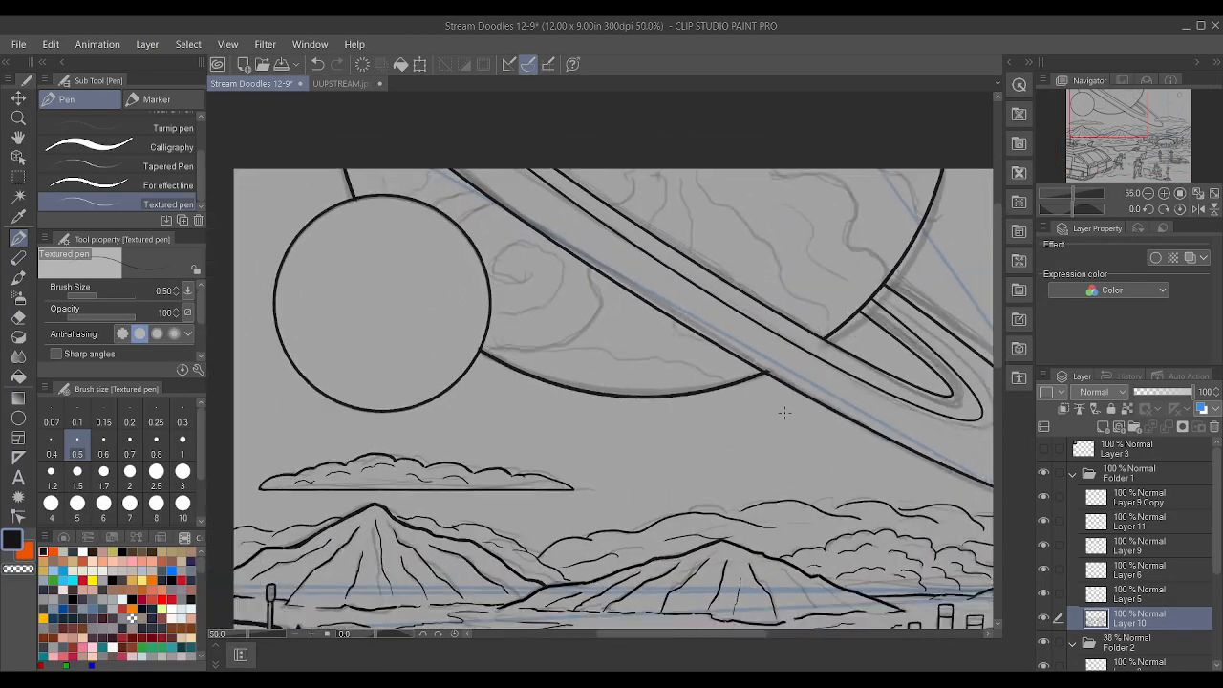
pyautogui.scroll(-1, 430, 193)
pyautogui.click(1045, 495)
pyautogui.click(1045, 496)
pyautogui.click(1043, 520)
pyautogui.click(1043, 523)
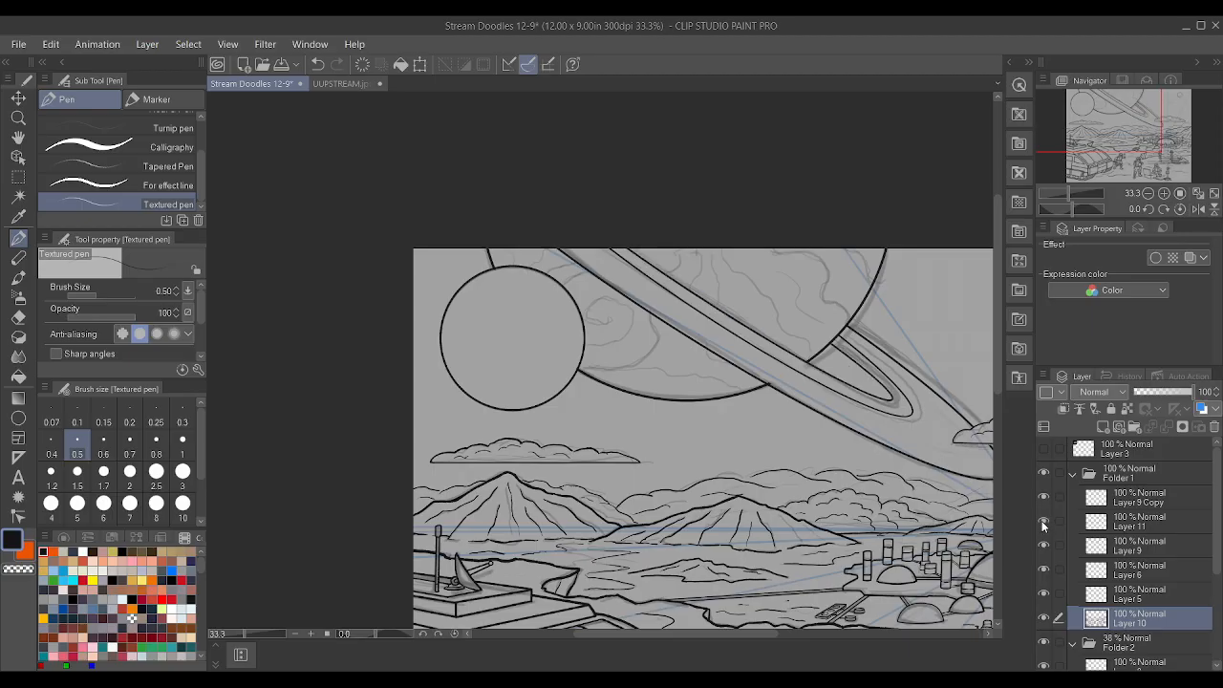
pyautogui.click(1043, 492)
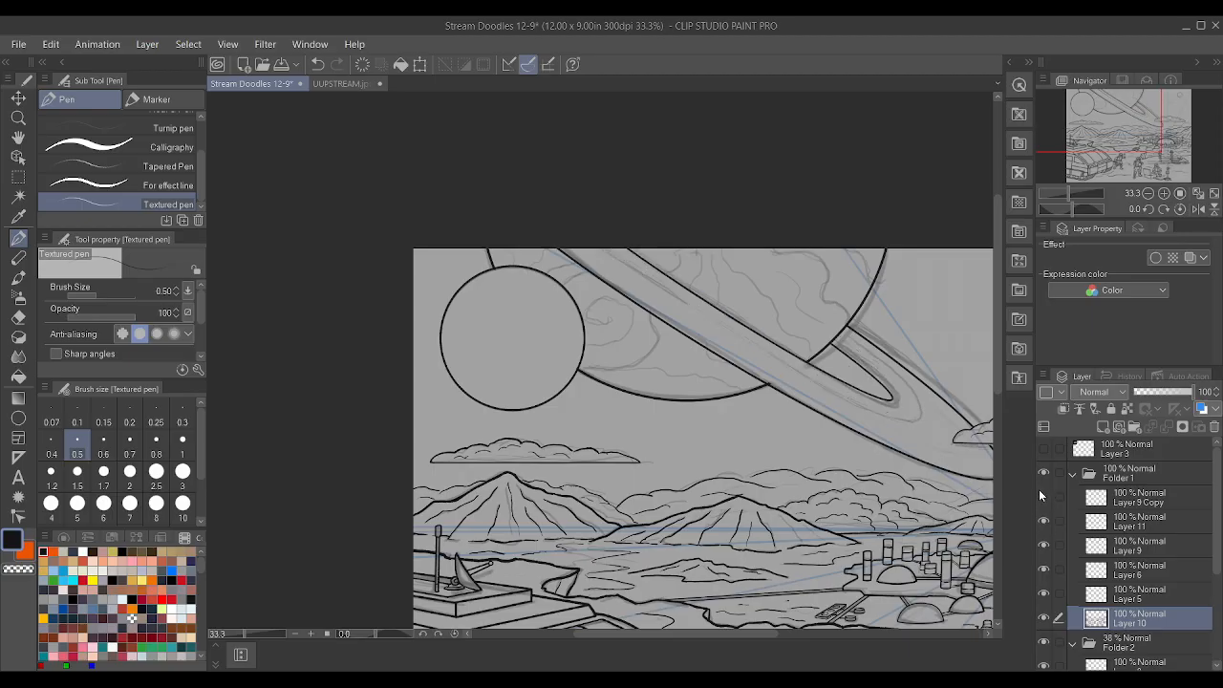
pyautogui.click(1044, 492)
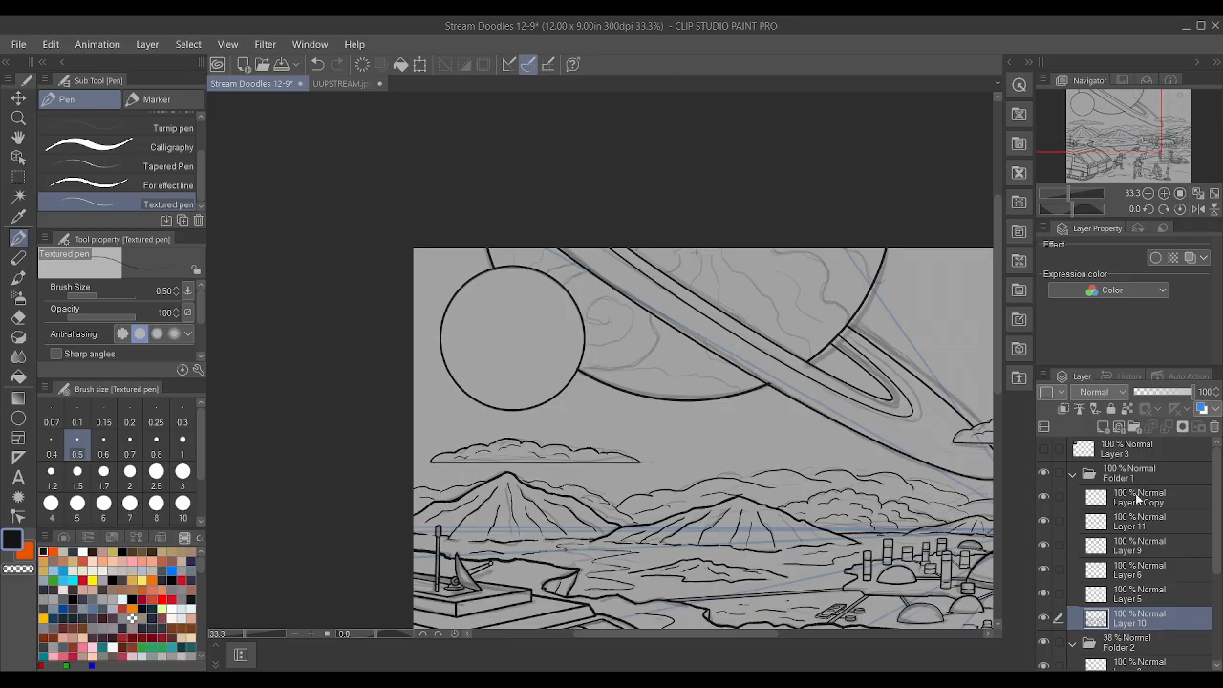
# - Merge all the inked layers in Folder 1, from Layer 9 Copy through Layer 10, and check the merged line art
pyautogui.keyDown('shift'); pyautogui.click(1136, 492); pyautogui.keyUp('shift')
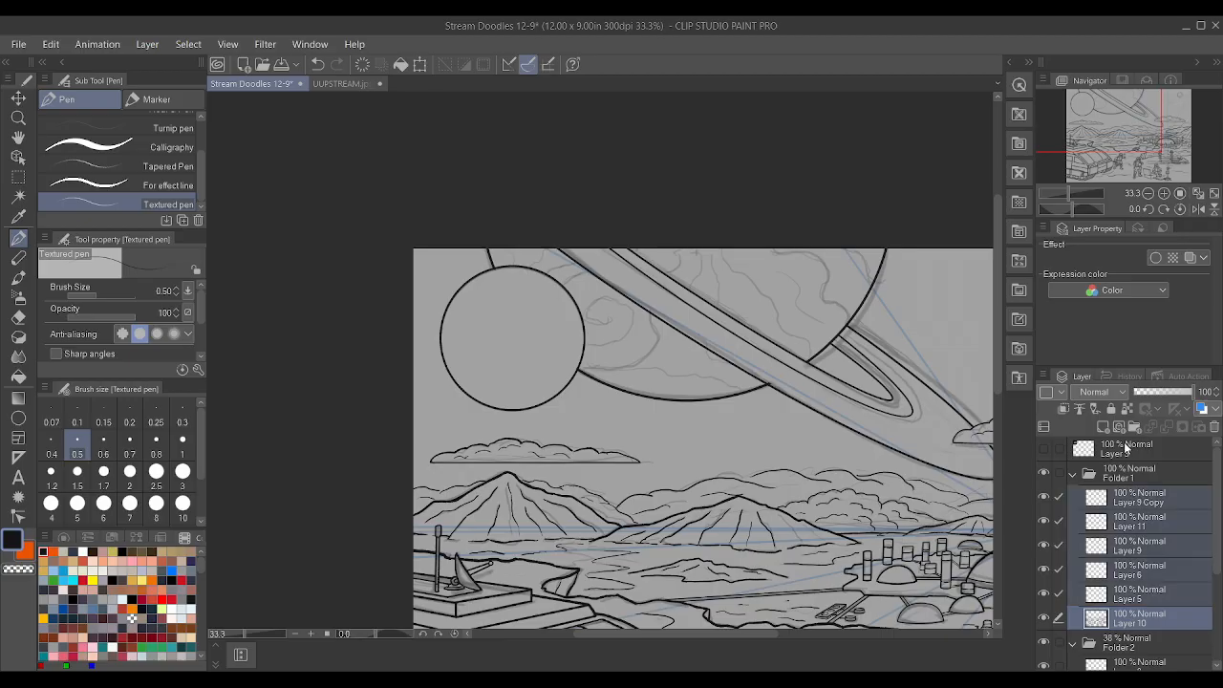
pyautogui.hotkey('shift', 'alt', 'e')
pyautogui.click(1042, 497)
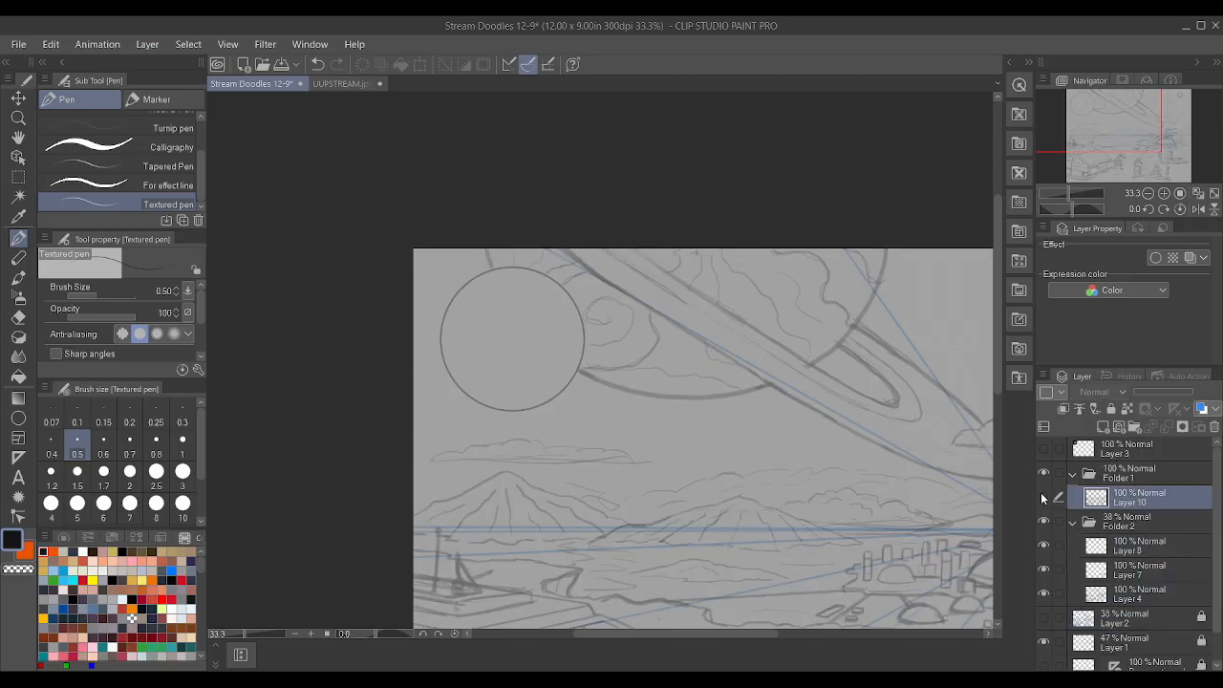
pyautogui.click(1044, 497)
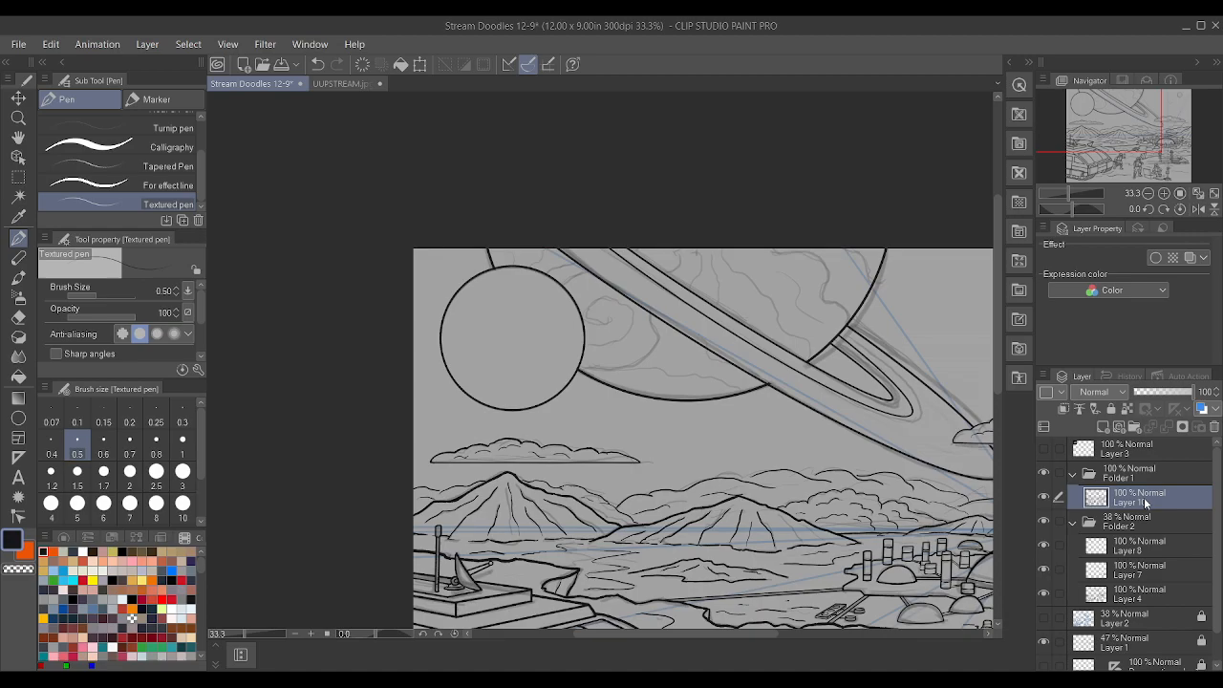
# - Add a new layer above Layer 10 and ink a wavy spiral inside the round moon, using the Textured pen at size 0.70
pyautogui.click(1104, 430)
pyautogui.scroll(3, 497, 325)
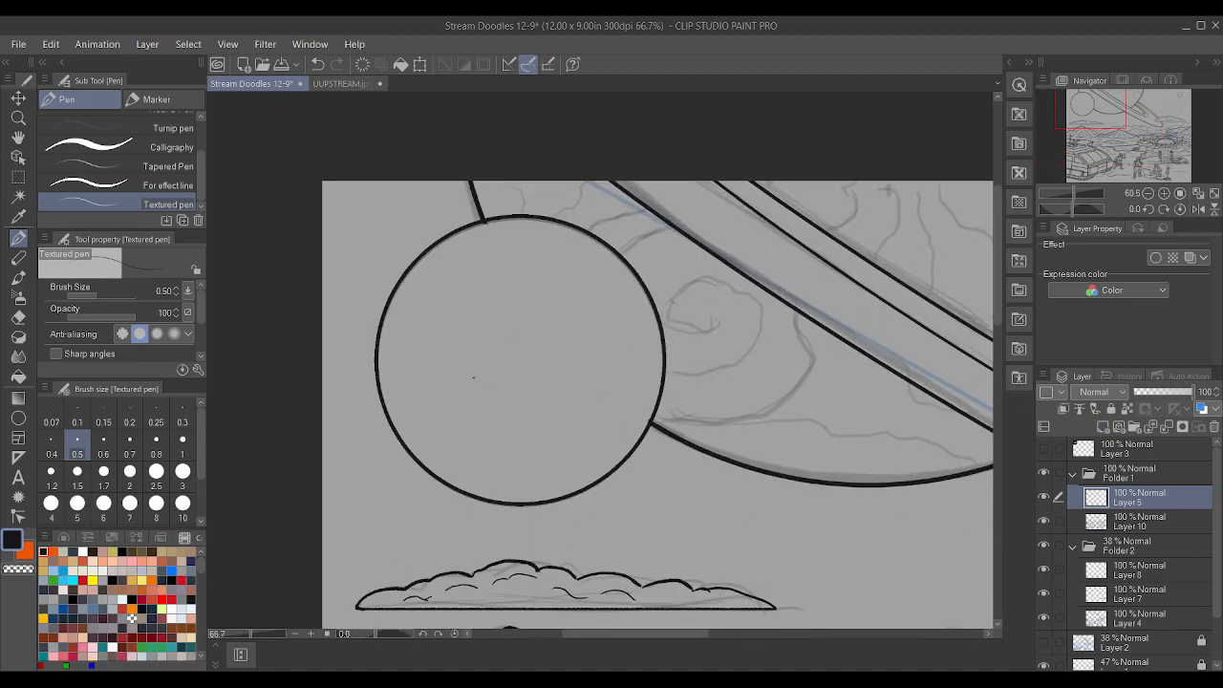
pyautogui.press(']')
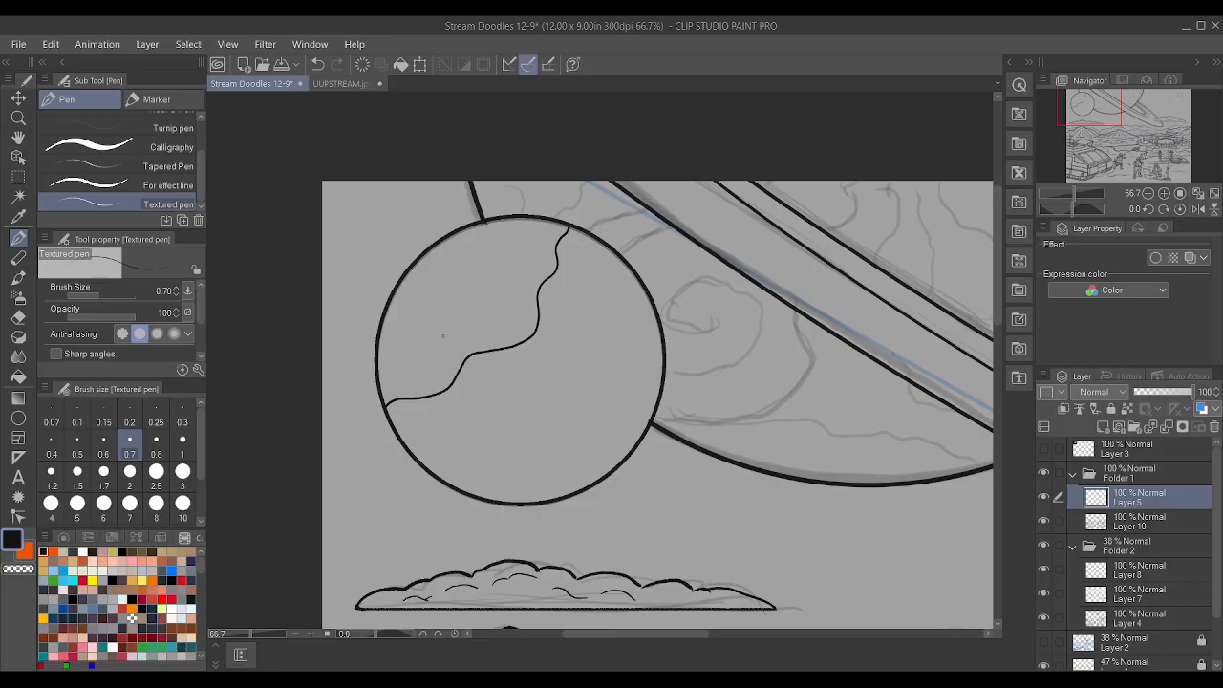
pyautogui.hotkey('ctrl', 'z')
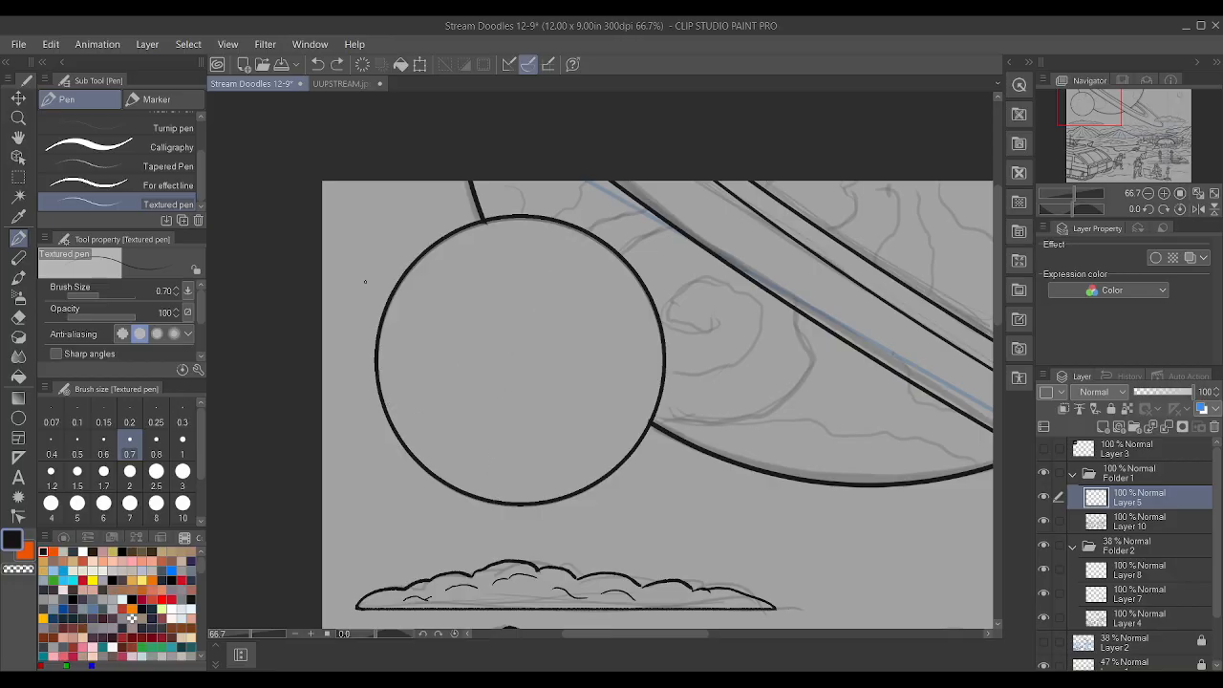
pyautogui.moveTo(459, 489)
pyautogui.mouseDown()
pyautogui.moveTo(488, 487)
pyautogui.moveTo(559, 420)
pyautogui.moveTo(571, 353)
pyautogui.moveTo(557, 326)
pyautogui.moveTo(493, 307)
pyautogui.moveTo(458, 314)
pyautogui.moveTo(440, 341)
pyautogui.moveTo(441, 402)
pyautogui.moveTo(488, 415)
pyautogui.moveTo(515, 399)
pyautogui.mouseUp()
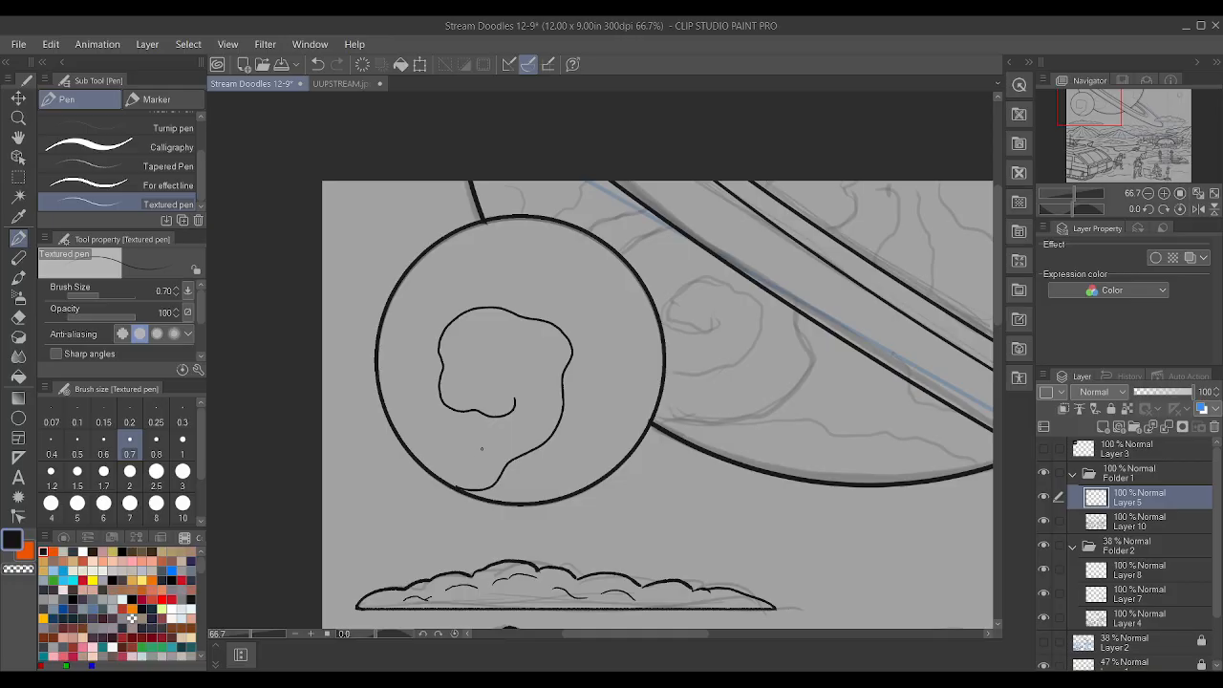
# - Continue the moon's spiral out to its left rim and ink wavy lines across its upper-left and lower-right edges
pyautogui.moveTo(510, 400)
pyautogui.mouseDown()
pyautogui.moveTo(459, 381)
pyautogui.moveTo(466, 351)
pyautogui.moveTo(483, 337)
pyautogui.moveTo(503, 342)
pyautogui.moveTo(531, 365)
pyautogui.moveTo(536, 392)
pyautogui.moveTo(522, 418)
pyautogui.moveTo(497, 427)
pyautogui.moveTo(444, 428)
pyautogui.moveTo(419, 406)
pyautogui.moveTo(424, 386)
pyautogui.moveTo(406, 363)
pyautogui.moveTo(380, 349)
pyautogui.mouseUp()
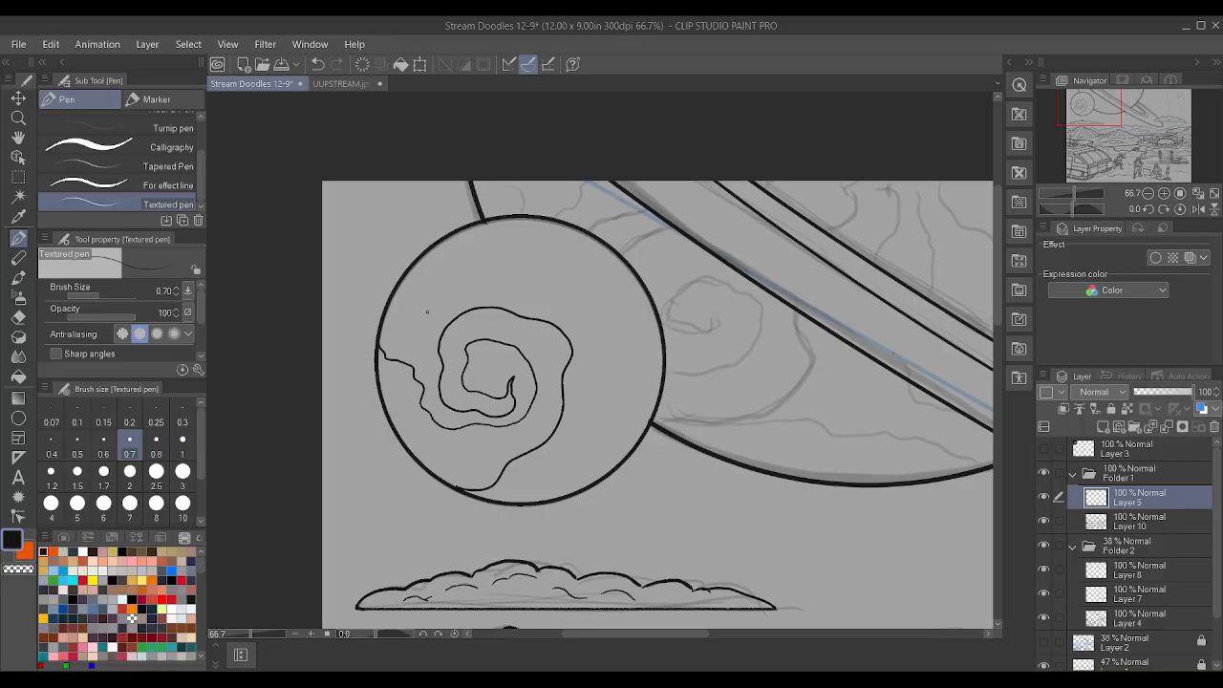
pyautogui.moveTo(401, 280); pyautogui.dragTo(527, 226)
pyautogui.moveTo(515, 501); pyautogui.dragTo(648, 424)
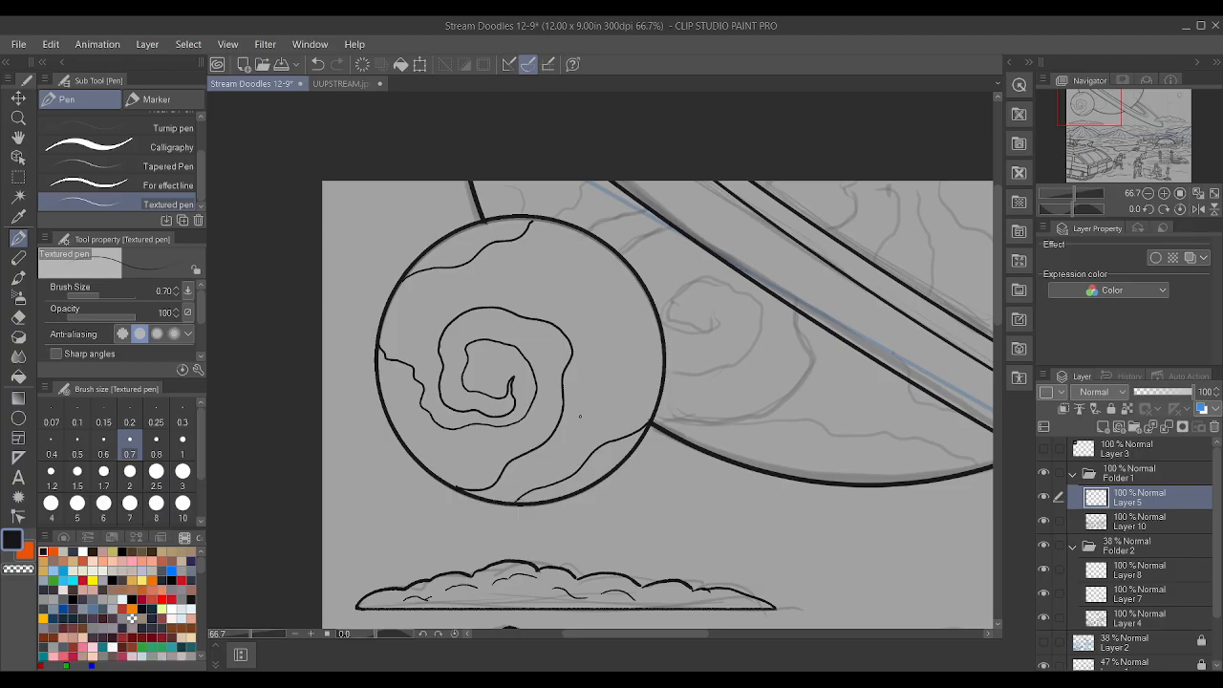
# - Ink pointed, wavy flame-shaped bands along the moon's right side and above its spiral
pyautogui.moveTo(578, 402); pyautogui.dragTo(653, 316)
pyautogui.moveTo(577, 405)
pyautogui.mouseDown()
pyautogui.moveTo(597, 340)
pyautogui.moveTo(639, 287)
pyautogui.mouseUp()
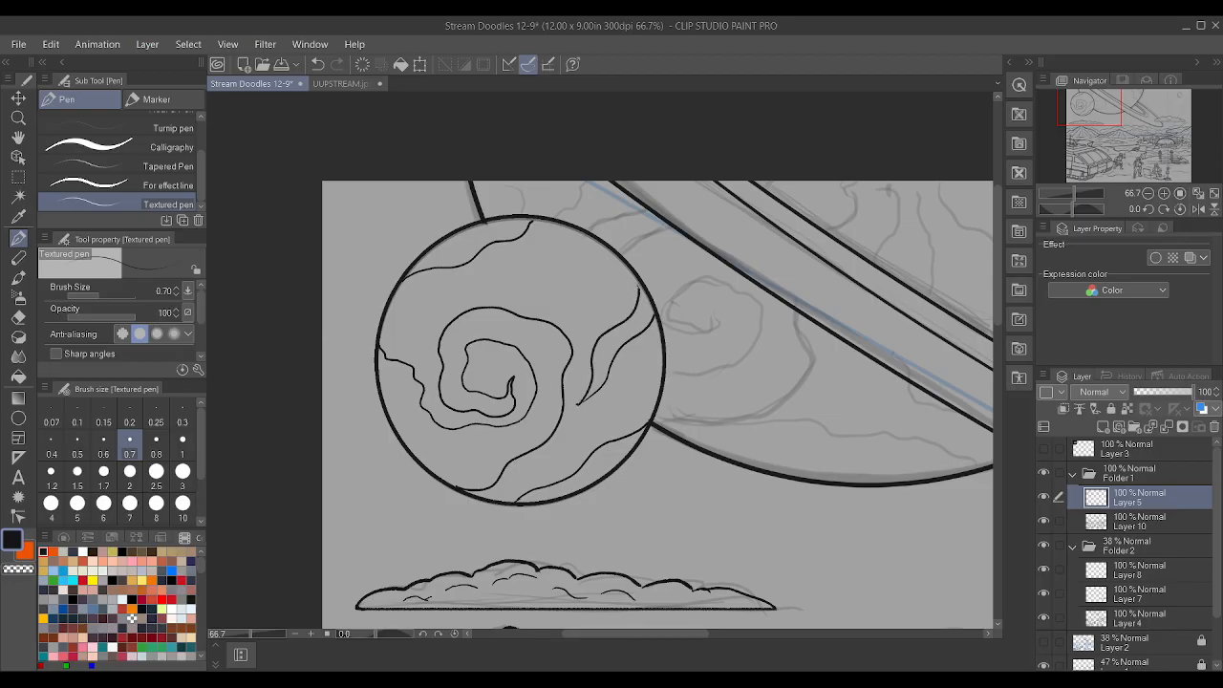
pyautogui.moveTo(427, 307)
pyautogui.mouseDown()
pyautogui.moveTo(459, 287)
pyautogui.moveTo(520, 284)
pyautogui.moveTo(544, 246)
pyautogui.mouseUp()
pyautogui.moveTo(414, 319)
pyautogui.mouseDown()
pyautogui.moveTo(403, 323)
pyautogui.moveTo(531, 299)
pyautogui.moveTo(573, 232)
pyautogui.mouseUp()
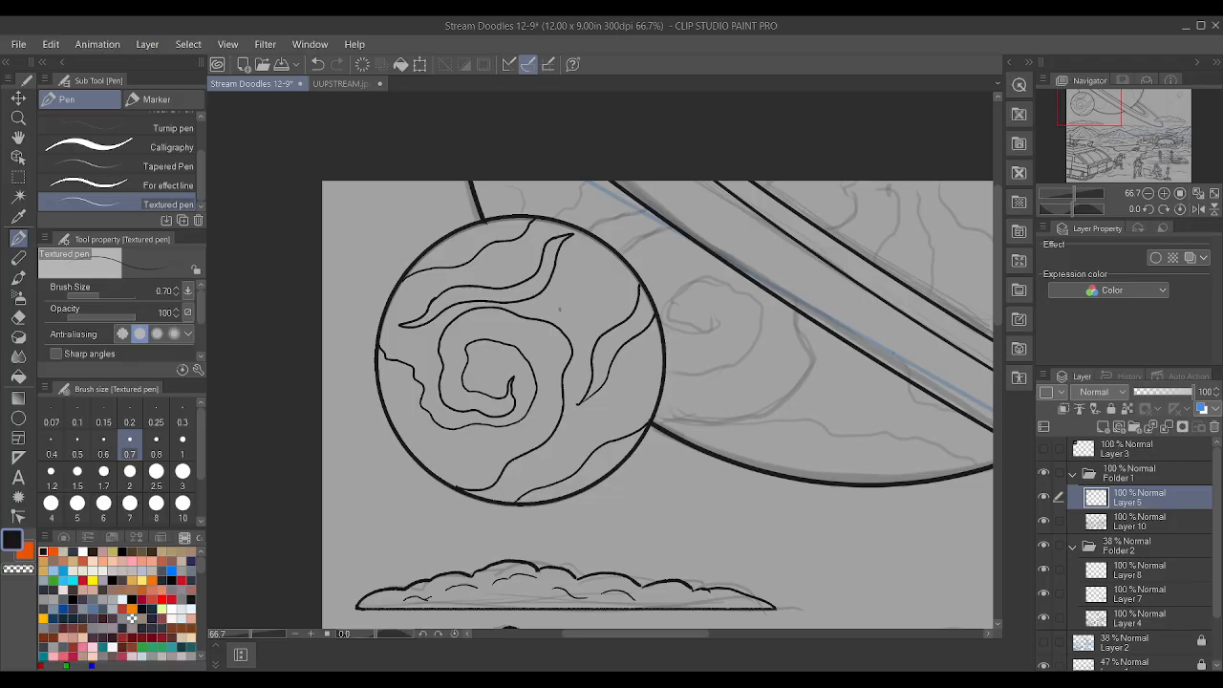
# - Fill the moon's remaining gaps with smaller wavy bands at its upper right, right rim, lower right and lower left
pyautogui.moveTo(562, 312)
pyautogui.mouseDown()
pyautogui.moveTo(598, 259)
pyautogui.moveTo(553, 304)
pyautogui.mouseUp()
pyautogui.moveTo(534, 466)
pyautogui.mouseDown()
pyautogui.moveTo(577, 430)
pyautogui.moveTo(604, 424)
pyautogui.moveTo(538, 472)
pyautogui.mouseUp()
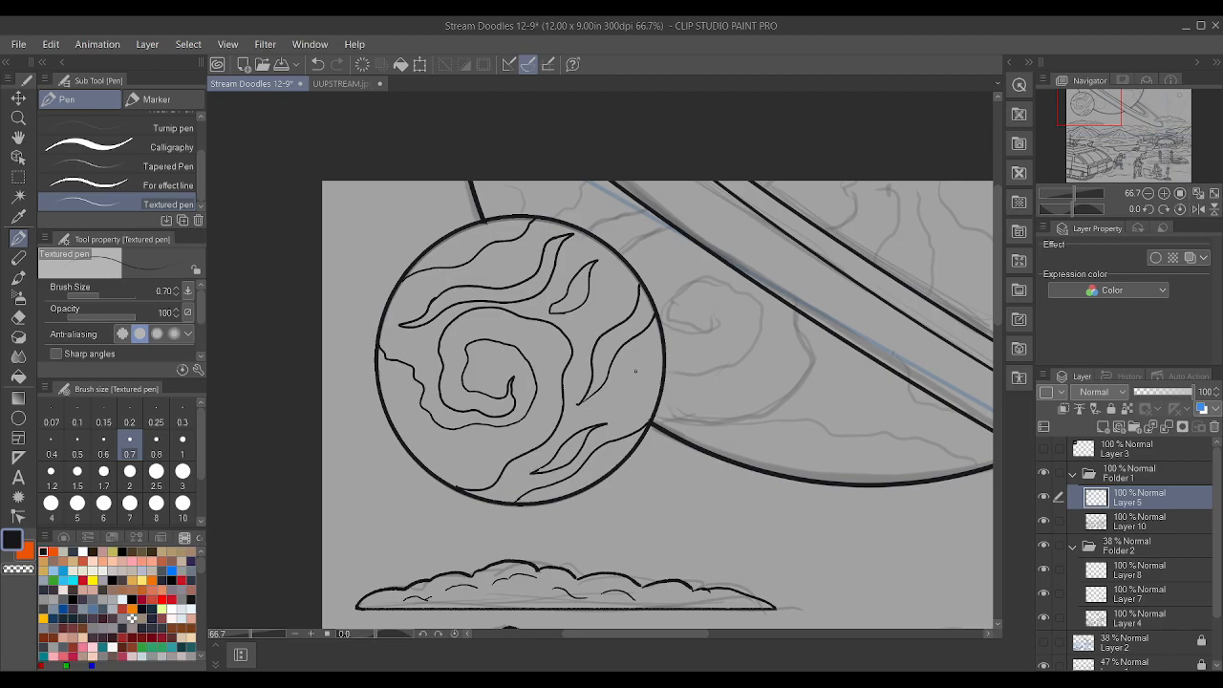
pyautogui.moveTo(619, 389); pyautogui.dragTo(653, 338)
pyautogui.moveTo(618, 403); pyautogui.dragTo(658, 379)
pyautogui.moveTo(608, 275)
pyautogui.mouseDown()
pyautogui.moveTo(622, 267)
pyautogui.moveTo(594, 260)
pyautogui.moveTo(606, 245)
pyautogui.mouseUp()
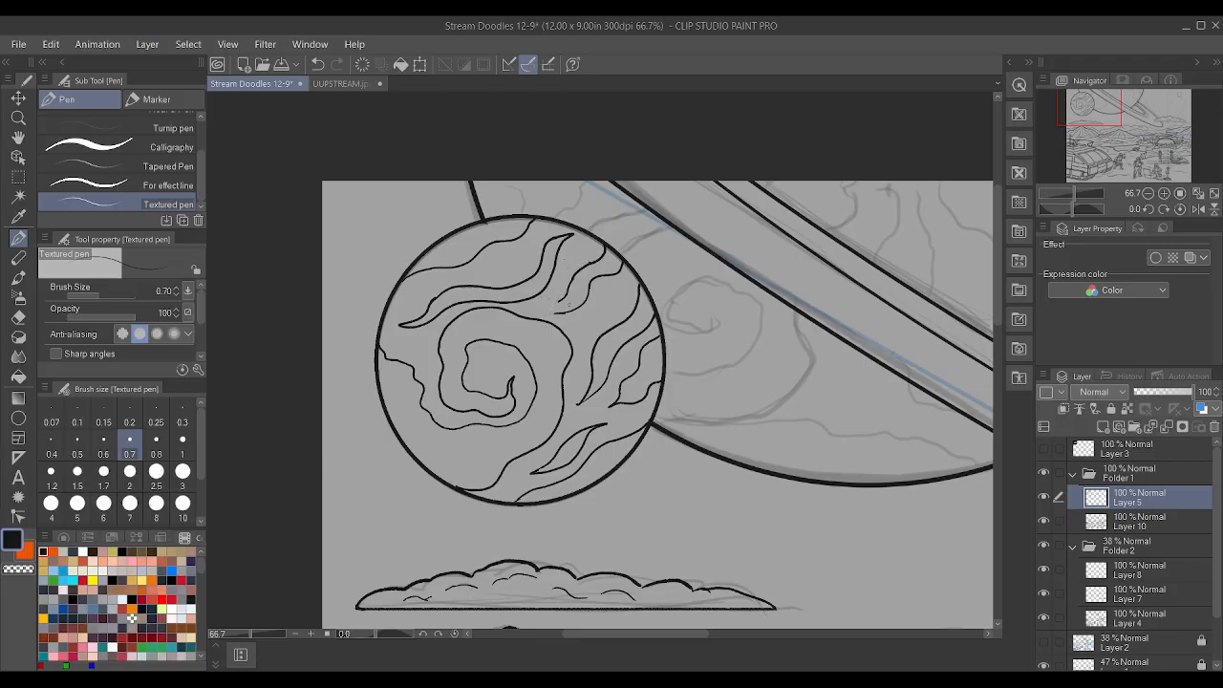
pyautogui.moveTo(554, 313); pyautogui.dragTo(561, 301)
pyautogui.scroll(1, 523, 380)
pyautogui.moveTo(380, 434); pyautogui.dragTo(473, 454)
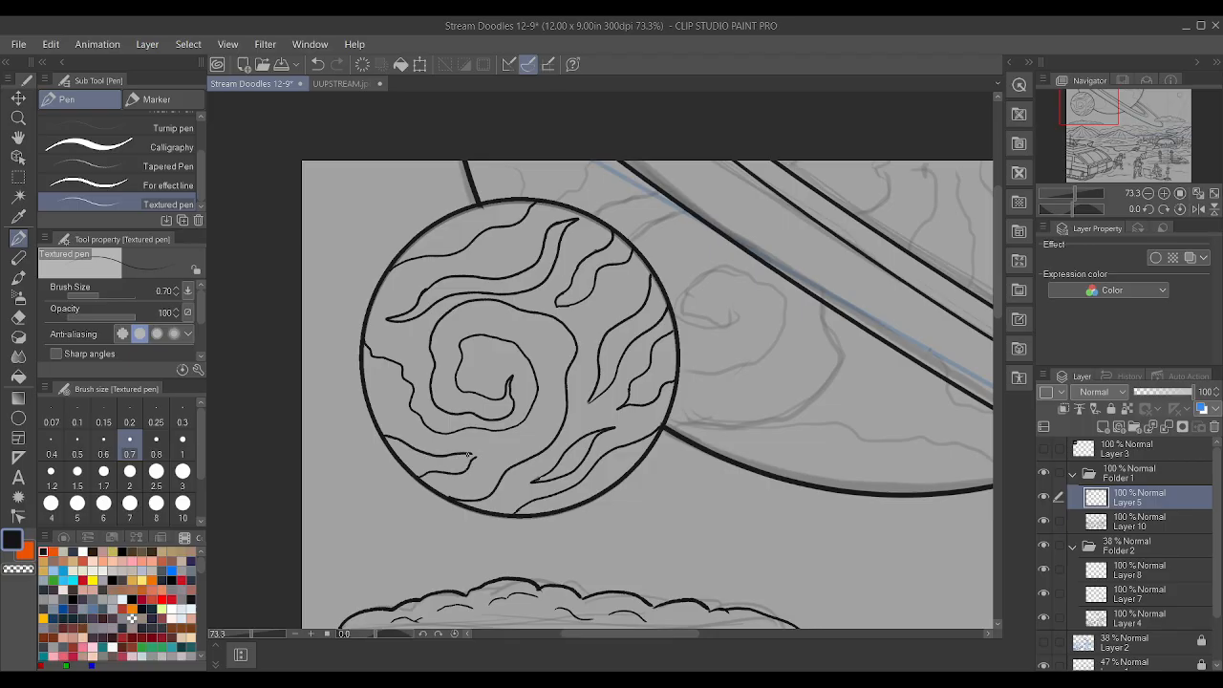
# - Ink the larger sketched circle in the sky beyond the planet with the Textured pen at size 1.00
pyautogui.scroll(-2, 493, 431)
pyautogui.scroll(-1, 492, 431)
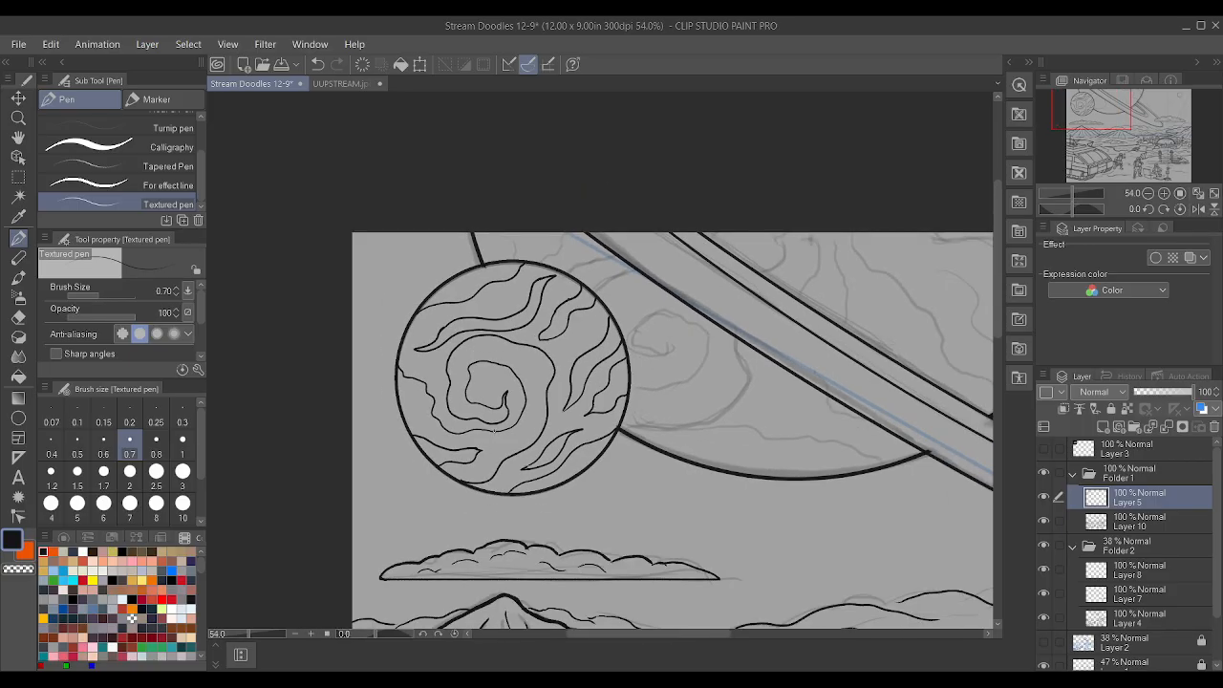
pyautogui.scroll(-5, 494, 431)
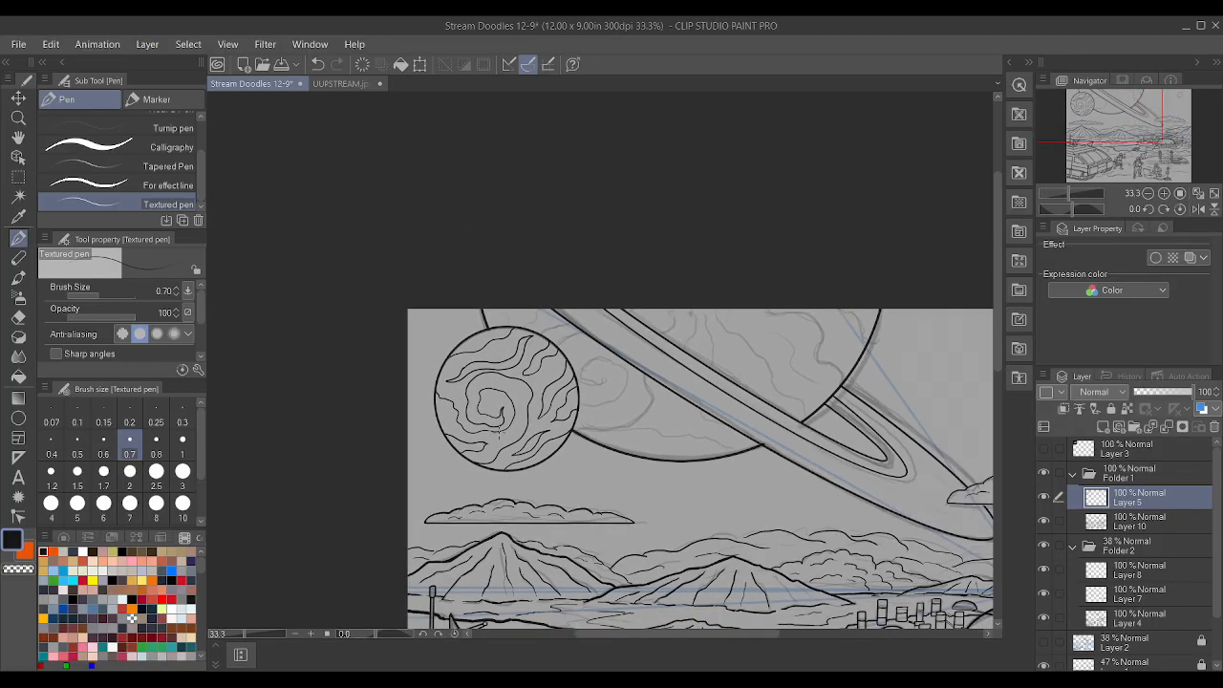
pyautogui.scroll(-4, 495, 431)
pyautogui.scroll(5, 716, 492)
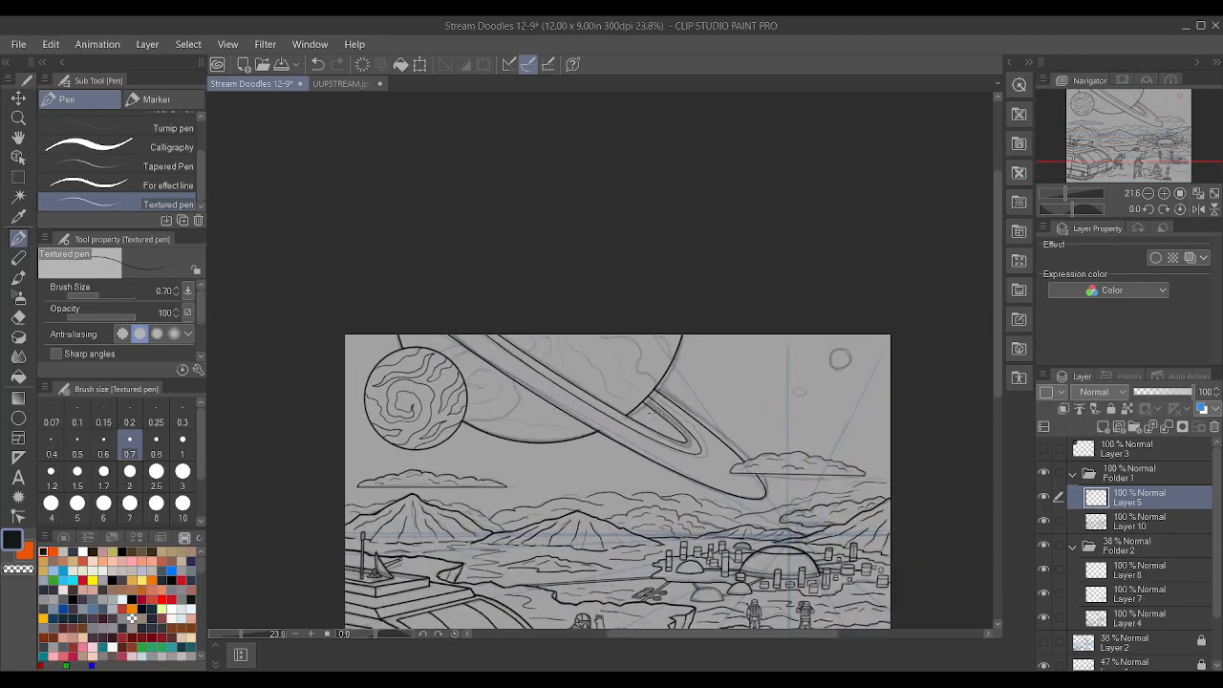
pyautogui.scroll(-3, 903, 384)
pyautogui.scroll(2, 902, 384)
pyautogui.scroll(3, 902, 384)
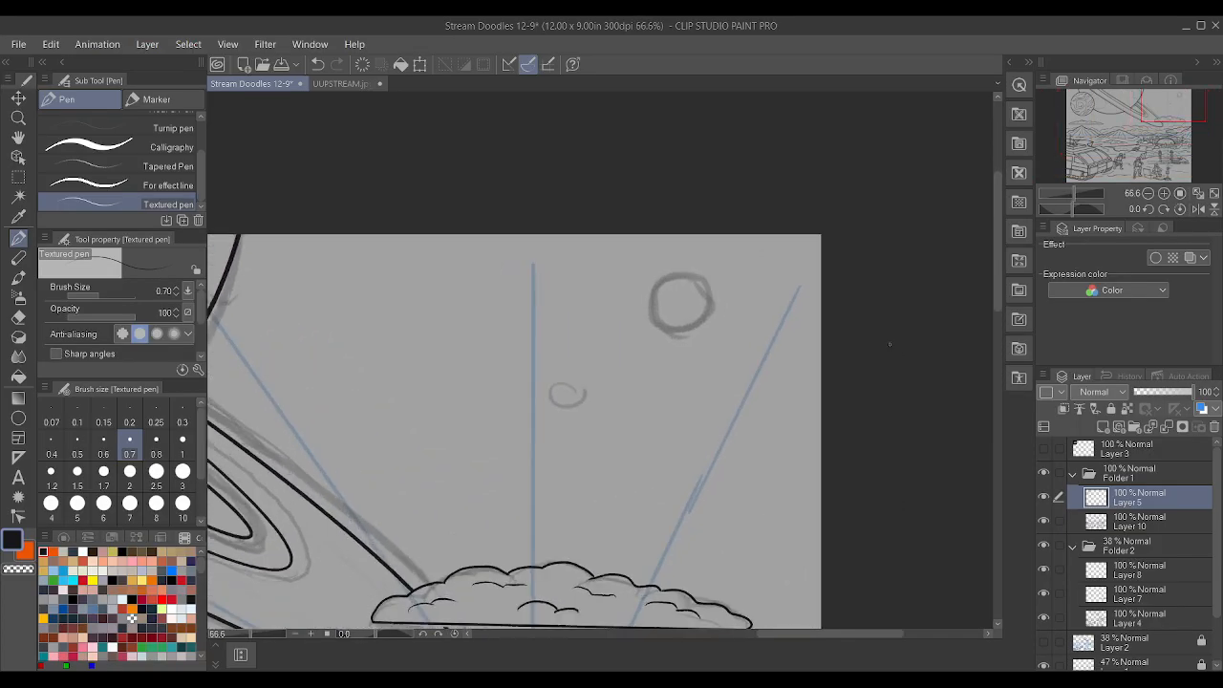
pyautogui.scroll(1, 679, 306)
pyautogui.click(155, 439)
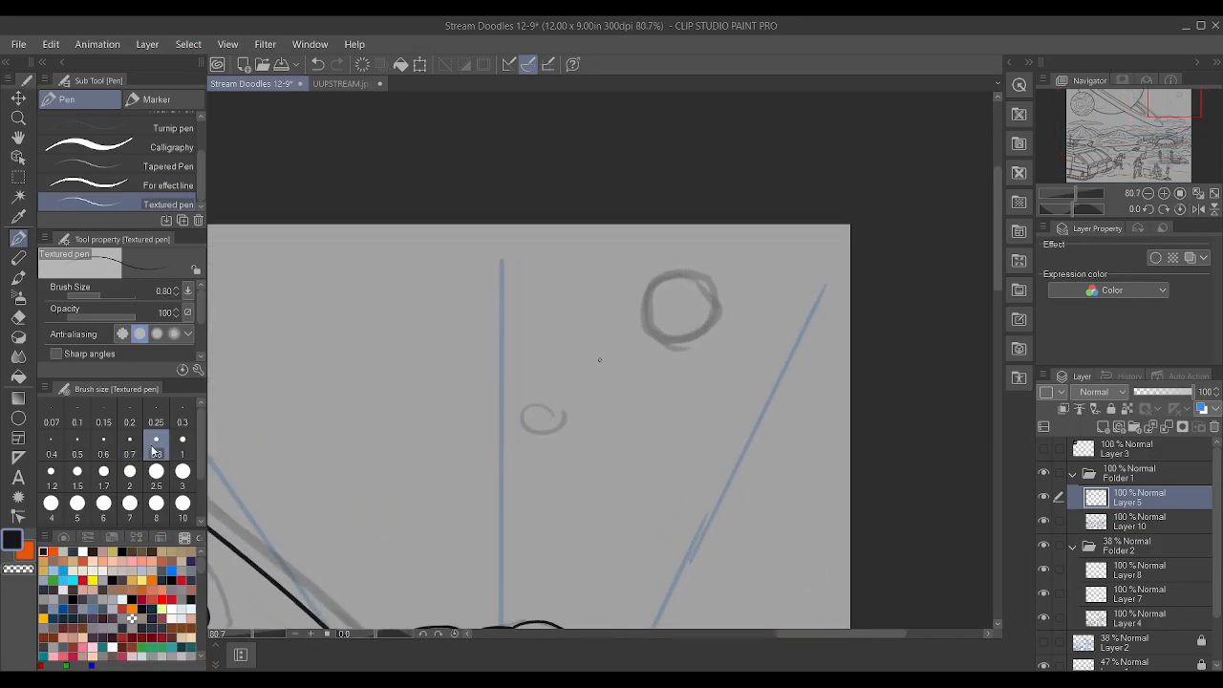
pyautogui.moveTo(680, 274)
pyautogui.mouseDown()
pyautogui.moveTo(652, 280)
pyautogui.moveTo(634, 330)
pyautogui.moveTo(705, 294)
pyautogui.mouseUp()
pyautogui.hotkey('ctrl', 'z')
pyautogui.click(181, 447)
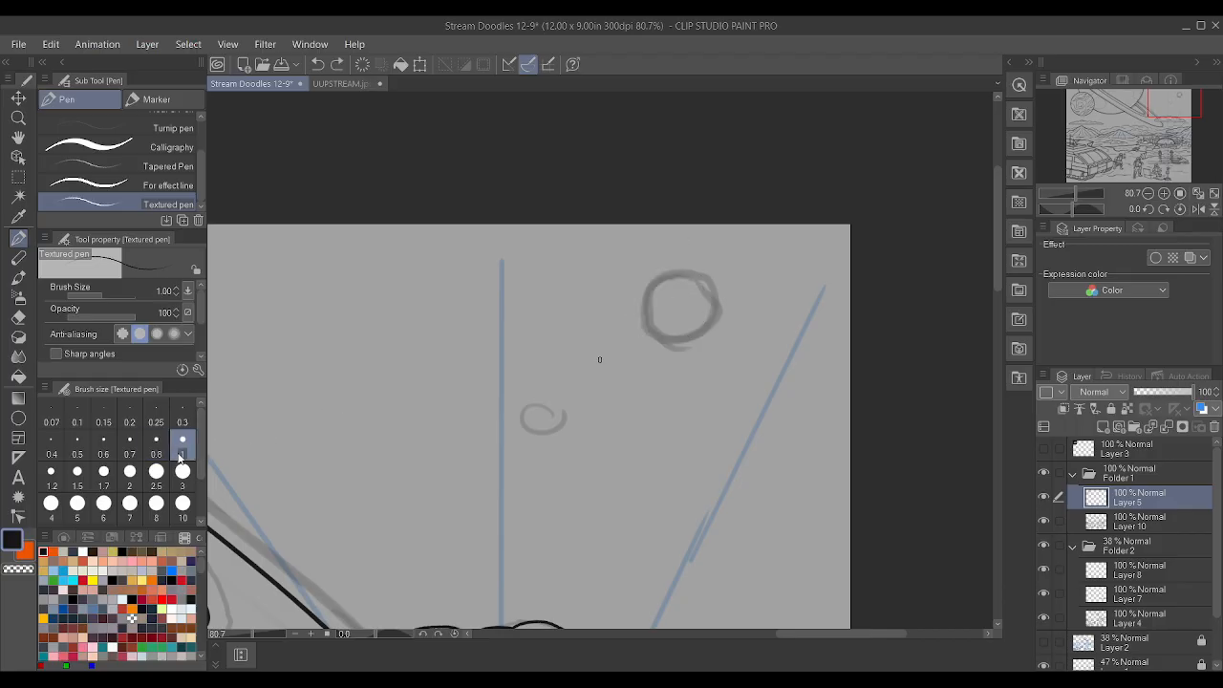
pyautogui.moveTo(679, 273)
pyautogui.mouseDown()
pyautogui.moveTo(643, 293)
pyautogui.moveTo(655, 332)
pyautogui.moveTo(703, 336)
pyautogui.moveTo(715, 290)
pyautogui.moveTo(678, 272)
pyautogui.mouseUp()
# - Ink the smaller sketched moon in the sky as a round circle, redrawing it once
pyautogui.moveTo(553, 404)
pyautogui.mouseDown()
pyautogui.moveTo(521, 407)
pyautogui.moveTo(526, 431)
pyautogui.moveTo(554, 401)
pyautogui.mouseUp()
pyautogui.scroll(-2, 616, 399)
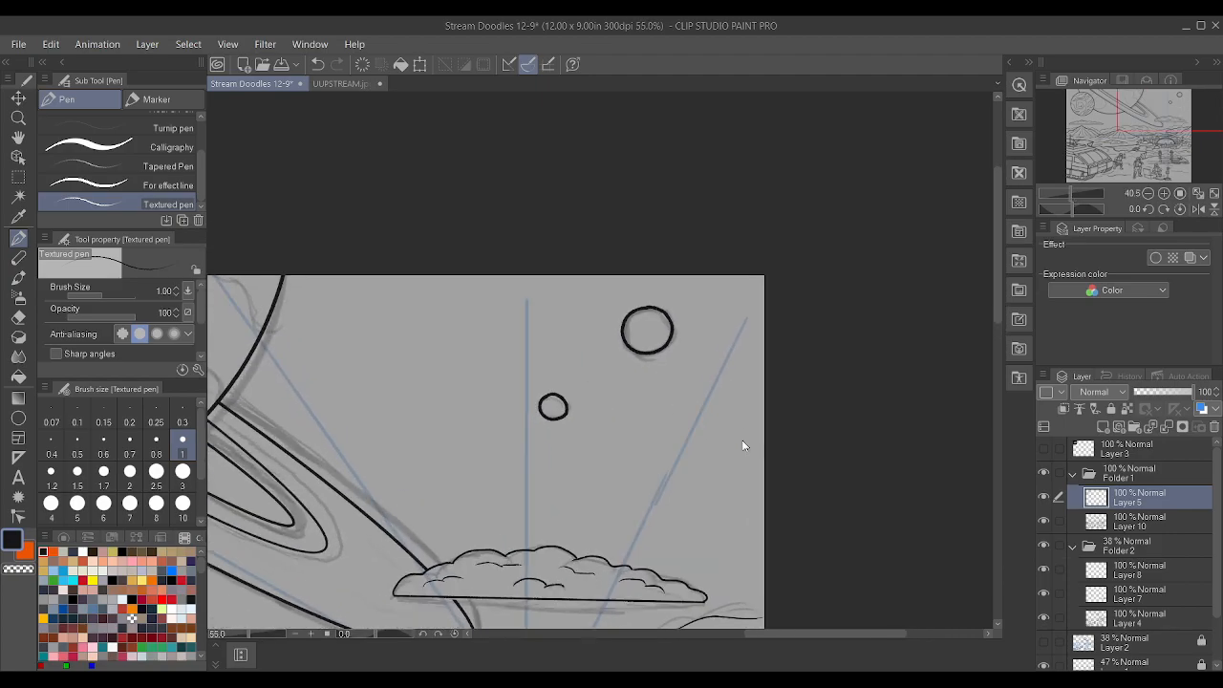
pyautogui.hotkey('ctrl', 'z')
pyautogui.scroll(3, 631, 417)
pyautogui.moveTo(524, 388)
pyautogui.mouseDown()
pyautogui.moveTo(506, 390)
pyautogui.moveTo(500, 419)
pyautogui.moveTo(538, 414)
pyautogui.moveTo(521, 384)
pyautogui.mouseUp()
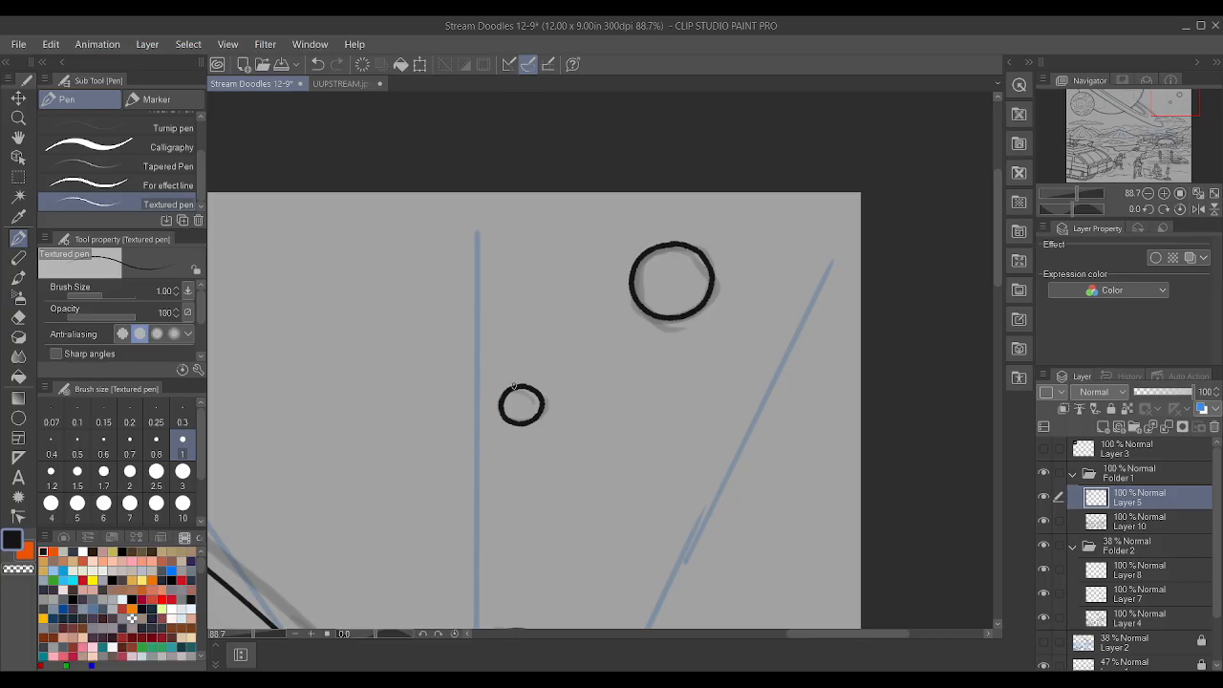
# - Thicken the upper-left outline of the cloud overlapping the tip of the planet's ring, using pen size 1.00
pyautogui.scroll(-5, 533, 390)
pyautogui.scroll(5, 461, 462)
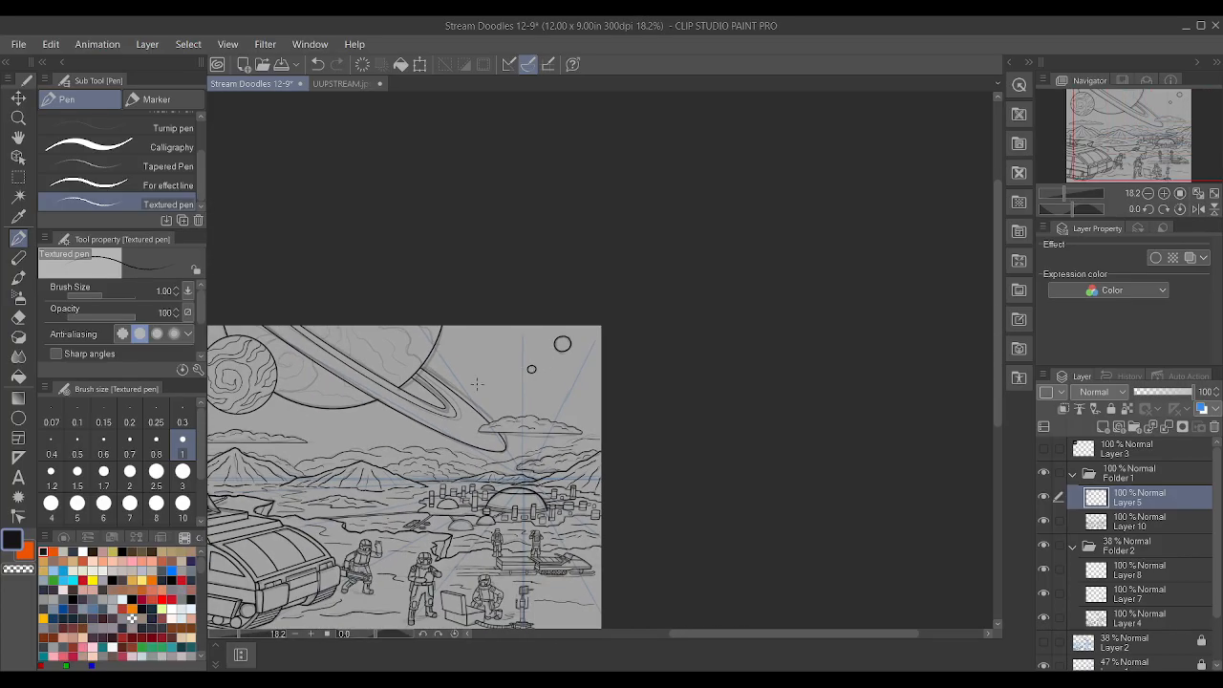
pyautogui.scroll(3, 406, 449)
pyautogui.moveTo(405, 466)
pyautogui.mouseDown()
pyautogui.moveTo(418, 413)
pyautogui.moveTo(583, 368)
pyautogui.moveTo(623, 328)
pyautogui.mouseUp()
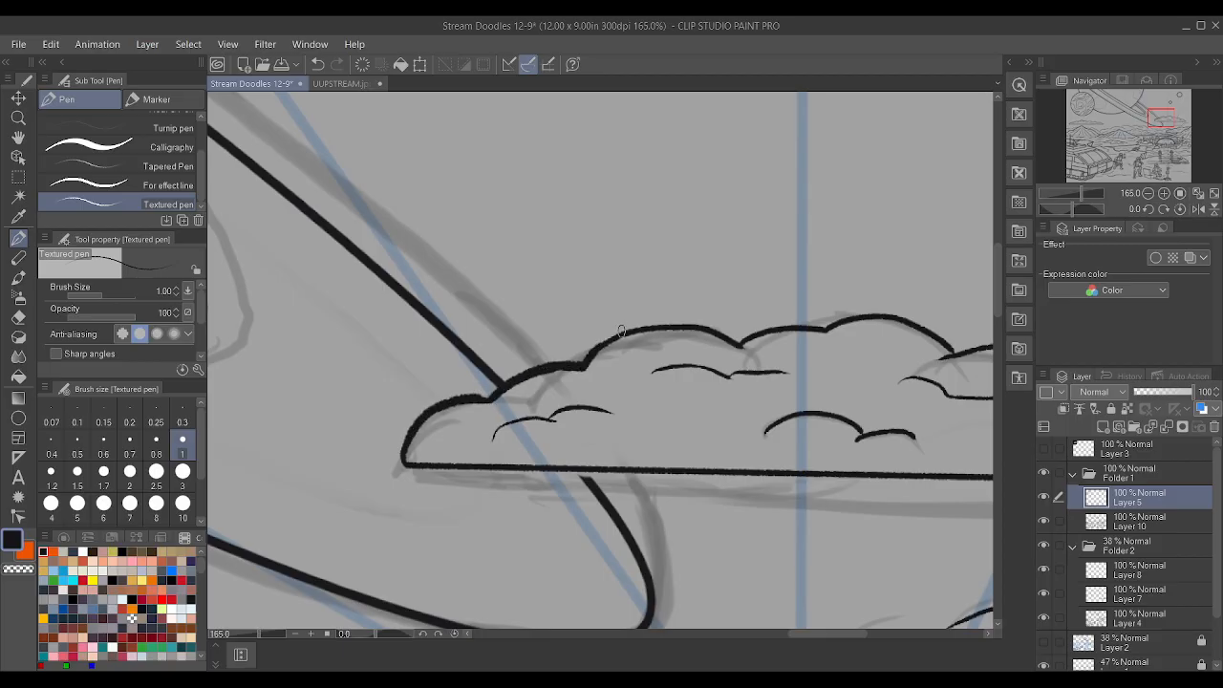
# - Try to ink wavy surface bands across the part of the planet below its rings at pen size 1.00
pyautogui.scroll(-10, 540, 283)
pyautogui.scroll(4, 540, 283)
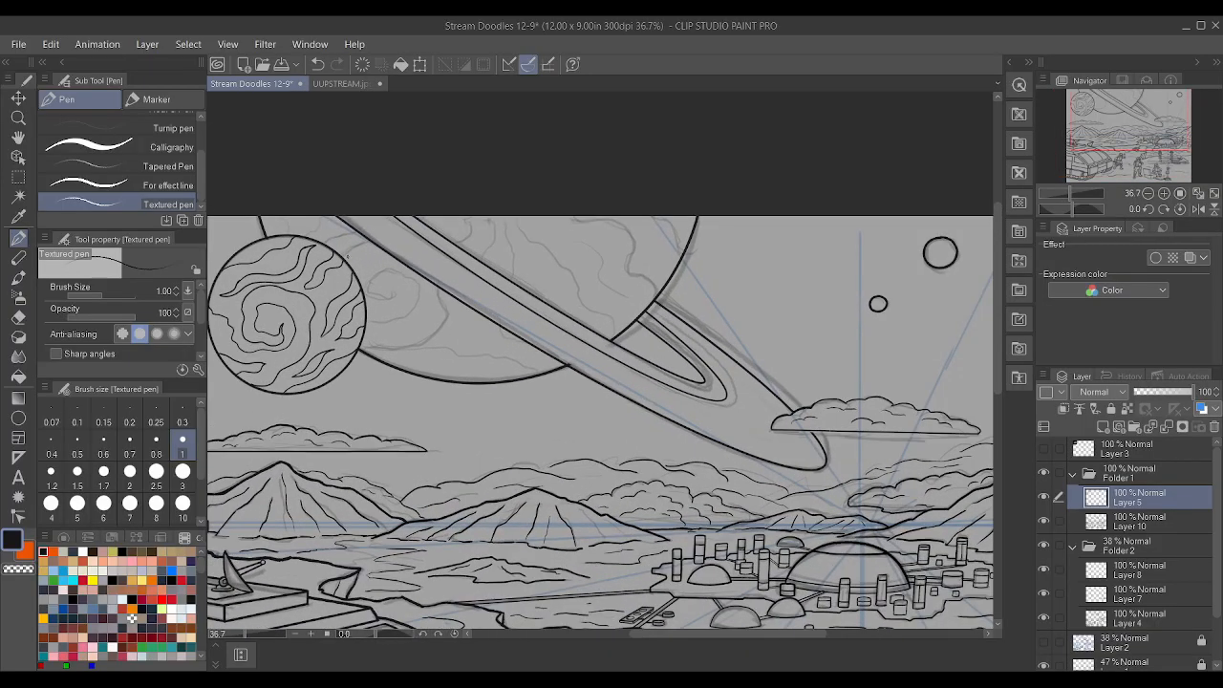
pyautogui.scroll(3, 496, 264)
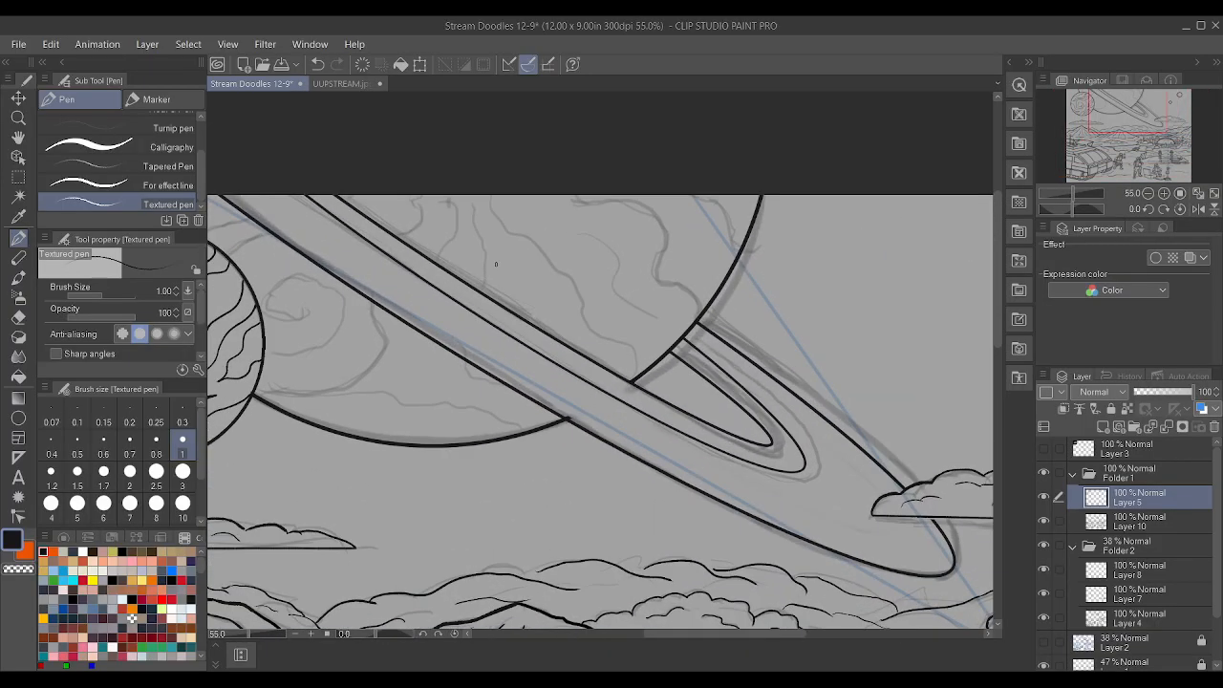
pyautogui.moveTo(282, 407); pyautogui.dragTo(552, 431)
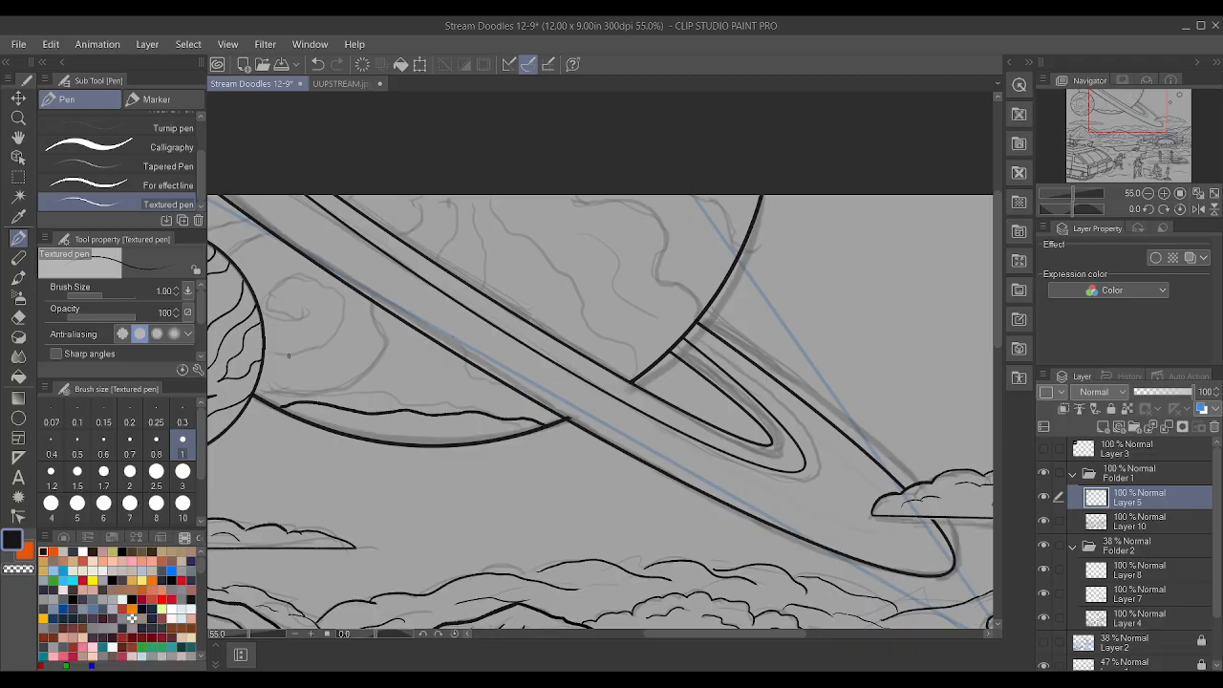
pyautogui.moveTo(283, 351); pyautogui.dragTo(436, 342)
pyautogui.scroll(2, 306, 346)
pyautogui.moveTo(279, 356)
pyautogui.mouseDown()
pyautogui.moveTo(271, 314)
pyautogui.moveTo(291, 299)
pyautogui.moveTo(438, 287)
pyautogui.mouseUp()
pyautogui.scroll(-2, 439, 287)
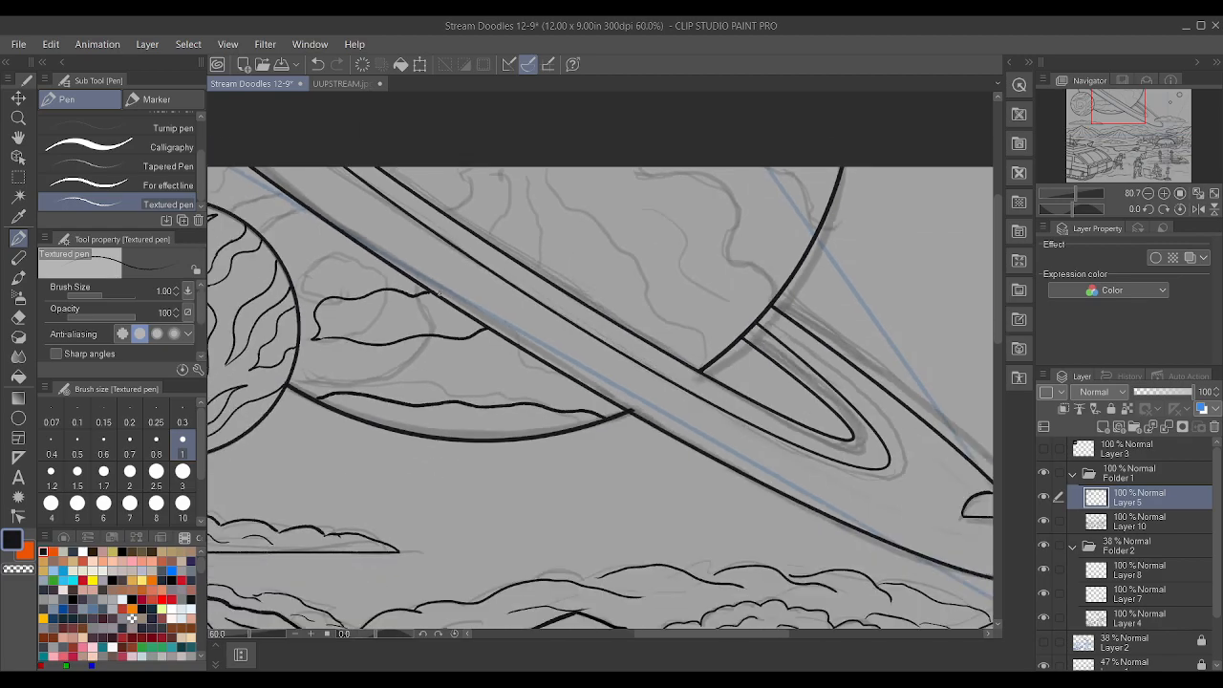
pyautogui.moveTo(256, 401)
pyautogui.mouseDown()
pyautogui.moveTo(286, 384)
pyautogui.moveTo(361, 380)
pyautogui.moveTo(438, 344)
pyautogui.mouseUp()
pyautogui.moveTo(265, 396)
pyautogui.mouseDown()
pyautogui.moveTo(253, 405)
pyautogui.moveTo(378, 389)
pyautogui.moveTo(442, 354)
pyautogui.mouseUp()
pyautogui.scroll(-3, 441, 355)
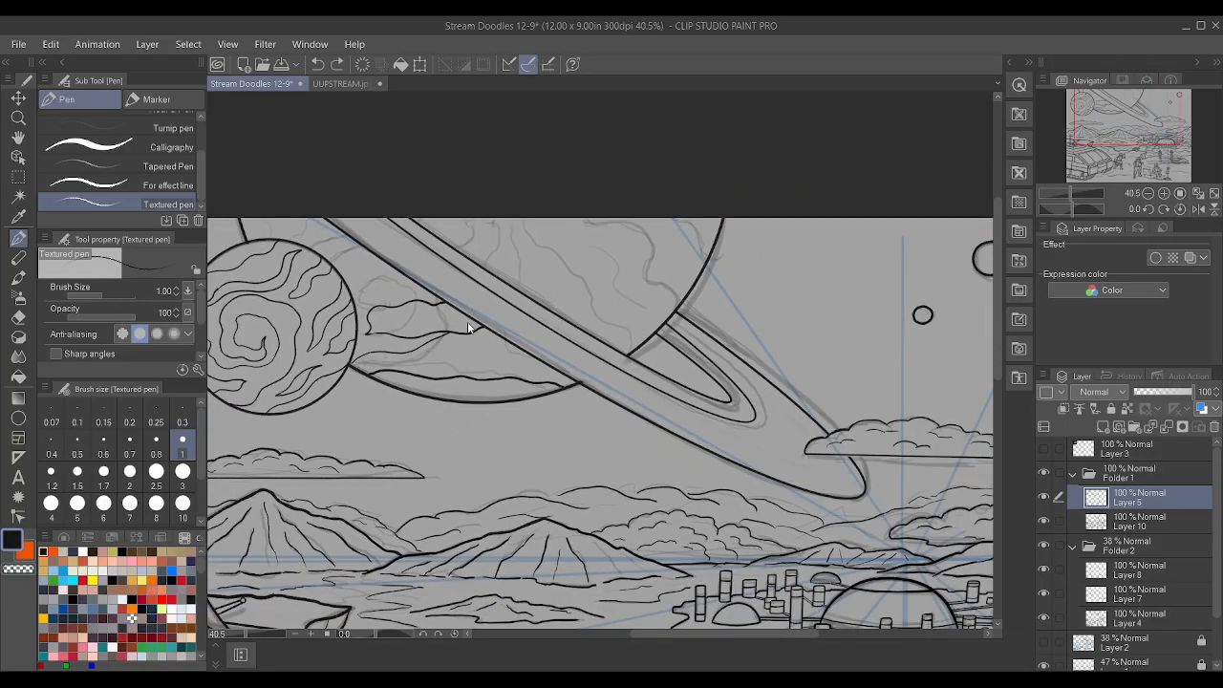
# - Remove the wavy bands from the planet's lower part, check the landscape, and save the drawing
pyautogui.scroll(-2, 468, 328)
pyautogui.scroll(2, 642, 281)
pyautogui.scroll(-1, 646, 281)
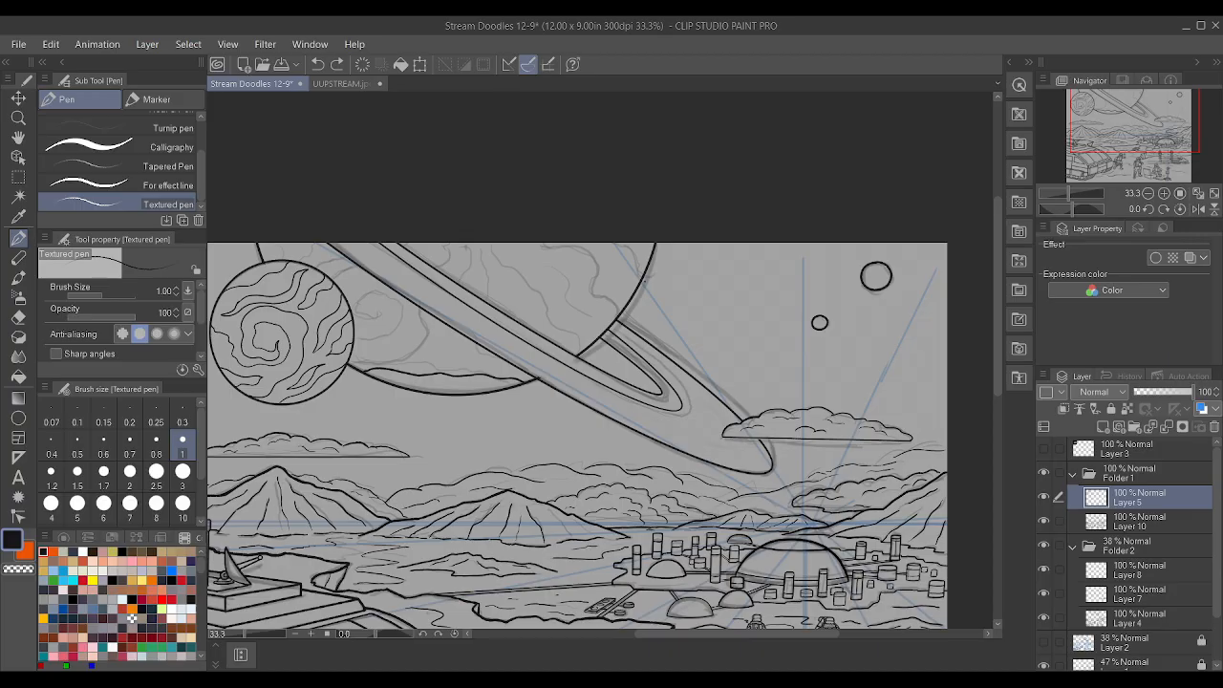
pyautogui.scroll(-5, 646, 279)
pyautogui.scroll(3, 672, 358)
pyautogui.scroll(-2, 604, 340)
pyautogui.scroll(3, 515, 233)
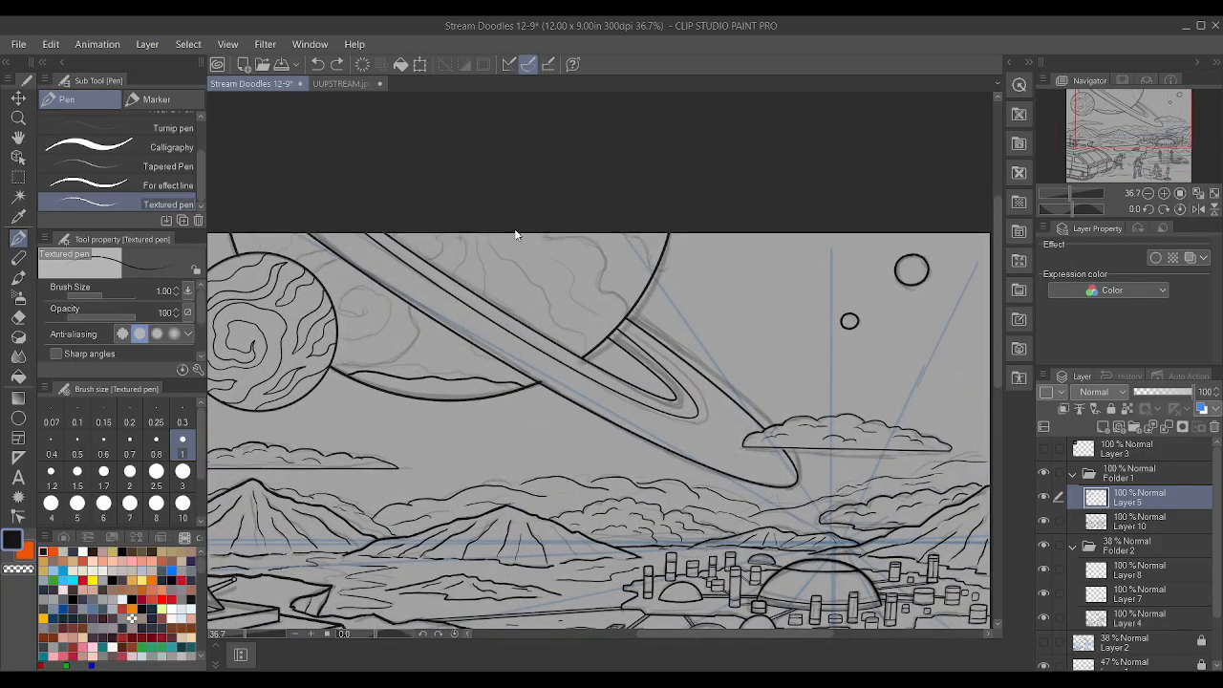
pyautogui.hotkey('ctrl', 's')
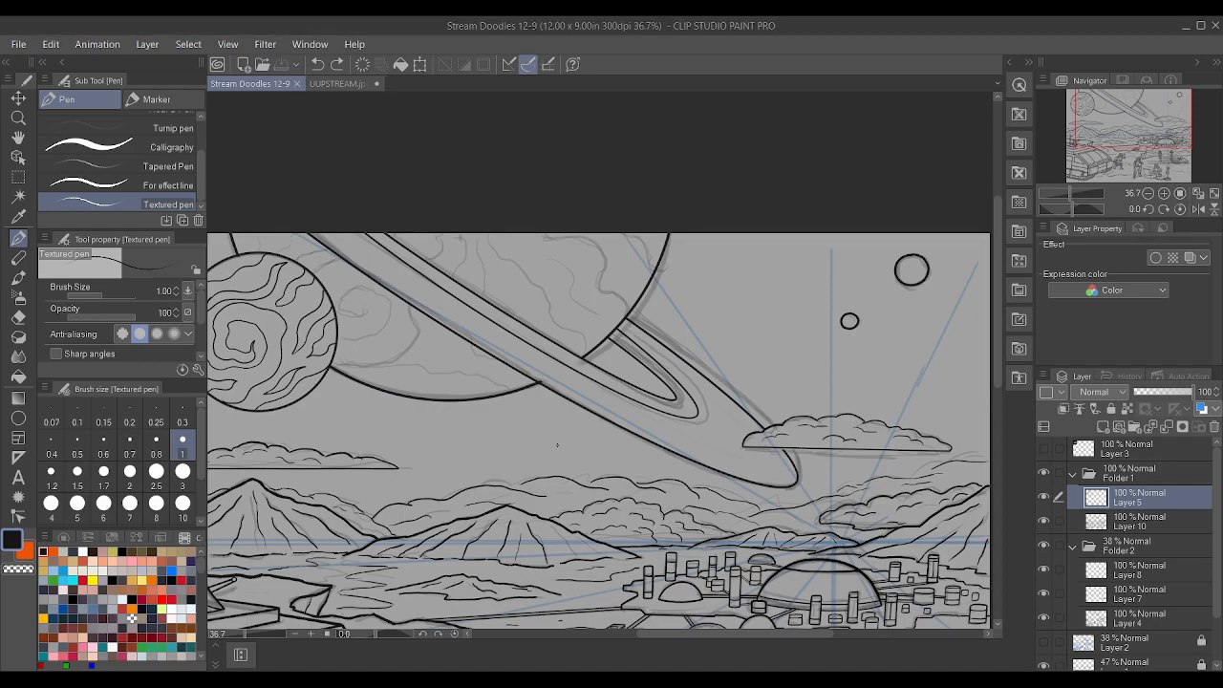
# - Try to ink wavy surface lines across the planet above its rings at pen size 1.20 with the canvas rotated -30 degrees
pyautogui.scroll(5, 558, 445)
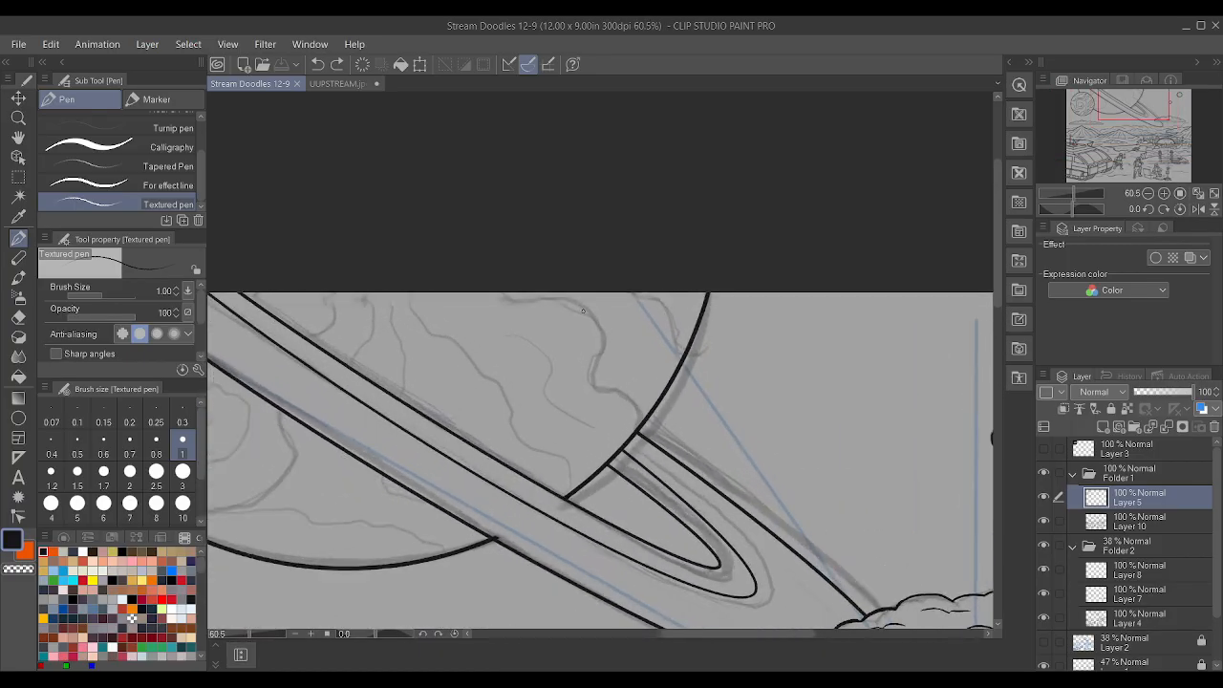
pyautogui.scroll(-5, 582, 309)
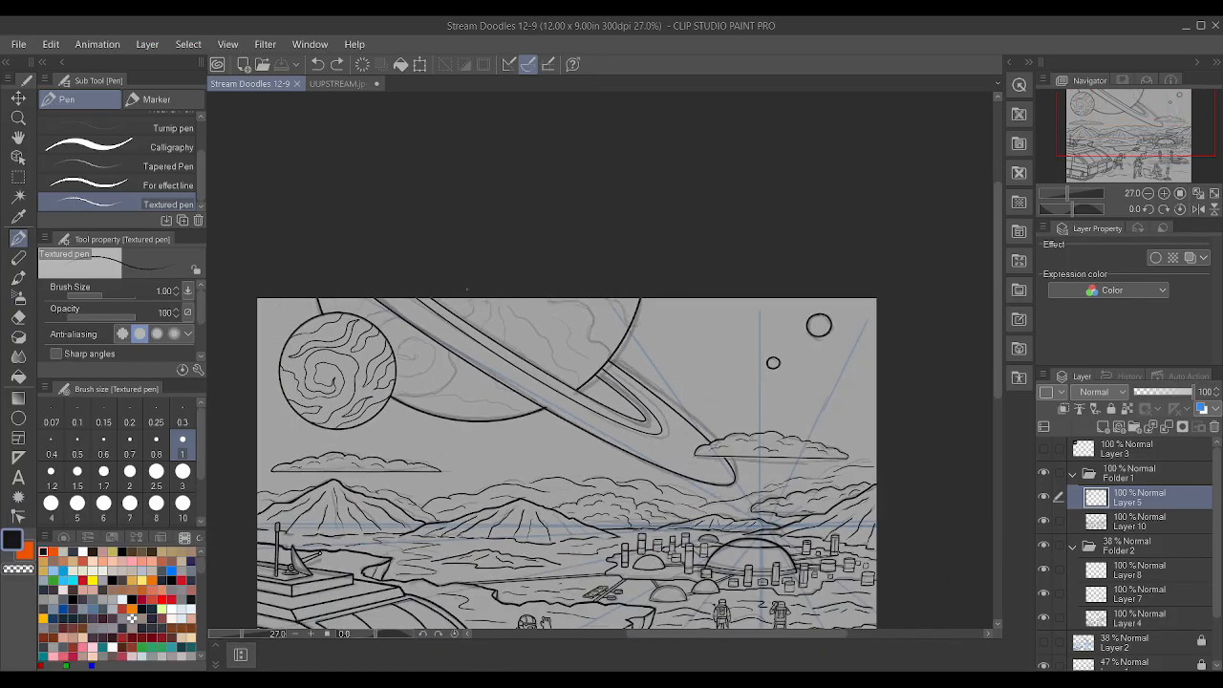
pyautogui.keyDown('shift'); pyautogui.scroll(-7, 534, 303); pyautogui.keyUp('shift')
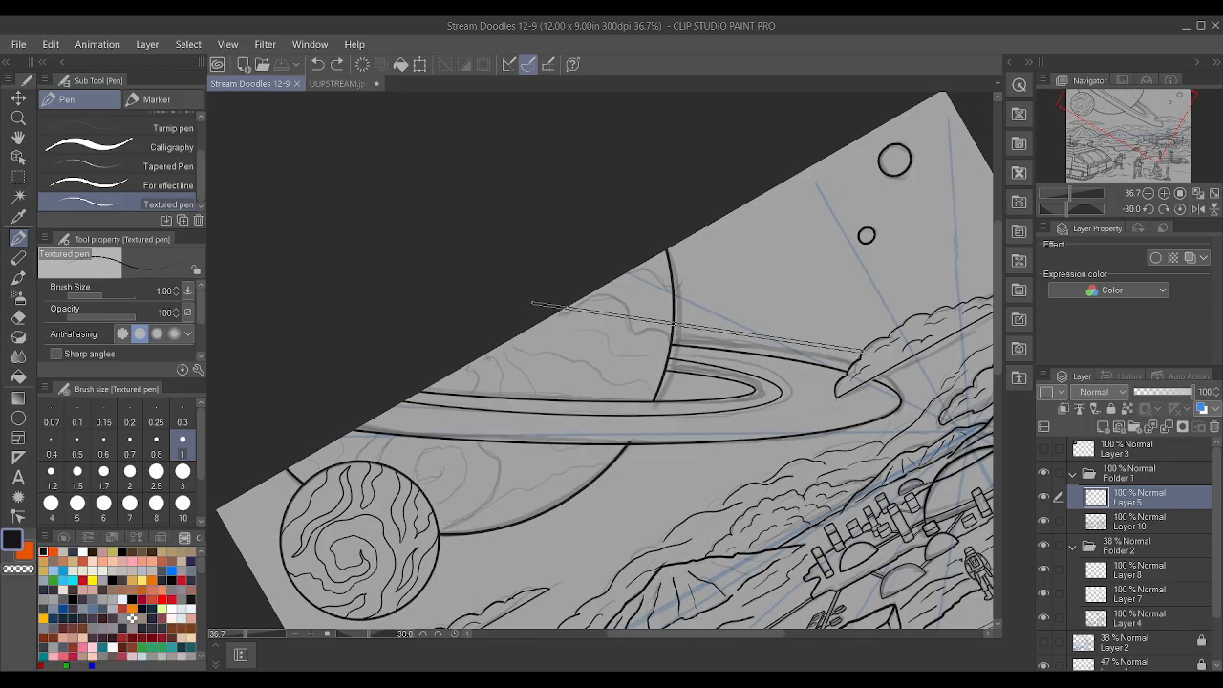
pyautogui.scroll(1, 532, 303)
pyautogui.scroll(5, 536, 313)
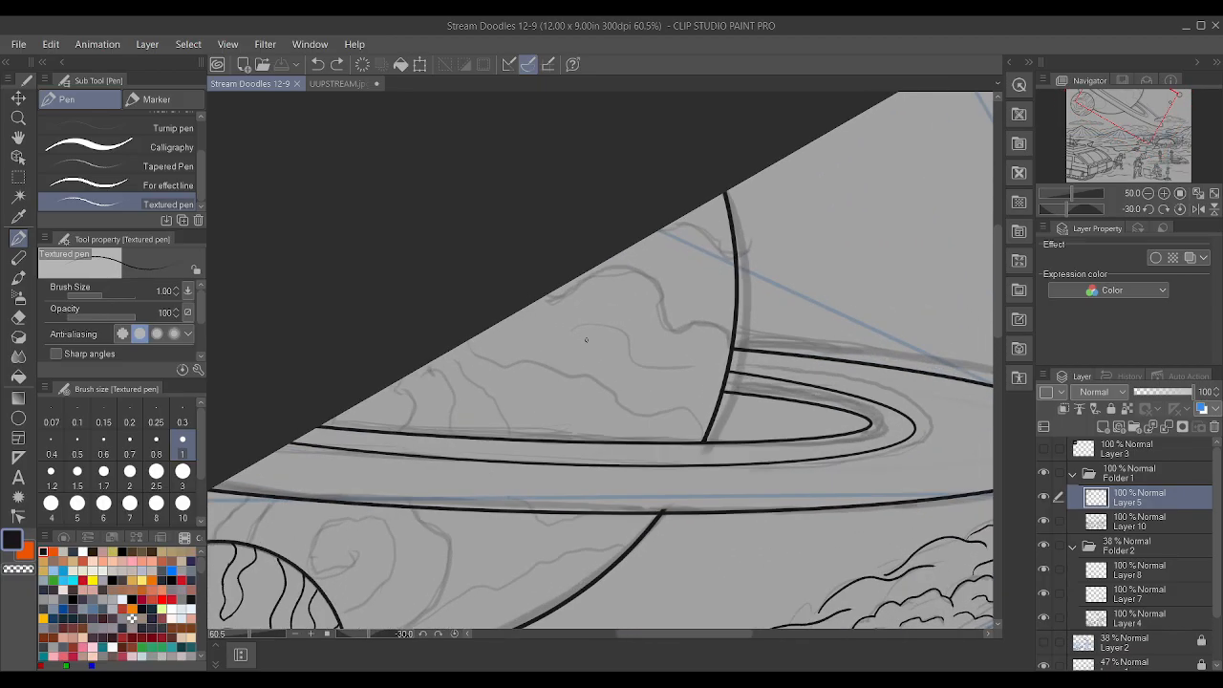
pyautogui.click(532, 303)
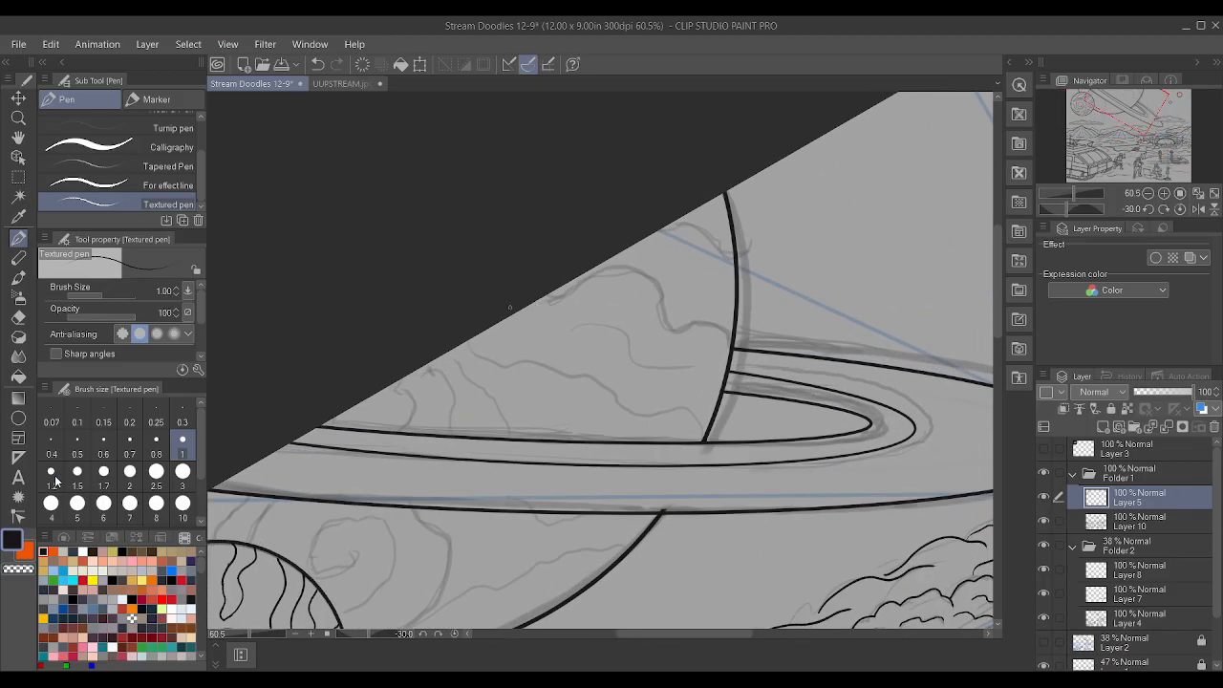
pyautogui.press(']')
pyautogui.moveTo(540, 300)
pyautogui.mouseDown()
pyautogui.moveTo(614, 287)
pyautogui.moveTo(658, 306)
pyautogui.moveTo(734, 309)
pyautogui.mouseUp()
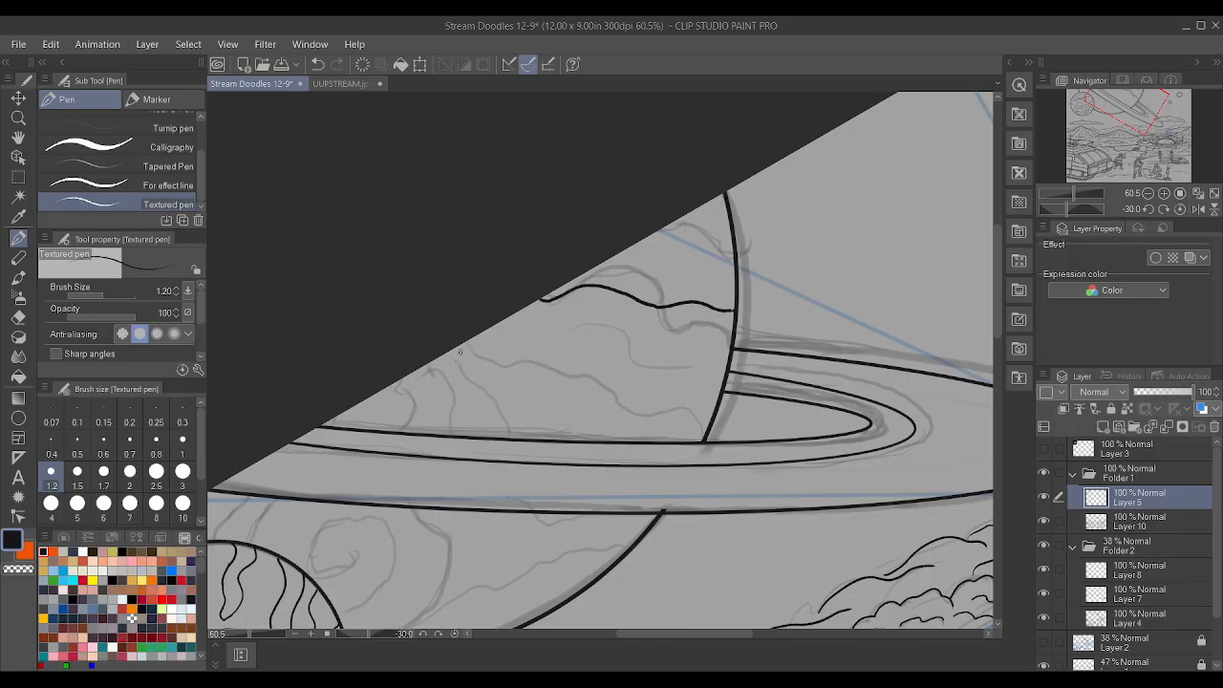
pyautogui.moveTo(465, 341)
pyautogui.mouseDown()
pyautogui.moveTo(489, 365)
pyautogui.moveTo(544, 360)
pyautogui.moveTo(672, 400)
pyautogui.mouseUp()
# - Undo the wavy lines on the planet's upper part and return the canvas rotation to 0
pyautogui.hotkey('ctrl', 'z')
pyautogui.hotkey('ctrl', 'z')
pyautogui.scroll(-1, 722, 376)
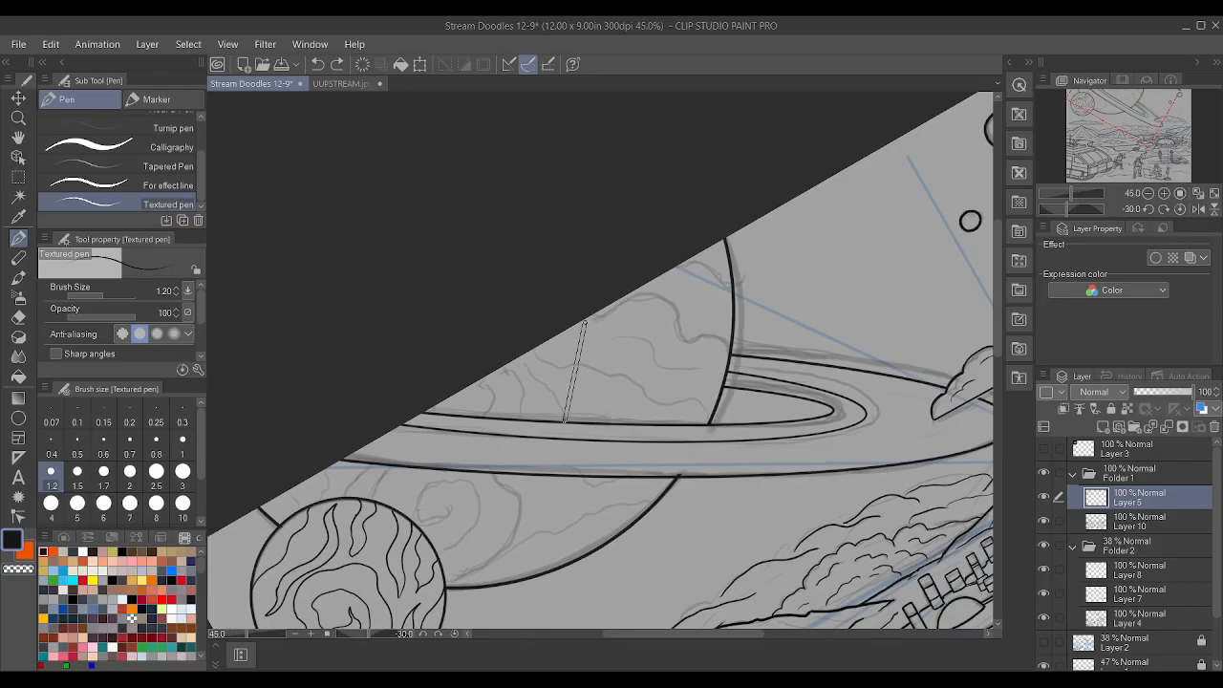
pyautogui.hotkey('shift', '6')
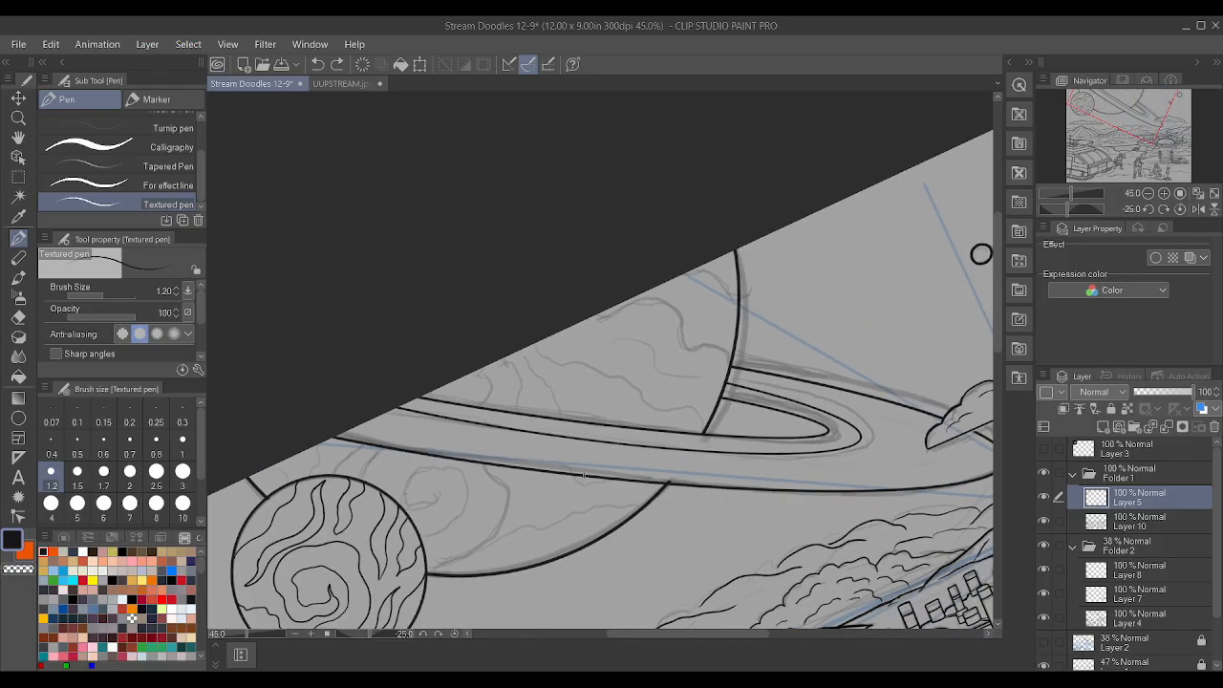
pyautogui.hotkey('shift', '6')
pyautogui.hotkey('shift', '6')
pyautogui.hotkey('shift', '6')
pyautogui.hotkey('shift', '6')
pyautogui.hotkey('shift', '6')
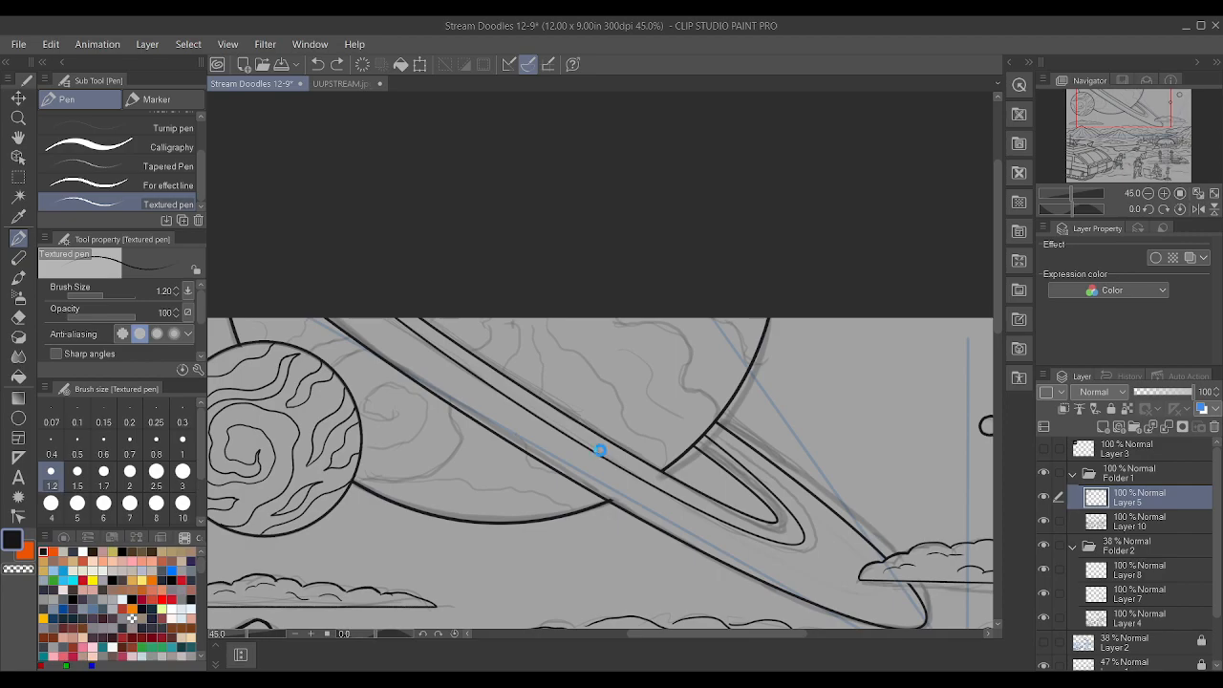
pyautogui.scroll(-4, 601, 450)
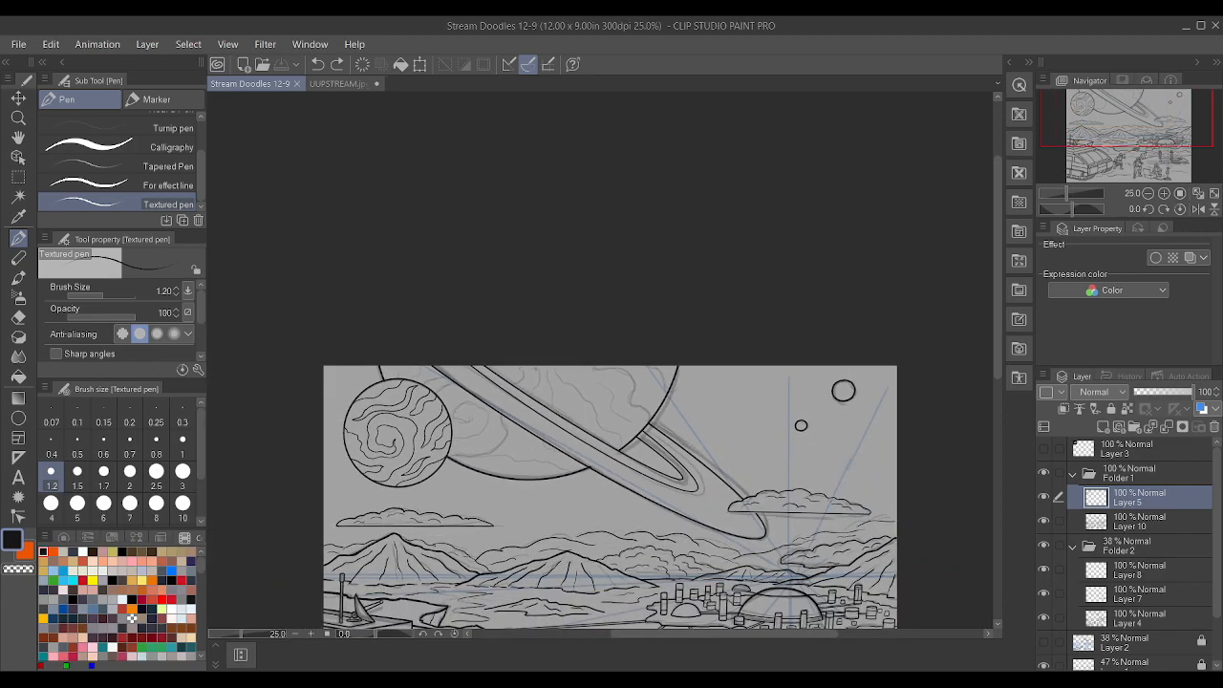
# - Ink a small curled line inside the center of the moon's spiral with the 1.20 textured pen
pyautogui.scroll(8, 396, 432)
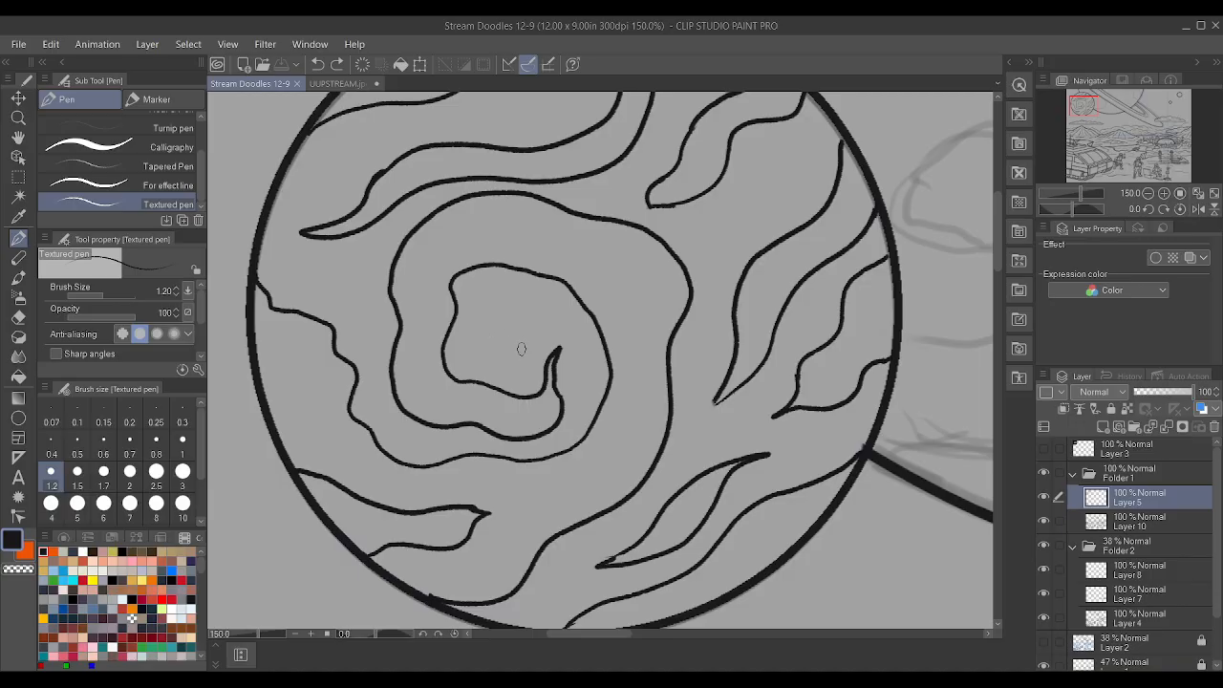
pyautogui.moveTo(505, 369)
pyautogui.mouseDown()
pyautogui.moveTo(474, 347)
pyautogui.moveTo(477, 321)
pyautogui.moveTo(537, 298)
pyautogui.mouseUp()
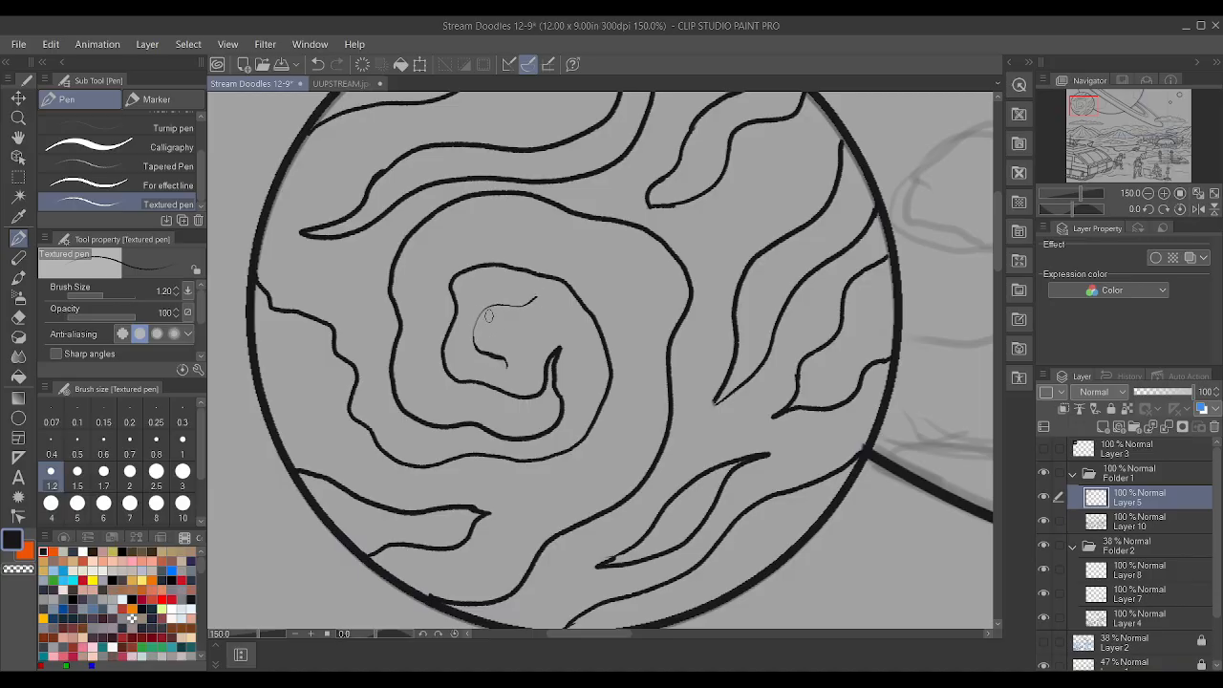
pyautogui.moveTo(472, 335)
pyautogui.mouseDown()
pyautogui.moveTo(487, 308)
pyautogui.moveTo(542, 295)
pyautogui.mouseUp()
pyautogui.moveTo(507, 352)
pyautogui.mouseDown()
pyautogui.moveTo(499, 334)
pyautogui.moveTo(540, 297)
pyautogui.moveTo(508, 375)
pyautogui.mouseUp()
pyautogui.scroll(-5, 512, 360)
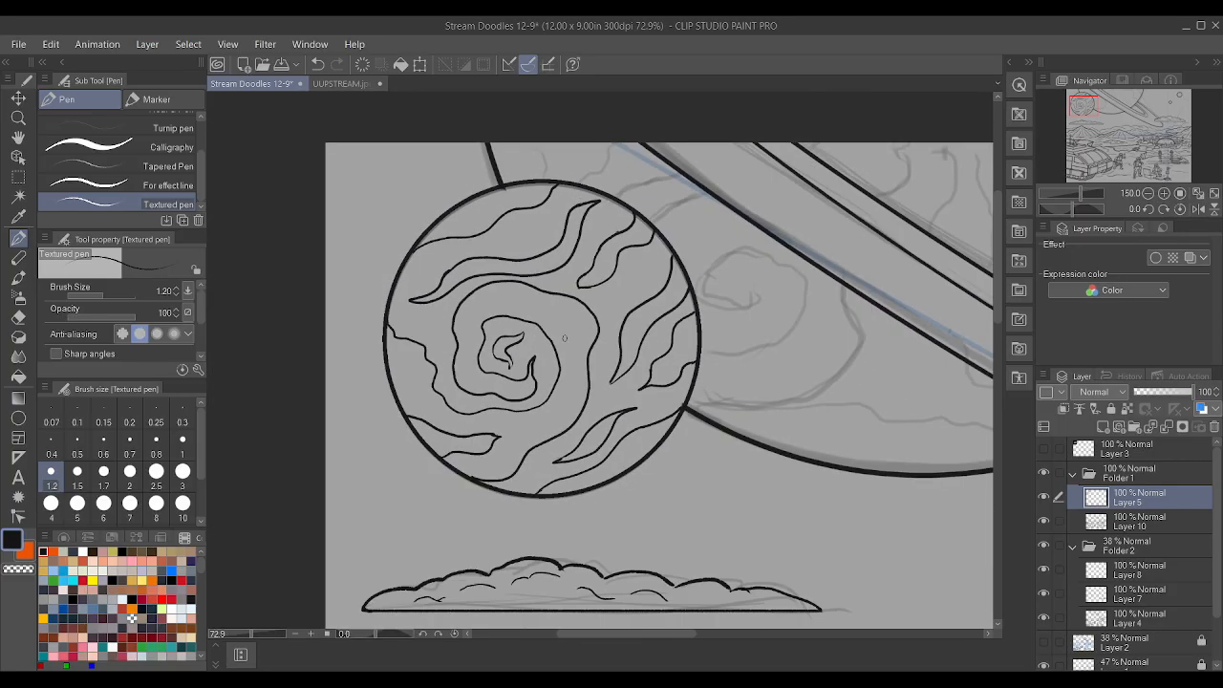
# - Ink a wavy surface line across the planet below its rings, from the moon's edge to the planet's lower outline
pyautogui.scroll(-2, 541, 346)
pyautogui.scroll(2, 811, 279)
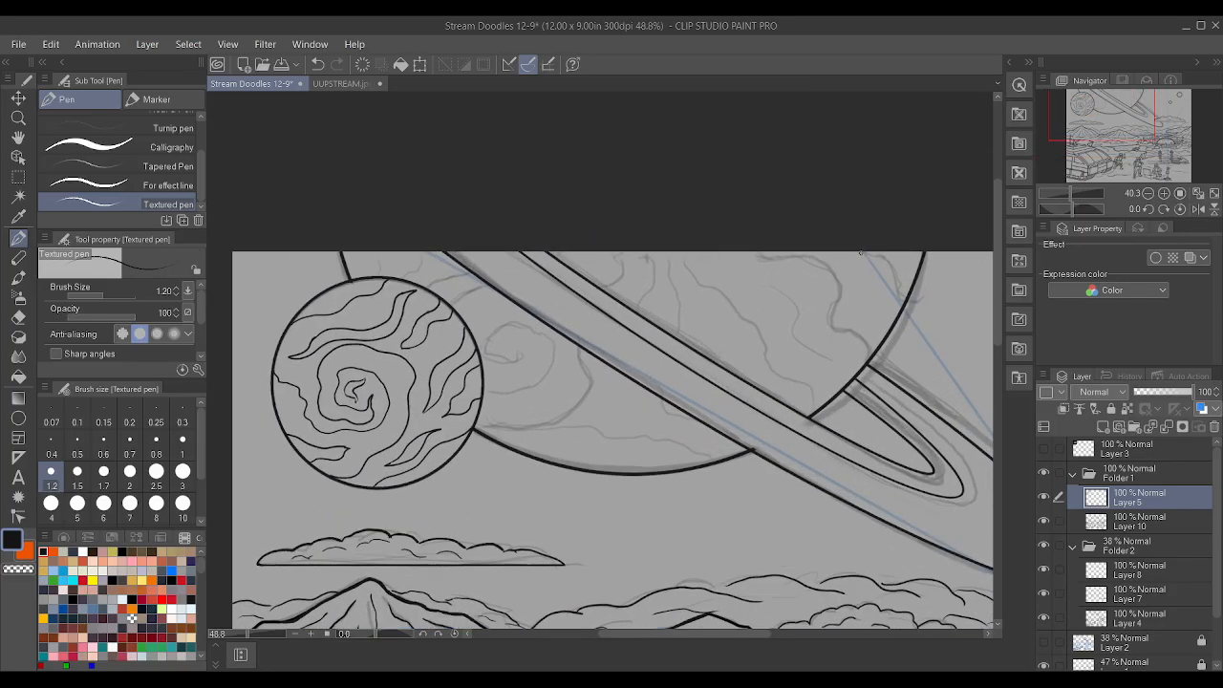
pyautogui.scroll(1, 811, 279)
pyautogui.scroll(-2, 713, 305)
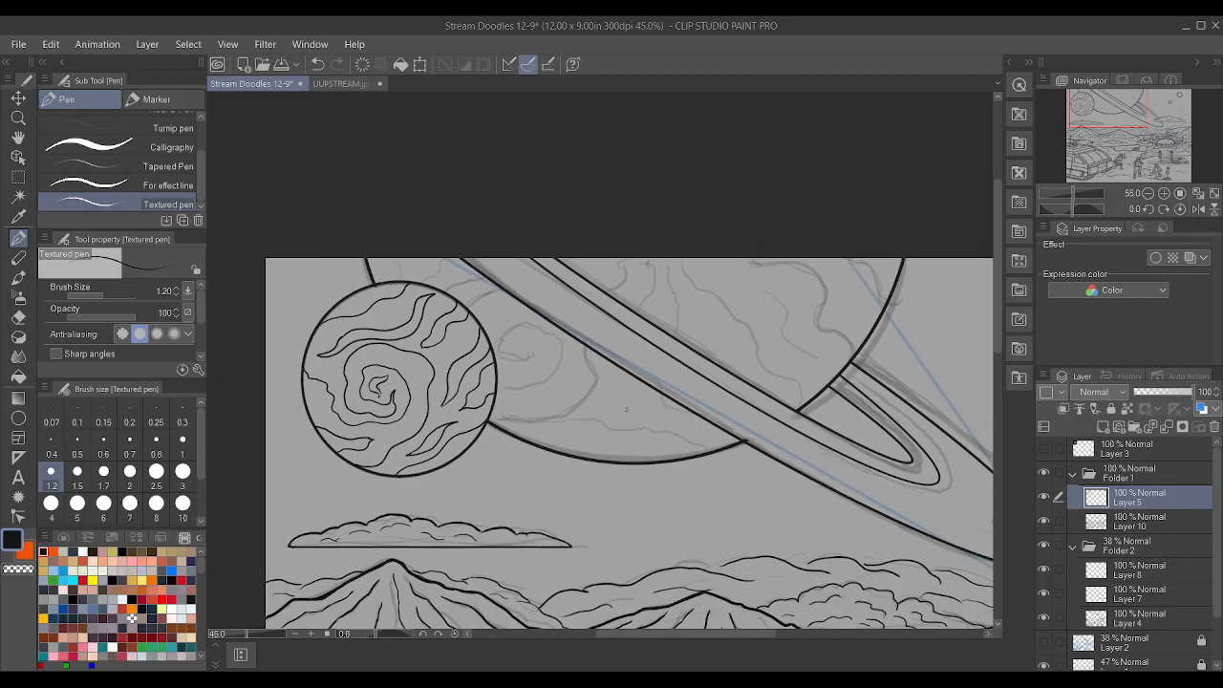
pyautogui.moveTo(495, 393); pyautogui.dragTo(706, 458)
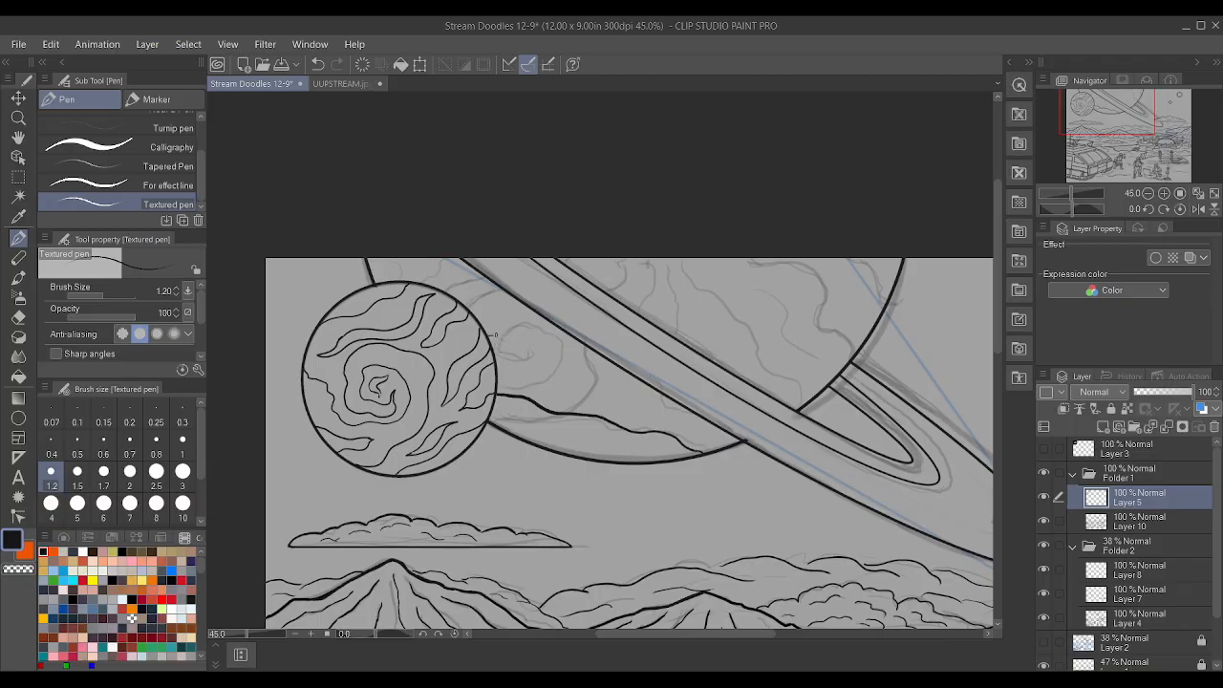
pyautogui.moveTo(565, 355); pyautogui.dragTo(615, 369)
pyautogui.scroll(-2, 574, 305)
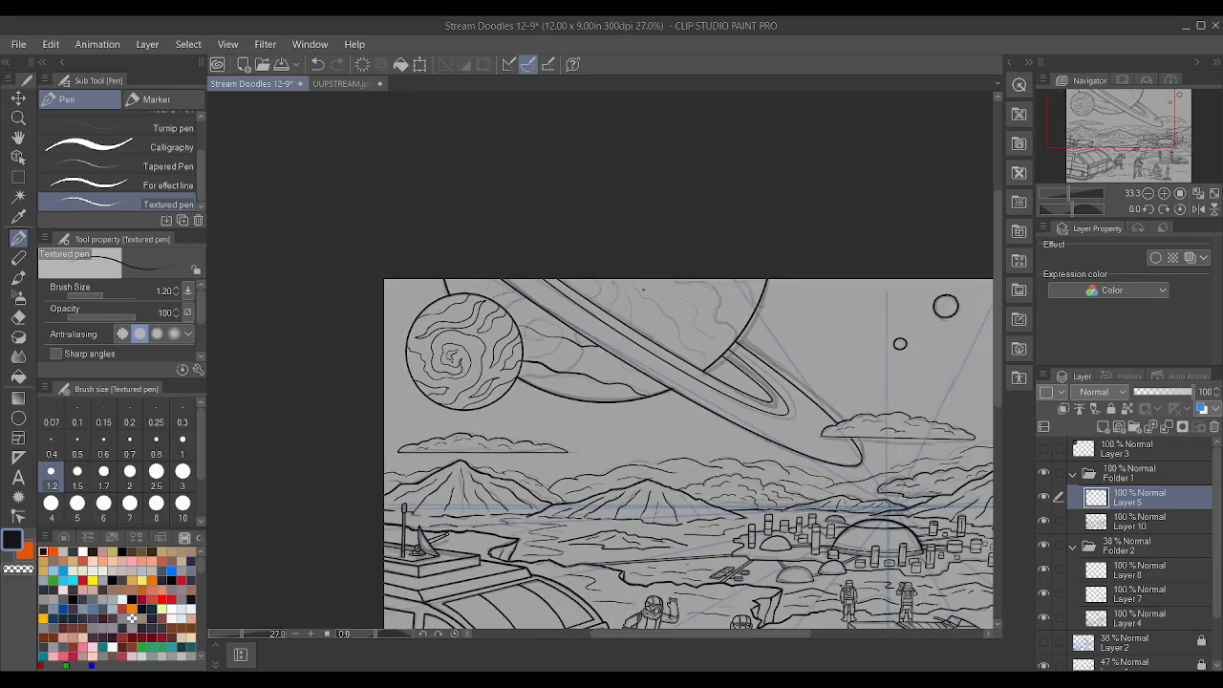
pyautogui.scroll(2, 690, 292)
pyautogui.hotkey('ctrl', 'z')
# - Ink a jagged continent outline on the planet above its rings, plus two wavy lines running from the rings to the canvas edge
pyautogui.scroll(2, 690, 293)
pyautogui.scroll(1, 690, 293)
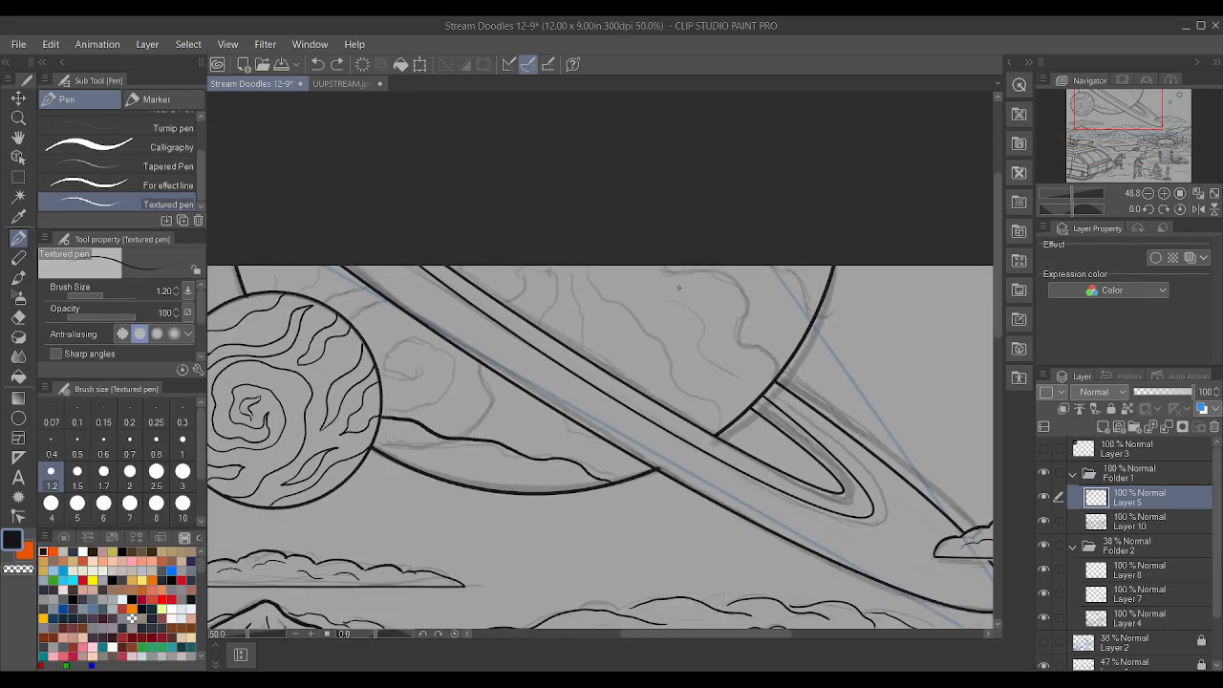
pyautogui.moveTo(721, 433)
pyautogui.mouseDown()
pyautogui.moveTo(708, 379)
pyautogui.moveTo(614, 359)
pyautogui.moveTo(627, 346)
pyautogui.moveTo(616, 287)
pyautogui.moveTo(646, 275)
pyautogui.moveTo(744, 278)
pyautogui.moveTo(778, 285)
pyautogui.moveTo(786, 303)
pyautogui.moveTo(819, 304)
pyautogui.mouseUp()
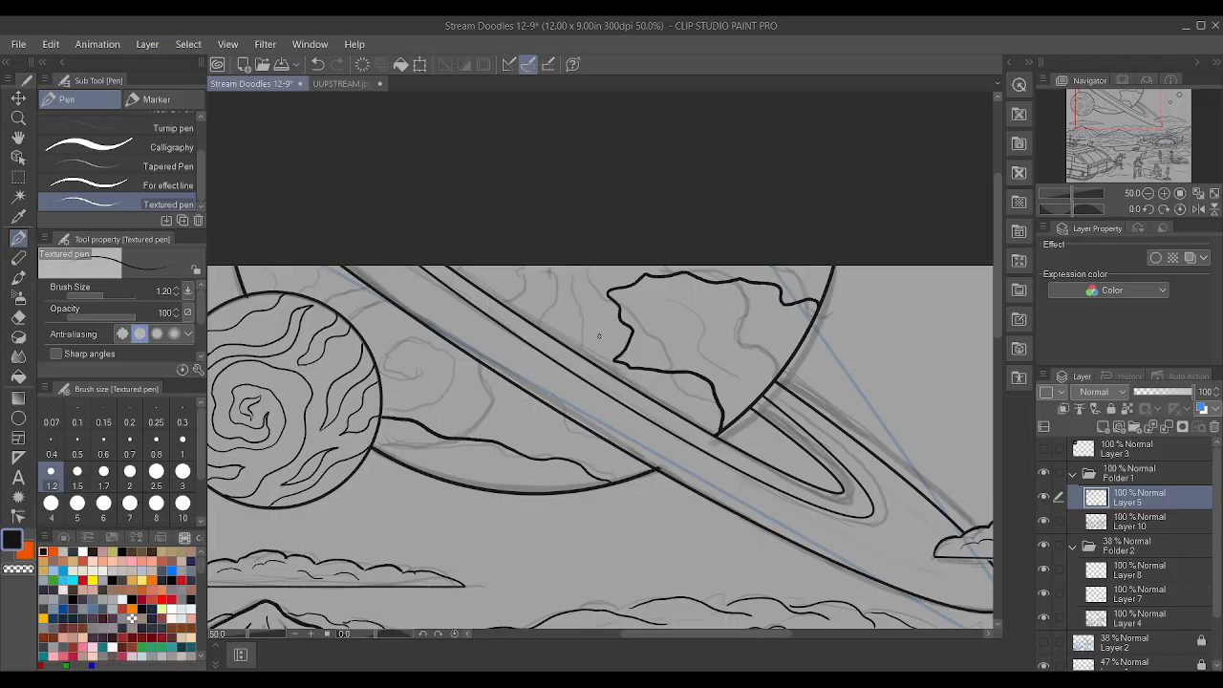
pyautogui.moveTo(576, 336); pyautogui.dragTo(594, 282)
pyautogui.moveTo(557, 337)
pyautogui.mouseDown()
pyautogui.moveTo(573, 315)
pyautogui.moveTo(552, 284)
pyautogui.moveTo(568, 274)
pyautogui.mouseUp()
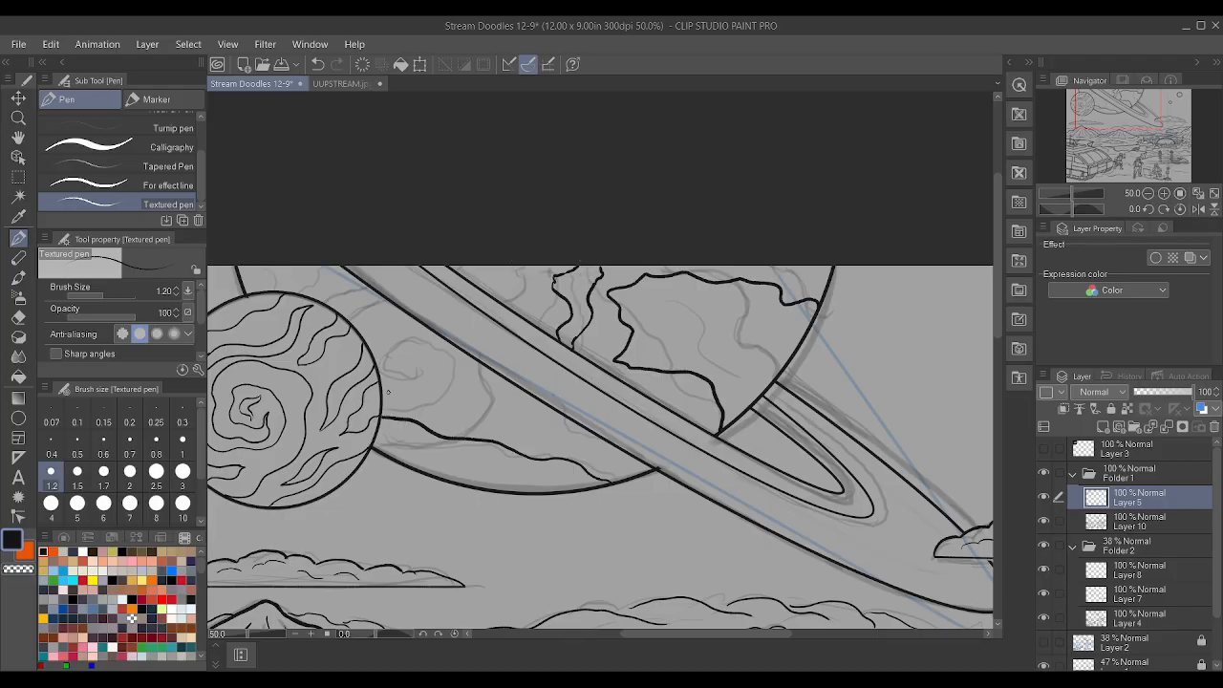
# - Ink jagged coastlines between the moon and the rings, and a pointed landmass against the rings' lower edge
pyautogui.moveTo(384, 391)
pyautogui.mouseDown()
pyautogui.moveTo(443, 395)
pyautogui.moveTo(465, 355)
pyautogui.mouseUp()
pyautogui.moveTo(309, 297); pyautogui.dragTo(369, 284)
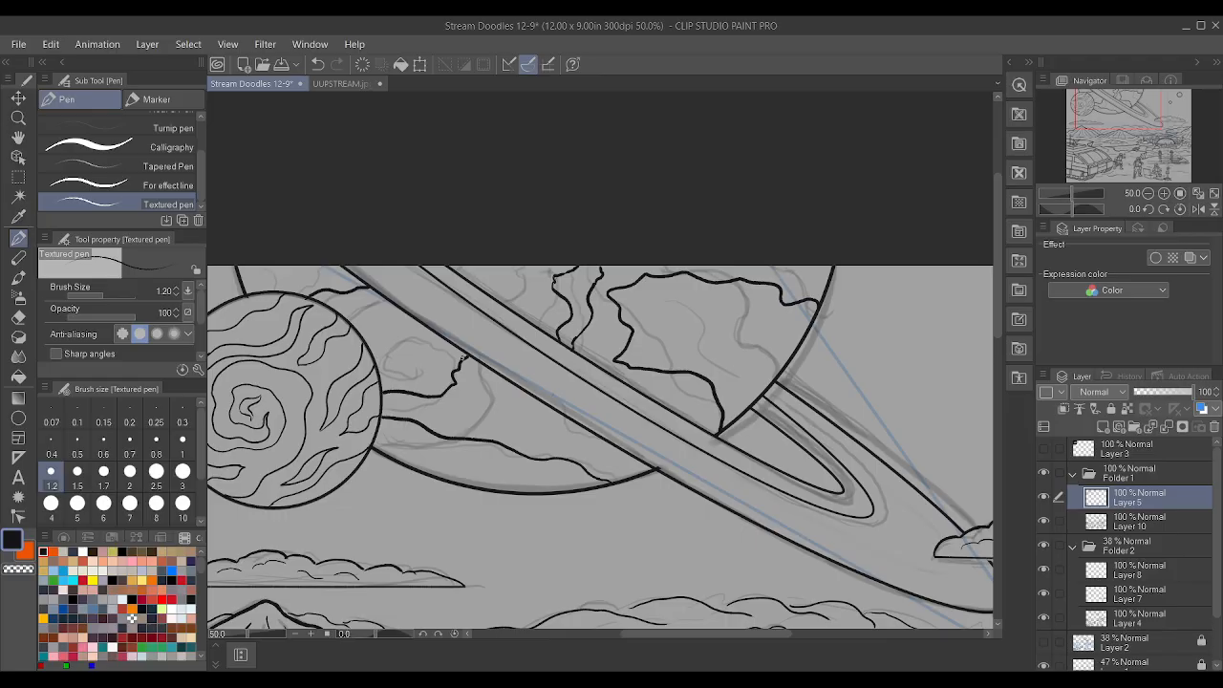
pyautogui.moveTo(486, 418); pyautogui.dragTo(561, 416)
pyautogui.moveTo(476, 413); pyautogui.dragTo(524, 388)
# - Ink a short wavy line on the planet's upper-left part, from the moon's outline to the canvas edge
pyautogui.scroll(-4, 455, 321)
pyautogui.scroll(5, 573, 240)
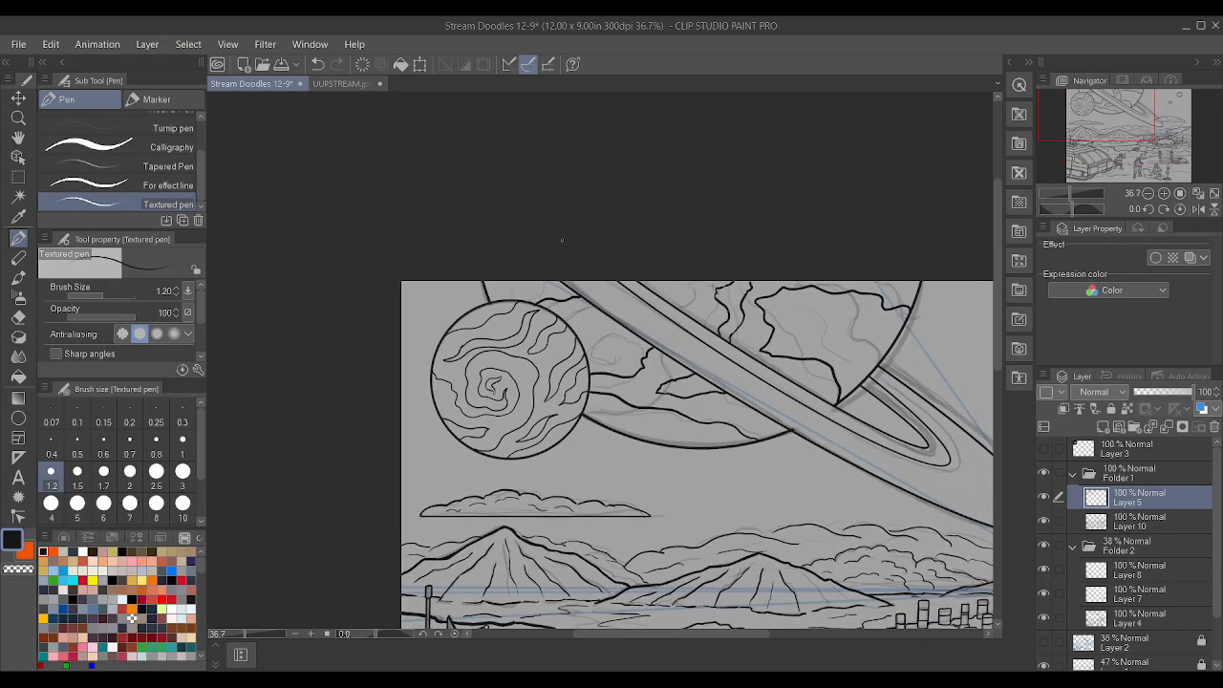
pyautogui.scroll(1, 434, 313)
pyautogui.moveTo(437, 312); pyautogui.dragTo(474, 275)
pyautogui.scroll(1, 474, 275)
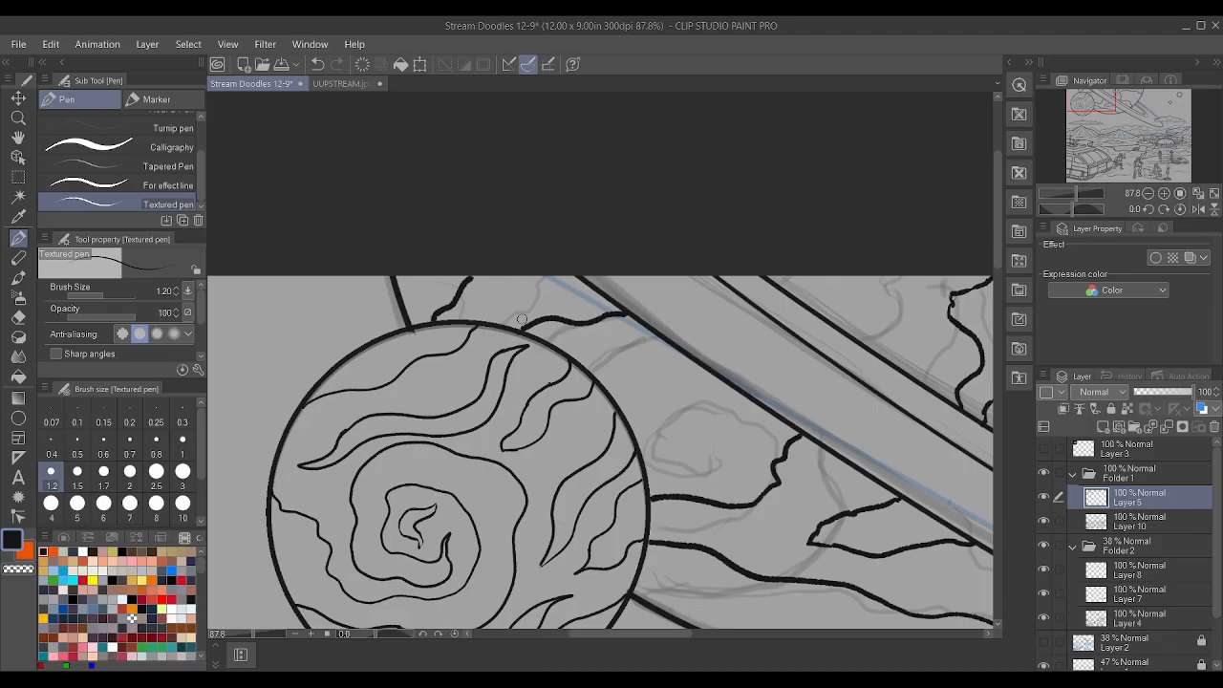
pyautogui.scroll(-5, 534, 319)
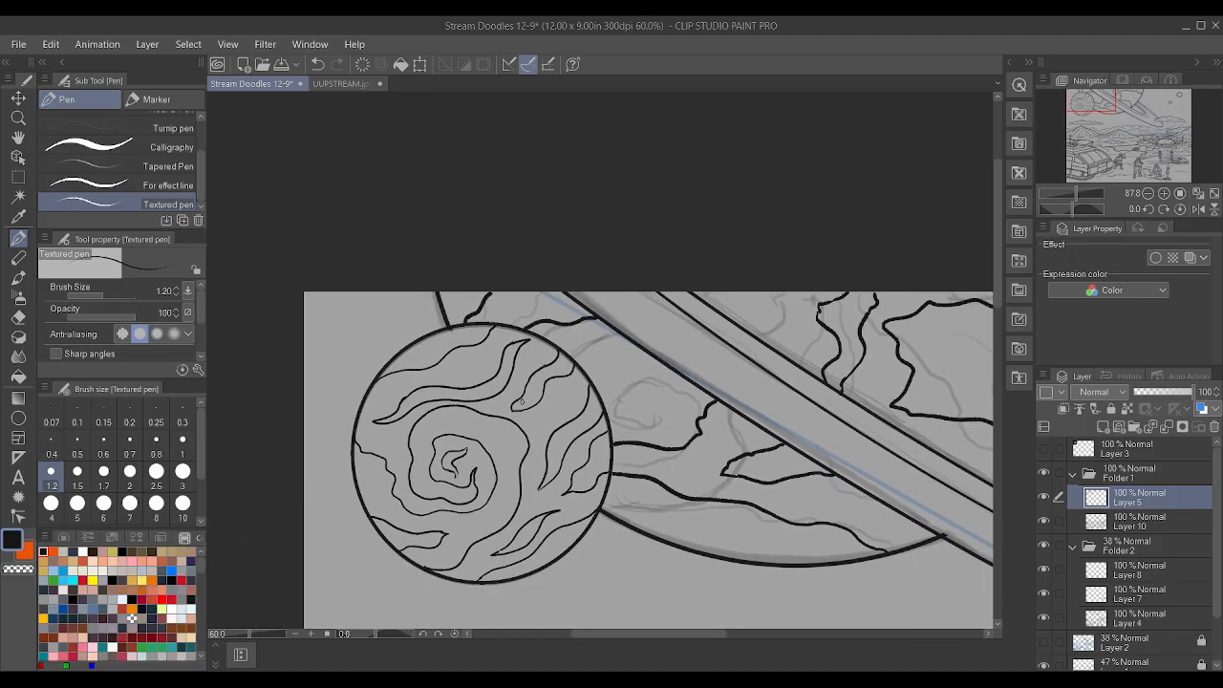
# - Ink another wavy coastline on the planet above its rings, running from the rings to the upper canvas edge
pyautogui.scroll(1, 867, 331)
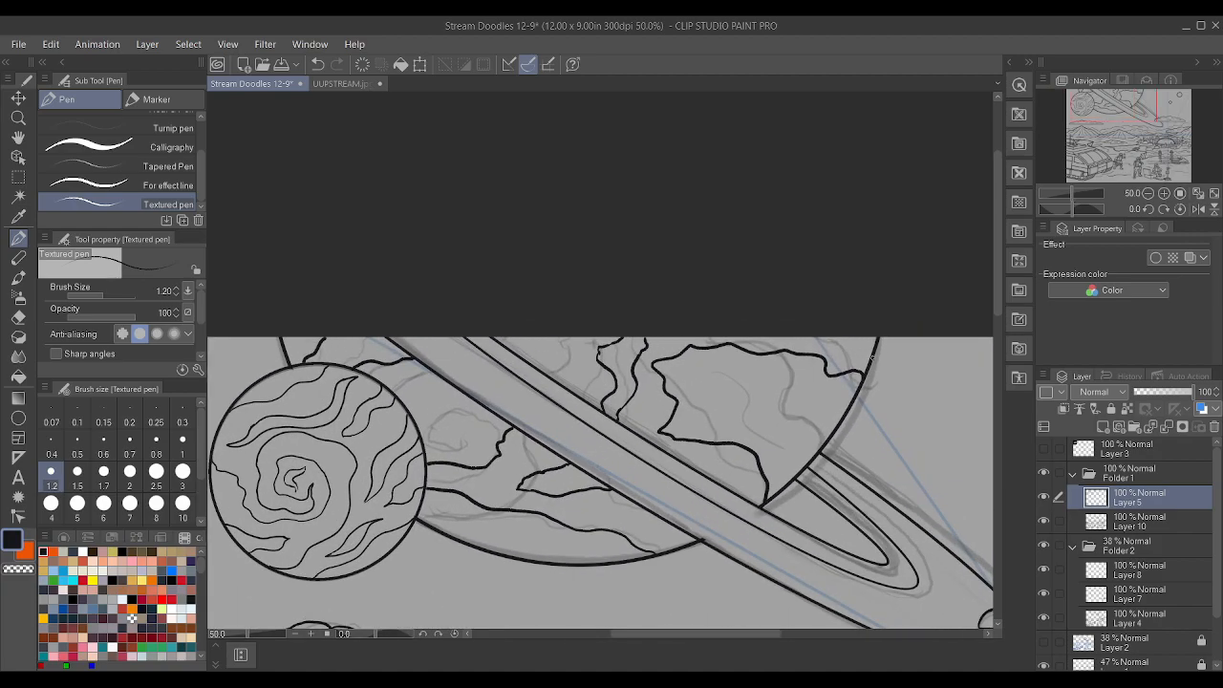
pyautogui.scroll(2, 659, 325)
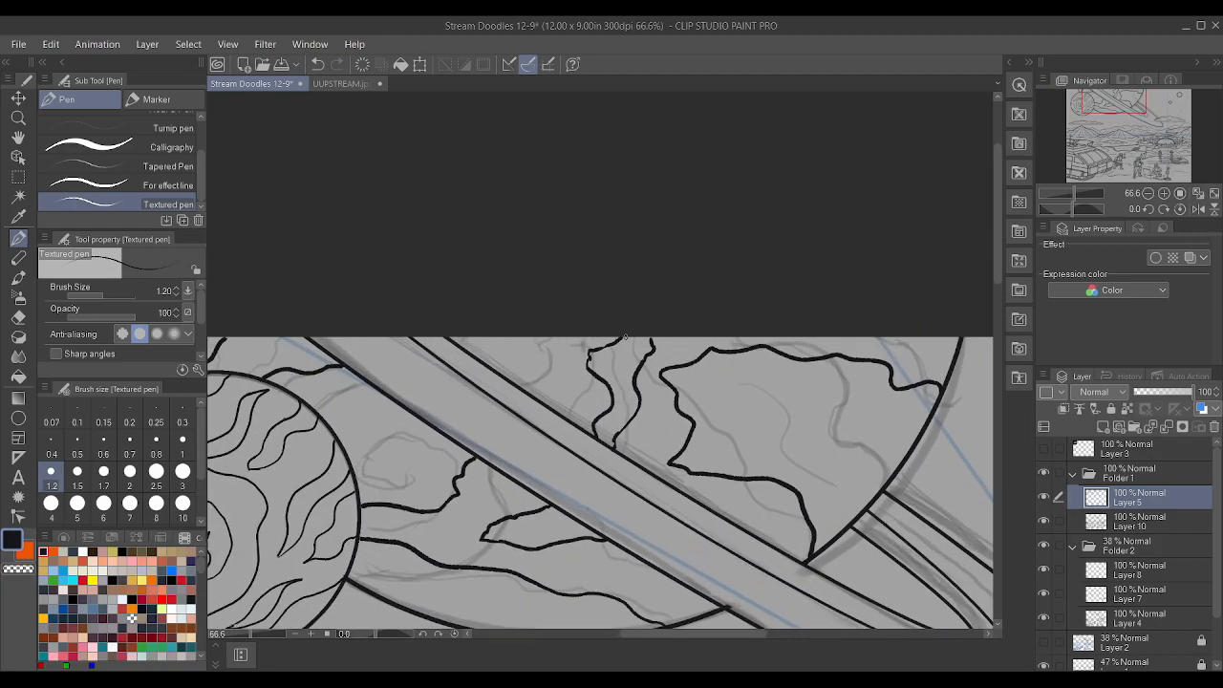
pyautogui.moveTo(500, 398)
pyautogui.mouseDown()
pyautogui.moveTo(536, 386)
pyautogui.moveTo(551, 334)
pyautogui.mouseUp()
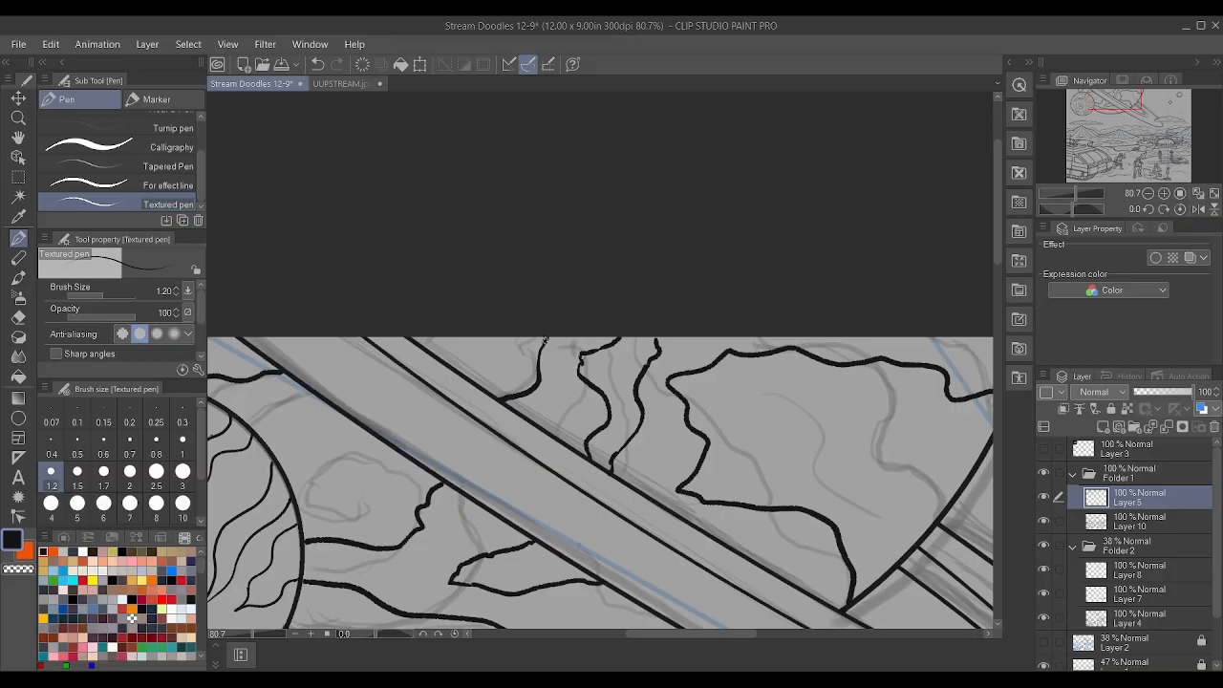
pyautogui.scroll(-3, 772, 331)
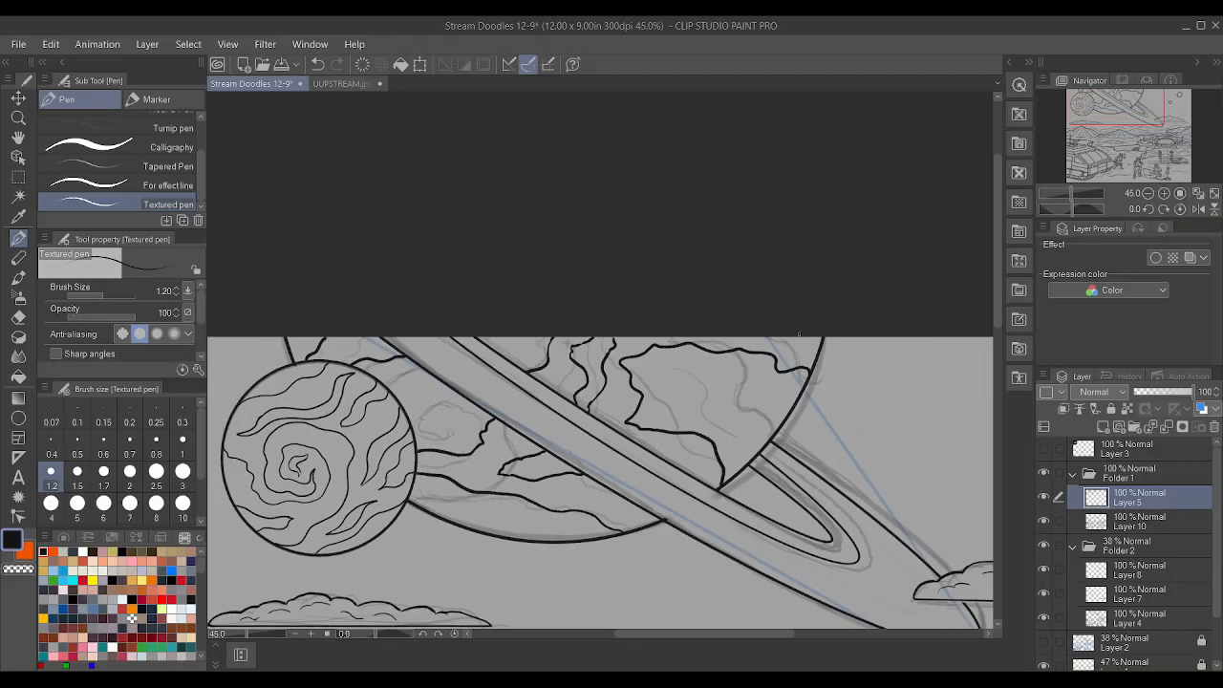
pyautogui.scroll(-2, 811, 327)
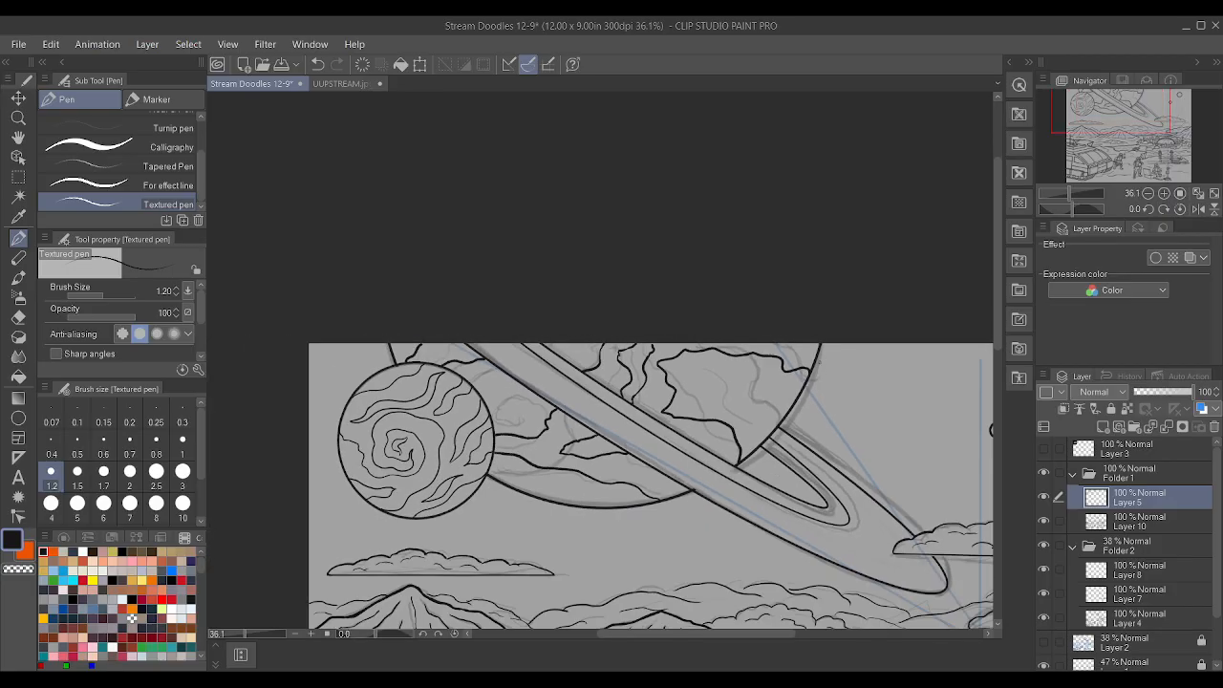
pyautogui.moveTo(811, 327); pyautogui.dragTo(825, 353)
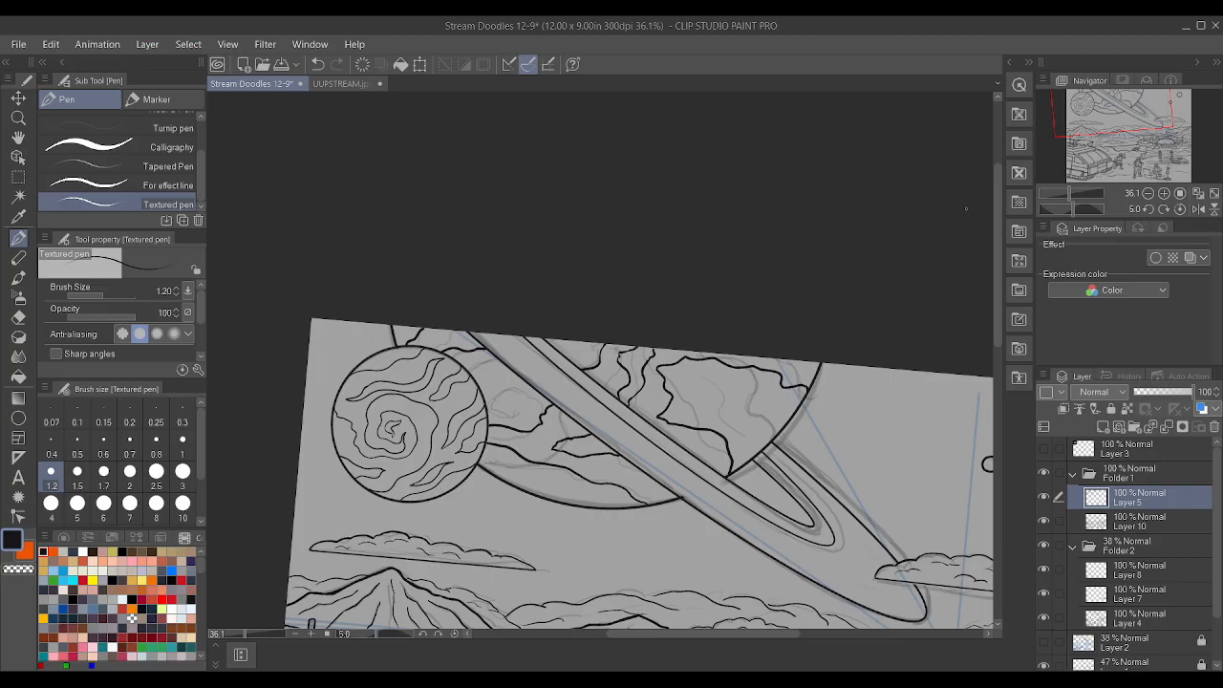
# - Add a new layer above Layer 5, save the drawing, and return the canvas rotation to 0
pyautogui.click(1102, 427)
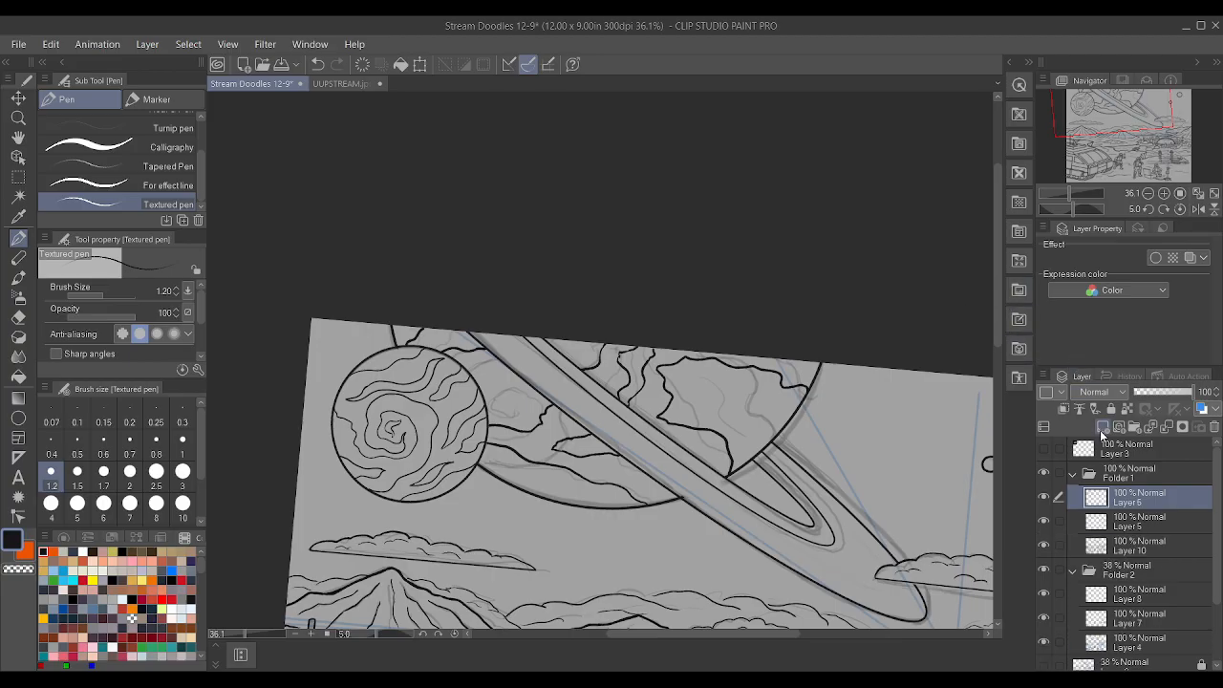
pyautogui.hotkey('ctrl', 'a')
pyautogui.hotkey('ctrl', 's')
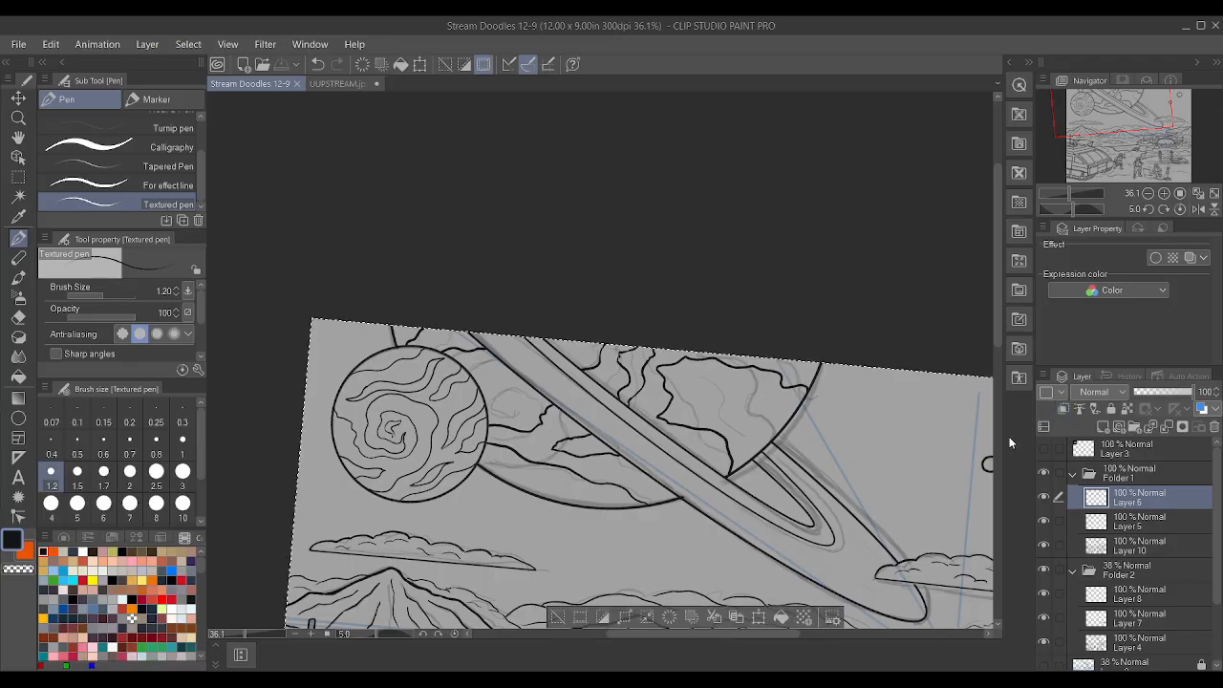
pyautogui.scroll(-1, 957, 449)
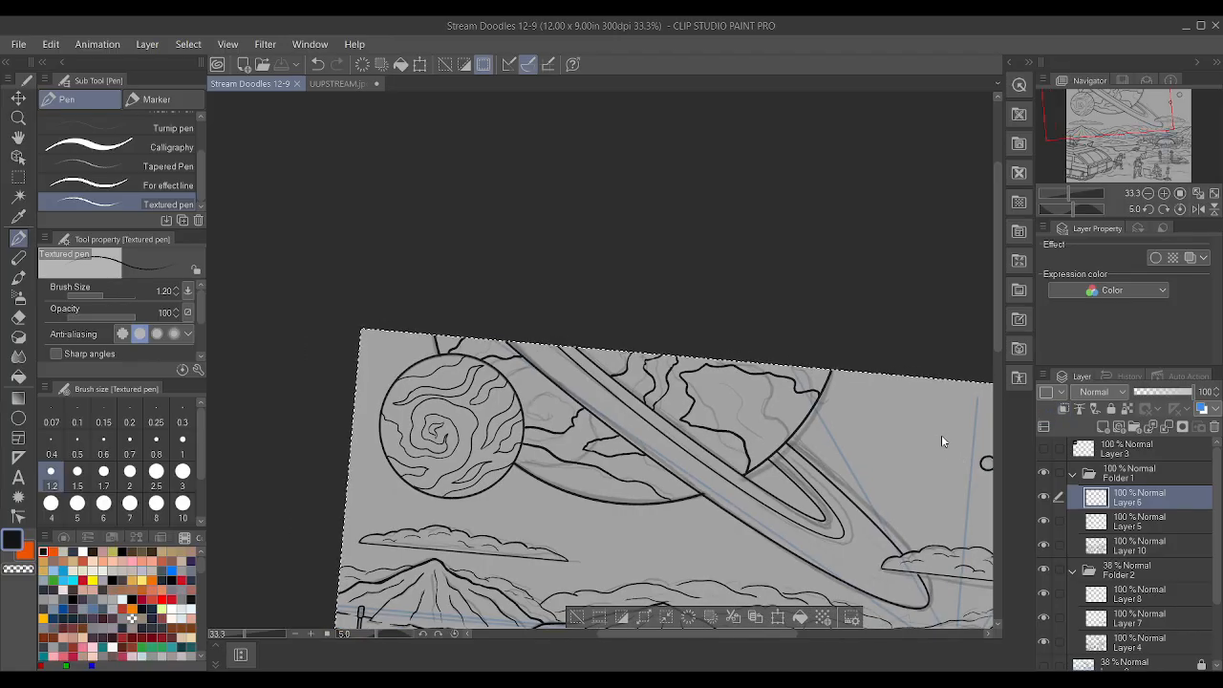
pyautogui.hotkey('ctrl', 'd')
pyautogui.scroll(-1, 708, 422)
pyautogui.press('-')
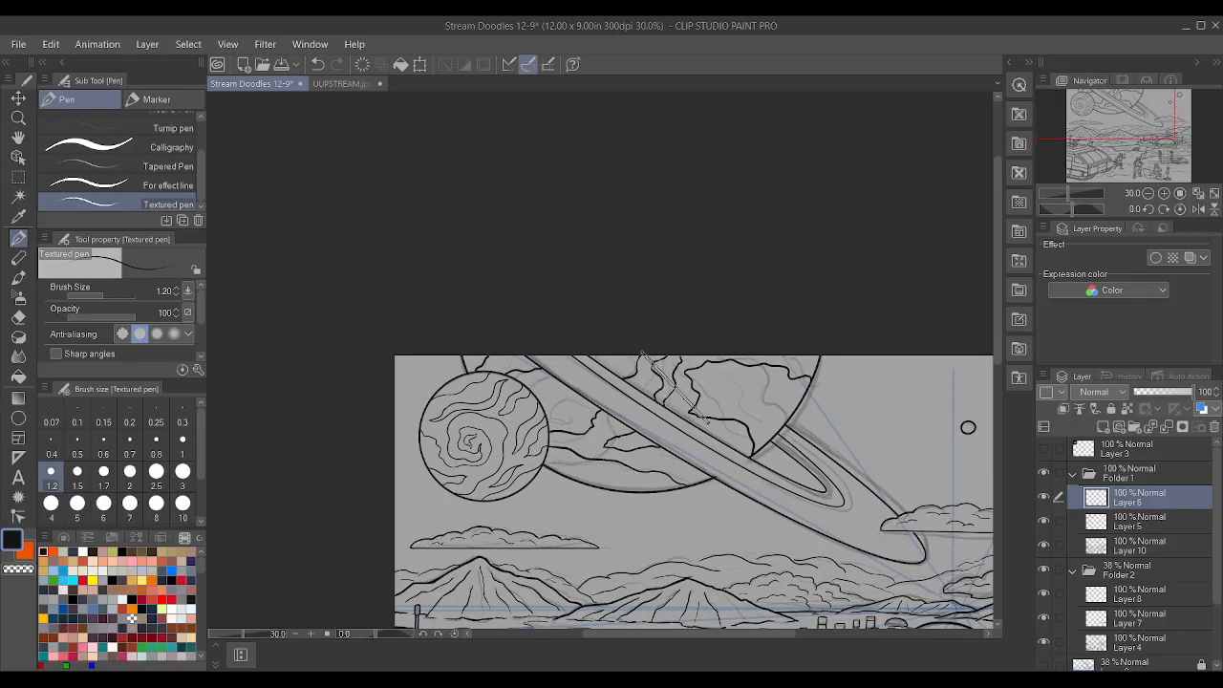
# - Try to ink winding contour lines inside the continent above the rings on the new layer
pyautogui.scroll(10, 724, 398)
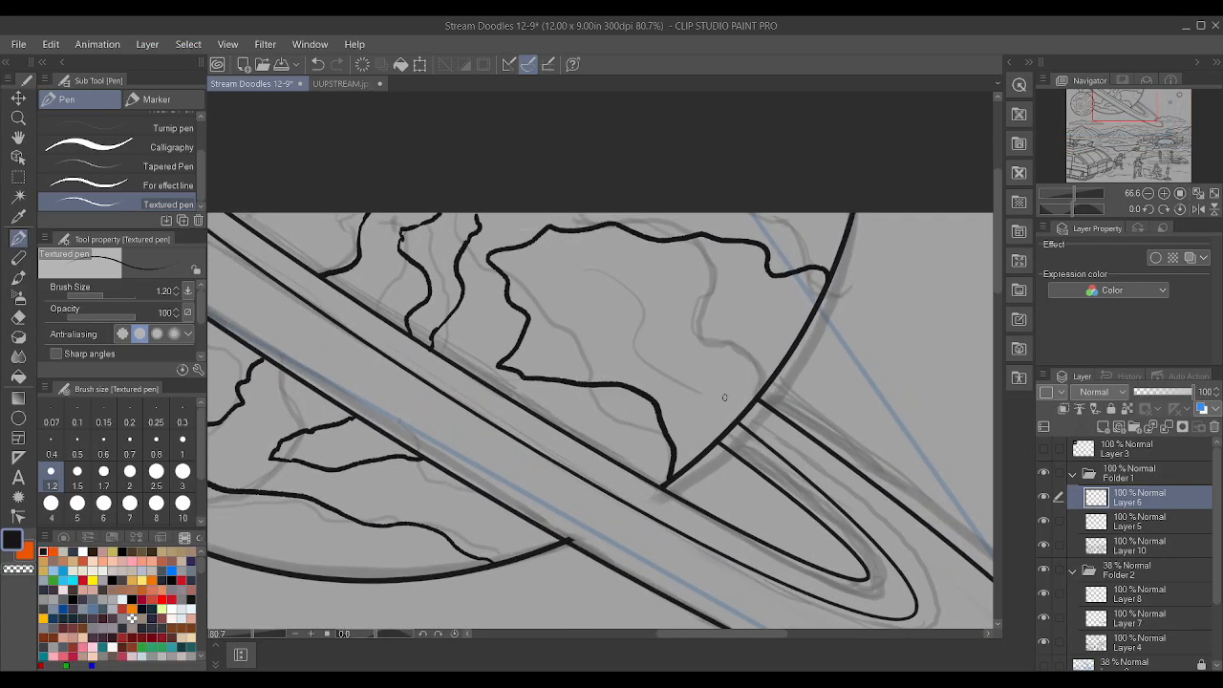
pyautogui.scroll(-3, 724, 397)
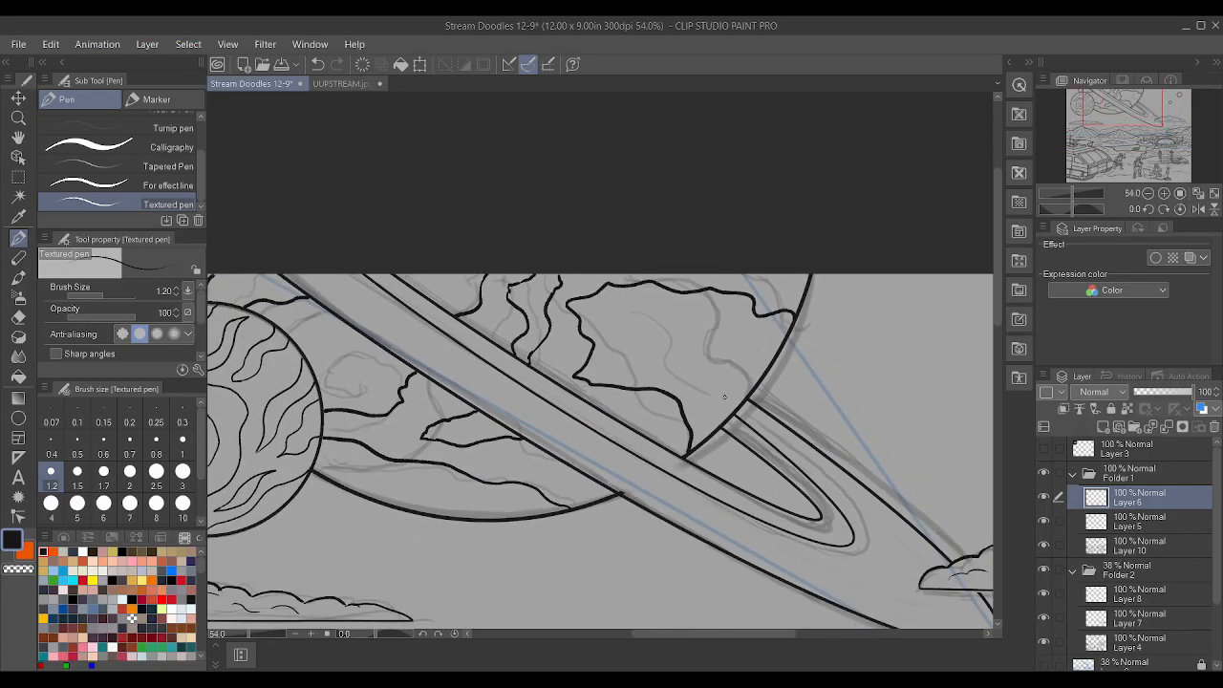
pyautogui.scroll(-1, 765, 411)
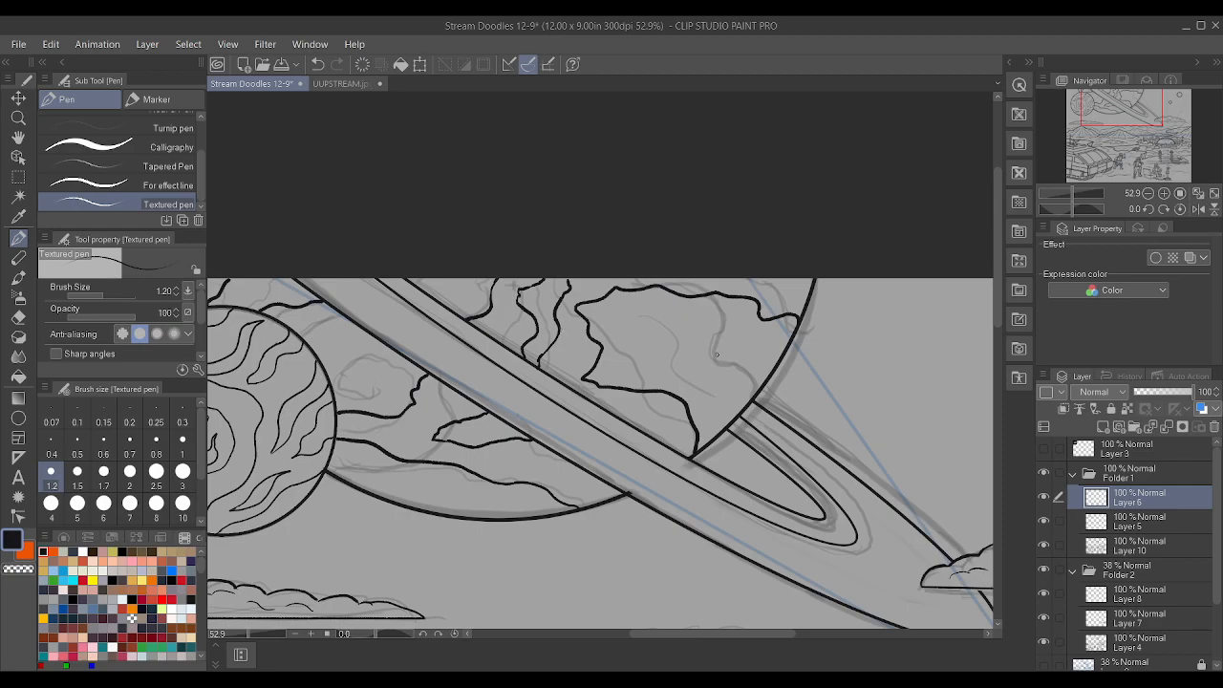
pyautogui.moveTo(714, 348)
pyautogui.mouseDown()
pyautogui.moveTo(719, 291)
pyautogui.moveTo(701, 272)
pyautogui.mouseUp()
pyautogui.moveTo(623, 278)
pyautogui.mouseDown()
pyautogui.moveTo(668, 361)
pyautogui.moveTo(714, 383)
pyautogui.moveTo(723, 362)
pyautogui.moveTo(735, 375)
pyautogui.moveTo(703, 386)
pyautogui.moveTo(737, 383)
pyautogui.mouseUp()
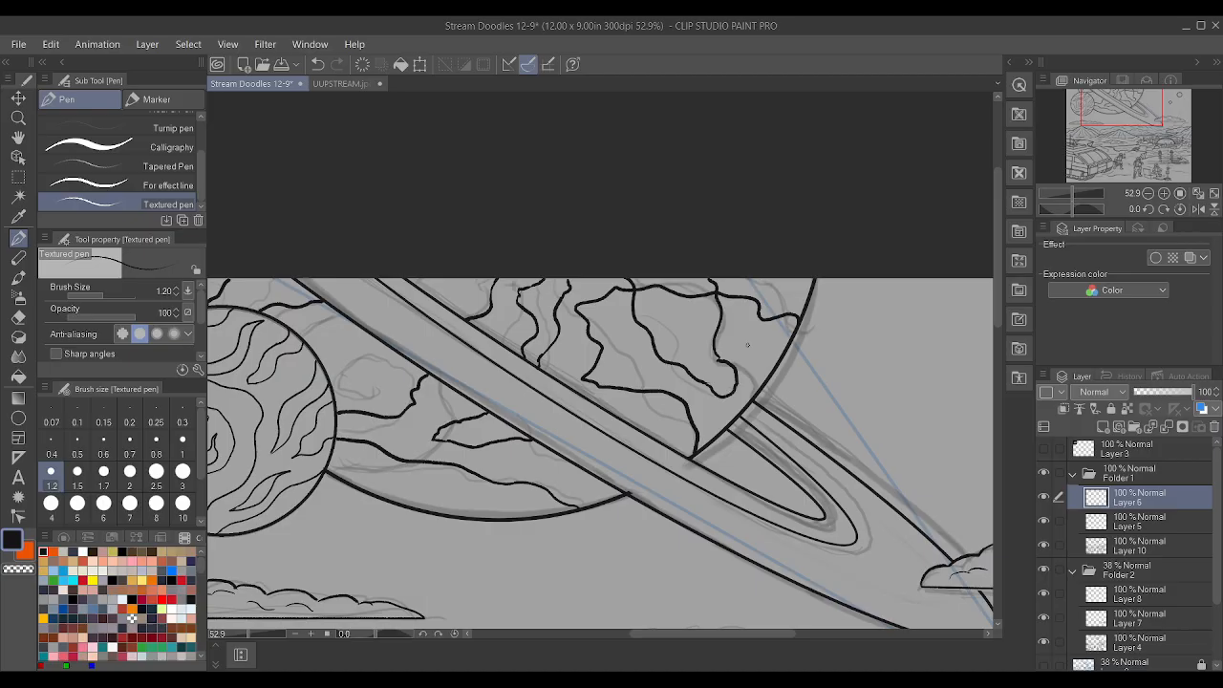
# - Try several smaller detail strokes between the contour lines inside the continent, undoing the unwanted ones
pyautogui.moveTo(694, 339)
pyautogui.mouseDown()
pyautogui.moveTo(689, 300)
pyautogui.moveTo(651, 302)
pyautogui.moveTo(672, 333)
pyautogui.mouseUp()
pyautogui.hotkey('ctrl', 'z')
pyautogui.hotkey('ctrl', 'z')
pyautogui.hotkey('ctrl', 'z')
pyautogui.hotkey('ctrl', 'z')
pyautogui.moveTo(652, 301)
pyautogui.mouseDown()
pyautogui.moveTo(700, 347)
pyautogui.moveTo(703, 298)
pyautogui.mouseUp()
pyautogui.hotkey('ctrl', 'z')
pyautogui.hotkey('ctrl', 'z')
pyautogui.hotkey('ctrl', 'z')
pyautogui.hotkey('ctrl', 'z')
pyautogui.moveTo(663, 317)
pyautogui.mouseDown()
pyautogui.moveTo(673, 338)
pyautogui.moveTo(708, 318)
pyautogui.moveTo(694, 287)
pyautogui.moveTo(683, 334)
pyautogui.moveTo(705, 368)
pyautogui.mouseUp()
pyautogui.moveTo(647, 289); pyautogui.dragTo(658, 300)
# - Undo all the contour and detail lines inside the continent above the rings
pyautogui.hotkey('ctrl', 'z')
pyautogui.hotkey('ctrl', 'z')
pyautogui.hotkey('ctrl', 'z')
pyautogui.hotkey('ctrl', 'z')
pyautogui.hotkey('ctrl', 'z')
pyautogui.hotkey('ctrl', 'z')
pyautogui.hotkey('ctrl', 'z')
pyautogui.hotkey('ctrl', 'z')
pyautogui.hotkey('ctrl', 'z')
pyautogui.hotkey('ctrl', 'z')
pyautogui.hotkey('ctrl', 'z')
pyautogui.hotkey('ctrl', 'z')
pyautogui.hotkey('ctrl', 'z')
pyautogui.hotkey('ctrl', 'z')
pyautogui.hotkey('ctrl', 'z')
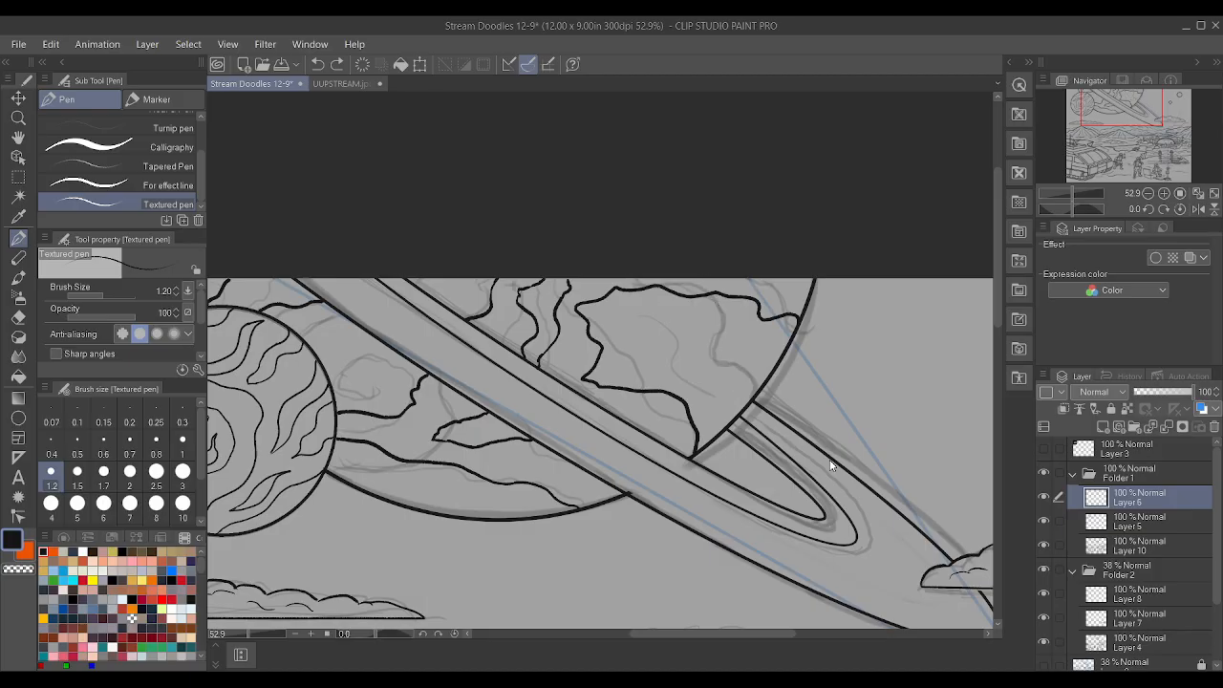
# - Try to touch up the end of the wavy surface line at the planet's lower outline, then undo it
pyautogui.scroll(-2, 831, 465)
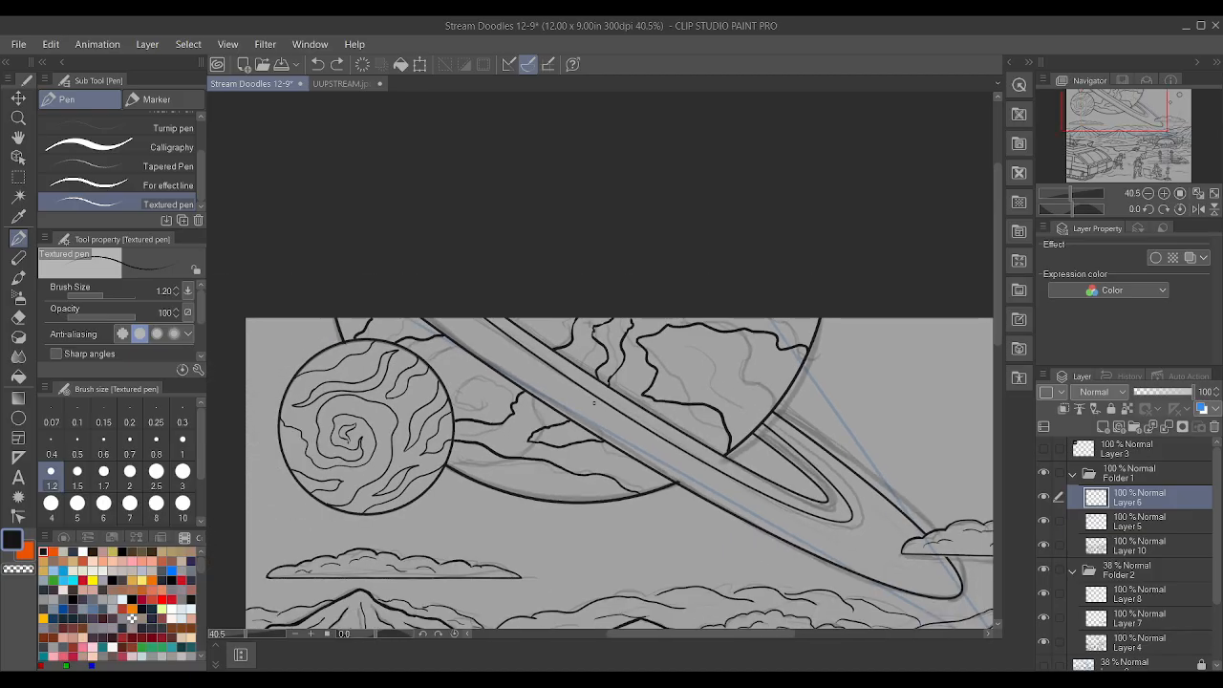
pyautogui.scroll(7, 594, 403)
pyautogui.moveTo(633, 534); pyautogui.dragTo(659, 545)
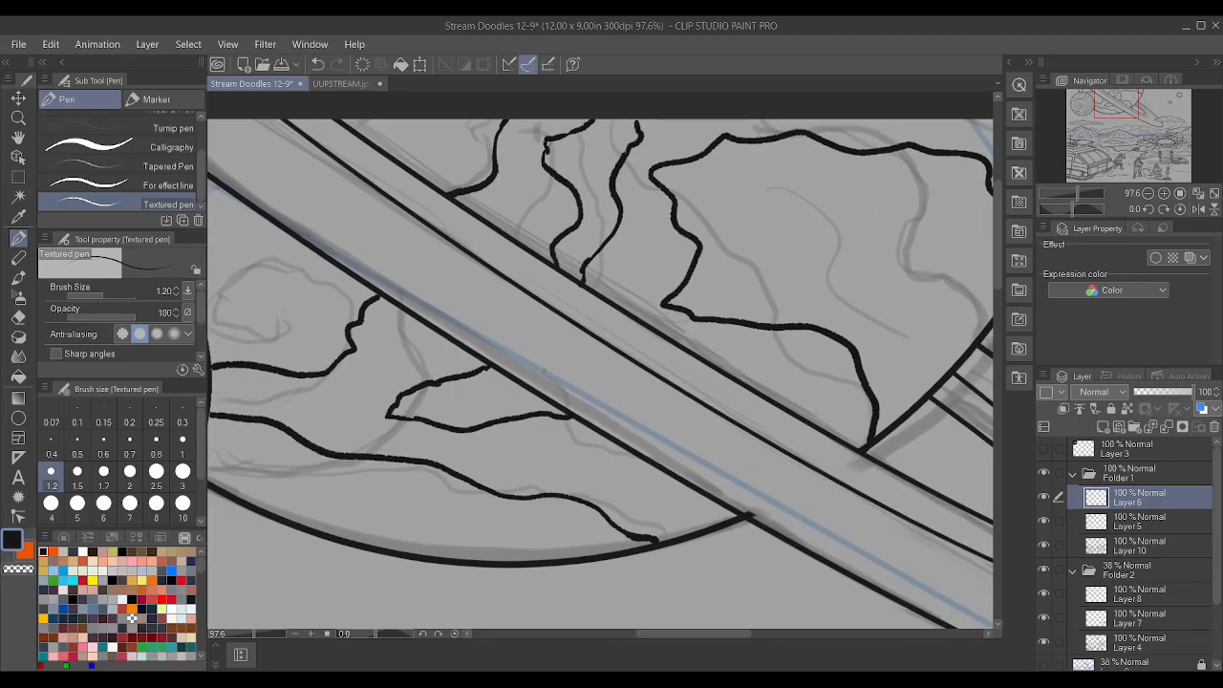
pyautogui.click(1045, 521)
pyautogui.click(1045, 521)
pyautogui.hotkey('ctrl', 'z')
# - Check which lines belong to Layer 10 by toggling its visibility, and make that layer active
pyautogui.click(1044, 546)
pyautogui.click(1044, 545)
pyautogui.click(1105, 550)
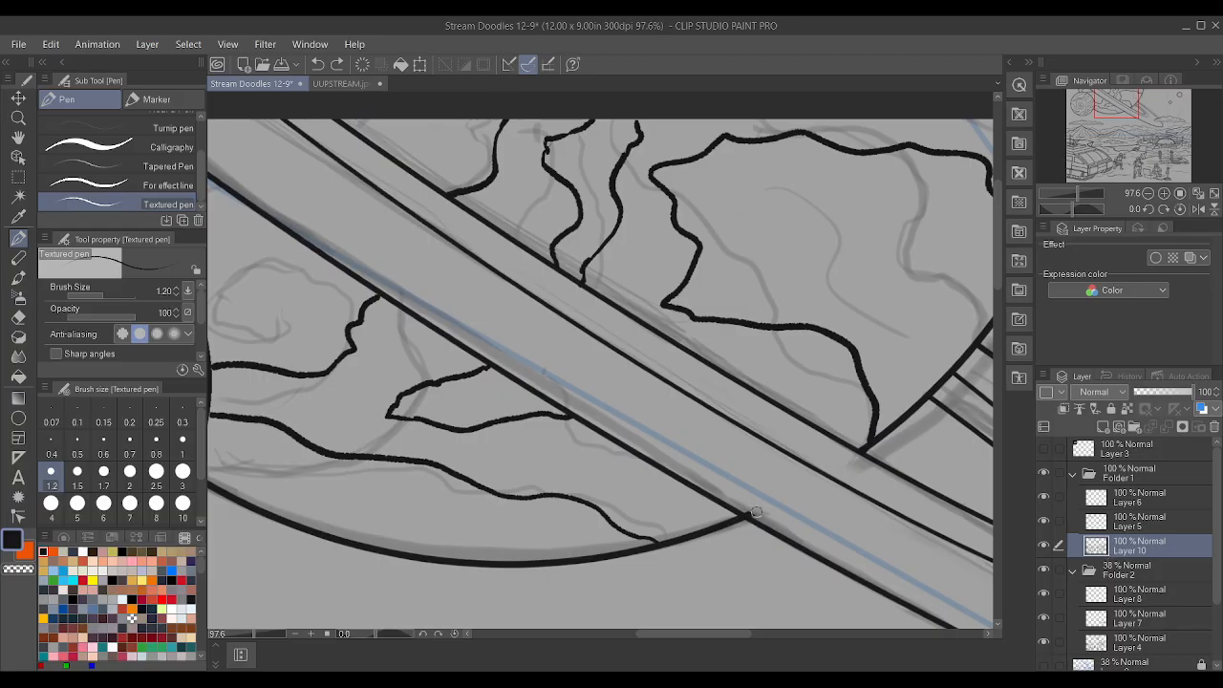
pyautogui.scroll(-1, 769, 482)
pyautogui.scroll(-3, 770, 482)
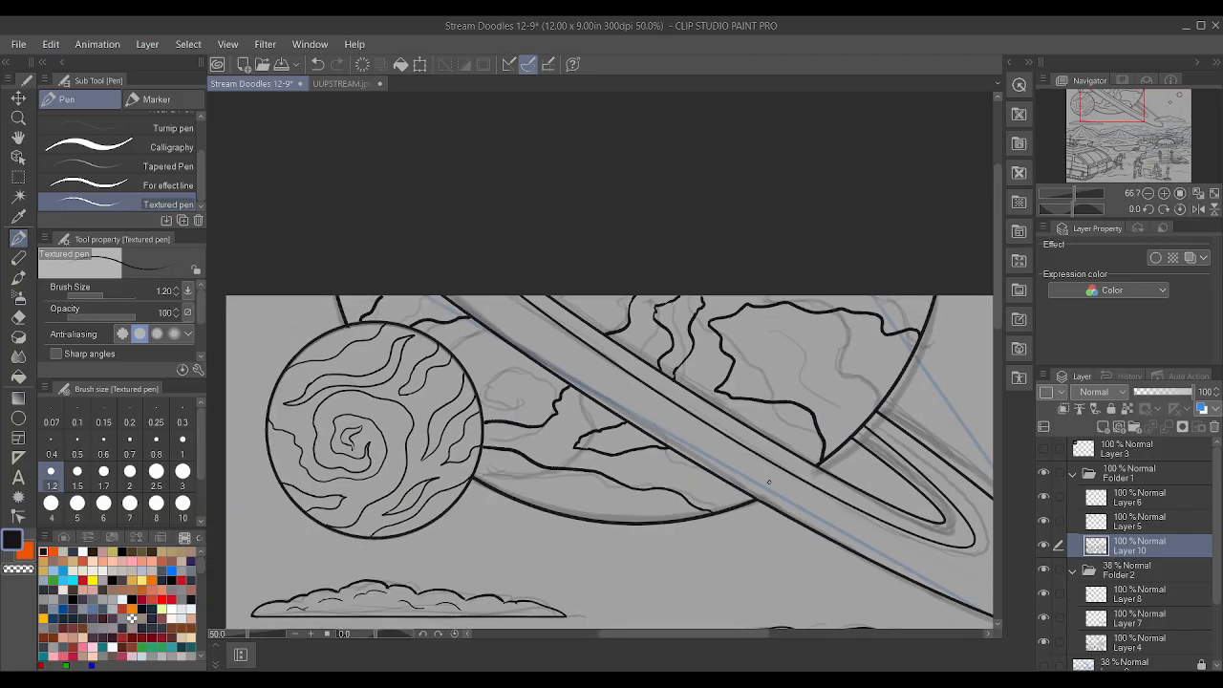
pyautogui.scroll(3, 702, 324)
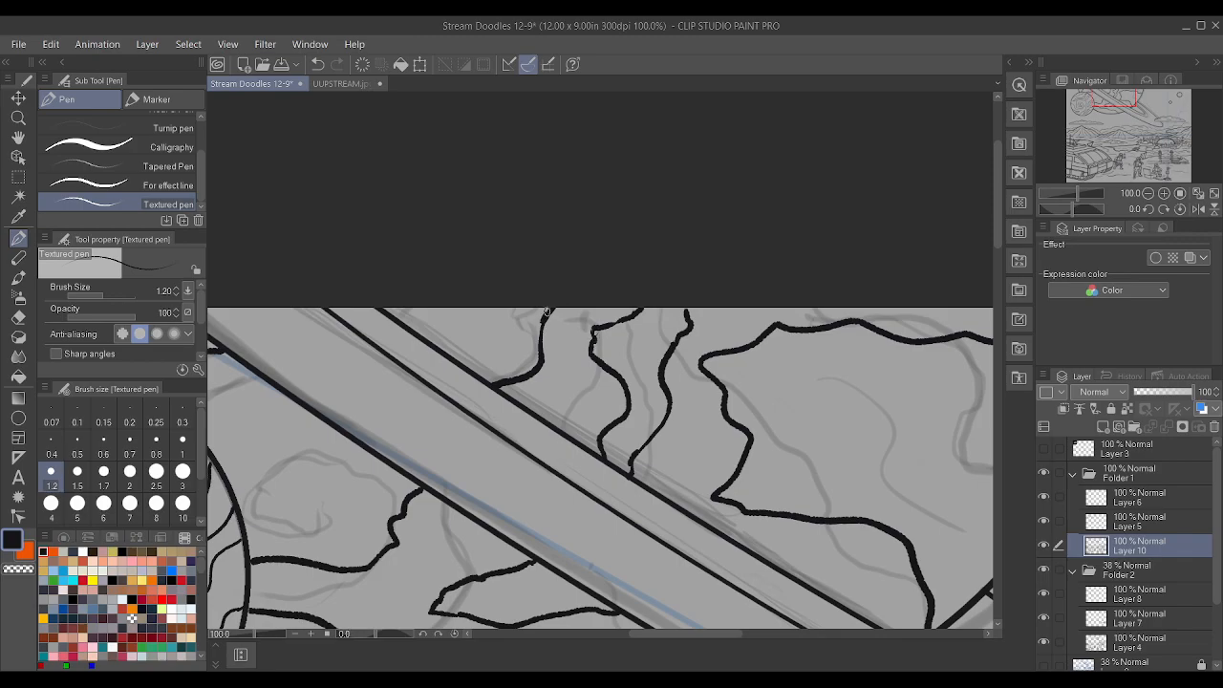
pyautogui.scroll(-2, 683, 313)
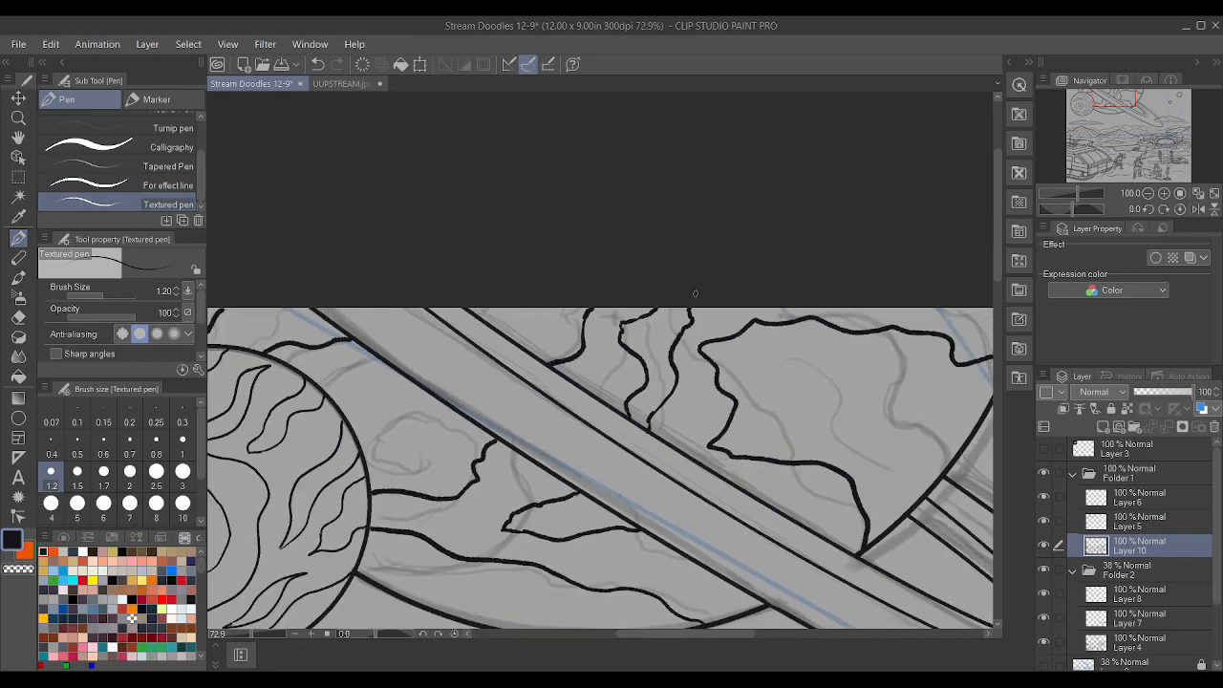
# - Examine the inked moon and ringed planet up close and from farther out for gaps or lines that need correcting
pyautogui.scroll(3, 335, 286)
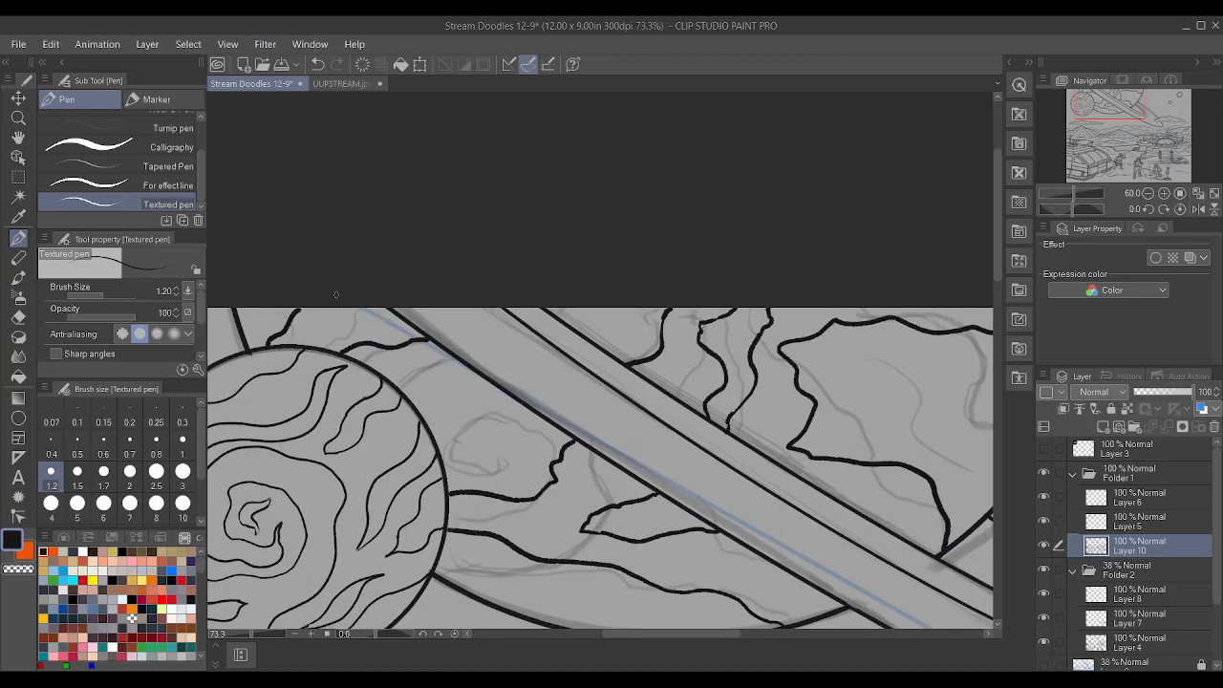
pyautogui.scroll(-3, 401, 259)
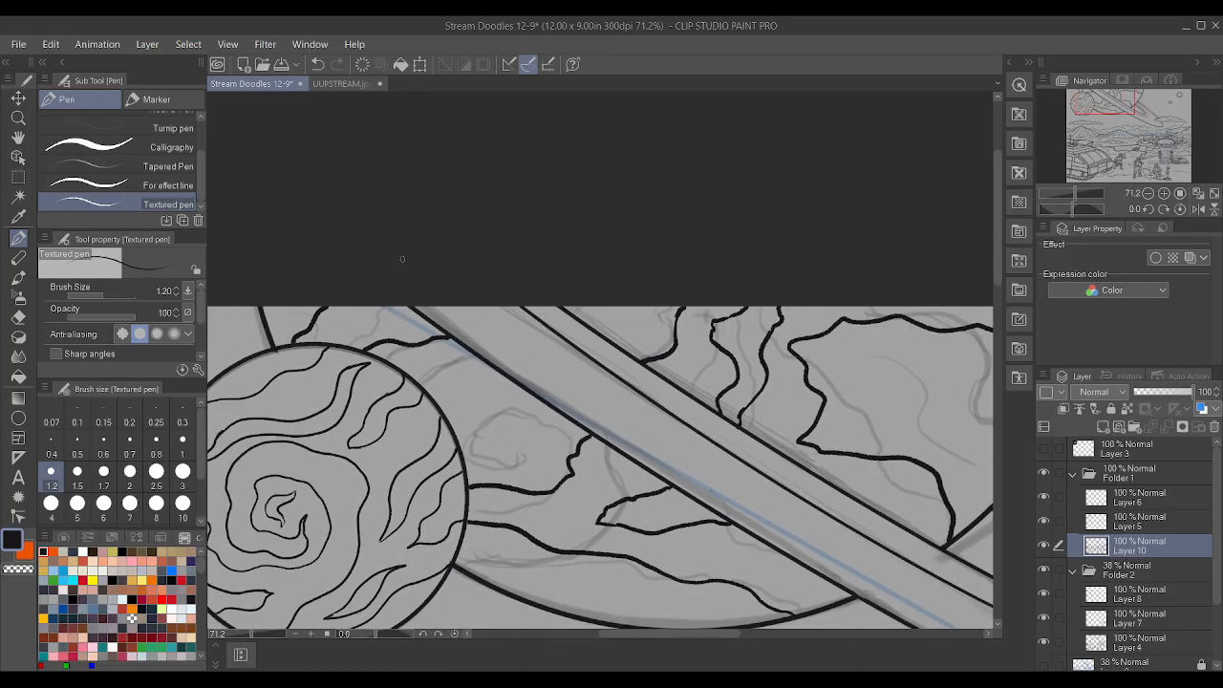
pyautogui.scroll(2, 726, 314)
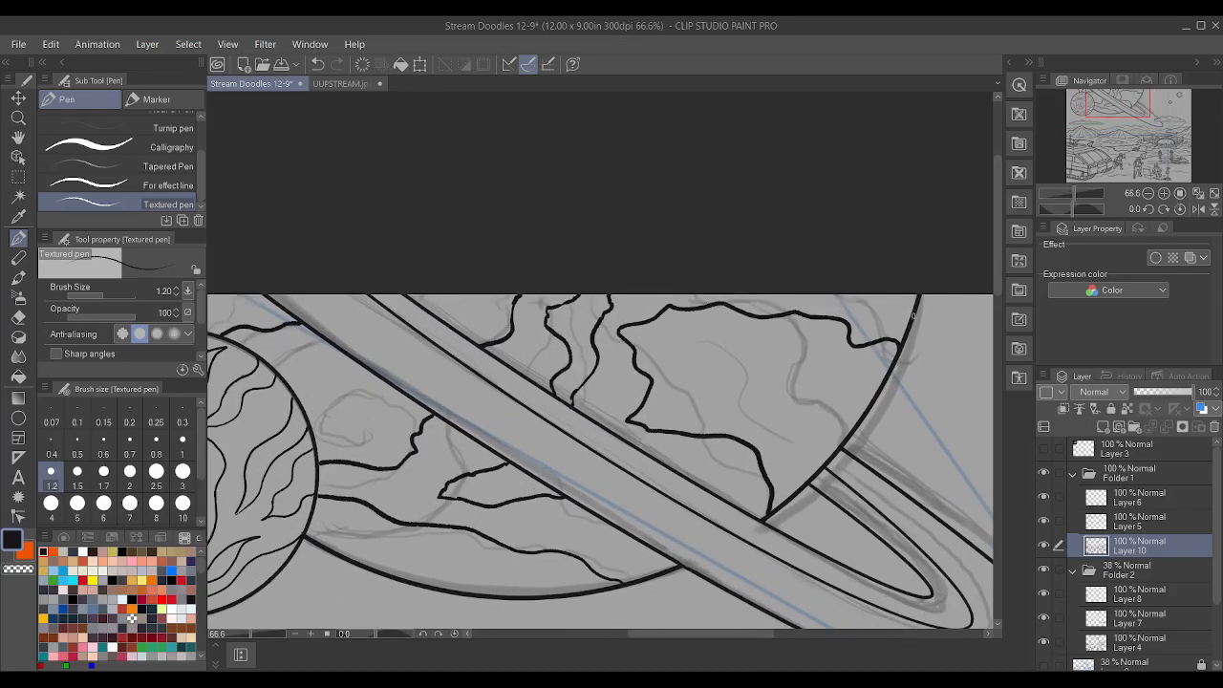
pyautogui.scroll(-2, 872, 289)
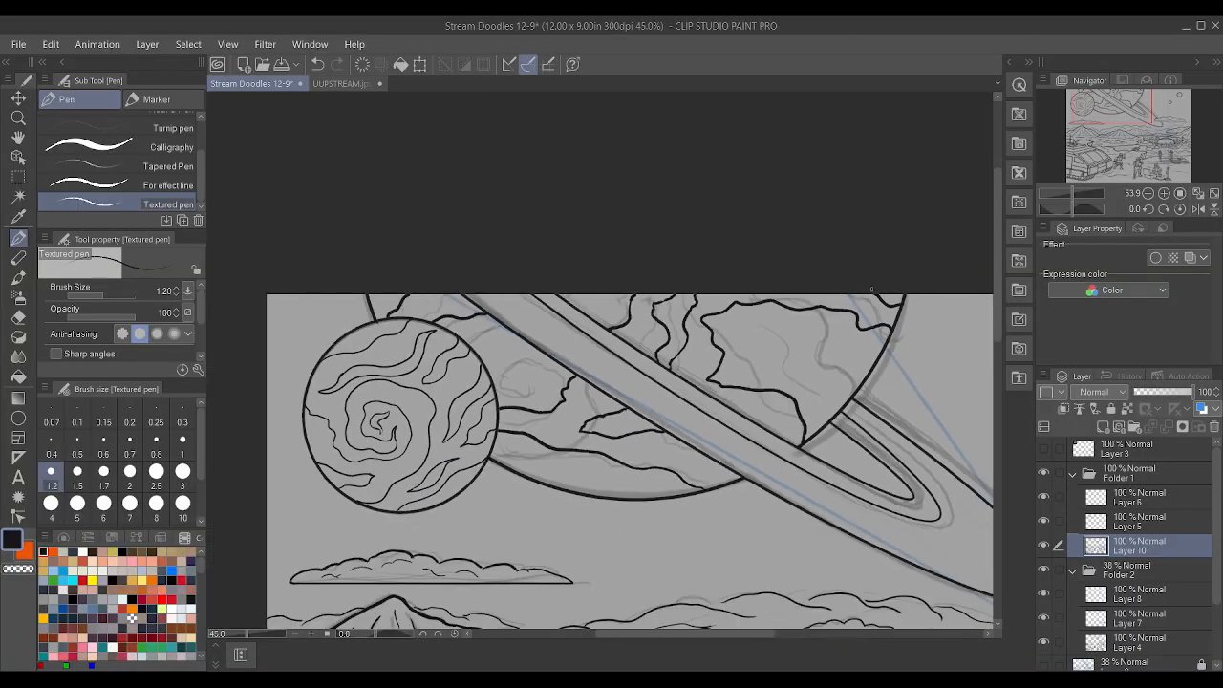
pyautogui.moveTo(486, 379)
pyautogui.mouseDown()
pyautogui.moveTo(559, 379)
pyautogui.moveTo(478, 380)
pyautogui.mouseUp()
pyautogui.scroll(5, 312, 338)
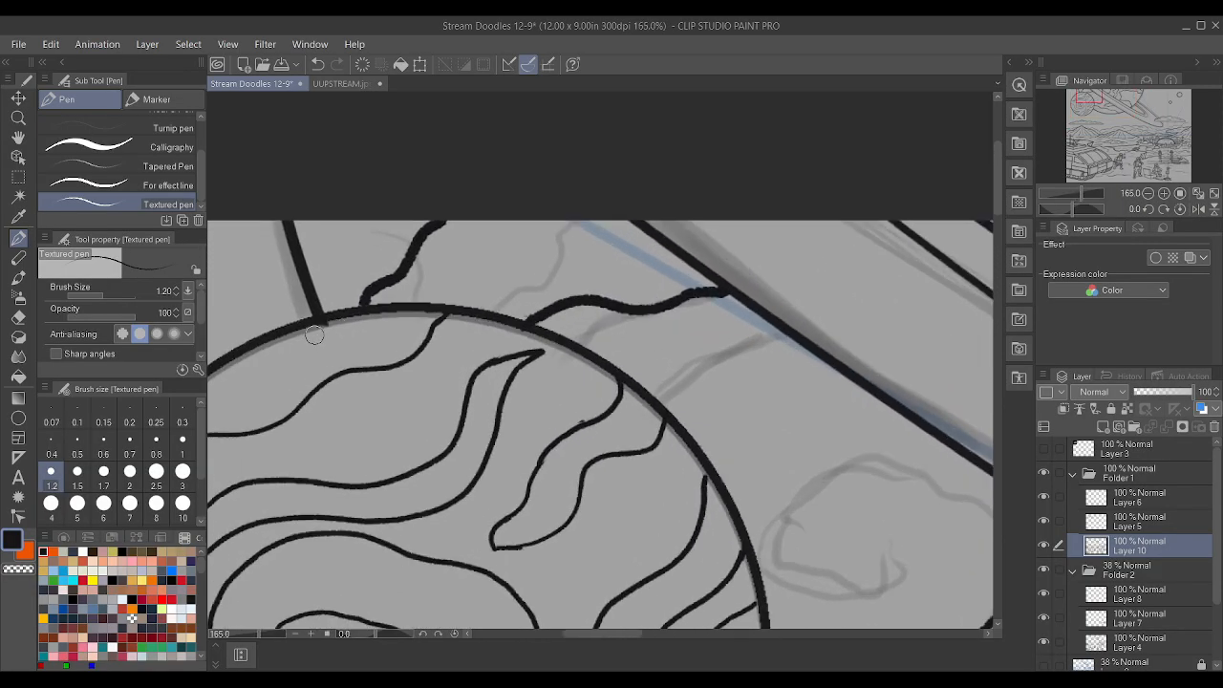
pyautogui.scroll(-5, 311, 338)
pyautogui.scroll(-1, 364, 353)
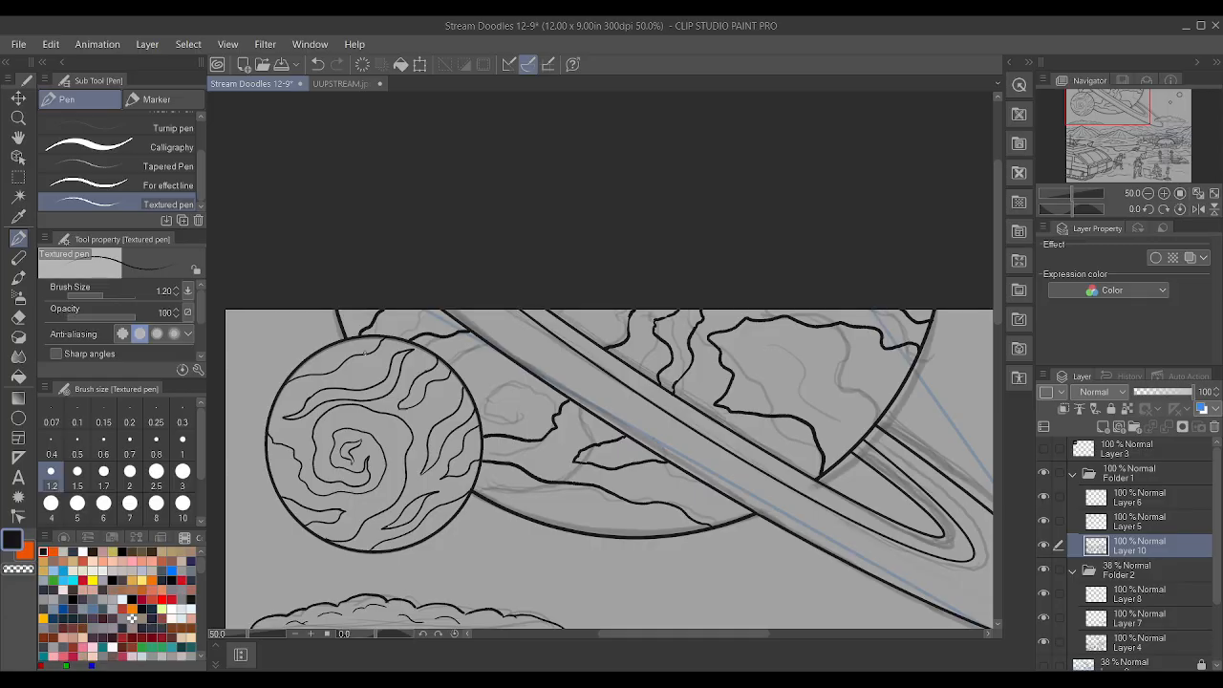
pyautogui.scroll(5, 672, 367)
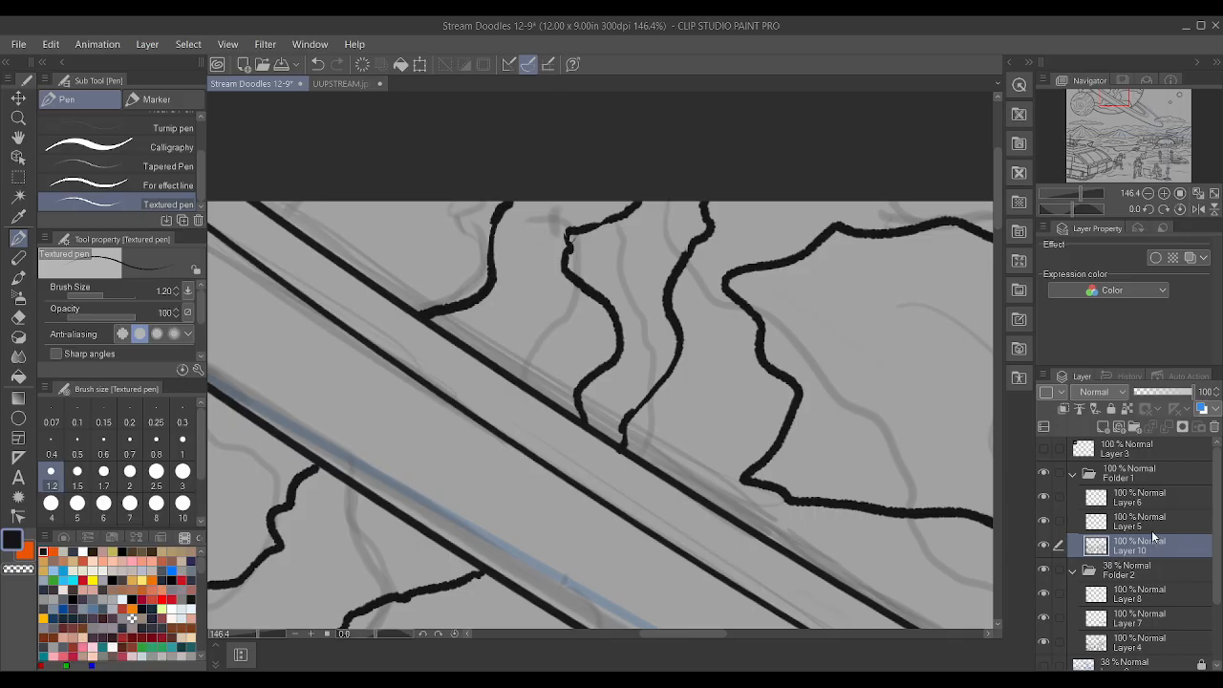
# - Merge Layer 6, Layer 5 and Layer 10 in Folder 1 into a single ink layer and check it by toggling visibility
pyautogui.keyDown('shift'); pyautogui.click(1147, 500); pyautogui.keyUp('shift')
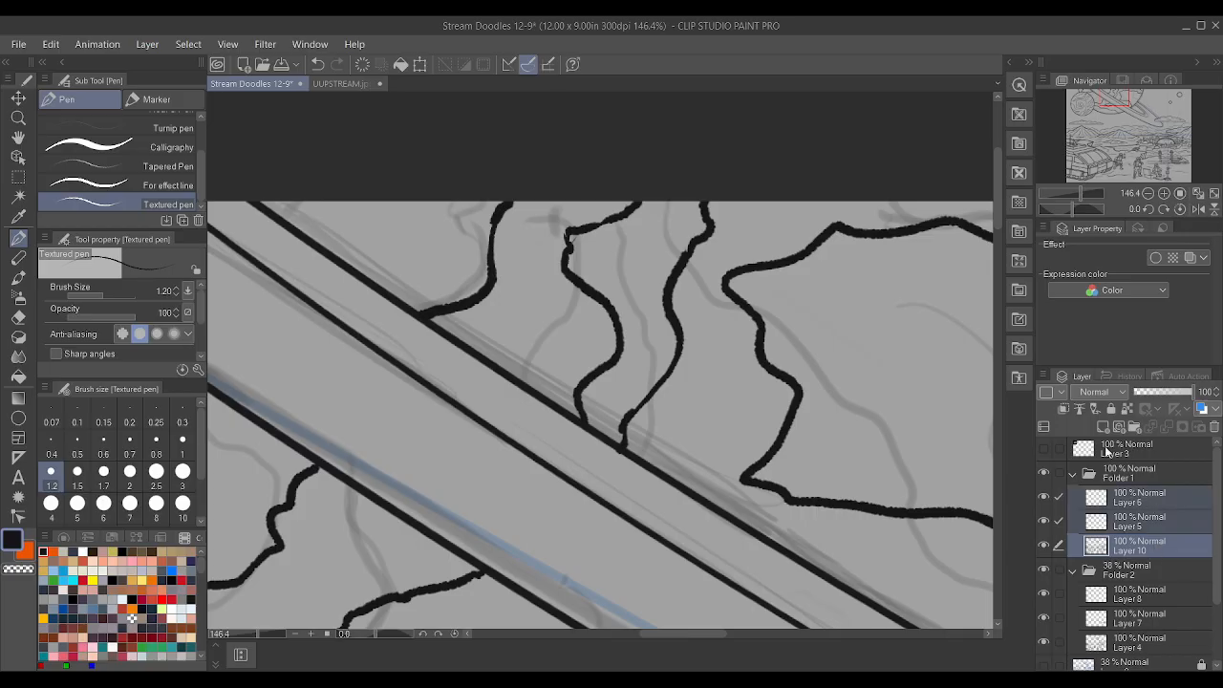
pyautogui.hotkey('shift', 'alt', 'e')
pyautogui.click(1044, 498)
pyautogui.click(1043, 498)
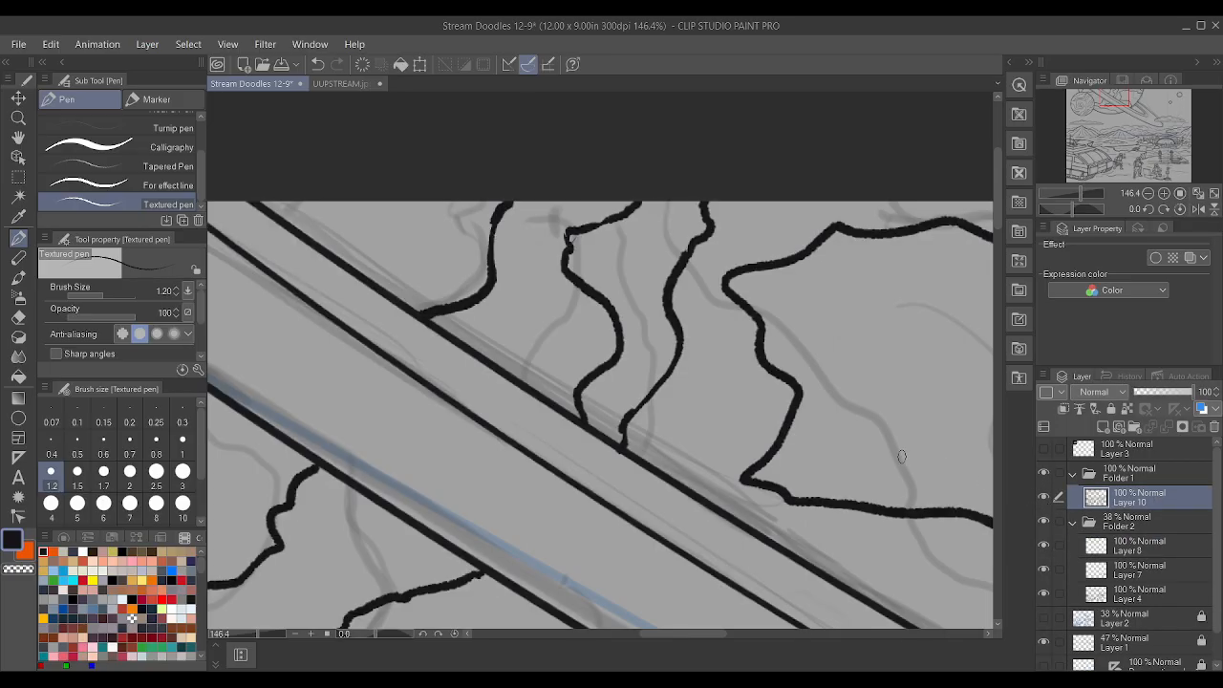
# - Rework the lower end of the narrow coastline above the rings into a hooked inlet and touch up the neighbouring coastline's kink
pyautogui.moveTo(620, 432)
pyautogui.mouseDown()
pyautogui.moveTo(628, 425)
pyautogui.moveTo(626, 439)
pyautogui.moveTo(630, 393)
pyautogui.mouseUp()
pyautogui.scroll(1, 630, 393)
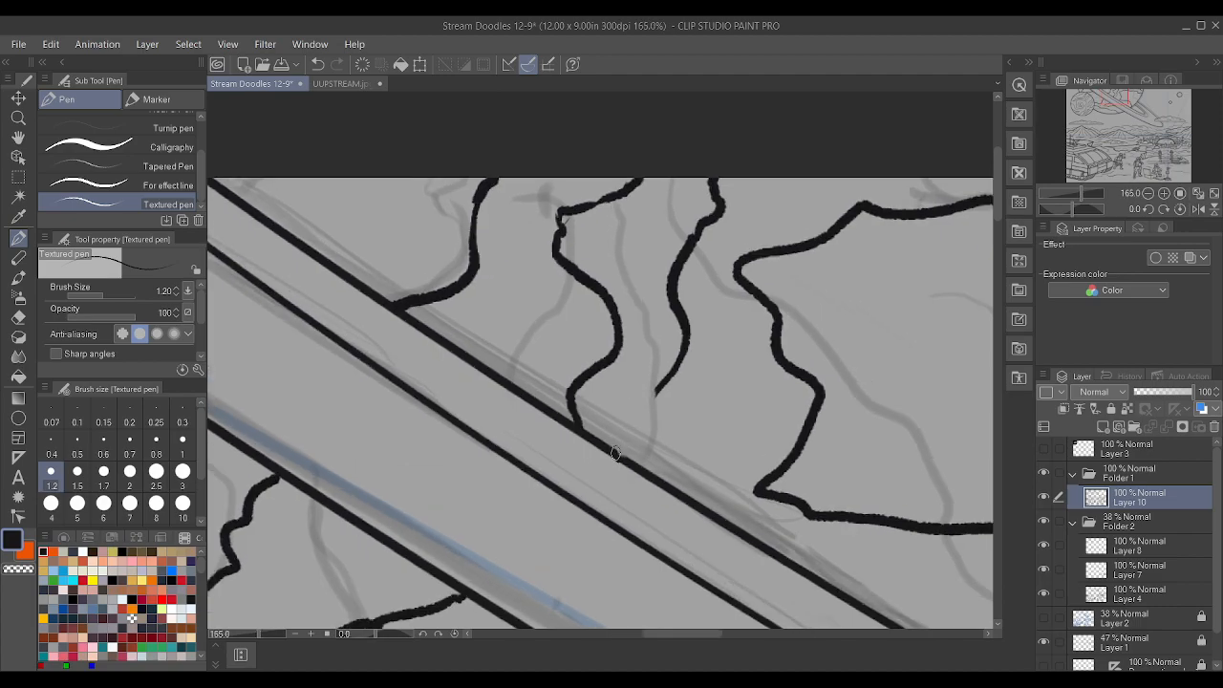
pyautogui.moveTo(619, 457)
pyautogui.mouseDown()
pyautogui.moveTo(678, 445)
pyautogui.moveTo(708, 417)
pyautogui.moveTo(661, 396)
pyautogui.mouseUp()
pyautogui.scroll(-7, 656, 394)
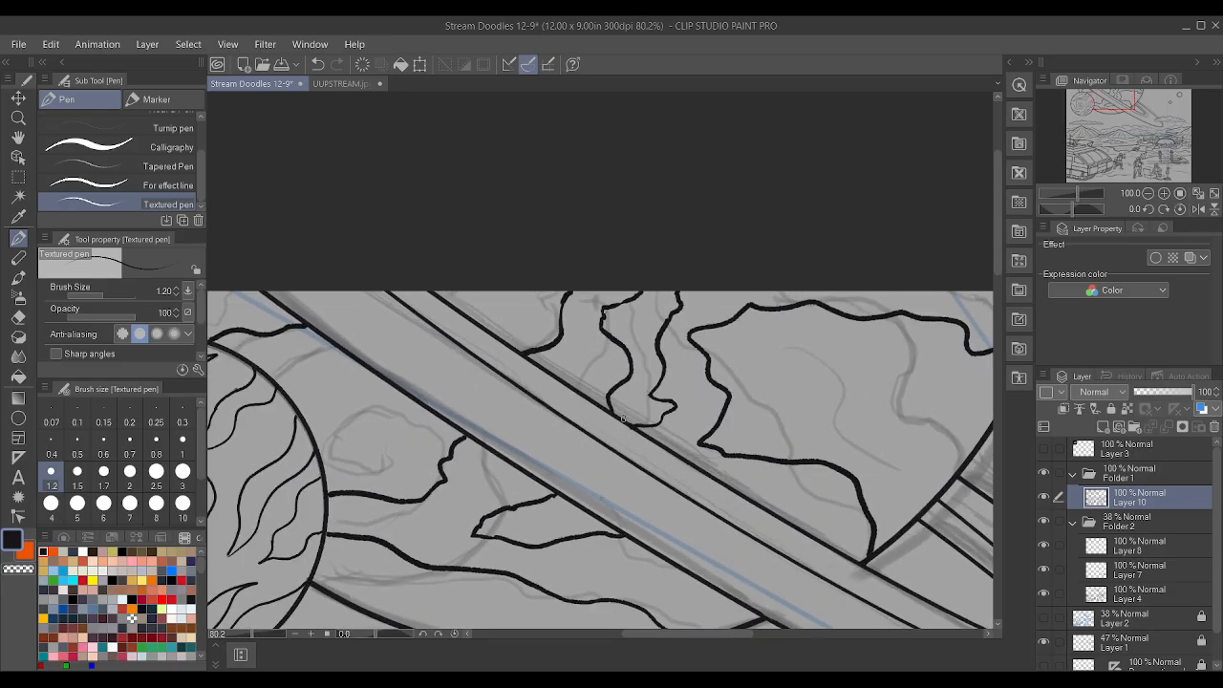
pyautogui.scroll(4, 625, 409)
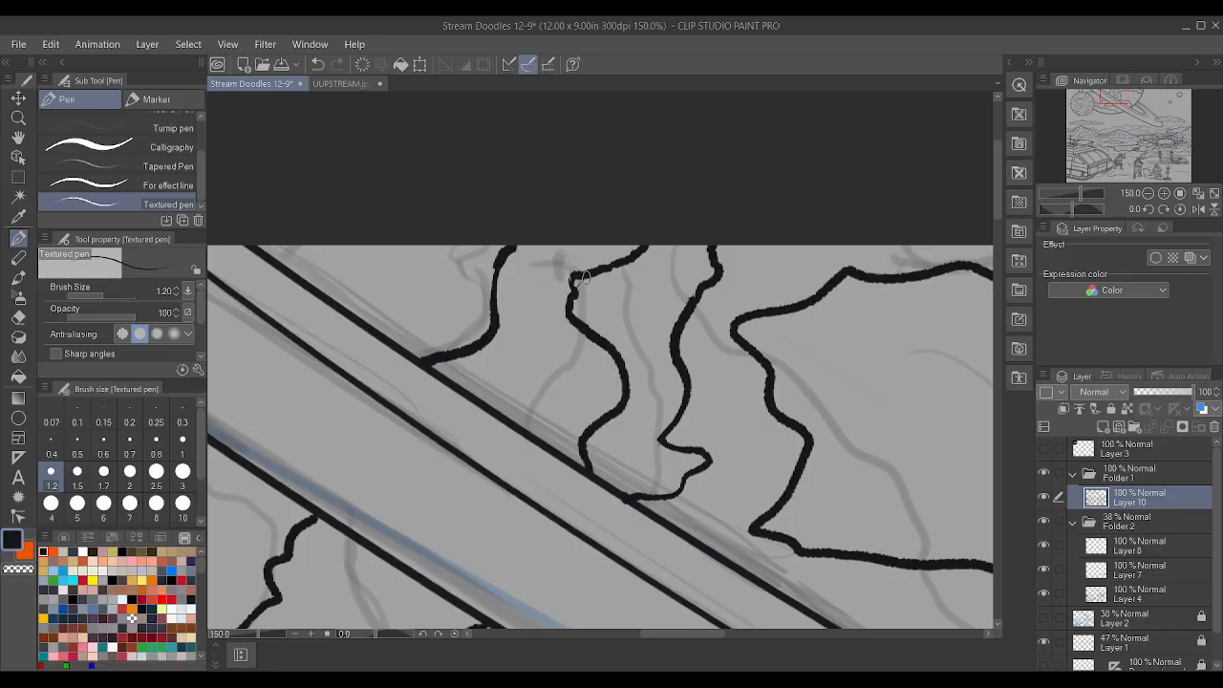
pyautogui.moveTo(580, 284); pyautogui.dragTo(575, 279)
pyautogui.scroll(-5, 592, 279)
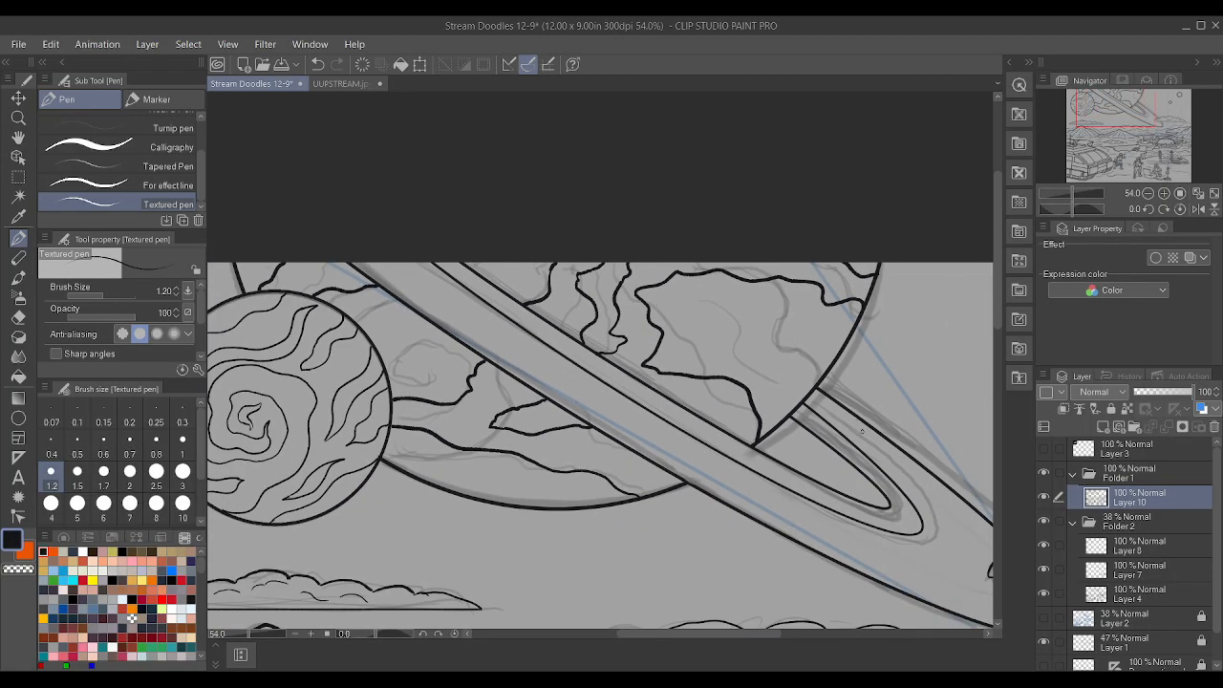
# - Ink a curved coastline along the ring's upper edge, below the large continent, and thicken it down to the ring
pyautogui.scroll(5, 552, 347)
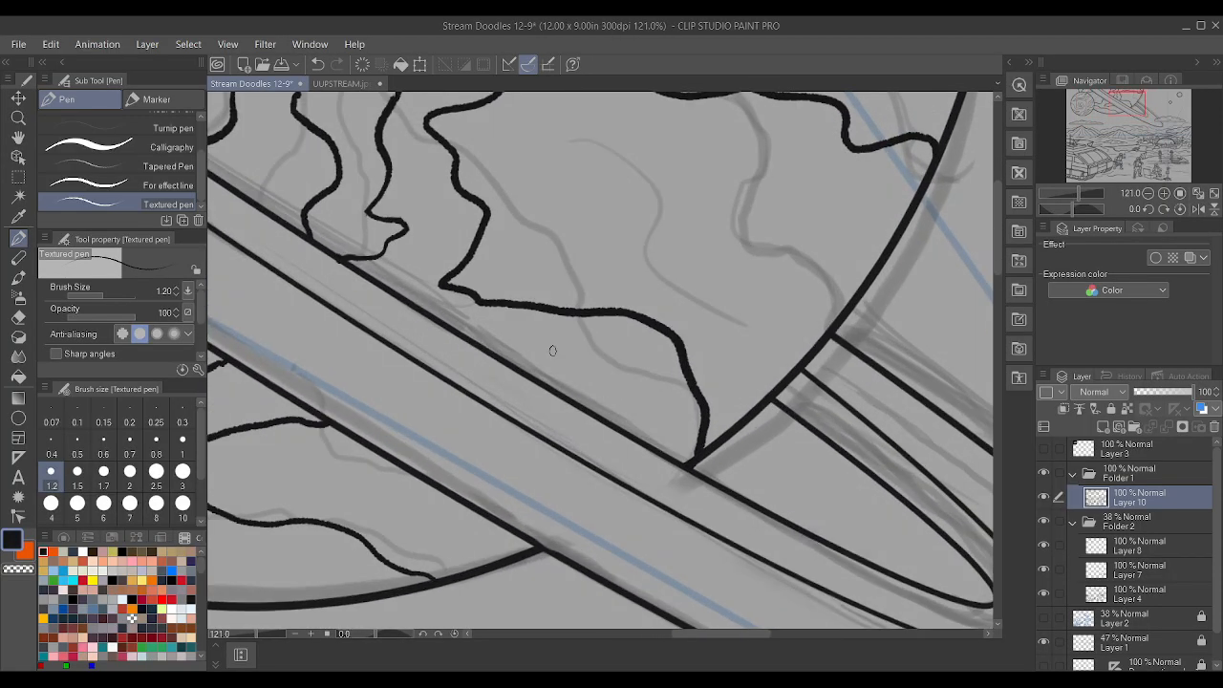
pyautogui.moveTo(490, 351)
pyautogui.mouseDown()
pyautogui.moveTo(595, 367)
pyautogui.moveTo(633, 391)
pyautogui.moveTo(651, 437)
pyautogui.mouseUp()
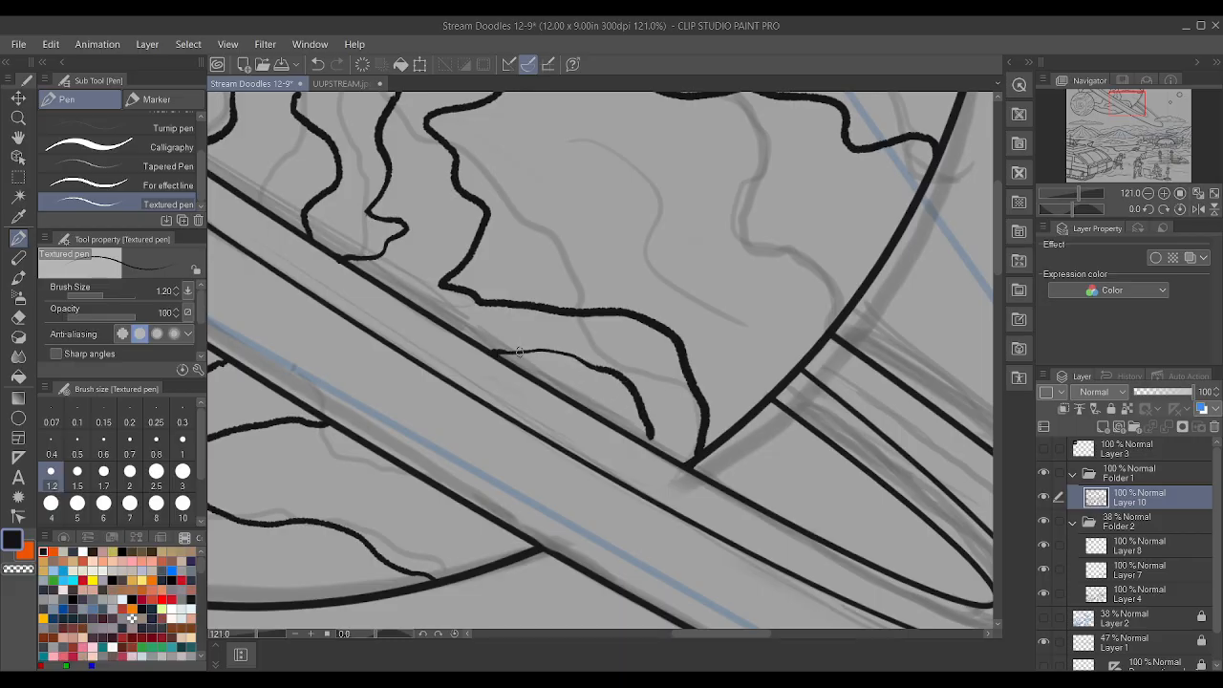
pyautogui.moveTo(524, 351)
pyautogui.mouseDown()
pyautogui.moveTo(575, 355)
pyautogui.moveTo(650, 446)
pyautogui.mouseUp()
pyautogui.scroll(-3, 652, 448)
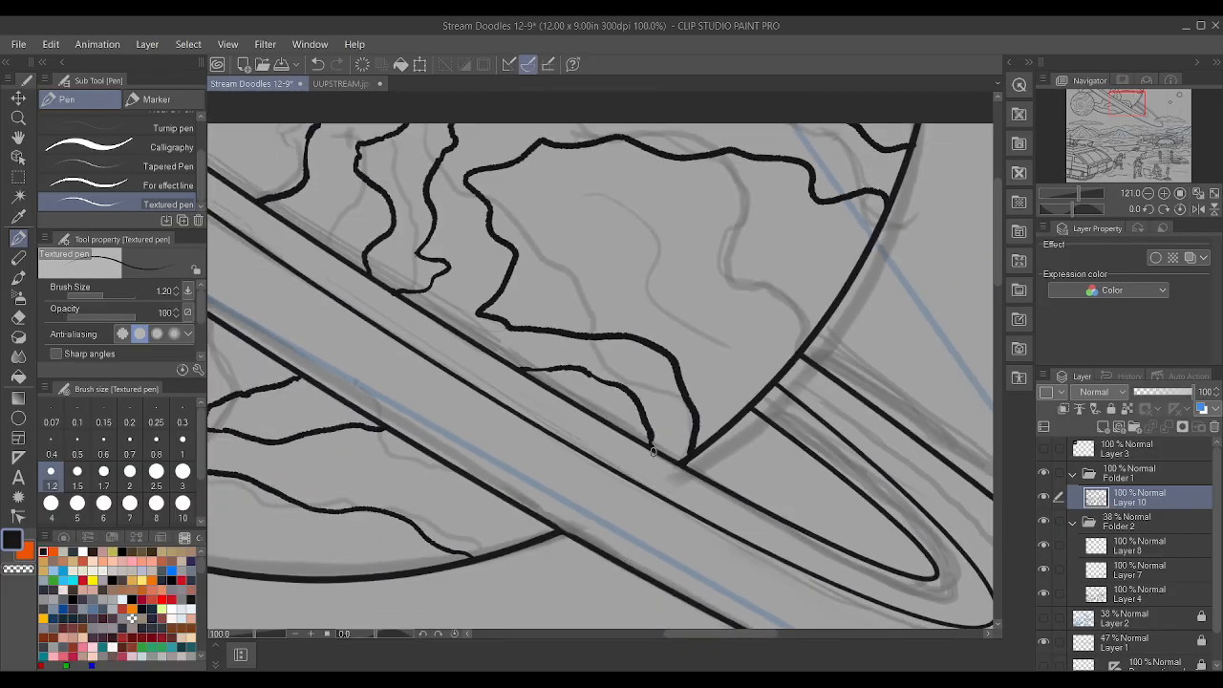
pyautogui.scroll(-2, 653, 452)
pyautogui.scroll(-2, 657, 446)
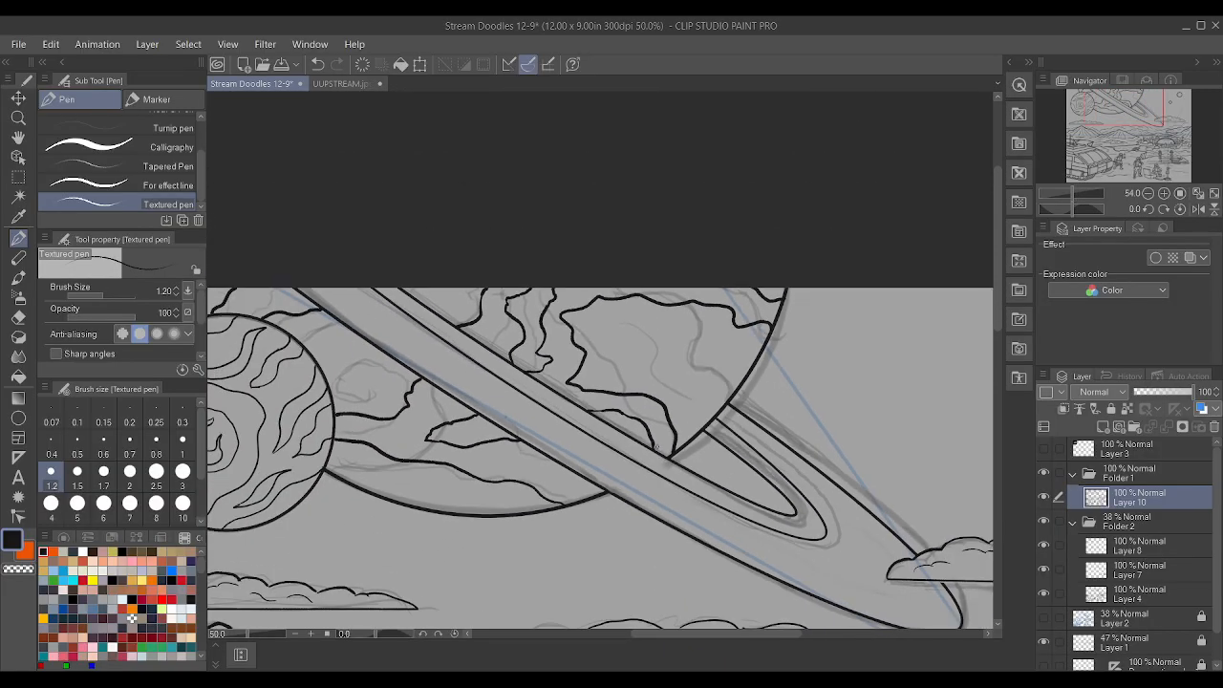
pyautogui.scroll(1, 296, 409)
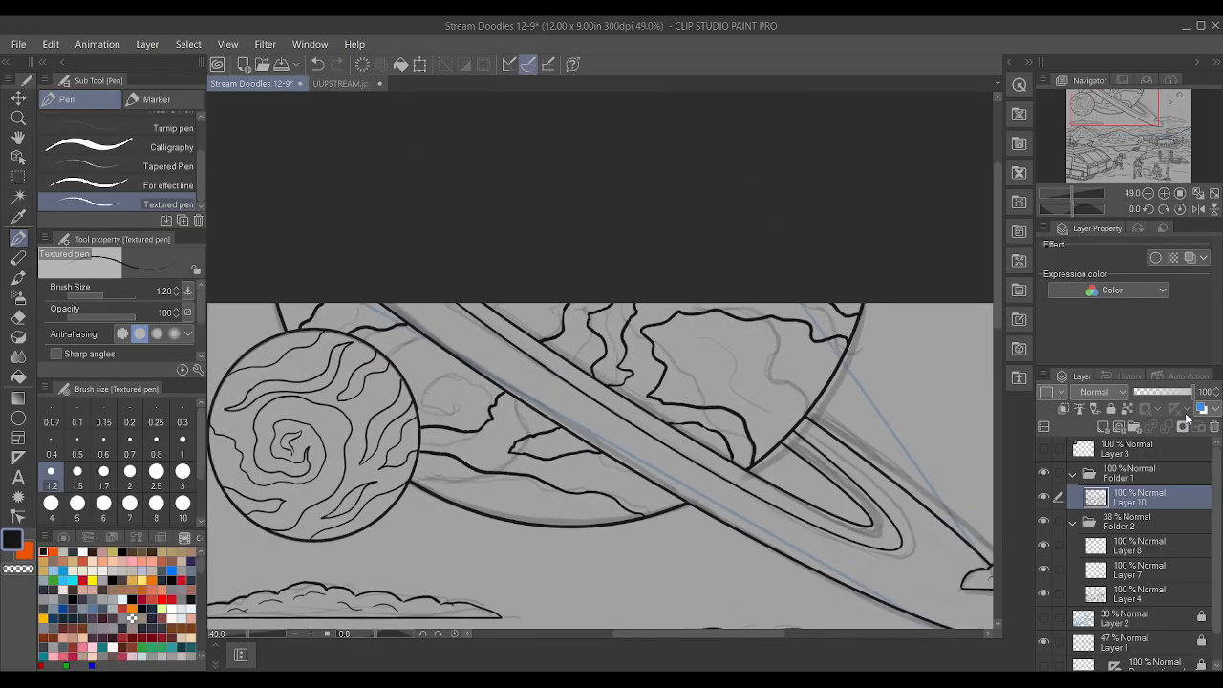
# - Try freehand surface lines on a new layer above Layer 10, dimmed to 73% opacity, and undo the strokes
pyautogui.moveTo(1191, 393); pyautogui.dragTo(1179, 392)
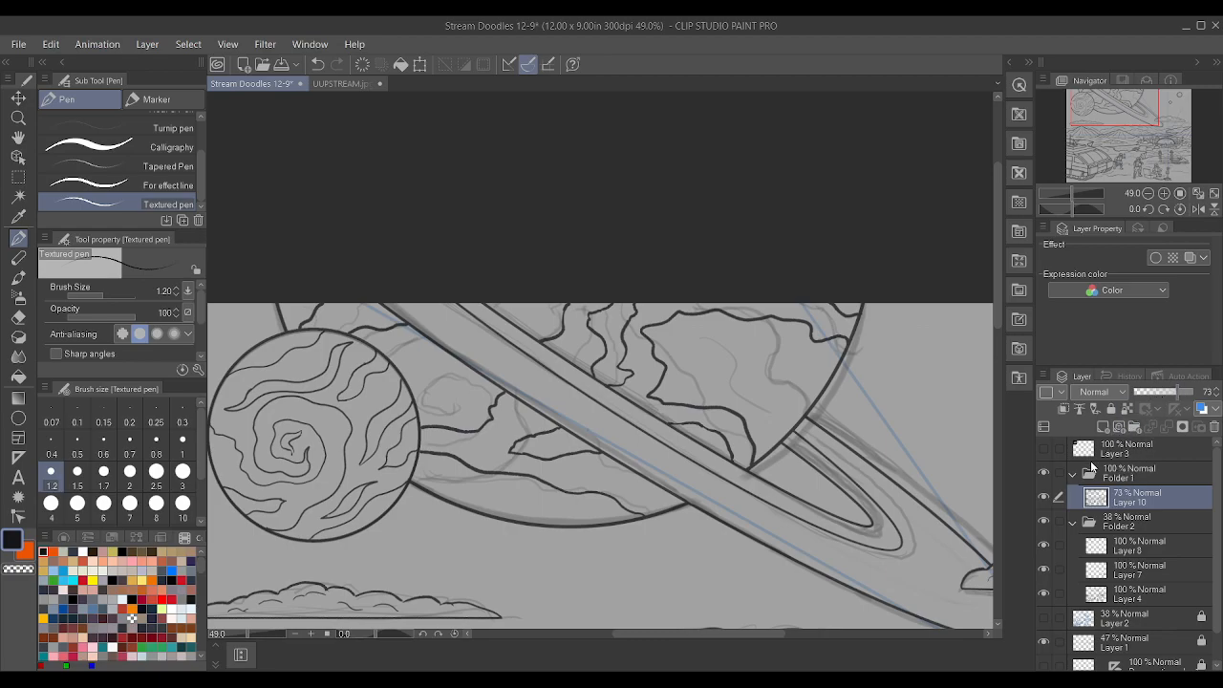
pyautogui.click(1103, 426)
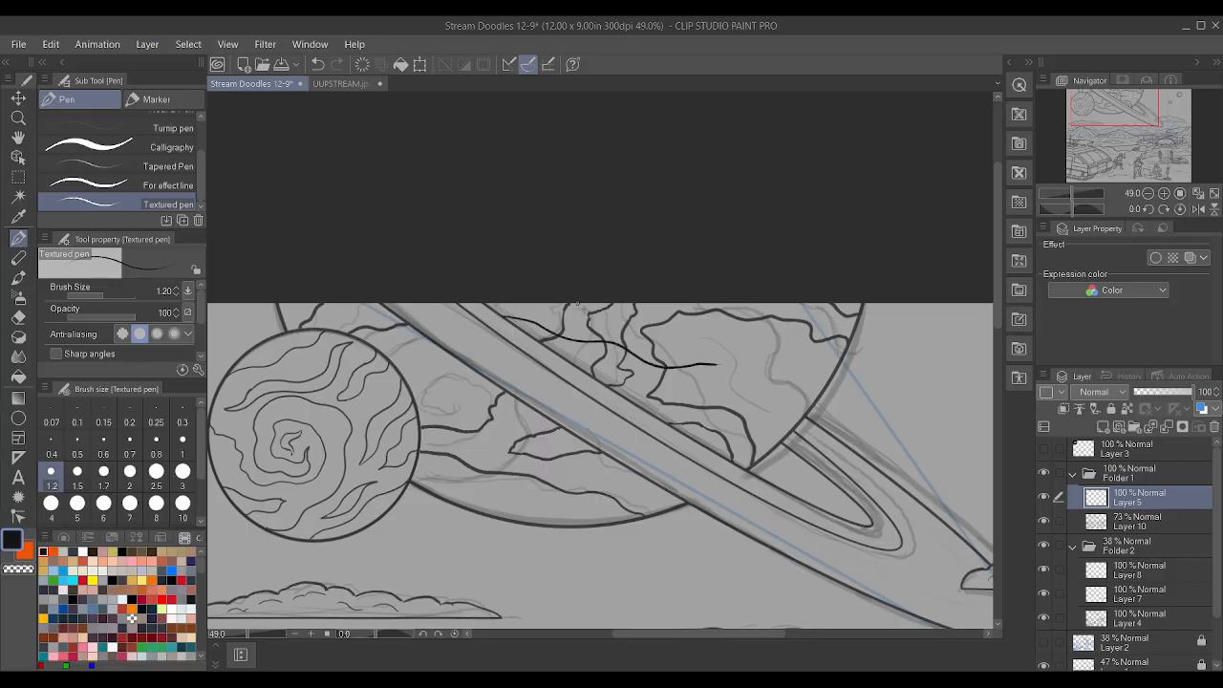
pyautogui.moveTo(609, 328); pyautogui.dragTo(678, 341)
pyautogui.hotkey('ctrl', 'z')
pyautogui.hotkey('ctrl', 'z')
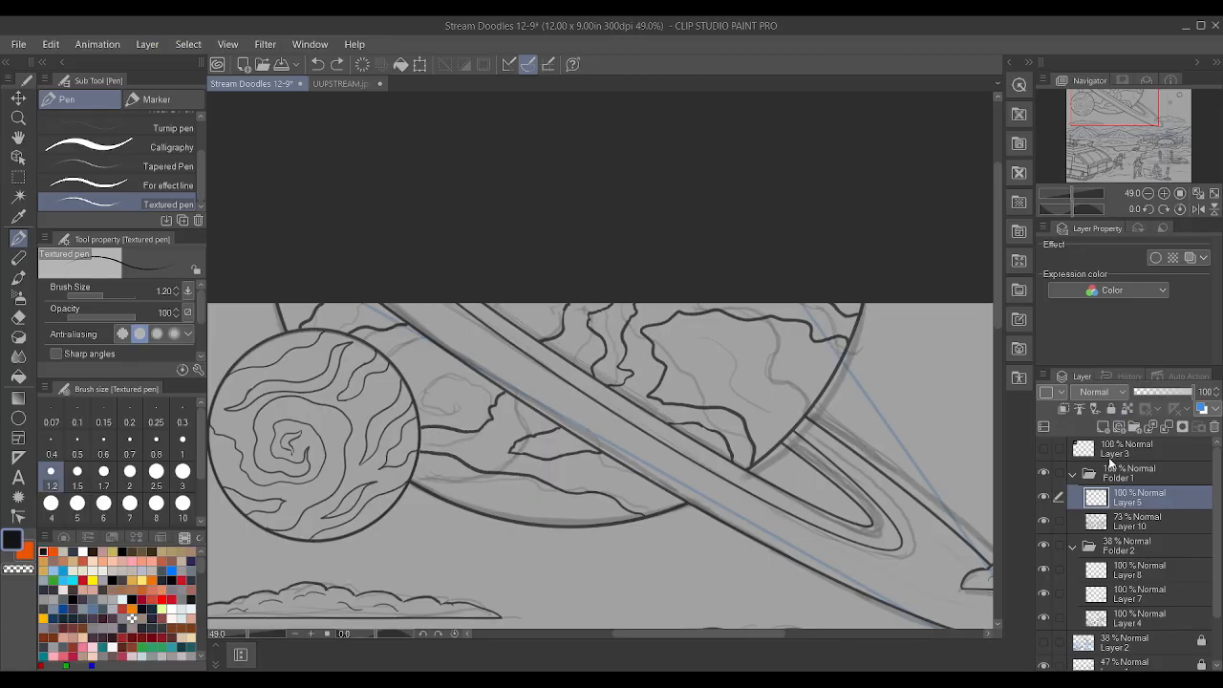
# - Restore Layer 10 to 100% opacity and toggle the visibility of the layers in Folder 1 to check their contents
pyautogui.click(1109, 521)
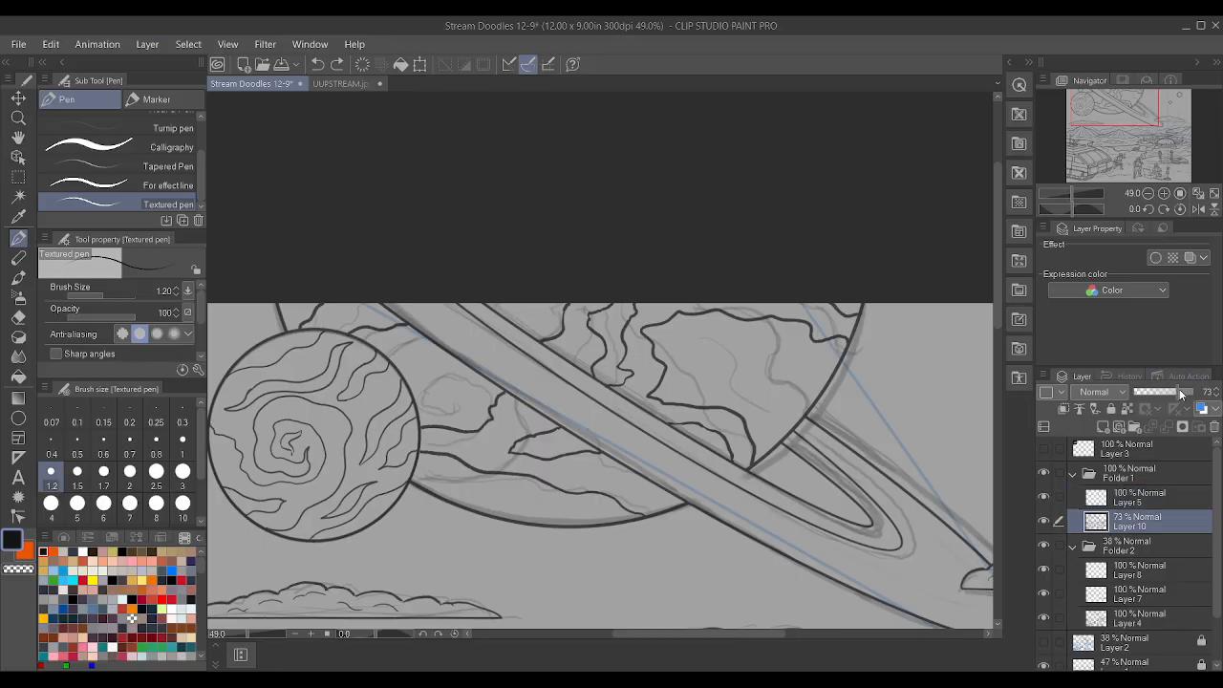
pyautogui.scroll(-4, 626, 359)
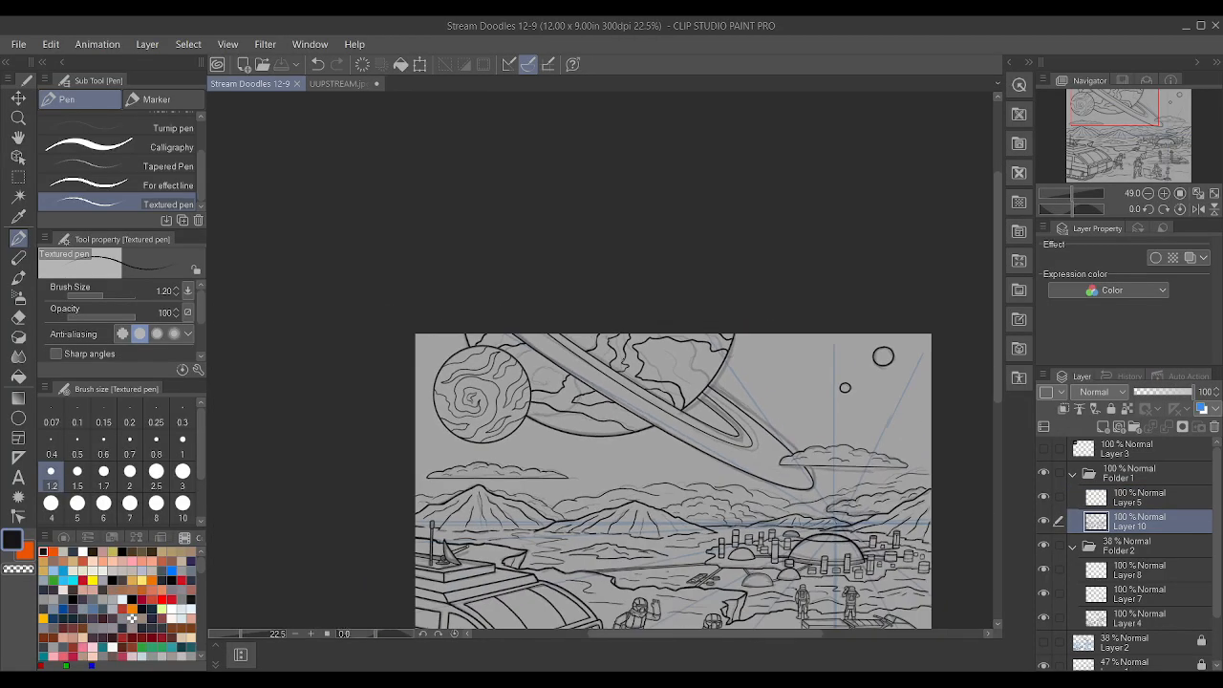
pyautogui.click(1043, 504)
pyautogui.click(1043, 501)
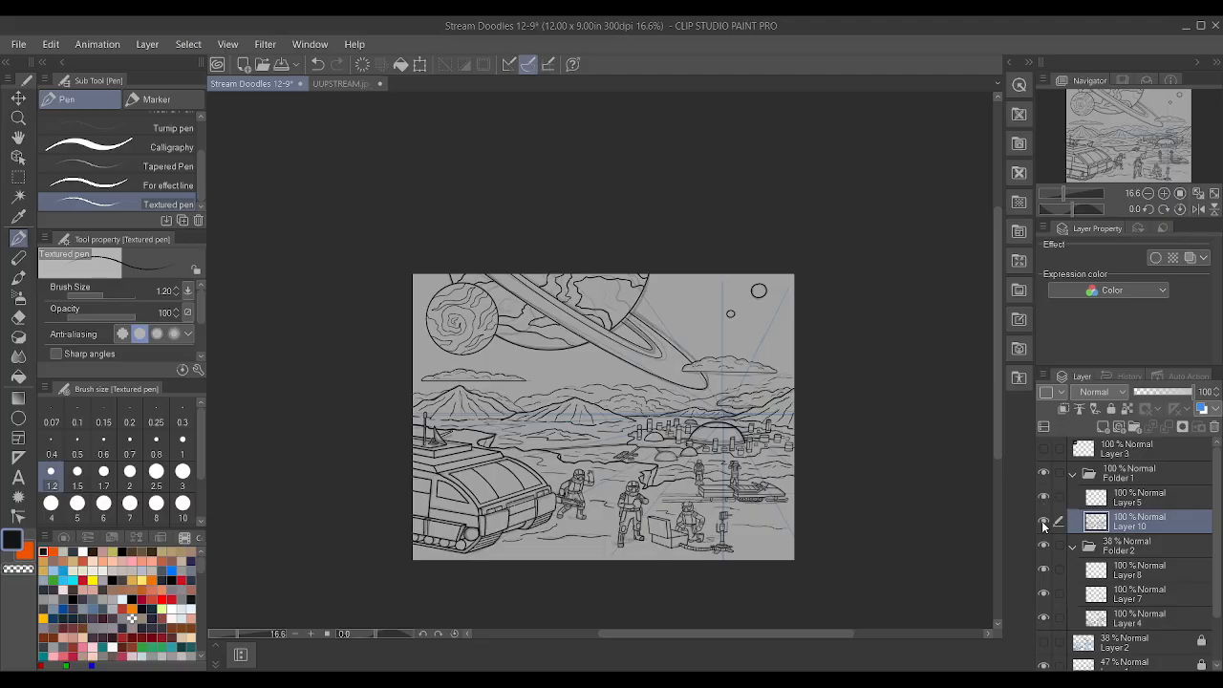
pyautogui.click(1044, 472)
pyautogui.click(1045, 475)
# - Merge Layer 5 with Layer 10 and hide the sketch folder, Folder 2, so only the ink and perspective lines show
pyautogui.keyDown('ctrl'); pyautogui.click(1122, 497); pyautogui.keyUp('ctrl')
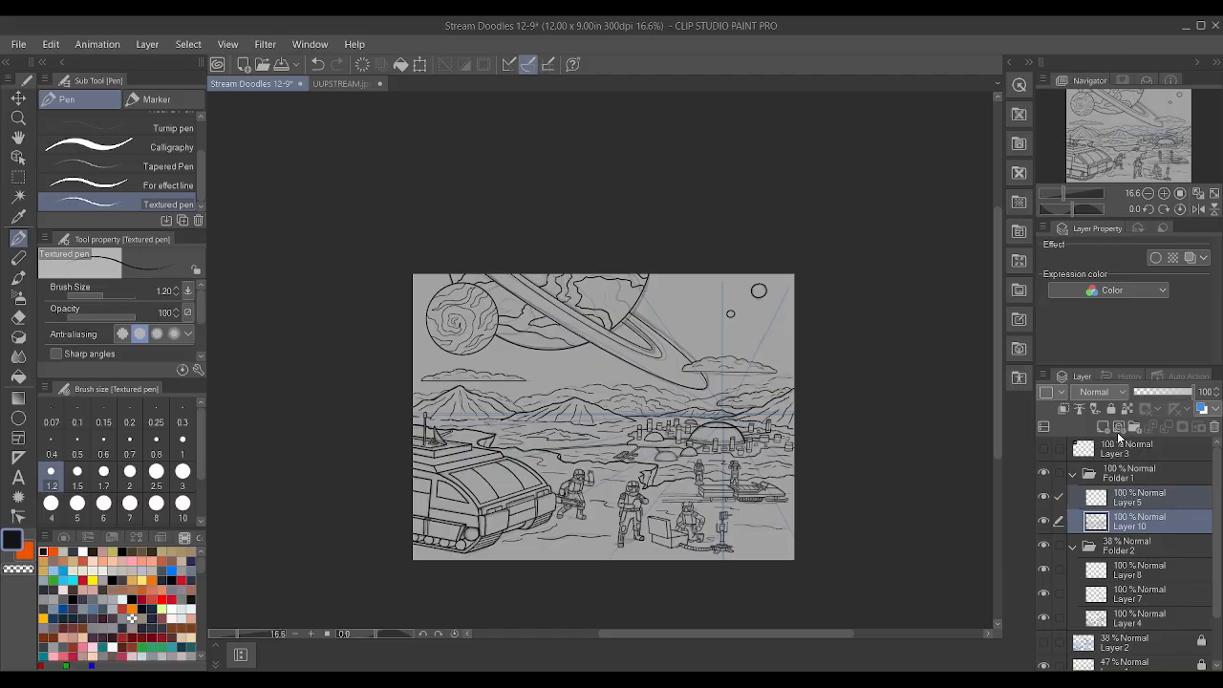
pyautogui.click(1122, 429)
pyautogui.click(1047, 470)
pyautogui.click(1048, 471)
pyautogui.click(1045, 523)
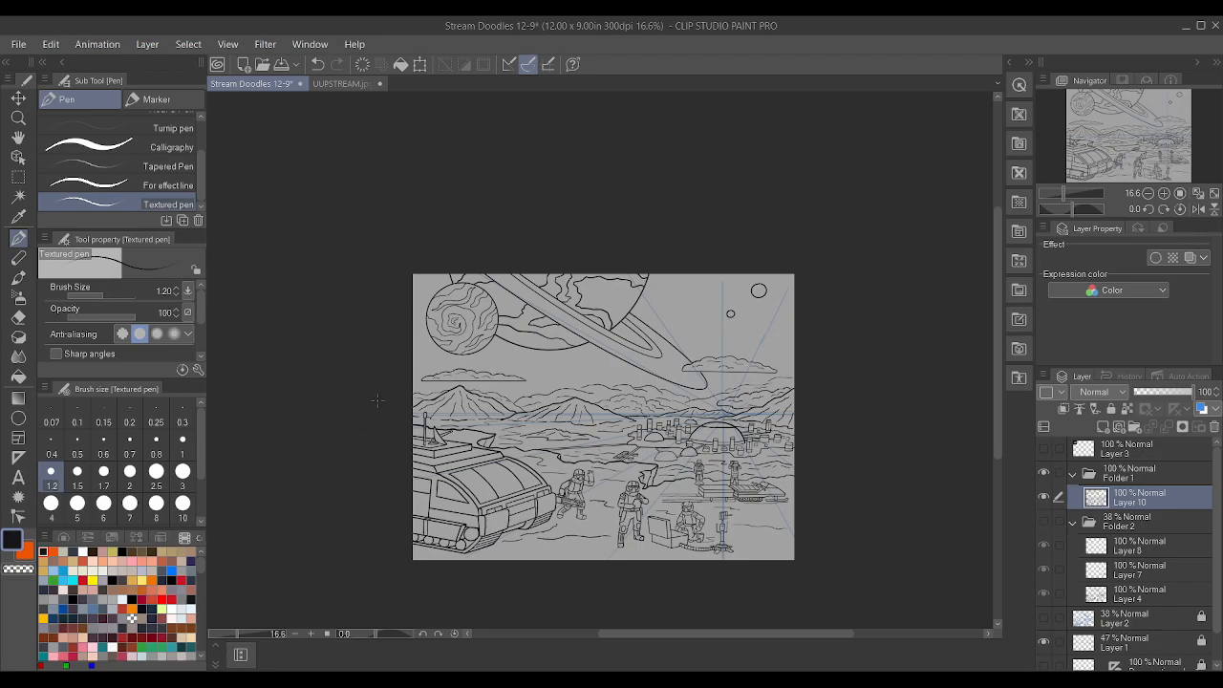
# - Review the whole inked landscape with the sketch hidden, checking the planet, mountains, city, vehicle and figures
pyautogui.scroll(2, 541, 377)
pyautogui.scroll(-2, 745, 378)
pyautogui.scroll(4, 828, 428)
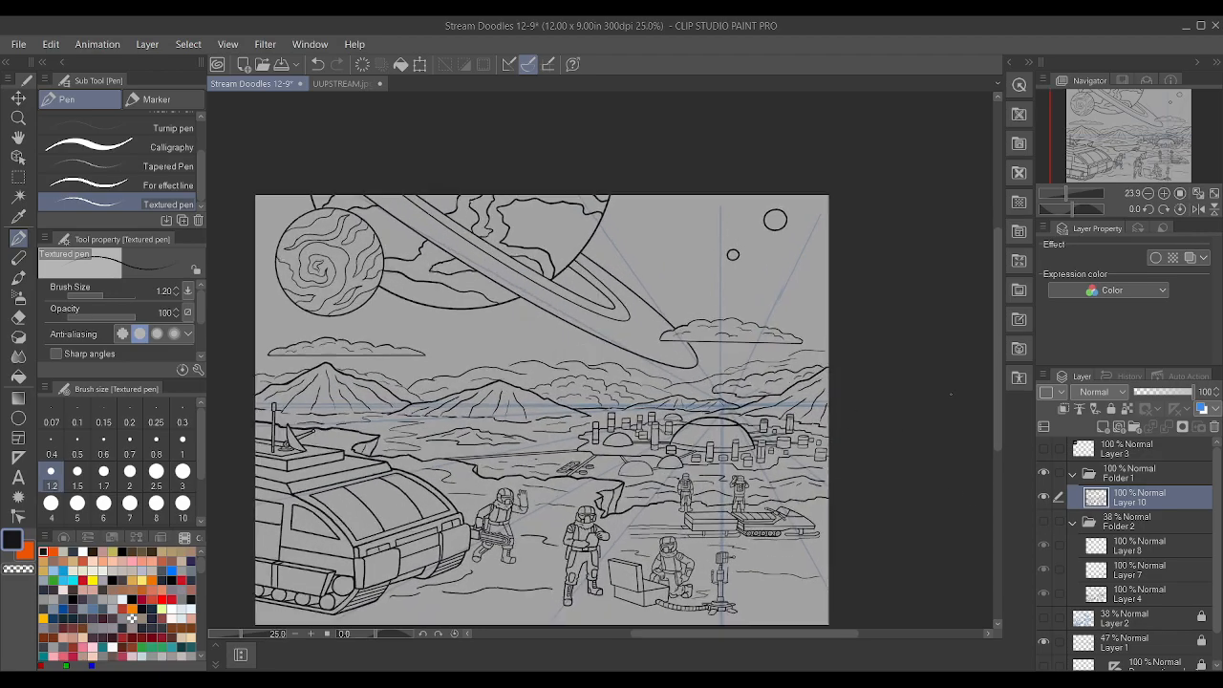
pyautogui.scroll(-1, 841, 356)
pyautogui.scroll(-1, 693, 339)
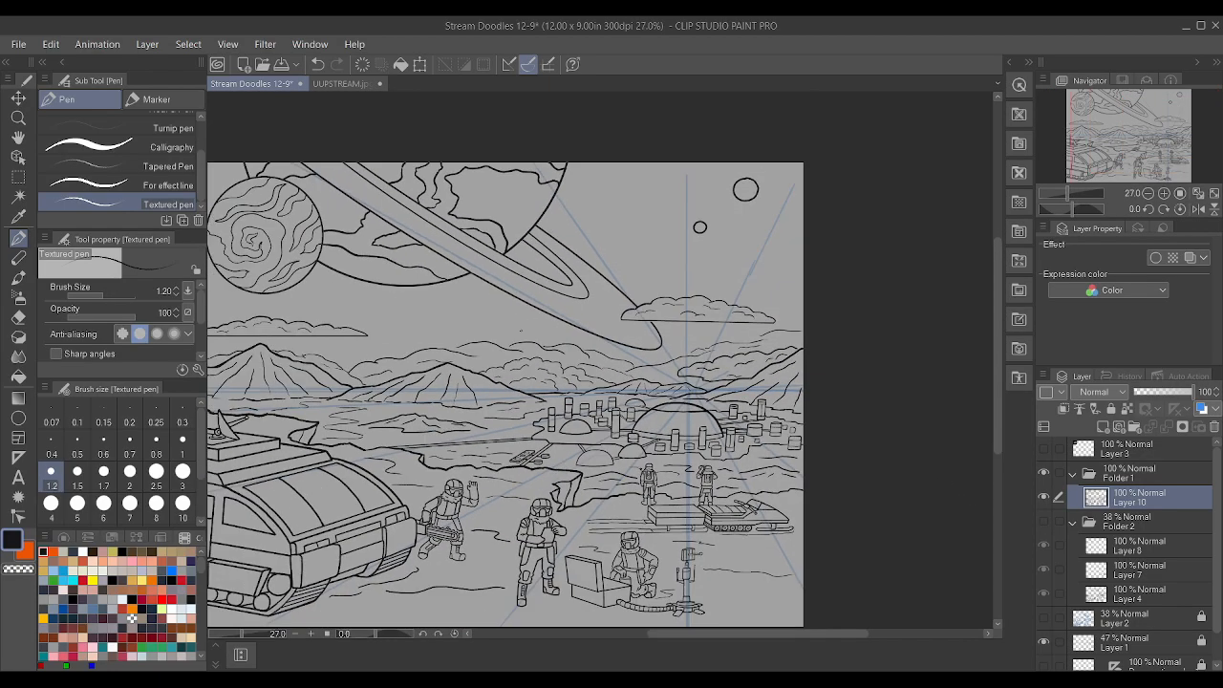
pyautogui.scroll(1, 399, 328)
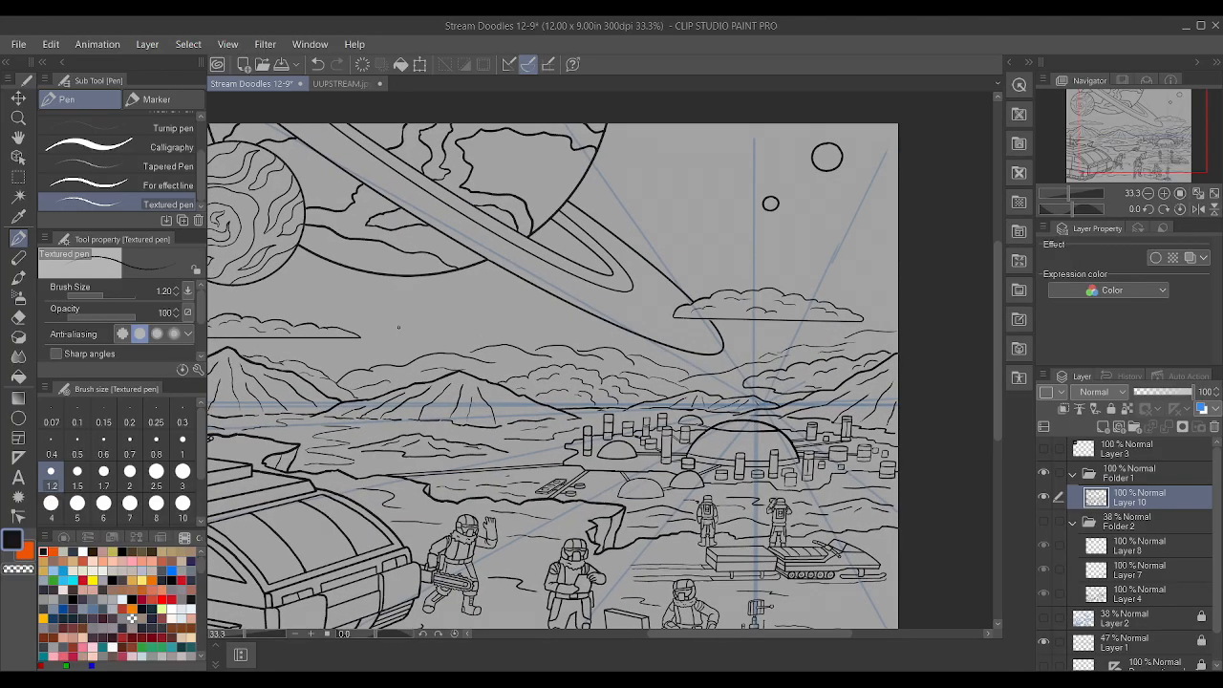
pyautogui.scroll(-2, 398, 328)
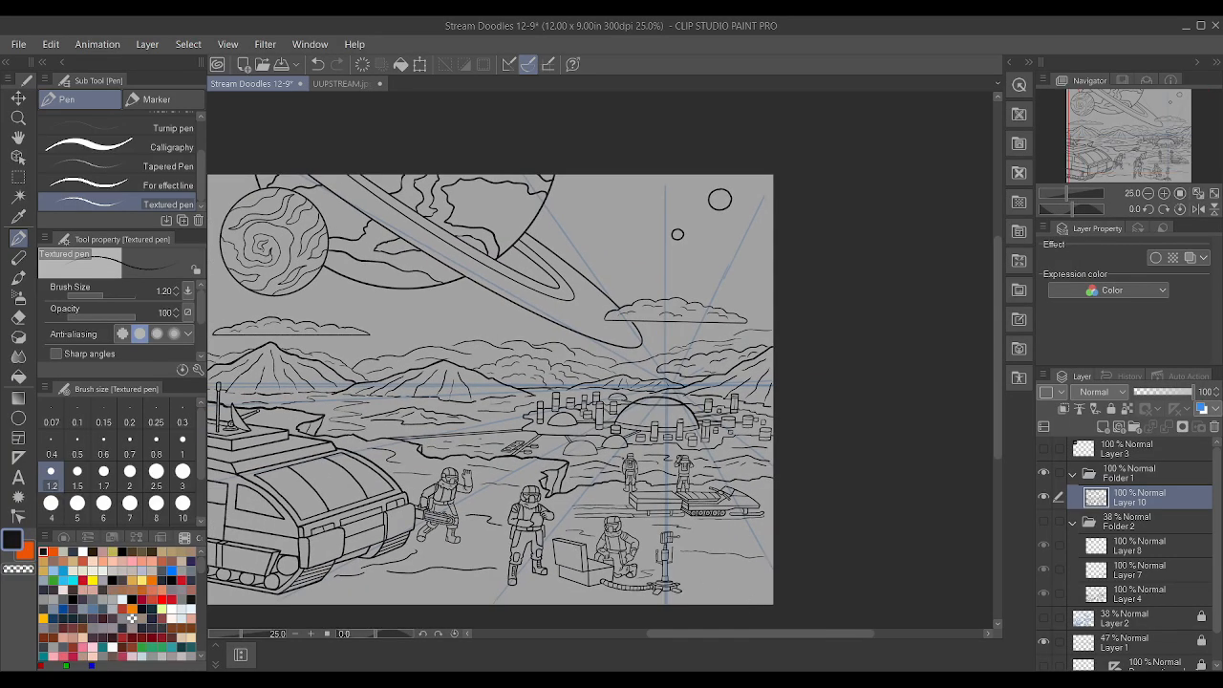
pyautogui.scroll(-1, 568, 541)
pyautogui.scroll(1, 532, 538)
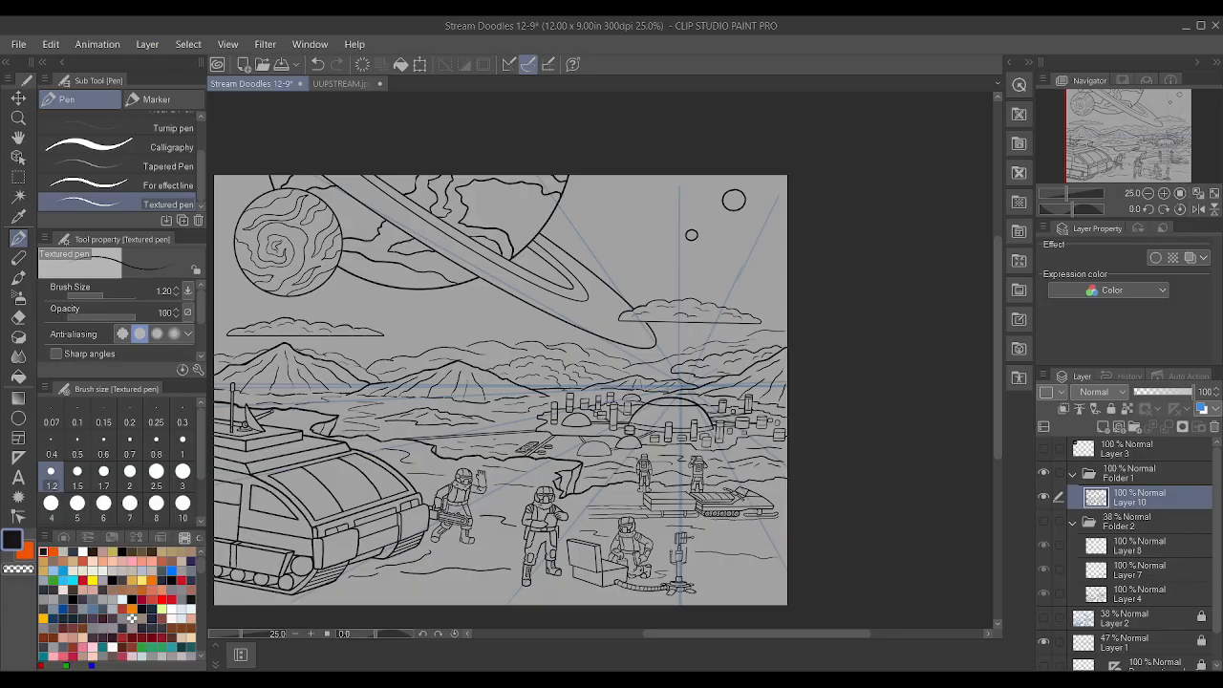
# - Inspect the linework of the two standing figures and the ground lines around the sled and snowmobile up close
pyautogui.scroll(6, 696, 447)
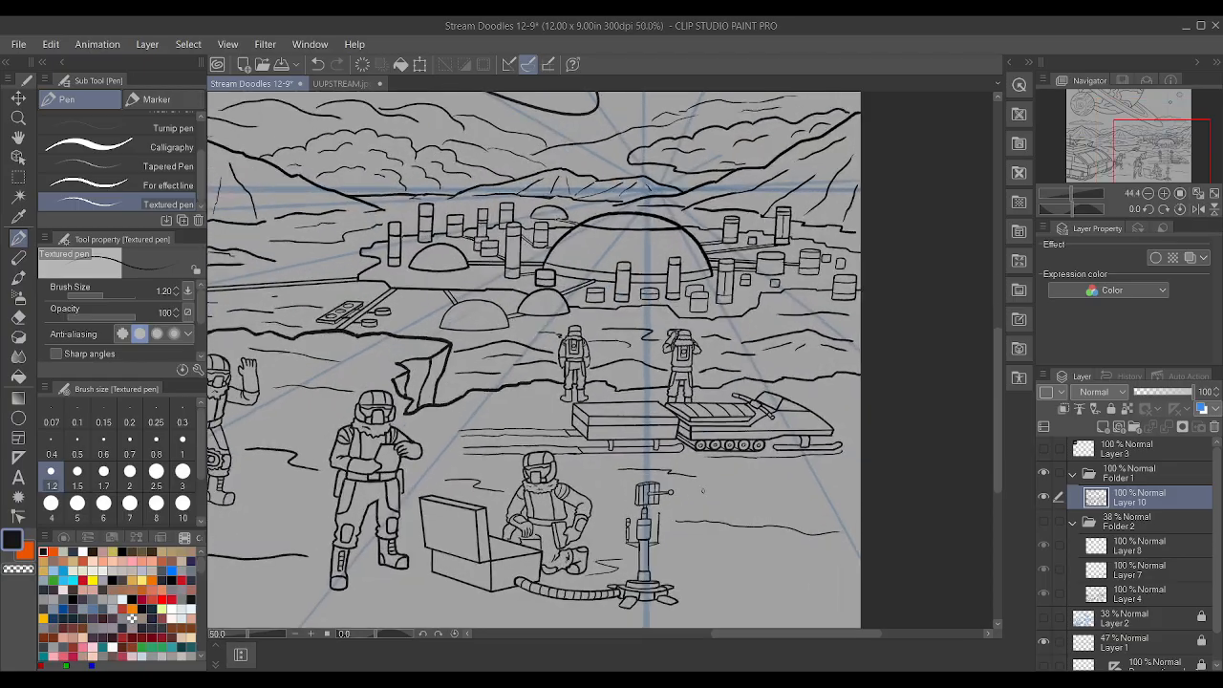
pyautogui.scroll(1, 675, 426)
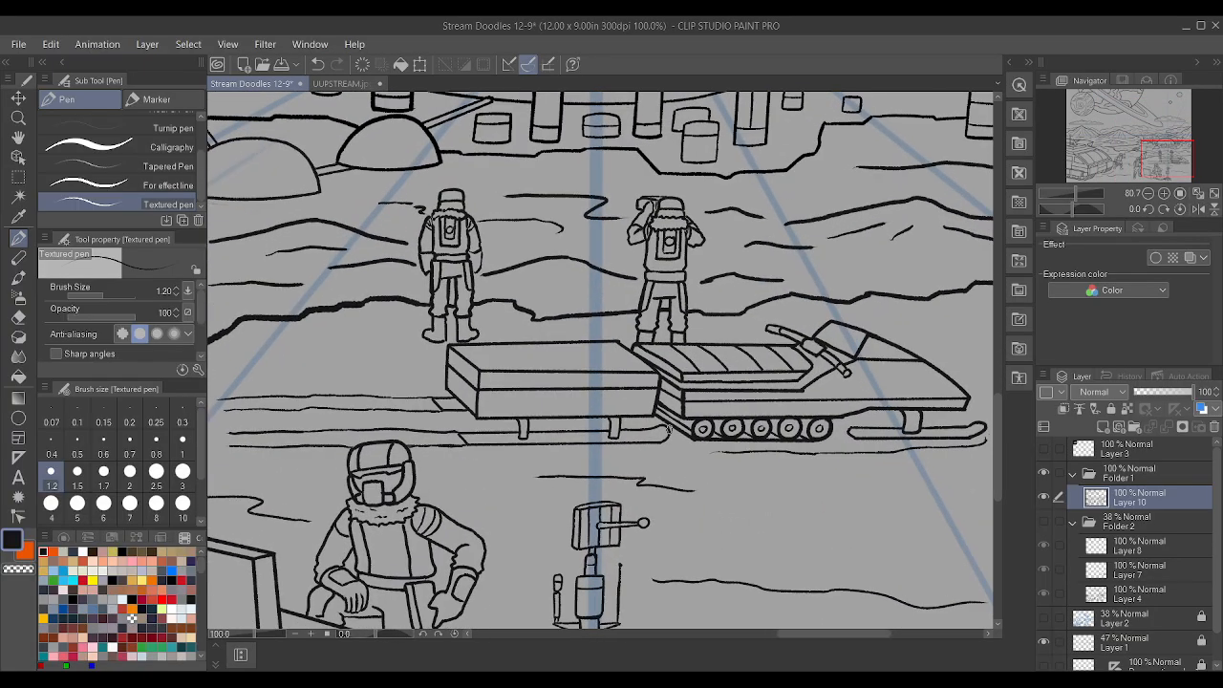
pyautogui.scroll(-1, 660, 407)
pyautogui.scroll(2, 473, 354)
pyautogui.scroll(4, 454, 320)
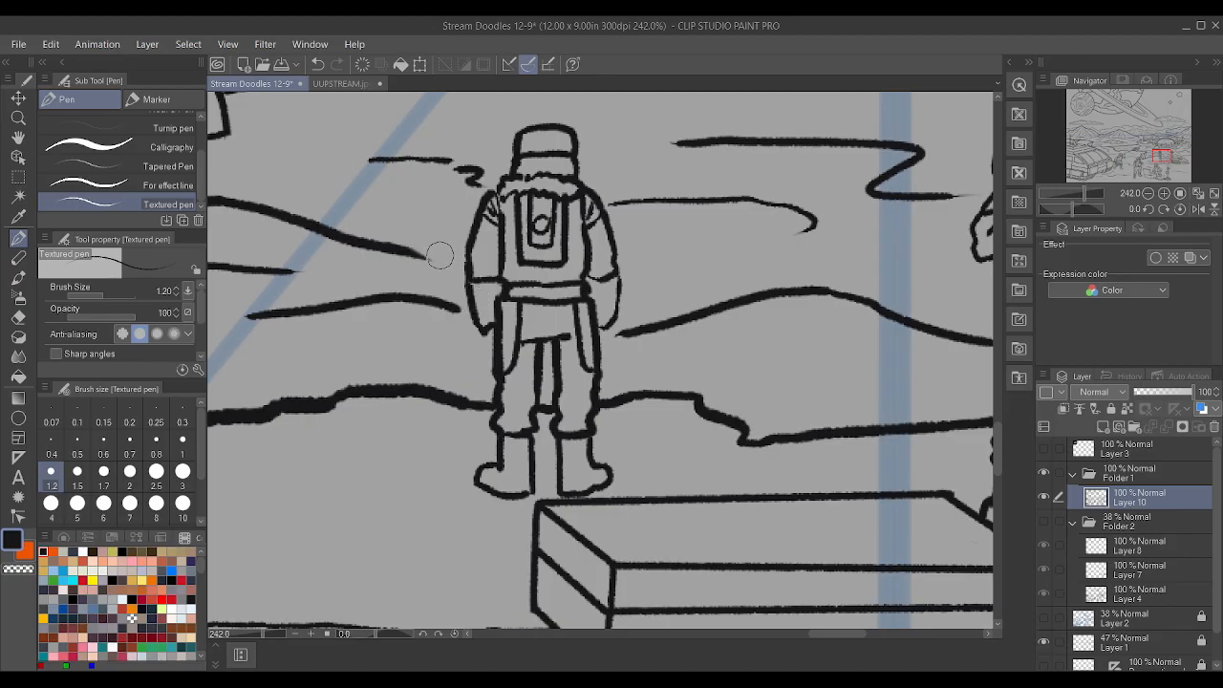
pyautogui.scroll(-2, 439, 252)
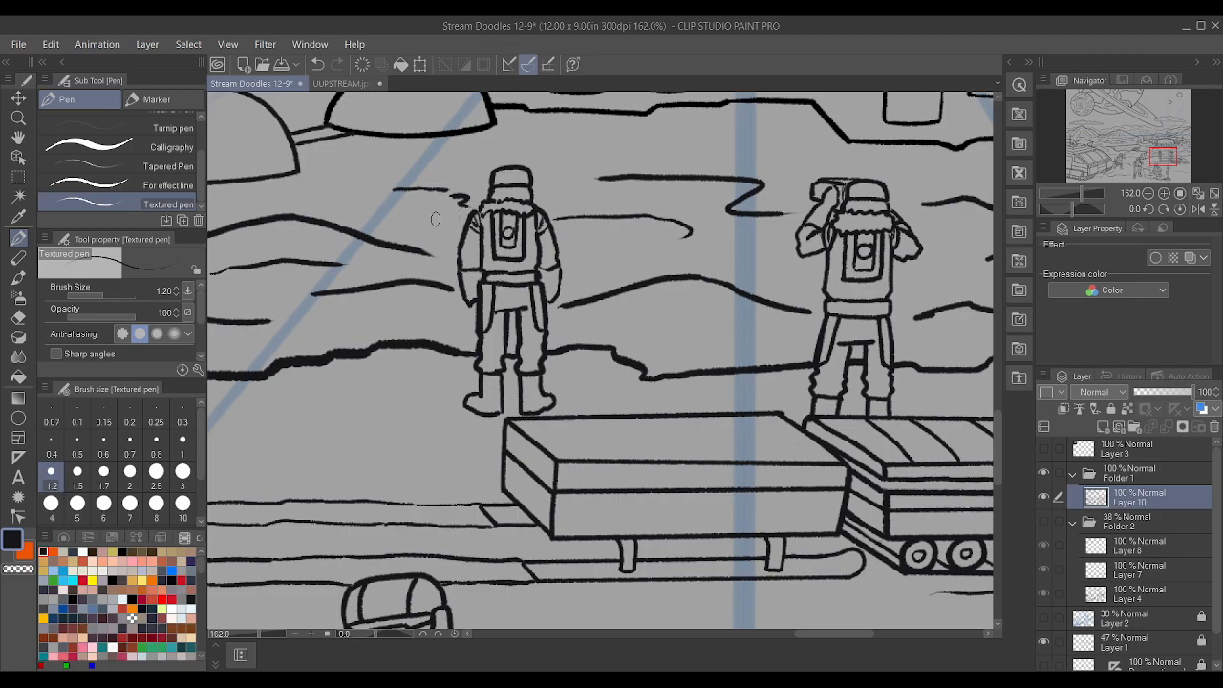
# - Reduce the pen size to 0.50 and close the gap in the line along the snowmobile seat's rear edge
pyautogui.scroll(-4, 420, 222)
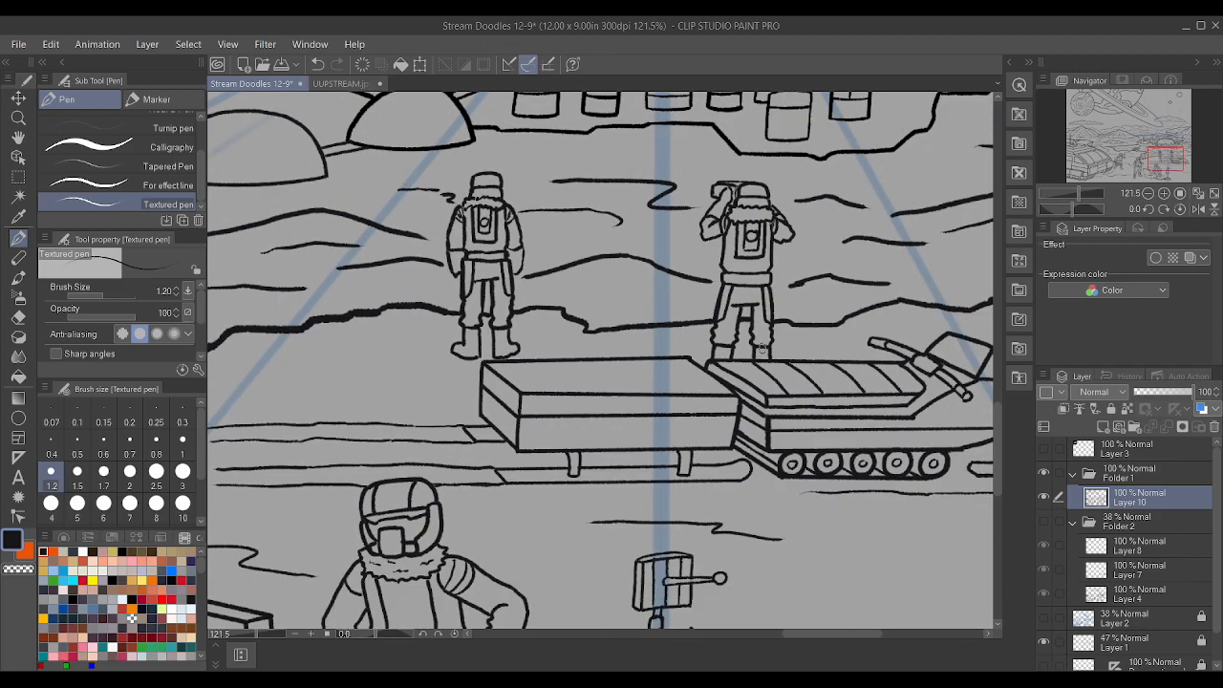
pyautogui.scroll(5, 814, 370)
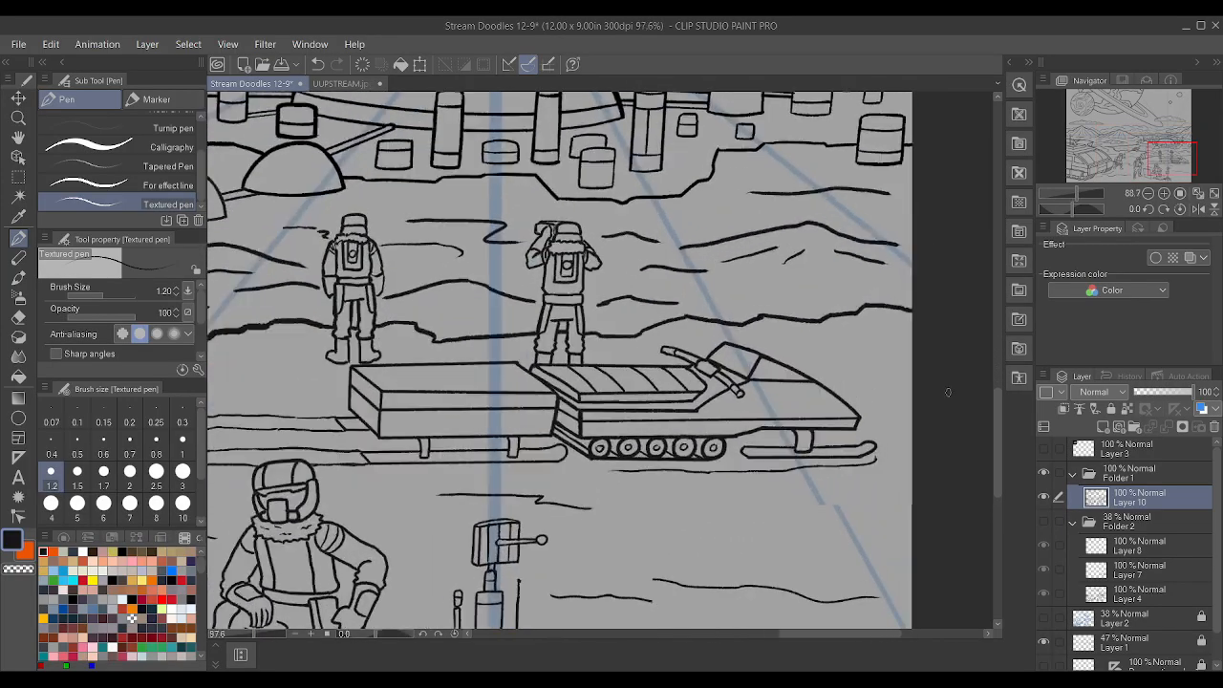
pyautogui.scroll(1, 615, 416)
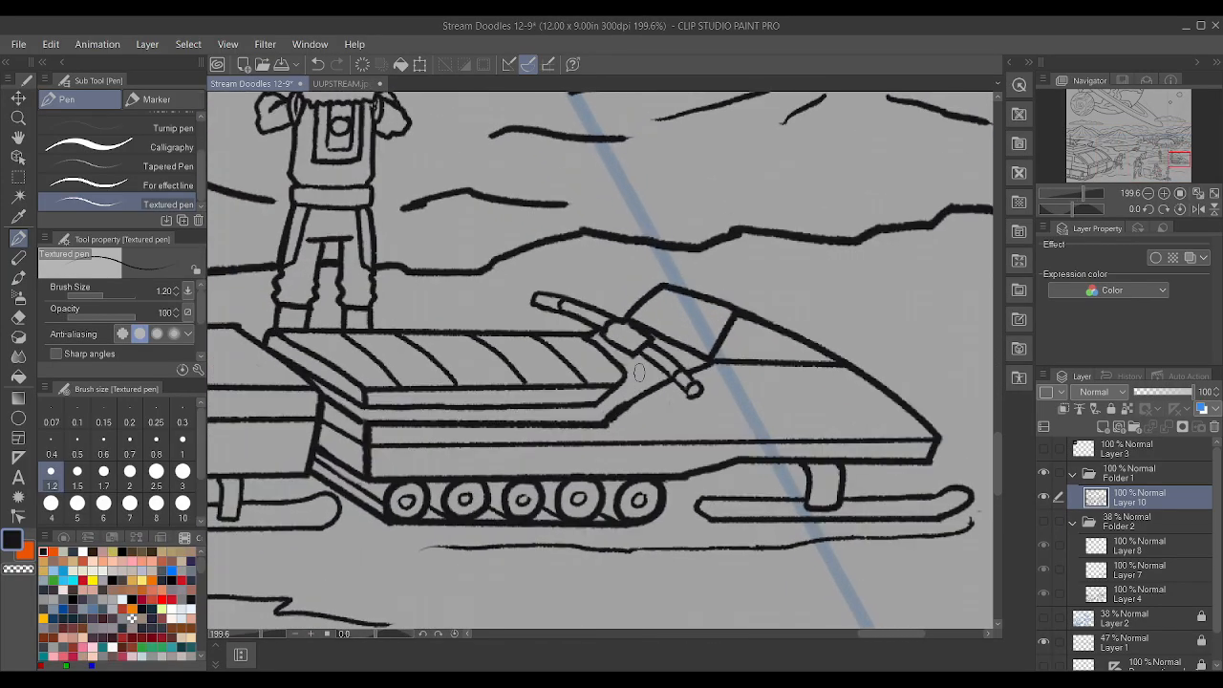
pyautogui.press('[')
pyautogui.press('[')
pyautogui.press('[')
pyautogui.press('[')
pyautogui.press('[')
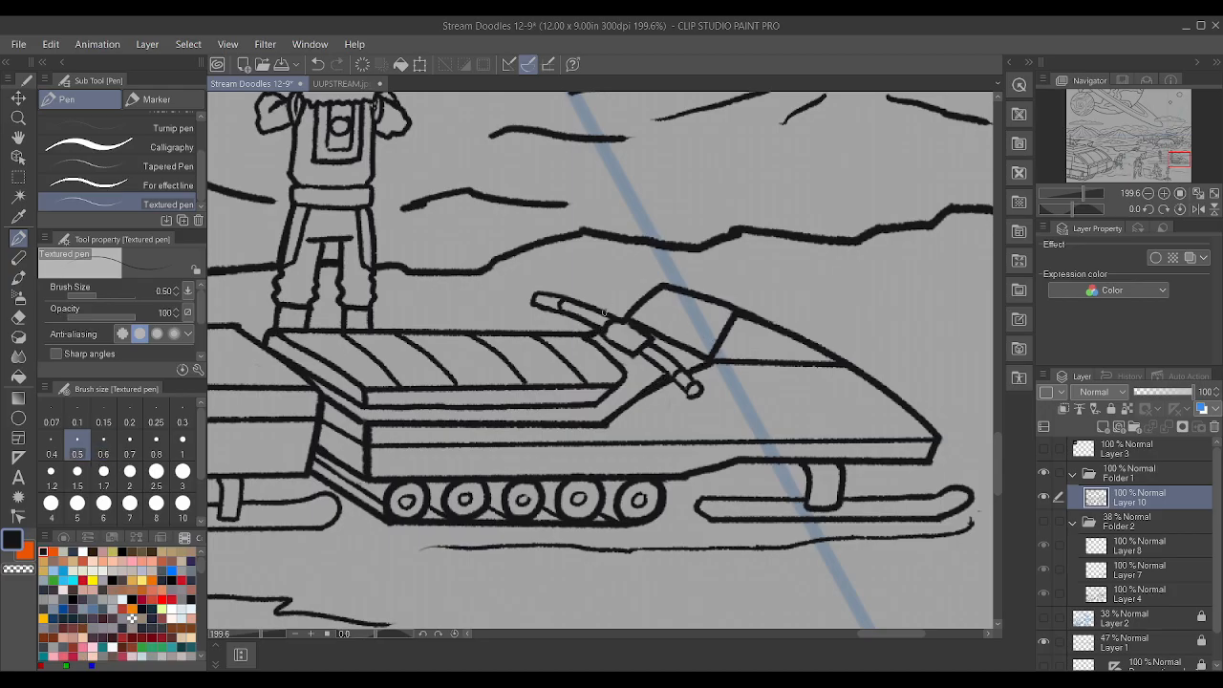
pyautogui.scroll(-3, 604, 311)
pyautogui.scroll(4, 603, 401)
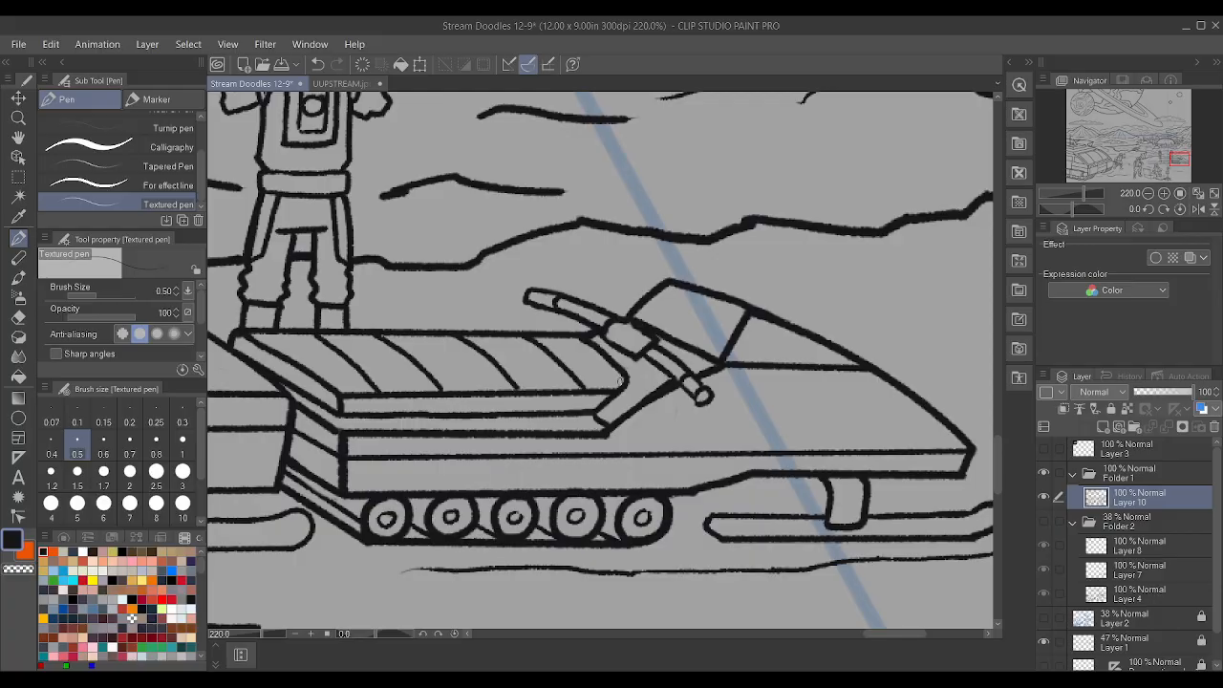
pyautogui.scroll(-4, 641, 337)
pyautogui.scroll(4, 529, 369)
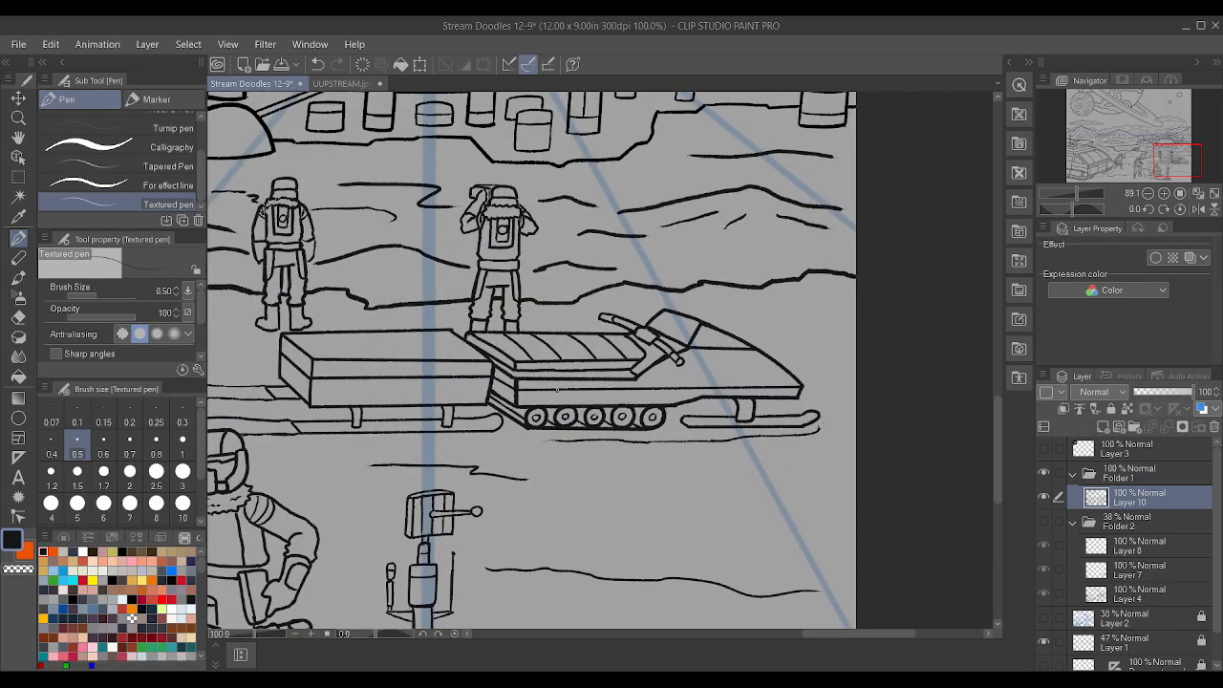
pyautogui.scroll(2, 529, 369)
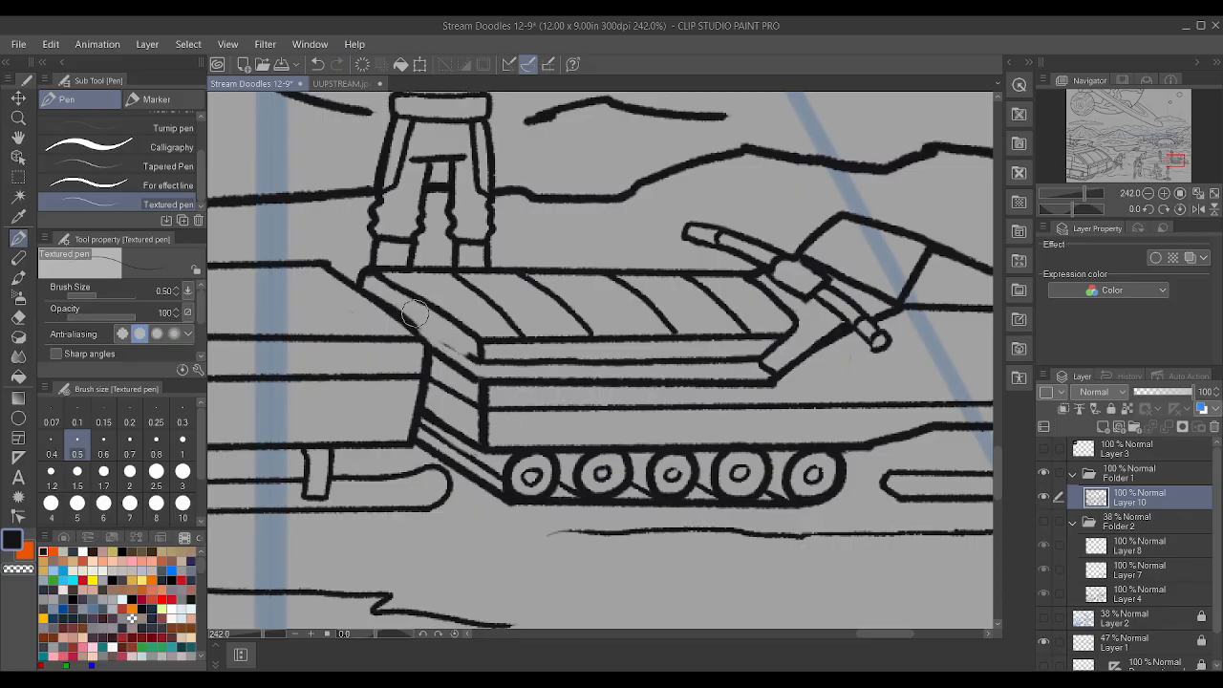
pyautogui.scroll(2, 392, 304)
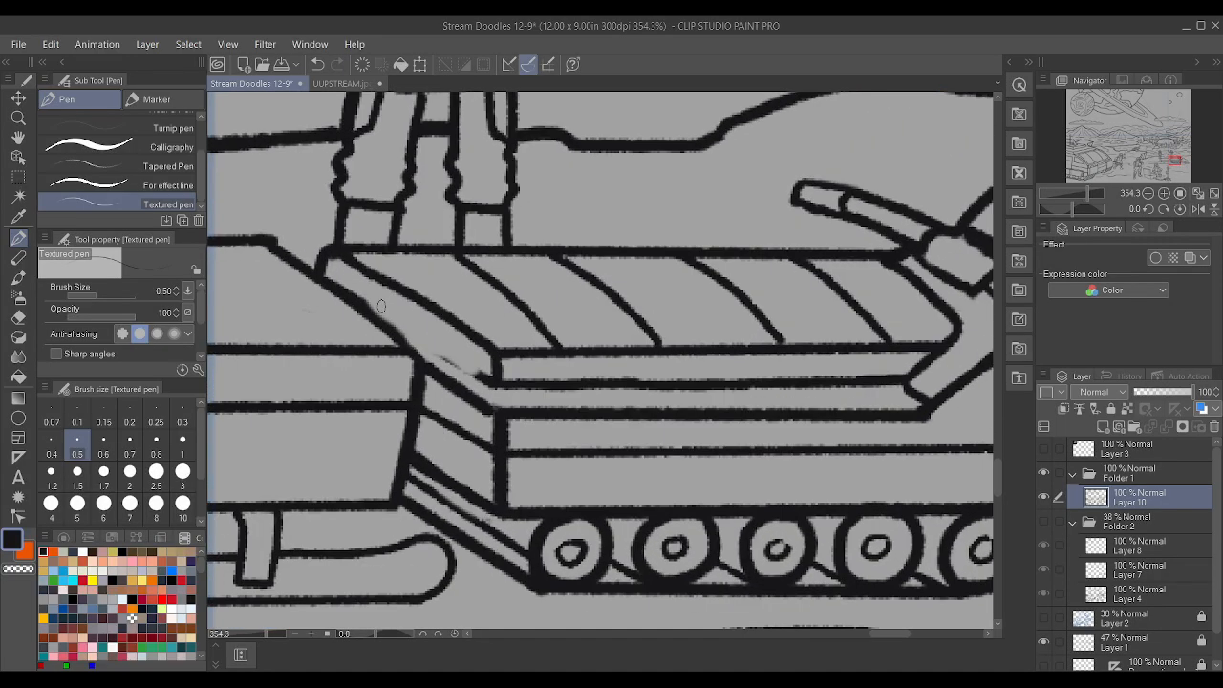
pyautogui.moveTo(483, 376); pyautogui.dragTo(432, 348)
pyautogui.moveTo(376, 311); pyautogui.dragTo(435, 350)
pyautogui.scroll(-5, 372, 299)
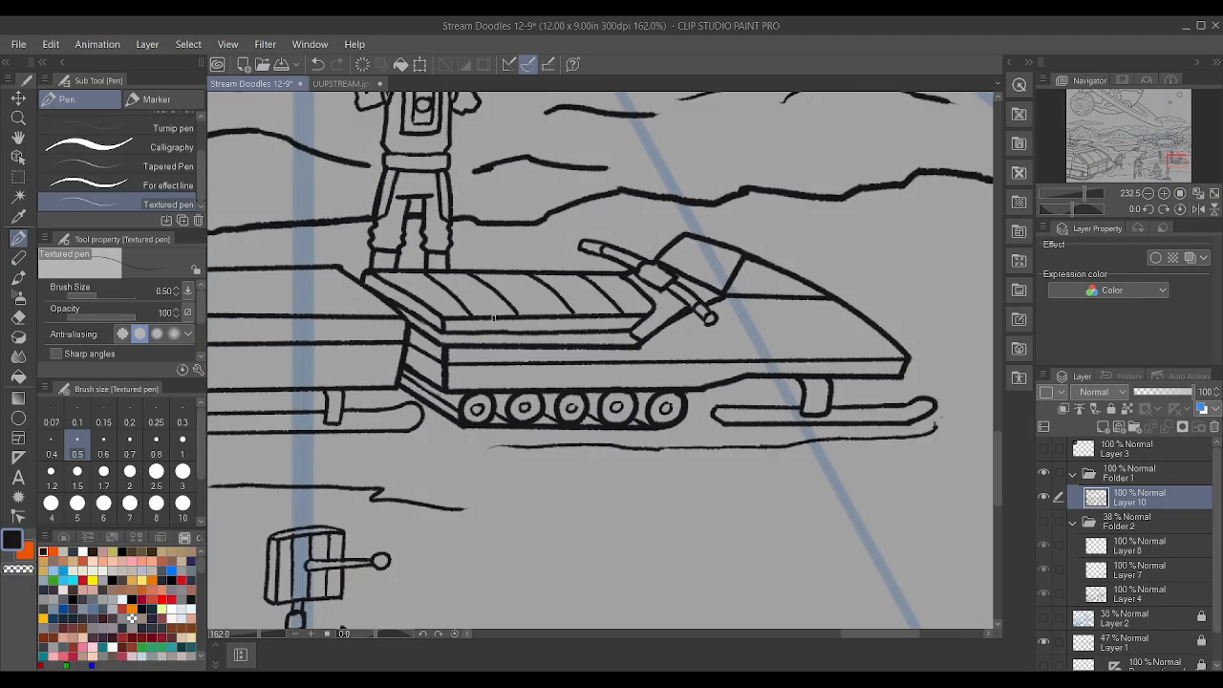
# - Ink the inner rim inside the open crate with two straight lines parallel to its upper edges
pyautogui.scroll(3, 497, 322)
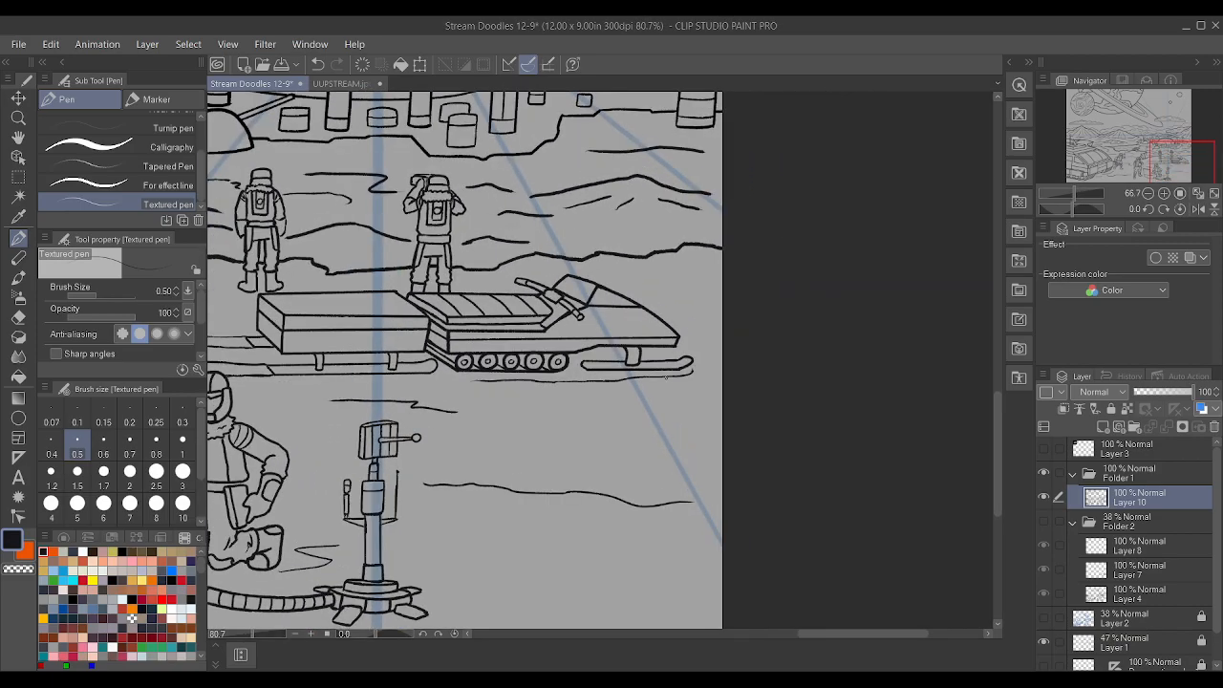
pyautogui.scroll(-5, 626, 340)
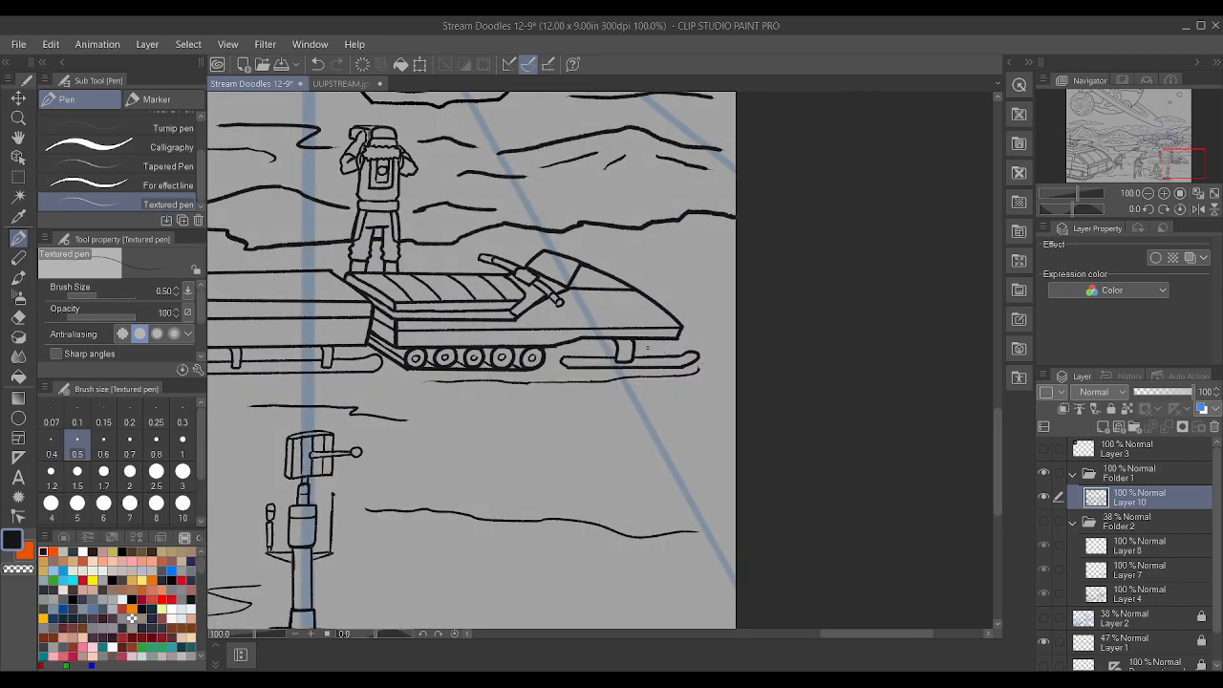
pyautogui.scroll(4, 658, 453)
pyautogui.scroll(-3, 658, 453)
pyautogui.scroll(2, 529, 402)
pyautogui.scroll(-5, 589, 417)
pyautogui.scroll(8, 459, 439)
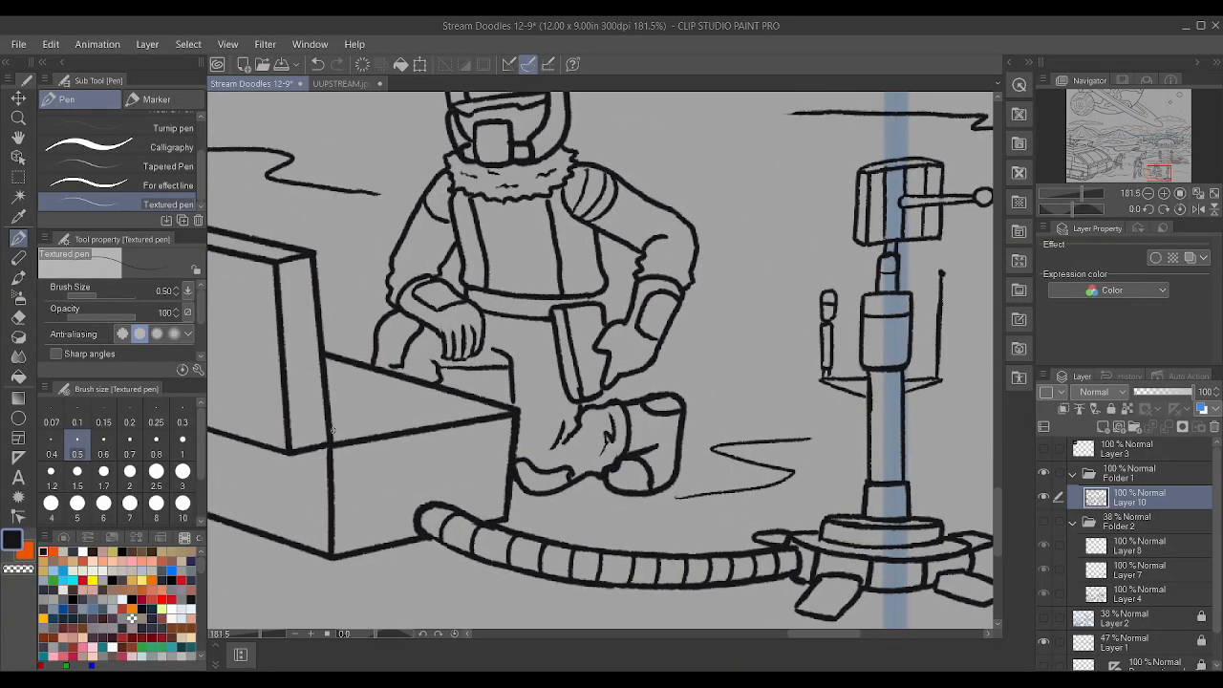
pyautogui.moveTo(335, 430); pyautogui.dragTo(417, 415)
pyautogui.moveTo(323, 366); pyautogui.dragTo(454, 407)
pyautogui.scroll(2, 442, 409)
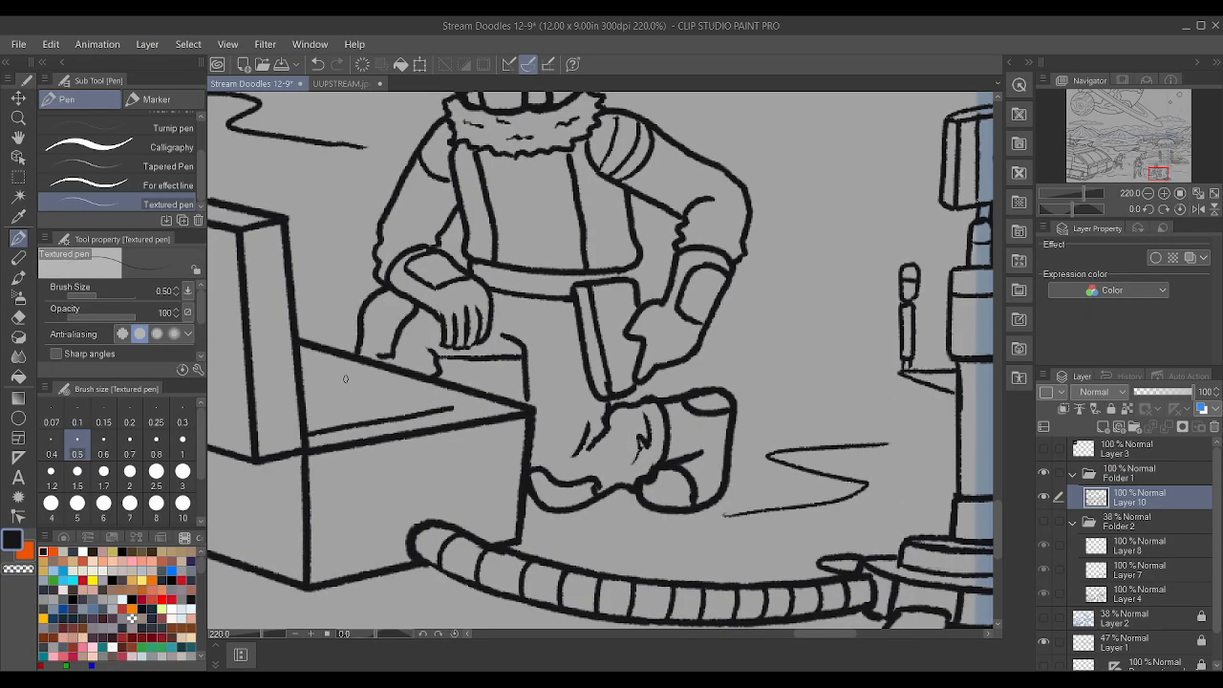
pyautogui.keyDown('shift'); pyautogui.click(299, 356); pyautogui.keyUp('shift')
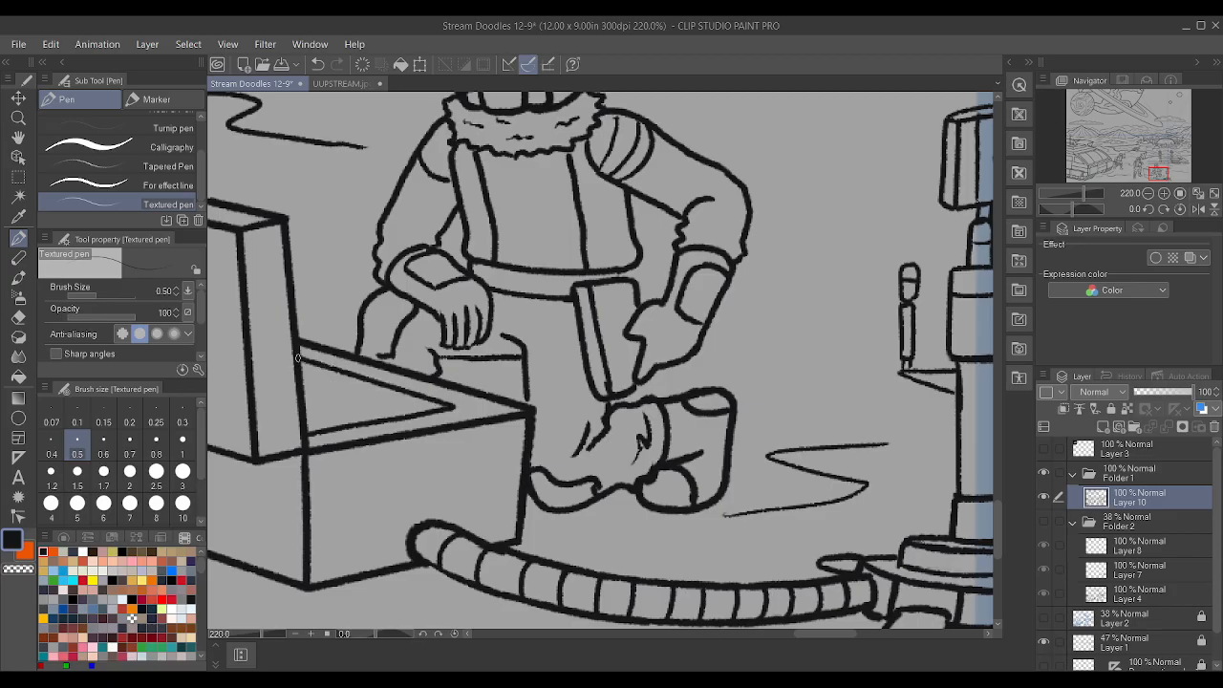
# - Add another short line inside the open crate's rim to give the recess depth
pyautogui.scroll(-4, 300, 358)
pyautogui.scroll(5, 548, 371)
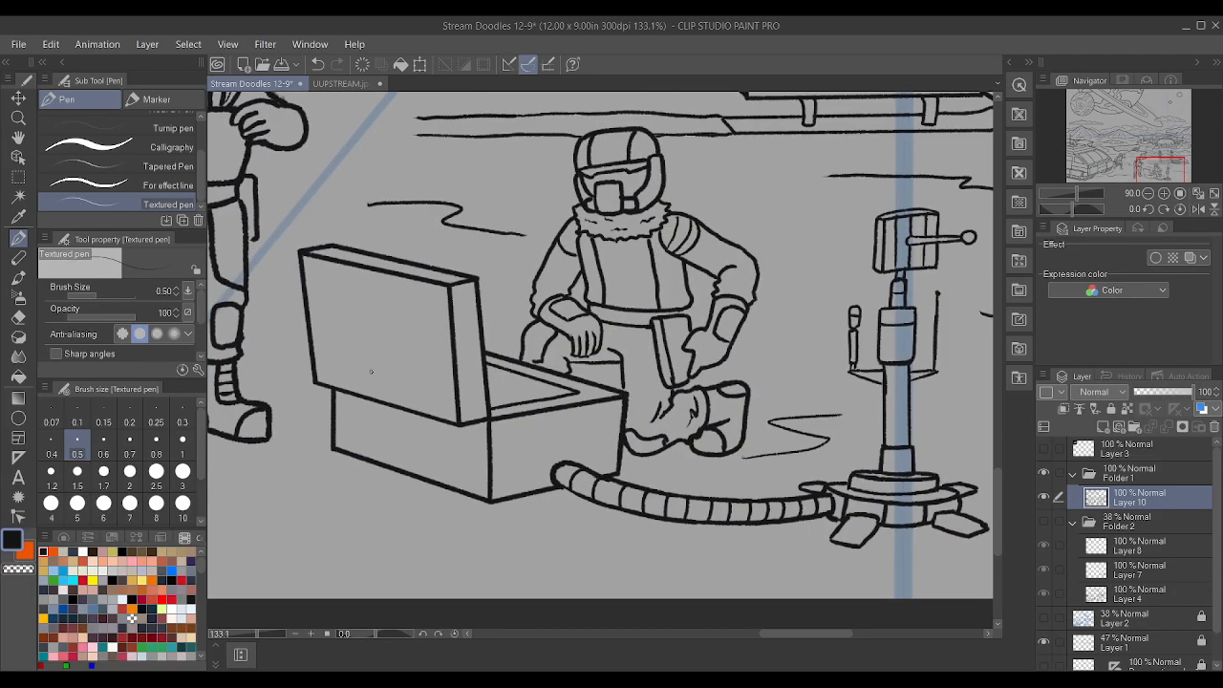
pyautogui.moveTo(538, 414); pyautogui.dragTo(643, 392)
pyautogui.scroll(-5, 536, 411)
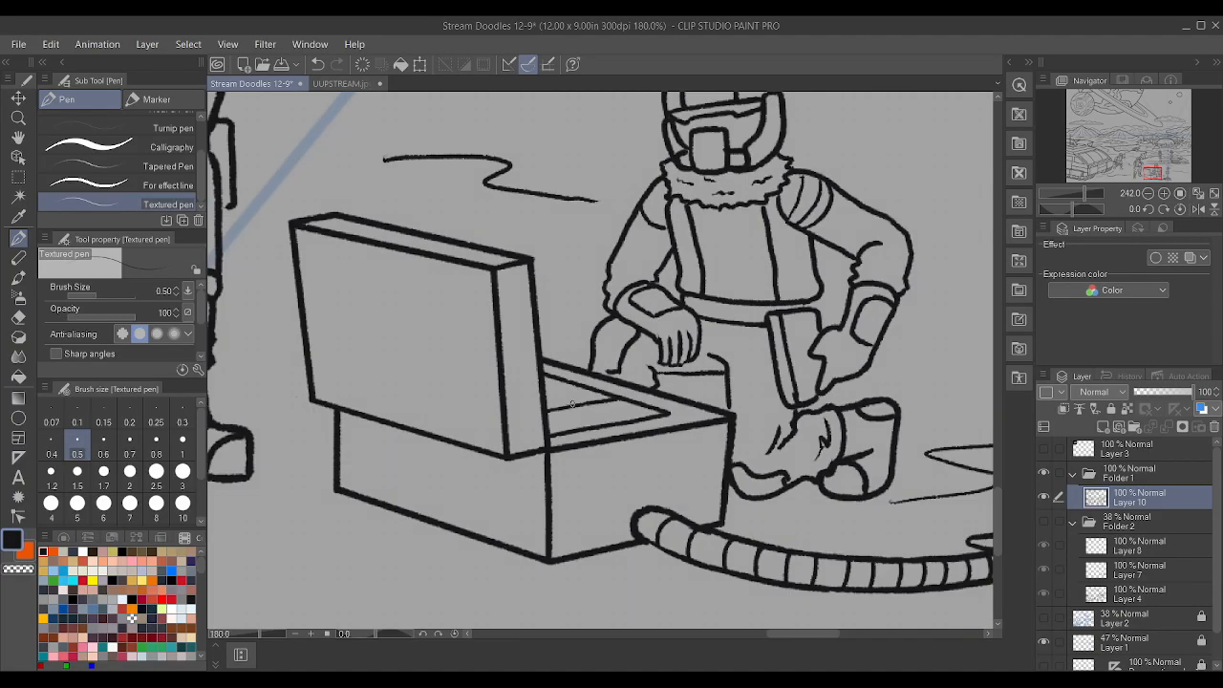
# - Refine the edge of the tablet held by the standing figure and add a small fur mark to the collar
pyautogui.scroll(4, 449, 421)
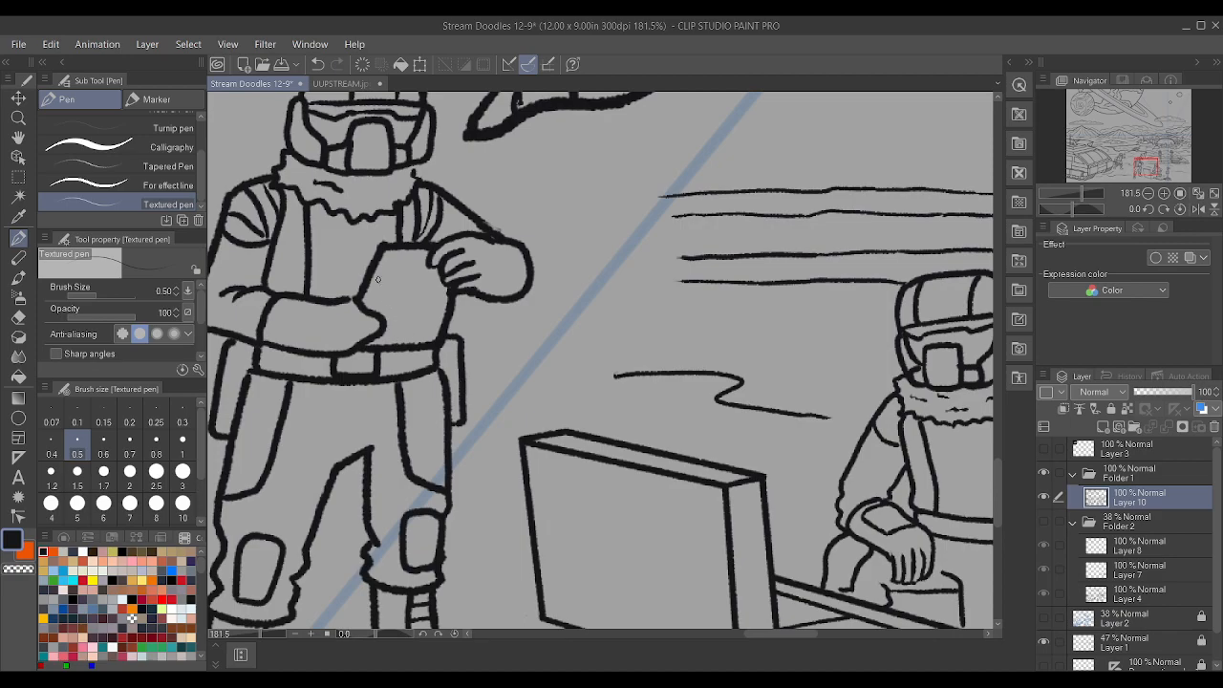
pyautogui.moveTo(371, 298)
pyautogui.mouseDown()
pyautogui.moveTo(375, 254)
pyautogui.moveTo(354, 282)
pyautogui.mouseUp()
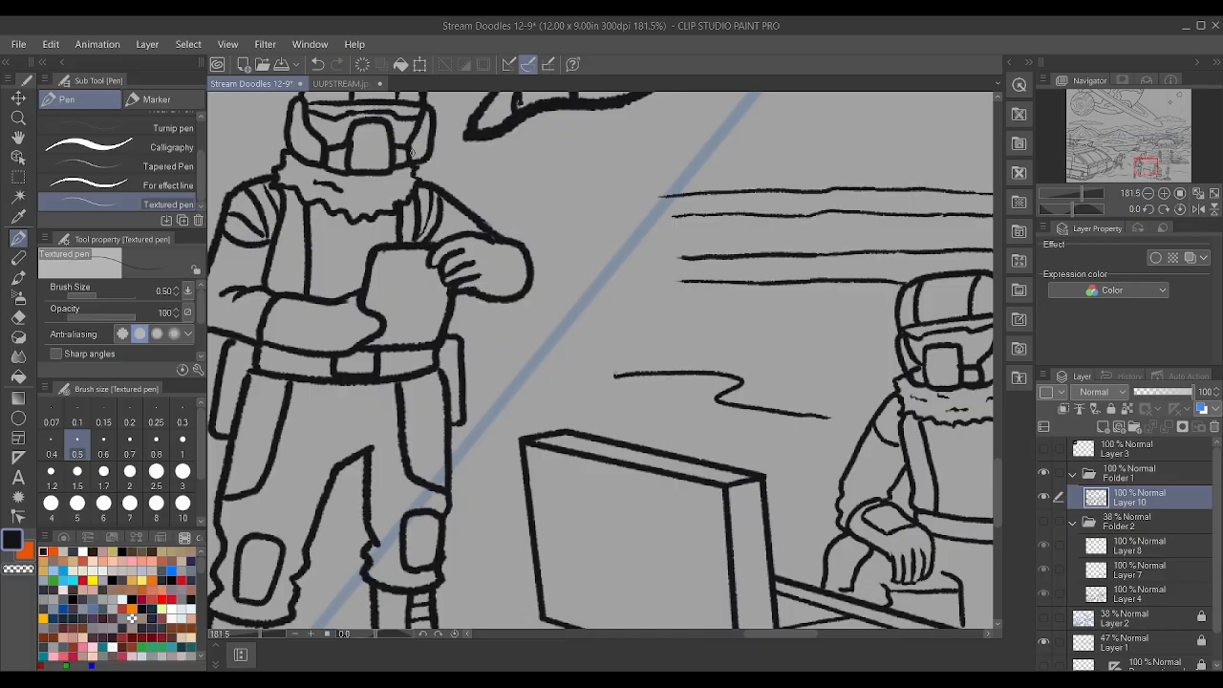
pyautogui.moveTo(387, 189); pyautogui.dragTo(402, 182)
pyautogui.scroll(-6, 392, 187)
pyautogui.scroll(5, 390, 136)
pyautogui.scroll(1, 390, 137)
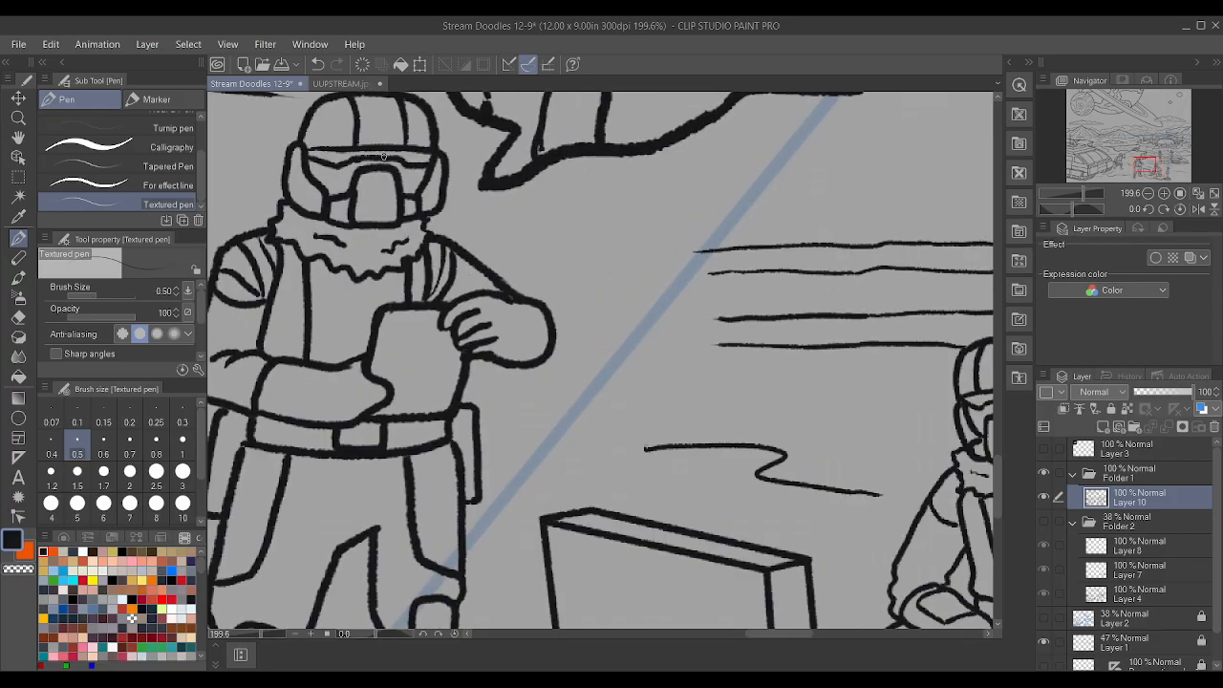
# - Inspect the foreground figures, crate and tripod device up close and across the whole drawing for missing linework
pyautogui.scroll(-4, 371, 155)
pyautogui.scroll(3, 371, 155)
pyautogui.scroll(-8, 336, 146)
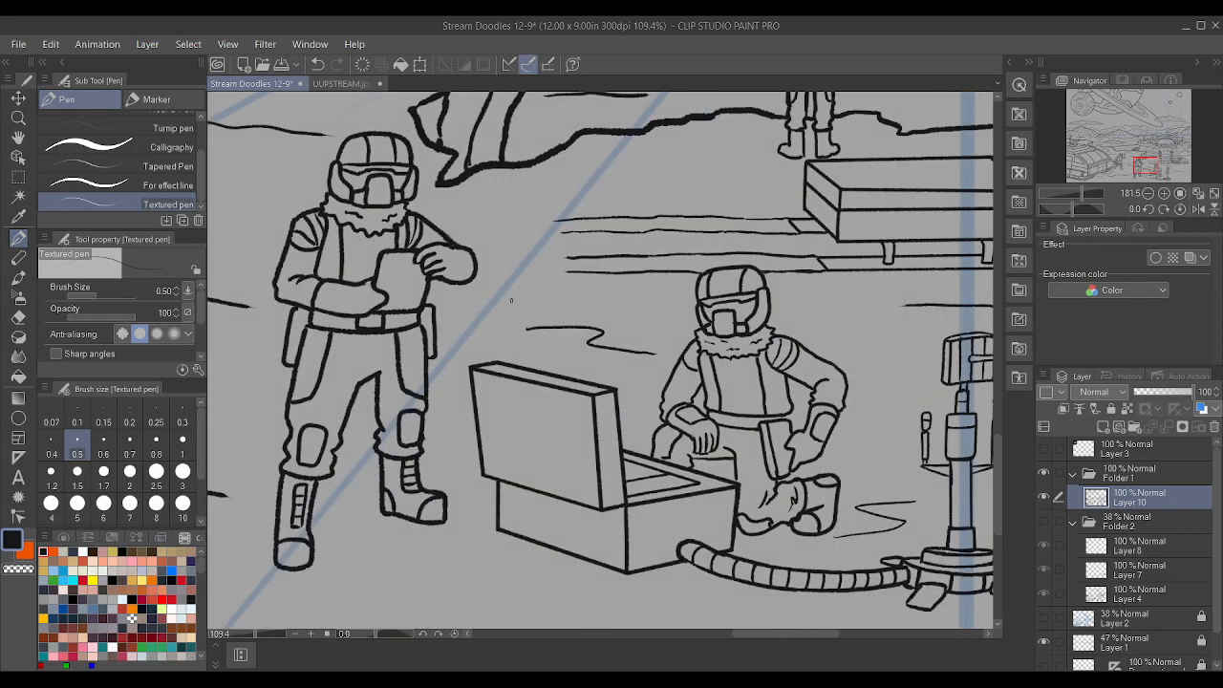
pyautogui.scroll(5, 546, 290)
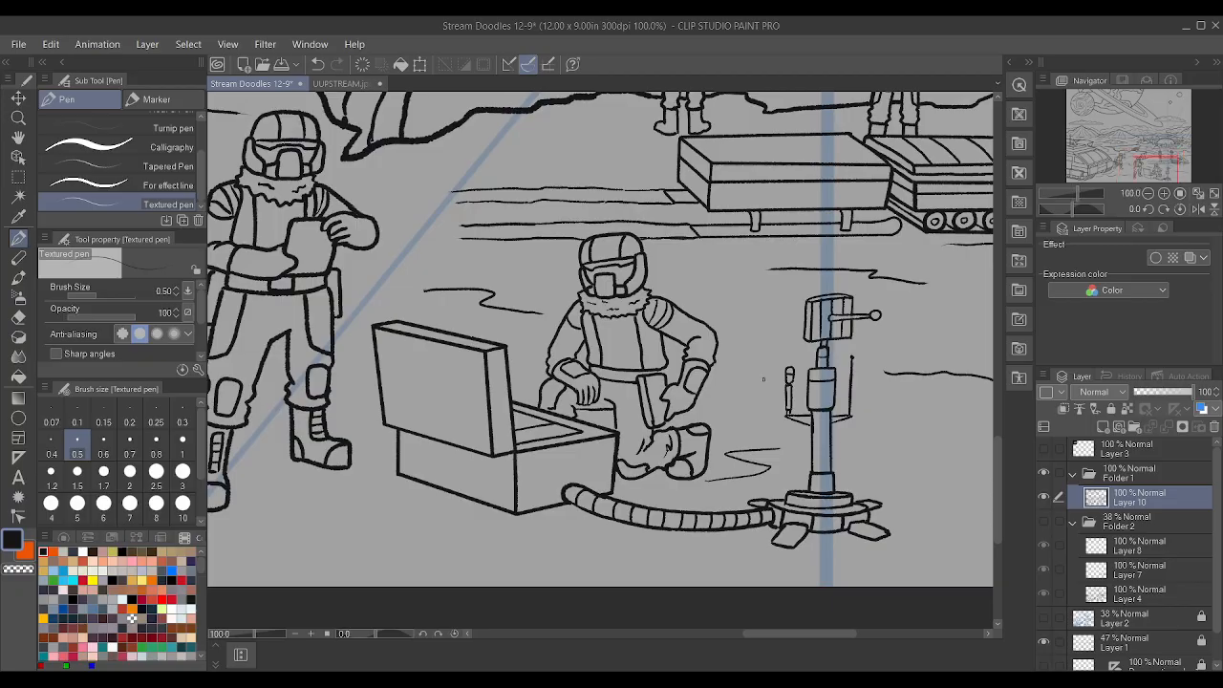
pyautogui.scroll(1, 637, 440)
pyautogui.scroll(-7, 499, 390)
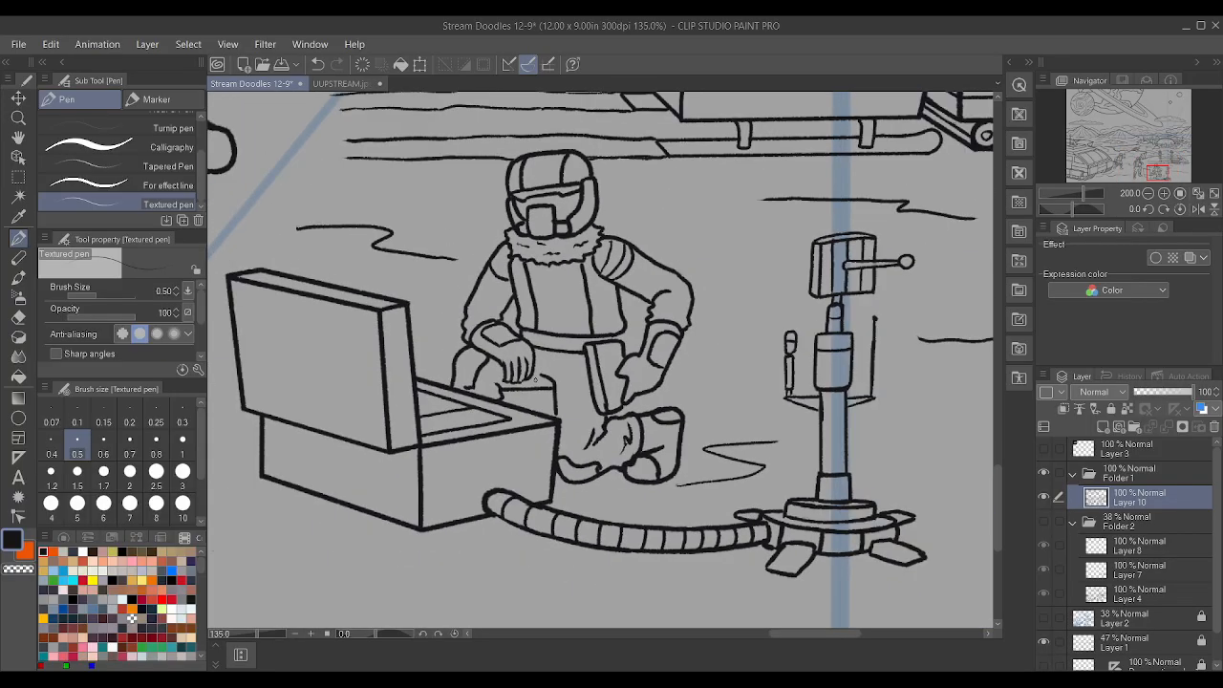
pyautogui.scroll(4, 550, 318)
pyautogui.scroll(1, 551, 317)
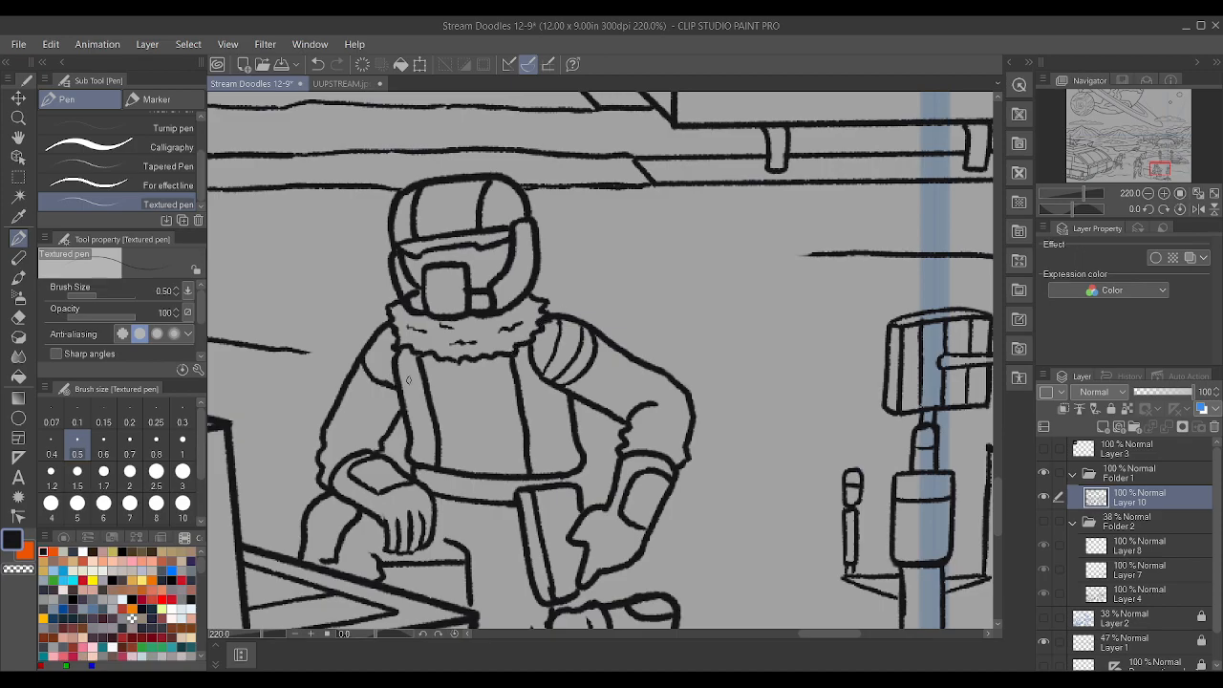
pyautogui.scroll(-14, 405, 383)
pyautogui.scroll(15, 453, 391)
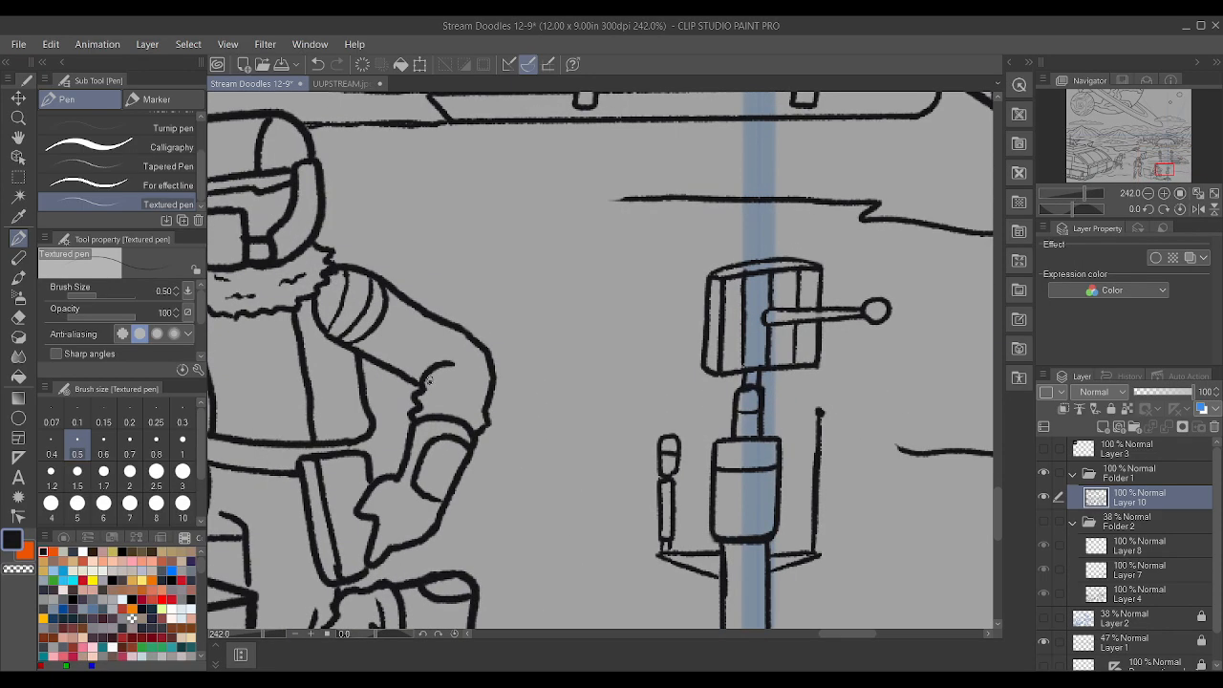
pyautogui.scroll(-14, 469, 382)
pyautogui.scroll(-3, 479, 380)
pyautogui.scroll(3, 401, 316)
pyautogui.scroll(-6, 351, 279)
pyautogui.scroll(6, 286, 245)
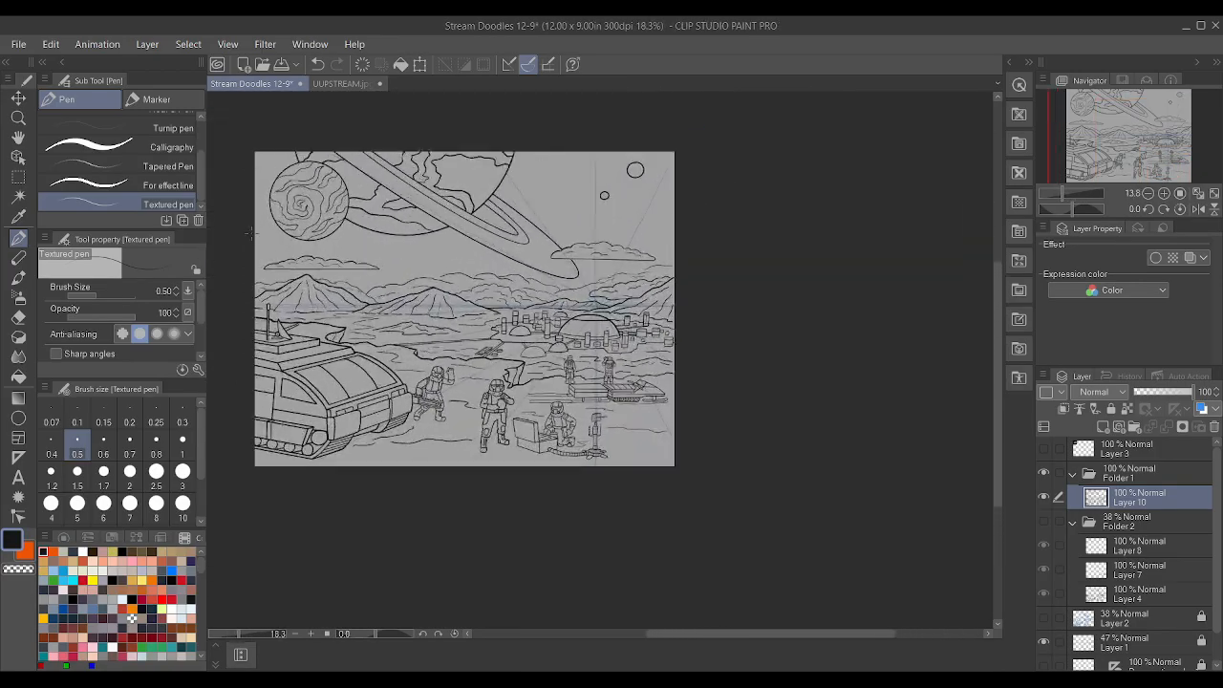
# - Increase the pen size to 0.80 and ink a hub circle inside the tracked vehicle's upper front wheel
pyautogui.scroll(2, 251, 233)
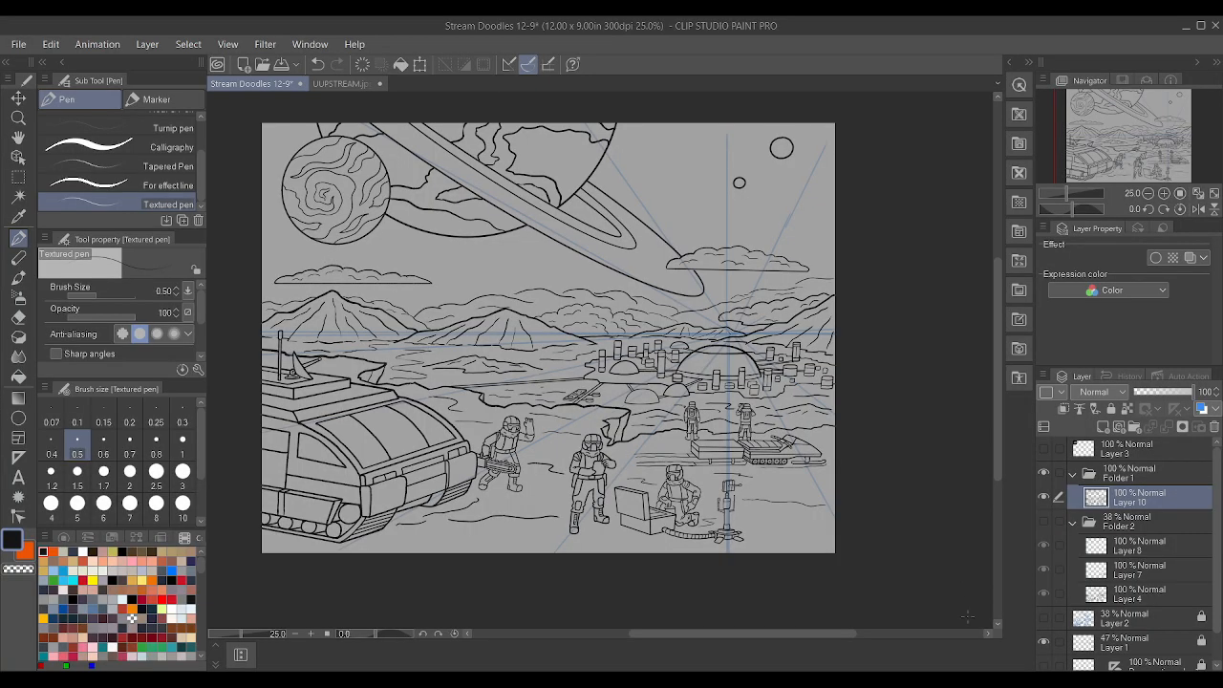
pyautogui.scroll(2, 362, 527)
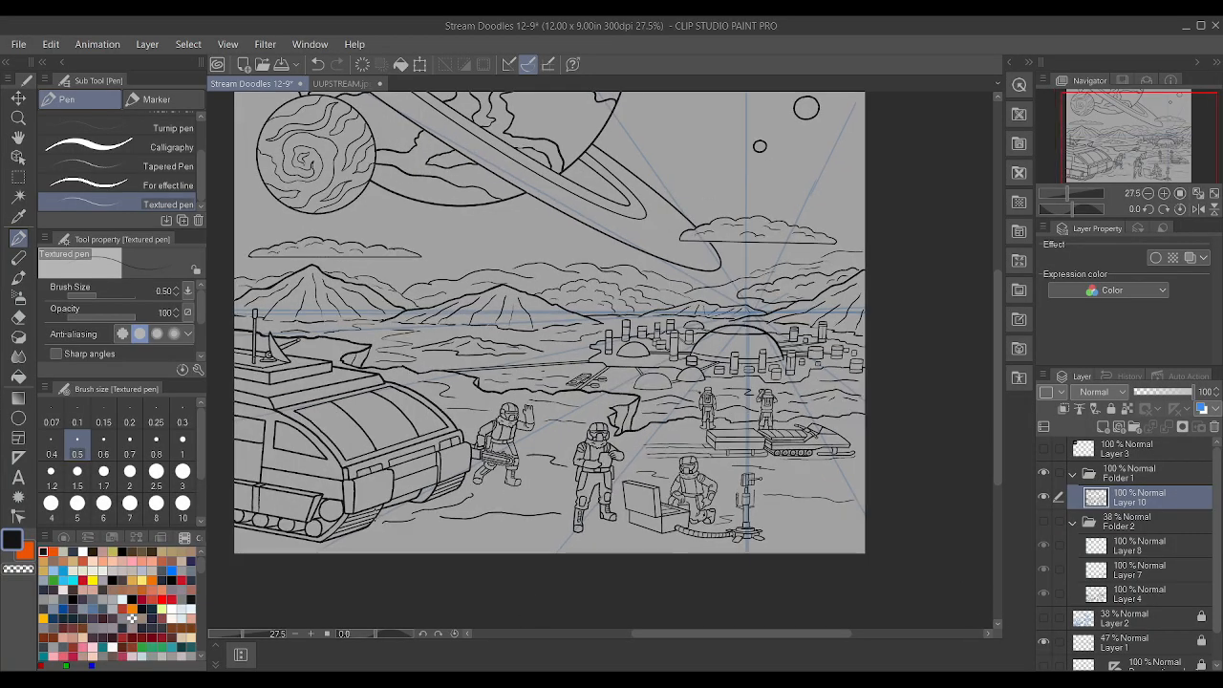
pyautogui.scroll(-1, 363, 527)
pyautogui.scroll(4, 372, 406)
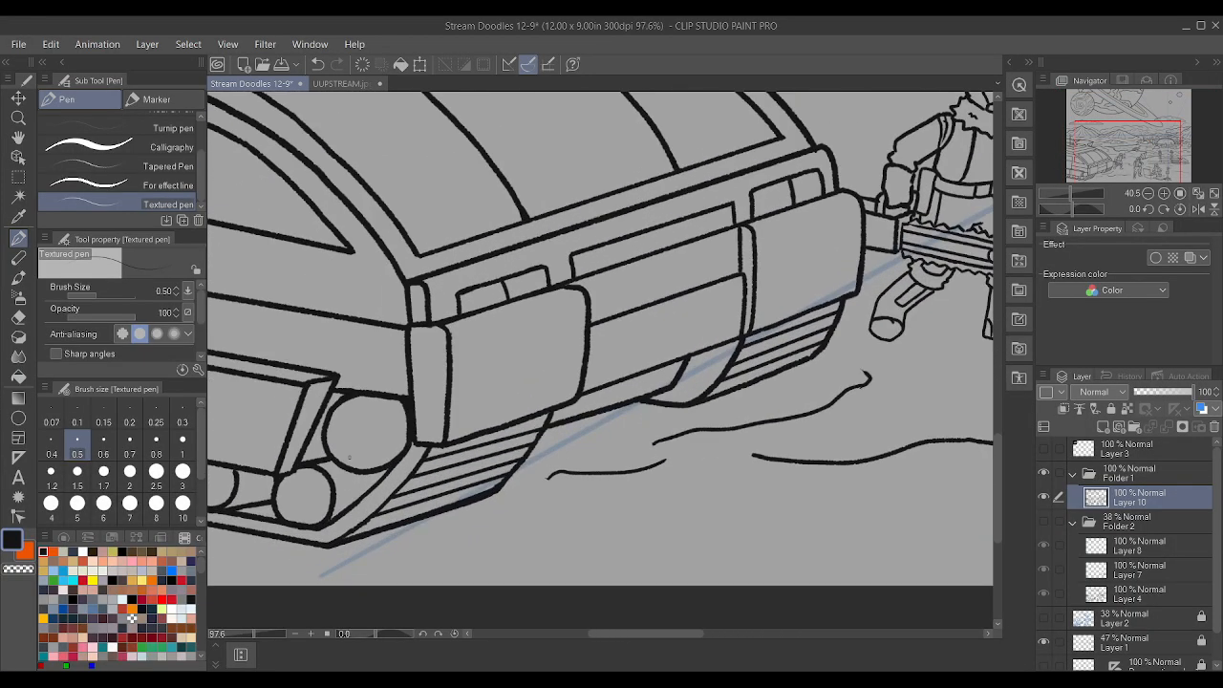
pyautogui.press(']')
pyautogui.press(']')
pyautogui.press(']')
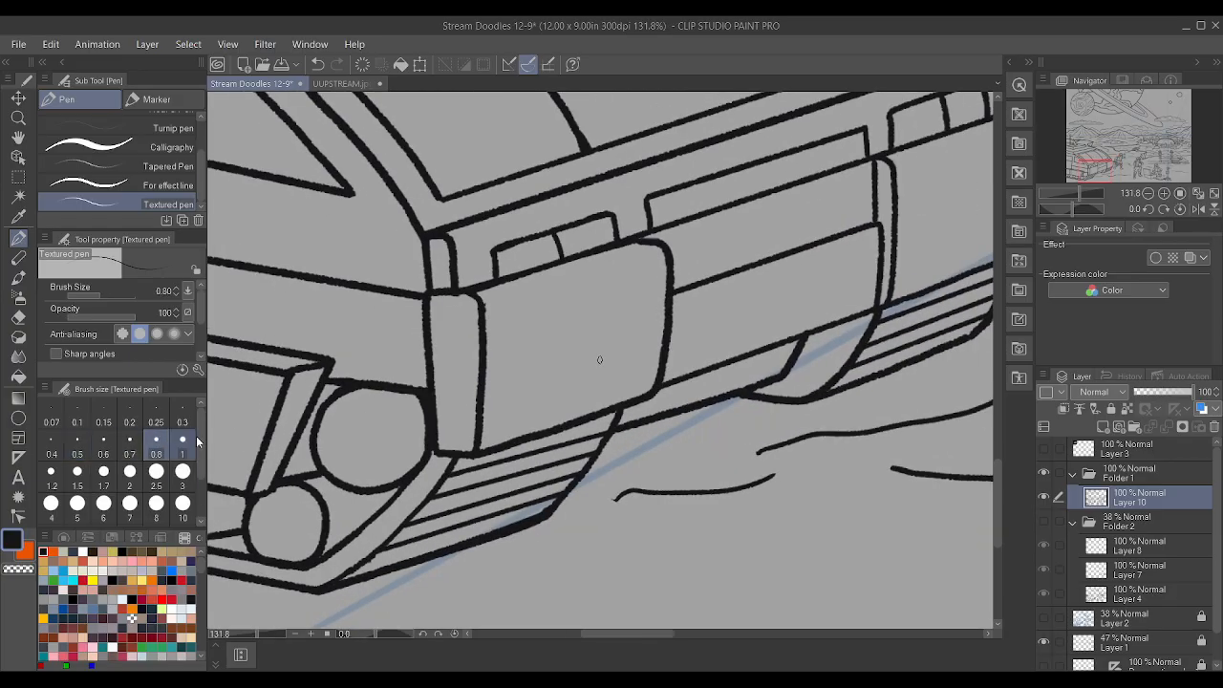
pyautogui.moveTo(339, 440)
pyautogui.mouseDown()
pyautogui.moveTo(373, 465)
pyautogui.moveTo(396, 430)
pyautogui.mouseUp()
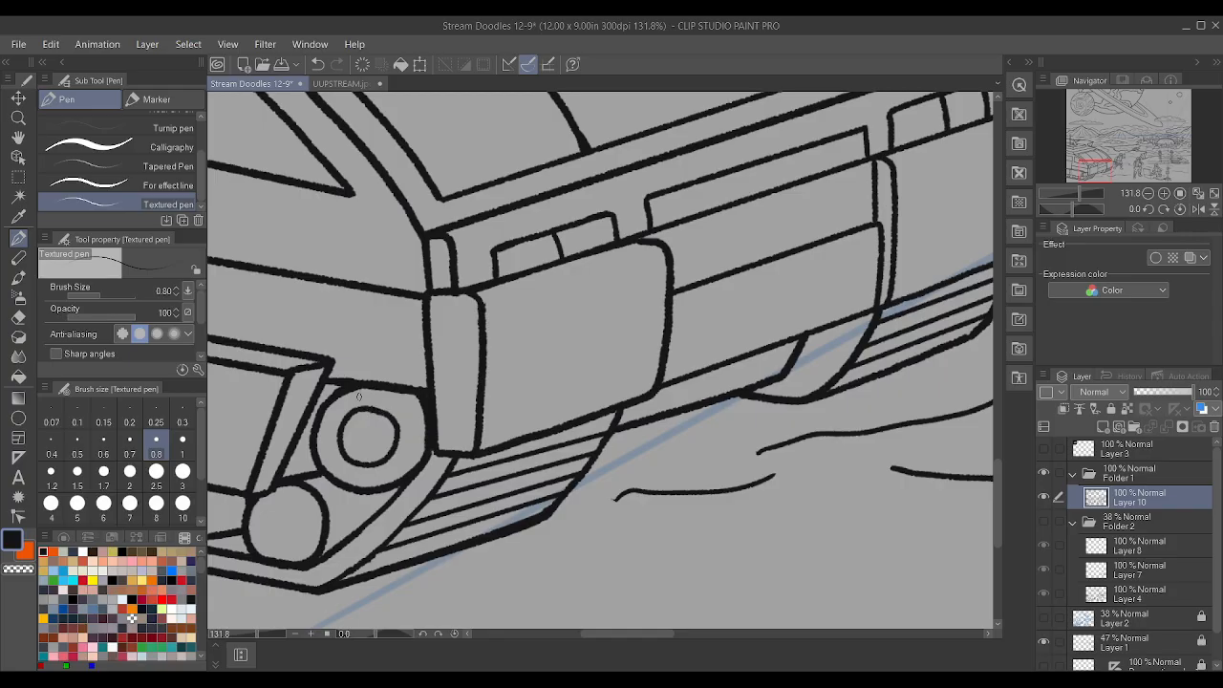
# - Try inking a small hub circle inside the vehicle's lower front track wheel
pyautogui.scroll(-2, 358, 396)
pyautogui.scroll(3, 339, 462)
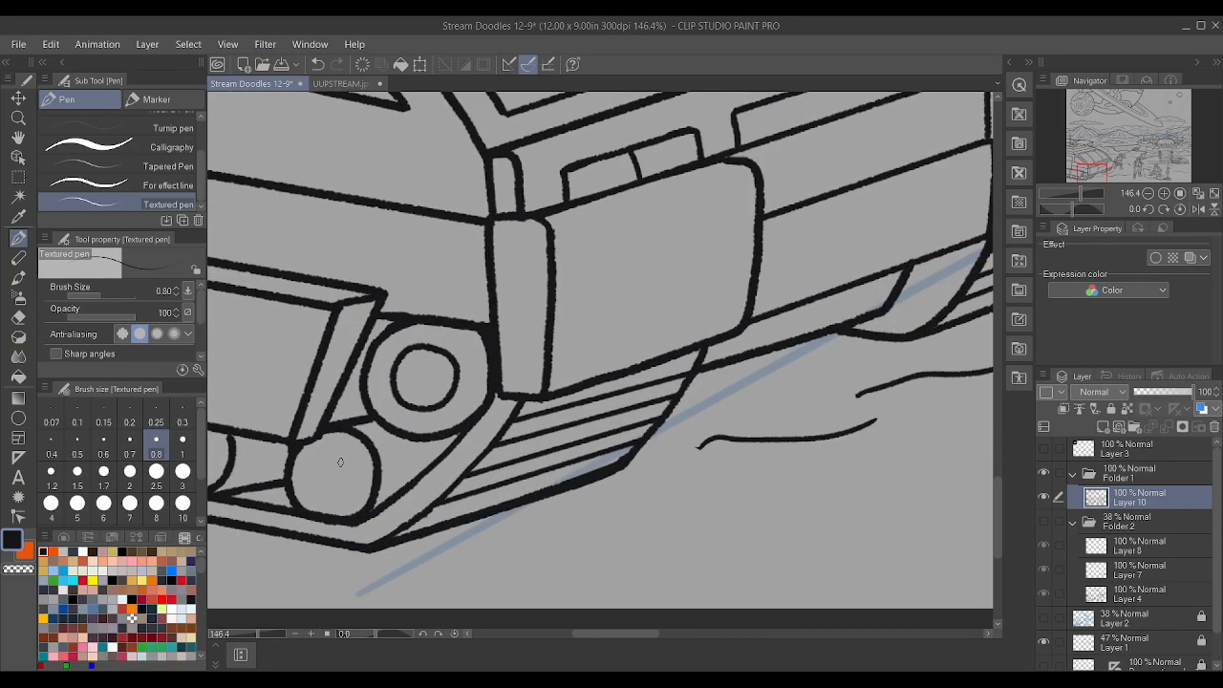
pyautogui.moveTo(316, 474)
pyautogui.mouseDown()
pyautogui.moveTo(342, 490)
pyautogui.moveTo(347, 461)
pyautogui.mouseUp()
pyautogui.scroll(-5, 347, 461)
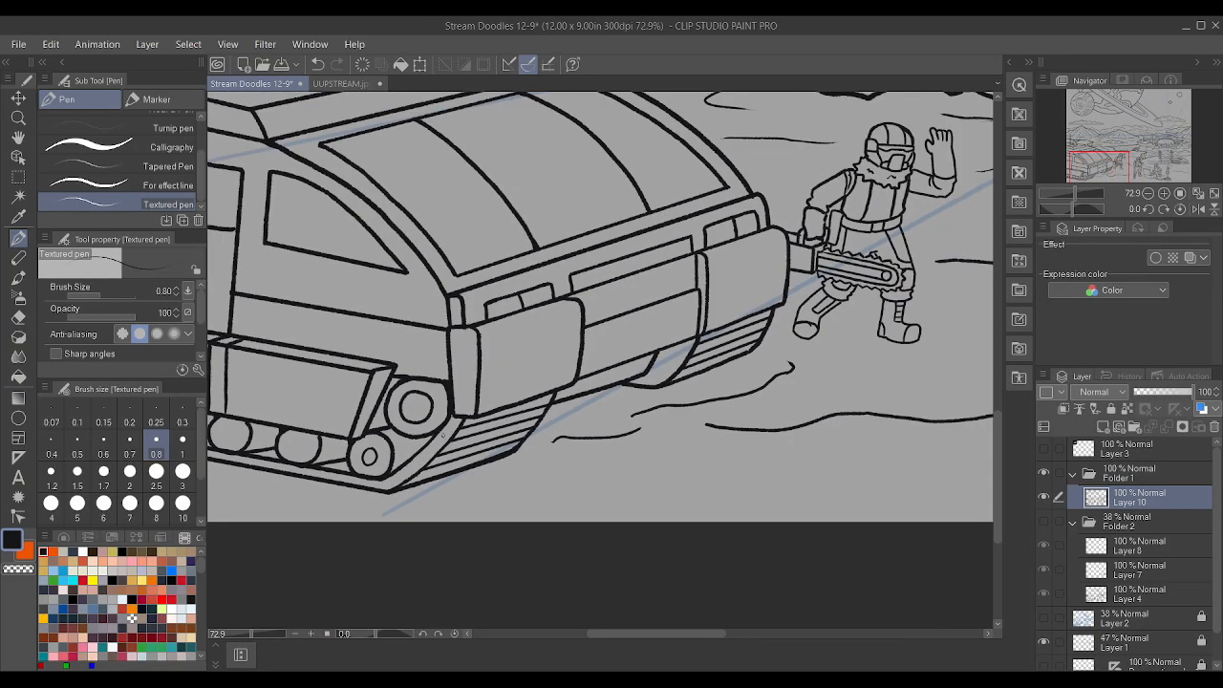
pyautogui.scroll(5, 352, 446)
pyautogui.moveTo(424, 441)
pyautogui.mouseDown()
pyautogui.moveTo(388, 450)
pyautogui.moveTo(394, 478)
pyautogui.moveTo(430, 469)
pyautogui.moveTo(417, 434)
pyautogui.mouseUp()
pyautogui.scroll(-4, 414, 426)
pyautogui.scroll(3, 421, 439)
pyautogui.hotkey('ctrl', 'z')
pyautogui.scroll(3, 427, 449)
pyautogui.moveTo(462, 384)
pyautogui.mouseDown()
pyautogui.moveTo(412, 410)
pyautogui.moveTo(414, 439)
pyautogui.moveTo(440, 448)
pyautogui.moveTo(468, 432)
pyautogui.moveTo(460, 377)
pyautogui.mouseUp()
pyautogui.scroll(-1, 461, 377)
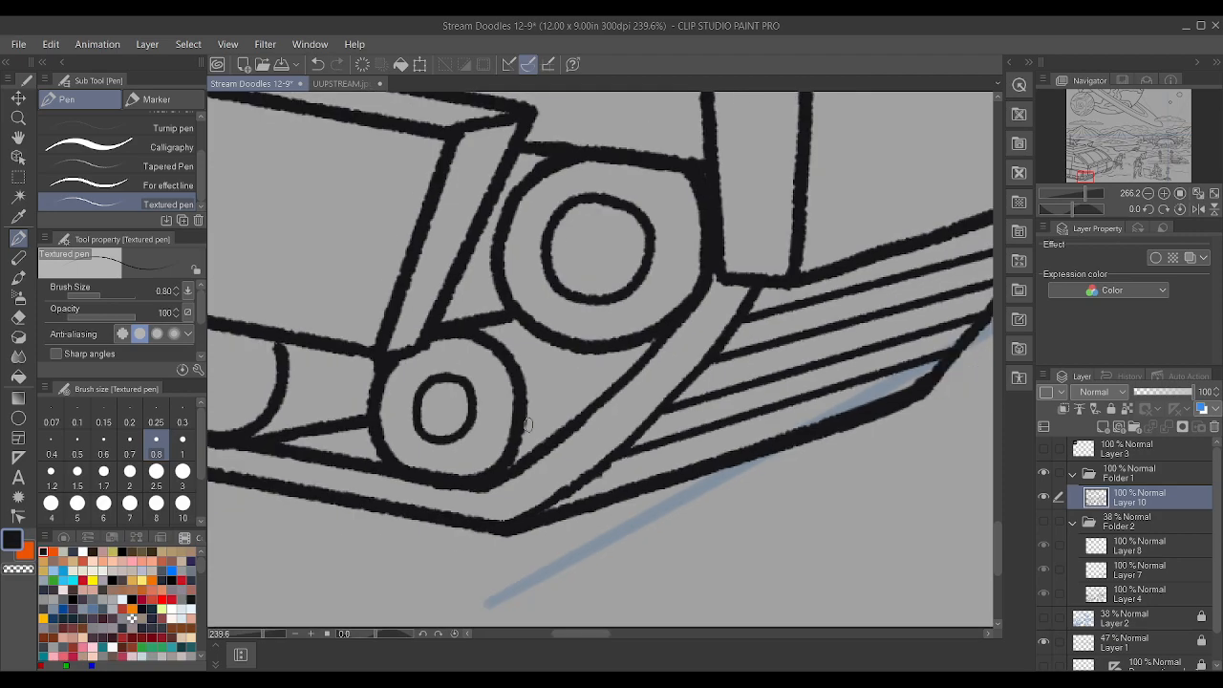
pyautogui.hotkey('ctrl', 'z')
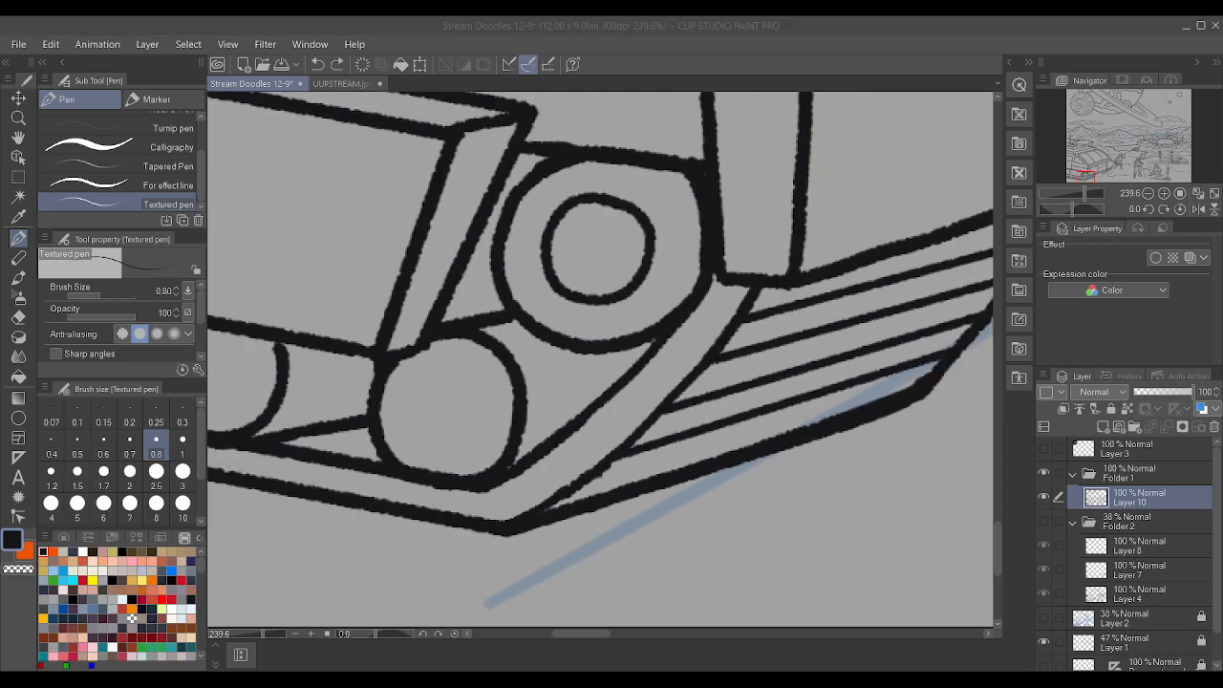
# - Redraw the hub circle centred inside the vehicle's lower front track wheel
pyautogui.scroll(2, 469, 366)
pyautogui.moveTo(455, 379)
pyautogui.mouseDown()
pyautogui.moveTo(410, 399)
pyautogui.moveTo(412, 433)
pyautogui.moveTo(446, 450)
pyautogui.moveTo(475, 401)
pyautogui.moveTo(456, 376)
pyautogui.moveTo(427, 371)
pyautogui.moveTo(402, 387)
pyautogui.moveTo(401, 424)
pyautogui.moveTo(435, 455)
pyautogui.moveTo(481, 420)
pyautogui.moveTo(443, 370)
pyautogui.mouseUp()
pyautogui.scroll(-6, 430, 373)
pyautogui.hotkey('ctrl', 'z')
pyautogui.scroll(4, 468, 394)
pyautogui.scroll(2, 477, 390)
pyautogui.scroll(-5, 445, 370)
pyautogui.scroll(-2, 470, 371)
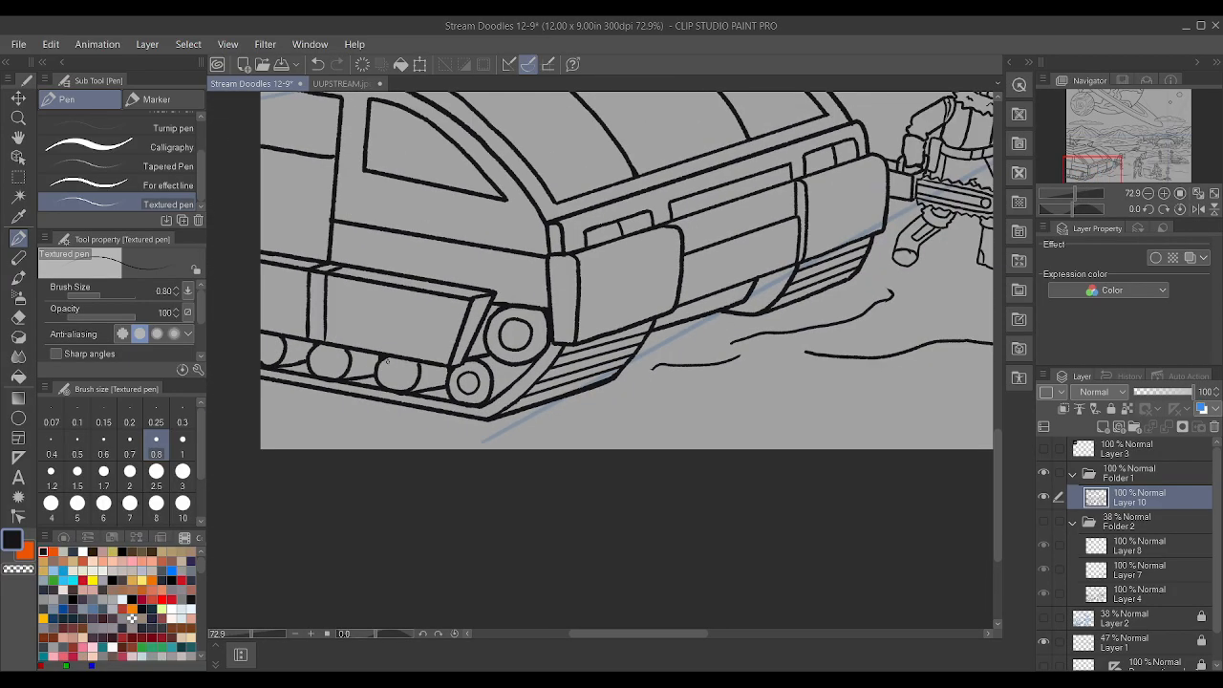
# - Try inking a hub circle inside the small track wheel just behind the vehicle's lower front wheel
pyautogui.scroll(5, 420, 367)
pyautogui.moveTo(414, 363)
pyautogui.mouseDown()
pyautogui.moveTo(375, 372)
pyautogui.moveTo(367, 399)
pyautogui.moveTo(399, 426)
pyautogui.moveTo(436, 401)
pyautogui.moveTo(406, 363)
pyautogui.mouseUp()
pyautogui.scroll(-2, 592, 381)
pyautogui.hotkey('ctrl', 'z')
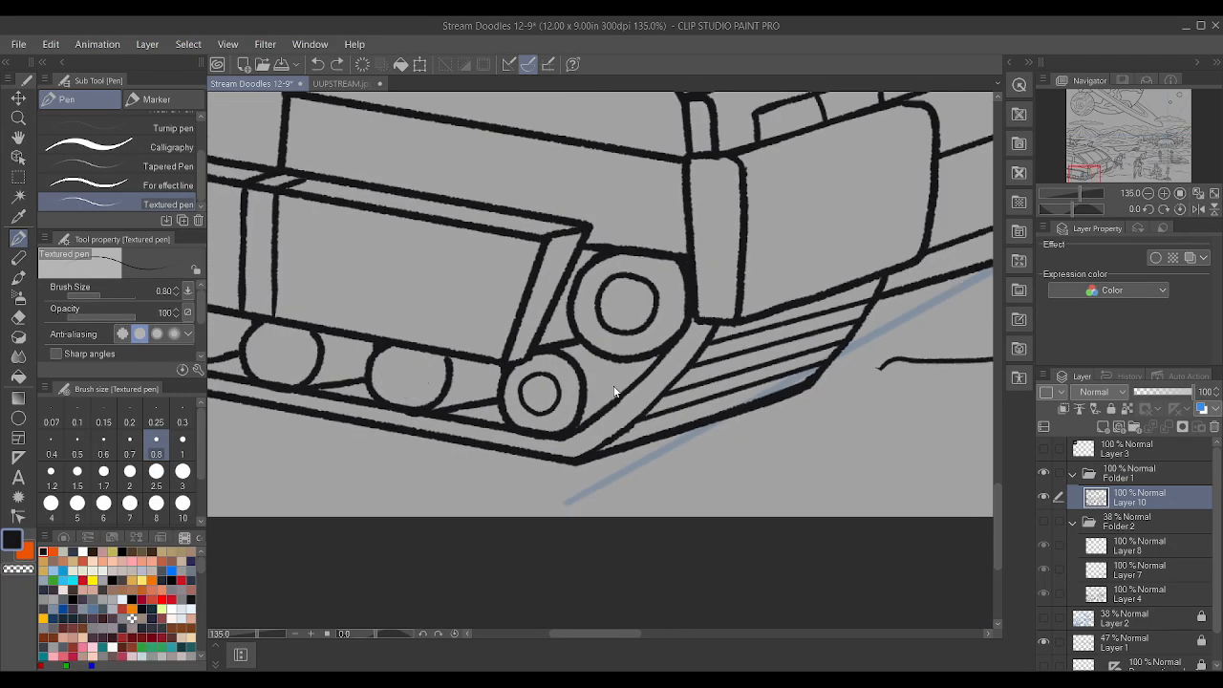
# - Ink a small hub circle centred inside the track wheel directly behind the lower front wheel
pyautogui.scroll(3, 574, 381)
pyautogui.moveTo(524, 376)
pyautogui.mouseDown()
pyautogui.moveTo(475, 385)
pyautogui.moveTo(472, 417)
pyautogui.moveTo(497, 436)
pyautogui.moveTo(536, 426)
pyautogui.moveTo(542, 389)
pyautogui.moveTo(515, 367)
pyautogui.moveTo(434, 366)
pyautogui.moveTo(413, 377)
pyautogui.moveTo(410, 401)
pyautogui.moveTo(430, 418)
pyautogui.moveTo(461, 402)
pyautogui.moveTo(457, 366)
pyautogui.mouseUp()
pyautogui.scroll(-2, 364, 294)
pyautogui.scroll(3, 246, 287)
pyautogui.scroll(-1, 433, 329)
pyautogui.scroll(-2, 433, 329)
pyautogui.scroll(4, 377, 350)
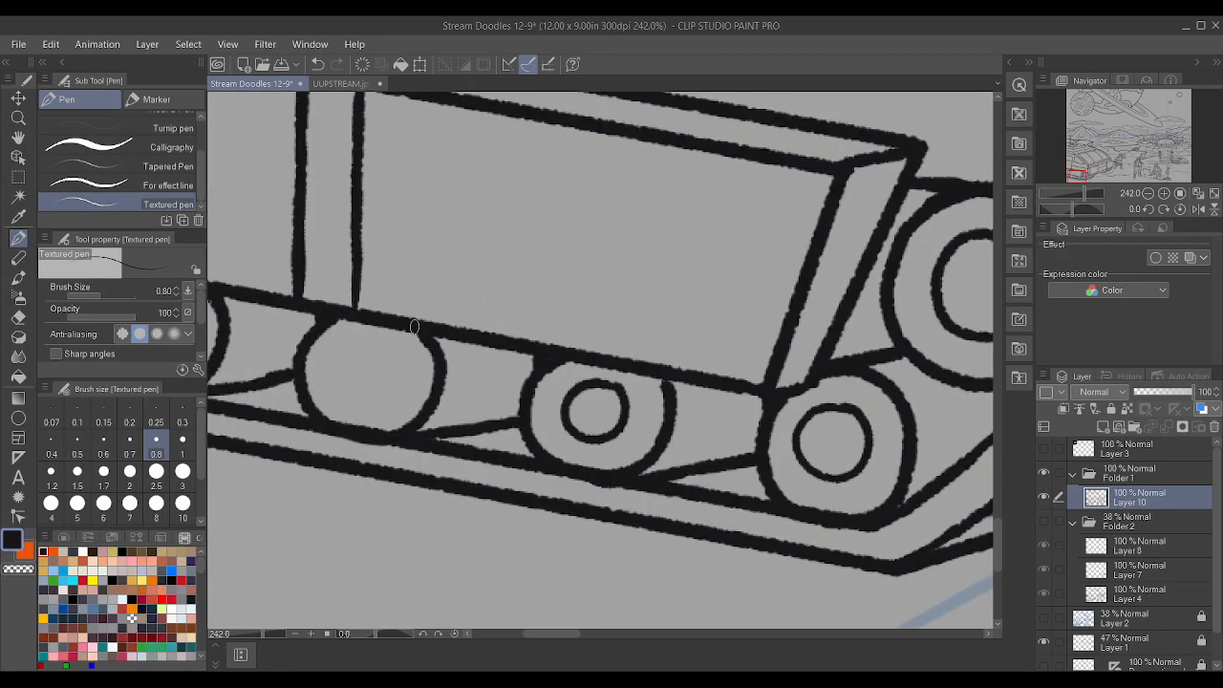
# - Ink a matching hub circle inside the next track wheel, the third one back along the tread
pyautogui.moveTo(386, 347)
pyautogui.mouseDown()
pyautogui.moveTo(348, 341)
pyautogui.moveTo(331, 366)
pyautogui.moveTo(342, 400)
pyautogui.moveTo(379, 398)
pyautogui.moveTo(375, 335)
pyautogui.mouseUp()
pyautogui.scroll(-2, 315, 334)
pyautogui.scroll(1, 309, 328)
pyautogui.scroll(3, 308, 328)
pyautogui.moveTo(475, 360)
pyautogui.mouseDown()
pyautogui.moveTo(429, 353)
pyautogui.moveTo(417, 373)
pyautogui.moveTo(419, 400)
pyautogui.moveTo(450, 413)
pyautogui.moveTo(479, 390)
pyautogui.moveTo(469, 350)
pyautogui.mouseUp()
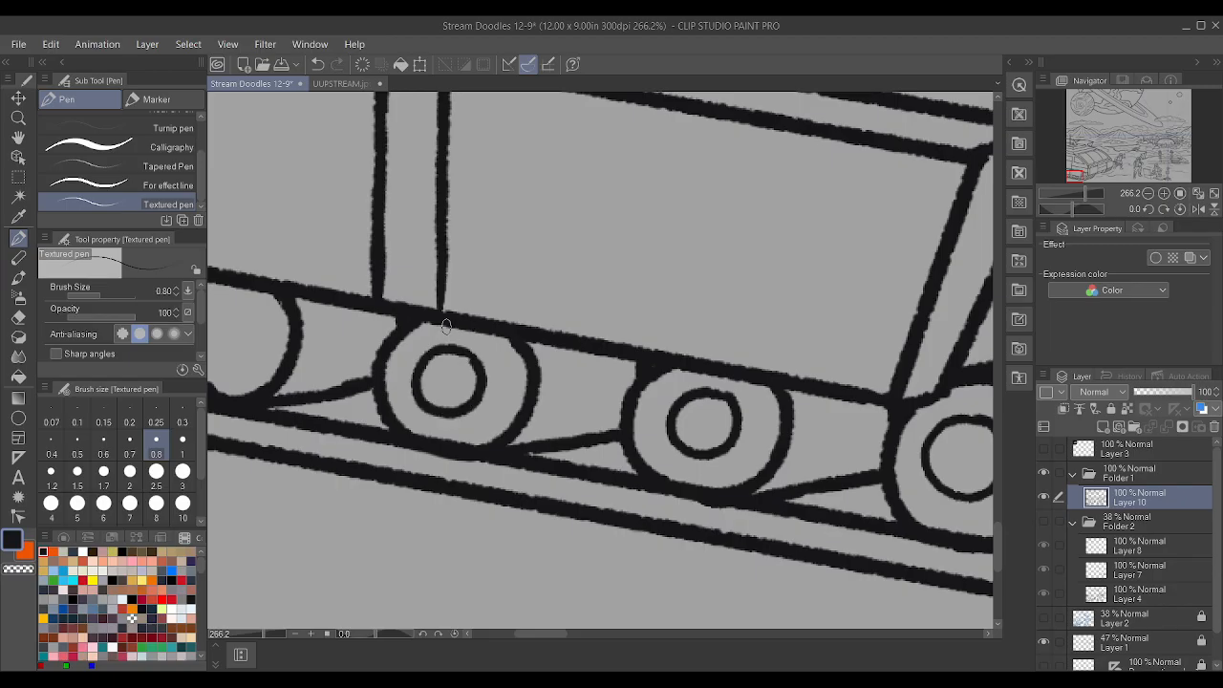
pyautogui.scroll(-1, 473, 294)
pyautogui.scroll(-1, 473, 293)
pyautogui.scroll(2, 316, 327)
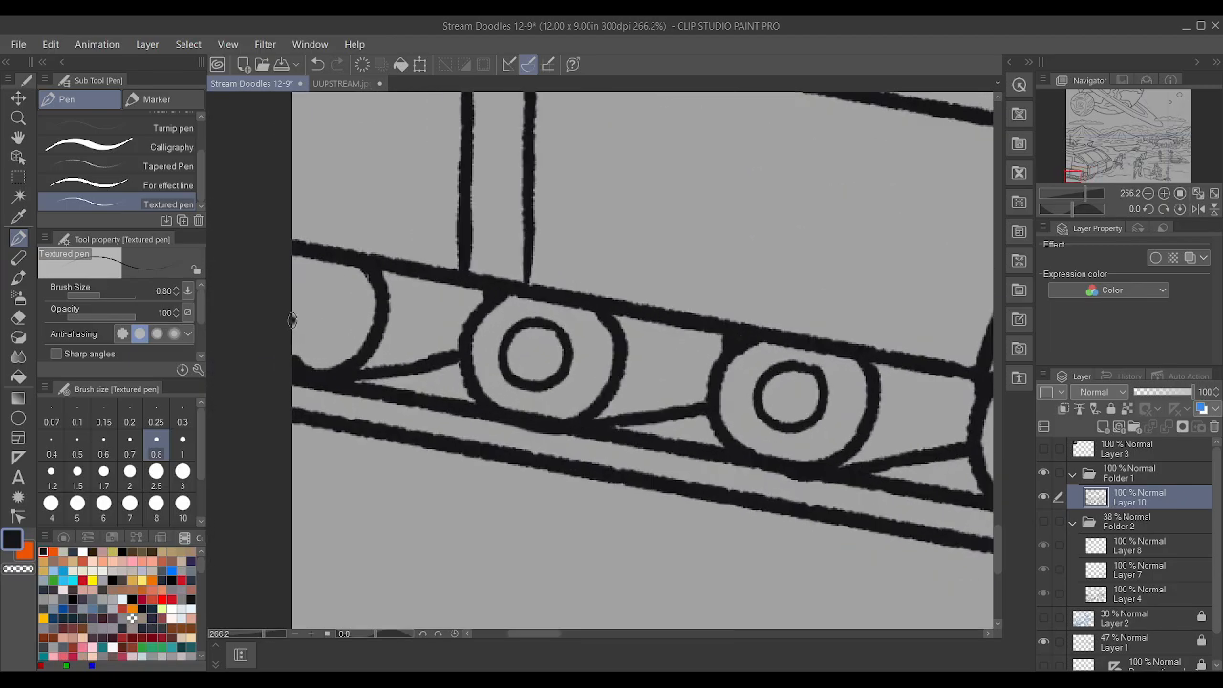
# - Ink the visible part of a hub circle in the rearmost track wheel, cut off by the canvas edge
pyautogui.moveTo(318, 342)
pyautogui.mouseDown()
pyautogui.moveTo(347, 301)
pyautogui.moveTo(335, 286)
pyautogui.moveTo(301, 283)
pyautogui.moveTo(288, 307)
pyautogui.moveTo(296, 335)
pyautogui.mouseUp()
pyautogui.scroll(-2, 296, 334)
pyautogui.scroll(-1, 386, 319)
pyautogui.scroll(3, 301, 327)
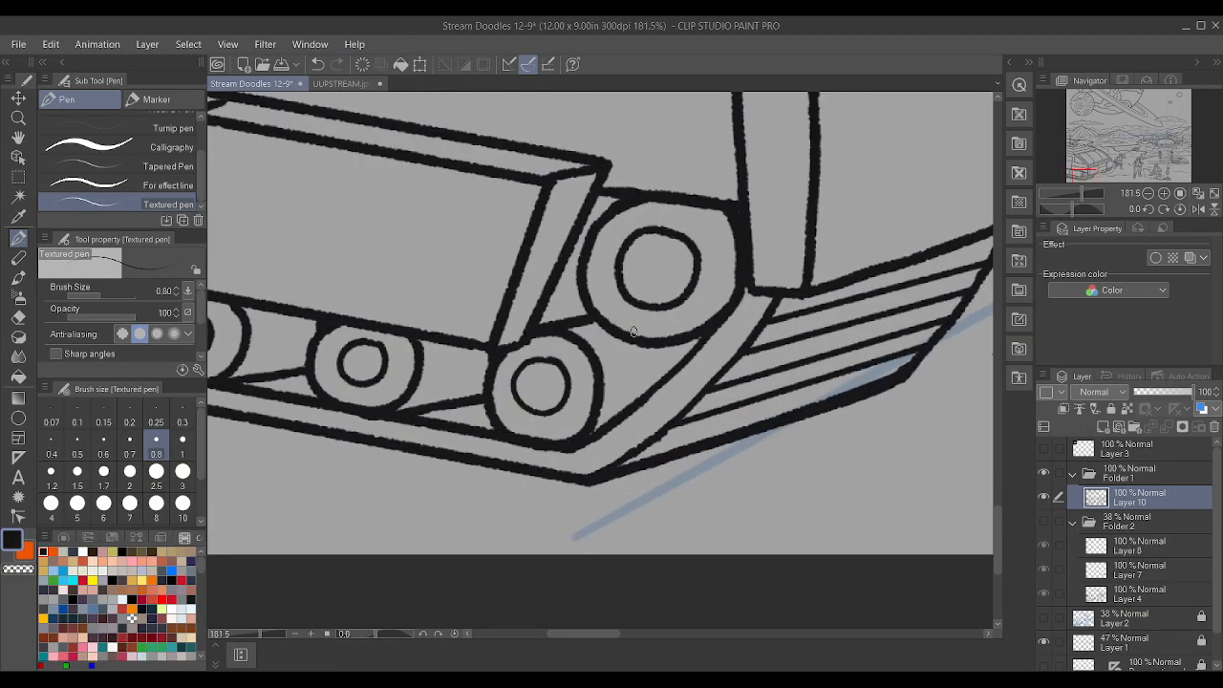
# - Touch up the hub circle line of the lower front track wheel
pyautogui.moveTo(497, 365)
pyautogui.mouseDown()
pyautogui.moveTo(531, 379)
pyautogui.moveTo(538, 364)
pyautogui.moveTo(475, 411)
pyautogui.moveTo(527, 379)
pyautogui.moveTo(489, 380)
pyautogui.moveTo(483, 426)
pyautogui.moveTo(513, 436)
pyautogui.moveTo(531, 387)
pyautogui.mouseUp()
pyautogui.scroll(-5, 531, 387)
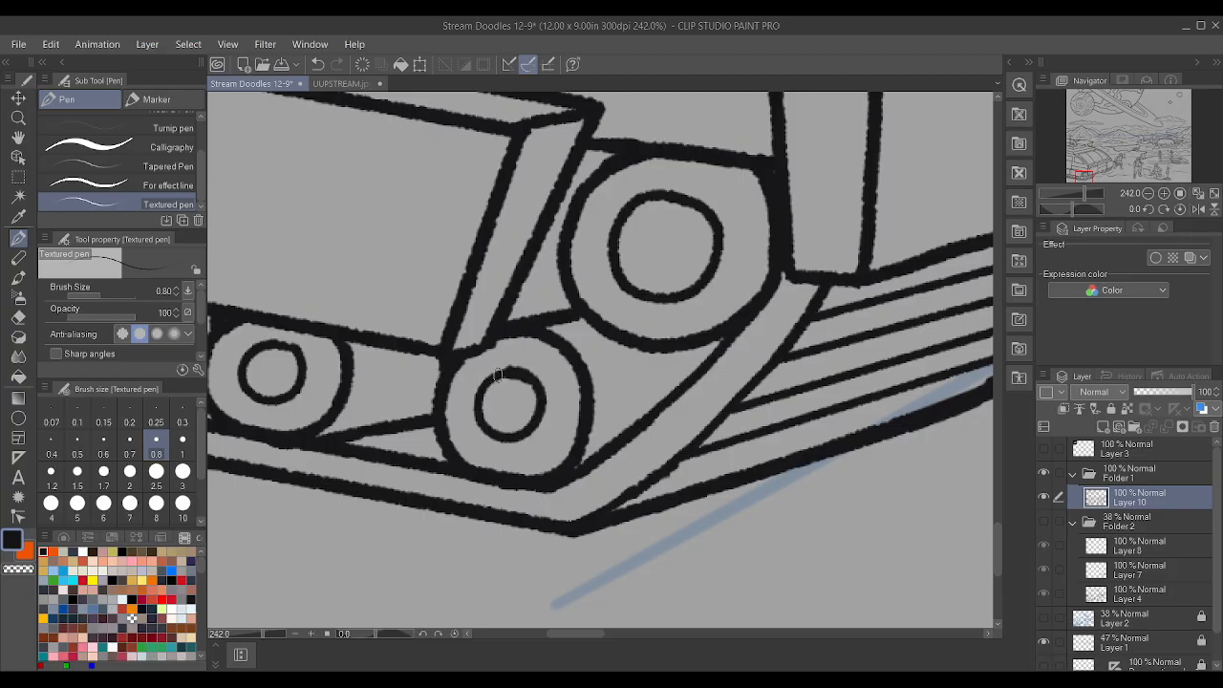
pyautogui.scroll(-3, 515, 420)
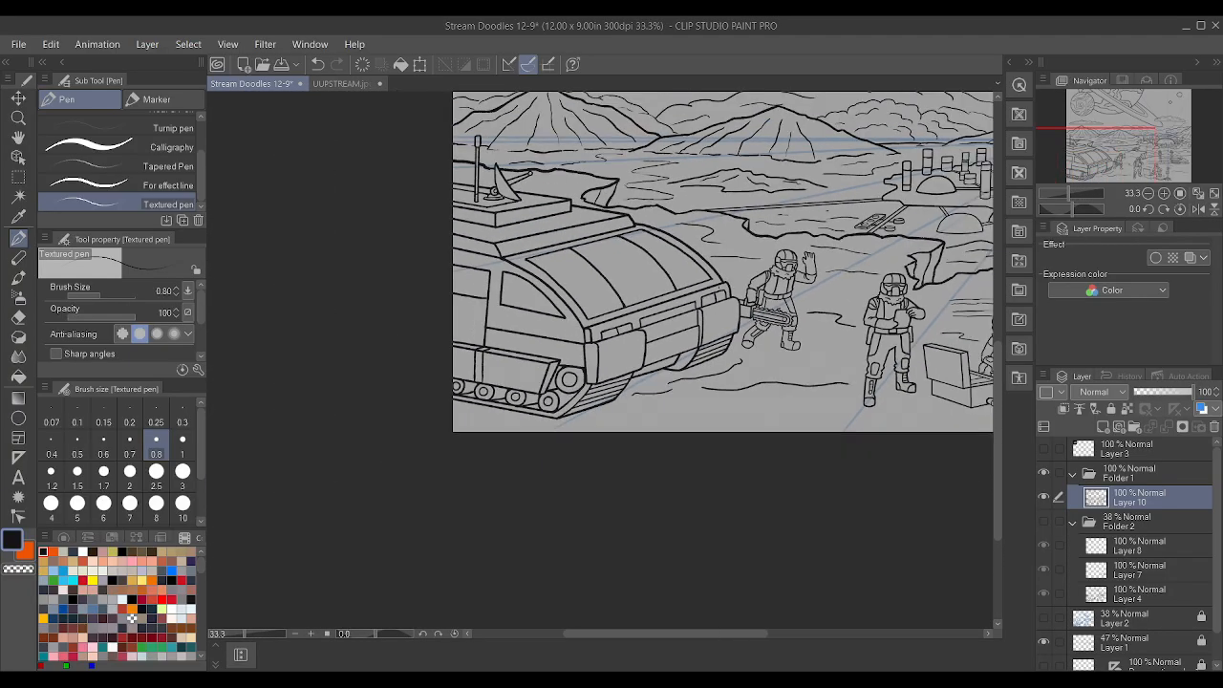
# - Collapse Folder 1, which holds the inked line art, and save the drawing
pyautogui.scroll(2, 515, 419)
pyautogui.scroll(-2, 519, 430)
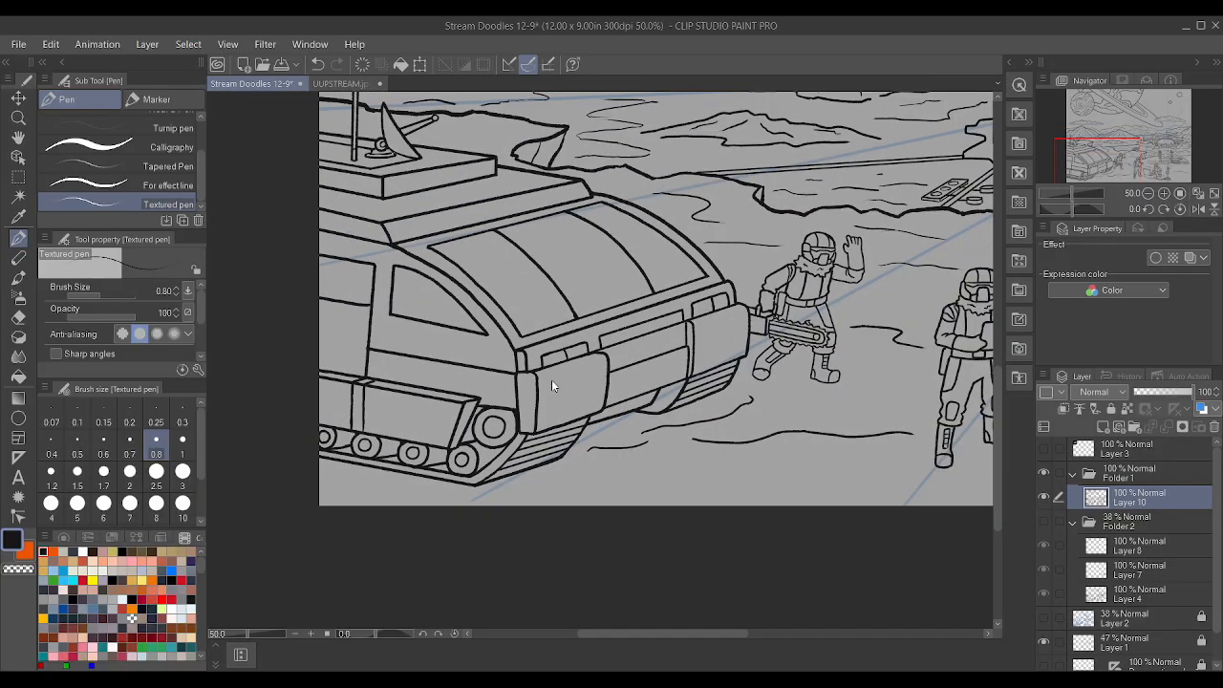
pyautogui.scroll(-5, 745, 261)
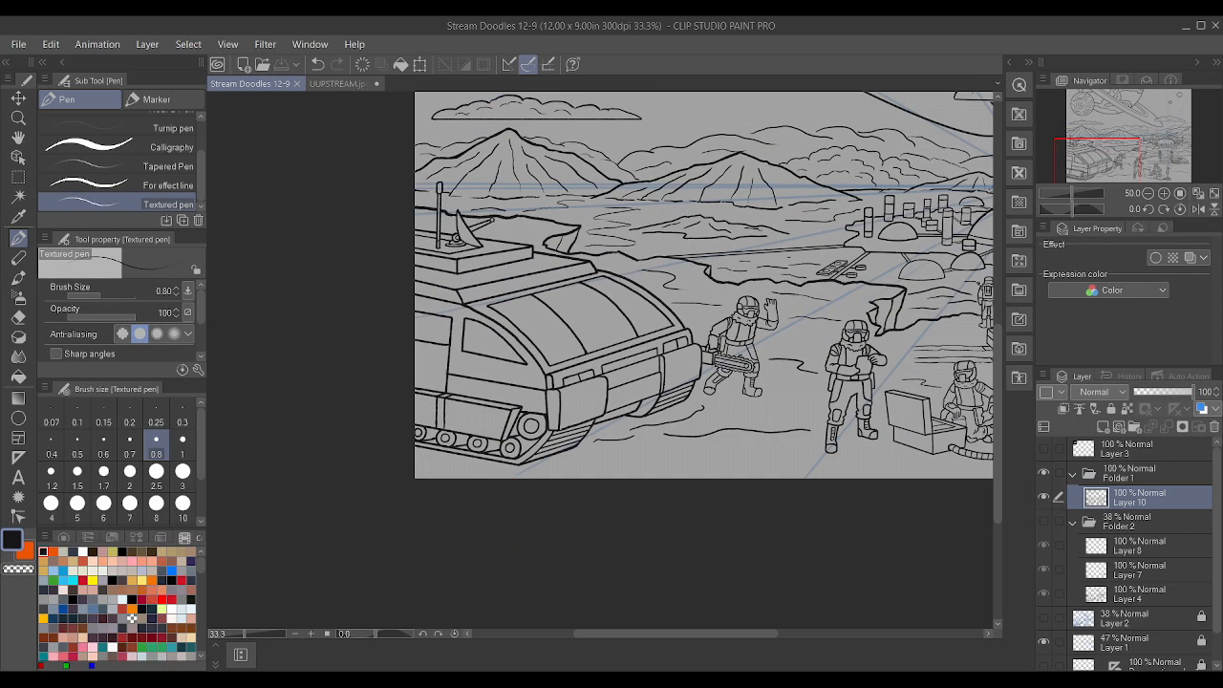
pyautogui.scroll(3, 746, 261)
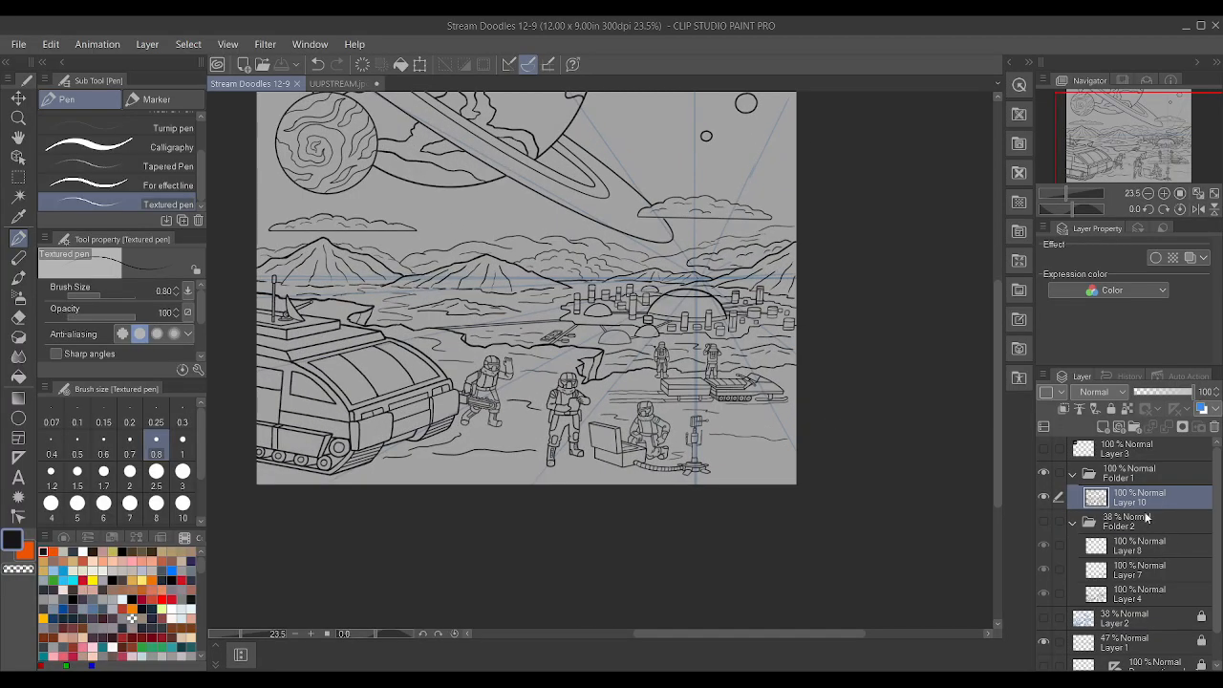
pyautogui.click(1072, 475)
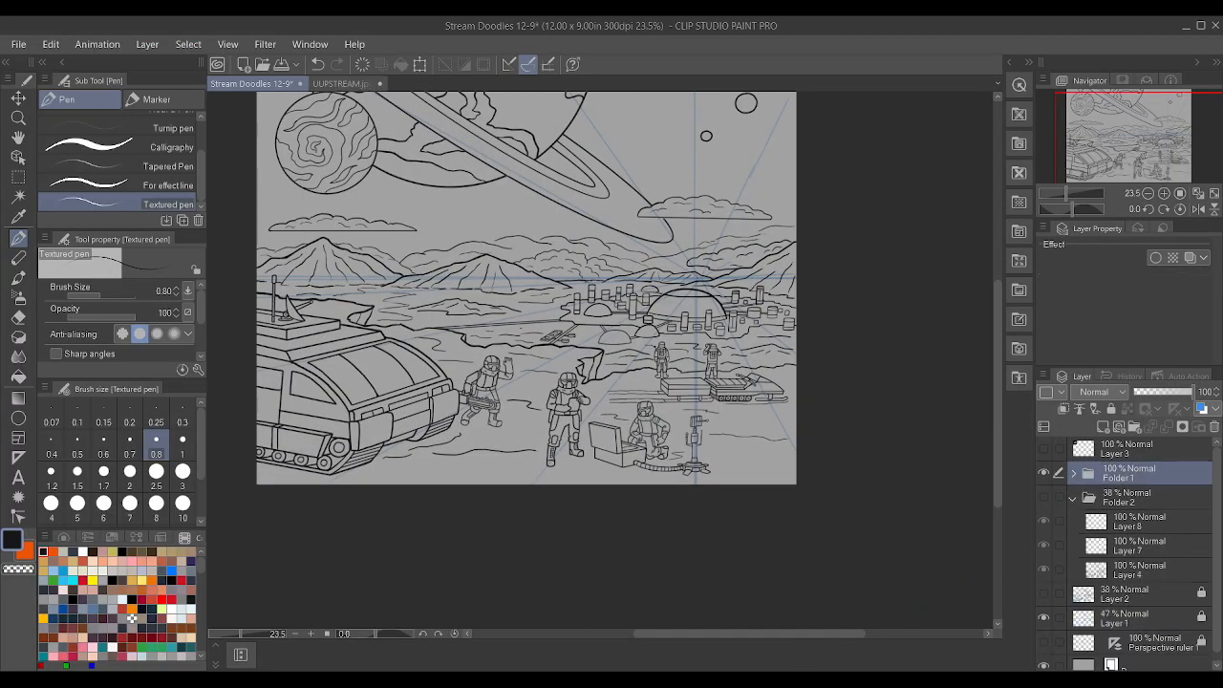
pyautogui.hotkey('ctrl', 's')
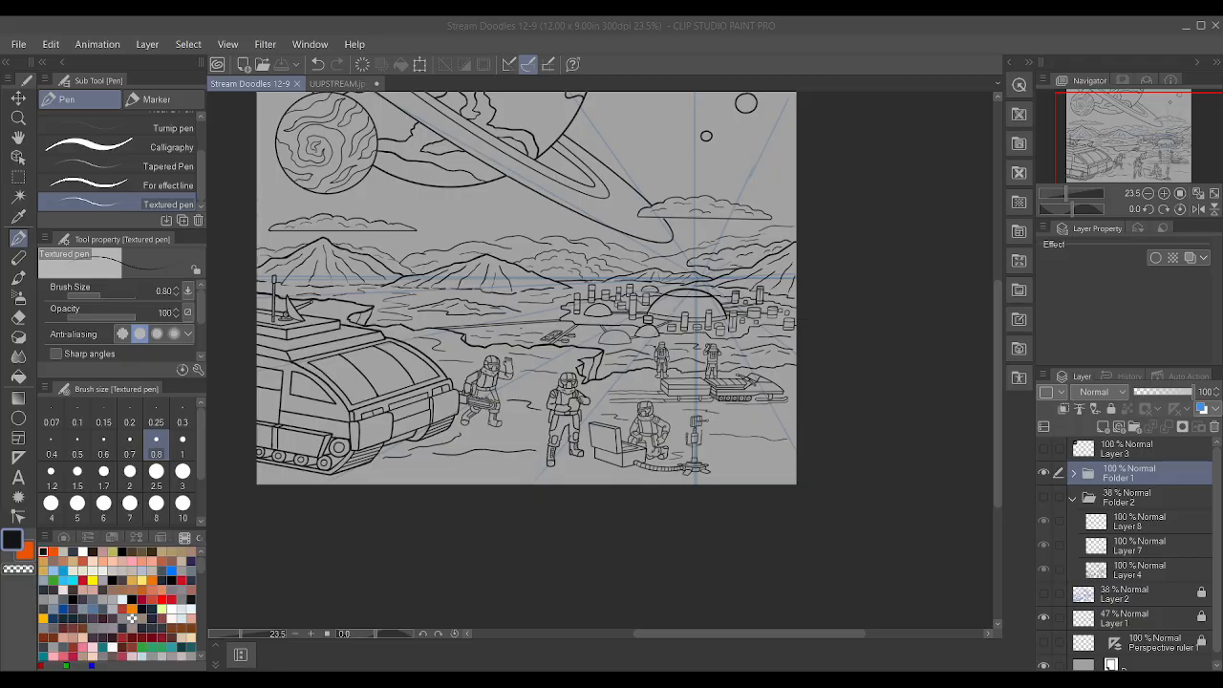
# - Hide the blue guide lines on Layer 1, keeping Folder 1 and the Paper layer visible, and save the drawing
pyautogui.scroll(-2, 701, 322)
pyautogui.scroll(2, 701, 266)
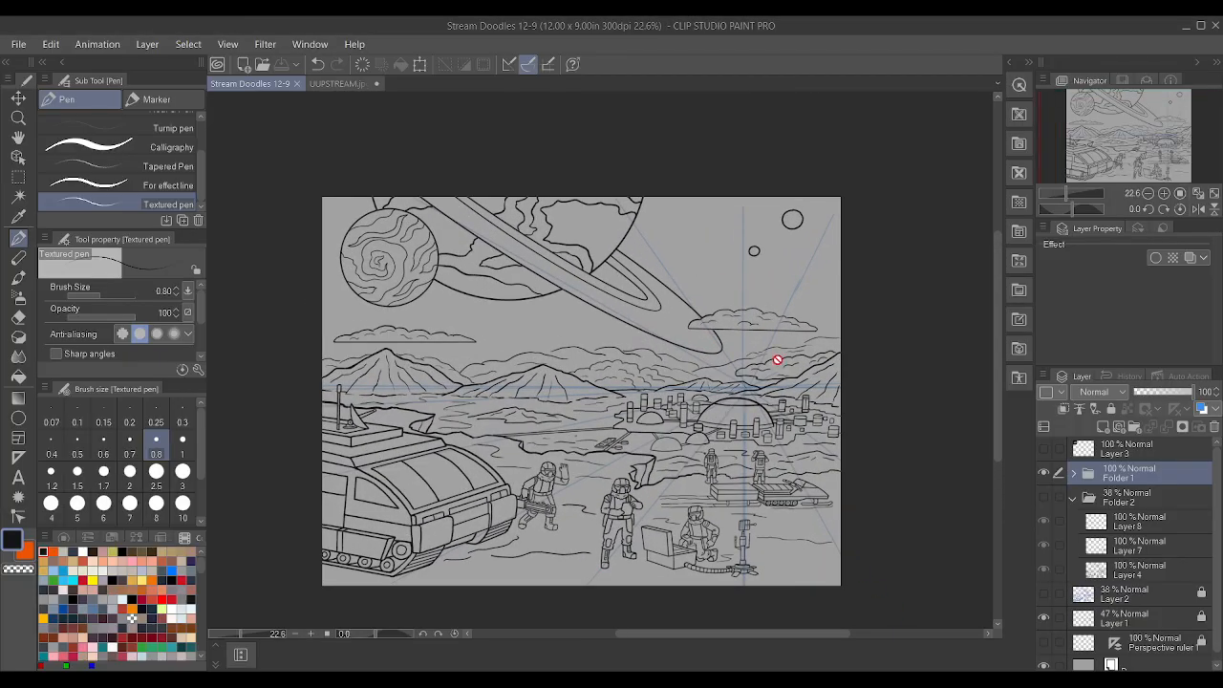
pyautogui.scroll(1, 772, 348)
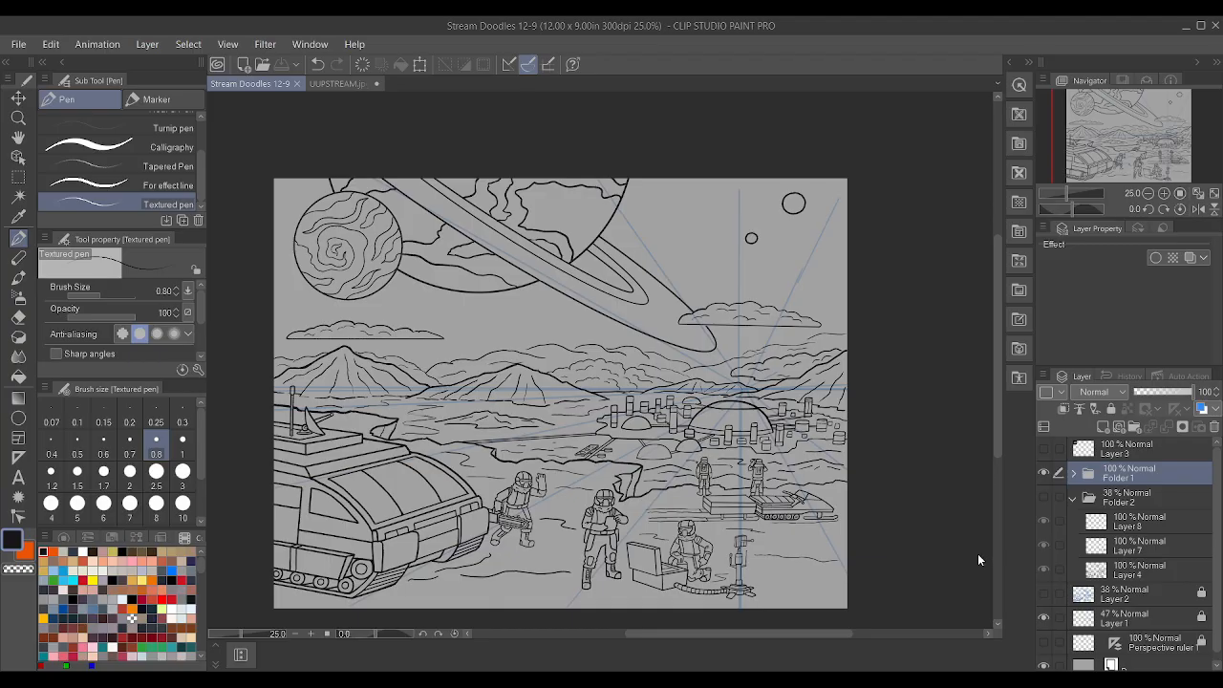
pyautogui.scroll(-2, 775, 459)
pyautogui.scroll(1, 691, 451)
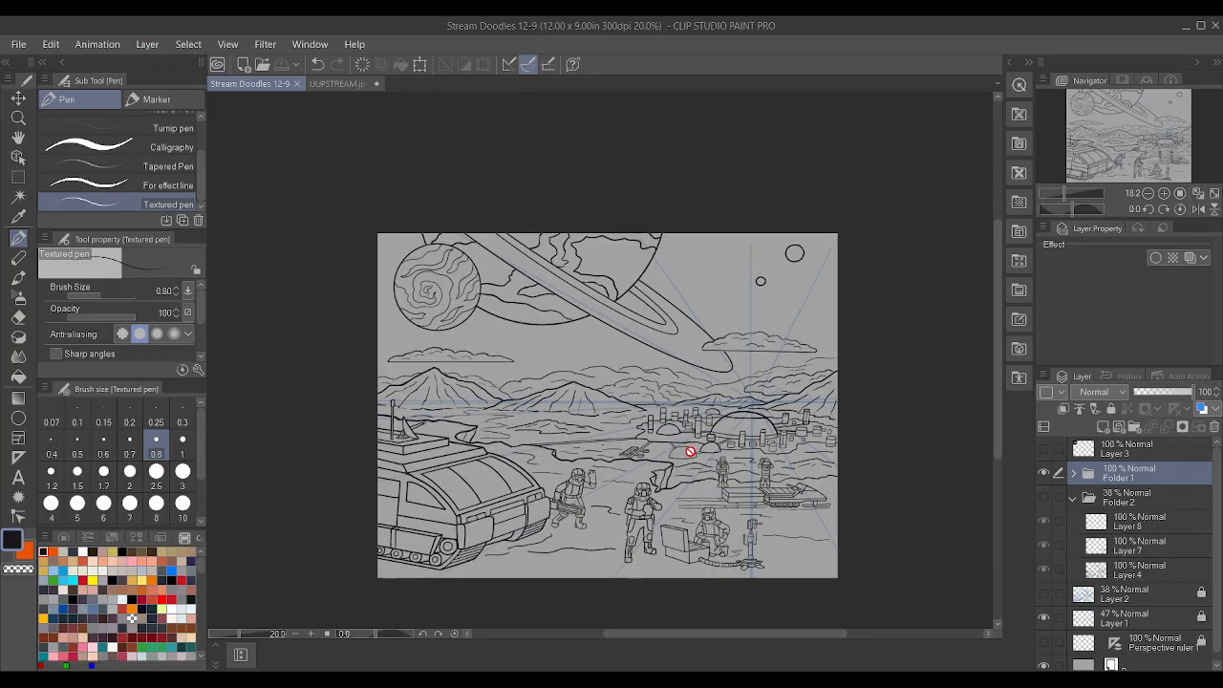
pyautogui.scroll(-1, 1059, 606)
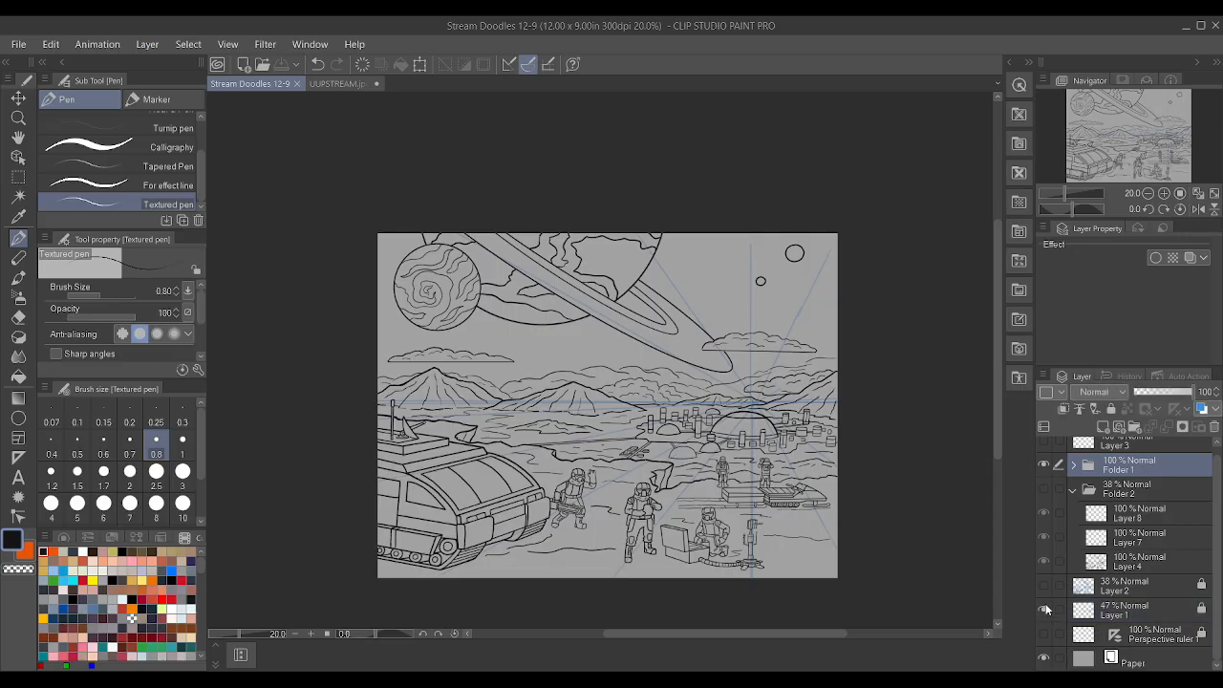
pyautogui.click(1044, 658)
pyautogui.click(1044, 657)
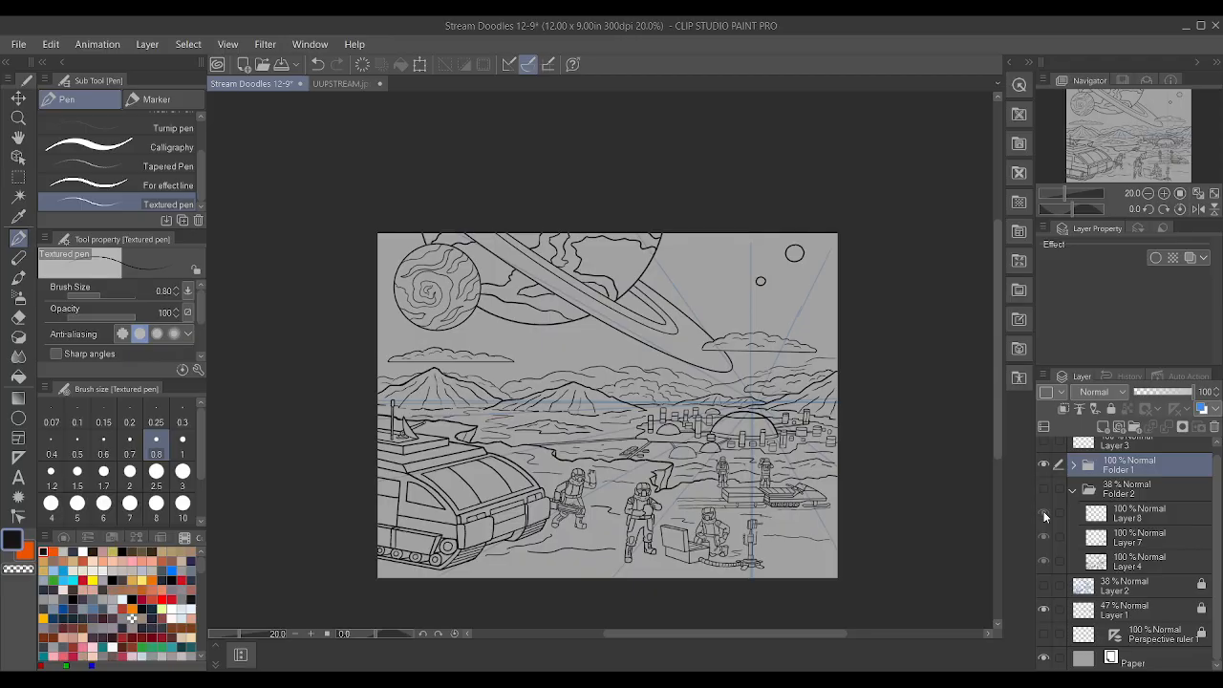
pyautogui.click(1044, 465)
pyautogui.click(1043, 465)
pyautogui.click(1044, 610)
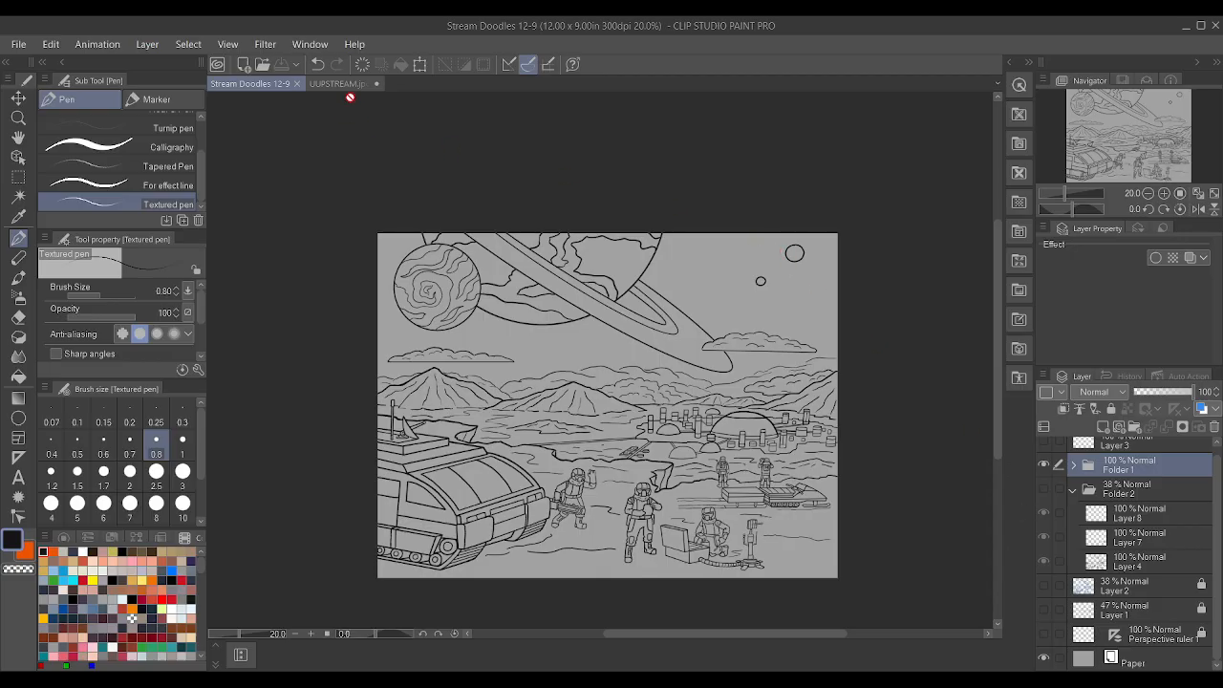
# - View the UUPSTREAM.jpg document, then return to Stream Doodles 12-9 and look over its finished line art
pyautogui.scroll(1, 636, 375)
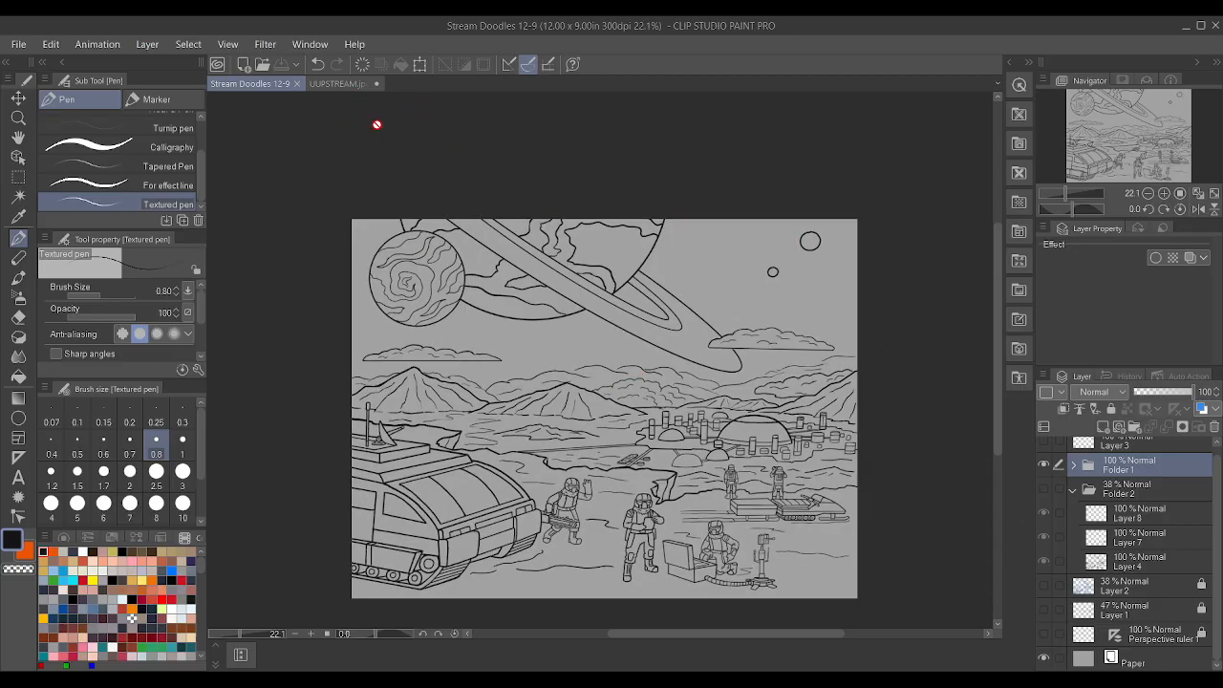
pyautogui.click(327, 84)
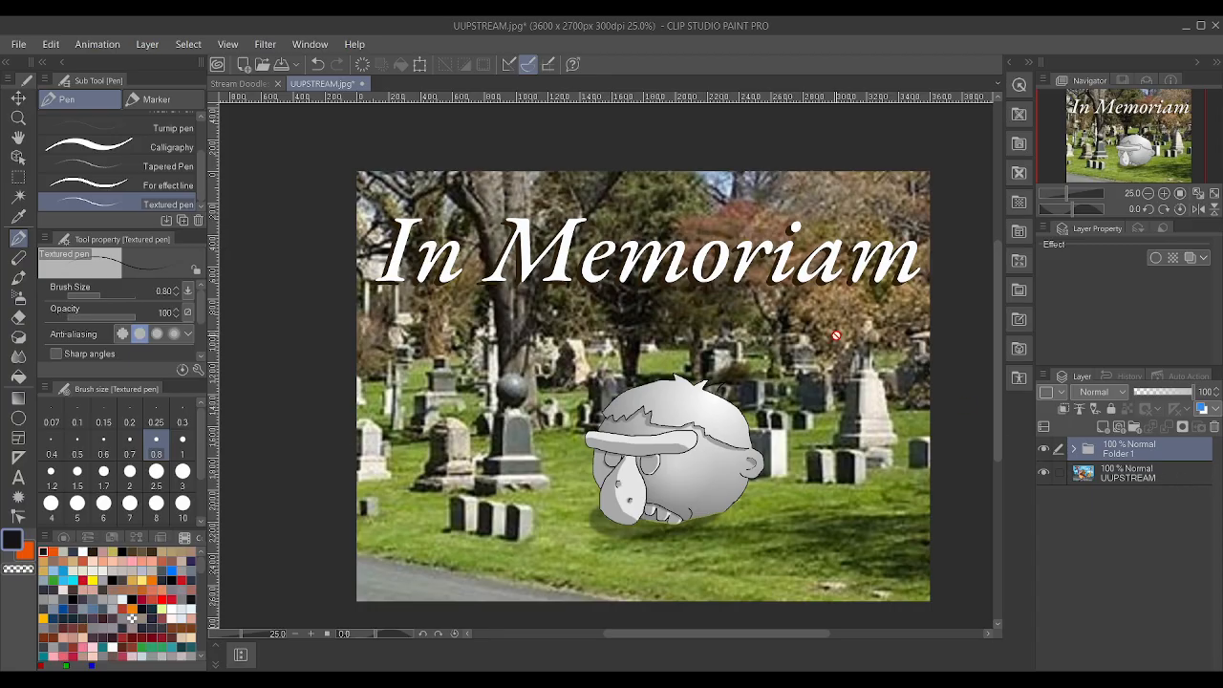
pyautogui.click(236, 84)
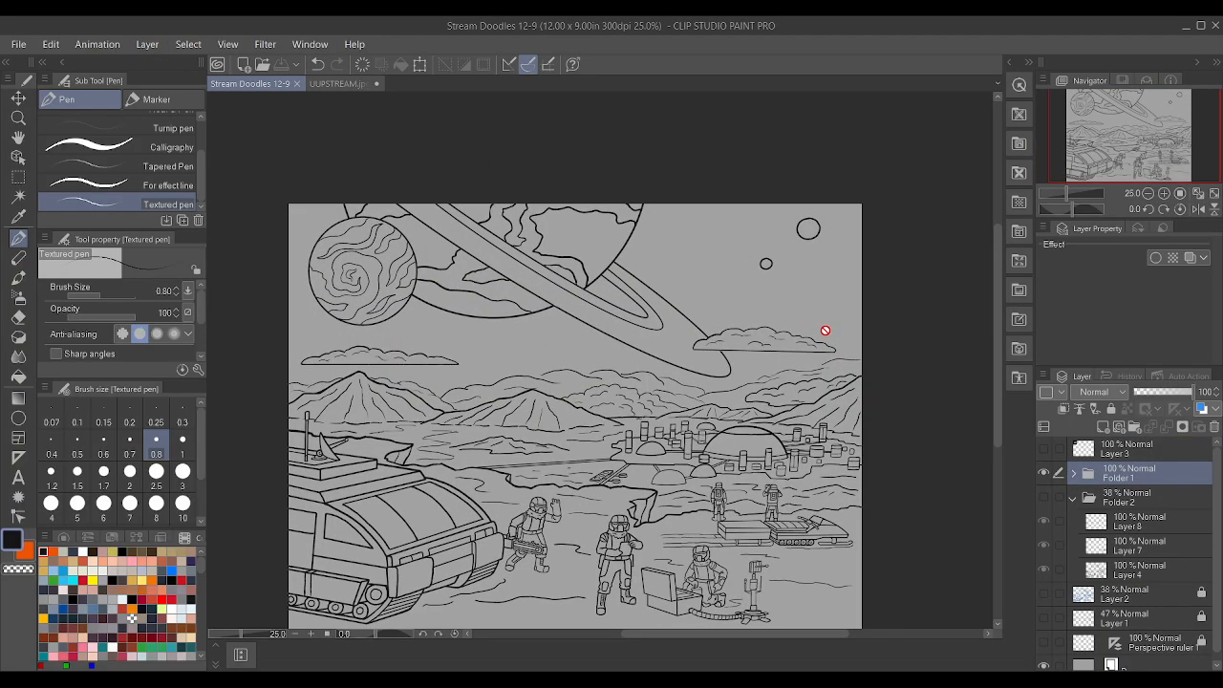
pyautogui.scroll(3, 907, 462)
pyautogui.scroll(-2, 901, 462)
pyautogui.scroll(3, 902, 462)
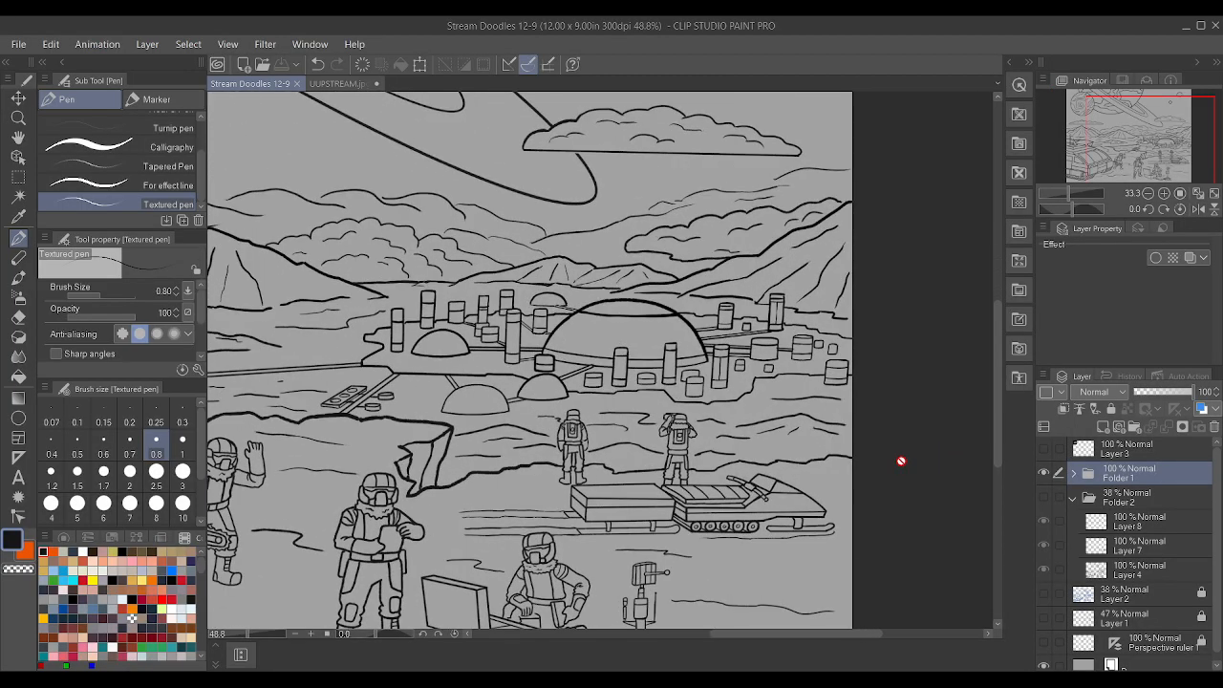
pyautogui.scroll(-1, 902, 462)
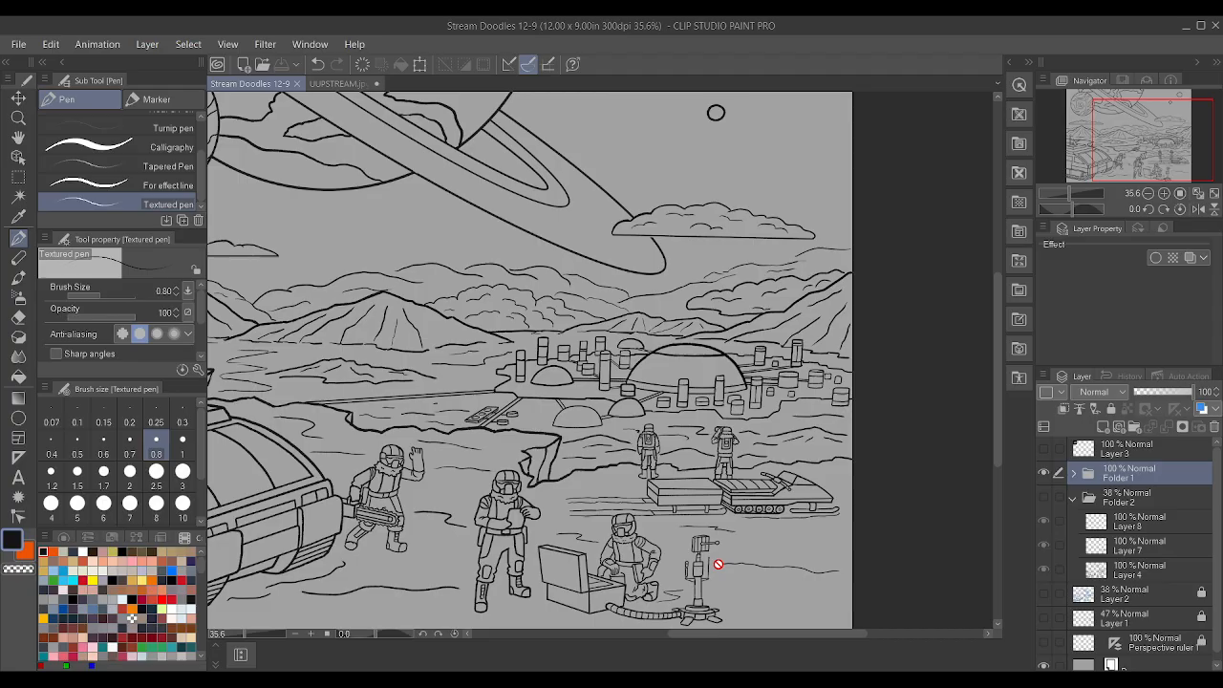